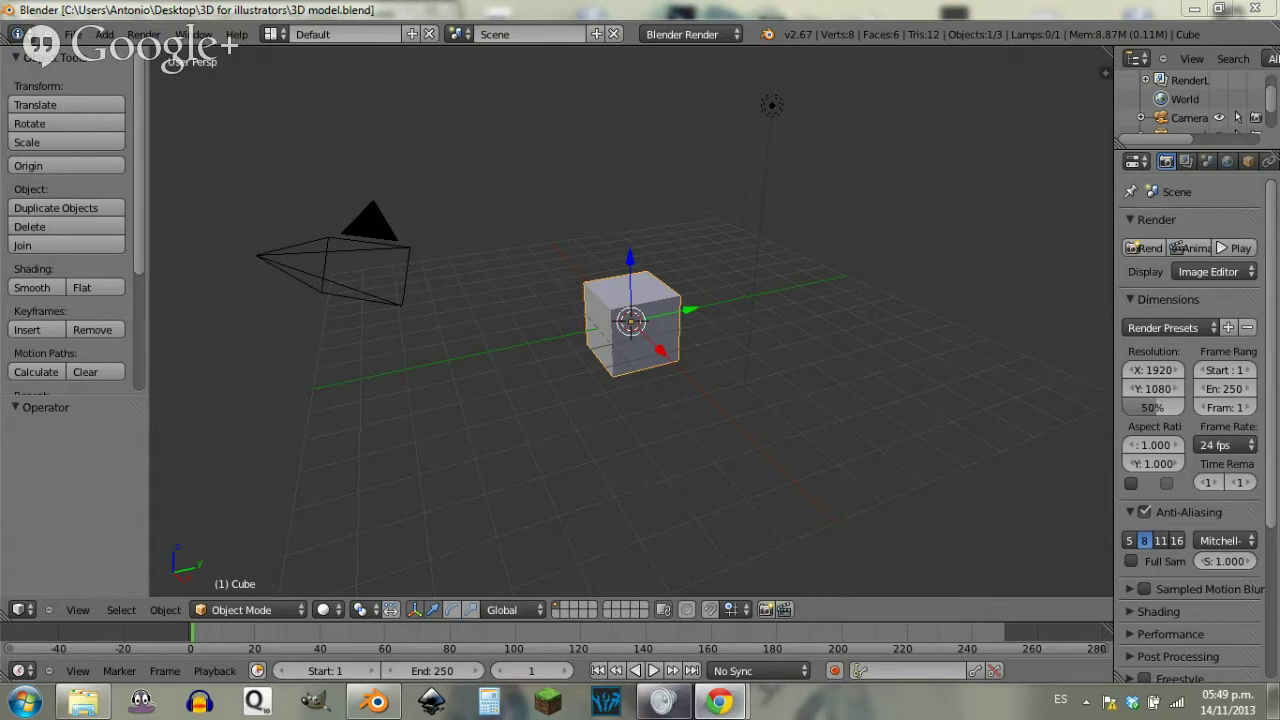
Step: Switch to the front orthographic view and delete the lamp and the camera from the scene
{"action": "key", "text": "KP_1"}
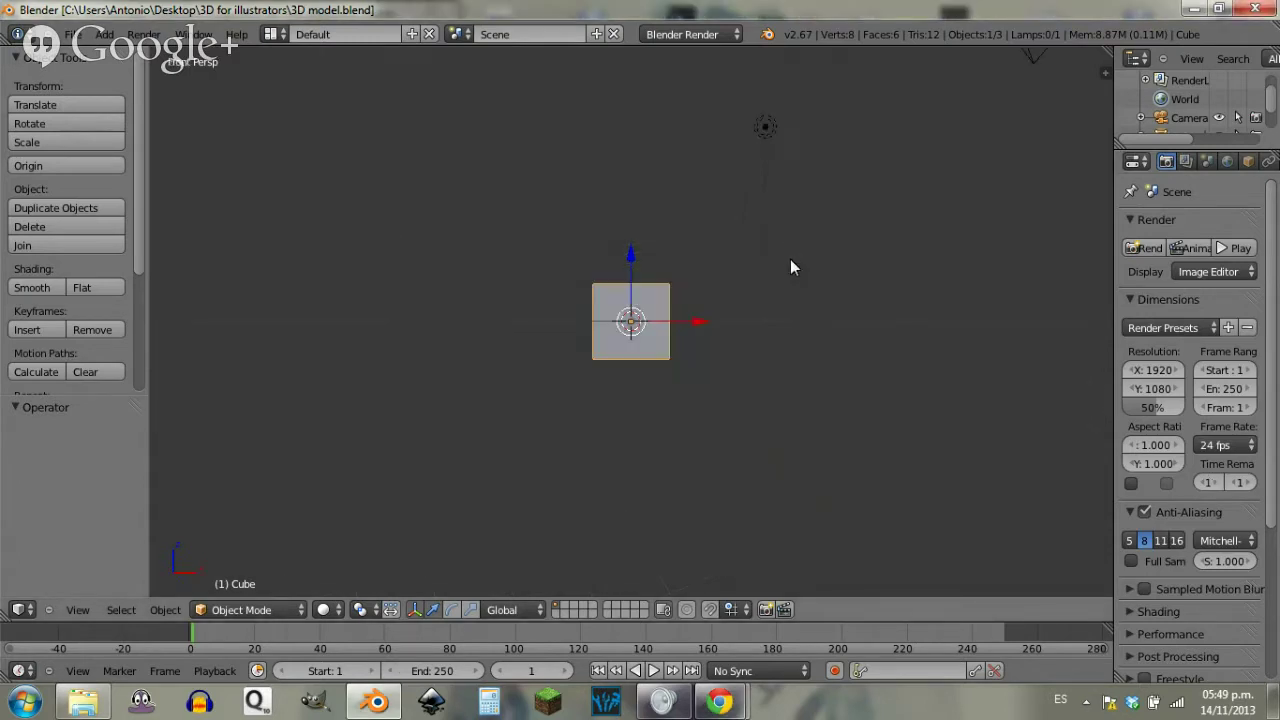
{"action": "key", "text": "KP_5"}
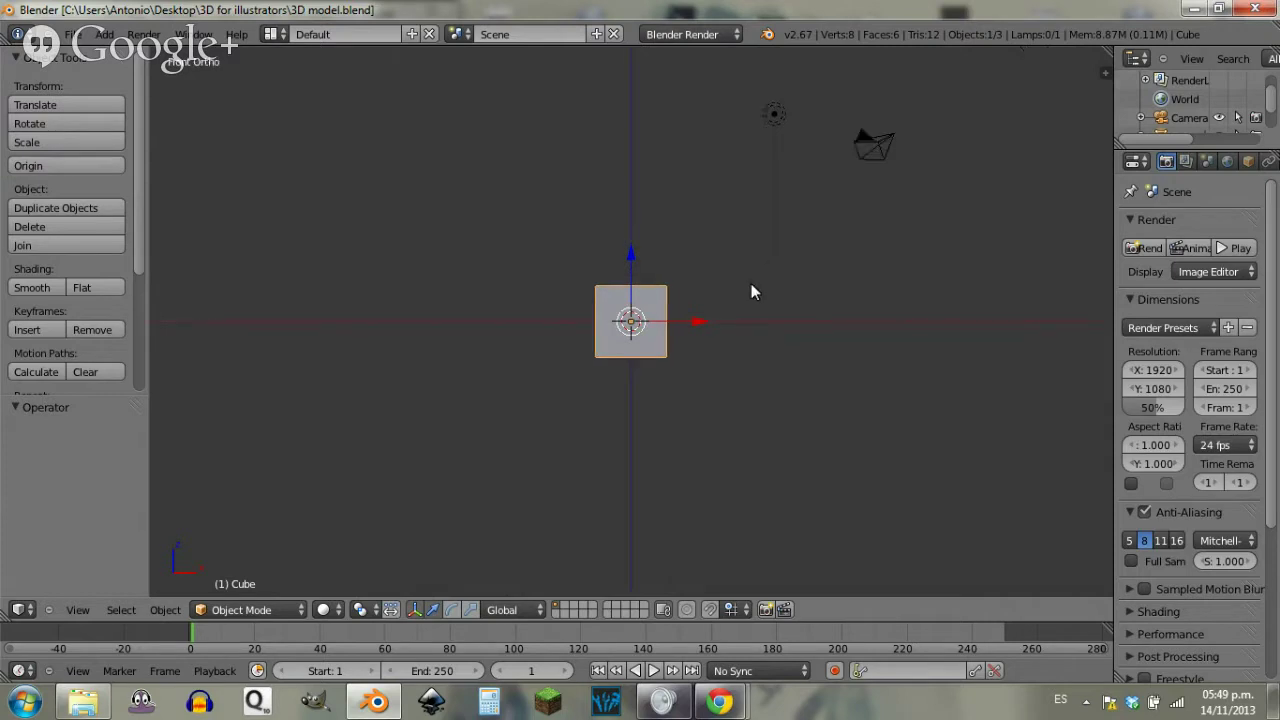
{"action": "middle_click_drag", "start_coordinate": [877, 275], "coordinate": [859, 340], "text": "shift"}
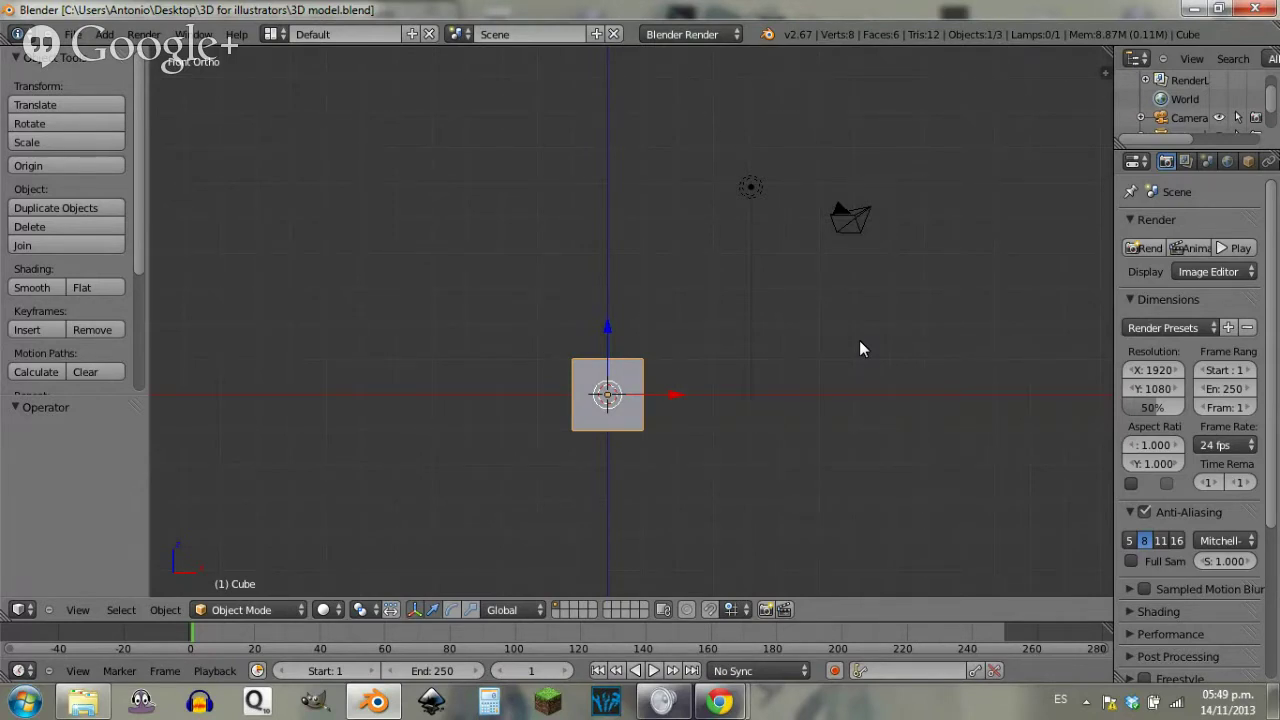
{"action": "right_click", "coordinate": [751, 187]}
{"action": "right_click", "coordinate": [866, 222], "text": "shift"}
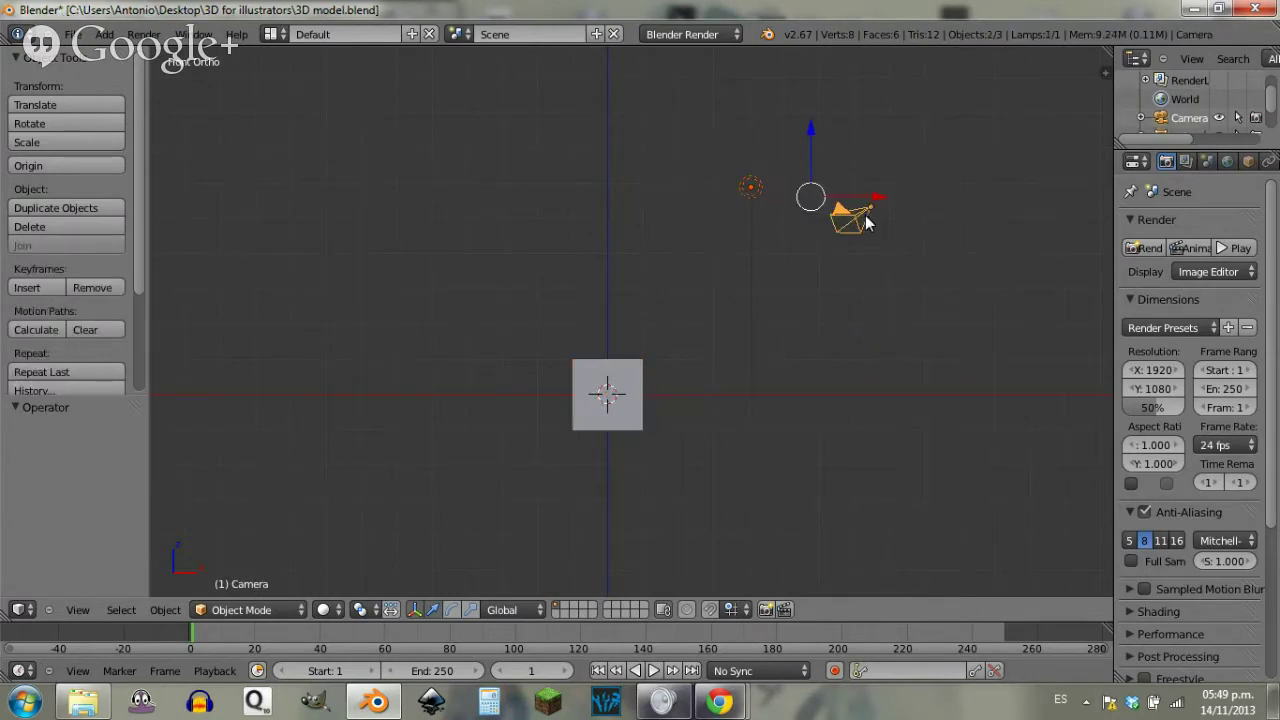
{"action": "key", "text": "x"}
{"action": "left_click", "coordinate": [866, 220]}
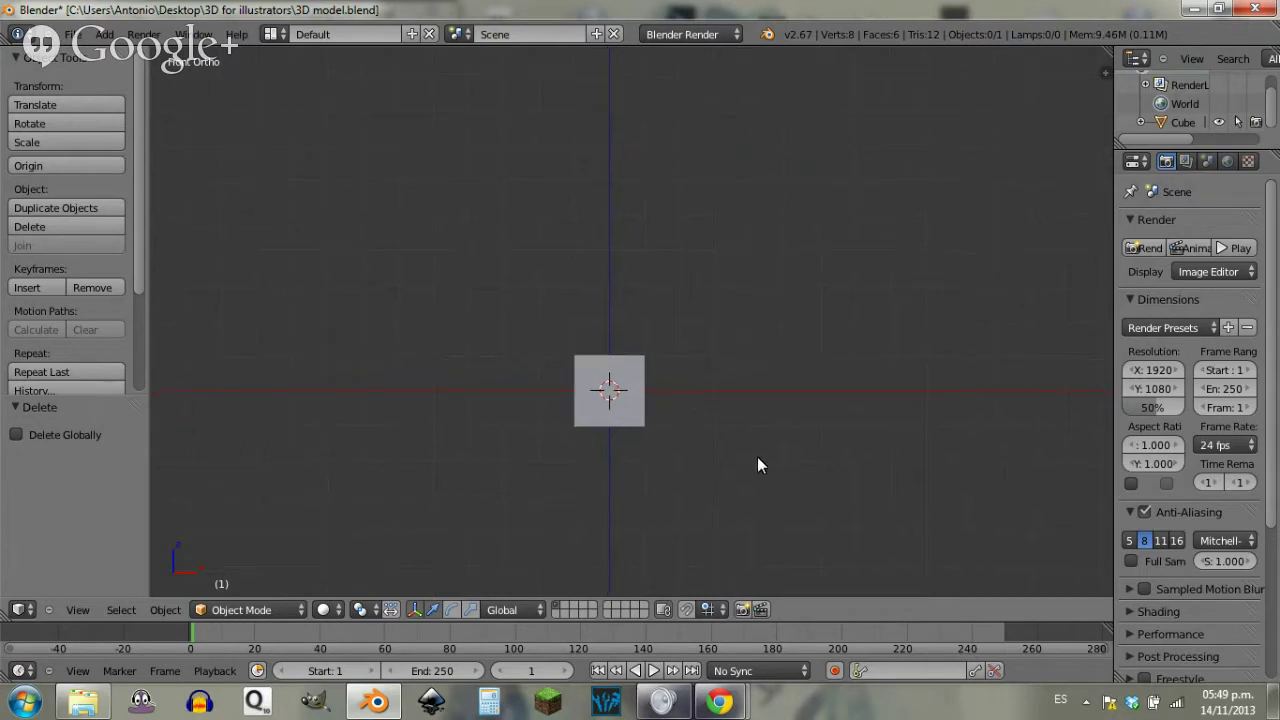
Step: Add a text object and, in the top view, move it about -2.53 in X and 3.30 in Y
{"action": "middle_click_drag", "start_coordinate": [759, 462], "coordinate": [775, 414], "text": "shift"}
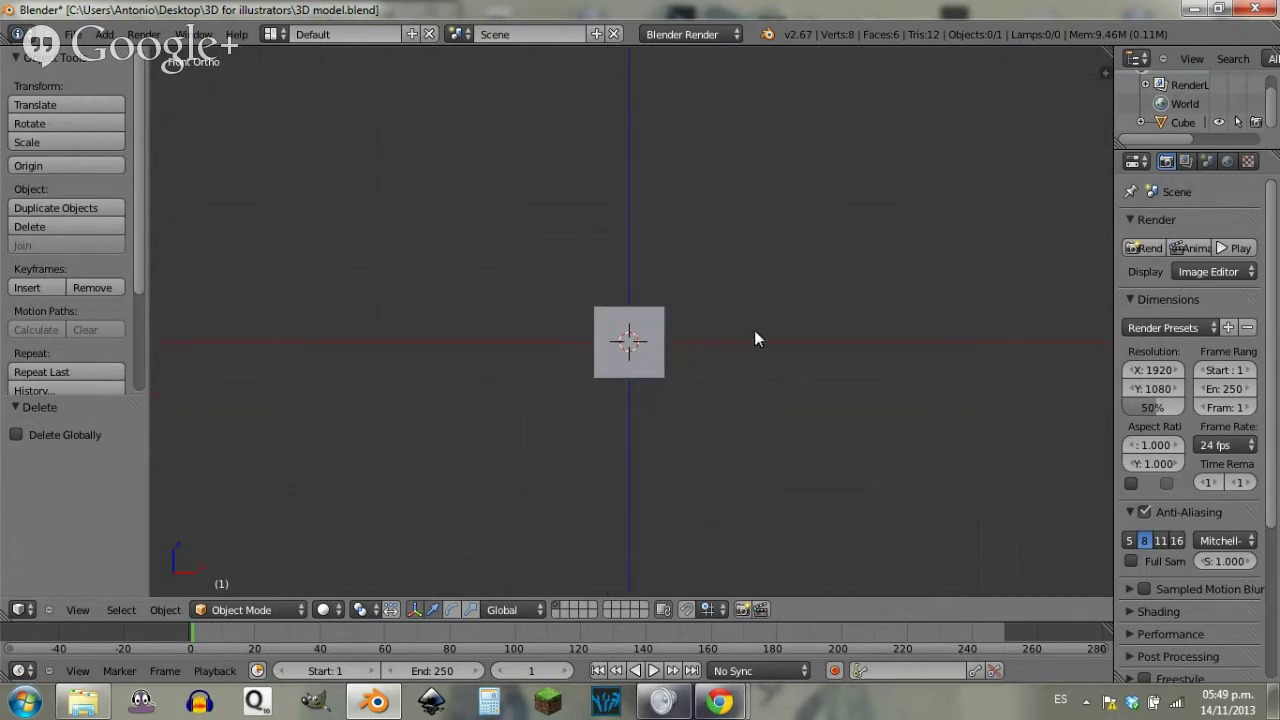
{"action": "middle_click_drag", "start_coordinate": [777, 318], "coordinate": [771, 393], "text": "shift"}
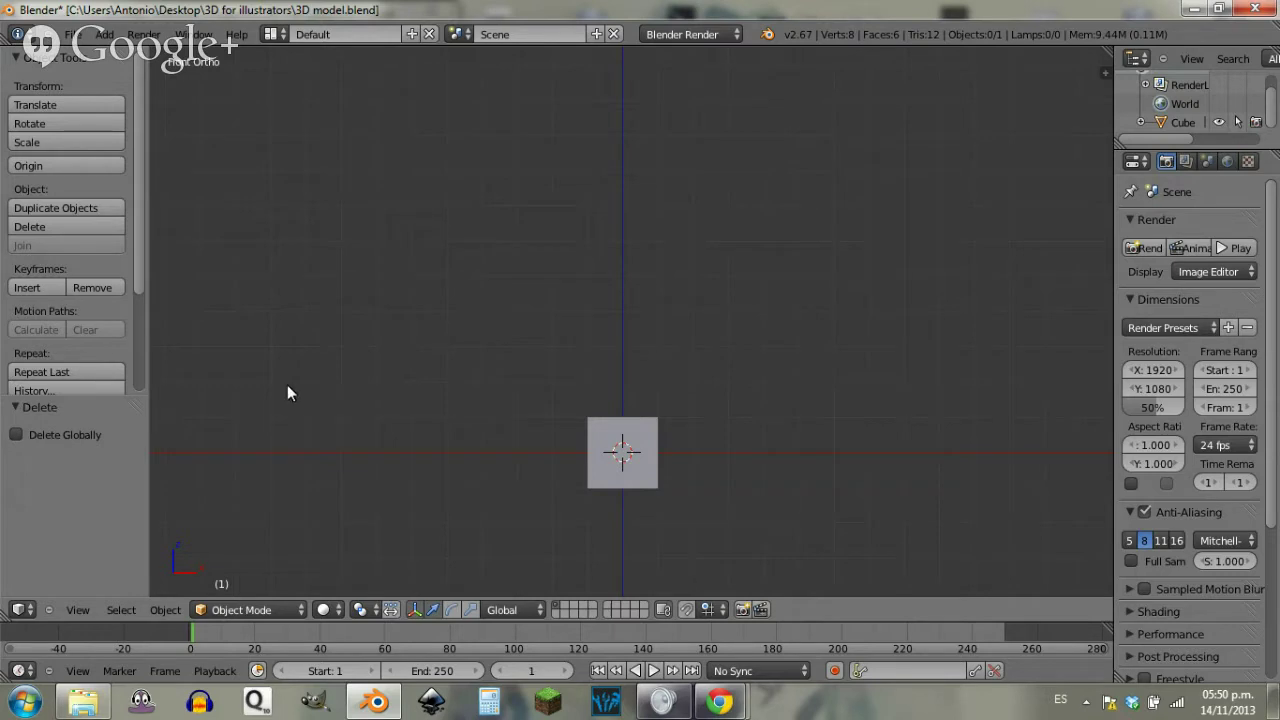
{"action": "key", "text": "shift+a"}
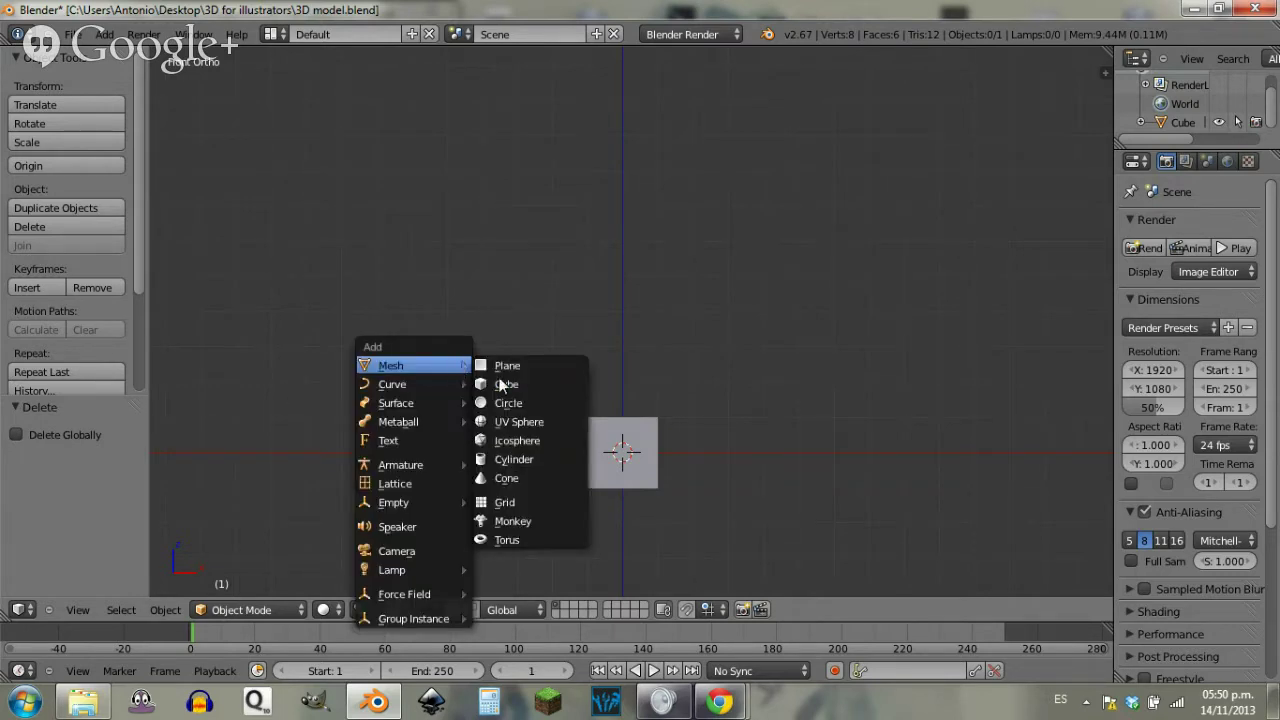
{"action": "left_click", "coordinate": [413, 438]}
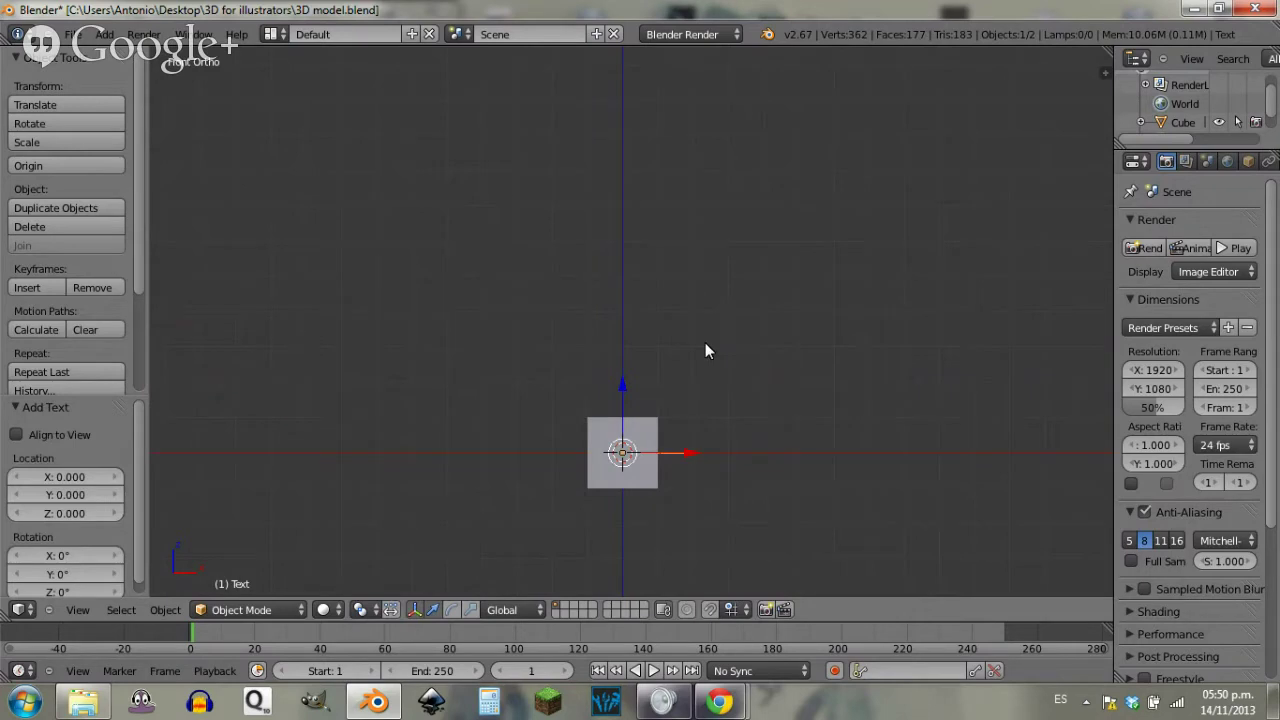
{"action": "key", "text": "KP_7"}
{"action": "key", "text": "g"}
{"action": "left_click", "coordinate": [607, 217]}
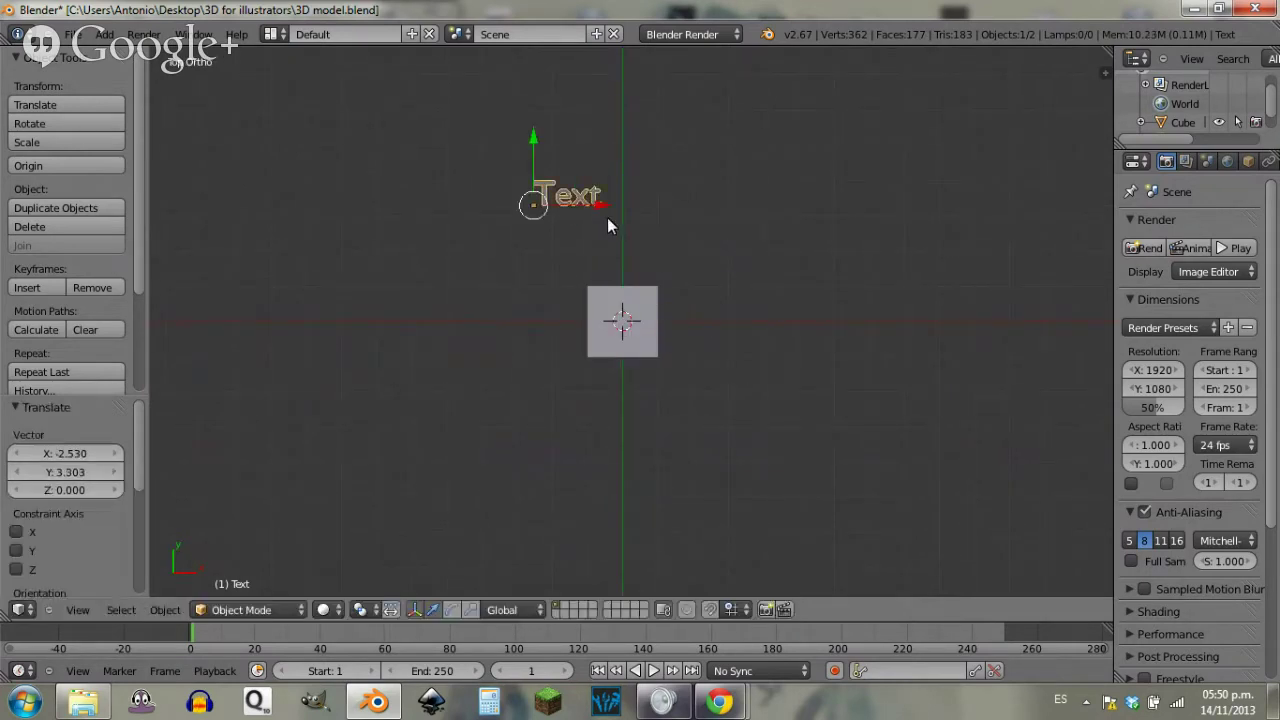
Step: Replace the text object's content with "Blender.org"
{"action": "key", "text": "Tab"}
{"action": "key", "text": "BackSpace"}
{"action": "key", "text": "BackSpace"}
{"action": "key", "text": "BackSpace"}
{"action": "key", "text": "BackSpace"}
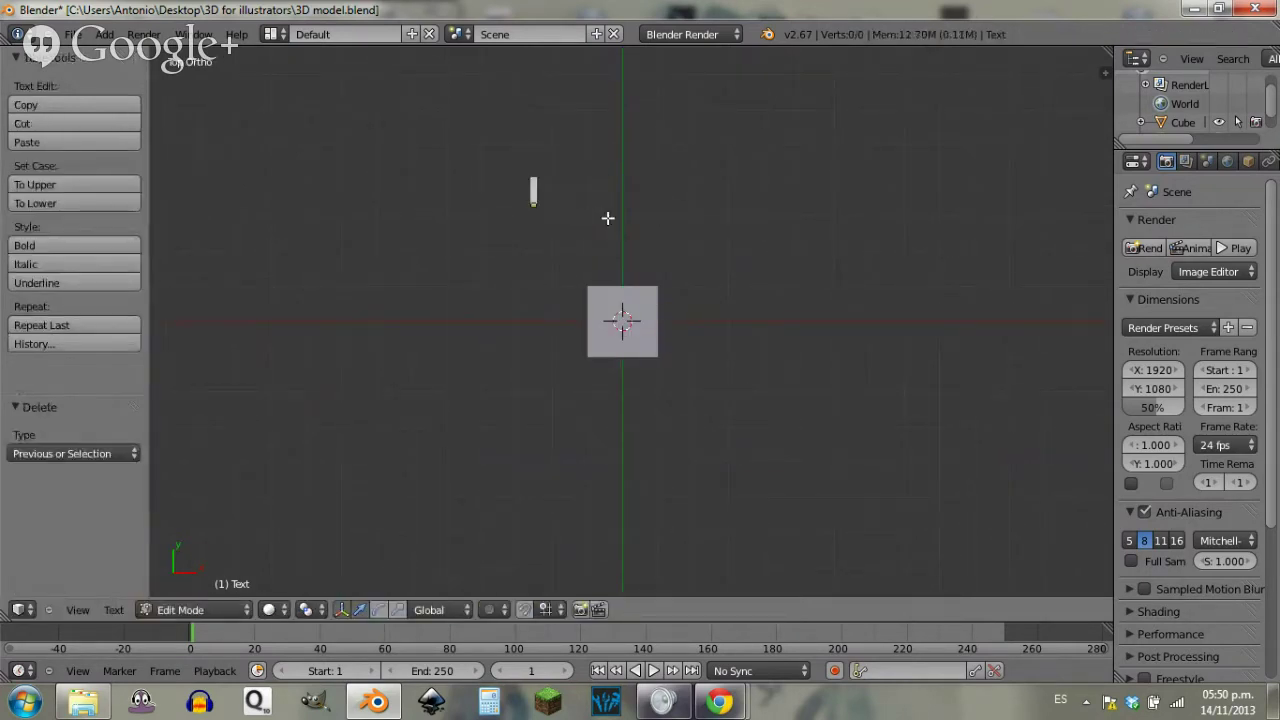
{"action": "type", "text": "Blender.org"}
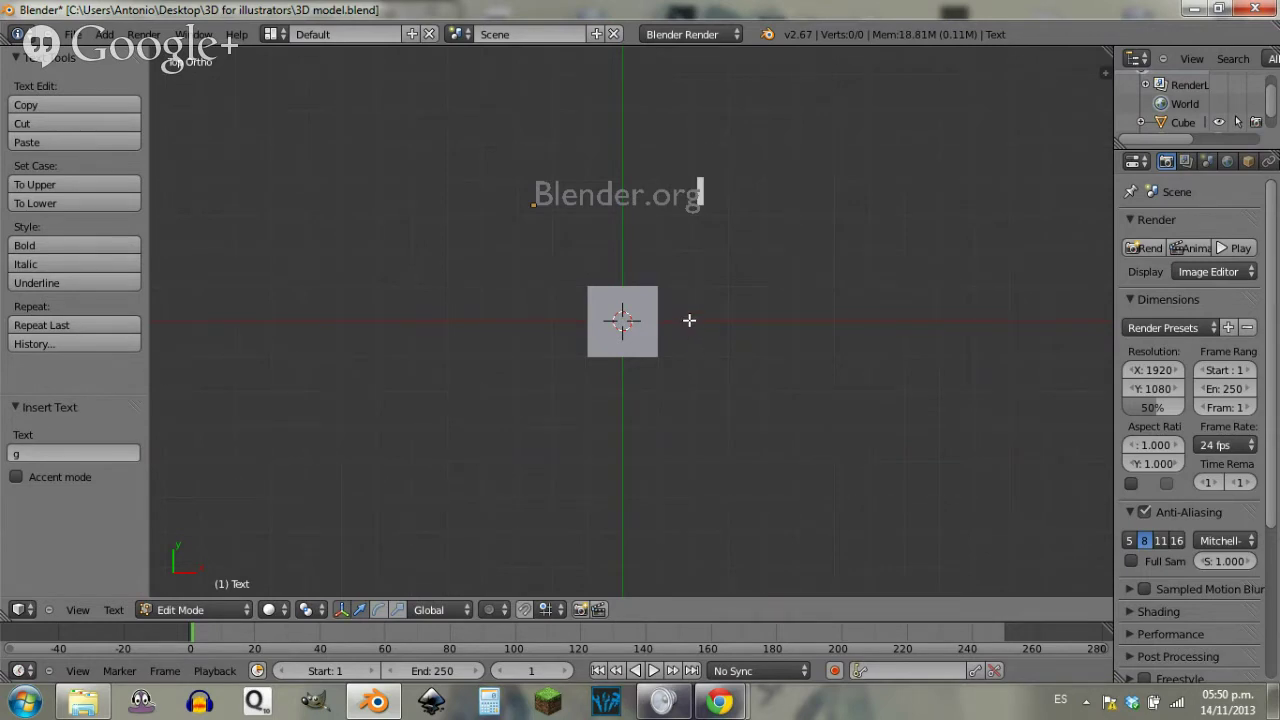
{"action": "key", "text": "Tab"}
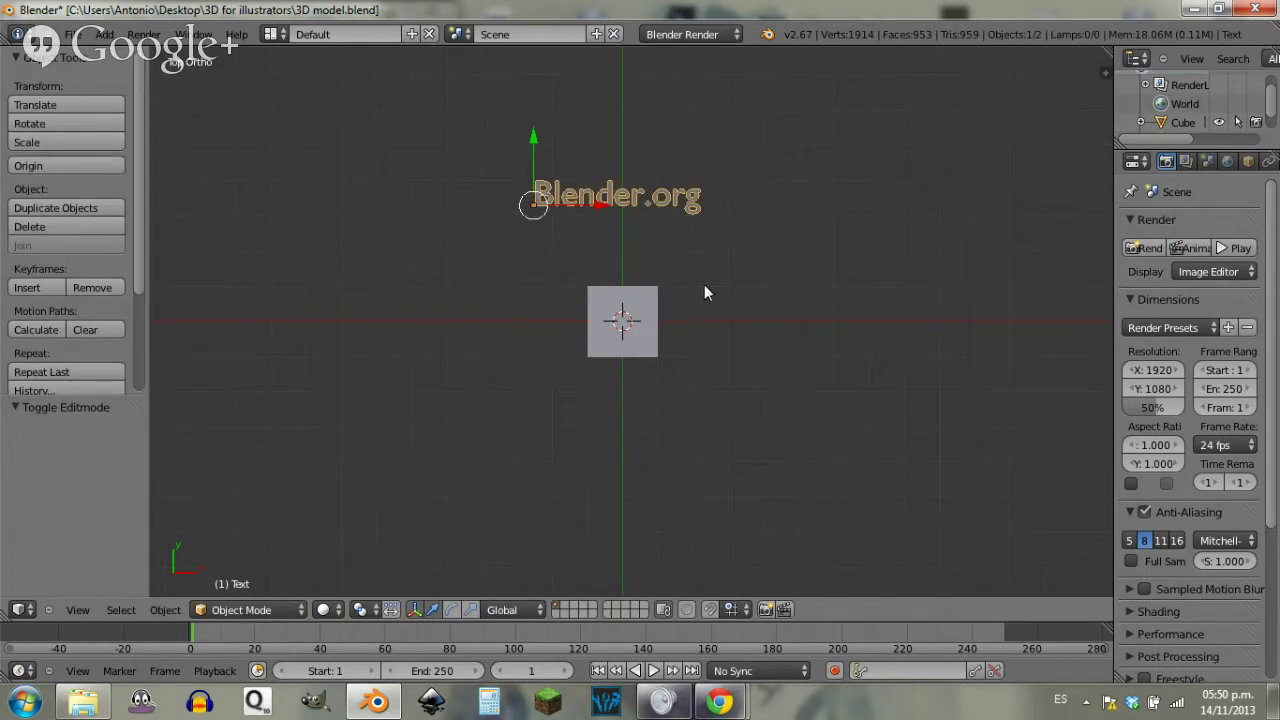
Step: Delete the text object and return to the front view
{"action": "key", "text": "x"}
{"action": "left_click", "coordinate": [705, 288]}
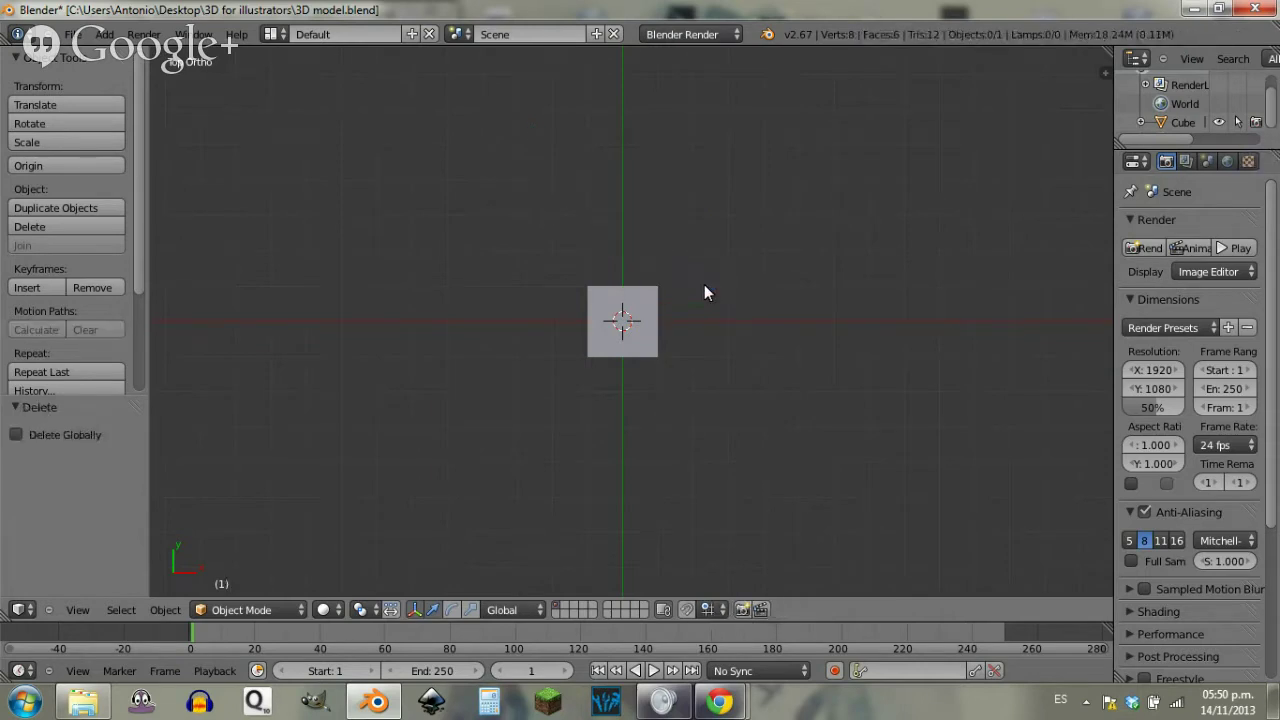
{"action": "key", "text": "KP_1"}
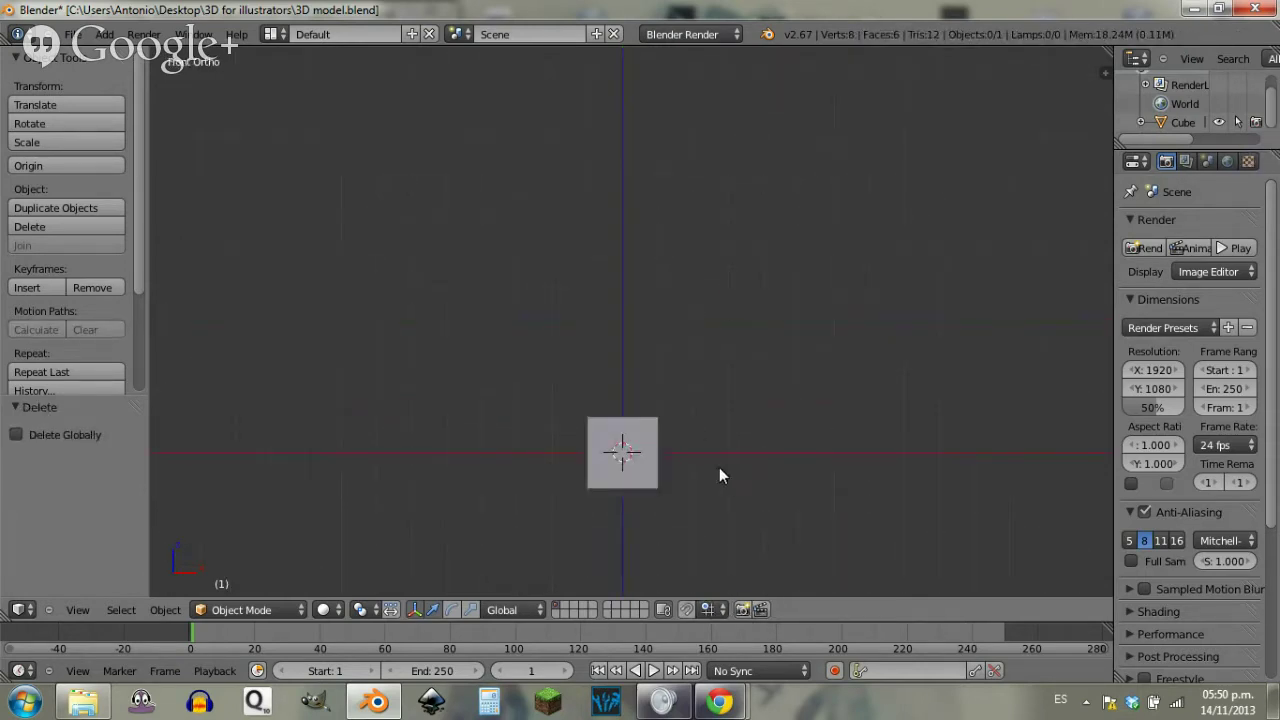
{"action": "middle_click_drag", "start_coordinate": [719, 467], "coordinate": [742, 319], "text": "shift"}
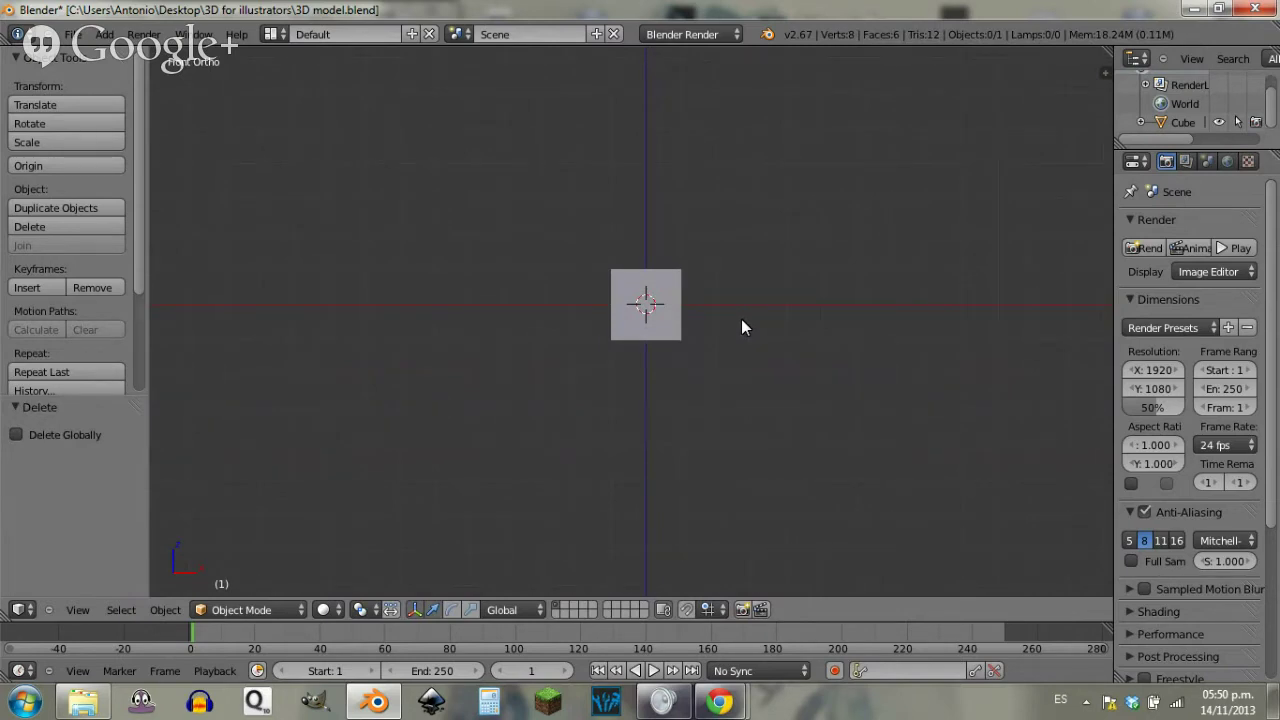
Step: Select the cube and try moving it freely and along the Z axis, cancelling each move
{"action": "middle_click_drag", "start_coordinate": [724, 261], "coordinate": [690, 308]}
{"action": "right_click", "coordinate": [667, 302]}
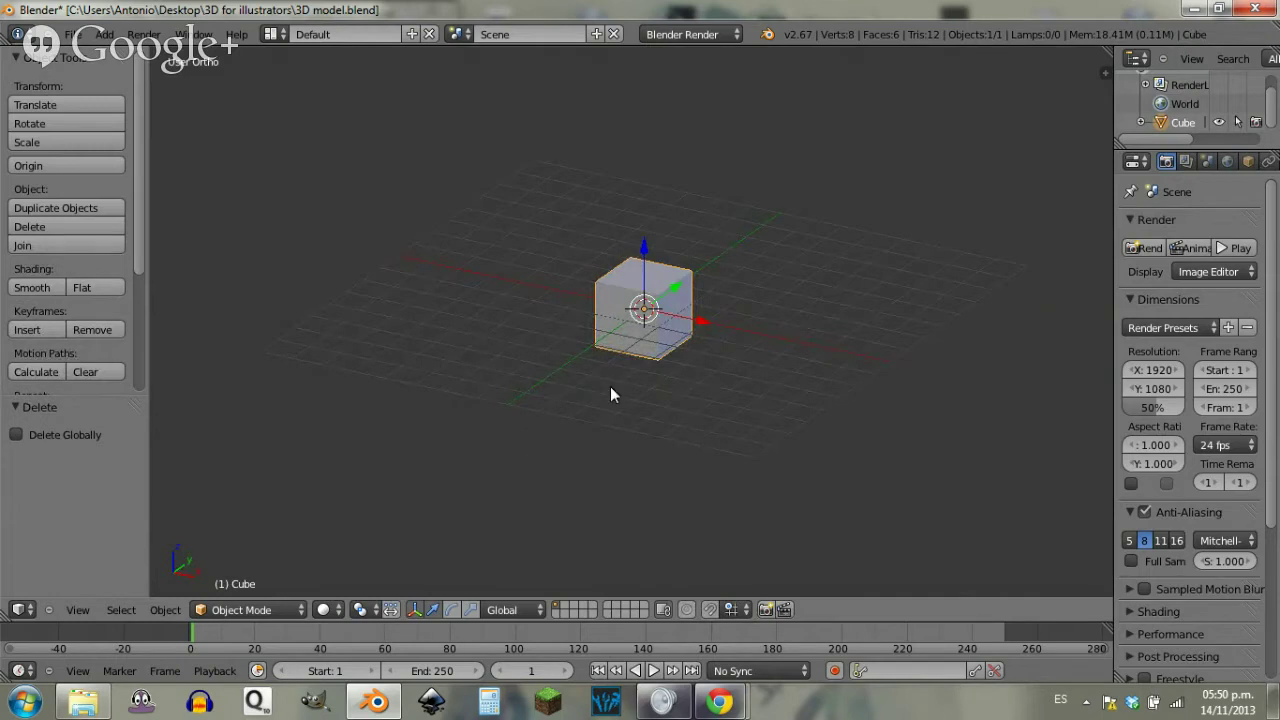
{"action": "middle_click_drag", "start_coordinate": [706, 376], "coordinate": [737, 379]}
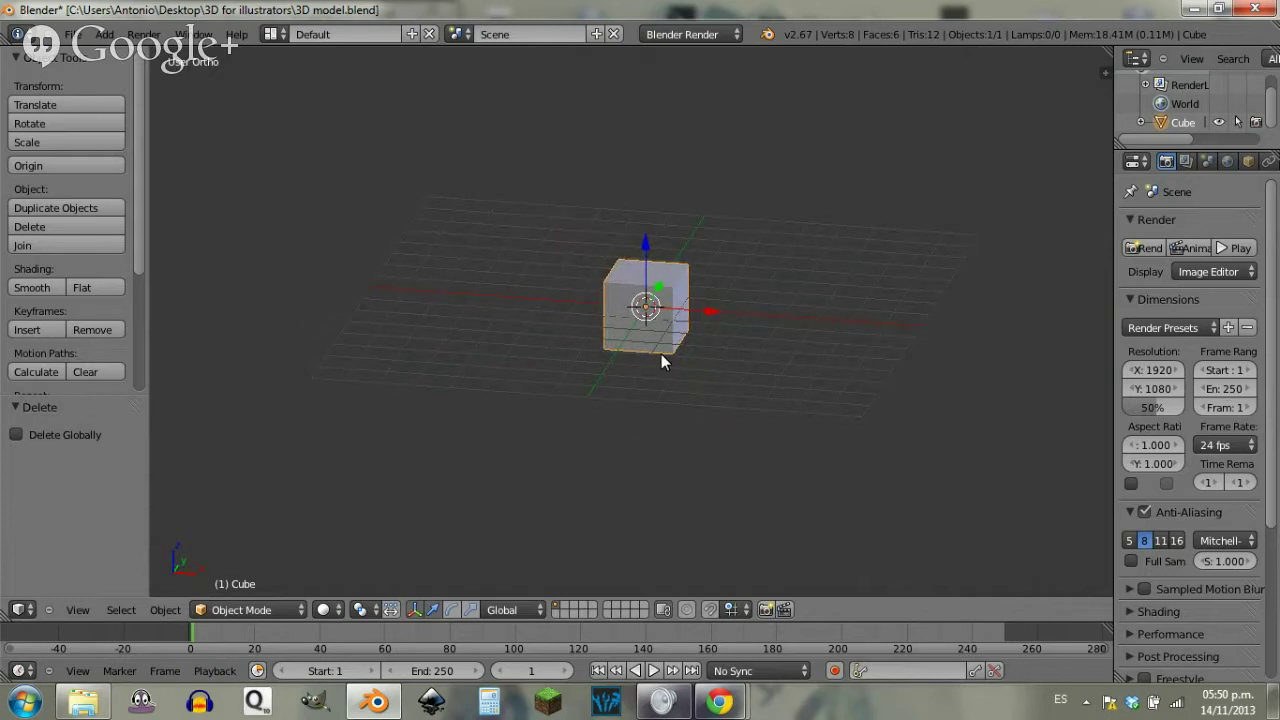
{"action": "middle_click_drag", "start_coordinate": [661, 354], "coordinate": [604, 358]}
{"action": "scroll", "coordinate": [645, 262], "scroll_direction": "up", "scroll_amount": 3}
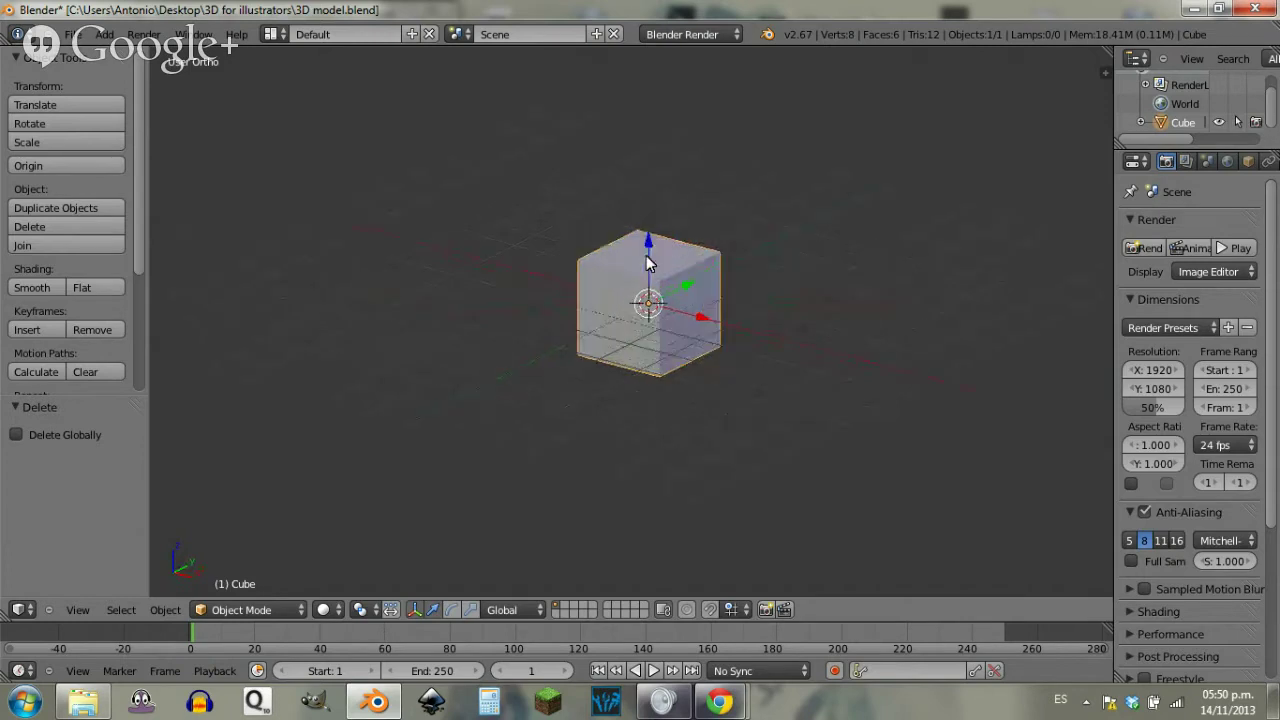
{"action": "key", "text": "g"}
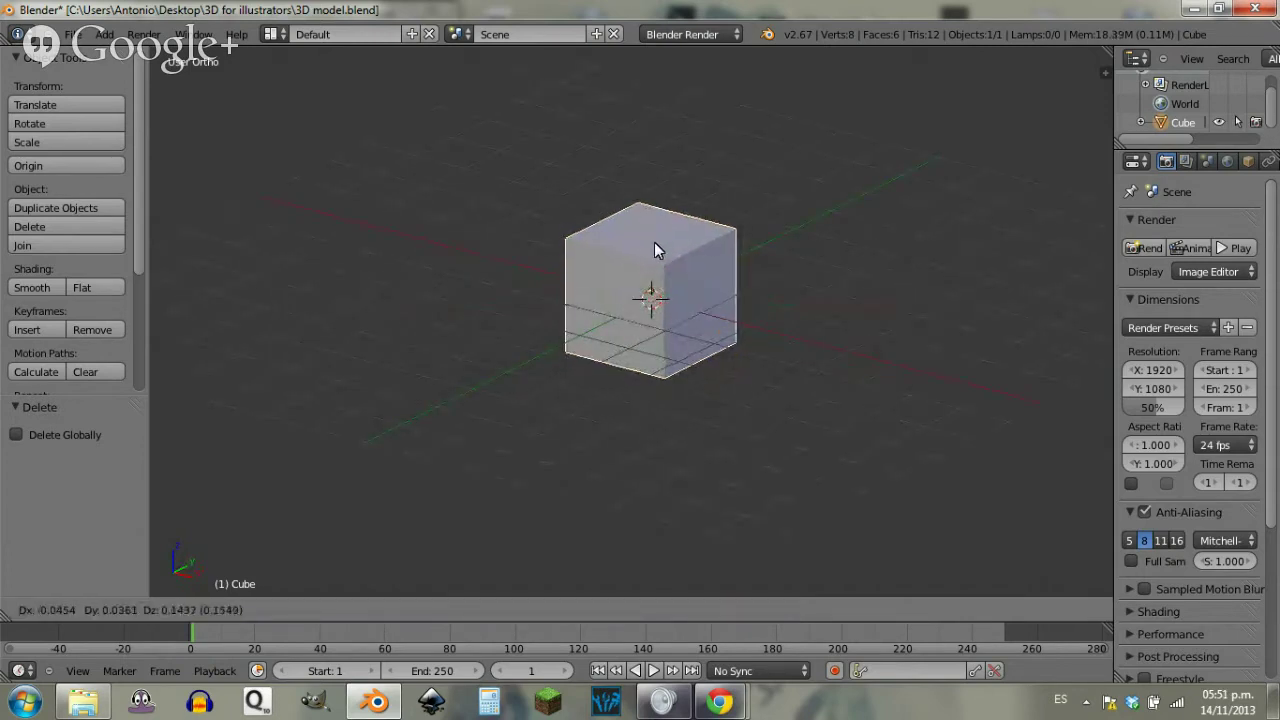
{"action": "key", "text": "Escape"}
{"action": "key", "text": "g"}
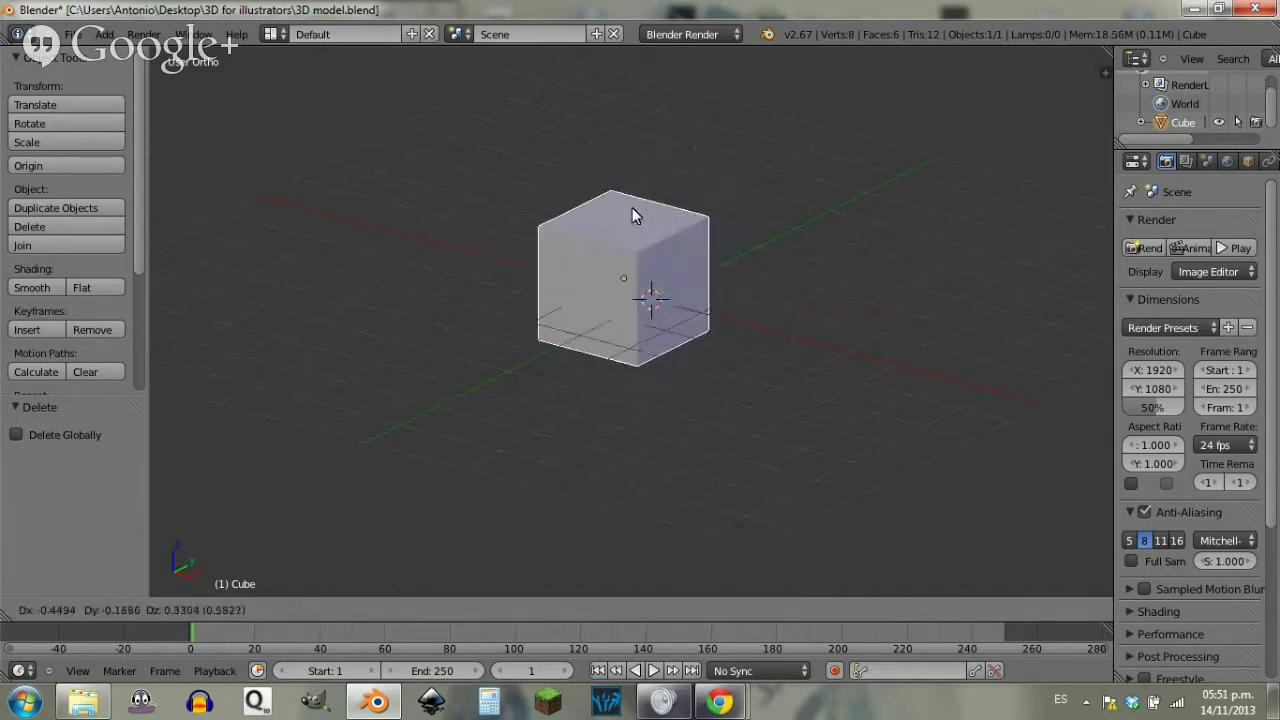
{"action": "key", "text": "Escape"}
{"action": "key", "text": "g"}
{"action": "key", "text": "z"}
{"action": "key", "text": "Escape"}
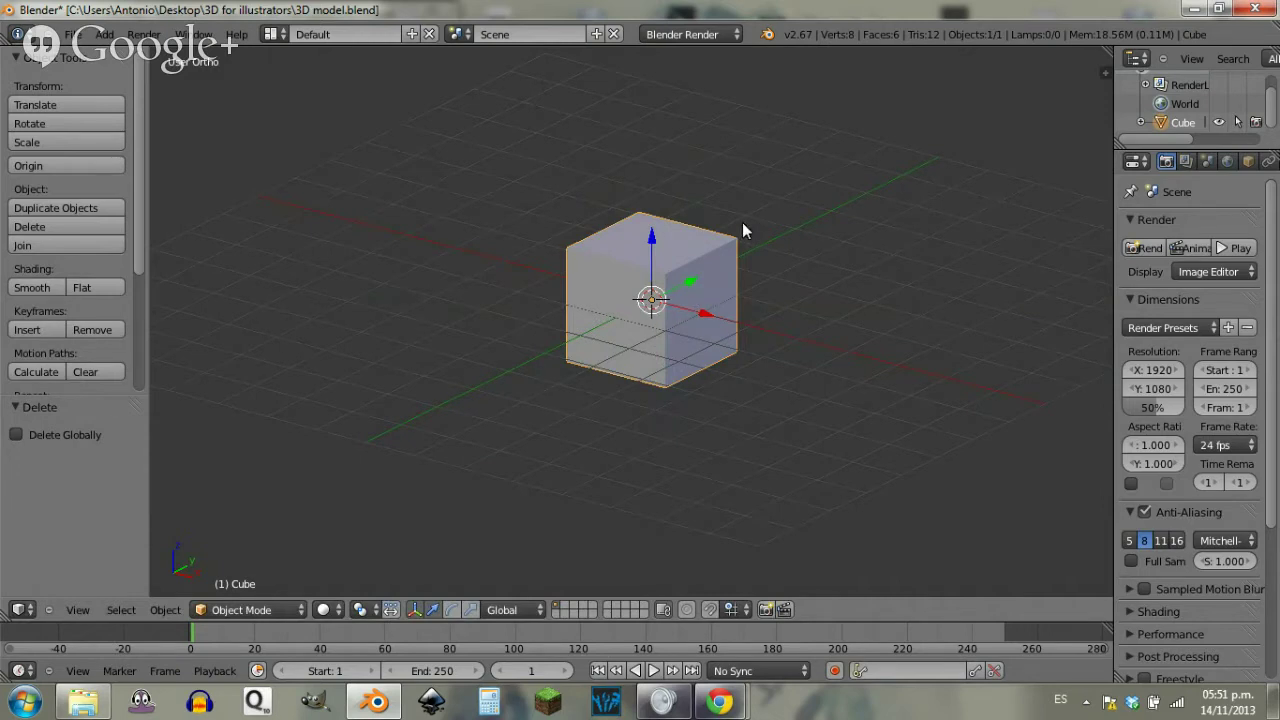
Step: View the cube from other angles and return to the front orthographic view
{"action": "middle_click_drag", "start_coordinate": [742, 231], "coordinate": [750, 185]}
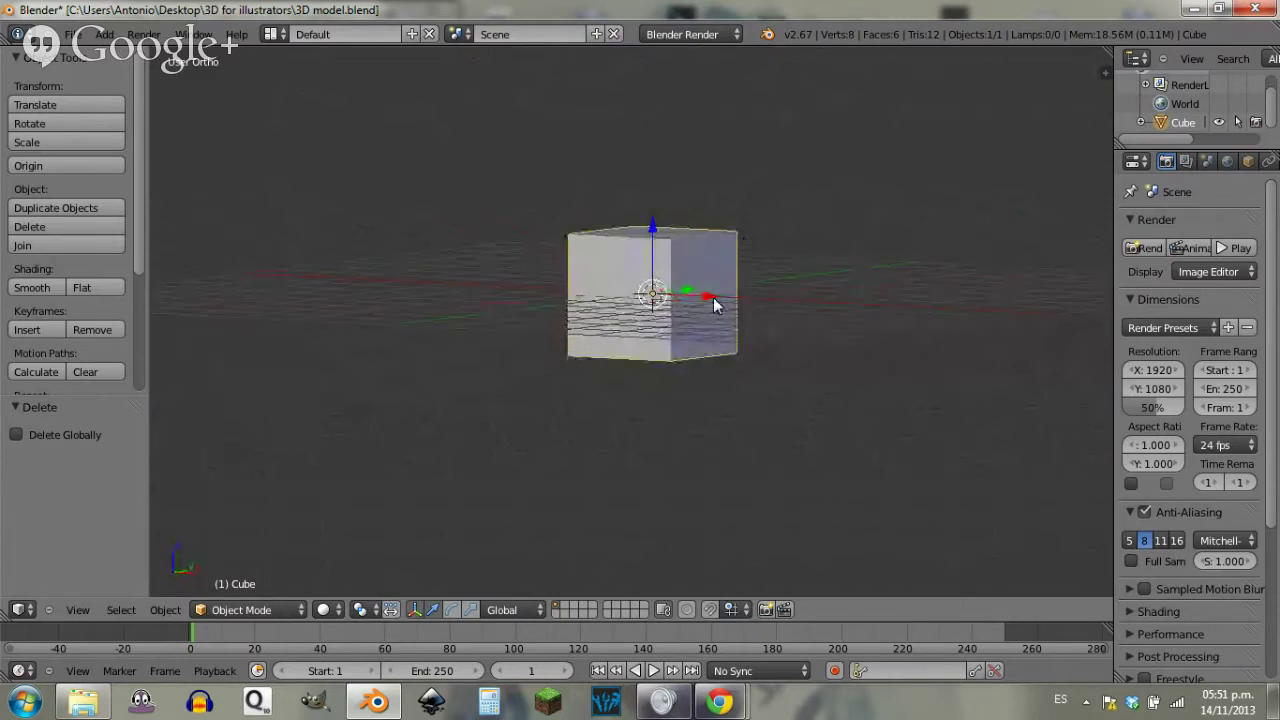
{"action": "middle_click_drag", "start_coordinate": [654, 285], "coordinate": [666, 294]}
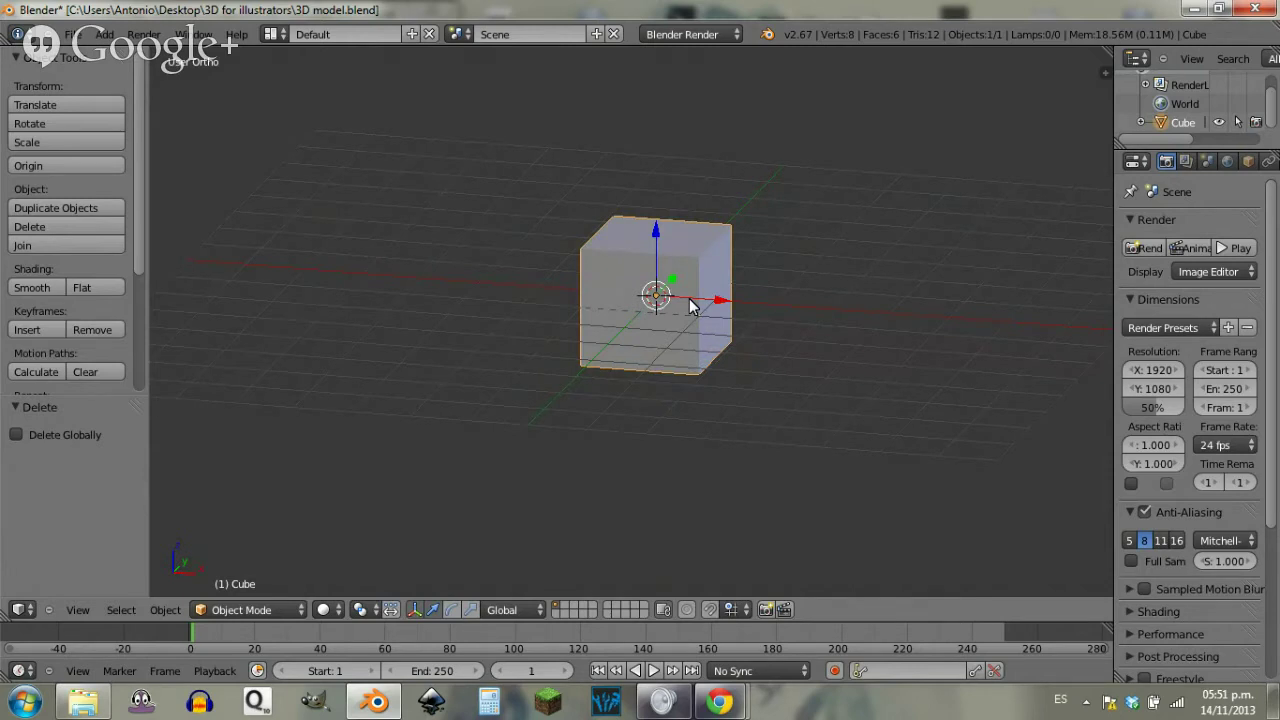
{"action": "key", "text": "KP_1"}
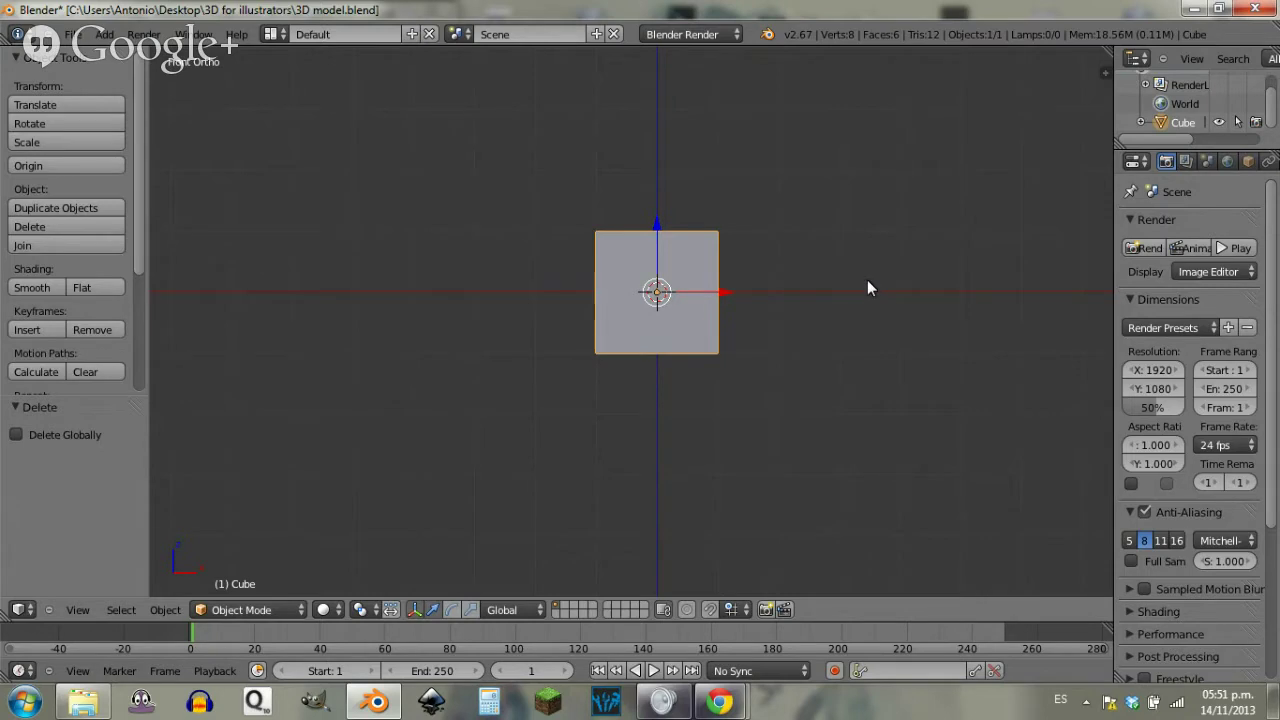
{"action": "middle_click_drag", "start_coordinate": [837, 237], "coordinate": [798, 289], "text": "shift"}
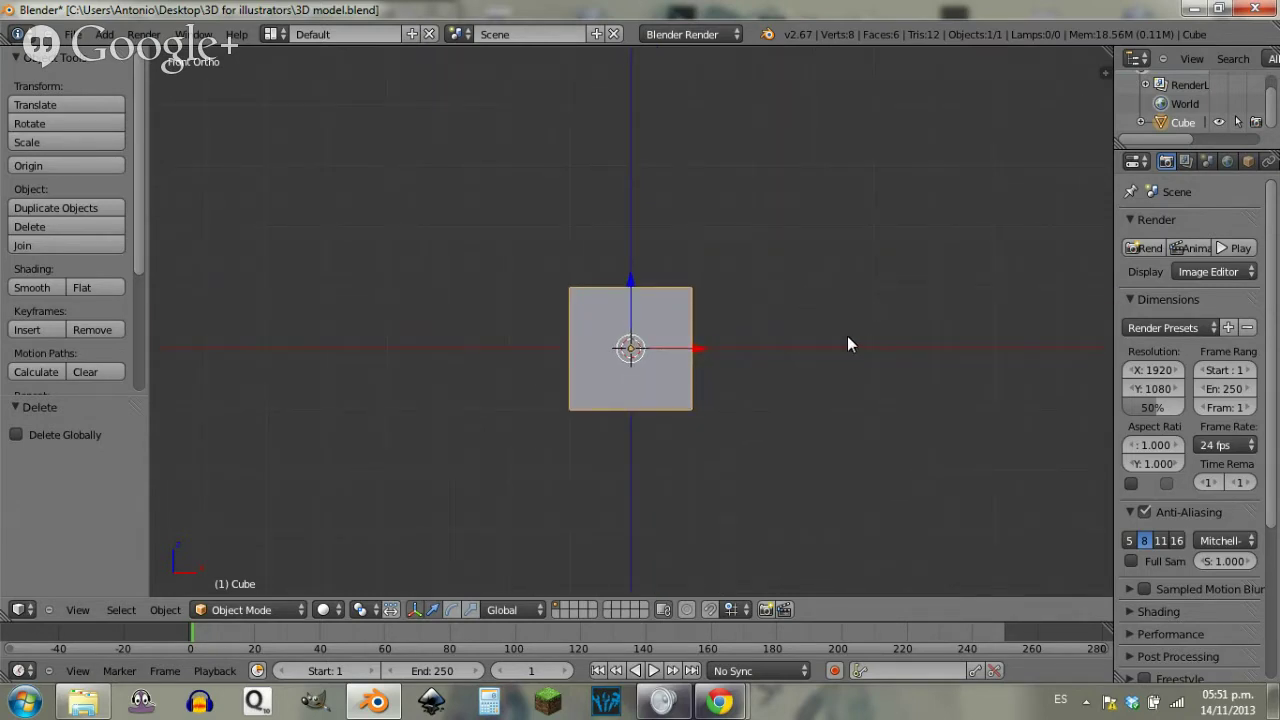
{"action": "scroll", "coordinate": [814, 343], "scroll_direction": "down", "scroll_amount": 1}
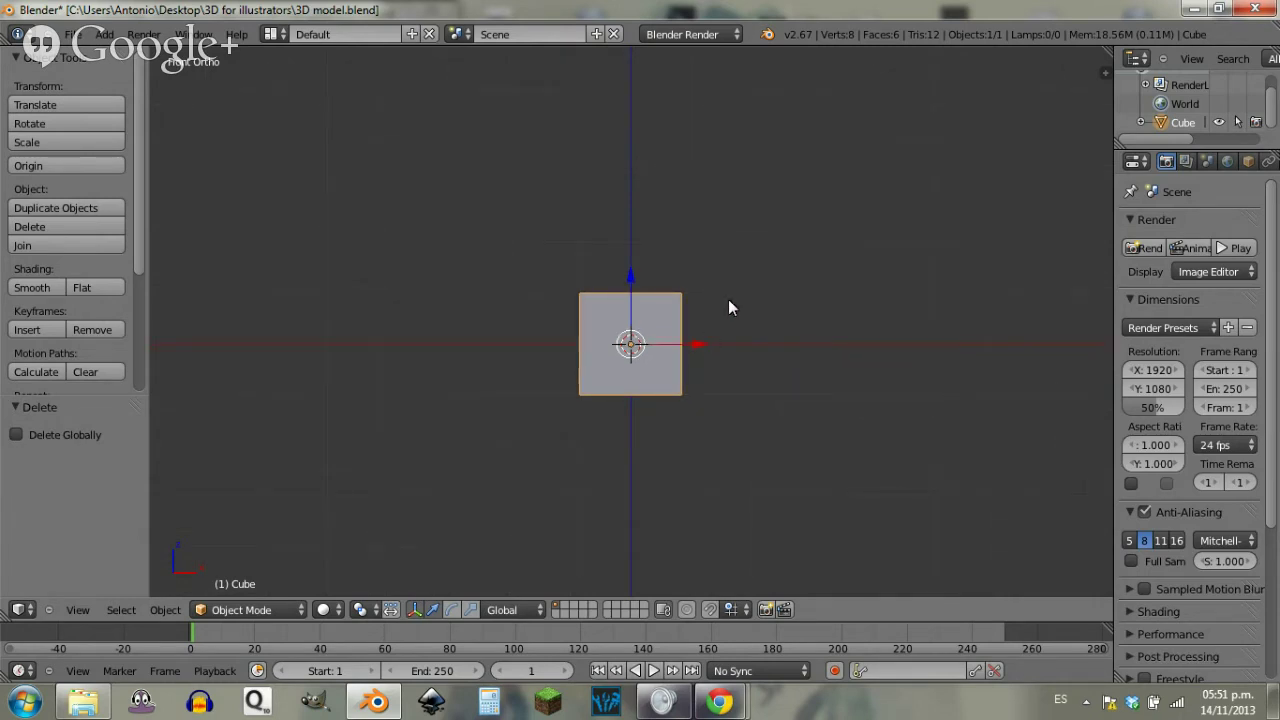
{"action": "middle_click_drag", "start_coordinate": [727, 307], "coordinate": [710, 418], "text": "shift"}
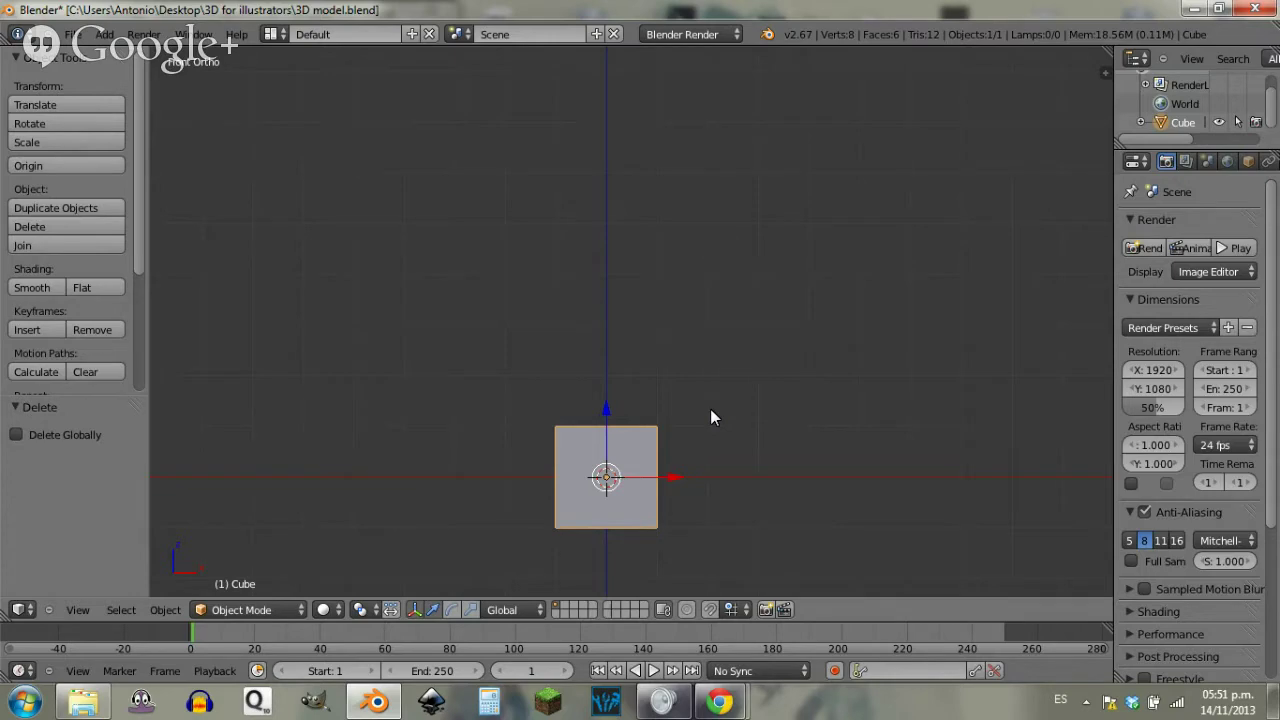
Step: Open the "3D for illustrators" folder in the file explorer and examine the reference drawing kat_rotoscopio_util.png
{"action": "left_click", "coordinate": [84, 702]}
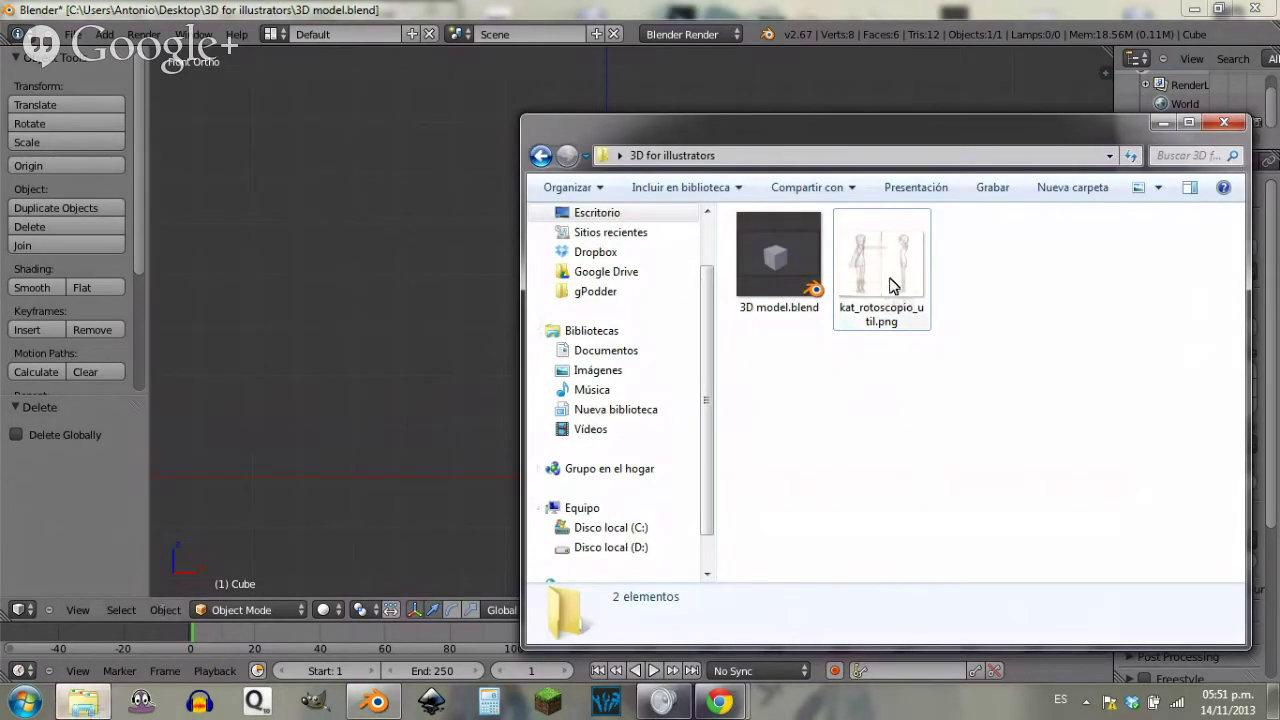
{"action": "double_click", "coordinate": [891, 285]}
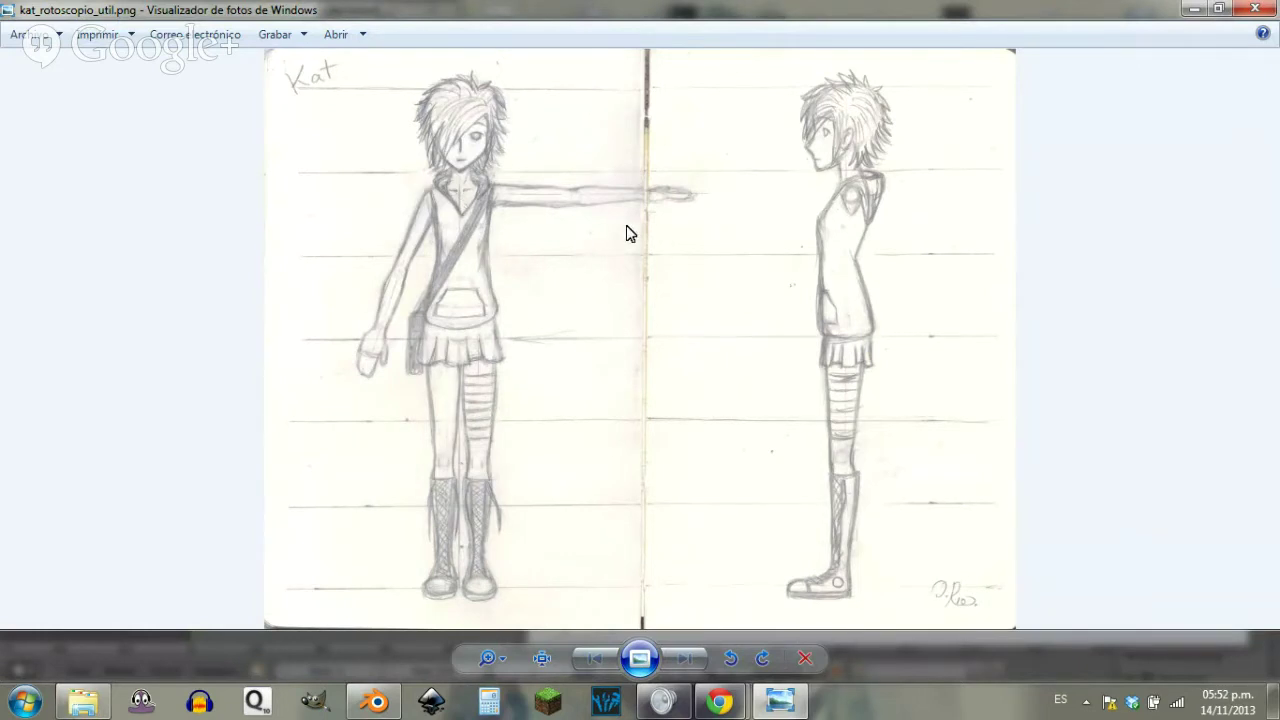
{"action": "left_click", "coordinate": [1256, 9]}
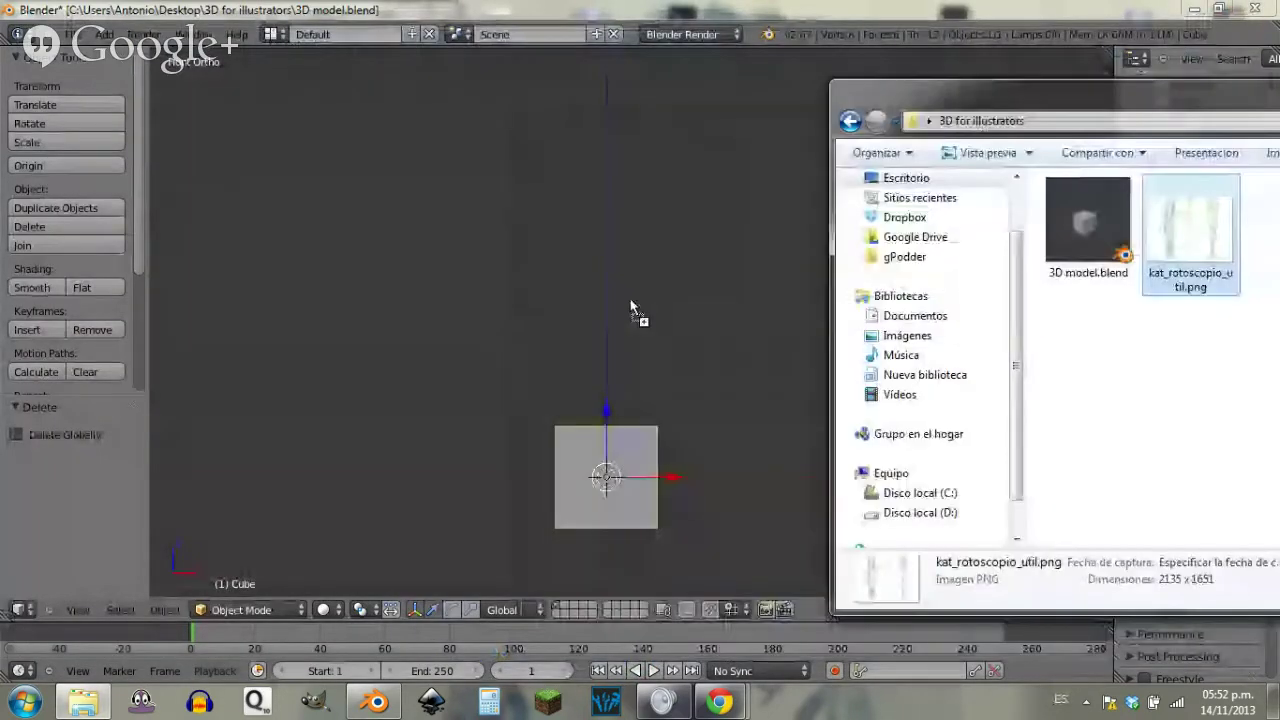
Step: Add kat_rotoscopio_util.png from the folder as the 3D view's background image and display it in the front view
{"action": "left_click_drag", "start_coordinate": [631, 305], "coordinate": [631, 303]}
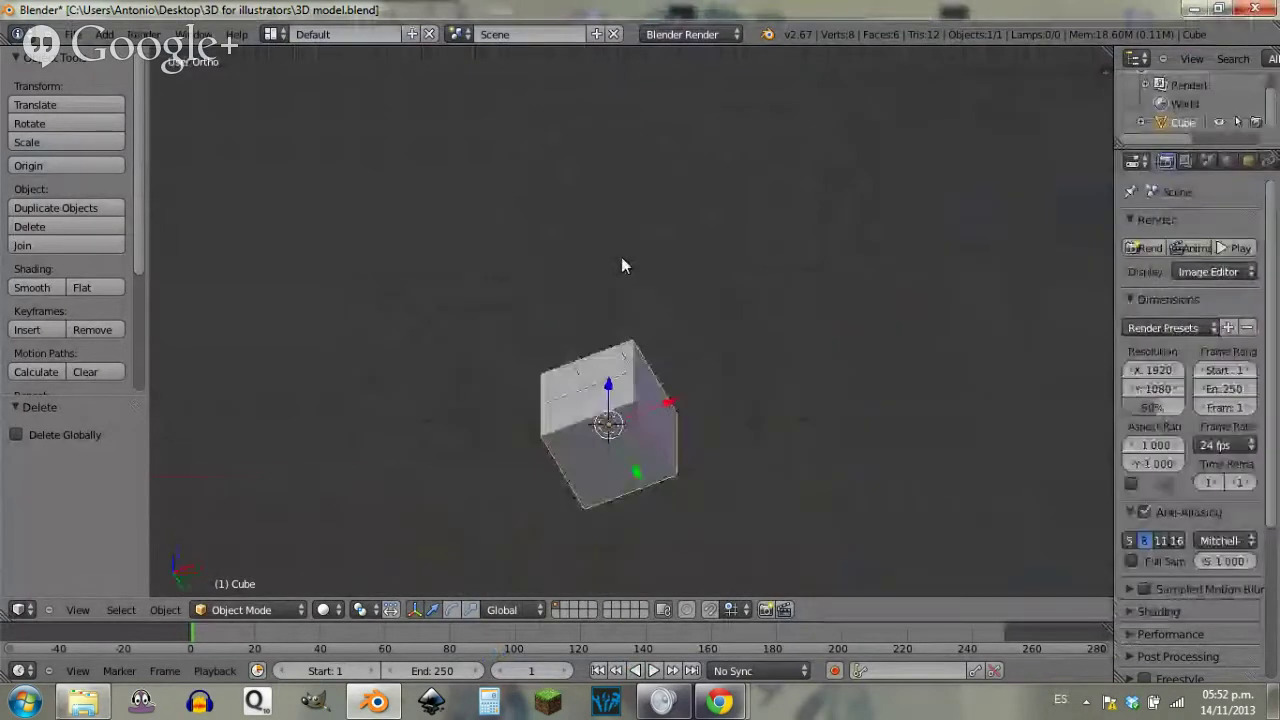
{"action": "middle_click_drag", "start_coordinate": [620, 263], "coordinate": [651, 286]}
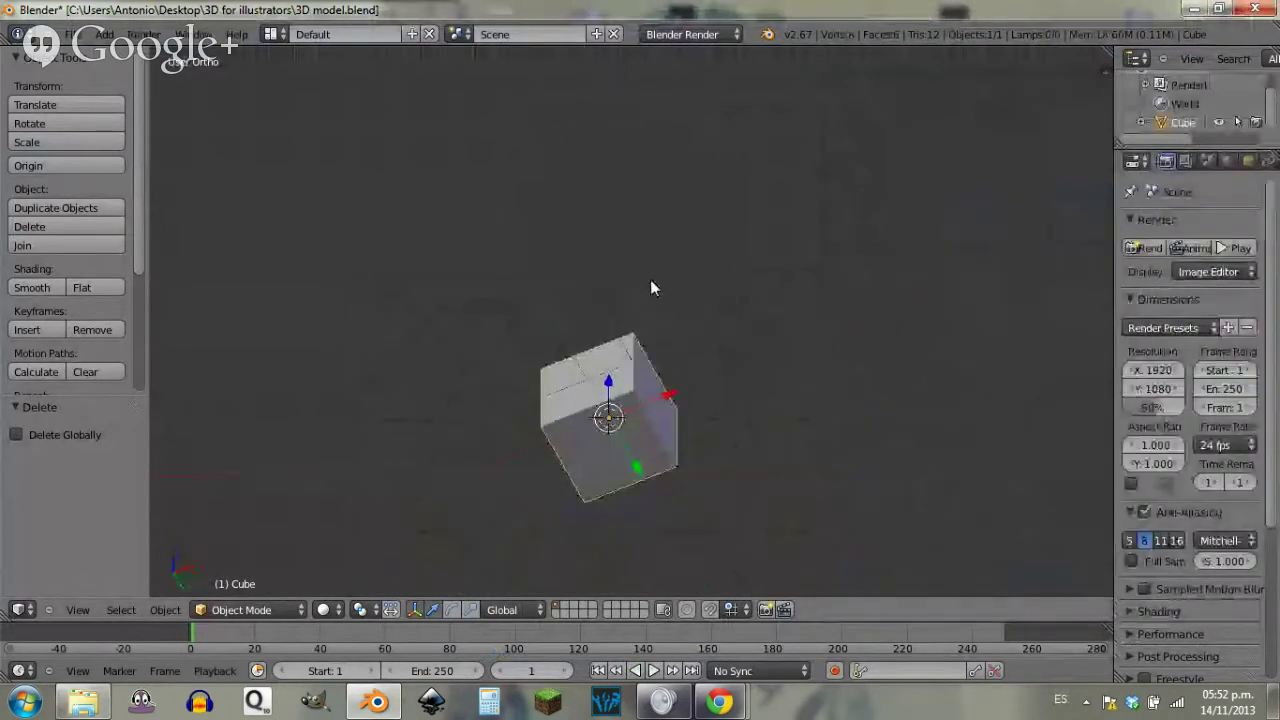
{"action": "key", "text": "KP_1"}
{"action": "mouse_move", "coordinate": [708, 404]}
{"action": "middle_mouse_down", "text": "shift"}
{"action": "mouse_move", "coordinate": [666, 286]}
{"action": "mouse_move", "coordinate": [706, 263]}
{"action": "middle_mouse_up", "text": "shift"}
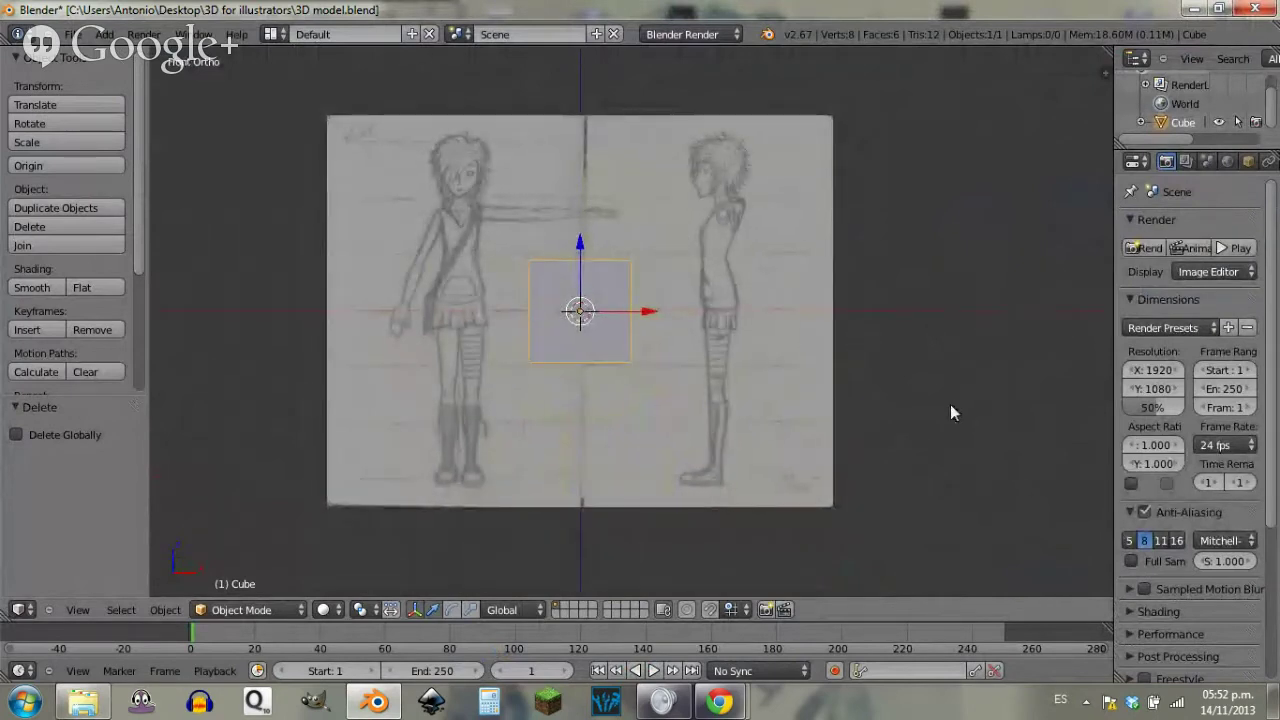
Step: Open the 3D view's background image settings and restrict the character drawing to the Front view
{"action": "key", "text": "n"}
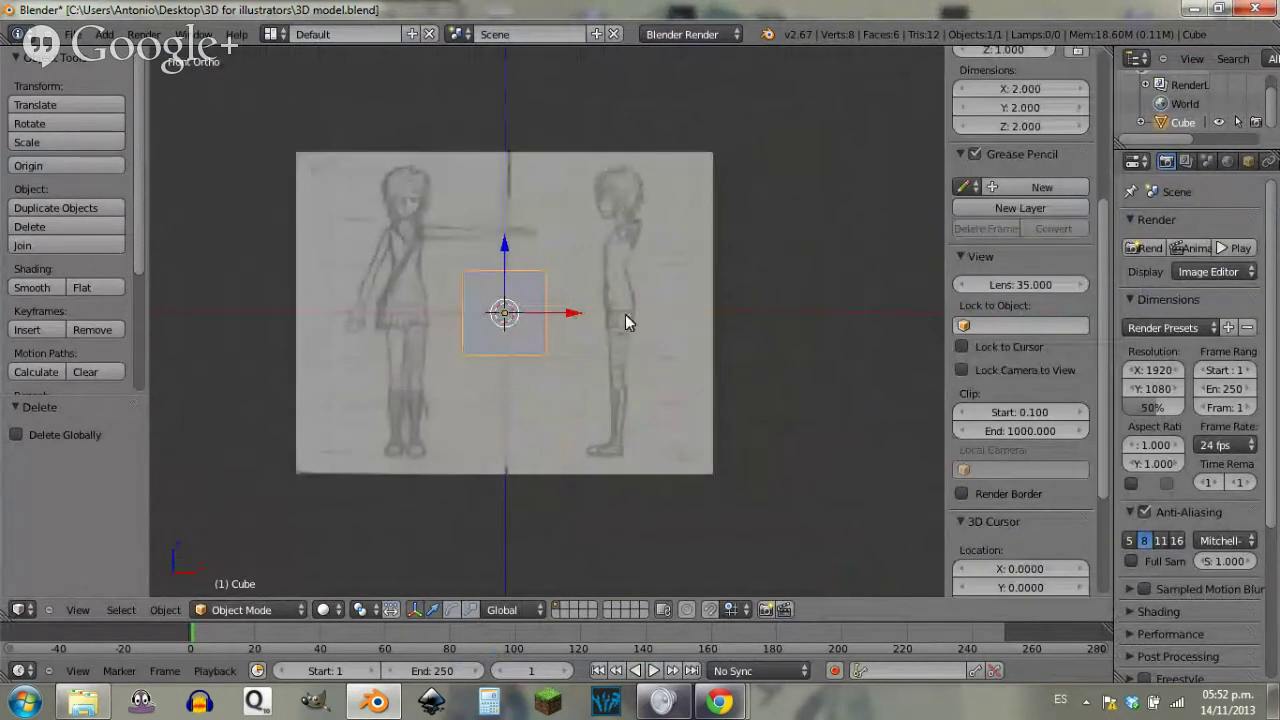
{"action": "scroll", "coordinate": [504, 291], "scroll_direction": "up", "scroll_amount": 2}
{"action": "middle_click_drag", "start_coordinate": [517, 306], "coordinate": [602, 341], "text": "shift"}
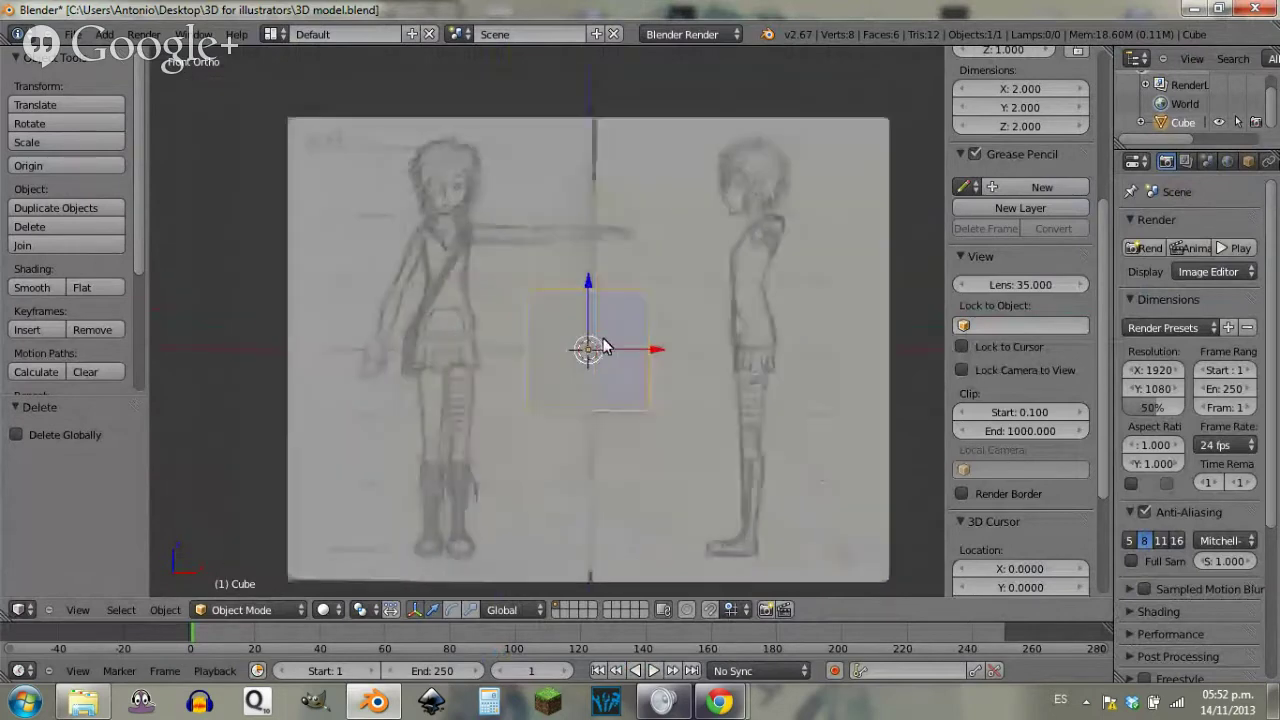
{"action": "scroll", "coordinate": [1032, 432], "scroll_direction": "down", "scroll_amount": 5}
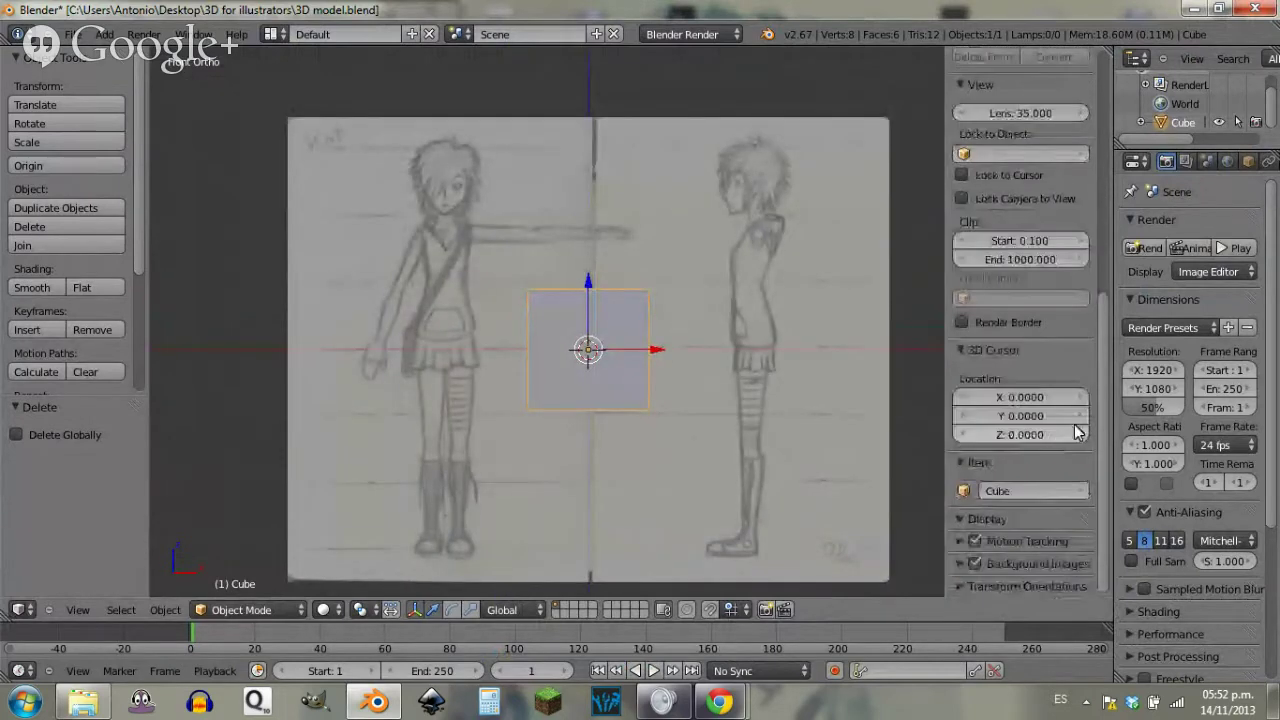
{"action": "left_click", "coordinate": [959, 563]}
{"action": "scroll", "coordinate": [1019, 516], "scroll_direction": "down", "scroll_amount": 8}
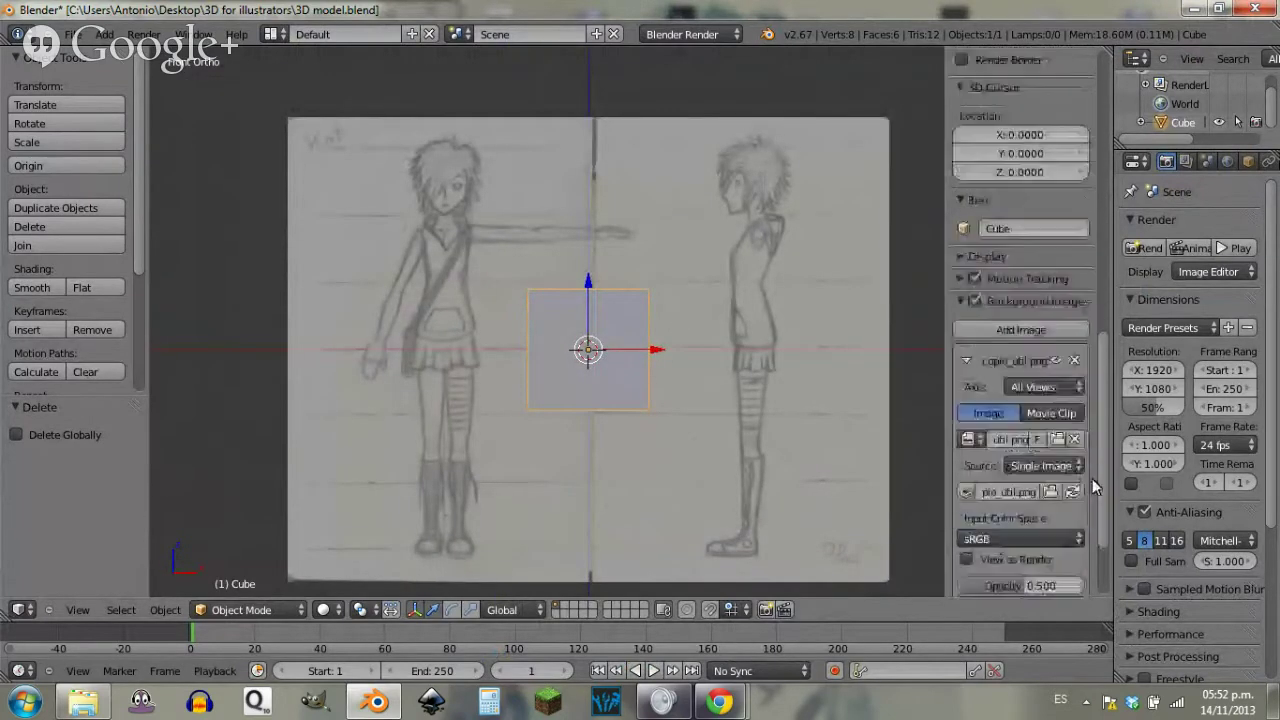
{"action": "scroll", "coordinate": [1087, 373], "scroll_direction": "down", "scroll_amount": 1}
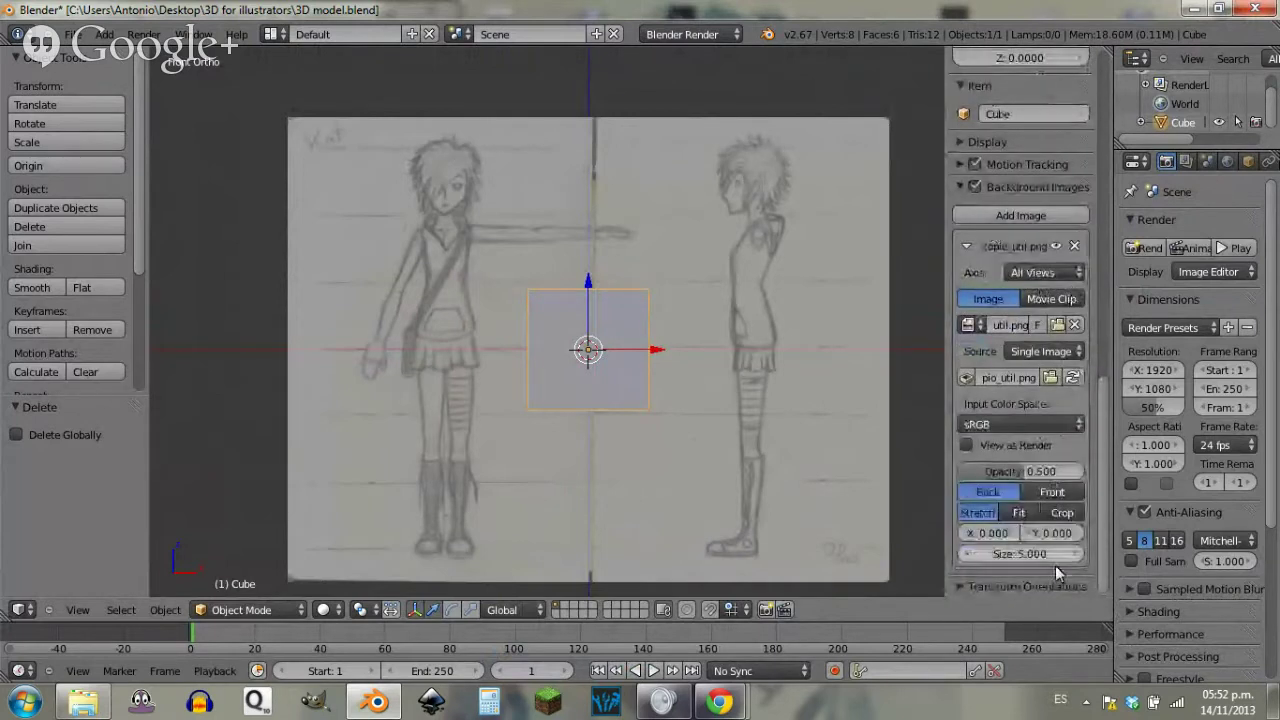
{"action": "left_click", "coordinate": [1065, 272]}
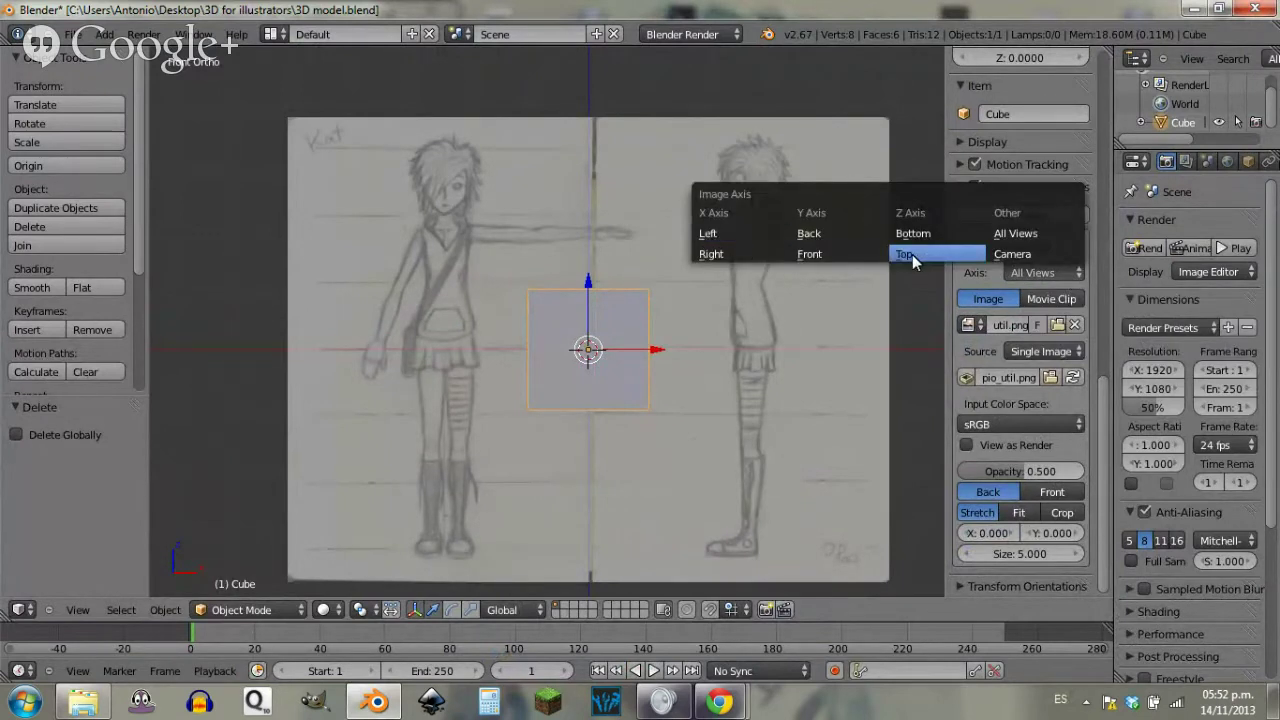
{"action": "left_click", "coordinate": [806, 254]}
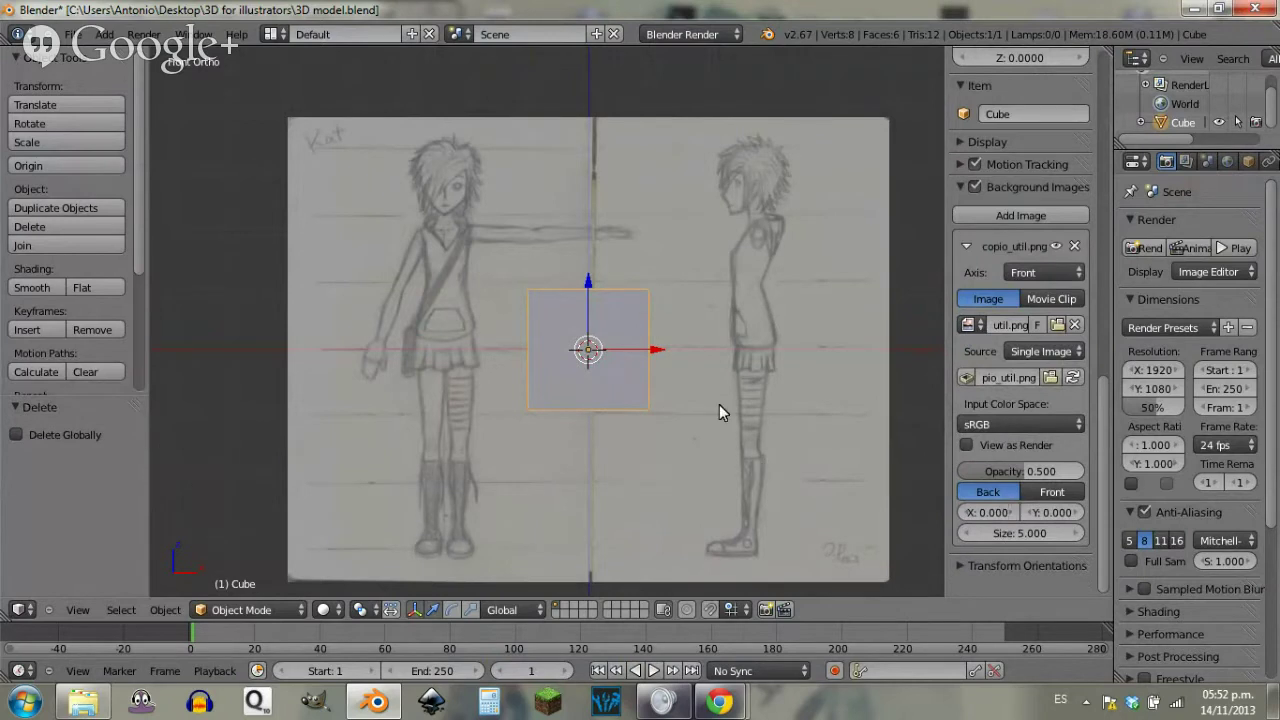
Step: Raise the front background image to a Y offset of 4.400 so the character's feet sit on the ground line
{"action": "left_click_drag", "start_coordinate": [1039, 511], "coordinate": [1117, 510]}
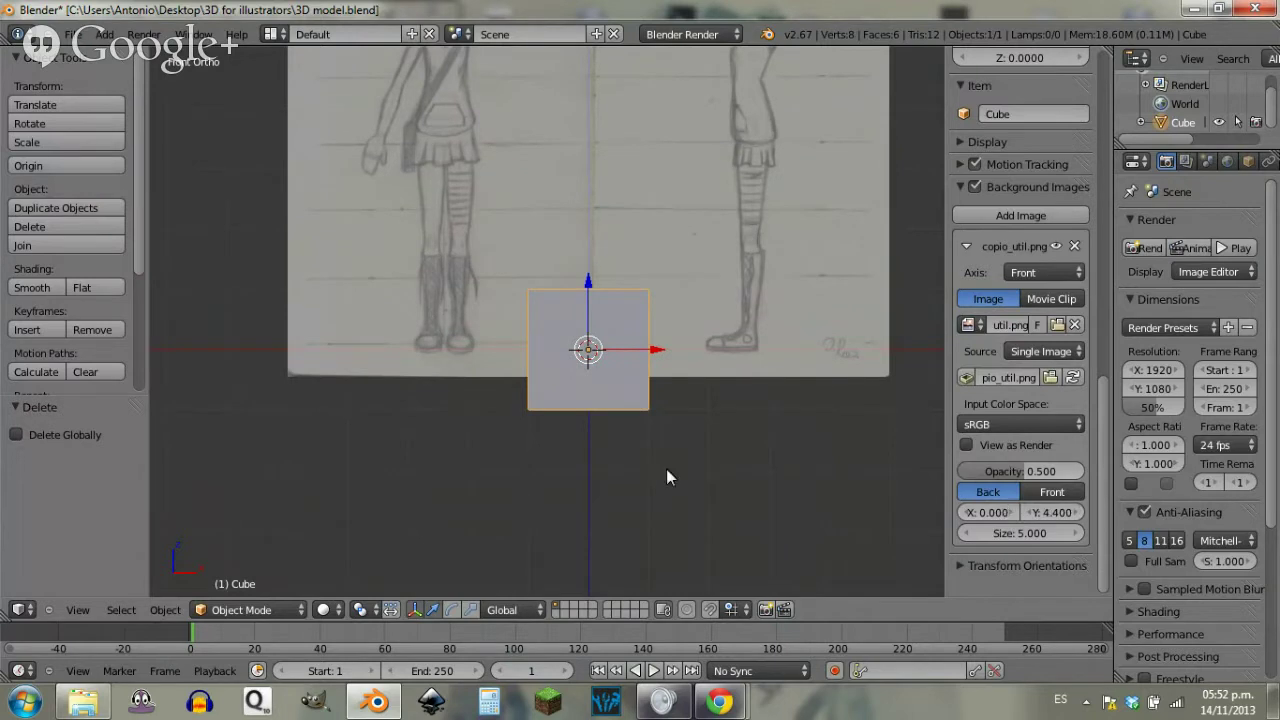
{"action": "middle_click_drag", "start_coordinate": [689, 300], "coordinate": [722, 375], "text": "shift"}
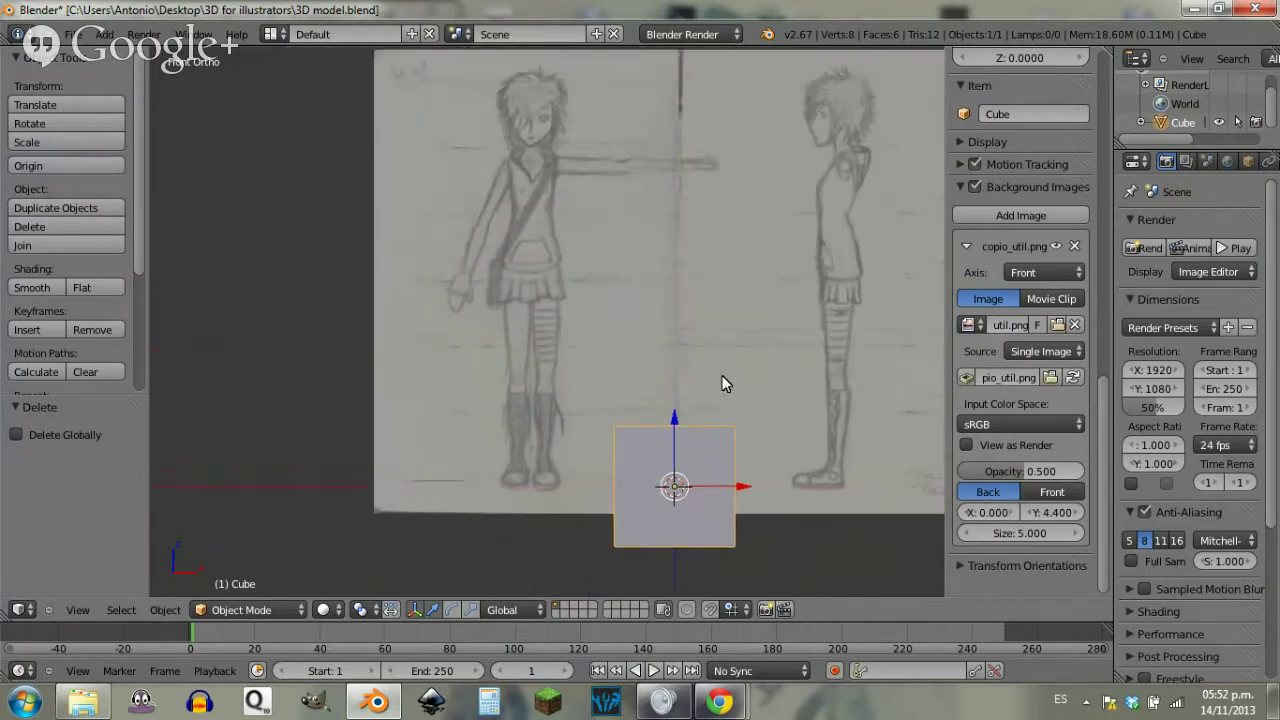
{"action": "middle_click_drag", "start_coordinate": [699, 306], "coordinate": [698, 316], "text": "shift"}
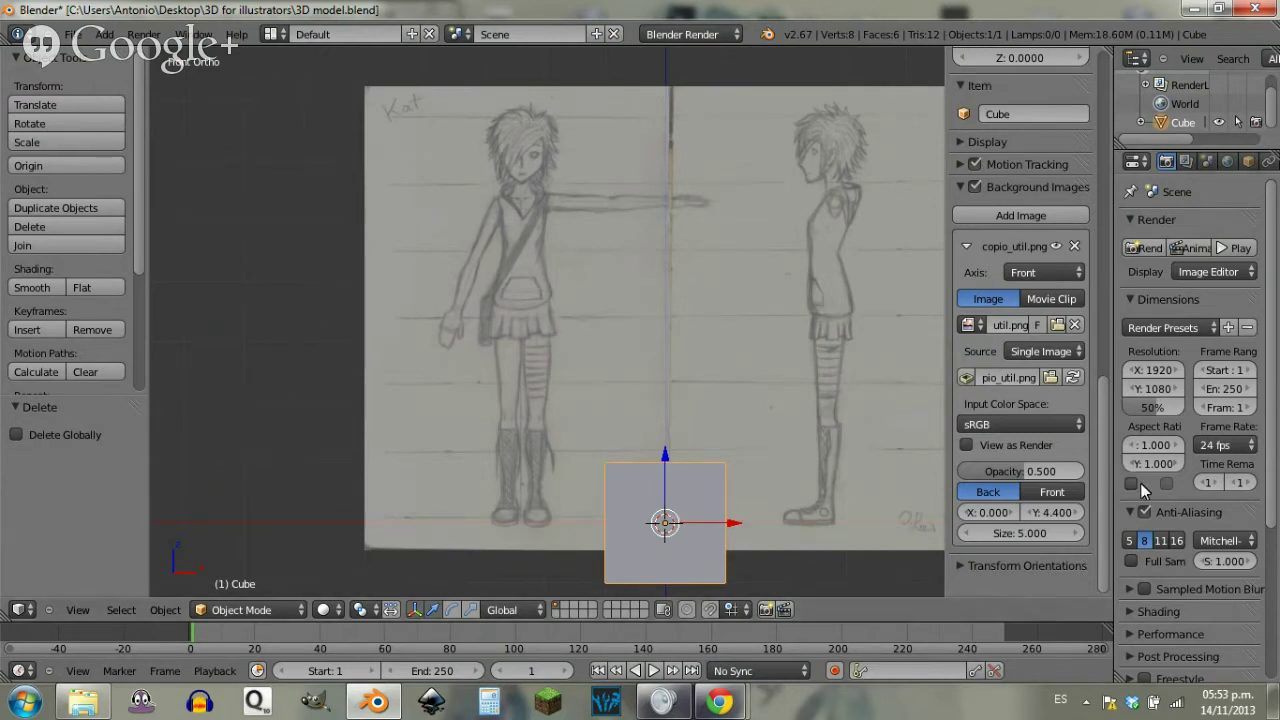
Step: Centre the front-facing figure on the vertical axis with an X offset of 2.380 and dismiss the AVG notification
{"action": "left_click_drag", "start_coordinate": [988, 512], "coordinate": [1073, 512]}
{"action": "scroll", "coordinate": [675, 259], "scroll_direction": "up", "scroll_amount": 6}
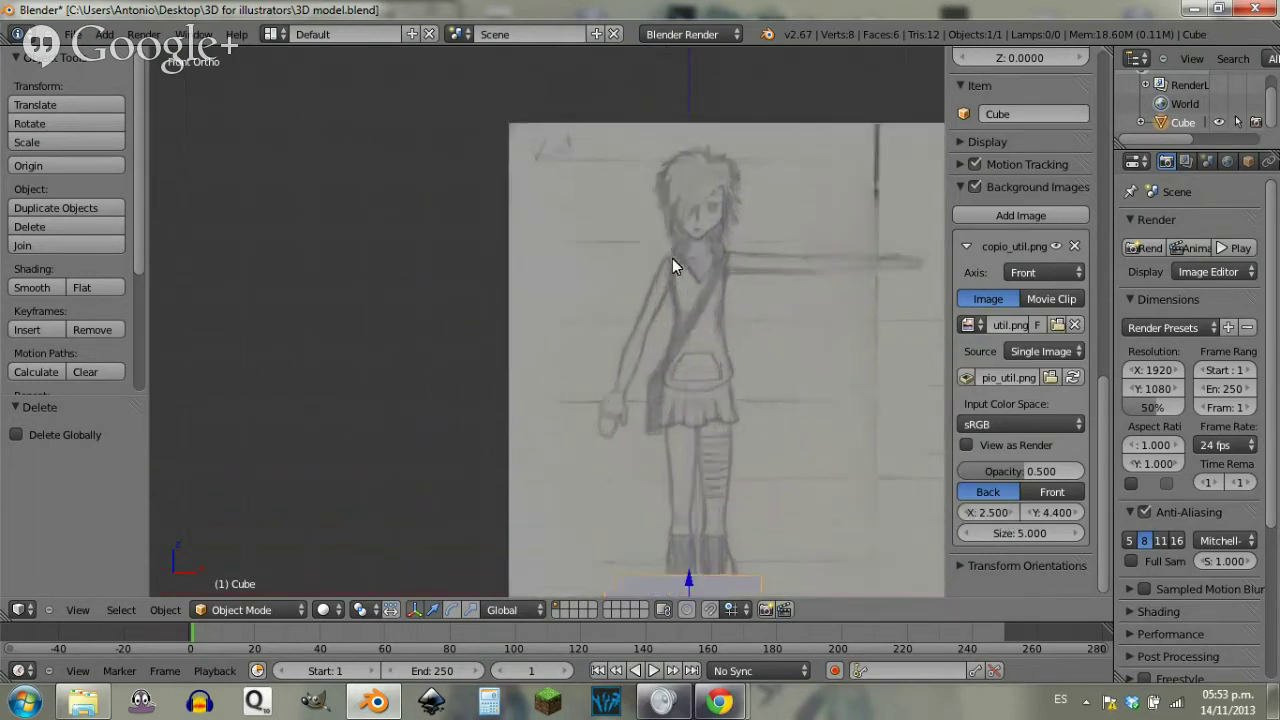
{"action": "middle_click_drag", "start_coordinate": [742, 253], "coordinate": [477, 368], "text": "shift"}
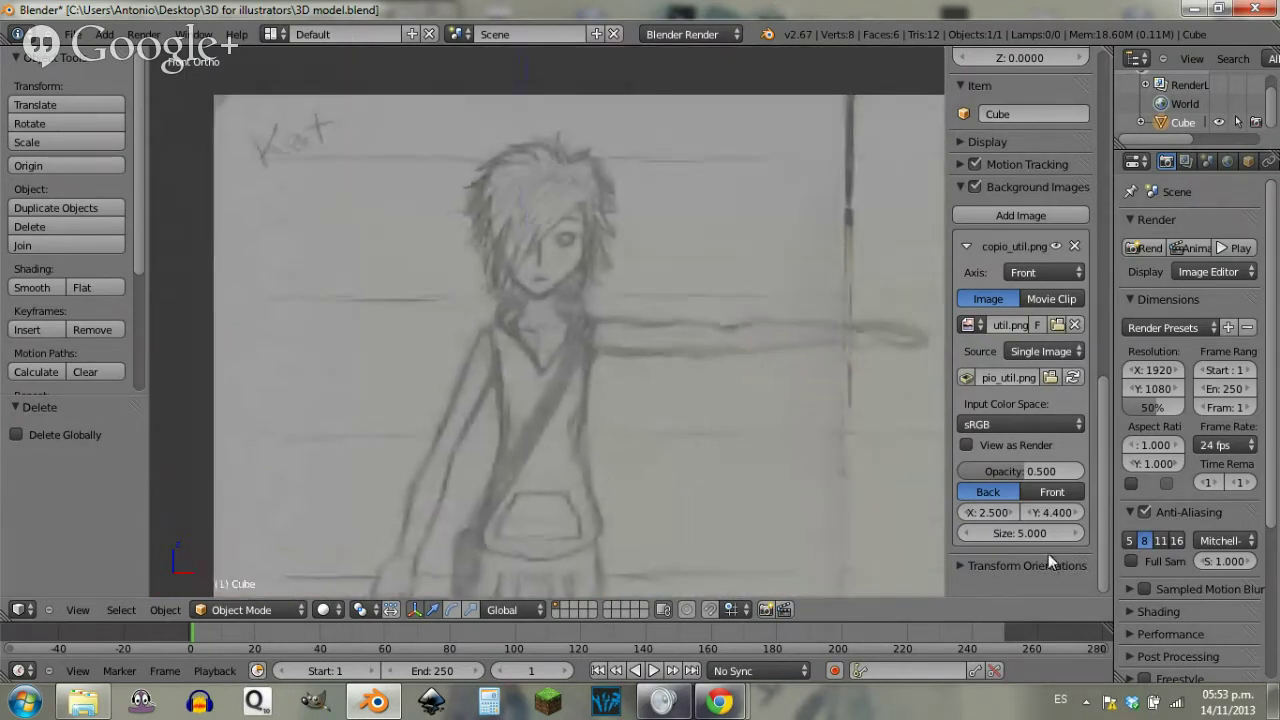
{"action": "left_click_drag", "start_coordinate": [988, 512], "coordinate": [990, 512]}
{"action": "left_click", "coordinate": [965, 512]}
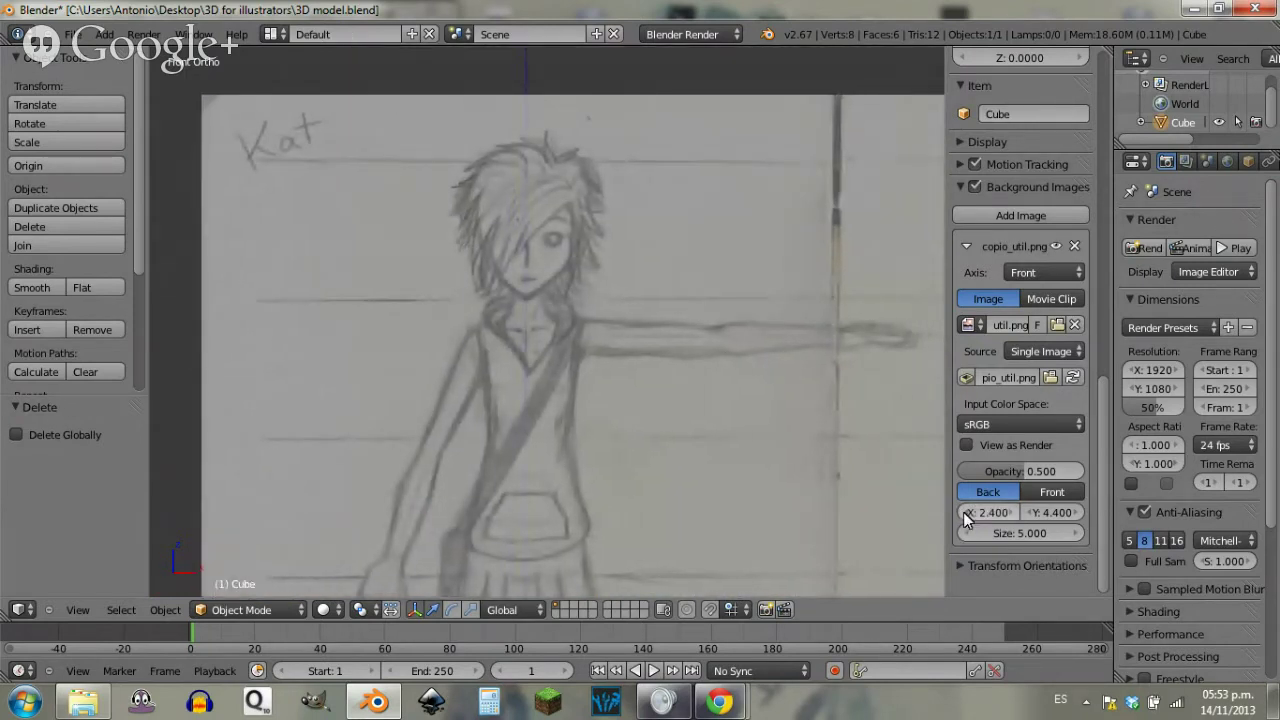
{"action": "middle_click_drag", "start_coordinate": [687, 446], "coordinate": [748, 225], "text": "shift"}
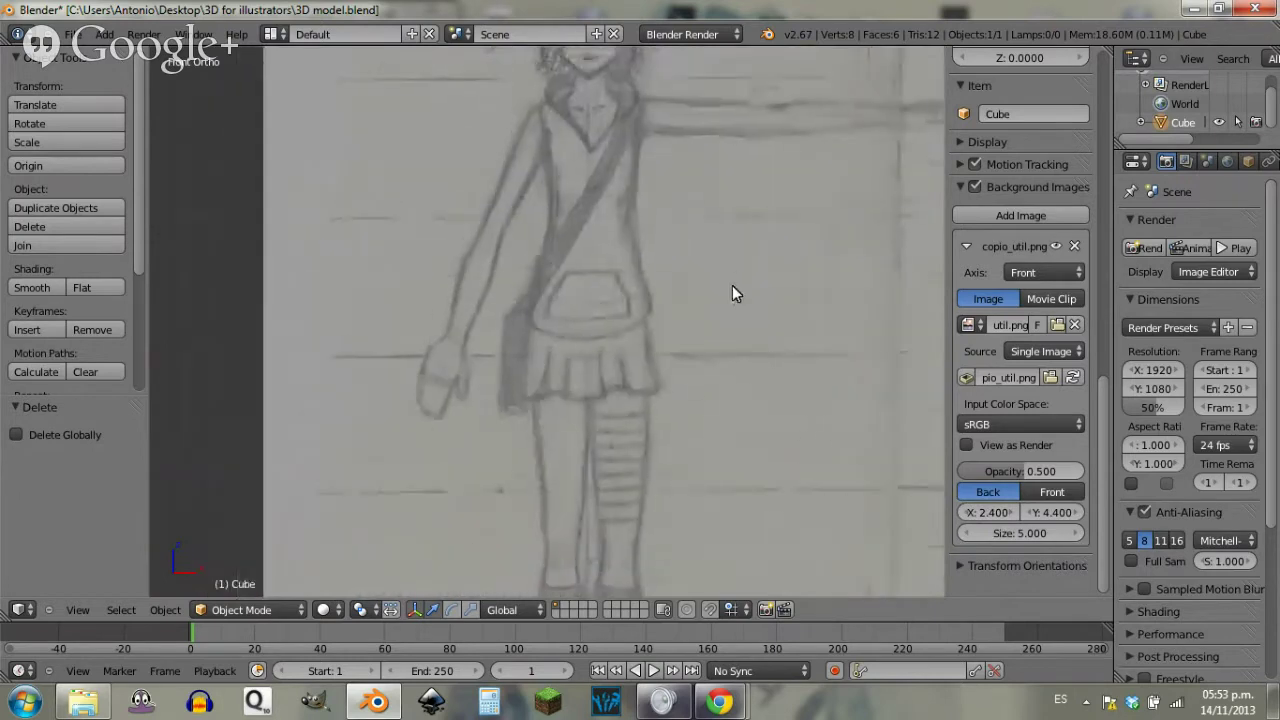
{"action": "left_click", "coordinate": [967, 512]}
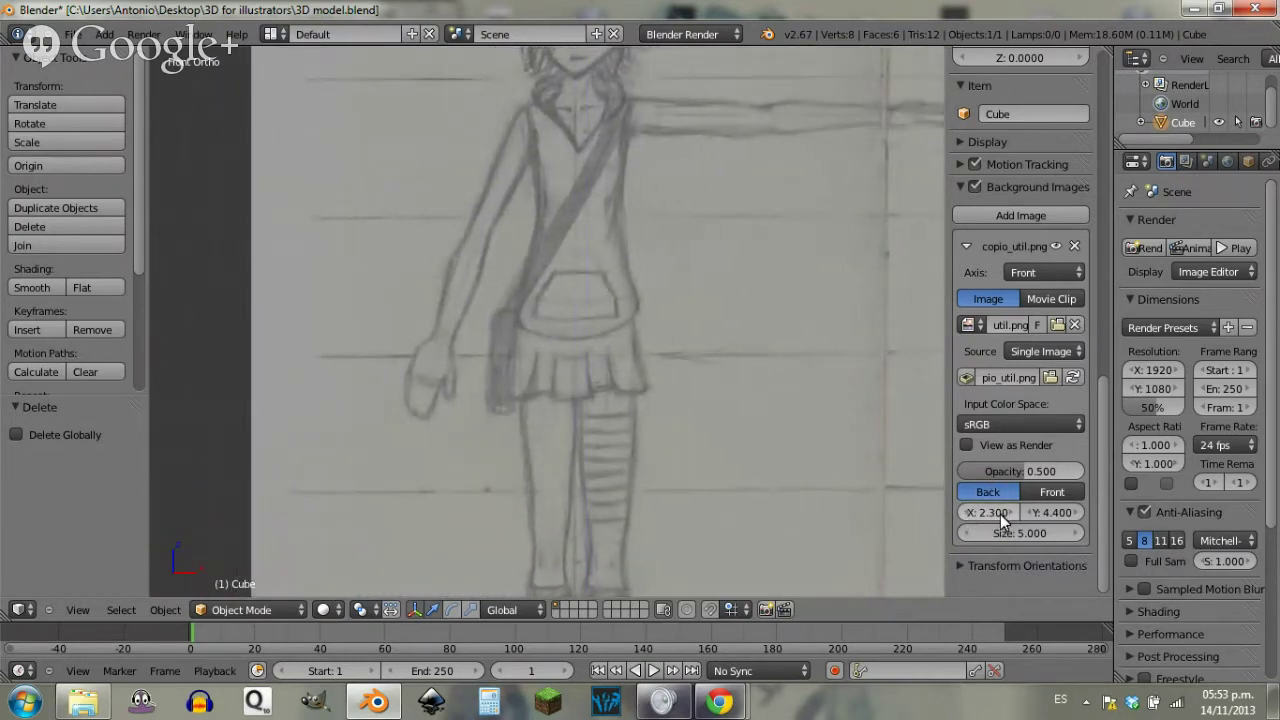
{"action": "left_click", "coordinate": [1008, 514]}
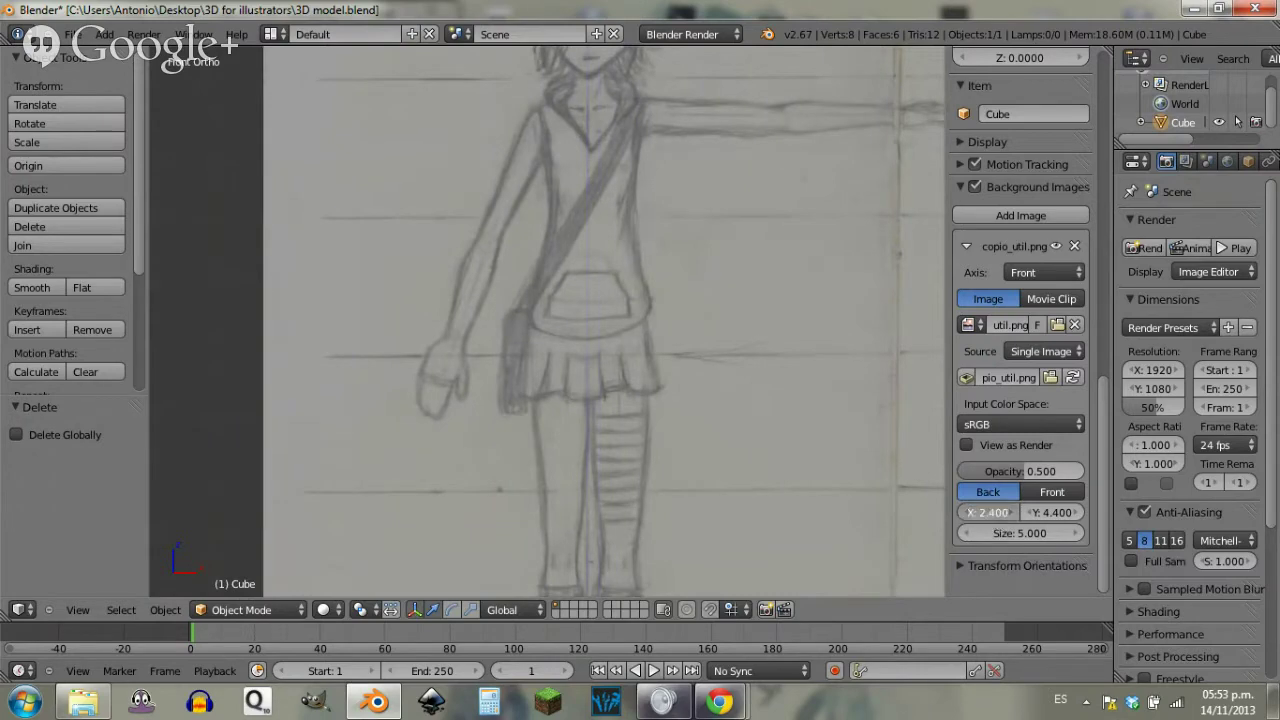
{"action": "left_click_drag", "start_coordinate": [992, 513], "coordinate": [986, 513]}
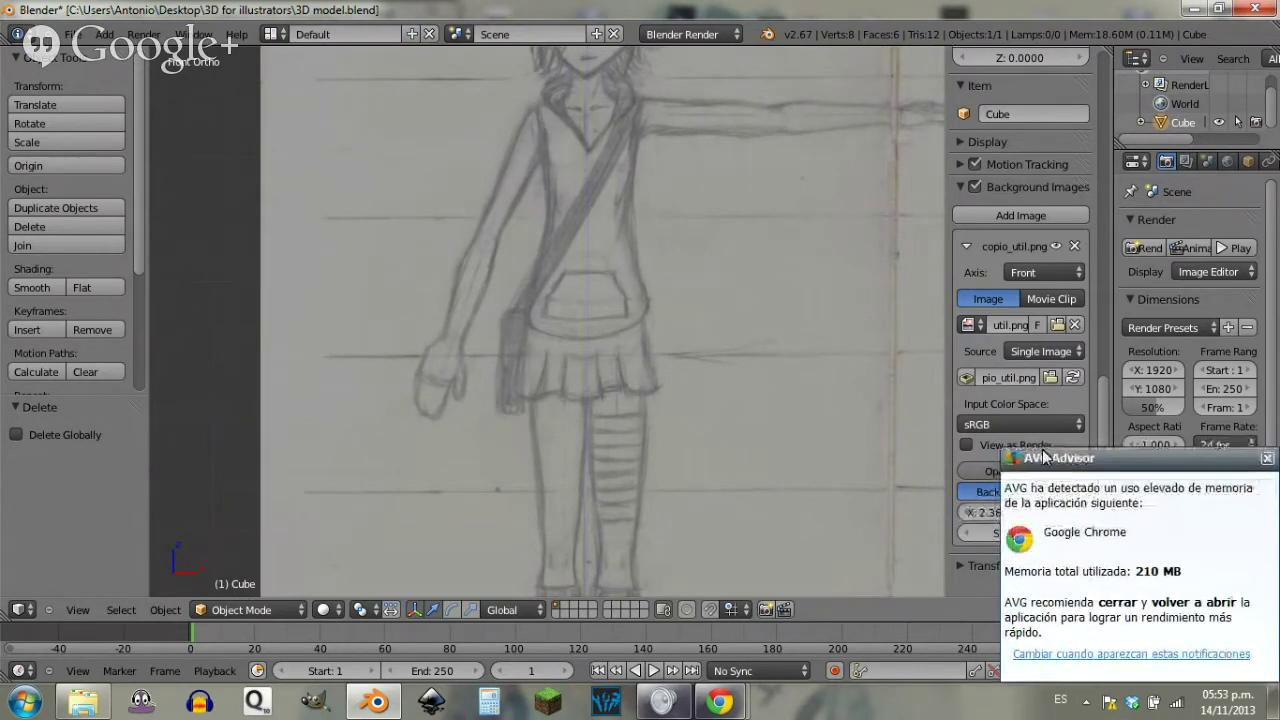
{"action": "left_click", "coordinate": [1266, 458]}
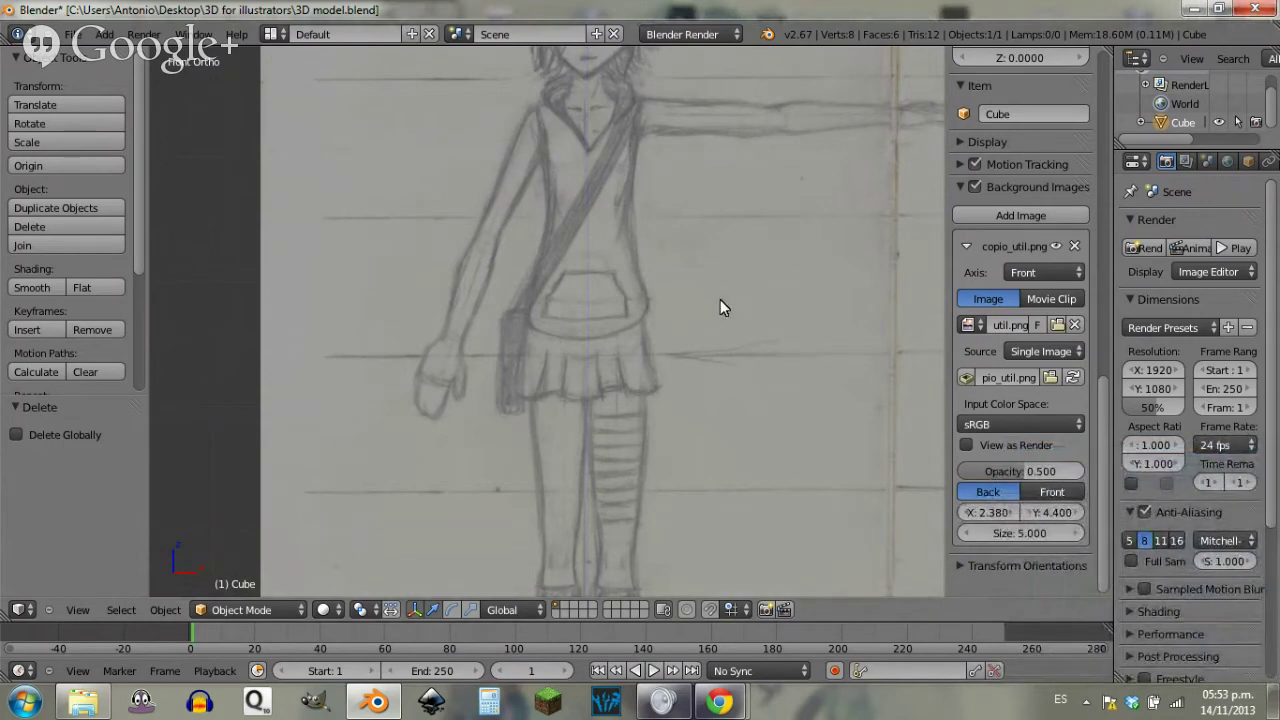
Step: Switch to the right view and add kat_rotoscopio_util.png from the 3D for illustrators folder as a second background image
{"action": "scroll", "coordinate": [720, 299], "scroll_direction": "down", "scroll_amount": 4}
{"action": "middle_click_drag", "start_coordinate": [773, 320], "coordinate": [589, 286], "text": "shift"}
{"action": "key", "text": "KP_3"}
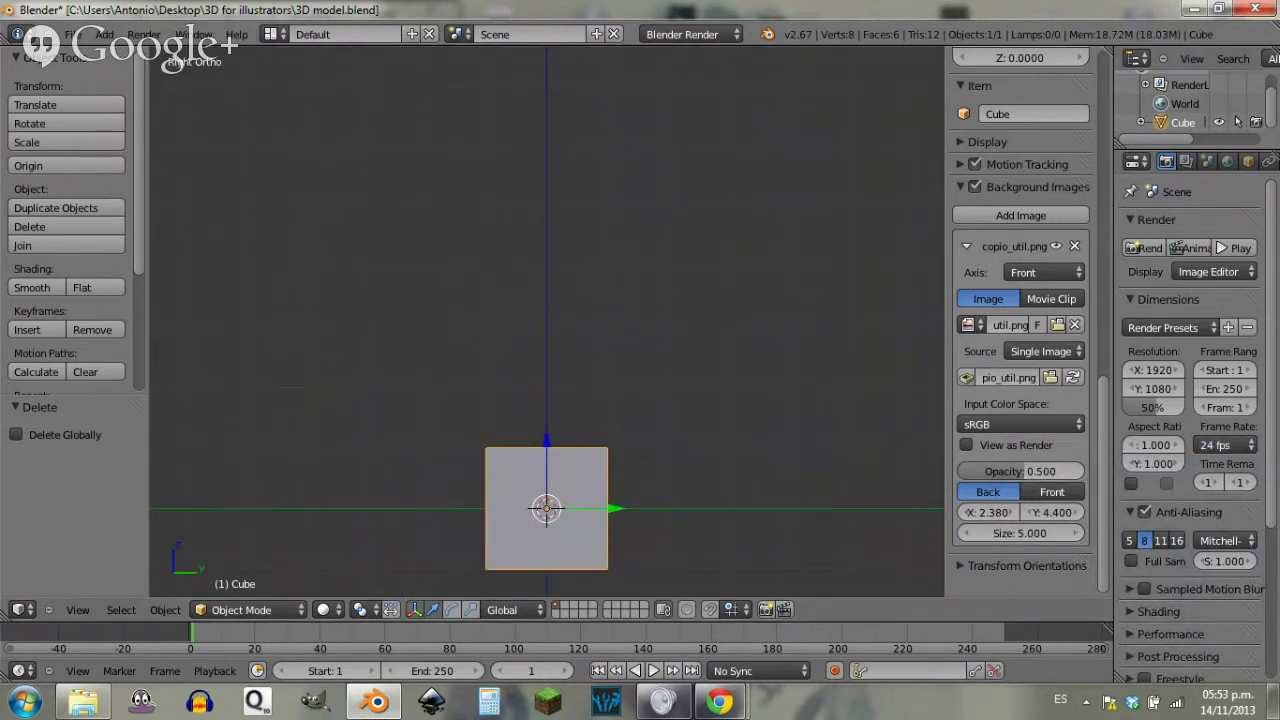
{"action": "key", "text": "alt+Tab"}
{"action": "mouse_move", "coordinate": [1190, 232]}
{"action": "left_mouse_down"}
{"action": "mouse_move", "coordinate": [556, 349]}
{"action": "mouse_move", "coordinate": [563, 336]}
{"action": "left_mouse_up"}
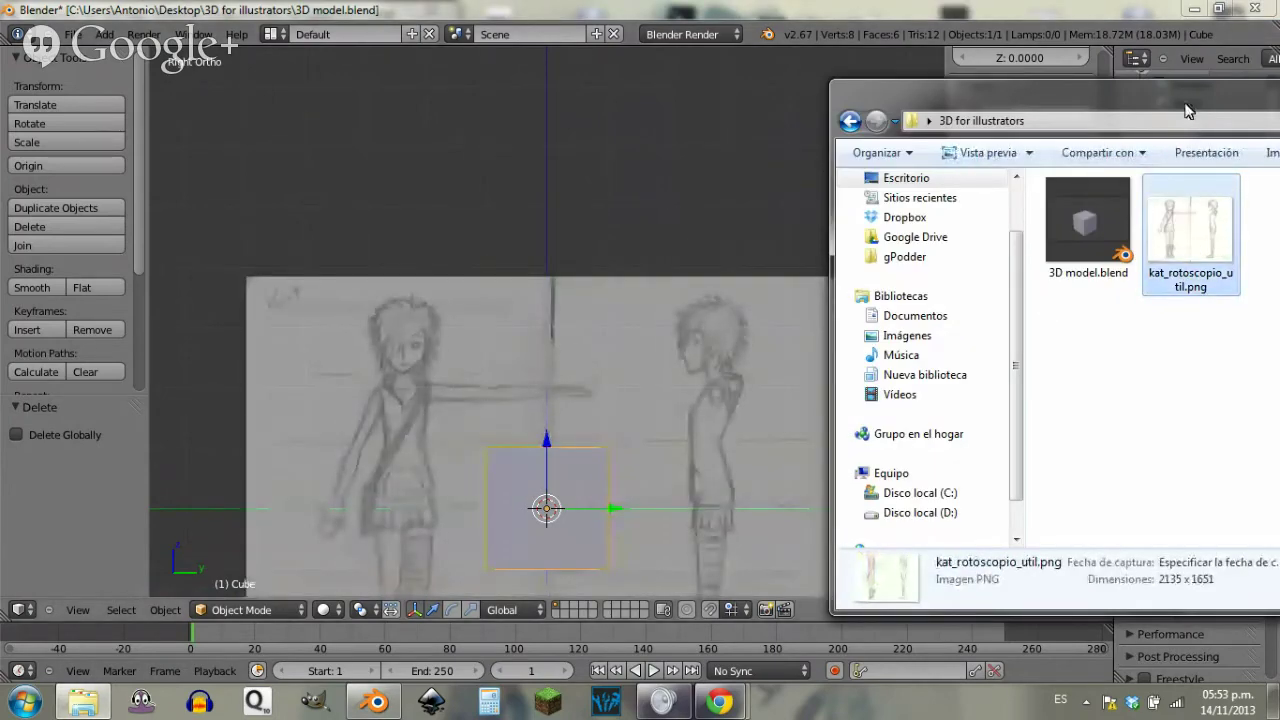
{"action": "left_click_drag", "start_coordinate": [1187, 92], "coordinate": [699, 88]}
{"action": "left_click", "coordinate": [974, 84]}
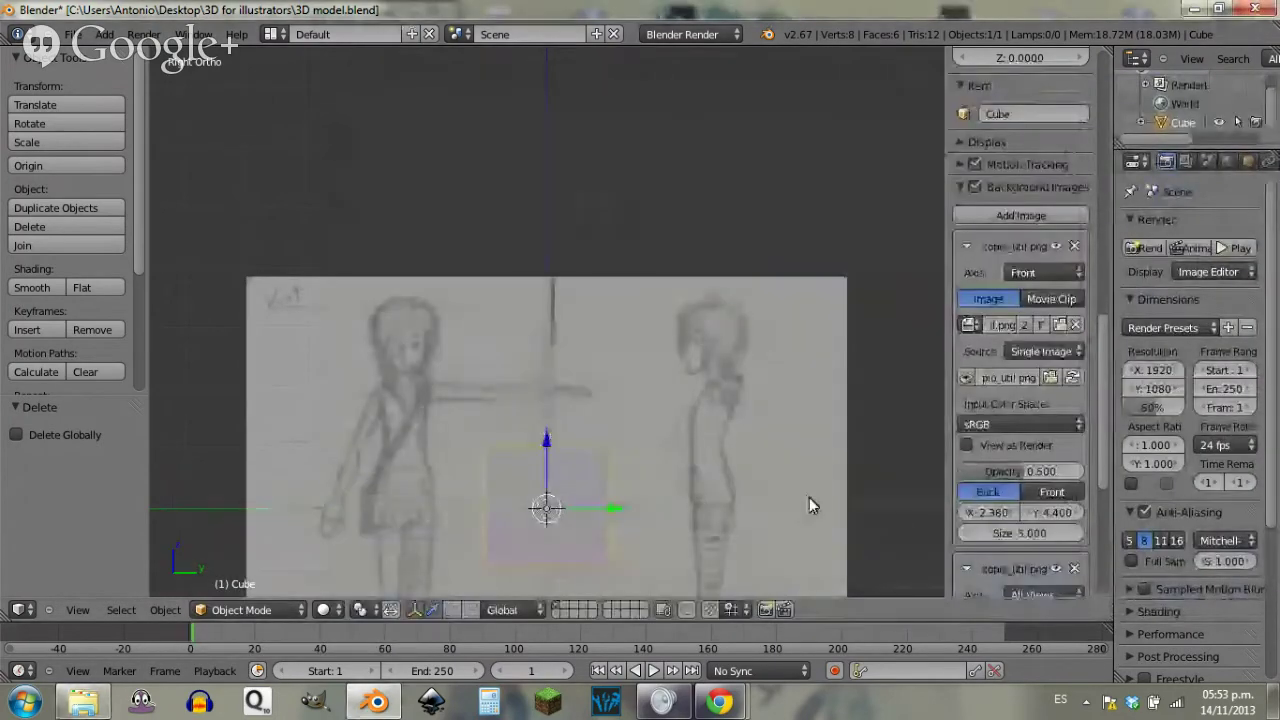
Step: Copy the first background image's Y offset of 4.400 to the second image
{"action": "mouse_move", "coordinate": [800, 487]}
{"action": "middle_mouse_down", "text": "shift"}
{"action": "mouse_move", "coordinate": [807, 367]}
{"action": "mouse_move", "coordinate": [835, 428]}
{"action": "middle_mouse_up", "text": "shift"}
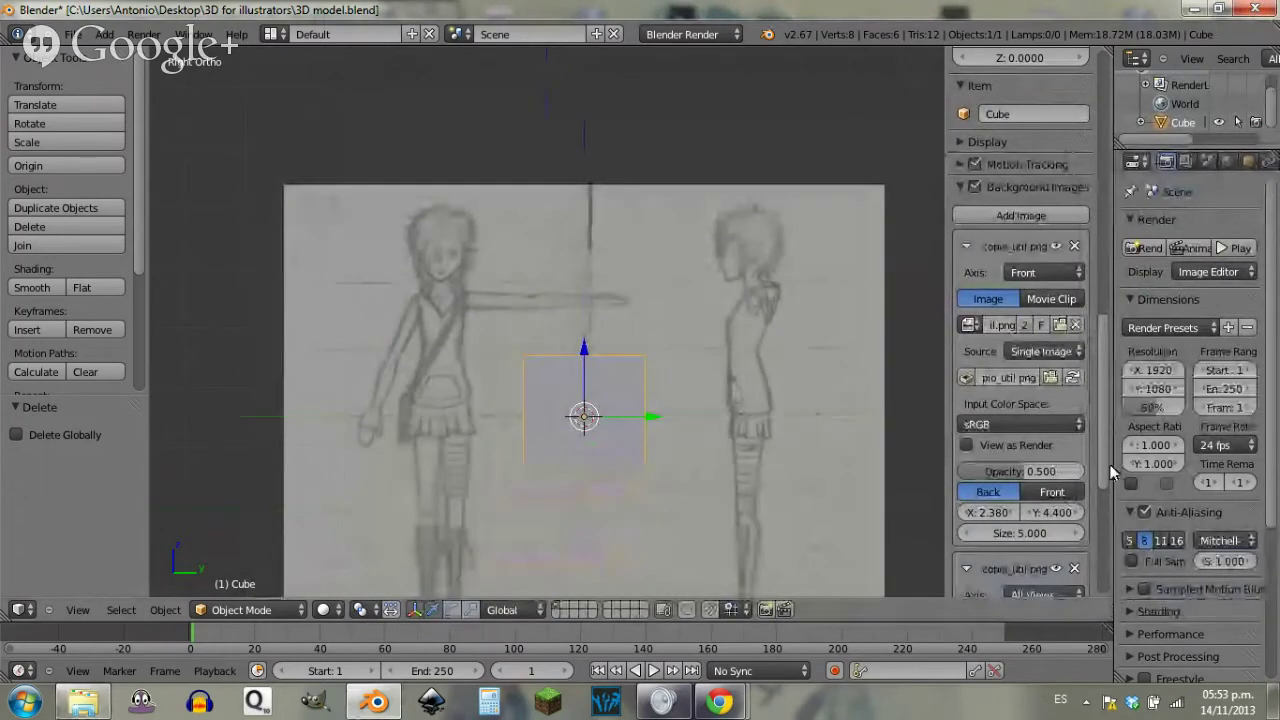
{"action": "left_click_drag", "start_coordinate": [1108, 466], "coordinate": [1111, 575]}
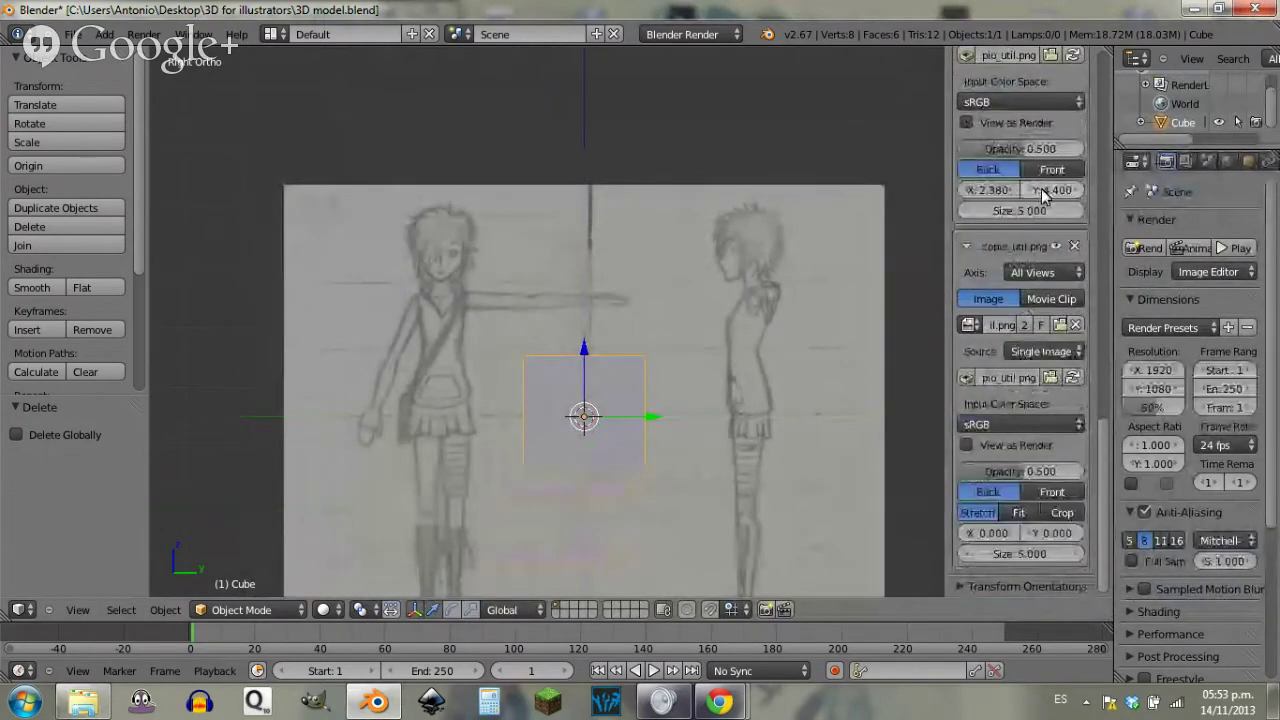
{"action": "key", "text": "ctrl+c"}
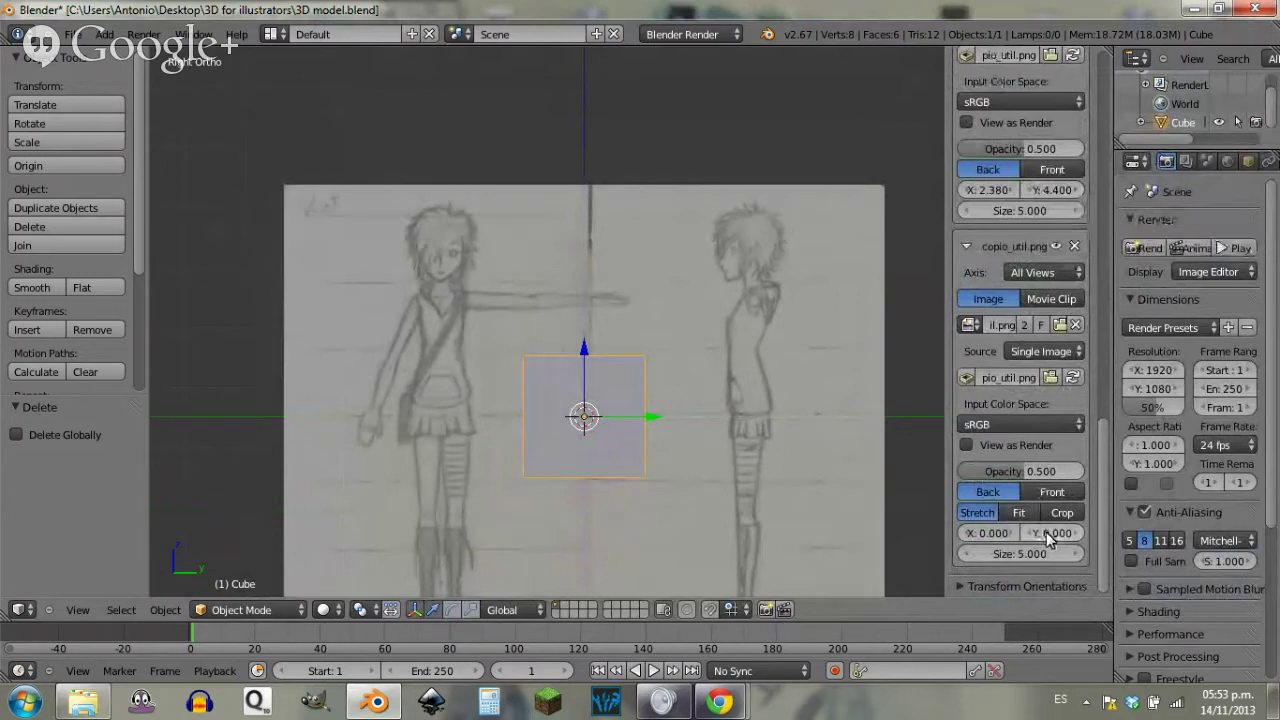
{"action": "key", "text": "ctrl+v"}
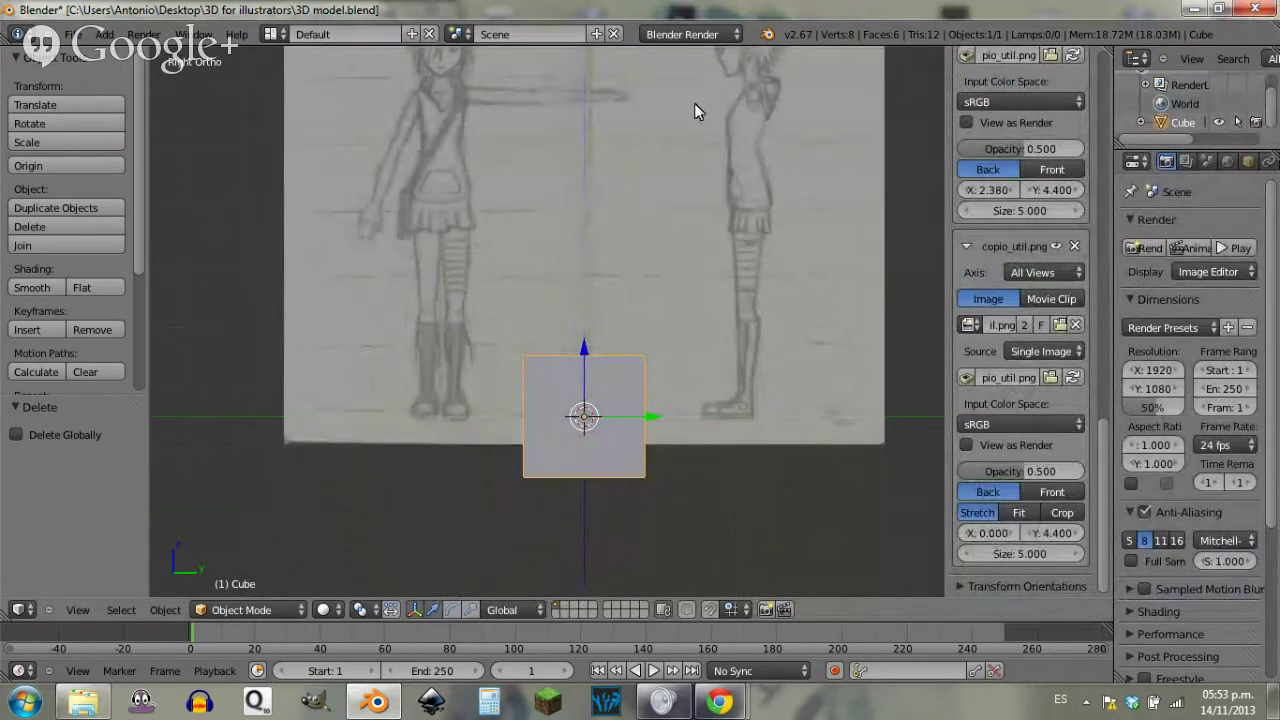
{"action": "middle_click_drag", "start_coordinate": [694, 307], "coordinate": [666, 373], "text": "shift"}
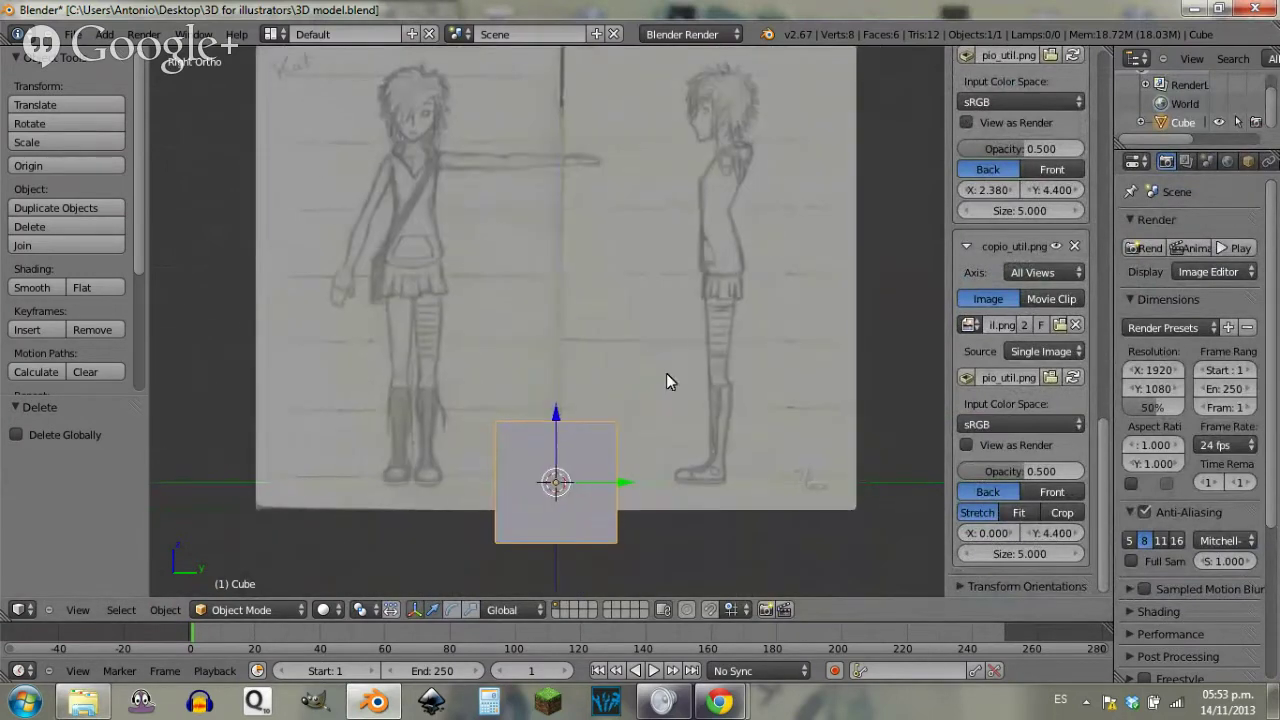
Step: Shift the second background image to an X offset of -2.700, centring the side-view figure on the vertical axis
{"action": "left_click_drag", "start_coordinate": [964, 533], "coordinate": [837, 533]}
{"action": "left_click", "coordinate": [970, 534]}
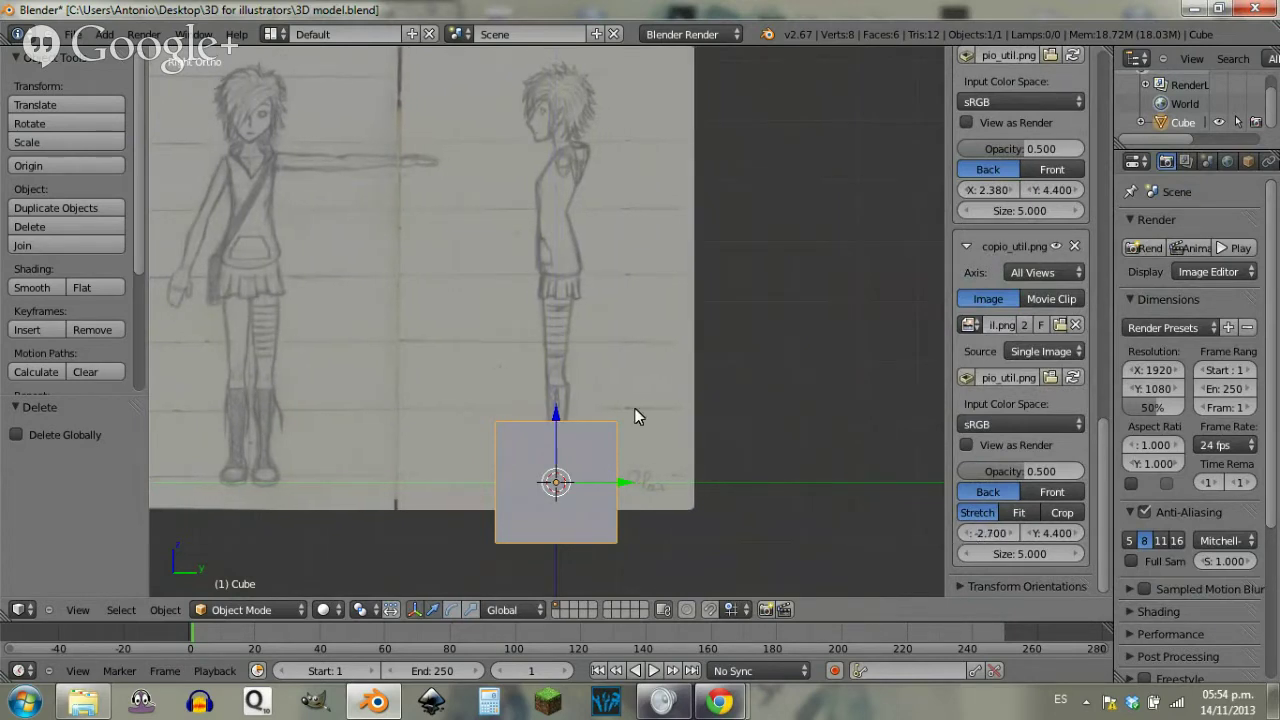
{"action": "scroll", "coordinate": [568, 243], "scroll_direction": "up", "scroll_amount": 1}
{"action": "middle_click_drag", "start_coordinate": [568, 243], "coordinate": [667, 280], "text": "shift"}
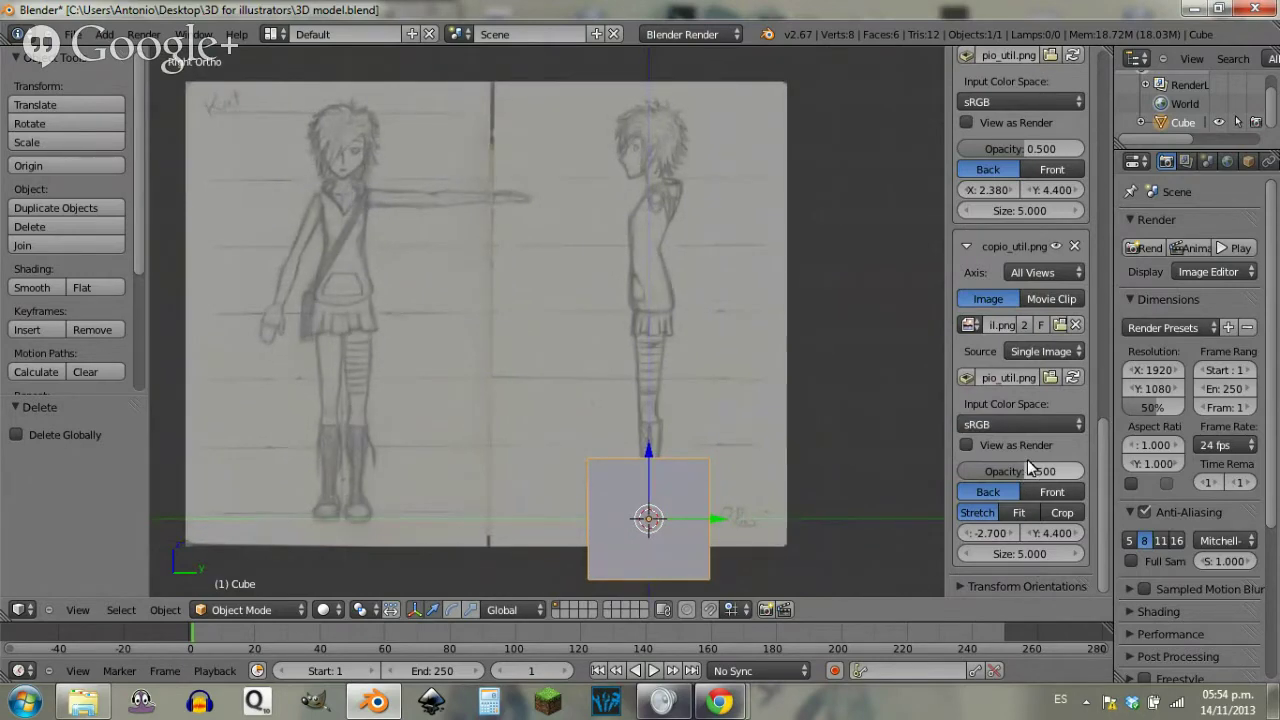
Step: Raise the opacity of the second background image to 0.791 and the first to 0.862, and return to the front view
{"action": "mouse_move", "coordinate": [1027, 471]}
{"action": "left_mouse_down"}
{"action": "mouse_move", "coordinate": [1085, 471]}
{"action": "mouse_move", "coordinate": [1058, 471]}
{"action": "left_mouse_up"}
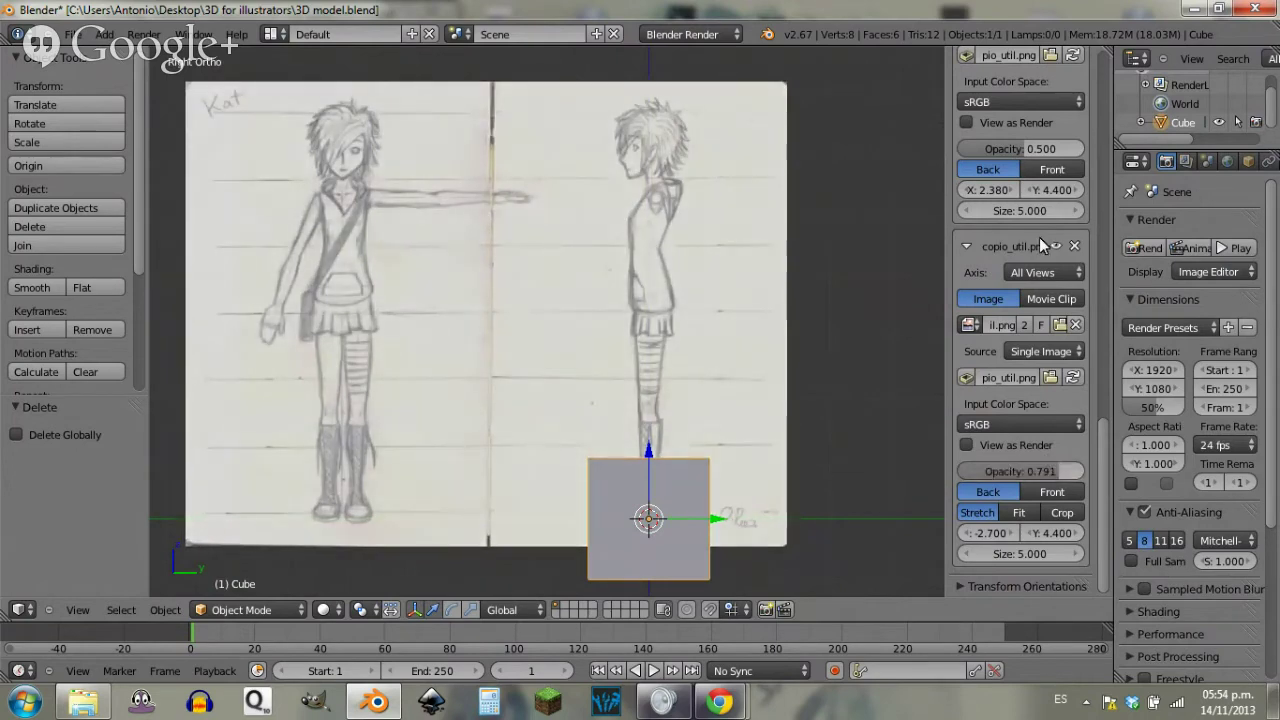
{"action": "left_click_drag", "start_coordinate": [1022, 151], "coordinate": [1067, 151]}
{"action": "key", "text": "KP_1"}
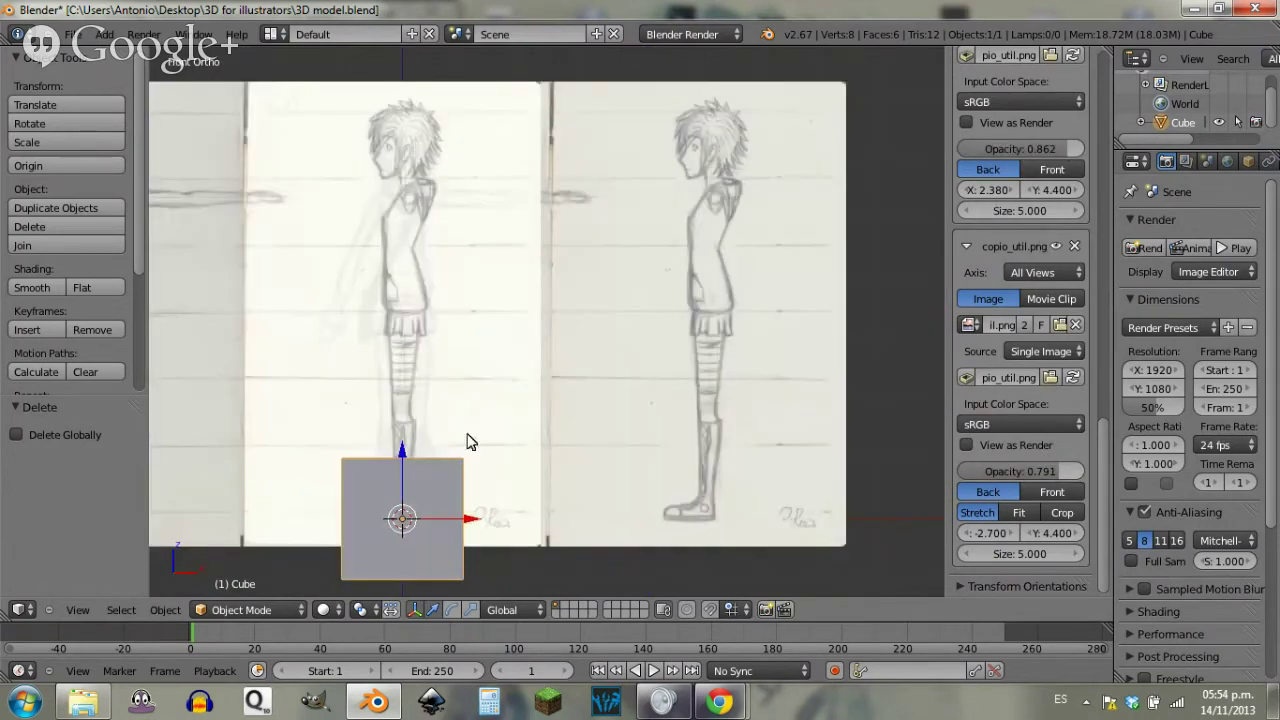
{"action": "middle_click_drag", "start_coordinate": [466, 429], "coordinate": [558, 444], "text": "shift"}
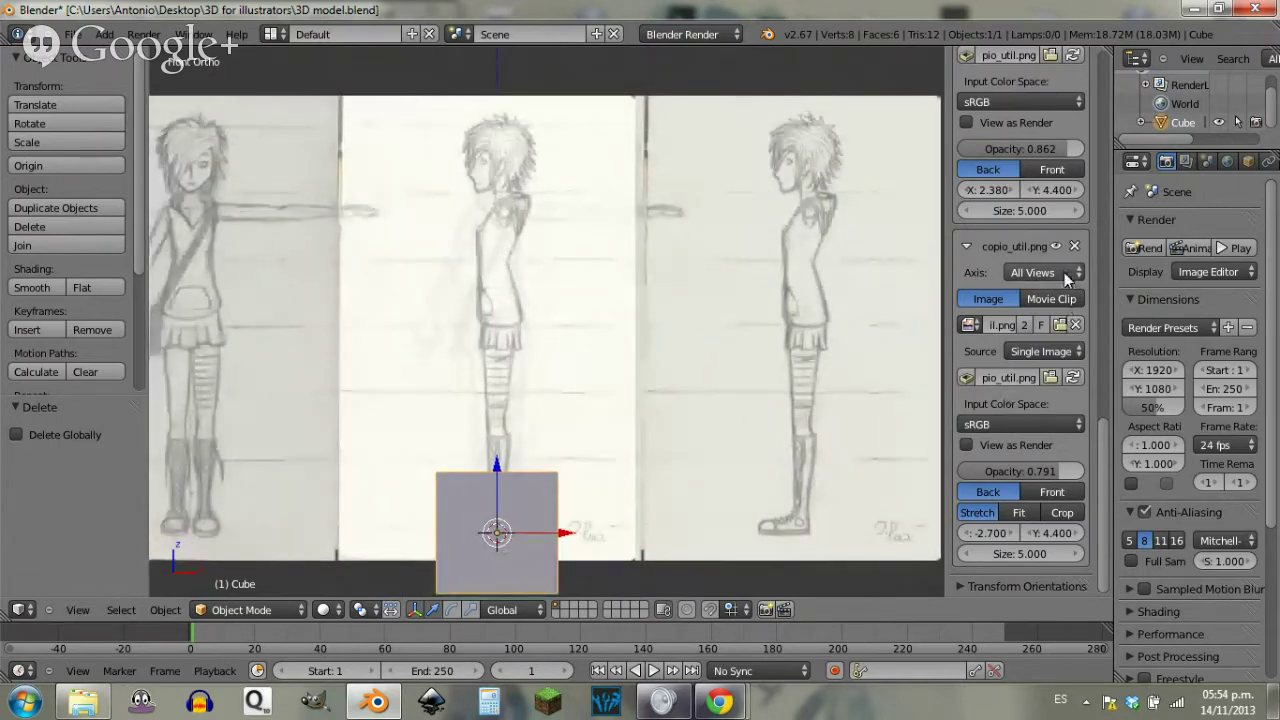
Step: Restrict the second background image to the Right view and check the reference drawings in the right and front views
{"action": "left_click", "coordinate": [1035, 272]}
{"action": "left_click", "coordinate": [740, 254]}
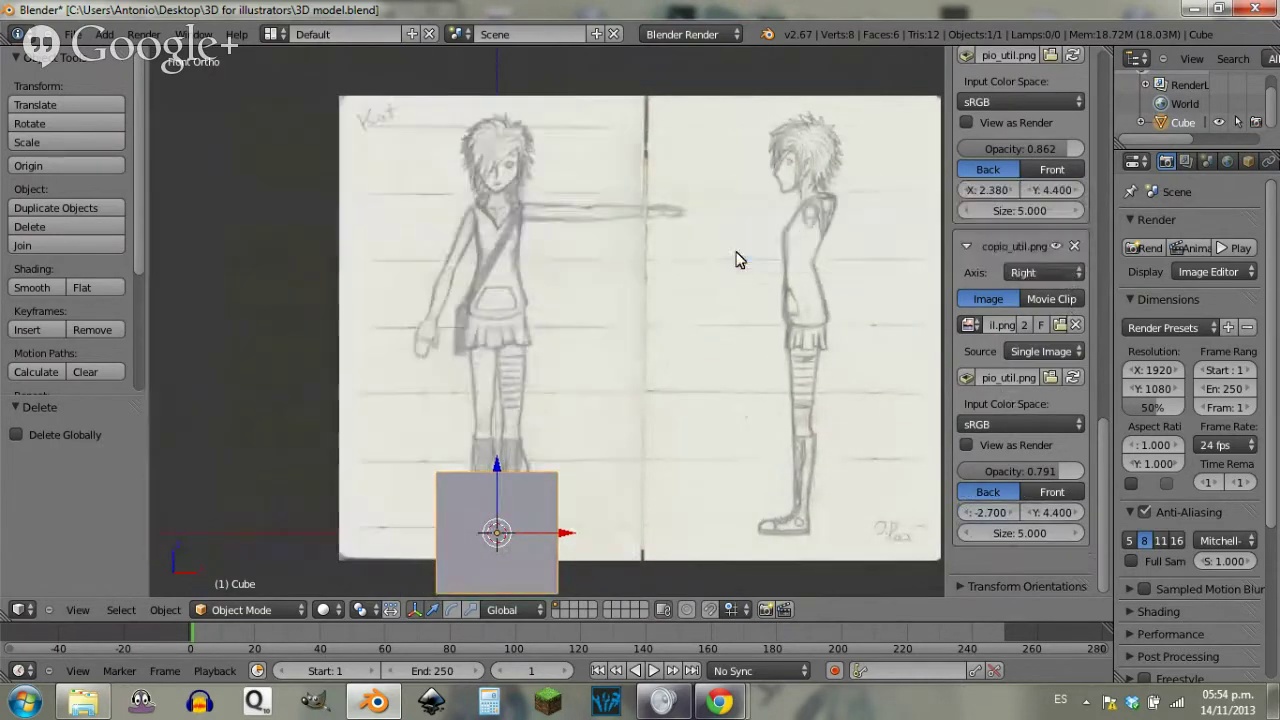
{"action": "key", "text": "KP_3"}
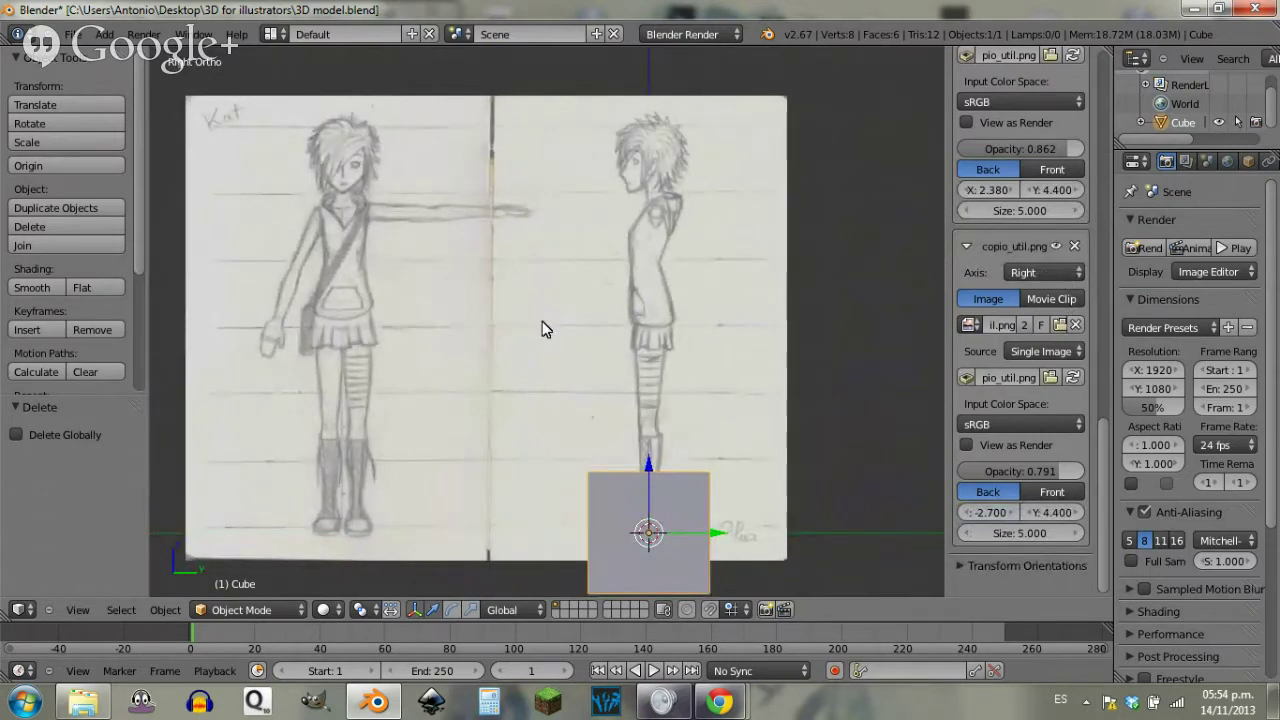
{"action": "middle_click_drag", "start_coordinate": [542, 321], "coordinate": [609, 322], "text": "shift"}
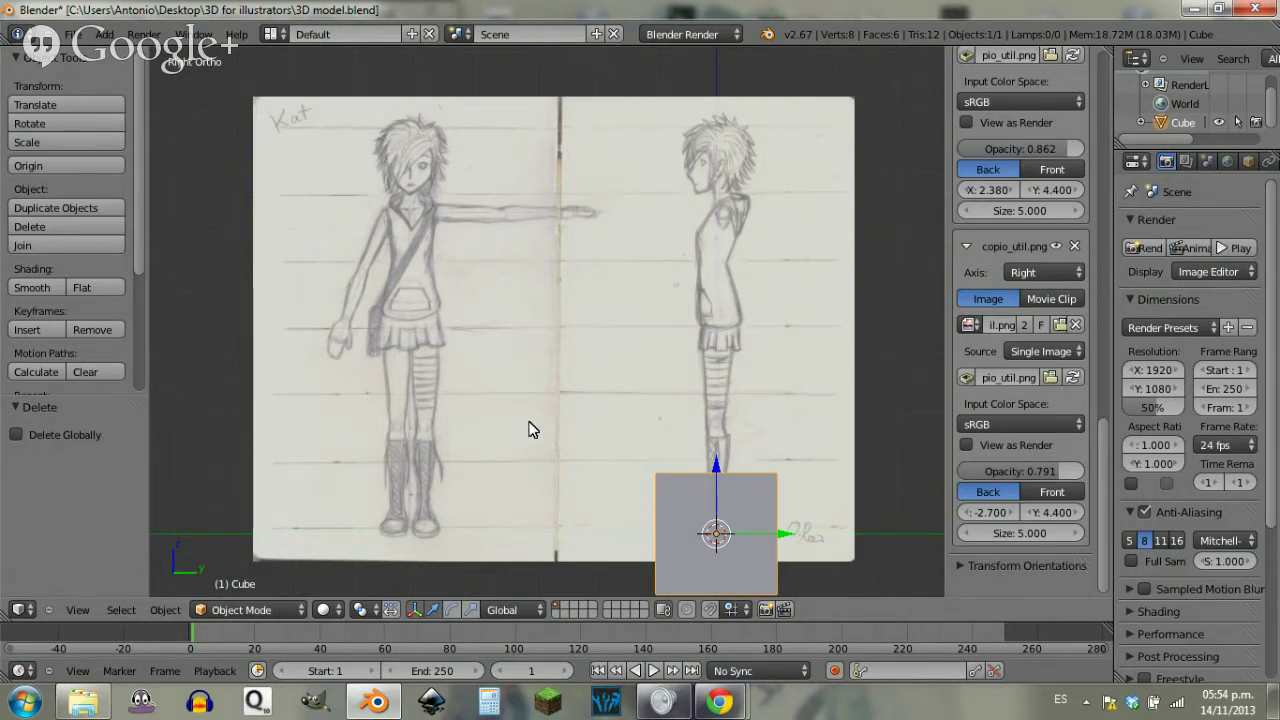
{"action": "key", "text": "KP_1"}
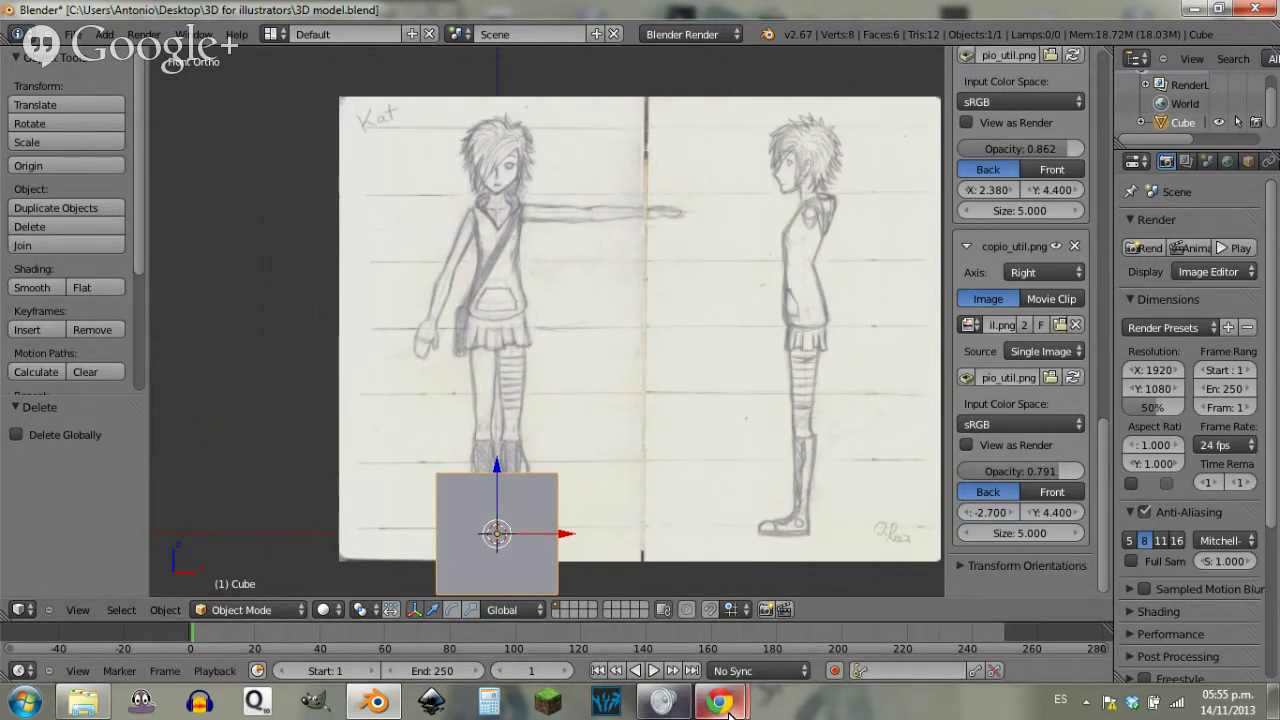
Step: Switch to Chrome and search Google for "pose drawing dummy"
{"action": "mouse_move", "coordinate": [729, 712]}
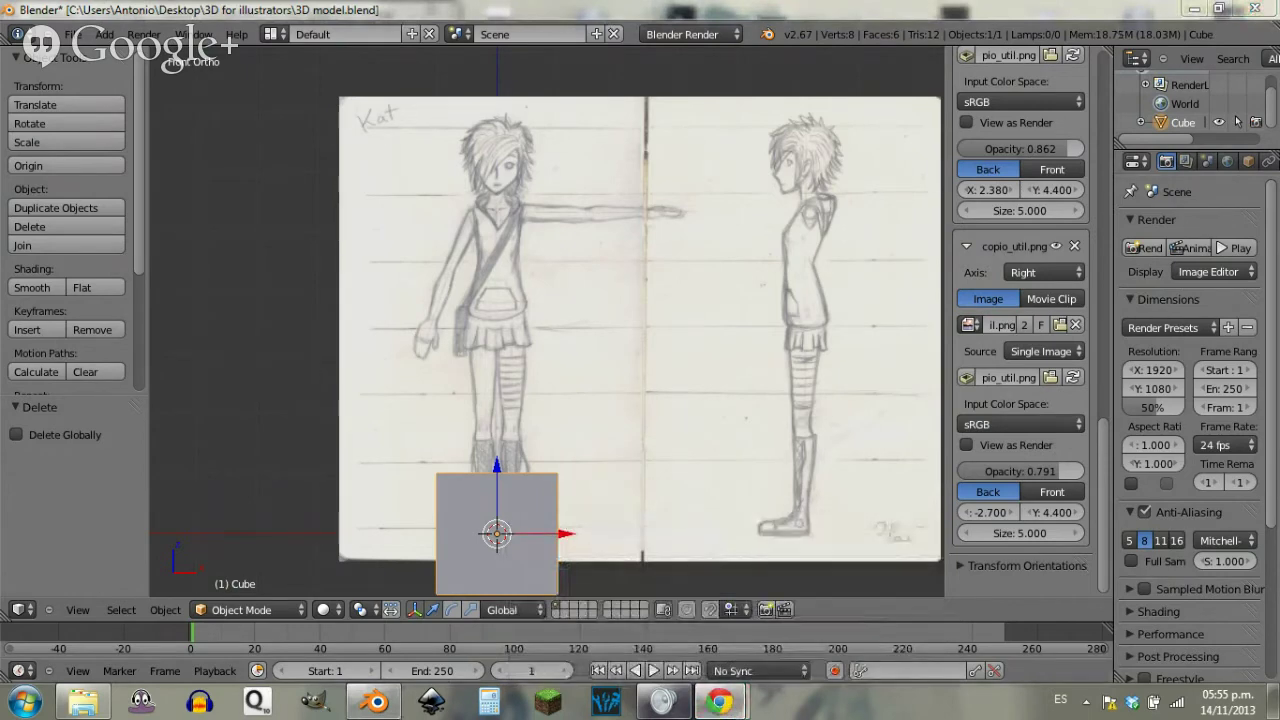
{"action": "left_click_drag", "start_coordinate": [900, 700], "coordinate": [460, 182]}
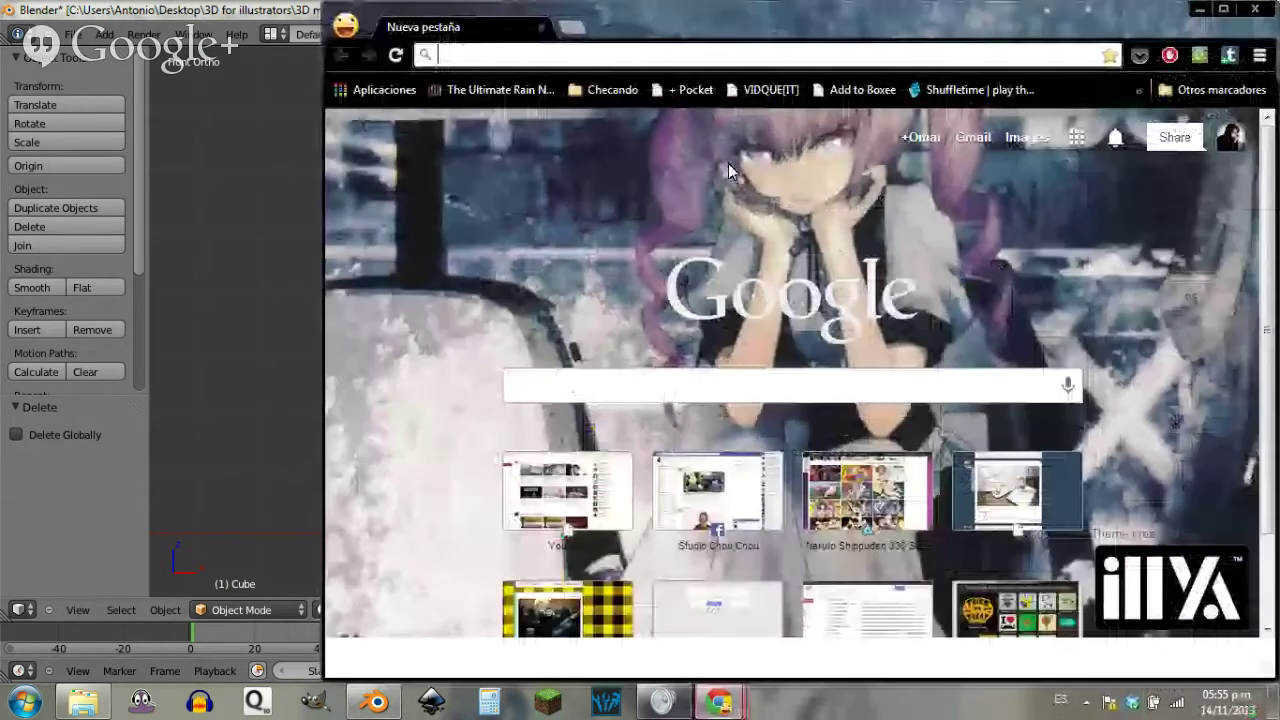
{"action": "double_click", "coordinate": [766, 17]}
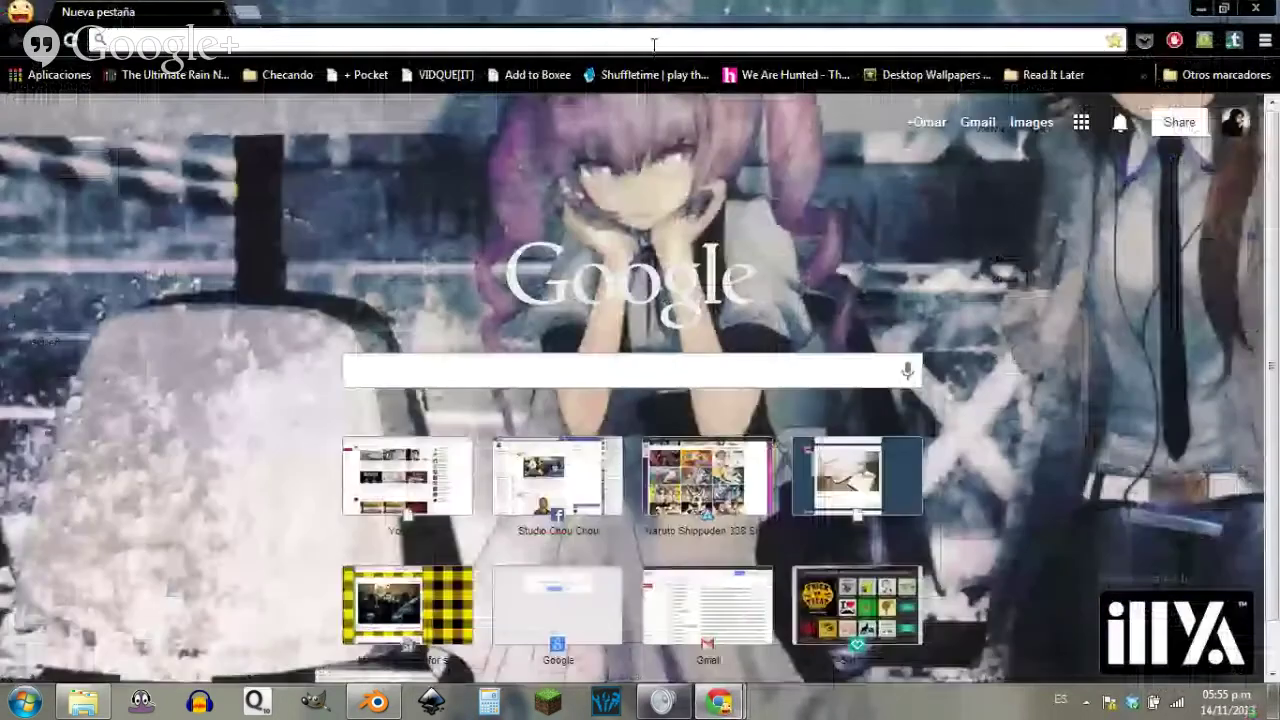
{"action": "left_click", "coordinate": [654, 44]}
{"action": "type", "text": "po"}
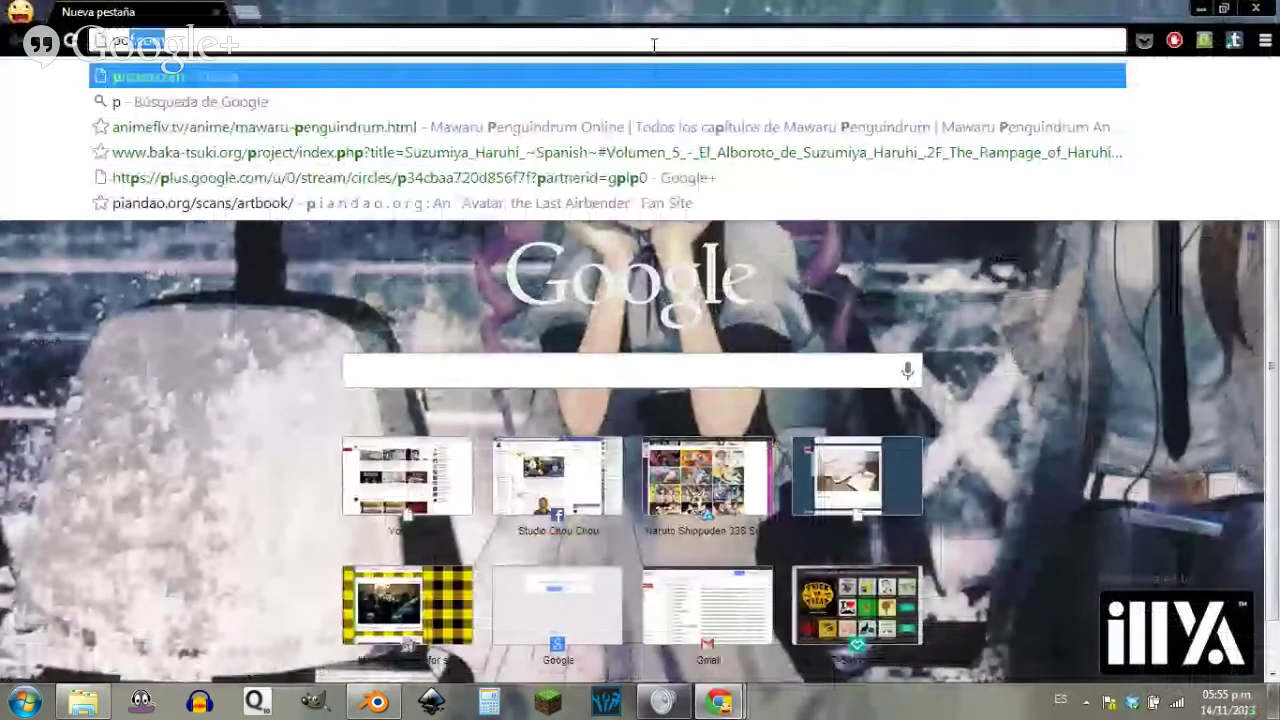
{"action": "type", "text": "se drawing"}
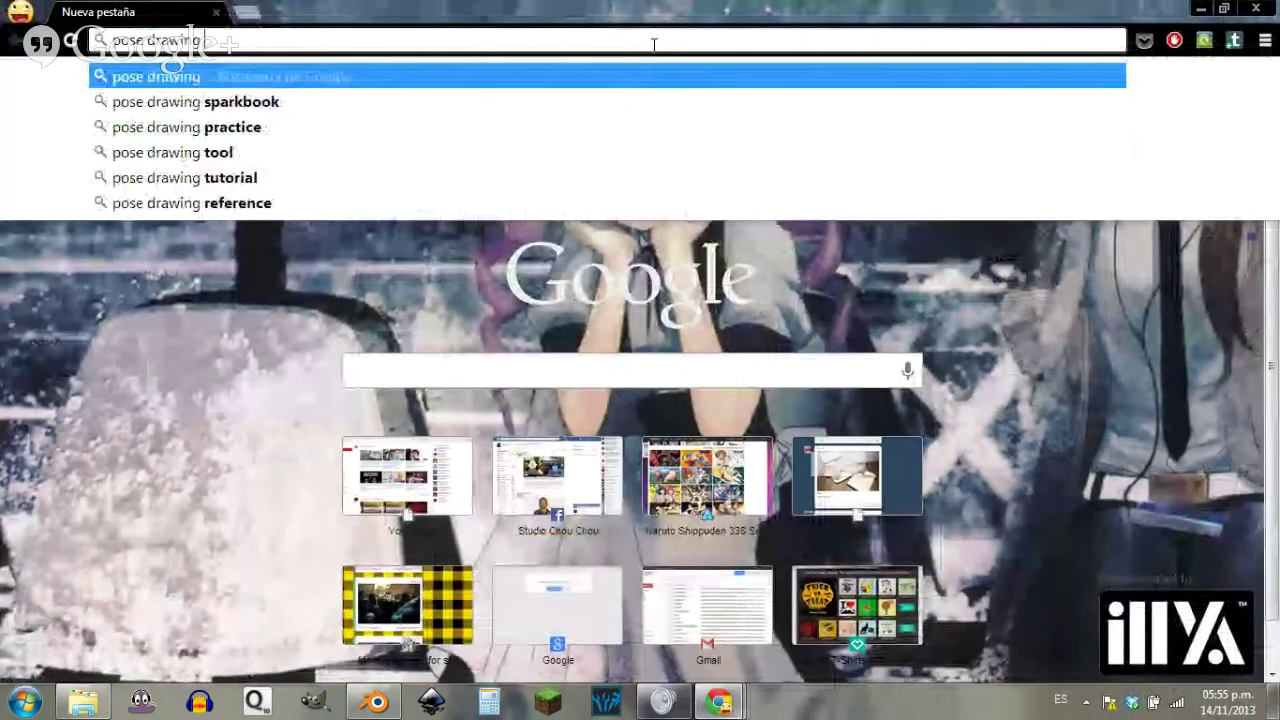
{"action": "type", "text": " dummy"}
{"action": "key", "text": "Return"}
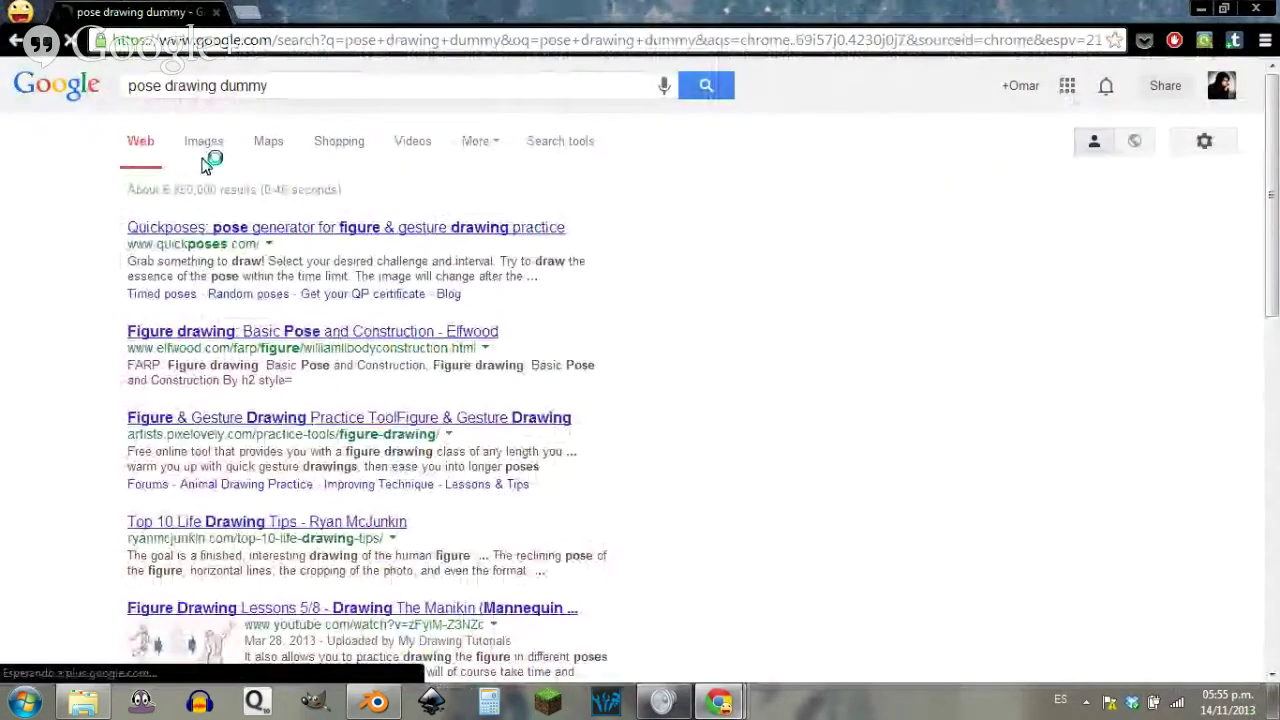
Step: Enlarge the wooden manikin with raised arms from the image results as a body-part reference, and return to Blender
{"action": "left_click", "coordinate": [203, 155]}
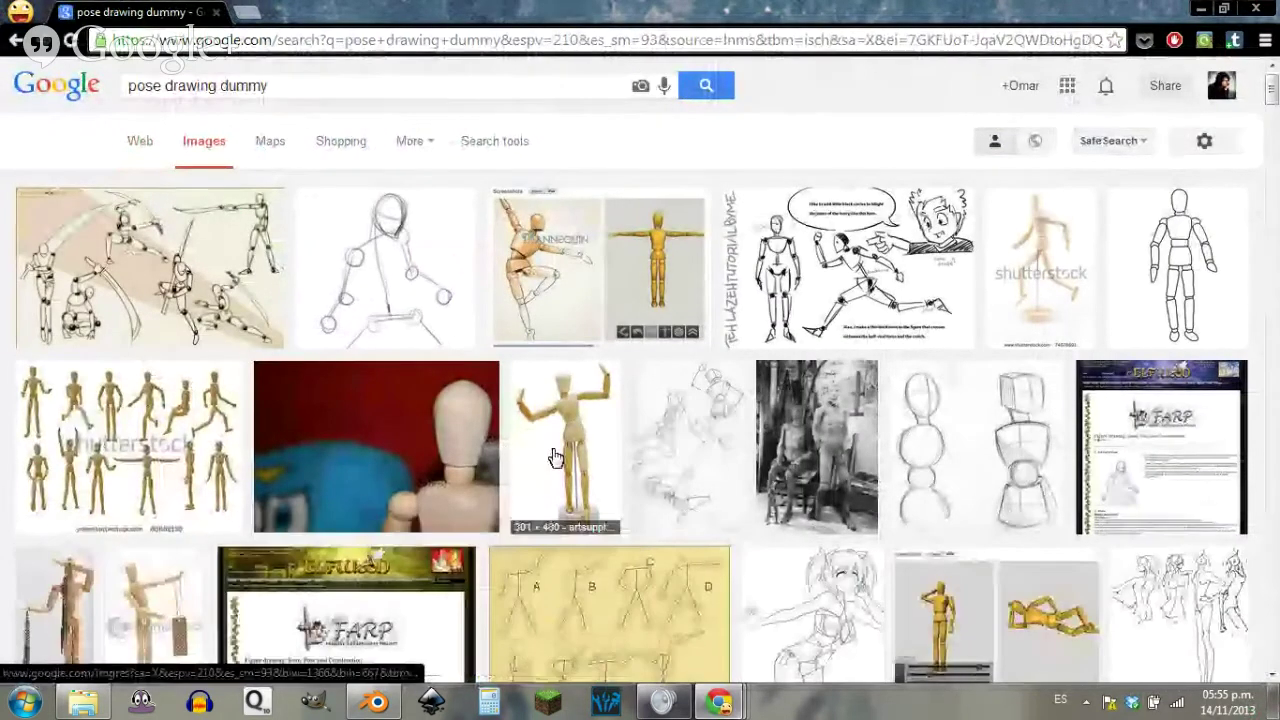
{"action": "left_click", "coordinate": [555, 457]}
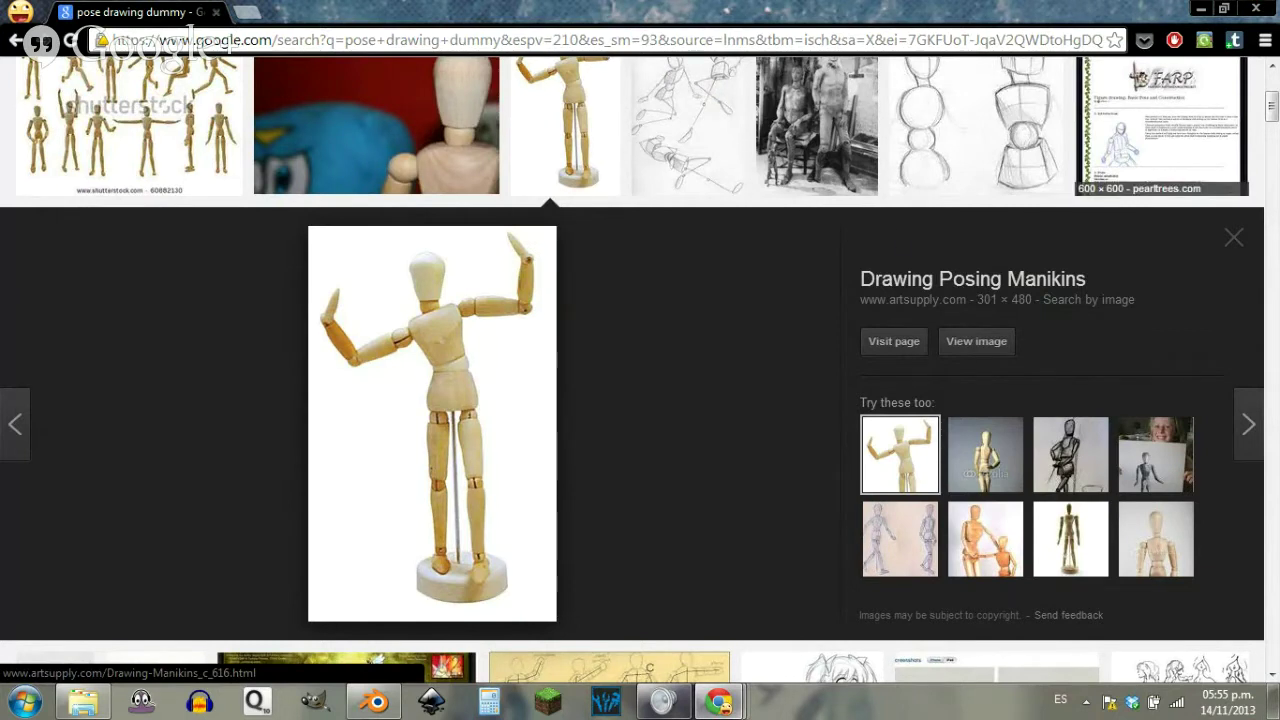
{"action": "left_click", "coordinate": [1254, 12]}
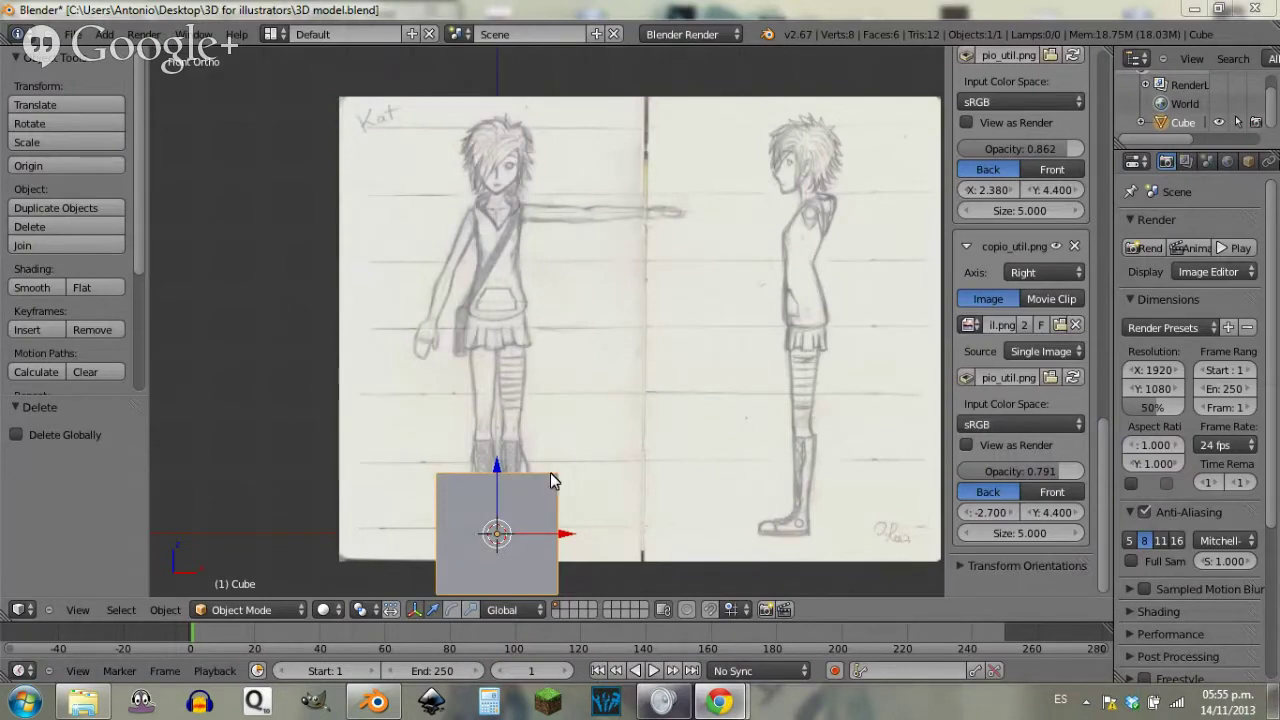
Step: Hide the 3D transform manipulator on the cube
{"action": "middle_click_drag", "start_coordinate": [560, 480], "coordinate": [606, 449], "text": "shift"}
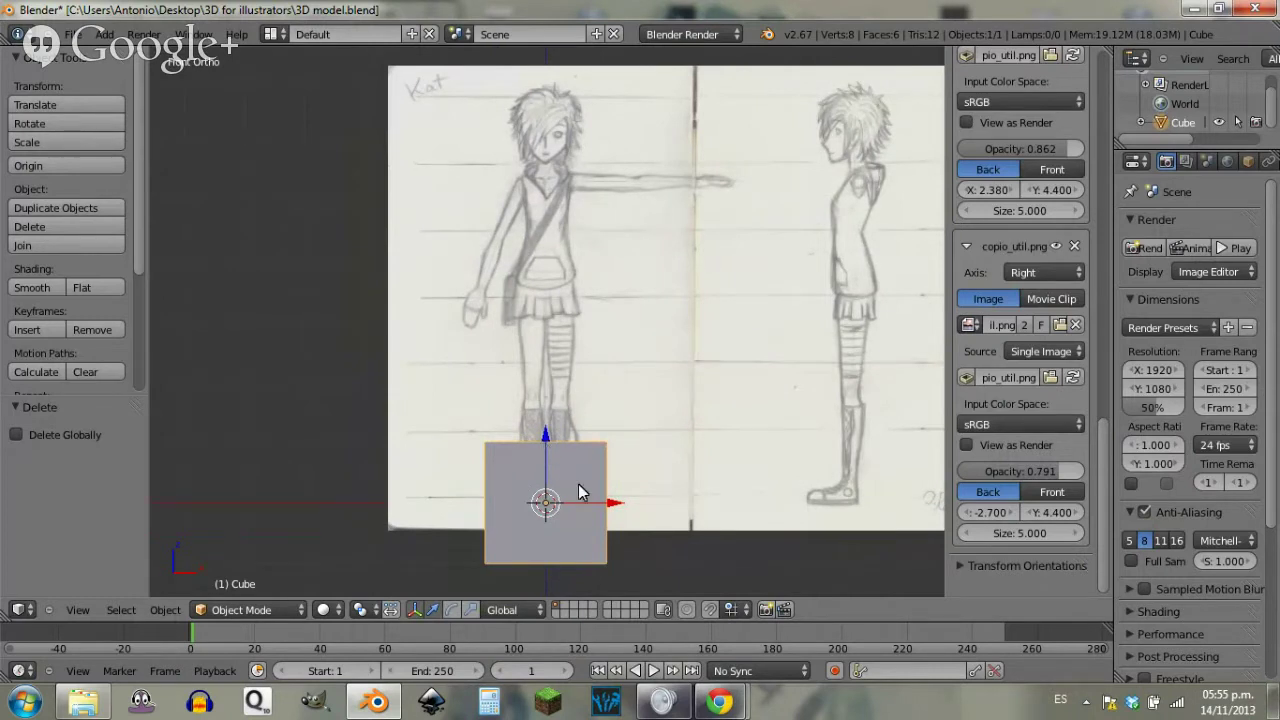
{"action": "left_click", "coordinate": [412, 610]}
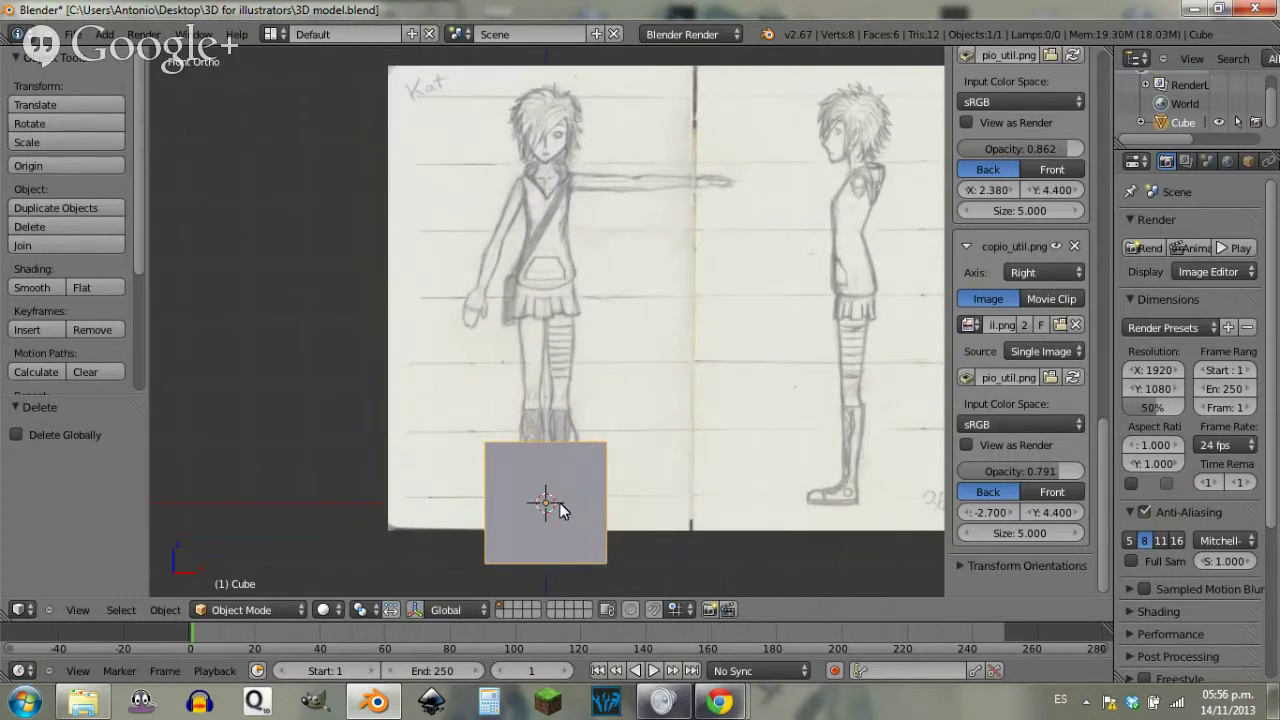
Step: Try to move the cube up along Z by about 4.39 in Object Mode, onto the drawn torso
{"action": "key", "text": "g"}
{"action": "key", "text": "z"}
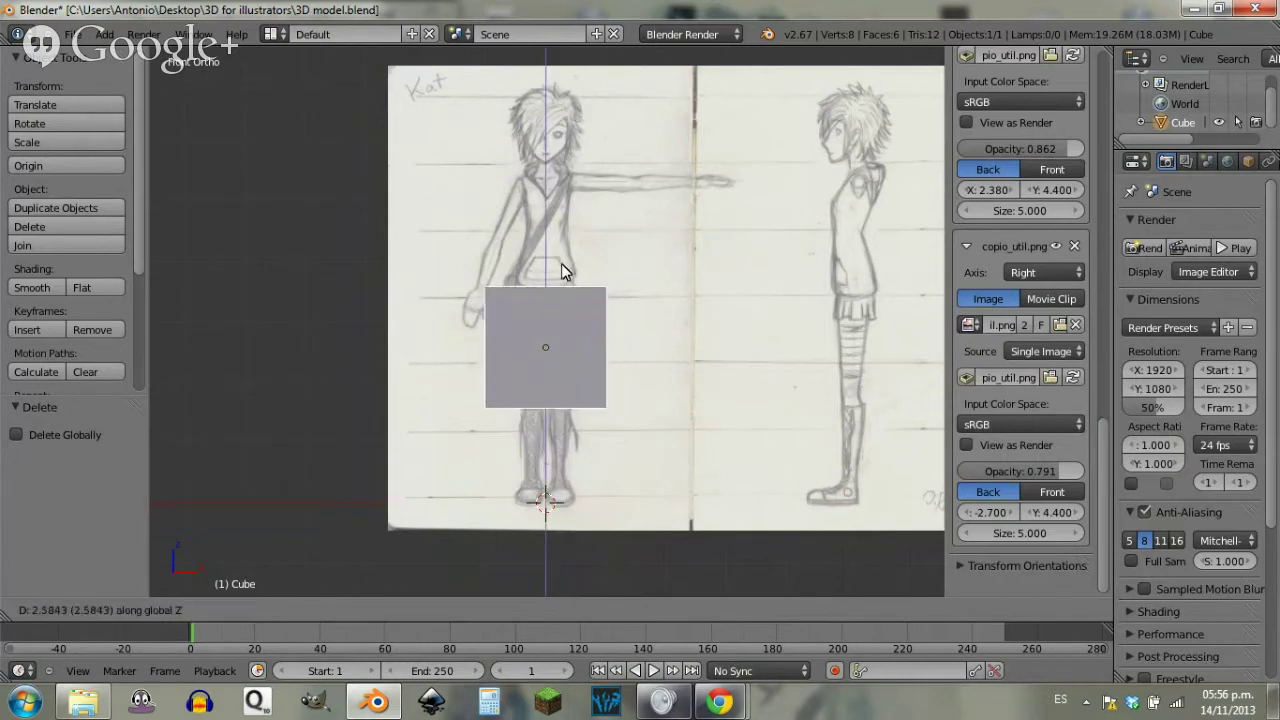
{"action": "left_click", "coordinate": [566, 238]}
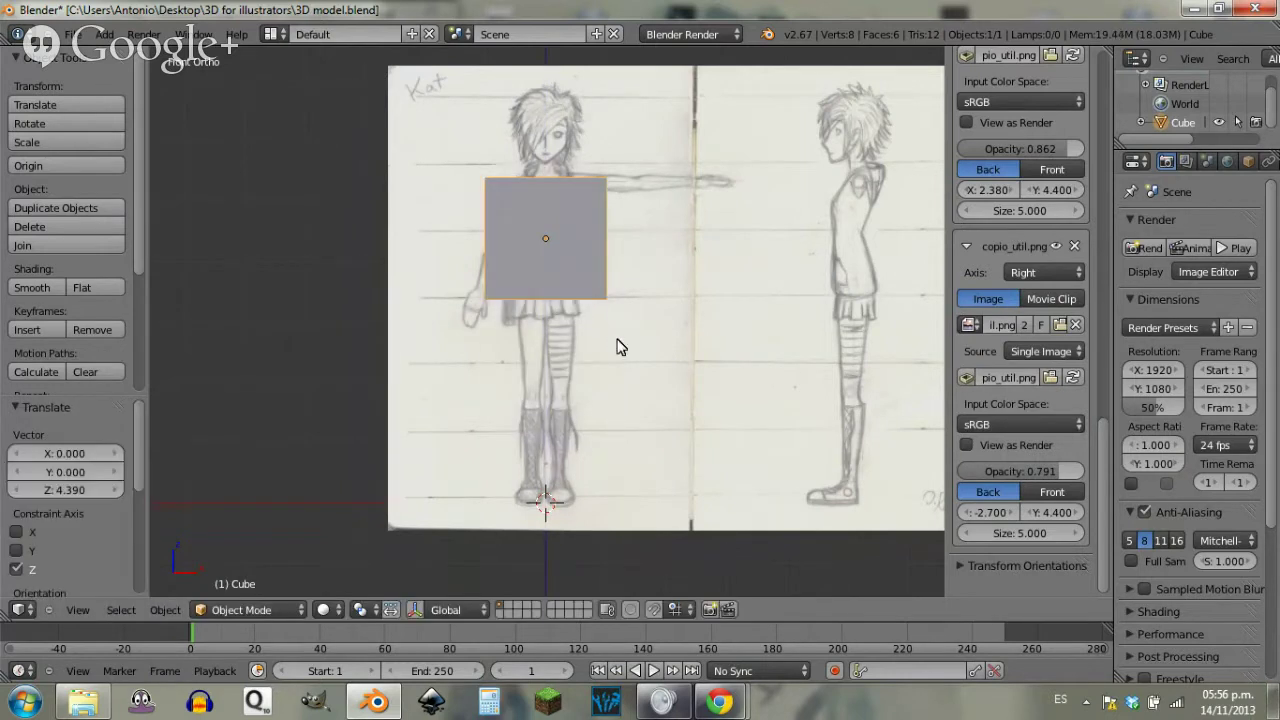
{"action": "key", "text": "ctrl+z"}
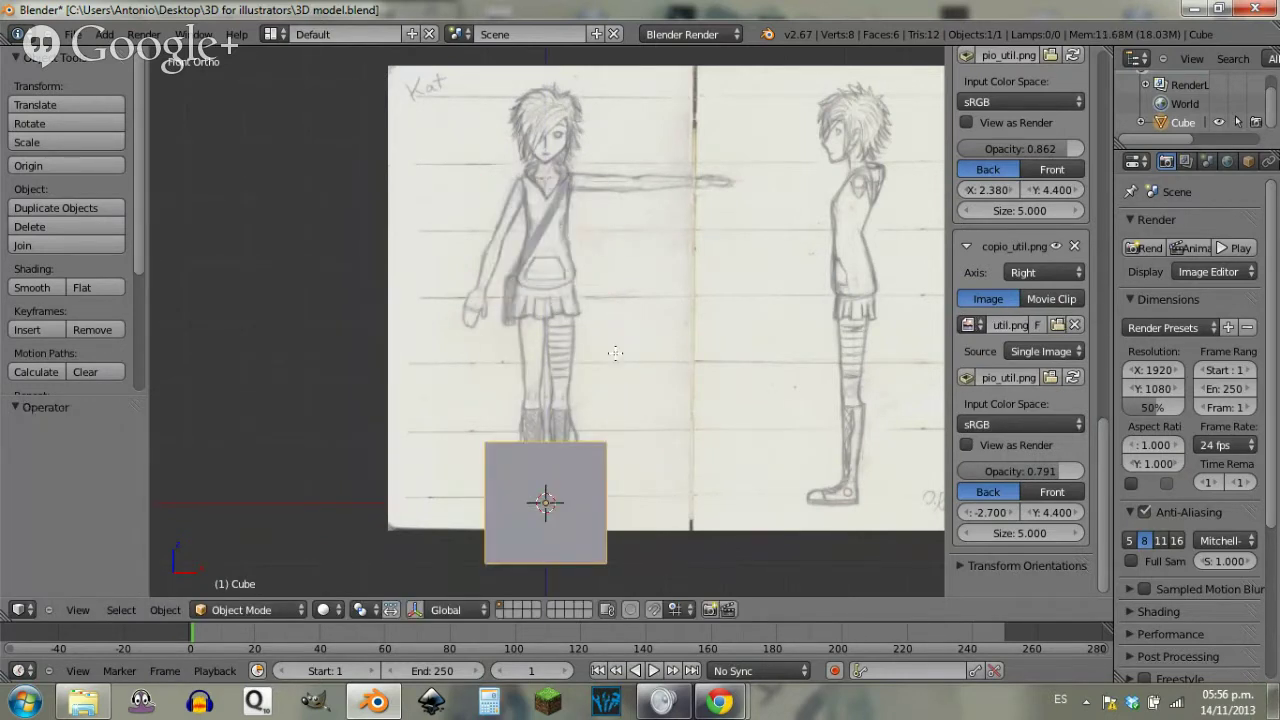
Step: Move all the cube's vertices up about 4.375 along Z onto the torso in Edit Mode, and return to Object Mode
{"action": "key", "text": "Tab"}
{"action": "key", "text": "g"}
{"action": "key", "text": "z"}
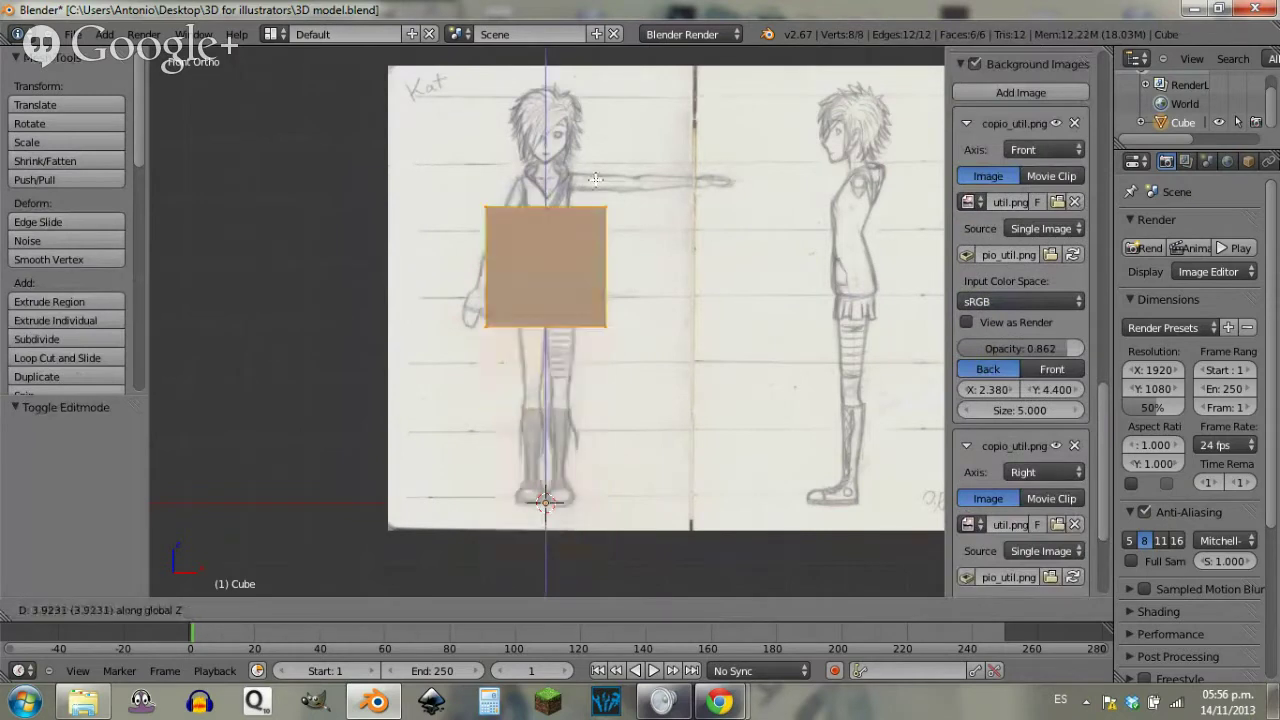
{"action": "left_click", "coordinate": [597, 153]}
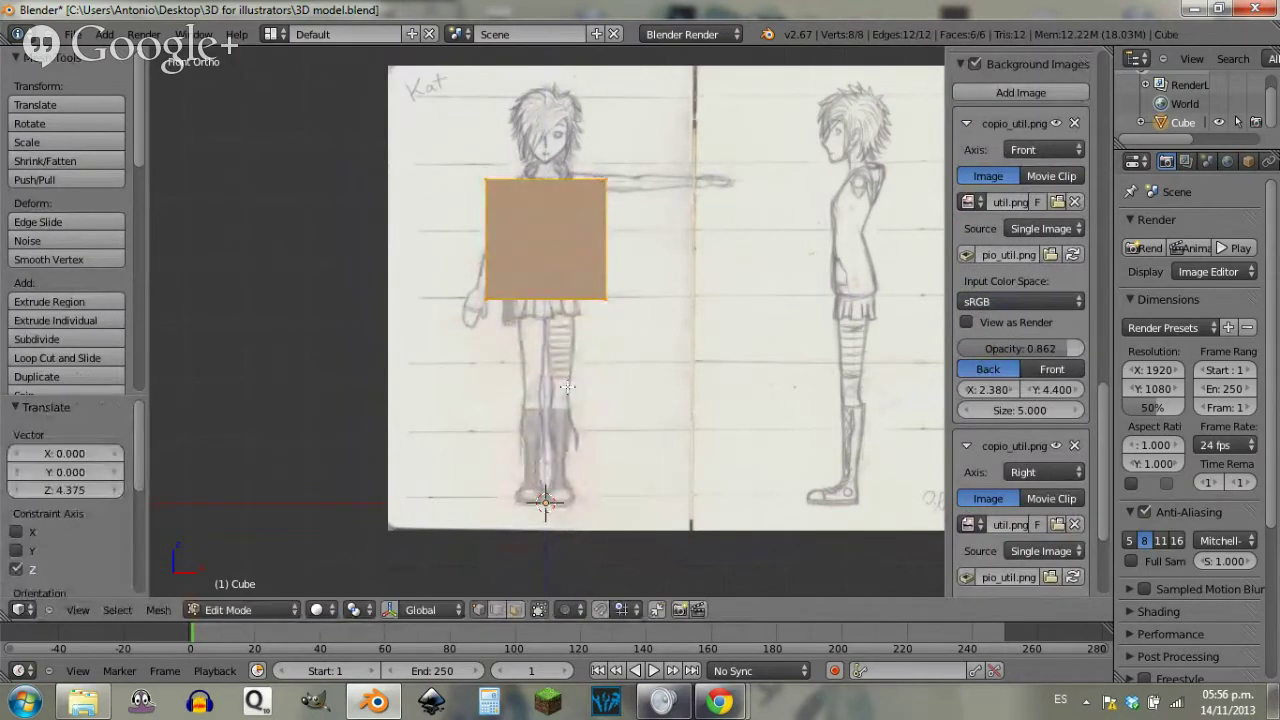
{"action": "left_click", "coordinate": [249, 611]}
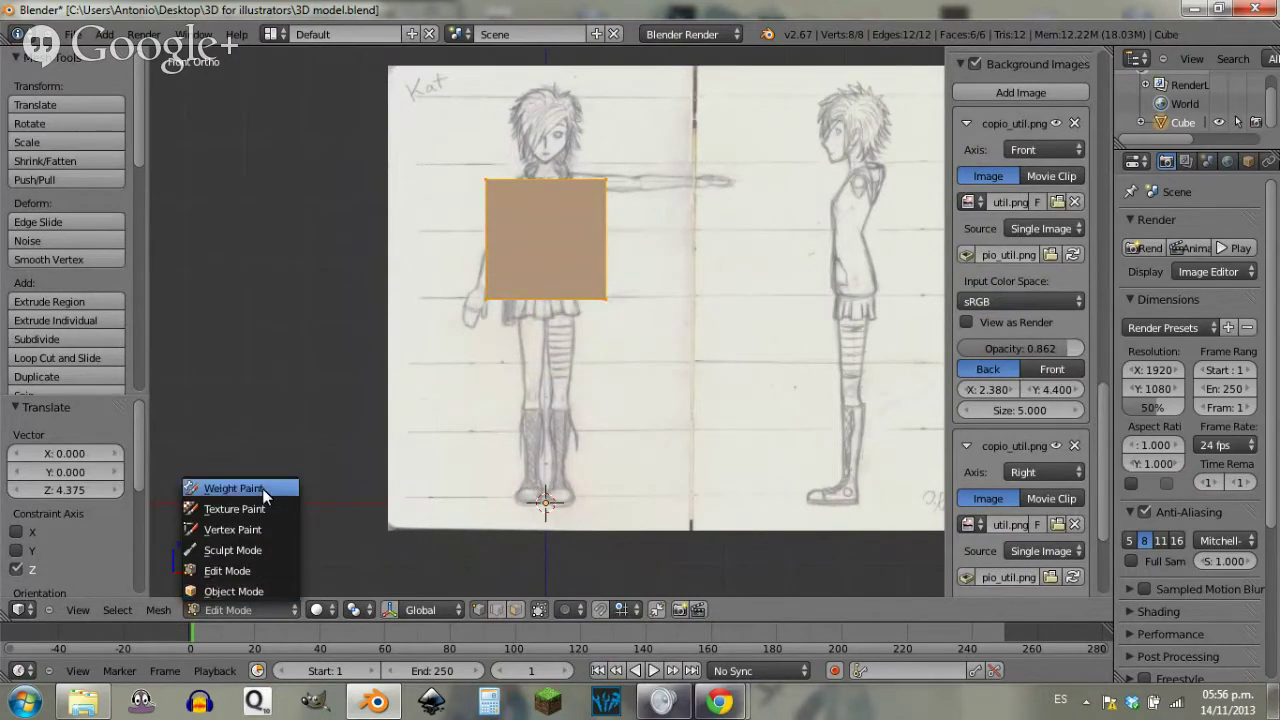
{"action": "left_click", "coordinate": [254, 572]}
Step: Add one centred vertical loop cut through the cube in Edit Mode, splitting it into left and right halves
{"action": "scroll", "coordinate": [595, 258], "scroll_direction": "up", "scroll_amount": 3}
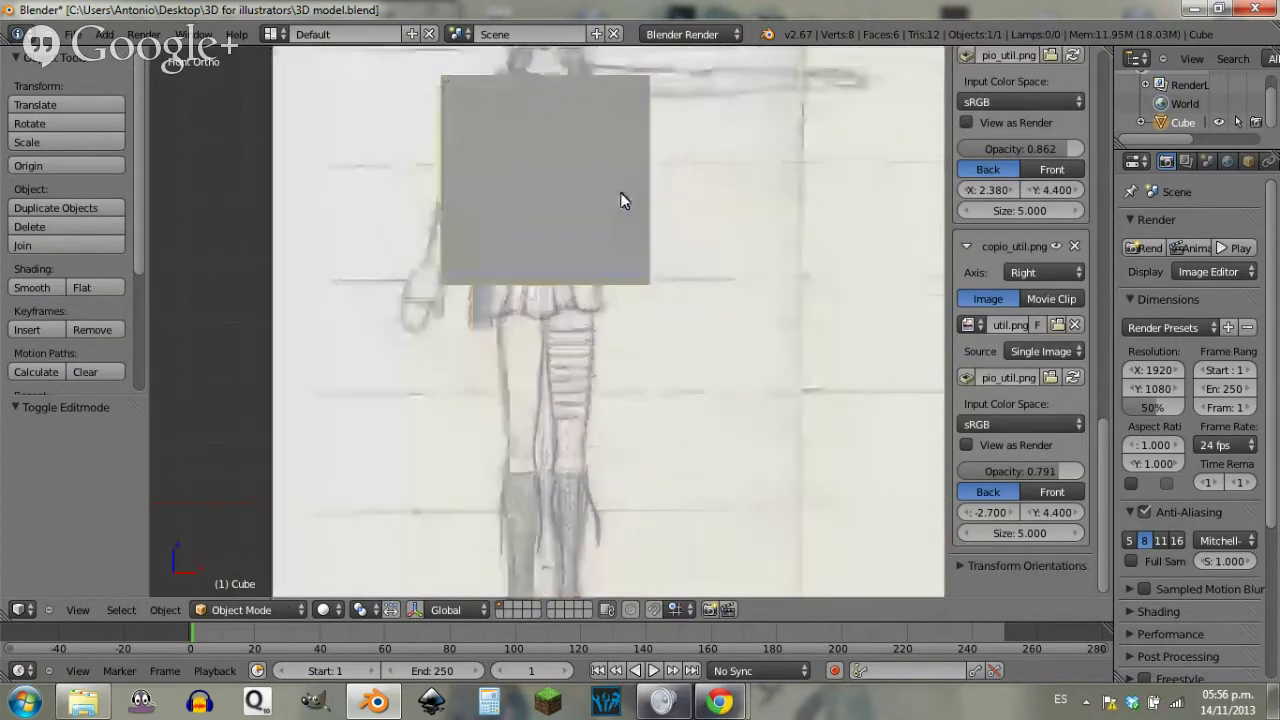
{"action": "middle_click_drag", "start_coordinate": [619, 184], "coordinate": [618, 329], "text": "shift"}
{"action": "key", "text": "Tab"}
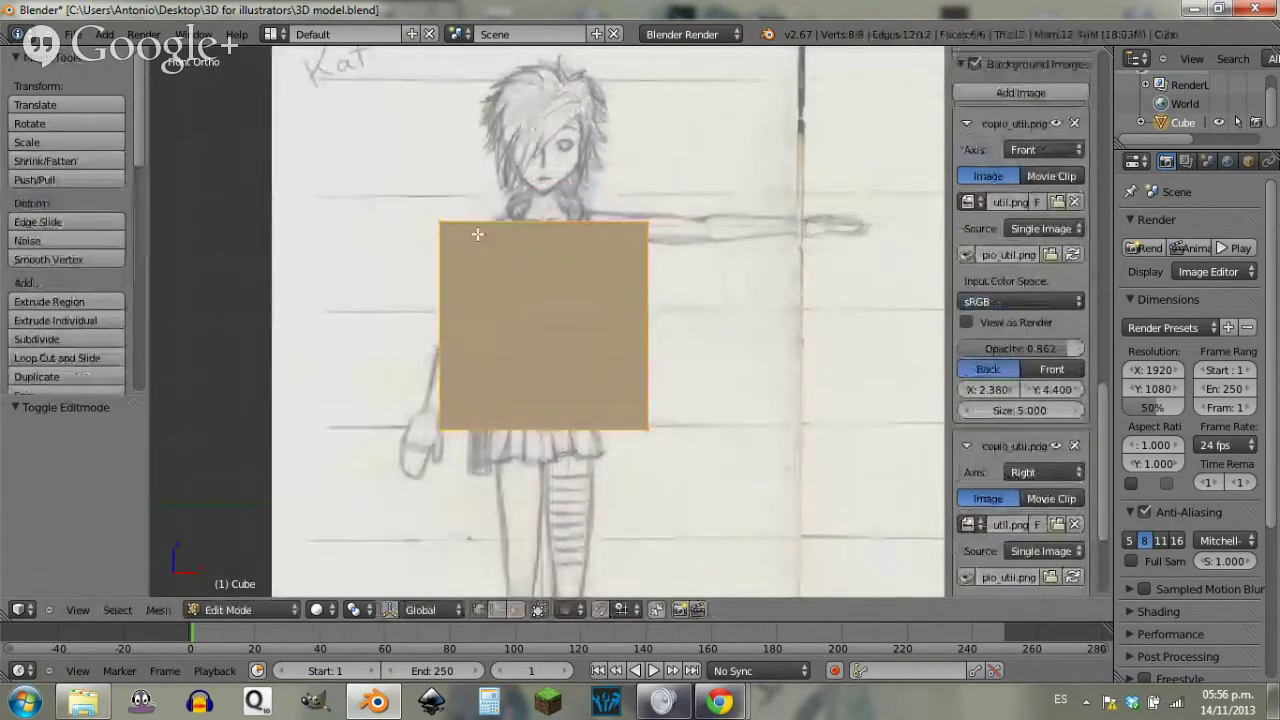
{"action": "key", "text": "a"}
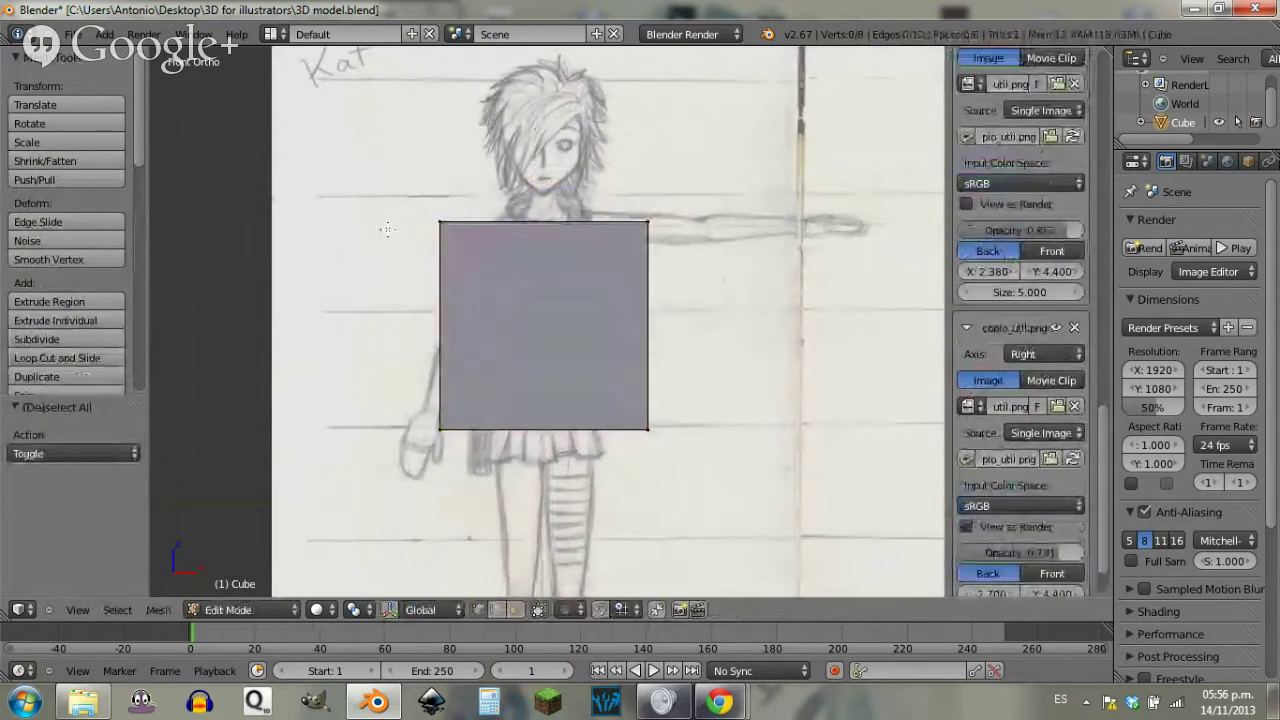
{"action": "key", "text": "ctrl+r"}
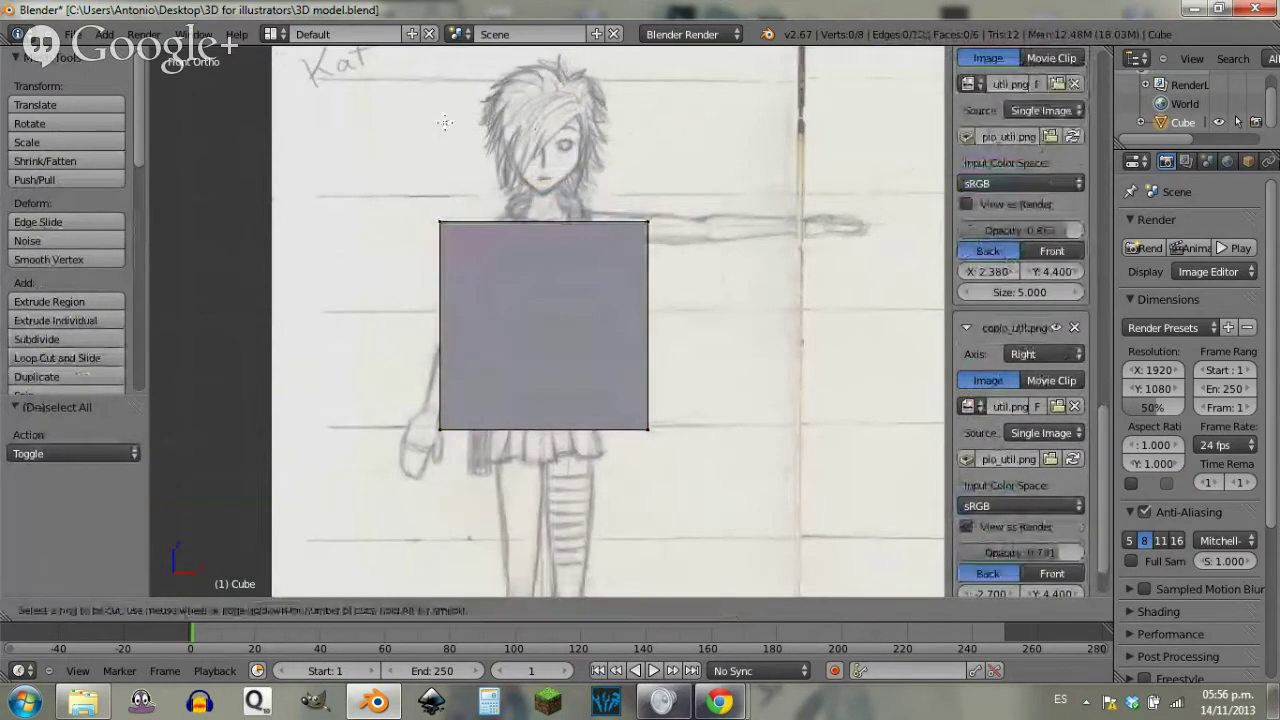
{"action": "left_click", "coordinate": [545, 224]}
{"action": "right_click", "coordinate": [545, 224]}
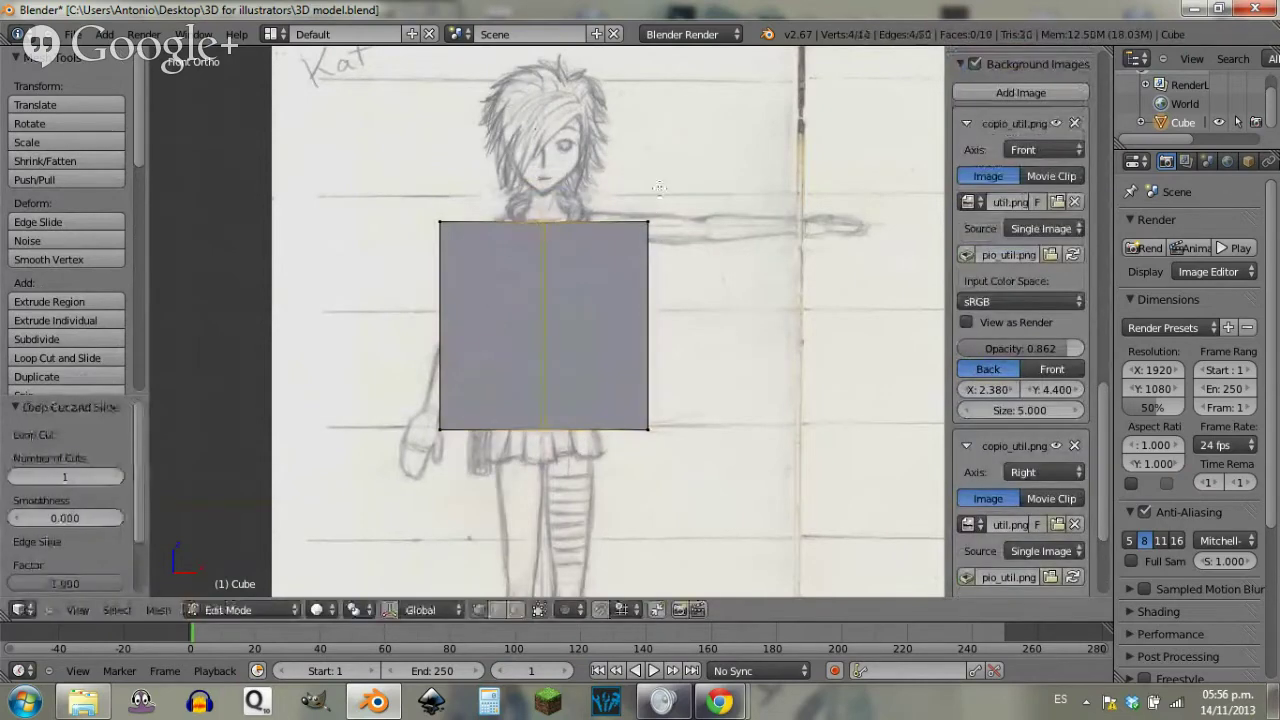
Step: Switch to wireframe display and delete the four outer vertices of the cube's left half
{"action": "key", "text": "a"}
{"action": "scroll", "coordinate": [1020, 300], "scroll_direction": "down", "scroll_amount": 3}
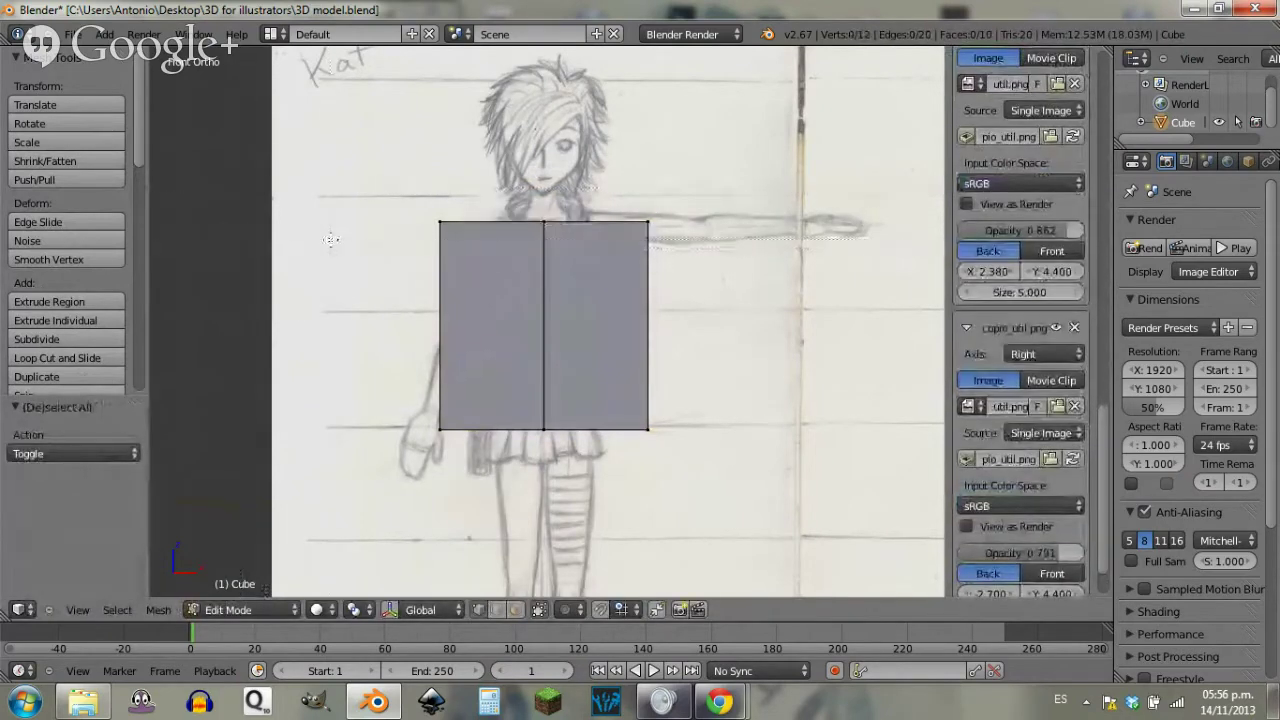
{"action": "key", "text": "z"}
{"action": "key", "text": "v"}
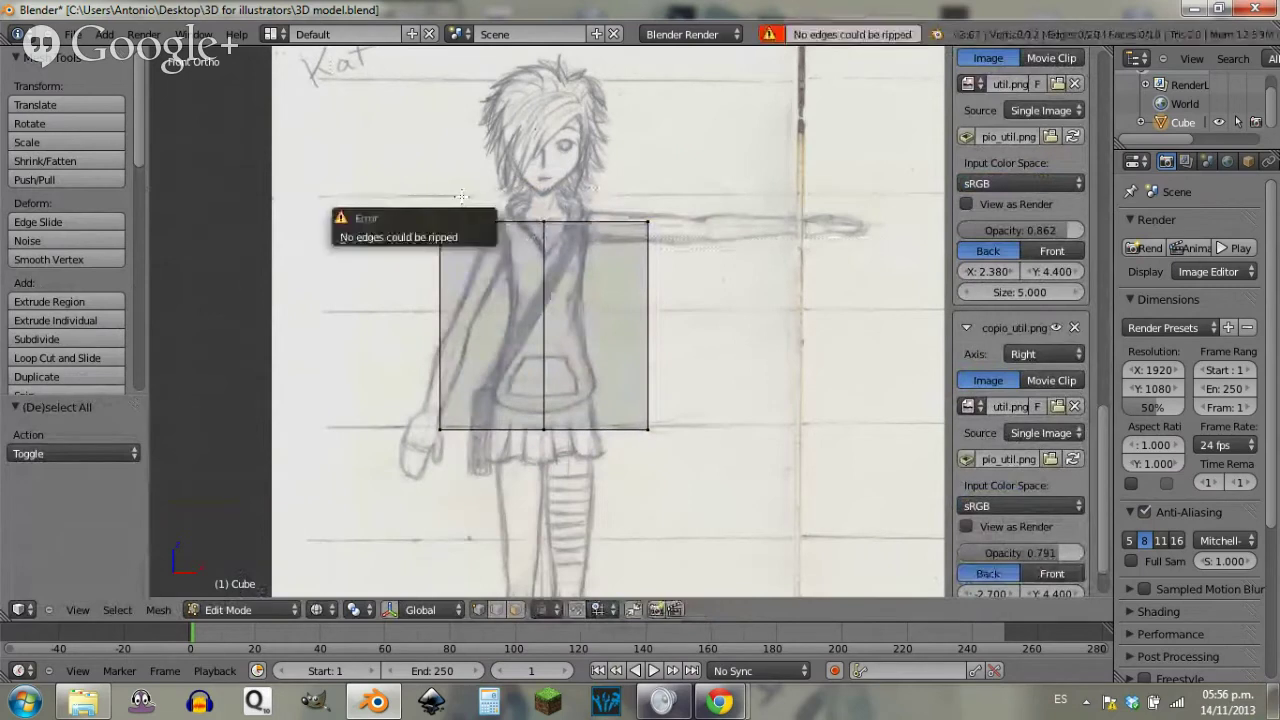
{"action": "key", "text": "b"}
{"action": "left_click_drag", "start_coordinate": [387, 160], "coordinate": [483, 450]}
{"action": "key", "text": "x"}
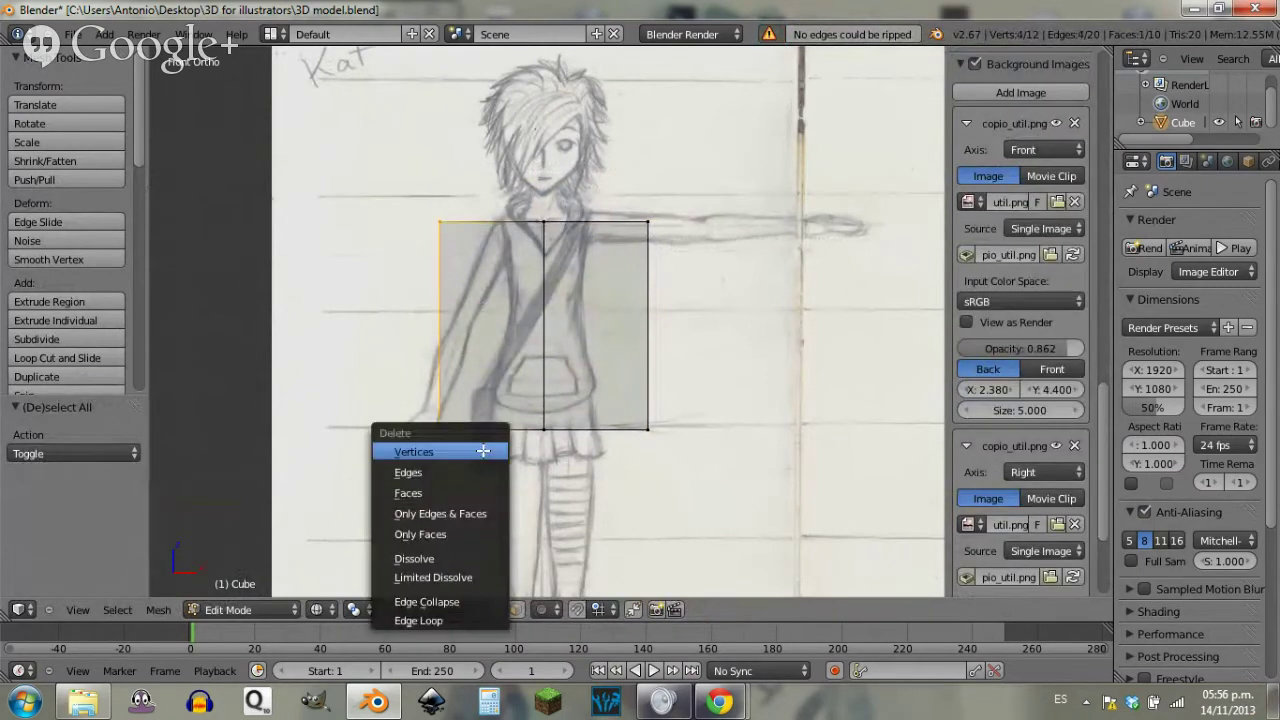
{"action": "left_click", "coordinate": [484, 450]}
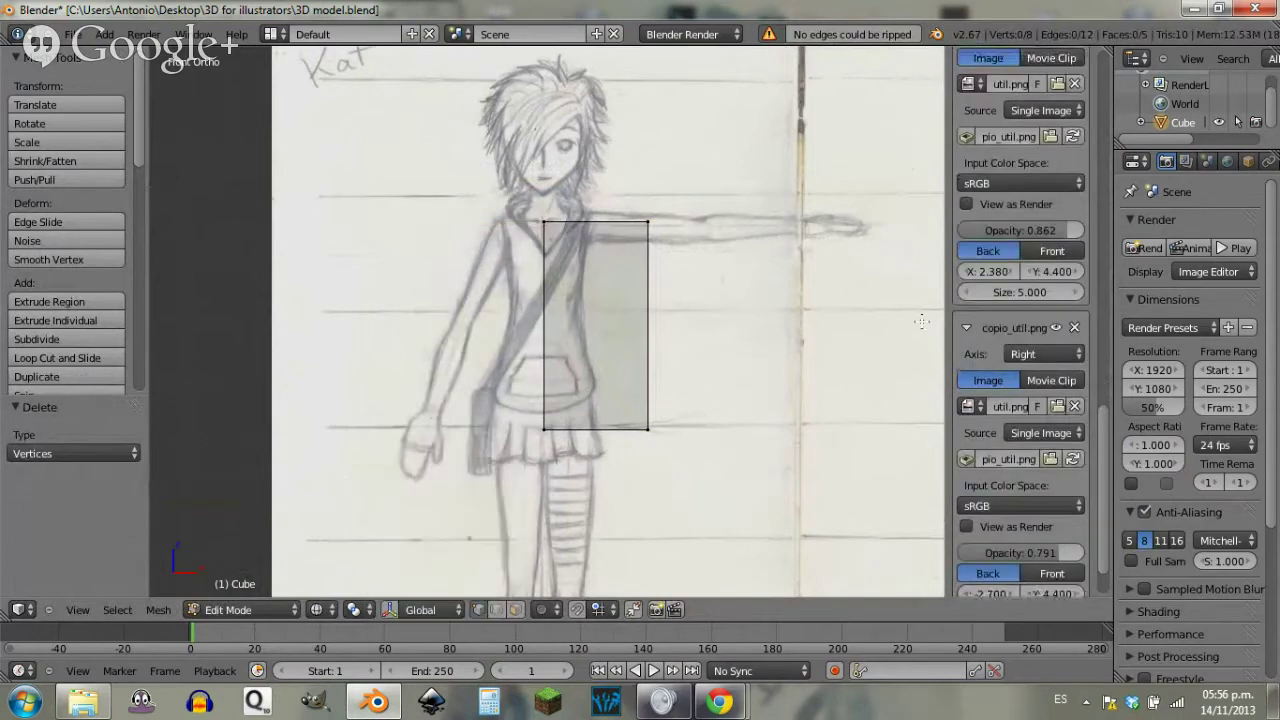
Step: Add a Mirror modifier on the X axis to the half cube, with Clipping and the edit-cage display enabled
{"action": "left_click_drag", "start_coordinate": [1110, 195], "coordinate": [1058, 195]}
{"action": "left_click", "coordinate": [1233, 161]}
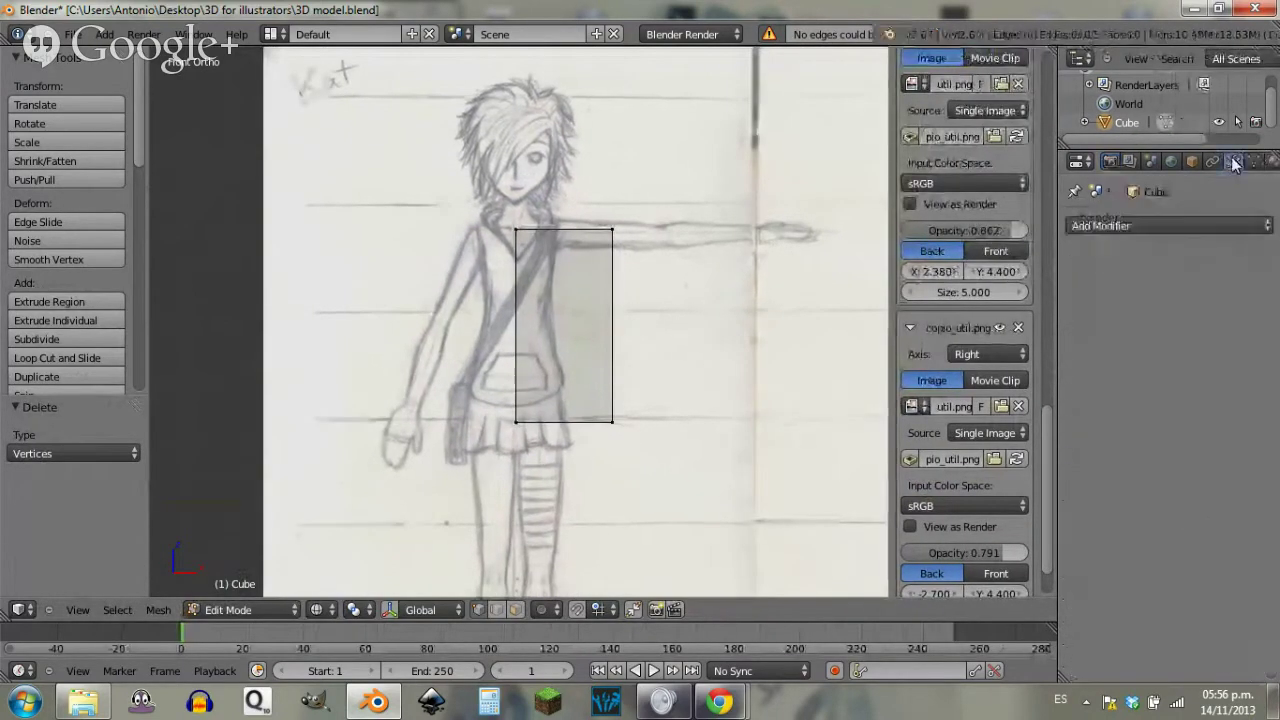
{"action": "left_click", "coordinate": [1165, 226]}
{"action": "left_click", "coordinate": [1120, 226]}
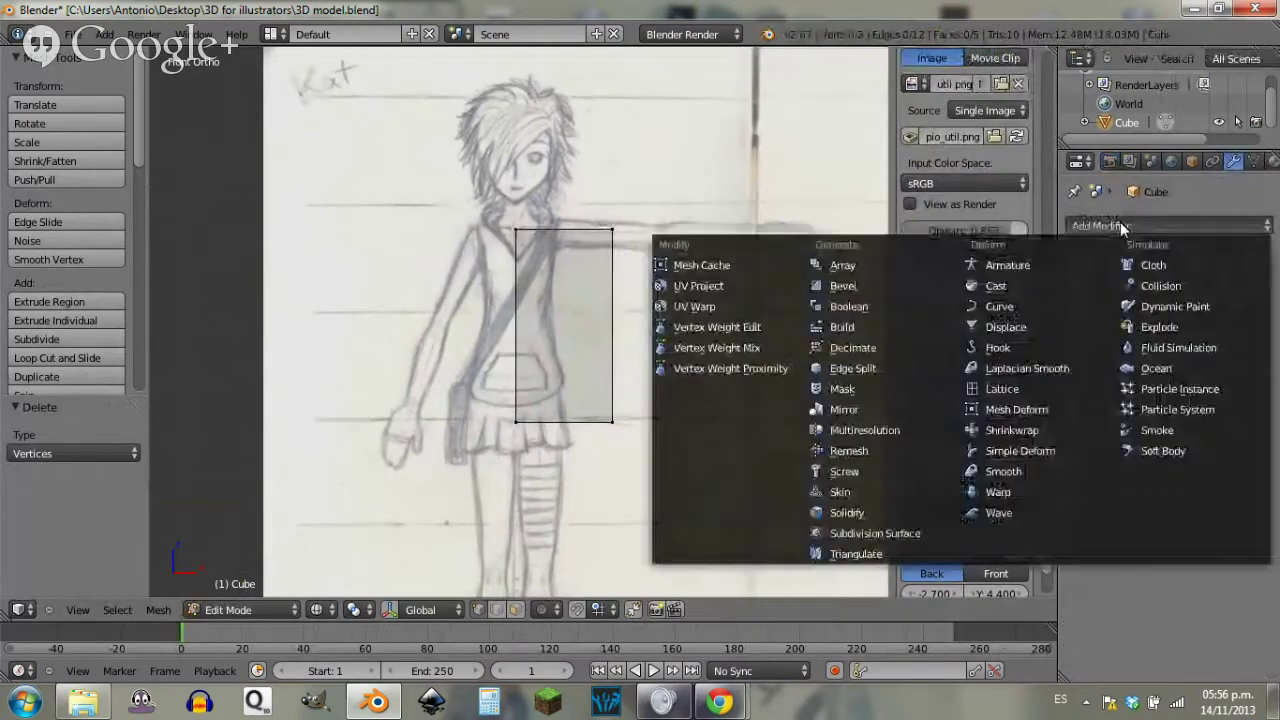
{"action": "left_click", "coordinate": [886, 409]}
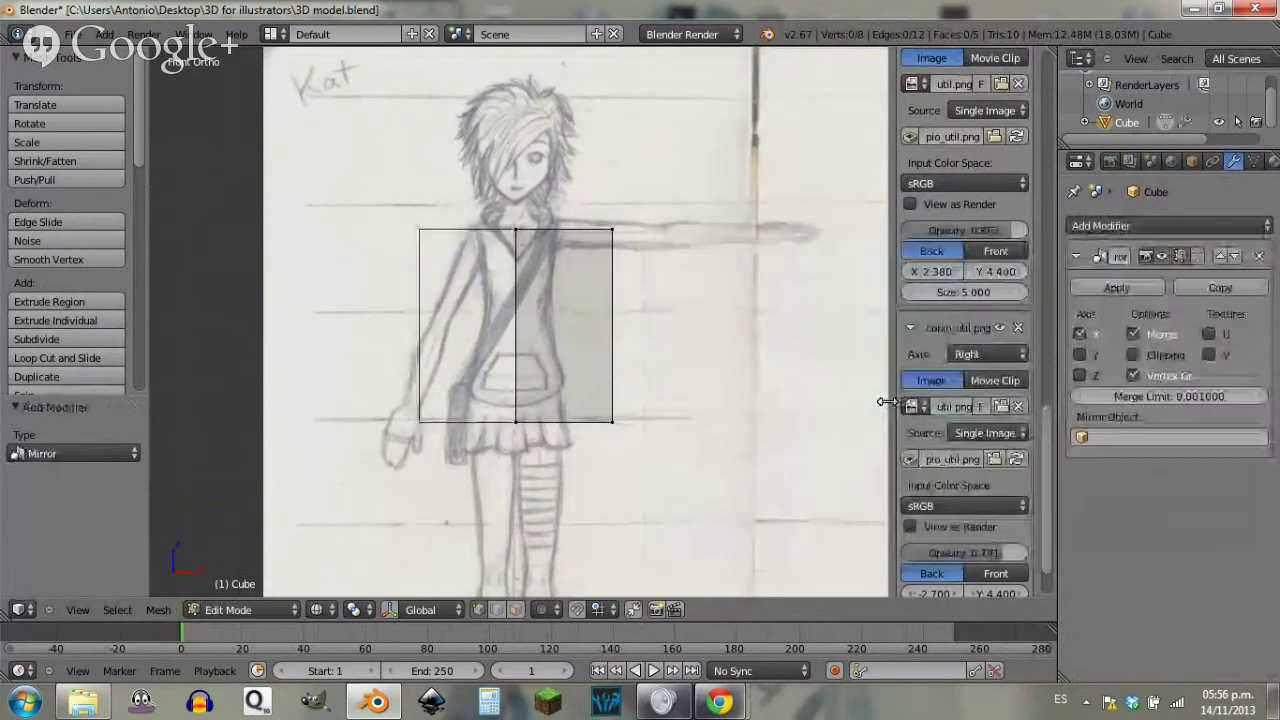
{"action": "left_click", "coordinate": [1143, 355]}
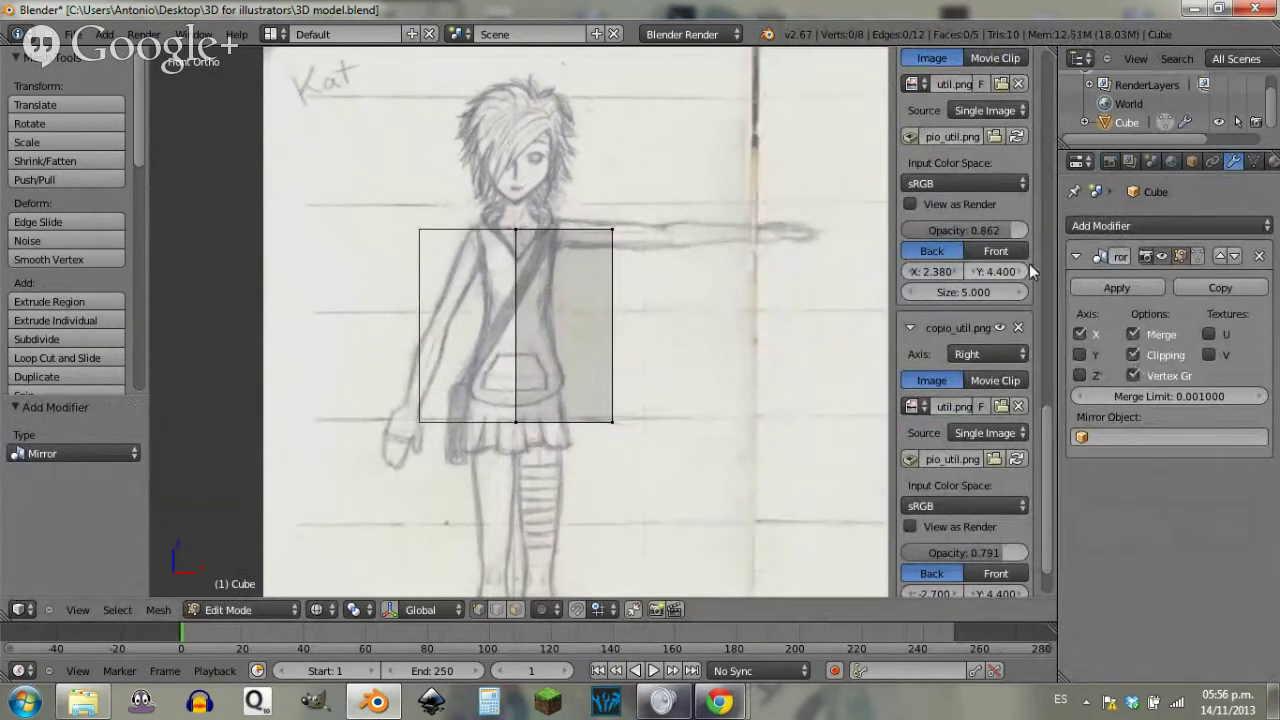
{"action": "left_click", "coordinate": [1197, 256]}
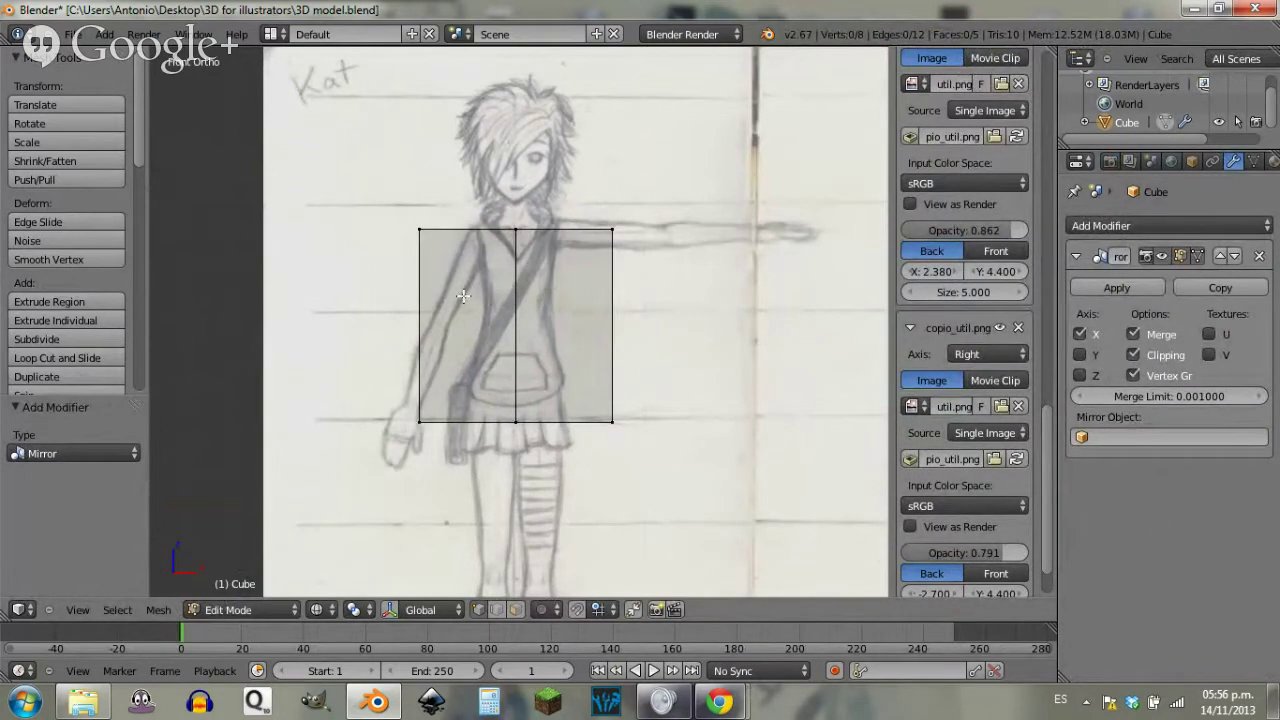
Step: Try moving one upper corner vertex in an orbited view to test the mirroring, and return to the front view
{"action": "middle_click_drag", "start_coordinate": [464, 296], "coordinate": [506, 346]}
{"action": "right_click", "coordinate": [552, 165]}
{"action": "key", "text": "g"}
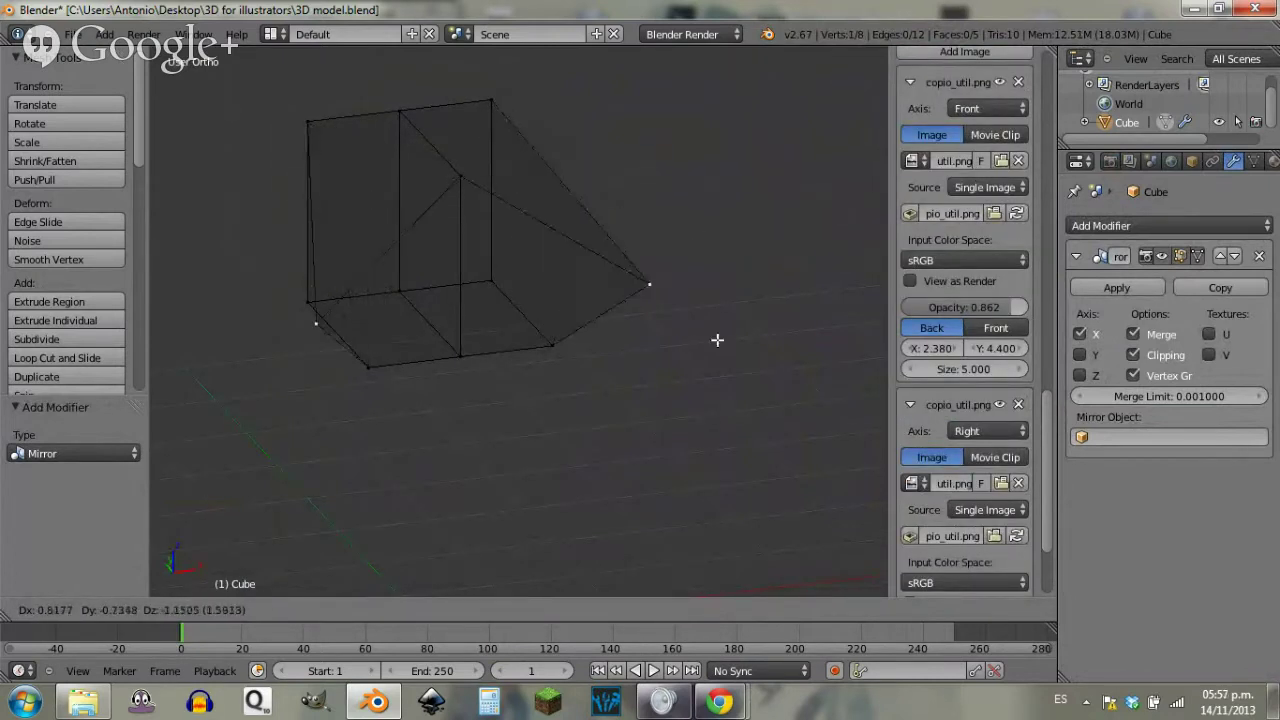
{"action": "key", "text": "Escape"}
{"action": "key", "text": "KP_1"}
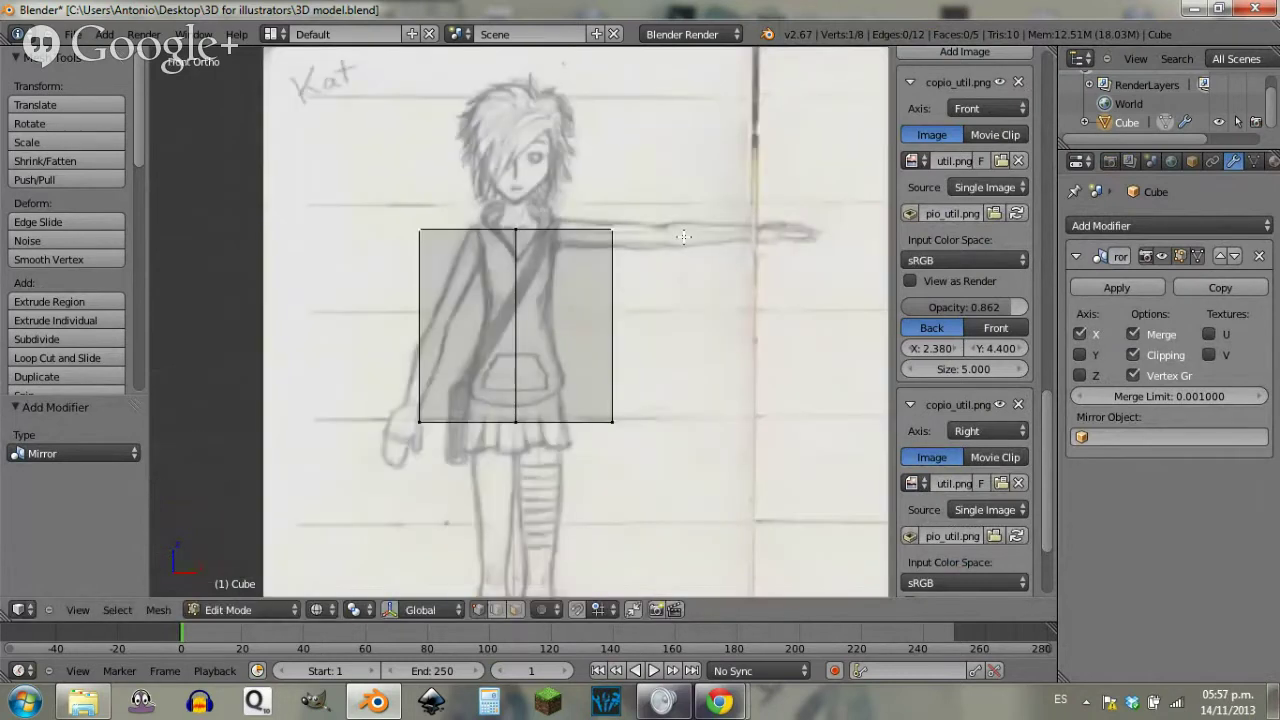
Step: Move the cube's upper outer vertices inward and slightly up to the drawing's shoulder line in the front view
{"action": "scroll", "coordinate": [600, 284], "scroll_direction": "up", "scroll_amount": 1}
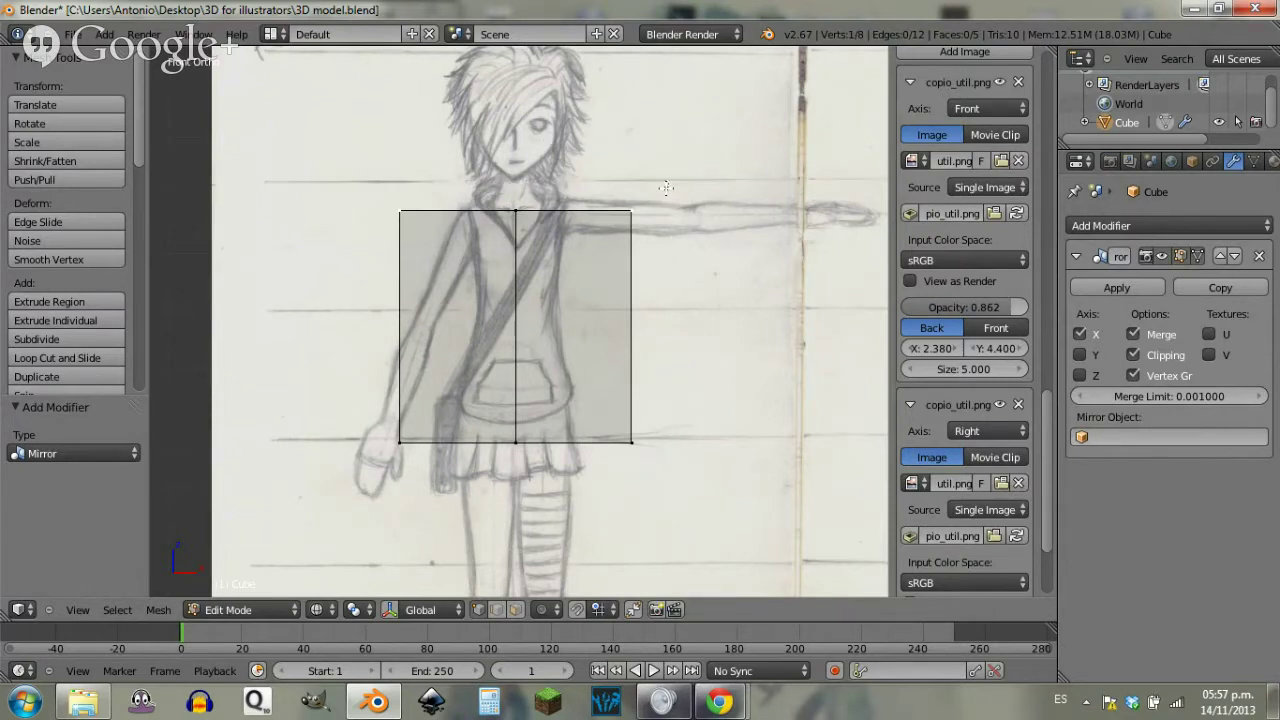
{"action": "left_click_drag", "start_coordinate": [623, 242], "coordinate": [625, 241]}
{"action": "key", "text": "g"}
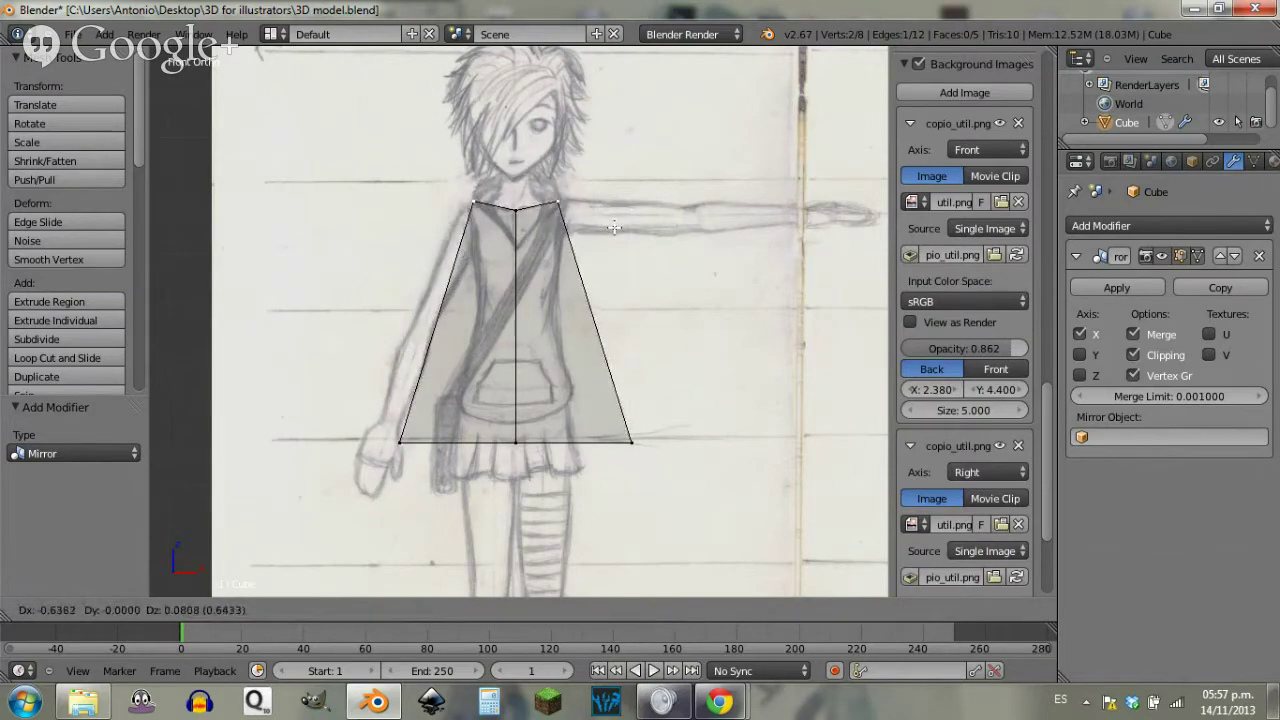
{"action": "left_click", "coordinate": [616, 229]}
{"action": "key", "text": "a"}
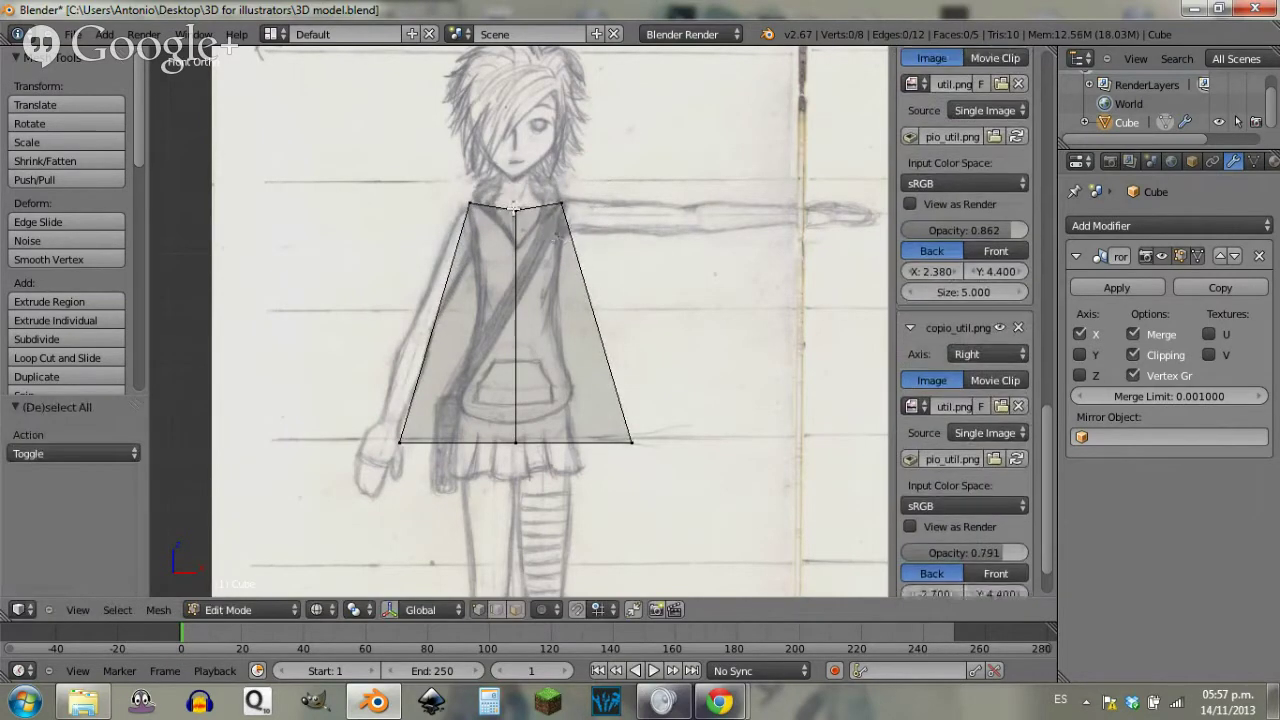
Step: Raise the top centre vertices by about 0.08 to the base of the neck in the front view
{"action": "scroll", "coordinate": [516, 206], "scroll_direction": "up", "scroll_amount": 2}
{"action": "scroll", "coordinate": [516, 205], "scroll_direction": "up", "scroll_amount": 2}
{"action": "key", "text": "b"}
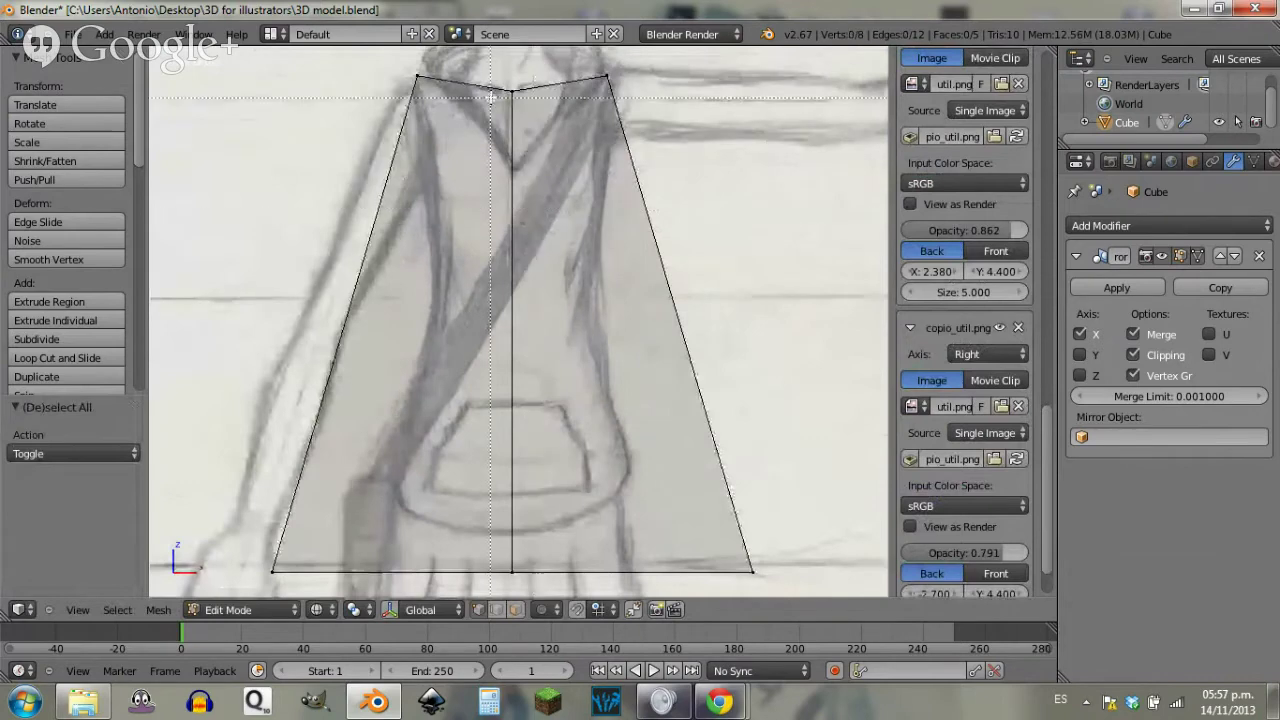
{"action": "left_click_drag", "start_coordinate": [490, 77], "coordinate": [592, 241]}
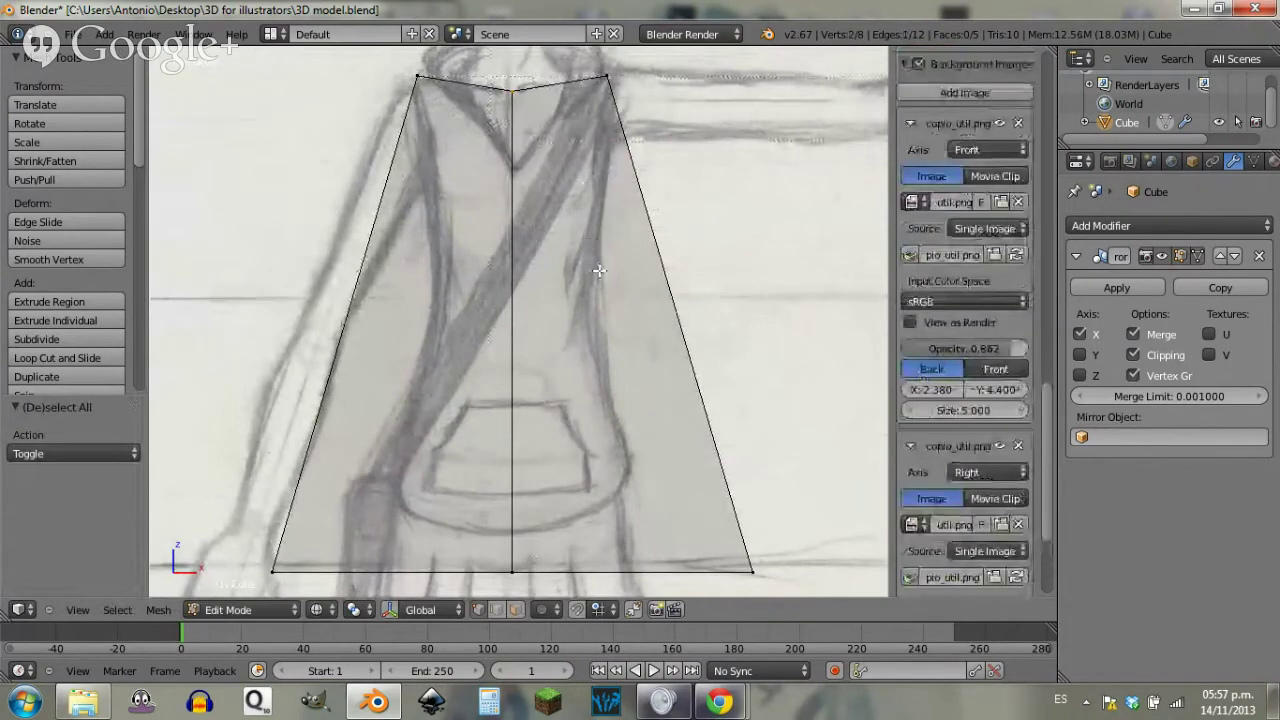
{"action": "middle_click_drag", "start_coordinate": [583, 93], "coordinate": [605, 259], "text": "shift"}
{"action": "key", "text": "g"}
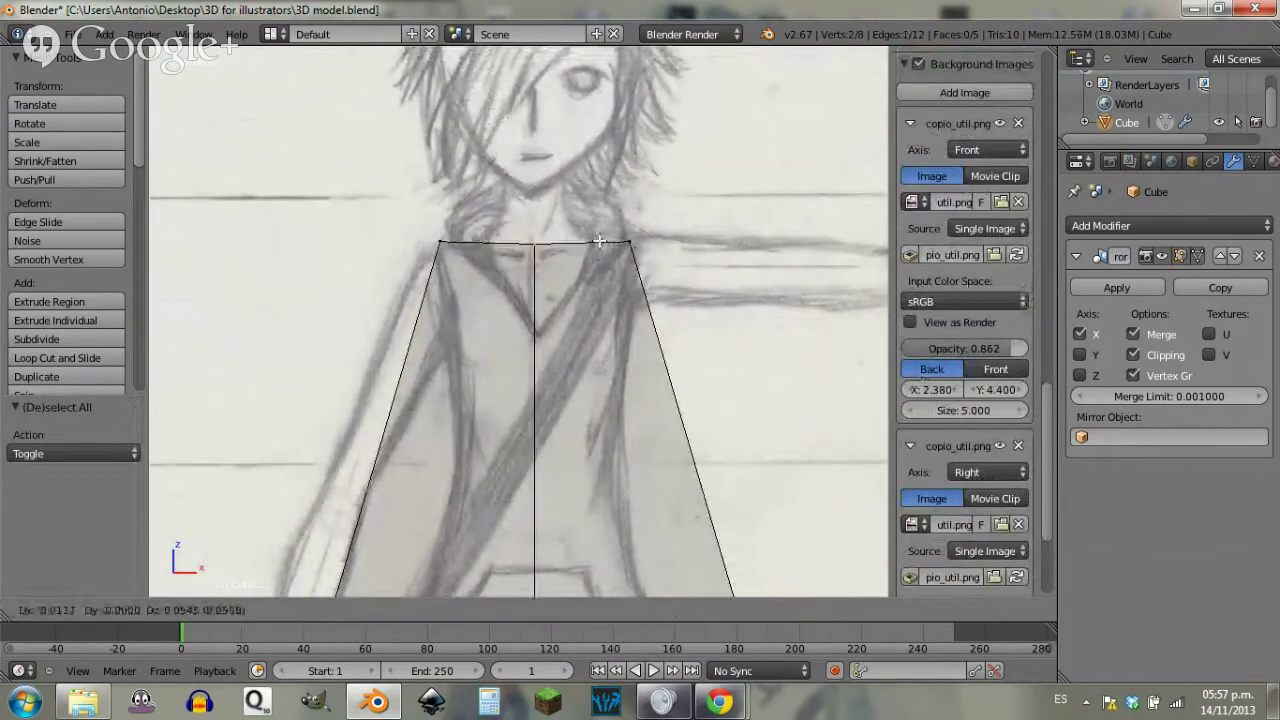
{"action": "left_click", "coordinate": [598, 240]}
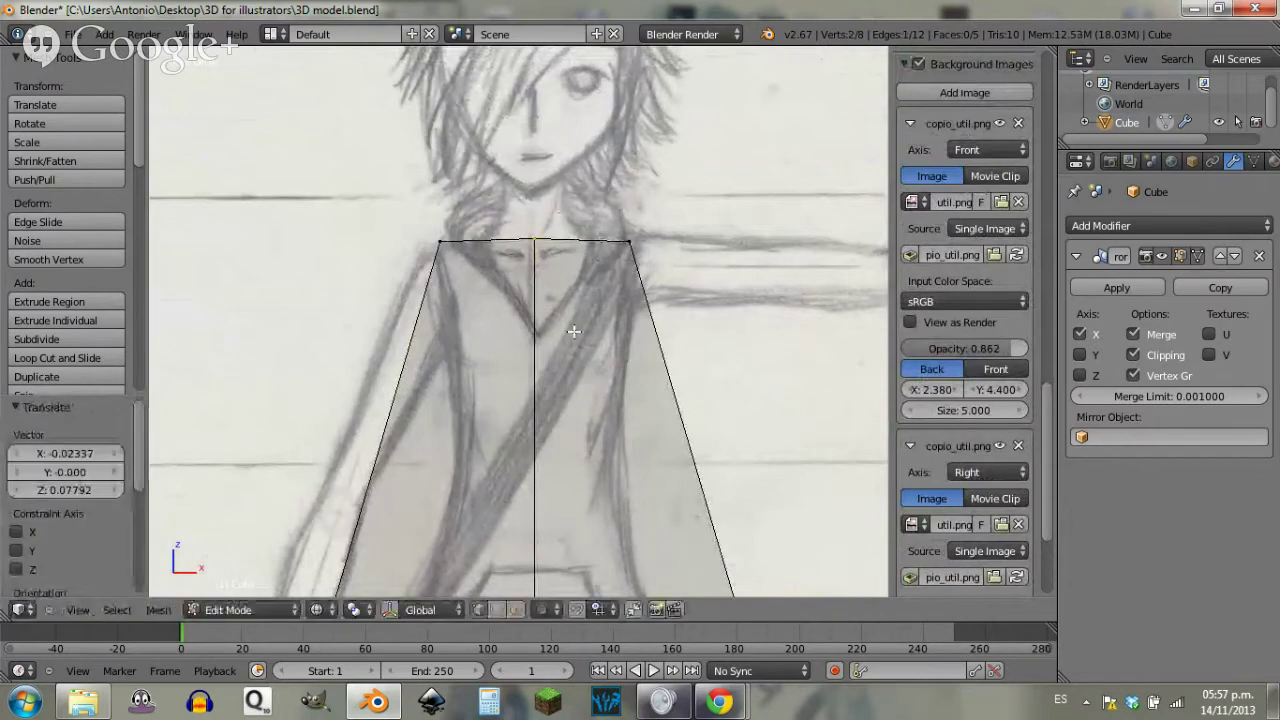
Step: Move the lower outer vertices about 0.68 inward and 1.4 up to the sides of the drawn chest
{"action": "middle_click_drag", "start_coordinate": [622, 536], "coordinate": [577, 341], "text": "shift"}
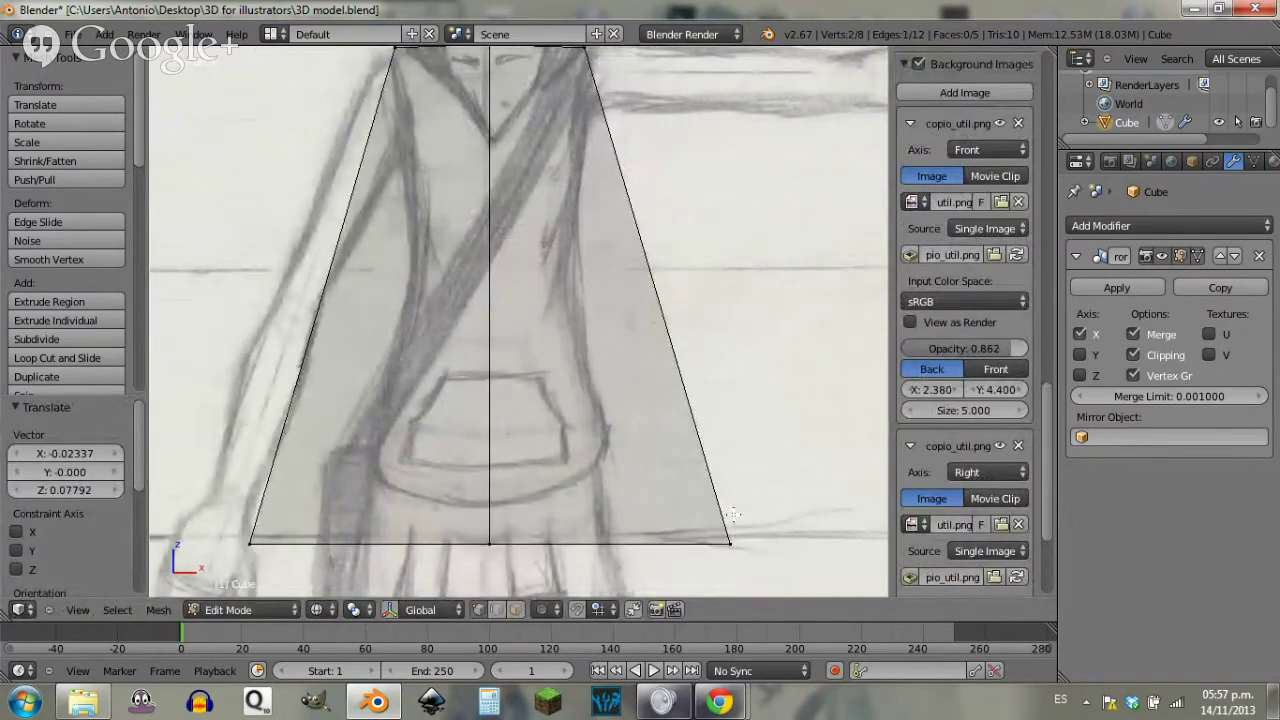
{"action": "key", "text": "a"}
{"action": "key", "text": "b"}
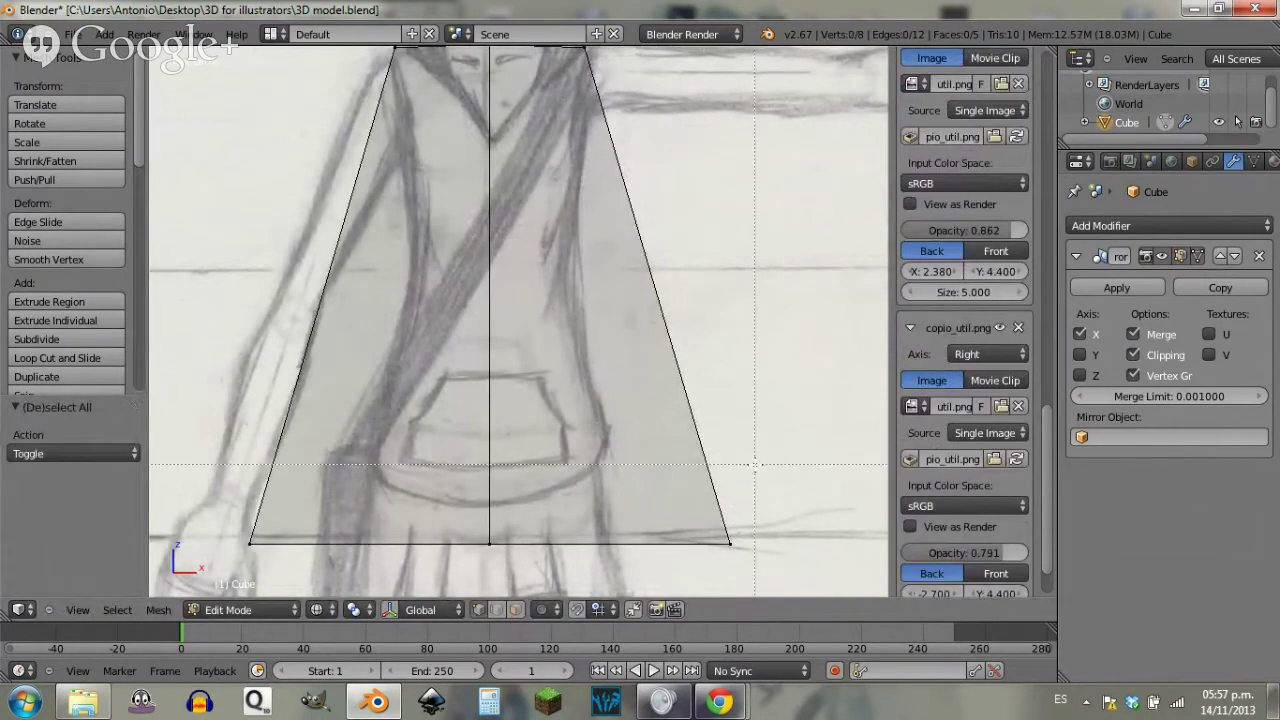
{"action": "left_click_drag", "start_coordinate": [754, 466], "coordinate": [756, 564]}
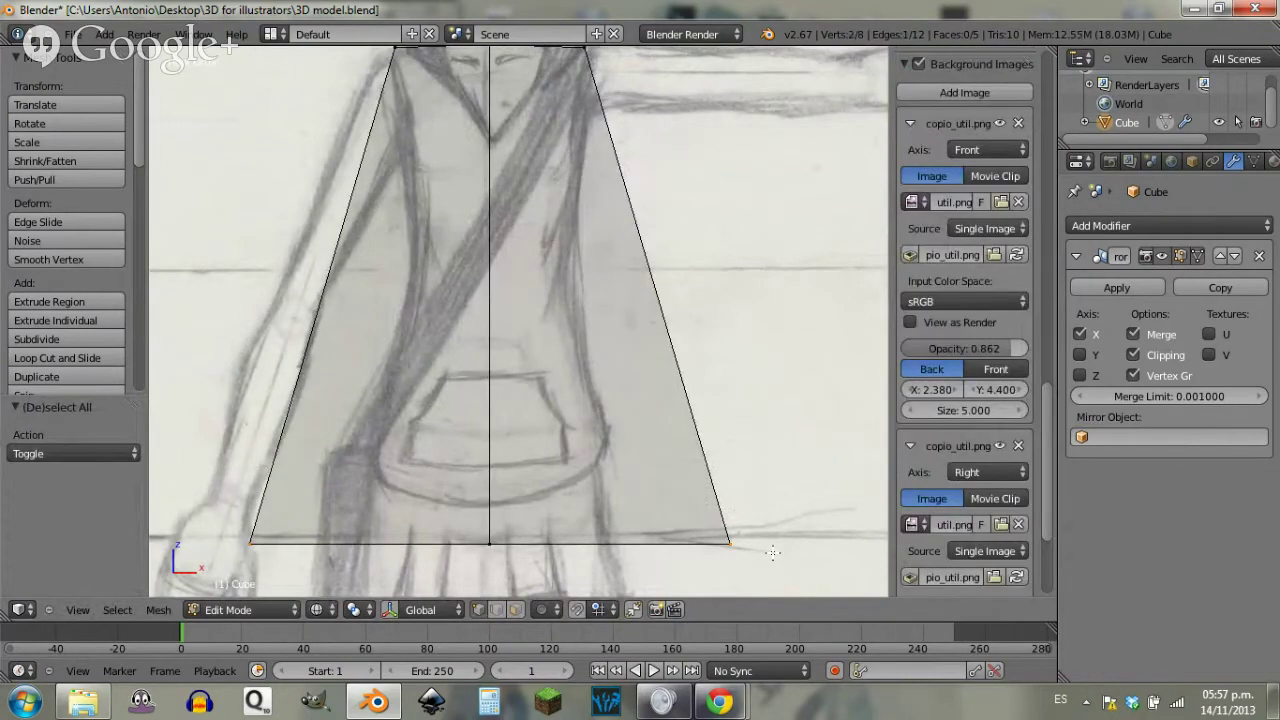
{"action": "key", "text": "g"}
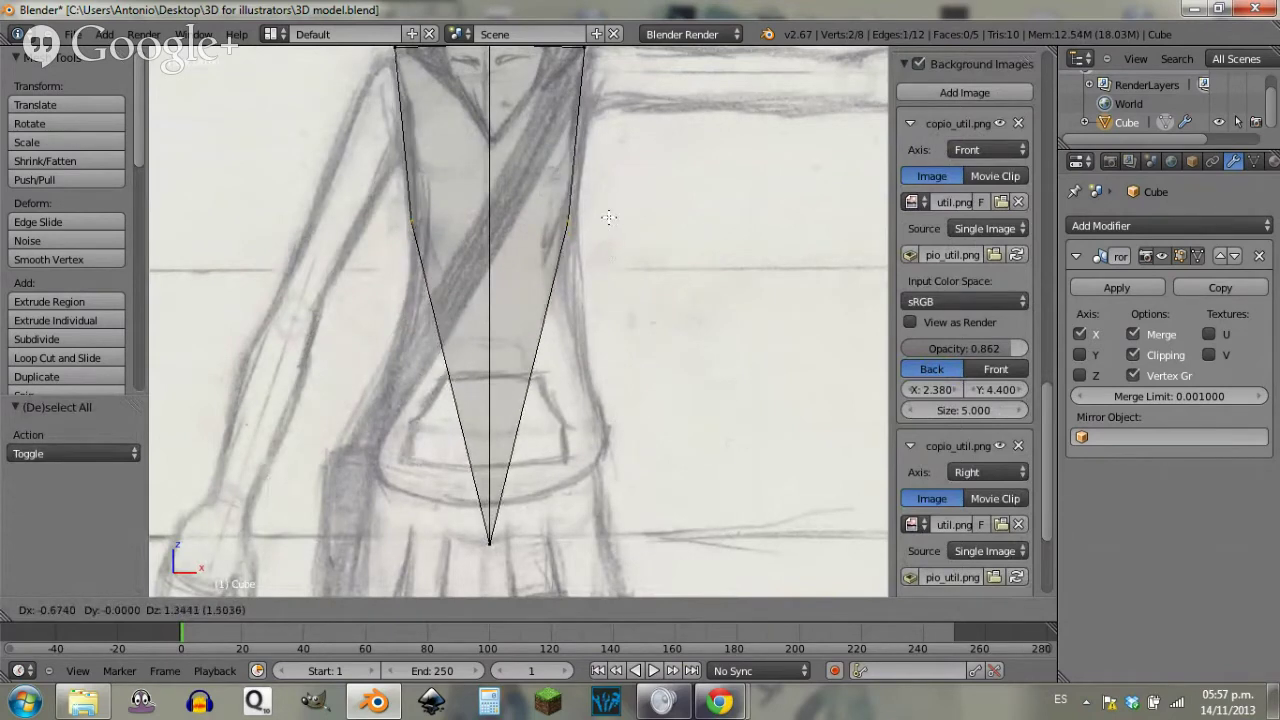
{"action": "left_click", "coordinate": [611, 207]}
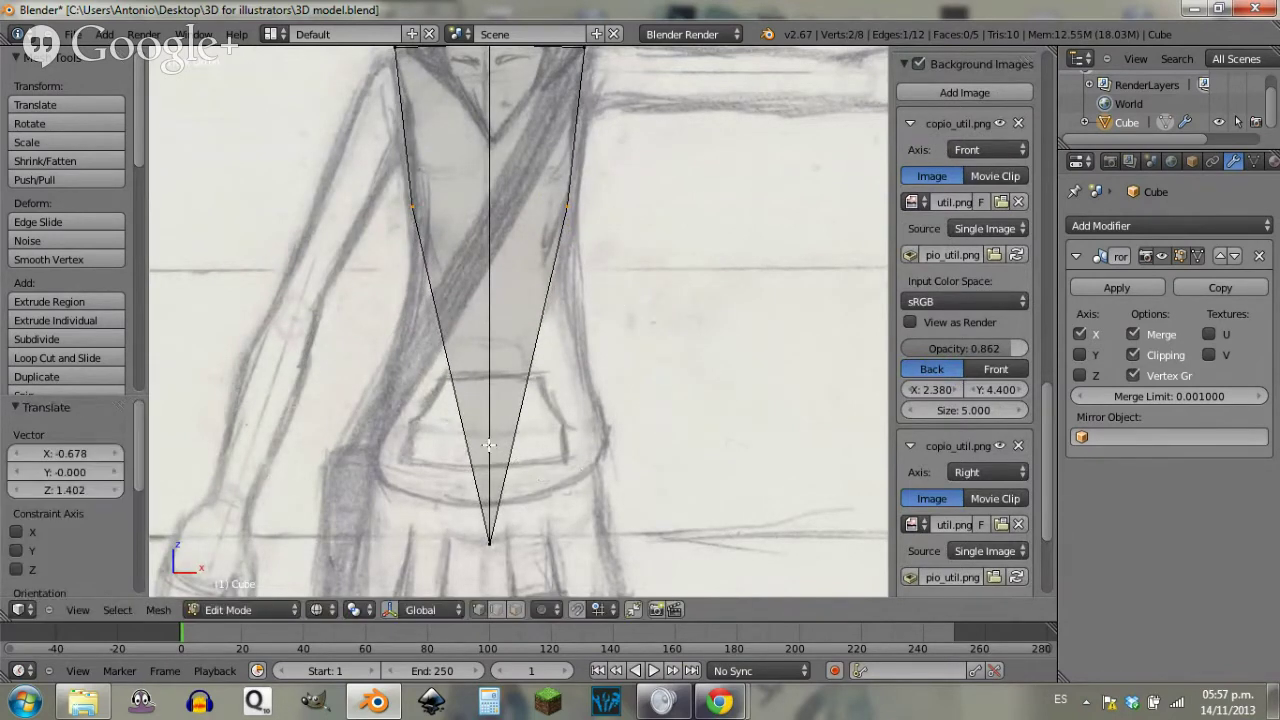
Step: Raise the bottom centre vertices by about 1.2 to the lower chest, just below the side vertices
{"action": "key", "text": "a"}
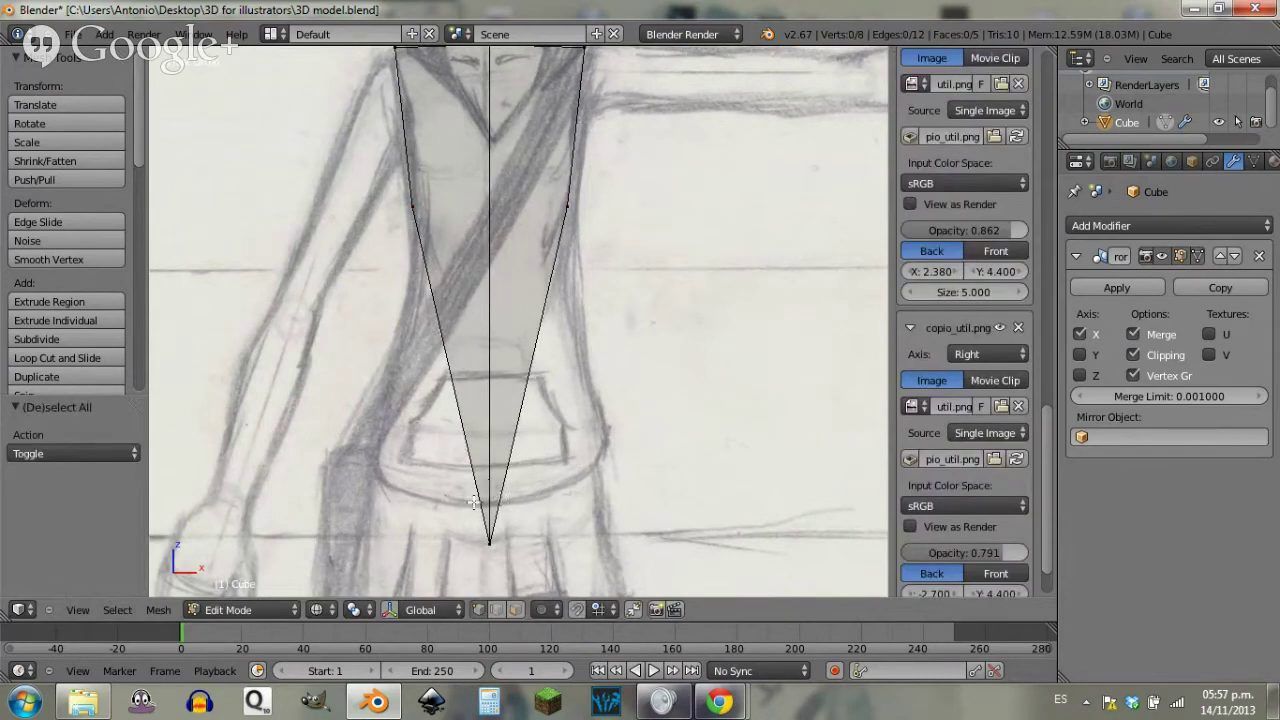
{"action": "right_click", "coordinate": [529, 560]}
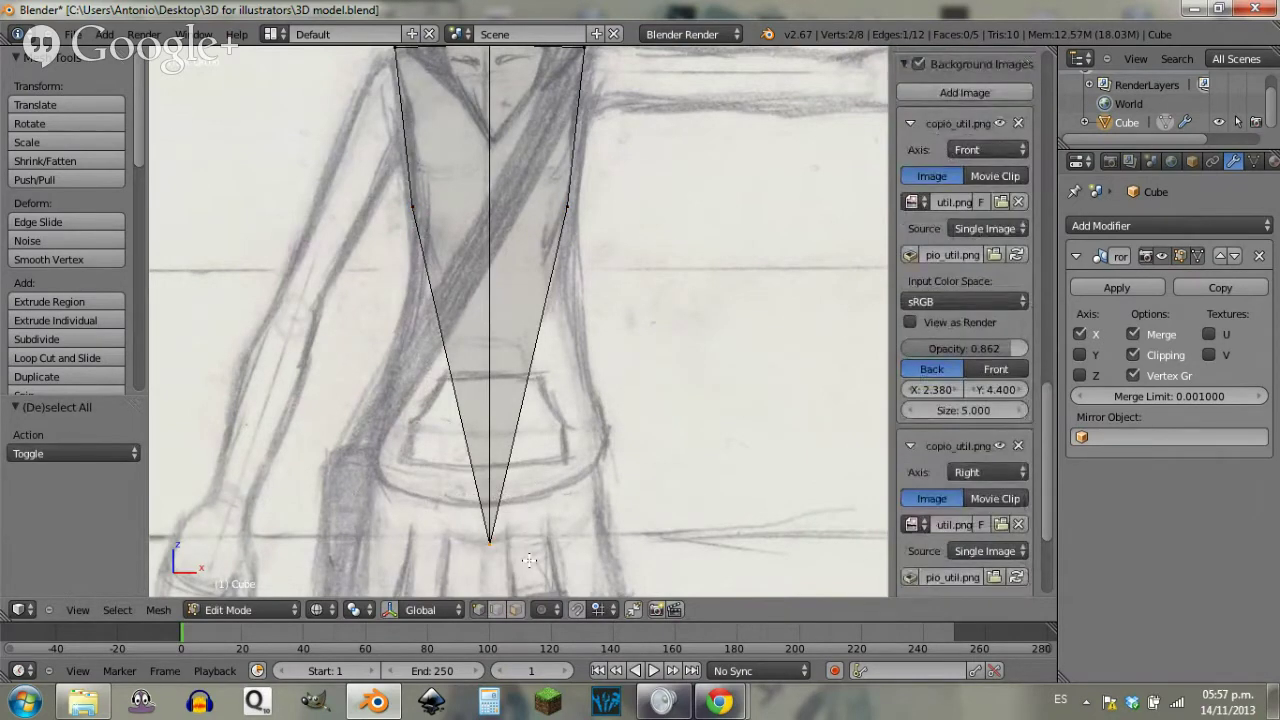
{"action": "key", "text": "g"}
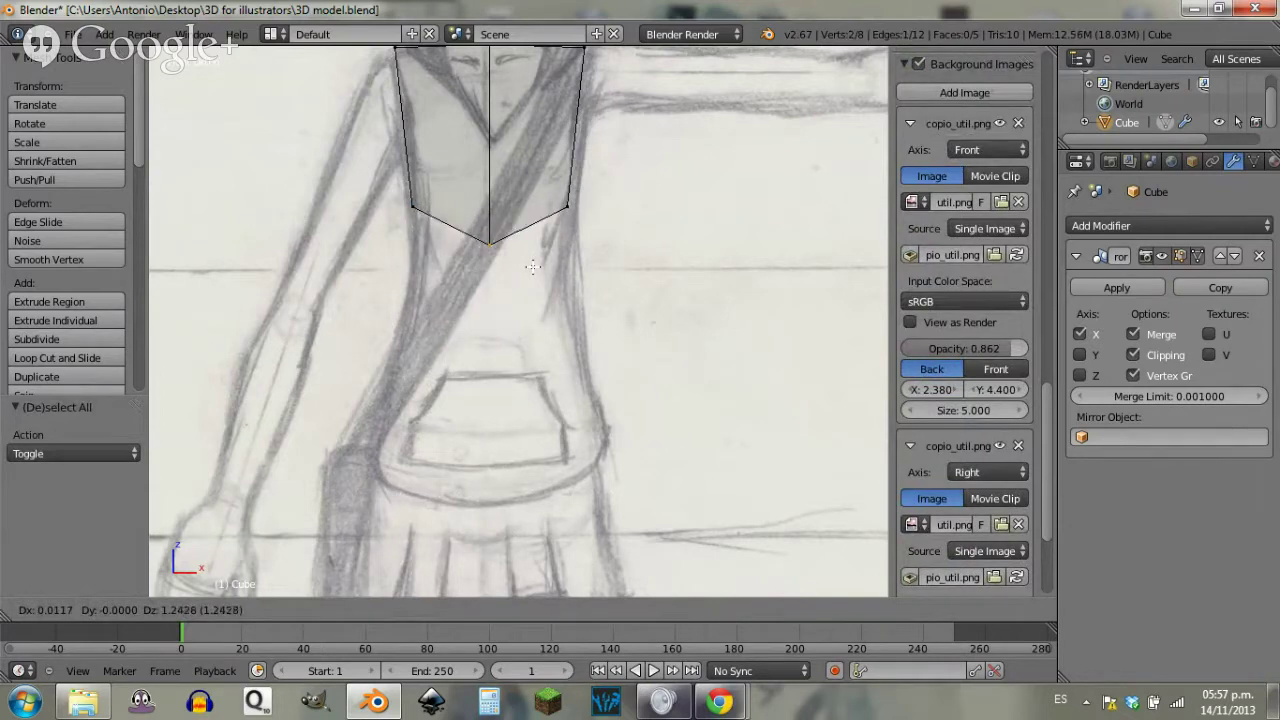
{"action": "left_click", "coordinate": [643, 254]}
{"action": "key", "text": "a"}
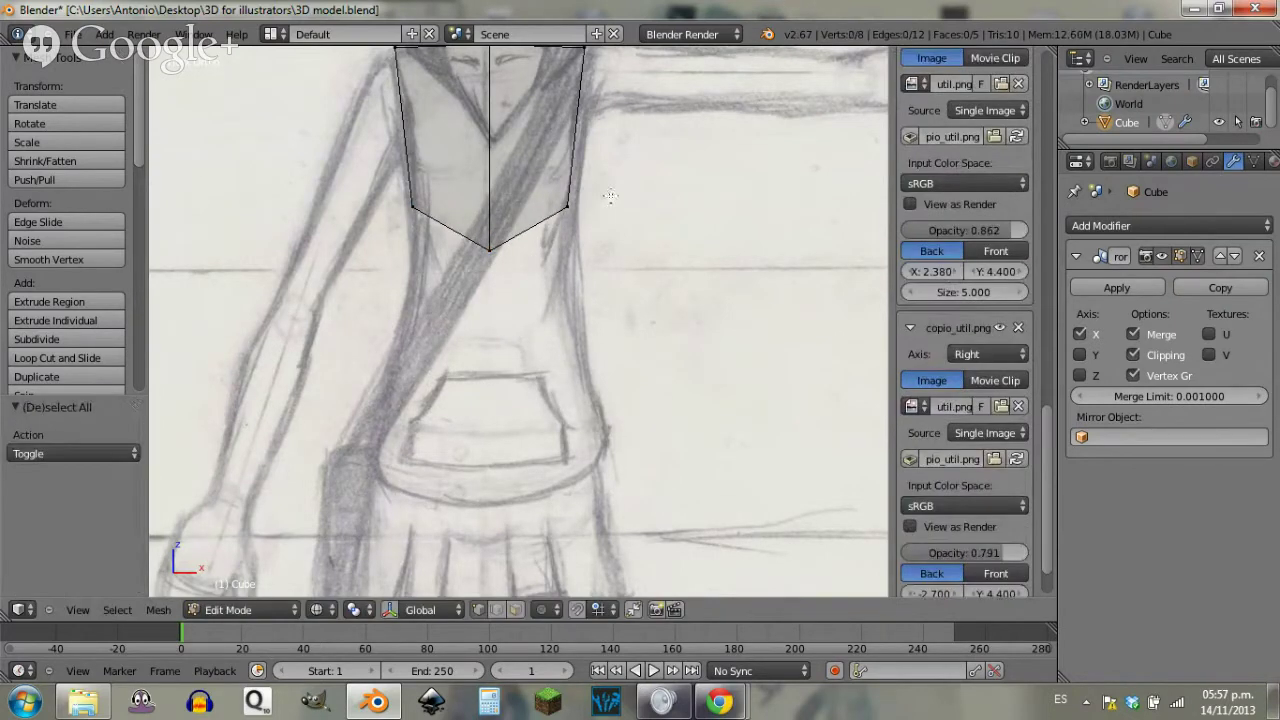
Step: Lower the chest's lower outer vertices by about 0.1 to follow the drawn torso outline
{"action": "key", "text": "b"}
{"action": "left_click_drag", "start_coordinate": [602, 190], "coordinate": [602, 252]}
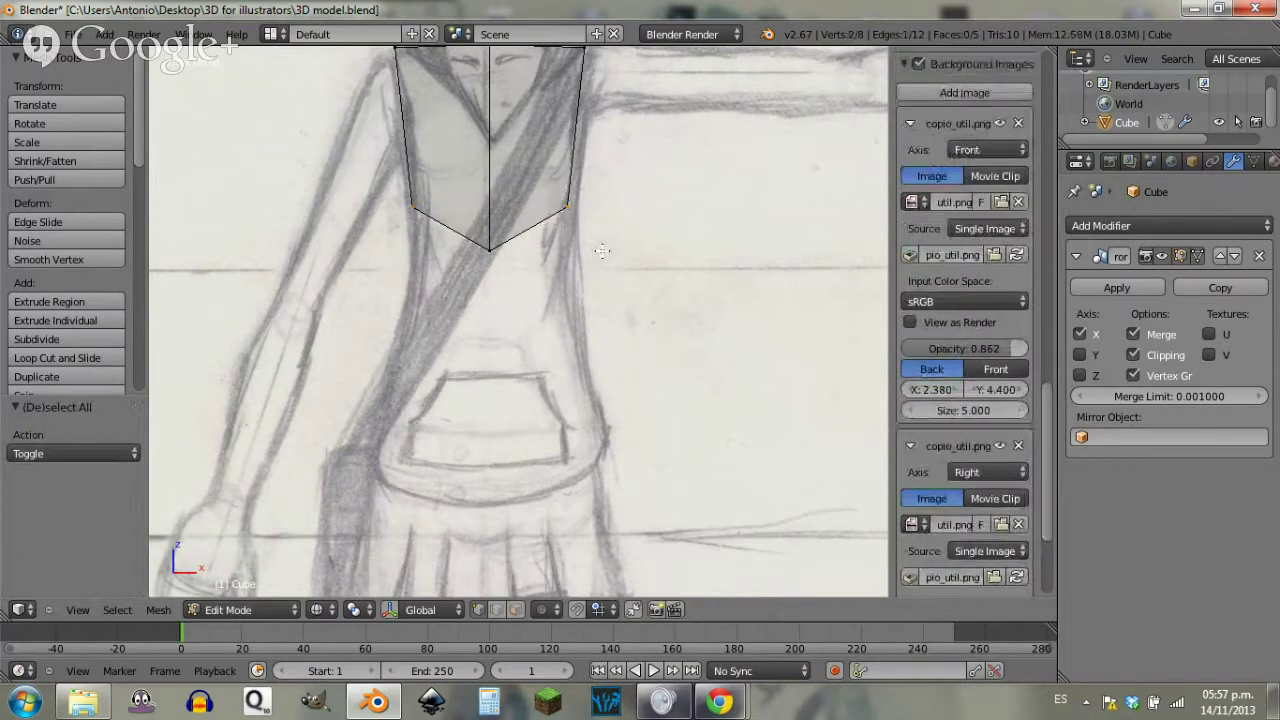
{"action": "key", "text": "g"}
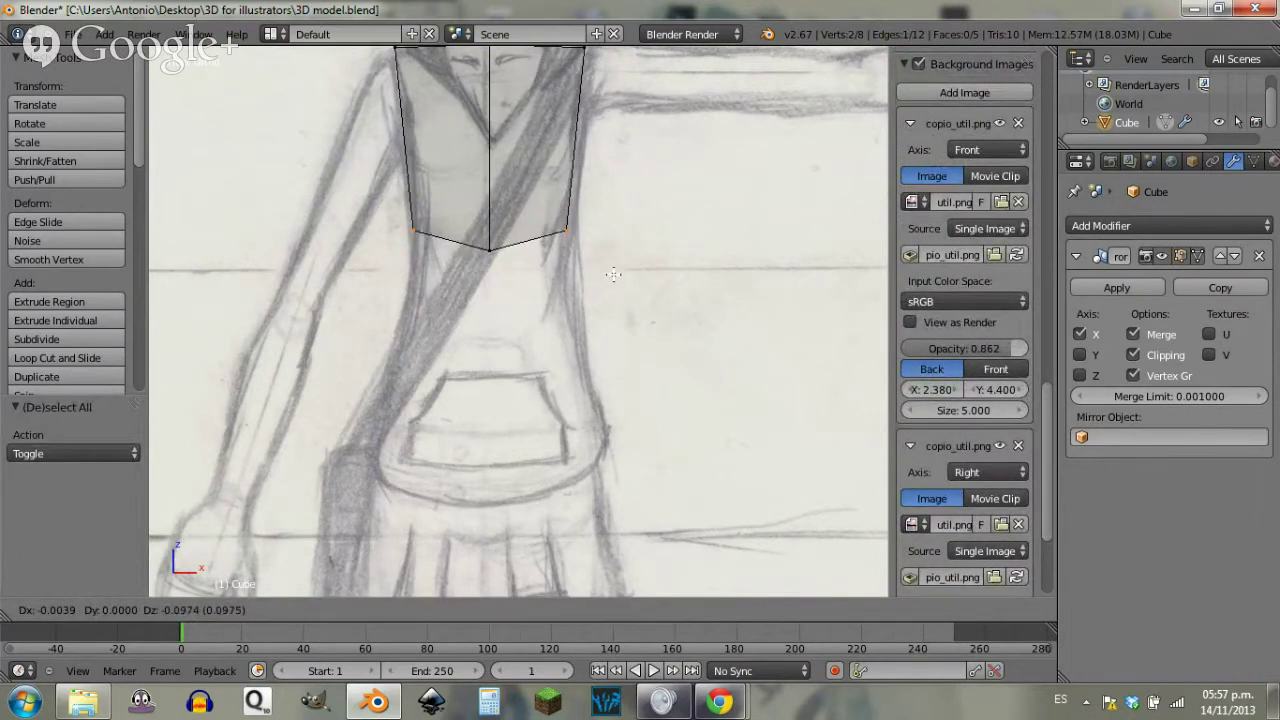
{"action": "left_click", "coordinate": [605, 276]}
{"action": "mouse_move", "coordinate": [634, 229]}
{"action": "middle_mouse_down"}
{"action": "mouse_move", "coordinate": [604, 245]}
{"action": "mouse_move", "coordinate": [623, 254]}
{"action": "middle_mouse_up"}
{"action": "key", "text": "KP_1"}
{"action": "middle_click_drag", "start_coordinate": [614, 192], "coordinate": [642, 352], "text": "shift"}
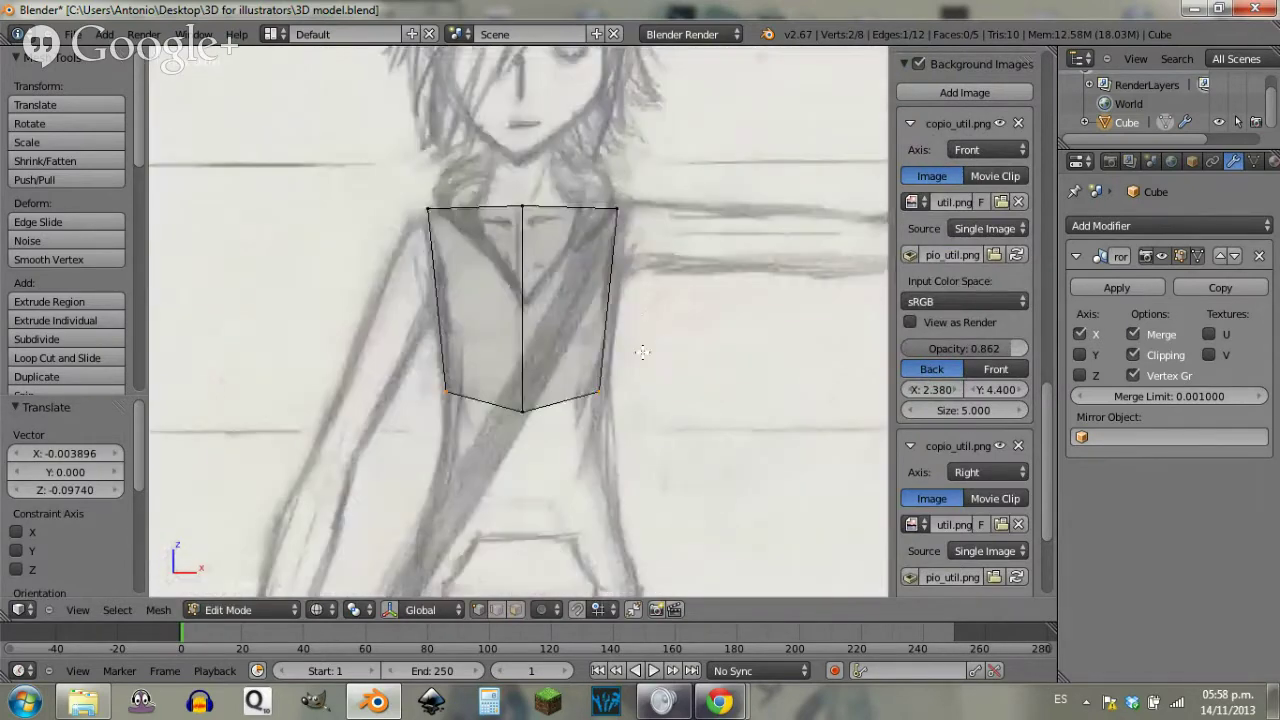
Step: In the right side view, move the block's four front vertices about 0.67 along Y to the drawn chest line
{"action": "key", "text": "KP_3"}
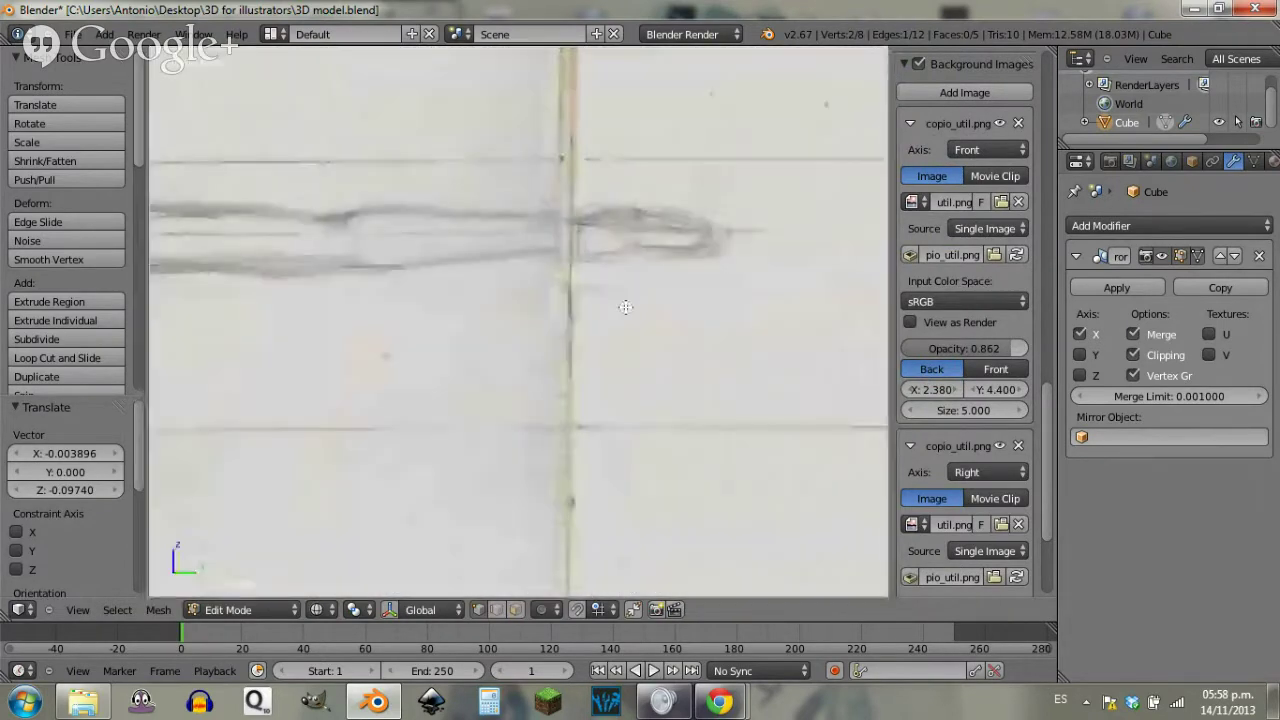
{"action": "scroll", "coordinate": [624, 308], "scroll_direction": "down", "scroll_amount": 2}
{"action": "scroll", "coordinate": [625, 313], "scroll_direction": "down", "scroll_amount": 2}
{"action": "mouse_move", "coordinate": [629, 320]}
{"action": "middle_mouse_down", "text": "shift"}
{"action": "mouse_move", "coordinate": [471, 337]}
{"action": "mouse_move", "coordinate": [431, 308]}
{"action": "middle_mouse_up", "text": "shift"}
{"action": "key", "text": "a"}
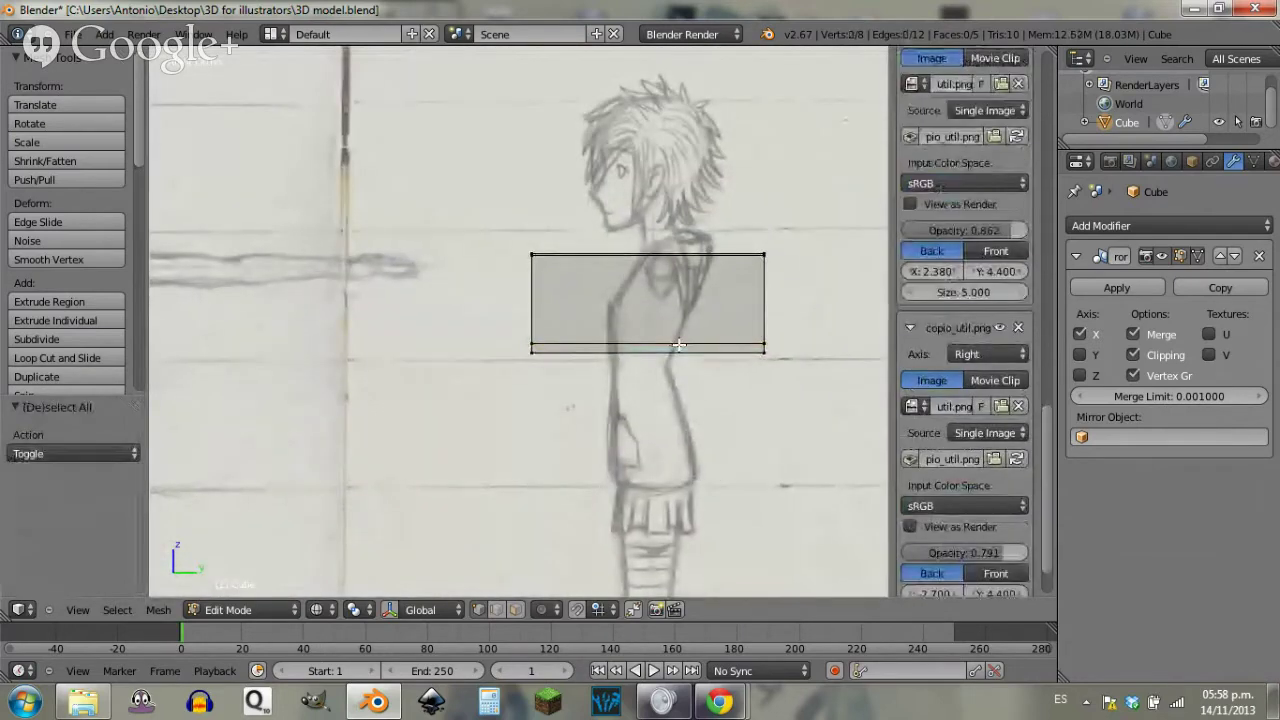
{"action": "mouse_move", "coordinate": [661, 355]}
{"action": "middle_mouse_down"}
{"action": "mouse_move", "coordinate": [629, 351]}
{"action": "mouse_move", "coordinate": [702, 361]}
{"action": "middle_mouse_up"}
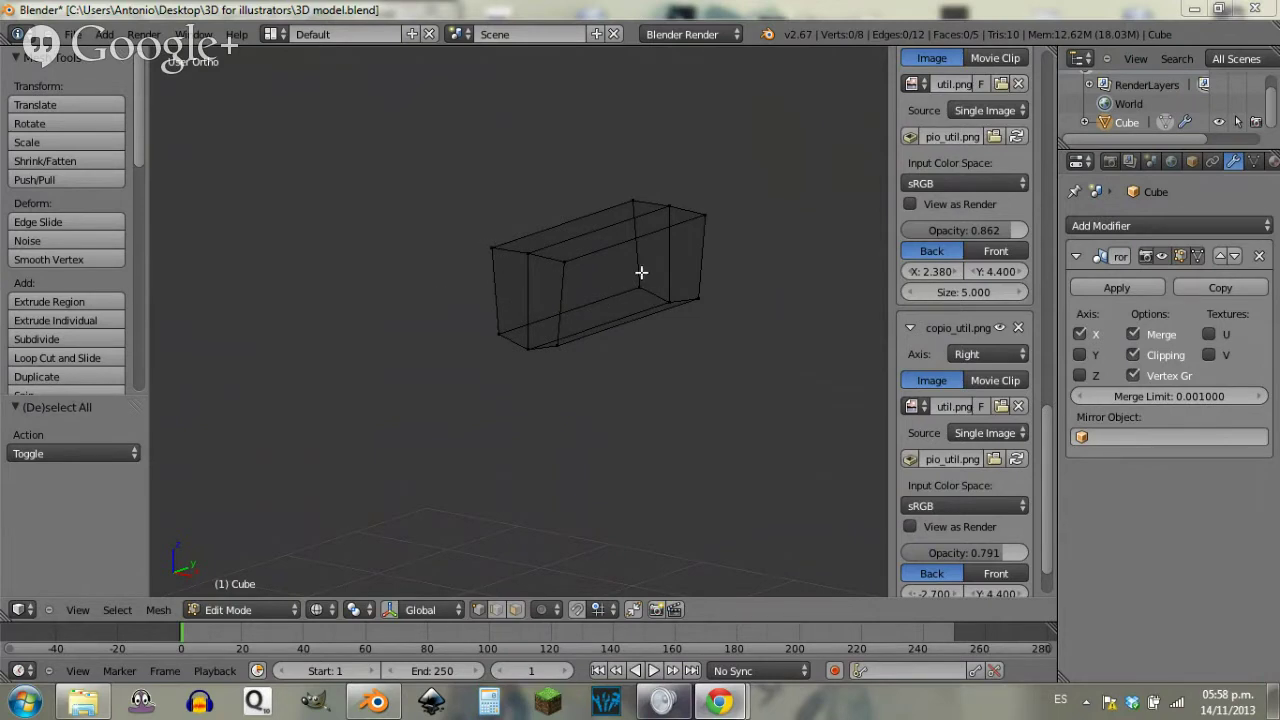
{"action": "key", "text": "KP_3"}
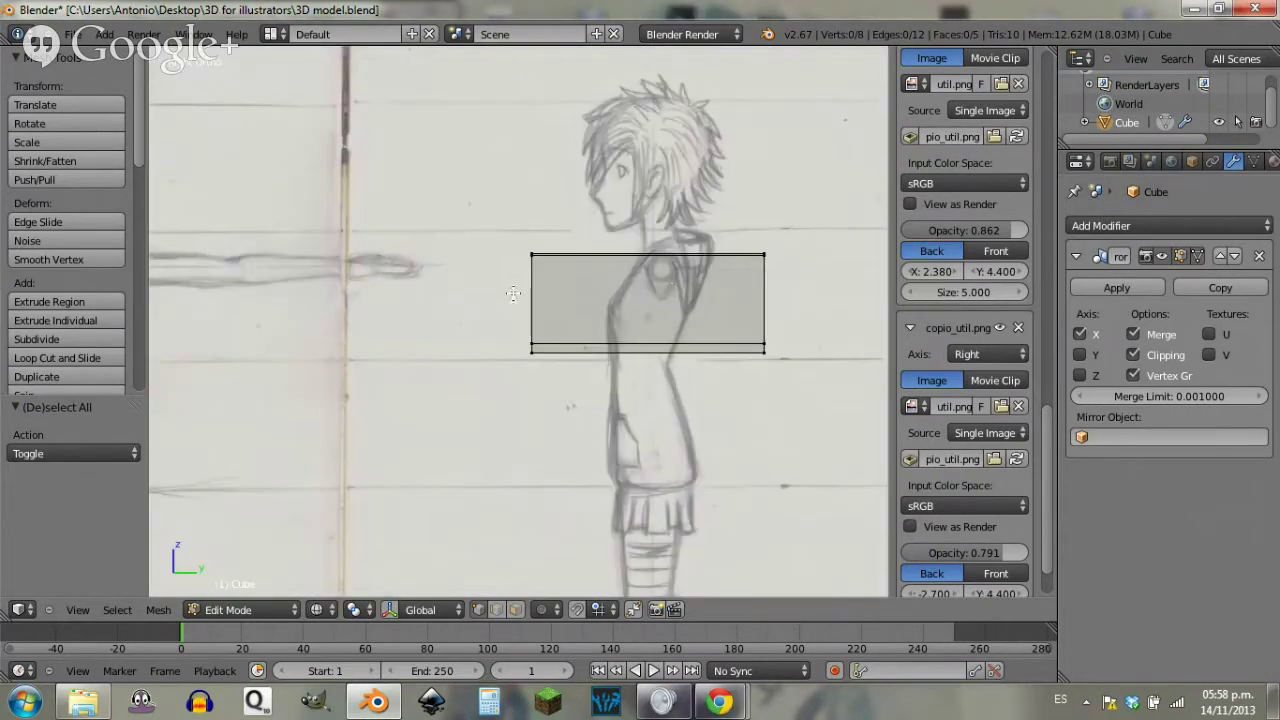
{"action": "key", "text": "b"}
{"action": "left_click_drag", "start_coordinate": [494, 226], "coordinate": [543, 357]}
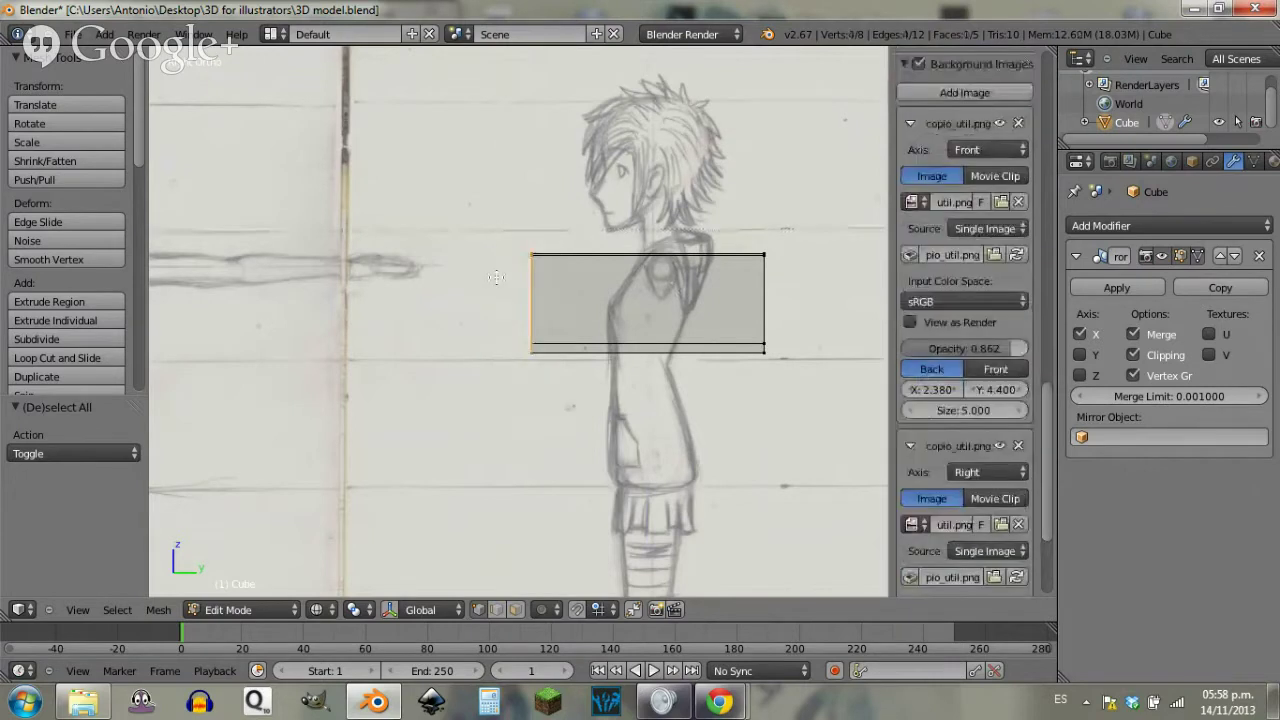
{"action": "key", "text": "g"}
{"action": "key", "text": "y"}
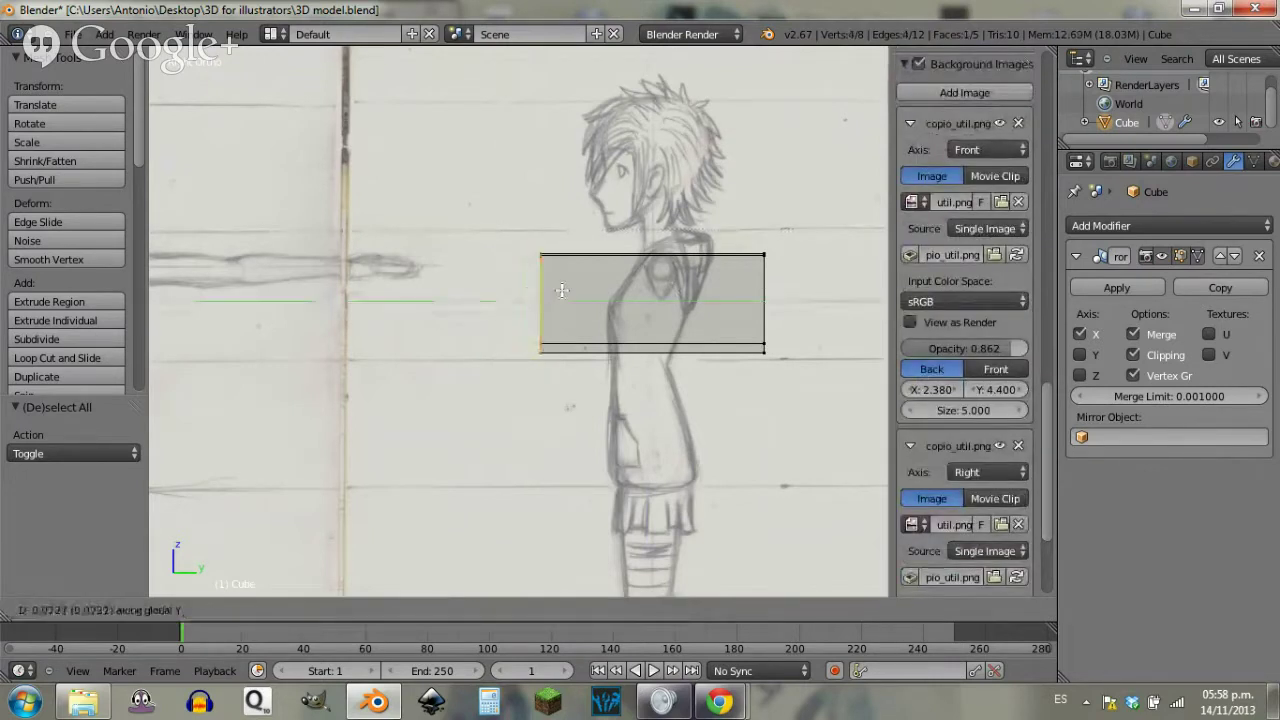
{"action": "left_click", "coordinate": [611, 299]}
{"action": "scroll", "coordinate": [636, 330], "scroll_direction": "up", "scroll_amount": 2}
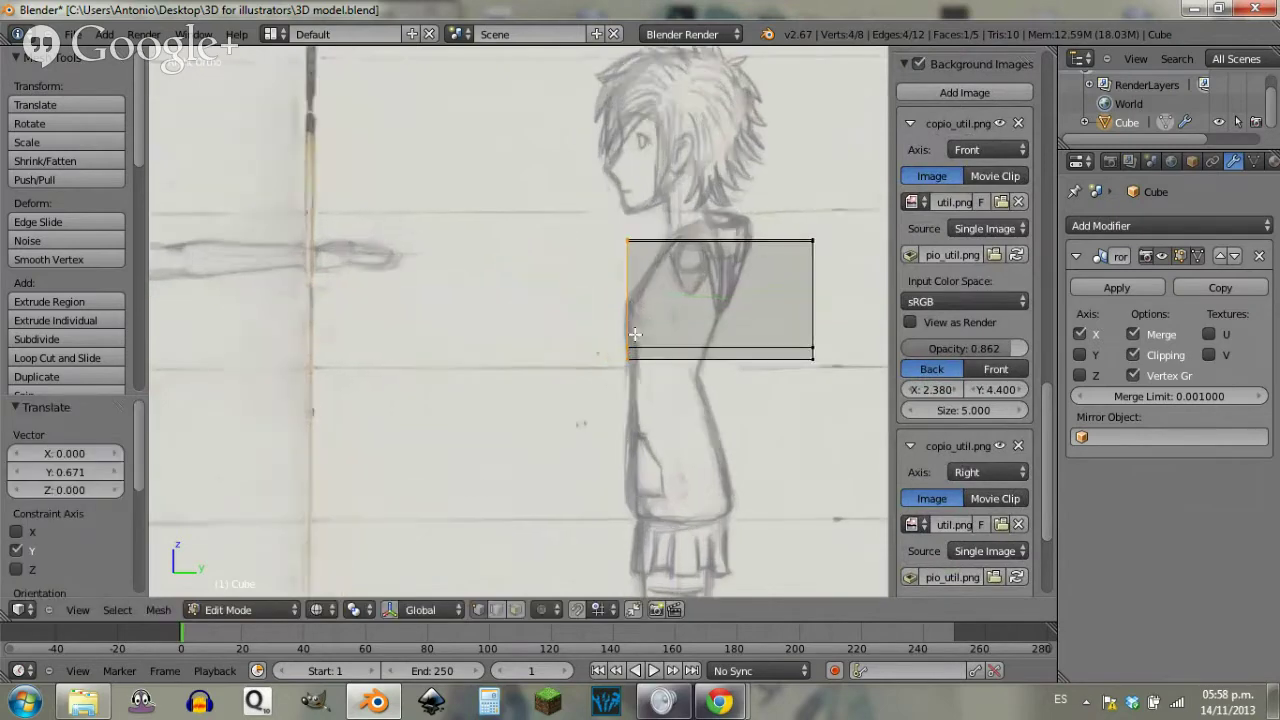
{"action": "scroll", "coordinate": [645, 335], "scroll_direction": "up", "scroll_amount": 1}
{"action": "middle_click_drag", "start_coordinate": [592, 333], "coordinate": [515, 337], "text": "shift"}
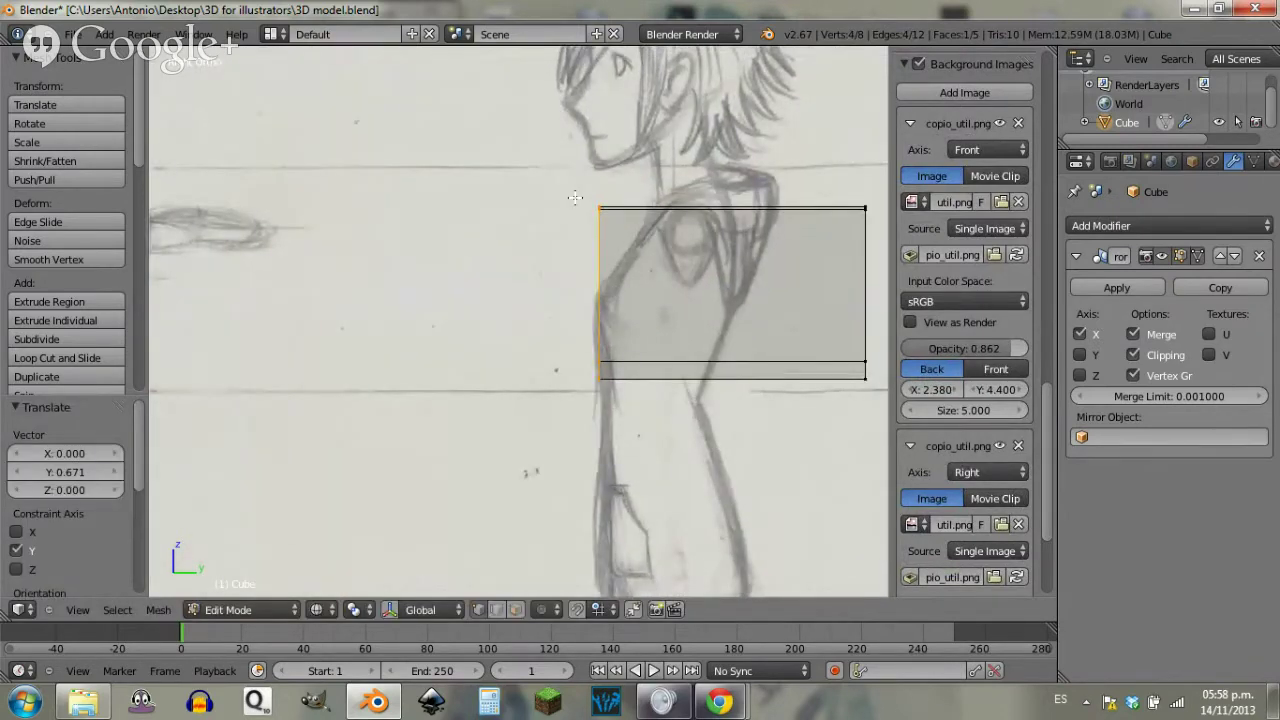
{"action": "key", "text": "a"}
{"action": "key", "text": "b"}
{"action": "left_click_drag", "start_coordinate": [575, 185], "coordinate": [626, 222]}
{"action": "scroll", "coordinate": [964, 300], "scroll_direction": "up", "scroll_amount": 3}
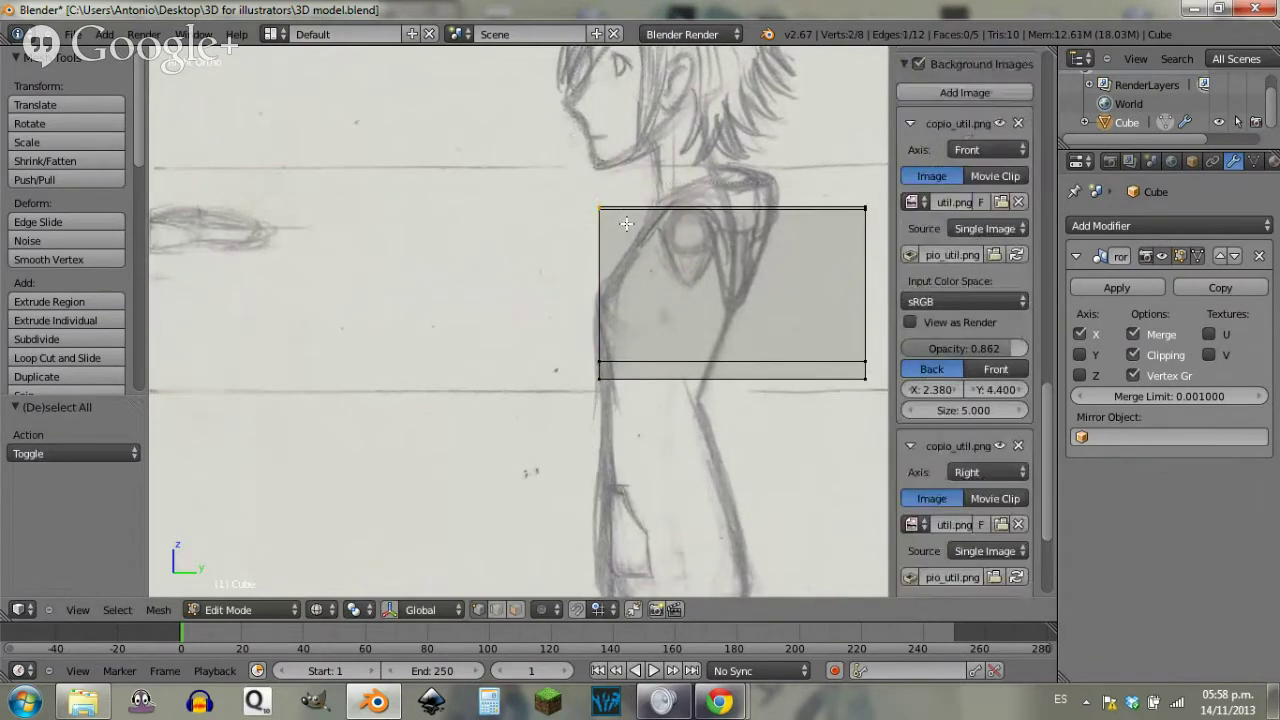
{"action": "key", "text": "KP_1"}
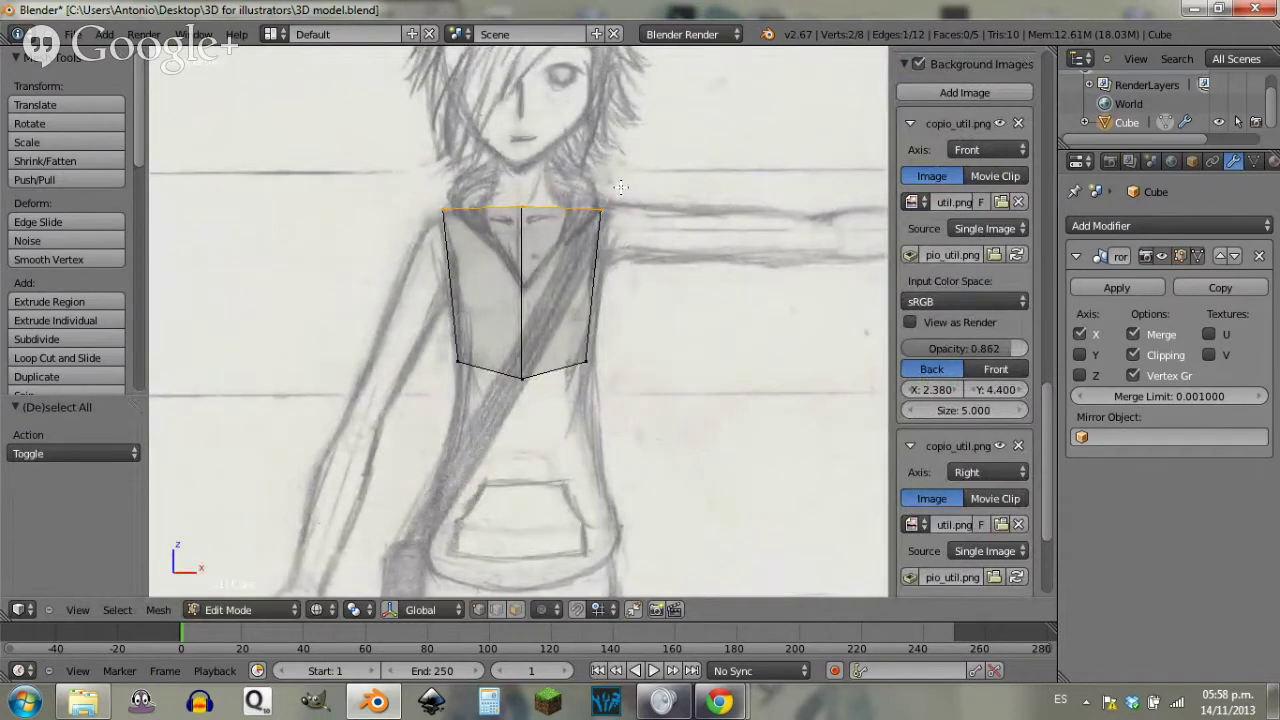
{"action": "scroll", "coordinate": [965, 300], "scroll_direction": "down", "scroll_amount": 3}
{"action": "key", "text": "a"}
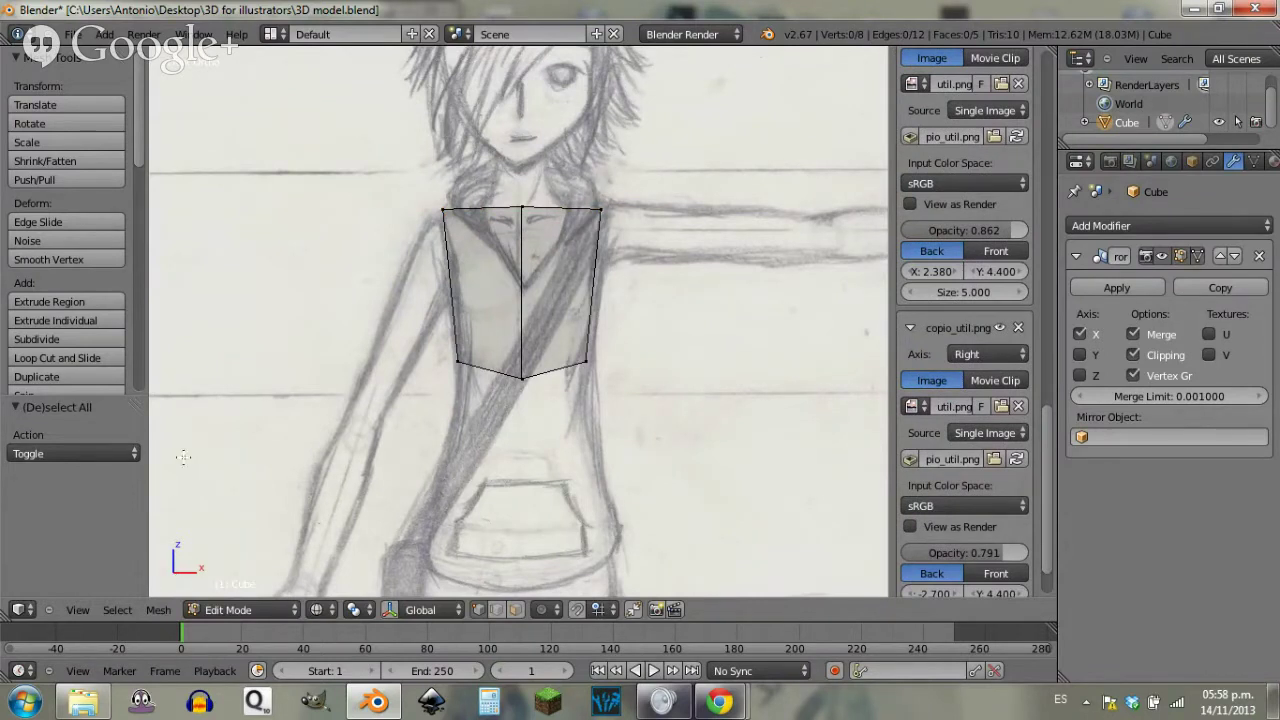
Step: In the right side view, move the upper front vertices back about 0.25 along Y to the base of the neck
{"action": "key", "text": "KP_3"}
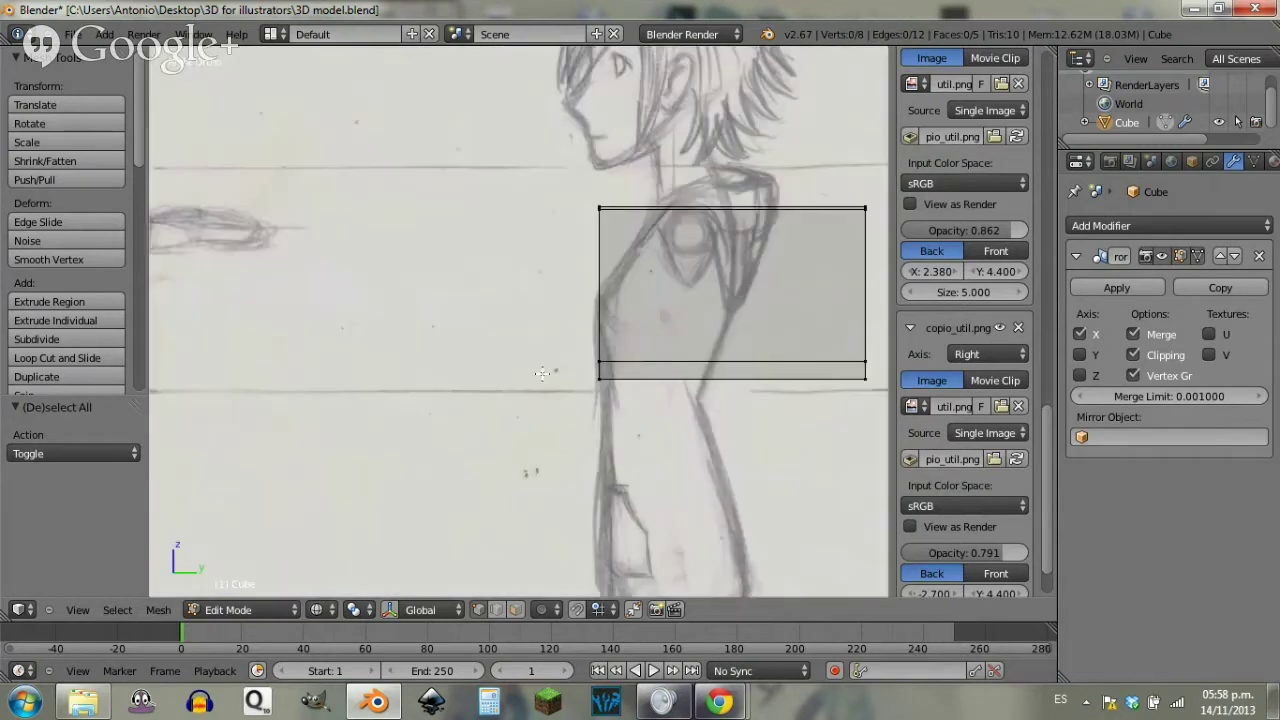
{"action": "middle_click_drag", "start_coordinate": [620, 364], "coordinate": [543, 364], "text": "shift"}
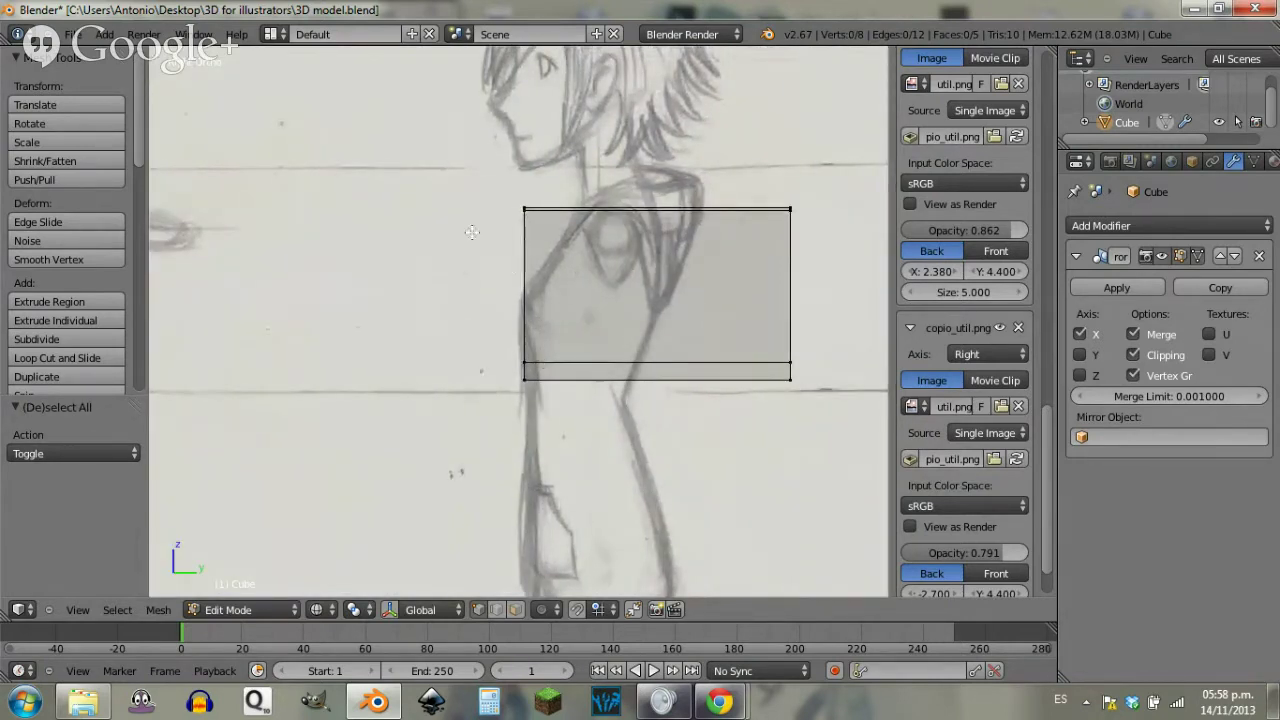
{"action": "key", "text": "b"}
{"action": "left_click_drag", "start_coordinate": [474, 179], "coordinate": [528, 235]}
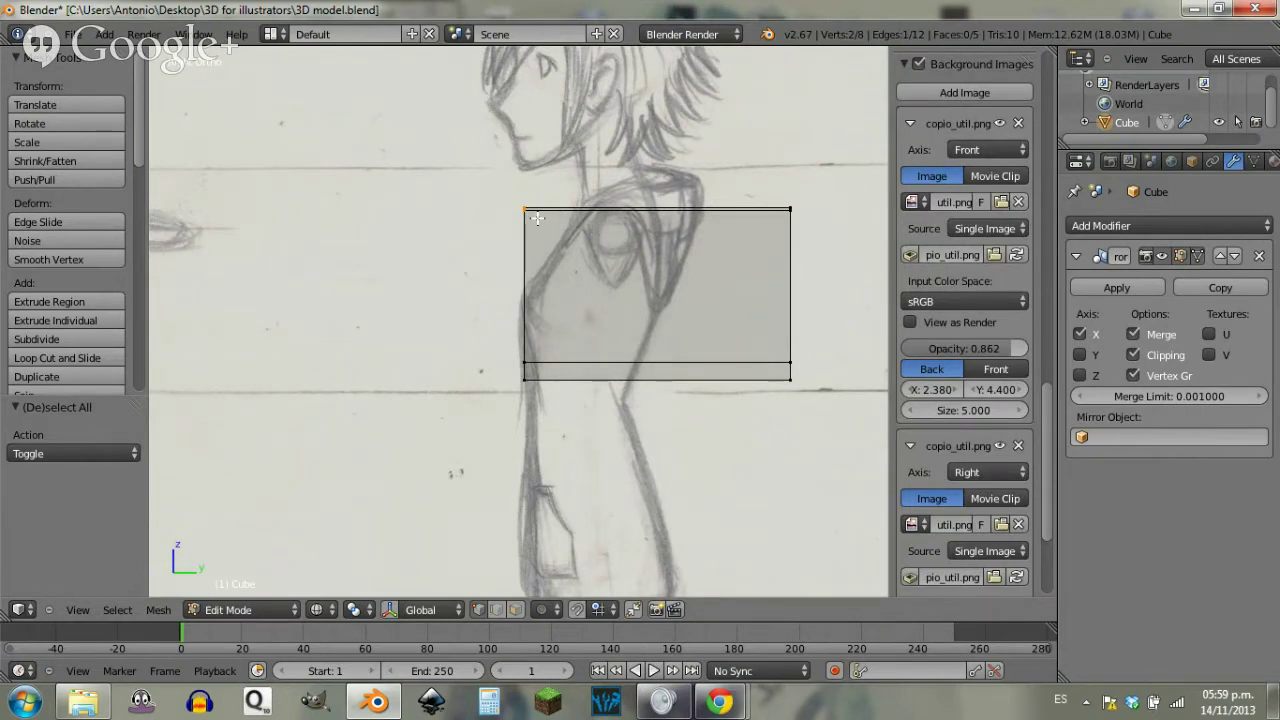
{"action": "key", "text": "g"}
{"action": "key", "text": "y"}
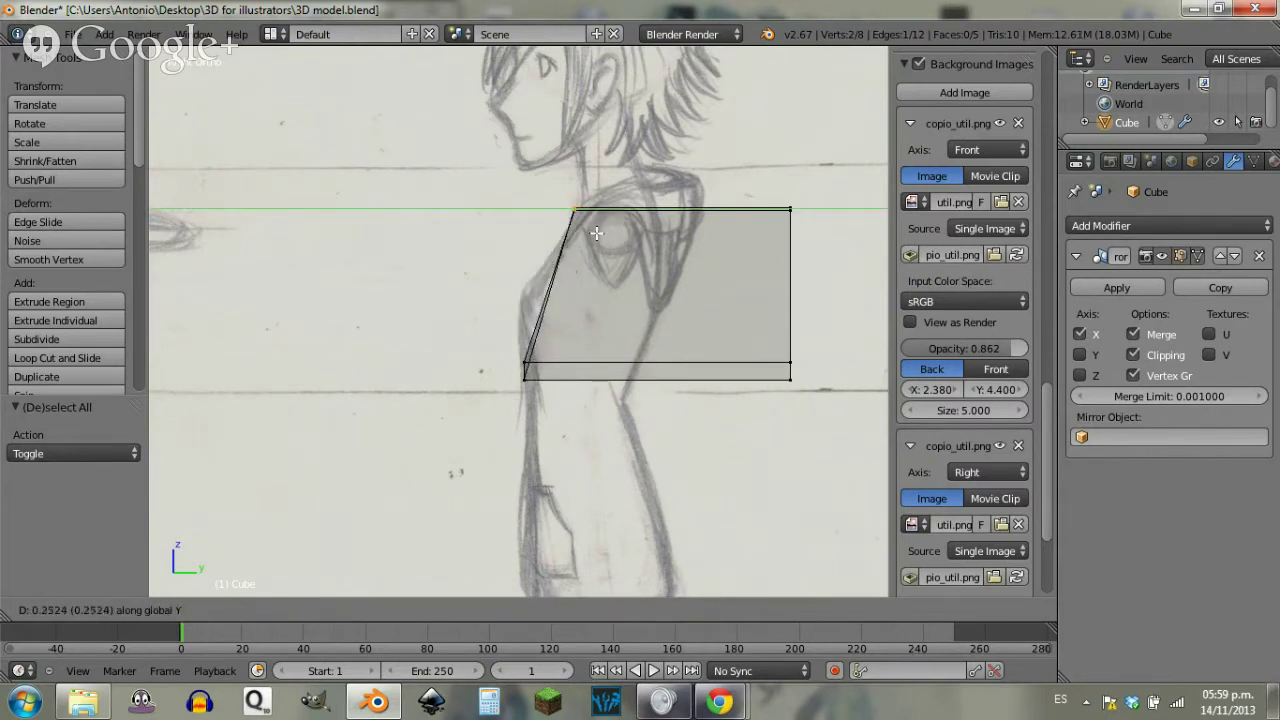
{"action": "left_click", "coordinate": [613, 345]}
{"action": "key", "text": "a"}
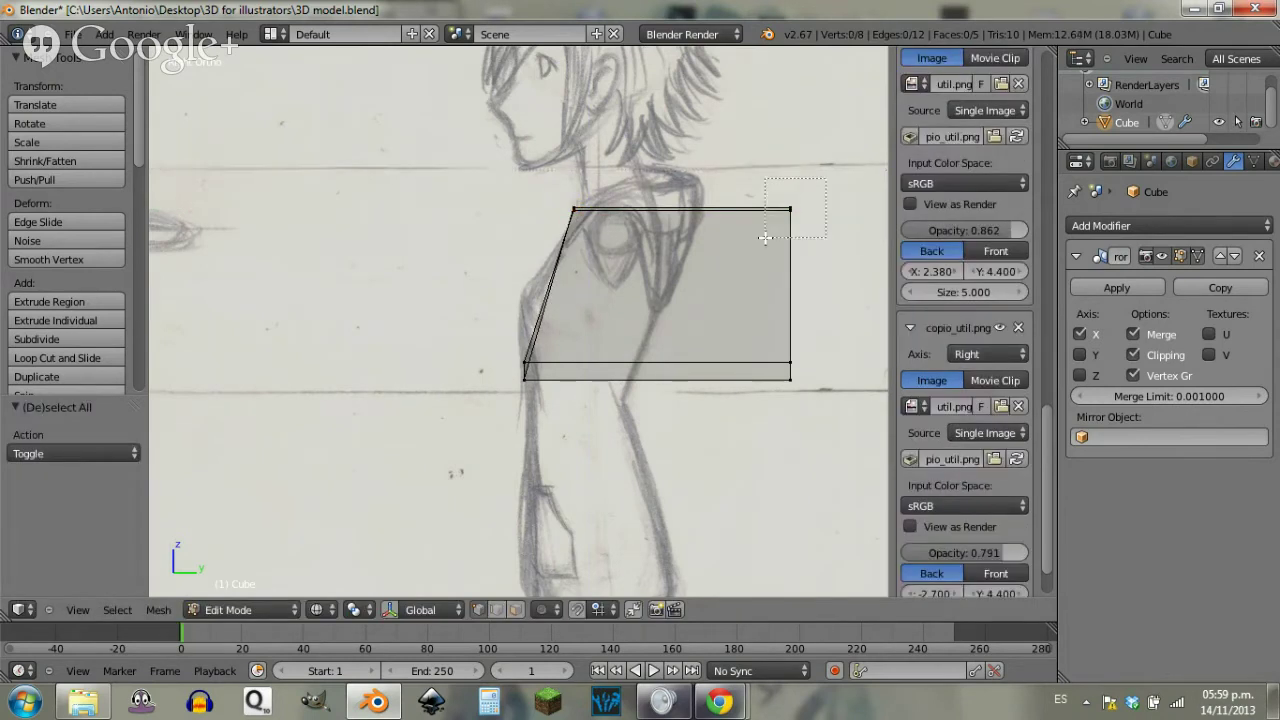
Step: In the right side view, move the upper back vertices forward about 0.62 along Y to the drawn upper back
{"action": "right_click", "coordinate": [765, 237]}
{"action": "key", "text": "g"}
{"action": "key", "text": "y"}
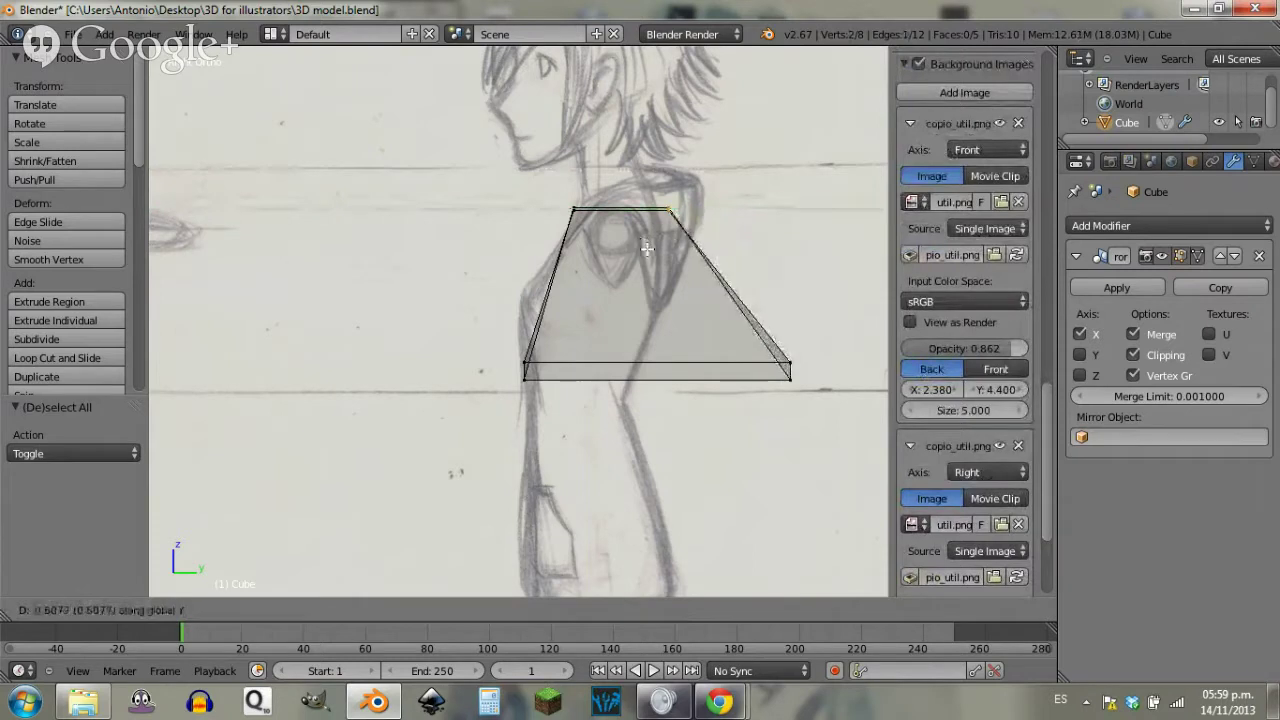
{"action": "left_click", "coordinate": [649, 249]}
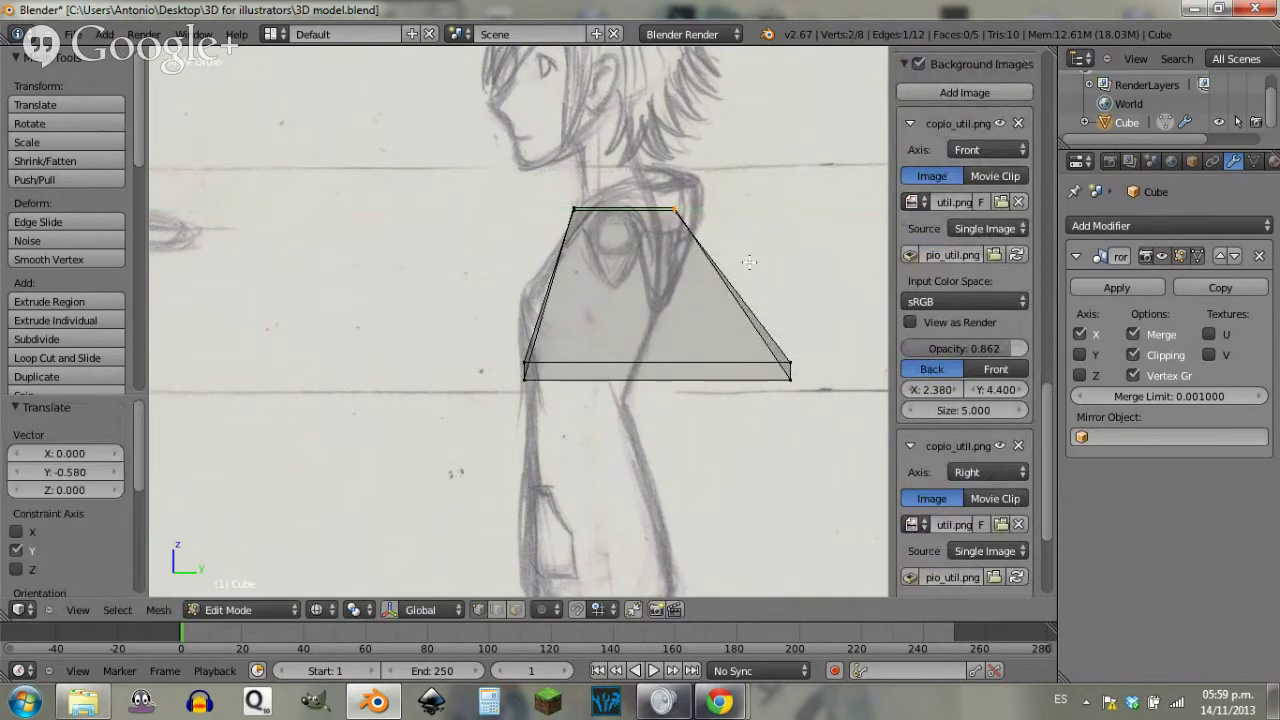
{"action": "key", "text": "g"}
{"action": "key", "text": "y"}
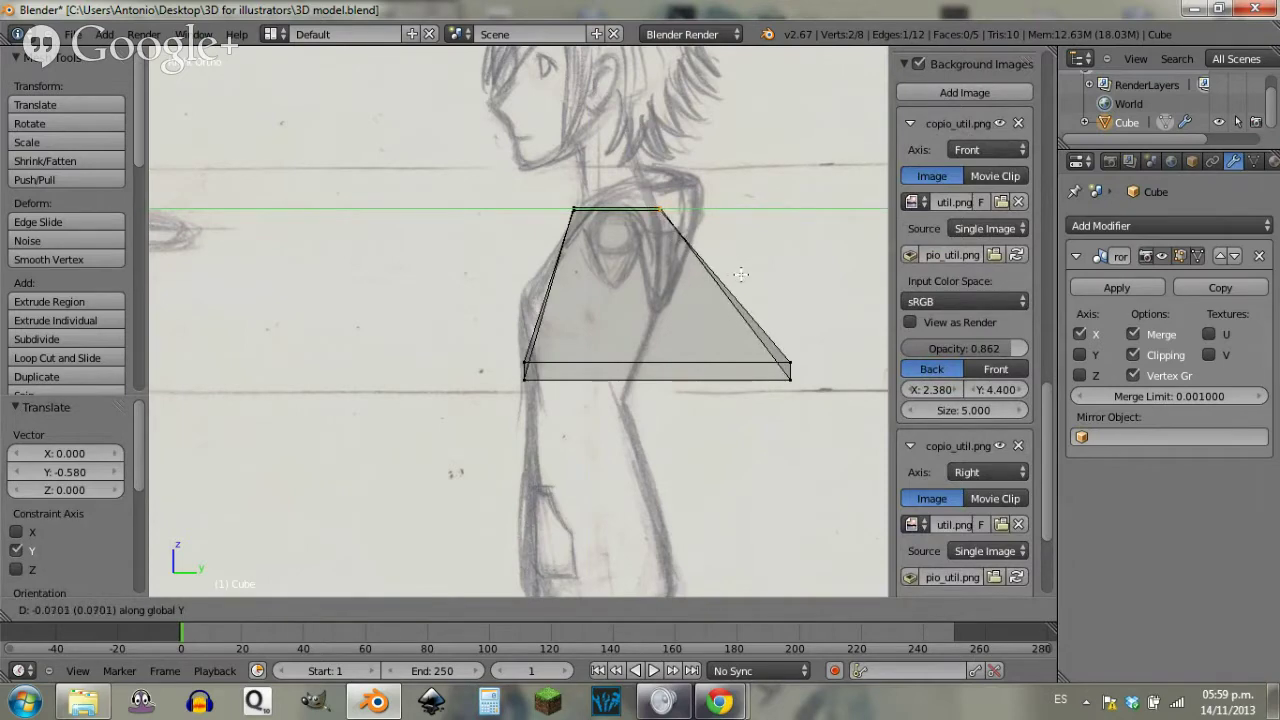
{"action": "left_click", "coordinate": [786, 353]}
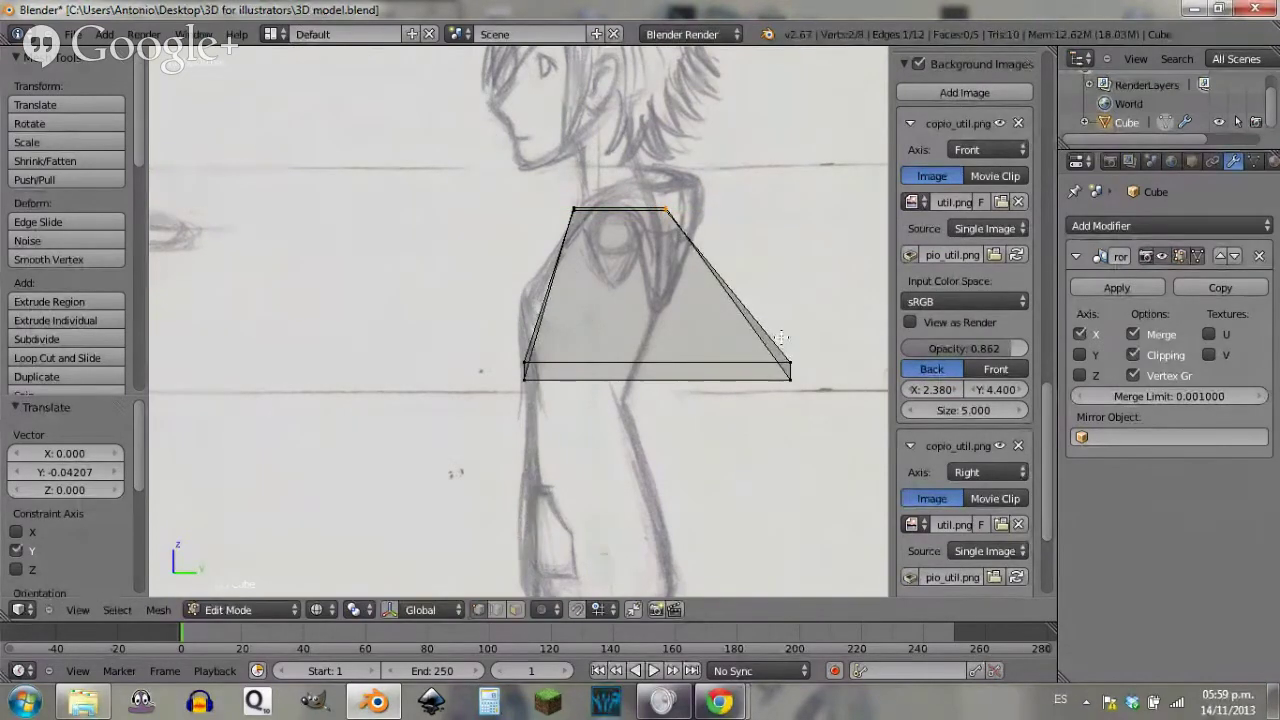
Step: Move the block's lower back vertices forward about 0.75 along Y to the drawn lower back line
{"action": "key", "text": "a"}
{"action": "key", "text": "b"}
{"action": "mouse_move", "coordinate": [808, 332]}
{"action": "left_mouse_down"}
{"action": "mouse_move", "coordinate": [758, 437]}
{"action": "mouse_move", "coordinate": [790, 425]}
{"action": "left_mouse_up"}
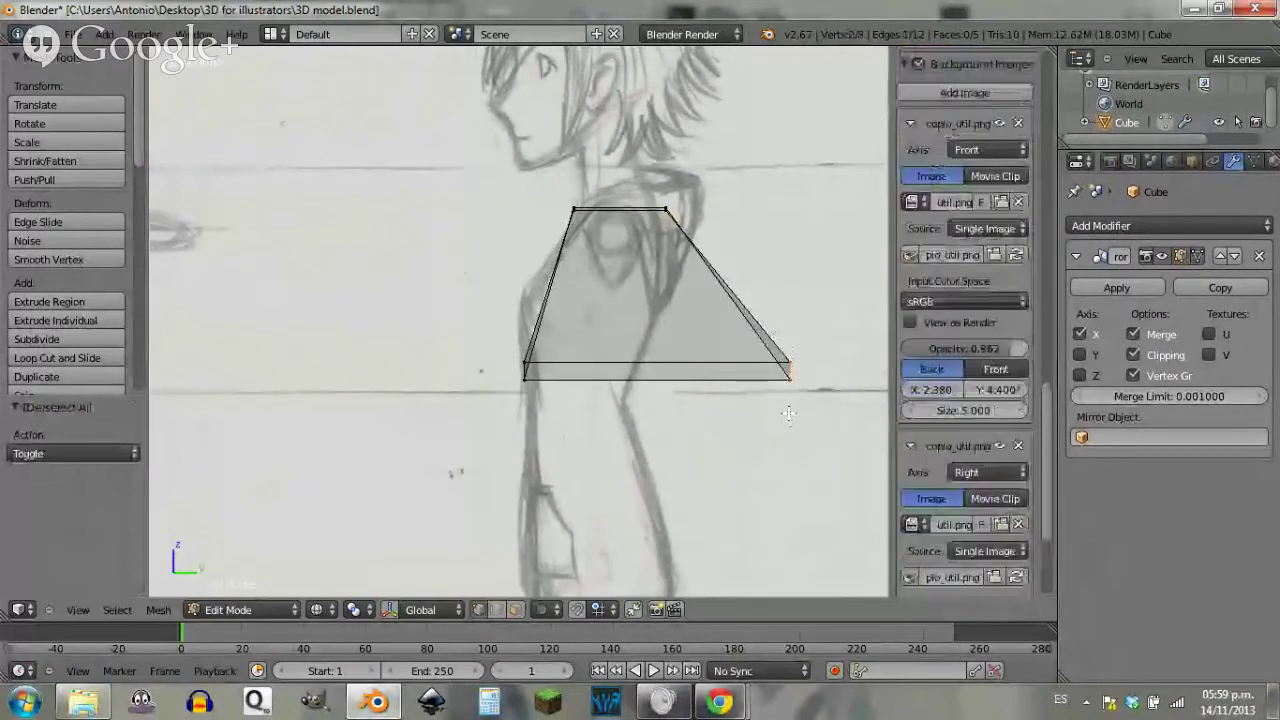
{"action": "key", "text": "g"}
{"action": "key", "text": "y"}
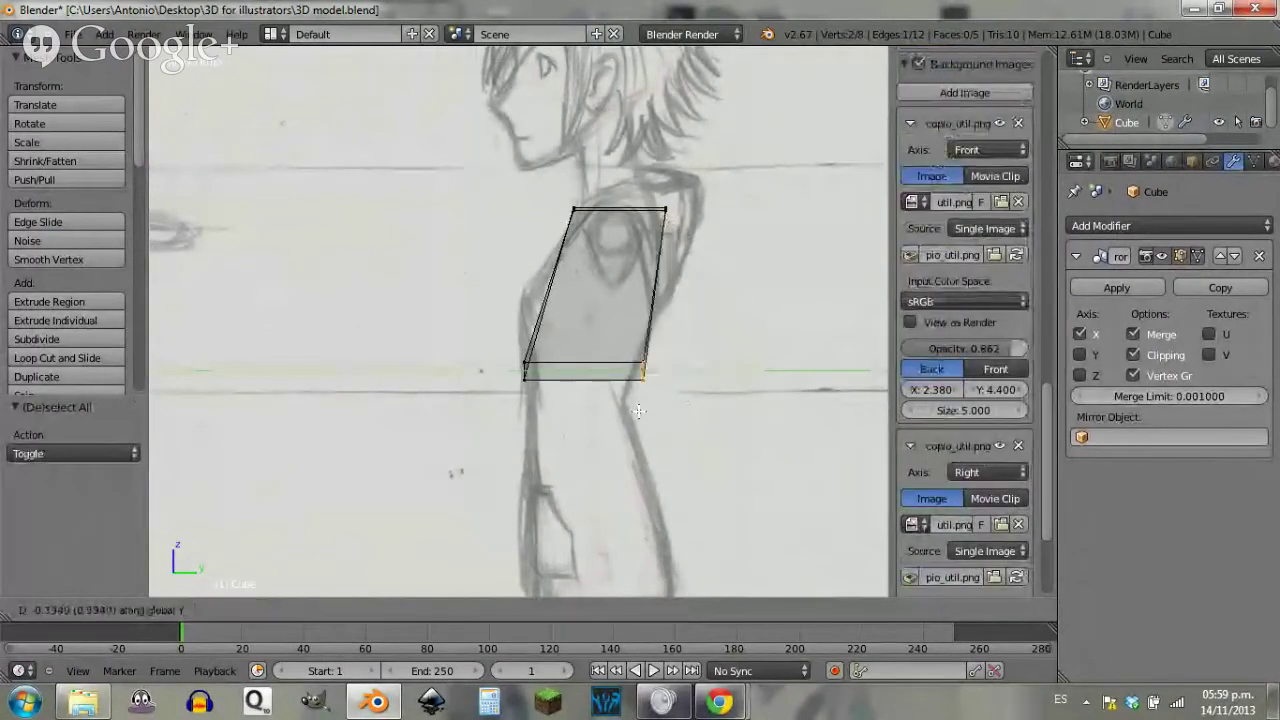
{"action": "left_click", "coordinate": [668, 392]}
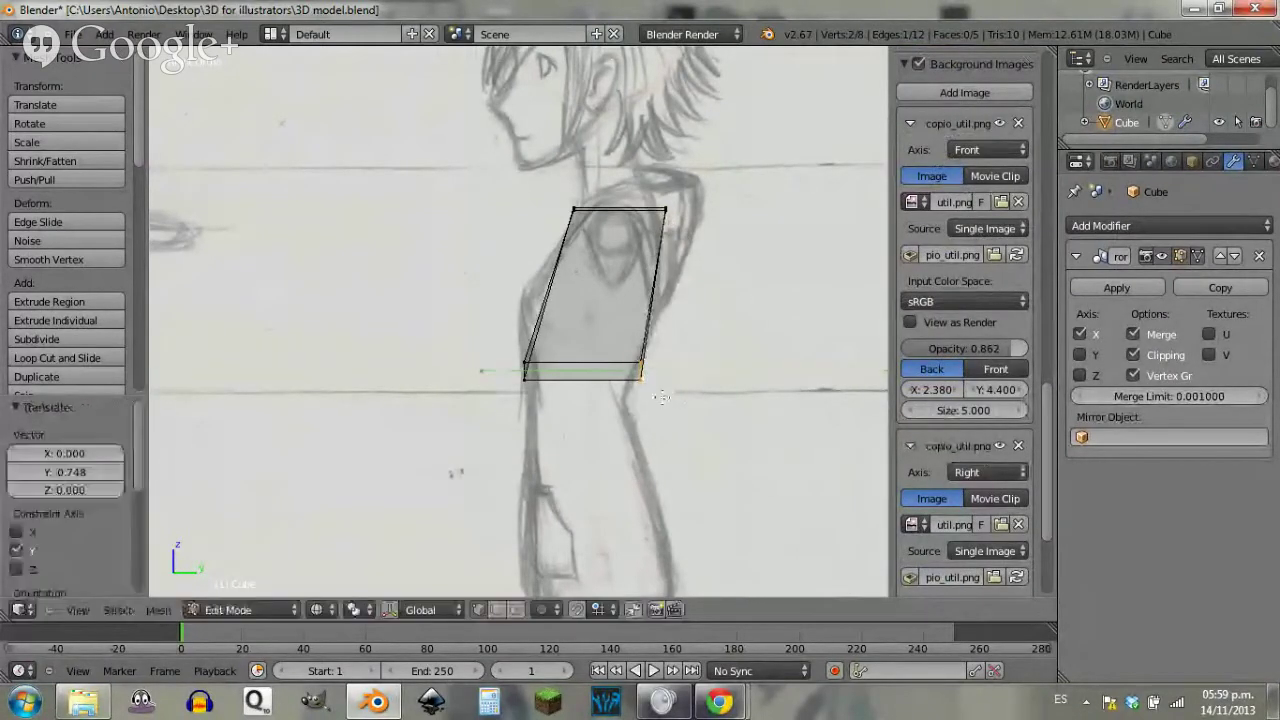
Step: Move the lowest back vertex forward about 0.05 along Y to follow the back outline toward the waist
{"action": "scroll", "coordinate": [665, 400], "scroll_direction": "up", "scroll_amount": 2}
{"action": "middle_click_drag", "start_coordinate": [569, 343], "coordinate": [427, 265], "text": "shift"}
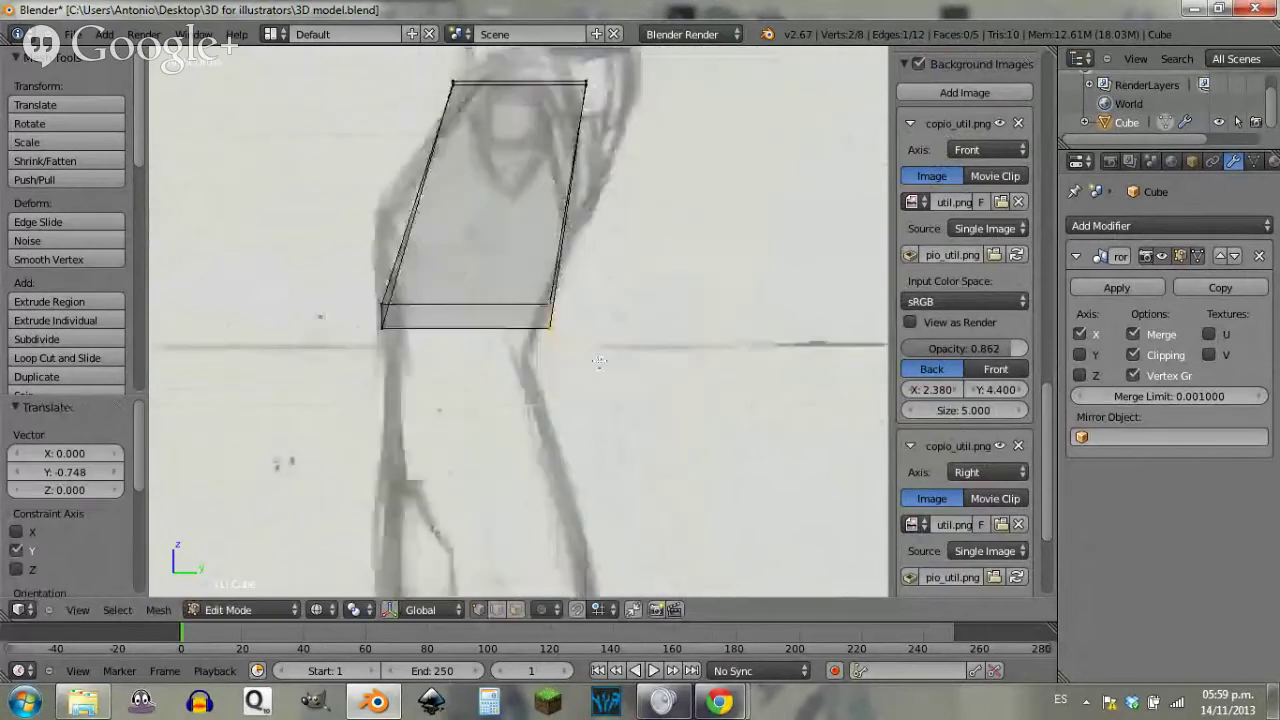
{"action": "key", "text": "a"}
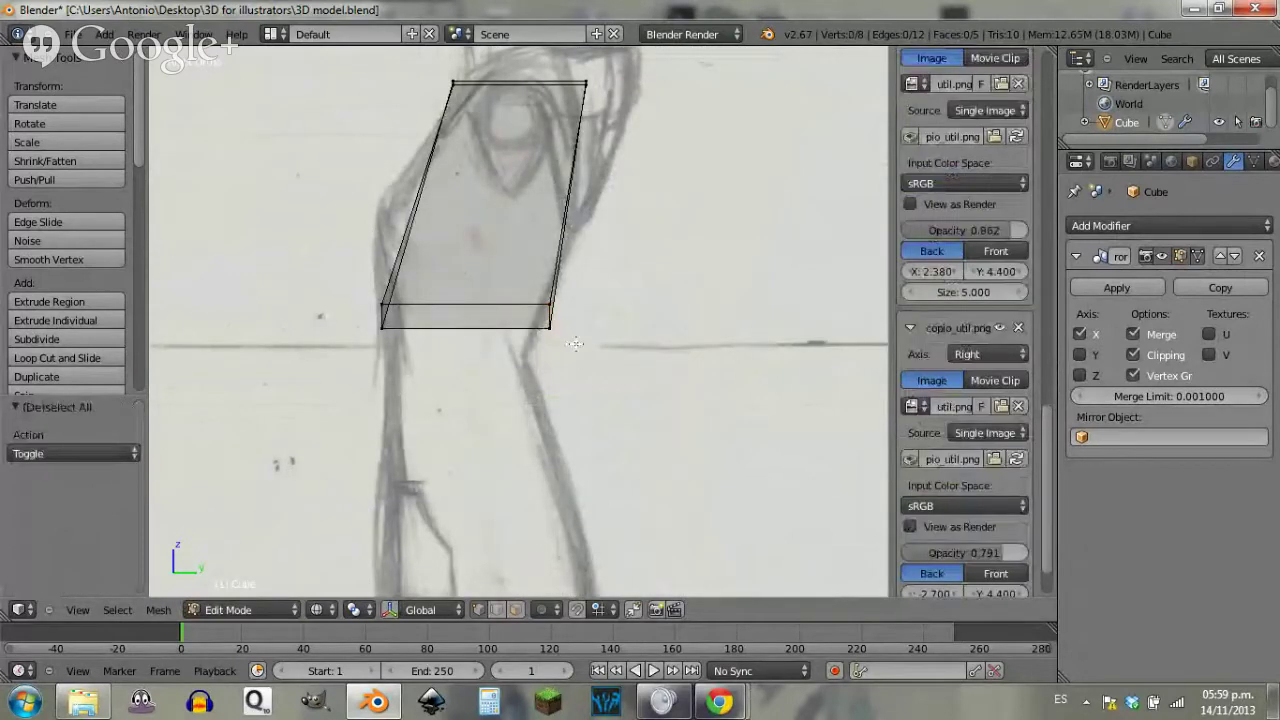
{"action": "right_click", "coordinate": [567, 345]}
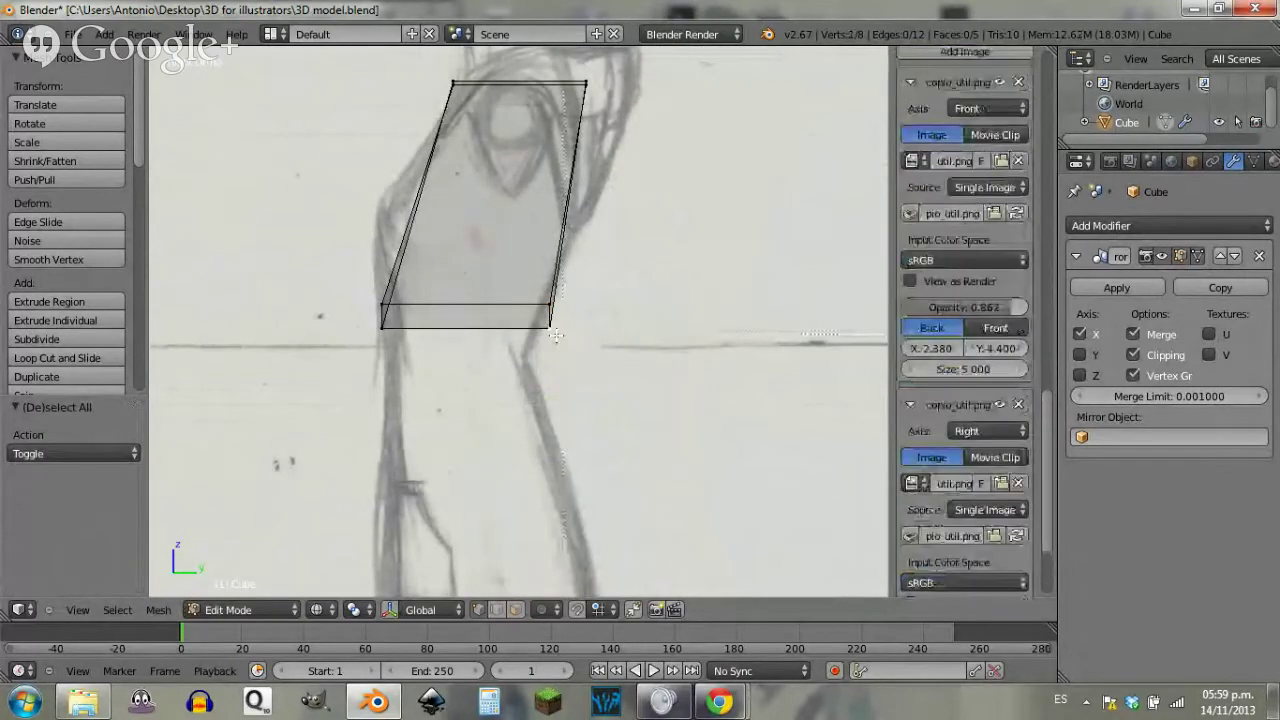
{"action": "key", "text": "g"}
{"action": "key", "text": "y"}
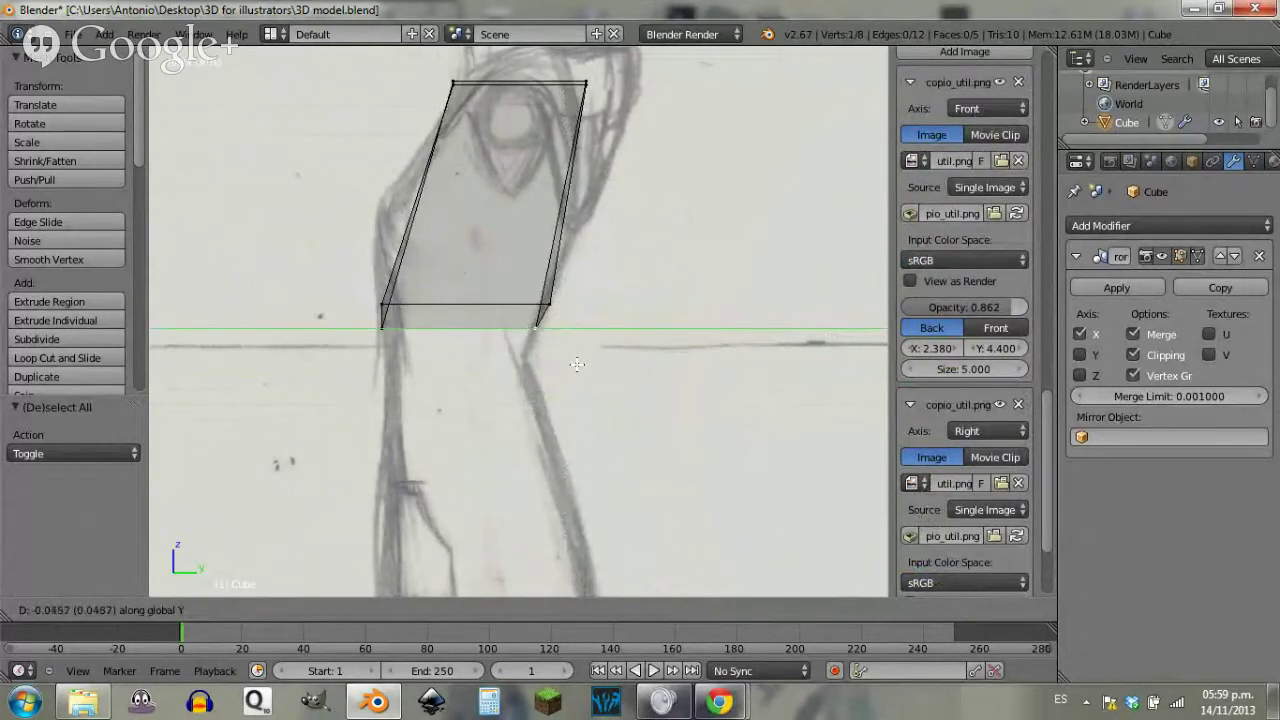
{"action": "left_click", "coordinate": [577, 363]}
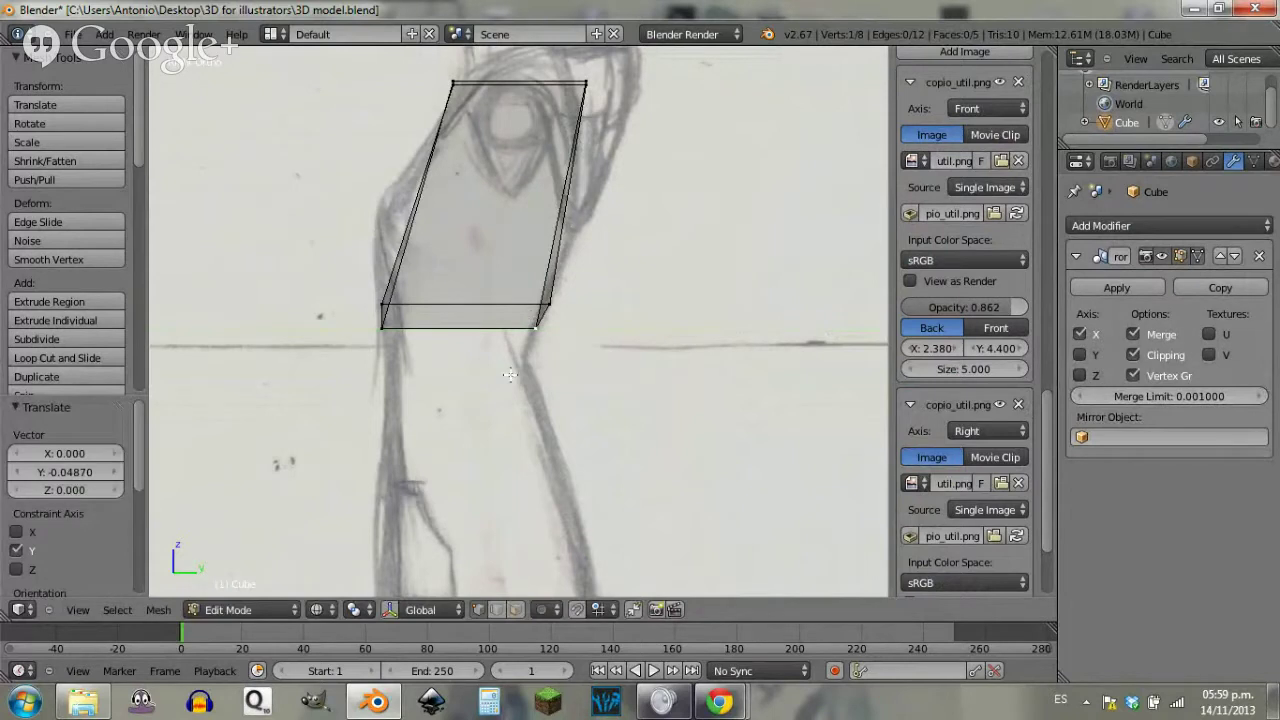
Step: Add one horizontal loop cut around the torso block, slid down slightly below its middle by a factor of about 0.2
{"action": "mouse_move", "coordinate": [510, 374]}
{"action": "middle_mouse_down"}
{"action": "mouse_move", "coordinate": [534, 360]}
{"action": "mouse_move", "coordinate": [534, 340]}
{"action": "mouse_move", "coordinate": [577, 346]}
{"action": "mouse_move", "coordinate": [486, 314]}
{"action": "mouse_move", "coordinate": [465, 352]}
{"action": "mouse_move", "coordinate": [567, 318]}
{"action": "middle_mouse_up"}
{"action": "key", "text": "z"}
{"action": "key", "text": "KP_1"}
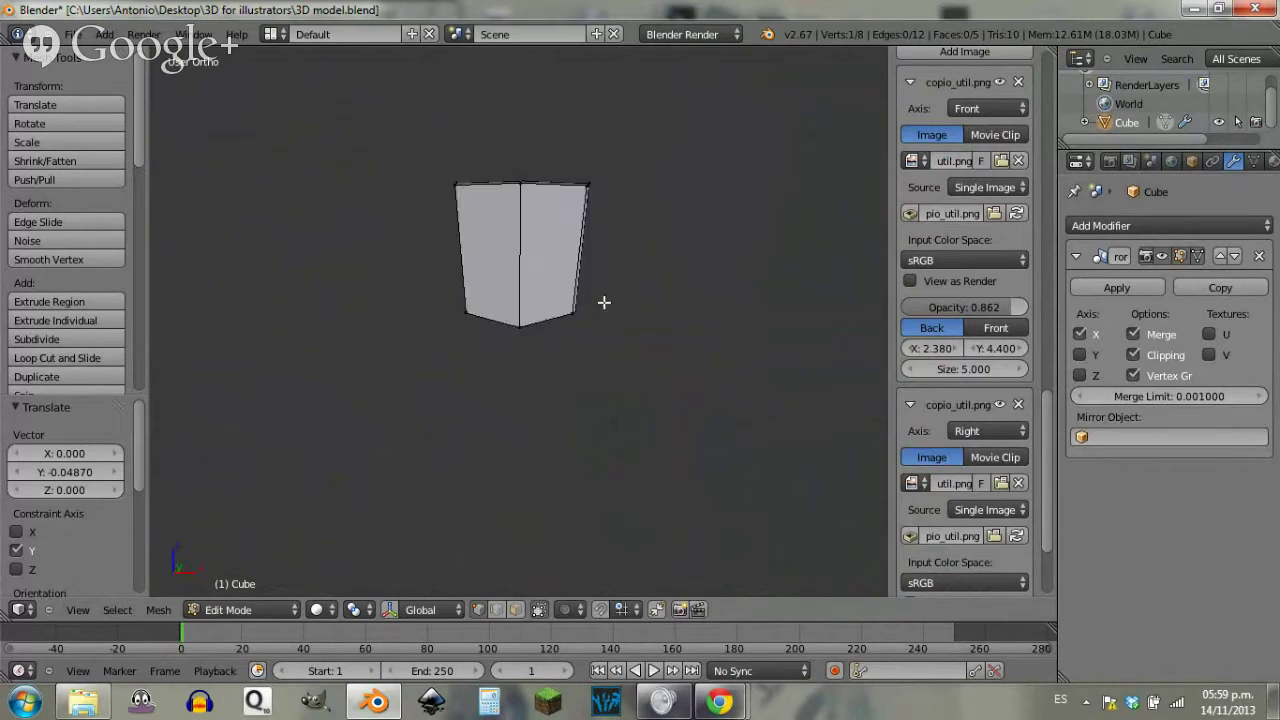
{"action": "key", "text": "KP_6"}
{"action": "key", "text": "KP_3"}
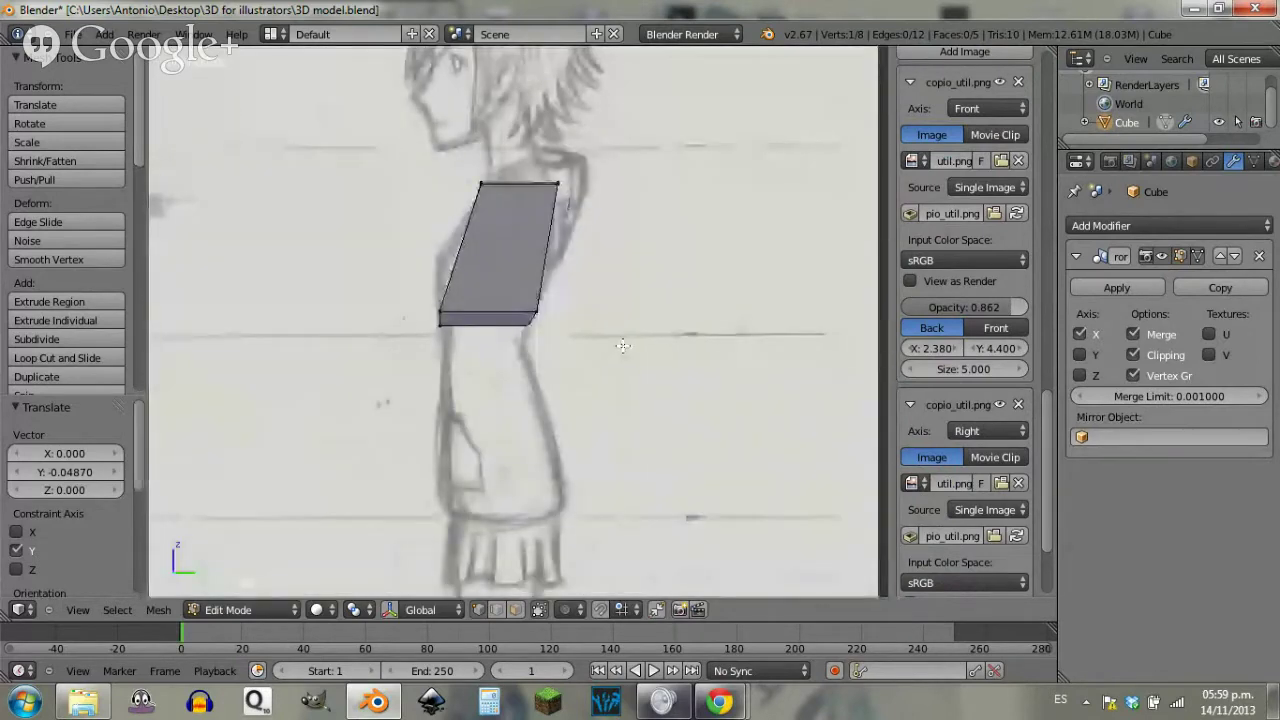
{"action": "key", "text": "ctrl+r"}
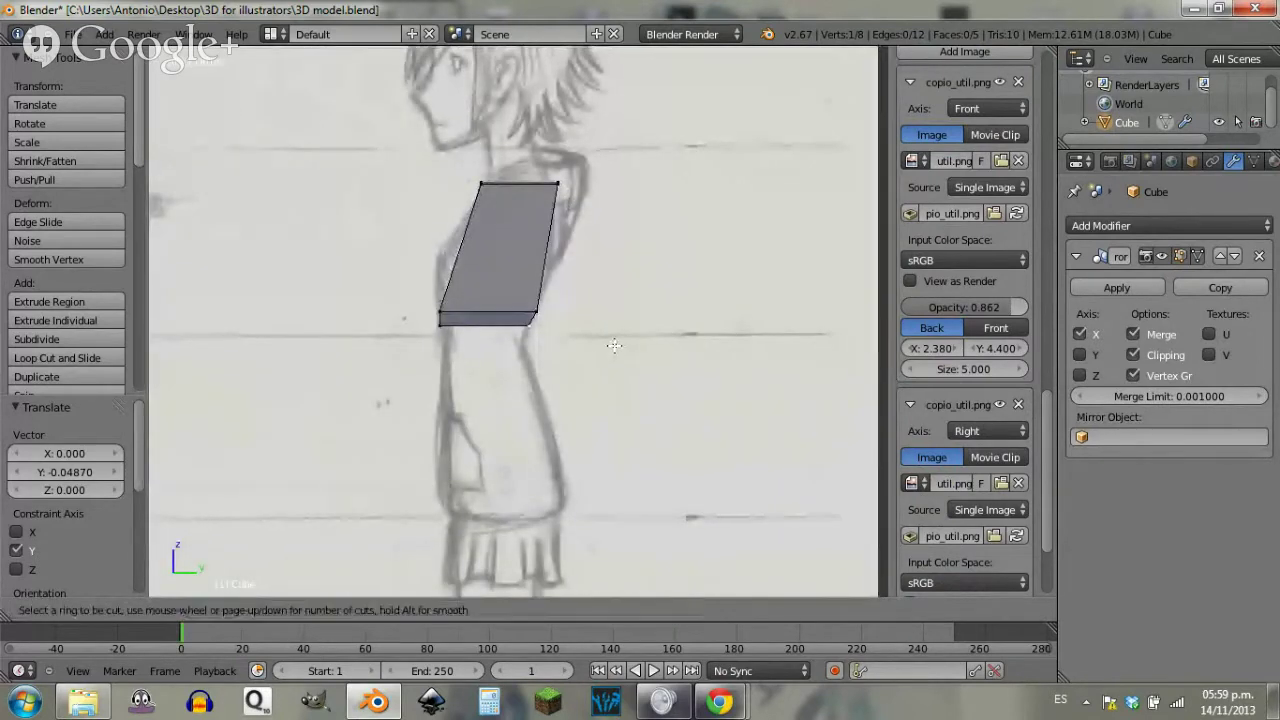
{"action": "left_click", "coordinate": [544, 252]}
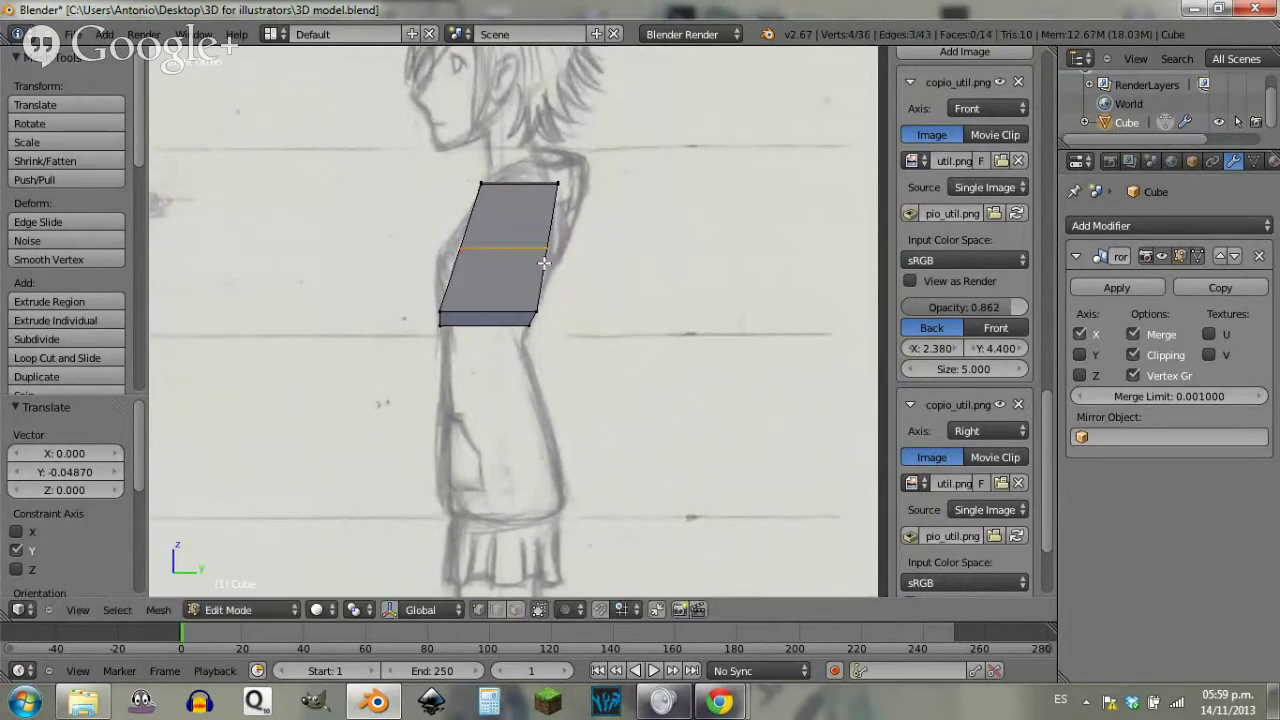
{"action": "left_click", "coordinate": [587, 266]}
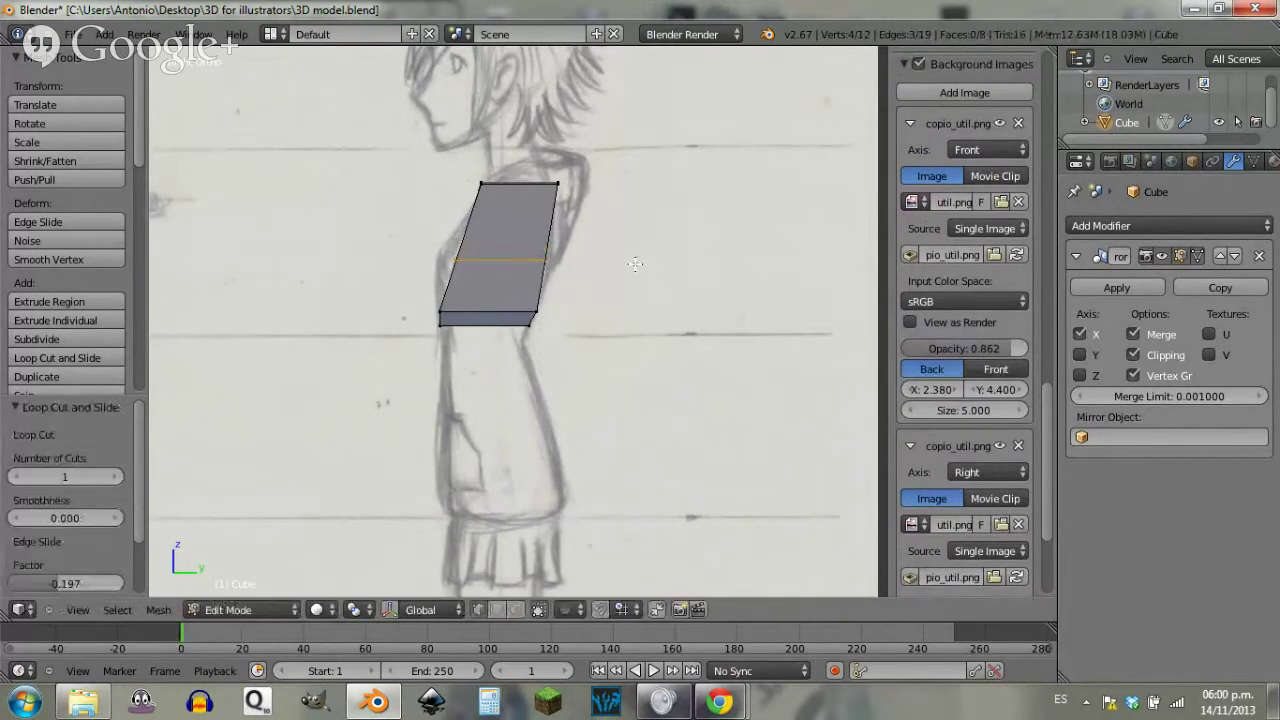
Step: Move the new loop's outer front vertex forward about 0.1 along Y to the drawn chest outline
{"action": "key", "text": "a"}
{"action": "key", "text": "b"}
{"action": "left_click_drag", "start_coordinate": [419, 246], "coordinate": [460, 270]}
{"action": "key", "text": "g"}
{"action": "key", "text": "y"}
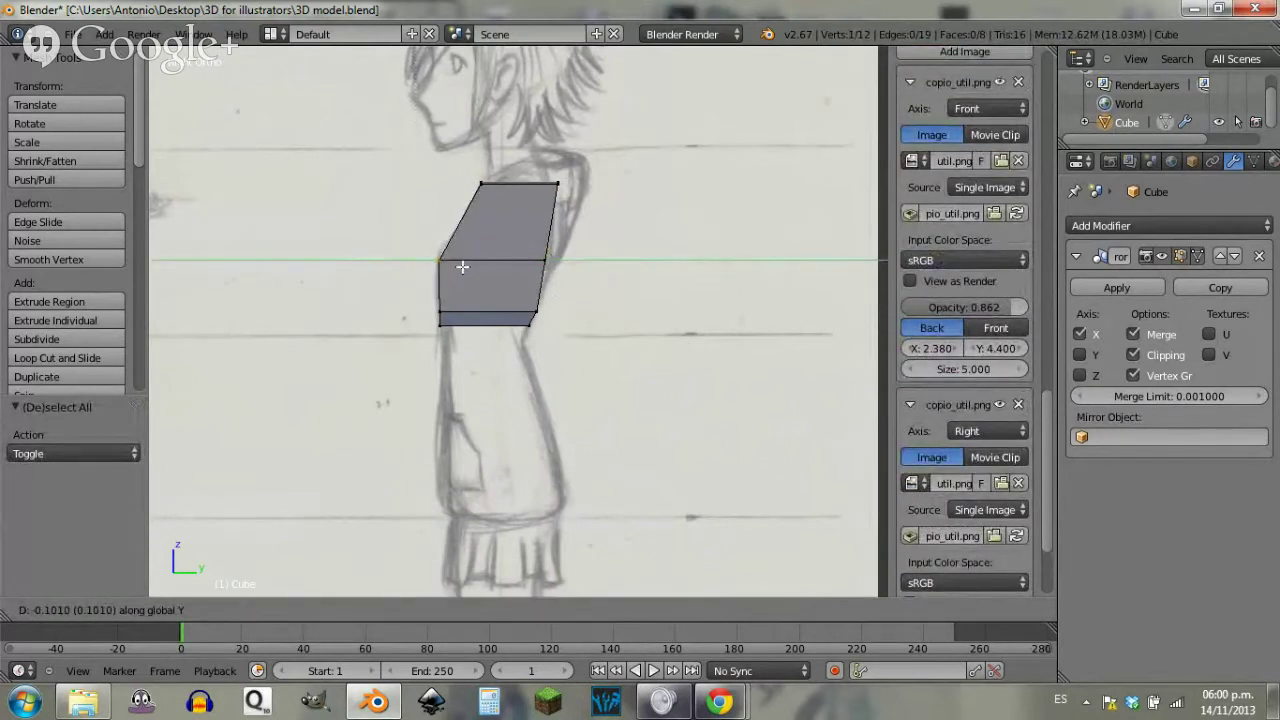
{"action": "left_click", "coordinate": [462, 267]}
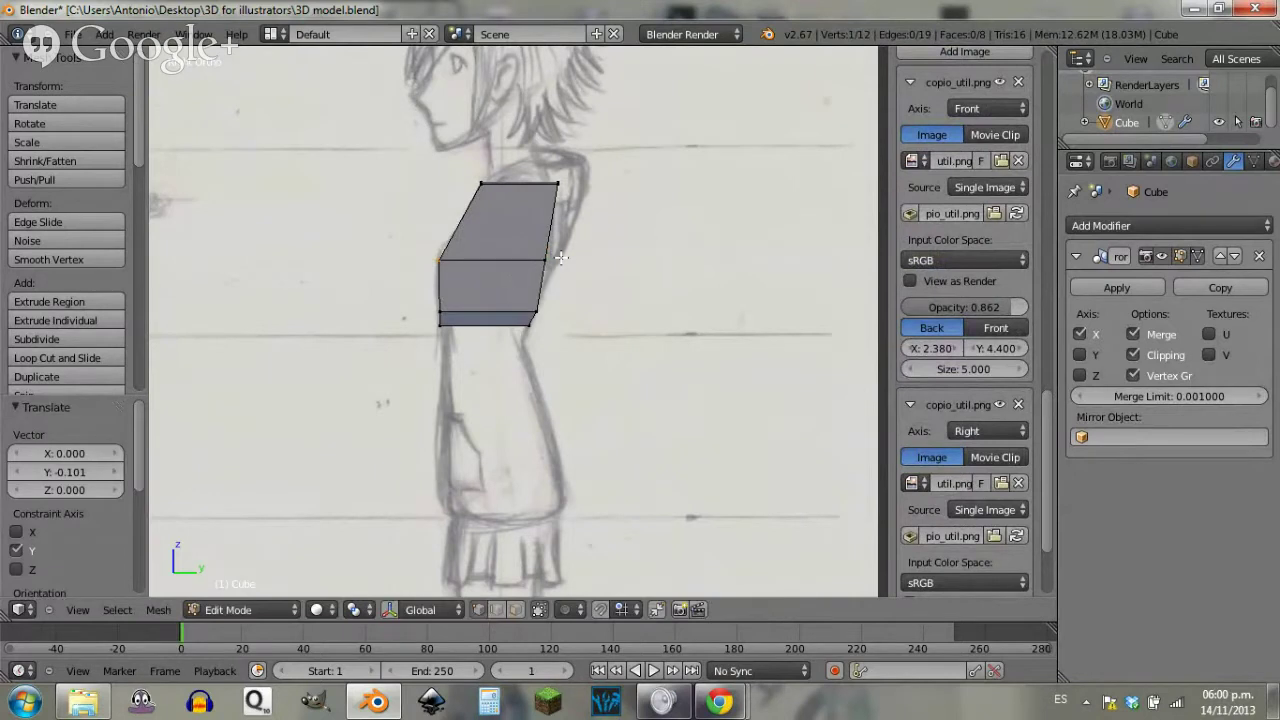
{"action": "left_click_drag", "start_coordinate": [567, 250], "coordinate": [535, 276]}
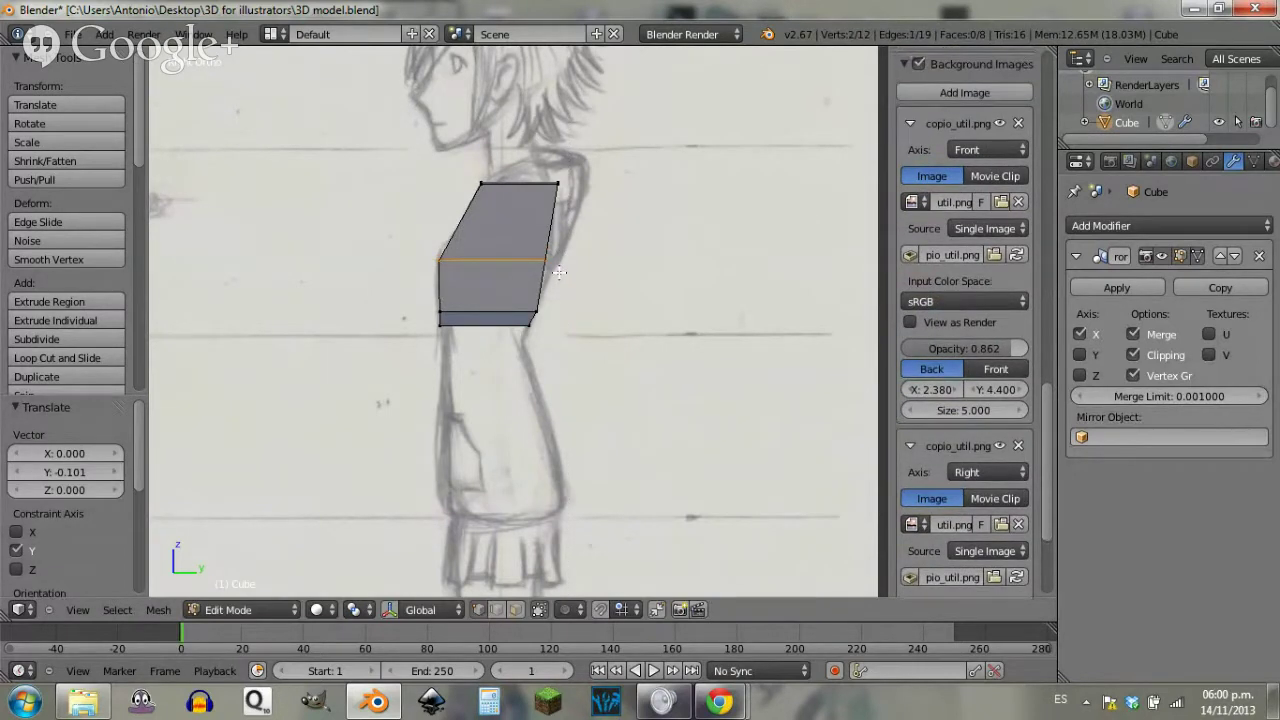
{"action": "key", "text": "g"}
{"action": "key", "text": "y"}
{"action": "right_click", "coordinate": [572, 282]}
Step: In wireframe, move the loop's front centre vertex forward about 0.11 along Y to the drawn chest outline
{"action": "key", "text": "a"}
{"action": "key", "text": "z"}
{"action": "right_click", "coordinate": [460, 270]}
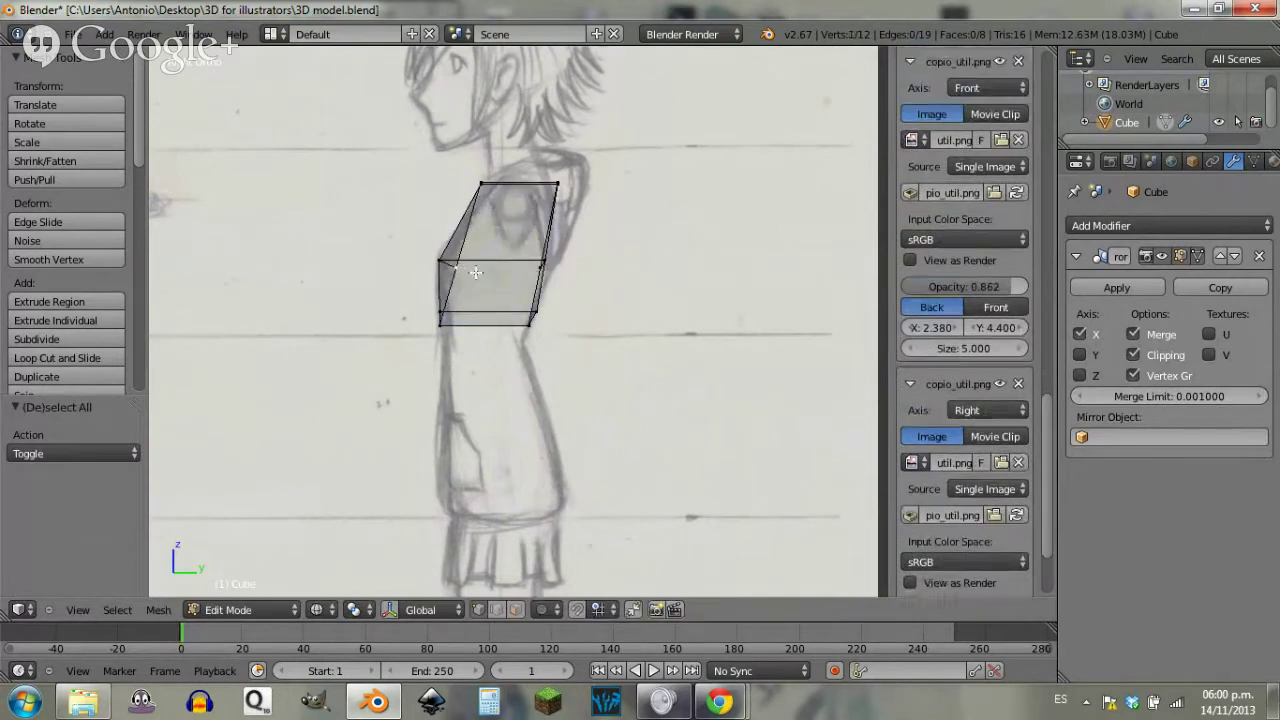
{"action": "key", "text": "g"}
{"action": "key", "text": "y"}
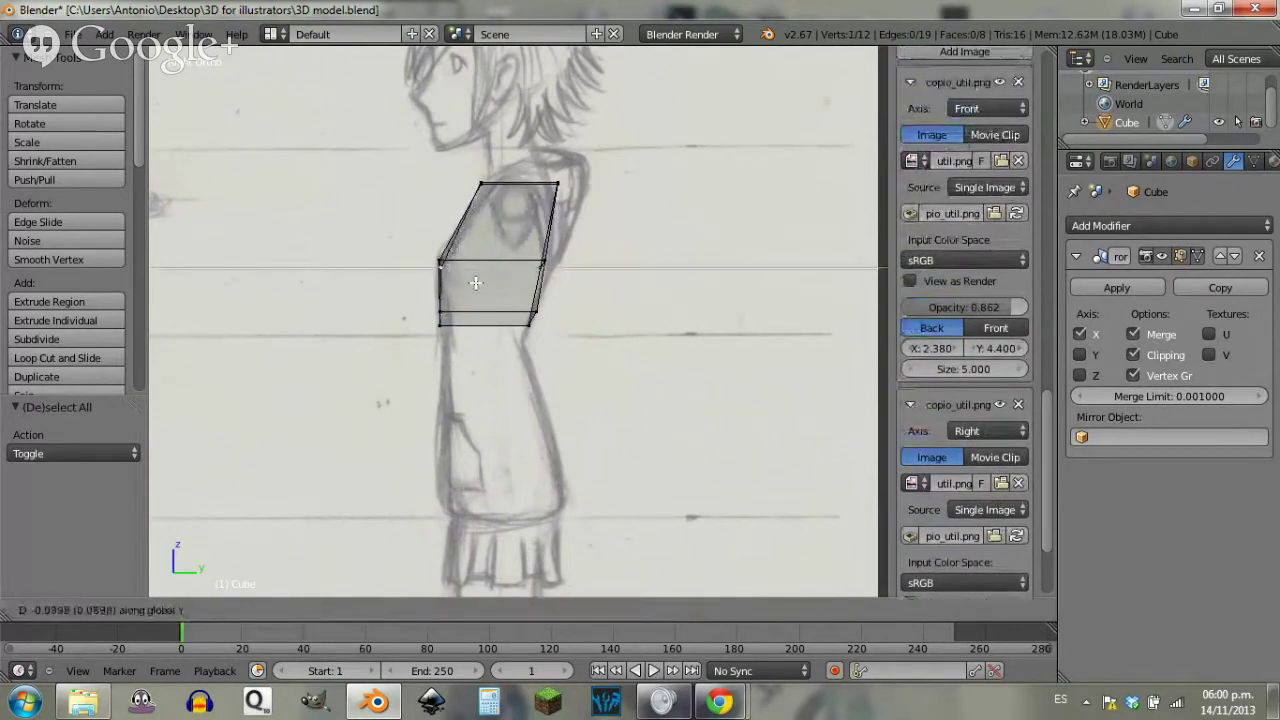
{"action": "left_click", "coordinate": [556, 281]}
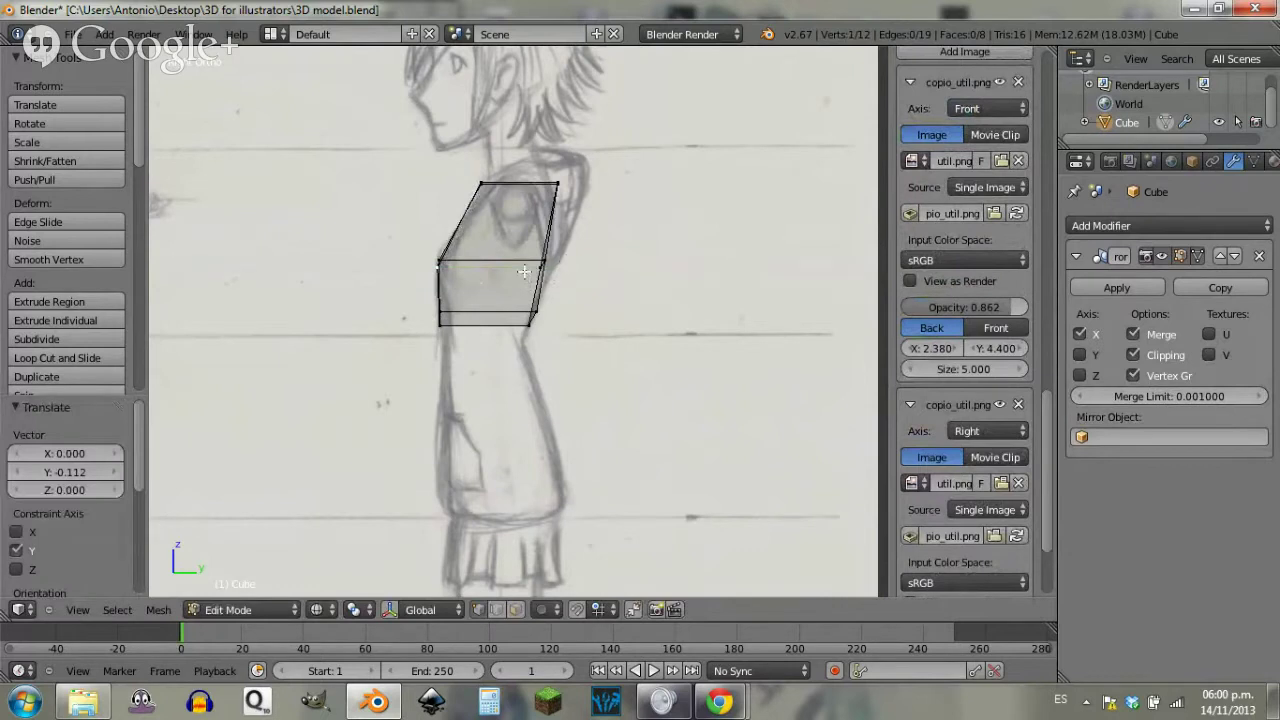
Step: Move the loop's two back vertices, together with the selected front centre vertex, backward along Y to the drawn back outline
{"action": "left_click_drag", "start_coordinate": [528, 282], "coordinate": [527, 284]}
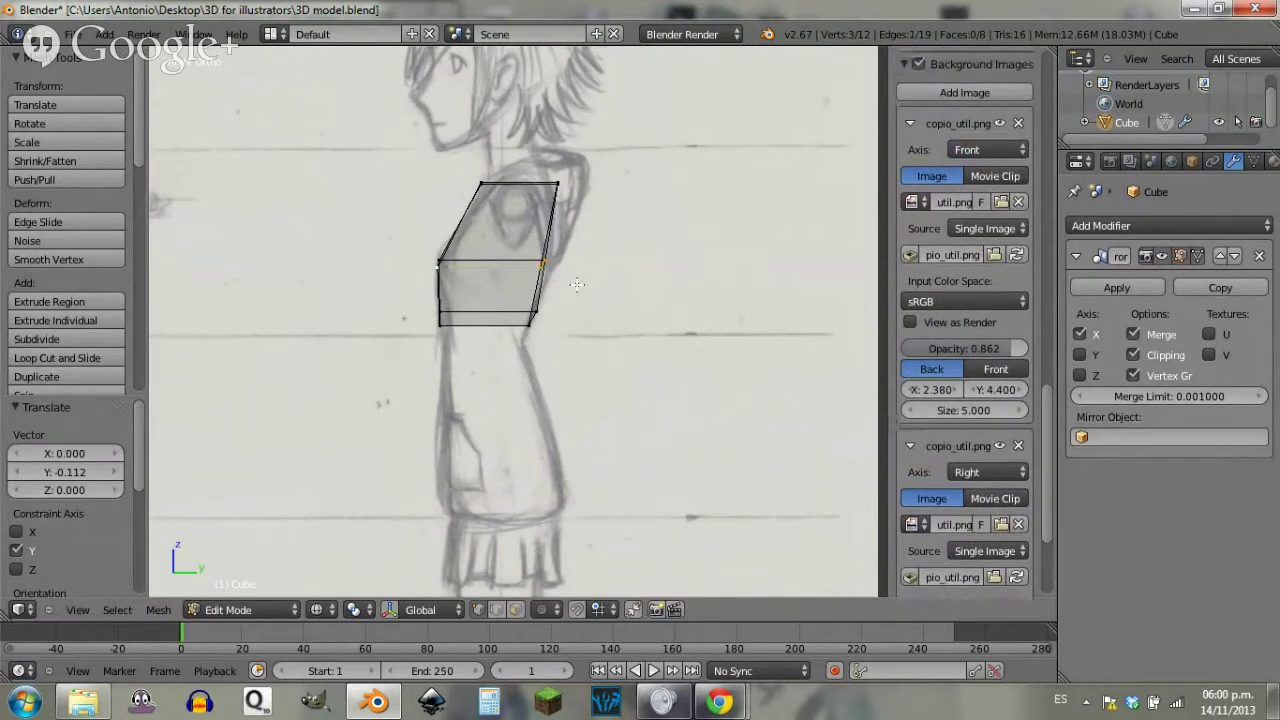
{"action": "key", "text": "g"}
{"action": "key", "text": "y"}
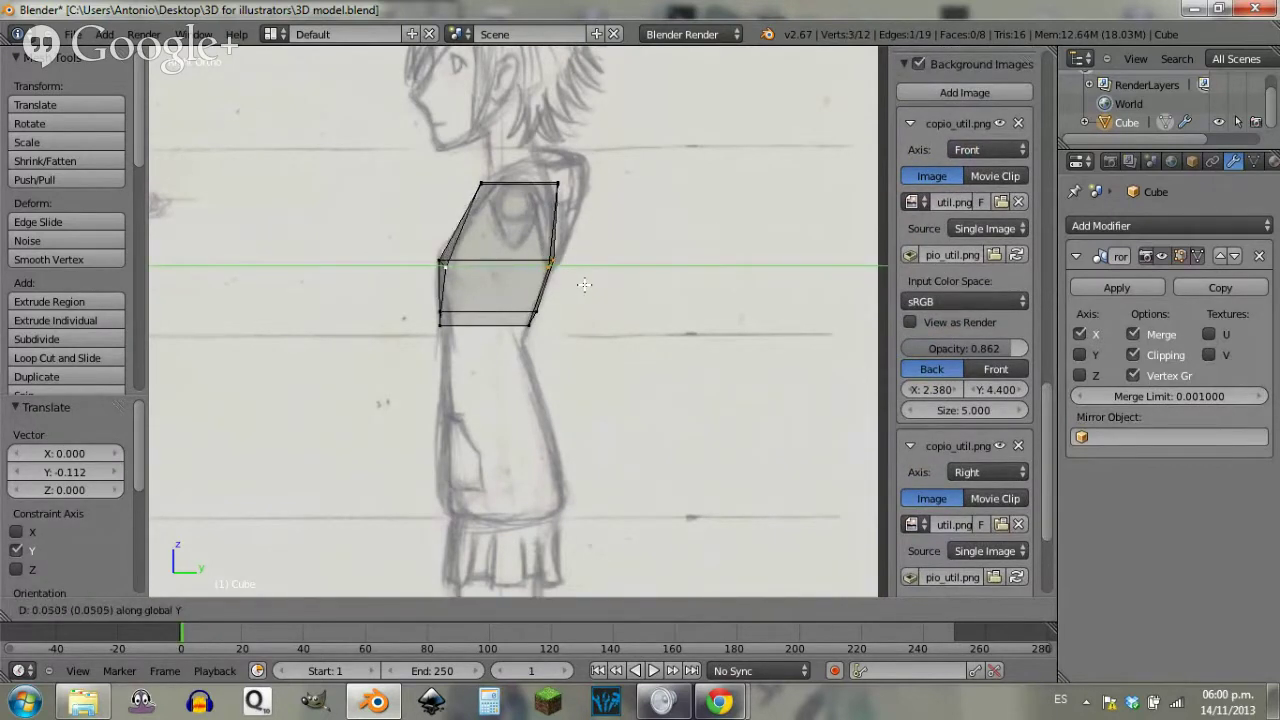
{"action": "left_click", "coordinate": [479, 271]}
{"action": "key", "text": "a"}
Step: In solid shading, move the loop's outer front vertex back about 0.1 along Y to recess the side of the chest
{"action": "middle_click_drag", "start_coordinate": [479, 273], "coordinate": [519, 322]}
{"action": "key", "text": "z"}
{"action": "mouse_move", "coordinate": [560, 277]}
{"action": "middle_mouse_down"}
{"action": "mouse_move", "coordinate": [491, 294]}
{"action": "mouse_move", "coordinate": [640, 354]}
{"action": "mouse_move", "coordinate": [495, 374]}
{"action": "mouse_move", "coordinate": [640, 309]}
{"action": "mouse_move", "coordinate": [660, 334]}
{"action": "middle_mouse_up"}
{"action": "key", "text": "KP_3"}
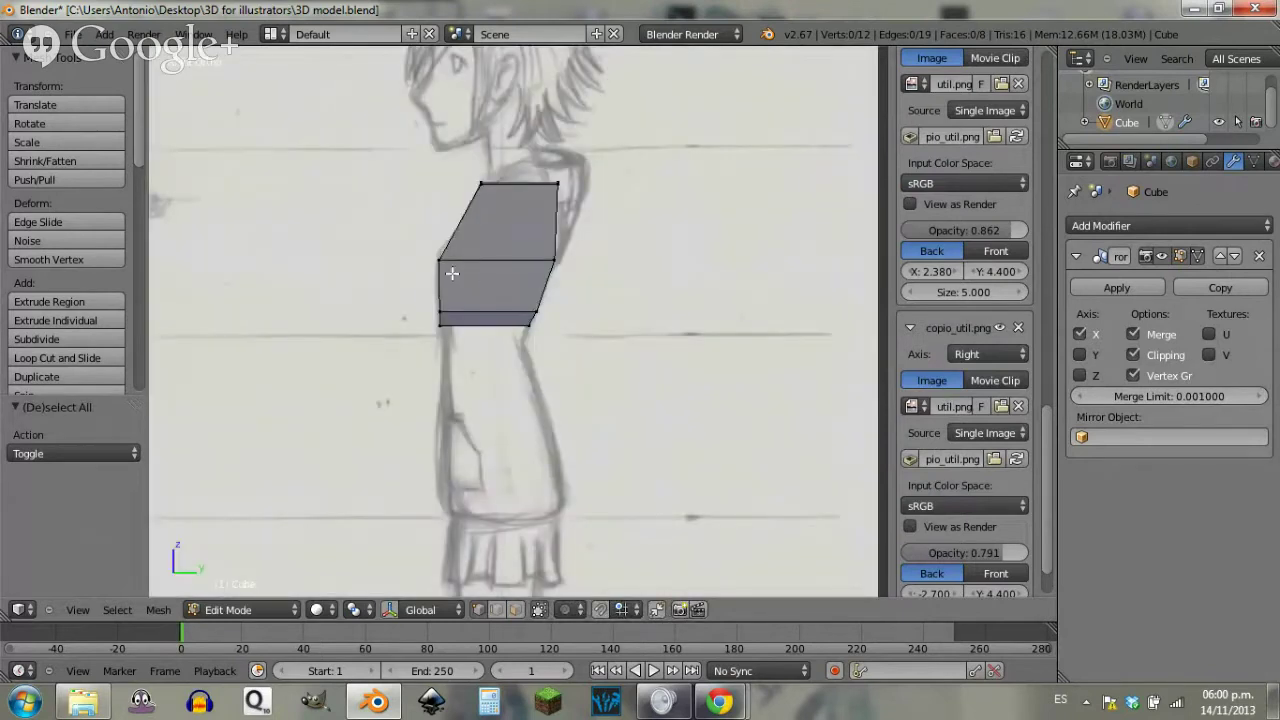
{"action": "middle_click_drag", "start_coordinate": [487, 283], "coordinate": [492, 285]}
{"action": "right_click", "coordinate": [471, 273]}
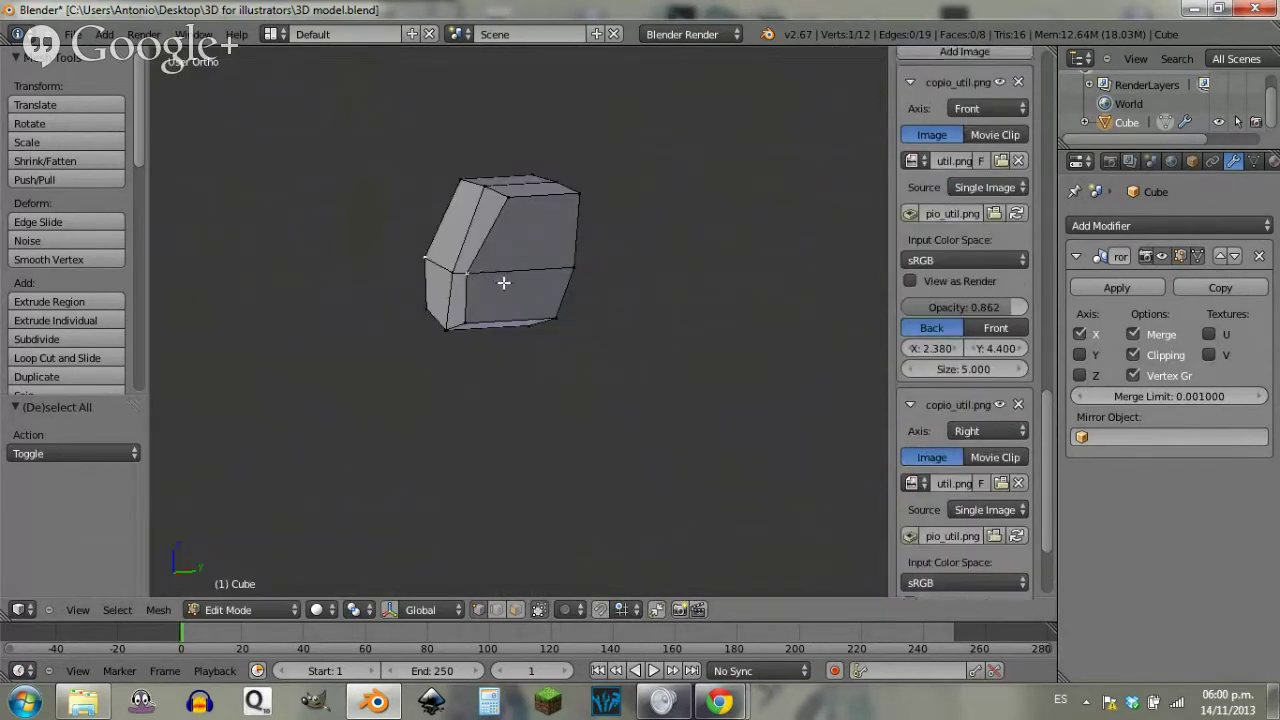
{"action": "key", "text": "g"}
{"action": "key", "text": "y"}
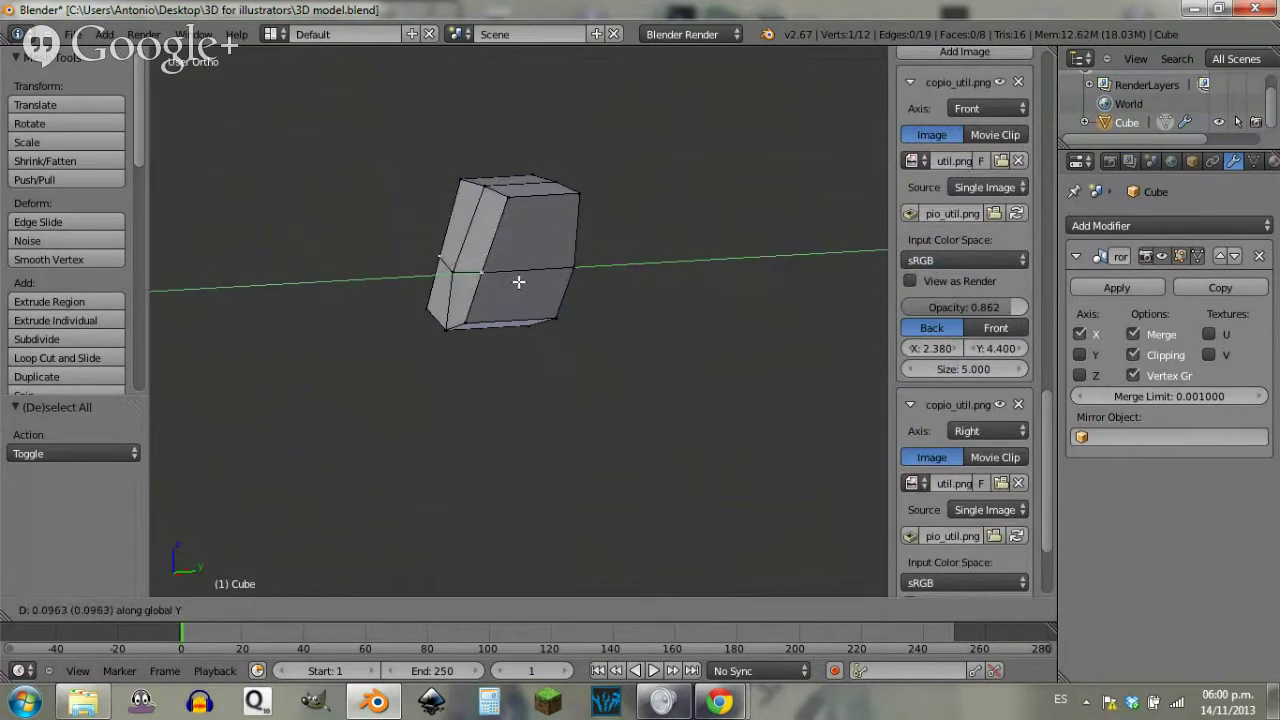
{"action": "left_click", "coordinate": [518, 283]}
{"action": "key", "text": "a"}
Step: Add one loop cut midway between the front and back of the torso, running over its top and down its side
{"action": "middle_click_drag", "start_coordinate": [453, 303], "coordinate": [473, 399]}
{"action": "key", "text": "ctrl+r"}
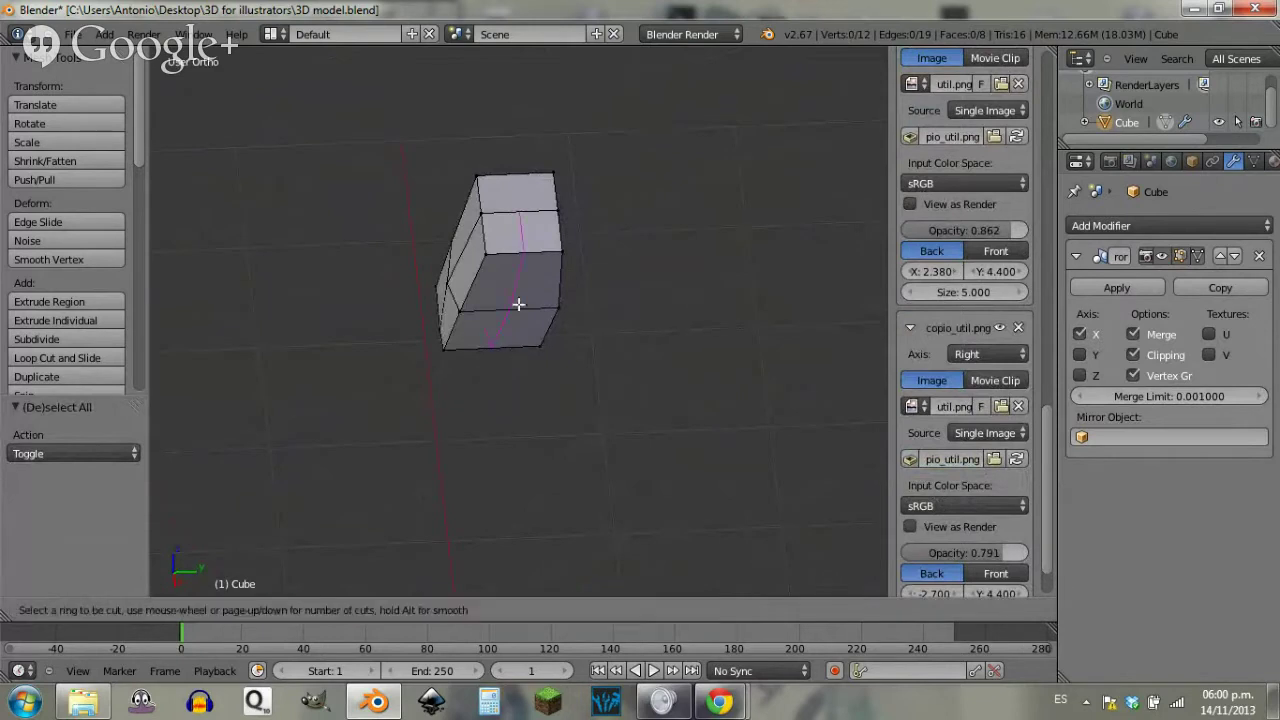
{"action": "left_click", "coordinate": [528, 240]}
{"action": "left_click", "coordinate": [540, 323]}
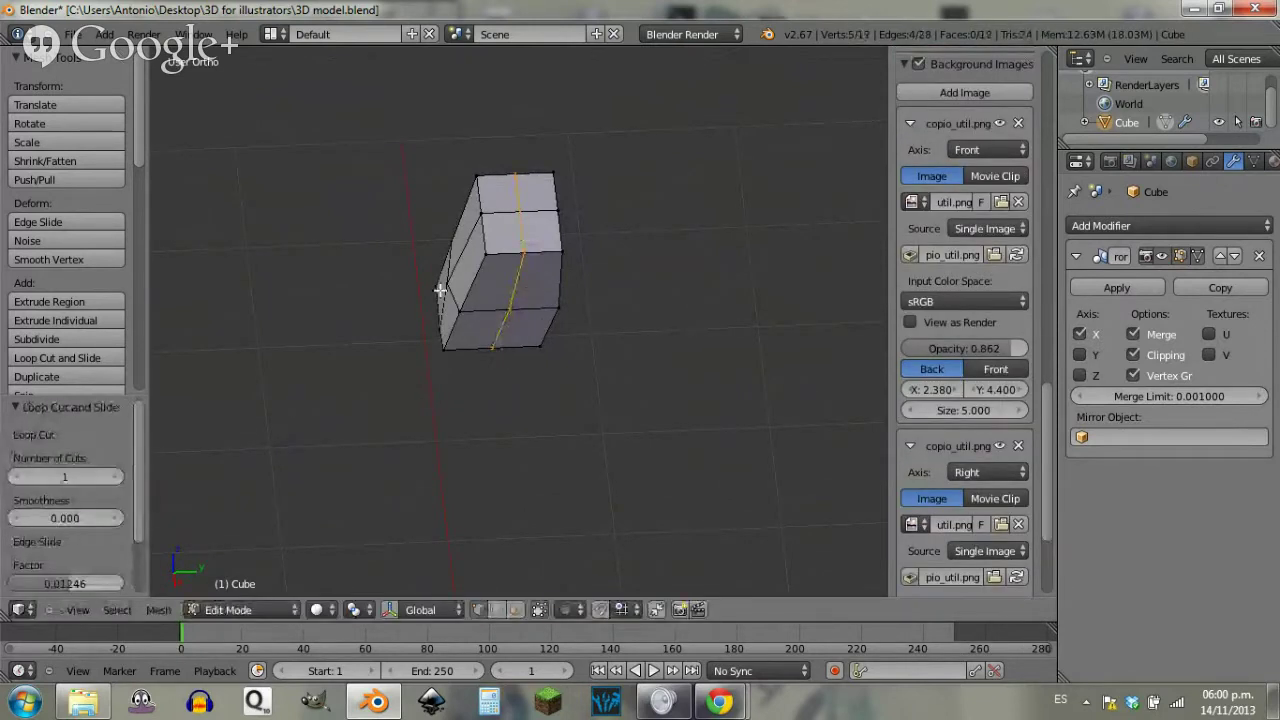
Step: Scale the torso's top outer front and back corner vertices toward each other by a factor of about 0.715
{"action": "middle_click_drag", "start_coordinate": [523, 294], "coordinate": [518, 350]}
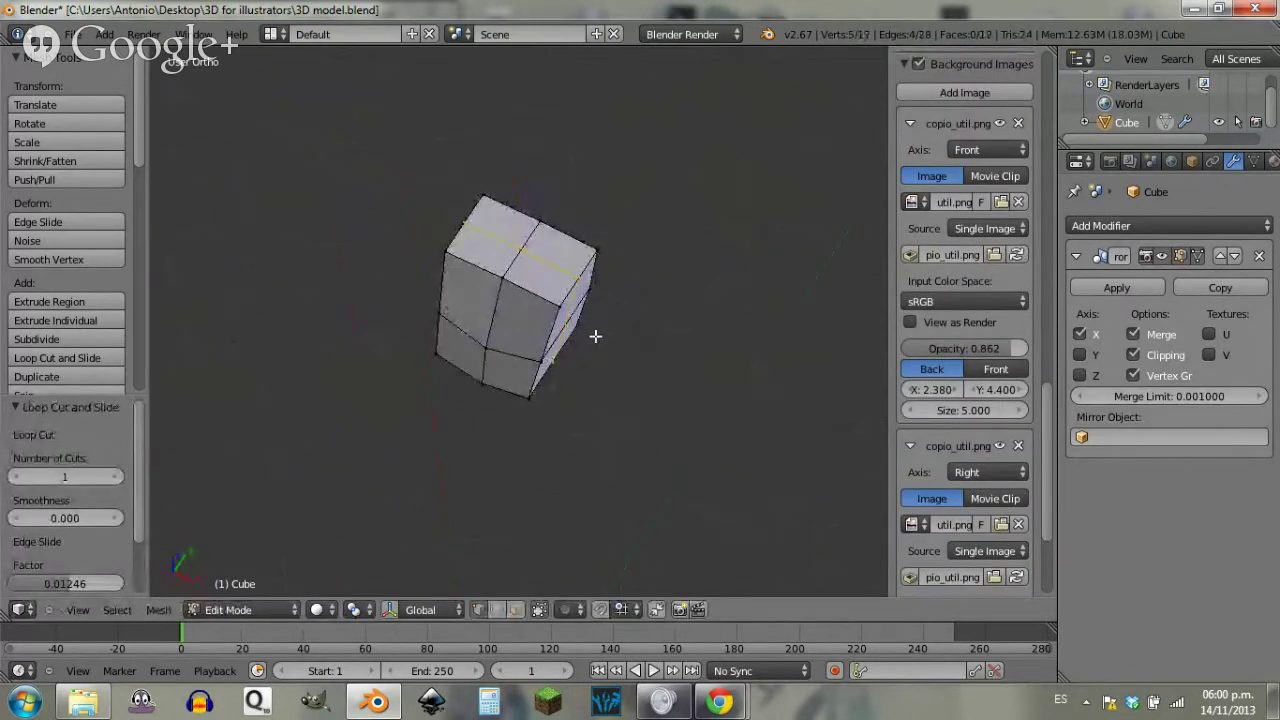
{"action": "middle_click_drag", "start_coordinate": [609, 351], "coordinate": [652, 375]}
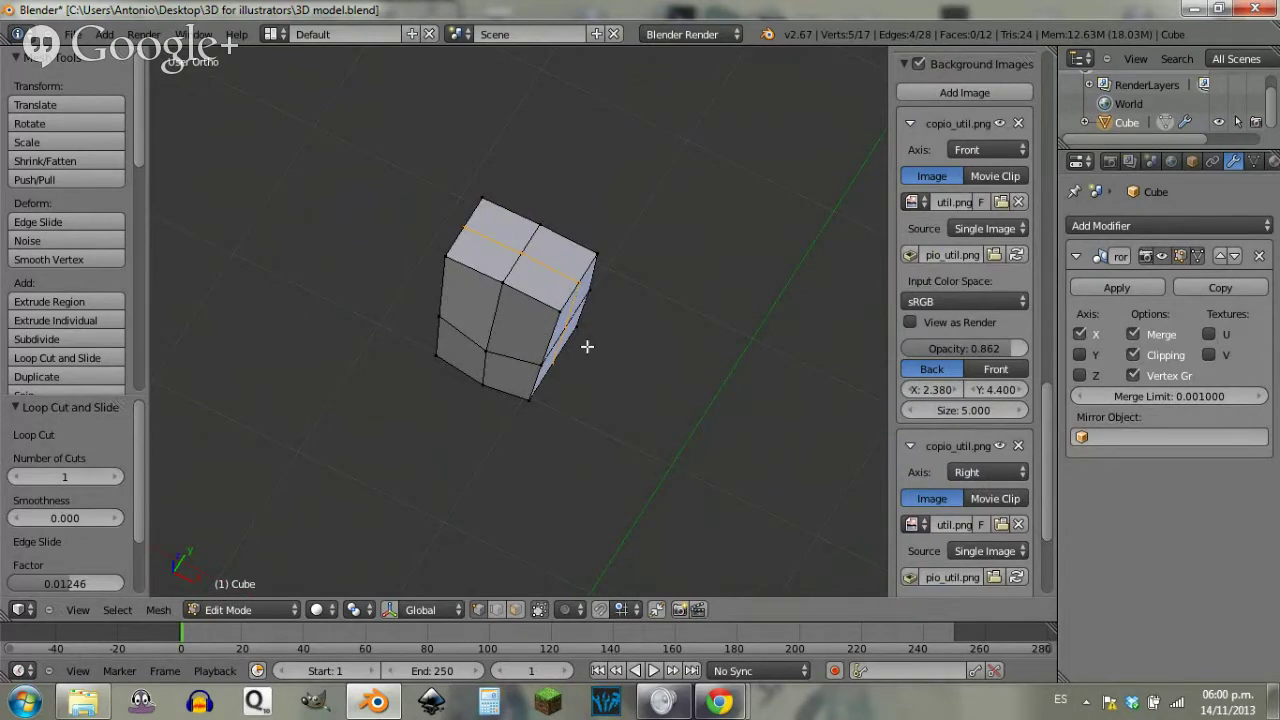
{"action": "middle_click_drag", "start_coordinate": [612, 343], "coordinate": [542, 326]}
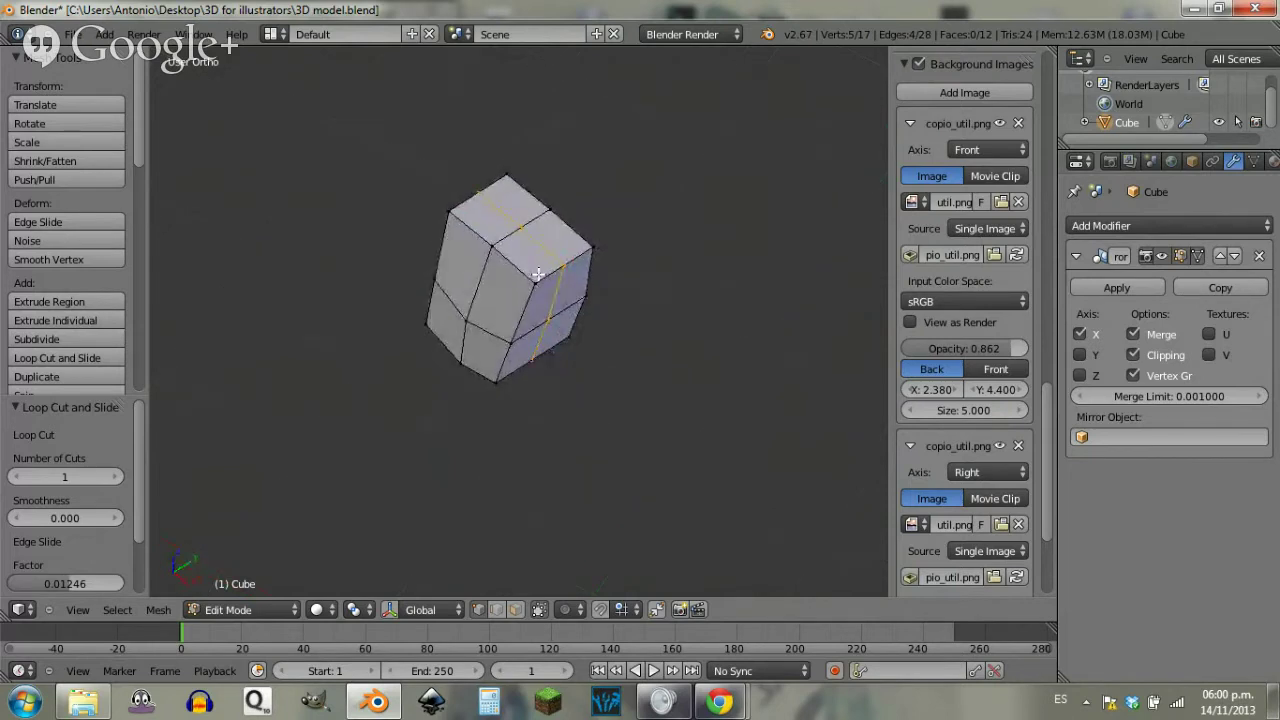
{"action": "right_click", "coordinate": [593, 250]}
{"action": "right_click", "coordinate": [530, 284], "text": "shift"}
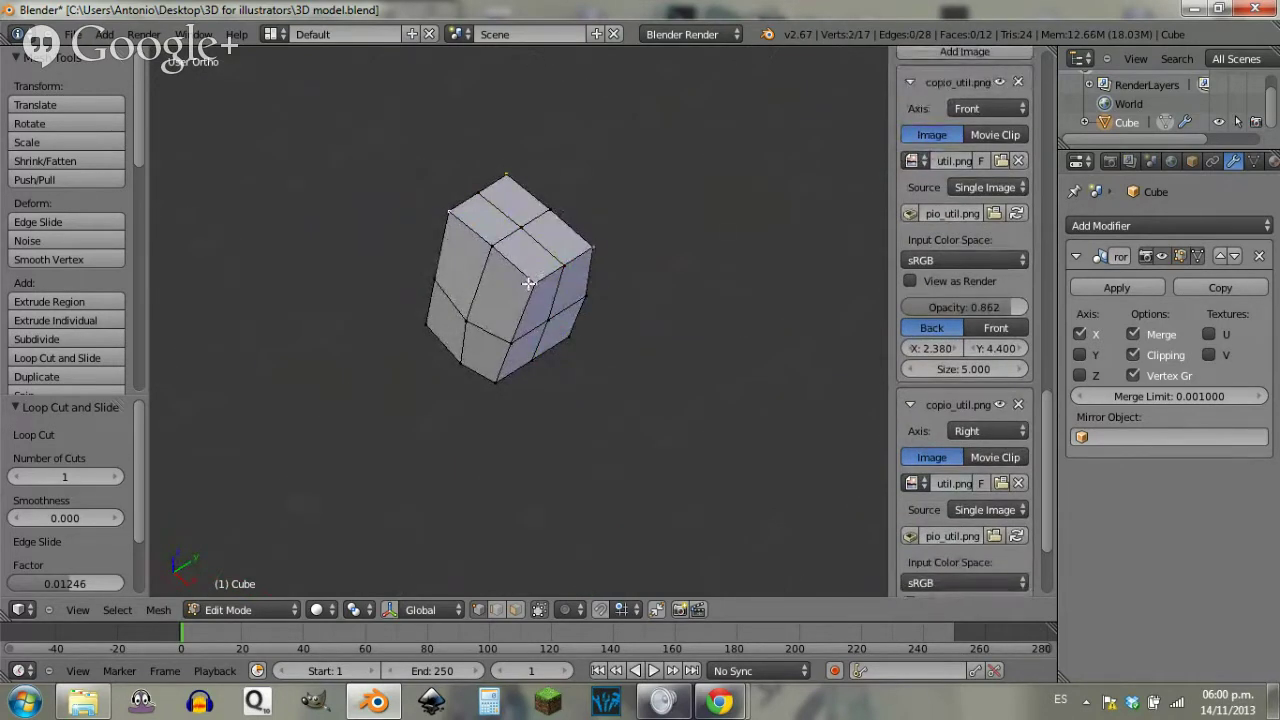
{"action": "middle_click_drag", "start_coordinate": [597, 282], "coordinate": [693, 352]}
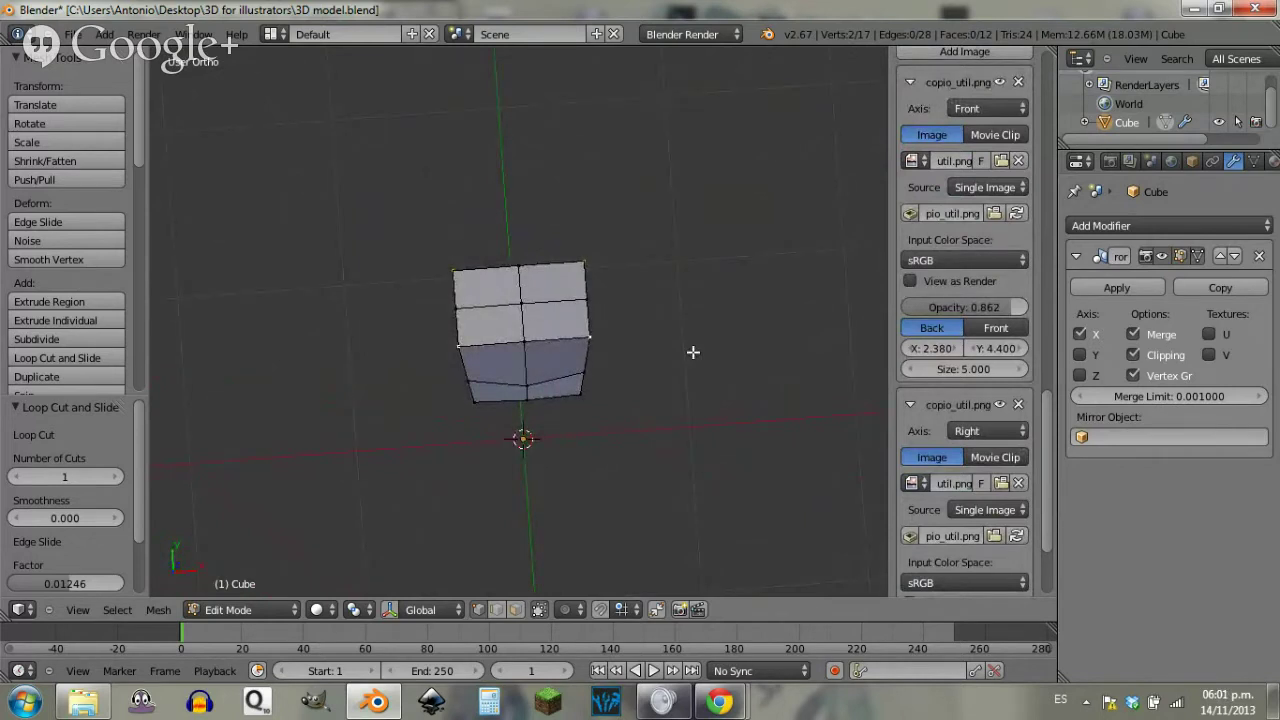
{"action": "key", "text": "g"}
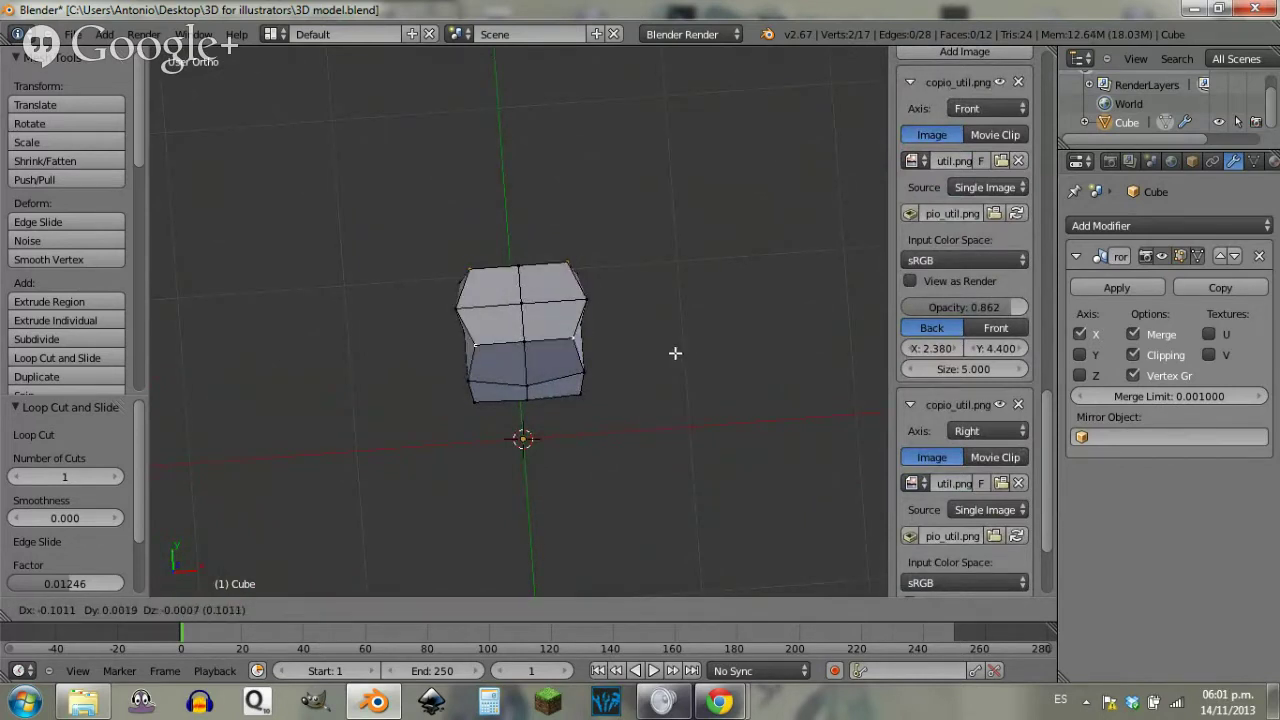
{"action": "key", "text": "Escape"}
{"action": "key", "text": "s"}
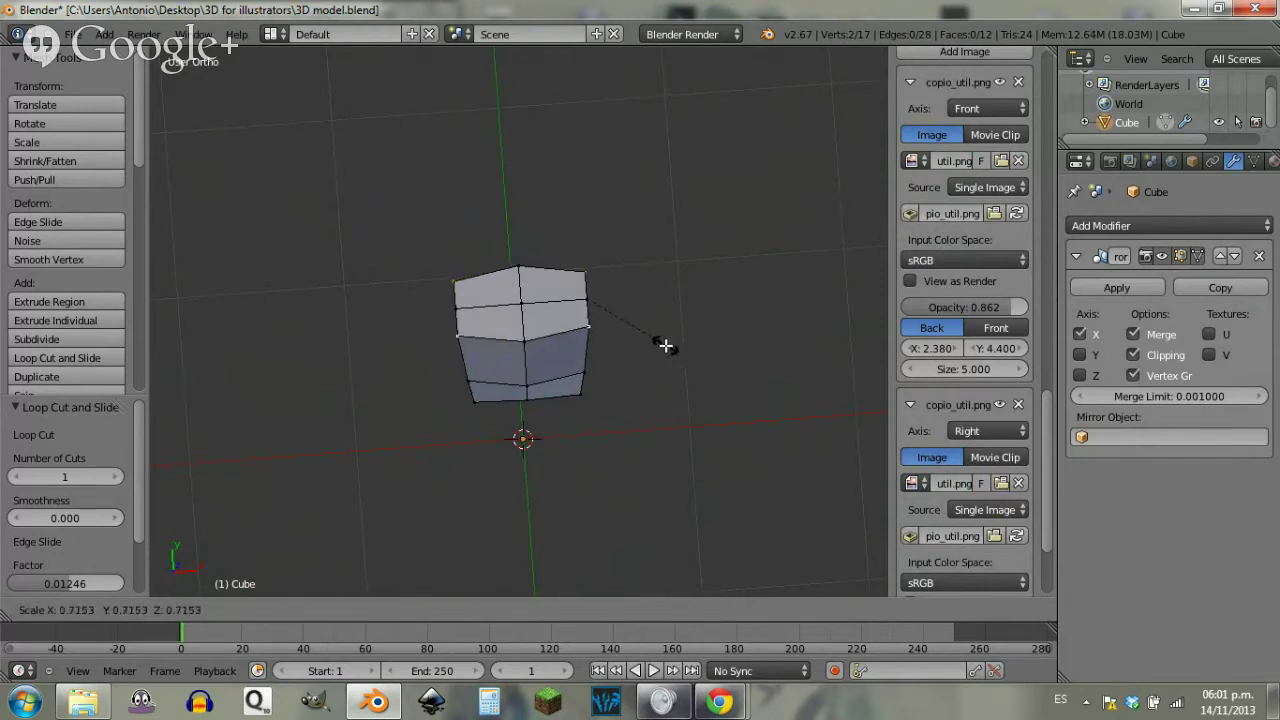
{"action": "left_click", "coordinate": [666, 345]}
Step: Move the two scaled top corner vertices about 0.1 inward along X to round the top outline
{"action": "key", "text": "g"}
{"action": "key", "text": "y"}
{"action": "key", "text": "x"}
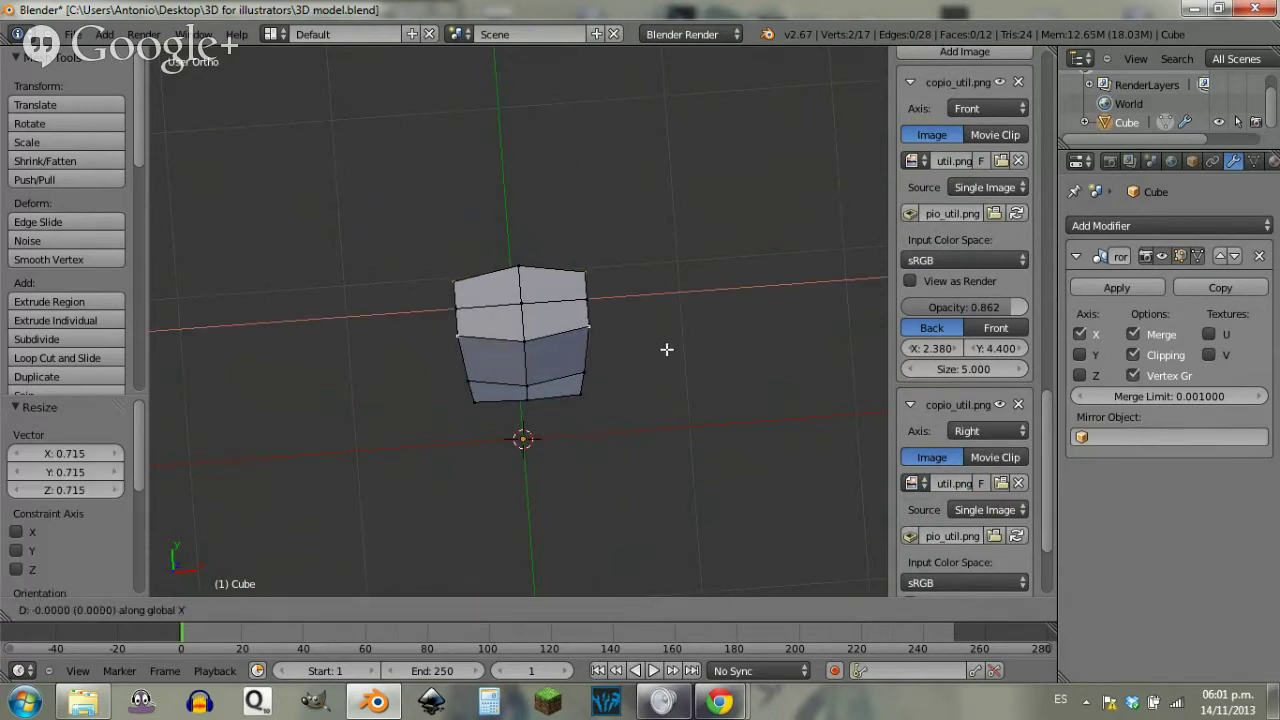
{"action": "left_click", "coordinate": [659, 350]}
Step: In front view, move the outer front vertex of the middle loop about 0.1 inward along X
{"action": "key", "text": "KP_1"}
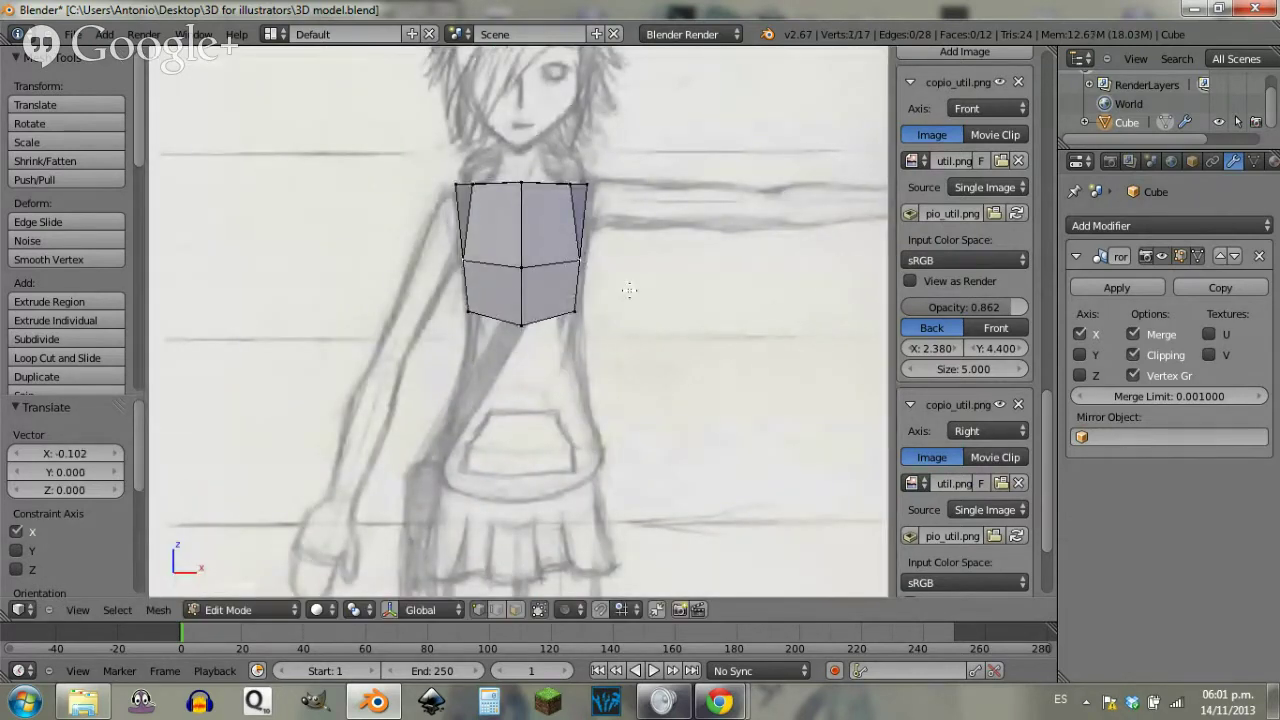
{"action": "key", "text": "g"}
{"action": "key", "text": "x"}
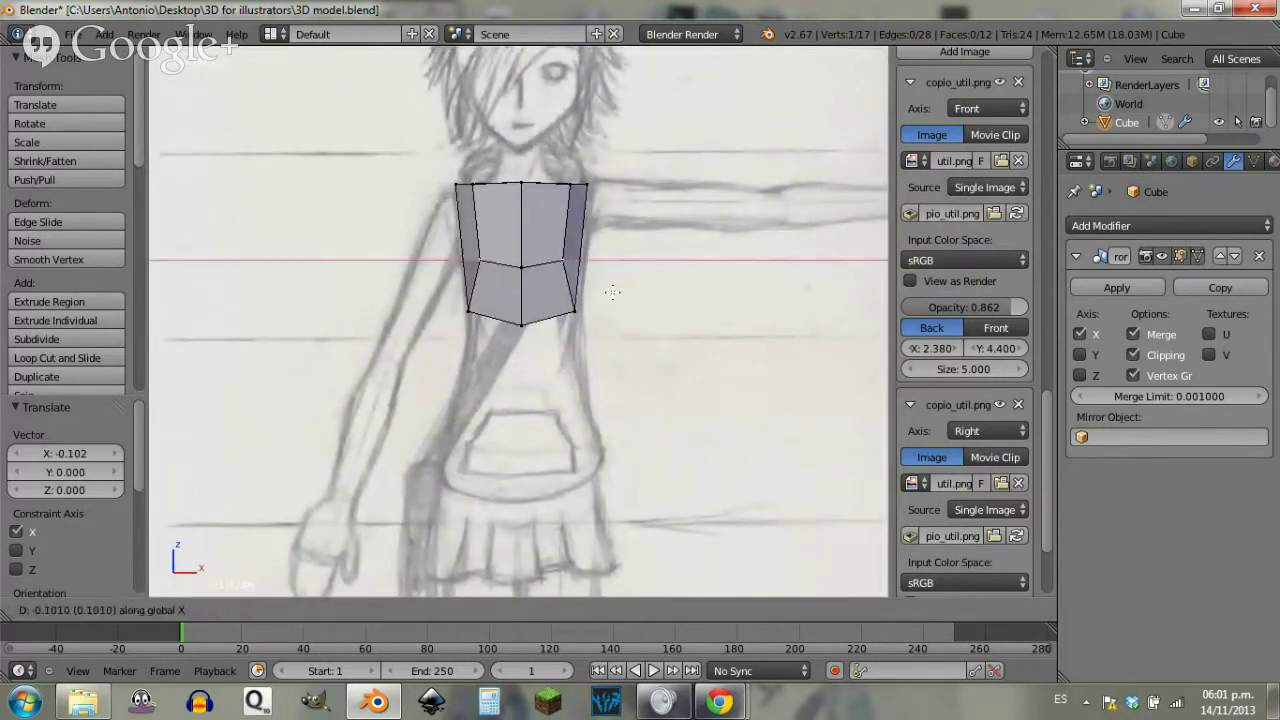
{"action": "left_click", "coordinate": [612, 291]}
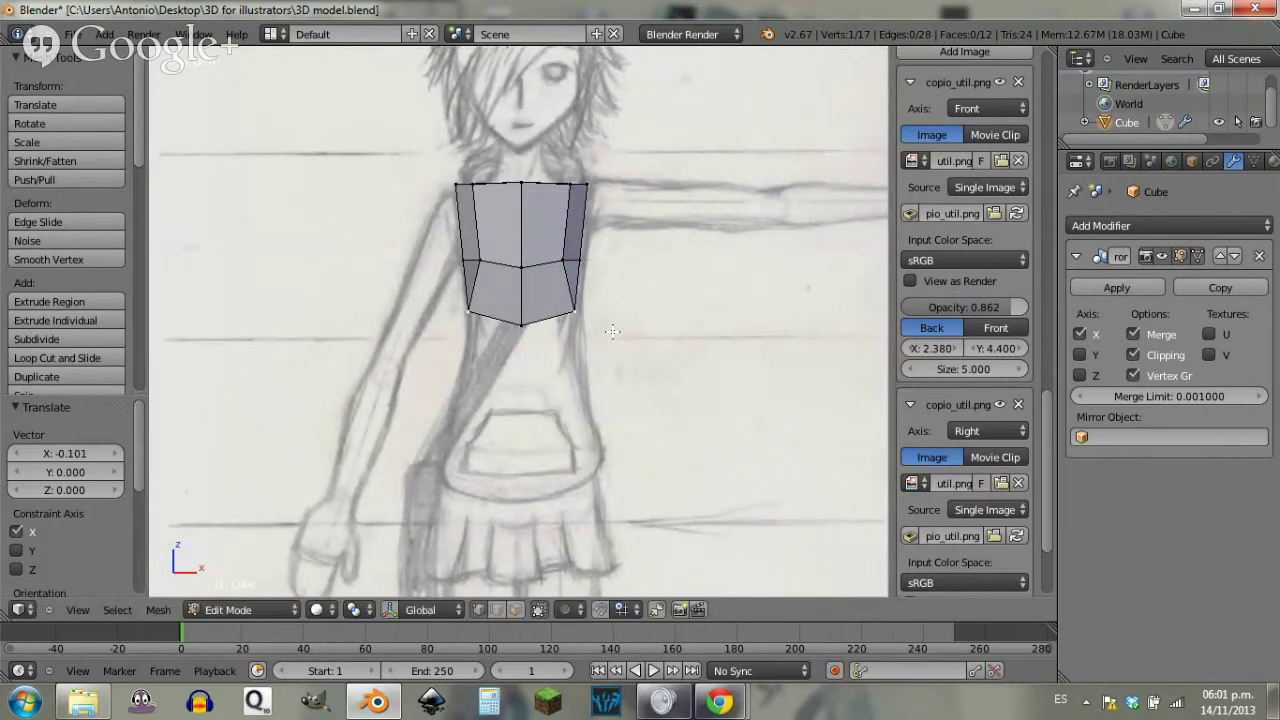
Step: Move the torso's bottom outer front vertex inward along X, in line with the vertices above it, and clear the selection
{"action": "key", "text": "g"}
{"action": "key", "text": "x"}
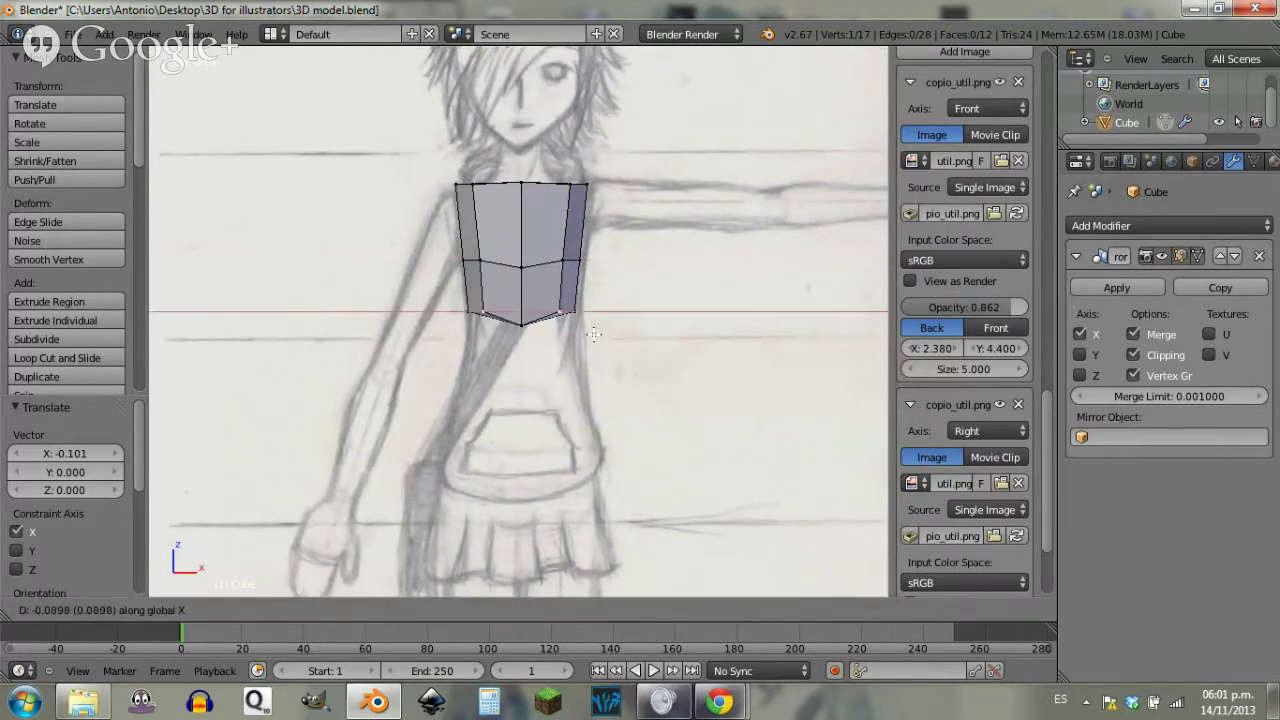
{"action": "left_click", "coordinate": [598, 324]}
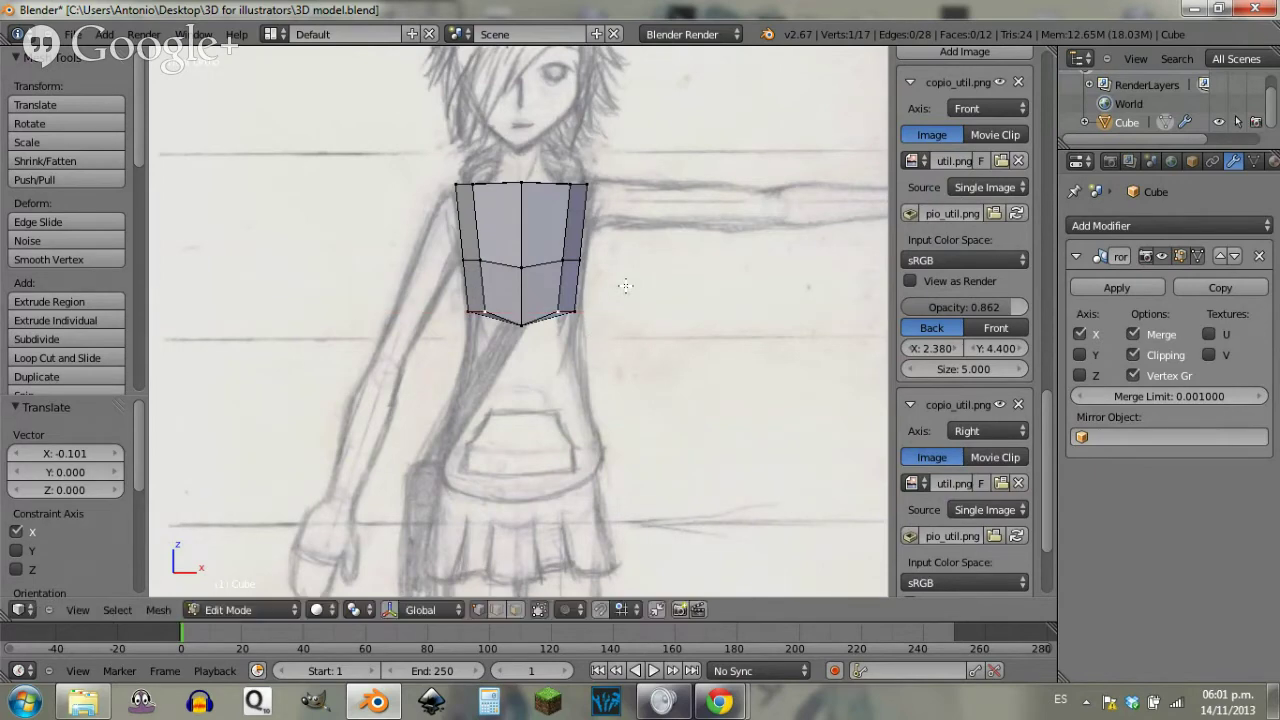
{"action": "key", "text": "a"}
Step: On the back of the torso, move the middle loop's outer vertex about 0.093 inward along X
{"action": "middle_click_drag", "start_coordinate": [625, 287], "coordinate": [350, 318]}
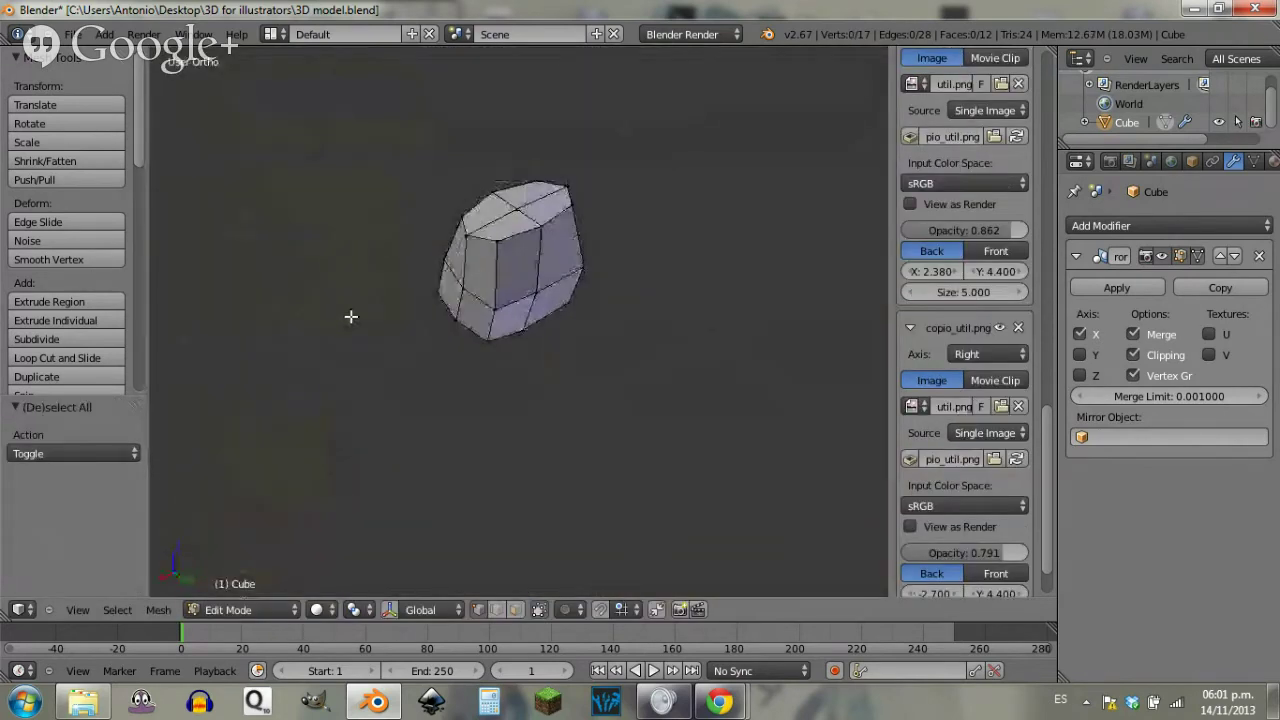
{"action": "middle_click_drag", "start_coordinate": [474, 420], "coordinate": [400, 394]}
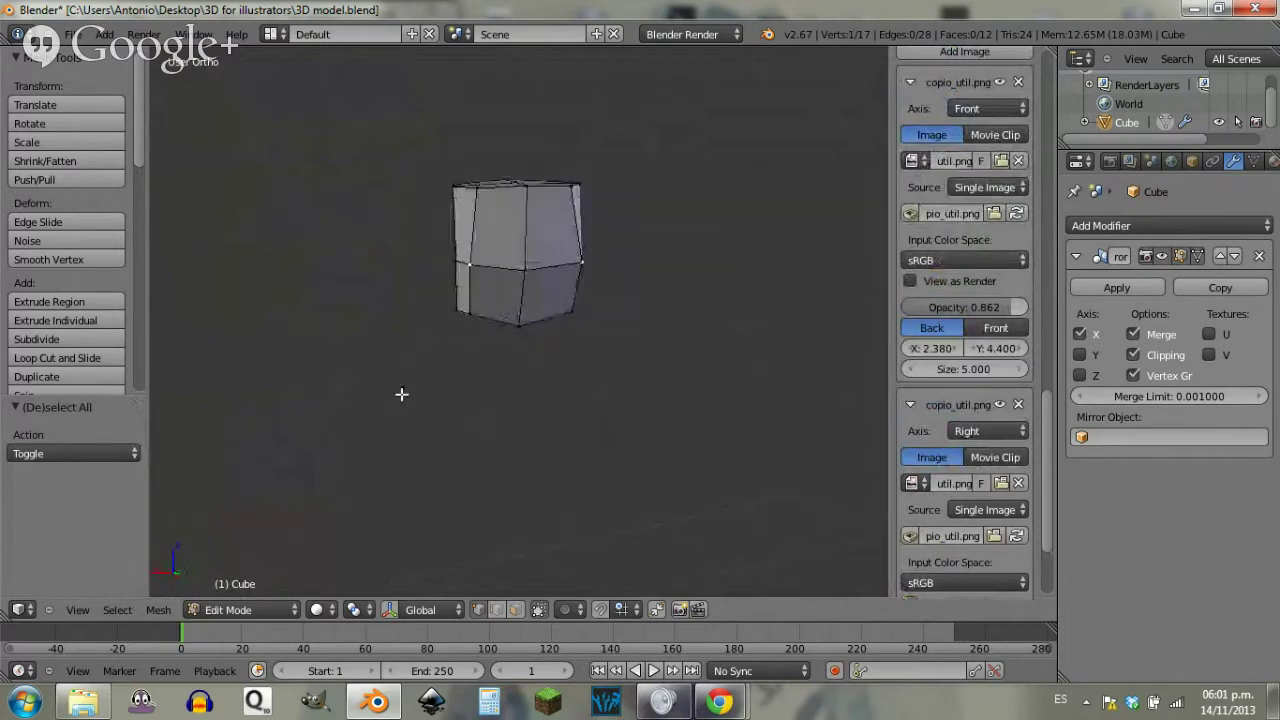
{"action": "key", "text": "g"}
{"action": "key", "text": "x"}
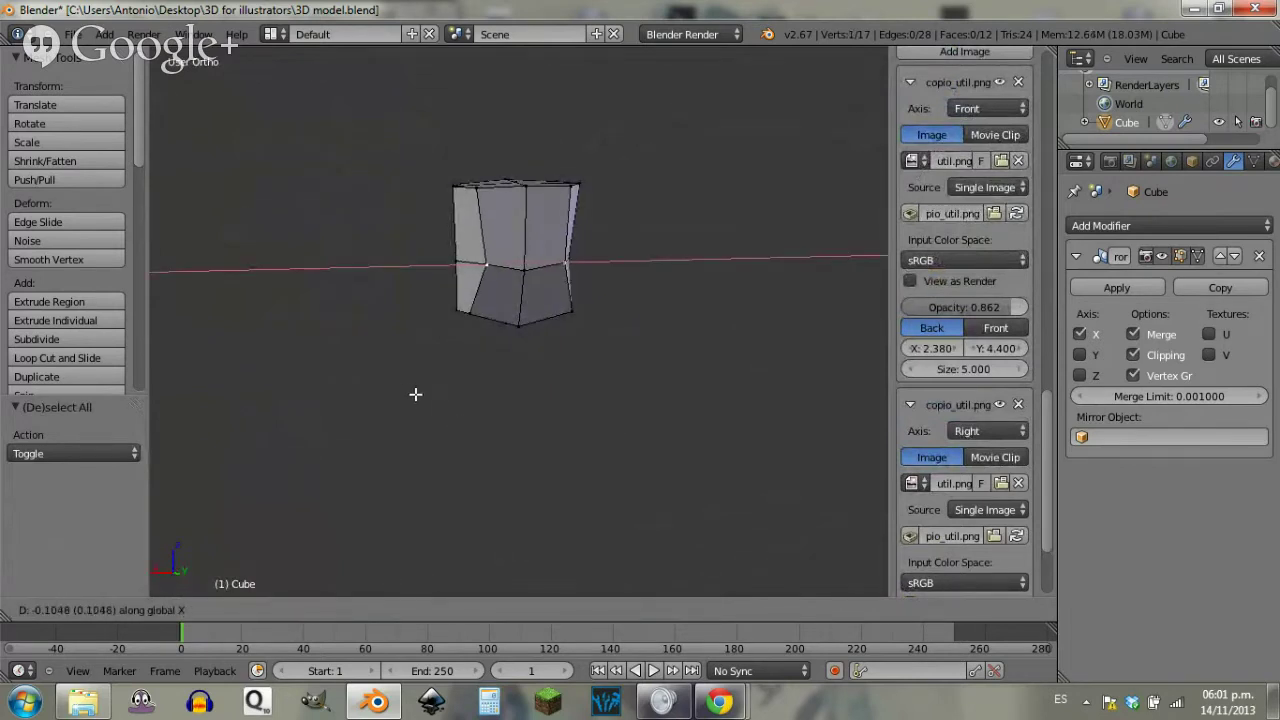
{"action": "left_click", "coordinate": [414, 394]}
Step: Move the torso's bottom outer back vertex inward along X to round the lower corner, and clear the selection
{"action": "middle_click_drag", "start_coordinate": [467, 322], "coordinate": [493, 325]}
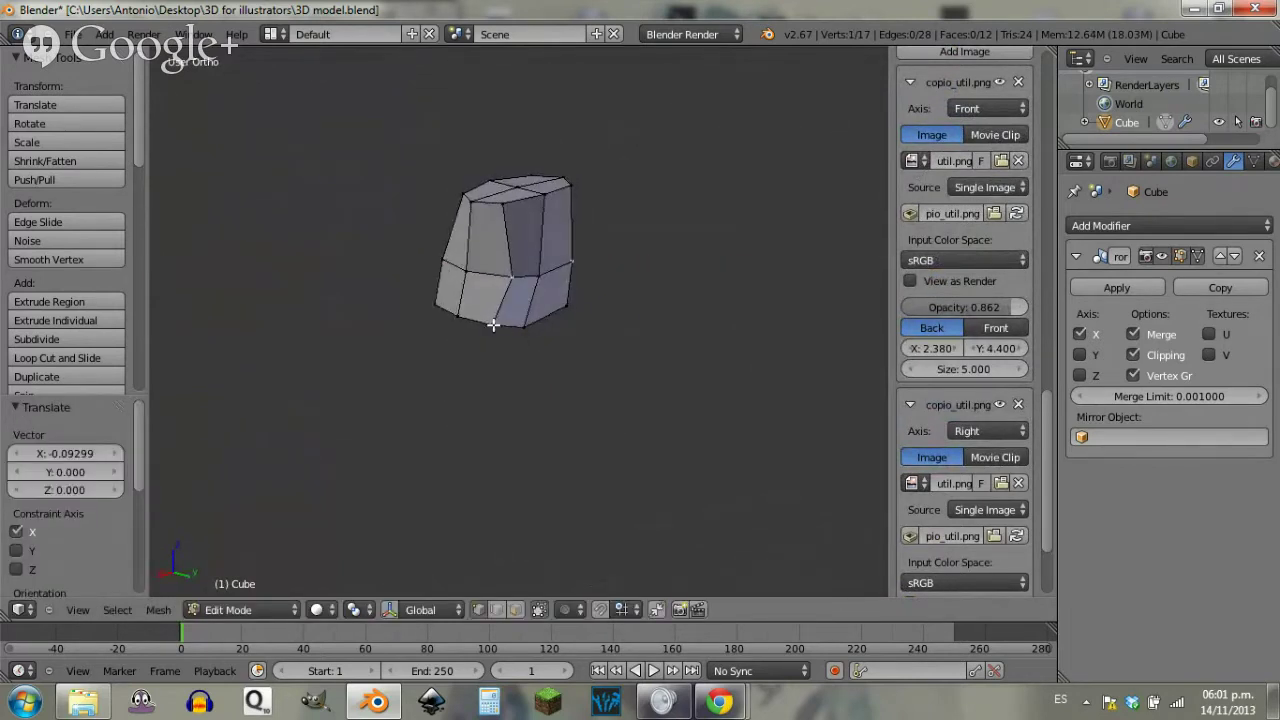
{"action": "middle_click_drag", "start_coordinate": [505, 418], "coordinate": [466, 409]}
{"action": "key", "text": "g"}
{"action": "key", "text": "x"}
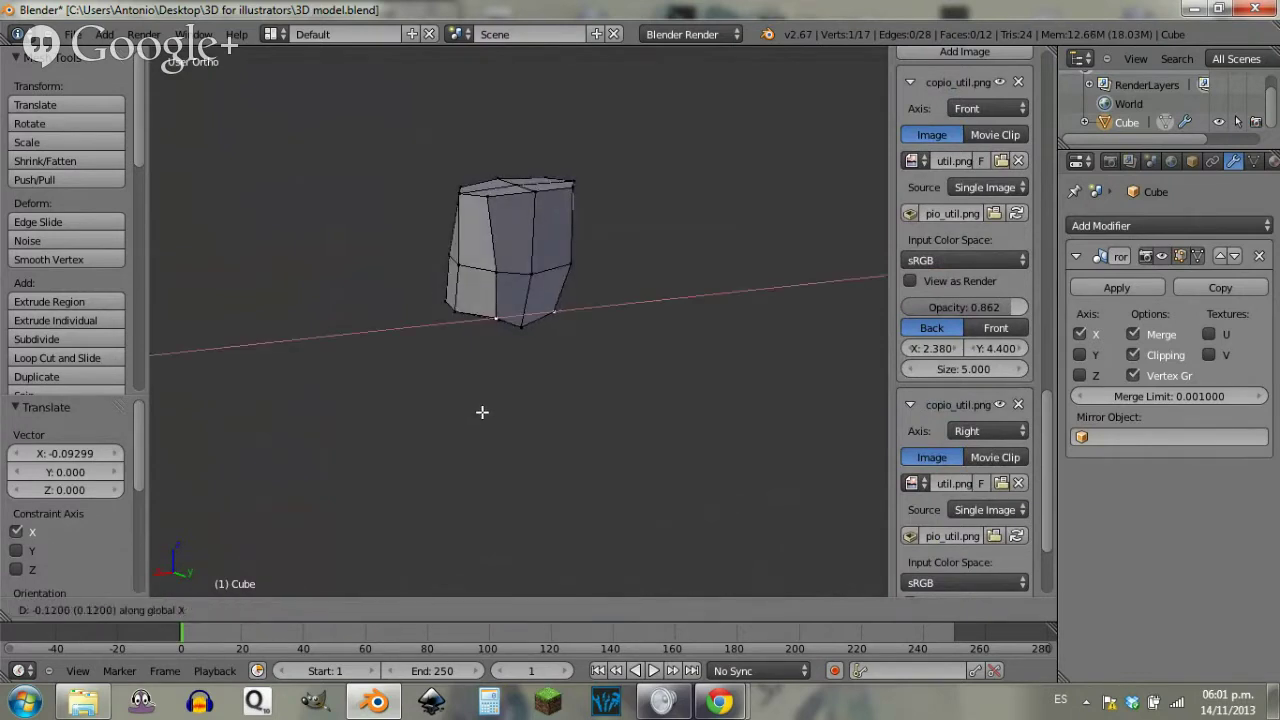
{"action": "left_click", "coordinate": [475, 412]}
{"action": "key", "text": "a"}
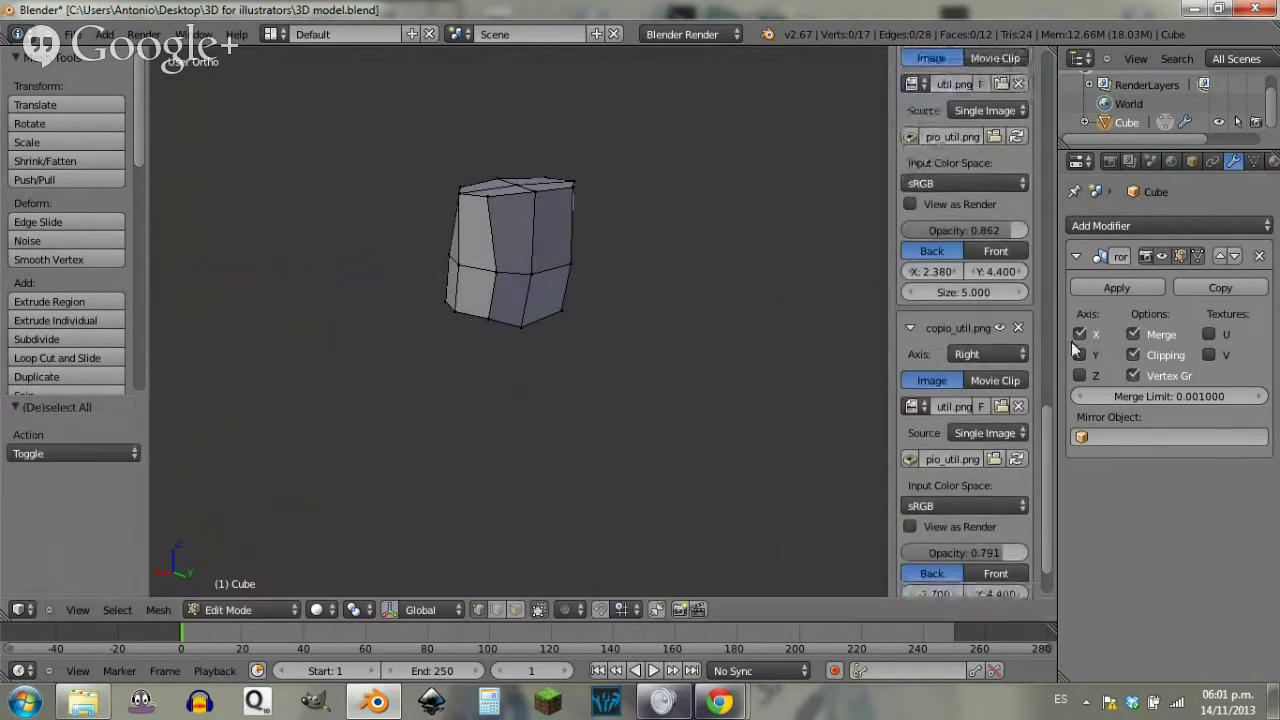
Step: Raise the centre vertex of the torso's top face about 0.09 along Z toward the drawn neck
{"action": "middle_click_drag", "start_coordinate": [438, 247], "coordinate": [581, 287]}
{"action": "key", "text": "KP_1"}
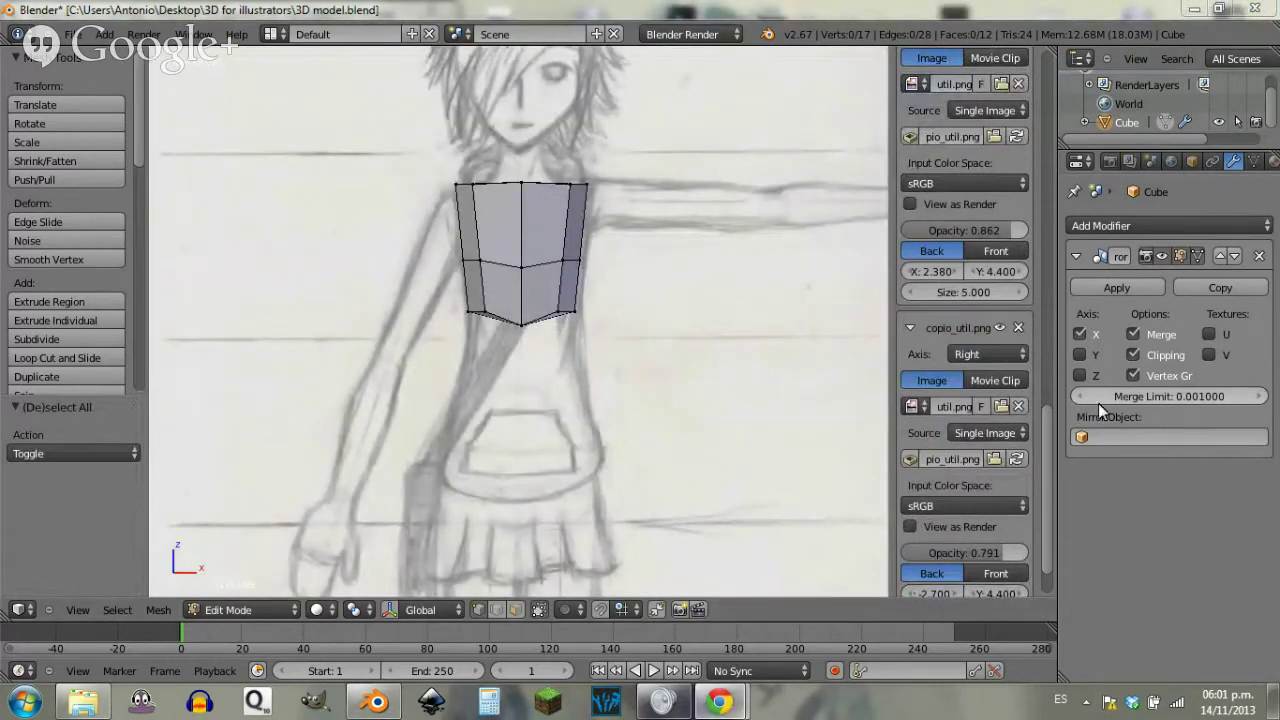
{"action": "mouse_move", "coordinate": [618, 308]}
{"action": "middle_mouse_down"}
{"action": "mouse_move", "coordinate": [578, 342]}
{"action": "mouse_move", "coordinate": [623, 328]}
{"action": "middle_mouse_up"}
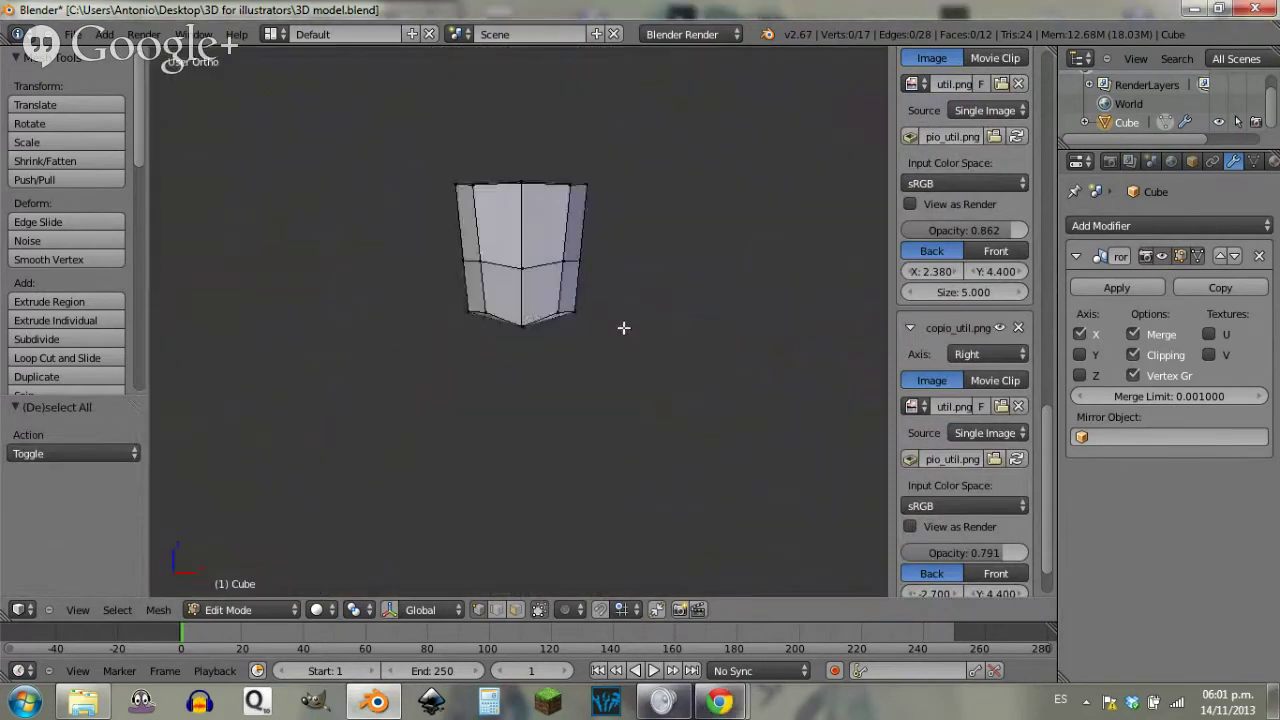
{"action": "key", "text": "KP_1"}
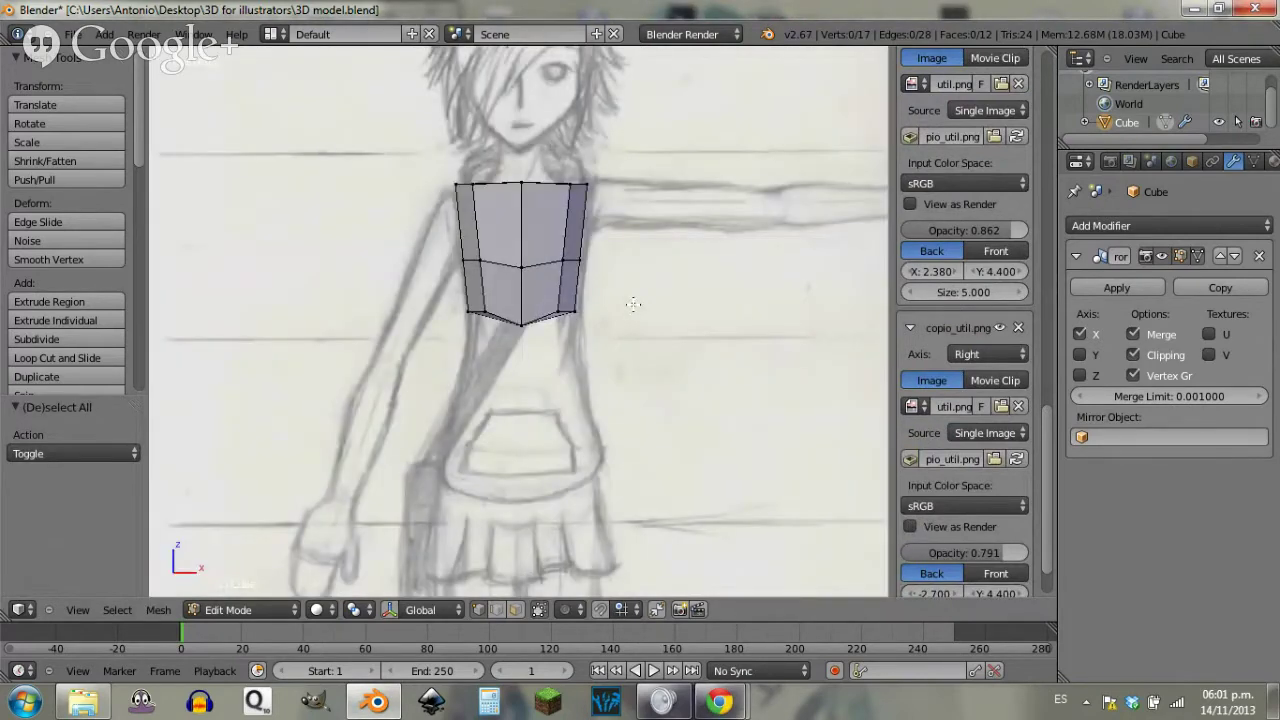
{"action": "mouse_move", "coordinate": [520, 230]}
{"action": "middle_mouse_down"}
{"action": "mouse_move", "coordinate": [581, 240]}
{"action": "mouse_move", "coordinate": [562, 272]}
{"action": "mouse_move", "coordinate": [573, 286]}
{"action": "middle_mouse_up"}
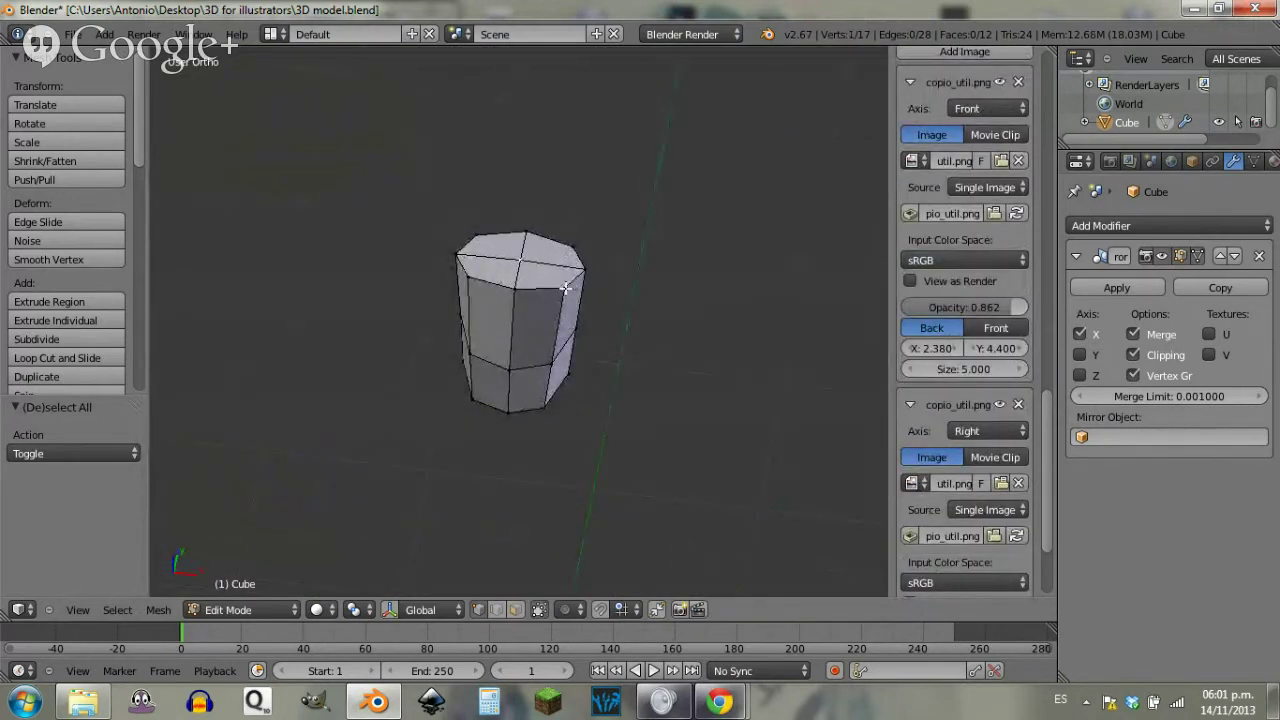
{"action": "key", "text": "KP_1"}
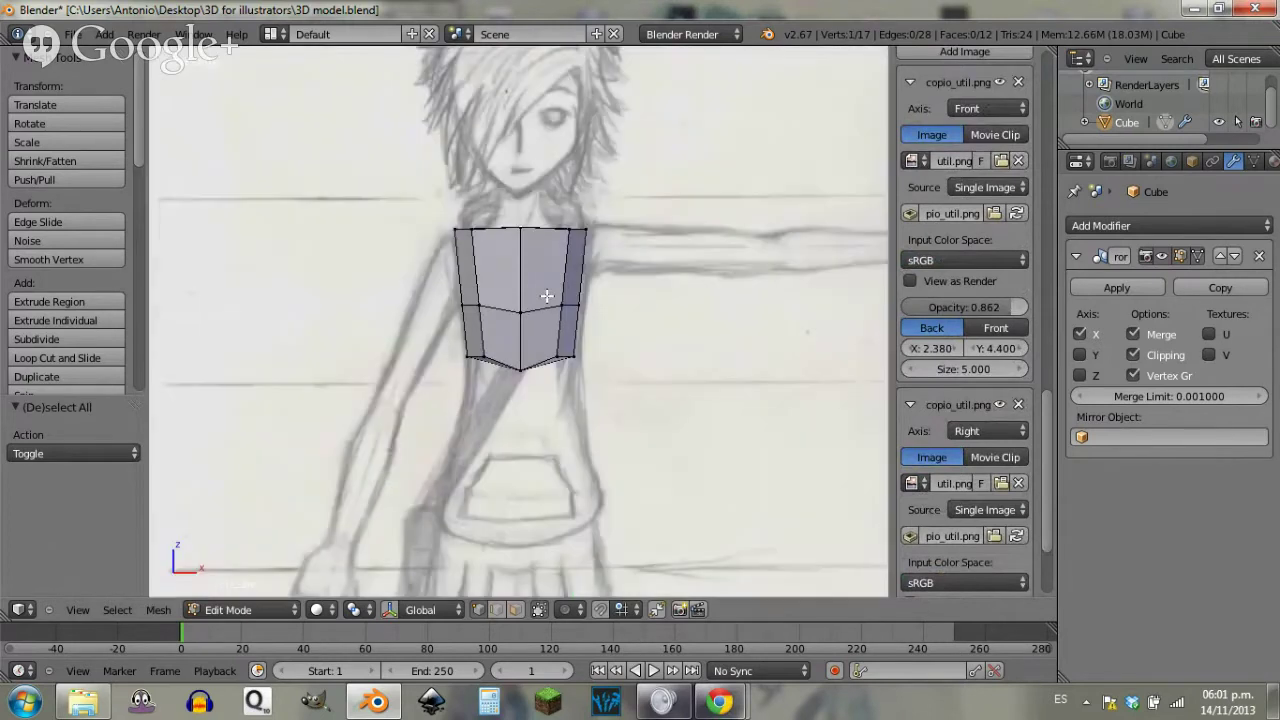
{"action": "key", "text": "g"}
{"action": "key", "text": "x"}
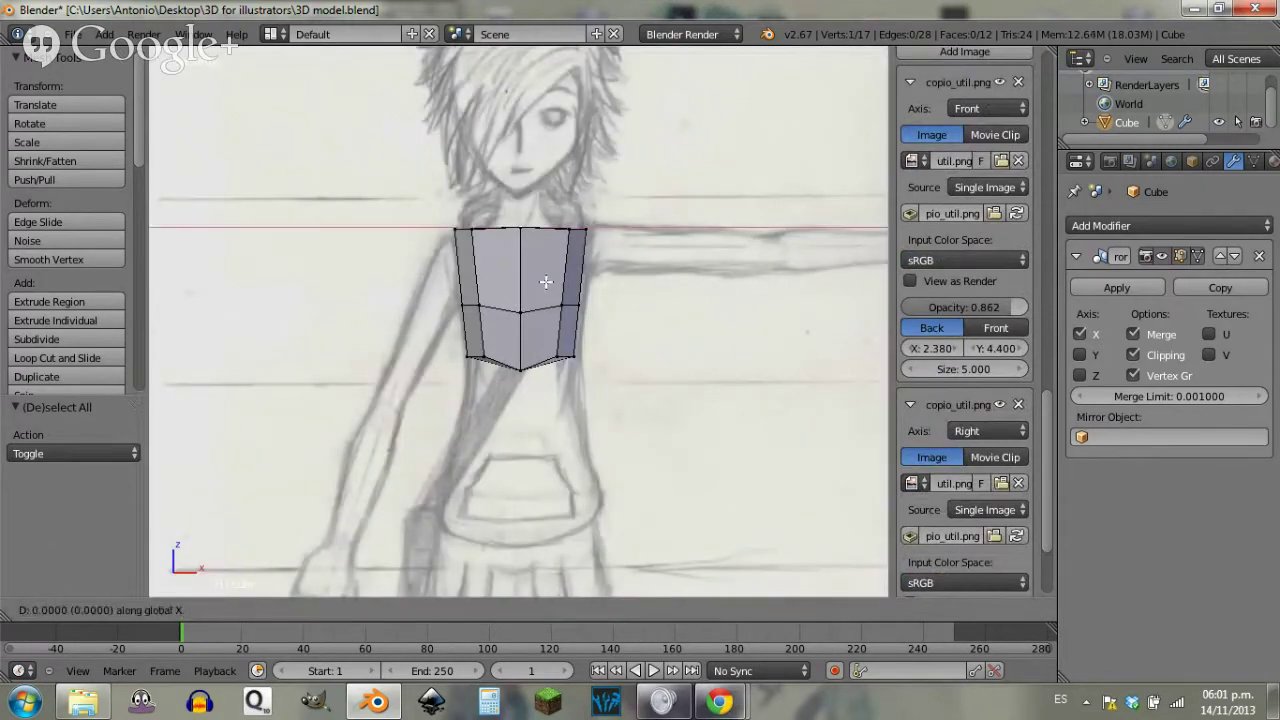
{"action": "key", "text": "z"}
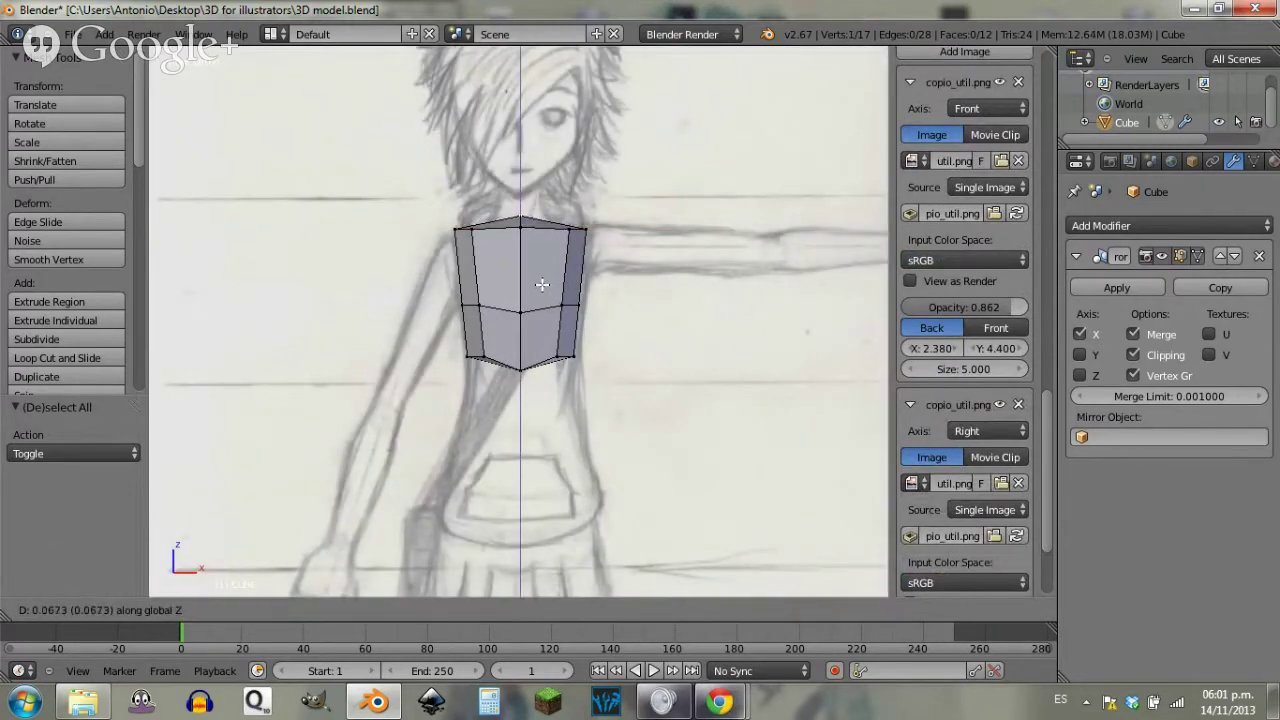
{"action": "left_click", "coordinate": [539, 284]}
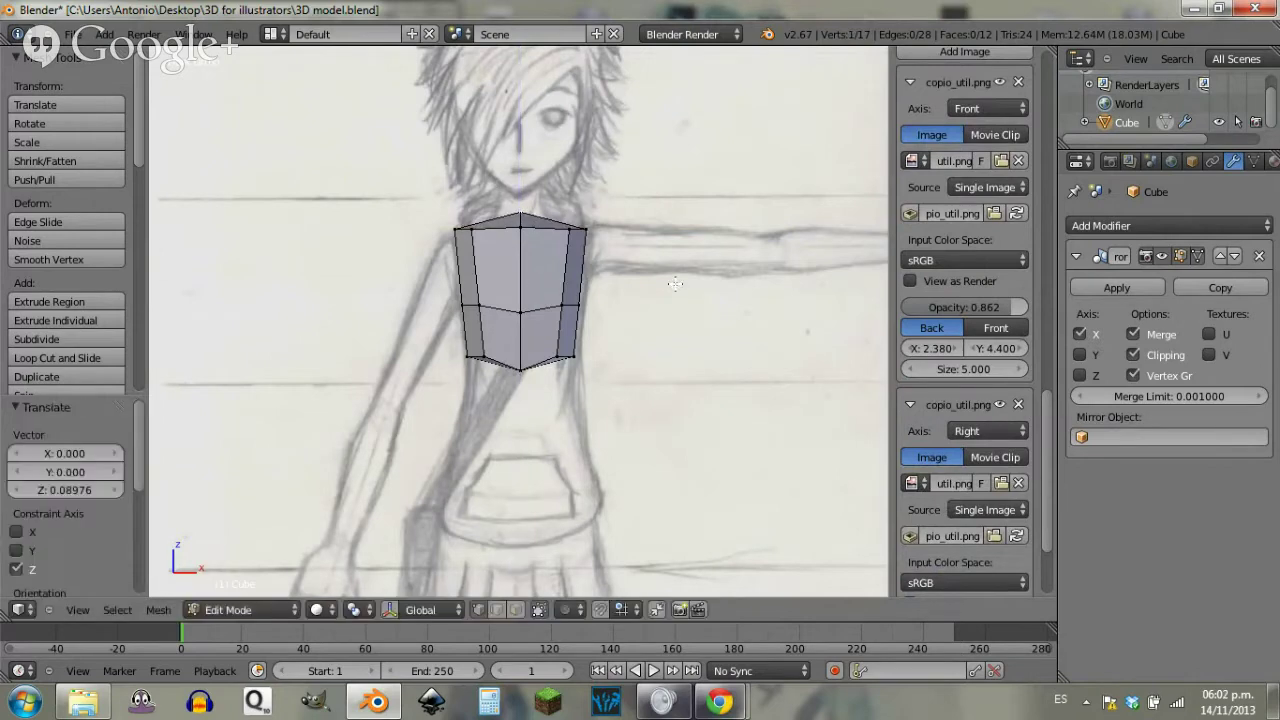
Step: In right view, move the middle loop's outer back vertex about 0.135 forward along Y
{"action": "mouse_move", "coordinate": [545, 285]}
{"action": "middle_mouse_down"}
{"action": "mouse_move", "coordinate": [465, 303]}
{"action": "mouse_move", "coordinate": [443, 286]}
{"action": "mouse_move", "coordinate": [428, 362]}
{"action": "mouse_move", "coordinate": [389, 331]}
{"action": "mouse_move", "coordinate": [531, 303]}
{"action": "middle_mouse_up"}
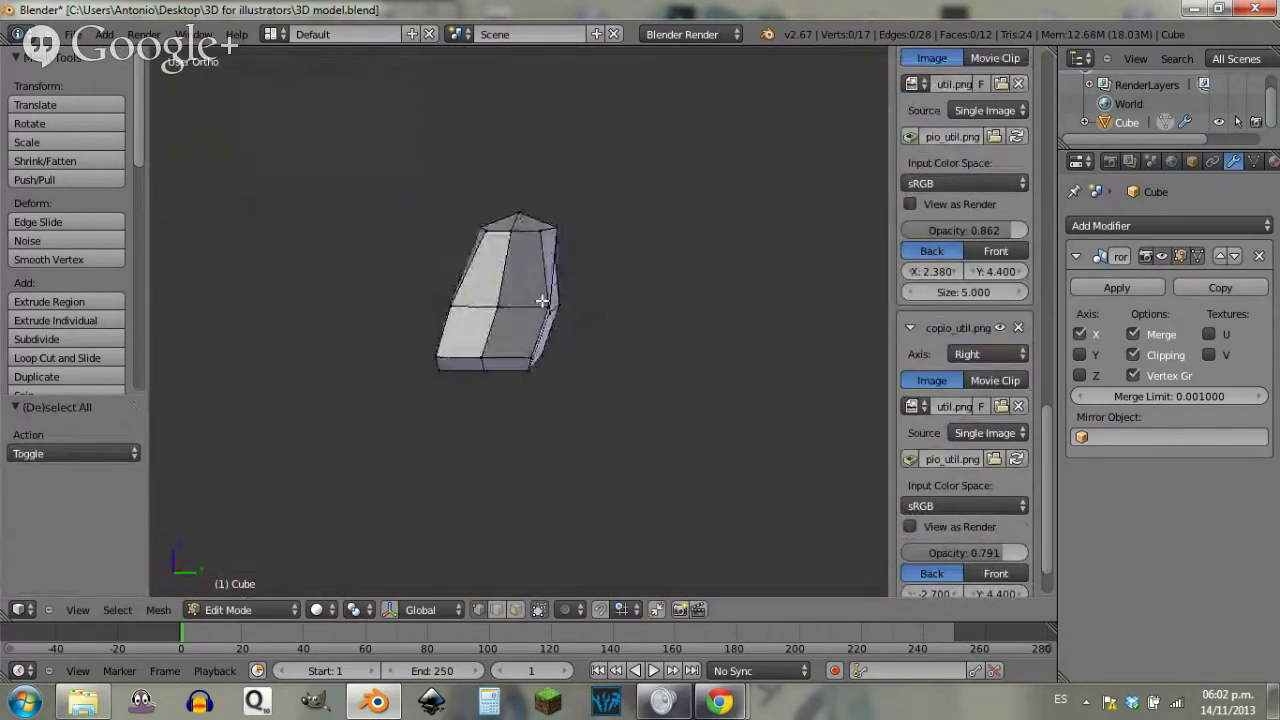
{"action": "right_click", "coordinate": [547, 305]}
{"action": "key", "text": "KP_3"}
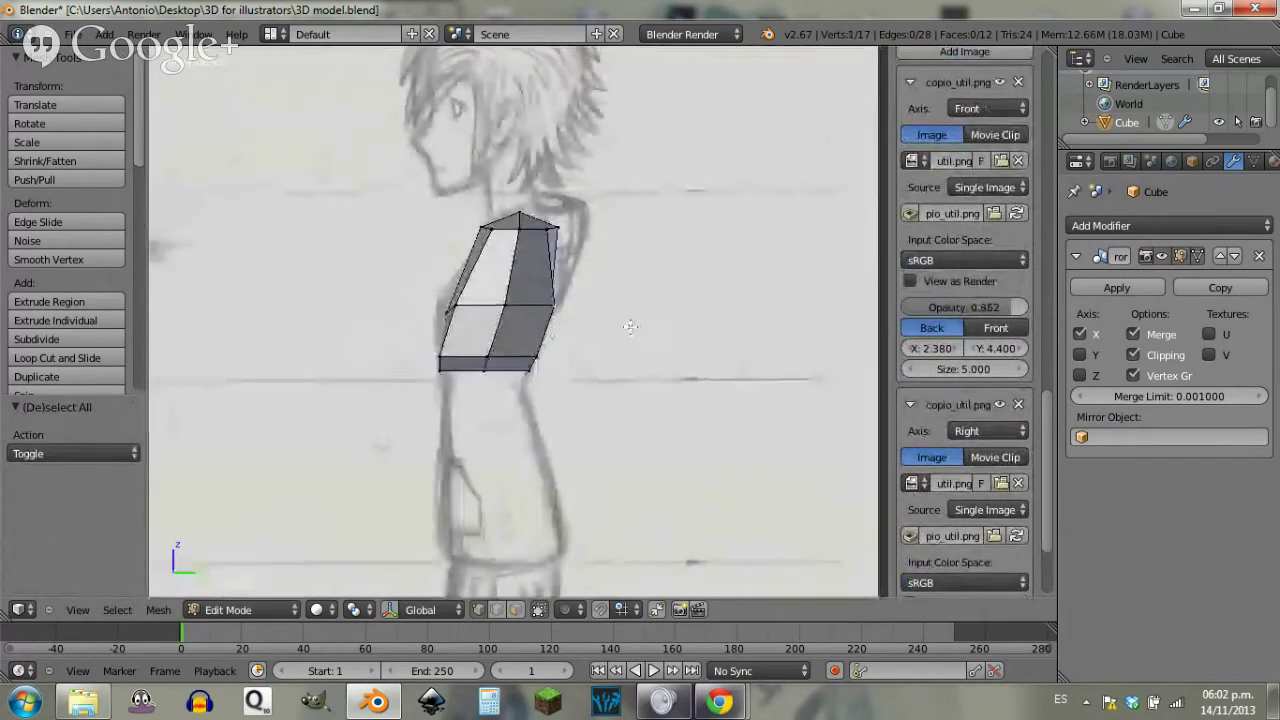
{"action": "key", "text": "g"}
{"action": "key", "text": "y"}
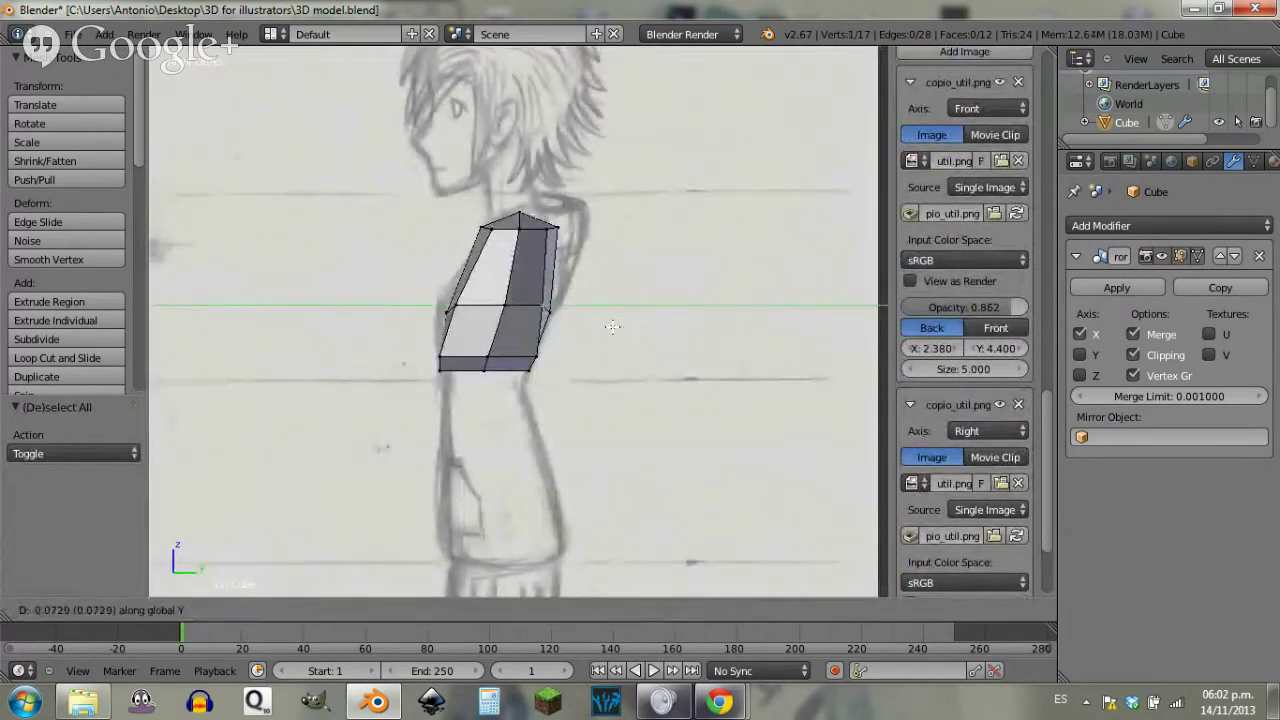
Step: Move the torso's bottom outer back vertex about 0.11 forward, slightly upward, and hide the tool shelf
{"action": "key", "text": "g"}
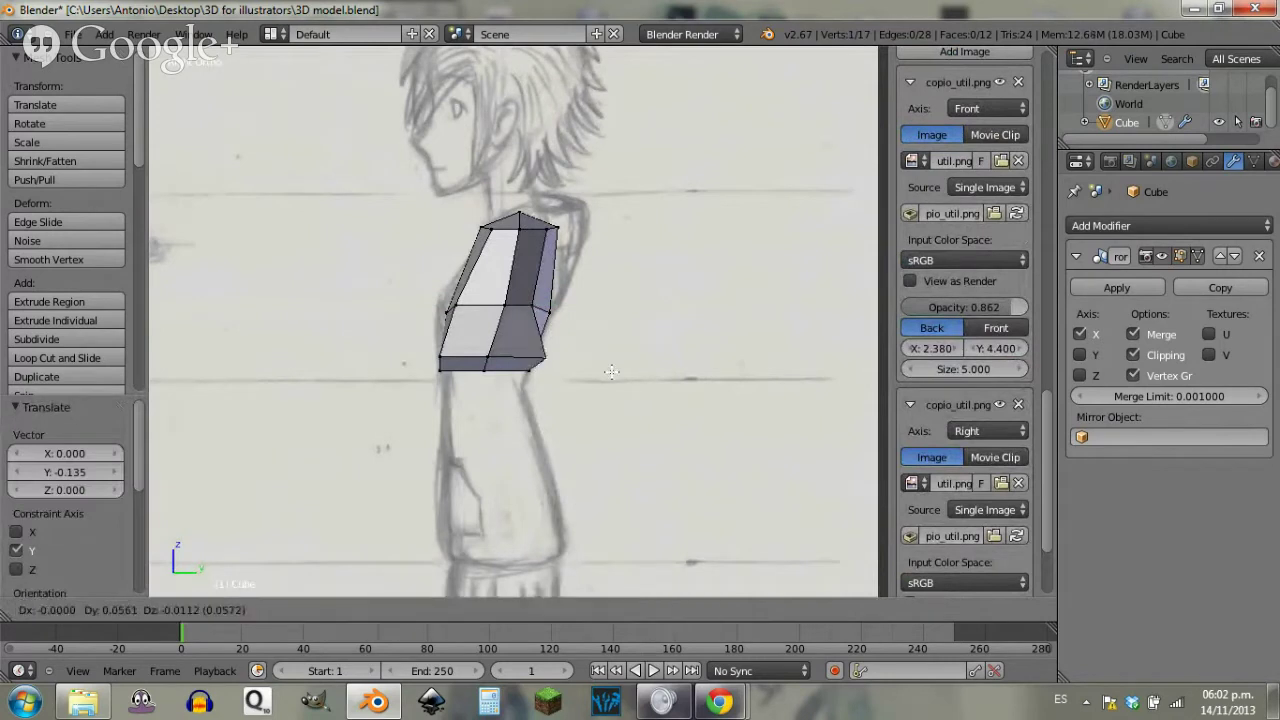
{"action": "key", "text": "g"}
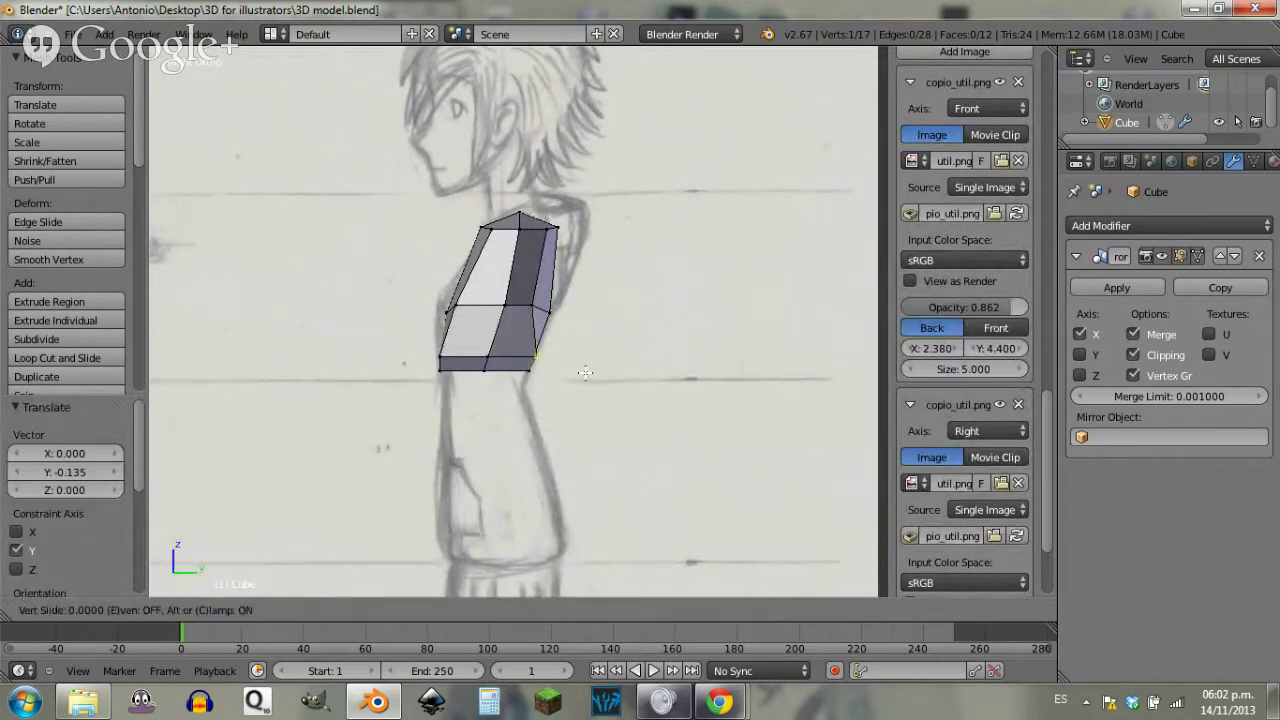
{"action": "right_click", "coordinate": [585, 373]}
{"action": "key", "text": "g"}
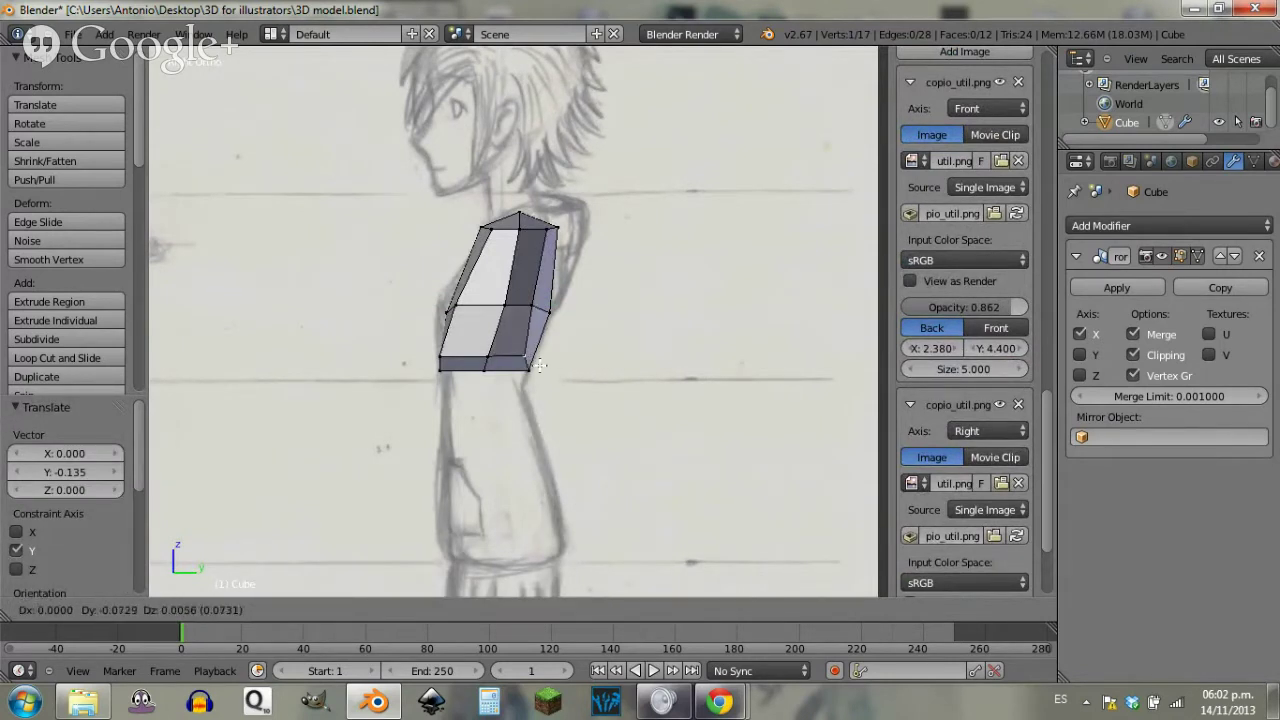
{"action": "left_click", "coordinate": [530, 371]}
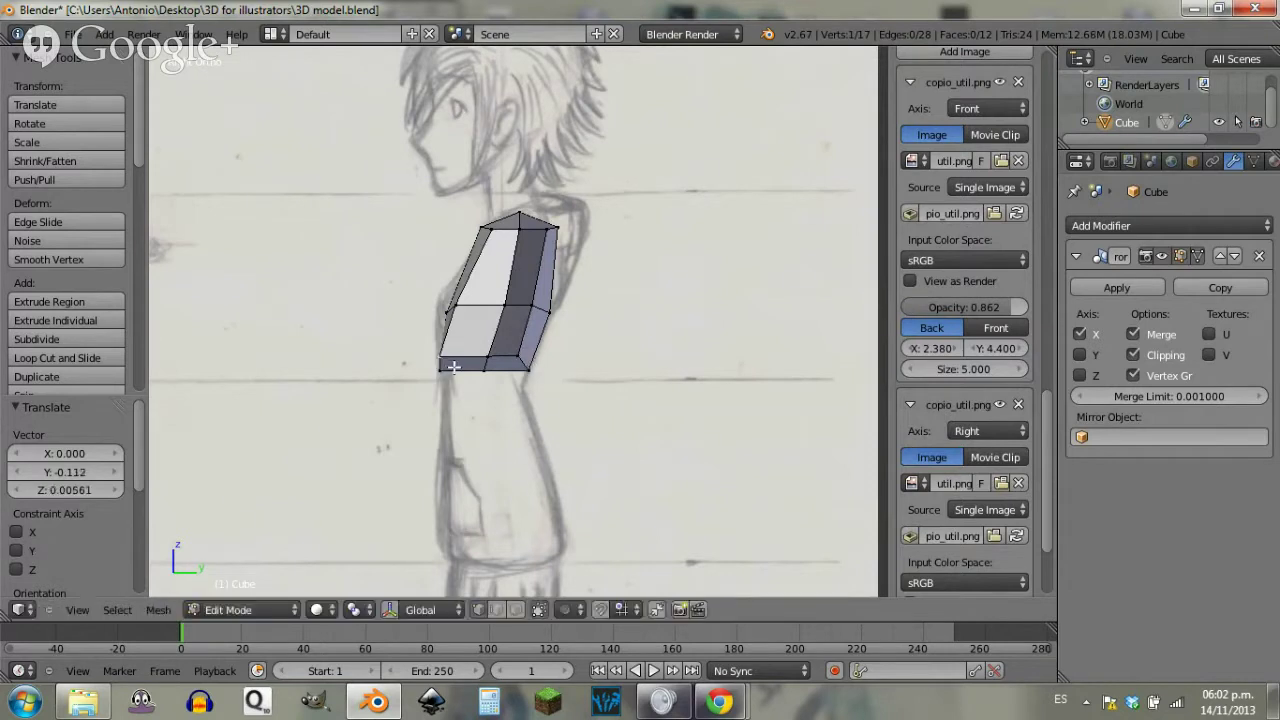
{"action": "key", "text": "t"}
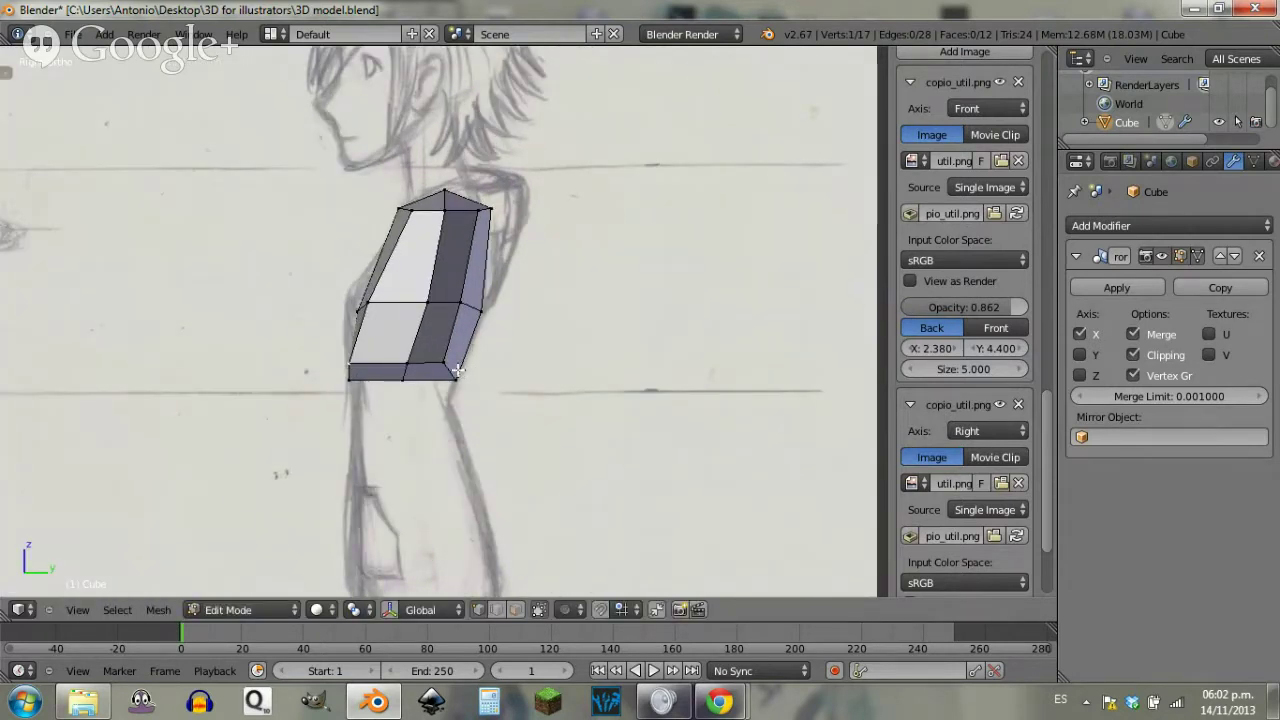
Step: Show the tool shelf and move the torso's bottom outer front vertex about 0.095 backward along Y, then clear the selection
{"action": "key", "text": "t"}
{"action": "key", "text": "g"}
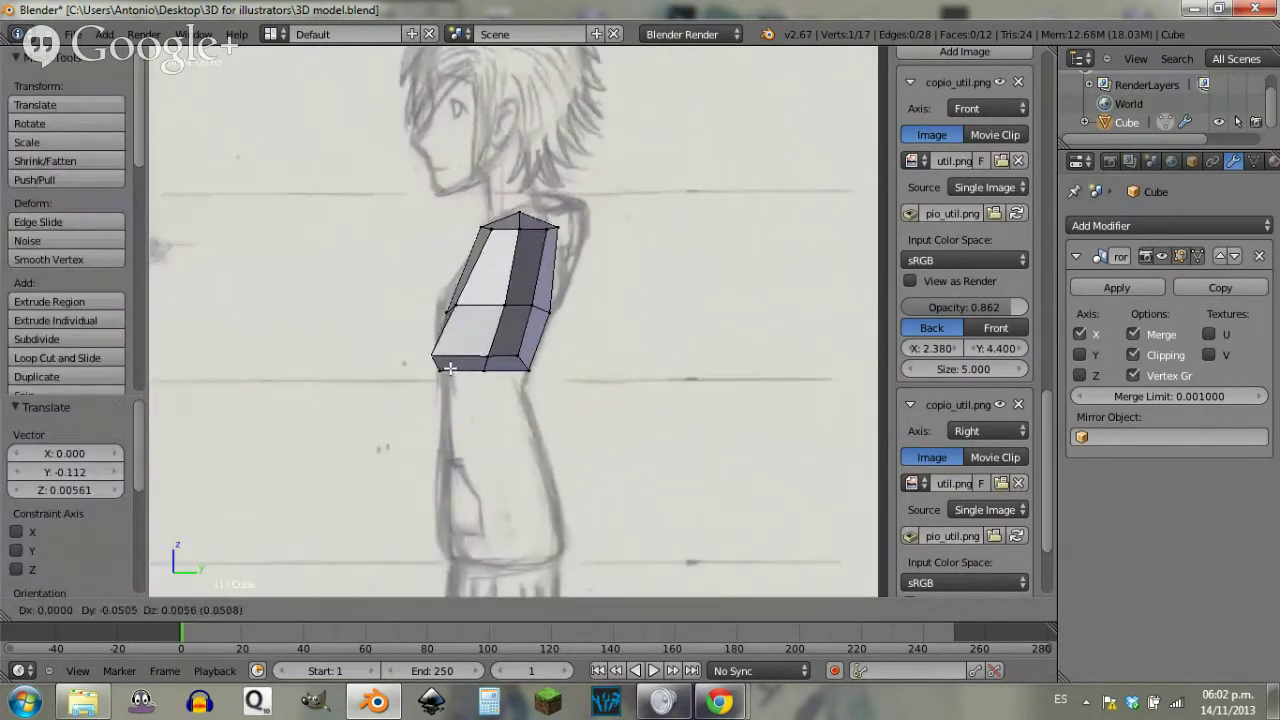
{"action": "key", "text": "y"}
{"action": "left_click", "coordinate": [481, 372]}
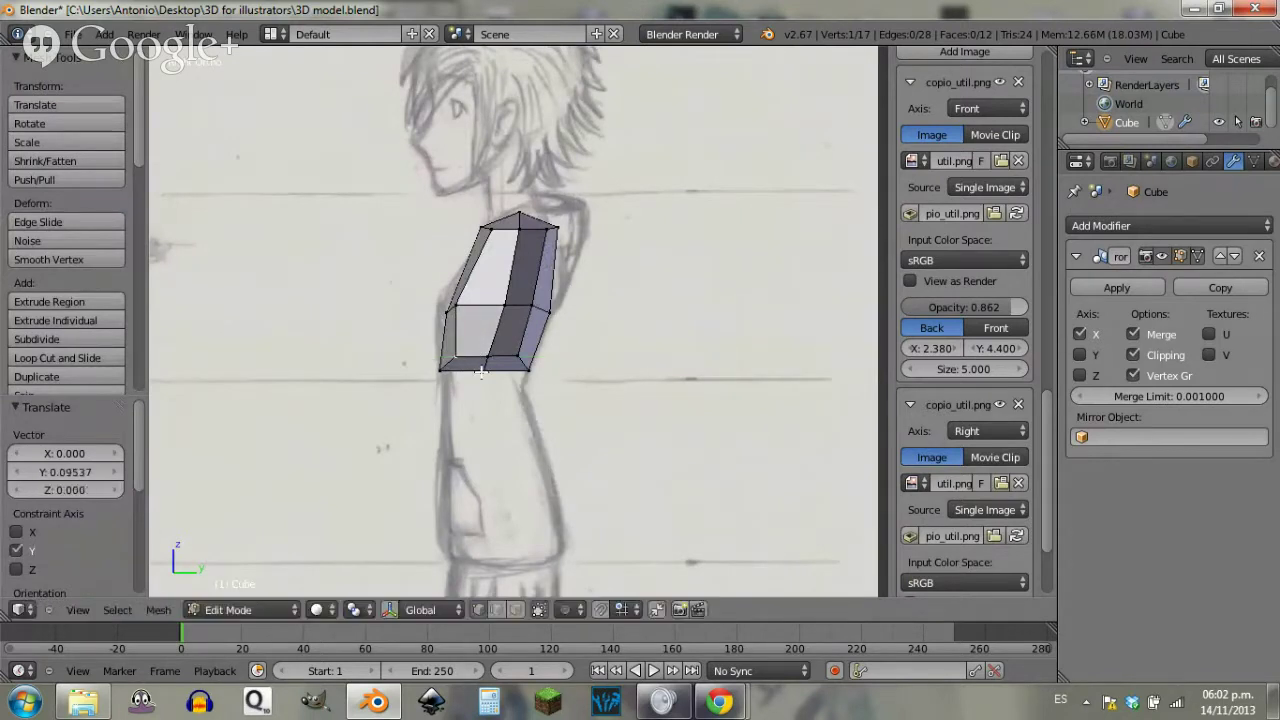
{"action": "key", "text": "a"}
Step: Switch the torso to Object Mode and apply smooth shading to it
{"action": "mouse_move", "coordinate": [420, 377]}
{"action": "middle_mouse_down"}
{"action": "mouse_move", "coordinate": [523, 389]}
{"action": "mouse_move", "coordinate": [623, 349]}
{"action": "mouse_move", "coordinate": [591, 374]}
{"action": "mouse_move", "coordinate": [470, 415]}
{"action": "mouse_move", "coordinate": [597, 386]}
{"action": "middle_mouse_up"}
{"action": "key", "text": "Caps_Lock"}
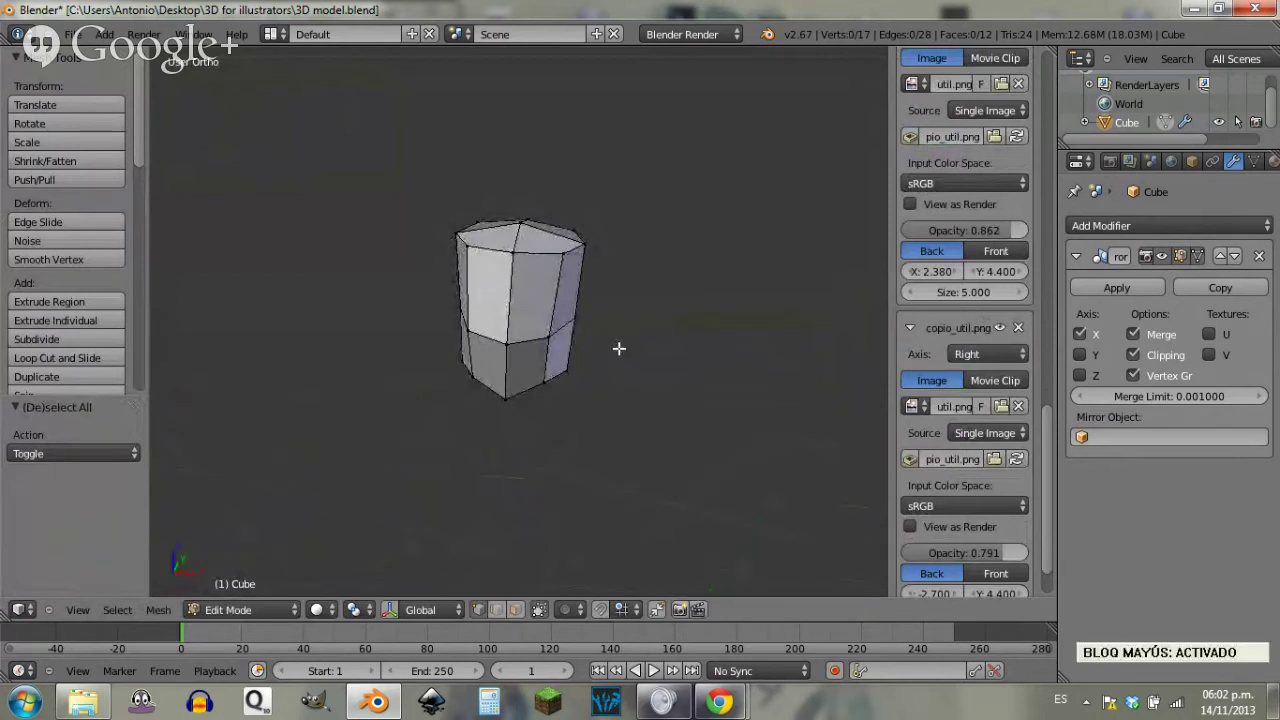
{"action": "key", "text": "Caps_Lock"}
{"action": "key", "text": "Tab"}
{"action": "middle_click_drag", "start_coordinate": [641, 335], "coordinate": [195, 306]}
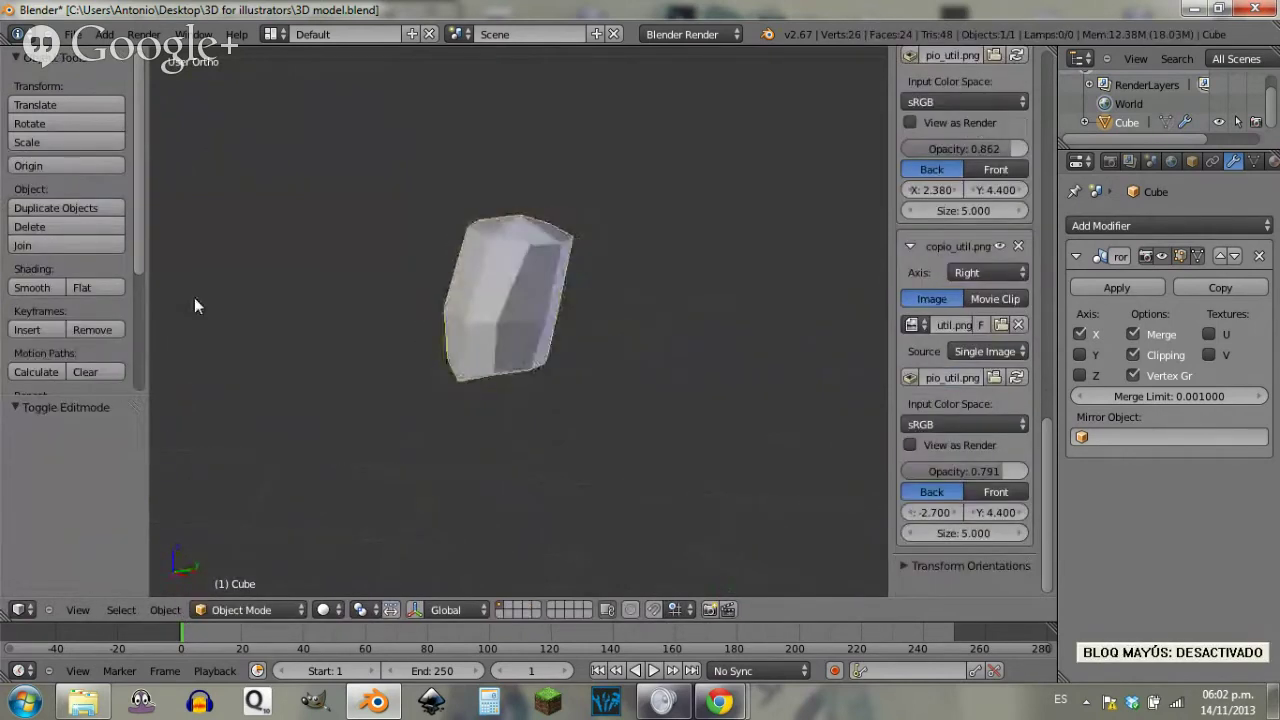
{"action": "left_click", "coordinate": [40, 288]}
{"action": "middle_click_drag", "start_coordinate": [442, 317], "coordinate": [563, 349]}
Step: In front view Edit Mode, select the whole linked torso block and duplicate it about 1.23 down along Z over the drawn hips
{"action": "key", "text": "KP_1"}
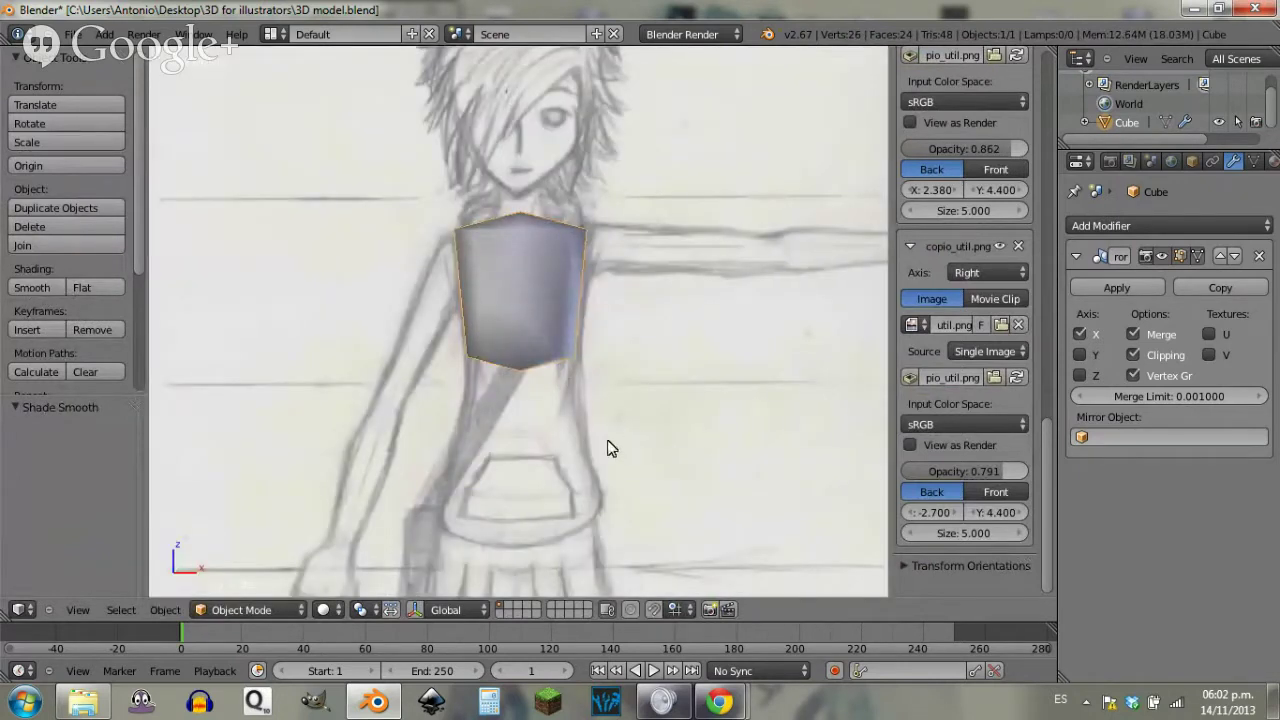
{"action": "middle_click_drag", "start_coordinate": [588, 418], "coordinate": [586, 293], "text": "shift"}
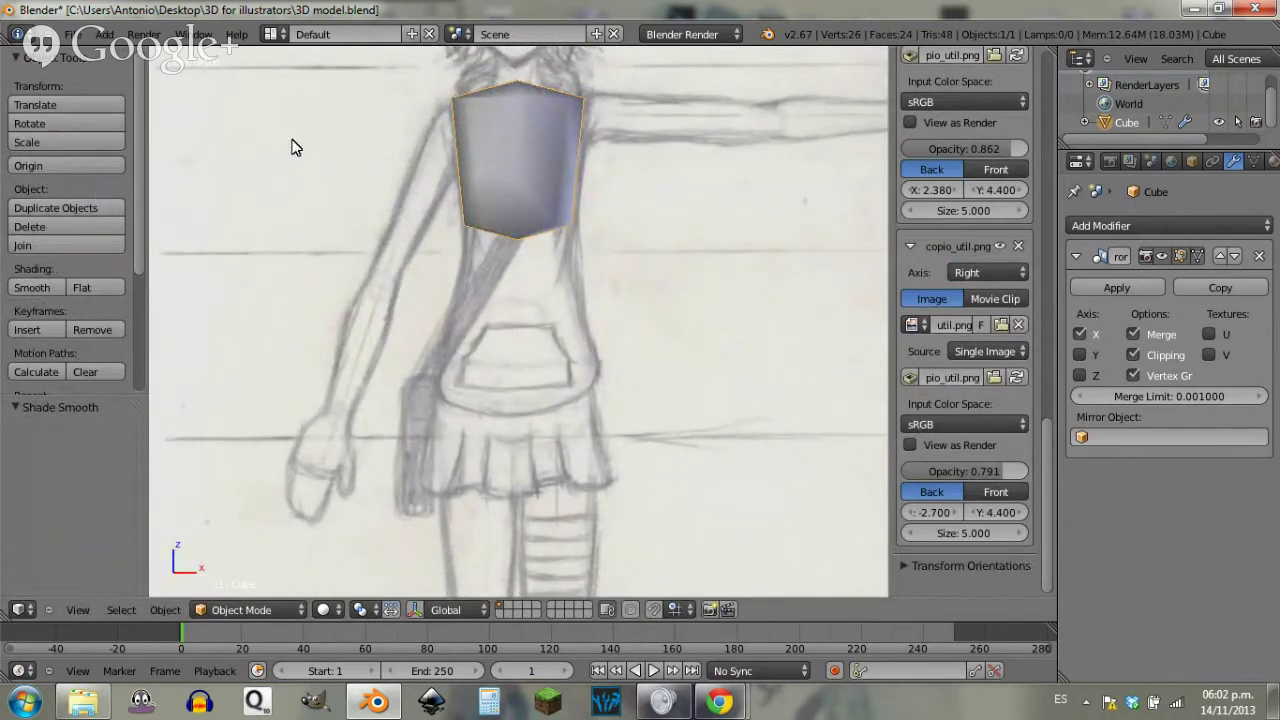
{"action": "key", "text": "Tab"}
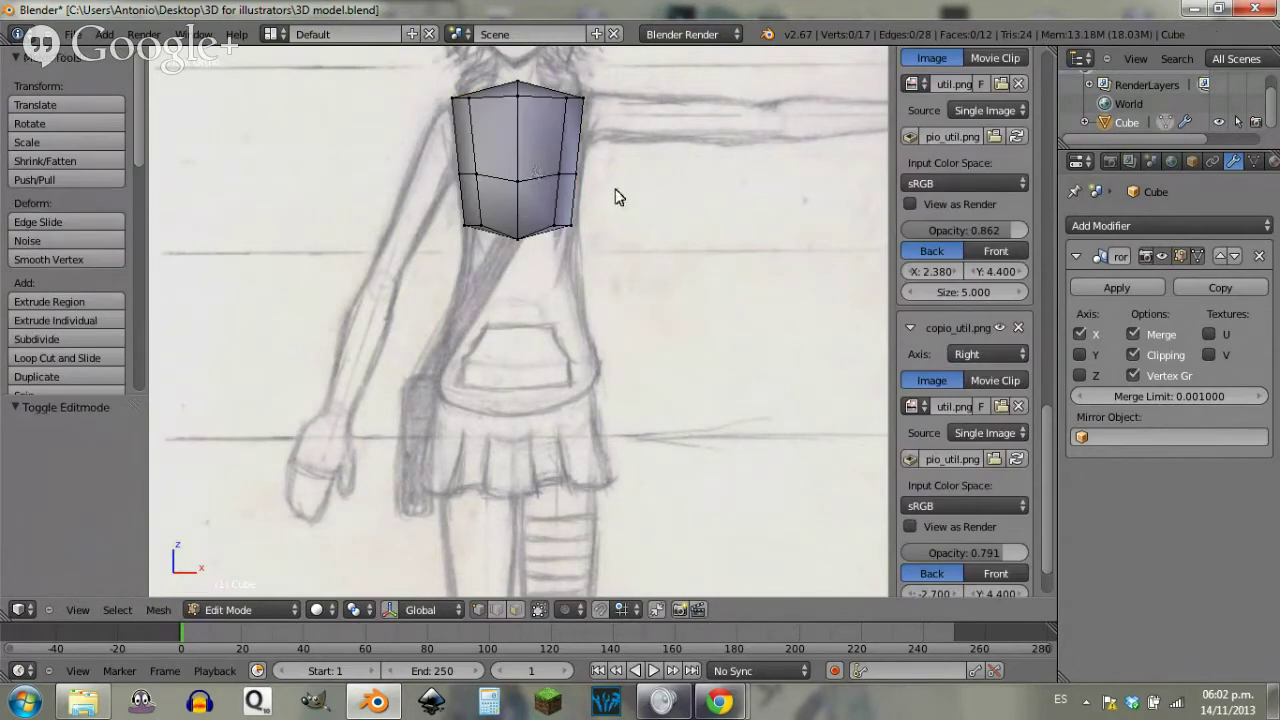
{"action": "key", "text": "Tab"}
{"action": "key", "text": "Tab"}
{"action": "right_click", "coordinate": [525, 183]}
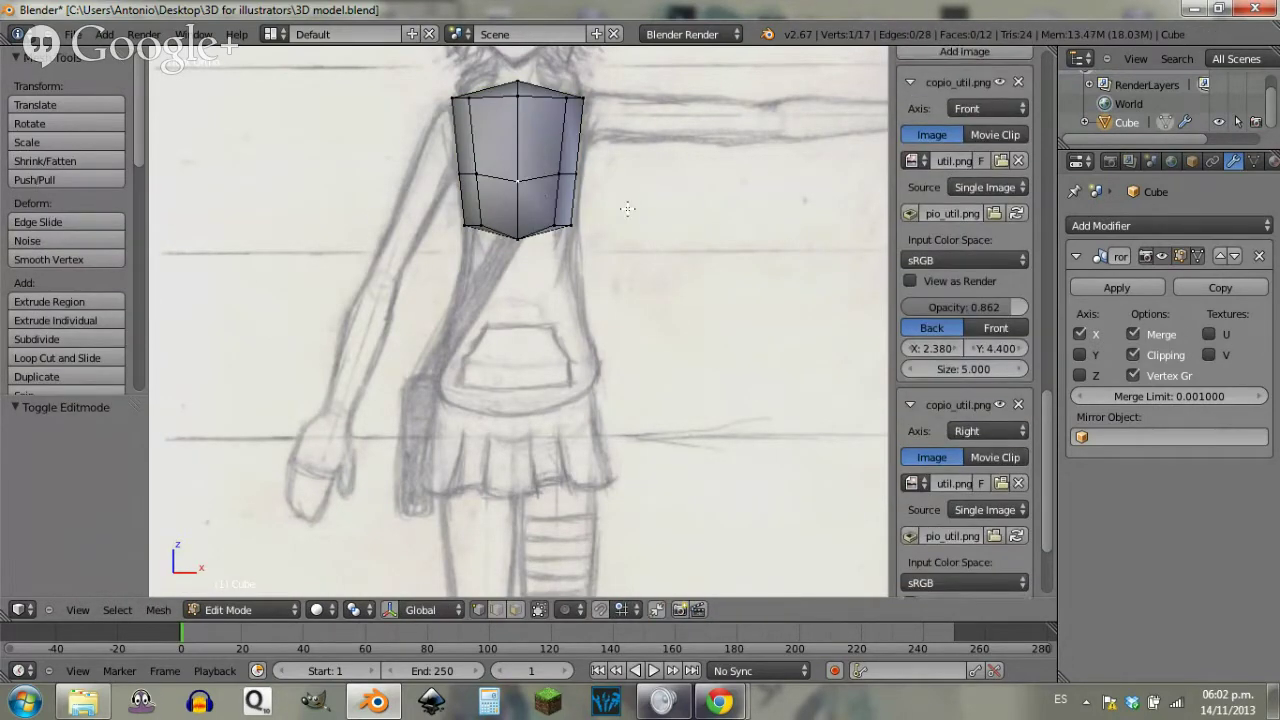
{"action": "key", "text": "ctrl+l"}
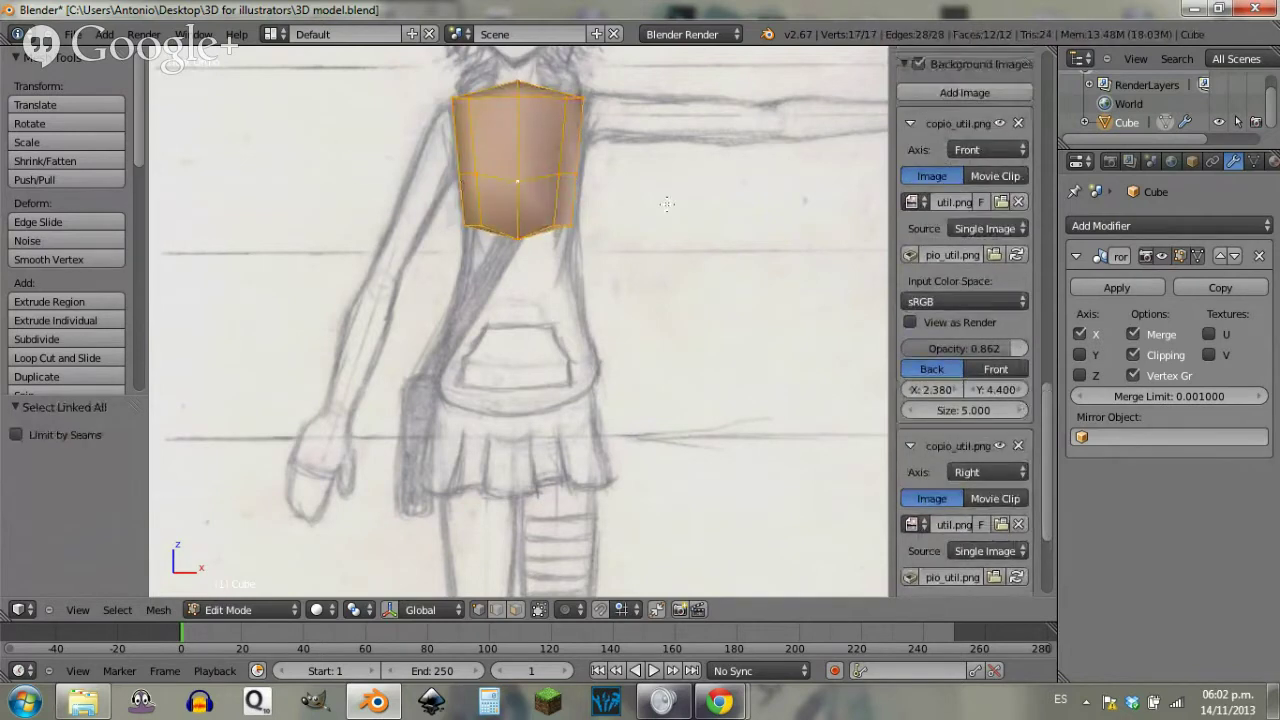
{"action": "mouse_move", "coordinate": [597, 234]}
{"action": "middle_mouse_down"}
{"action": "mouse_move", "coordinate": [500, 251]}
{"action": "mouse_move", "coordinate": [577, 260]}
{"action": "mouse_move", "coordinate": [580, 249]}
{"action": "middle_mouse_up"}
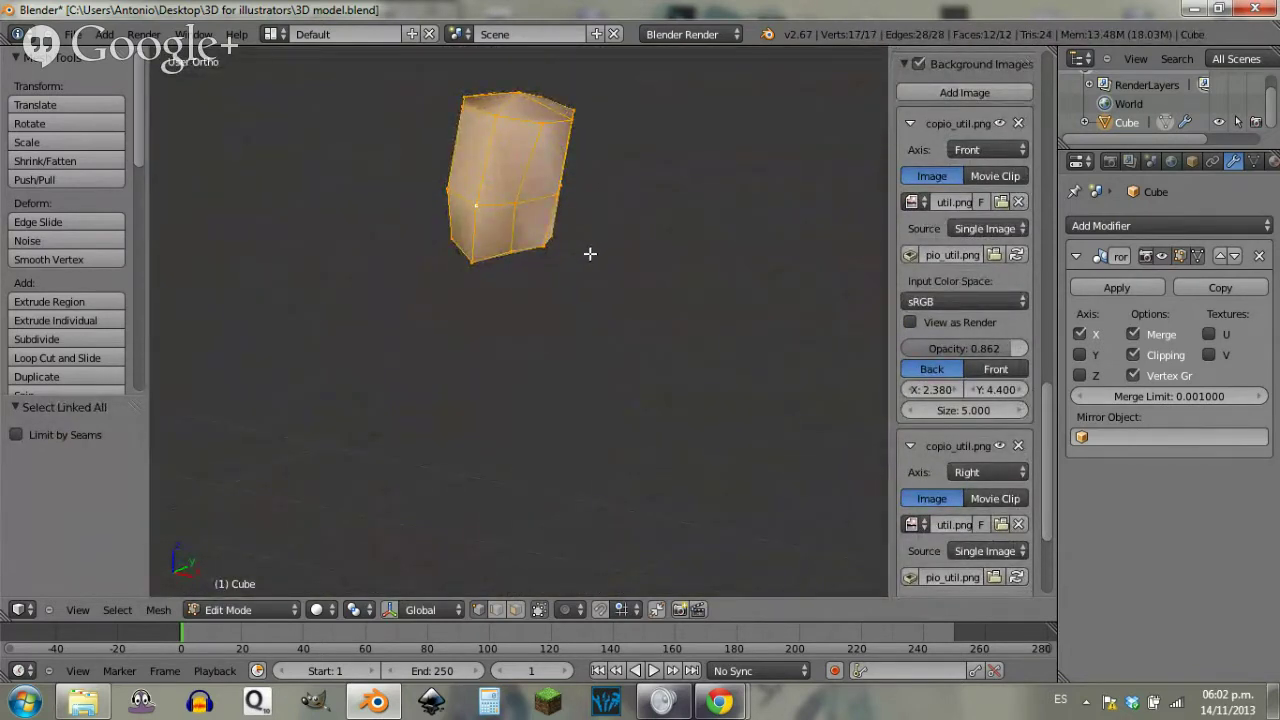
{"action": "key", "text": "KP_1"}
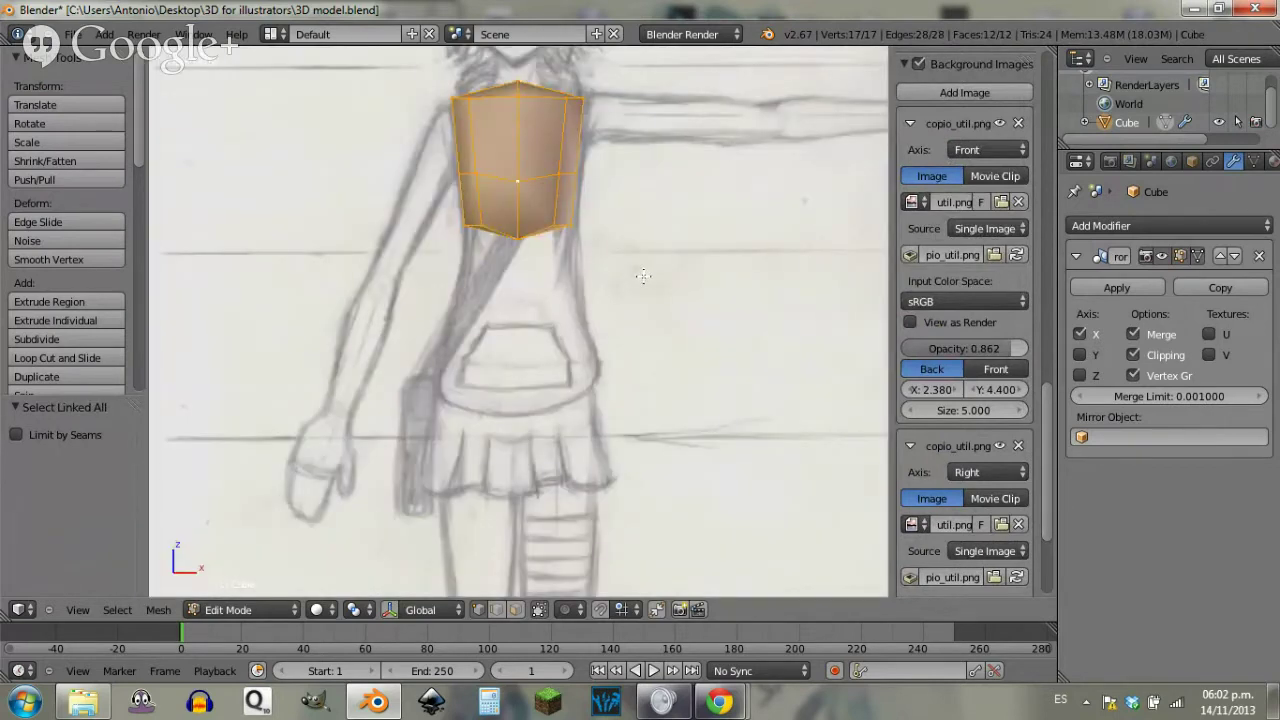
{"action": "key", "text": "shift+d"}
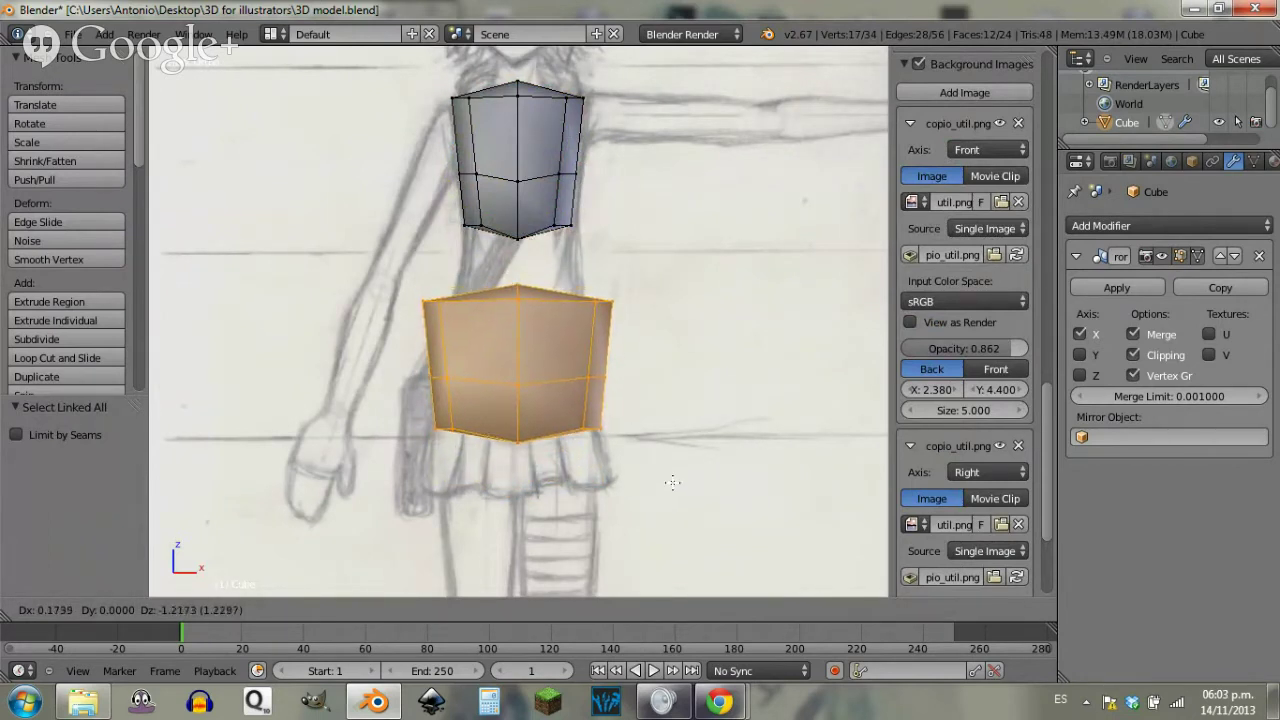
{"action": "left_click", "coordinate": [673, 483]}
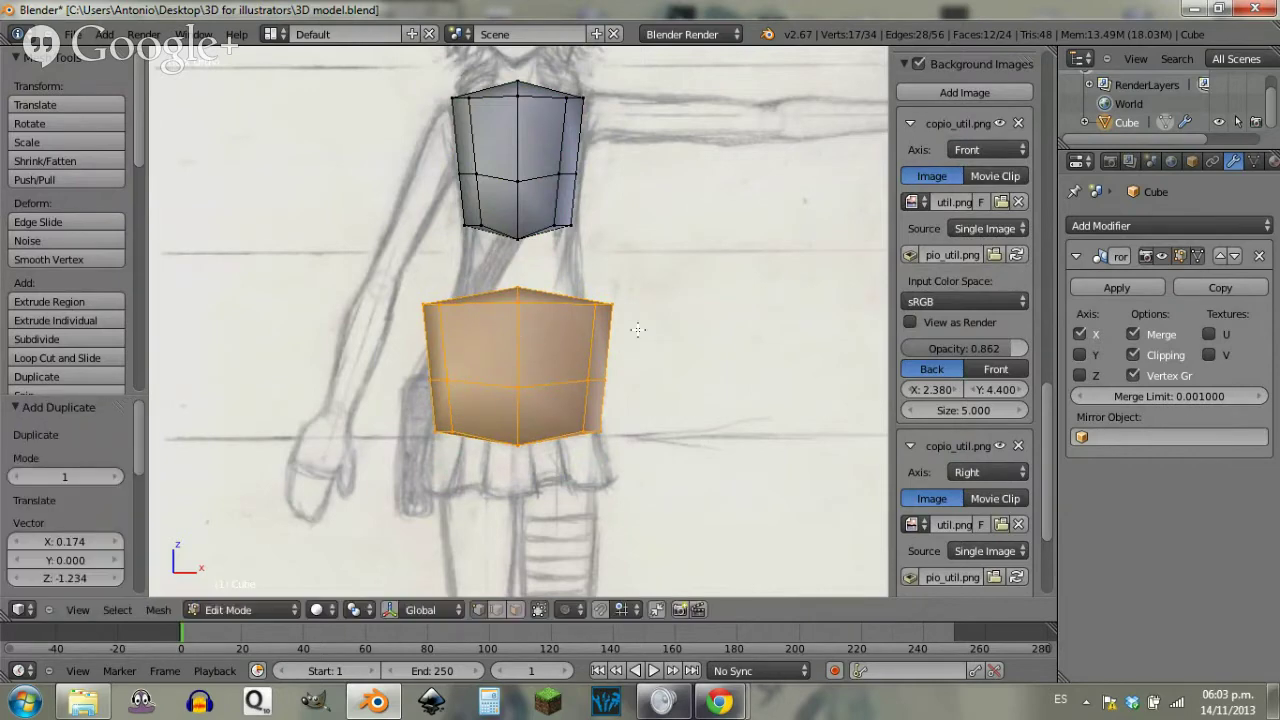
Step: Turn on wireframe display and move the hip block's three top outer vertices inward and down to the drawn hip outline
{"action": "key", "text": "a"}
{"action": "key", "text": "b"}
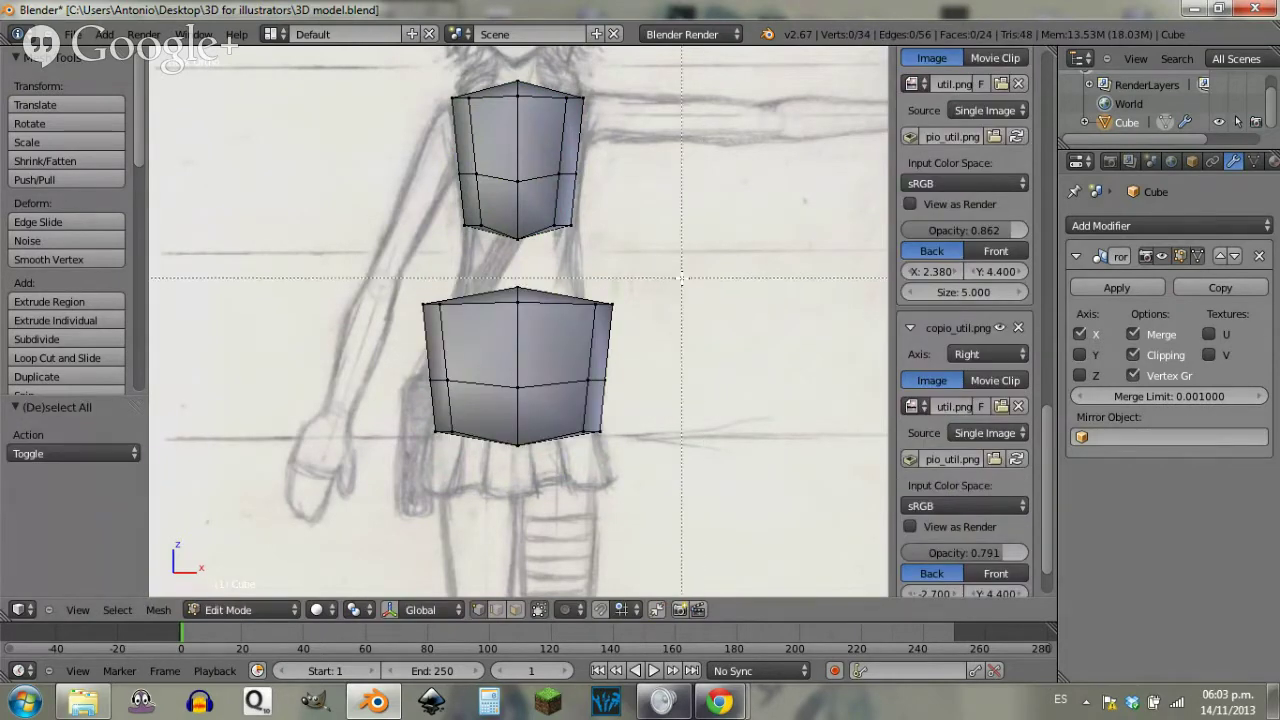
{"action": "left_click_drag", "start_coordinate": [678, 278], "coordinate": [626, 328]}
{"action": "key", "text": "g"}
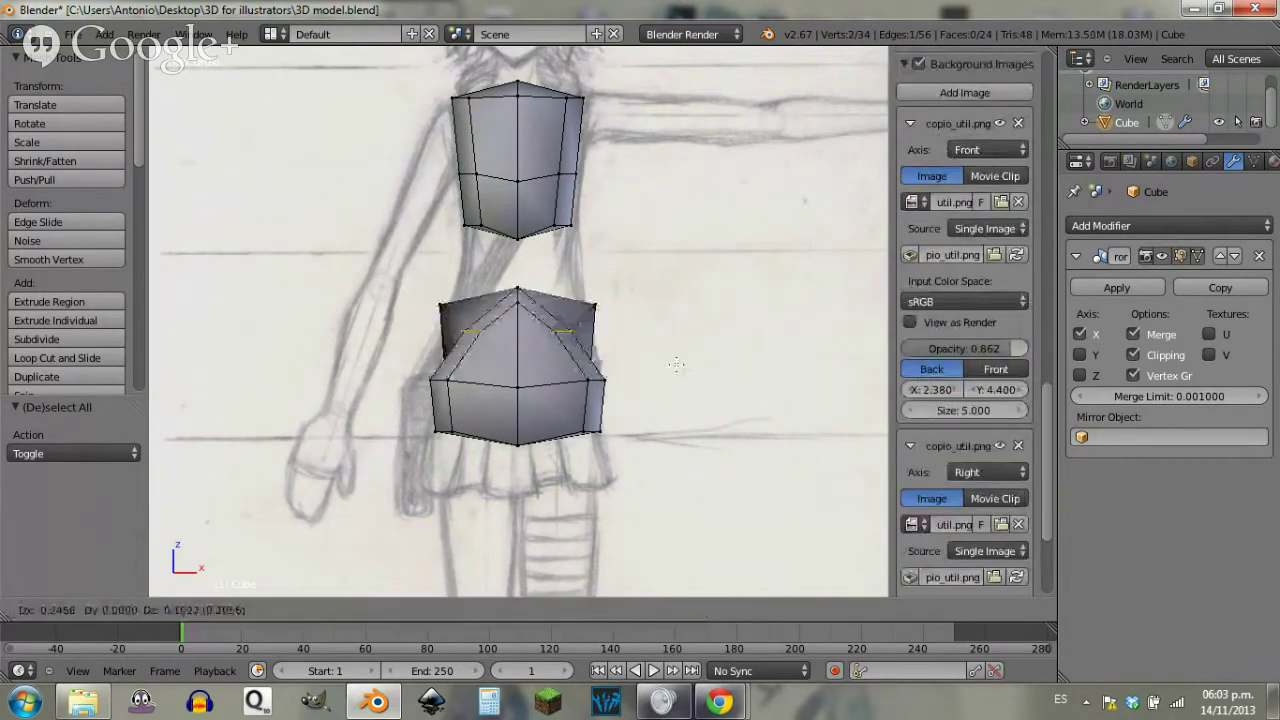
{"action": "right_click", "coordinate": [686, 364]}
{"action": "key", "text": "z"}
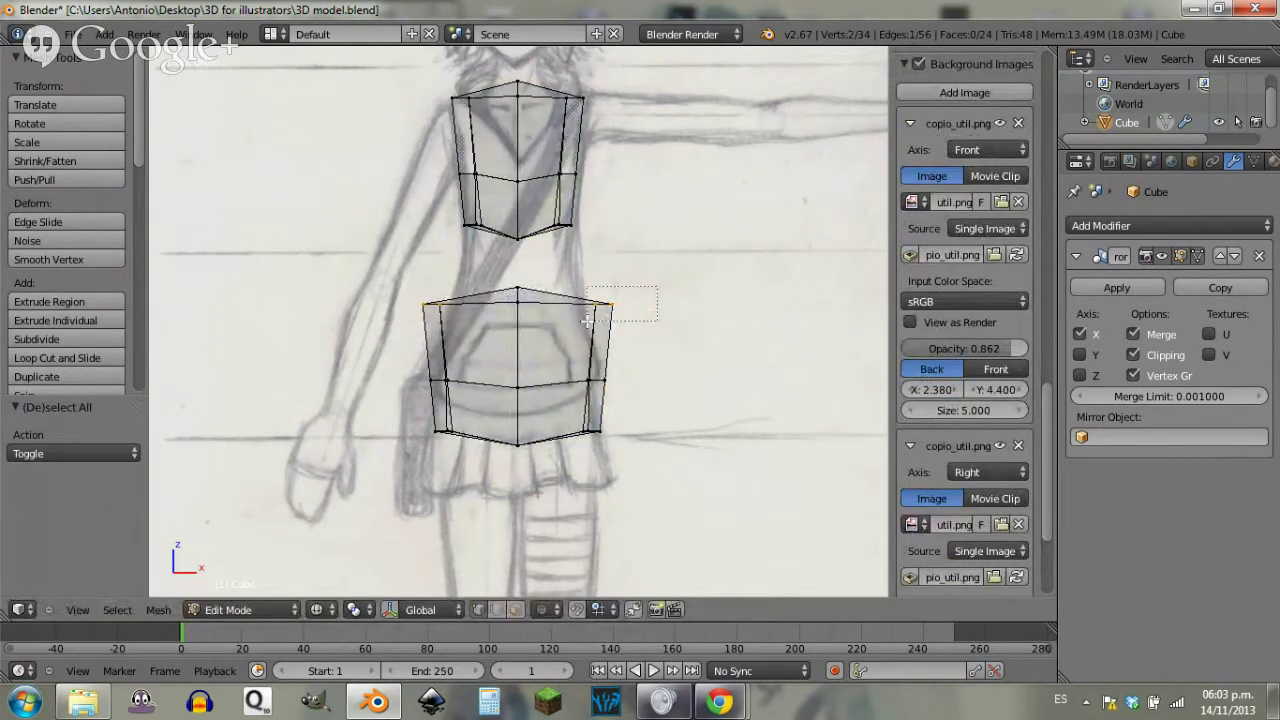
{"action": "key", "text": "g"}
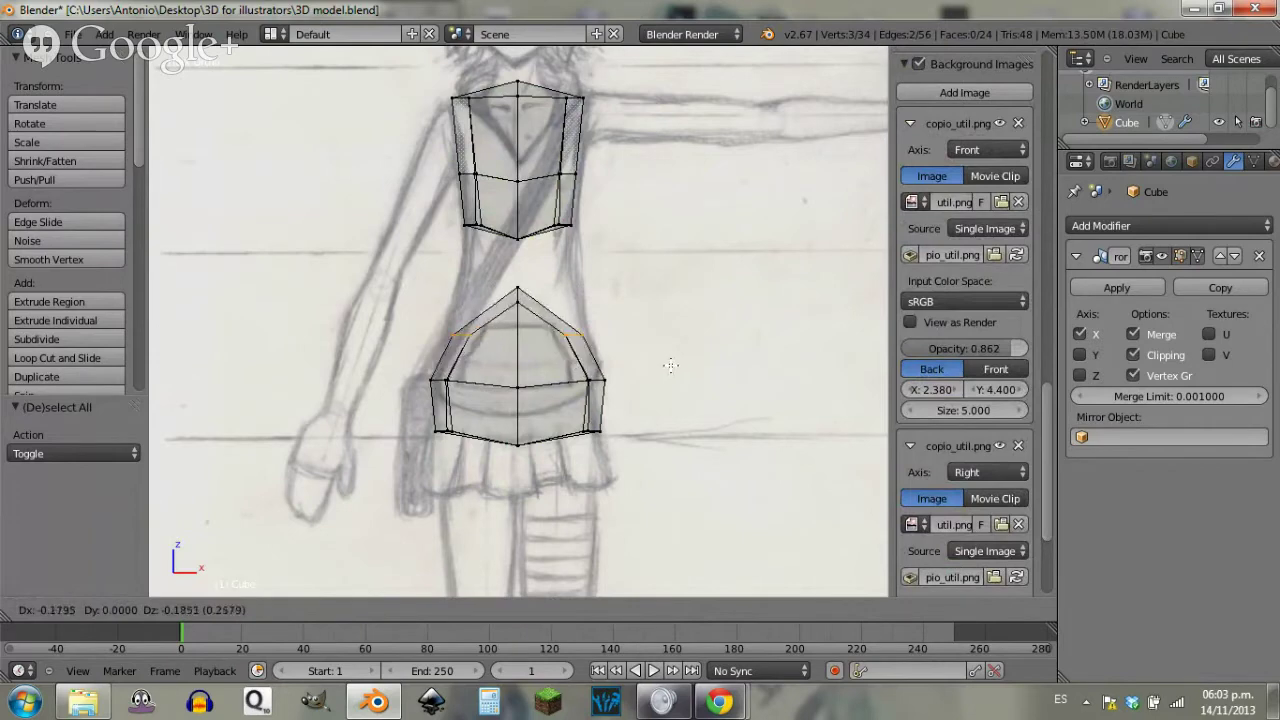
{"action": "left_click", "coordinate": [680, 371]}
{"action": "key", "text": "a"}
Step: Lower the centre vertices of the hip block's top about 0.28 along Z to flatten the peak
{"action": "scroll", "coordinate": [965, 300], "scroll_direction": "down", "scroll_amount": 3}
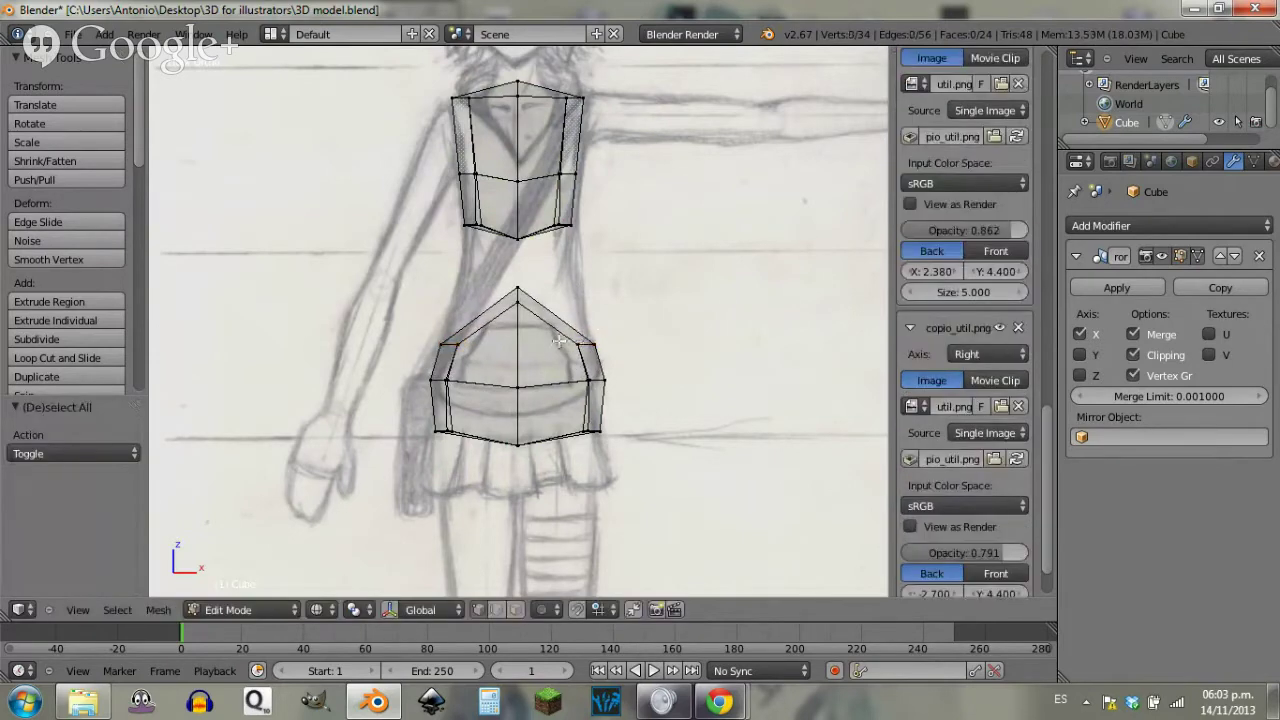
{"action": "key", "text": "b"}
{"action": "left_click_drag", "start_coordinate": [506, 285], "coordinate": [539, 336]}
{"action": "scroll", "coordinate": [965, 300], "scroll_direction": "up", "scroll_amount": 3}
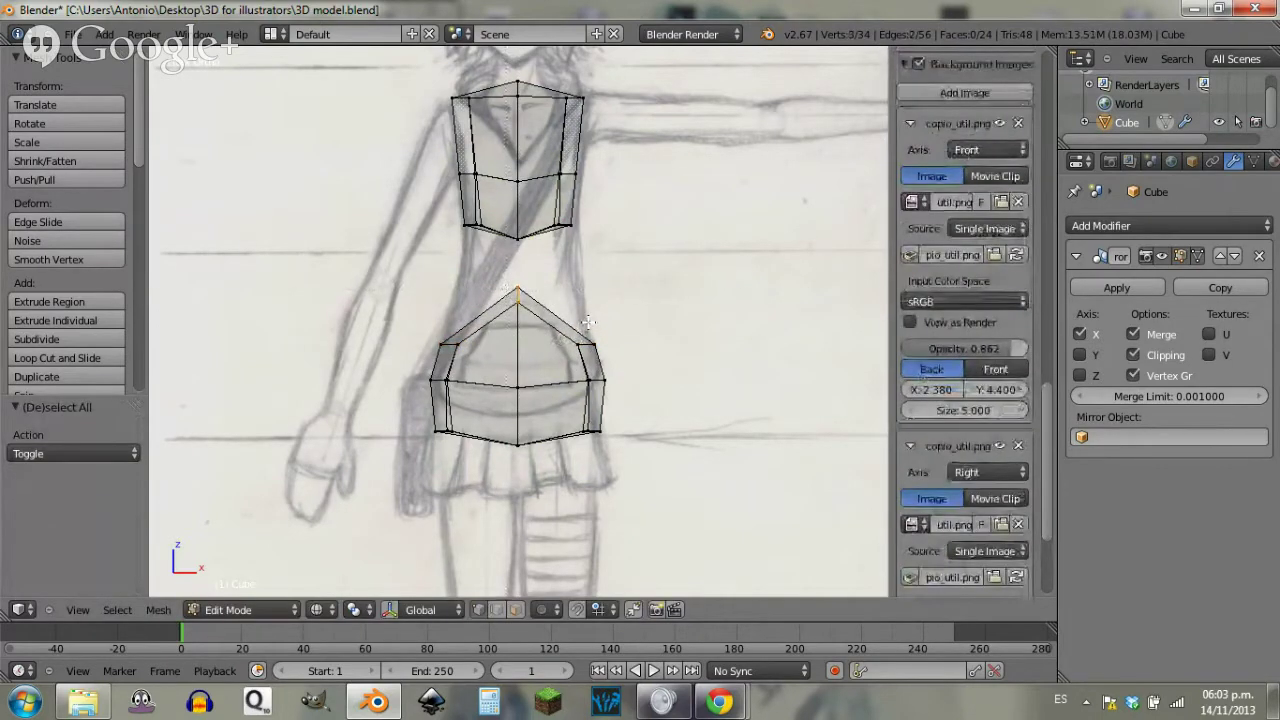
{"action": "key", "text": "g"}
{"action": "key", "text": "z"}
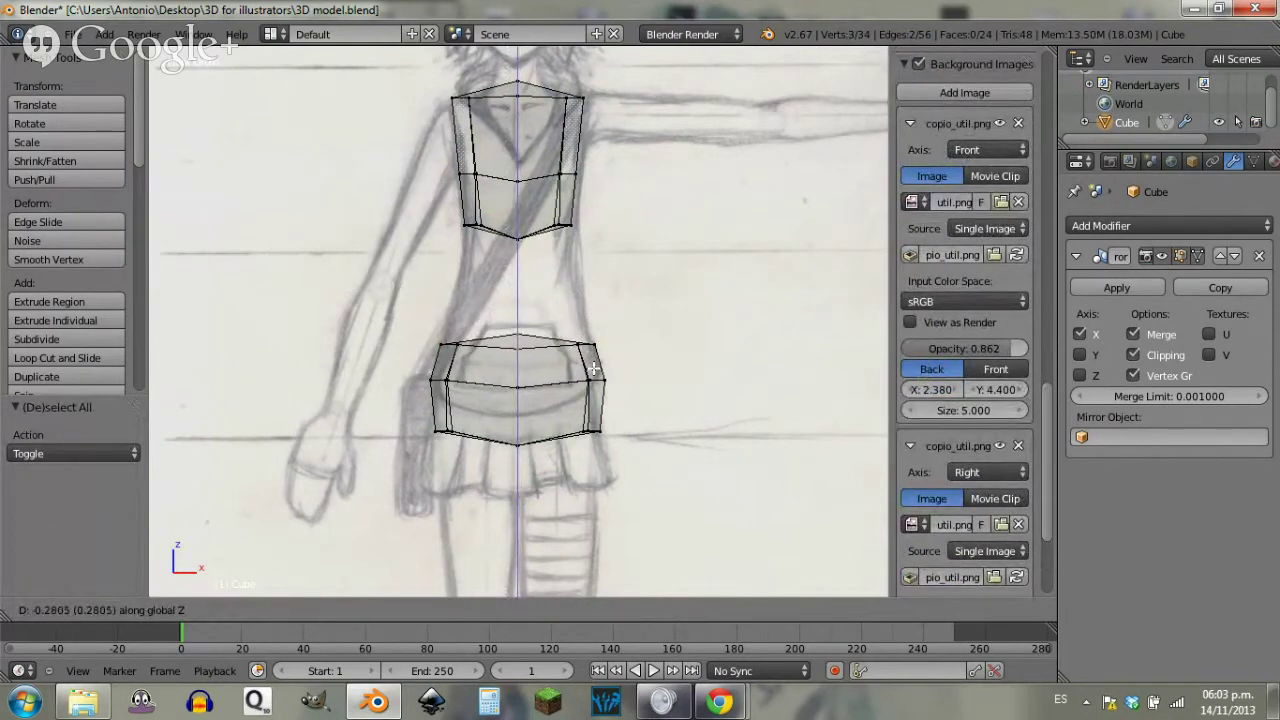
{"action": "left_click", "coordinate": [593, 370]}
{"action": "key", "text": "a"}
Step: Nudge the hip block's top outer vertices slightly inward and up to follow the drawn waist
{"action": "scroll", "coordinate": [965, 395], "scroll_direction": "down", "scroll_amount": 3}
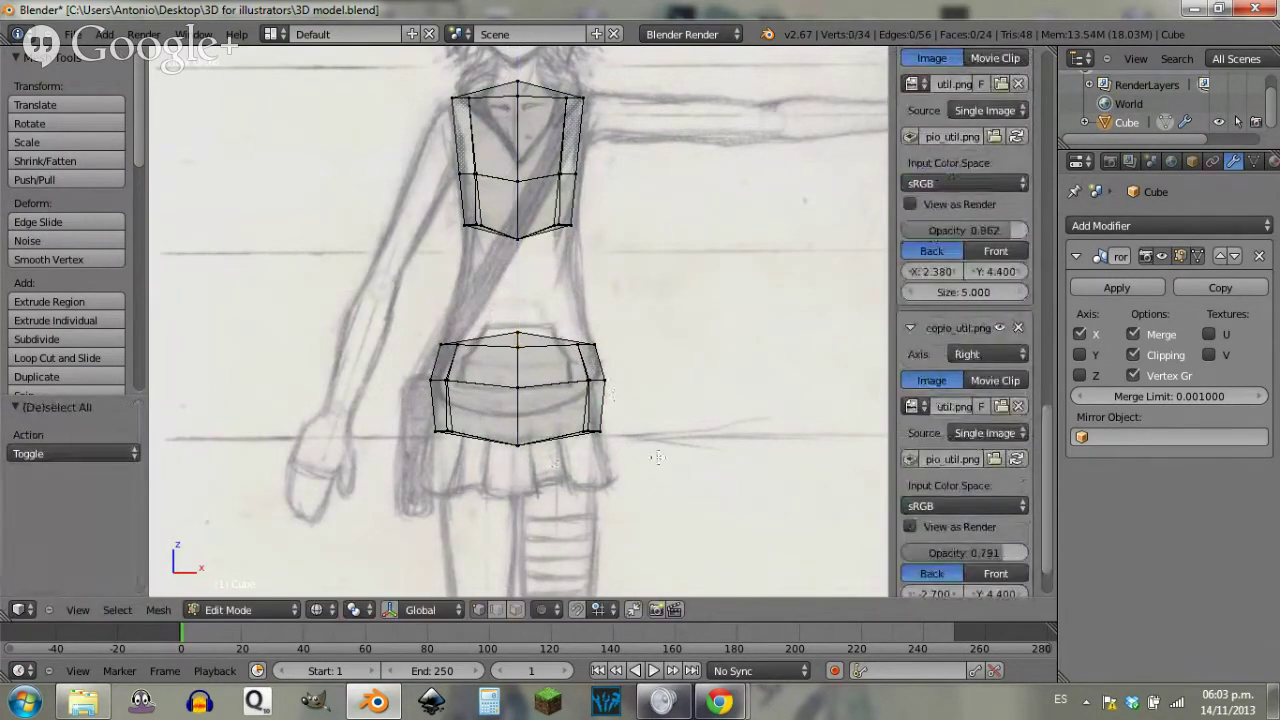
{"action": "left_click", "coordinate": [643, 368]}
{"action": "scroll", "coordinate": [655, 372], "scroll_direction": "up", "scroll_amount": 2}
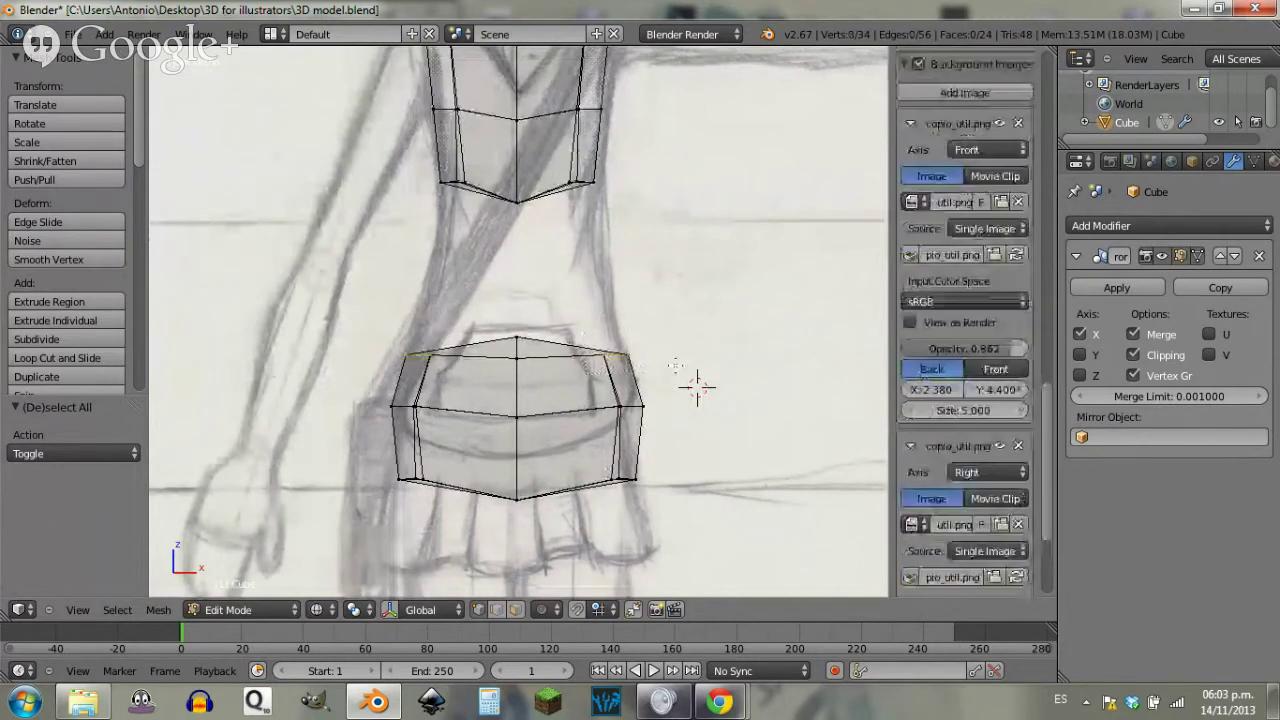
{"action": "key", "text": "g"}
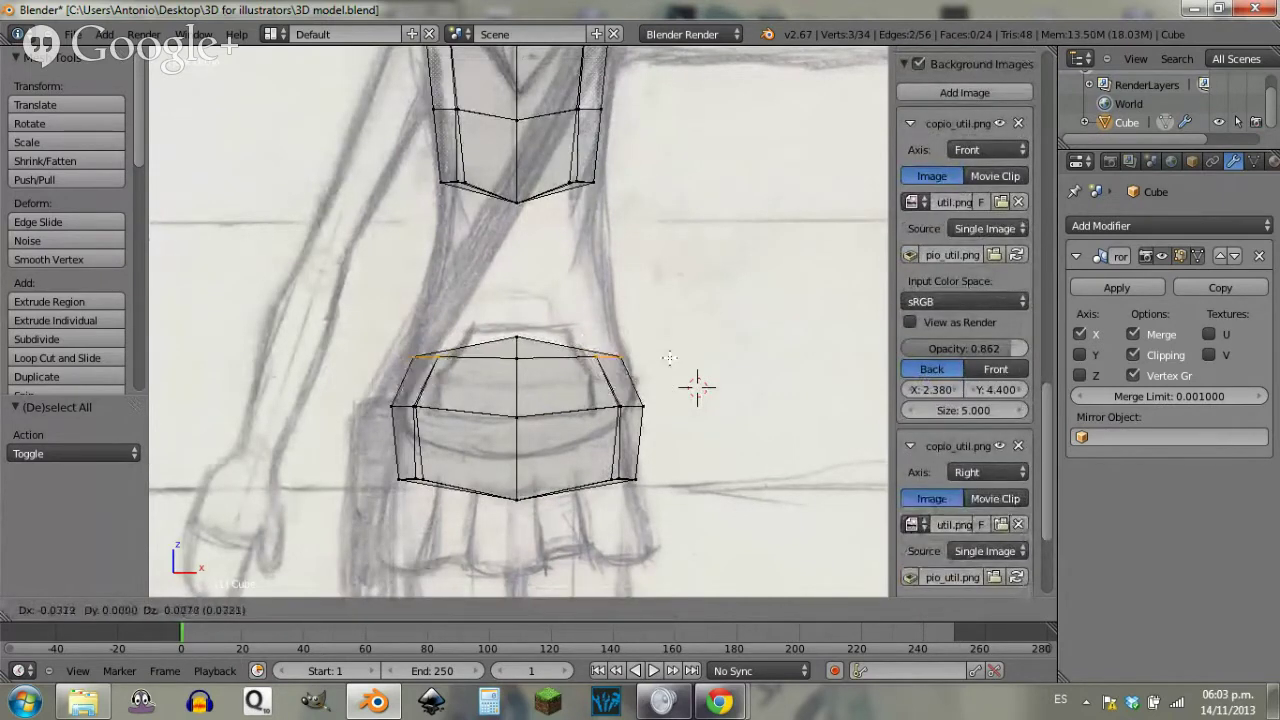
{"action": "left_click", "coordinate": [659, 410]}
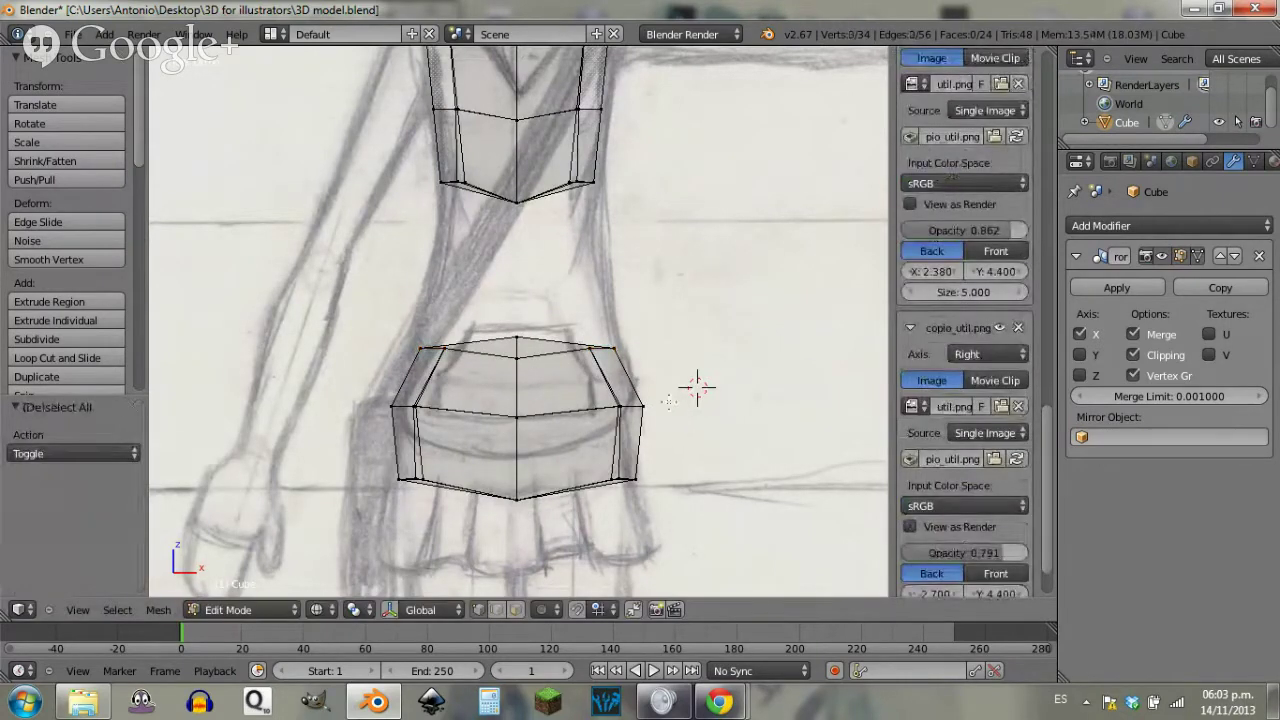
Step: Move the outer vertices of the hip block's middle loop about 0.058 inward along X and 0.023 down
{"action": "right_click", "coordinate": [662, 393], "text": "alt"}
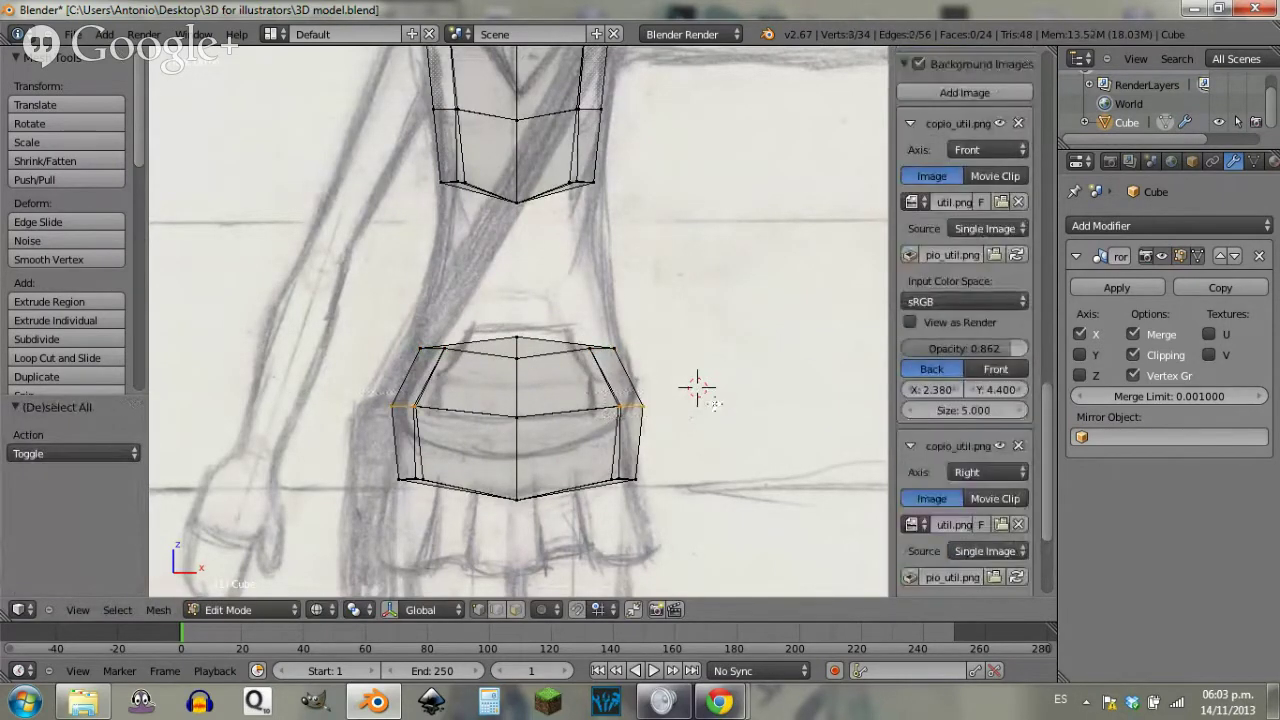
{"action": "key", "text": "g"}
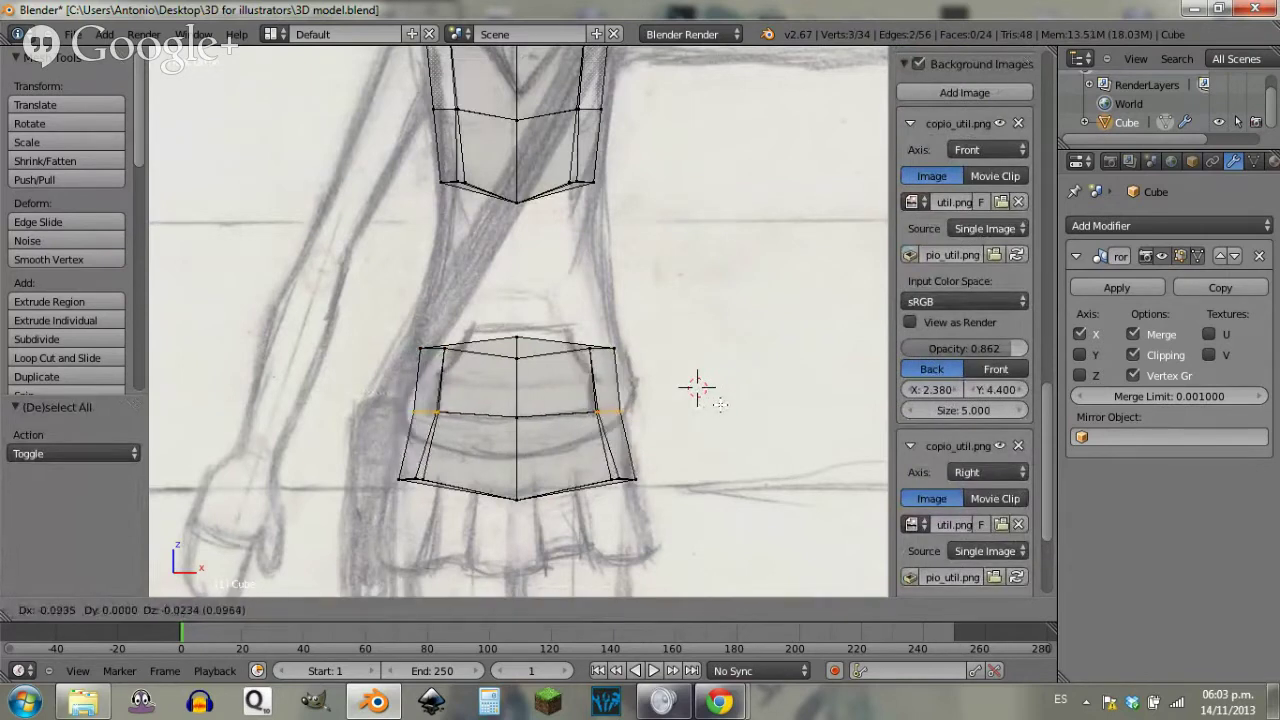
{"action": "left_click", "coordinate": [678, 414]}
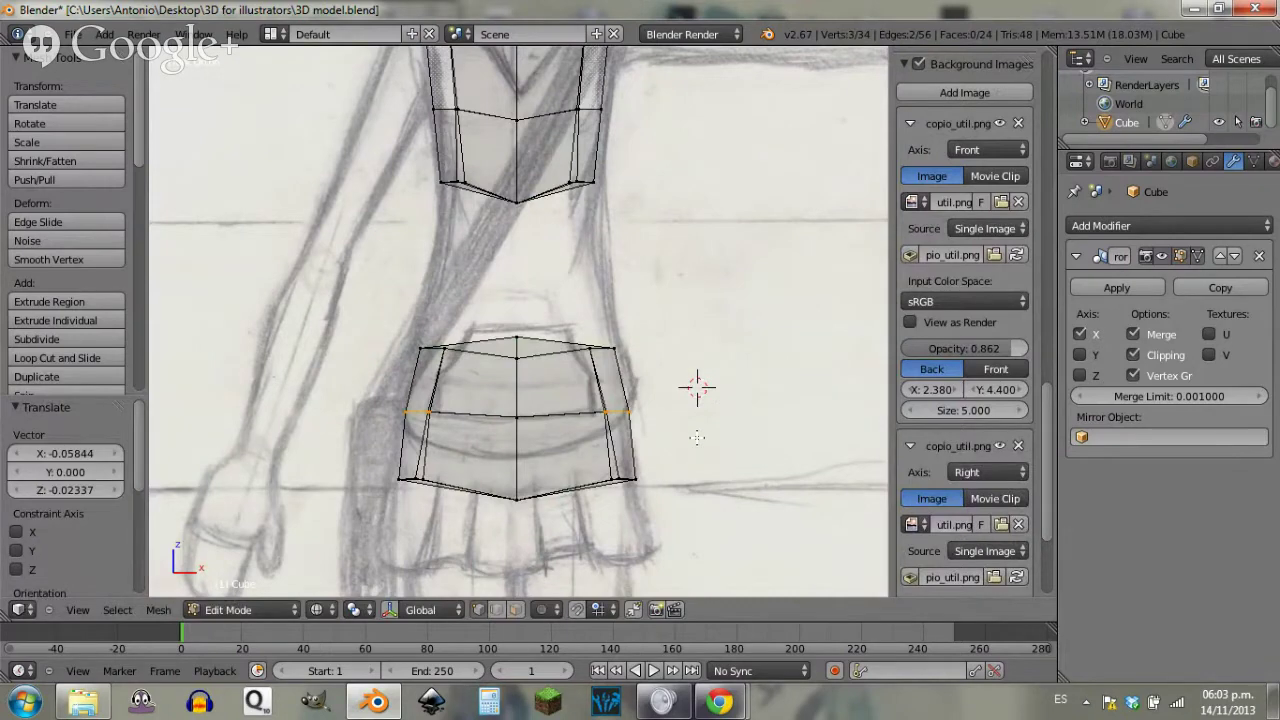
Step: In right view, select the hip block's top vertices and move them about 0.148 forward along Y
{"action": "key", "text": "KP_7"}
{"action": "mouse_move", "coordinate": [705, 453]}
{"action": "middle_mouse_down"}
{"action": "mouse_move", "coordinate": [491, 377]}
{"action": "mouse_move", "coordinate": [566, 383]}
{"action": "mouse_move", "coordinate": [557, 363]}
{"action": "mouse_move", "coordinate": [571, 417]}
{"action": "mouse_move", "coordinate": [522, 402]}
{"action": "mouse_move", "coordinate": [655, 422]}
{"action": "middle_mouse_up"}
{"action": "key", "text": "KP_1"}
{"action": "key", "text": "KP_1"}
{"action": "middle_click_drag", "start_coordinate": [528, 416], "coordinate": [423, 411]}
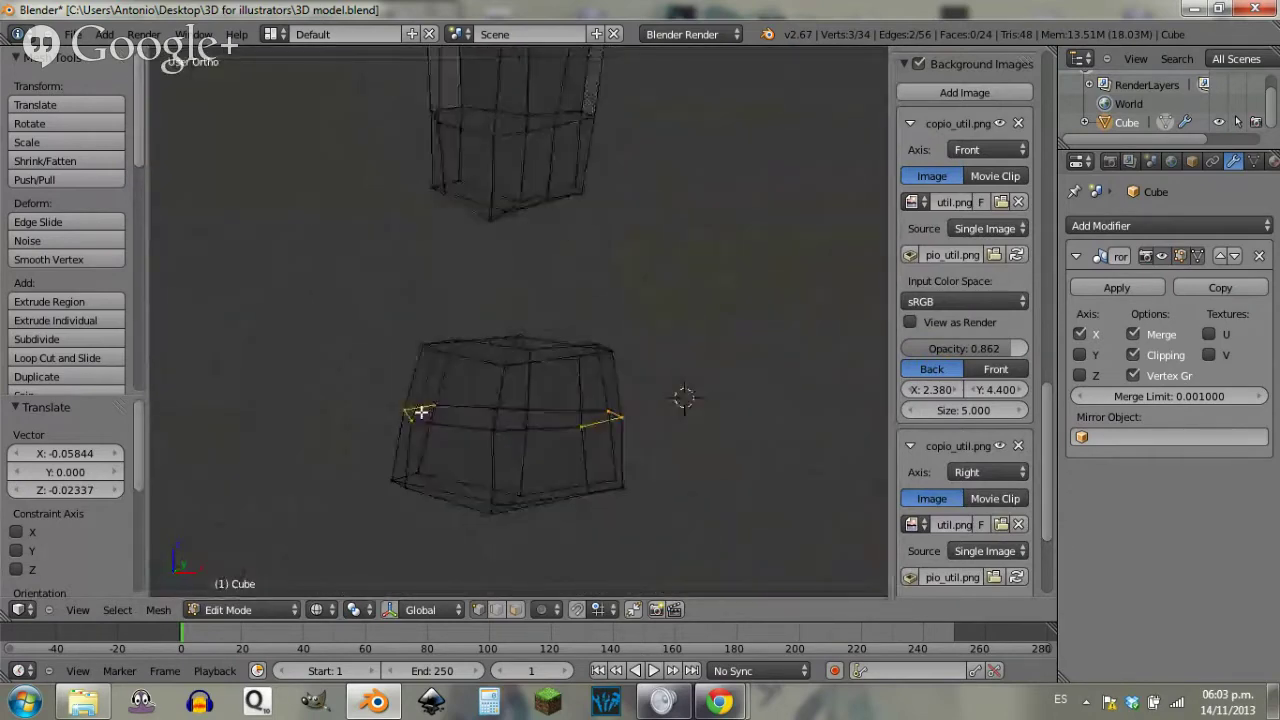
{"action": "middle_click_drag", "start_coordinate": [571, 420], "coordinate": [578, 421]}
{"action": "key", "text": "KP_1"}
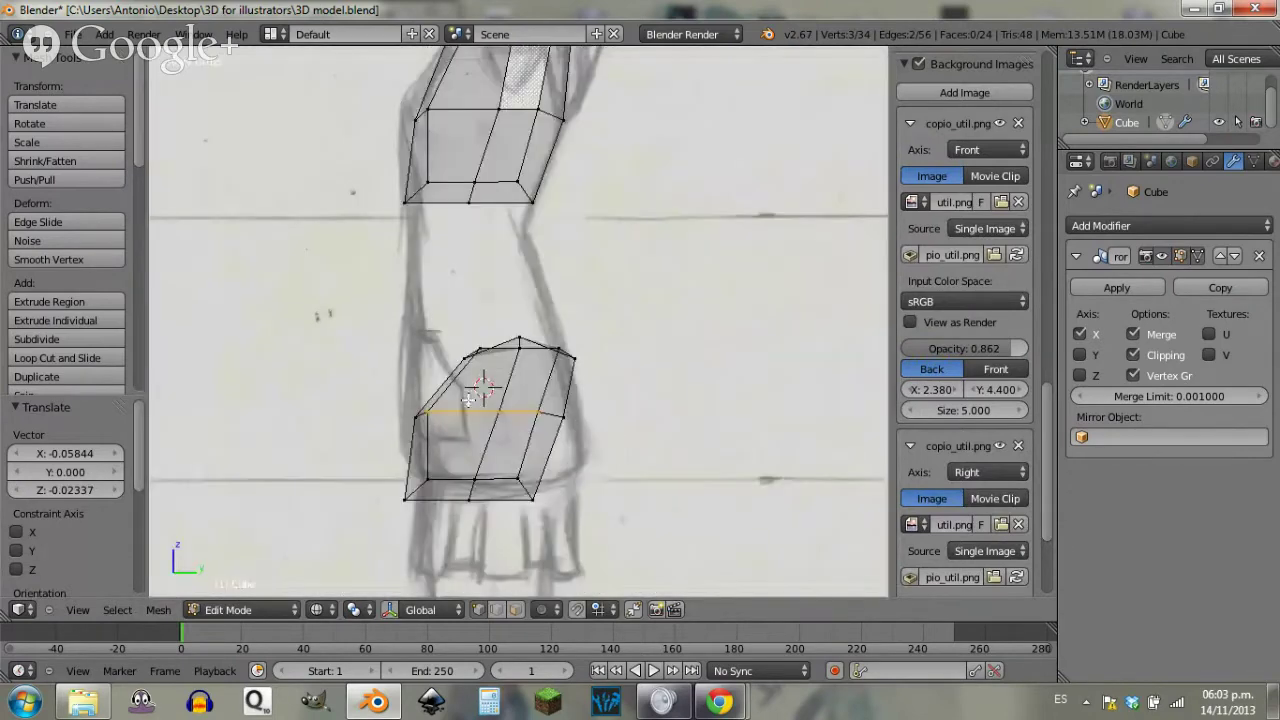
{"action": "key", "text": "a"}
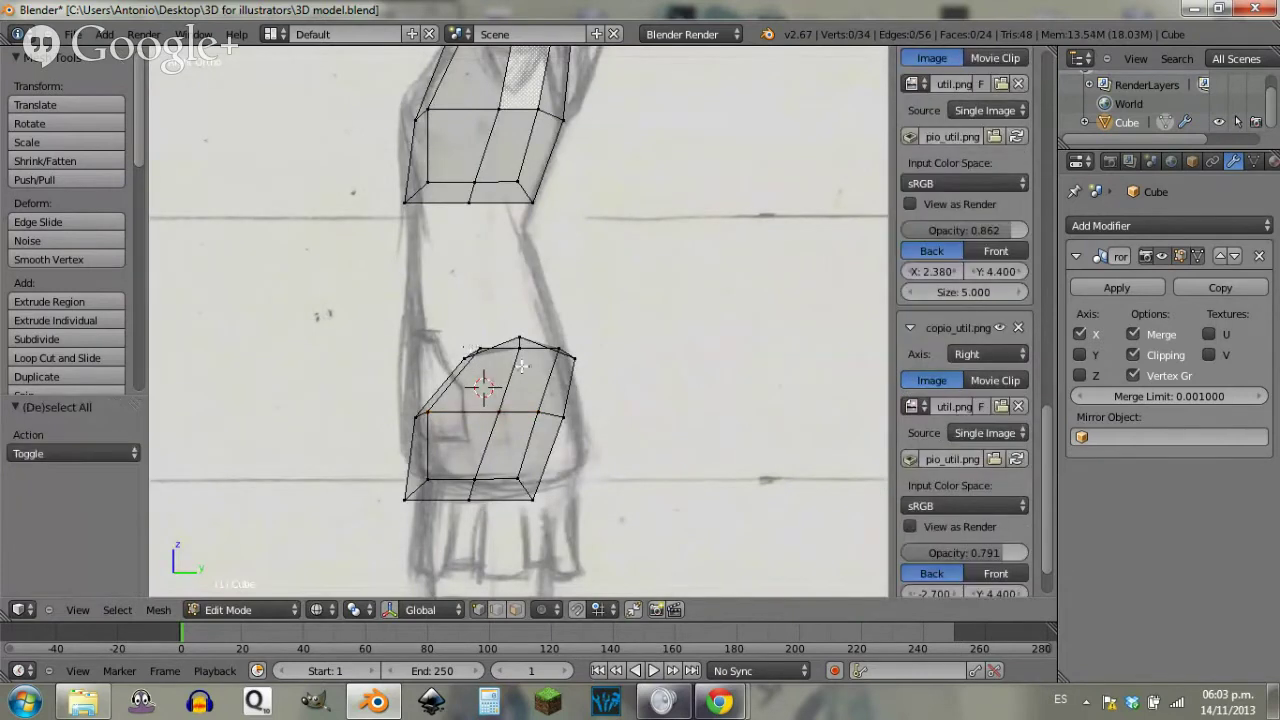
{"action": "key", "text": "b"}
{"action": "left_click_drag", "start_coordinate": [418, 318], "coordinate": [648, 374]}
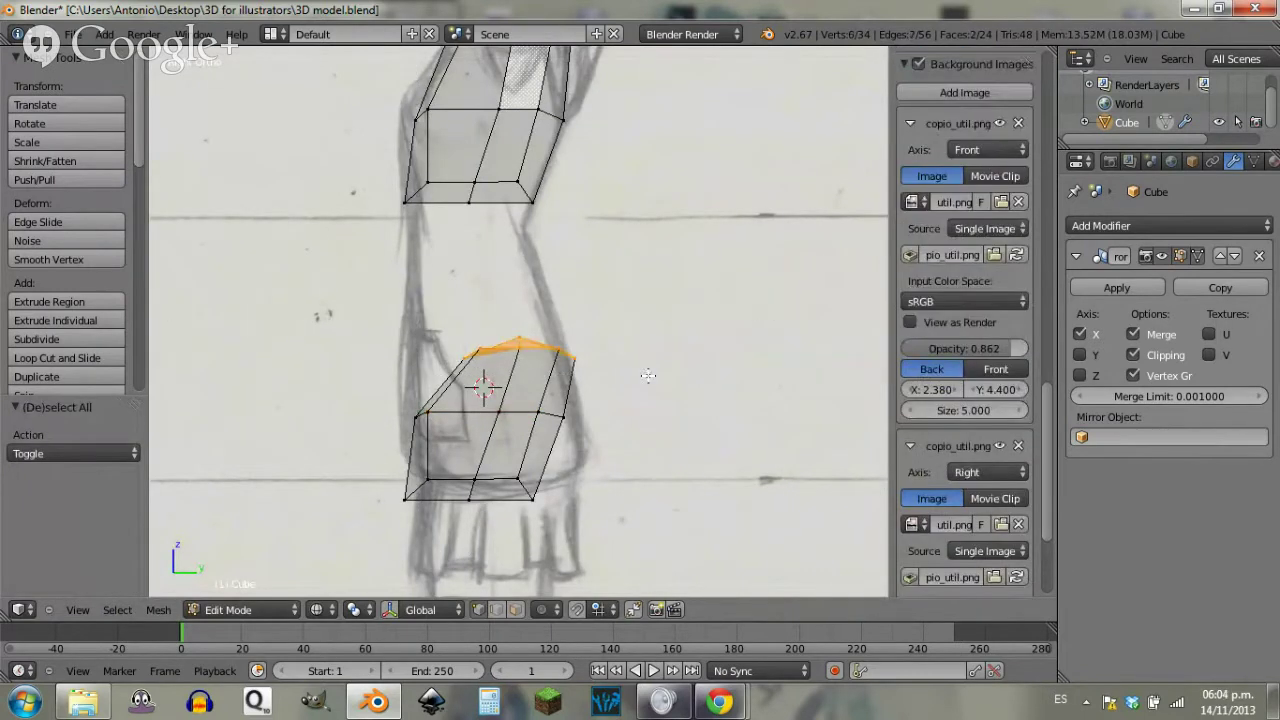
{"action": "key", "text": "g"}
{"action": "key", "text": "y"}
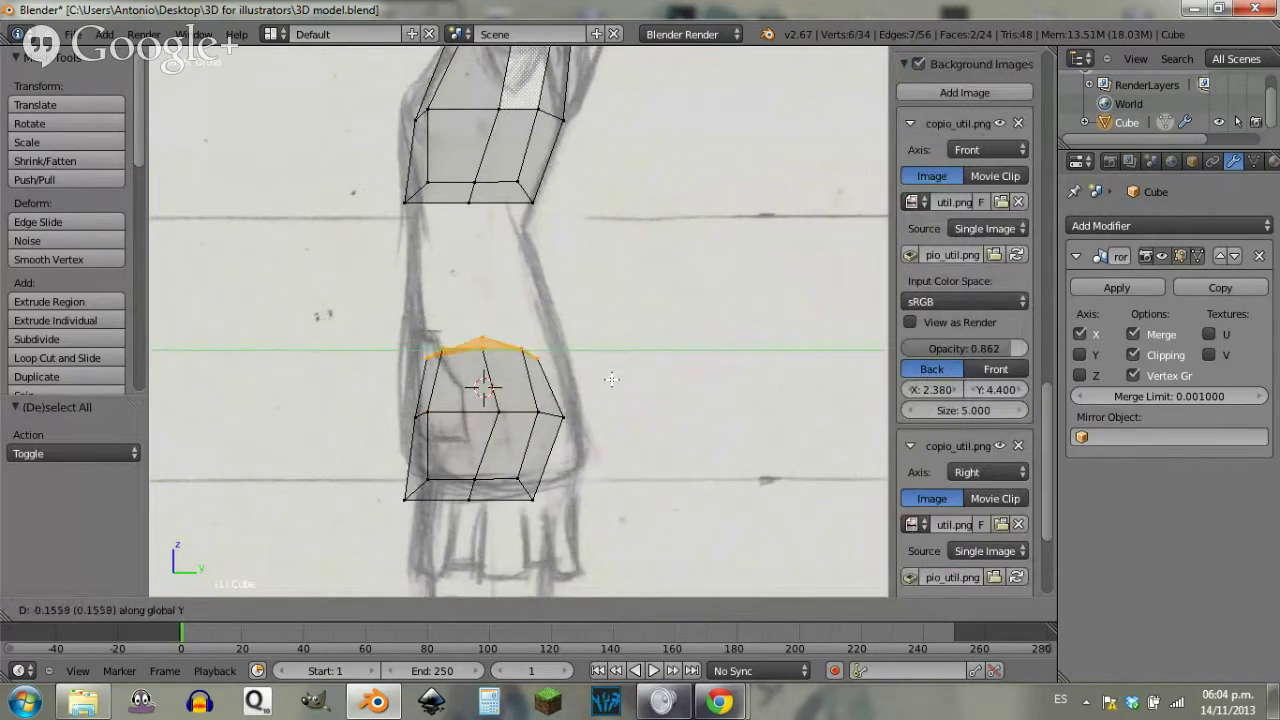
{"action": "left_click", "coordinate": [612, 379]}
Step: Scale the hip block's top vertices by about 1.26 along Y
{"action": "key", "text": "s"}
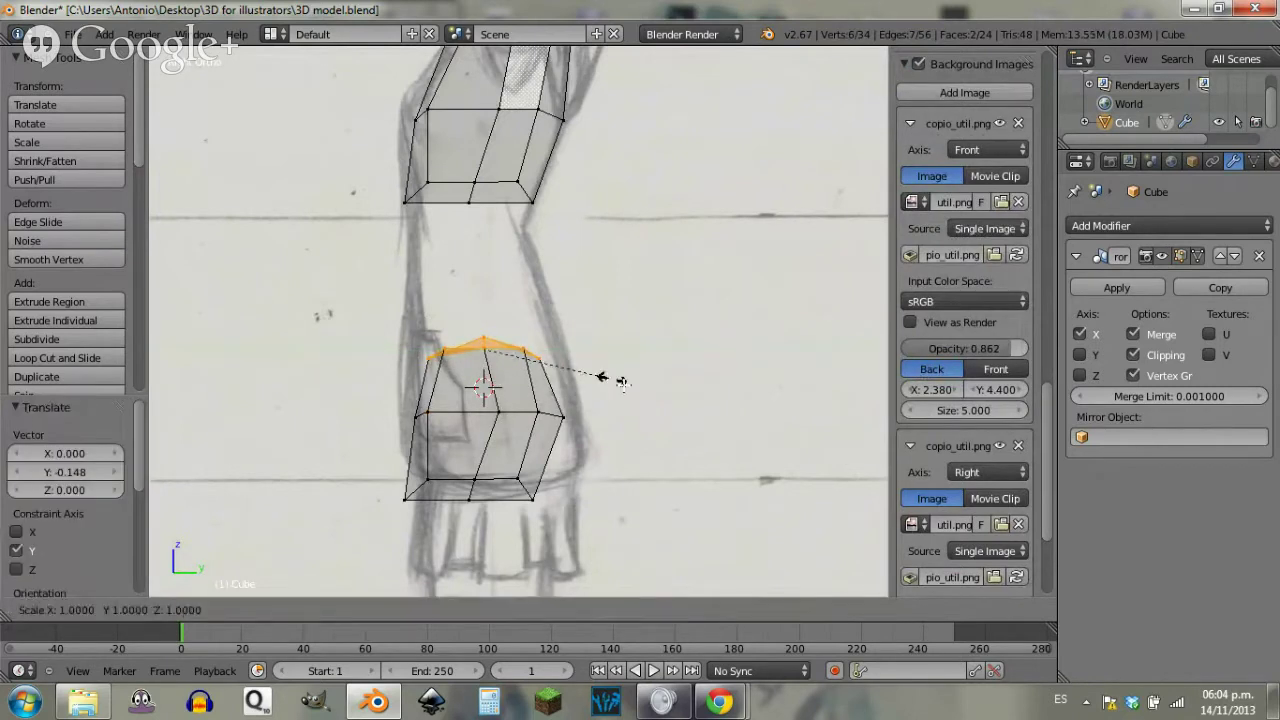
{"action": "key", "text": "y"}
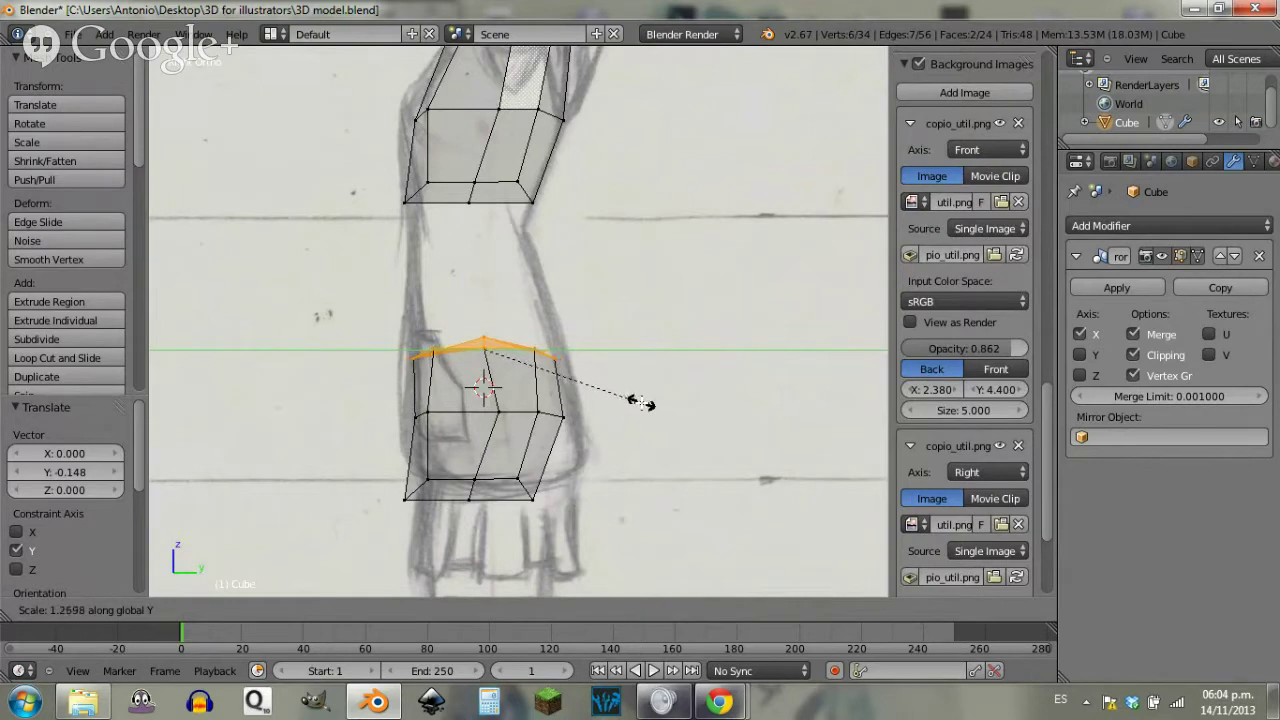
{"action": "left_click", "coordinate": [648, 404]}
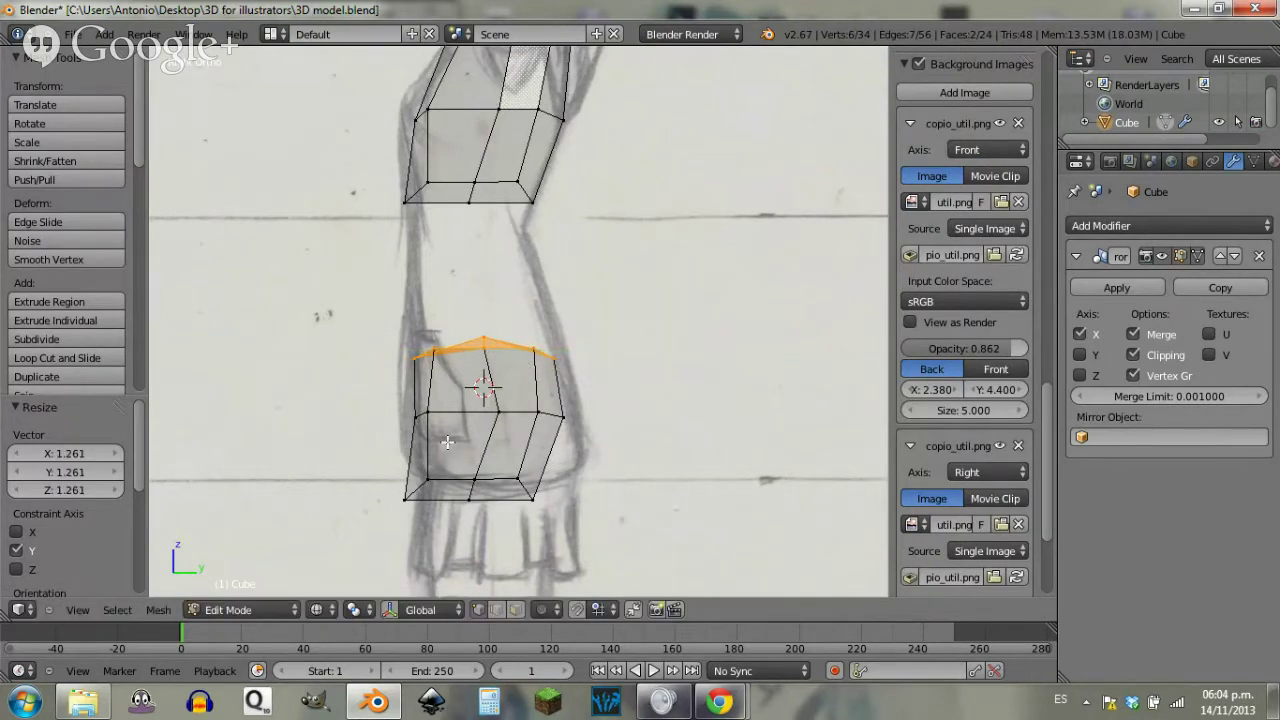
Step: Select the hip block's middle loop in right view and move it about 0.031 along positive Y
{"action": "key", "text": "a"}
{"action": "key", "text": "b"}
{"action": "left_click_drag", "start_coordinate": [398, 398], "coordinate": [632, 437]}
{"action": "key", "text": "g"}
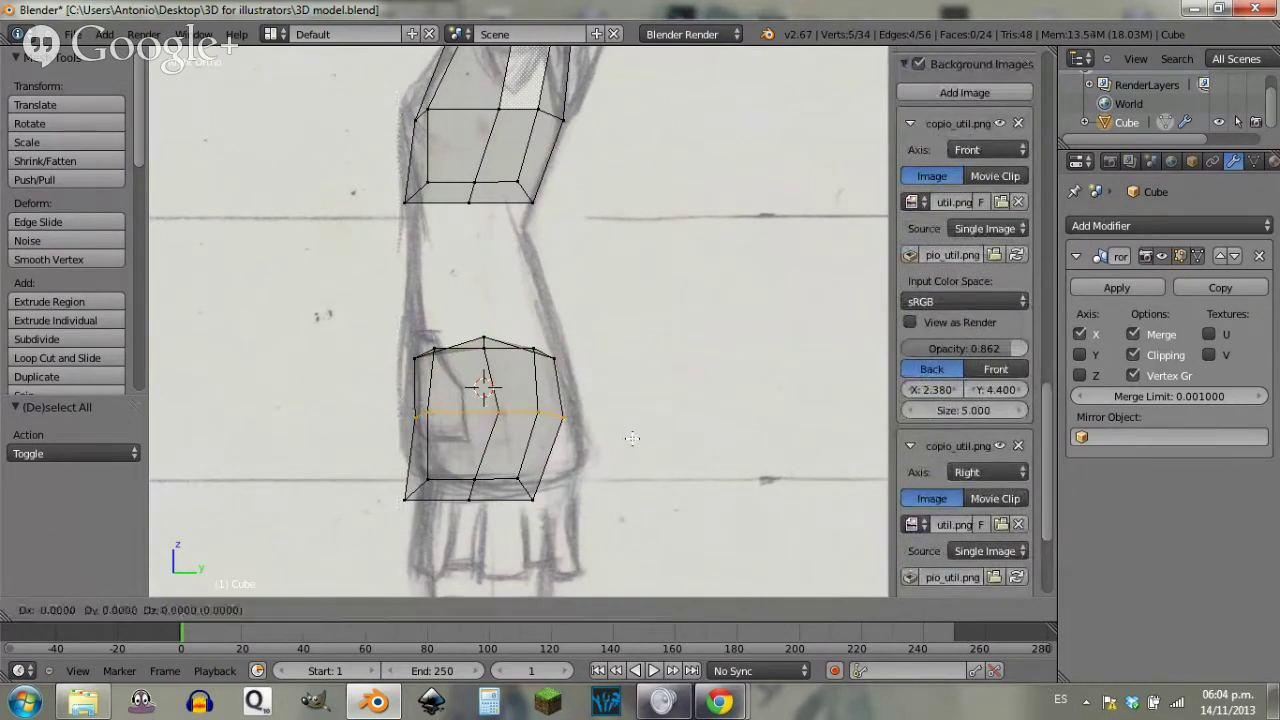
{"action": "key", "text": "y"}
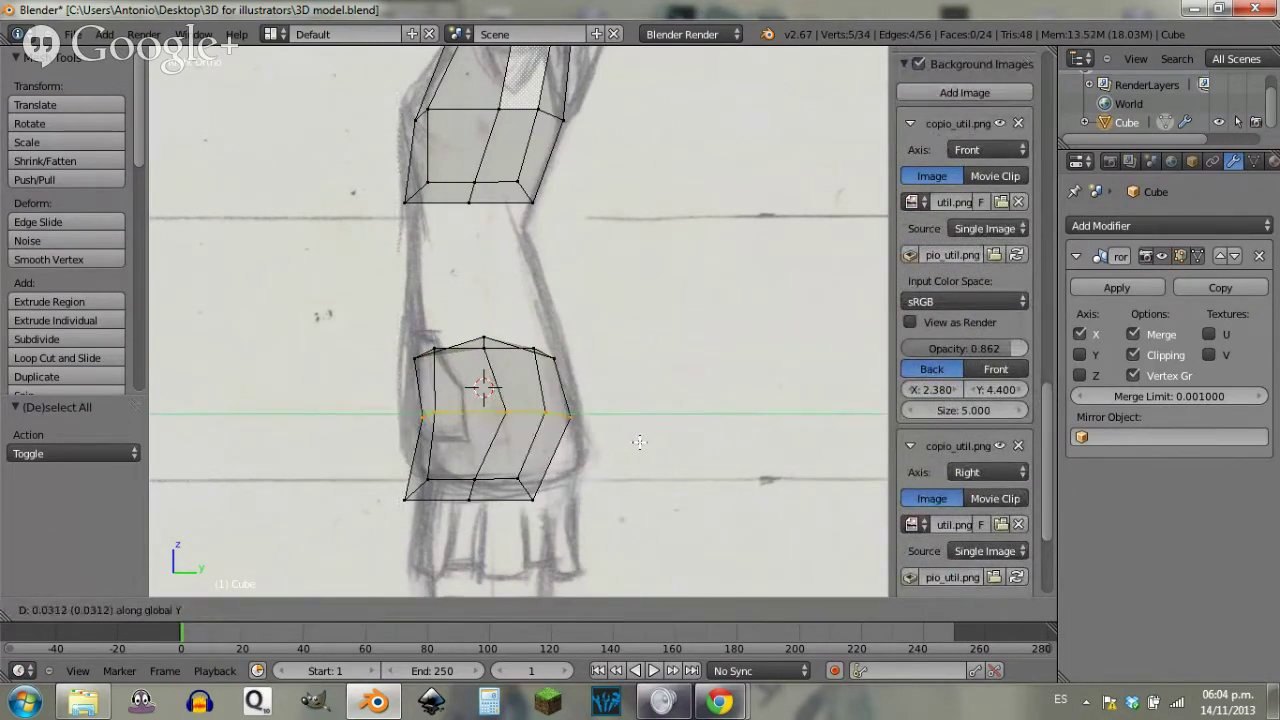
{"action": "left_click", "coordinate": [639, 442]}
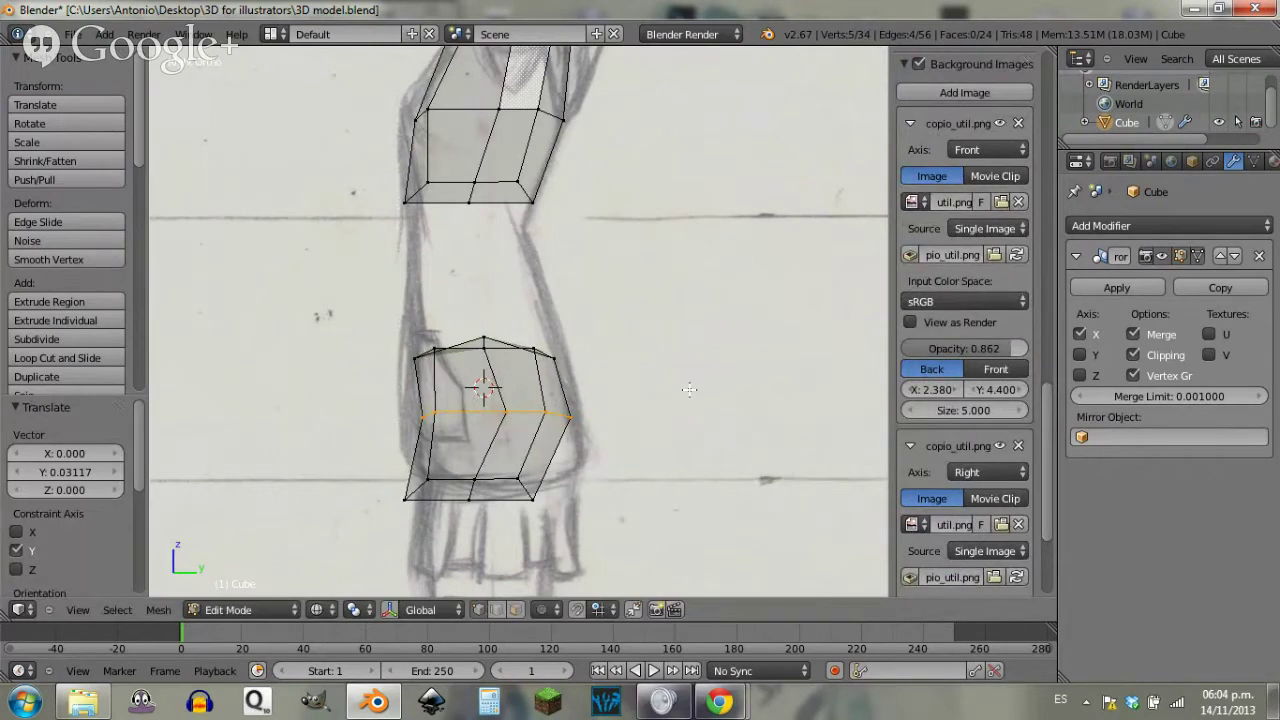
{"action": "key", "text": "g"}
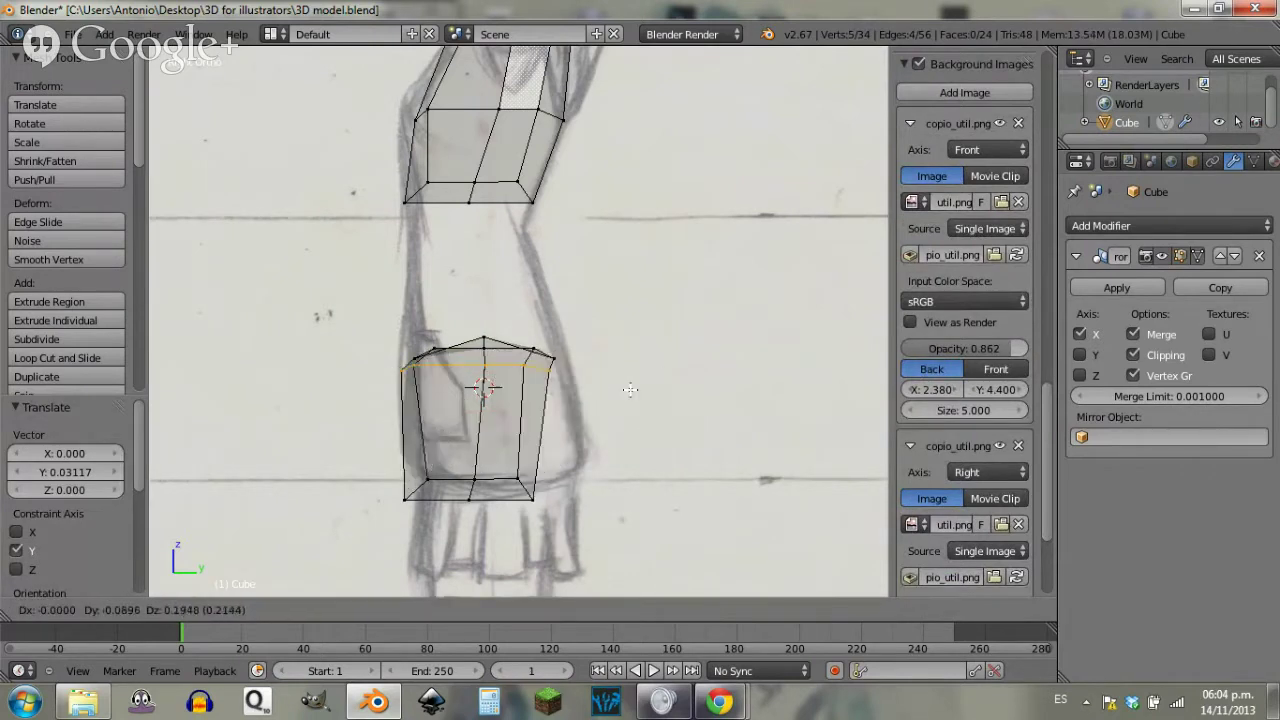
{"action": "right_click", "coordinate": [630, 390]}
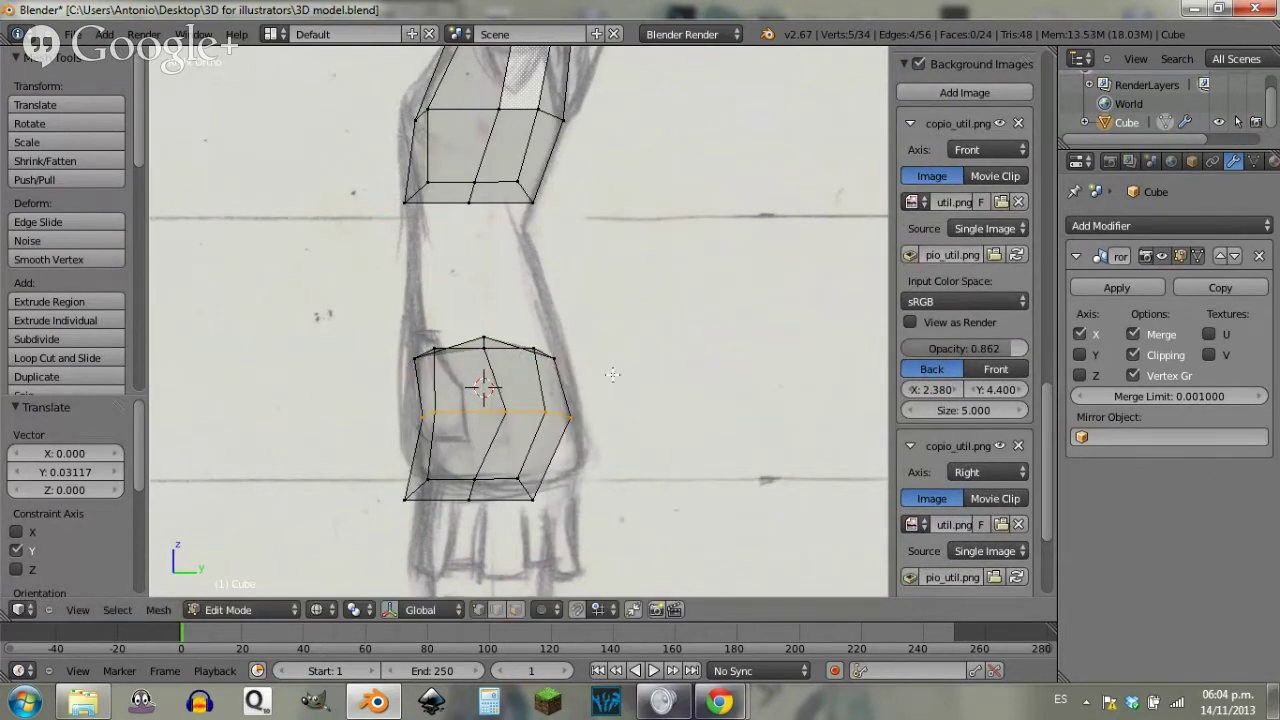
{"action": "key", "text": "s"}
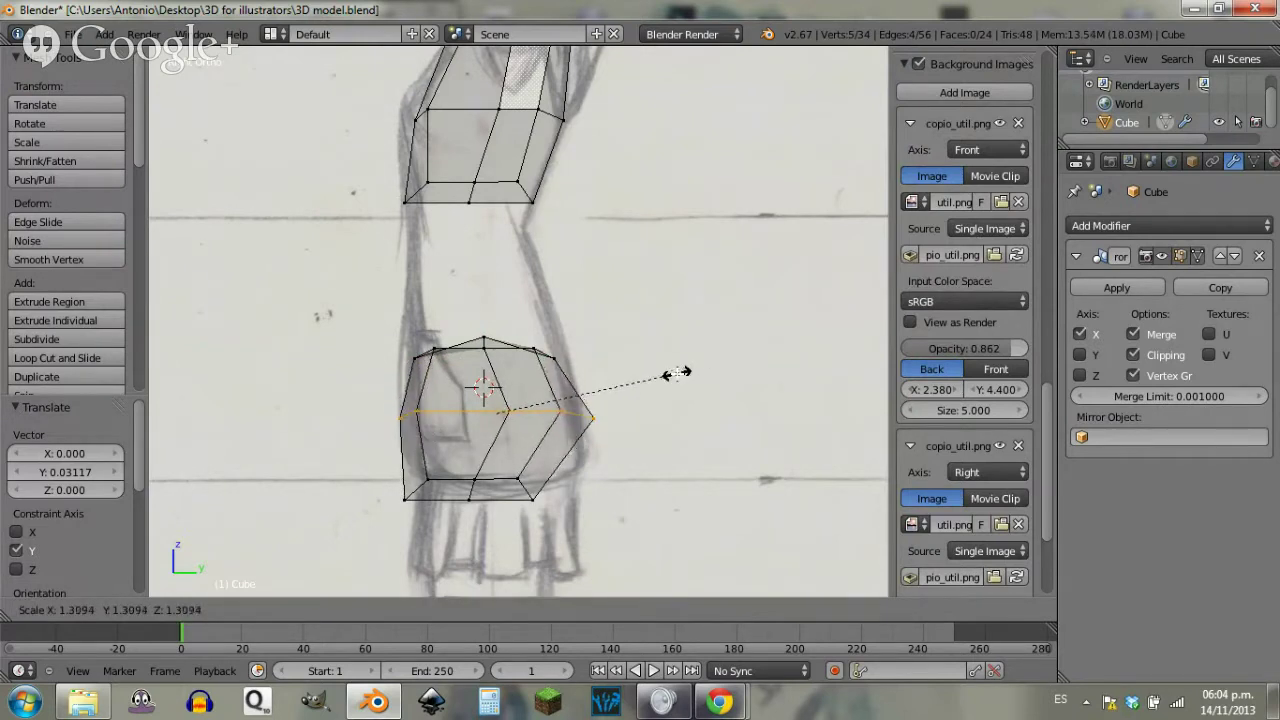
{"action": "right_click", "coordinate": [656, 400]}
Step: Rotate the hip block's middle loop by about -4.39° and scale it uniformly by about 1.13
{"action": "key", "text": "r"}
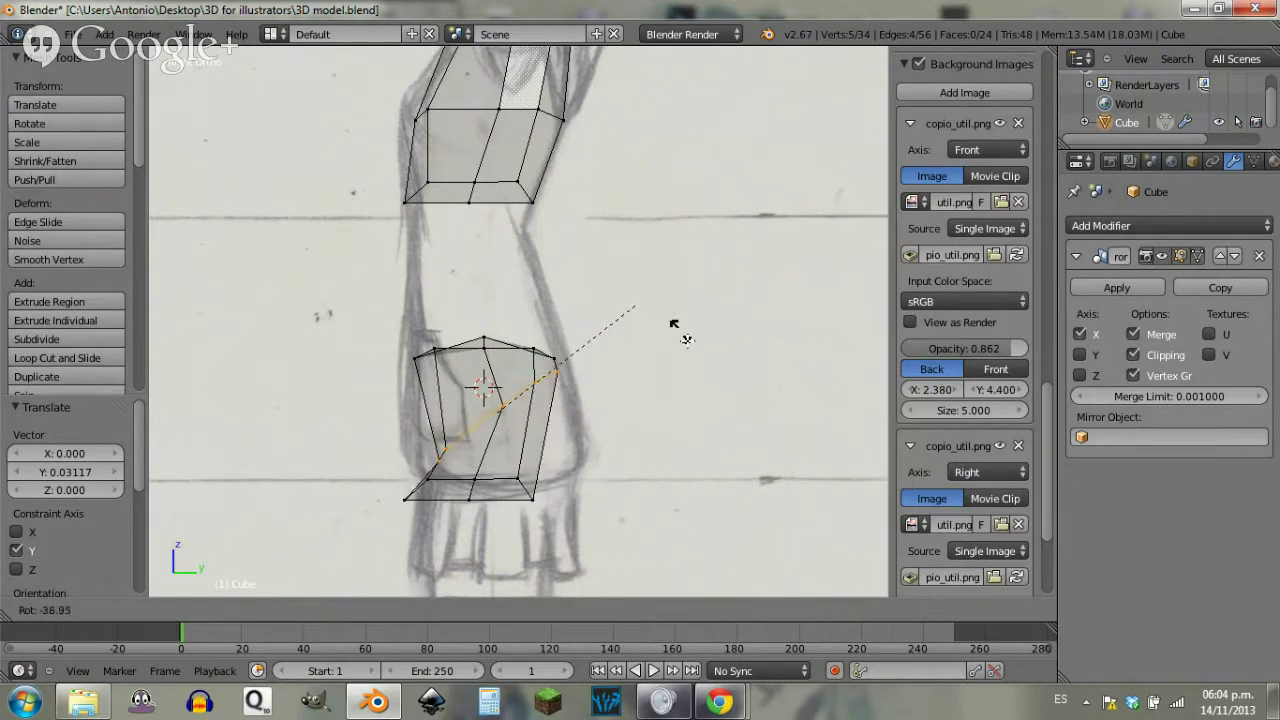
{"action": "left_click", "coordinate": [709, 393]}
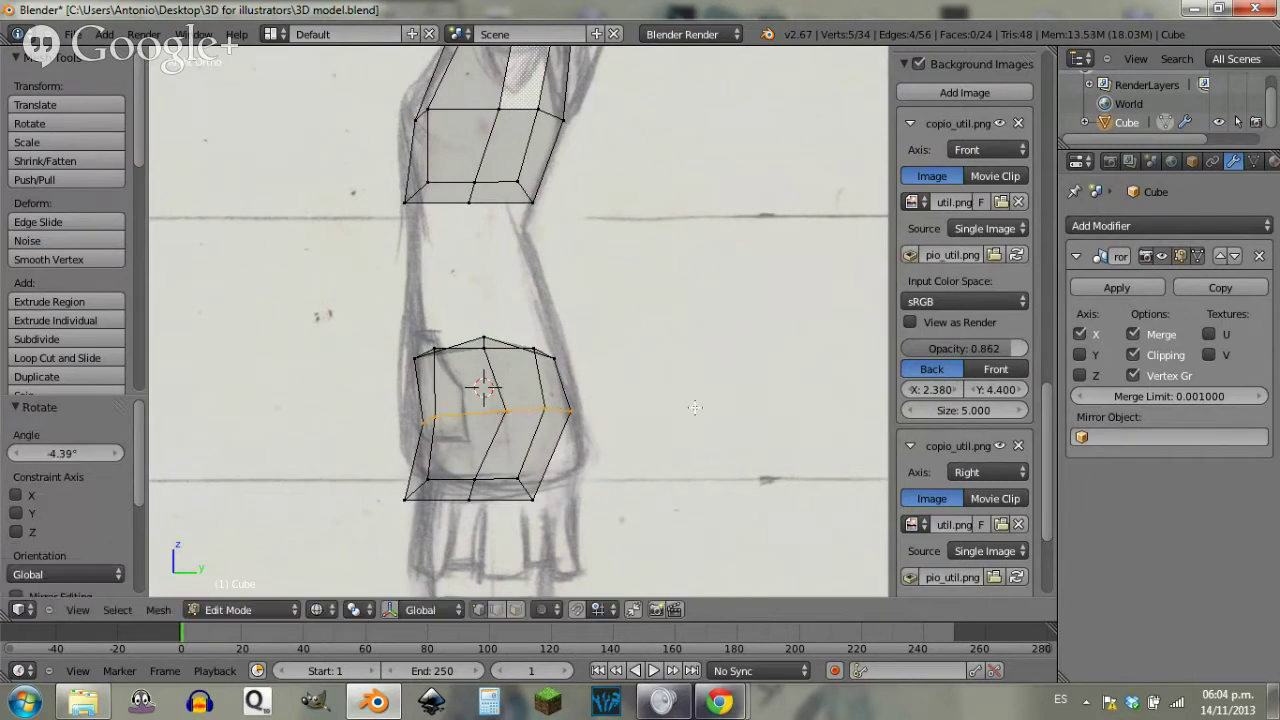
{"action": "key", "text": "s"}
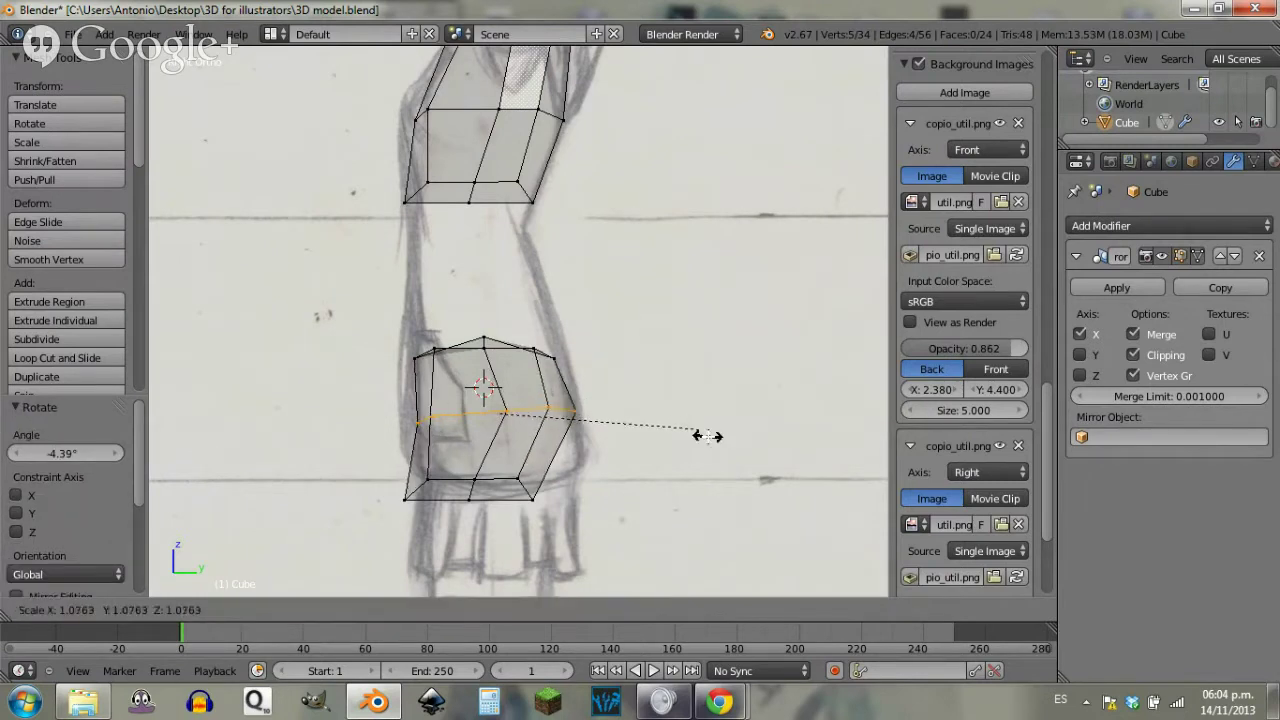
{"action": "left_click", "coordinate": [710, 432]}
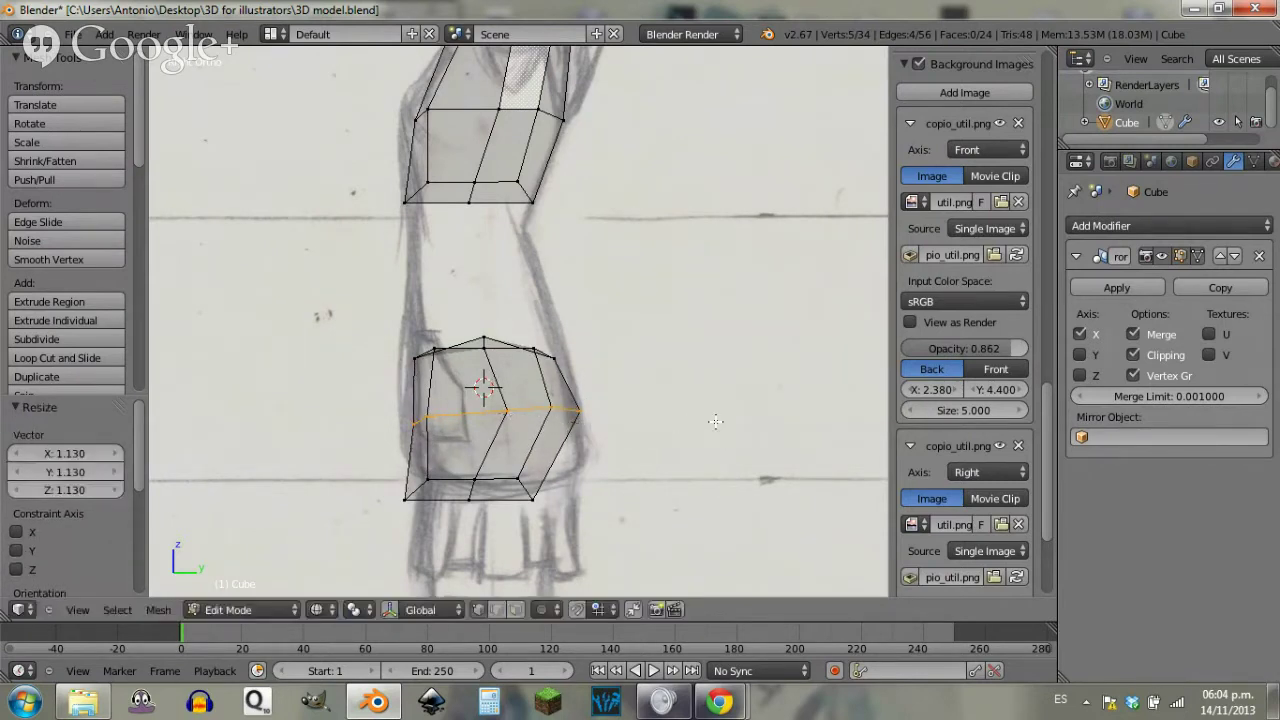
Step: Shift the hip block's middle loop about 0.021 along negative Y to fit the drawn side outline
{"action": "key", "text": "g"}
{"action": "key", "text": "y"}
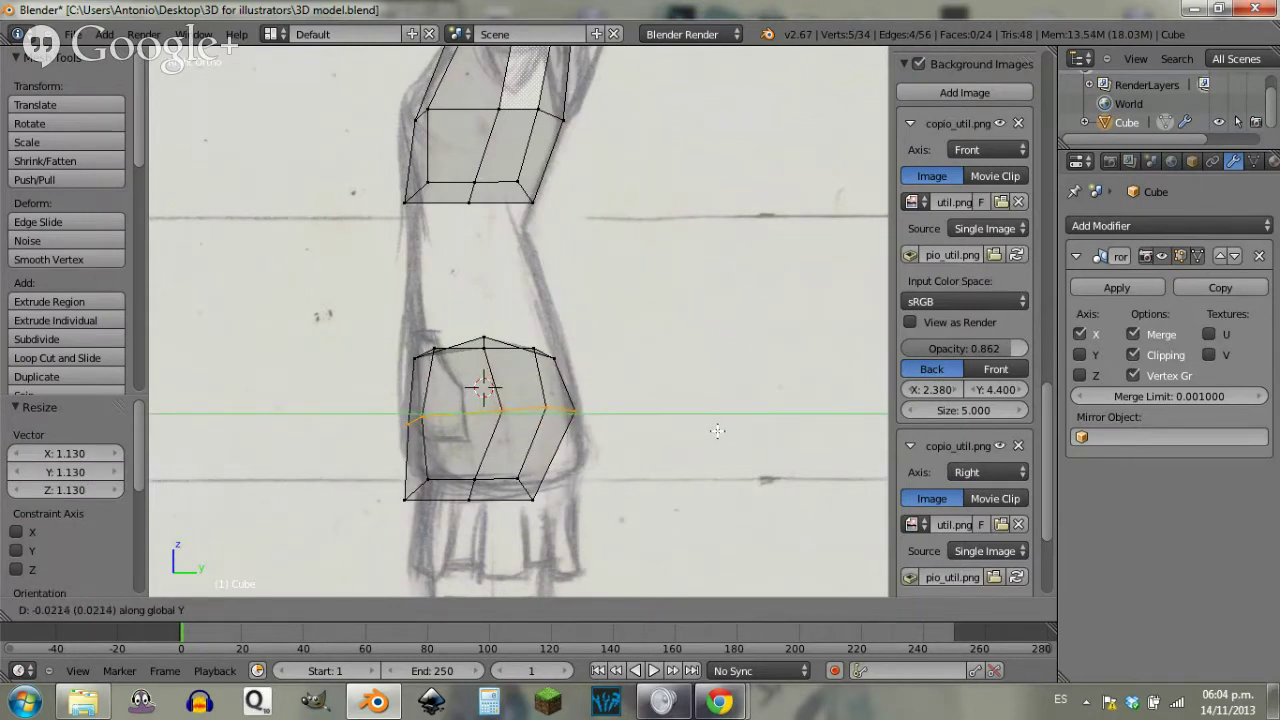
{"action": "left_click", "coordinate": [661, 445]}
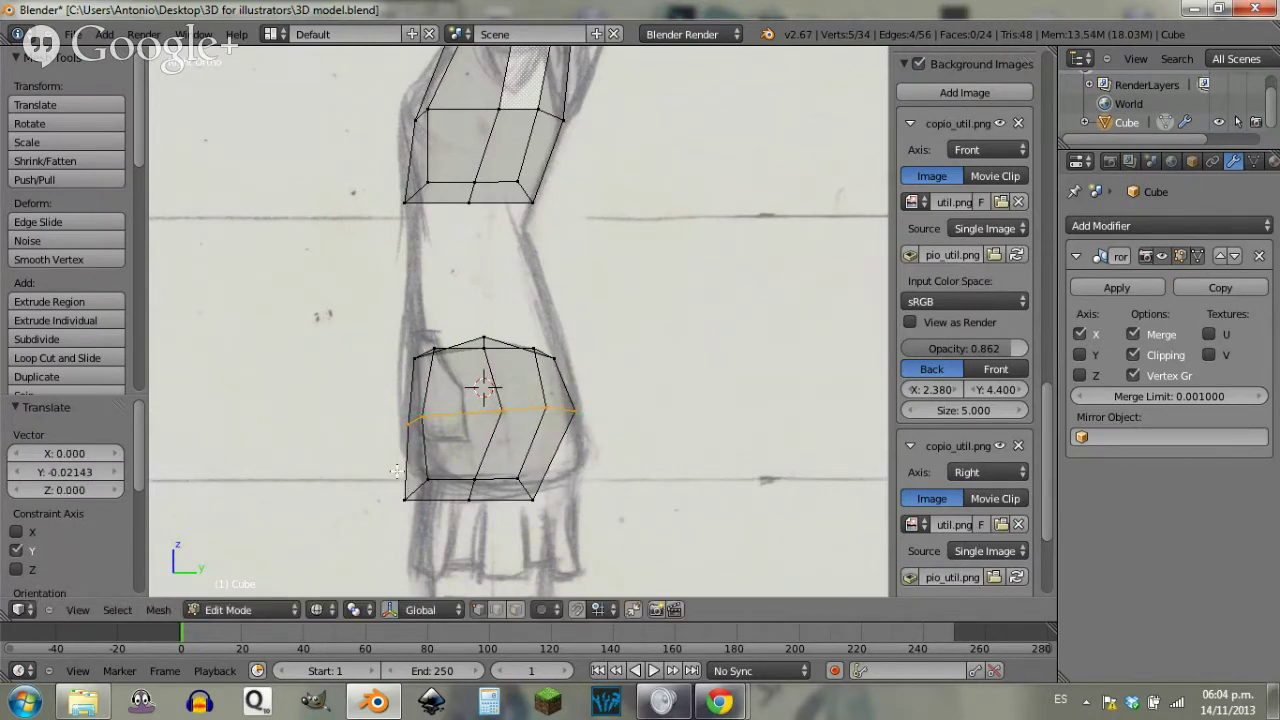
Step: Select all of the hip block's bottom vertices and move them about 0.1 along positive Y and 0.06 up
{"action": "key", "text": "a"}
{"action": "key", "text": "b"}
{"action": "left_click_drag", "start_coordinate": [400, 458], "coordinate": [610, 545]}
{"action": "key", "text": "g"}
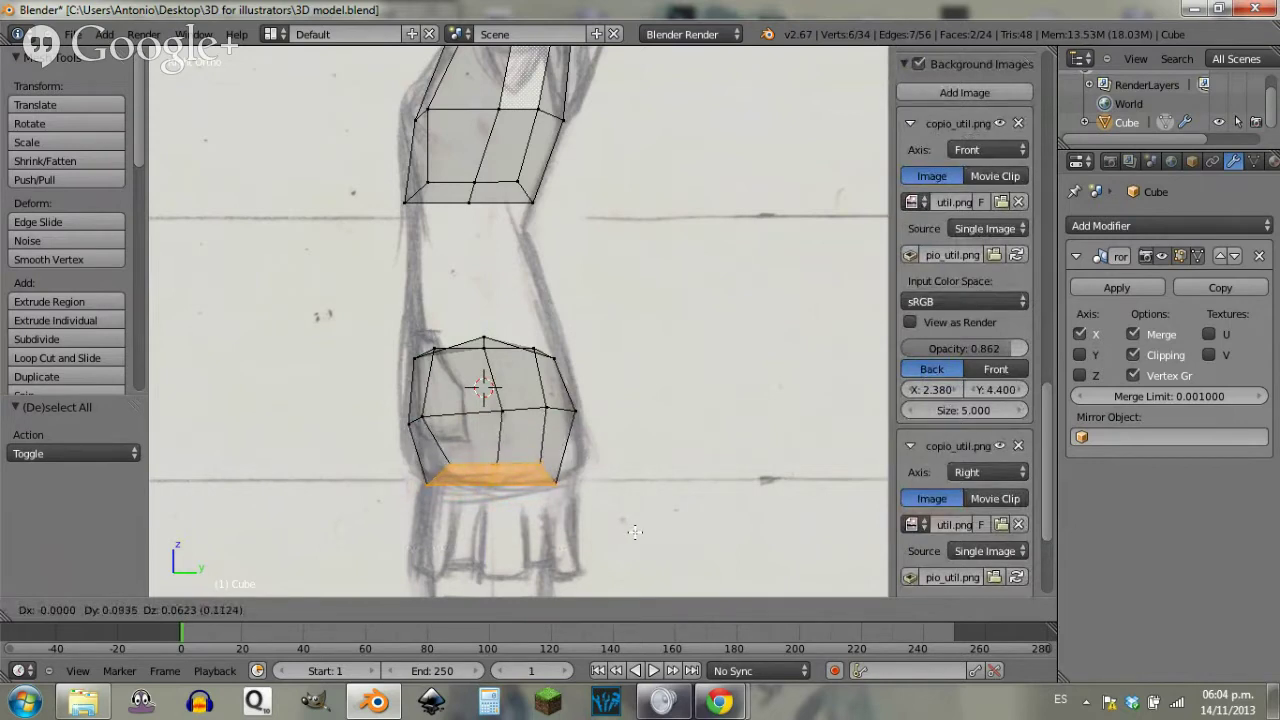
{"action": "left_click", "coordinate": [638, 533]}
{"action": "key", "text": "a"}
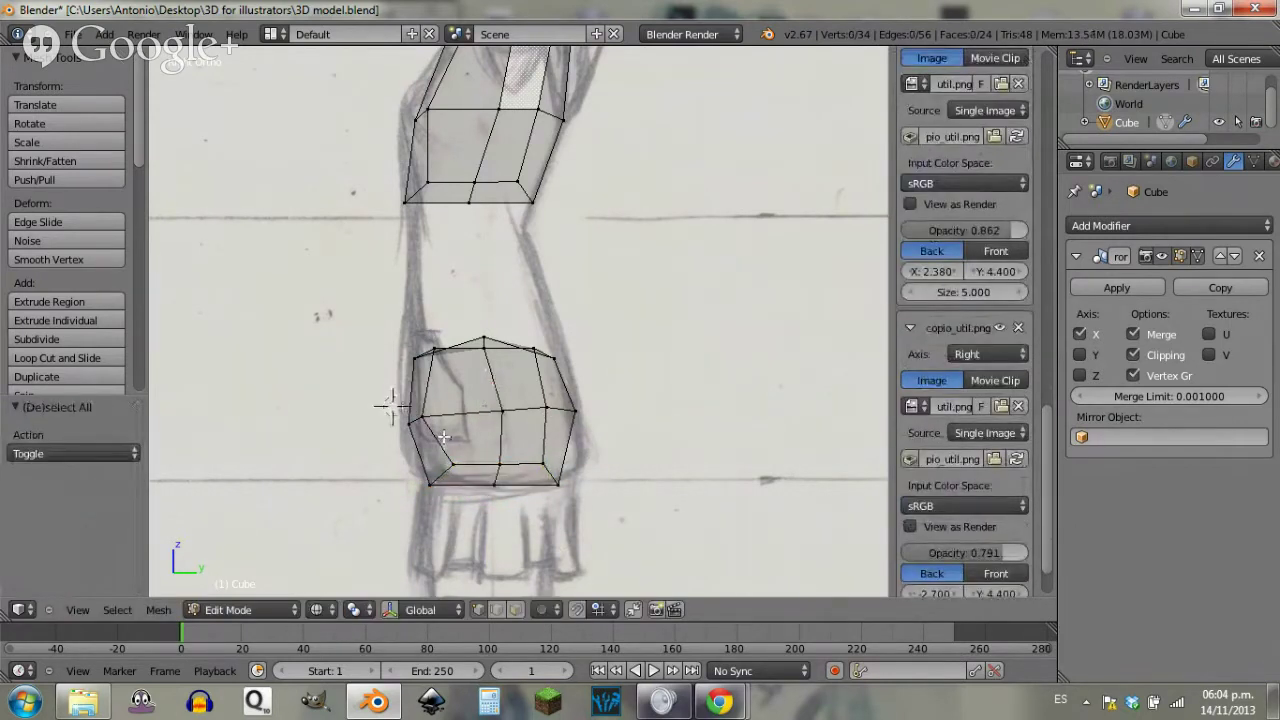
Step: Select the two middle-loop vertices on the hip block's negative-Y side and move them about 0.058 along positive Y
{"action": "left_click", "coordinate": [391, 405]}
{"action": "key", "text": "b"}
{"action": "left_click_drag", "start_coordinate": [390, 403], "coordinate": [442, 434]}
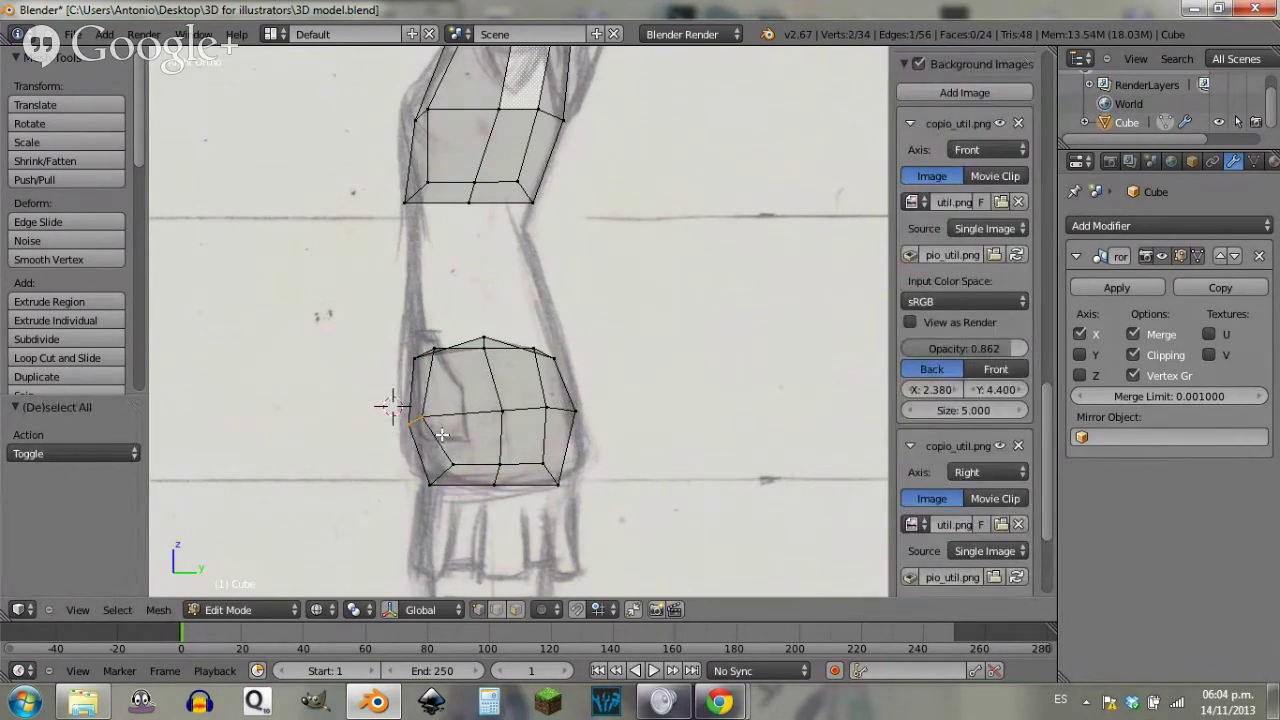
{"action": "key", "text": "g"}
{"action": "key", "text": "y"}
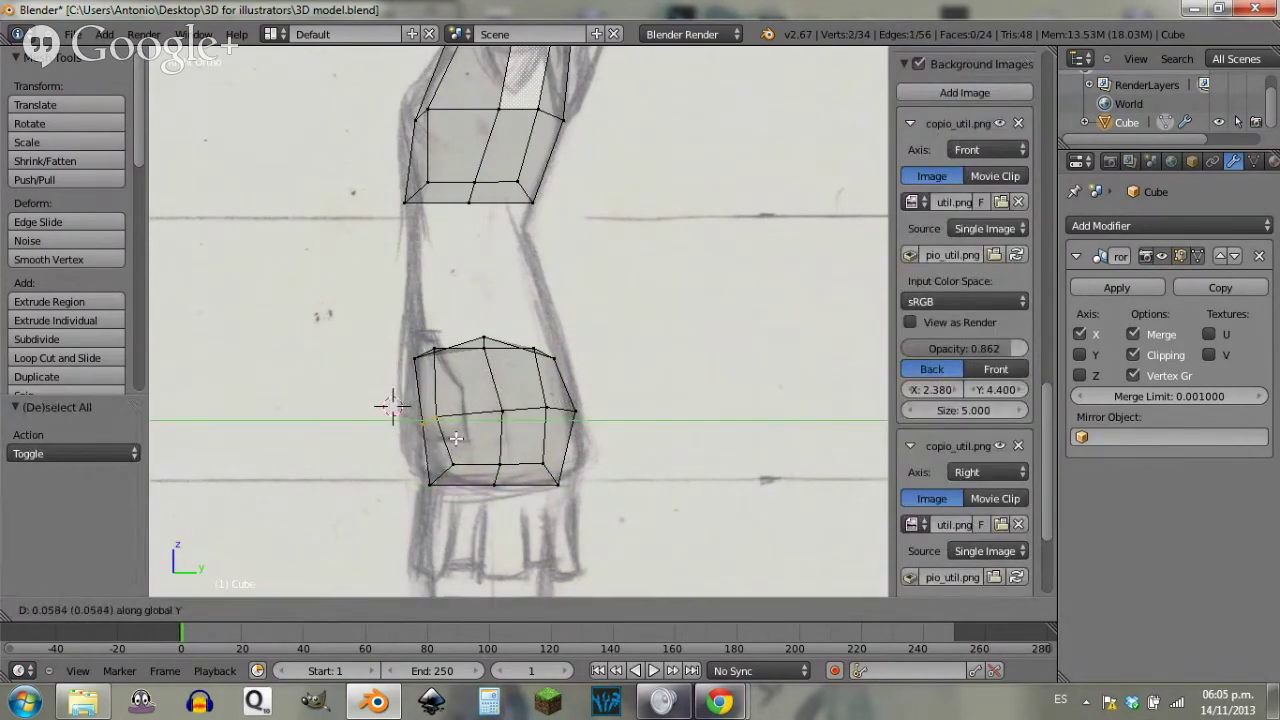
{"action": "left_click", "coordinate": [455, 437]}
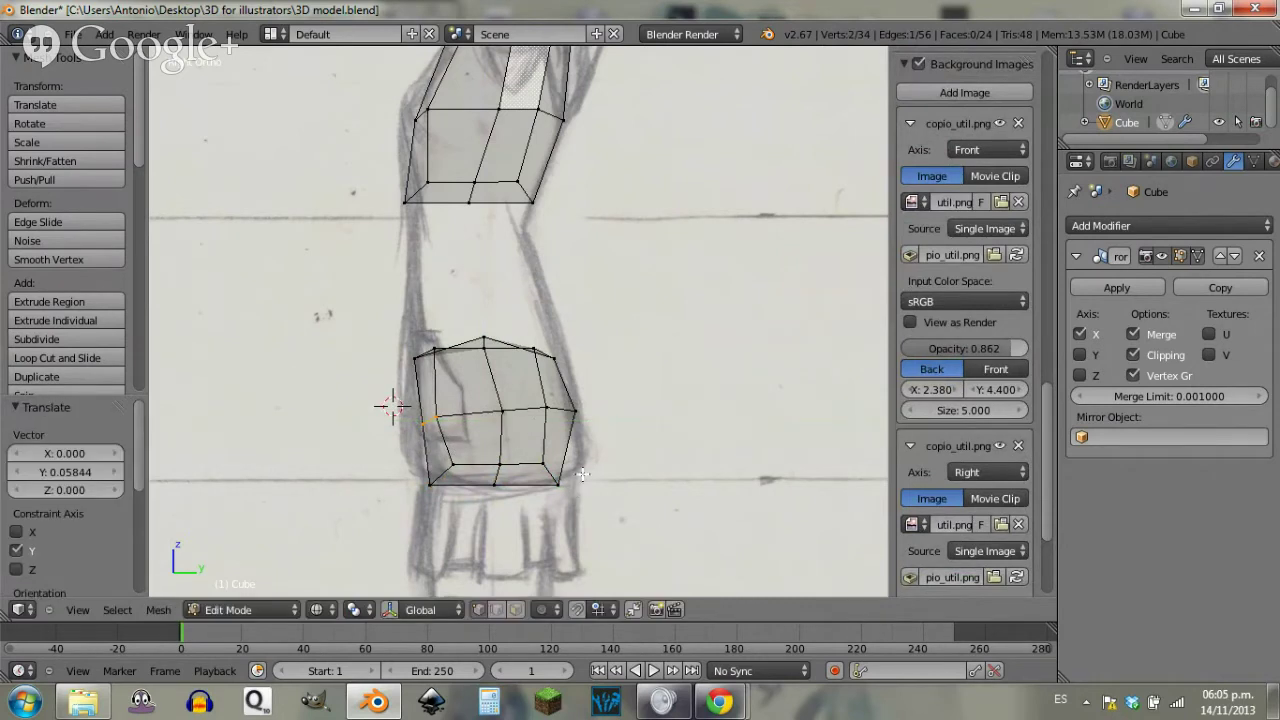
Step: Hide the view properties and move the hip block's two positive-Y bottom vertices about 0.06 along Y and 0.05 up
{"action": "key", "text": "n"}
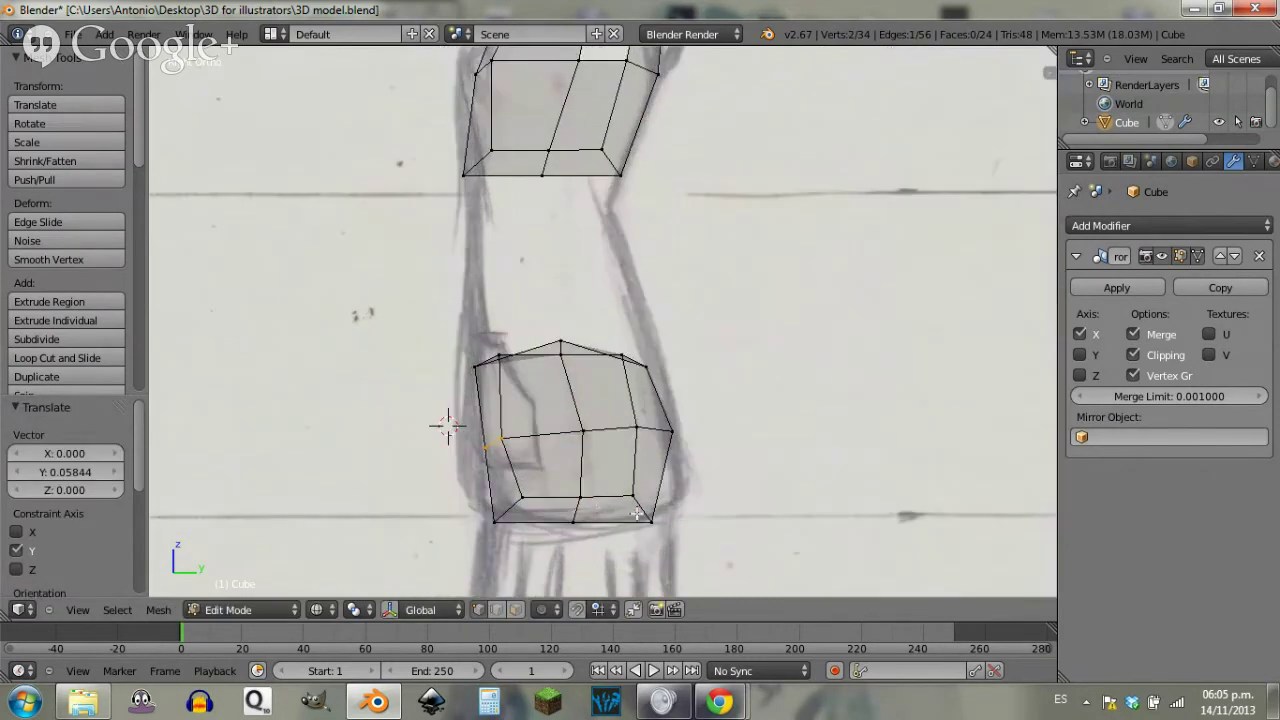
{"action": "key", "text": "a"}
{"action": "key", "text": "b"}
{"action": "left_click_drag", "start_coordinate": [682, 546], "coordinate": [603, 482]}
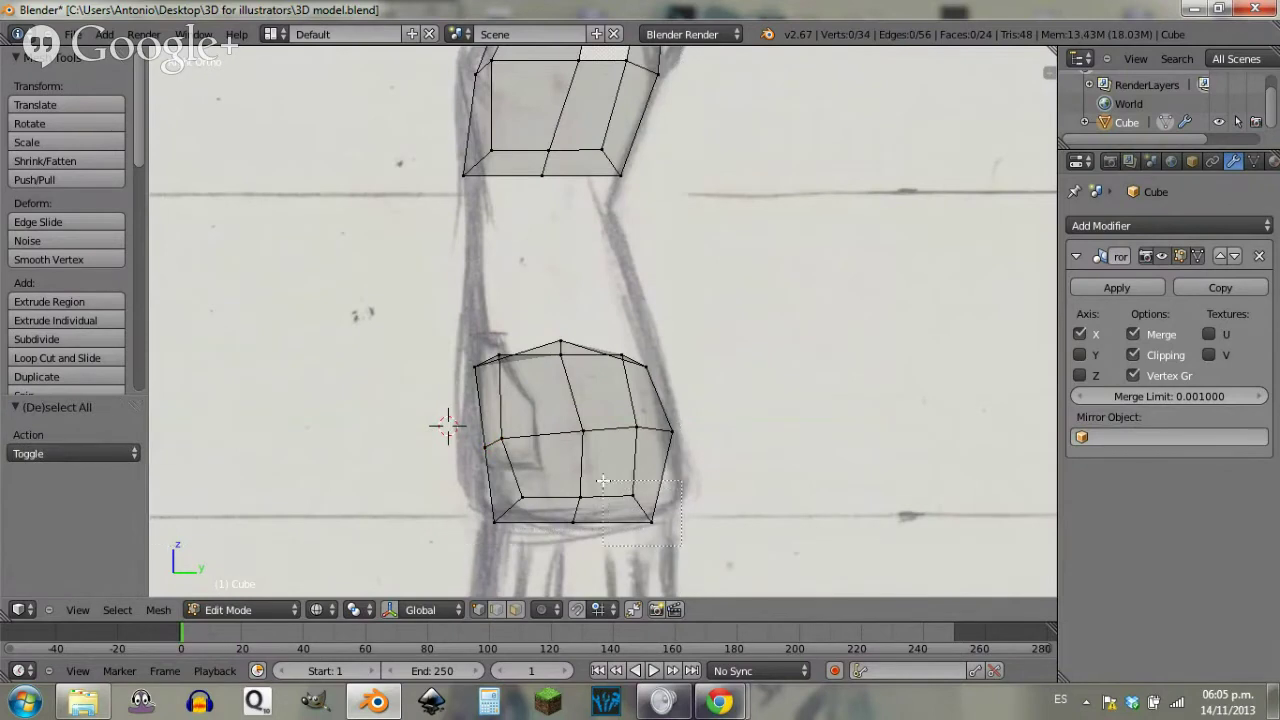
{"action": "key", "text": "g"}
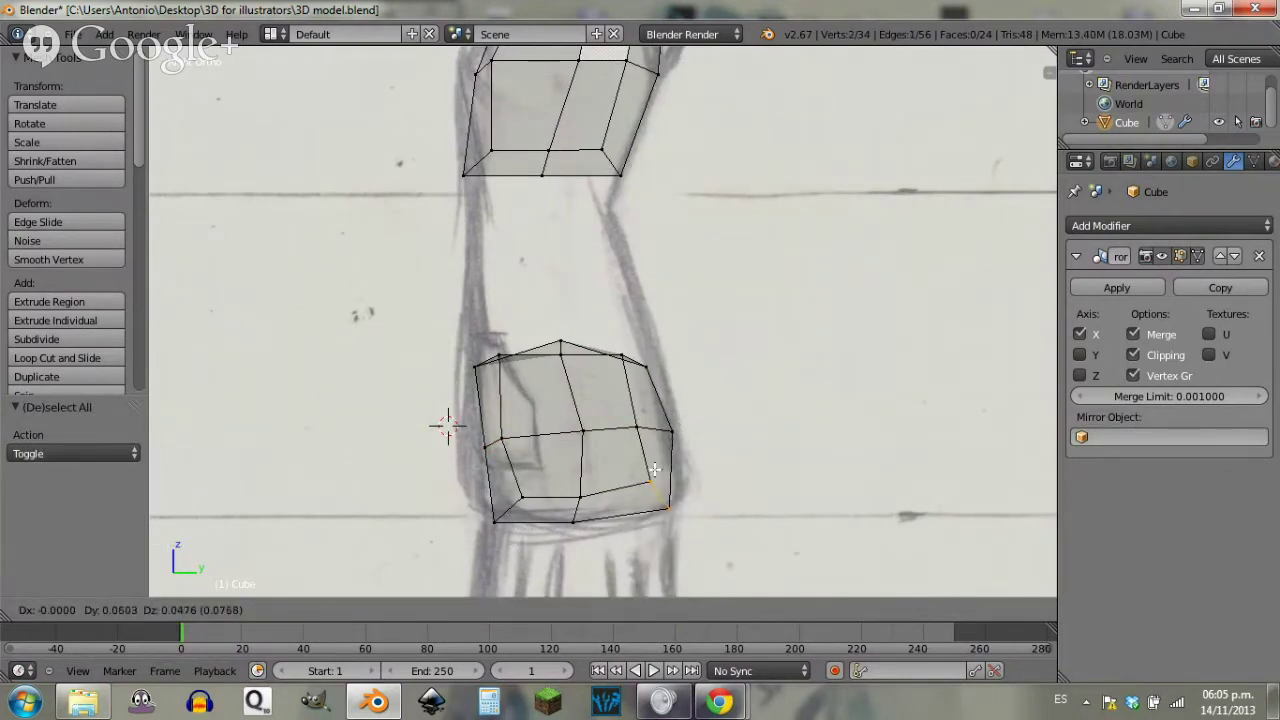
{"action": "left_click", "coordinate": [718, 503]}
{"action": "key", "text": "a"}
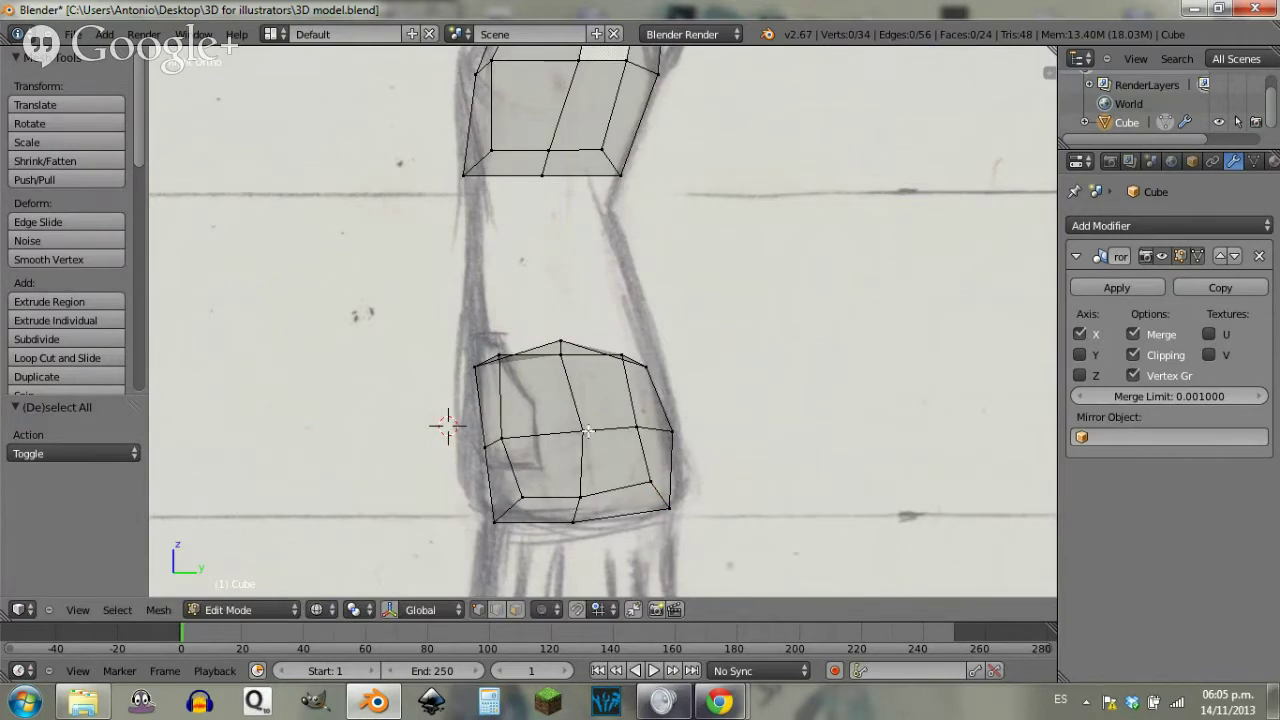
Step: Inspect the torso and hip blocks in Object Mode with solid shading, from an angle and against the front drawing
{"action": "middle_click_drag", "start_coordinate": [588, 431], "coordinate": [606, 403]}
{"action": "scroll", "coordinate": [605, 405], "scroll_direction": "down", "scroll_amount": 5}
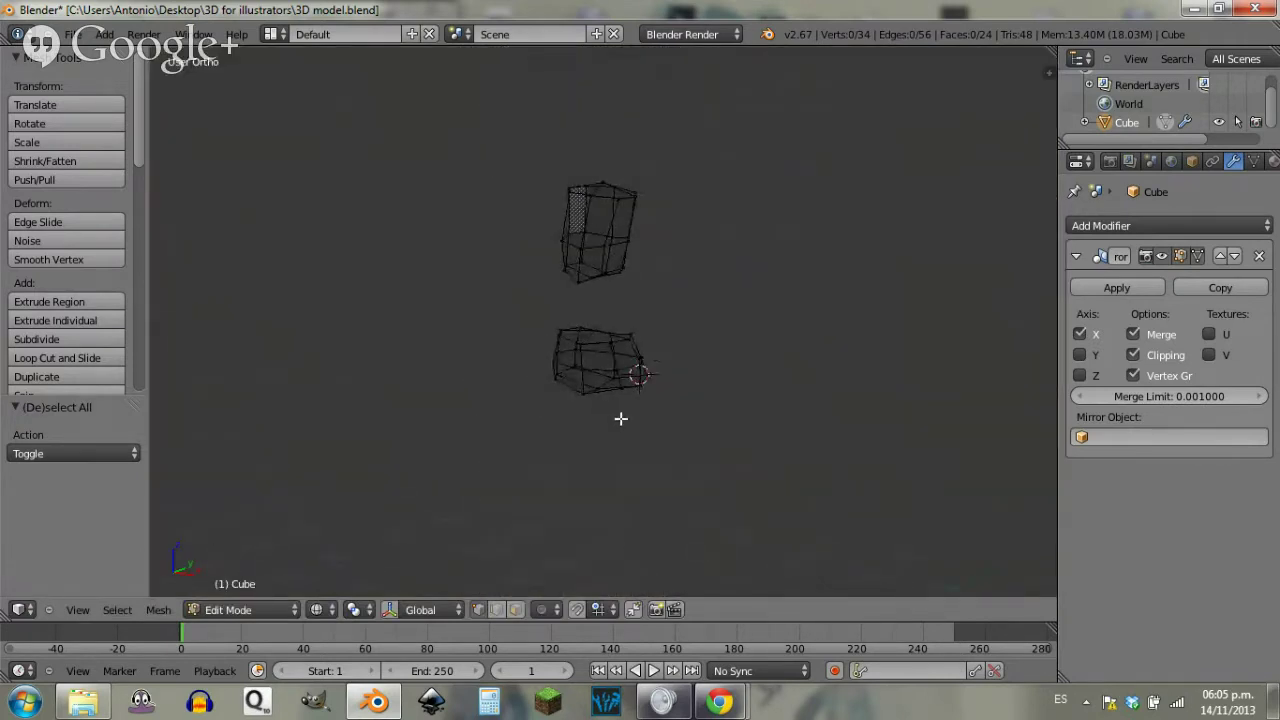
{"action": "key", "text": "Tab"}
{"action": "mouse_move", "coordinate": [556, 377]}
{"action": "middle_mouse_down"}
{"action": "mouse_move", "coordinate": [629, 393]}
{"action": "mouse_move", "coordinate": [505, 352]}
{"action": "middle_mouse_up"}
{"action": "key", "text": "z"}
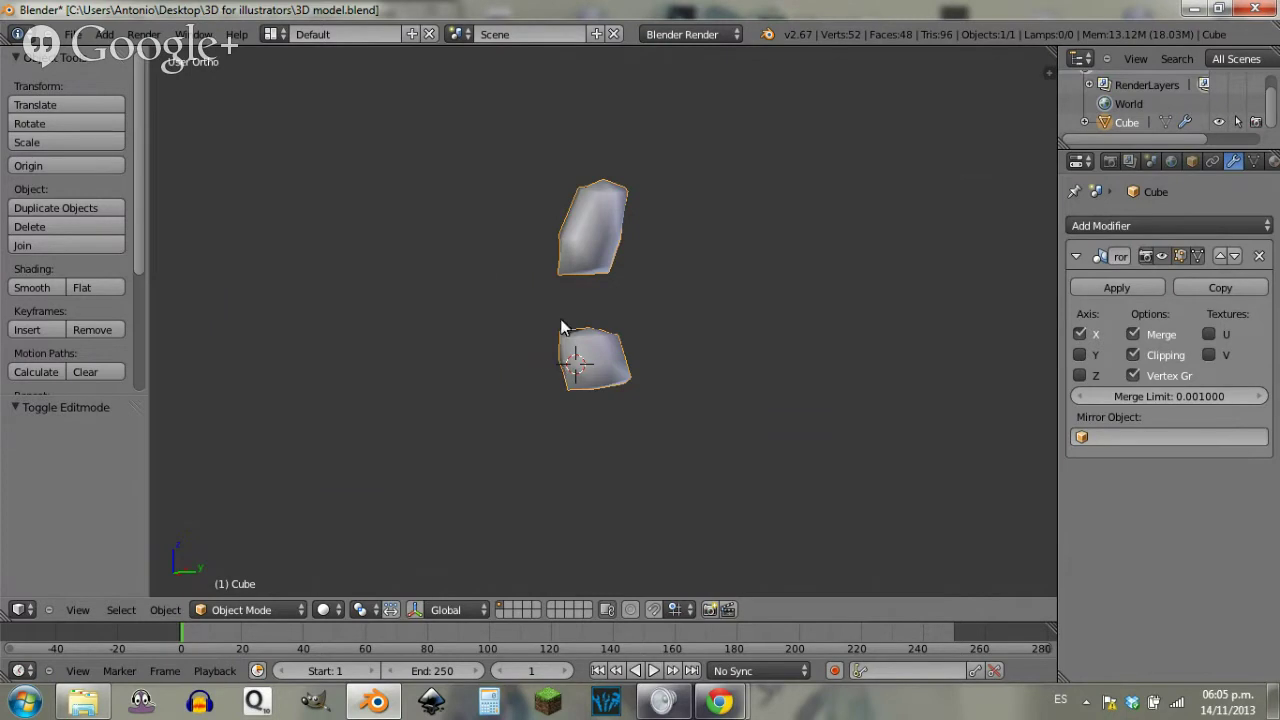
{"action": "key", "text": "KP_1"}
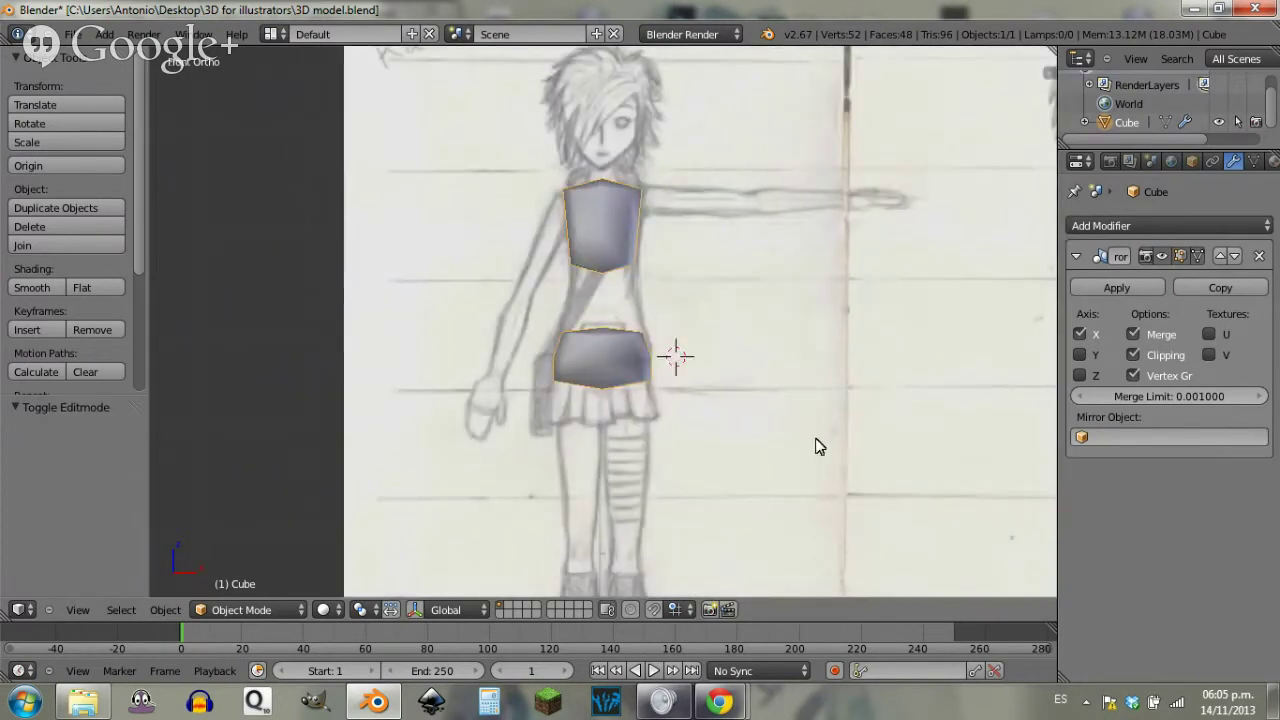
{"action": "mouse_move", "coordinate": [717, 406]}
{"action": "middle_mouse_down"}
{"action": "mouse_move", "coordinate": [651, 428]}
{"action": "mouse_move", "coordinate": [659, 421]}
{"action": "middle_mouse_up"}
{"action": "key", "text": "KP_1"}
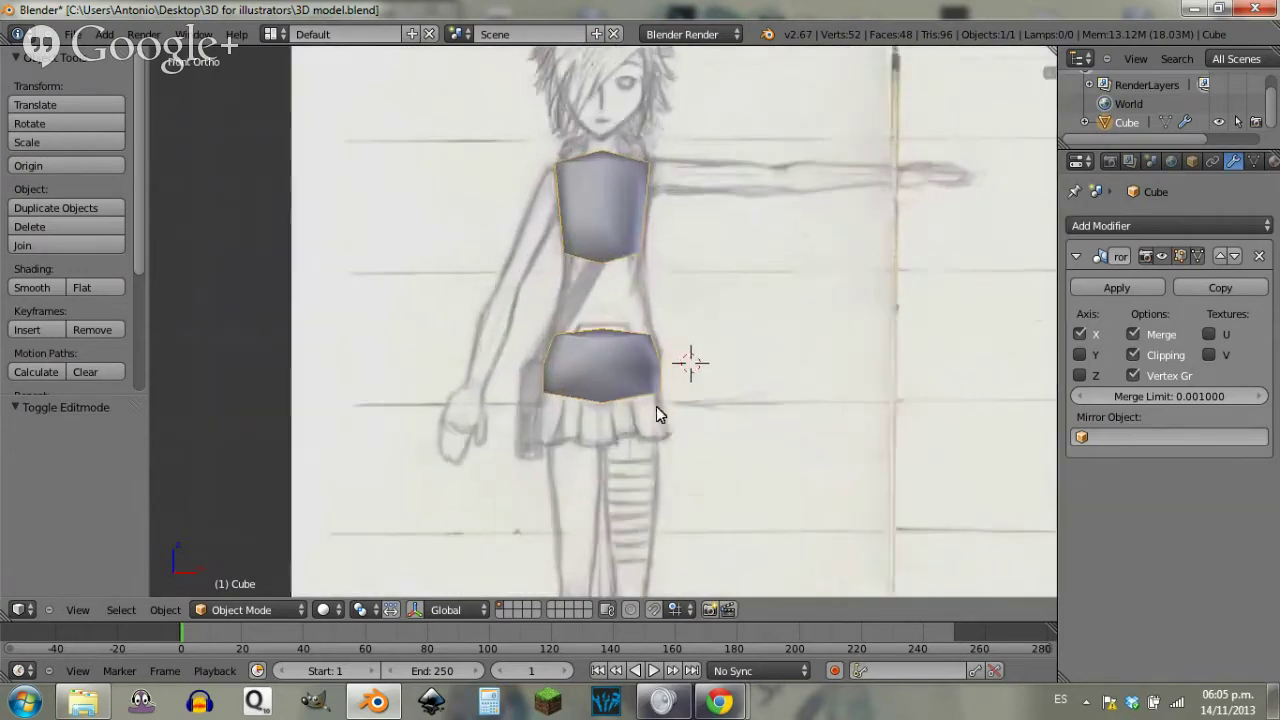
Step: In wireframe front view, move the hip block's bottom outer vertices about 0.092 up along Z
{"action": "key", "text": "Tab"}
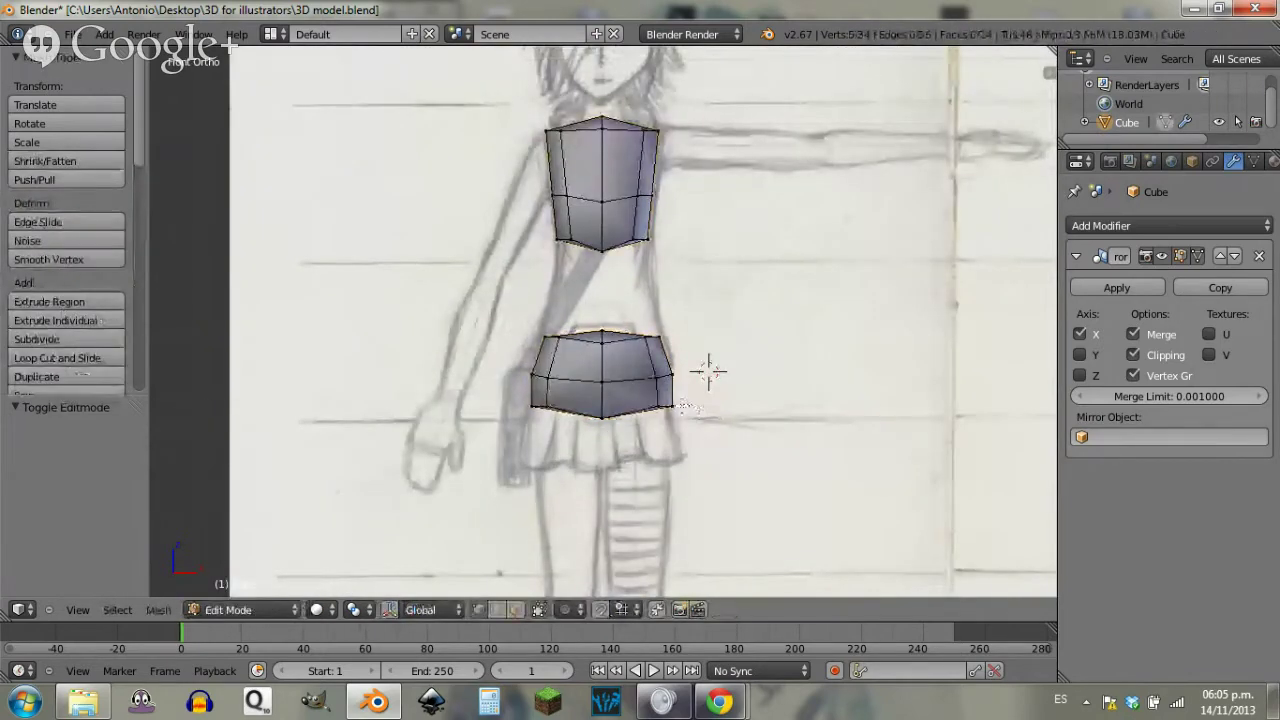
{"action": "key", "text": "z"}
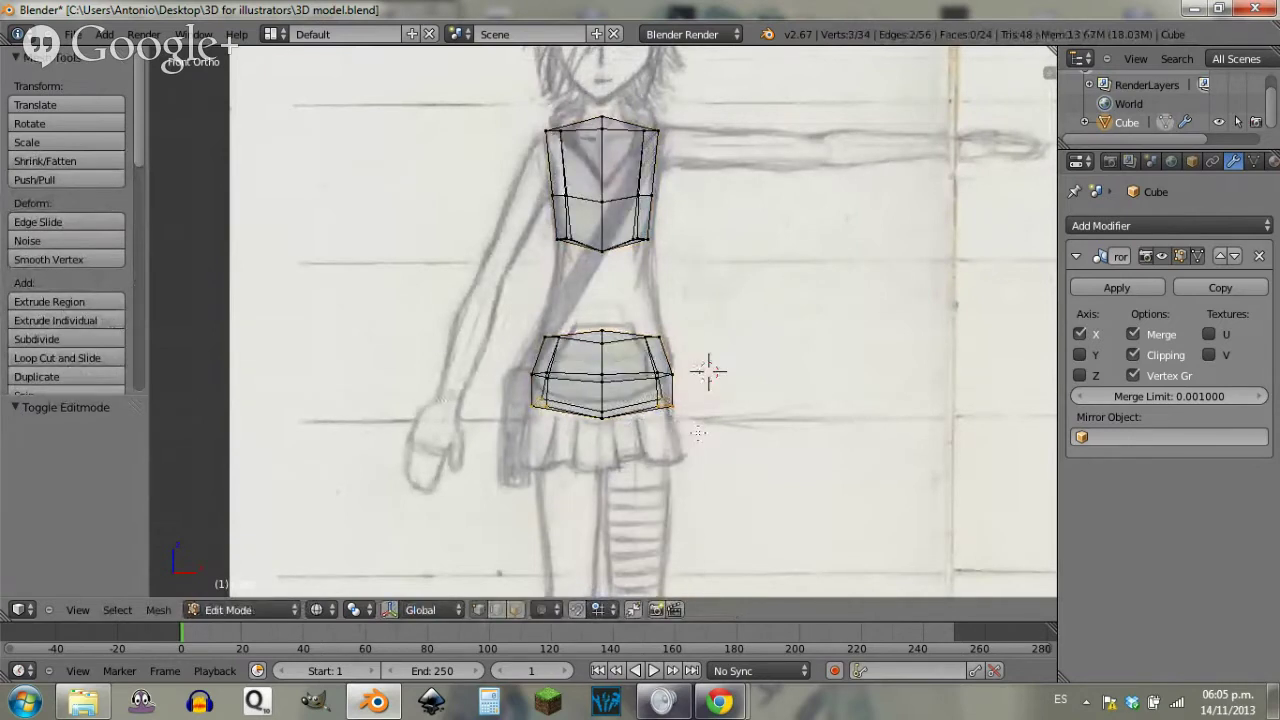
{"action": "key", "text": "g"}
{"action": "key", "text": "z"}
{"action": "left_click", "coordinate": [703, 430]}
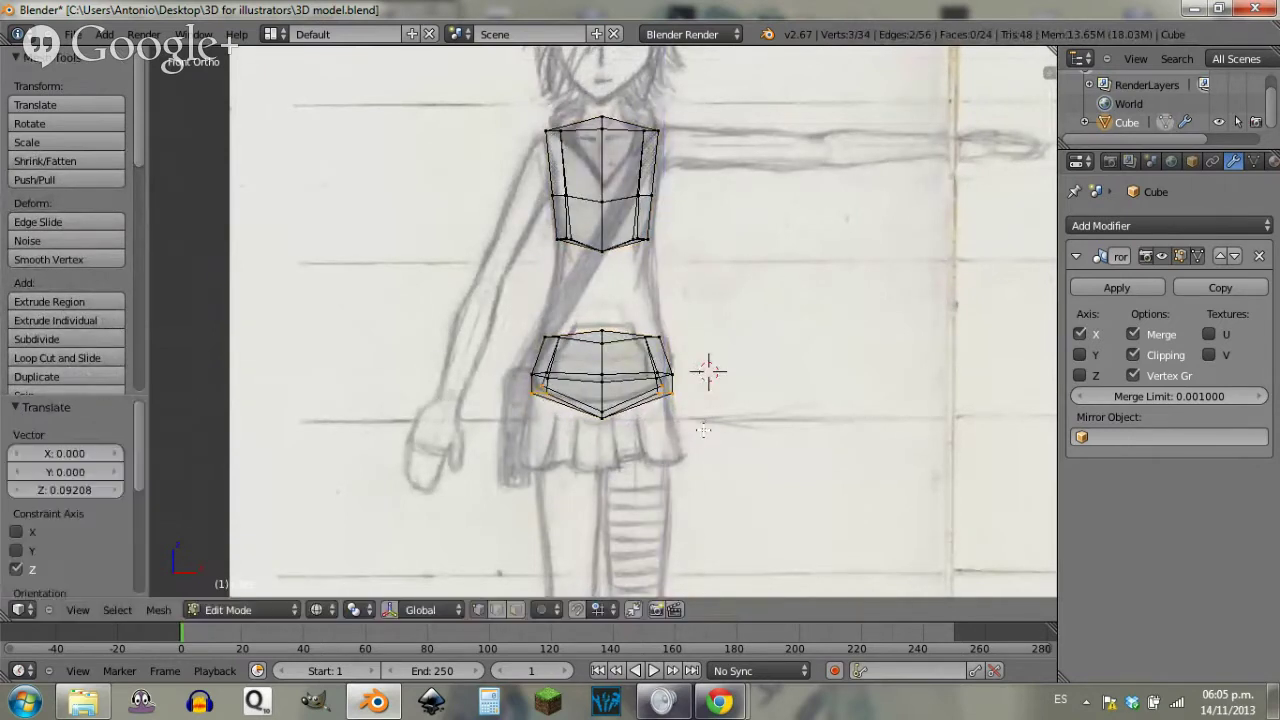
{"action": "key", "text": "a"}
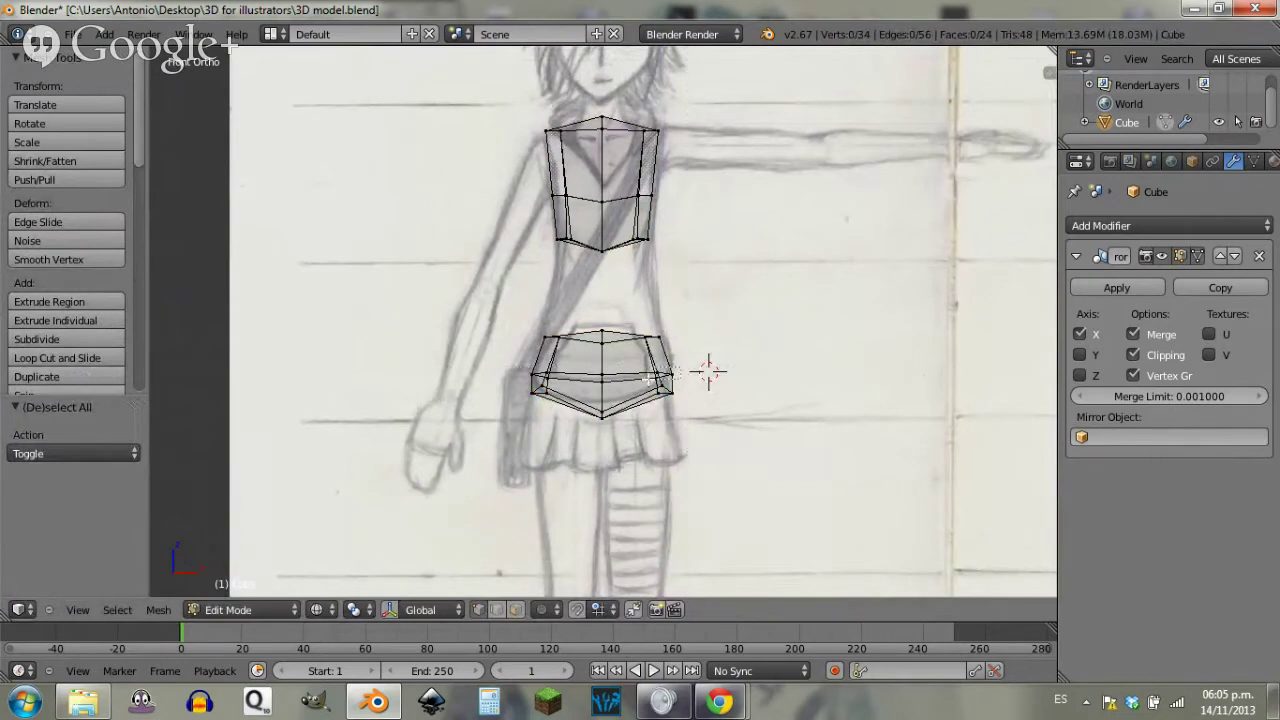
Step: Move the hip block's outer middle vertices about 0.033 inward along X and 0.072 up, and rotate them about -6°
{"action": "right_click", "coordinate": [665, 376], "text": "alt"}
{"action": "key", "text": "g"}
{"action": "left_click", "coordinate": [720, 364]}
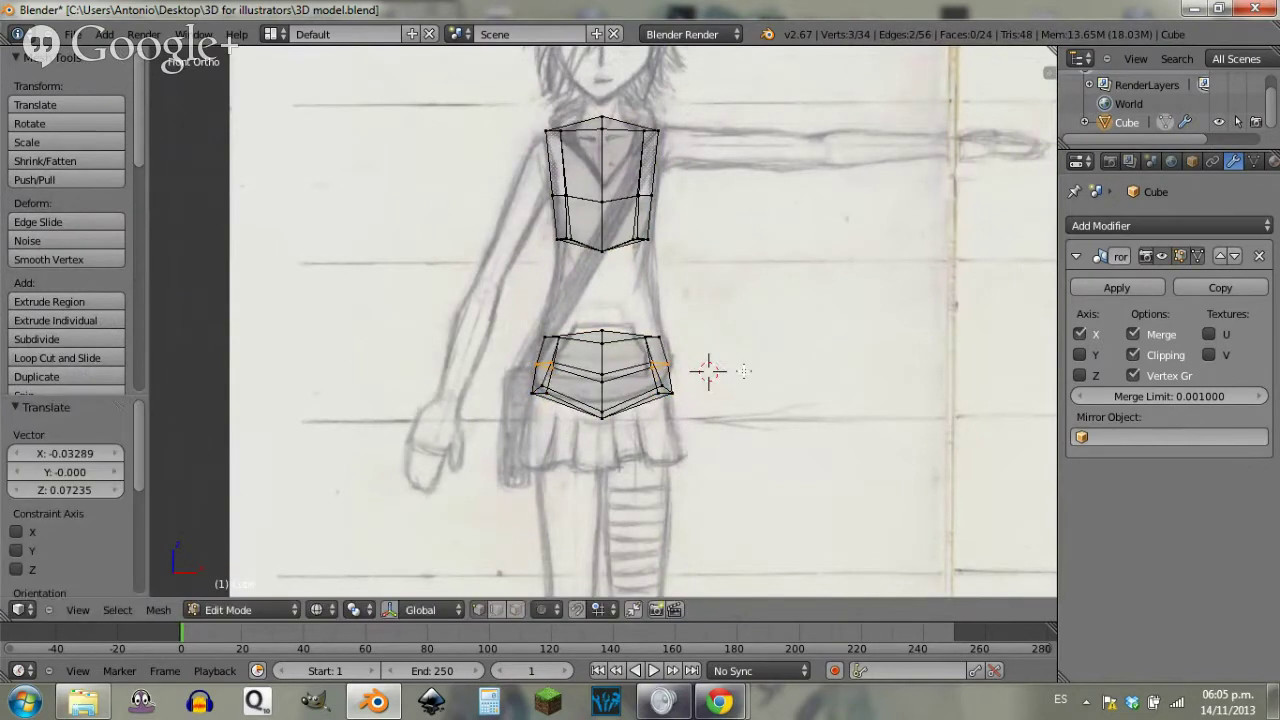
{"action": "key", "text": "r"}
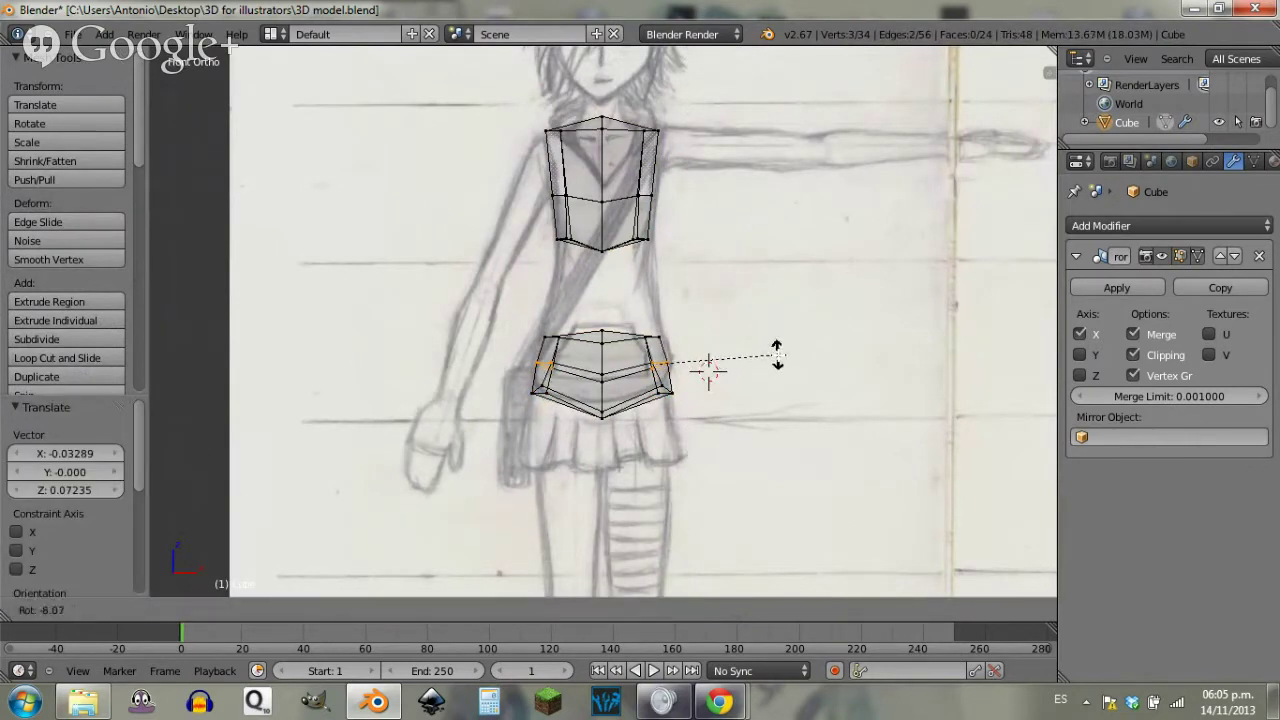
{"action": "left_click", "coordinate": [777, 355]}
{"action": "key", "text": "a"}
Step: Inspect the reshaped hip block in Object Mode with solid shading, from an angle and against the front drawing, and return to Edit Mode
{"action": "mouse_move", "coordinate": [777, 398]}
{"action": "middle_mouse_down"}
{"action": "mouse_move", "coordinate": [545, 370]}
{"action": "mouse_move", "coordinate": [628, 394]}
{"action": "middle_mouse_up"}
{"action": "key", "text": "z"}
{"action": "key", "text": "Tab"}
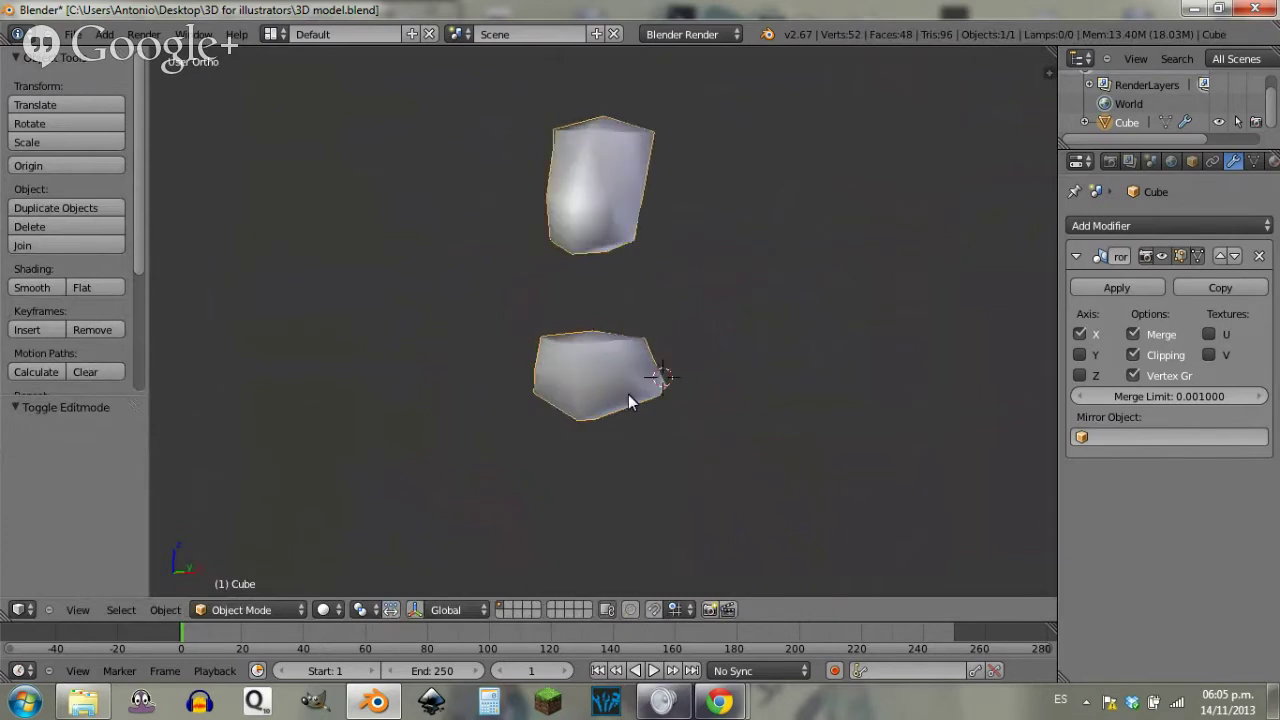
{"action": "key", "text": "KP_1"}
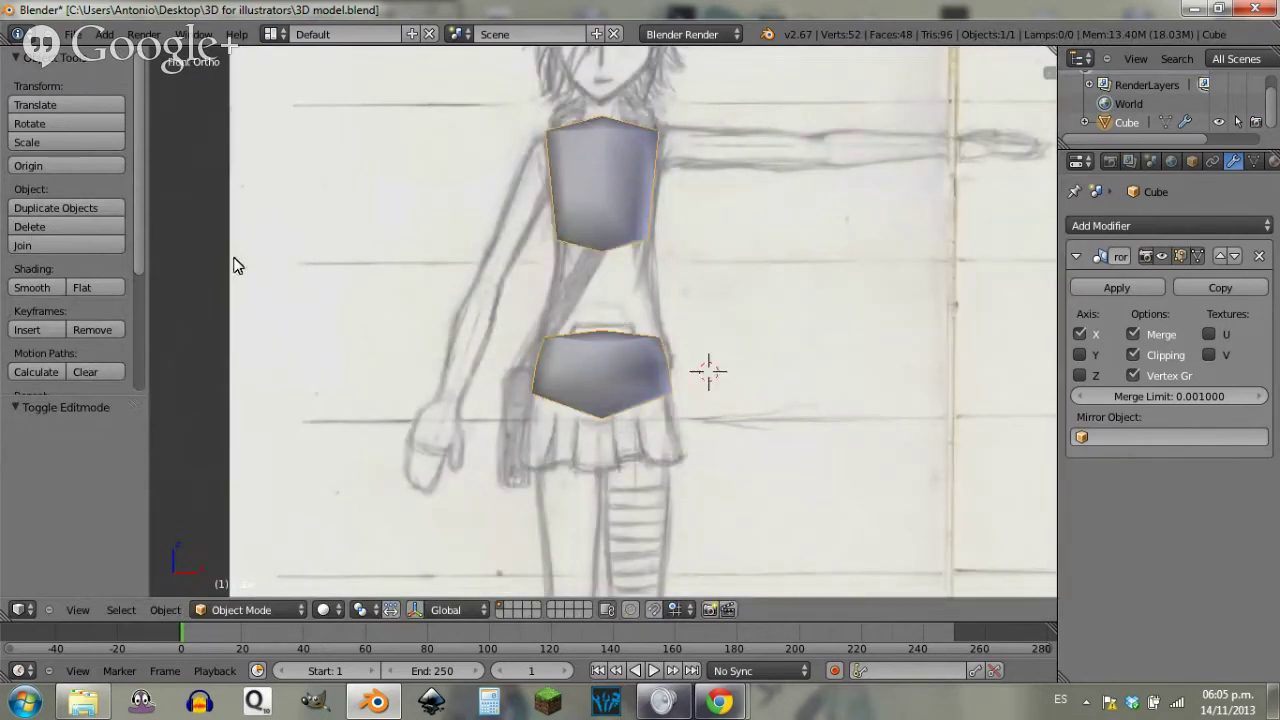
{"action": "key", "text": "Tab"}
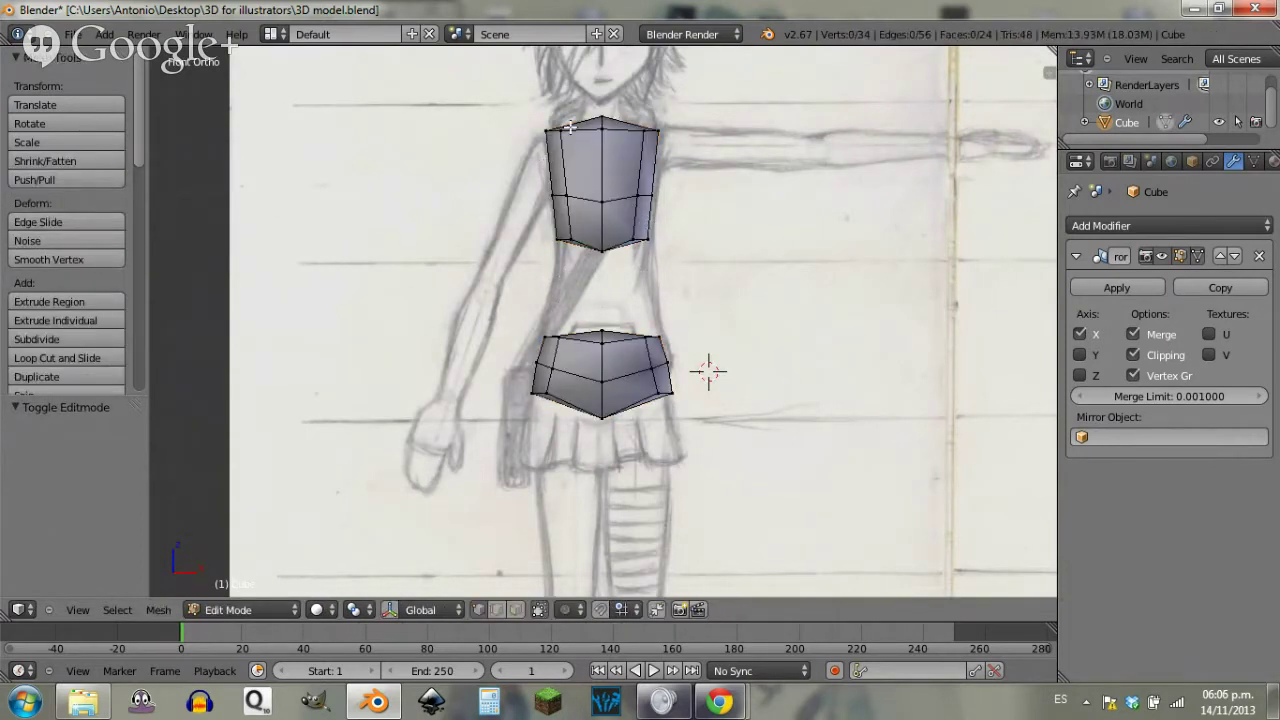
{"action": "key", "text": "v"}
{"action": "key", "text": "b"}
{"action": "left_click_drag", "start_coordinate": [511, 101], "coordinate": [730, 278]}
{"action": "key", "text": "e"}
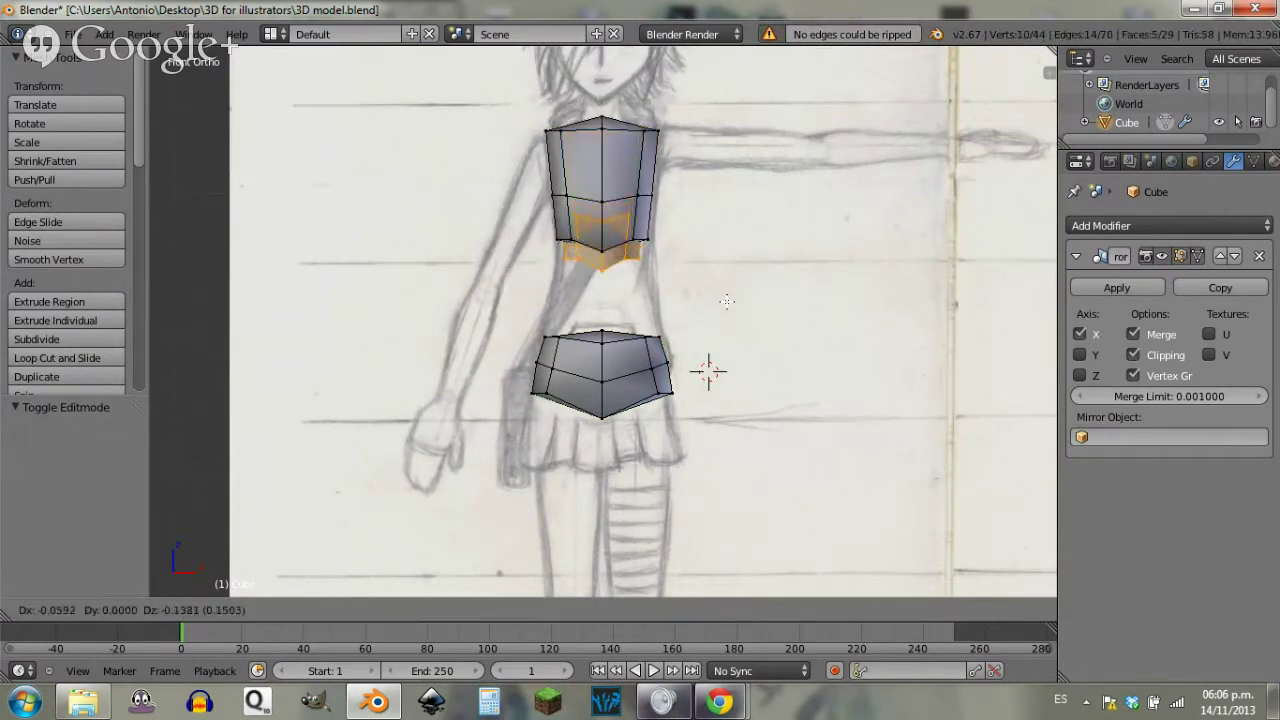
{"action": "right_click", "coordinate": [727, 301]}
{"action": "key", "text": "ctrl+z"}
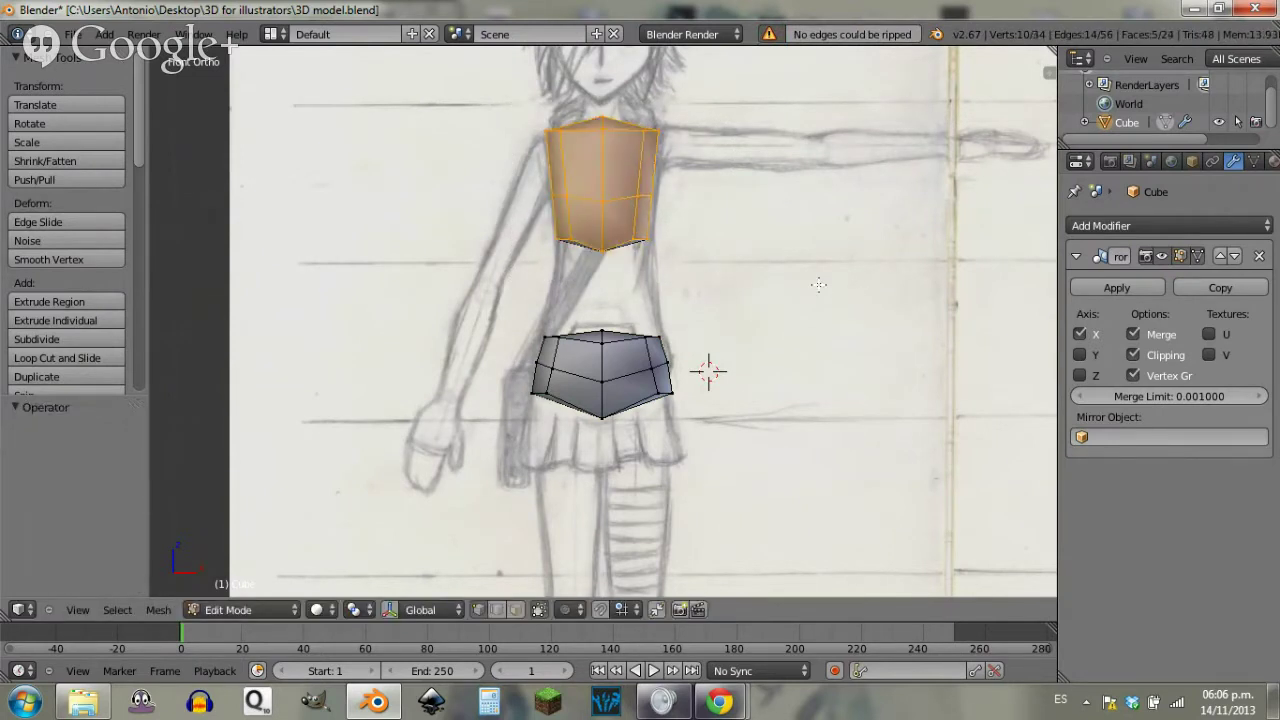
Step: In wireframe front view, duplicate the whole upper torso block, placing the copy about 0.237 along X and 0.796 down
{"action": "key", "text": "z"}
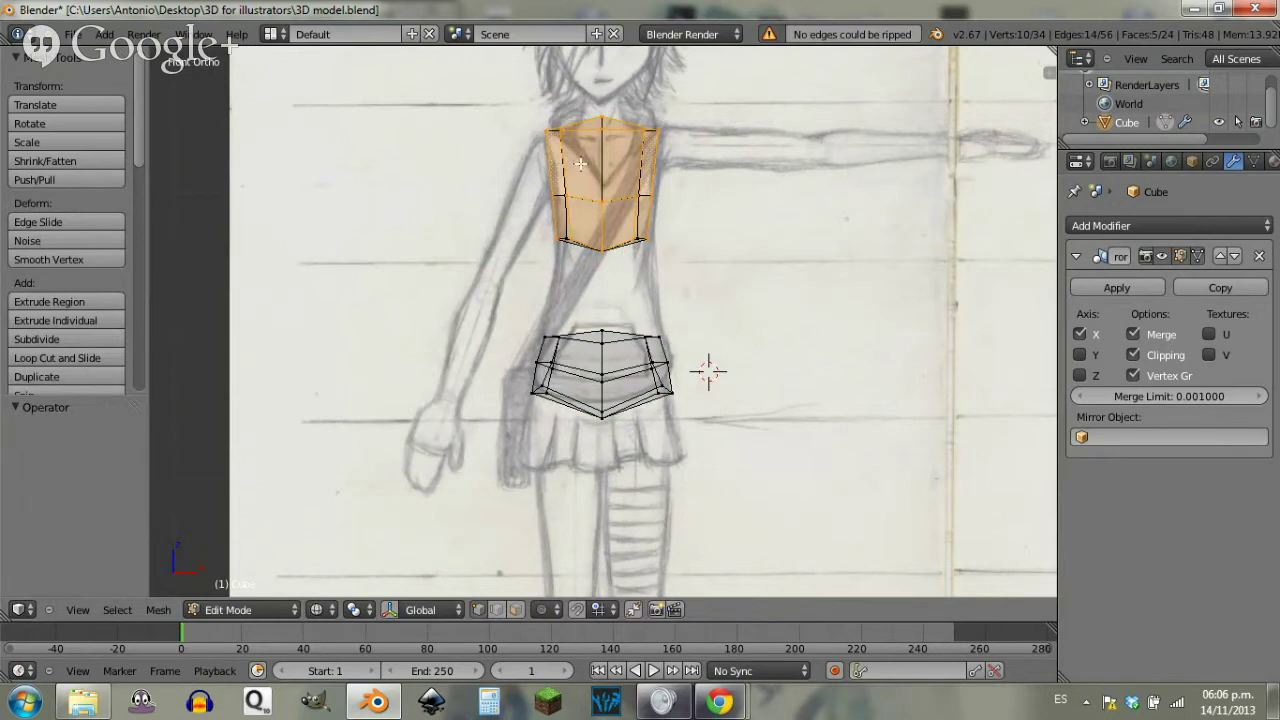
{"action": "key", "text": "ctrl+l"}
{"action": "key", "text": "shift+d"}
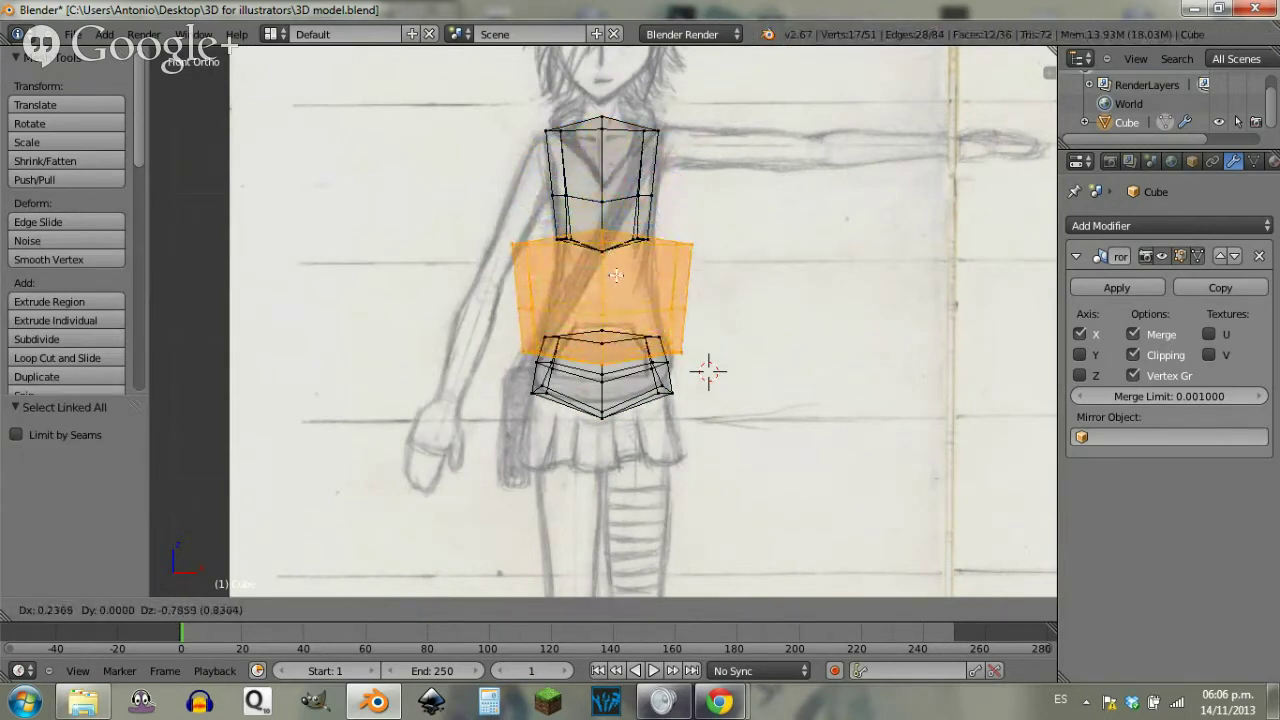
{"action": "left_click", "coordinate": [615, 277]}
Step: Scale the duplicated block to about 0.549 and move it about -0.164 along X and 0.079 up to form the waist
{"action": "key", "text": "s"}
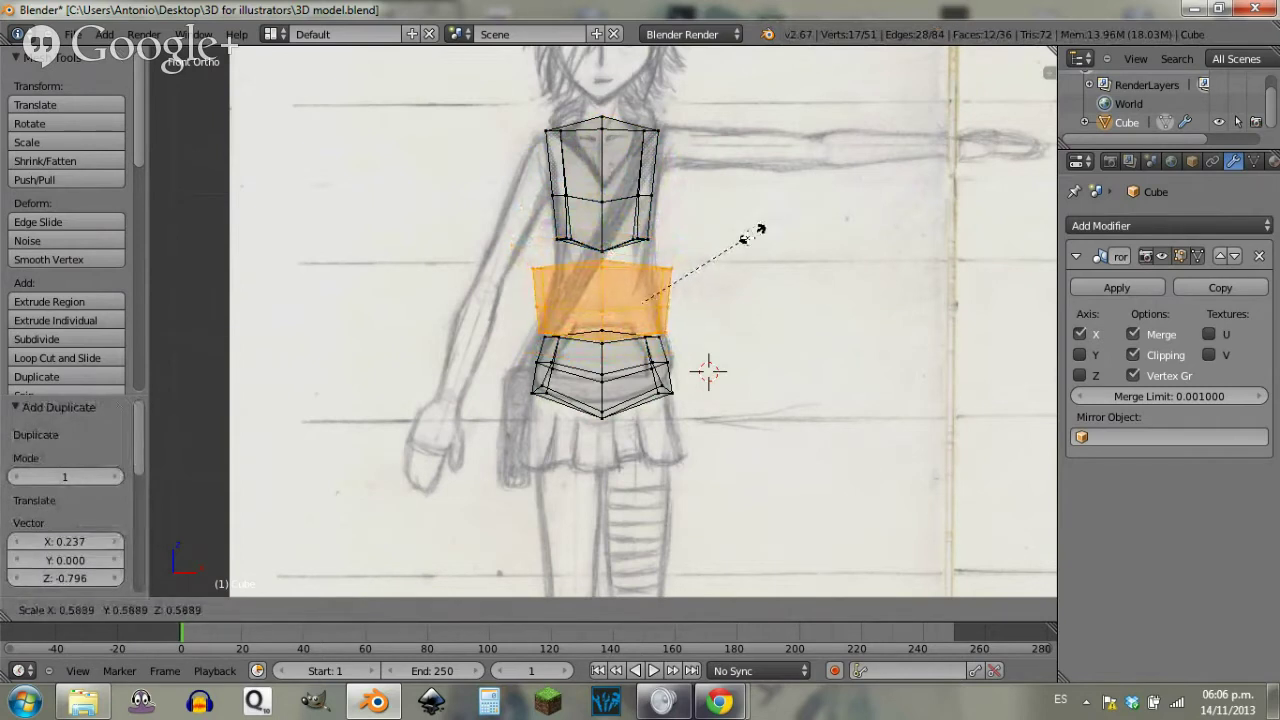
{"action": "left_click", "coordinate": [753, 240]}
{"action": "key", "text": "g"}
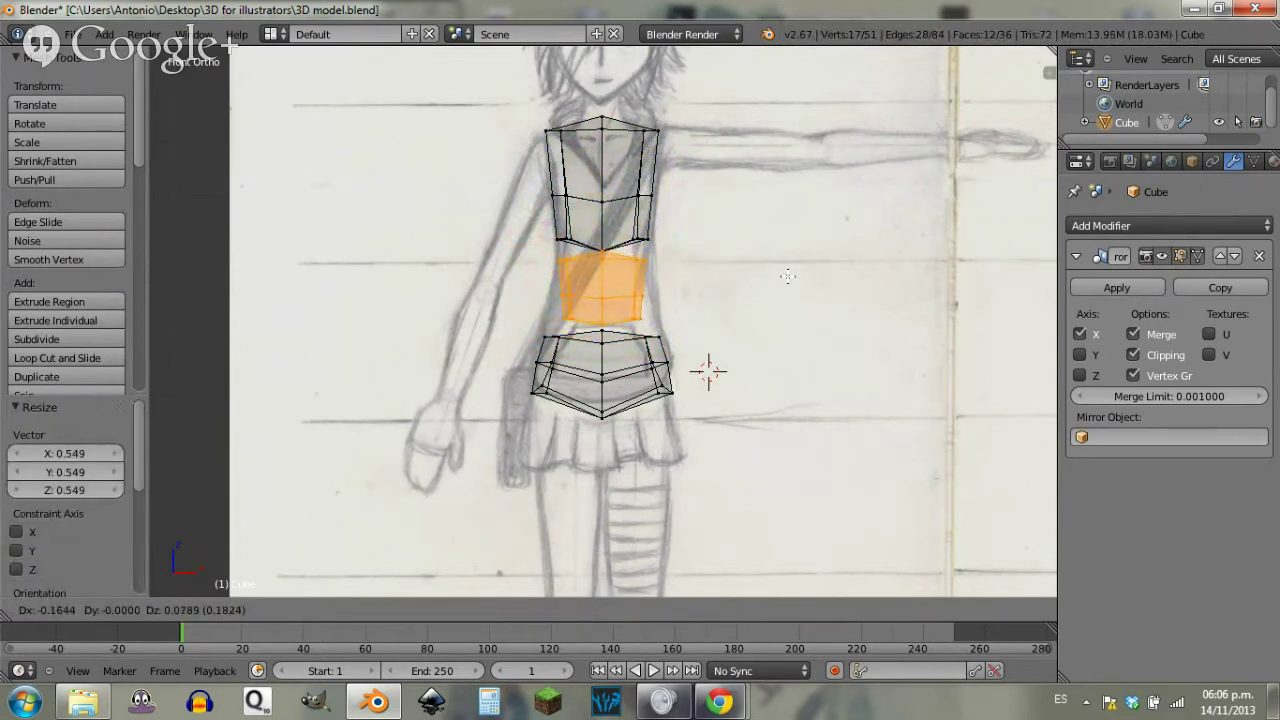
{"action": "left_click", "coordinate": [783, 278]}
{"action": "scroll", "coordinate": [669, 309], "scroll_direction": "up", "scroll_amount": 4}
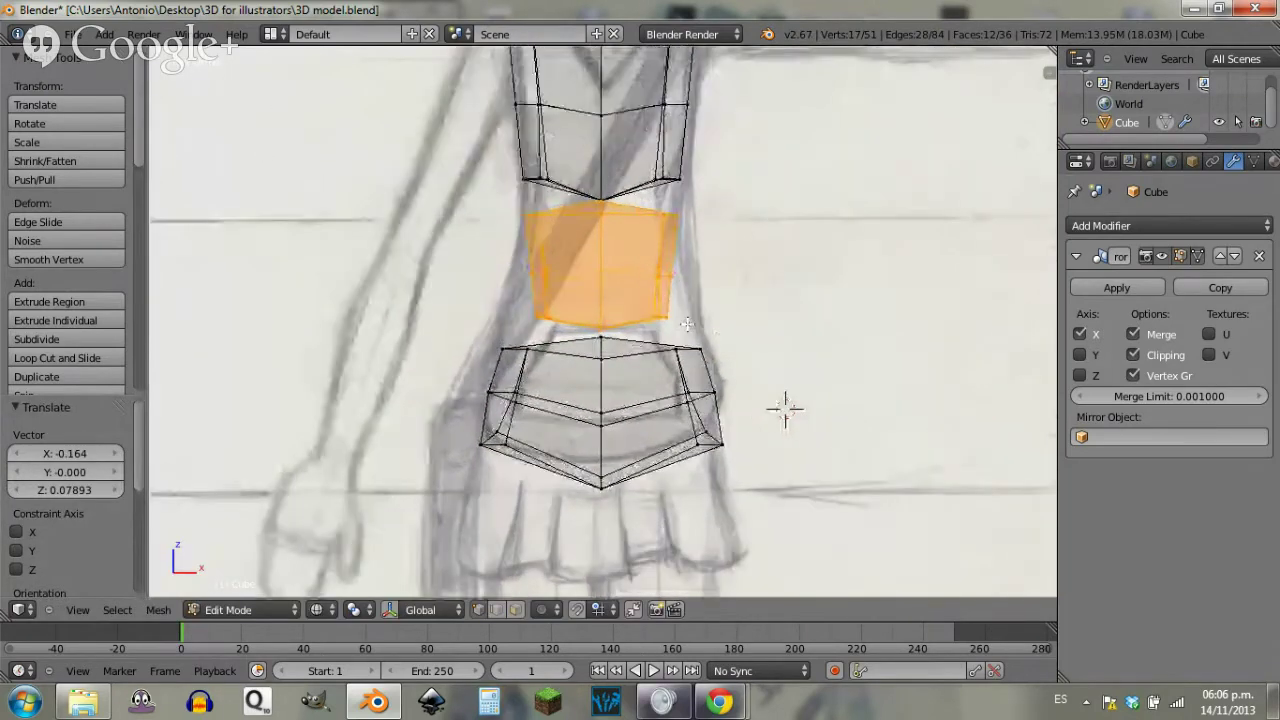
Step: Move the waist block's bottom outer vertices outward and about 0.06 down, toward the waist outline in the front drawing
{"action": "key", "text": "a"}
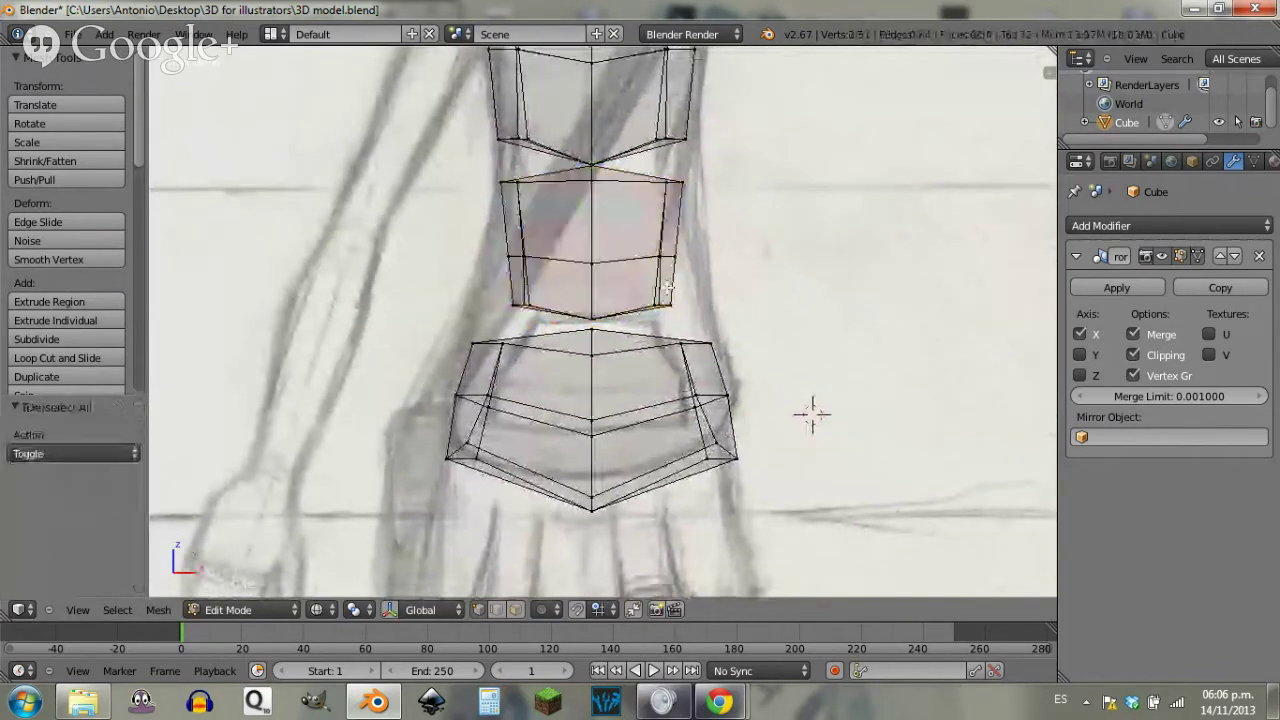
{"action": "scroll", "coordinate": [691, 300], "scroll_direction": "up", "scroll_amount": 1}
{"action": "scroll", "coordinate": [693, 297], "scroll_direction": "up", "scroll_amount": 1}
{"action": "key", "text": "b"}
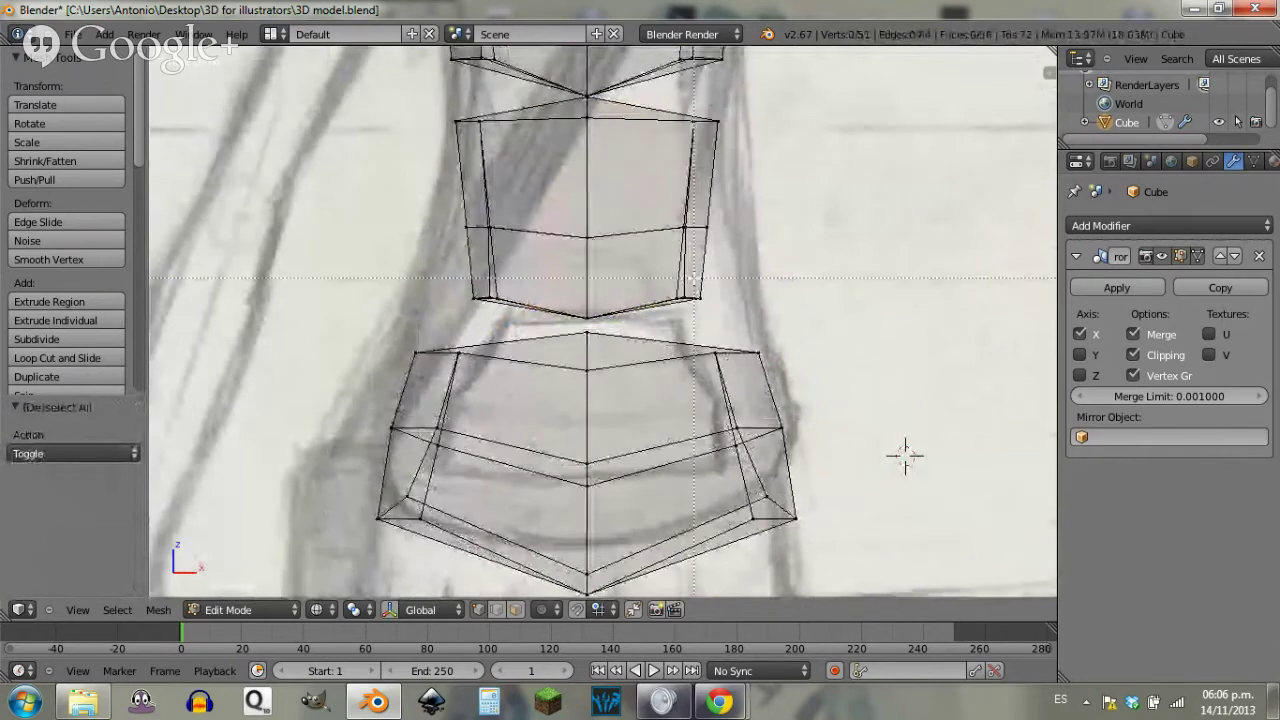
{"action": "left_click_drag", "start_coordinate": [740, 273], "coordinate": [666, 319]}
{"action": "key", "text": "g"}
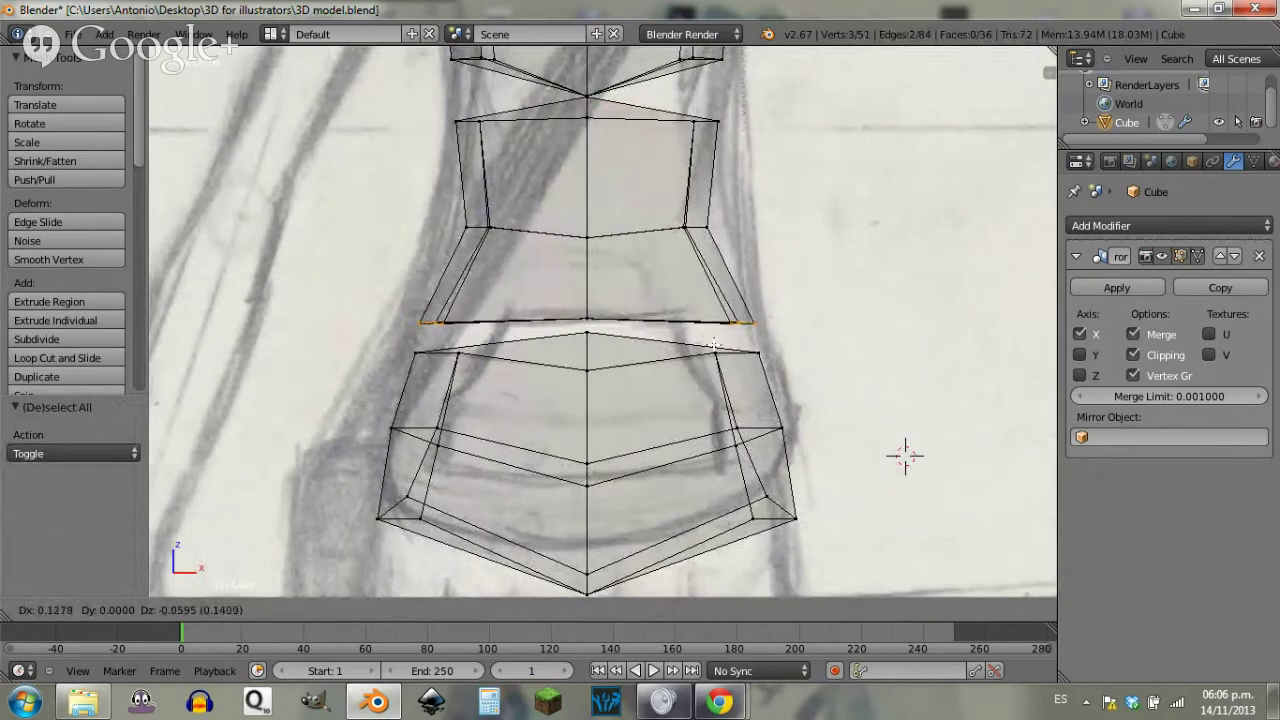
{"action": "left_click", "coordinate": [728, 286]}
{"action": "key", "text": "a"}
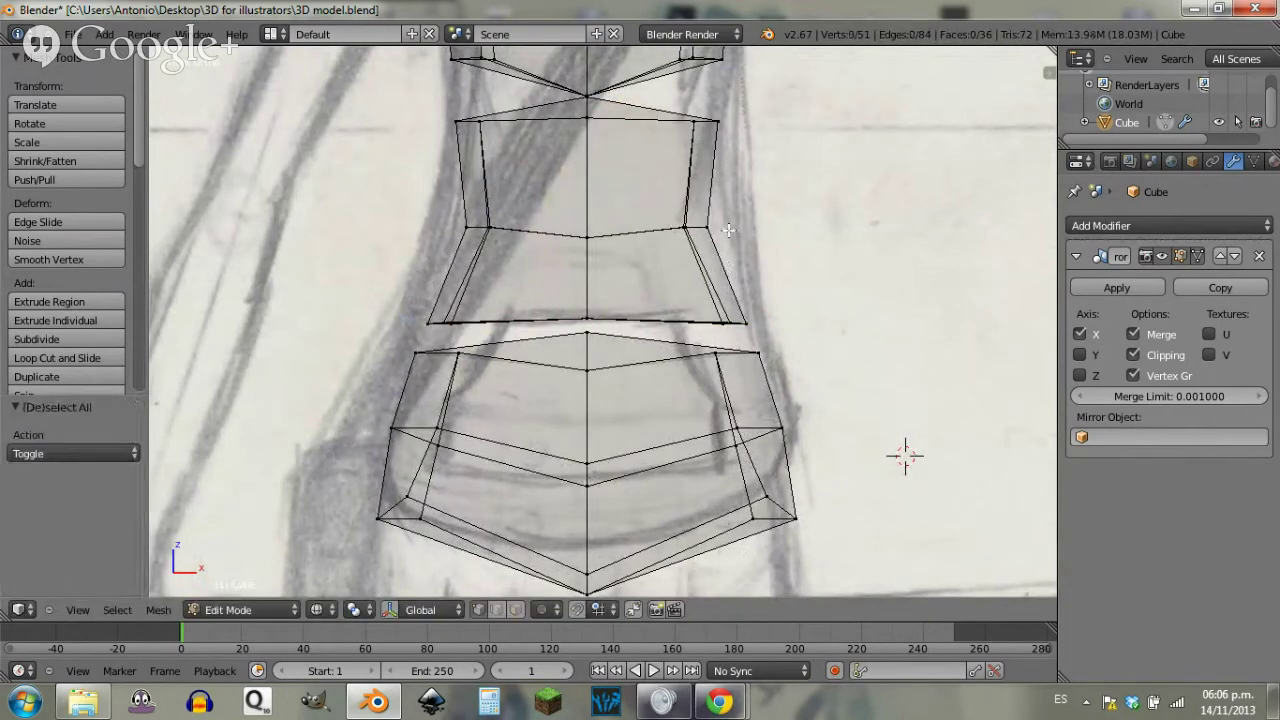
Step: Move the waist block's outer middle vertices about 0.05 outward along X
{"action": "middle_click_drag", "start_coordinate": [740, 75], "coordinate": [753, 166], "text": "shift"}
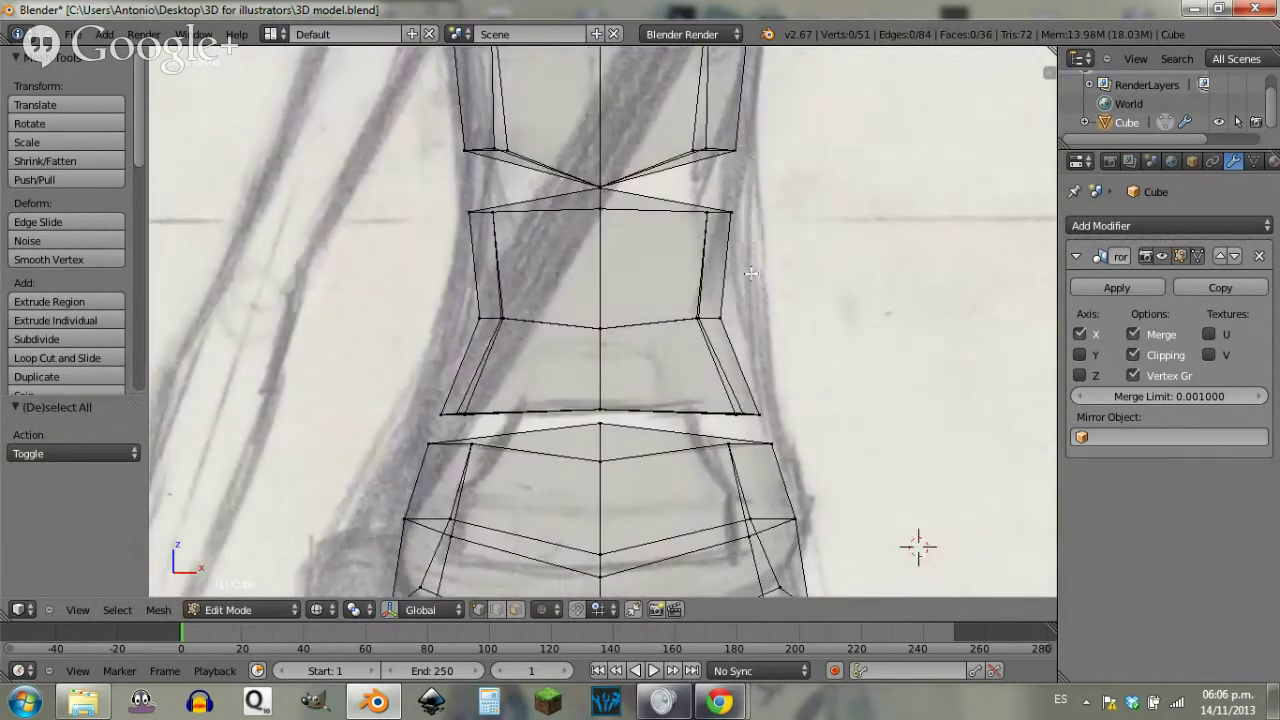
{"action": "left_click", "coordinate": [782, 297]}
{"action": "right_click", "coordinate": [733, 335], "text": "alt"}
{"action": "key", "text": "g"}
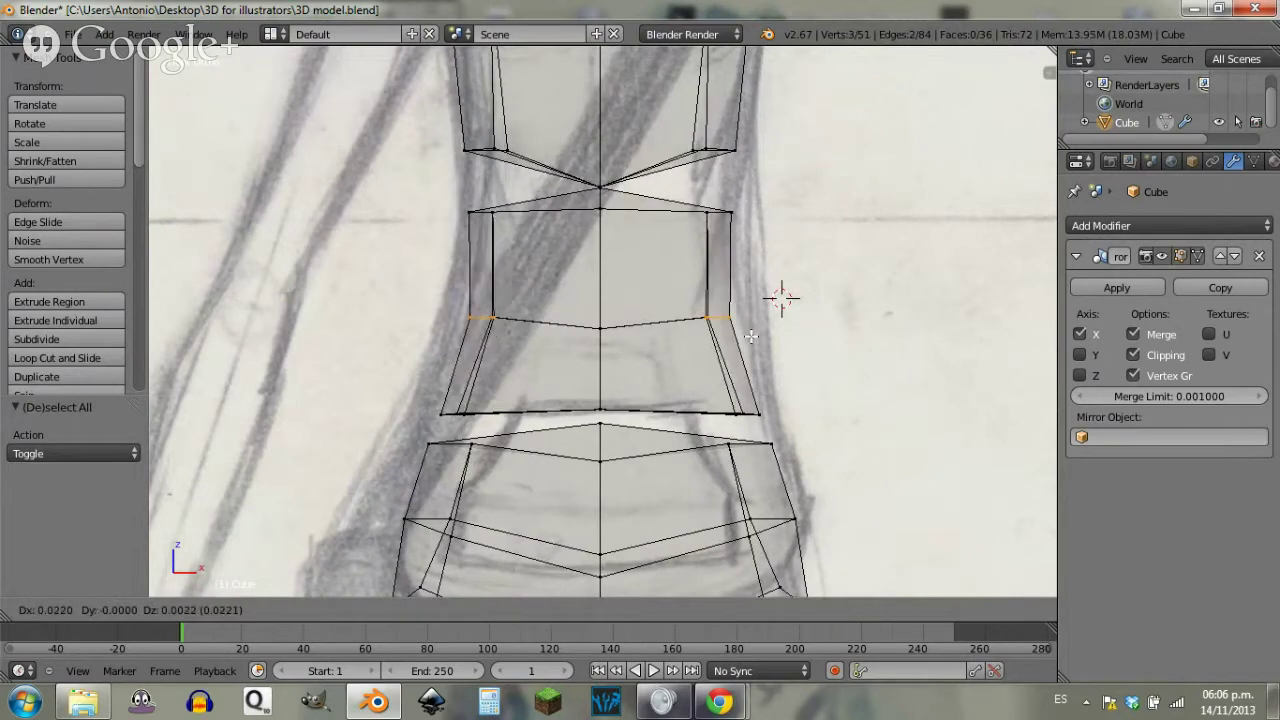
{"action": "left_click", "coordinate": [756, 266]}
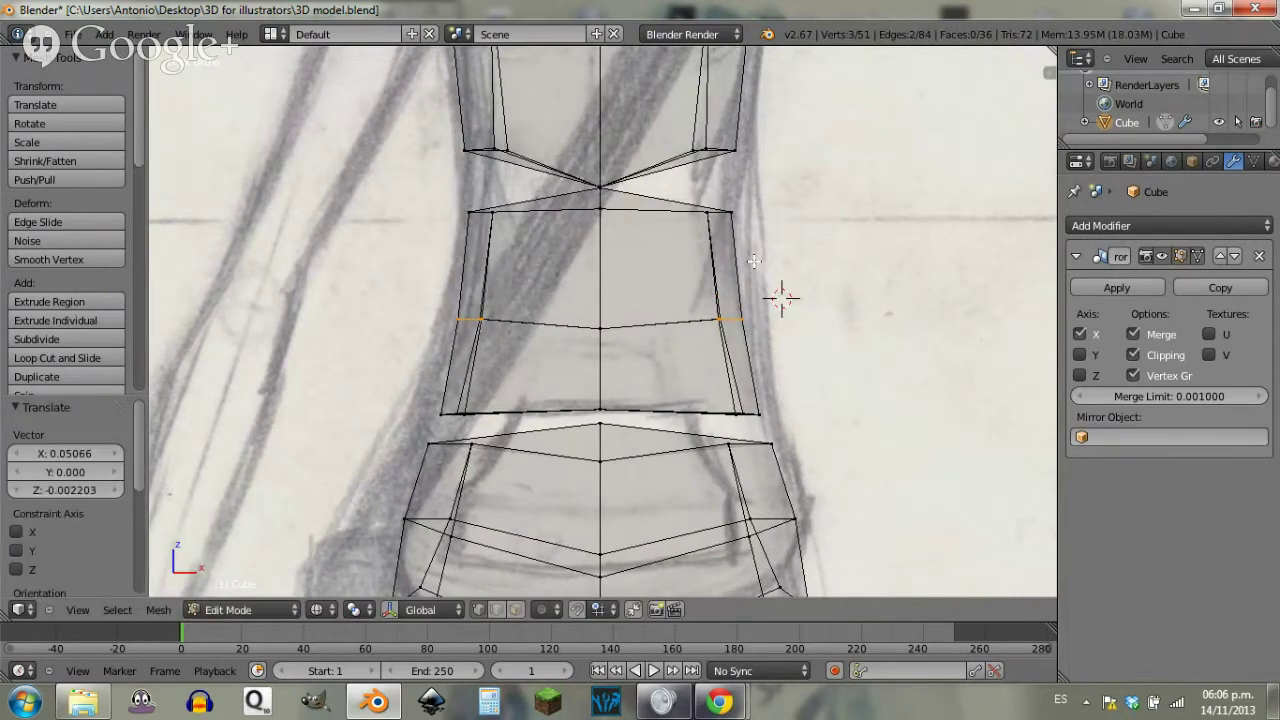
Step: Lower the waist block's topmost centre vertex about 0.02 along Z
{"action": "key", "text": "a"}
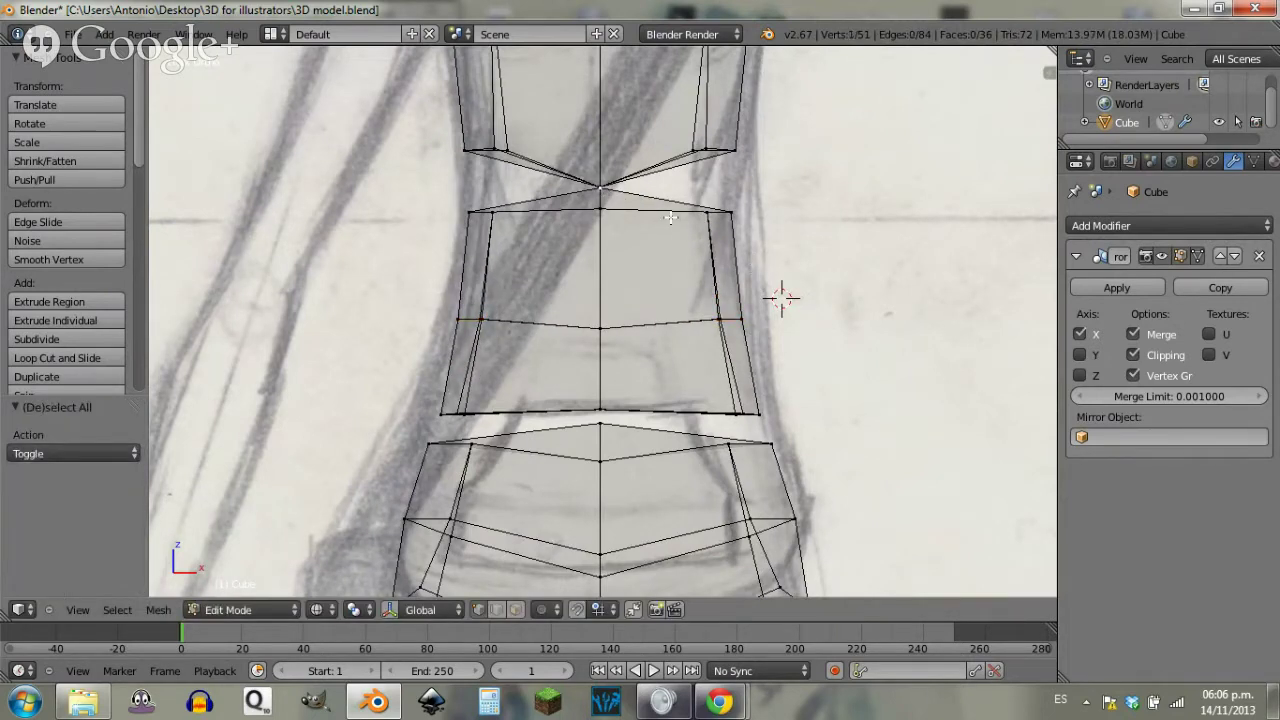
{"action": "key", "text": "g"}
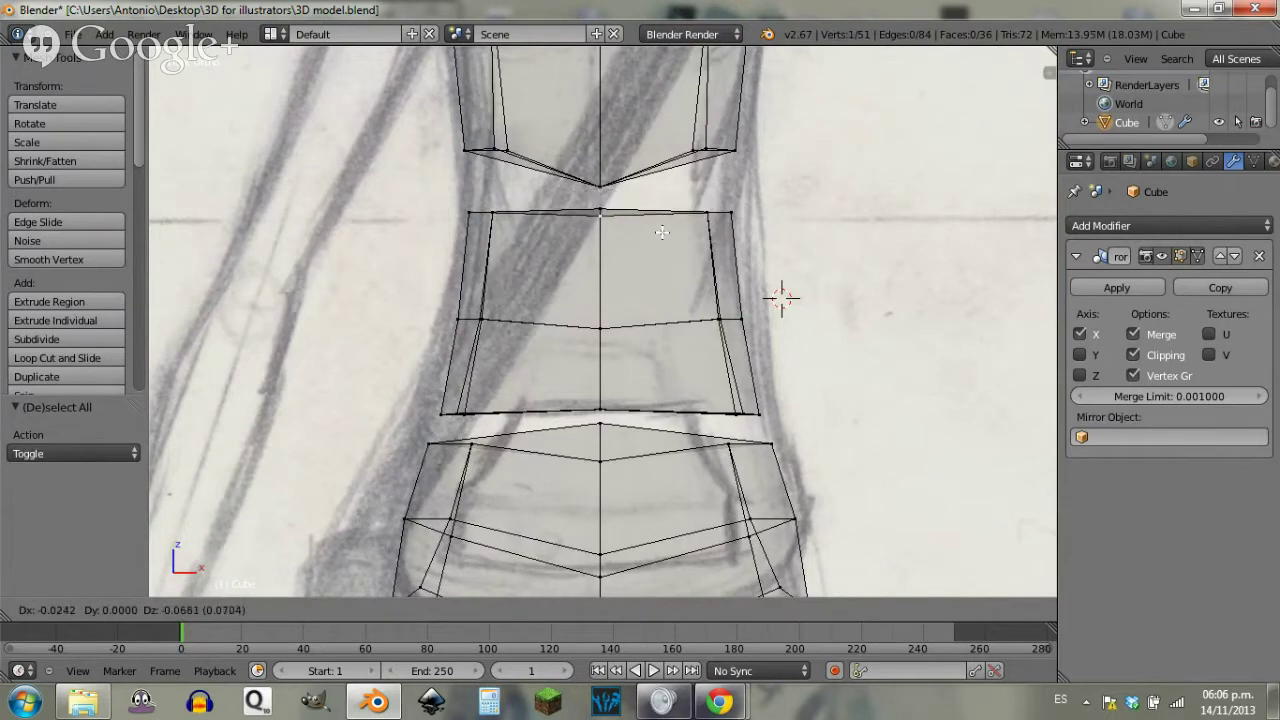
{"action": "left_click", "coordinate": [709, 254]}
Step: Move the waist block's top outer vertices, without the centre one, about 0.088 up and 0.011 outward along X
{"action": "right_click", "coordinate": [690, 198], "text": "alt"}
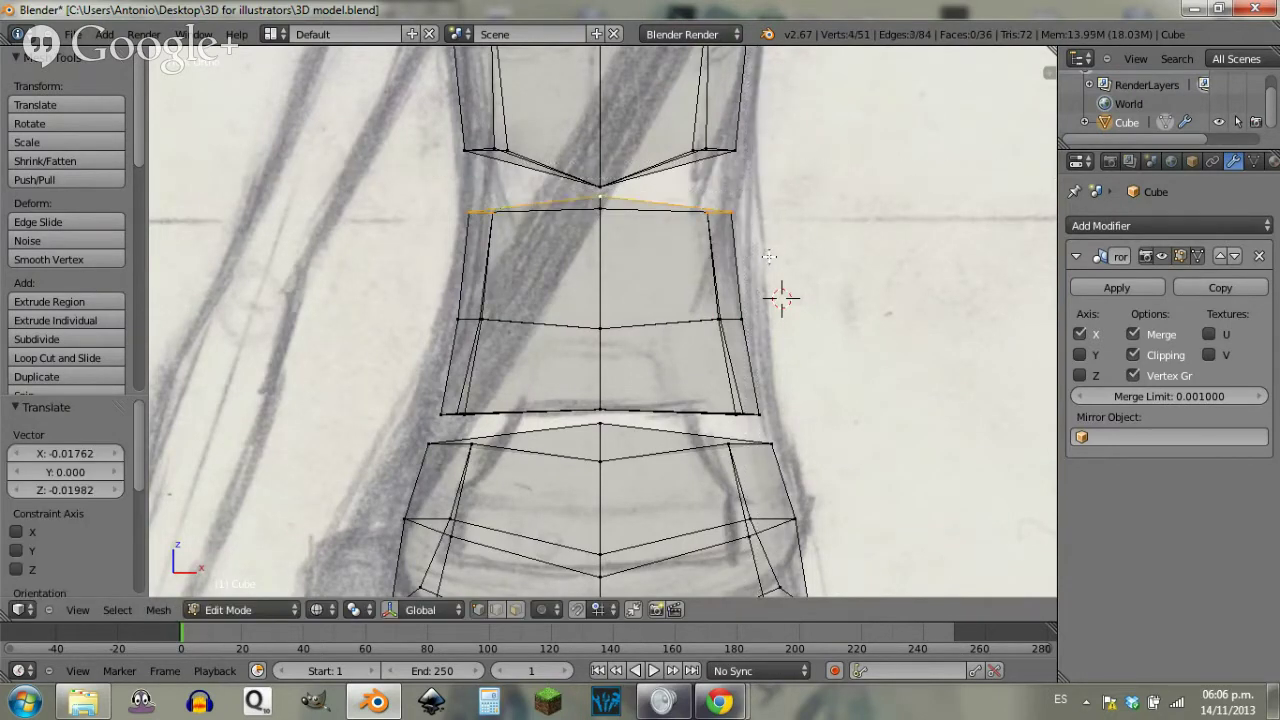
{"action": "key", "text": "g"}
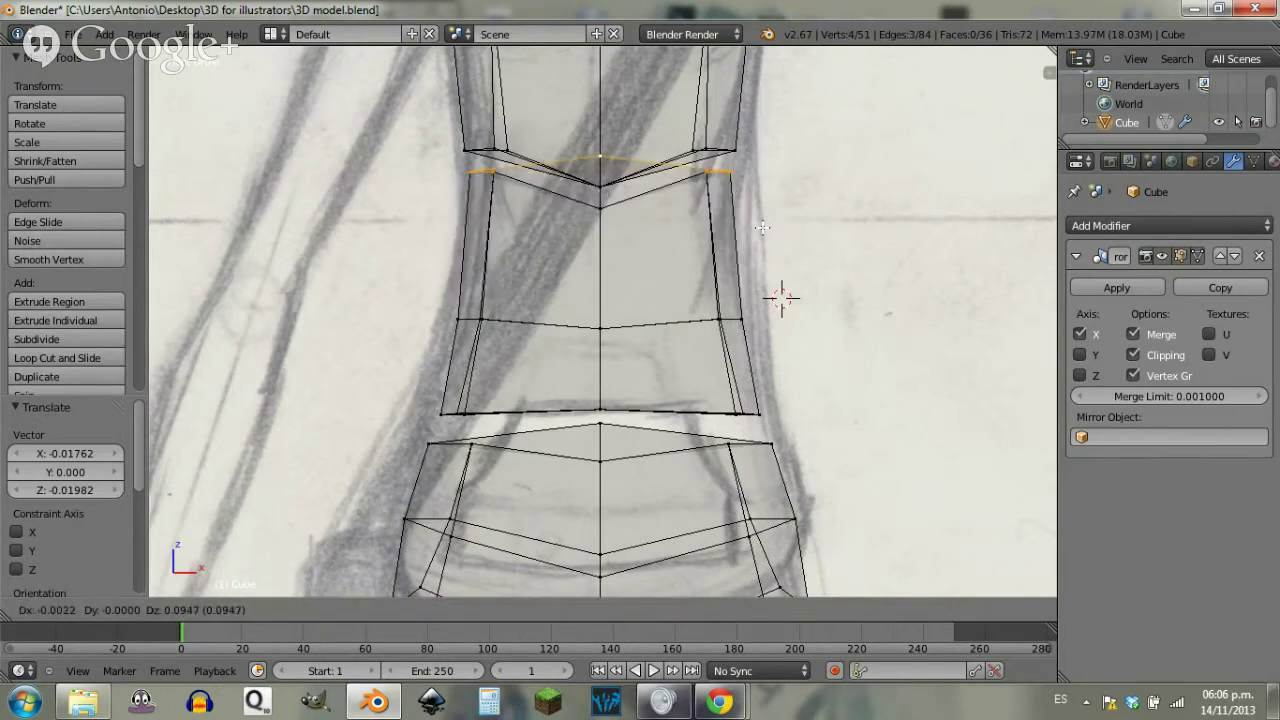
{"action": "left_click", "coordinate": [611, 198]}
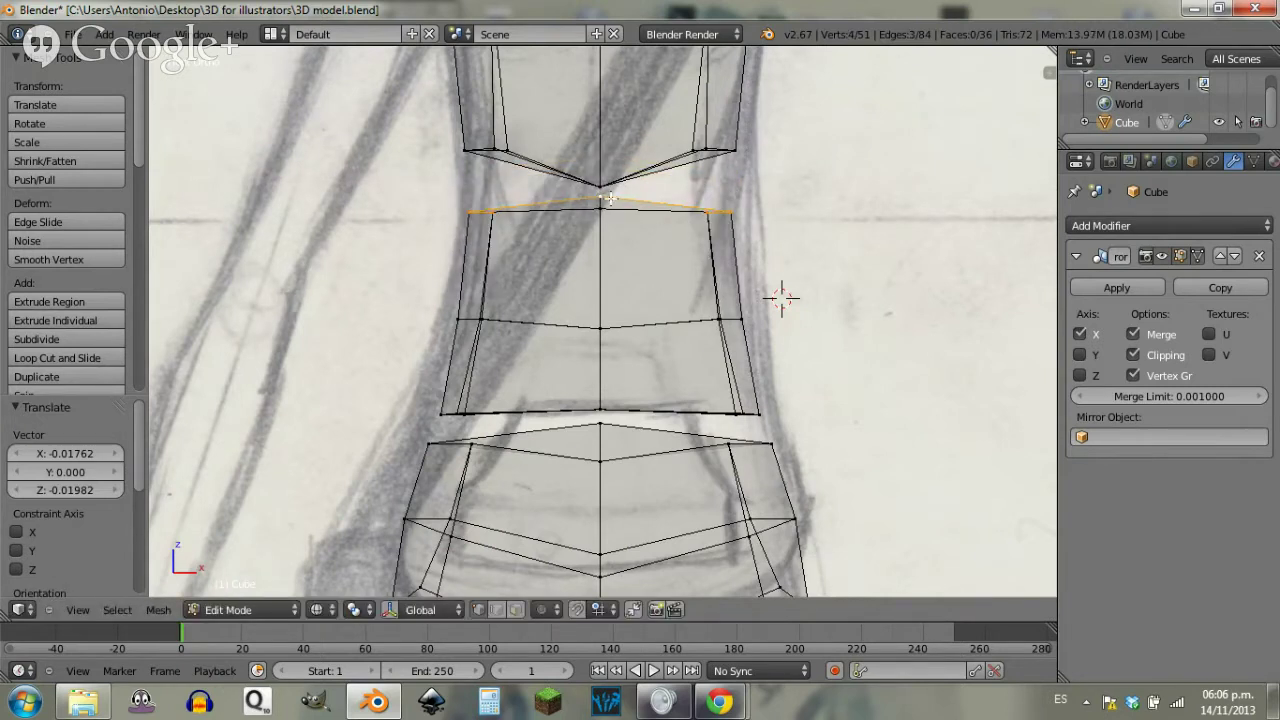
{"action": "right_click", "coordinate": [786, 202], "text": "shift"}
{"action": "key", "text": "g"}
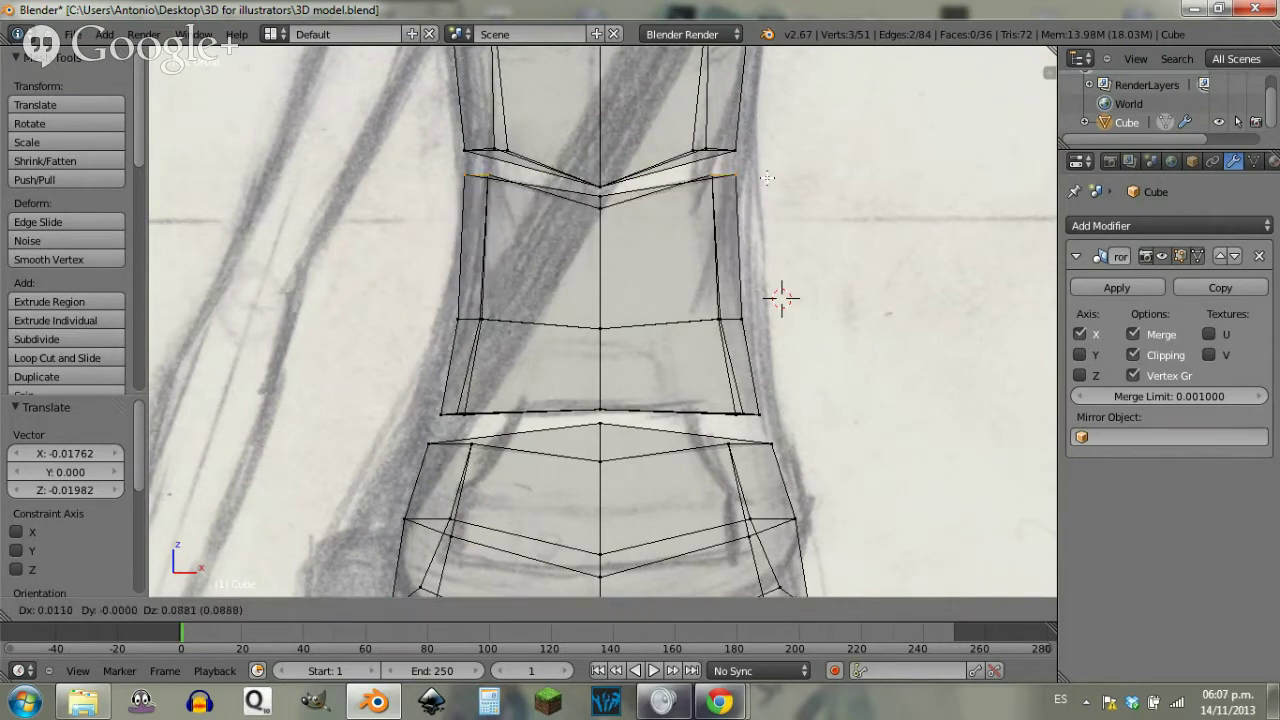
{"action": "left_click", "coordinate": [765, 215]}
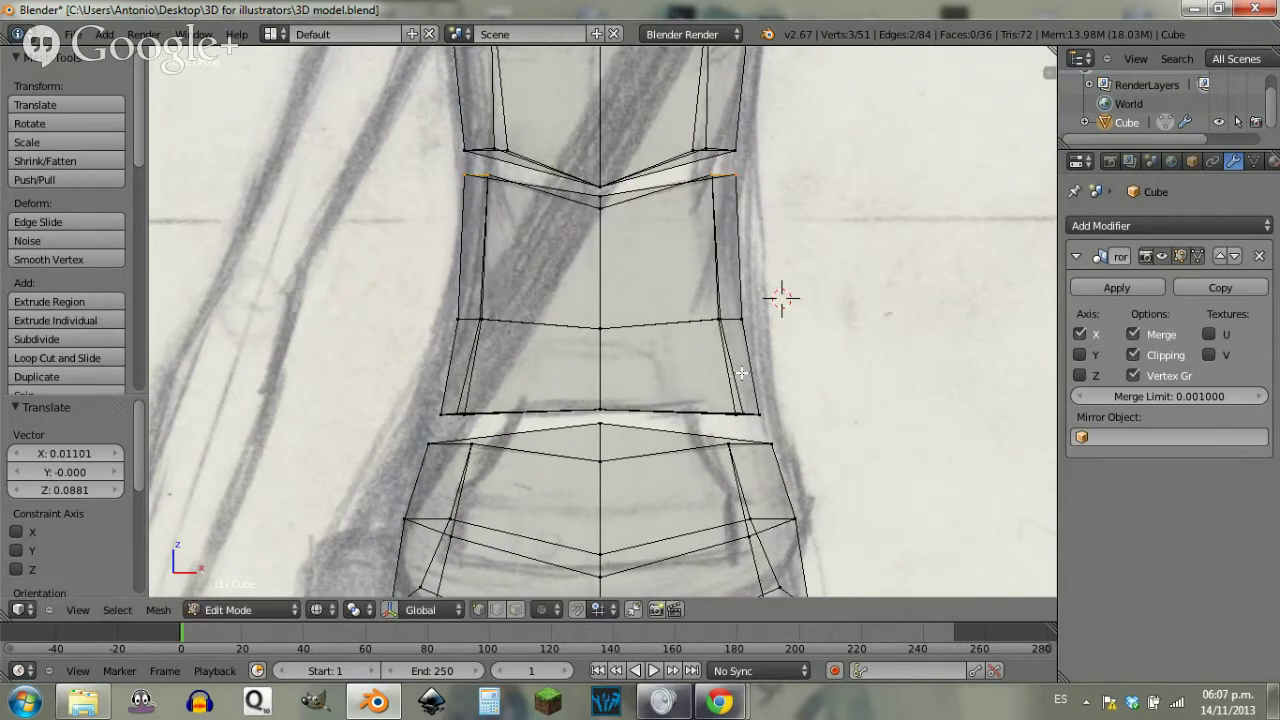
Step: Compare the torso, waist and hip blocks with the front drawing and with the right side drawing
{"action": "scroll", "coordinate": [741, 373], "scroll_direction": "down", "scroll_amount": 2}
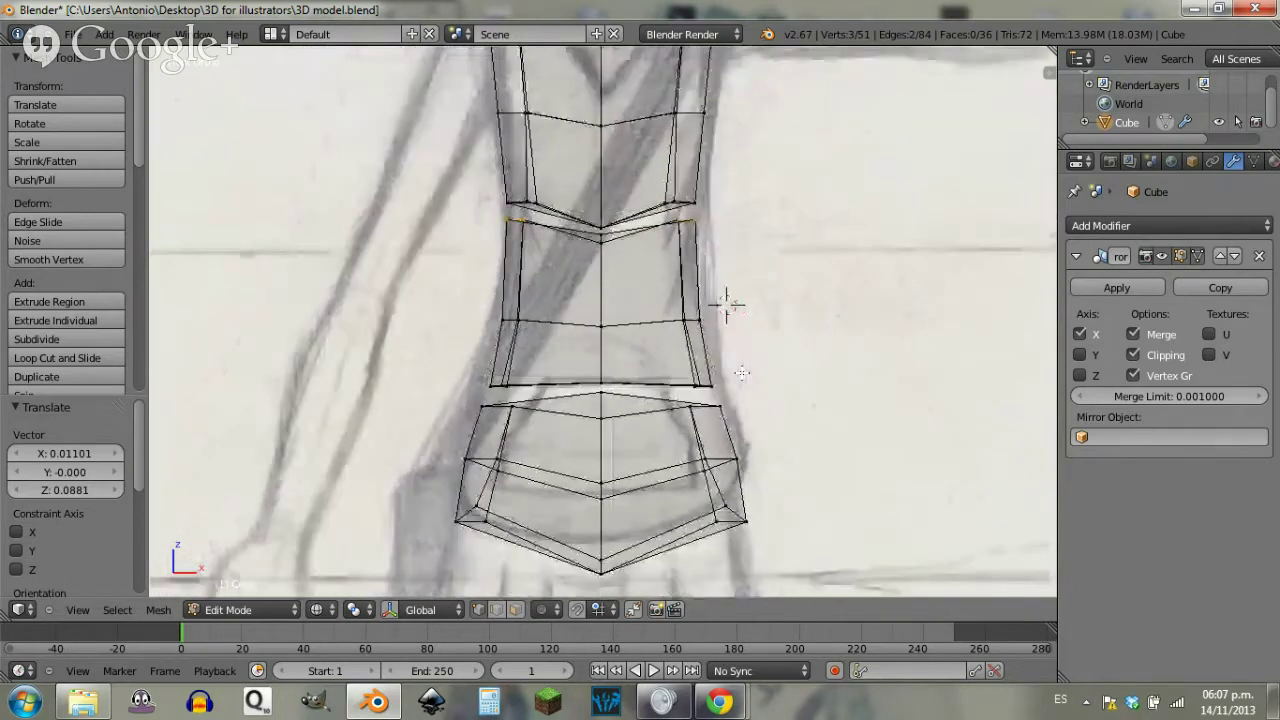
{"action": "scroll", "coordinate": [746, 447], "scroll_direction": "down", "scroll_amount": 2}
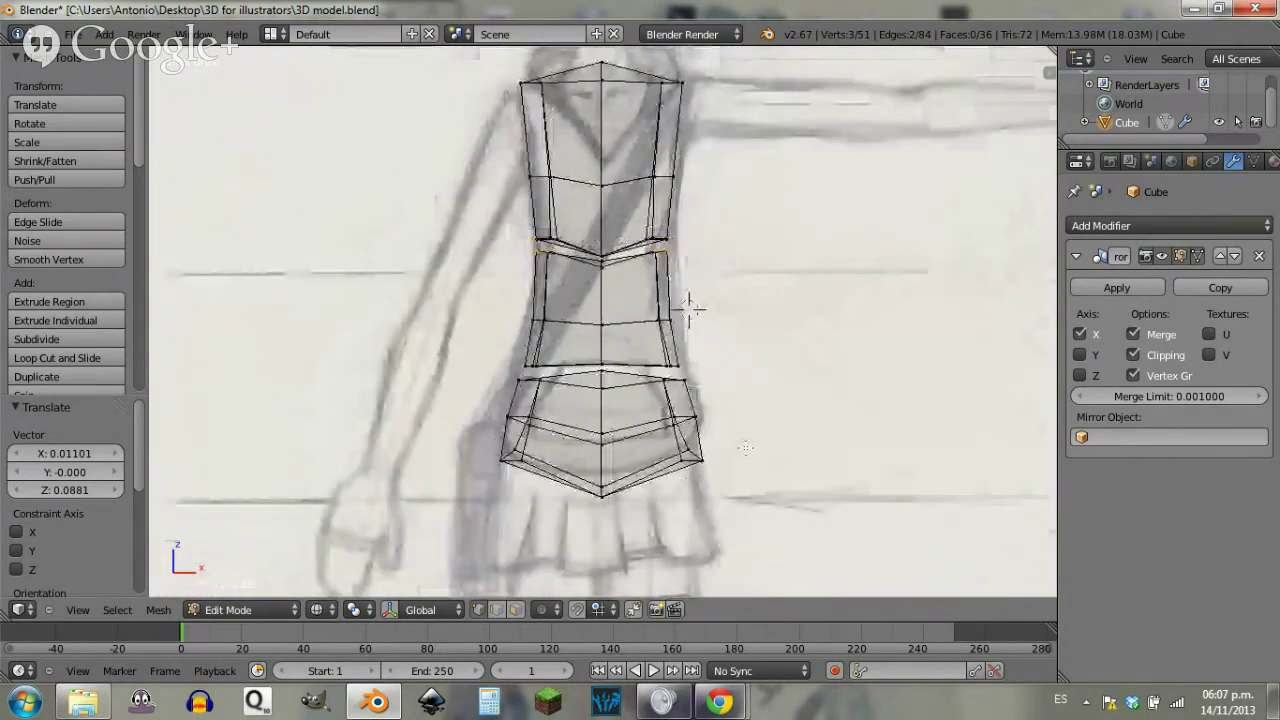
{"action": "scroll", "coordinate": [746, 447], "scroll_direction": "down", "scroll_amount": 2}
{"action": "key", "text": "a"}
{"action": "scroll", "coordinate": [704, 278], "scroll_direction": "up", "scroll_amount": 2}
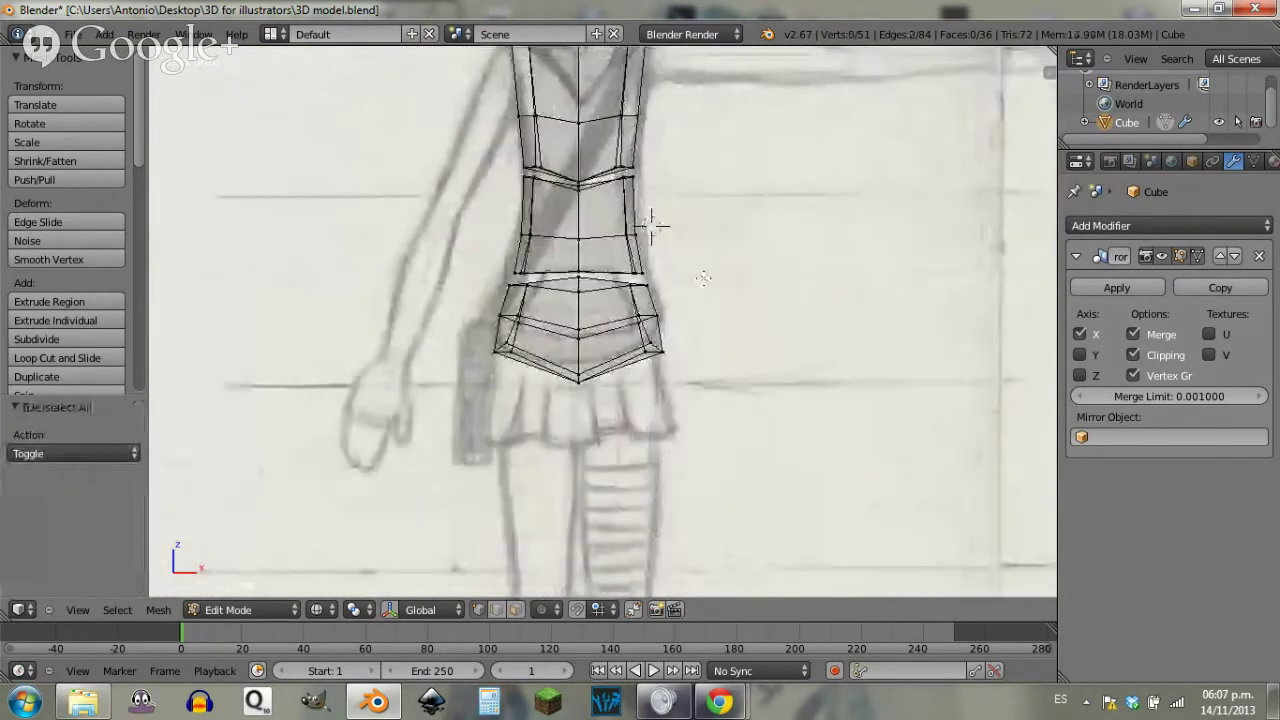
{"action": "key", "text": "KP_3"}
{"action": "scroll", "coordinate": [641, 261], "scroll_direction": "up", "scroll_amount": 1}
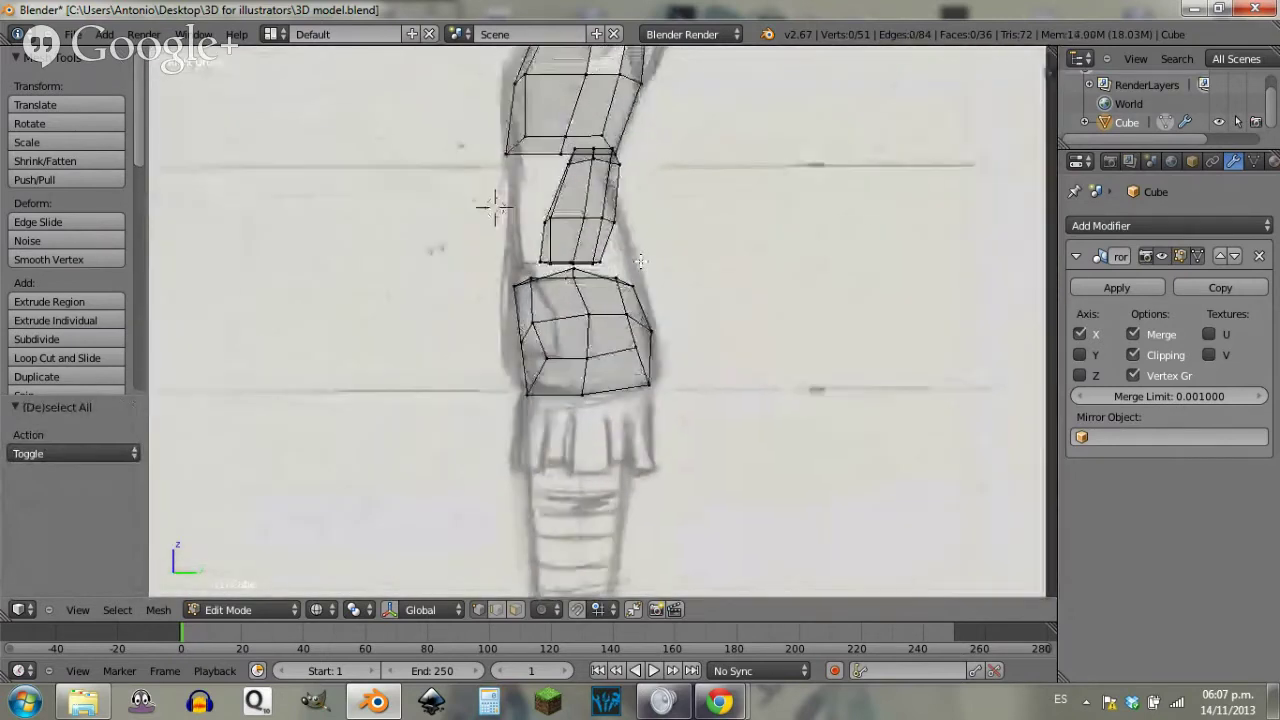
{"action": "scroll", "coordinate": [640, 261], "scroll_direction": "up", "scroll_amount": 3}
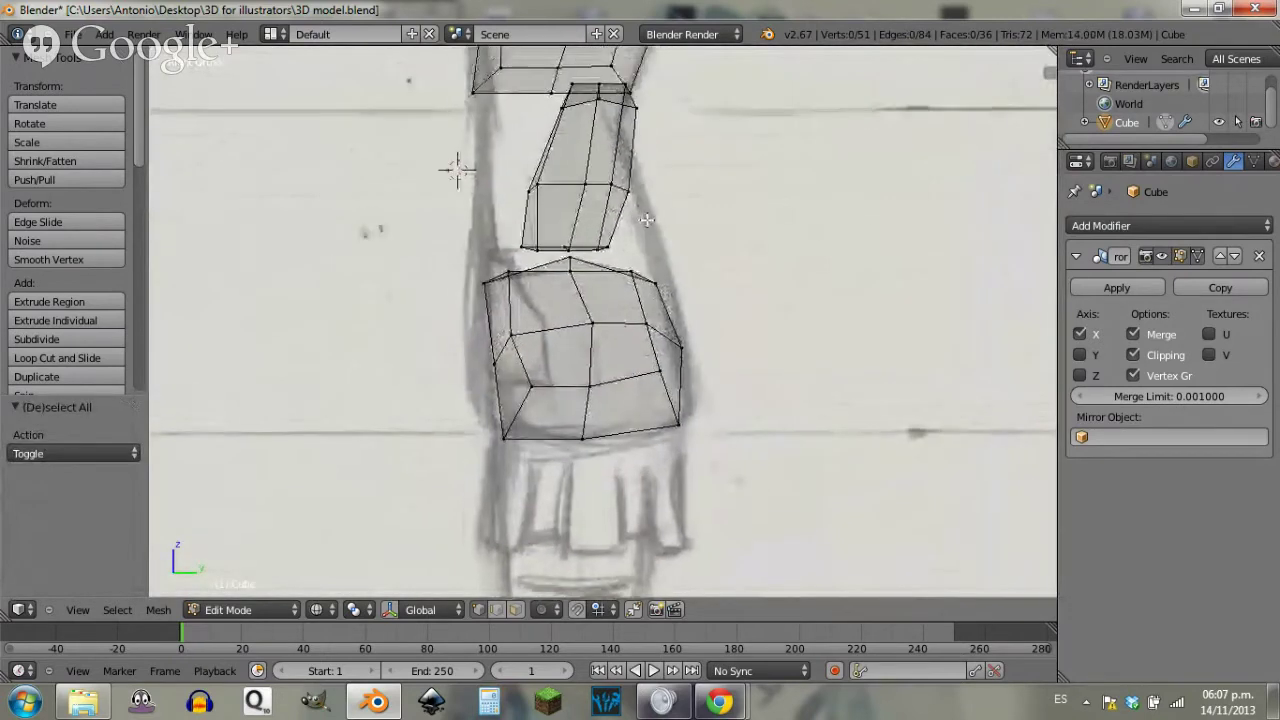
{"action": "middle_click_drag", "start_coordinate": [642, 183], "coordinate": [673, 252], "text": "shift"}
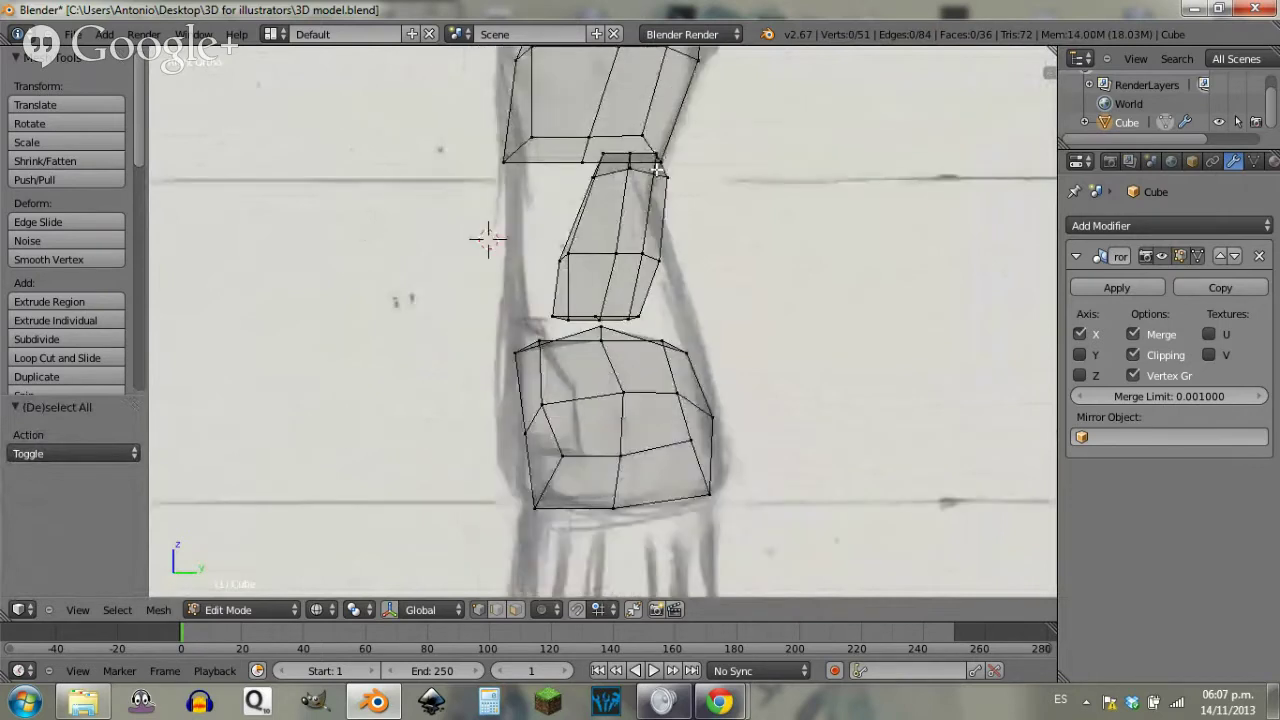
{"action": "key", "text": "b"}
{"action": "left_click_drag", "start_coordinate": [686, 176], "coordinate": [583, 150]}
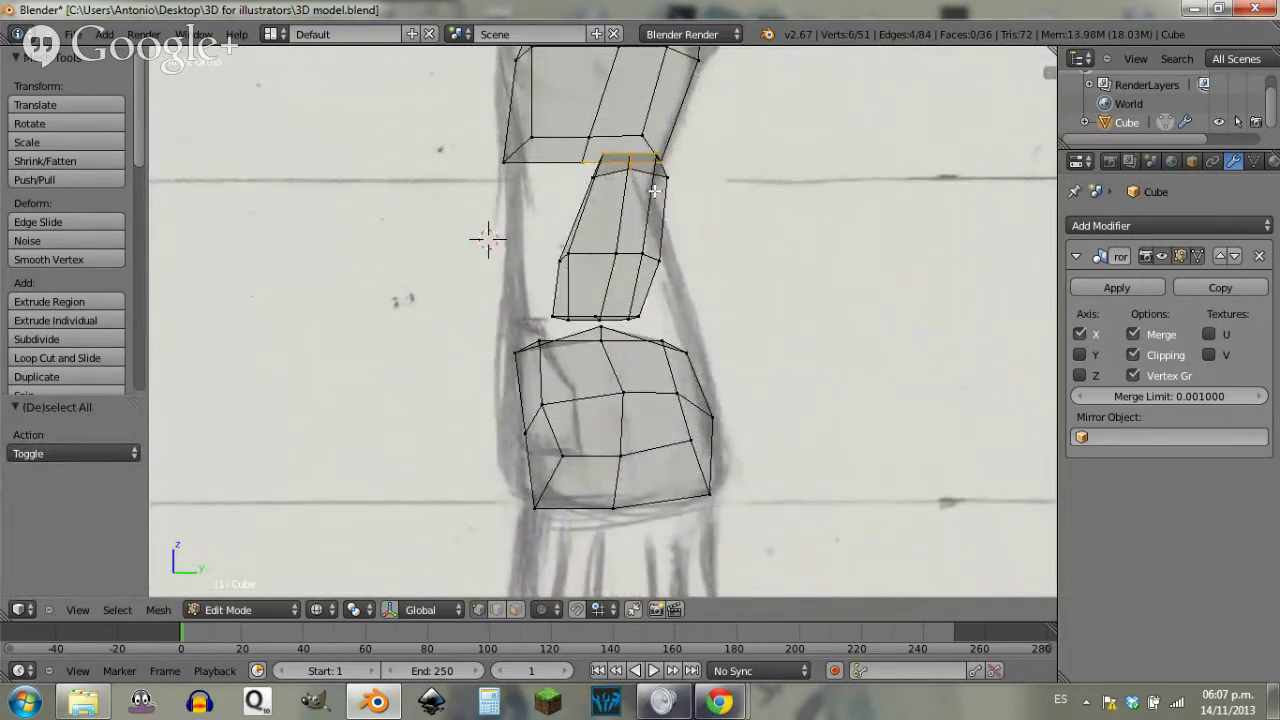
{"action": "key", "text": "a"}
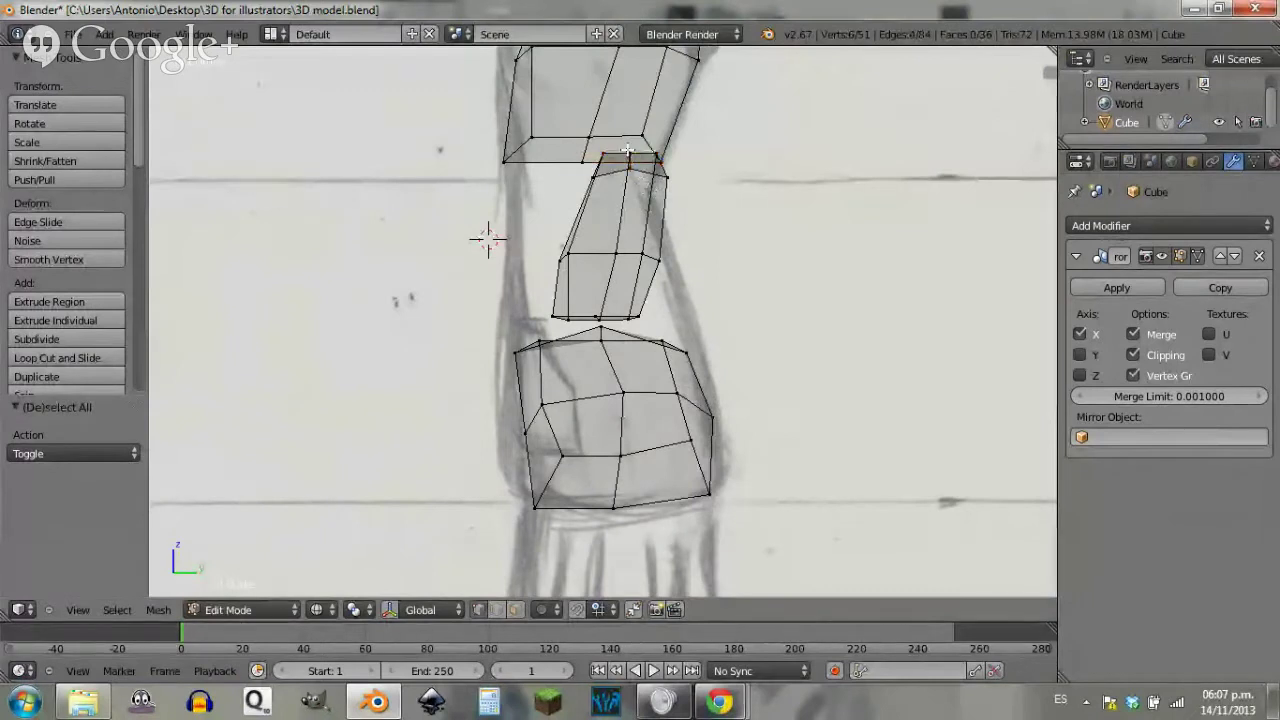
Step: Move the waist block's two top rows of vertices about -0.155 along Y in the right side view
{"action": "key", "text": "b"}
{"action": "left_click_drag", "start_coordinate": [598, 148], "coordinate": [678, 166]}
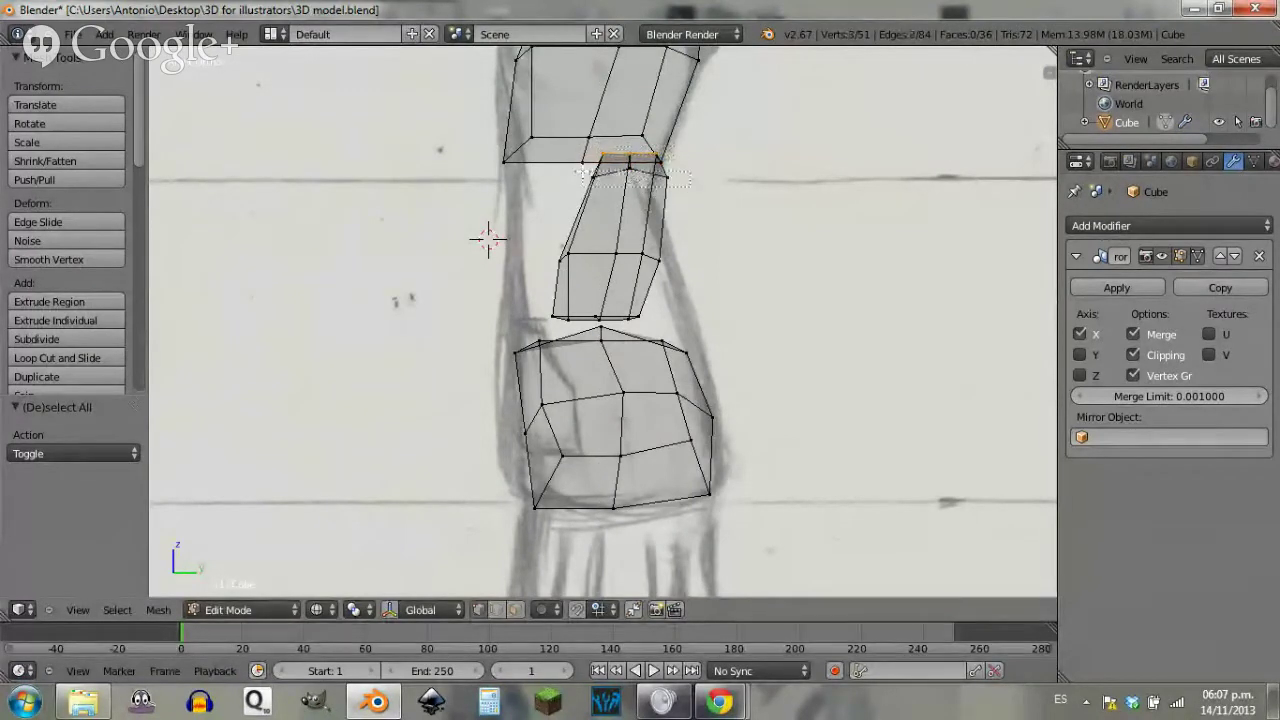
{"action": "key", "text": "b"}
{"action": "left_click_drag", "start_coordinate": [564, 163], "coordinate": [682, 187]}
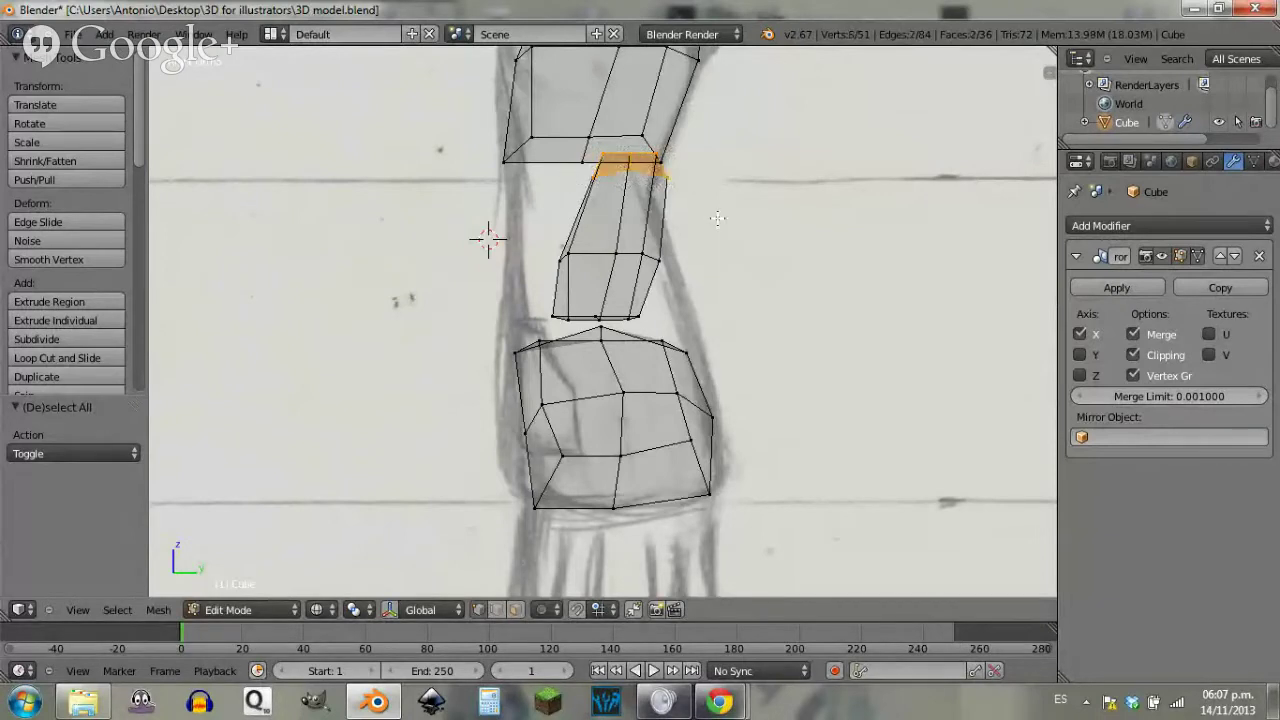
{"action": "key", "text": "g"}
{"action": "key", "text": "y"}
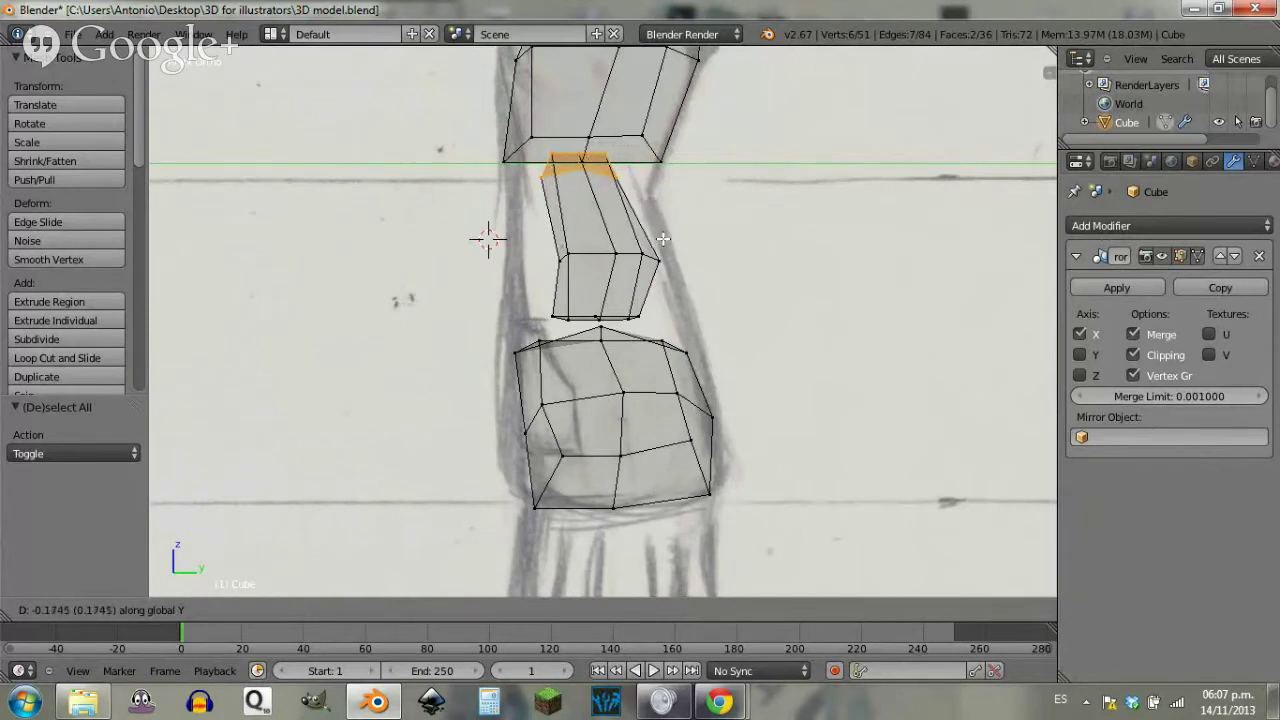
{"action": "left_click", "coordinate": [664, 244]}
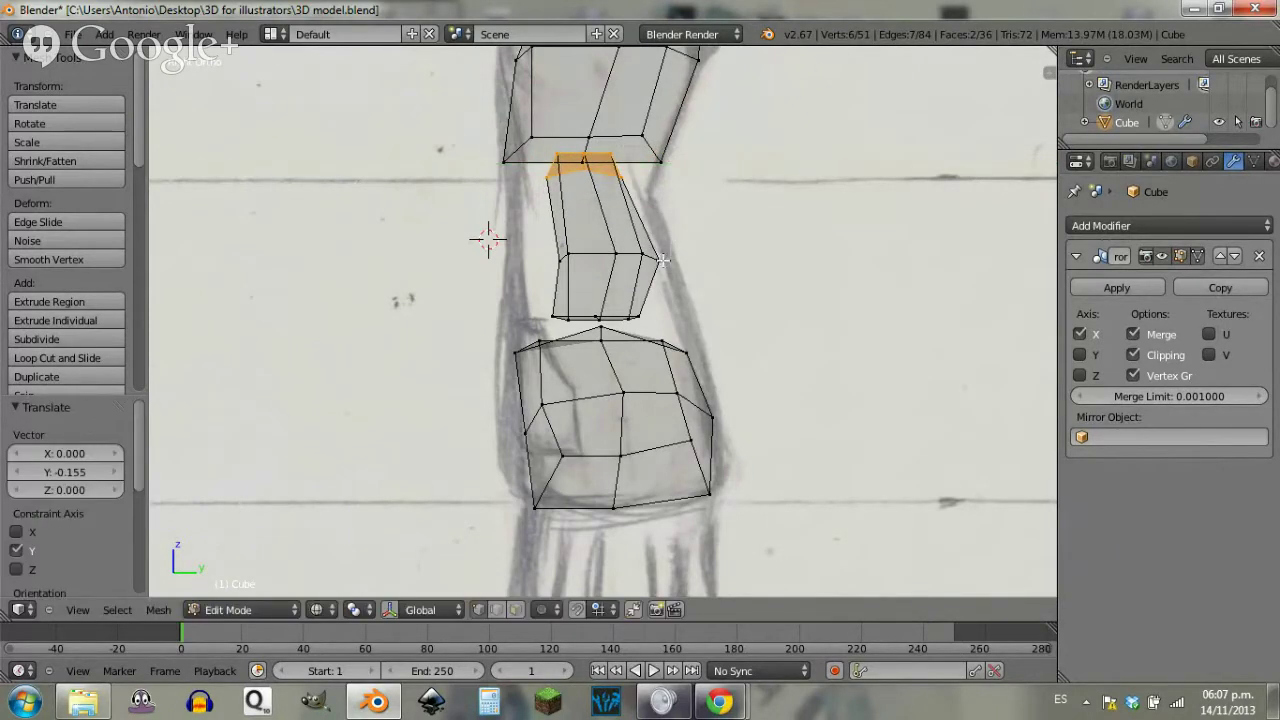
{"action": "key", "text": "a"}
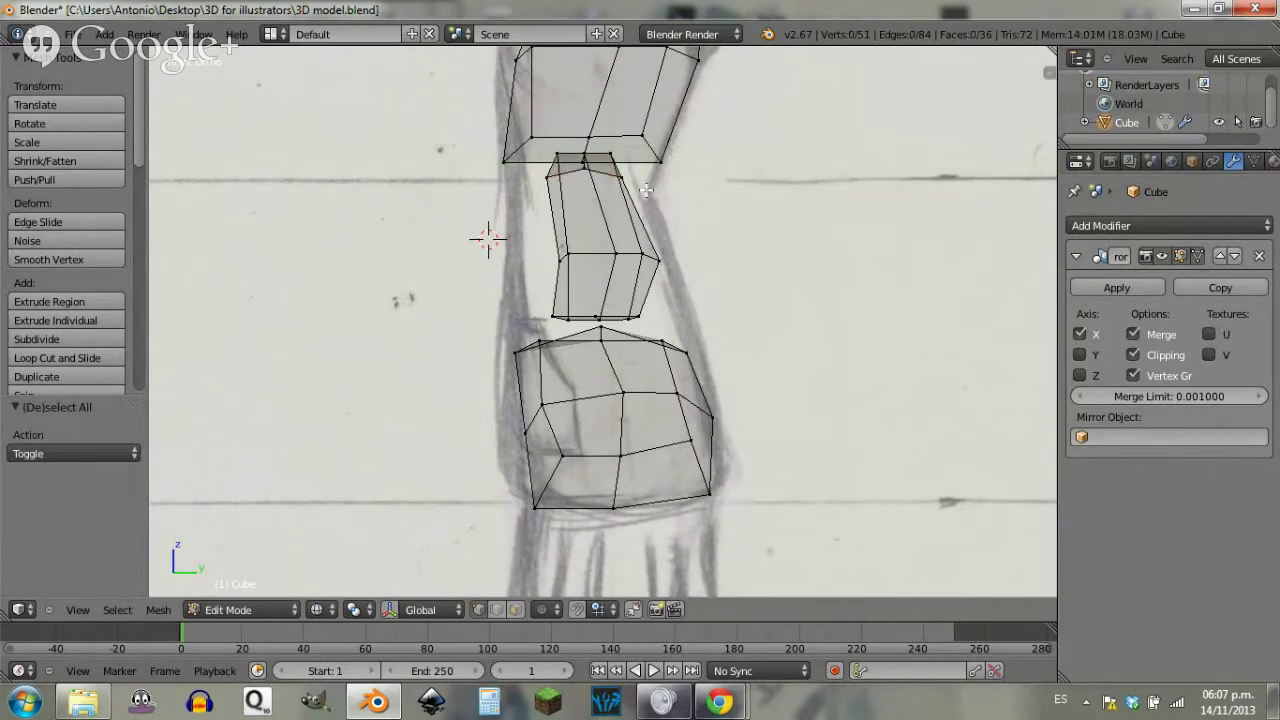
Step: Scale the waist block's two top rows of vertices about 1.945 along Y and shift them about -0.026 along Y
{"action": "key", "text": "b"}
{"action": "left_click_drag", "start_coordinate": [647, 190], "coordinate": [573, 183]}
{"action": "key", "text": "b"}
{"action": "right_click", "coordinate": [587, 152], "text": "shift"}
{"action": "scroll", "coordinate": [621, 180], "scroll_direction": "up", "scroll_amount": 3}
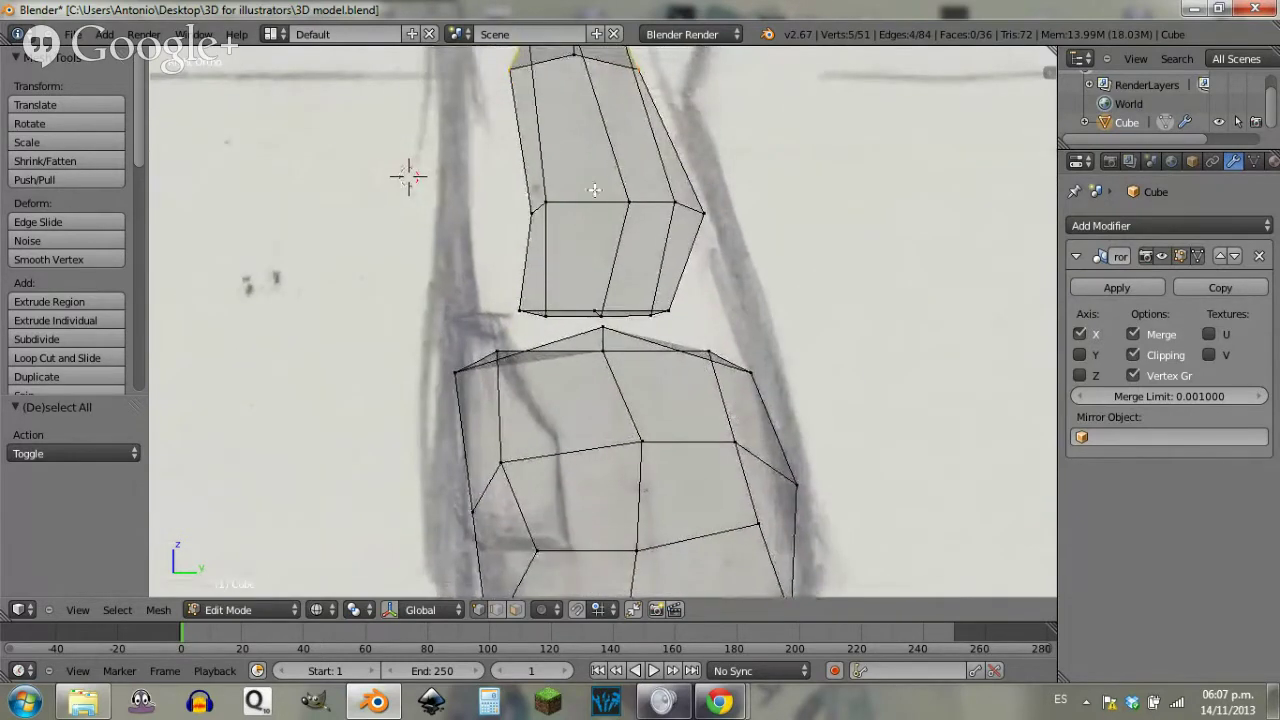
{"action": "right_click", "coordinate": [578, 57], "text": "shift"}
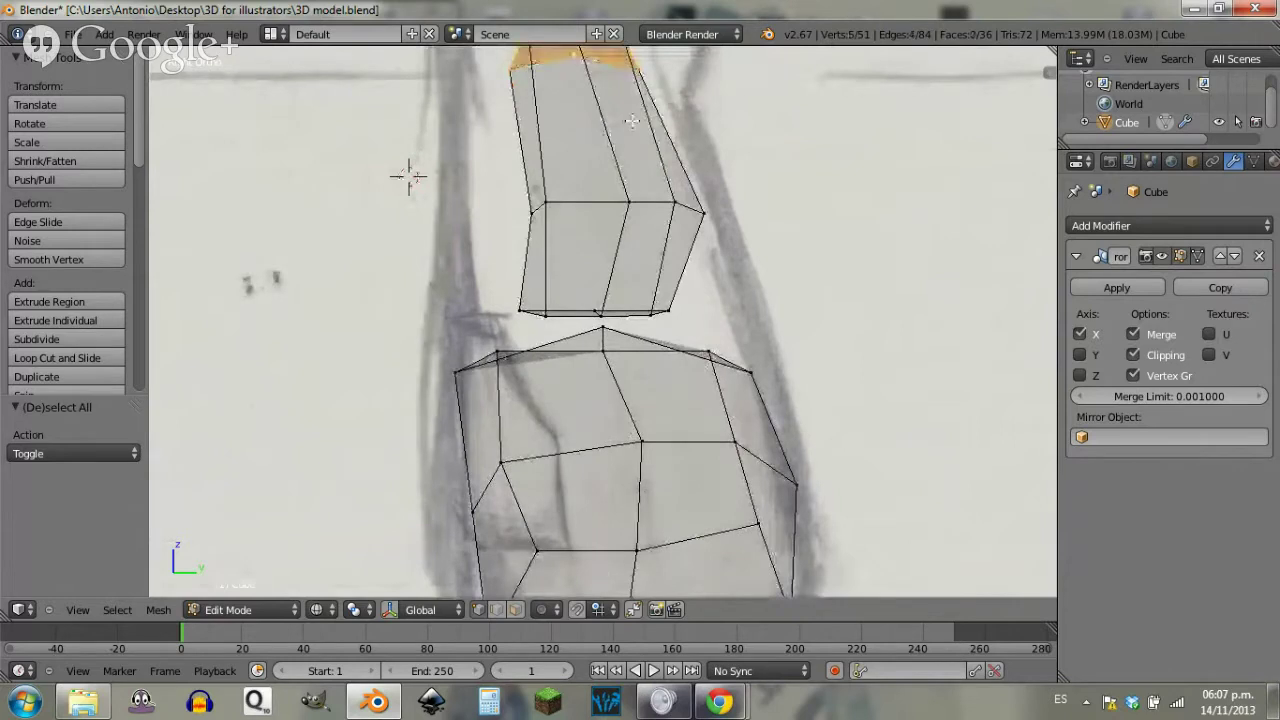
{"action": "scroll", "coordinate": [665, 244], "scroll_direction": "up", "scroll_amount": 3, "text": "shift"}
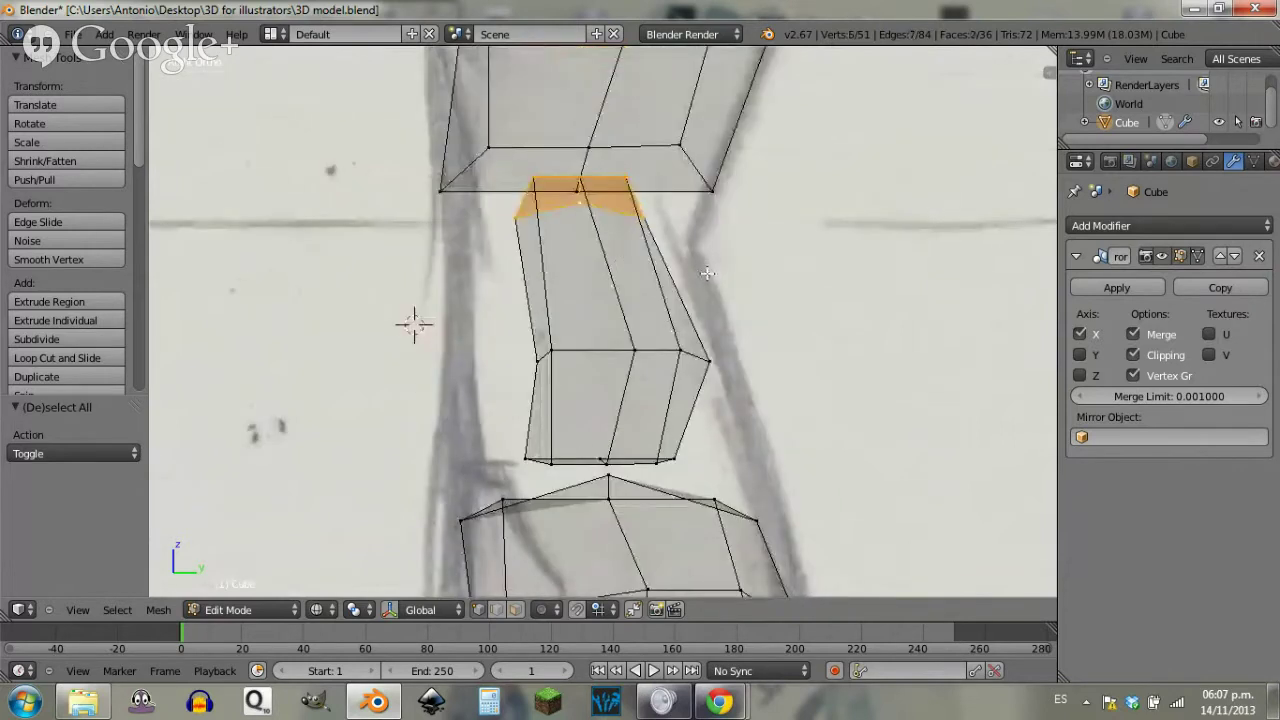
{"action": "key", "text": "s"}
{"action": "key", "text": "y"}
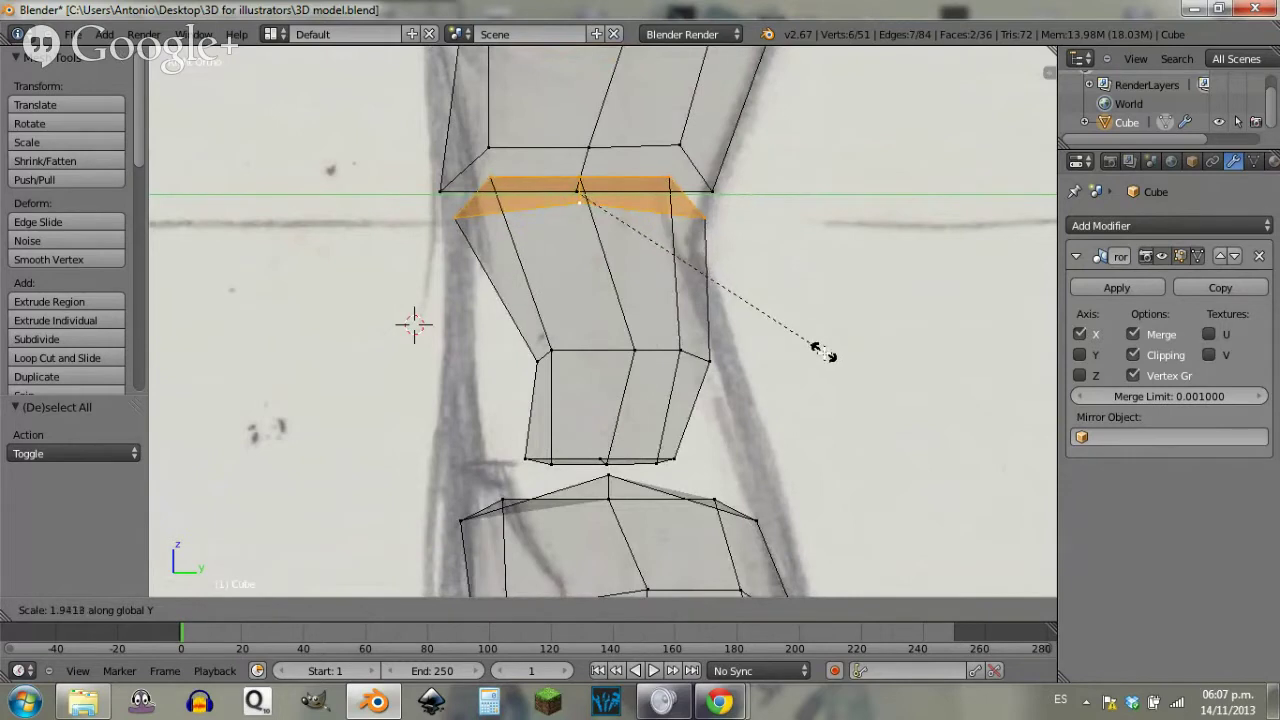
{"action": "left_click", "coordinate": [817, 348]}
{"action": "key", "text": "g"}
{"action": "key", "text": "y"}
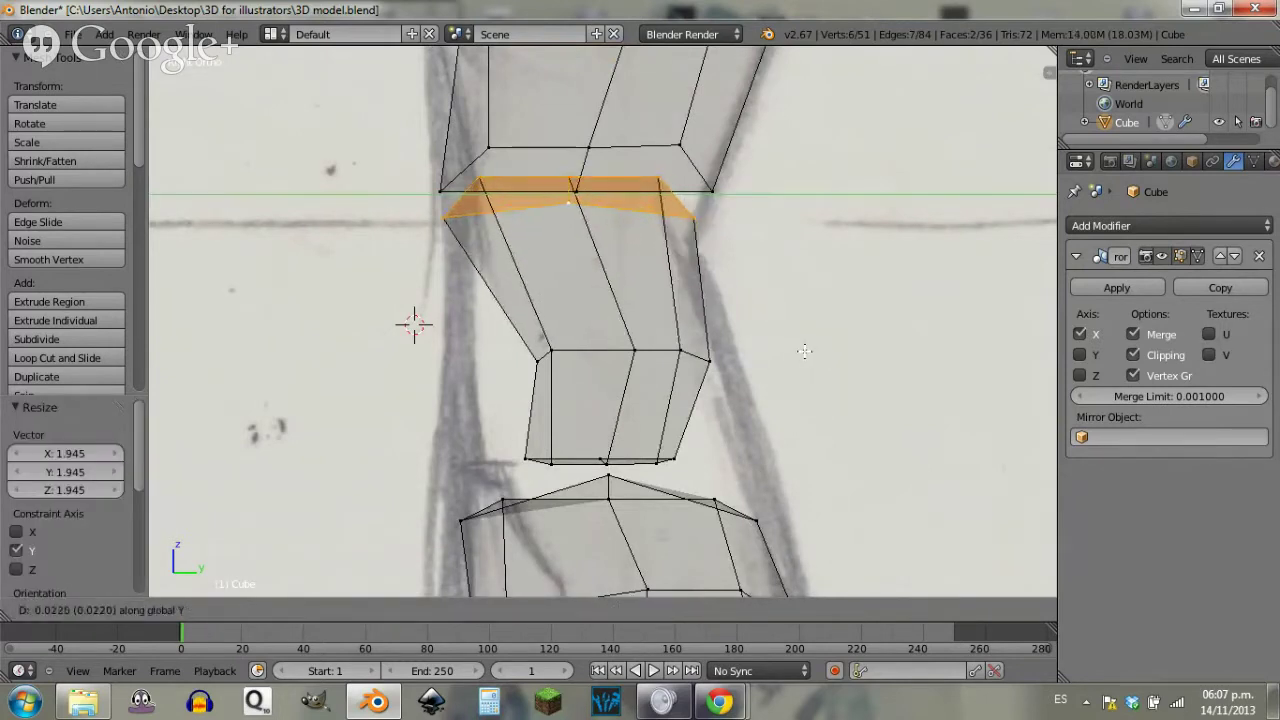
{"action": "left_click", "coordinate": [810, 352]}
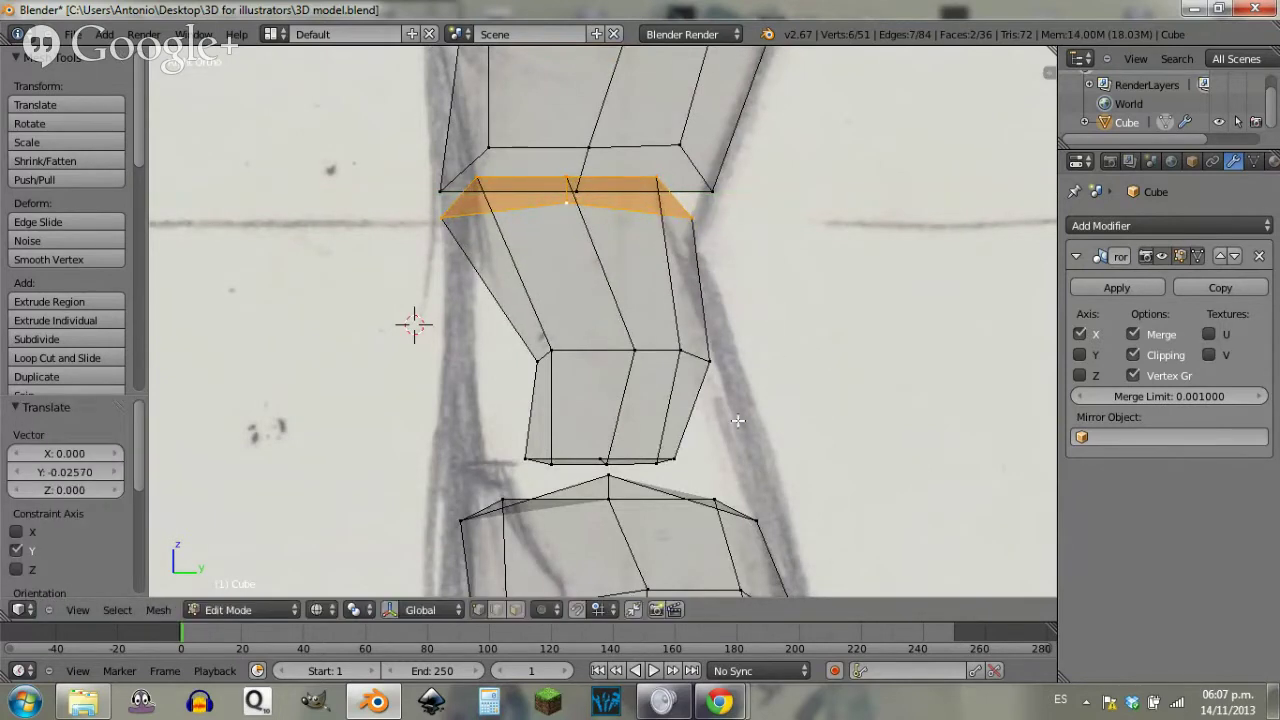
Step: Scale the waist block's middle row of vertices about 1.464 along Y and shift it about -0.081 along Y
{"action": "key", "text": "a"}
{"action": "key", "text": "b"}
{"action": "left_click_drag", "start_coordinate": [752, 328], "coordinate": [518, 389]}
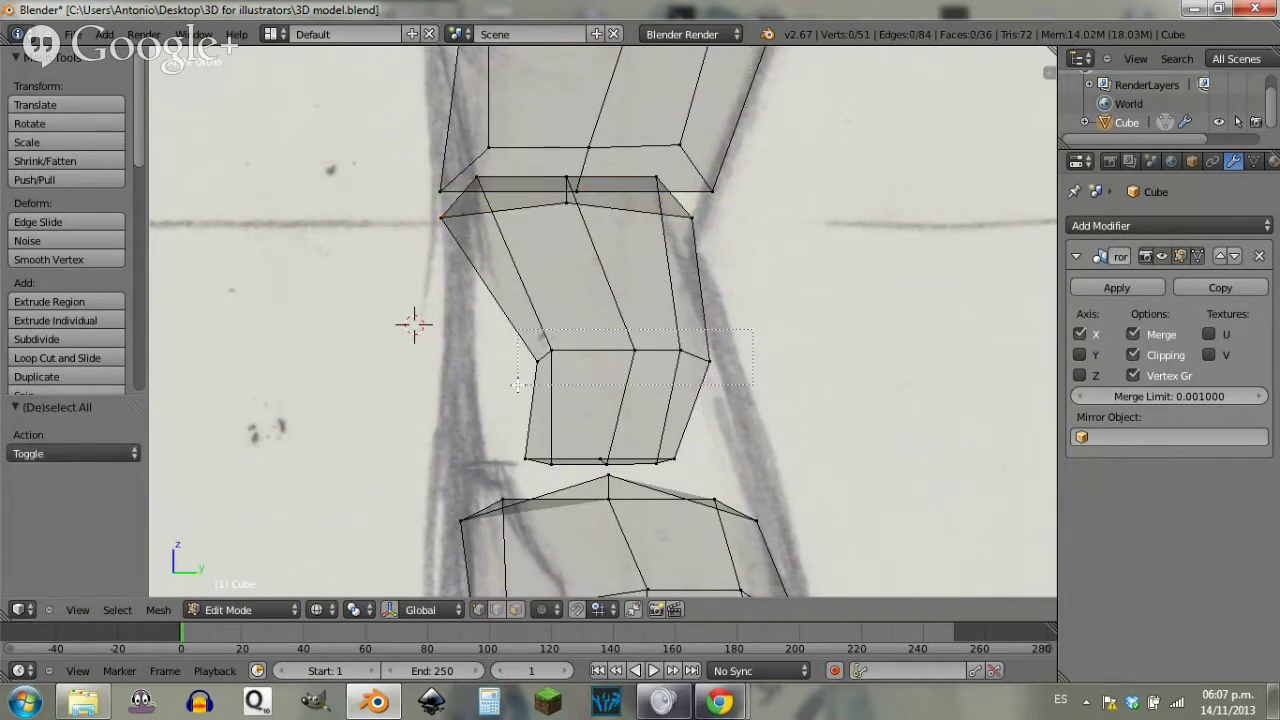
{"action": "key", "text": "s"}
{"action": "key", "text": "y"}
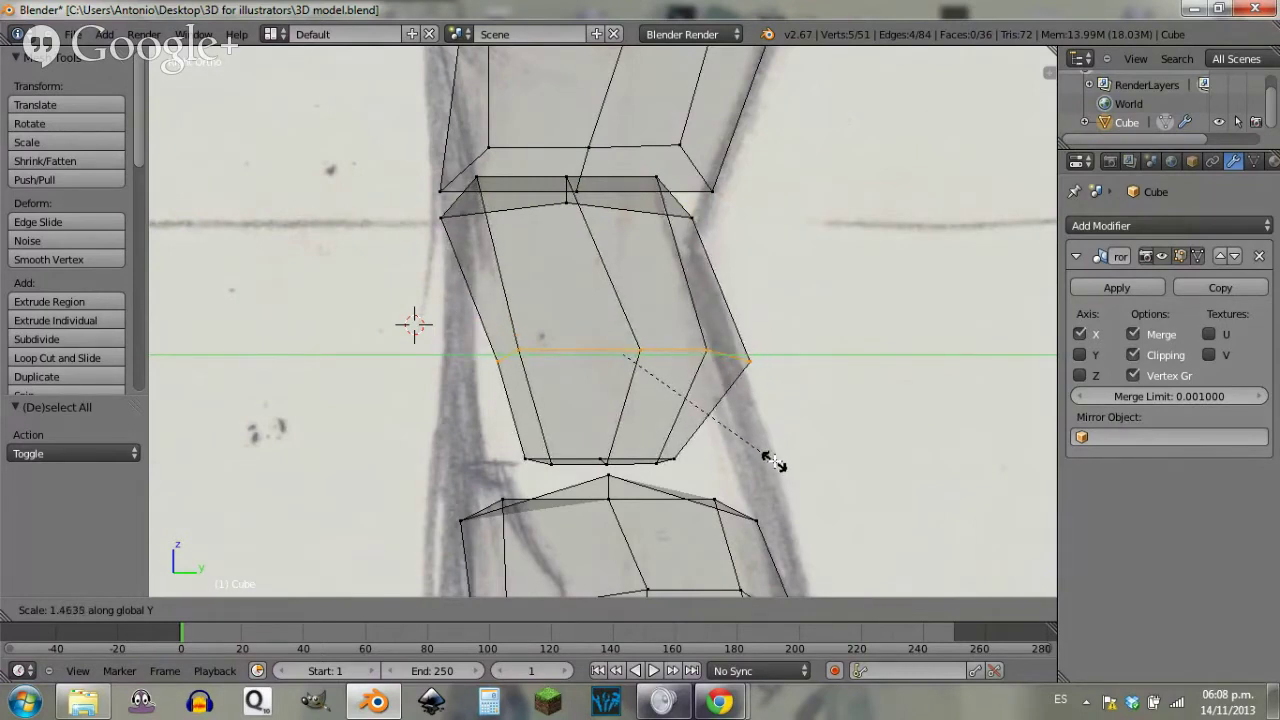
{"action": "left_click", "coordinate": [766, 458]}
{"action": "key", "text": "y"}
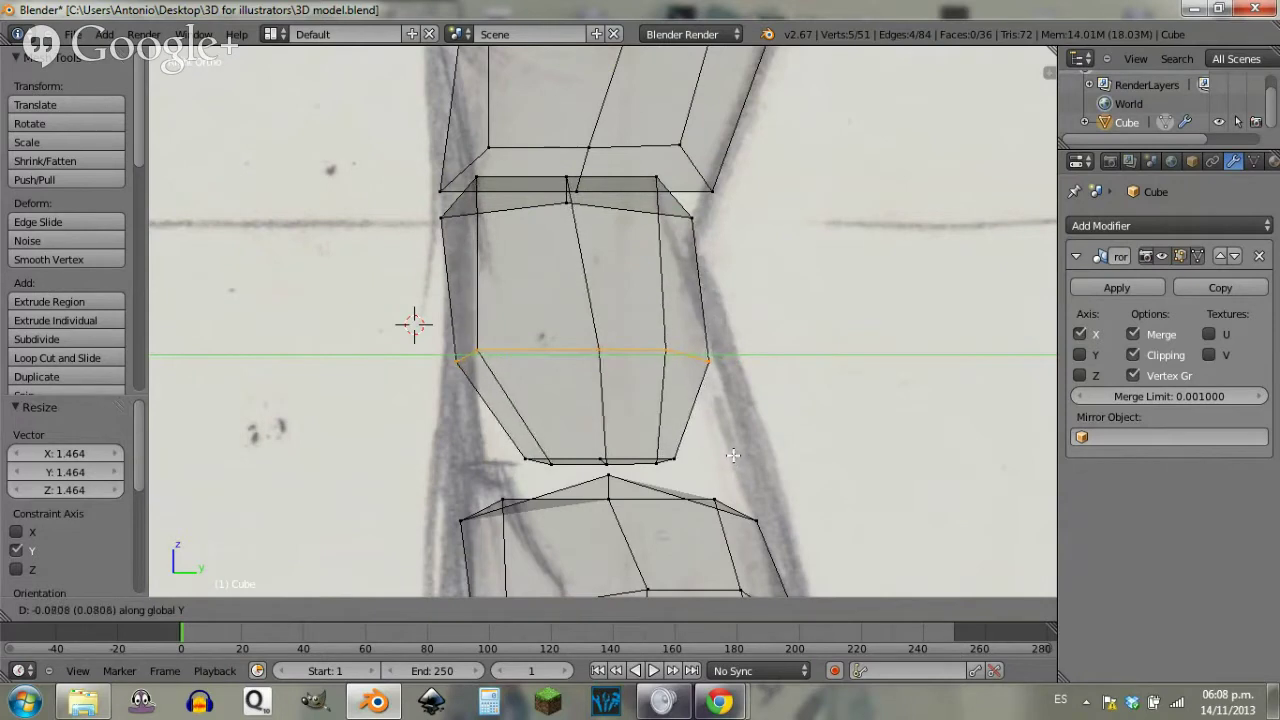
{"action": "left_click", "coordinate": [656, 458]}
Step: Scale the waist block's bottom vertices about 1.936 along Y and shift them about 0.015 along Y
{"action": "key", "text": "a"}
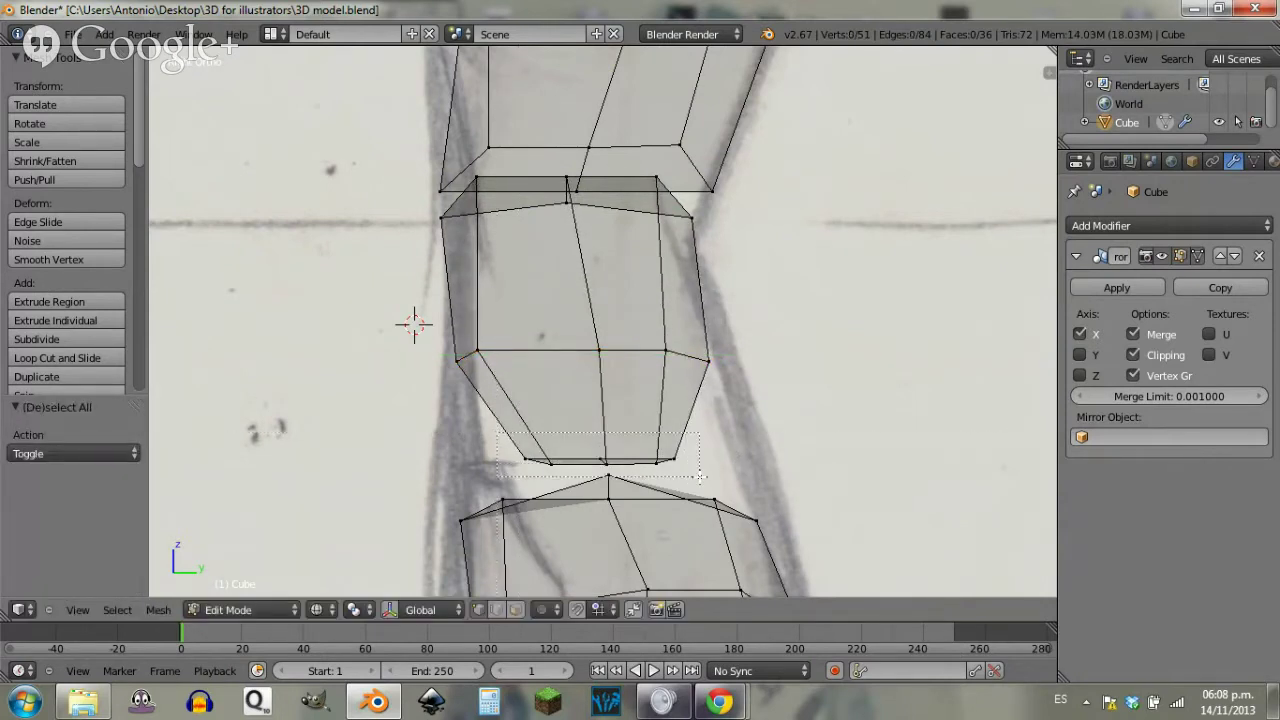
{"action": "right_click", "coordinate": [752, 460], "text": "alt"}
{"action": "key", "text": "s"}
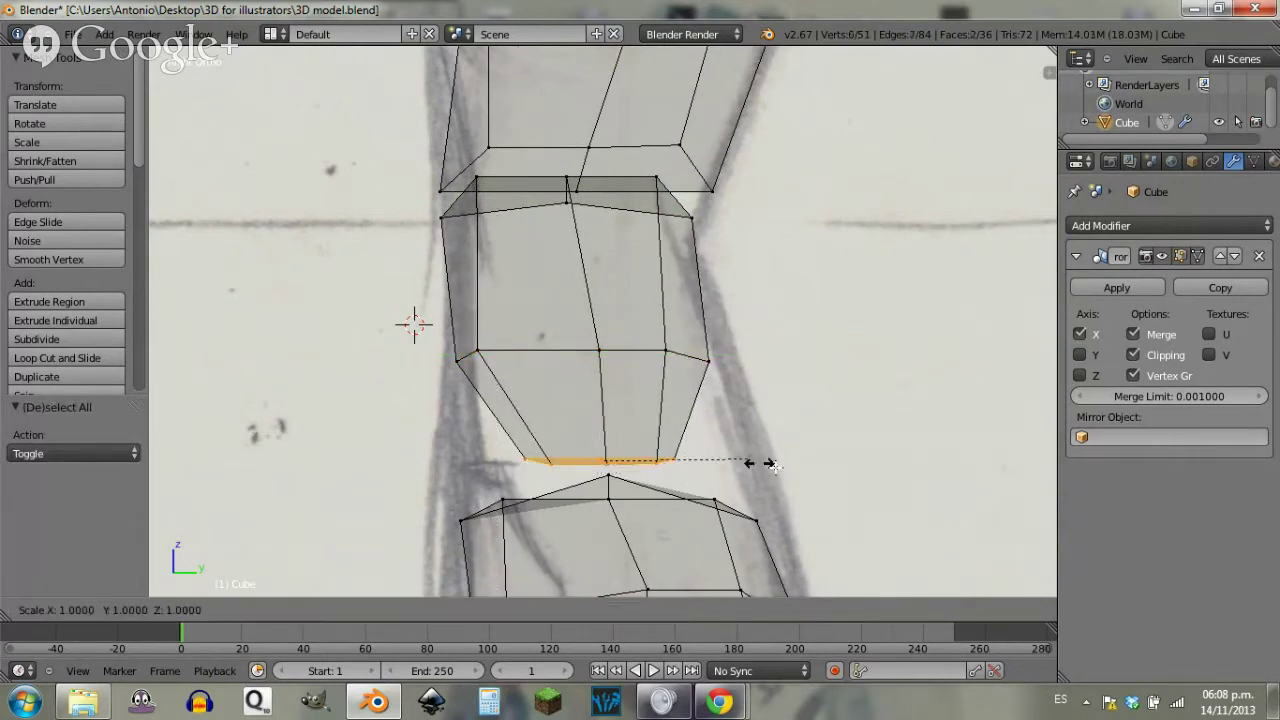
{"action": "key", "text": "y"}
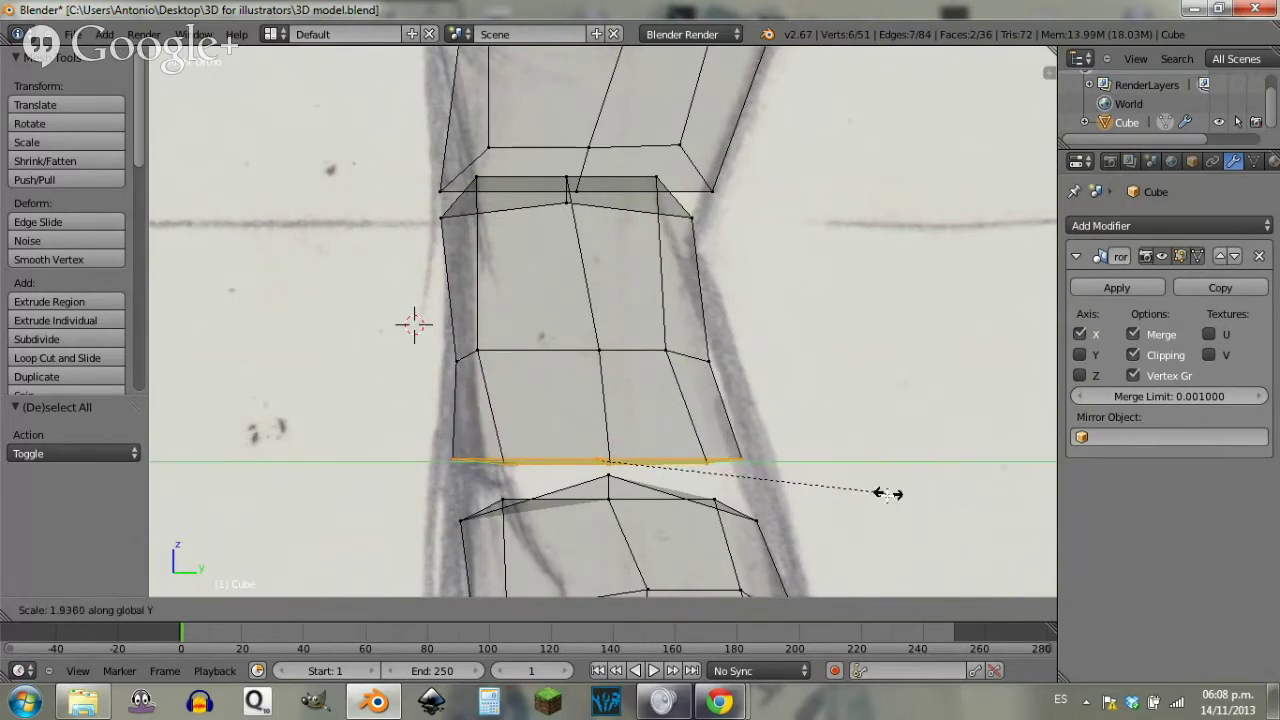
{"action": "left_click", "coordinate": [888, 493]}
{"action": "key", "text": "g"}
{"action": "key", "text": "y"}
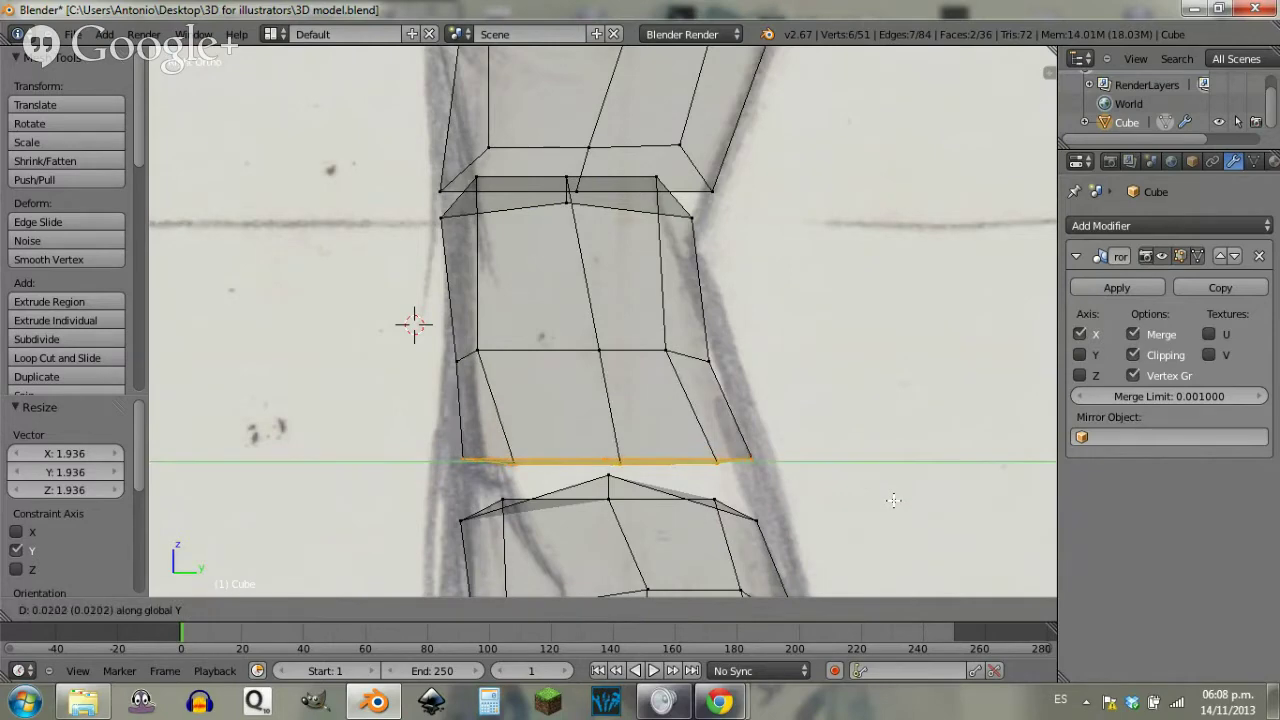
{"action": "left_click", "coordinate": [888, 432]}
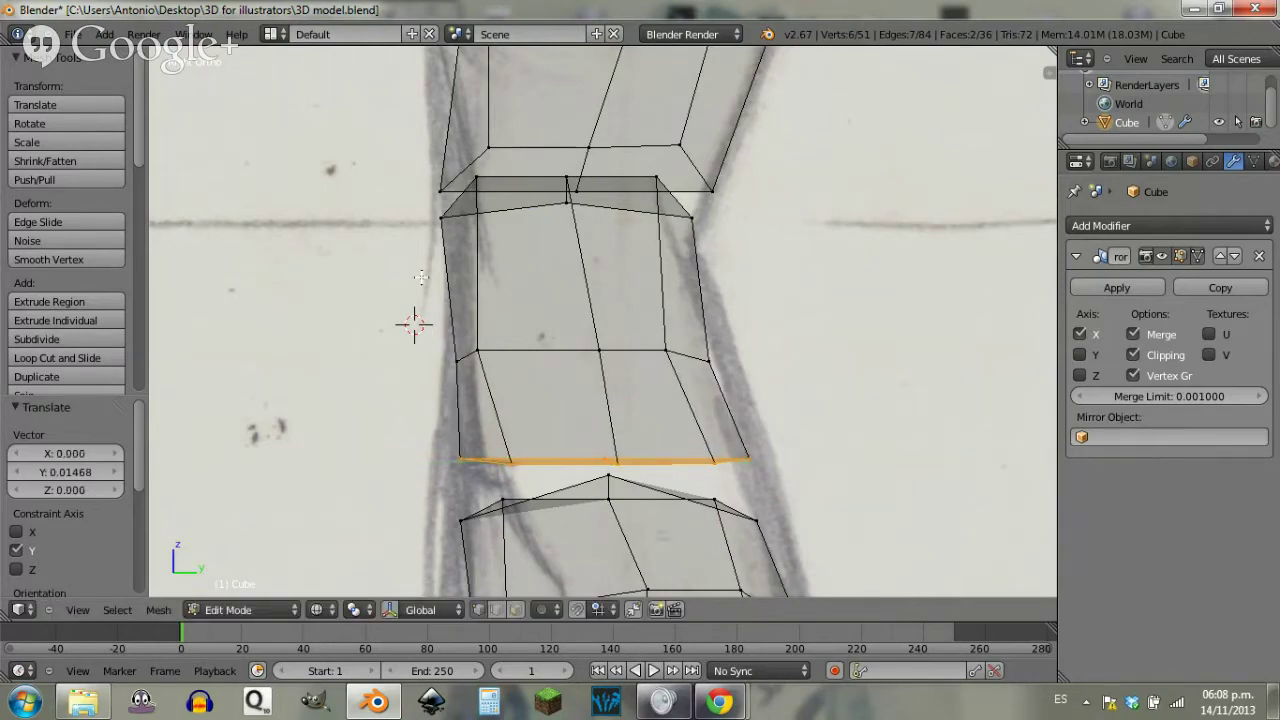
Step: Inspect the torso, waist and hip blocks in solid shading from several angles and in Object Mode
{"action": "key", "text": "z"}
{"action": "middle_click_drag", "start_coordinate": [528, 337], "coordinate": [543, 340]}
{"action": "scroll", "coordinate": [521, 288], "scroll_direction": "down", "scroll_amount": 4}
{"action": "key", "text": "z"}
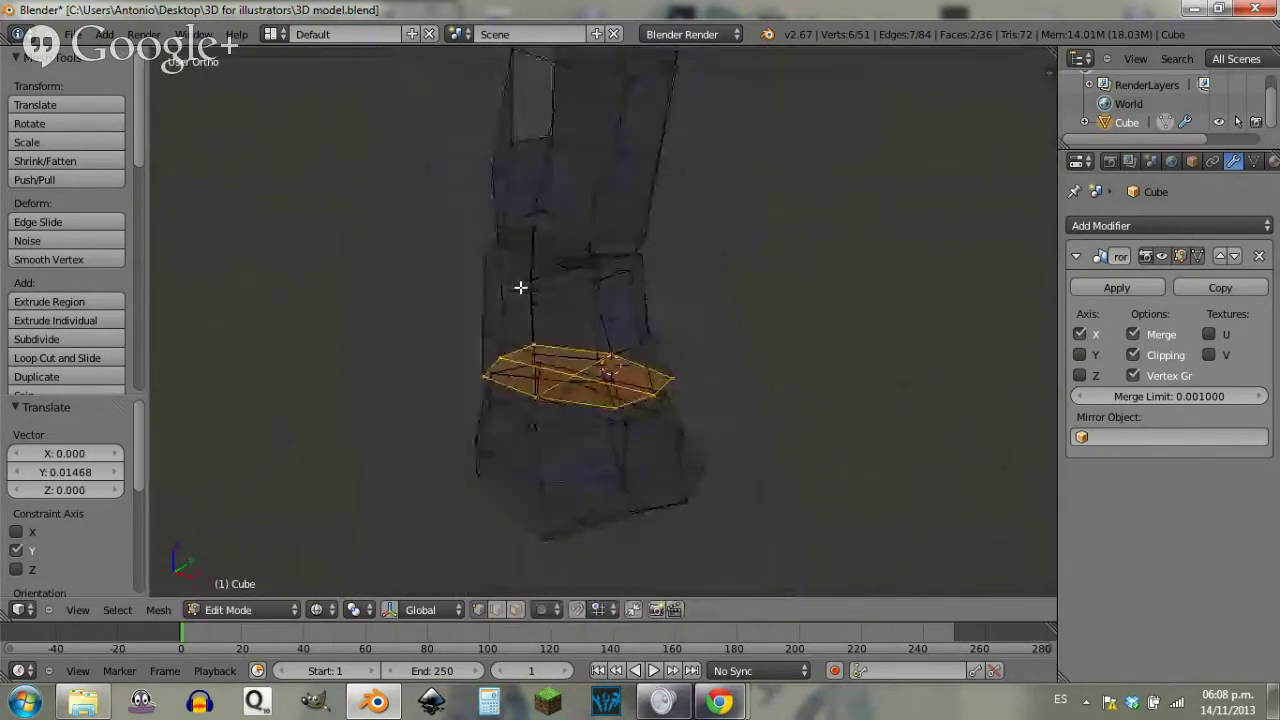
{"action": "mouse_move", "coordinate": [520, 287]}
{"action": "middle_mouse_down"}
{"action": "mouse_move", "coordinate": [560, 271]}
{"action": "mouse_move", "coordinate": [427, 240]}
{"action": "mouse_move", "coordinate": [665, 310]}
{"action": "middle_mouse_up"}
{"action": "key", "text": "z"}
{"action": "key", "text": "Tab"}
{"action": "mouse_move", "coordinate": [655, 367]}
{"action": "middle_mouse_down"}
{"action": "mouse_move", "coordinate": [583, 376]}
{"action": "mouse_move", "coordinate": [535, 365]}
{"action": "mouse_move", "coordinate": [629, 368]}
{"action": "mouse_move", "coordinate": [566, 371]}
{"action": "mouse_move", "coordinate": [447, 346]}
{"action": "mouse_move", "coordinate": [585, 394]}
{"action": "mouse_move", "coordinate": [660, 369]}
{"action": "mouse_move", "coordinate": [659, 385]}
{"action": "middle_mouse_up"}
Step: Compare the shaded body blocks with the side and front drawings, and examine the legs in the front drawing
{"action": "key", "text": "KP_1"}
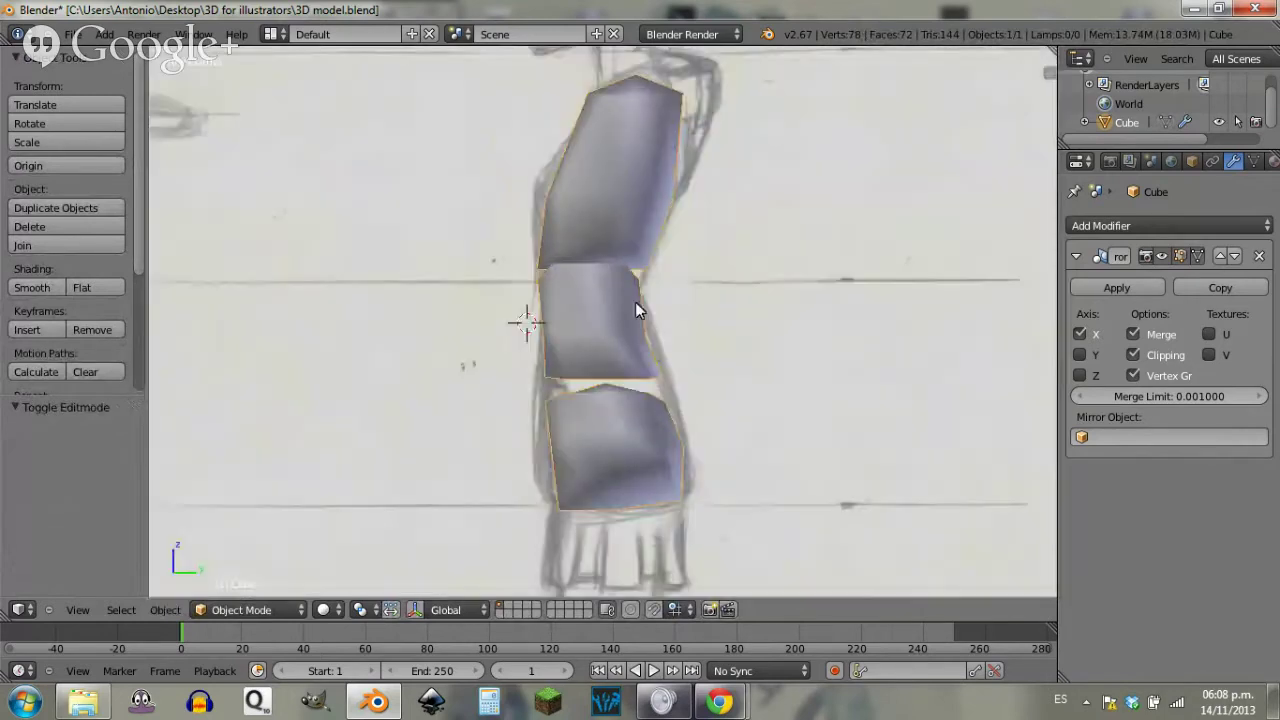
{"action": "middle_click_drag", "start_coordinate": [681, 156], "coordinate": [726, 260], "text": "shift"}
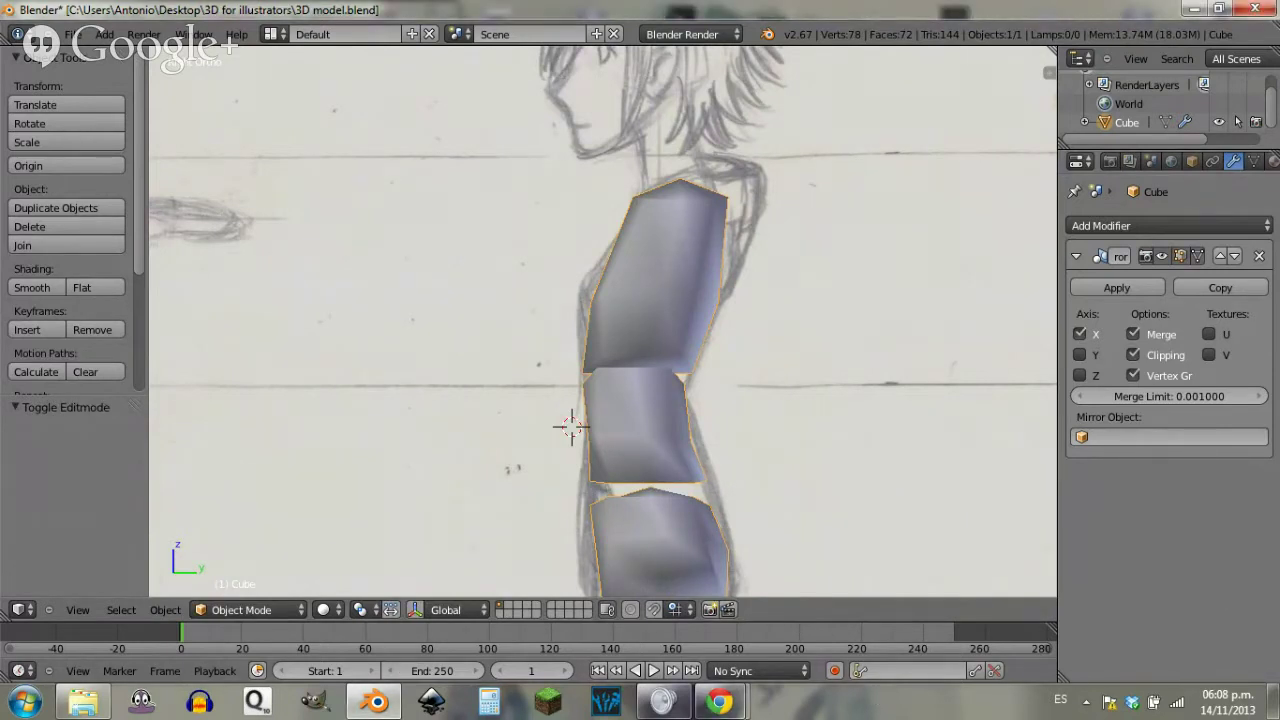
{"action": "left_click", "coordinate": [759, 319]}
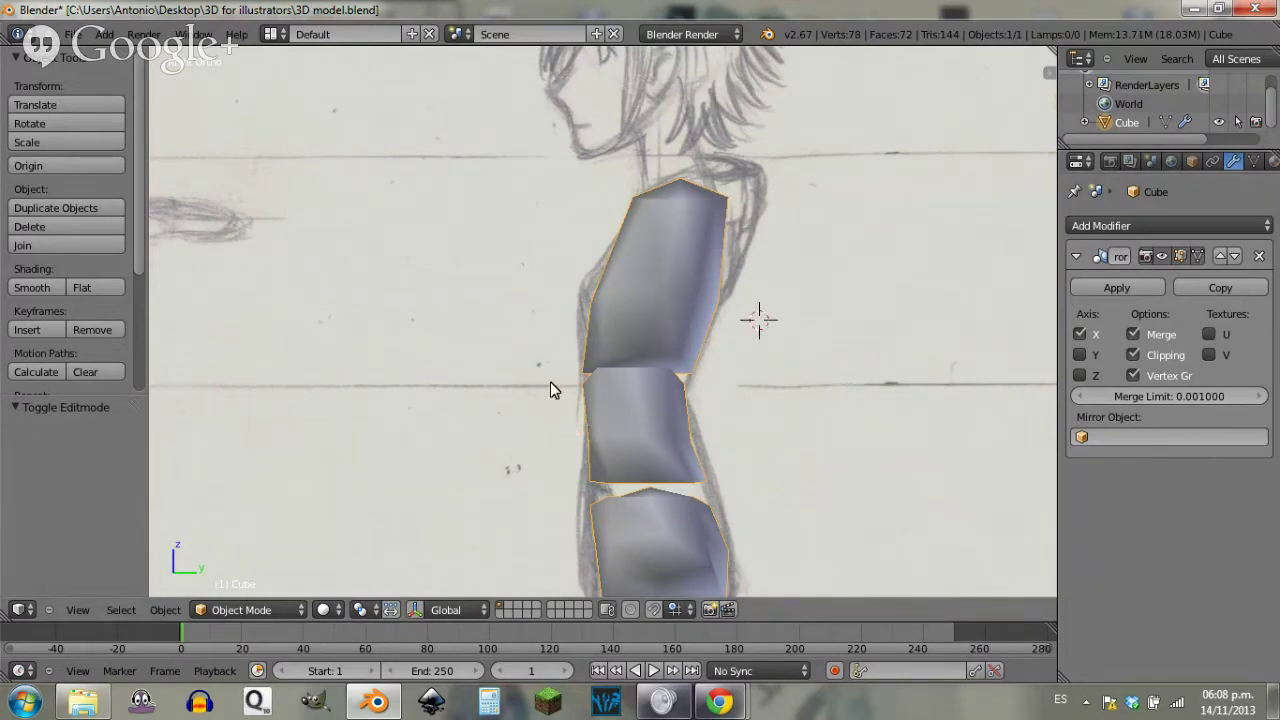
{"action": "key", "text": "KP_1"}
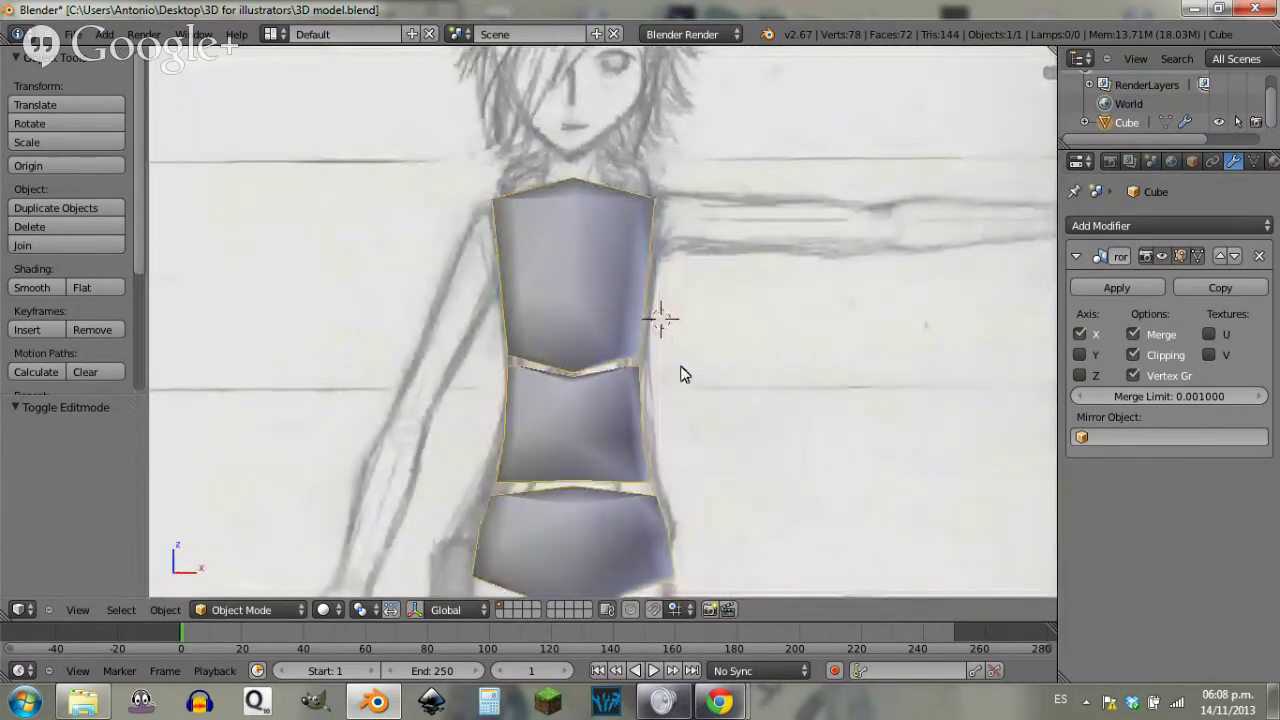
{"action": "middle_click_drag", "start_coordinate": [681, 372], "coordinate": [688, 62], "text": "shift"}
{"action": "middle_click_drag", "start_coordinate": [638, 309], "coordinate": [632, 287], "text": "shift"}
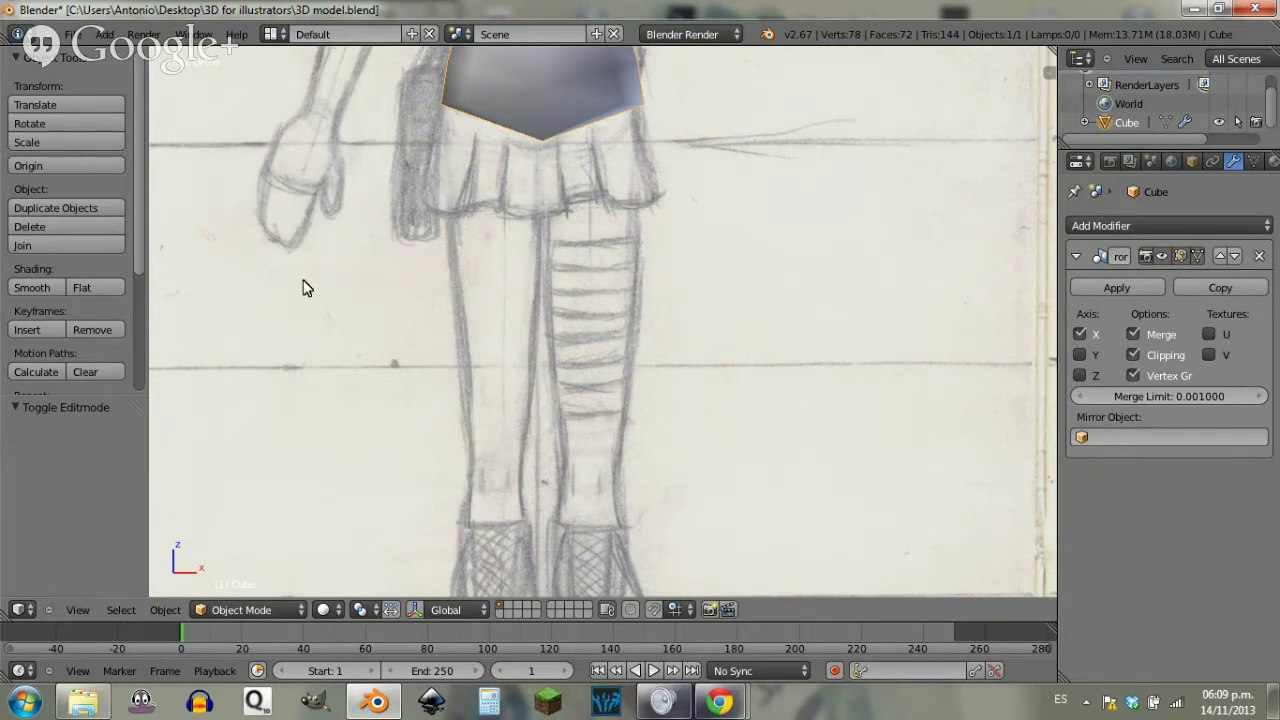
{"action": "key", "text": "shift+a"}
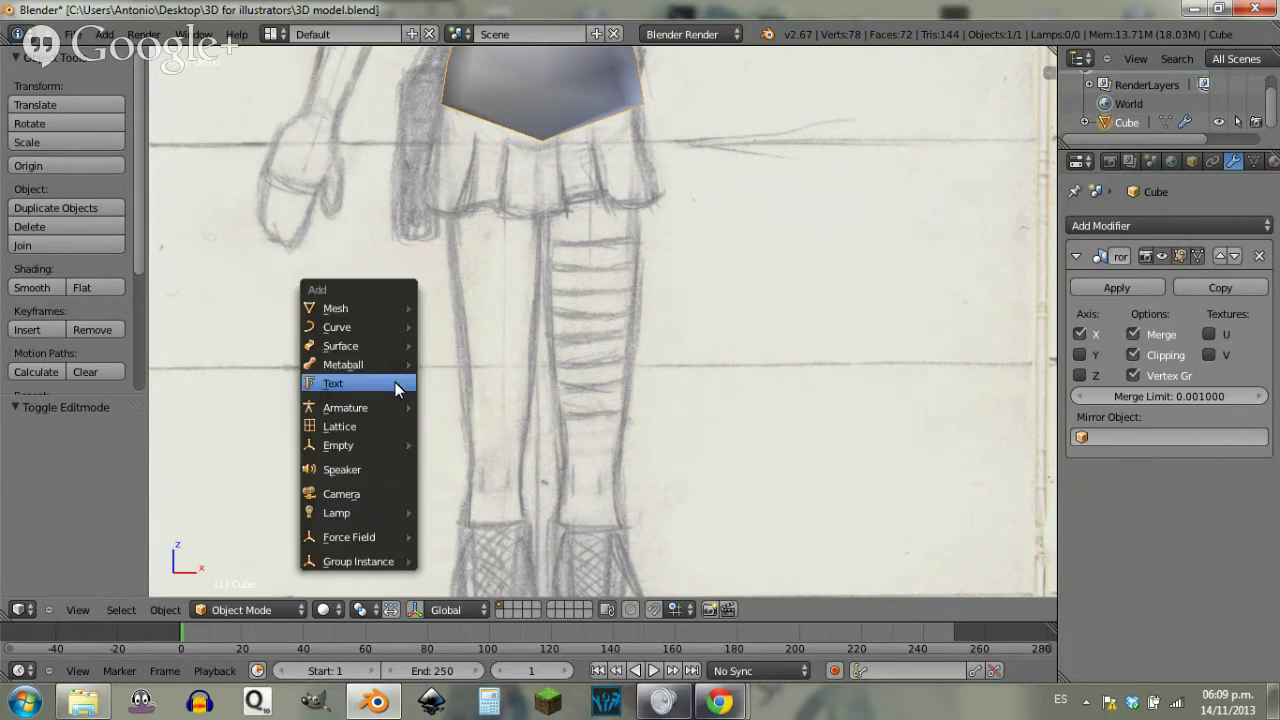
{"action": "mouse_move", "coordinate": [384, 306]}
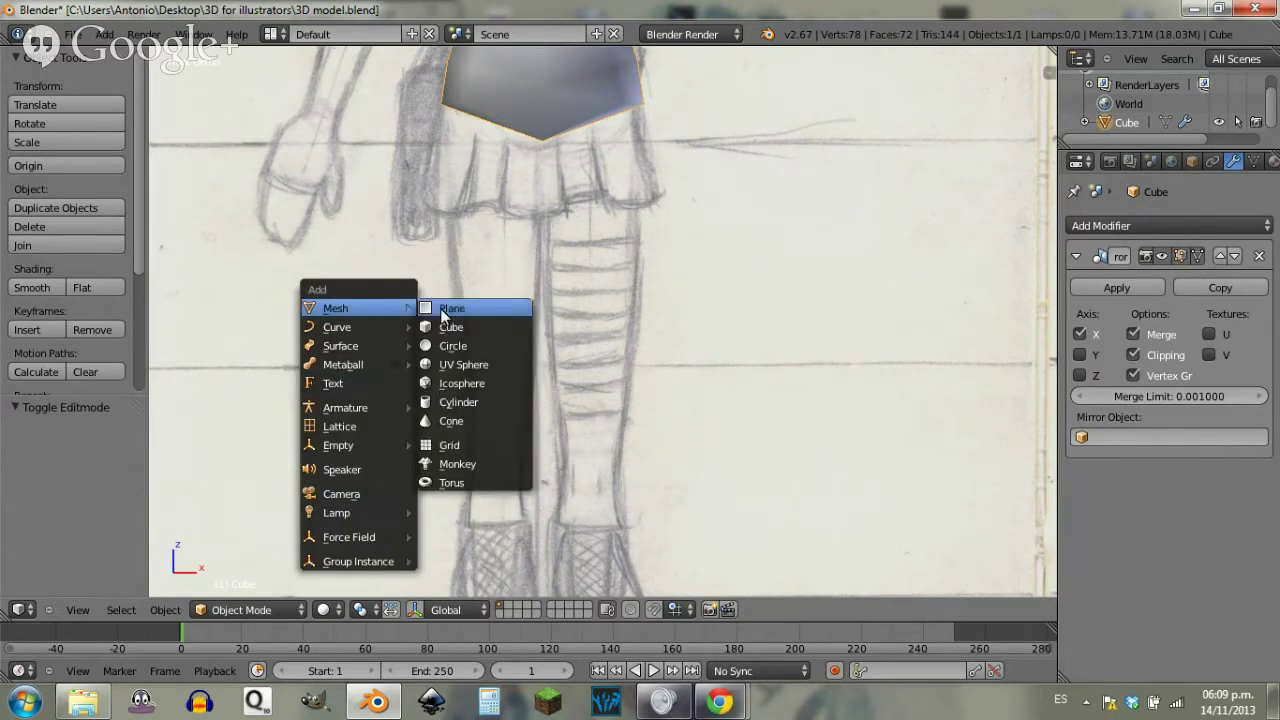
{"action": "left_click", "coordinate": [478, 398]}
{"action": "scroll", "coordinate": [586, 355], "scroll_direction": "down", "scroll_amount": 7}
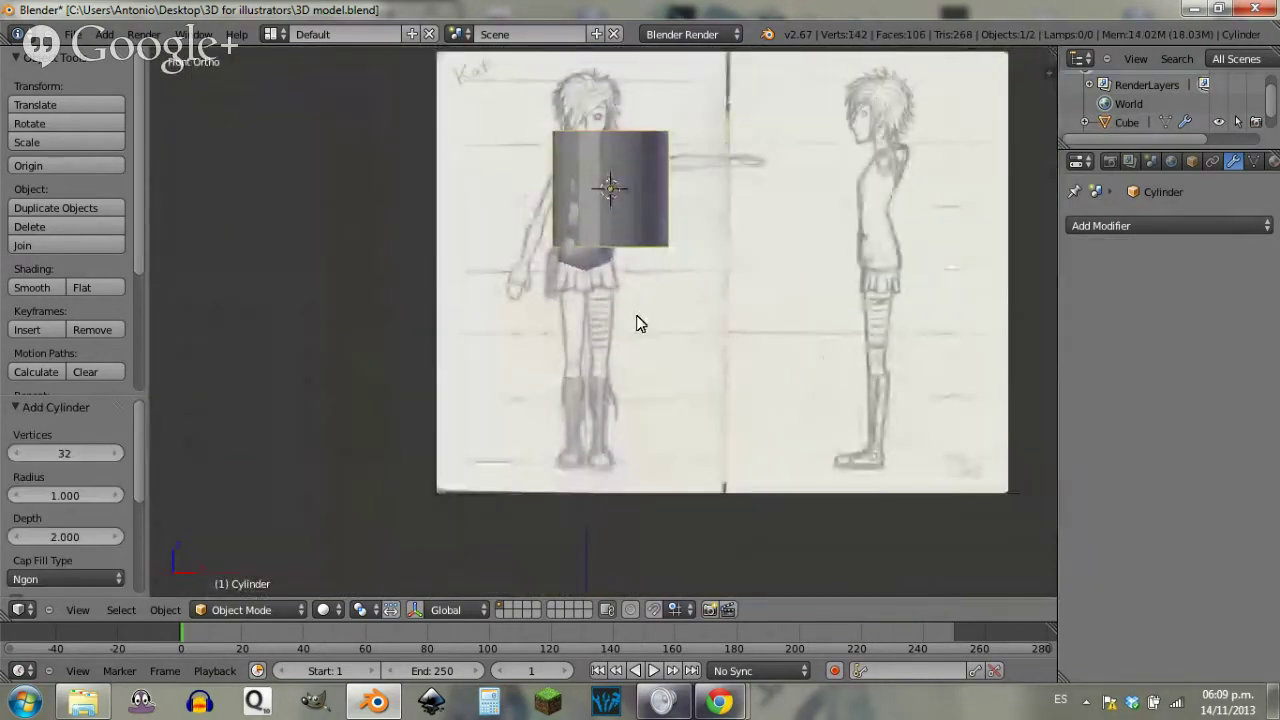
{"action": "key", "text": "ctrl+z"}
Step: In the body mesh's Edit Mode, add a cylinder with 8 vertices between the front and side drawings
{"action": "key", "text": "Tab"}
{"action": "left_click", "coordinate": [723, 308]}
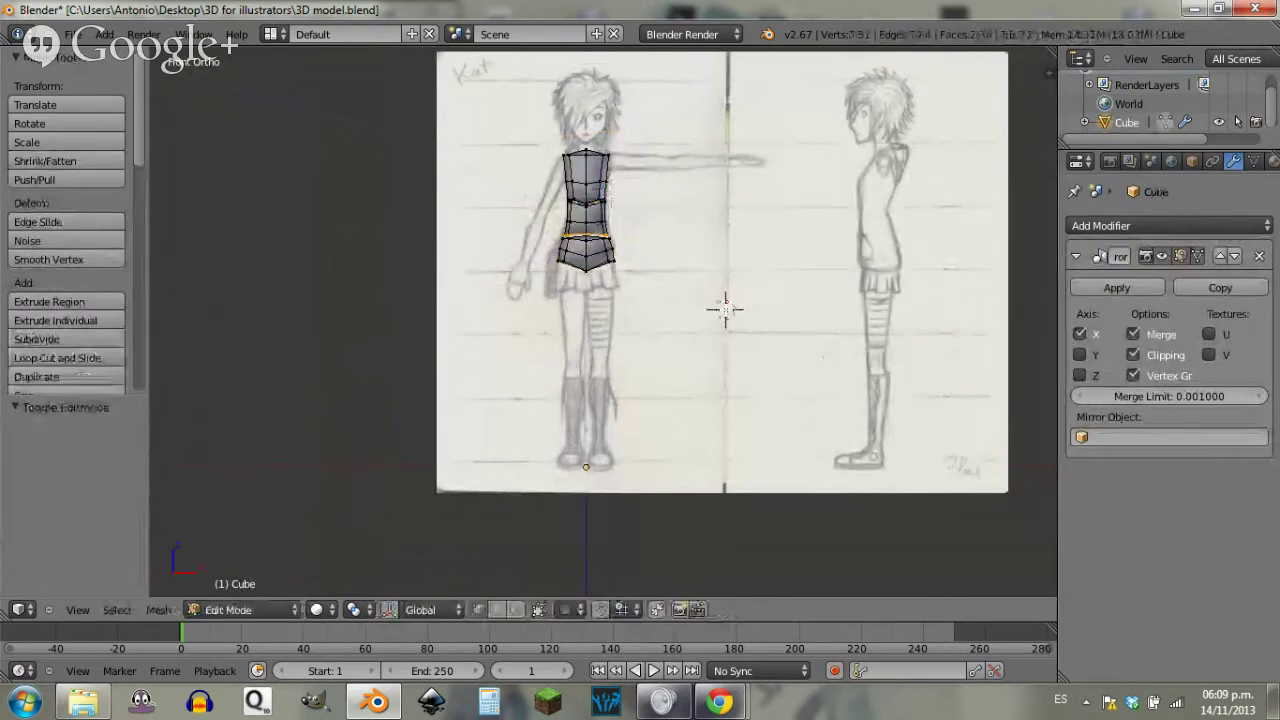
{"action": "key", "text": "shift+a"}
{"action": "key", "text": "Escape"}
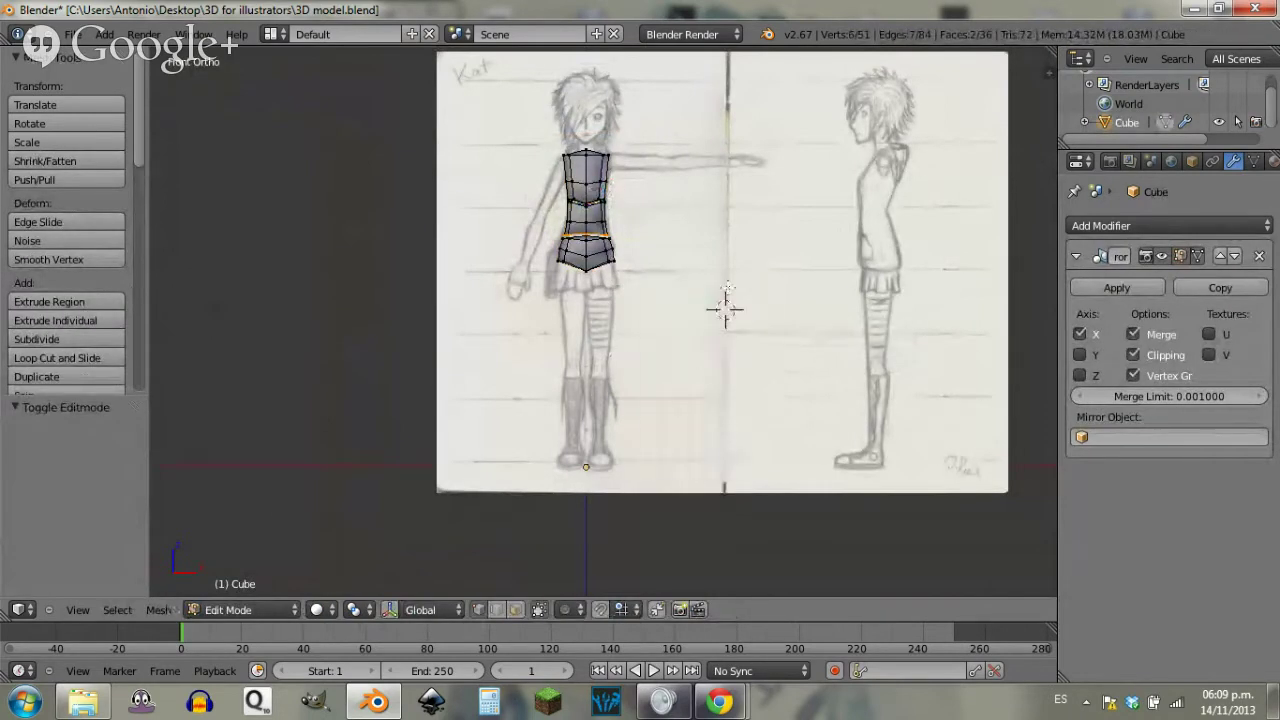
{"action": "key", "text": "shift+a"}
{"action": "left_click", "coordinate": [716, 388]}
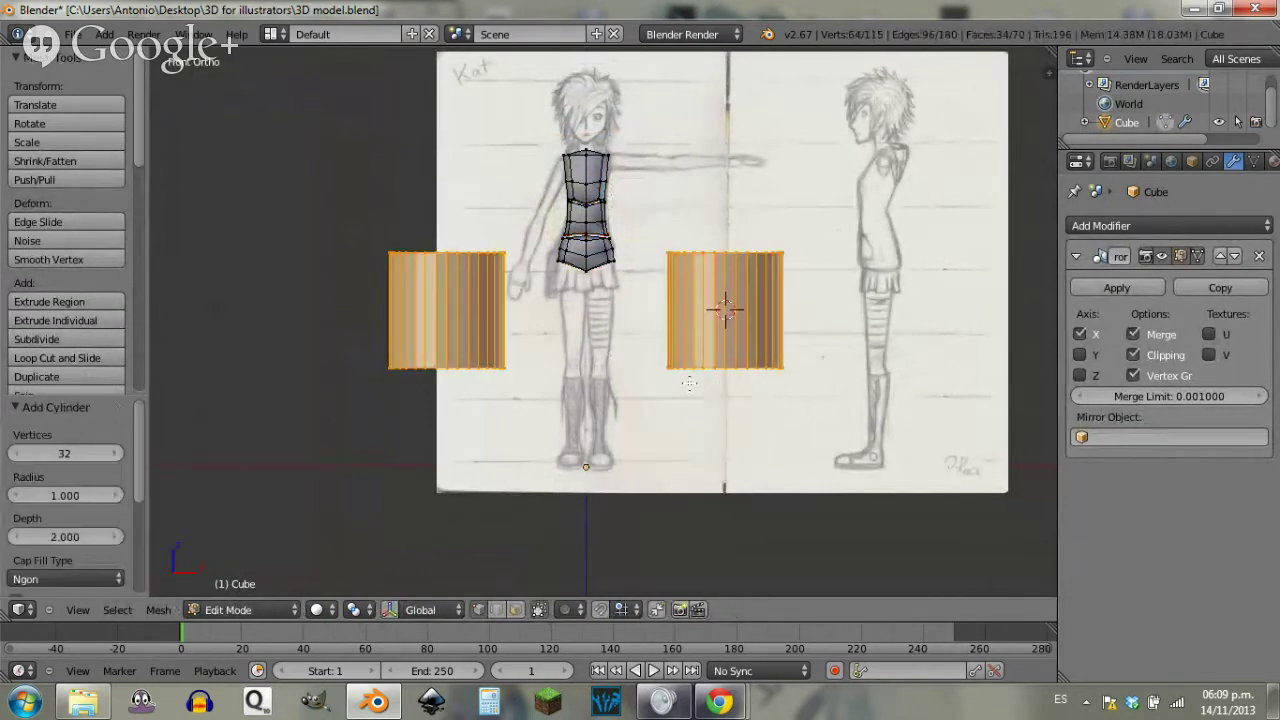
{"action": "left_click", "coordinate": [62, 451]}
{"action": "type", "text": "8"}
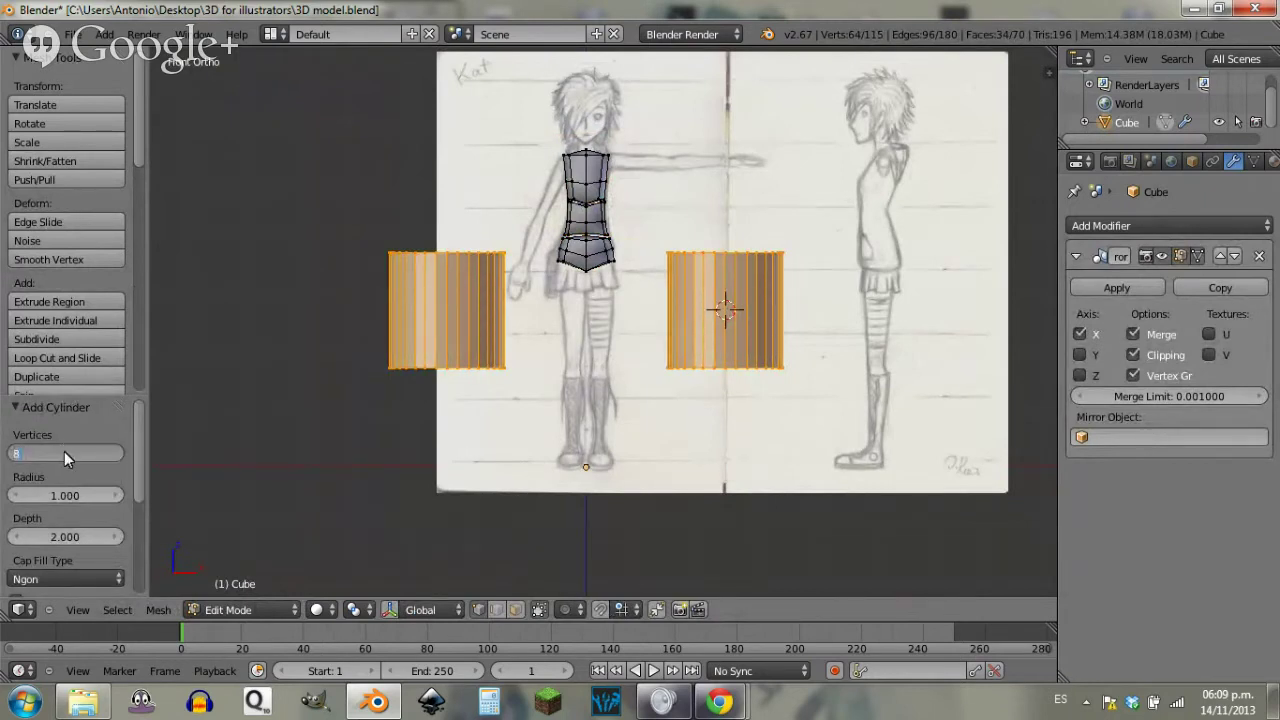
{"action": "key", "text": "Return"}
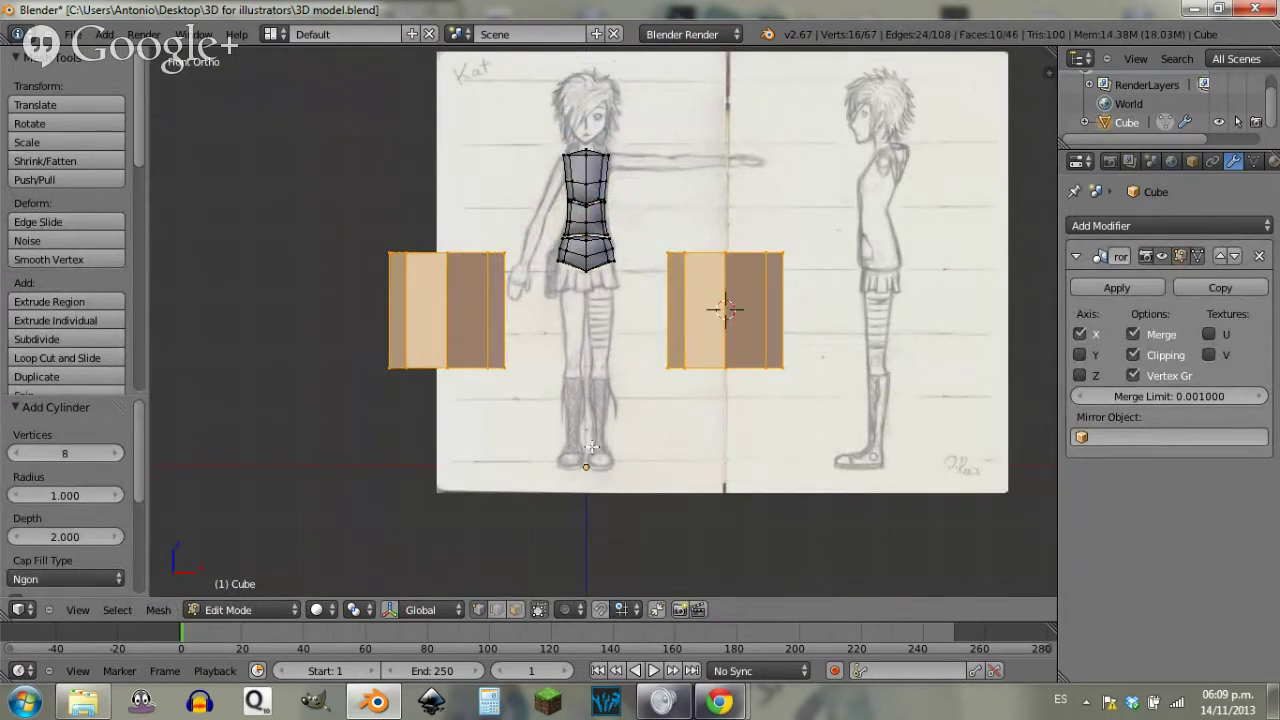
Step: Scale the new cylinder to about 0.281 and move it onto the upper leg in the front drawing
{"action": "key", "text": "g"}
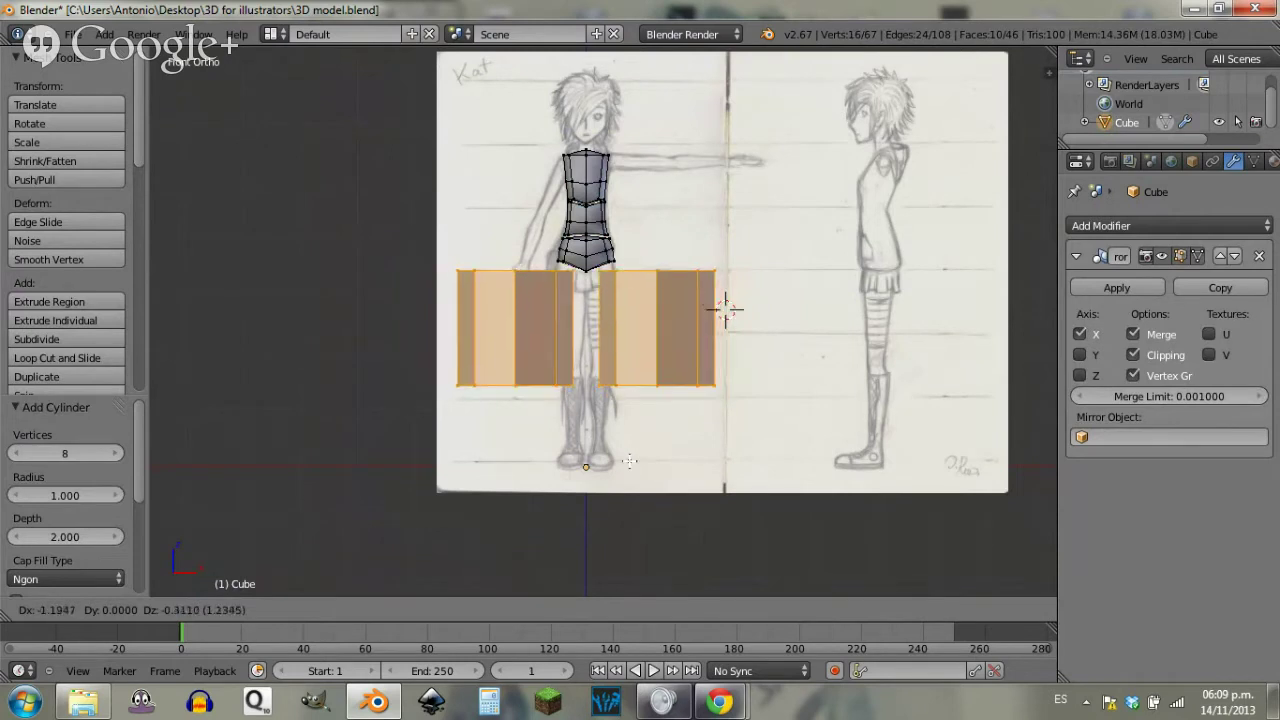
{"action": "left_click", "coordinate": [594, 474]}
{"action": "key", "text": "s"}
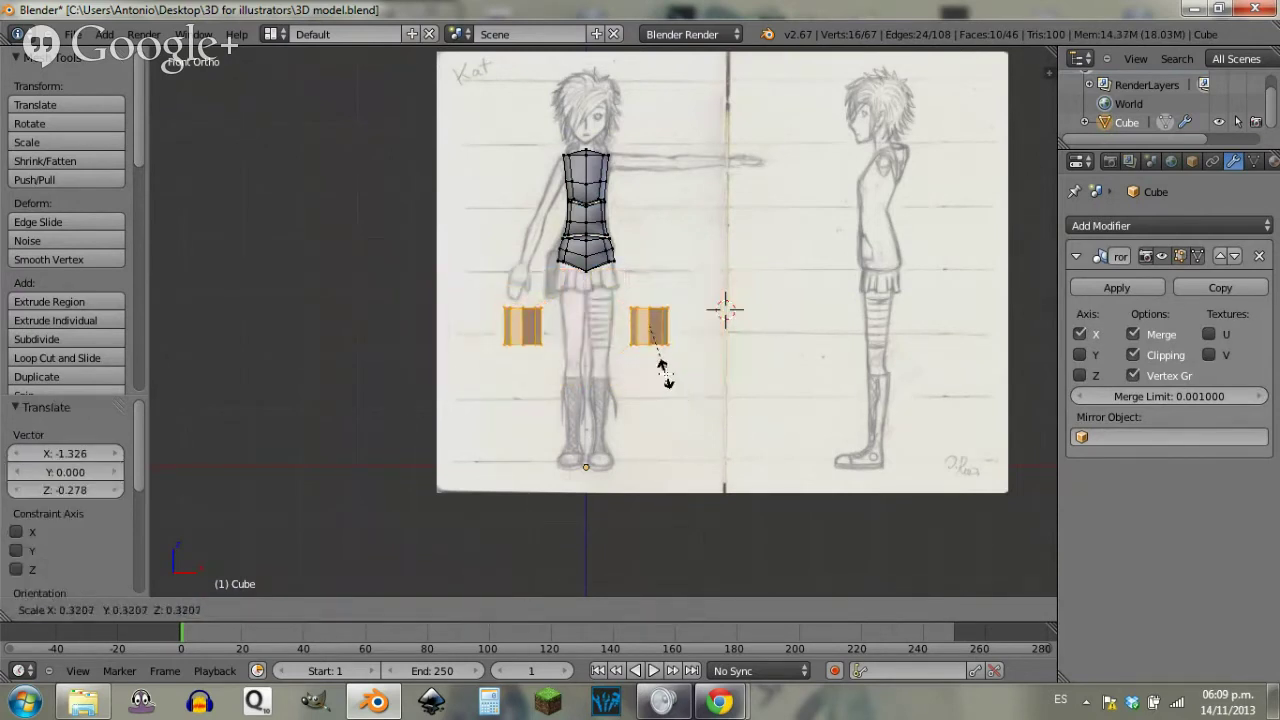
{"action": "left_click", "coordinate": [618, 370]}
{"action": "key", "text": "g"}
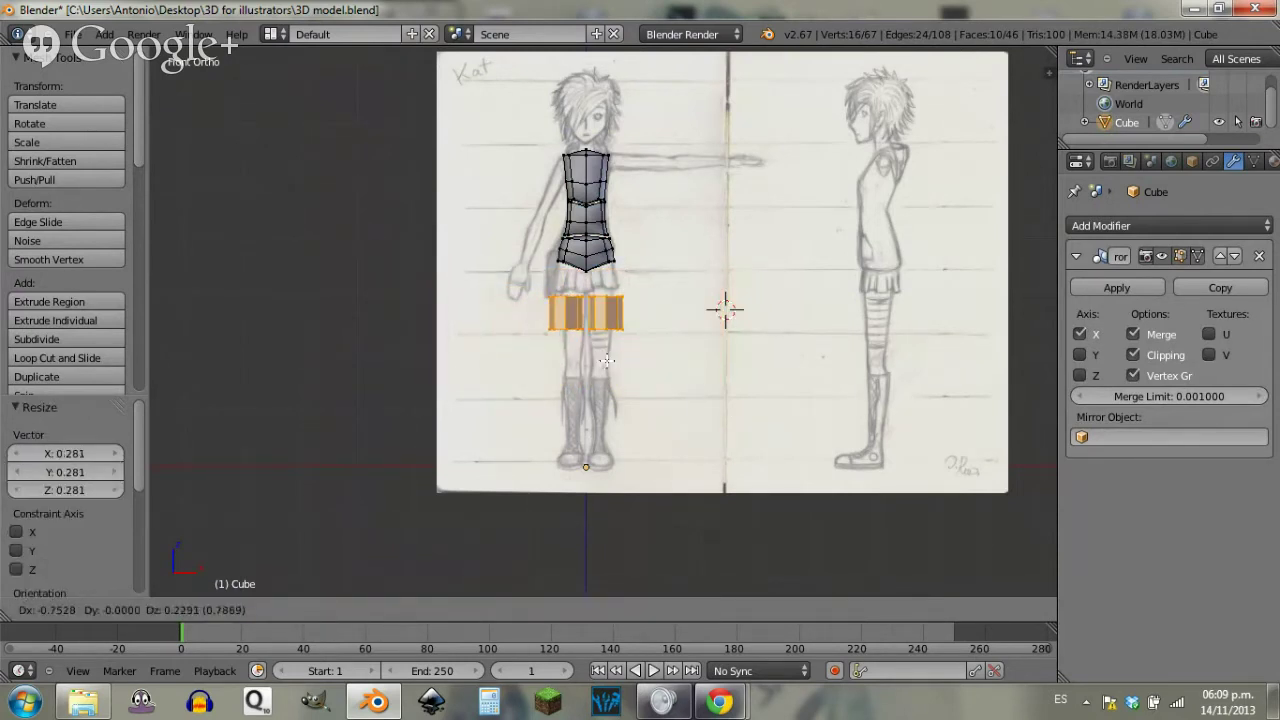
{"action": "left_click", "coordinate": [650, 332]}
Step: Move the leg cylinder about 0.355 along Z and -0.073 along X, placing it just beneath the hip block
{"action": "scroll", "coordinate": [650, 332], "scroll_direction": "up", "scroll_amount": 4}
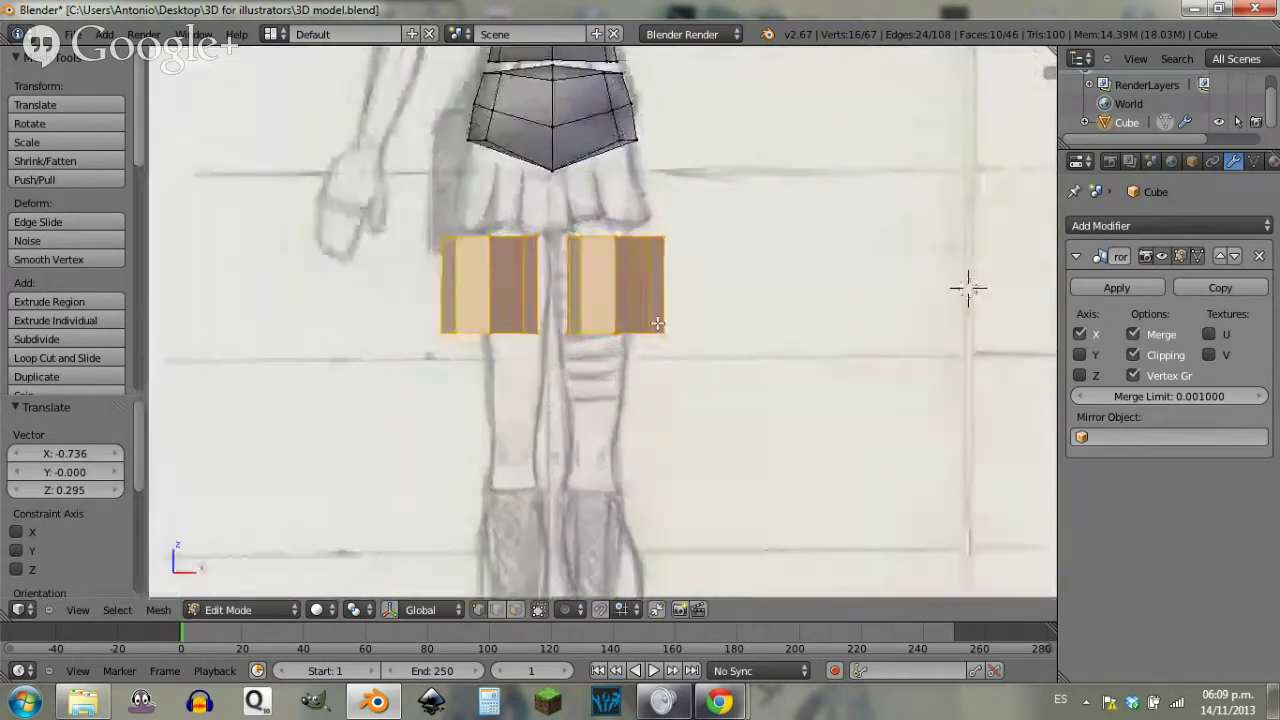
{"action": "scroll", "coordinate": [664, 309], "scroll_direction": "up", "scroll_amount": 2}
{"action": "scroll", "coordinate": [664, 309], "scroll_direction": "up", "scroll_amount": 3}
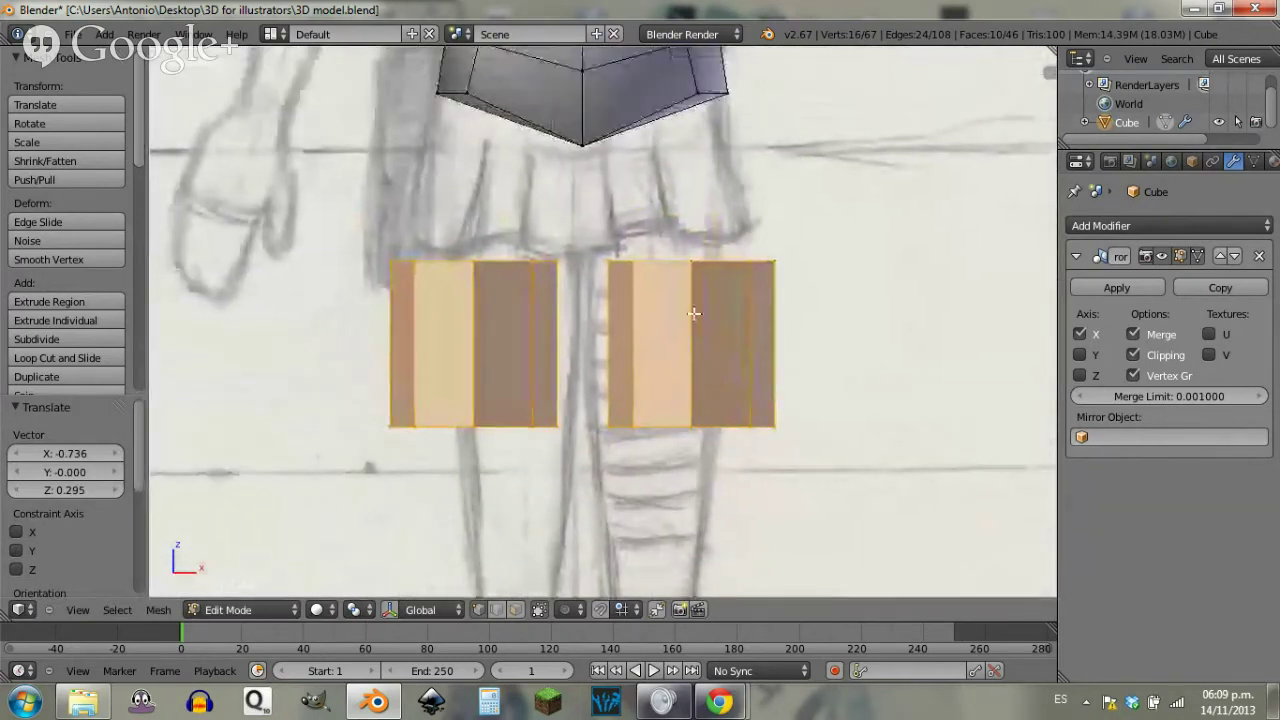
{"action": "key", "text": "g"}
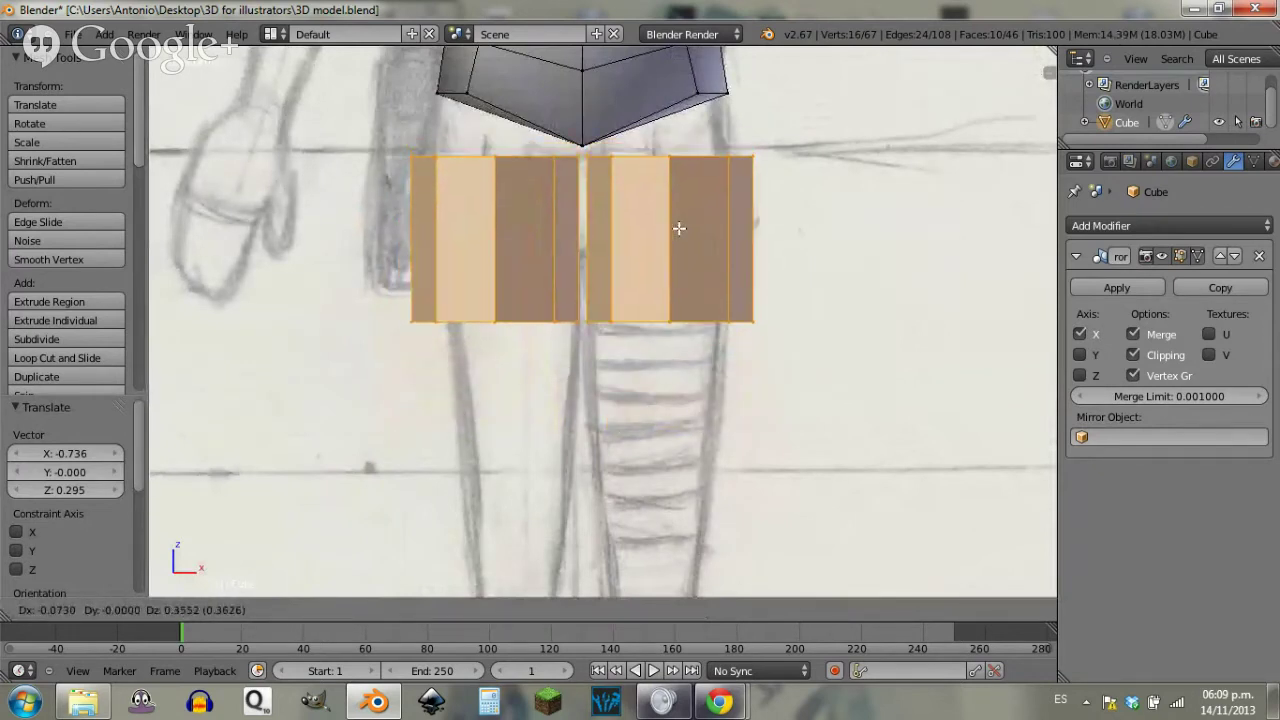
{"action": "left_click", "coordinate": [689, 249]}
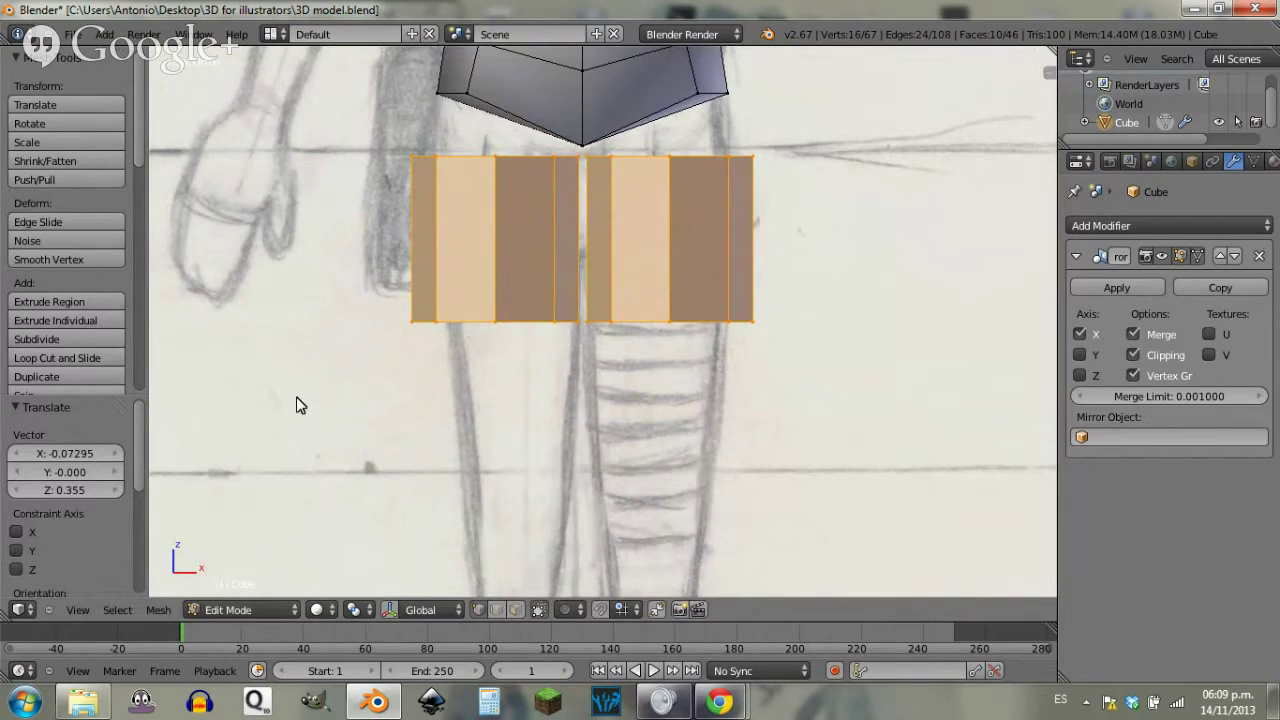
Step: Apply smooth shading to the body object in Object Mode and return to the front view
{"action": "key", "text": "Tab"}
{"action": "left_click", "coordinate": [30, 287]}
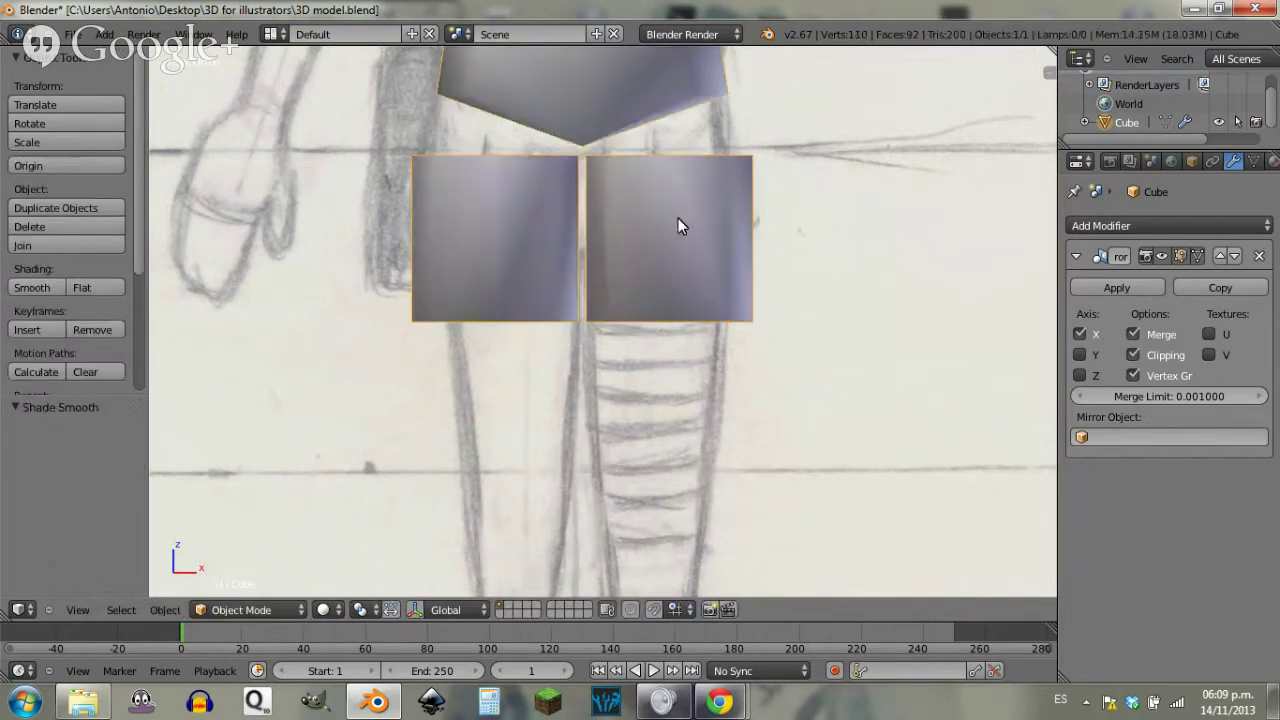
{"action": "mouse_move", "coordinate": [831, 284]}
{"action": "middle_mouse_down"}
{"action": "mouse_move", "coordinate": [749, 280]}
{"action": "mouse_move", "coordinate": [739, 236]}
{"action": "mouse_move", "coordinate": [862, 221]}
{"action": "mouse_move", "coordinate": [778, 241]}
{"action": "mouse_move", "coordinate": [864, 255]}
{"action": "middle_mouse_up"}
{"action": "key", "text": "KP_1"}
Step: In Edit Mode, scale the leg cylinder to about 0.857
{"action": "key", "text": "Tab"}
{"action": "key", "text": "s"}
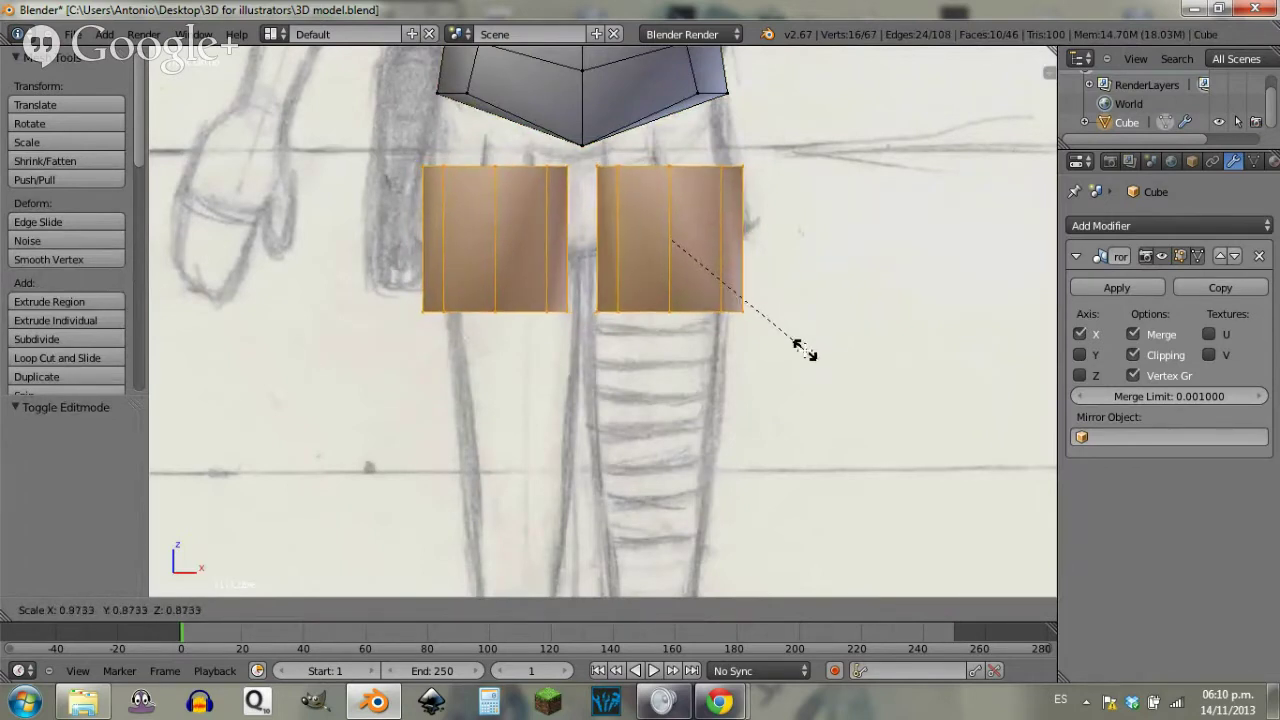
{"action": "left_click", "coordinate": [805, 354]}
{"action": "key", "text": "g"}
{"action": "key", "text": "y"}
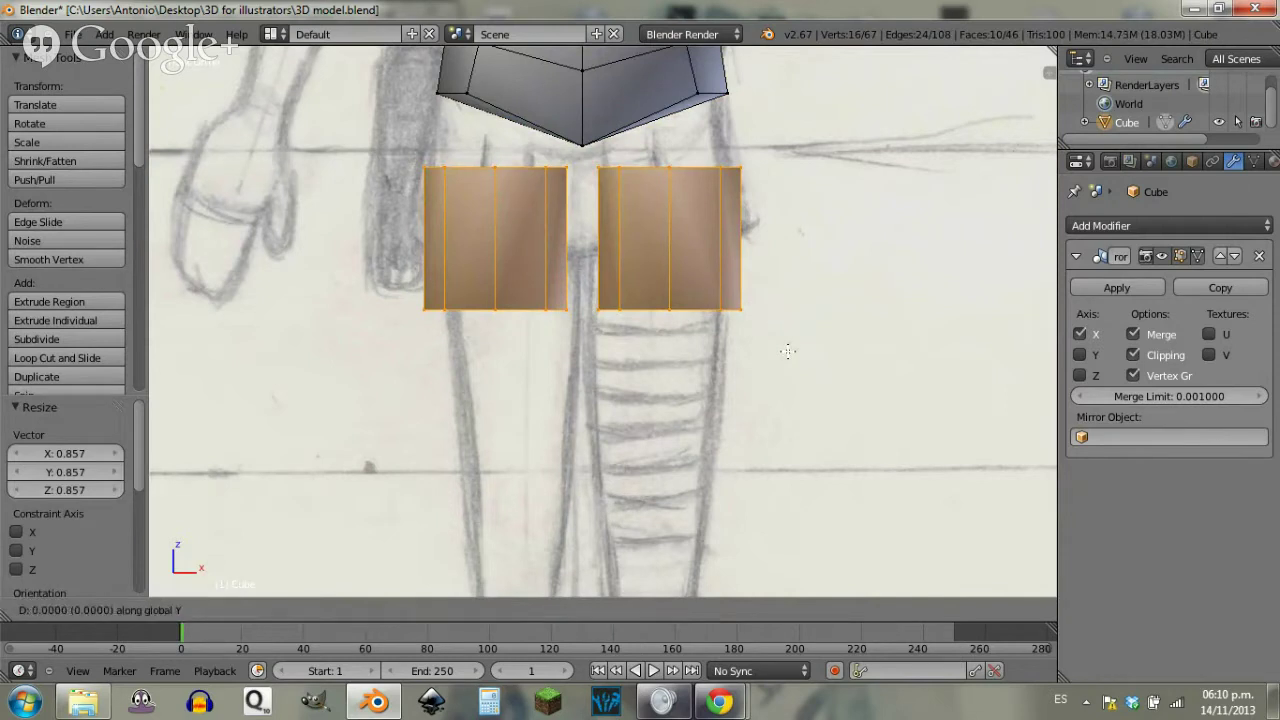
{"action": "key", "text": "x"}
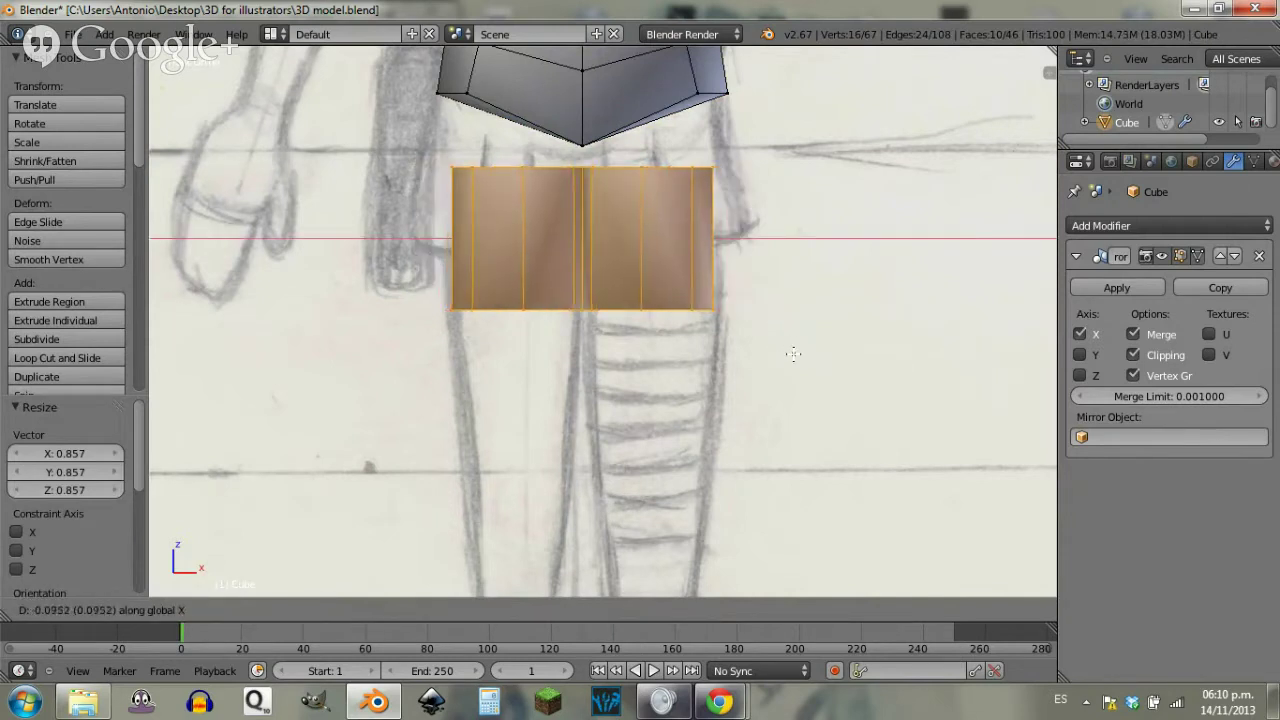
{"action": "left_click", "coordinate": [817, 352]}
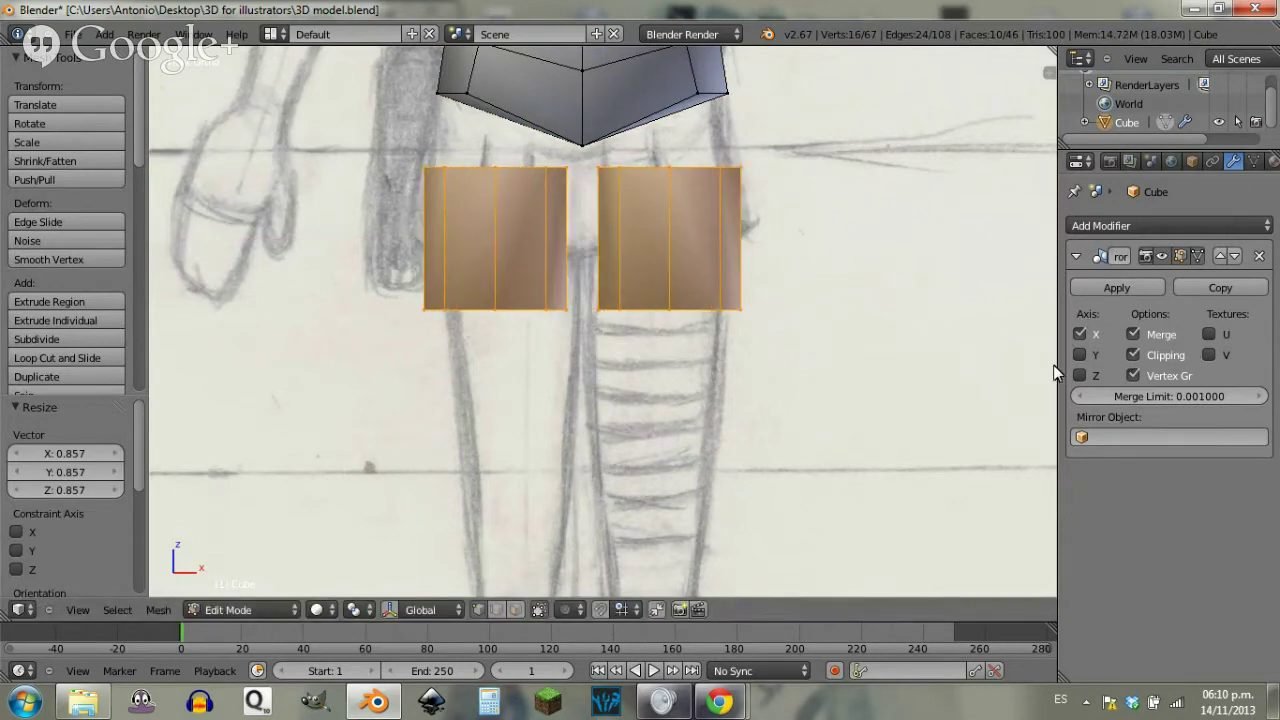
Step: Turn off clipping in the Mirror modifier and shift the leg cylinder about -0.048 along X
{"action": "left_click", "coordinate": [1133, 354]}
{"action": "key", "text": "g"}
{"action": "key", "text": "y"}
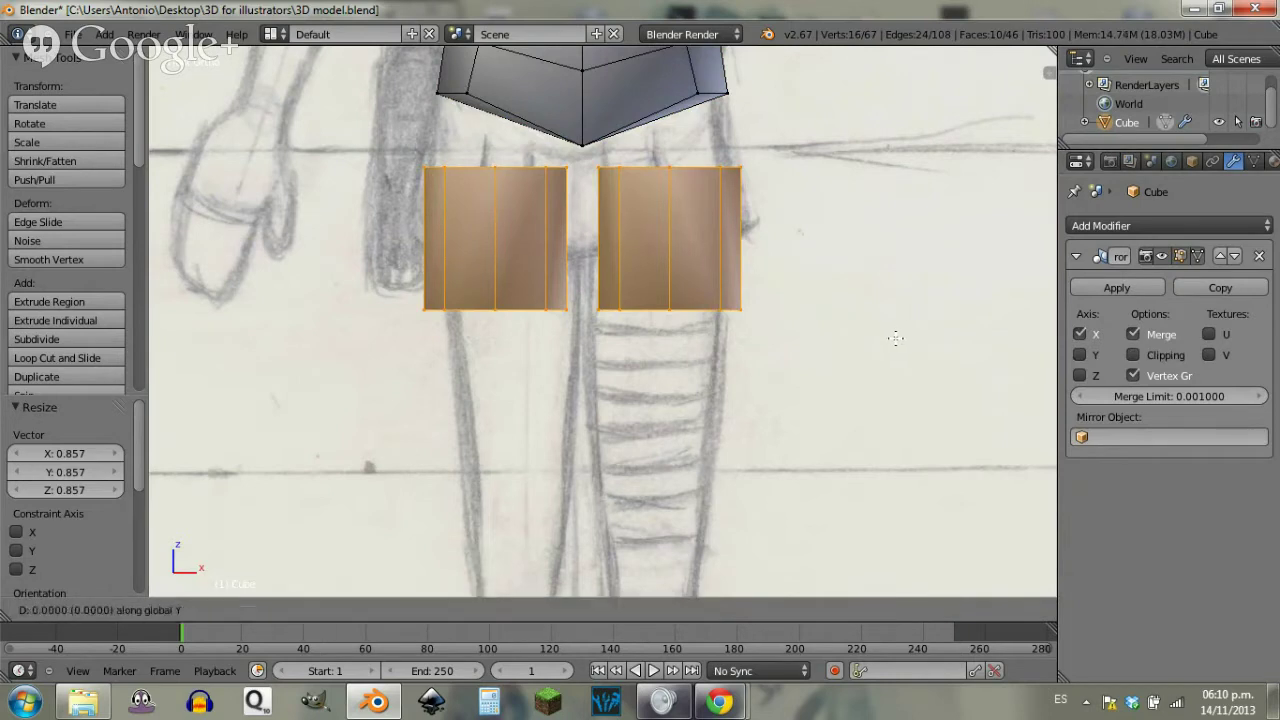
{"action": "key", "text": "x"}
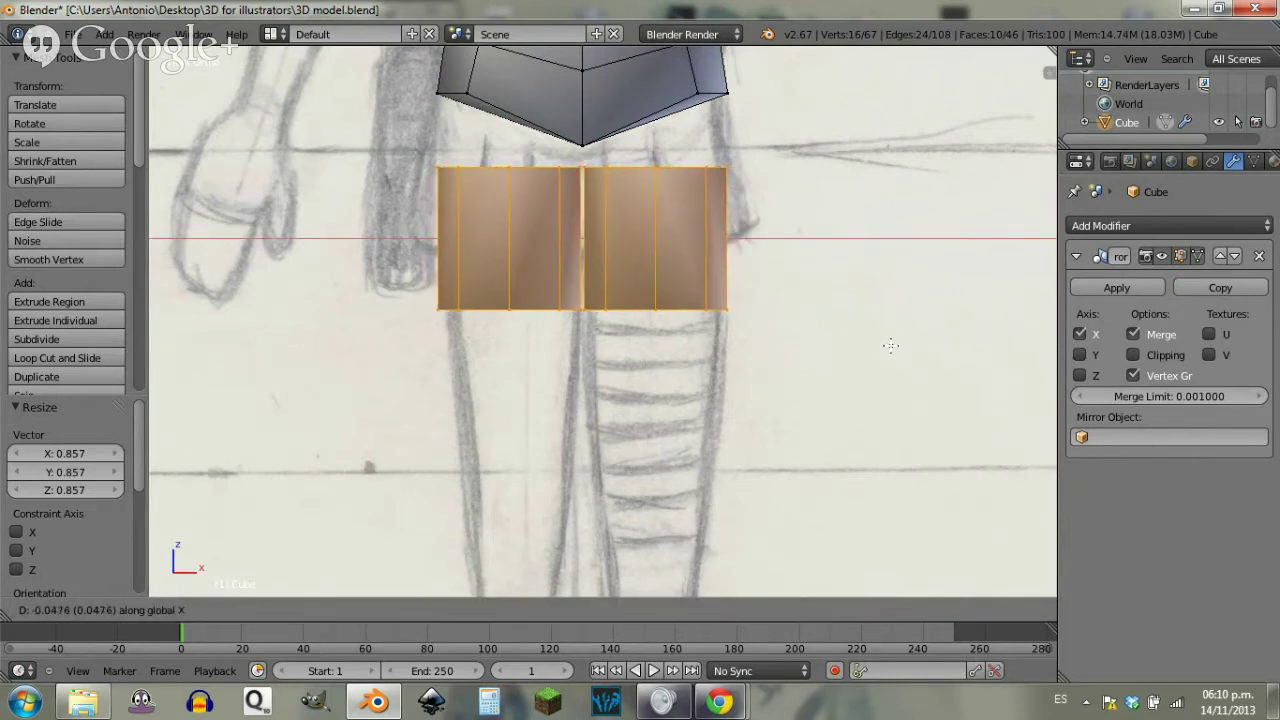
{"action": "left_click", "coordinate": [891, 345]}
Step: Scale the leg cylinder to about 0.947 and deselect it
{"action": "key", "text": "s"}
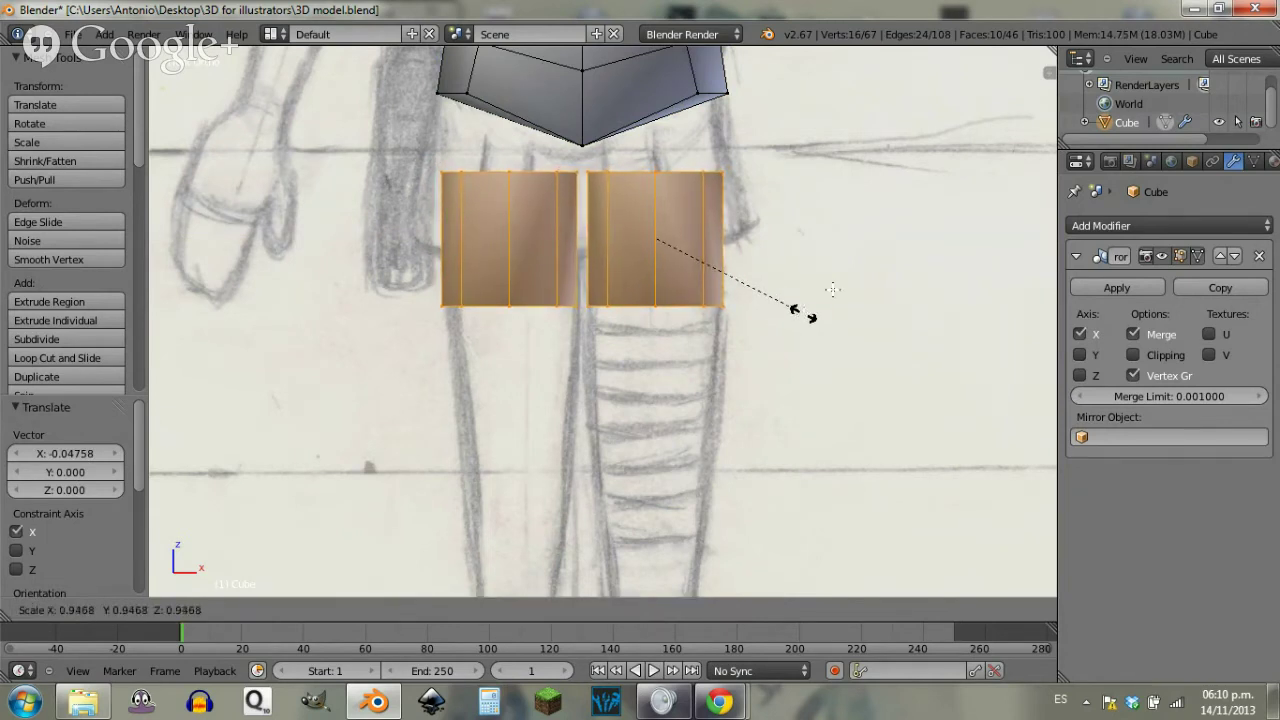
{"action": "left_click", "coordinate": [806, 312]}
{"action": "key", "text": "a"}
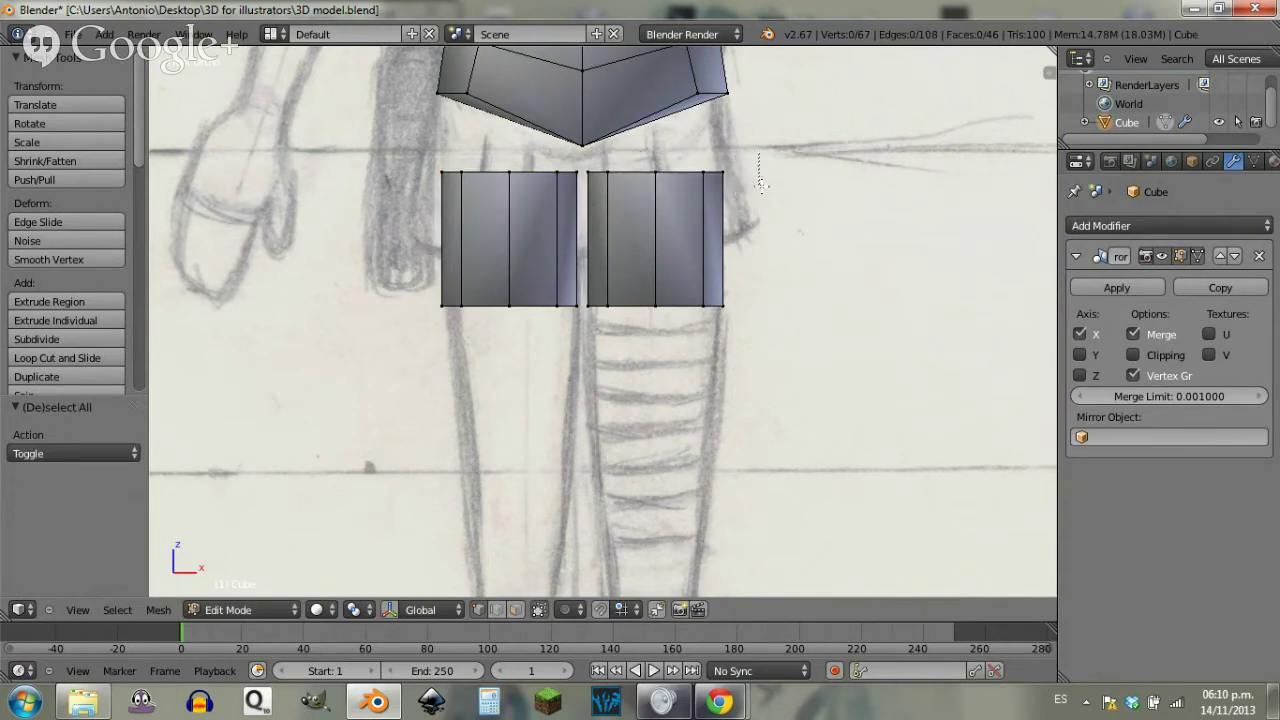
Step: In wireframe display, select the leg cylinder's top vertices and raise them about 0.082 along Z
{"action": "key", "text": "z"}
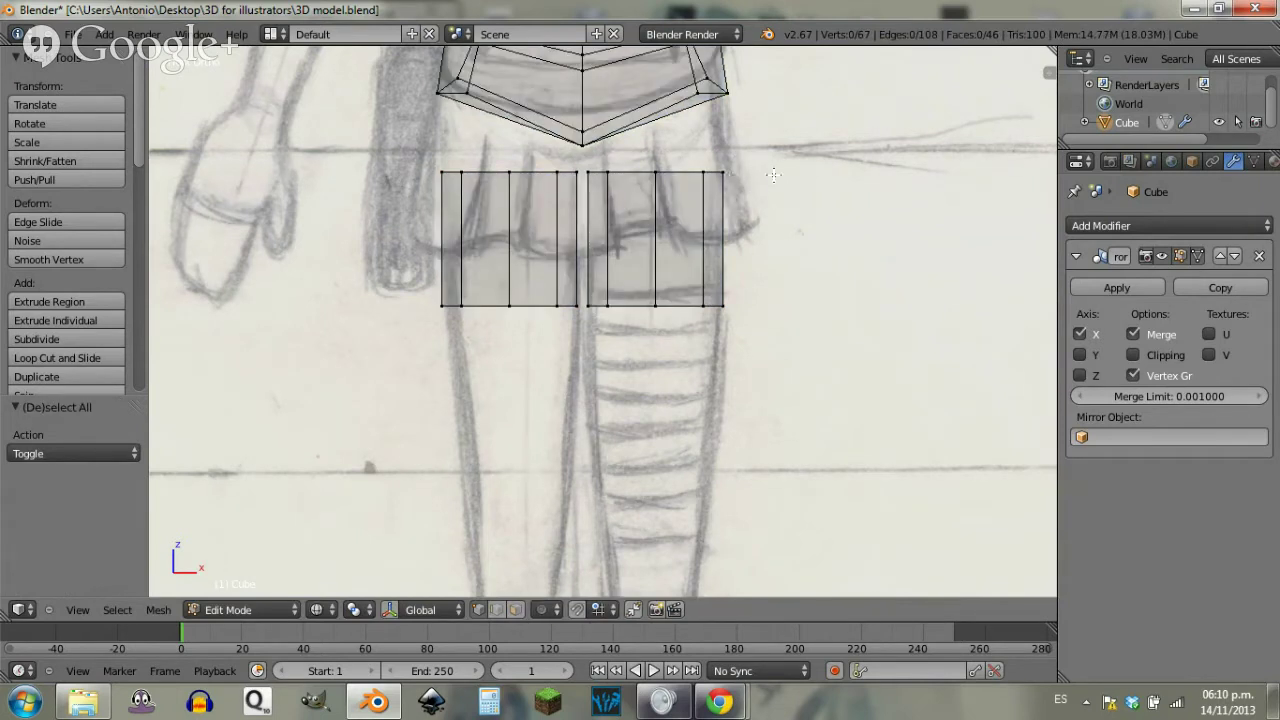
{"action": "middle_click_drag", "start_coordinate": [767, 130], "coordinate": [764, 190], "text": "shift"}
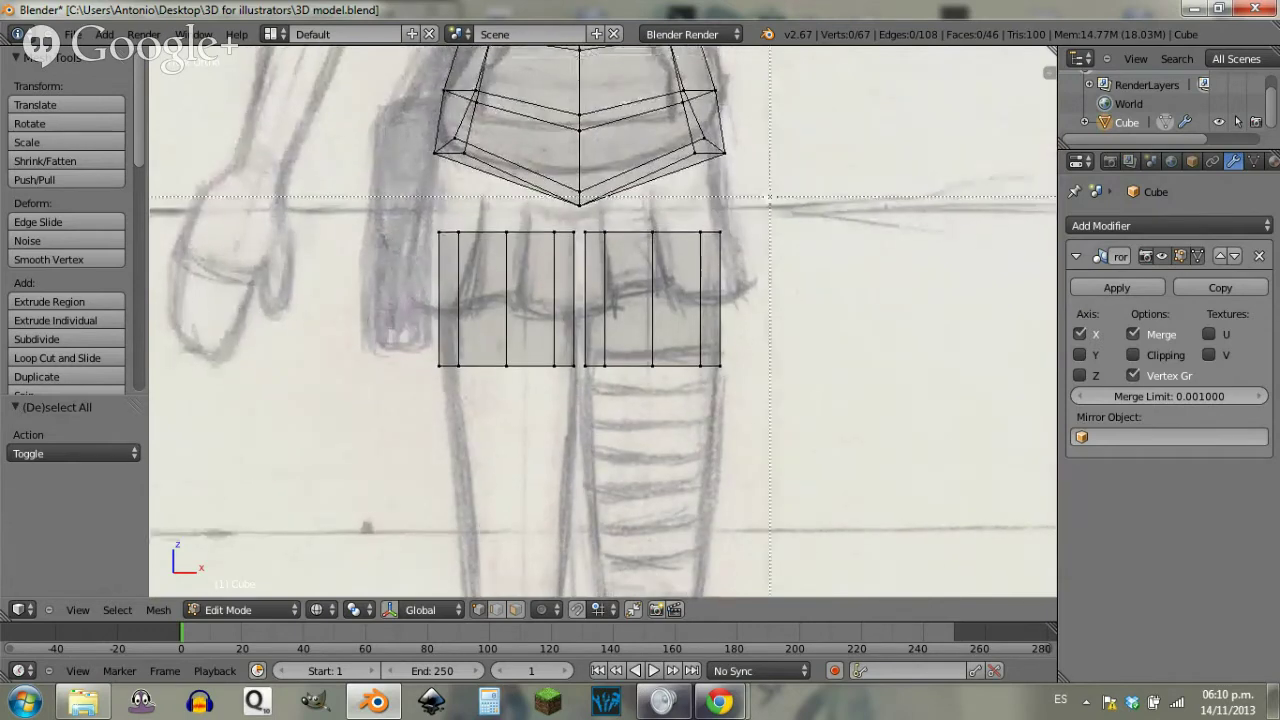
{"action": "key", "text": "b"}
{"action": "left_click_drag", "start_coordinate": [770, 195], "coordinate": [576, 256]}
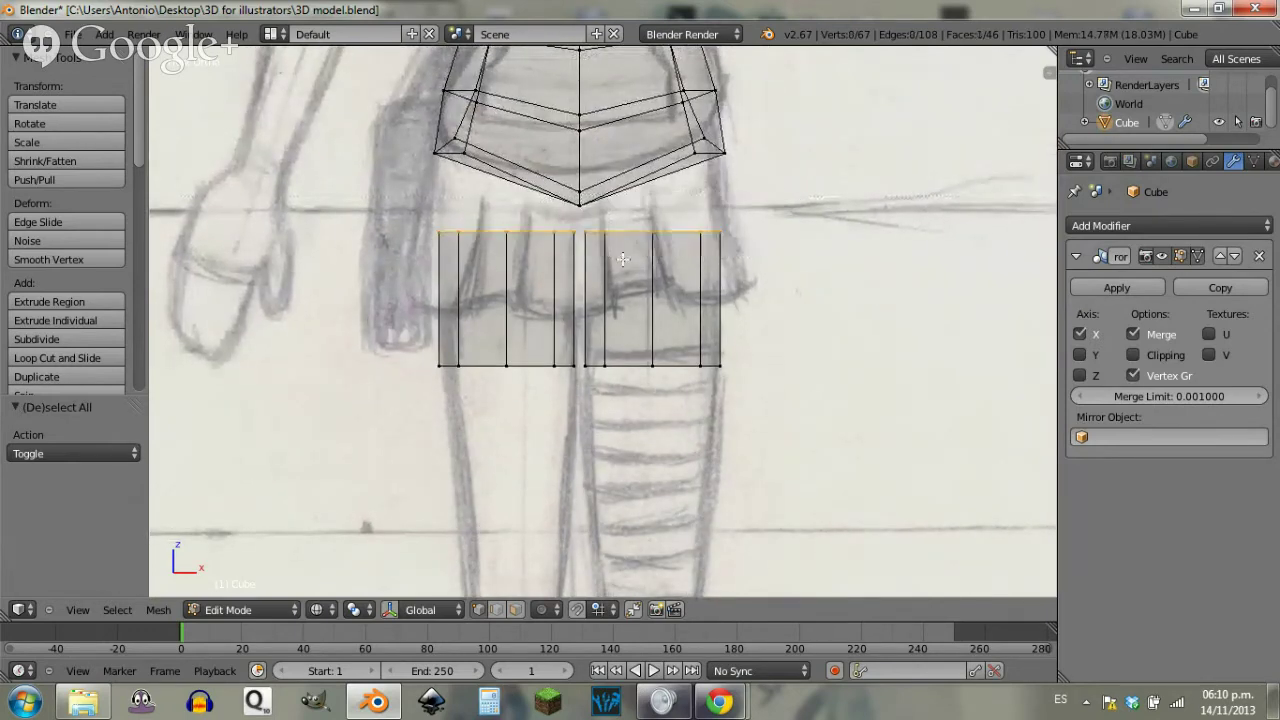
{"action": "key", "text": "g"}
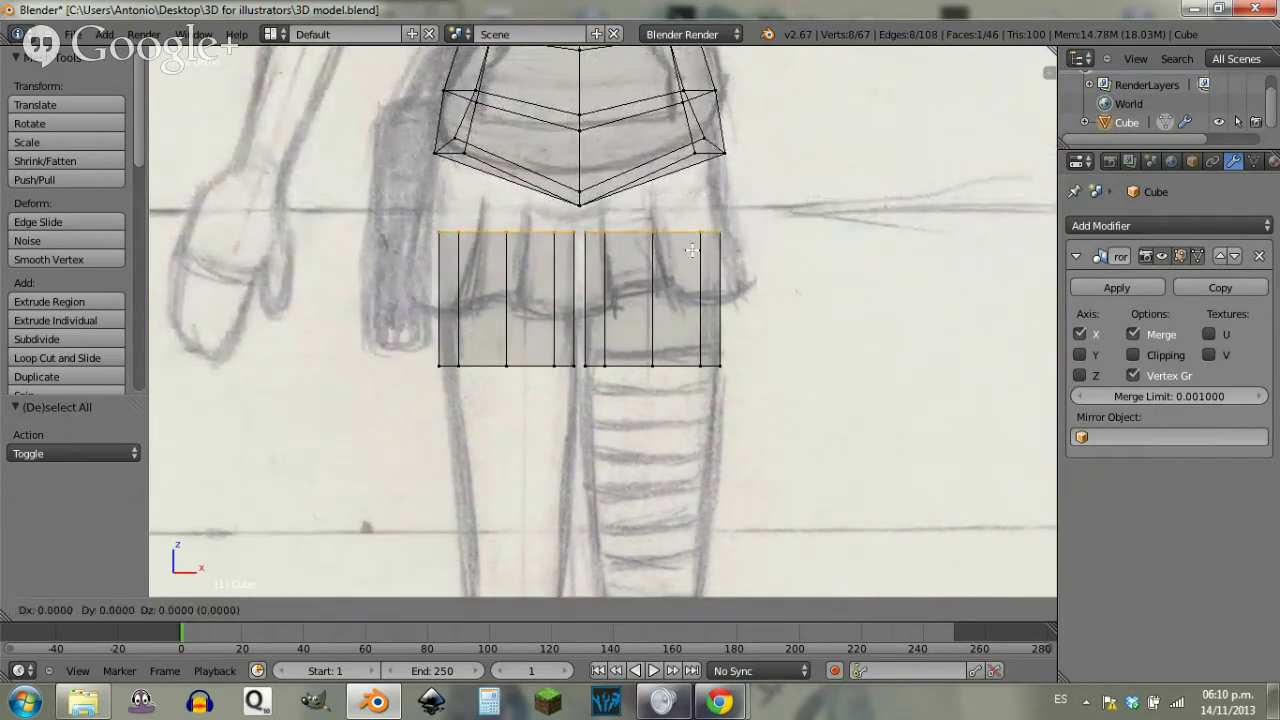
{"action": "key", "text": "z"}
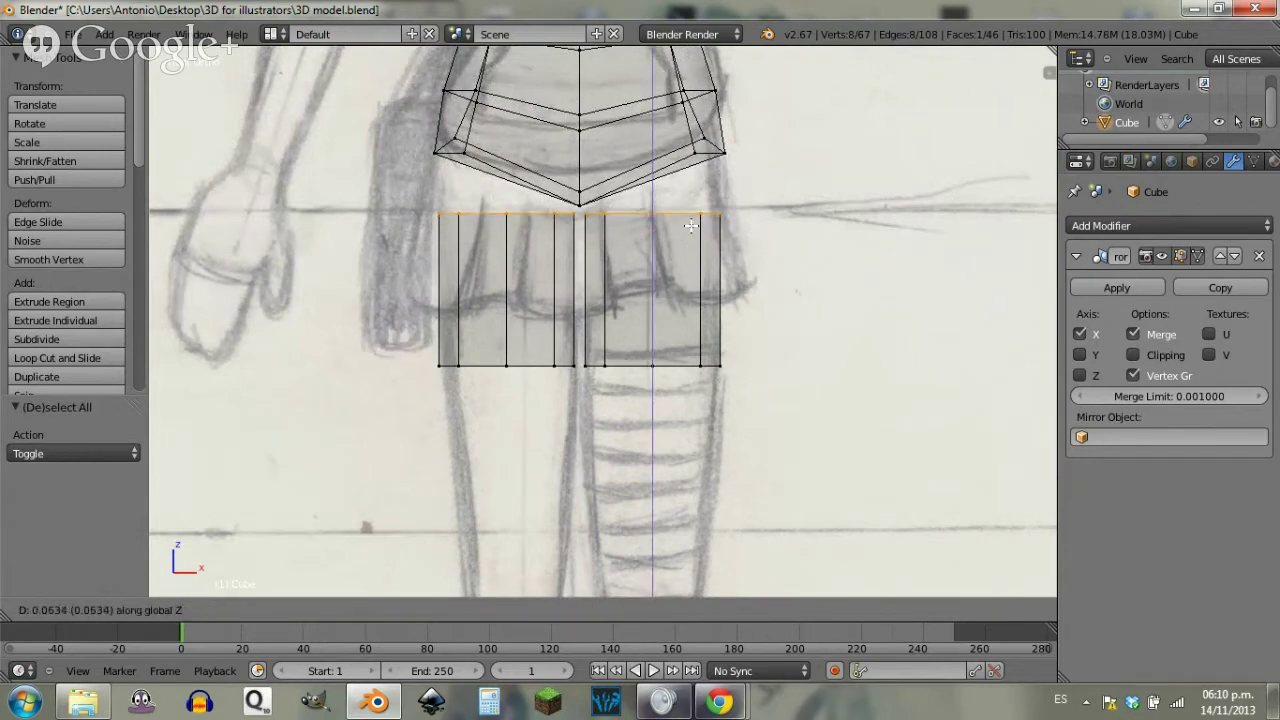
{"action": "left_click", "coordinate": [729, 224]}
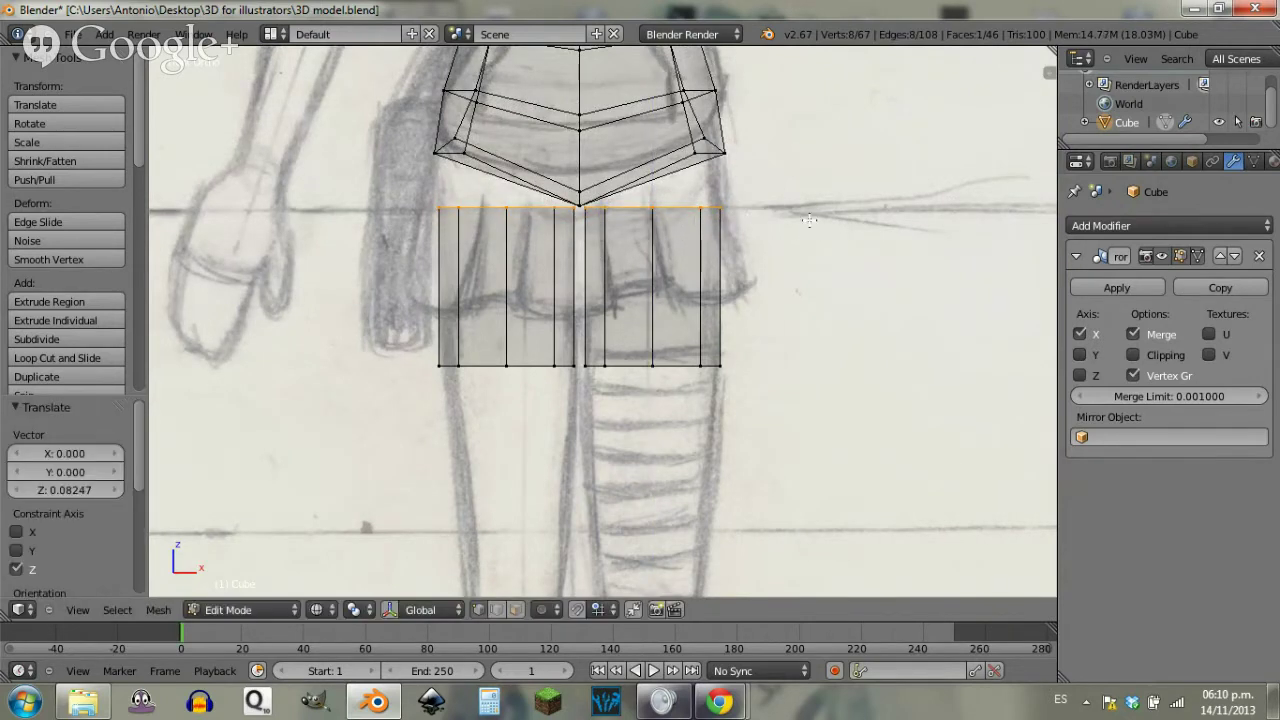
Step: Rotate the leg's top ring about -15.8° to follow the hip's slope and move it about 0.022 along X and 0.027 along Z
{"action": "key", "text": "r"}
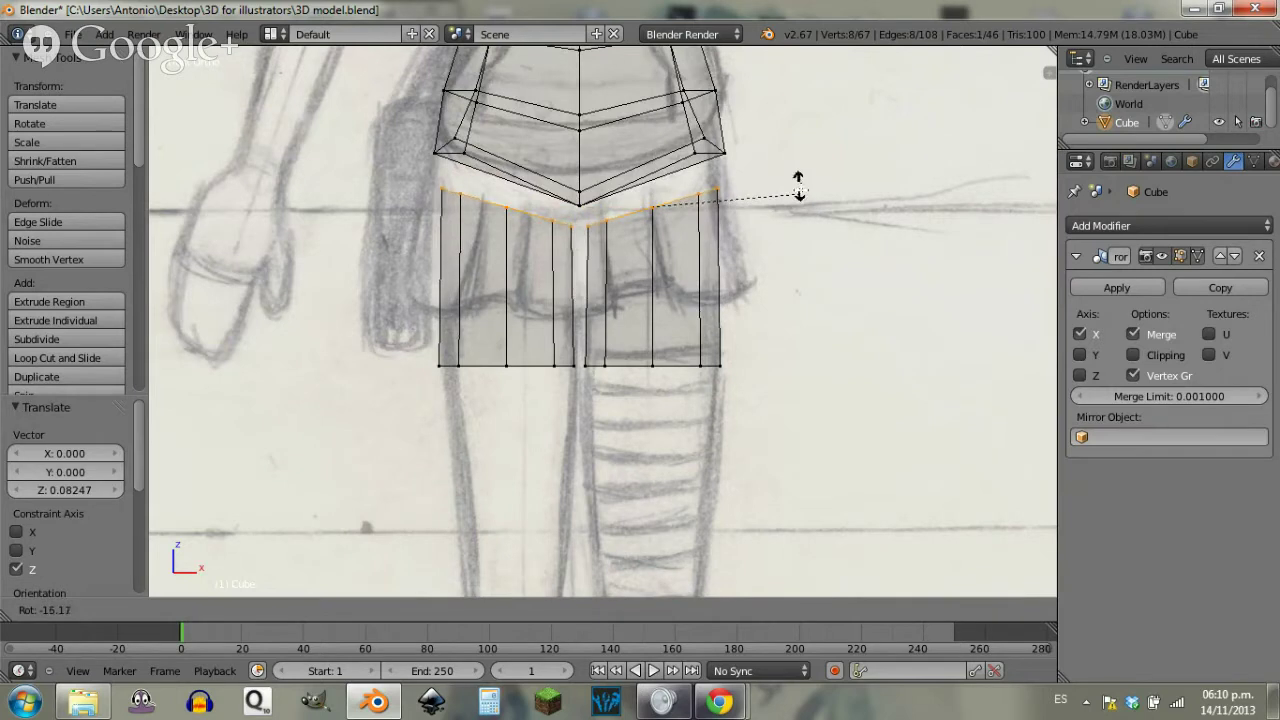
{"action": "left_click", "coordinate": [800, 198]}
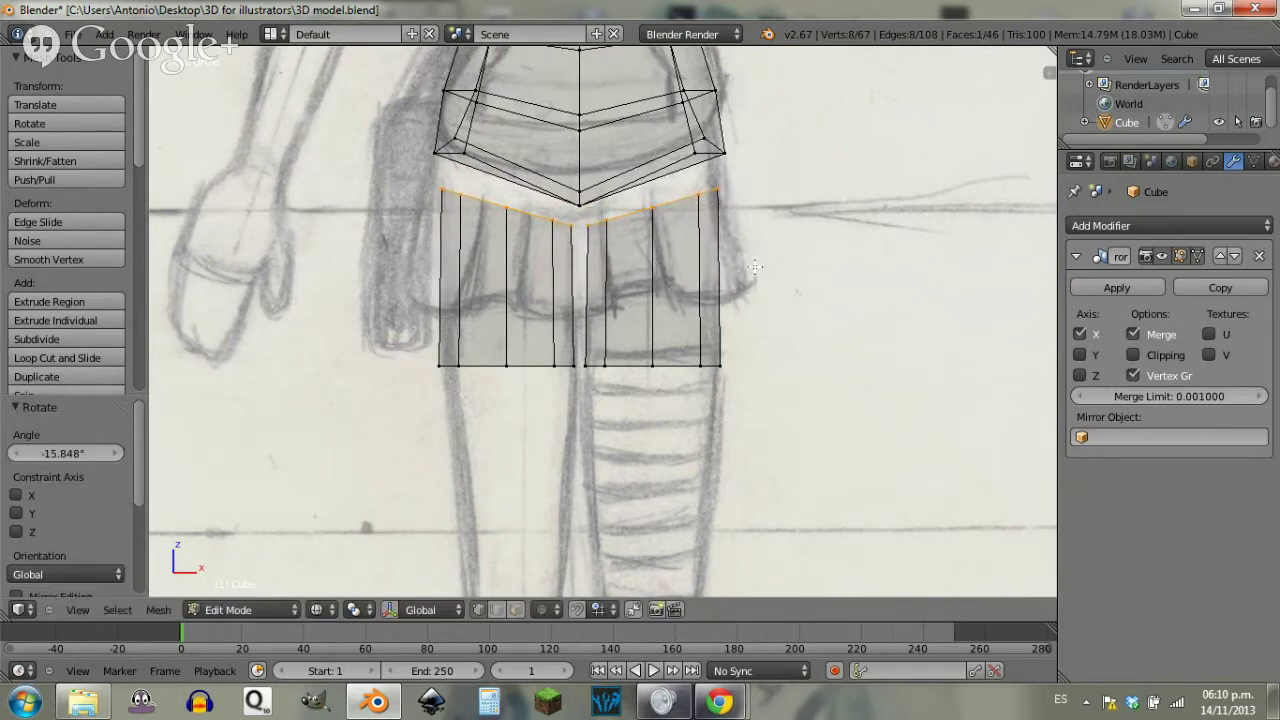
{"action": "key", "text": "g"}
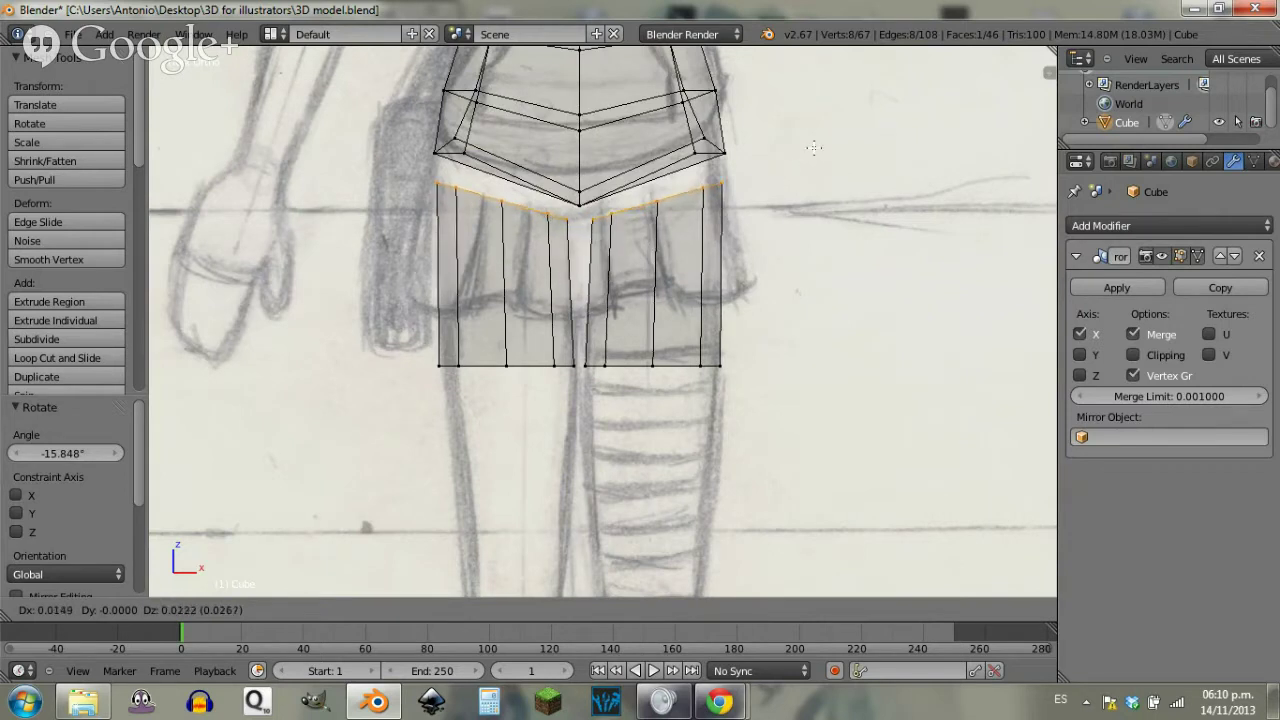
{"action": "left_click", "coordinate": [780, 273]}
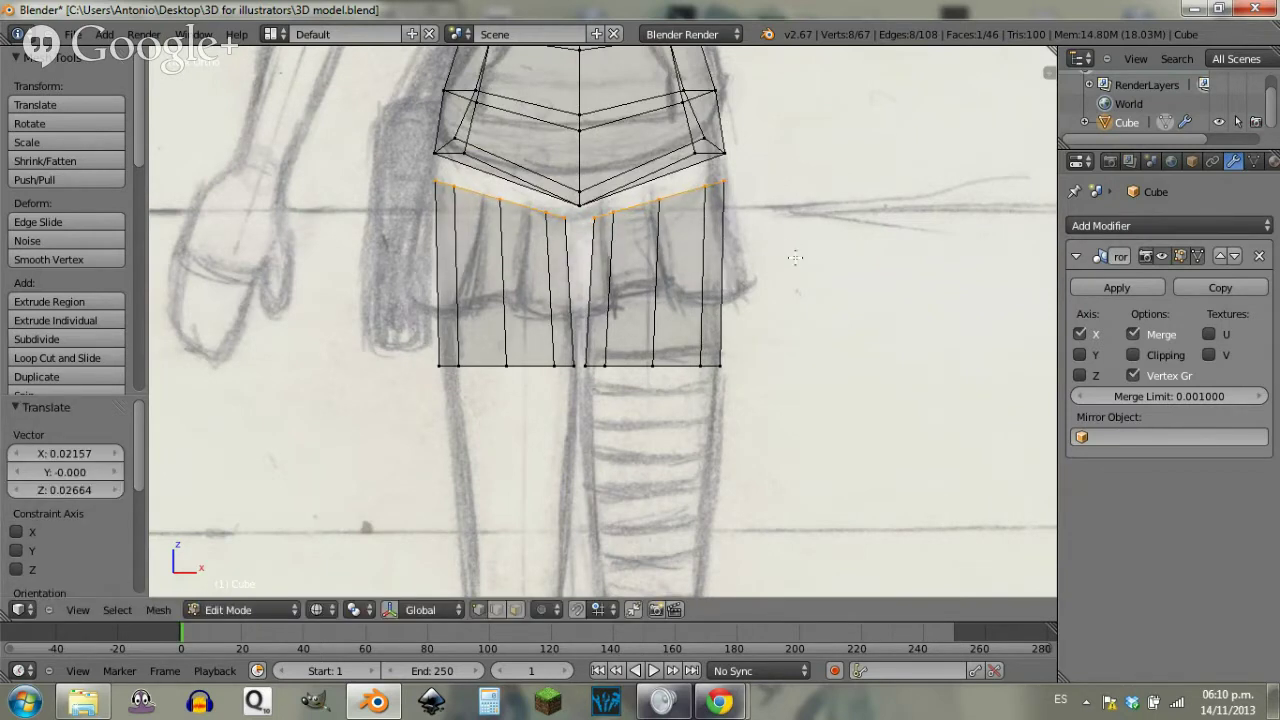
Step: Scale the leg's tilted top ring to about 1.07 and deselect it
{"action": "key", "text": "s"}
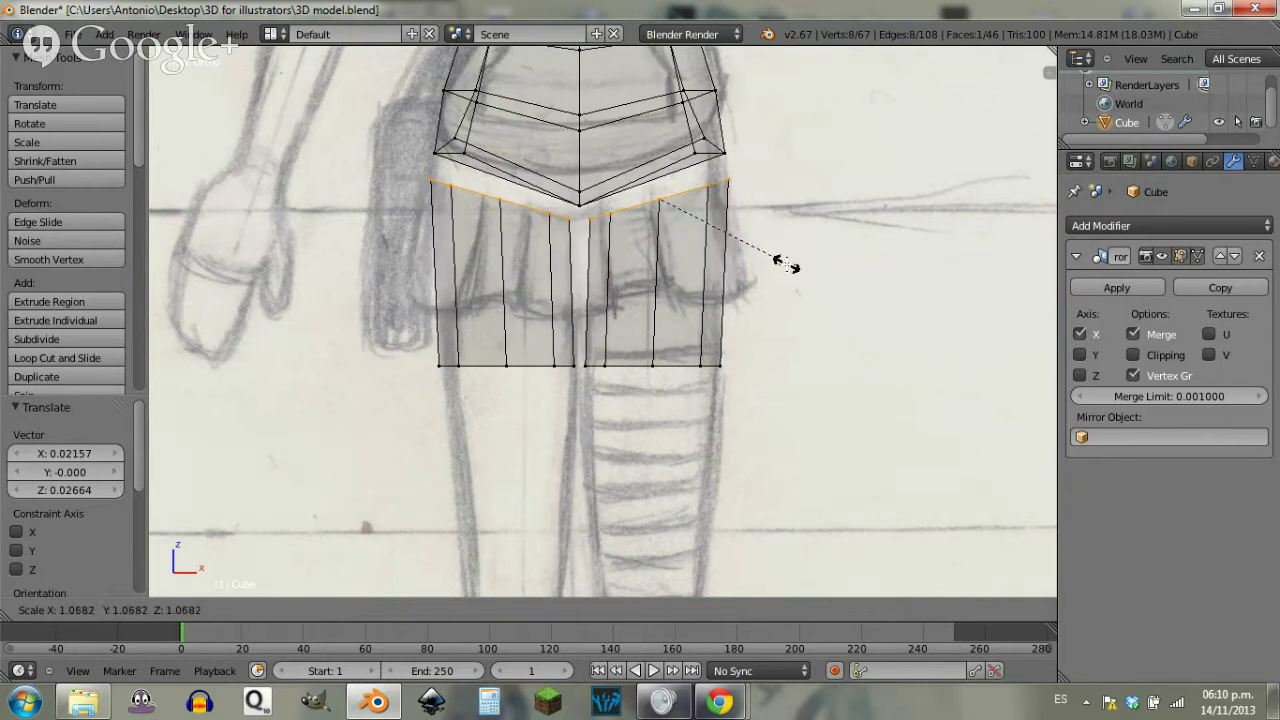
{"action": "left_click", "coordinate": [672, 400]}
{"action": "key", "text": "a"}
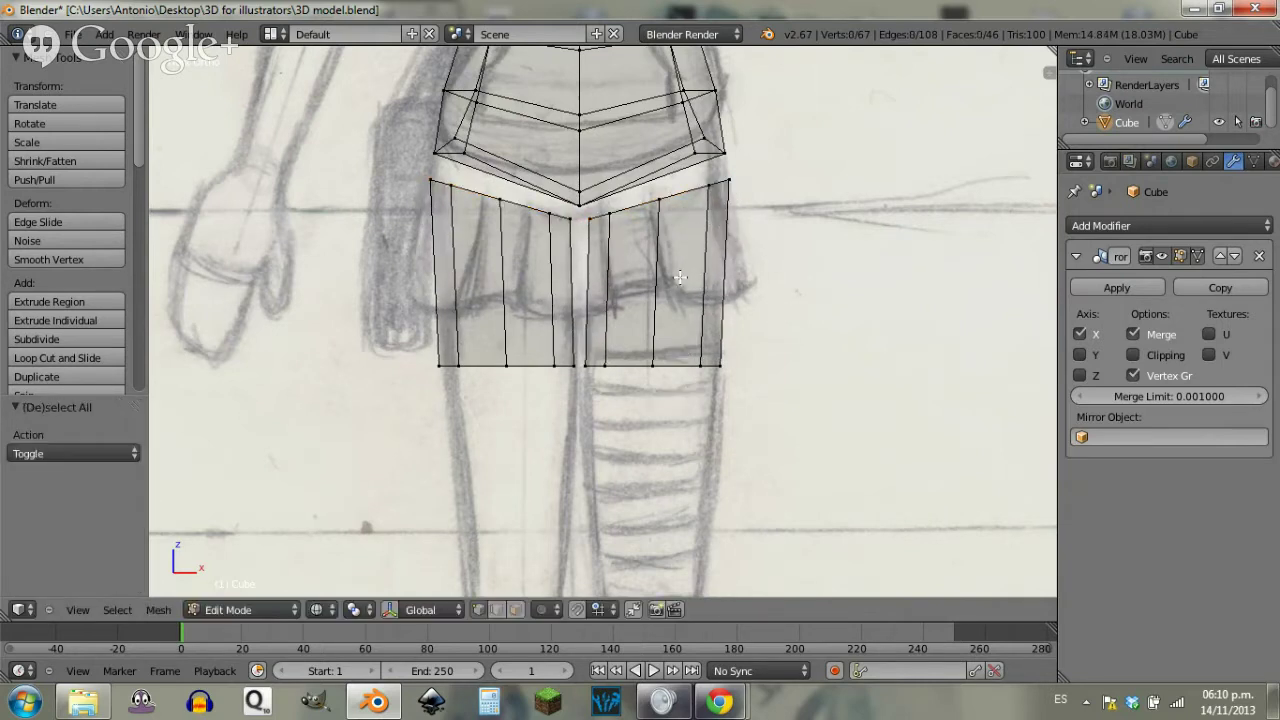
Step: Select the leg cylinder's bottom edge loop and extrude it about 0.977 downward toward the knee
{"action": "middle_click_drag", "start_coordinate": [735, 449], "coordinate": [723, 315], "text": "shift"}
{"action": "key", "text": "b"}
{"action": "left_click_drag", "start_coordinate": [743, 213], "coordinate": [720, 229]}
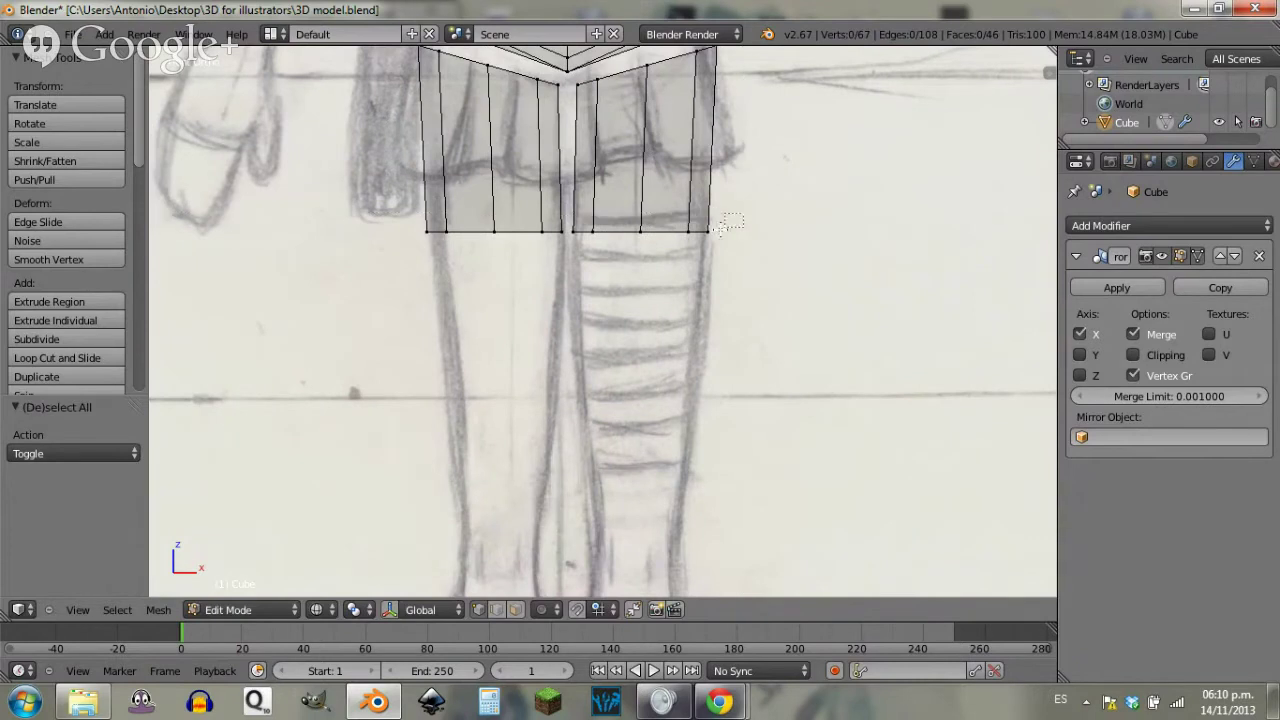
{"action": "right_click", "coordinate": [585, 268], "text": "alt"}
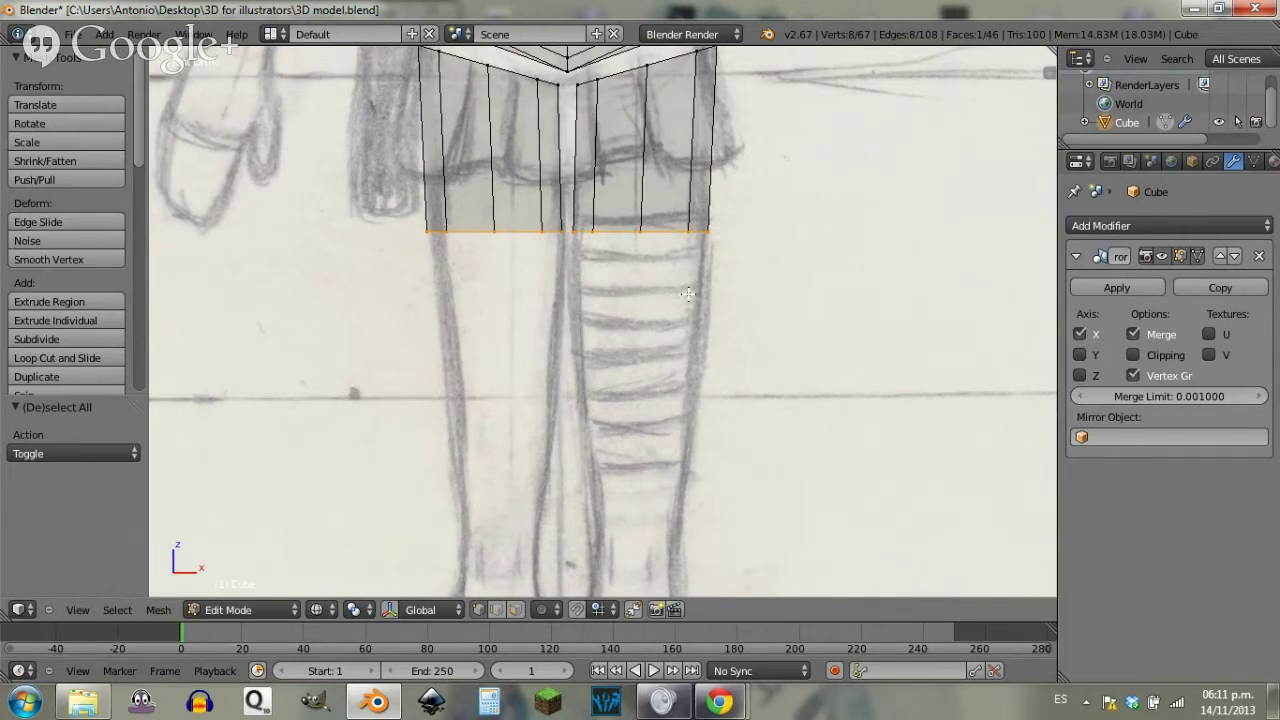
{"action": "key", "text": "e"}
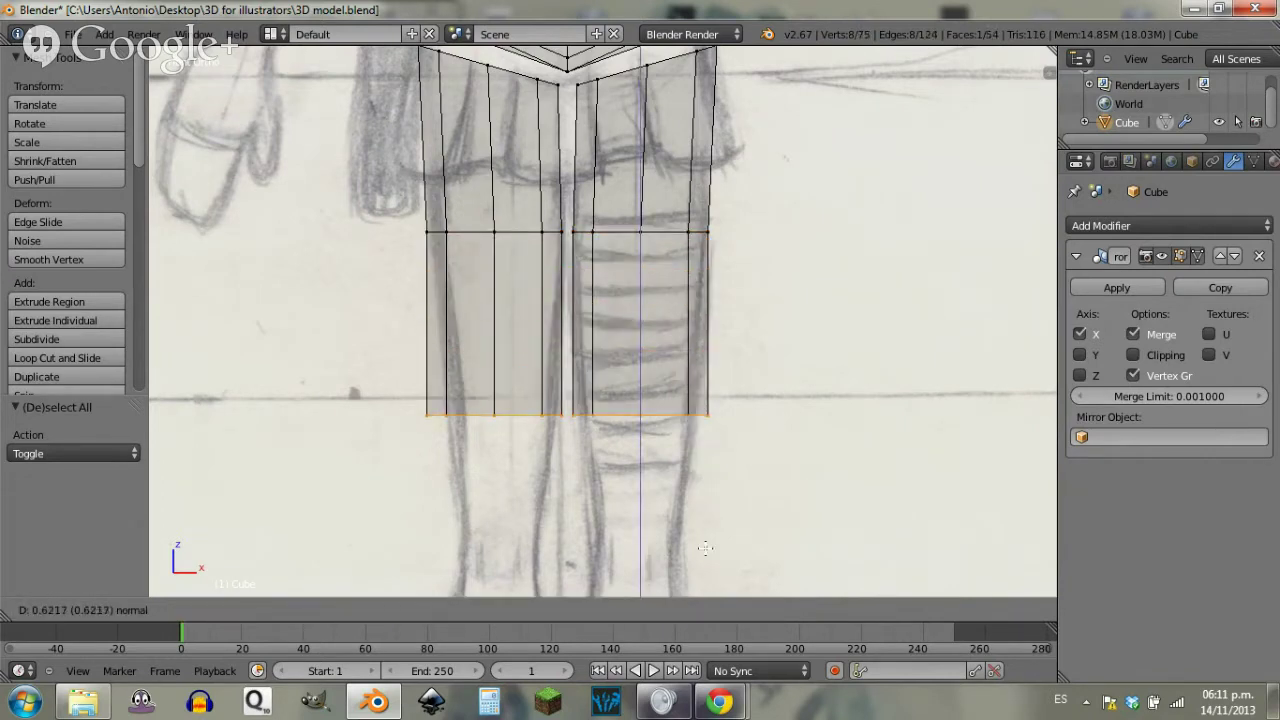
{"action": "left_click", "coordinate": [736, 495]}
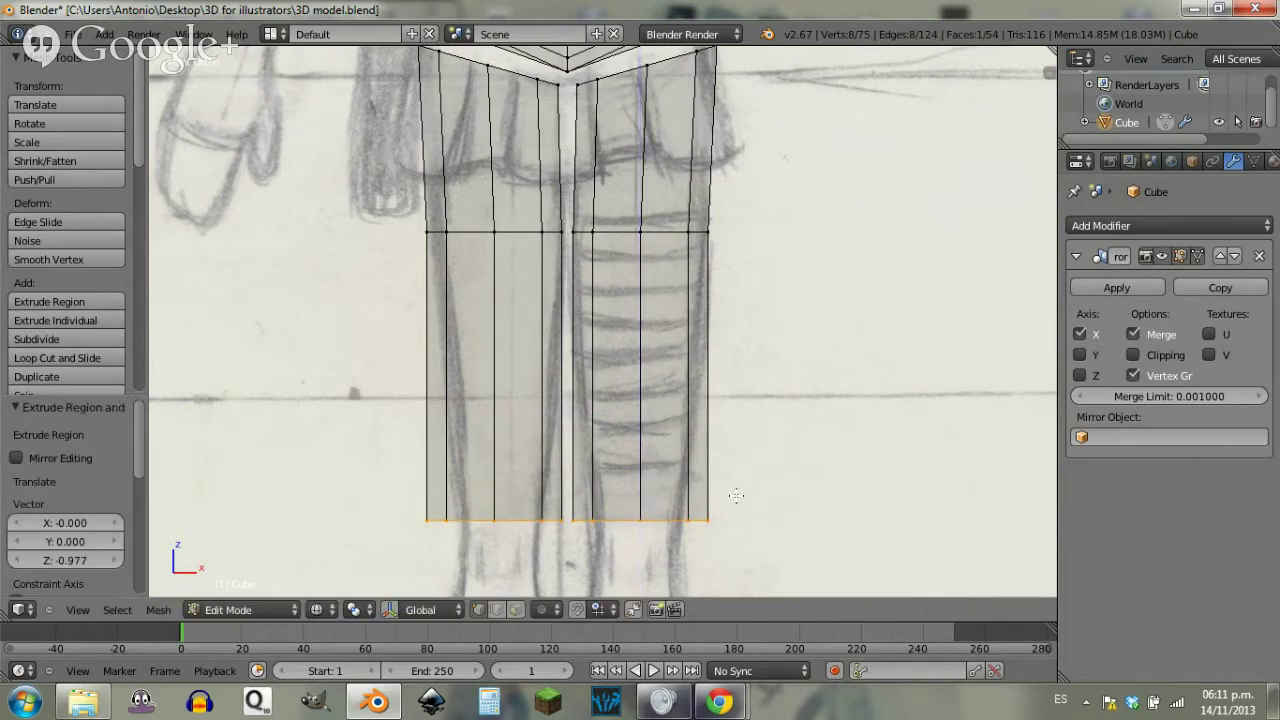
Step: Scale the leg's bottom ring to about 0.684 and move it about -0.019 along X to match the front reference
{"action": "middle_click_drag", "start_coordinate": [788, 515], "coordinate": [778, 430], "text": "shift"}
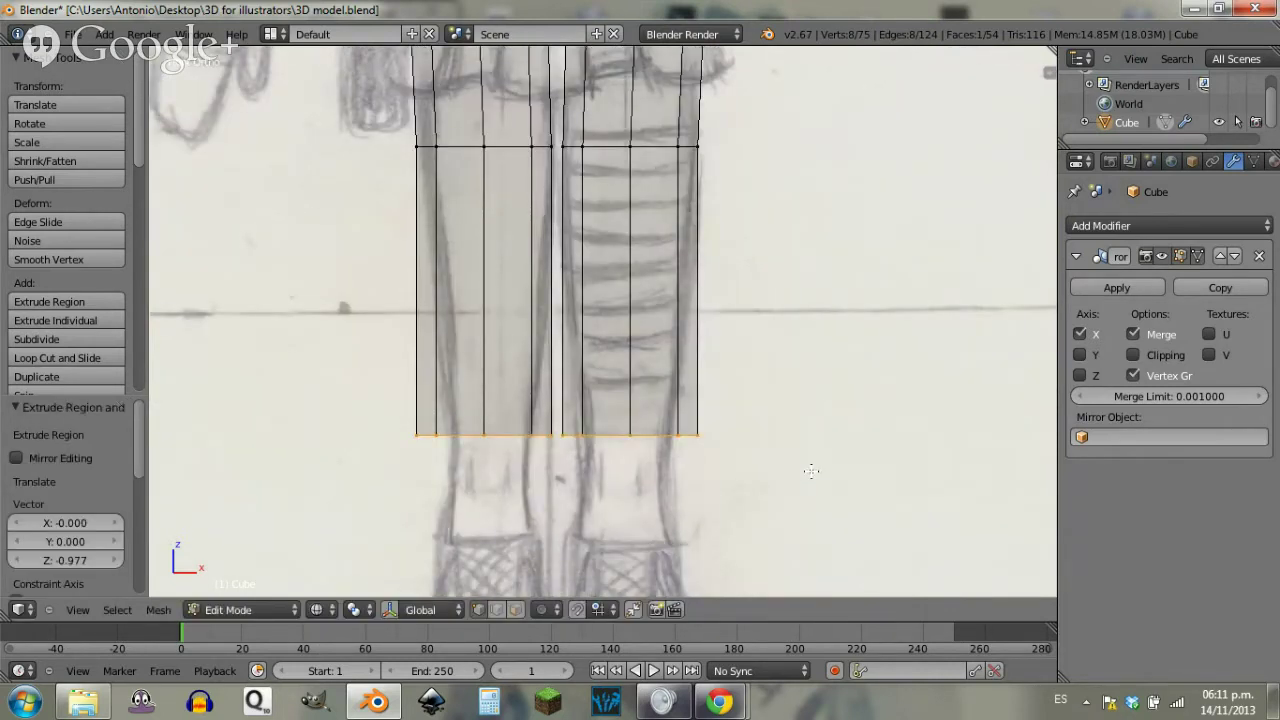
{"action": "key", "text": "s"}
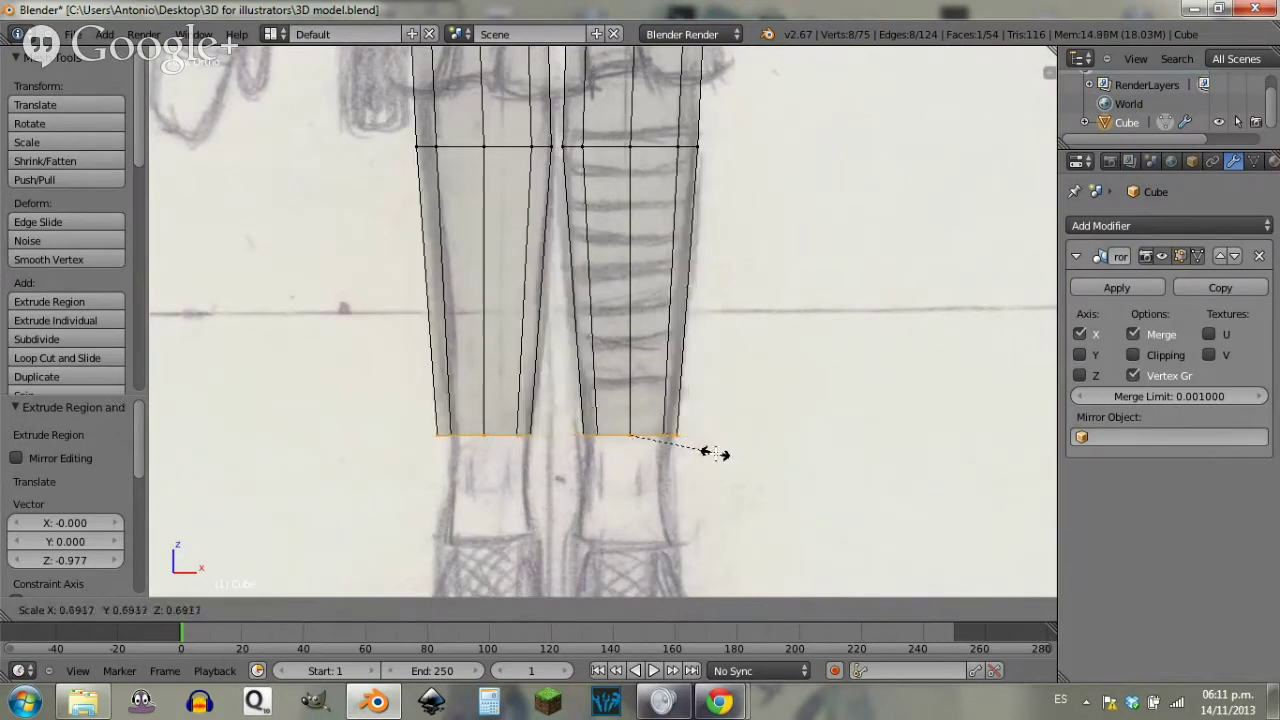
{"action": "left_click", "coordinate": [714, 453]}
{"action": "key", "text": "g"}
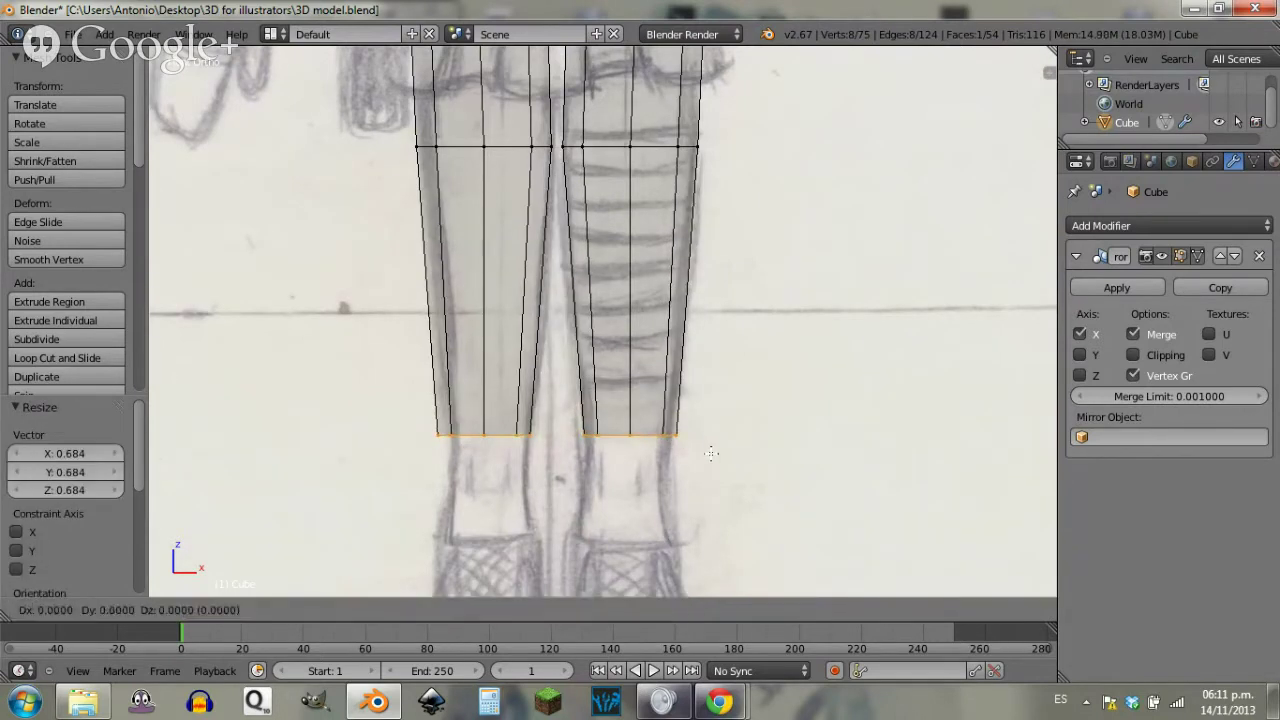
{"action": "key", "text": "y"}
{"action": "key", "text": "x"}
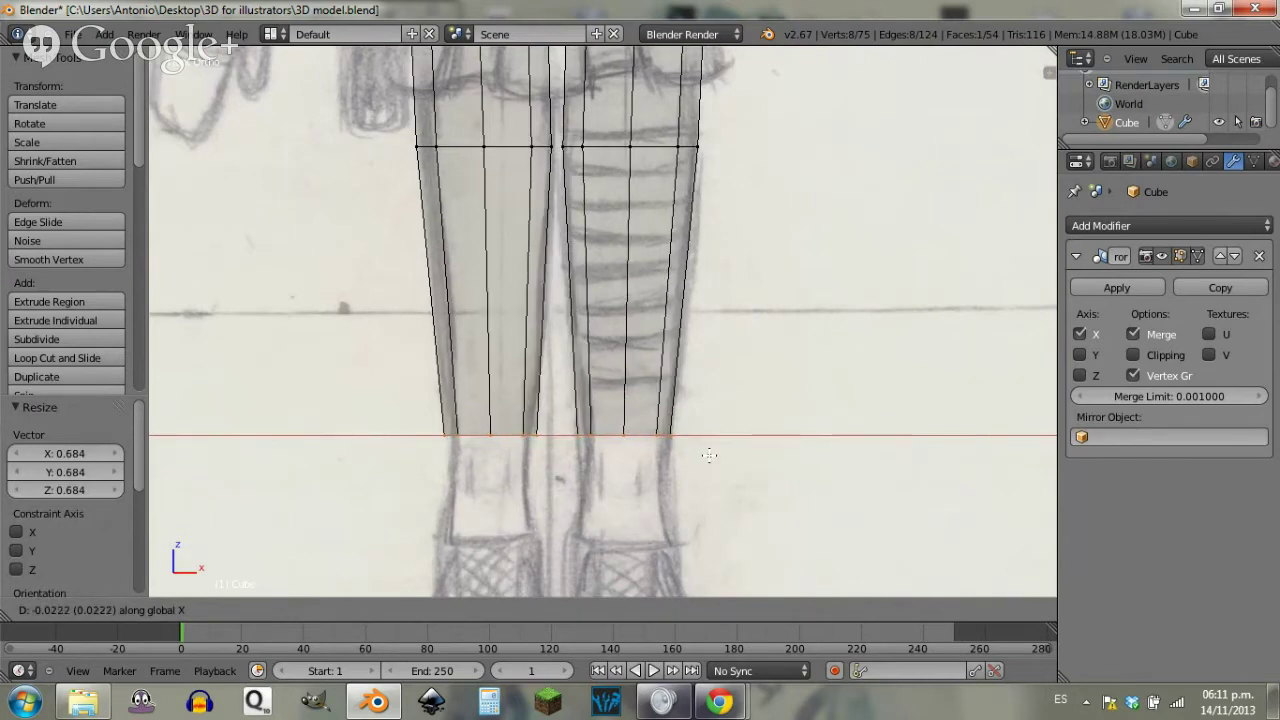
{"action": "left_click", "coordinate": [705, 455]}
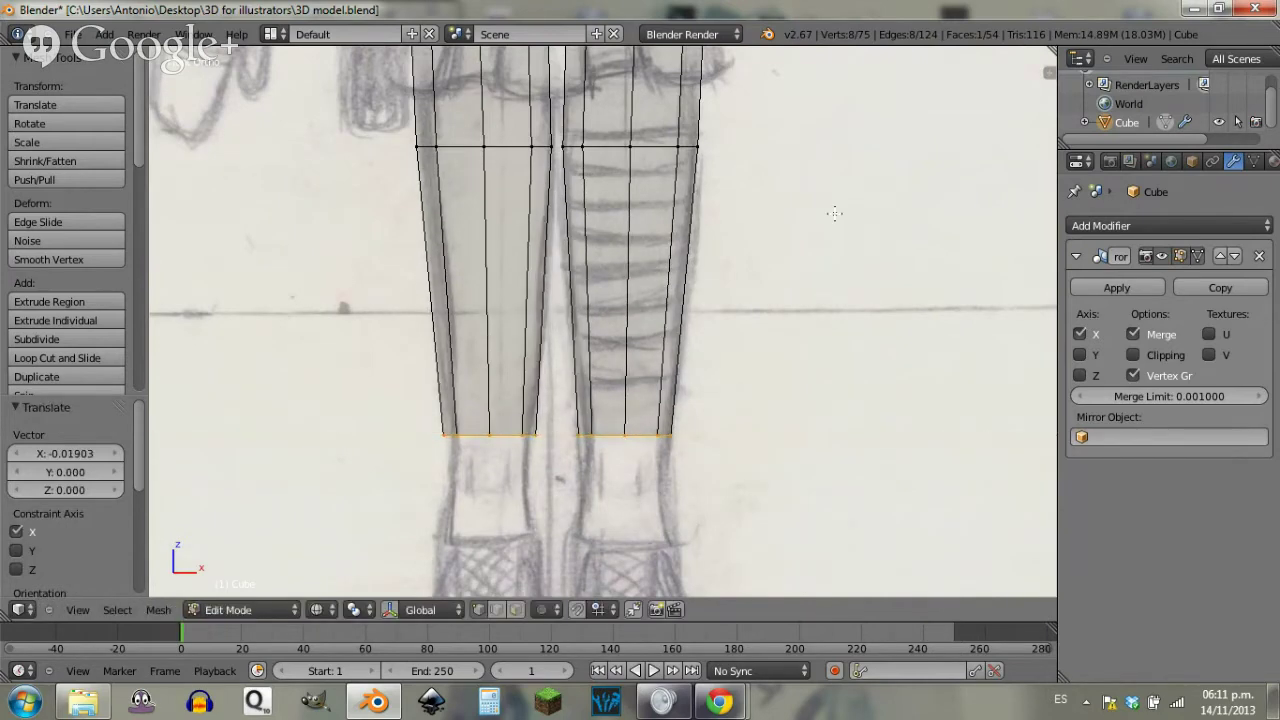
Step: In the right side view, select the whole linked leg, move it about -0.548 along Y onto the reference leg, and deselect it
{"action": "key", "text": "KP_3"}
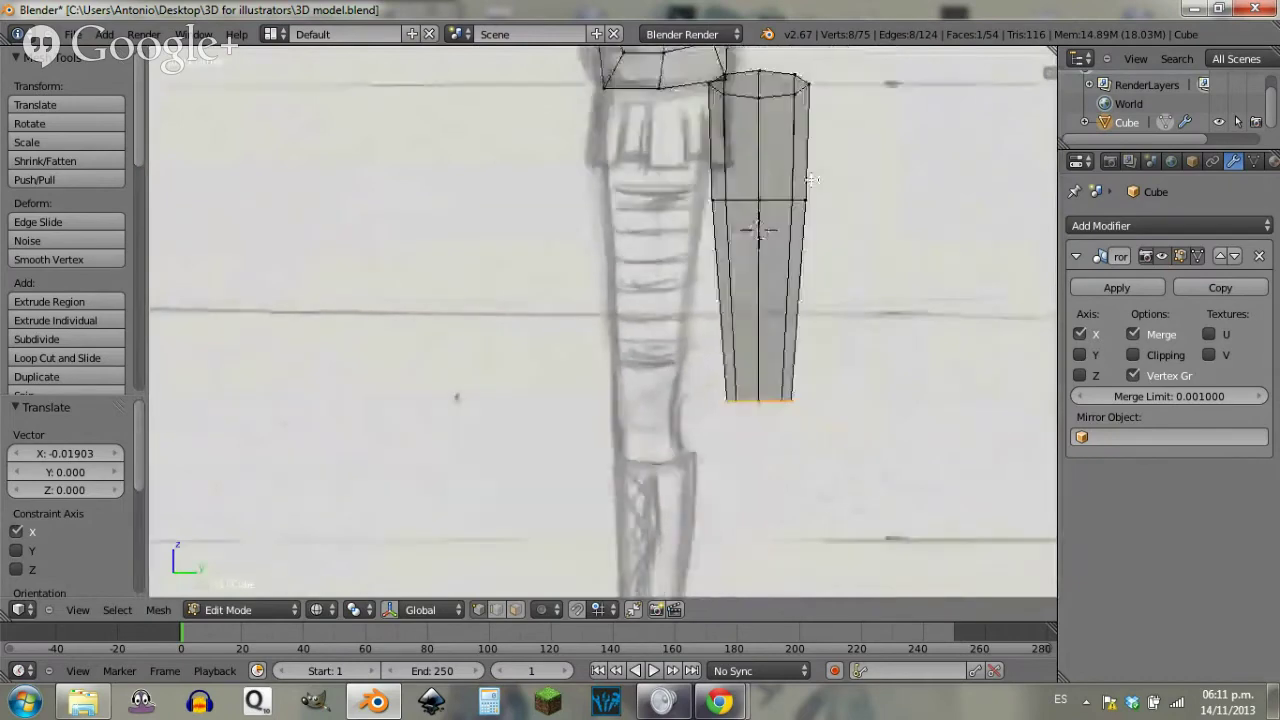
{"action": "scroll", "coordinate": [812, 180], "scroll_direction": "down", "scroll_amount": 1}
{"action": "middle_click_drag", "start_coordinate": [815, 123], "coordinate": [803, 198], "text": "shift"}
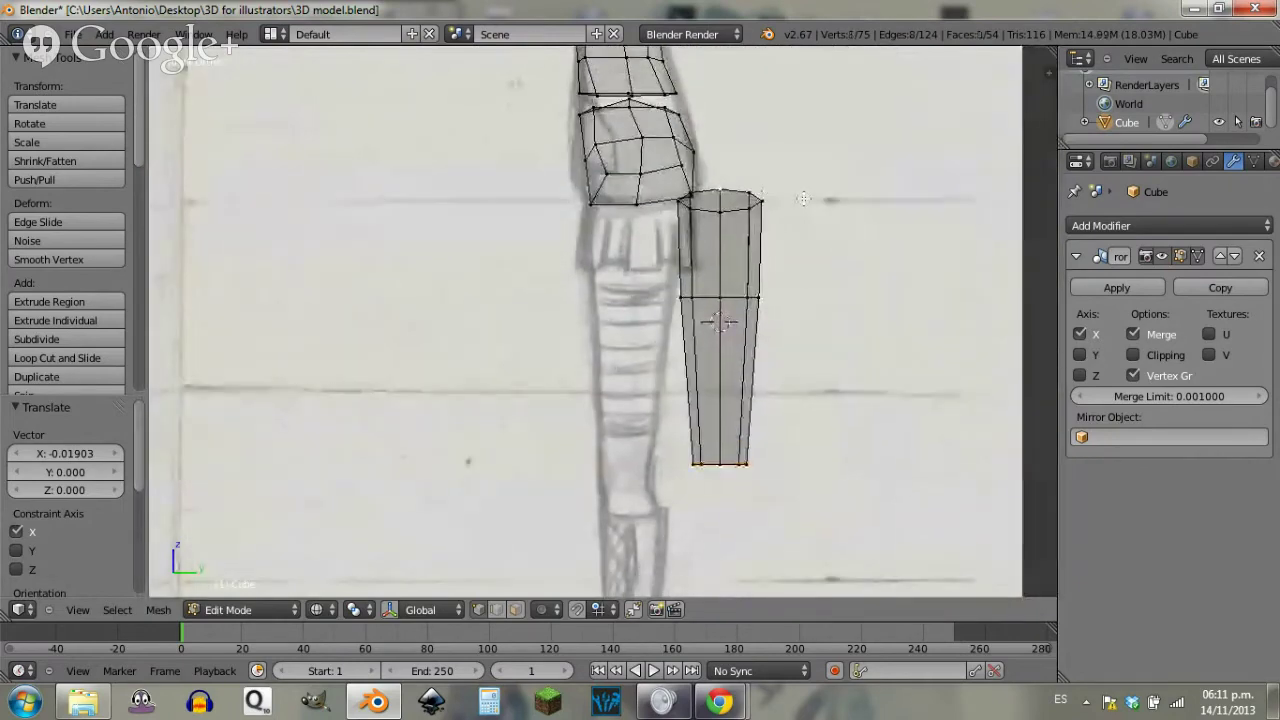
{"action": "key", "text": "ctrl+l"}
{"action": "key", "text": "g"}
{"action": "key", "text": "y"}
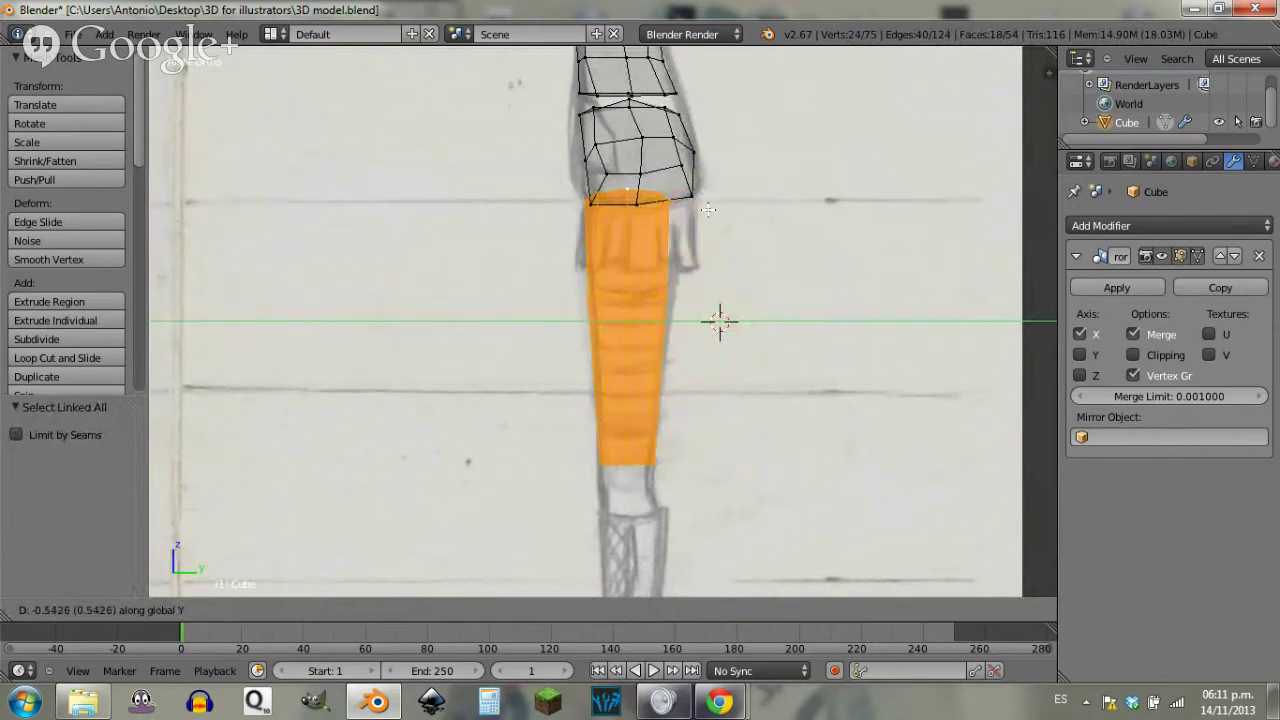
{"action": "left_click", "coordinate": [700, 282]}
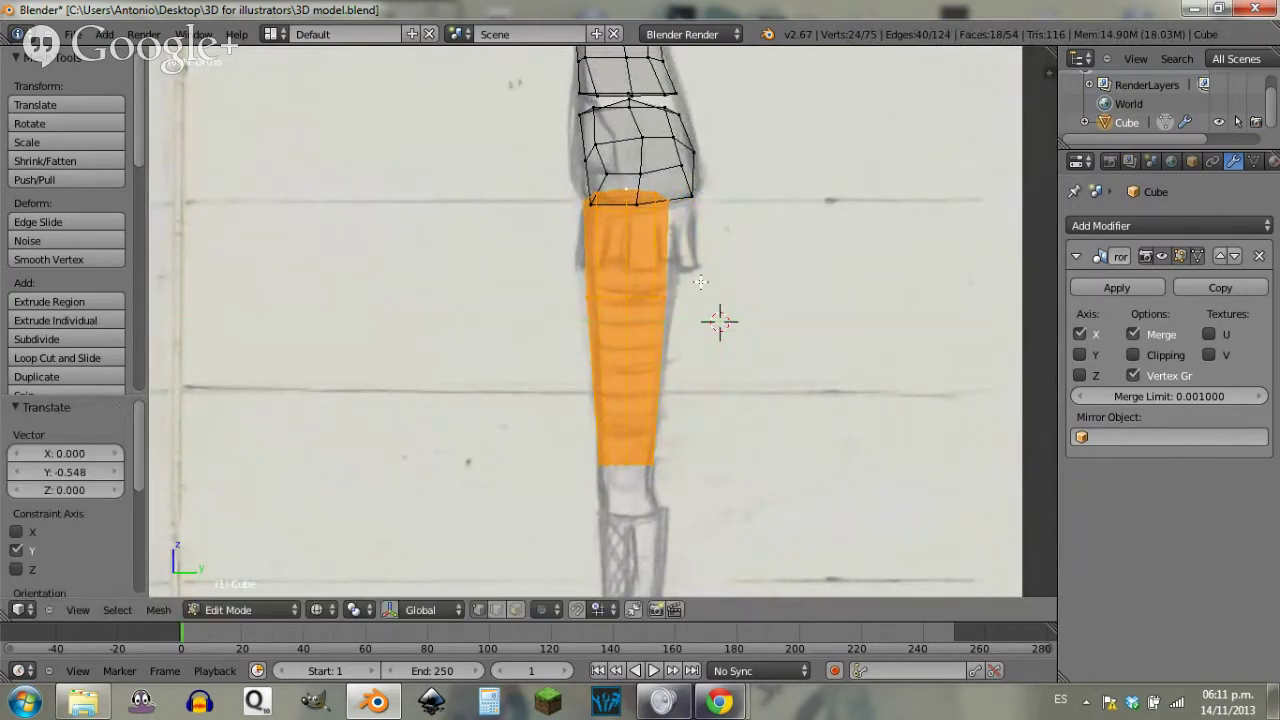
{"action": "key", "text": "a"}
Step: Select the ring of vertices at the leg's middle and reposition it to fit the side reference
{"action": "scroll", "coordinate": [720, 310], "scroll_direction": "up", "scroll_amount": 3}
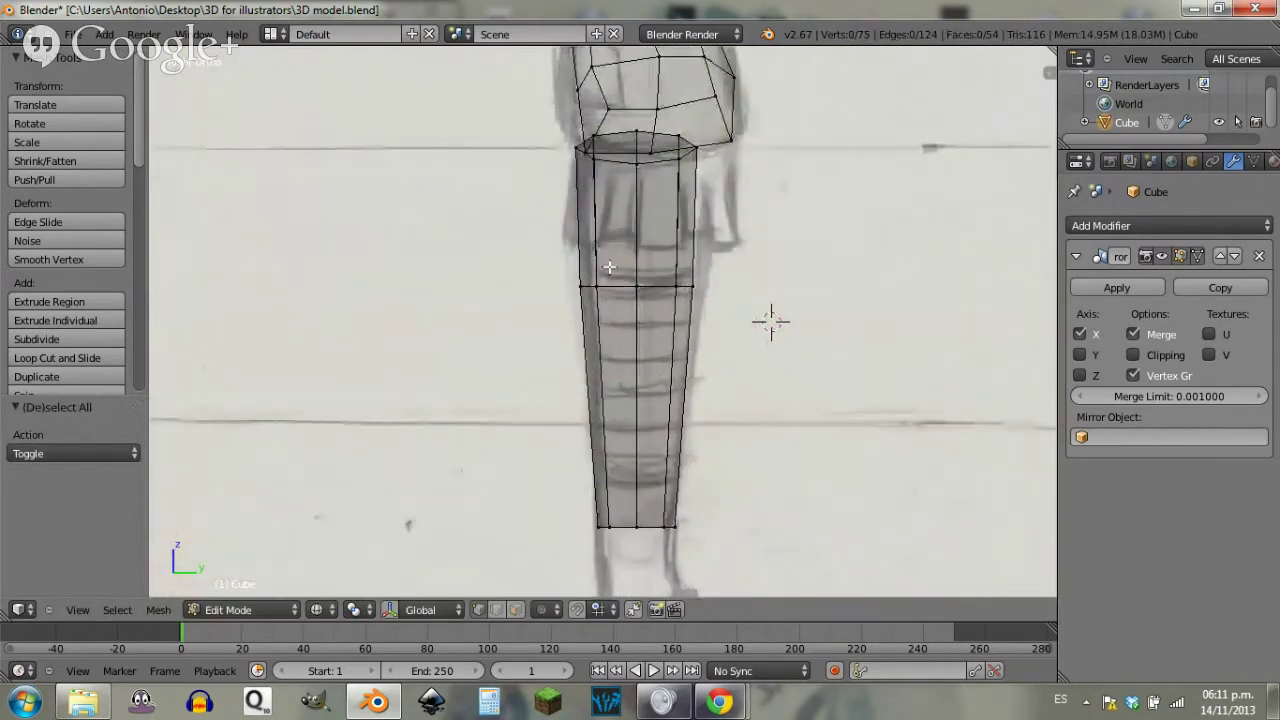
{"action": "key", "text": "b"}
{"action": "left_click_drag", "start_coordinate": [544, 271], "coordinate": [769, 298]}
{"action": "key", "text": "g"}
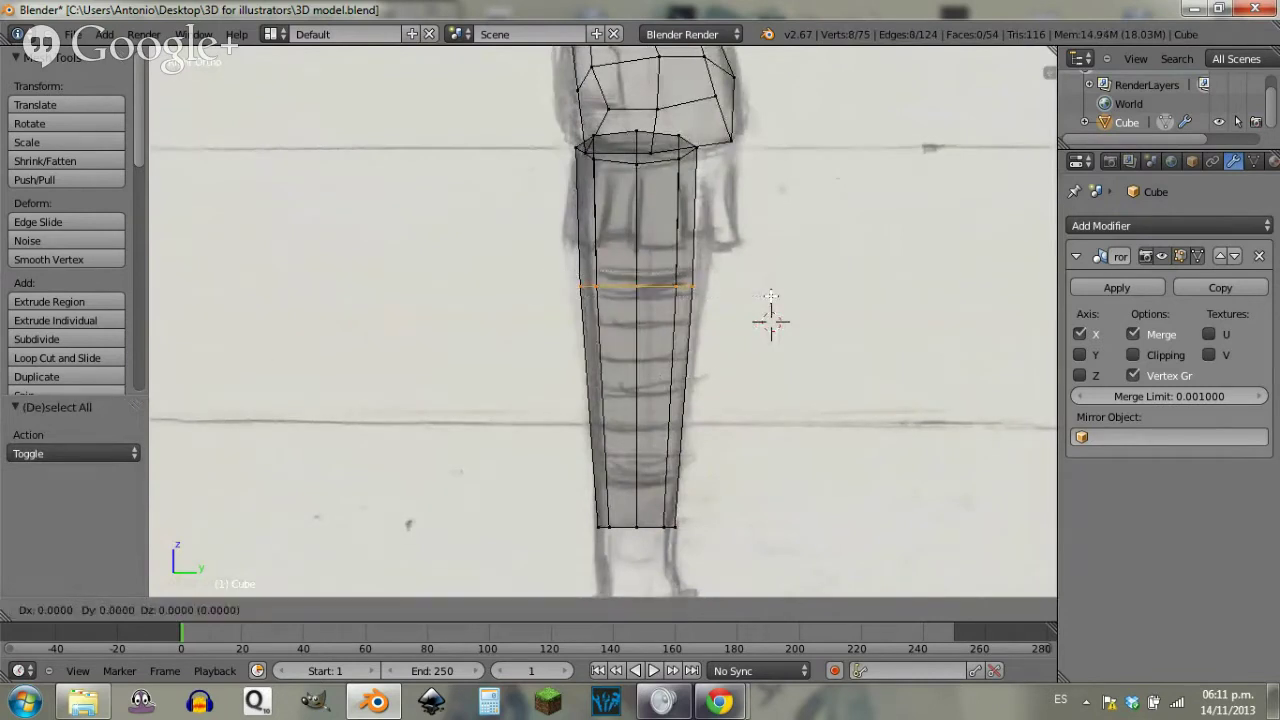
{"action": "key", "text": "x"}
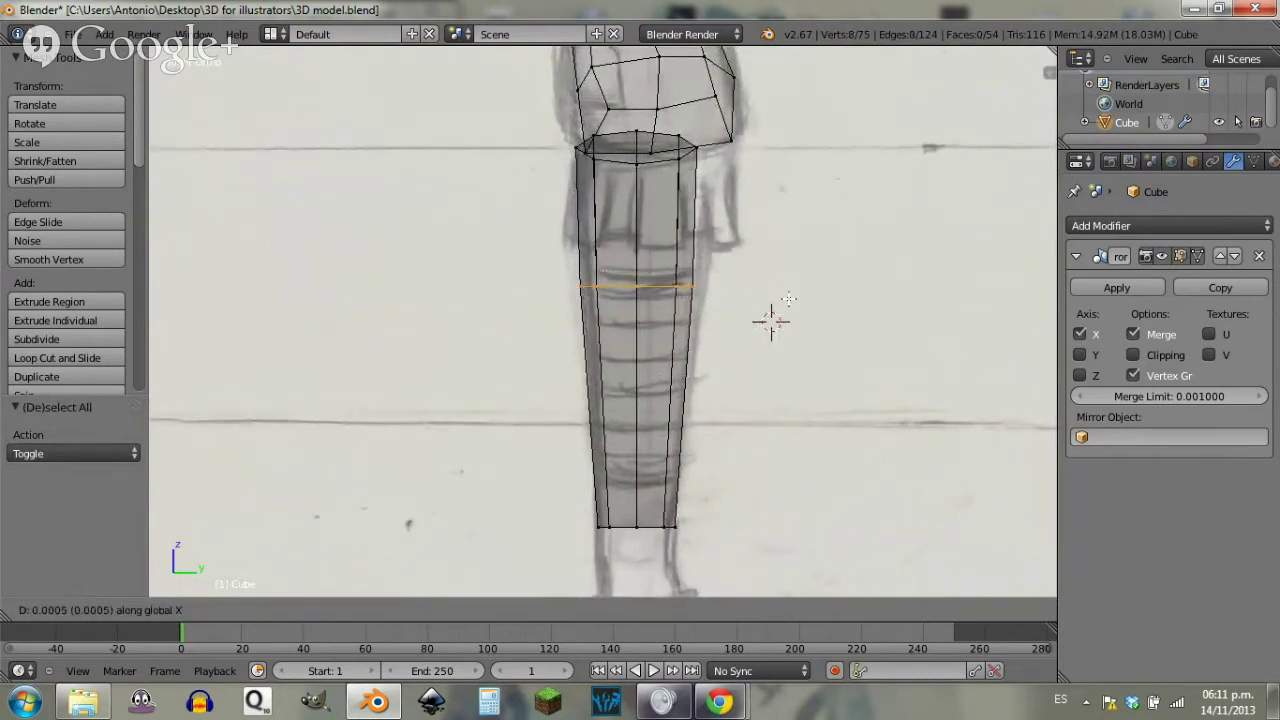
Step: Move the thigh's middle edge loop about 0.038 along the Y axis to follow the side reference drawing
{"action": "key", "text": "g"}
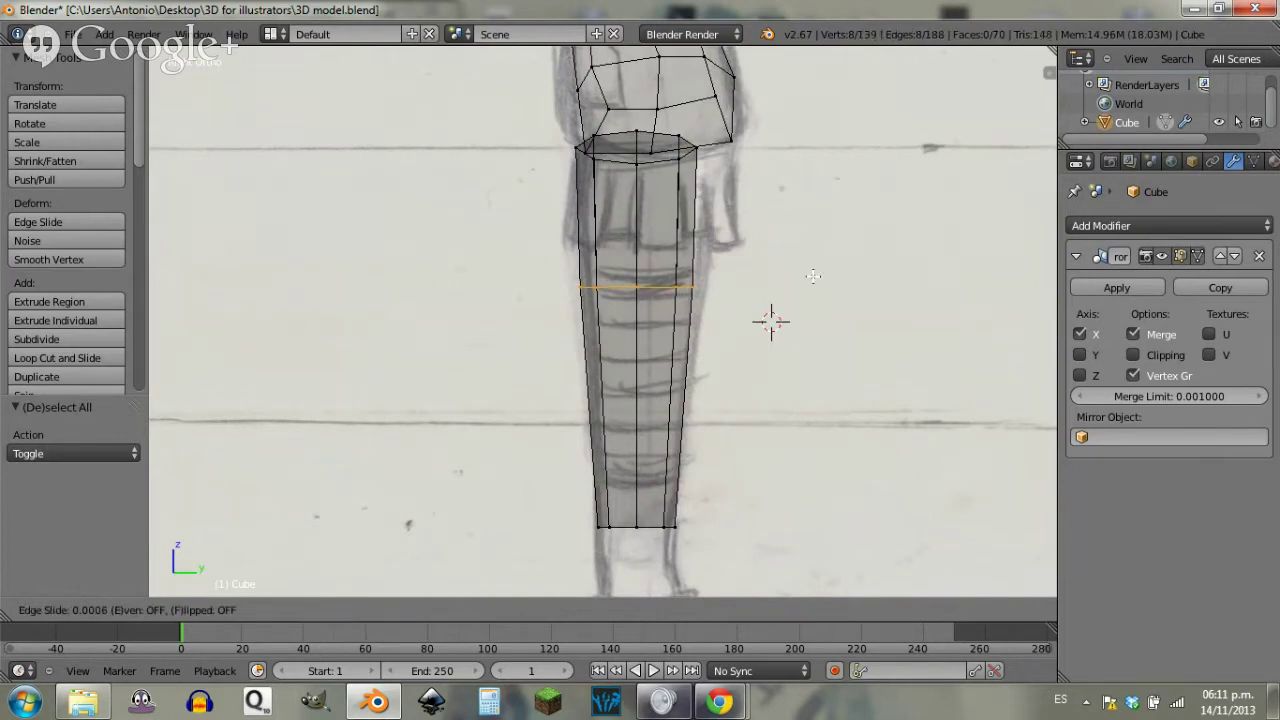
{"action": "right_click", "coordinate": [771, 320]}
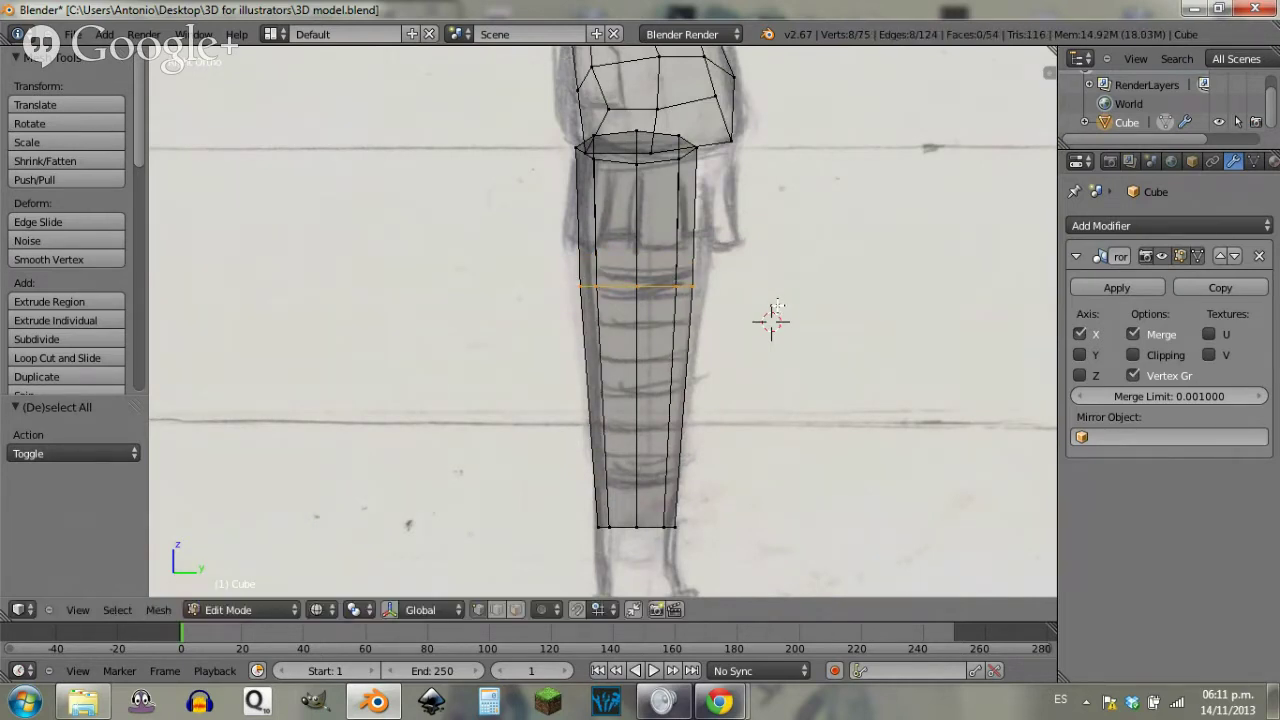
{"action": "key", "text": "g"}
{"action": "key", "text": "y"}
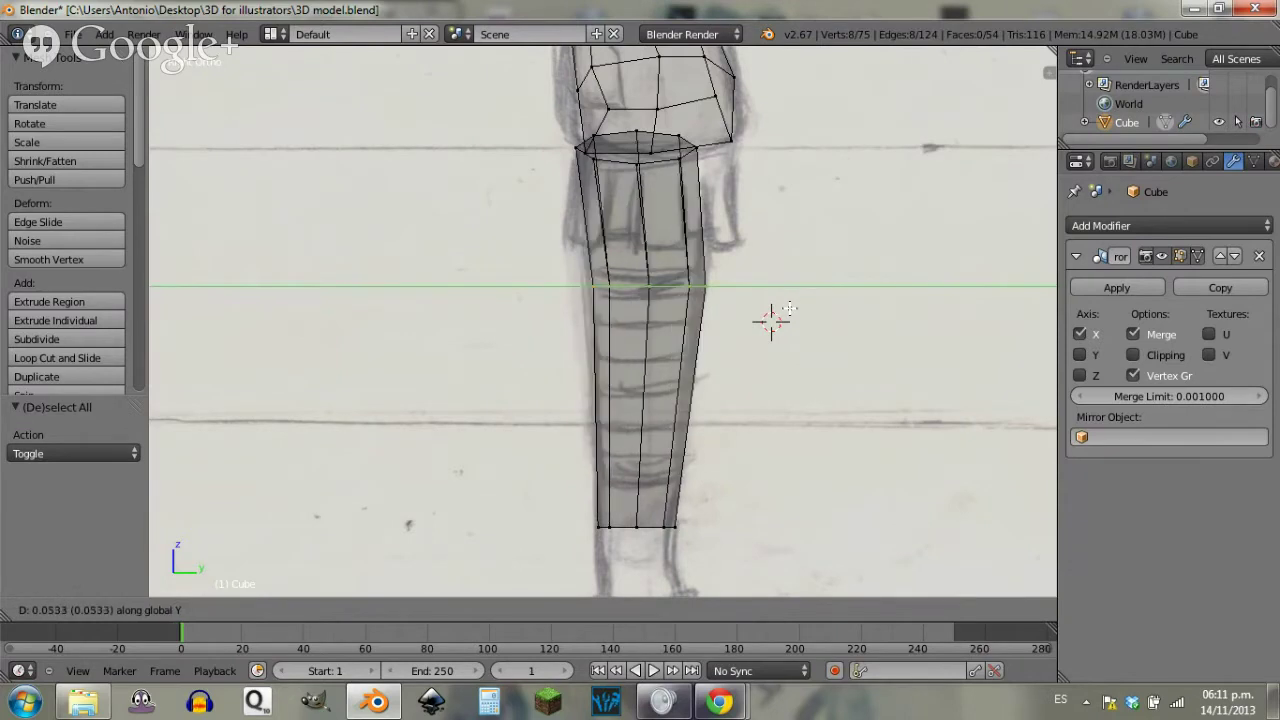
{"action": "left_click", "coordinate": [782, 309]}
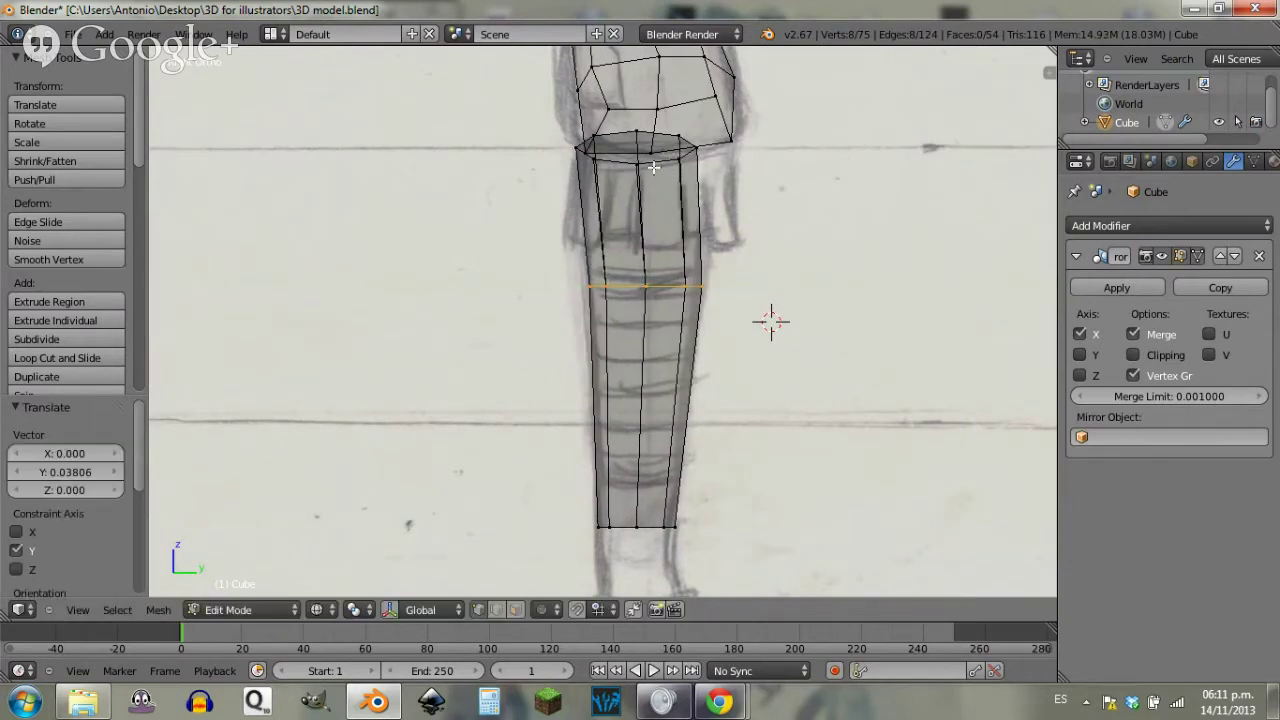
Step: Shift the thigh's top ring about 0.088 along Y and scale it to about 1.17 along Y to match the hip width
{"action": "key", "text": "a"}
{"action": "right_click", "coordinate": [655, 164], "text": "alt"}
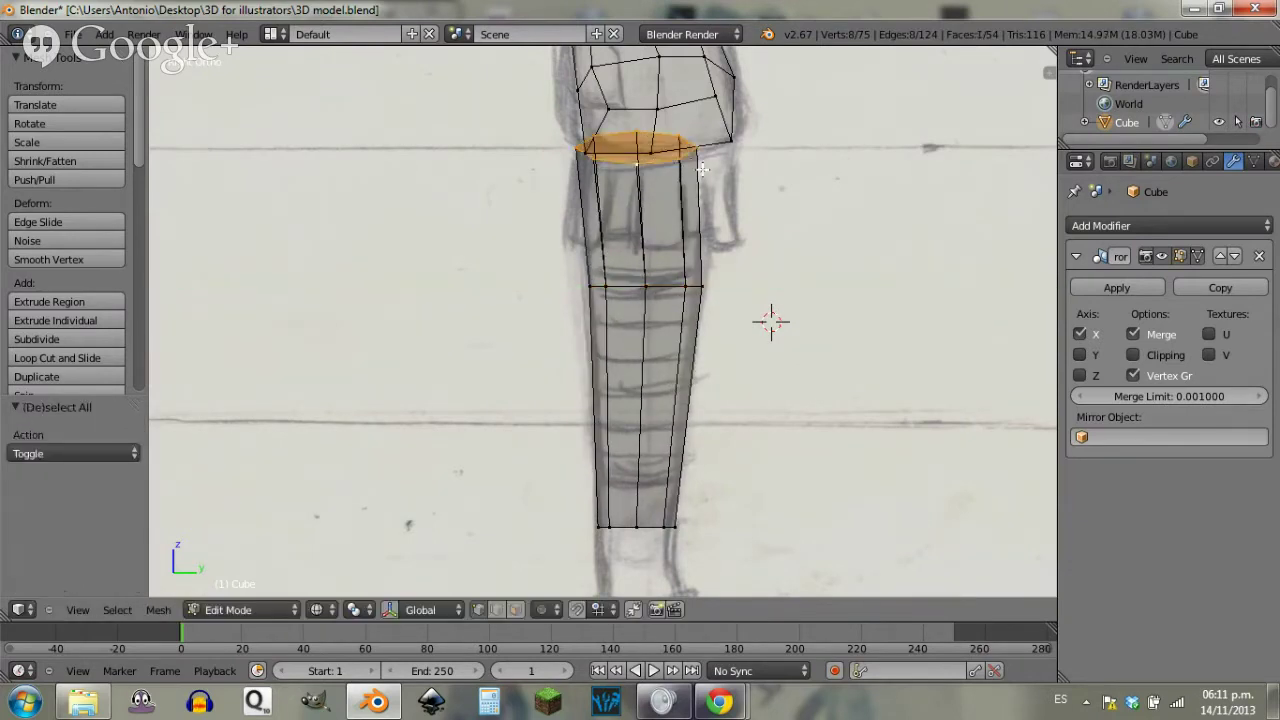
{"action": "key", "text": "g"}
{"action": "key", "text": "y"}
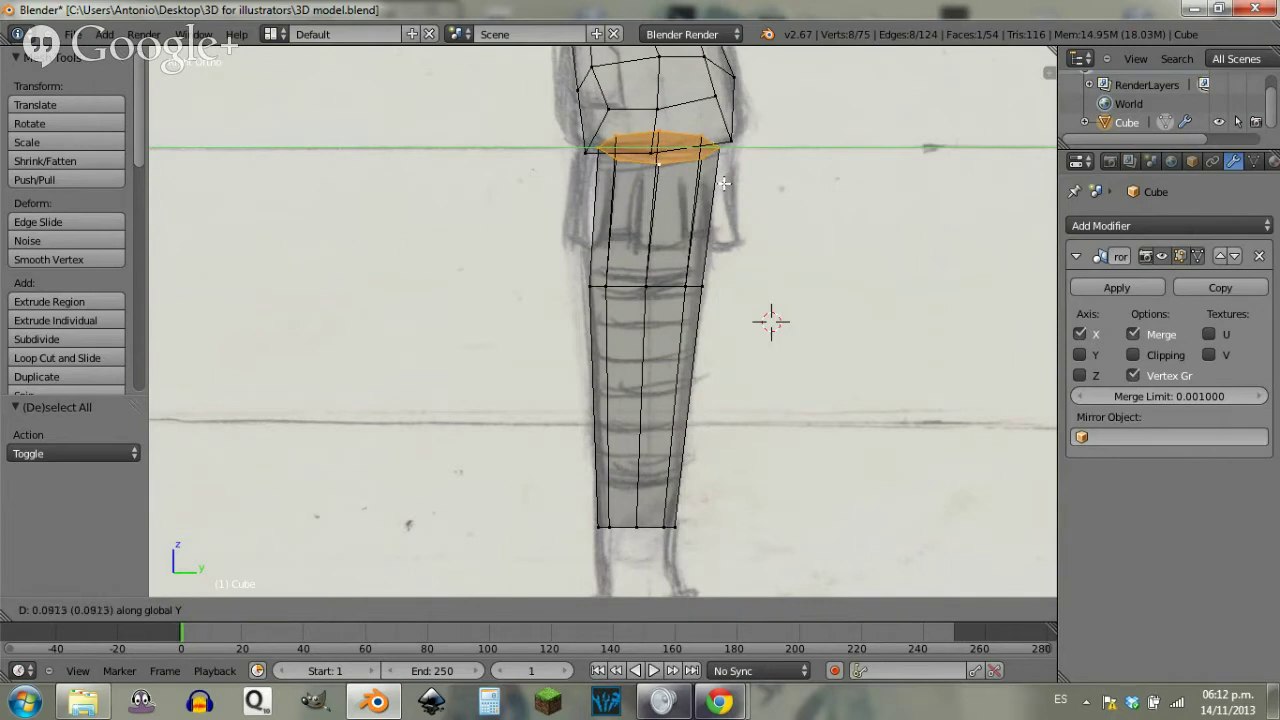
{"action": "left_click", "coordinate": [765, 210]}
{"action": "key", "text": "s"}
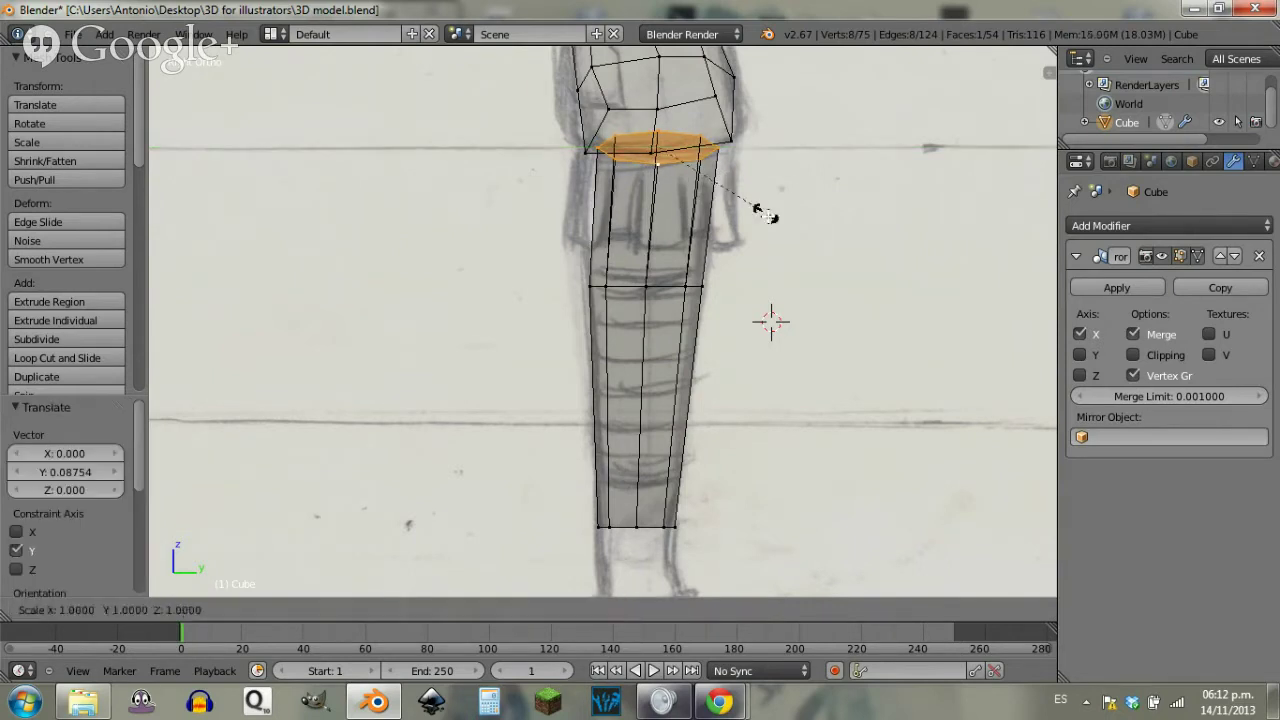
{"action": "key", "text": "y"}
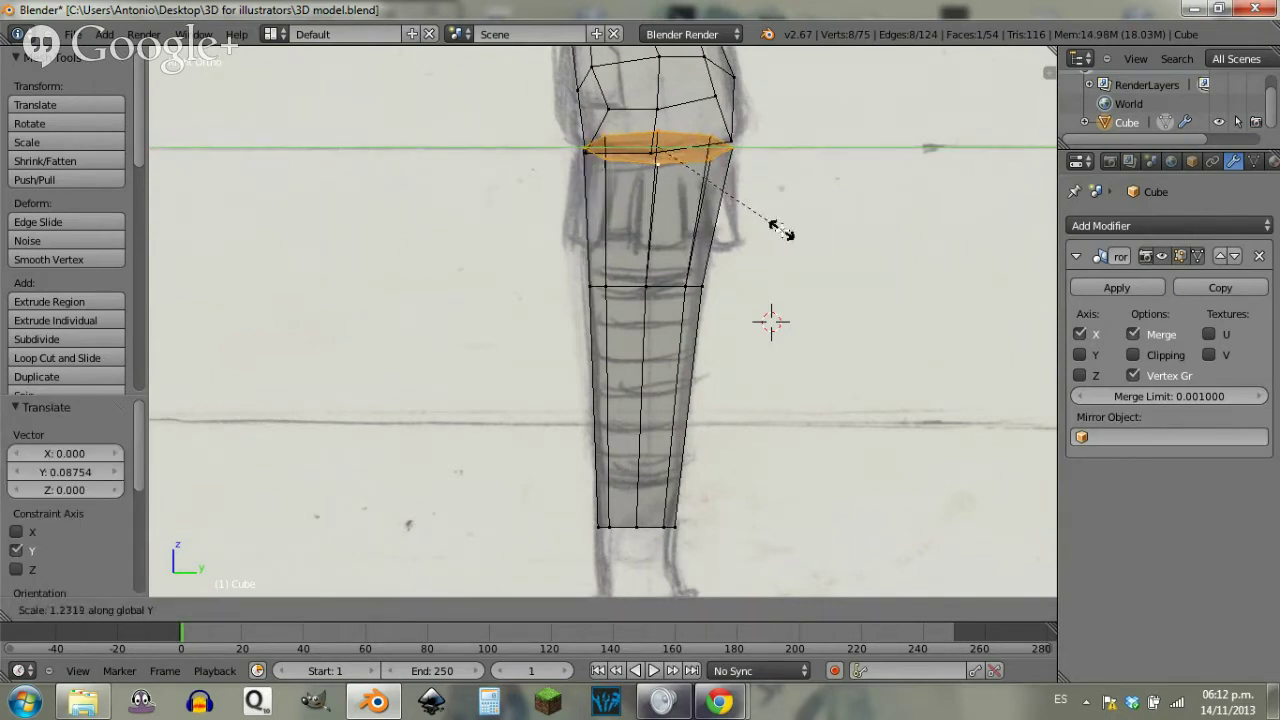
{"action": "left_click", "coordinate": [772, 233]}
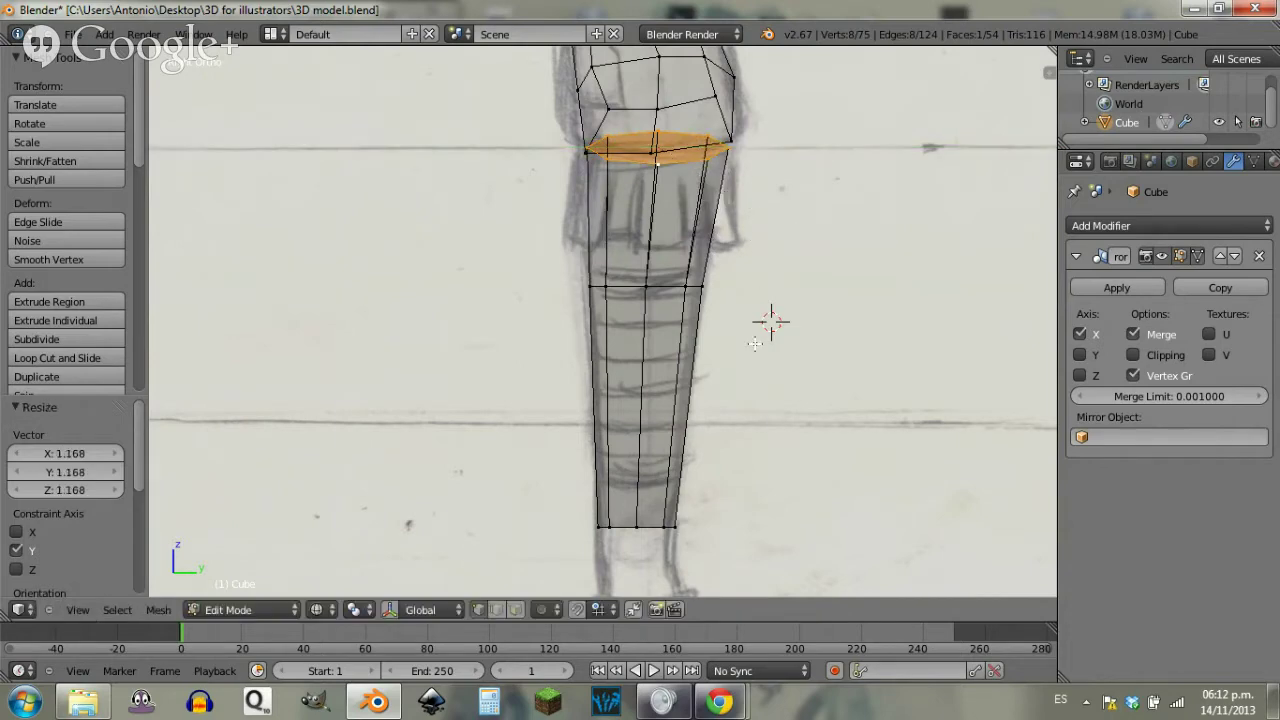
{"action": "key", "text": "a"}
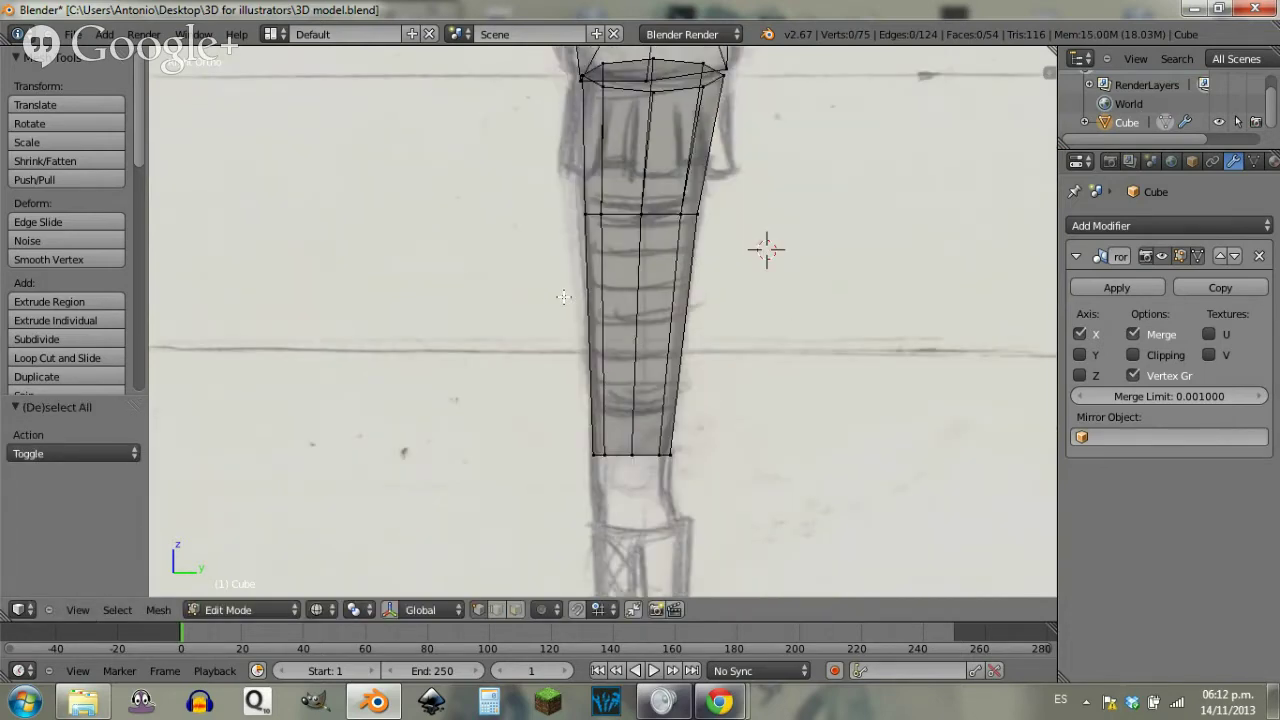
Step: Examine the thigh shapes in 3D and study the lower legs and boots on the front reference drawing
{"action": "middle_click_drag", "start_coordinate": [766, 251], "coordinate": [711, 320]}
{"action": "scroll", "coordinate": [711, 320], "scroll_direction": "down", "scroll_amount": 3}
{"action": "scroll", "coordinate": [680, 277], "scroll_direction": "up", "scroll_amount": 1}
{"action": "middle_click_drag", "start_coordinate": [668, 228], "coordinate": [675, 317], "text": "shift"}
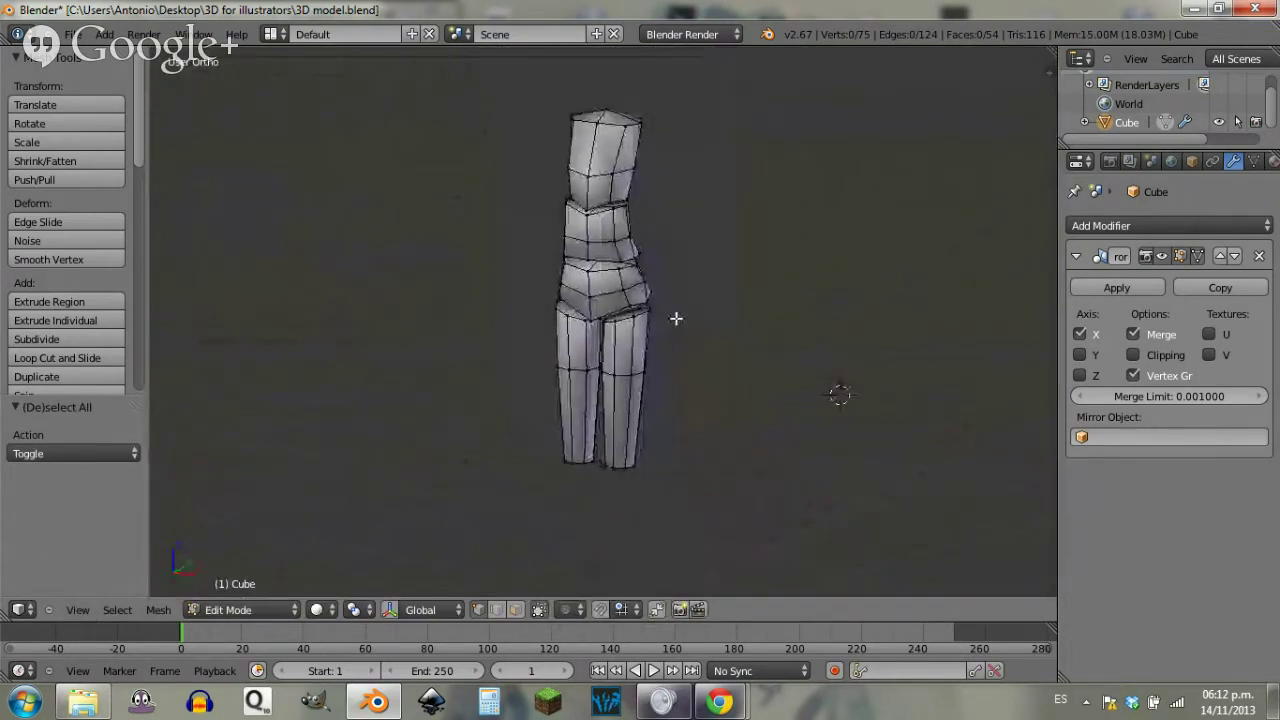
{"action": "key", "text": "KP_1"}
{"action": "middle_click_drag", "start_coordinate": [691, 574], "coordinate": [679, 396], "text": "shift"}
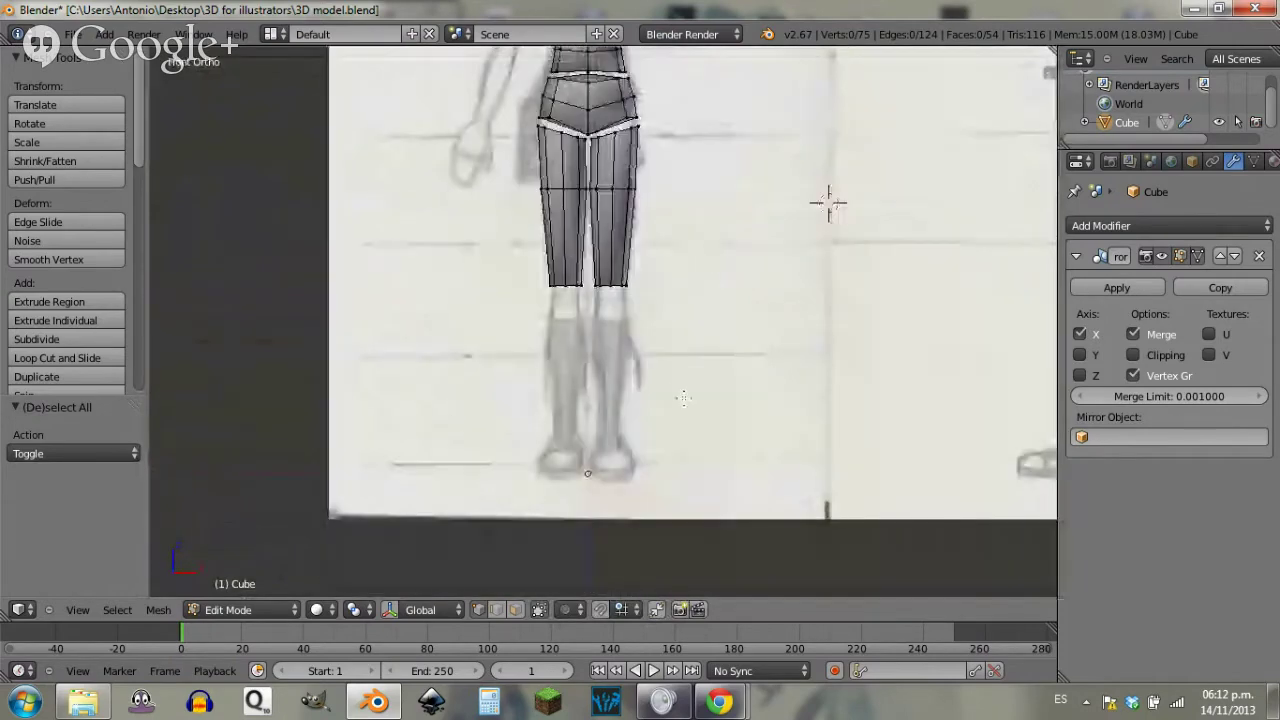
{"action": "middle_click_drag", "start_coordinate": [648, 438], "coordinate": [656, 410], "text": "shift"}
{"action": "scroll", "coordinate": [656, 406], "scroll_direction": "up", "scroll_amount": 1}
{"action": "scroll", "coordinate": [656, 406], "scroll_direction": "up", "scroll_amount": 5}
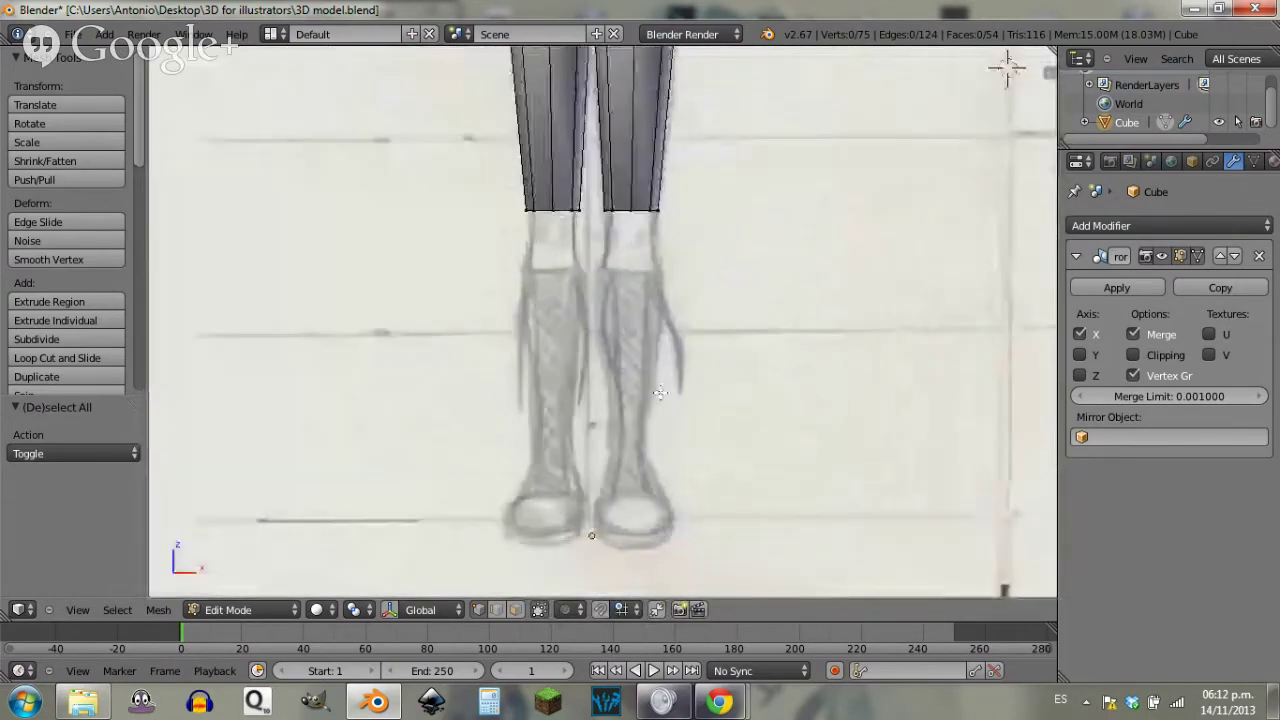
{"action": "scroll", "coordinate": [693, 292], "scroll_direction": "down", "scroll_amount": 5, "text": "shift"}
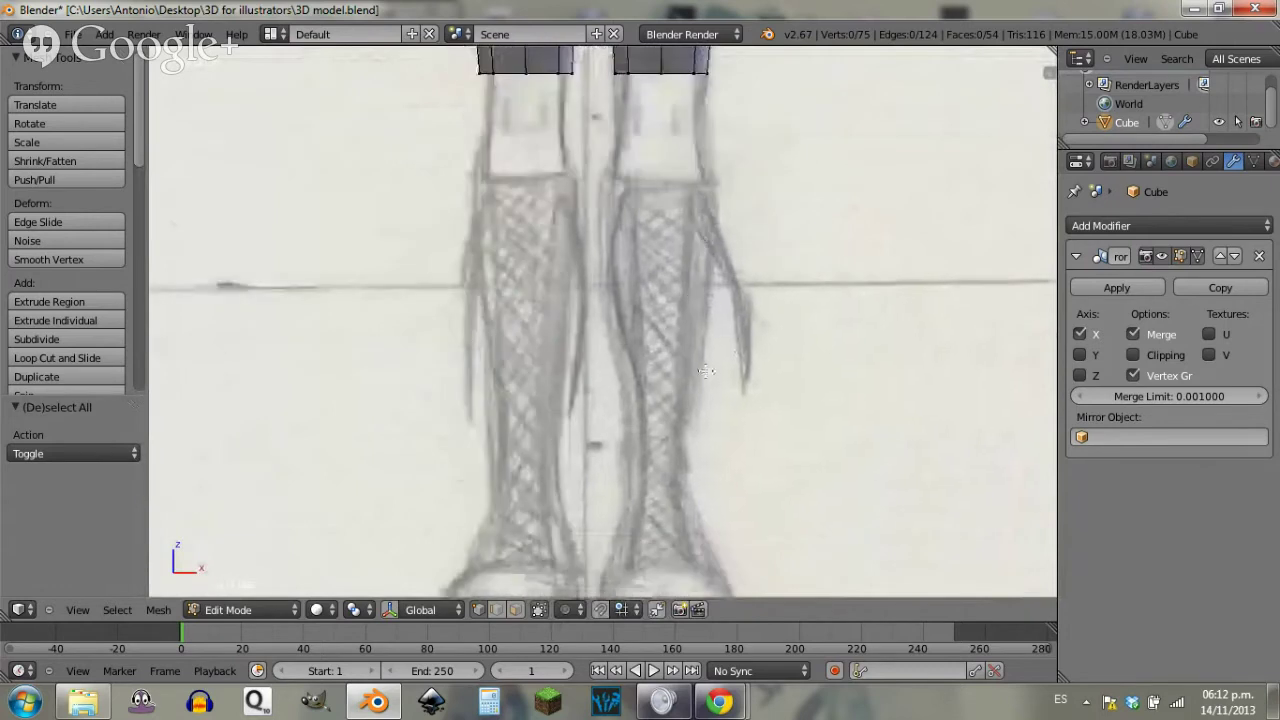
{"action": "scroll", "coordinate": [688, 287], "scroll_direction": "down", "scroll_amount": 2, "text": "shift"}
{"action": "scroll", "coordinate": [688, 287], "scroll_direction": "down", "scroll_amount": 4}
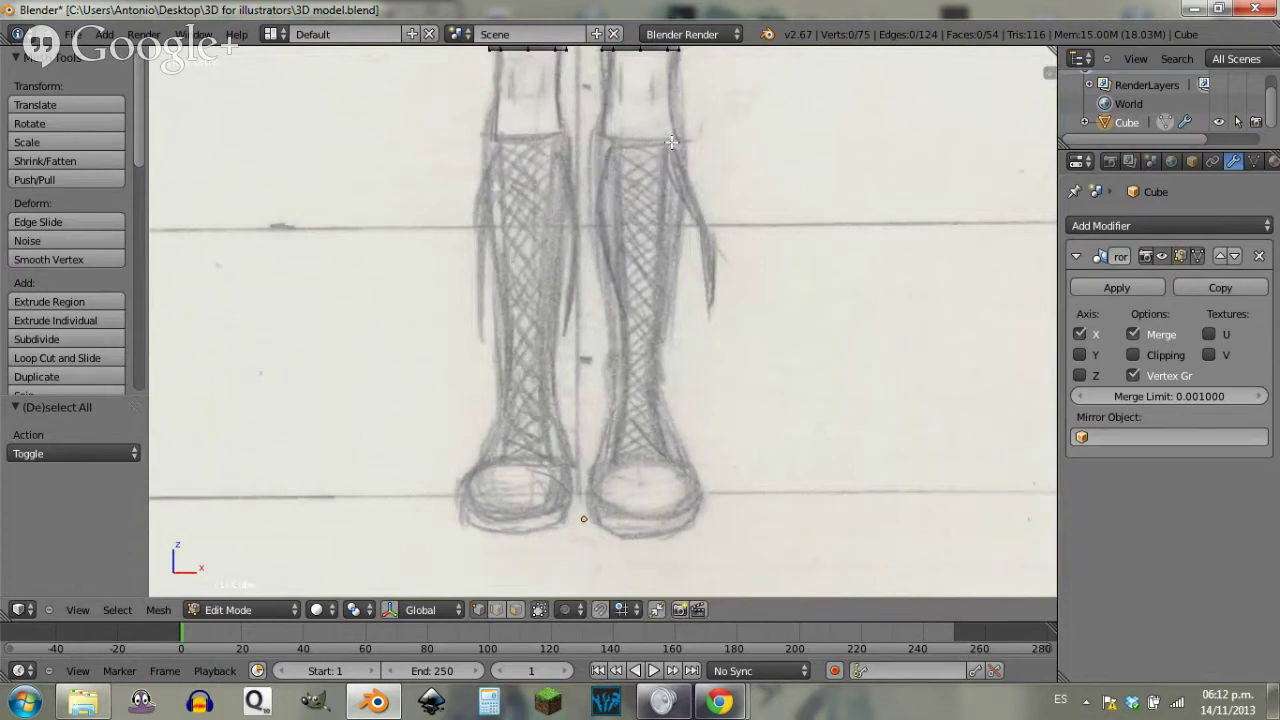
{"action": "scroll", "coordinate": [671, 142], "scroll_direction": "down", "scroll_amount": 2}
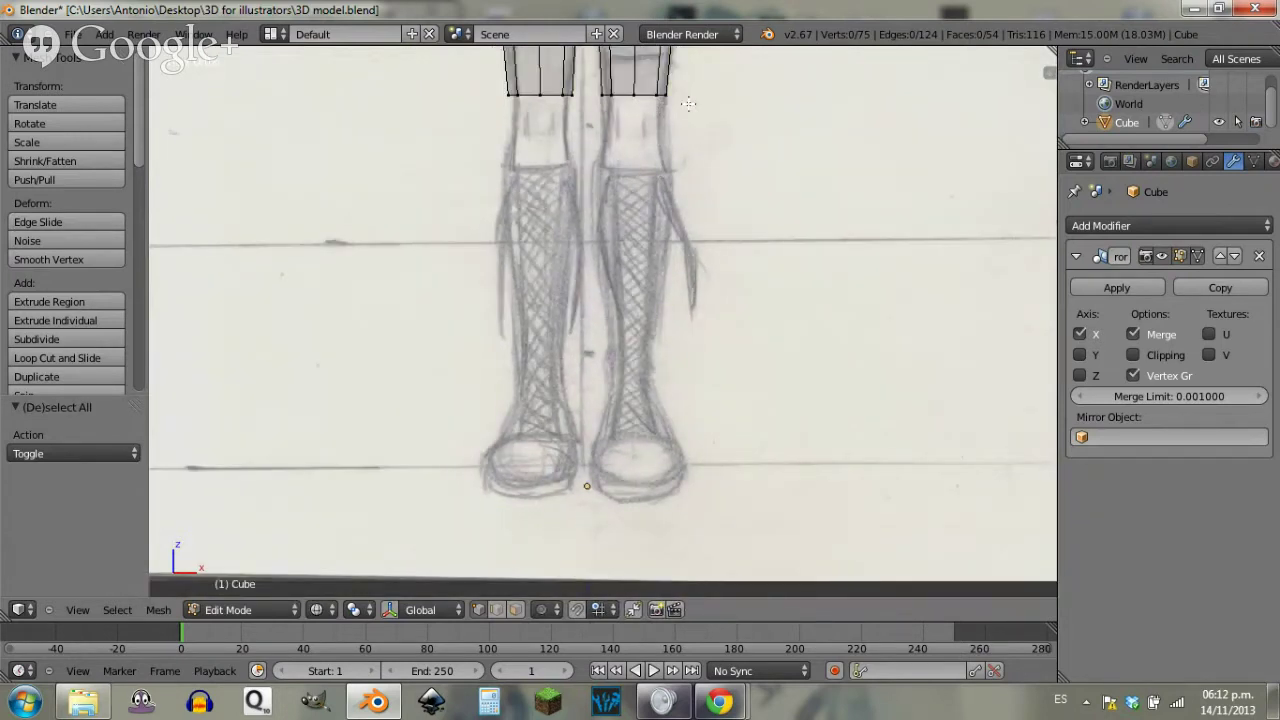
Step: Duplicate the thigh's bottom edge ring and place the copy about 0.27 lower along Z, just below the knee
{"action": "key", "text": "b"}
{"action": "left_click_drag", "start_coordinate": [688, 81], "coordinate": [591, 120]}
{"action": "key", "text": "e"}
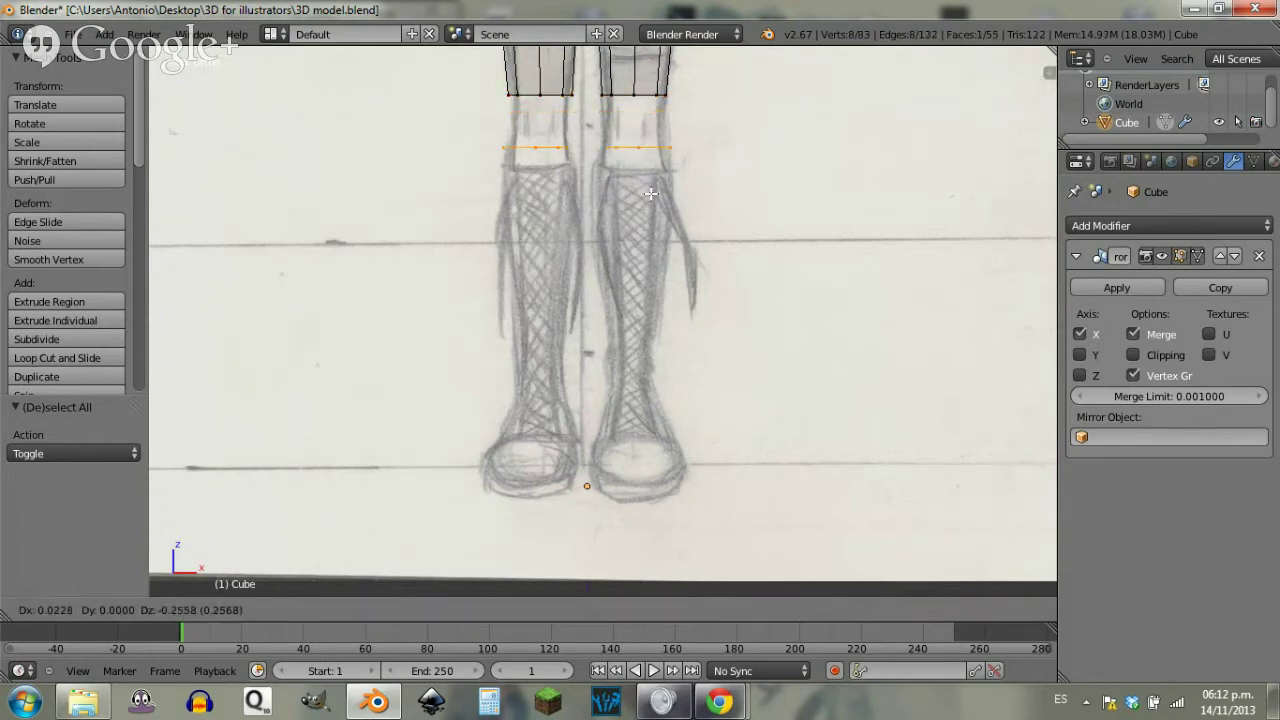
{"action": "key", "text": "z"}
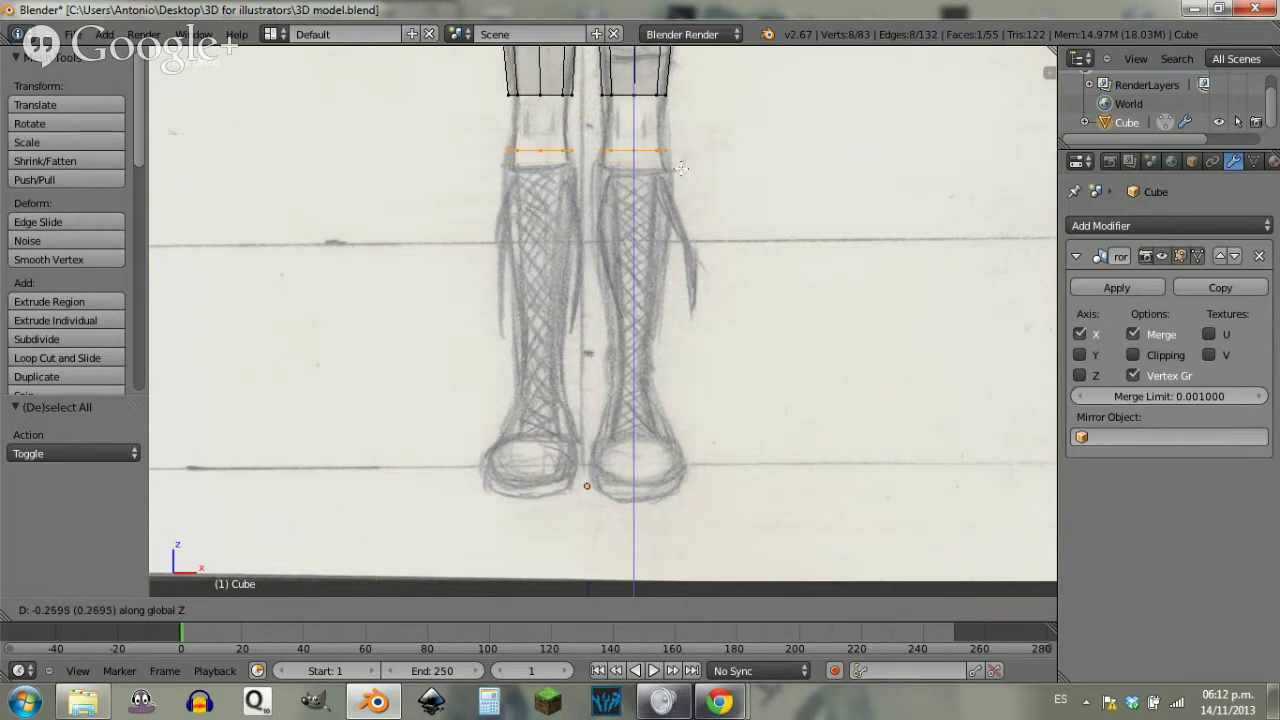
{"action": "left_click", "coordinate": [681, 168]}
Step: Extrude the duplicated ring about 1.08 downward along Z to form the lower leg down to the ankle
{"action": "key", "text": "e"}
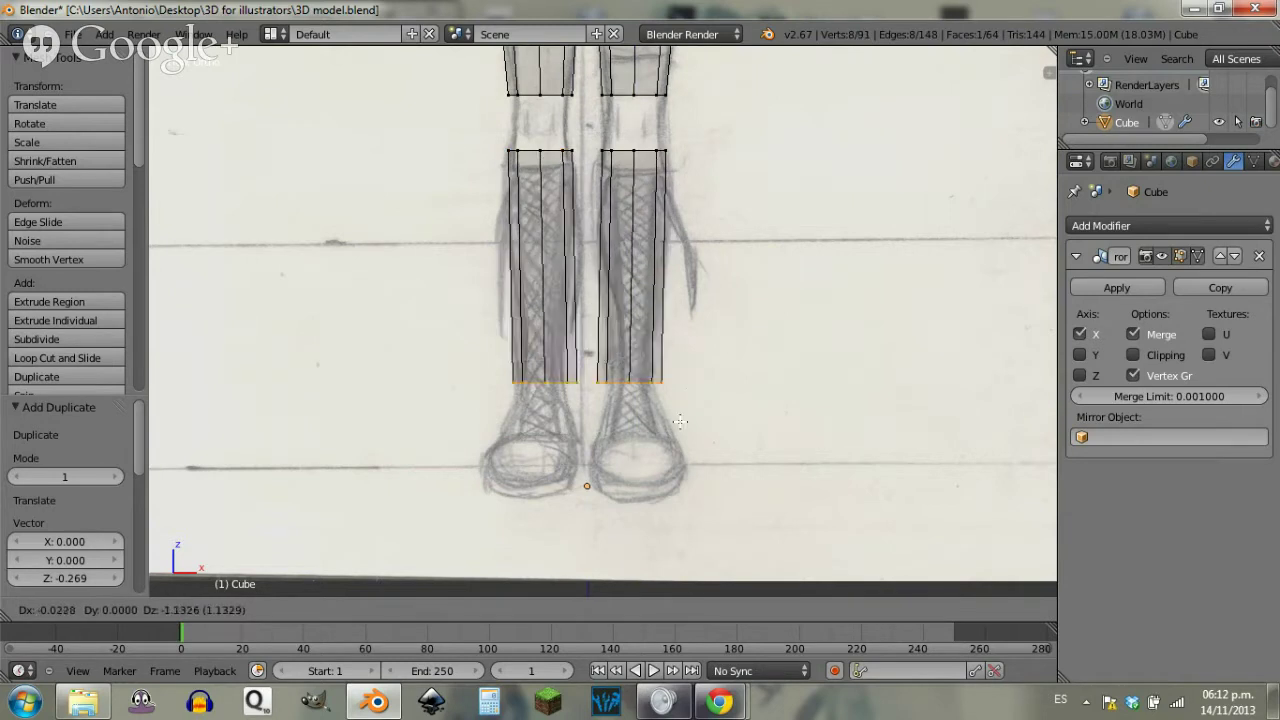
{"action": "key", "text": "z"}
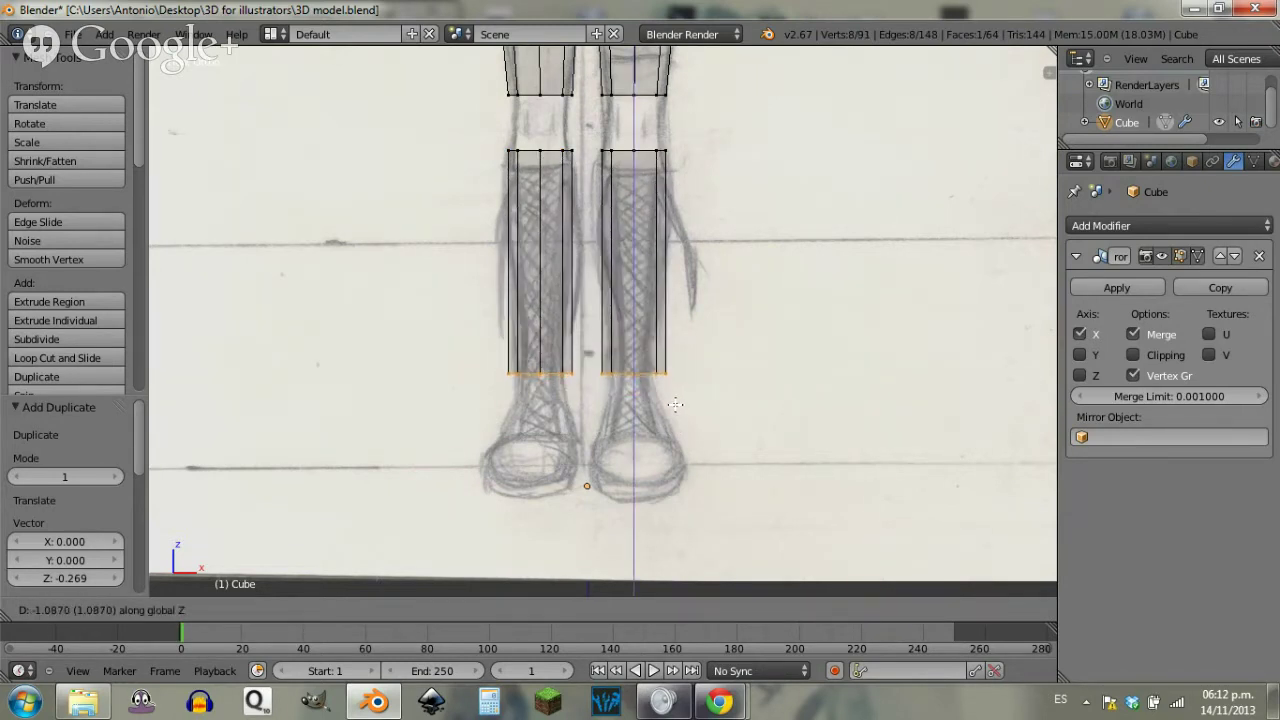
{"action": "left_click", "coordinate": [688, 400]}
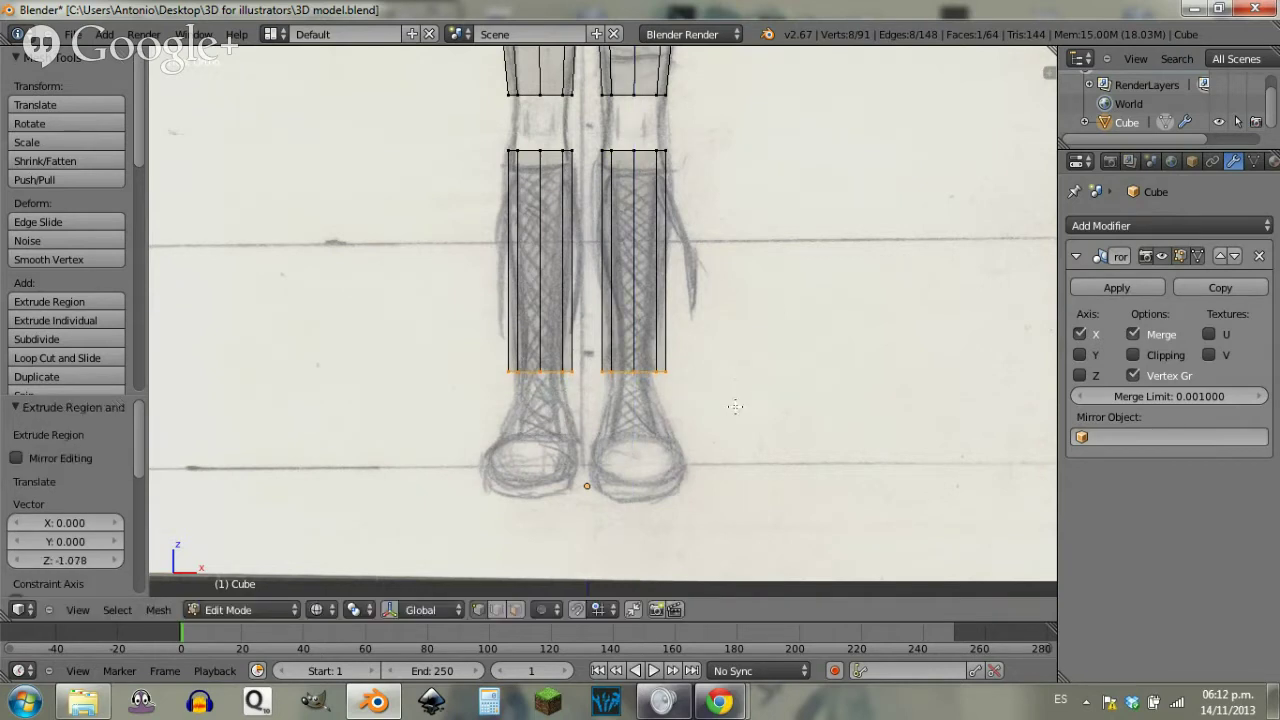
Step: Scale the lower leg's ankle ring to about 0.68 and shift it about -0.023 along X to fit the drawing
{"action": "key", "text": "s"}
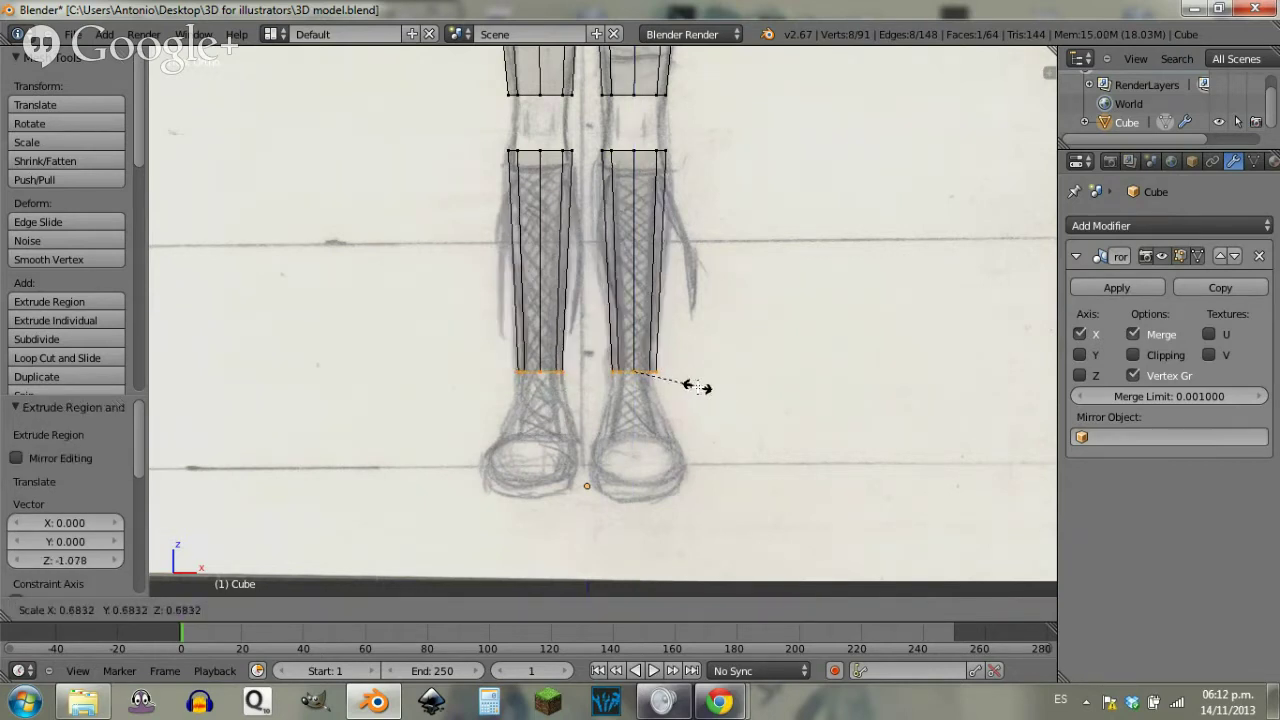
{"action": "left_click", "coordinate": [697, 387]}
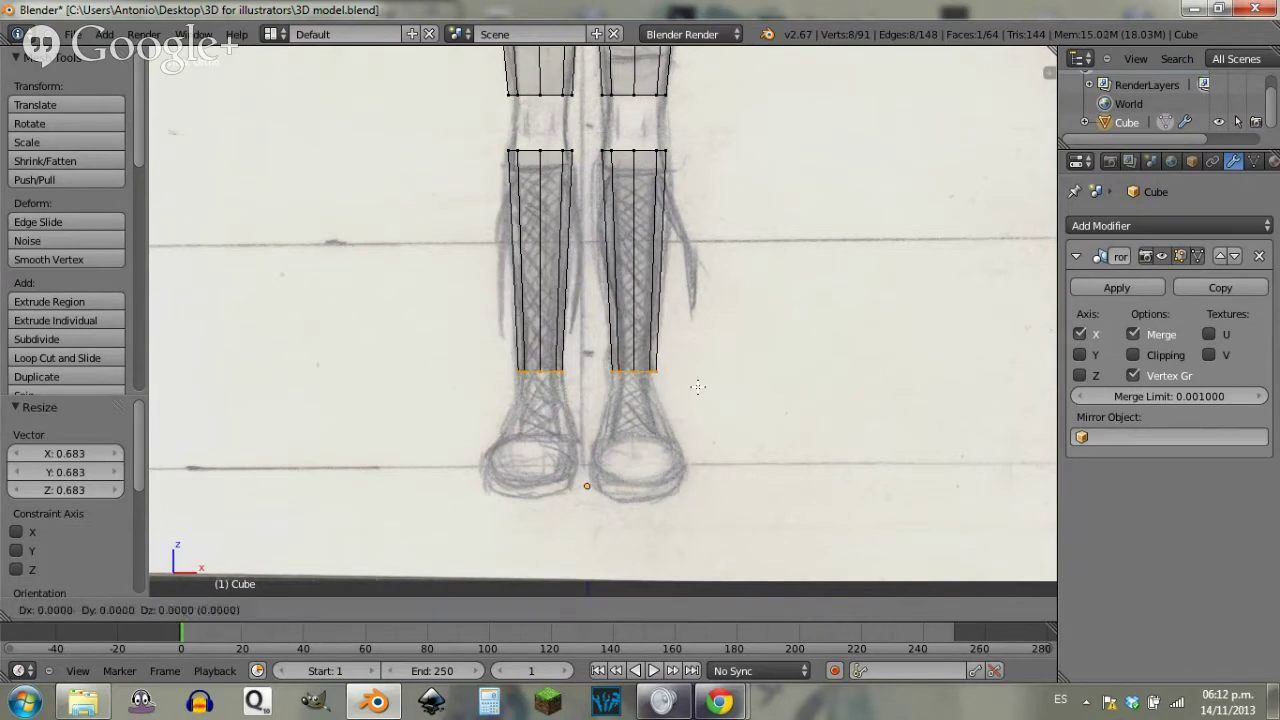
{"action": "key", "text": "g"}
{"action": "key", "text": "x"}
{"action": "left_click", "coordinate": [701, 283]}
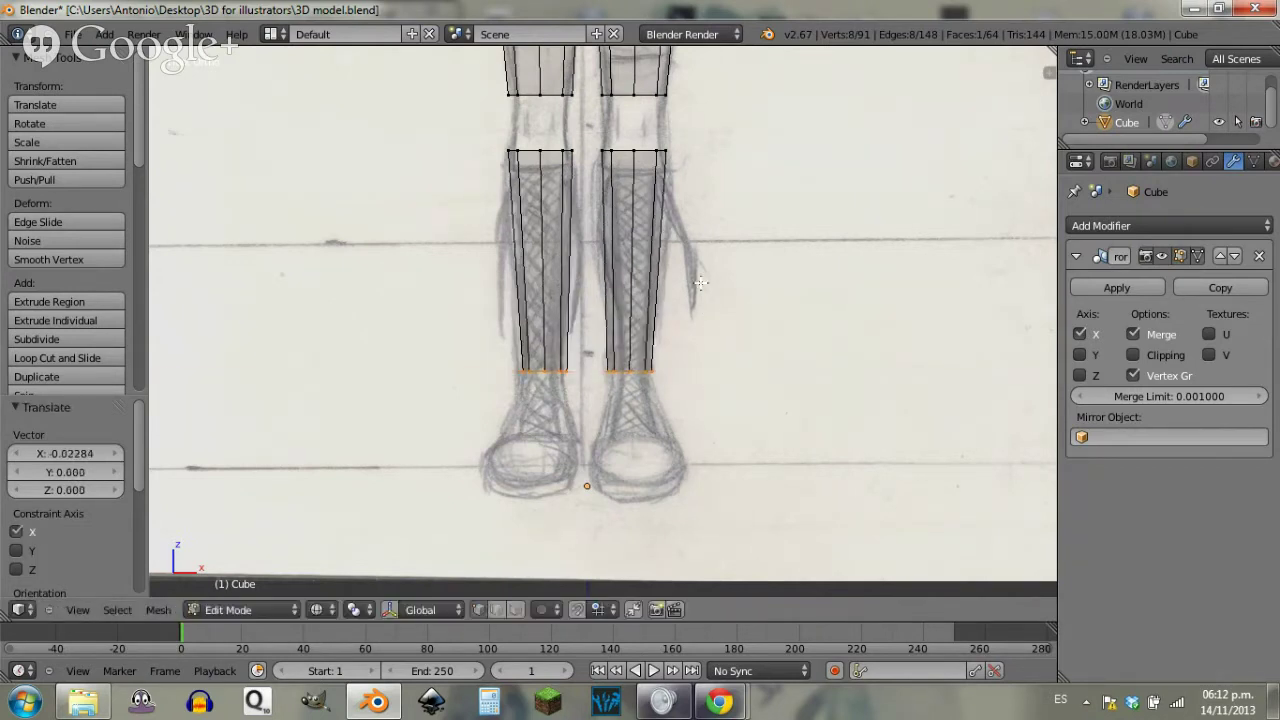
Step: Add one loop cut around the upper calf with a slide factor of about 0.355 and scale it to about 1.4
{"action": "key", "text": "ctrl+r"}
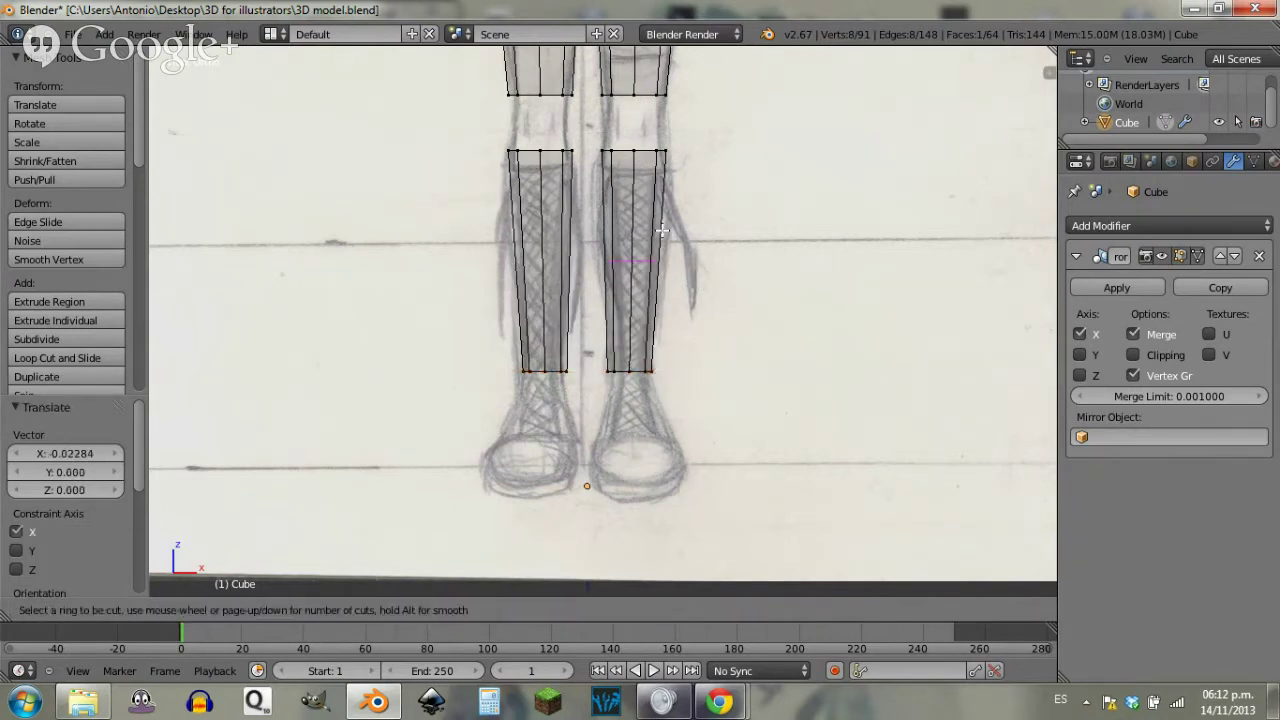
{"action": "left_click", "coordinate": [658, 173]}
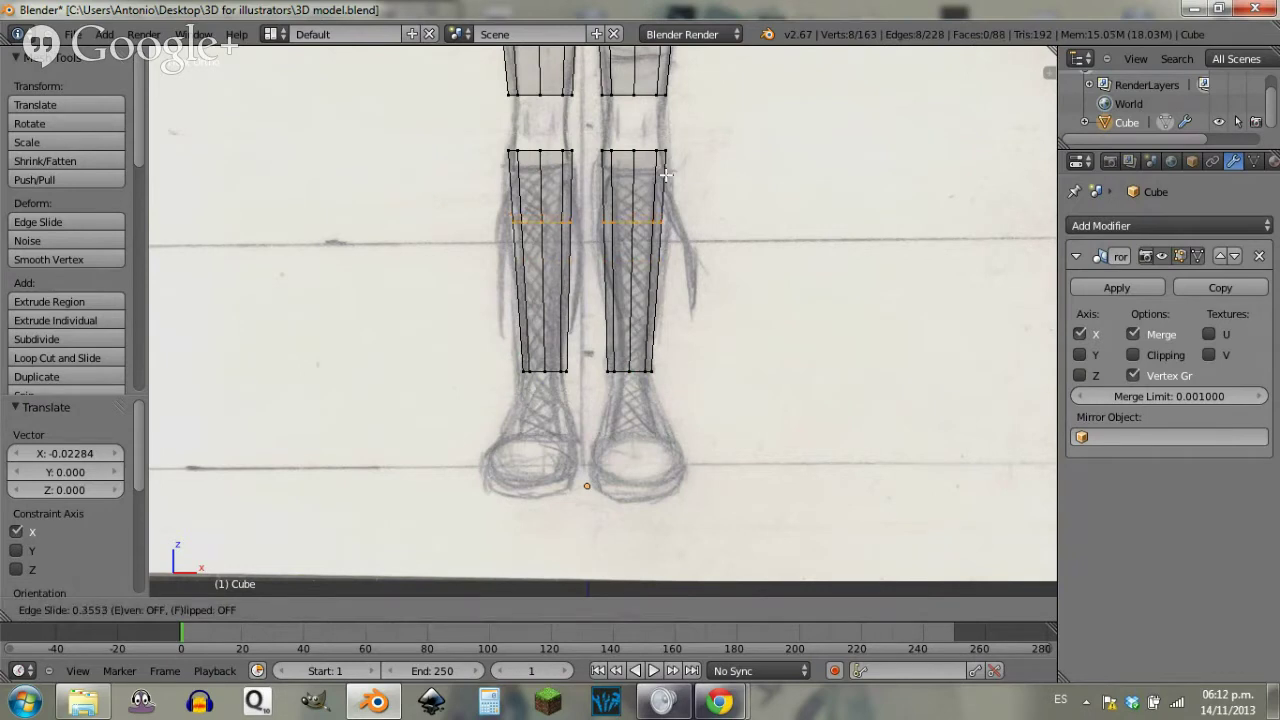
{"action": "left_click", "coordinate": [666, 175]}
{"action": "key", "text": "s"}
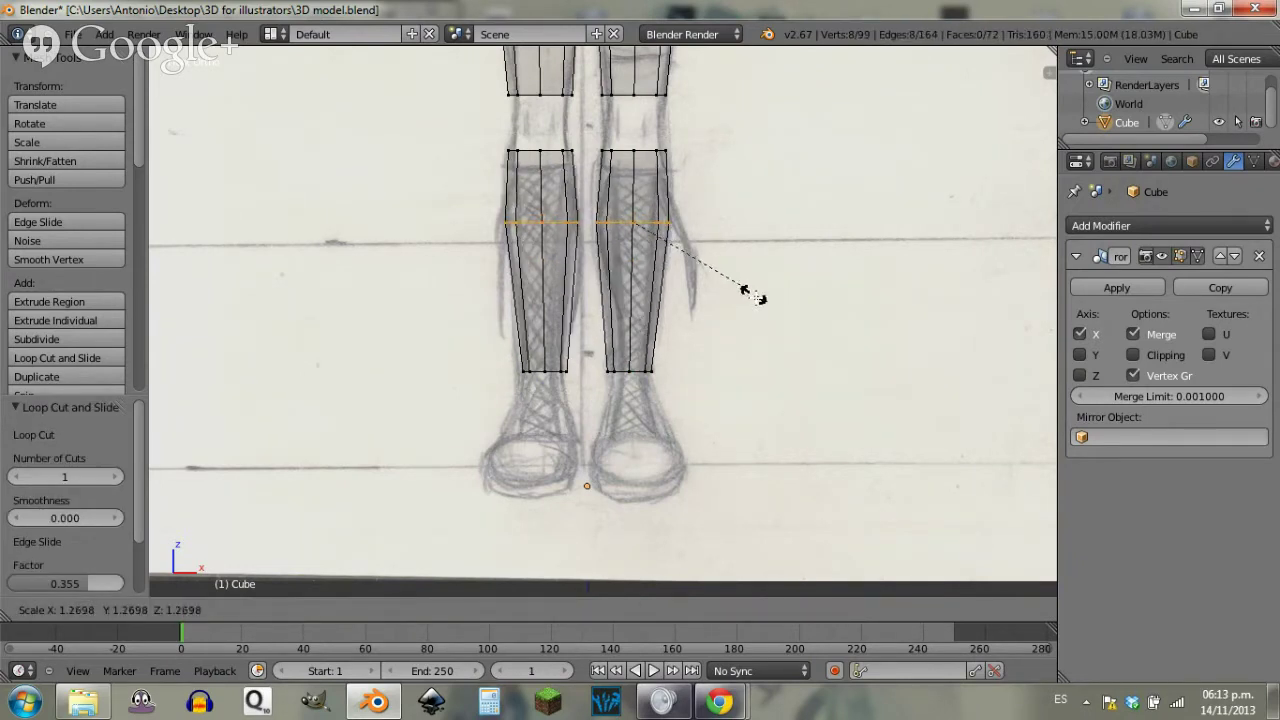
{"action": "left_click", "coordinate": [765, 280]}
Step: In the side view, move the calf edge loop about 0.07 along Y to bulge the back of the calf
{"action": "key", "text": "KP_3"}
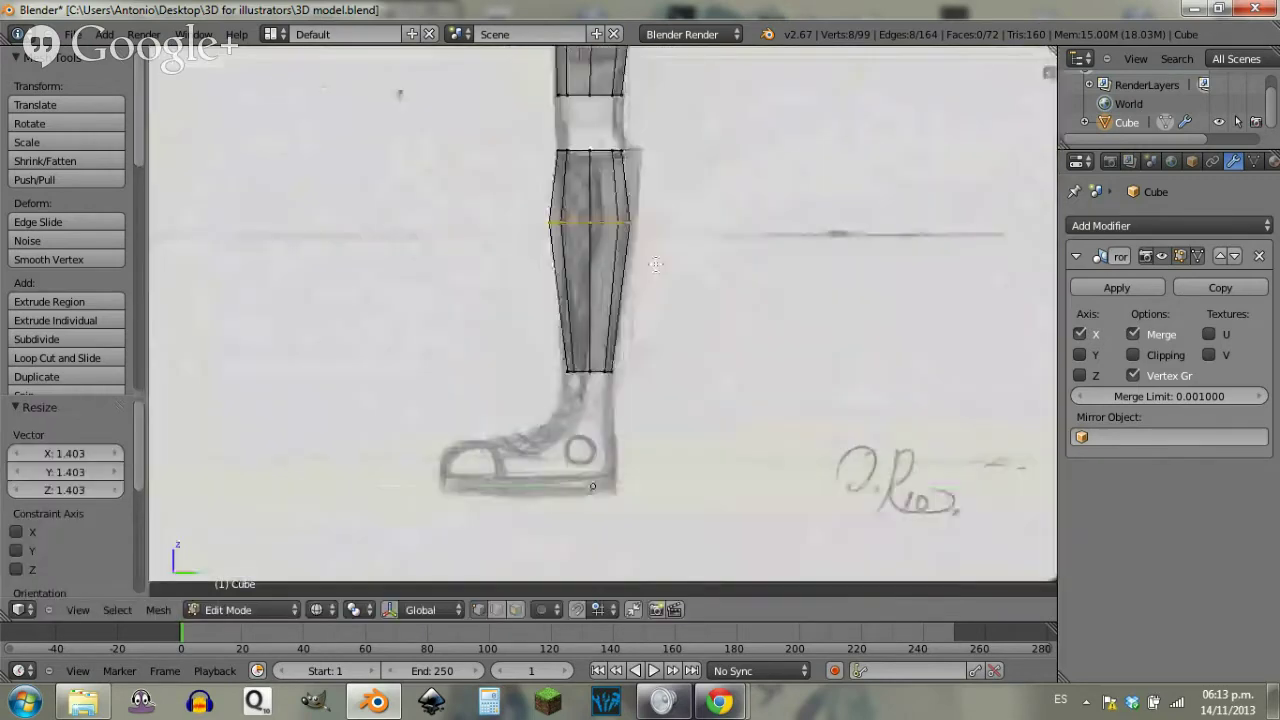
{"action": "key", "text": "g"}
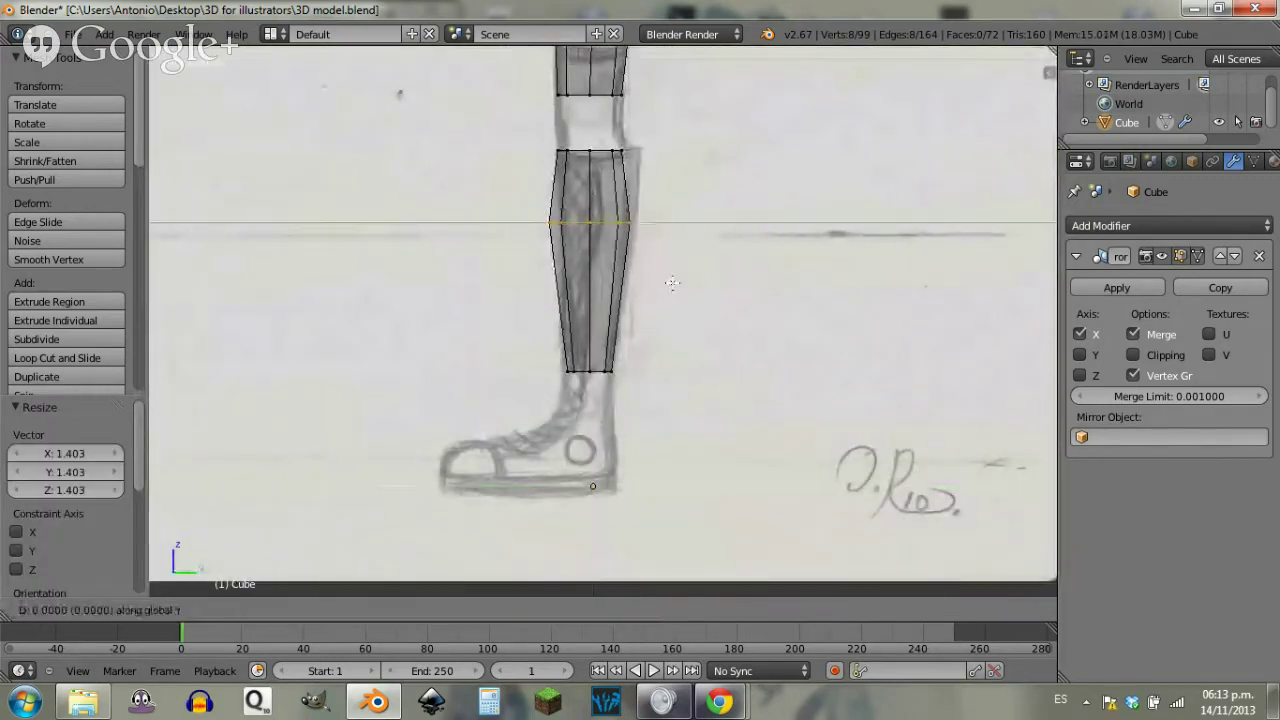
{"action": "key", "text": "y"}
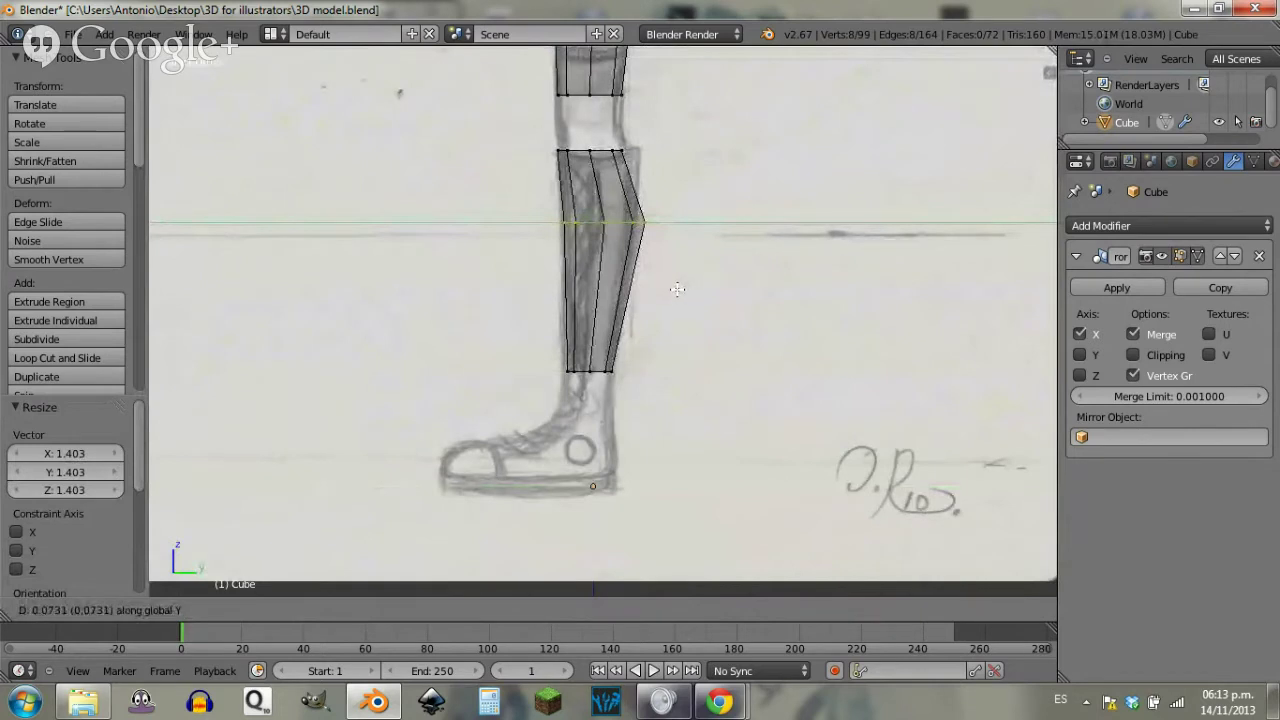
{"action": "left_click", "coordinate": [677, 289]}
{"action": "key", "text": "a"}
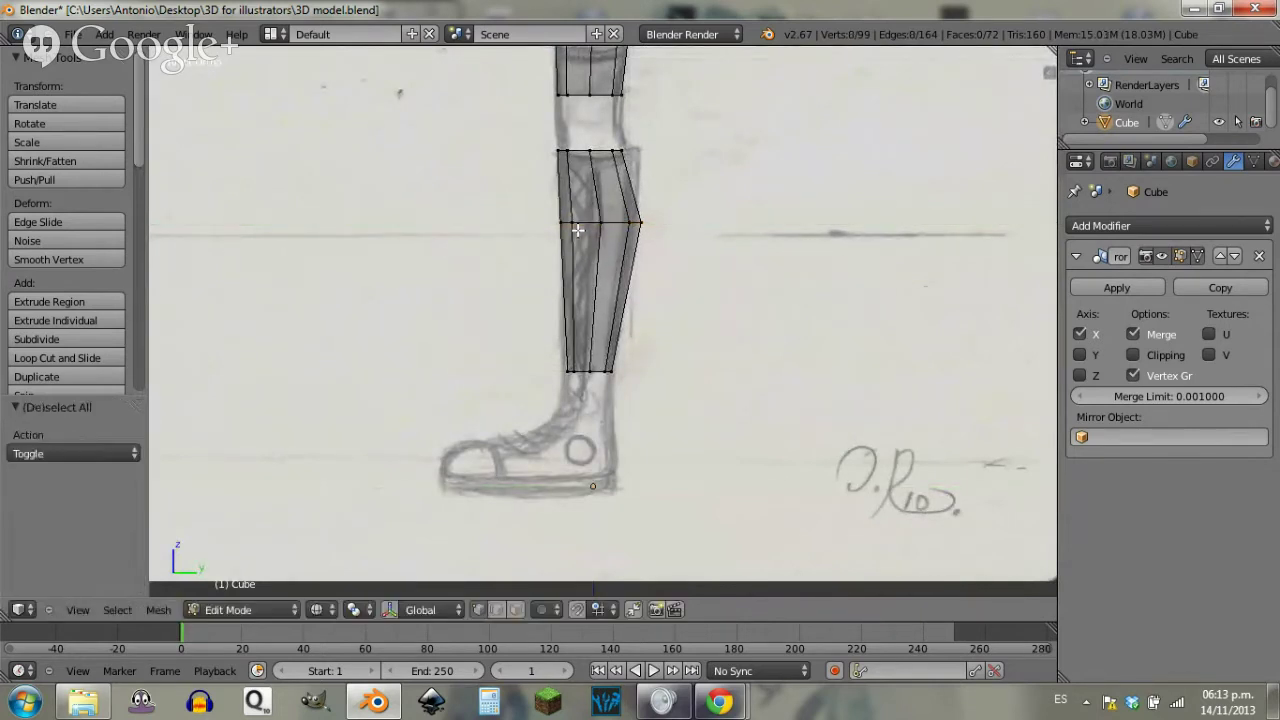
Step: Switch to Object Mode and examine the whole body in 3D and against the front reference drawing
{"action": "middle_click_drag", "start_coordinate": [590, 238], "coordinate": [654, 269]}
{"action": "scroll", "coordinate": [593, 180], "scroll_direction": "down", "scroll_amount": 4}
{"action": "key", "text": "a"}
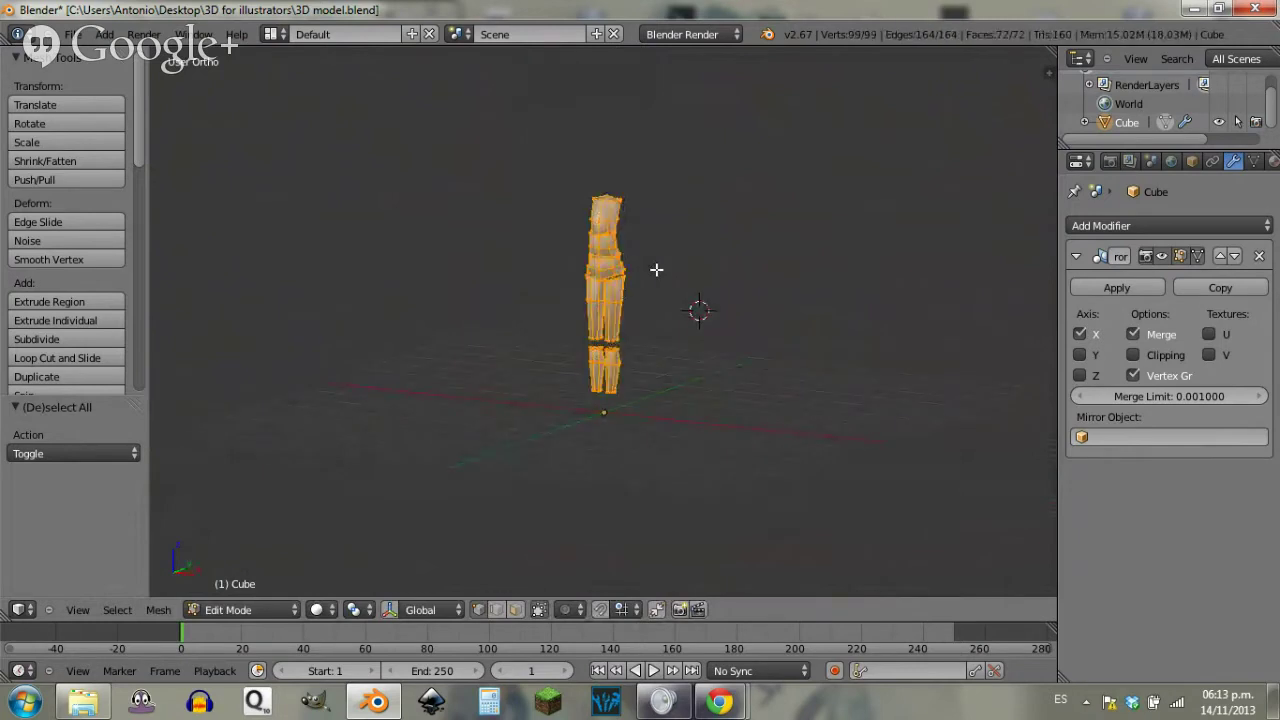
{"action": "scroll", "coordinate": [656, 269], "scroll_direction": "up", "scroll_amount": 5}
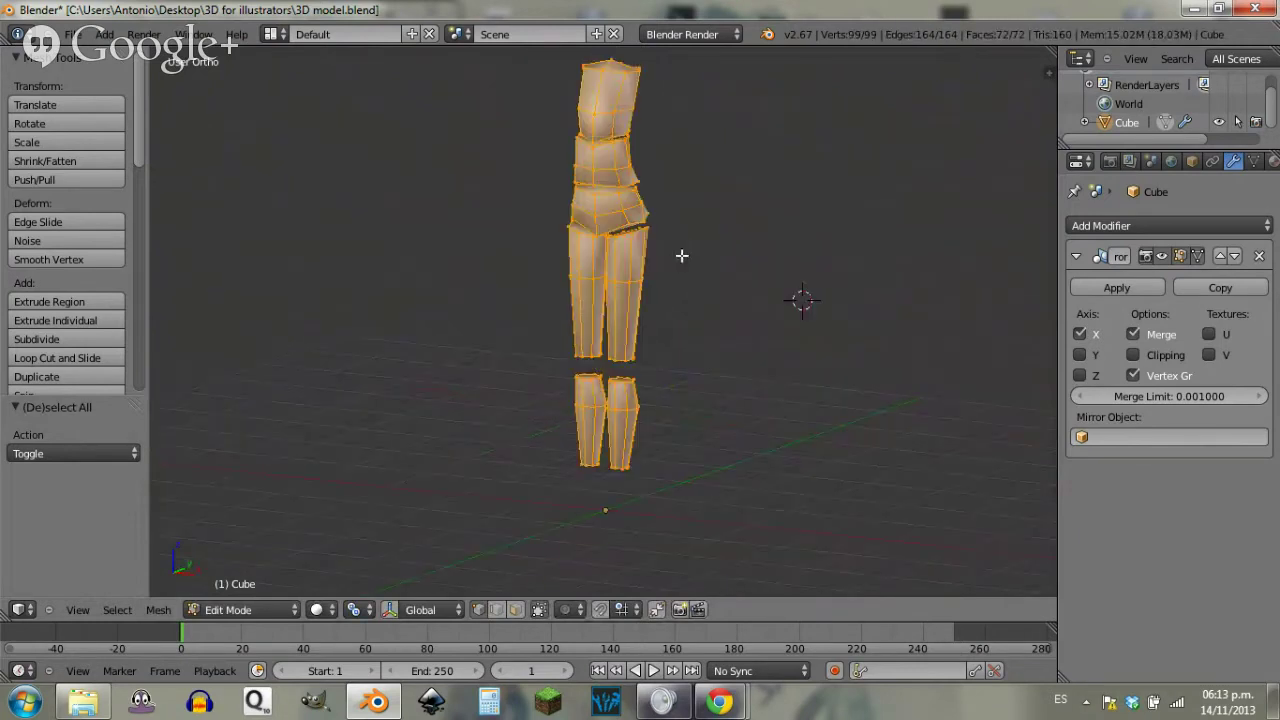
{"action": "middle_click_drag", "start_coordinate": [694, 228], "coordinate": [622, 254], "text": "shift"}
{"action": "key", "text": "Tab"}
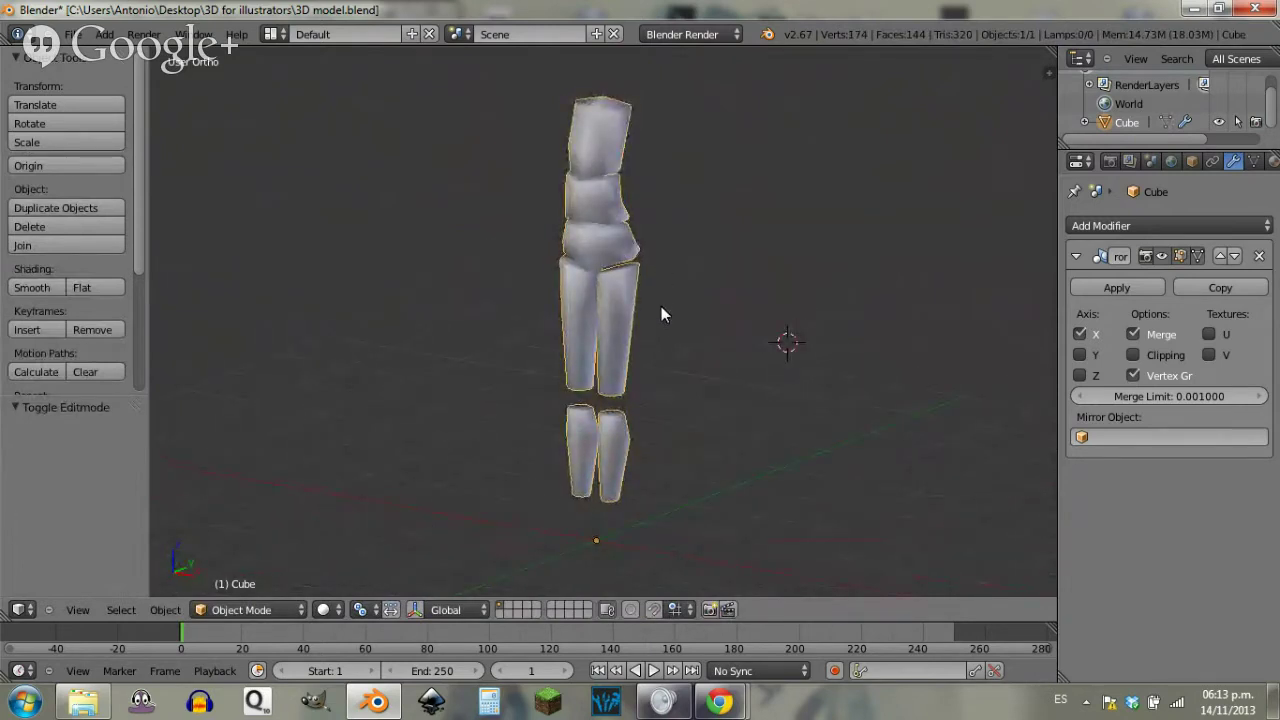
{"action": "key", "text": "KP_1"}
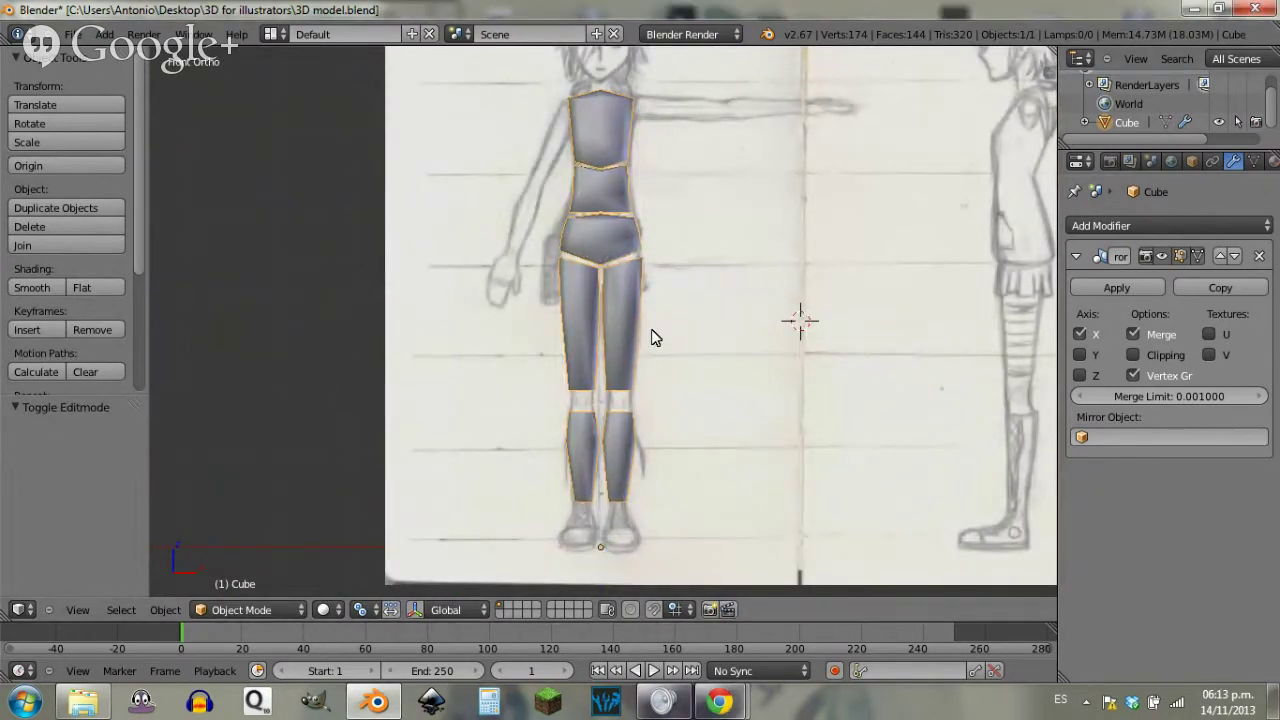
Step: Place the 3D cursor in the gap at the knee in the front view and add a UV sphere there
{"action": "middle_click_drag", "start_coordinate": [705, 455], "coordinate": [694, 357], "text": "shift"}
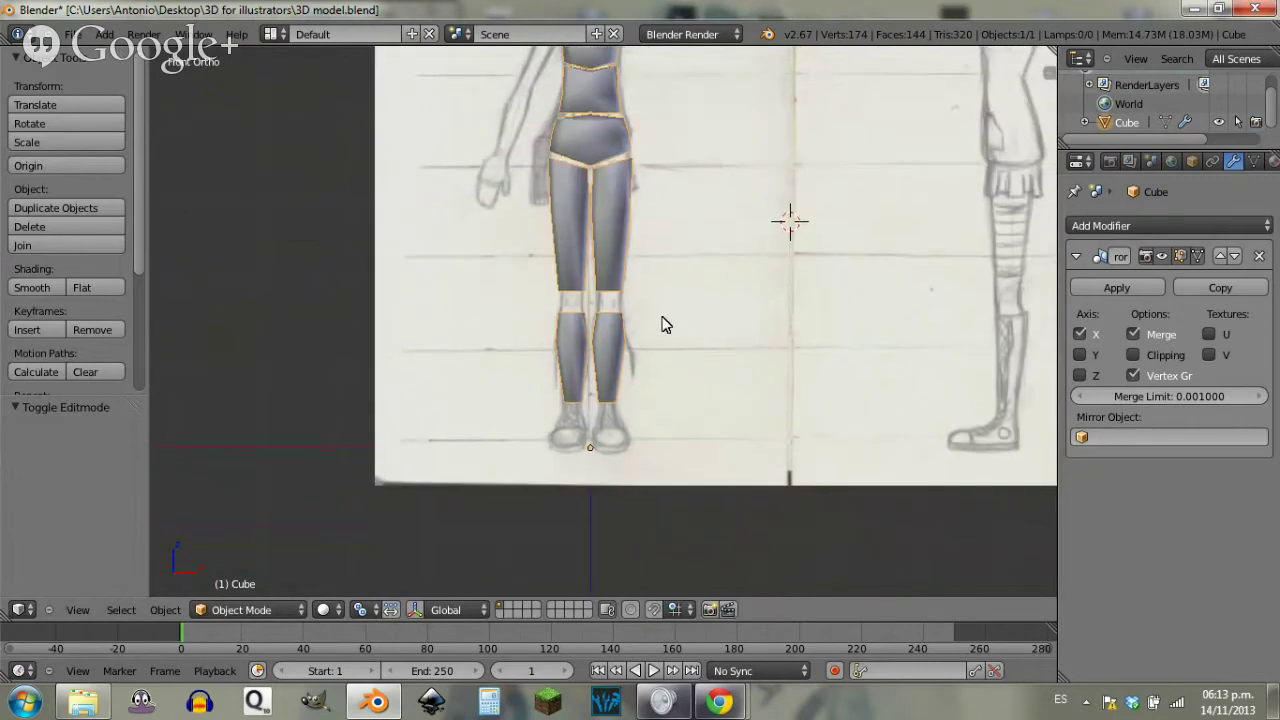
{"action": "scroll", "coordinate": [663, 323], "scroll_direction": "up", "scroll_amount": 3}
{"action": "scroll", "coordinate": [700, 291], "scroll_direction": "up", "scroll_amount": 3}
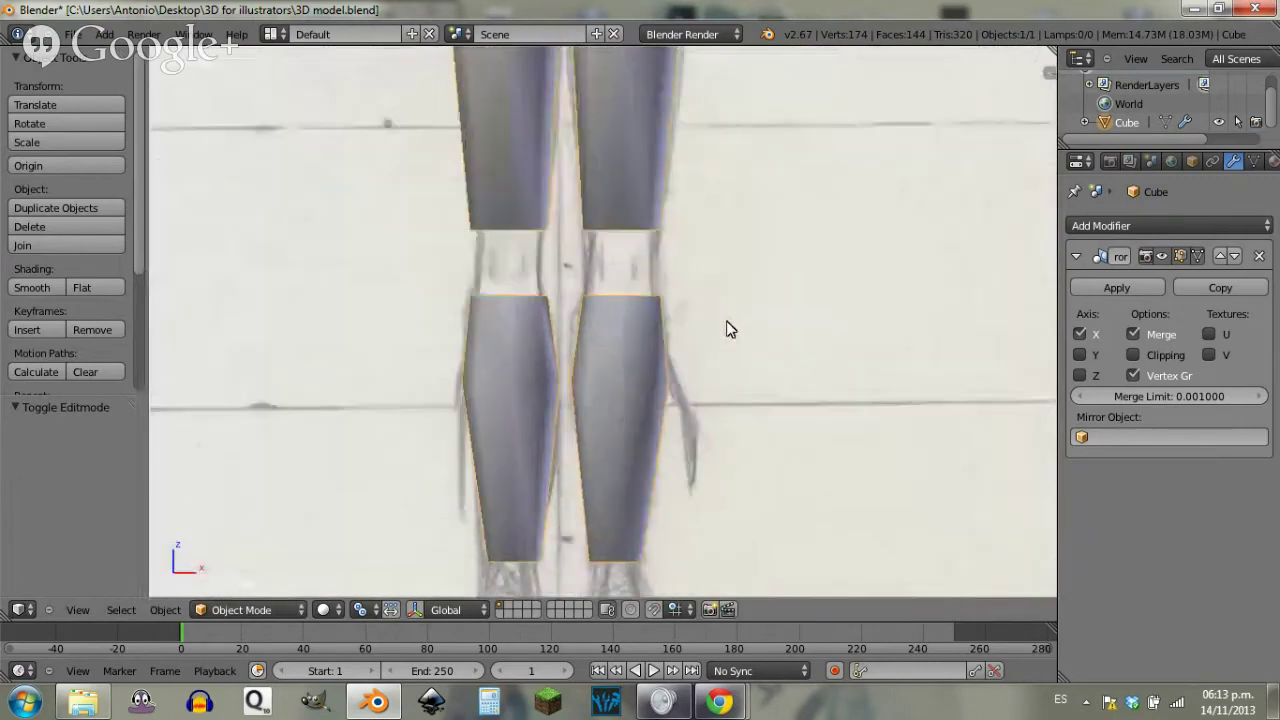
{"action": "middle_click_drag", "start_coordinate": [727, 322], "coordinate": [730, 327], "text": "shift"}
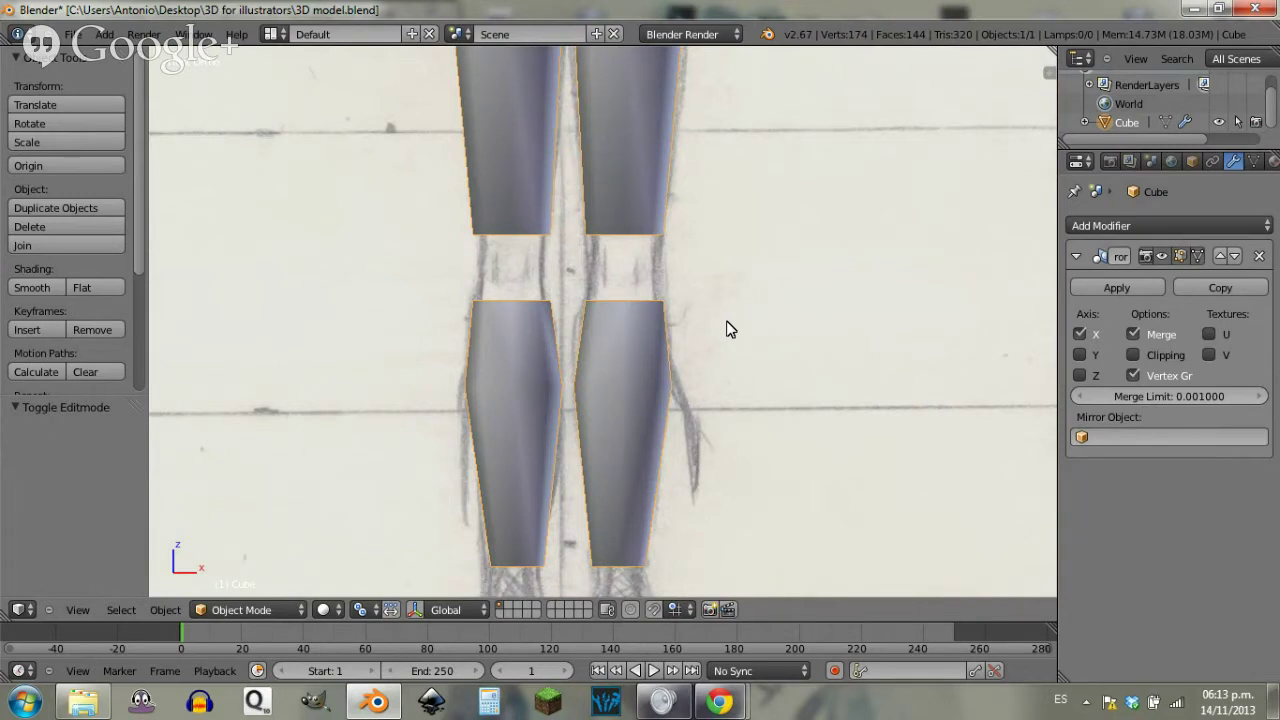
{"action": "left_click", "coordinate": [31, 287]}
{"action": "left_click", "coordinate": [624, 267]}
{"action": "key", "text": "shift+a"}
{"action": "mouse_move", "coordinate": [504, 278]}
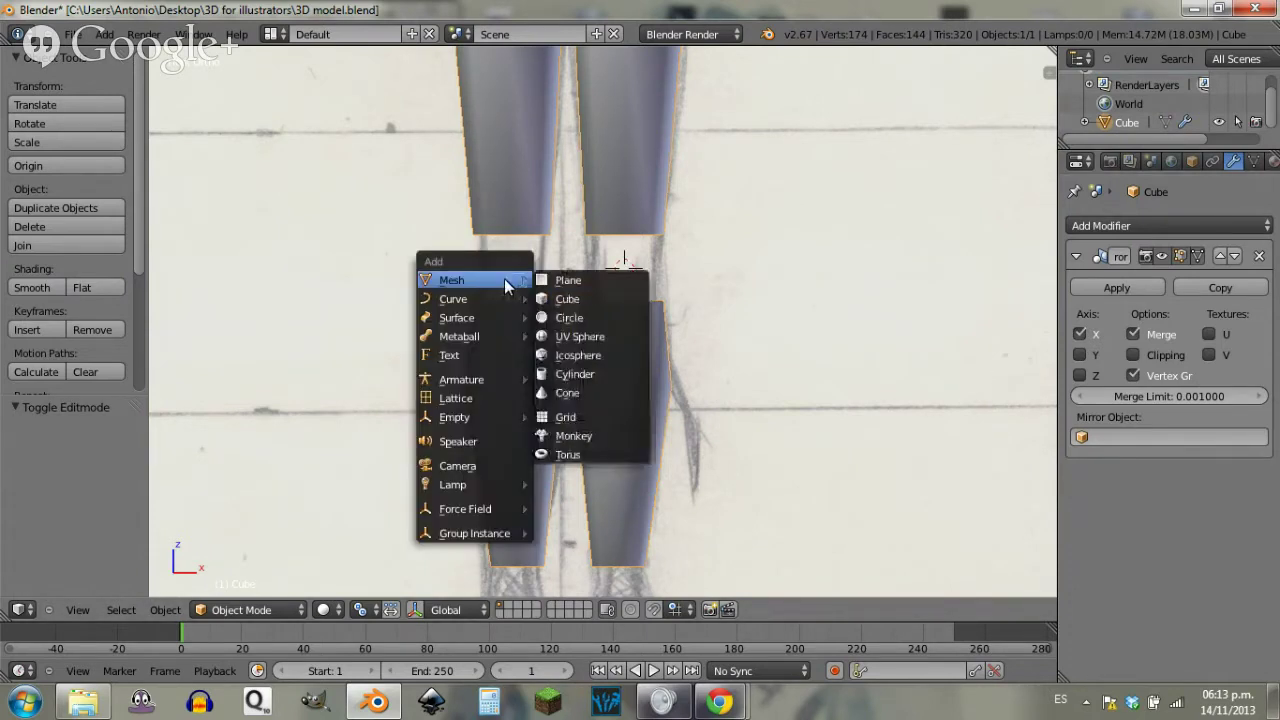
{"action": "left_click", "coordinate": [586, 336]}
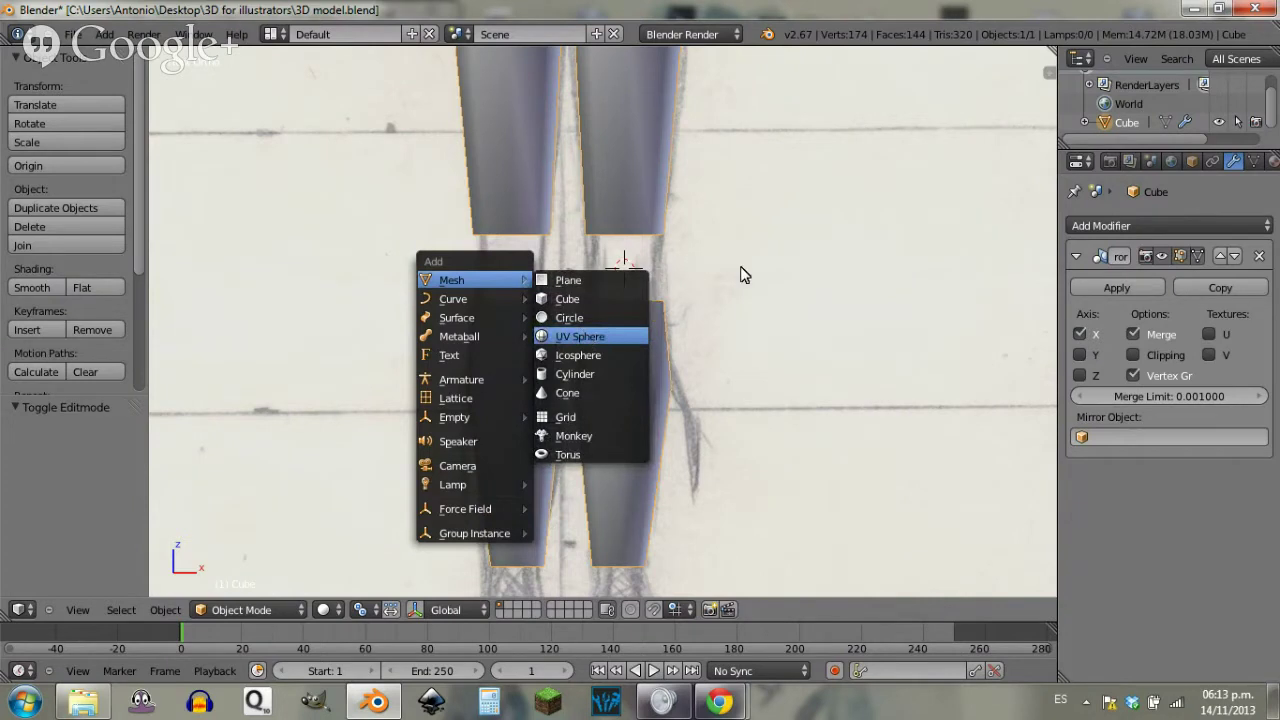
Step: Set the new UV sphere to 8 segments and 10 rings
{"action": "left_click", "coordinate": [58, 451]}
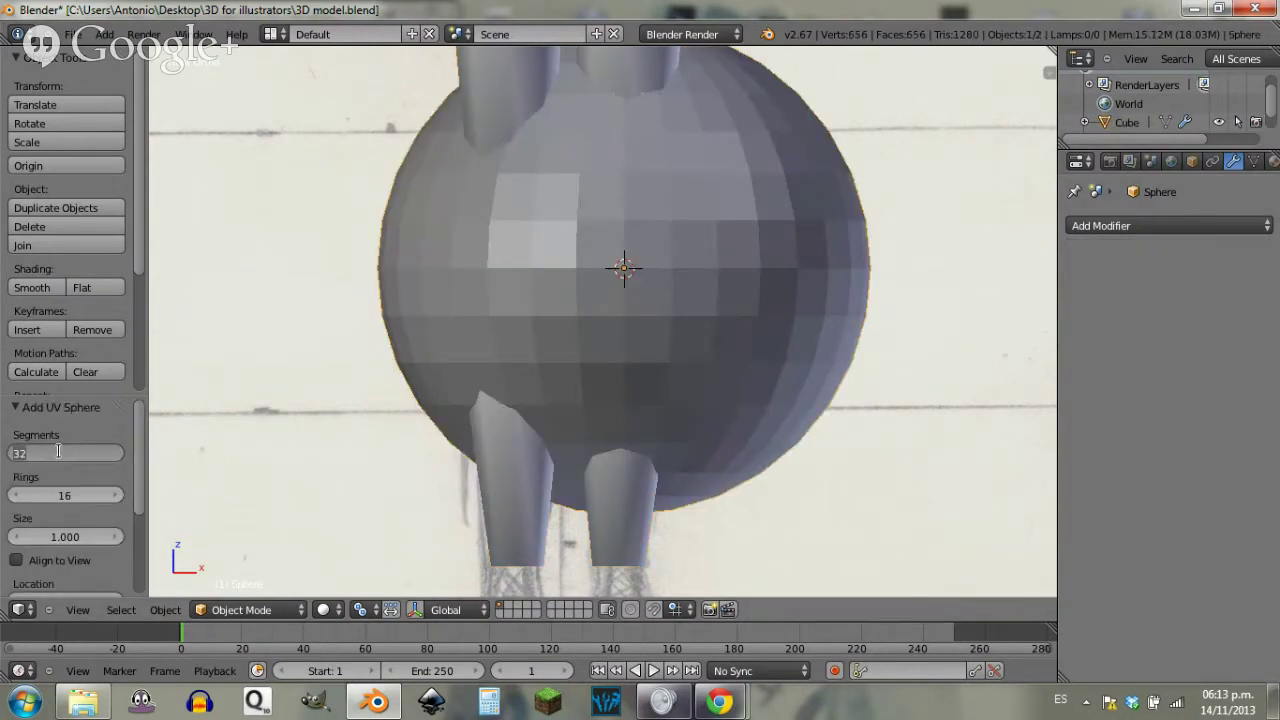
{"action": "type", "text": "8"}
{"action": "key", "text": "Tab"}
{"action": "type", "text": "12"}
{"action": "key", "text": "Return"}
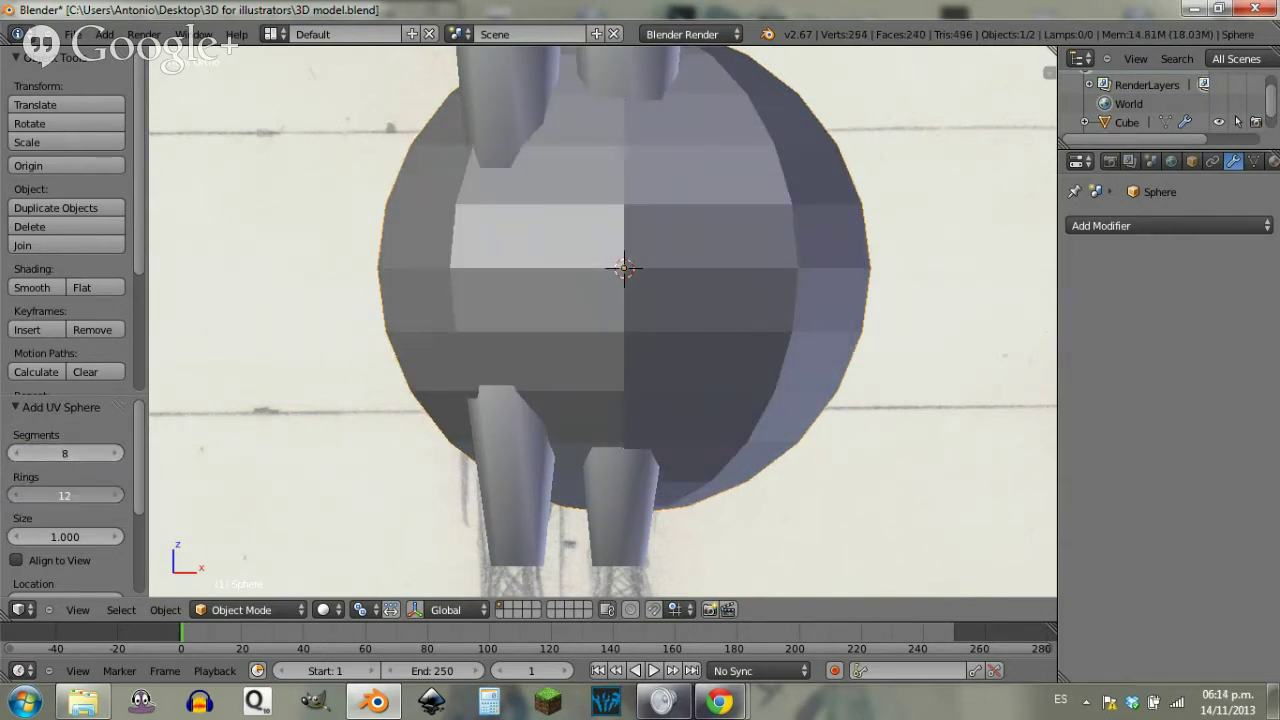
{"action": "left_click", "coordinate": [16, 497]}
{"action": "left_click", "coordinate": [16, 497]}
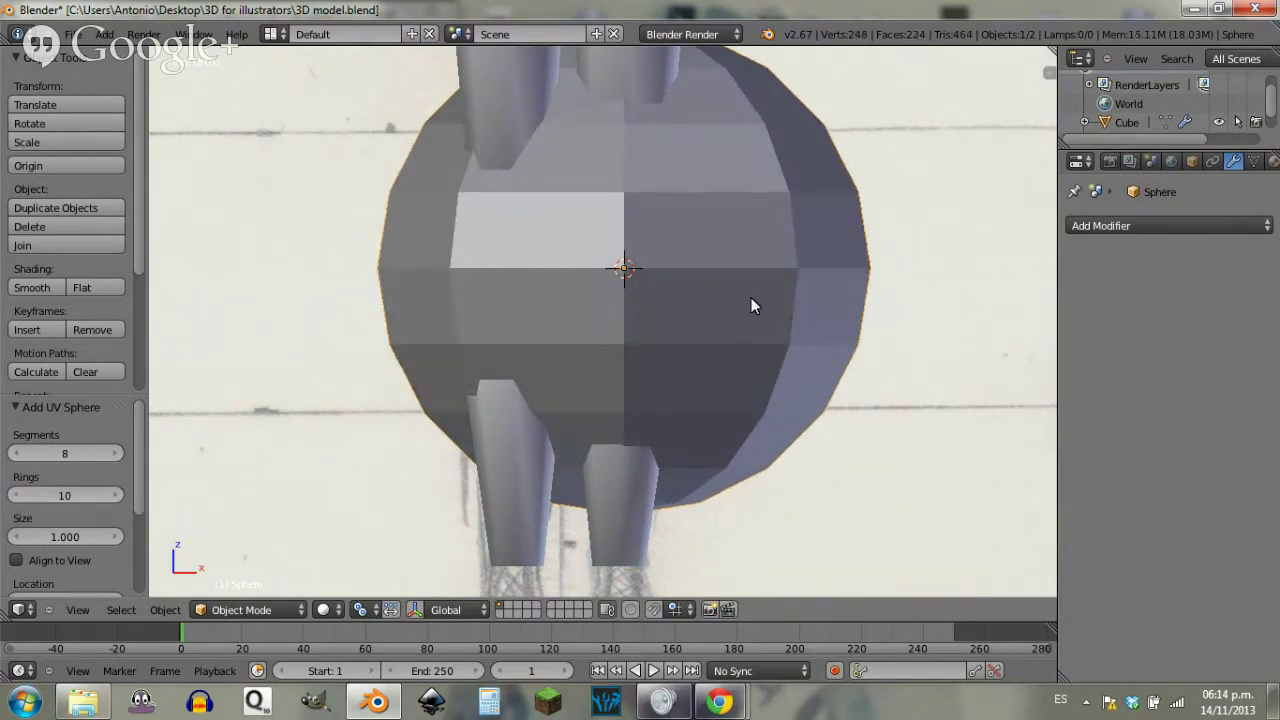
Step: Join the sphere into the mirrored body mesh and enter Edit Mode
{"action": "right_click", "coordinate": [618, 487], "text": "shift"}
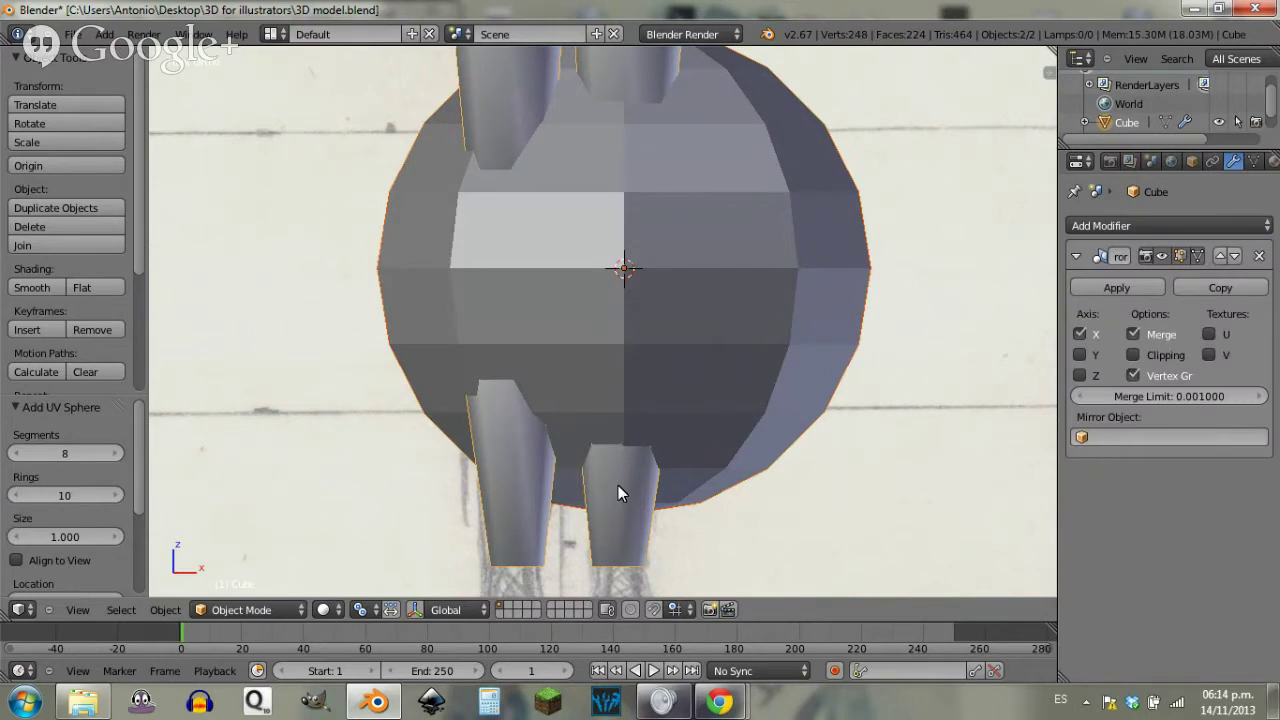
{"action": "key", "text": "ctrl+j"}
{"action": "key", "text": "Tab"}
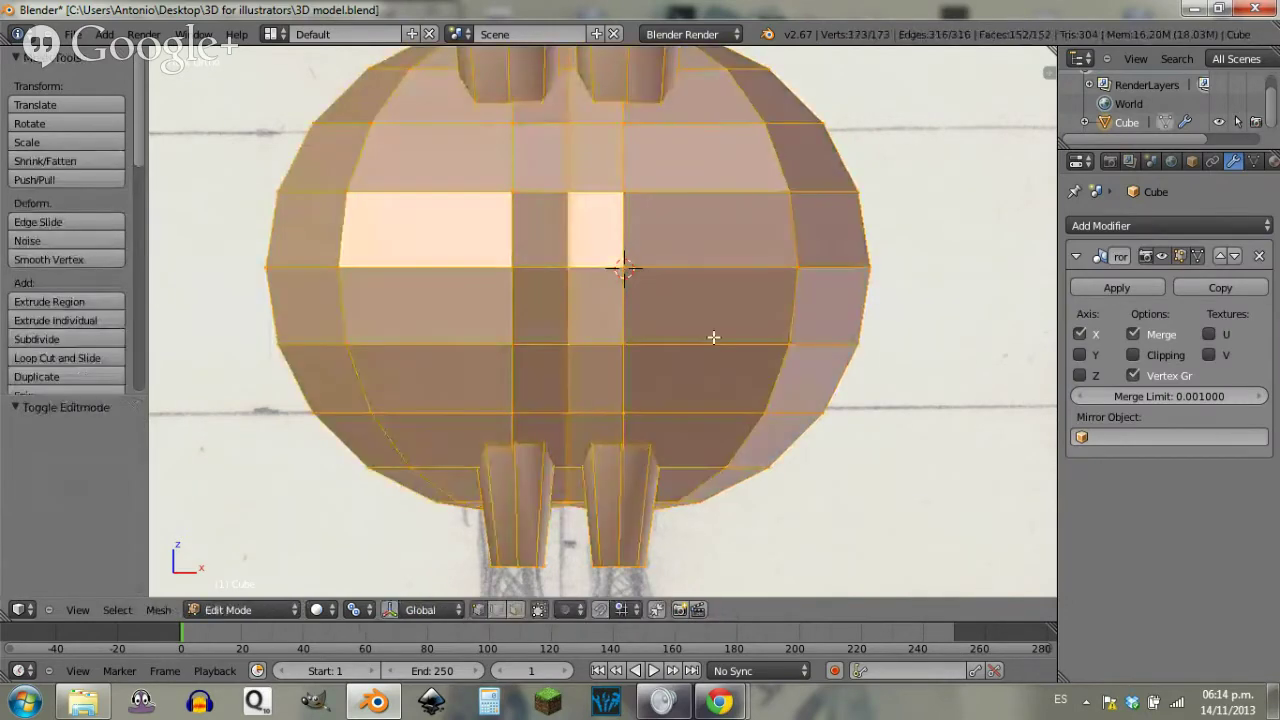
Step: Select only the sphere's linked geometry and scale it to about 0.141 to fit the knee gap
{"action": "key", "text": "a"}
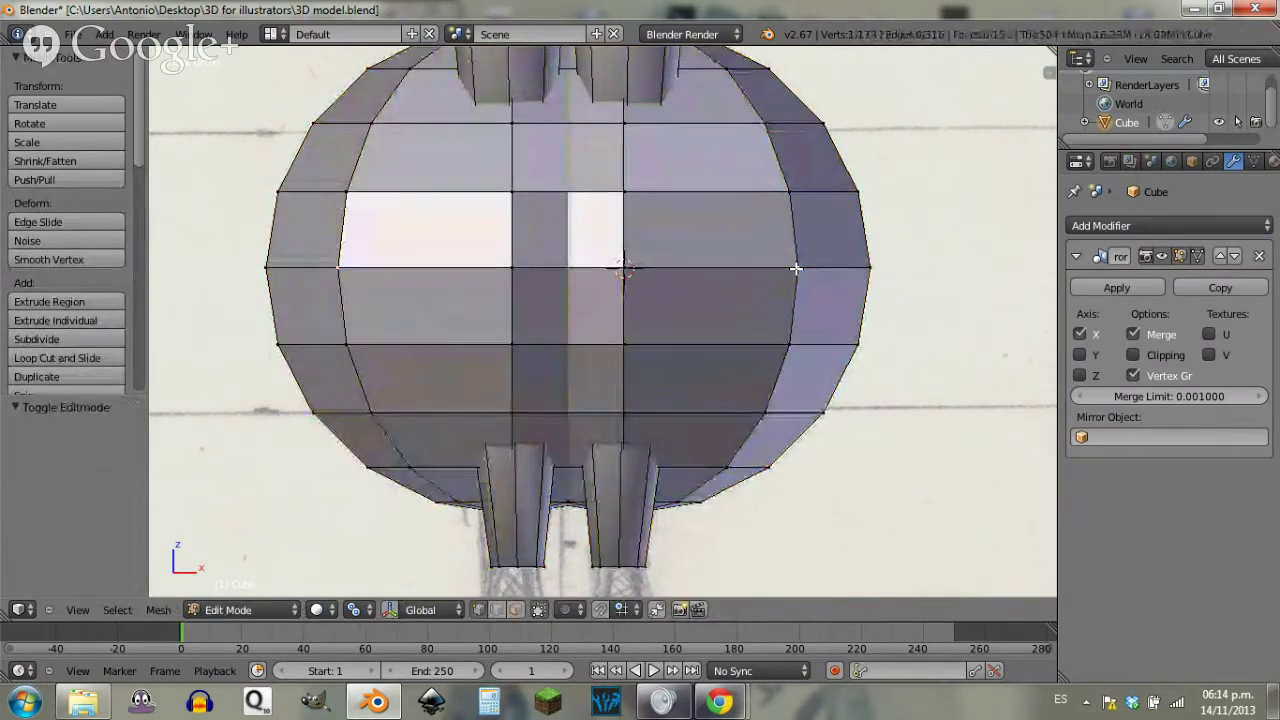
{"action": "right_click", "coordinate": [796, 268]}
{"action": "key", "text": "ctrl+l"}
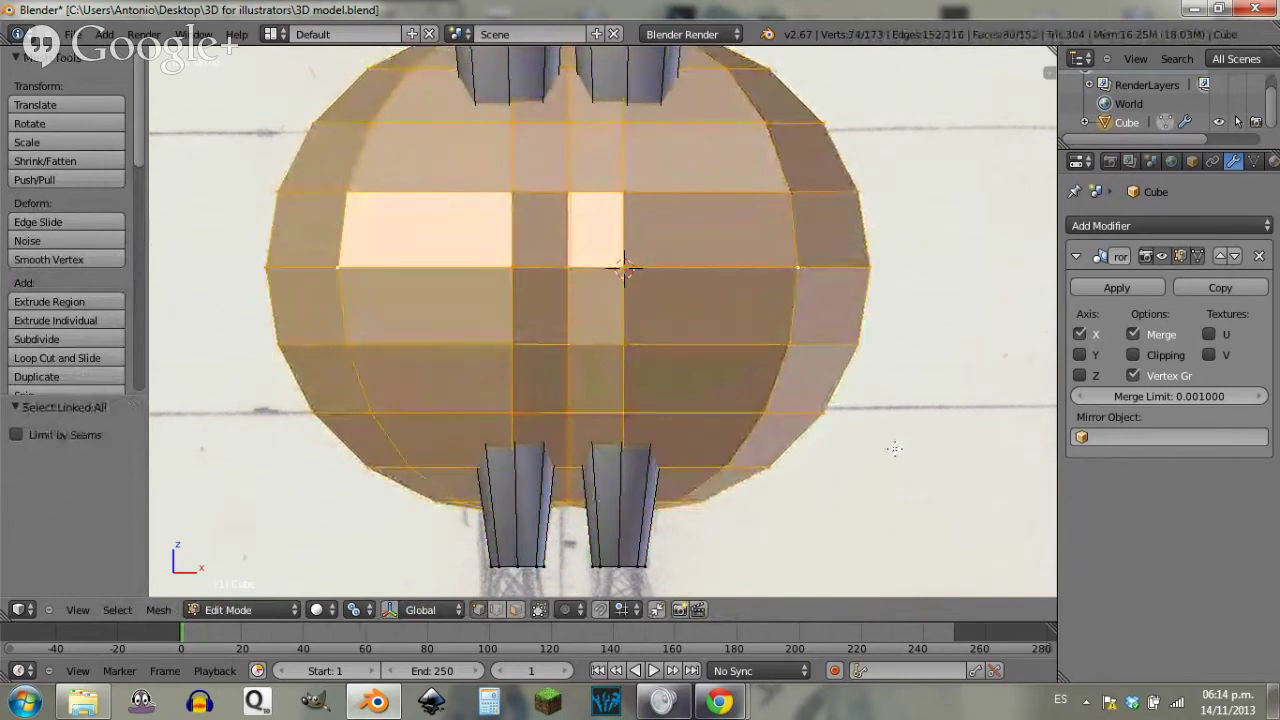
{"action": "key", "text": "s"}
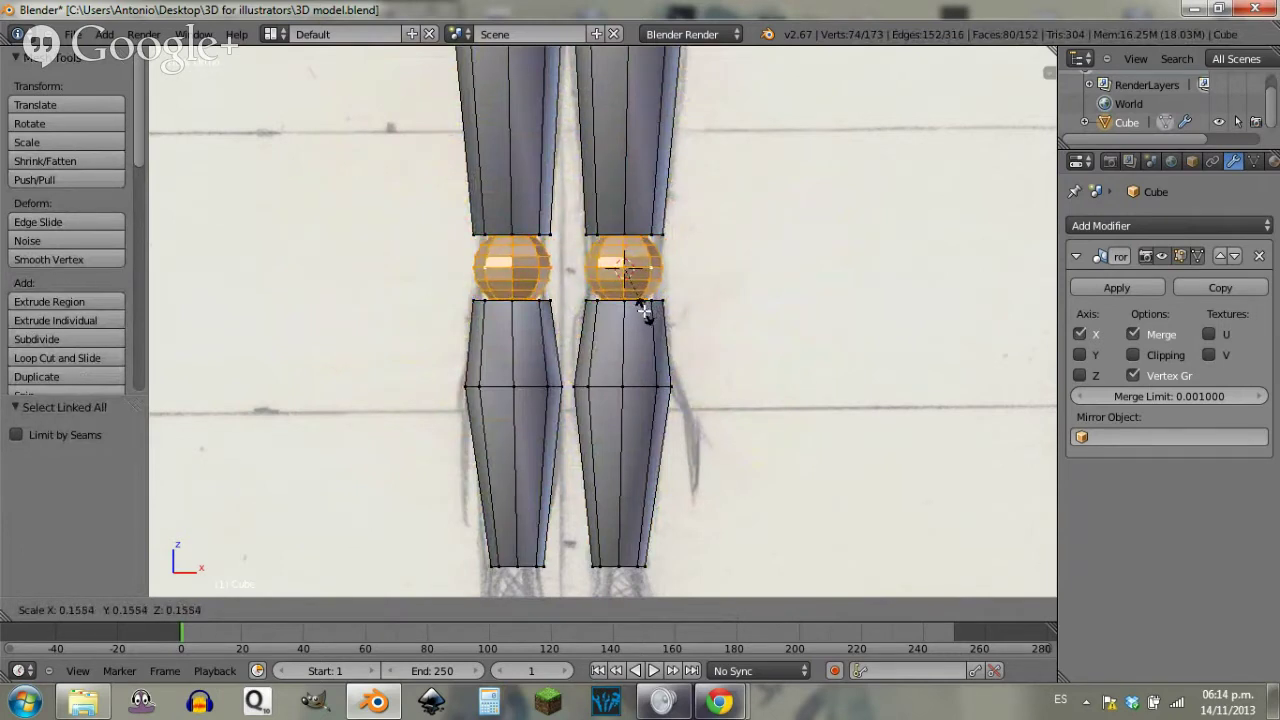
{"action": "left_click", "coordinate": [648, 317]}
Step: In the side view, move the knee sphere about -0.57 along Y between the thigh and lower leg, and deselect it
{"action": "middle_click_drag", "start_coordinate": [649, 317], "coordinate": [696, 318]}
{"action": "key", "text": "KP_3"}
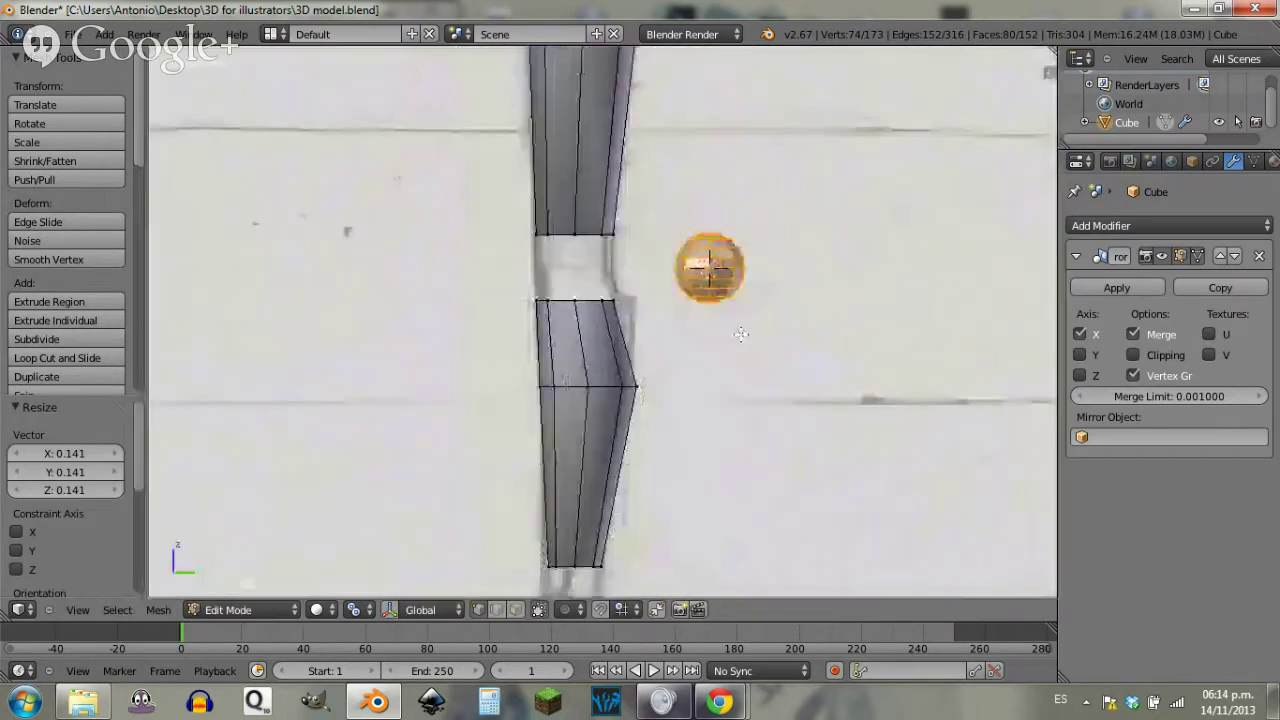
{"action": "key", "text": "g"}
{"action": "key", "text": "y"}
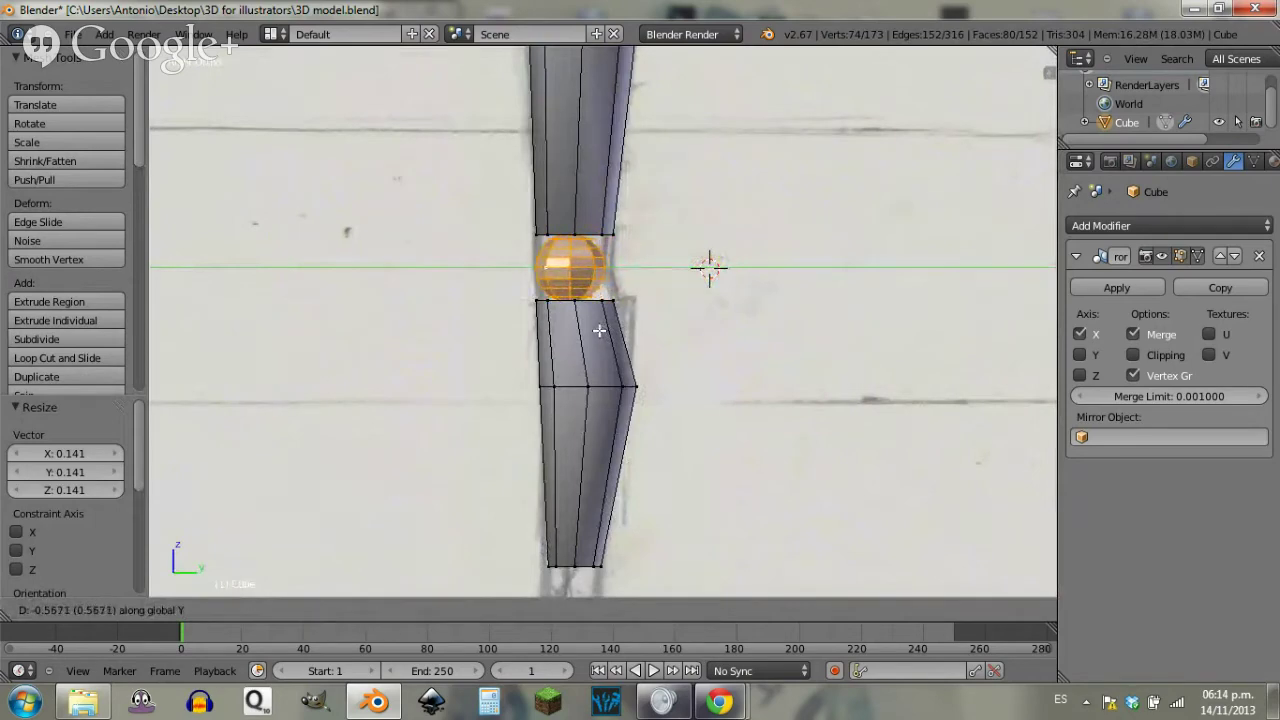
{"action": "left_click", "coordinate": [612, 332]}
{"action": "key", "text": "a"}
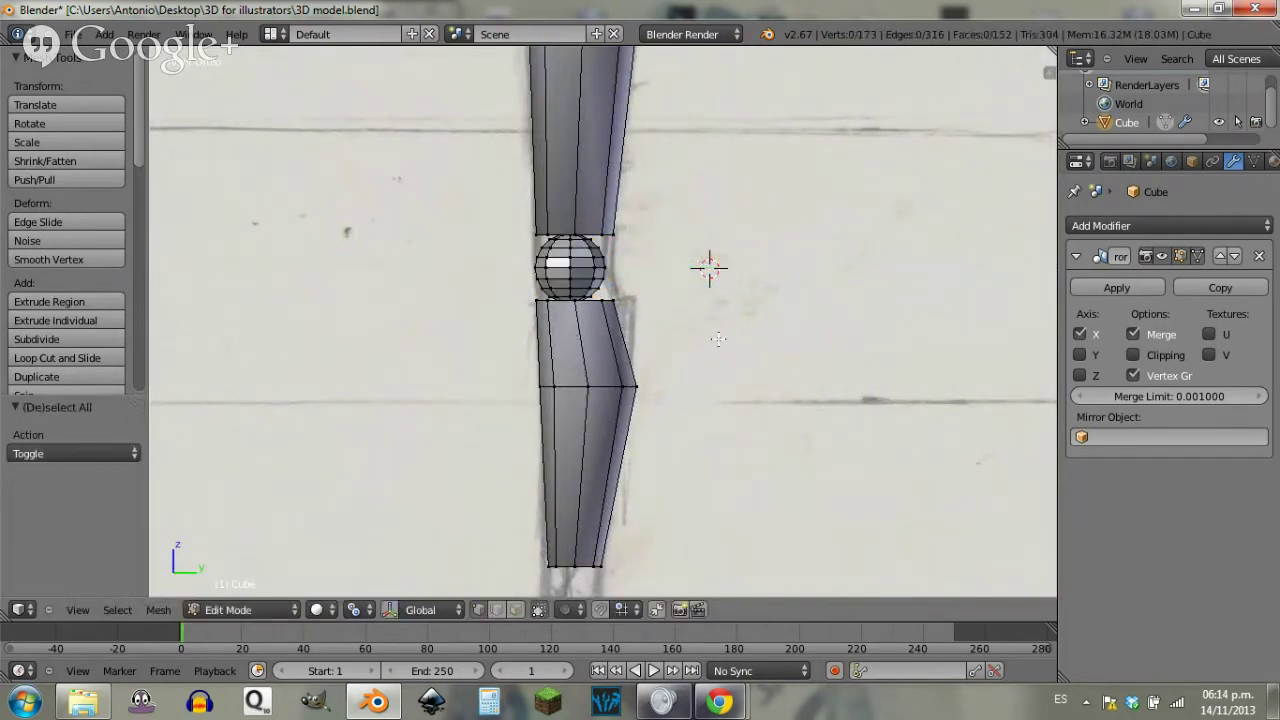
Step: Return to the front view, switch to Object Mode and apply smooth shading to the body including the knee spheres
{"action": "middle_click_drag", "start_coordinate": [570, 336], "coordinate": [721, 339]}
{"action": "key", "text": "KP_1"}
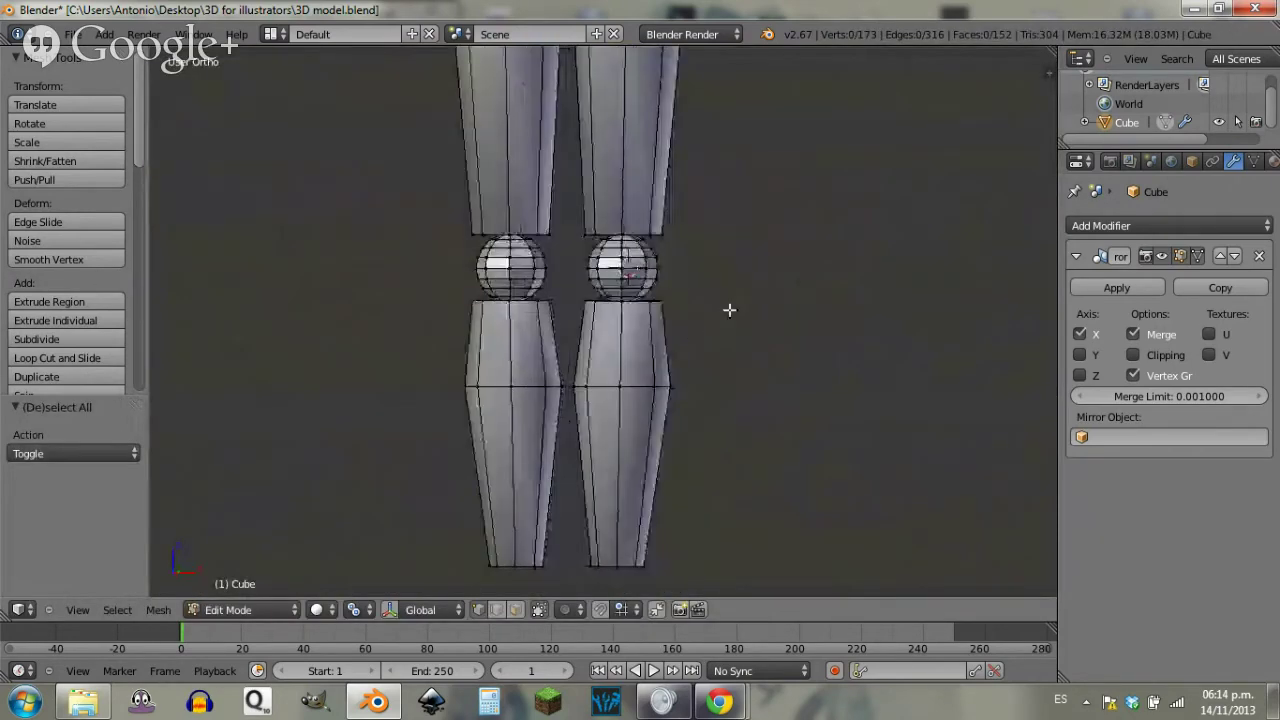
{"action": "scroll", "coordinate": [730, 310], "scroll_direction": "down", "scroll_amount": 2}
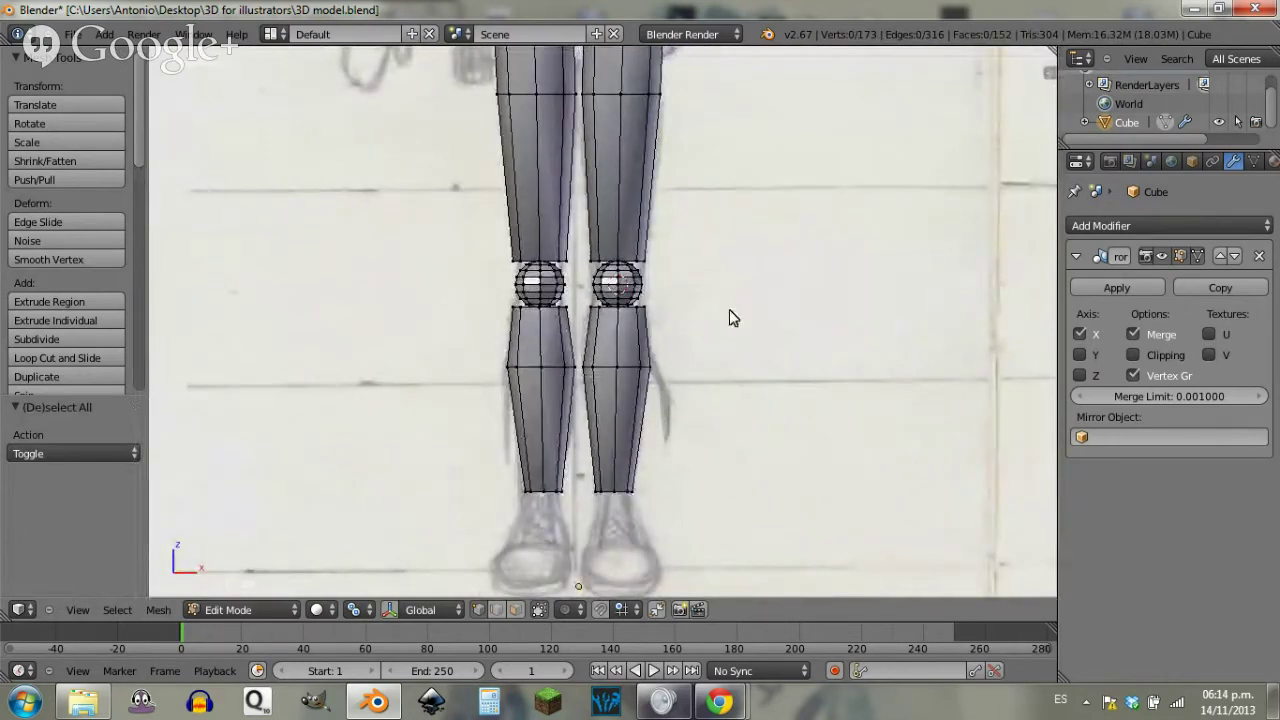
{"action": "key", "text": "Tab"}
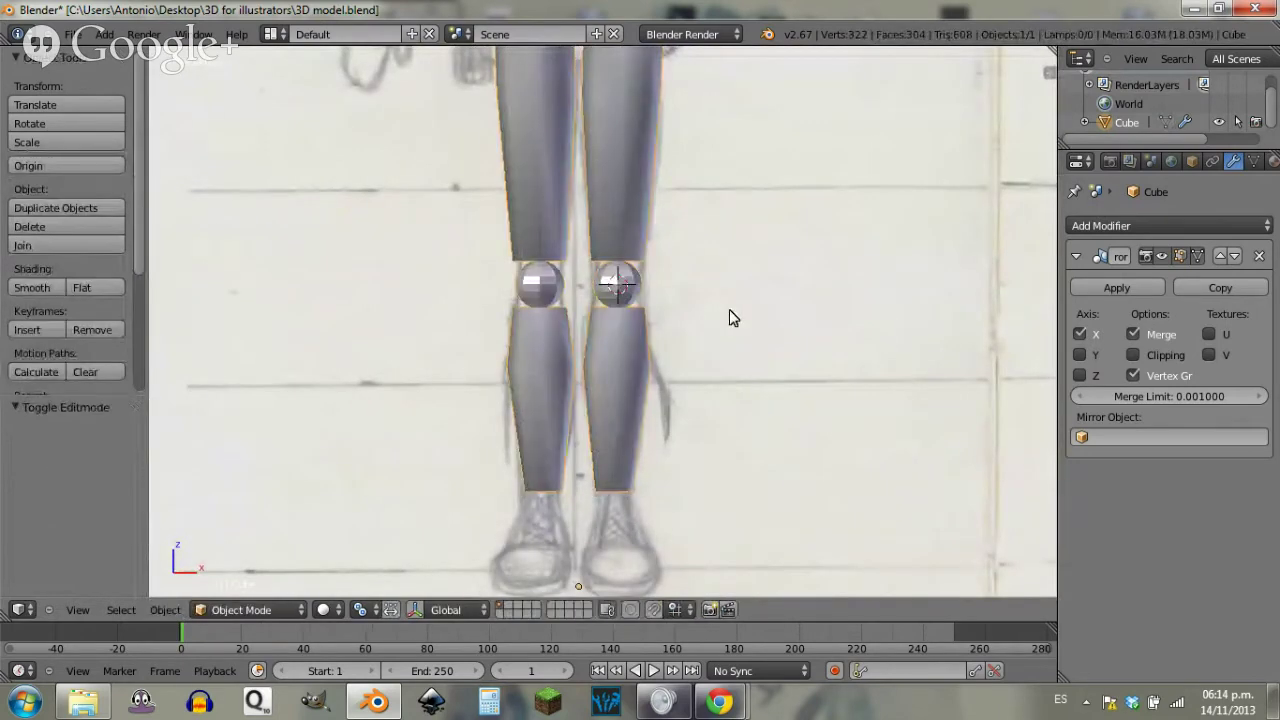
{"action": "left_click", "coordinate": [32, 288]}
Step: Examine the torso, hips and outstretched arm against the front reference drawing
{"action": "middle_click_drag", "start_coordinate": [490, 187], "coordinate": [523, 324], "text": "shift"}
{"action": "scroll", "coordinate": [523, 316], "scroll_direction": "down", "scroll_amount": 5}
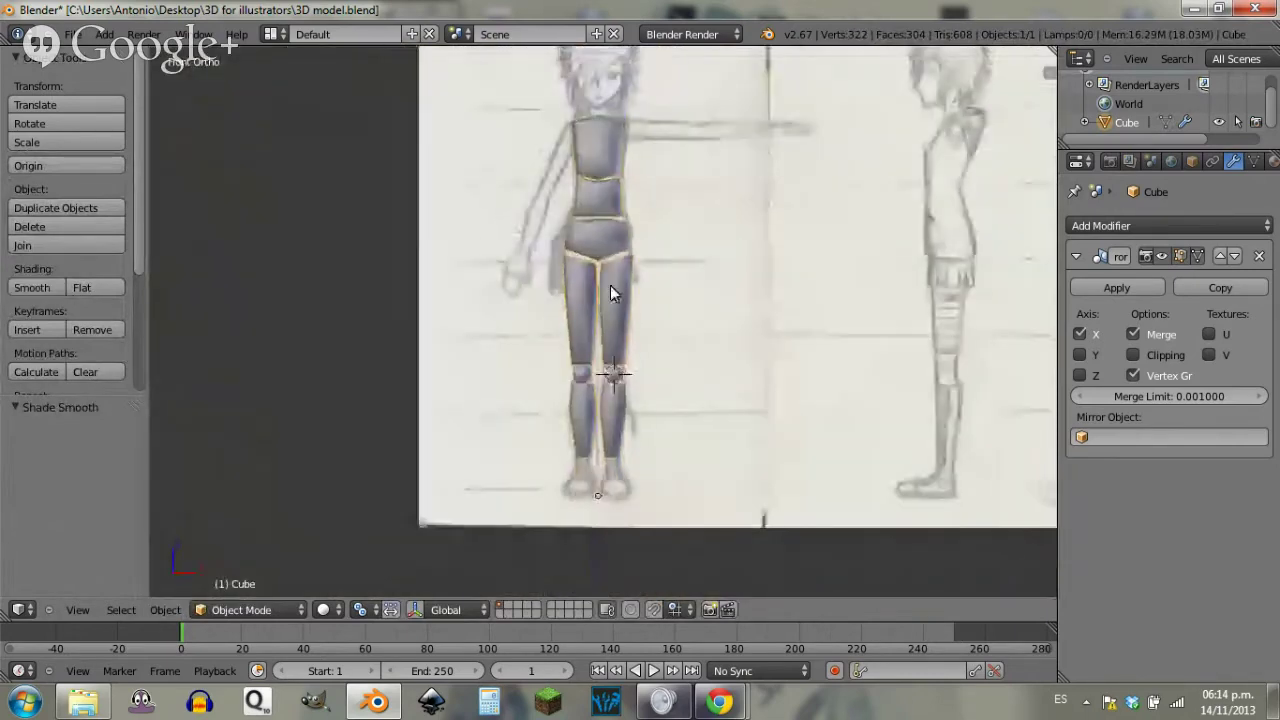
{"action": "middle_click_drag", "start_coordinate": [668, 155], "coordinate": [662, 265], "text": "shift"}
{"action": "scroll", "coordinate": [665, 270], "scroll_direction": "up", "scroll_amount": 3}
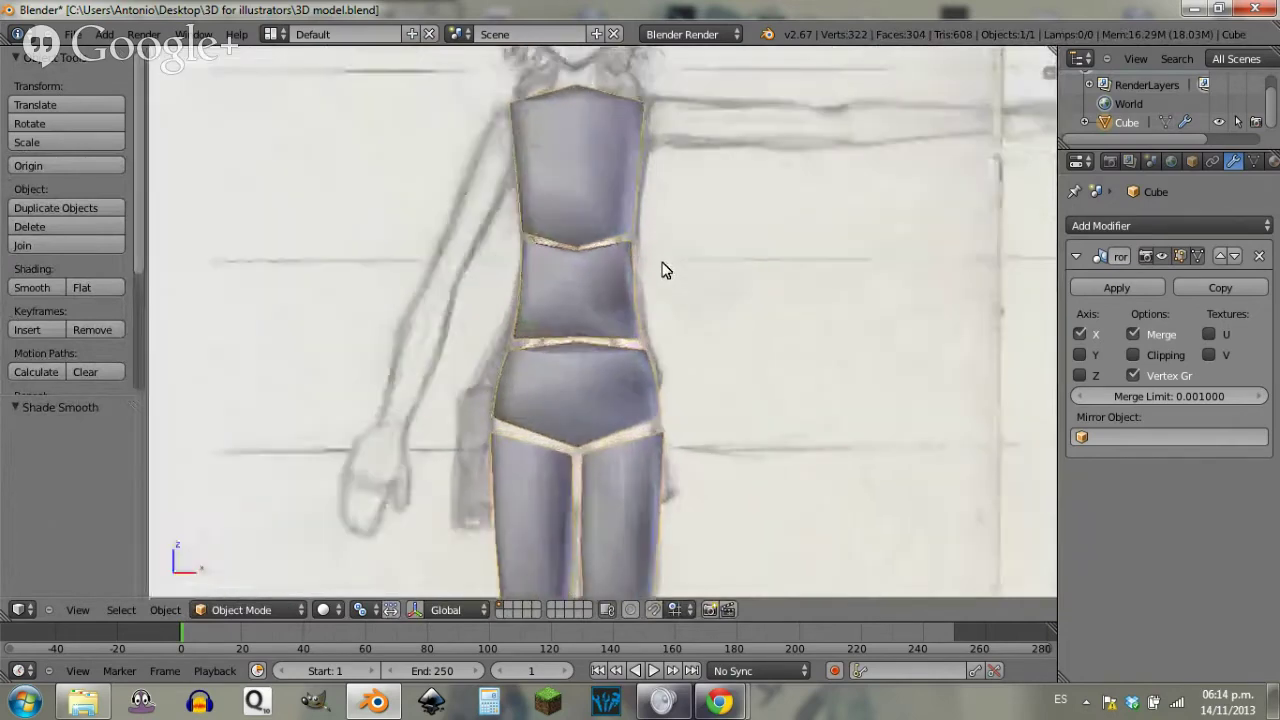
{"action": "scroll", "coordinate": [612, 388], "scroll_direction": "up", "scroll_amount": 1}
{"action": "middle_click_drag", "start_coordinate": [707, 114], "coordinate": [648, 248], "text": "shift"}
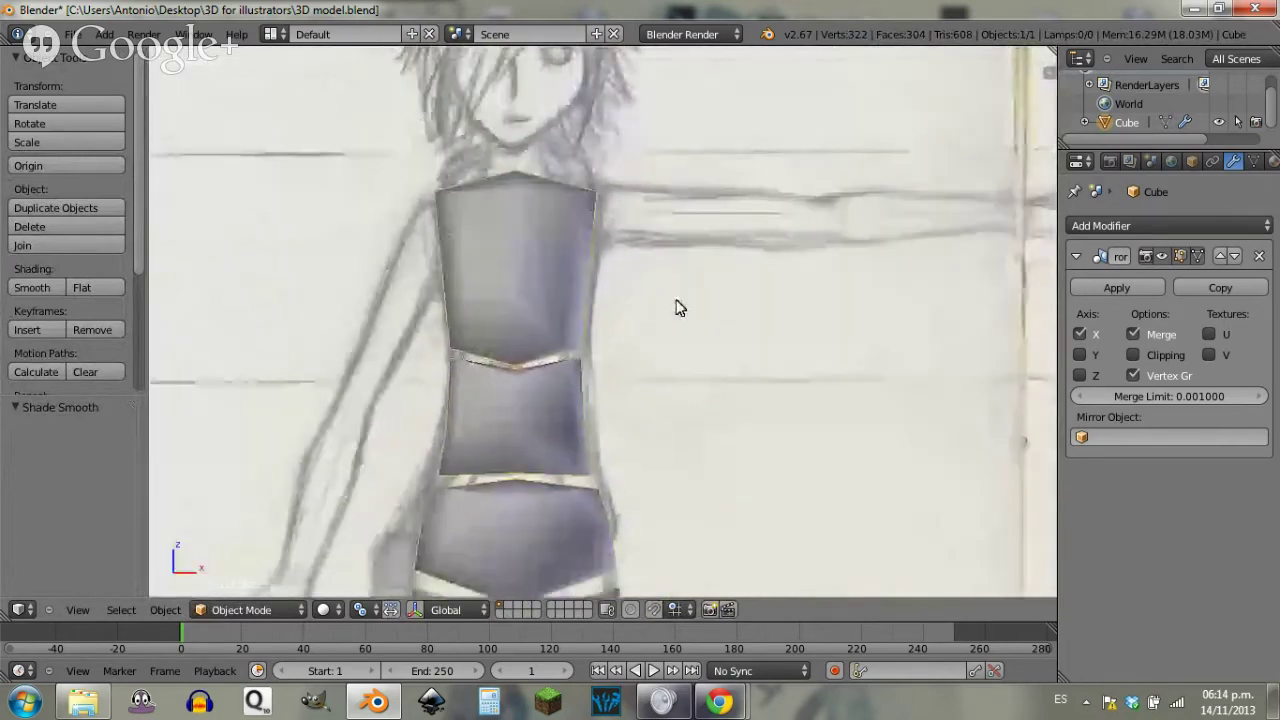
{"action": "middle_click_drag", "start_coordinate": [627, 198], "coordinate": [496, 255], "text": "shift"}
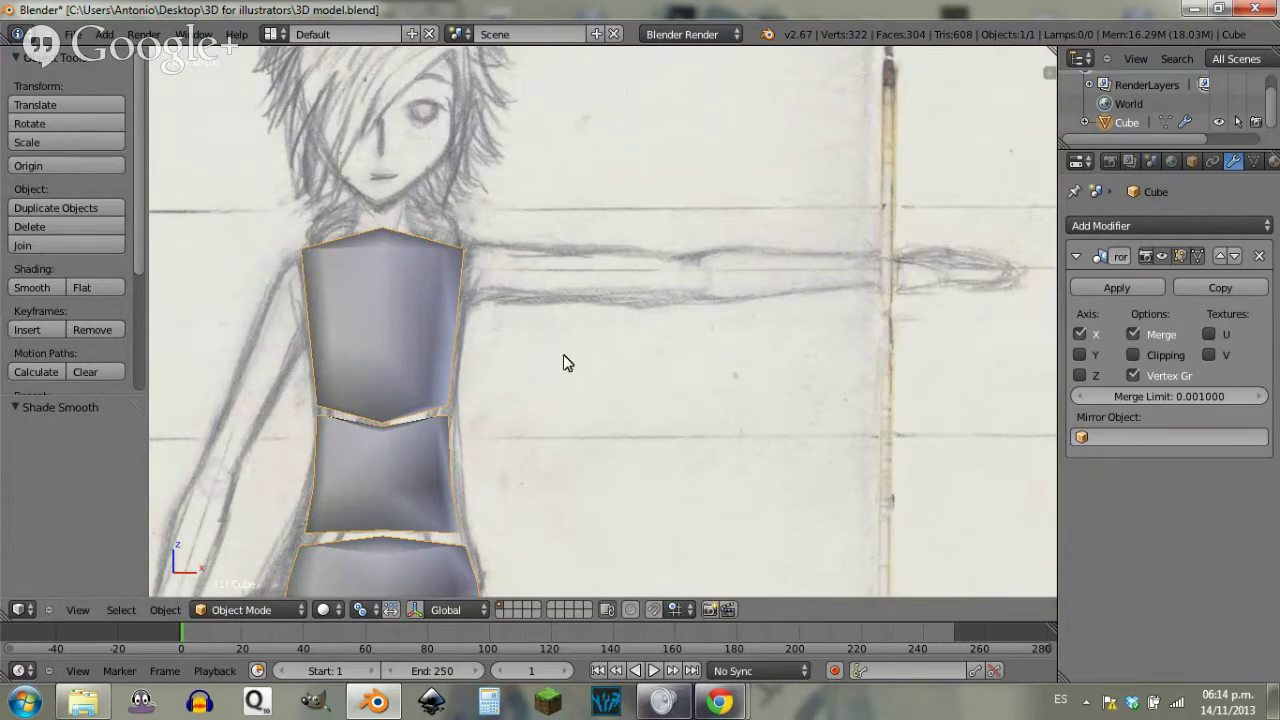
{"action": "middle_click_drag", "start_coordinate": [563, 354], "coordinate": [587, 90], "text": "shift"}
{"action": "middle_click_drag", "start_coordinate": [544, 402], "coordinate": [490, 594], "text": "shift"}
{"action": "middle_click_drag", "start_coordinate": [590, 211], "coordinate": [613, 57], "text": "shift"}
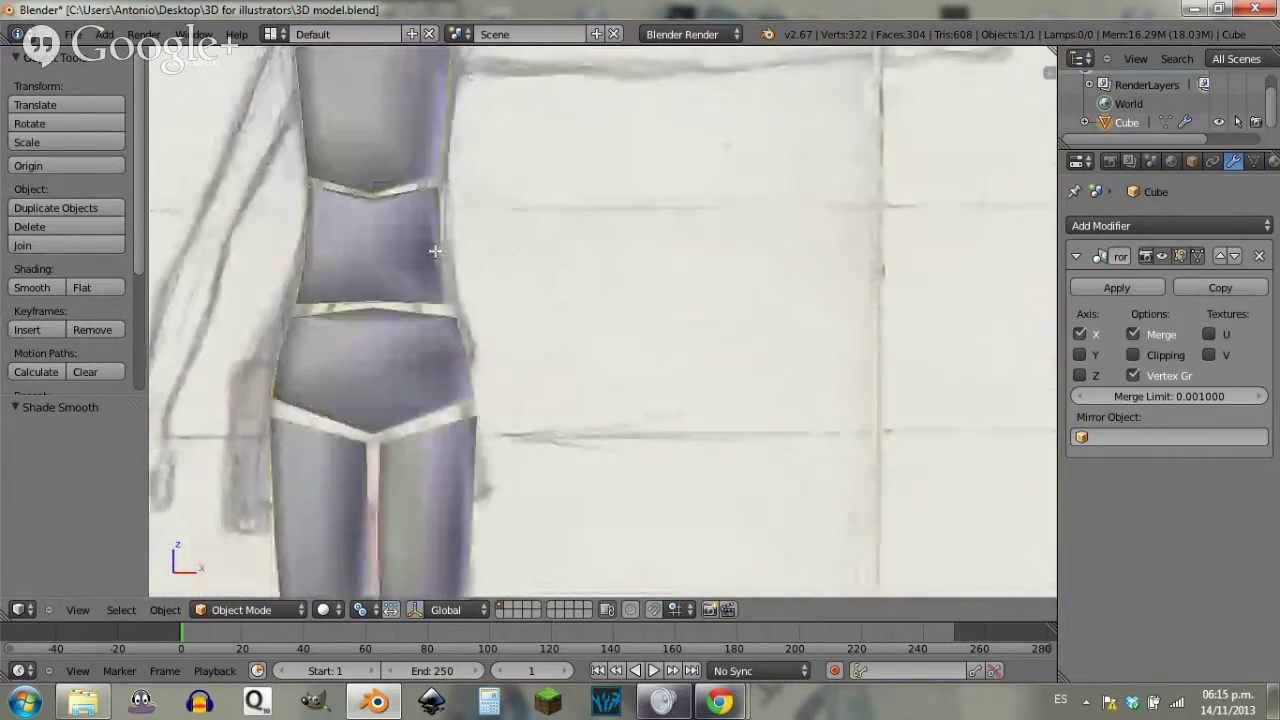
Step: Enter Edit Mode and add an 8-vertex cylinder at the middle of the outstretched arm in the drawing
{"action": "key", "text": "Tab"}
{"action": "scroll", "coordinate": [436, 250], "scroll_direction": "down", "scroll_amount": 2}
{"action": "scroll", "coordinate": [652, 205], "scroll_direction": "up", "scroll_amount": 4, "text": "shift"}
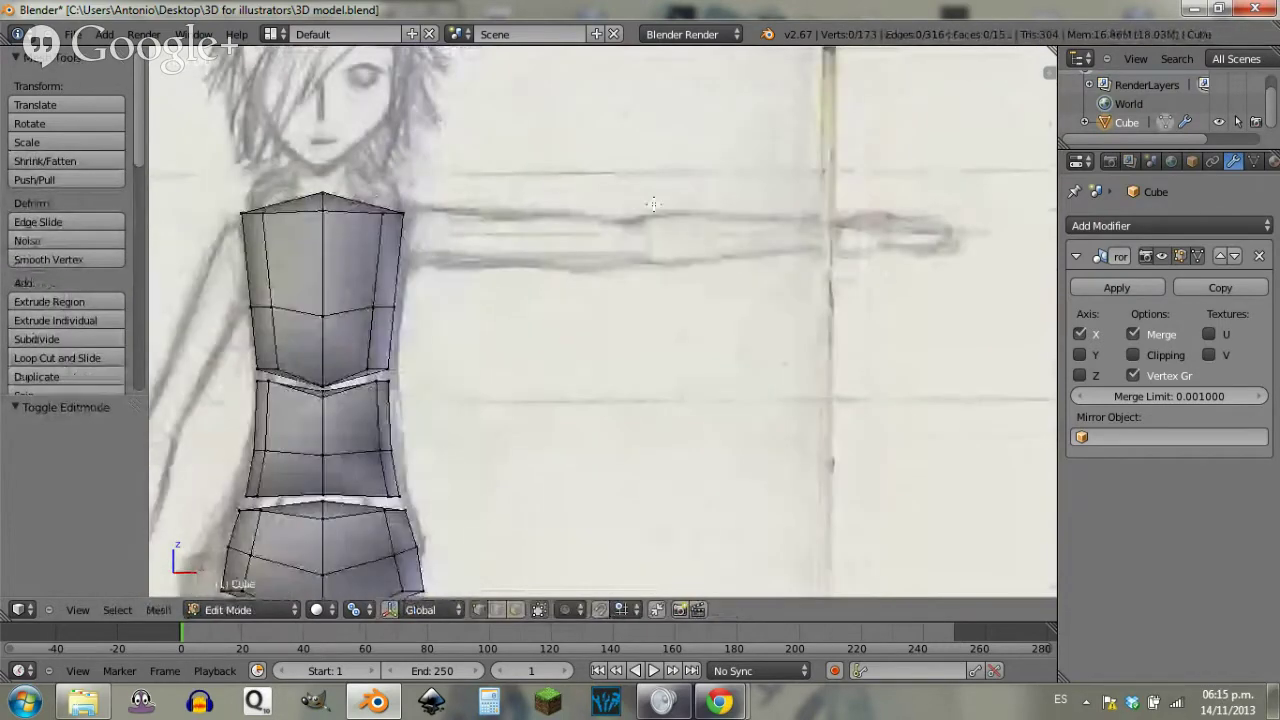
{"action": "key", "text": "shift+a"}
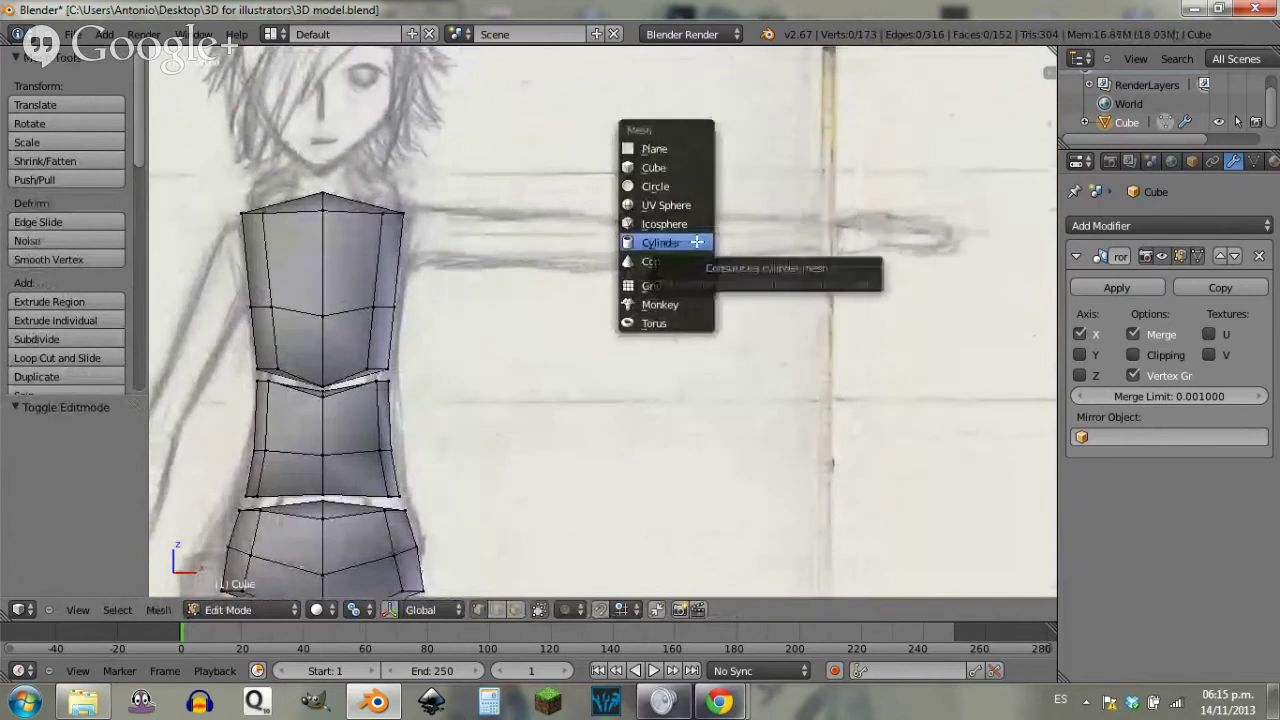
{"action": "left_click", "coordinate": [697, 242]}
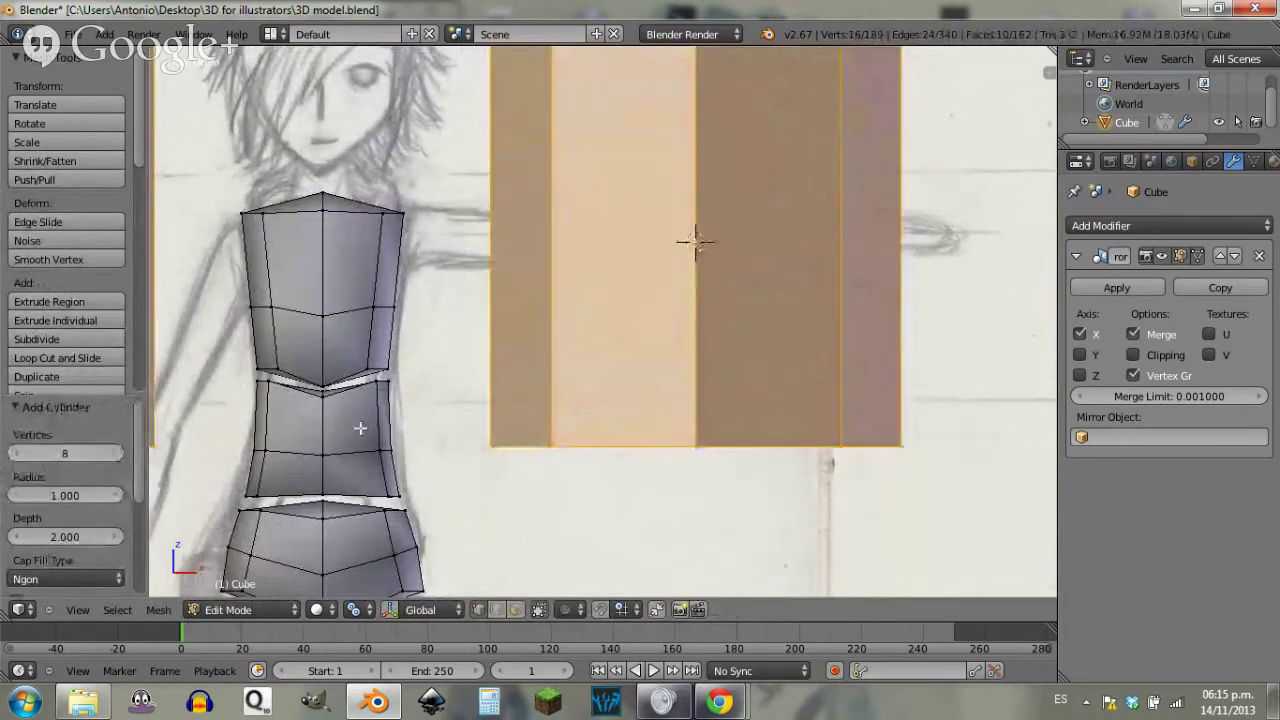
Step: Scale the arm cylinder to about 0.228 and rotate it 90° so it lies along the arm
{"action": "key", "text": "s"}
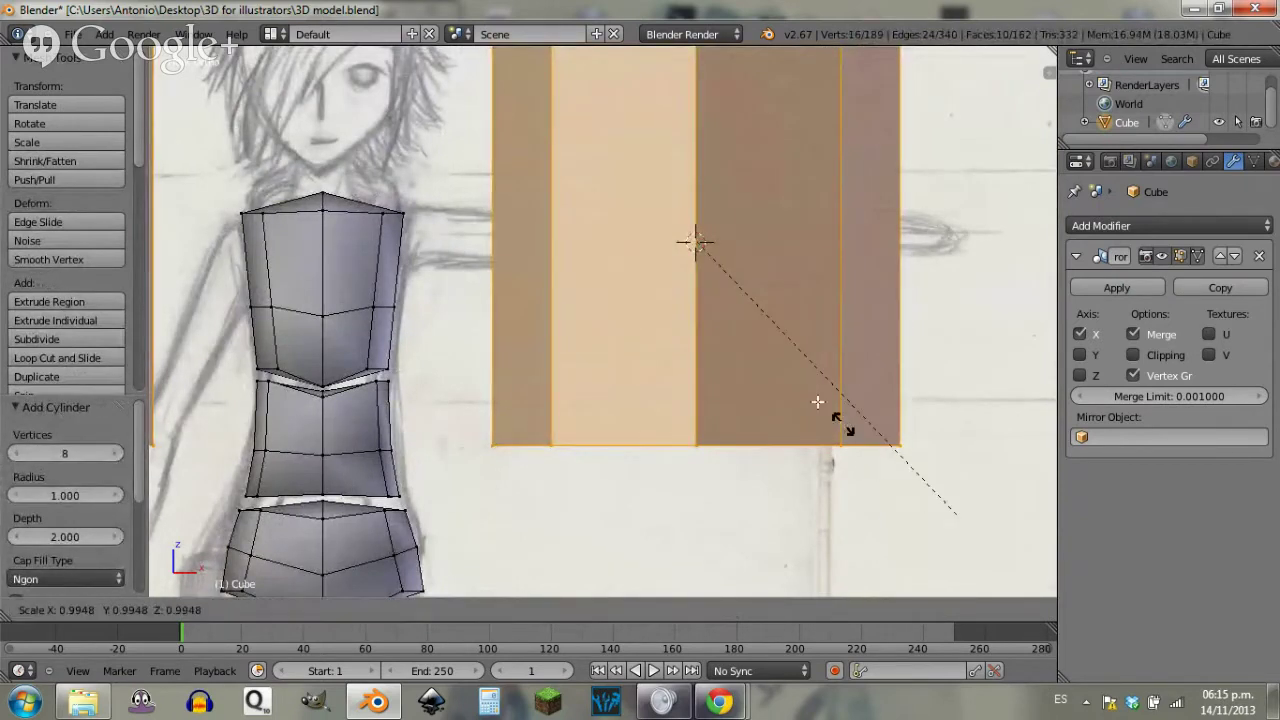
{"action": "left_click", "coordinate": [737, 301]}
{"action": "type", "text": "r90"}
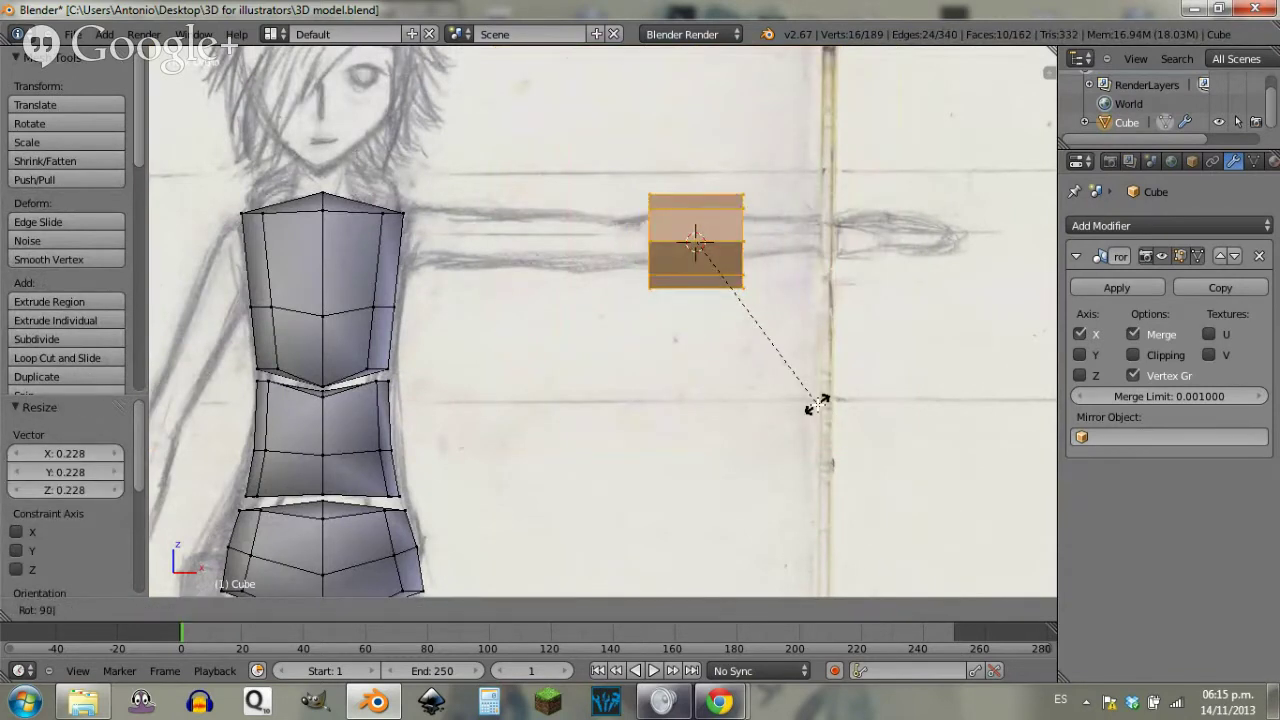
{"action": "key", "text": "Return"}
Step: Move the arm cylinder about -1.155 along X to the shoulder and check its fit against the drawing in wireframe
{"action": "key", "text": "g"}
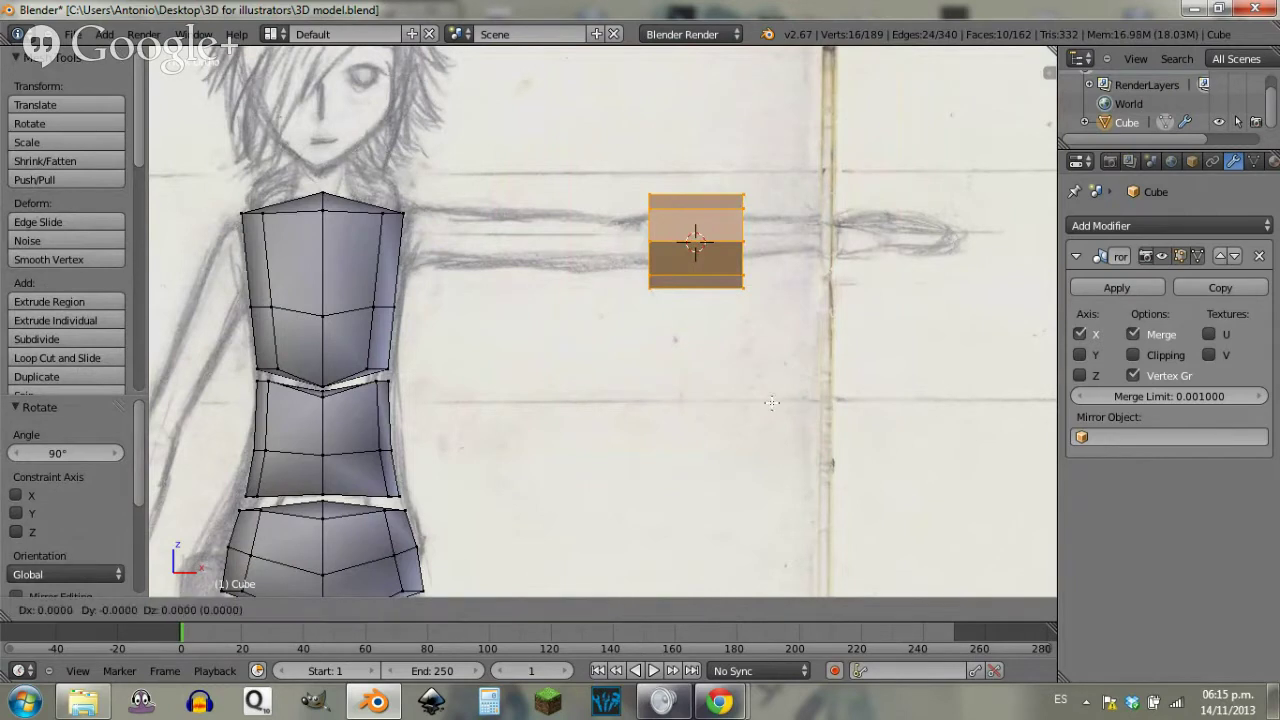
{"action": "key", "text": "x"}
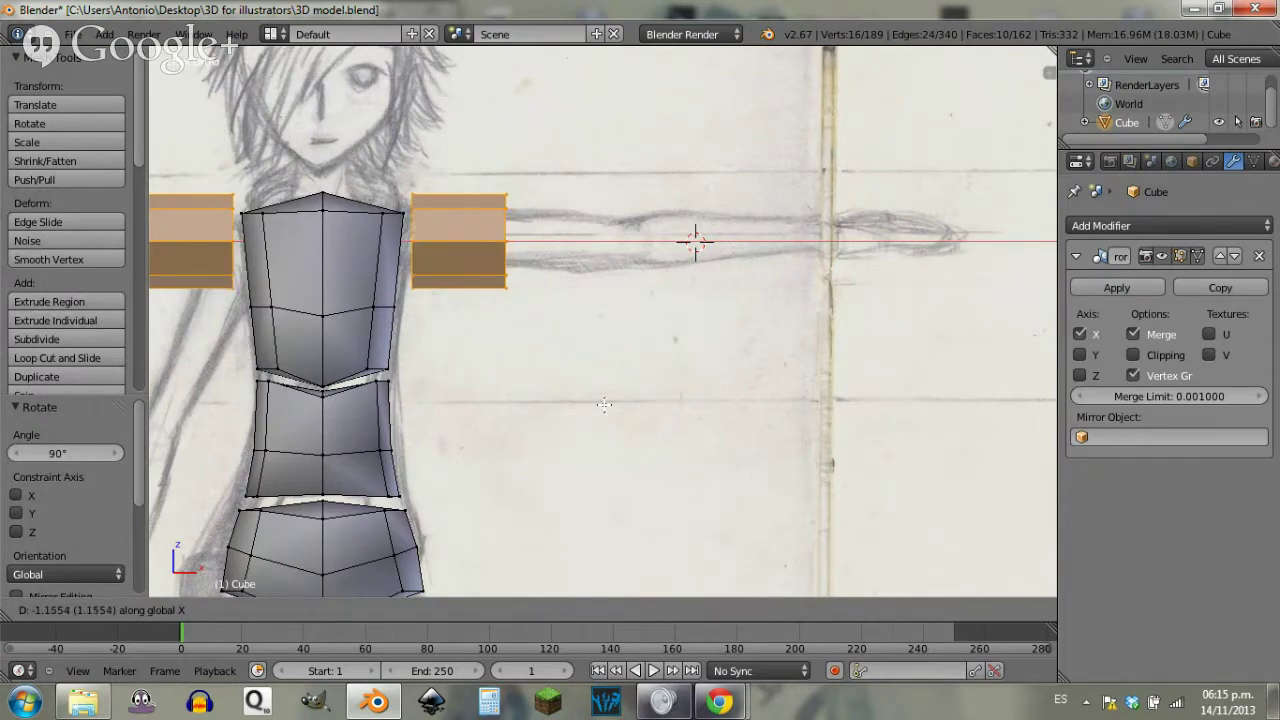
{"action": "left_click", "coordinate": [604, 404]}
{"action": "scroll", "coordinate": [462, 288], "scroll_direction": "up", "scroll_amount": 3}
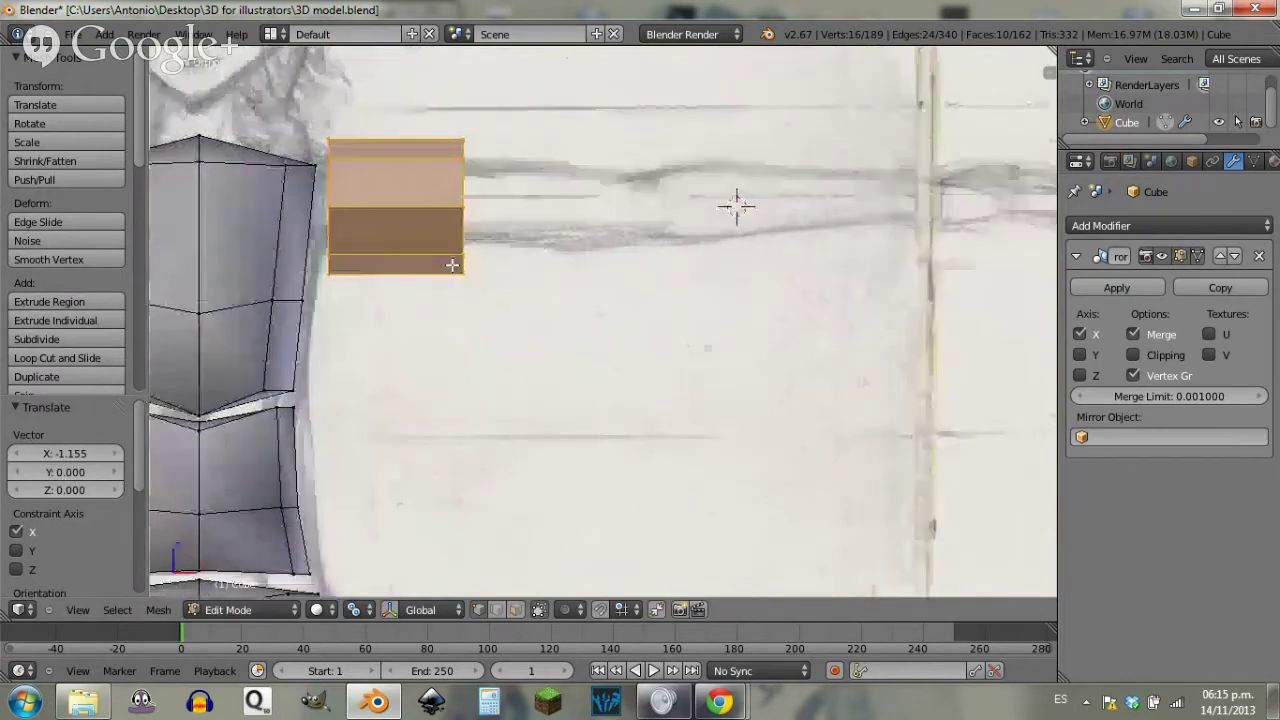
{"action": "middle_click_drag", "start_coordinate": [311, 246], "coordinate": [342, 277], "text": "shift"}
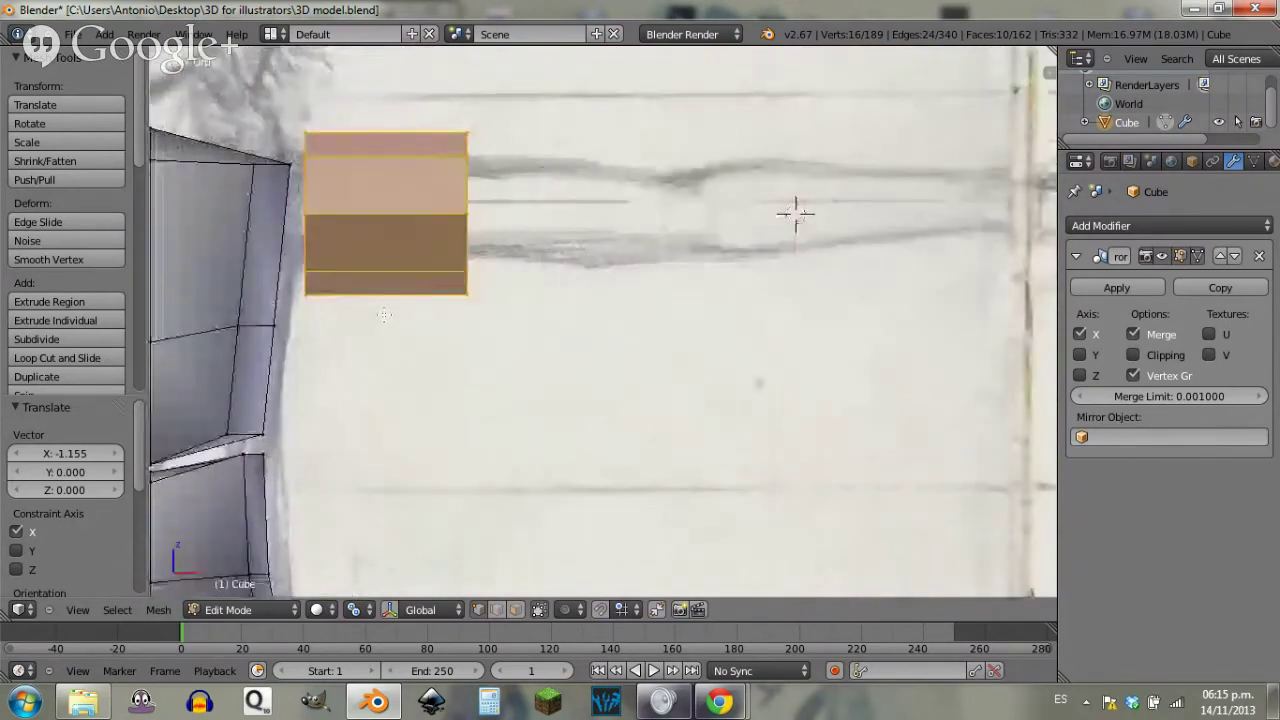
{"action": "key", "text": "z"}
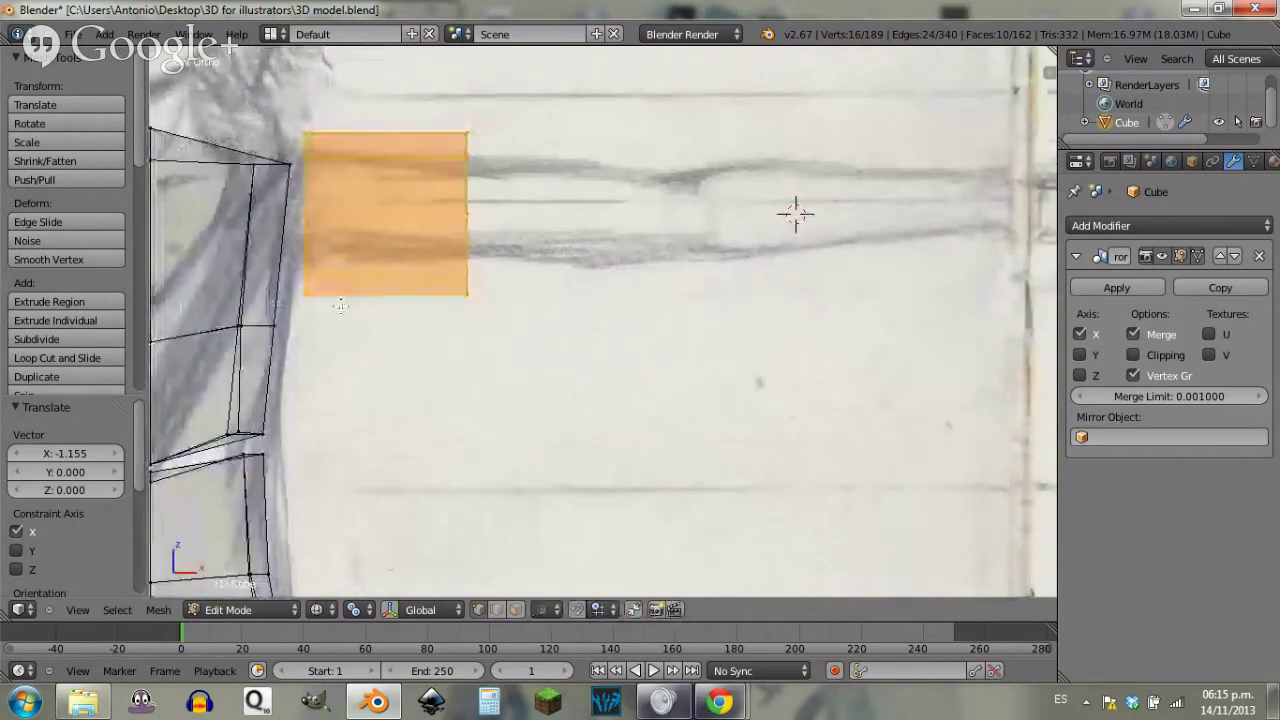
{"action": "key", "text": "z"}
{"action": "middle_click_drag", "start_coordinate": [521, 322], "coordinate": [525, 323], "text": "shift"}
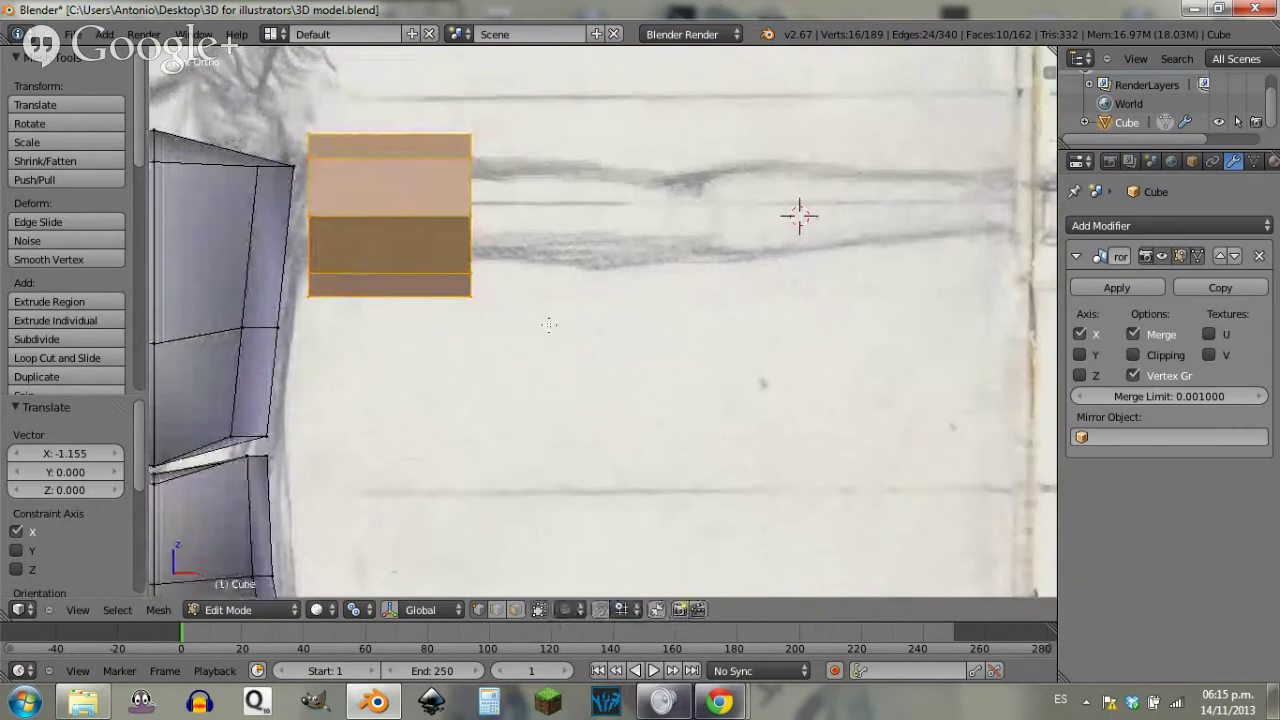
Step: Scale the arm cylinder to 0.590 and move it up 0.02114 along Z to fit the drawn upper arm
{"action": "middle_click_drag", "start_coordinate": [356, 308], "coordinate": [587, 329], "text": "shift"}
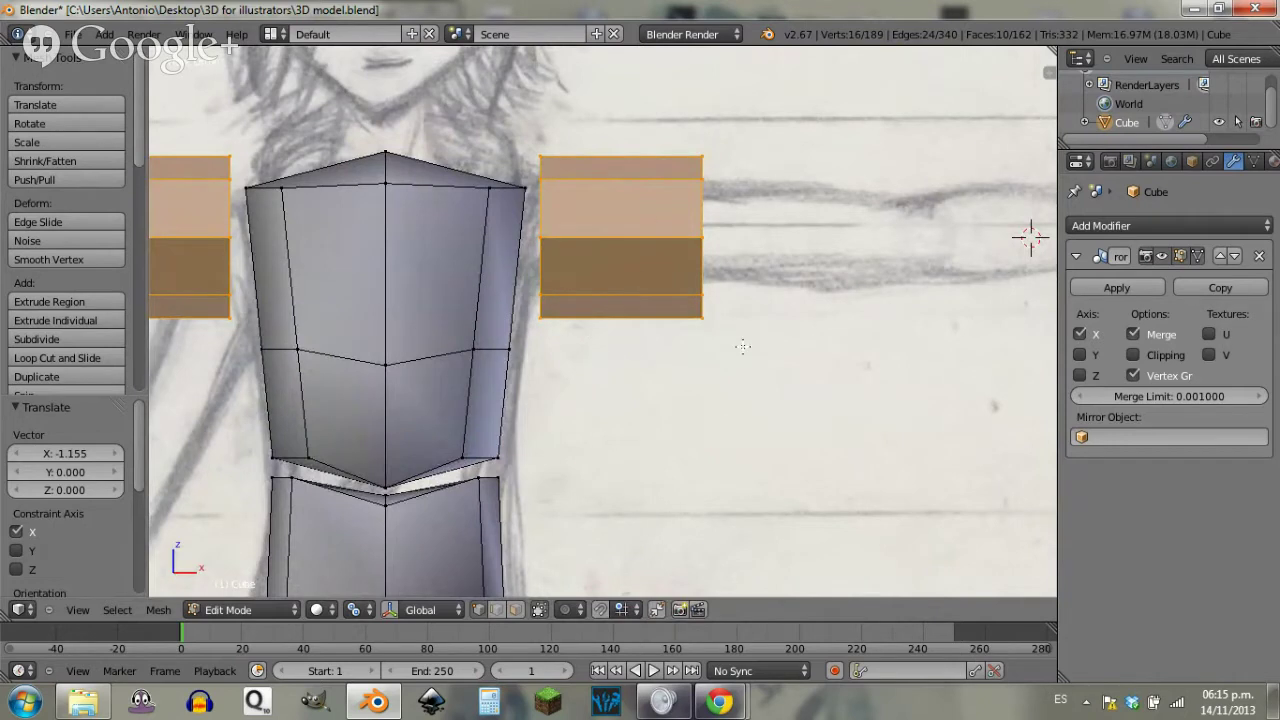
{"action": "key", "text": "s"}
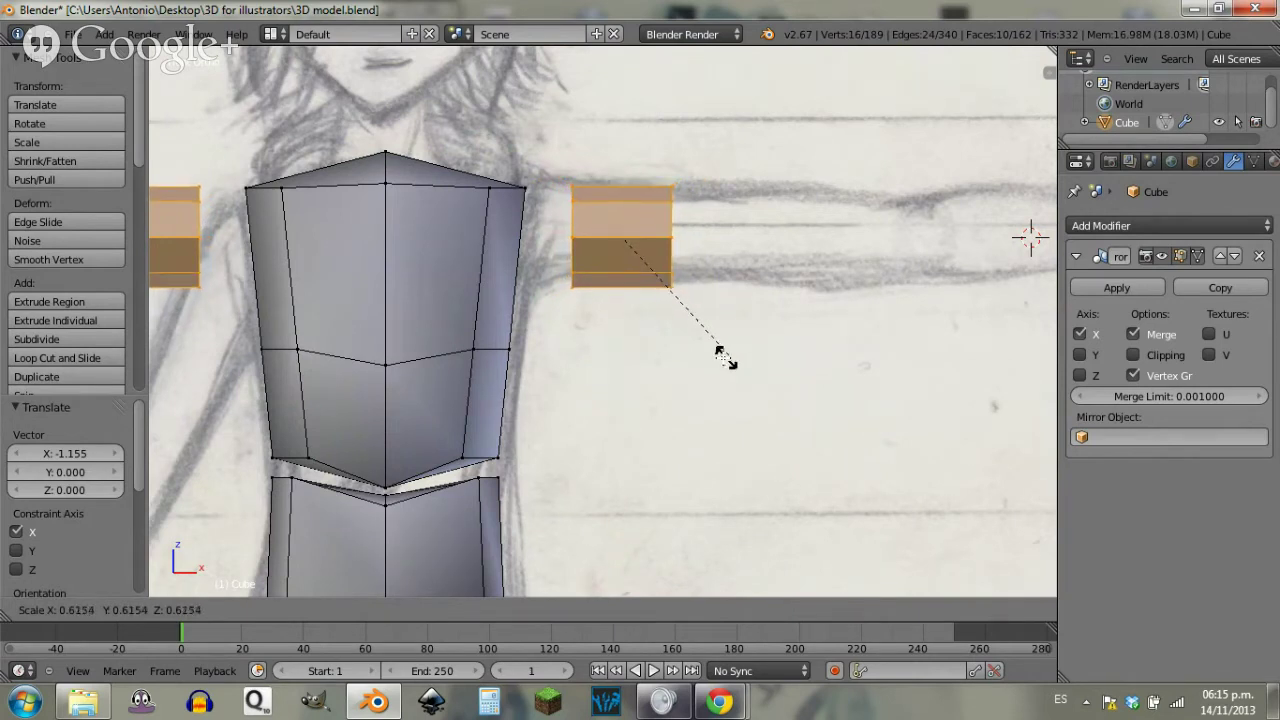
{"action": "left_click", "coordinate": [726, 358]}
{"action": "key", "text": "g"}
{"action": "key", "text": "y"}
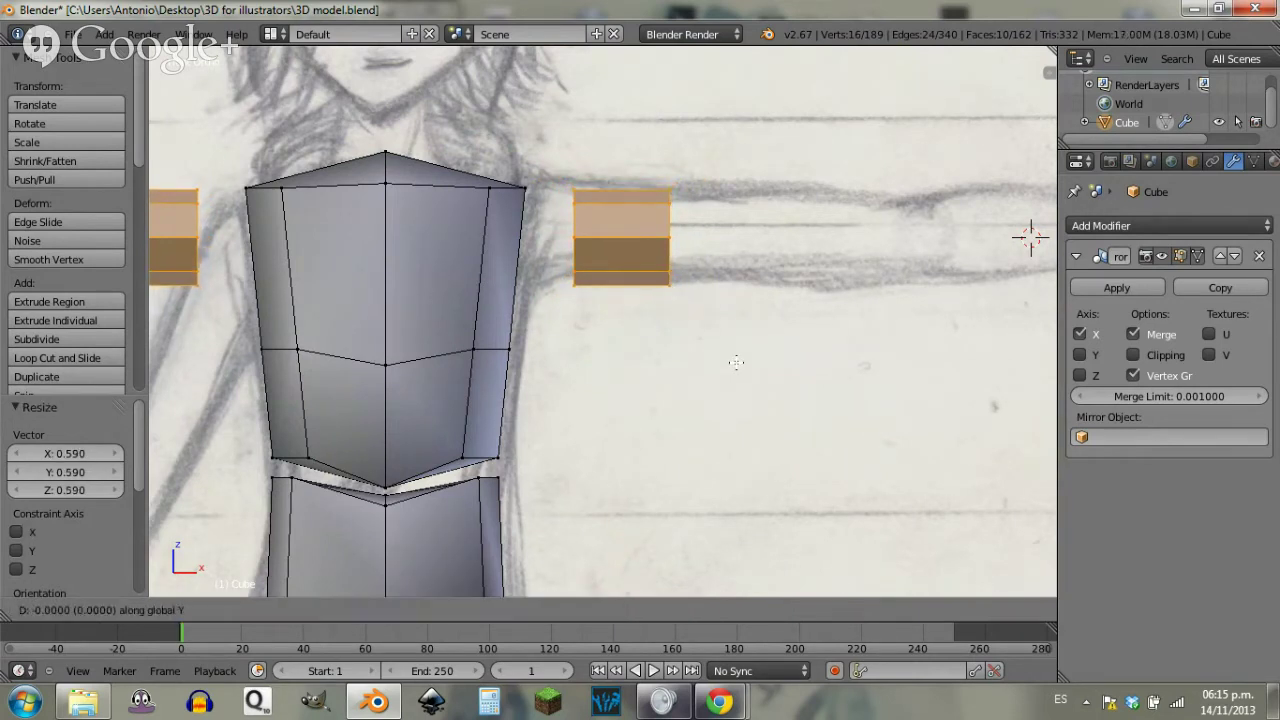
{"action": "key", "text": "z"}
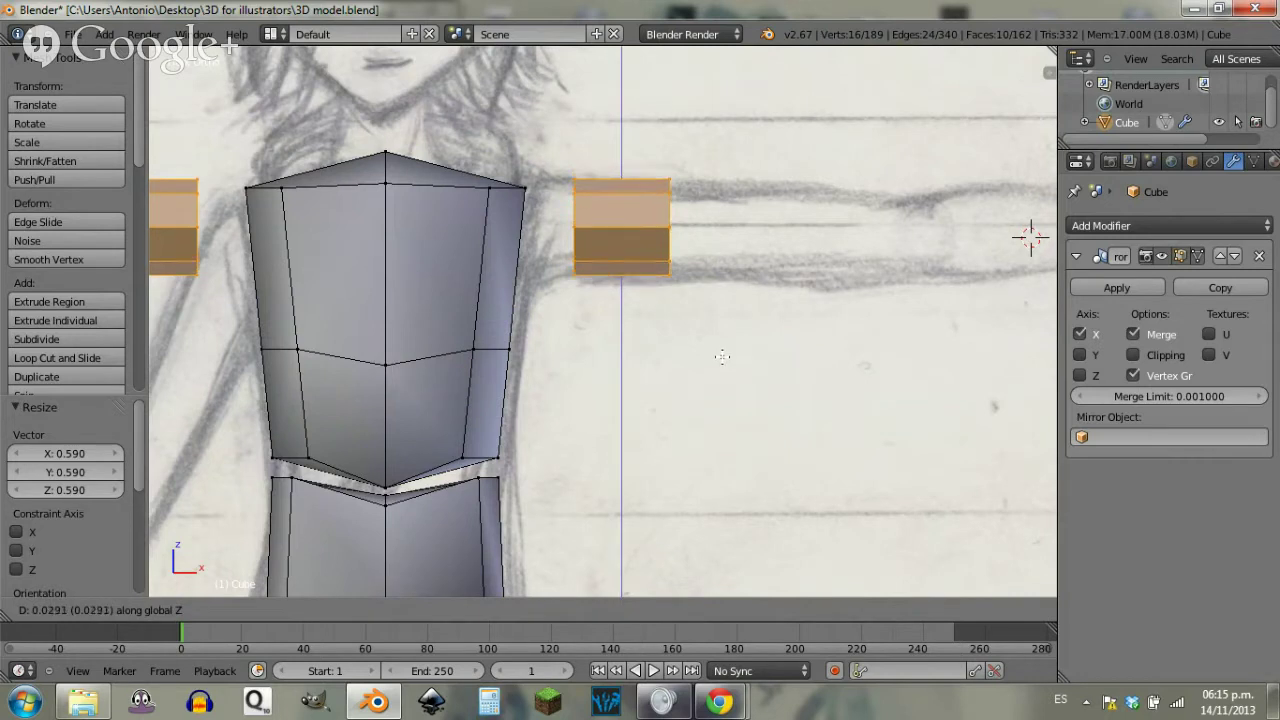
{"action": "left_click", "coordinate": [722, 356]}
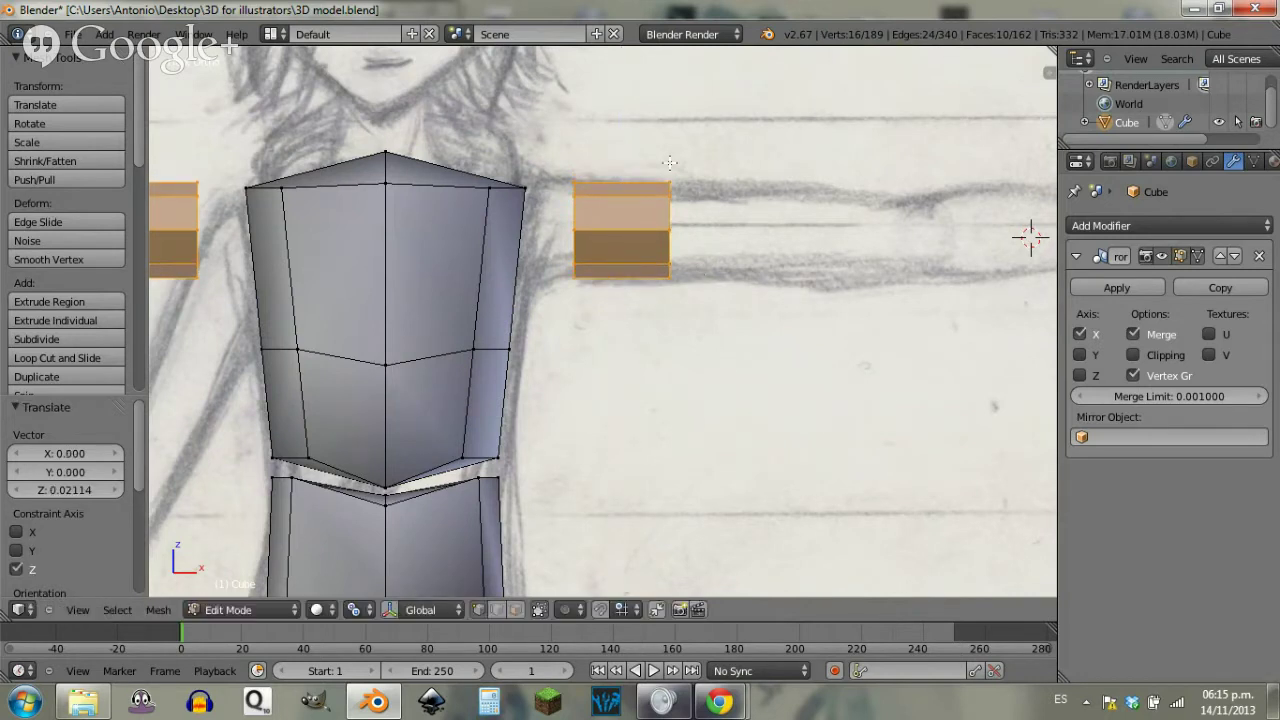
Step: In wireframe, select the arm cylinder's outer end vertices and move them 0.629 along X to the elbow
{"action": "key", "text": "a"}
{"action": "key", "text": "z"}
{"action": "key", "text": "b"}
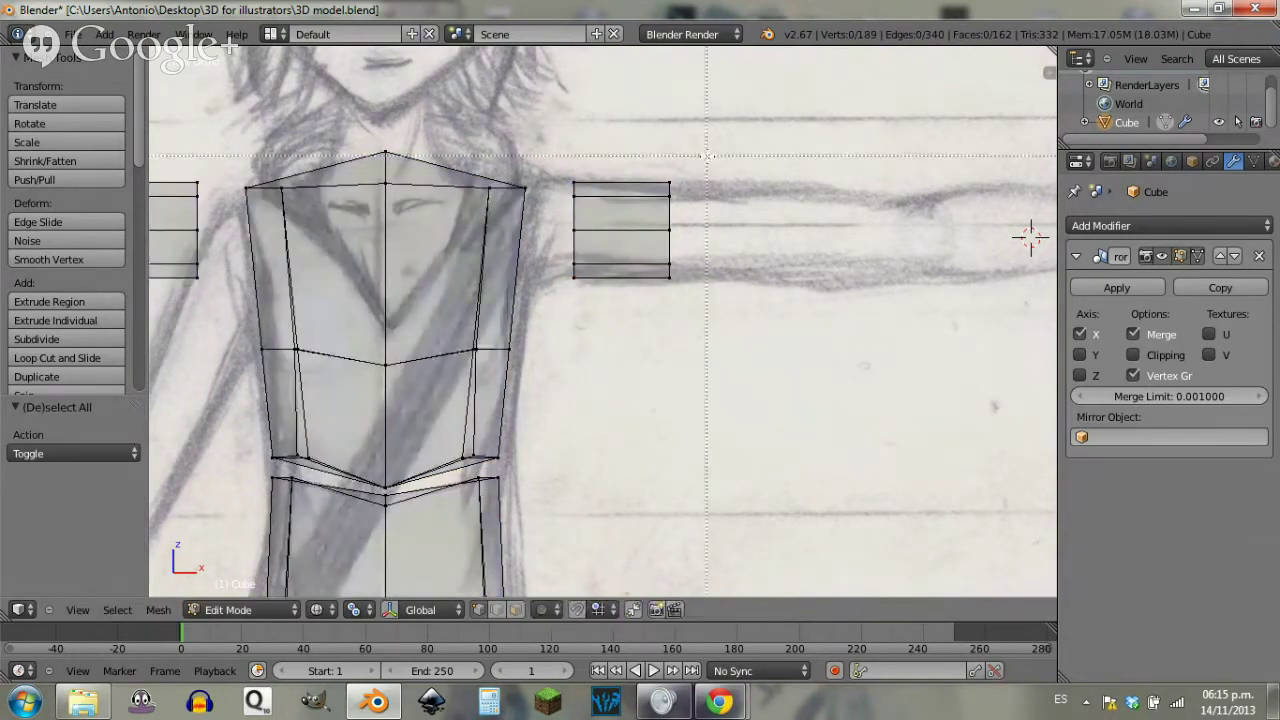
{"action": "left_click_drag", "start_coordinate": [703, 152], "coordinate": [649, 296]}
{"action": "left_click_drag", "start_coordinate": [713, 322], "coordinate": [713, 322]}
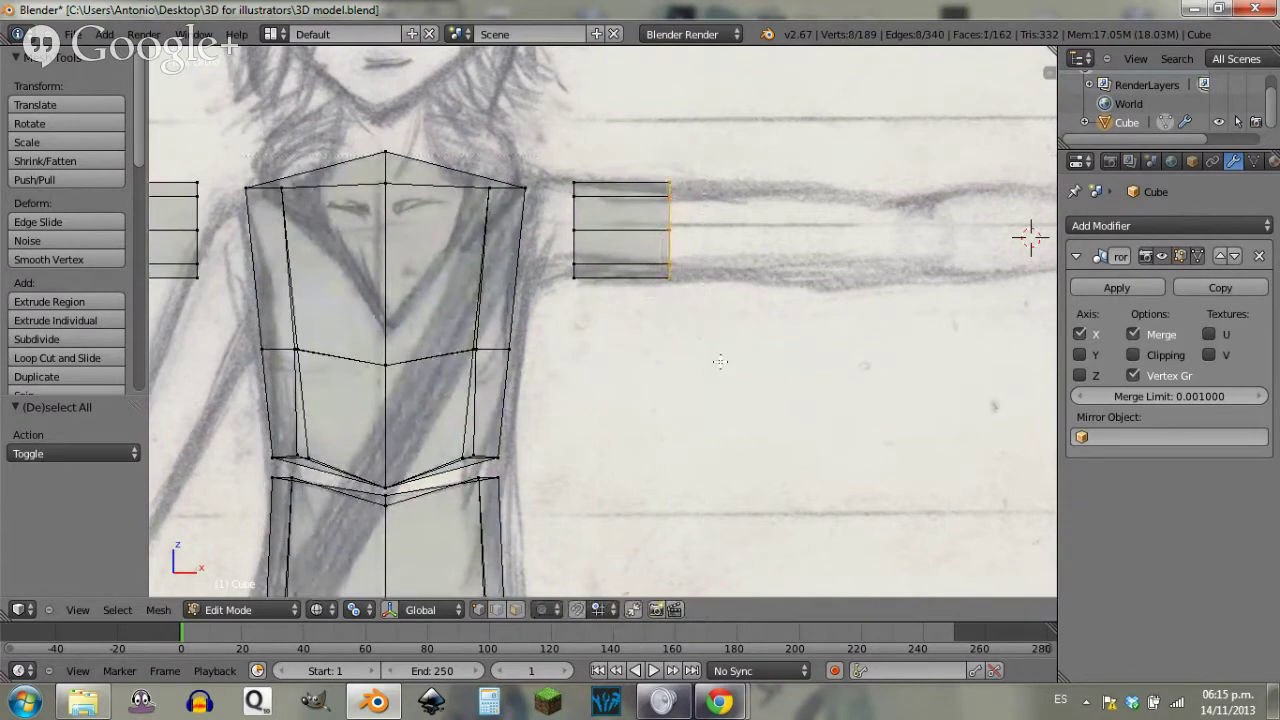
{"action": "key", "text": "g"}
{"action": "key", "text": "x"}
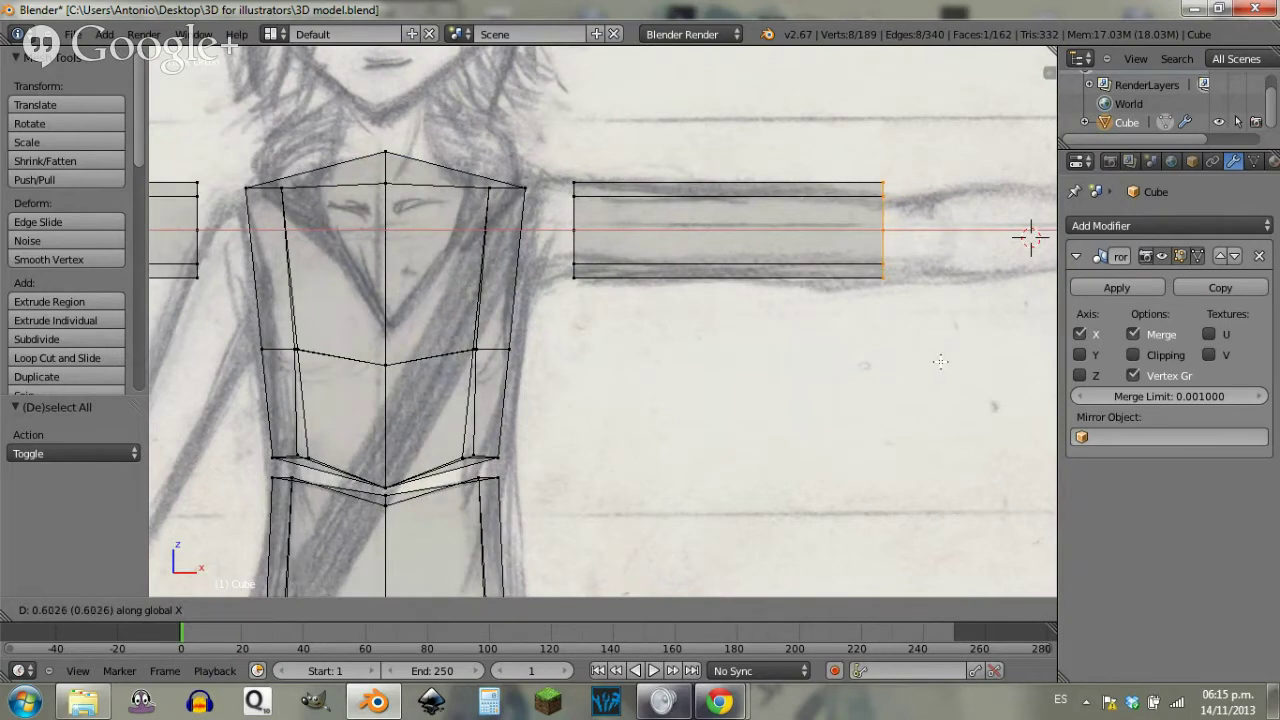
{"action": "left_click", "coordinate": [945, 362]}
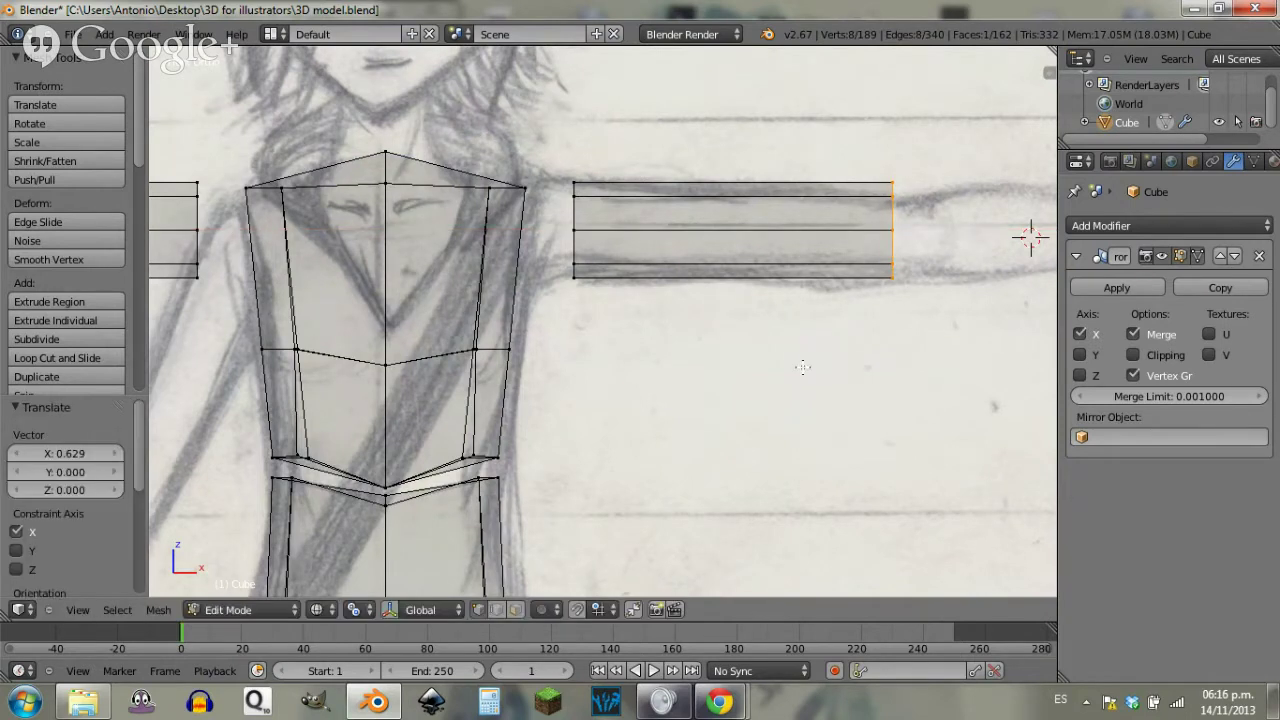
Step: Scale the upper arm's elbow end to 0.620 so it tapers toward the elbow
{"action": "scroll", "coordinate": [798, 311], "scroll_direction": "up", "scroll_amount": 3, "text": "ctrl"}
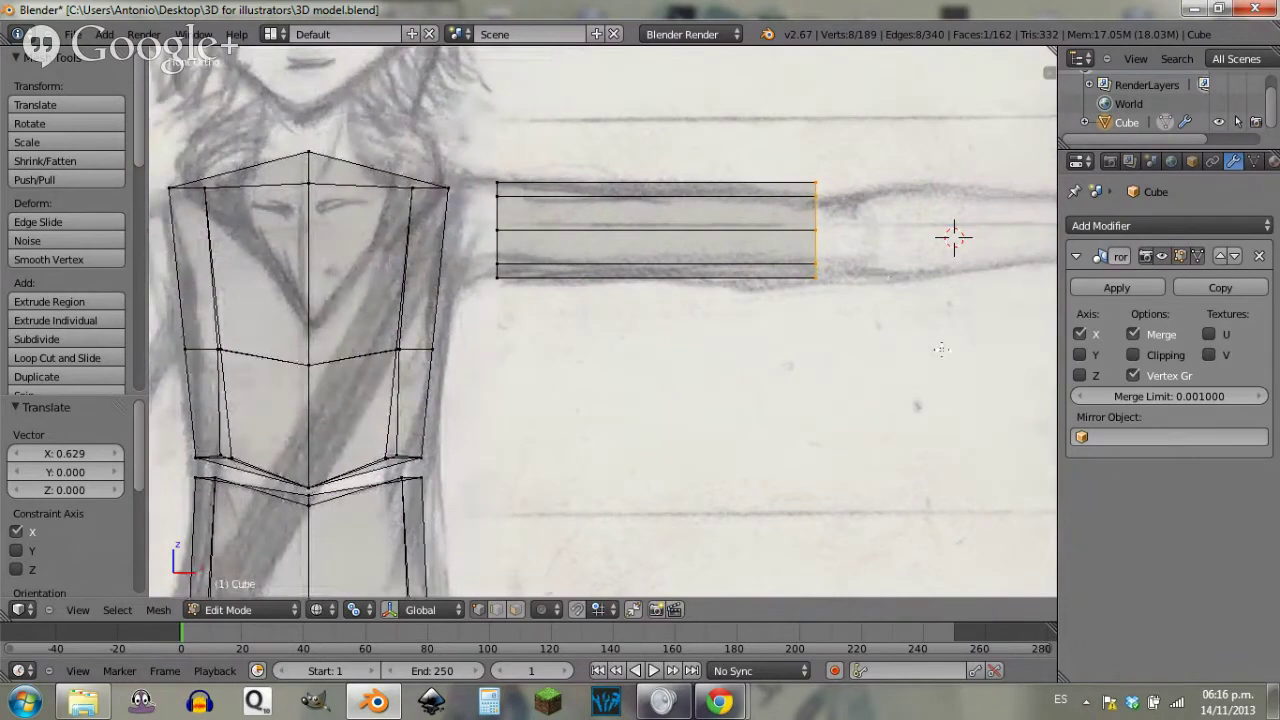
{"action": "key", "text": "s"}
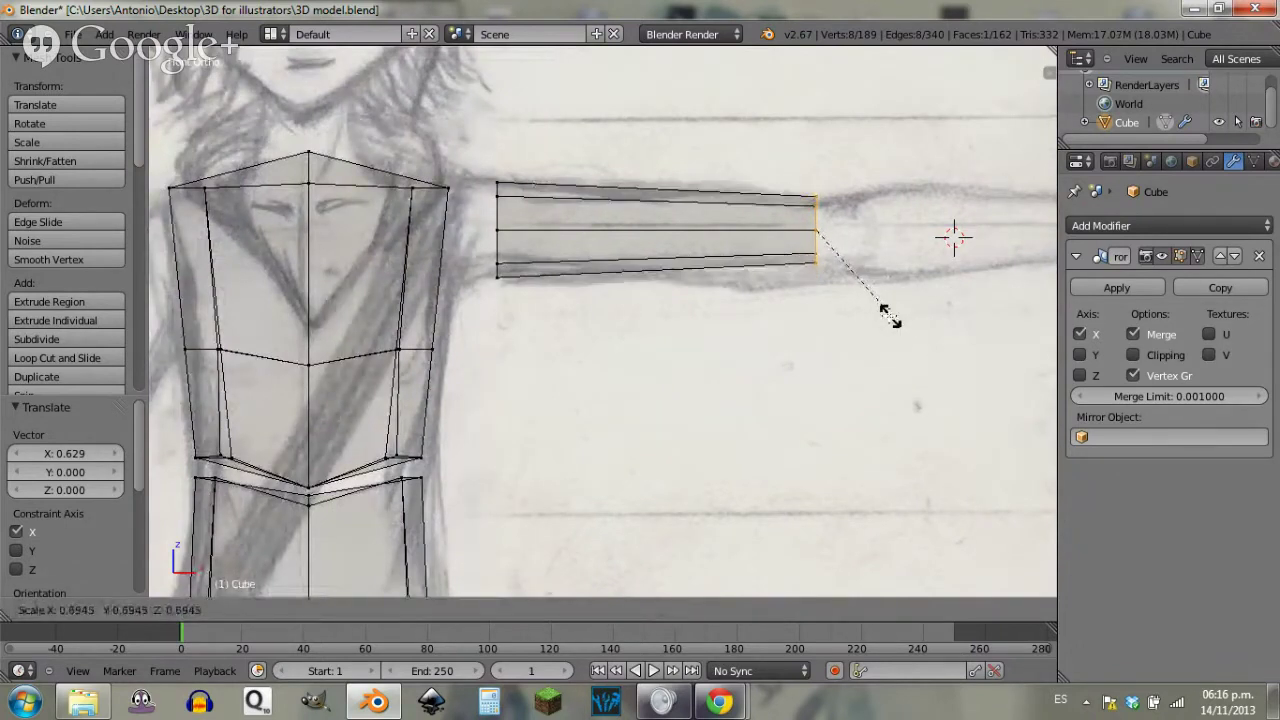
{"action": "left_click", "coordinate": [886, 316]}
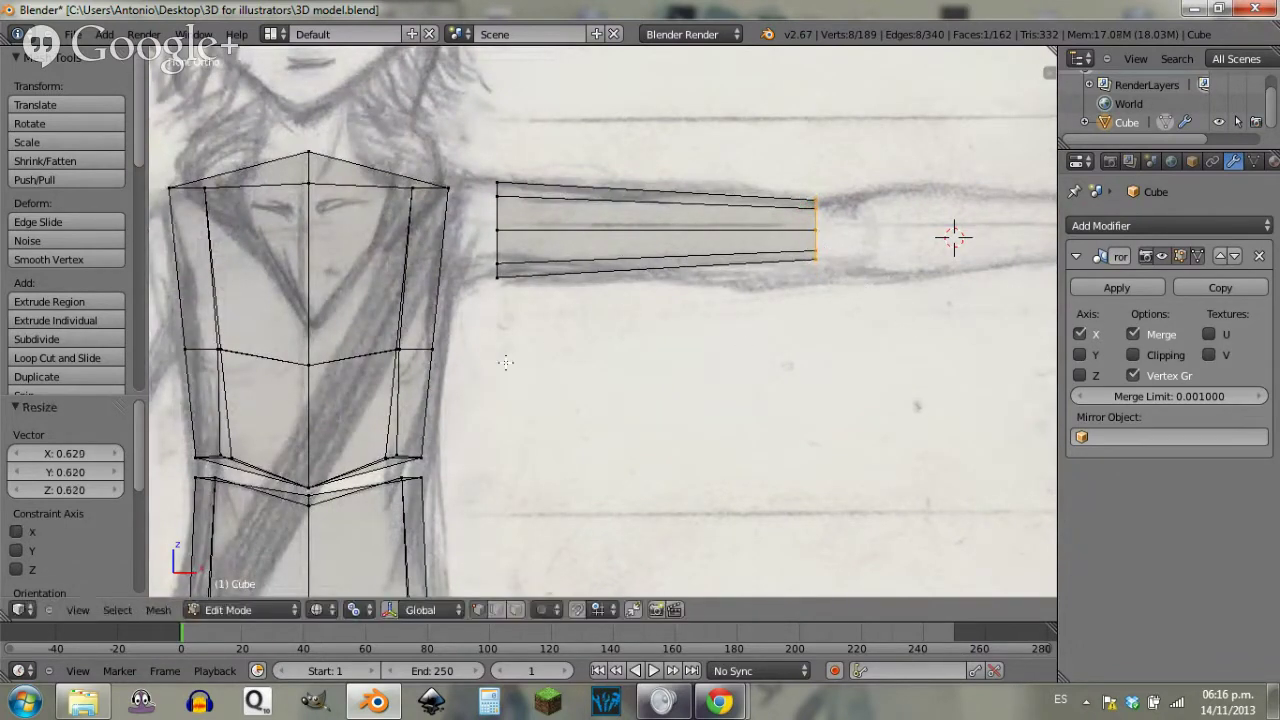
Step: Add one loop cut near the shoulder end of the upper arm with slide factor 0.362 and scale it to 1.107
{"action": "key", "text": "ctrl+r"}
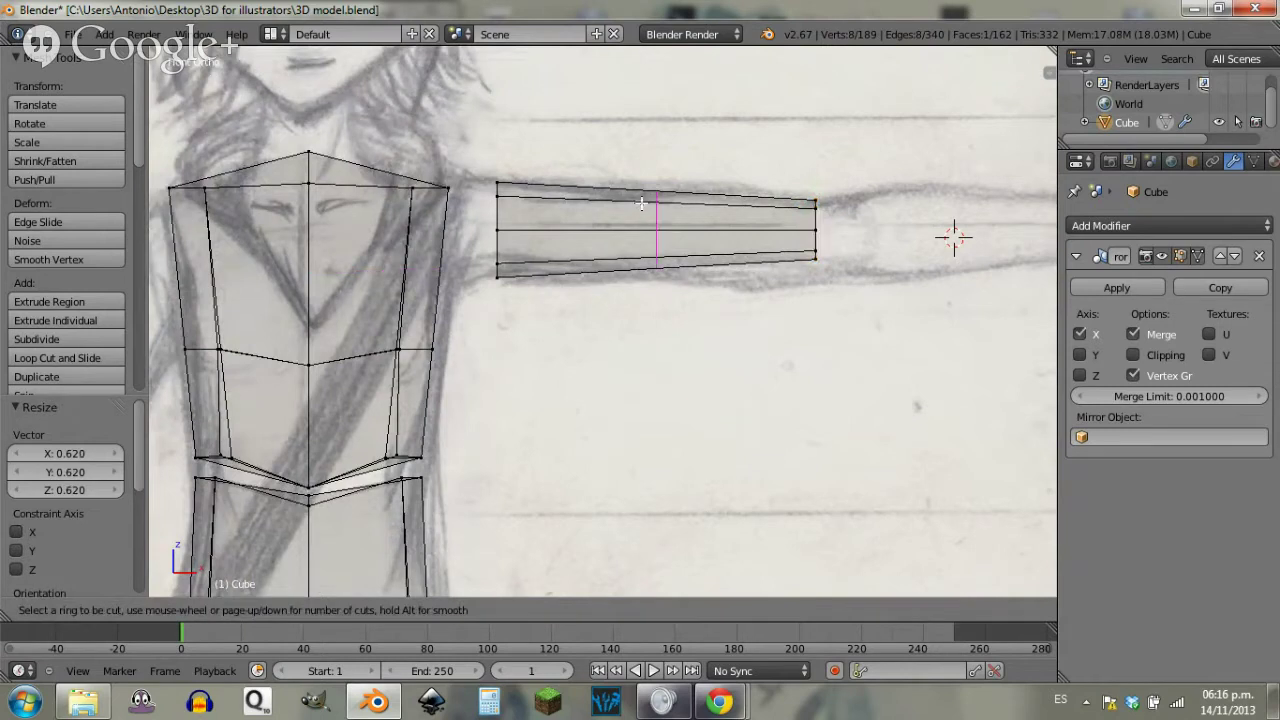
{"action": "left_click", "coordinate": [590, 196]}
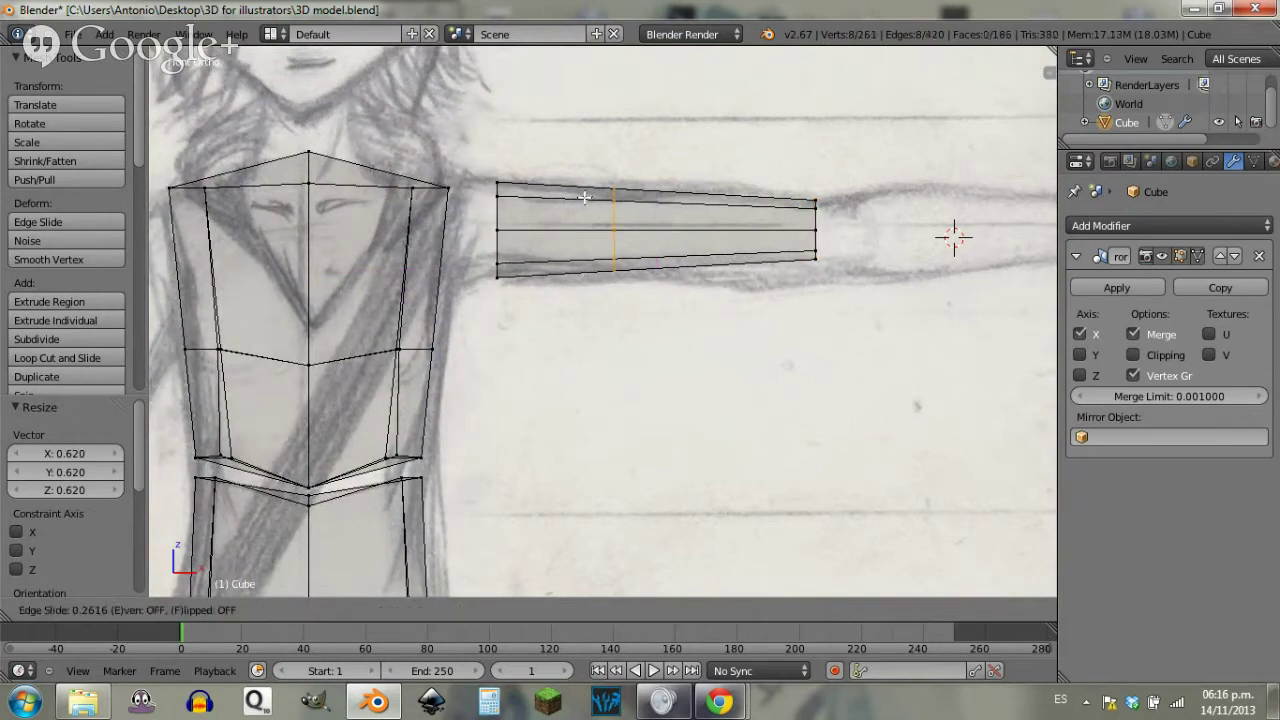
{"action": "left_click", "coordinate": [681, 316]}
{"action": "key", "text": "s"}
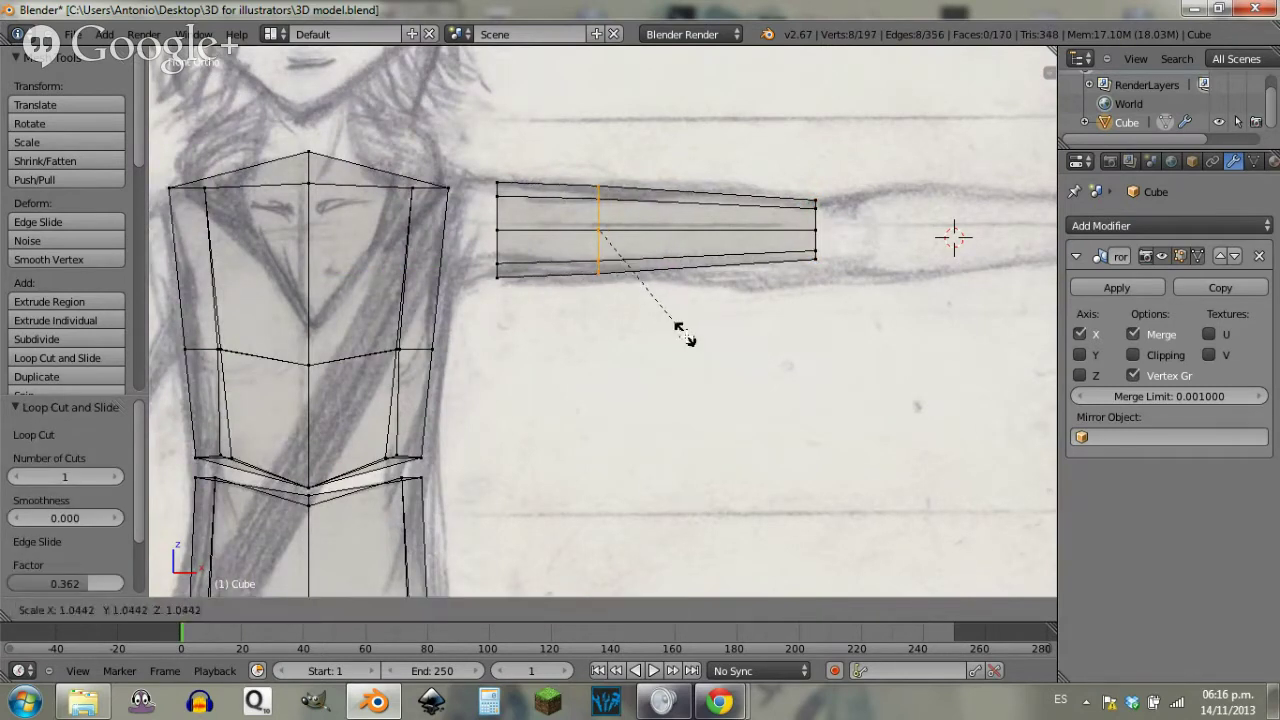
{"action": "left_click", "coordinate": [720, 337]}
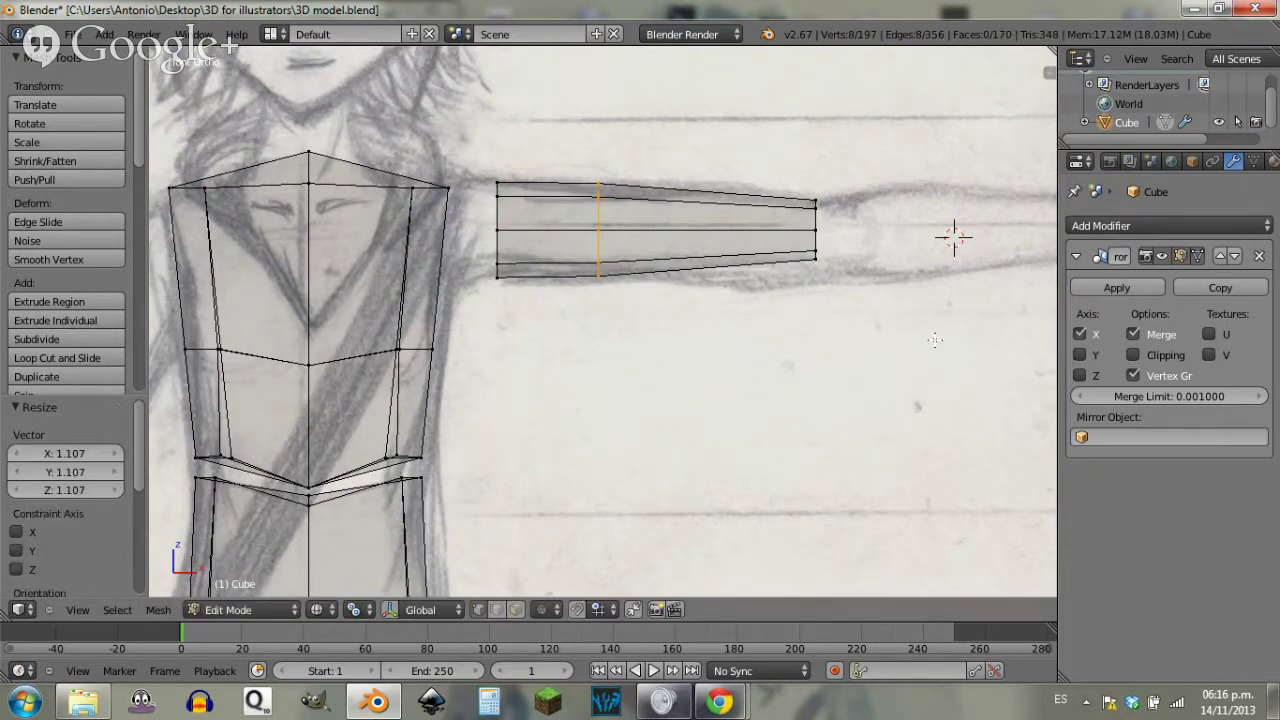
Step: Duplicate the upper arm's elbow-end ring 0.161 along X as the forearm start and scale the copy to 1.239
{"action": "middle_click_drag", "start_coordinate": [716, 325], "coordinate": [563, 330], "text": "shift"}
{"action": "key", "text": "a"}
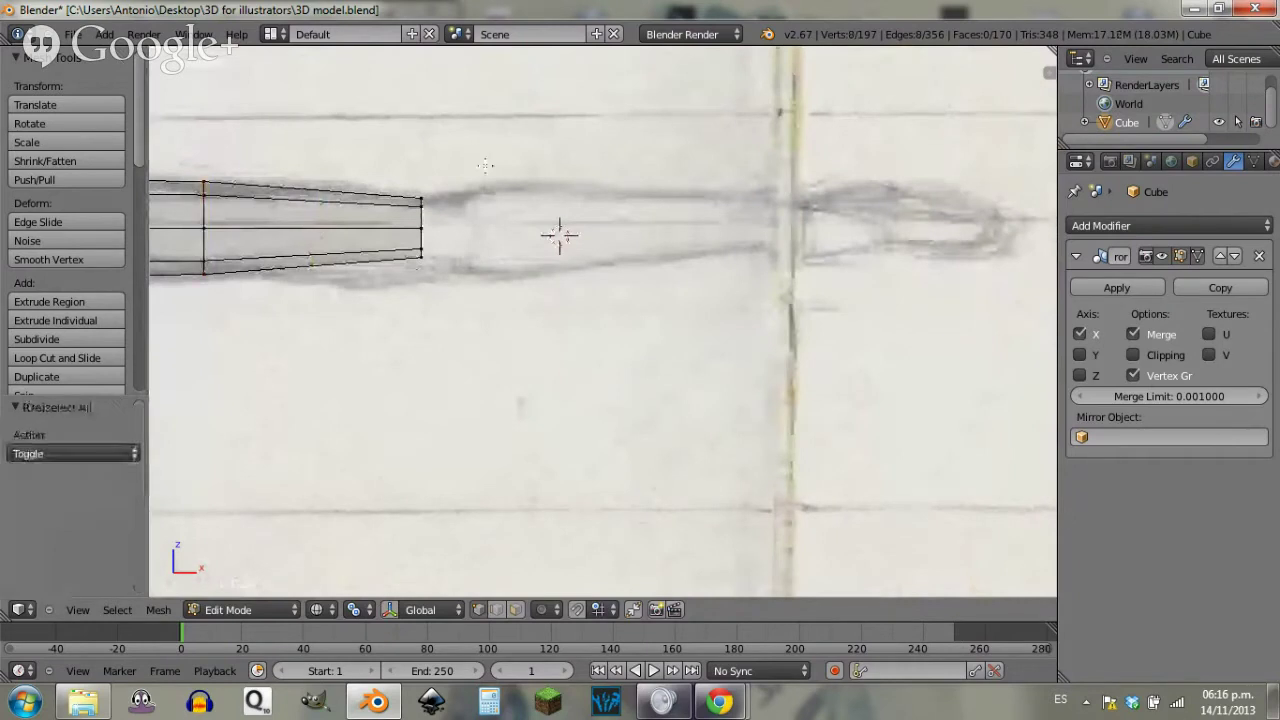
{"action": "key", "text": "b"}
{"action": "left_click_drag", "start_coordinate": [440, 135], "coordinate": [410, 285]}
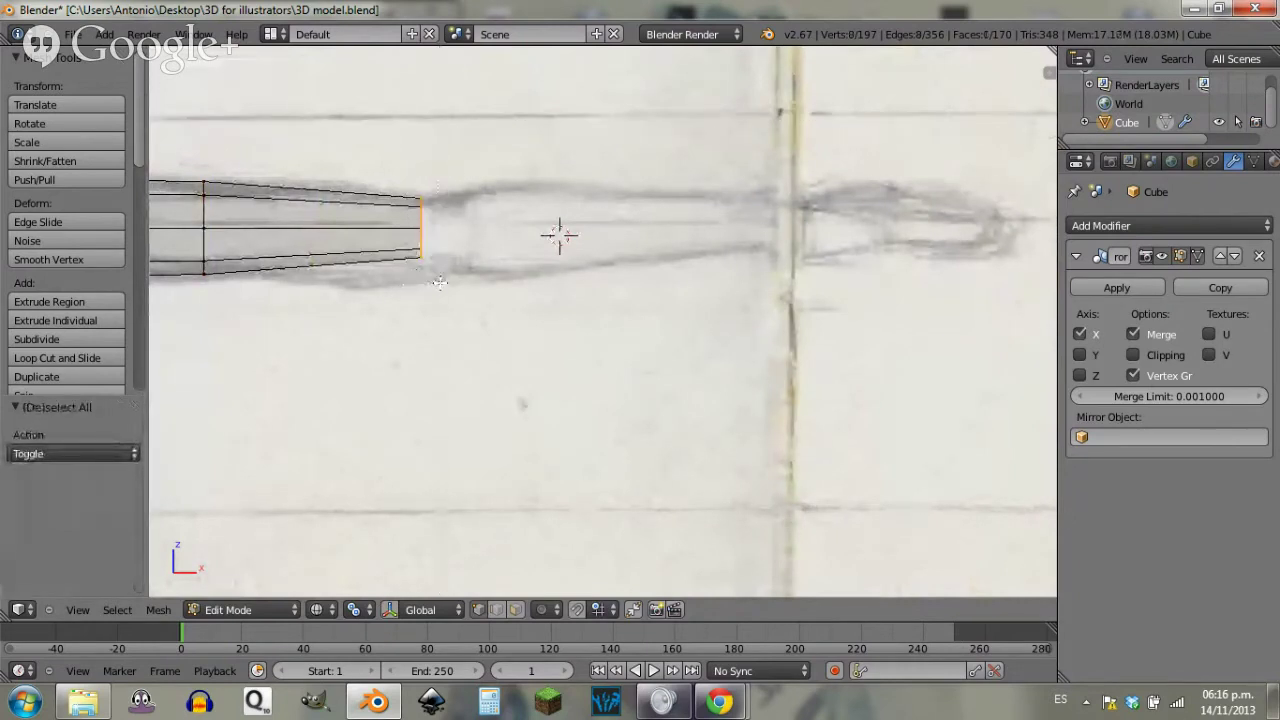
{"action": "key", "text": "shift+s"}
{"action": "key", "text": "Escape"}
{"action": "key", "text": "e"}
{"action": "key", "text": "x"}
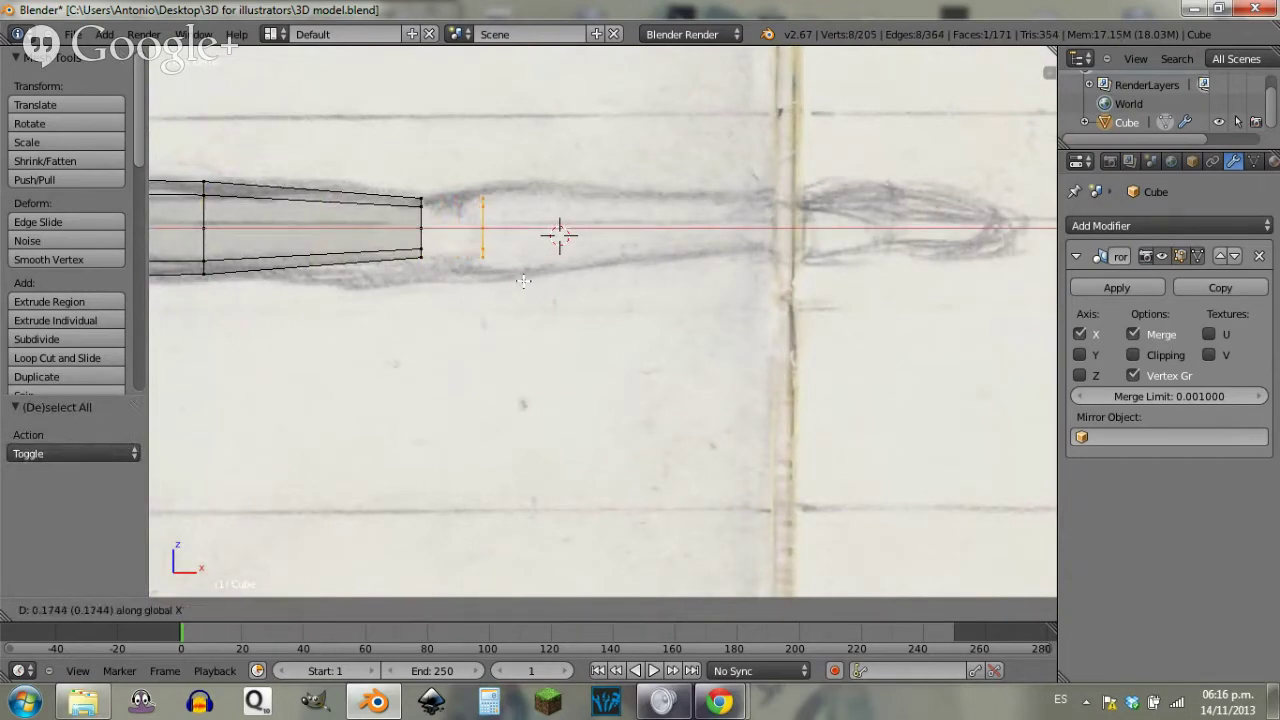
{"action": "left_click", "coordinate": [559, 279]}
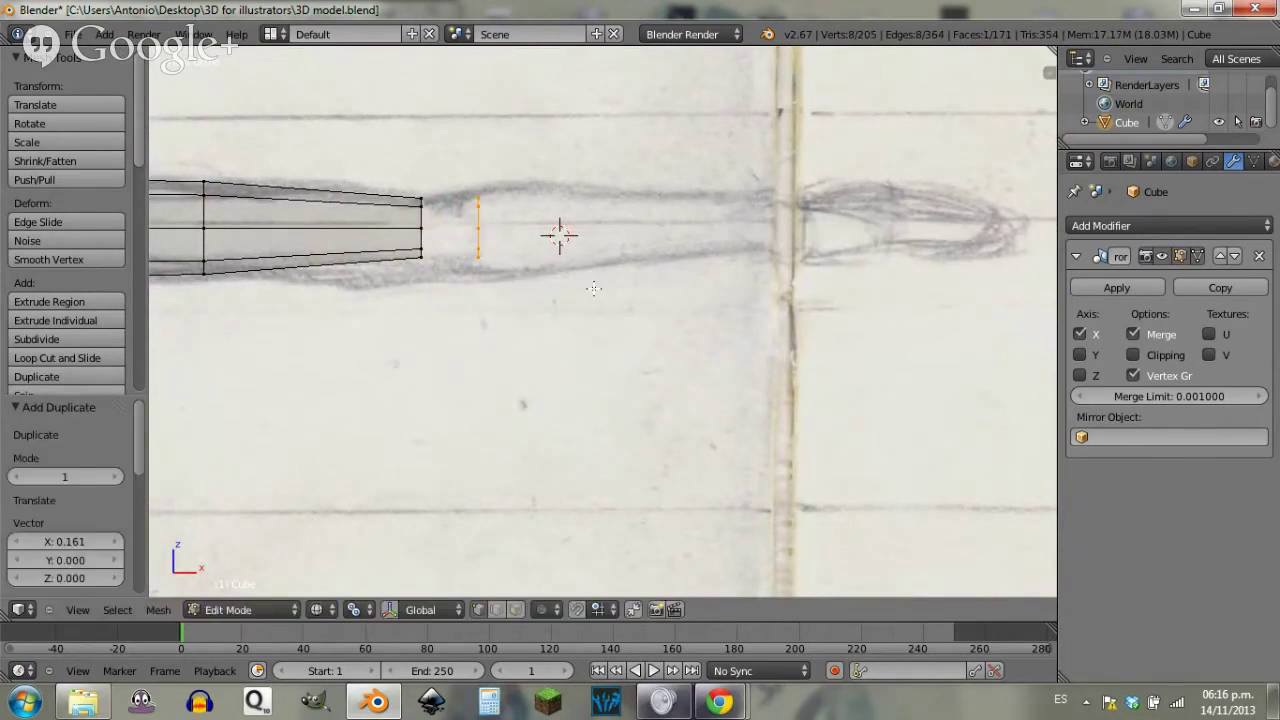
{"action": "key", "text": "s"}
{"action": "left_click", "coordinate": [602, 296]}
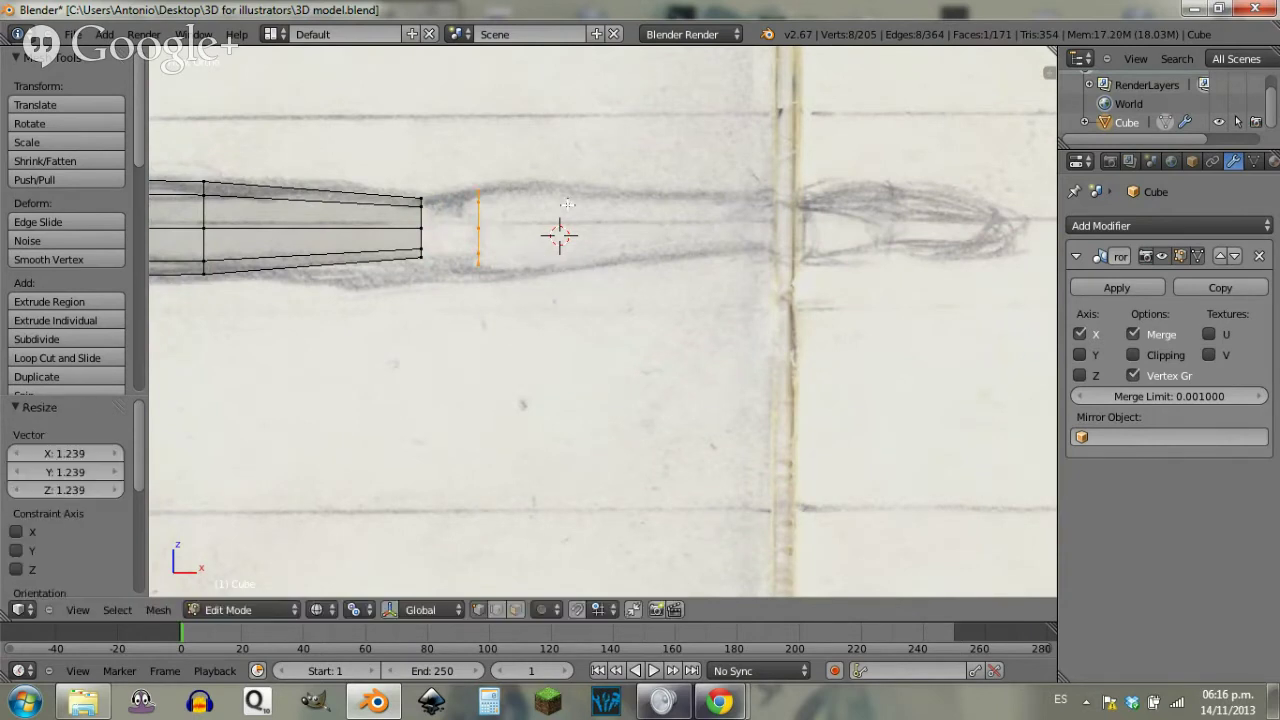
Step: Extrude the duplicated ring 0.827 along X to form the forearm up to the drawn wrist
{"action": "key", "text": "e"}
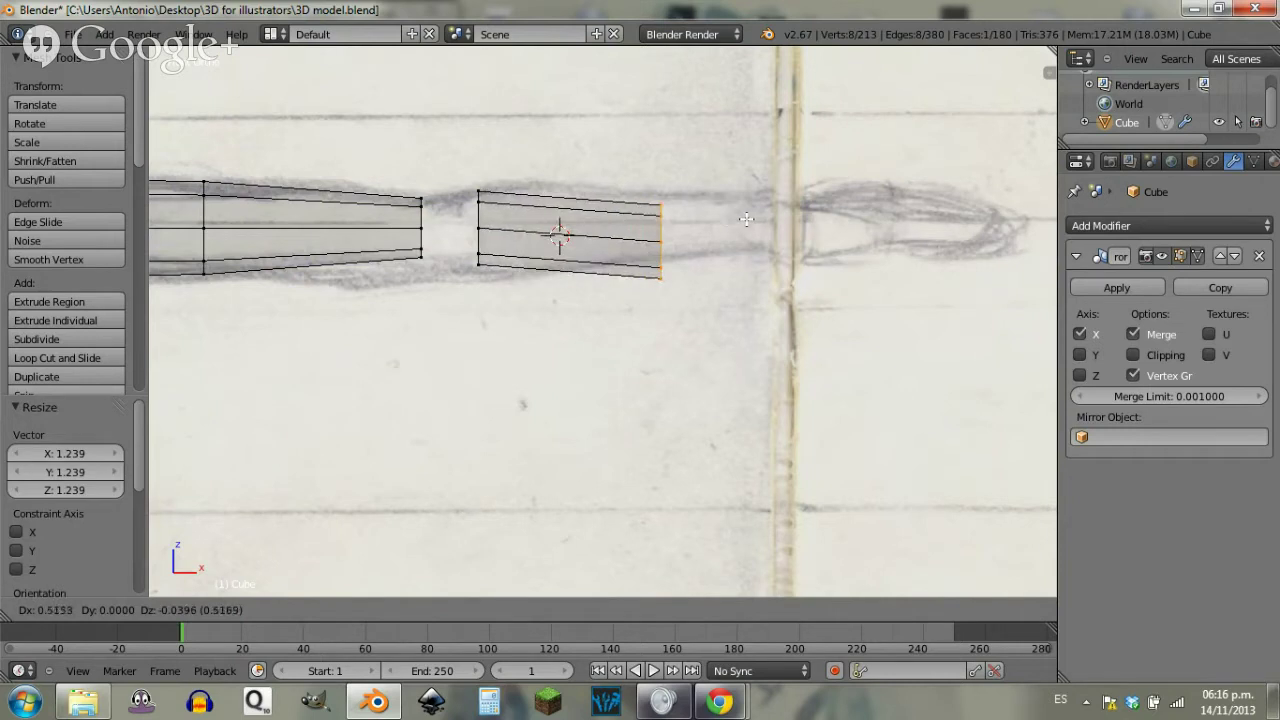
{"action": "key", "text": "z"}
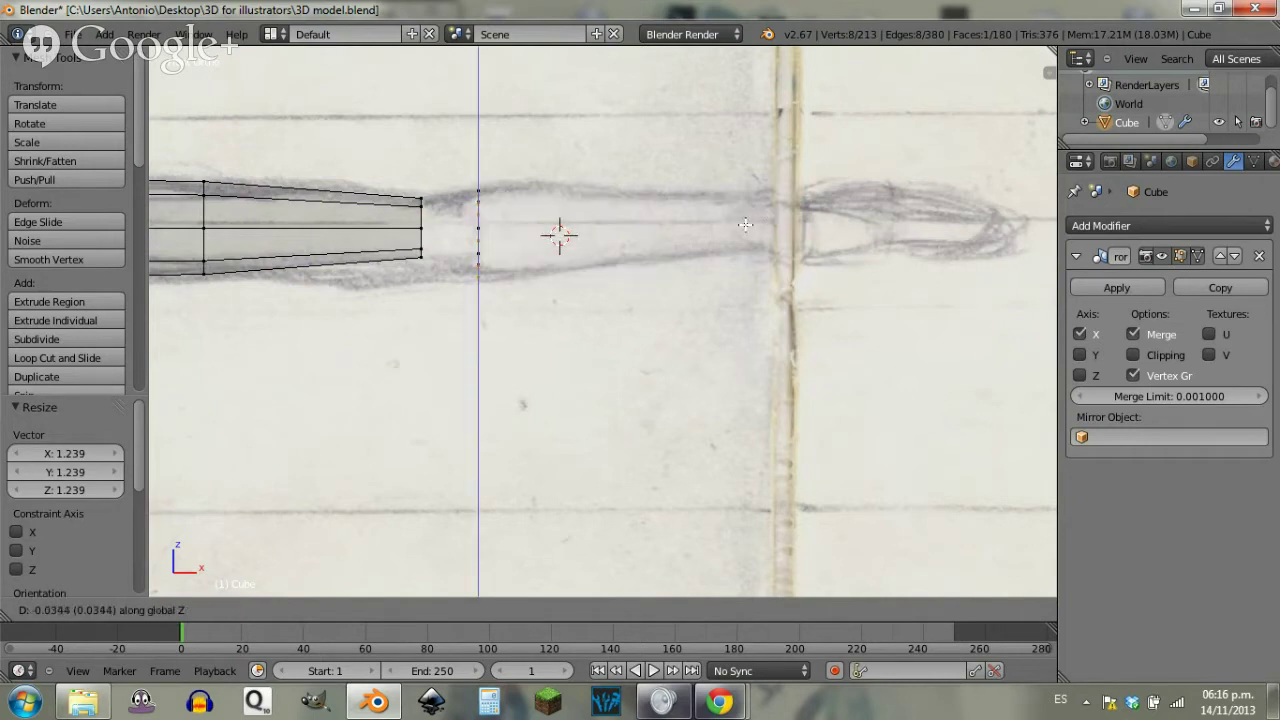
{"action": "key", "text": "x"}
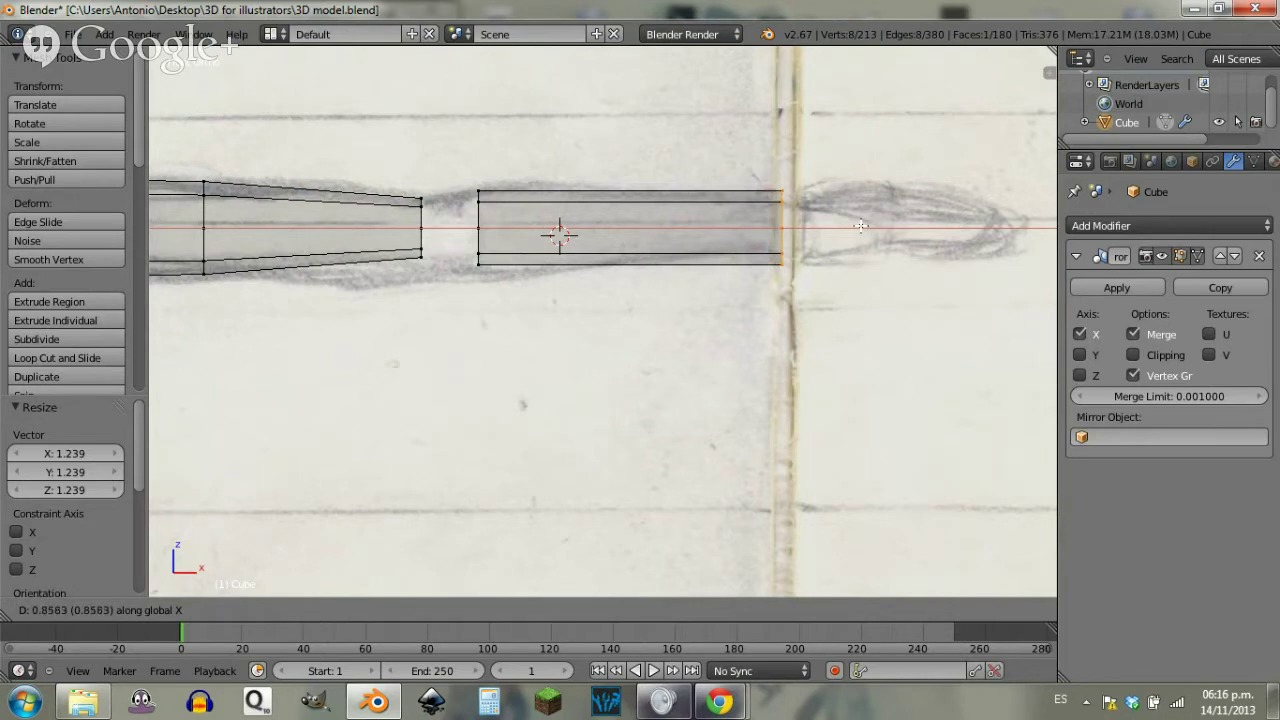
{"action": "left_click", "coordinate": [860, 226]}
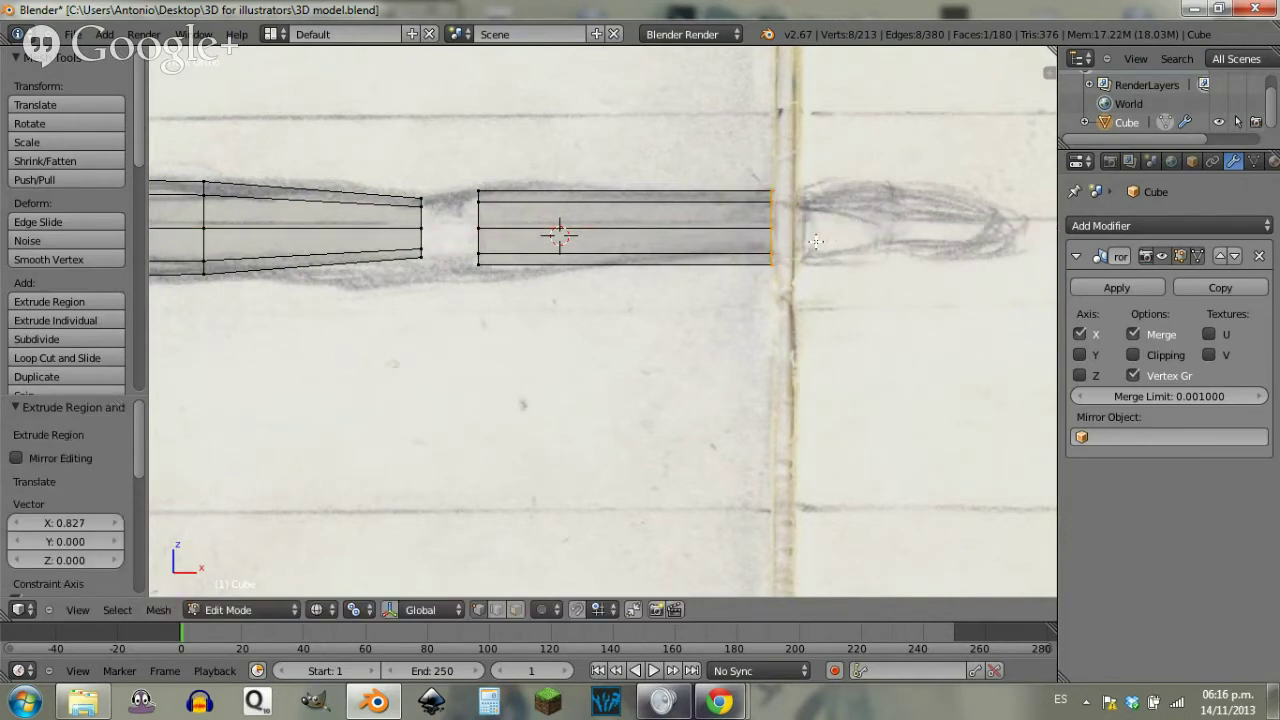
Step: Move the forearm's wrist end a further 0.0185 along X and scale it to 0.594
{"action": "key", "text": "g"}
{"action": "key", "text": "x"}
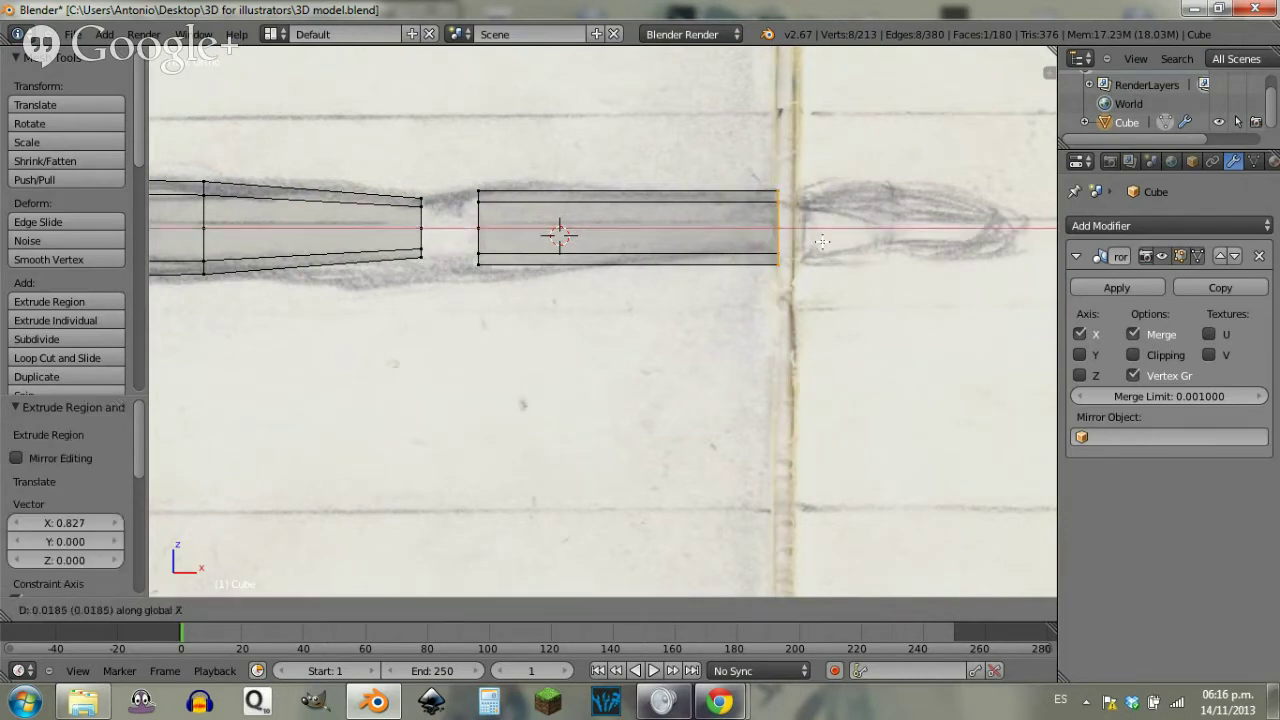
{"action": "left_click", "coordinate": [823, 248]}
{"action": "key", "text": "s"}
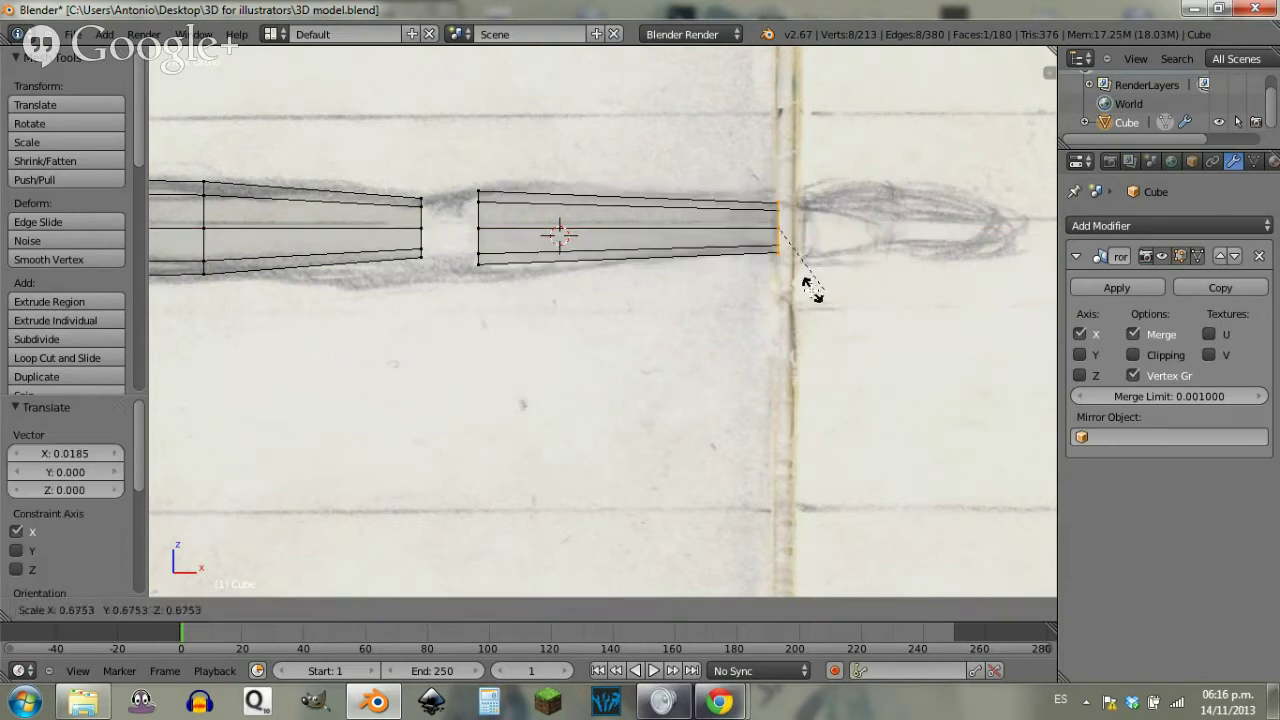
{"action": "left_click", "coordinate": [808, 284]}
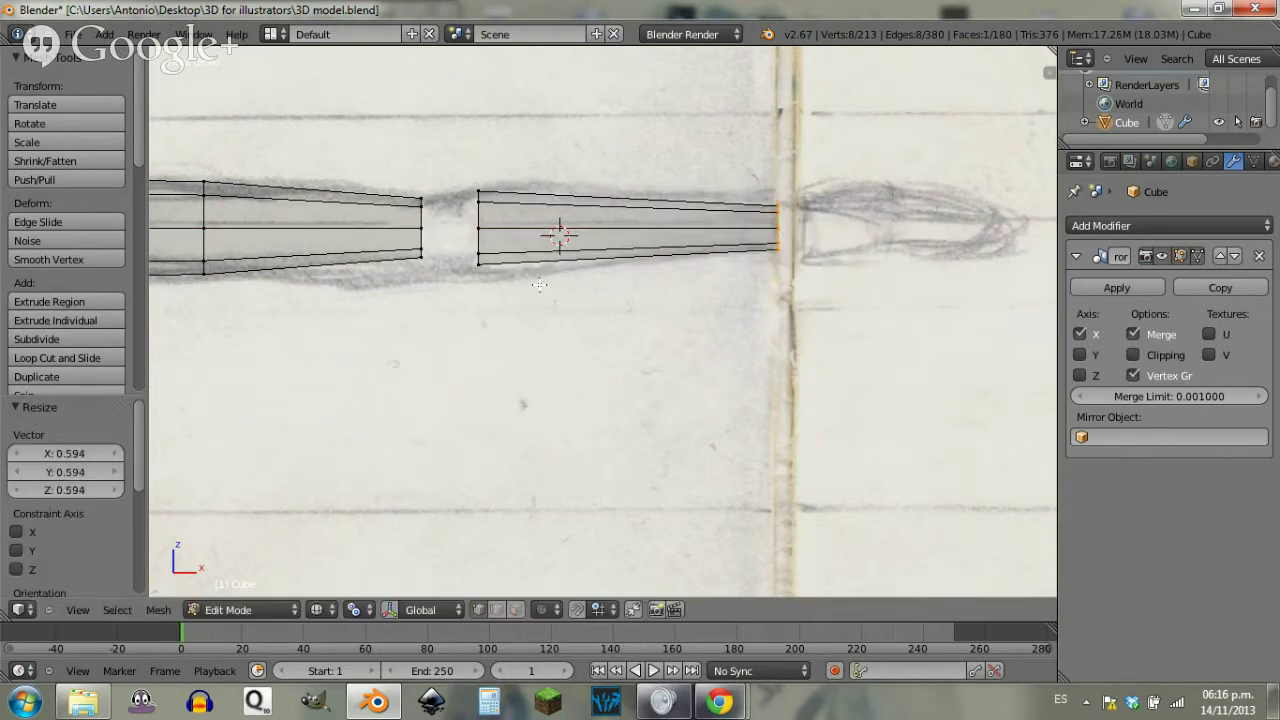
Step: Add one loop cut near the elbow end of the forearm with slide factor 0.509 and scale it to 1.342
{"action": "key", "text": "ctrl+r"}
{"action": "left_click", "coordinate": [499, 206]}
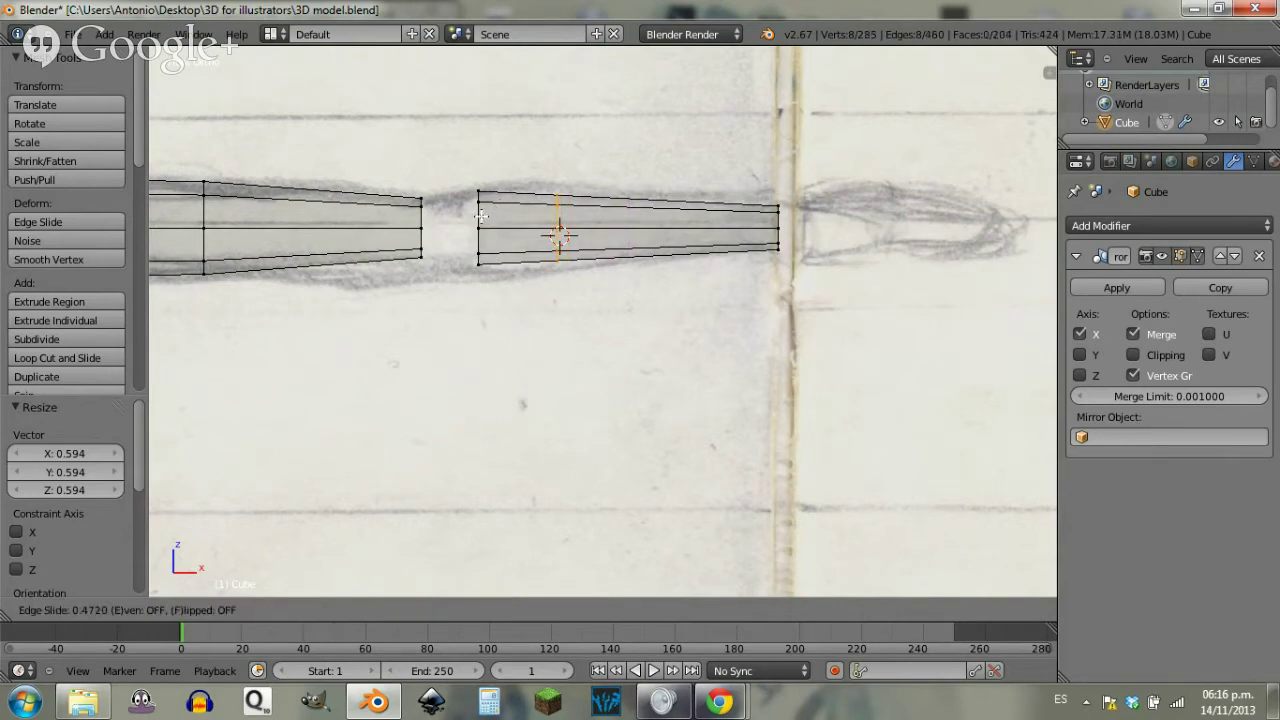
{"action": "left_click", "coordinate": [640, 299]}
{"action": "key", "text": "s"}
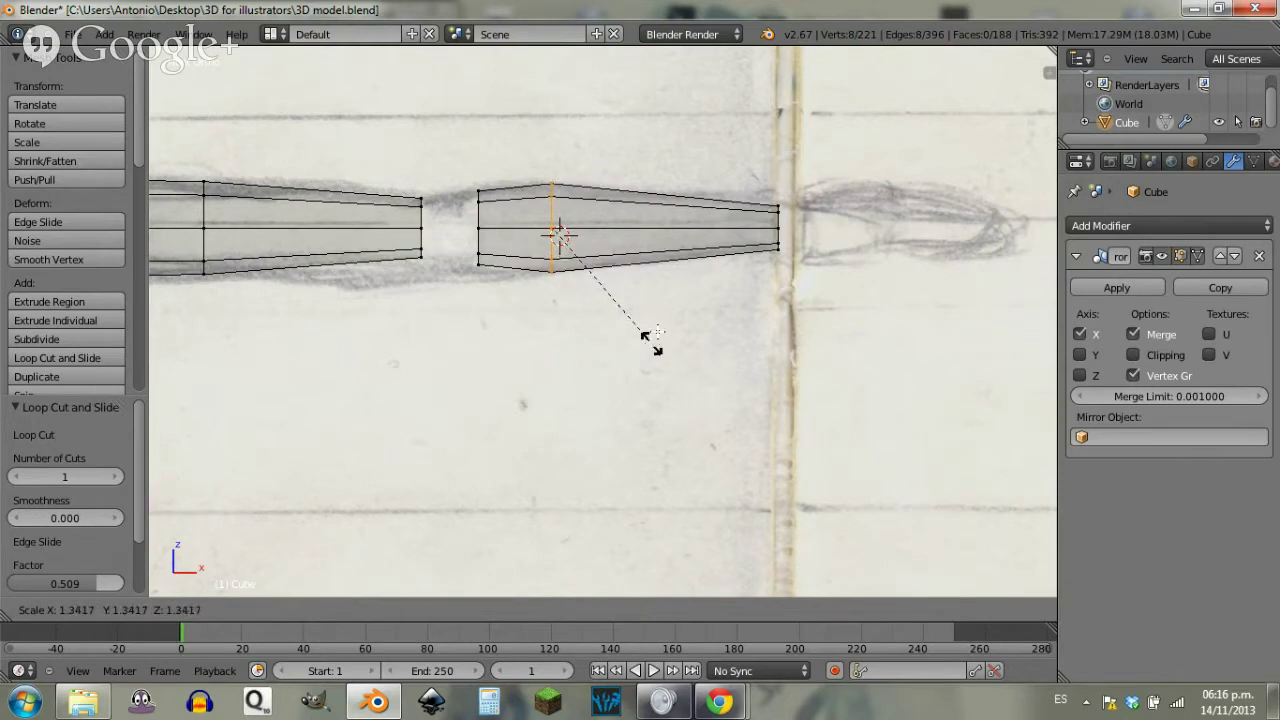
{"action": "left_click", "coordinate": [651, 341]}
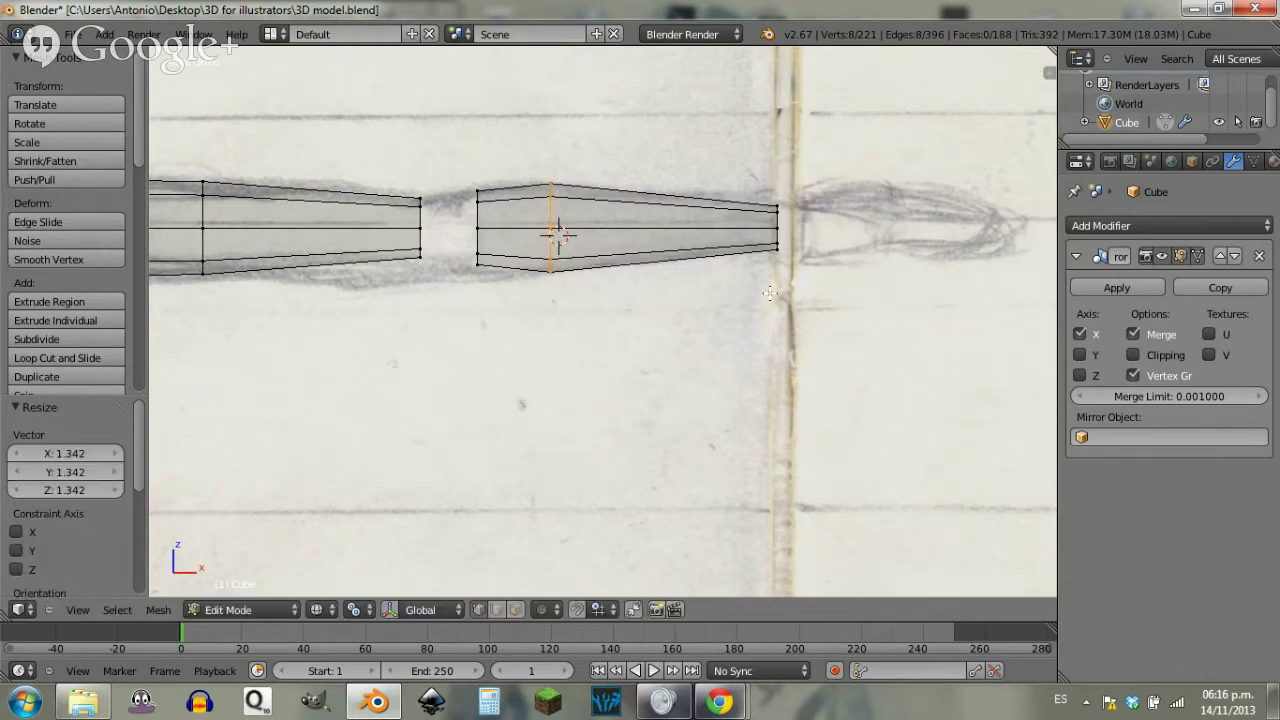
Step: Select the whole upper arm and forearm in top view and move them -0.493 along Y, level with the torso
{"action": "middle_click_drag", "start_coordinate": [770, 293], "coordinate": [675, 285], "text": "shift"}
{"action": "key", "text": "a"}
{"action": "middle_click_drag", "start_coordinate": [279, 245], "coordinate": [537, 259], "text": "shift"}
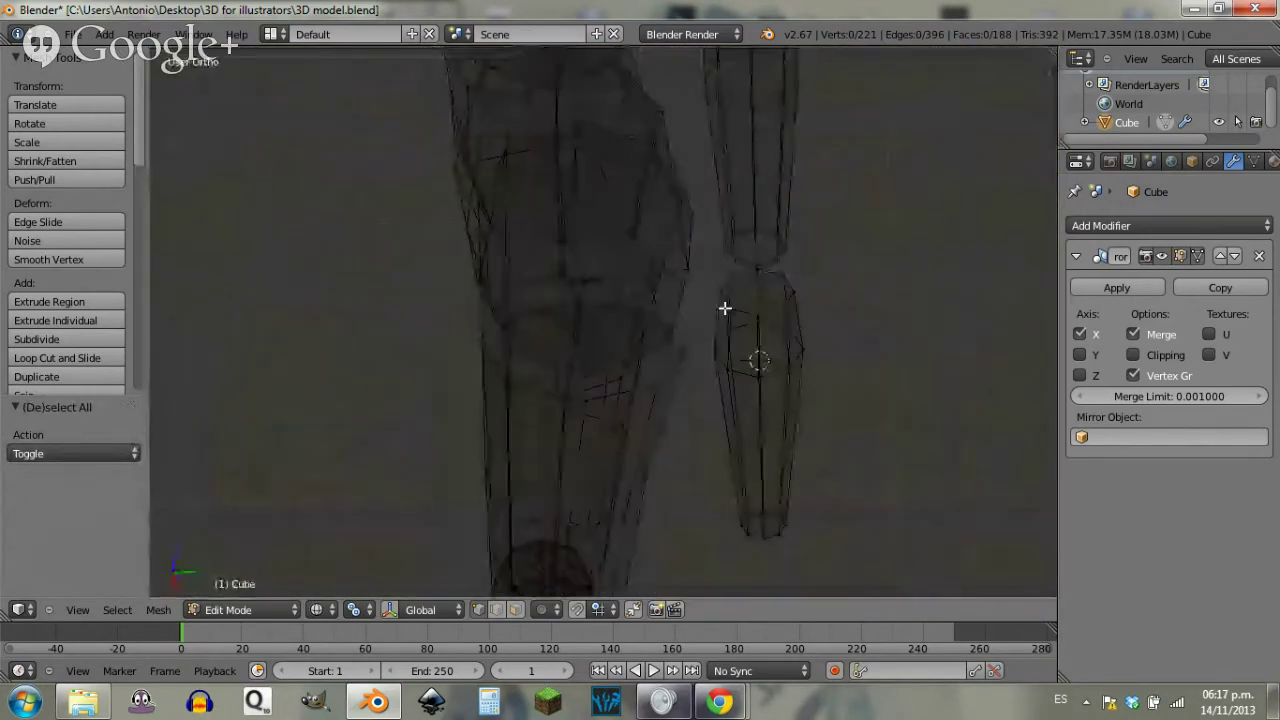
{"action": "key", "text": "KP_7"}
{"action": "scroll", "coordinate": [709, 231], "scroll_direction": "down", "scroll_amount": 3}
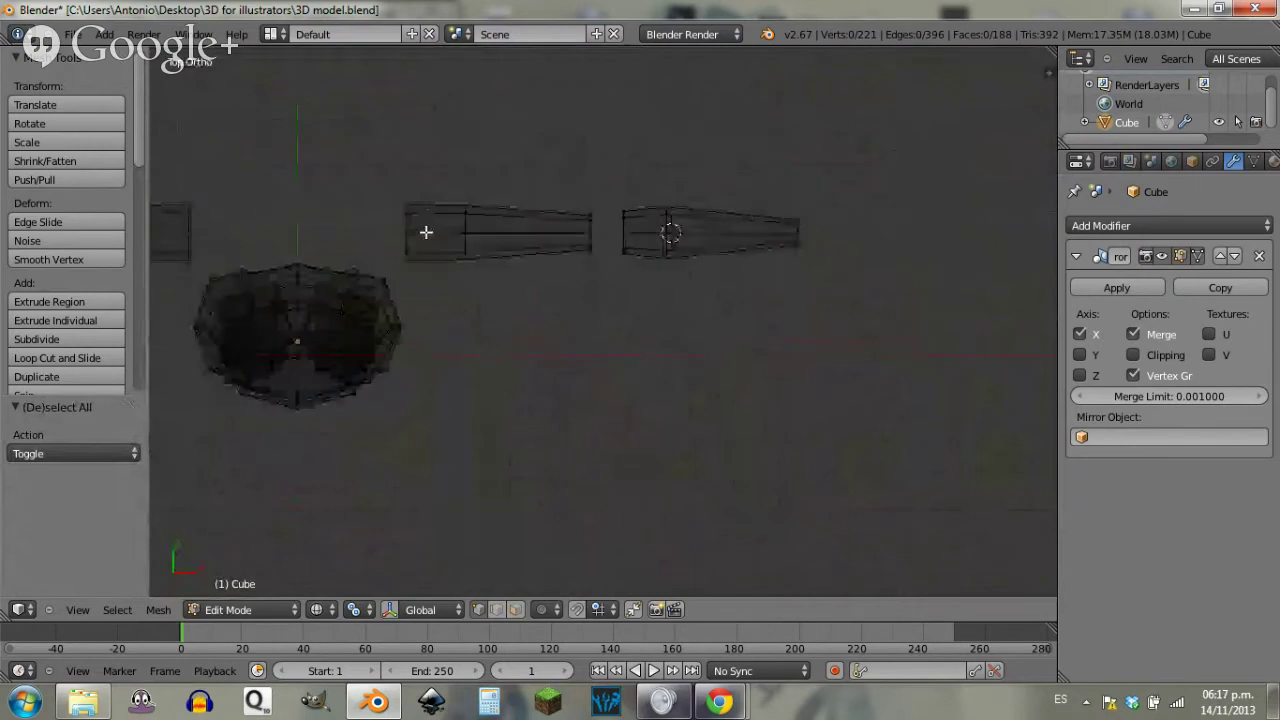
{"action": "scroll", "coordinate": [426, 232], "scroll_direction": "down", "scroll_amount": 2}
{"action": "right_click", "coordinate": [466, 259]}
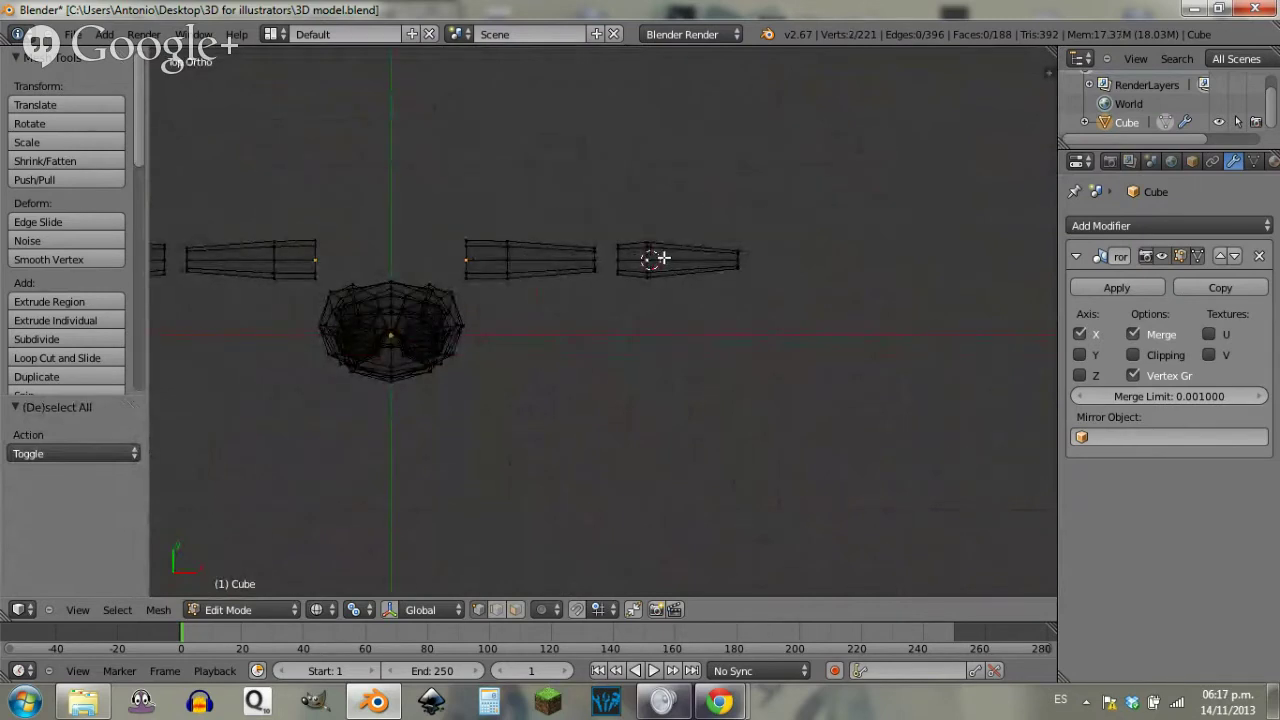
{"action": "key", "text": "ctrl+l"}
{"action": "key", "text": "g"}
{"action": "key", "text": "y"}
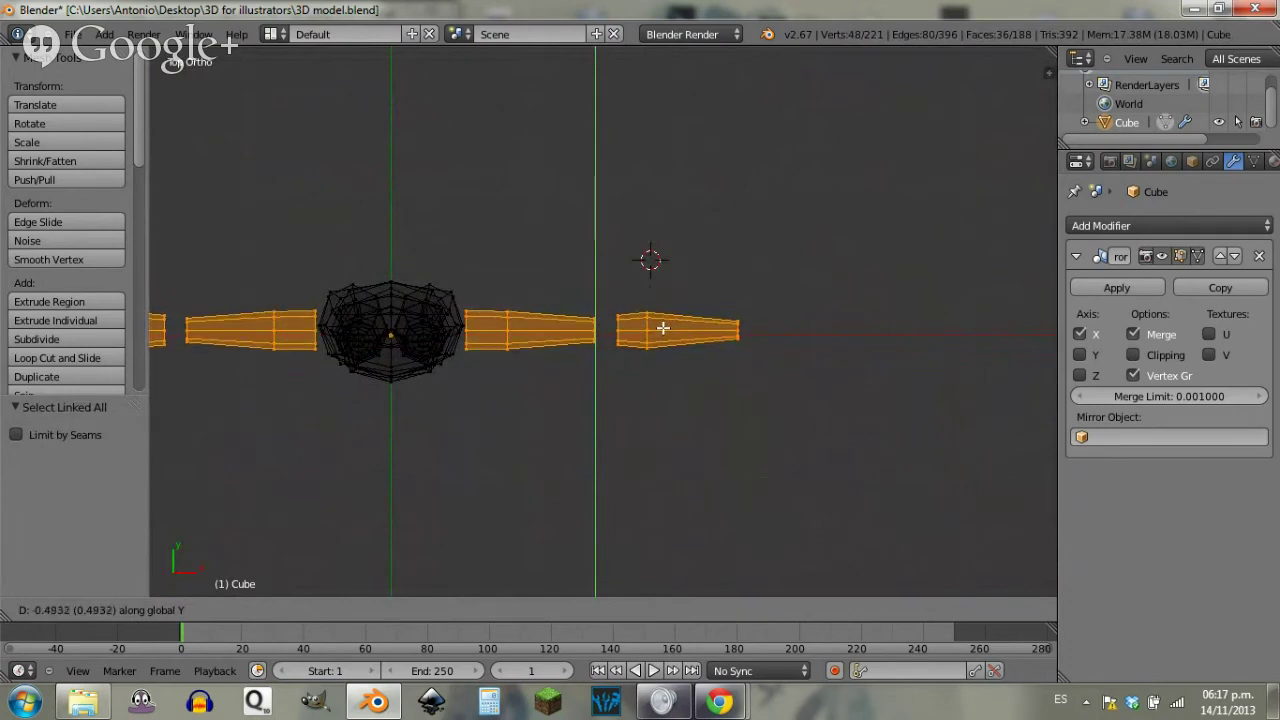
{"action": "left_click", "coordinate": [663, 327]}
Step: Nudge both arm segments 0.006343 along Y beside the torso
{"action": "scroll", "coordinate": [530, 323], "scroll_direction": "up", "scroll_amount": 4}
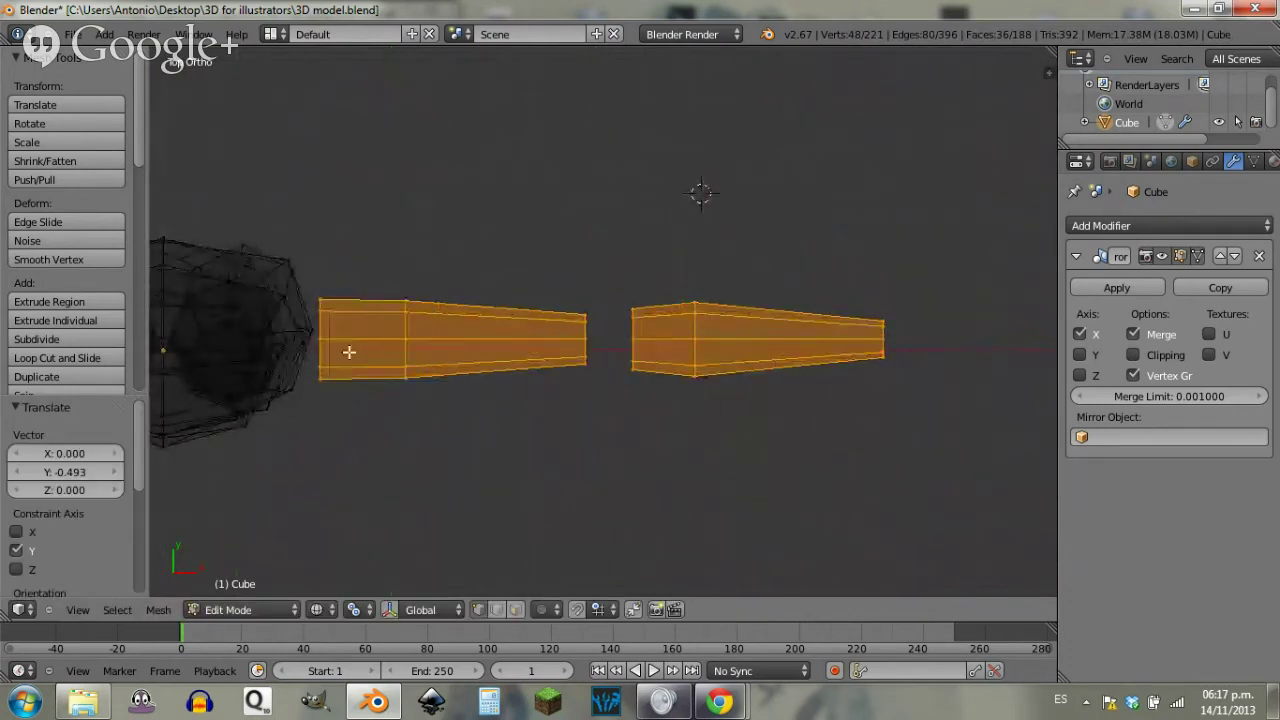
{"action": "middle_click_drag", "start_coordinate": [349, 354], "coordinate": [531, 354], "text": "shift"}
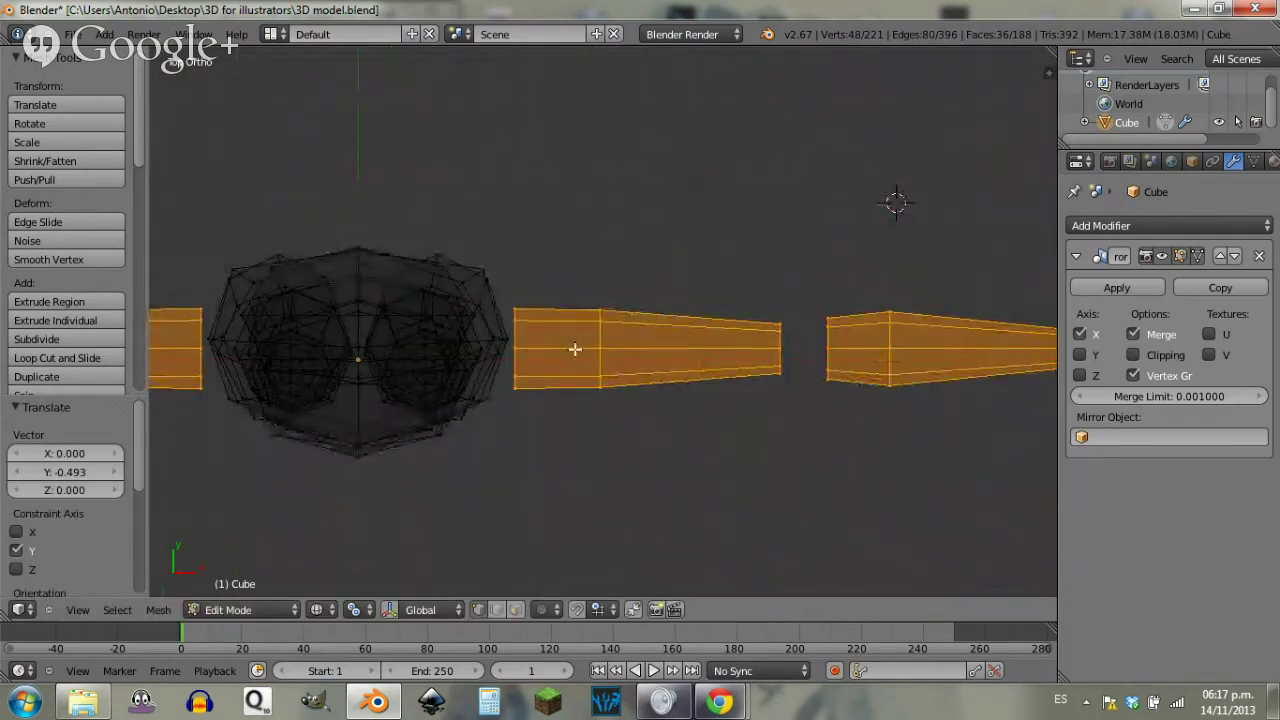
{"action": "key", "text": "g"}
{"action": "key", "text": "y"}
{"action": "left_click", "coordinate": [571, 347]}
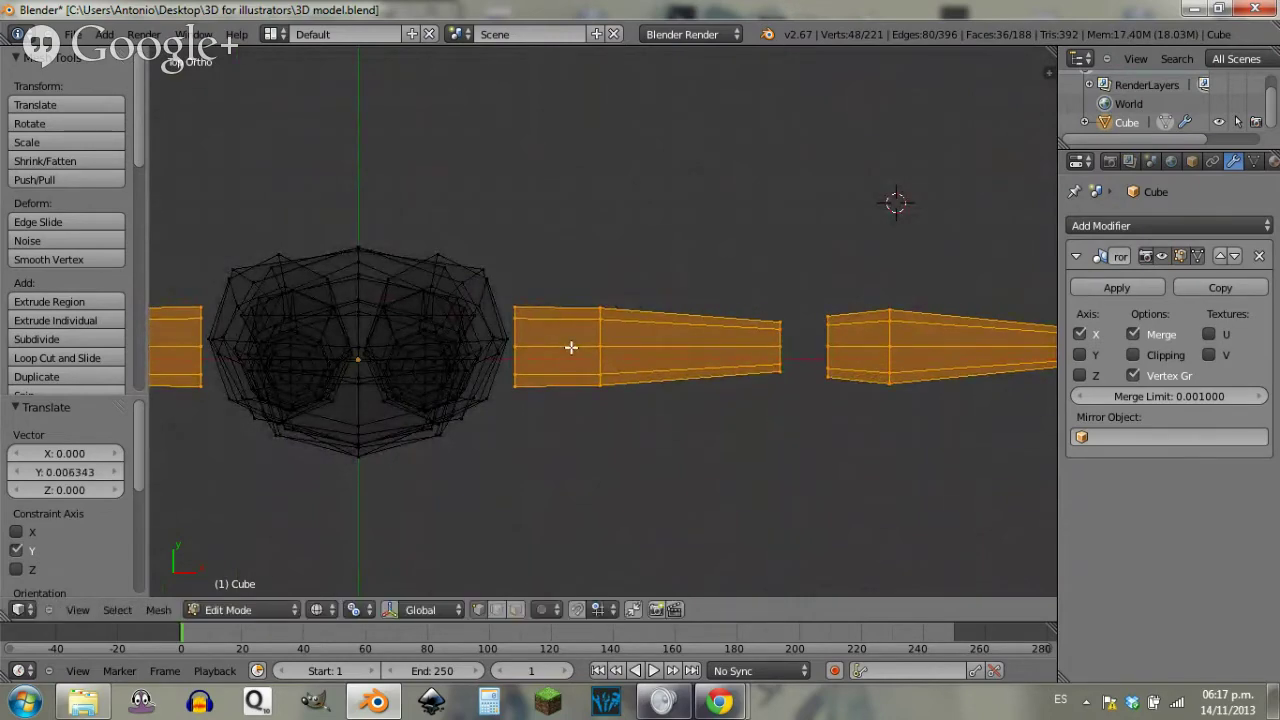
Step: Switch to solid shading and move both arm segments 0.08563 along Y to line up with the shoulders
{"action": "mouse_move", "coordinate": [571, 347]}
{"action": "middle_mouse_down"}
{"action": "mouse_move", "coordinate": [494, 323]}
{"action": "mouse_move", "coordinate": [509, 229]}
{"action": "mouse_move", "coordinate": [561, 264]}
{"action": "mouse_move", "coordinate": [346, 380]}
{"action": "mouse_move", "coordinate": [394, 346]}
{"action": "mouse_move", "coordinate": [473, 381]}
{"action": "mouse_move", "coordinate": [537, 383]}
{"action": "middle_mouse_up"}
{"action": "key", "text": "z"}
{"action": "key", "text": "KP_3"}
{"action": "key", "text": "KP_7"}
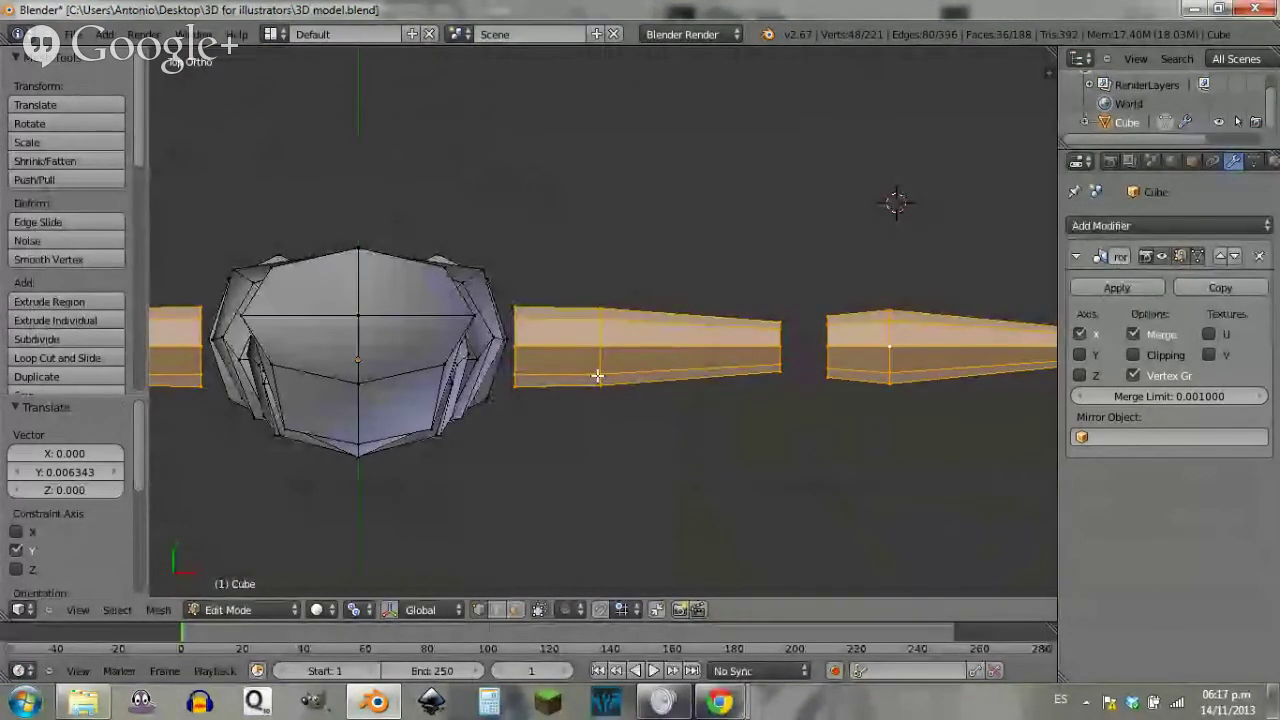
{"action": "key", "text": "g"}
{"action": "key", "text": "y"}
{"action": "left_click", "coordinate": [590, 364]}
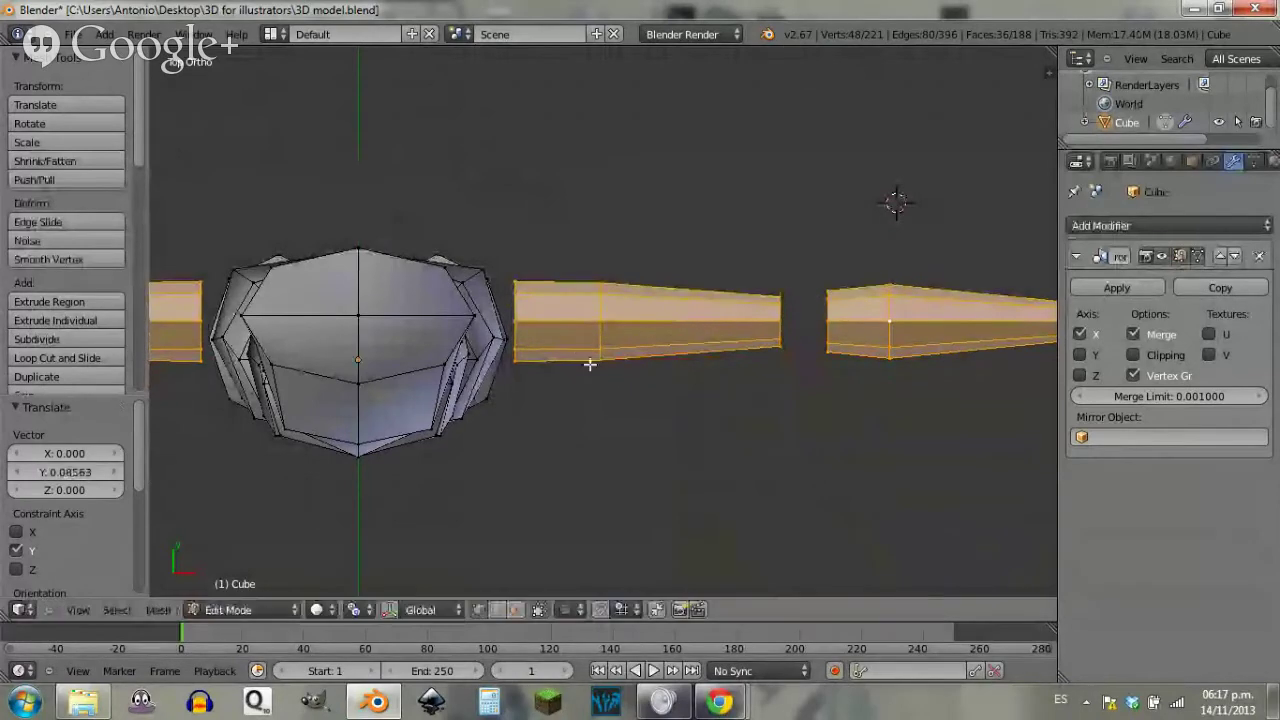
{"action": "mouse_move", "coordinate": [590, 364]}
{"action": "middle_mouse_down"}
{"action": "mouse_move", "coordinate": [580, 406]}
{"action": "mouse_move", "coordinate": [557, 300]}
{"action": "mouse_move", "coordinate": [580, 343]}
{"action": "middle_mouse_up"}
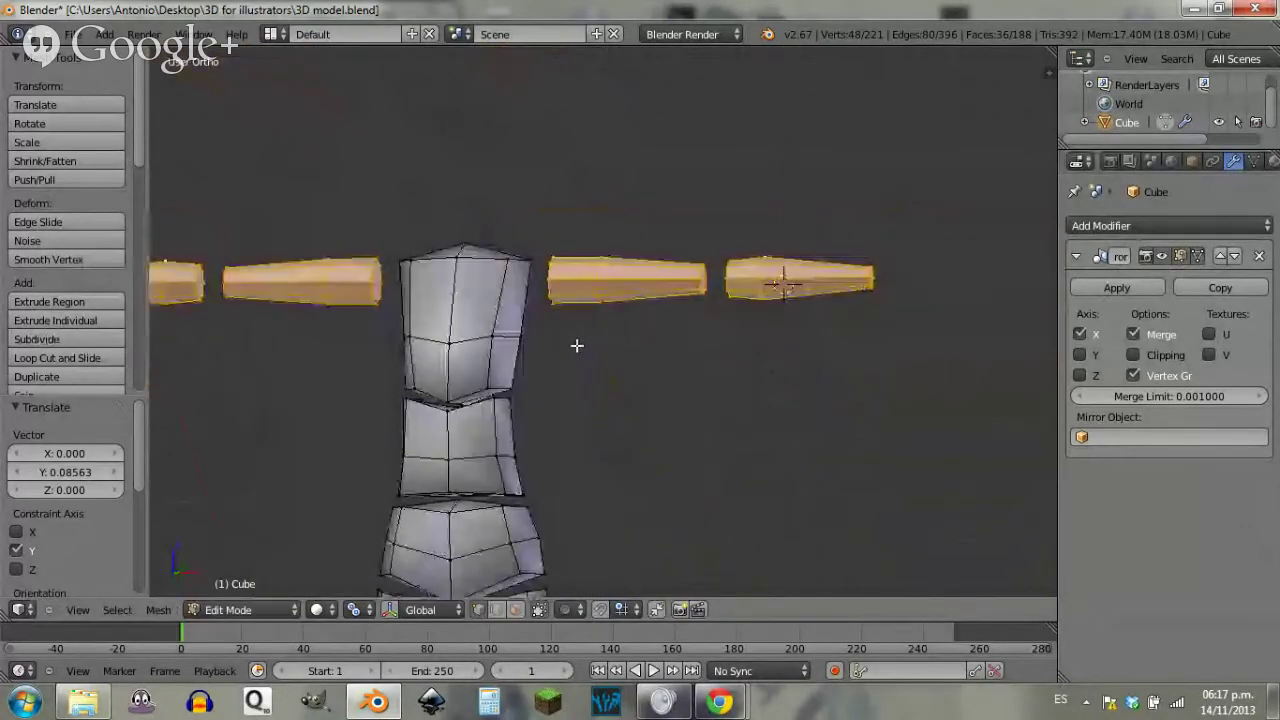
Step: Lower the peak vertex at the centre of the chest's top edge by 0.0666 along Z
{"action": "key", "text": "a"}
{"action": "key", "text": "KP_1"}
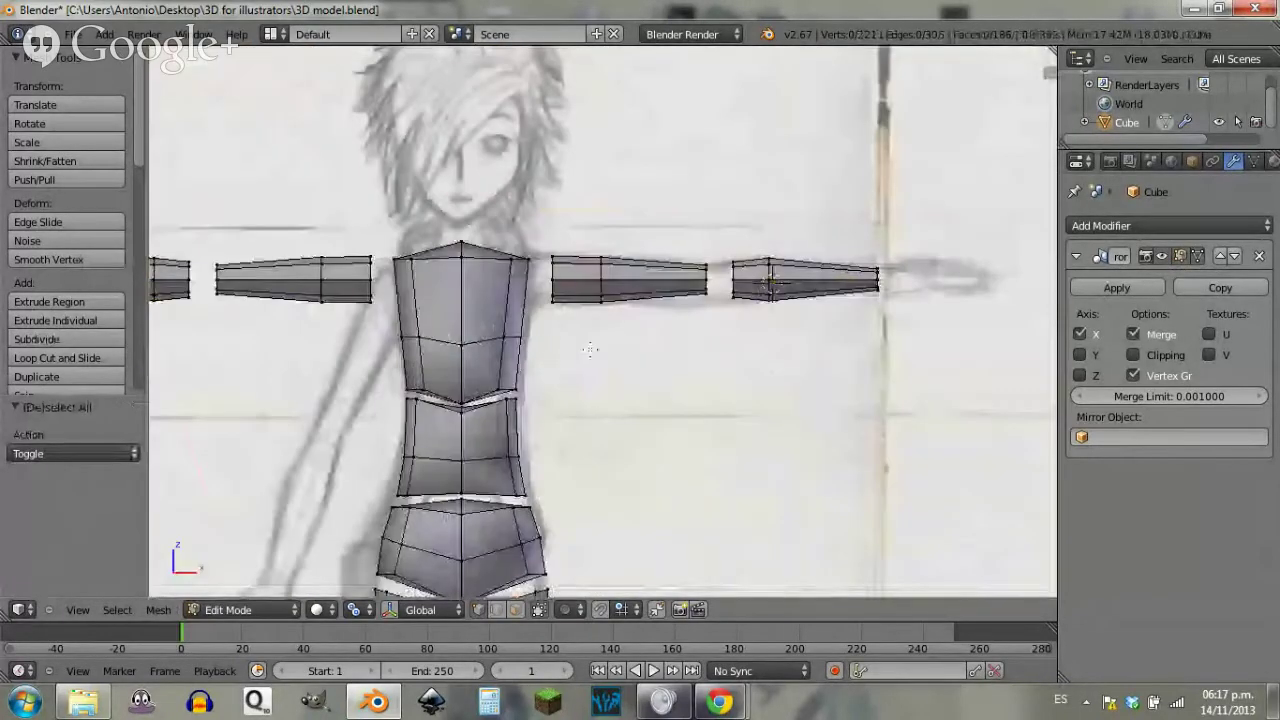
{"action": "scroll", "coordinate": [590, 348], "scroll_direction": "up", "scroll_amount": 3}
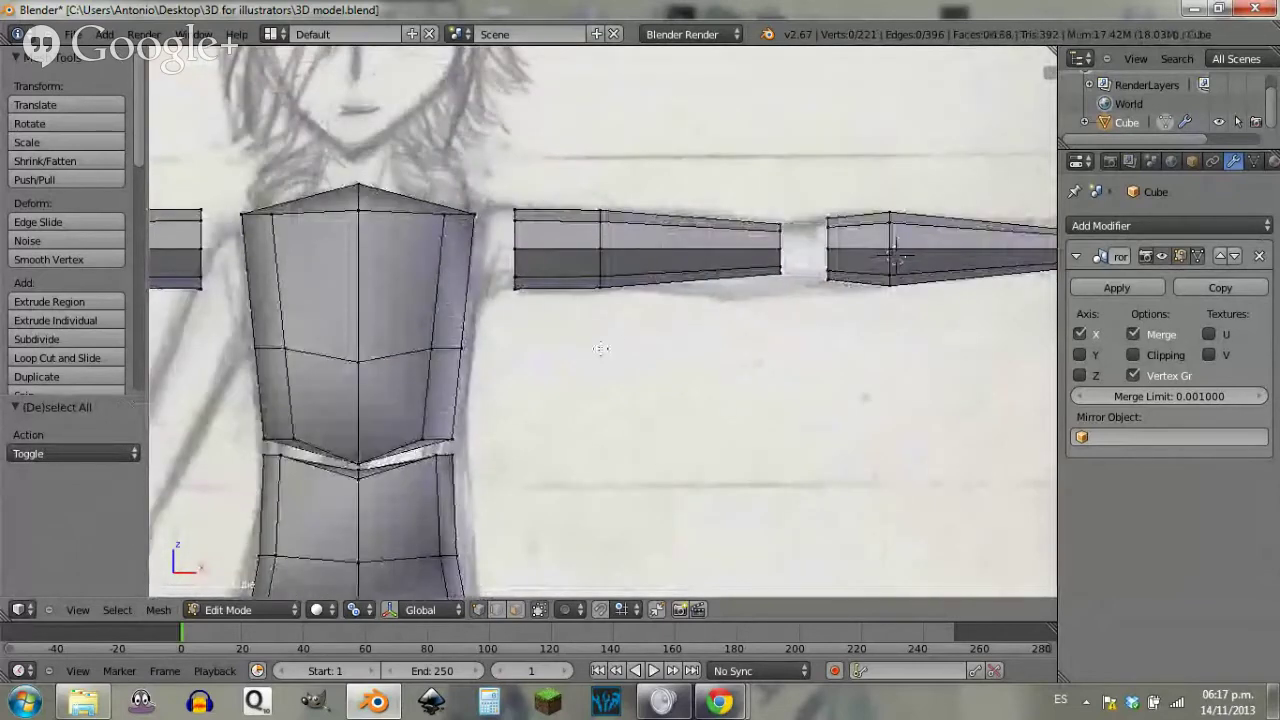
{"action": "middle_click_drag", "start_coordinate": [436, 178], "coordinate": [621, 330], "text": "shift"}
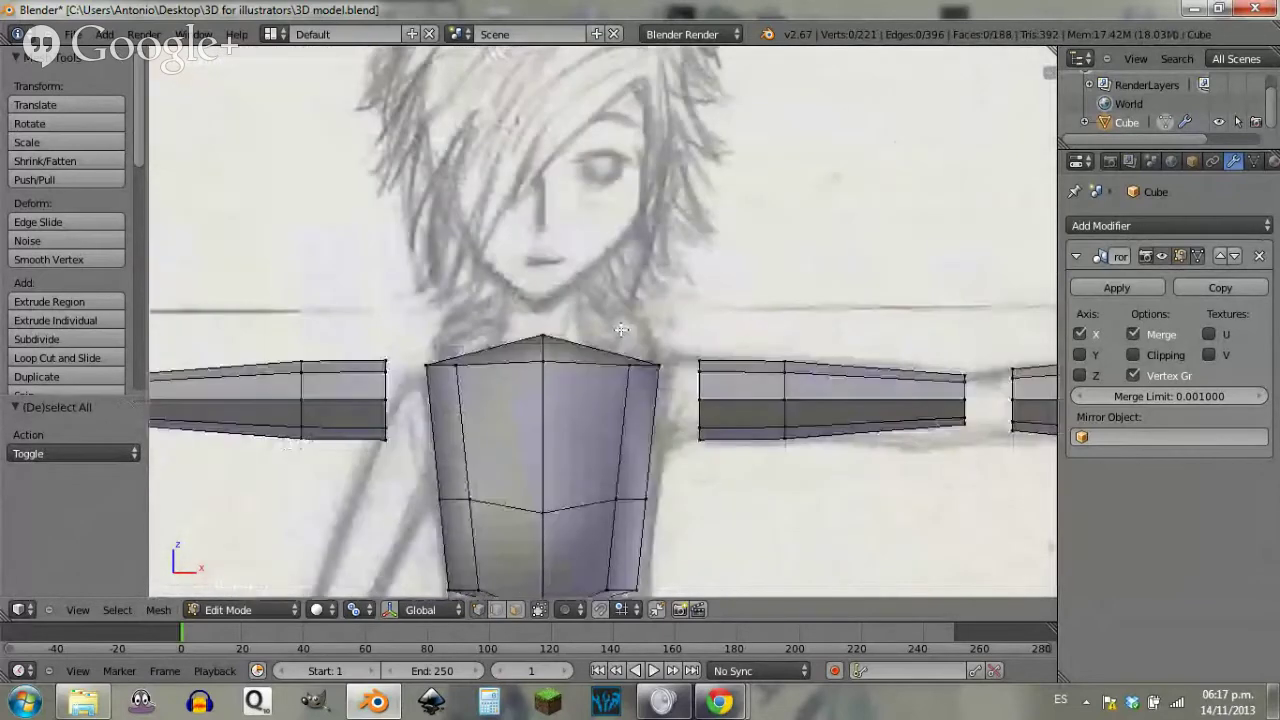
{"action": "scroll", "coordinate": [621, 330], "scroll_direction": "up", "scroll_amount": 1, "text": "ctrl"}
{"action": "scroll", "coordinate": [621, 330], "scroll_direction": "up", "scroll_amount": 1, "text": "shift"}
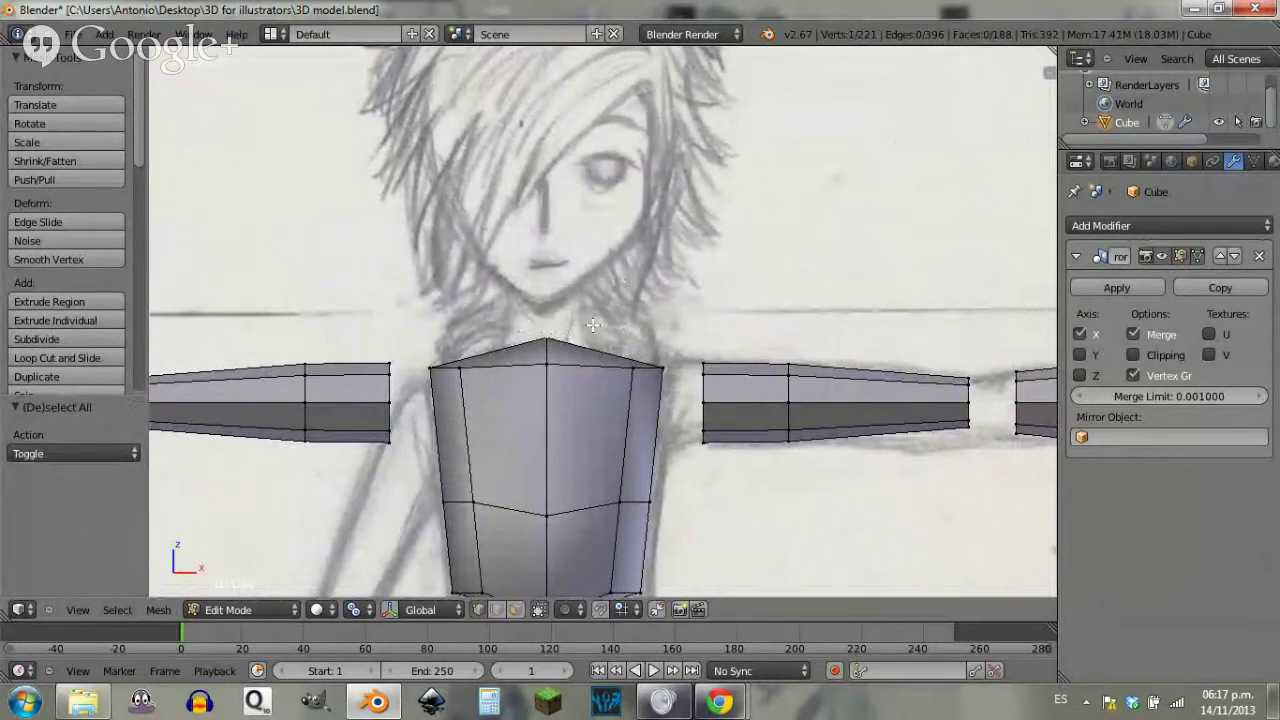
{"action": "key", "text": "g"}
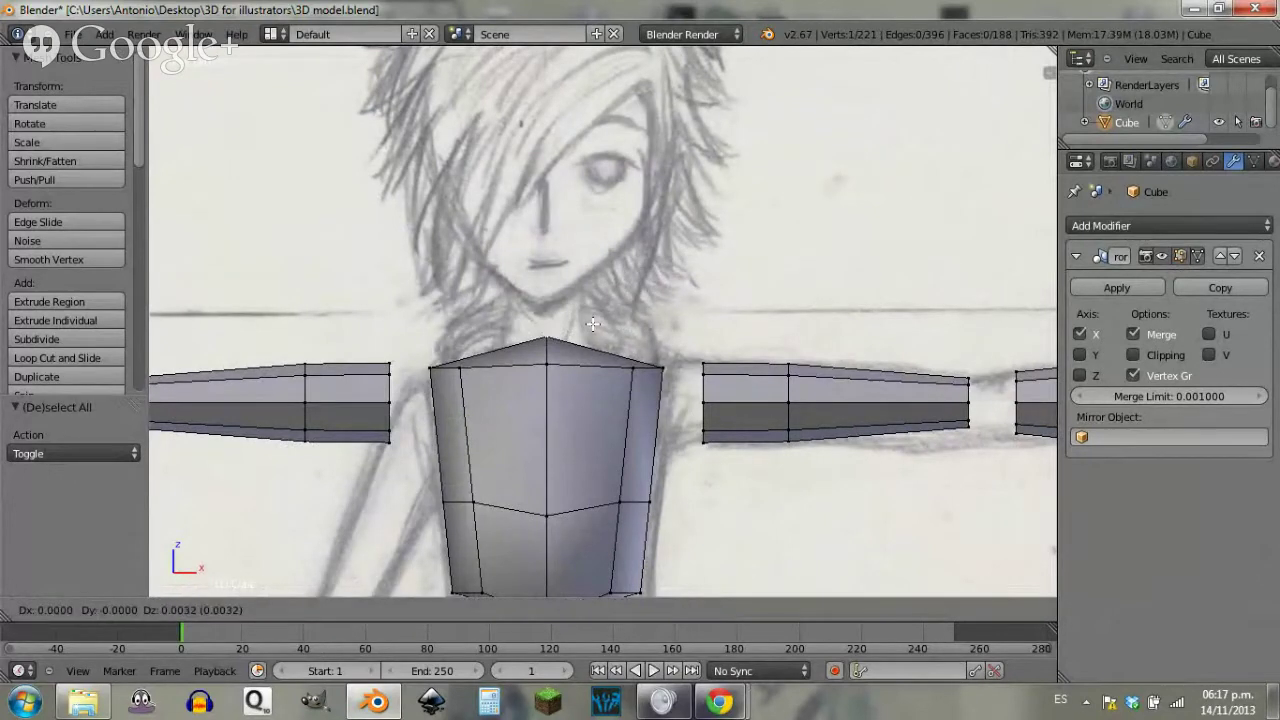
{"action": "key", "text": "z"}
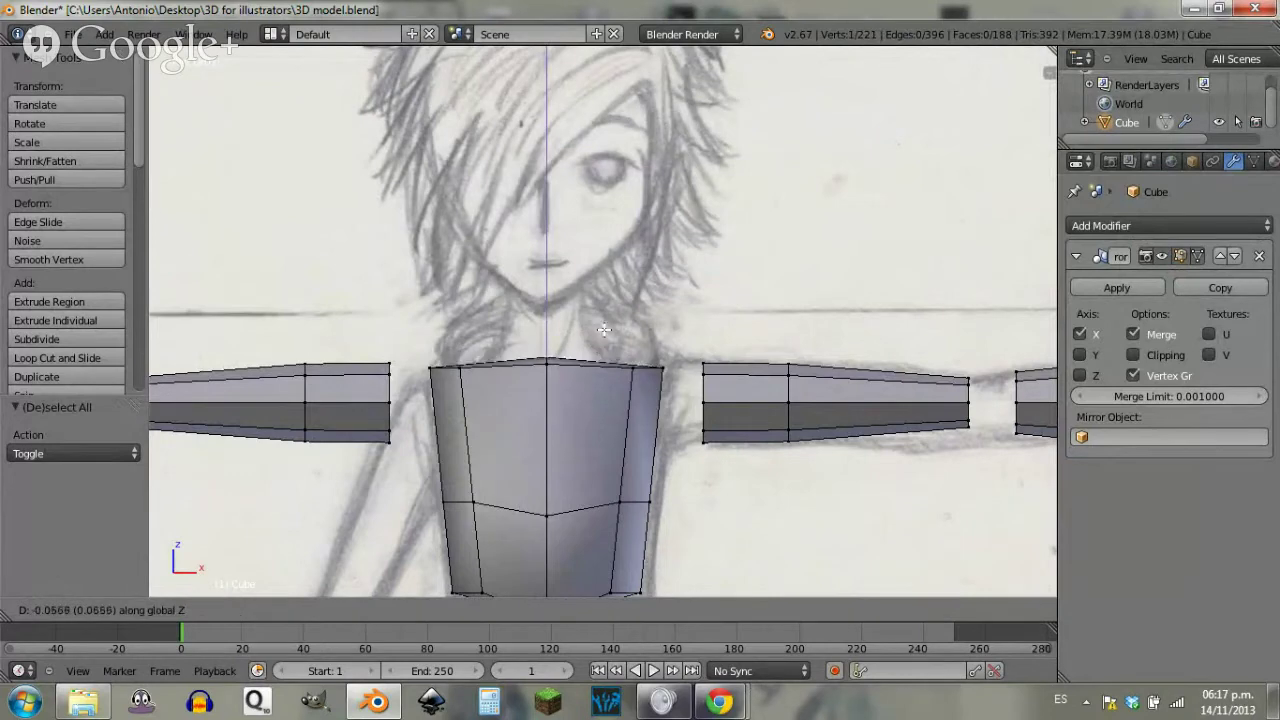
{"action": "left_click", "coordinate": [620, 350]}
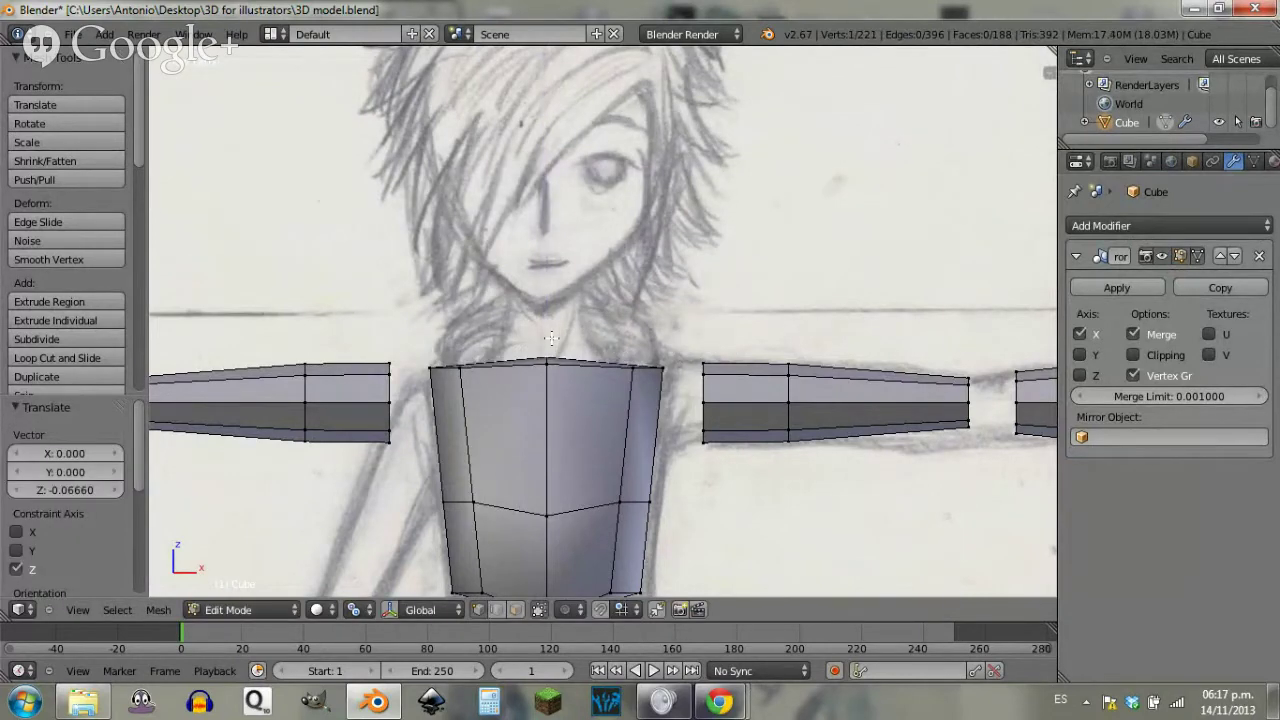
Step: Add an 8-vertex cylinder with radius 1 and depth 2 at the origin and hide the mirrored half of the mesh
{"action": "key", "text": "KP_1"}
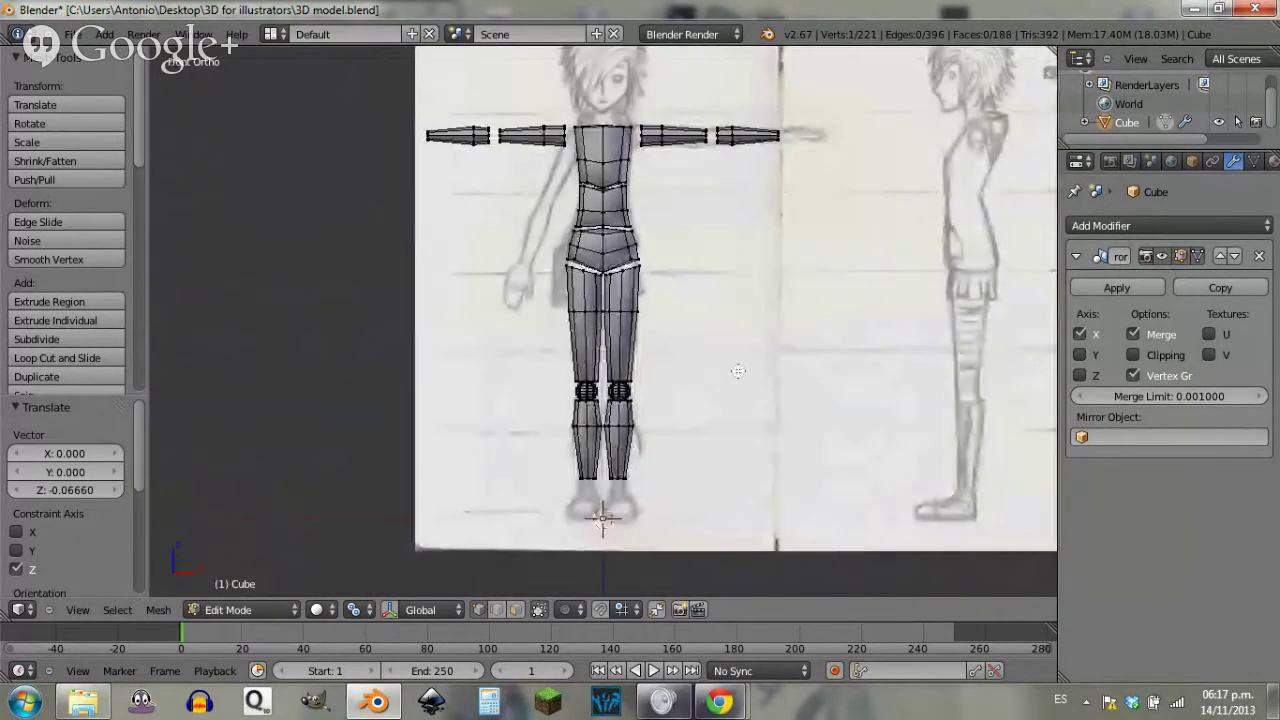
{"action": "key", "text": "shift+a"}
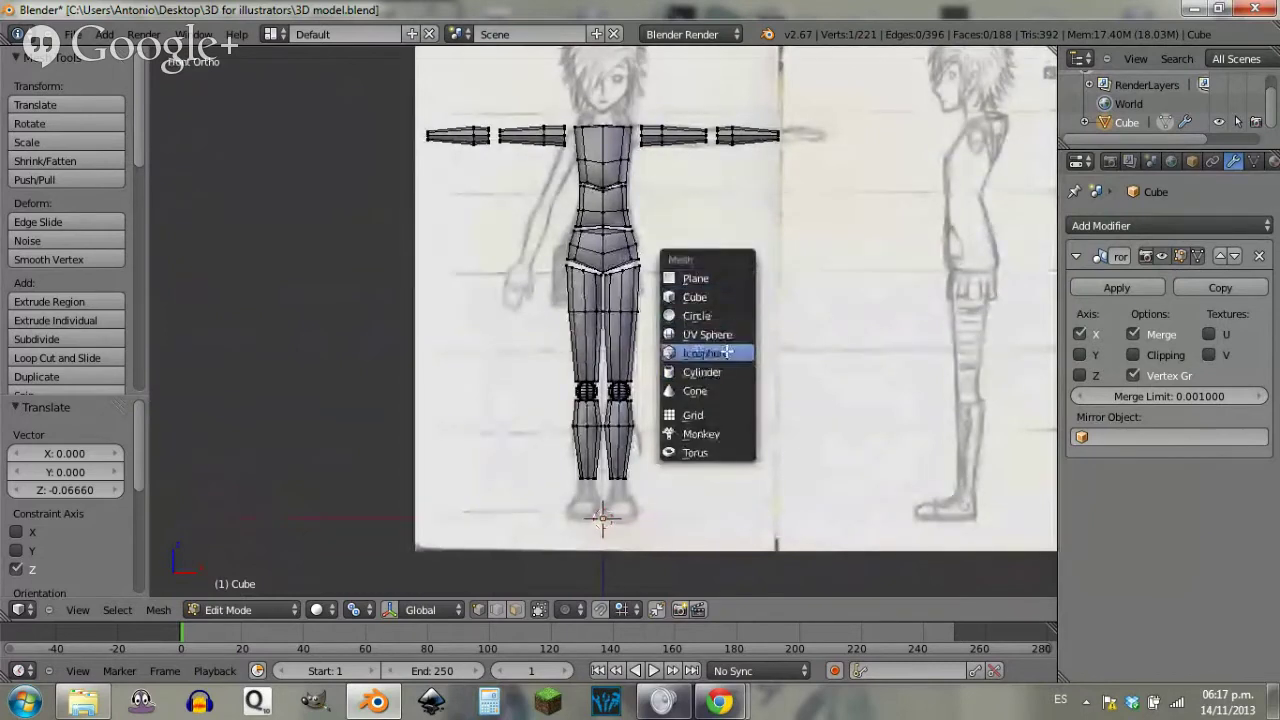
{"action": "left_click", "coordinate": [724, 371]}
{"action": "left_click", "coordinate": [1162, 257]}
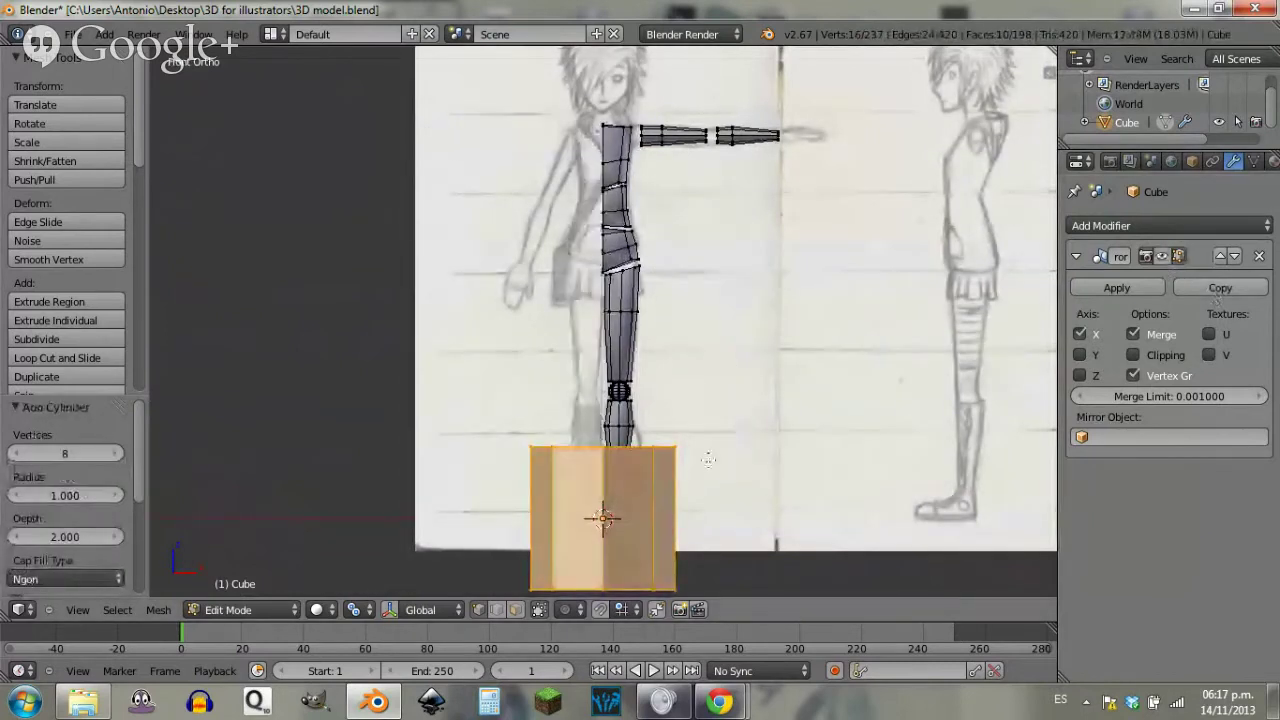
Step: Delete the vertices of the cylinder's negative-X half in wireframe, keeping those on the centre line
{"action": "middle_click_drag", "start_coordinate": [641, 478], "coordinate": [664, 274], "text": "shift"}
{"action": "key", "text": "z"}
{"action": "key", "text": "a"}
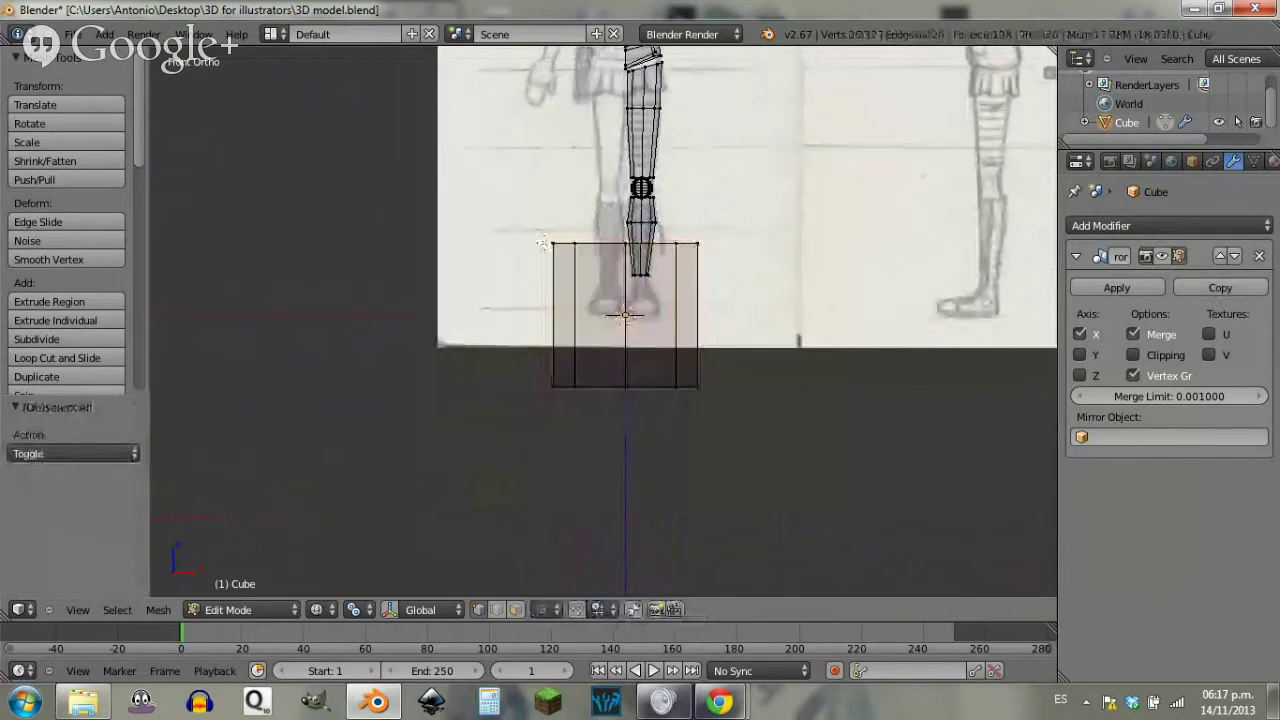
{"action": "key", "text": "b"}
{"action": "left_click_drag", "start_coordinate": [521, 232], "coordinate": [604, 489]}
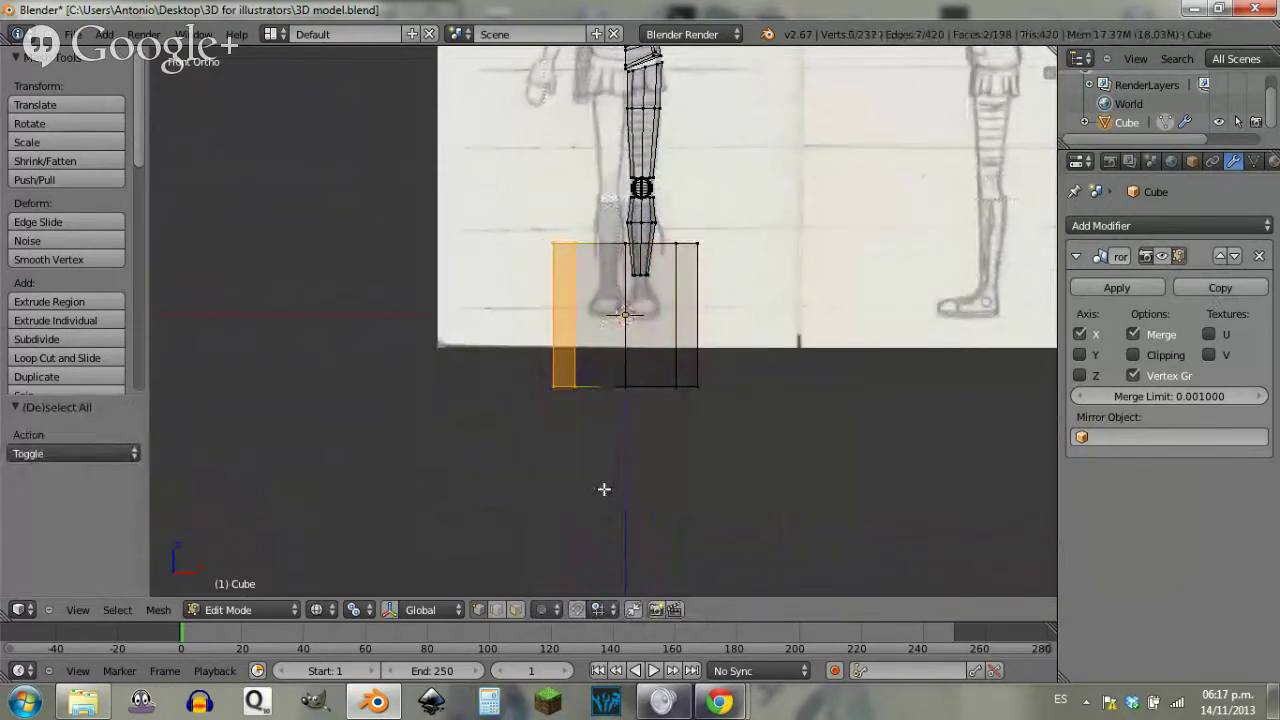
{"action": "key", "text": "x"}
{"action": "left_click", "coordinate": [604, 489]}
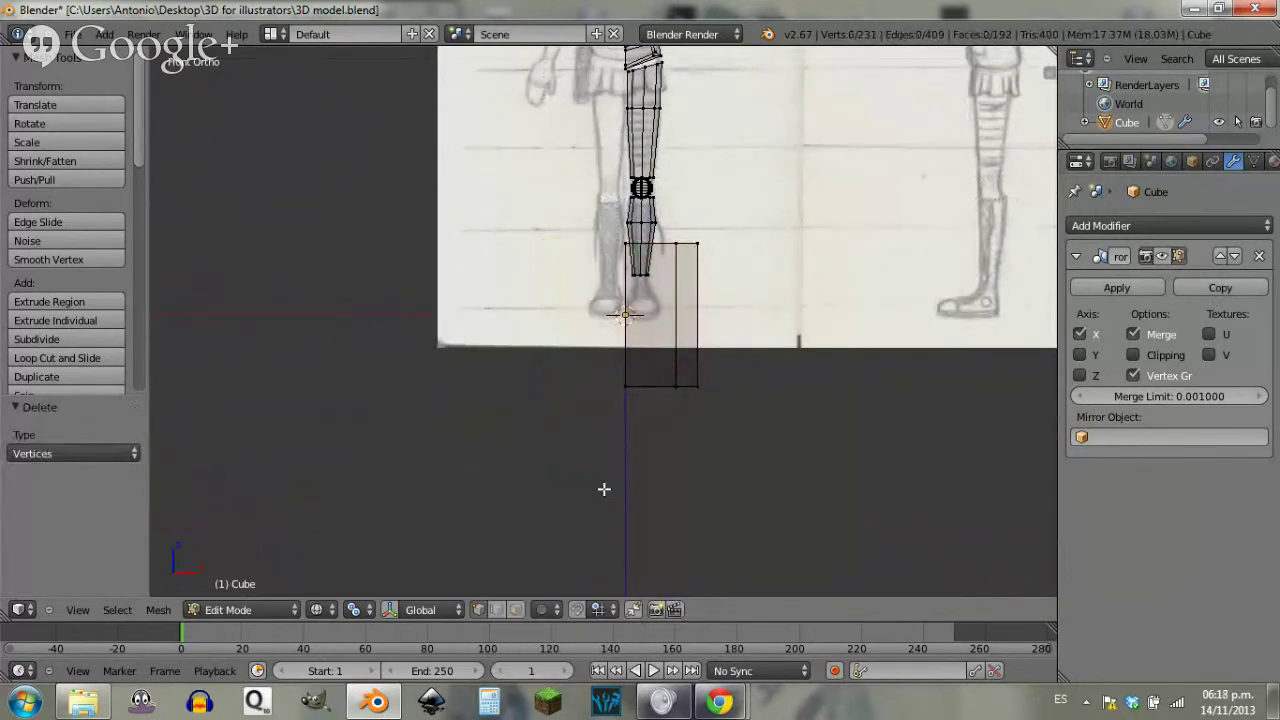
Step: Select the whole remaining half cylinder, enable Clipping on the Mirror modifier and show the mirrored half in Edit Mode again
{"action": "right_click", "coordinate": [625, 397]}
{"action": "key", "text": "ctrl+l"}
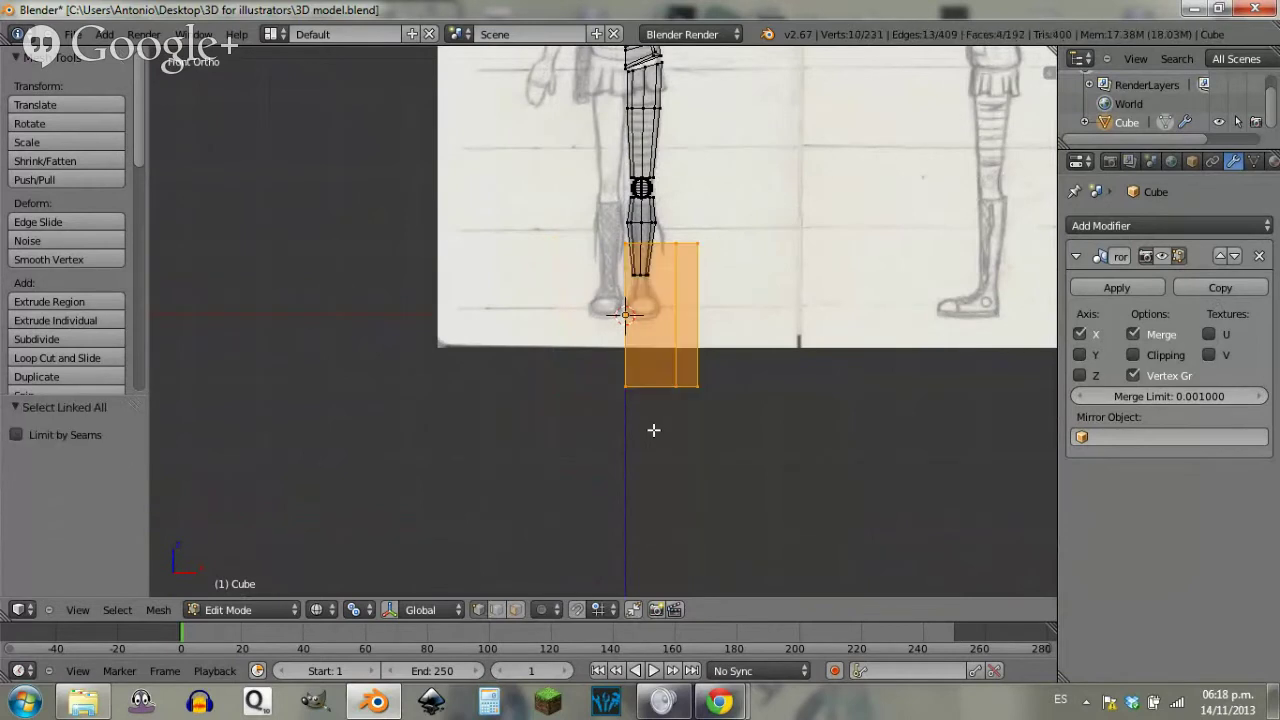
{"action": "left_click", "coordinate": [1133, 355]}
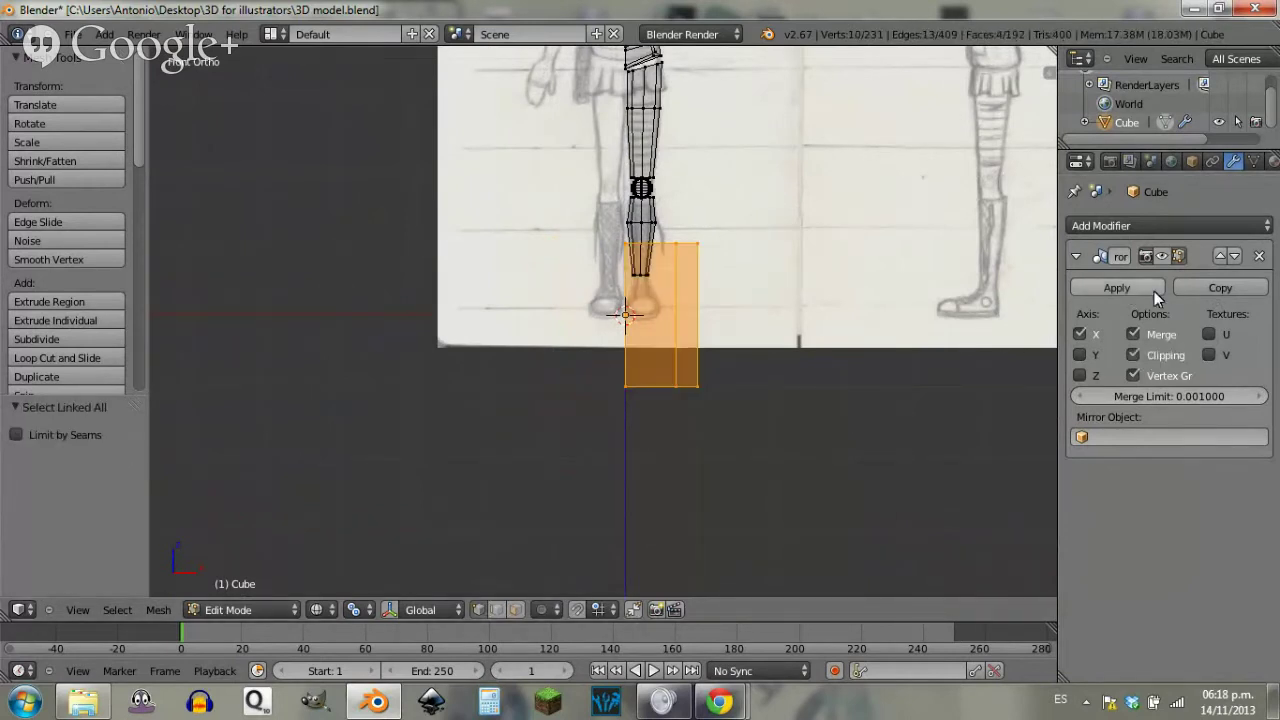
{"action": "left_click", "coordinate": [1179, 256]}
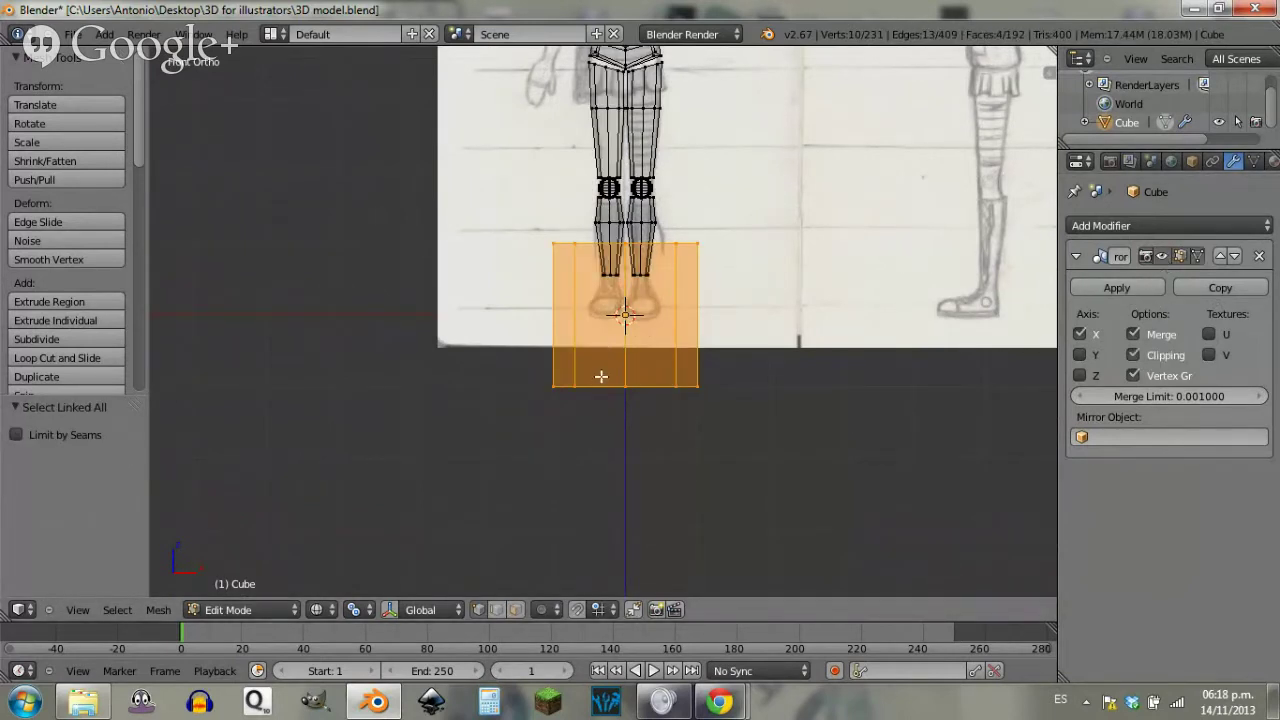
Step: Raise the cylinder 3.338 and then a further 2.203 along Z, up to the drawn neck
{"action": "key", "text": "g"}
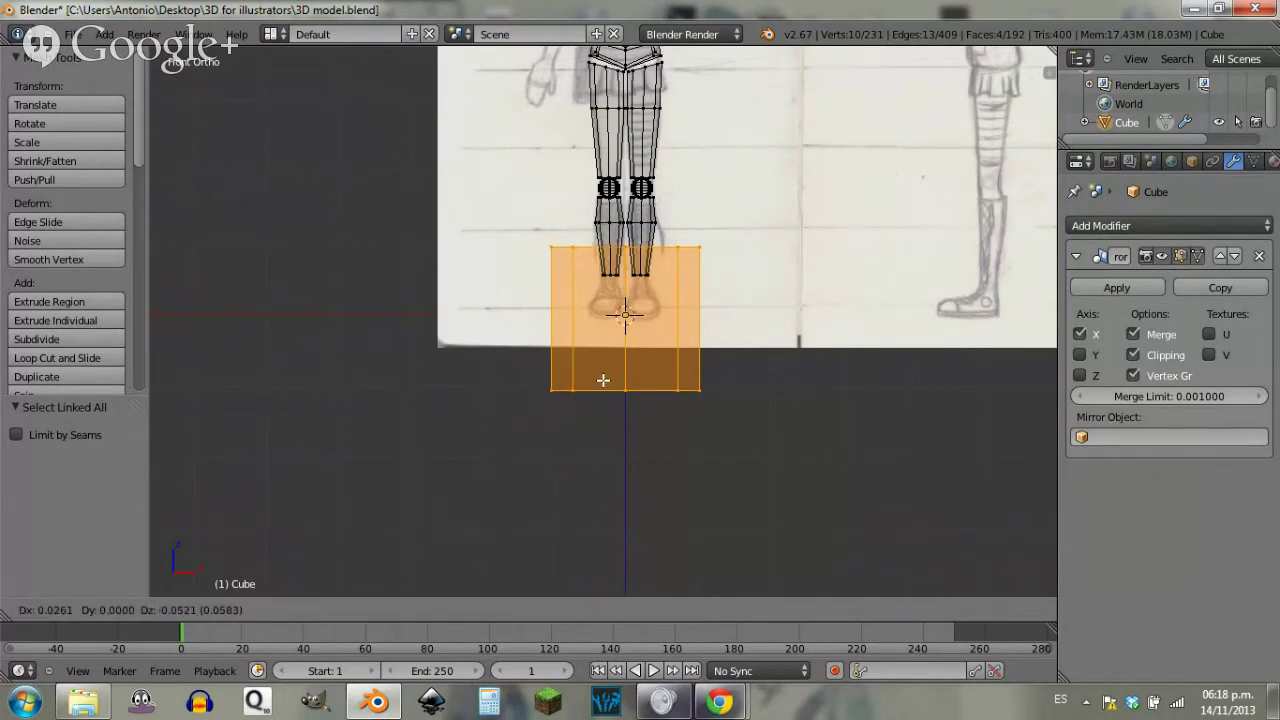
{"action": "key", "text": "y"}
{"action": "key", "text": "z"}
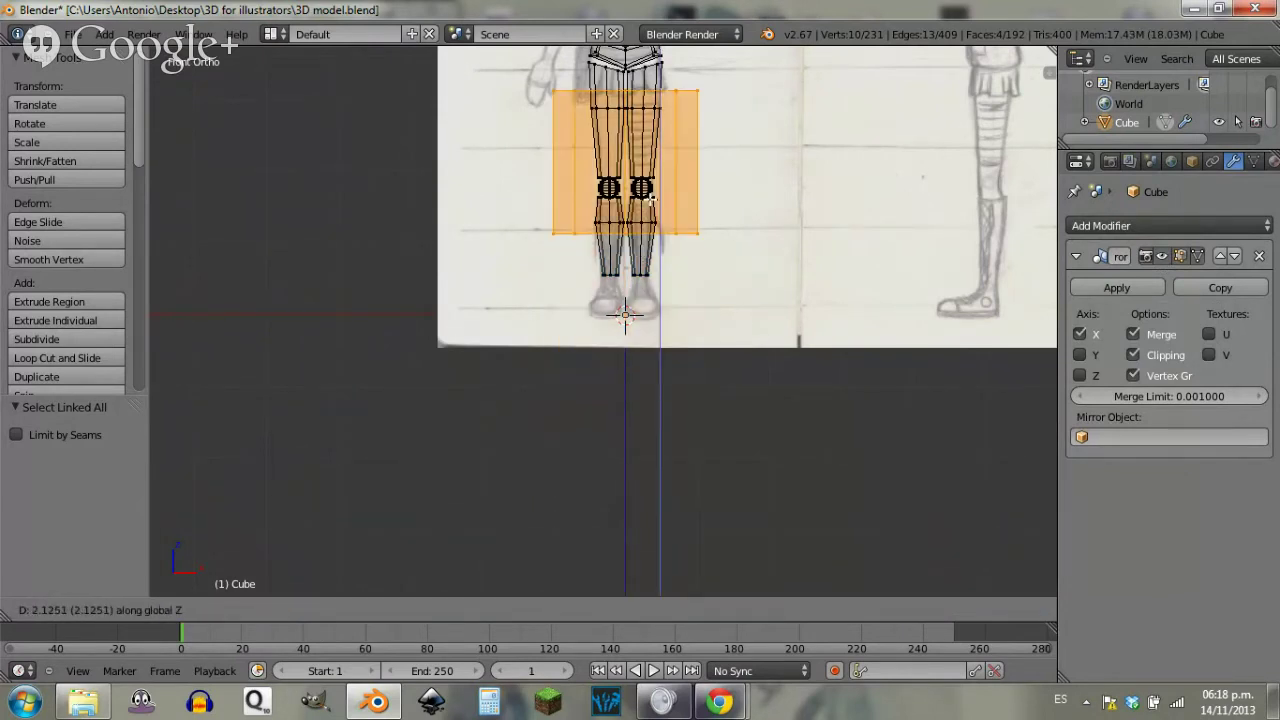
{"action": "left_click", "coordinate": [848, 199]}
{"action": "scroll", "coordinate": [805, 181], "scroll_direction": "down", "scroll_amount": 3}
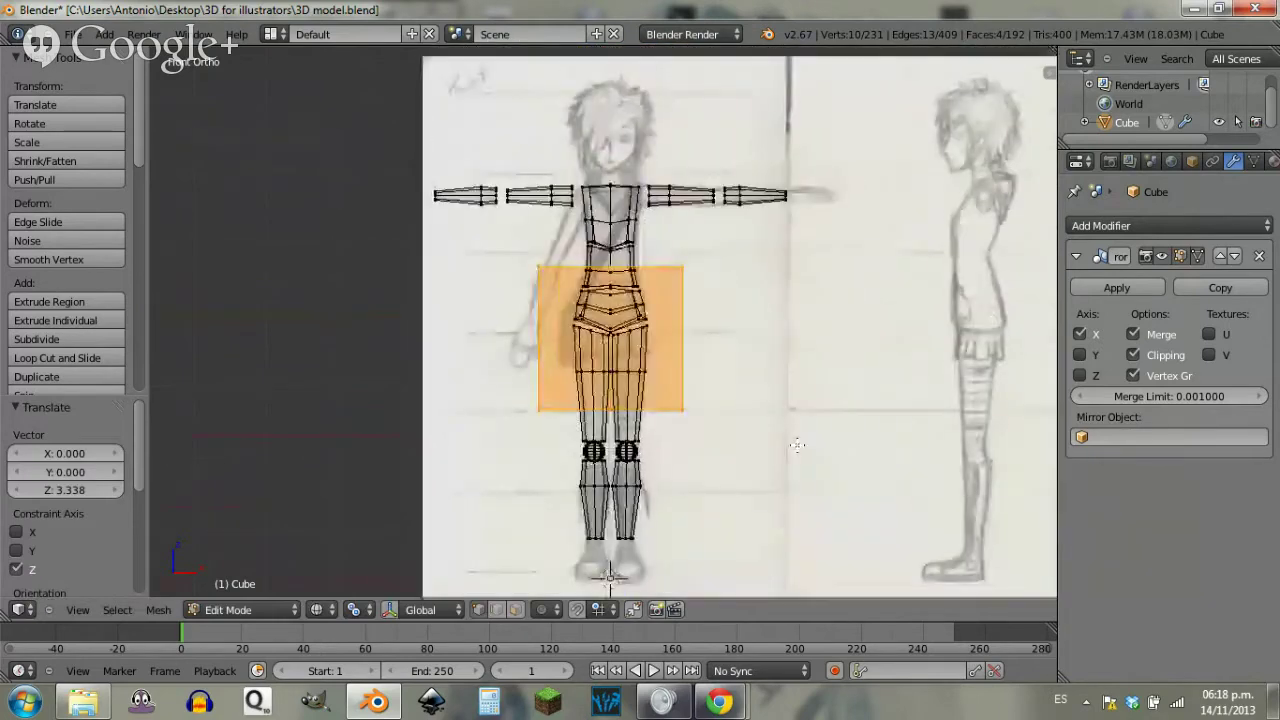
{"action": "key", "text": "g"}
{"action": "key", "text": "z"}
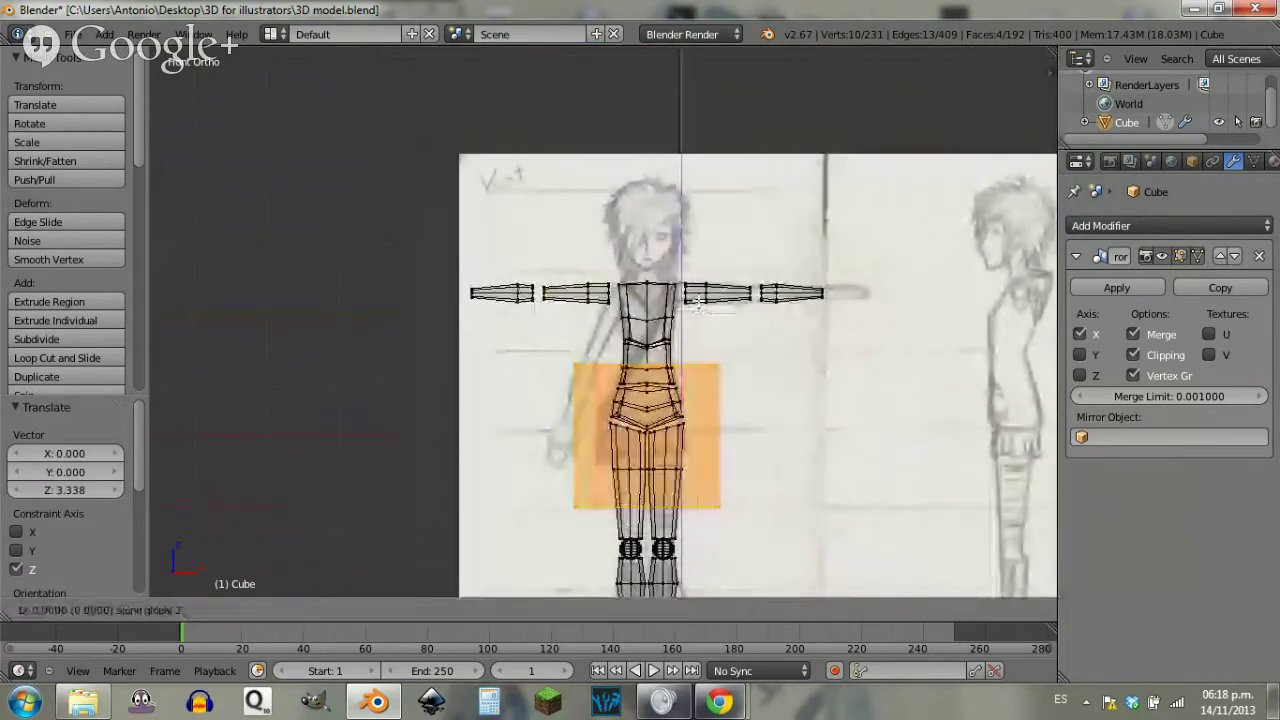
{"action": "left_click", "coordinate": [719, 154]}
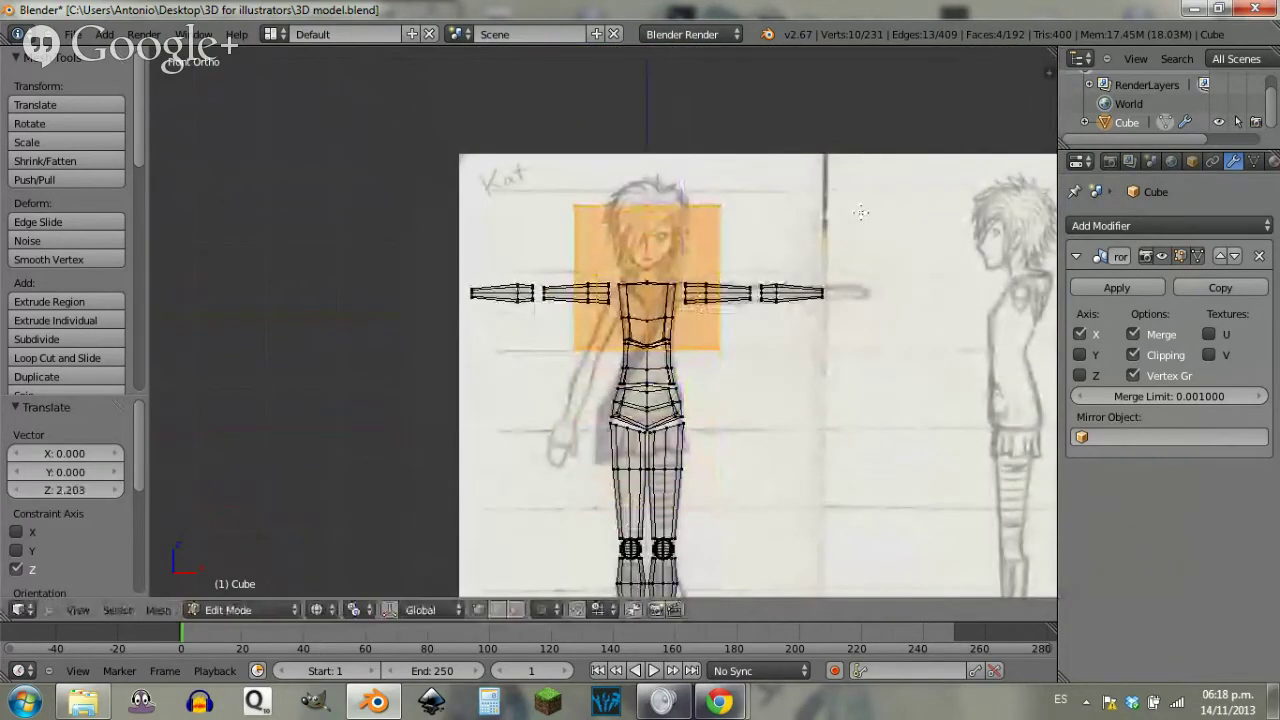
Step: Scale the cylinder to 0.166 in X and Y with Z locked, to match the neck's thickness
{"action": "key", "text": "s"}
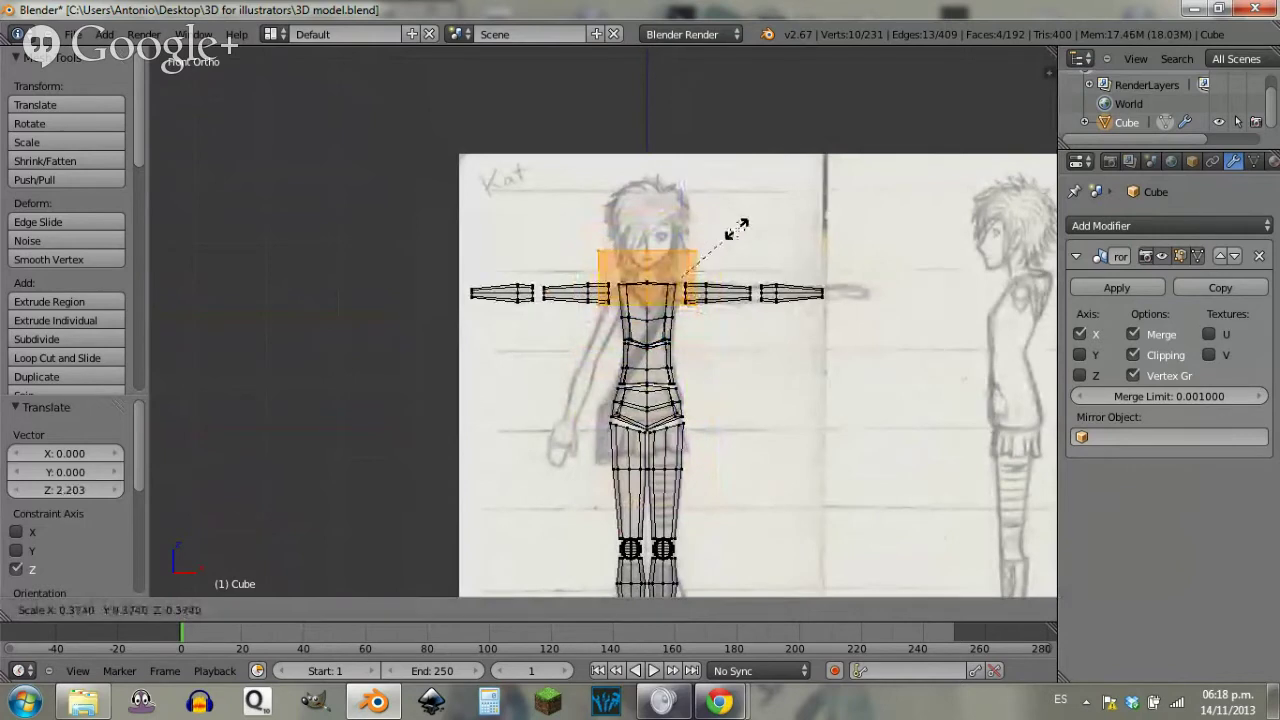
{"action": "right_click", "coordinate": [737, 229]}
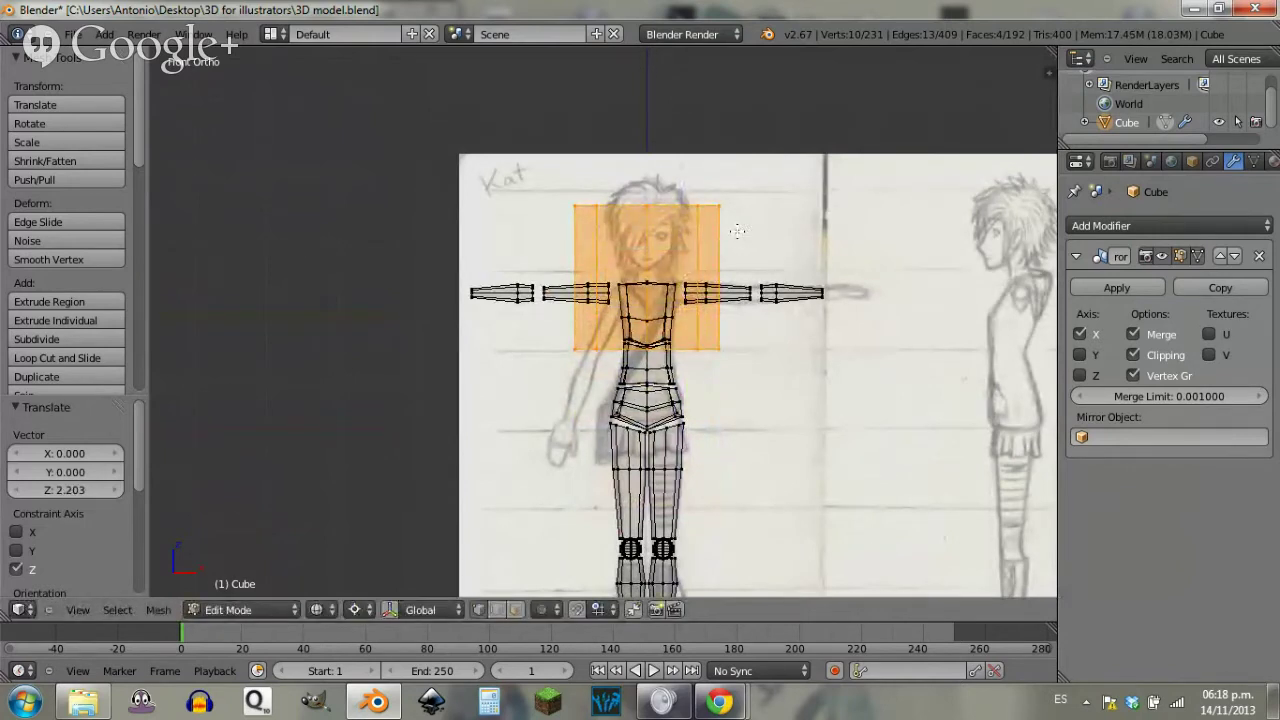
{"action": "key", "text": "s"}
{"action": "key", "text": "shift+z"}
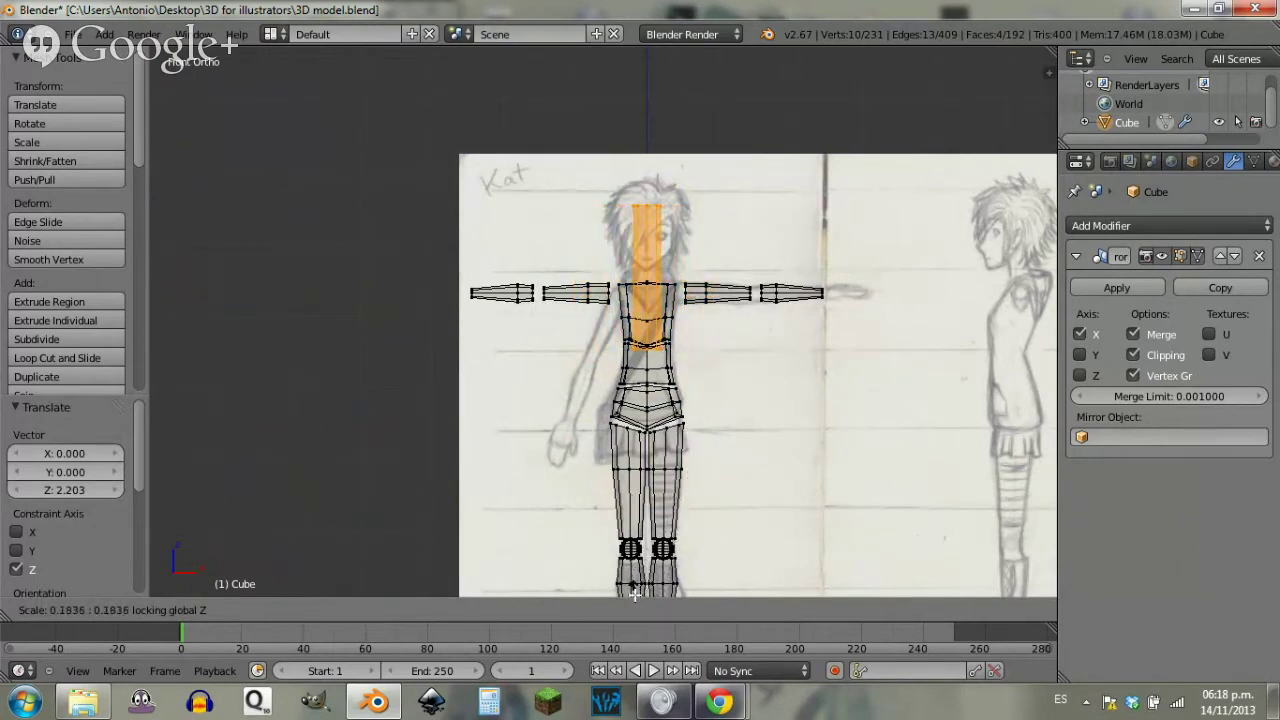
{"action": "left_click", "coordinate": [635, 57]}
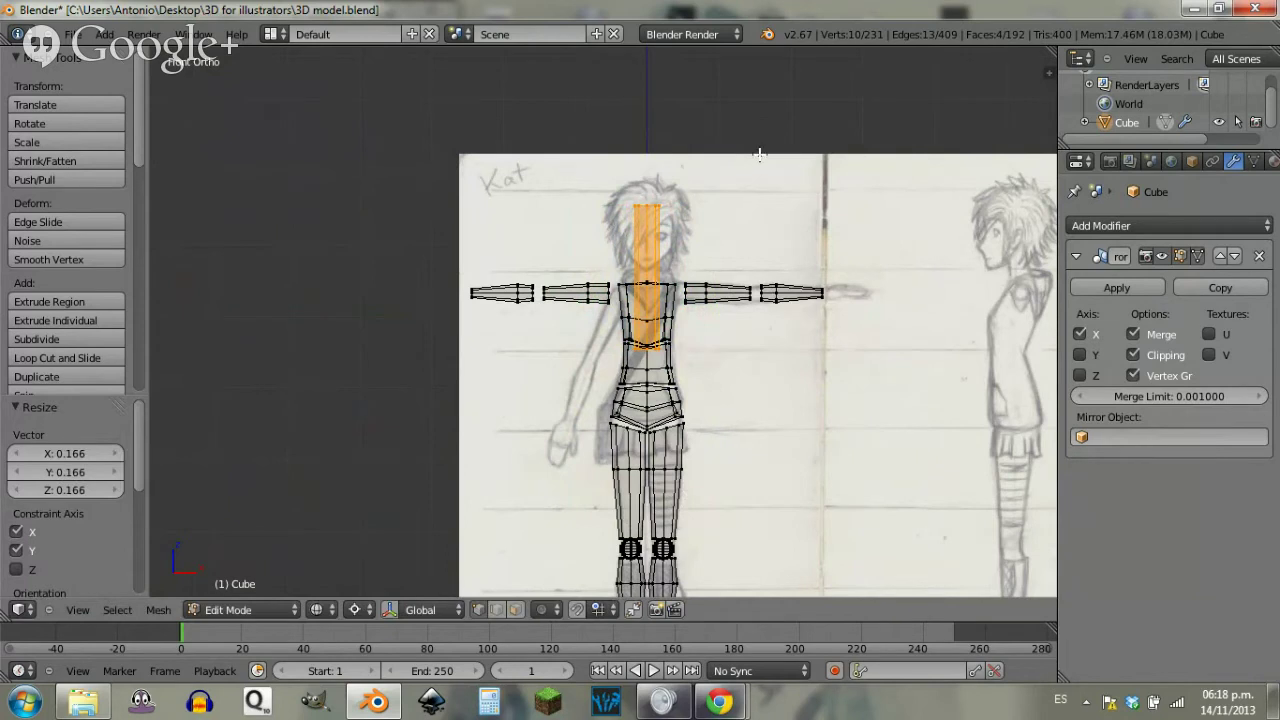
Step: Scale the cylinder by -0.166 along Z to shorten it to the length of the drawn neck
{"action": "key", "text": "s"}
{"action": "key", "text": "Escape"}
{"action": "key", "text": "s"}
{"action": "key", "text": "z"}
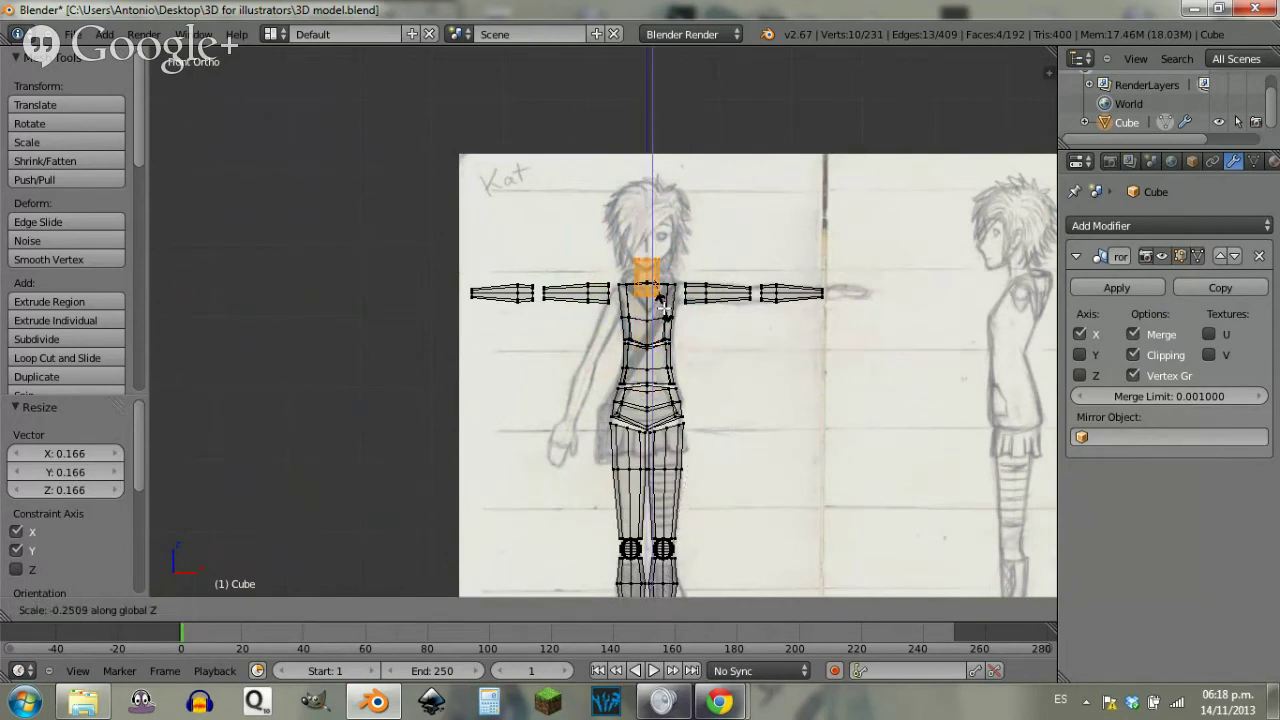
{"action": "left_click", "coordinate": [662, 291]}
Step: Move the outer vertices of the neck's upper end about 0.058 inward along X in front view
{"action": "scroll", "coordinate": [602, 330], "scroll_direction": "up", "scroll_amount": 5}
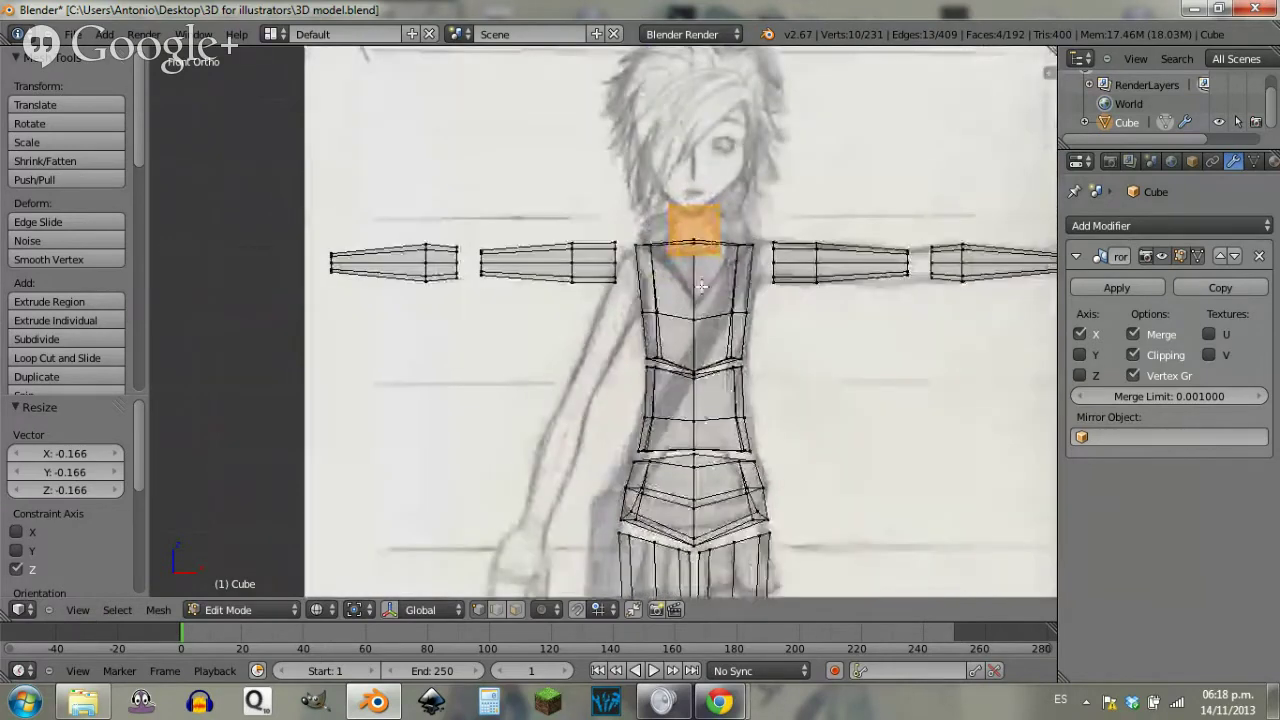
{"action": "scroll", "coordinate": [601, 329], "scroll_direction": "up", "scroll_amount": 5}
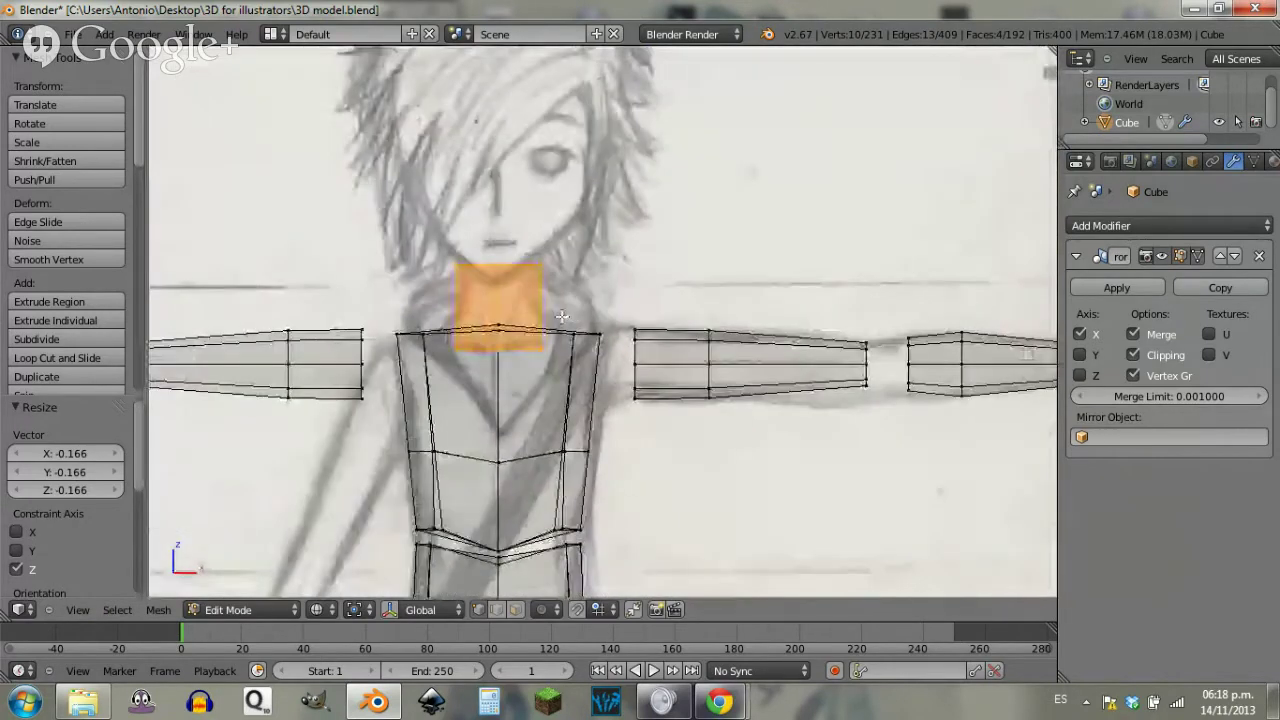
{"action": "middle_click_drag", "start_coordinate": [636, 336], "coordinate": [706, 334], "text": "shift"}
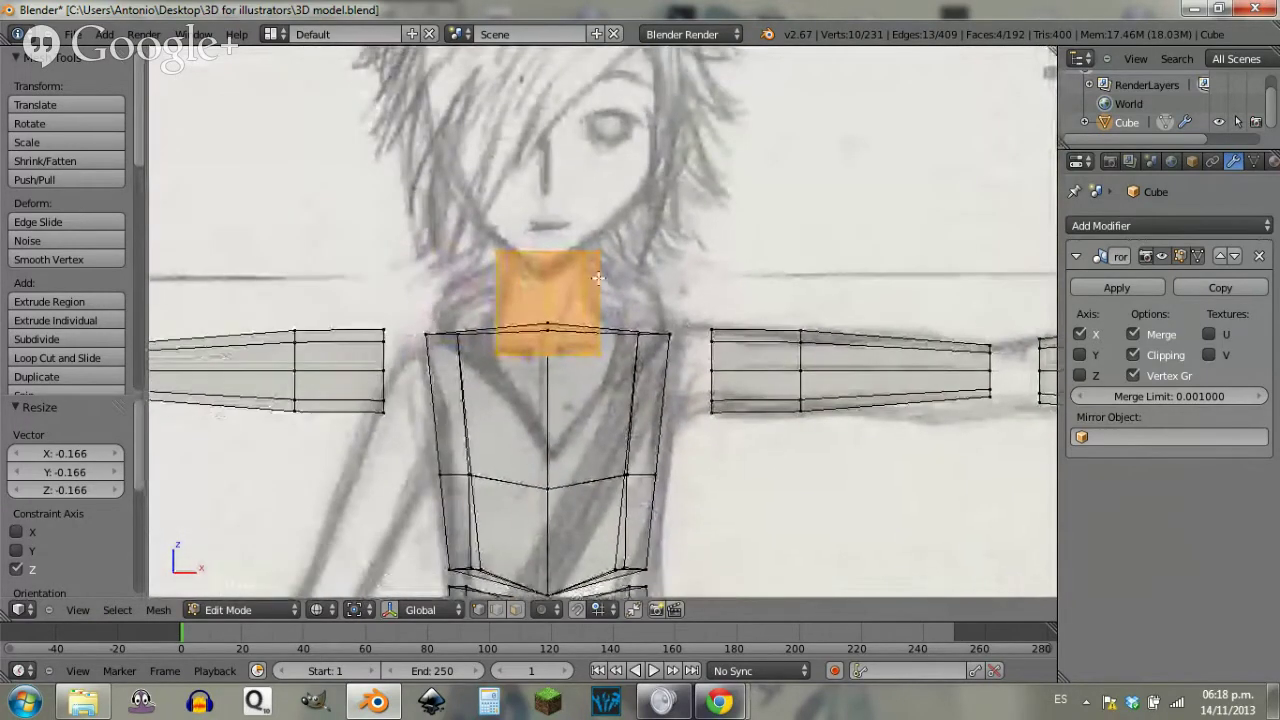
{"action": "key", "text": "a"}
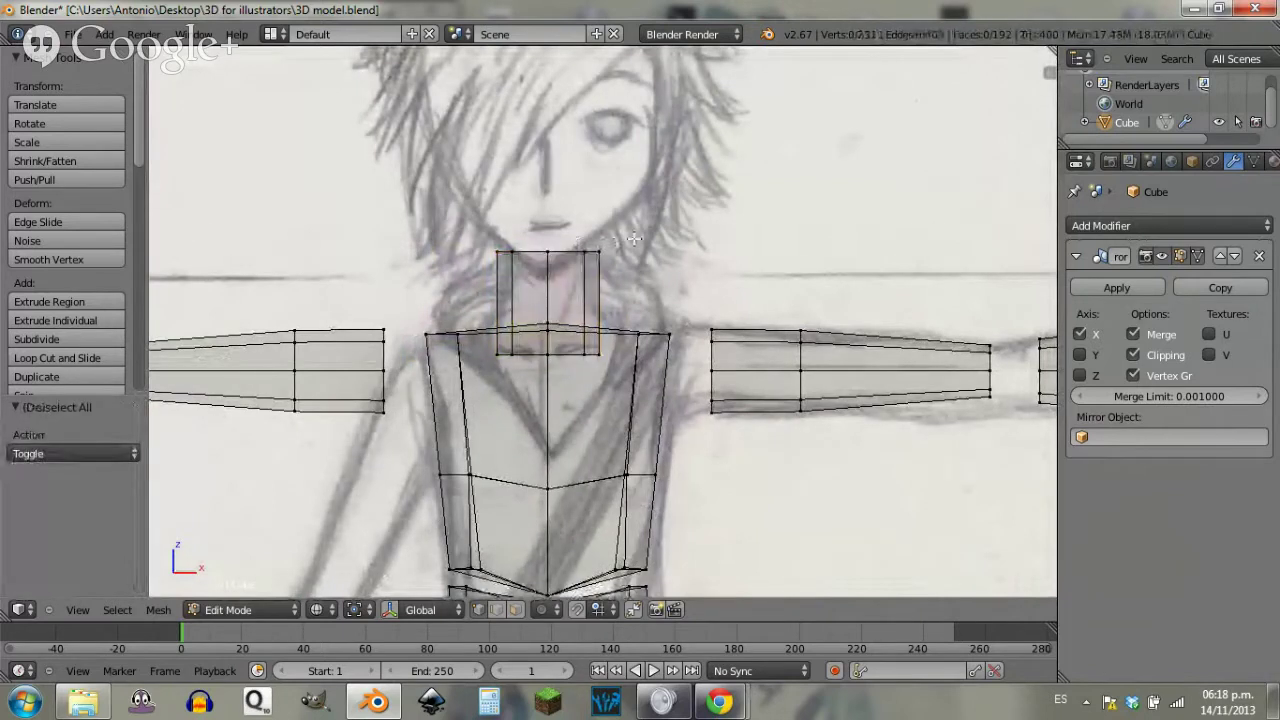
{"action": "left_click_drag", "start_coordinate": [596, 254], "coordinate": [566, 263]}
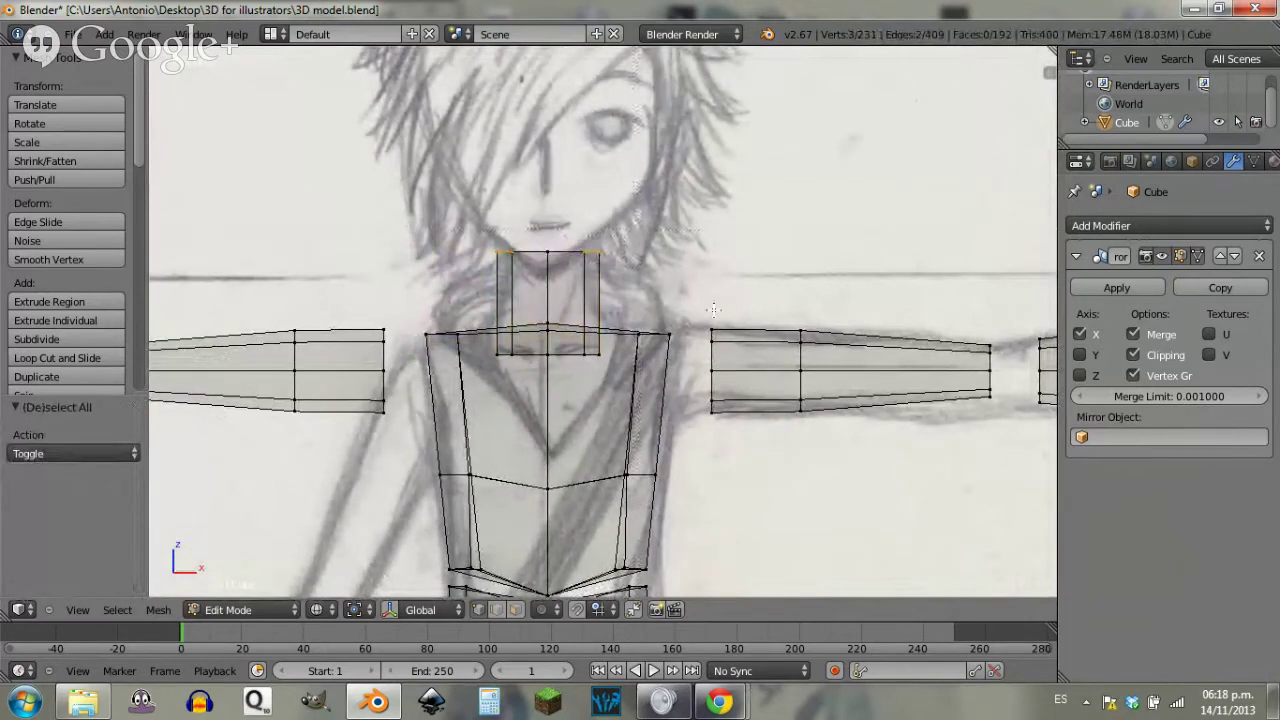
{"action": "key", "text": "g"}
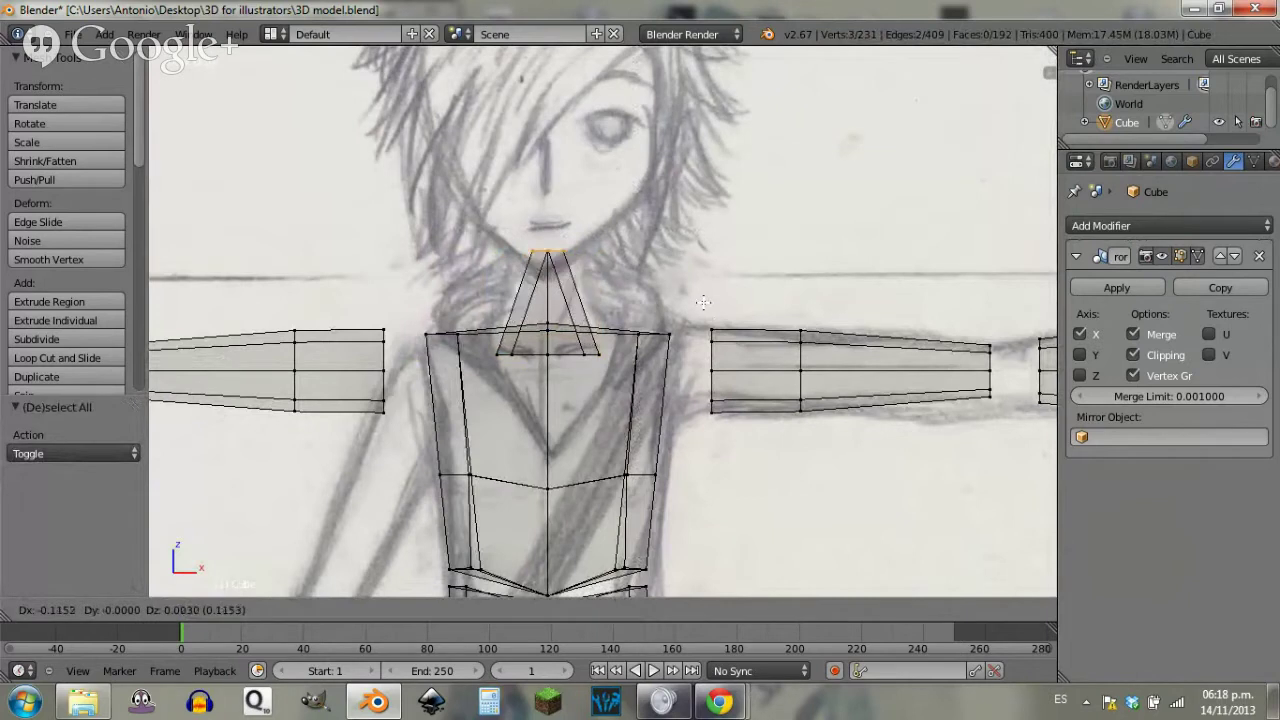
{"action": "key", "text": "Escape"}
{"action": "key", "text": "g"}
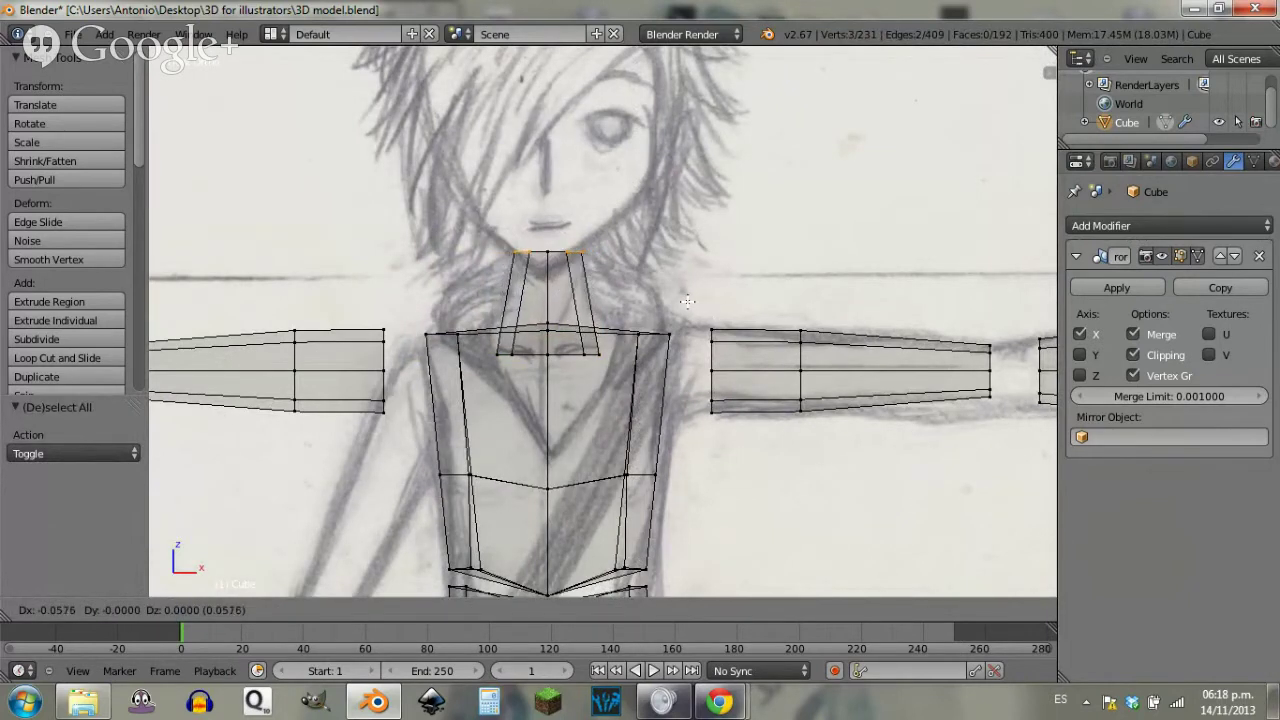
{"action": "left_click", "coordinate": [610, 370]}
Step: Select the neck's bottom ring of vertices and raise it 0.121 along Z, just above the torso
{"action": "key", "text": "a"}
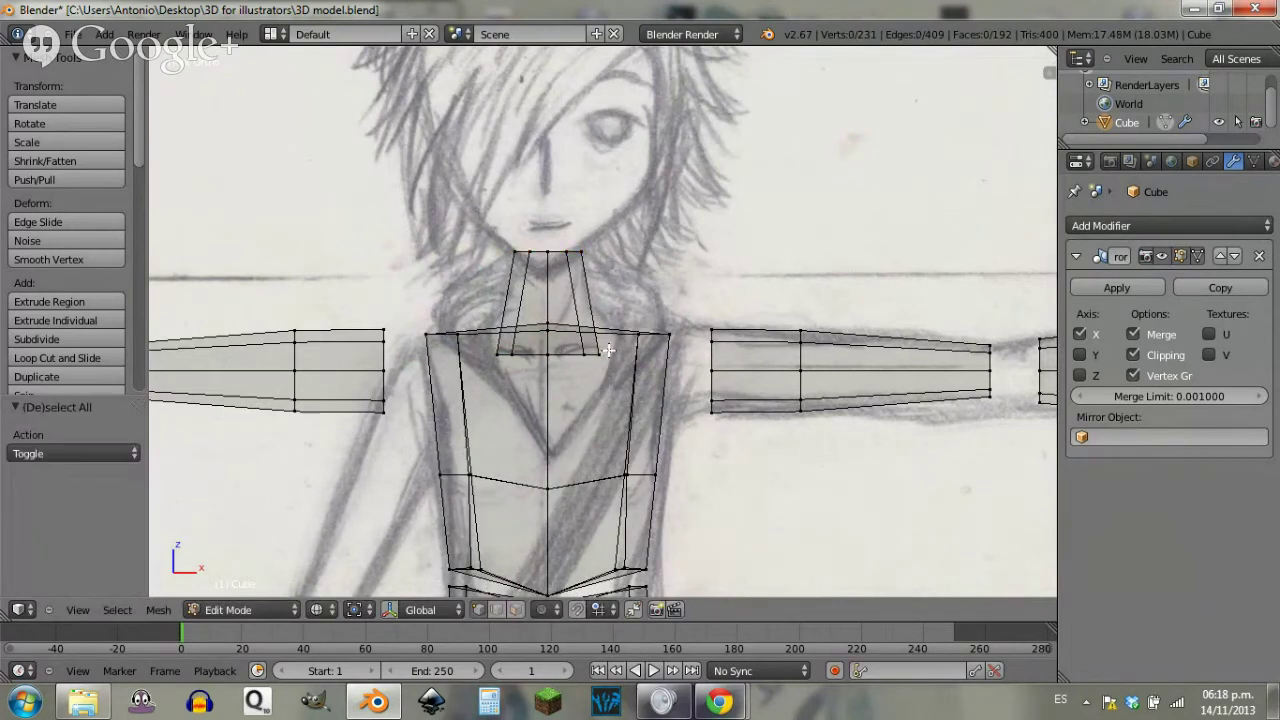
{"action": "key", "text": "b"}
{"action": "left_click_drag", "start_coordinate": [609, 349], "coordinate": [514, 370]}
{"action": "key", "text": "g"}
{"action": "key", "text": "z"}
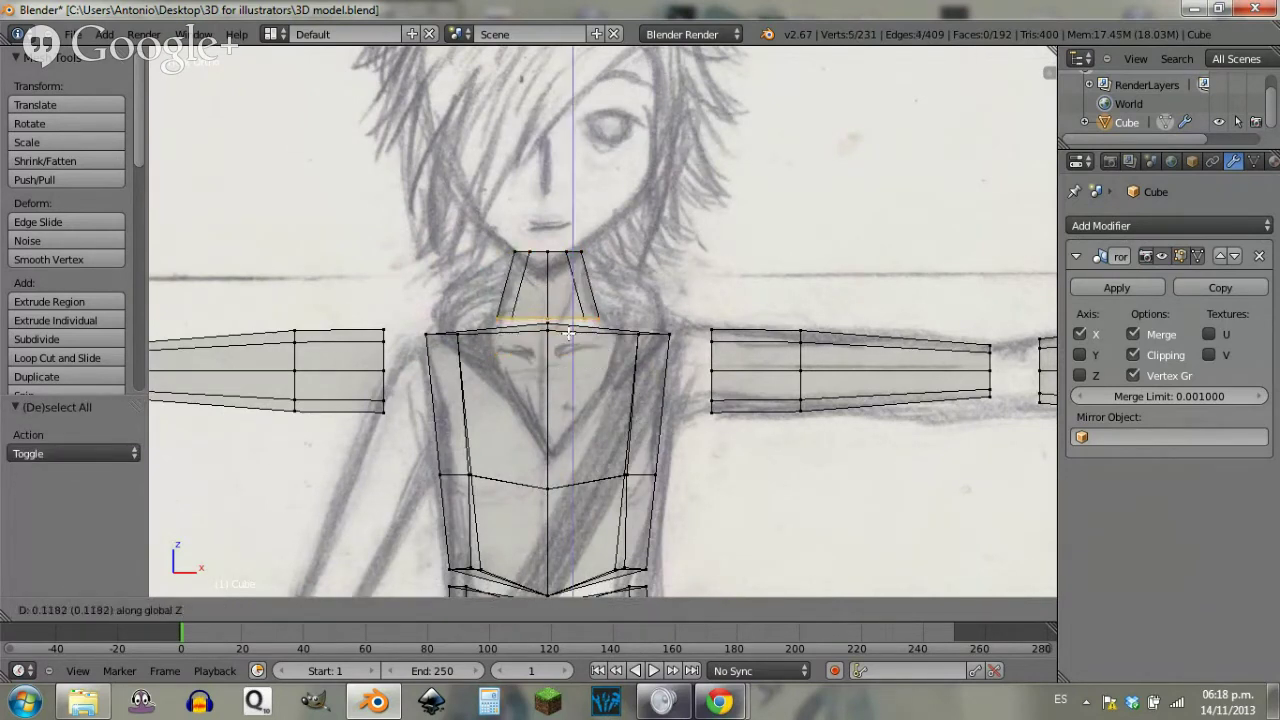
{"action": "left_click", "coordinate": [568, 334]}
Step: In side view, move the neck's bottom ring 0.139 along Y and rotate it about -7° to follow the shoulder line
{"action": "key", "text": "KP_3"}
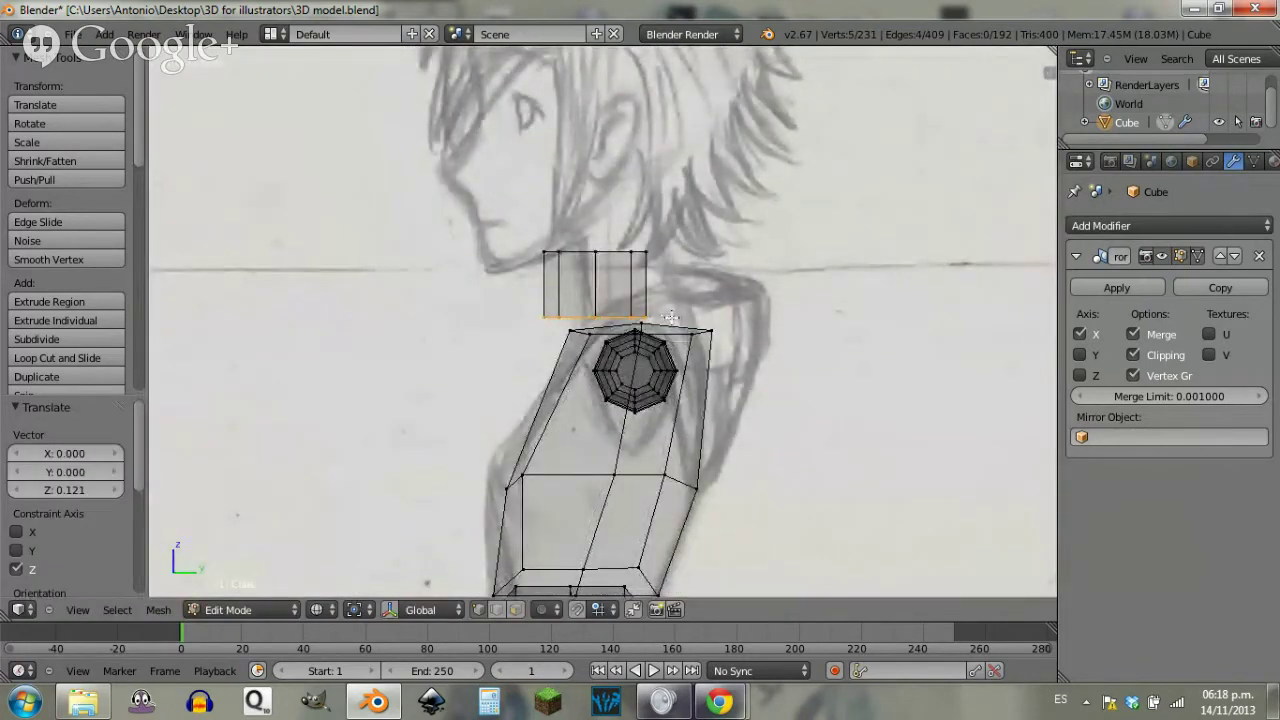
{"action": "key", "text": "g"}
{"action": "key", "text": "y"}
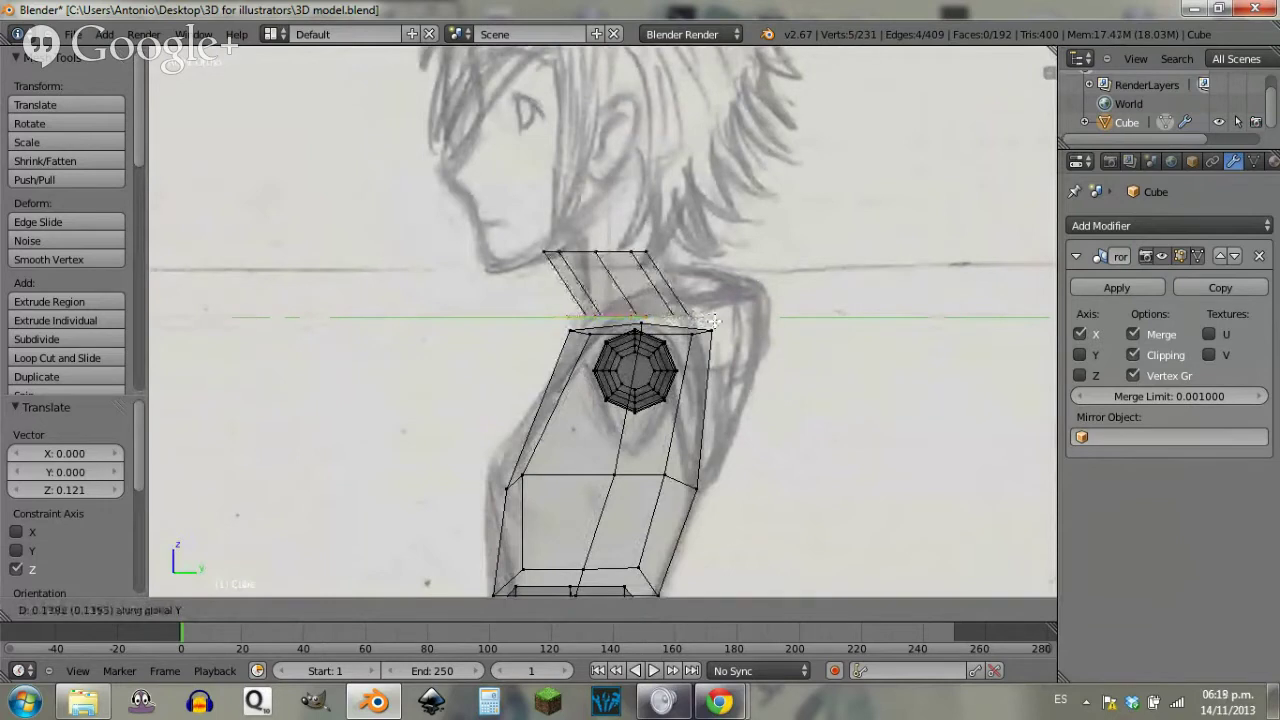
{"action": "left_click", "coordinate": [712, 318]}
{"action": "key", "text": "r"}
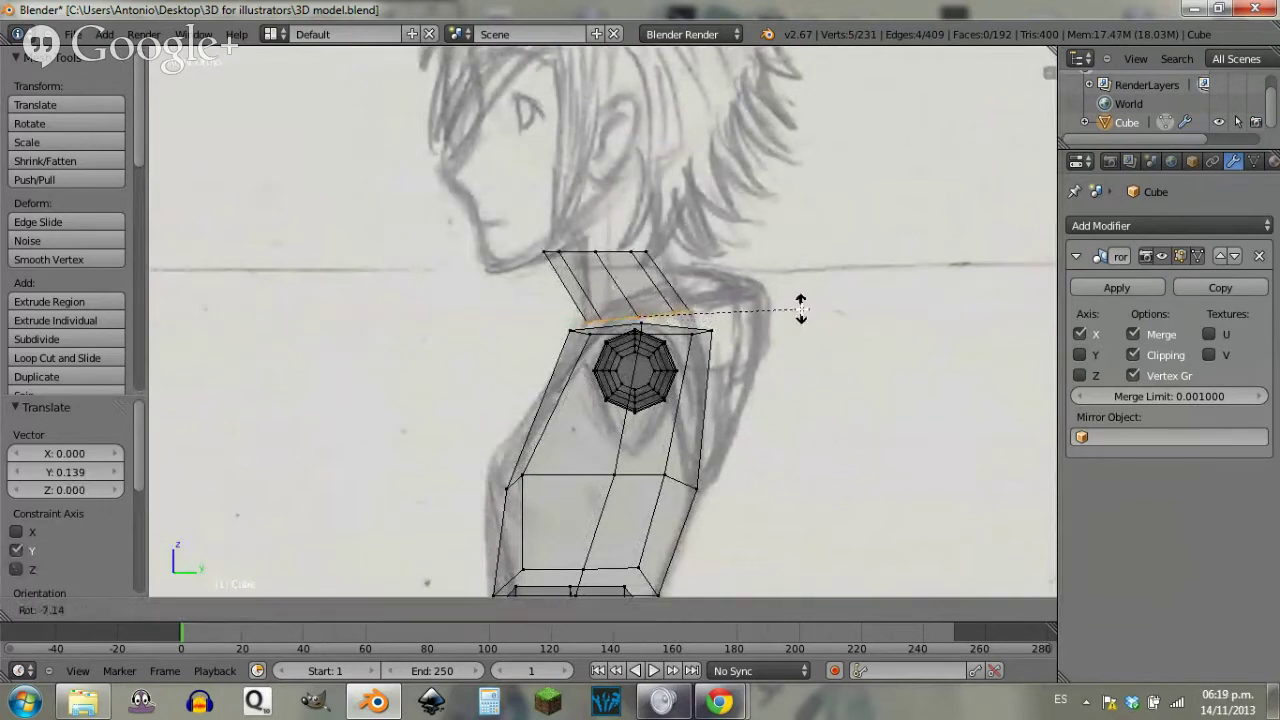
{"action": "left_click", "coordinate": [800, 309]}
Step: Select the neck's top ring and move it 0.06974 in Y and 0.106 in Z, toward the base of the drawn head
{"action": "key", "text": "a"}
{"action": "key", "text": "b"}
{"action": "left_click_drag", "start_coordinate": [490, 236], "coordinate": [734, 279]}
{"action": "key", "text": "g"}
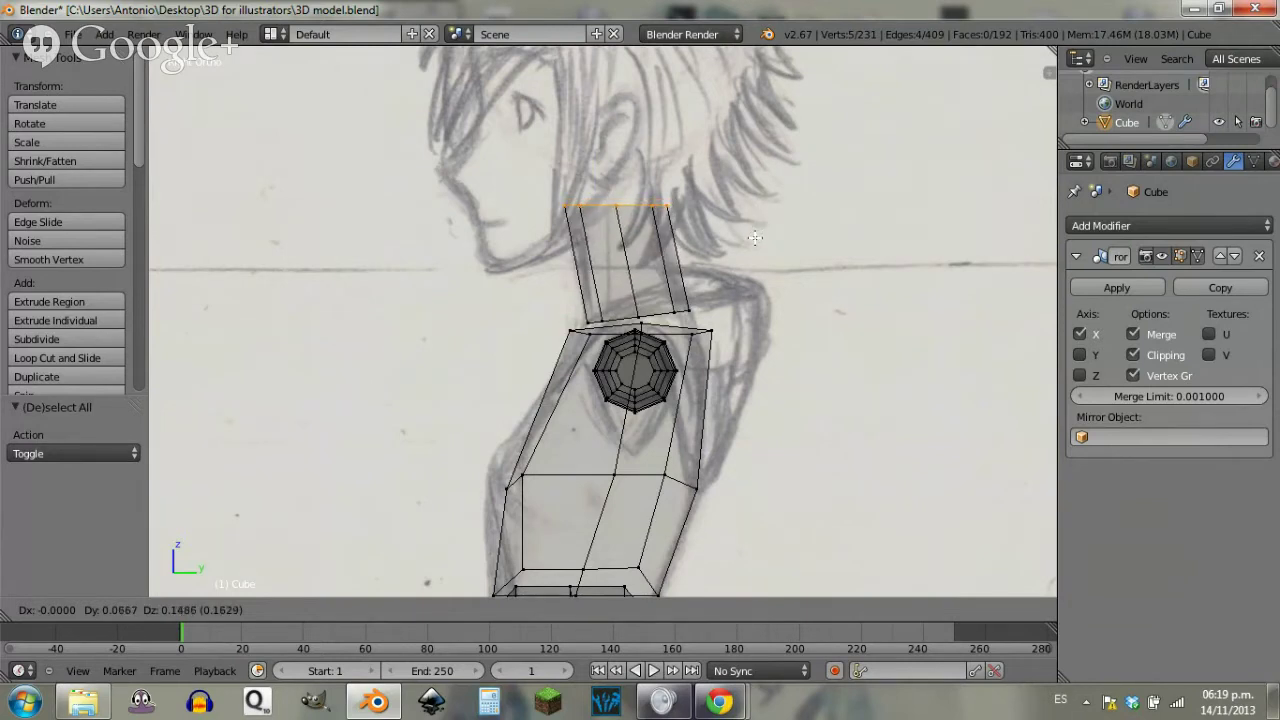
{"action": "left_click", "coordinate": [806, 246]}
Step: Rotate the neck's top ring by -20.706° in side view and scale it to 0.803 along Y
{"action": "key", "text": "r"}
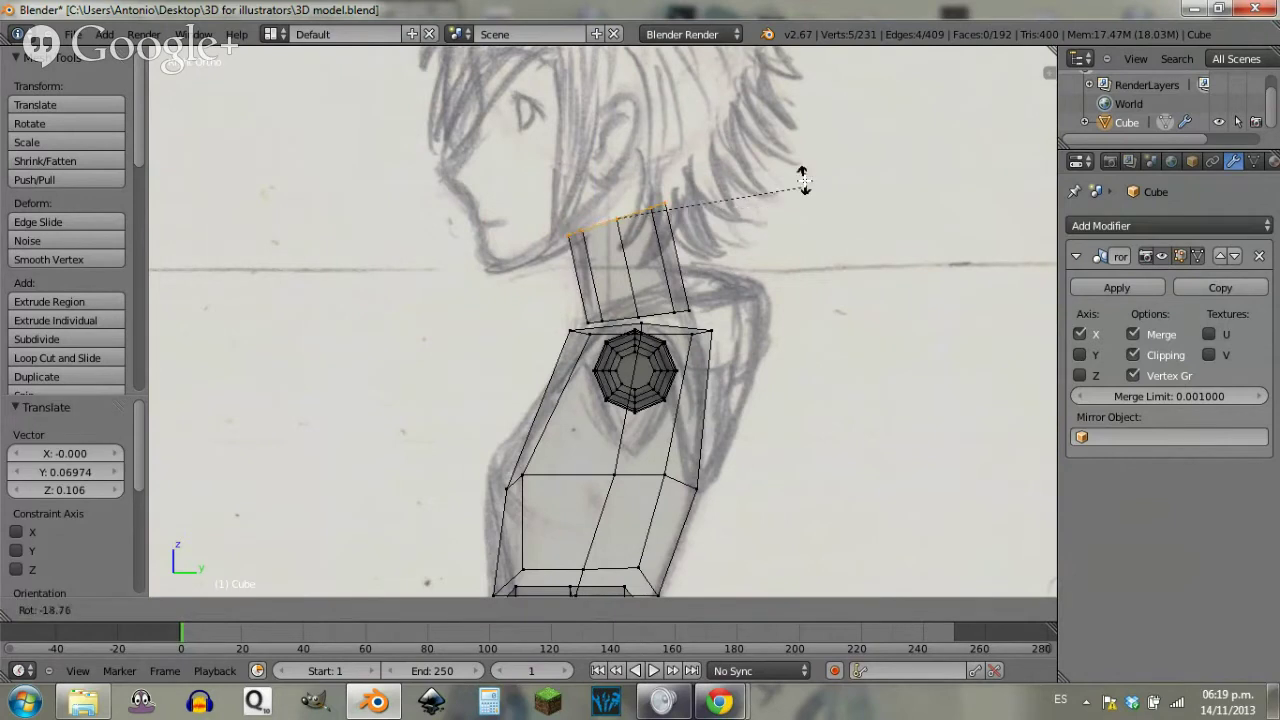
{"action": "left_click", "coordinate": [803, 180]}
{"action": "key", "text": "s"}
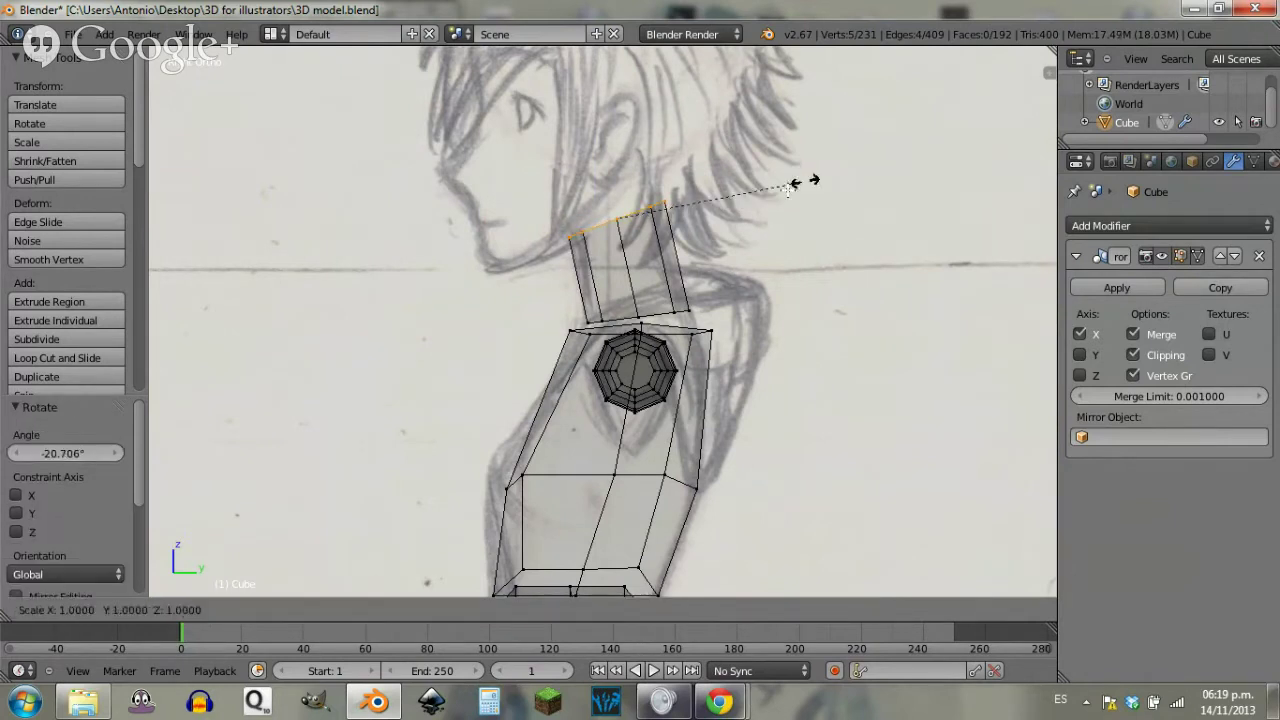
{"action": "key", "text": "y"}
{"action": "left_click", "coordinate": [767, 196]}
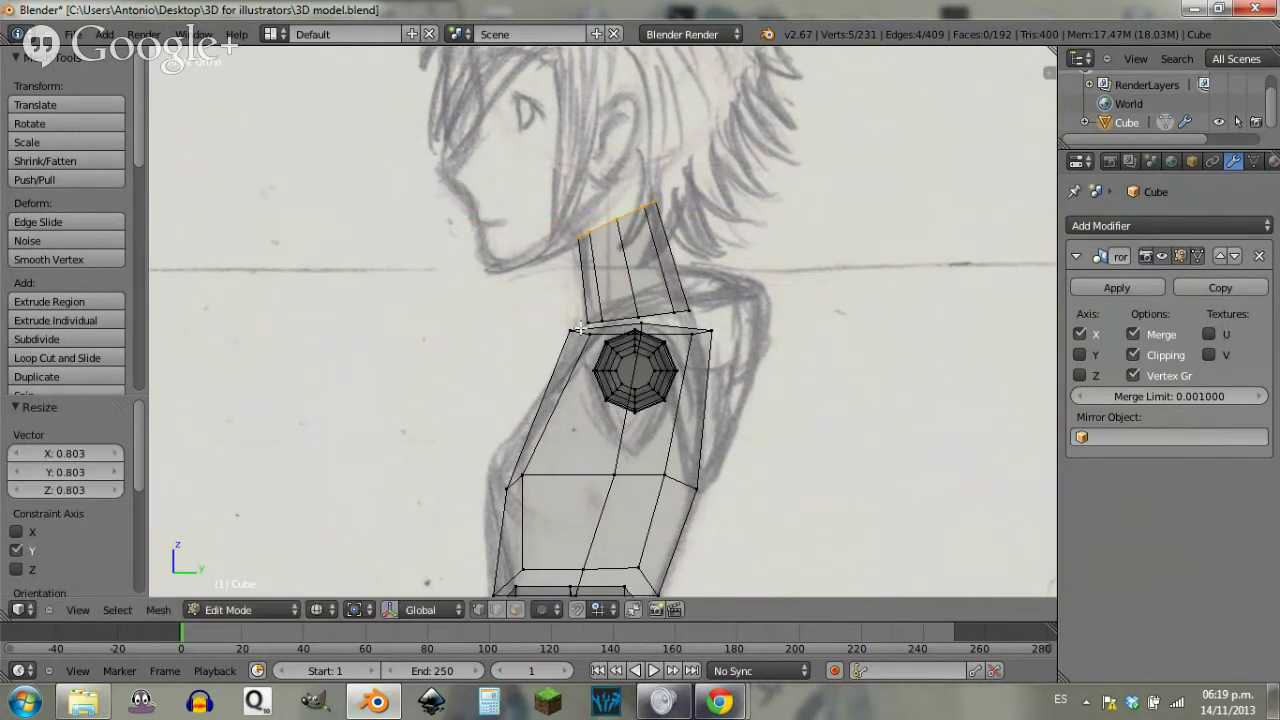
Step: Switch to solid shading and widen the neck's top ring by a factor of 1.323 along X in front view
{"action": "mouse_move", "coordinate": [619, 332]}
{"action": "middle_mouse_down"}
{"action": "mouse_move", "coordinate": [558, 349]}
{"action": "mouse_move", "coordinate": [683, 409]}
{"action": "mouse_move", "coordinate": [660, 330]}
{"action": "mouse_move", "coordinate": [608, 371]}
{"action": "mouse_move", "coordinate": [626, 366]}
{"action": "middle_mouse_up"}
{"action": "key", "text": "z"}
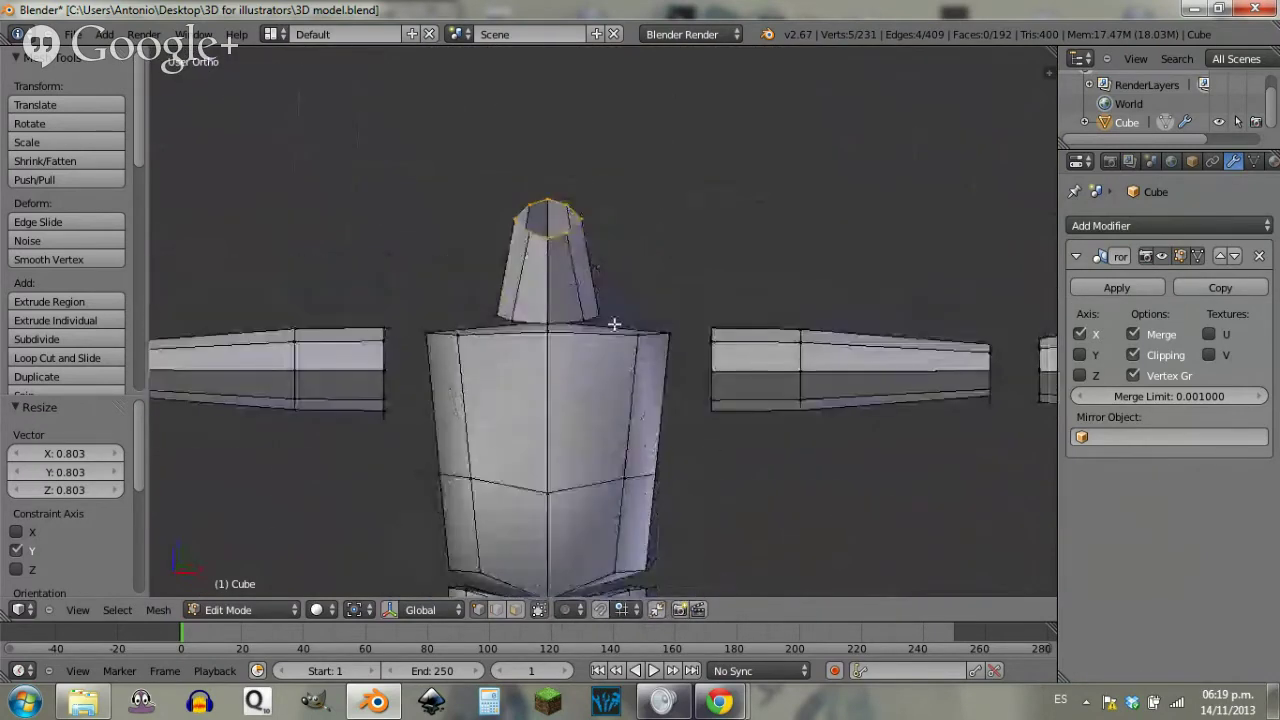
{"action": "key", "text": "KP_1"}
{"action": "key", "text": "s"}
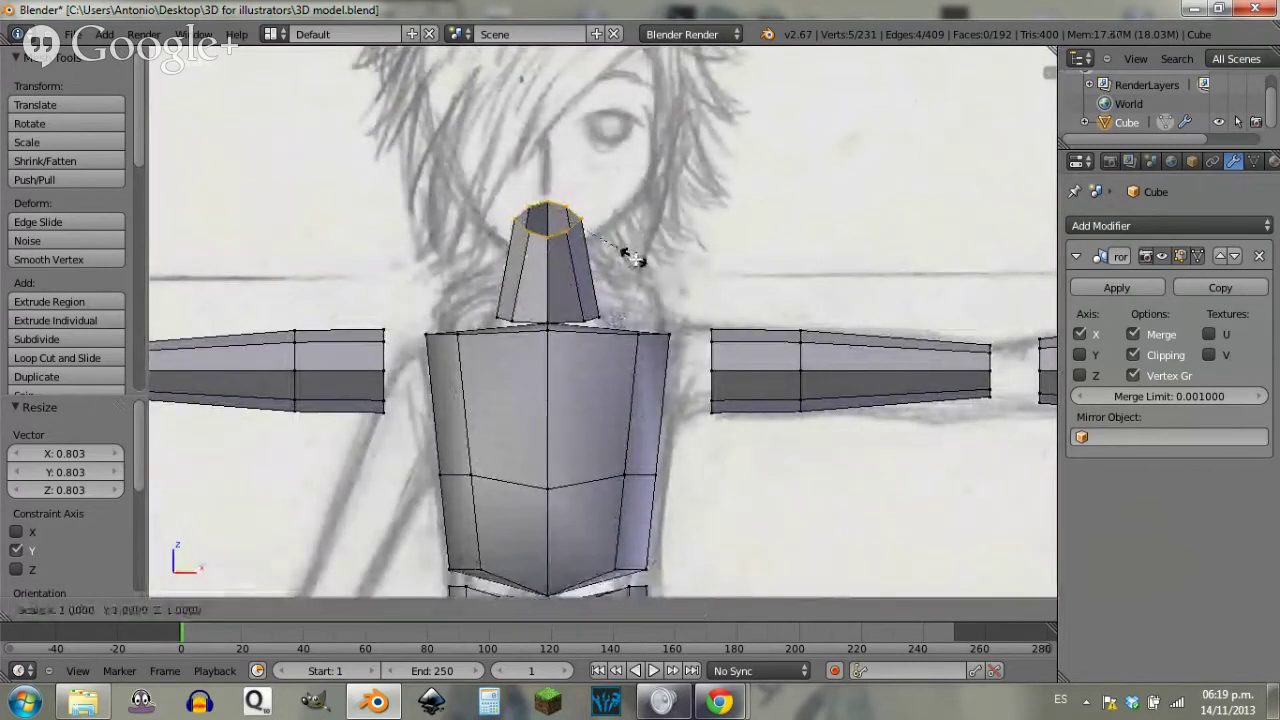
{"action": "key", "text": "x"}
{"action": "left_click", "coordinate": [640, 261]}
Step: Move the neck's top ring 0.01516 along X and scale it to 0.798 in X
{"action": "key", "text": "g"}
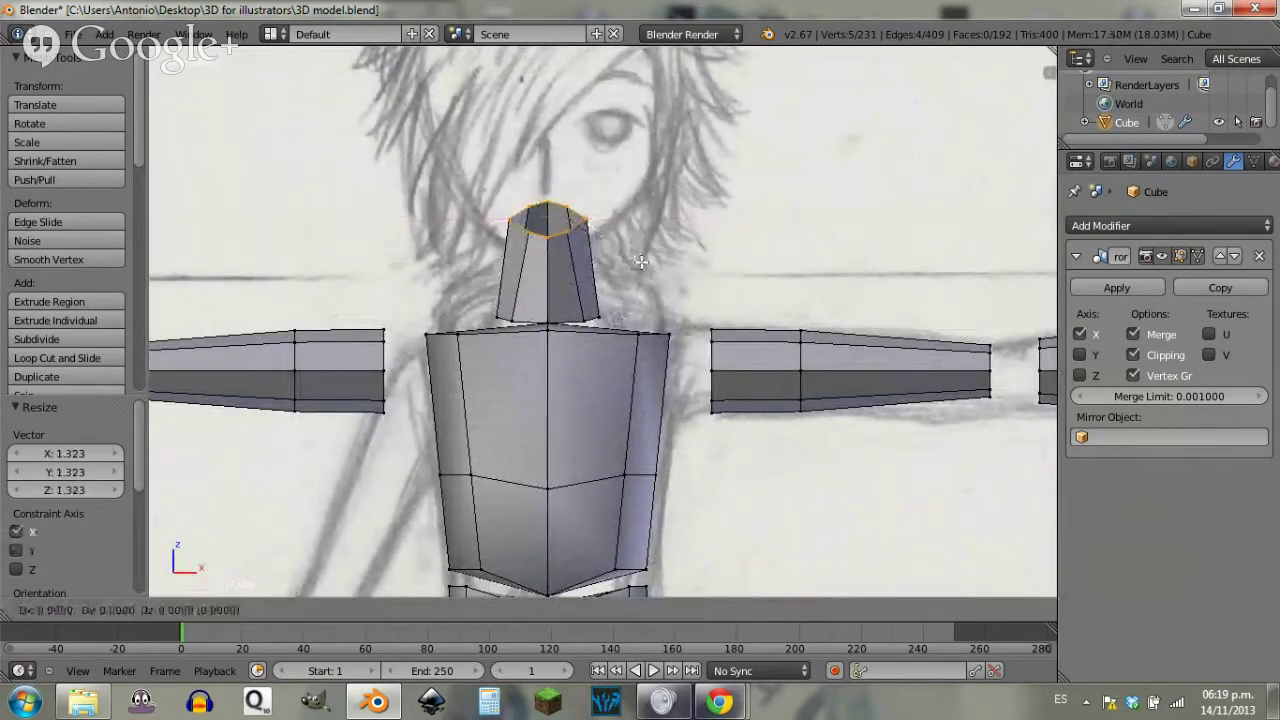
{"action": "key", "text": "x"}
{"action": "left_click", "coordinate": [690, 240]}
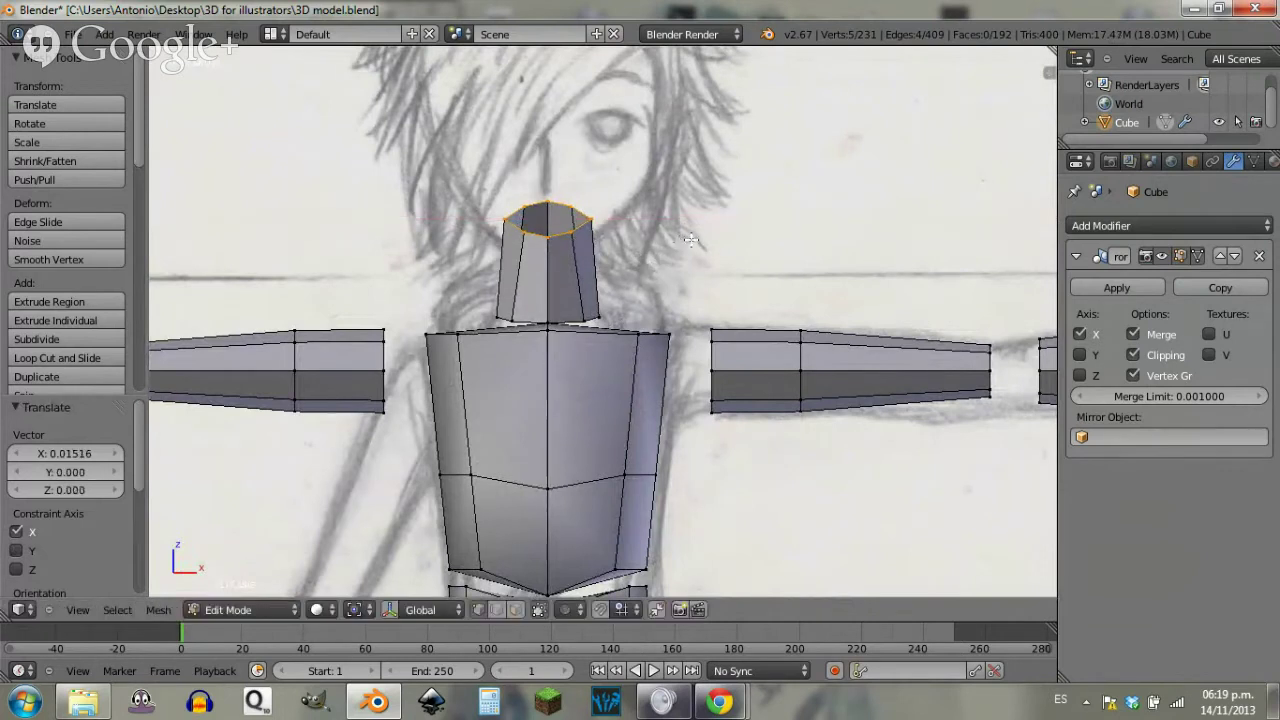
{"action": "key", "text": "s"}
{"action": "key", "text": "x"}
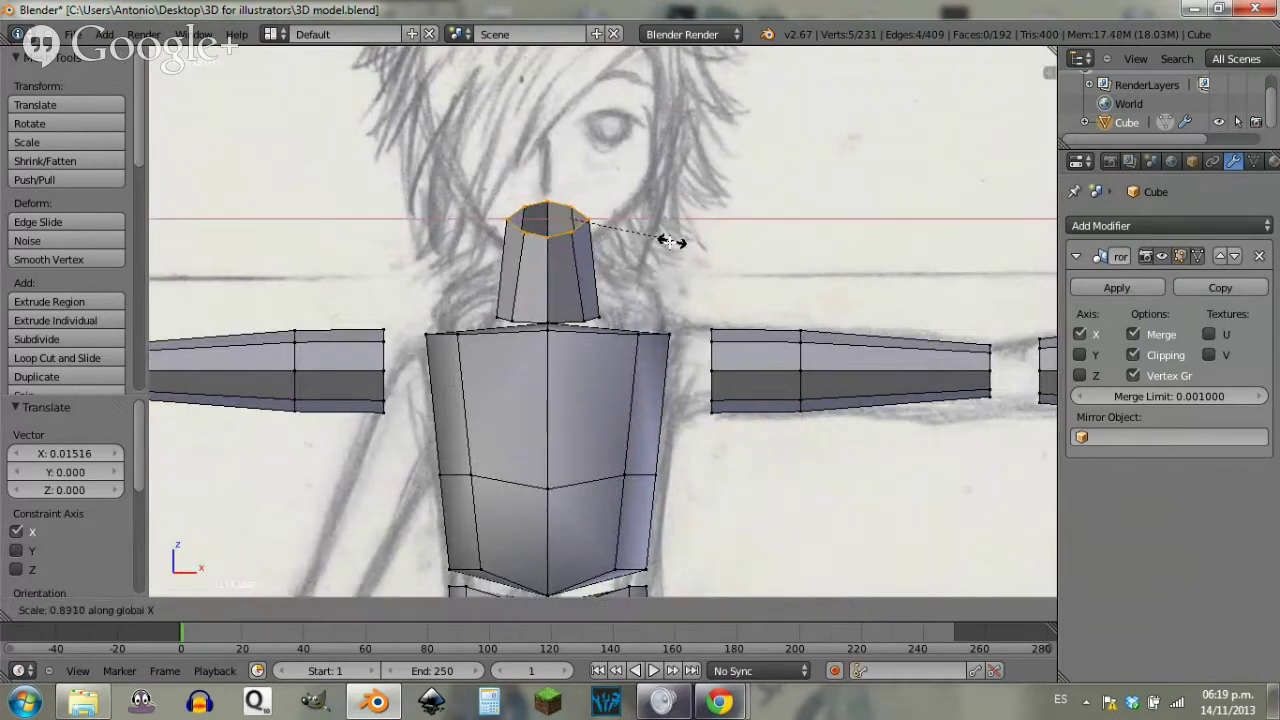
{"action": "left_click", "coordinate": [664, 243]}
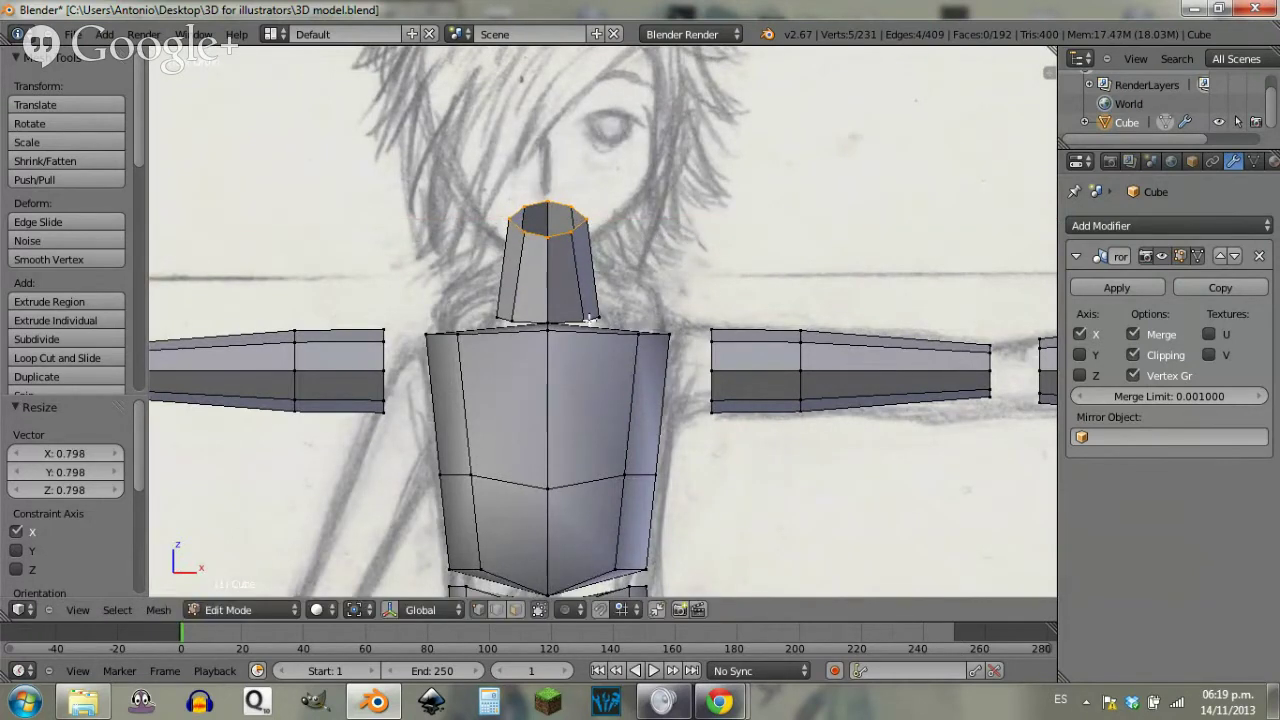
Step: Deselect everything, check the neck's shape at an angle, and save over the existing file
{"action": "key", "text": "a"}
{"action": "middle_click_drag", "start_coordinate": [600, 317], "coordinate": [593, 318]}
{"action": "mouse_move", "coordinate": [710, 296]}
{"action": "middle_mouse_down"}
{"action": "mouse_move", "coordinate": [549, 323]}
{"action": "mouse_move", "coordinate": [503, 357]}
{"action": "mouse_move", "coordinate": [629, 307]}
{"action": "middle_mouse_up"}
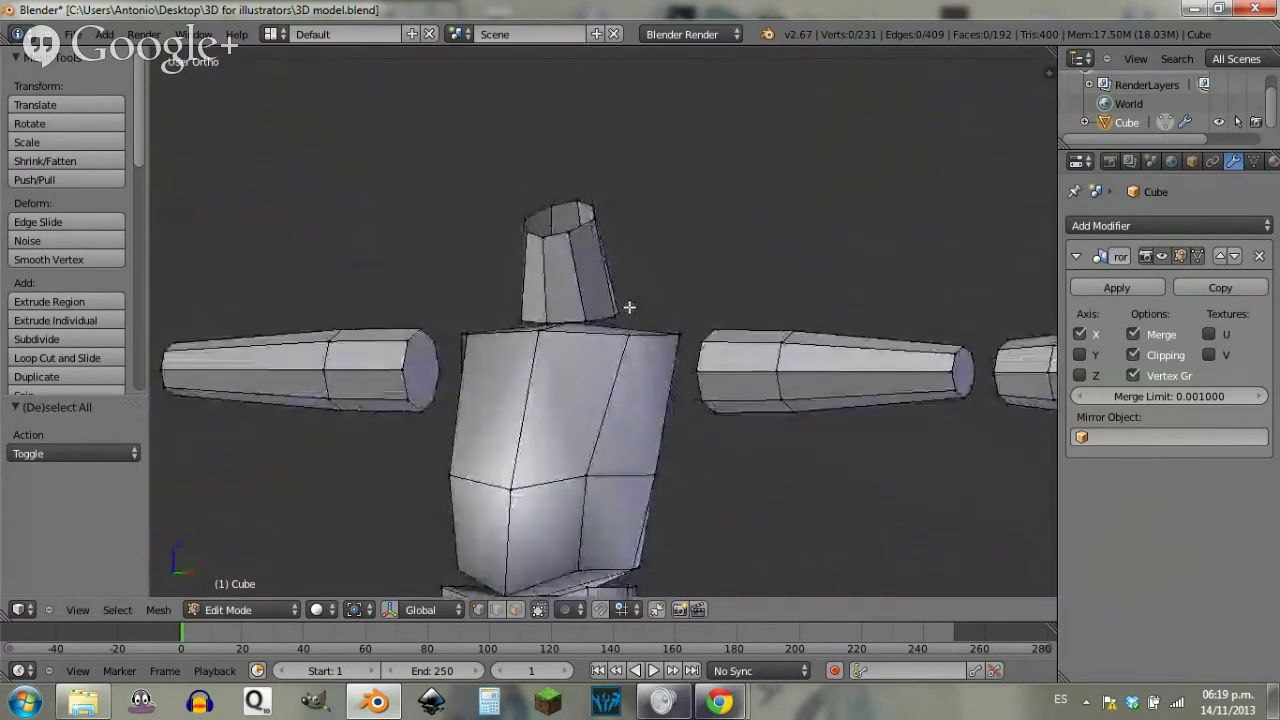
{"action": "key", "text": "z"}
{"action": "key", "text": "z"}
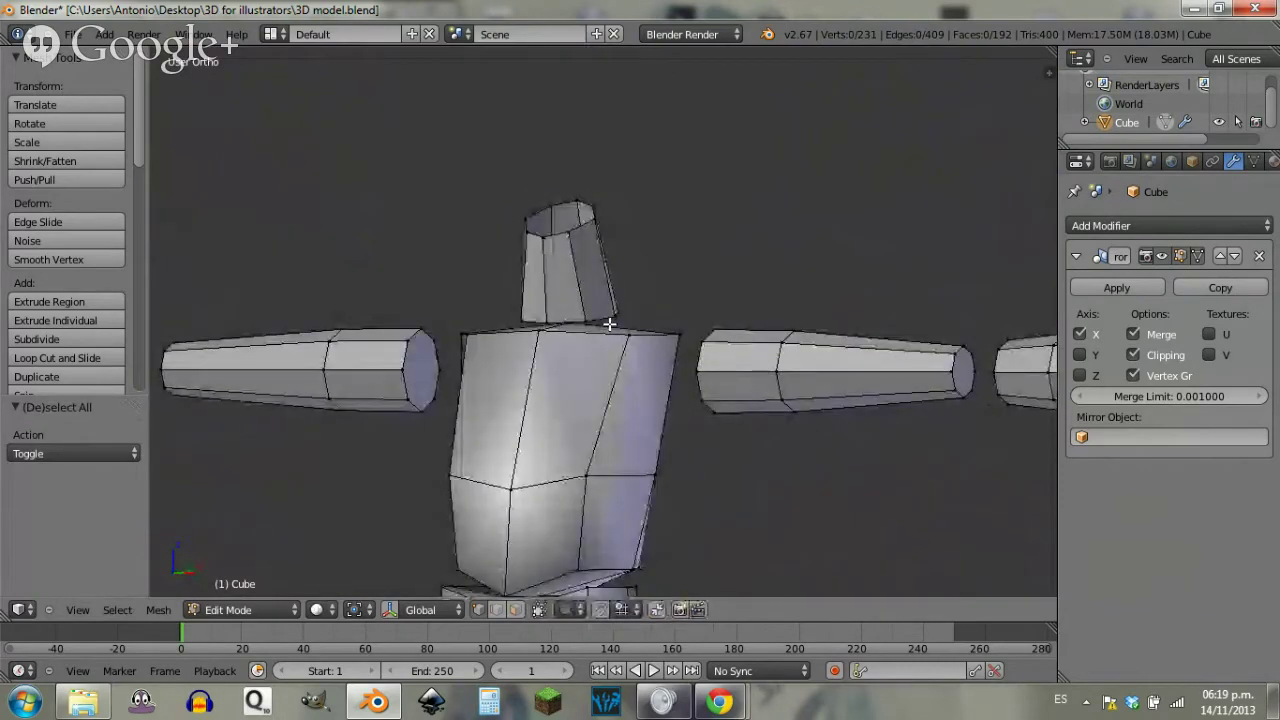
{"action": "key", "text": "ctrl+s"}
{"action": "left_click", "coordinate": [610, 324]}
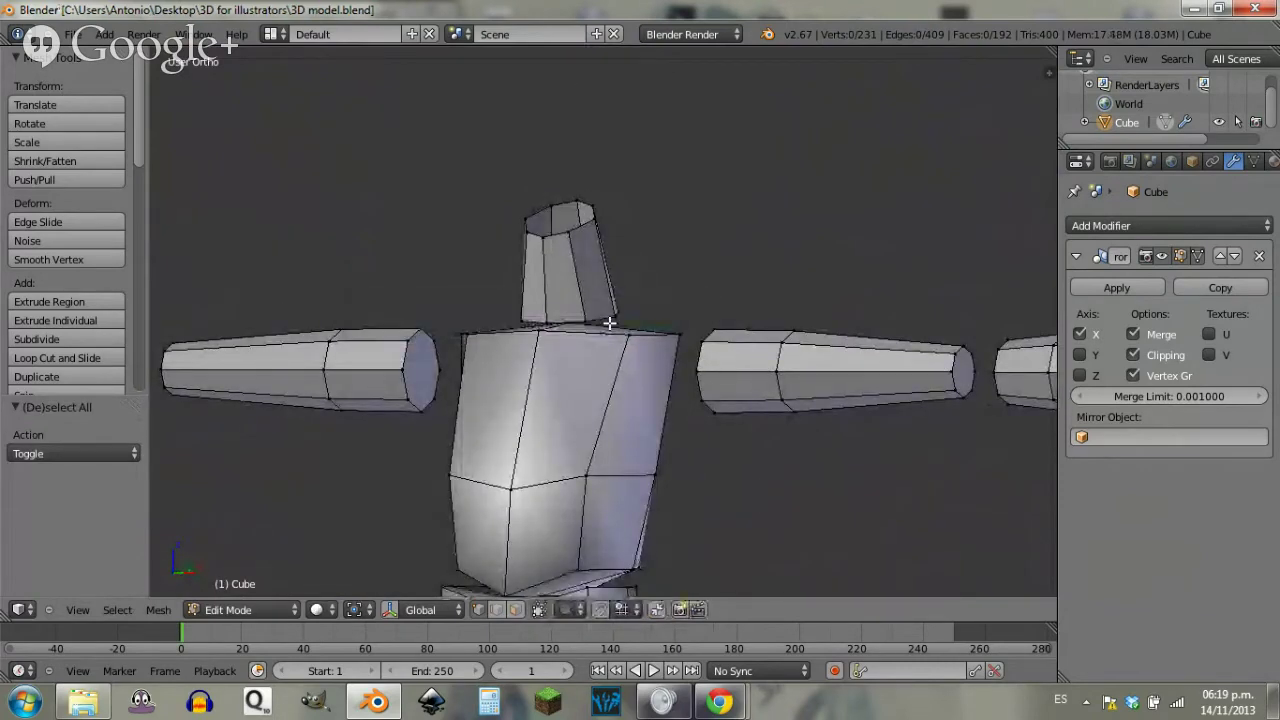
Step: In side view, place the 3D cursor inside the drawn head and add a UV sphere with 8 segments and 10 rings there
{"action": "middle_click_drag", "start_coordinate": [670, 279], "coordinate": [723, 309]}
{"action": "key", "text": "KP_1"}
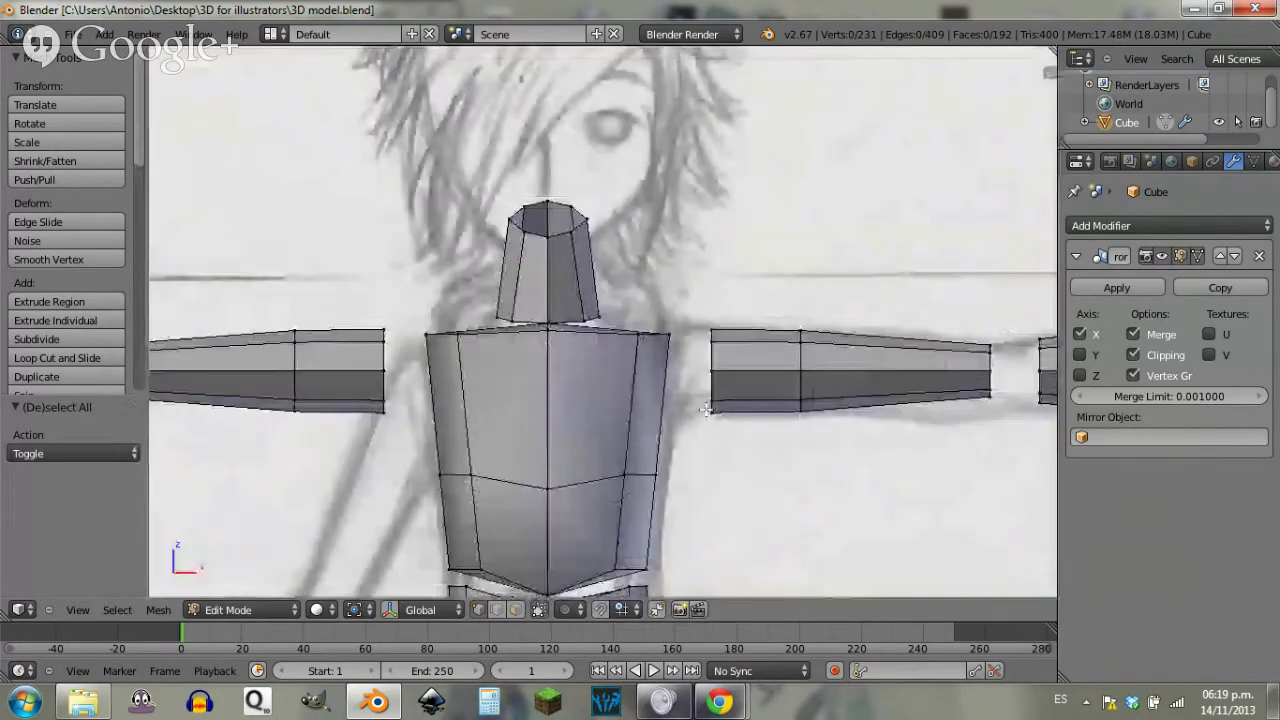
{"action": "mouse_move", "coordinate": [651, 484]}
{"action": "middle_mouse_down", "text": "shift"}
{"action": "mouse_move", "coordinate": [638, 264]}
{"action": "mouse_move", "coordinate": [637, 306]}
{"action": "middle_mouse_up", "text": "shift"}
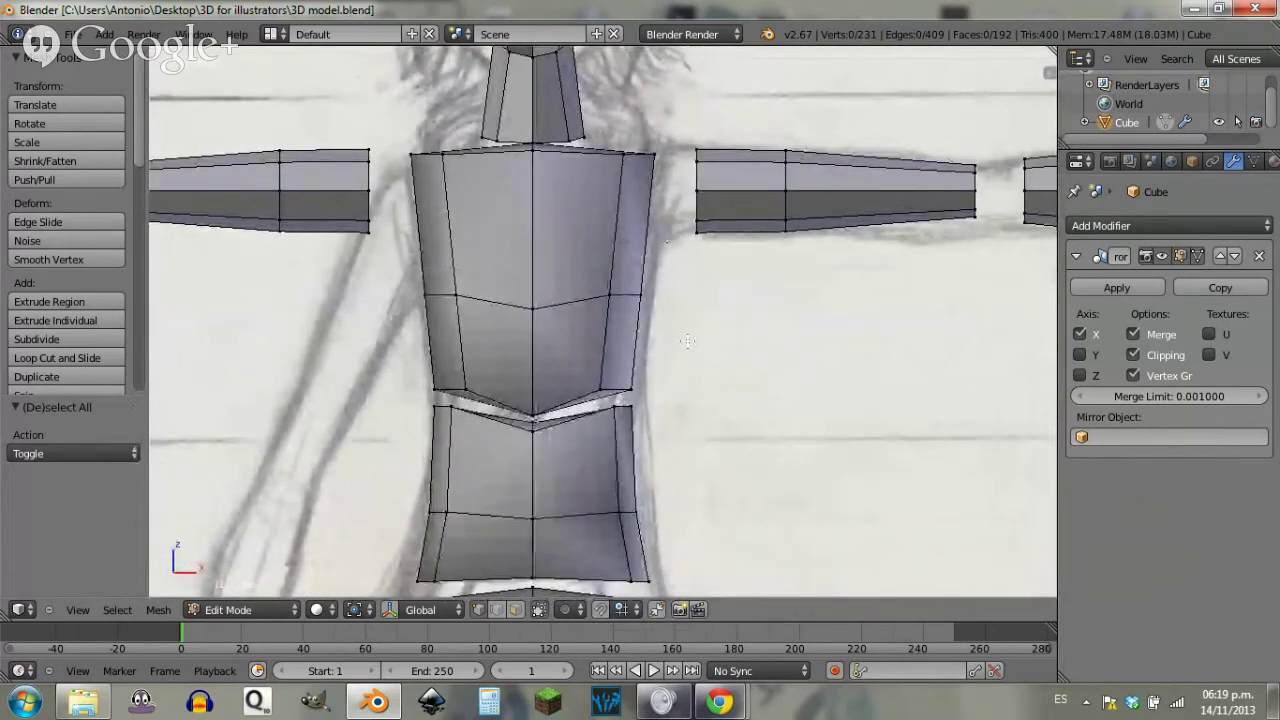
{"action": "scroll", "coordinate": [680, 230], "scroll_direction": "up", "scroll_amount": 4, "text": "shift"}
{"action": "scroll", "coordinate": [672, 205], "scroll_direction": "down", "scroll_amount": 3, "text": "shift"}
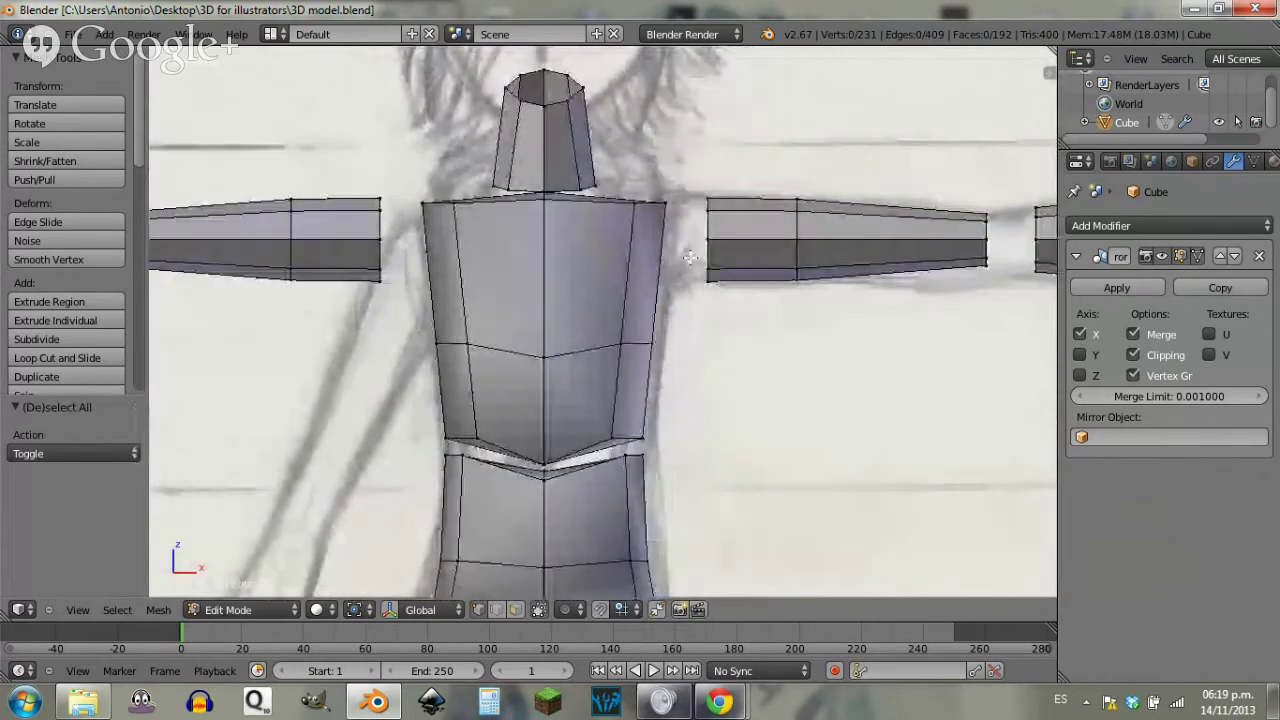
{"action": "scroll", "coordinate": [698, 336], "scroll_direction": "up", "scroll_amount": 2, "text": "shift"}
{"action": "scroll", "coordinate": [690, 350], "scroll_direction": "up", "scroll_amount": 2, "text": "shift"}
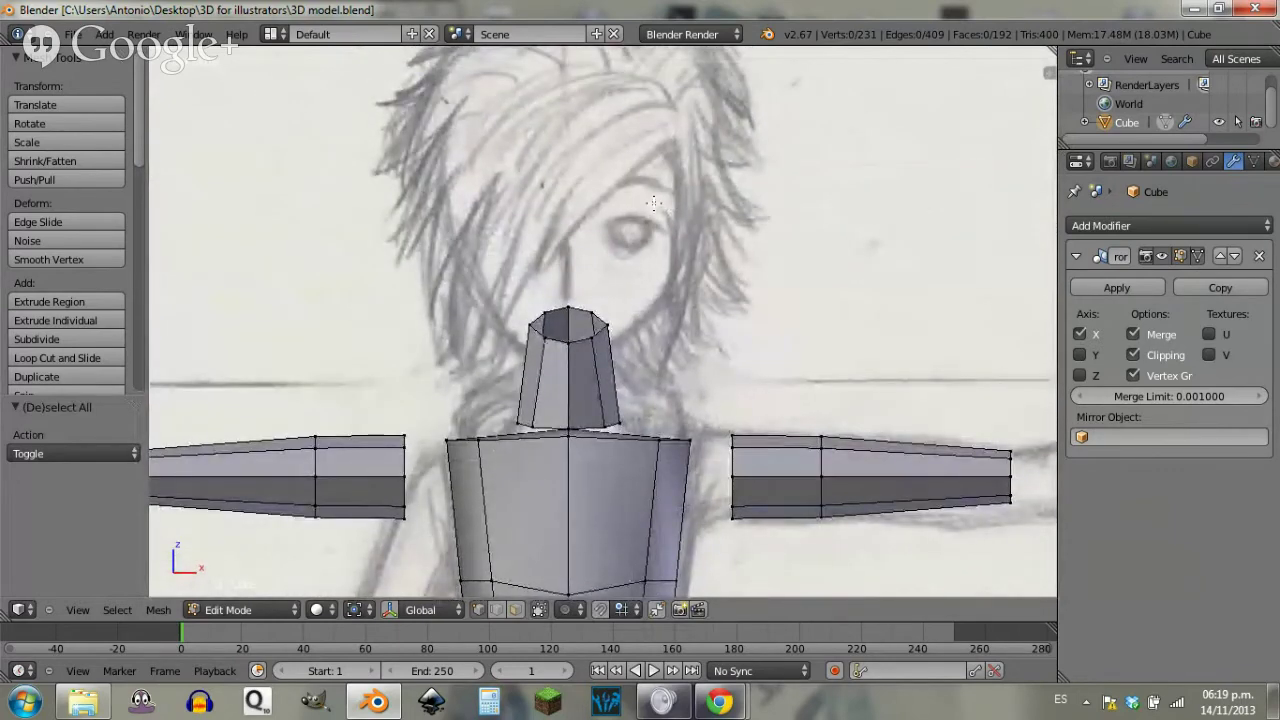
{"action": "key", "text": "KP_3"}
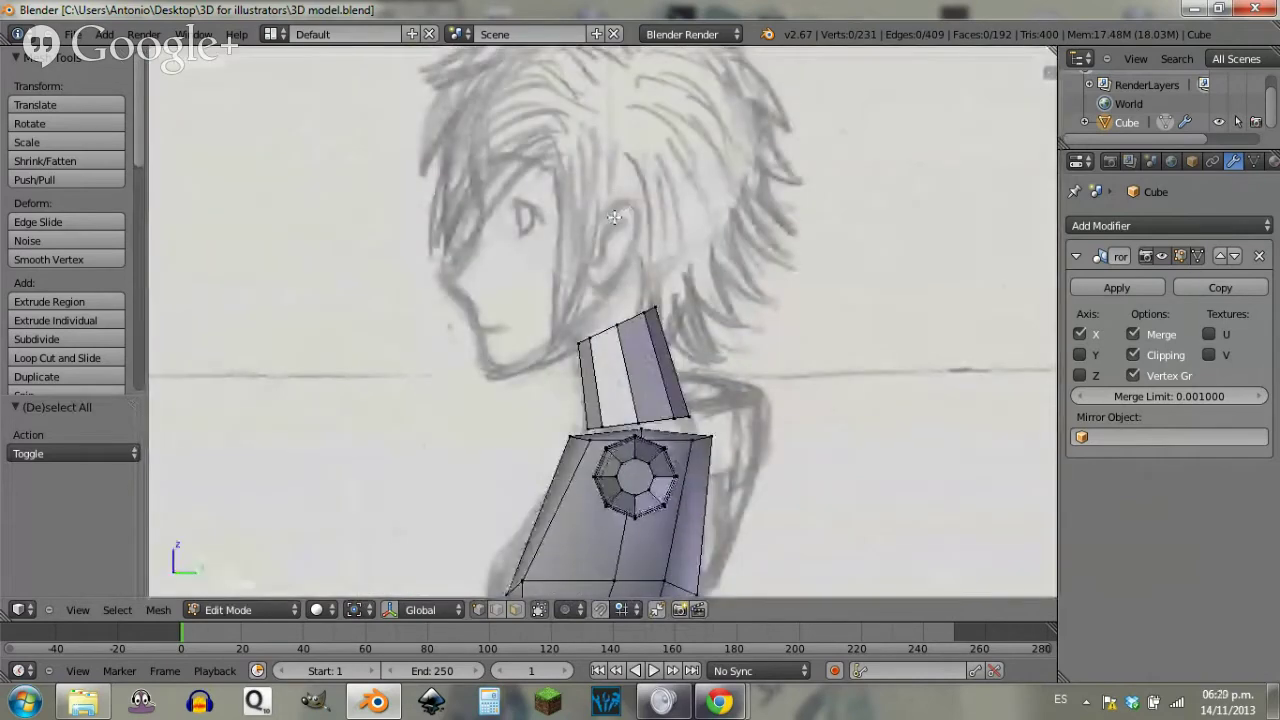
{"action": "scroll", "coordinate": [625, 290], "scroll_direction": "up", "scroll_amount": 2, "text": "shift"}
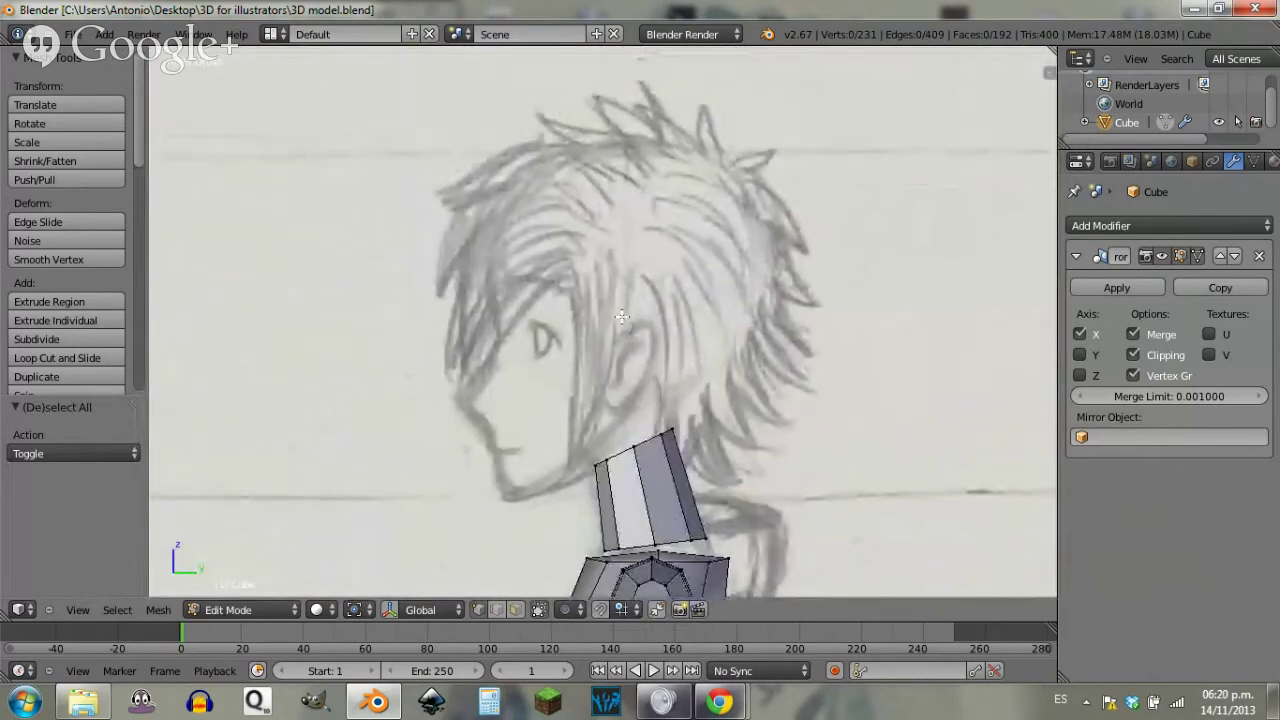
{"action": "middle_click_drag", "start_coordinate": [620, 316], "coordinate": [615, 313], "text": "shift"}
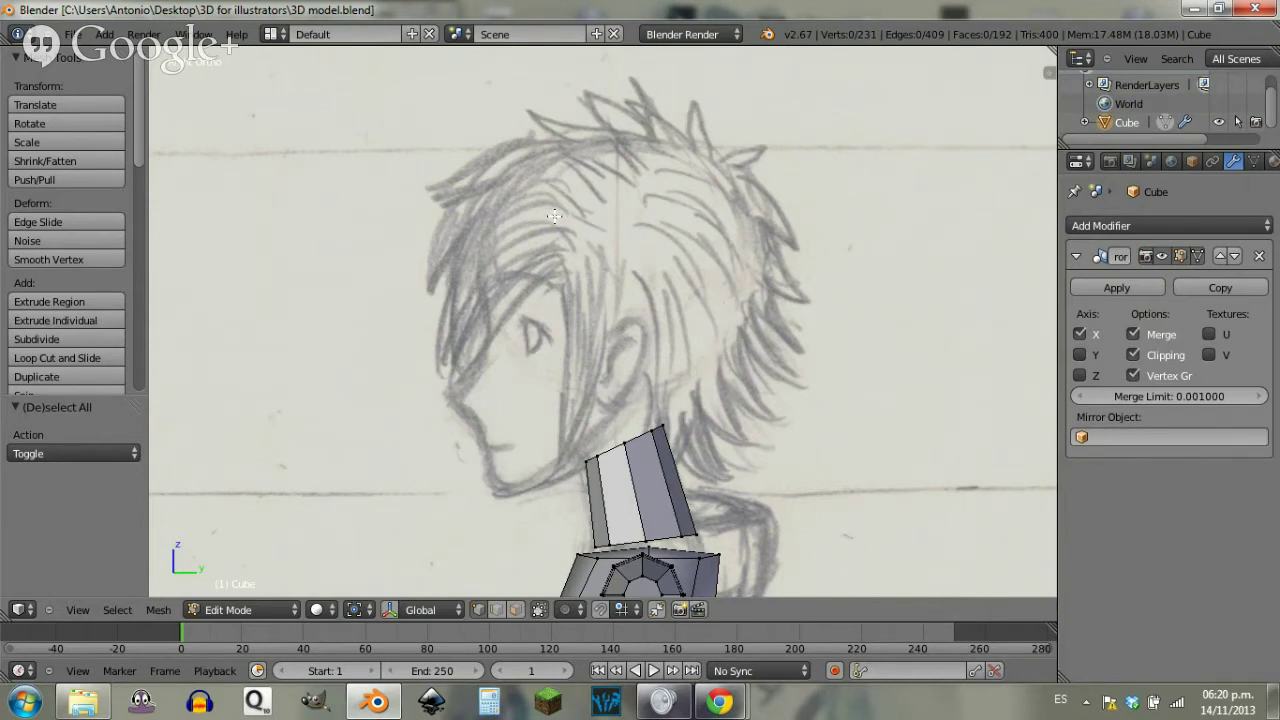
{"action": "left_click", "coordinate": [617, 254]}
{"action": "key", "text": "shift+a"}
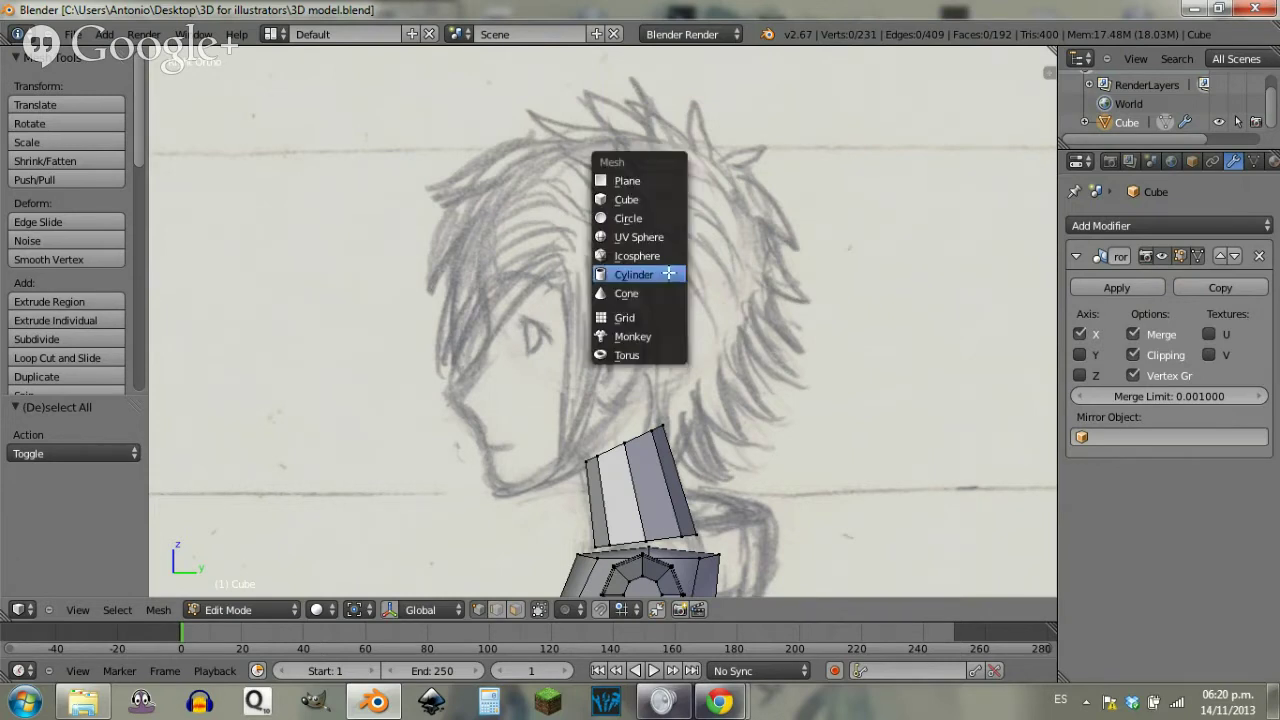
{"action": "left_click", "coordinate": [675, 240]}
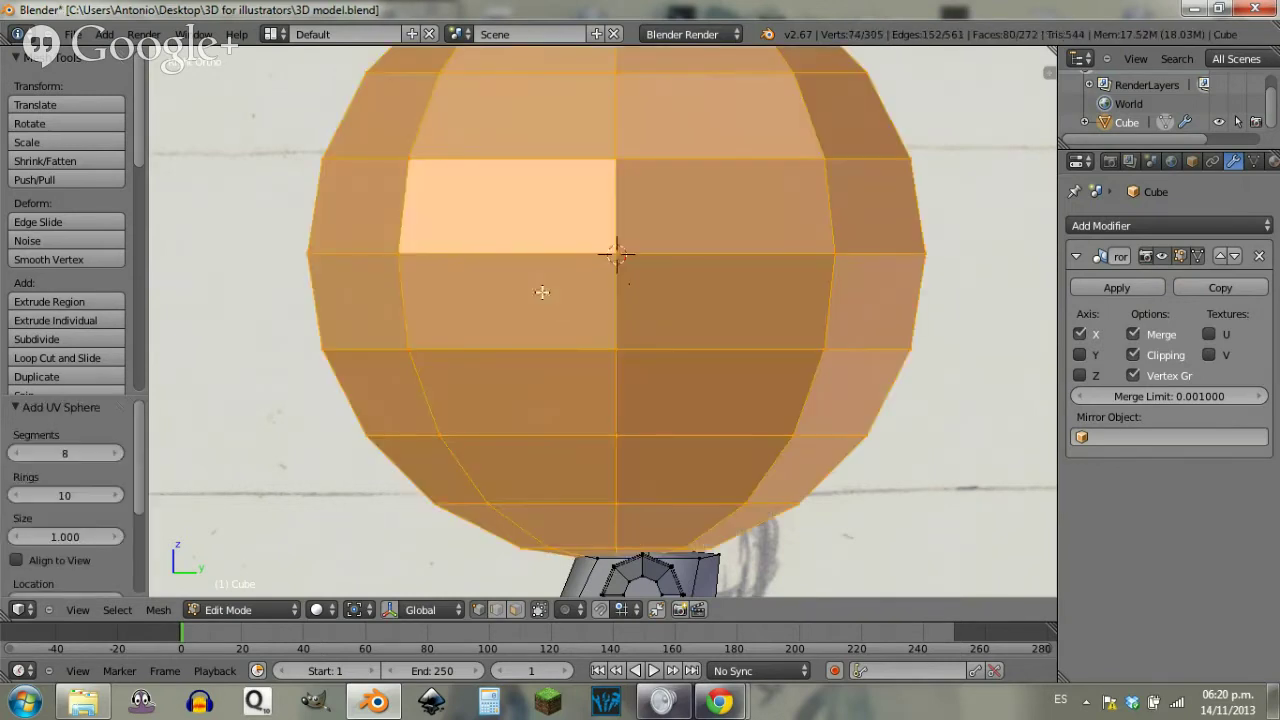
Step: Turn off the Mirror modifier's clipping and rotate the new UV sphere 90° in front view
{"action": "middle_click_drag", "start_coordinate": [592, 322], "coordinate": [611, 319]}
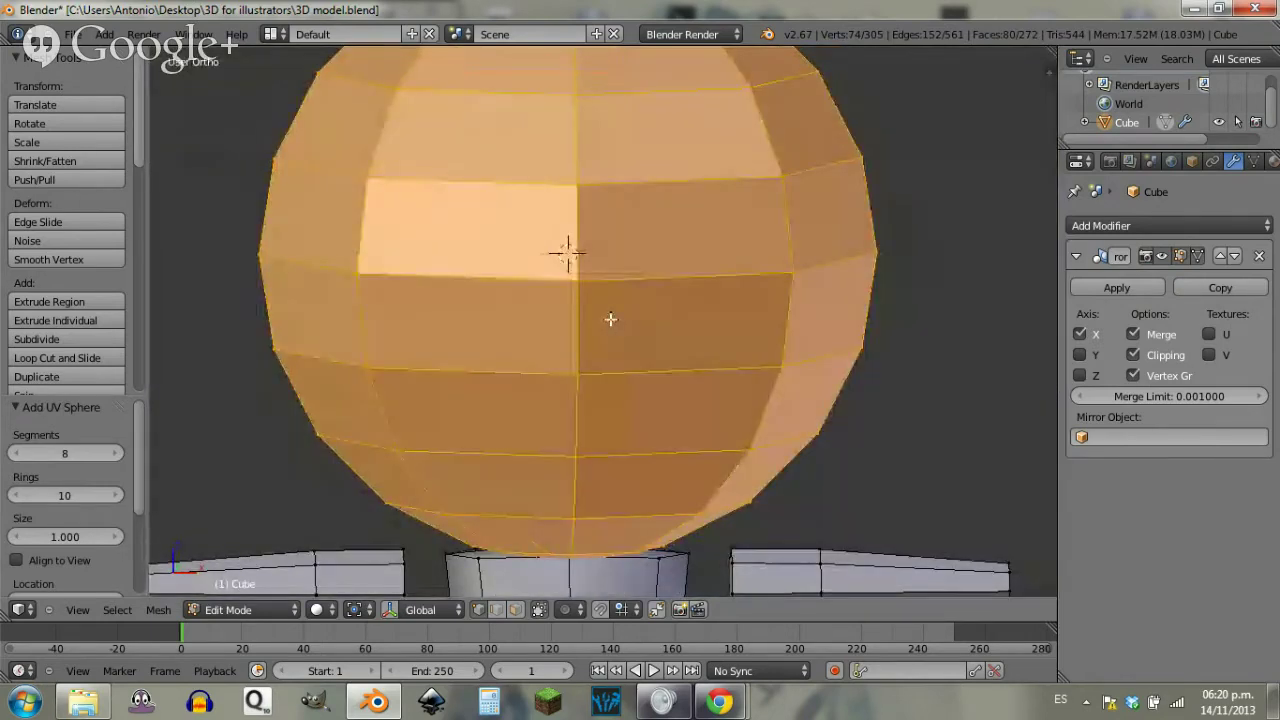
{"action": "key", "text": "KP_1"}
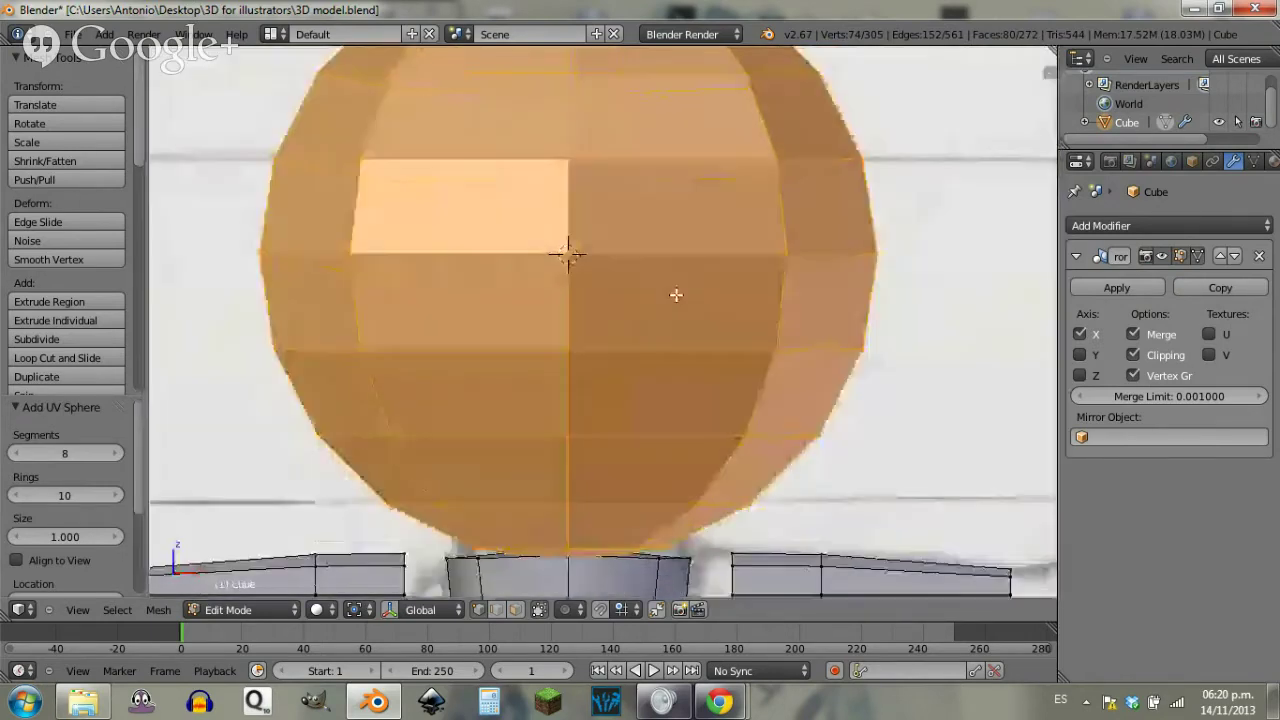
{"action": "left_click", "coordinate": [1131, 358]}
{"action": "type", "text": "r"}
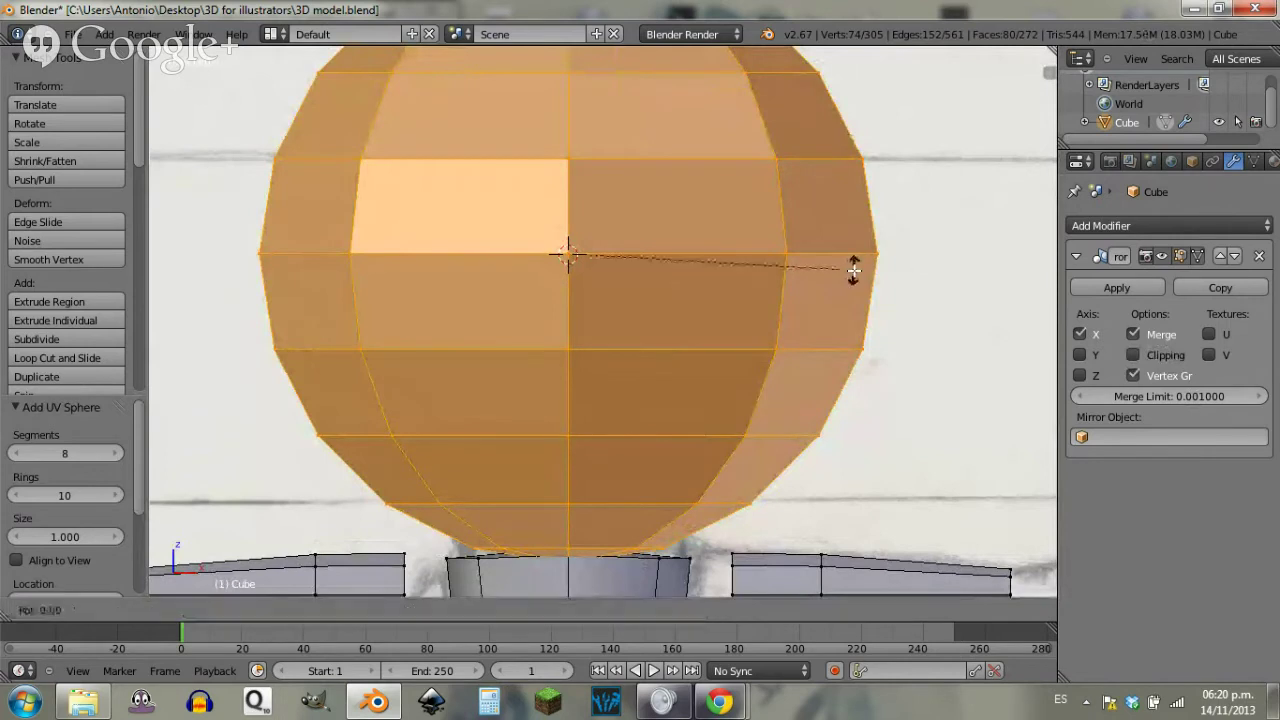
{"action": "type", "text": "90"}
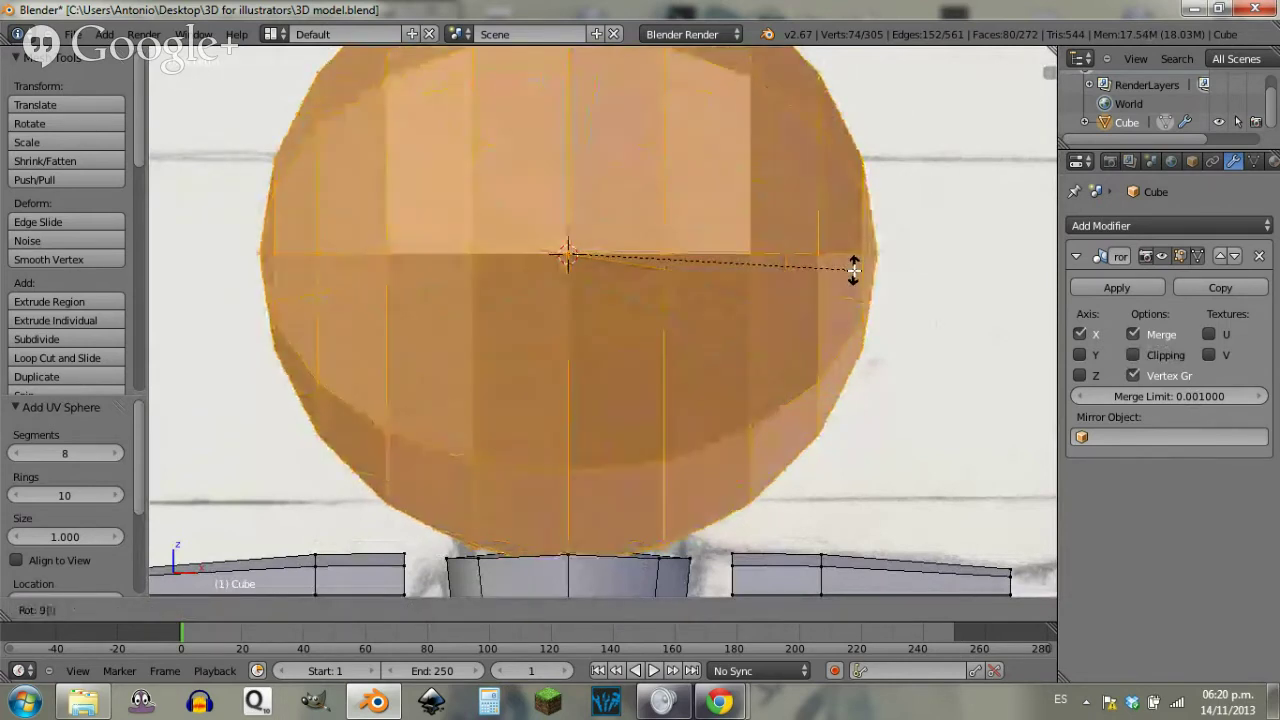
{"action": "key", "text": "Return"}
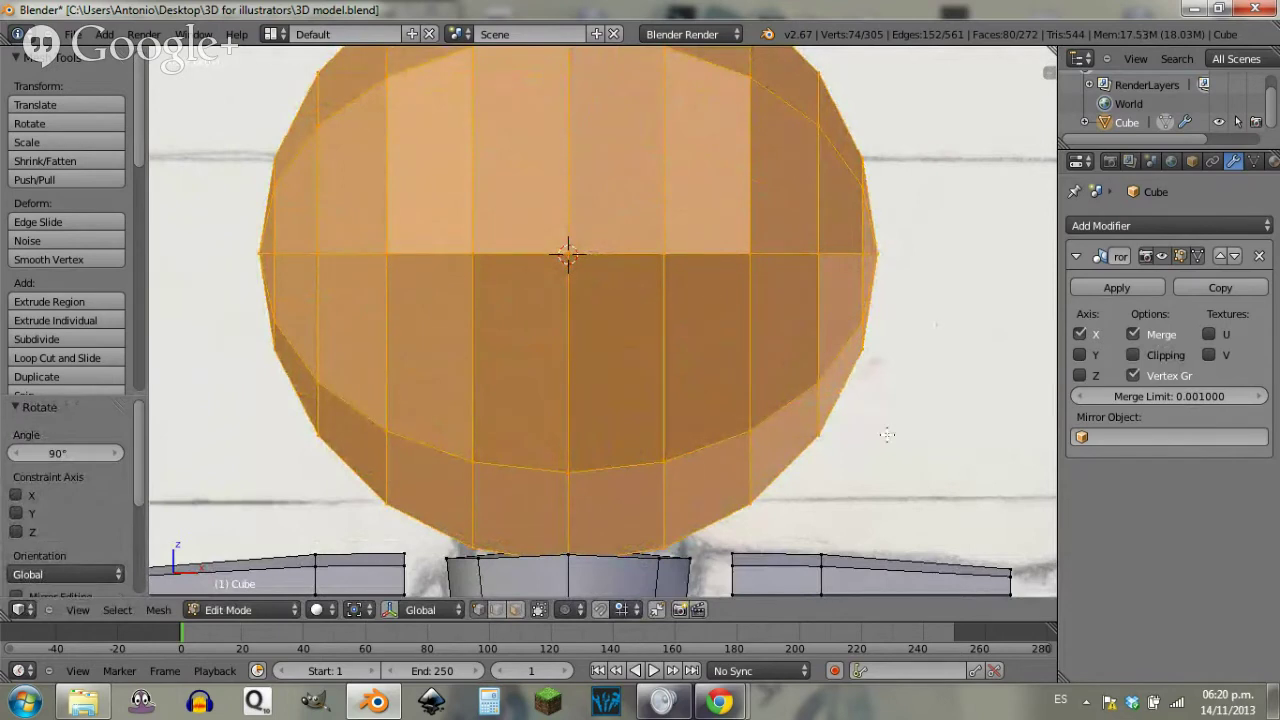
Step: Scale the sphere to 0.485 and again to 0.953 in wireframe shading to fit the drawn head
{"action": "key", "text": "s"}
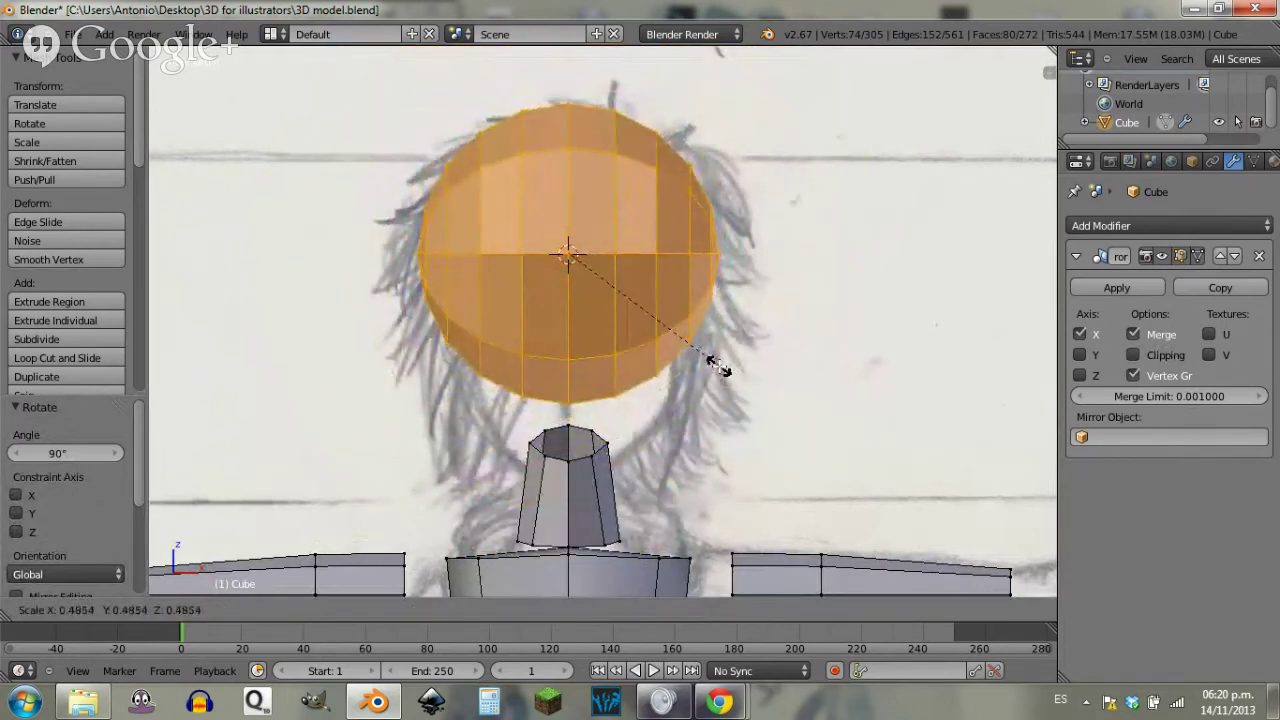
{"action": "left_click", "coordinate": [718, 367]}
{"action": "key", "text": "z"}
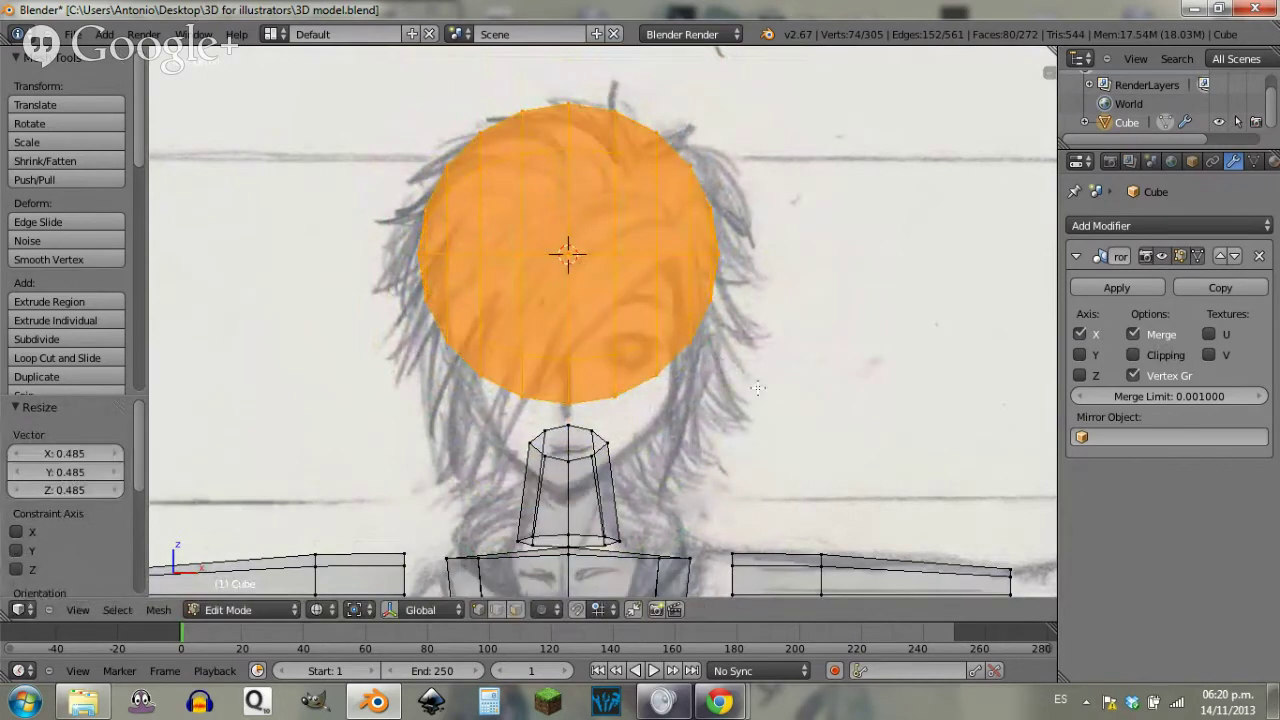
{"action": "key", "text": "s"}
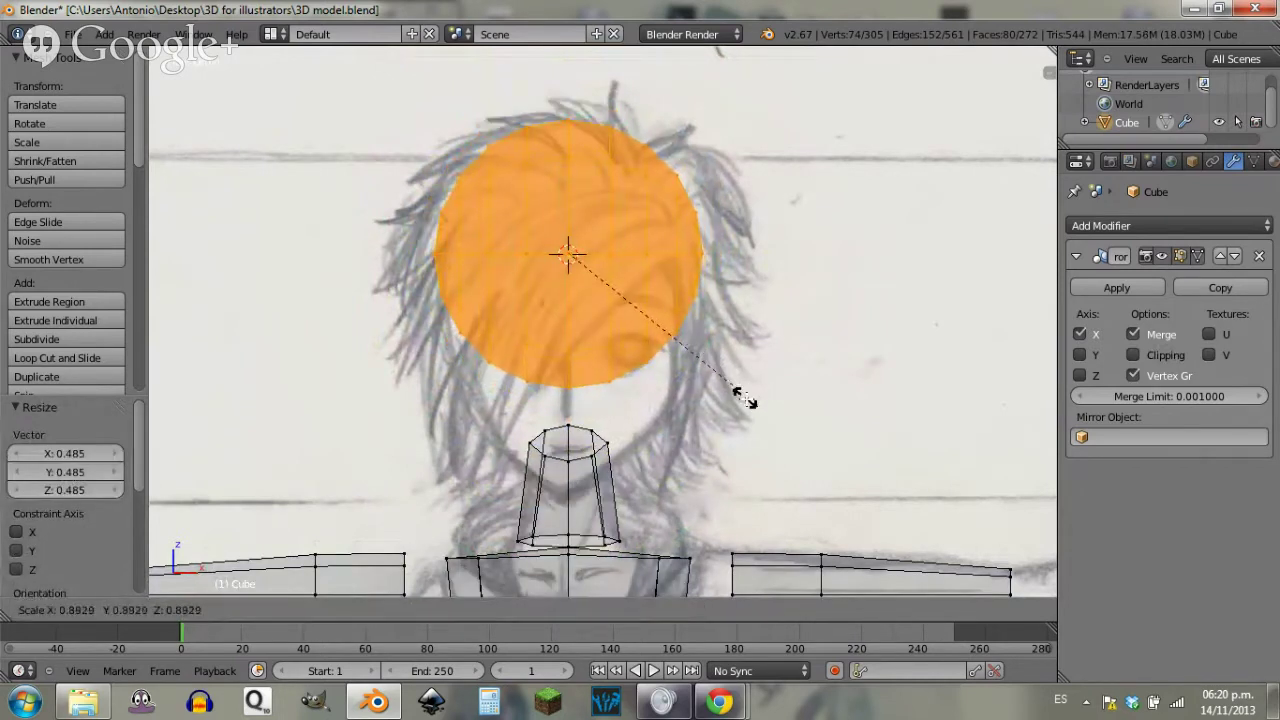
{"action": "left_click", "coordinate": [750, 402]}
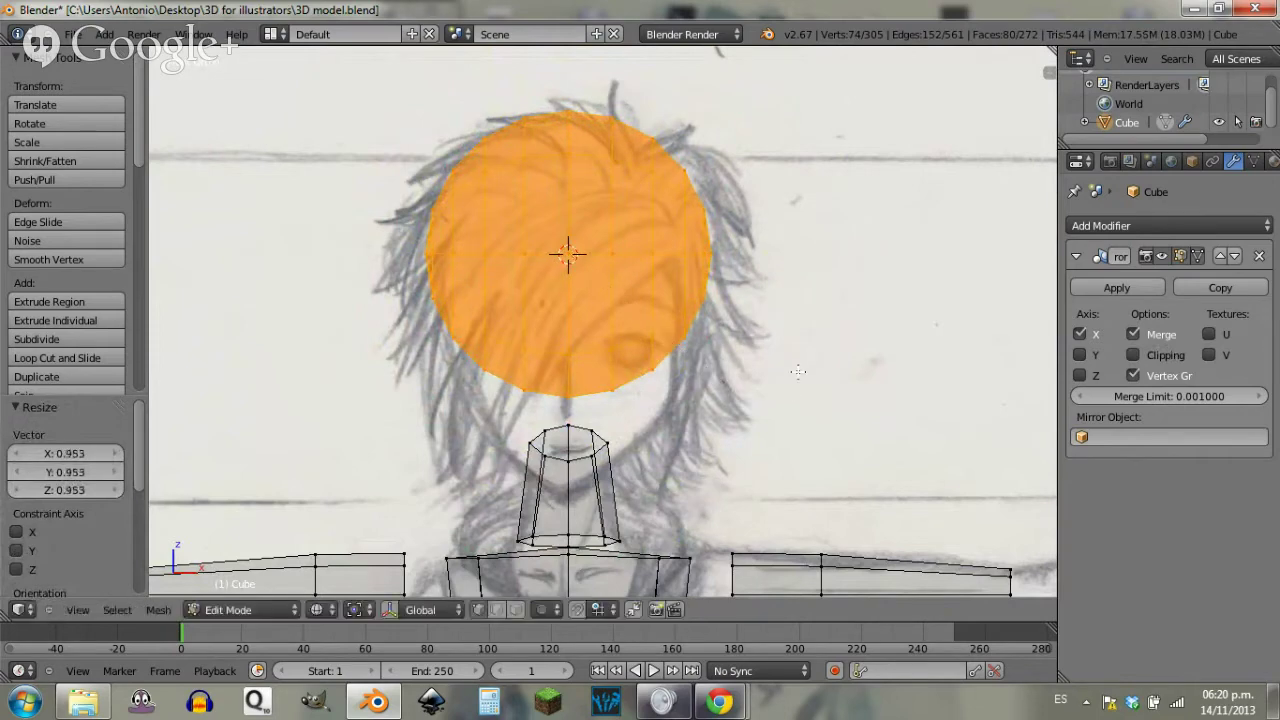
Step: Move the sphere -0.05154 along Z in front view and about 0.024 along Y in side view
{"action": "key", "text": "g"}
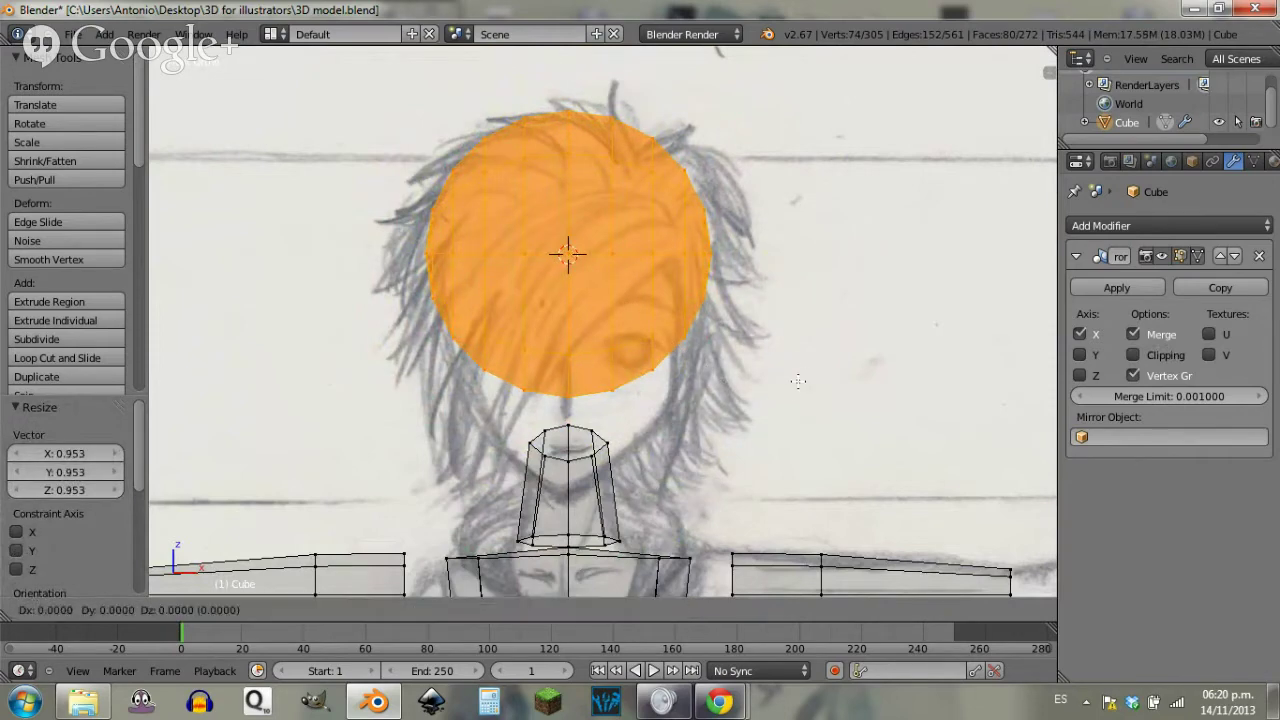
{"action": "key", "text": "z"}
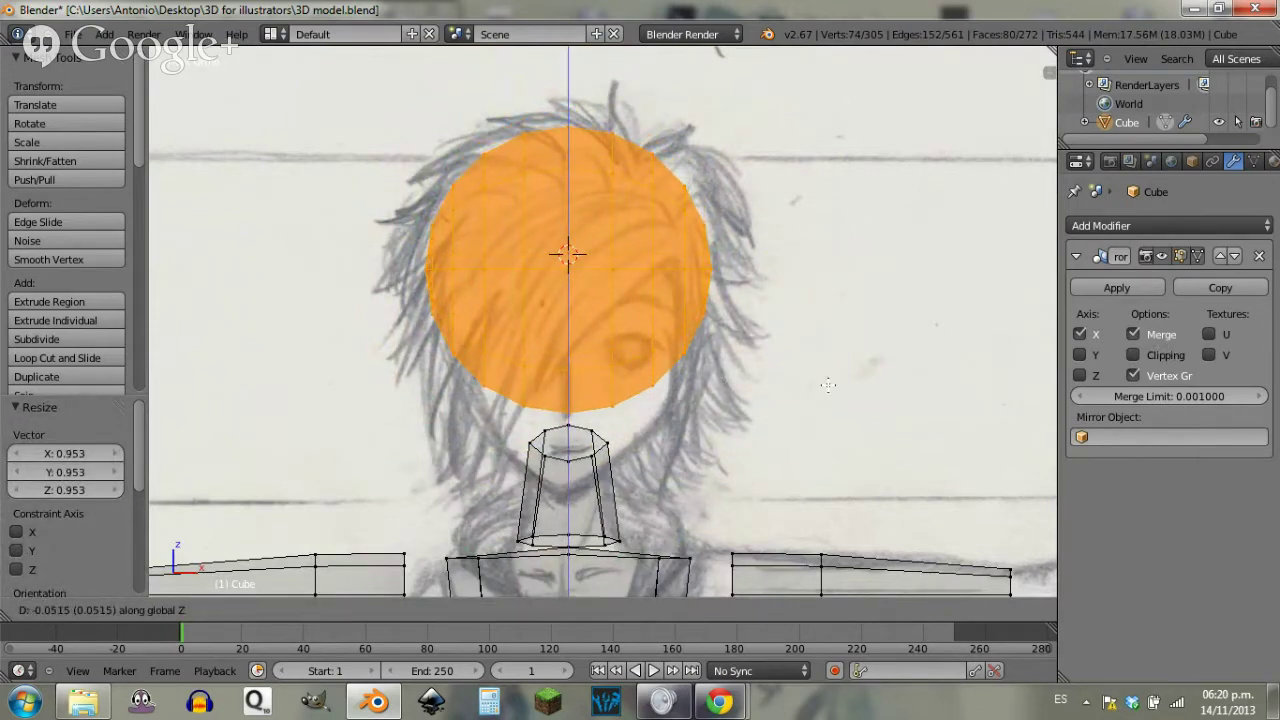
{"action": "left_click", "coordinate": [828, 385]}
{"action": "key", "text": "KP_3"}
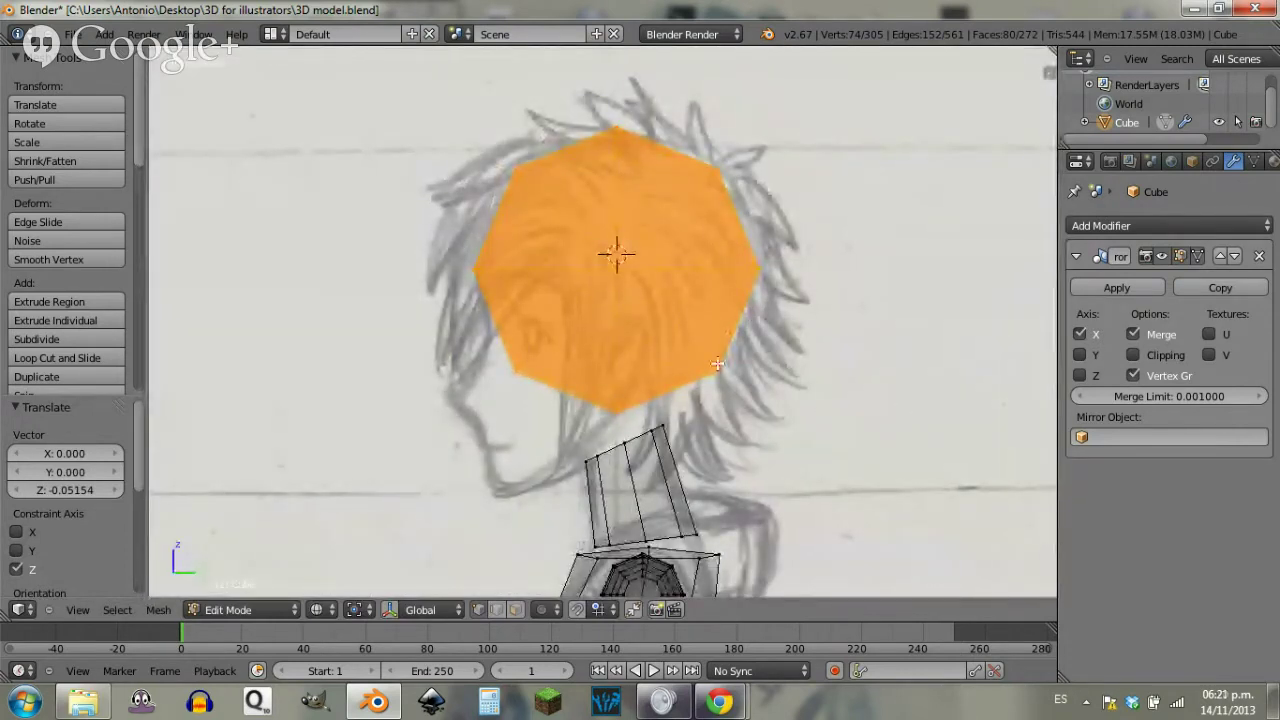
{"action": "key", "text": "g"}
{"action": "key", "text": "y"}
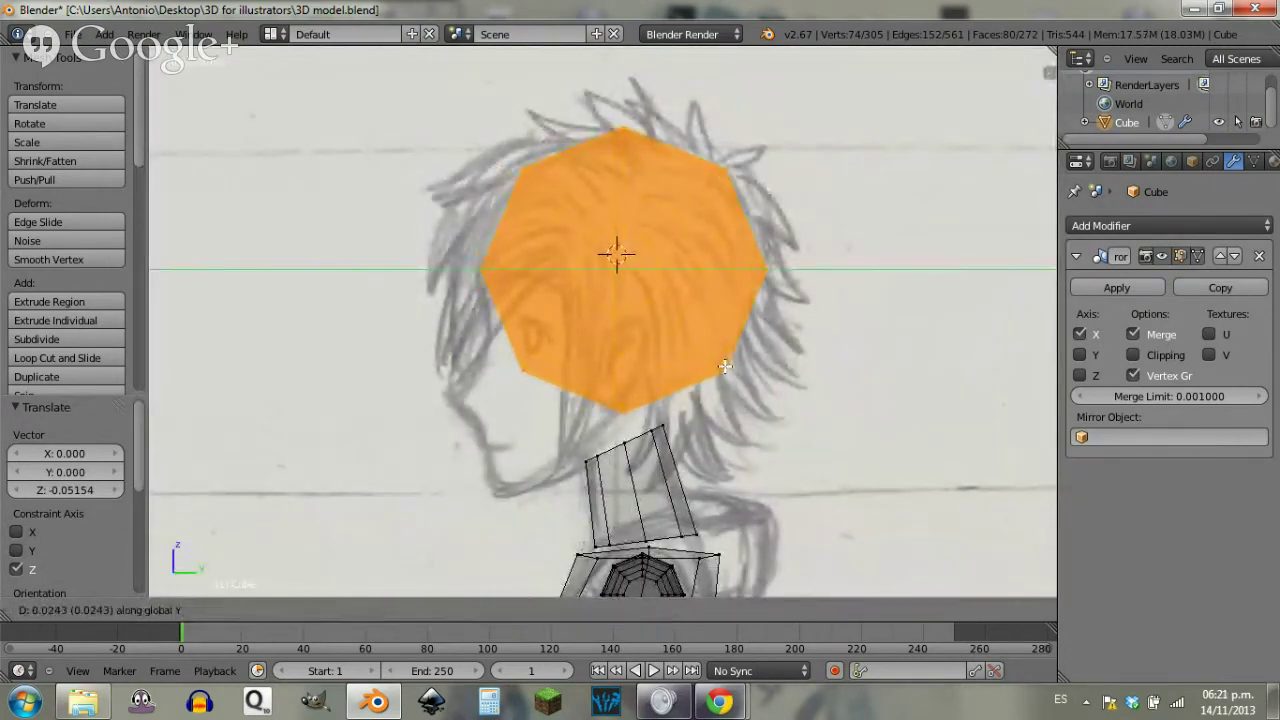
{"action": "left_click", "coordinate": [725, 366]}
Step: Select only the sphere's lower front vertices and move them -0.09702 in Y and -0.388 in Z to the drawn chin
{"action": "key", "text": "a"}
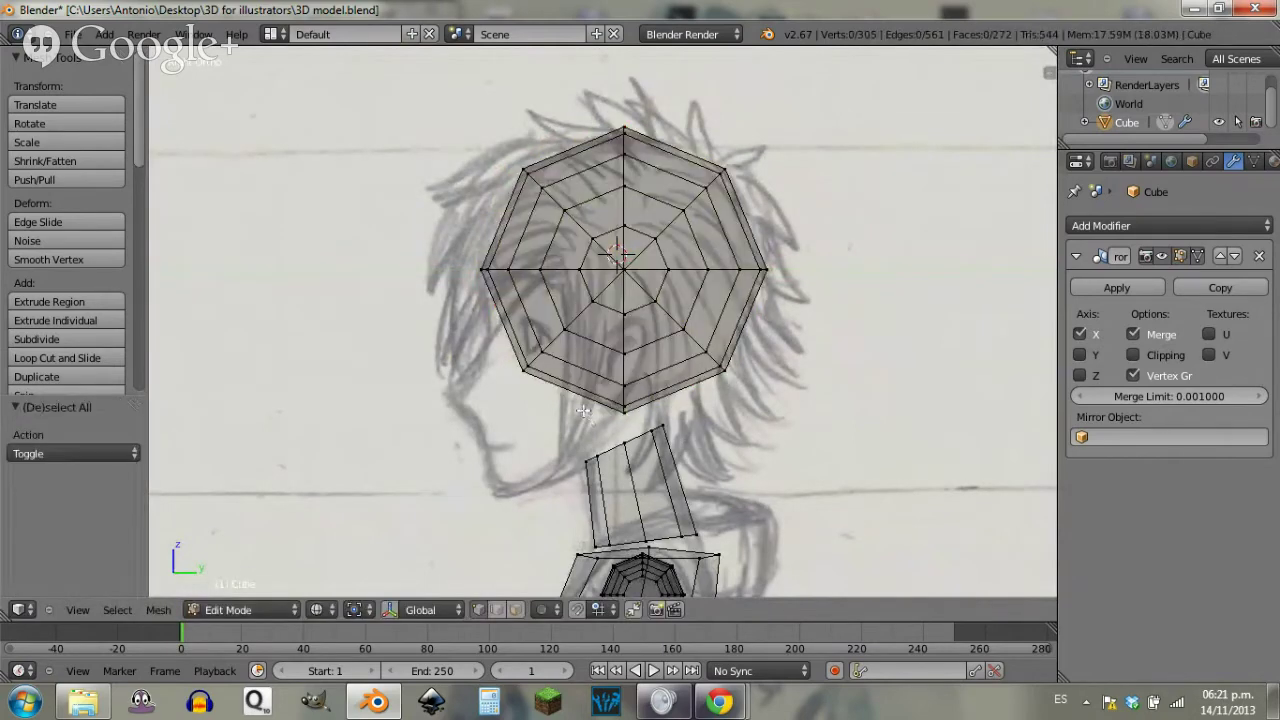
{"action": "mouse_move", "coordinate": [580, 406]}
{"action": "middle_mouse_down", "text": "shift"}
{"action": "mouse_move", "coordinate": [599, 343]}
{"action": "mouse_move", "coordinate": [628, 326]}
{"action": "middle_mouse_up", "text": "shift"}
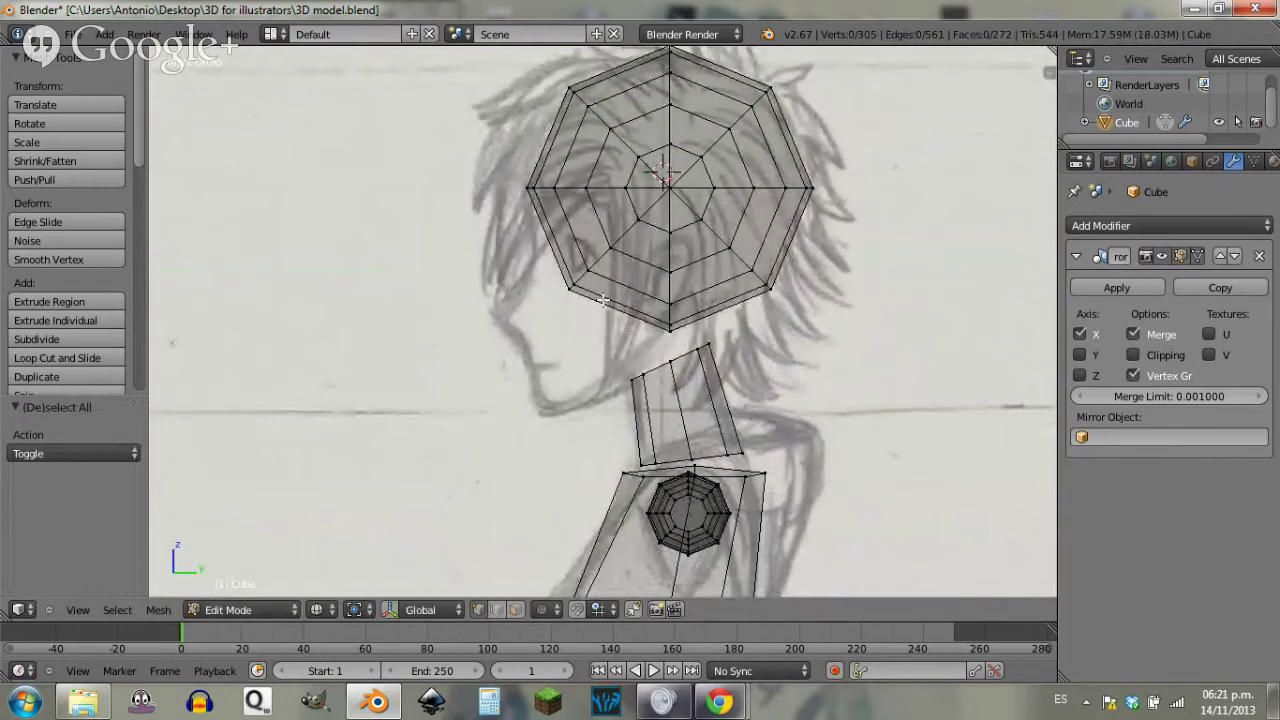
{"action": "key", "text": "b"}
{"action": "left_click_drag", "start_coordinate": [617, 240], "coordinate": [567, 304]}
{"action": "key", "text": "g"}
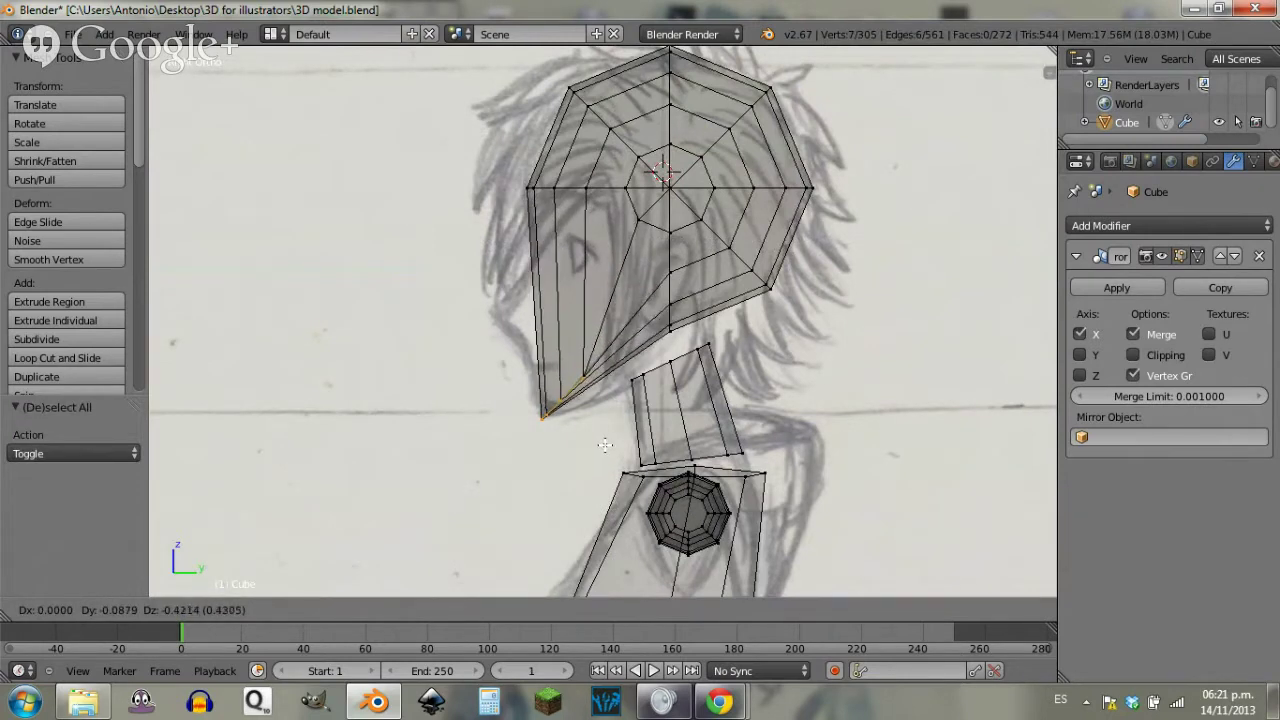
{"action": "left_click", "coordinate": [610, 430]}
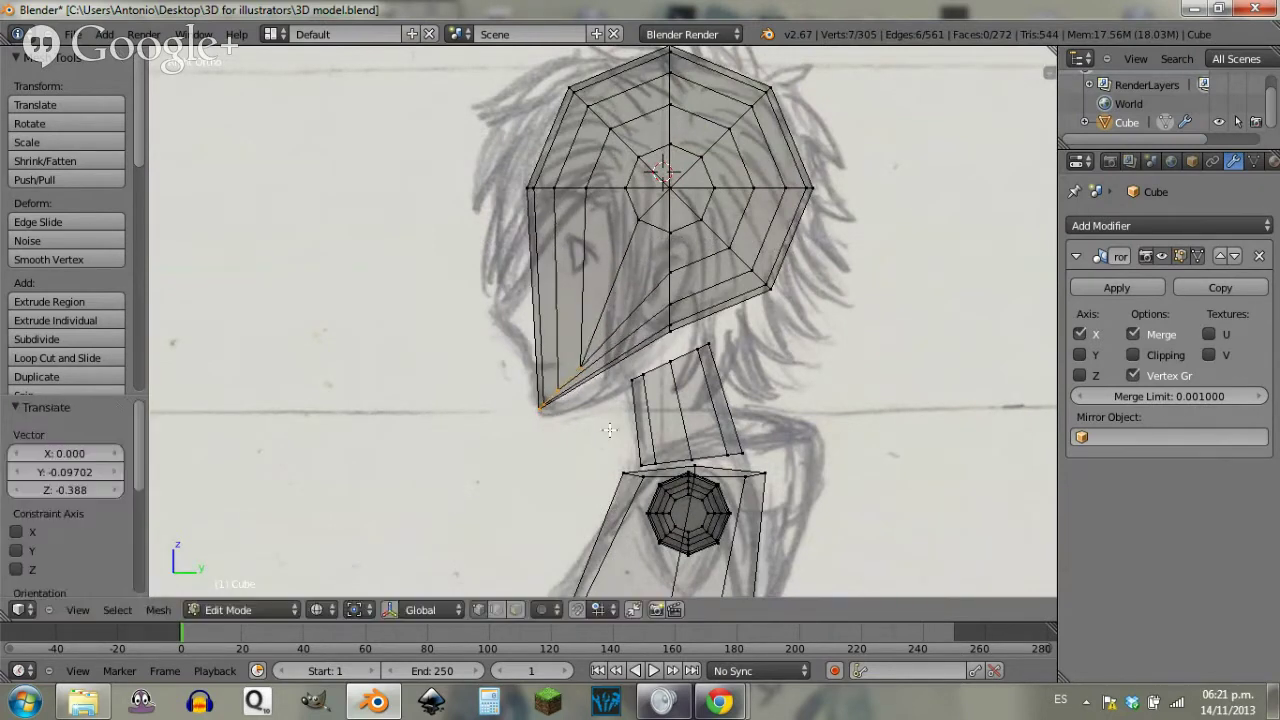
Step: Rotate the chin vertices 10.651° and move them 0.006064 in Y and -0.04245 in Z to follow the drawn jawline
{"action": "key", "text": "r"}
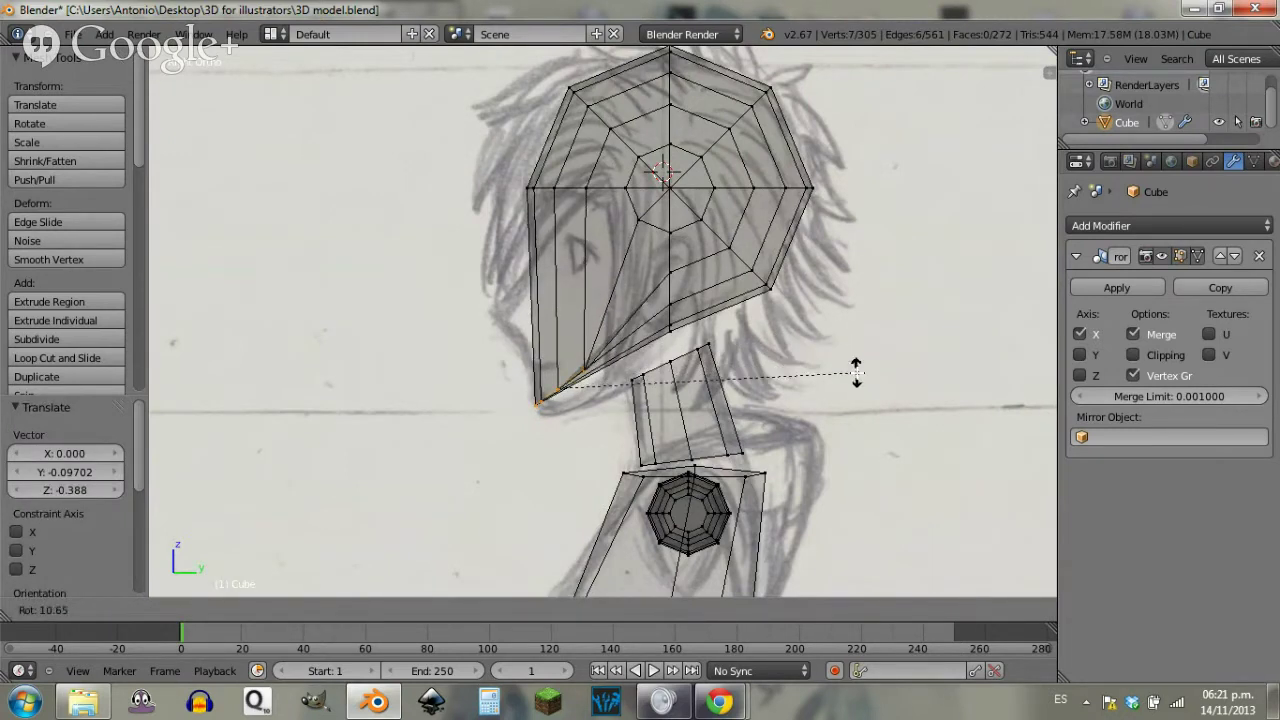
{"action": "left_click", "coordinate": [857, 373]}
{"action": "key", "text": "g"}
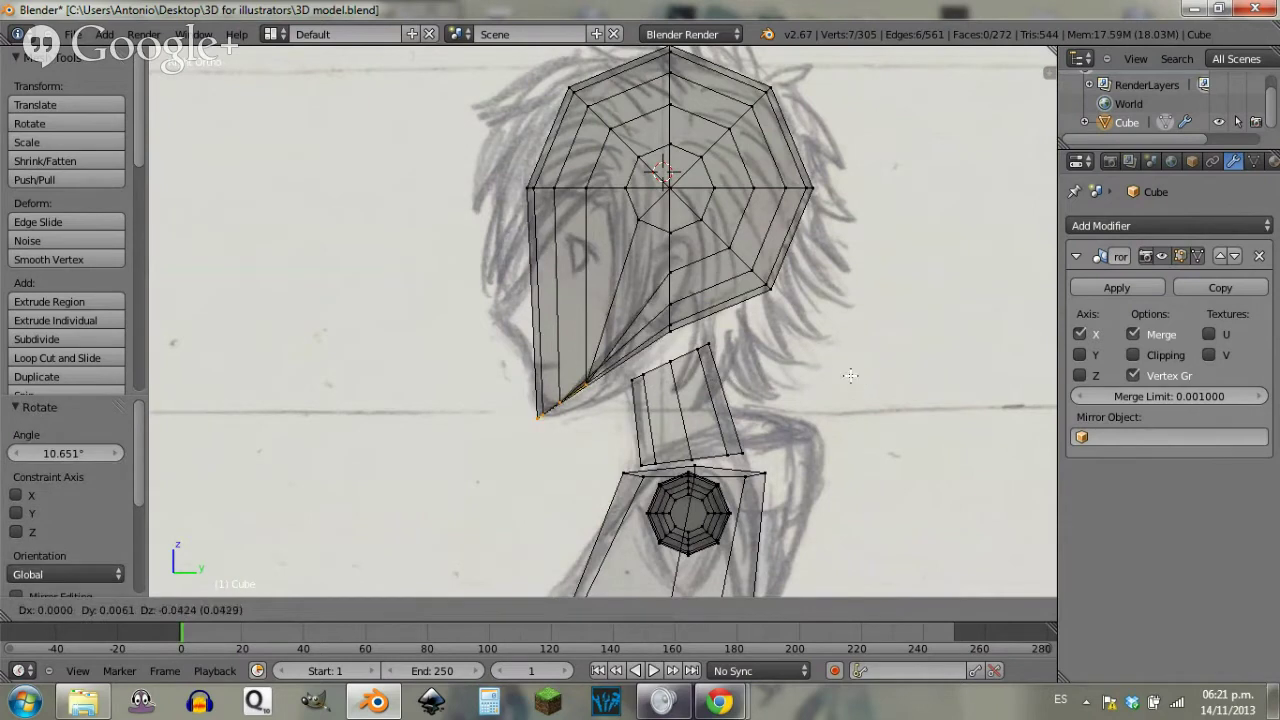
{"action": "left_click", "coordinate": [853, 377]}
Step: Lower the middle vertices on the head's underside one by one toward the neck, the first by 0.01819 in Y and -0.04548 in Z
{"action": "right_click", "coordinate": [677, 331]}
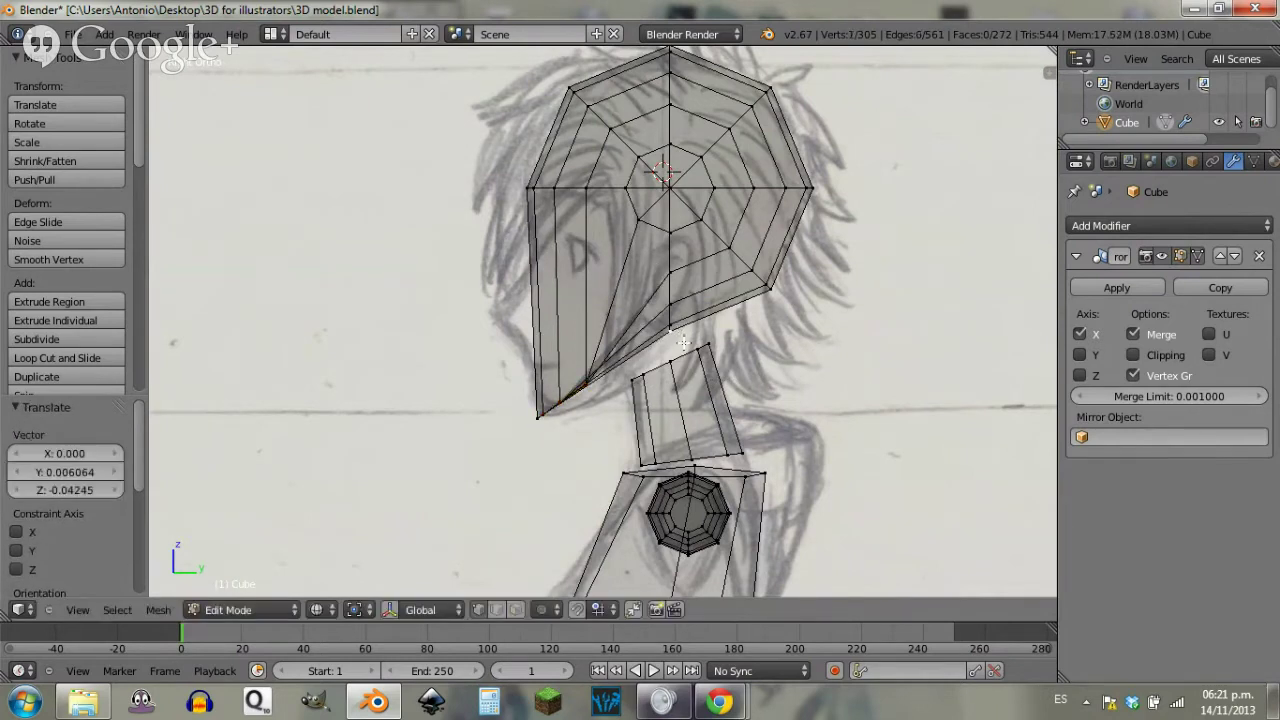
{"action": "key", "text": "g"}
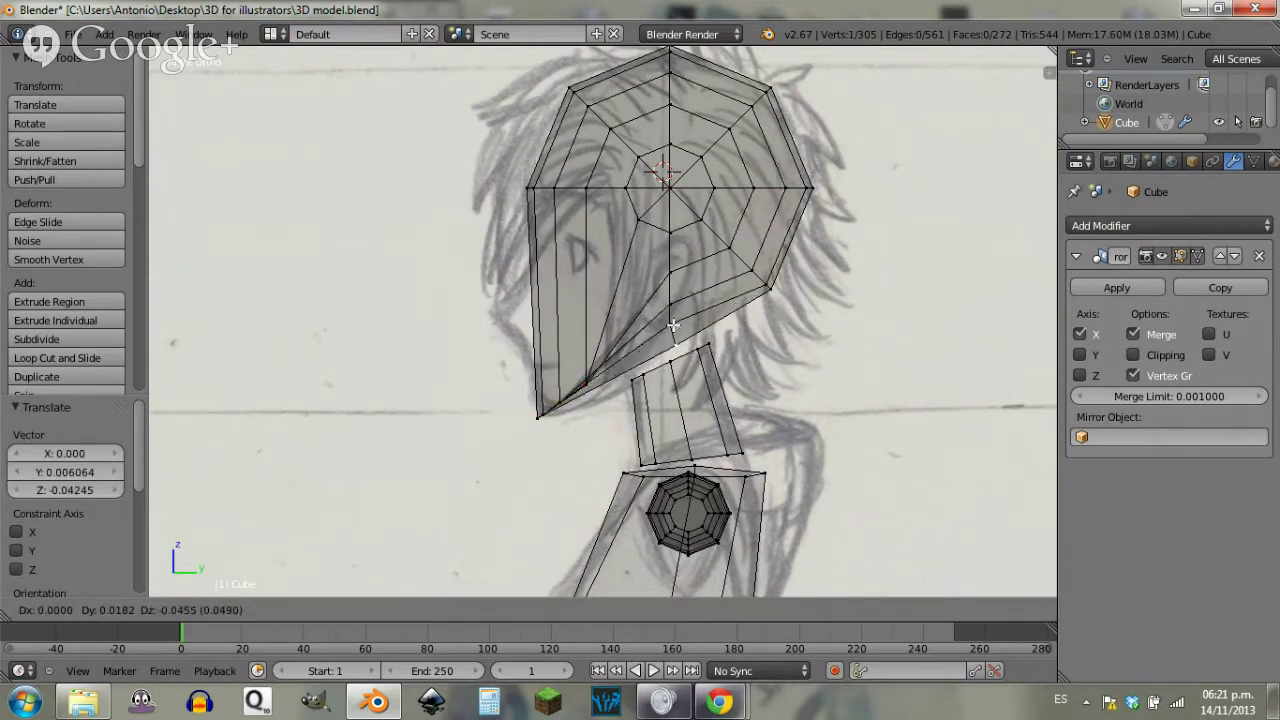
{"action": "left_click", "coordinate": [674, 325]}
{"action": "key", "text": "g"}
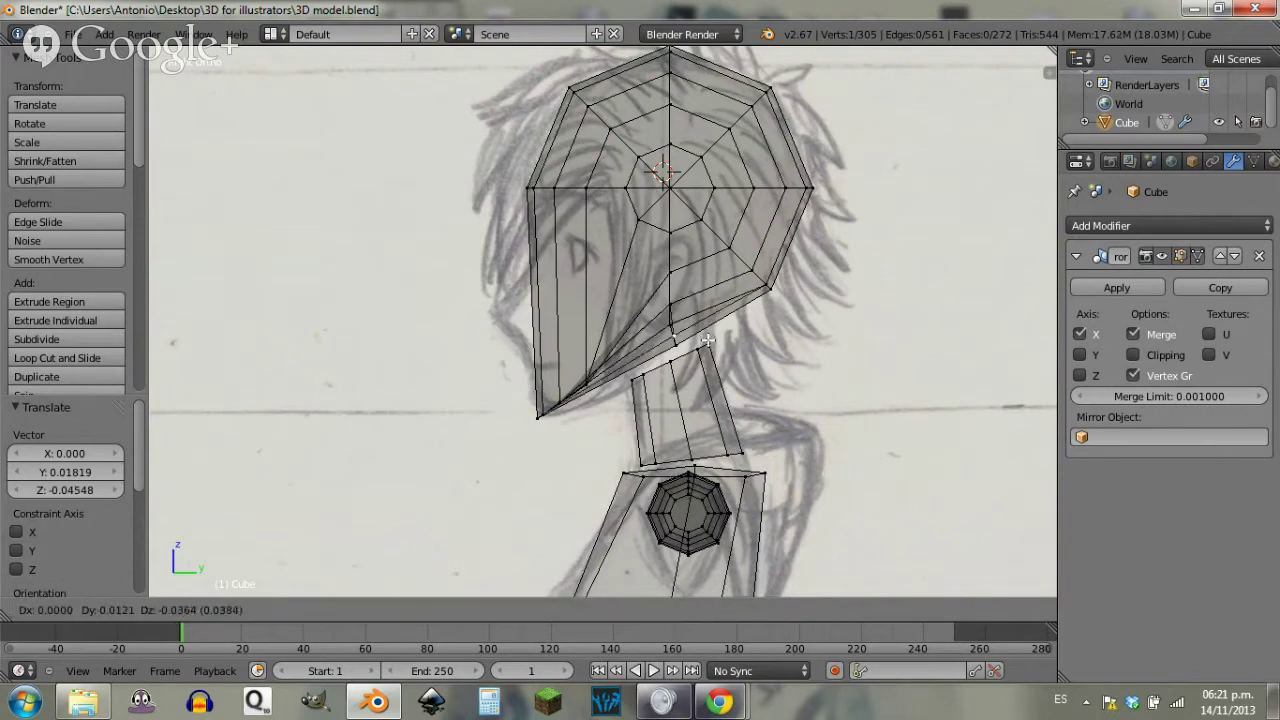
{"action": "left_click", "coordinate": [706, 342]}
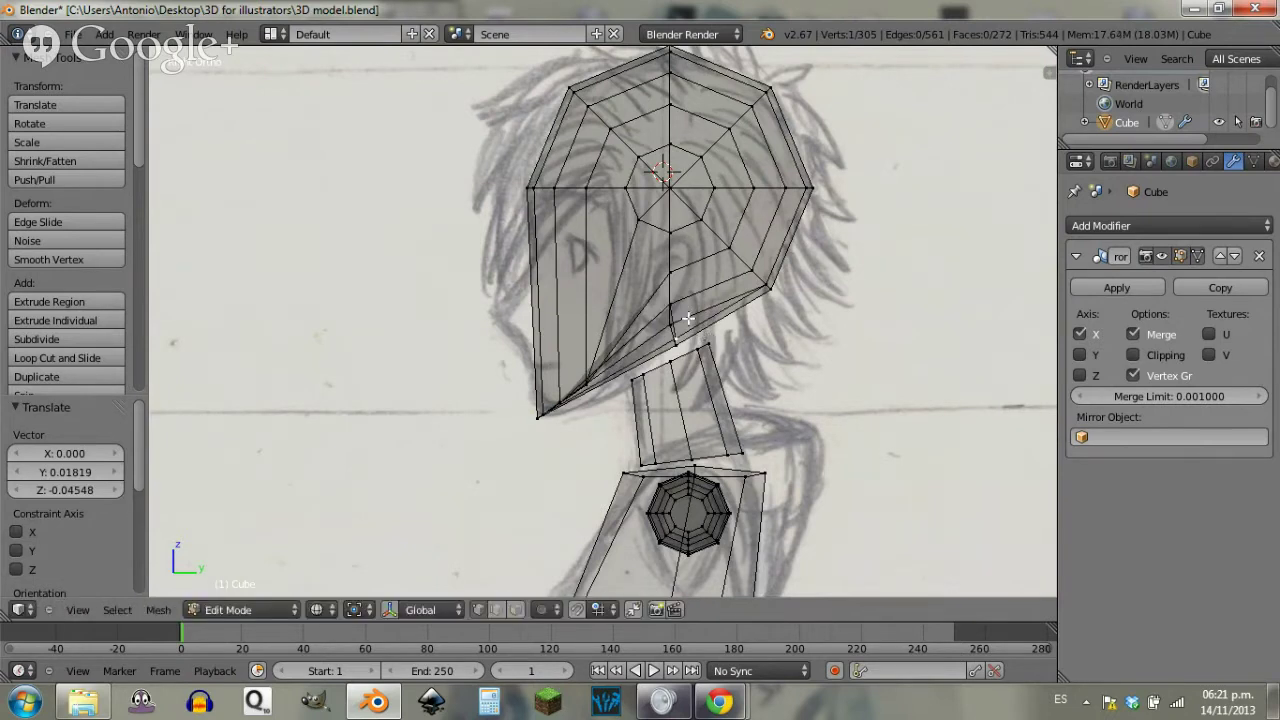
{"action": "key", "text": "g"}
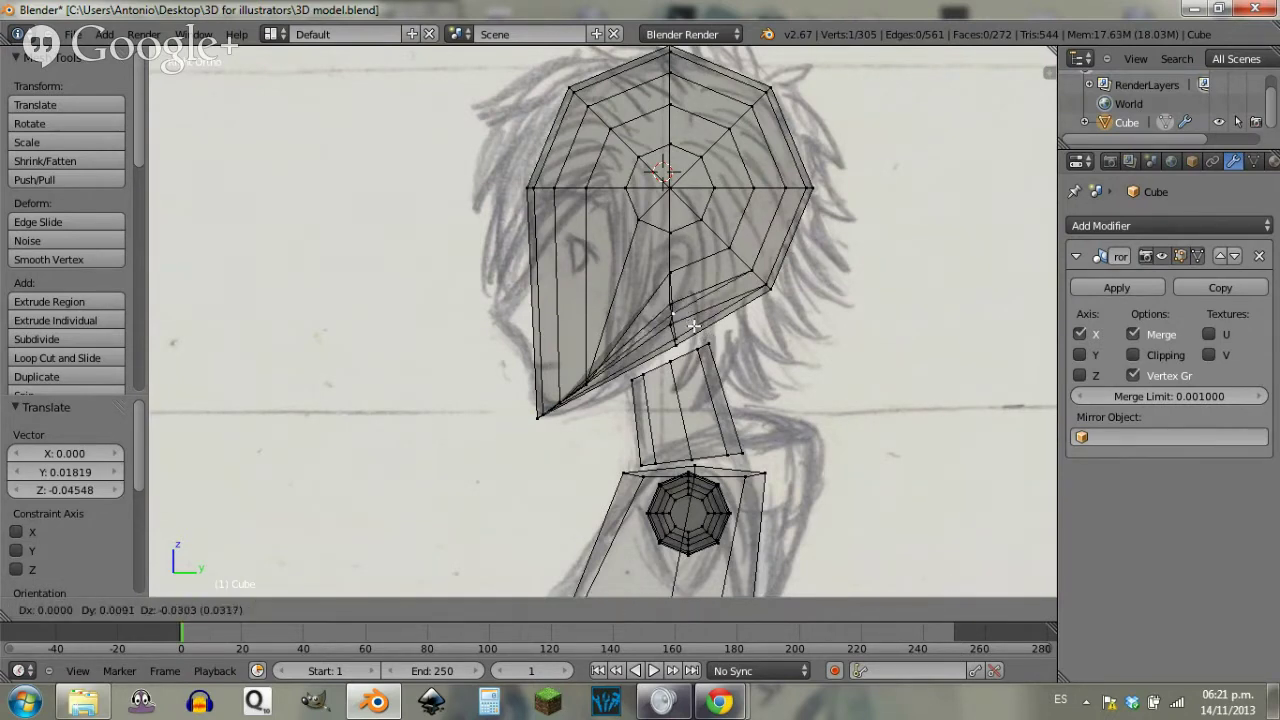
{"action": "left_click", "coordinate": [690, 325]}
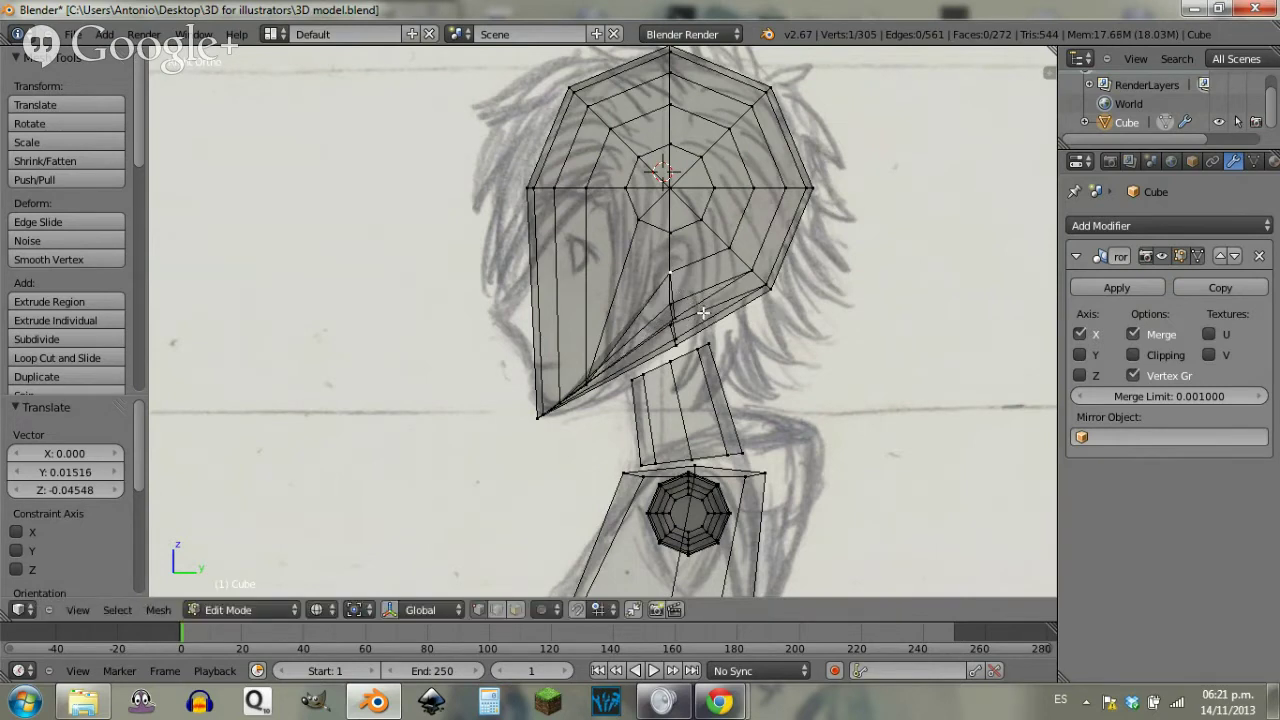
{"action": "key", "text": "g"}
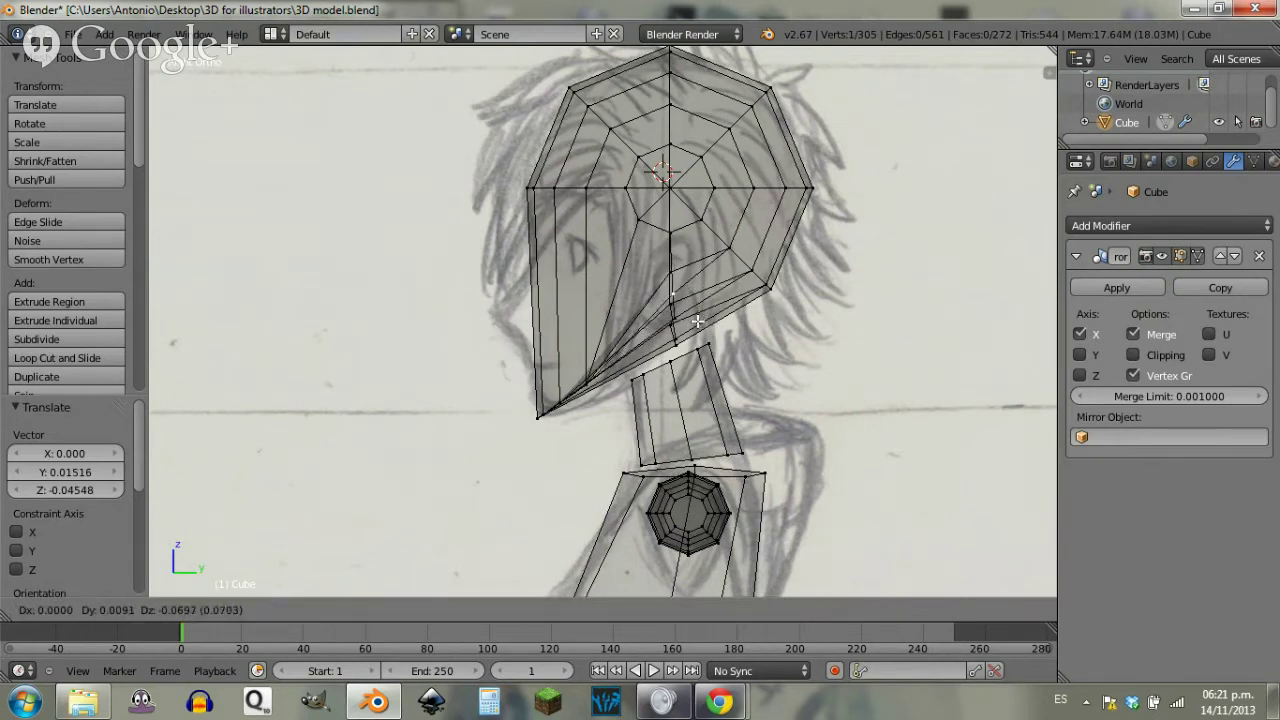
{"action": "left_click", "coordinate": [700, 317]}
Step: In front view, select the head's front edge loop, keep only its chin vertices selected, and scale them to 0.756 along X
{"action": "key", "text": "a"}
{"action": "key", "text": "a"}
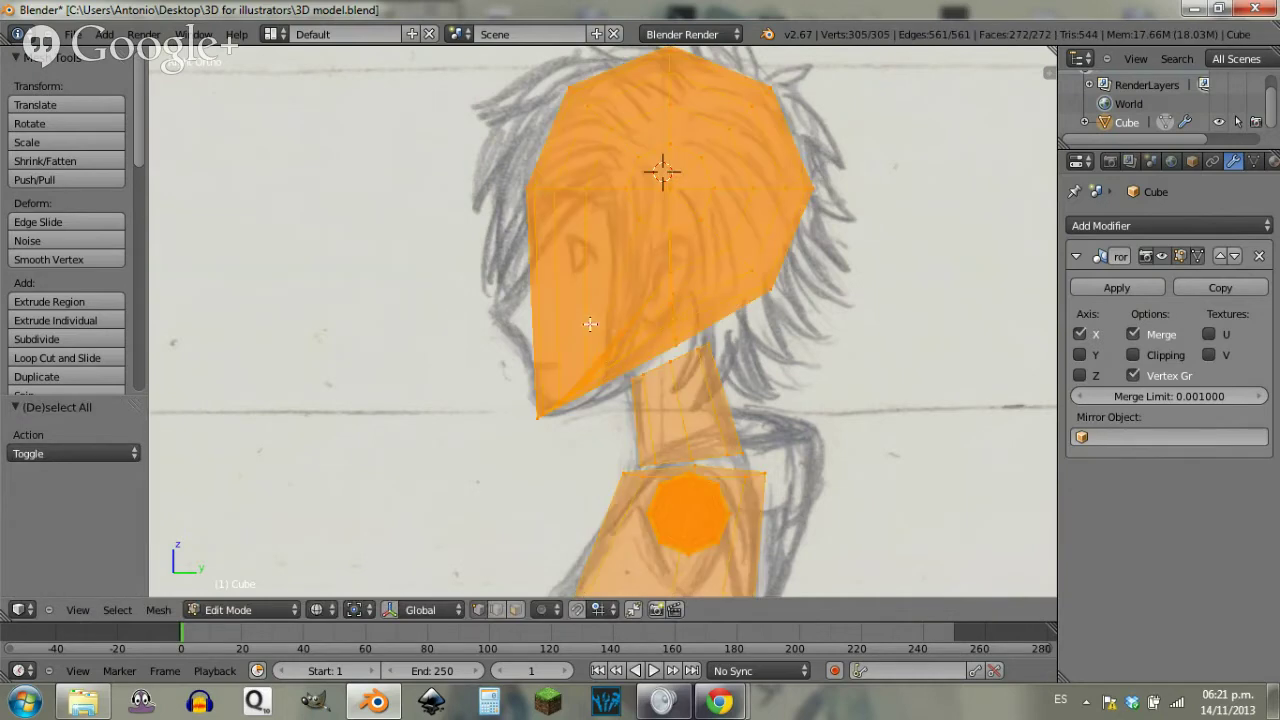
{"action": "key", "text": "KP_1"}
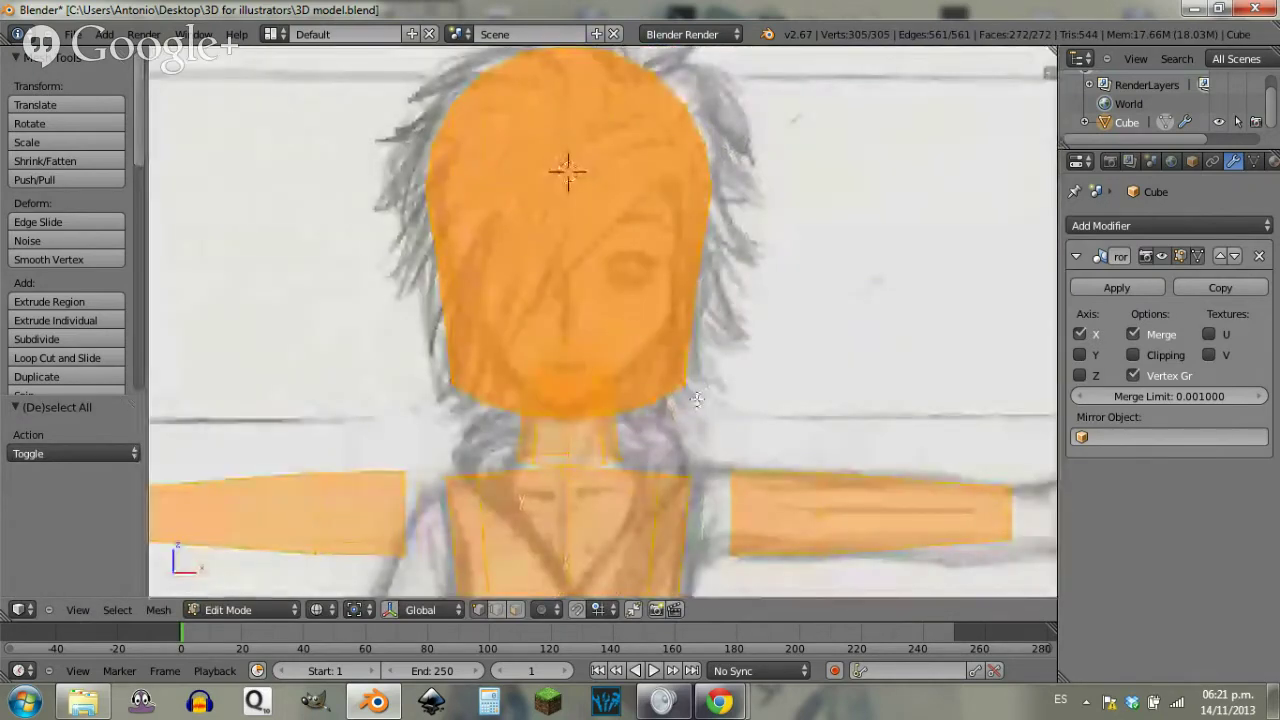
{"action": "key", "text": "a"}
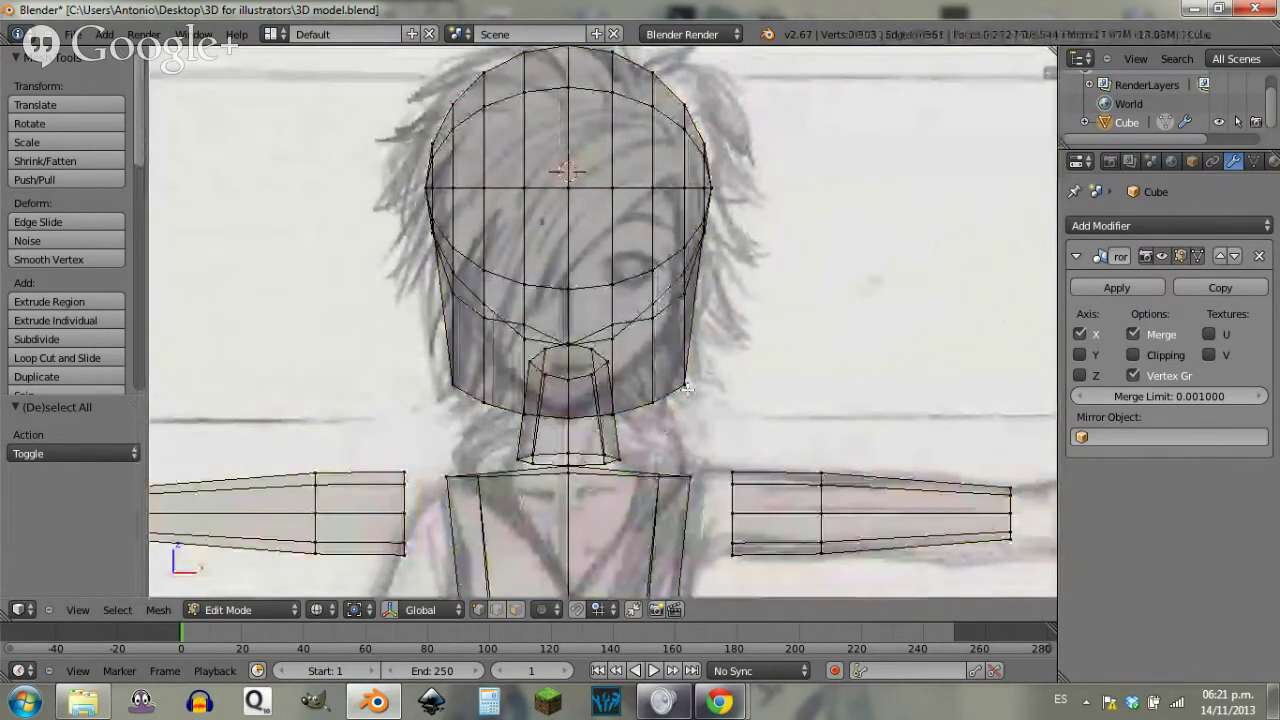
{"action": "right_click", "coordinate": [684, 390], "text": "alt"}
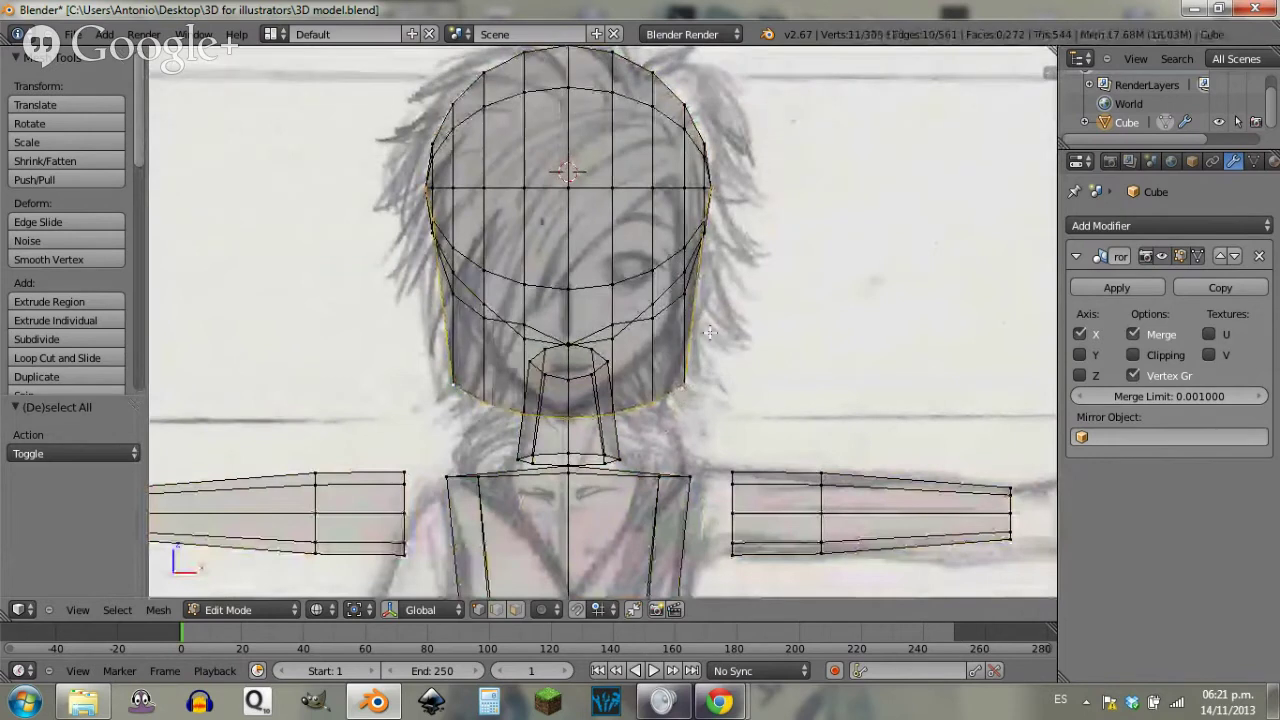
{"action": "key", "text": "b"}
{"action": "middle_click_drag", "start_coordinate": [748, 148], "coordinate": [690, 275]}
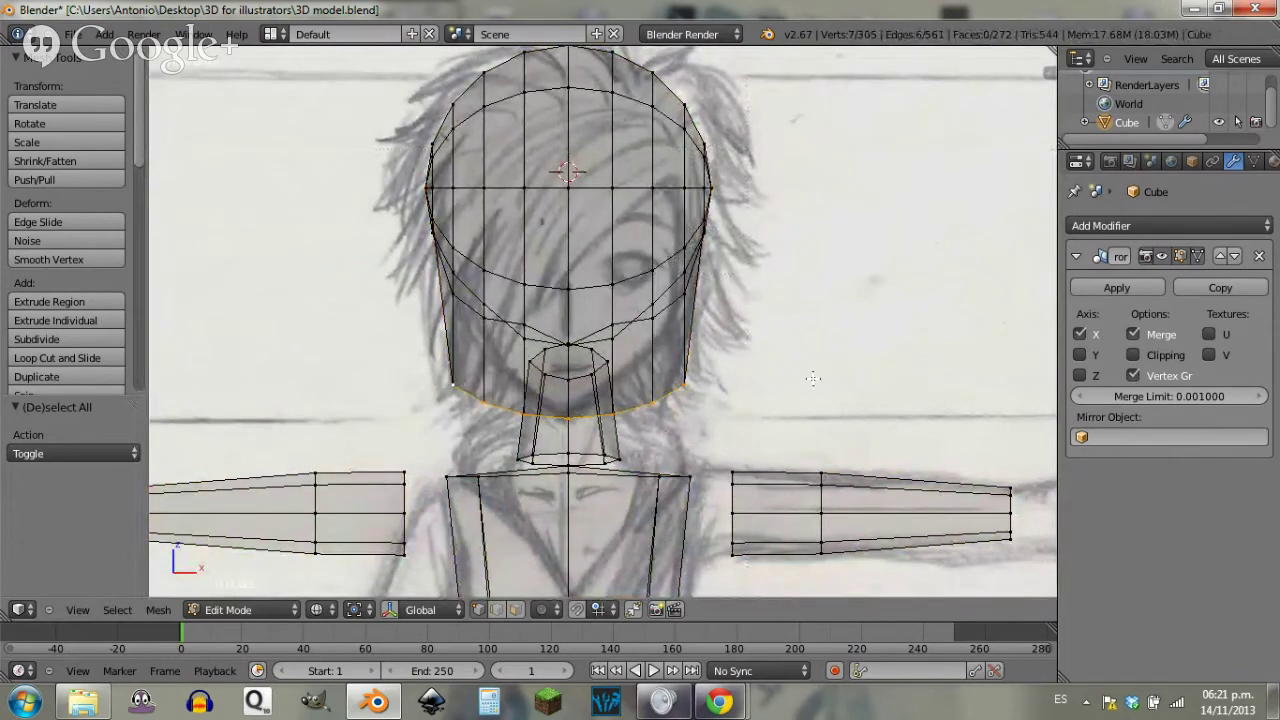
{"action": "key", "text": "s"}
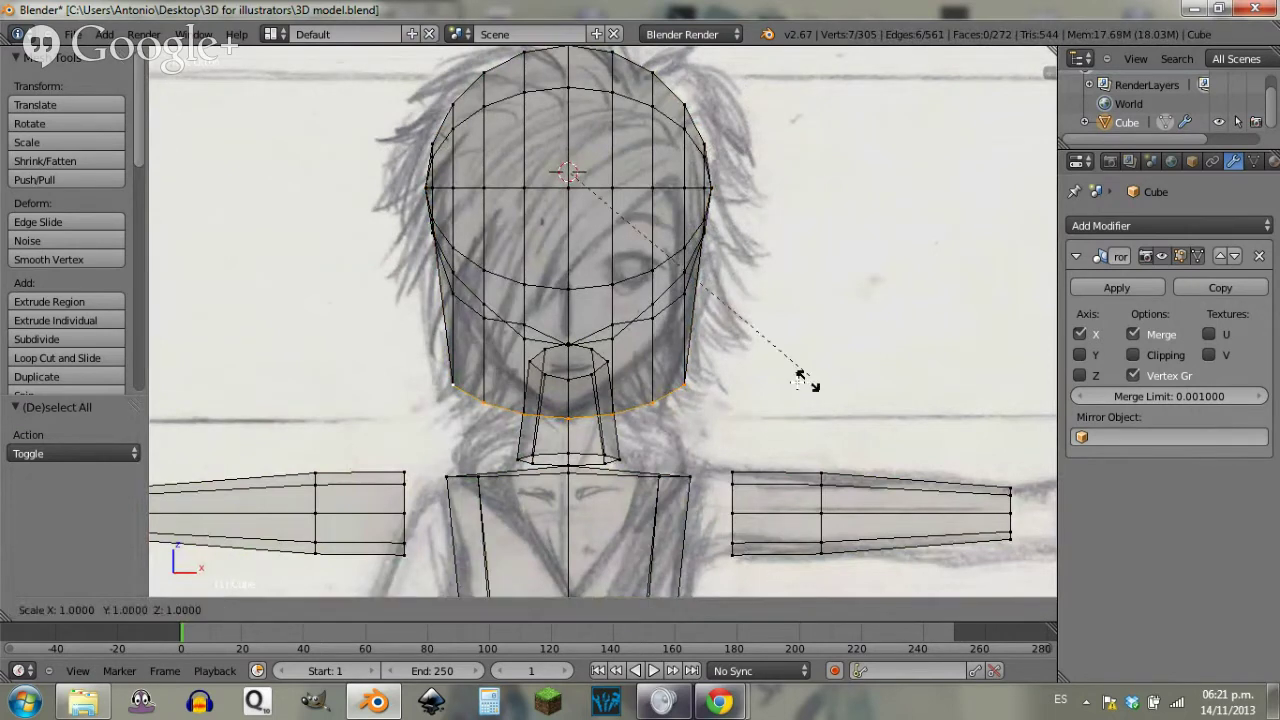
{"action": "key", "text": "x"}
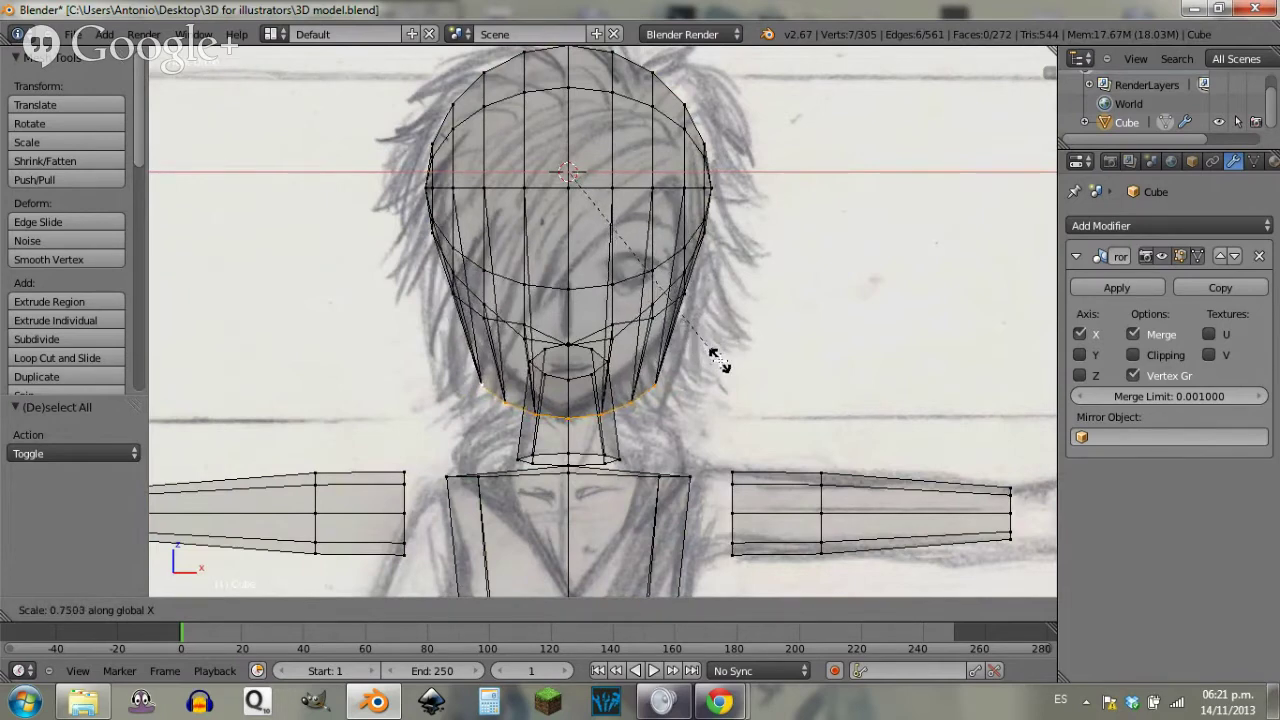
{"action": "left_click", "coordinate": [753, 388]}
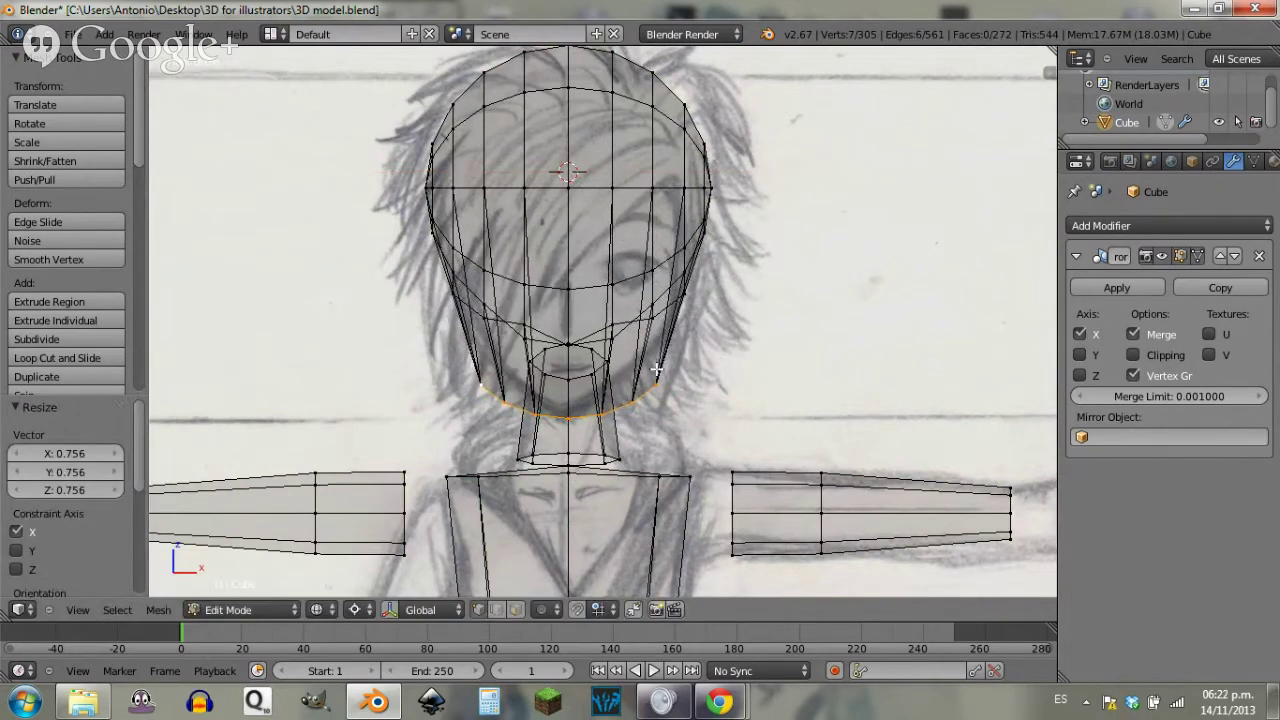
{"action": "scroll", "coordinate": [657, 370], "scroll_direction": "up", "scroll_amount": 2}
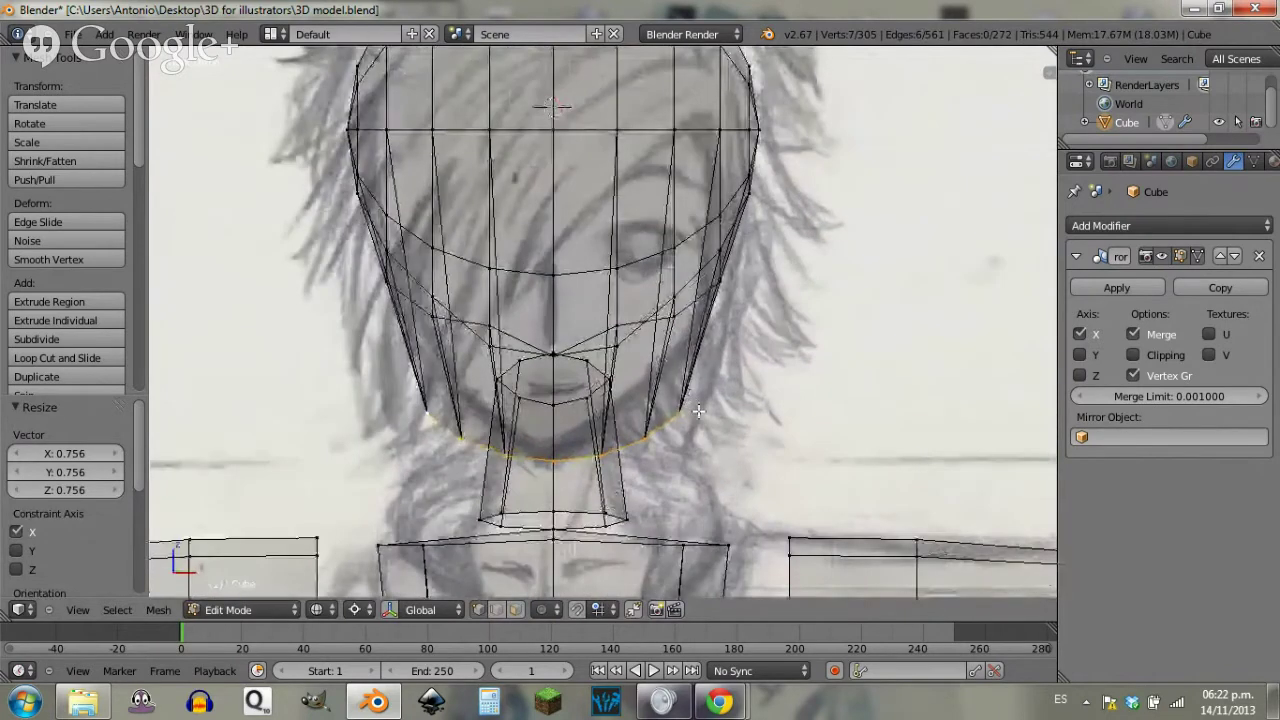
{"action": "key", "text": "a"}
{"action": "key", "text": "g"}
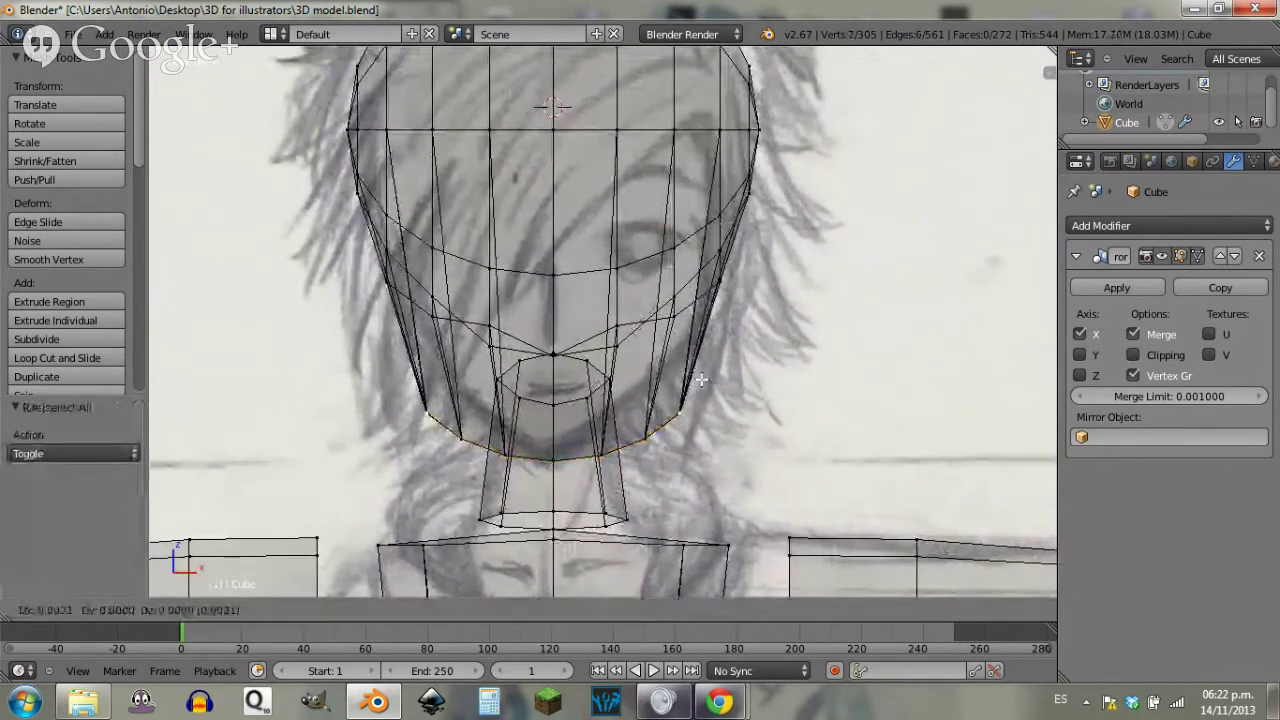
{"action": "left_click", "coordinate": [686, 367]}
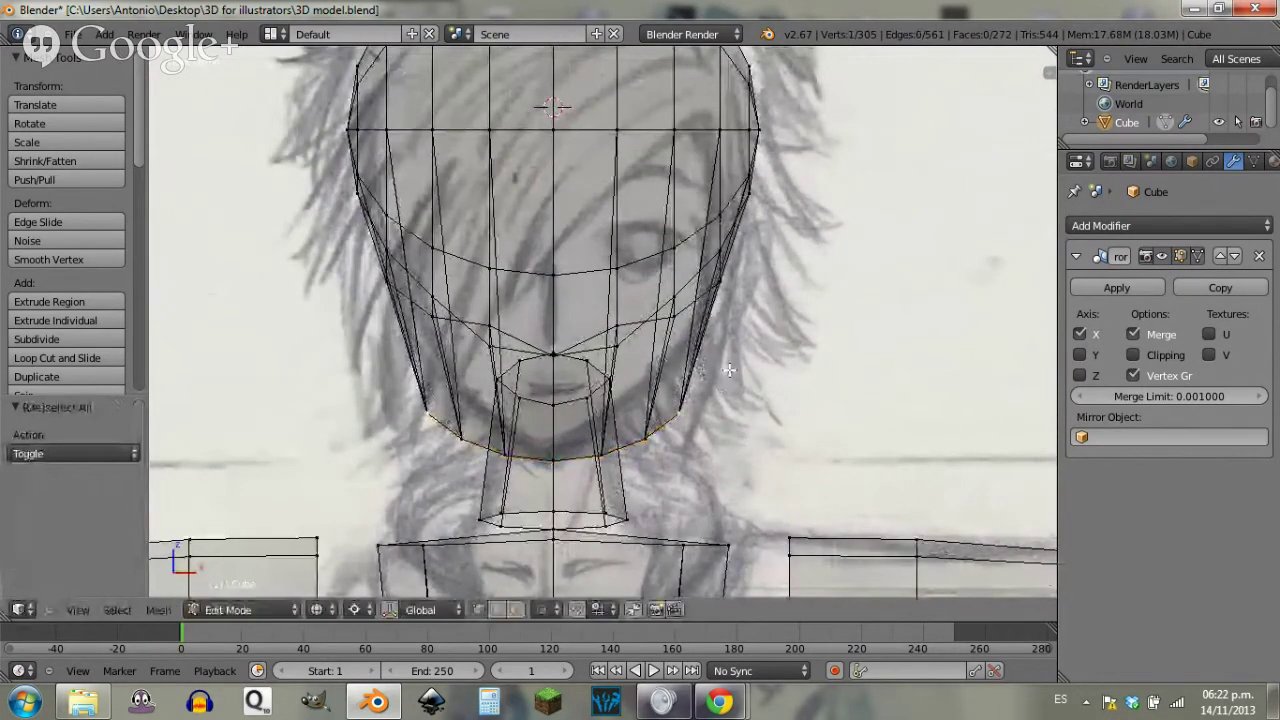
{"action": "key", "text": "g"}
{"action": "left_click", "coordinate": [683, 432]}
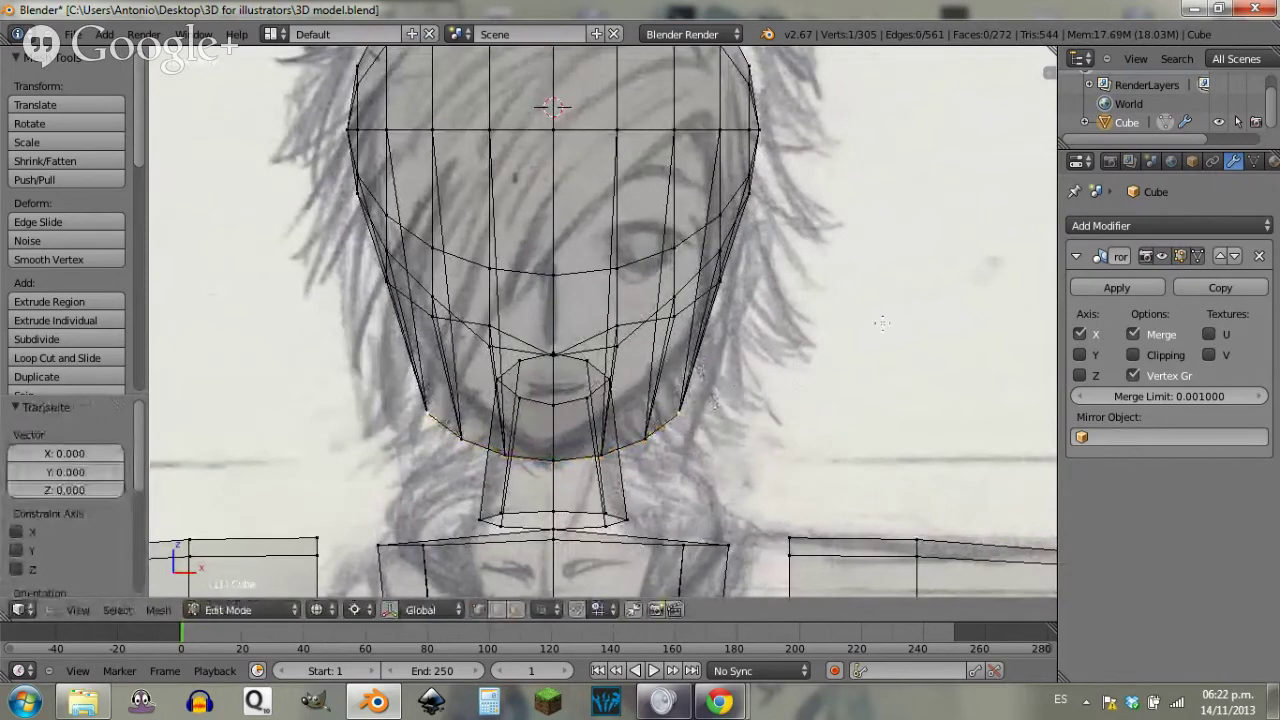
Step: Hide the Mirror modifier's result in Edit Mode and delete the head's vertices on the negative X side of the centre line
{"action": "left_click", "coordinate": [1180, 256]}
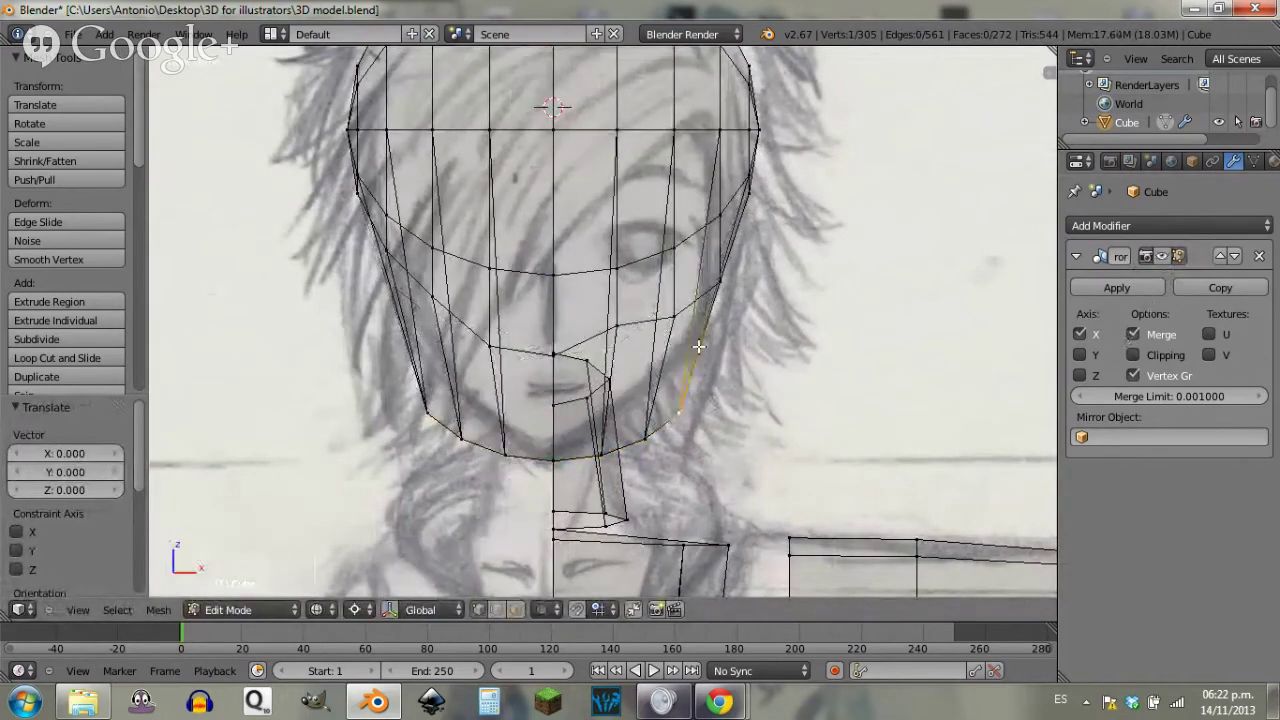
{"action": "scroll", "coordinate": [514, 392], "scroll_direction": "down", "scroll_amount": 3}
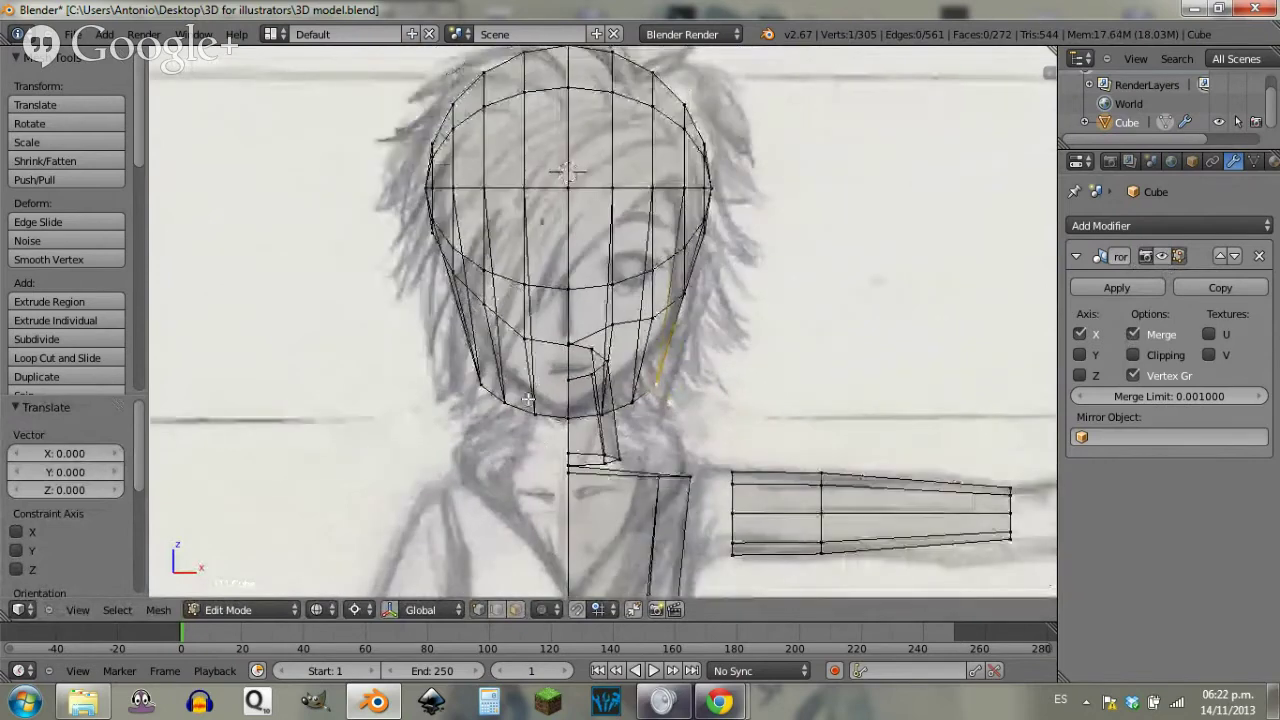
{"action": "key", "text": "a"}
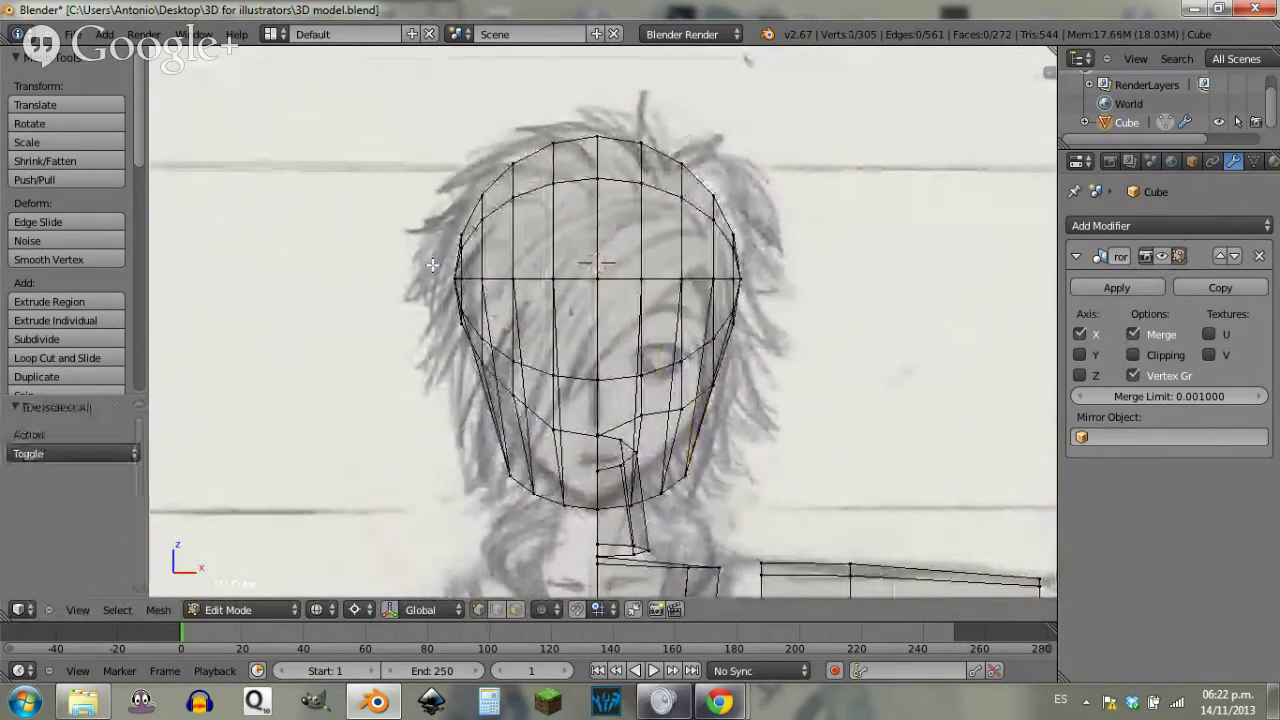
{"action": "key", "text": "b"}
{"action": "left_click_drag", "start_coordinate": [419, 119], "coordinate": [588, 500]}
{"action": "key", "text": "x"}
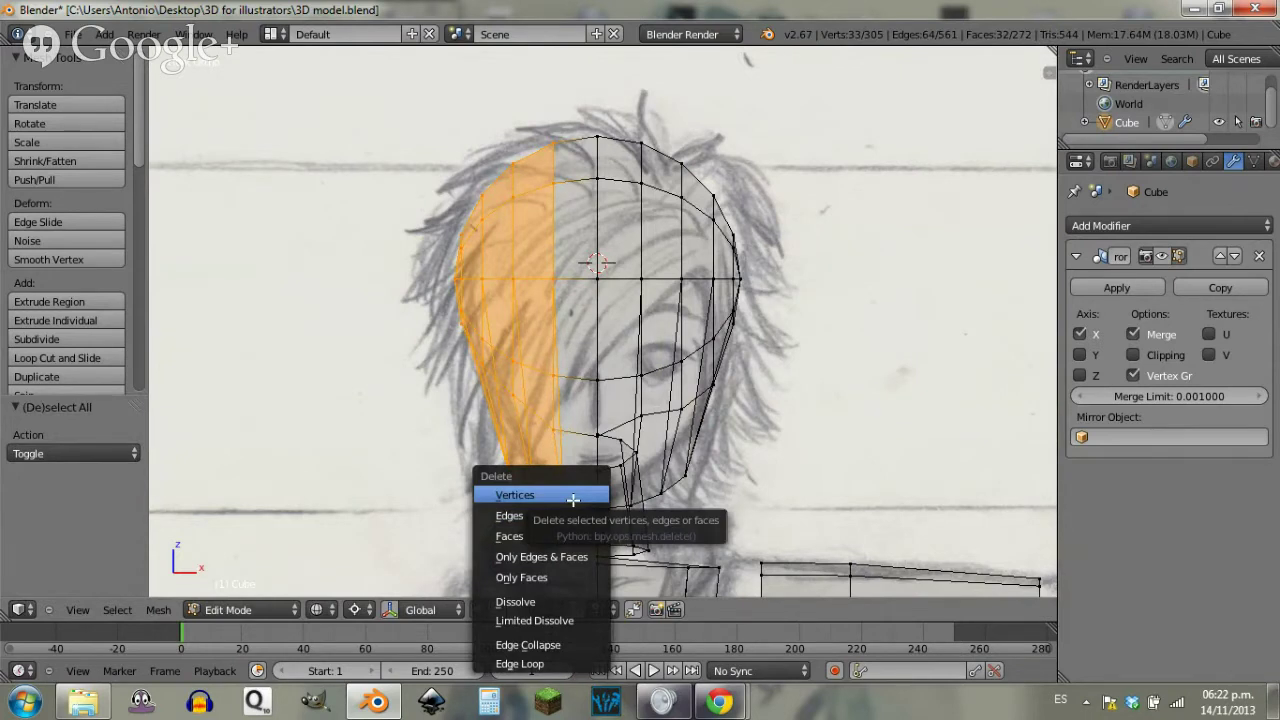
{"action": "left_click", "coordinate": [573, 497]}
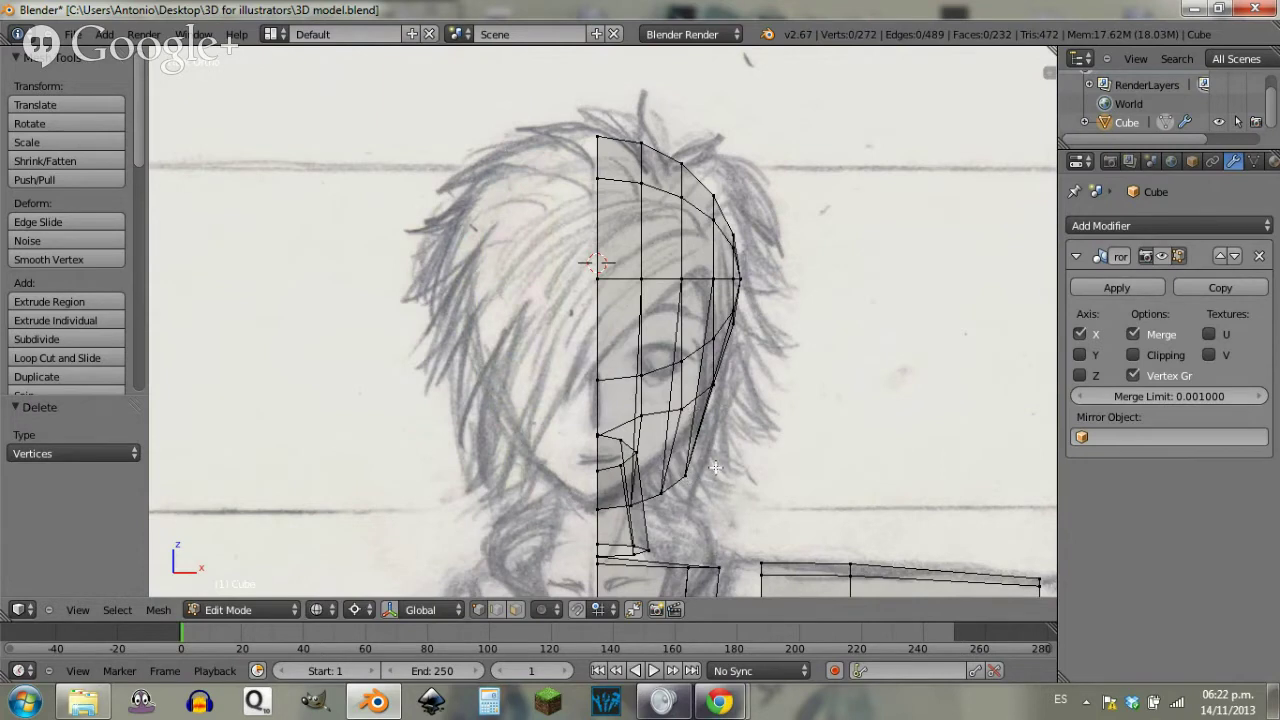
Step: Raise the outermost jaw vertex of the remaining head half by 0.124 along Z only
{"action": "left_click_drag", "start_coordinate": [710, 461], "coordinate": [745, 481]}
{"action": "key", "text": "g"}
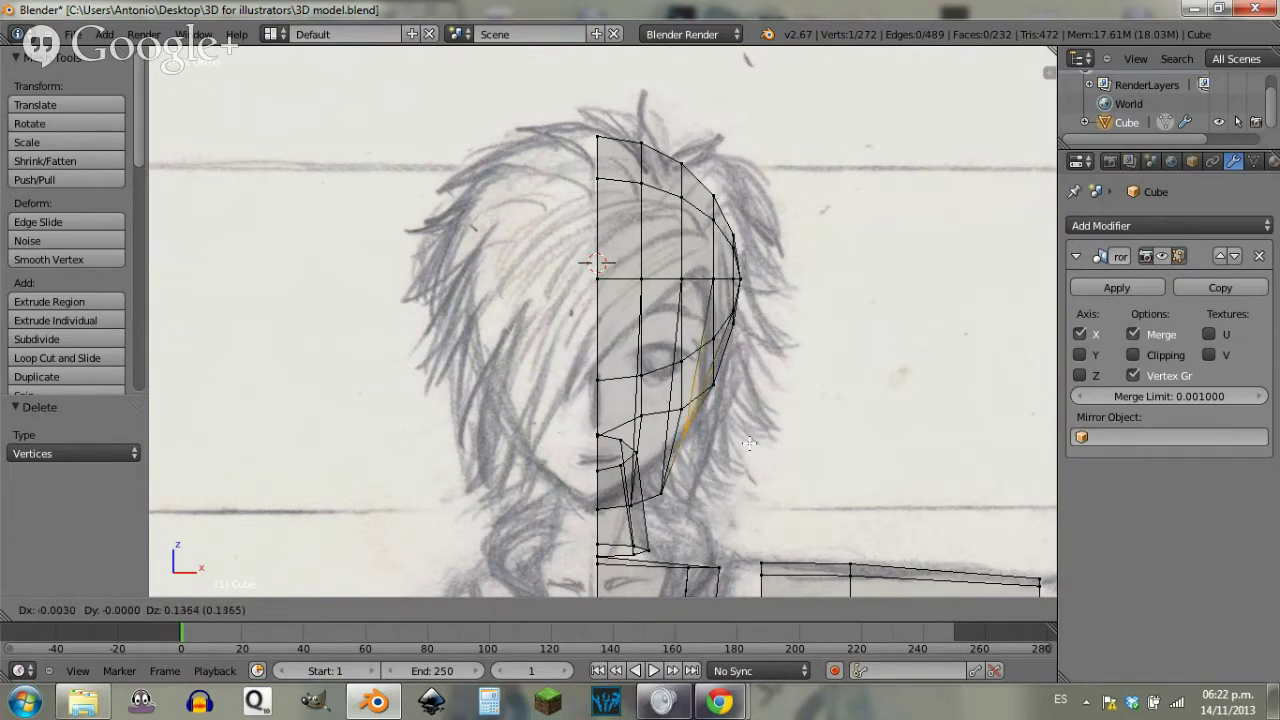
{"action": "left_click", "coordinate": [759, 451]}
{"action": "key", "text": "ctrl+z"}
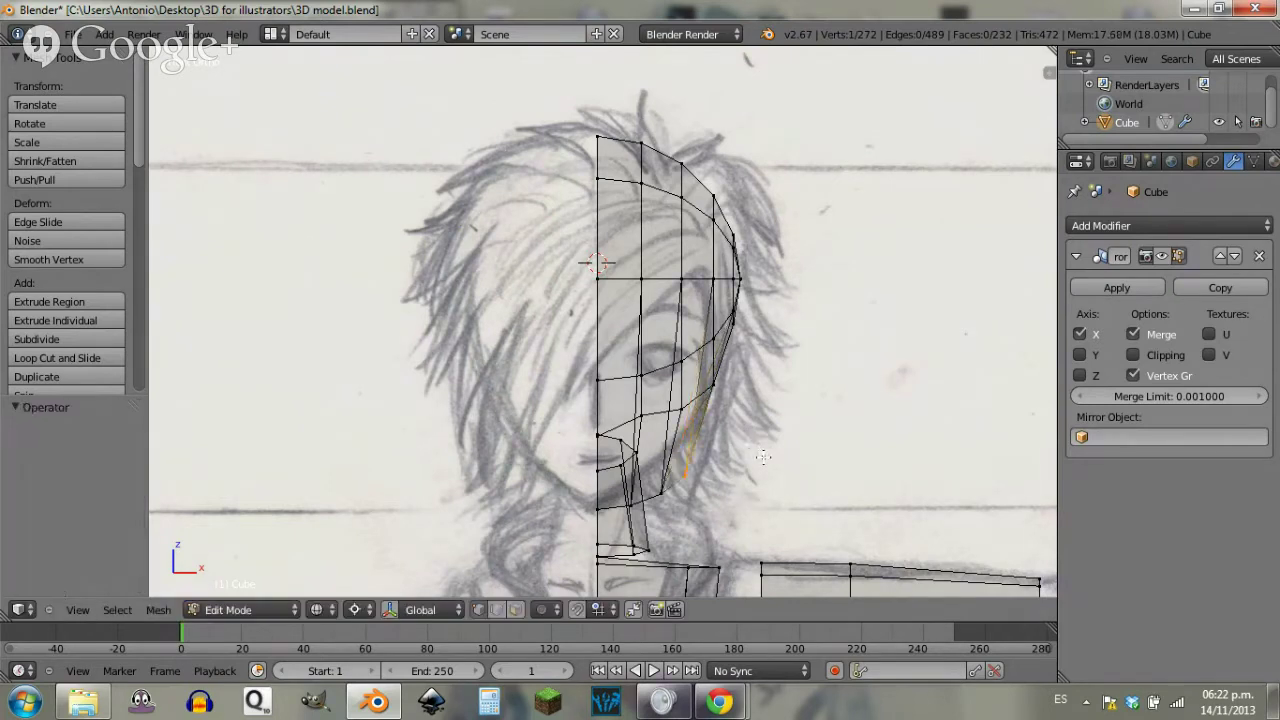
{"action": "key", "text": "g"}
{"action": "key", "text": "z"}
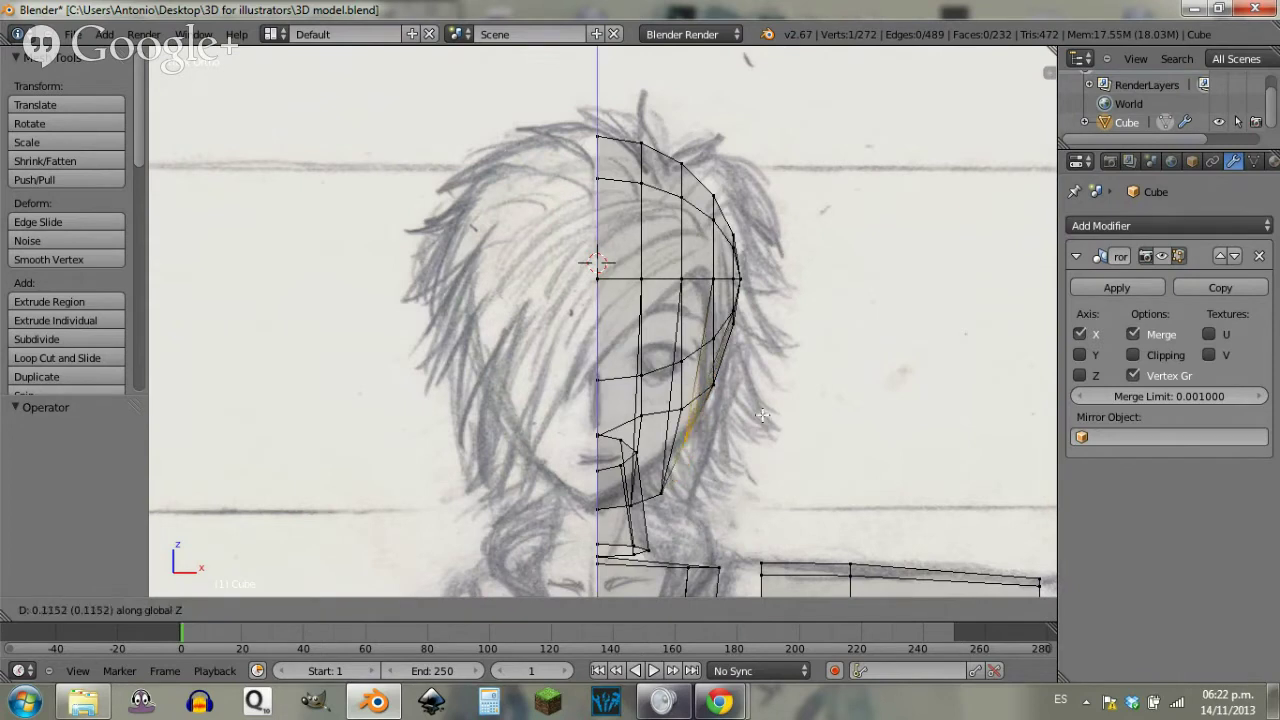
{"action": "left_click", "coordinate": [698, 466]}
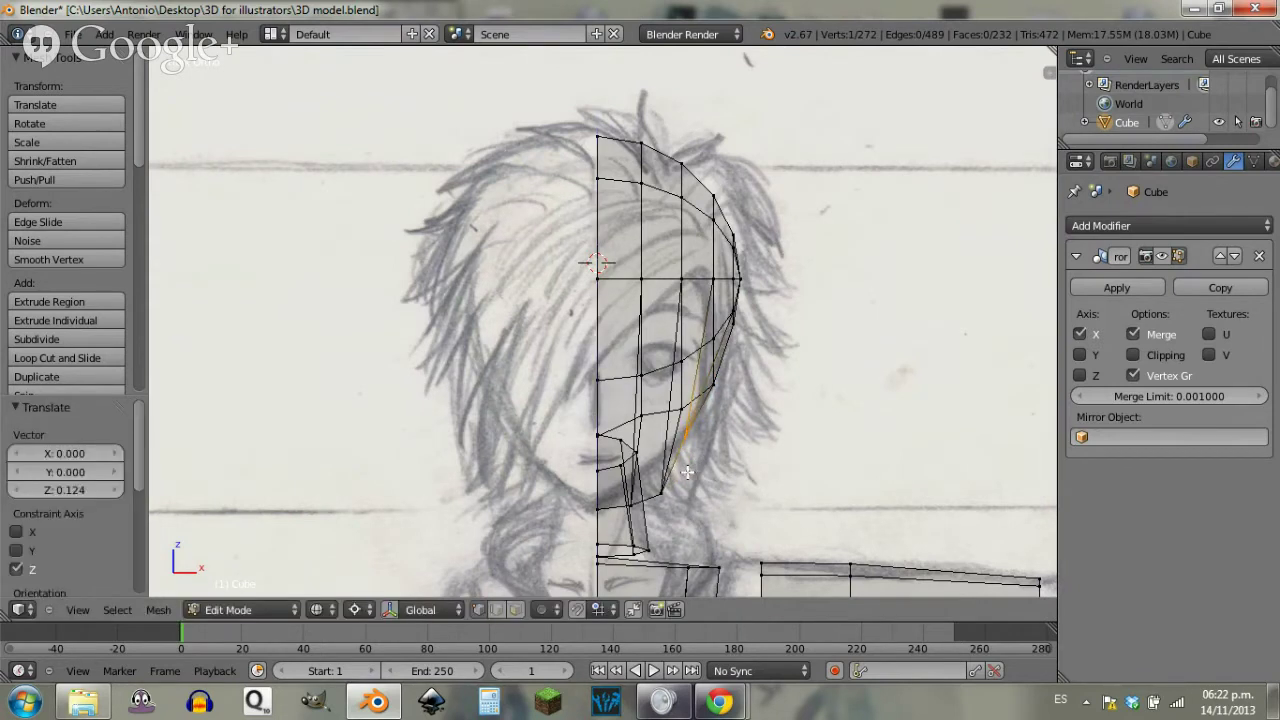
Step: Select the next jaw vertex inward from the outermost one and raise it by 0.133 along Z
{"action": "key", "text": "a"}
{"action": "key", "text": "b"}
{"action": "left_click_drag", "start_coordinate": [692, 466], "coordinate": [653, 504]}
{"action": "left_click", "coordinate": [717, 506]}
{"action": "key", "text": "g"}
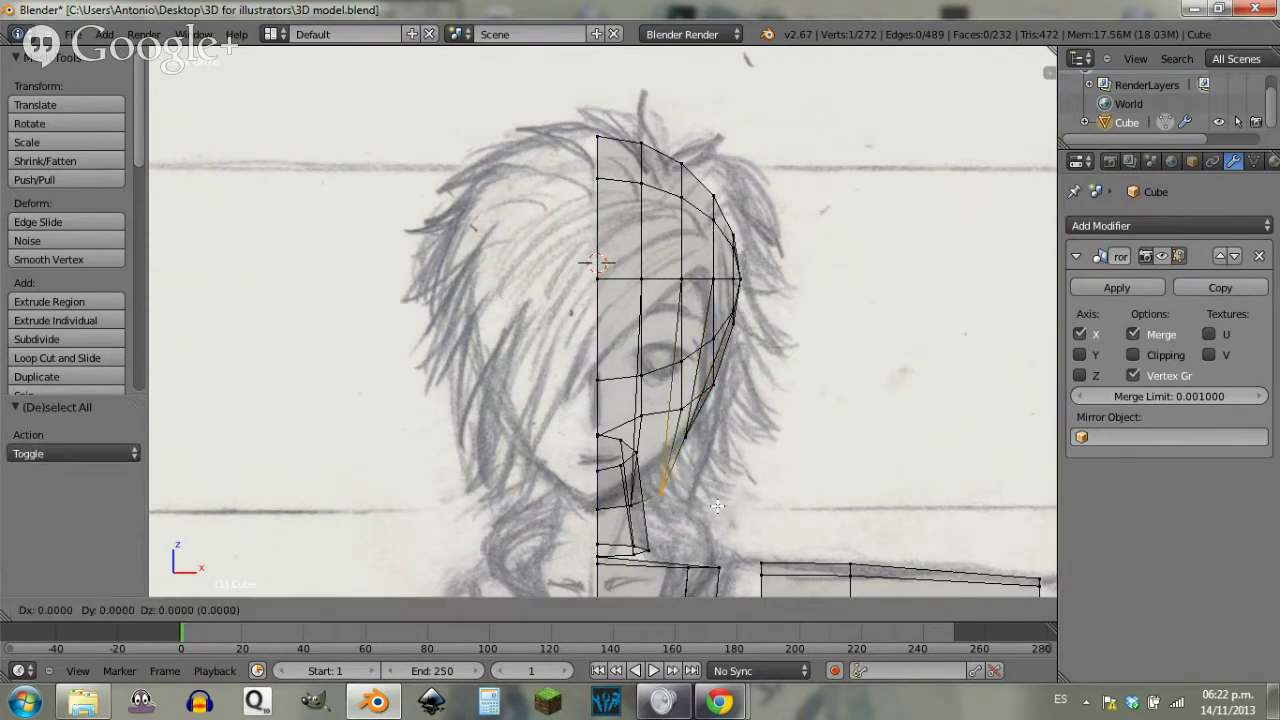
{"action": "key", "text": "z"}
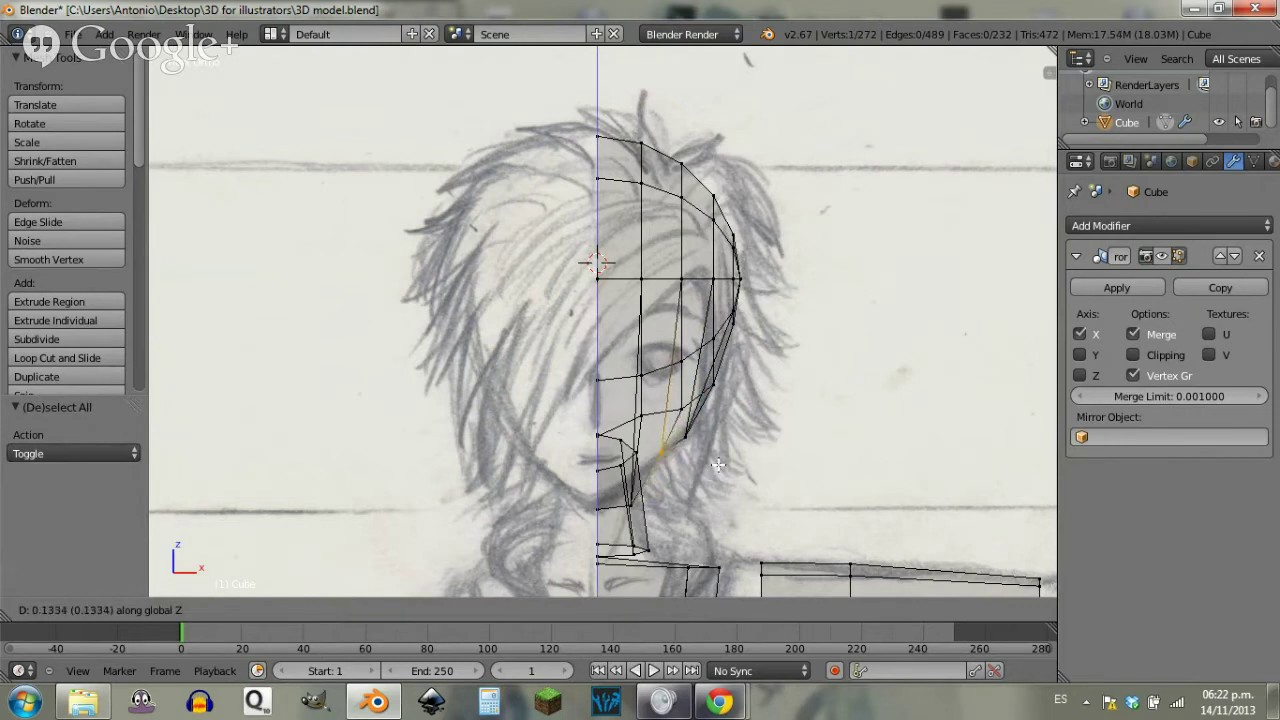
{"action": "left_click", "coordinate": [705, 484]}
Step: Raise the jaw vertex beside the chin by 0.08489 and the chin's centre vertex by about 0.04 along Z
{"action": "right_click", "coordinate": [682, 502]}
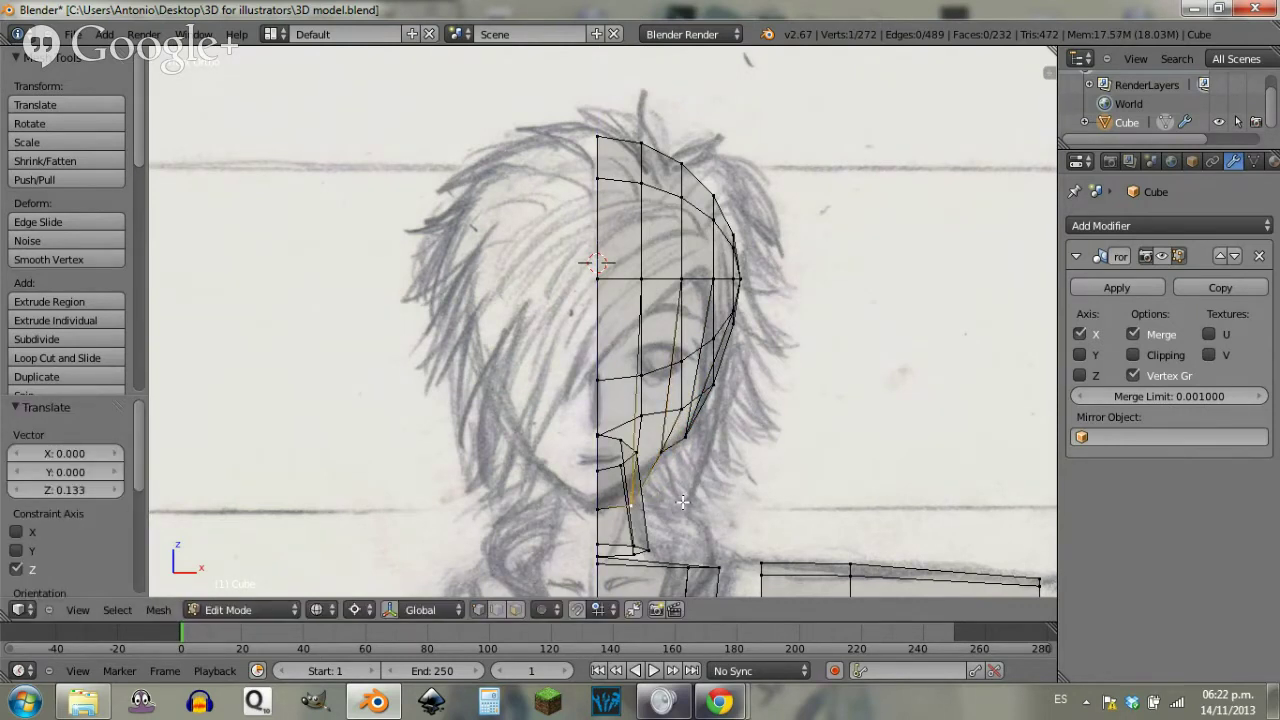
{"action": "key", "text": "g"}
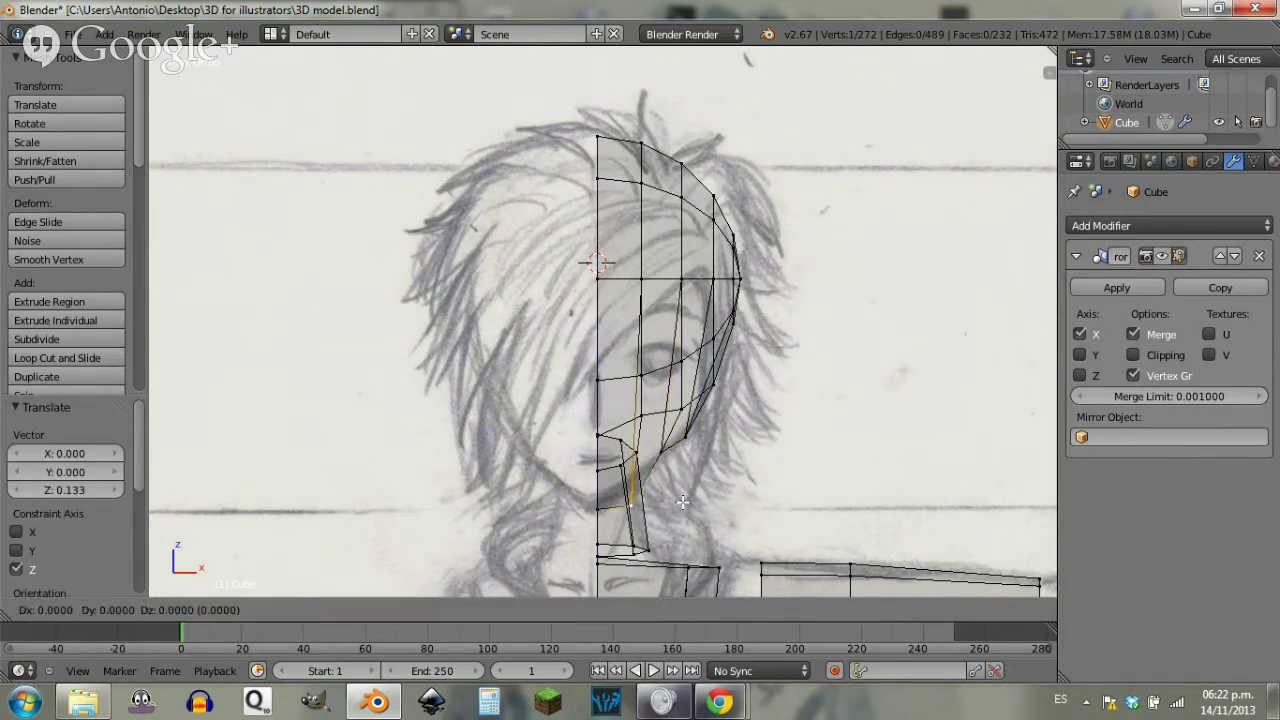
{"action": "key", "text": "z"}
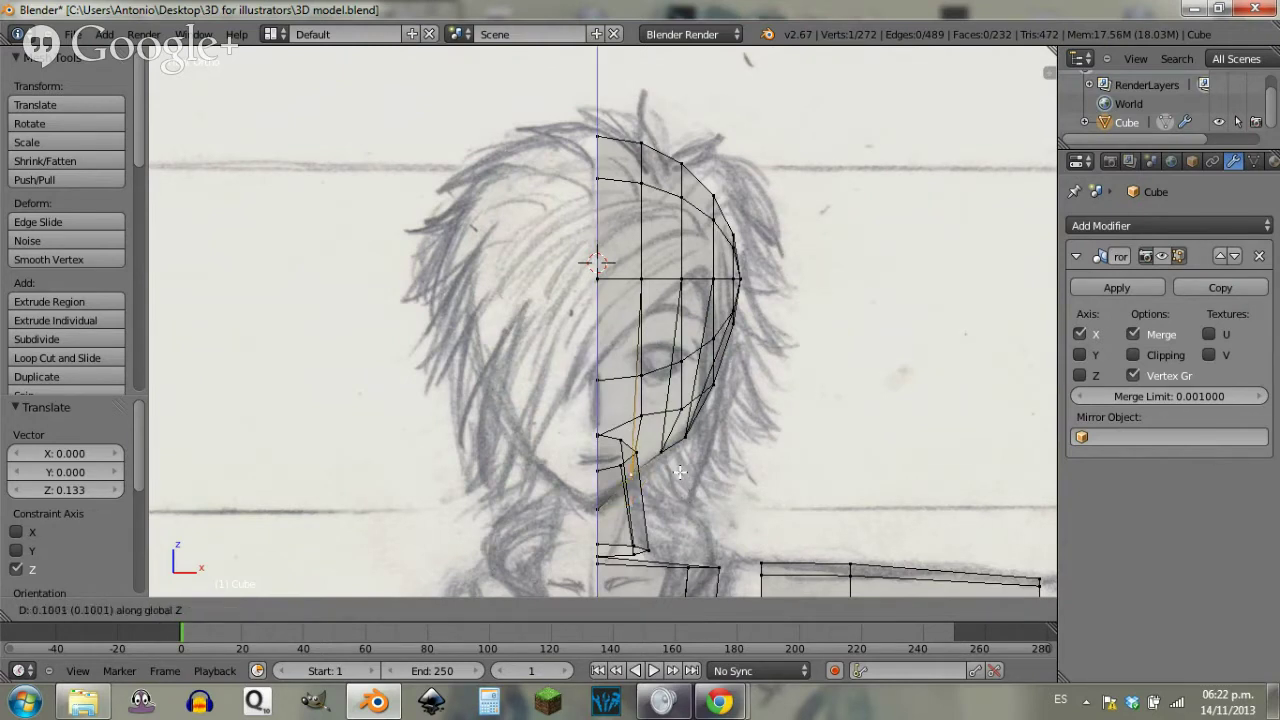
{"action": "left_click", "coordinate": [675, 481]}
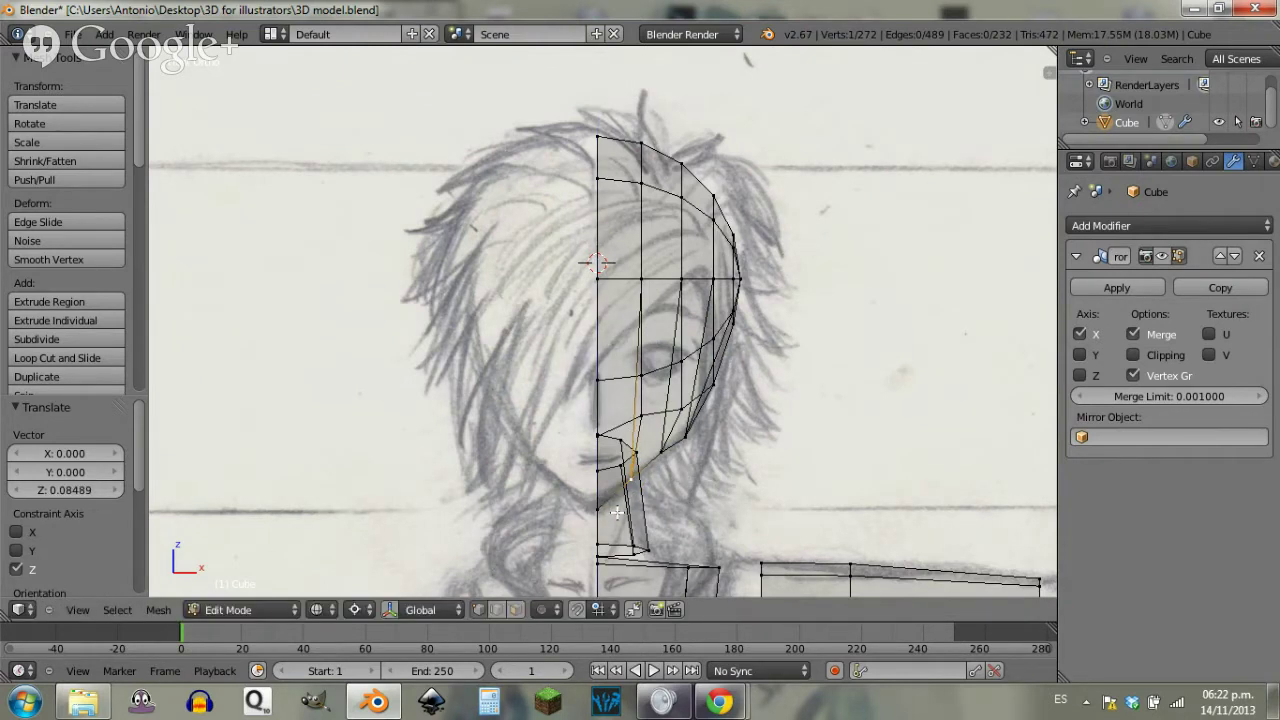
{"action": "right_click", "coordinate": [617, 512]}
{"action": "key", "text": "g"}
{"action": "key", "text": "z"}
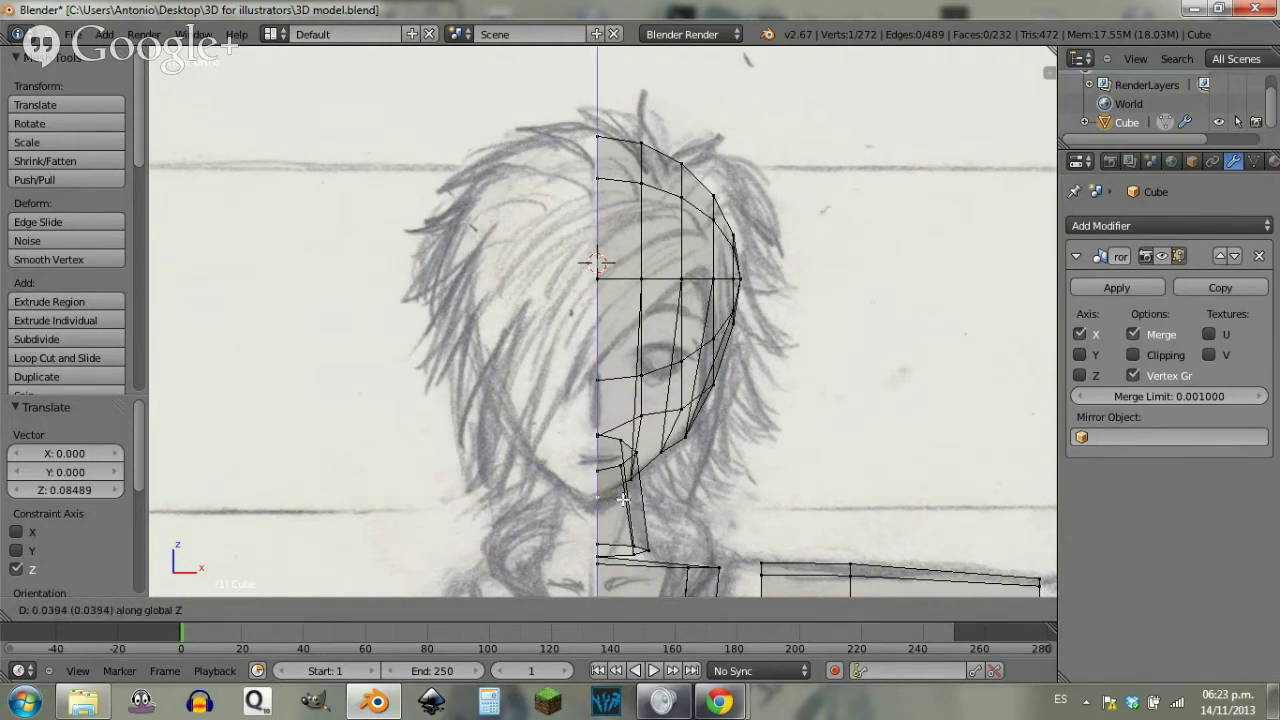
{"action": "left_click", "coordinate": [622, 500]}
Step: Clear the selection, switch to solid shading and show the mirrored half again in Edit Mode to check the head
{"action": "key", "text": "a"}
{"action": "key", "text": "z"}
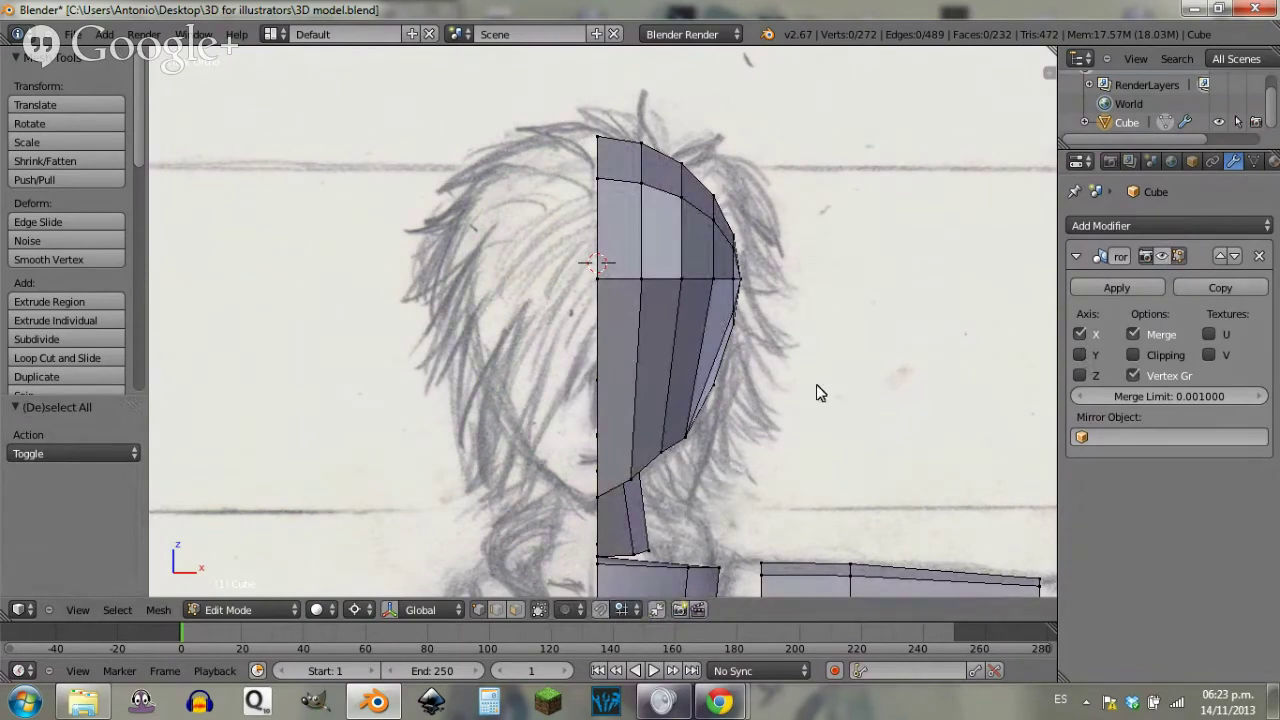
{"action": "mouse_move", "coordinate": [816, 392]}
{"action": "middle_mouse_down"}
{"action": "mouse_move", "coordinate": [797, 343]}
{"action": "mouse_move", "coordinate": [729, 409]}
{"action": "middle_mouse_up"}
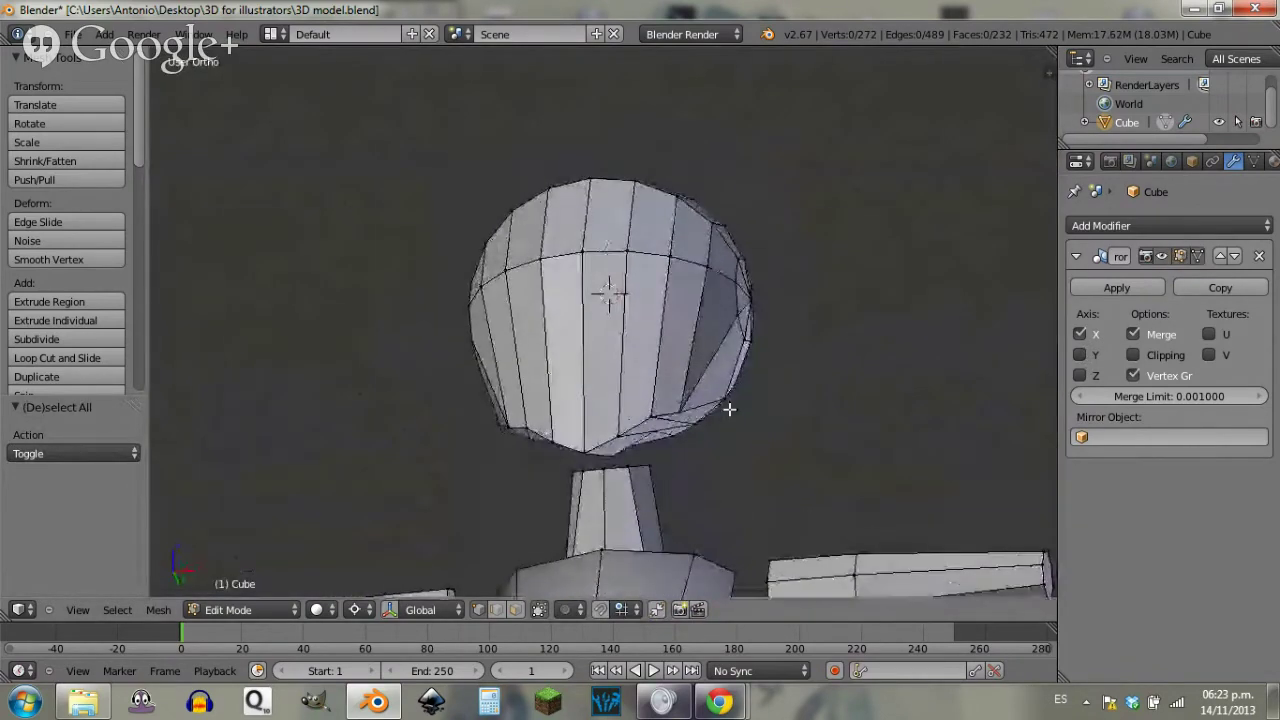
Step: In front view, lower the jaw vertex next to the outermost one by 0.02426 along Z to round the jawline
{"action": "key", "text": "KP_1"}
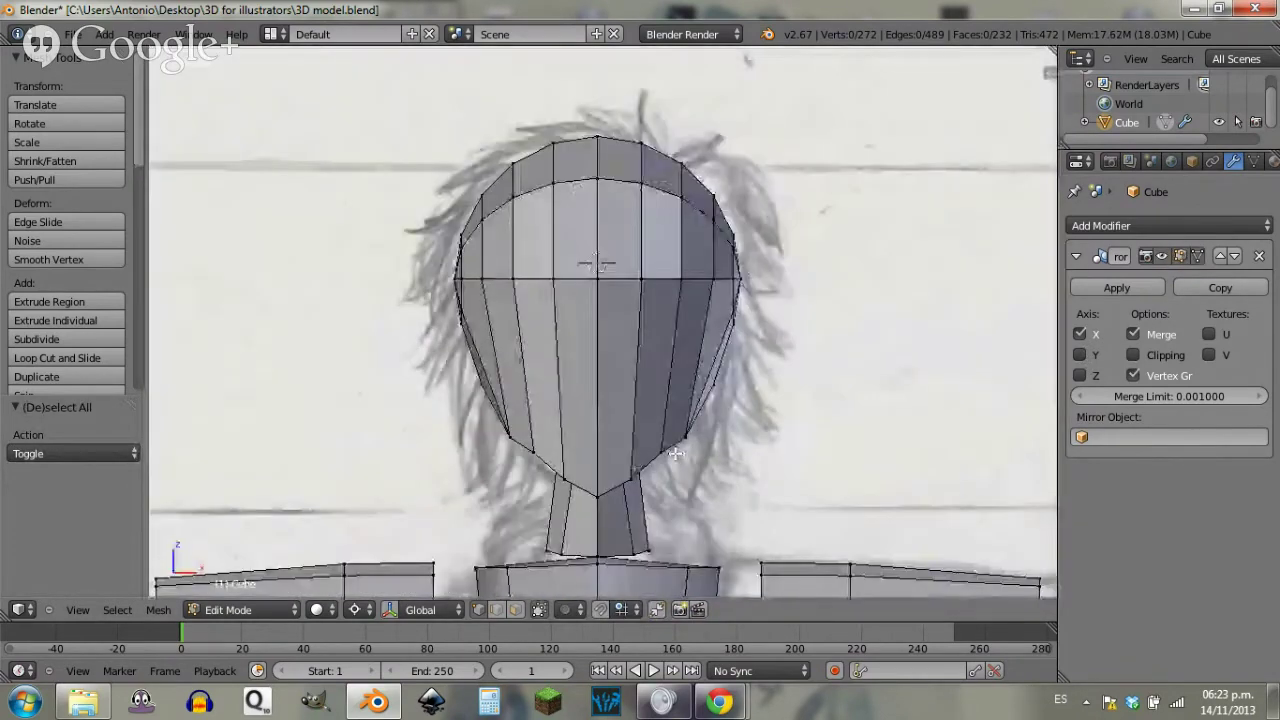
{"action": "right_click", "coordinate": [678, 458]}
{"action": "key", "text": "g"}
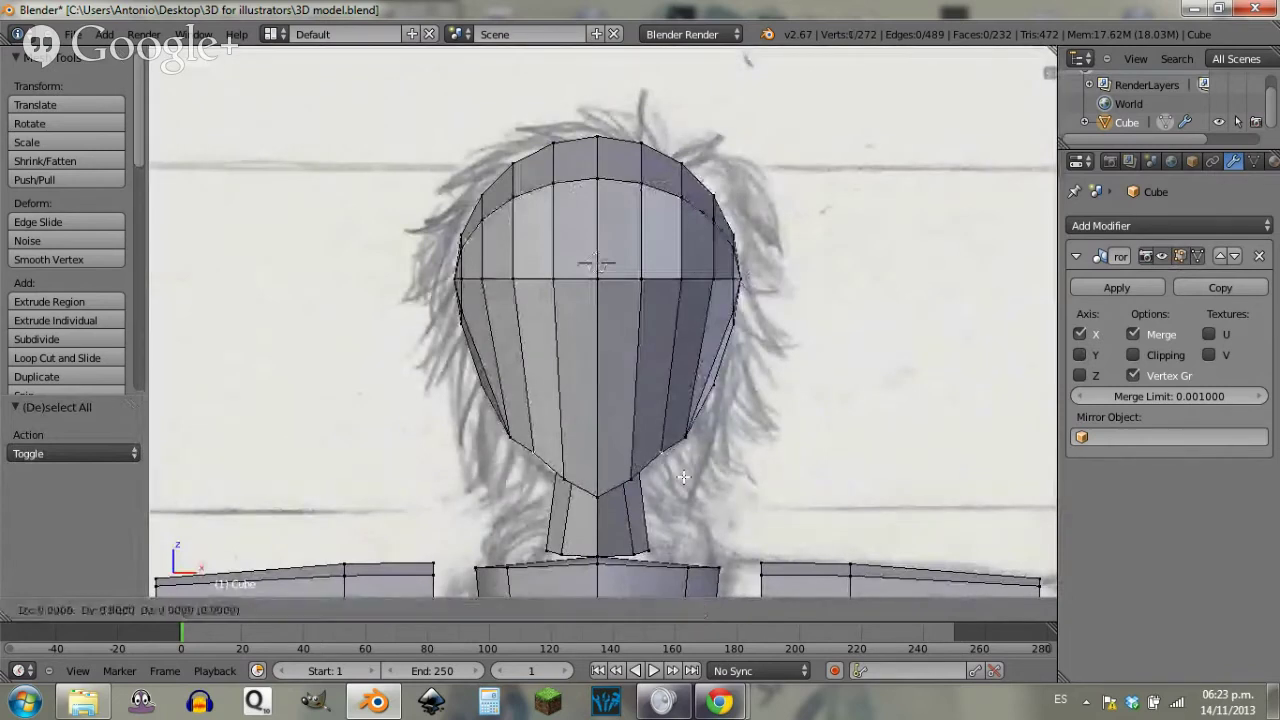
{"action": "key", "text": "z"}
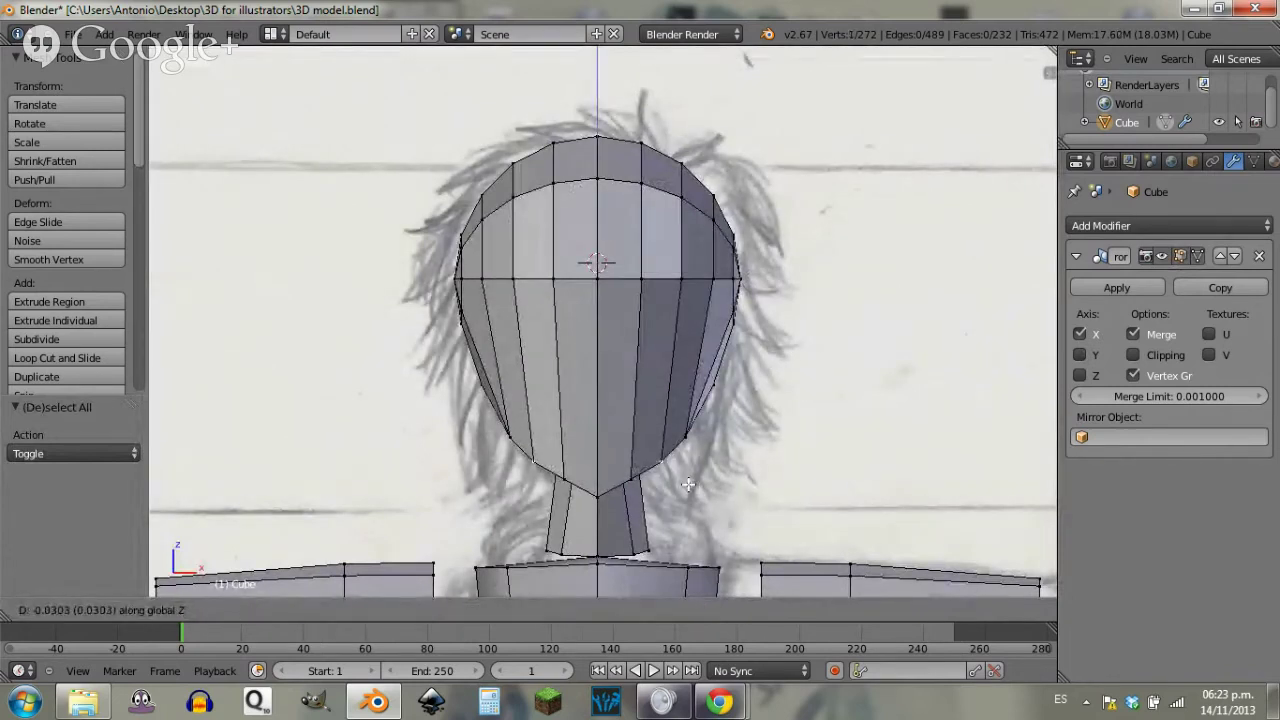
{"action": "left_click", "coordinate": [641, 490]}
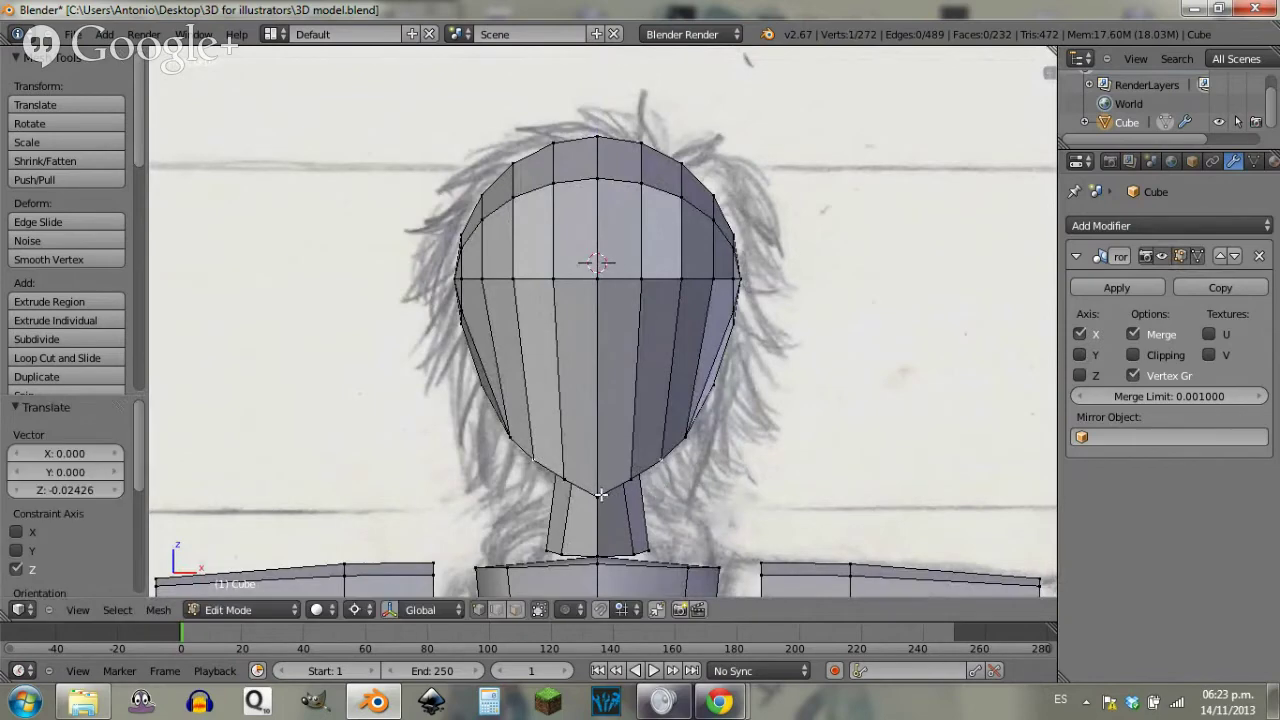
Step: Raise the chin's centre vertex by 0.01213 along Z and clear the selection
{"action": "key", "text": "g"}
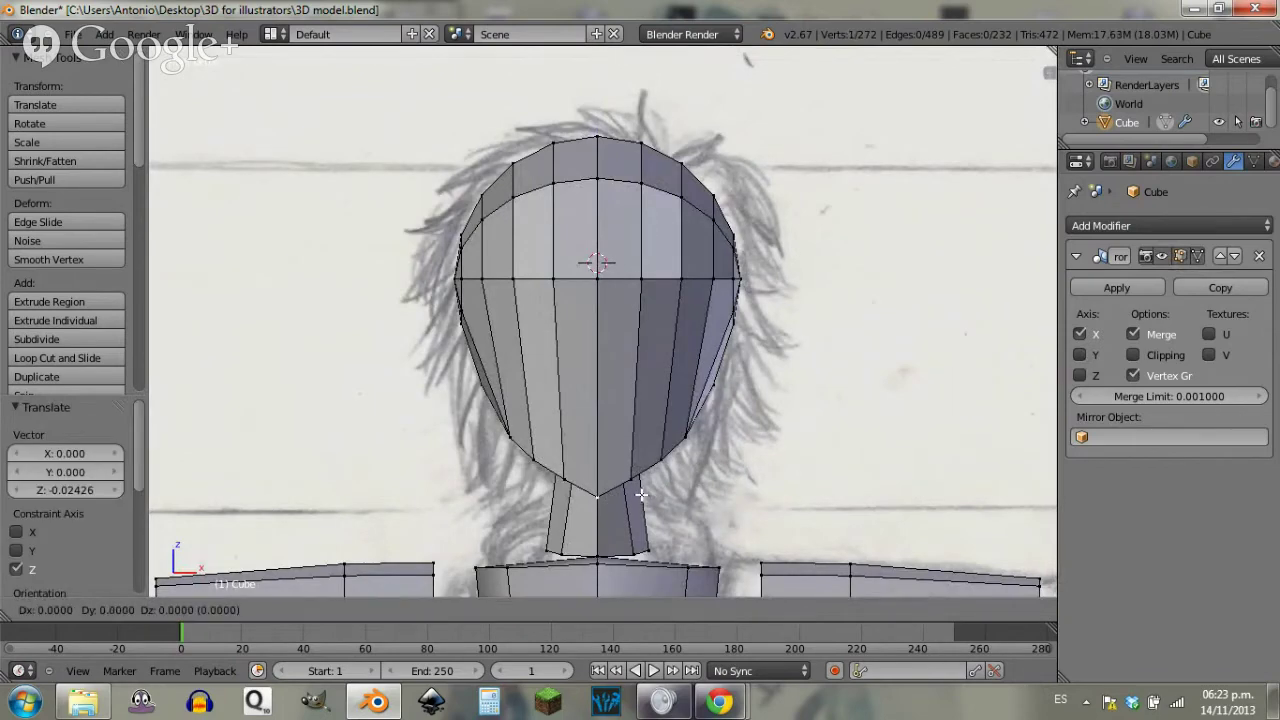
{"action": "key", "text": "z"}
{"action": "left_click", "coordinate": [662, 487]}
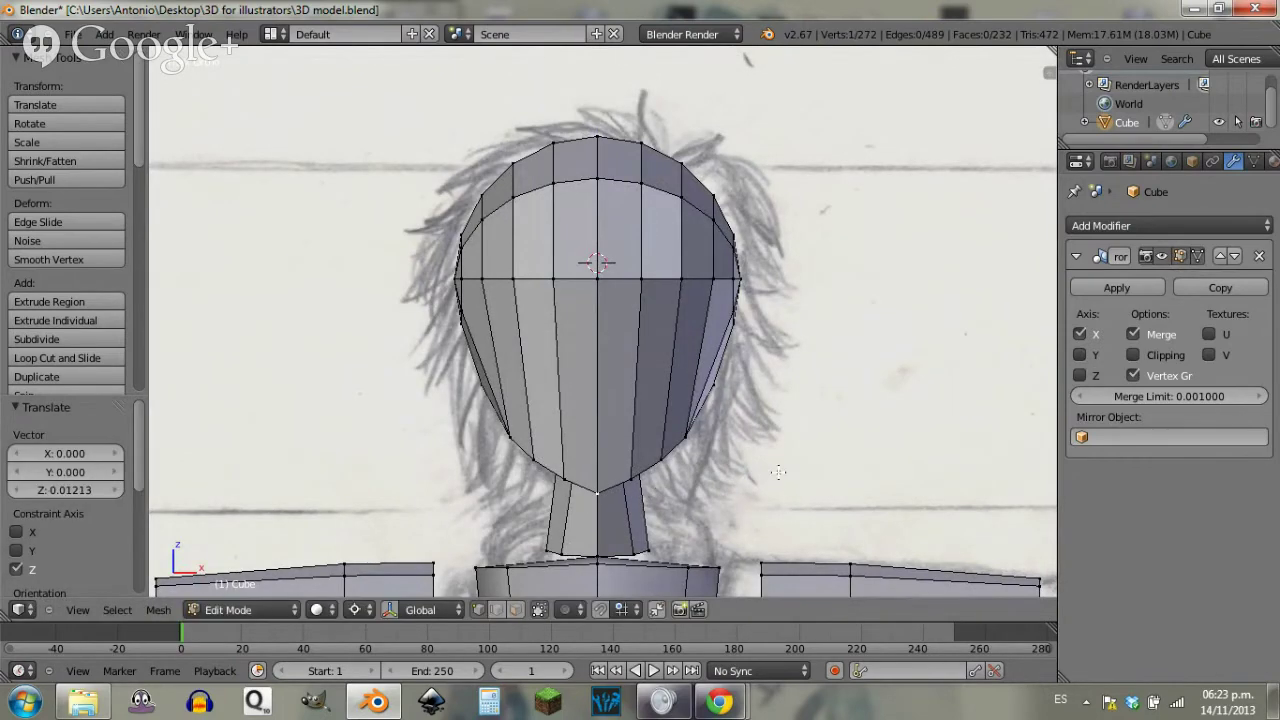
{"action": "key", "text": "a"}
Step: In front view, place the 3D cursor at the shoulder gap between the torso and the upper arm on the positive X side
{"action": "middle_click_drag", "start_coordinate": [779, 472], "coordinate": [577, 237]}
{"action": "scroll", "coordinate": [606, 504], "scroll_direction": "down", "scroll_amount": 8}
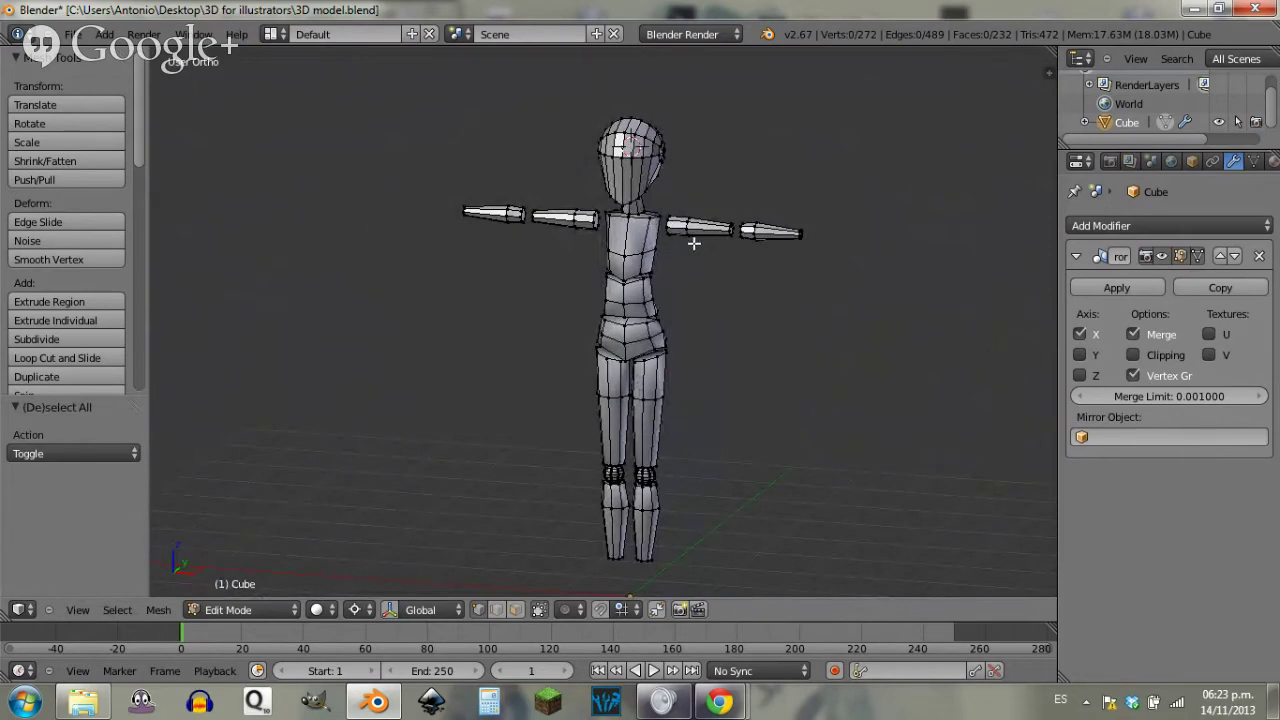
{"action": "key", "text": "KP_1"}
{"action": "scroll", "coordinate": [632, 360], "scroll_direction": "up", "scroll_amount": 4}
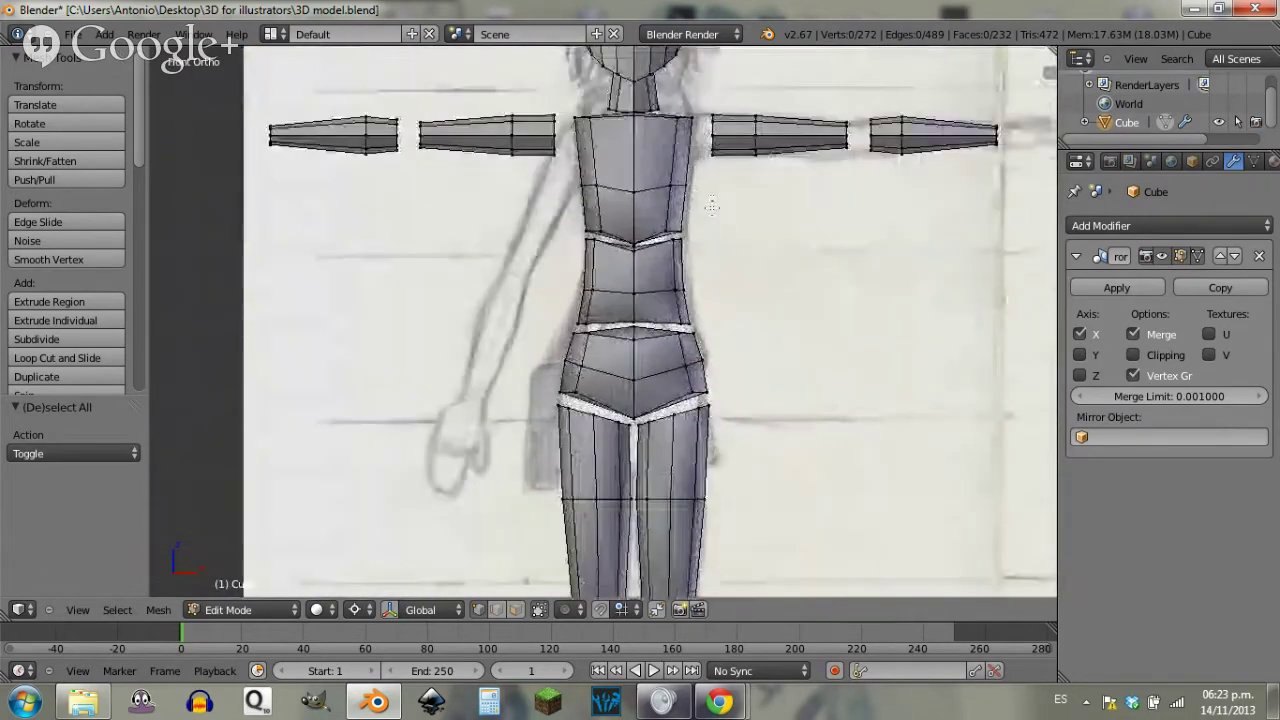
{"action": "middle_click_drag", "start_coordinate": [632, 360], "coordinate": [624, 368], "text": "shift"}
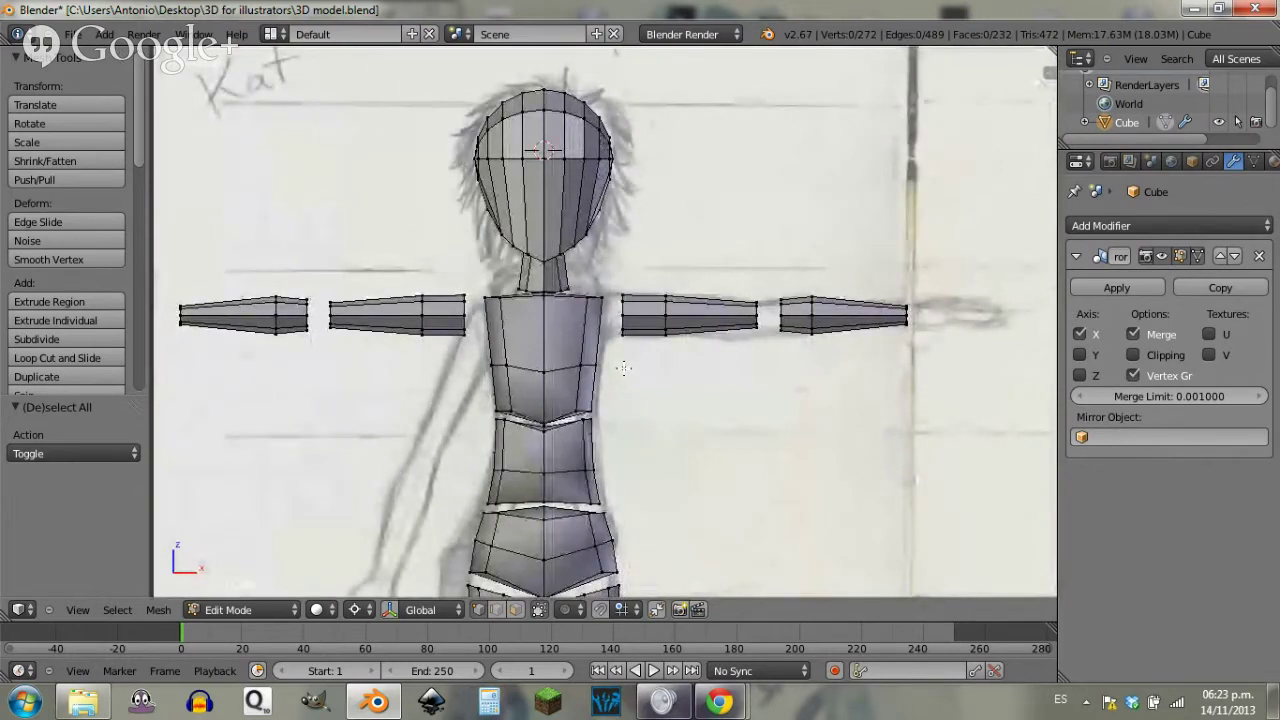
{"action": "left_click", "coordinate": [610, 316]}
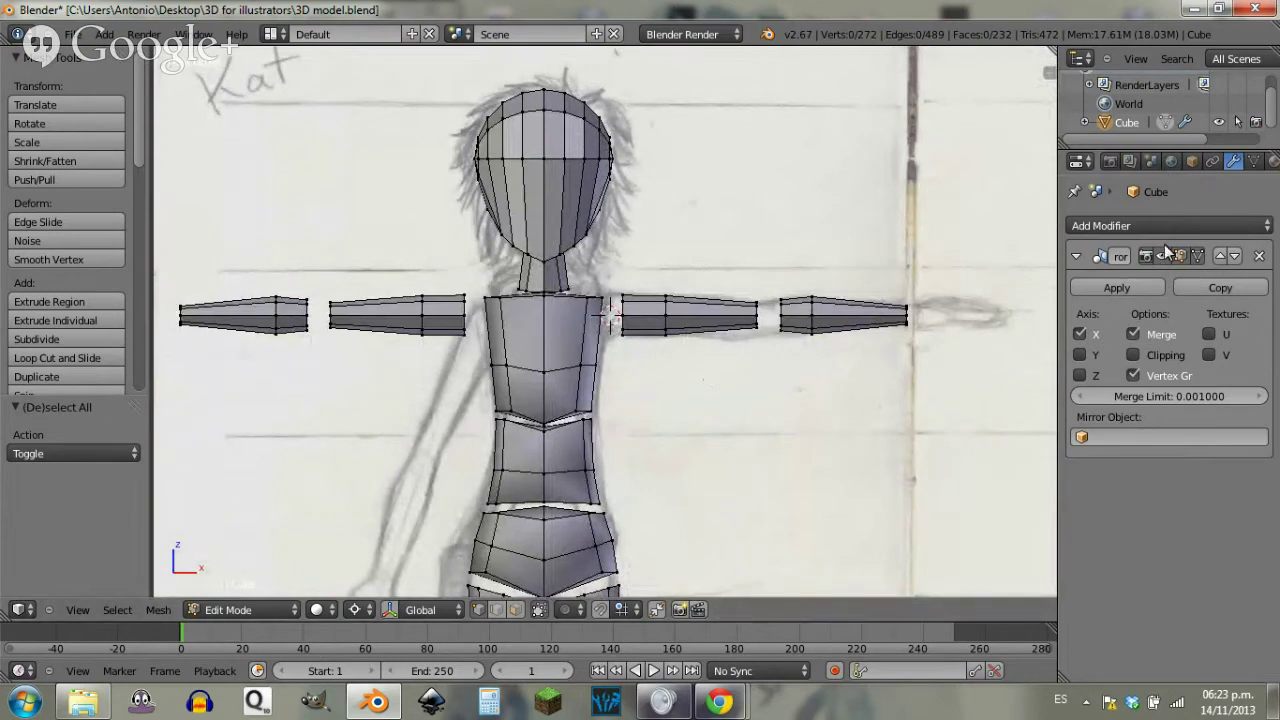
Step: Add a UV sphere with 8 segments and 10 rings at the shoulder, show the wireframe and scale the sphere to 0.121
{"action": "key", "text": "shift+a"}
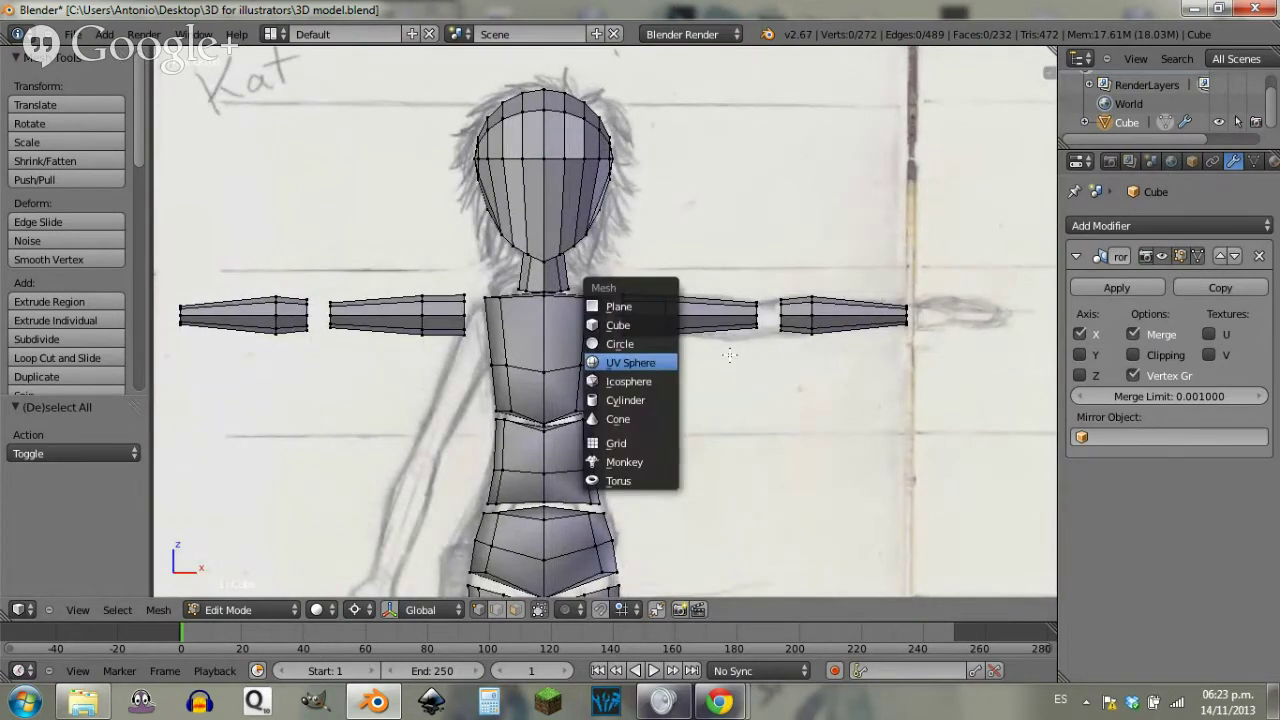
{"action": "key", "text": "Return"}
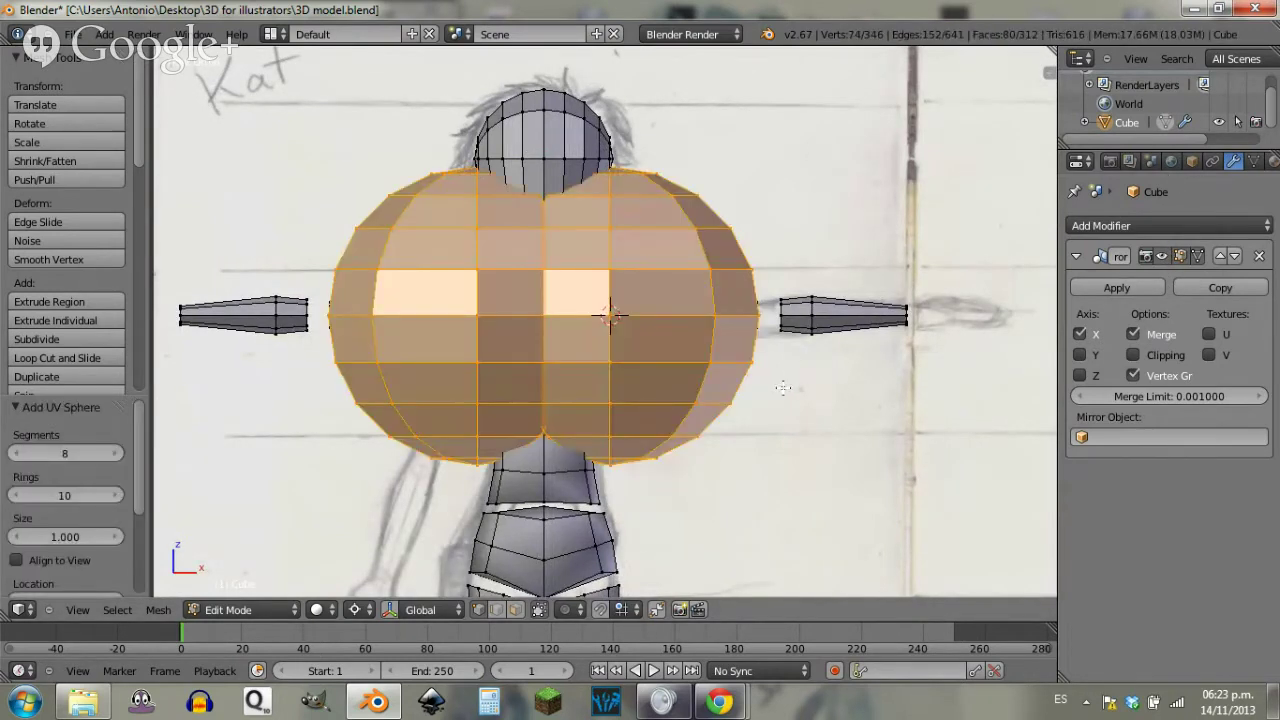
{"action": "key", "text": "z"}
{"action": "key", "text": "s"}
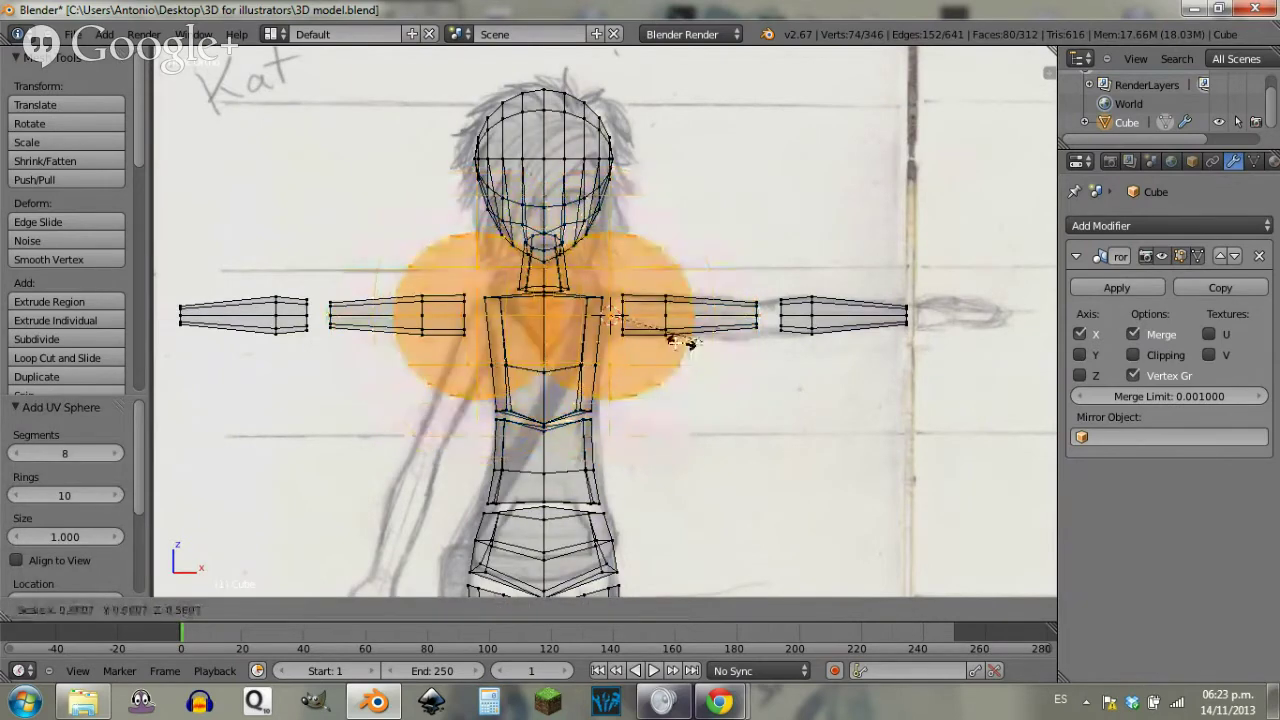
{"action": "left_click", "coordinate": [614, 332]}
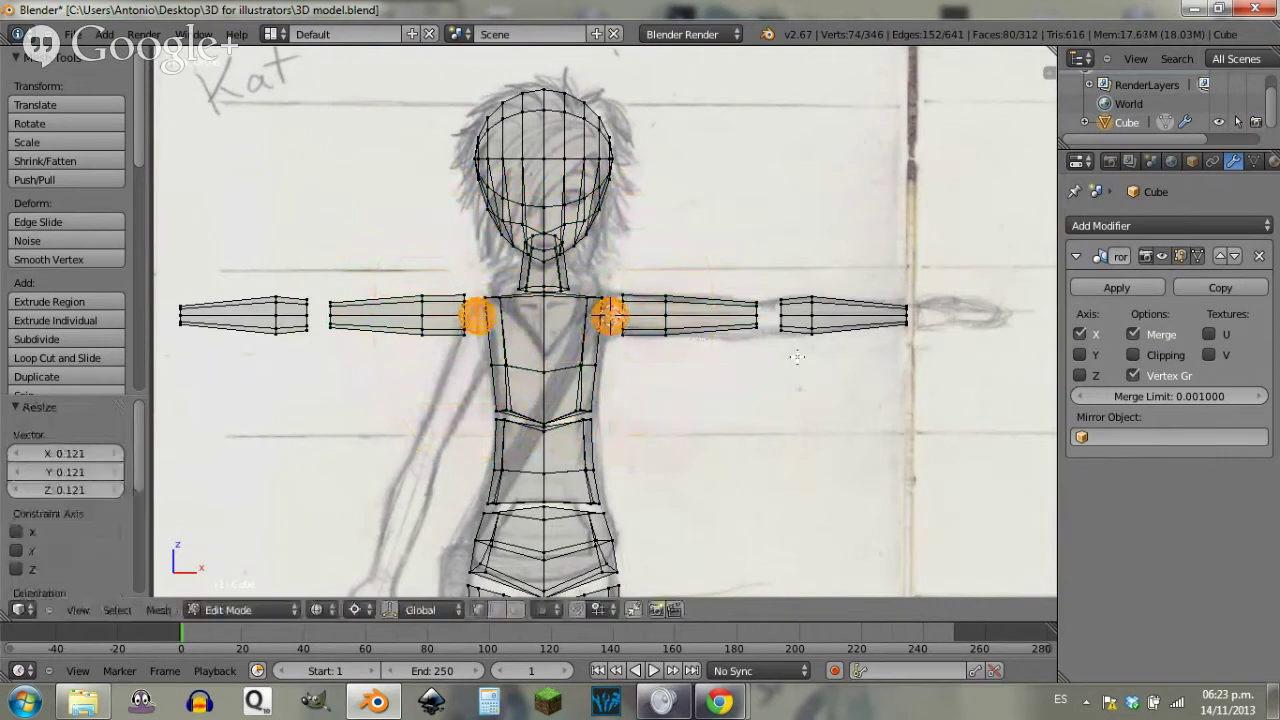
Step: Duplicate the shoulder sphere 1.056 along X into the elbow gap, scale the copy down slightly and clear the selection
{"action": "key", "text": "shift+d"}
{"action": "key", "text": "x"}
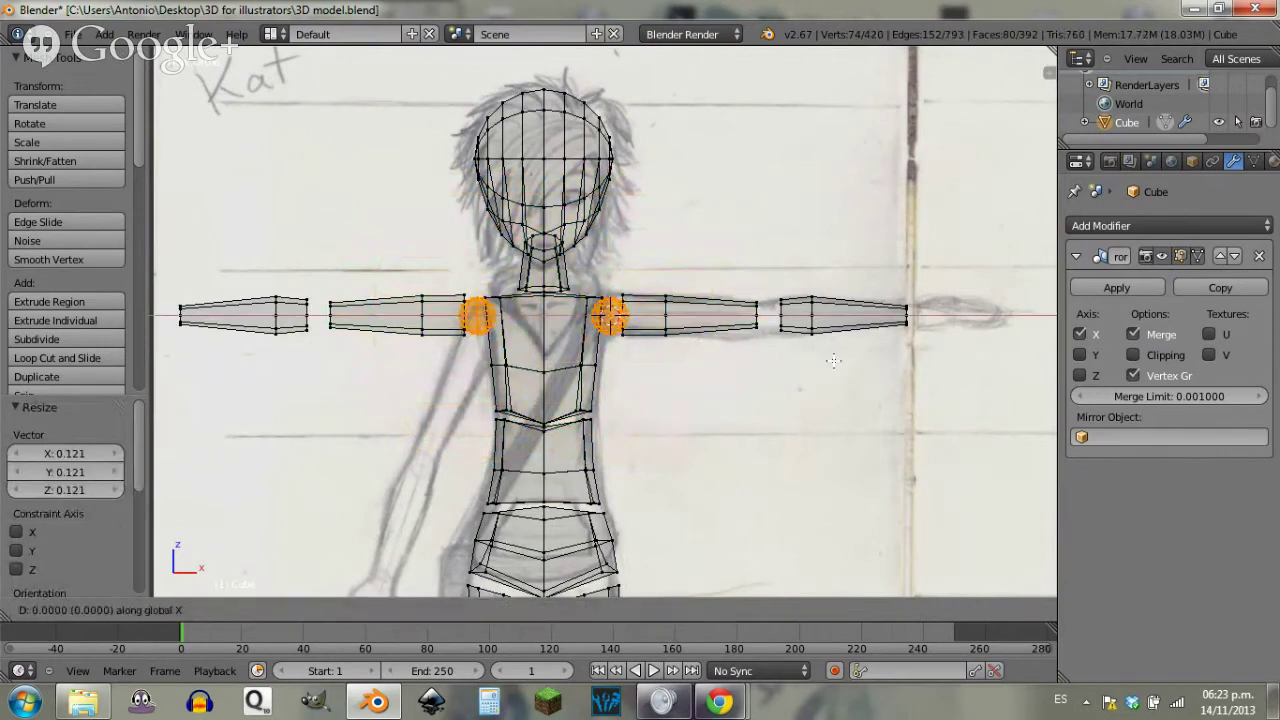
{"action": "left_click", "coordinate": [955, 362]}
{"action": "key", "text": "s"}
{"action": "right_click", "coordinate": [966, 403]}
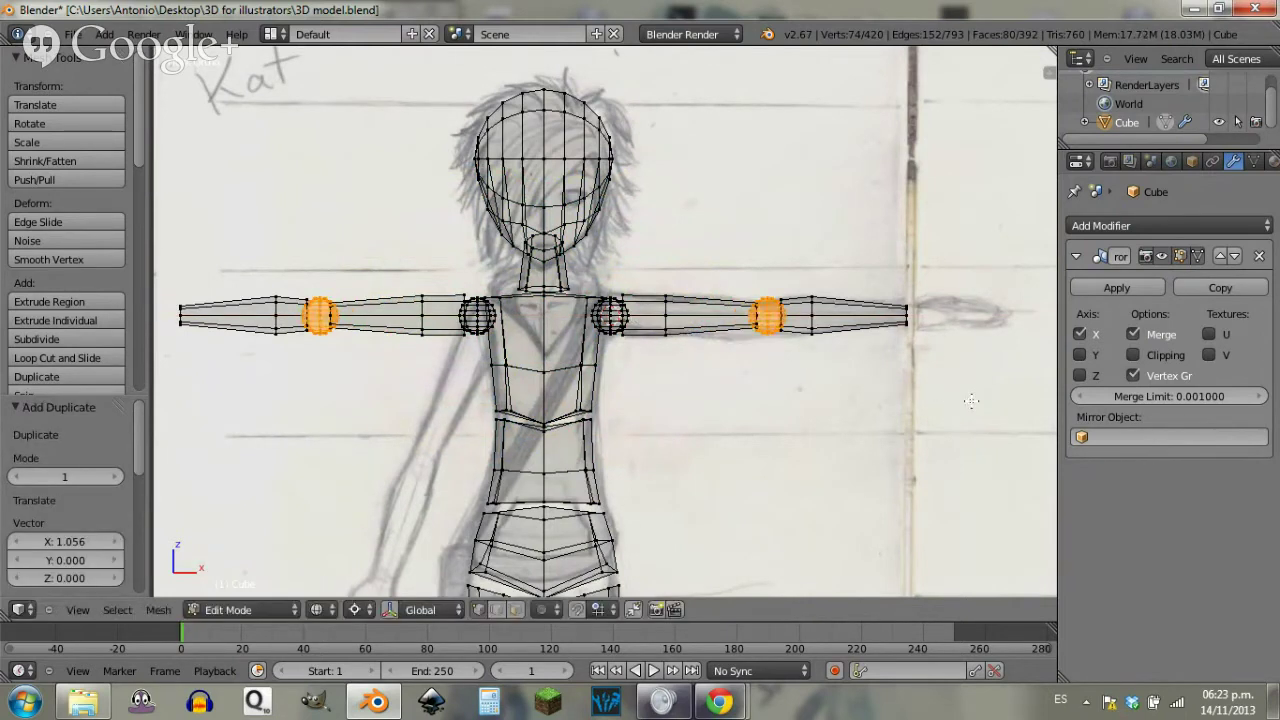
{"action": "key", "text": "s"}
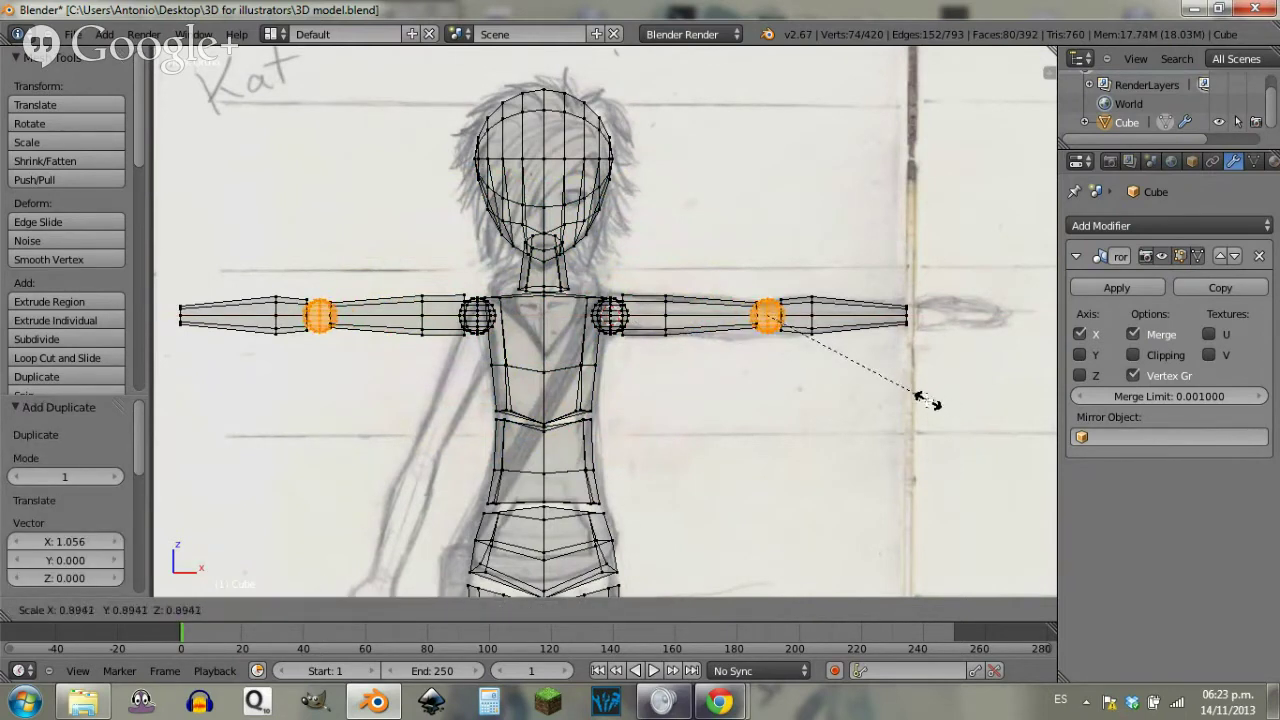
{"action": "left_click", "coordinate": [912, 396]}
{"action": "key", "text": "a"}
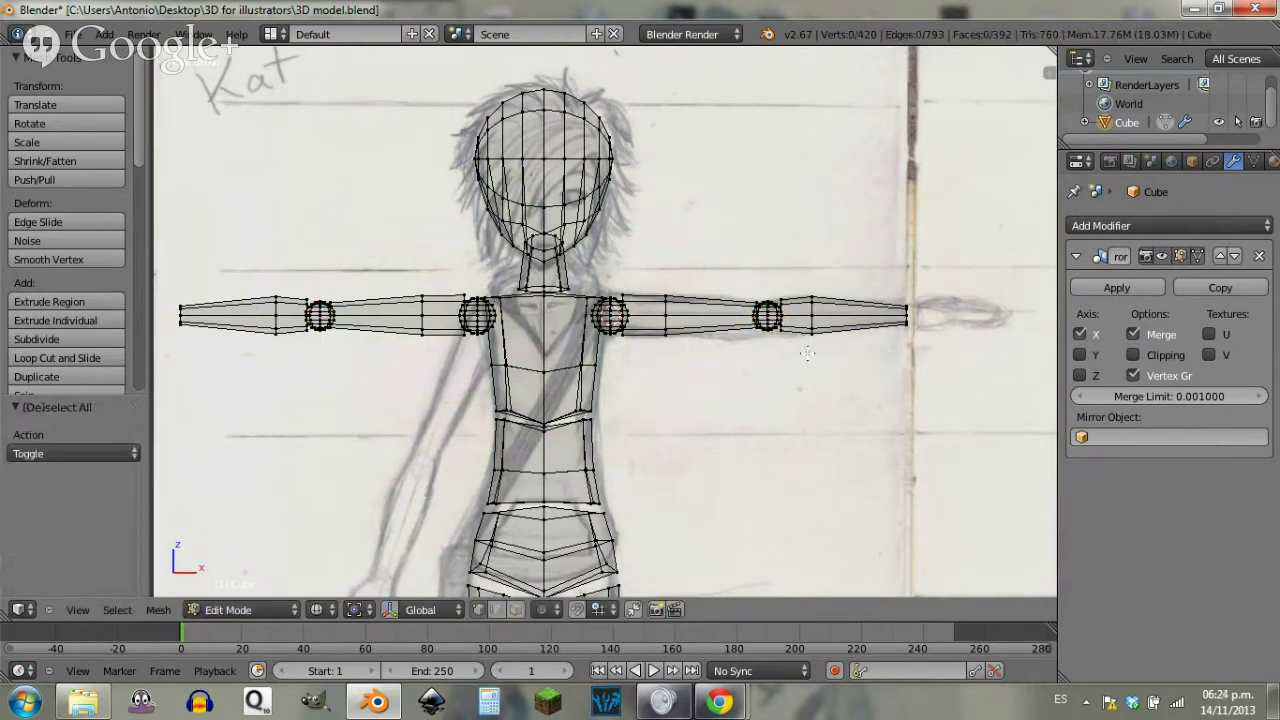
Step: In solid top view, select the whole shoulder and elbow spheres and move them about 0.02 along Y to align with the arm
{"action": "key", "text": "z"}
{"action": "middle_click_drag", "start_coordinate": [808, 214], "coordinate": [580, 337]}
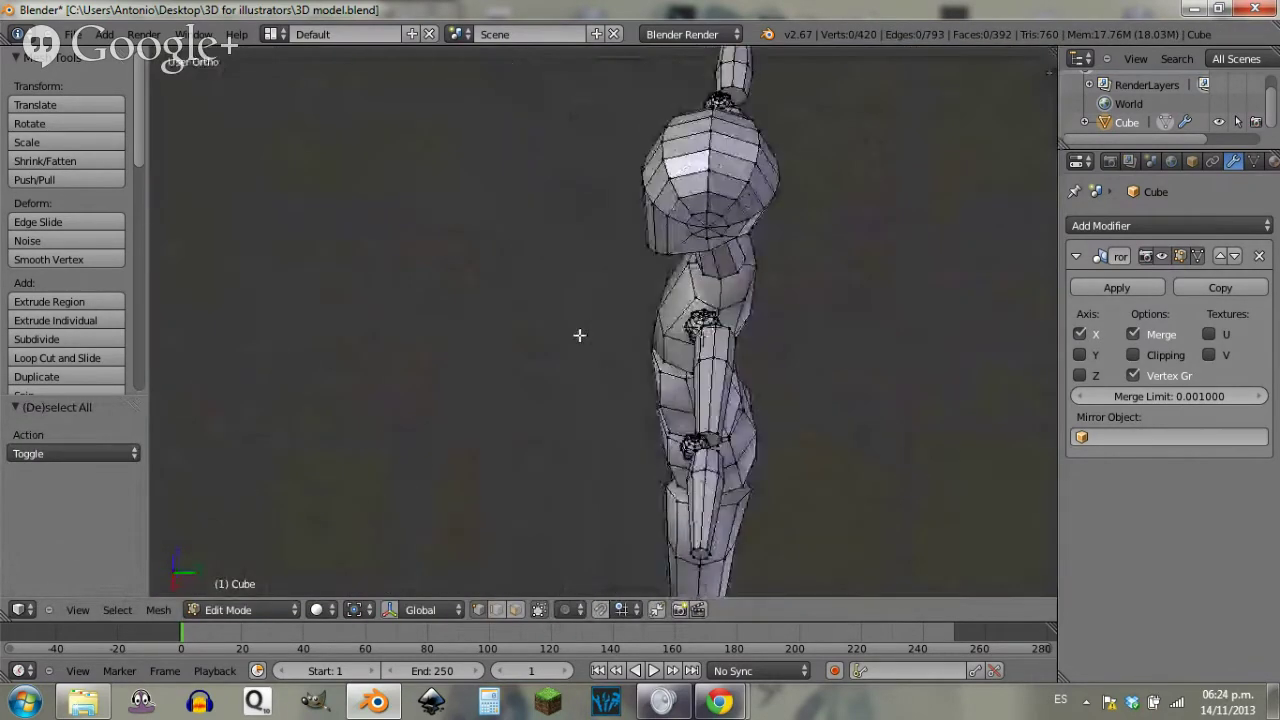
{"action": "right_click", "coordinate": [686, 325]}
{"action": "key", "text": "ctrl+l"}
{"action": "key", "text": "KP_7"}
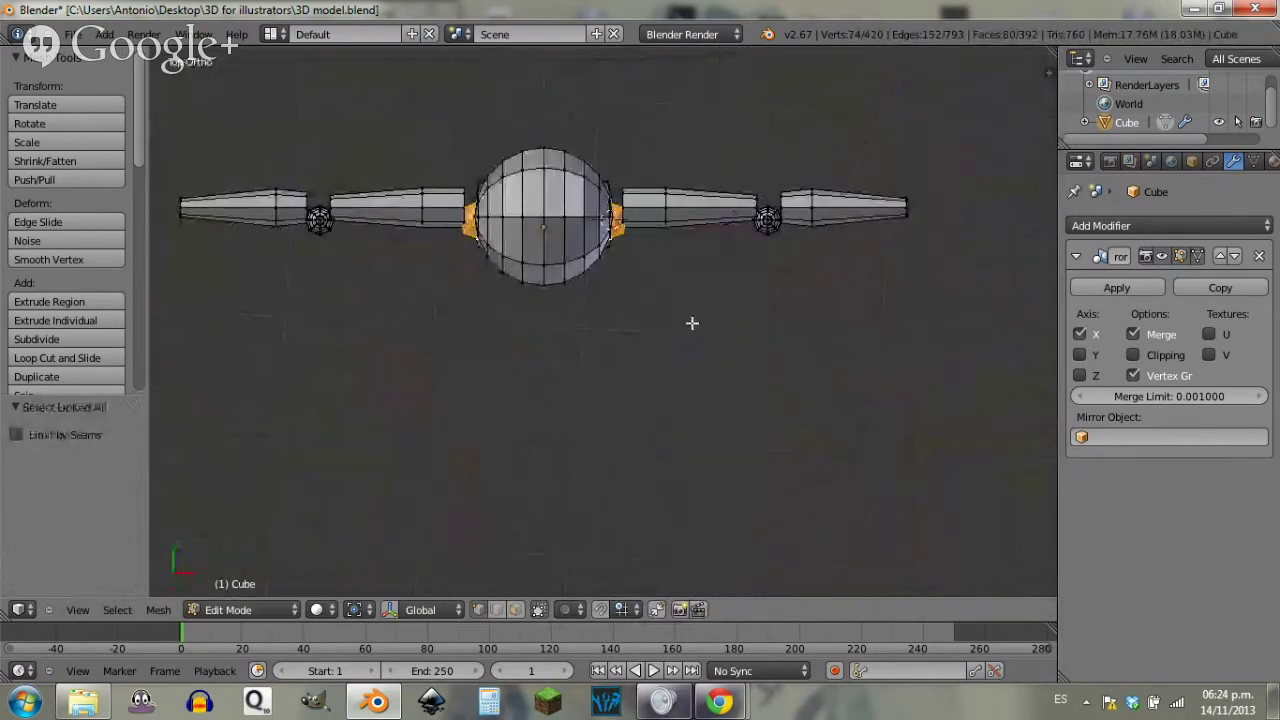
{"action": "scroll", "coordinate": [672, 311], "scroll_direction": "up", "scroll_amount": 4}
{"action": "middle_click_drag", "start_coordinate": [677, 220], "coordinate": [672, 378], "text": "shift"}
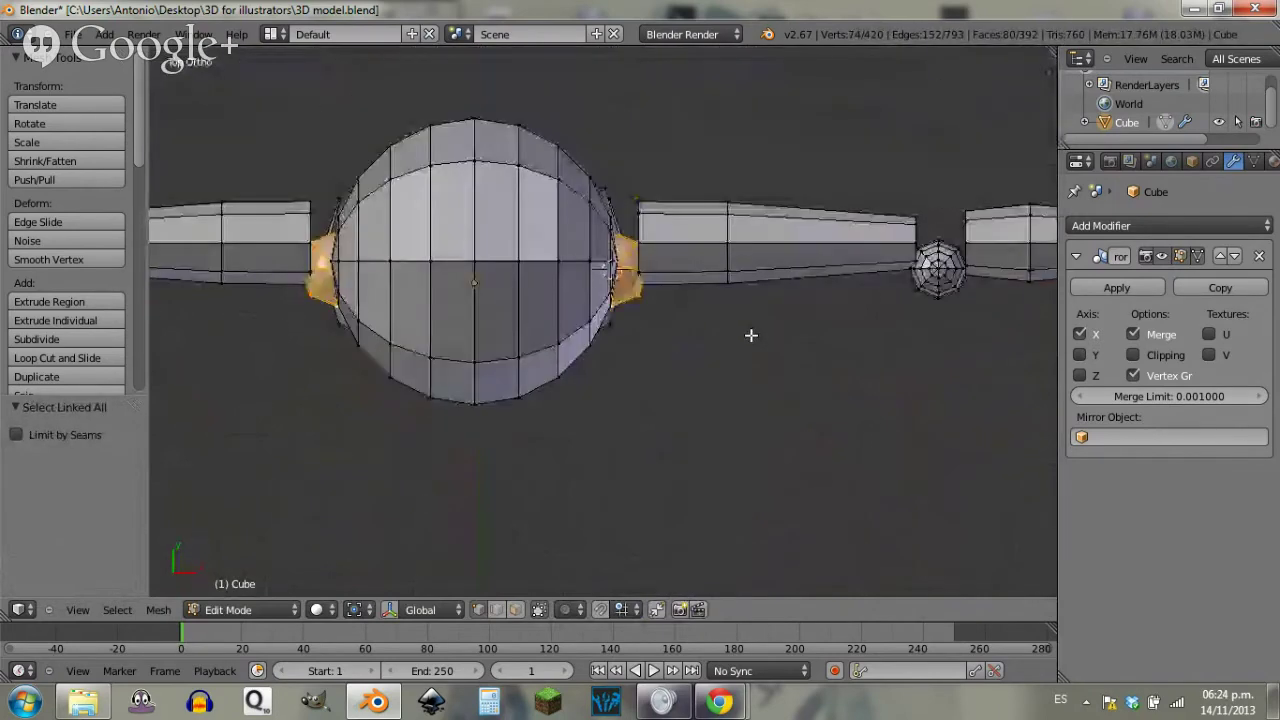
{"action": "right_click", "coordinate": [935, 270], "text": "shift"}
{"action": "key", "text": "ctrl+l"}
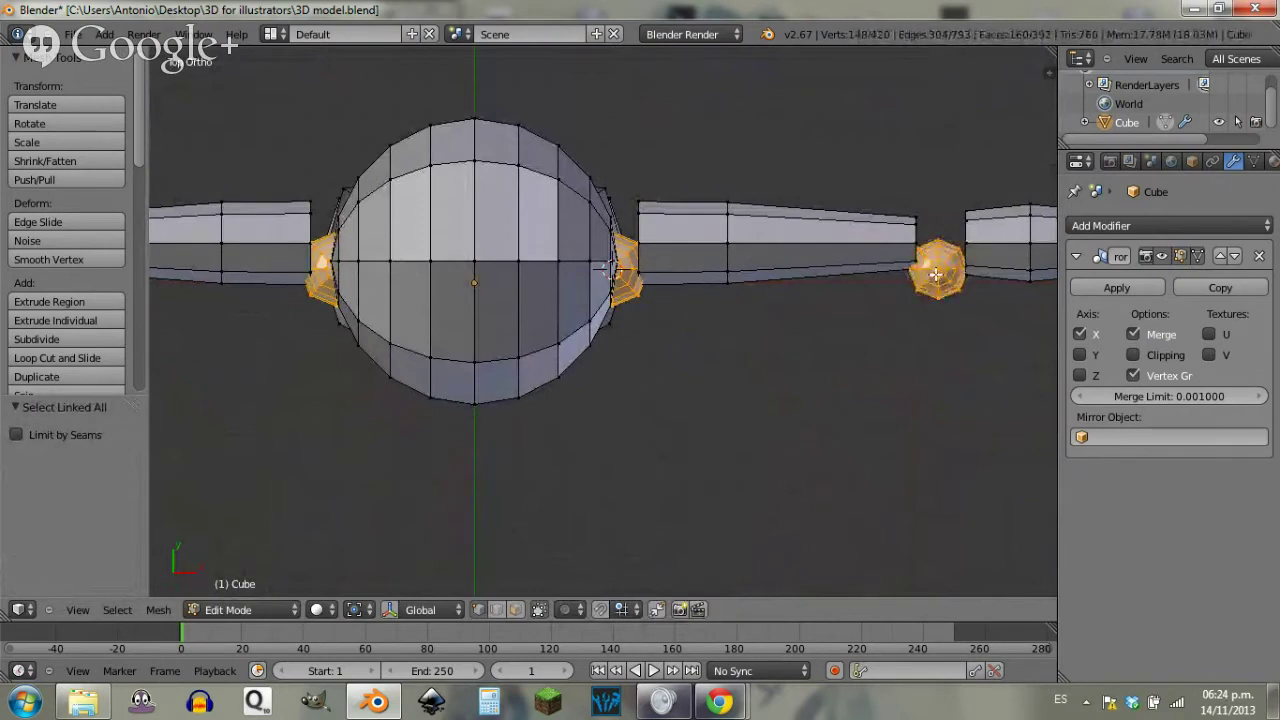
{"action": "key", "text": "g"}
{"action": "key", "text": "y"}
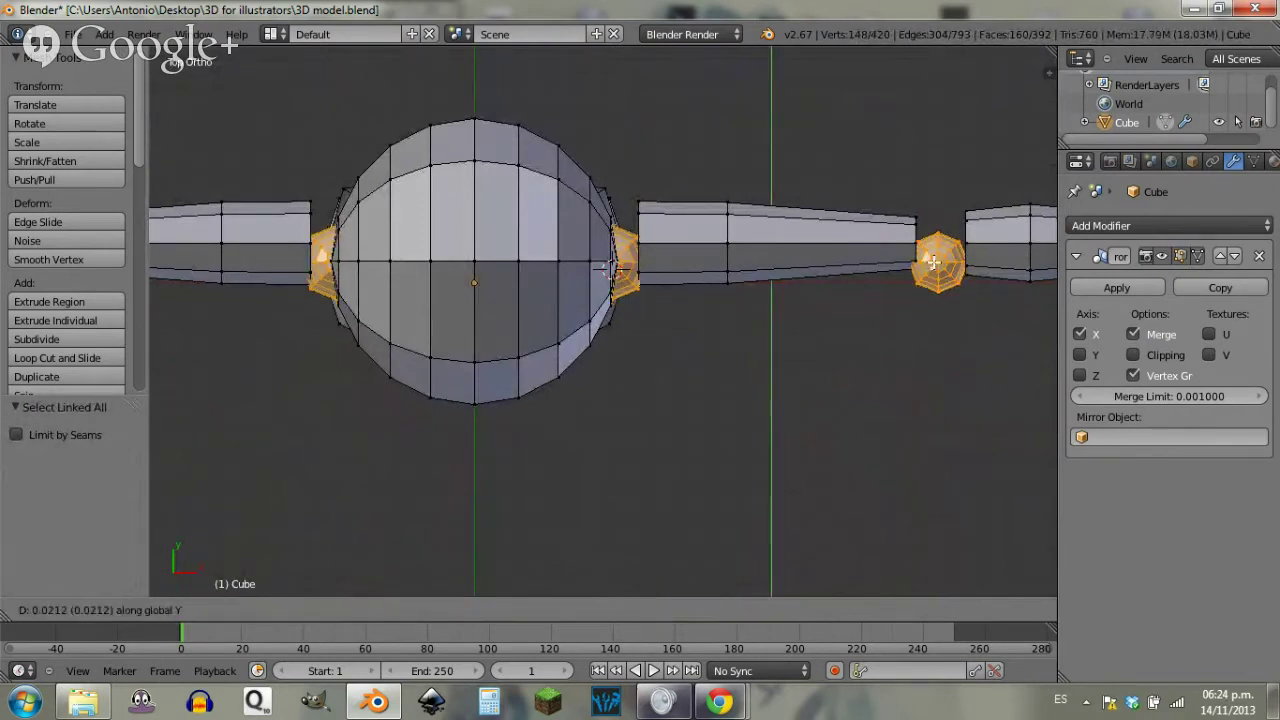
{"action": "left_click", "coordinate": [607, 268]}
{"action": "key", "text": "a"}
Step: In side view, place the 3D cursor at the ankle circle of the drawn shoe and add a cube there
{"action": "mouse_move", "coordinate": [888, 307]}
{"action": "middle_mouse_down"}
{"action": "mouse_move", "coordinate": [846, 320]}
{"action": "mouse_move", "coordinate": [788, 157]}
{"action": "mouse_move", "coordinate": [711, 391]}
{"action": "mouse_move", "coordinate": [709, 320]}
{"action": "mouse_move", "coordinate": [555, 363]}
{"action": "mouse_move", "coordinate": [609, 315]}
{"action": "mouse_move", "coordinate": [682, 346]}
{"action": "mouse_move", "coordinate": [773, 164]}
{"action": "middle_mouse_up"}
{"action": "key", "text": "KP_1"}
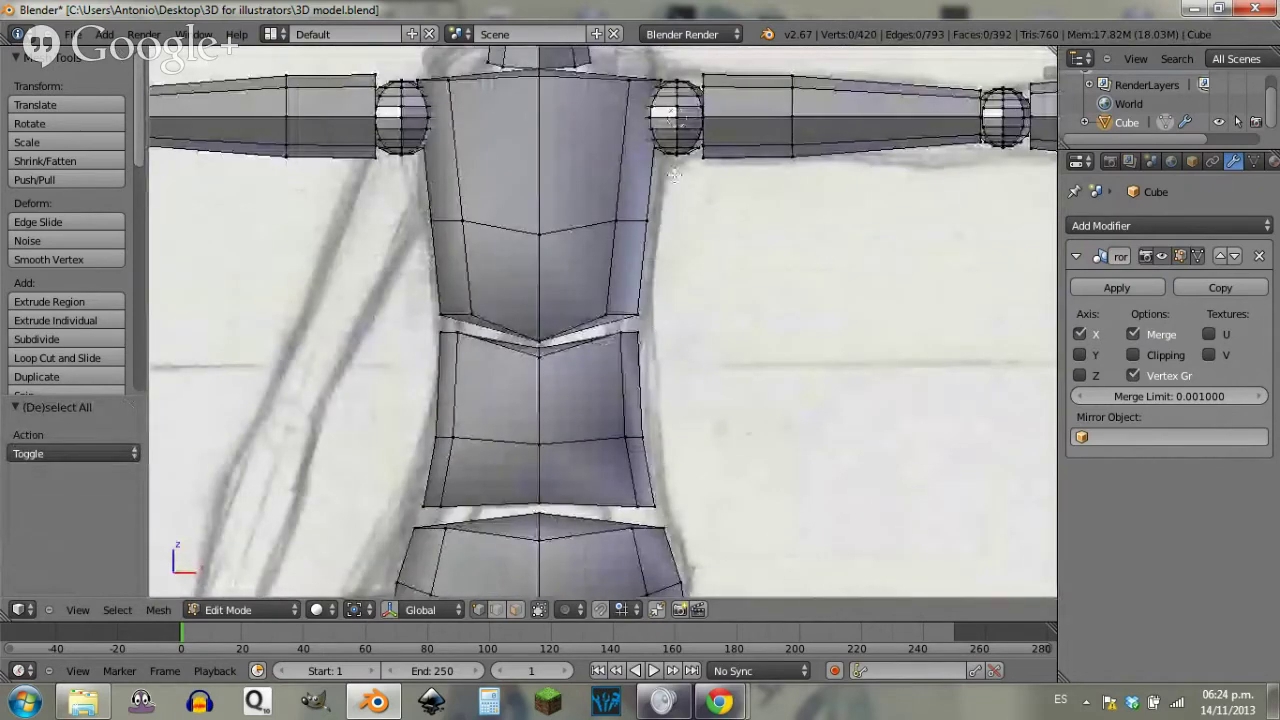
{"action": "middle_click_drag", "start_coordinate": [676, 421], "coordinate": [668, 246], "text": "shift"}
{"action": "scroll", "coordinate": [664, 243], "scroll_direction": "down", "scroll_amount": 1}
{"action": "scroll", "coordinate": [663, 241], "scroll_direction": "down", "scroll_amount": 3}
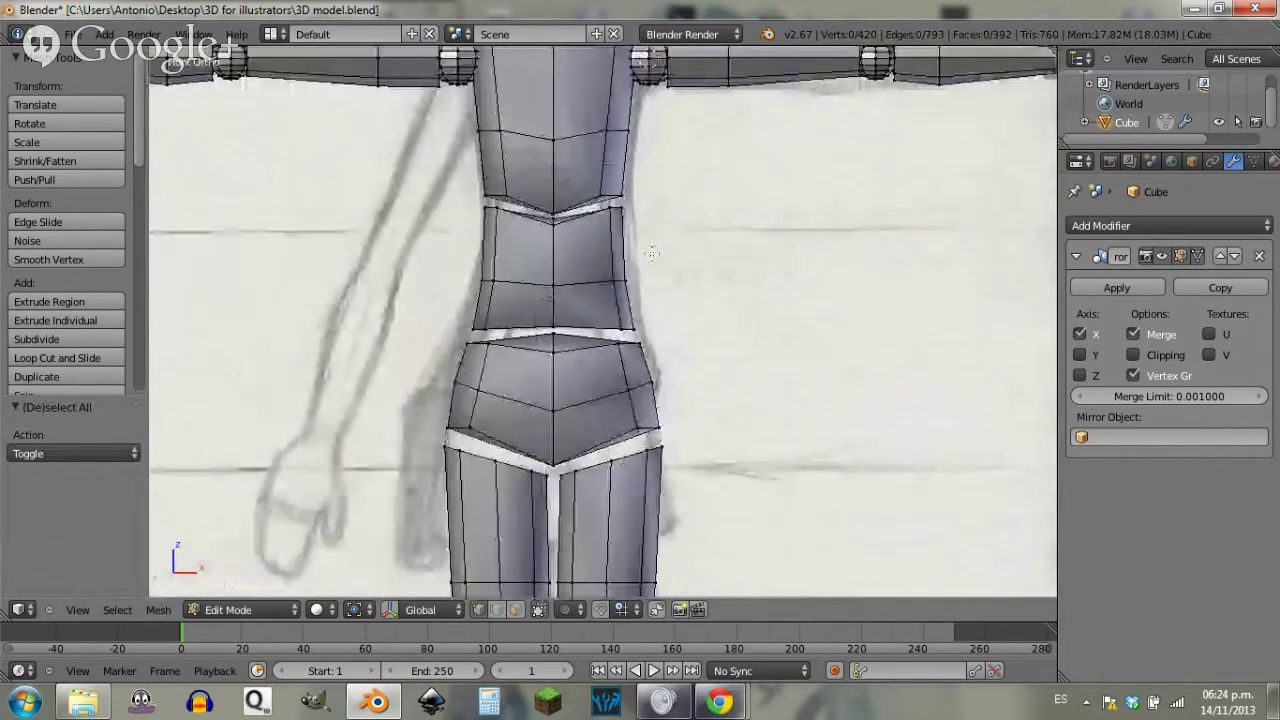
{"action": "scroll", "coordinate": [655, 243], "scroll_direction": "down", "scroll_amount": 4, "text": "shift"}
{"action": "scroll", "coordinate": [642, 247], "scroll_direction": "up", "scroll_amount": 3}
{"action": "middle_click_drag", "start_coordinate": [651, 468], "coordinate": [660, 245], "text": "shift"}
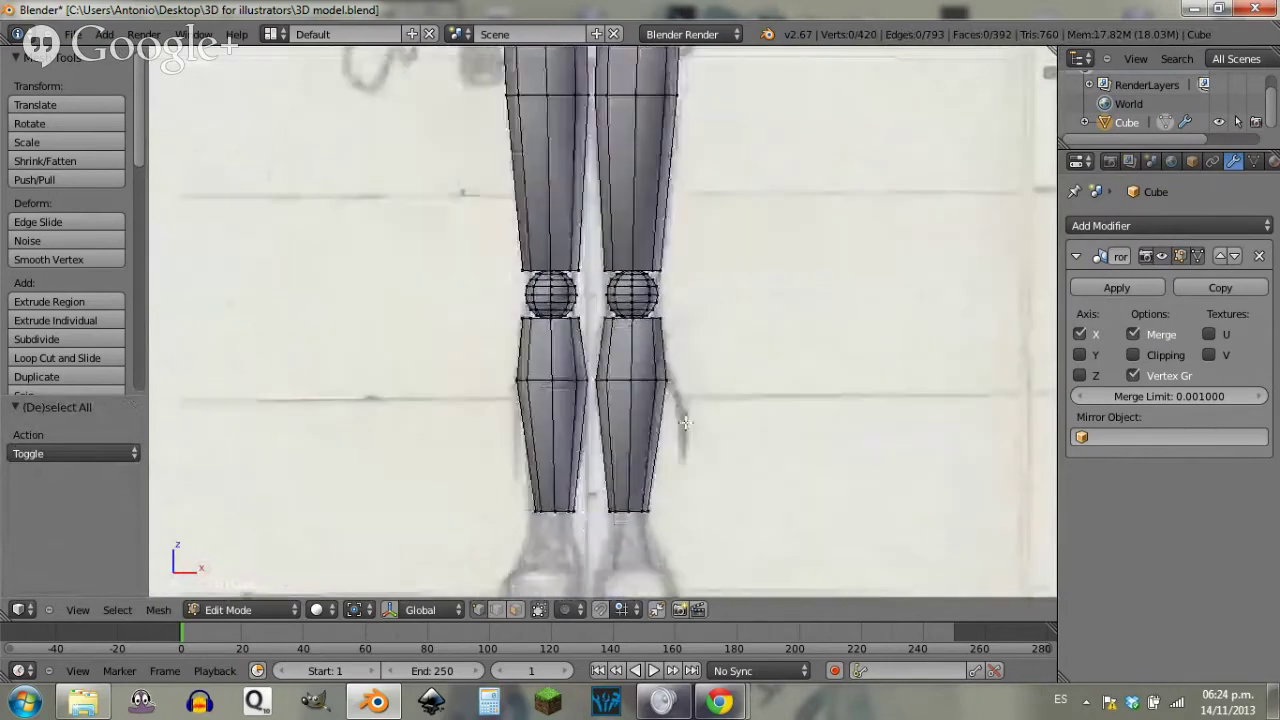
{"action": "middle_click_drag", "start_coordinate": [680, 432], "coordinate": [670, 246], "text": "shift"}
{"action": "key", "text": "KP_3"}
{"action": "key", "text": "KP_3"}
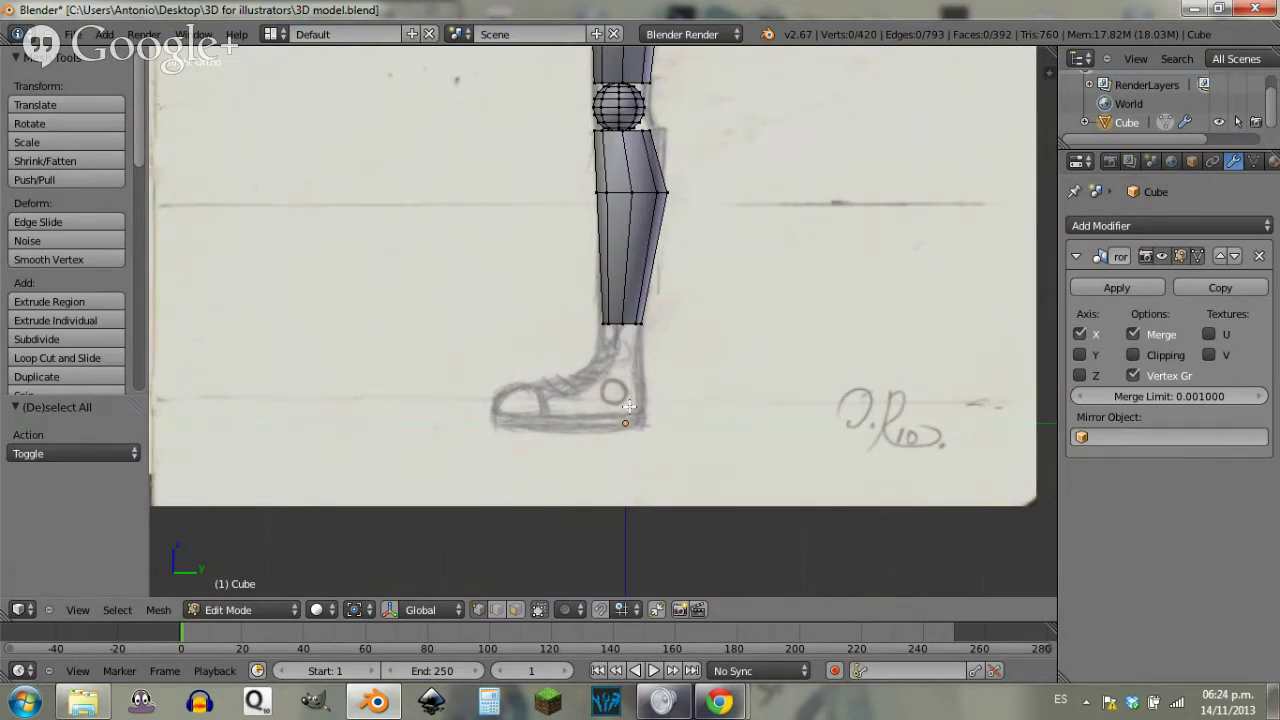
{"action": "key", "text": "shift+a"}
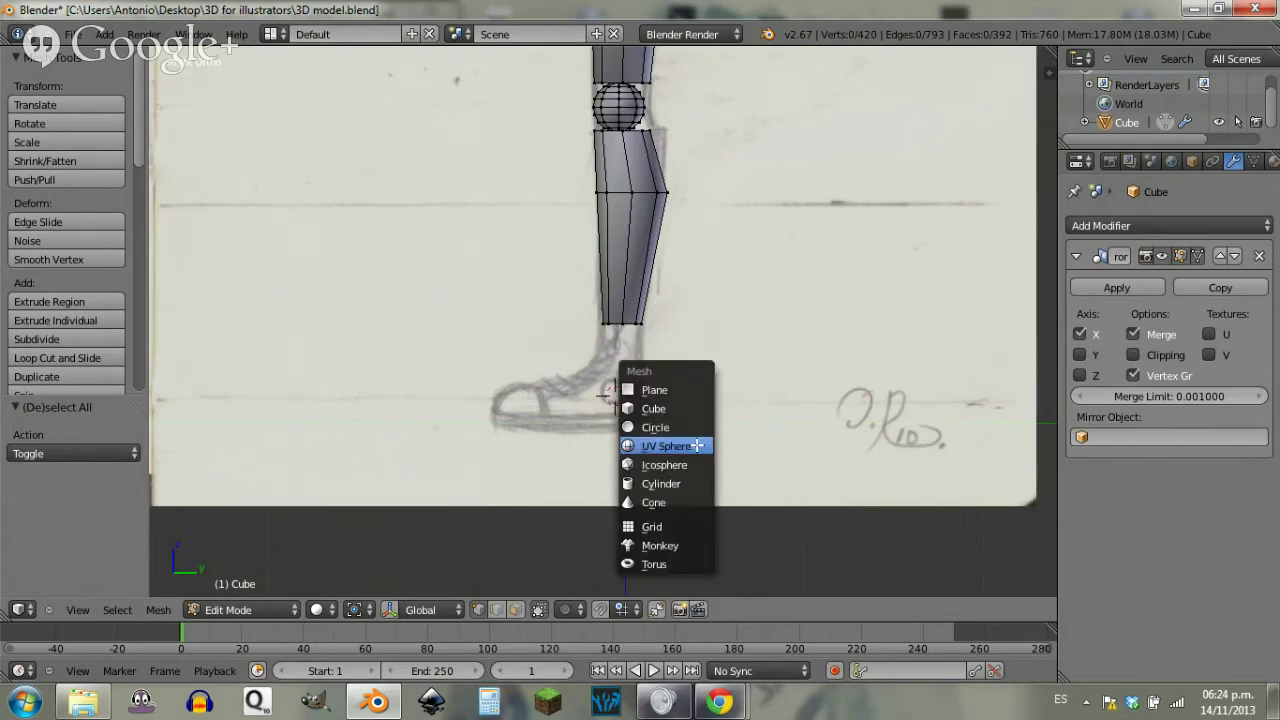
{"action": "left_click", "coordinate": [675, 408]}
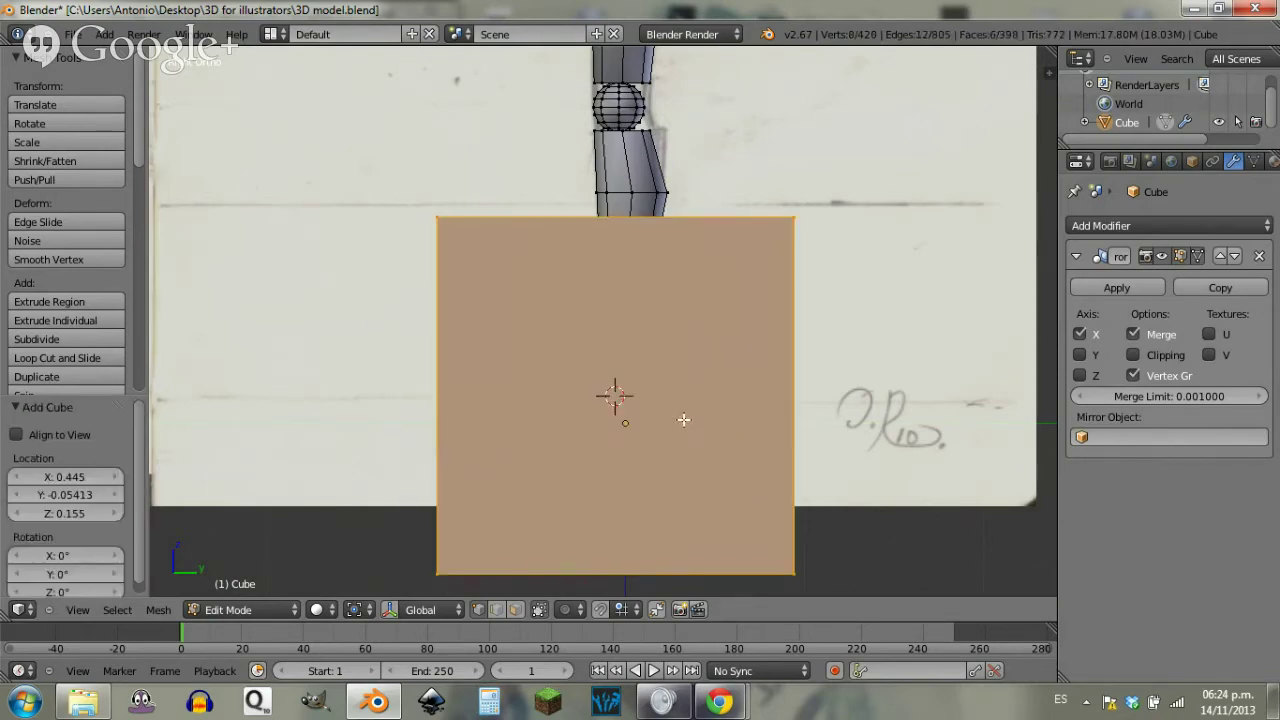
Step: In front wireframe view, scale the cube to 0.164 and move it -0.215 along X and 0.05239 along Z onto the drawn foot
{"action": "key", "text": "KP_1"}
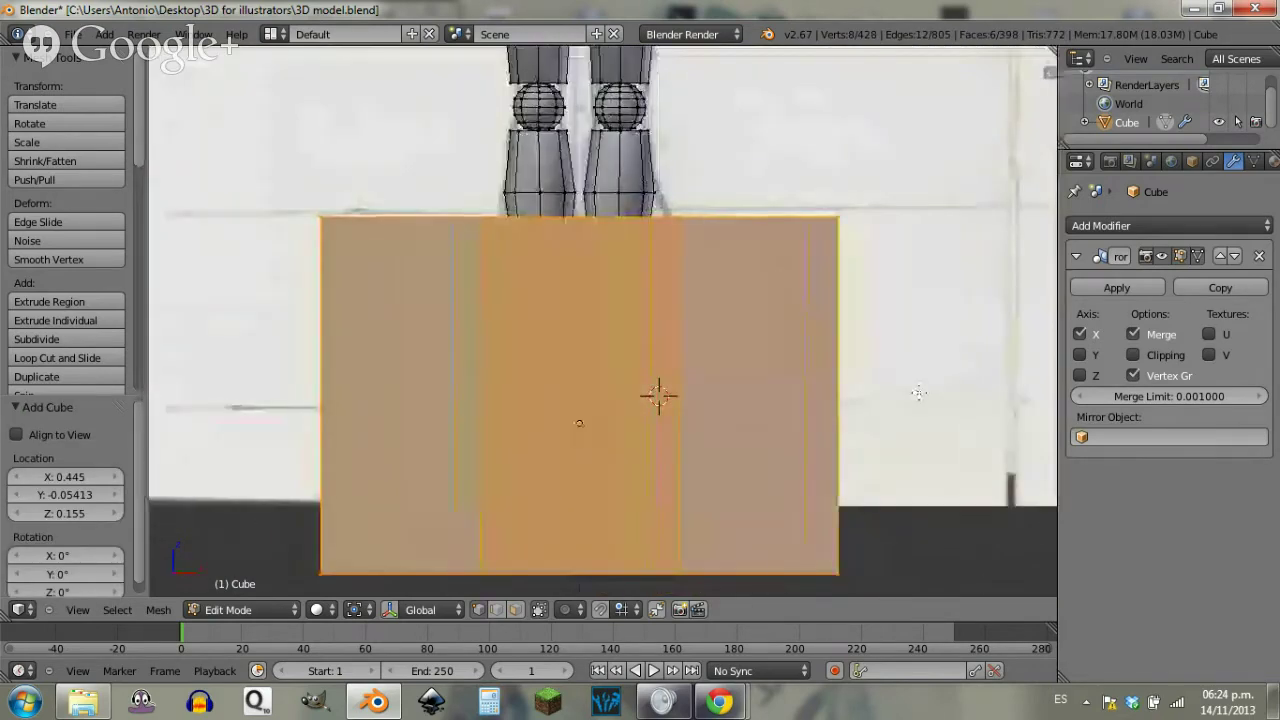
{"action": "key", "text": "z"}
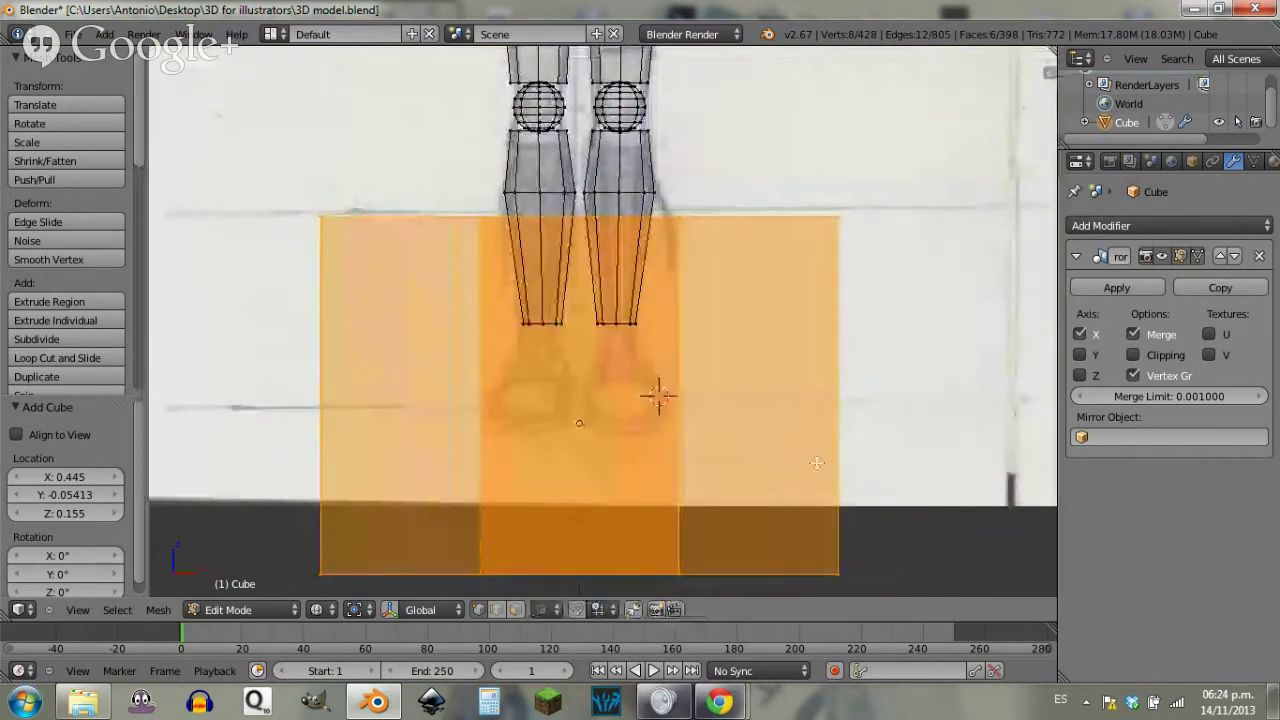
{"action": "key", "text": "s"}
{"action": "left_click", "coordinate": [660, 395]}
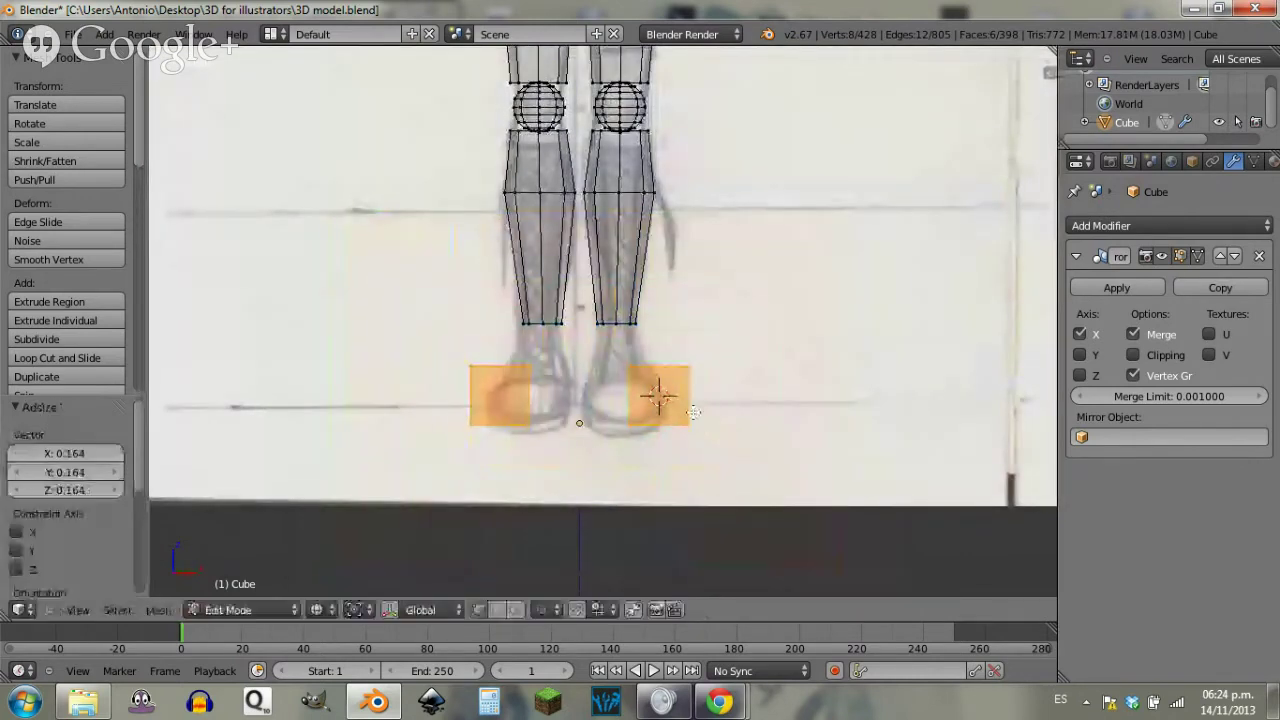
{"action": "key", "text": "g"}
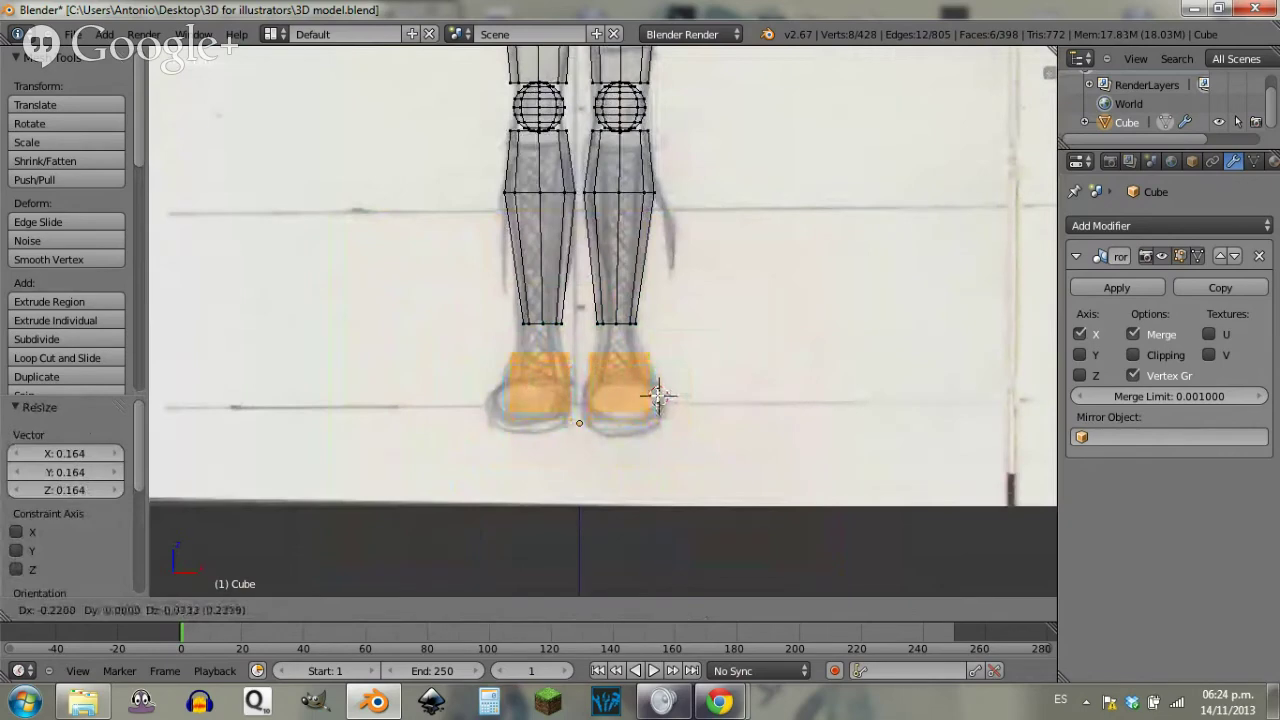
{"action": "left_click", "coordinate": [658, 398]}
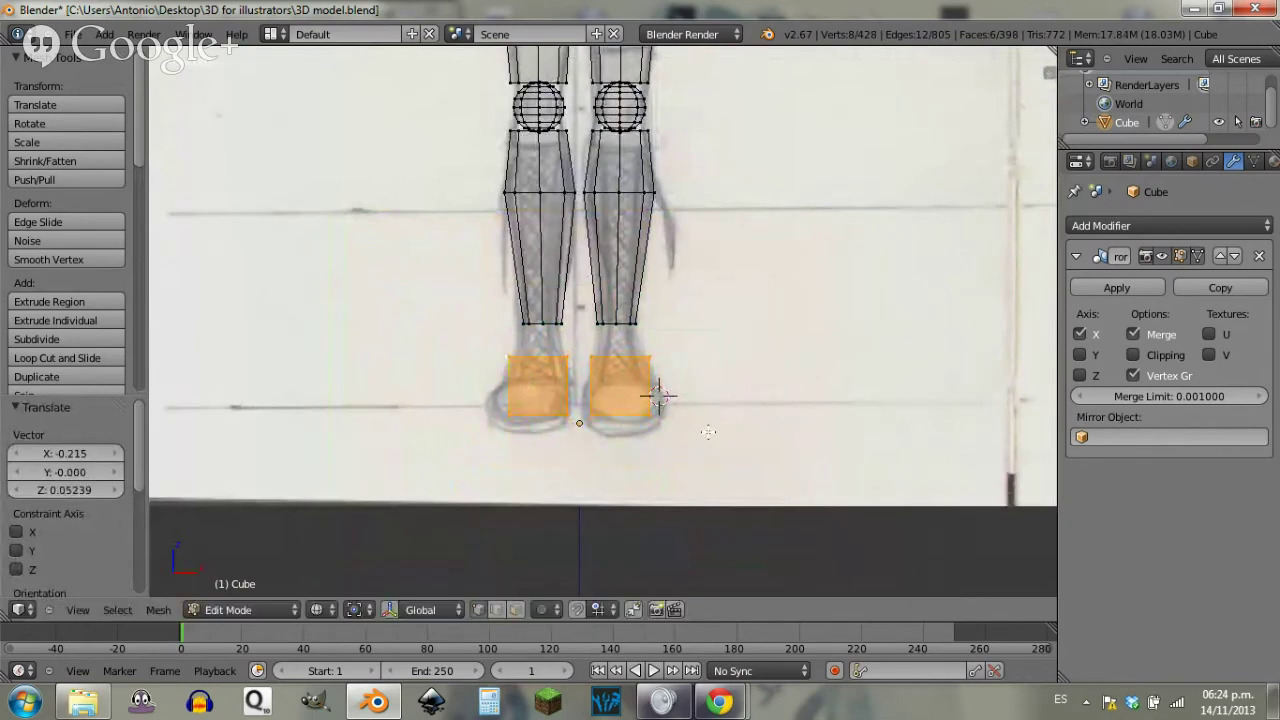
Step: Hide the front background image and lower the foot cube by 0.0426 along Z so its base sits on the ground axis
{"action": "scroll", "coordinate": [666, 409], "scroll_direction": "up", "scroll_amount": 3}
{"action": "scroll", "coordinate": [697, 466], "scroll_direction": "up", "scroll_amount": 1}
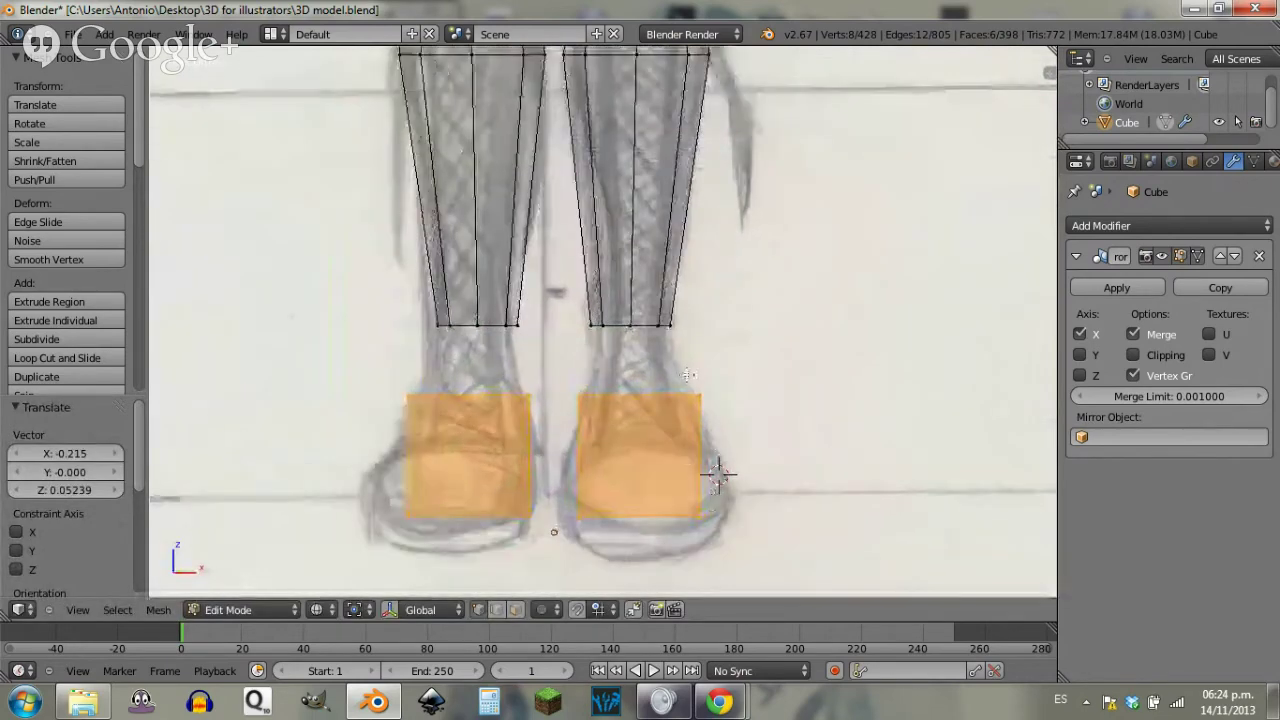
{"action": "middle_click_drag", "start_coordinate": [692, 479], "coordinate": [685, 320], "text": "shift"}
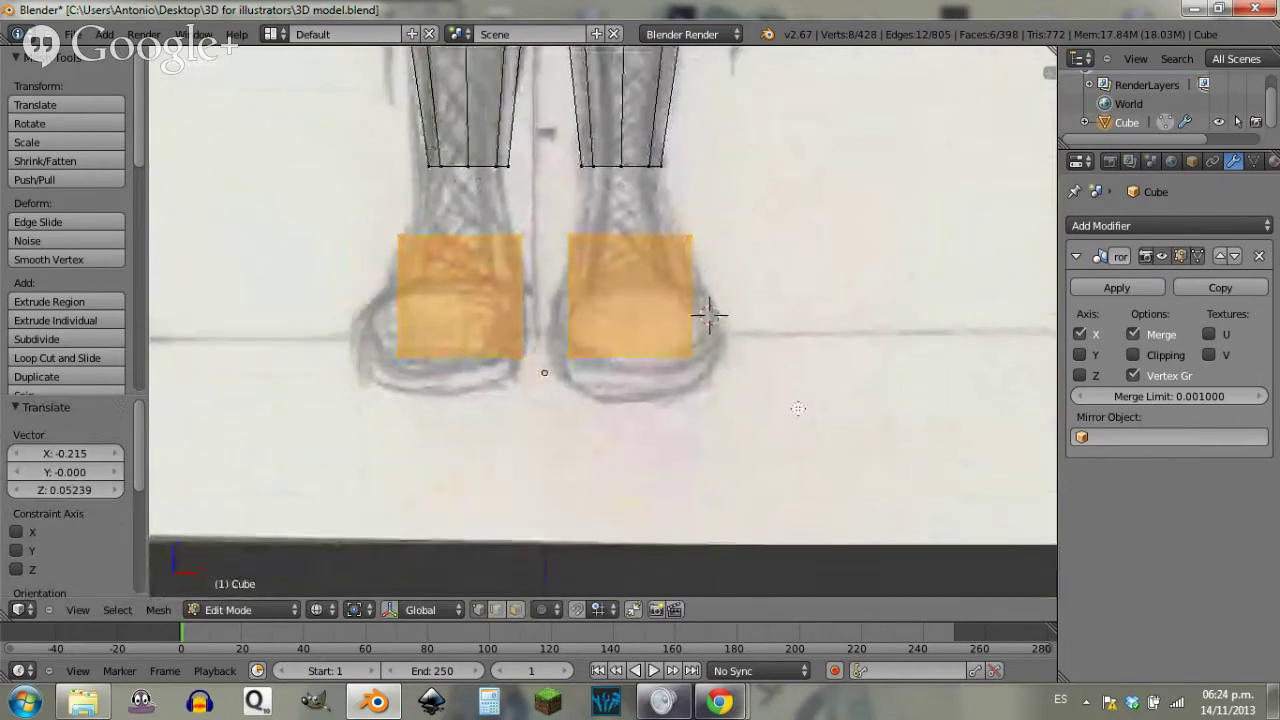
{"action": "key", "text": "n"}
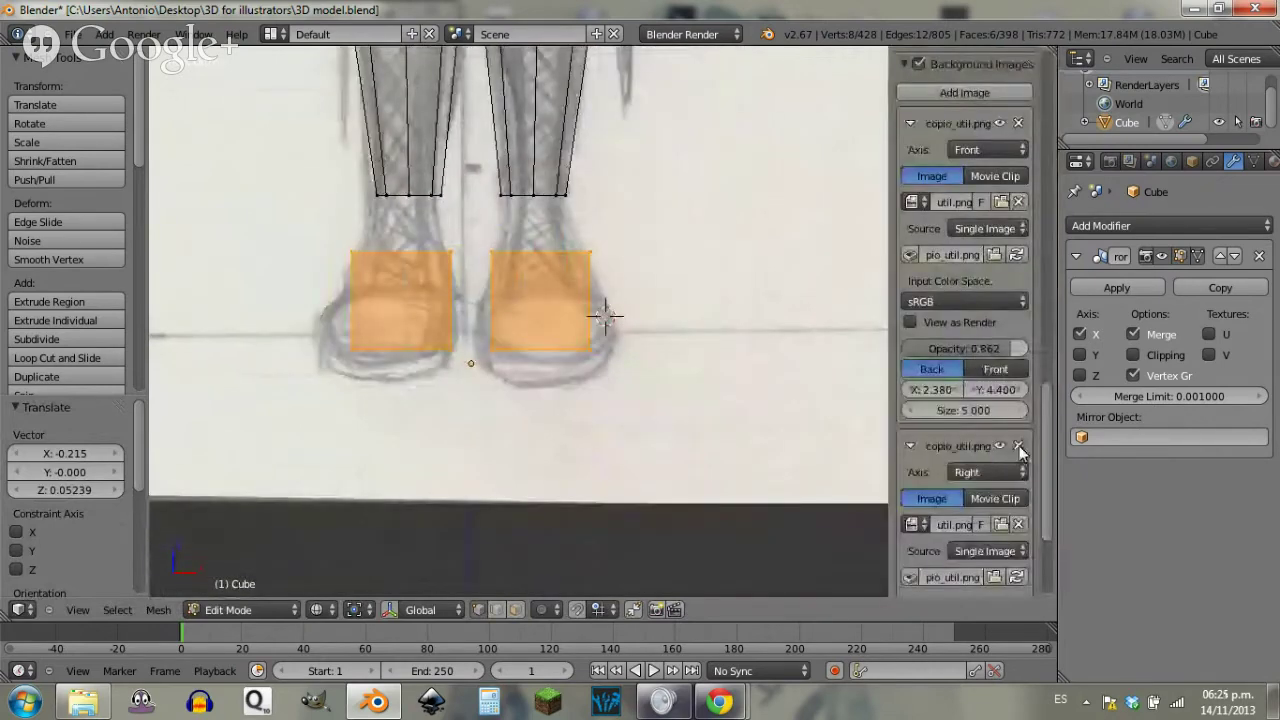
{"action": "left_click", "coordinate": [999, 123]}
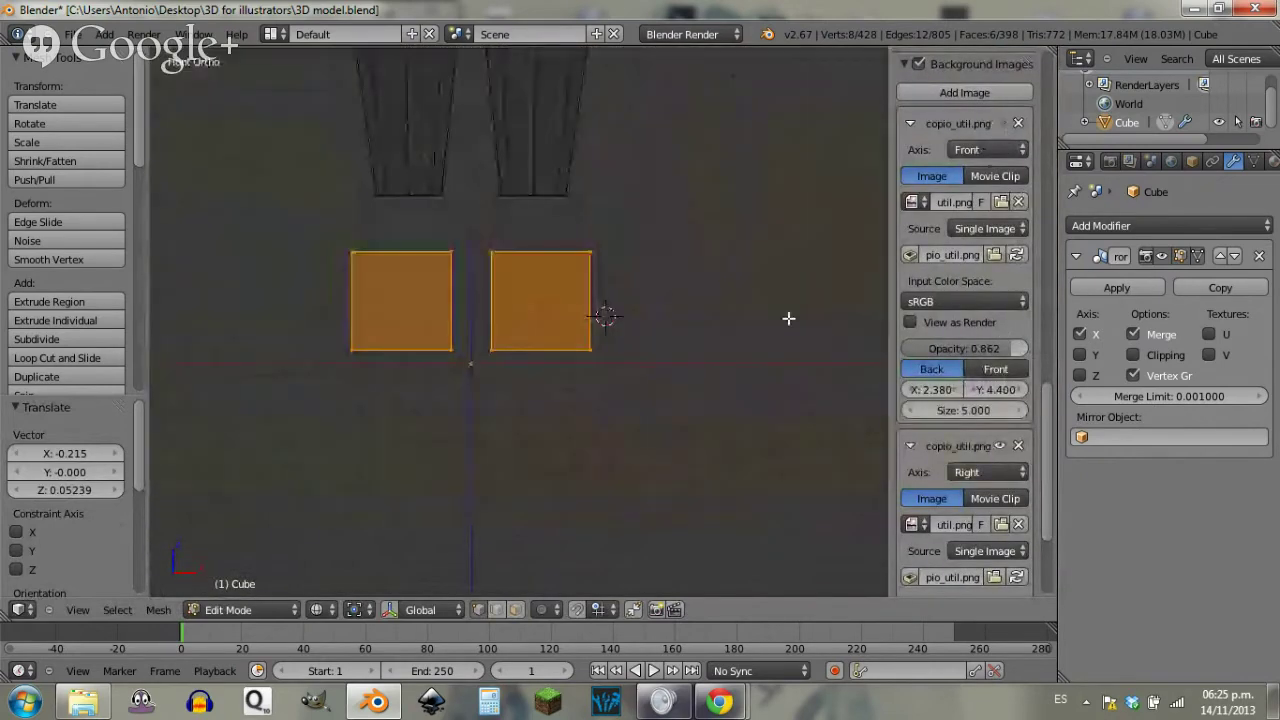
{"action": "scroll", "coordinate": [555, 355], "scroll_direction": "up", "scroll_amount": 6}
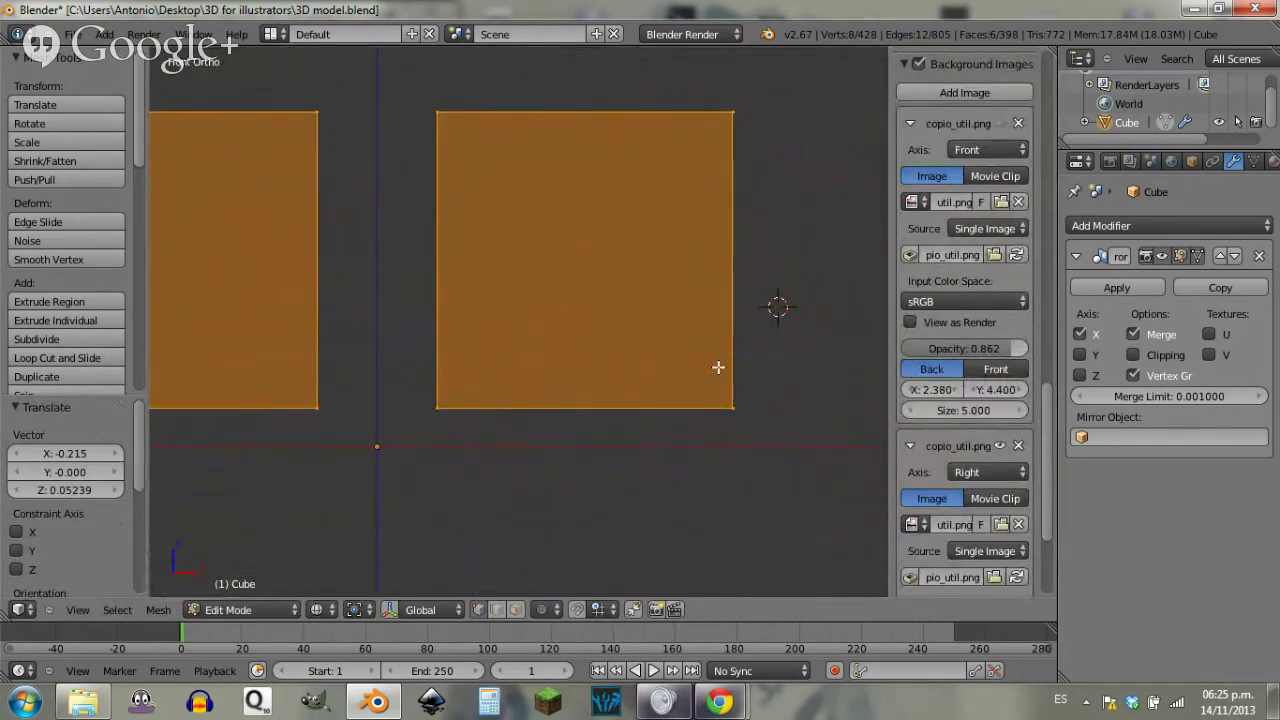
{"action": "key", "text": "g"}
{"action": "key", "text": "z"}
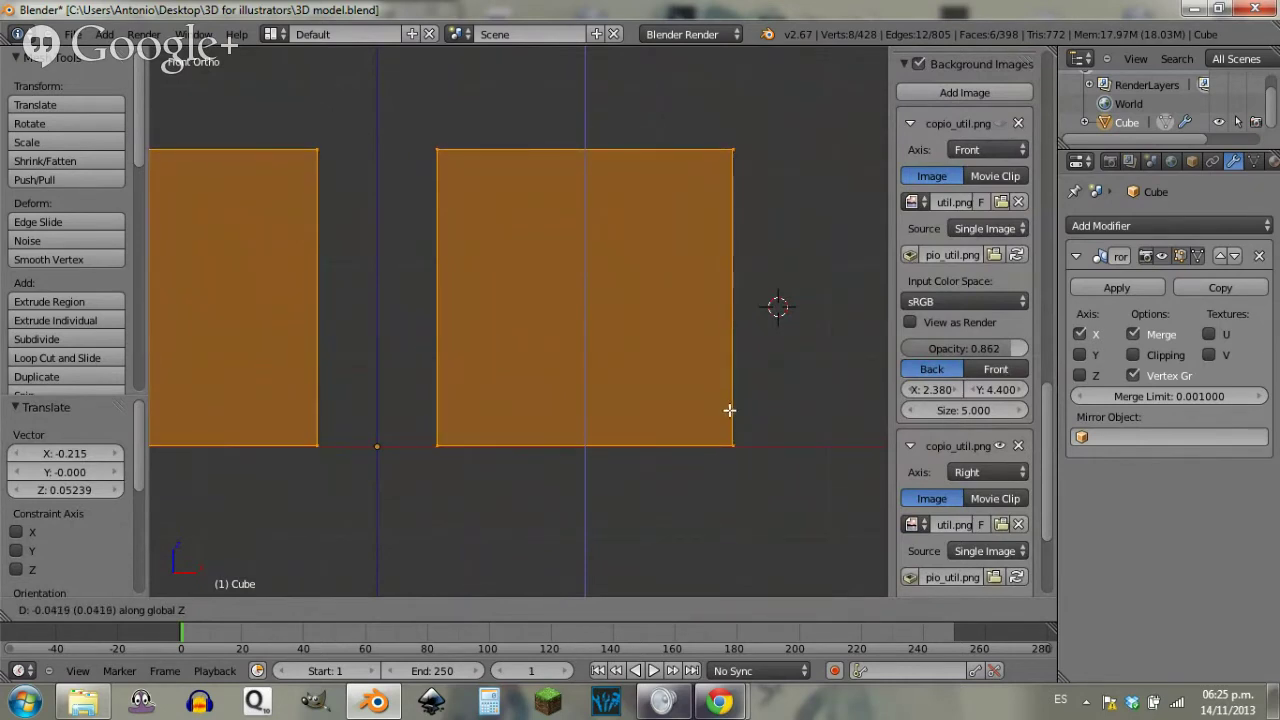
{"action": "left_click", "coordinate": [736, 402]}
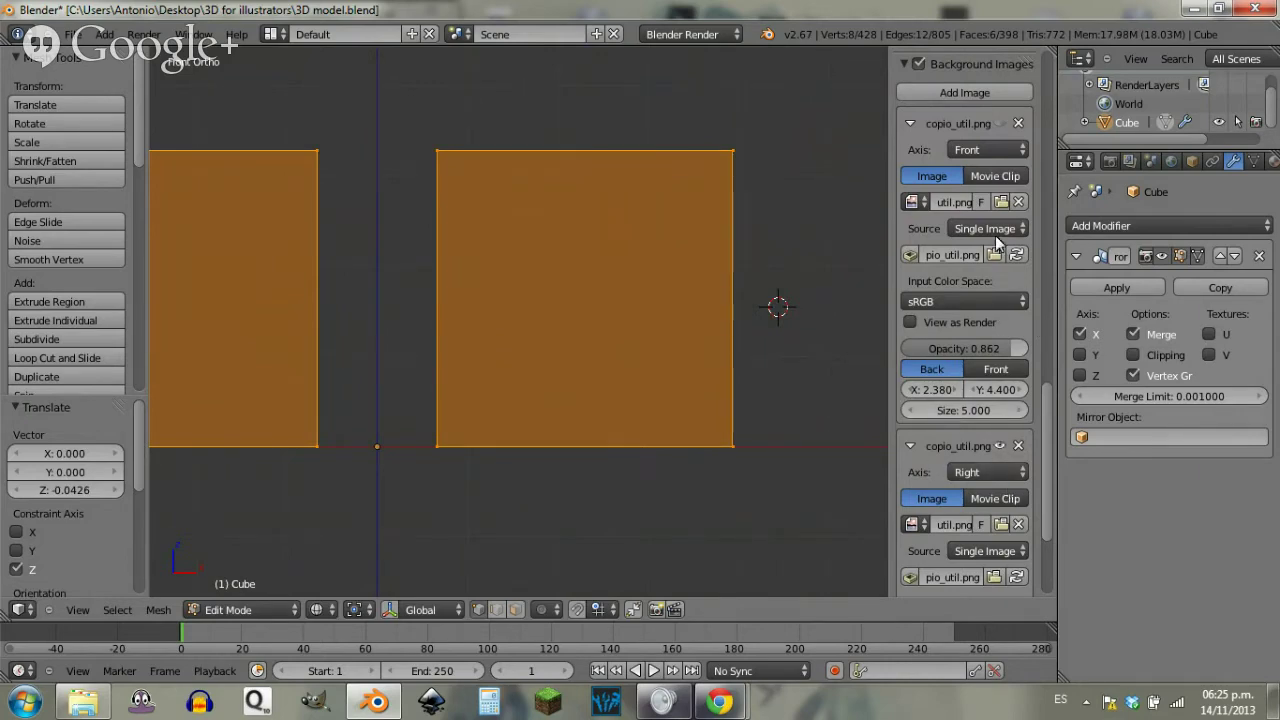
Step: In side view, select only the foot cube's top vertices and raise them by 0.08798 along Z
{"action": "key", "text": "KP_3"}
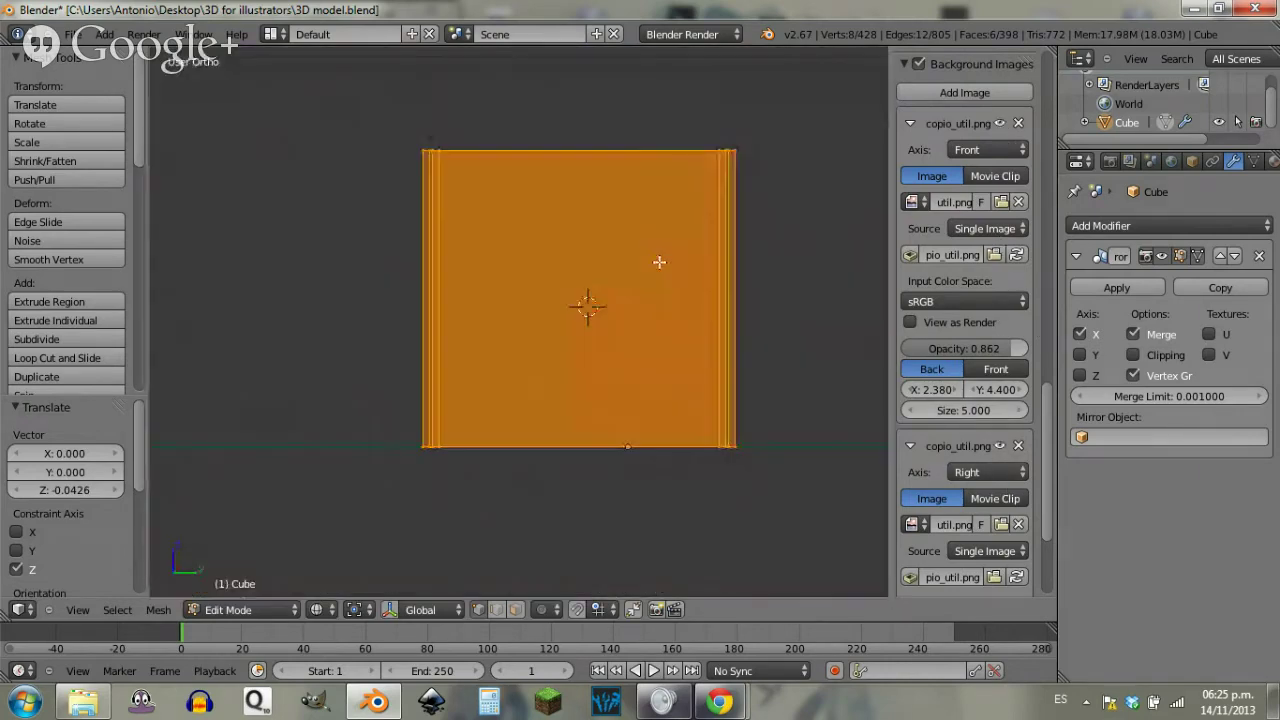
{"action": "scroll", "coordinate": [658, 267], "scroll_direction": "down", "scroll_amount": 2}
{"action": "scroll", "coordinate": [658, 277], "scroll_direction": "down", "scroll_amount": 1}
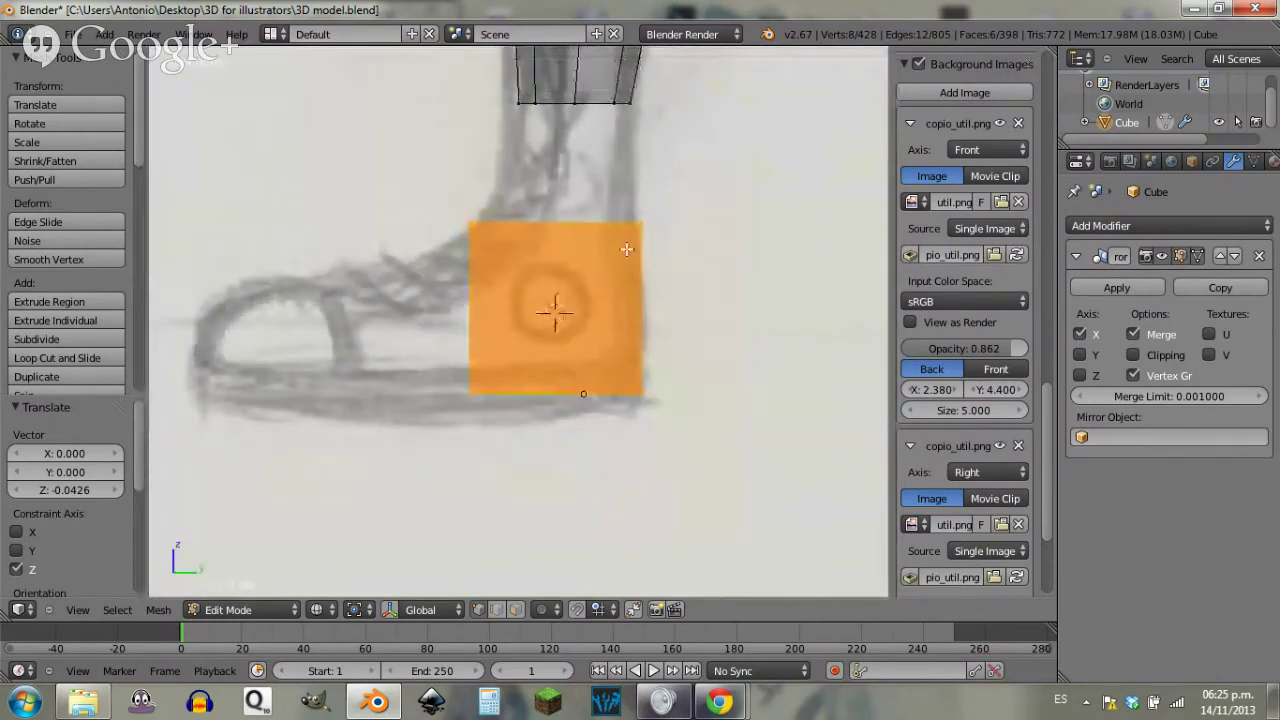
{"action": "key", "text": "a"}
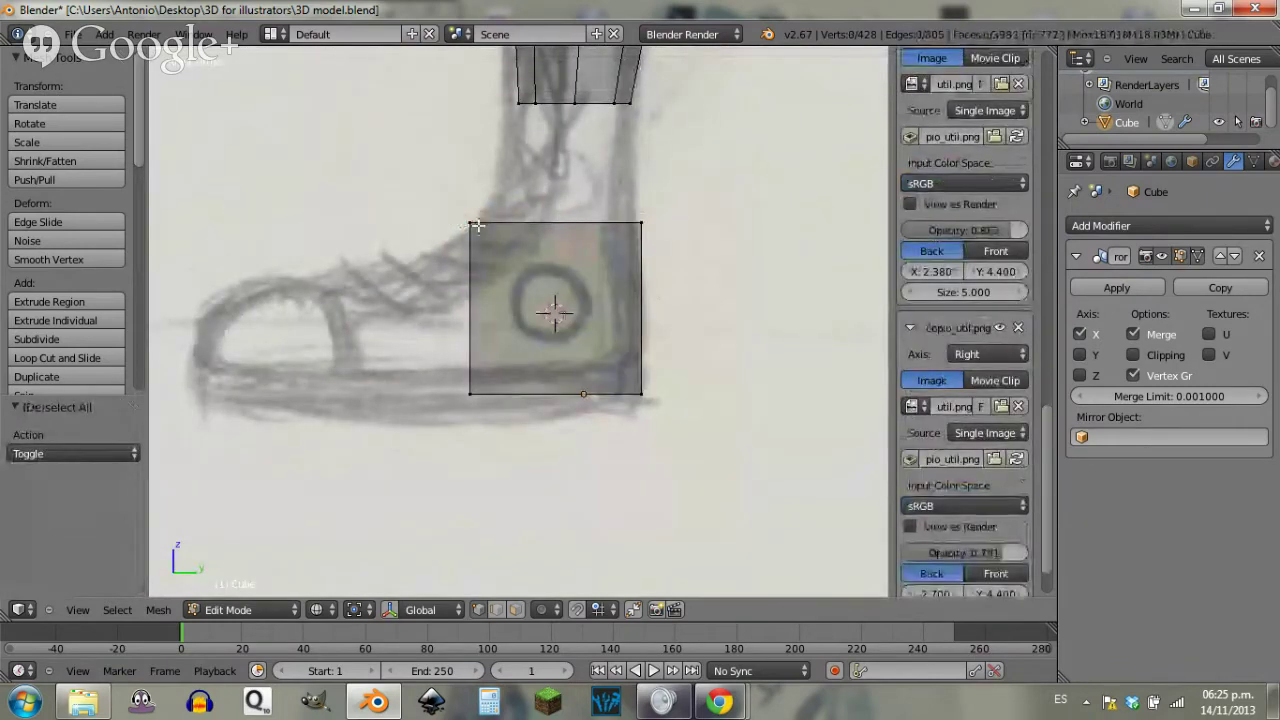
{"action": "scroll", "coordinate": [965, 300], "scroll_direction": "down", "scroll_amount": 3}
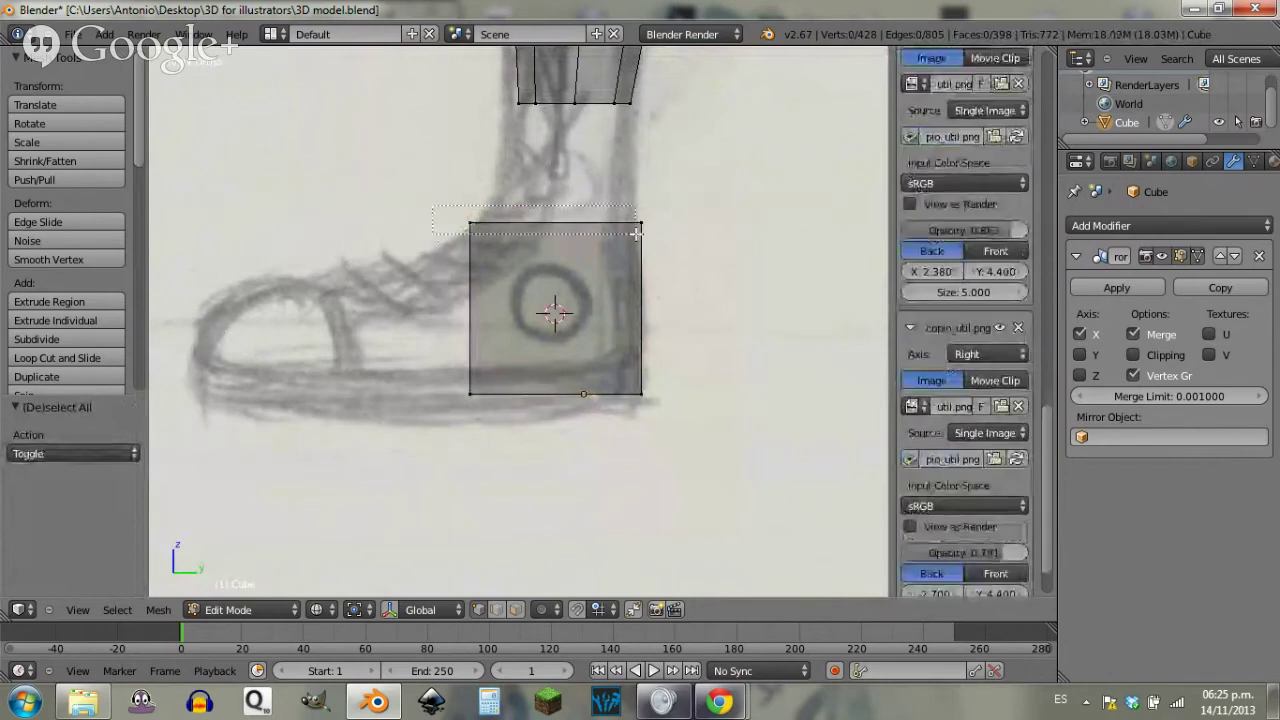
{"action": "key", "text": "b"}
{"action": "left_click_drag", "start_coordinate": [432, 206], "coordinate": [688, 235]}
{"action": "key", "text": "g"}
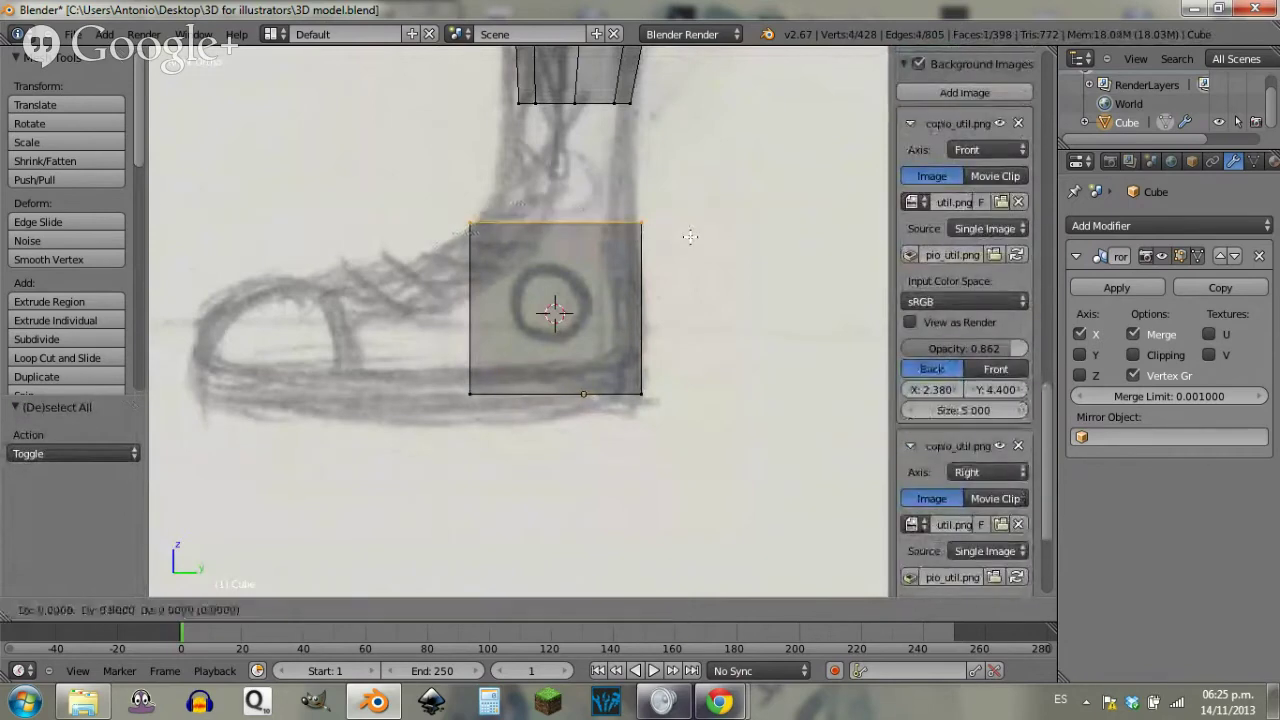
{"action": "key", "text": "z"}
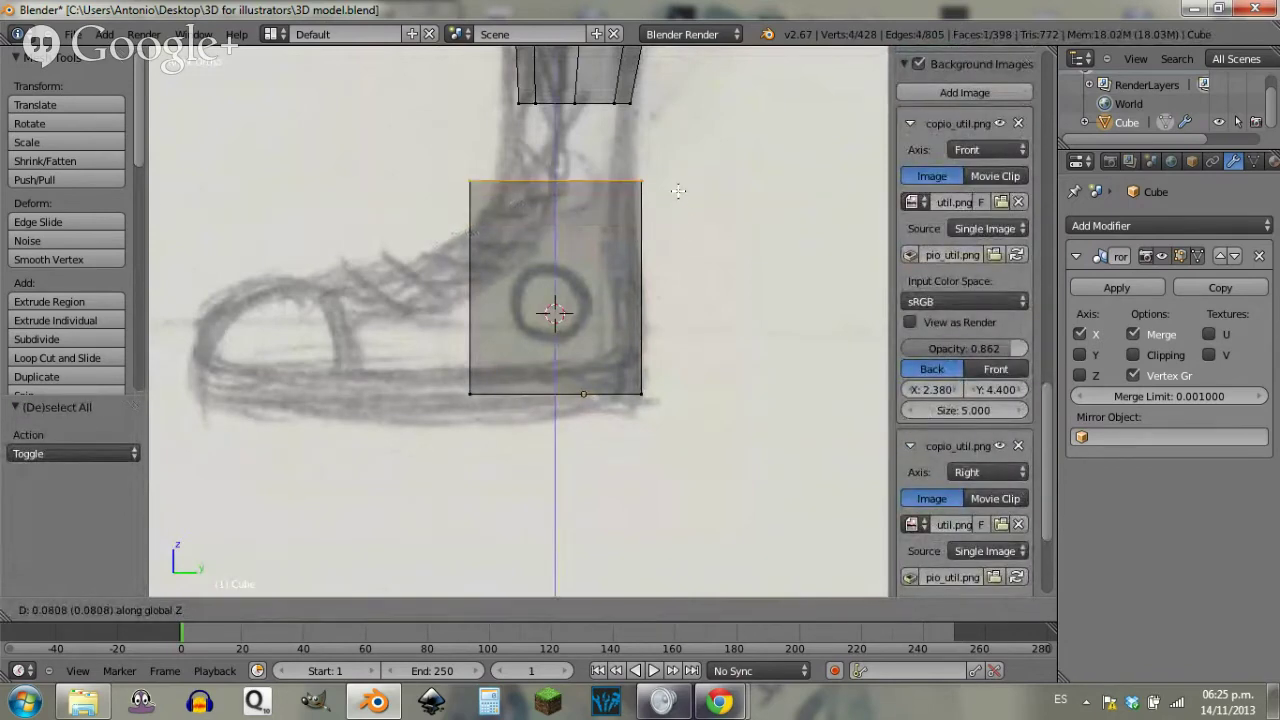
{"action": "left_click", "coordinate": [679, 188]}
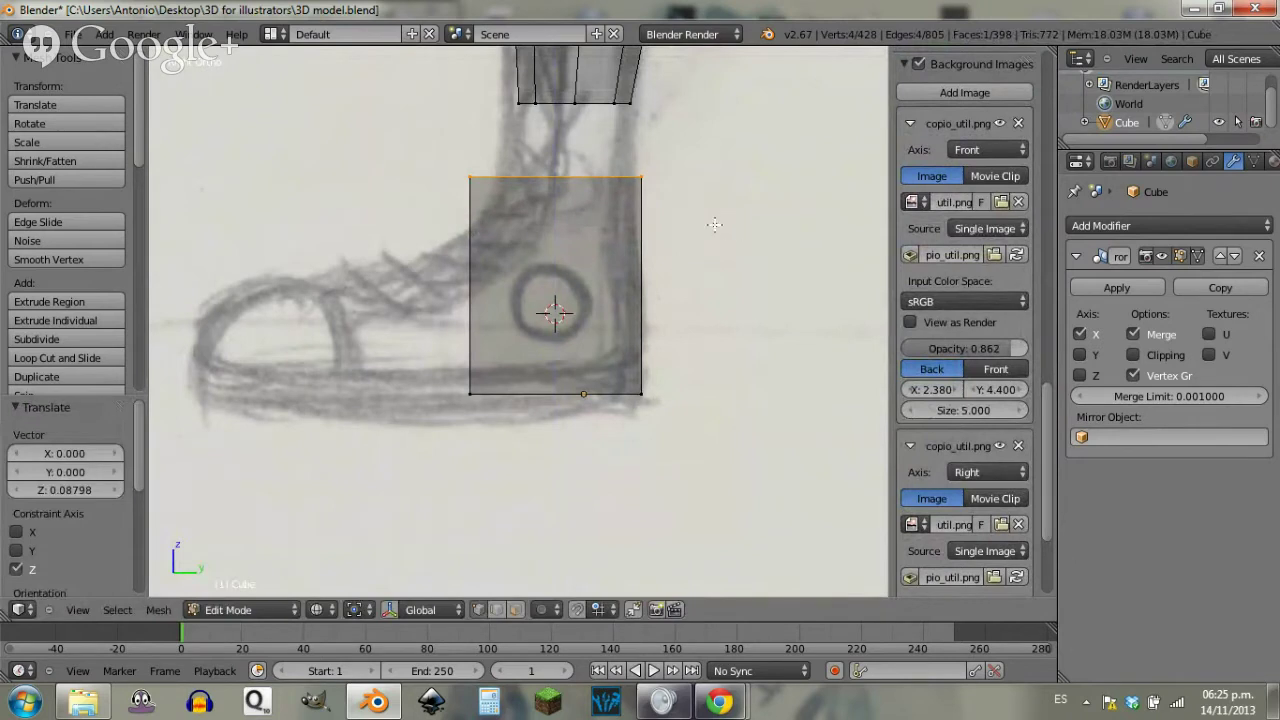
Step: Scale the foot cube's top vertices to 0.716 along Y and shift them along Y to match the drawn ankle
{"action": "key", "text": "s"}
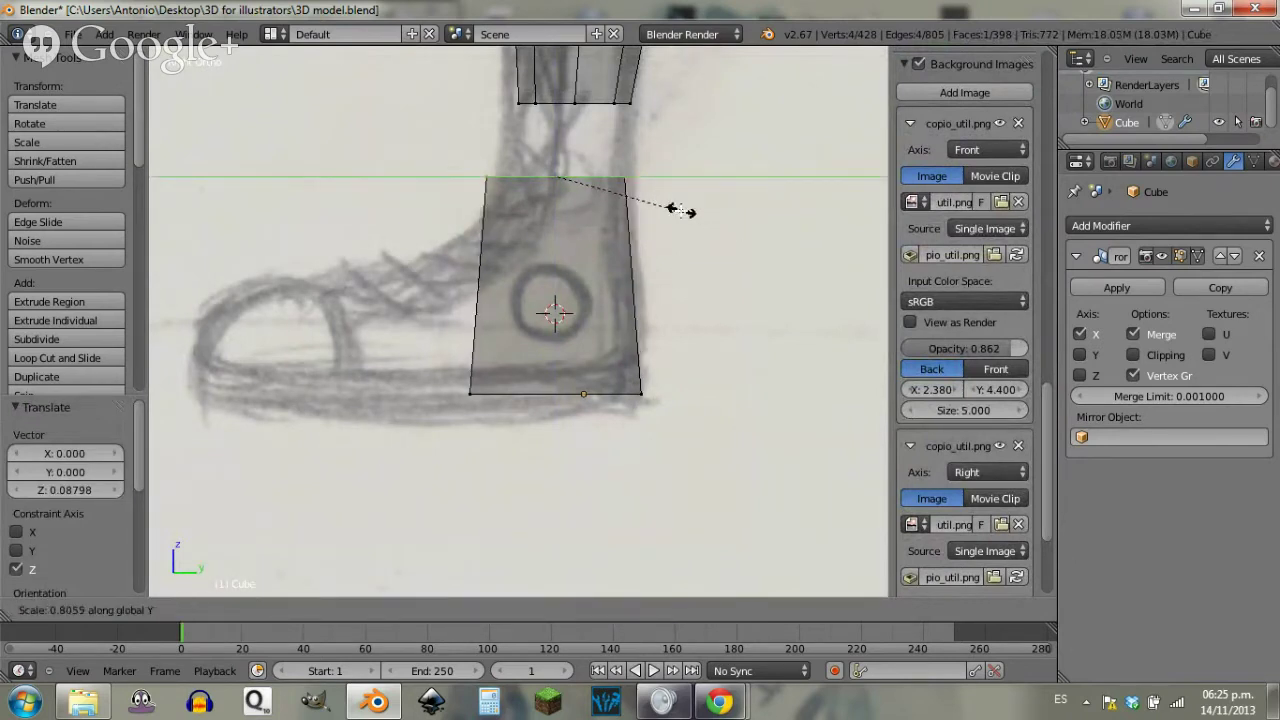
{"action": "left_click", "coordinate": [678, 209]}
{"action": "key", "text": "g"}
{"action": "key", "text": "y"}
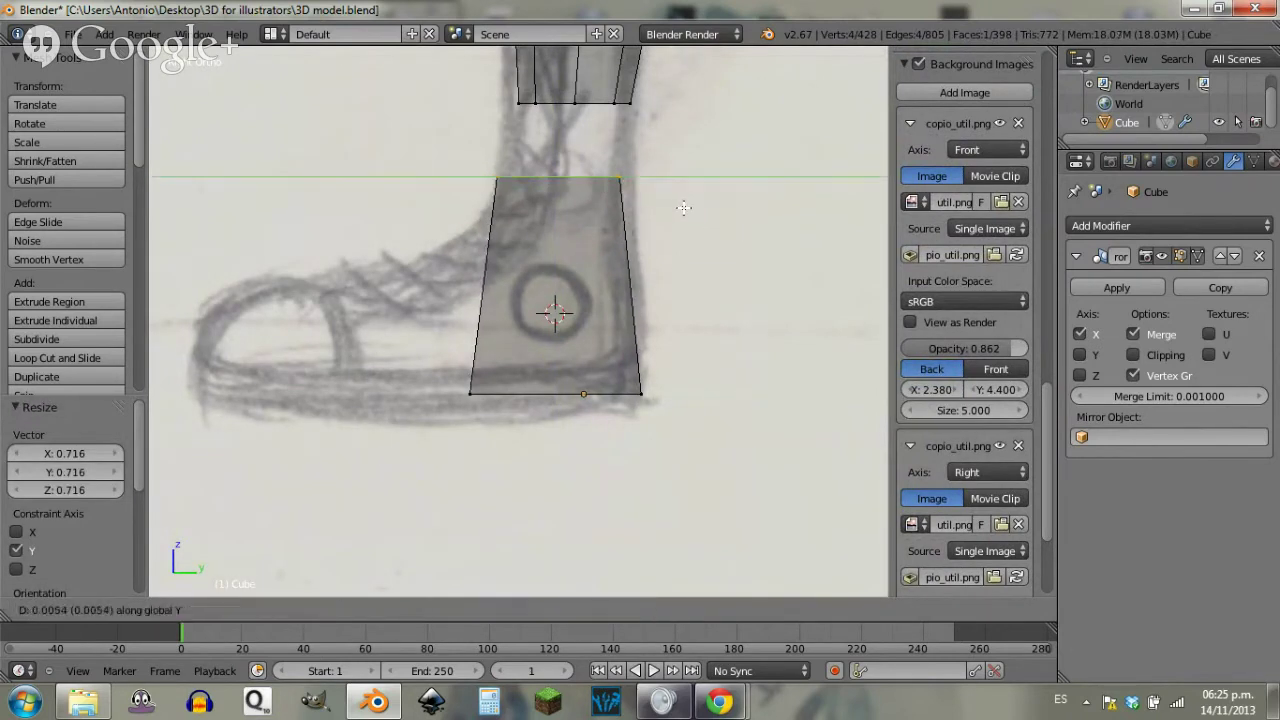
{"action": "left_click", "coordinate": [679, 388]}
{"action": "key", "text": "a"}
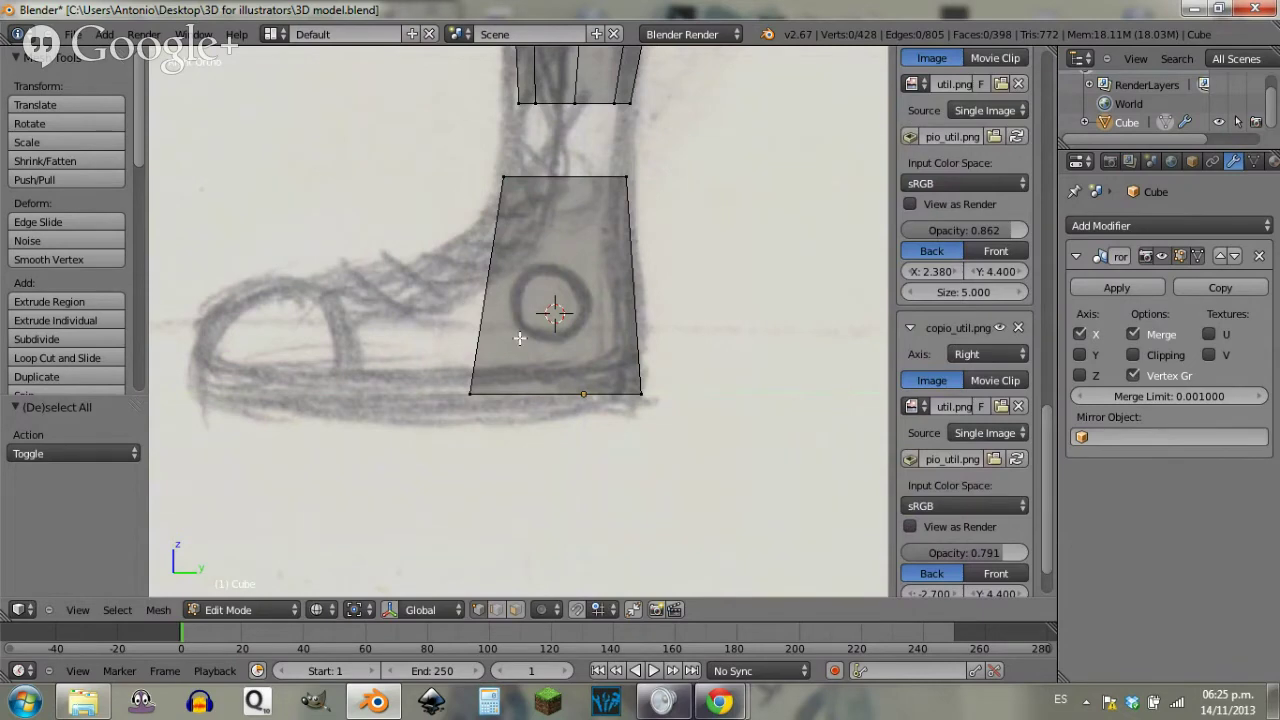
Step: In front view, select the foot block's top vertices and narrow them along X to match the drawn ankle width
{"action": "key", "text": "KP_1"}
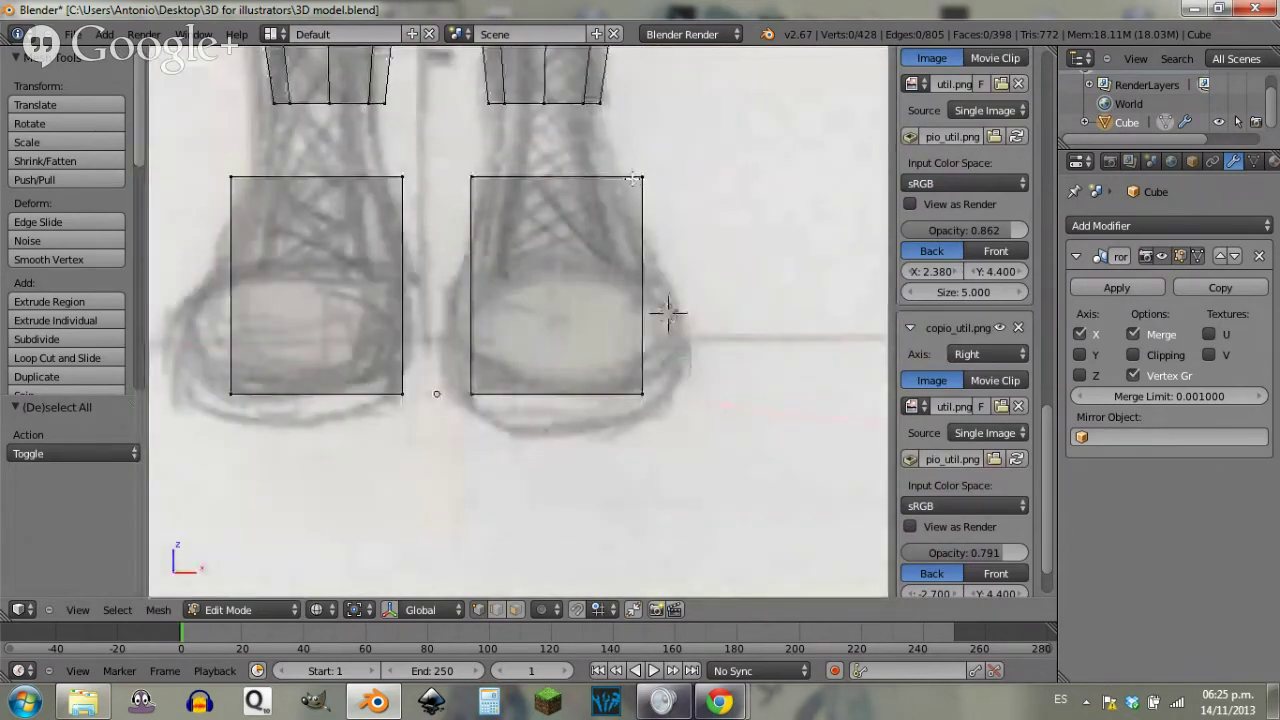
{"action": "key", "text": "b"}
{"action": "left_click_drag", "start_coordinate": [702, 145], "coordinate": [448, 204]}
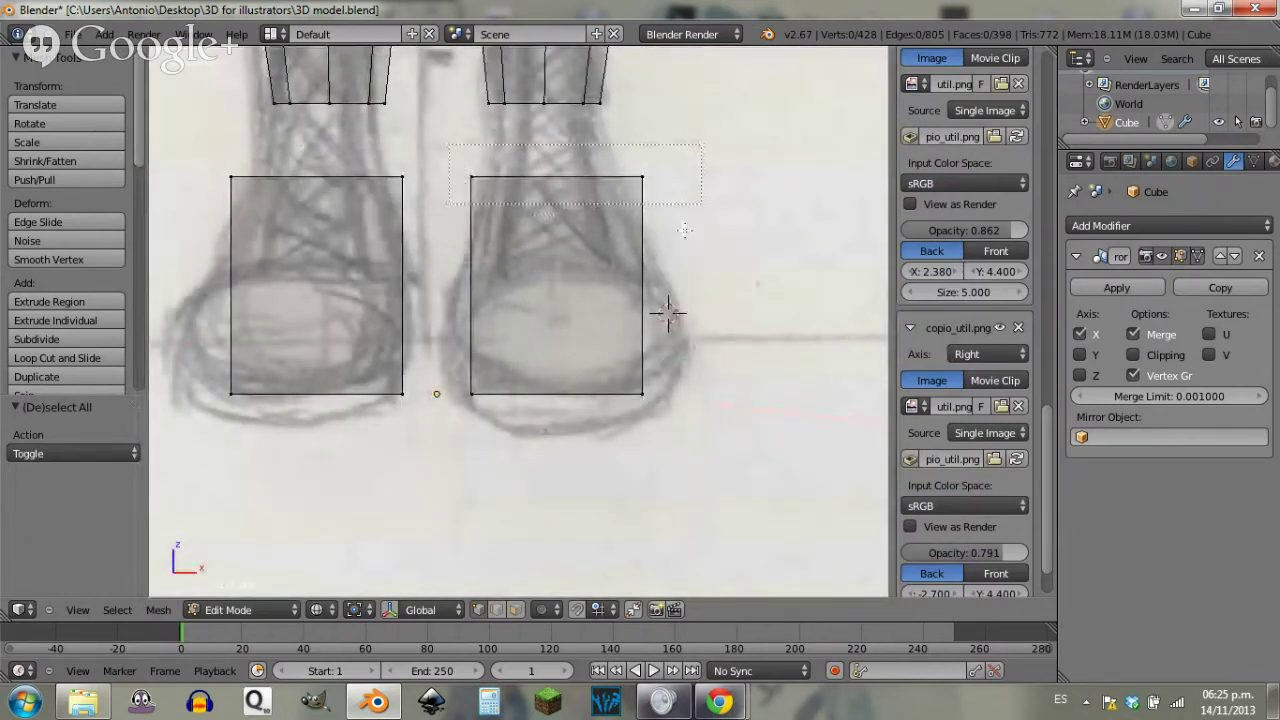
{"action": "key", "text": "s"}
{"action": "key", "text": "x"}
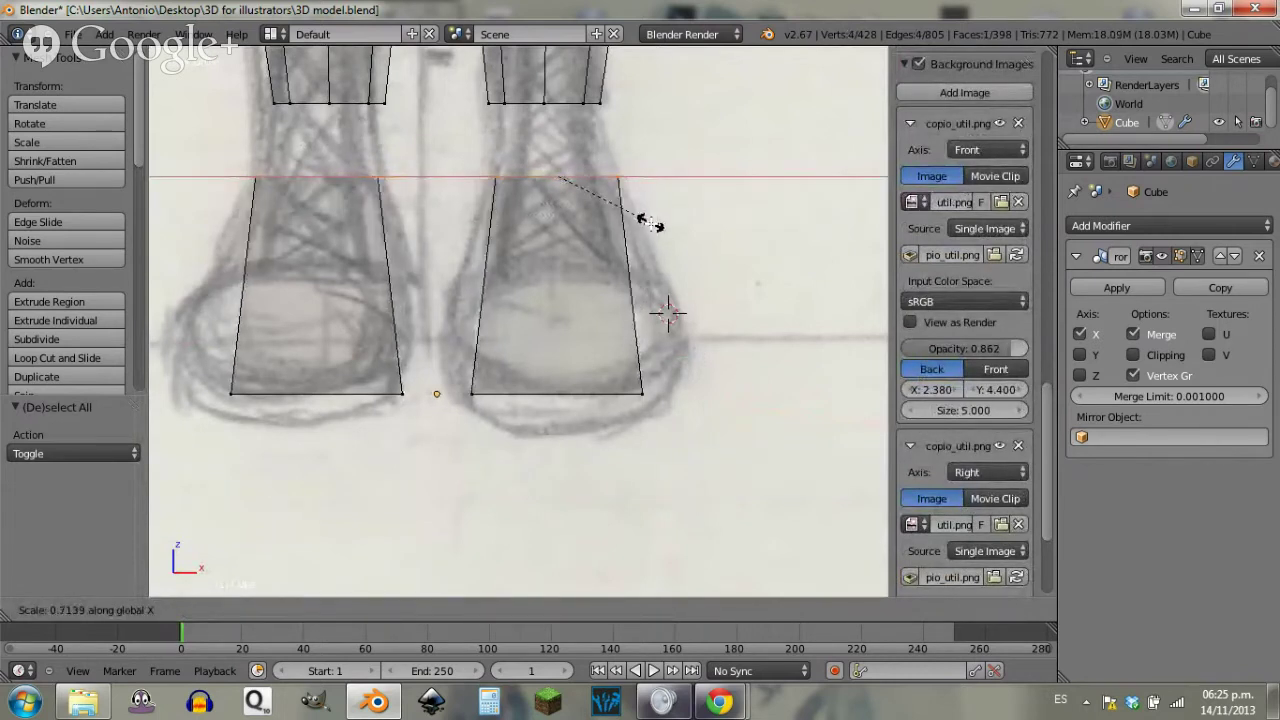
{"action": "left_click", "coordinate": [655, 228]}
{"action": "key", "text": "a"}
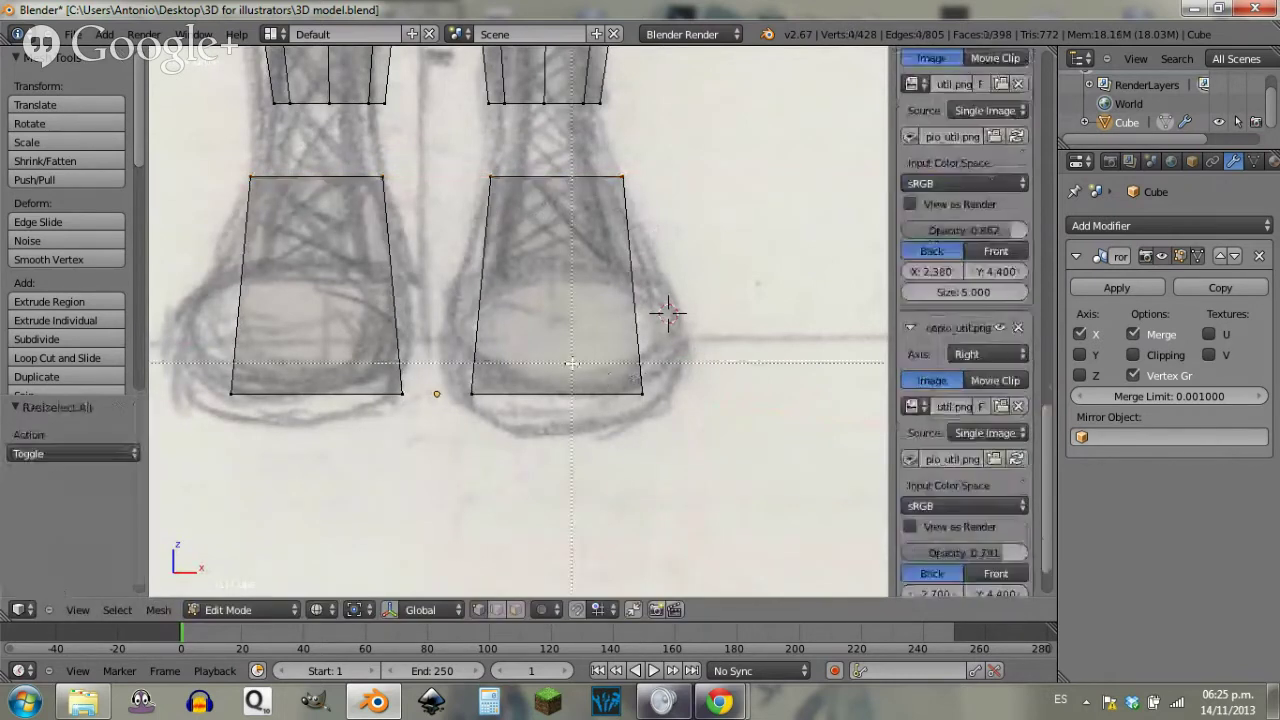
Step: Select the foot block's base vertices, scale them to 1.234 along X and move them 0.008978 along X
{"action": "key", "text": "b"}
{"action": "left_click_drag", "start_coordinate": [439, 373], "coordinate": [683, 416]}
{"action": "scroll", "coordinate": [965, 400], "scroll_direction": "up", "scroll_amount": 3}
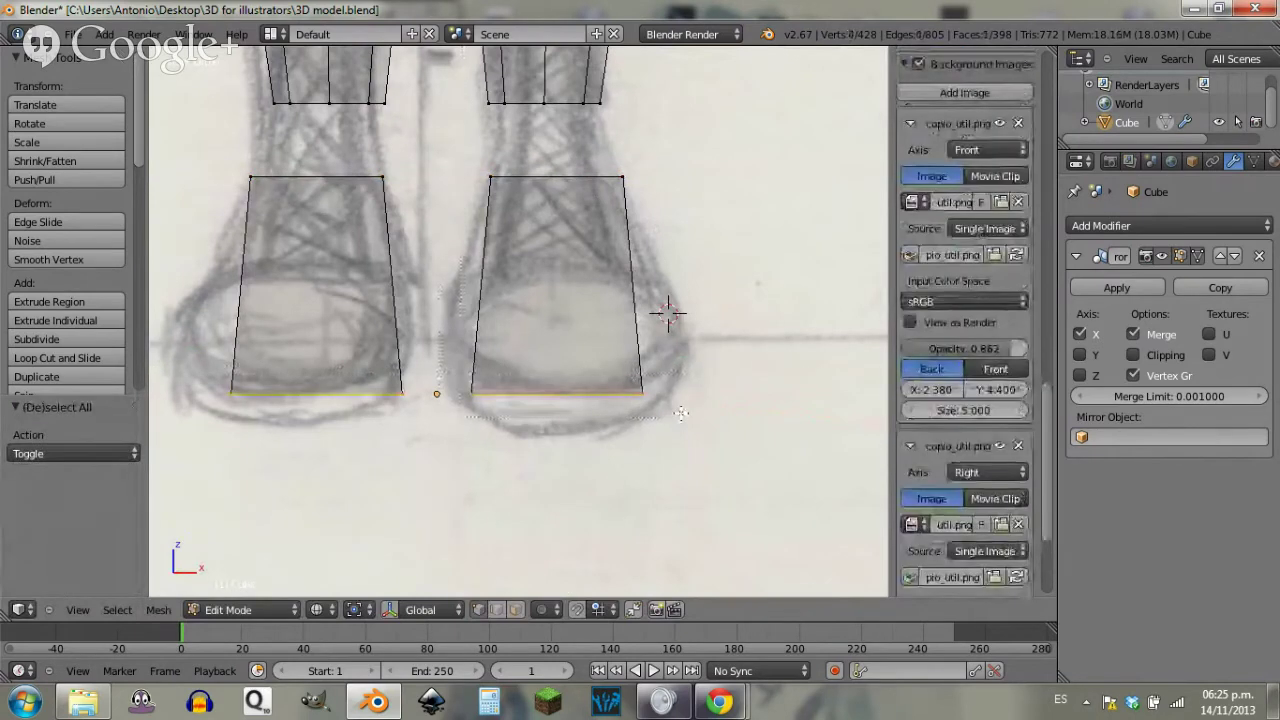
{"action": "key", "text": "s"}
{"action": "key", "text": "x"}
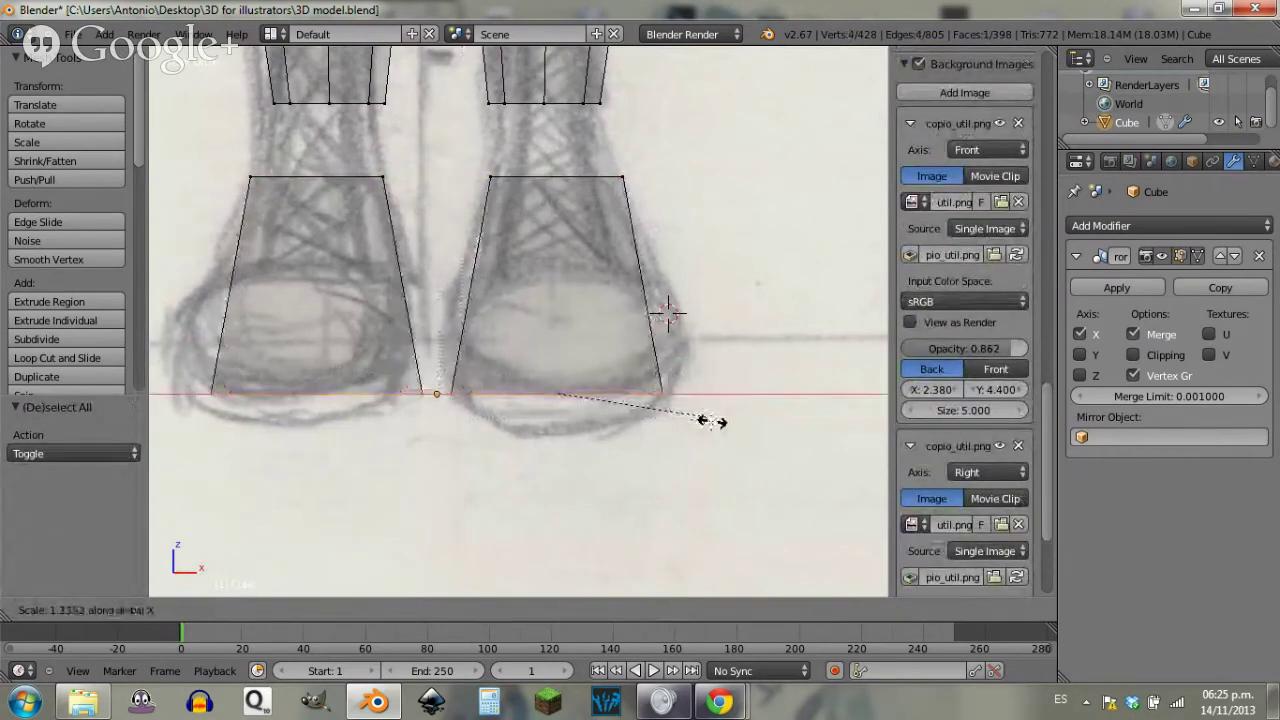
{"action": "left_click", "coordinate": [709, 421]}
{"action": "key", "text": "g"}
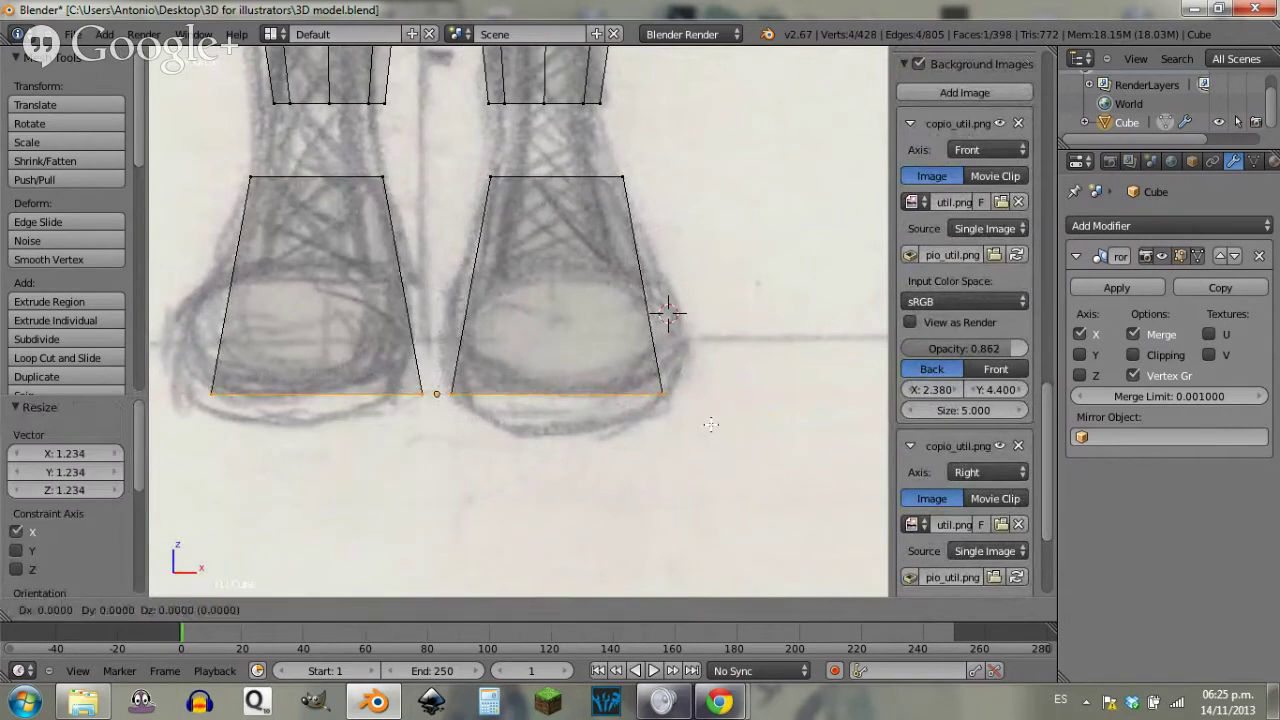
{"action": "key", "text": "x"}
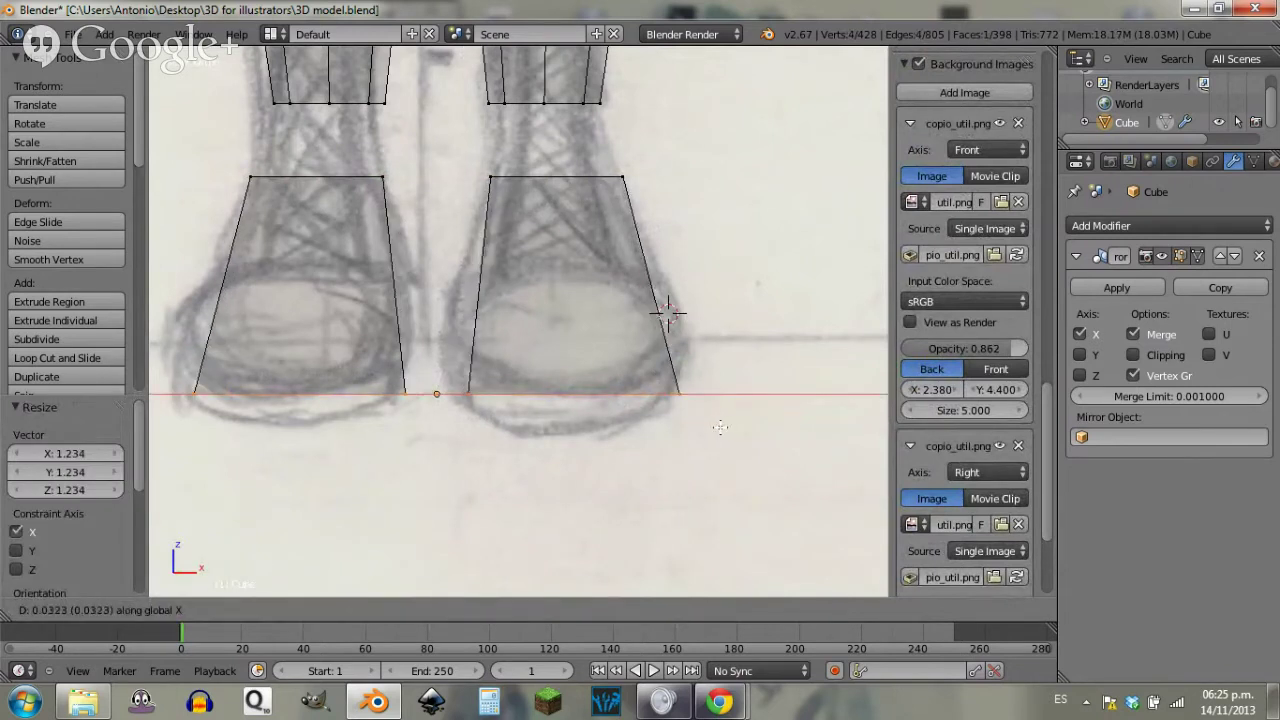
{"action": "left_click", "coordinate": [702, 412]}
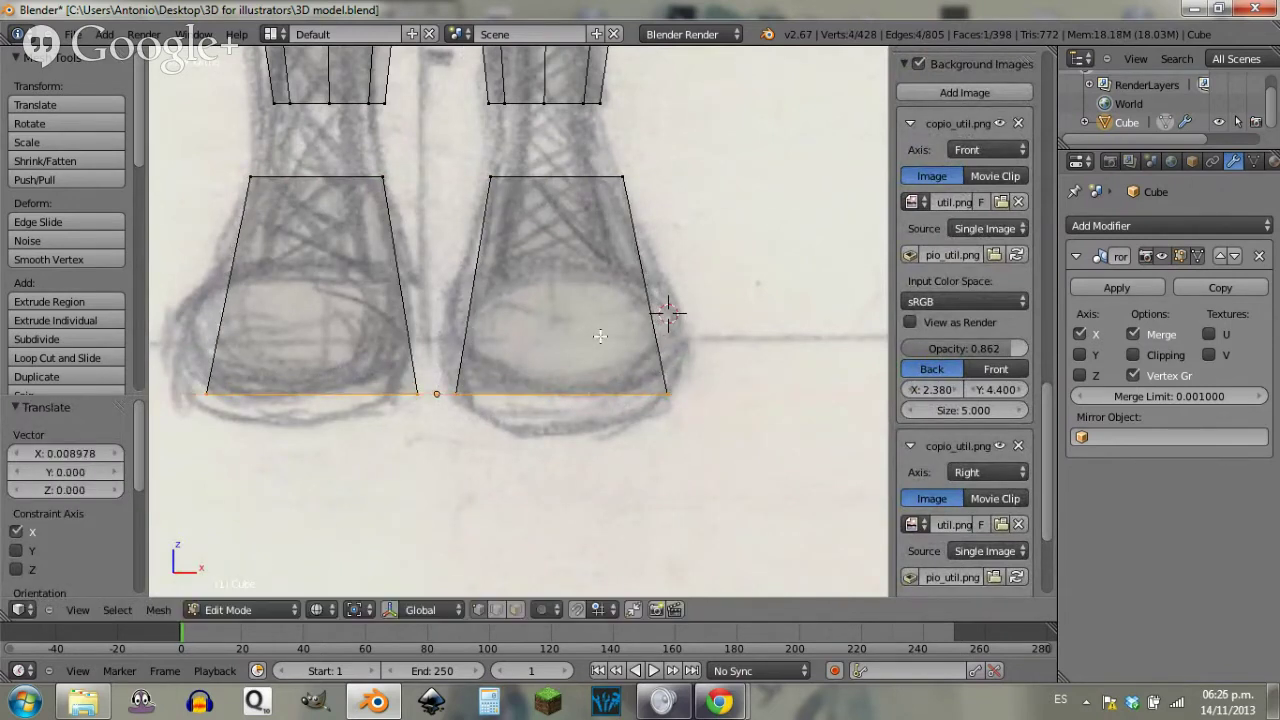
{"action": "key", "text": "a"}
Step: Select the foot block's front face and, in side view, extrude it about 0.22 forward along negative Y
{"action": "middle_click_drag", "start_coordinate": [564, 388], "coordinate": [491, 403]}
{"action": "key", "text": "ctrl+Tab"}
{"action": "left_click", "coordinate": [496, 432]}
{"action": "right_click", "coordinate": [617, 374]}
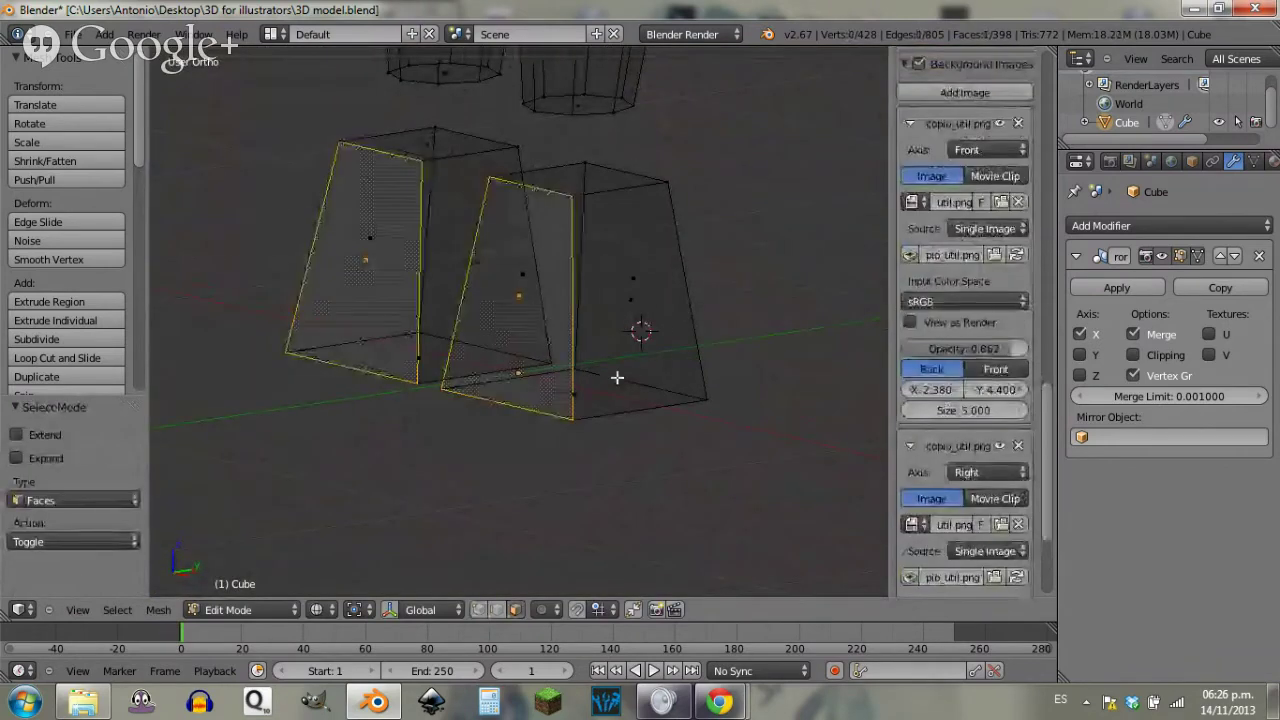
{"action": "key", "text": "KP_1"}
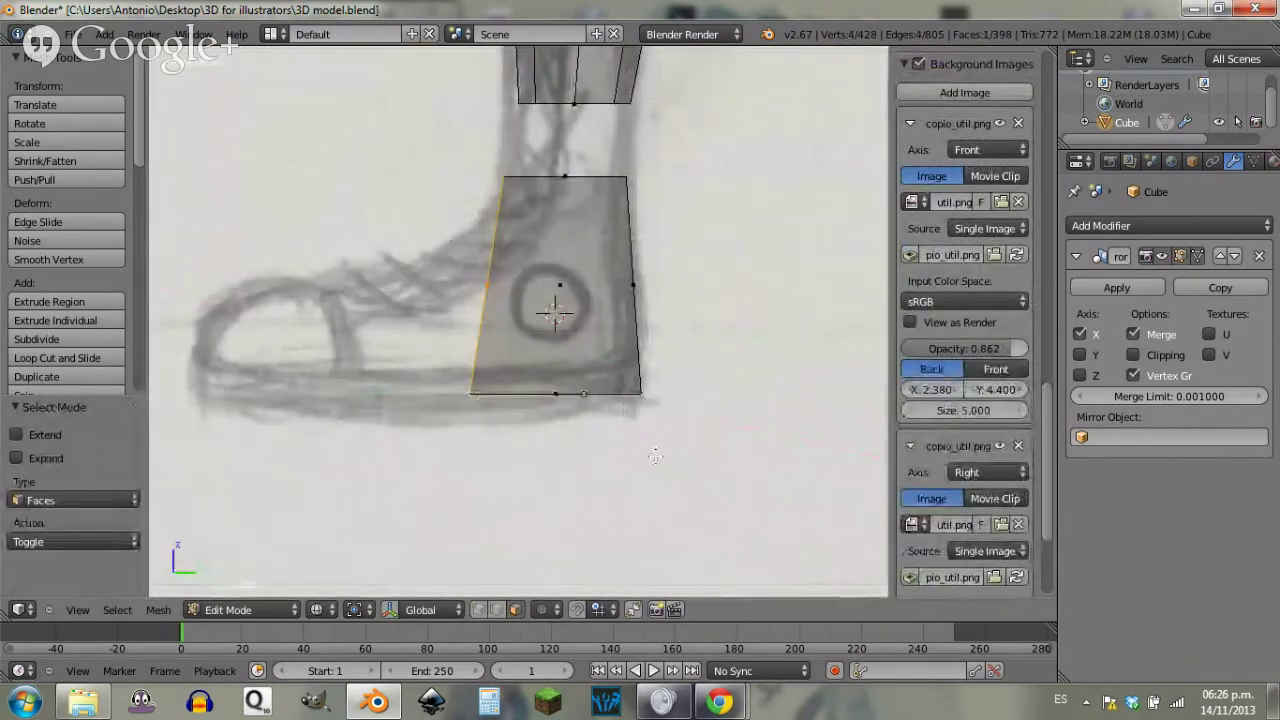
{"action": "key", "text": "e"}
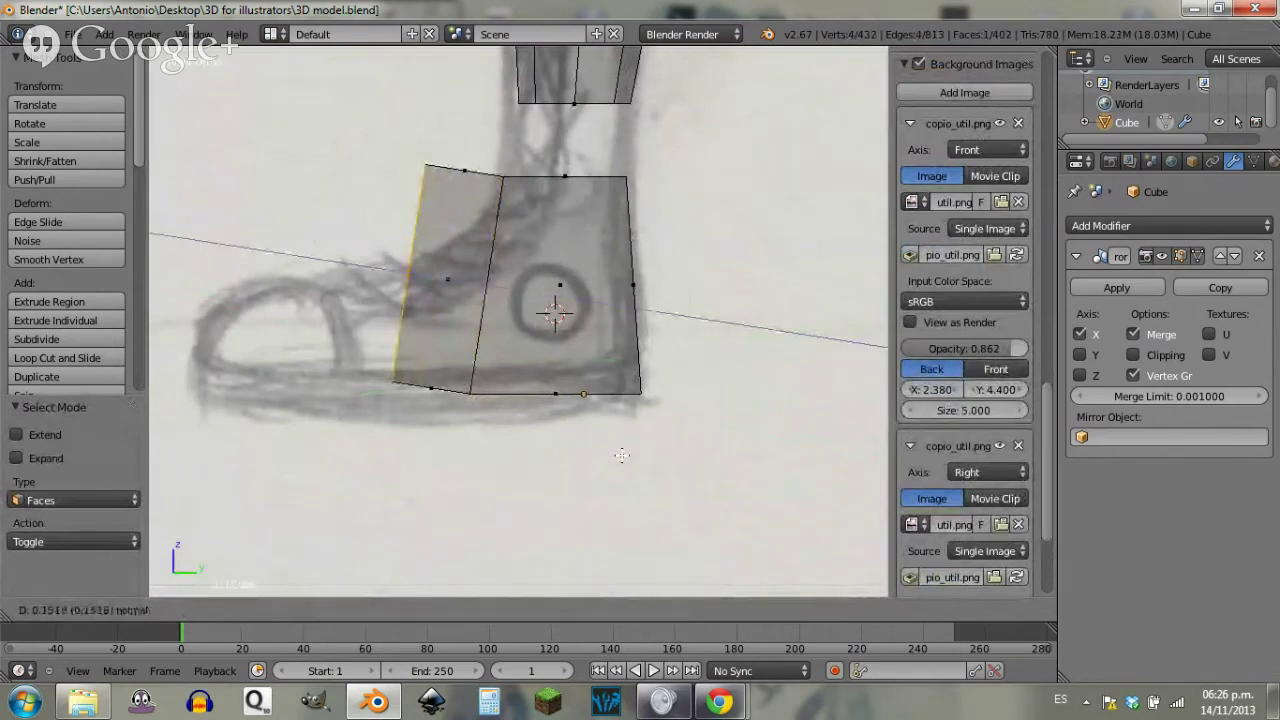
{"action": "key", "text": "y"}
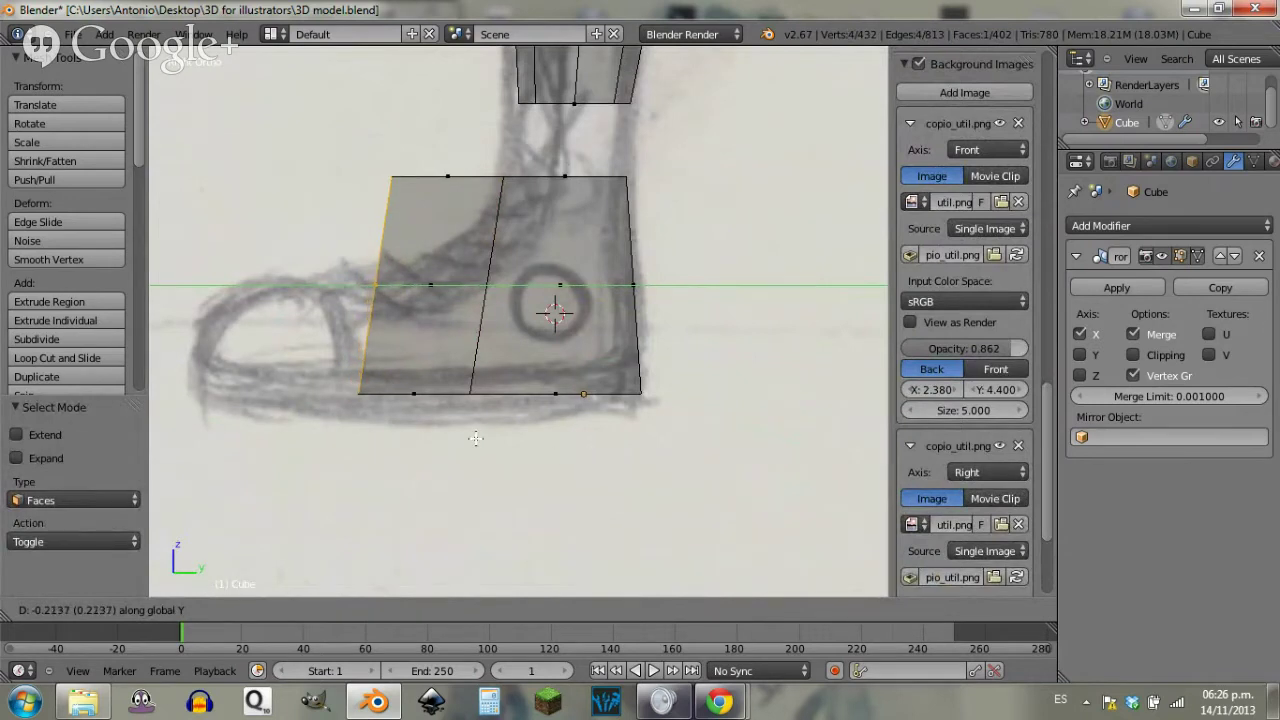
{"action": "left_click", "coordinate": [556, 456]}
{"action": "key", "text": "a"}
Step: Select the extrusion's top front vertices and move them -0.0648 along Y and -0.2352 along Z to form the sloped instep
{"action": "key", "text": "ctrl+Tab"}
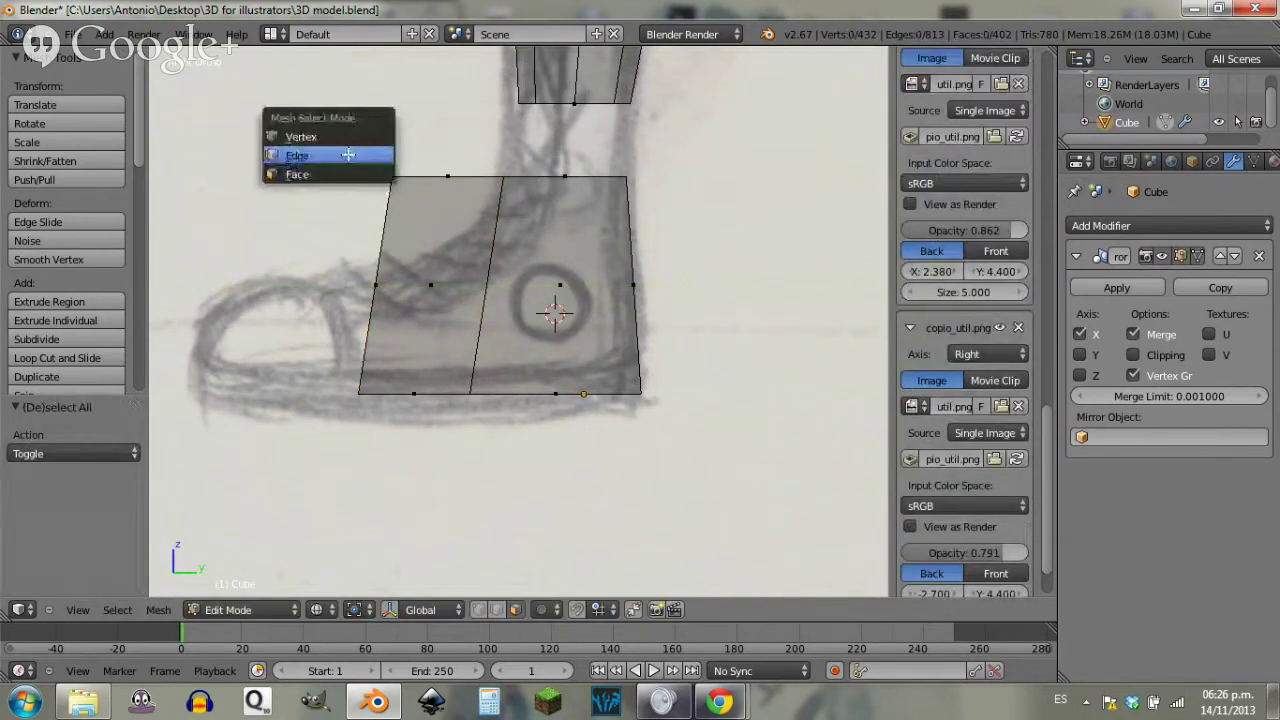
{"action": "left_click", "coordinate": [345, 132]}
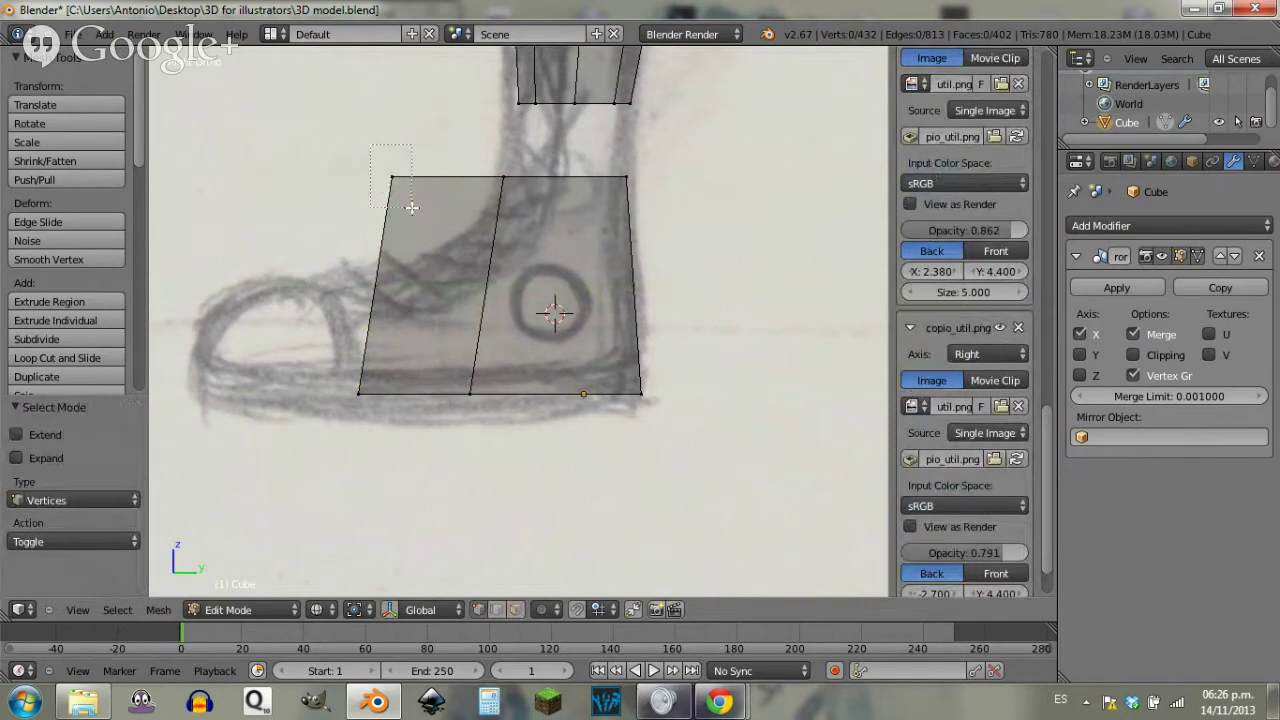
{"action": "left_click_drag", "start_coordinate": [422, 213], "coordinate": [430, 215]}
{"action": "key", "text": "g"}
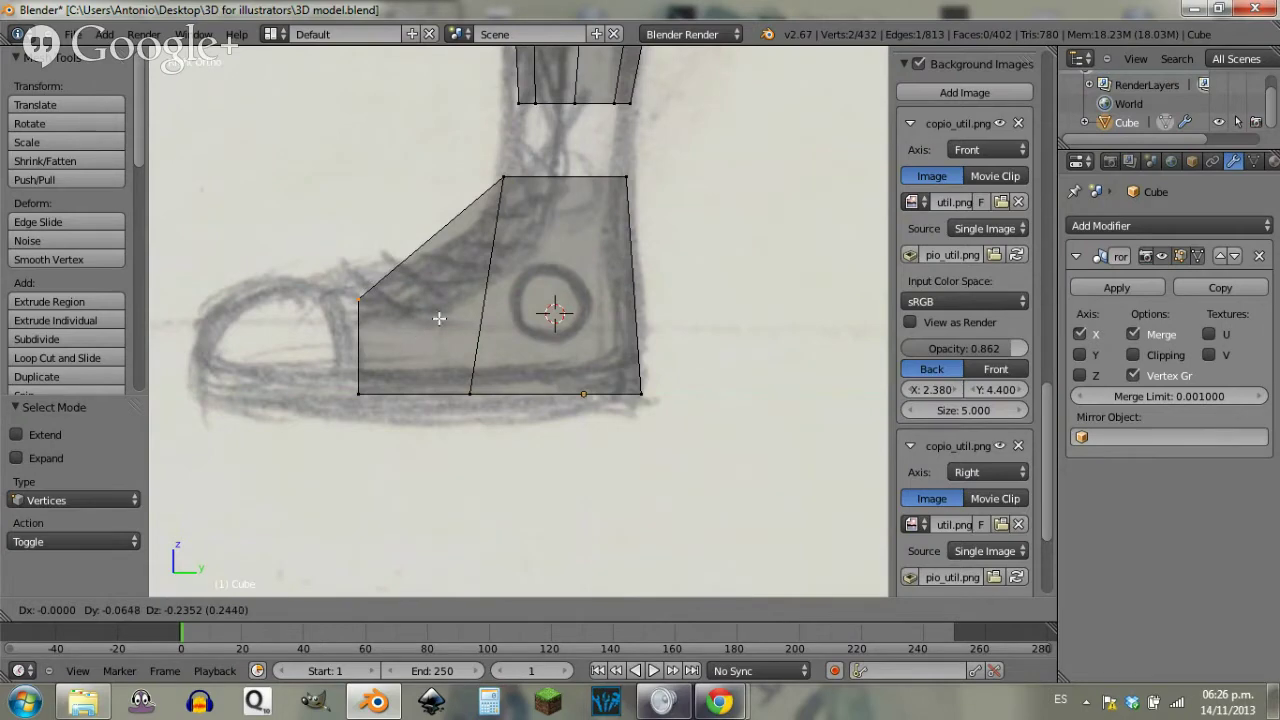
{"action": "left_click", "coordinate": [439, 318]}
{"action": "key", "text": "a"}
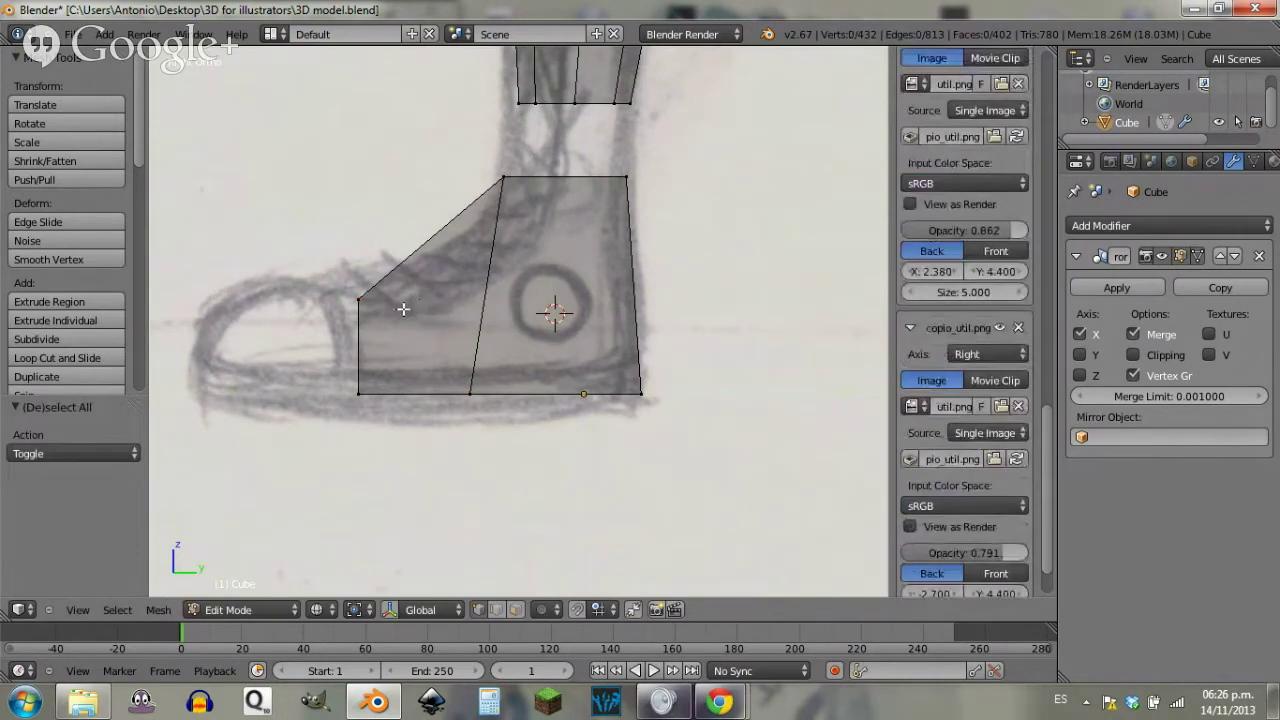
Step: In solid shading, move the middle base vertex on the foot's inner side 0.03424 along X
{"action": "middle_click_drag", "start_coordinate": [400, 303], "coordinate": [488, 399]}
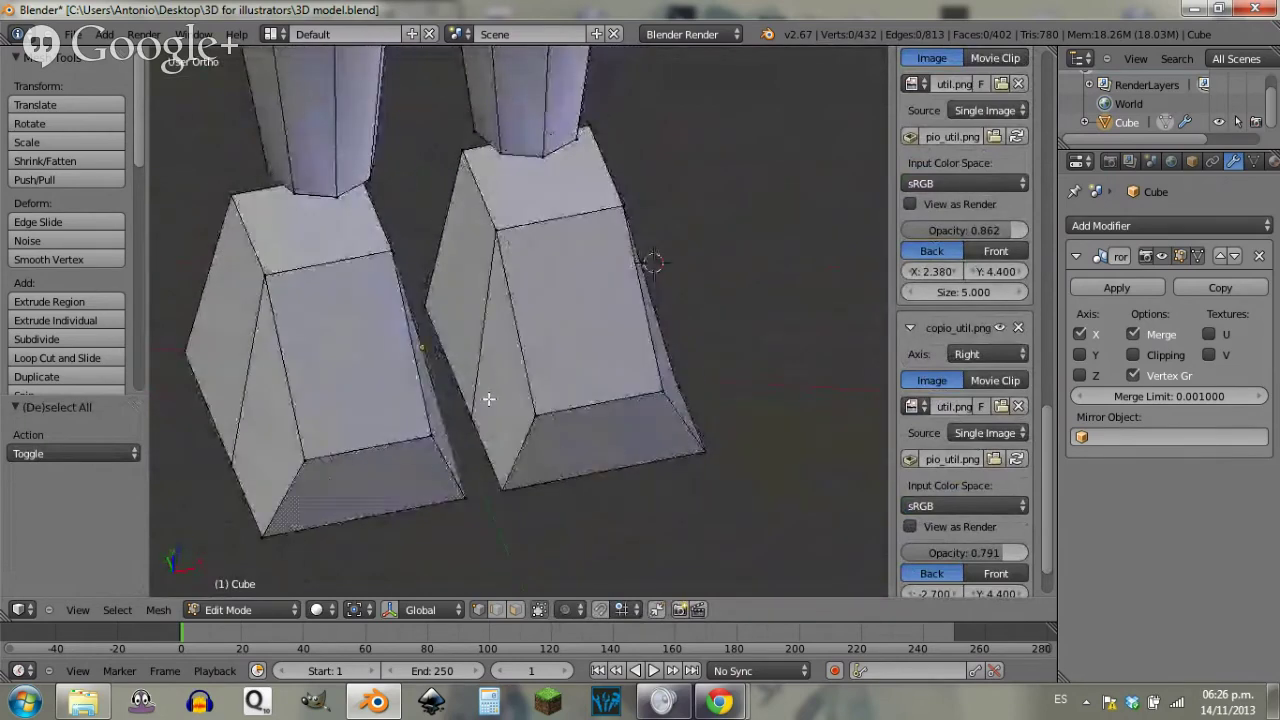
{"action": "key", "text": "g"}
{"action": "key", "text": "y"}
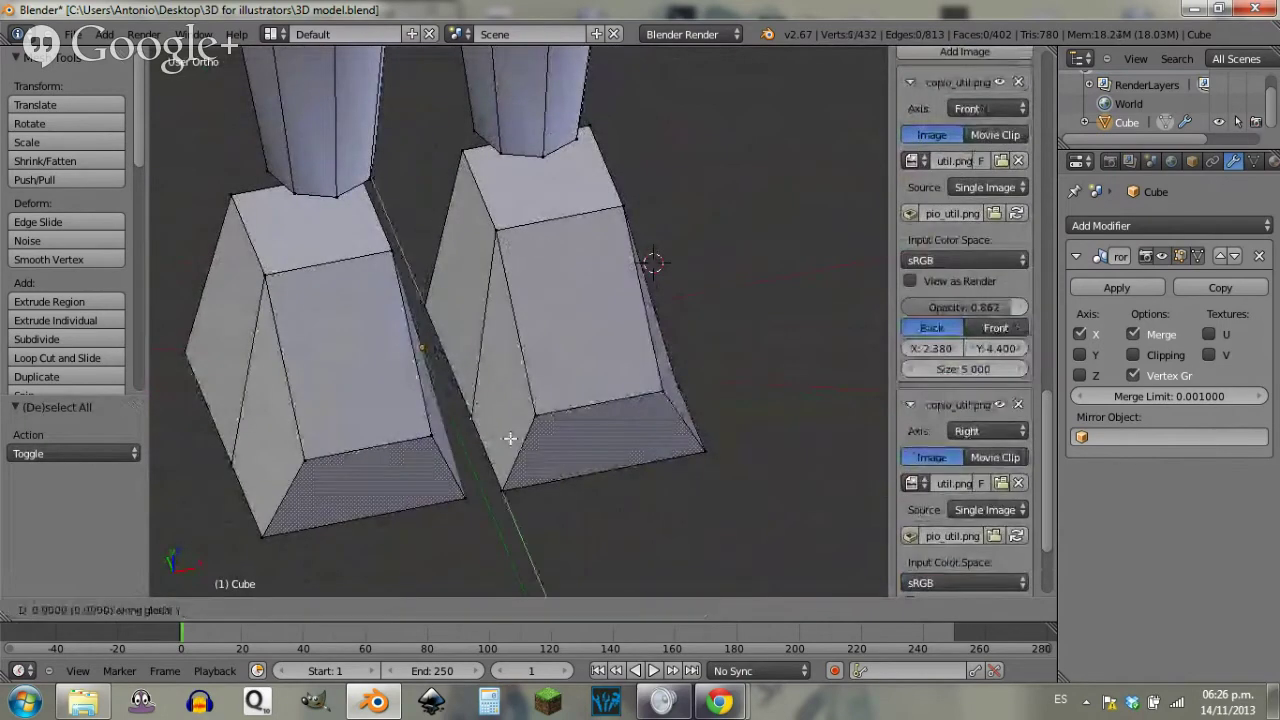
{"action": "key", "text": "x"}
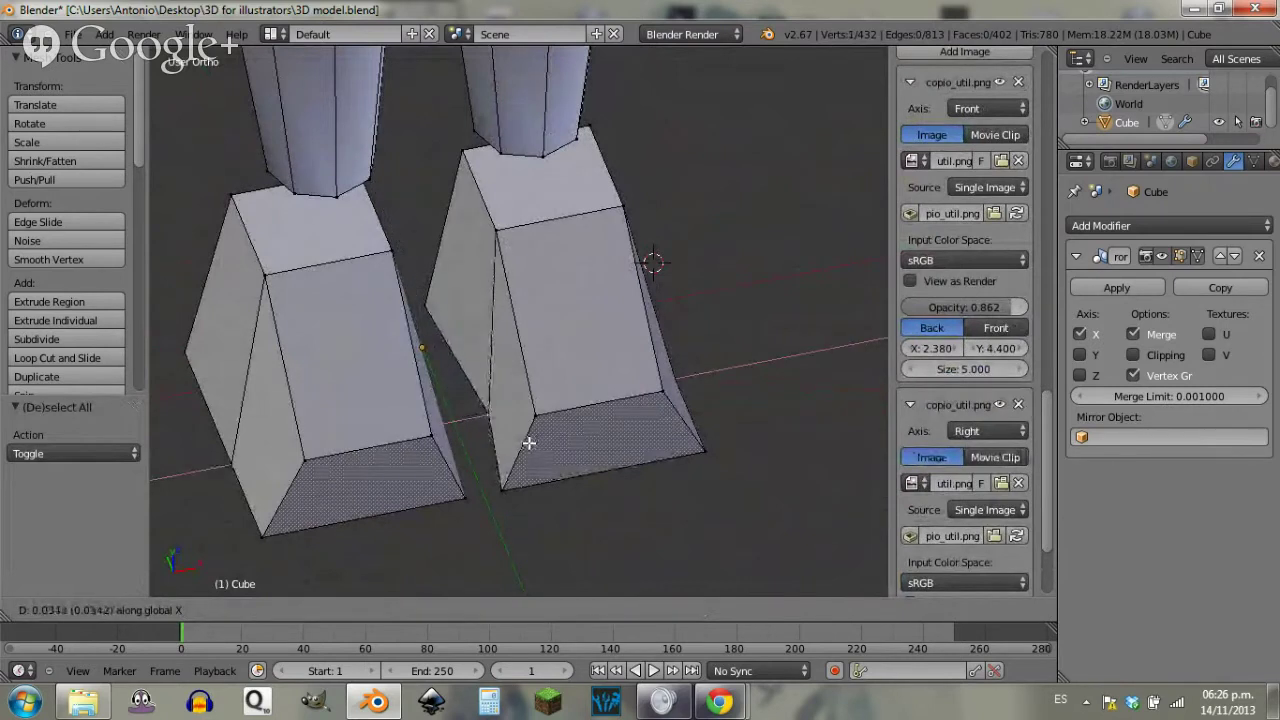
{"action": "left_click", "coordinate": [517, 450]}
Step: Select the two inner vertices of the foot's front face and move them 0.04754 along X
{"action": "right_click", "coordinate": [534, 419], "text": "shift"}
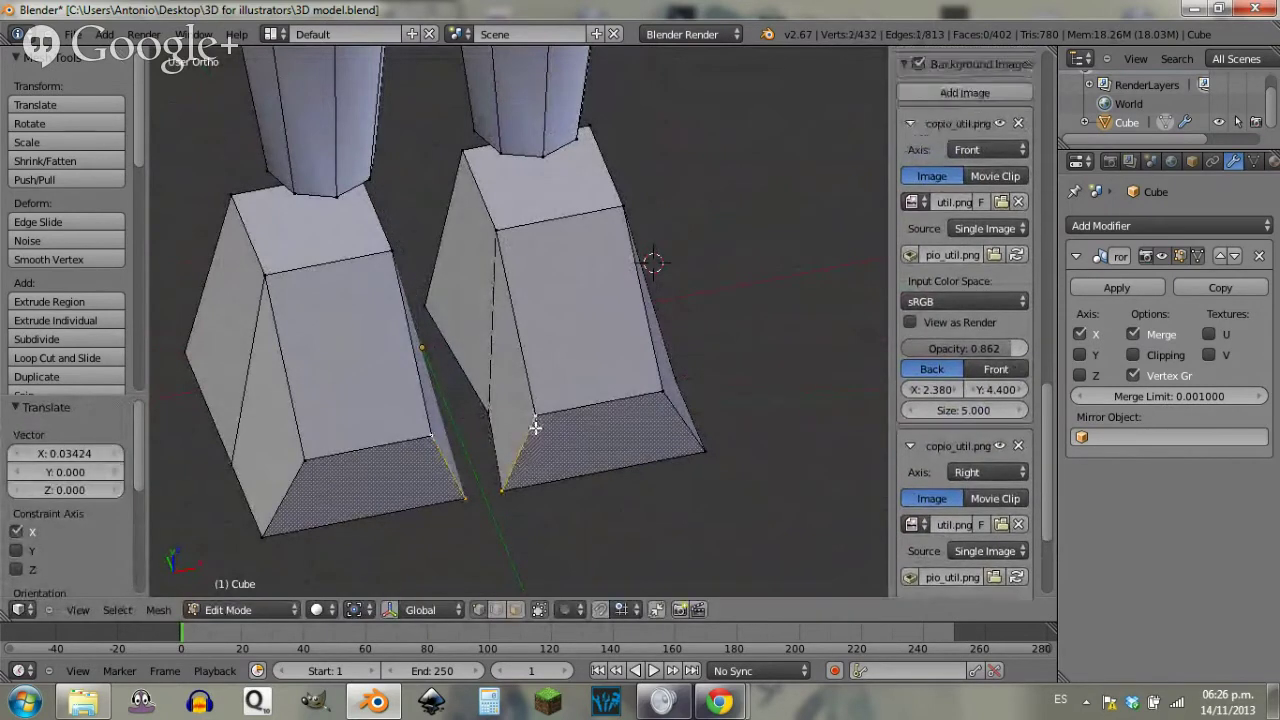
{"action": "key", "text": "x"}
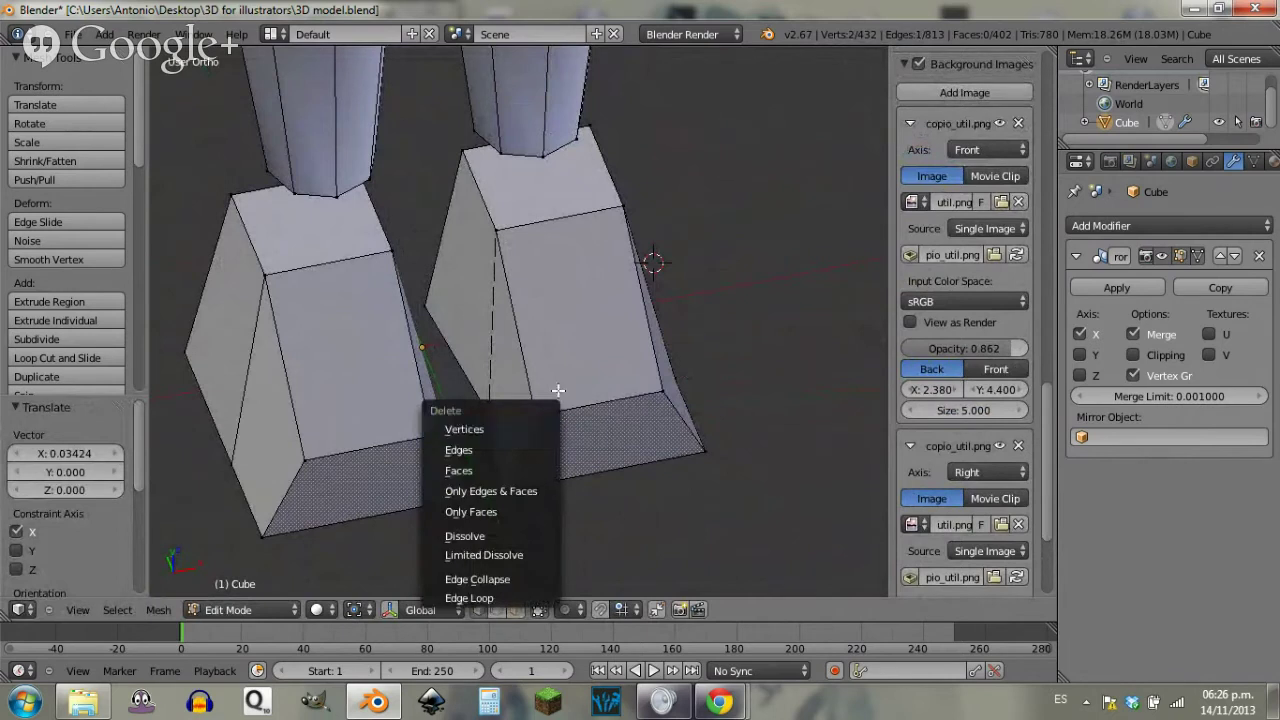
{"action": "key", "text": "Escape"}
{"action": "key", "text": "g"}
{"action": "key", "text": "x"}
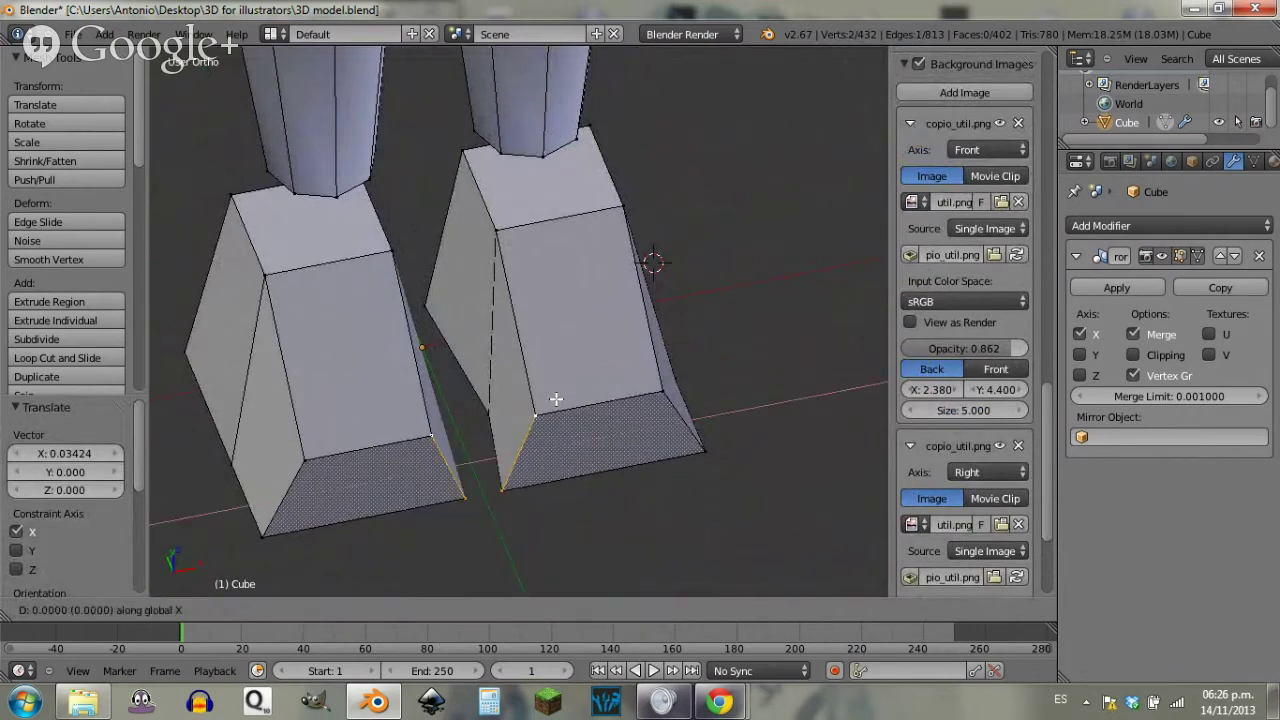
{"action": "left_click", "coordinate": [579, 402]}
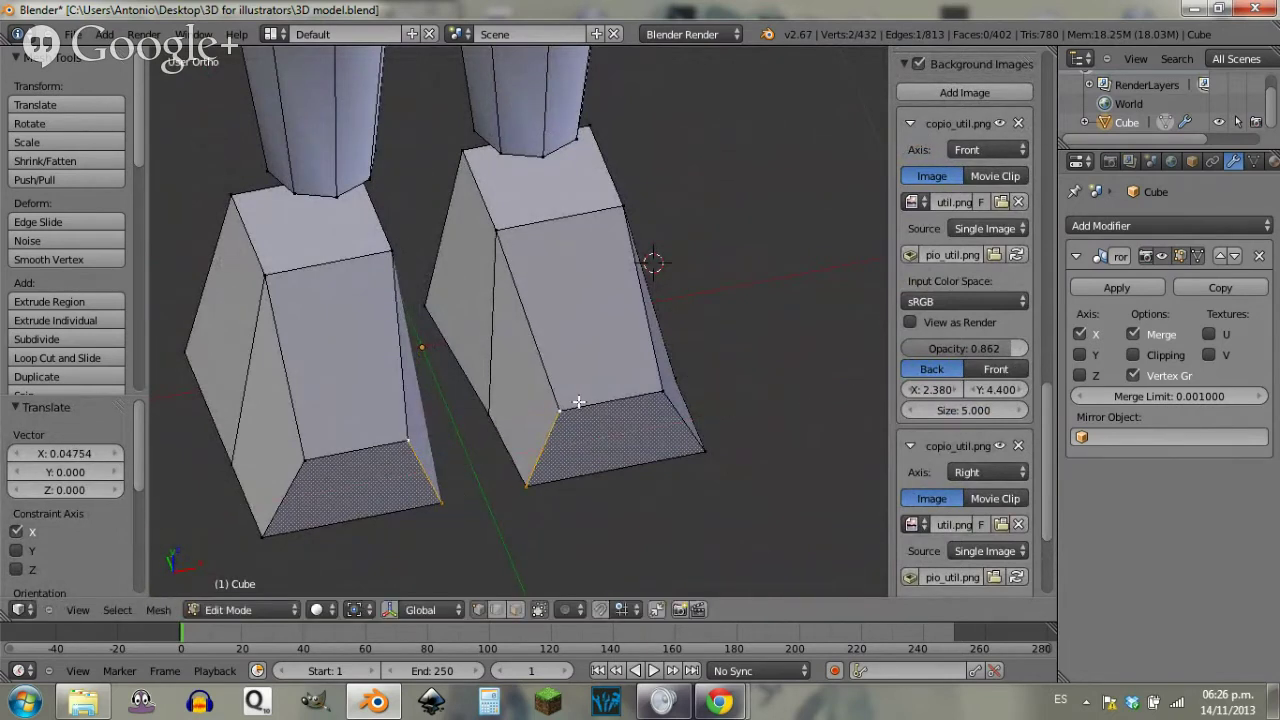
Step: Add one centered lengthwise loop cut over the foot's top, instep and front face
{"action": "key", "text": "KP_1"}
{"action": "key", "text": "z"}
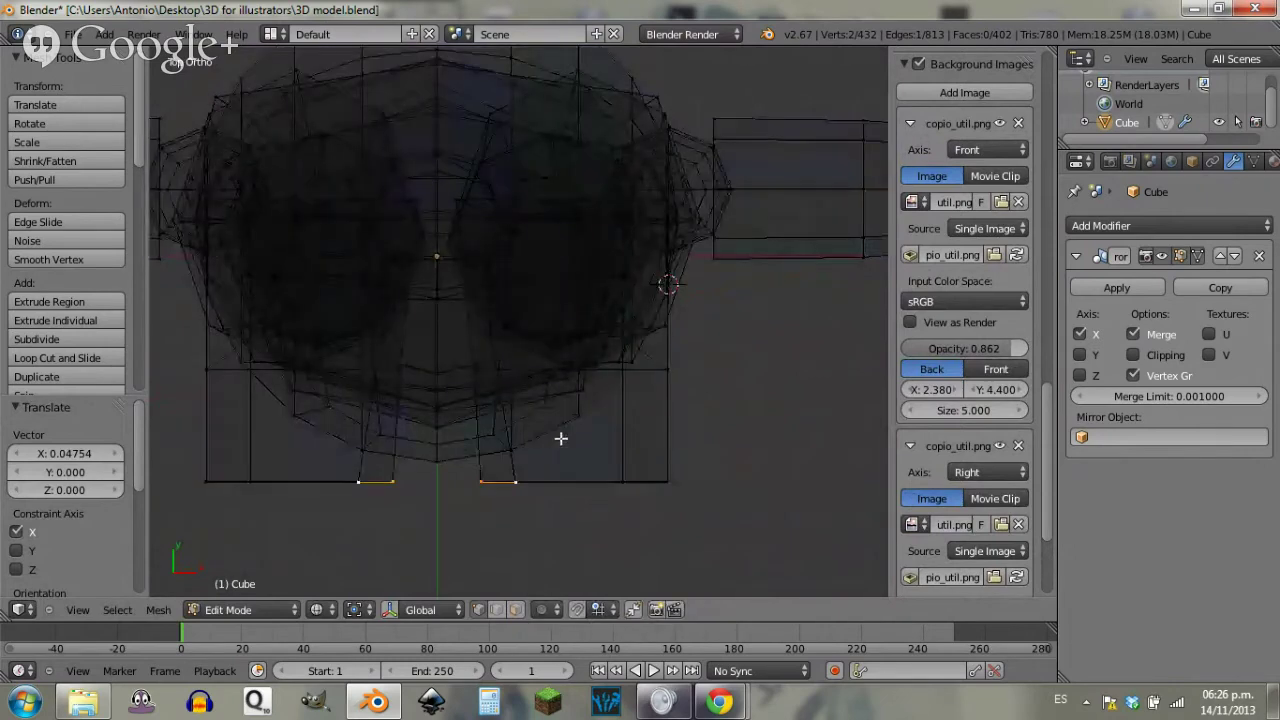
{"action": "middle_click_drag", "start_coordinate": [709, 397], "coordinate": [534, 234]}
{"action": "mouse_move", "coordinate": [671, 344]}
{"action": "middle_mouse_down"}
{"action": "mouse_move", "coordinate": [480, 354]}
{"action": "mouse_move", "coordinate": [600, 320]}
{"action": "mouse_move", "coordinate": [685, 258]}
{"action": "mouse_move", "coordinate": [526, 291]}
{"action": "mouse_move", "coordinate": [629, 429]}
{"action": "mouse_move", "coordinate": [549, 429]}
{"action": "middle_mouse_up"}
{"action": "key", "text": "z"}
{"action": "key", "text": "a"}
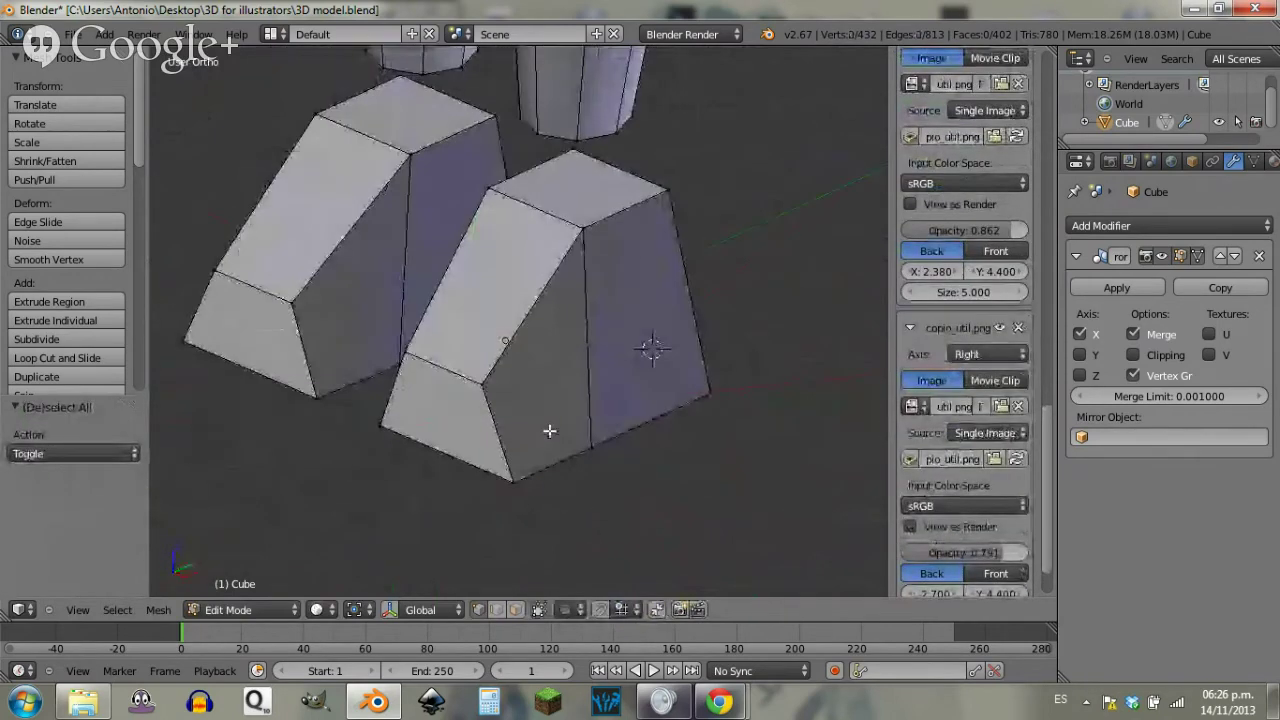
{"action": "key", "text": "ctrl+r"}
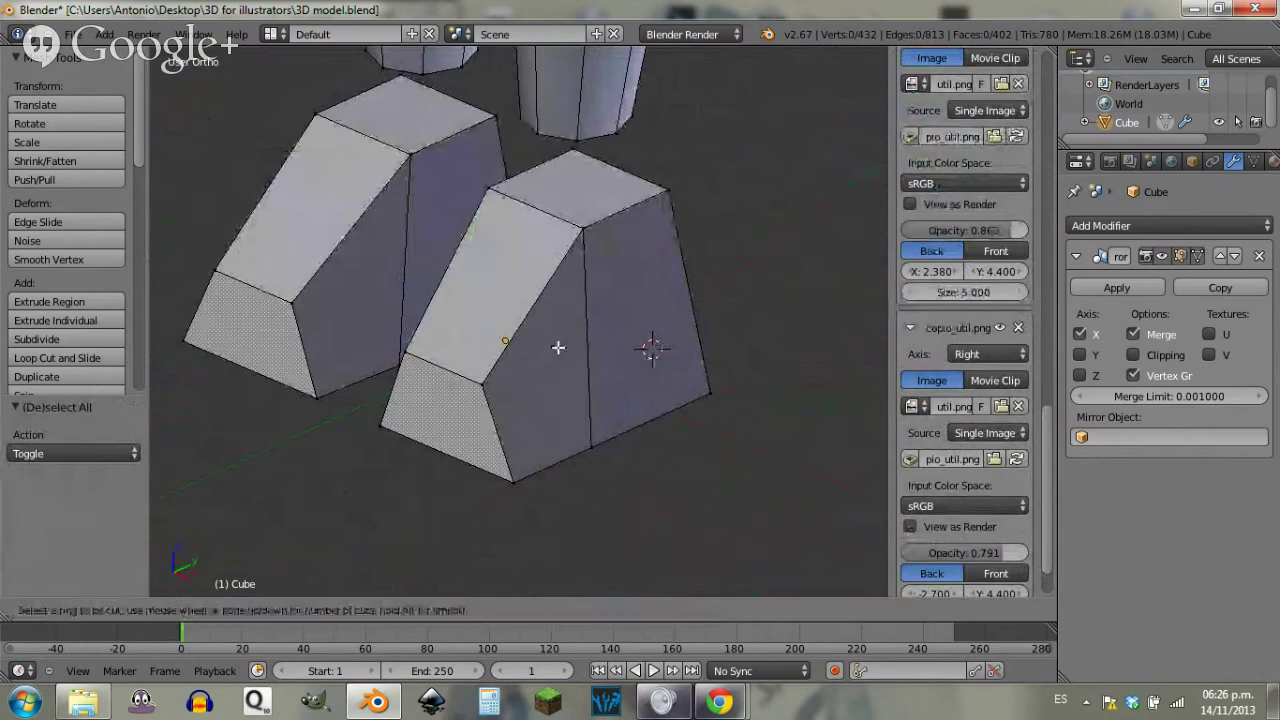
{"action": "left_click", "coordinate": [535, 230]}
{"action": "right_click", "coordinate": [677, 245]}
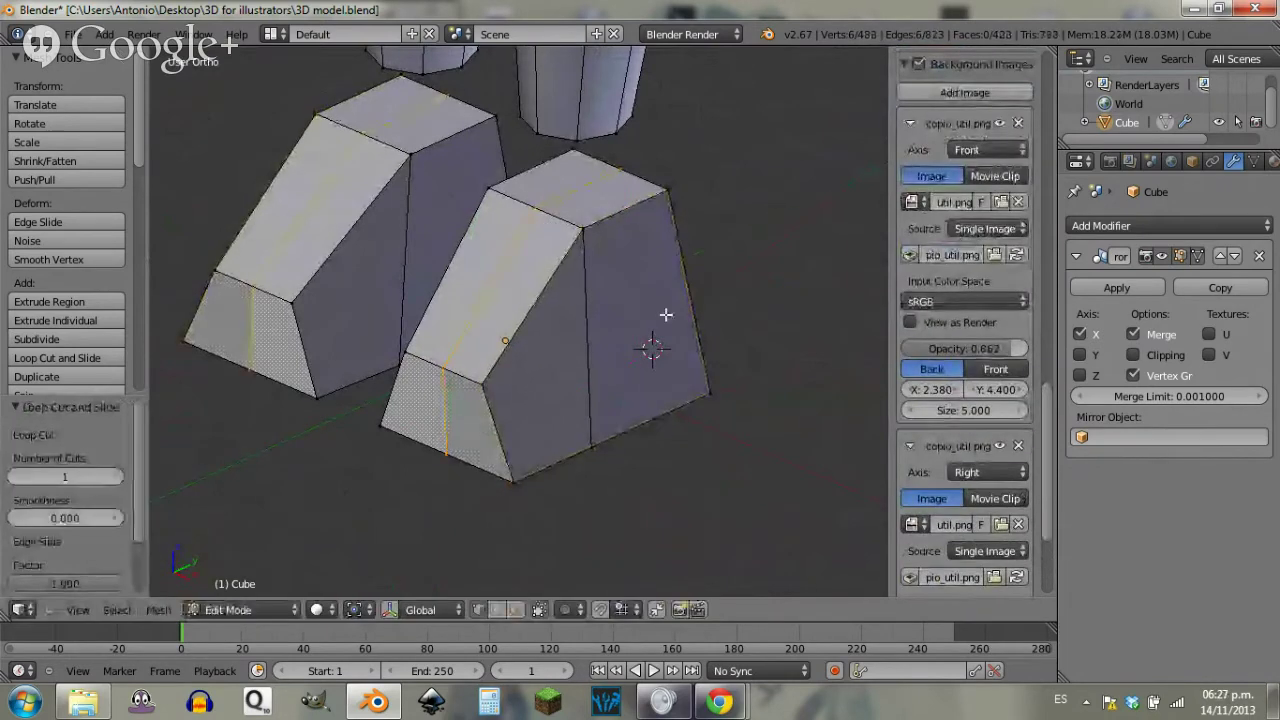
Step: Select the outer base corner vertex at the foot's front and move it -0.02155 along X
{"action": "right_click", "coordinate": [512, 463]}
{"action": "key", "text": "KP_3"}
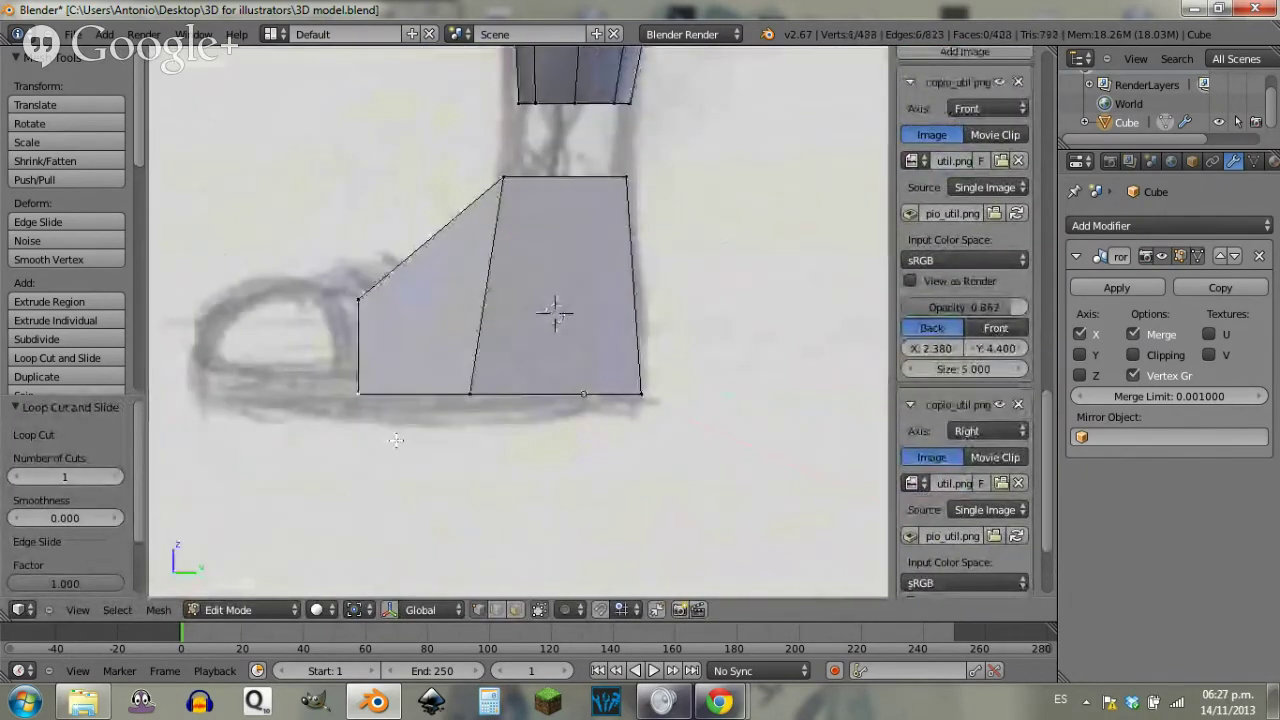
{"action": "mouse_move", "coordinate": [395, 440]}
{"action": "middle_mouse_down"}
{"action": "mouse_move", "coordinate": [620, 509]}
{"action": "mouse_move", "coordinate": [777, 466]}
{"action": "mouse_move", "coordinate": [757, 509]}
{"action": "middle_mouse_up"}
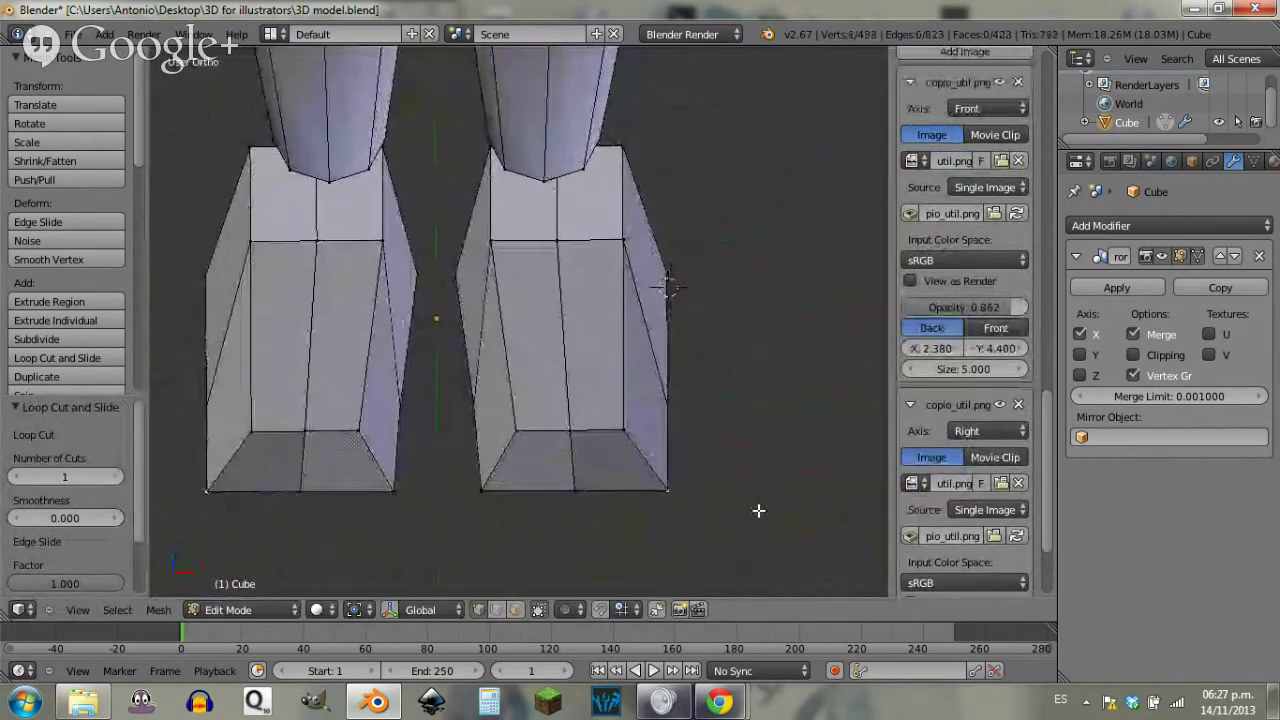
{"action": "key", "text": "g"}
{"action": "key", "text": "x"}
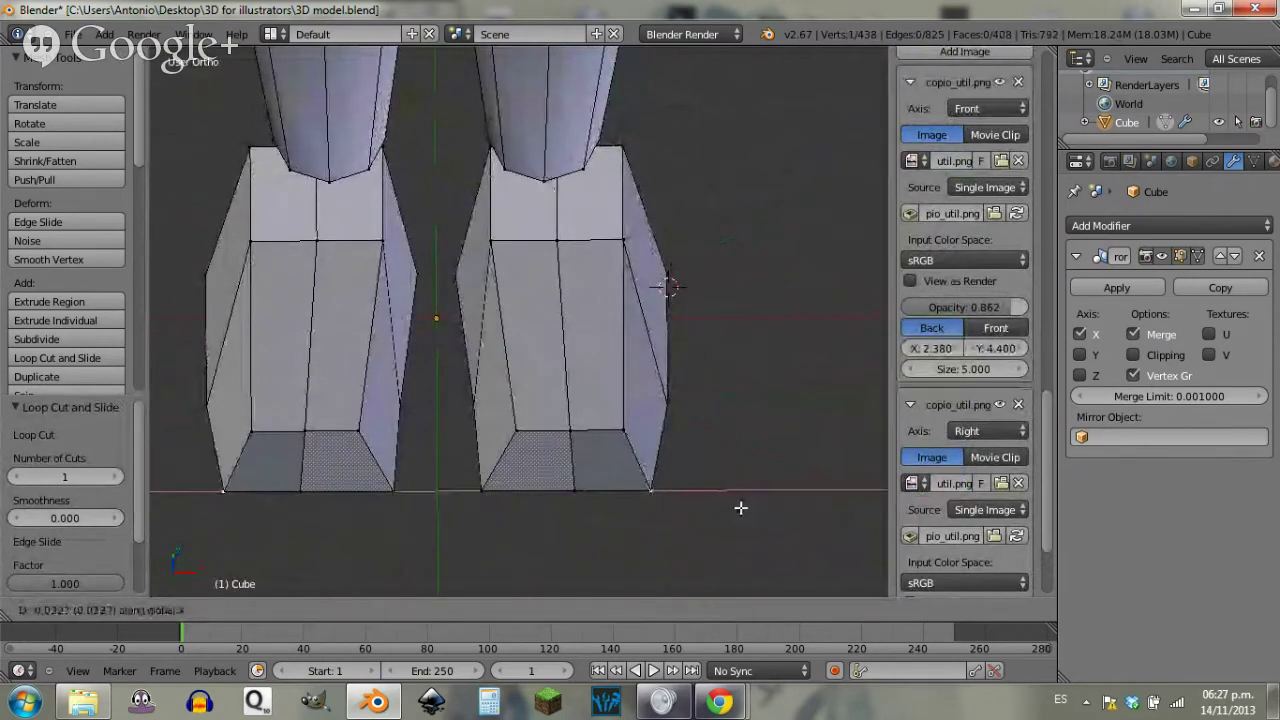
{"action": "left_click", "coordinate": [747, 510]}
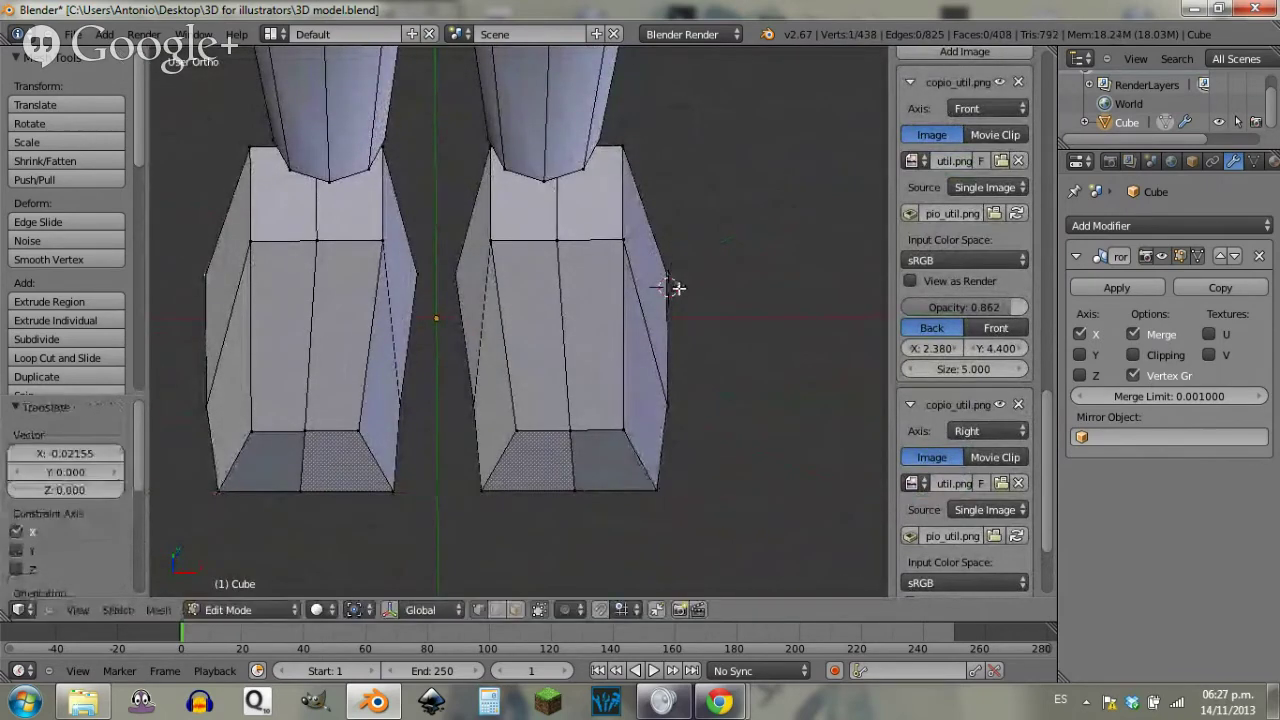
Step: Scale the foot's two rear base corner vertices to 0.673 along X
{"action": "key", "text": "s"}
{"action": "key", "text": "x"}
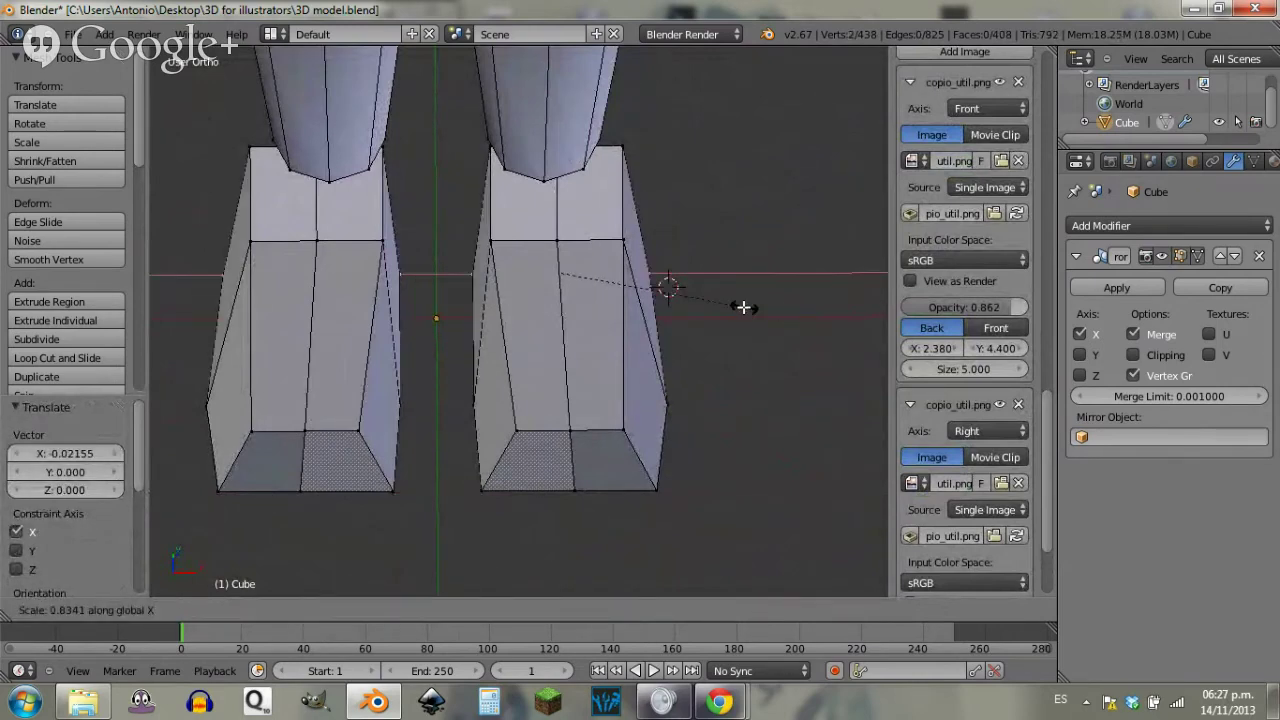
{"action": "left_click", "coordinate": [710, 299]}
Step: Along X, move the foot's inner middle base vertex 0.06069 and its inner front base corner vertex 0.05566
{"action": "middle_click_drag", "start_coordinate": [523, 409], "coordinate": [547, 406]}
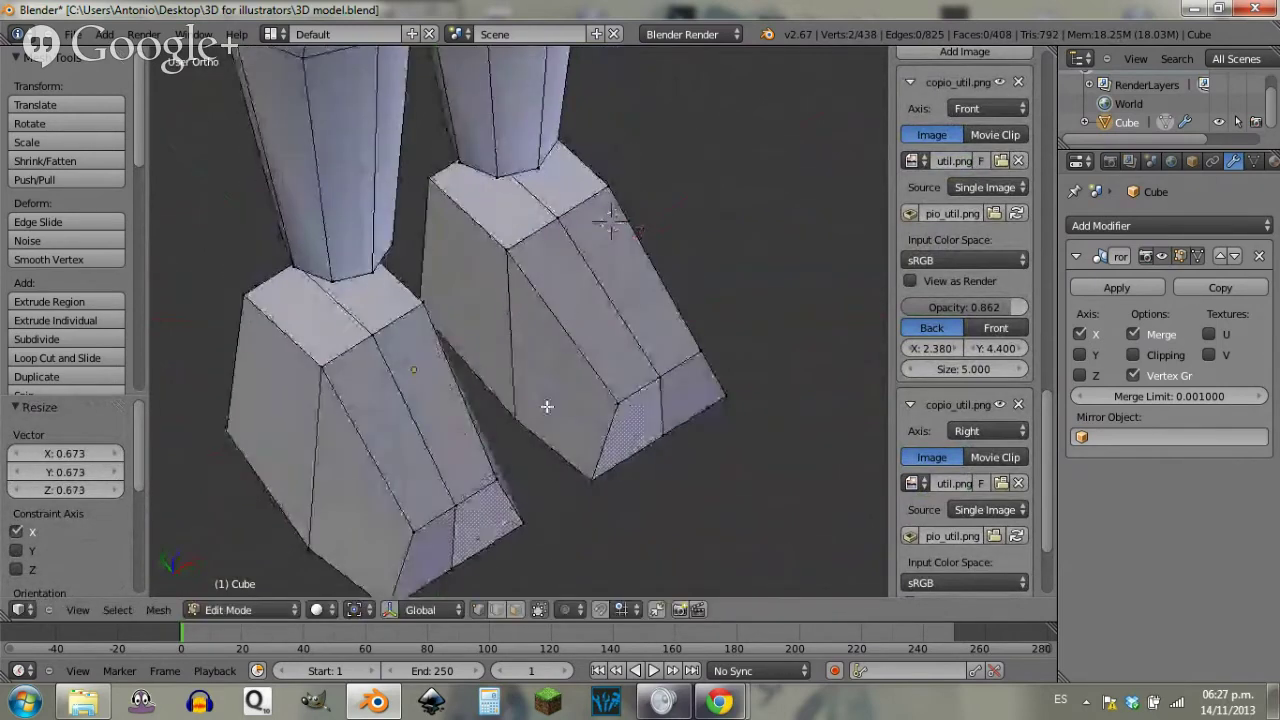
{"action": "key", "text": "g"}
{"action": "key", "text": "y"}
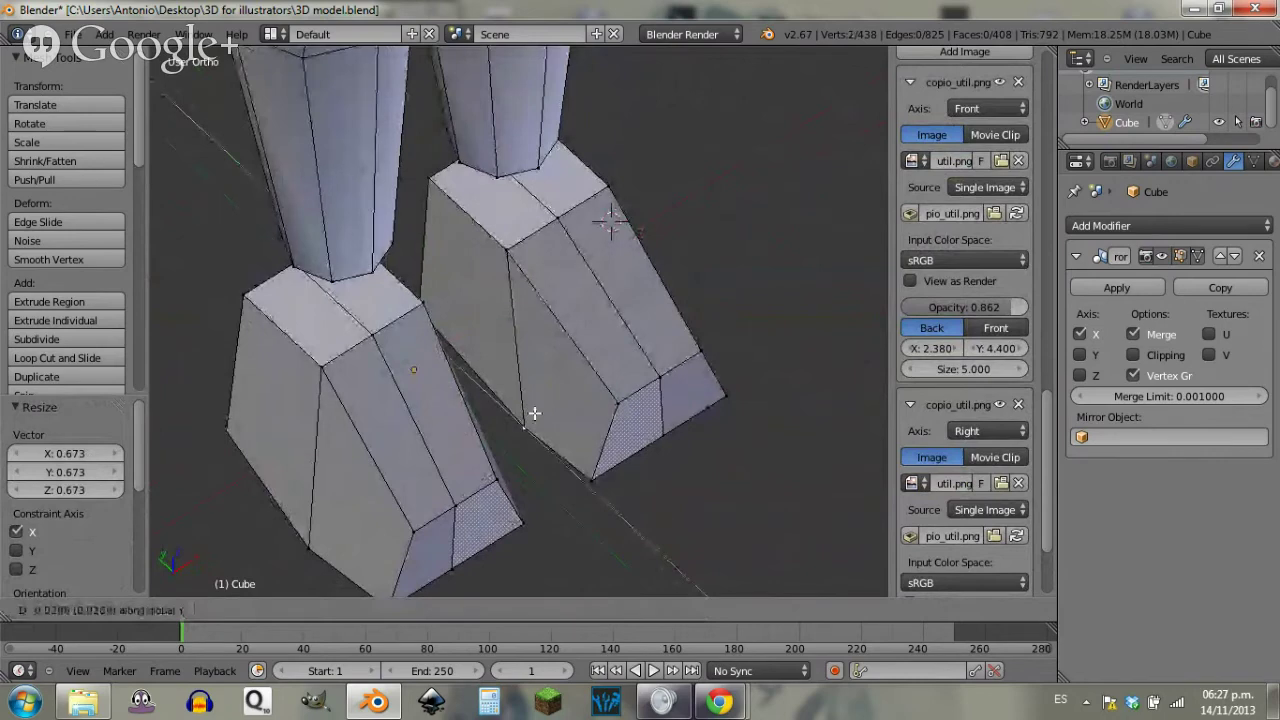
{"action": "left_click", "coordinate": [548, 405]}
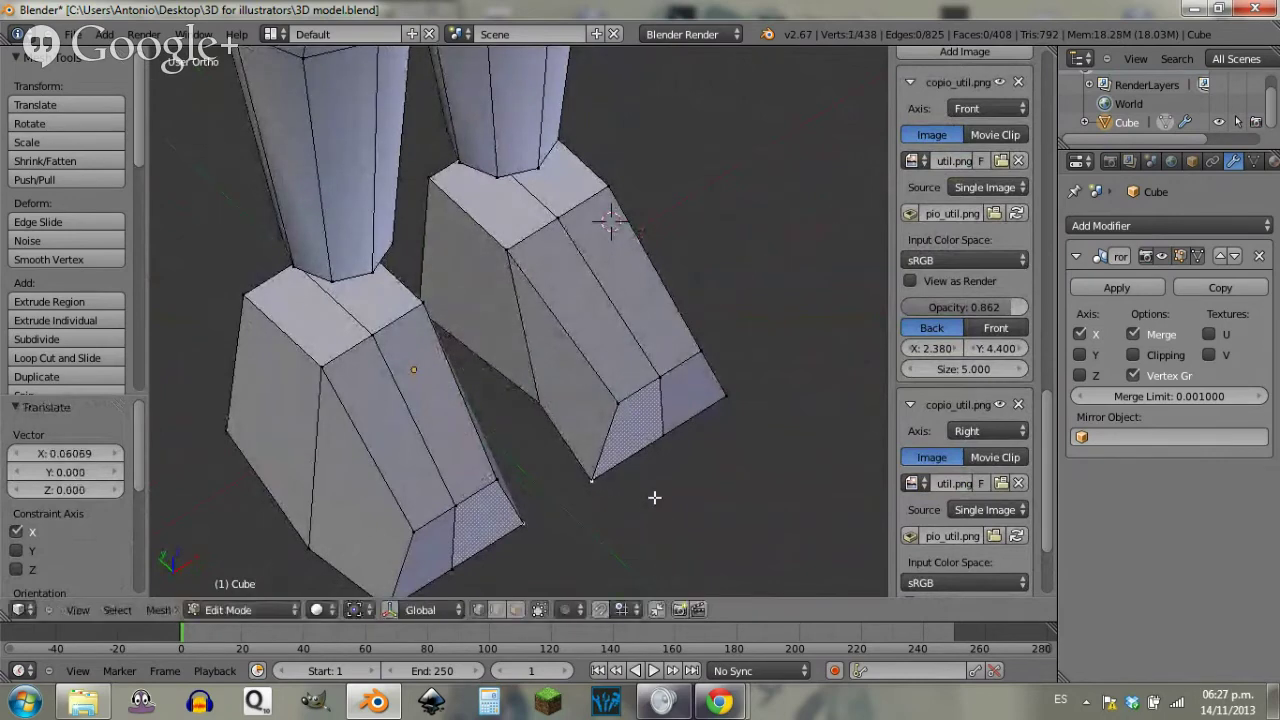
{"action": "key", "text": "KP_1"}
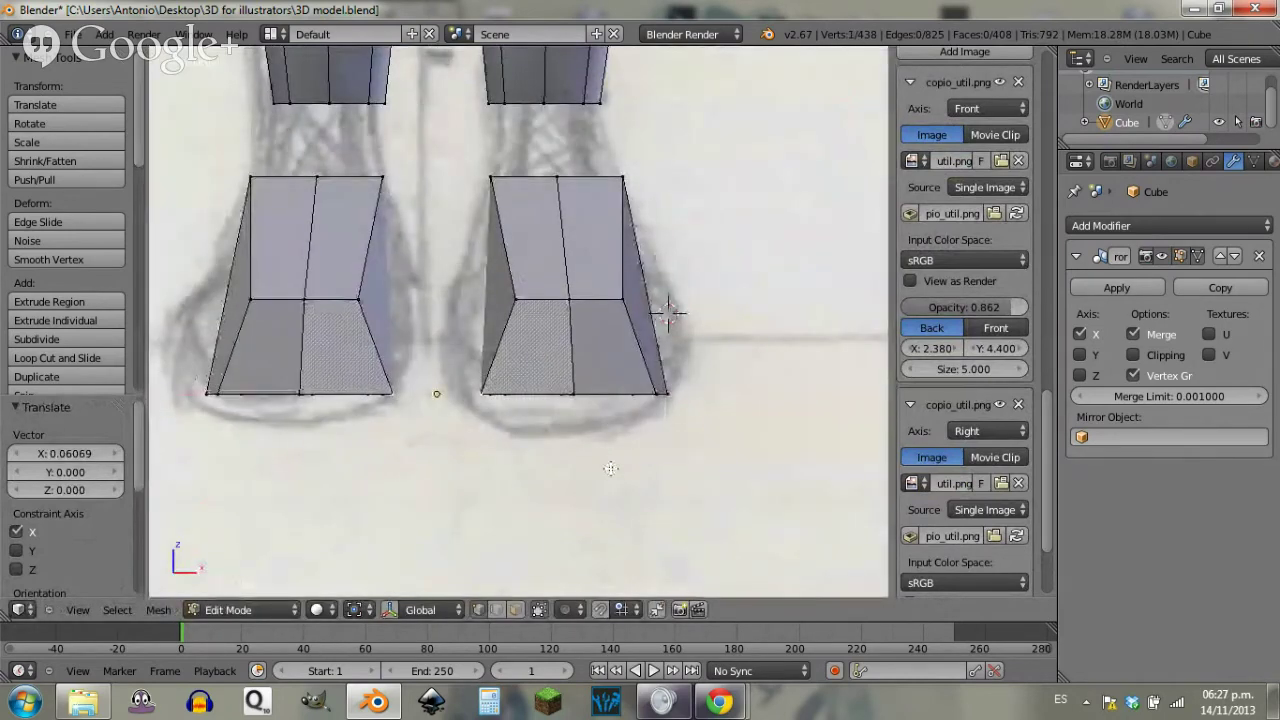
{"action": "key", "text": "g"}
{"action": "key", "text": "x"}
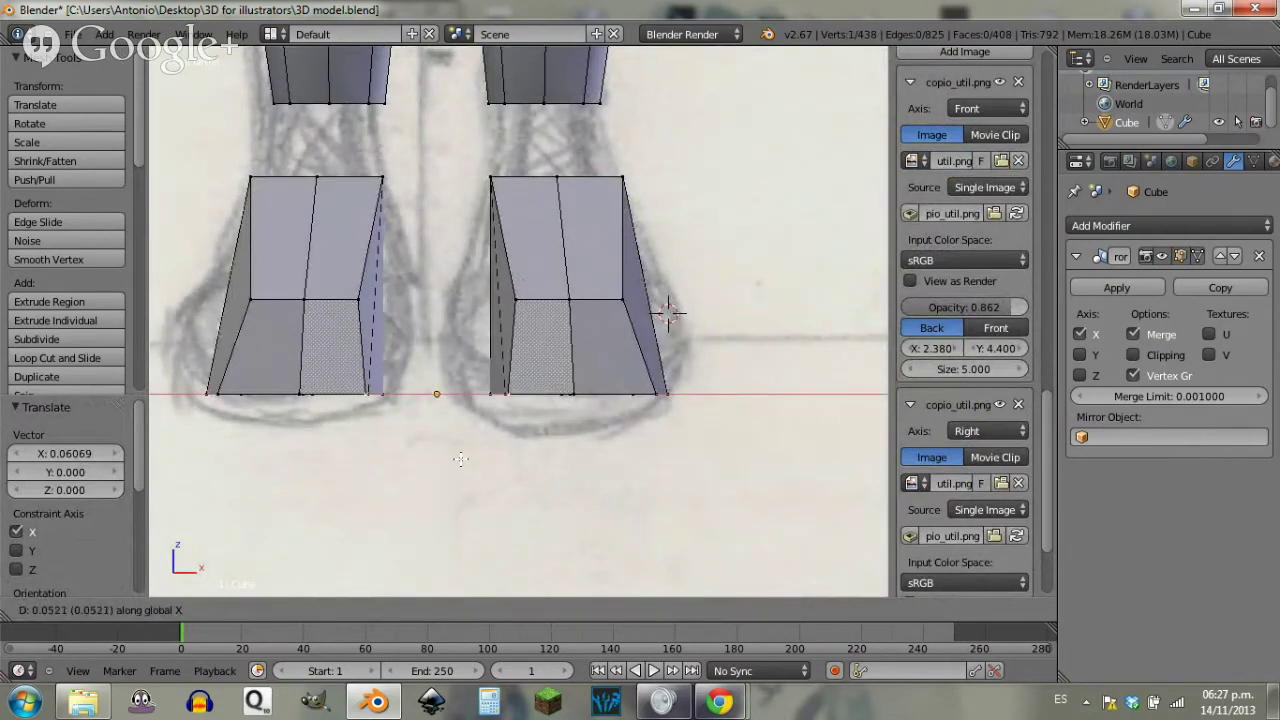
{"action": "left_click", "coordinate": [520, 390]}
Step: Select the four corner vertices of the heel's back and move them slightly forward along Y
{"action": "middle_click_drag", "start_coordinate": [527, 399], "coordinate": [526, 266]}
{"action": "right_click_drag", "start_coordinate": [555, 253], "coordinate": [566, 423]}
{"action": "key", "text": "Caps_Lock"}
{"action": "right_click", "coordinate": [566, 430]}
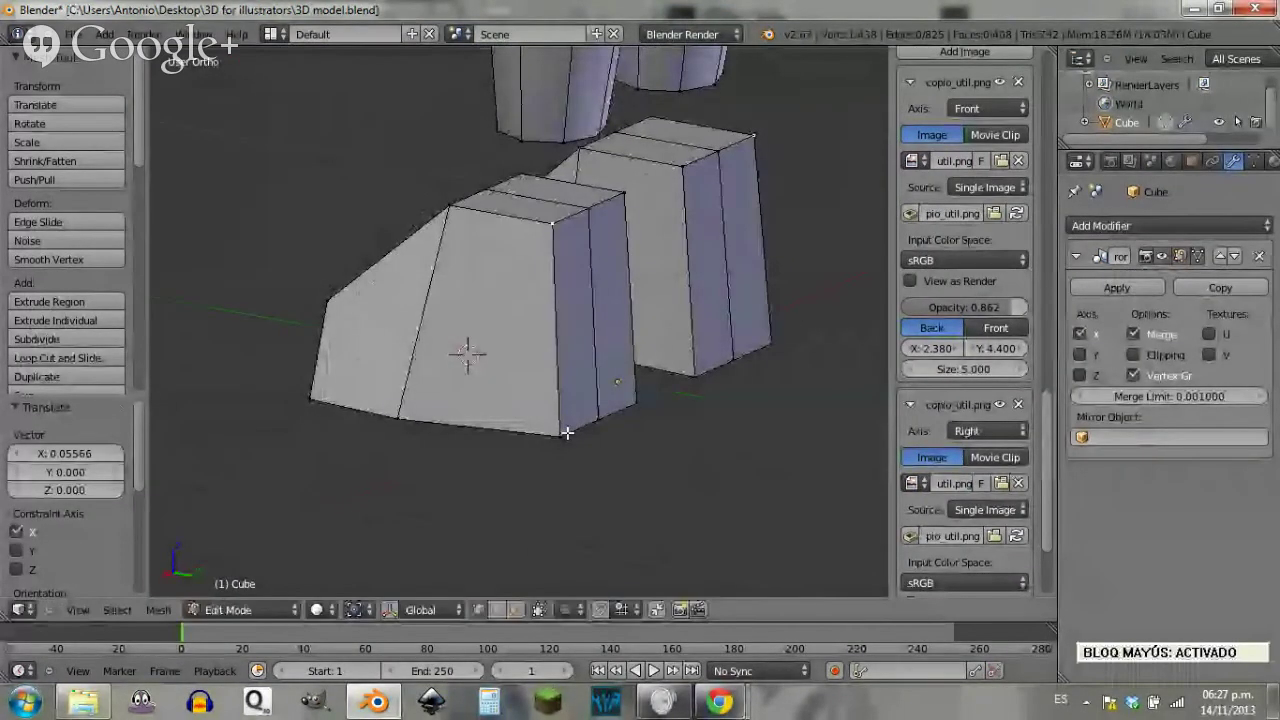
{"action": "right_click", "coordinate": [564, 434], "text": "shift"}
{"action": "right_click", "coordinate": [650, 310], "text": "shift"}
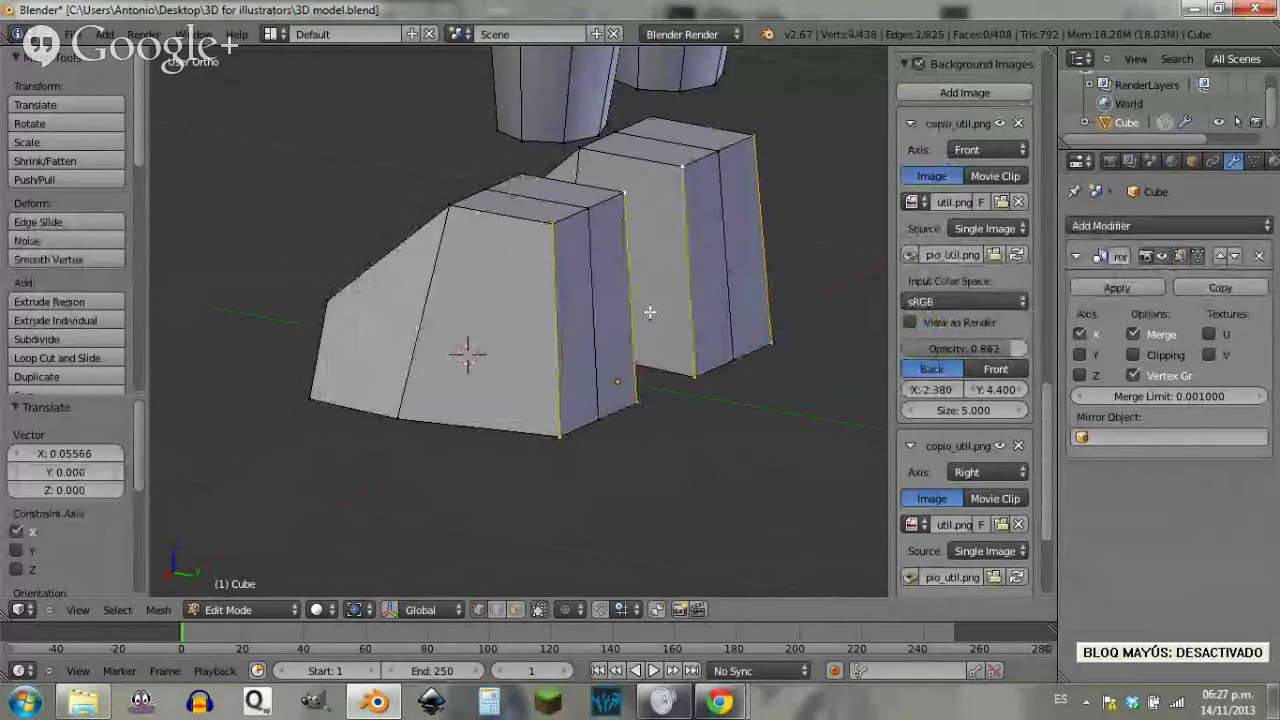
{"action": "key", "text": "g"}
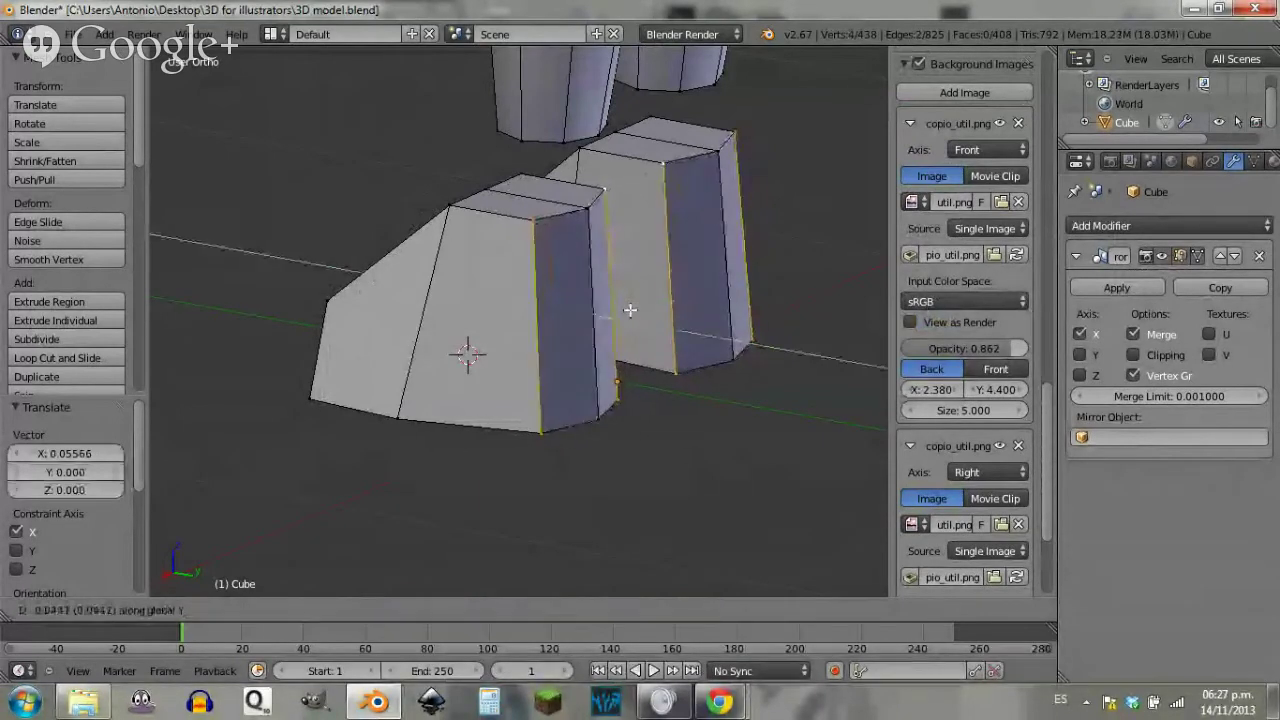
{"action": "left_click", "coordinate": [625, 309]}
Step: Duplicate the two front faces of the foot and move the copy -0.07182 along Y
{"action": "key", "text": "a"}
{"action": "middle_click_drag", "start_coordinate": [508, 283], "coordinate": [461, 392]}
{"action": "key", "text": "KP_3"}
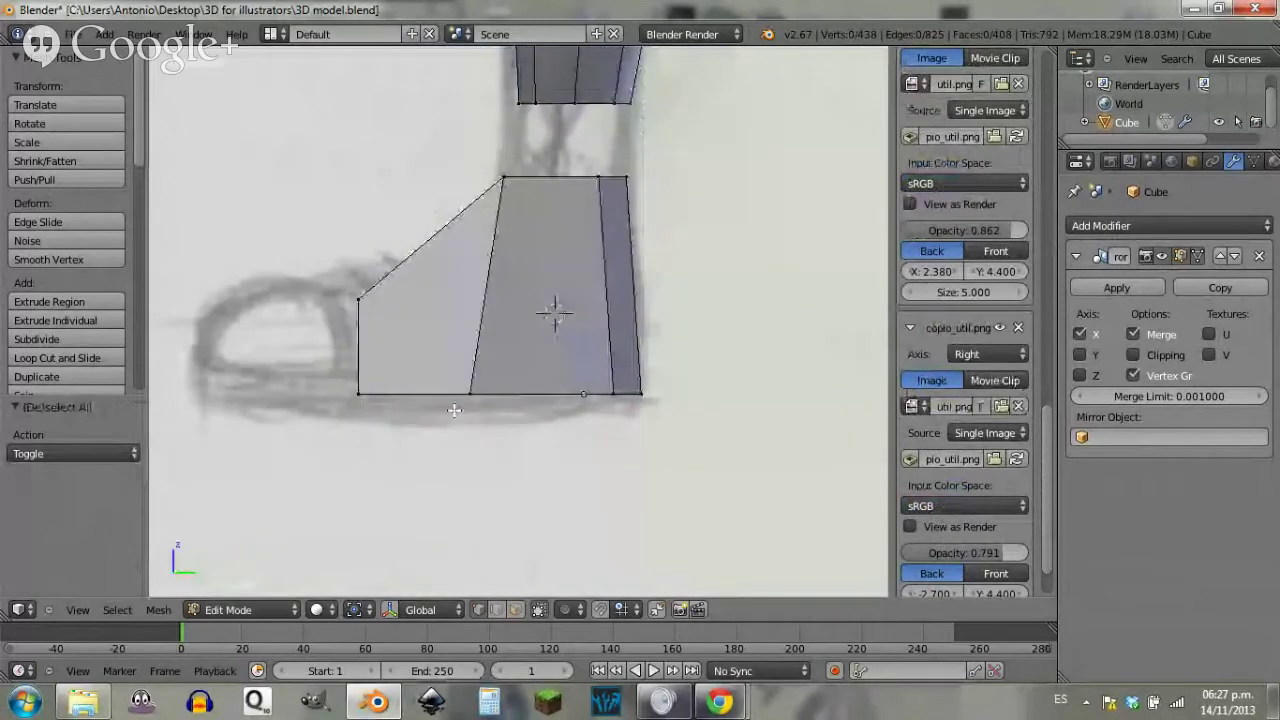
{"action": "middle_click_drag", "start_coordinate": [552, 309], "coordinate": [509, 409]}
{"action": "key", "text": "ctrl+Tab"}
{"action": "left_click", "coordinate": [482, 430]}
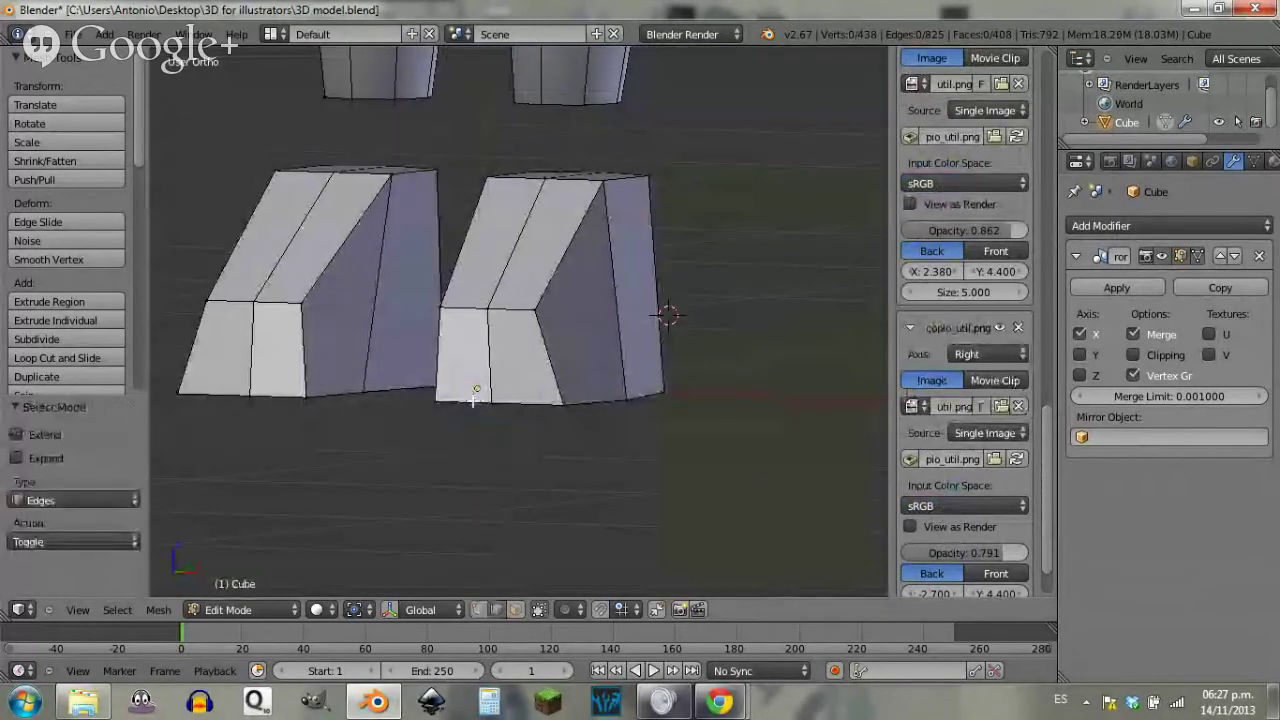
{"action": "key", "text": "ctrl+Tab"}
{"action": "left_click", "coordinate": [452, 458]}
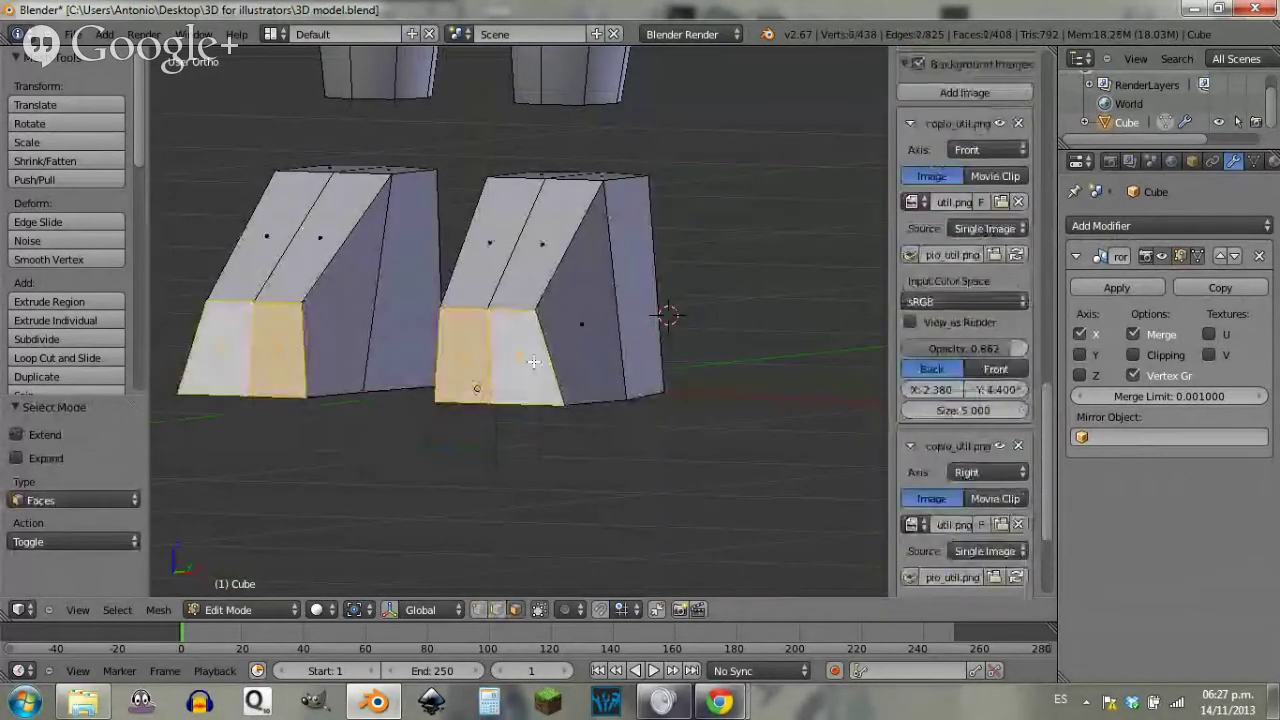
{"action": "key", "text": "KP_3"}
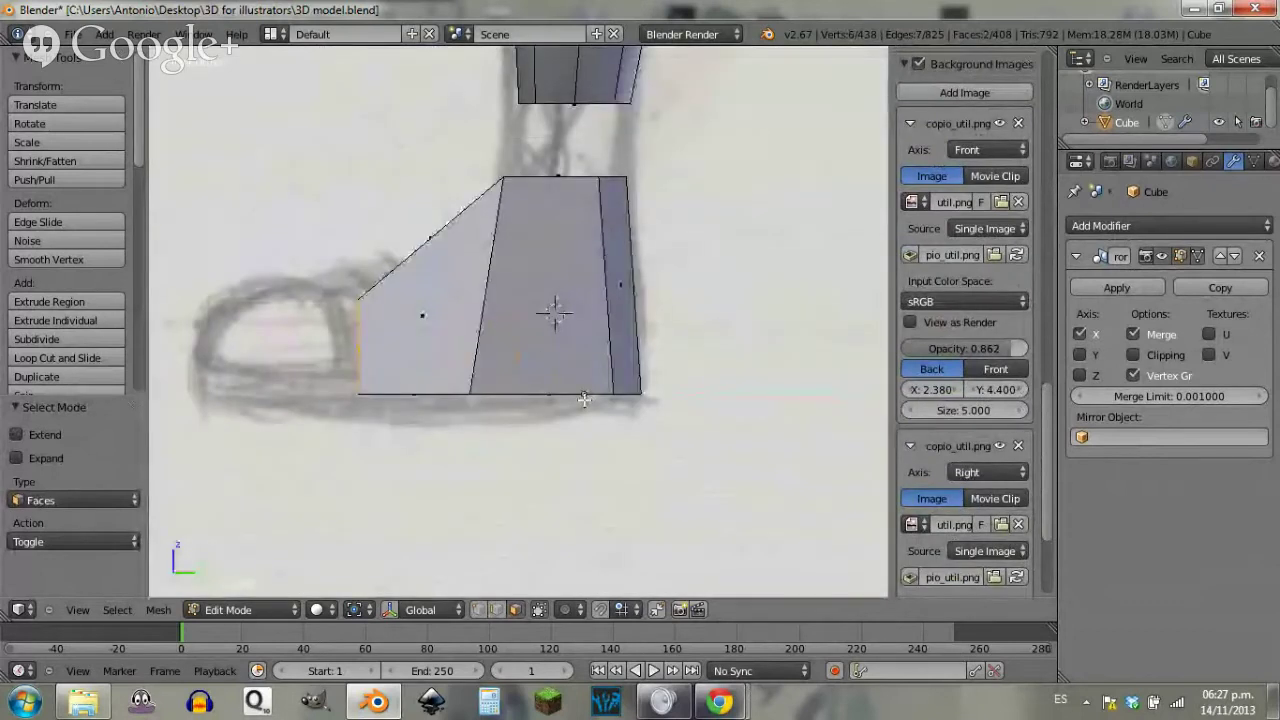
{"action": "key", "text": "g"}
{"action": "key", "text": "y"}
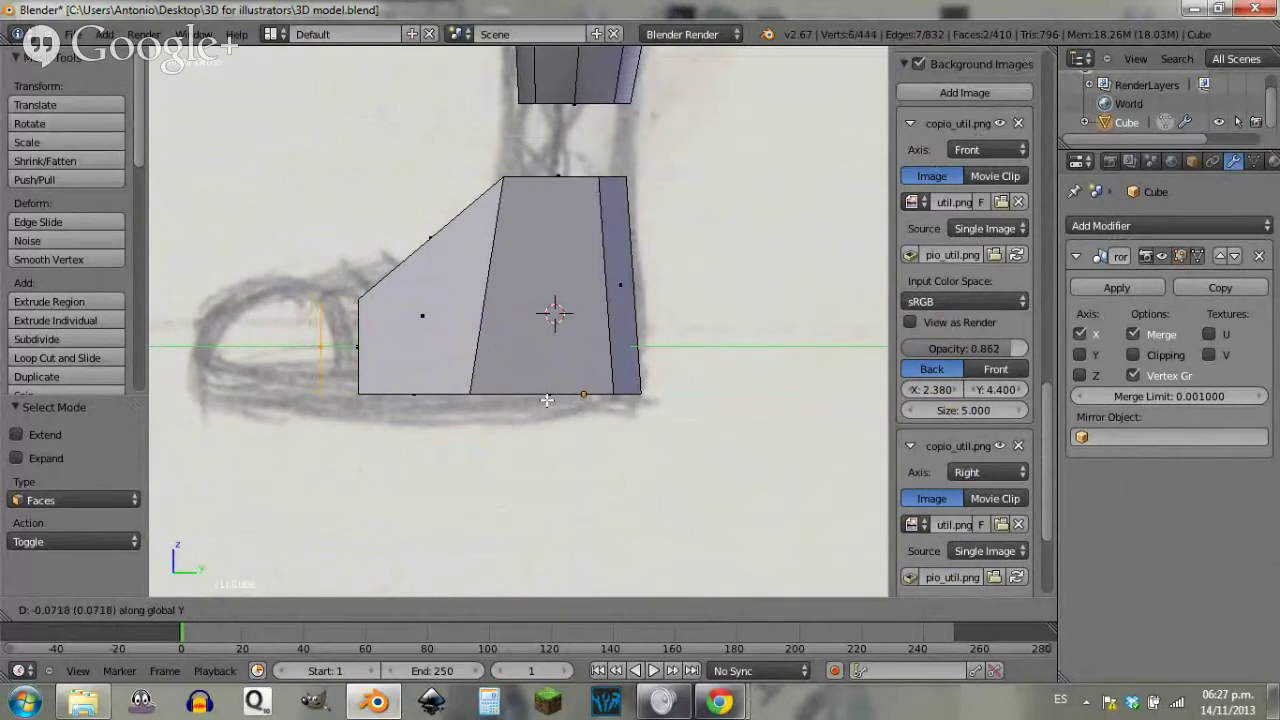
{"action": "left_click", "coordinate": [547, 400]}
Step: Extrude the duplicated faces -0.248 along Y to form a separate toe block
{"action": "key", "text": "e"}
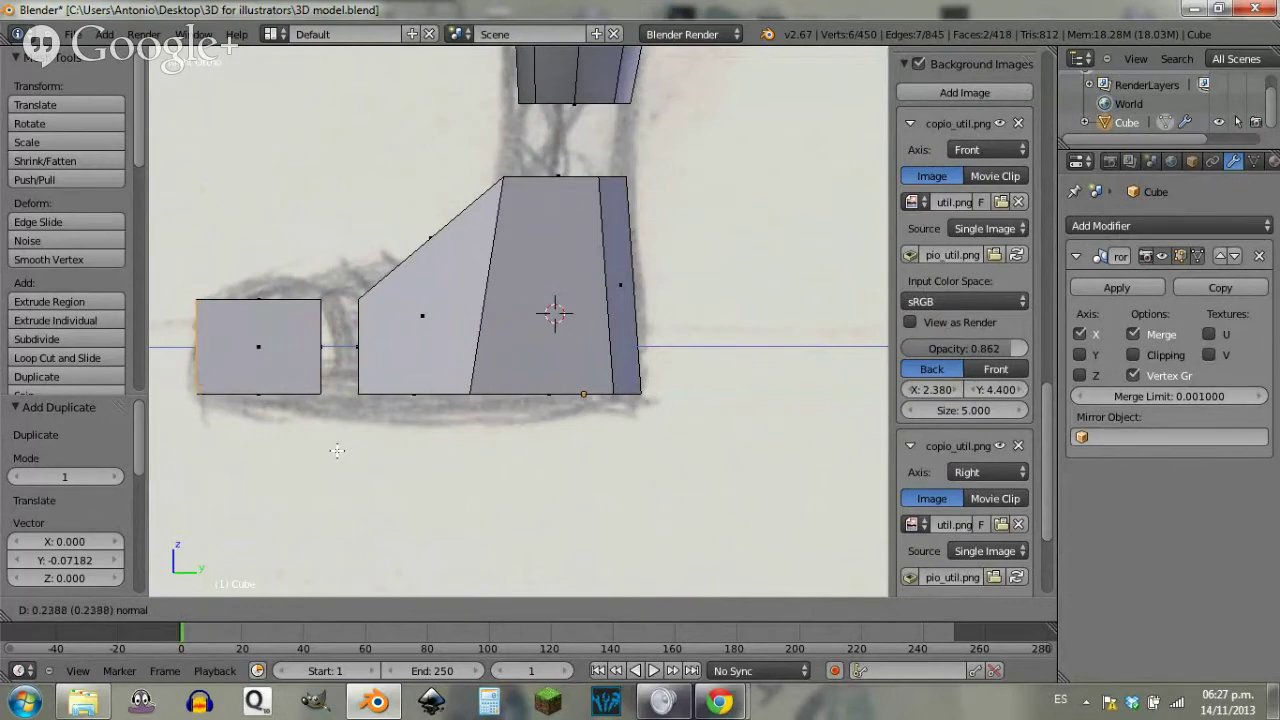
{"action": "left_click", "coordinate": [261, 416]}
{"action": "middle_click_drag", "start_coordinate": [261, 416], "coordinate": [467, 465]}
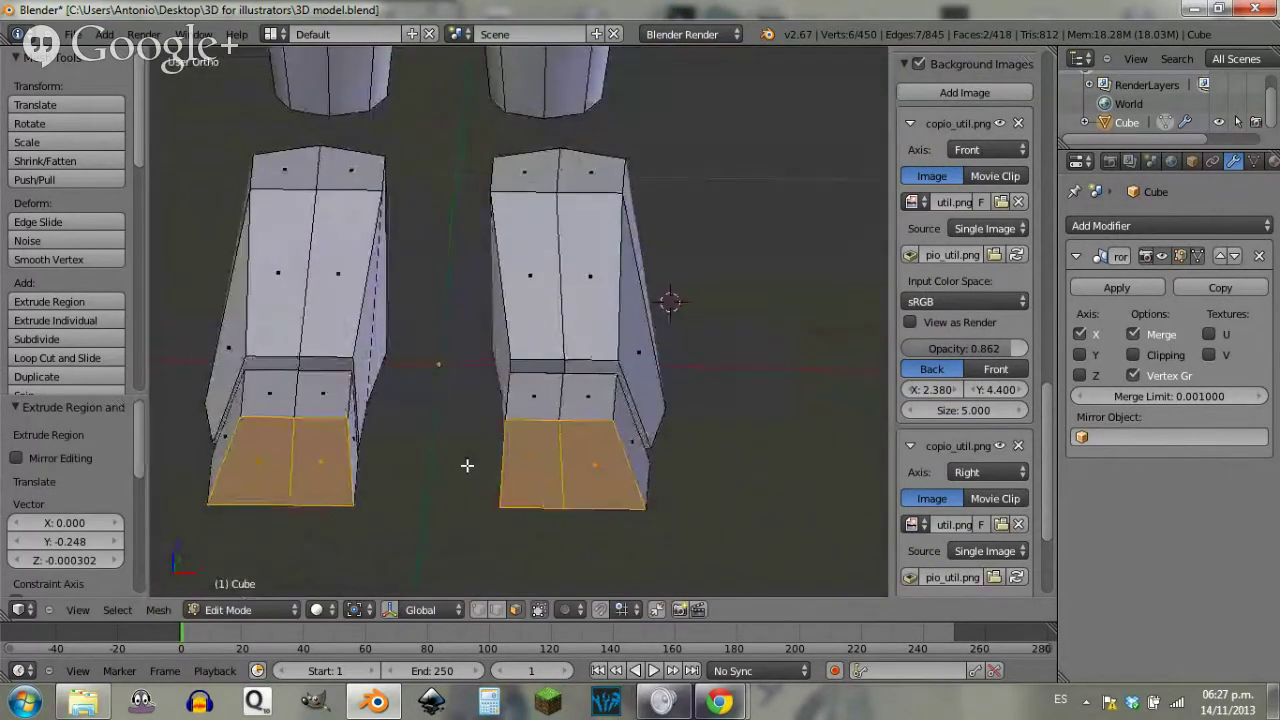
Step: Try deleting the lengthwise middle edge loop of the toe block
{"action": "key", "text": "ctrl+Tab"}
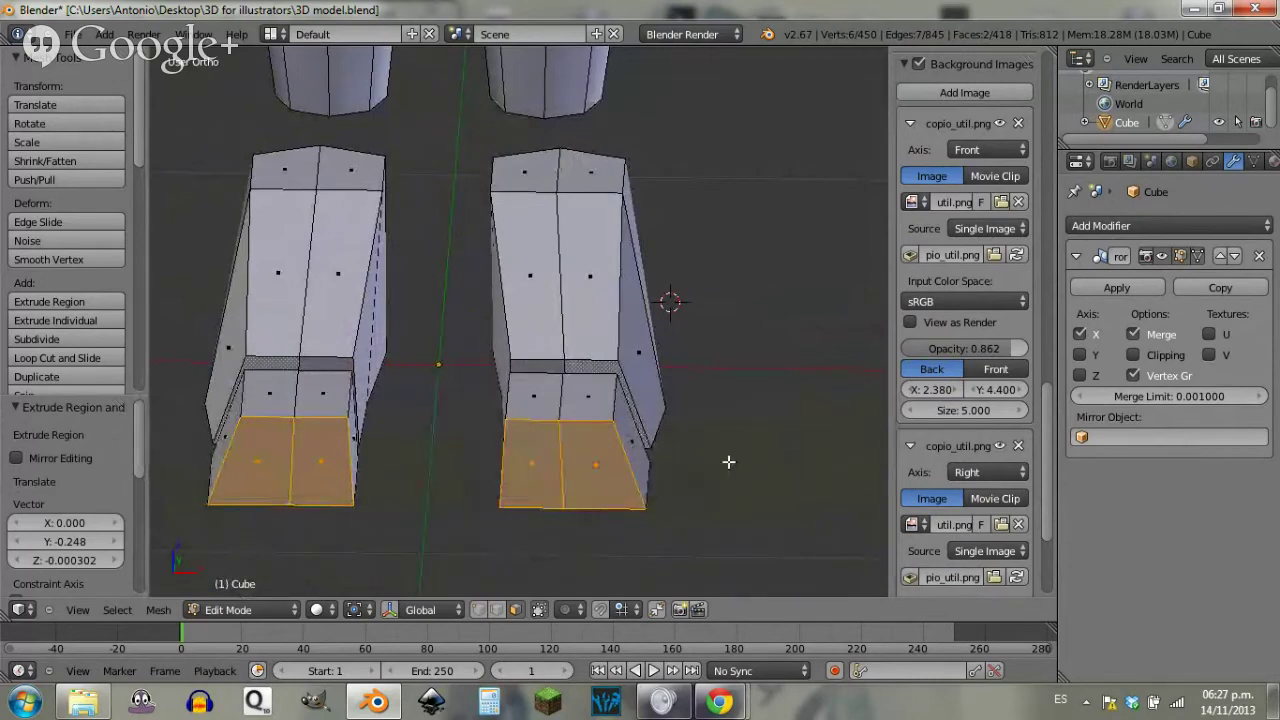
{"action": "middle_click_drag", "start_coordinate": [729, 457], "coordinate": [658, 432]}
{"action": "key", "text": "a"}
{"action": "right_click", "coordinate": [470, 378], "text": "alt"}
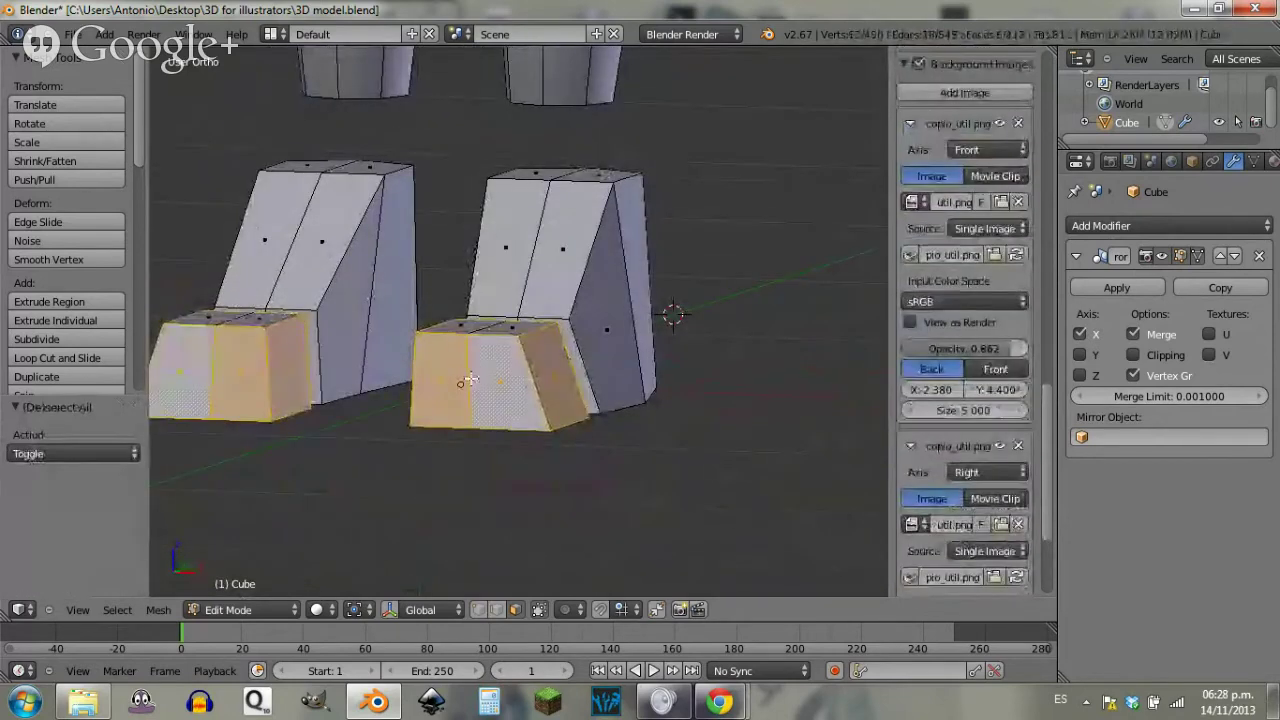
{"action": "key", "text": "ctrl+Tab"}
{"action": "left_click", "coordinate": [466, 340]}
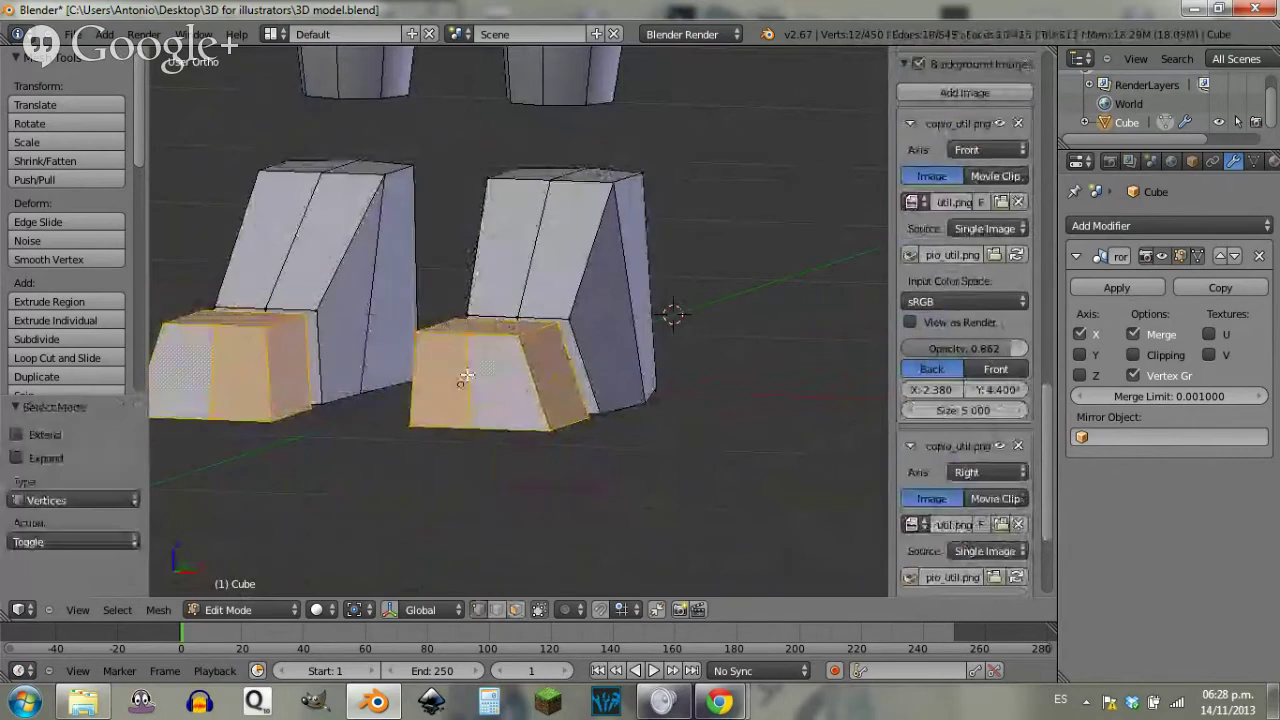
{"action": "key", "text": "x"}
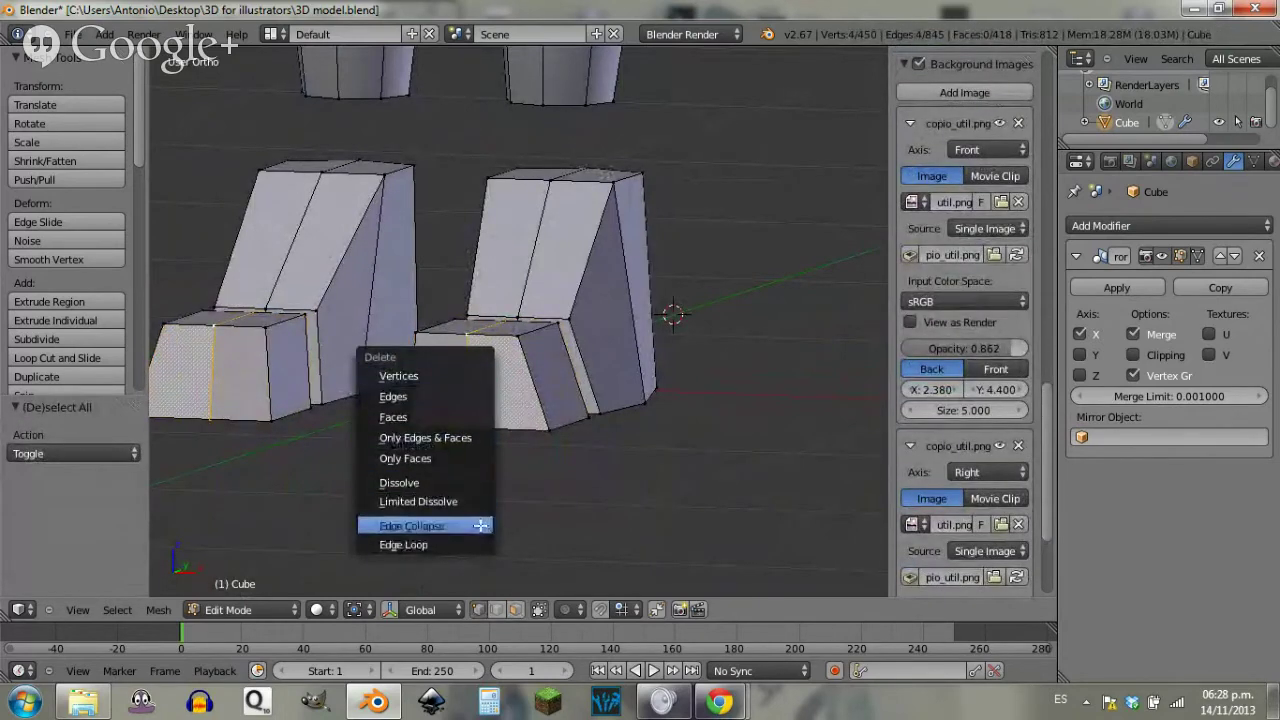
{"action": "left_click", "coordinate": [470, 544]}
{"action": "key", "text": "a"}
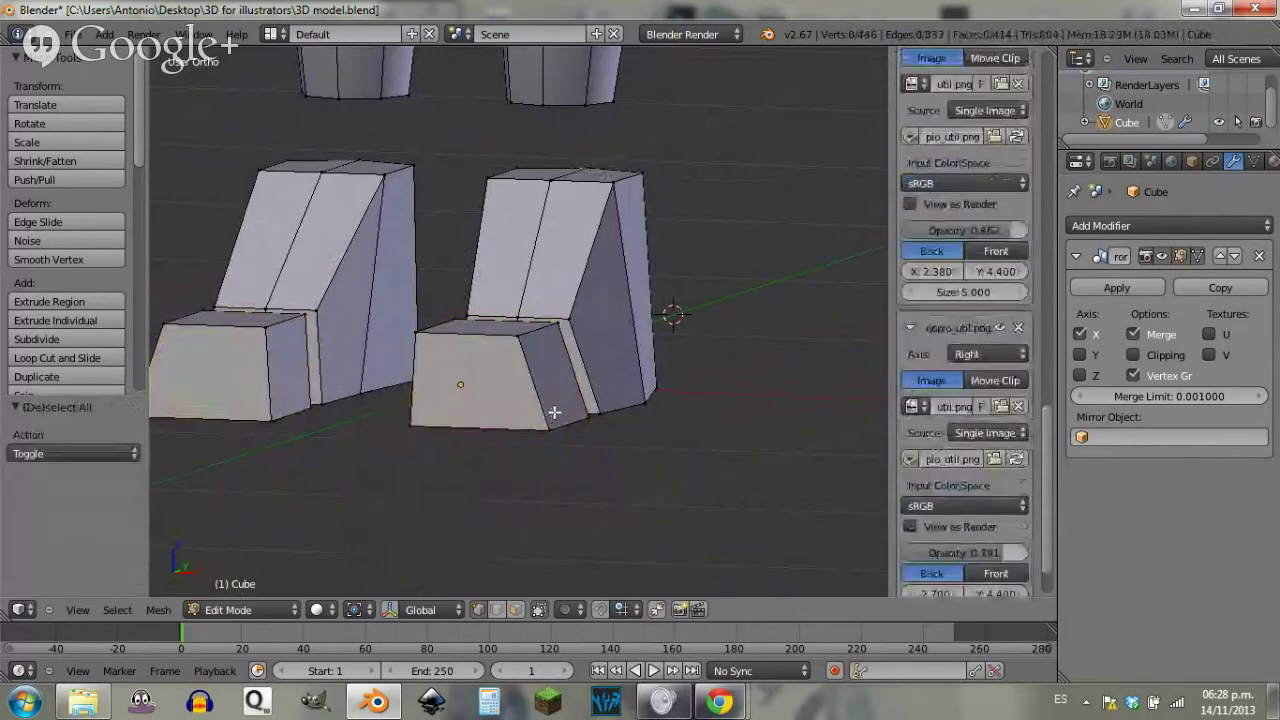
Step: Undo the edge loop deletion on the toe block
{"action": "right_click", "coordinate": [519, 335]}
{"action": "right_click", "coordinate": [420, 332], "text": "shift"}
{"action": "key", "text": "ctrl+z"}
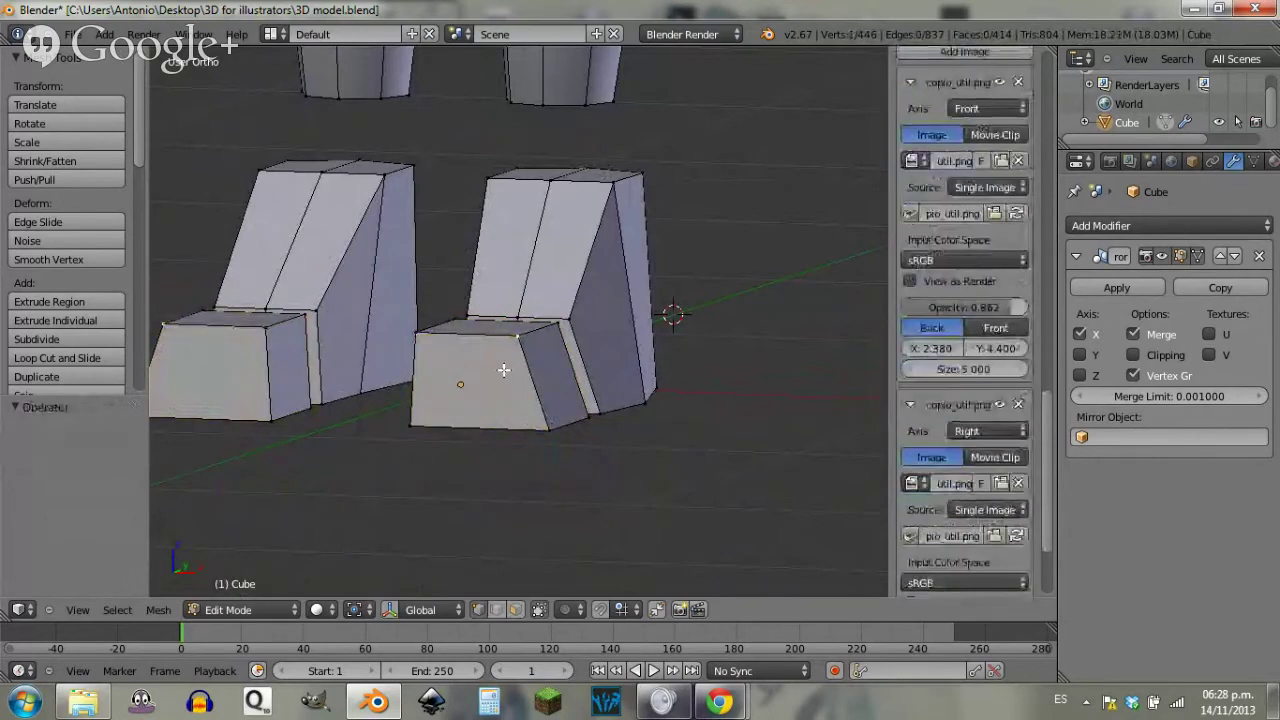
{"action": "key", "text": "ctrl+z"}
{"action": "key", "text": "ctrl+z"}
{"action": "key", "text": "ctrl+z"}
{"action": "key", "text": "ctrl+z"}
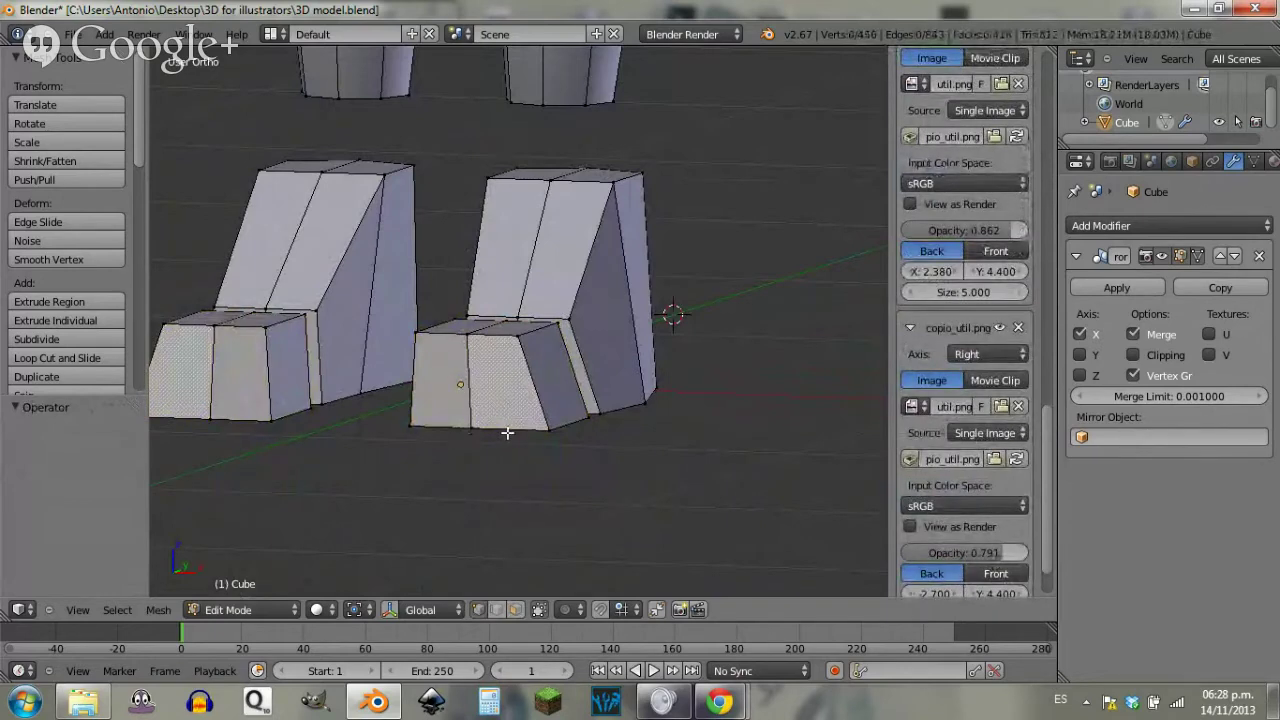
Step: In side-view wireframe, select the toe block's upper front vertices and lower them along Z toward the drawn shoe tip
{"action": "key", "text": "KP_3"}
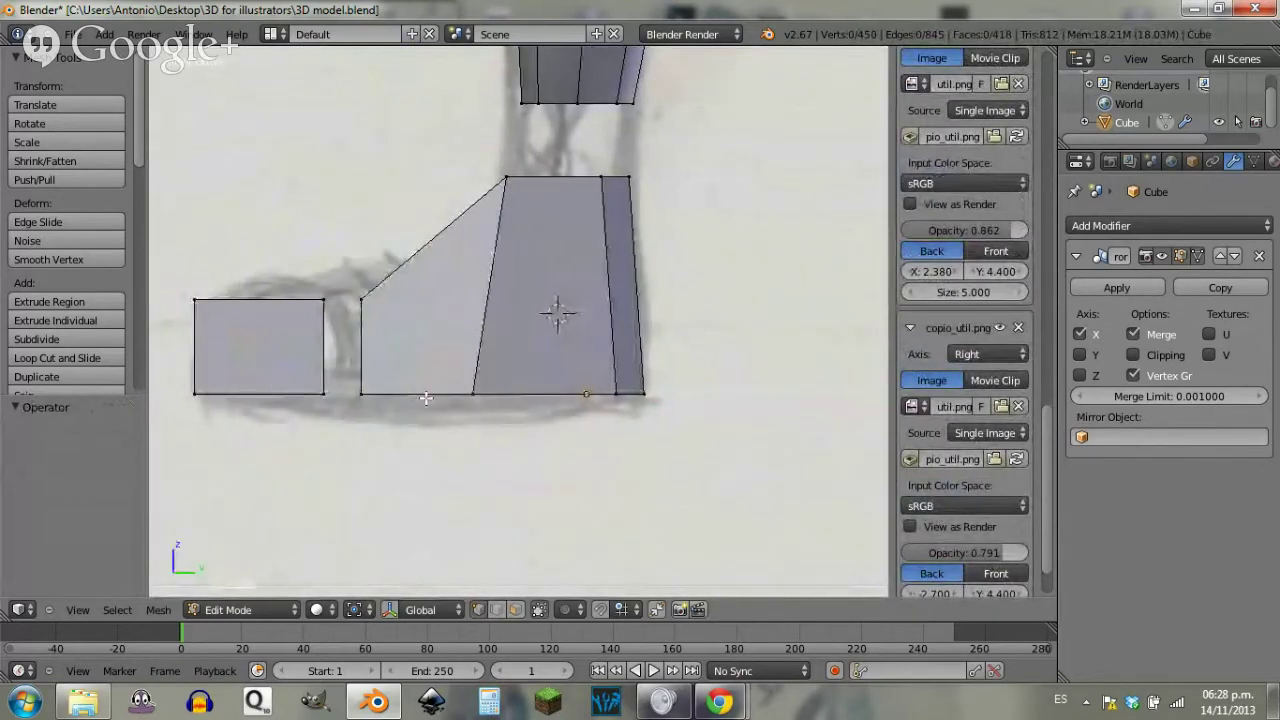
{"action": "scroll", "coordinate": [391, 401], "scroll_direction": "up", "scroll_amount": 4, "text": "ctrl"}
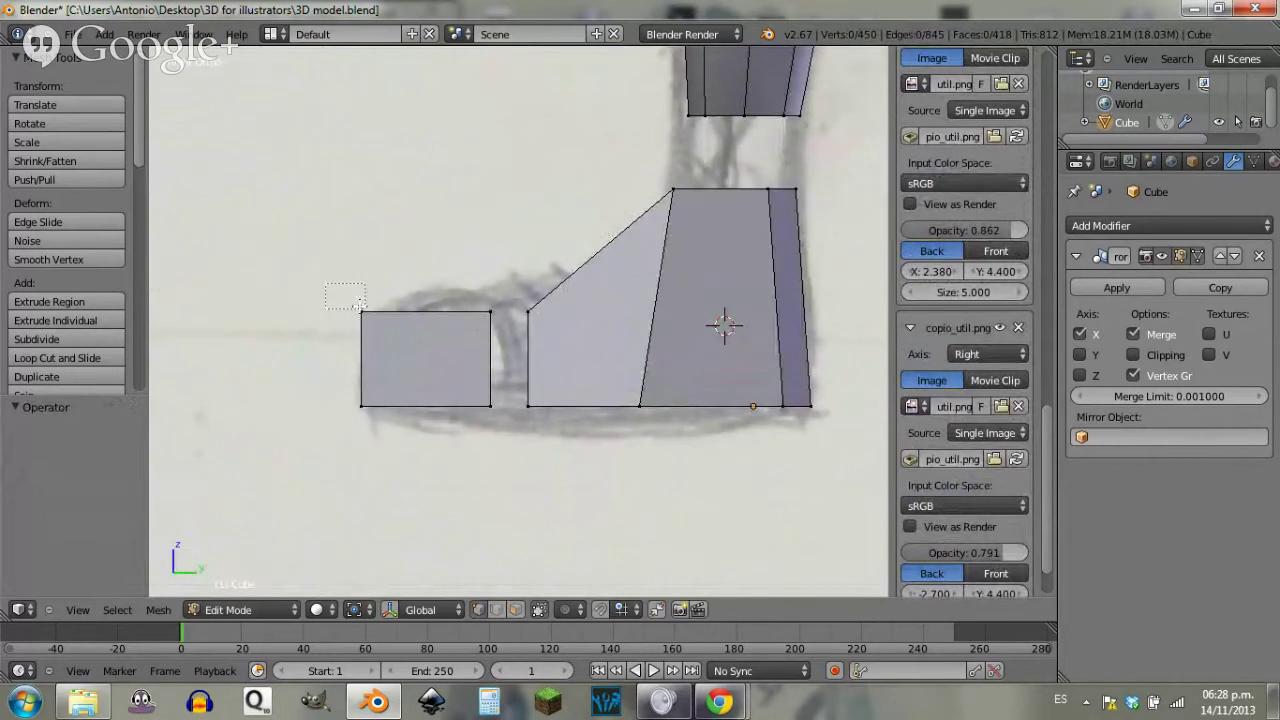
{"action": "left_click_drag", "start_coordinate": [393, 329], "coordinate": [393, 329]}
{"action": "key", "text": "g"}
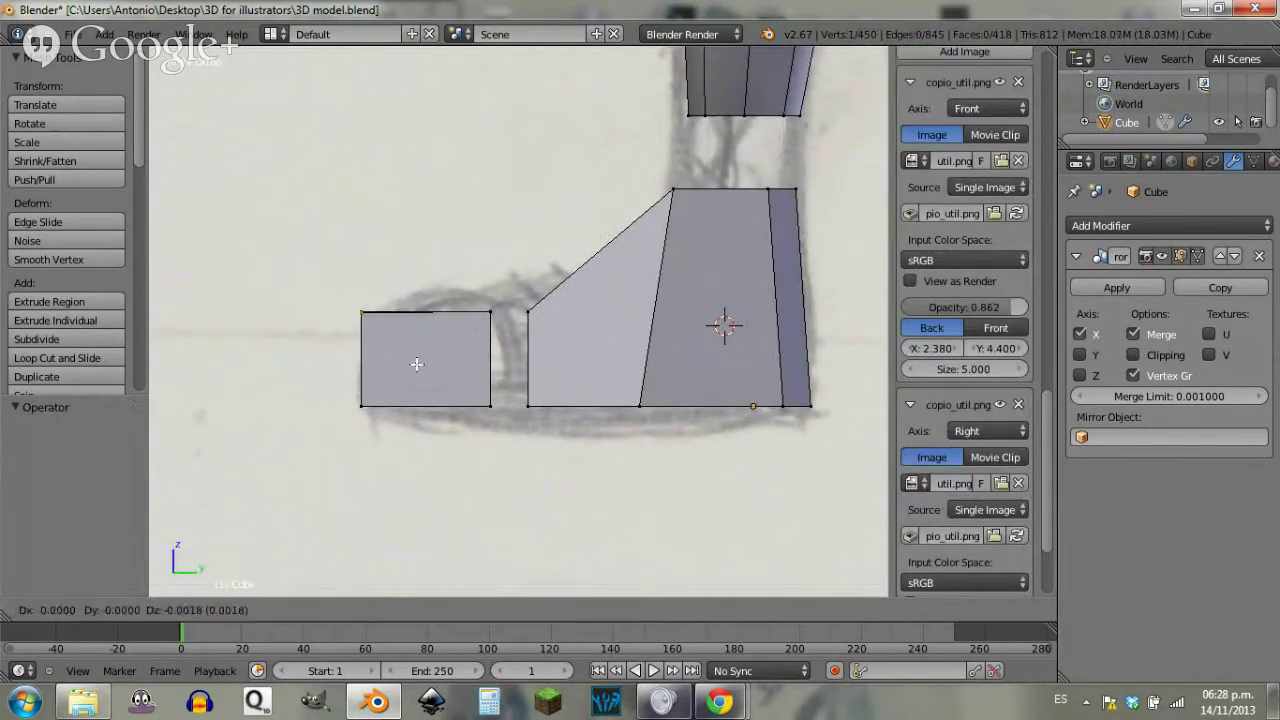
{"action": "key", "text": "Escape"}
{"action": "key", "text": "z"}
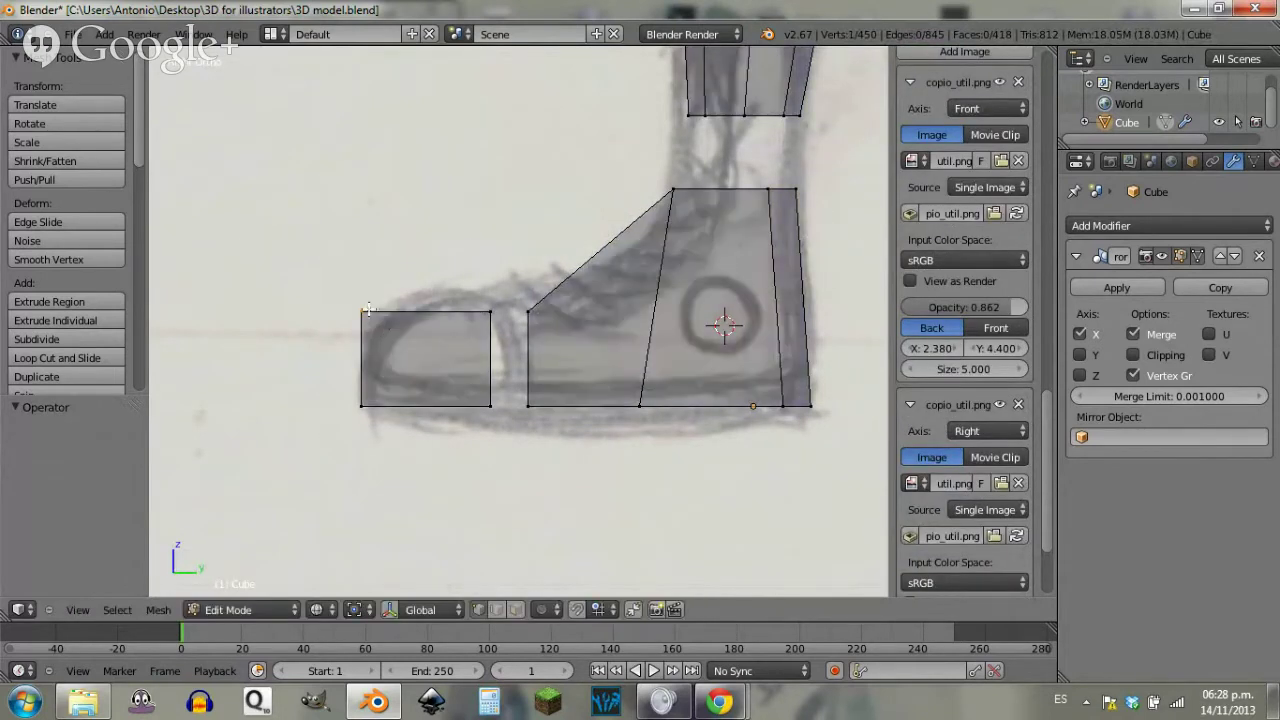
{"action": "left_click_drag", "start_coordinate": [390, 338], "coordinate": [390, 338]}
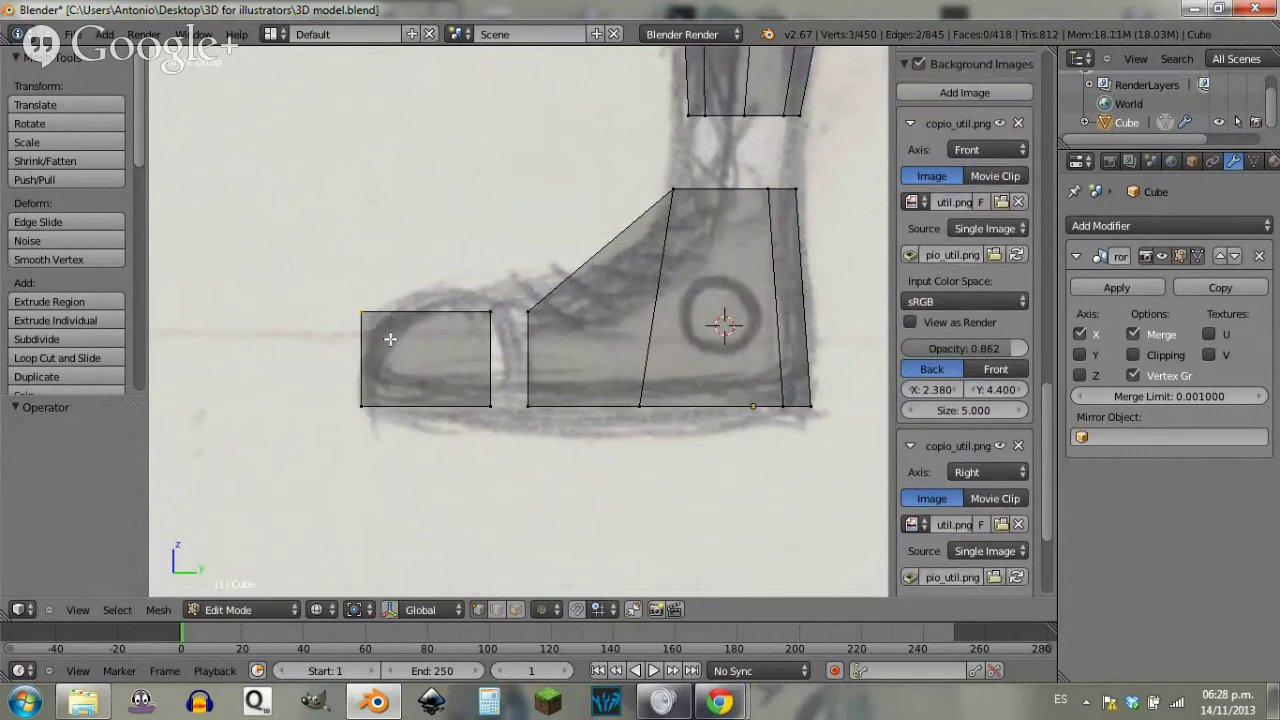
{"action": "key", "text": "g"}
{"action": "key", "text": "z"}
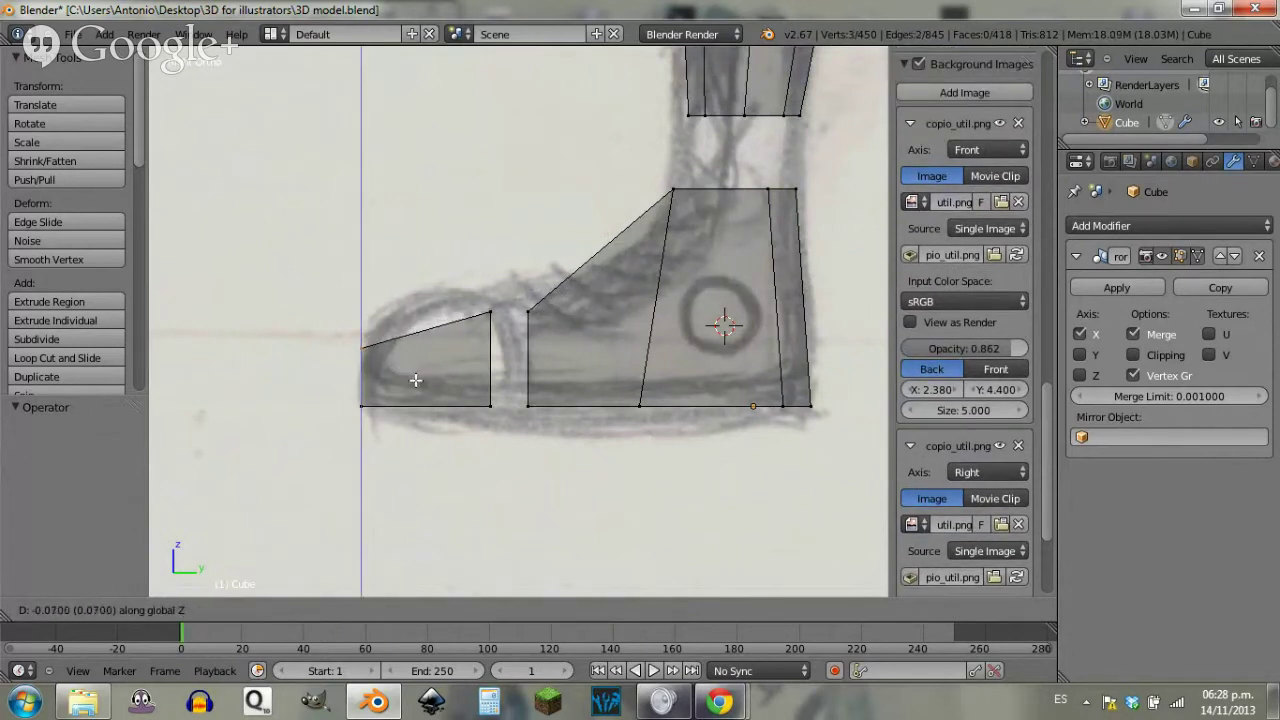
{"action": "left_click", "coordinate": [481, 320]}
Step: Select the toe block's upper rear vertices and move them -0.01975 along Z
{"action": "key", "text": "a"}
{"action": "key", "text": "b"}
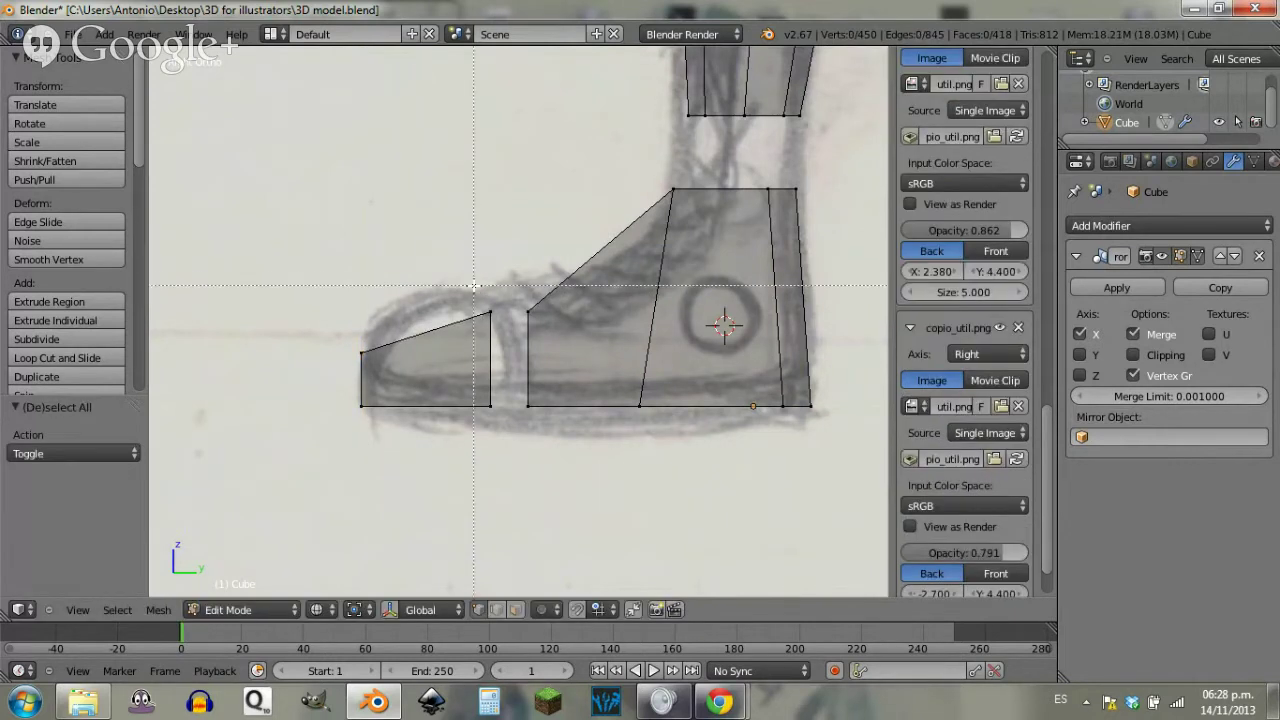
{"action": "left_click_drag", "start_coordinate": [502, 285], "coordinate": [502, 285]}
{"action": "key", "text": "g"}
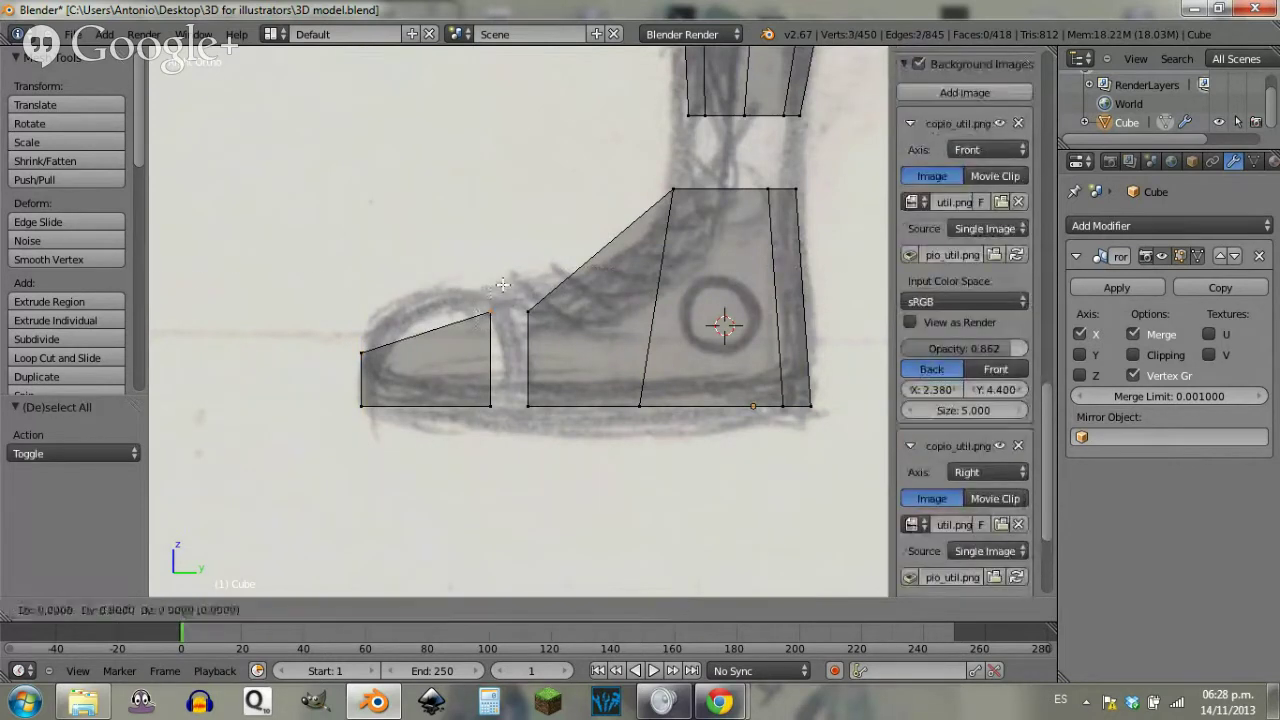
{"action": "key", "text": "z"}
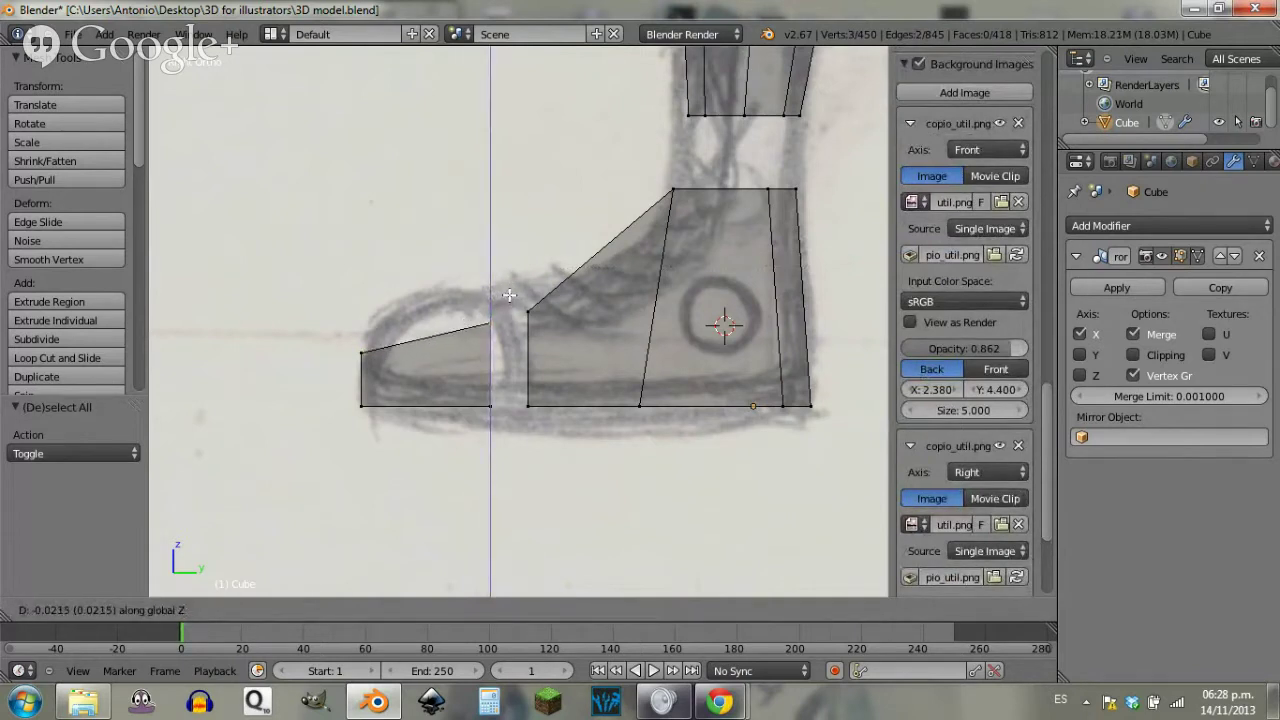
{"action": "key", "text": "Caps_Lock"}
{"action": "key", "text": "Caps_Lock"}
{"action": "left_click", "coordinate": [508, 295]}
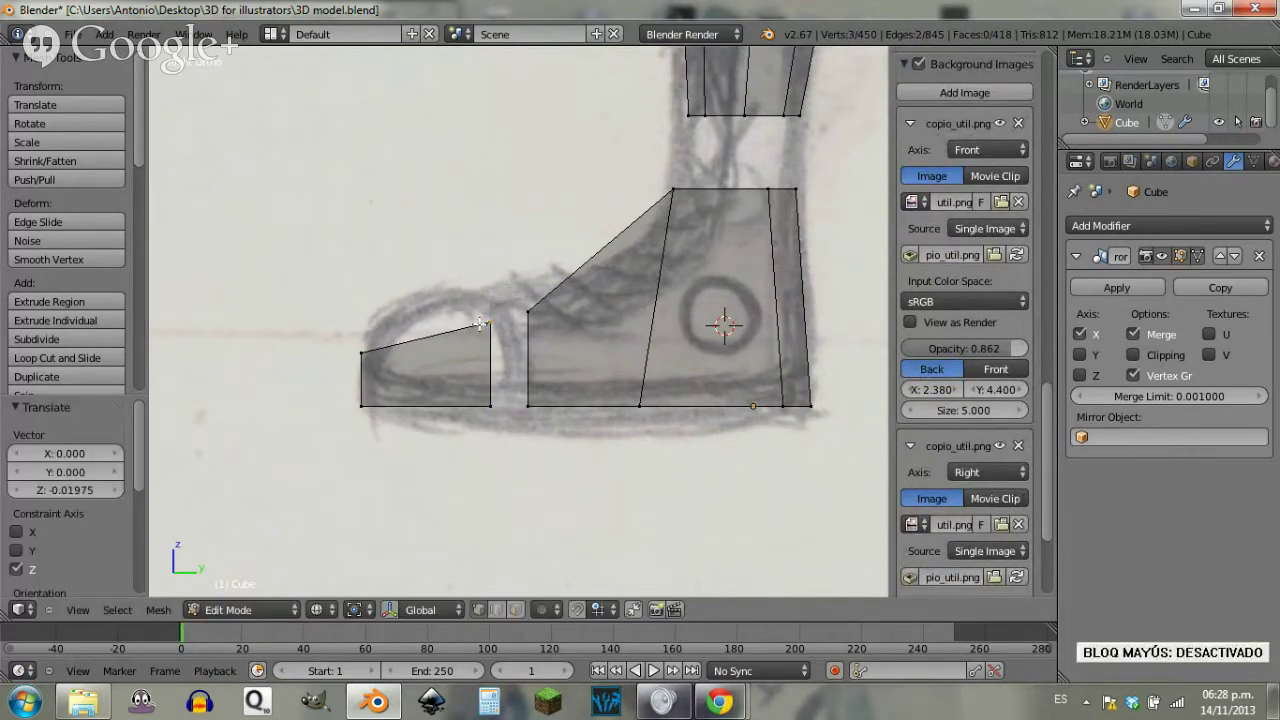
Step: In top-view wireframe, select the toe block's outer front corner vertices, rotate them and move them inward and back to taper the tip
{"action": "key", "text": "a"}
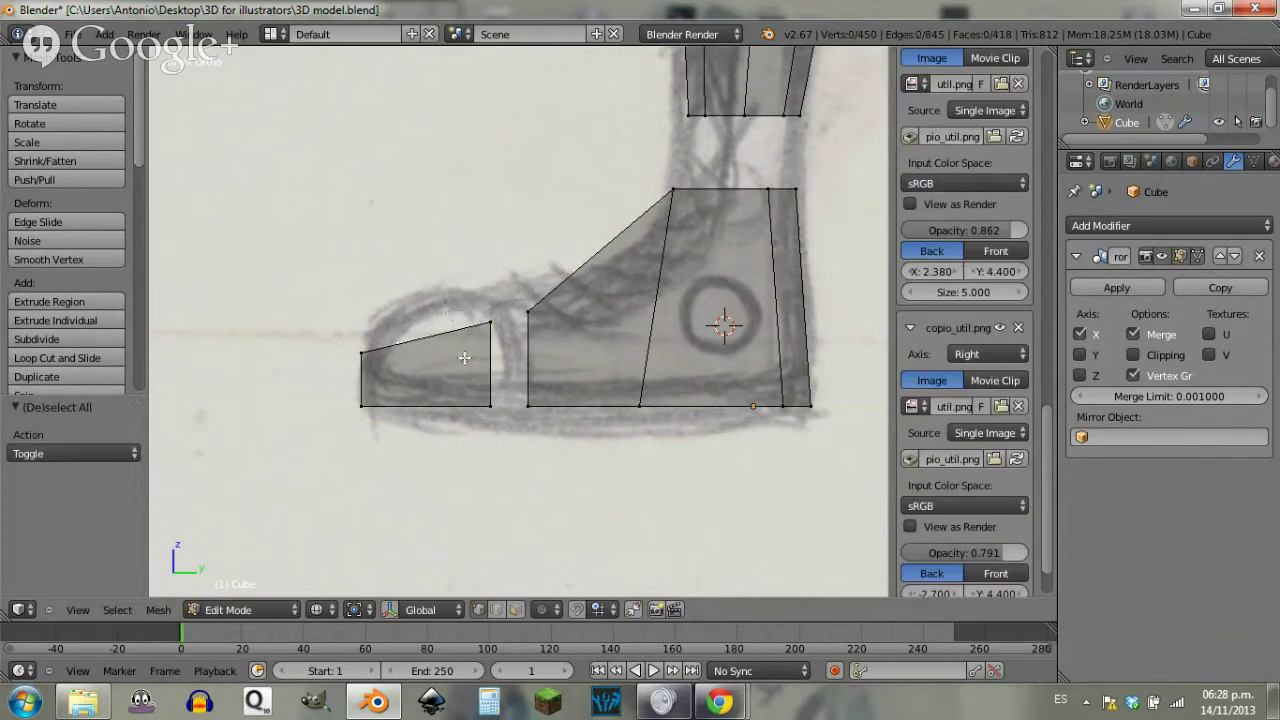
{"action": "mouse_move", "coordinate": [430, 326]}
{"action": "middle_mouse_down"}
{"action": "mouse_move", "coordinate": [491, 366]}
{"action": "mouse_move", "coordinate": [563, 466]}
{"action": "mouse_move", "coordinate": [623, 449]}
{"action": "middle_mouse_up"}
{"action": "key", "text": "KP_3"}
{"action": "key", "text": "KP_1"}
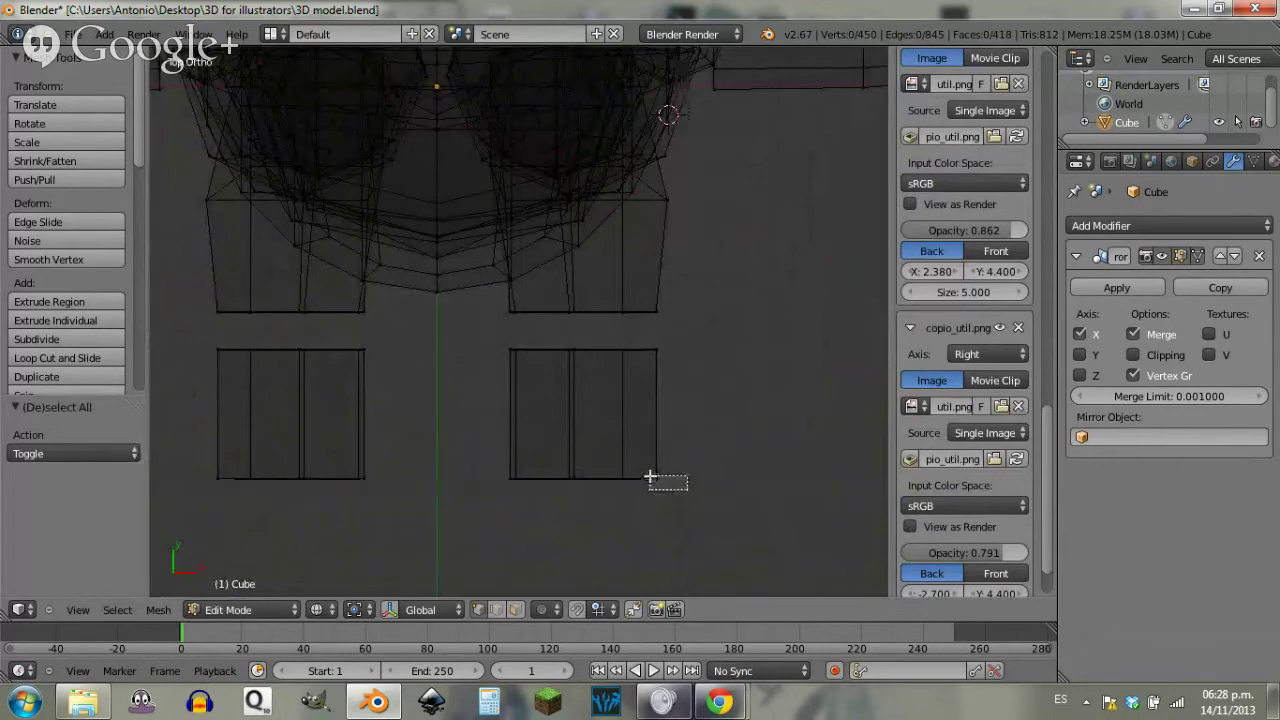
{"action": "right_click", "coordinate": [645, 476]}
{"action": "key", "text": "r"}
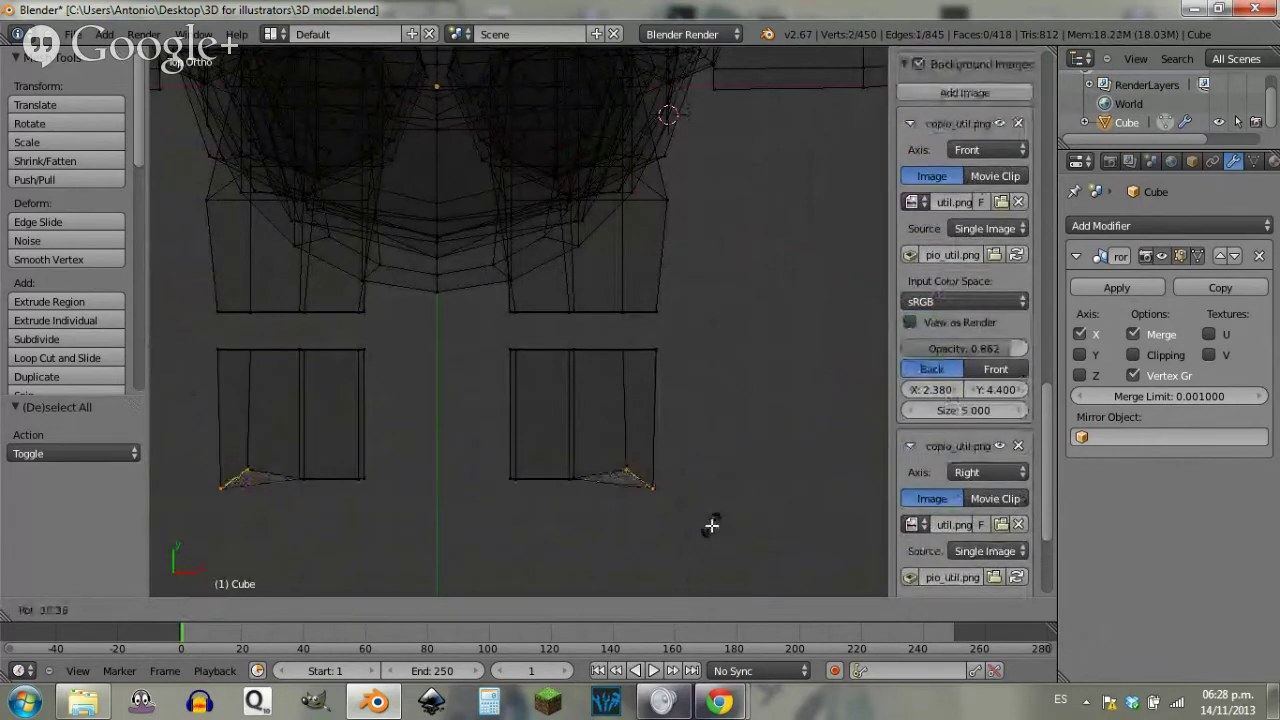
{"action": "left_click", "coordinate": [700, 515]}
{"action": "key", "text": "g"}
{"action": "key", "text": "a"}
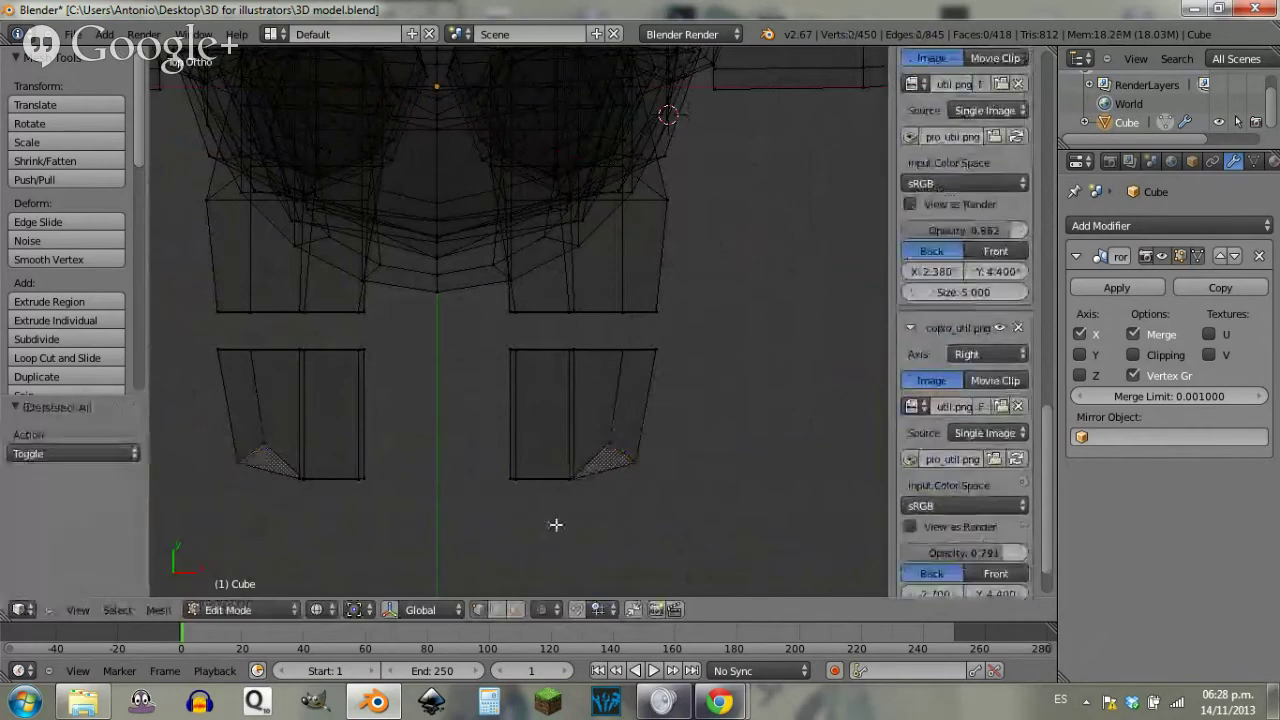
Step: Select the toe block's inner front corner vertices, rotate them -22.954° and shift them slightly toward the block's centre and back
{"action": "key", "text": "b"}
{"action": "left_click_drag", "start_coordinate": [483, 443], "coordinate": [541, 514]}
{"action": "key", "text": "r"}
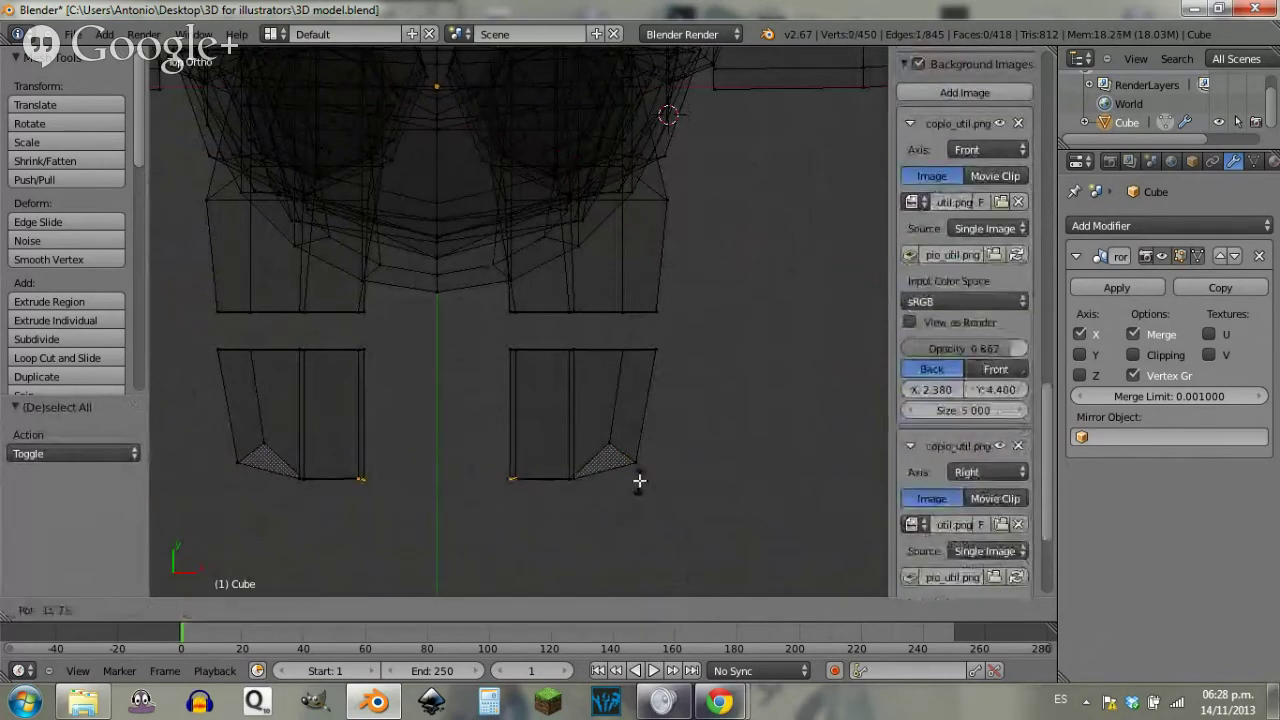
{"action": "left_click", "coordinate": [642, 462]}
{"action": "key", "text": "g"}
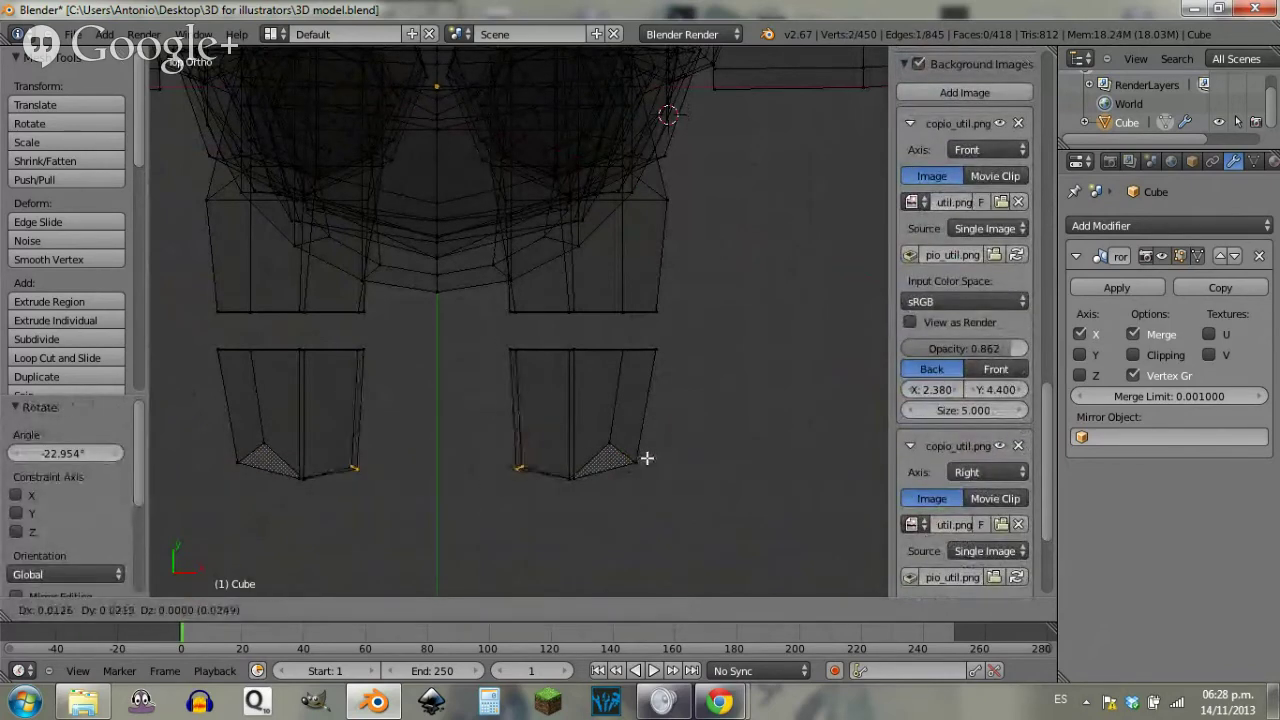
{"action": "left_click", "coordinate": [648, 455]}
{"action": "key", "text": "a"}
Step: Narrow the foot block's instep by scaling its front ankle vertices to 0.708 and its upper front-end vertices to about 0.85
{"action": "scroll", "coordinate": [641, 447], "scroll_direction": "down", "scroll_amount": 6}
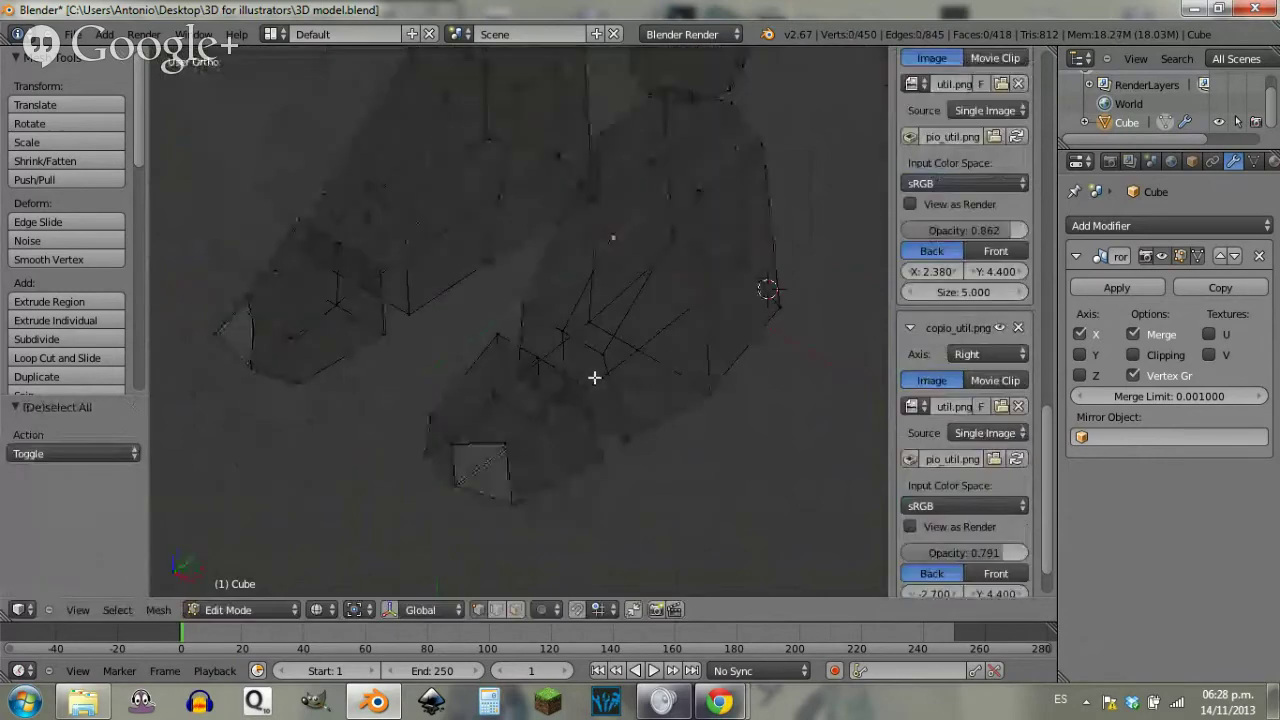
{"action": "middle_click_drag", "start_coordinate": [584, 332], "coordinate": [672, 332]}
{"action": "scroll", "coordinate": [509, 287], "scroll_direction": "up", "scroll_amount": 8}
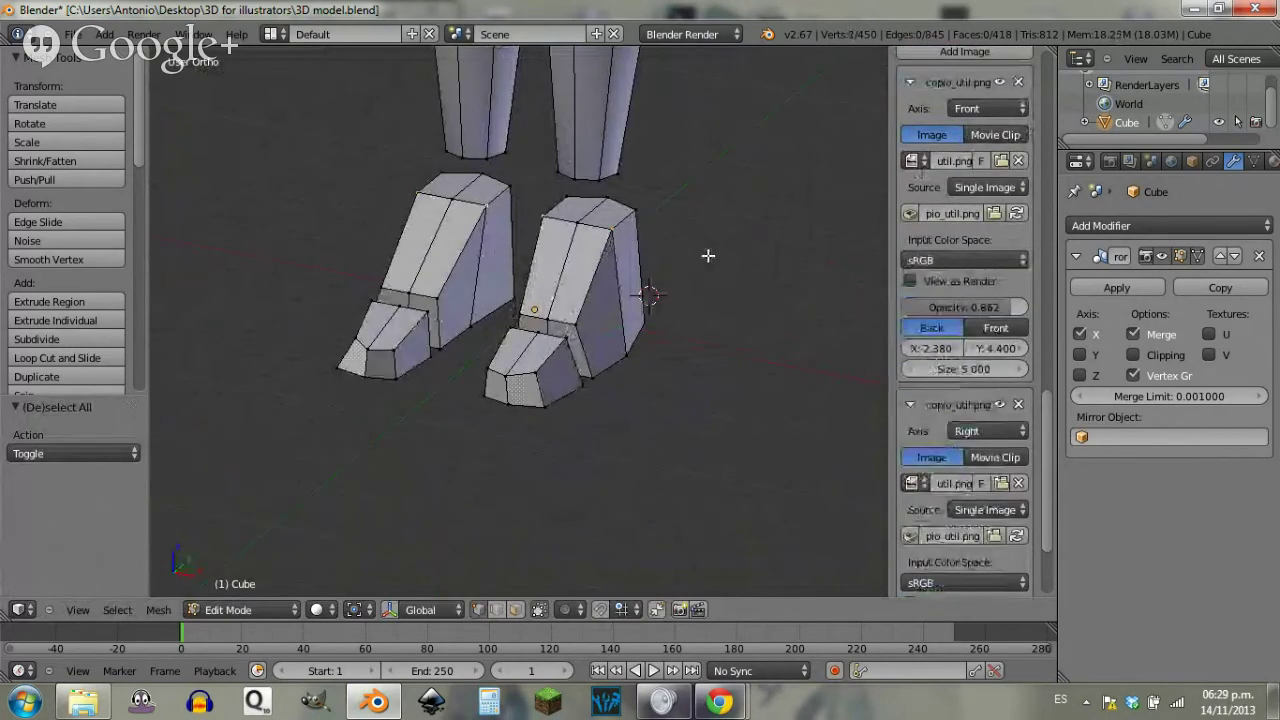
{"action": "key", "text": "s"}
{"action": "left_click", "coordinate": [662, 254]}
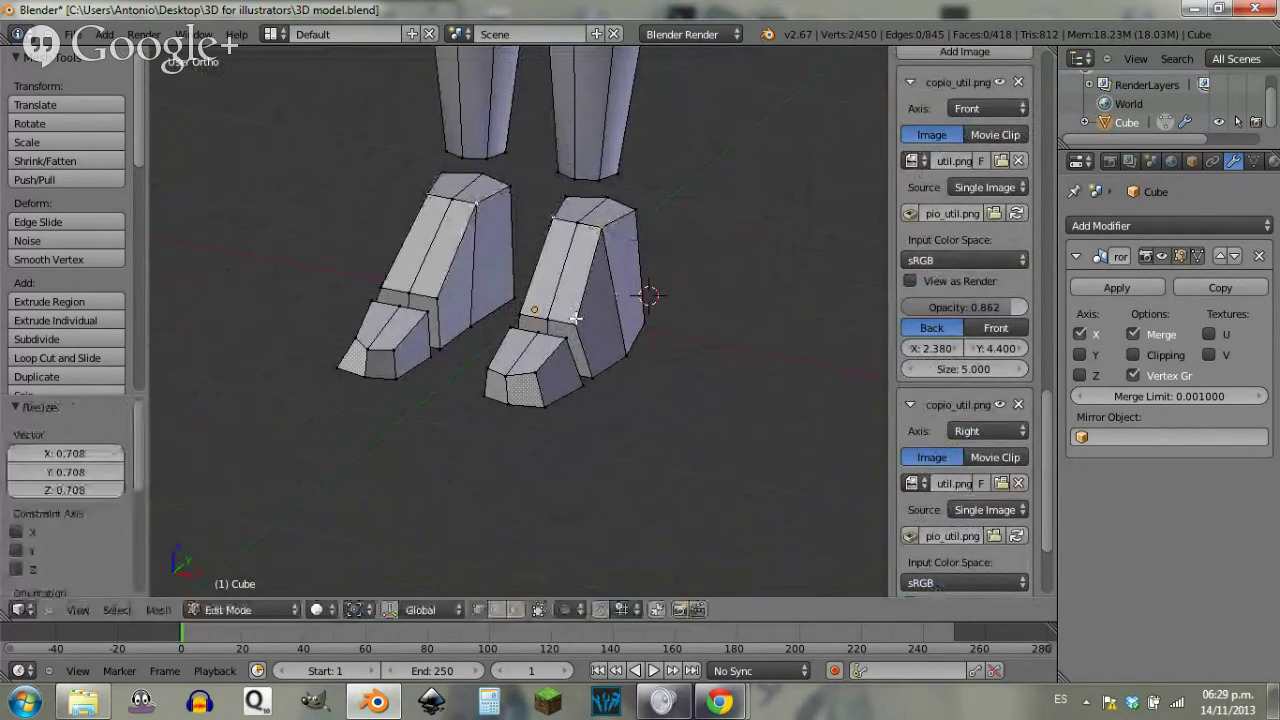
{"action": "key", "text": "s"}
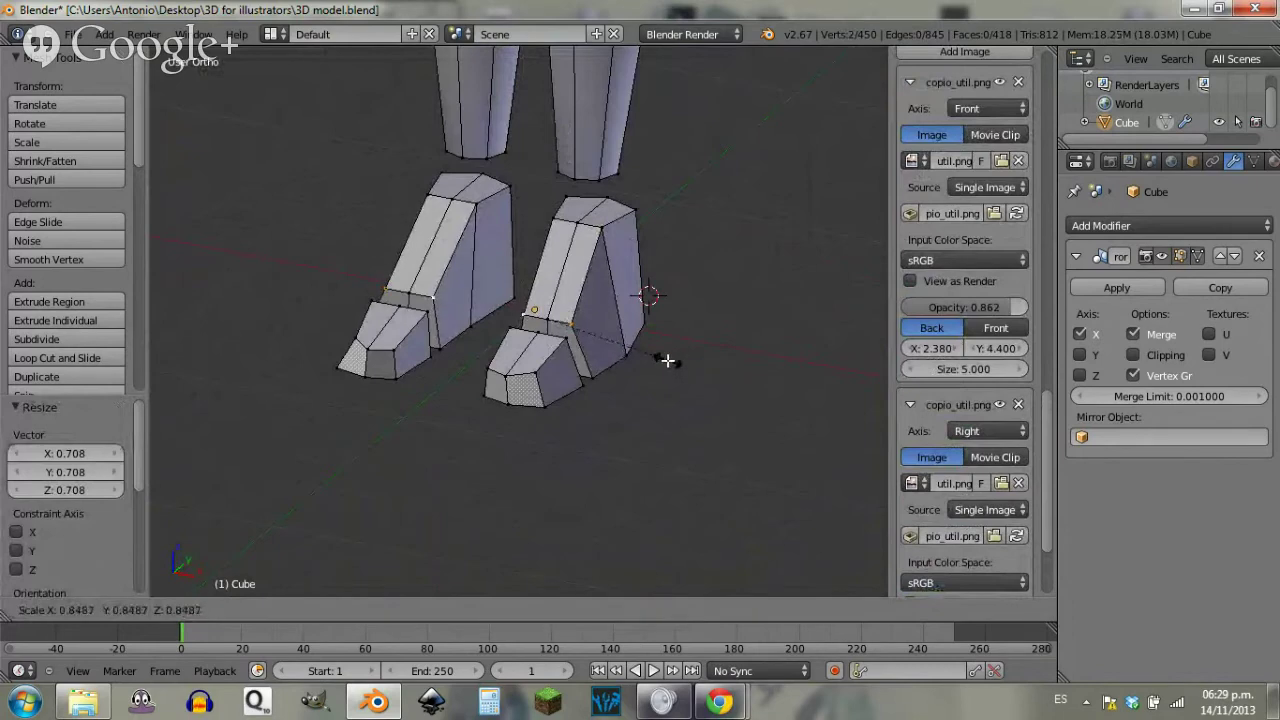
{"action": "left_click", "coordinate": [669, 361]}
{"action": "key", "text": "a"}
Step: Select the toe block's two upper rear corner vertices and scale them closer together to match the narrowed instep
{"action": "right_click", "coordinate": [566, 338]}
{"action": "right_click", "coordinate": [514, 330], "text": "shift"}
{"action": "key", "text": "s"}
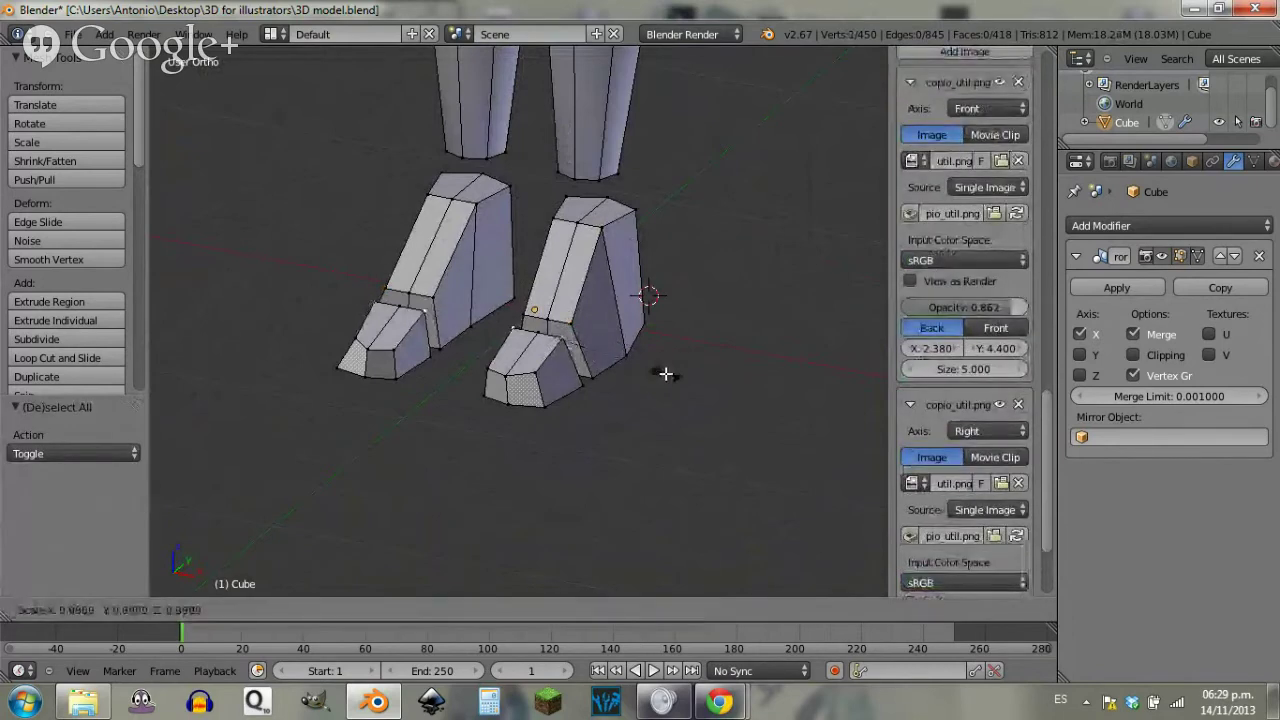
{"action": "left_click", "coordinate": [666, 371]}
{"action": "key", "text": "a"}
Step: Try a horizontal loop cut around the foot block with an edge slide factor of -0.338
{"action": "middle_click_drag", "start_coordinate": [666, 371], "coordinate": [600, 320]}
{"action": "key", "text": "ctrl+r"}
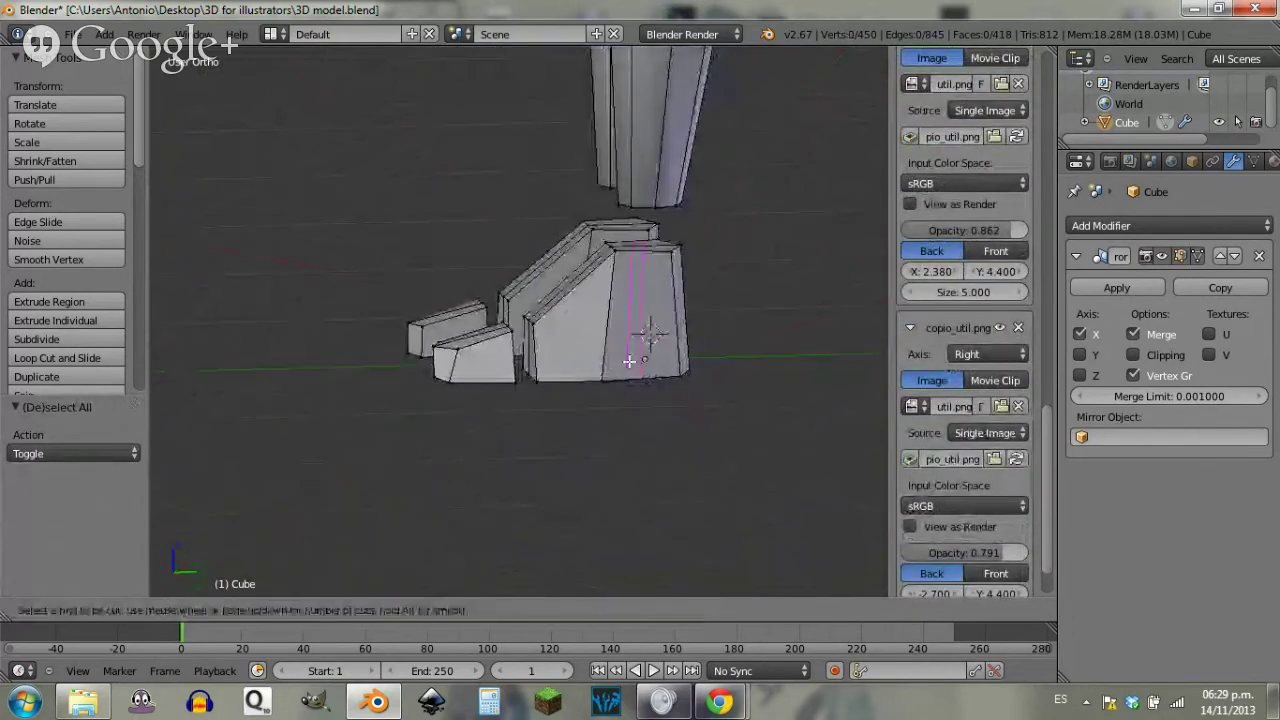
{"action": "left_click", "coordinate": [614, 303]}
{"action": "left_click", "coordinate": [663, 329]}
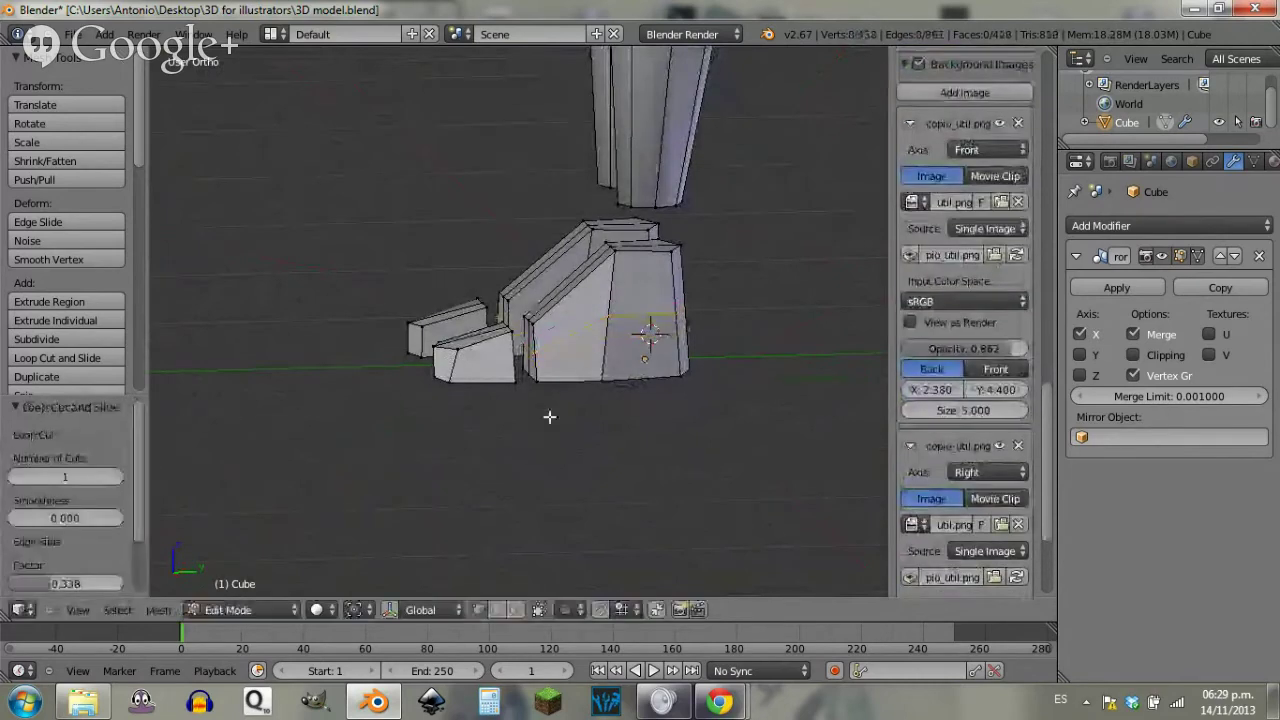
{"action": "middle_click_drag", "start_coordinate": [551, 417], "coordinate": [729, 480]}
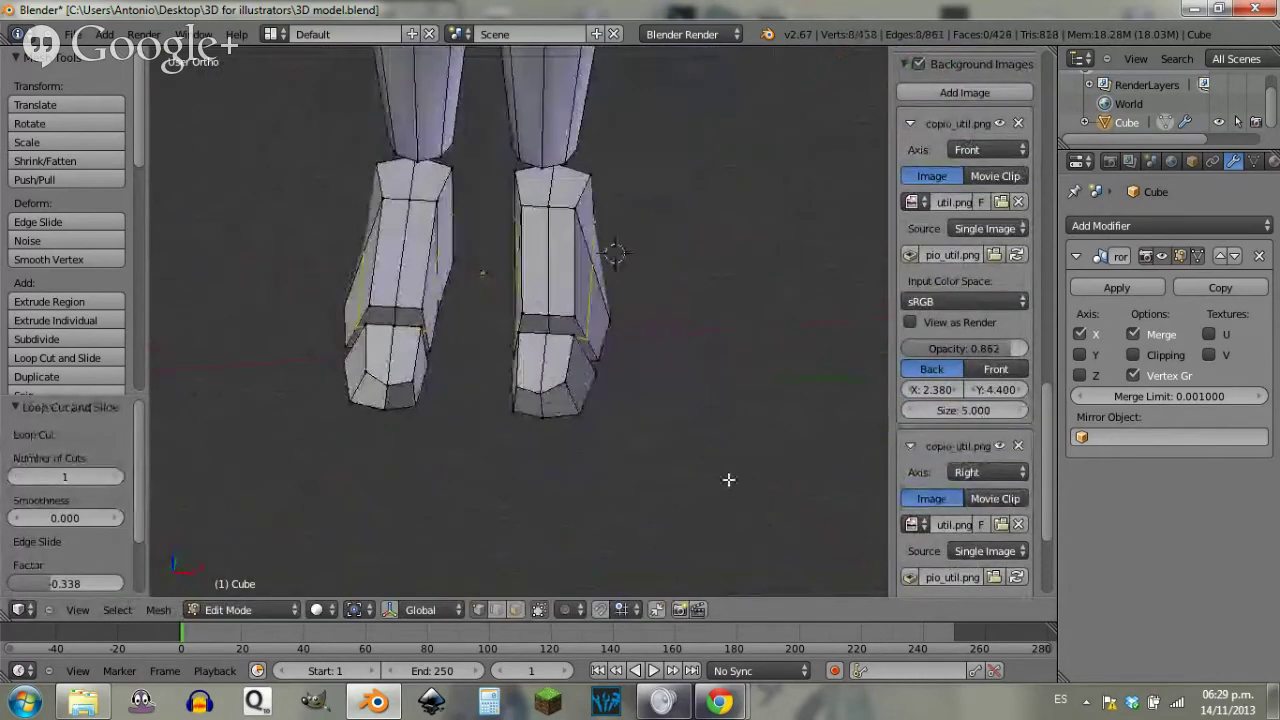
{"action": "key", "text": "a"}
{"action": "key", "text": "a"}
{"action": "mouse_move", "coordinate": [731, 413]}
{"action": "middle_mouse_down"}
{"action": "mouse_move", "coordinate": [634, 294]}
{"action": "mouse_move", "coordinate": [513, 260]}
{"action": "mouse_move", "coordinate": [617, 377]}
{"action": "middle_mouse_up"}
{"action": "key", "text": "a"}
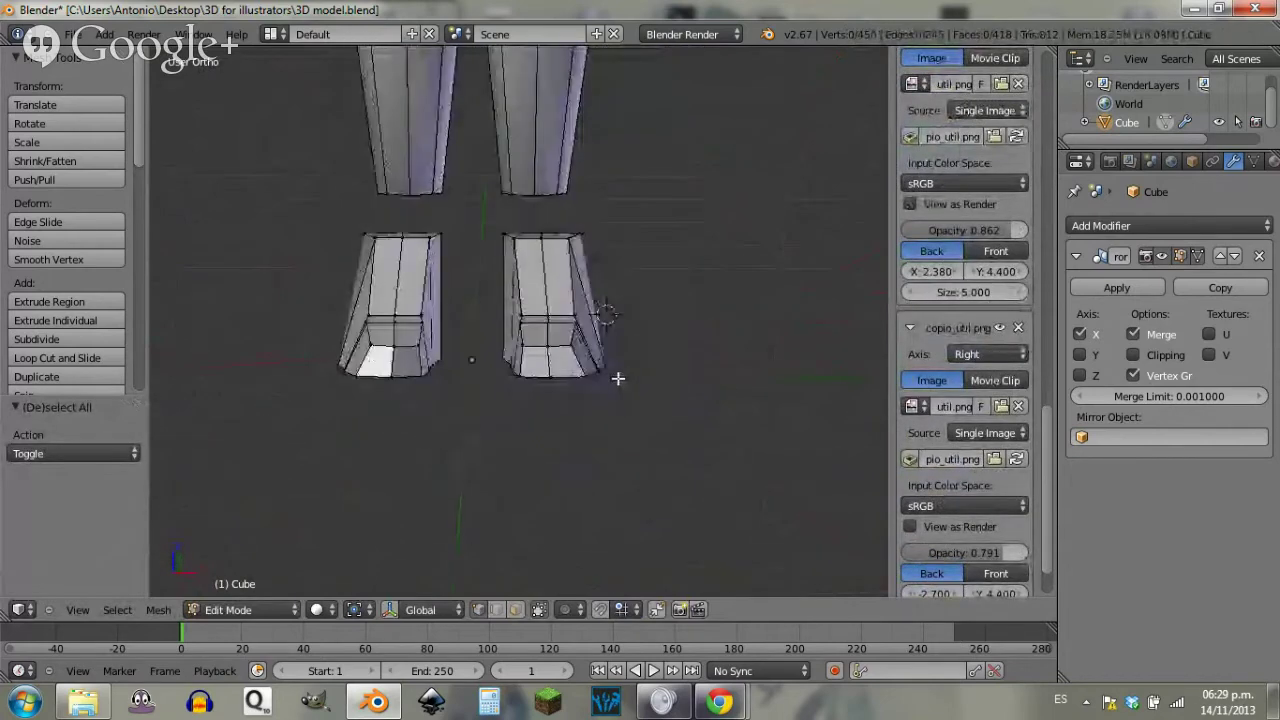
Step: Return to Object Mode and apply smooth shading to the whole character, checking the body in perspective
{"action": "key", "text": "KP_1"}
{"action": "key", "text": "KP_5"}
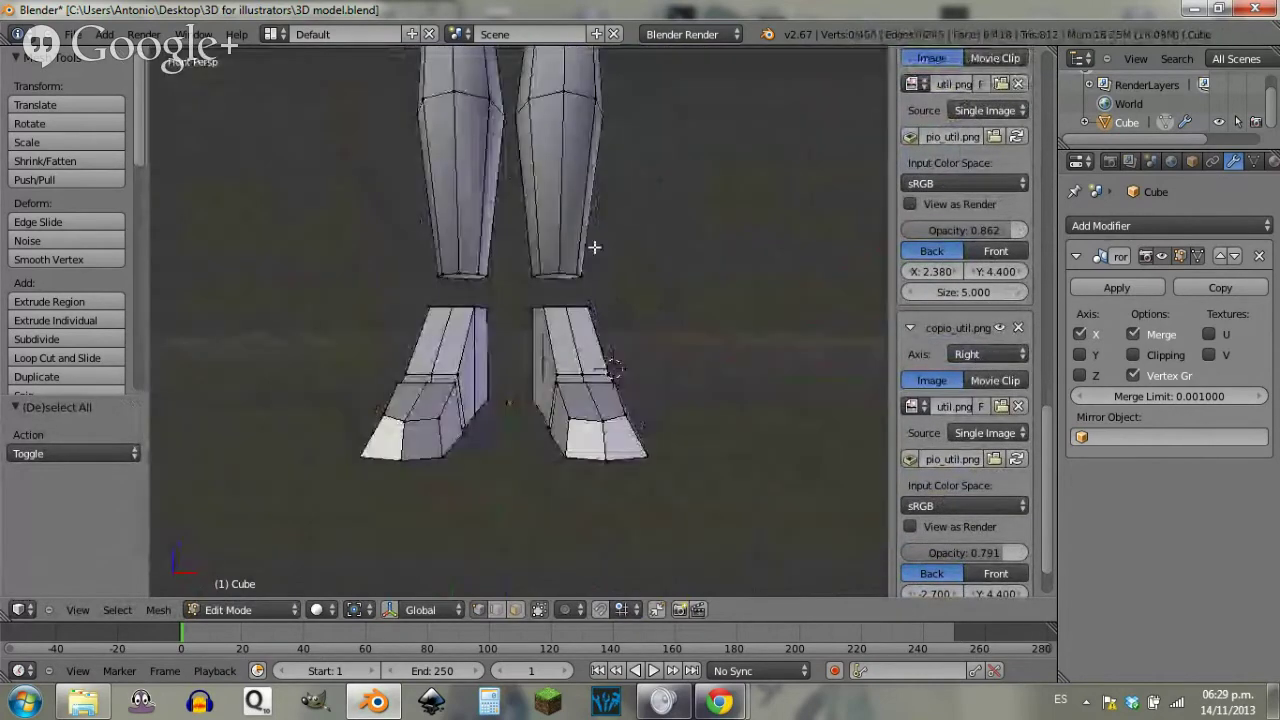
{"action": "middle_click_drag", "start_coordinate": [594, 246], "coordinate": [571, 313]}
{"action": "scroll", "coordinate": [580, 298], "scroll_direction": "down", "scroll_amount": 5}
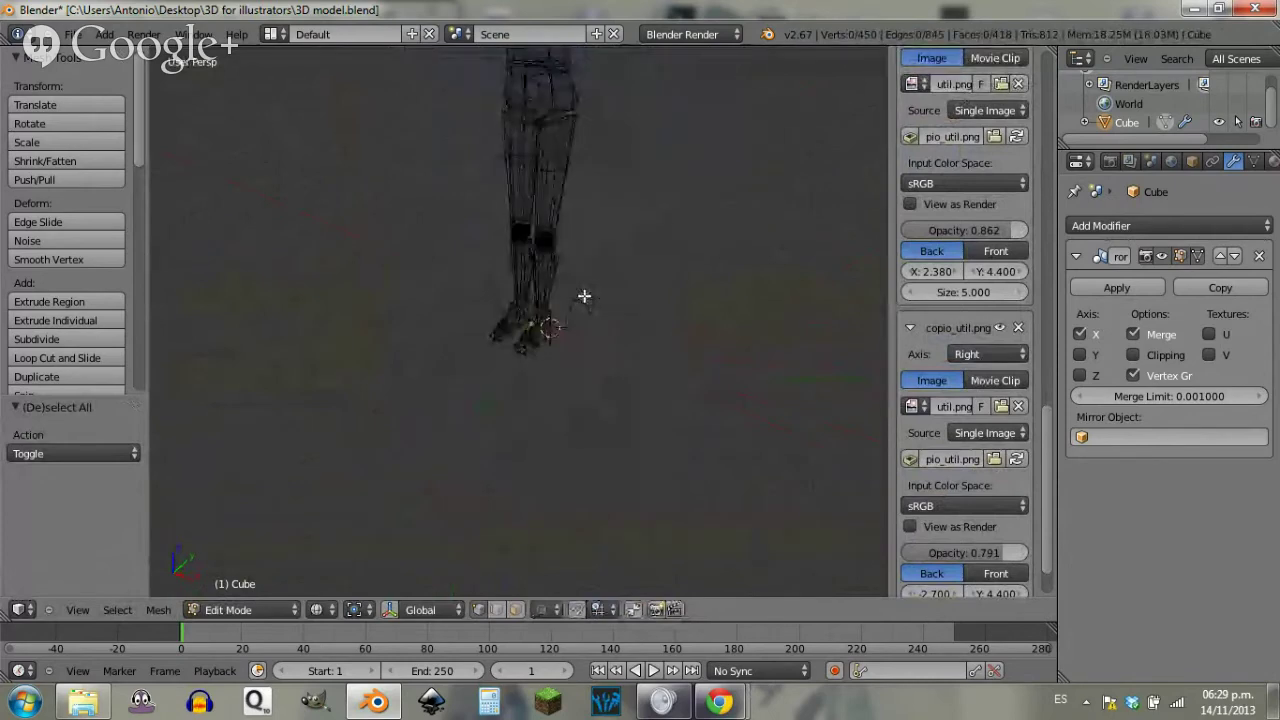
{"action": "key", "text": "Tab"}
{"action": "middle_click_drag", "start_coordinate": [580, 252], "coordinate": [625, 342]}
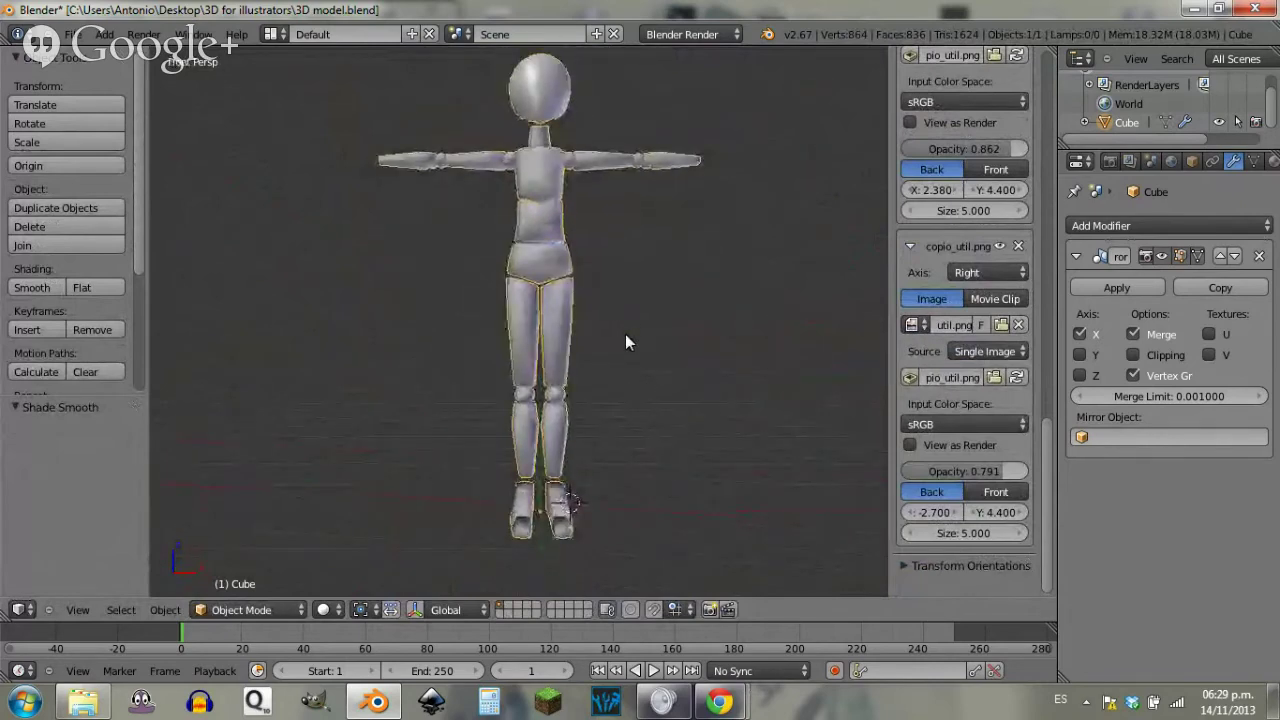
Step: In front view at the drawn hand, add a cube mesh as a new object
{"action": "key", "text": "KP_1"}
{"action": "scroll", "coordinate": [581, 309], "scroll_direction": "up", "scroll_amount": 7}
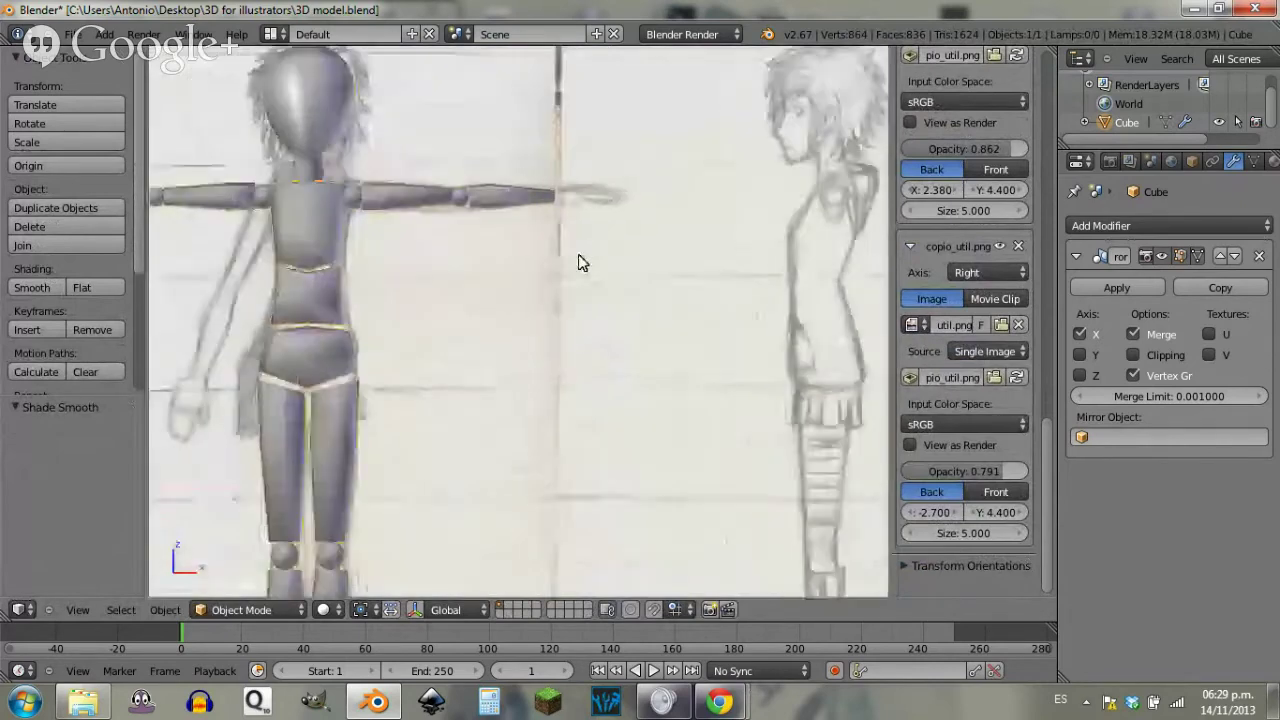
{"action": "scroll", "coordinate": [464, 340], "scroll_direction": "up", "scroll_amount": 3}
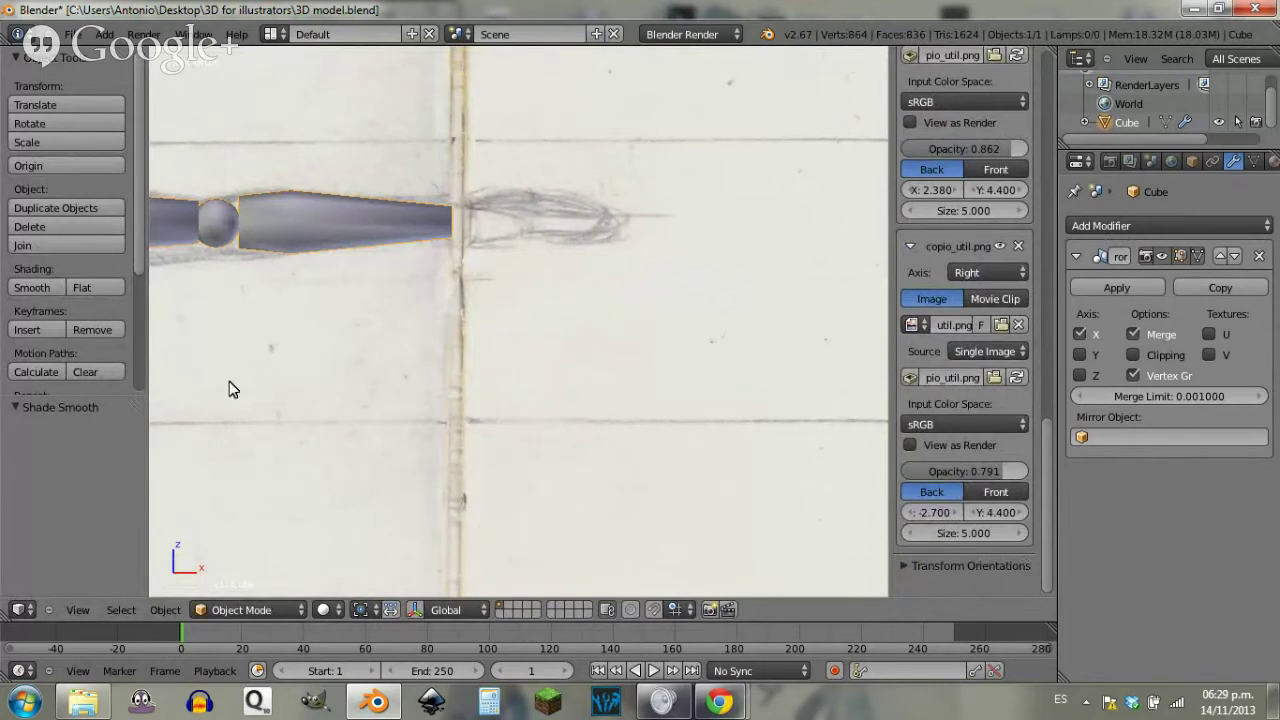
{"action": "key", "text": "shift+a"}
{"action": "mouse_move", "coordinate": [500, 264]}
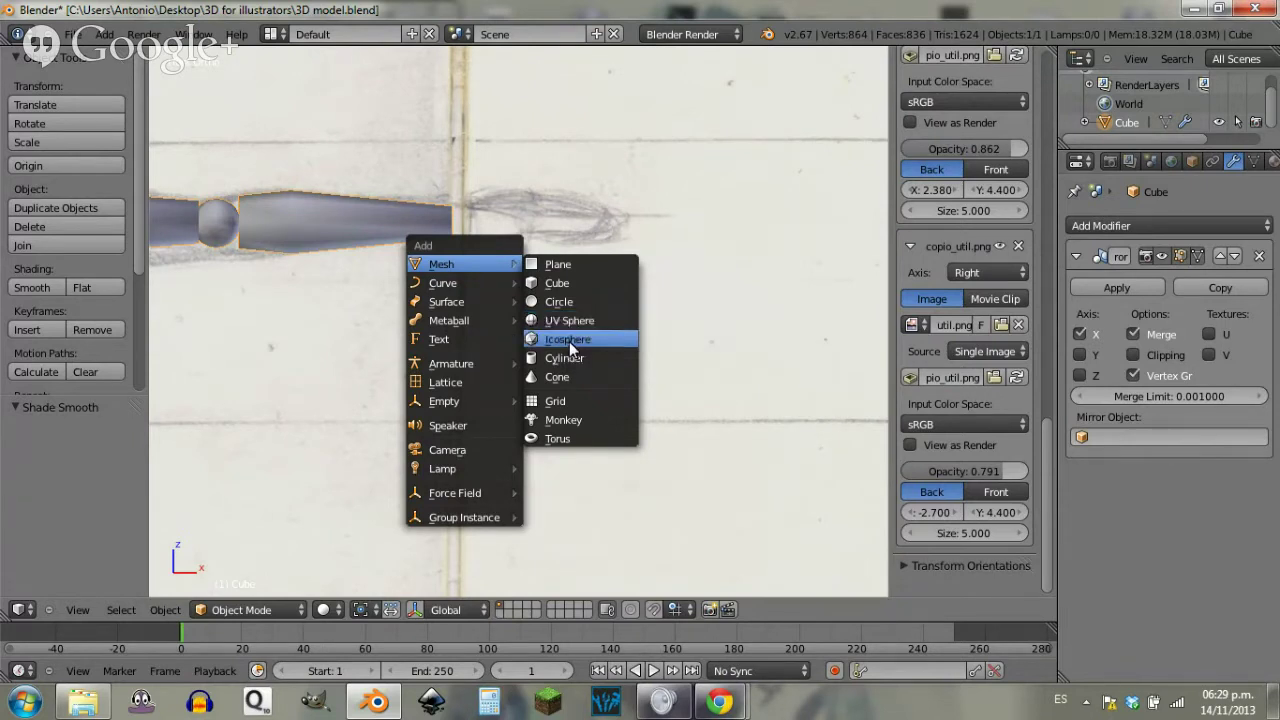
{"action": "left_click", "coordinate": [586, 283]}
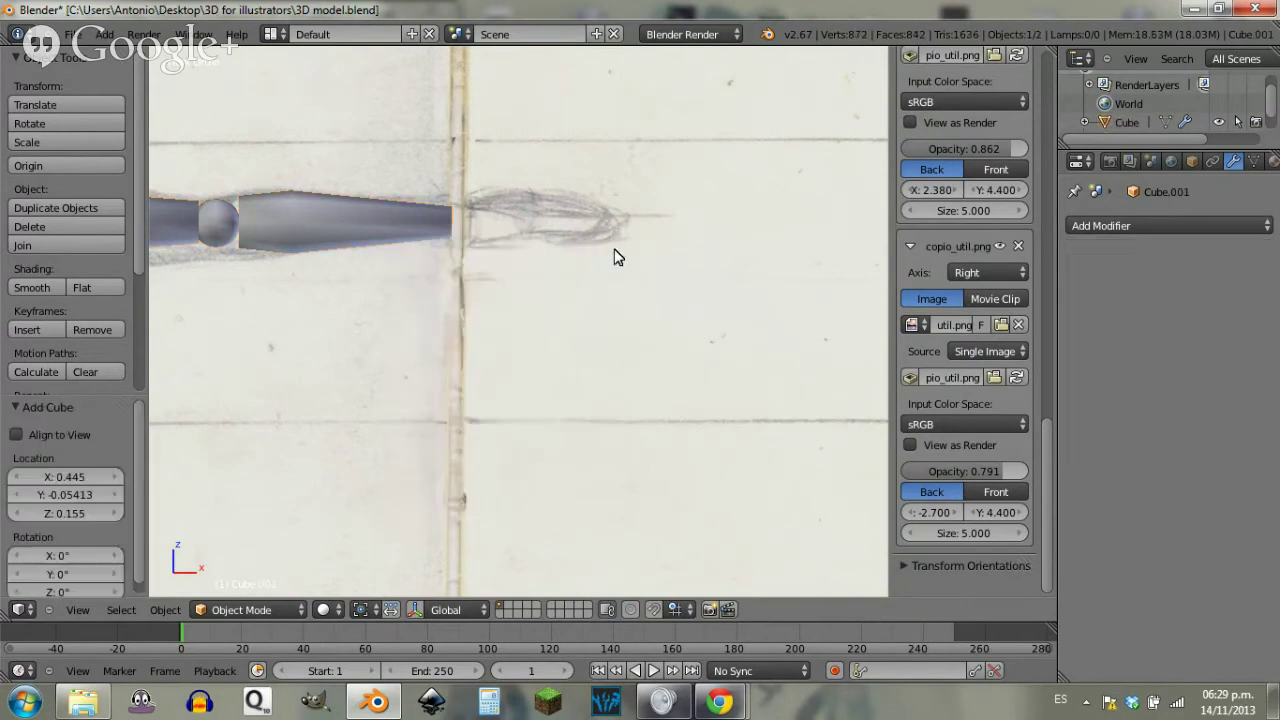
Step: Move the new cube in front view until it is centred over the drawn hand beyond the forearm's end
{"action": "scroll", "coordinate": [586, 314], "scroll_direction": "down", "scroll_amount": 5}
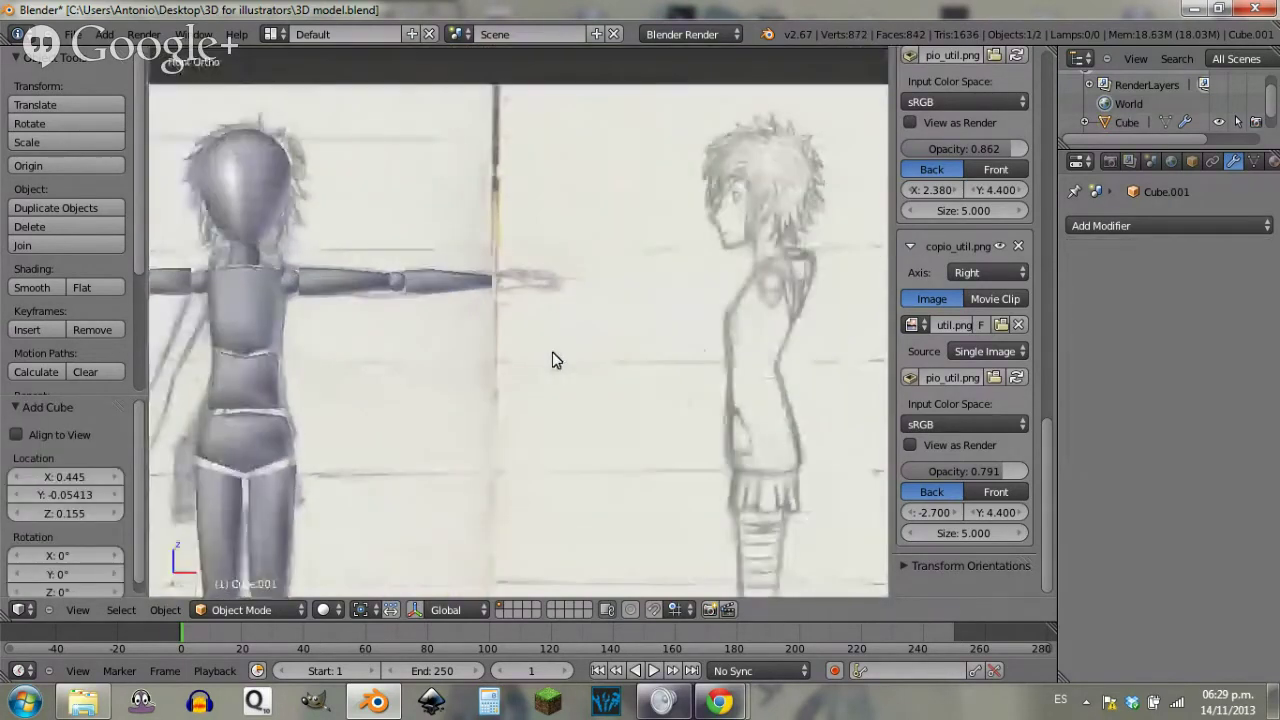
{"action": "key", "text": "g"}
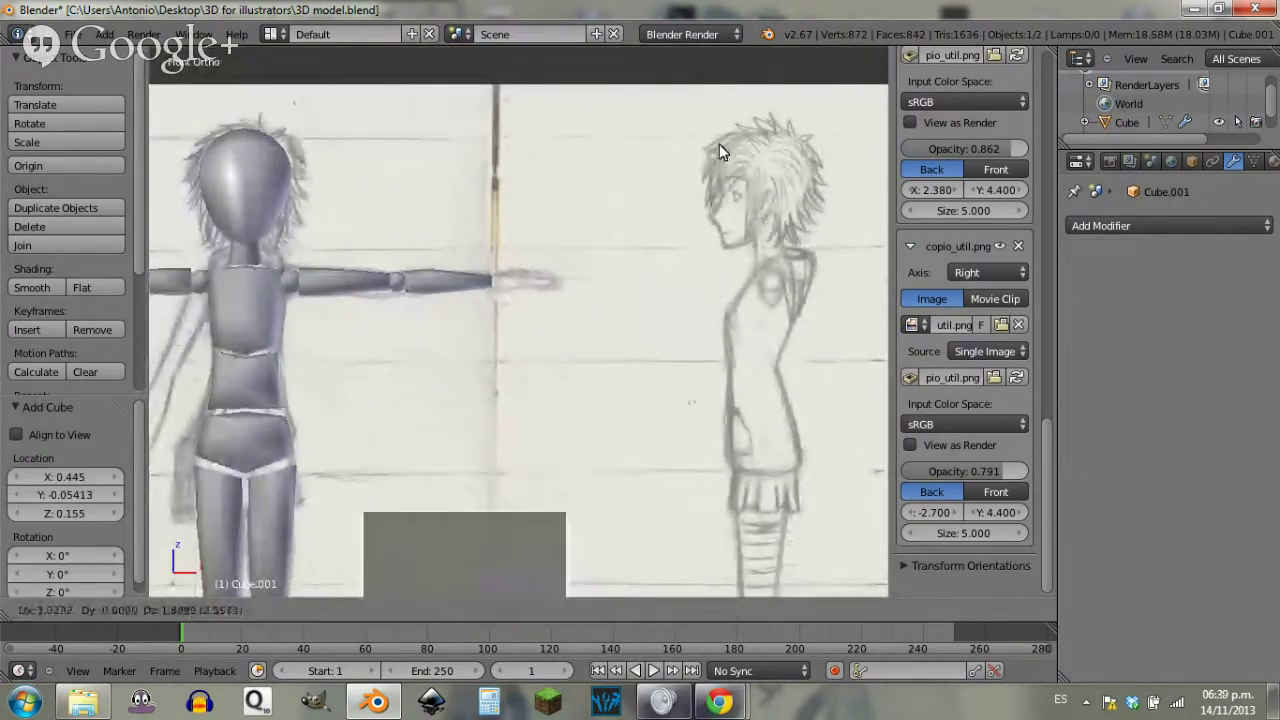
{"action": "left_click", "coordinate": [611, 407]}
{"action": "key", "text": "g"}
{"action": "left_click", "coordinate": [651, 414]}
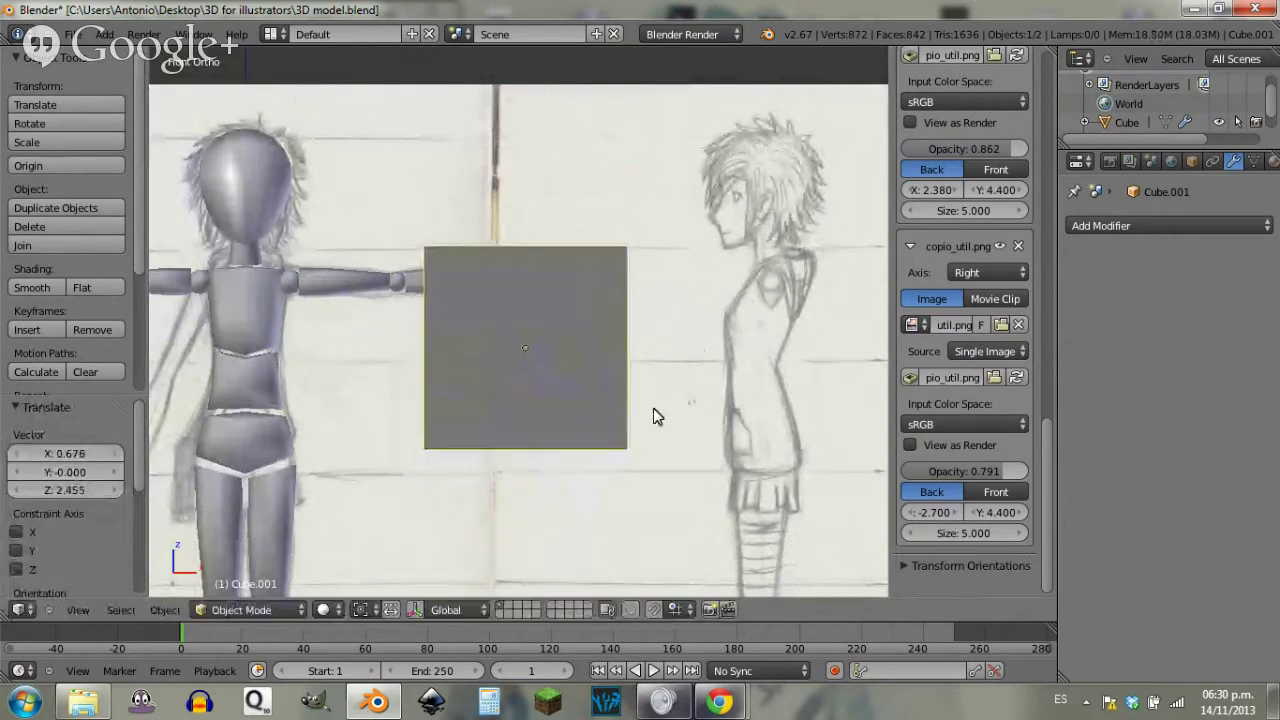
{"action": "key", "text": "g"}
{"action": "left_click", "coordinate": [644, 371]}
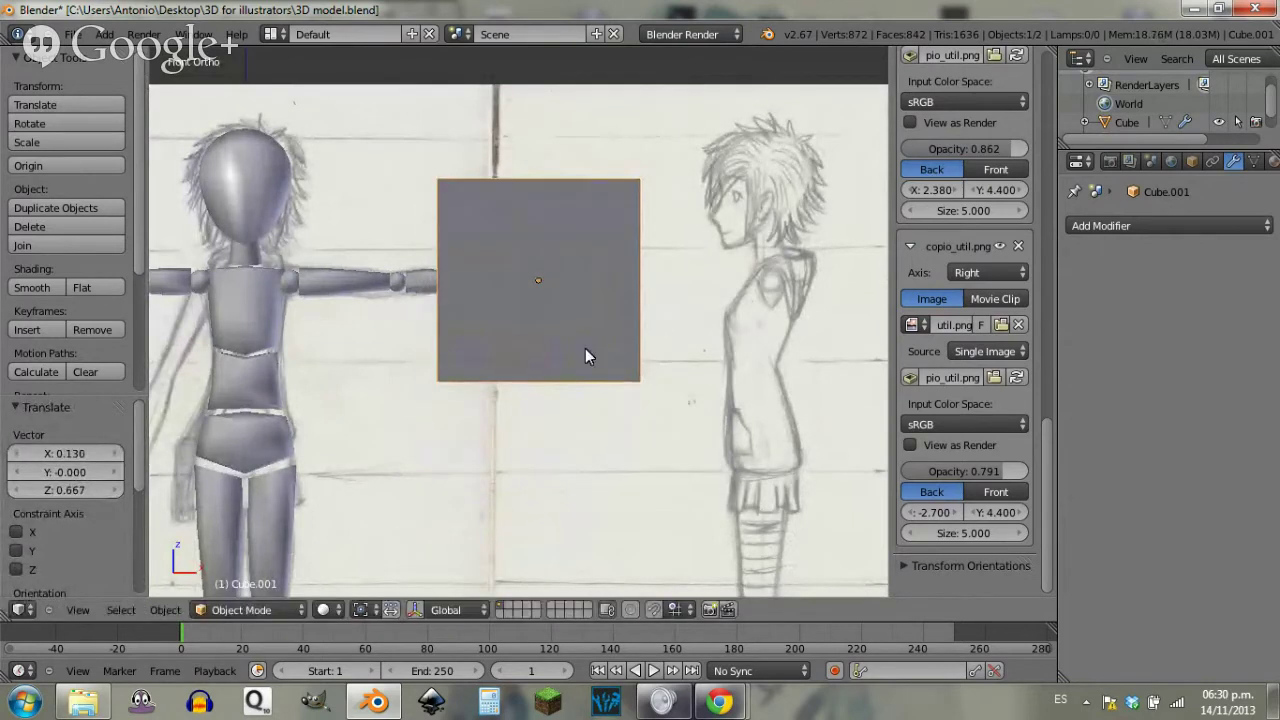
Step: Join the cube to the character mesh and, in Edit Mode, scale it to 0.147 over the drawn hand
{"action": "right_click", "coordinate": [339, 281], "text": "shift"}
{"action": "key", "text": "ctrl+j"}
{"action": "key", "text": "Tab"}
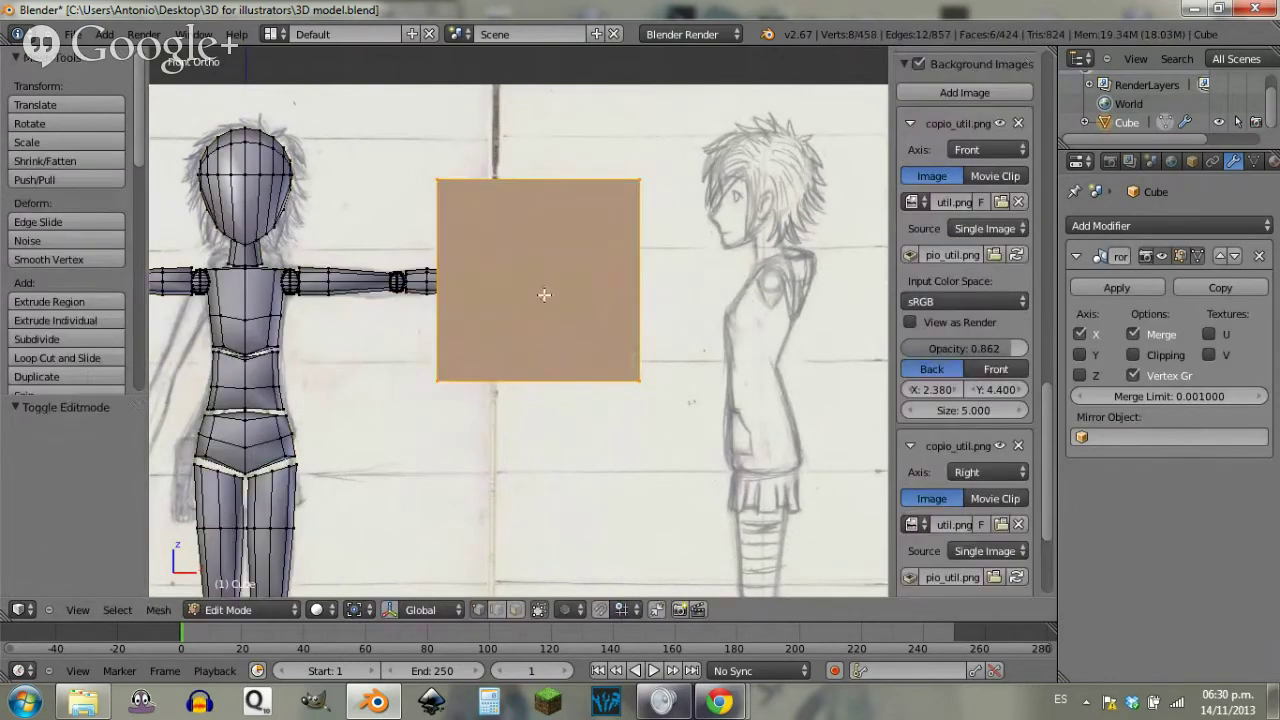
{"action": "key", "text": "s"}
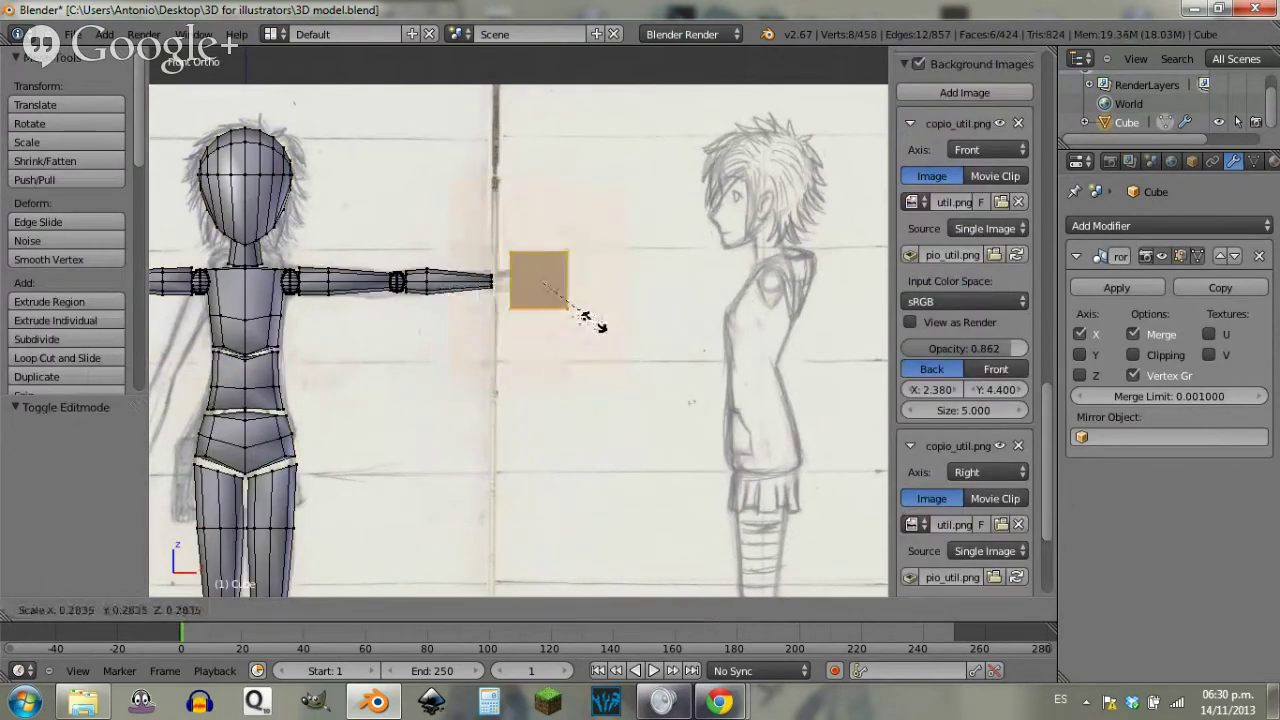
{"action": "left_click", "coordinate": [562, 312]}
Step: In top view, move the hand cube 0.171 along Y to line it up with the forearm
{"action": "key", "text": "KP_3"}
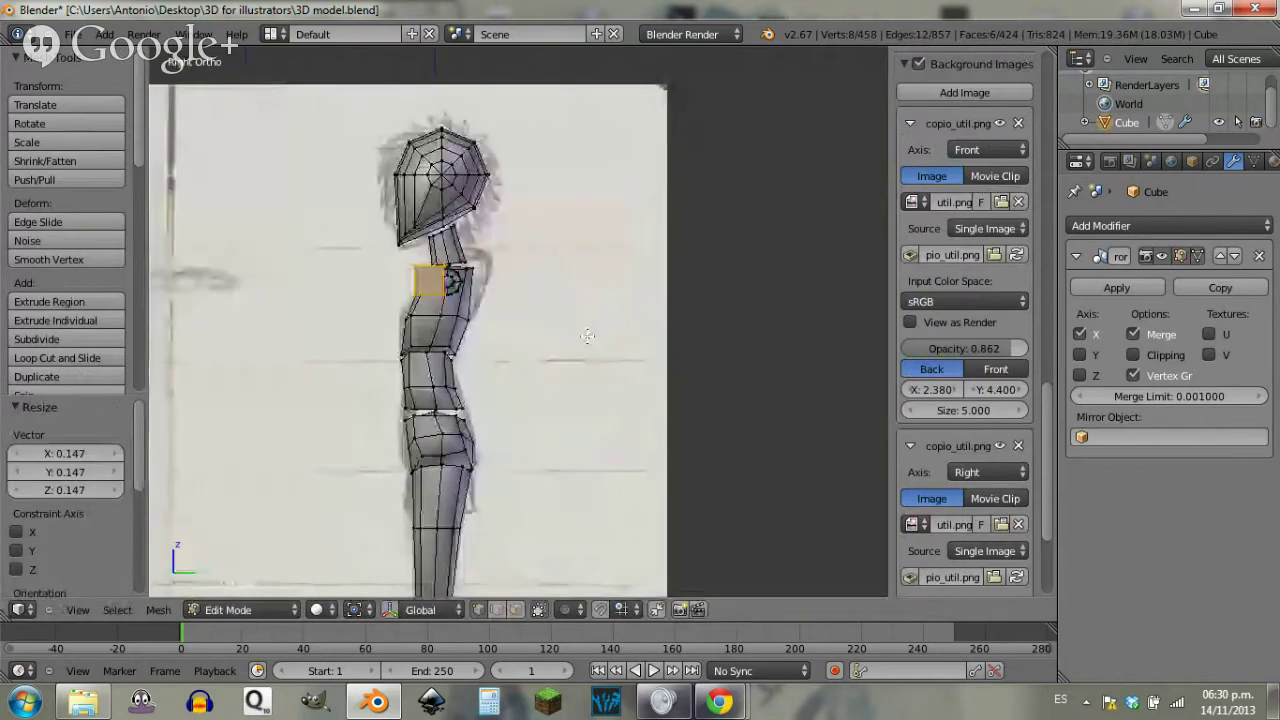
{"action": "middle_click_drag", "start_coordinate": [462, 347], "coordinate": [515, 382]}
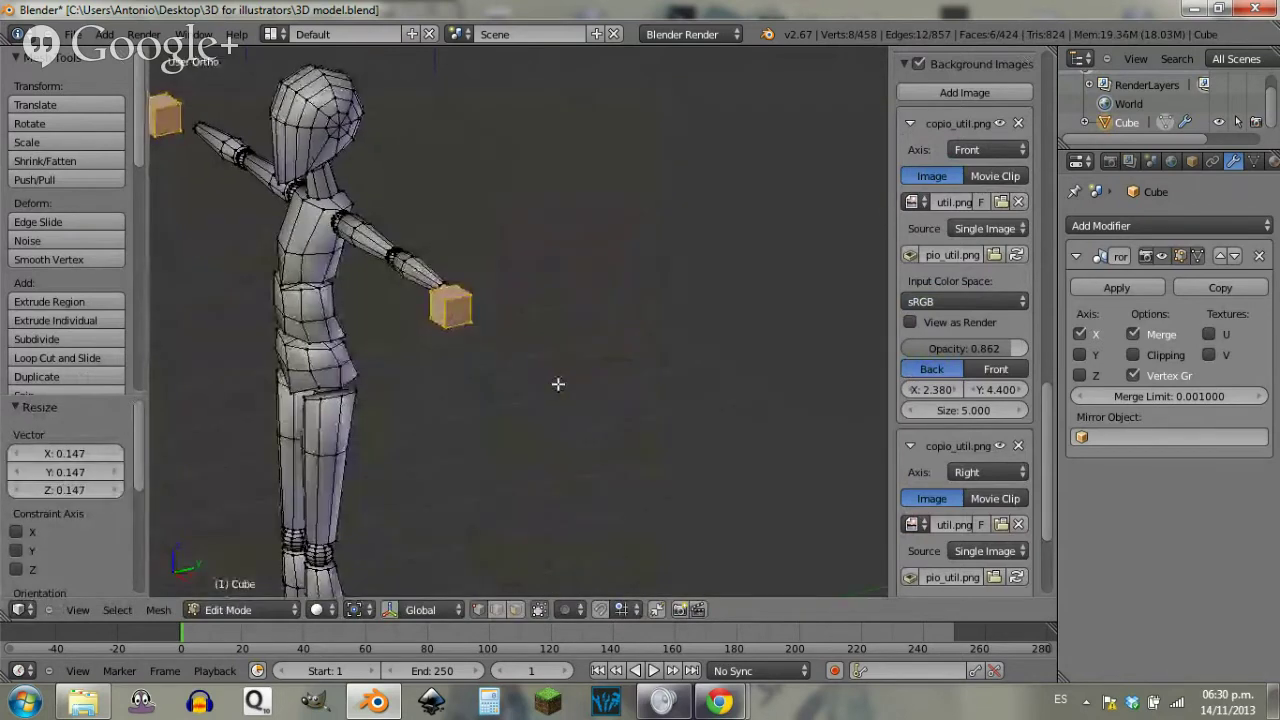
{"action": "key", "text": "KP_1"}
{"action": "key", "text": "KP_7"}
{"action": "scroll", "coordinate": [570, 410], "scroll_direction": "up", "scroll_amount": 3}
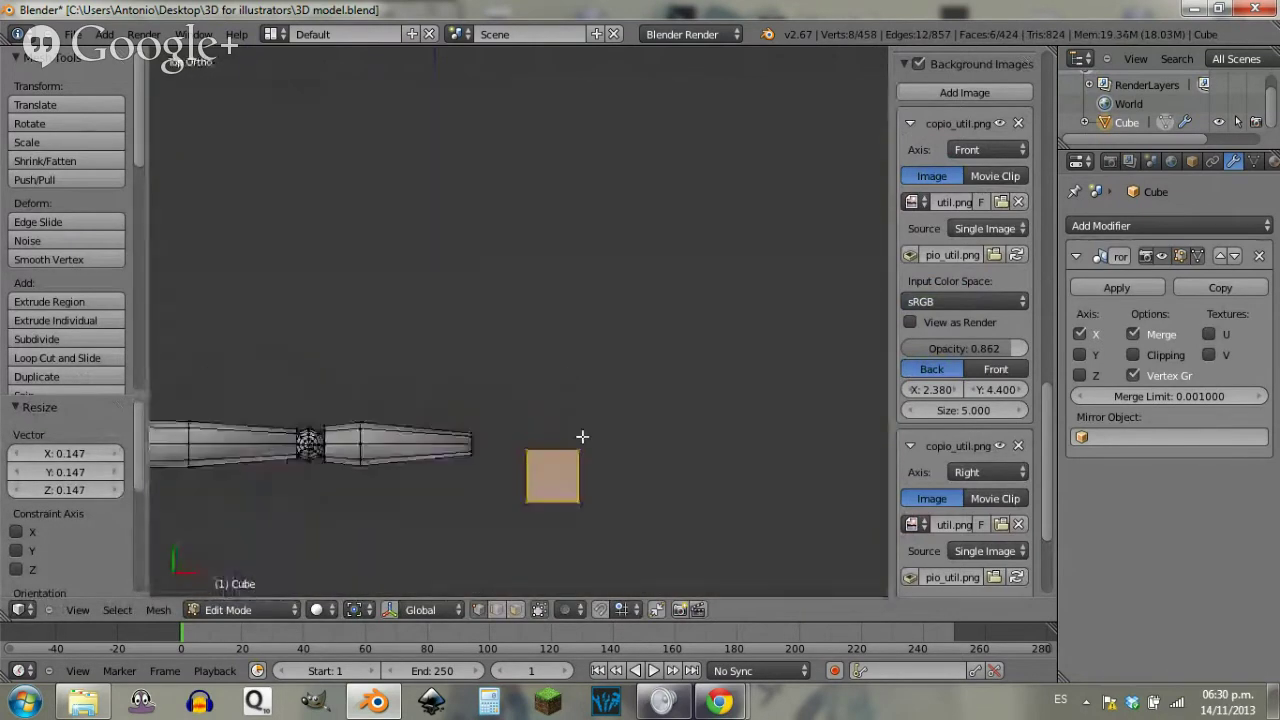
{"action": "scroll", "coordinate": [582, 436], "scroll_direction": "up", "scroll_amount": 2}
{"action": "middle_click_drag", "start_coordinate": [594, 463], "coordinate": [620, 289], "text": "shift"}
{"action": "key", "text": "g"}
{"action": "key", "text": "y"}
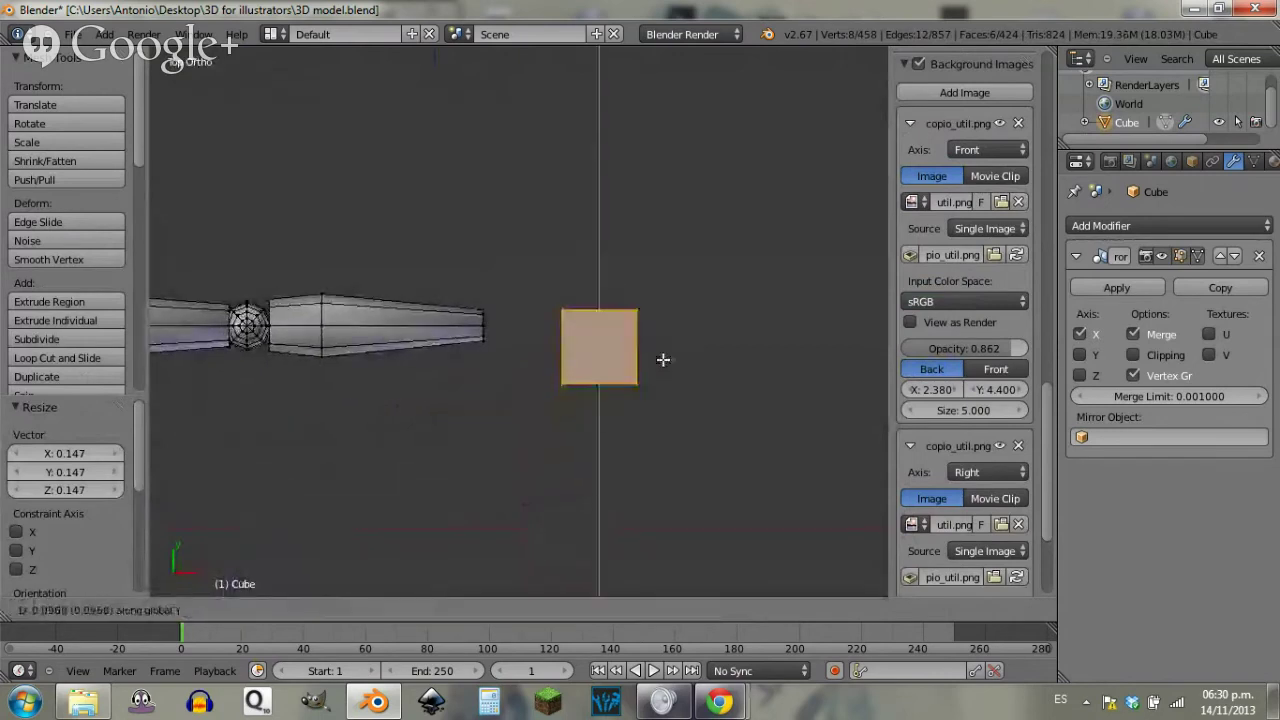
{"action": "left_click", "coordinate": [667, 342]}
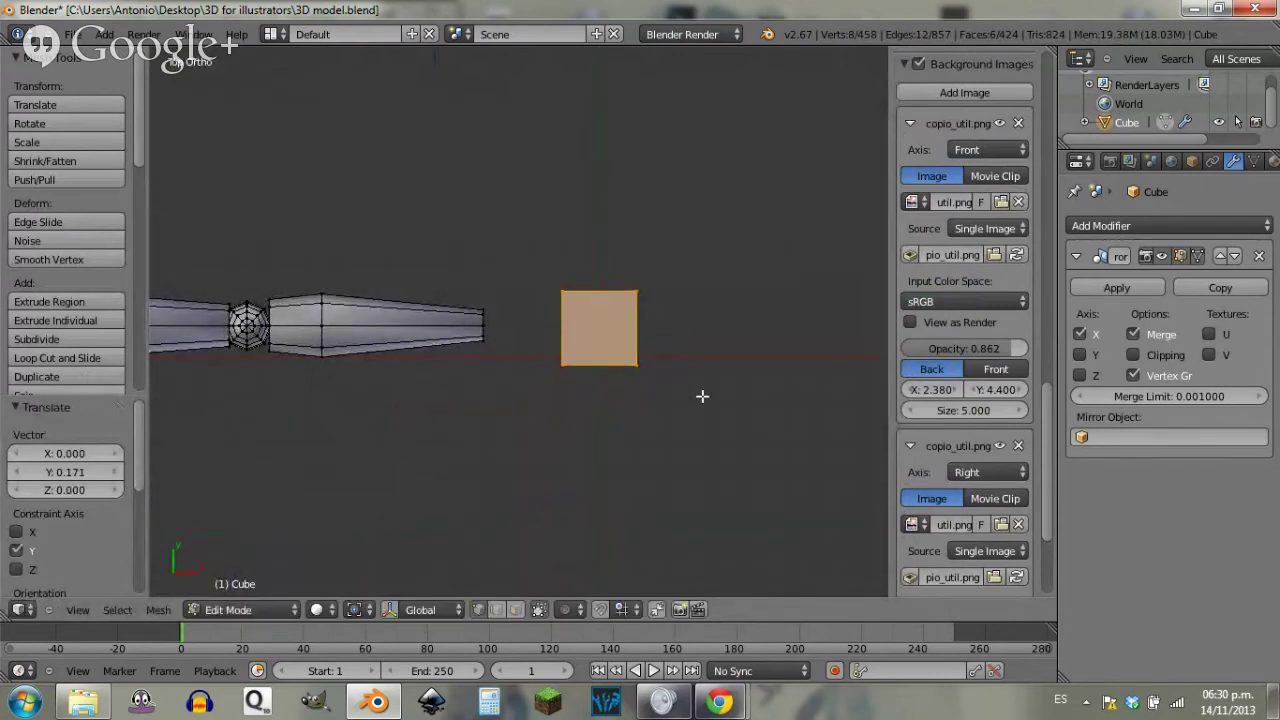
{"action": "middle_click_drag", "start_coordinate": [702, 396], "coordinate": [648, 350]}
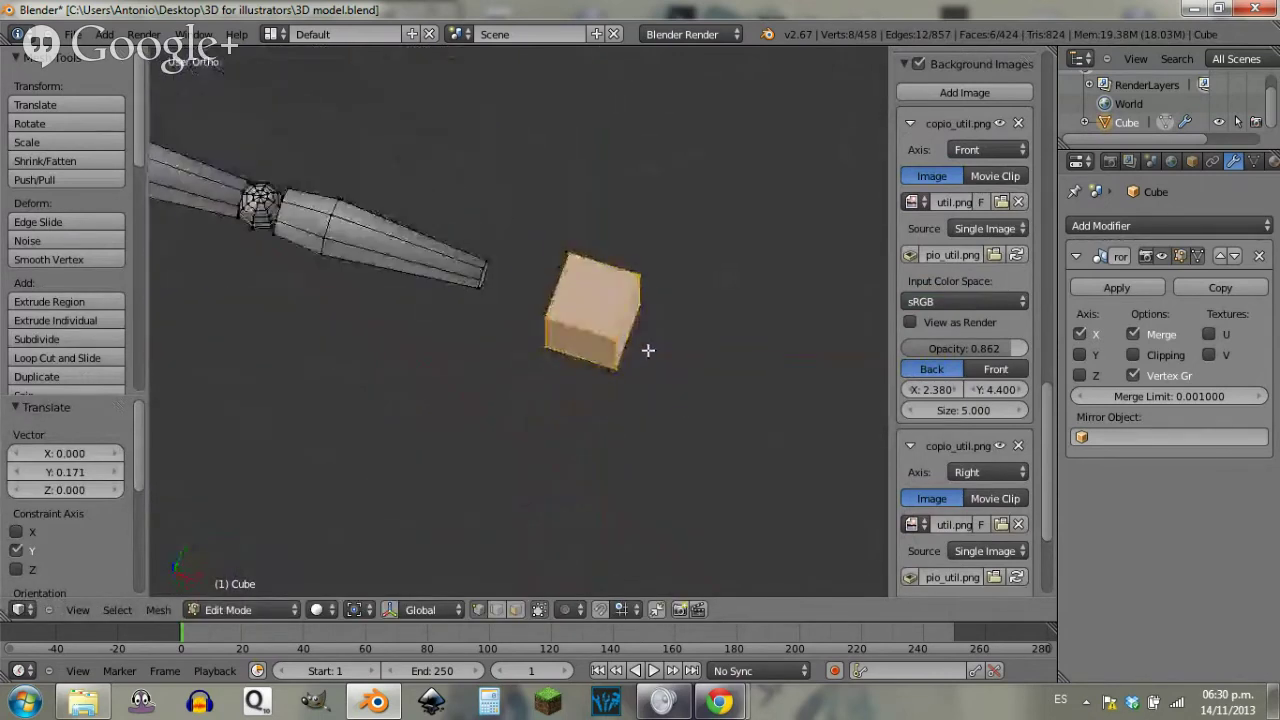
Step: Move the selected cube about -0.25 along X in front view so it sits just past the end of the forearm
{"action": "key", "text": "KP_1"}
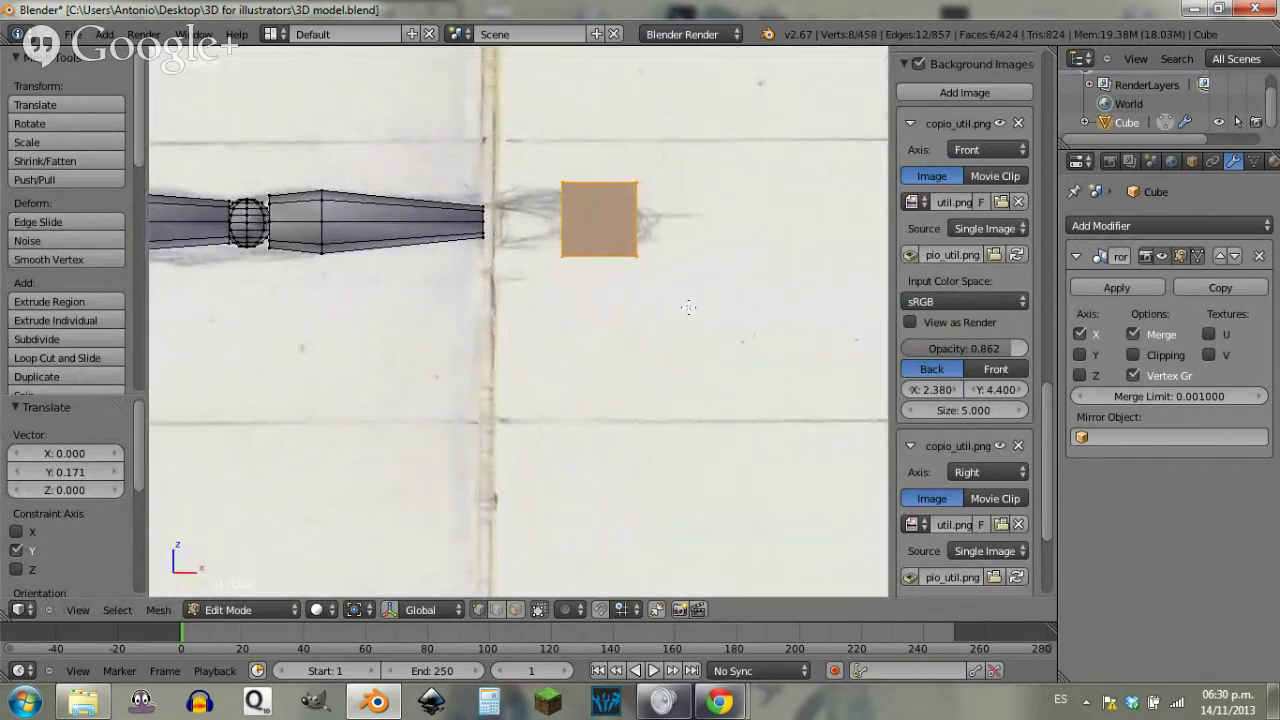
{"action": "key", "text": "g"}
{"action": "key", "text": "x"}
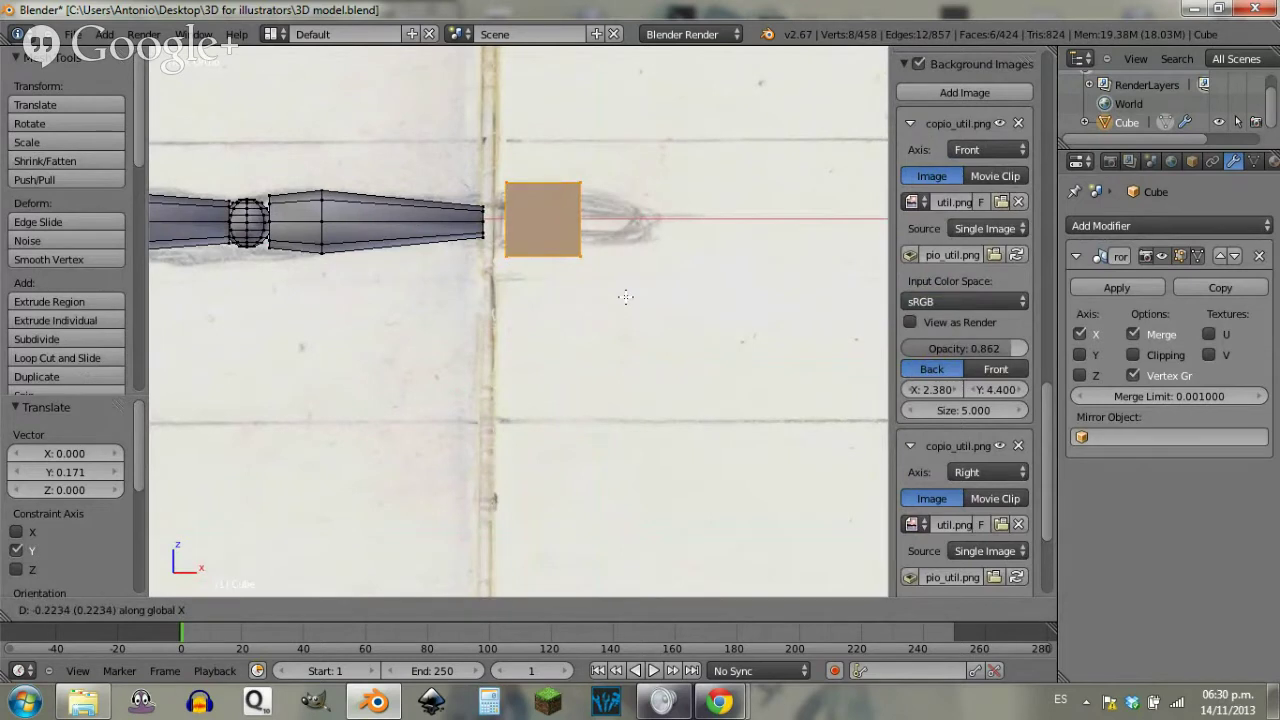
{"action": "left_click", "coordinate": [623, 294]}
Step: Flatten the cube by scaling it along Z to about 0.576 to fit the hand in the reference drawing
{"action": "key", "text": "s"}
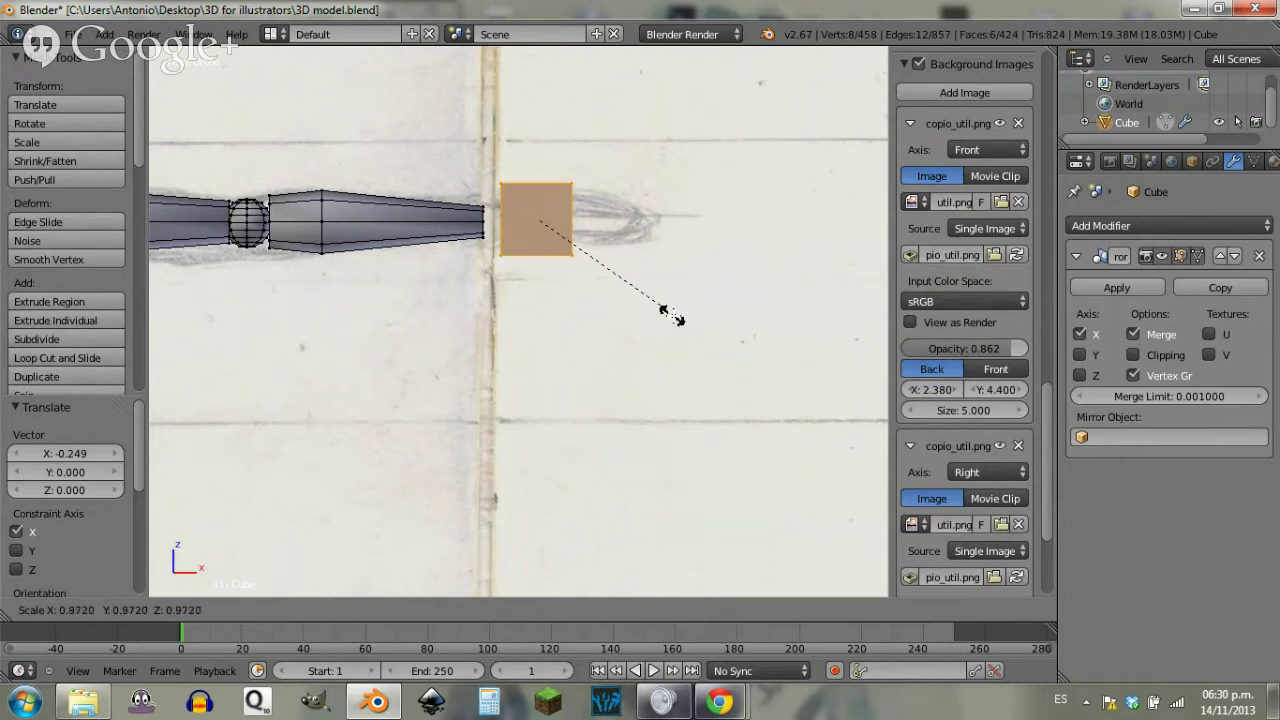
{"action": "left_click", "coordinate": [668, 312]}
{"action": "key", "text": "s"}
{"action": "key", "text": "z"}
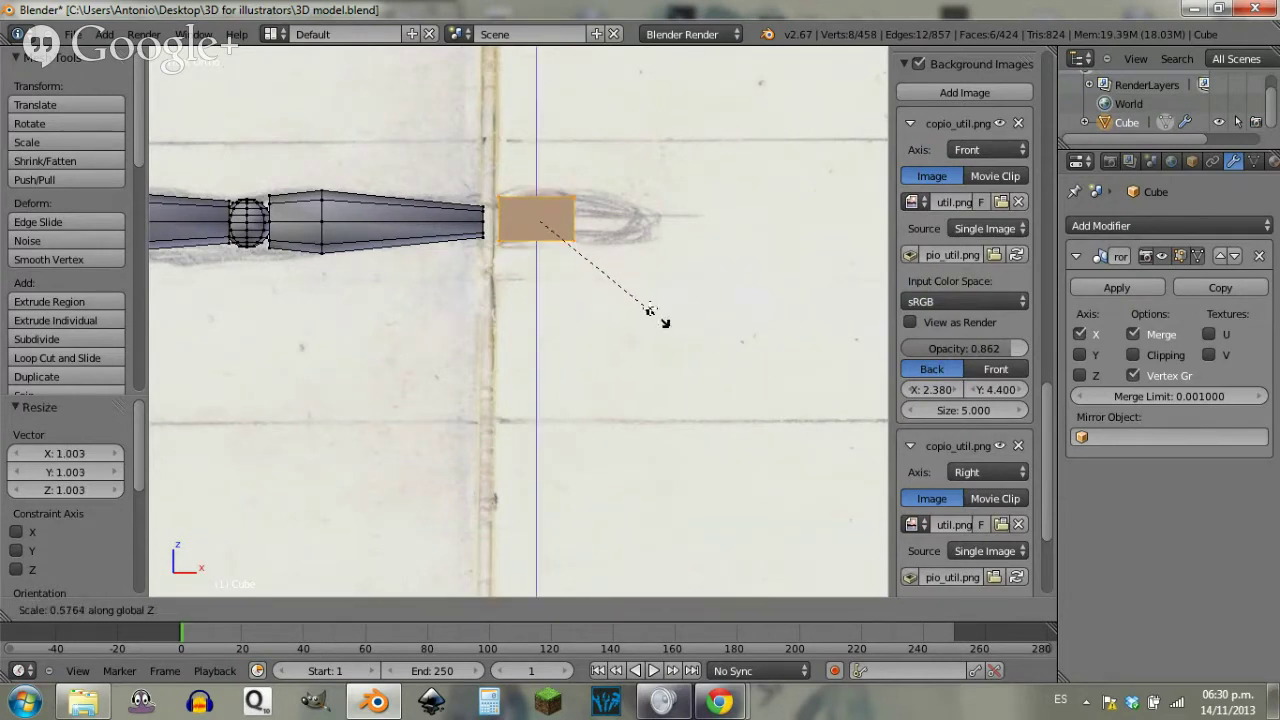
{"action": "left_click", "coordinate": [650, 309]}
Step: Add a single loop cut lengthwise through the middle of the hand block, working from the top view
{"action": "key", "text": "KP_3"}
{"action": "key", "text": "KP_7"}
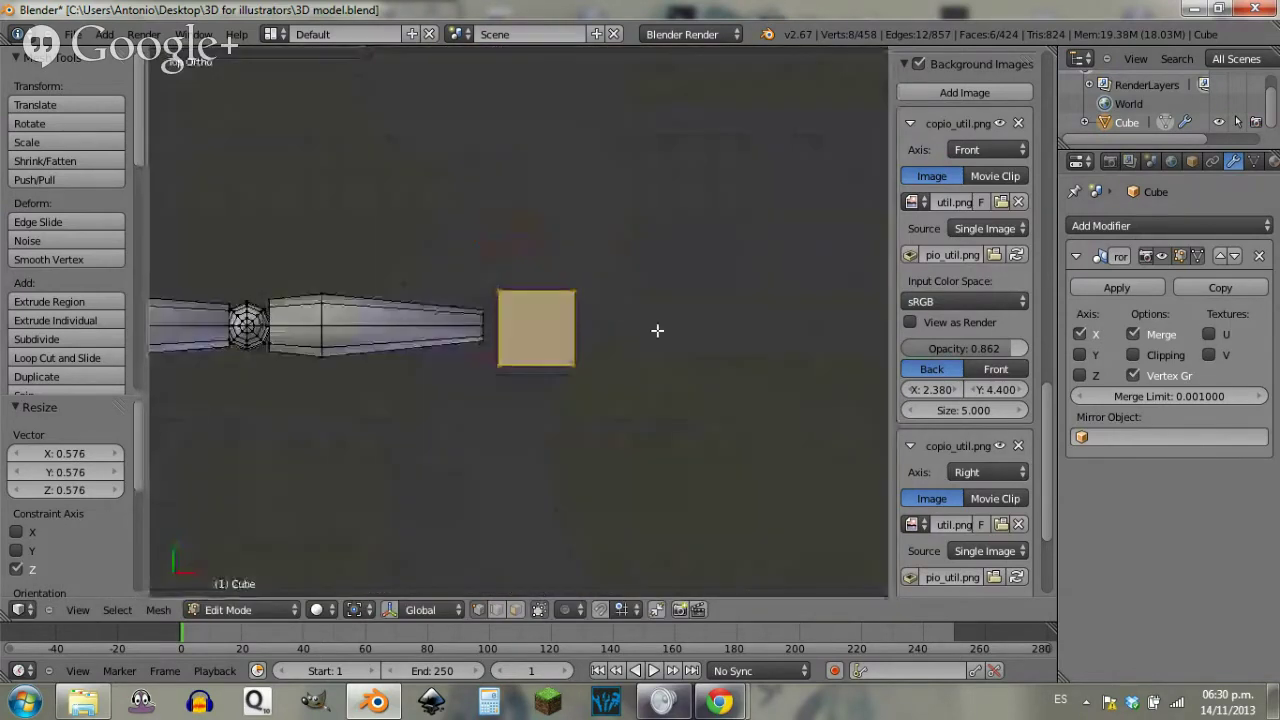
{"action": "scroll", "coordinate": [648, 390], "scroll_direction": "up", "scroll_amount": 5}
{"action": "middle_click_drag", "start_coordinate": [633, 374], "coordinate": [578, 312], "text": "shift"}
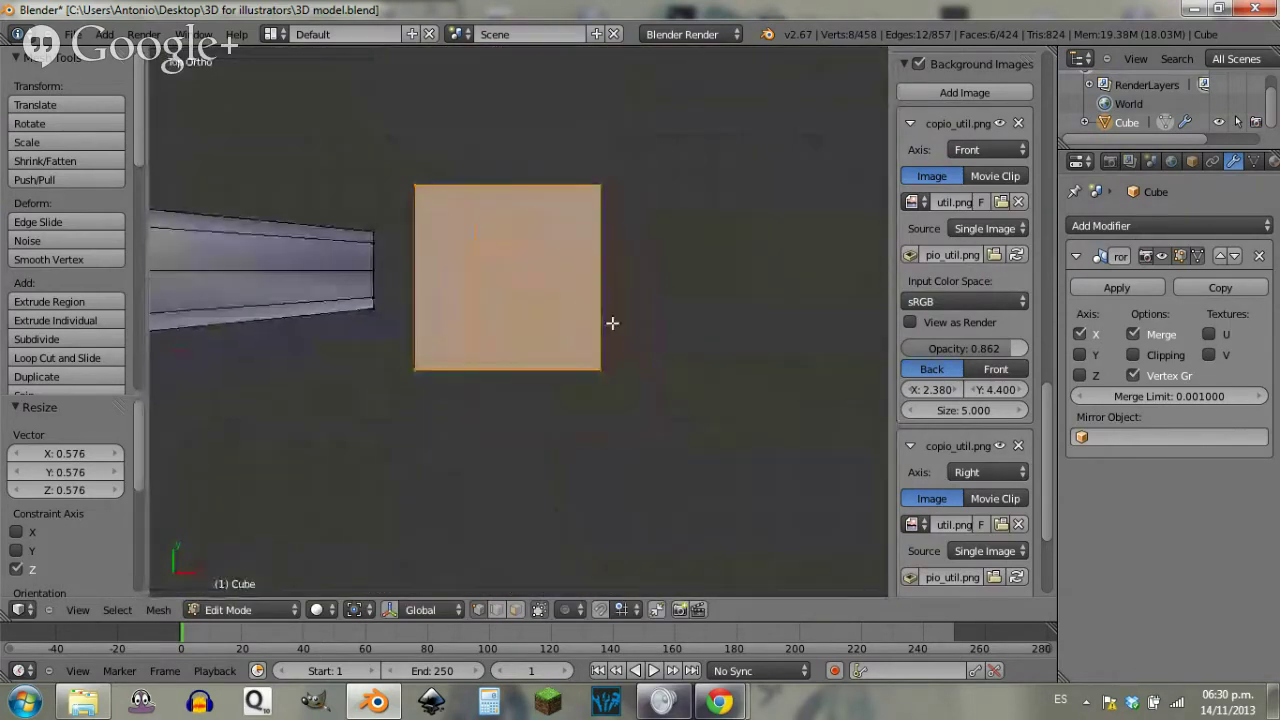
{"action": "key", "text": "shift+s"}
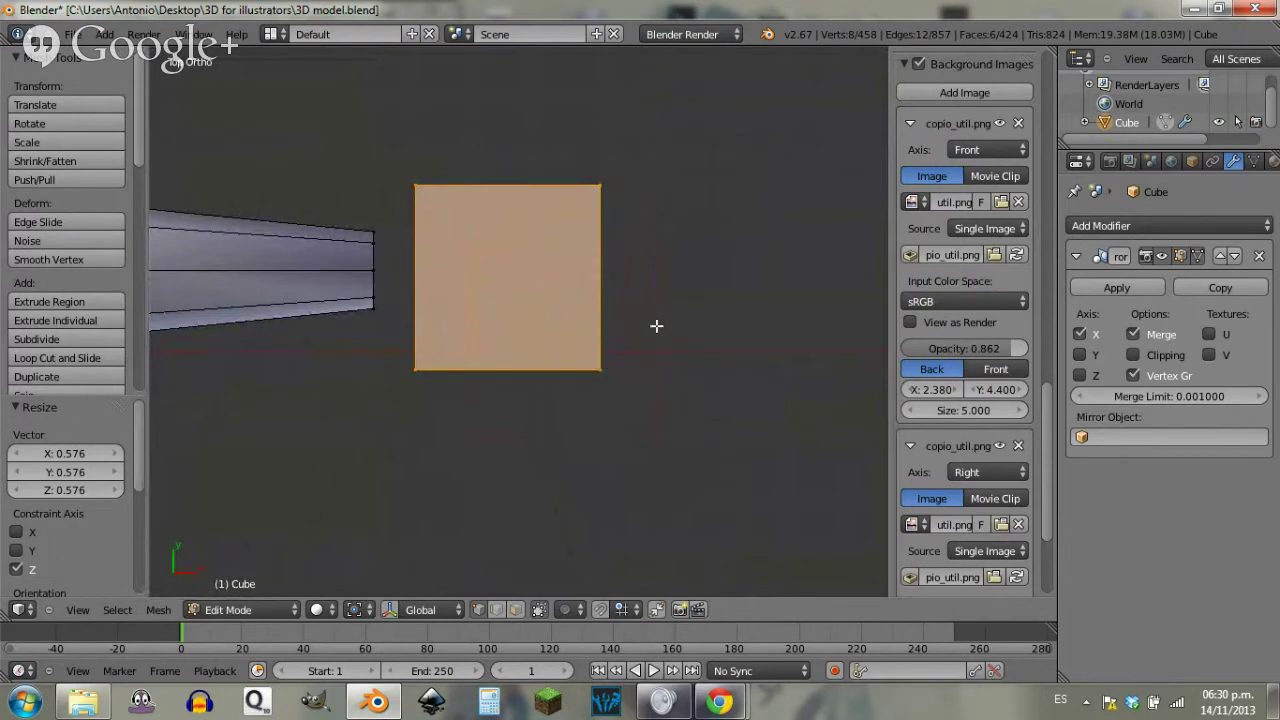
{"action": "key", "text": "ctrl+r"}
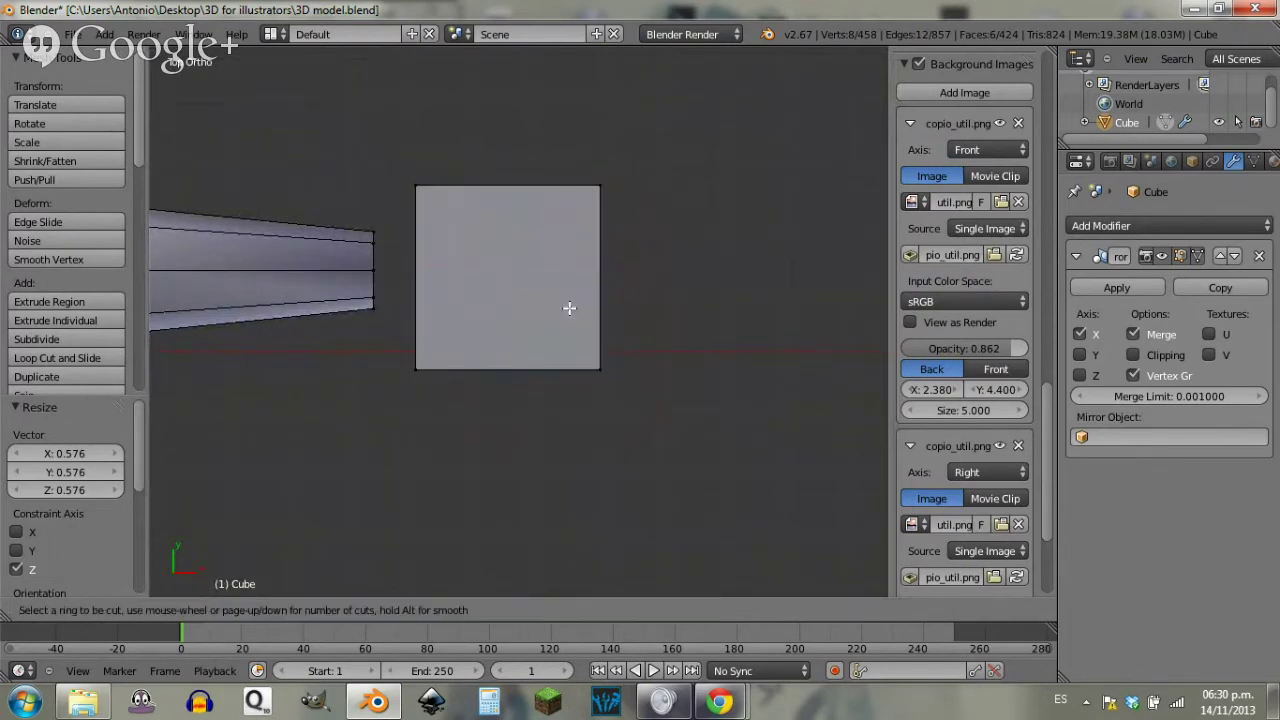
{"action": "left_click", "coordinate": [592, 275]}
{"action": "left_click", "coordinate": [601, 276]}
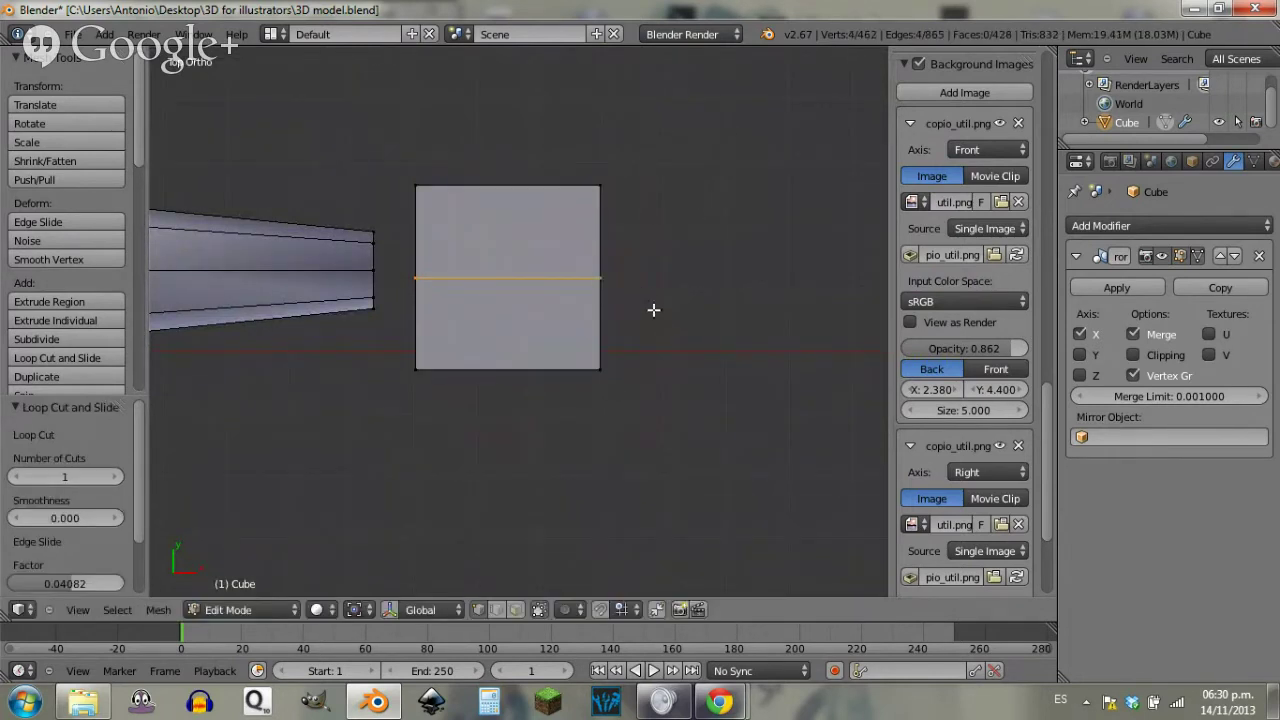
Step: Select the outer-end corner vertices on the hand block's negative Y side and move them about -0.04 along X
{"action": "key", "text": "a"}
{"action": "key", "text": "b"}
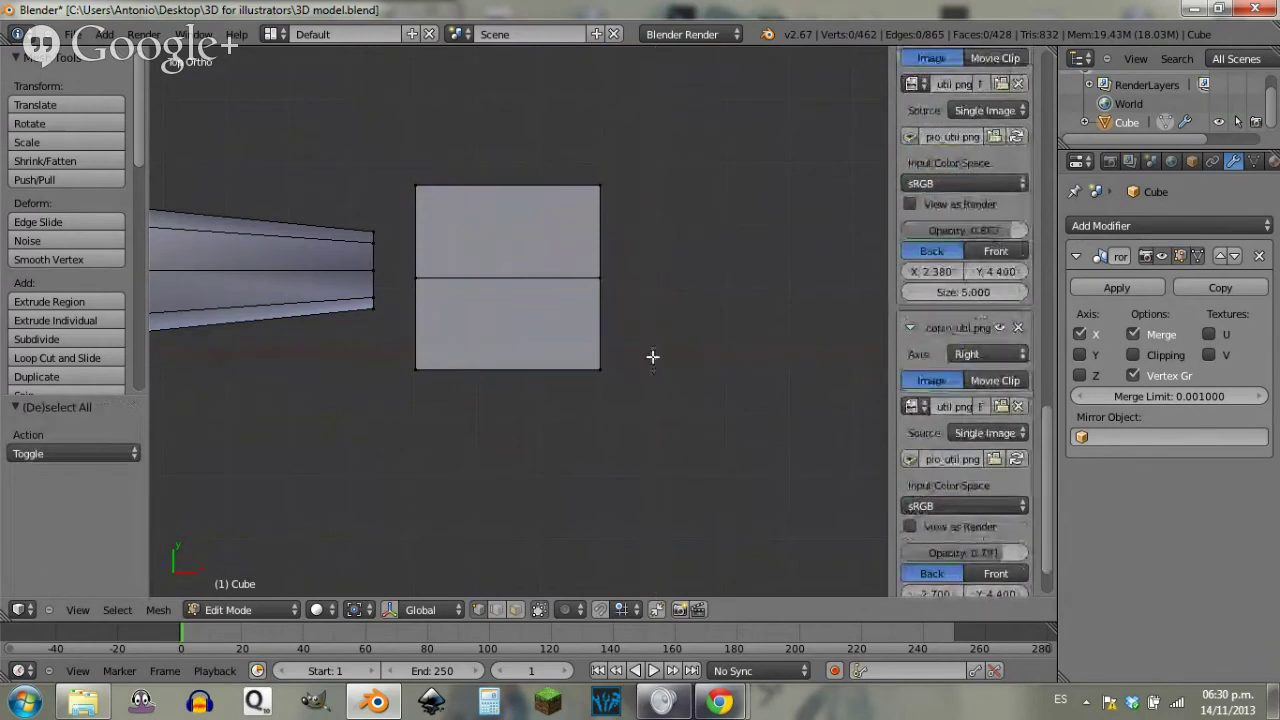
{"action": "left_click_drag", "start_coordinate": [665, 332], "coordinate": [360, 415]}
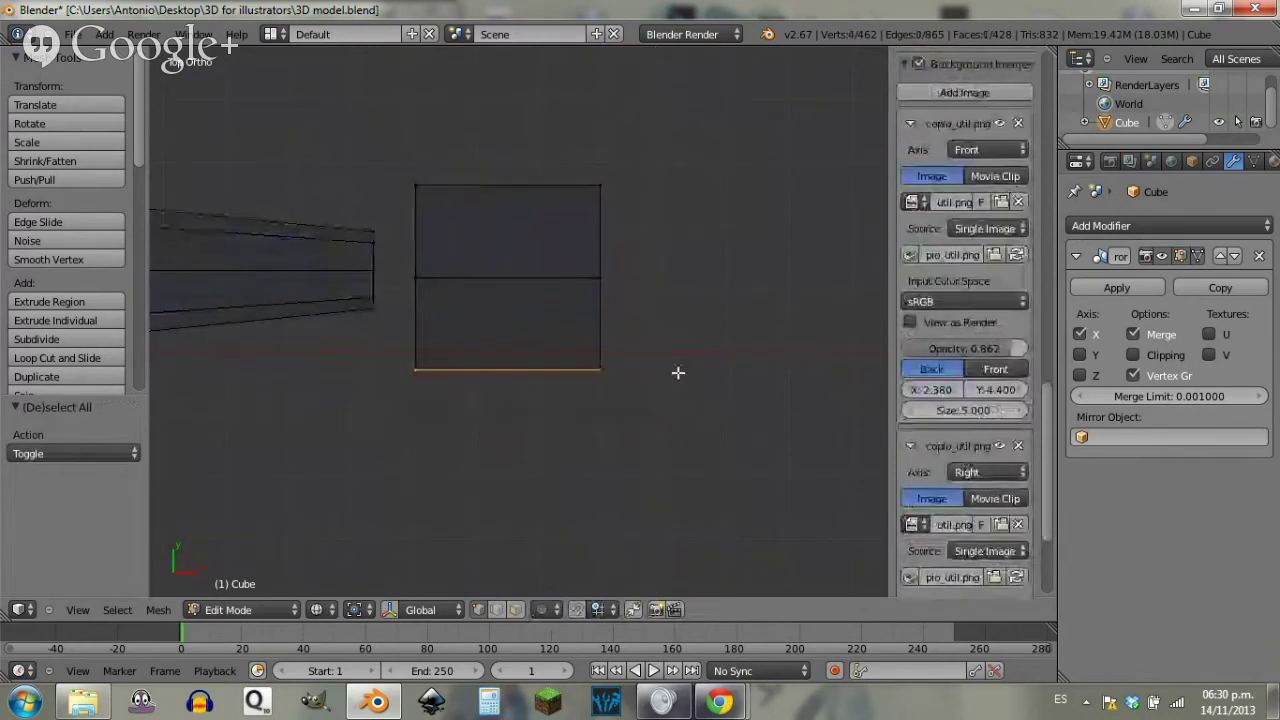
{"action": "key", "text": "a"}
{"action": "key", "text": "b"}
{"action": "left_click_drag", "start_coordinate": [687, 341], "coordinate": [551, 428]}
{"action": "key", "text": "g"}
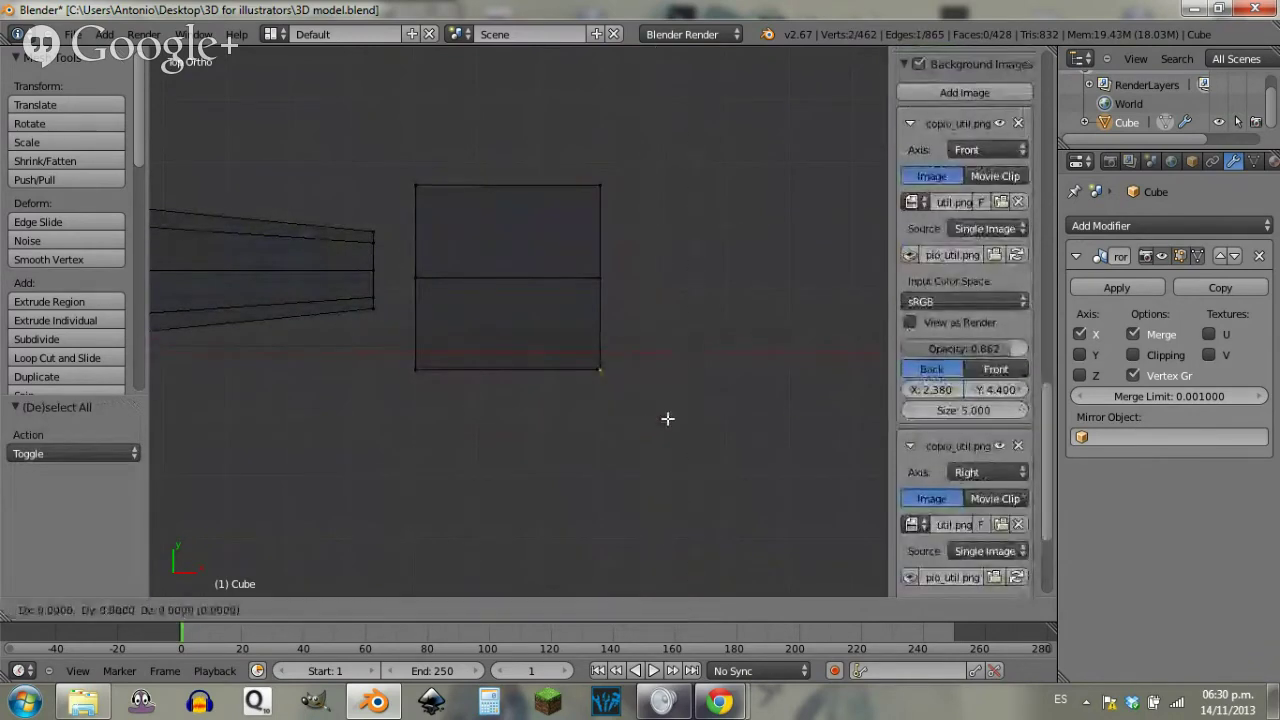
{"action": "key", "text": "x"}
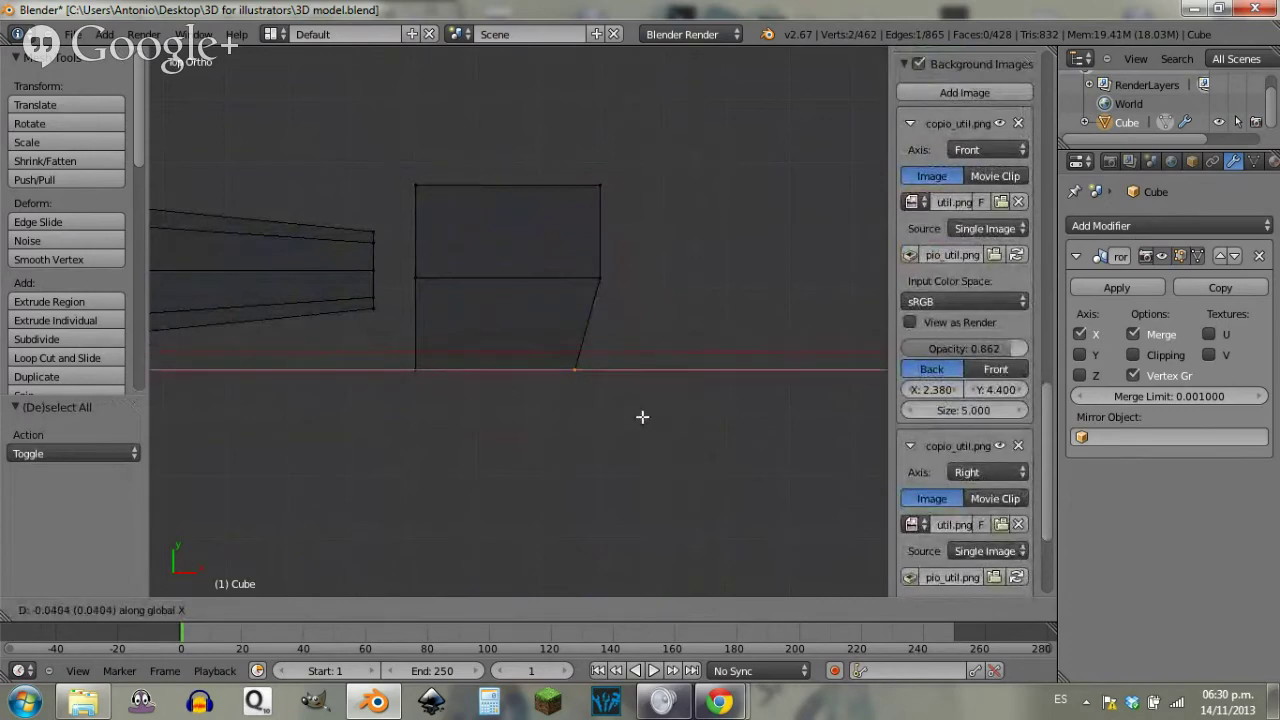
{"action": "left_click", "coordinate": [642, 416]}
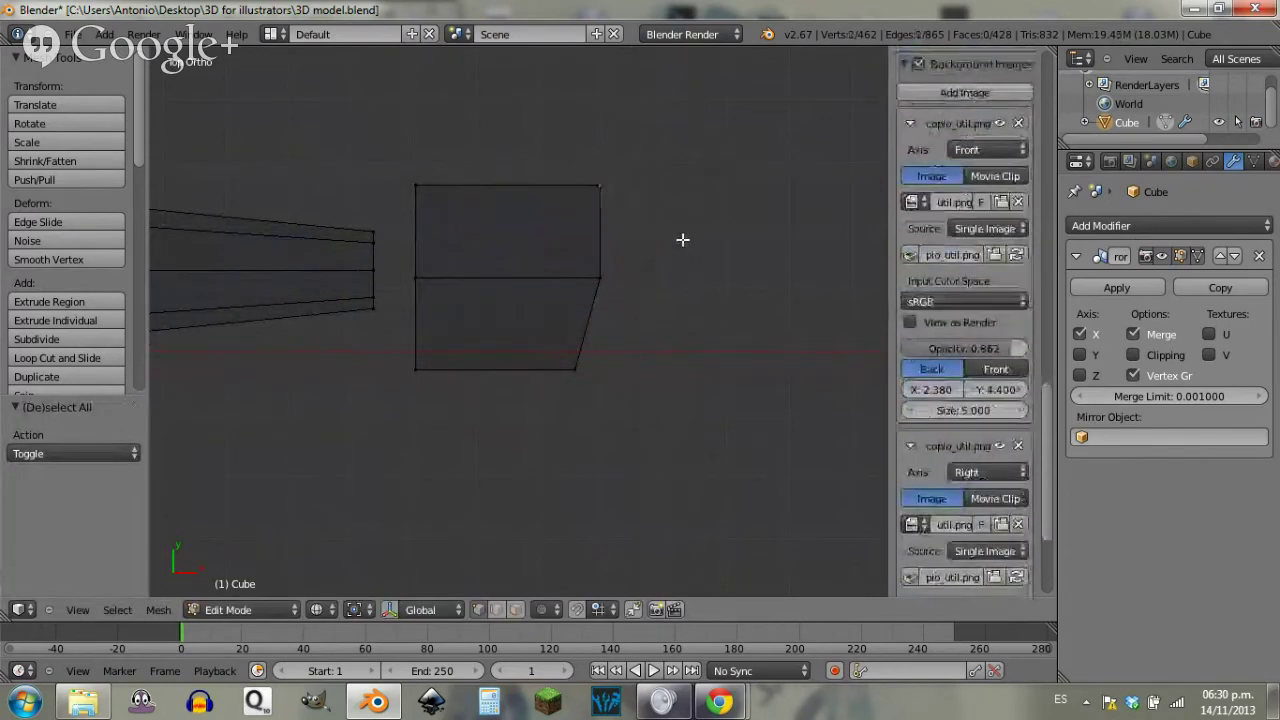
Step: Move the outer-end corner vertices on the positive Y side about -0.08 along X, leaving nothing selected
{"action": "key", "text": "g"}
{"action": "key", "text": "x"}
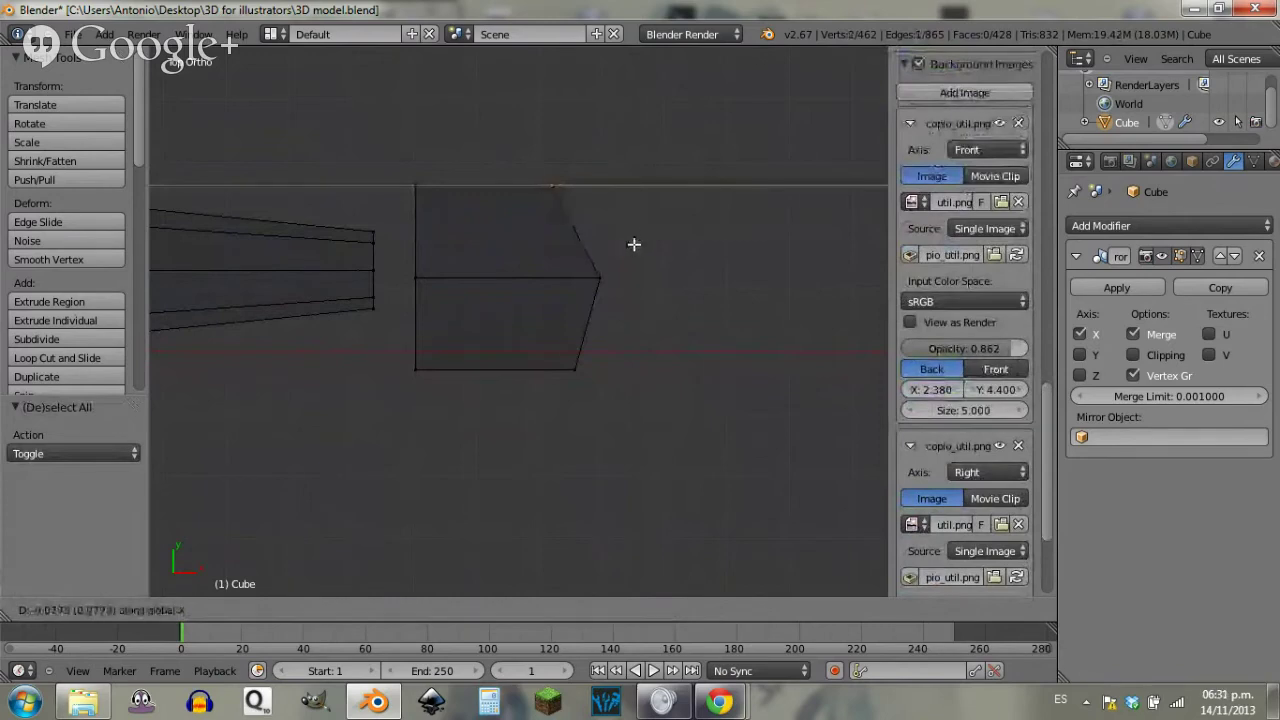
{"action": "left_click", "coordinate": [634, 248]}
{"action": "key", "text": "a"}
Step: Lower all the upper vertices of the hand block by about 0.028 along Z in front view
{"action": "key", "text": "KP_1"}
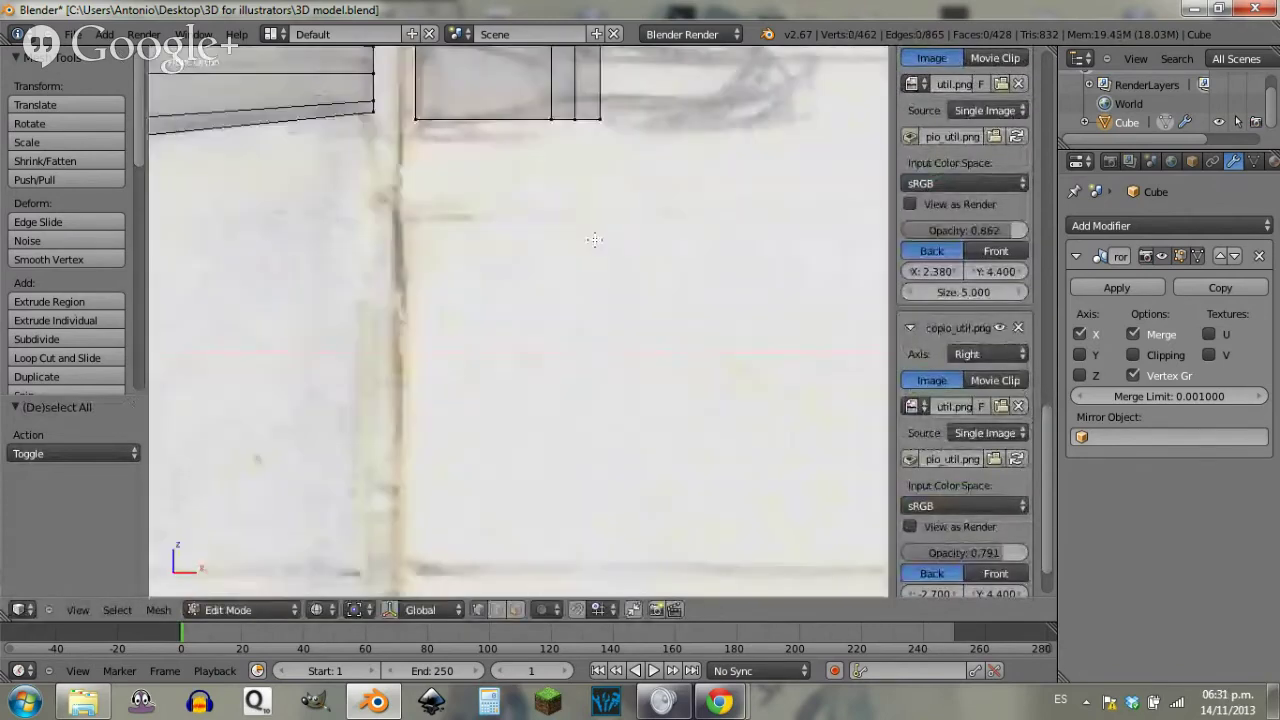
{"action": "middle_click_drag", "start_coordinate": [582, 140], "coordinate": [602, 260], "text": "shift"}
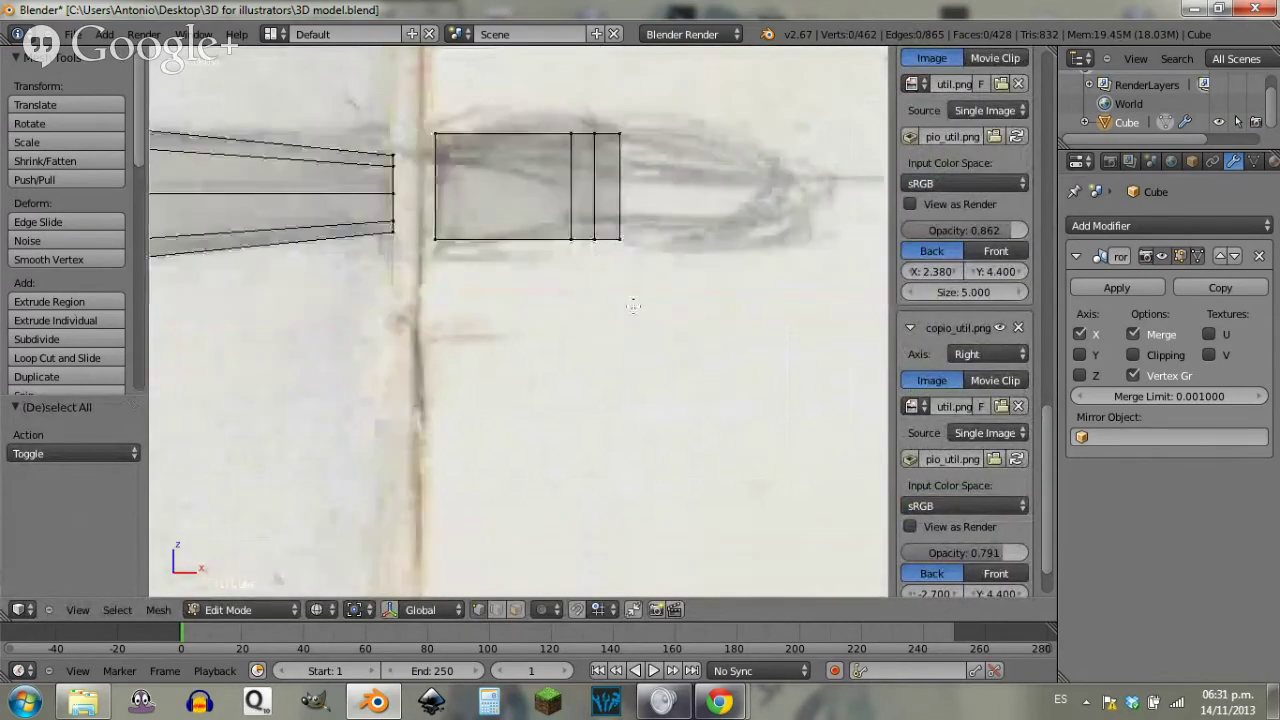
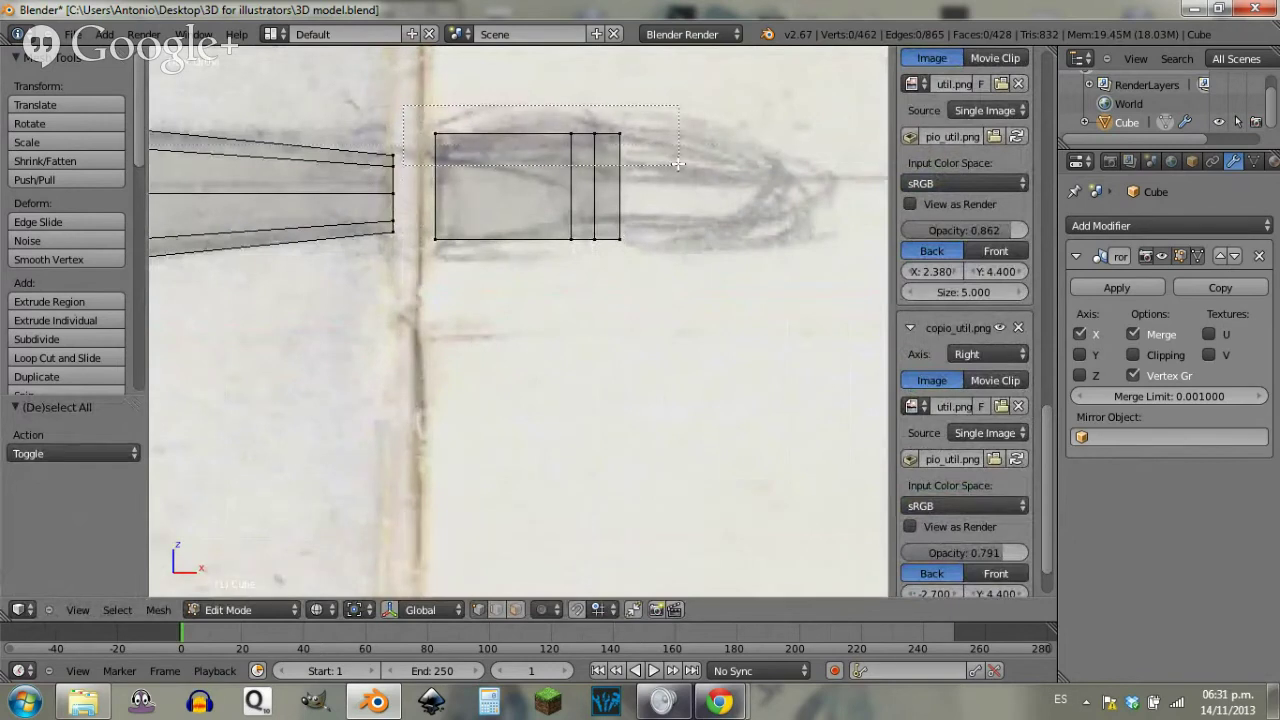
{"action": "left_click_drag", "start_coordinate": [678, 163], "coordinate": [684, 196]}
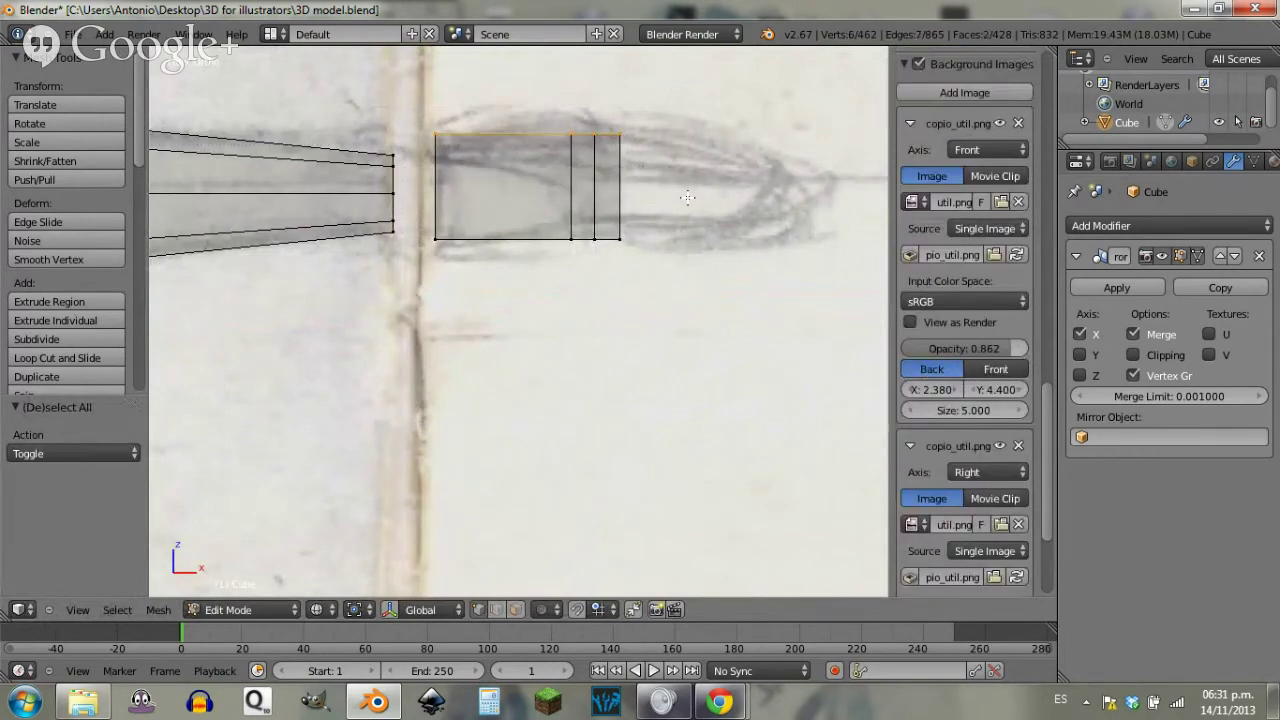
{"action": "key", "text": "g"}
{"action": "key", "text": "z"}
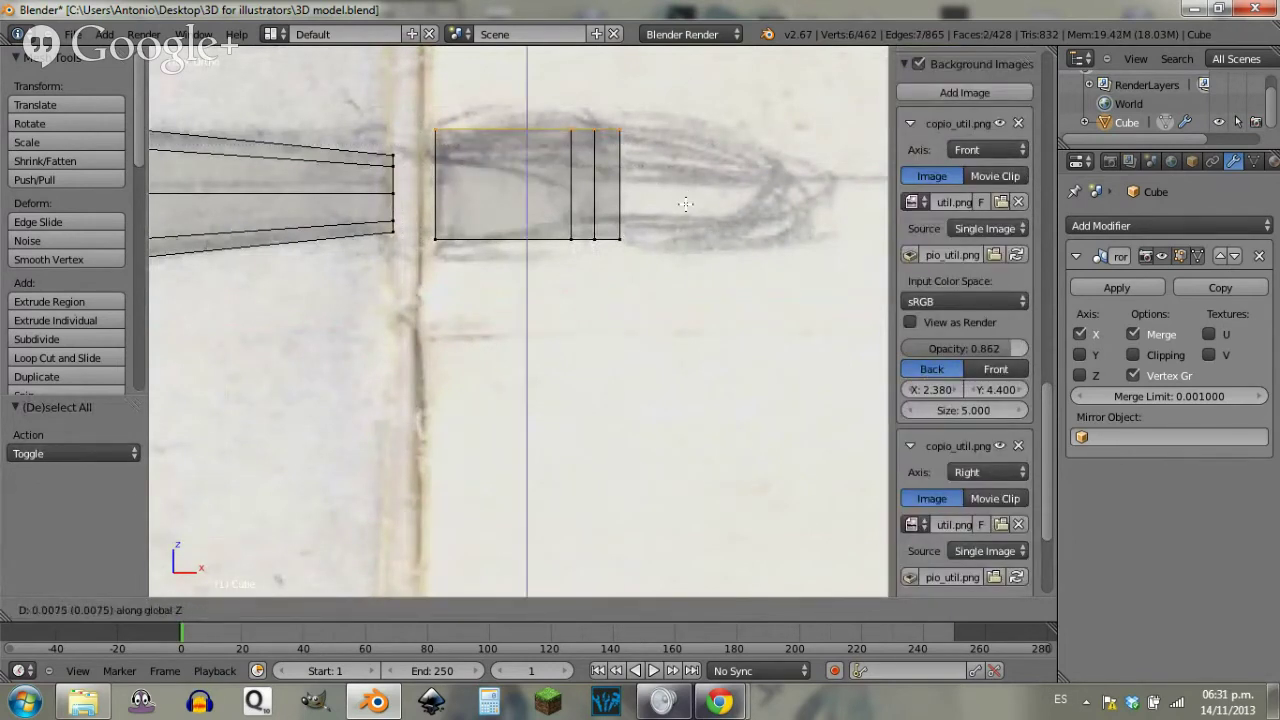
{"action": "left_click", "coordinate": [700, 193]}
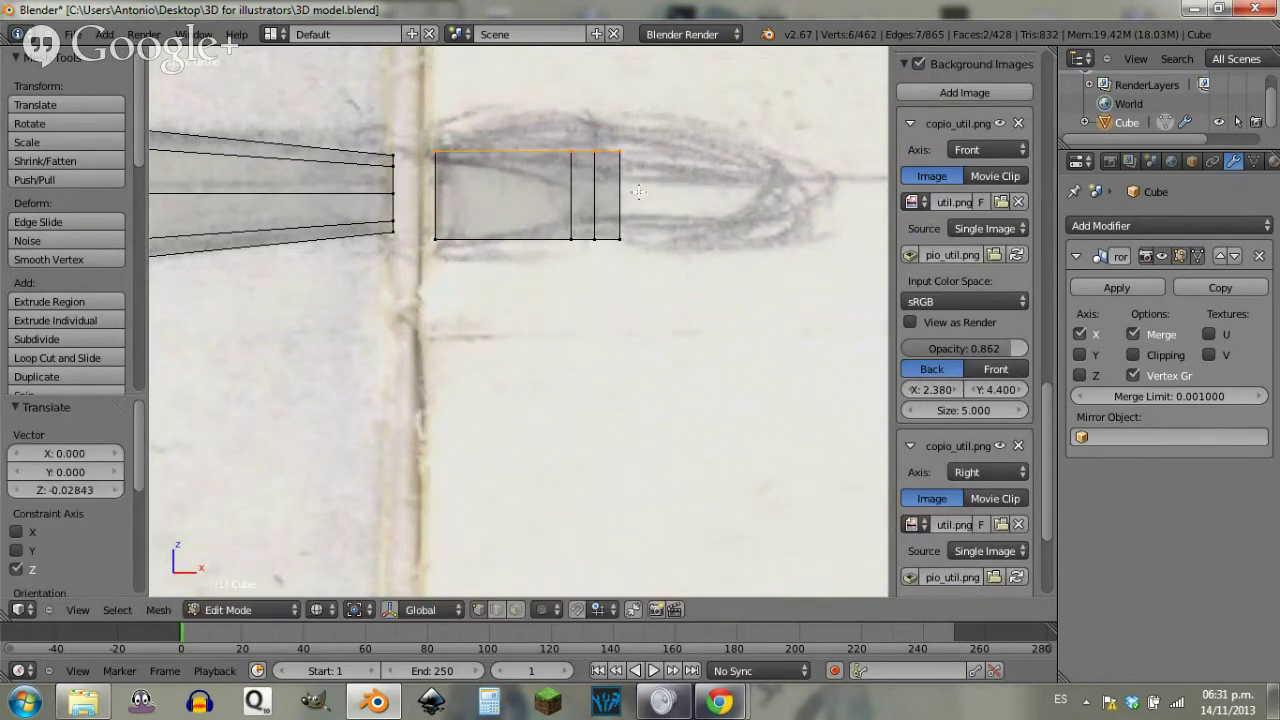
{"action": "key", "text": "a"}
Step: Add a single crosswise loop cut halfway along the hand block's length
{"action": "key", "text": "ctrl+r"}
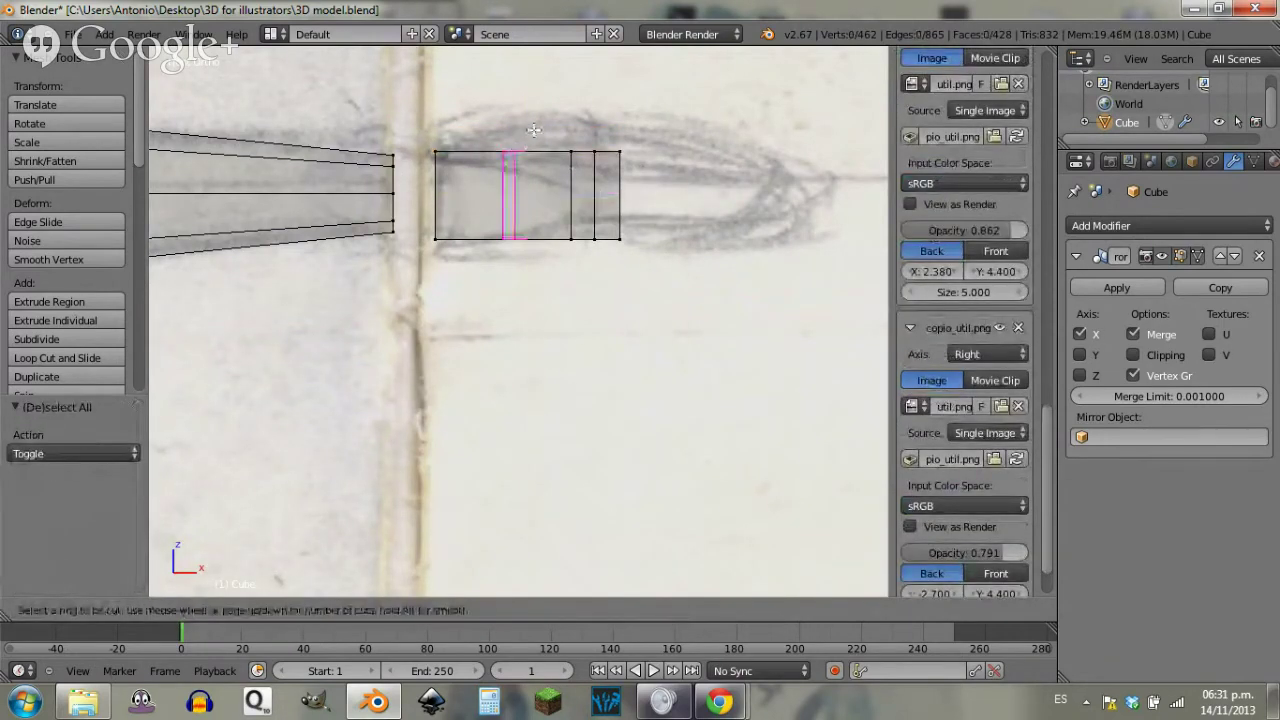
{"action": "left_click", "coordinate": [534, 130]}
{"action": "left_click", "coordinate": [538, 133]}
{"action": "key", "text": "a"}
Step: Select the upper vertices of the crosswise loop and raise them about 0.016 along Z
{"action": "key", "text": "b"}
{"action": "left_click_drag", "start_coordinate": [479, 119], "coordinate": [537, 175]}
{"action": "key", "text": "g"}
{"action": "key", "text": "z"}
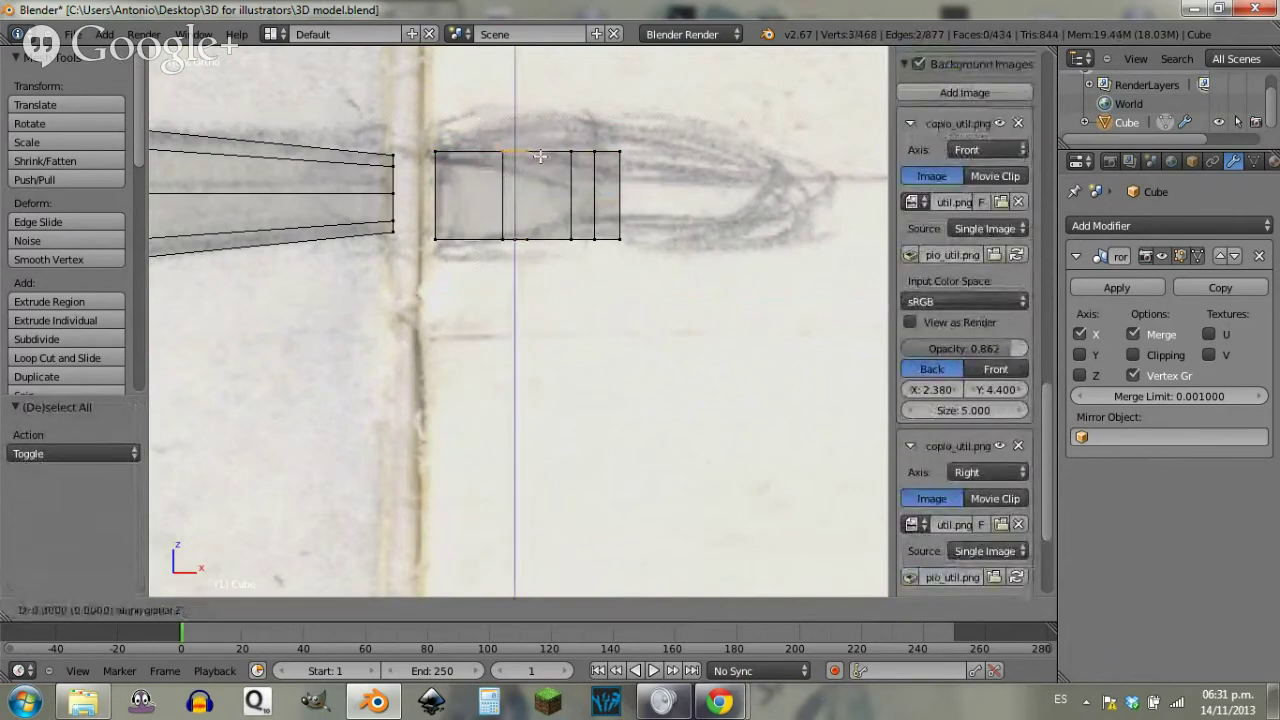
{"action": "left_click", "coordinate": [537, 166]}
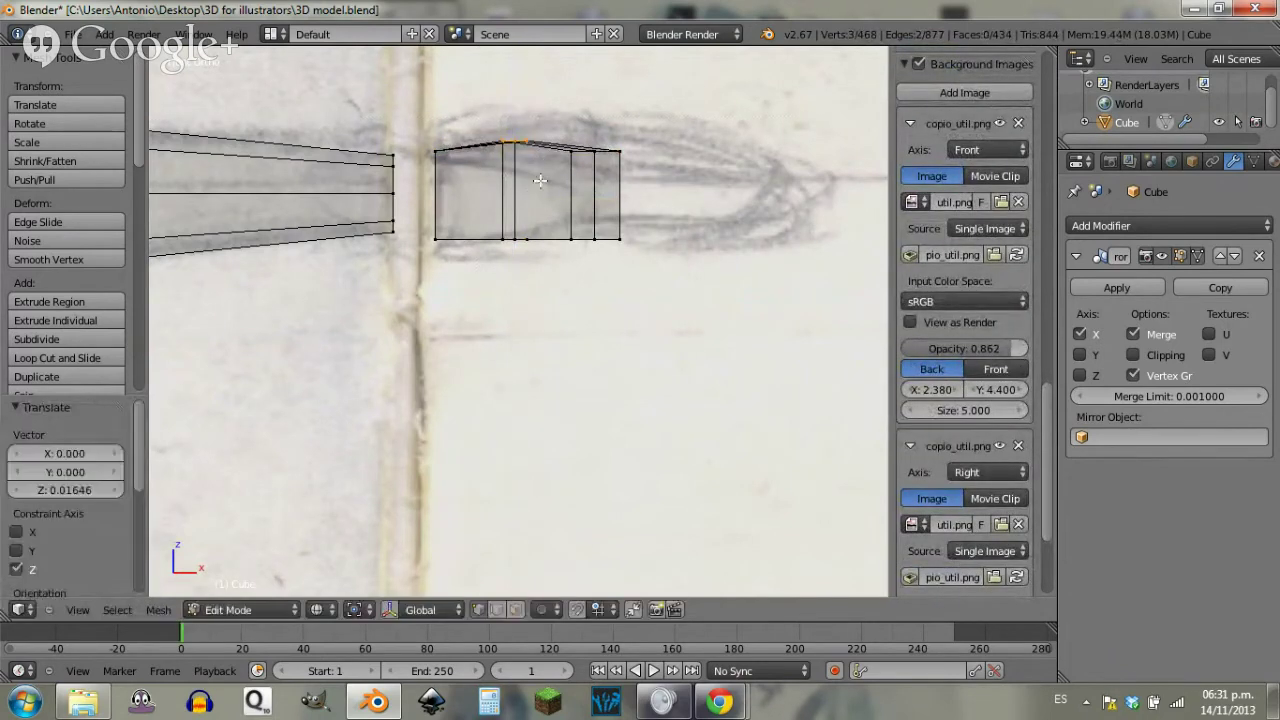
Step: Select the lower vertices of the crosswise loop and raise them about 0.025 along Z
{"action": "key", "text": "a"}
{"action": "left_click_drag", "start_coordinate": [545, 271], "coordinate": [543, 268]}
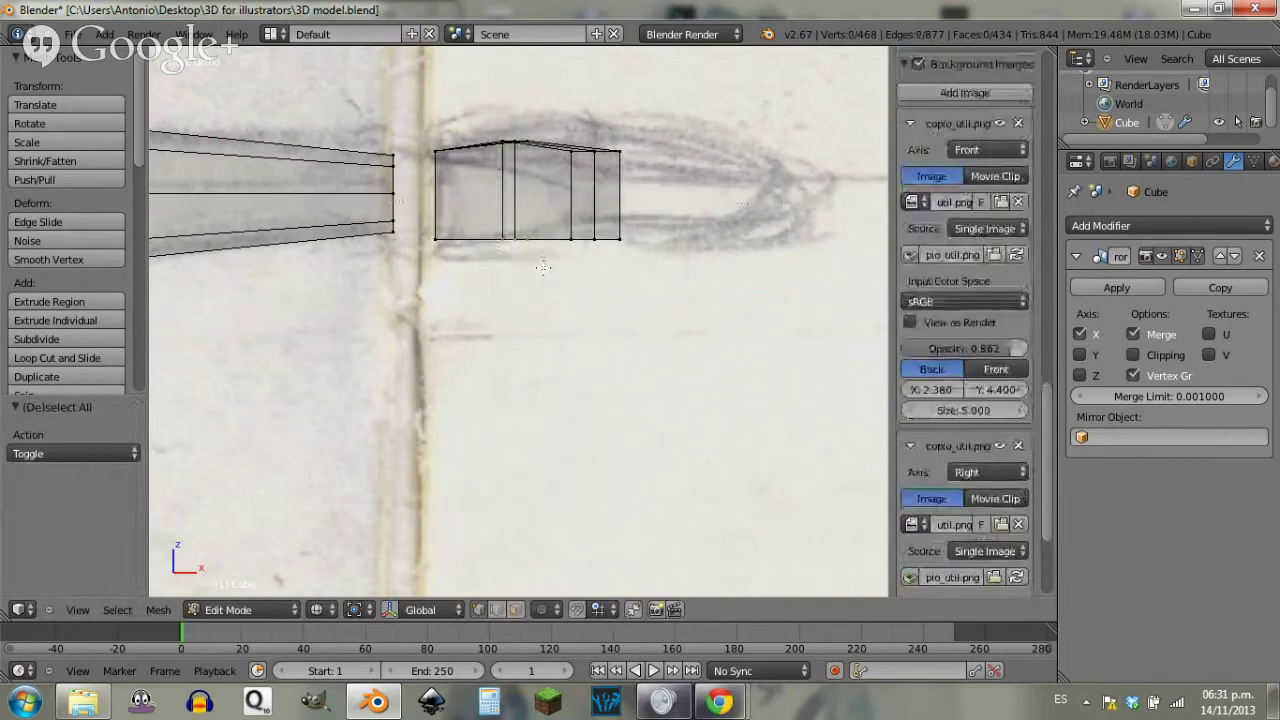
{"action": "key", "text": "g"}
{"action": "key", "text": "z"}
{"action": "left_click", "coordinate": [634, 249]}
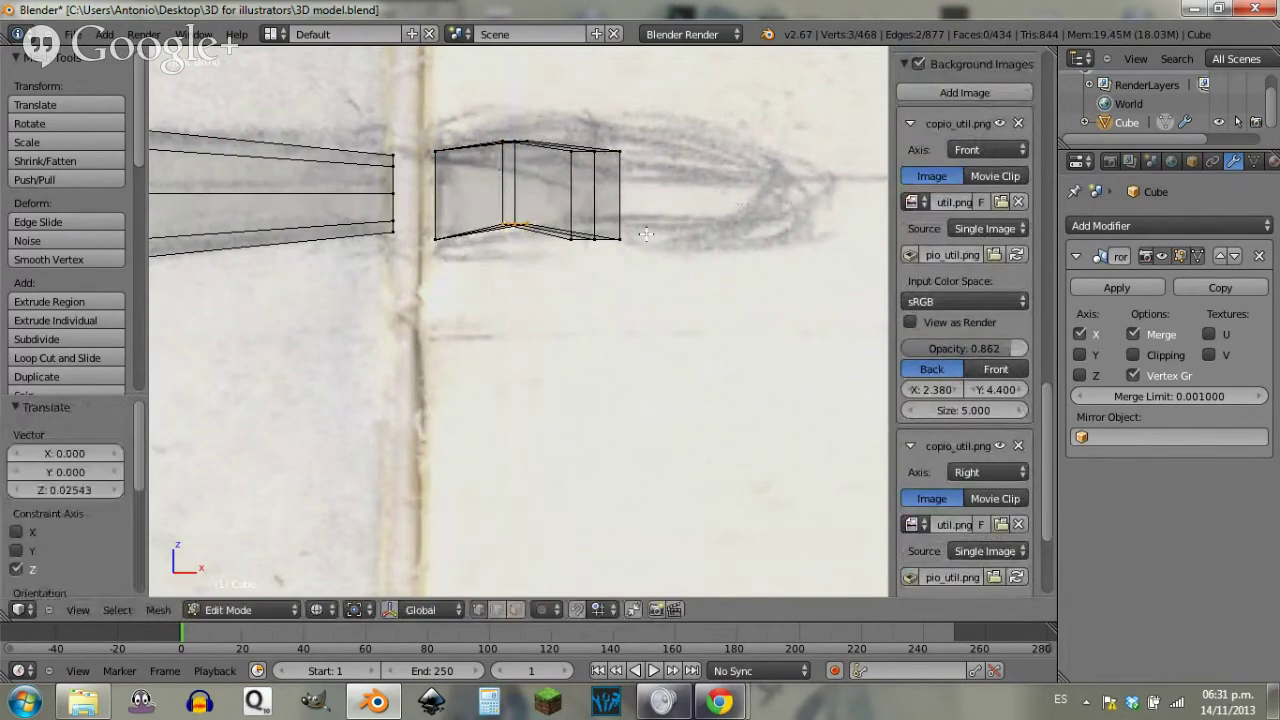
Step: Select the lower vertices at the hand block's outer end and raise them about 0.04 along Z
{"action": "key", "text": "a"}
{"action": "key", "text": "b"}
{"action": "left_click_drag", "start_coordinate": [644, 221], "coordinate": [550, 280]}
{"action": "key", "text": "g"}
{"action": "key", "text": "x"}
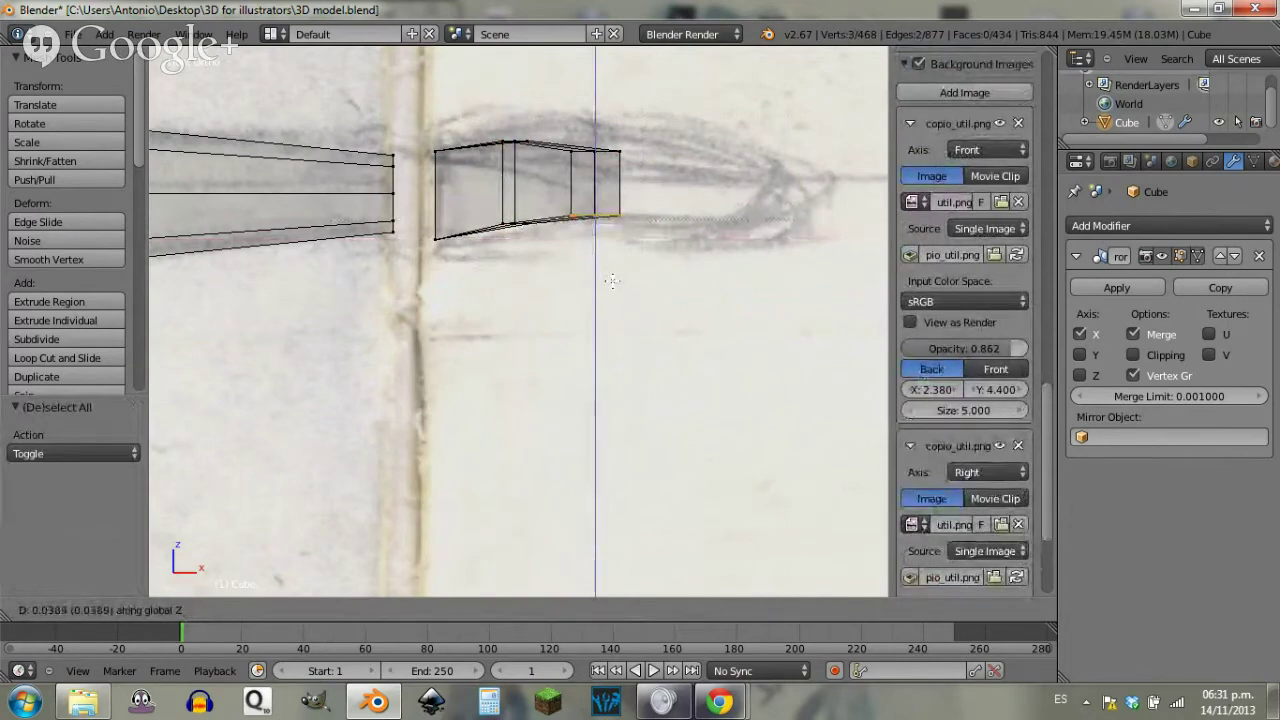
{"action": "left_click", "coordinate": [612, 281]}
{"action": "scroll", "coordinate": [965, 300], "scroll_direction": "down", "scroll_amount": 3}
{"action": "key", "text": "a"}
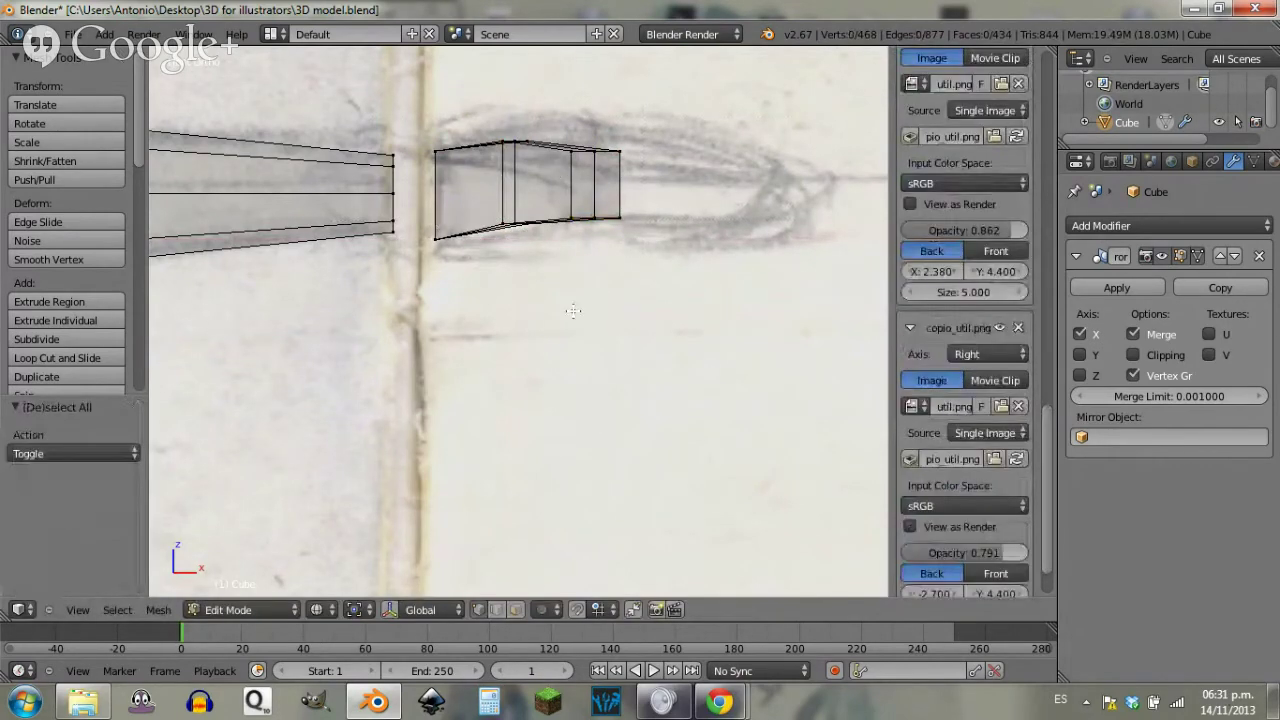
Step: Select the four corner vertices at the hand block's wrist end and scale them inward along Y to narrow it
{"action": "middle_click_drag", "start_coordinate": [573, 311], "coordinate": [562, 290]}
{"action": "middle_click_drag", "start_coordinate": [538, 244], "coordinate": [547, 446]}
{"action": "right_click", "coordinate": [514, 452]}
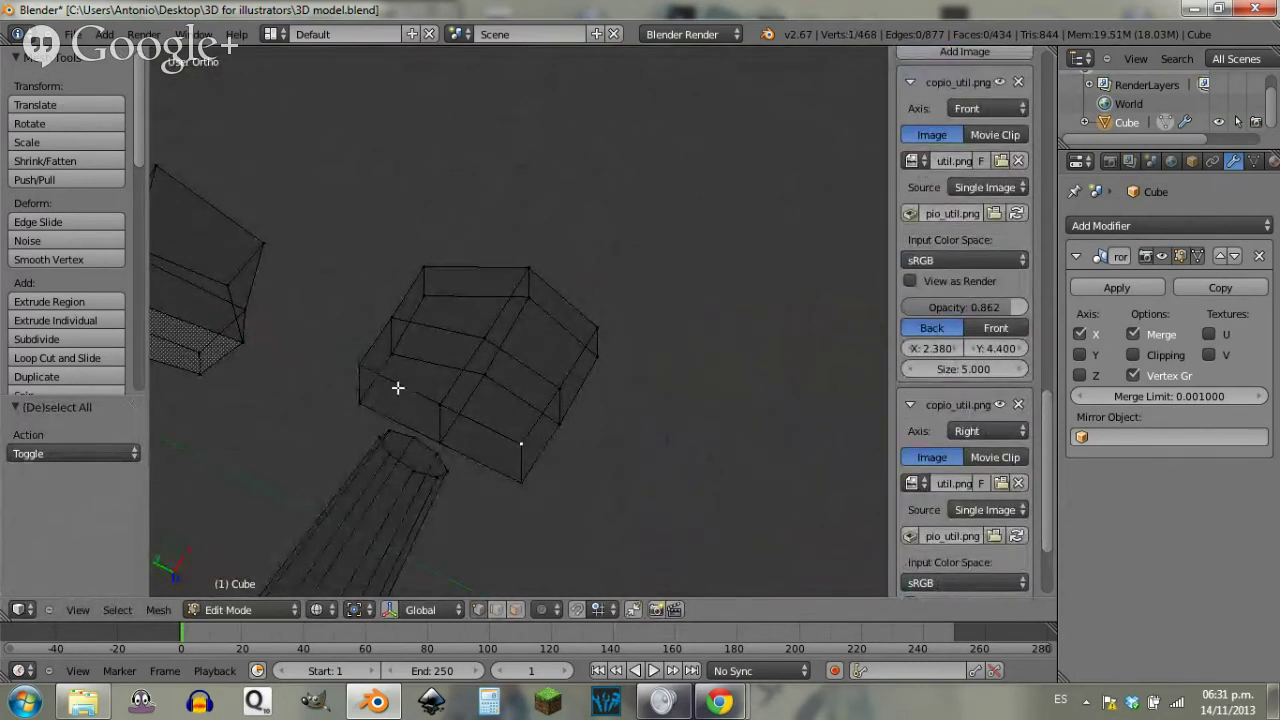
{"action": "right_click", "coordinate": [361, 365], "text": "shift"}
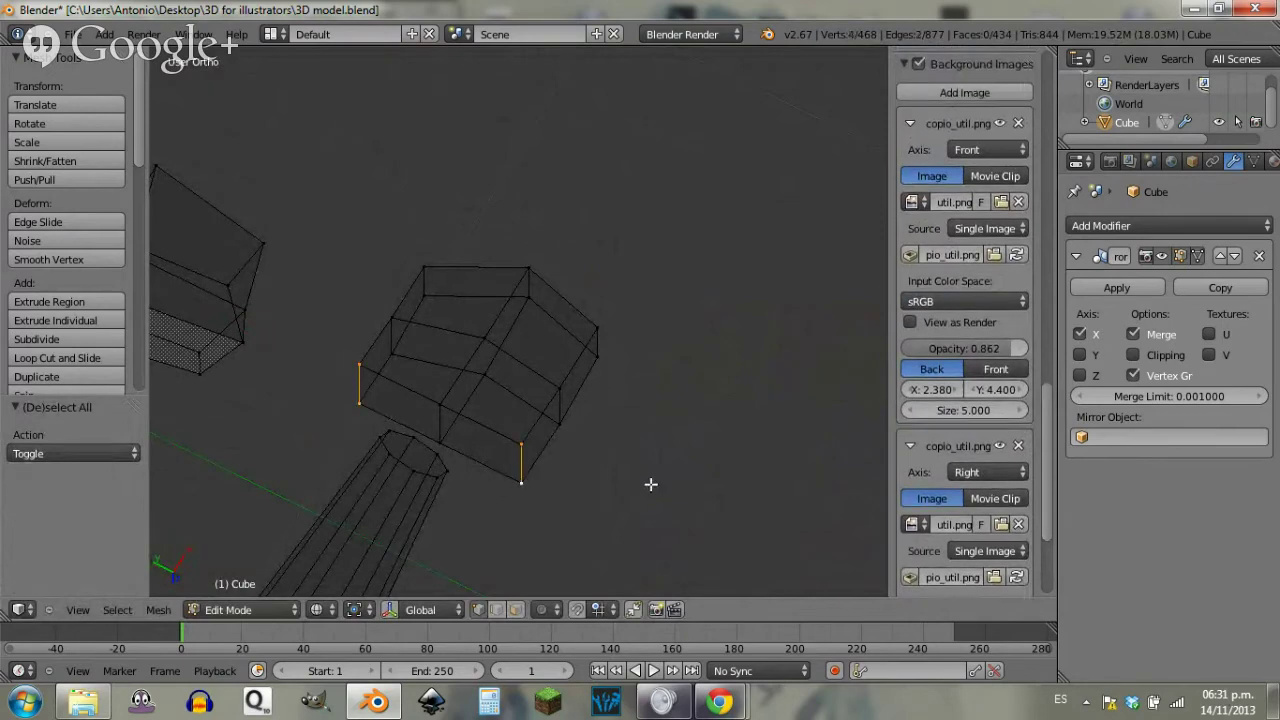
{"action": "key", "text": "s"}
{"action": "key", "text": "y"}
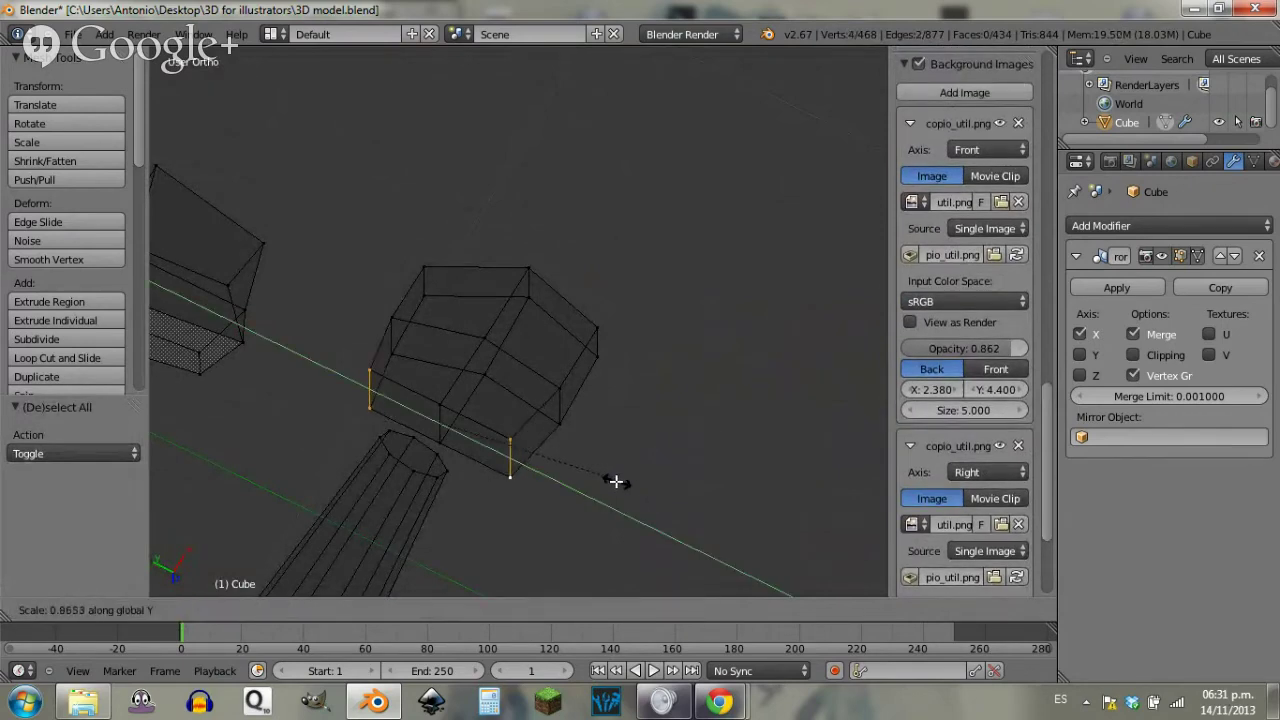
{"action": "left_click", "coordinate": [585, 477]}
{"action": "key", "text": "a"}
{"action": "middle_click_drag", "start_coordinate": [614, 457], "coordinate": [669, 384]}
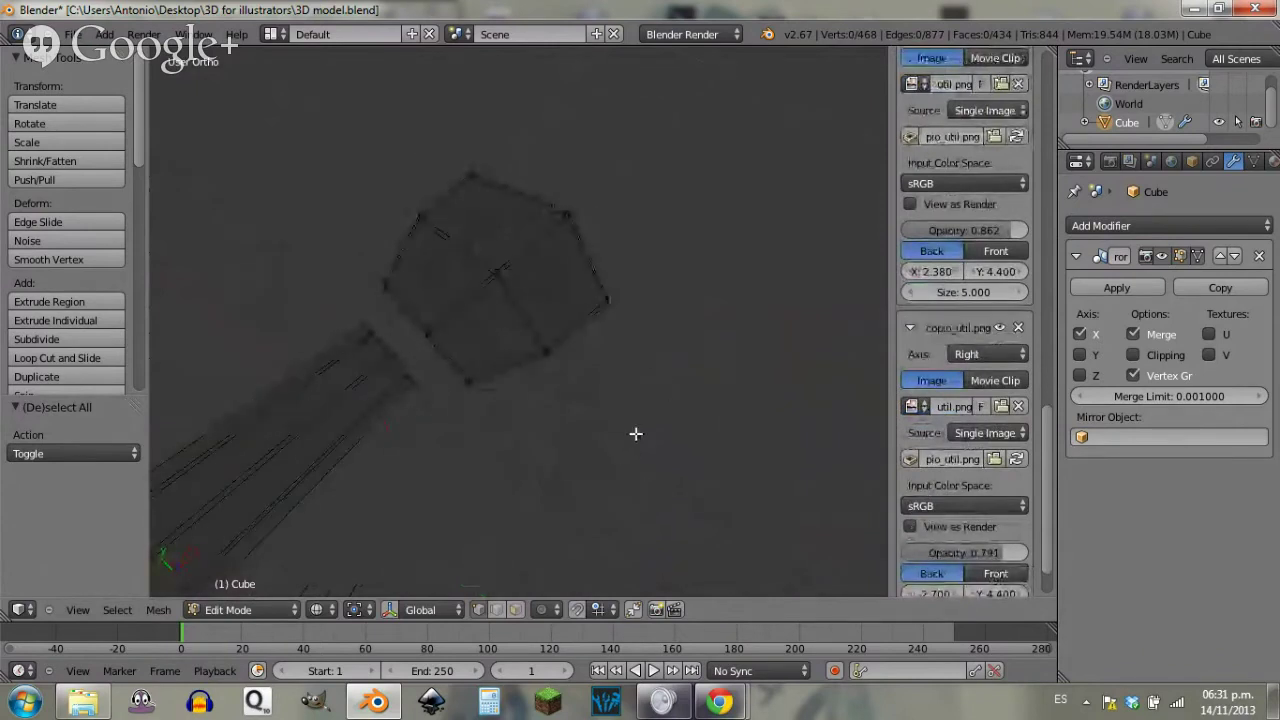
Step: Duplicate the whole hand block and place the copy about 0.313 further out along X
{"action": "key", "text": "KP_1"}
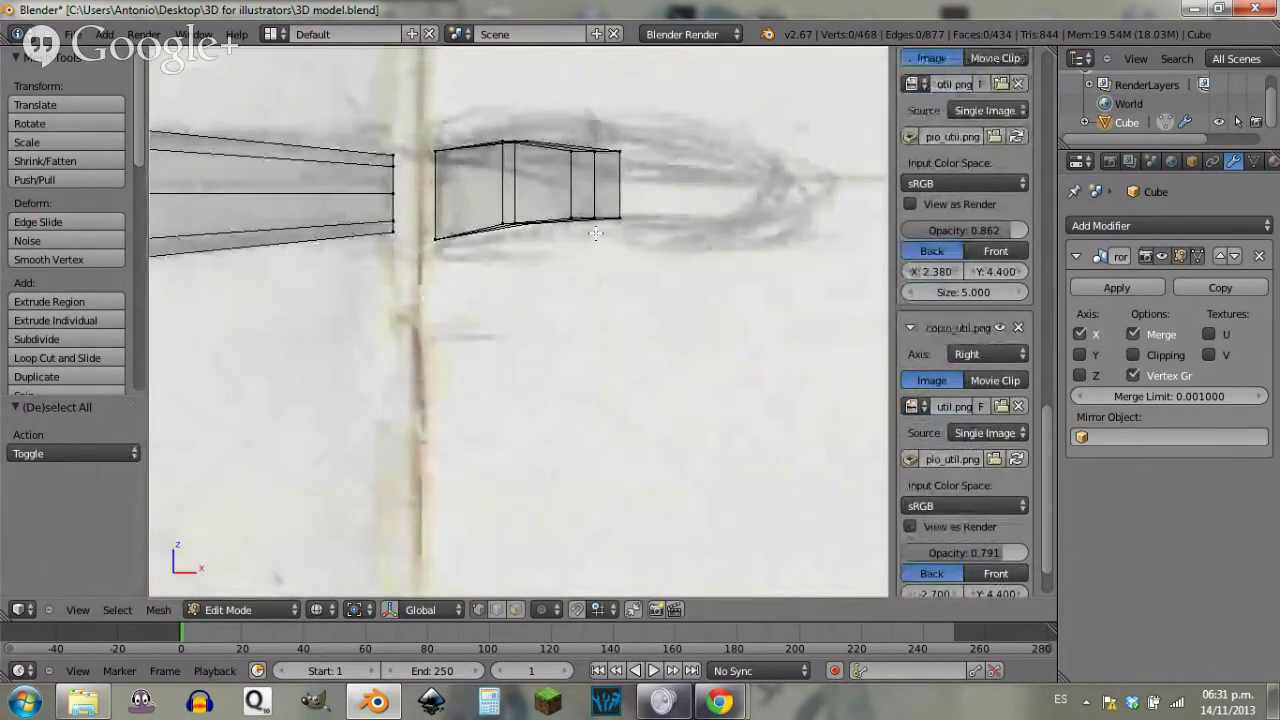
{"action": "middle_click_drag", "start_coordinate": [585, 241], "coordinate": [583, 312]}
{"action": "key", "text": "KP_3"}
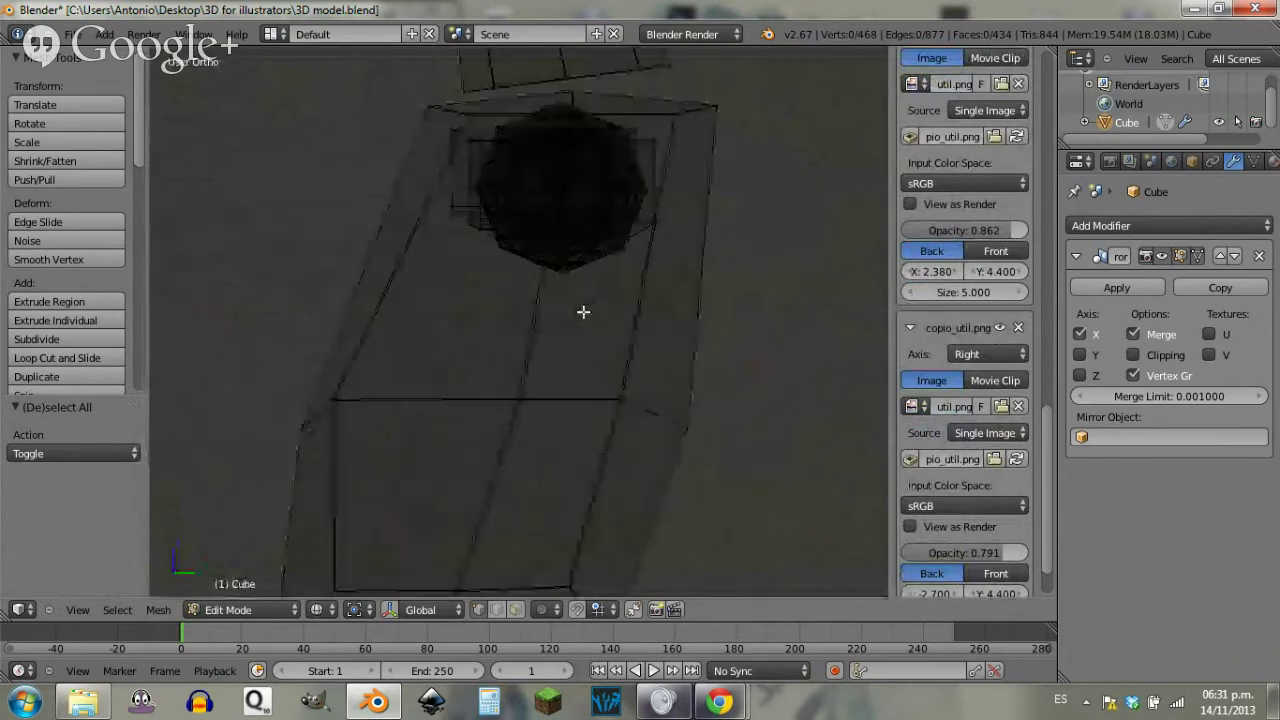
{"action": "key", "text": "KP_1"}
{"action": "key", "text": "KP_7"}
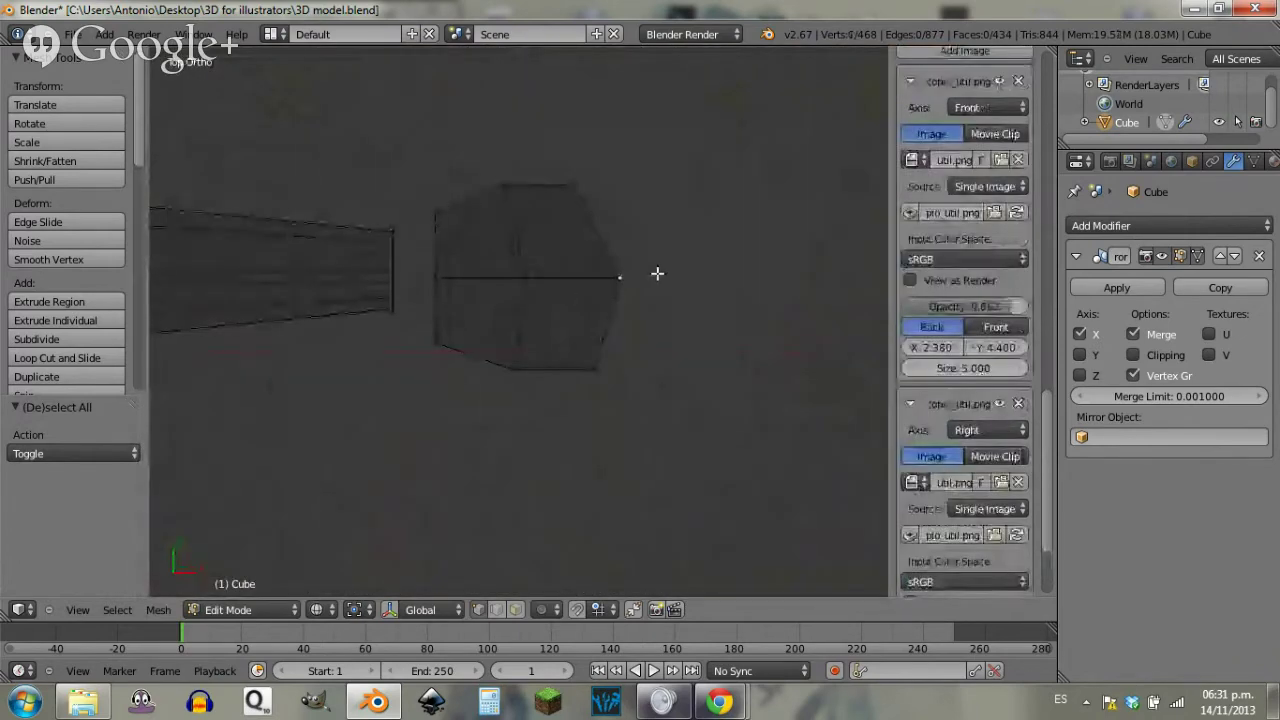
{"action": "key", "text": "ctrl+l"}
{"action": "key", "text": "shift+d"}
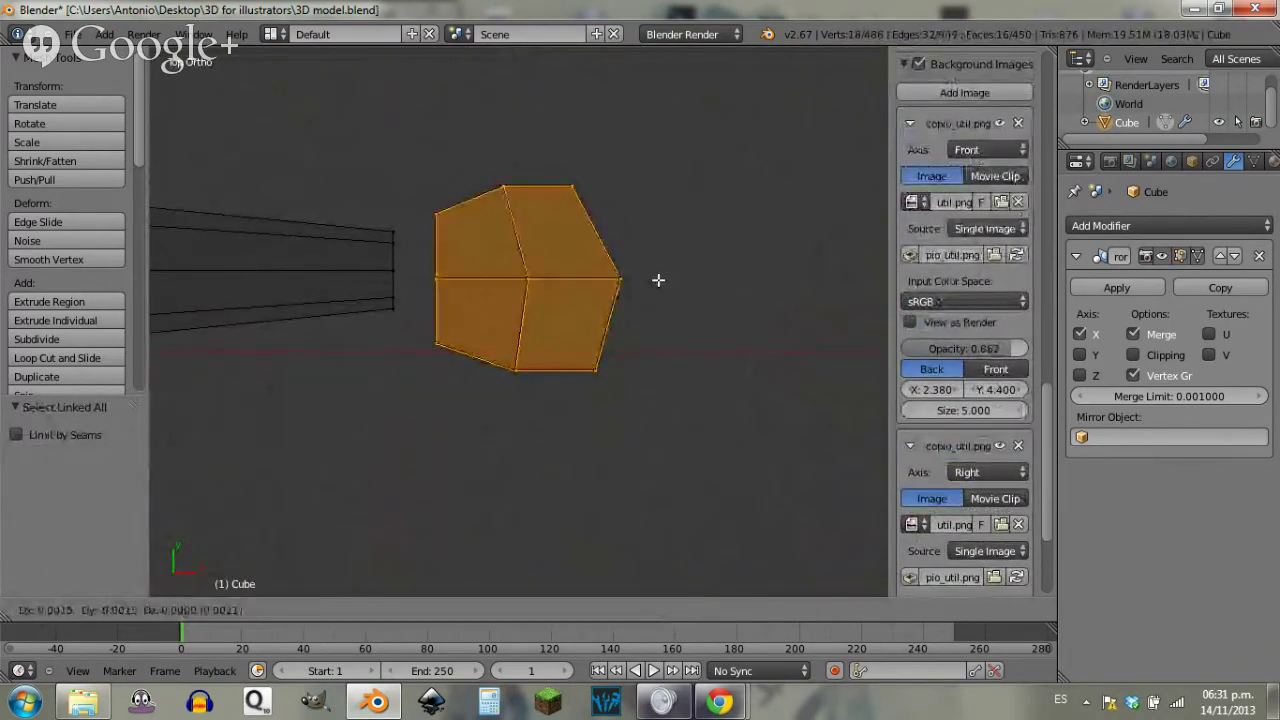
{"action": "key", "text": "x"}
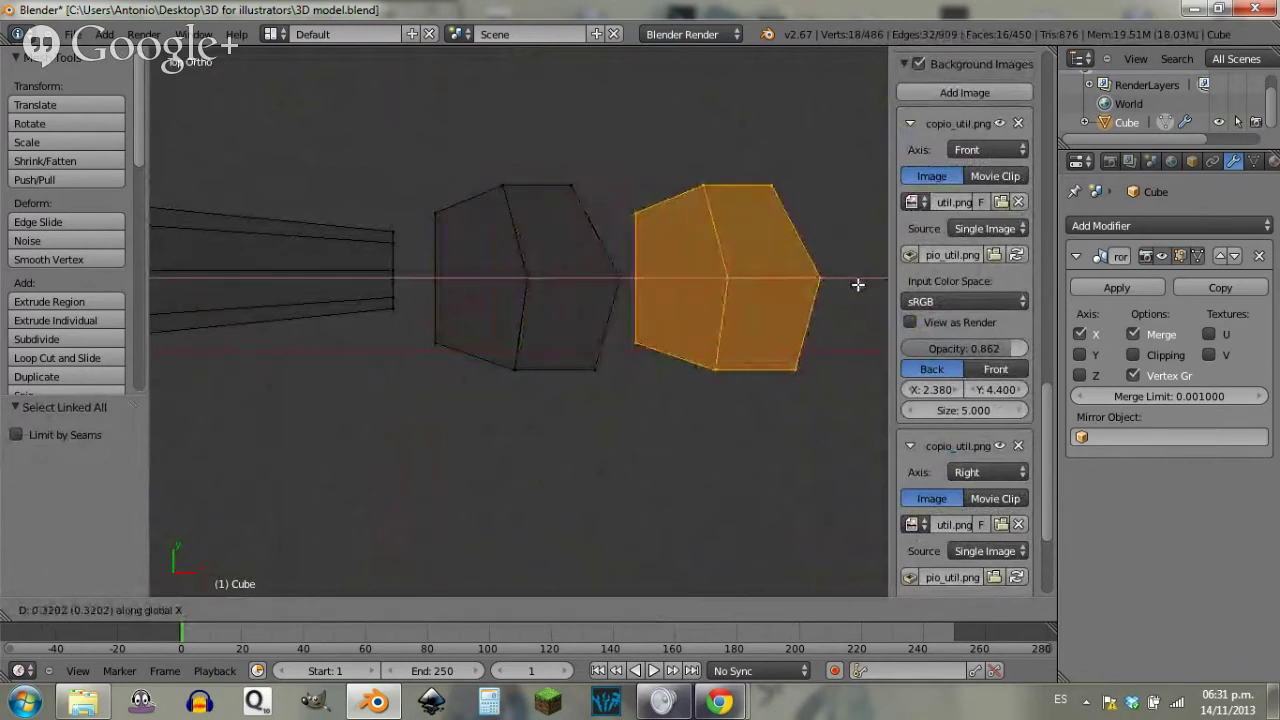
{"action": "left_click", "coordinate": [853, 285]}
{"action": "middle_click_drag", "start_coordinate": [740, 312], "coordinate": [646, 297], "text": "shift"}
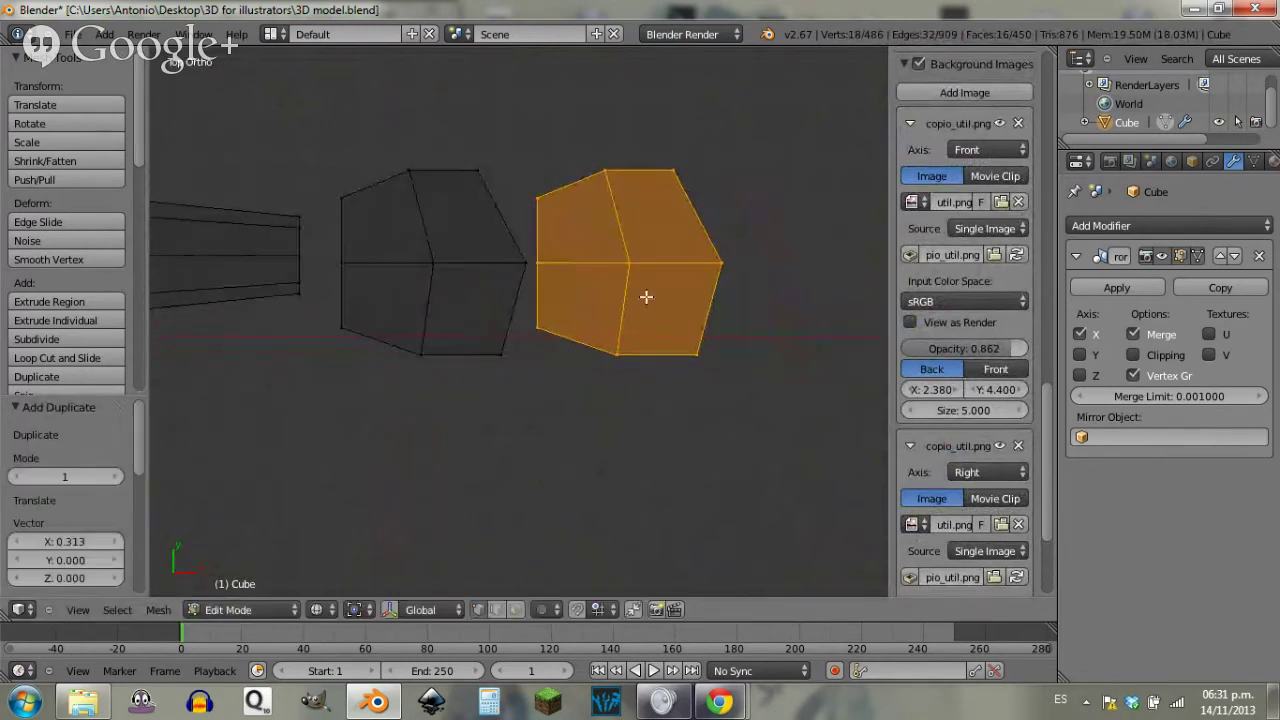
{"action": "key", "text": "a"}
Step: Move the duplicate's upper inner corner vertices toward the palm block so its slanted edge parallels the palm's outer edge
{"action": "key", "text": "b"}
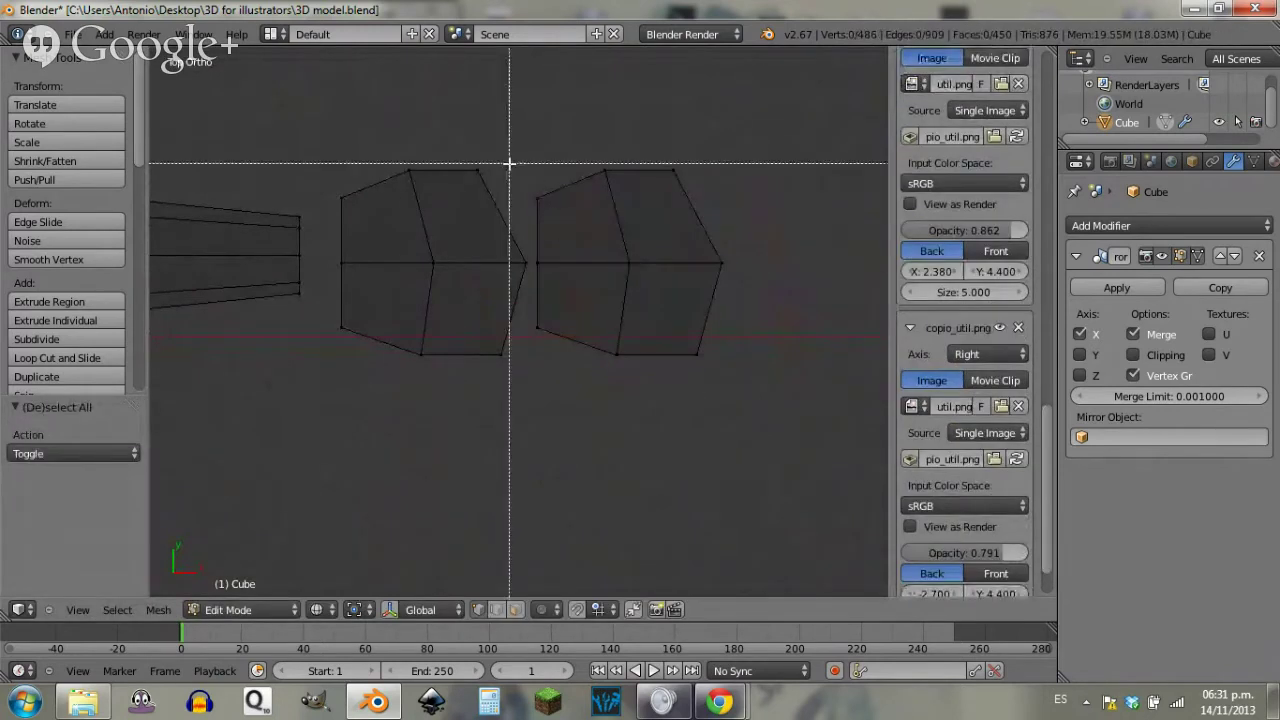
{"action": "left_click_drag", "start_coordinate": [510, 161], "coordinate": [549, 220]}
{"action": "key", "text": "g"}
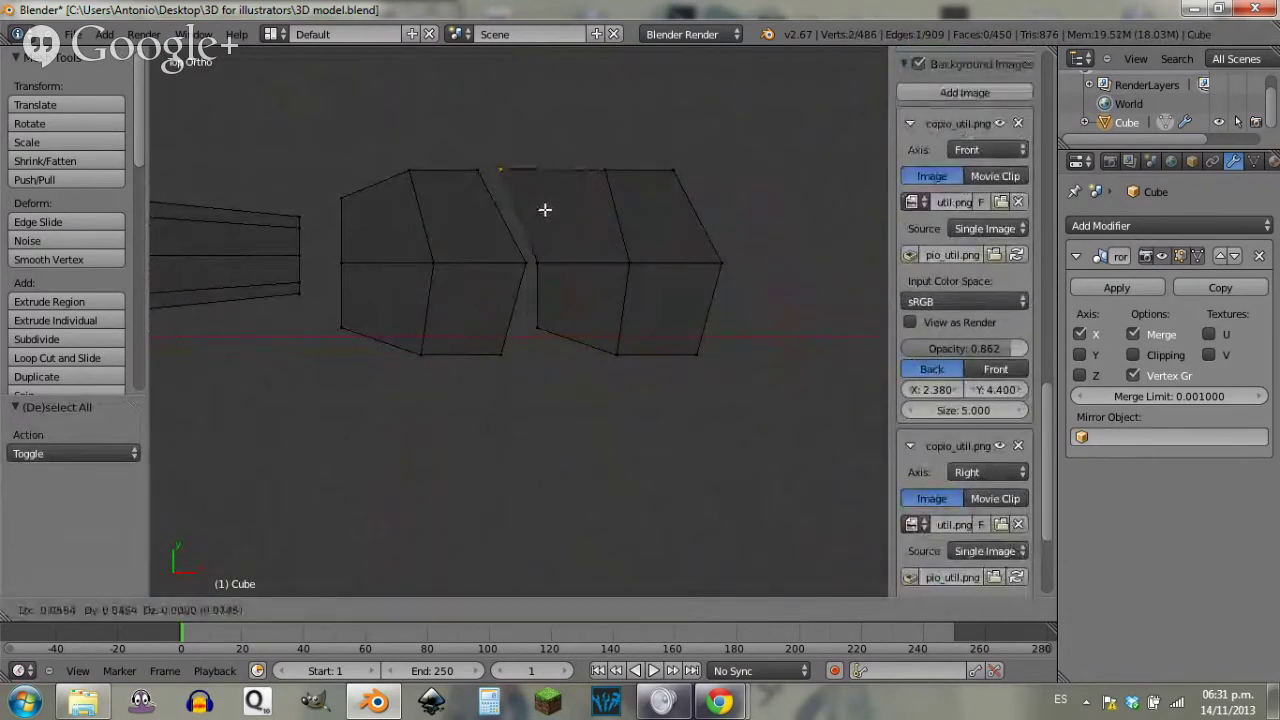
{"action": "left_click", "coordinate": [545, 212]}
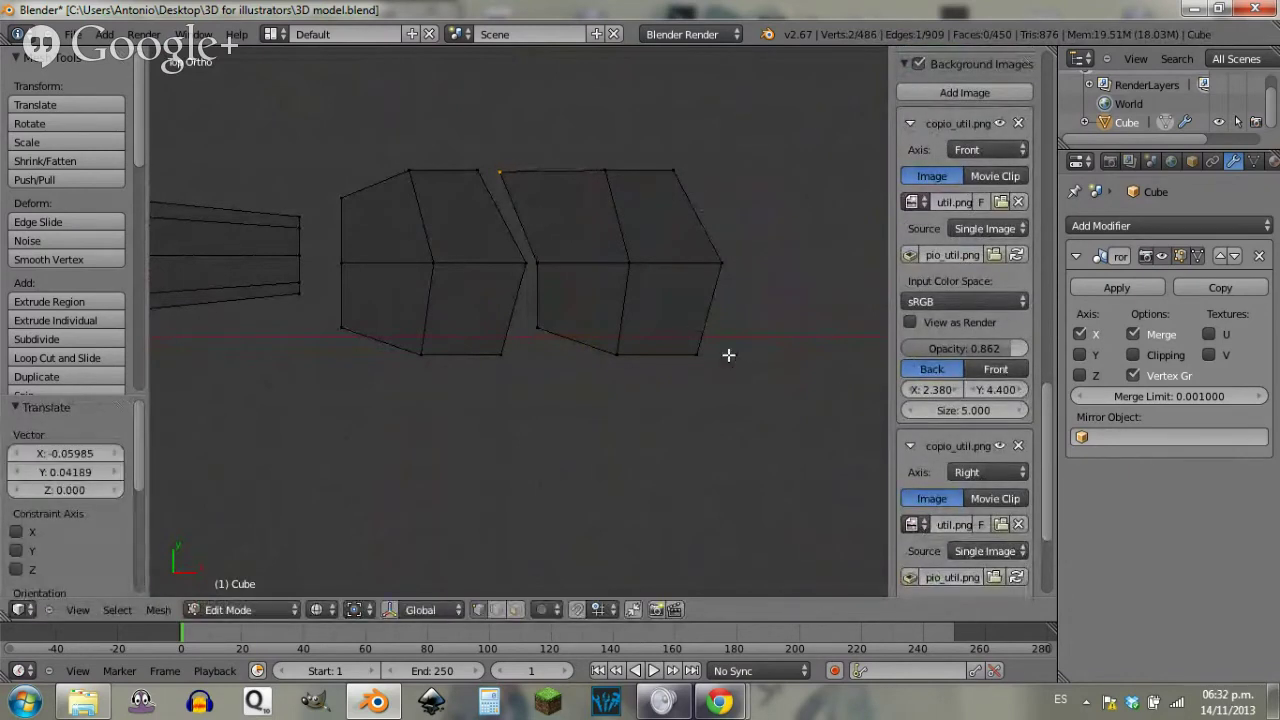
{"action": "key", "text": "g"}
{"action": "left_click", "coordinate": [689, 366]}
{"action": "key", "text": "g"}
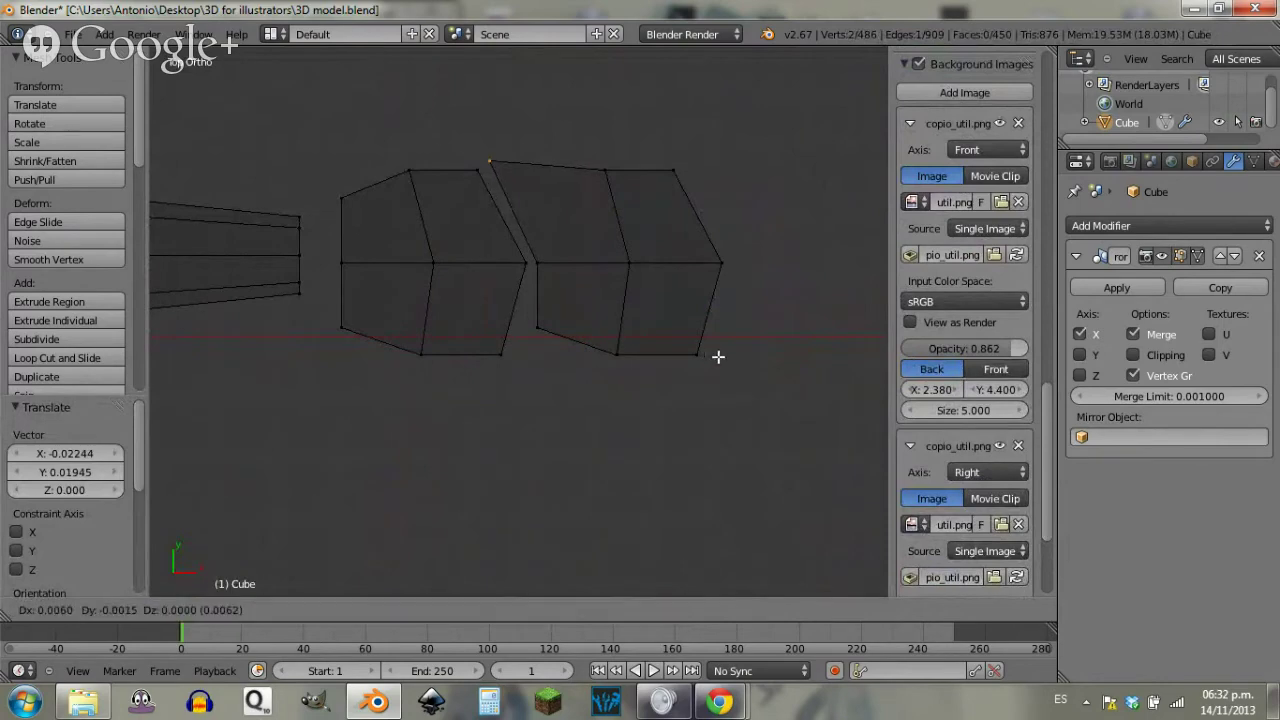
{"action": "left_click", "coordinate": [686, 374]}
{"action": "key", "text": "a"}
Step: Move the duplicate's lower inner corner vertices toward the palm block, leaving a narrow parallel gap
{"action": "key", "text": "b"}
{"action": "left_click_drag", "start_coordinate": [523, 309], "coordinate": [571, 383]}
{"action": "key", "text": "g"}
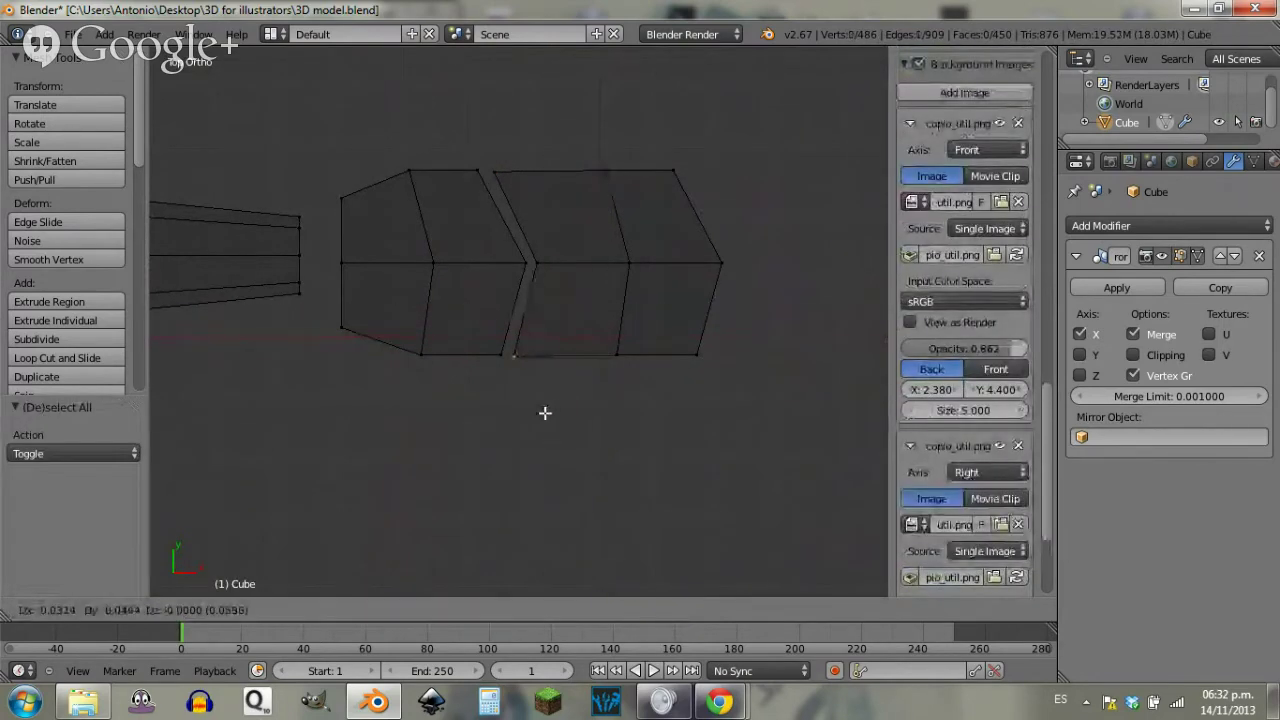
{"action": "left_click", "coordinate": [548, 414]}
{"action": "key", "text": "a"}
Step: Move the duplicate's lower outer corner vertices back along X toward the wrist
{"action": "key", "text": "b"}
{"action": "left_click_drag", "start_coordinate": [722, 338], "coordinate": [662, 396]}
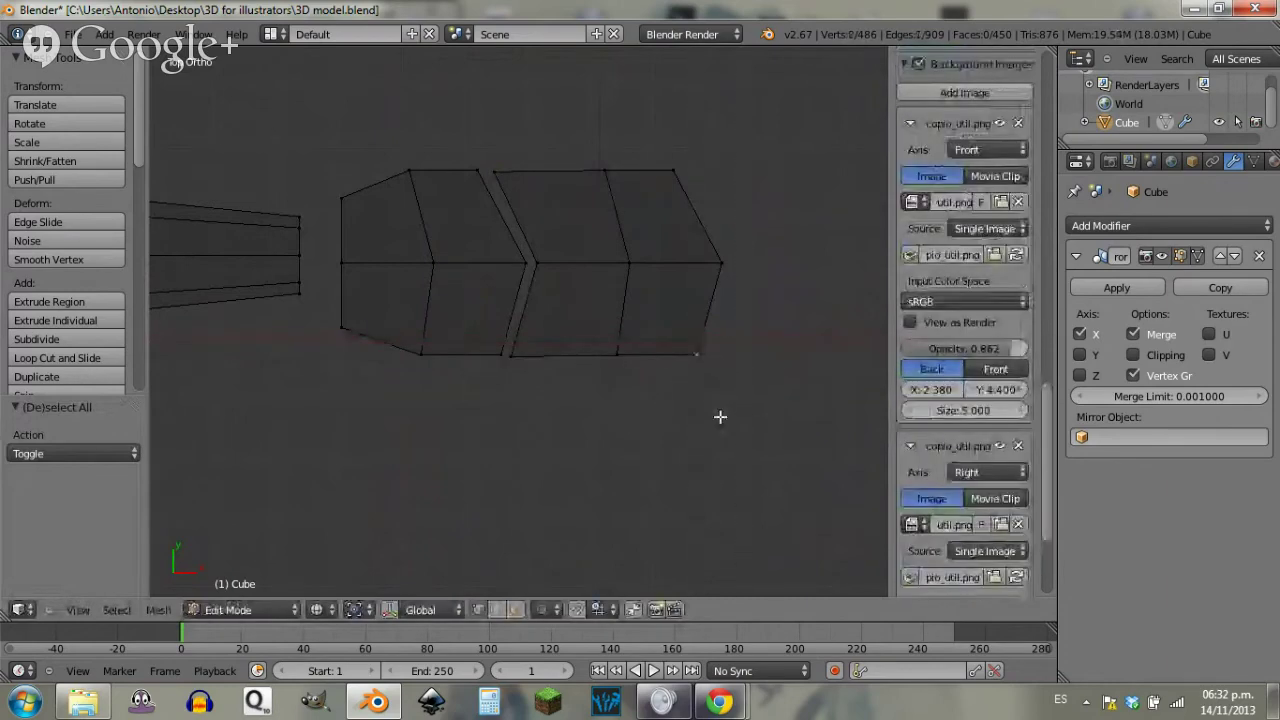
{"action": "key", "text": "g"}
{"action": "key", "text": "x"}
{"action": "left_click", "coordinate": [693, 419]}
{"action": "key", "text": "a"}
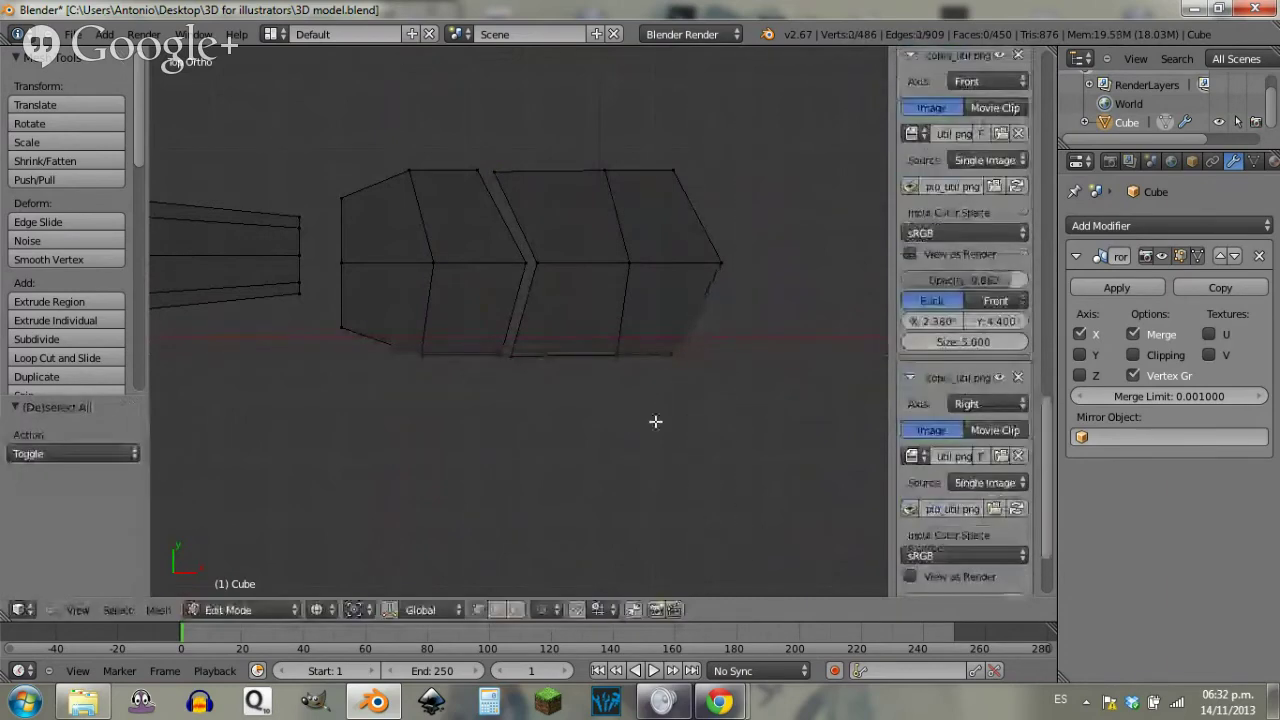
Step: Move the vertices in the middle of the duplicate's lower edge about 0.04 along X toward the wrist
{"action": "key", "text": "b"}
{"action": "left_click_drag", "start_coordinate": [622, 392], "coordinate": [603, 350]}
{"action": "key", "text": "g"}
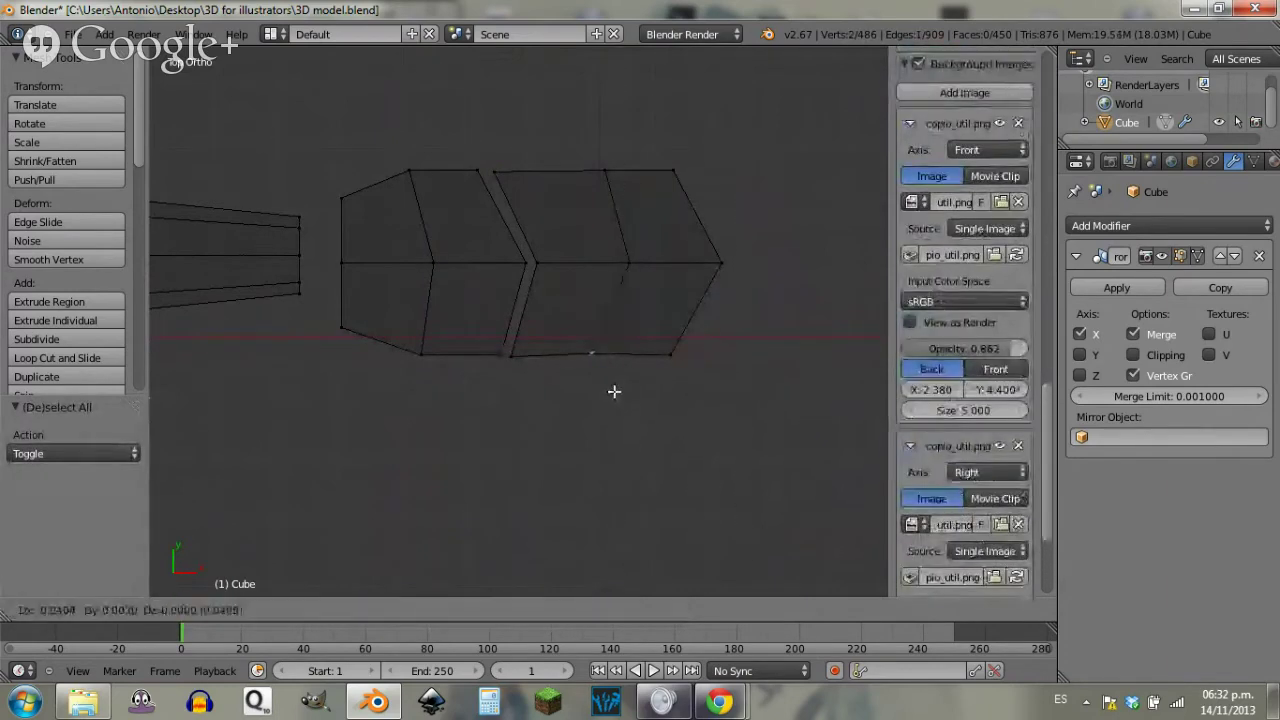
{"action": "left_click", "coordinate": [614, 391]}
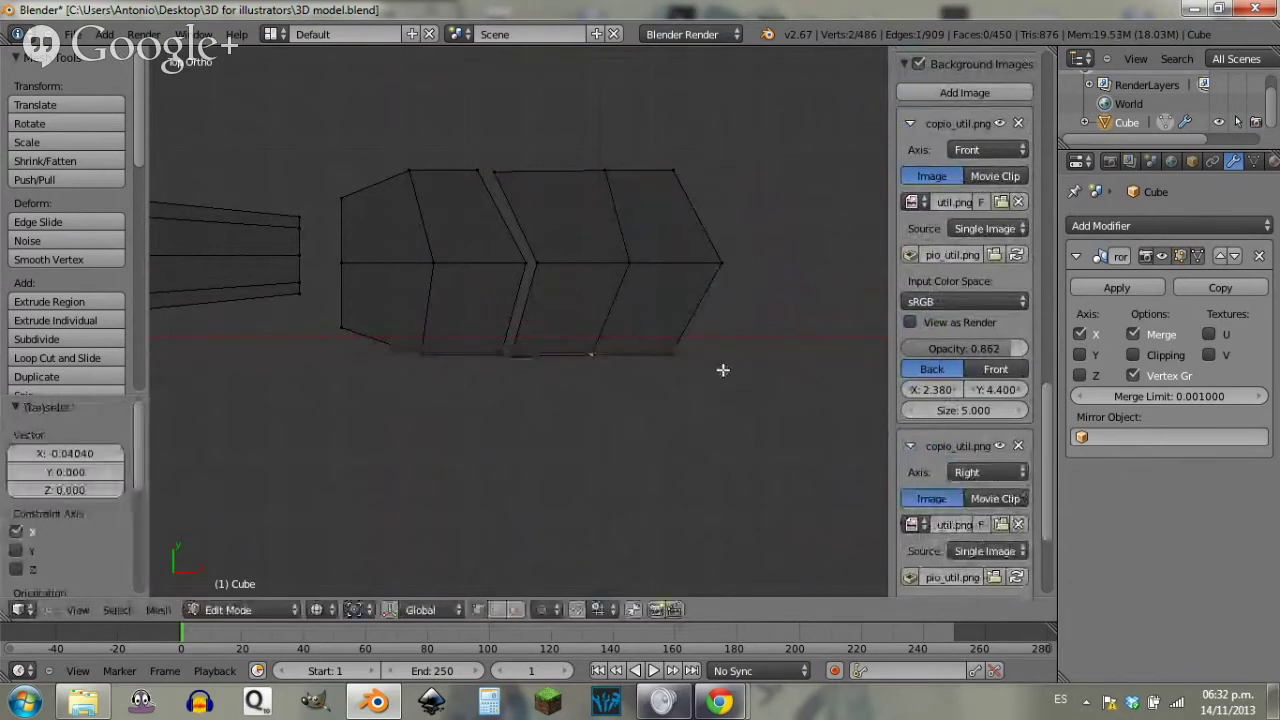
Step: Select the middle and outer vertices of the duplicate's lower edge and move them inward about 0.012 along Y
{"action": "key", "text": "b"}
{"action": "left_click_drag", "start_coordinate": [718, 349], "coordinate": [620, 406]}
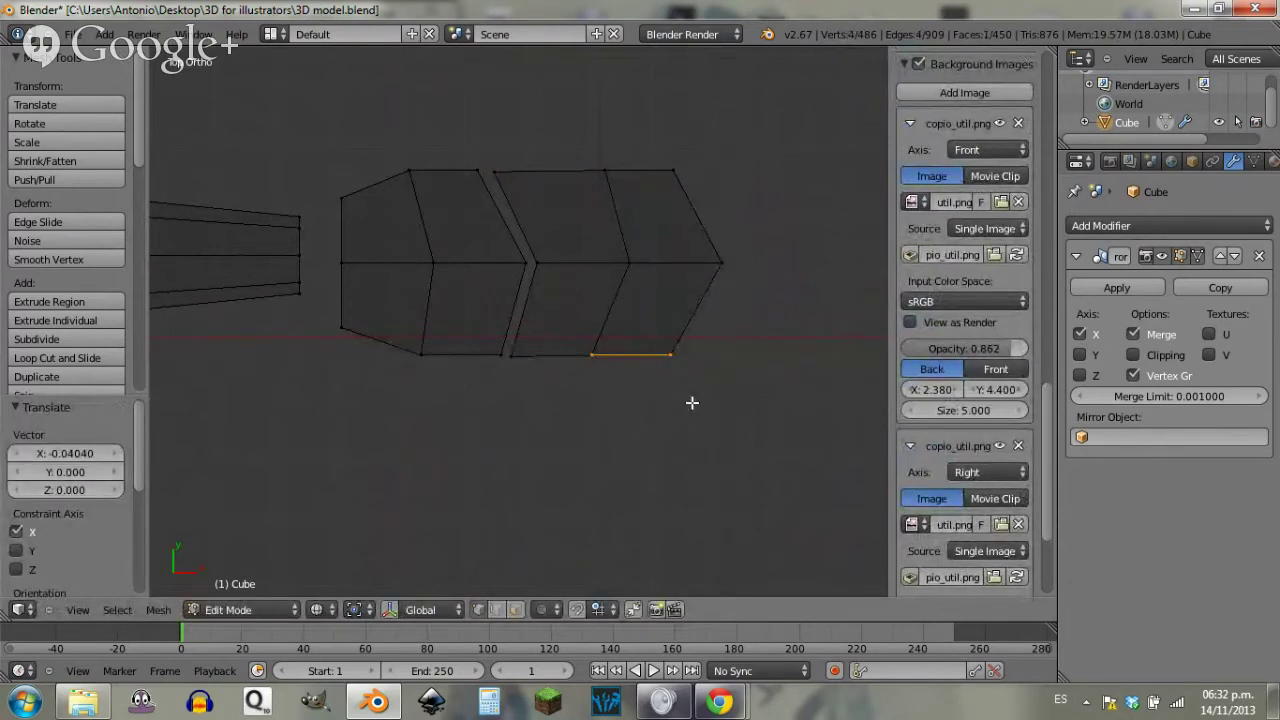
{"action": "key", "text": "g"}
{"action": "key", "text": "y"}
{"action": "left_click", "coordinate": [694, 395]}
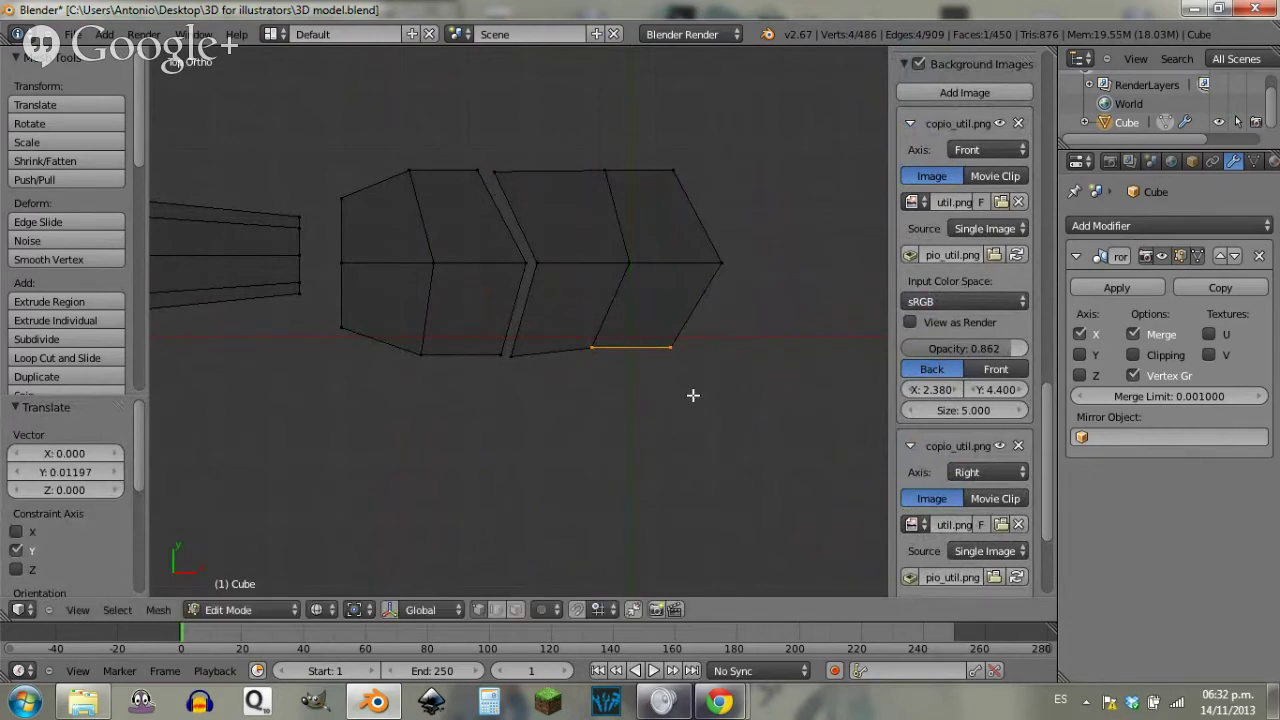
{"action": "key", "text": "a"}
Step: Move the duplicate's lower outer corner vertices further inward along Y to taper the fingertip end
{"action": "key", "text": "b"}
{"action": "left_click_drag", "start_coordinate": [702, 337], "coordinate": [655, 408]}
{"action": "key", "text": "g"}
{"action": "key", "text": "y"}
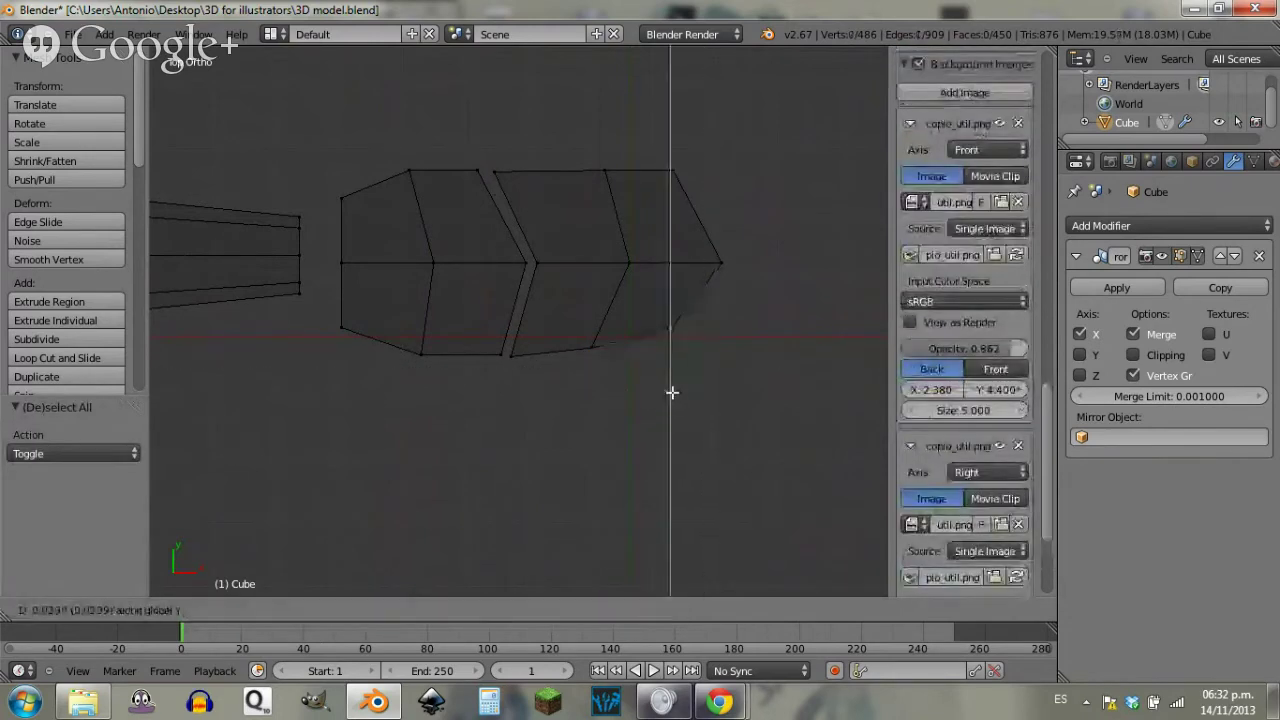
{"action": "left_click", "coordinate": [676, 395]}
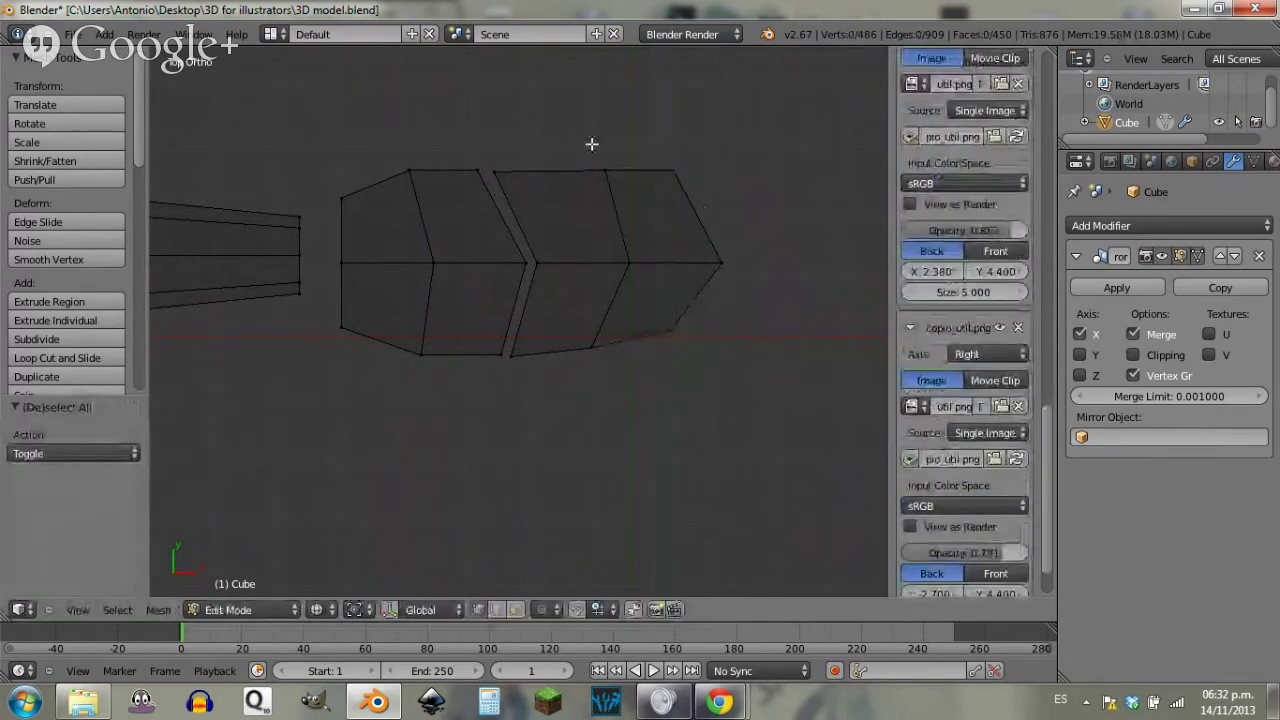
Step: Move the vertices in the middle of the duplicate's upper edge slightly inward along Y
{"action": "key", "text": "b"}
{"action": "left_click_drag", "start_coordinate": [563, 143], "coordinate": [646, 190]}
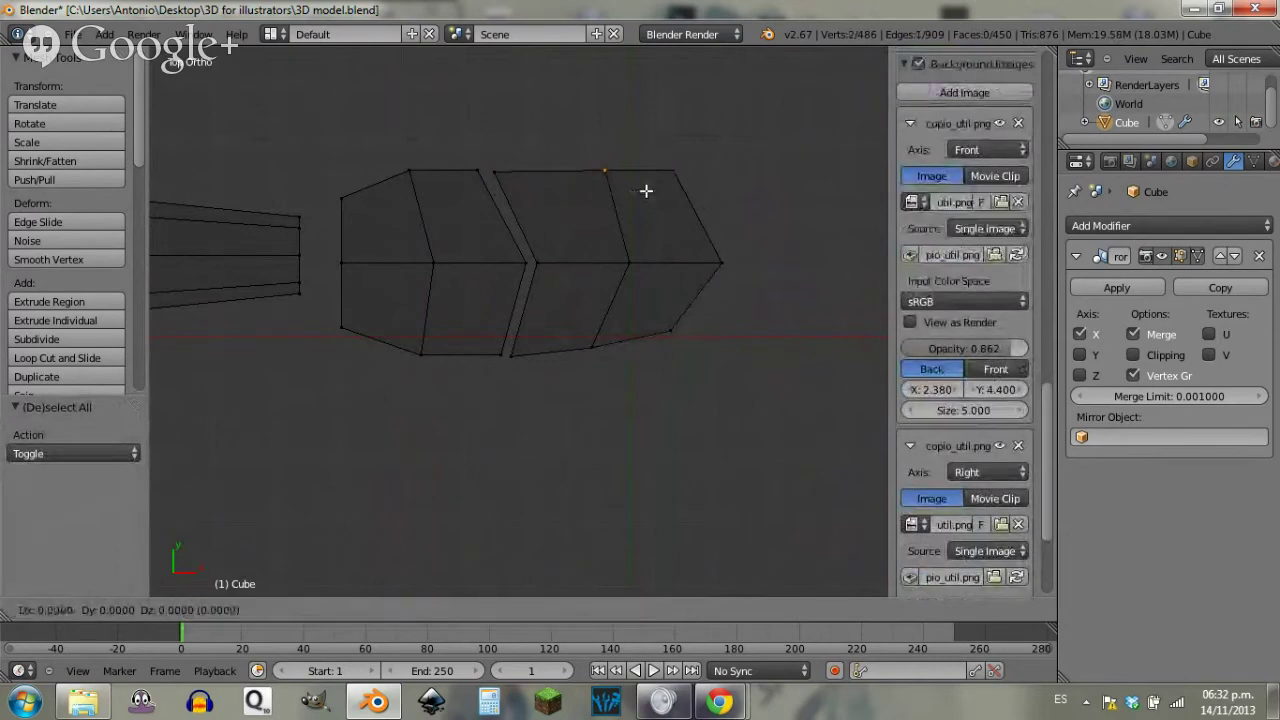
{"action": "key", "text": "g"}
{"action": "key", "text": "y"}
{"action": "left_click", "coordinate": [645, 200]}
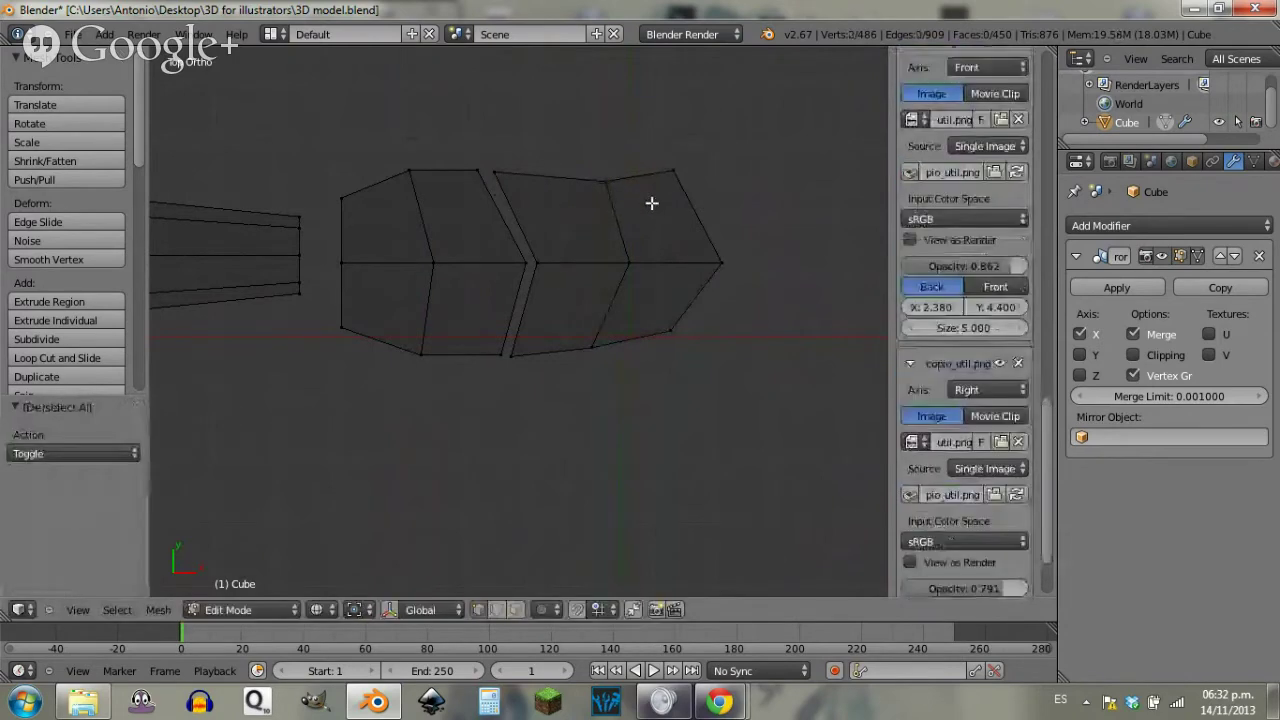
Step: Move the duplicate's upper outer corner vertices inward about 0.037 along Y
{"action": "key", "text": "b"}
{"action": "left_click_drag", "start_coordinate": [728, 148], "coordinate": [666, 204]}
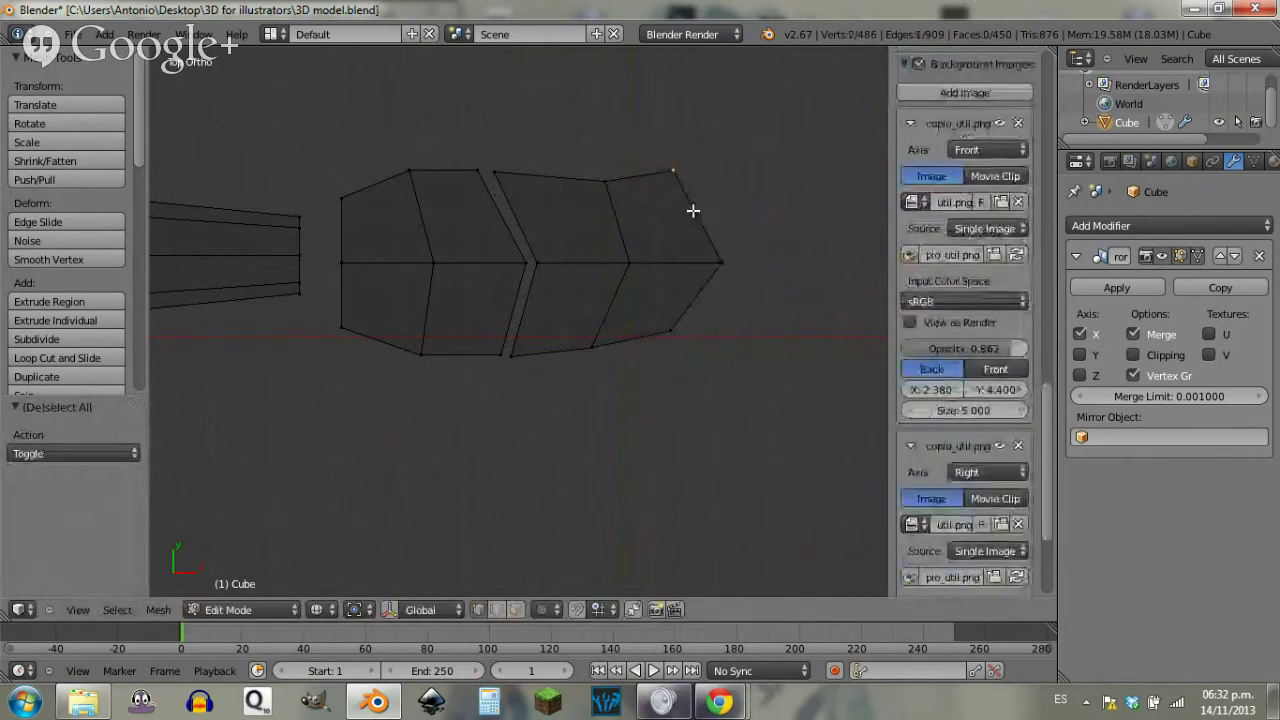
{"action": "key", "text": "g"}
{"action": "key", "text": "y"}
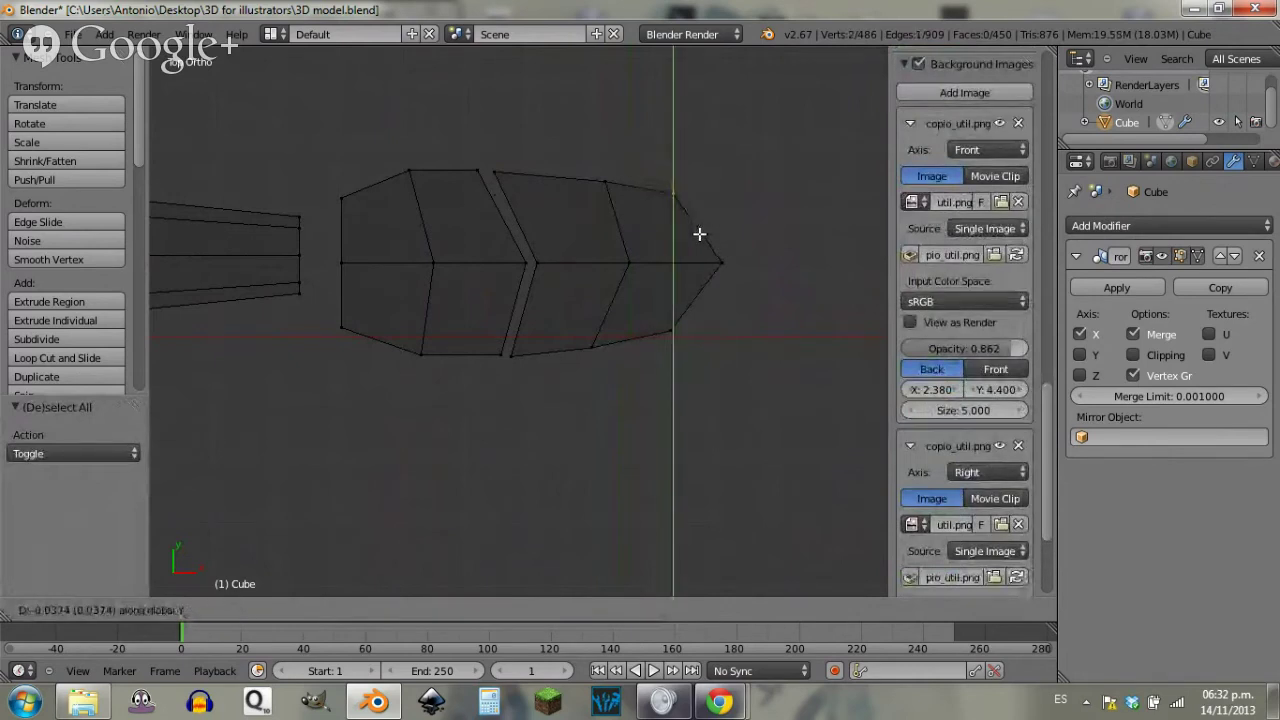
{"action": "left_click", "coordinate": [699, 235]}
{"action": "key", "text": "a"}
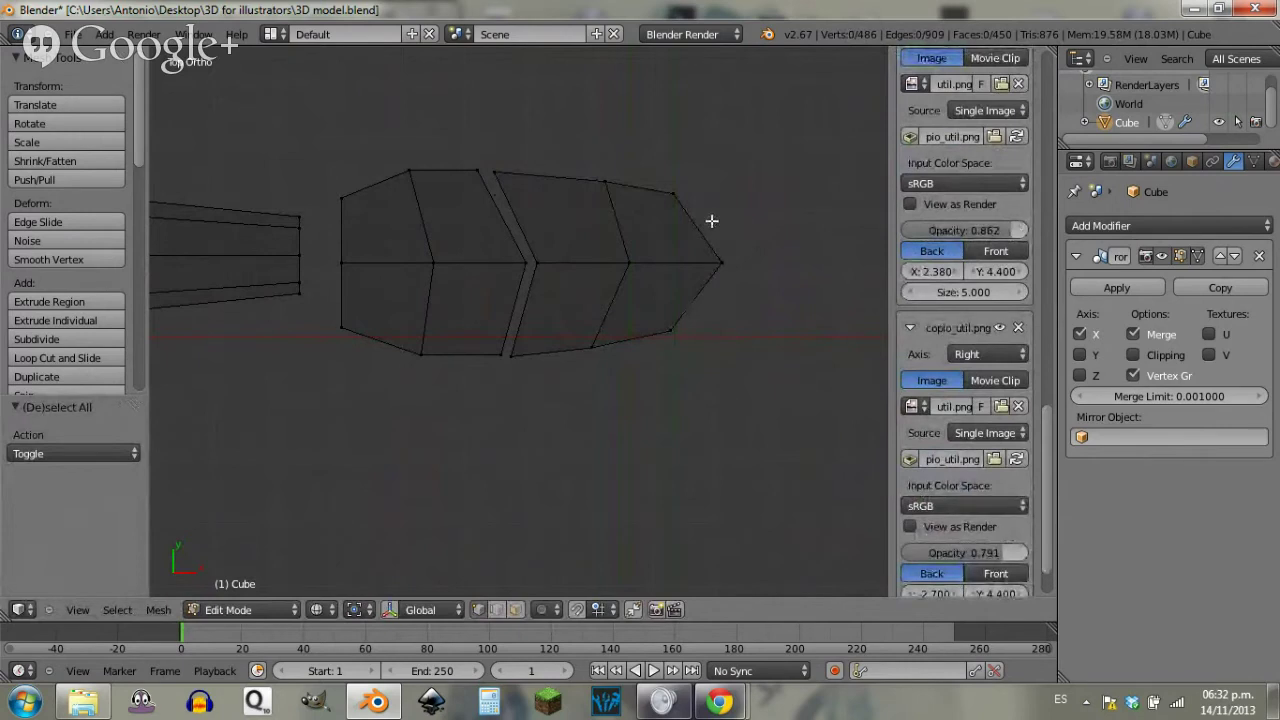
Step: Add a cube for the thumb, move it out to the hand and scale it to about 0.093
{"action": "key", "text": "shift+a"}
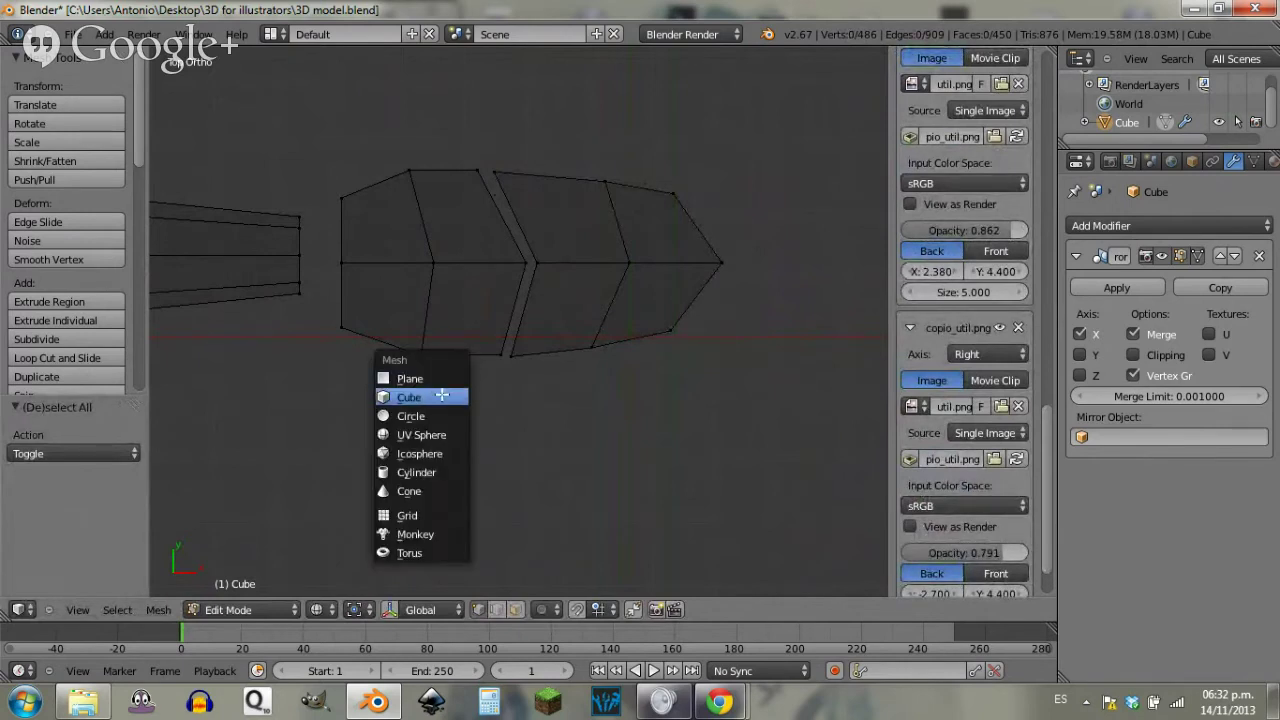
{"action": "left_click", "coordinate": [463, 398]}
{"action": "scroll", "coordinate": [570, 365], "scroll_direction": "down", "scroll_amount": 5}
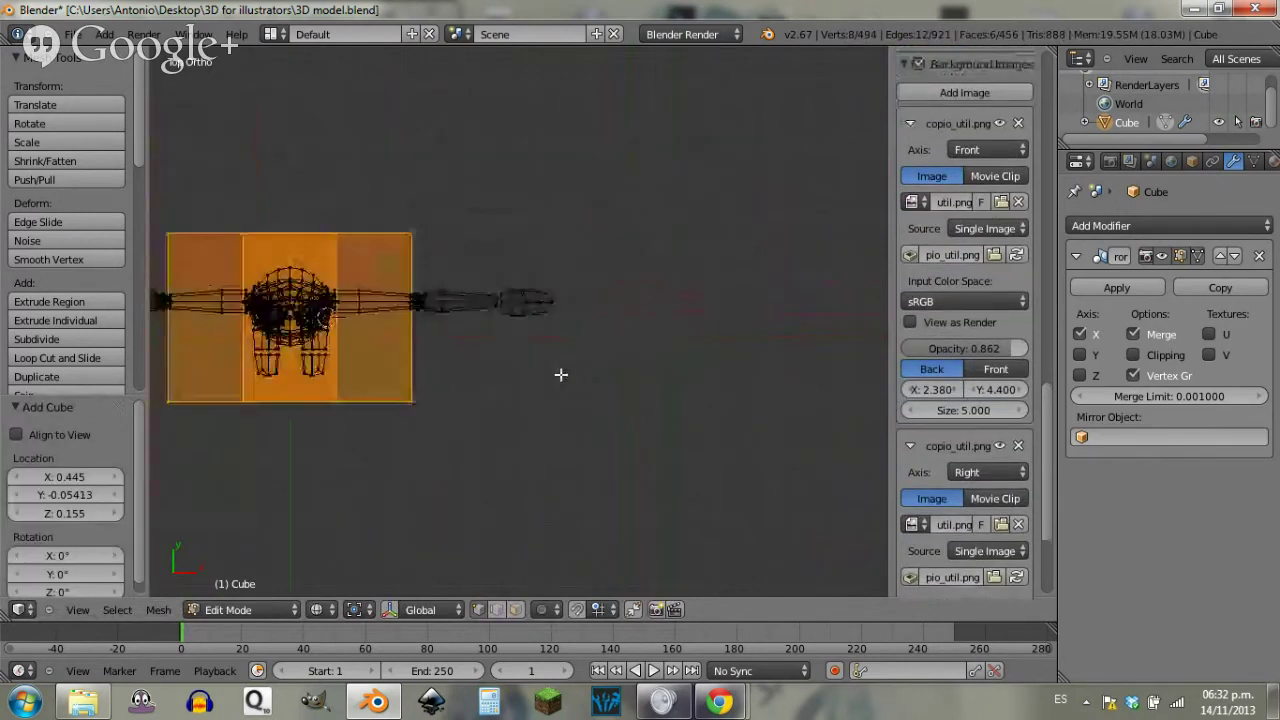
{"action": "key", "text": "g"}
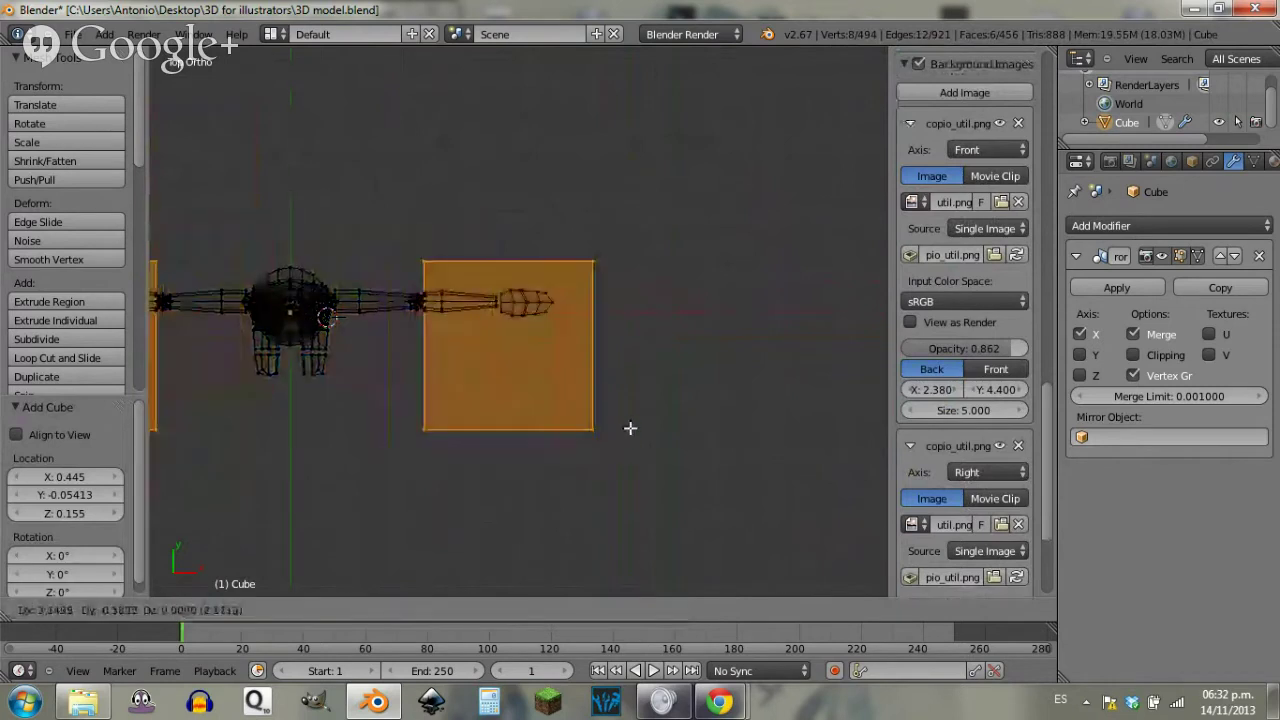
{"action": "left_click", "coordinate": [629, 426]}
{"action": "left_click", "coordinate": [532, 349]}
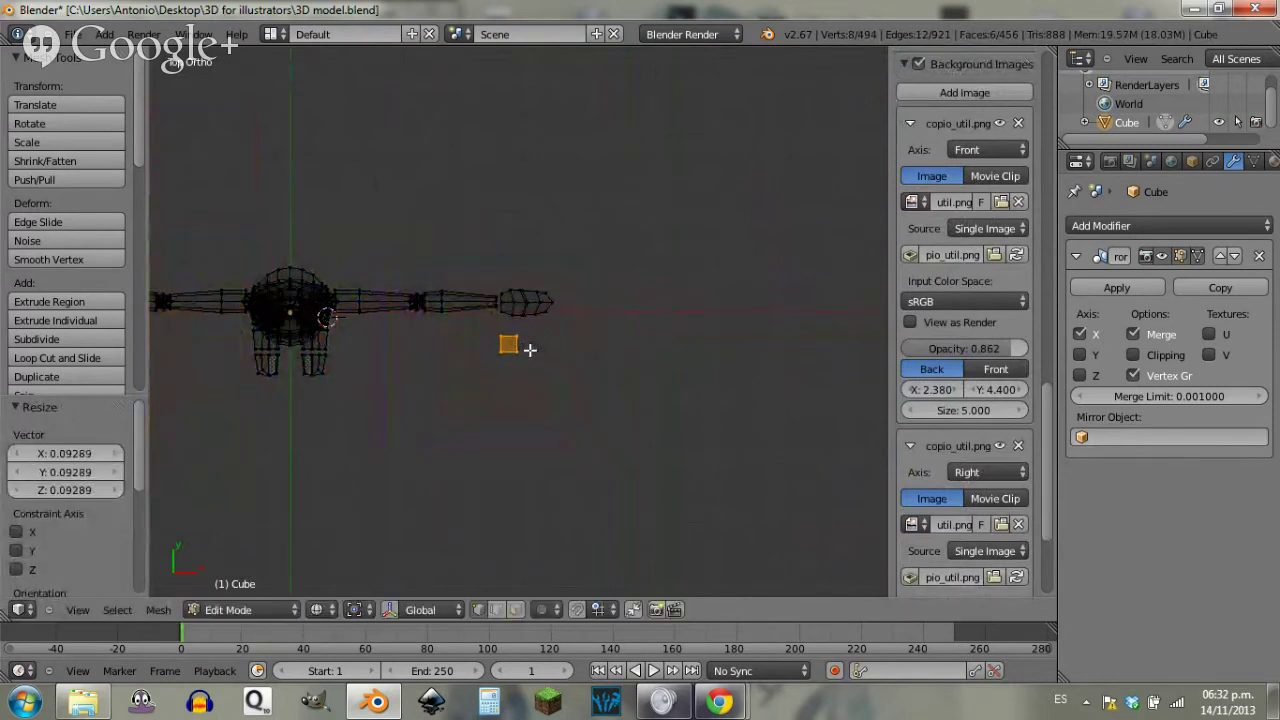
Step: Move the small cube up to just below the palm block and scale it to about 0.603
{"action": "scroll", "coordinate": [549, 375], "scroll_direction": "up", "scroll_amount": 7}
{"action": "scroll", "coordinate": [549, 375], "scroll_direction": "up", "scroll_amount": 5}
{"action": "middle_click_drag", "start_coordinate": [520, 400], "coordinate": [566, 409], "text": "shift"}
{"action": "key", "text": "g"}
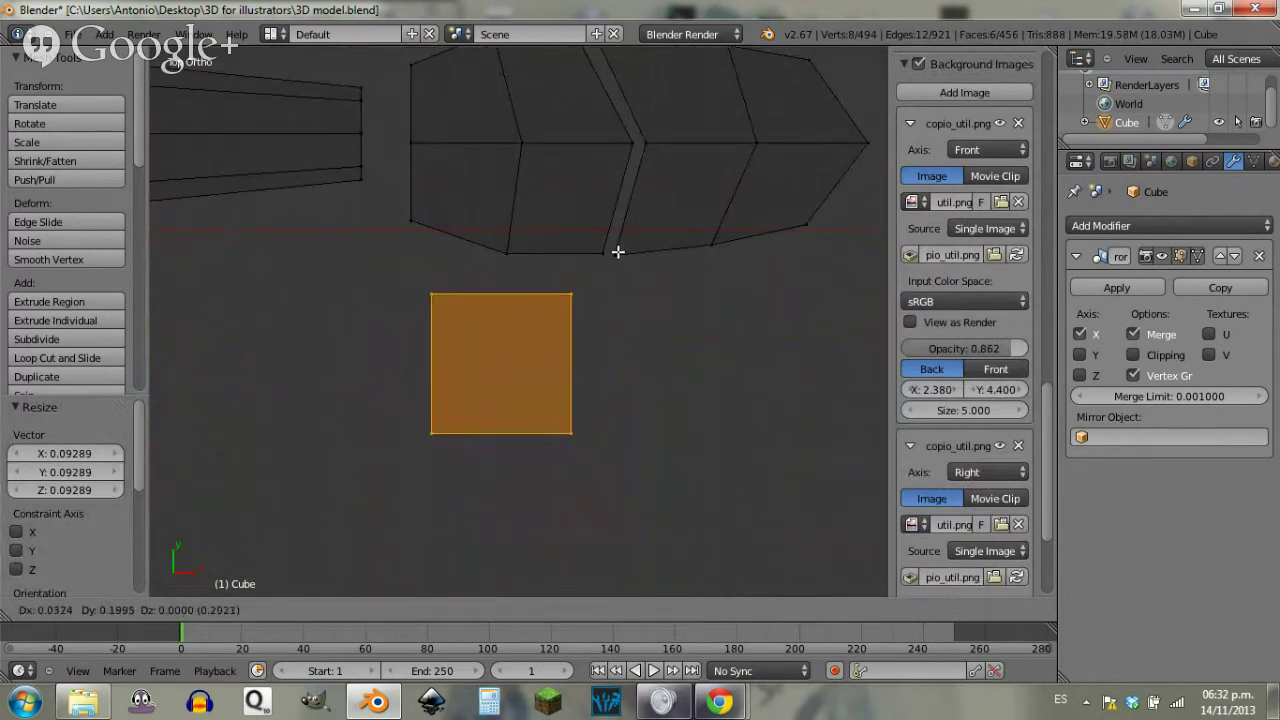
{"action": "left_click", "coordinate": [620, 258]}
{"action": "key", "text": "s"}
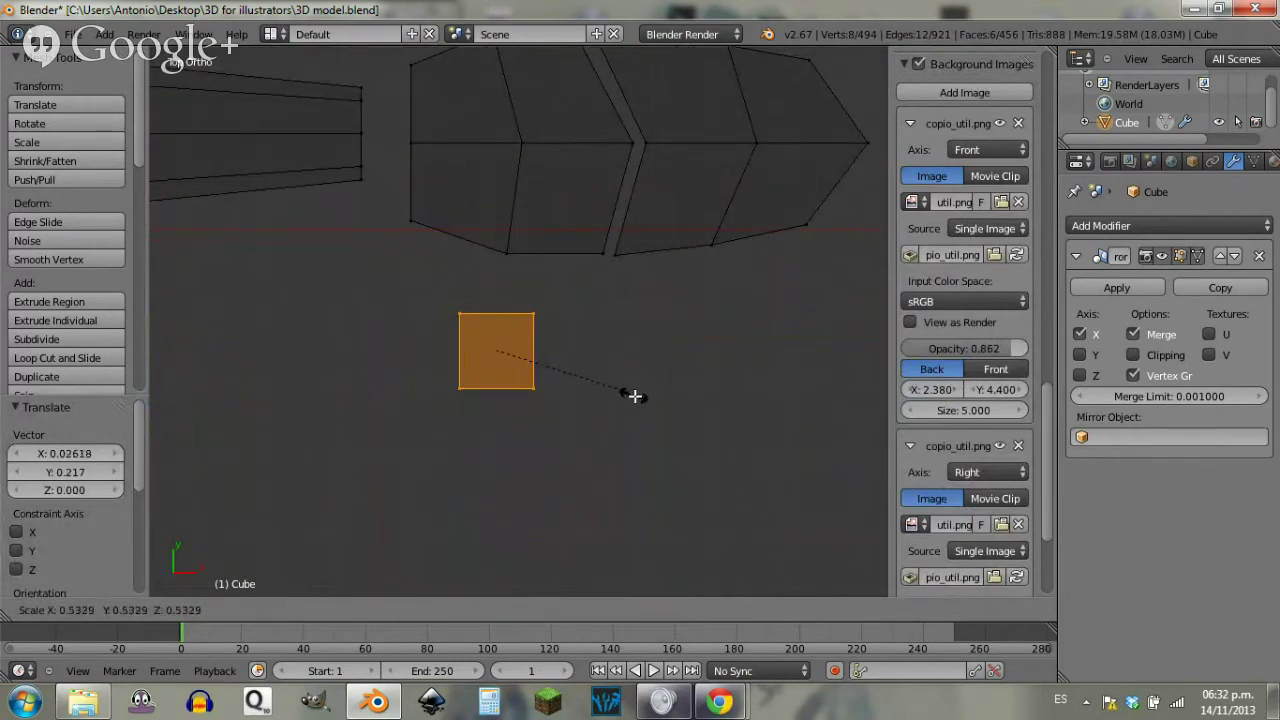
{"action": "left_click", "coordinate": [650, 407]}
Step: Duplicate the small cube about 0.13 along X as a second thumb segment
{"action": "key", "text": "shift+d"}
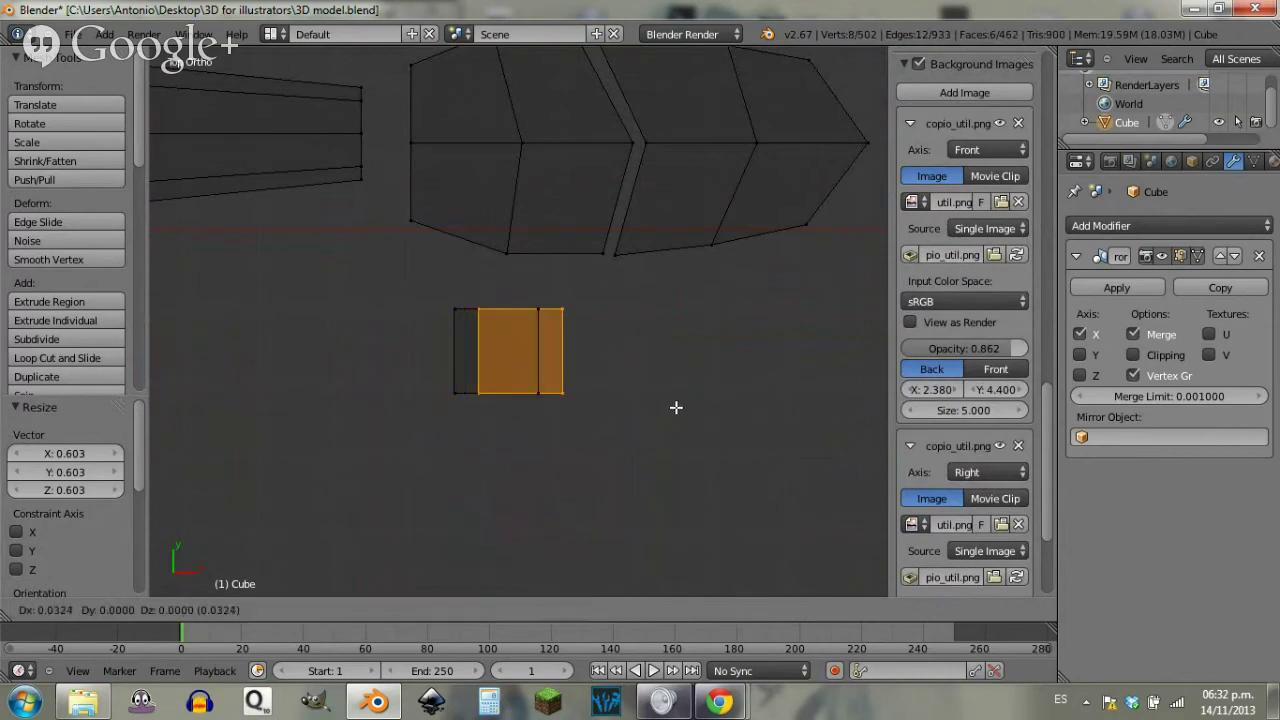
{"action": "key", "text": "x"}
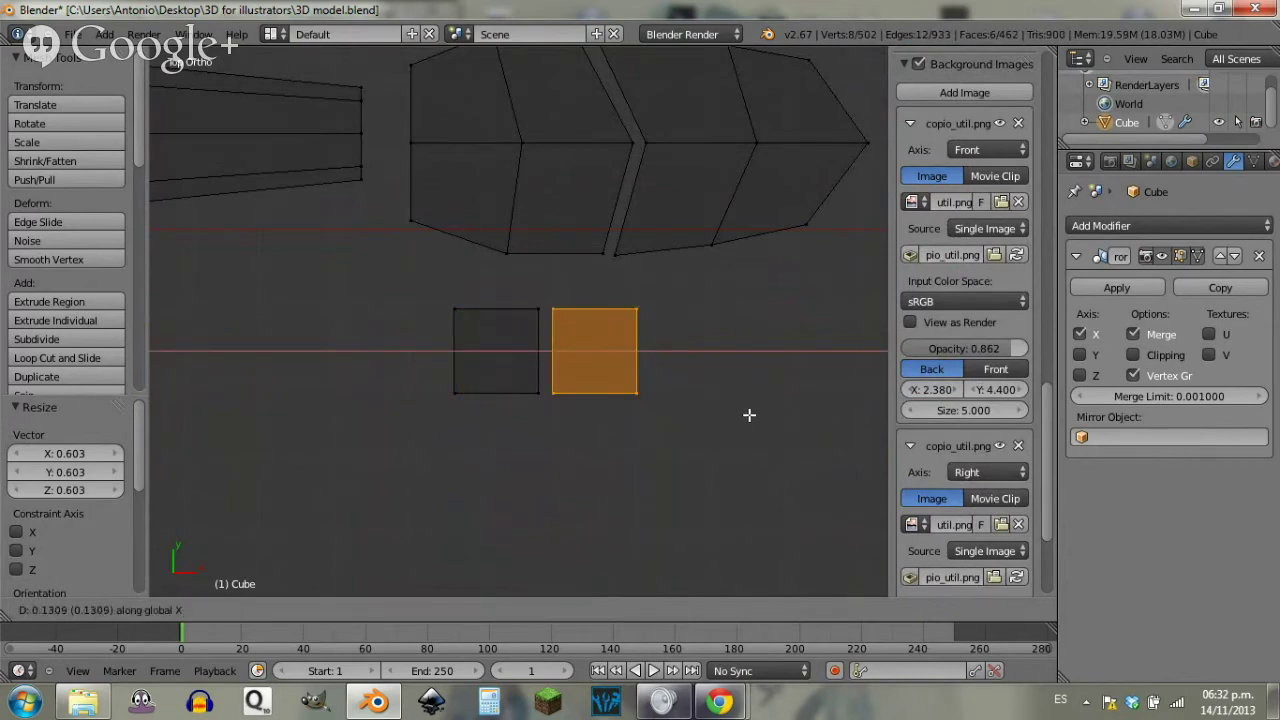
{"action": "left_click", "coordinate": [749, 417]}
{"action": "key", "text": "a"}
Step: Select both thumb cubes, rotate them about 30° clockwise and move them slightly closer to the palm's lower edge
{"action": "key", "text": "b"}
{"action": "left_click_drag", "start_coordinate": [706, 441], "coordinate": [399, 295]}
{"action": "key", "text": "r"}
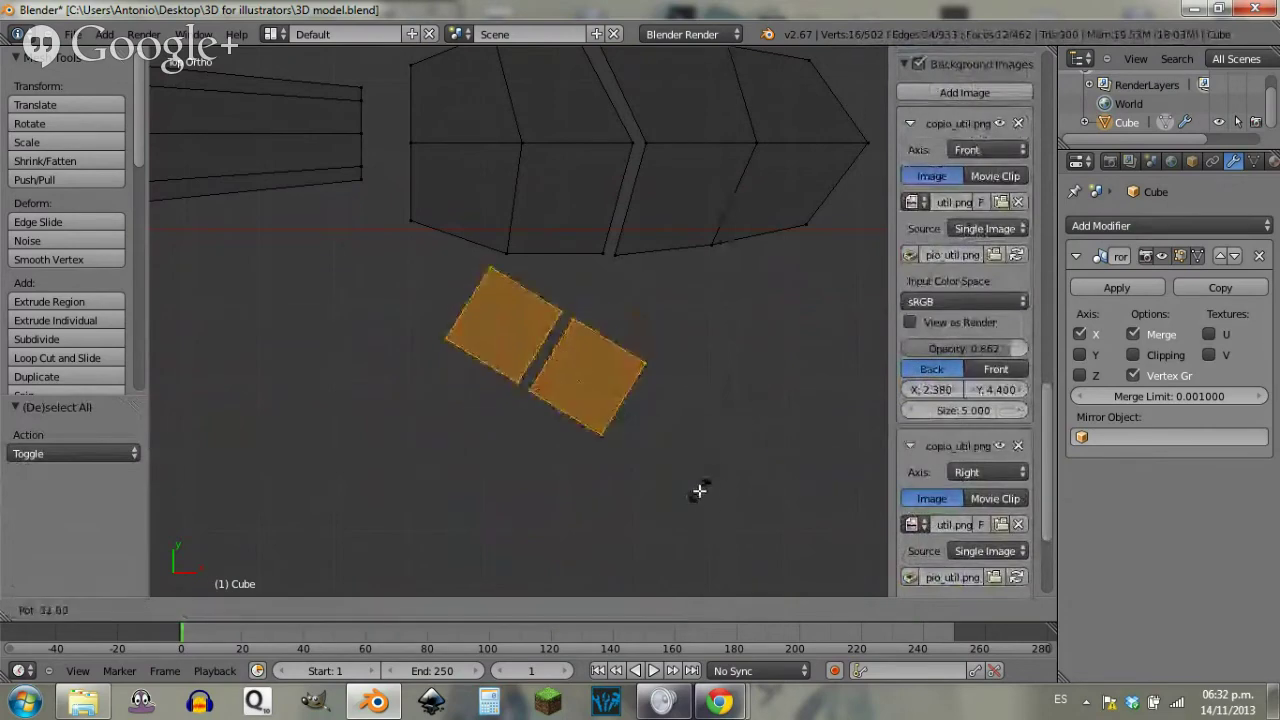
{"action": "left_click", "coordinate": [708, 489]}
{"action": "key", "text": "g"}
{"action": "left_click", "coordinate": [710, 470]}
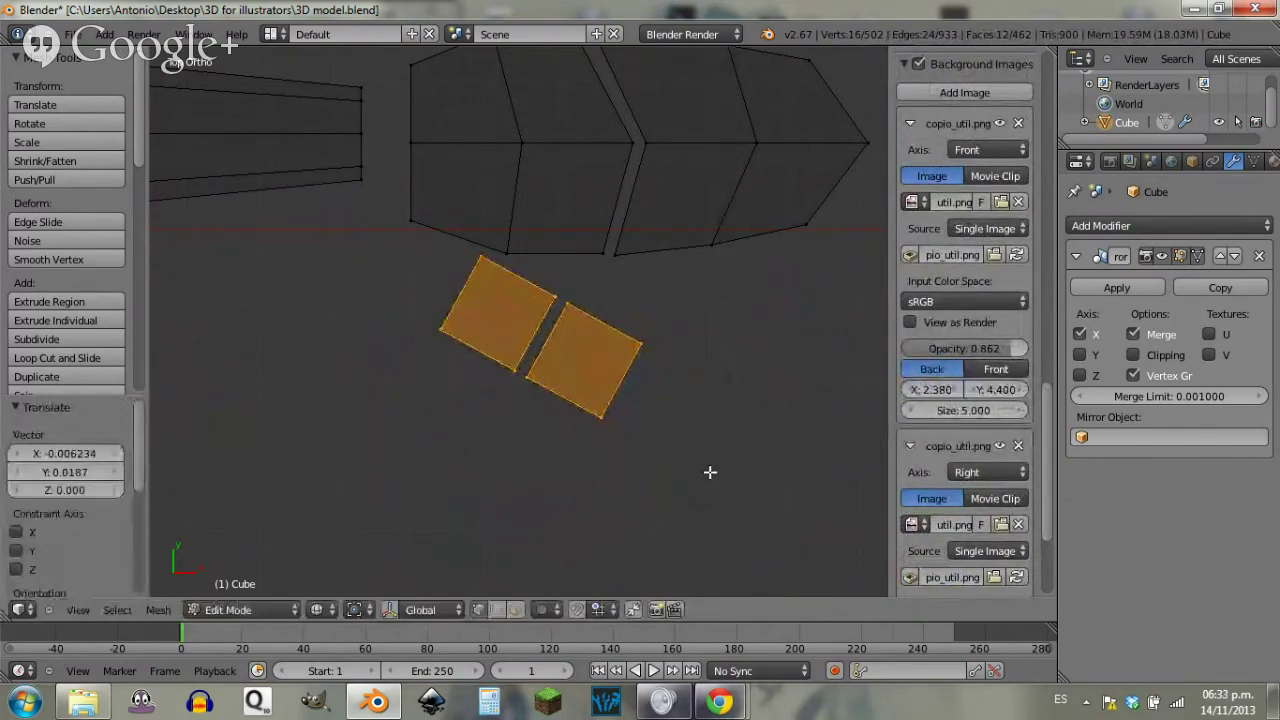
{"action": "key", "text": "a"}
Step: Select both linked thumb cubes and raise them about 2.408 along Z in front view
{"action": "middle_click_drag", "start_coordinate": [694, 463], "coordinate": [651, 319]}
{"action": "key", "text": "KP_3"}
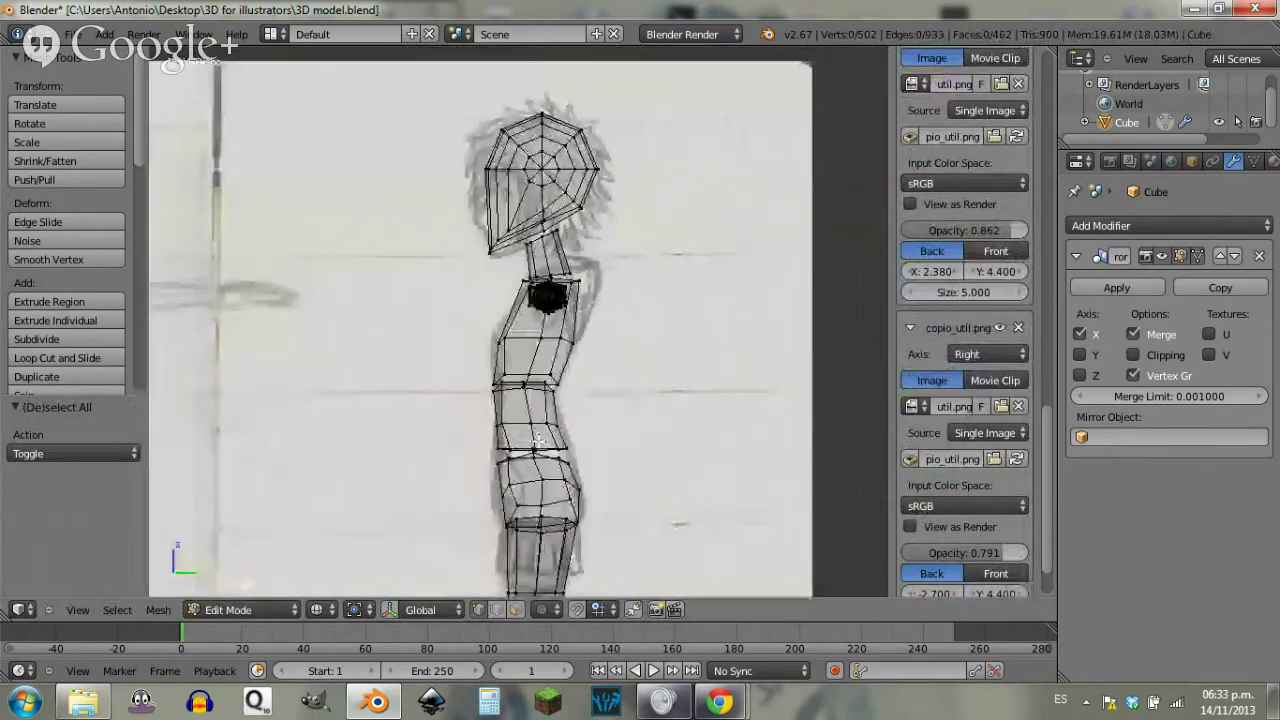
{"action": "middle_click_drag", "start_coordinate": [539, 441], "coordinate": [449, 495]}
{"action": "middle_click_drag", "start_coordinate": [485, 344], "coordinate": [502, 304], "text": "shift"}
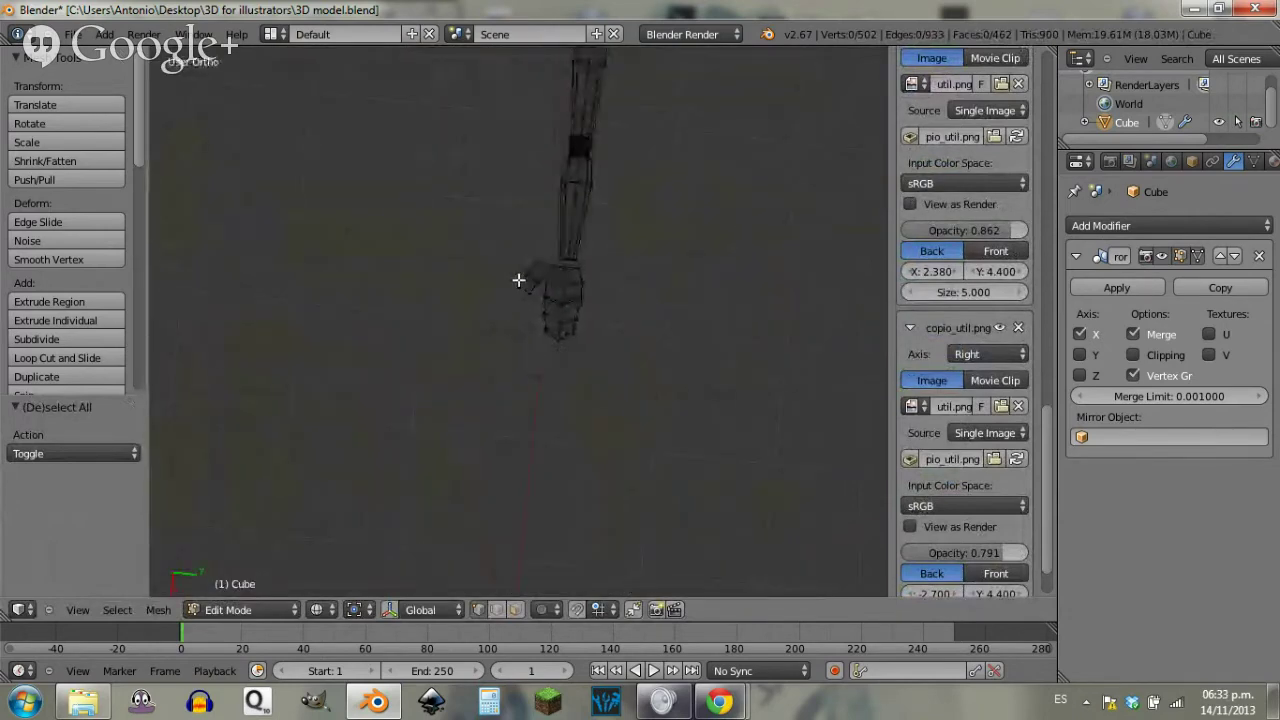
{"action": "right_click", "coordinate": [520, 281]}
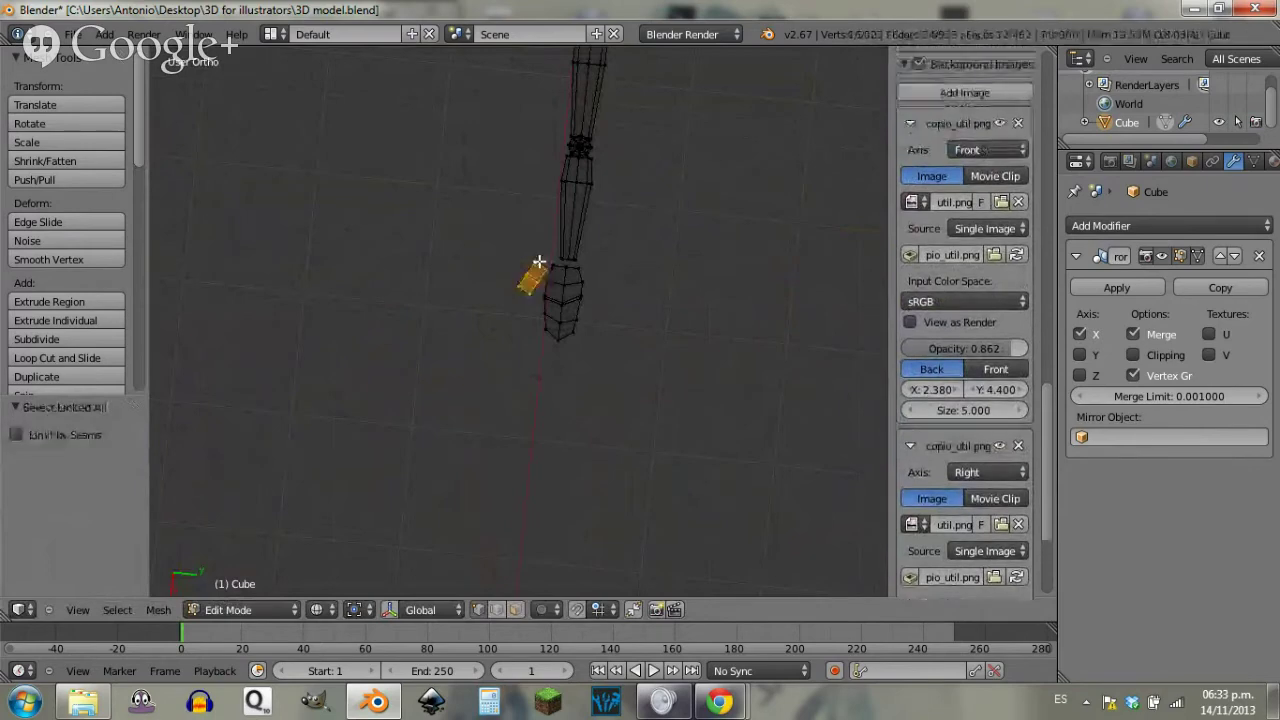
{"action": "right_click", "coordinate": [539, 264]}
{"action": "key", "text": "ctrl+l"}
{"action": "key", "text": "KP_1"}
{"action": "key", "text": "g"}
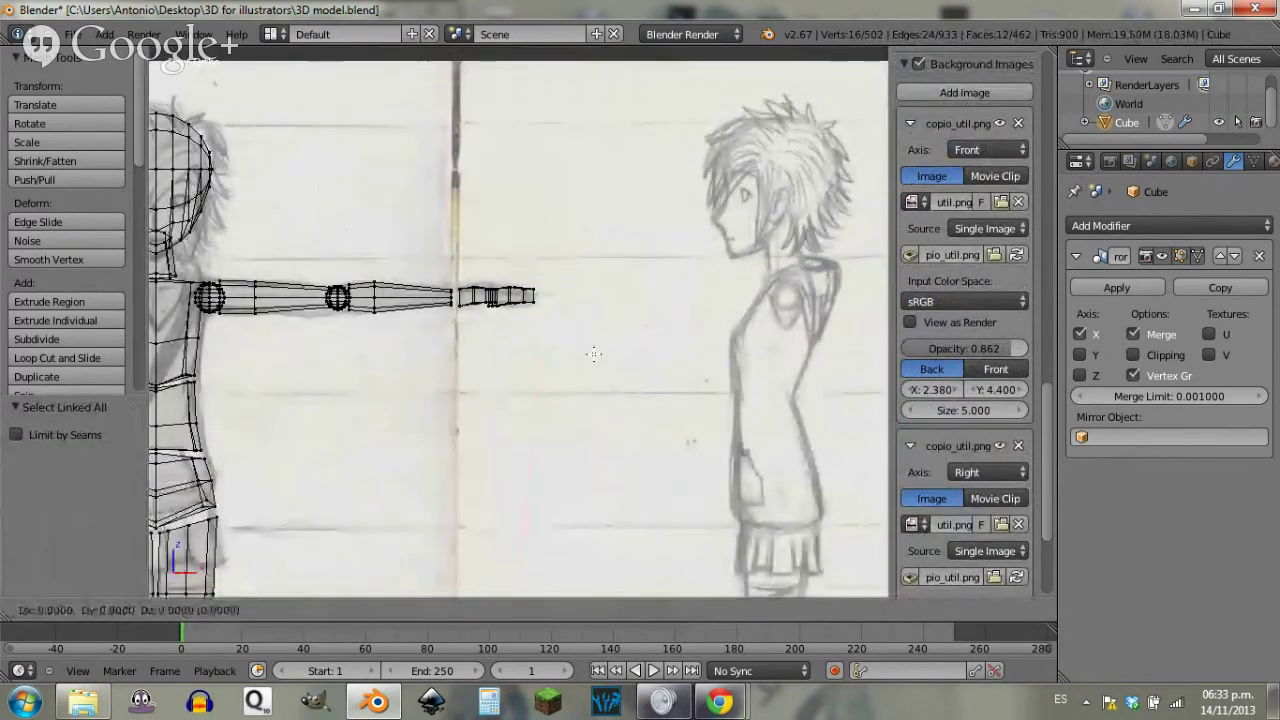
{"action": "key", "text": "z"}
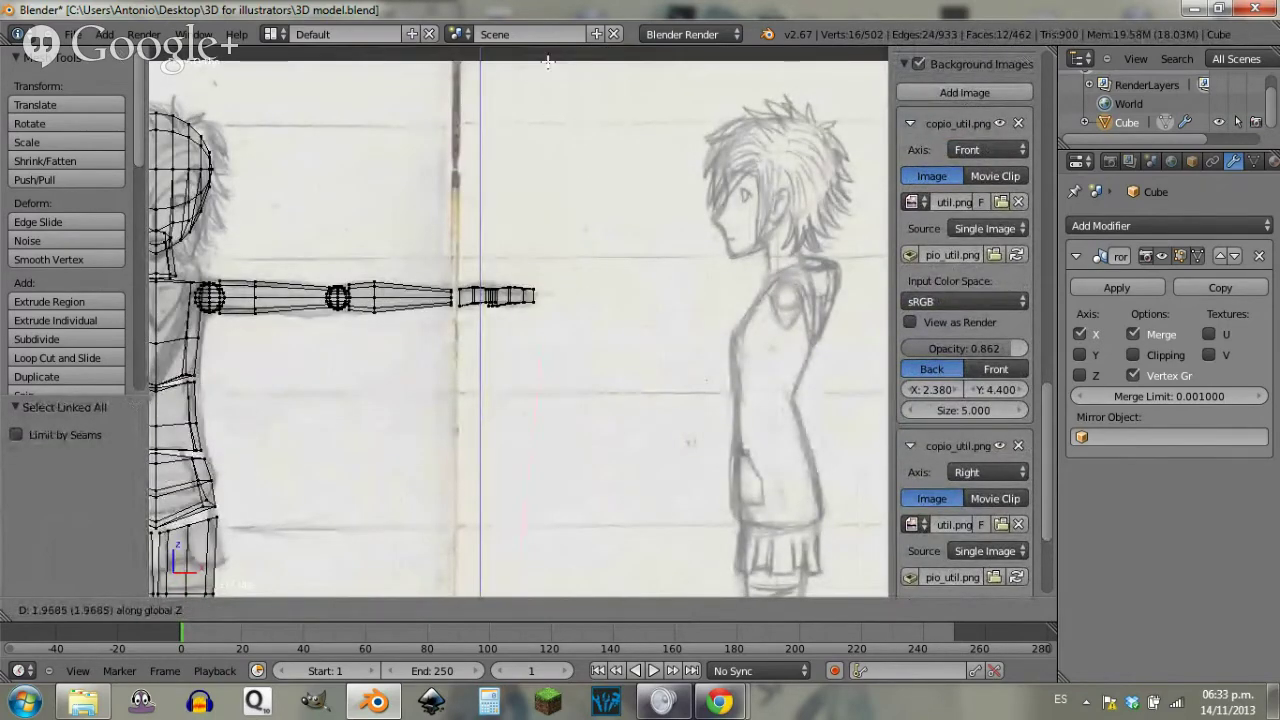
{"action": "left_click", "coordinate": [608, 217]}
Step: Raise the thumb cubes along Z by about 1.011 and another 1.72 to reach the hand's height, and deselect everything
{"action": "key", "text": "g"}
{"action": "key", "text": "z"}
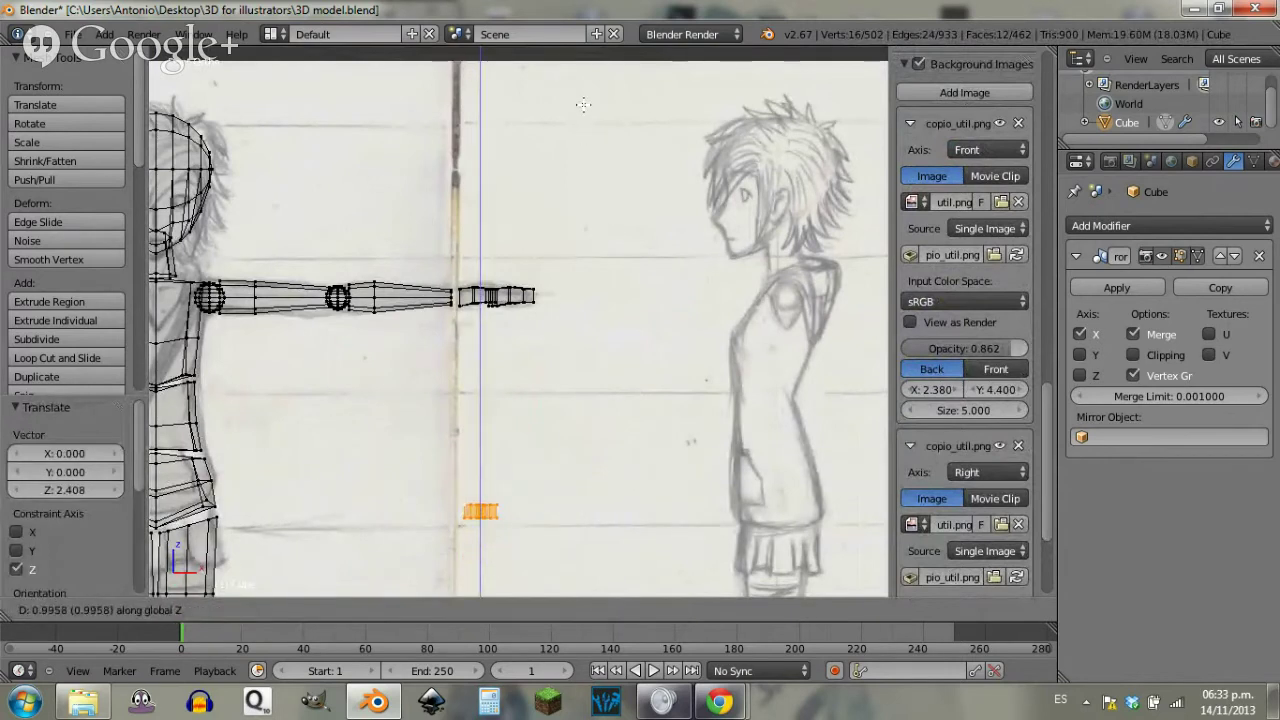
{"action": "left_click", "coordinate": [581, 107]}
{"action": "key", "text": "g"}
{"action": "key", "text": "z"}
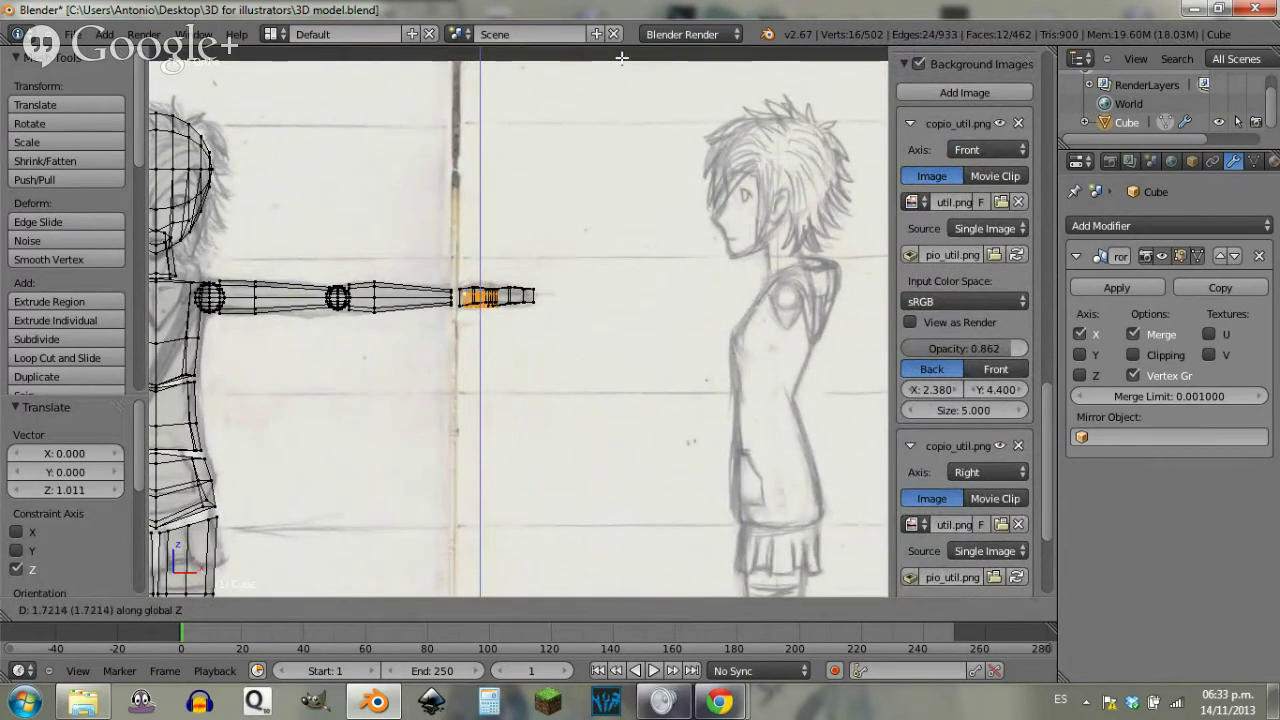
{"action": "left_click", "coordinate": [622, 58]}
{"action": "key", "text": "a"}
{"action": "middle_click_drag", "start_coordinate": [568, 190], "coordinate": [512, 328]}
{"action": "scroll", "coordinate": [512, 300], "scroll_direction": "up", "scroll_amount": 5}
{"action": "middle_click_drag", "start_coordinate": [355, 297], "coordinate": [669, 391], "text": "shift"}
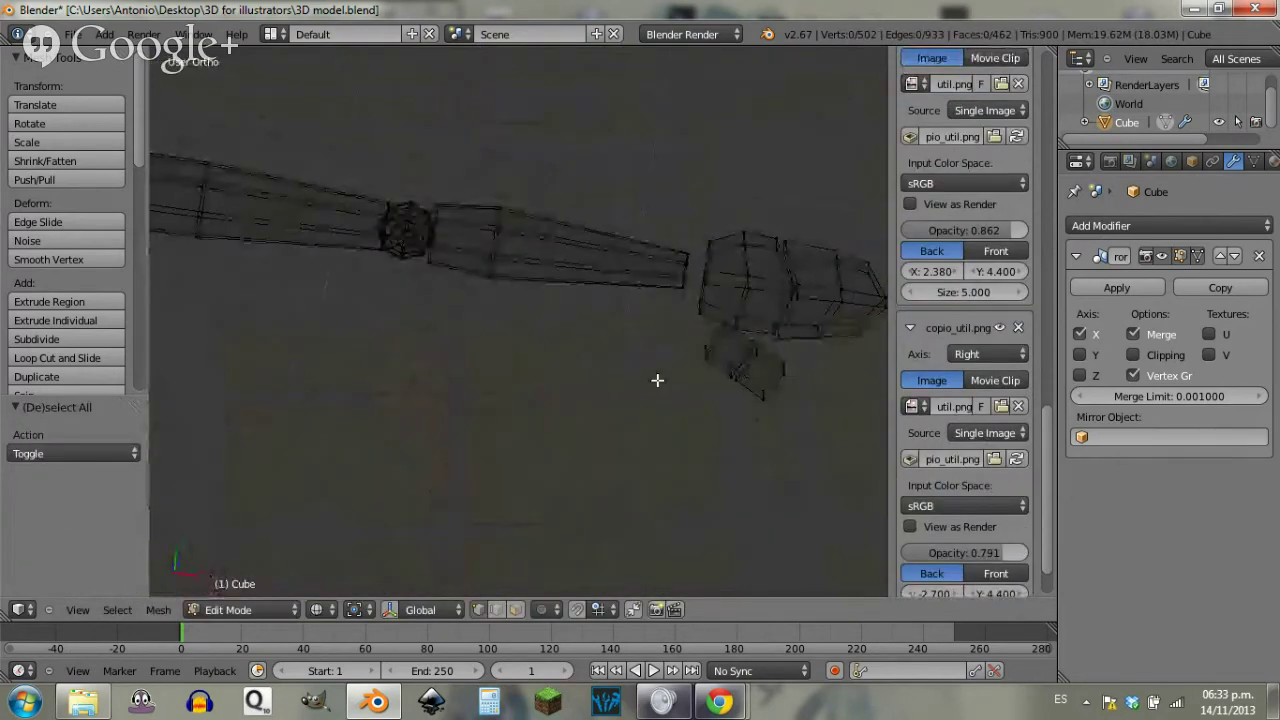
Step: Return to Object Mode and save the model over the existing 3D model.blend file
{"action": "key", "text": "Tab"}
{"action": "scroll", "coordinate": [352, 358], "scroll_direction": "down", "scroll_amount": 9}
{"action": "middle_click_drag", "start_coordinate": [428, 354], "coordinate": [411, 304]}
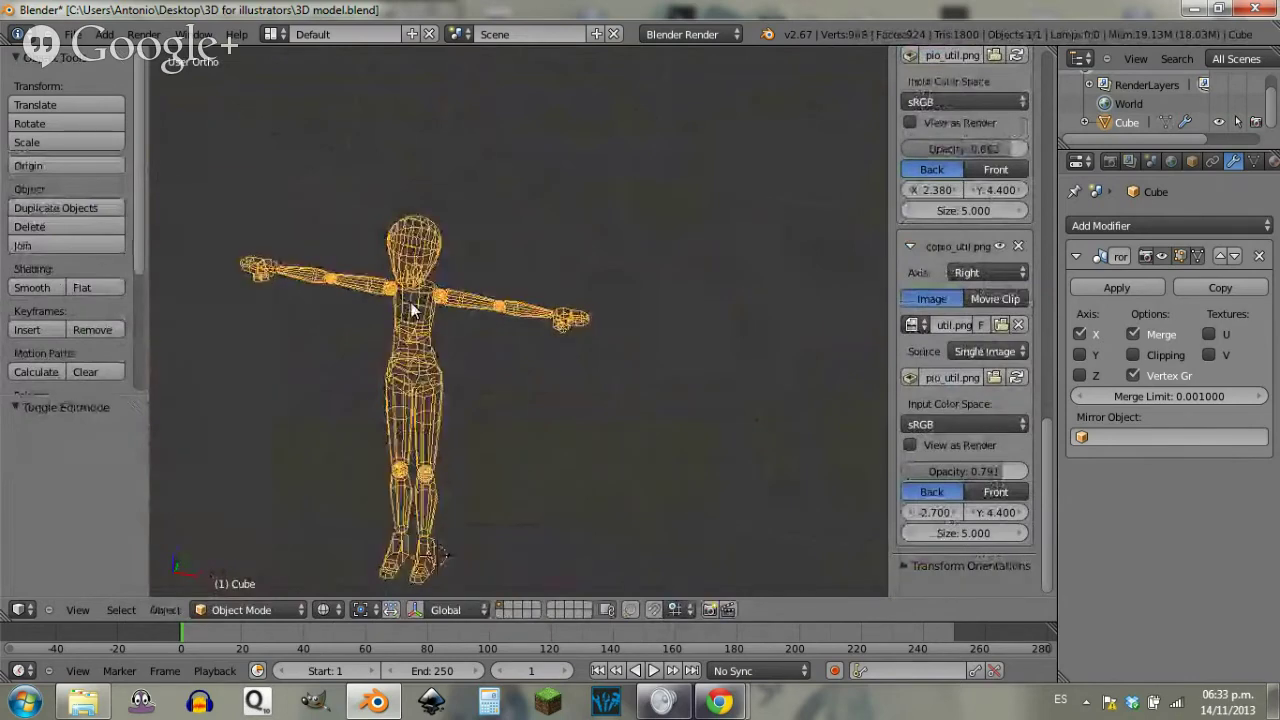
{"action": "key", "text": "ctrl+s"}
{"action": "left_click", "coordinate": [540, 345]}
{"action": "middle_click_drag", "start_coordinate": [478, 429], "coordinate": [466, 343]}
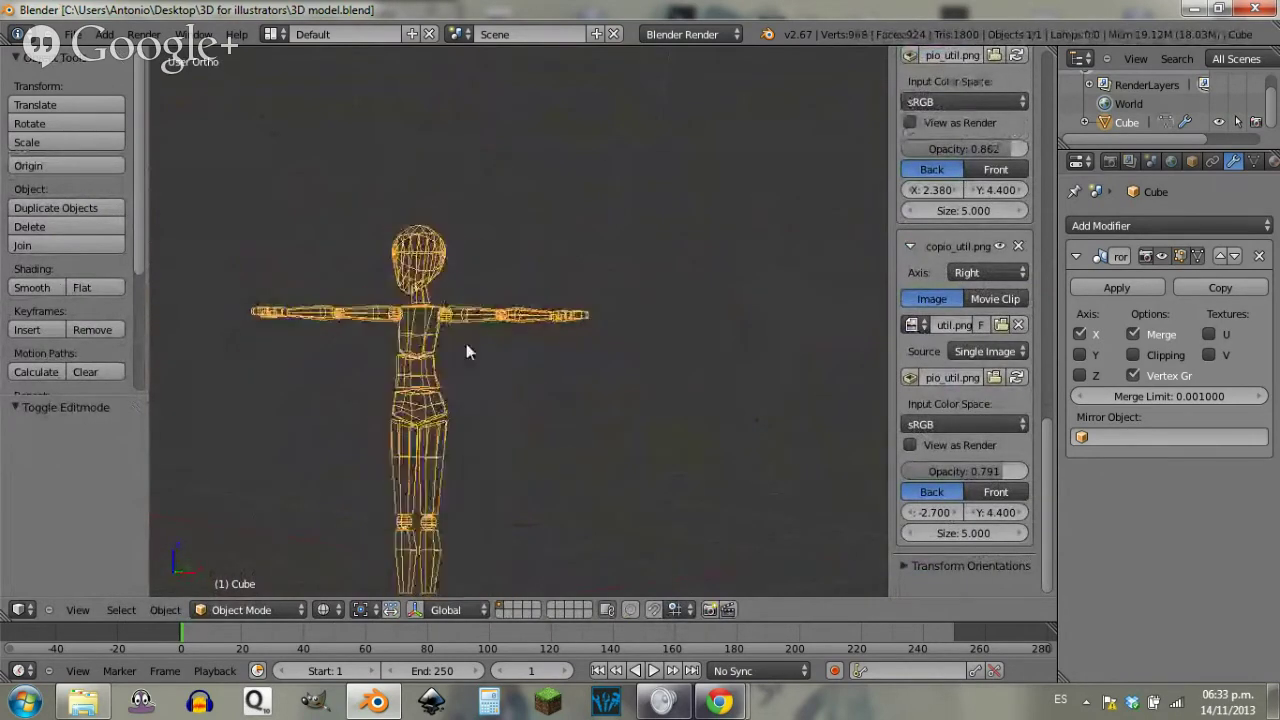
{"action": "key", "text": "ctrl+s"}
{"action": "left_click", "coordinate": [467, 343]}
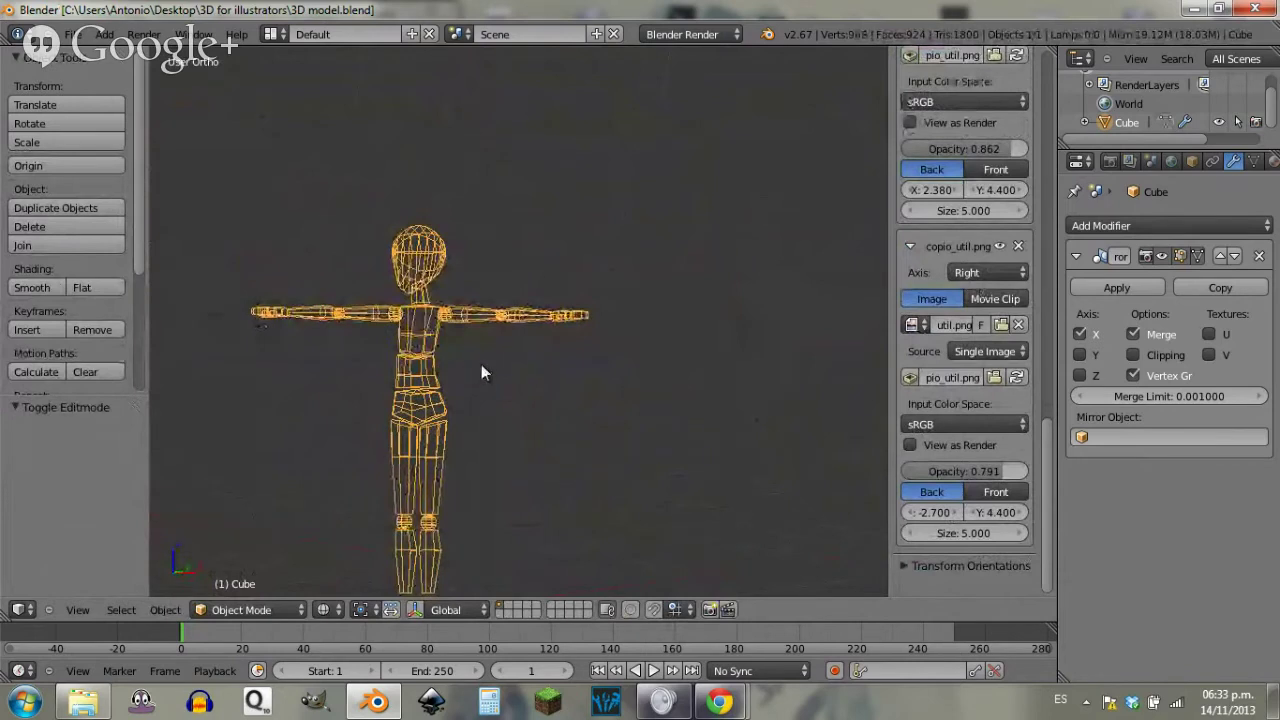
Step: Apply smooth shading to the whole character and display it in solid view
{"action": "left_click", "coordinate": [51, 290]}
{"action": "key", "text": "z"}
{"action": "middle_click_drag", "start_coordinate": [437, 316], "coordinate": [605, 310]}
{"action": "scroll", "coordinate": [715, 293], "scroll_direction": "up", "scroll_amount": 6}
Step: In Edit Mode, select both thumb cubes, scale them to about 0.704 and move them slightly closer to the palm in top view
{"action": "key", "text": "Tab"}
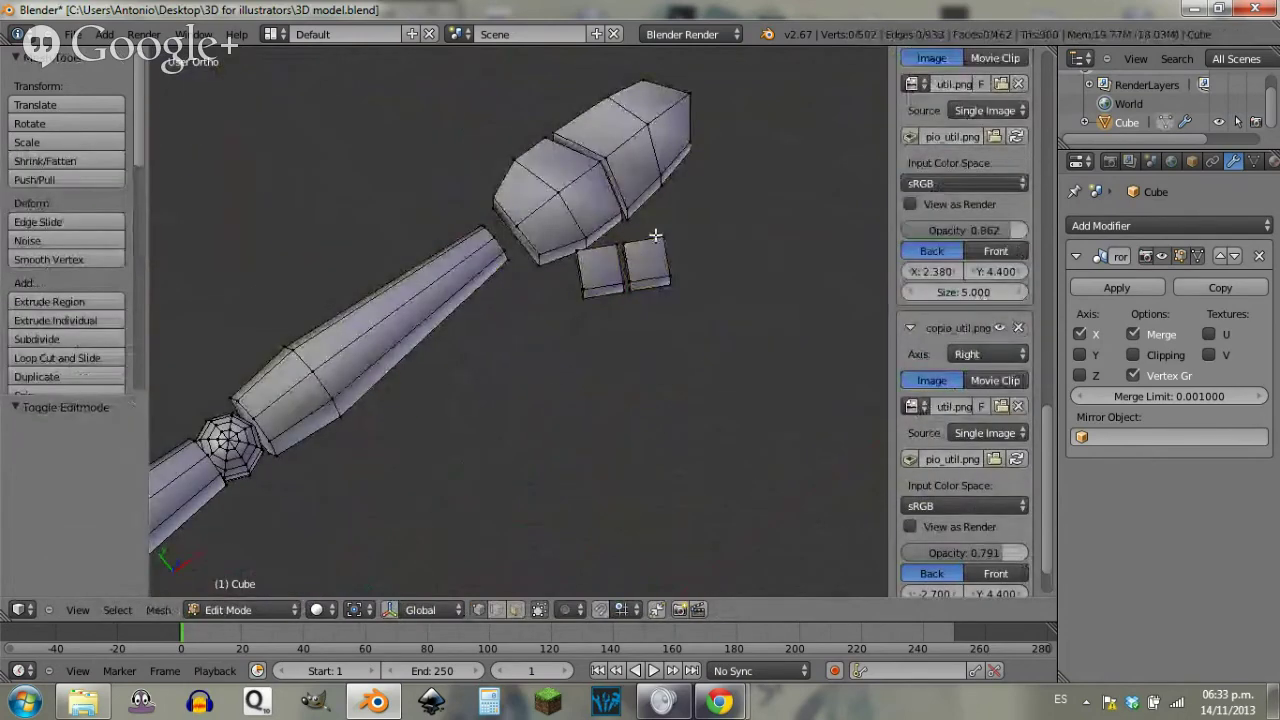
{"action": "right_click", "coordinate": [663, 234]}
{"action": "right_click", "coordinate": [704, 274]}
{"action": "key", "text": "ctrl+l"}
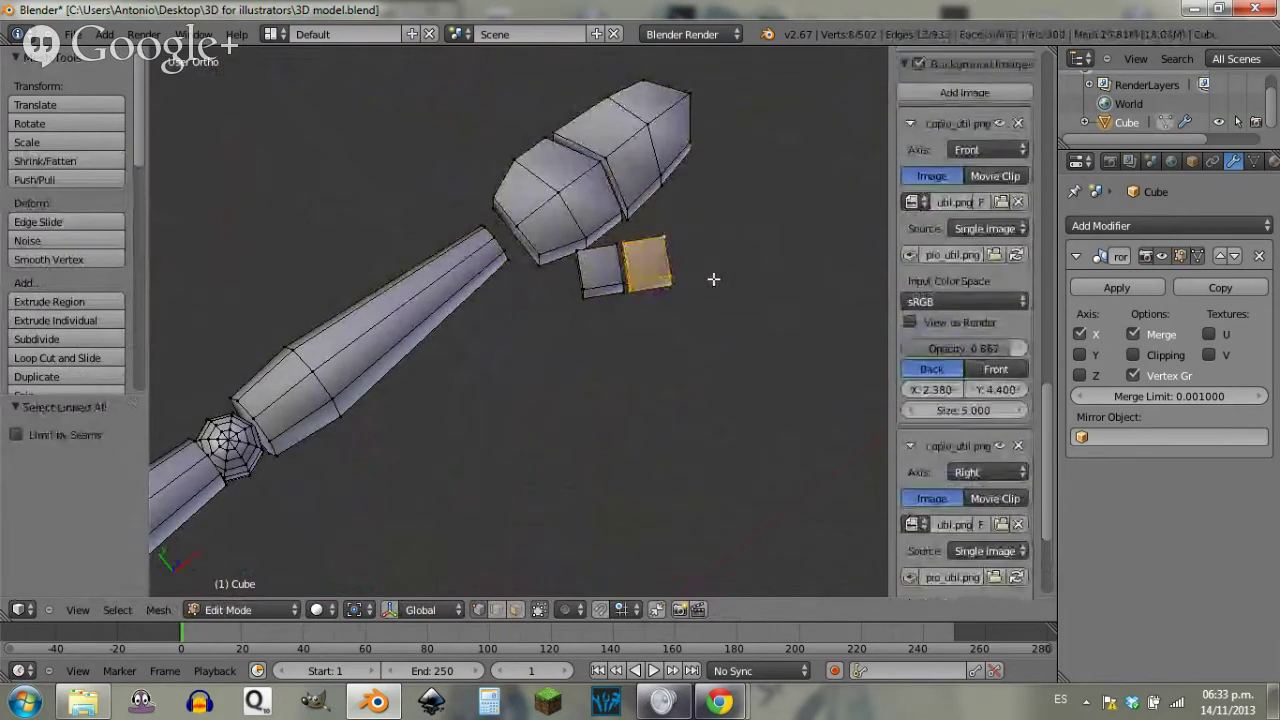
{"action": "right_click", "coordinate": [599, 283], "text": "shift"}
{"action": "key", "text": "ctrl+l"}
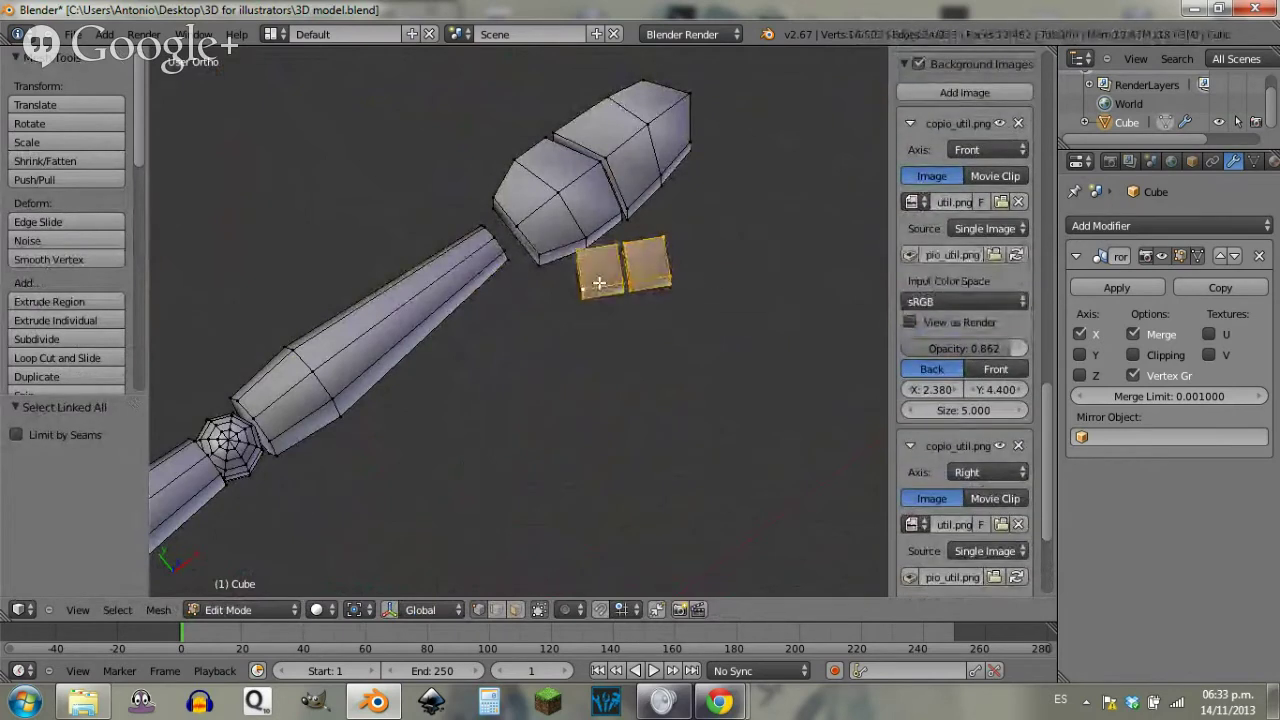
{"action": "key", "text": "KP_7"}
{"action": "key", "text": "s"}
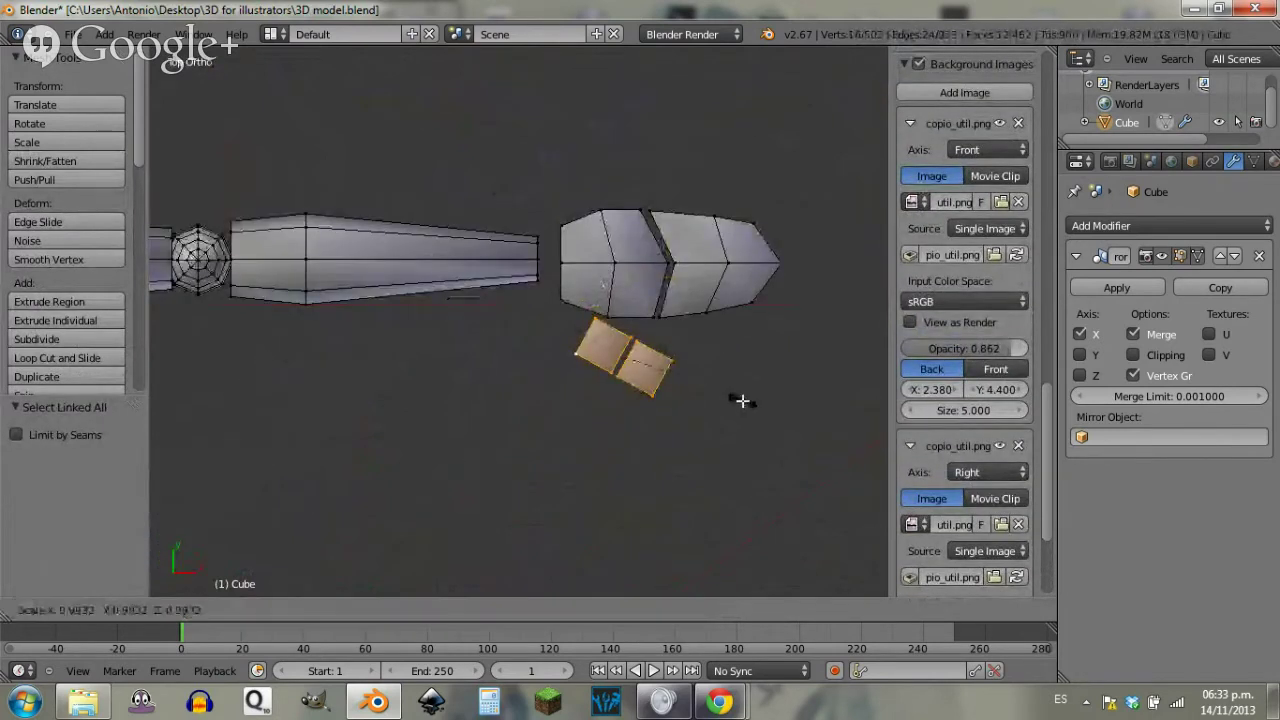
{"action": "left_click", "coordinate": [707, 391]}
{"action": "key", "text": "g"}
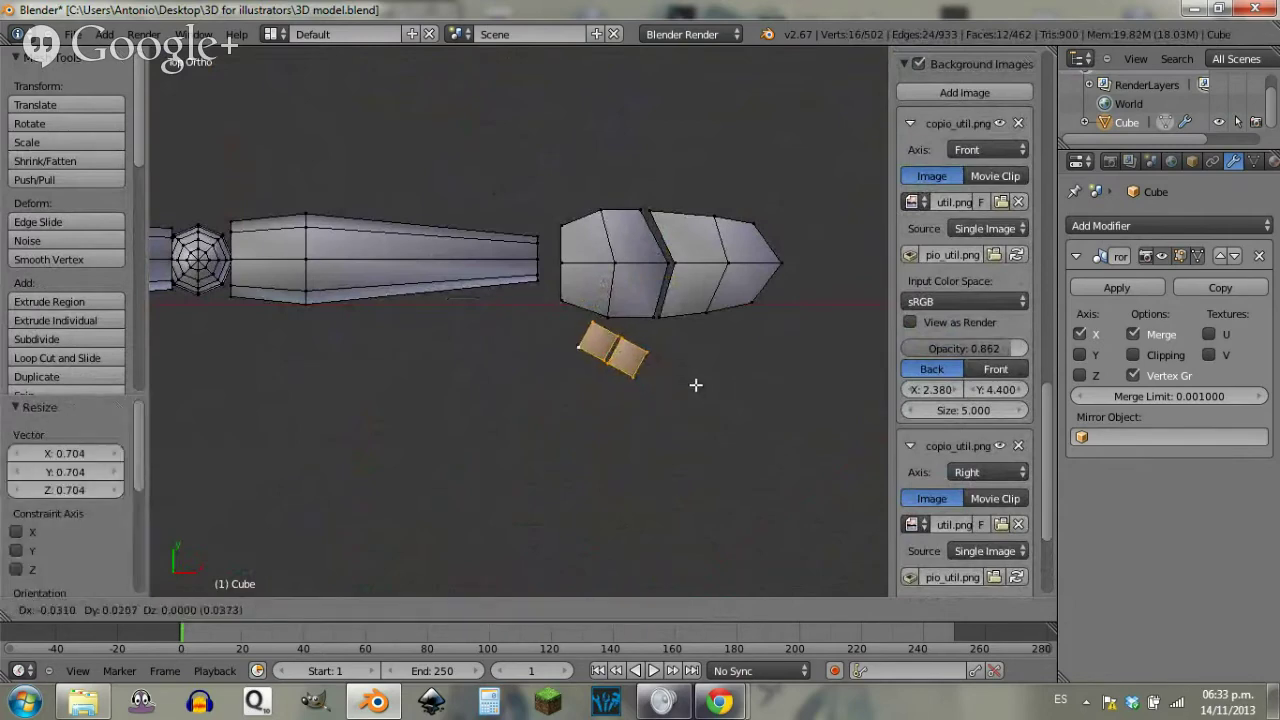
{"action": "left_click", "coordinate": [696, 384]}
Step: Flatten the thumb cubes to about 0.758 along Z in wireframe front view
{"action": "key", "text": "z"}
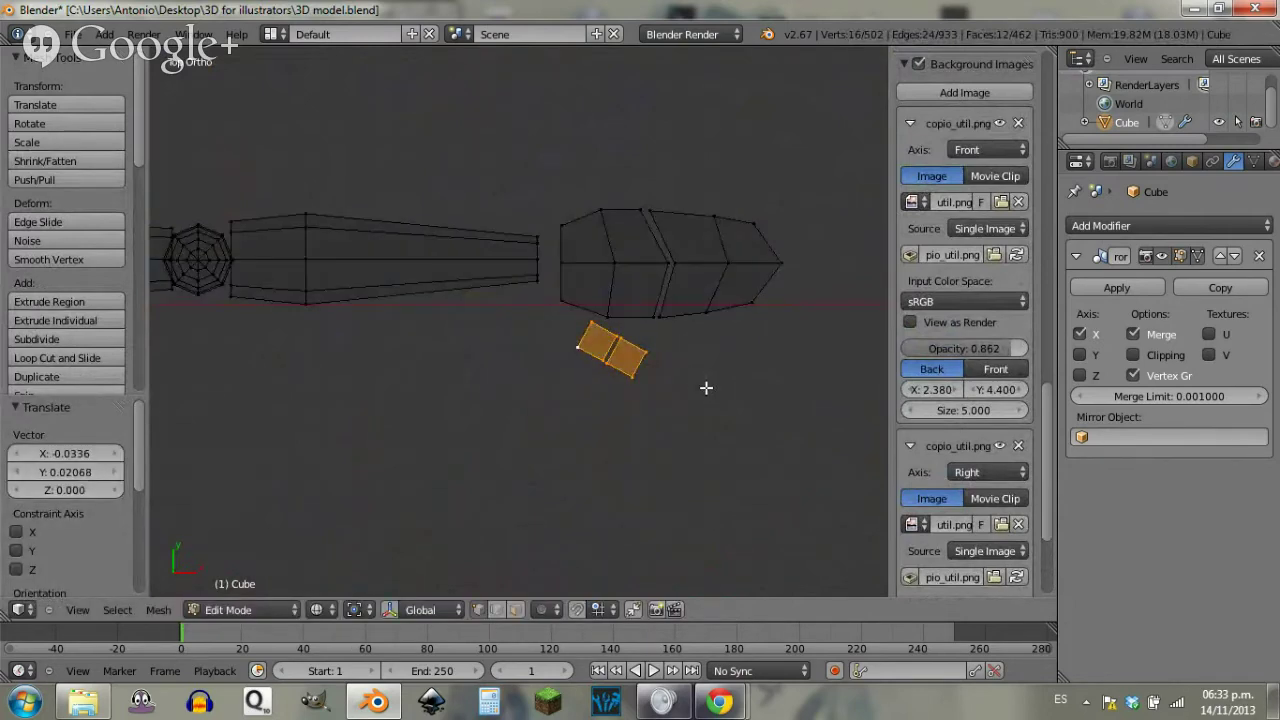
{"action": "key", "text": "KP_1"}
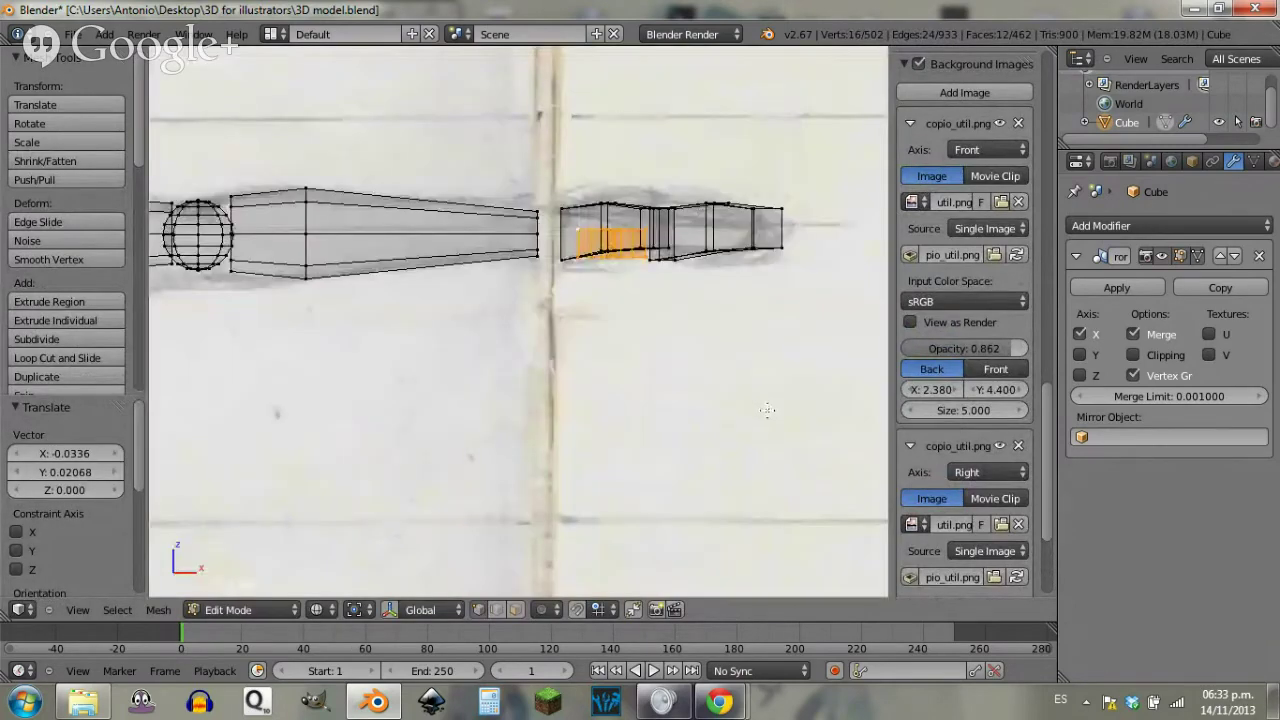
{"action": "key", "text": "s"}
{"action": "key", "text": "z"}
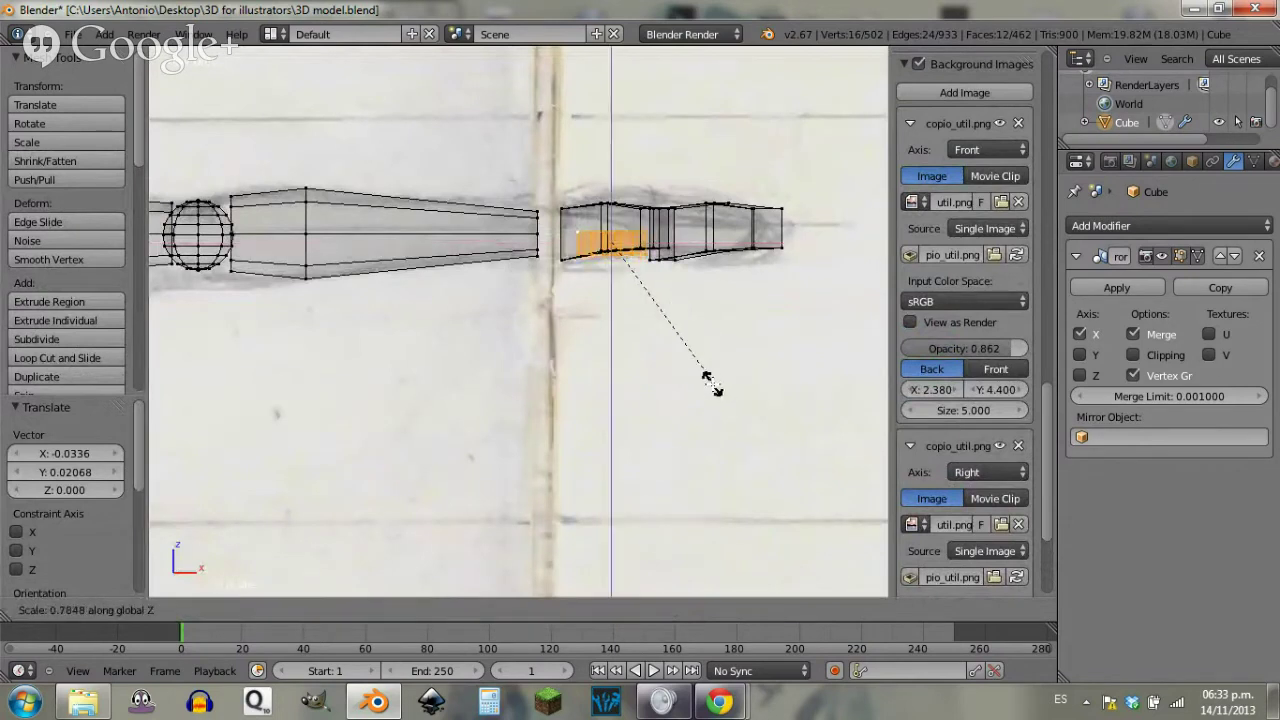
{"action": "left_click", "coordinate": [705, 378]}
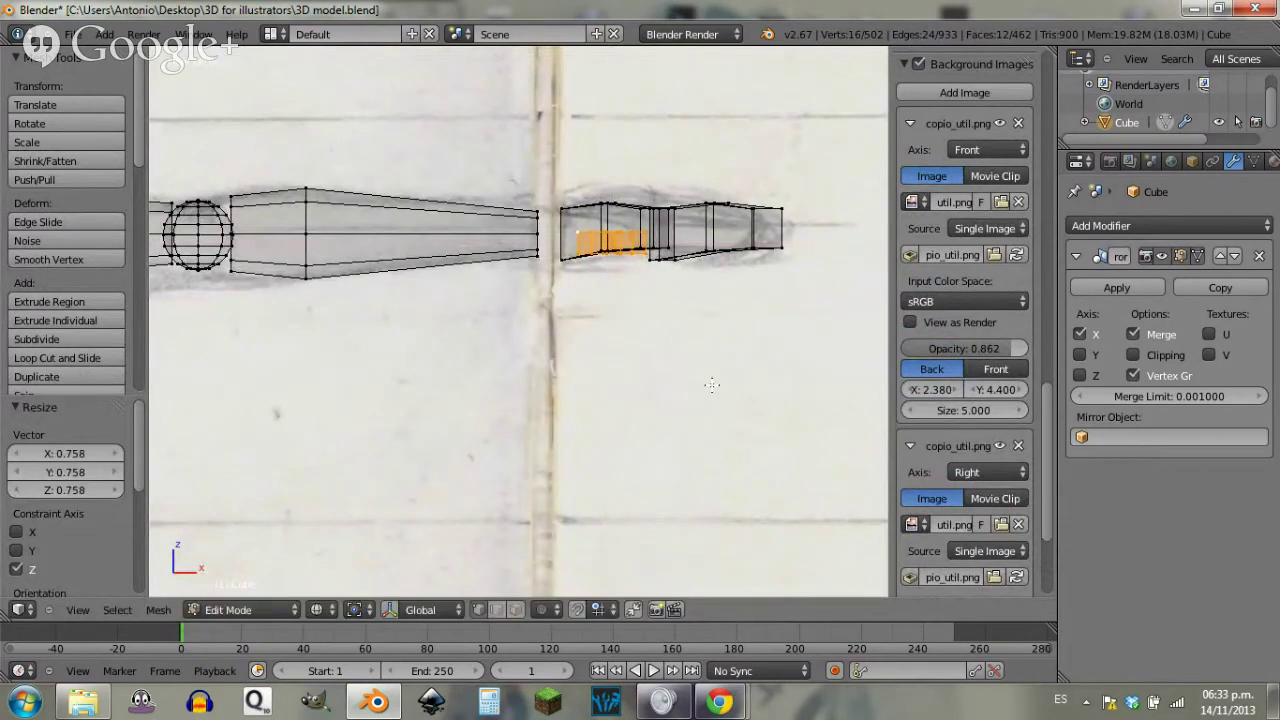
Step: Raise the thumb cubes along Z into the upper half of the palm block's height and deselect them
{"action": "key", "text": "g"}
{"action": "key", "text": "z"}
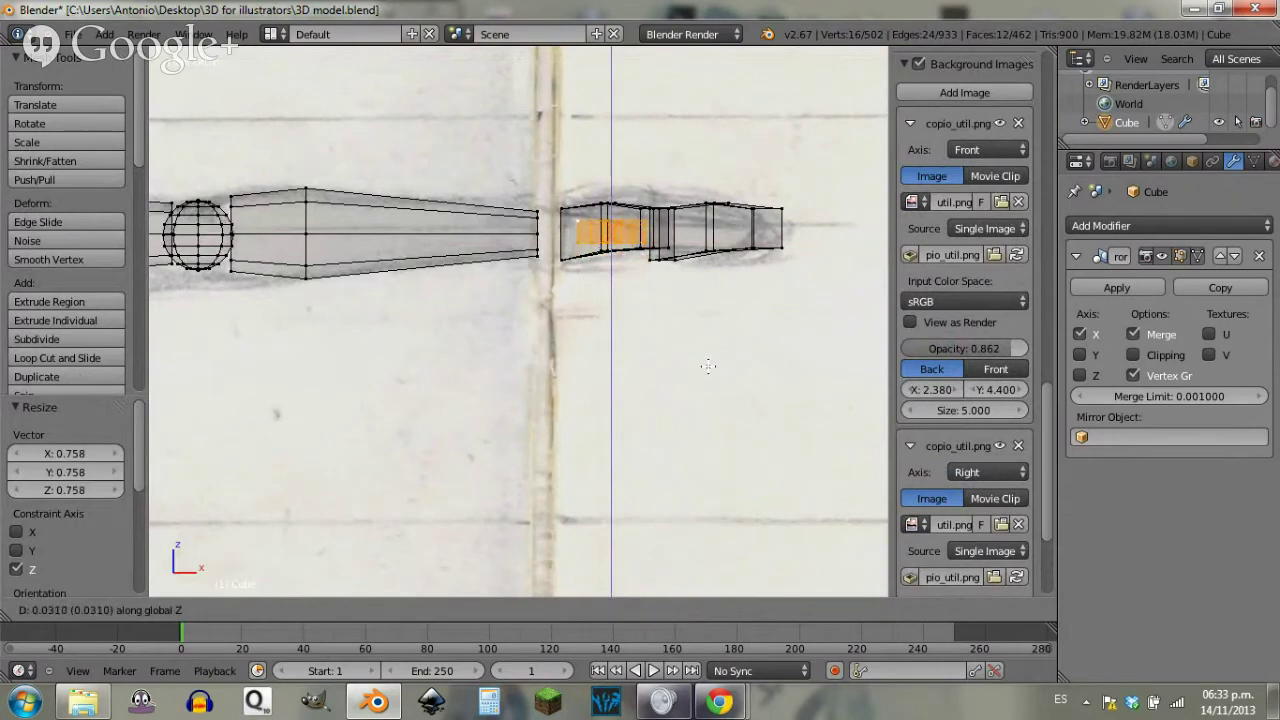
{"action": "left_click", "coordinate": [664, 277]}
{"action": "key", "text": "a"}
{"action": "scroll", "coordinate": [685, 296], "scroll_direction": "up", "scroll_amount": 1}
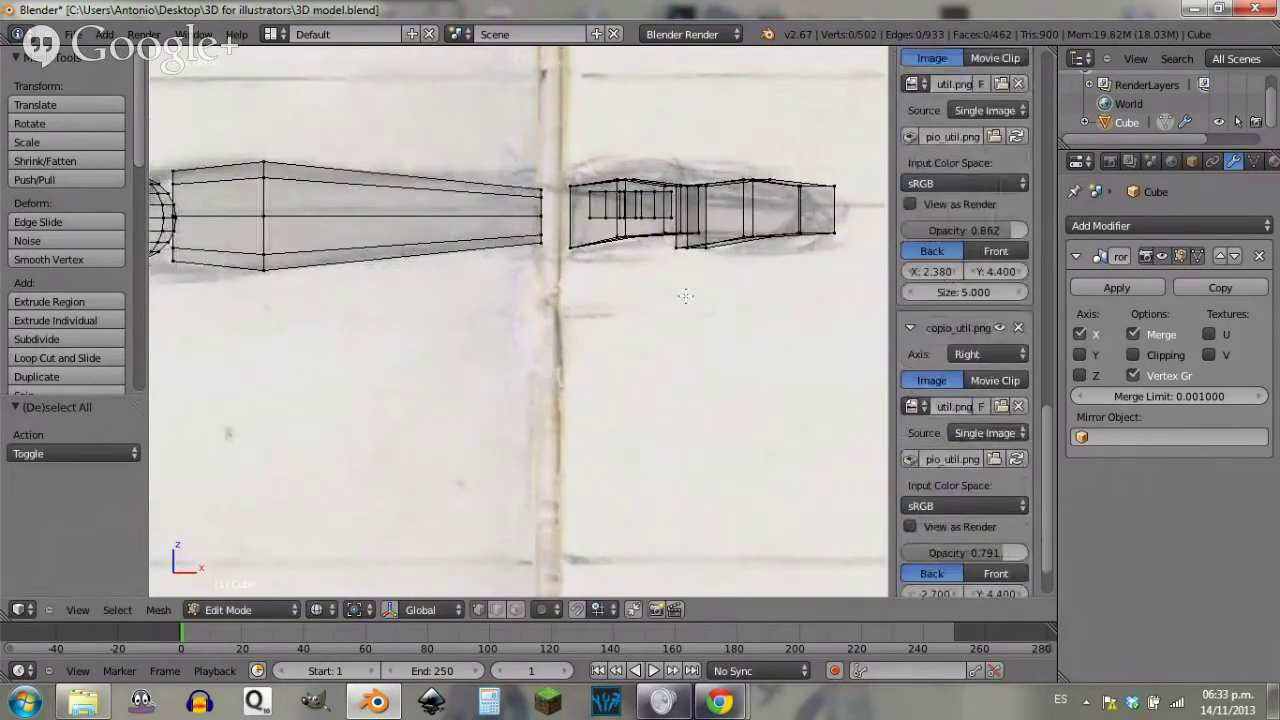
Step: Undo the last thumb cube move to compare the height, and redo it
{"action": "key", "text": "ctrl+z"}
{"action": "key", "text": "ctrl+z"}
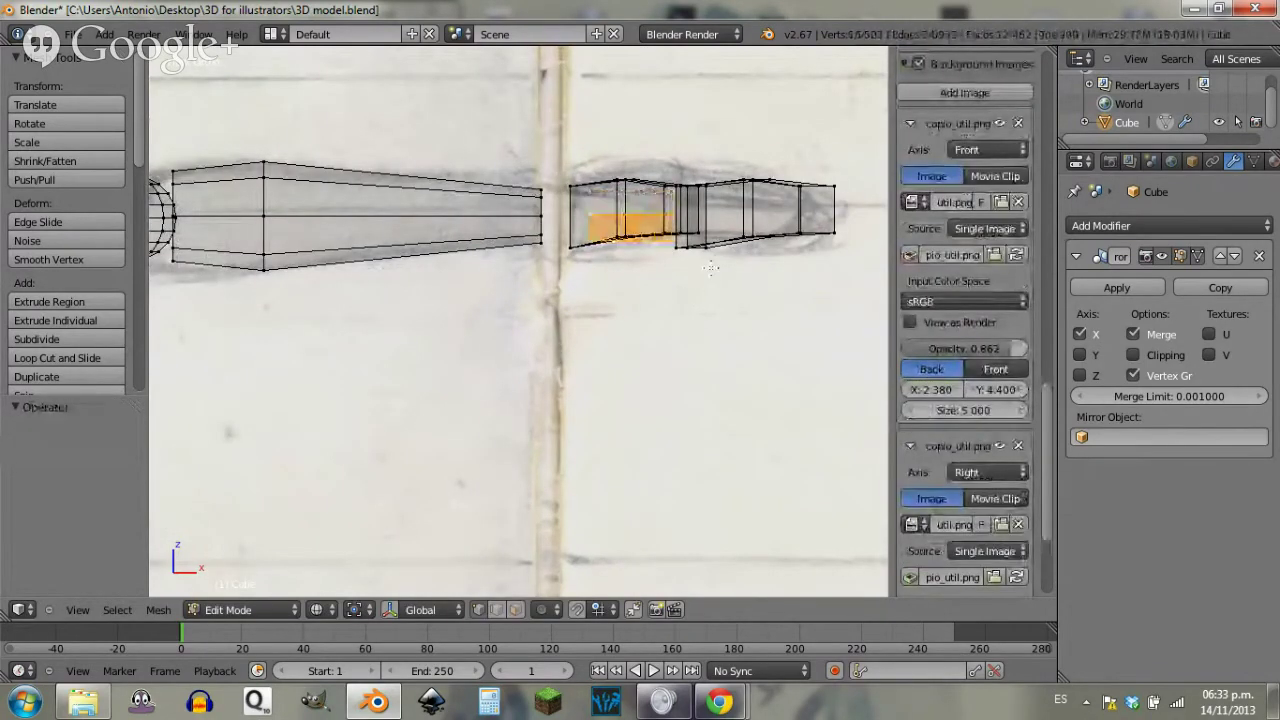
{"action": "key", "text": "ctrl+shift+z"}
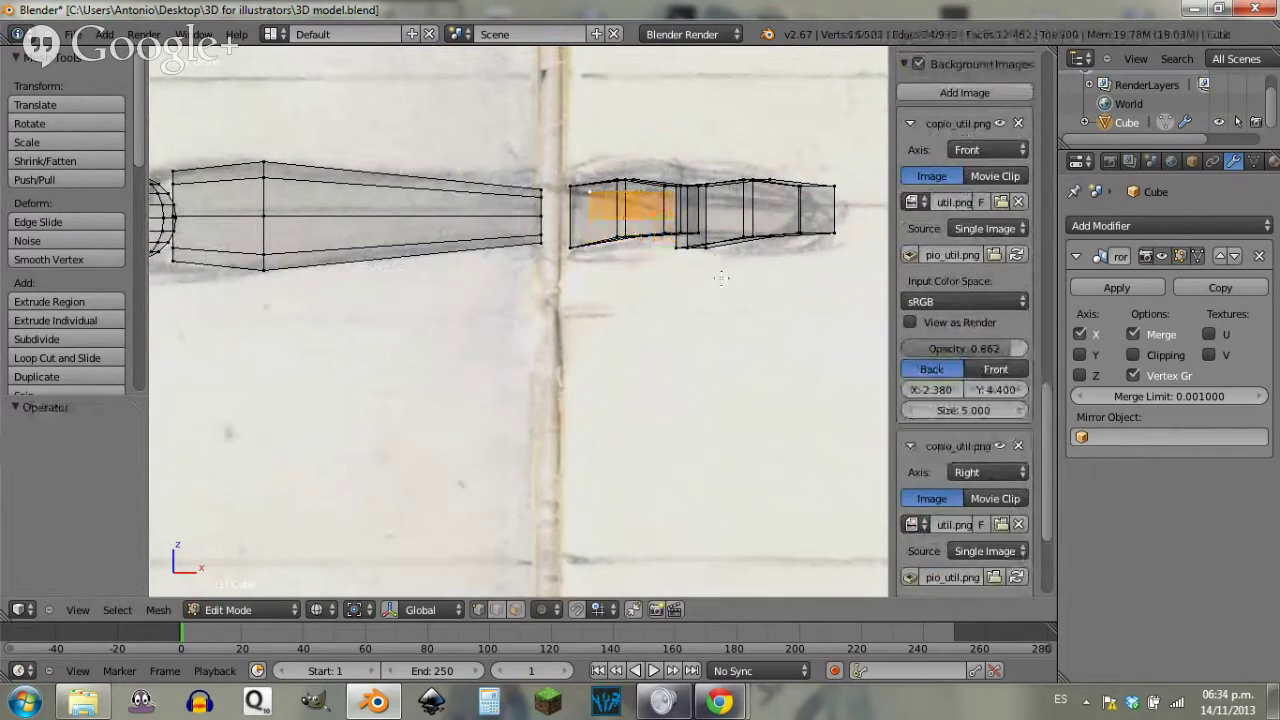
Step: Box-select the lower vertices at the finger block's base beside the palm and raise them about 0.04 along Z
{"action": "scroll", "coordinate": [721, 265], "scroll_direction": "up", "scroll_amount": 2}
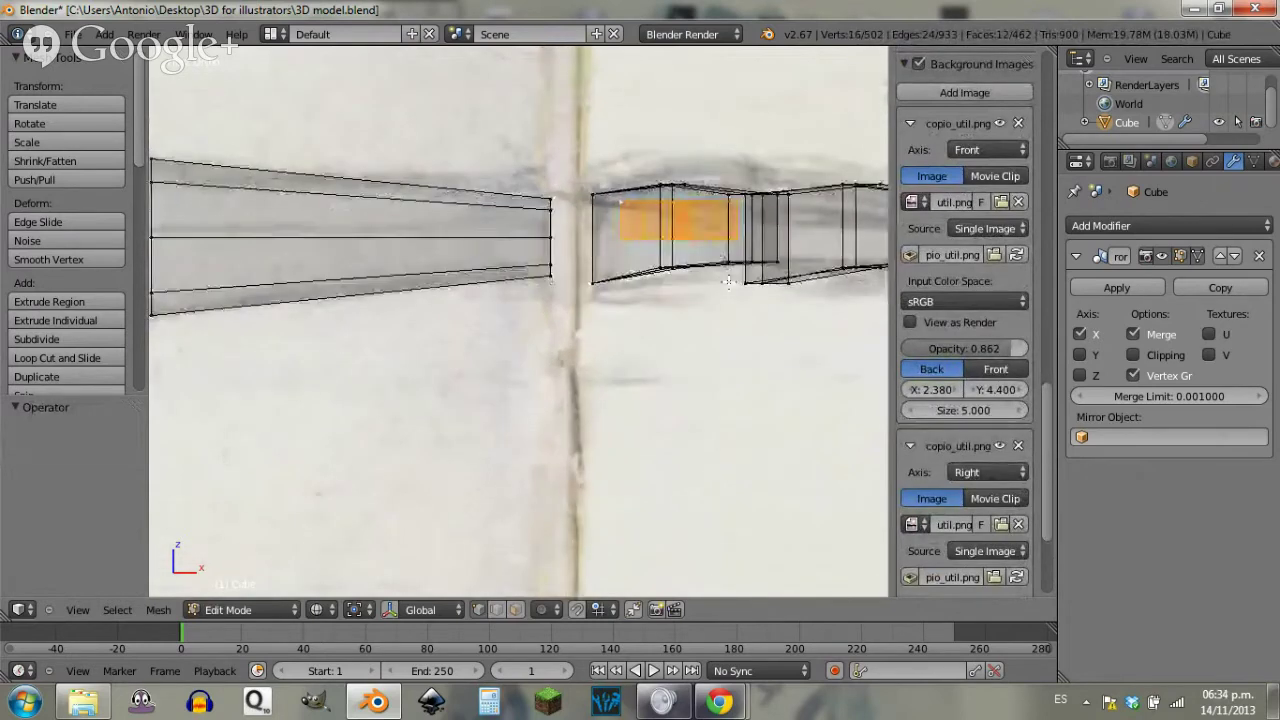
{"action": "scroll", "coordinate": [729, 282], "scroll_direction": "up", "scroll_amount": 1}
{"action": "middle_click_drag", "start_coordinate": [729, 282], "coordinate": [543, 292], "text": "shift"}
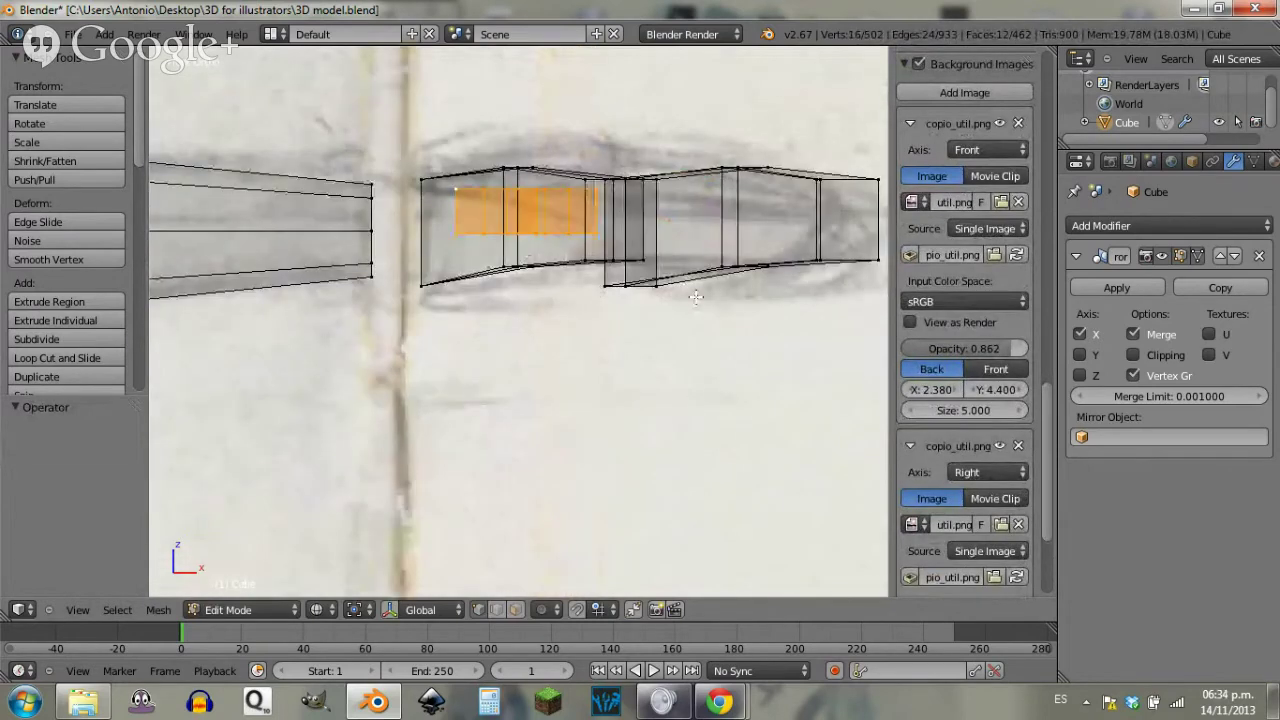
{"action": "key", "text": "a"}
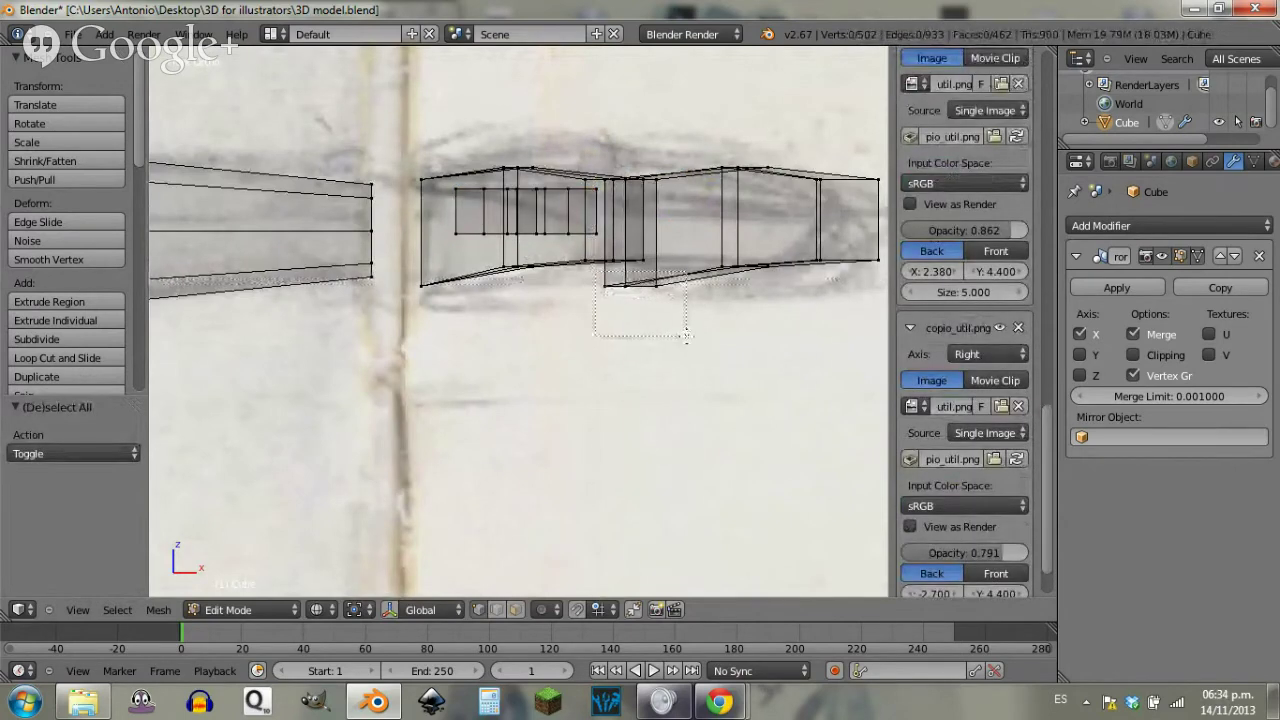
{"action": "key", "text": "g"}
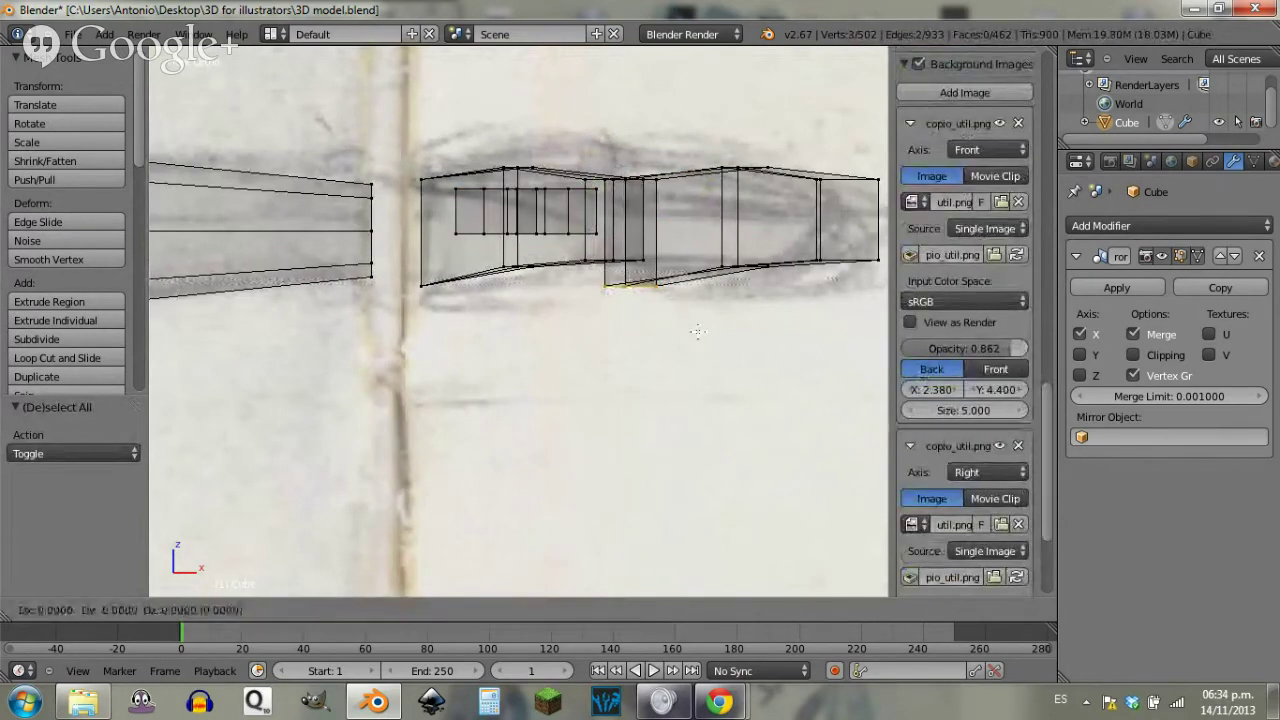
{"action": "key", "text": "z"}
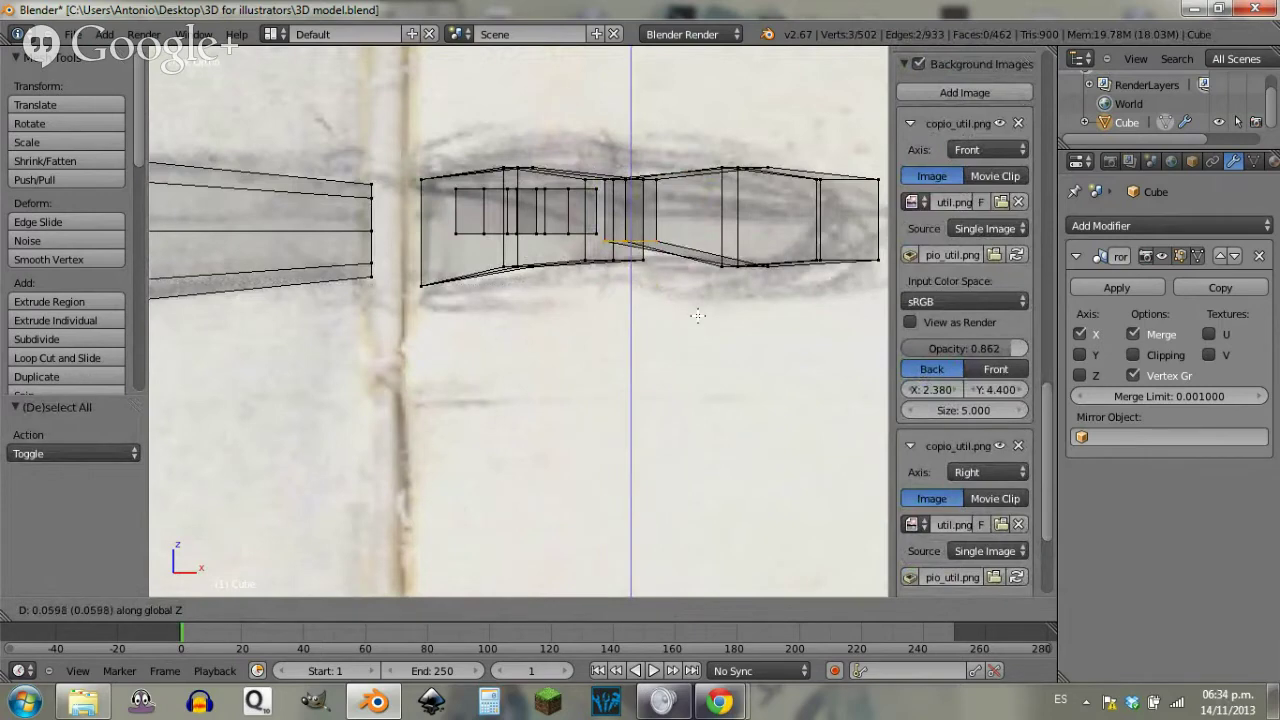
{"action": "left_click", "coordinate": [703, 322]}
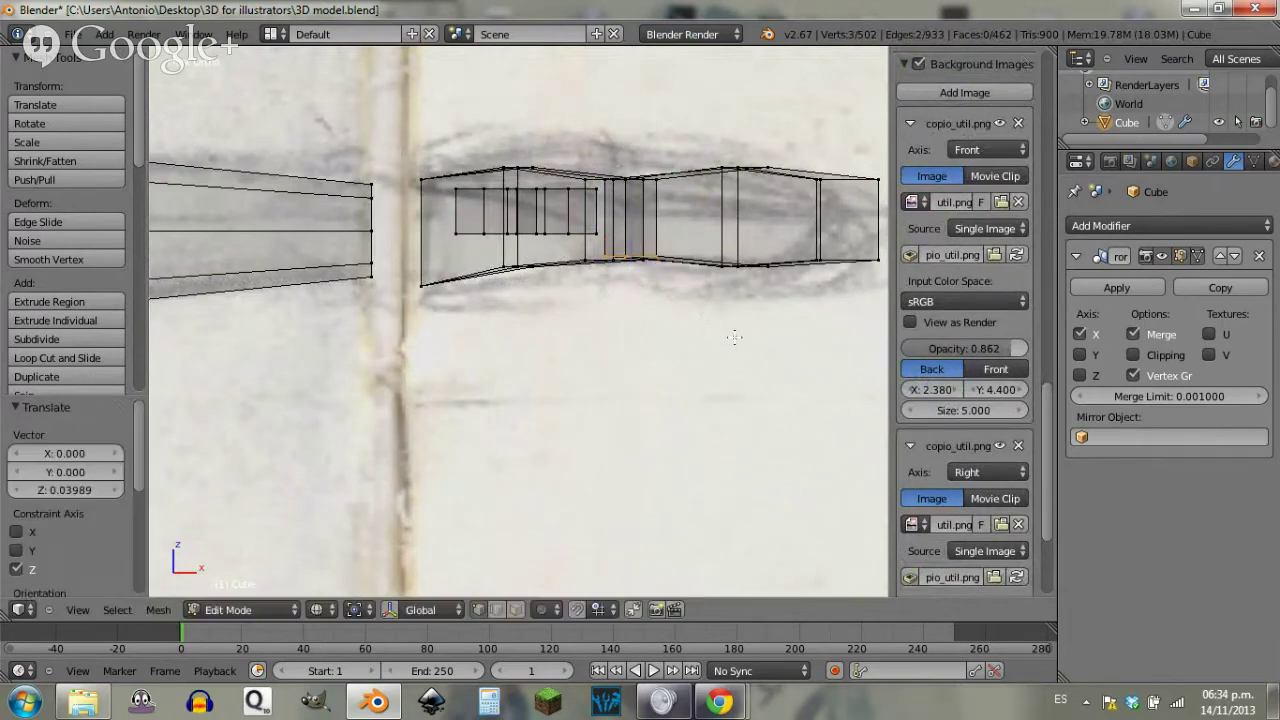
Step: Box-select the lower vertices at the middle of the finger block, raise them about 0.01 along Z and deselect them
{"action": "key", "text": "a"}
{"action": "key", "text": "b"}
{"action": "left_click_drag", "start_coordinate": [713, 237], "coordinate": [770, 297]}
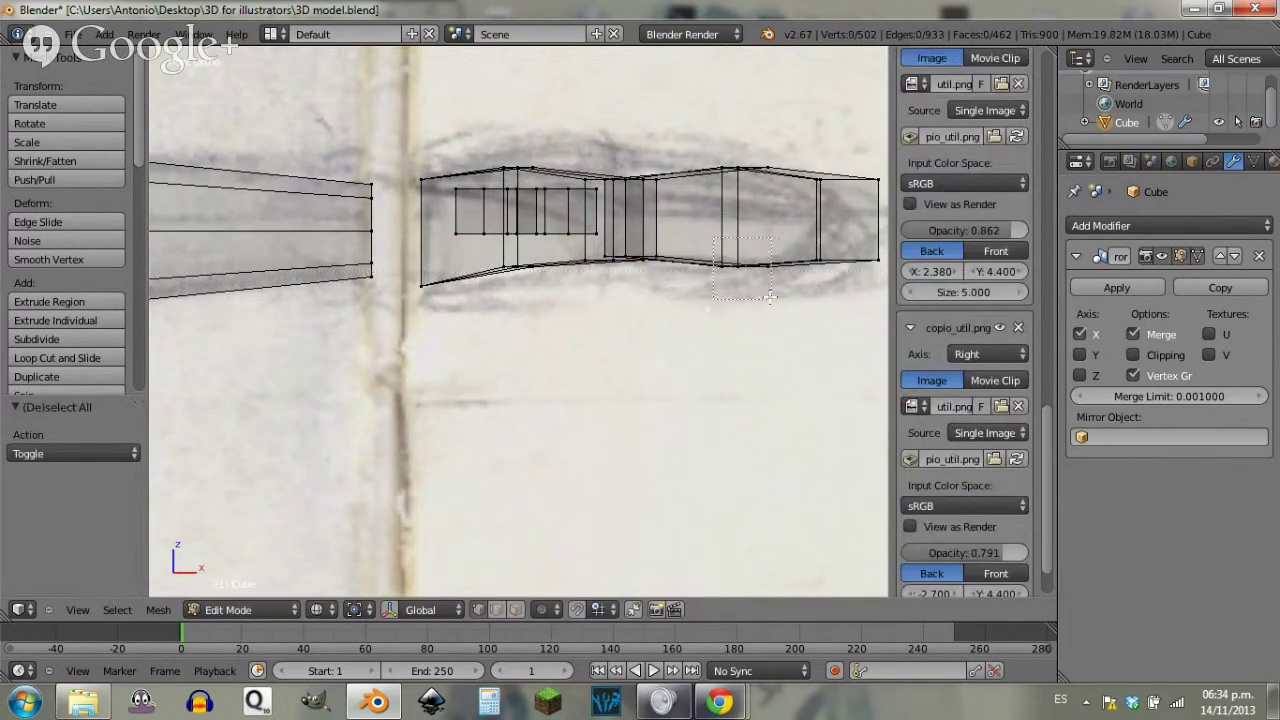
{"action": "left_click_drag", "start_coordinate": [785, 344], "coordinate": [783, 347]}
{"action": "key", "text": "g"}
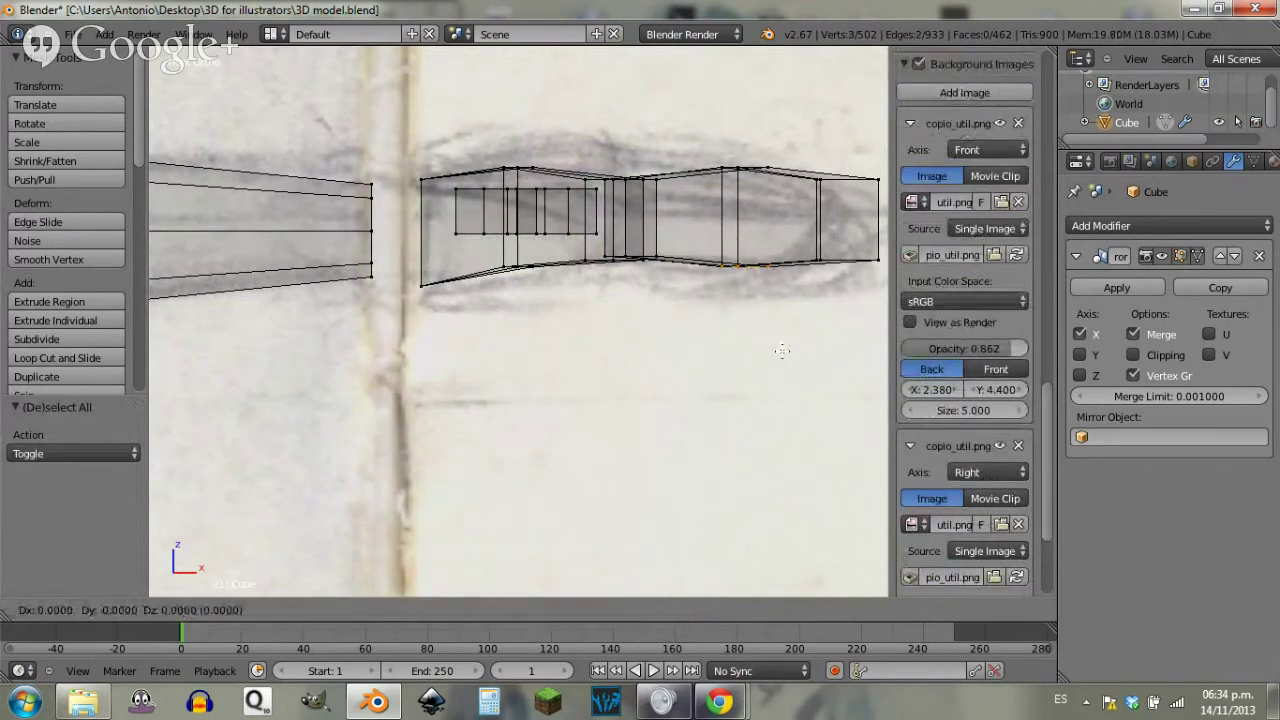
{"action": "key", "text": "z"}
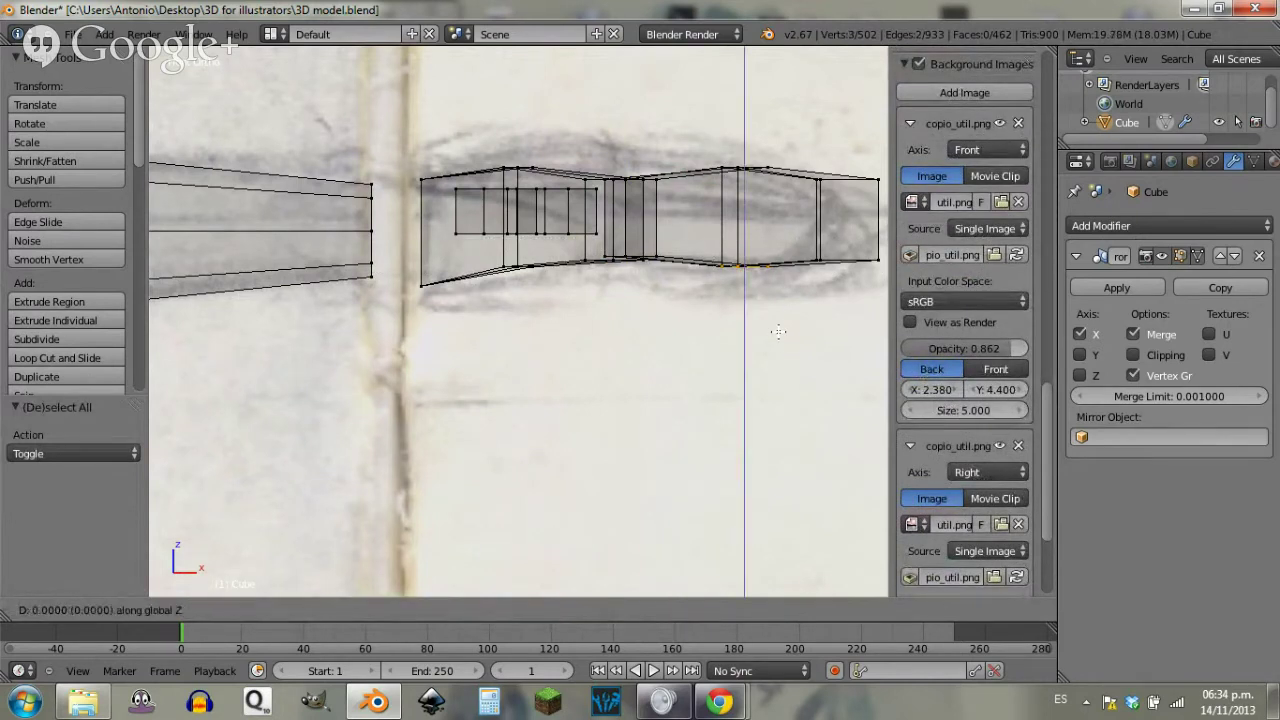
{"action": "left_click", "coordinate": [787, 312]}
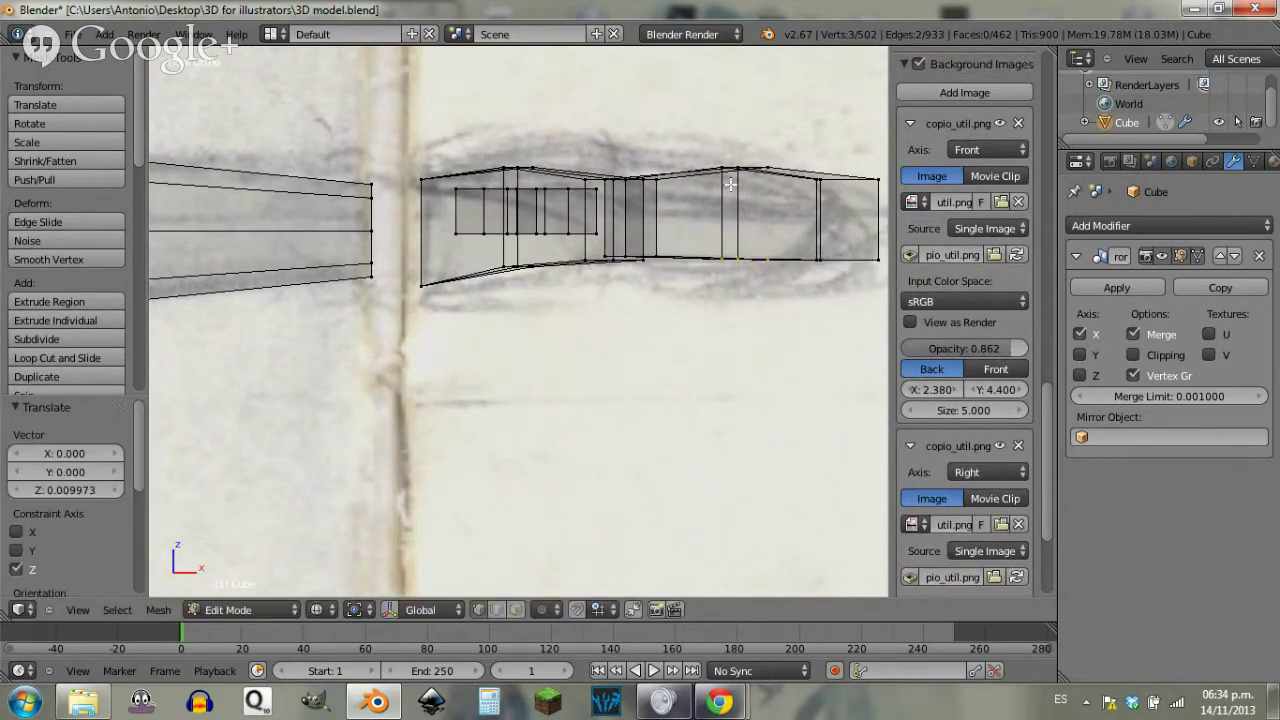
{"action": "key", "text": "a"}
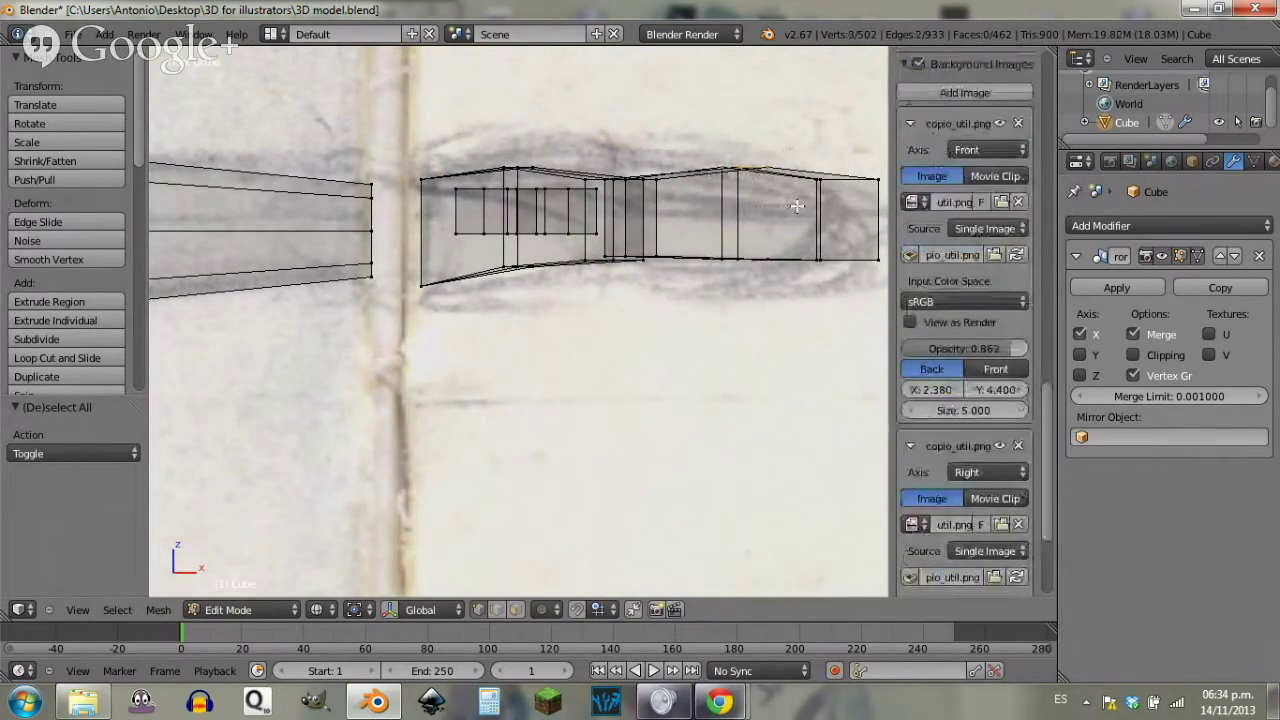
Step: Lower the selected upper vertices at the middle of the finger block about 0.02 along Z and deselect them
{"action": "key", "text": "g"}
{"action": "key", "text": "z"}
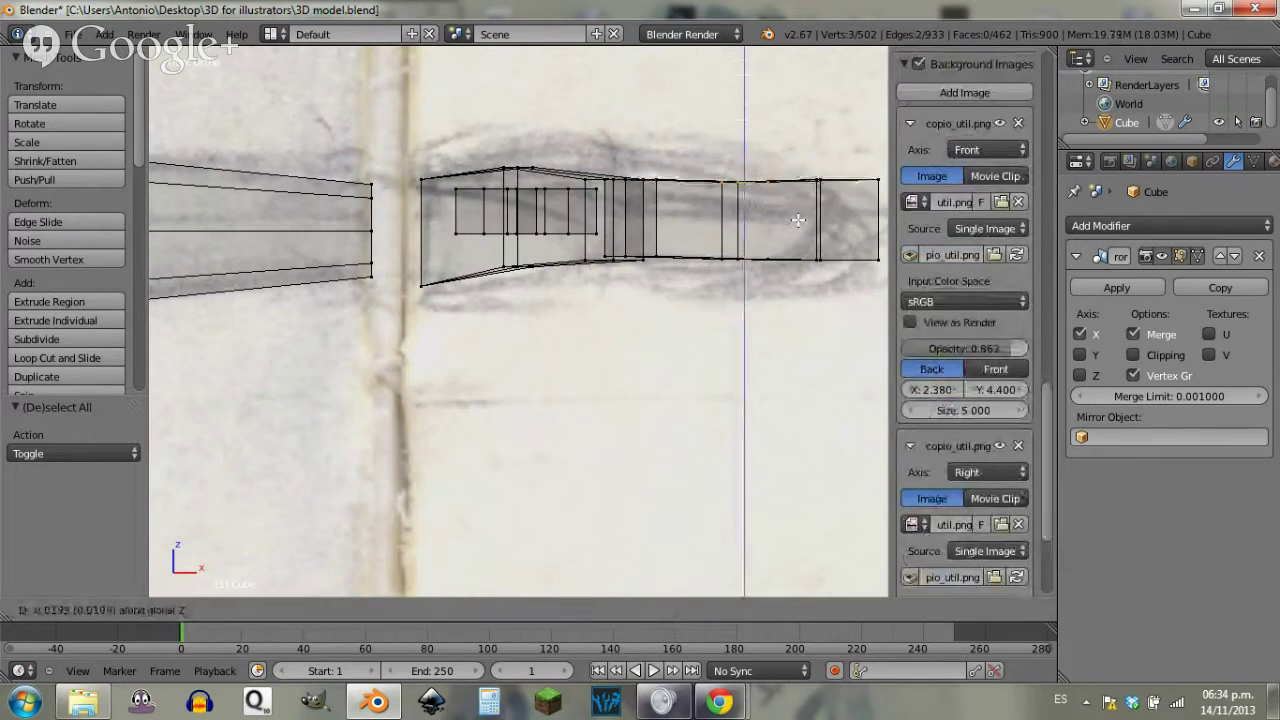
{"action": "left_click", "coordinate": [798, 222]}
{"action": "key", "text": "a"}
{"action": "scroll", "coordinate": [915, 262], "scroll_direction": "down", "scroll_amount": 3}
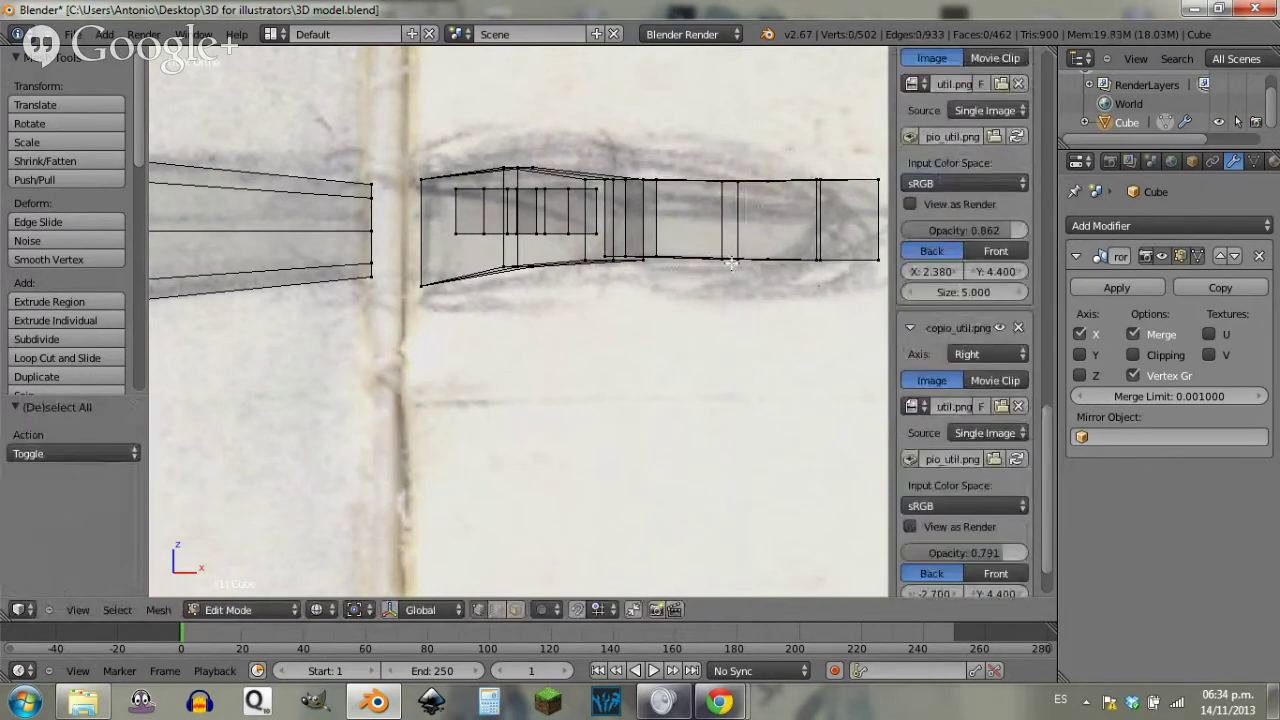
Step: Box-select the upper vertices at the fingertip end of the finger block, lower them about 0.035 along Z and deselect them
{"action": "middle_click_drag", "start_coordinate": [855, 243], "coordinate": [785, 246], "text": "shift"}
{"action": "key", "text": "b"}
{"action": "left_click_drag", "start_coordinate": [830, 152], "coordinate": [745, 203]}
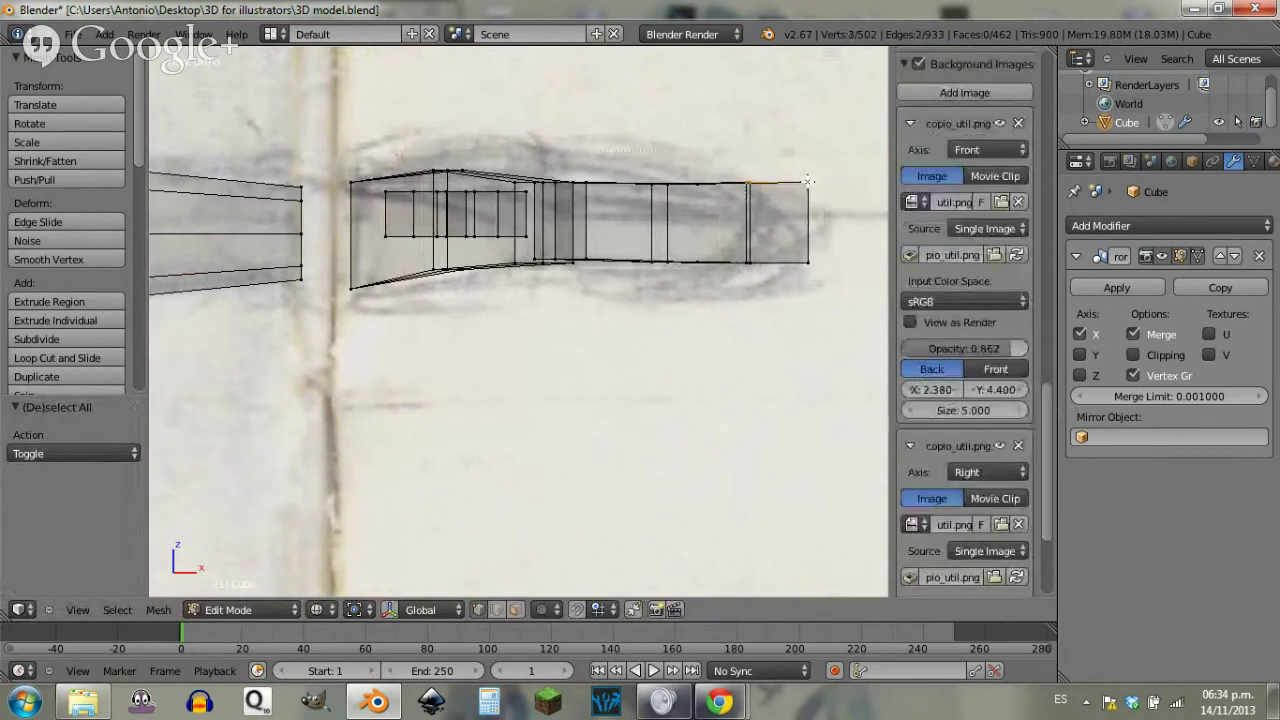
{"action": "key", "text": "g"}
{"action": "key", "text": "z"}
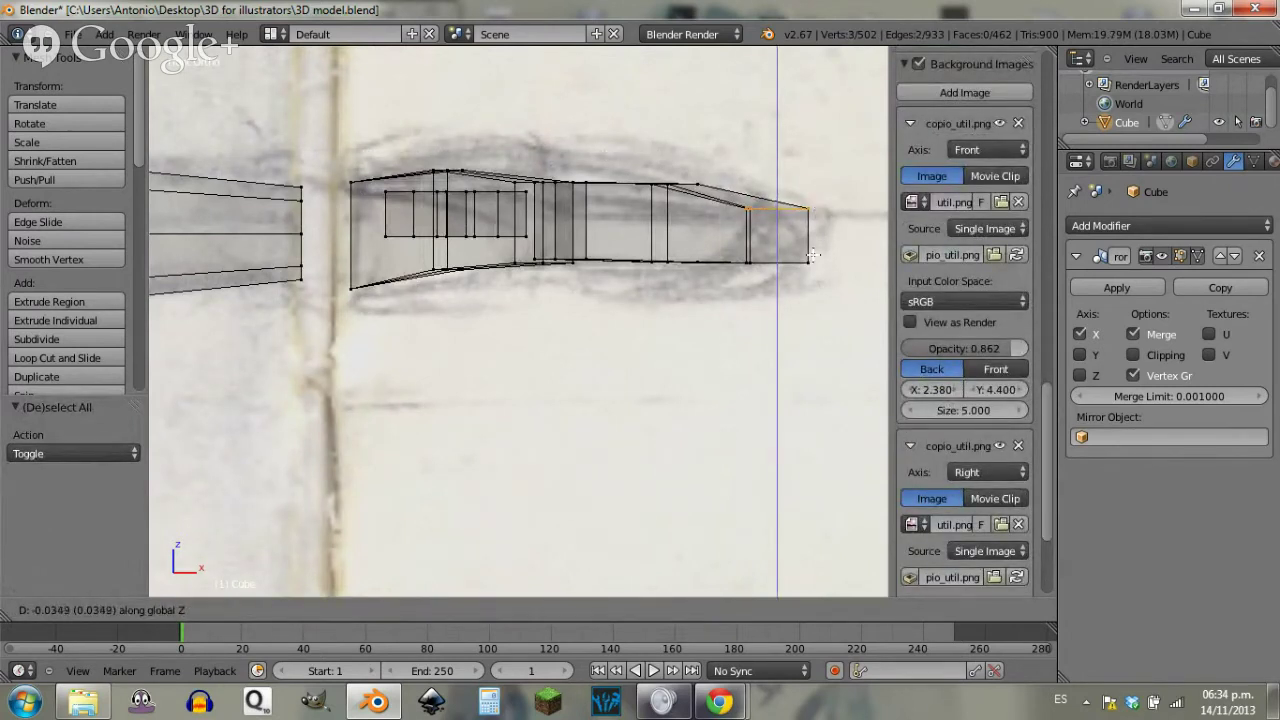
{"action": "left_click", "coordinate": [812, 255]}
{"action": "key", "text": "a"}
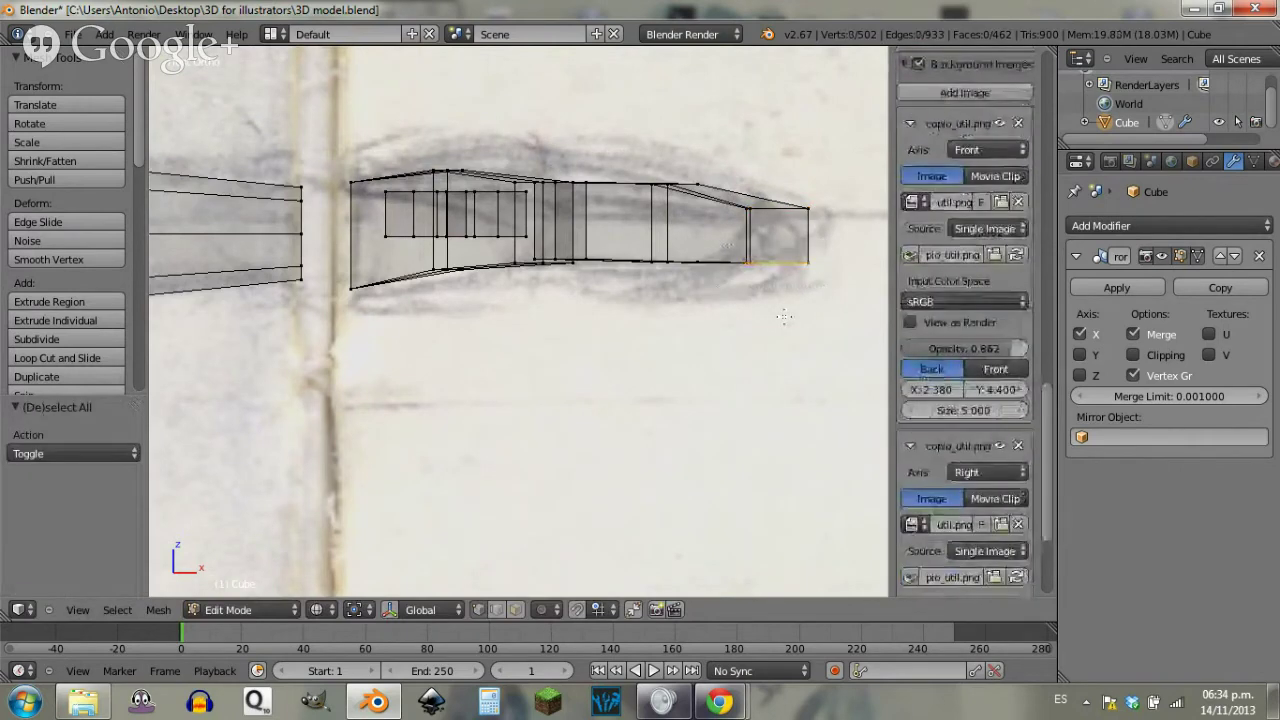
Step: Raise the lower vertices at the fingertip end of the finger block about 0.01 along Z and deselect them
{"action": "key", "text": "g"}
{"action": "key", "text": "z"}
{"action": "left_click", "coordinate": [782, 309]}
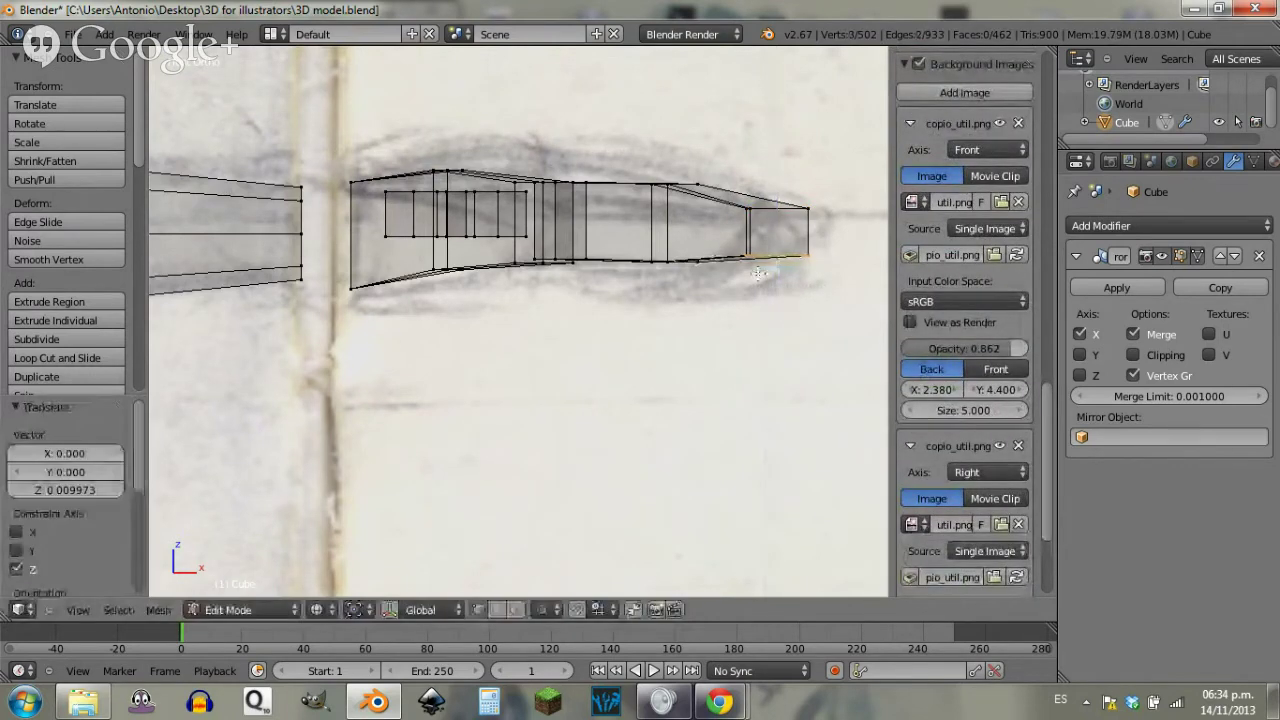
{"action": "key", "text": "a"}
Step: Check the whole figure in solid shading with nothing selected, and save the file
{"action": "middle_click_drag", "start_coordinate": [500, 375], "coordinate": [636, 403]}
{"action": "key", "text": "KP_1"}
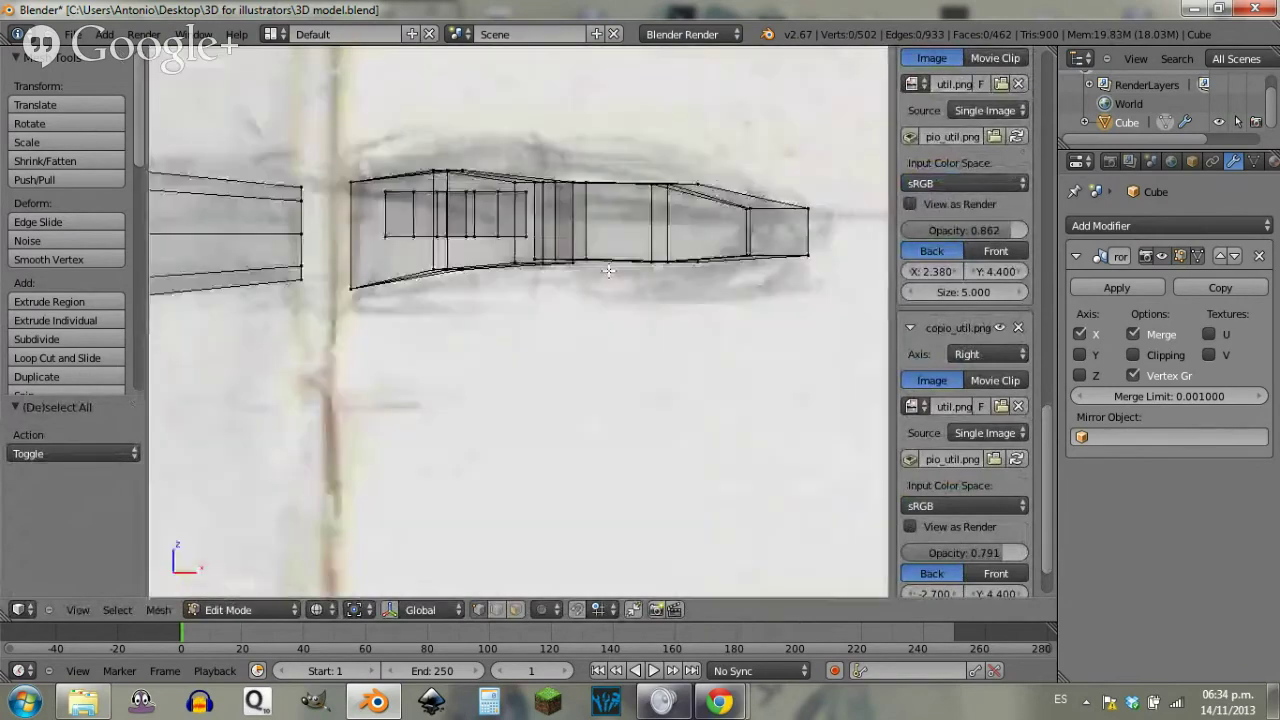
{"action": "middle_click_drag", "start_coordinate": [605, 362], "coordinate": [534, 331]}
{"action": "scroll", "coordinate": [514, 323], "scroll_direction": "down", "scroll_amount": 14}
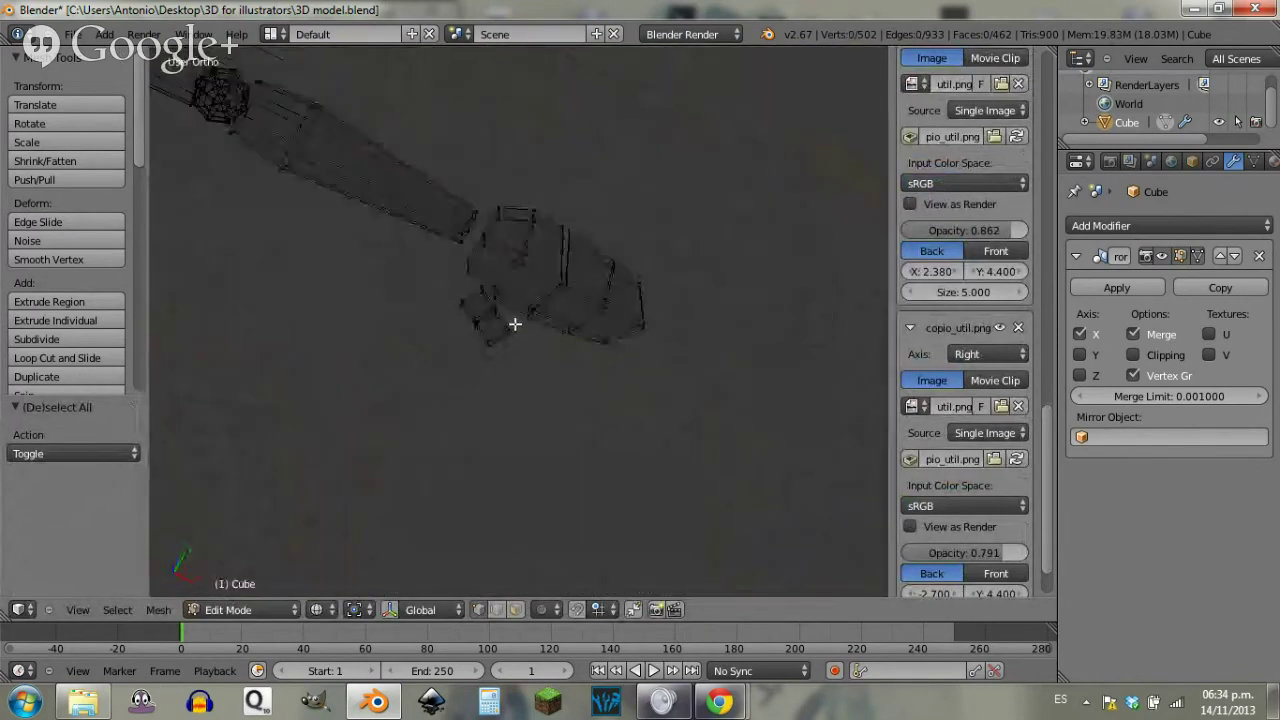
{"action": "key", "text": "z"}
{"action": "mouse_move", "coordinate": [443, 366]}
{"action": "middle_mouse_down"}
{"action": "mouse_move", "coordinate": [499, 266]}
{"action": "mouse_move", "coordinate": [395, 388]}
{"action": "middle_mouse_up"}
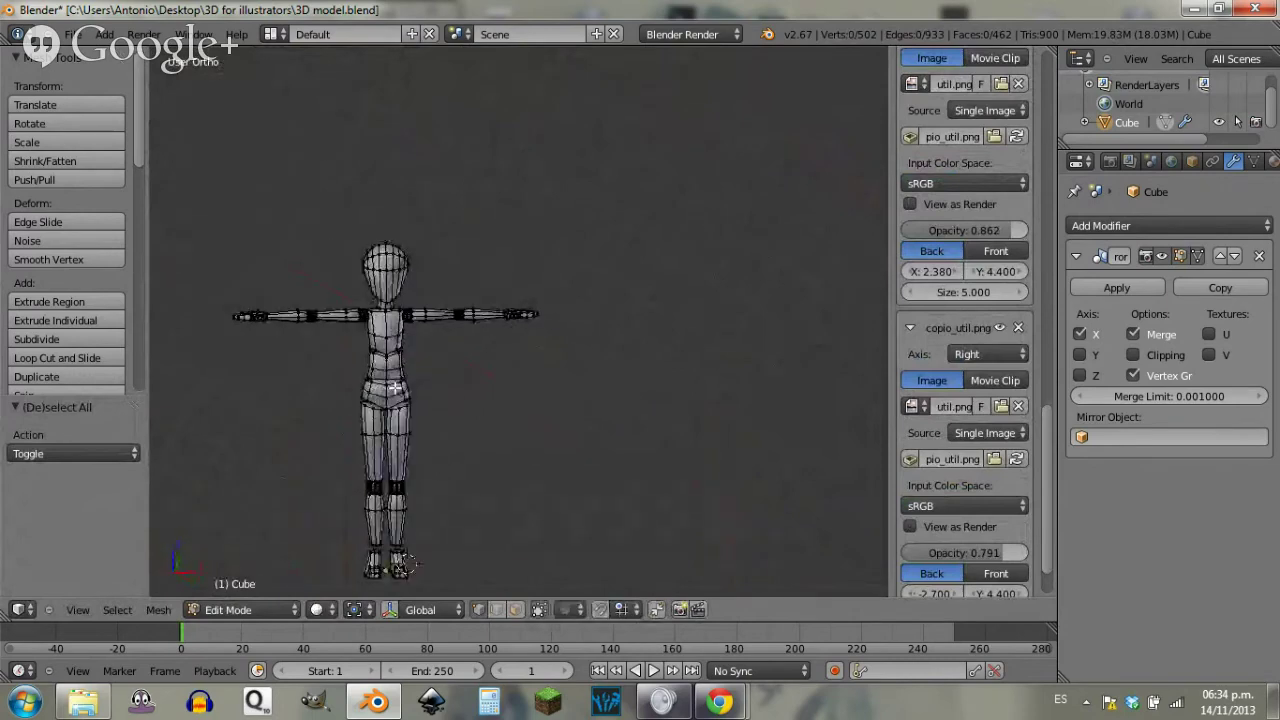
{"action": "key", "text": "l"}
{"action": "key", "text": "a"}
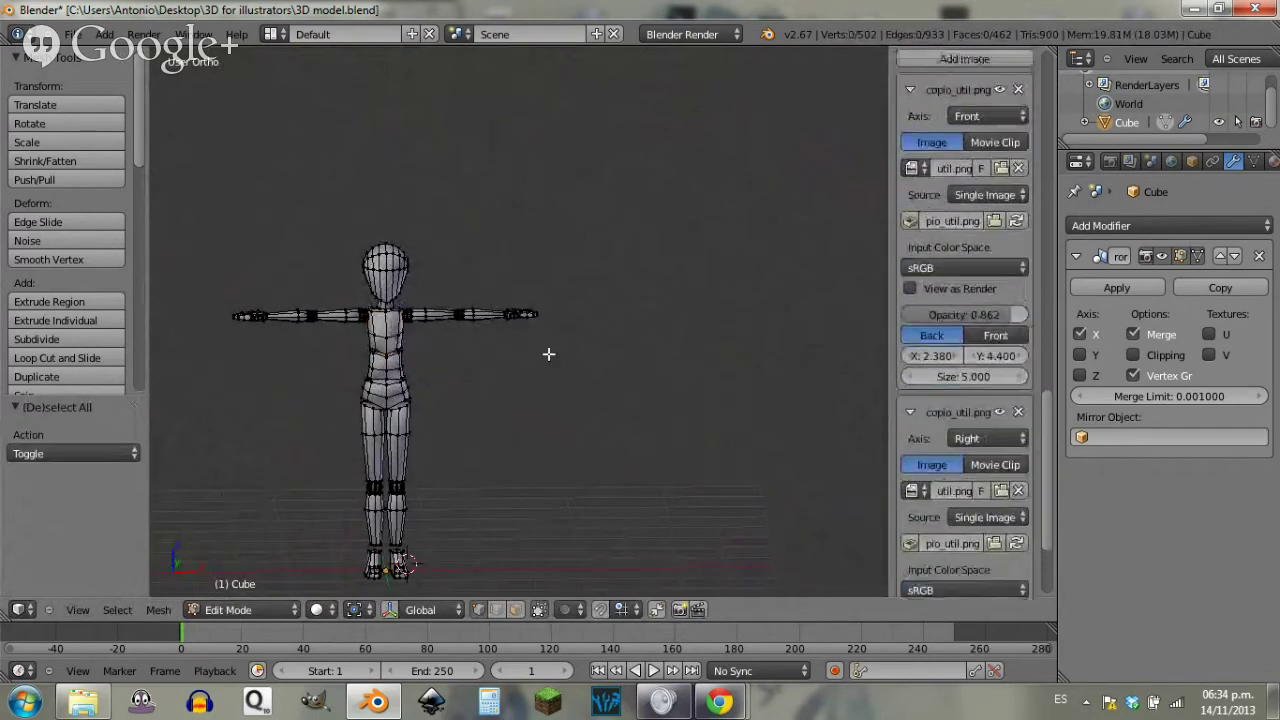
{"action": "key", "text": "ctrl+s"}
{"action": "left_click", "coordinate": [491, 356]}
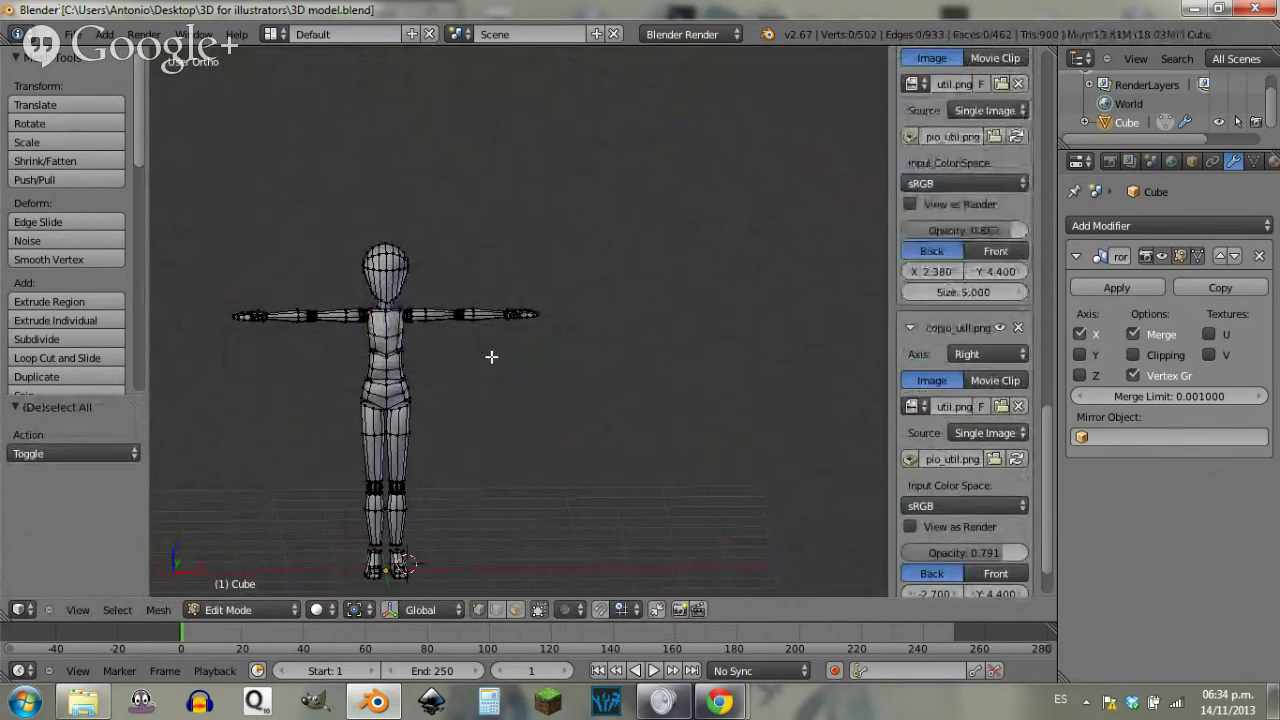
Step: Return to Object Mode in front view, hide the front background image and display the figure in solid shading
{"action": "scroll", "coordinate": [439, 335], "scroll_direction": "up", "scroll_amount": 5}
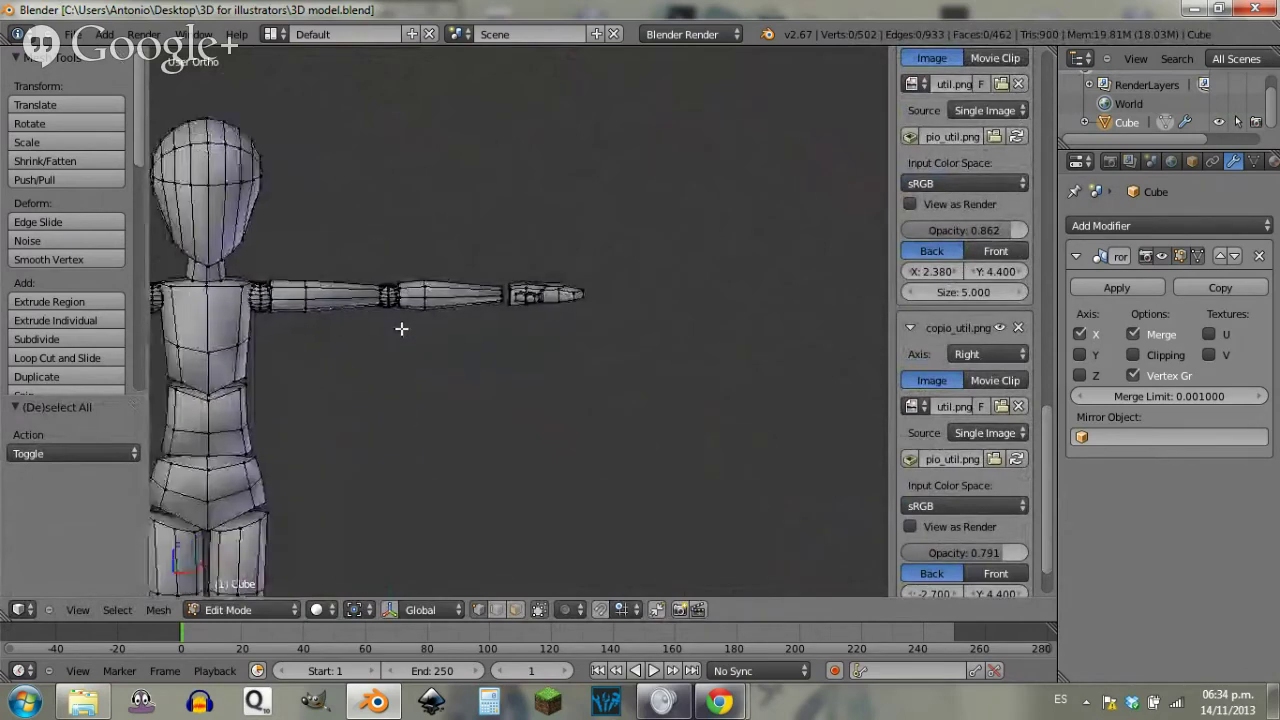
{"action": "middle_click_drag", "start_coordinate": [403, 329], "coordinate": [618, 350], "text": "shift"}
{"action": "key", "text": "z"}
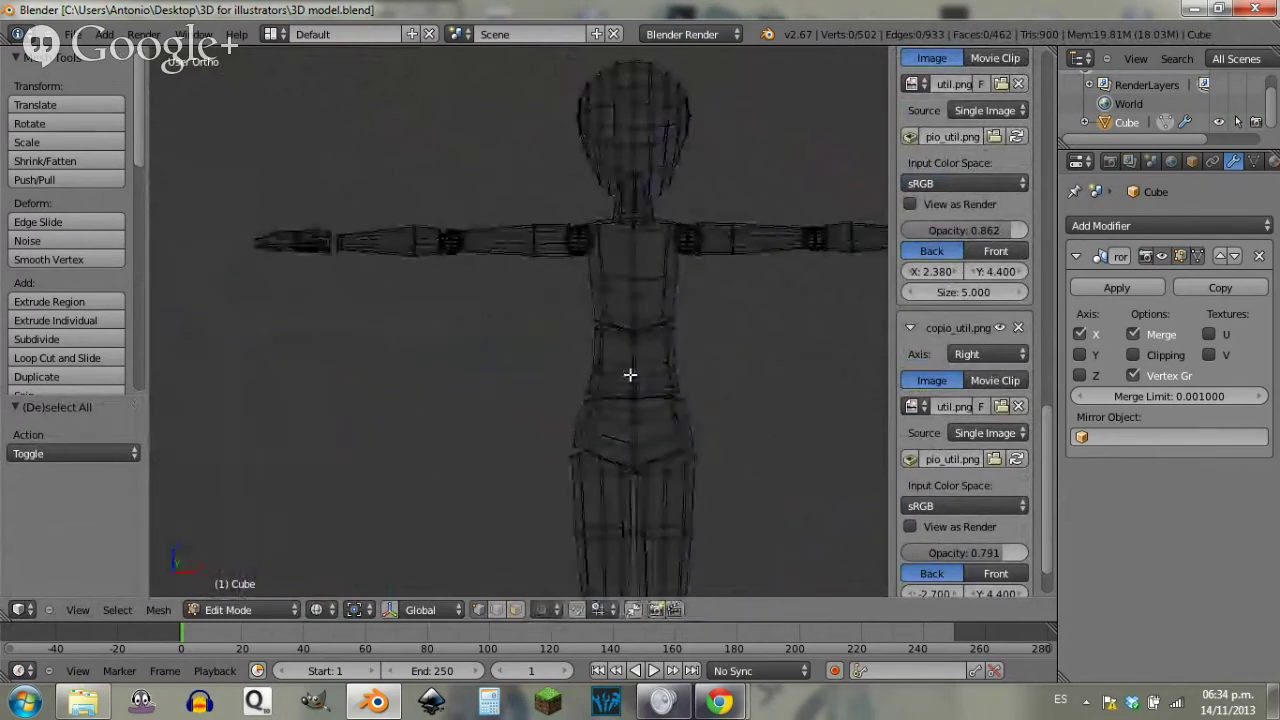
{"action": "key", "text": "Tab"}
{"action": "key", "text": "KP_1"}
{"action": "scroll", "coordinate": [655, 400], "scroll_direction": "down", "scroll_amount": 5}
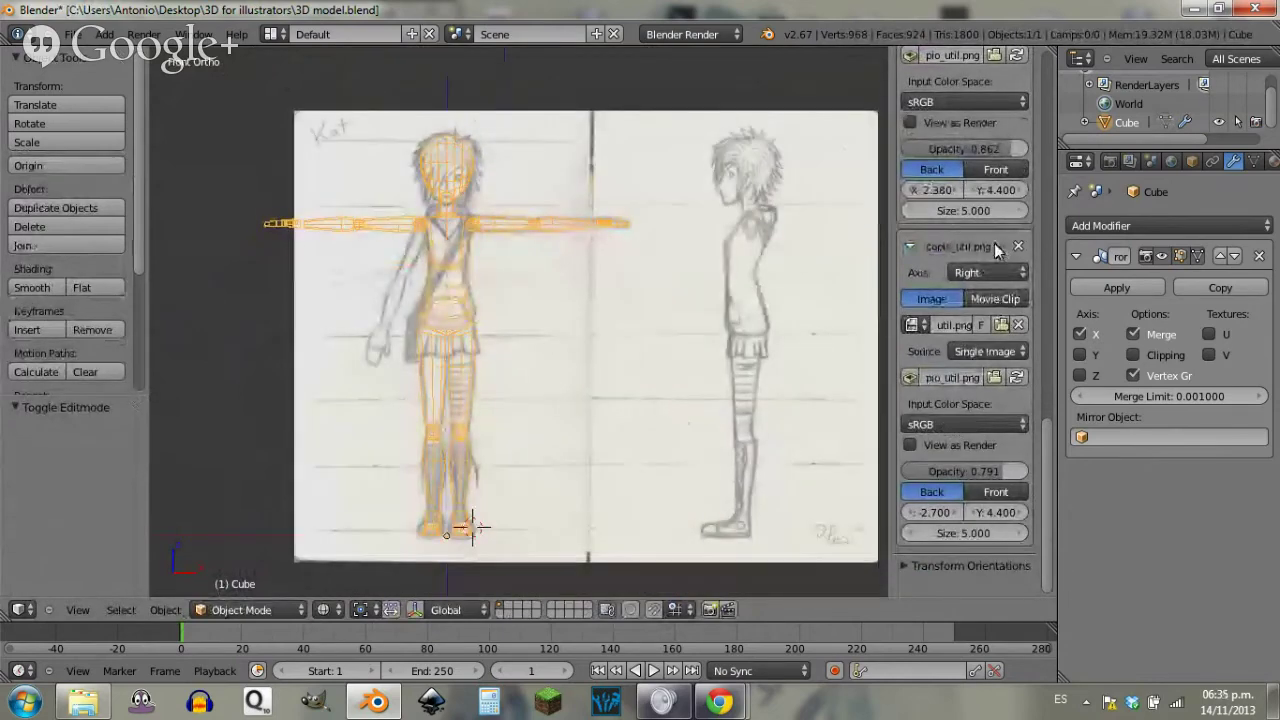
{"action": "scroll", "coordinate": [1003, 128], "scroll_direction": "up", "scroll_amount": 3}
{"action": "scroll", "coordinate": [1003, 128], "scroll_direction": "up", "scroll_amount": 4}
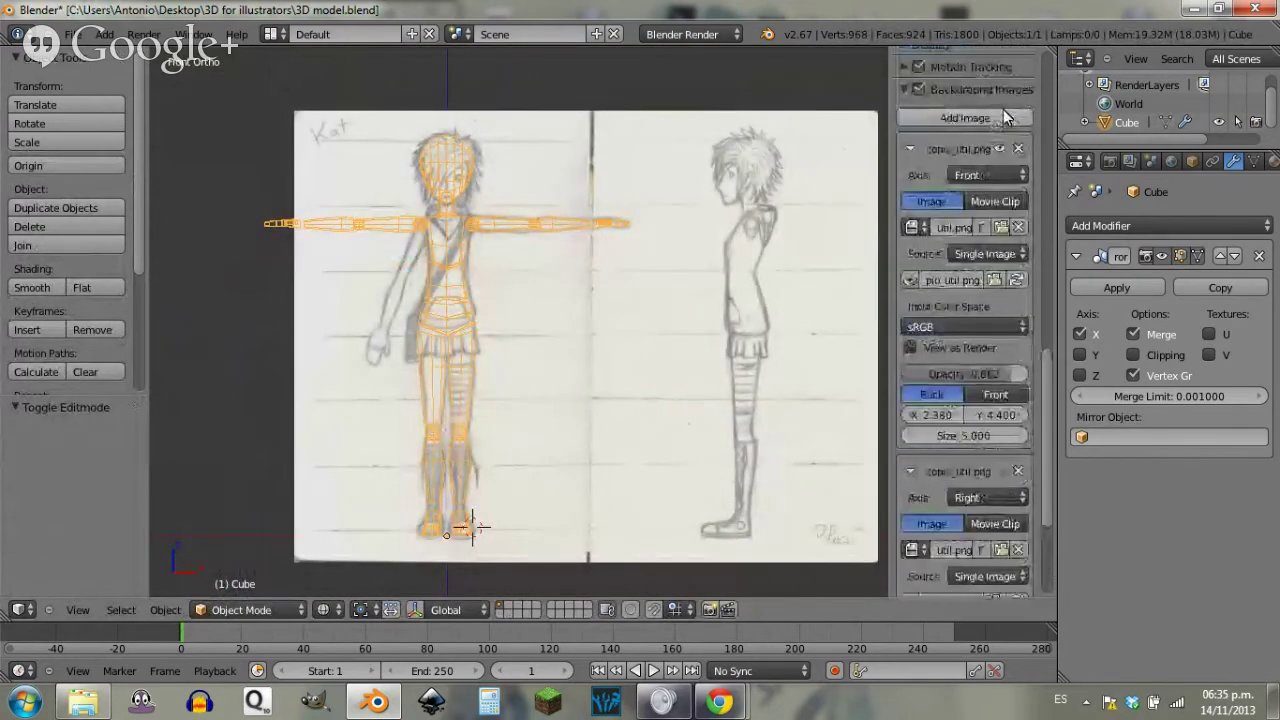
{"action": "left_click", "coordinate": [999, 149]}
{"action": "key", "text": "z"}
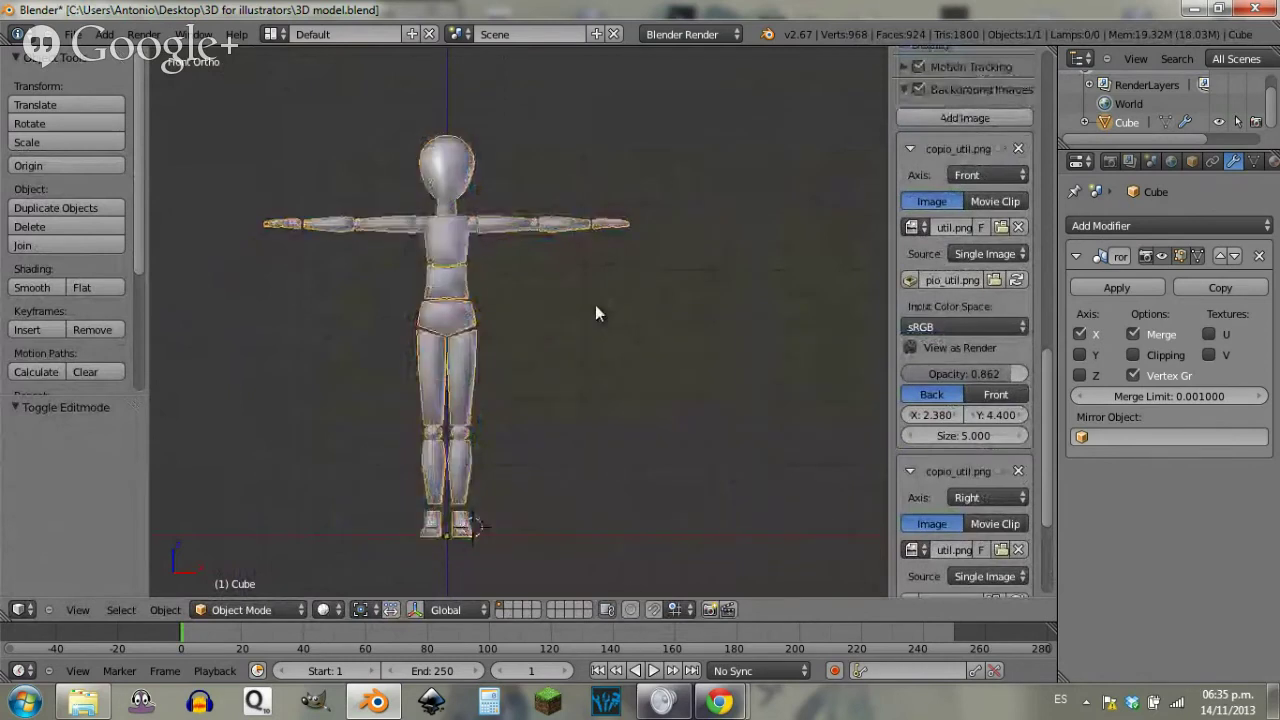
Step: Deselect the figure, view it at an angle and save the file over the existing one
{"action": "key", "text": "a"}
{"action": "scroll", "coordinate": [540, 305], "scroll_direction": "up", "scroll_amount": 4}
{"action": "scroll", "coordinate": [538, 309], "scroll_direction": "down", "scroll_amount": 5}
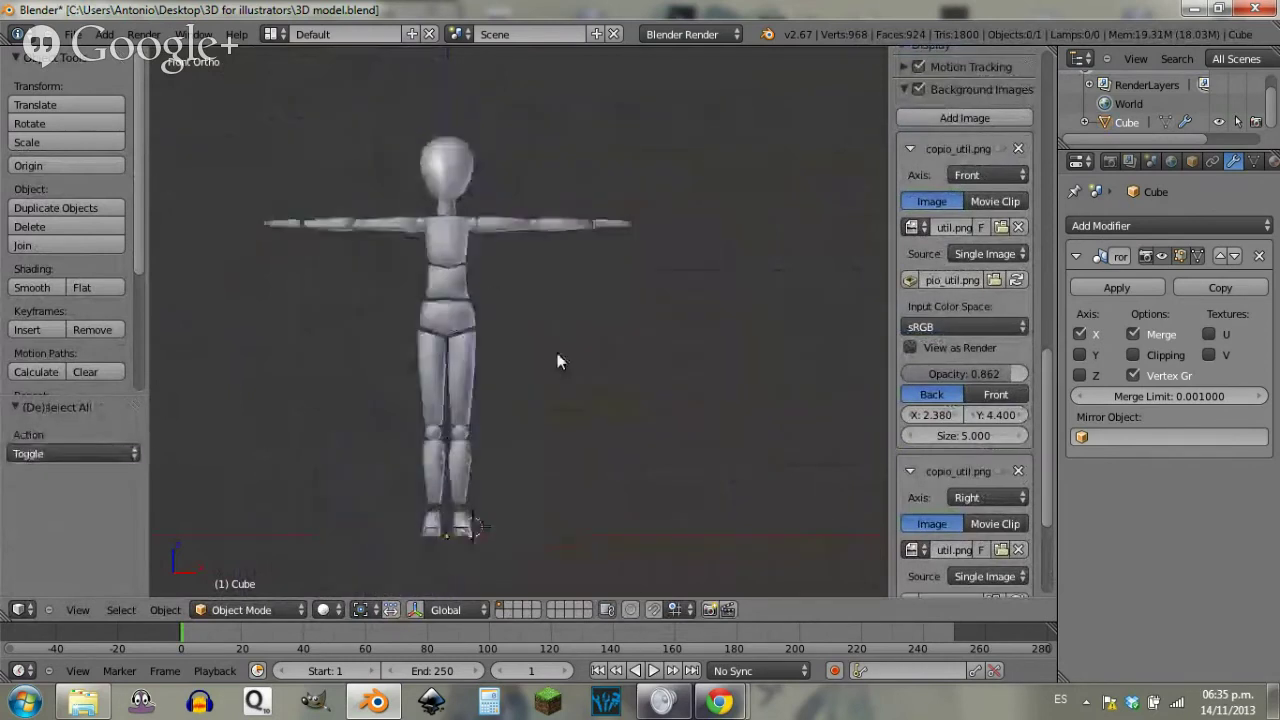
{"action": "middle_click_drag", "start_coordinate": [560, 360], "coordinate": [602, 555], "text": "shift"}
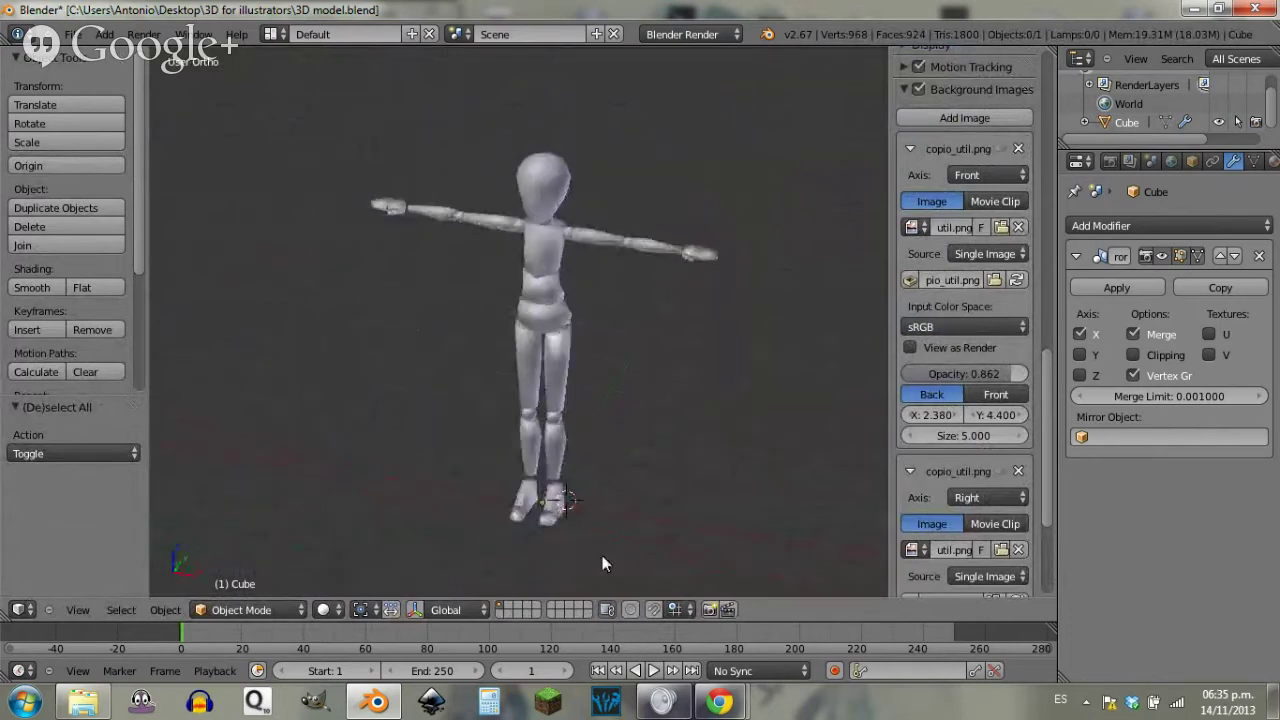
{"action": "key", "text": "ctrl+s"}
{"action": "left_click", "coordinate": [606, 537]}
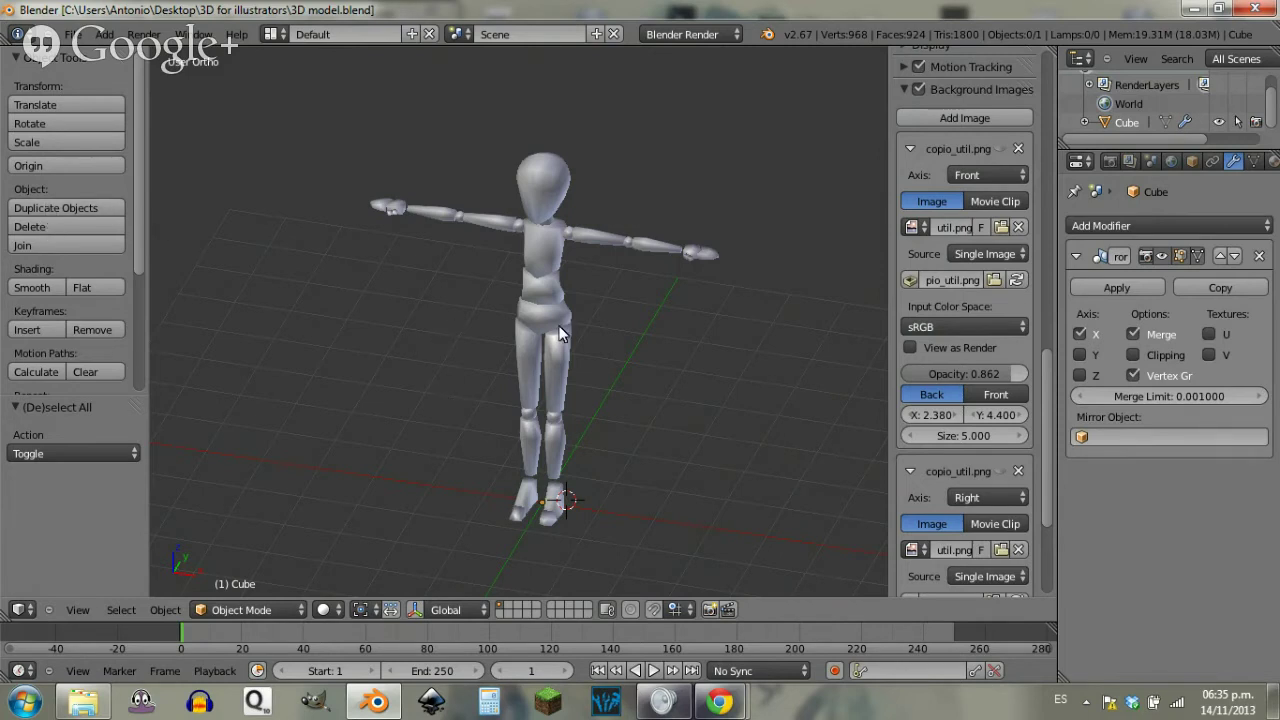
Step: Add a single-bone armature at the origin between the figure's feet in front view and save the file
{"action": "key", "text": "KP_1"}
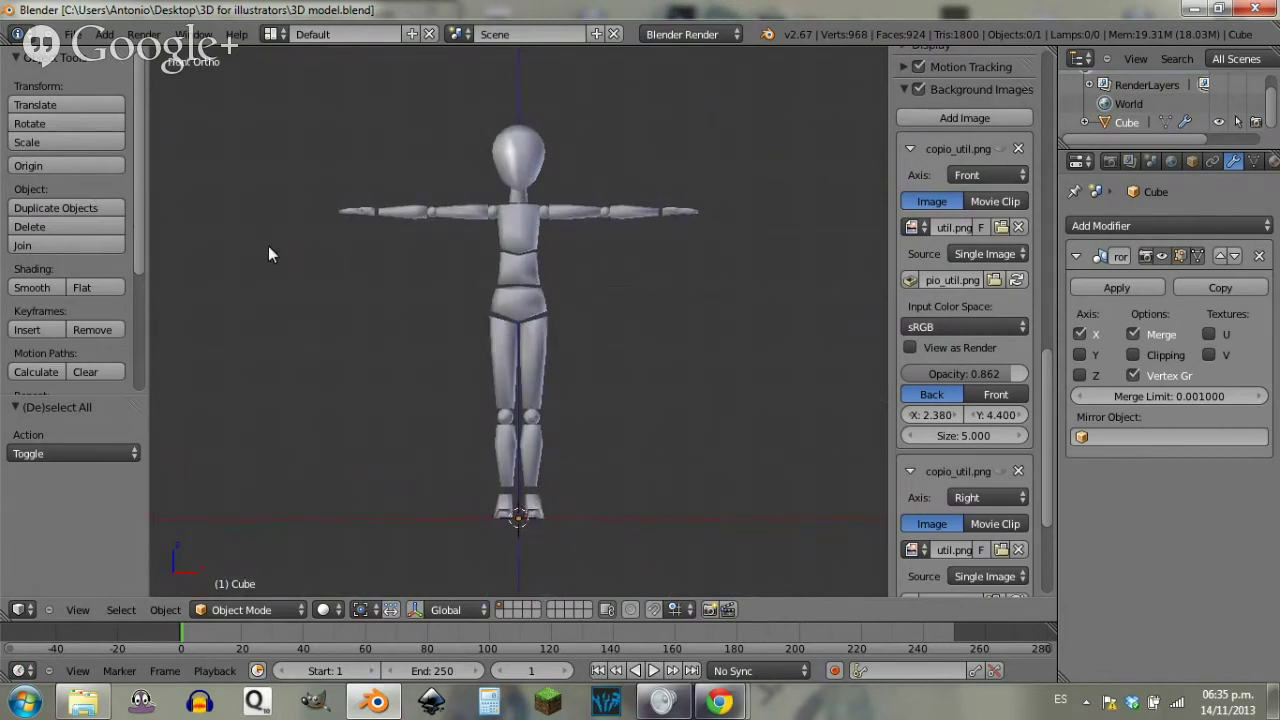
{"action": "key", "text": "shift+a"}
{"action": "mouse_move", "coordinate": [265, 347]}
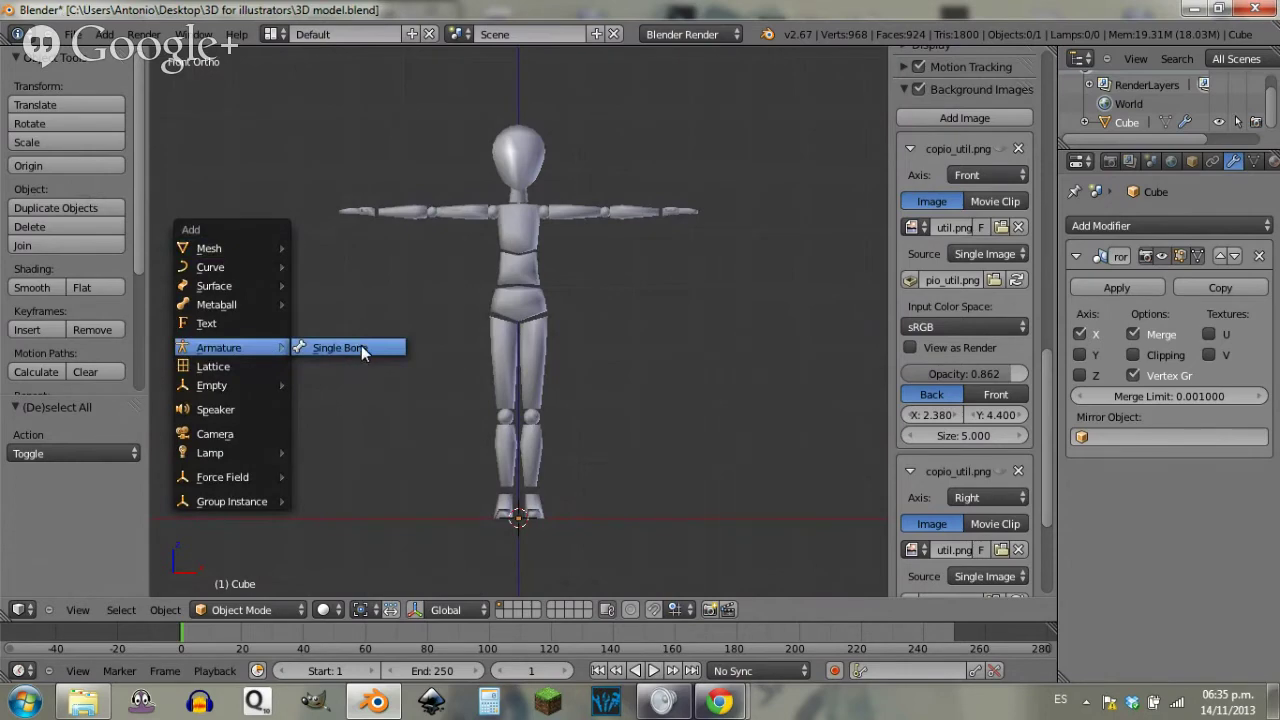
{"action": "left_click", "coordinate": [355, 347]}
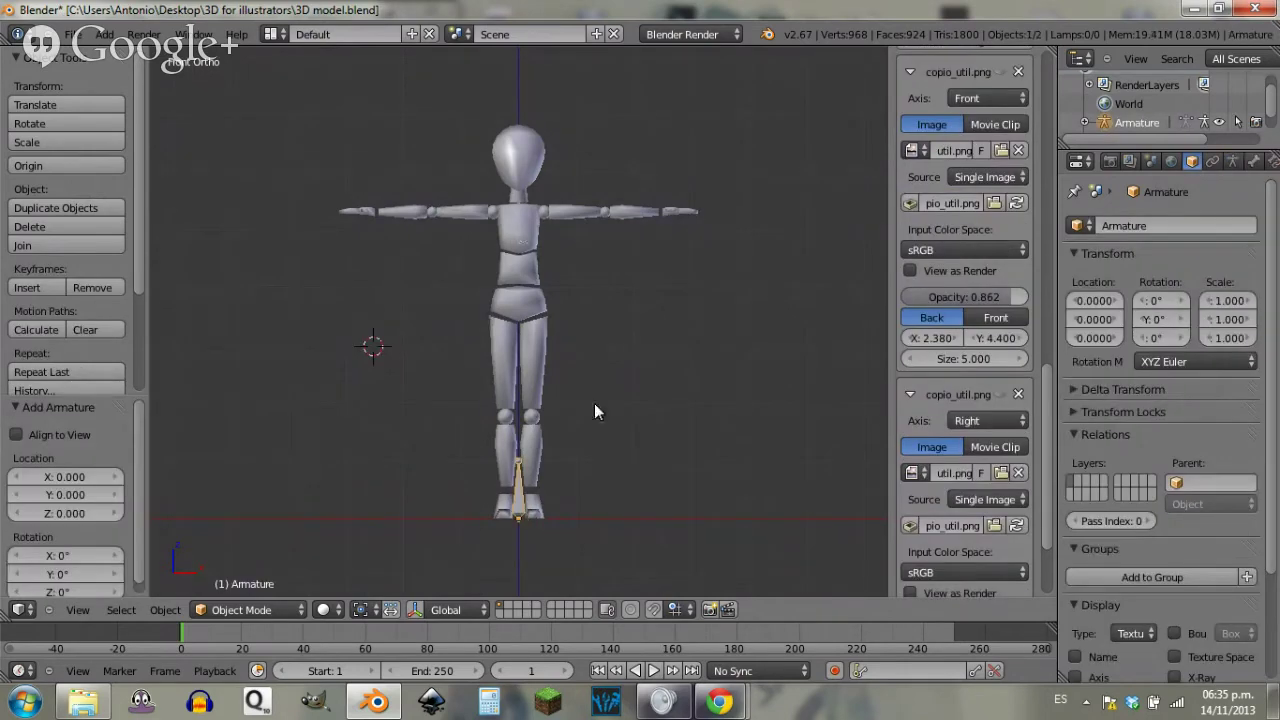
{"action": "key", "text": "ctrl+s"}
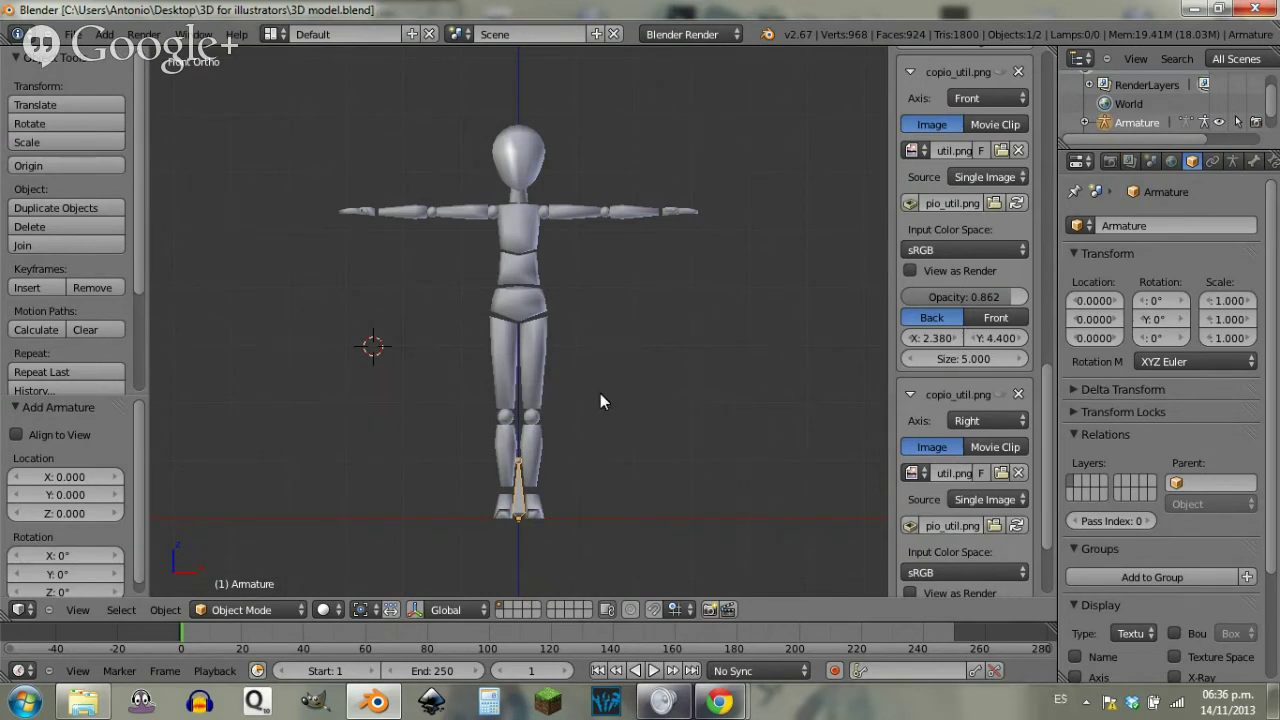
Step: Raise the armature about 3.97 along Z to the top of the pelvis and enable its X-Ray display
{"action": "key", "text": "g"}
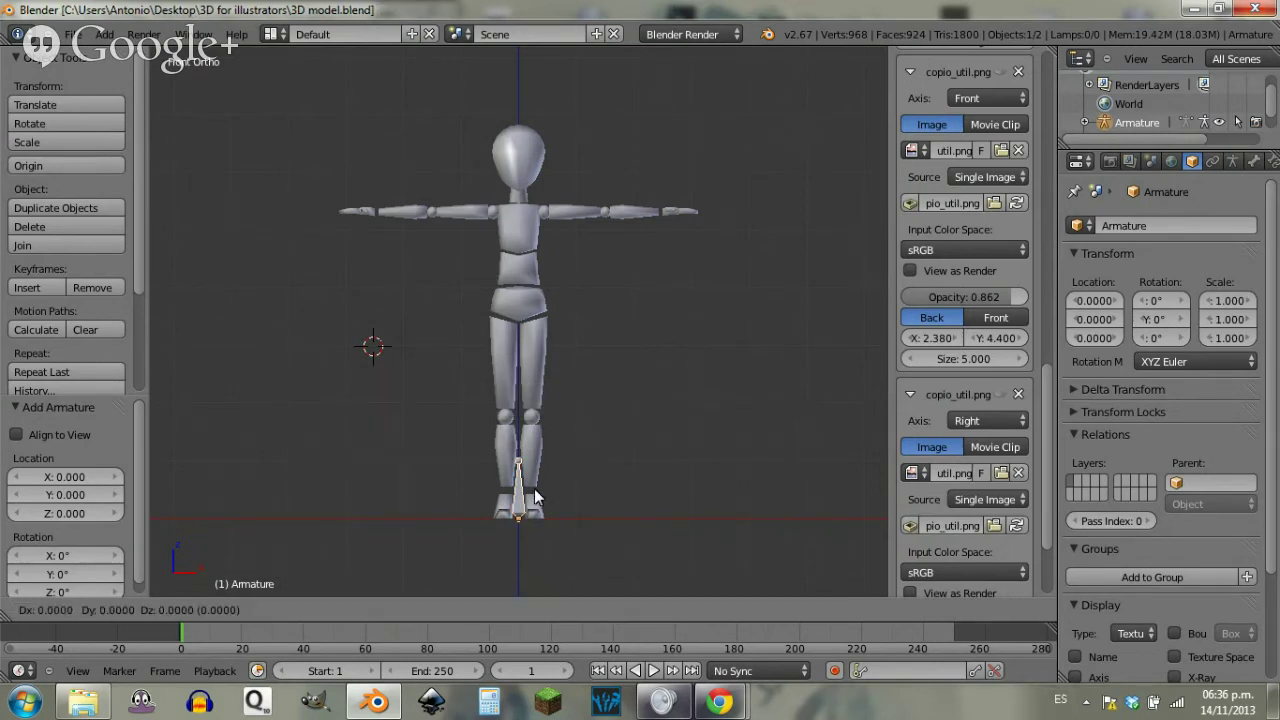
{"action": "key", "text": "z"}
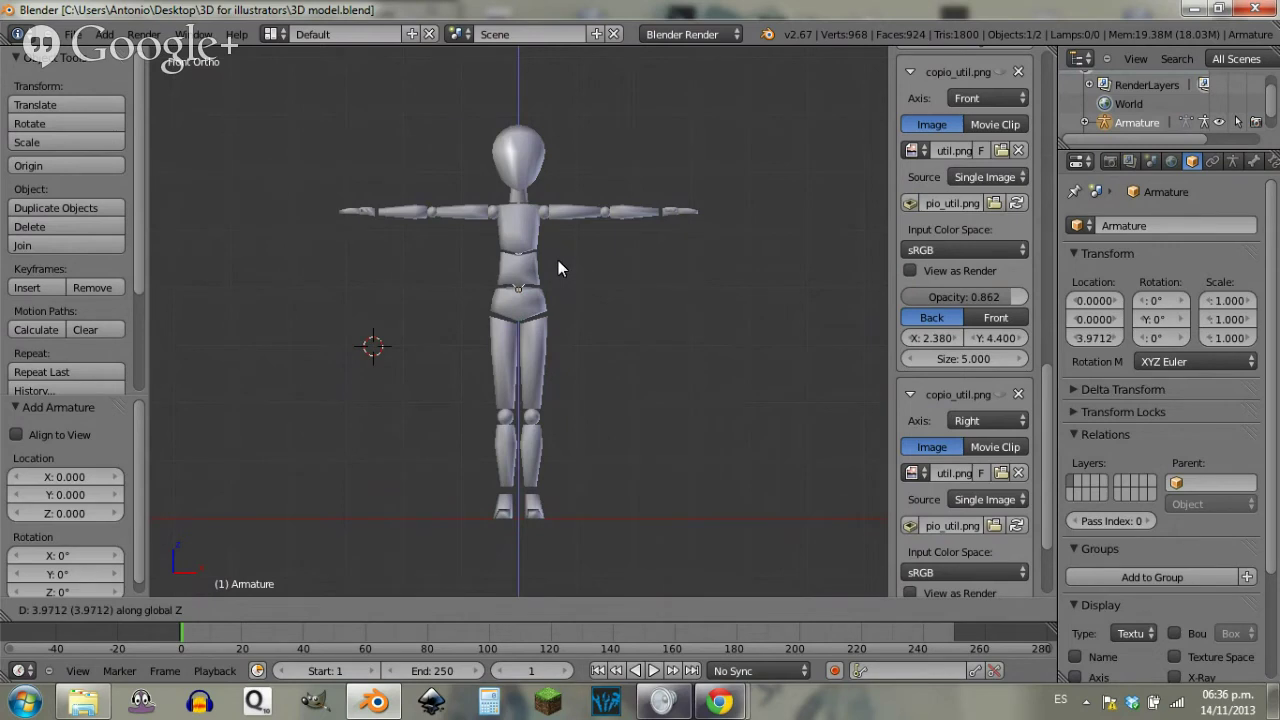
{"action": "left_click", "coordinate": [558, 261]}
{"action": "left_click", "coordinate": [1236, 161]}
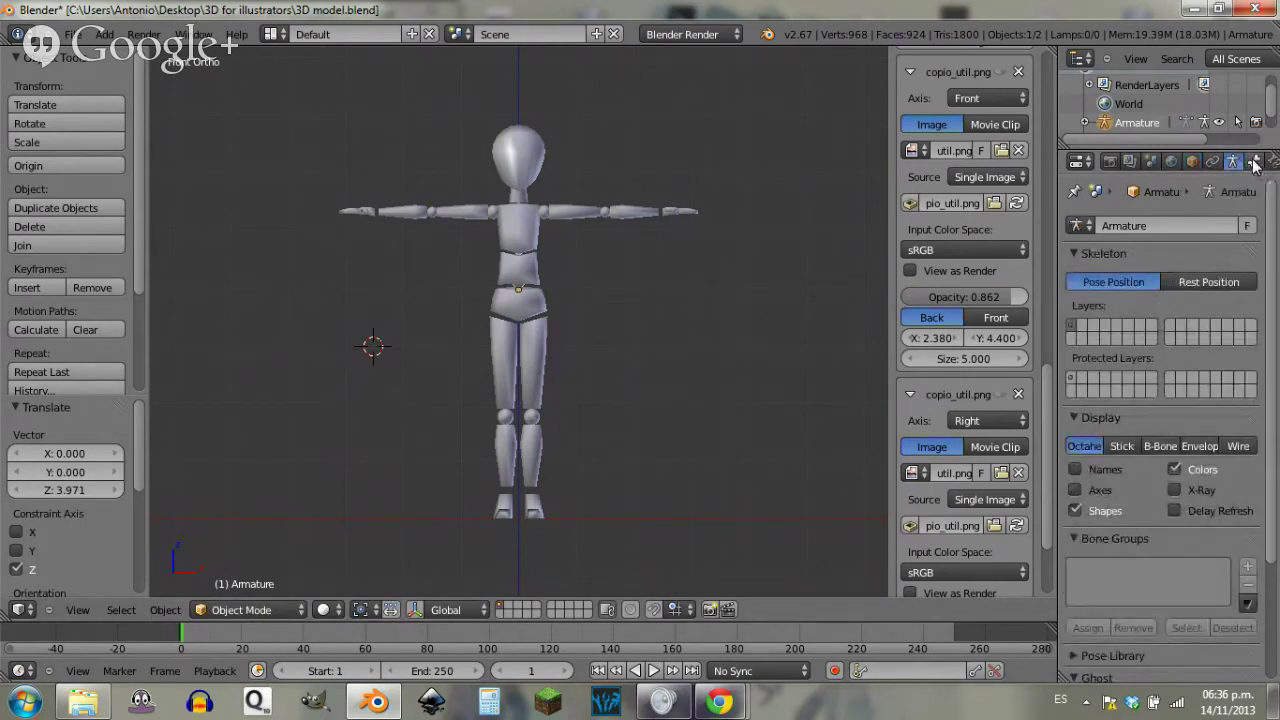
{"action": "left_click", "coordinate": [1184, 484]}
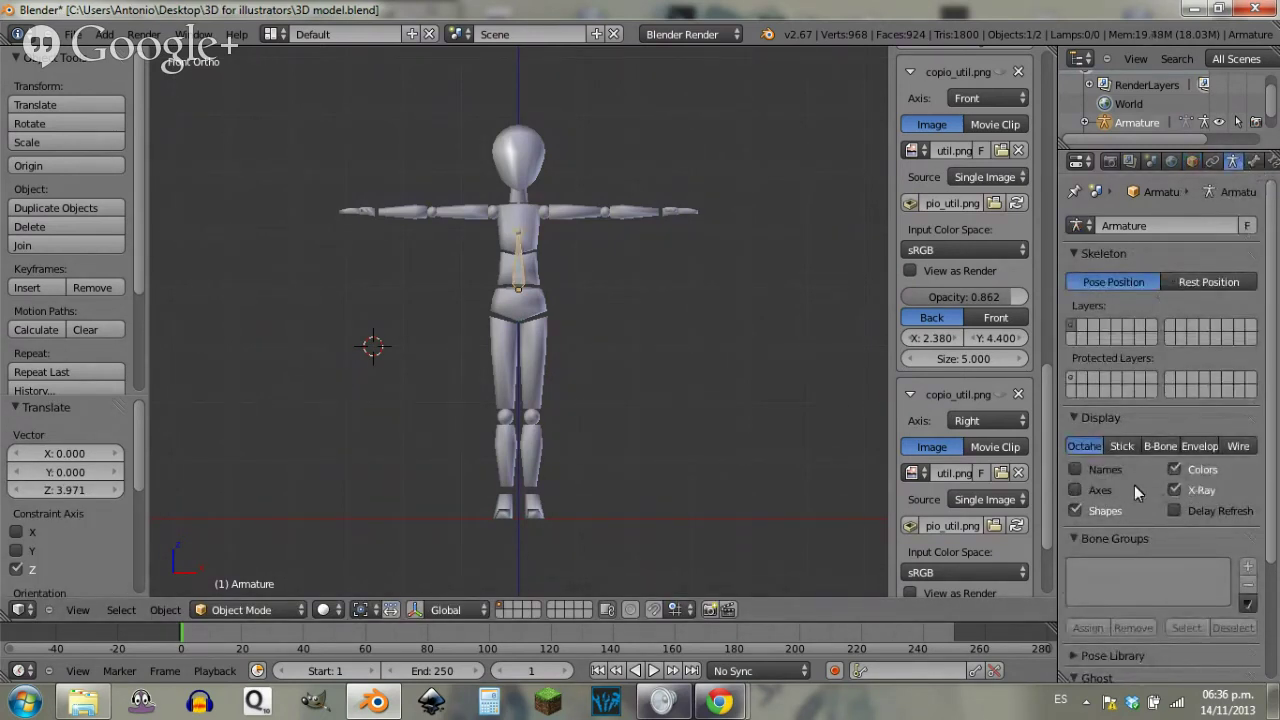
Step: In the armature's Edit Mode, move the bone's tip about 1.62 down along Z to the bottom of the pelvis
{"action": "scroll", "coordinate": [796, 428], "scroll_direction": "up", "scroll_amount": 5}
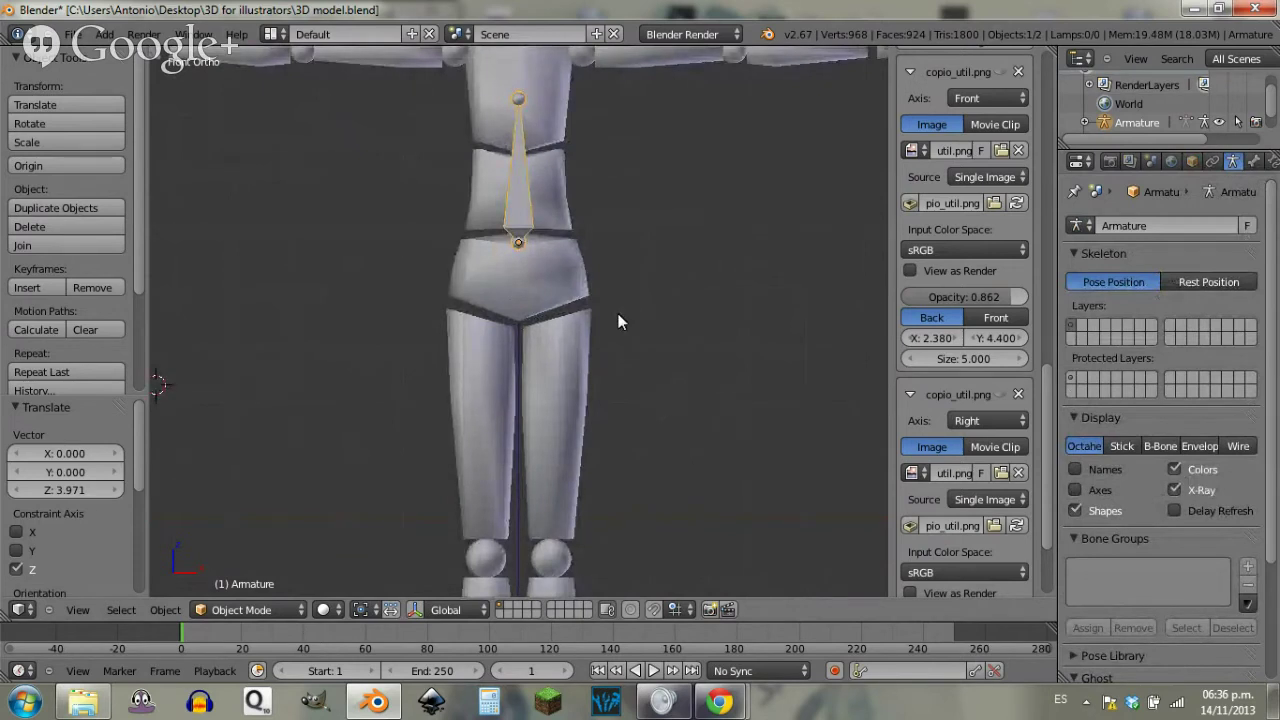
{"action": "key", "text": "Tab"}
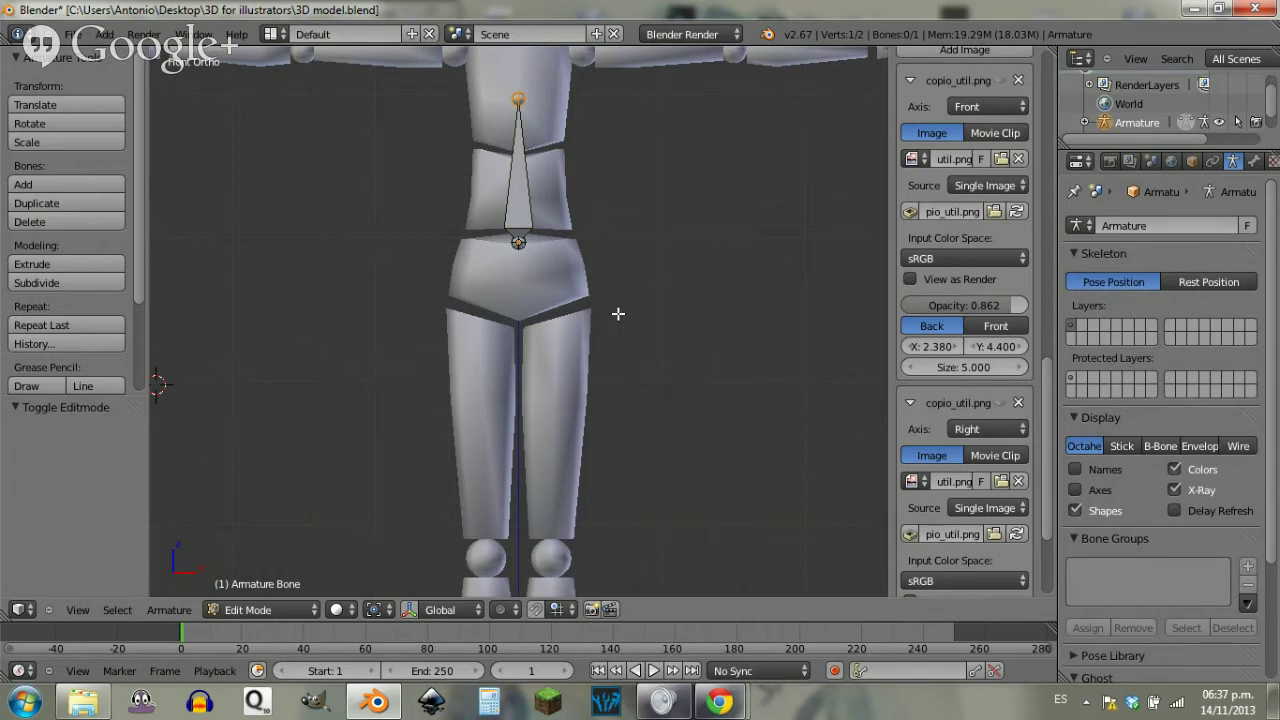
{"action": "right_click", "coordinate": [519, 181]}
{"action": "right_click", "coordinate": [519, 100]}
{"action": "key", "text": "g"}
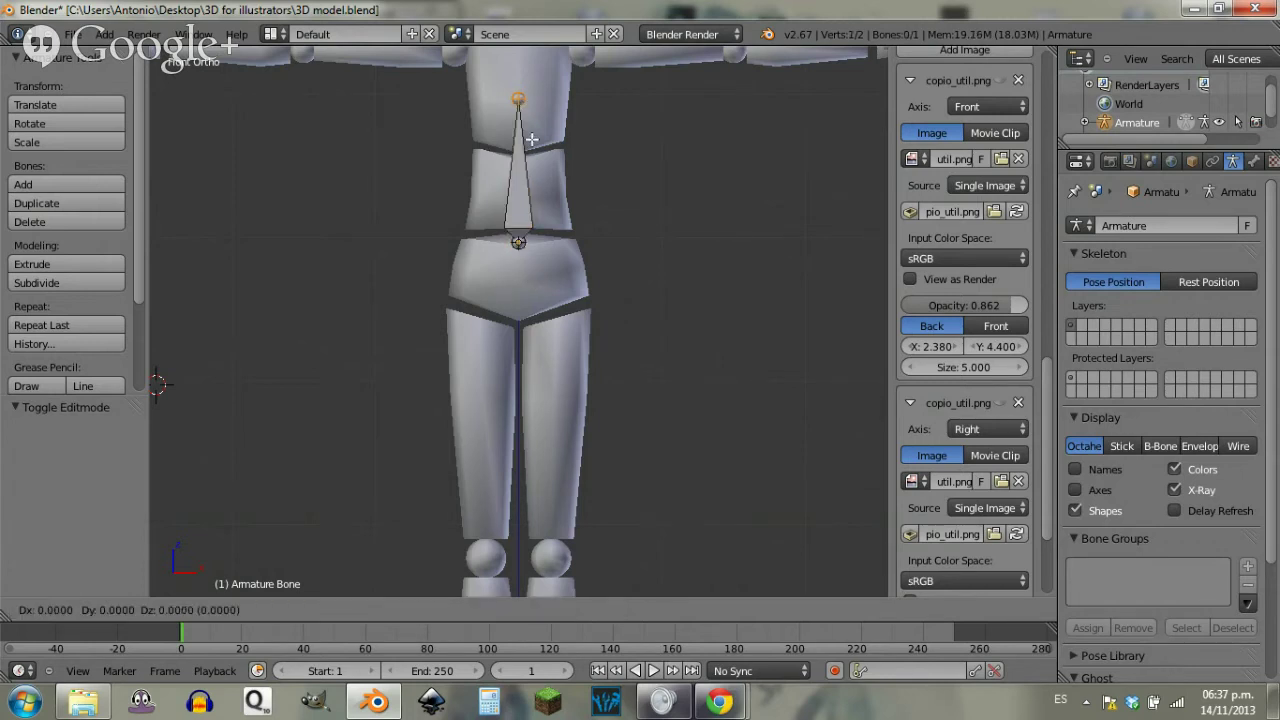
{"action": "key", "text": "z"}
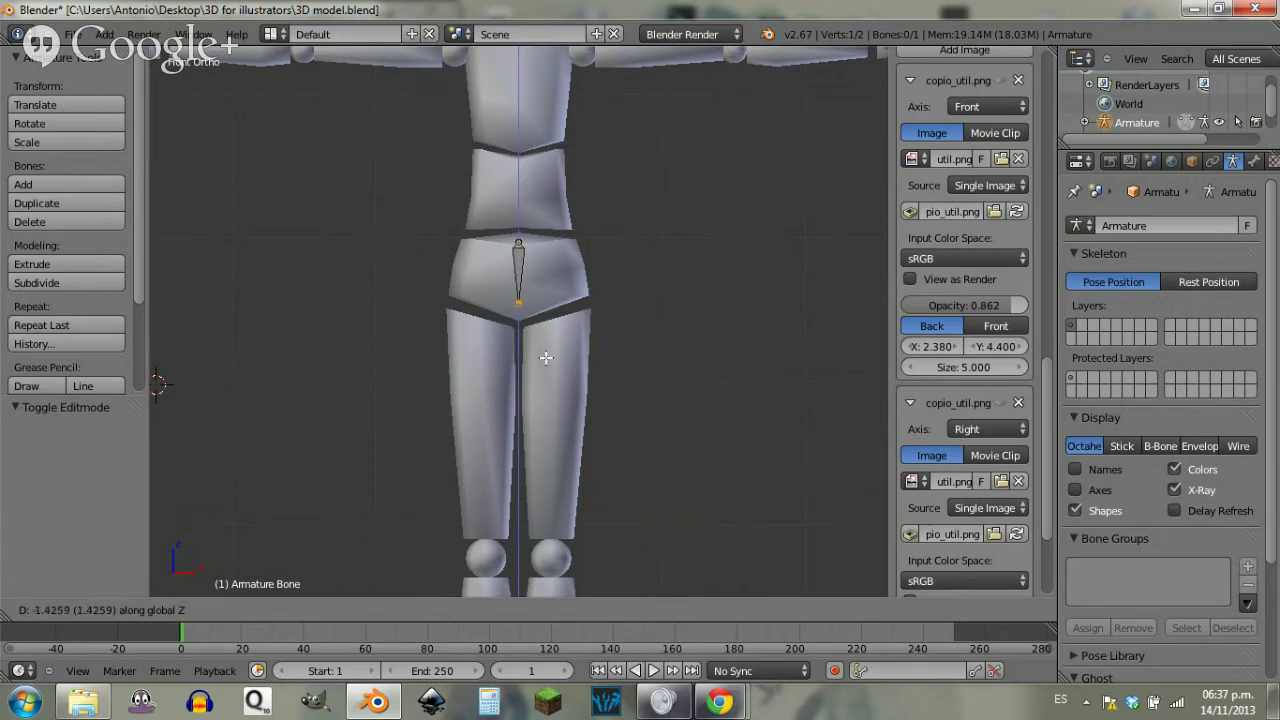
{"action": "left_click", "coordinate": [546, 371]}
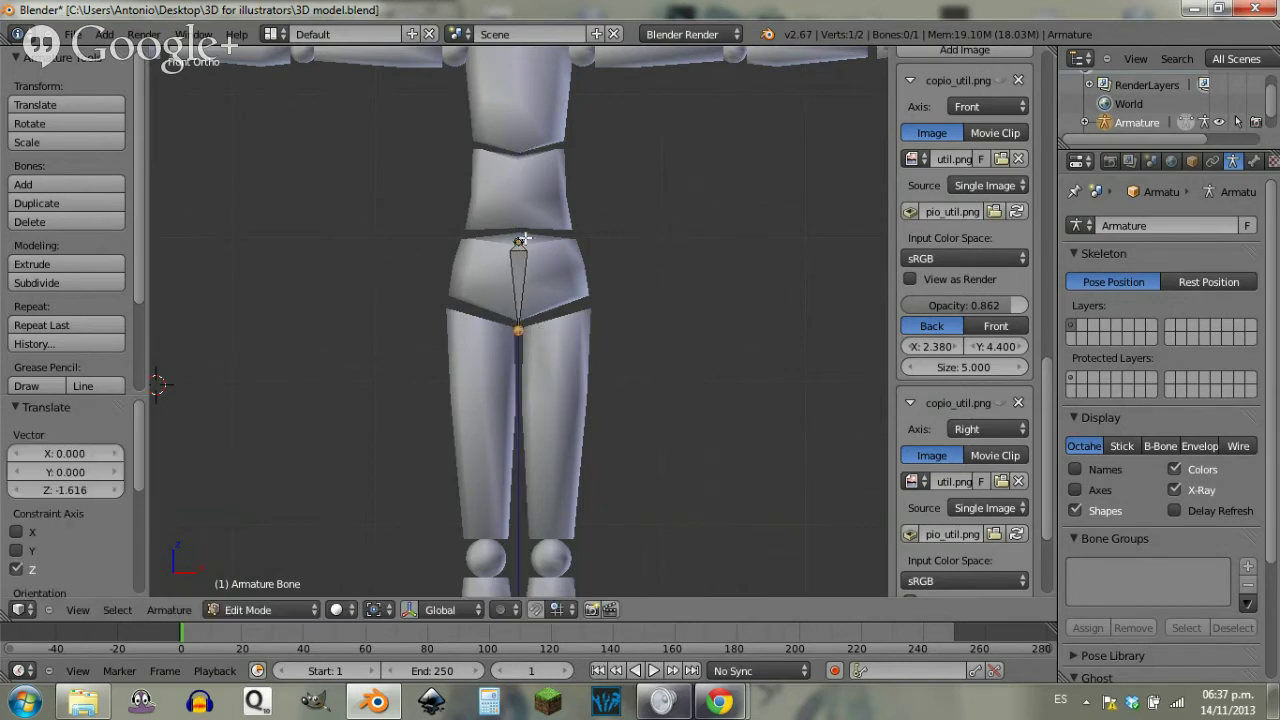
Step: Extrude a new bone from the joint at the top of the pelvis about 0.61 up along Z through the abdomen
{"action": "right_click", "coordinate": [518, 241]}
{"action": "key", "text": "e"}
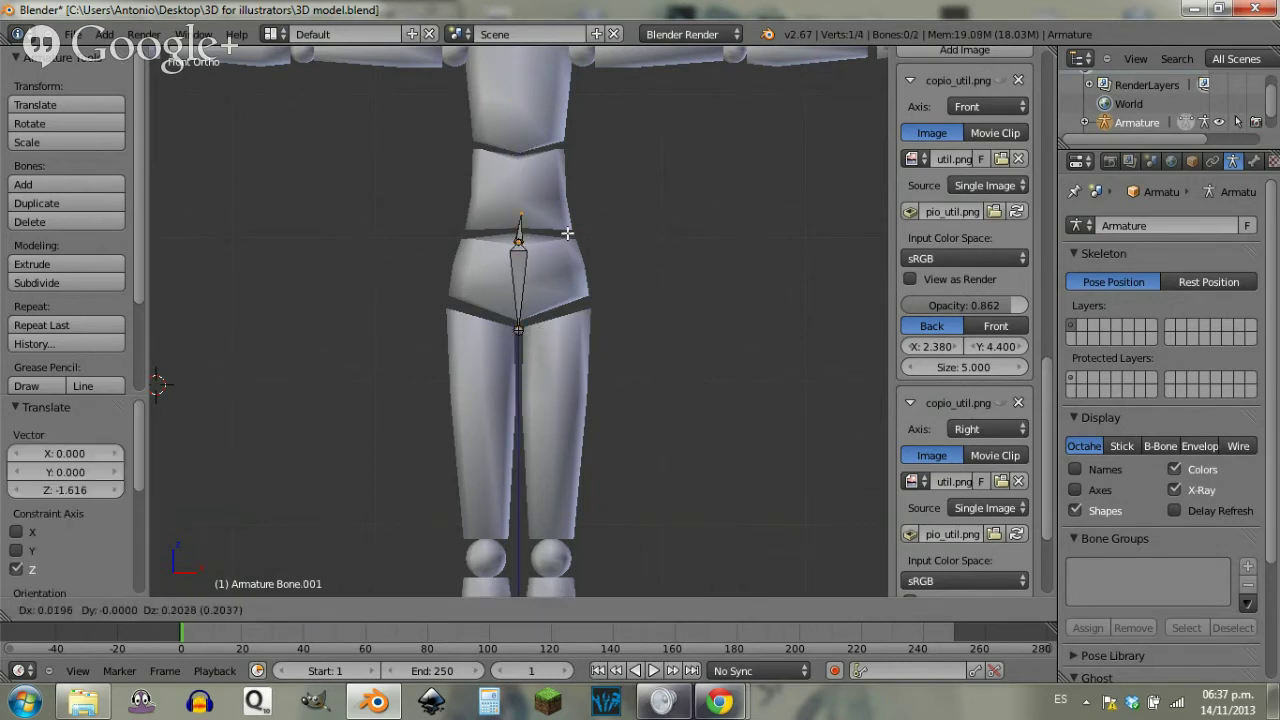
{"action": "key", "text": "z"}
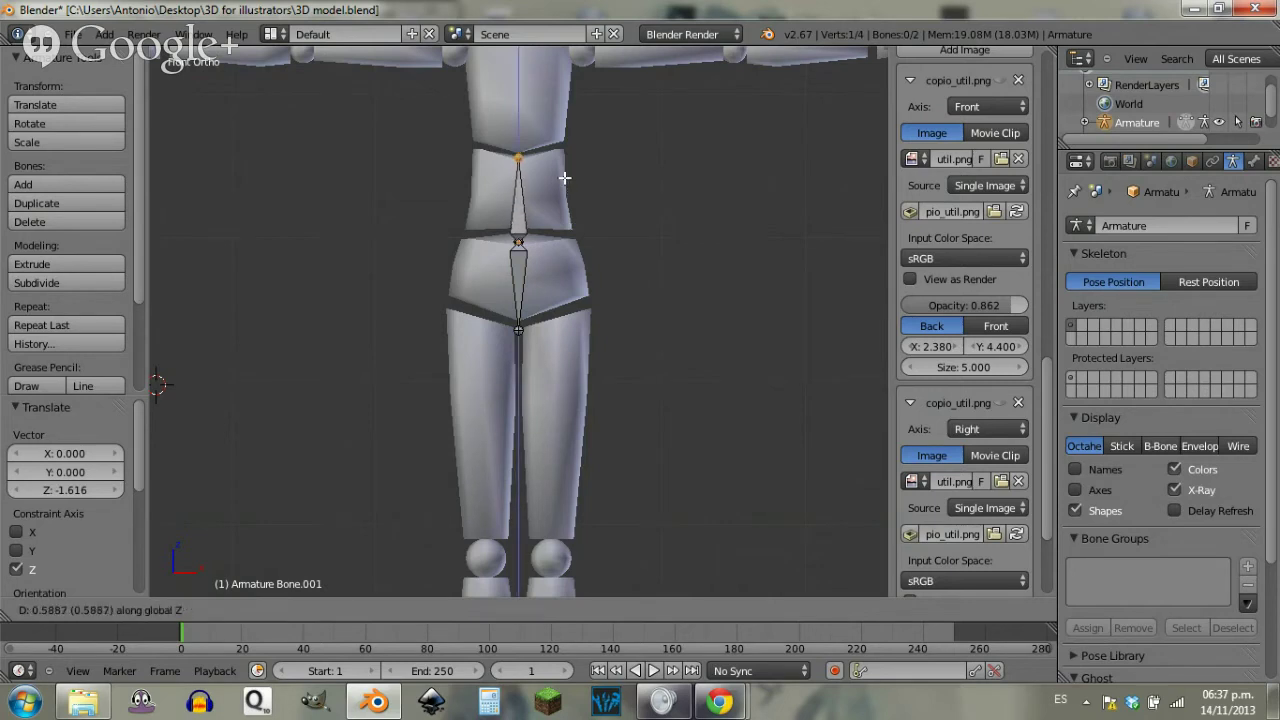
{"action": "left_click", "coordinate": [562, 175]}
{"action": "scroll", "coordinate": [580, 248], "scroll_direction": "up", "scroll_amount": 4}
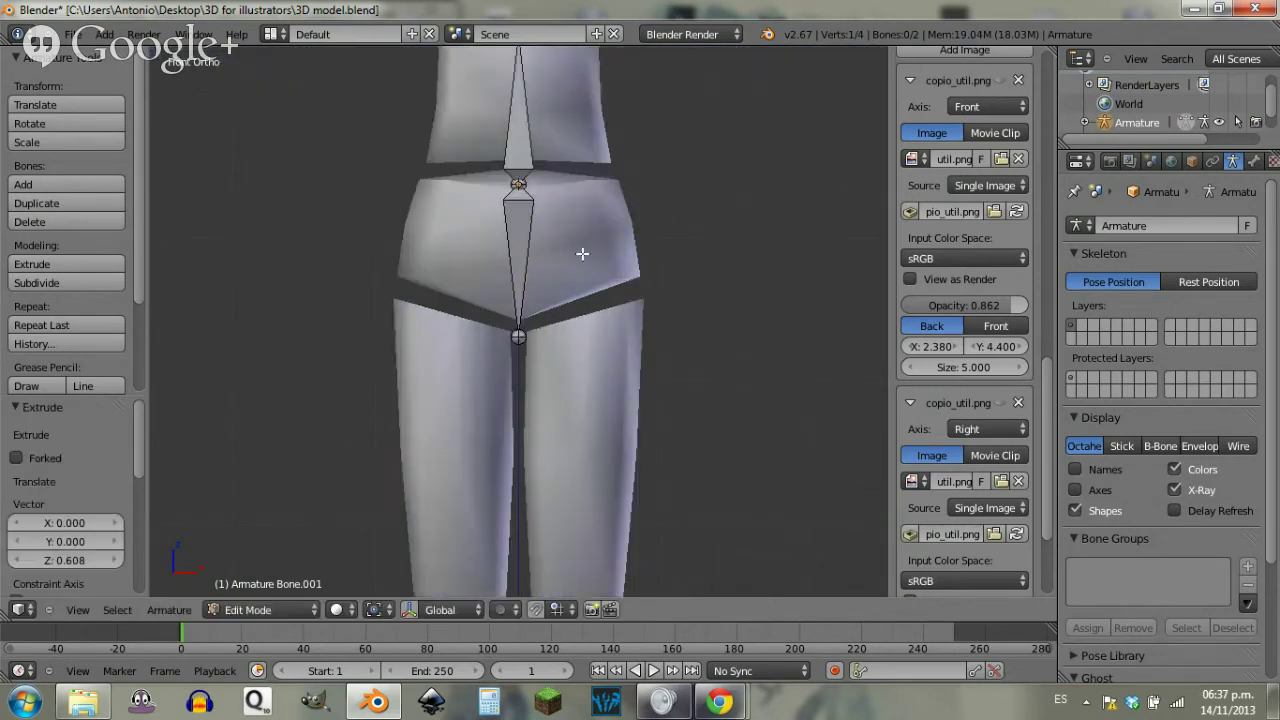
Step: Select the joint shared by the pelvis and abdomen bones and move it up about 0.083 along Z into the waist gap
{"action": "scroll", "coordinate": [566, 272], "scroll_direction": "down", "scroll_amount": 1}
{"action": "right_click", "coordinate": [560, 252]}
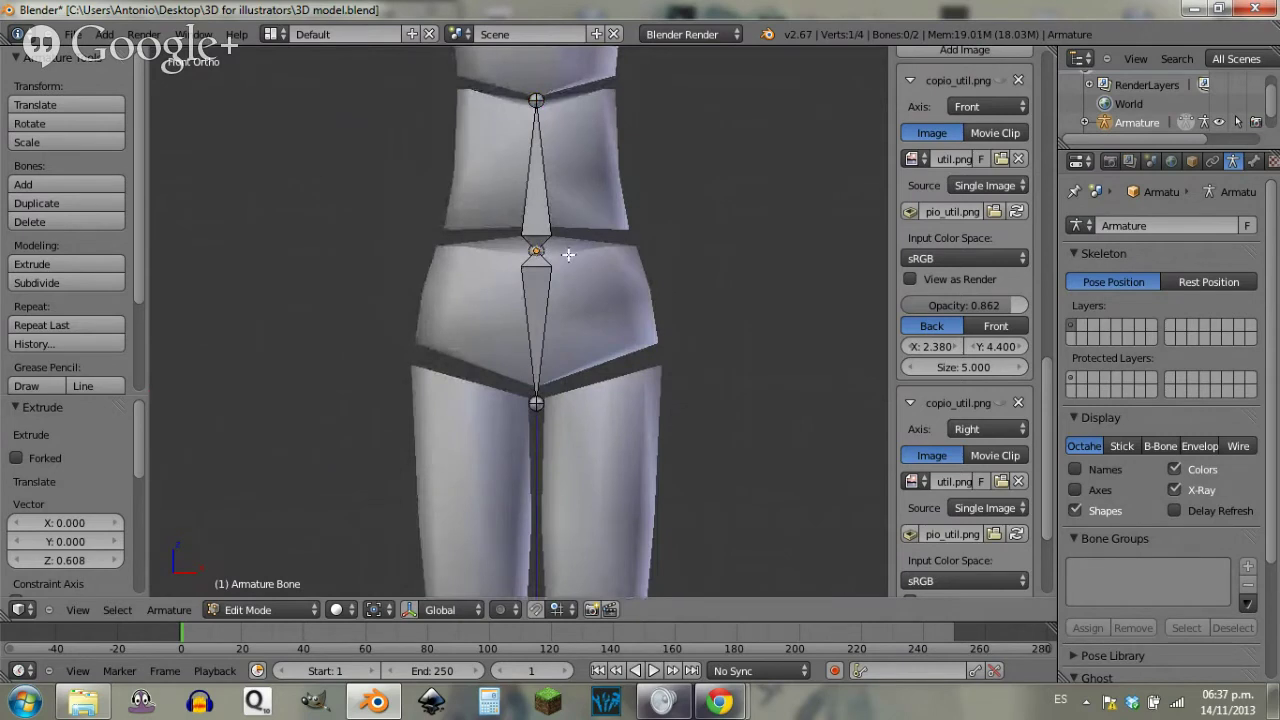
{"action": "key", "text": "b"}
{"action": "left_click_drag", "start_coordinate": [572, 241], "coordinate": [524, 264]}
{"action": "key", "text": "g"}
{"action": "key", "text": "z"}
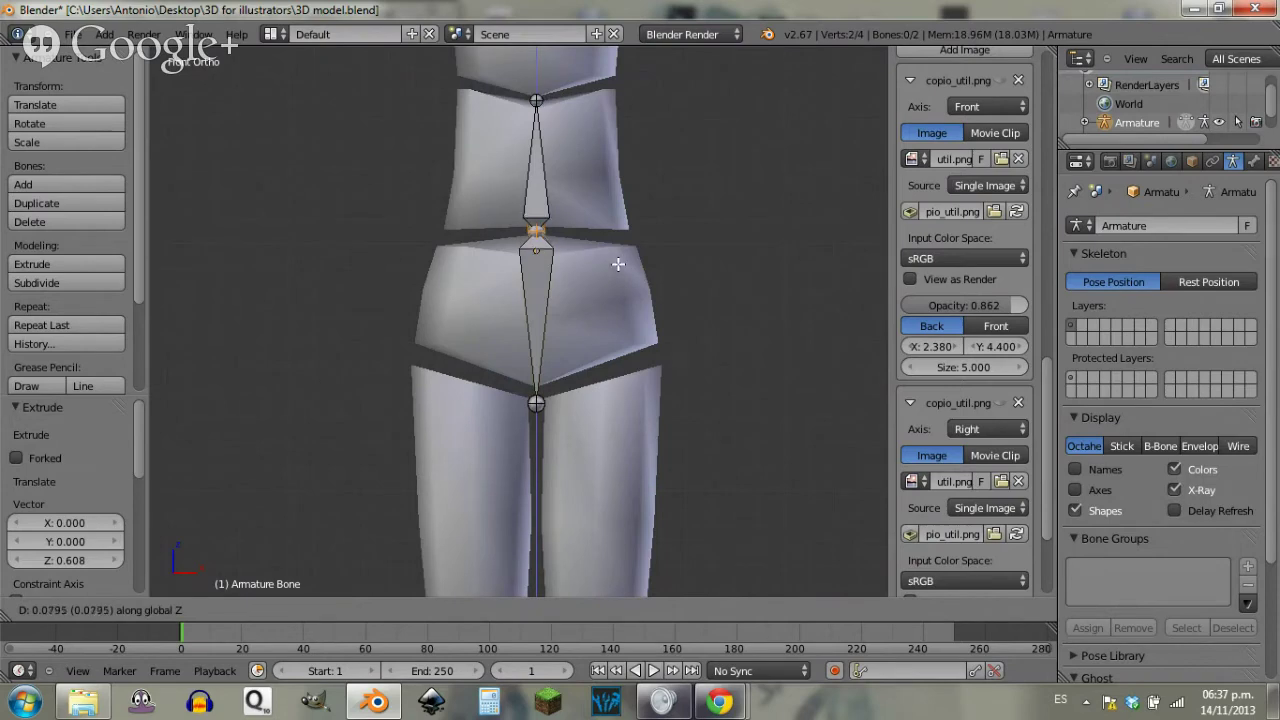
{"action": "left_click", "coordinate": [615, 263]}
{"action": "scroll", "coordinate": [634, 251], "scroll_direction": "up", "scroll_amount": 2, "text": "ctrl"}
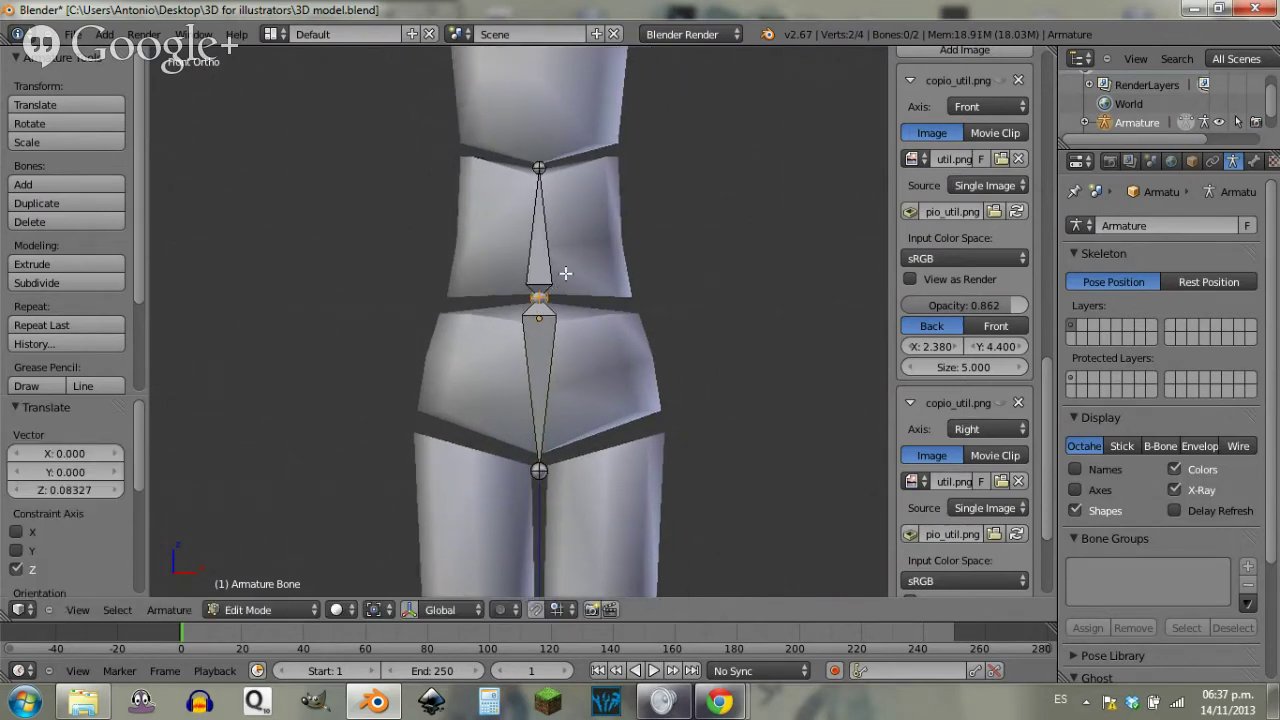
Step: Extrude a chest bone from the abdomen bone's upper tip, about 0.895 straight up to the base of the neck
{"action": "scroll", "coordinate": [543, 298], "scroll_direction": "up", "scroll_amount": 10}
{"action": "scroll", "coordinate": [614, 243], "scroll_direction": "down", "scroll_amount": 10}
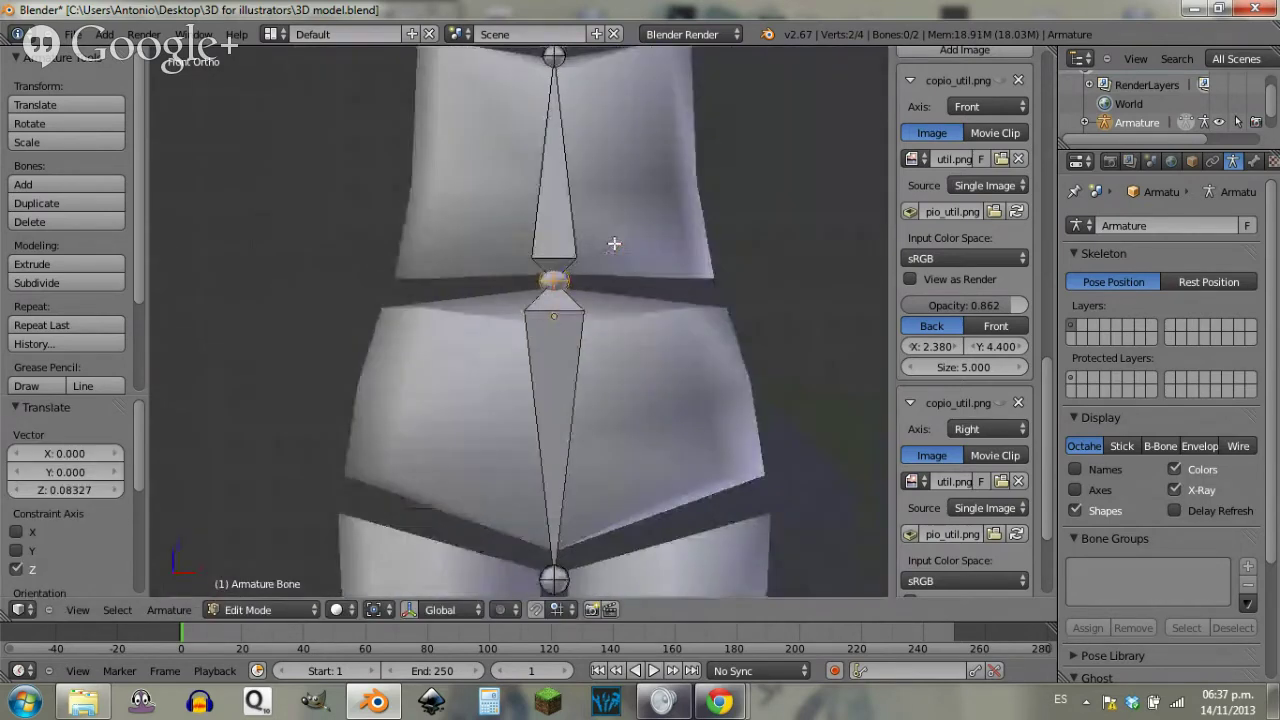
{"action": "scroll", "coordinate": [581, 311], "scroll_direction": "up", "scroll_amount": 1, "text": "ctrl"}
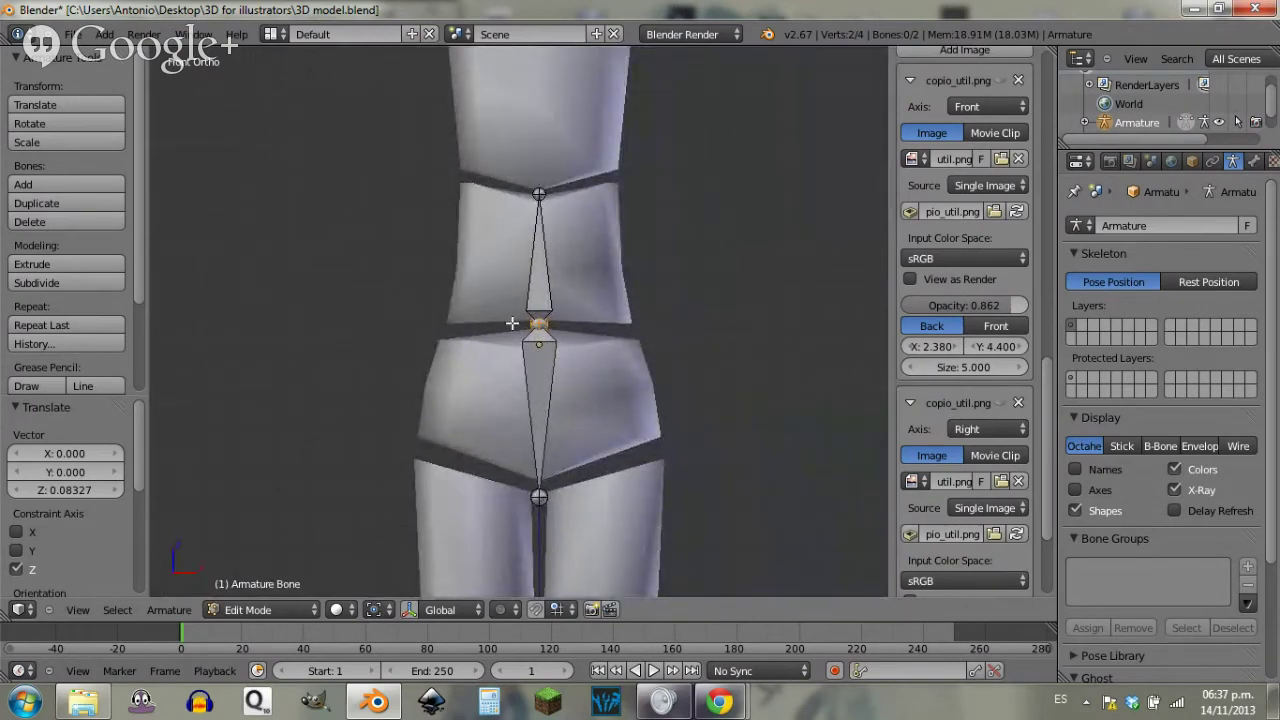
{"action": "middle_click_drag", "start_coordinate": [584, 234], "coordinate": [594, 307], "text": "shift"}
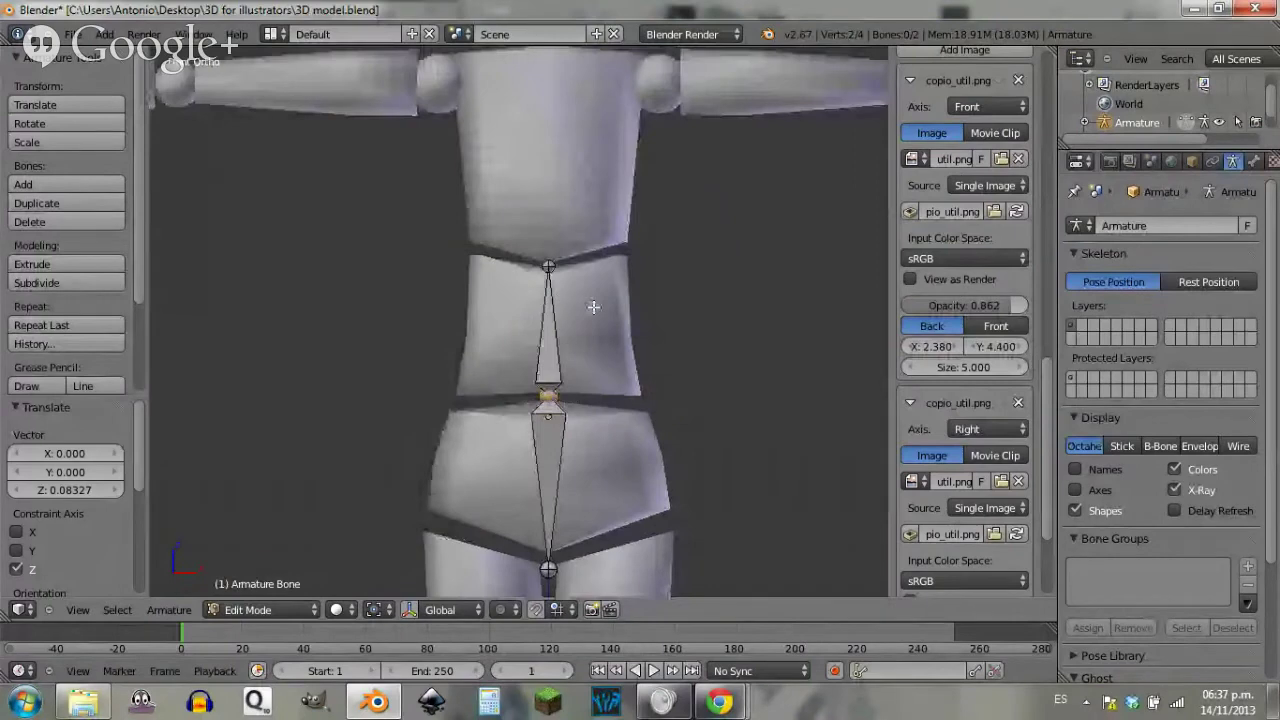
{"action": "scroll", "coordinate": [593, 306], "scroll_direction": "up", "scroll_amount": 4}
{"action": "right_click", "coordinate": [588, 207]}
{"action": "scroll", "coordinate": [645, 235], "scroll_direction": "down", "scroll_amount": 4}
{"action": "middle_click_drag", "start_coordinate": [636, 270], "coordinate": [624, 352], "text": "shift"}
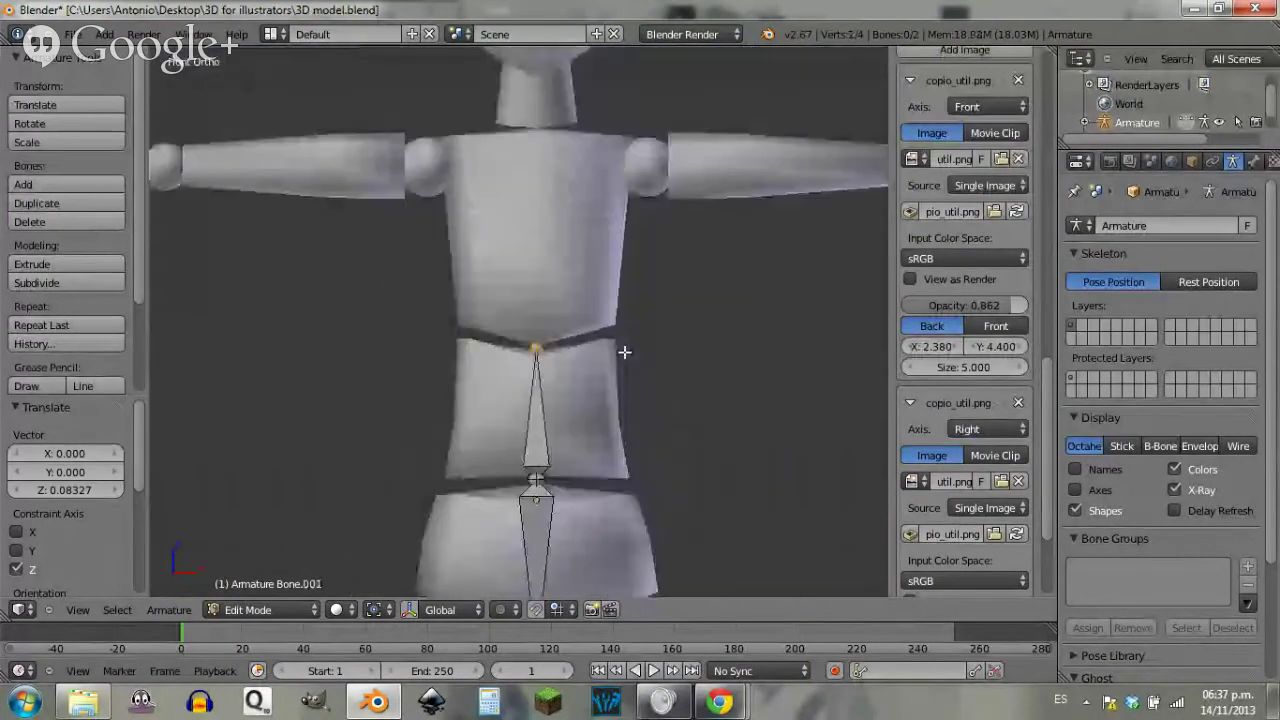
{"action": "scroll", "coordinate": [624, 352], "scroll_direction": "down", "scroll_amount": 1}
{"action": "key", "text": "e"}
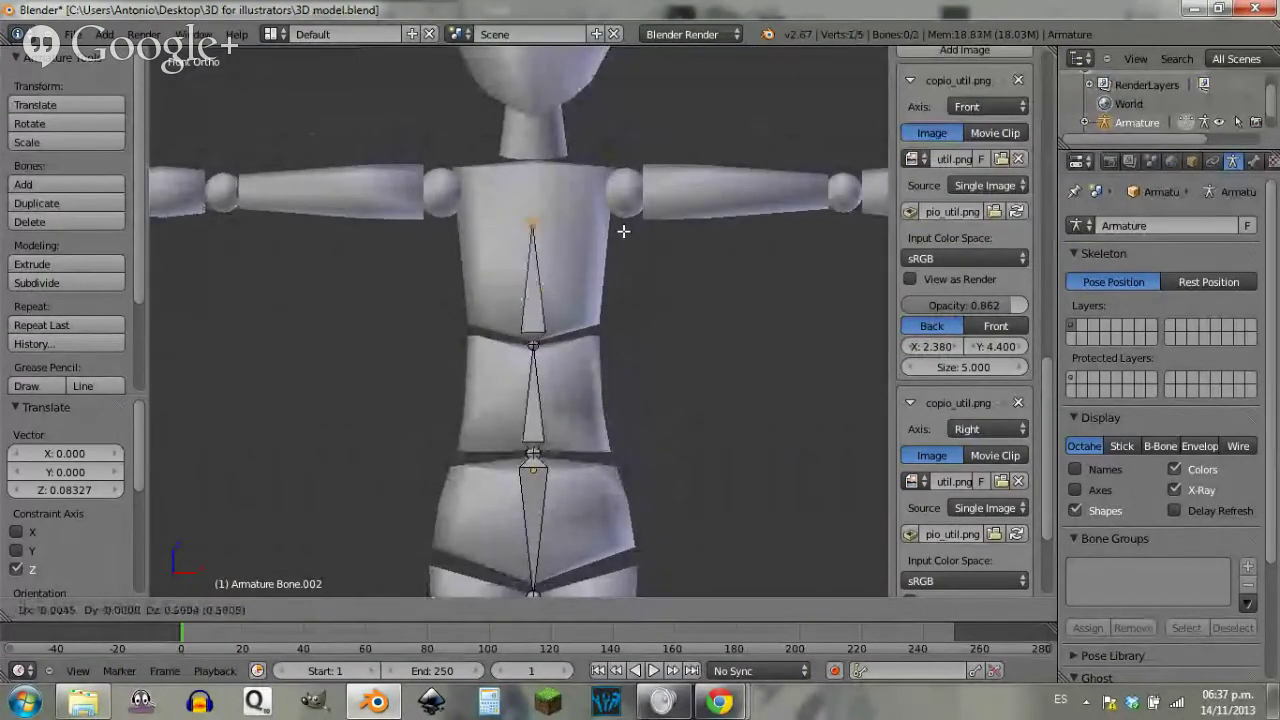
{"action": "left_click", "coordinate": [621, 198]}
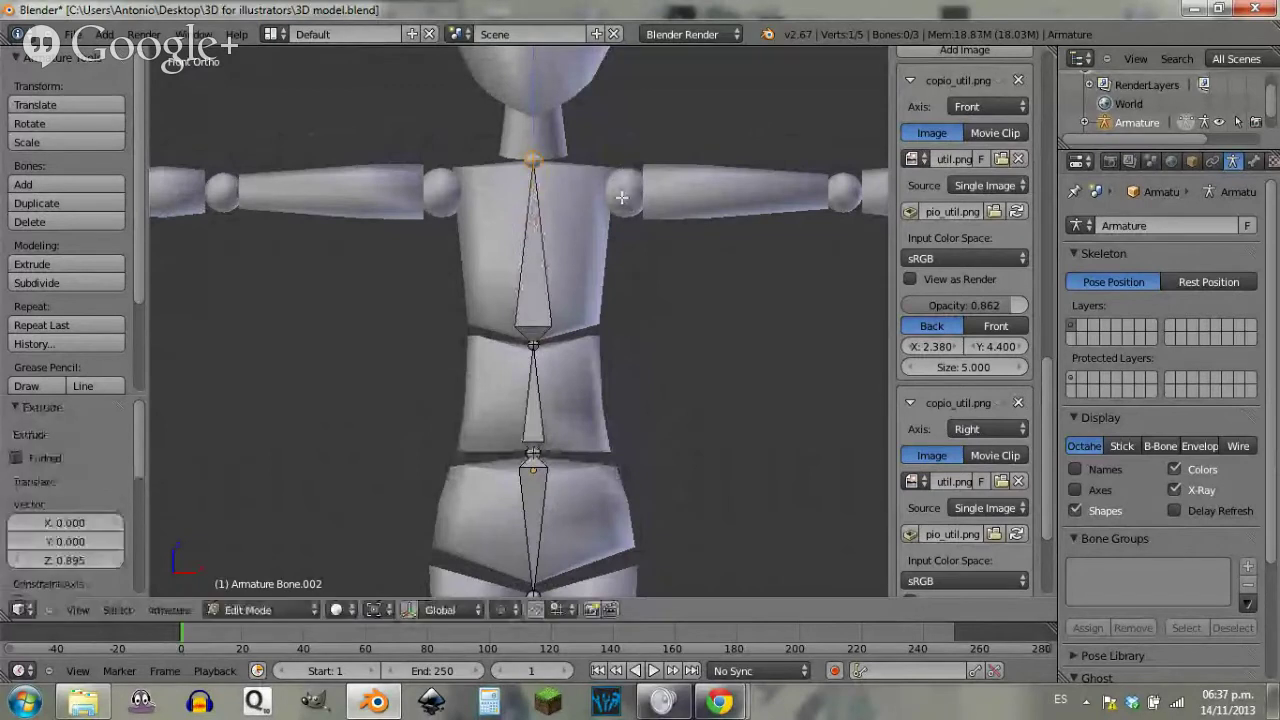
Step: In right side view, move the chest bone's upper tip about 0.159 along Y to sit under the neck
{"action": "scroll", "coordinate": [563, 349], "scroll_direction": "down", "scroll_amount": 2}
{"action": "scroll", "coordinate": [580, 334], "scroll_direction": "up", "scroll_amount": 1, "text": "shift"}
{"action": "key", "text": "KP_3"}
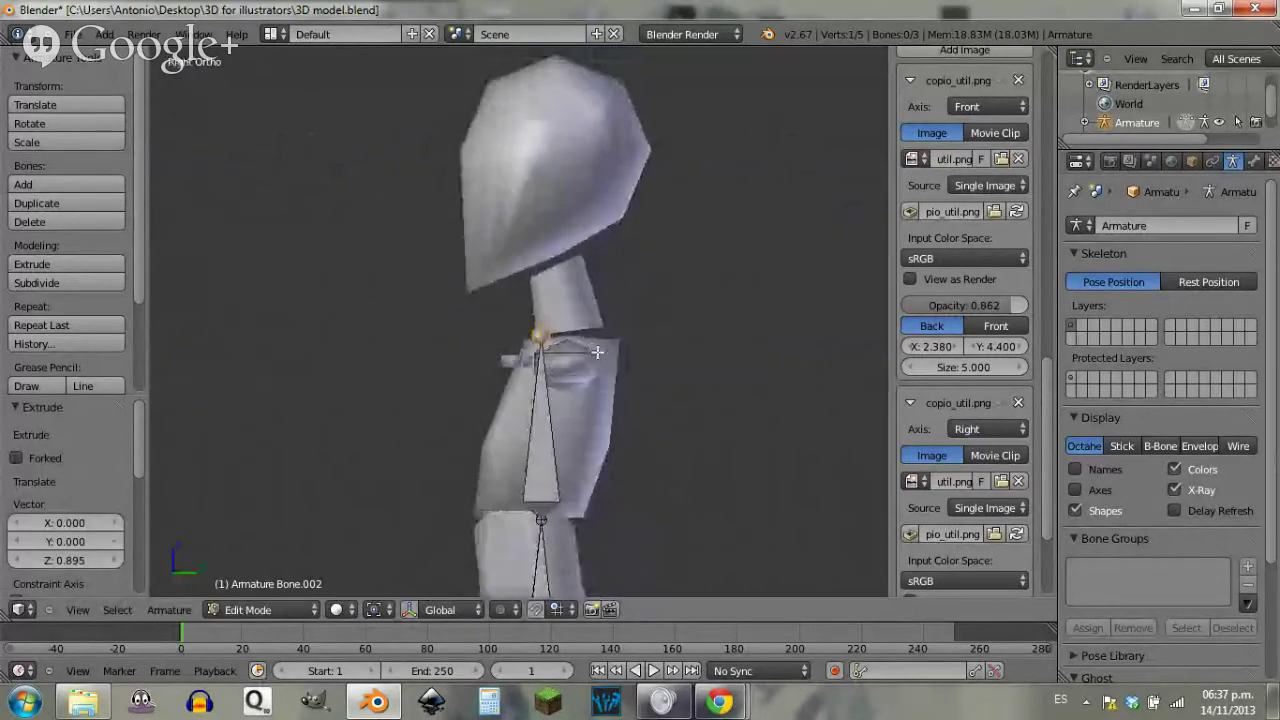
{"action": "key", "text": "g"}
{"action": "key", "text": "y"}
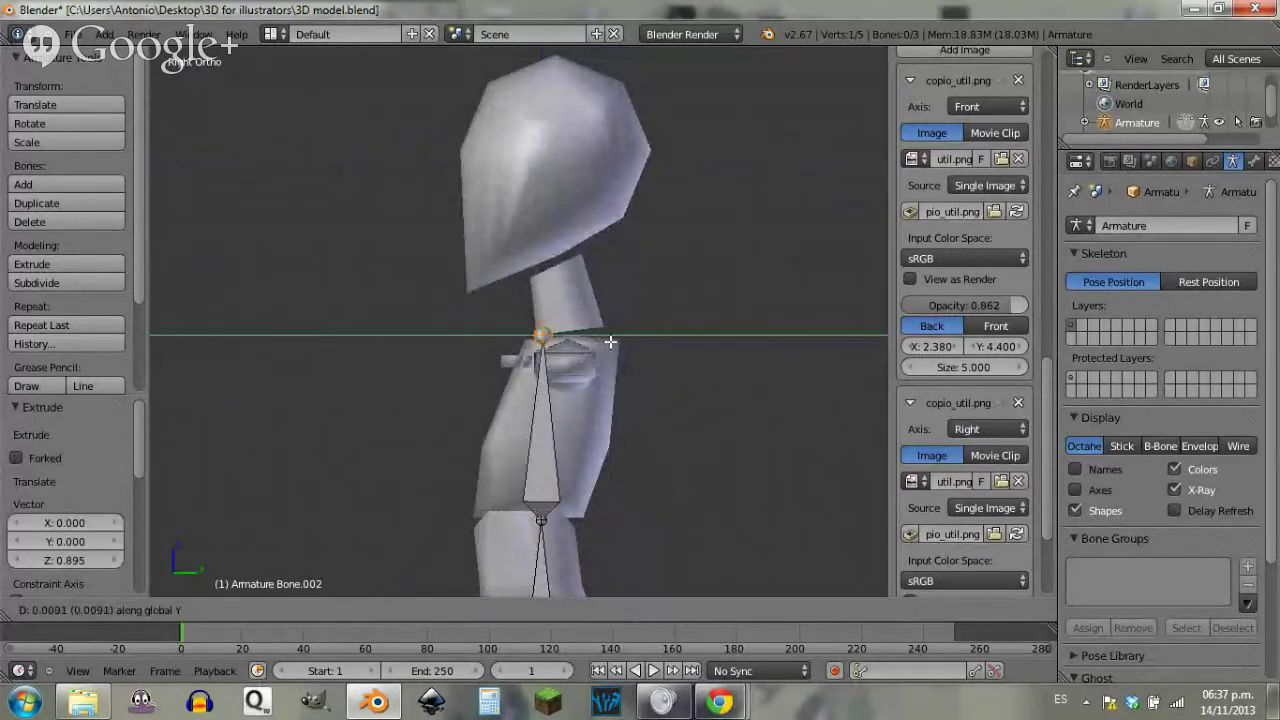
{"action": "left_click", "coordinate": [630, 347]}
Step: Move the joint between the abdomen and chest bones about -0.073 along Y toward the front of the body
{"action": "scroll", "coordinate": [646, 500], "scroll_direction": "down", "scroll_amount": 4, "text": "shift"}
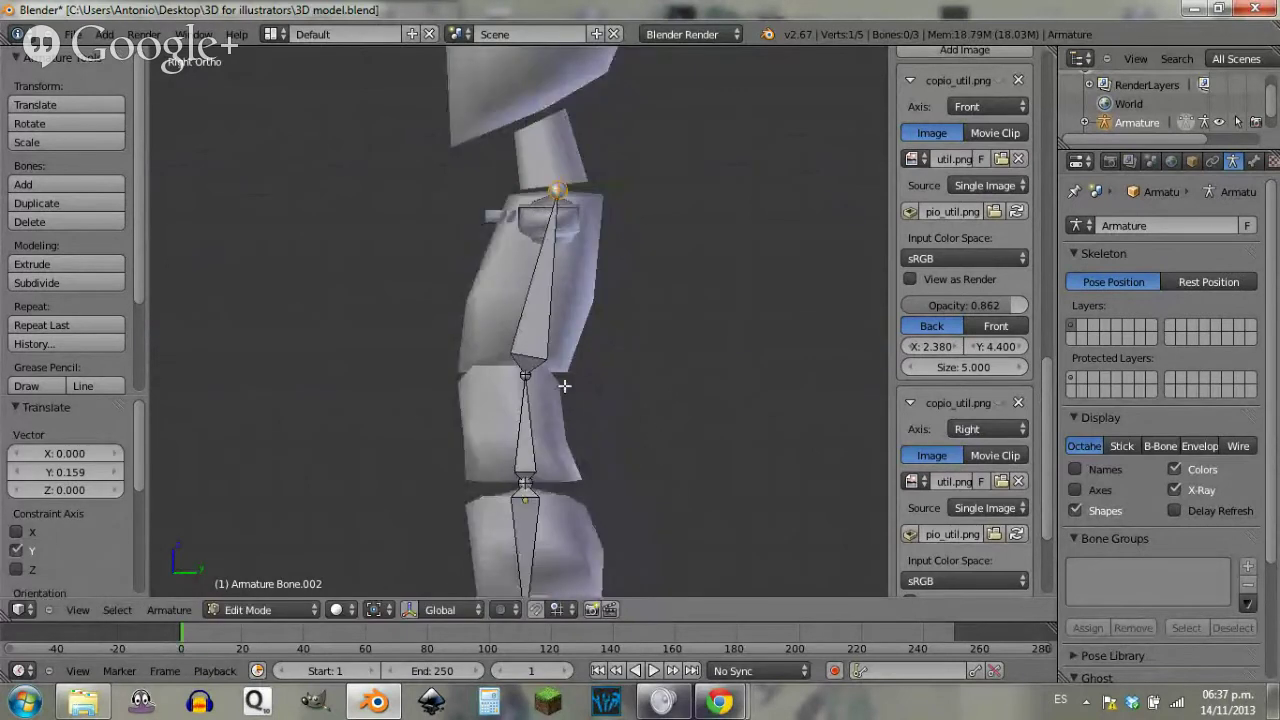
{"action": "right_click", "coordinate": [525, 376]}
{"action": "key", "text": "g"}
{"action": "key", "text": "y"}
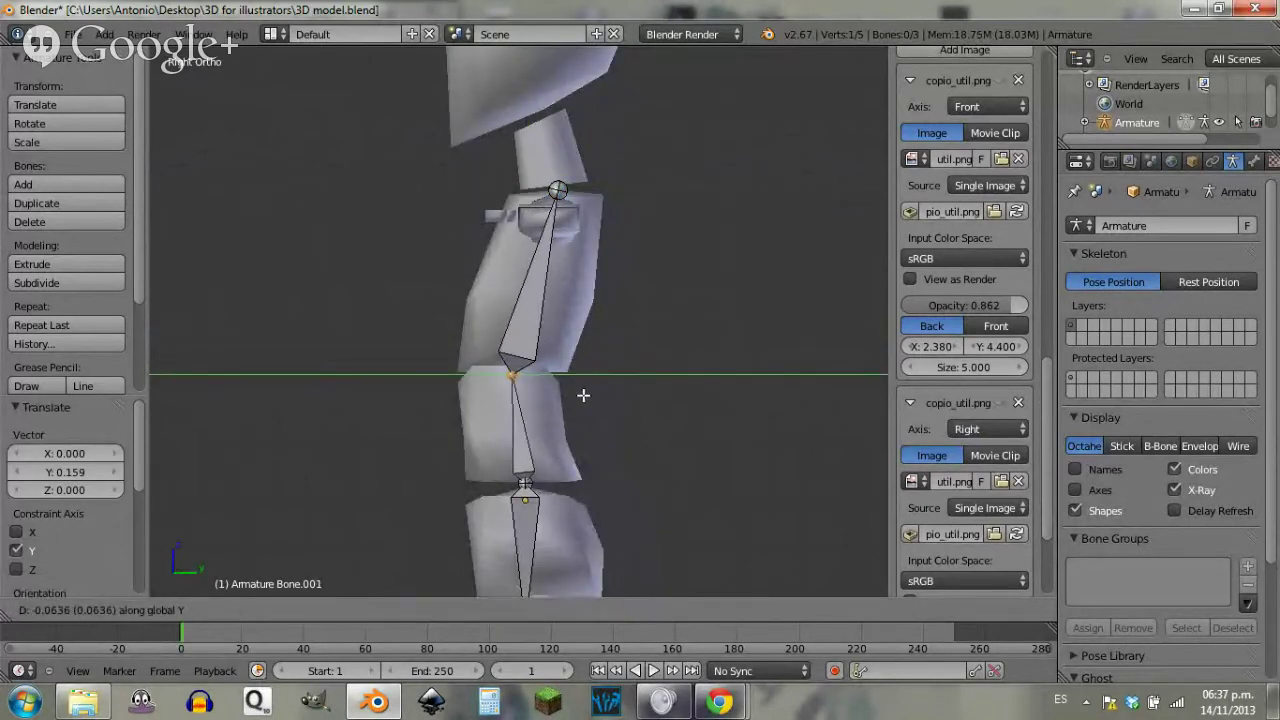
{"action": "left_click", "coordinate": [580, 391]}
Step: Shift the joint between the pelvis and abdomen bones slightly backward along Y
{"action": "middle_click_drag", "start_coordinate": [580, 500], "coordinate": [570, 405], "text": "shift"}
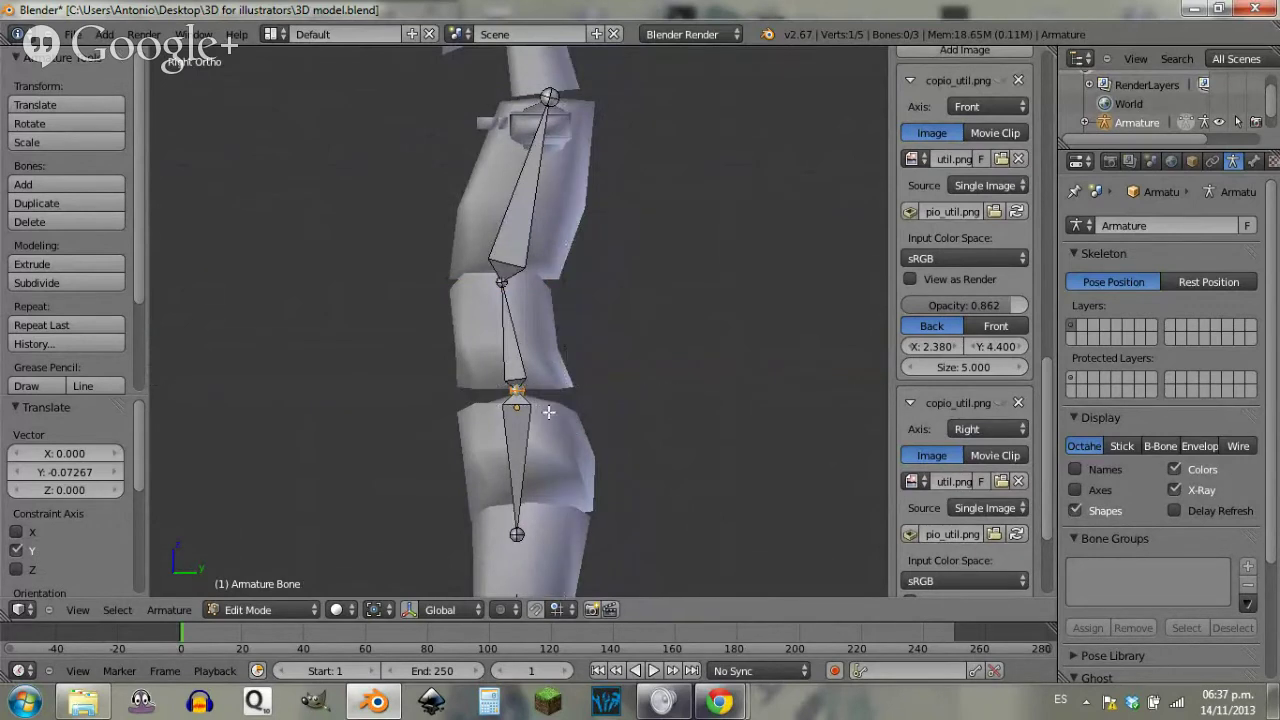
{"action": "key", "text": "g"}
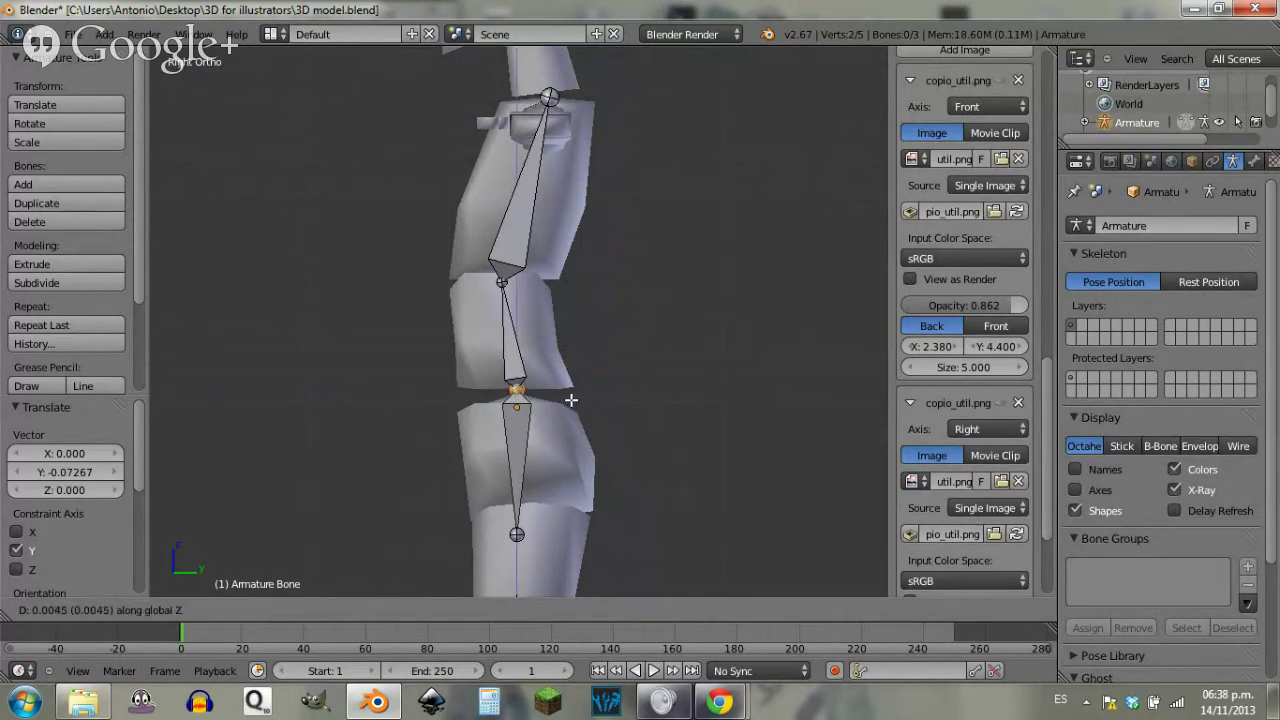
{"action": "key", "text": "y"}
{"action": "left_click", "coordinate": [572, 406]}
{"action": "key", "text": "a"}
{"action": "key", "text": "a"}
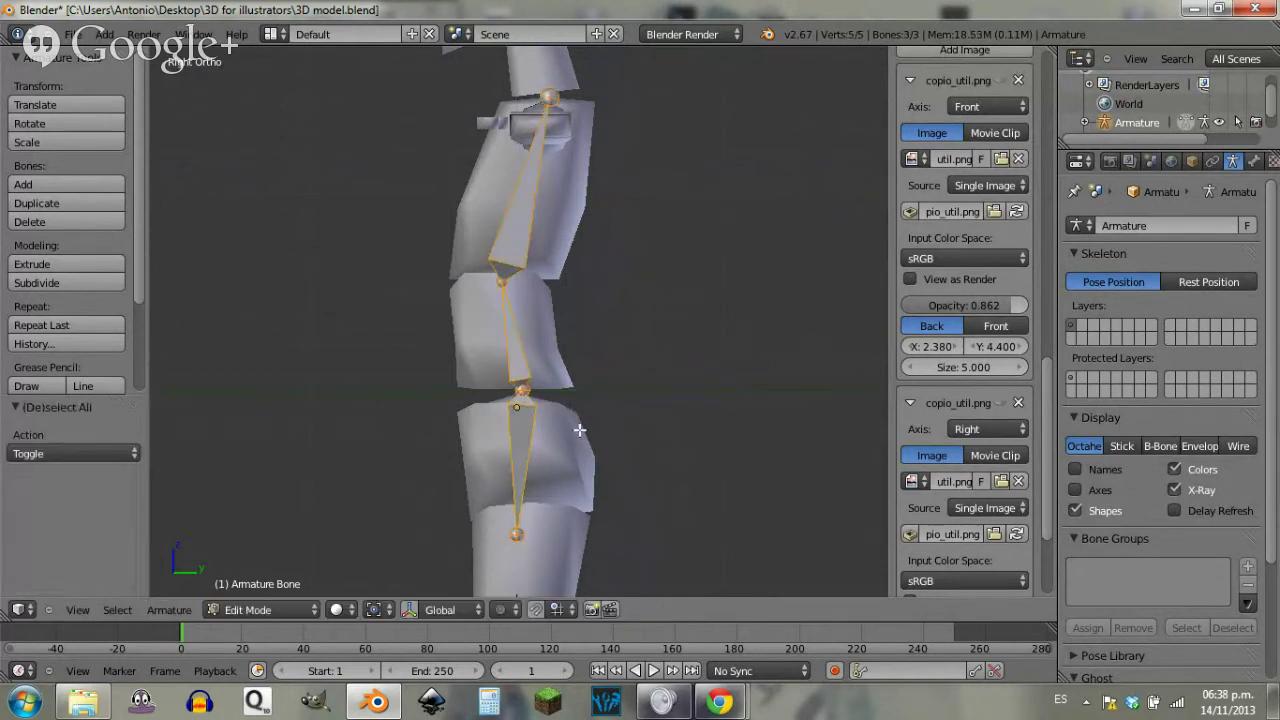
Step: Move the pelvis bone's lower tip slightly backward along Y toward the centre of the thigh in side view
{"action": "right_click", "coordinate": [524, 538]}
{"action": "key", "text": "g"}
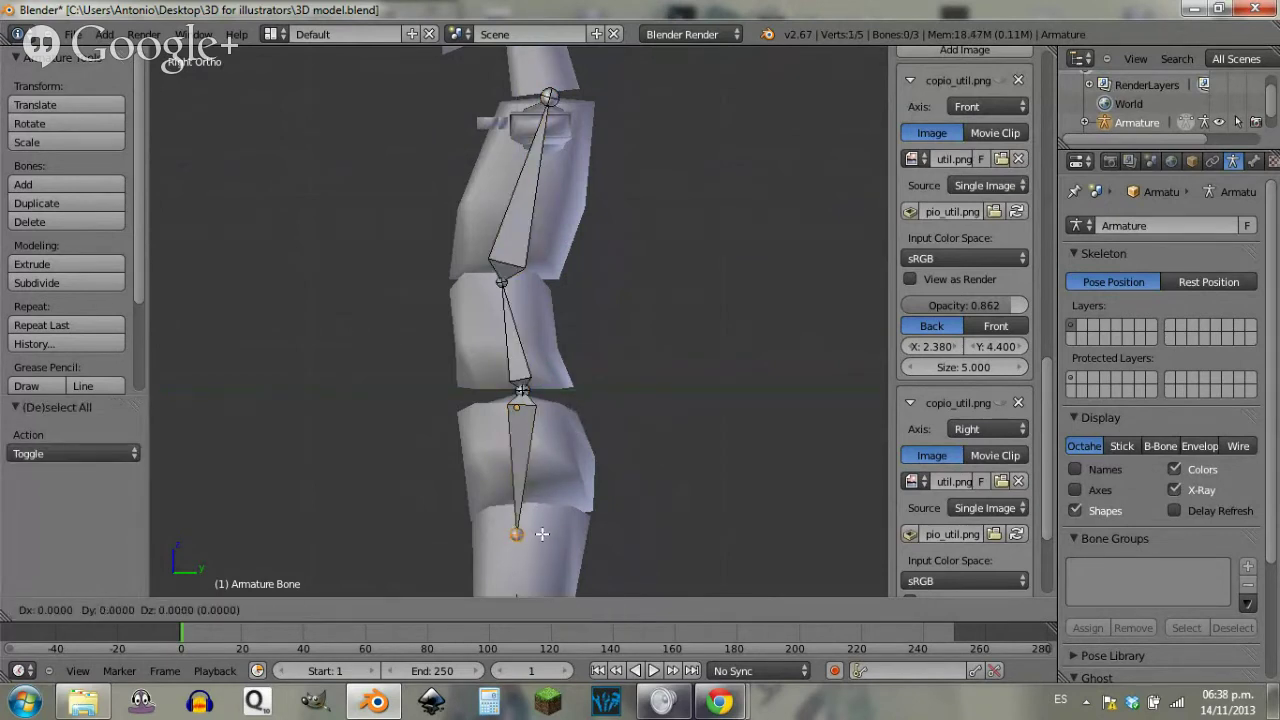
{"action": "key", "text": "y"}
{"action": "left_click", "coordinate": [557, 531]}
{"action": "key", "text": "a"}
{"action": "key", "text": "a"}
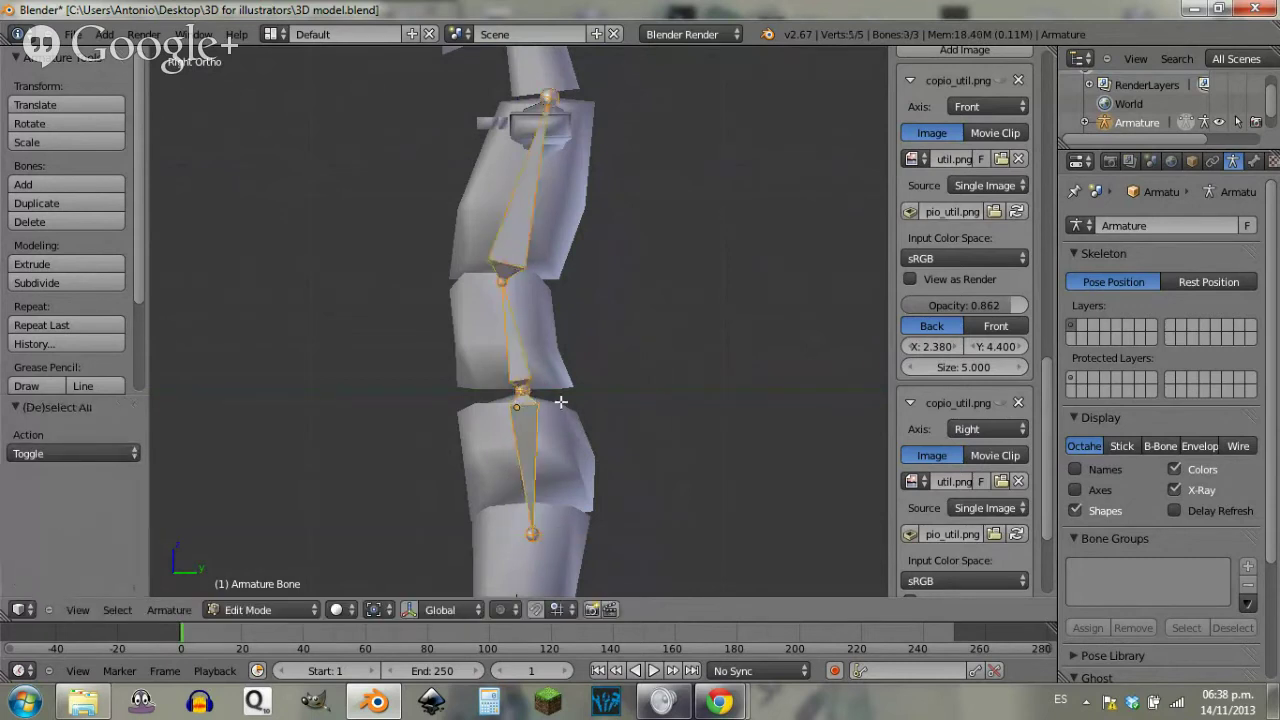
Step: Extrude a neck bone from the chest bone's tip to the base of the head, about -0.09 in Y and 0.359 in Z
{"action": "middle_click_drag", "start_coordinate": [573, 107], "coordinate": [584, 316], "text": "shift"}
{"action": "right_click", "coordinate": [561, 306]}
{"action": "key", "text": "e"}
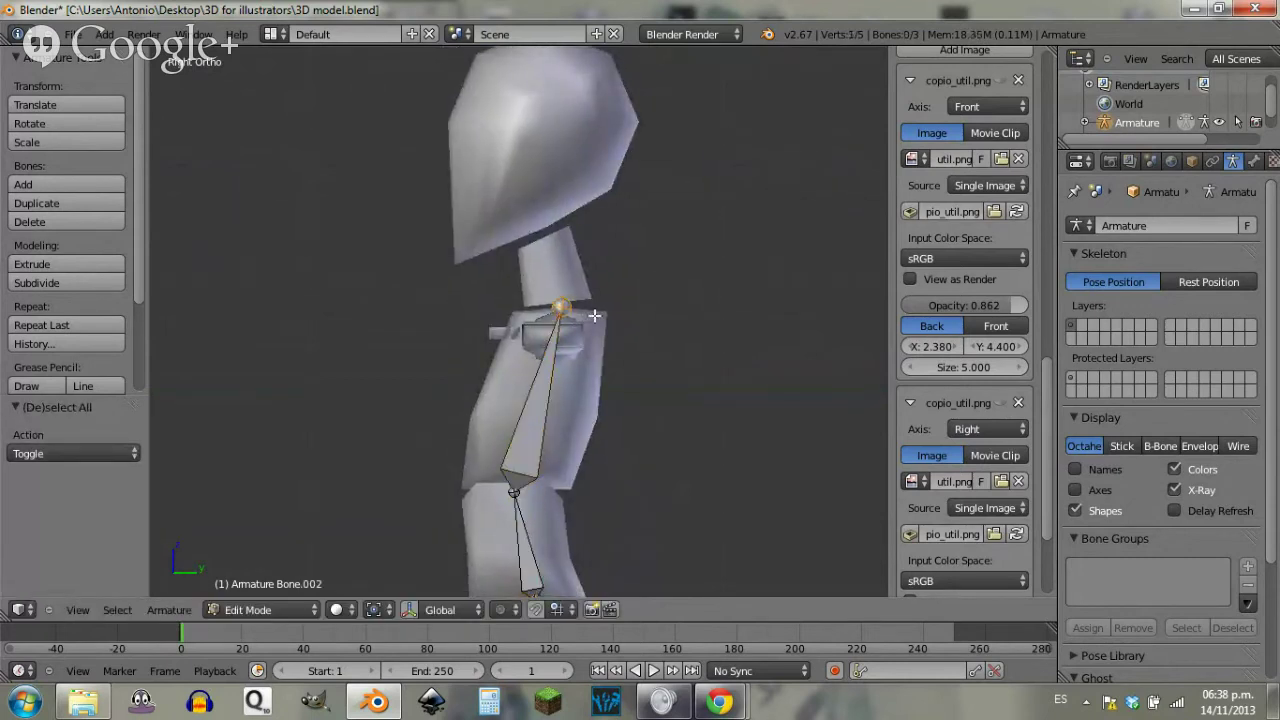
{"action": "left_click", "coordinate": [588, 246]}
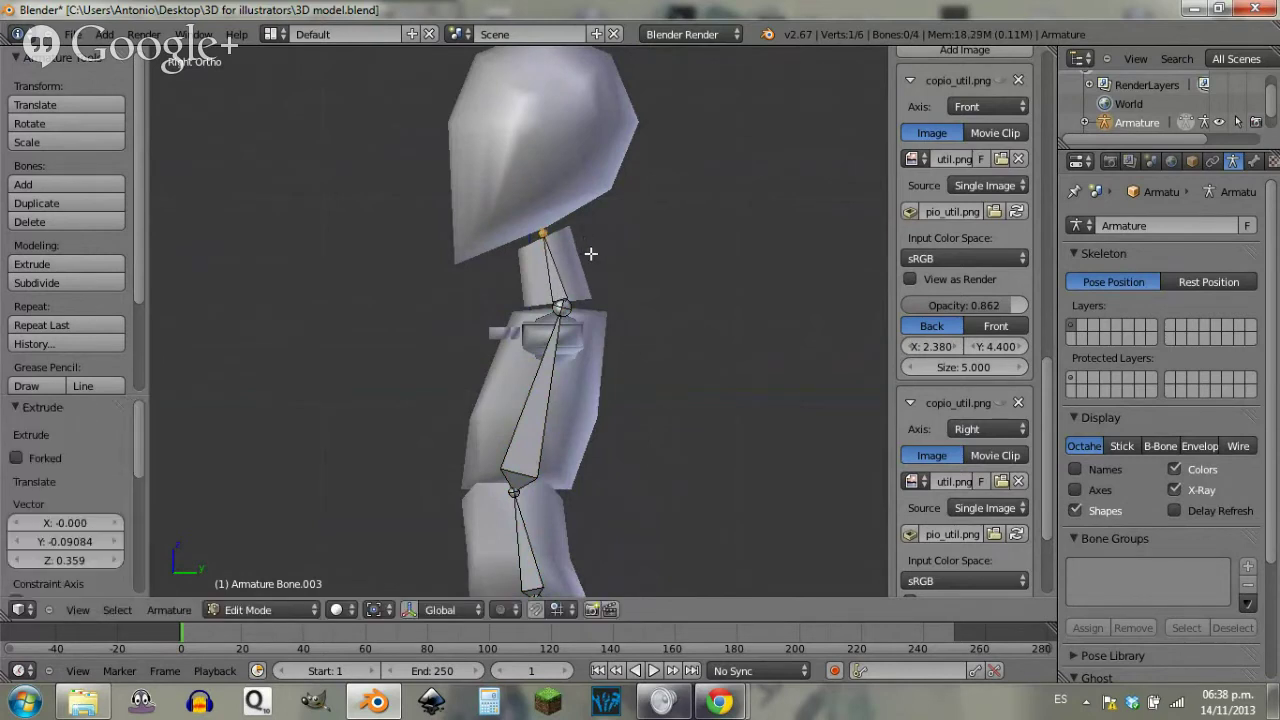
Step: Extrude a head bone about 0.986 up along Z from the neck bone's tip, and raise its end slightly above the crown
{"action": "key", "text": "e"}
{"action": "key", "text": "z"}
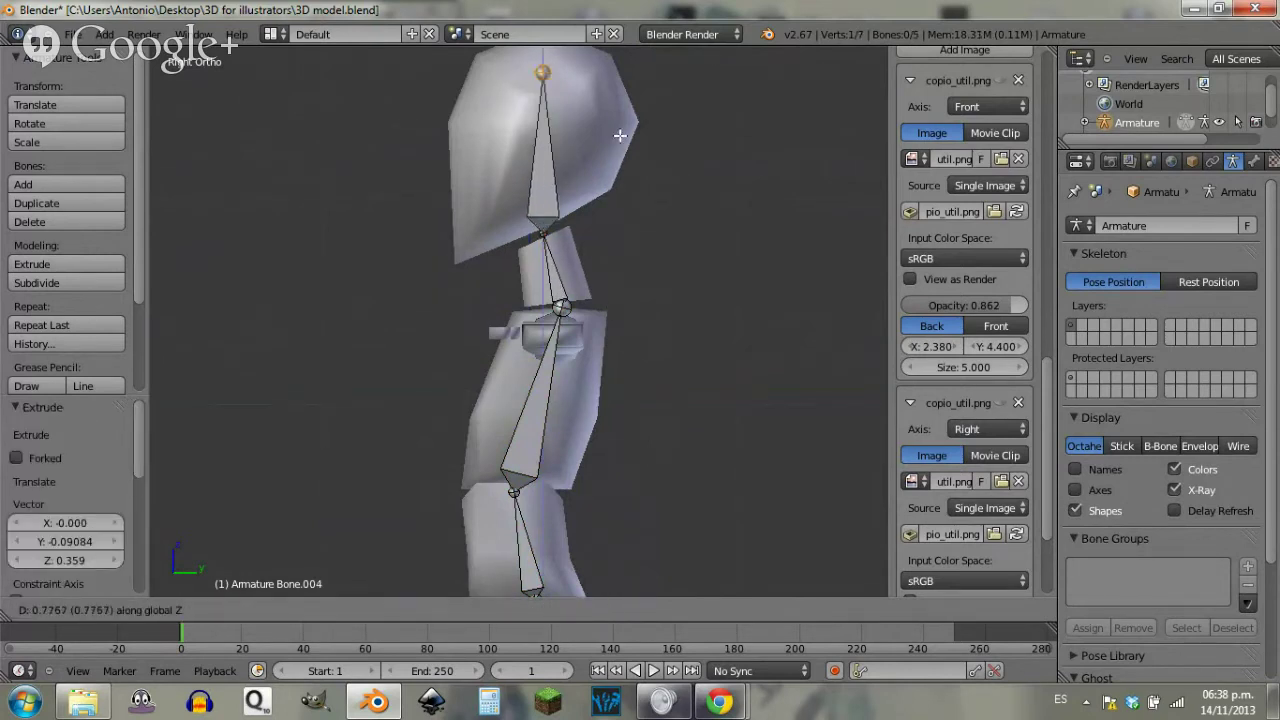
{"action": "left_click", "coordinate": [628, 101]}
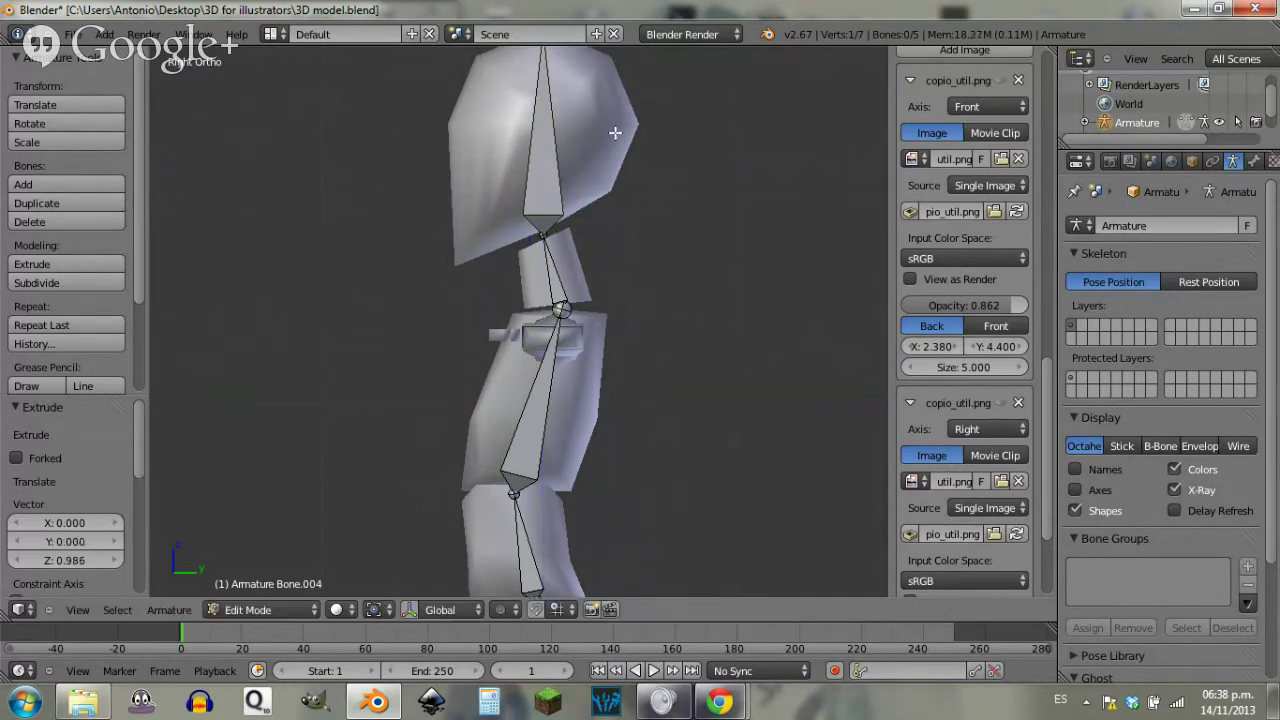
{"action": "middle_click_drag", "start_coordinate": [614, 129], "coordinate": [671, 268], "text": "shift"}
{"action": "key", "text": "g"}
{"action": "key", "text": "z"}
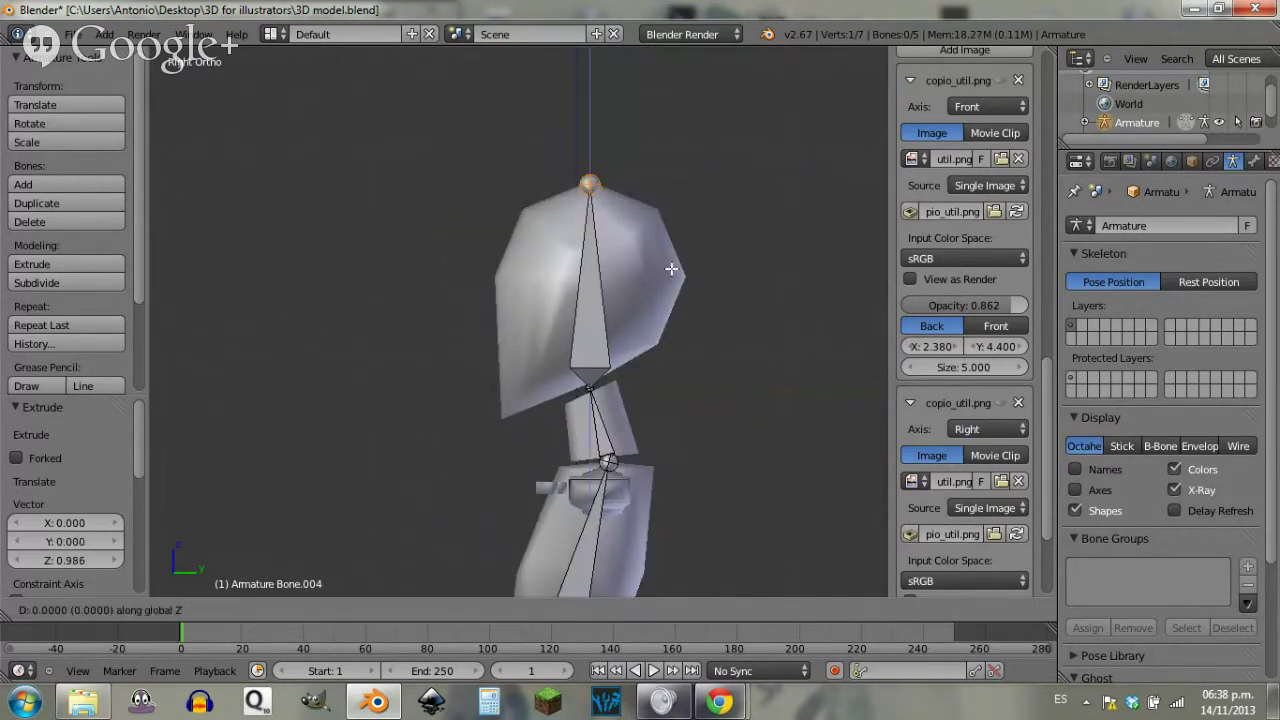
{"action": "left_click", "coordinate": [667, 262]}
{"action": "key", "text": "a"}
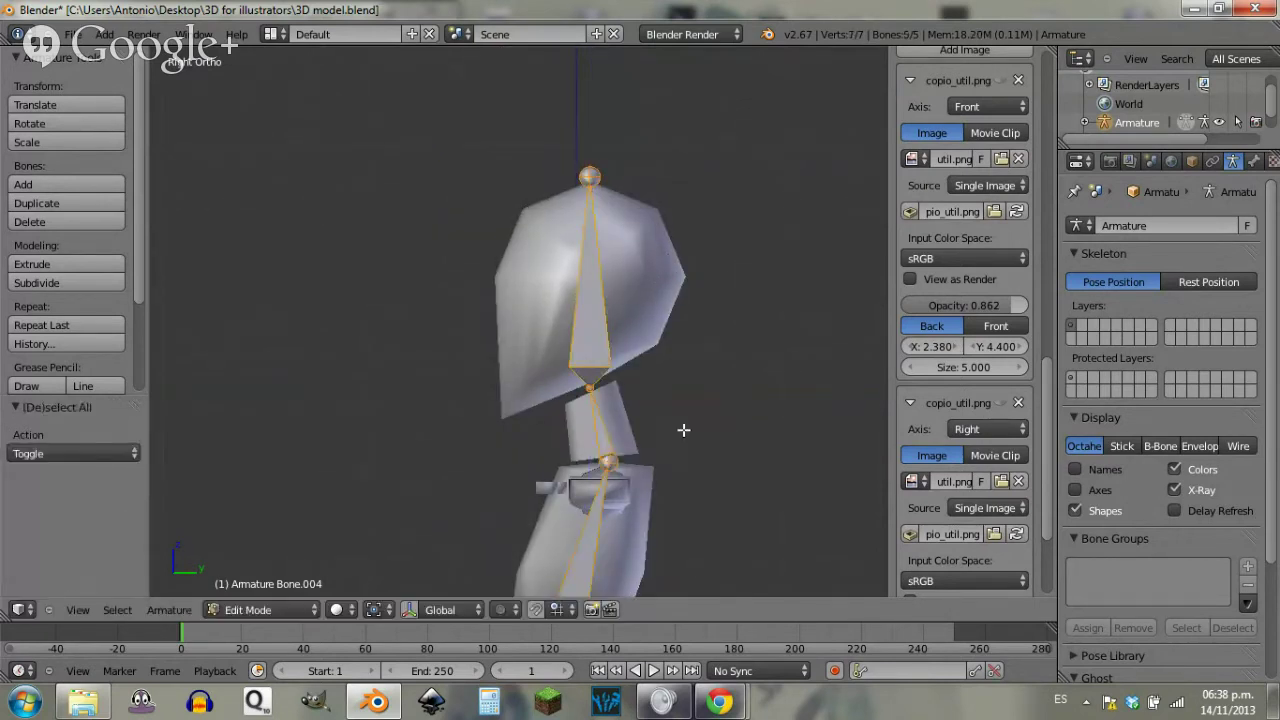
Step: Return to front view and save the file over the existing one
{"action": "middle_click_drag", "start_coordinate": [701, 453], "coordinate": [646, 172], "text": "shift"}
{"action": "key", "text": "KP_1"}
{"action": "scroll", "coordinate": [580, 306], "scroll_direction": "up", "scroll_amount": 2}
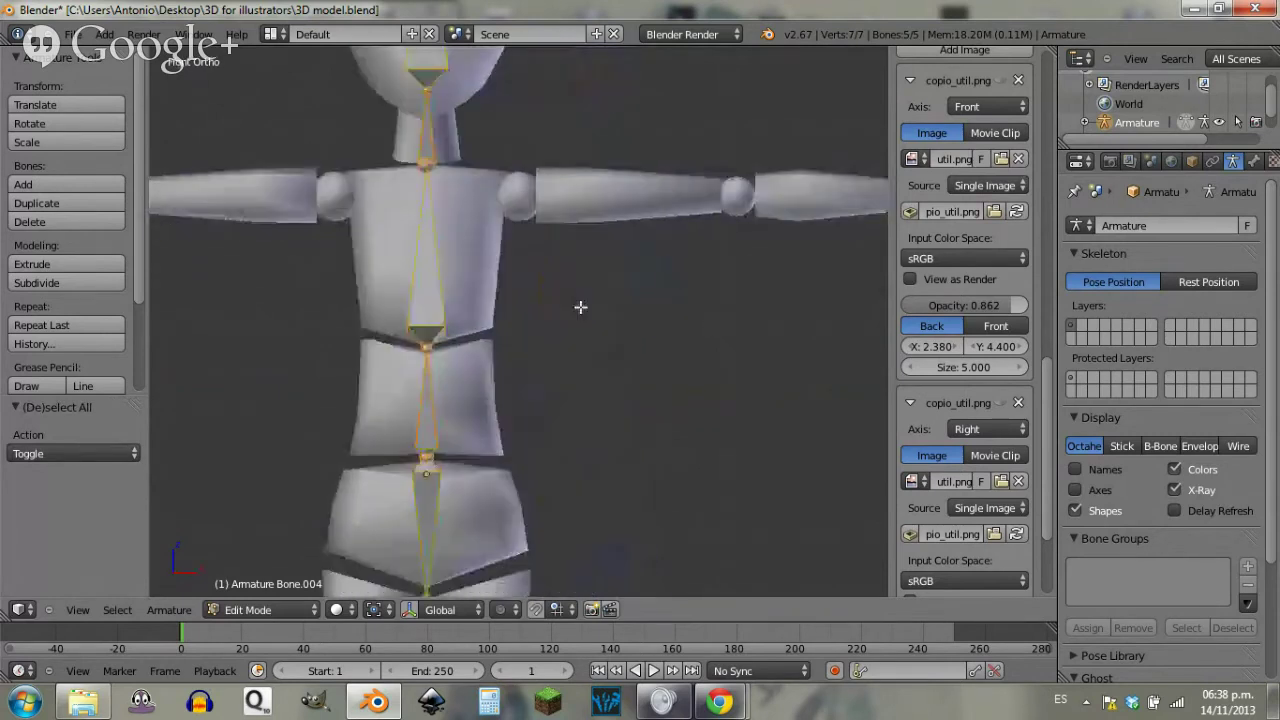
{"action": "key", "text": "ctrl+s"}
{"action": "left_click", "coordinate": [581, 306]}
Step: Add a new bone at the top of the figure's left thigh and move its tip about 2.72 down into the knee sphere
{"action": "middle_click_drag", "start_coordinate": [735, 293], "coordinate": [723, 320], "text": "shift"}
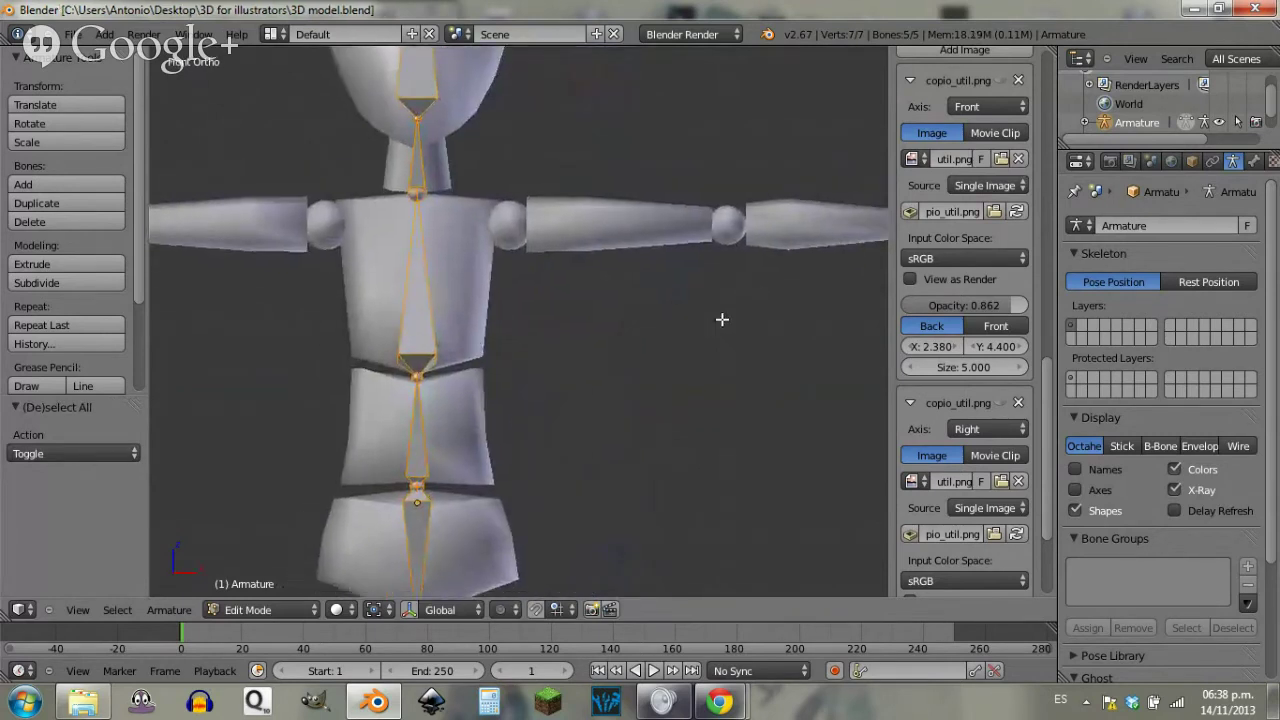
{"action": "mouse_move", "coordinate": [568, 422]}
{"action": "middle_mouse_down", "text": "shift"}
{"action": "mouse_move", "coordinate": [649, 346]}
{"action": "mouse_move", "coordinate": [713, 199]}
{"action": "mouse_move", "coordinate": [689, 212]}
{"action": "mouse_move", "coordinate": [685, 148]}
{"action": "mouse_move", "coordinate": [593, 427]}
{"action": "middle_mouse_up", "text": "shift"}
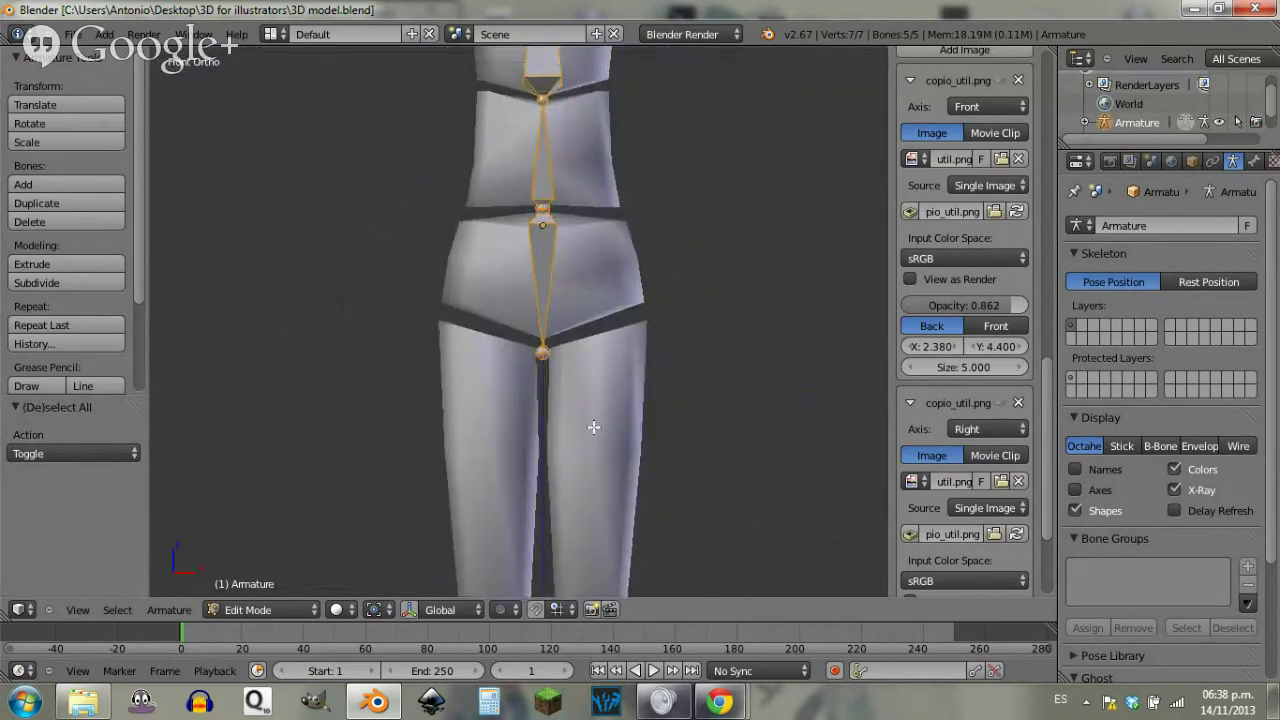
{"action": "left_click", "coordinate": [597, 327]}
{"action": "key", "text": "shift+a"}
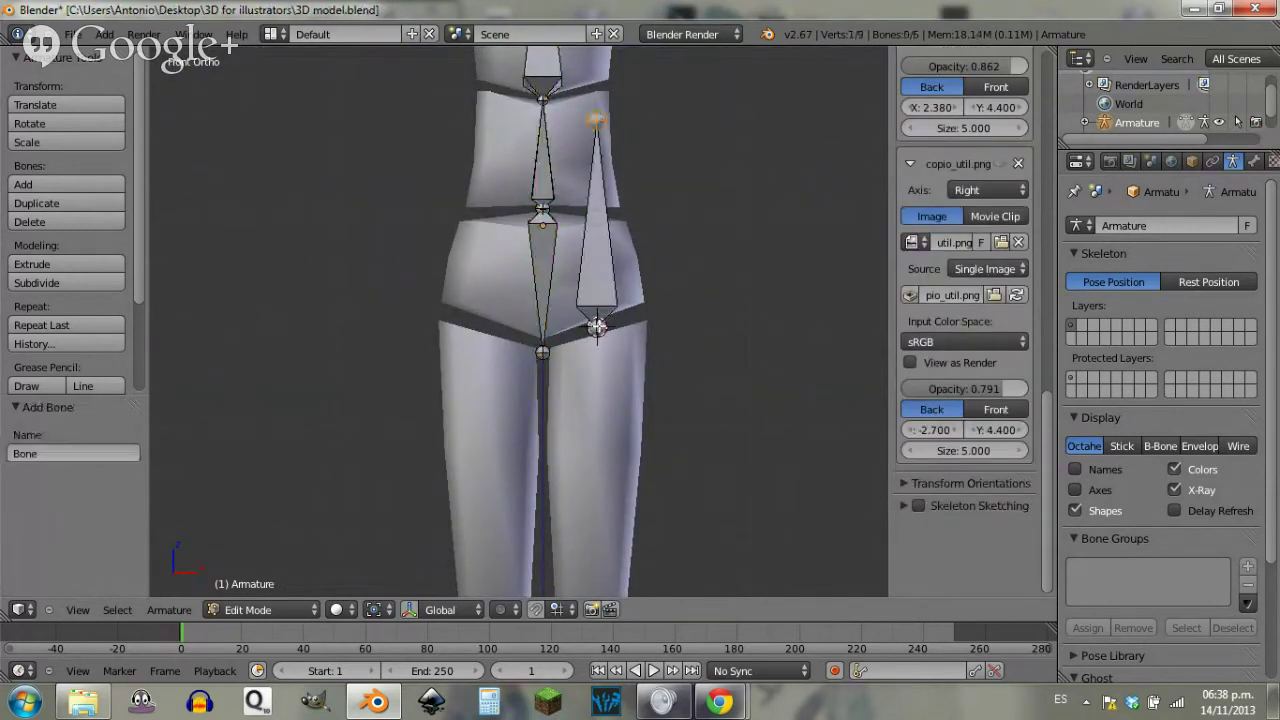
{"action": "right_click", "coordinate": [599, 120]}
{"action": "middle_click_drag", "start_coordinate": [685, 342], "coordinate": [700, 186], "text": "shift"}
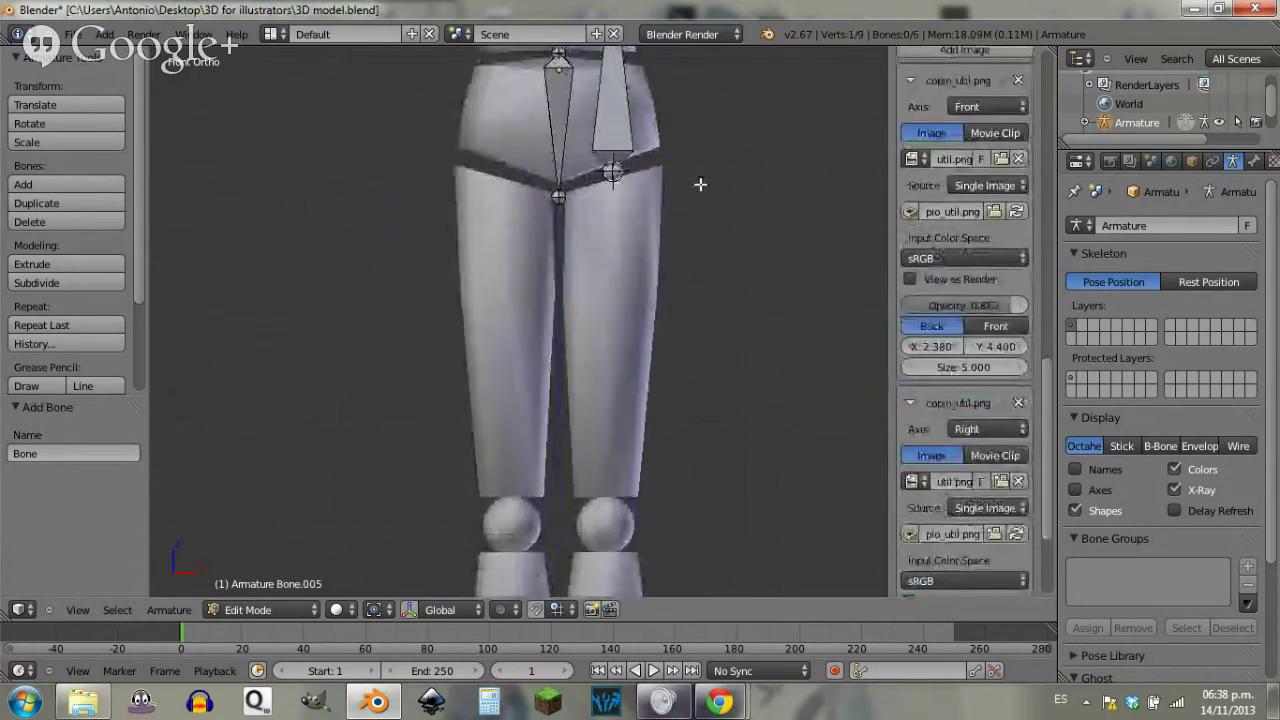
{"action": "key", "text": "g"}
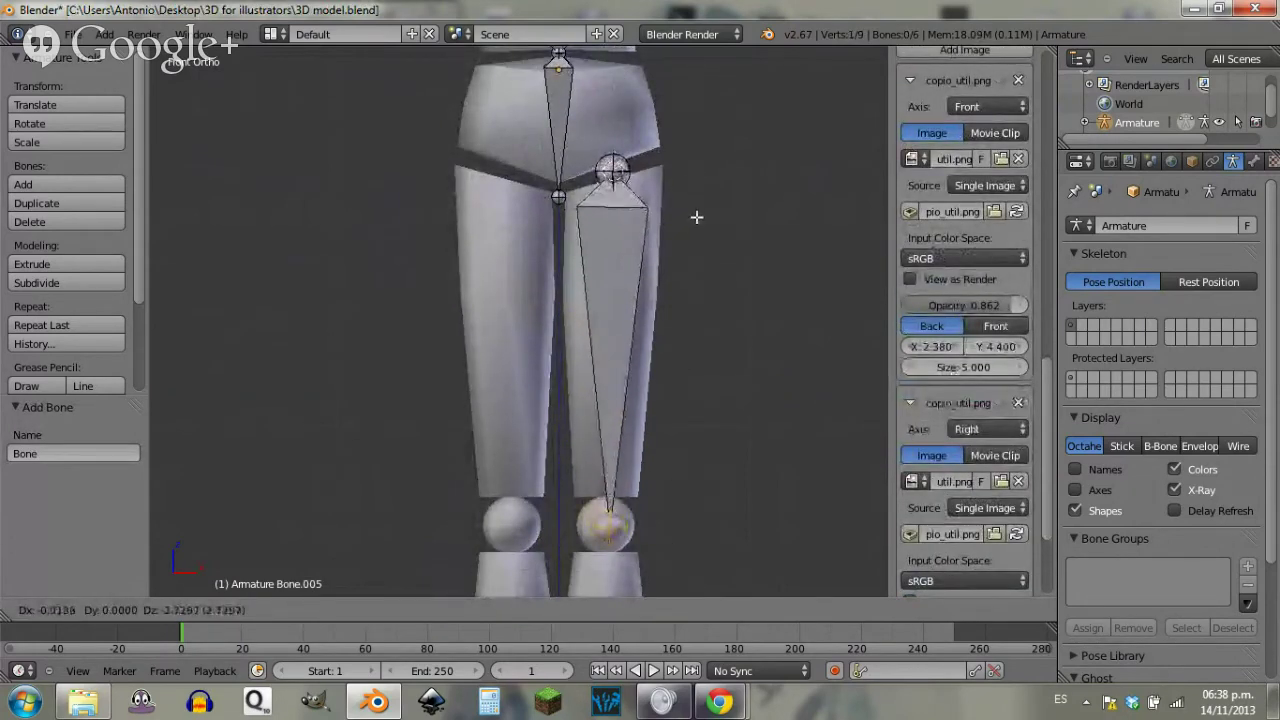
{"action": "left_click", "coordinate": [693, 215]}
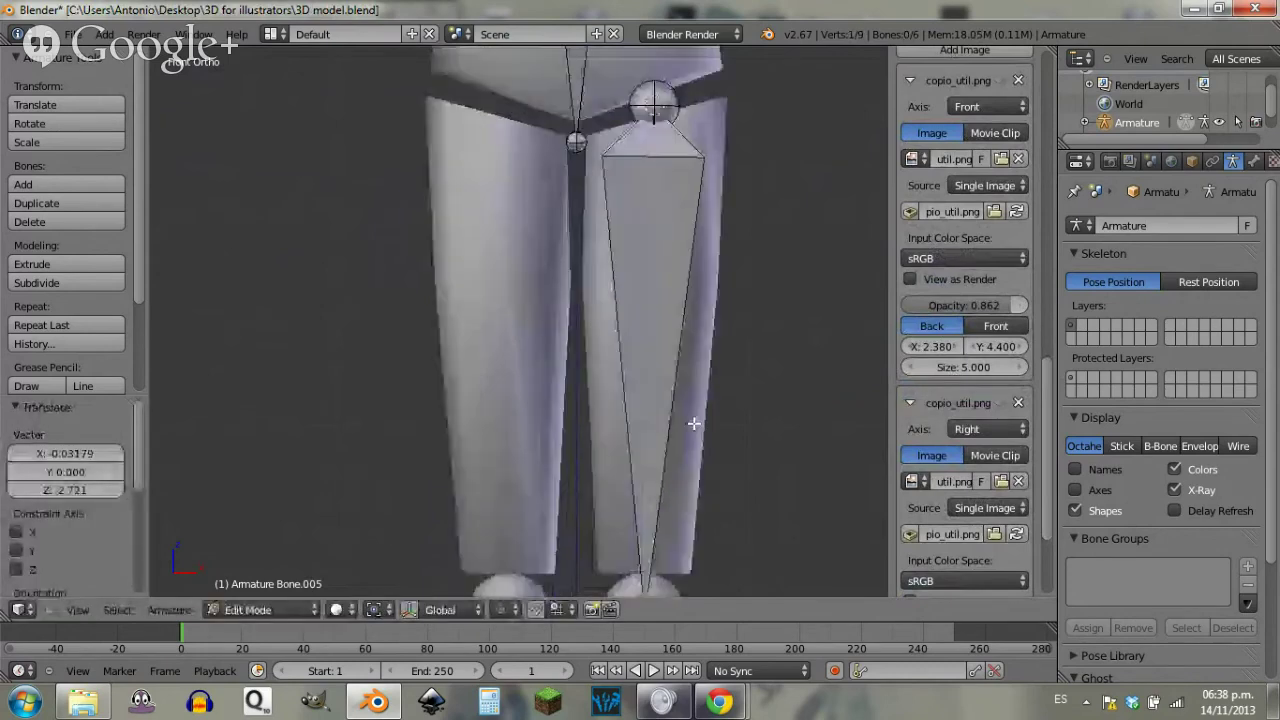
Step: Select the linked geometry of the left knee sphere in the body mesh and snap the 3D cursor to its center
{"action": "scroll", "coordinate": [694, 423], "scroll_direction": "up", "scroll_amount": 2}
{"action": "scroll", "coordinate": [620, 200], "scroll_direction": "down", "scroll_amount": 4, "text": "shift"}
{"action": "key", "text": "Tab"}
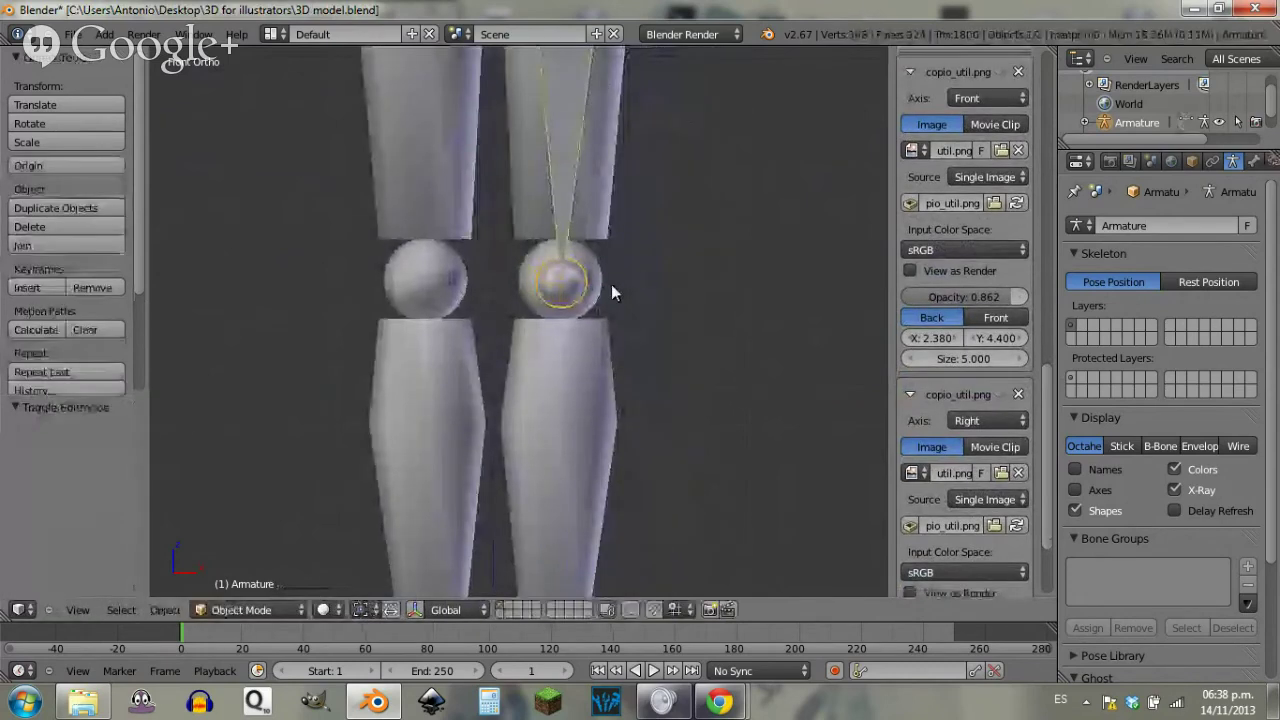
{"action": "right_click", "coordinate": [605, 282]}
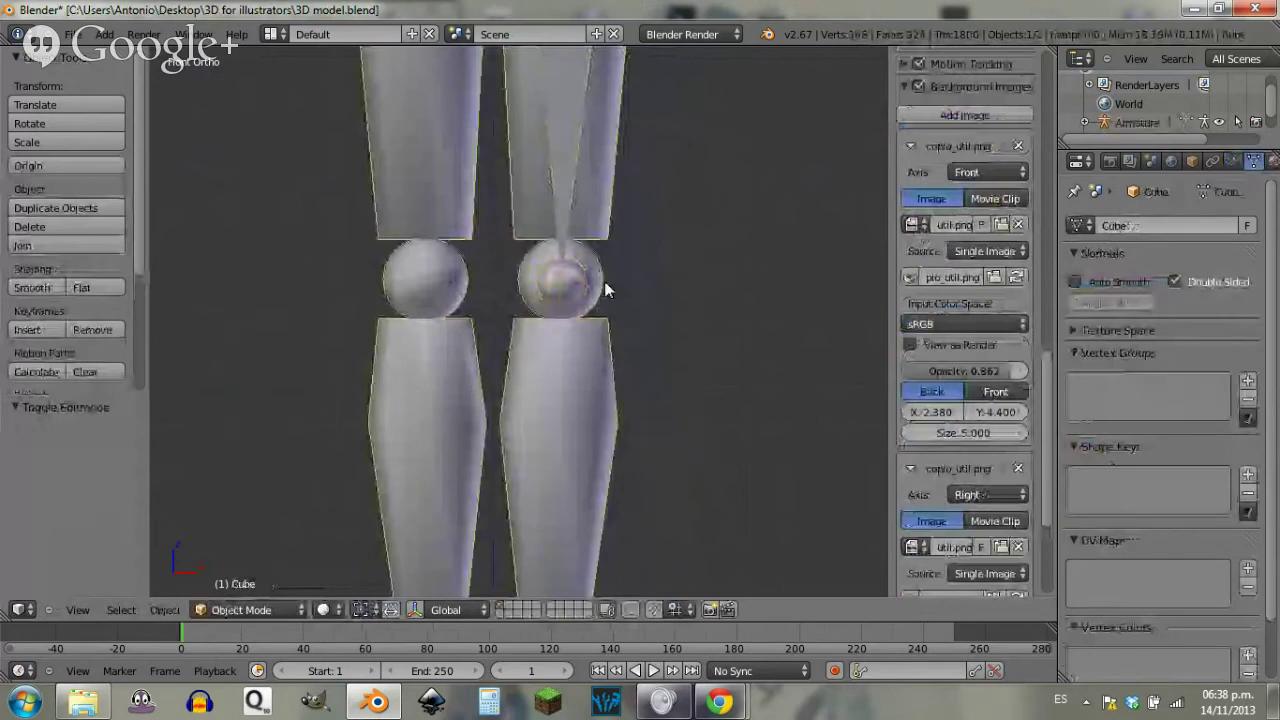
{"action": "key", "text": "Tab"}
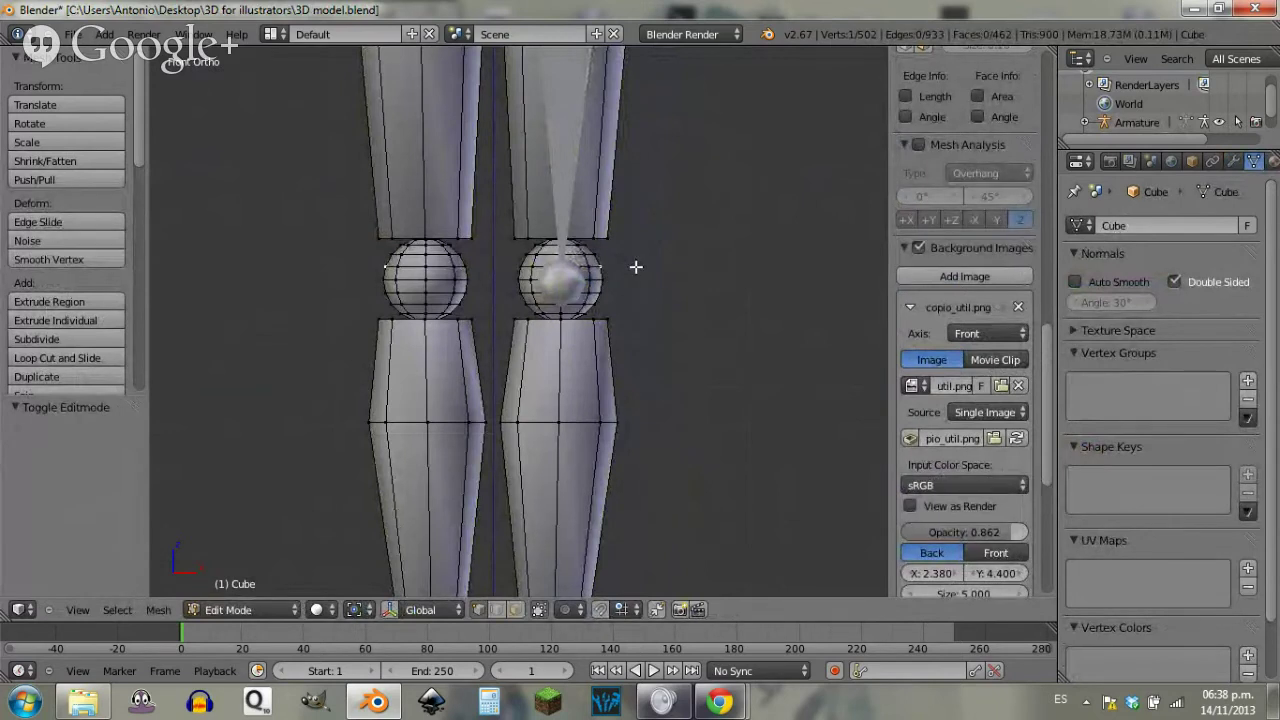
{"action": "key", "text": "ctrl+l"}
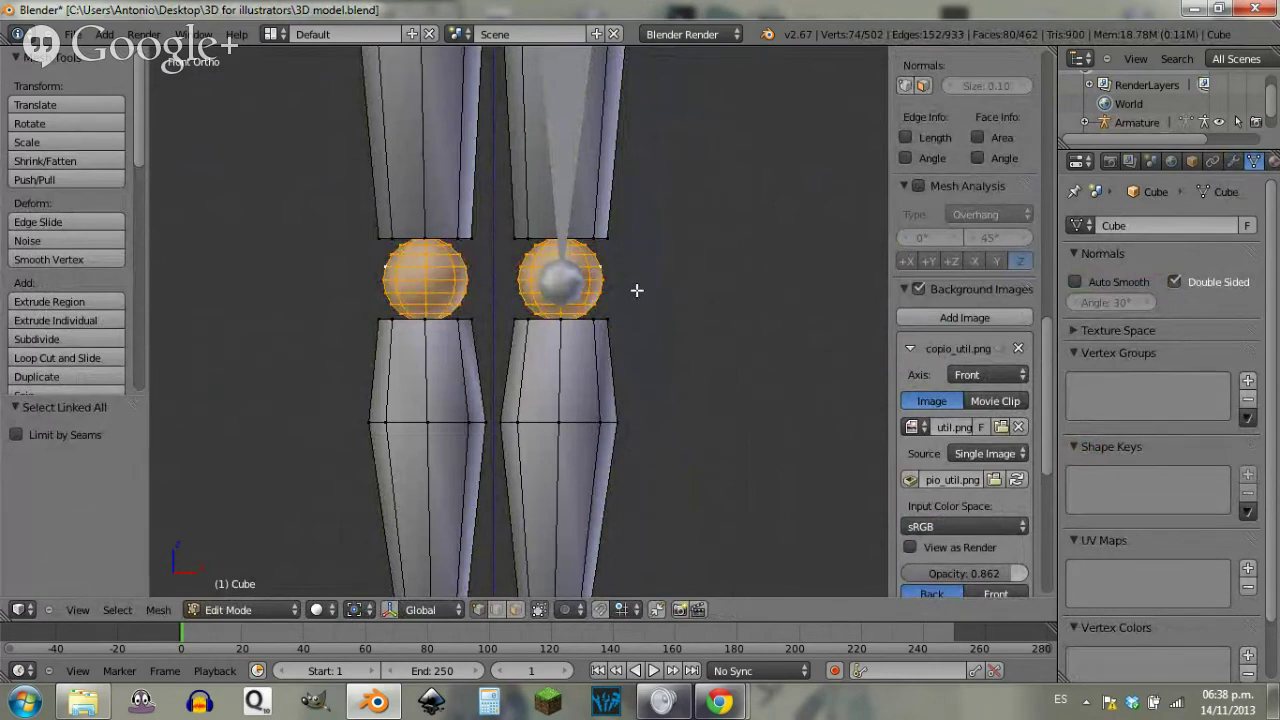
{"action": "key", "text": "shift+s"}
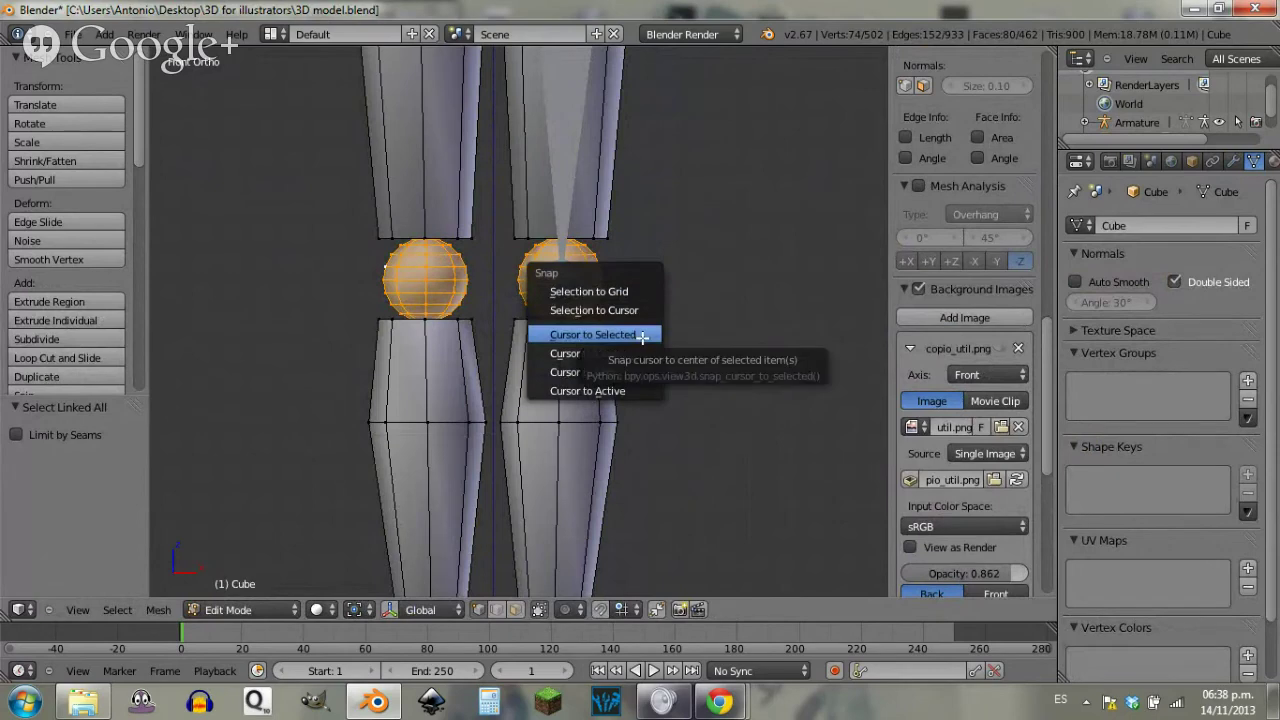
{"action": "left_click", "coordinate": [642, 337]}
{"action": "key", "text": "Caps_Lock"}
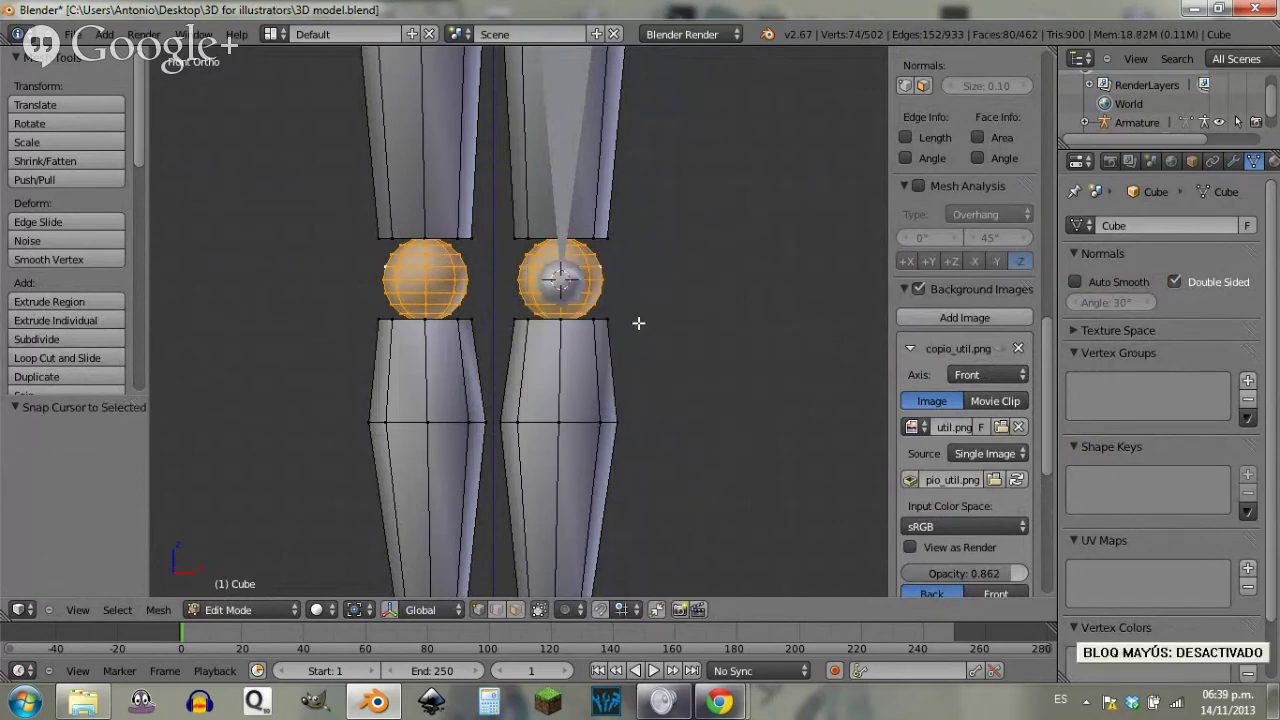
{"action": "key", "text": "Caps_Lock"}
{"action": "key", "text": "Caps_Lock"}
Step: Return to editing the armature and snap the thigh bone's tip to the 3D cursor in the left knee
{"action": "key", "text": "Tab"}
{"action": "right_click", "coordinate": [585, 287]}
{"action": "key", "text": "Tab"}
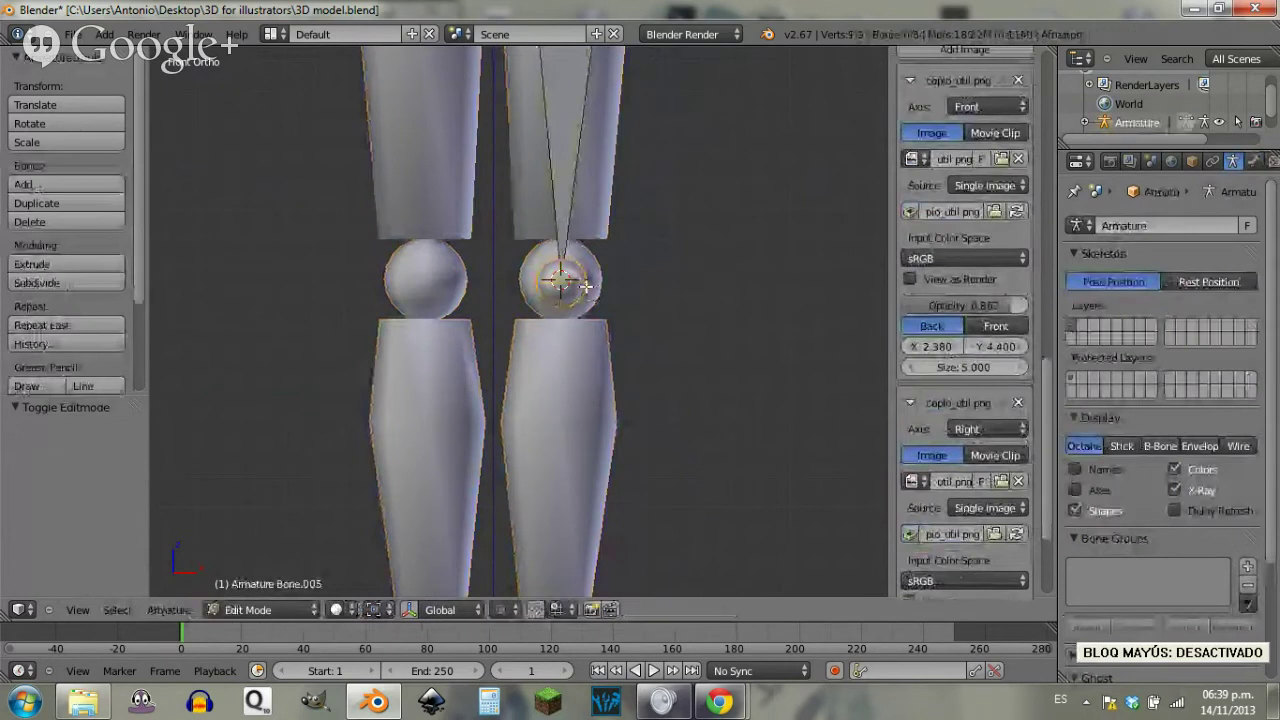
{"action": "key", "text": "shift+s"}
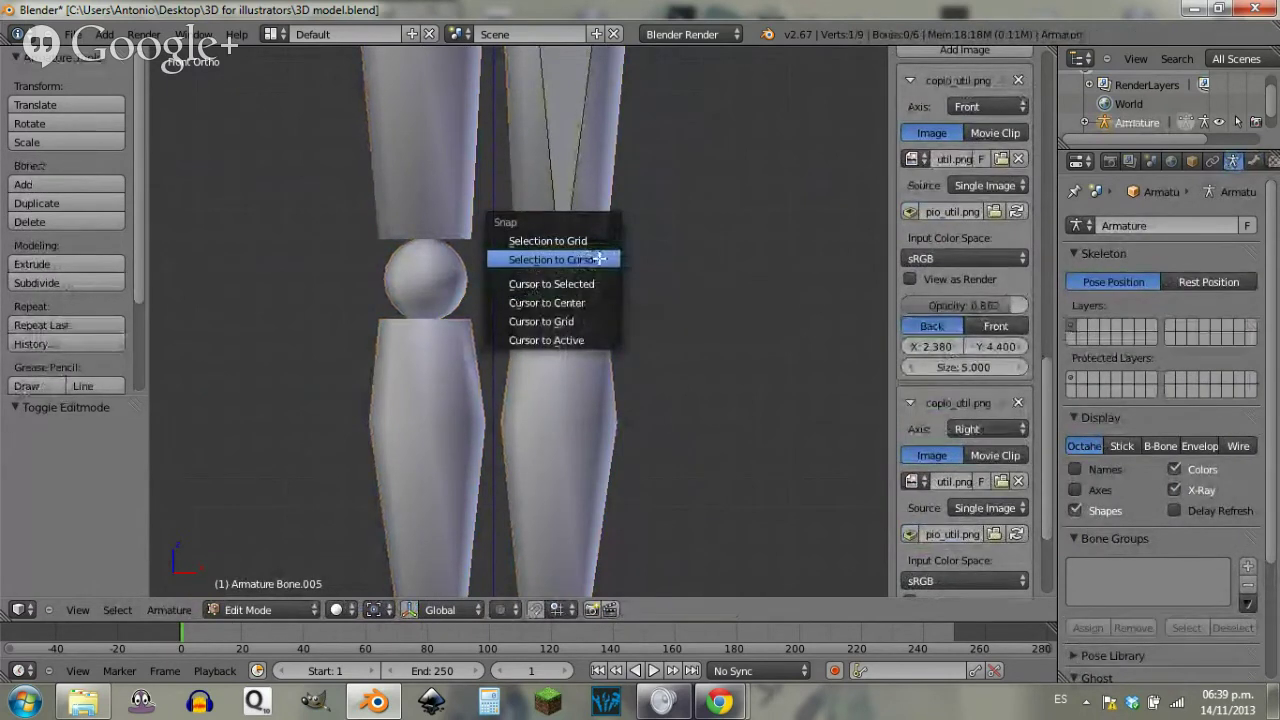
{"action": "left_click", "coordinate": [597, 259]}
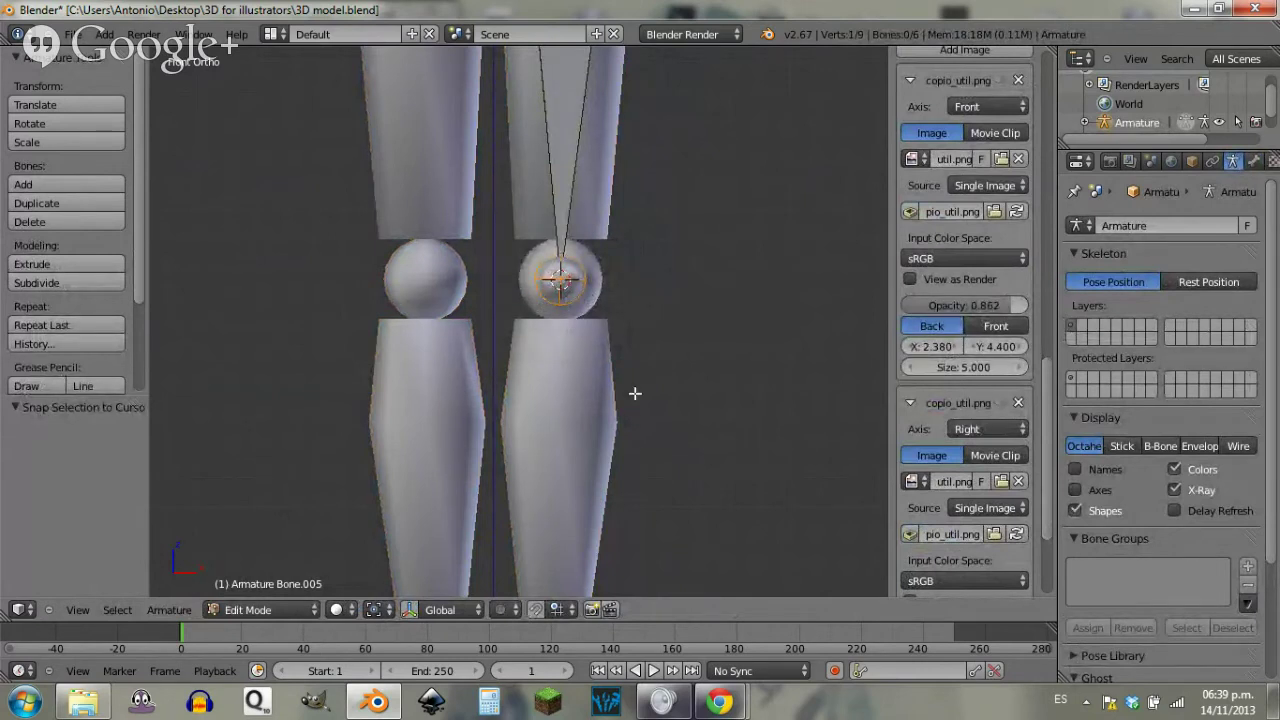
Step: Extrude a shin bone from the knee about 1.331 down along Z to the left ankle
{"action": "middle_click_drag", "start_coordinate": [637, 492], "coordinate": [617, 307], "text": "shift"}
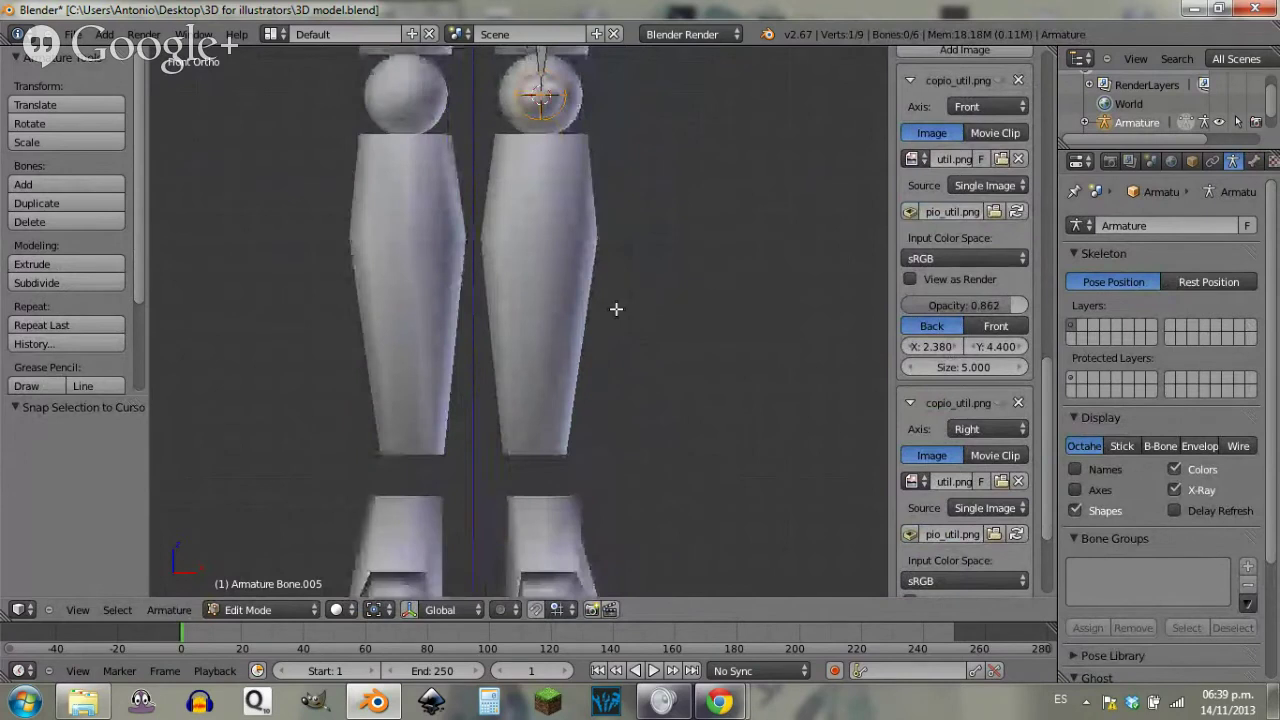
{"action": "key", "text": "e"}
{"action": "key", "text": "z"}
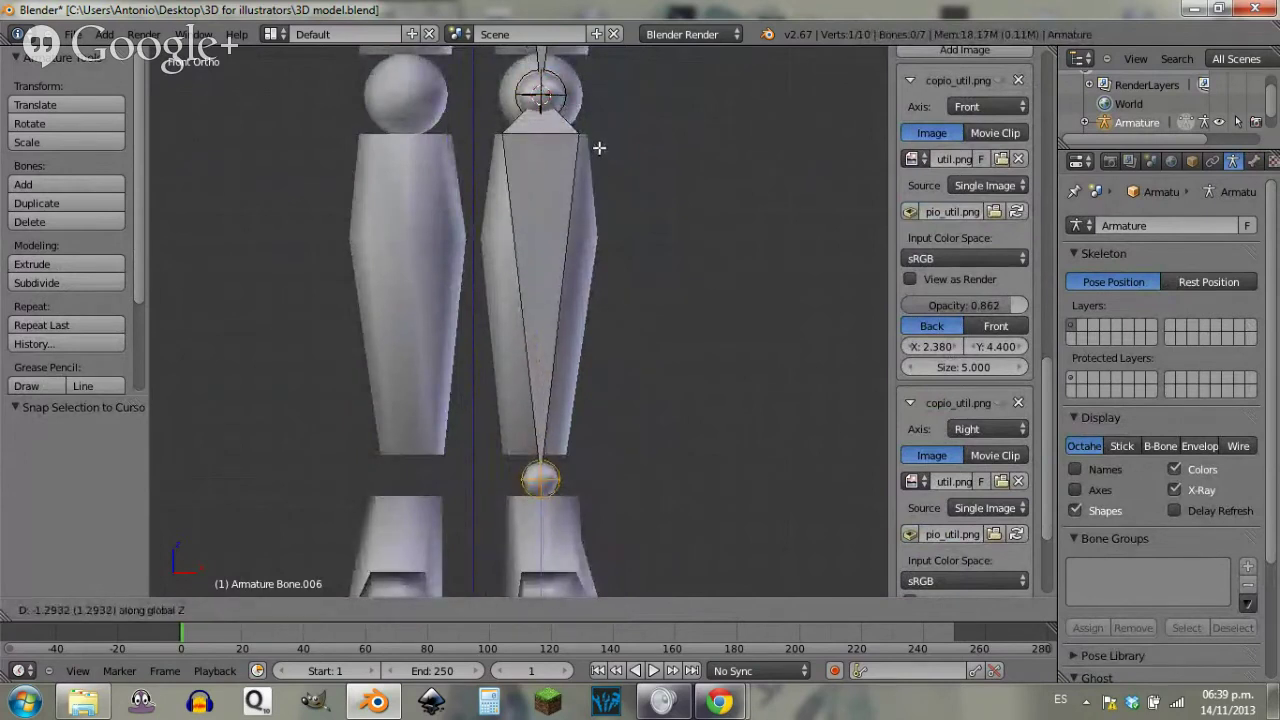
{"action": "left_click", "coordinate": [595, 156]}
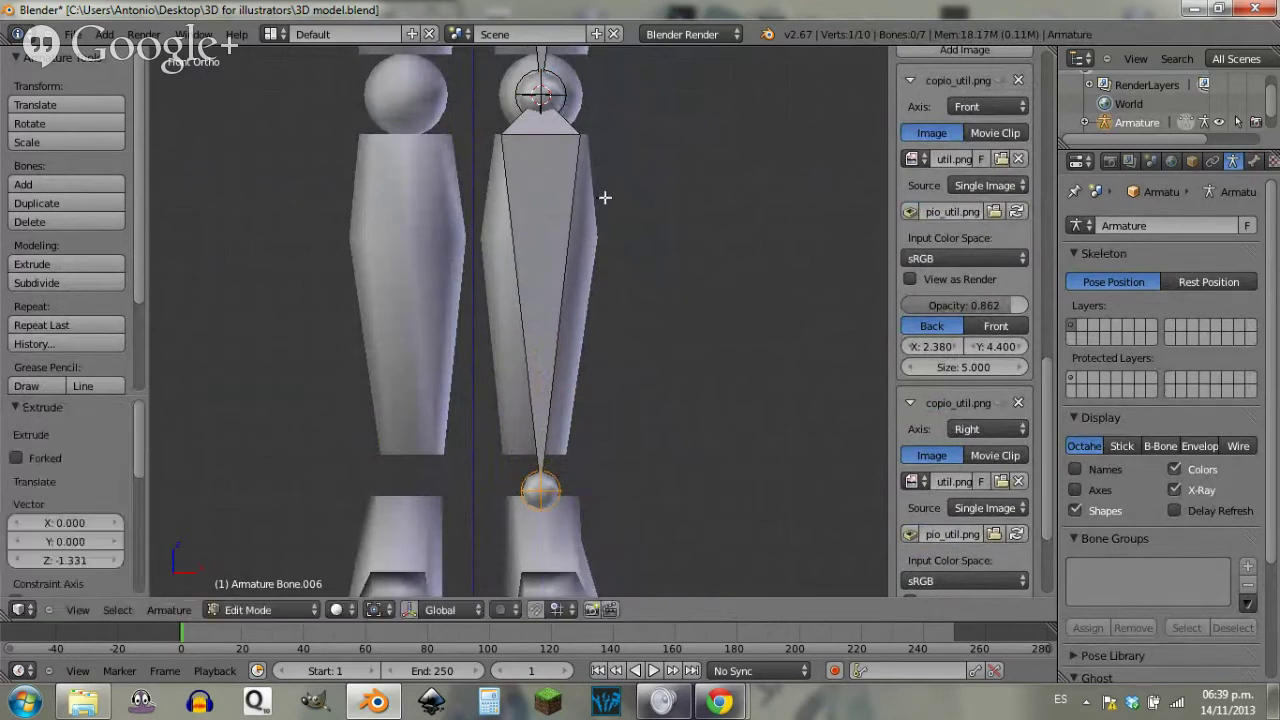
Step: In side view, extrude a foot bone from the ankle to the gap before the toes, about -0.435 in Y and -0.360 in Z
{"action": "middle_click_drag", "start_coordinate": [588, 499], "coordinate": [595, 314], "text": "shift"}
{"action": "key", "text": "KP_3"}
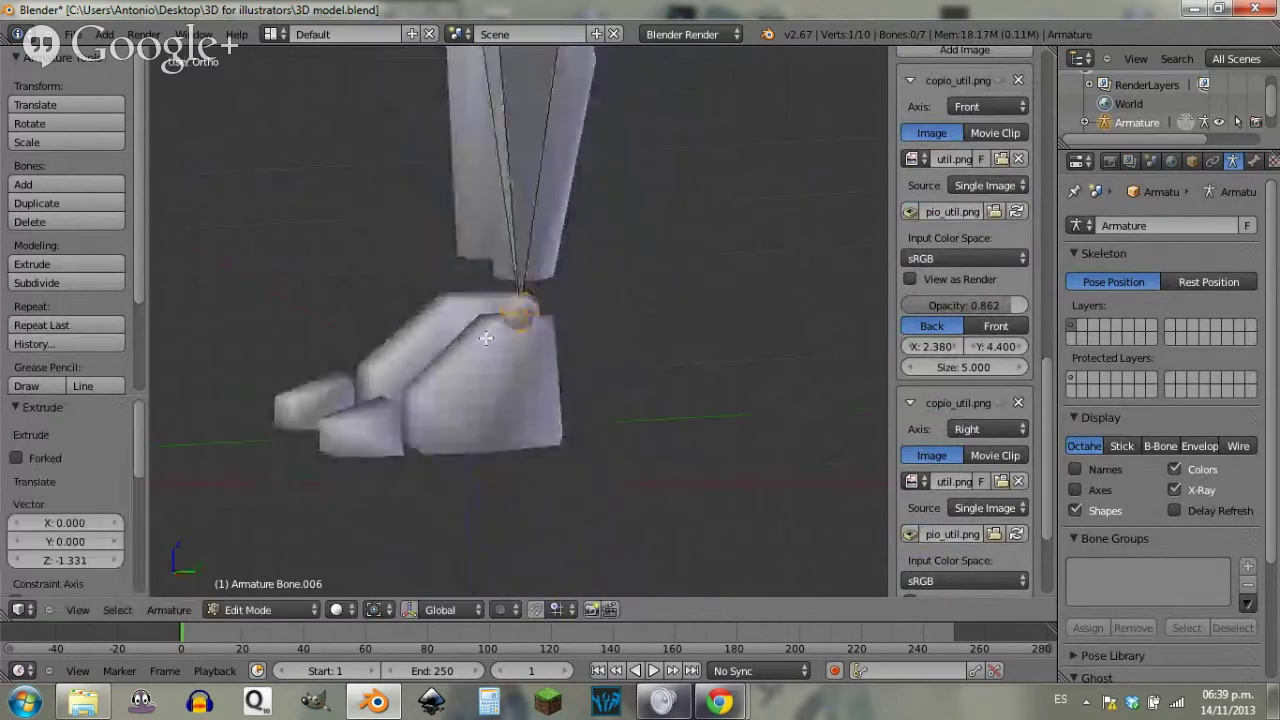
{"action": "middle_click_drag", "start_coordinate": [547, 389], "coordinate": [588, 309], "text": "shift"}
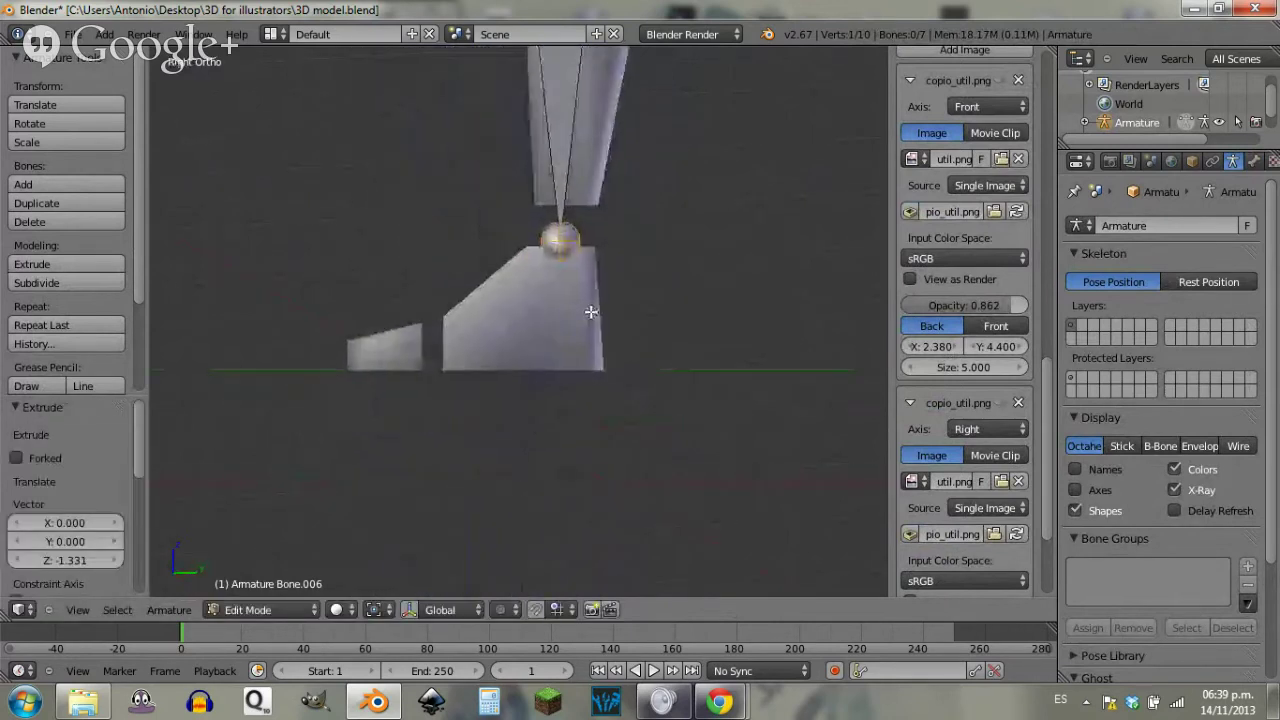
{"action": "key", "text": "e"}
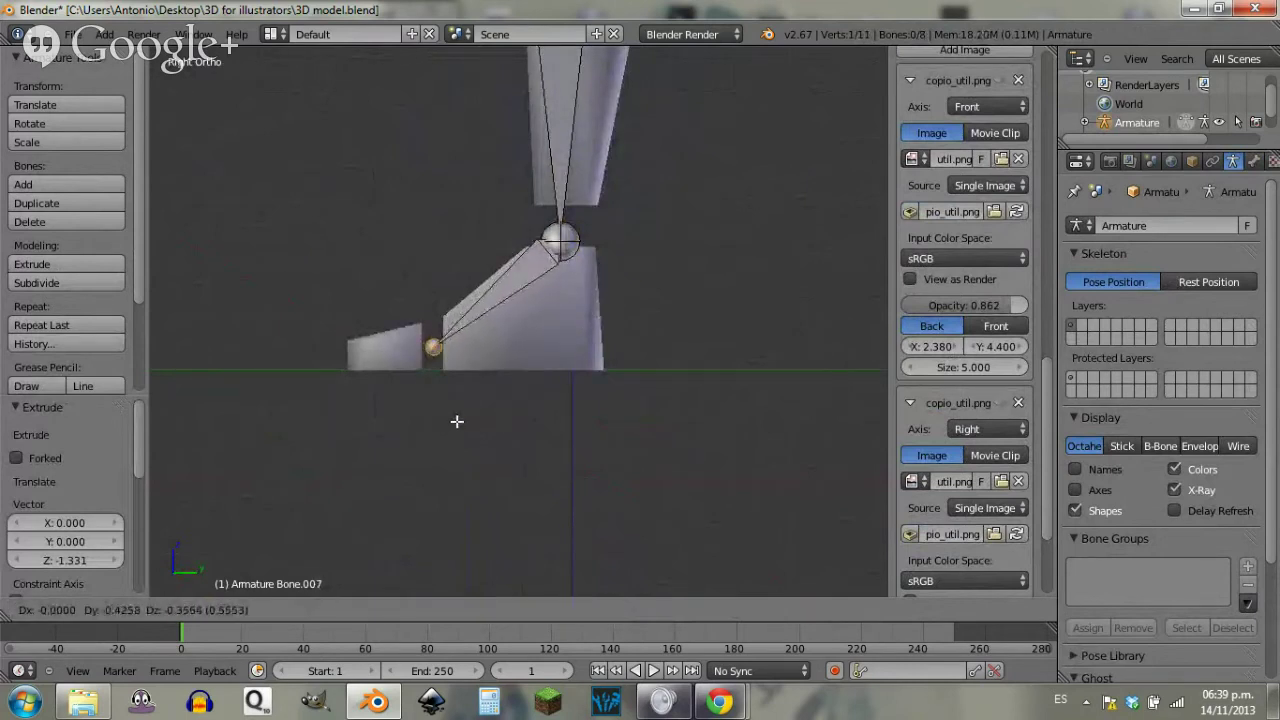
{"action": "left_click", "coordinate": [455, 420]}
Step: Extrude a toe bone from the foot bone's tip about -0.296 along Y to the front of the toe block
{"action": "key", "text": "e"}
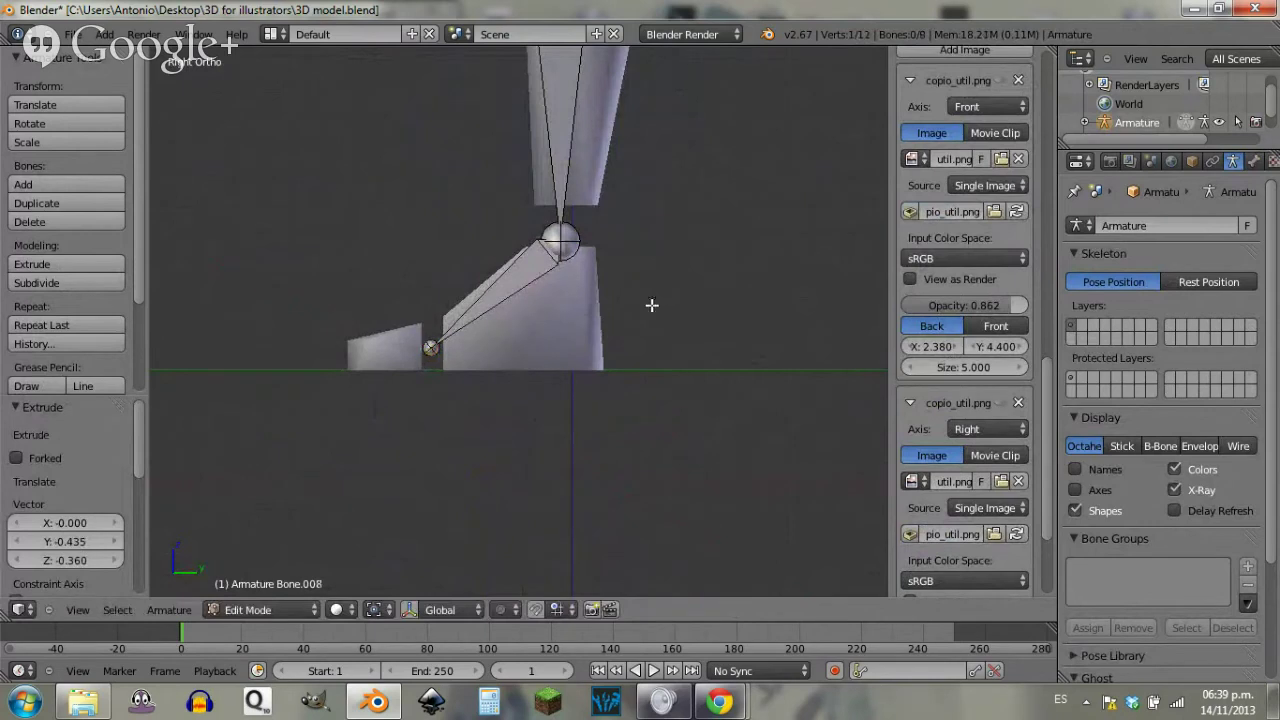
{"action": "key", "text": "y"}
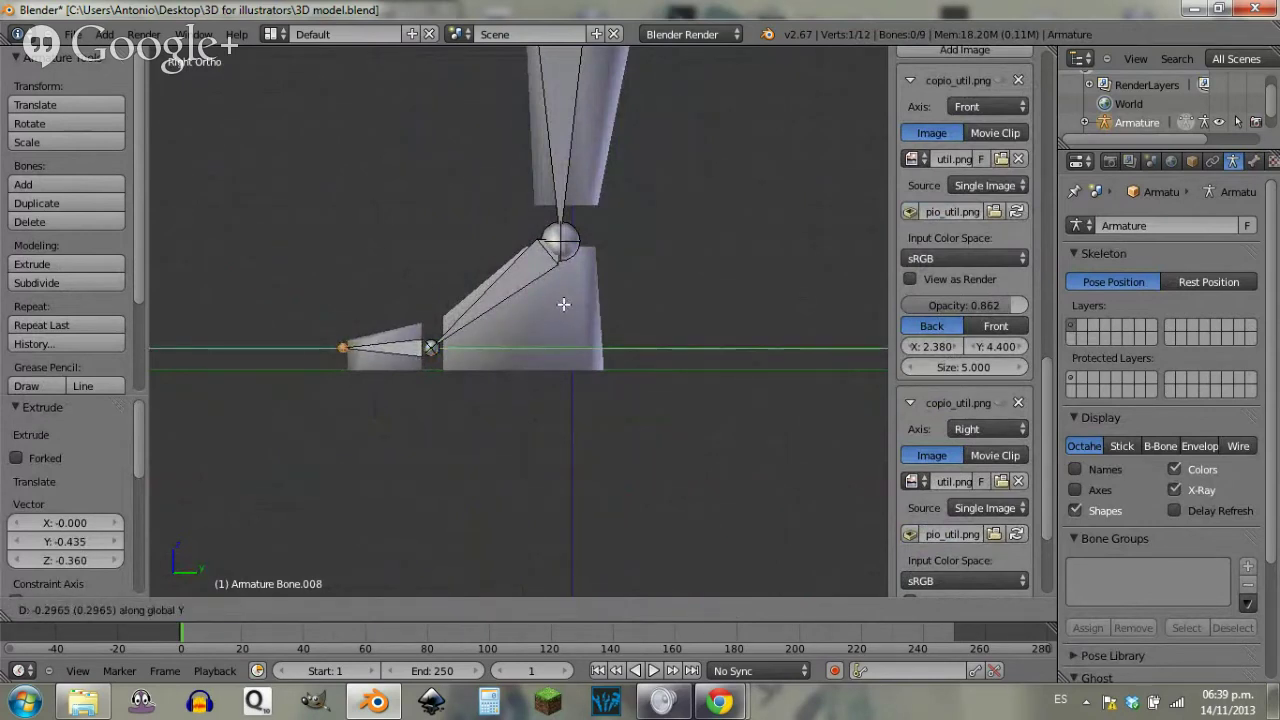
{"action": "left_click", "coordinate": [563, 304]}
Step: Move the joint between the foot and toe bones about 0.045 along X toward the middle of the left foot
{"action": "key", "text": "KP_1"}
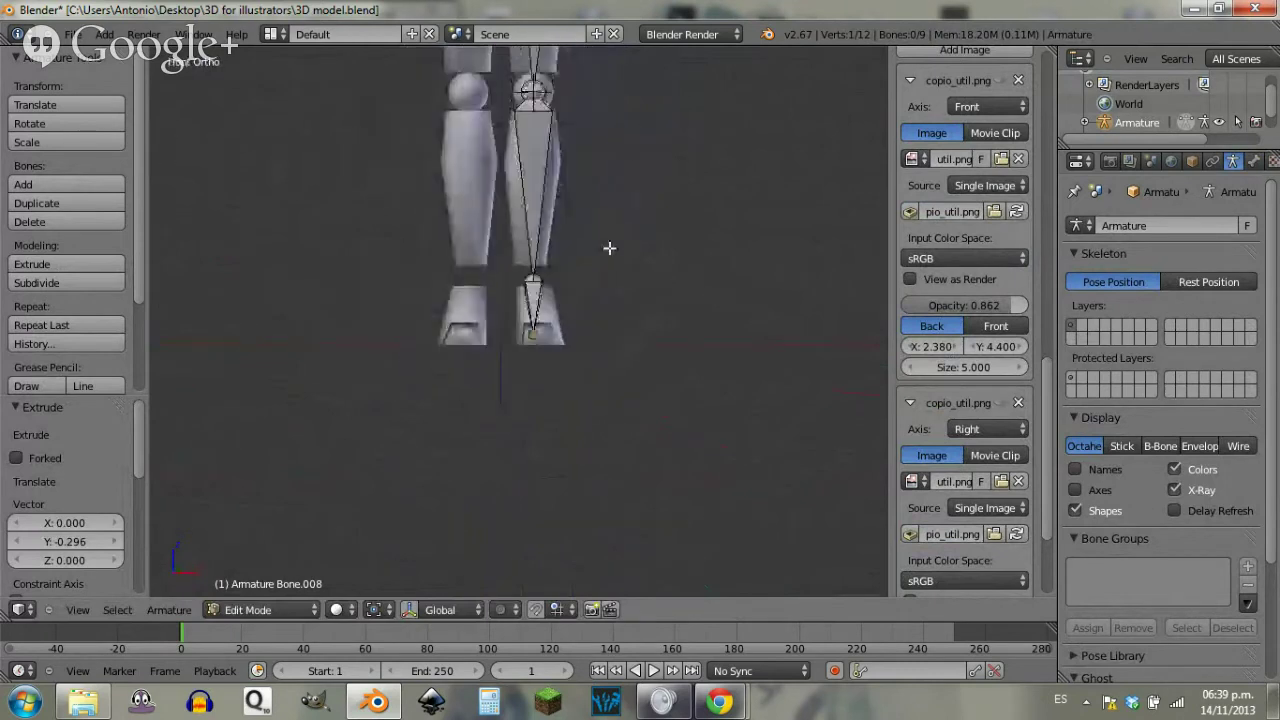
{"action": "scroll", "coordinate": [552, 320], "scroll_direction": "up", "scroll_amount": 5}
{"action": "middle_click_drag", "start_coordinate": [543, 349], "coordinate": [565, 378]}
{"action": "right_click", "coordinate": [566, 388]}
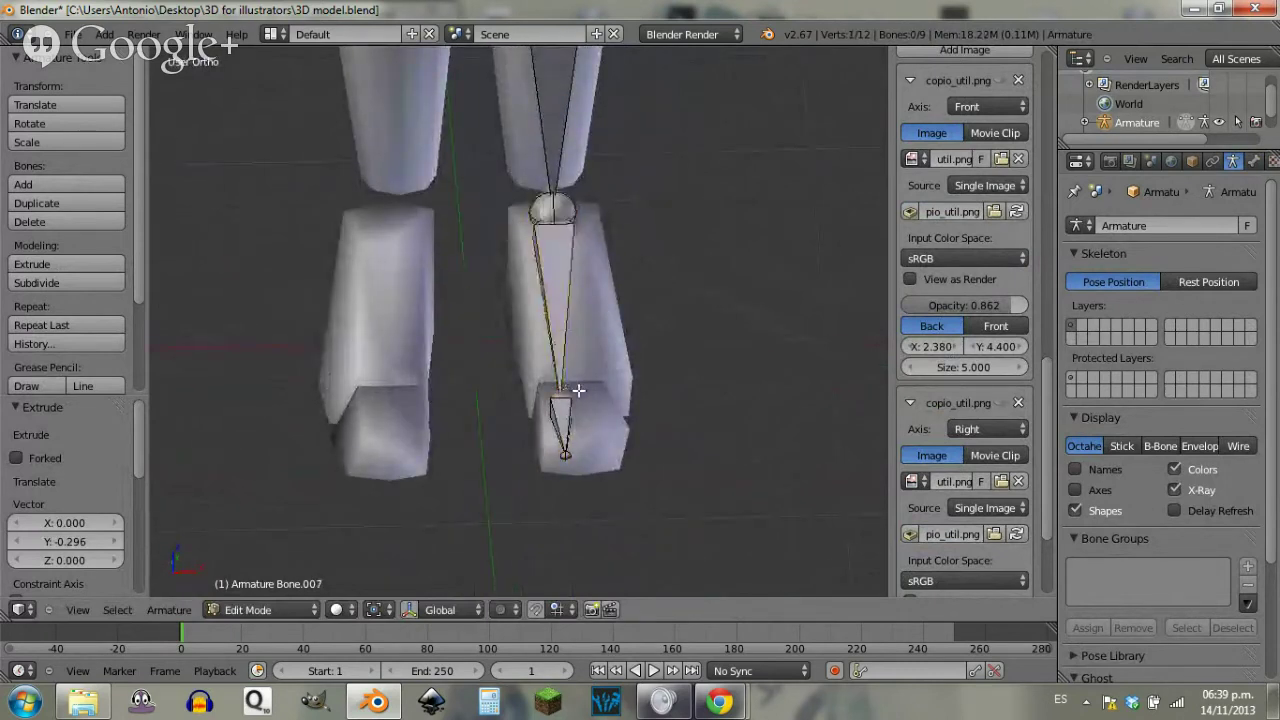
{"action": "key", "text": "g"}
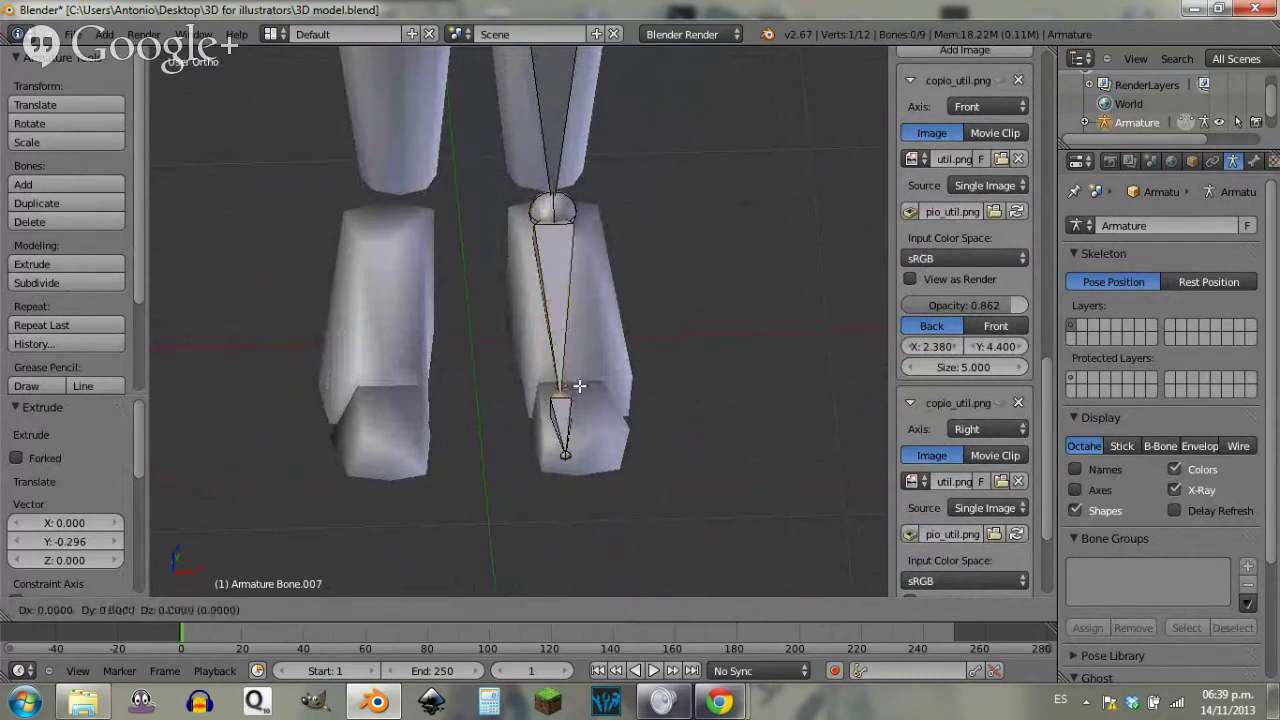
{"action": "key", "text": "x"}
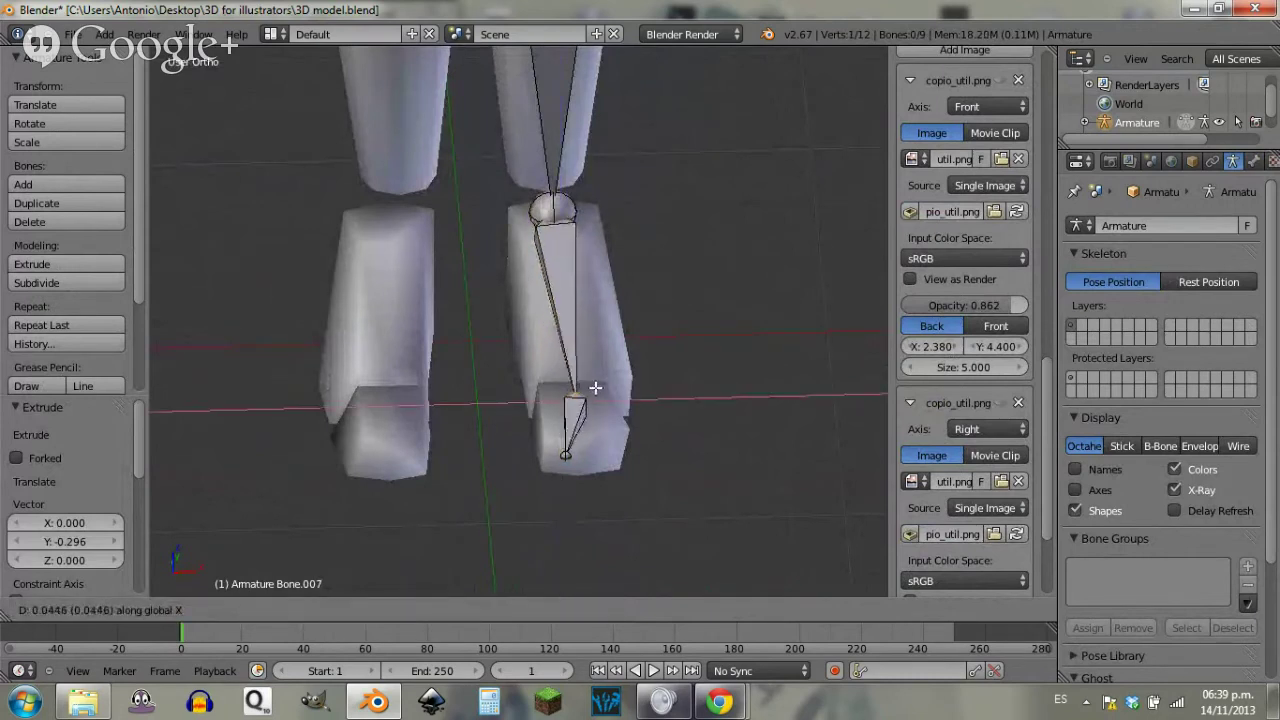
{"action": "left_click", "coordinate": [595, 387]}
Step: Viewed from above, move the toe bone's tip about 0.044 along X to line it up with the left foot
{"action": "key", "text": "KP_3"}
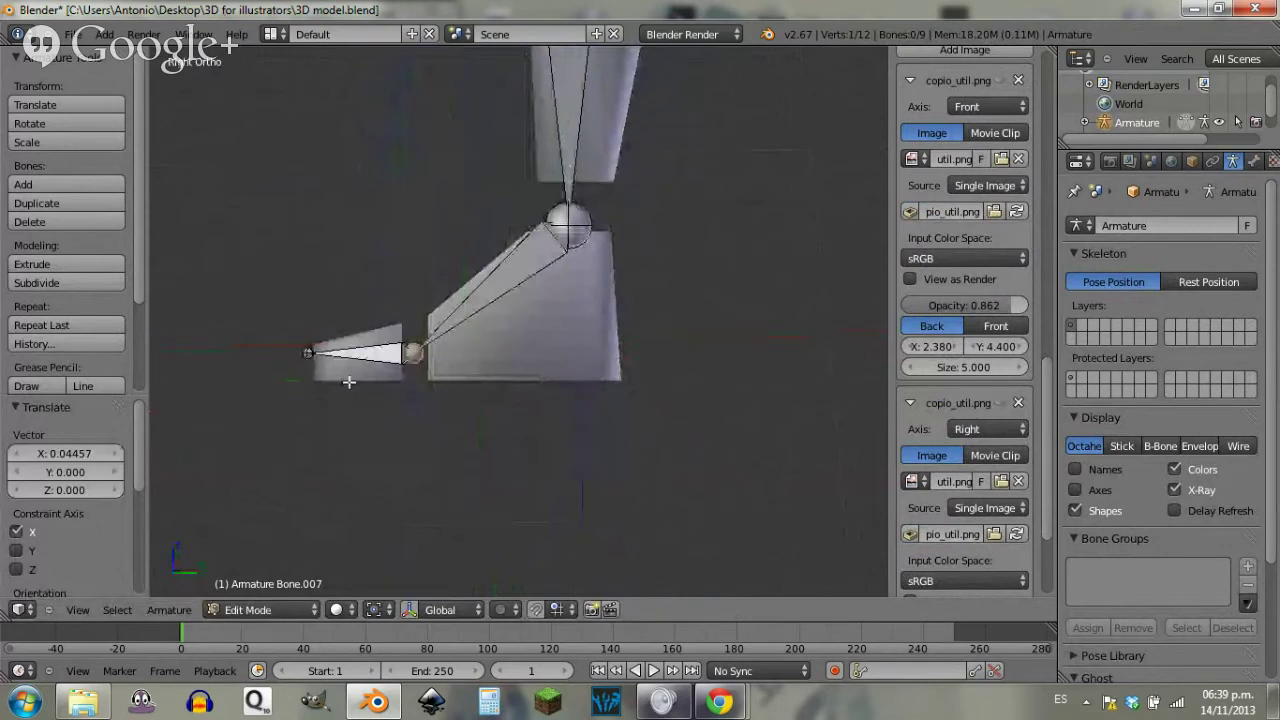
{"action": "key", "text": "KP_1"}
{"action": "right_click", "coordinate": [555, 530]}
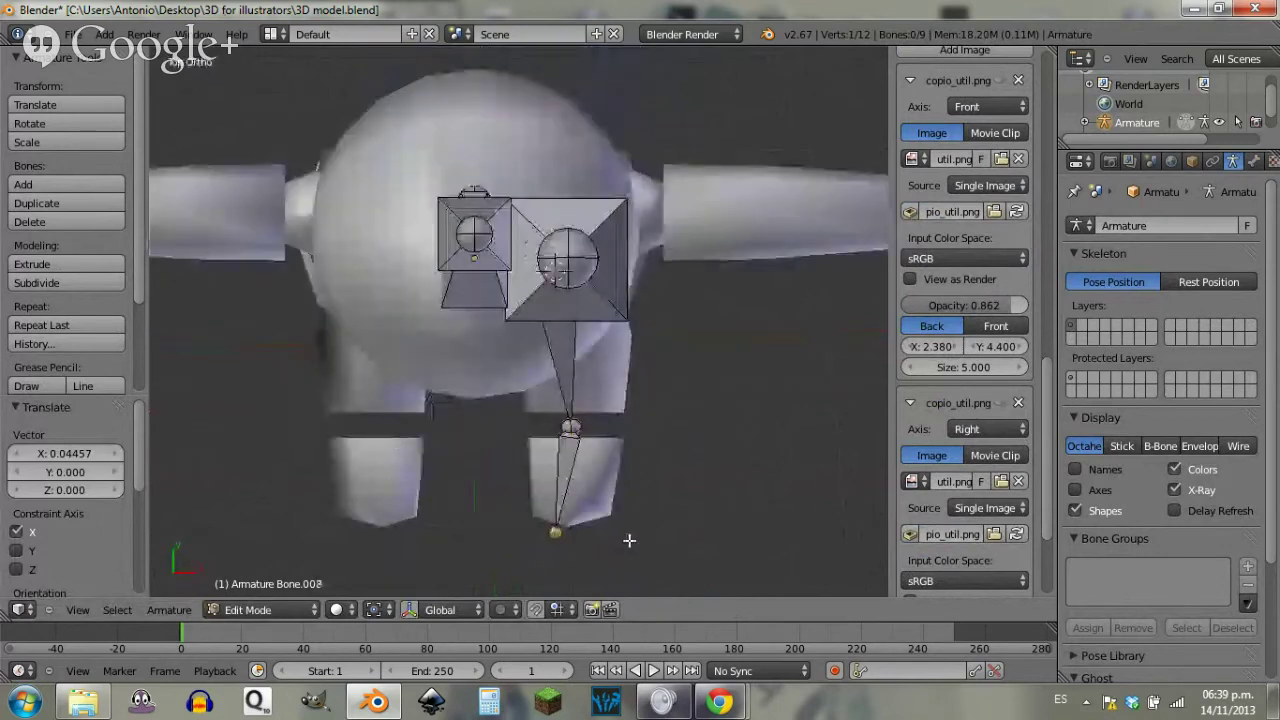
{"action": "key", "text": "e"}
{"action": "key", "text": "x"}
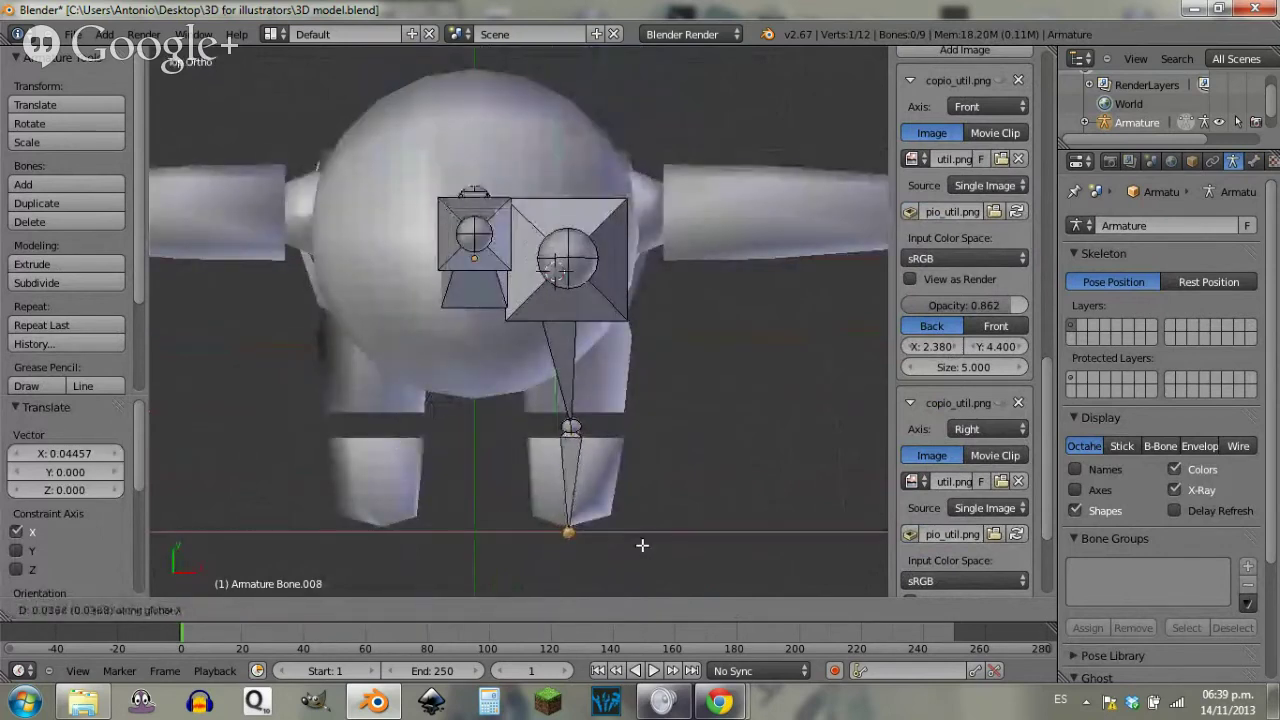
{"action": "left_click", "coordinate": [667, 552]}
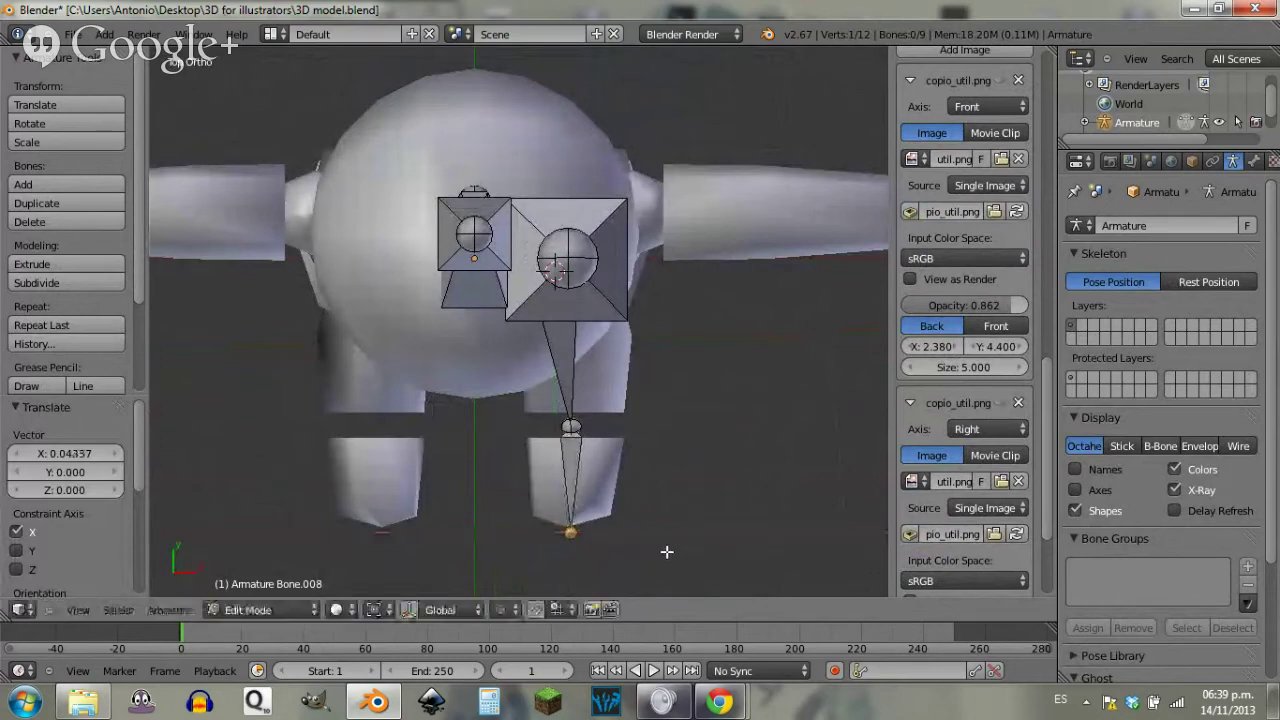
Step: Select the linked geometry of the left shoulder sphere in the body mesh and snap the 3D cursor to its center
{"action": "key", "text": "a"}
{"action": "mouse_move", "coordinate": [649, 525]}
{"action": "middle_mouse_down"}
{"action": "mouse_move", "coordinate": [534, 289]}
{"action": "mouse_move", "coordinate": [626, 246]}
{"action": "mouse_move", "coordinate": [694, 330]}
{"action": "mouse_move", "coordinate": [625, 393]}
{"action": "mouse_move", "coordinate": [648, 590]}
{"action": "middle_mouse_up"}
{"action": "middle_click_drag", "start_coordinate": [589, 149], "coordinate": [605, 560], "text": "shift"}
{"action": "middle_click_drag", "start_coordinate": [603, 70], "coordinate": [588, 362], "text": "shift"}
{"action": "scroll", "coordinate": [588, 361], "scroll_direction": "up", "scroll_amount": 4, "text": "ctrl"}
{"action": "middle_click_drag", "start_coordinate": [614, 250], "coordinate": [501, 234], "text": "shift"}
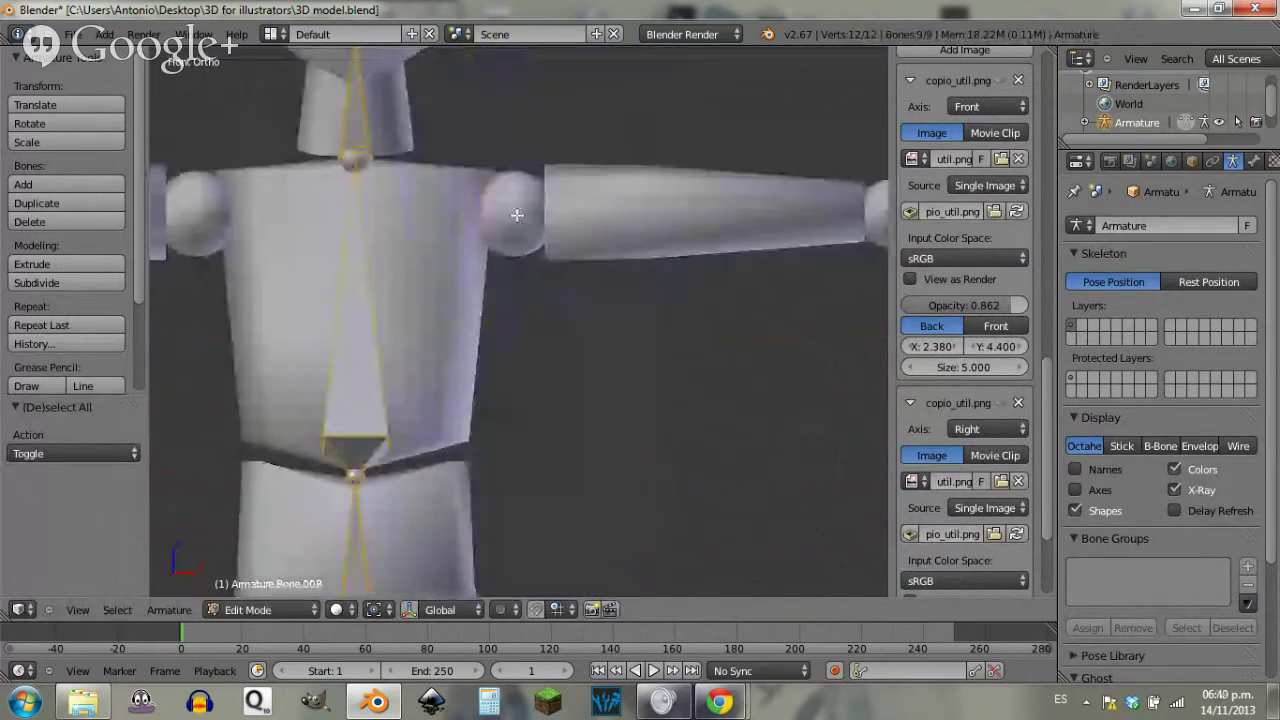
{"action": "left_click", "coordinate": [513, 211]}
{"action": "key", "text": "Tab"}
{"action": "right_click", "coordinate": [514, 210]}
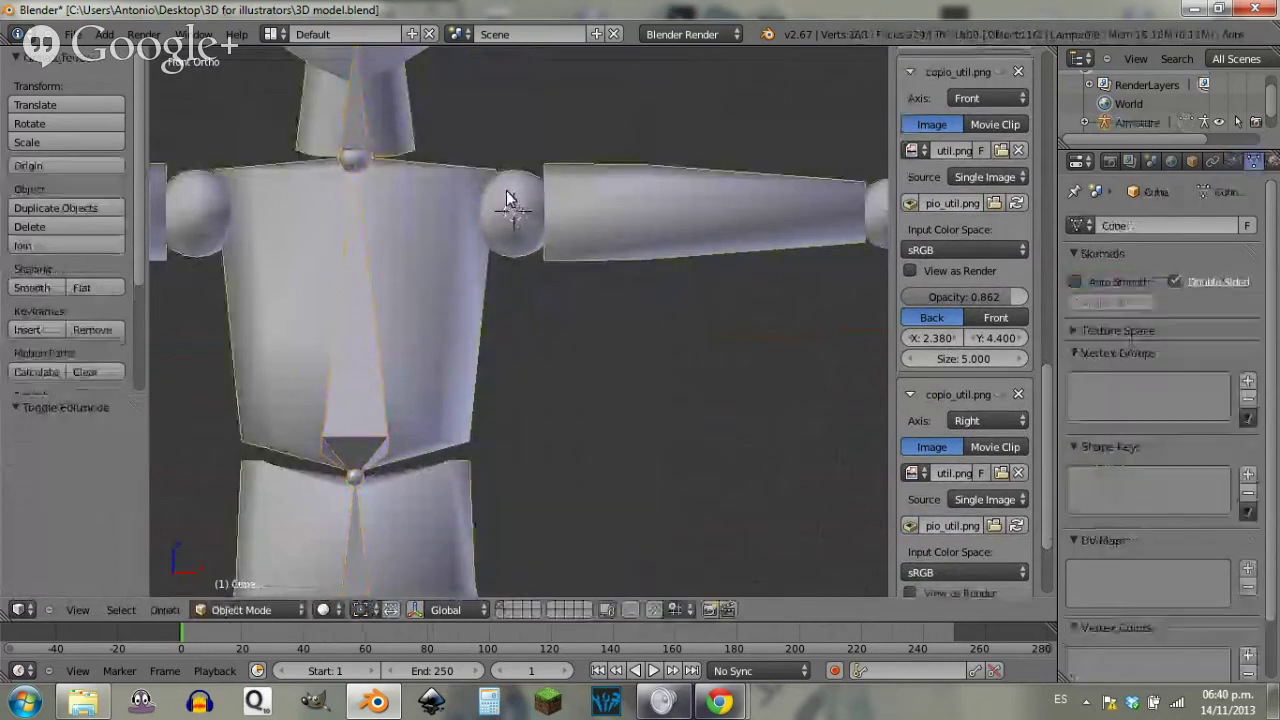
{"action": "key", "text": "Tab"}
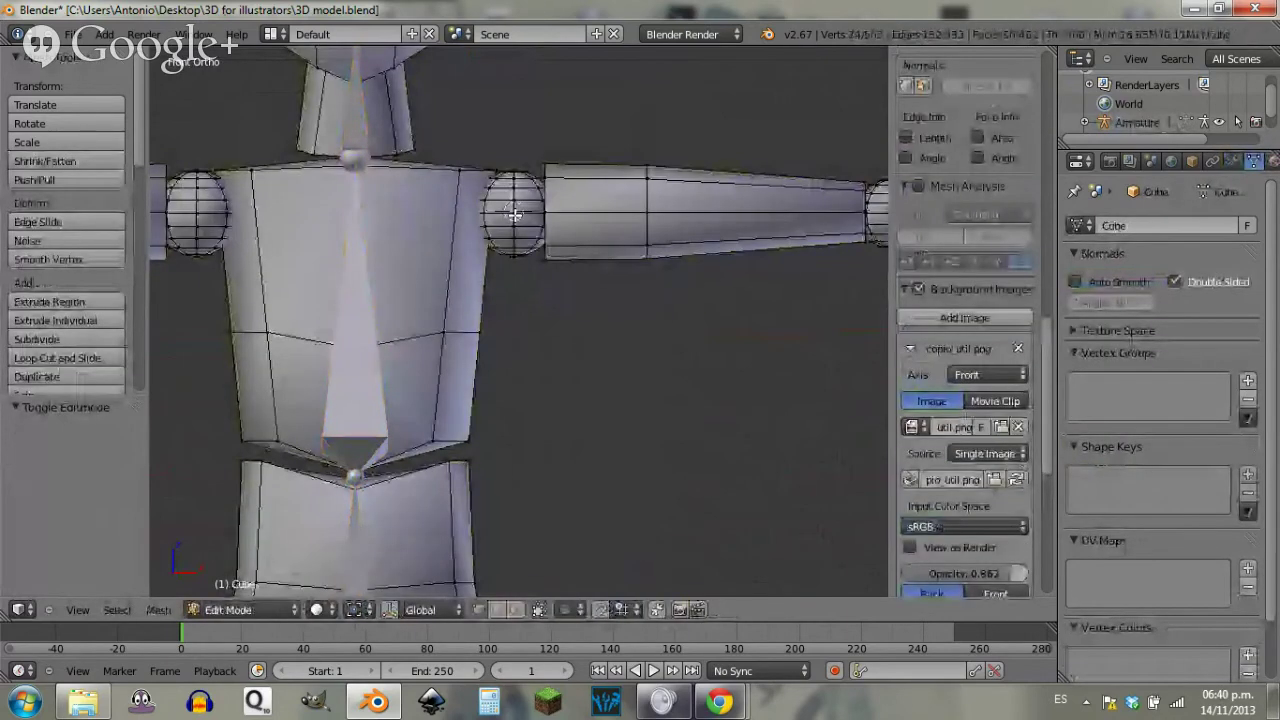
{"action": "key", "text": "l"}
{"action": "key", "text": "shift+s"}
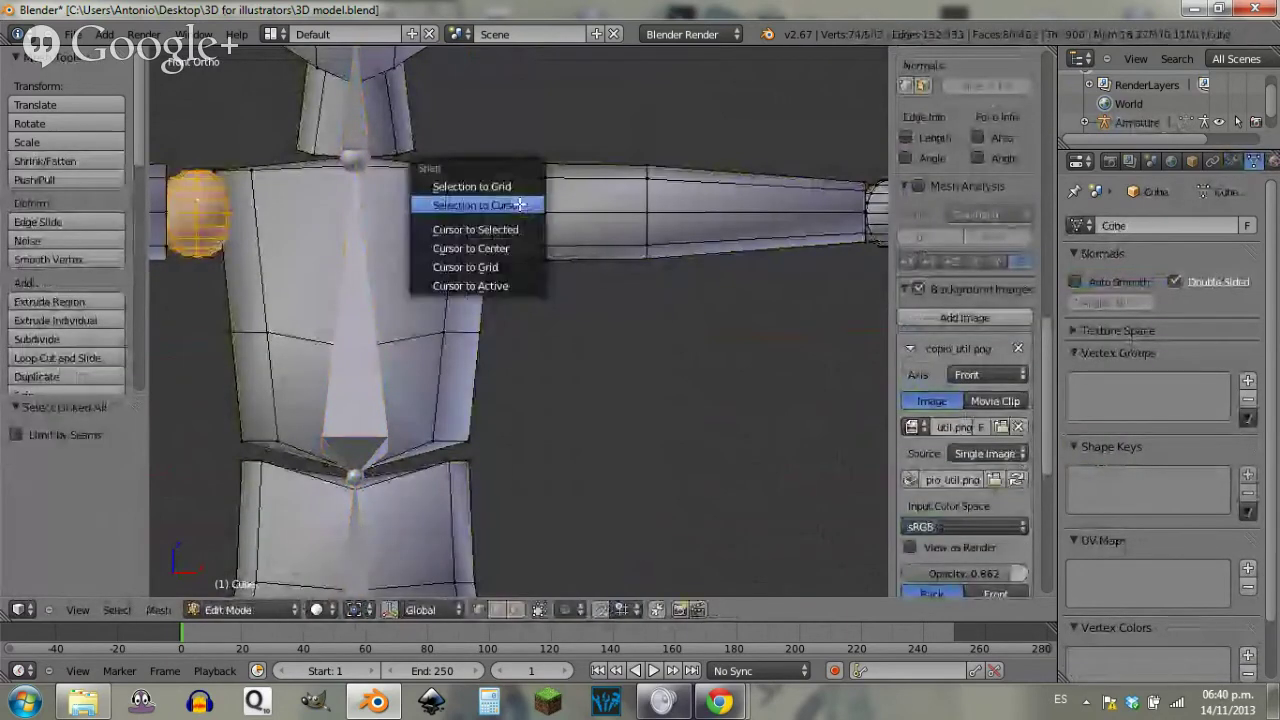
{"action": "left_click", "coordinate": [518, 229]}
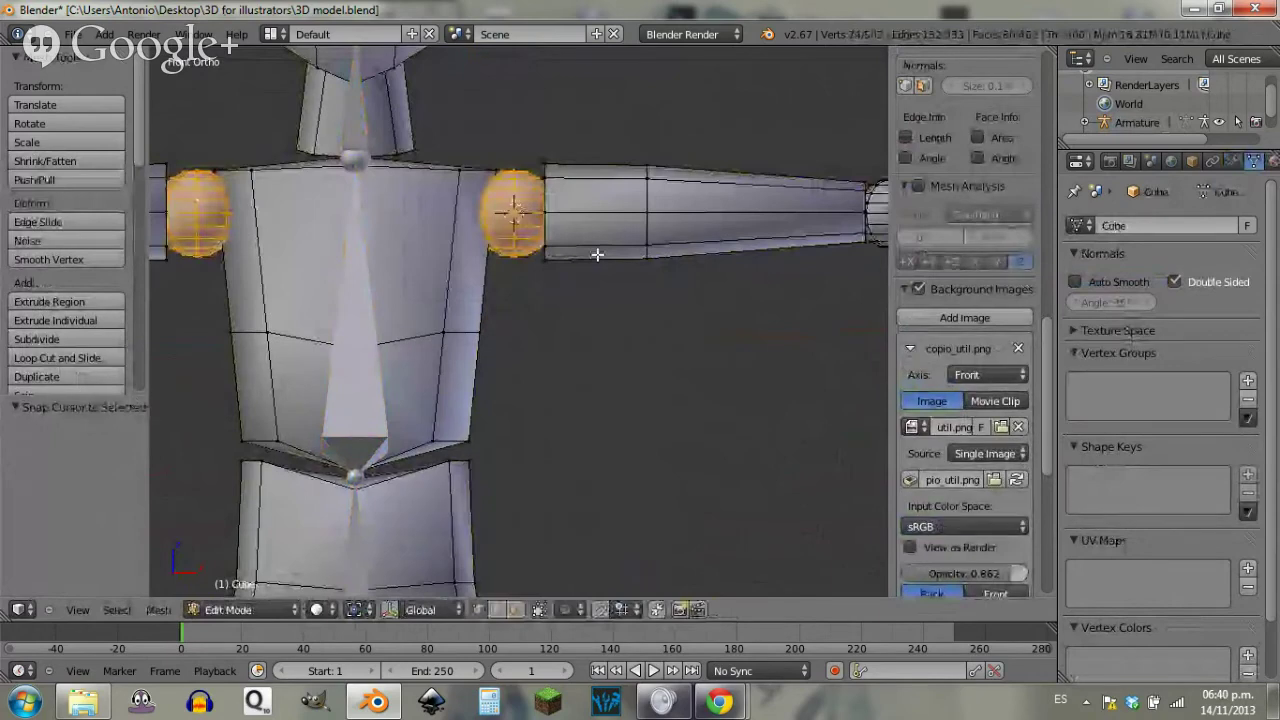
Step: Add a new bone to the armature at the left shoulder and select its tip
{"action": "key", "text": "Tab"}
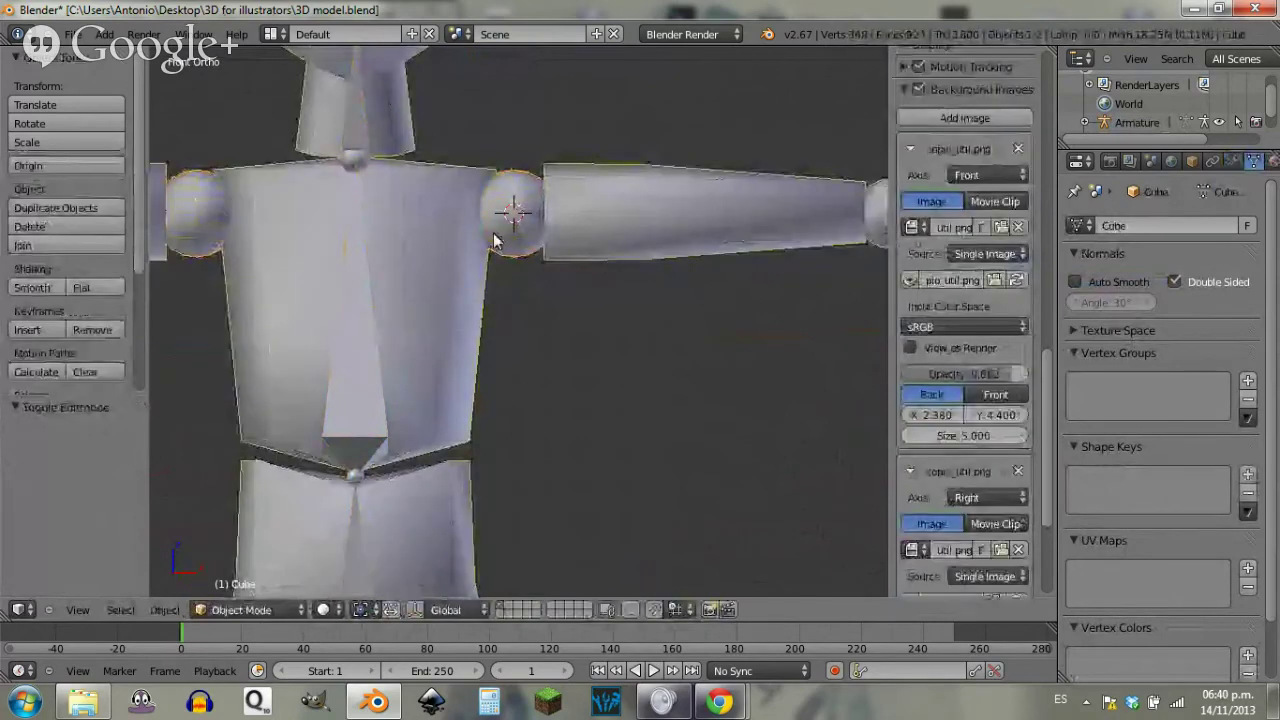
{"action": "right_click", "coordinate": [368, 286]}
{"action": "key", "text": "Tab"}
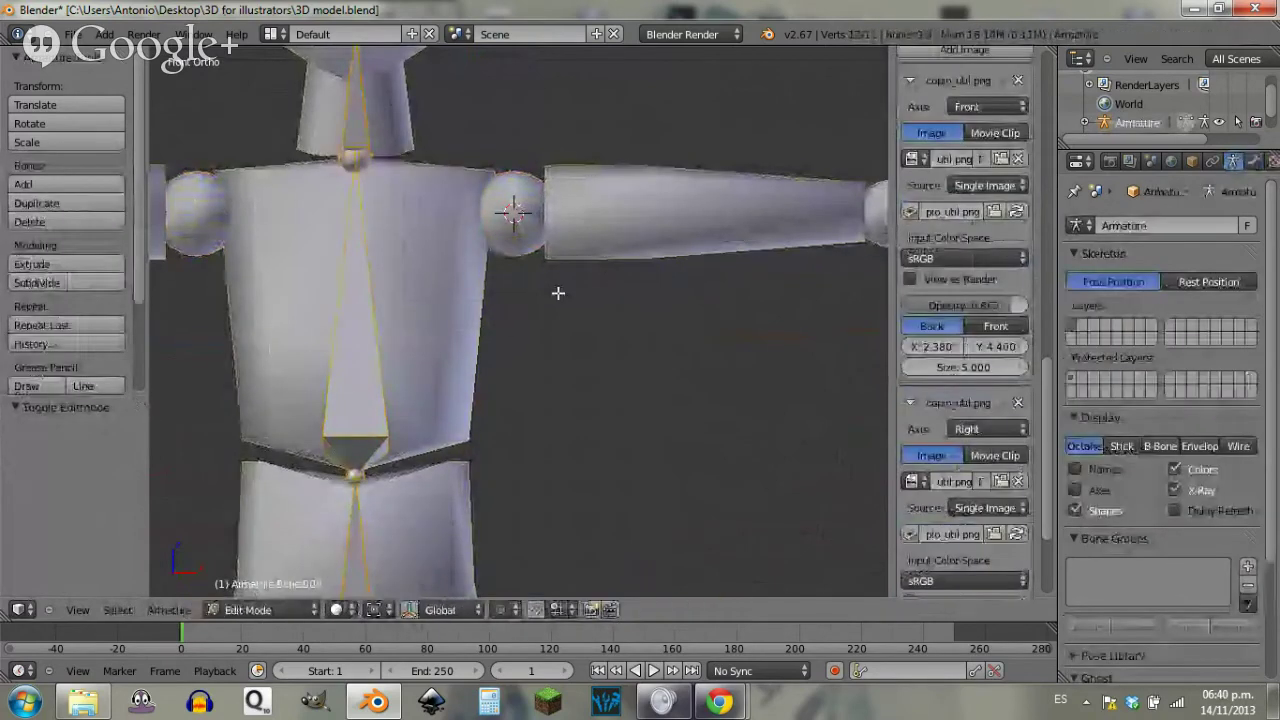
{"action": "scroll", "coordinate": [570, 280], "scroll_direction": "down", "scroll_amount": 3}
{"action": "key", "text": "shift+a"}
{"action": "middle_click_drag", "start_coordinate": [596, 245], "coordinate": [592, 292], "text": "shift"}
{"action": "right_click", "coordinate": [516, 179]}
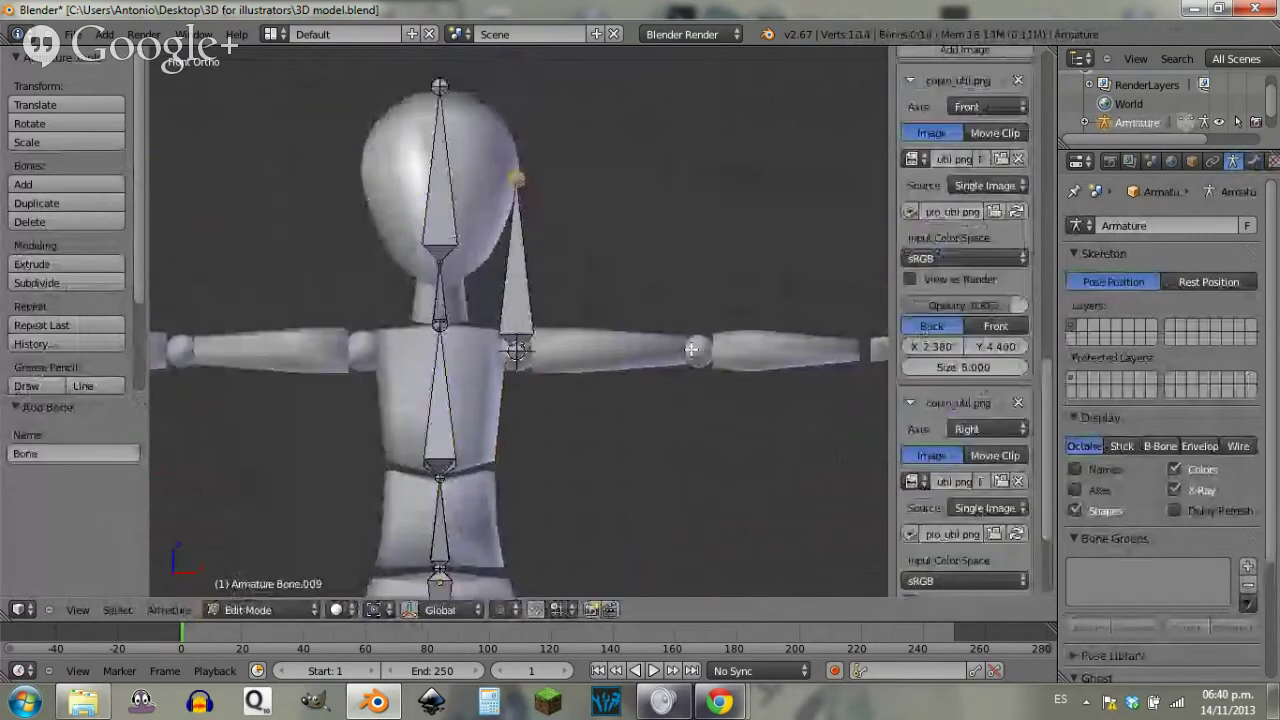
Step: Select the linked geometry of the left elbow sphere in the body mesh and snap the 3D cursor to its center
{"action": "key", "text": "Tab"}
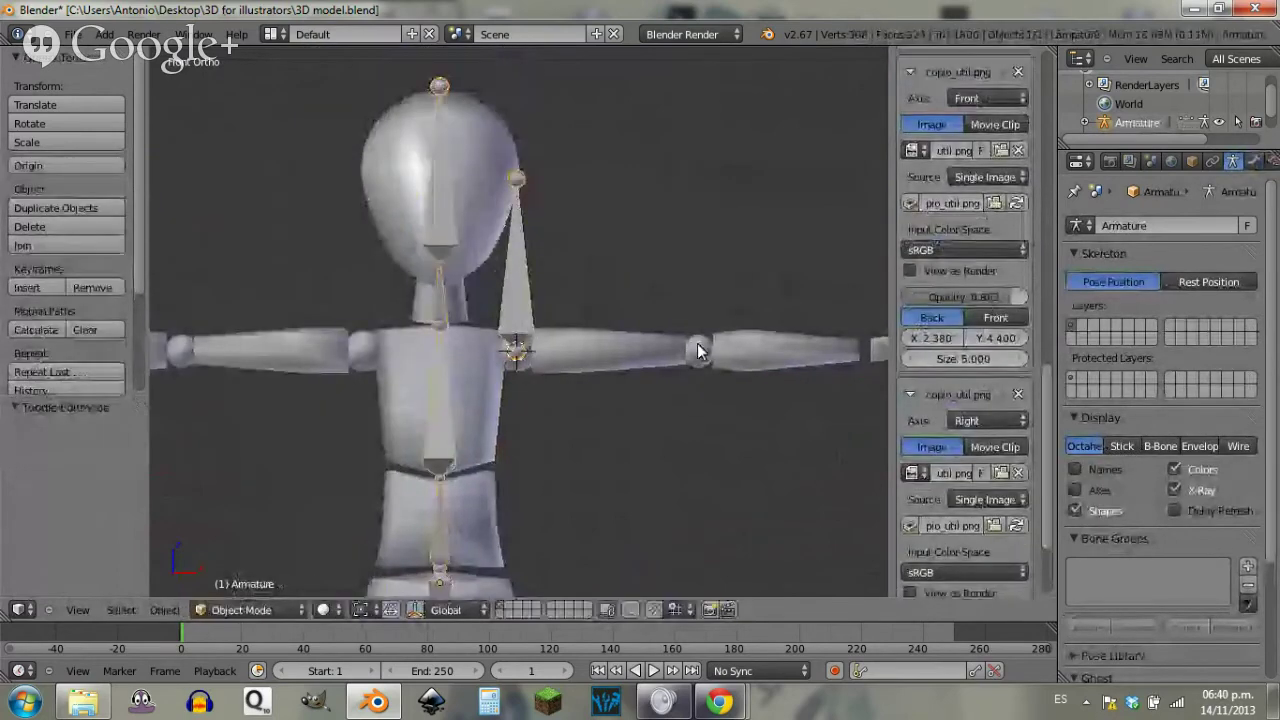
{"action": "right_click", "coordinate": [697, 343]}
{"action": "key", "text": "Tab"}
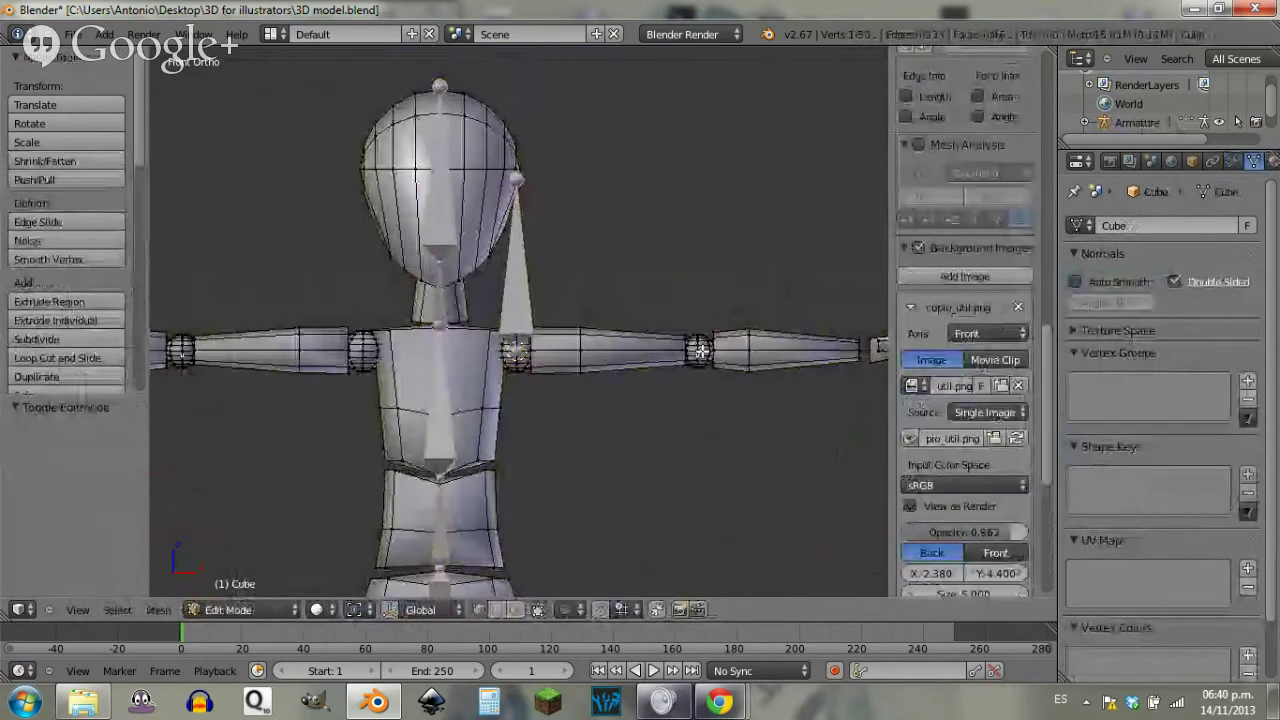
{"action": "key", "text": "ctrl+l"}
{"action": "key", "text": "shift+s"}
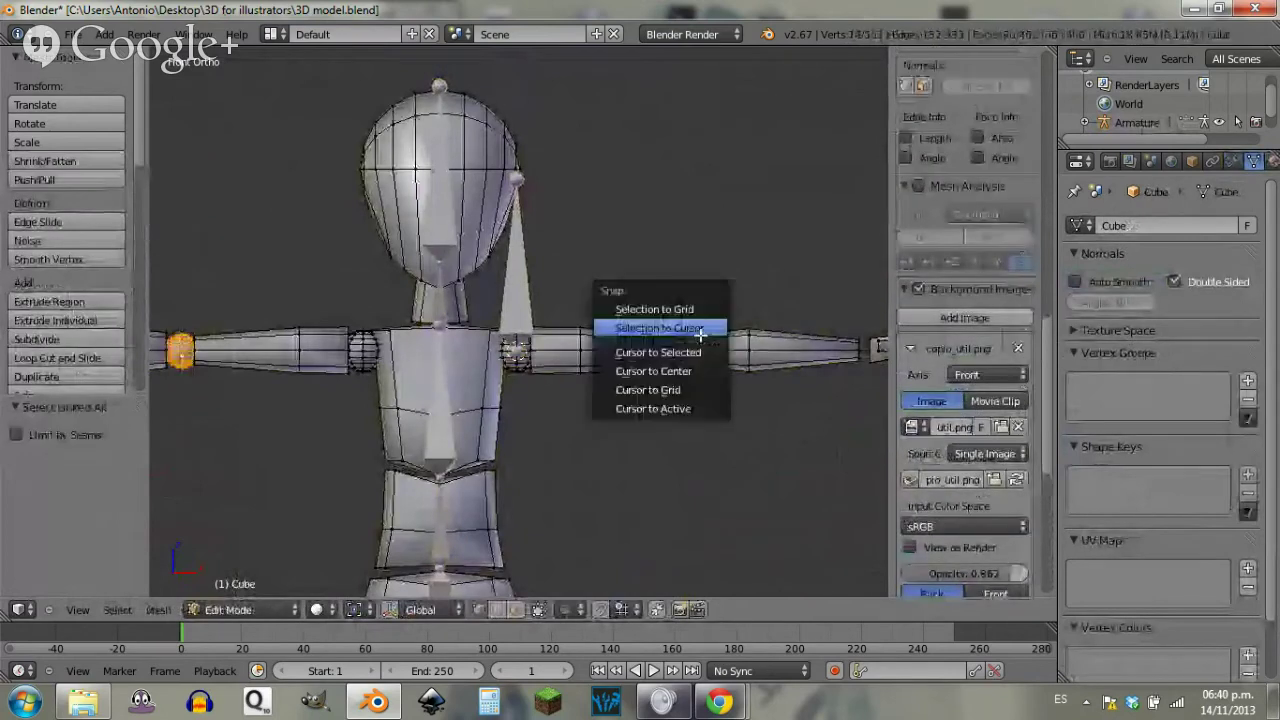
{"action": "left_click", "coordinate": [700, 352]}
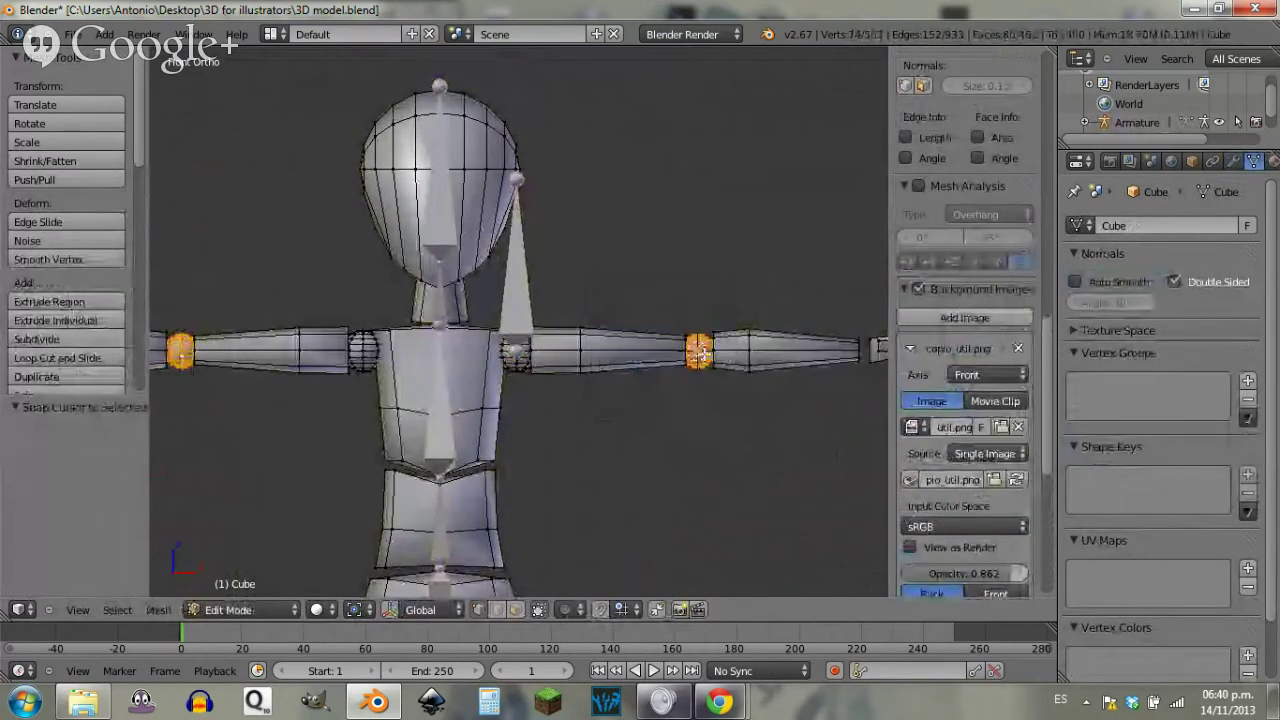
Step: Snap the tip of the new left shoulder bone to the 3D cursor at the elbow
{"action": "key", "text": "Tab"}
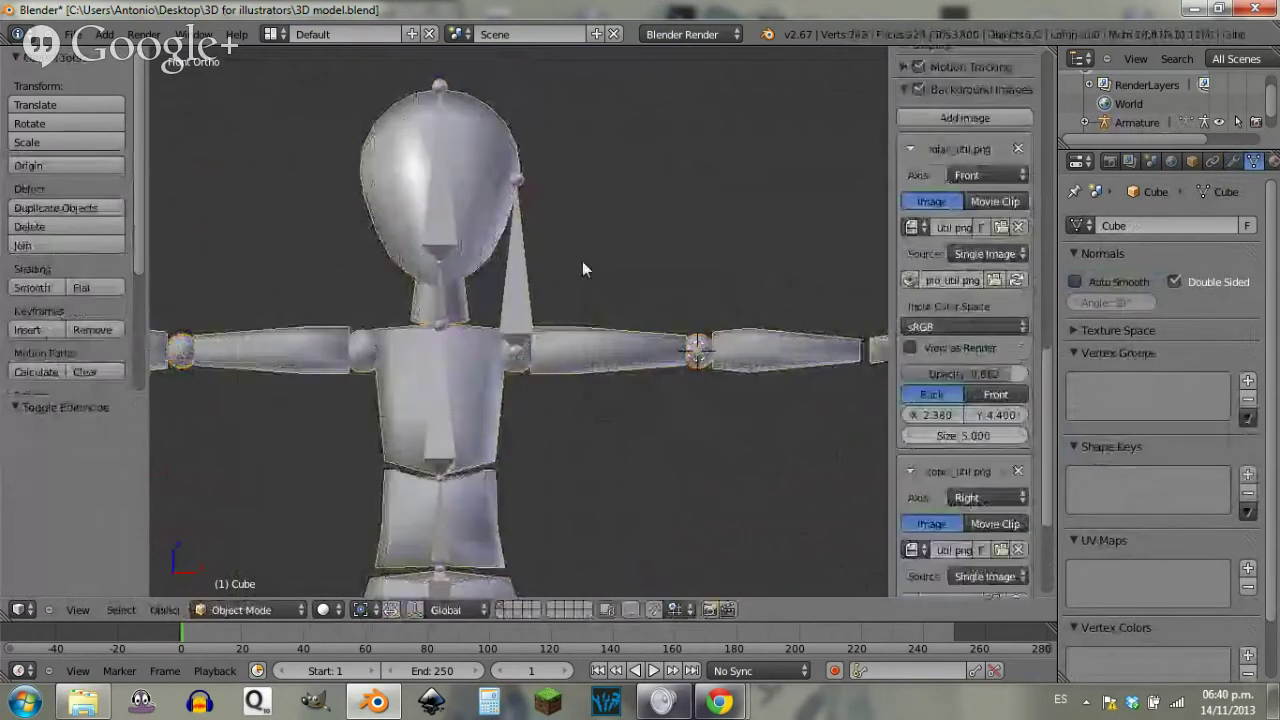
{"action": "right_click", "coordinate": [526, 204]}
{"action": "key", "text": "Tab"}
{"action": "key", "text": "shift+s"}
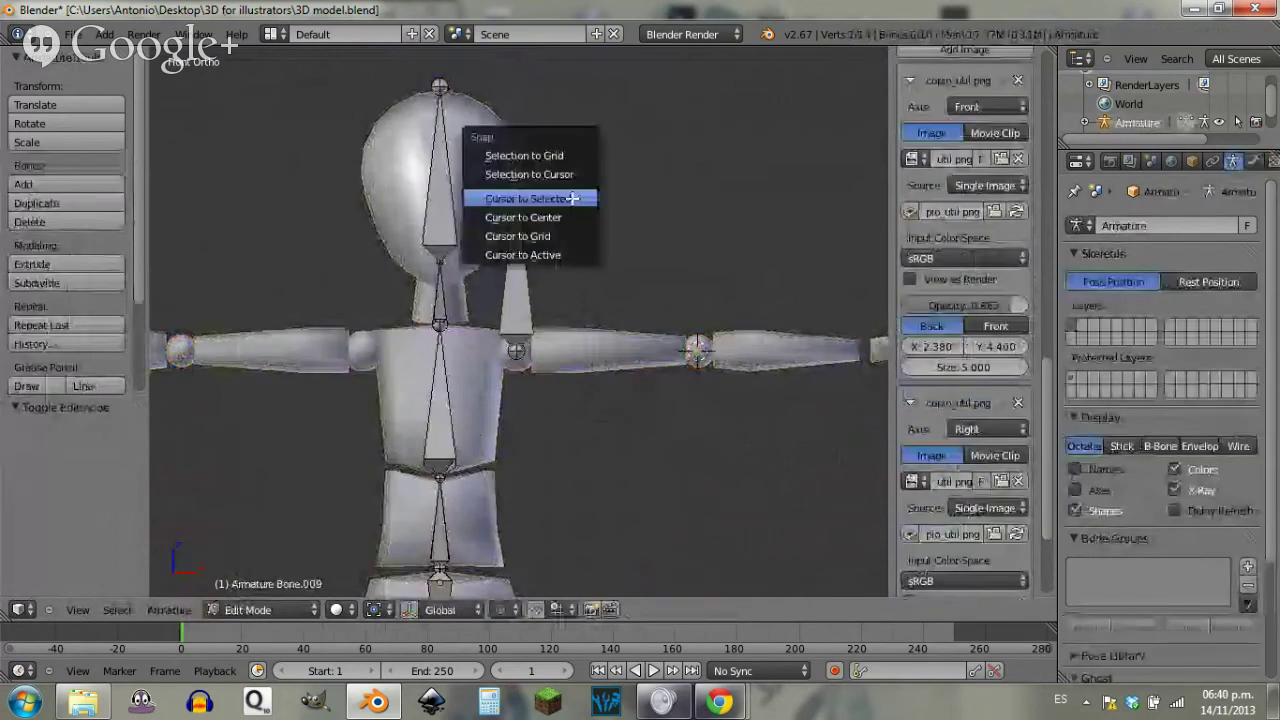
{"action": "left_click", "coordinate": [566, 175]}
{"action": "key", "text": "a"}
{"action": "key", "text": "a"}
Step: Extrude a forearm bone from the elbow joint about 0.99 along X, ending at the left wrist
{"action": "middle_click_drag", "start_coordinate": [737, 393], "coordinate": [475, 324], "text": "shift"}
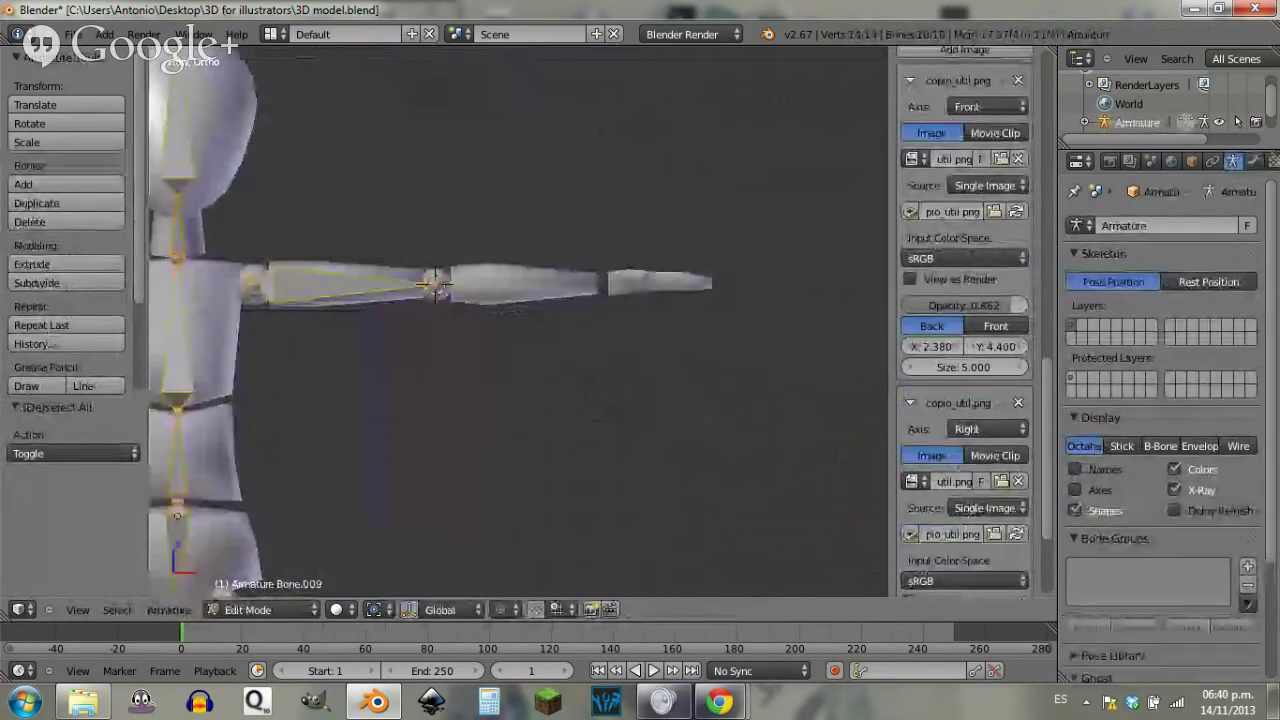
{"action": "scroll", "coordinate": [598, 412], "scroll_direction": "up", "scroll_amount": 5}
{"action": "key", "text": "Tab"}
{"action": "middle_click_drag", "start_coordinate": [517, 361], "coordinate": [694, 444], "text": "shift"}
{"action": "key", "text": "Tab"}
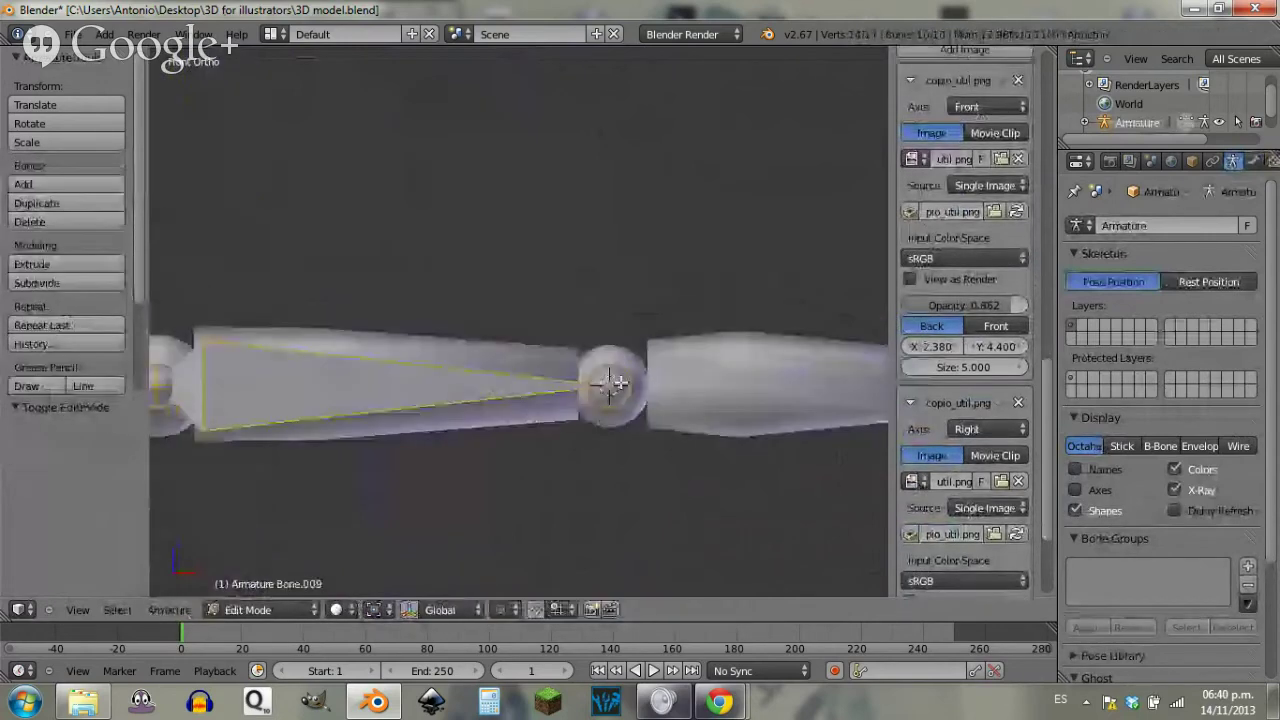
{"action": "right_click", "coordinate": [632, 386]}
{"action": "middle_click_drag", "start_coordinate": [819, 429], "coordinate": [403, 363], "text": "shift"}
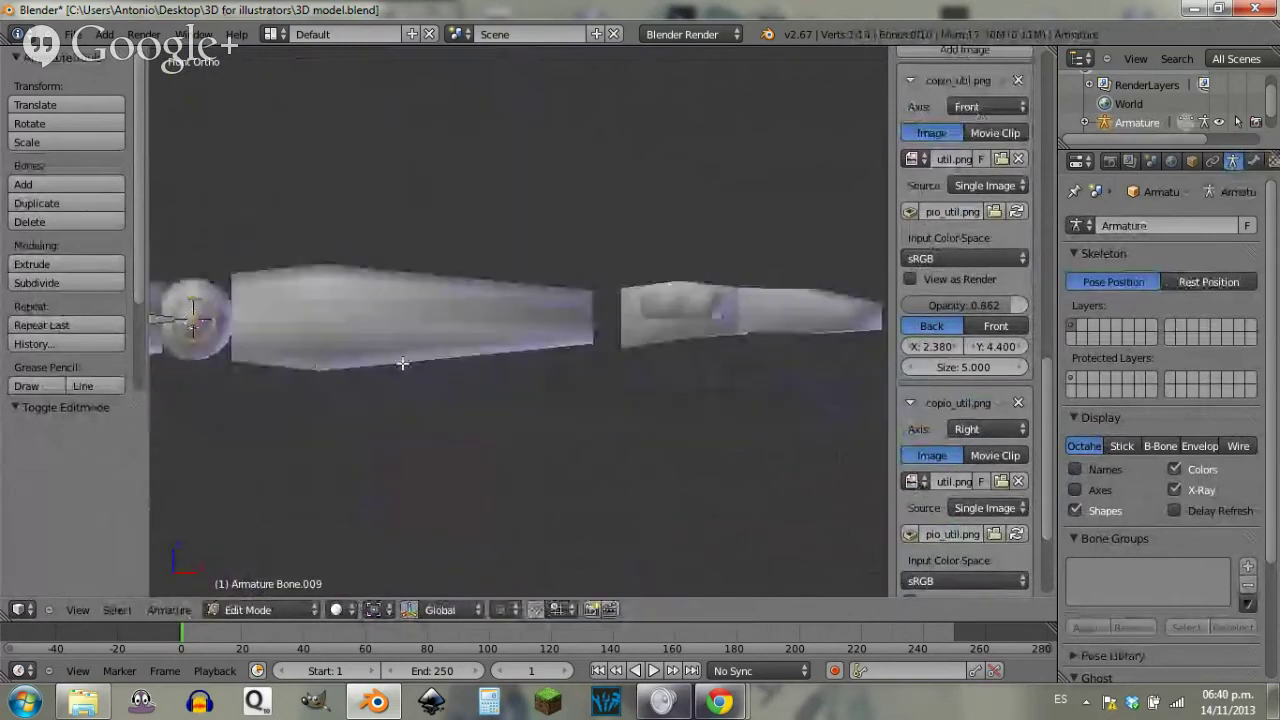
{"action": "key", "text": "e"}
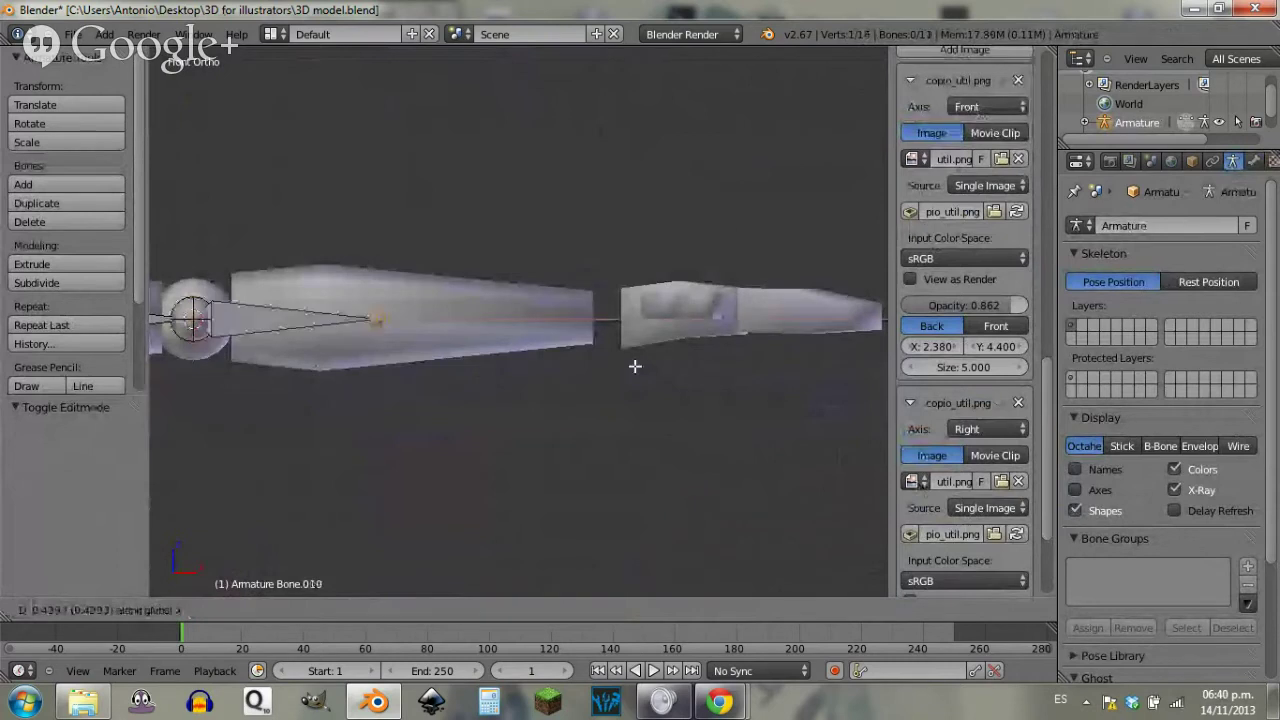
{"action": "key", "text": "x"}
{"action": "left_click", "coordinate": [827, 347]}
Step: Extrude a hand bone from the wrist about 0.291 along X through the left palm
{"action": "middle_click_drag", "start_coordinate": [708, 251], "coordinate": [525, 306], "text": "shift"}
{"action": "key", "text": "e"}
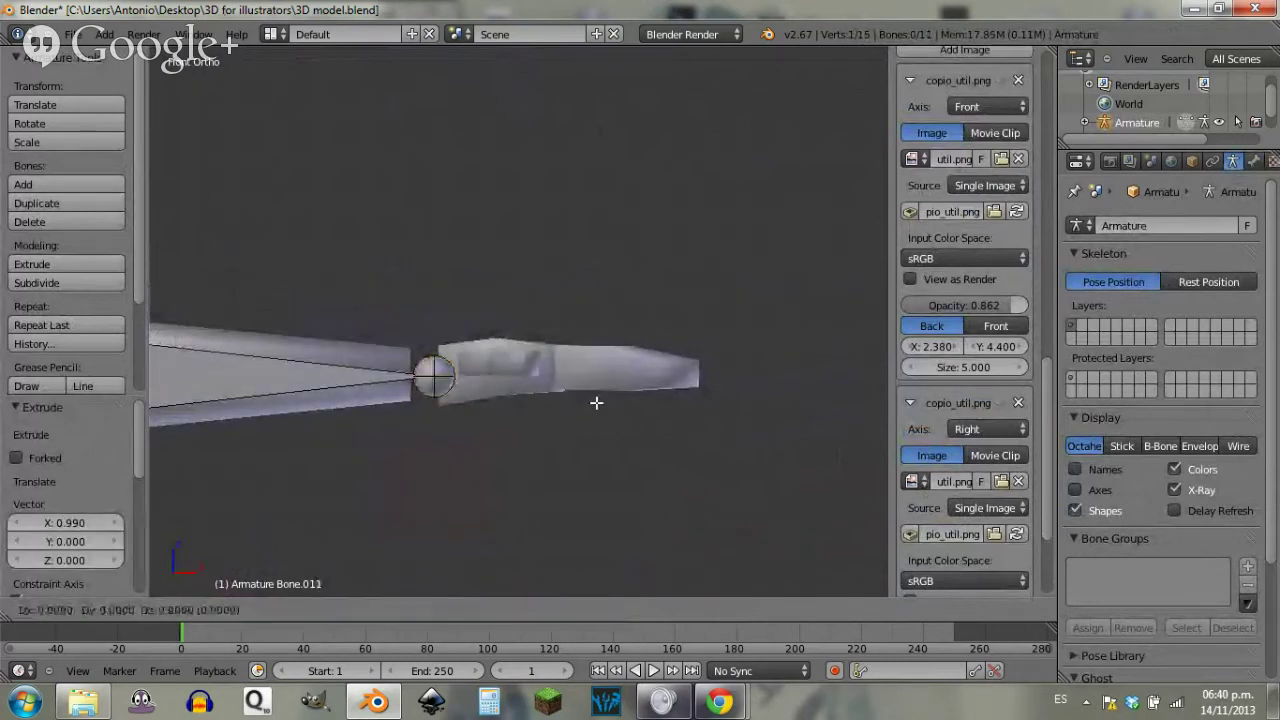
{"action": "key", "text": "z"}
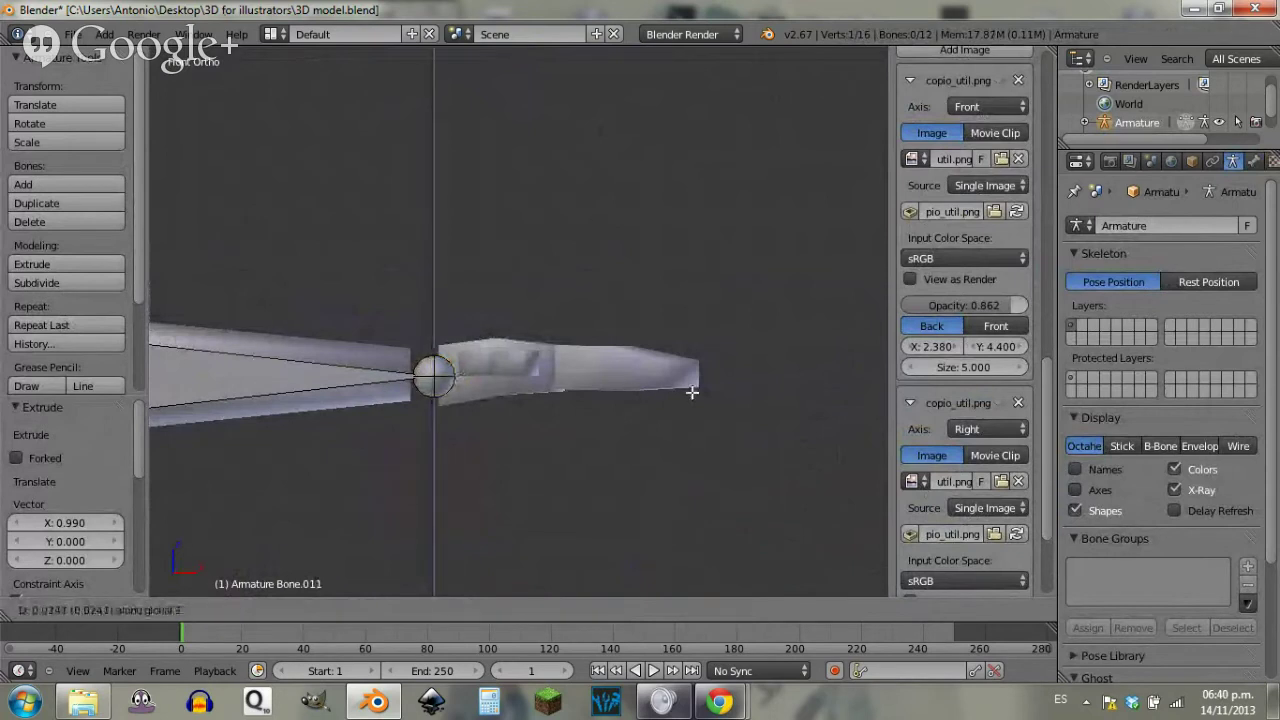
{"action": "key", "text": "x"}
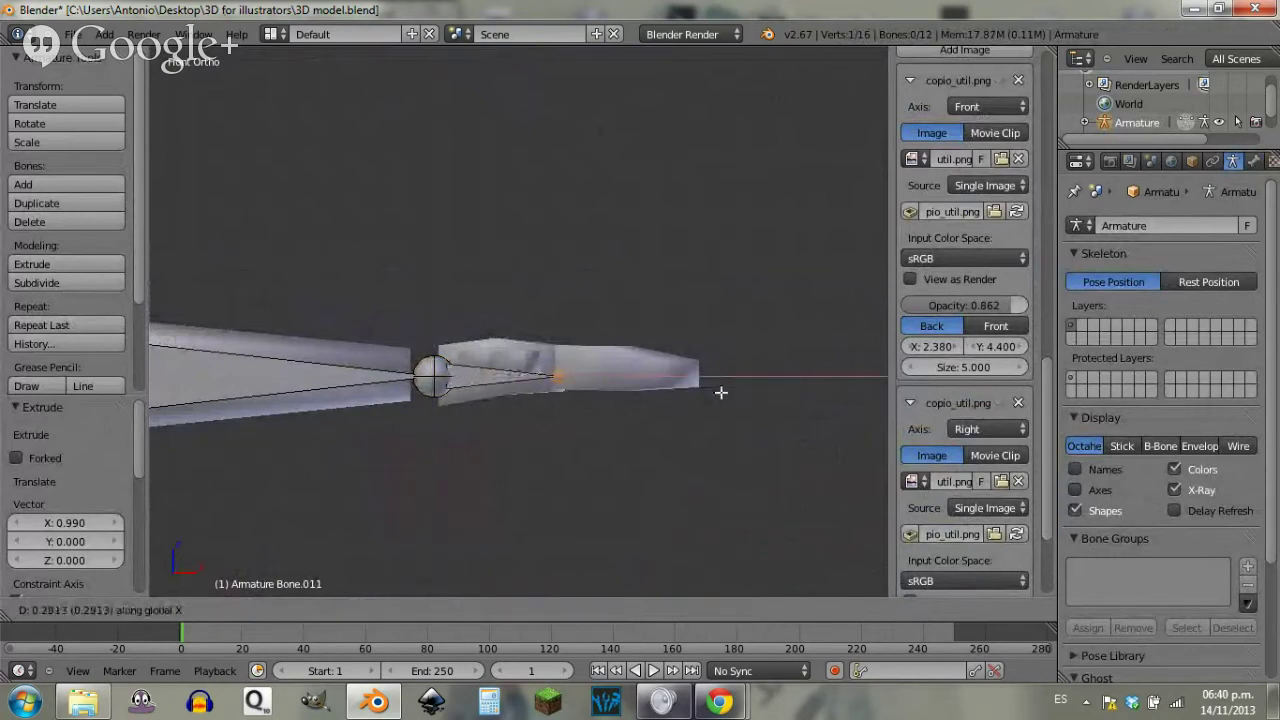
{"action": "left_click", "coordinate": [721, 392]}
Step: Viewed from above, move the hand bone's tip about 0.026 along X and -0.006 along Y to the gap before the fingers
{"action": "middle_click_drag", "start_coordinate": [672, 297], "coordinate": [672, 451]}
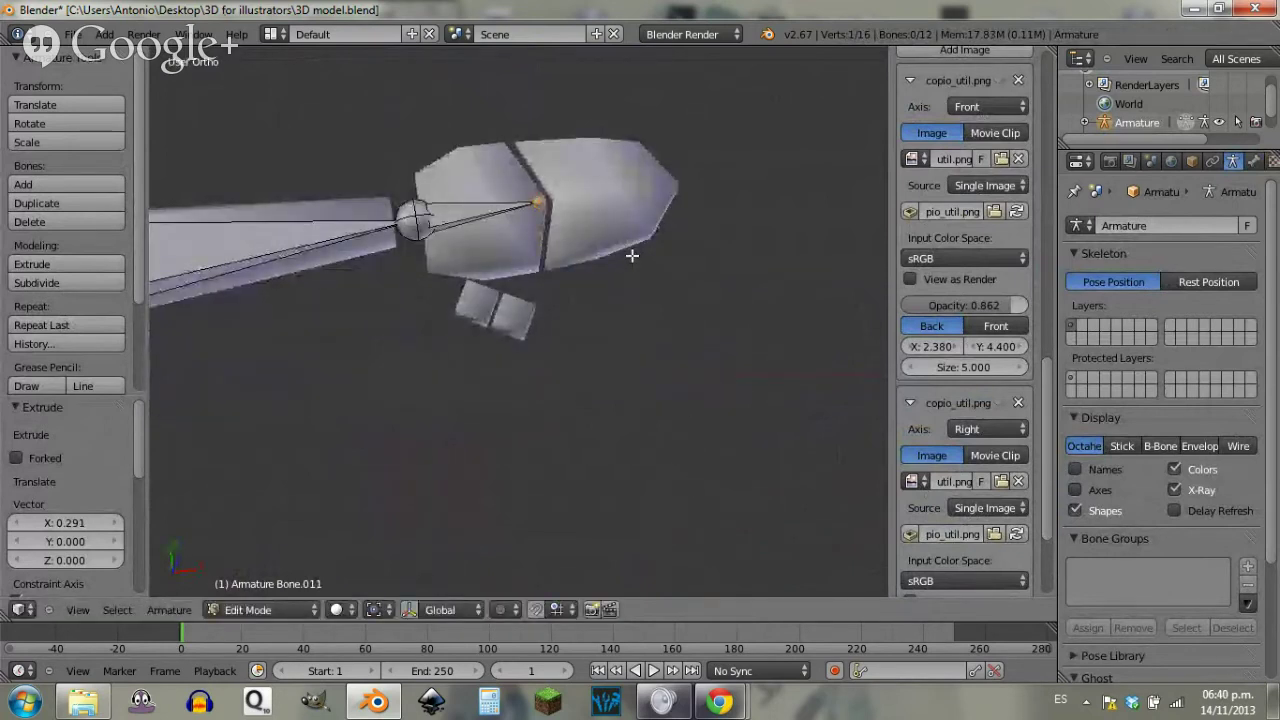
{"action": "key", "text": "KP_3"}
{"action": "key", "text": "KP_7"}
{"action": "scroll", "coordinate": [655, 303], "scroll_direction": "up", "scroll_amount": 2}
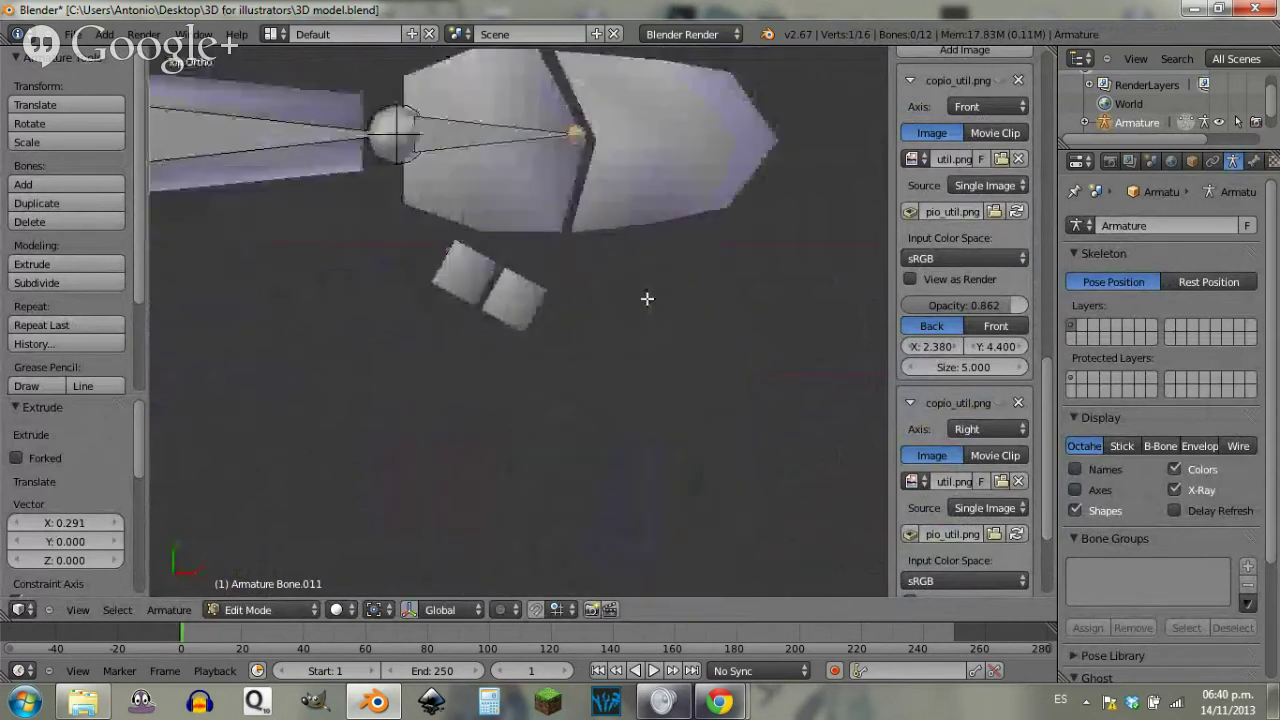
{"action": "middle_click_drag", "start_coordinate": [630, 224], "coordinate": [612, 421], "text": "shift"}
{"action": "key", "text": "g"}
{"action": "key", "text": "y"}
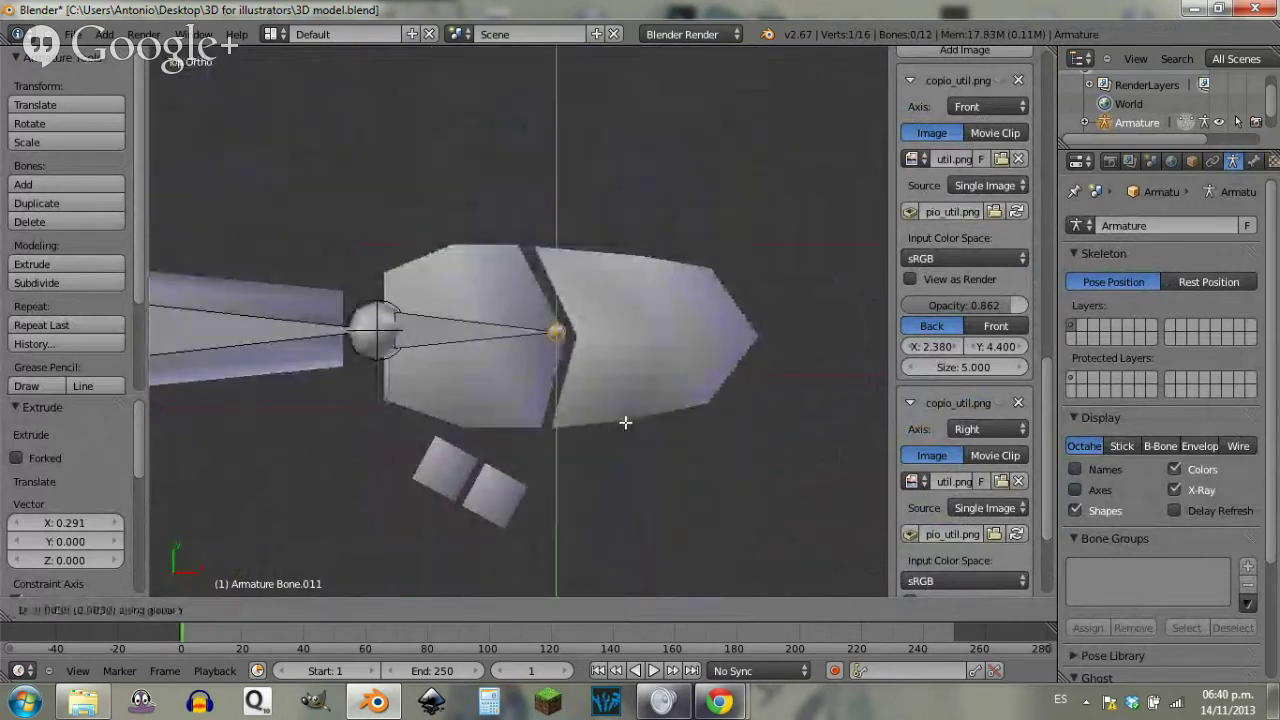
{"action": "key", "text": "x"}
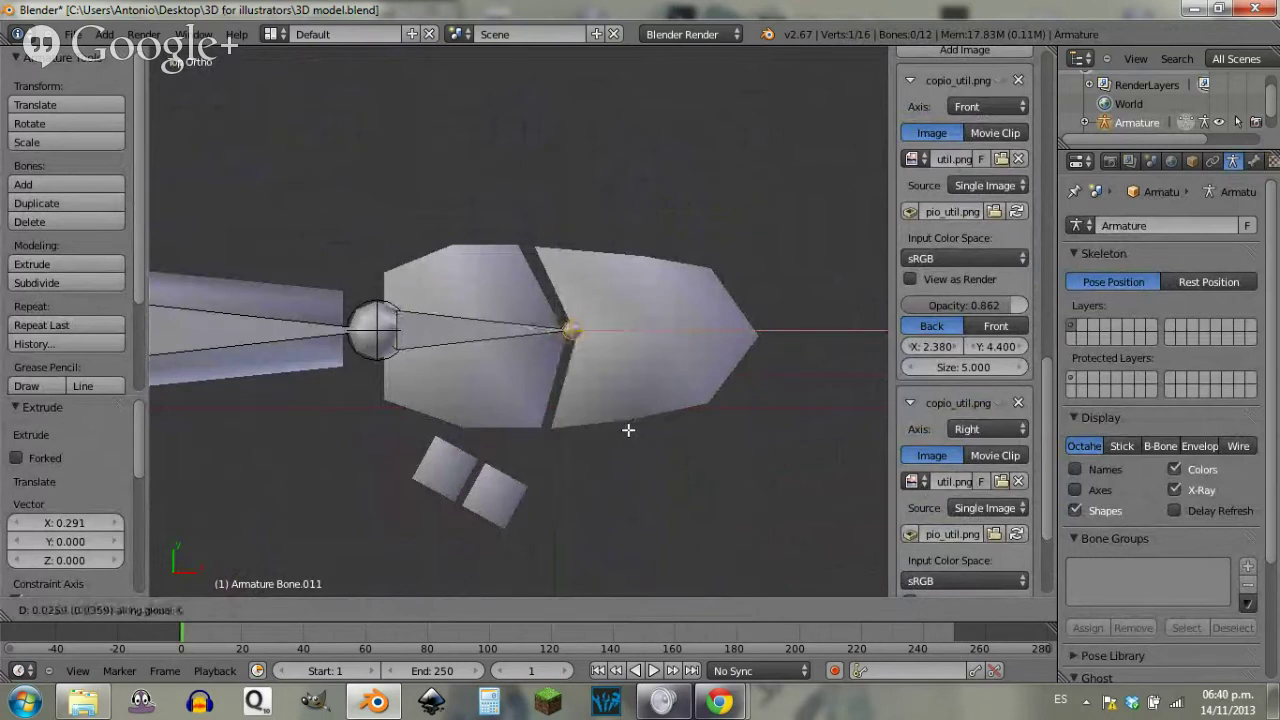
{"action": "left_click", "coordinate": [628, 430]}
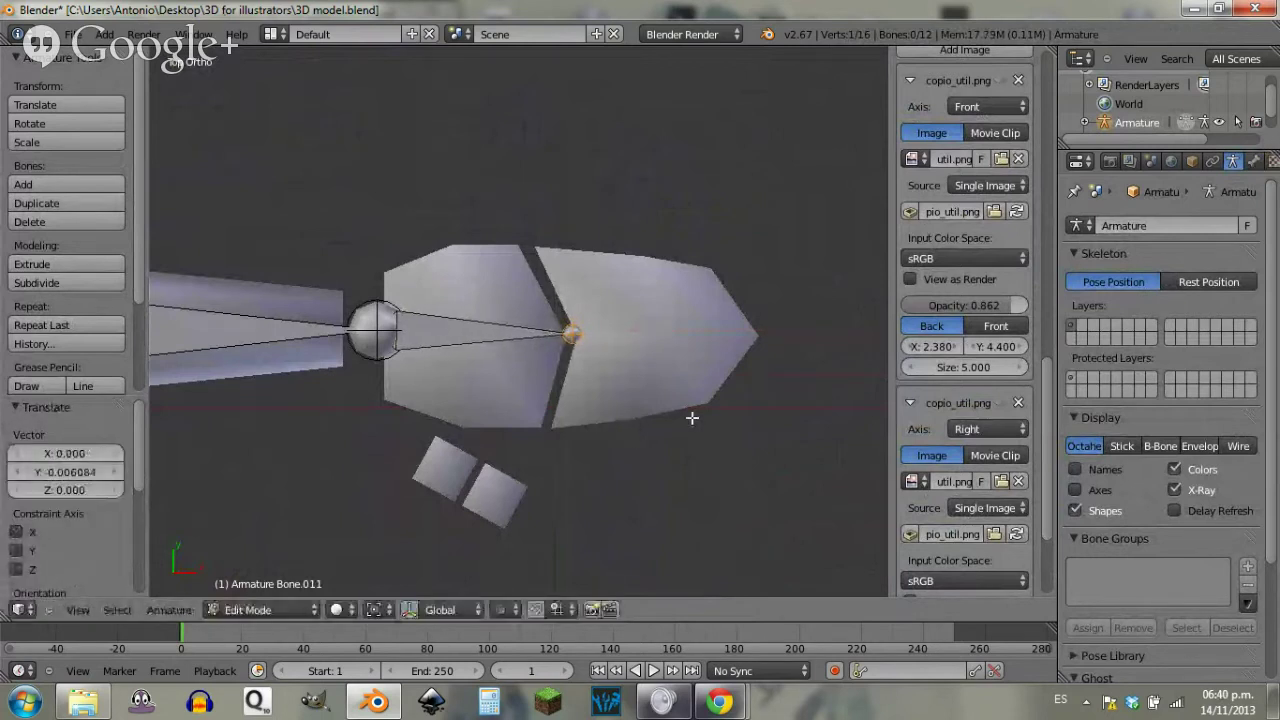
Step: Extrude a finger bone about 0.306 along X from the palm joint to the tip of the left hand
{"action": "key", "text": "e"}
{"action": "key", "text": "z"}
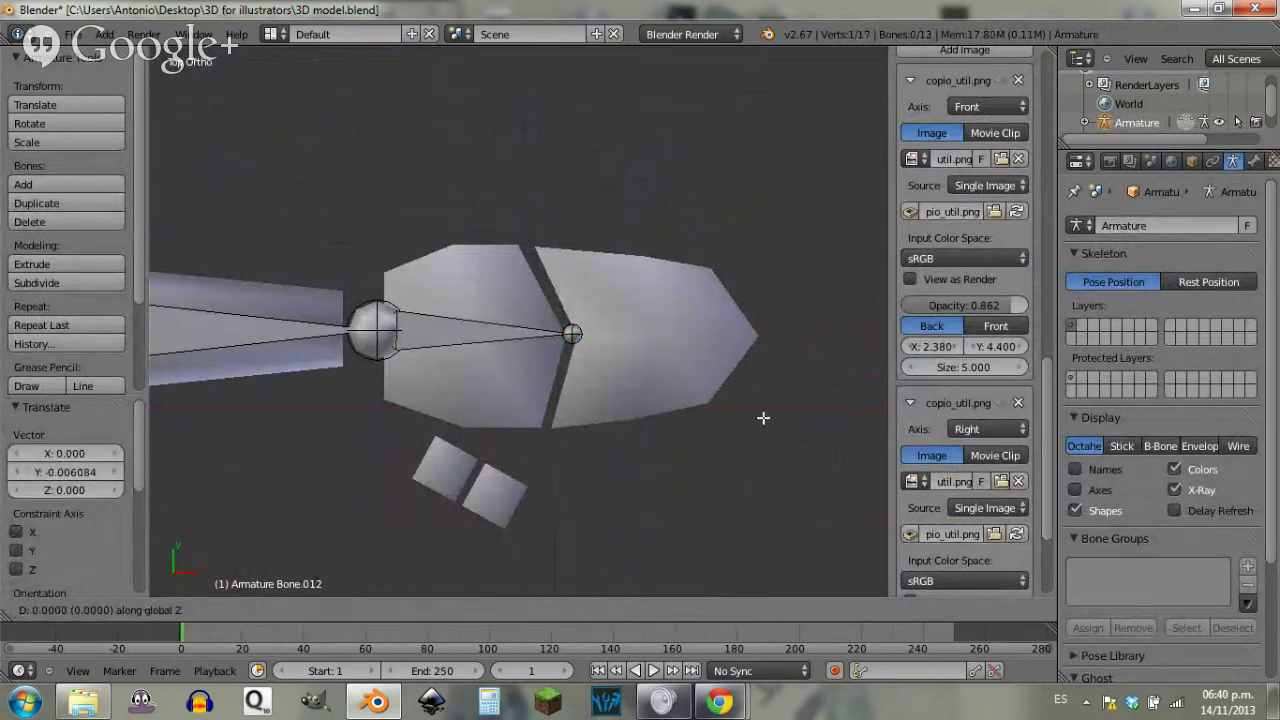
{"action": "key", "text": "x"}
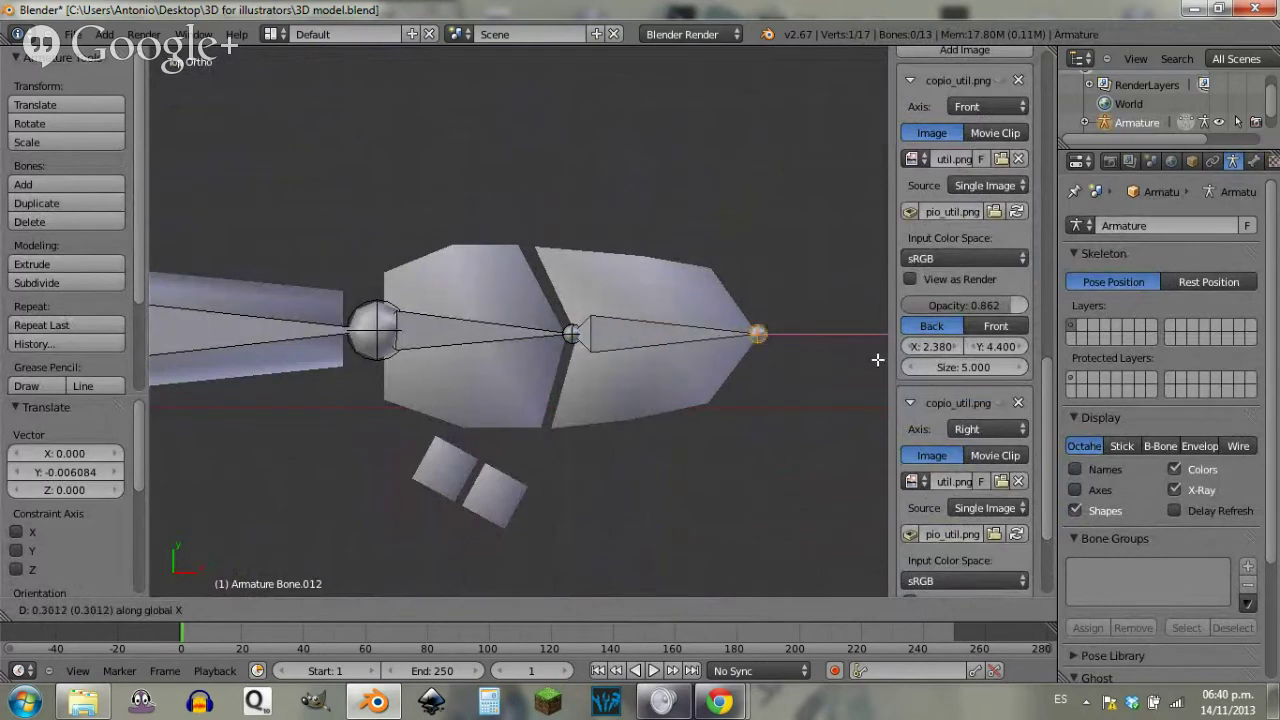
{"action": "left_click", "coordinate": [880, 360]}
Step: Place the 3D cursor between the wrist and the left thumb's first block, and return to editing the armature
{"action": "middle_click_drag", "start_coordinate": [350, 490], "coordinate": [455, 365], "text": "shift"}
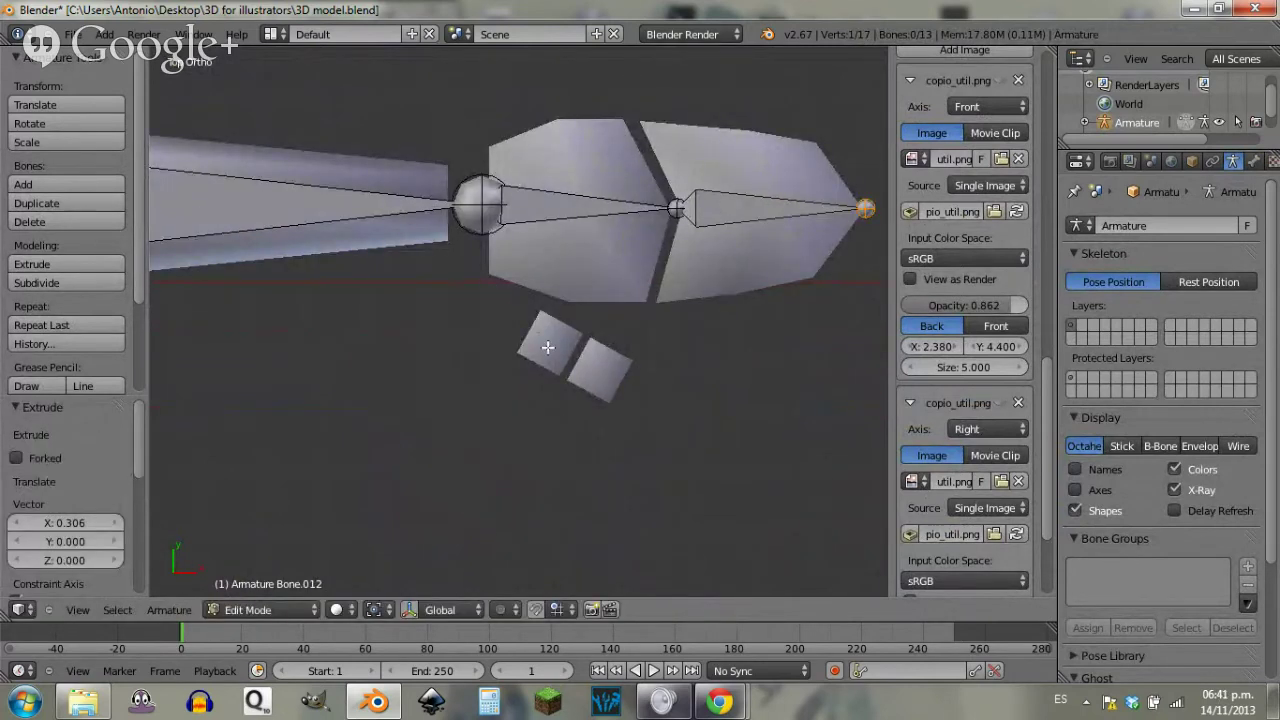
{"action": "key", "text": "Tab"}
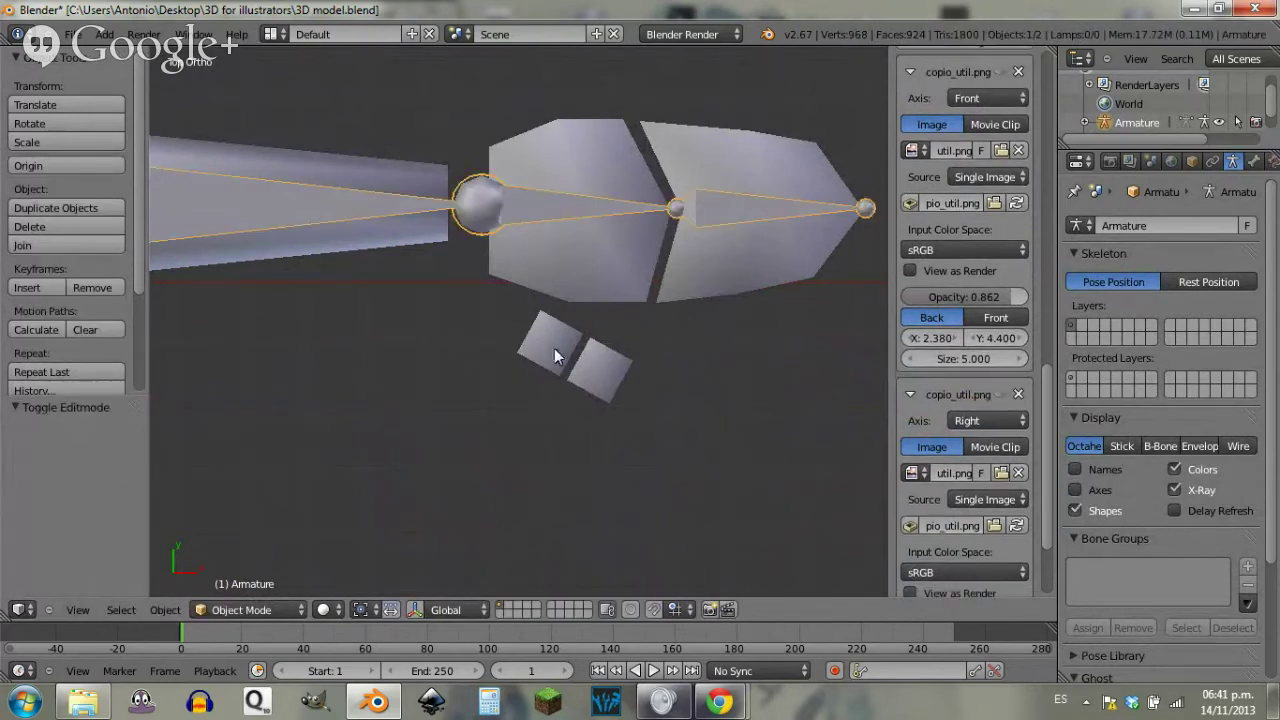
{"action": "right_click", "coordinate": [557, 365]}
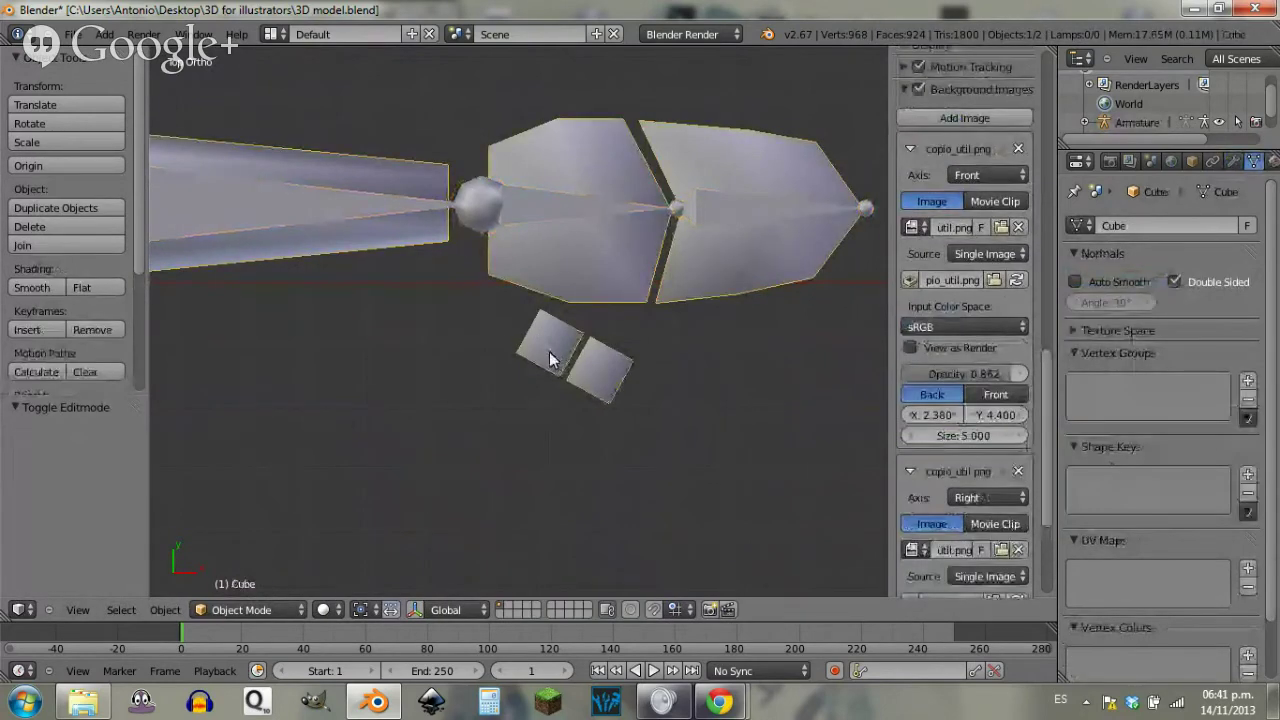
{"action": "key", "text": "Tab"}
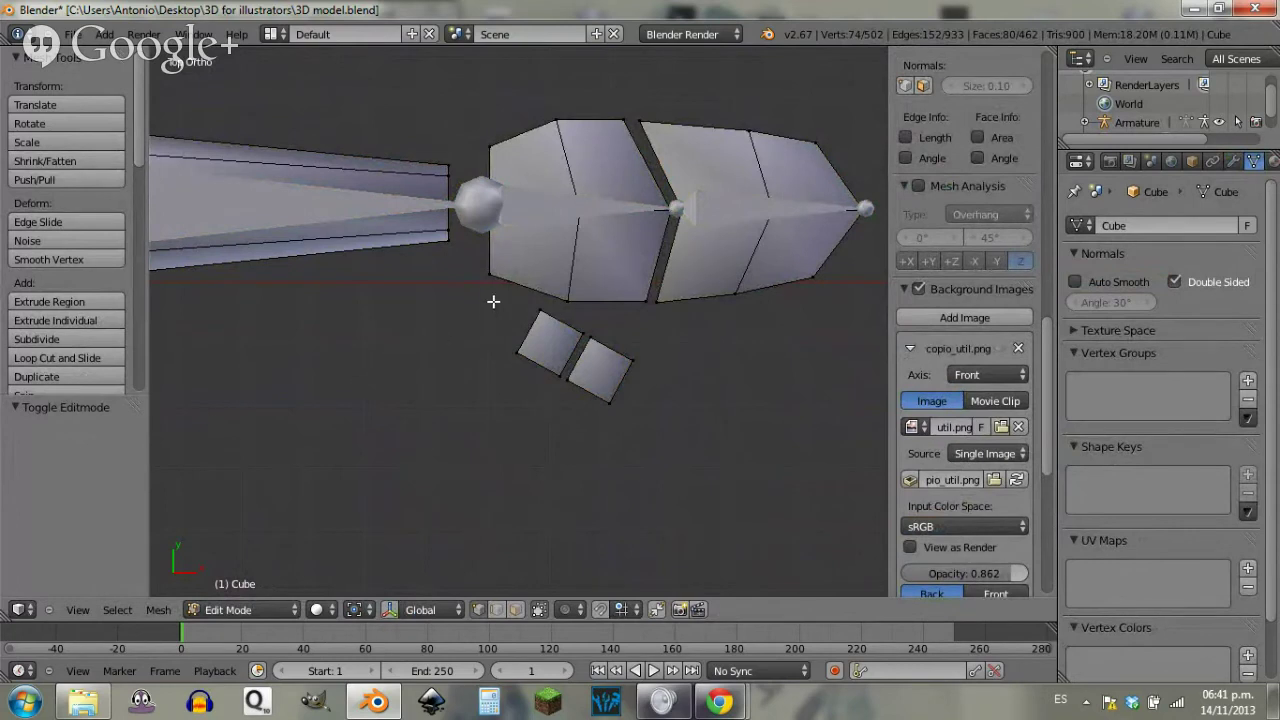
{"action": "key", "text": "shift+a"}
{"action": "left_click", "coordinate": [497, 293]}
{"action": "left_click", "coordinate": [497, 297]}
{"action": "key", "text": "shift+a"}
{"action": "key", "text": "Tab"}
{"action": "right_click", "coordinate": [493, 230]}
{"action": "key", "text": "Tab"}
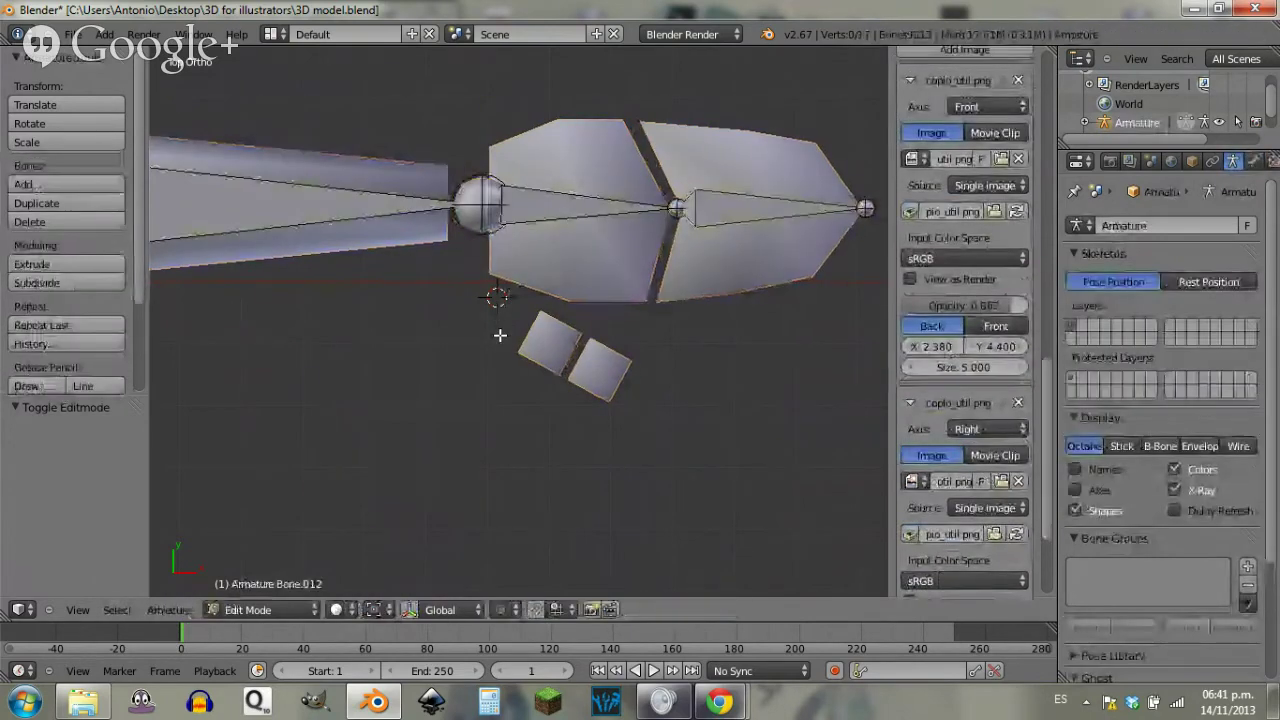
Step: Add a bone at the 3D cursor and, in front view, move its tip about 0.11 along X and -0.969 along Z
{"action": "key", "text": "KP_1"}
{"action": "key", "text": "shift+a"}
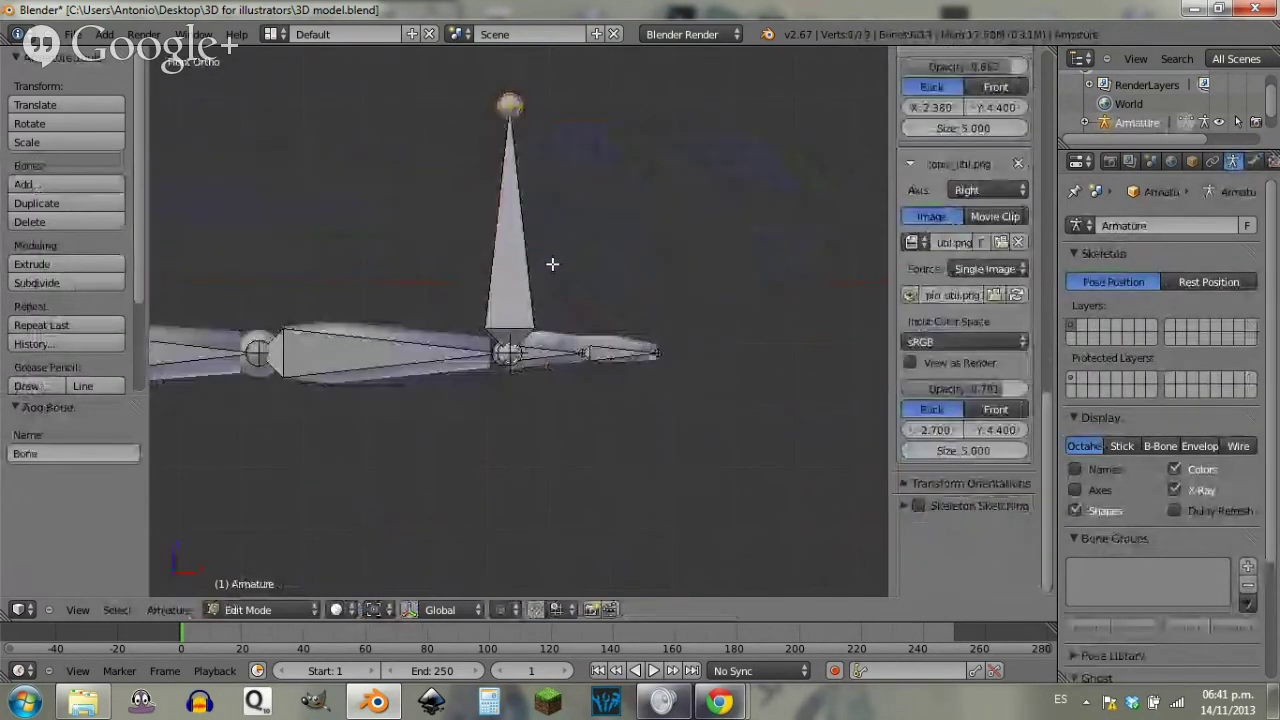
{"action": "key", "text": "g"}
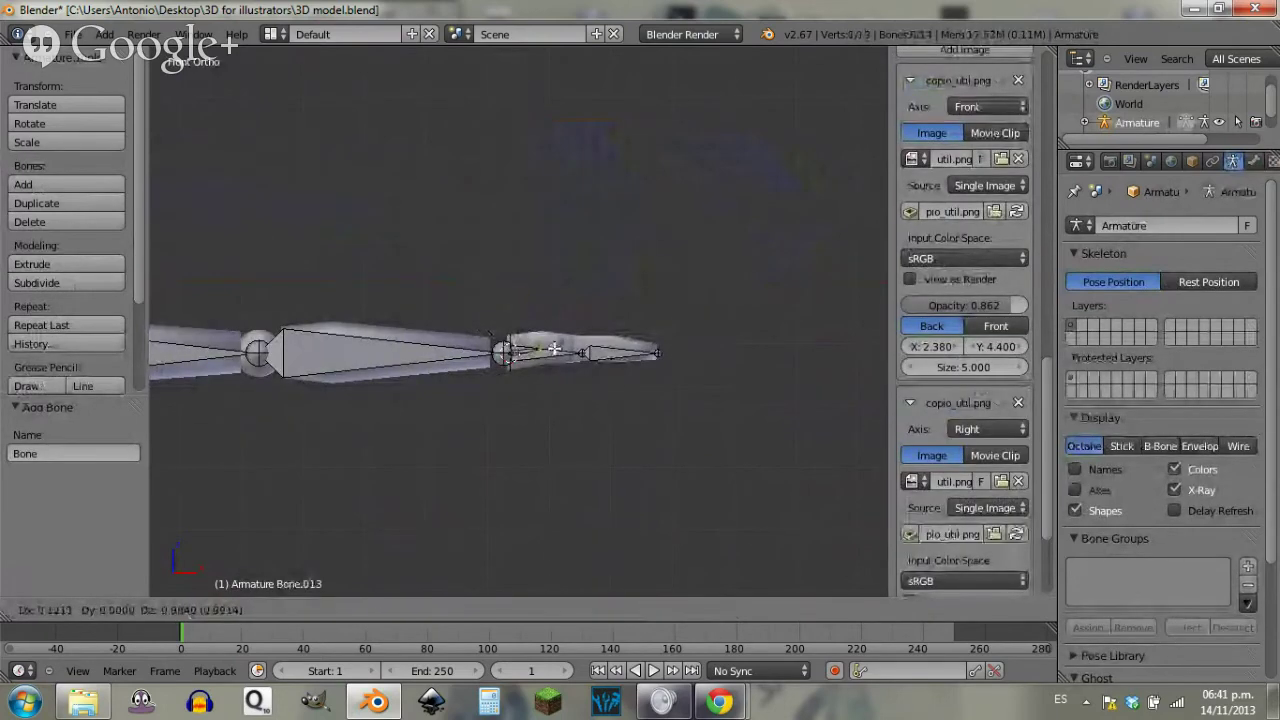
{"action": "left_click", "coordinate": [554, 349]}
Step: Select the base of the new thumb bone and raise it about 0.035 along Z
{"action": "scroll", "coordinate": [560, 362], "scroll_direction": "up", "scroll_amount": 11}
{"action": "scroll", "coordinate": [565, 390], "scroll_direction": "down", "scroll_amount": 3}
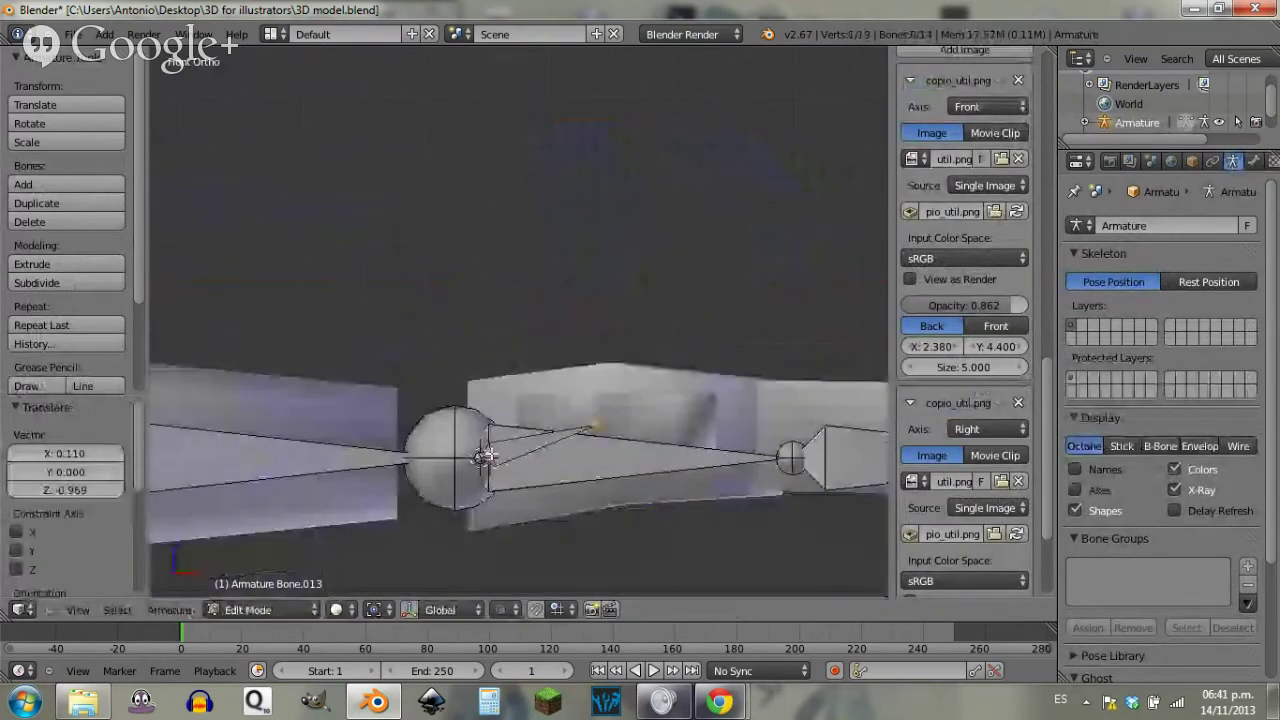
{"action": "right_click", "coordinate": [502, 456]}
{"action": "right_click", "coordinate": [486, 458]}
{"action": "right_click", "coordinate": [483, 459]}
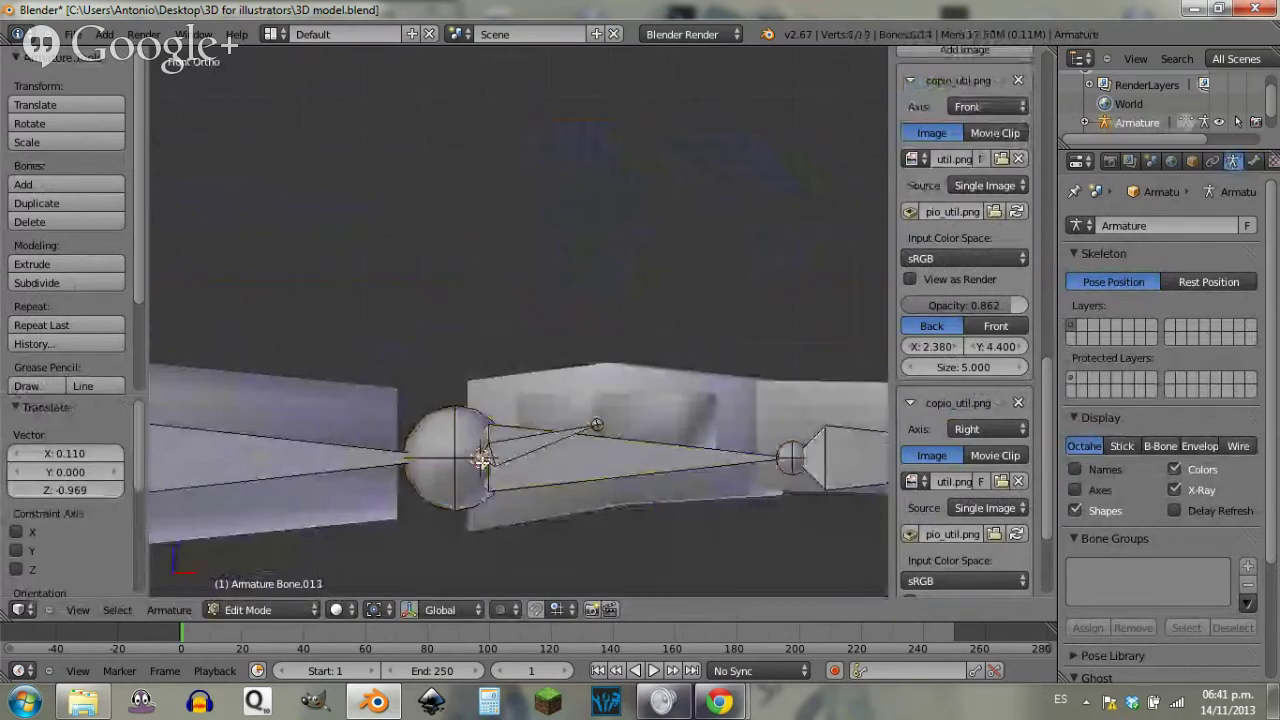
{"action": "key", "text": "g"}
{"action": "key", "text": "z"}
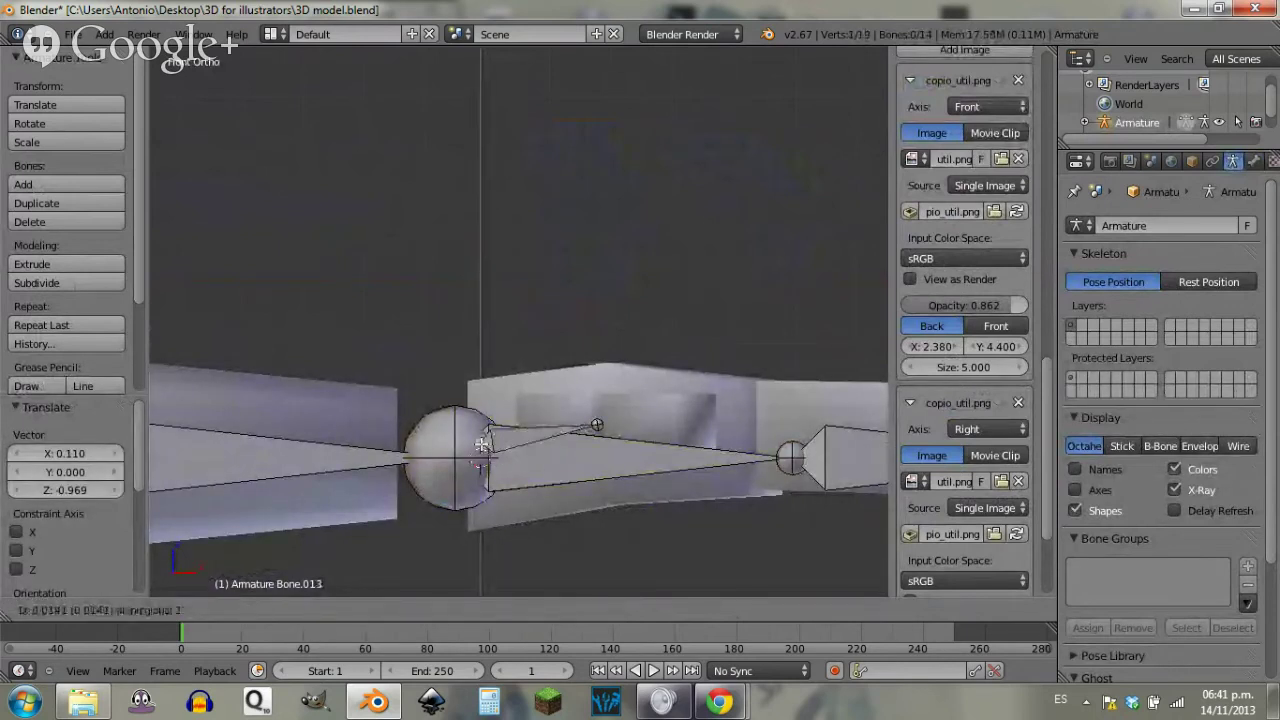
{"action": "left_click", "coordinate": [487, 422]}
Step: Viewed from above, move the thumb bone's tip about 0.018 along X and -0.094 along Y to the gap between the thumb blocks
{"action": "scroll", "coordinate": [569, 440], "scroll_direction": "up", "scroll_amount": 3}
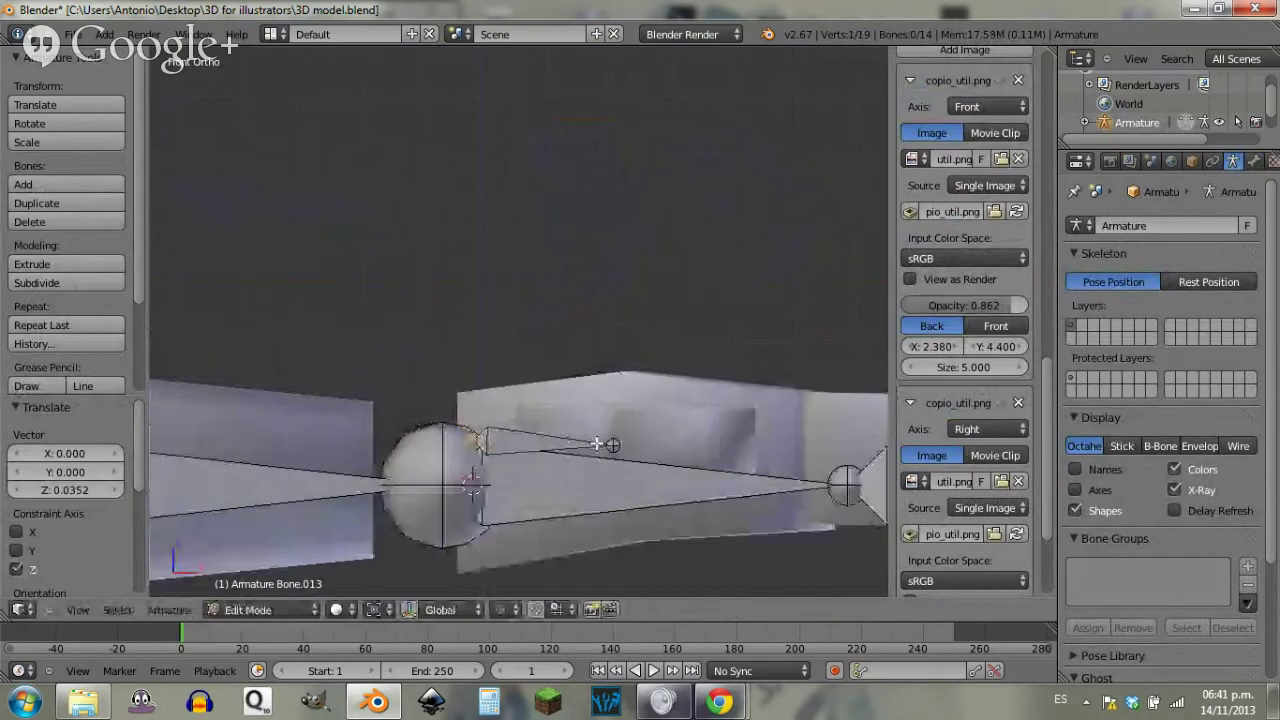
{"action": "key", "text": "KP_7"}
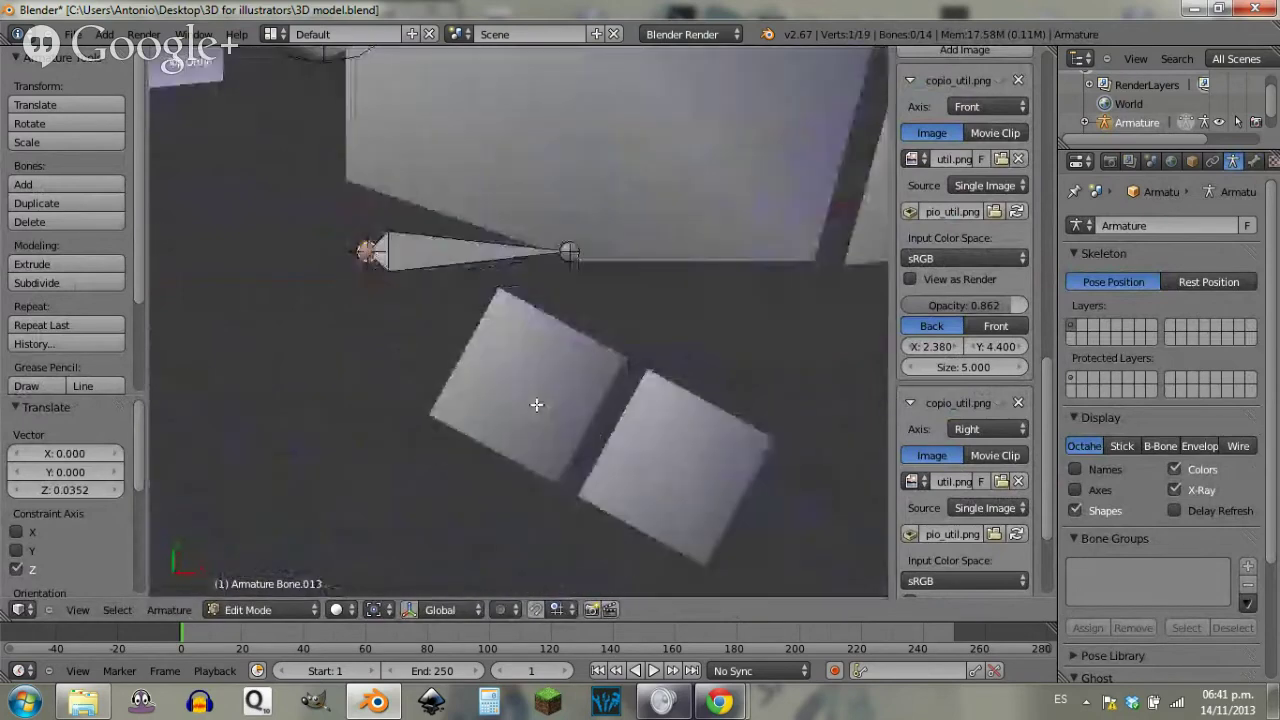
{"action": "right_click", "coordinate": [570, 252]}
{"action": "key", "text": "g"}
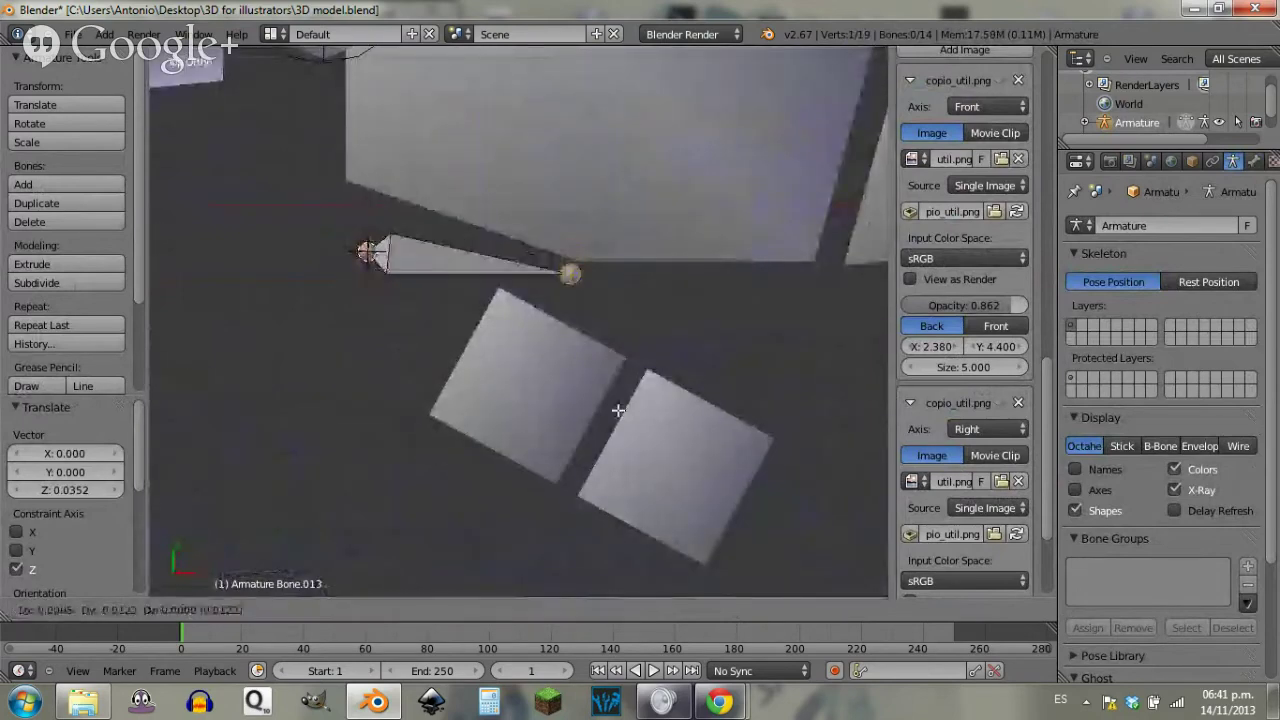
{"action": "left_click", "coordinate": [651, 524]}
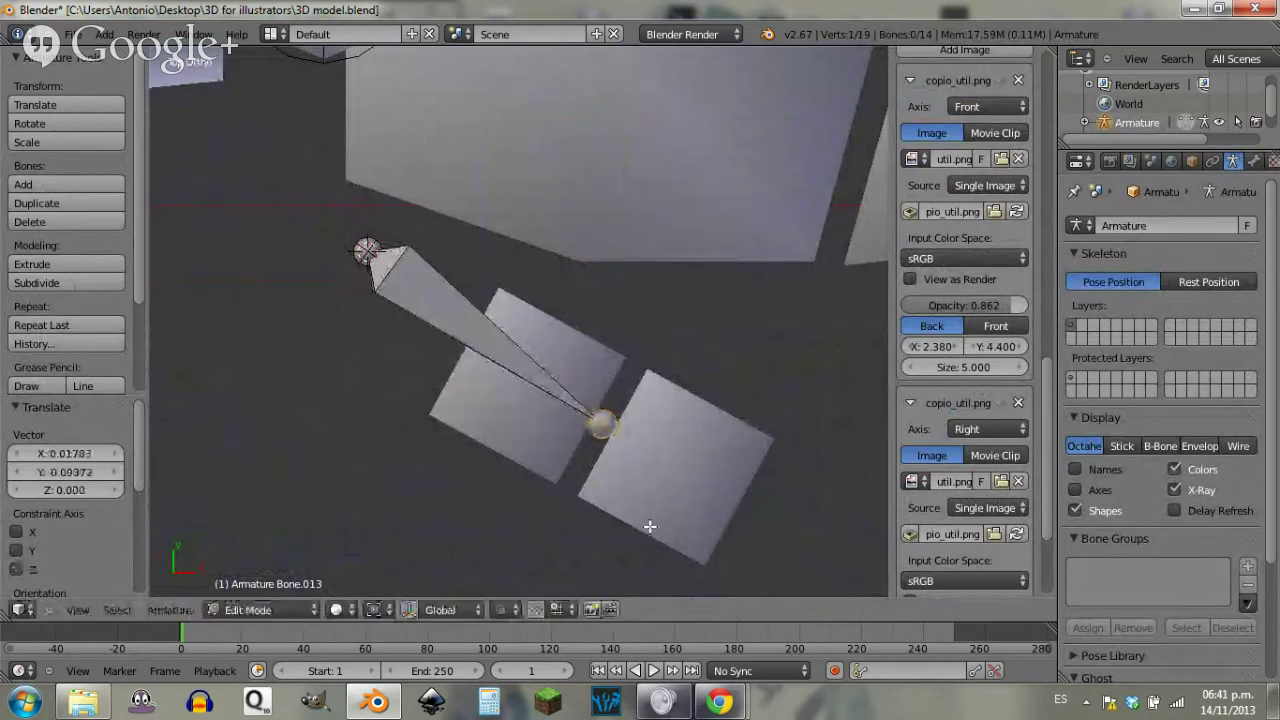
{"action": "key", "text": "g"}
{"action": "left_click", "coordinate": [683, 504]}
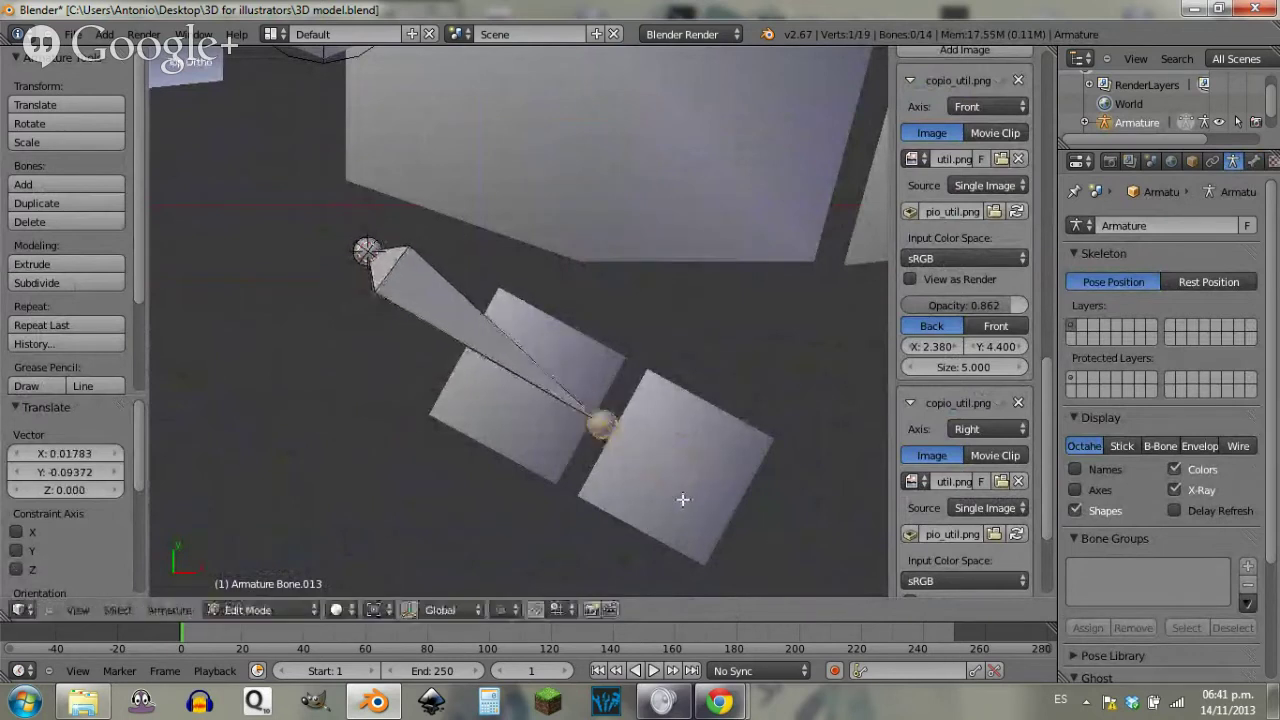
Step: Extrude a second left thumb bone from the first one's tip, about 0.081 along X and -0.047 along Y, through the outer thumb block
{"action": "key", "text": "e"}
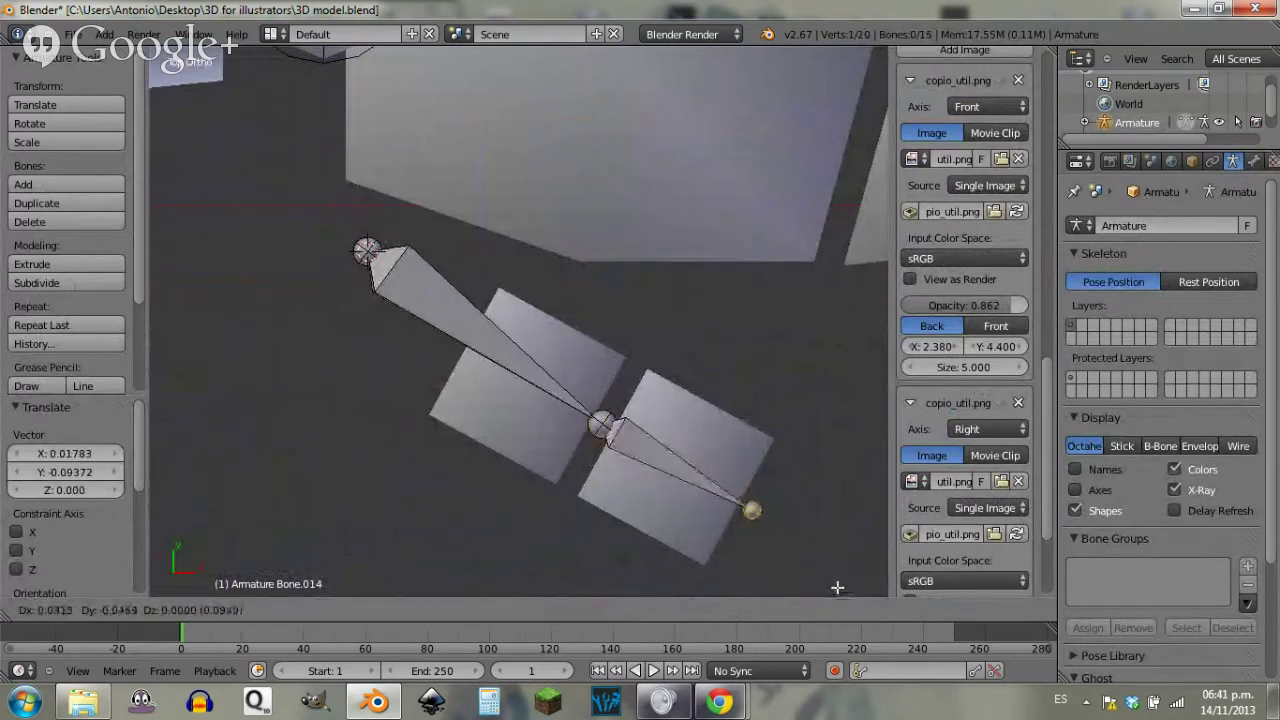
{"action": "left_click", "coordinate": [838, 590]}
{"action": "middle_click_drag", "start_coordinate": [752, 528], "coordinate": [524, 281]}
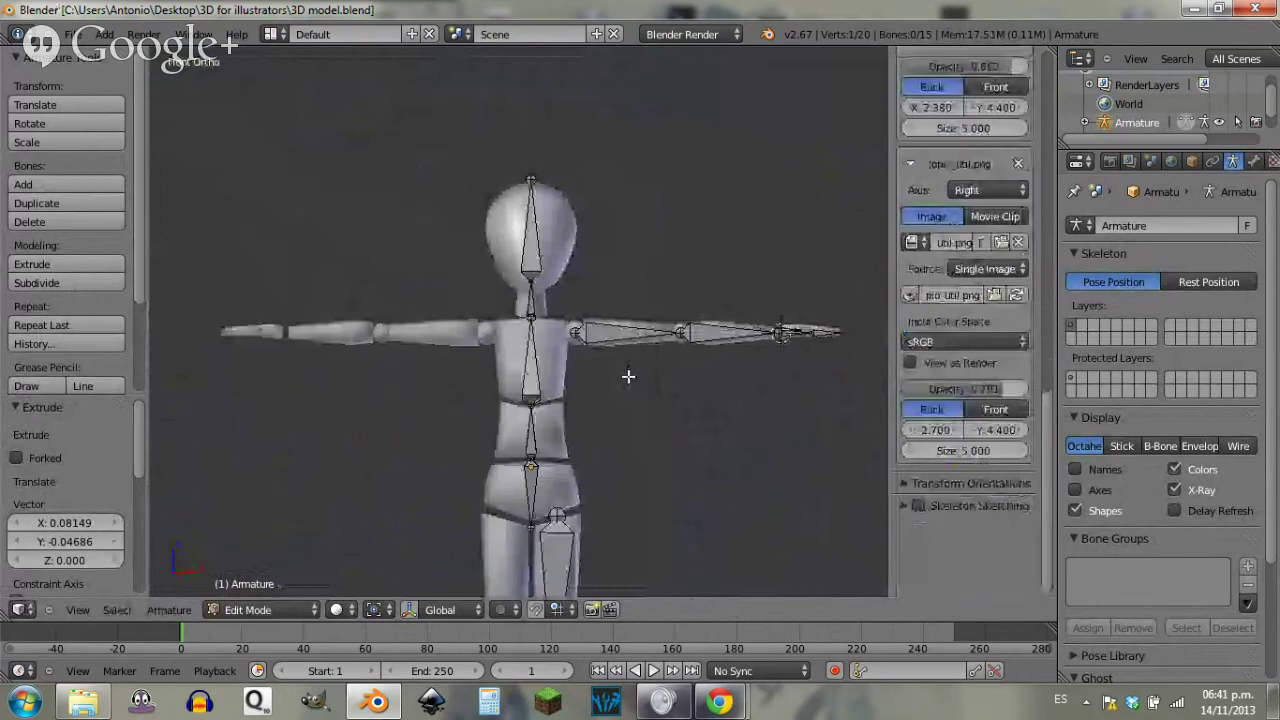
Step: Viewed from the right side, shift the base joint of the left thigh bone slightly backward along Y, in line with the pelvis bone's tip
{"action": "middle_click_drag", "start_coordinate": [629, 371], "coordinate": [629, 180], "text": "shift"}
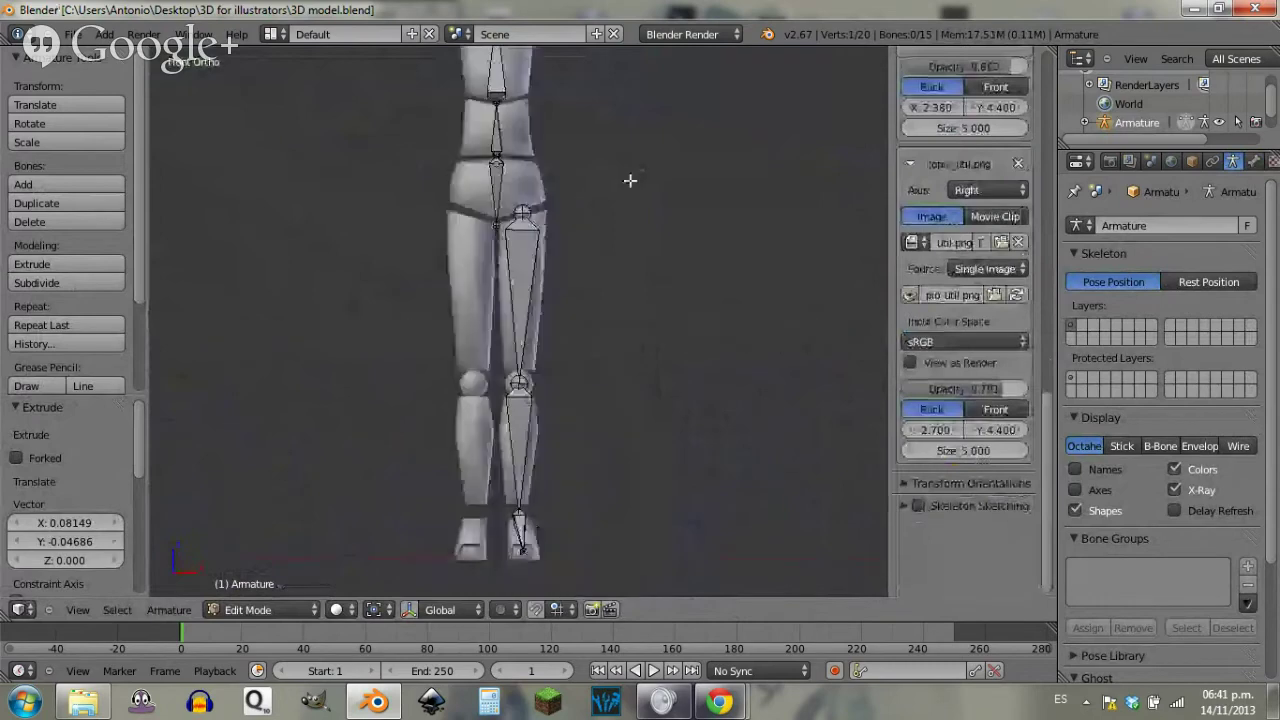
{"action": "key", "text": "KP_3"}
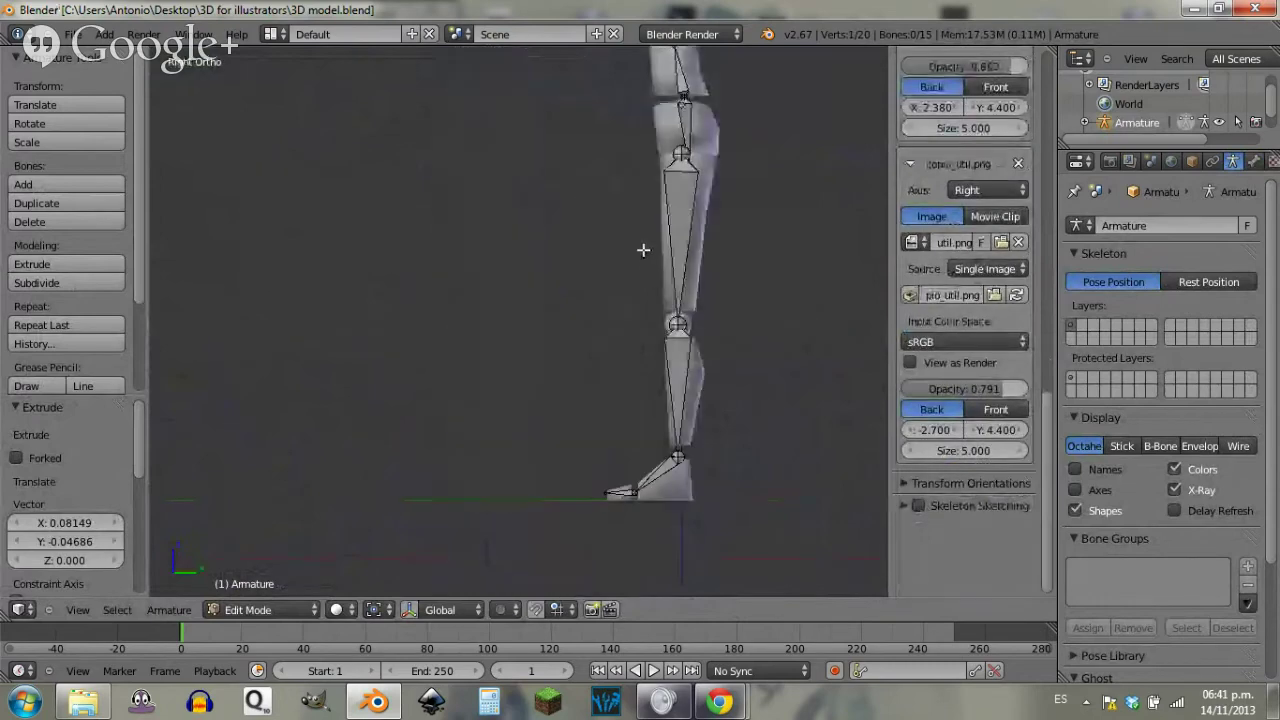
{"action": "middle_click_drag", "start_coordinate": [704, 237], "coordinate": [648, 479], "text": "shift"}
{"action": "key", "text": "KP_1"}
{"action": "scroll", "coordinate": [560, 363], "scroll_direction": "down", "scroll_amount": 2}
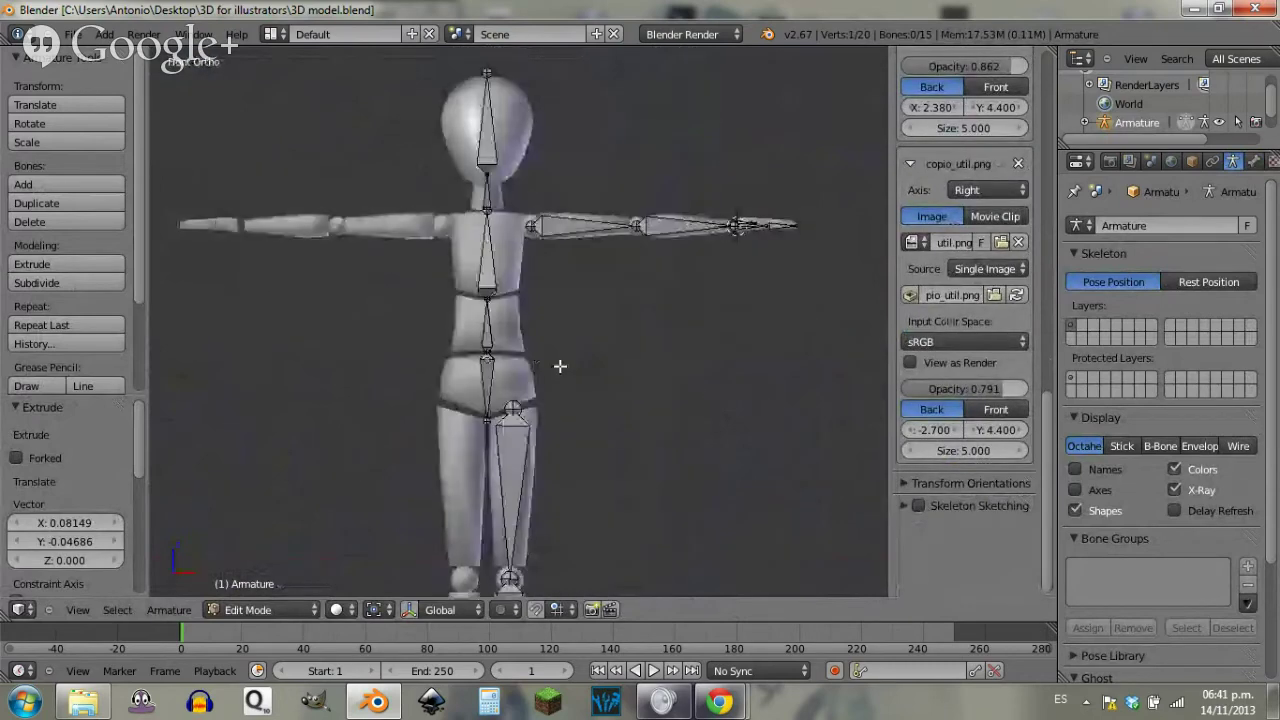
{"action": "key", "text": "KP_3"}
{"action": "scroll", "coordinate": [560, 365], "scroll_direction": "up", "scroll_amount": 7}
{"action": "middle_click_drag", "start_coordinate": [716, 467], "coordinate": [450, 275], "text": "shift"}
{"action": "right_click", "coordinate": [561, 385]}
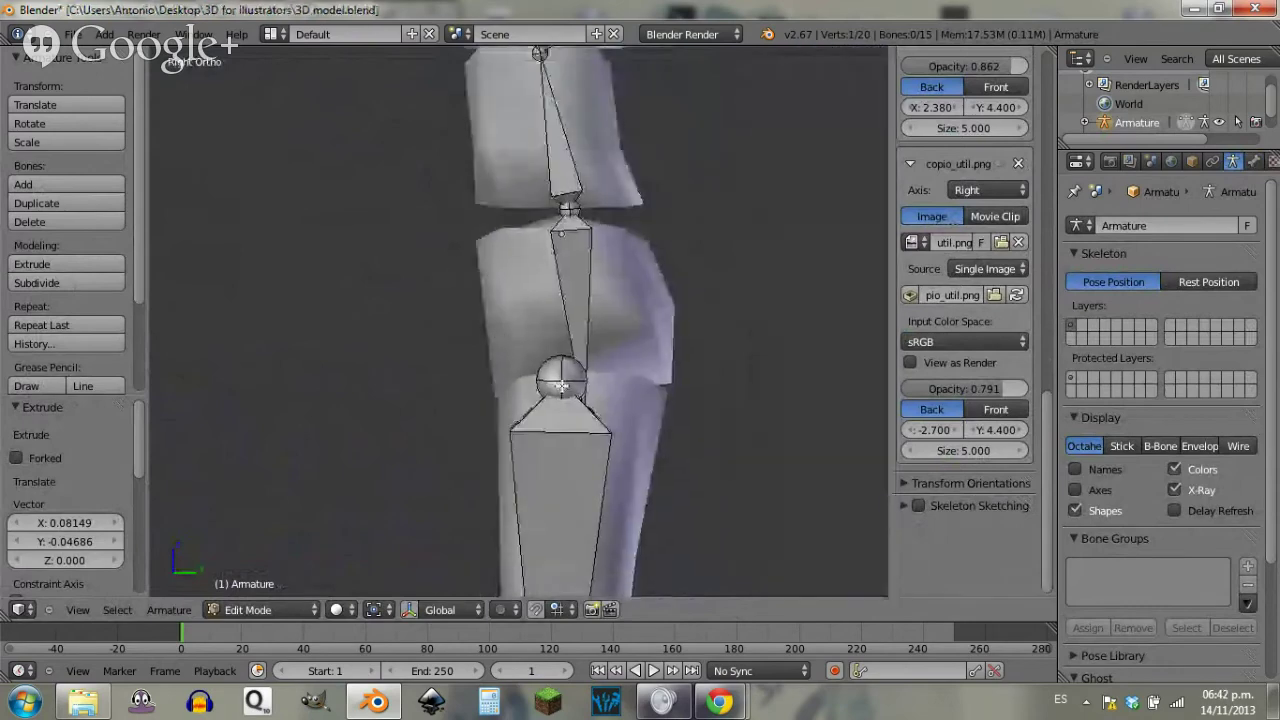
{"action": "key", "text": "g"}
{"action": "key", "text": "y"}
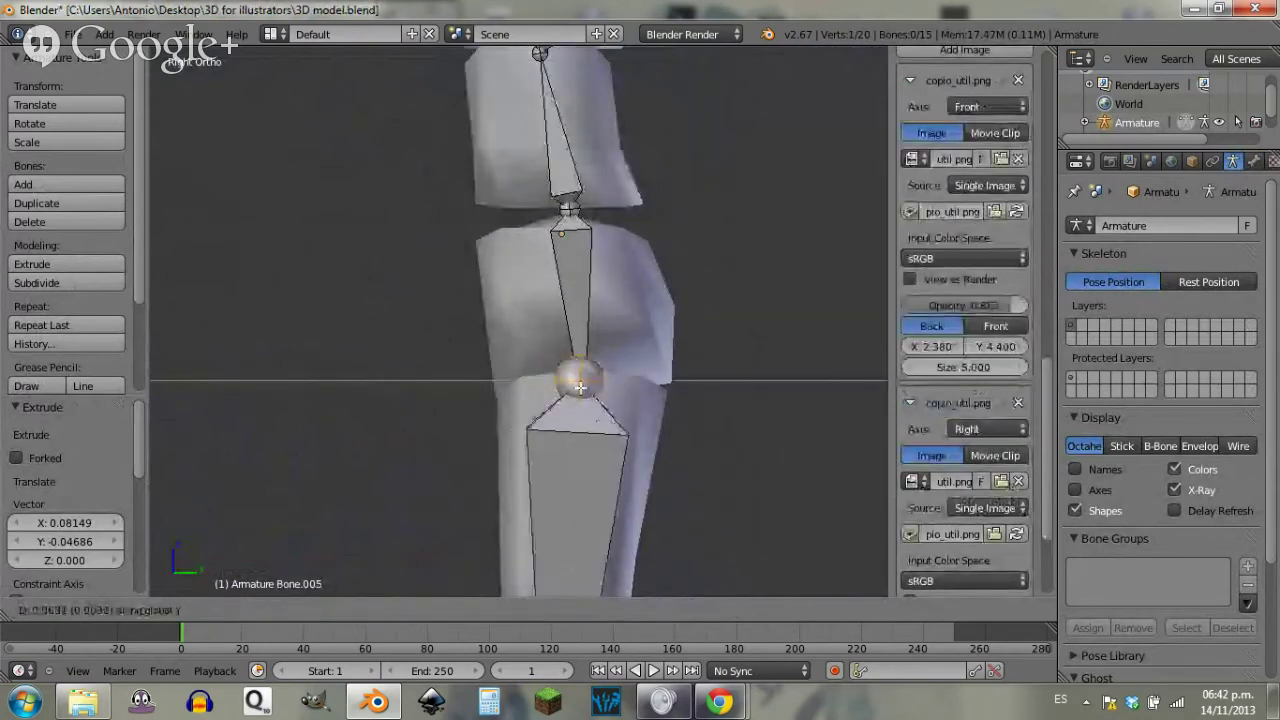
{"action": "left_click", "coordinate": [582, 386]}
Step: Select all the armature's bones and save the file over 3D model.blend
{"action": "key", "text": "a"}
{"action": "key", "text": "a"}
{"action": "key", "text": "KP_1"}
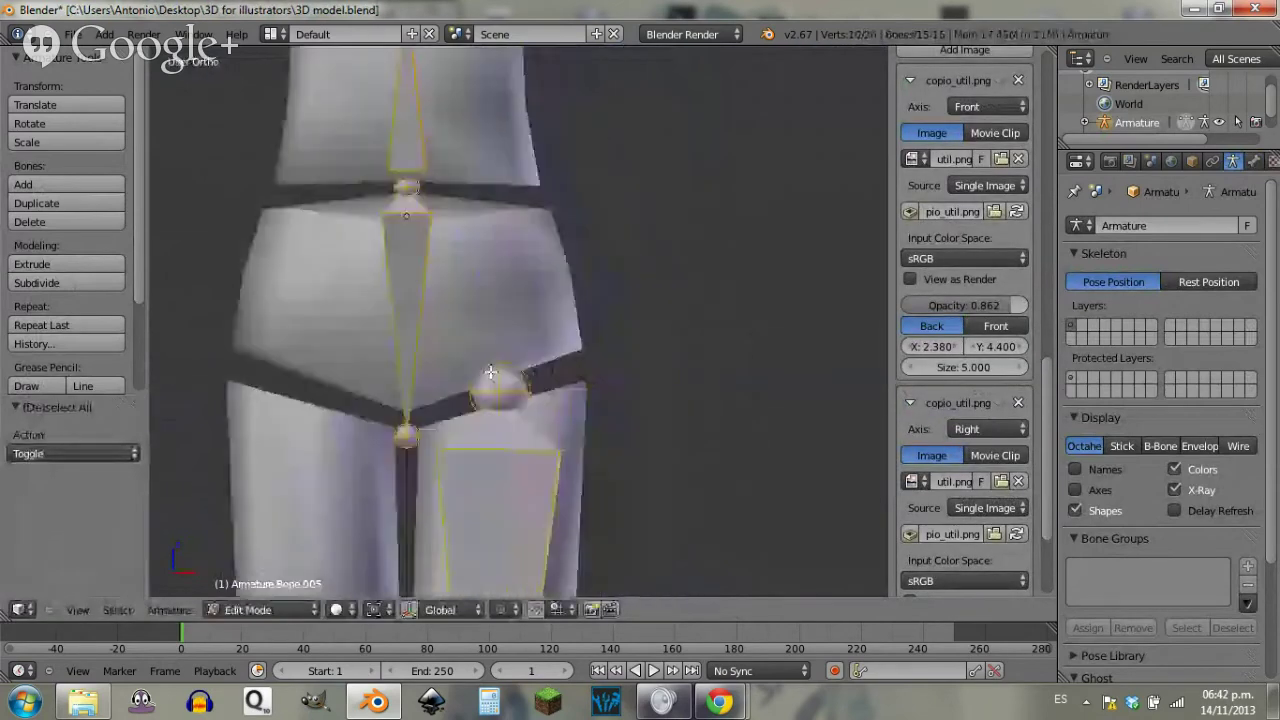
{"action": "scroll", "coordinate": [569, 397], "scroll_direction": "down", "scroll_amount": 8}
{"action": "scroll", "coordinate": [580, 420], "scroll_direction": "up", "scroll_amount": 3}
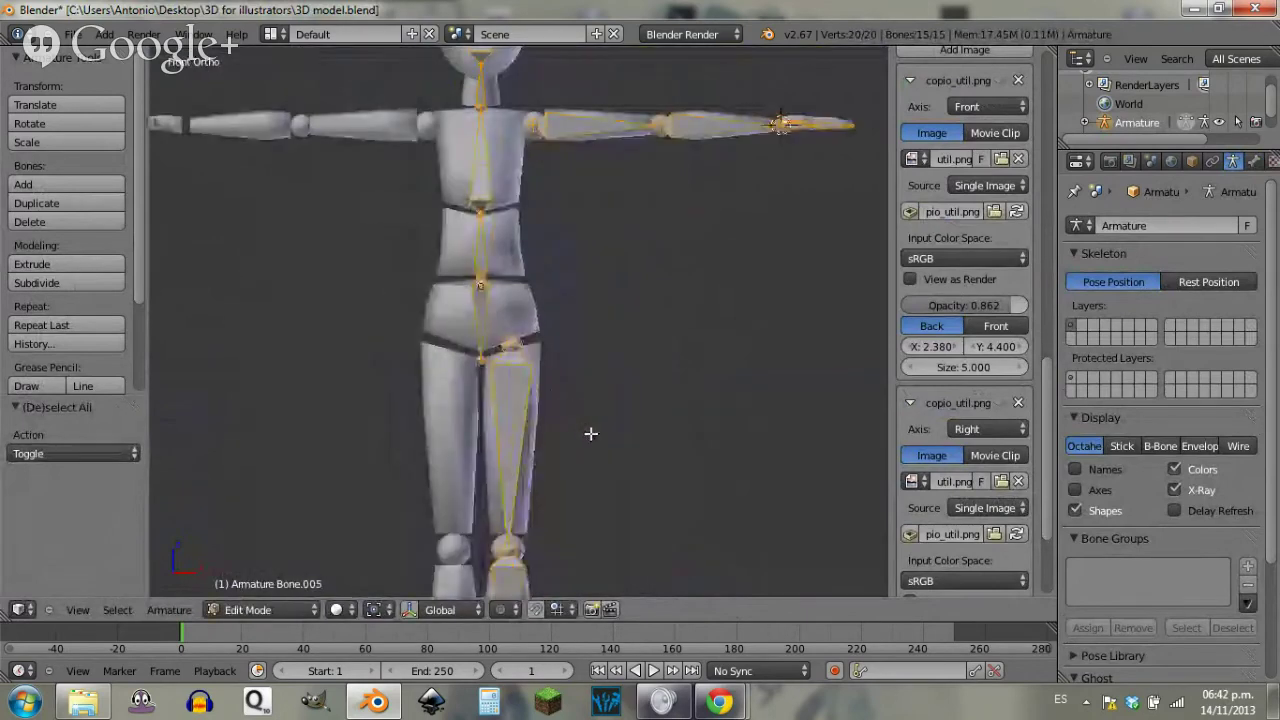
{"action": "scroll", "coordinate": [597, 437], "scroll_direction": "up", "scroll_amount": 3, "text": "shift"}
{"action": "key", "text": "ctrl+s"}
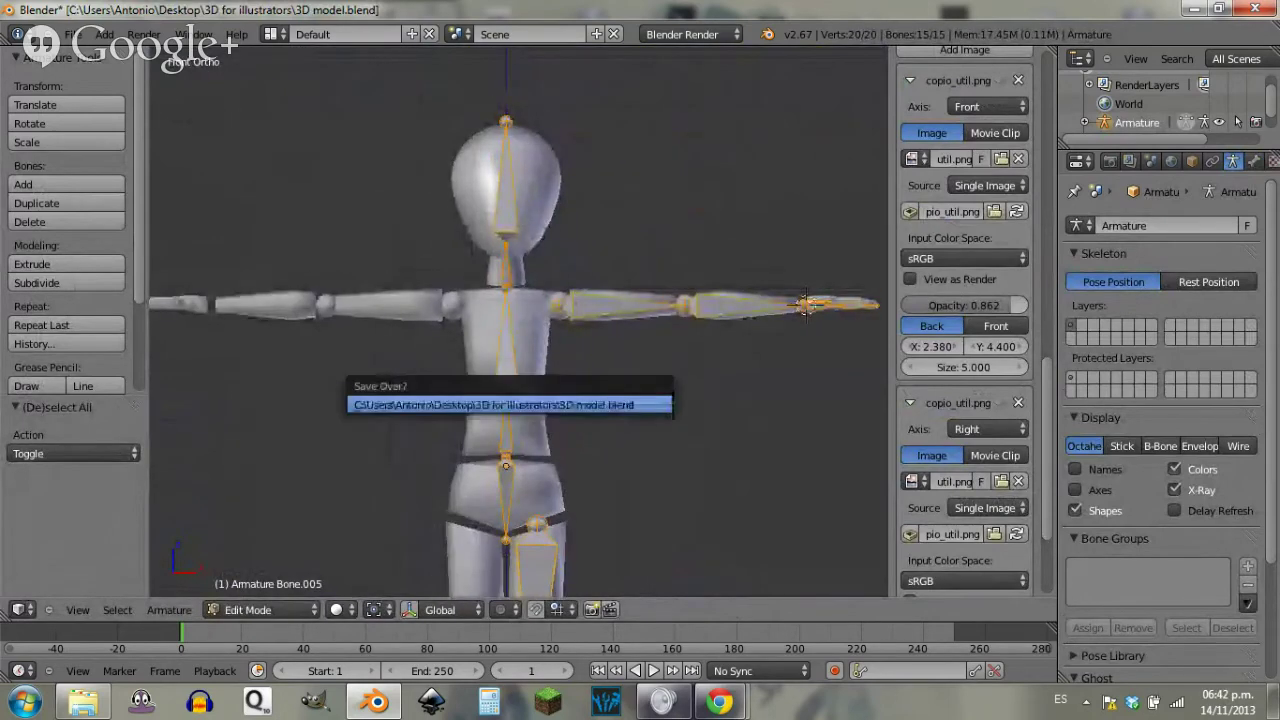
{"action": "left_click", "coordinate": [608, 403]}
Step: In front view, place the 3D cursor at the centre of the upper chest and add a bone there
{"action": "middle_click_drag", "start_coordinate": [682, 456], "coordinate": [667, 349]}
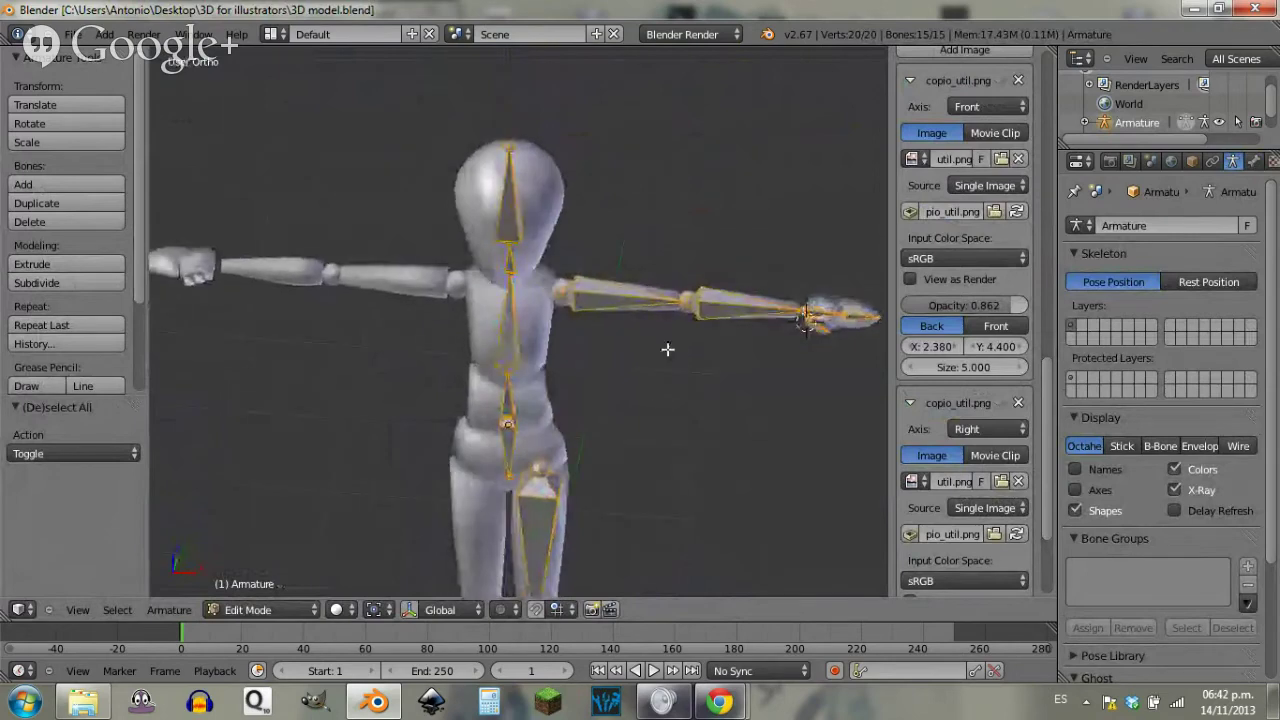
{"action": "key", "text": "KP_1"}
{"action": "scroll", "coordinate": [570, 340], "scroll_direction": "up", "scroll_amount": 4}
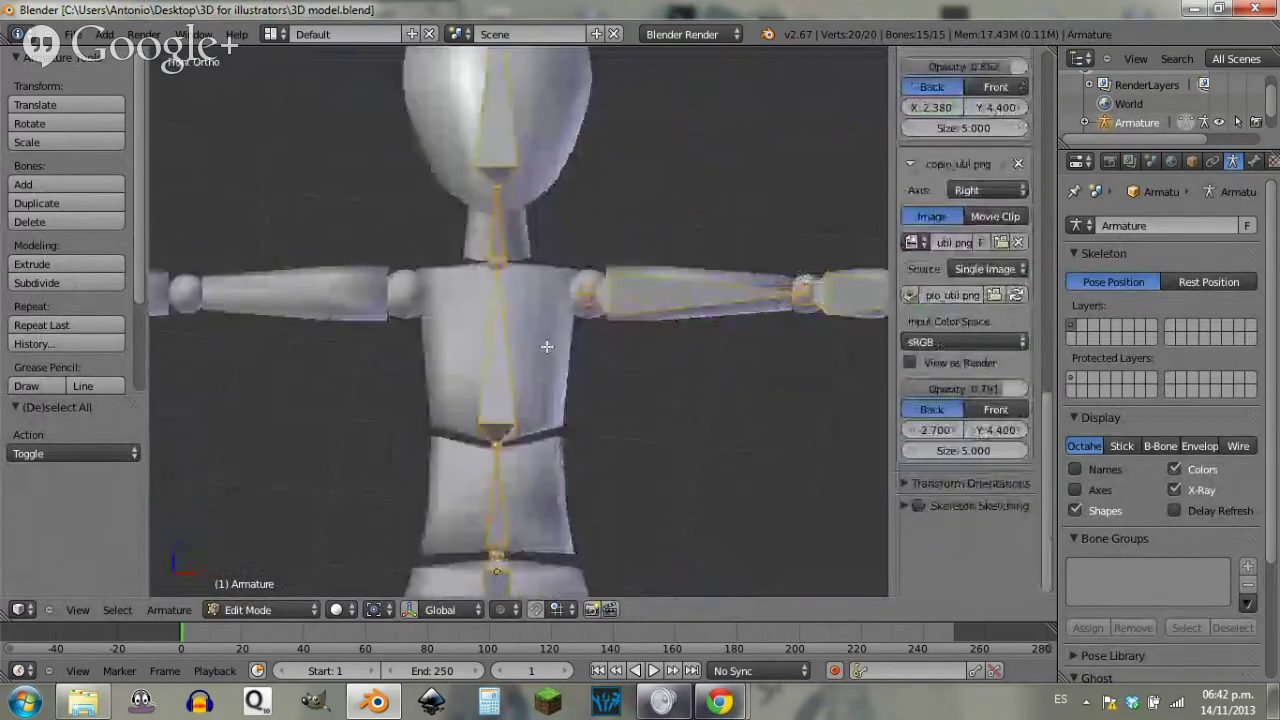
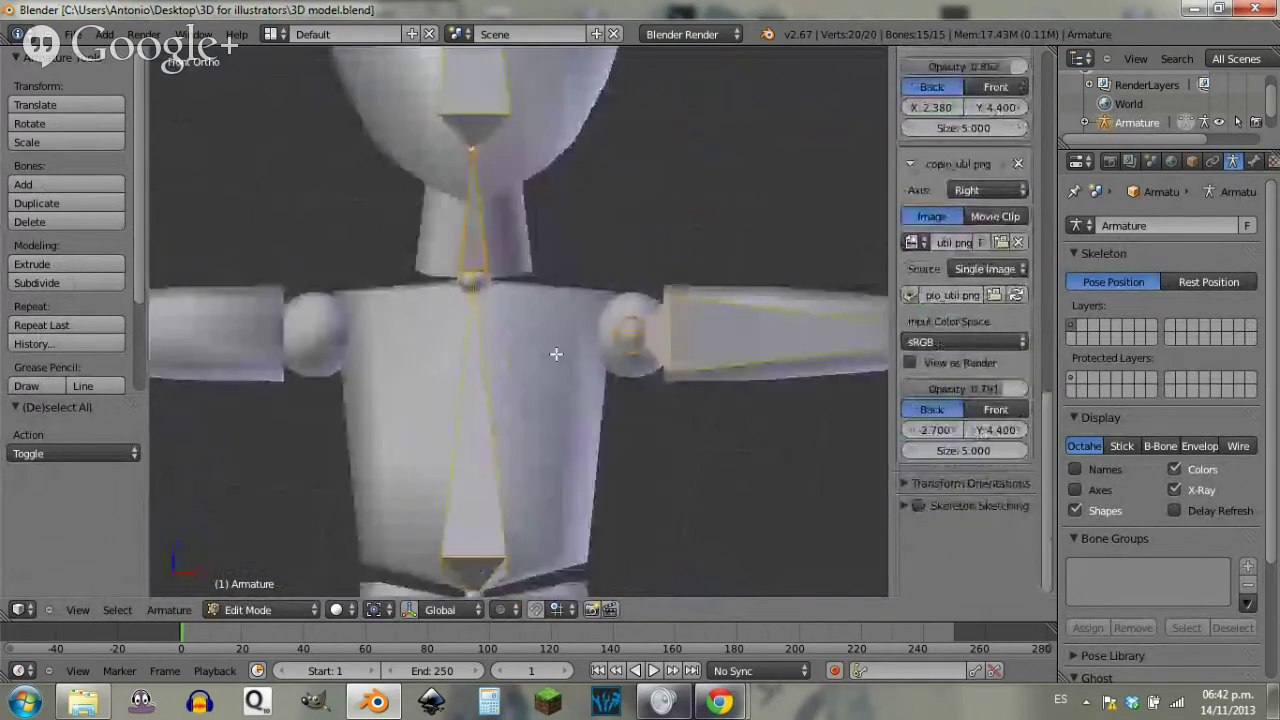
{"action": "middle_click_drag", "start_coordinate": [556, 354], "coordinate": [551, 363], "text": "shift"}
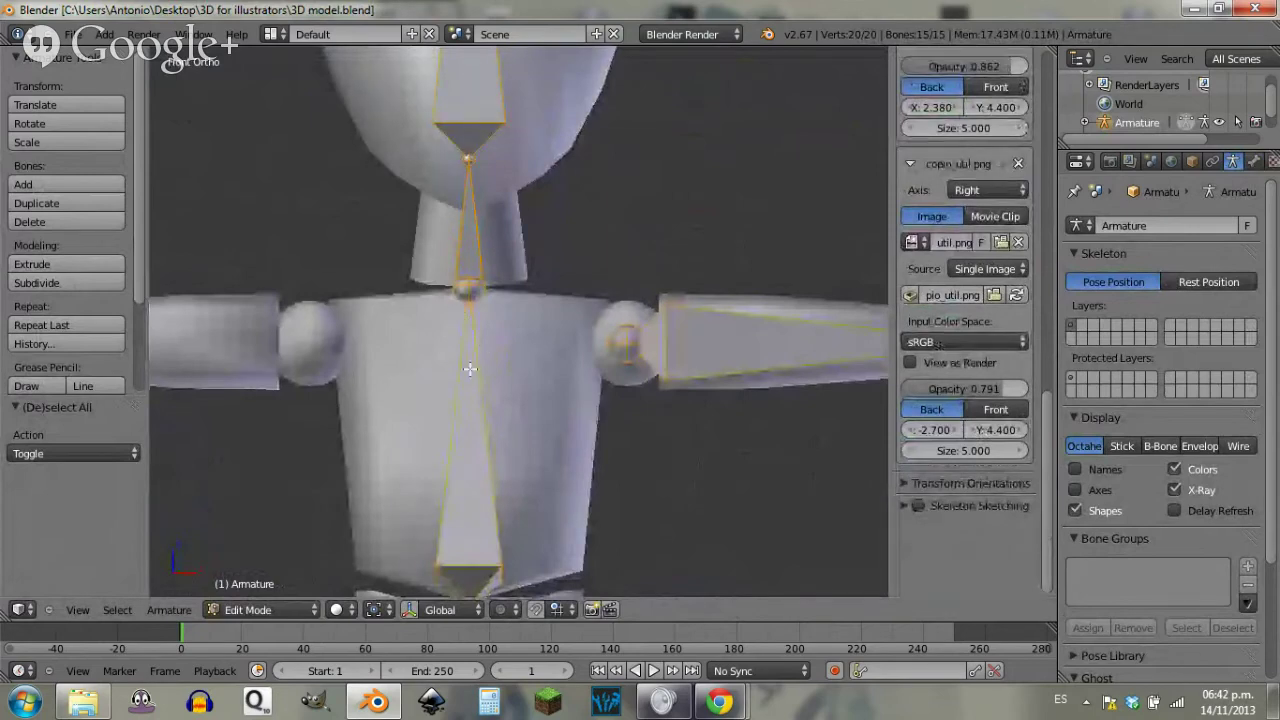
{"action": "key", "text": "shift+a"}
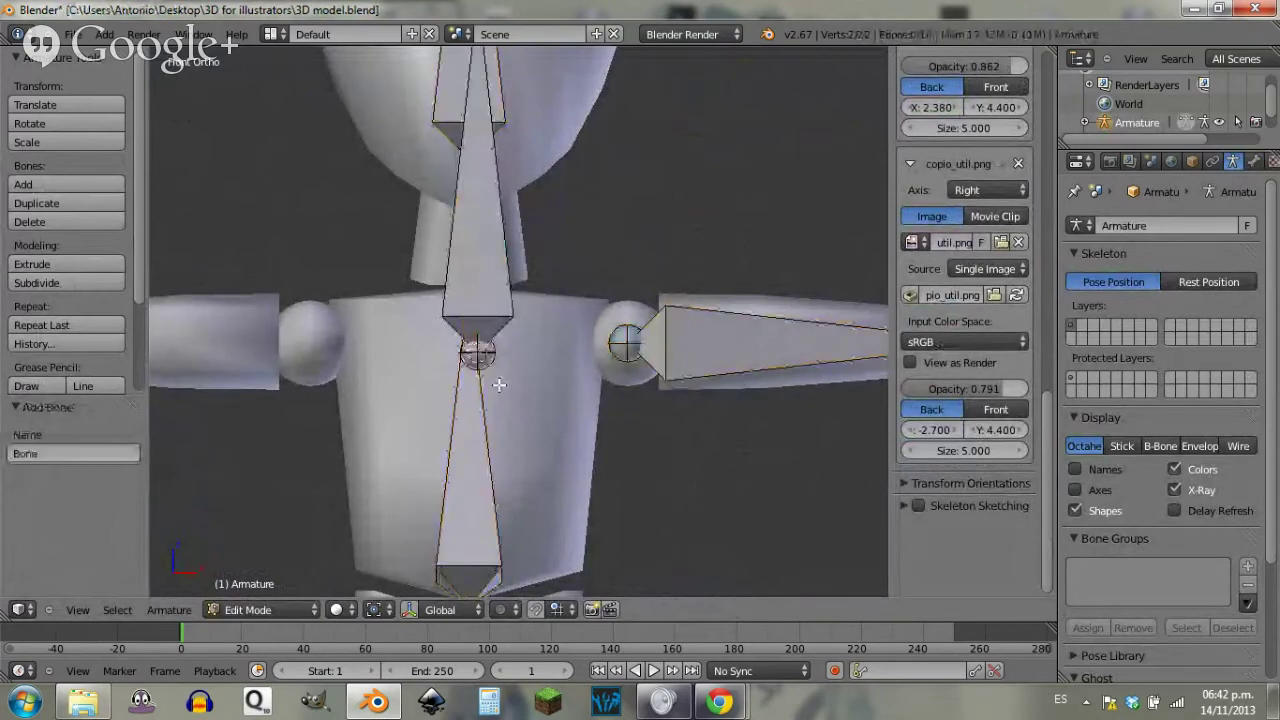
{"action": "scroll", "coordinate": [492, 181], "scroll_direction": "down", "scroll_amount": 2}
Step: Move the tip of the new chest bone 0.409 along X
{"action": "right_click", "coordinate": [492, 133]}
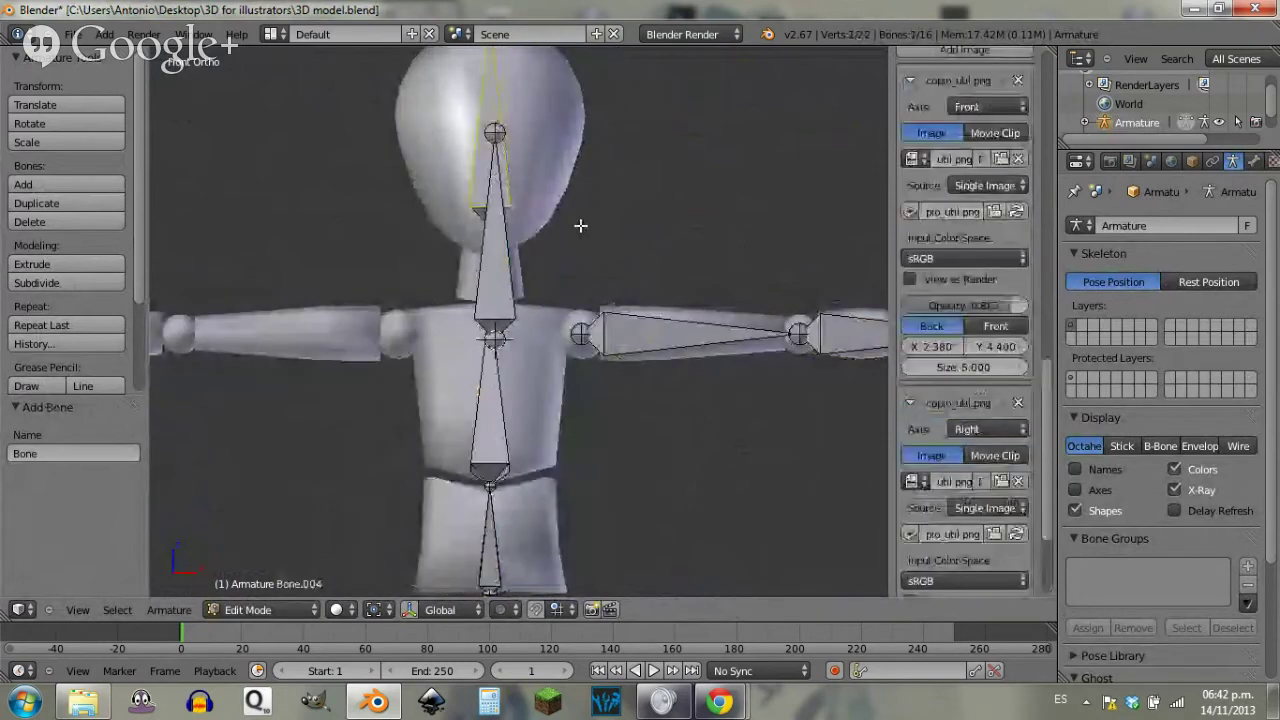
{"action": "right_click", "coordinate": [496, 134]}
{"action": "key", "text": "g"}
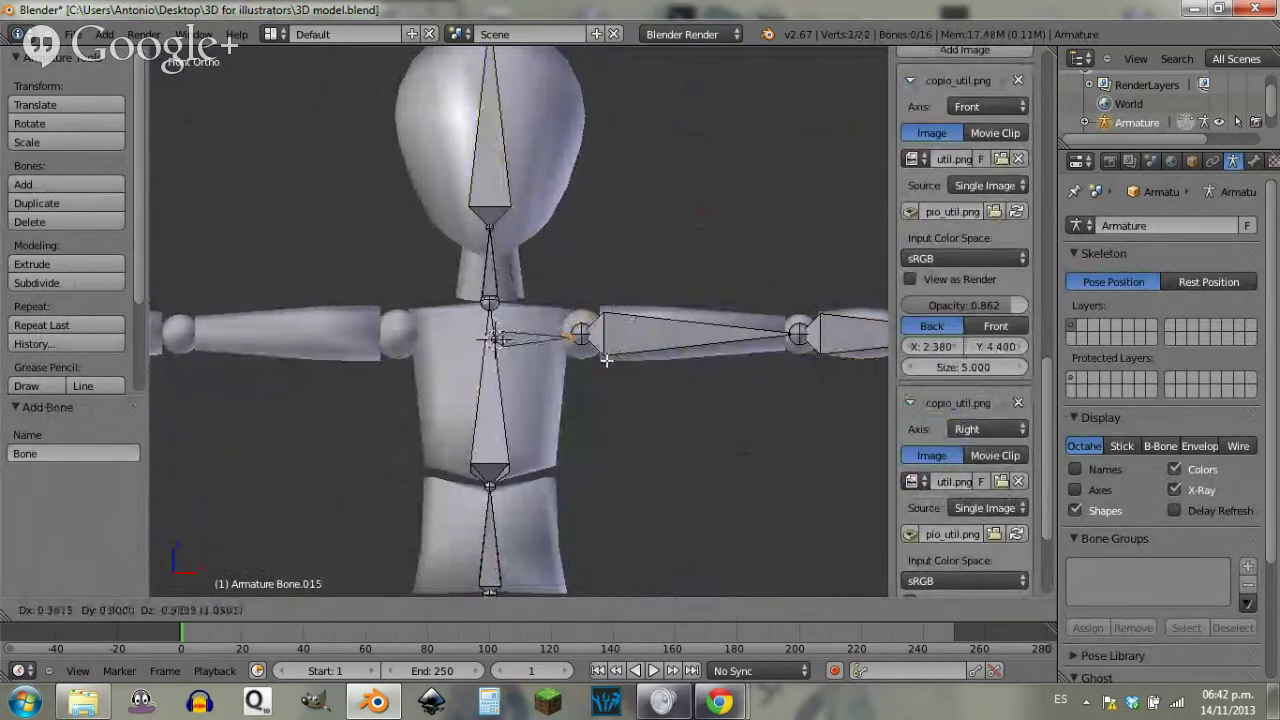
{"action": "key", "text": "x"}
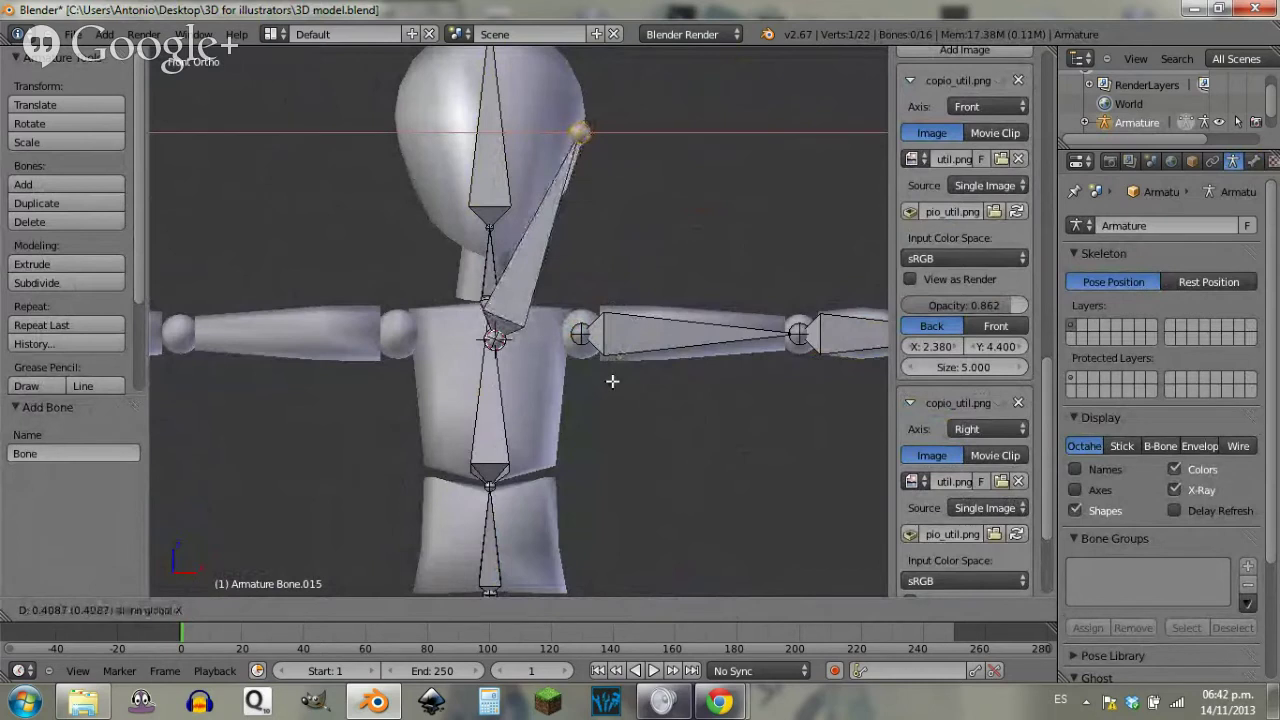
{"action": "left_click", "coordinate": [612, 380]}
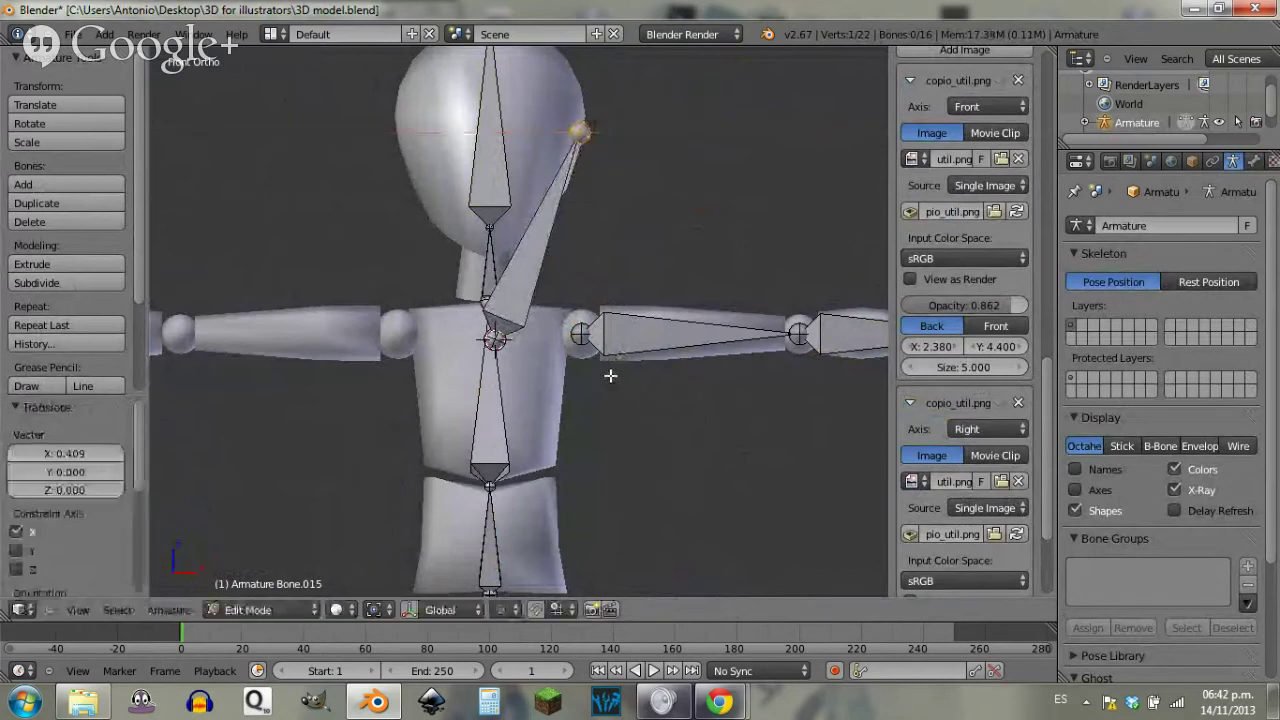
Step: Extrude a clavicle bone from the new chest bone's base, 0.440 along X to the left shoulder
{"action": "right_click", "coordinate": [494, 340]}
{"action": "key", "text": "e"}
{"action": "key", "text": "x"}
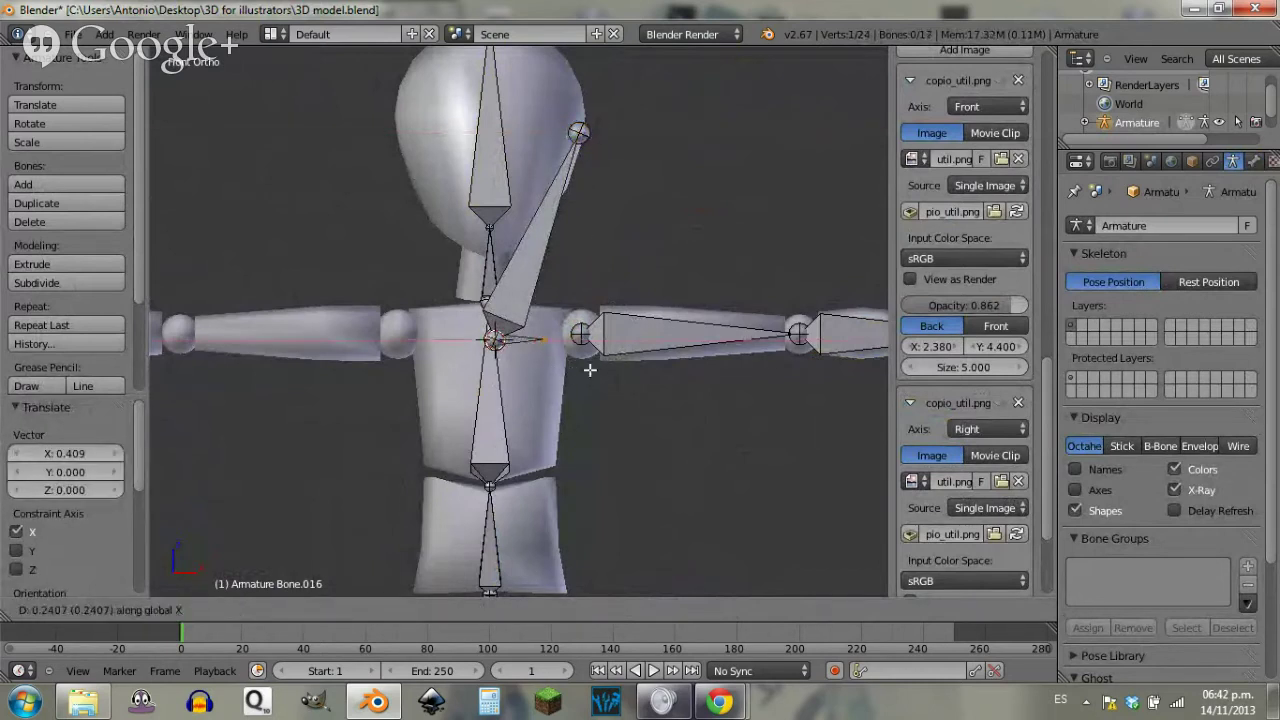
{"action": "left_click", "coordinate": [617, 372]}
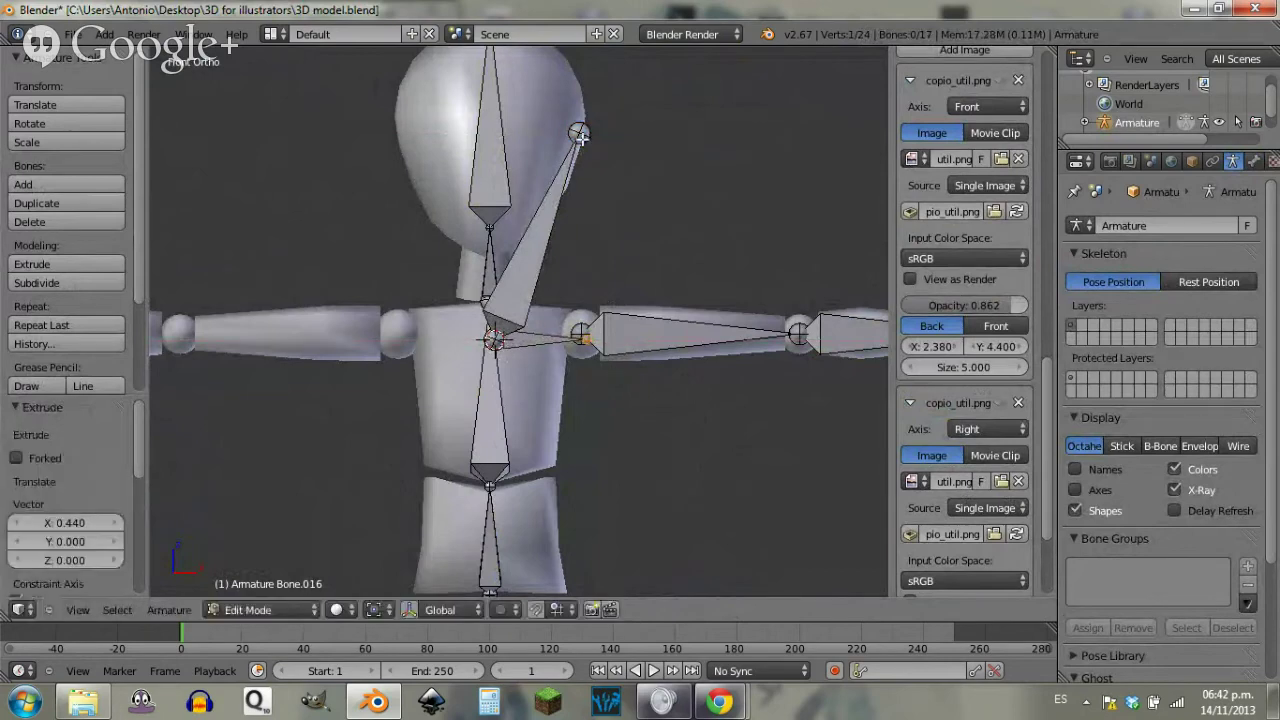
Step: Delete the slanted helper bone that runs from the chest up to the side of the head
{"action": "right_click", "coordinate": [562, 184]}
{"action": "key", "text": "x"}
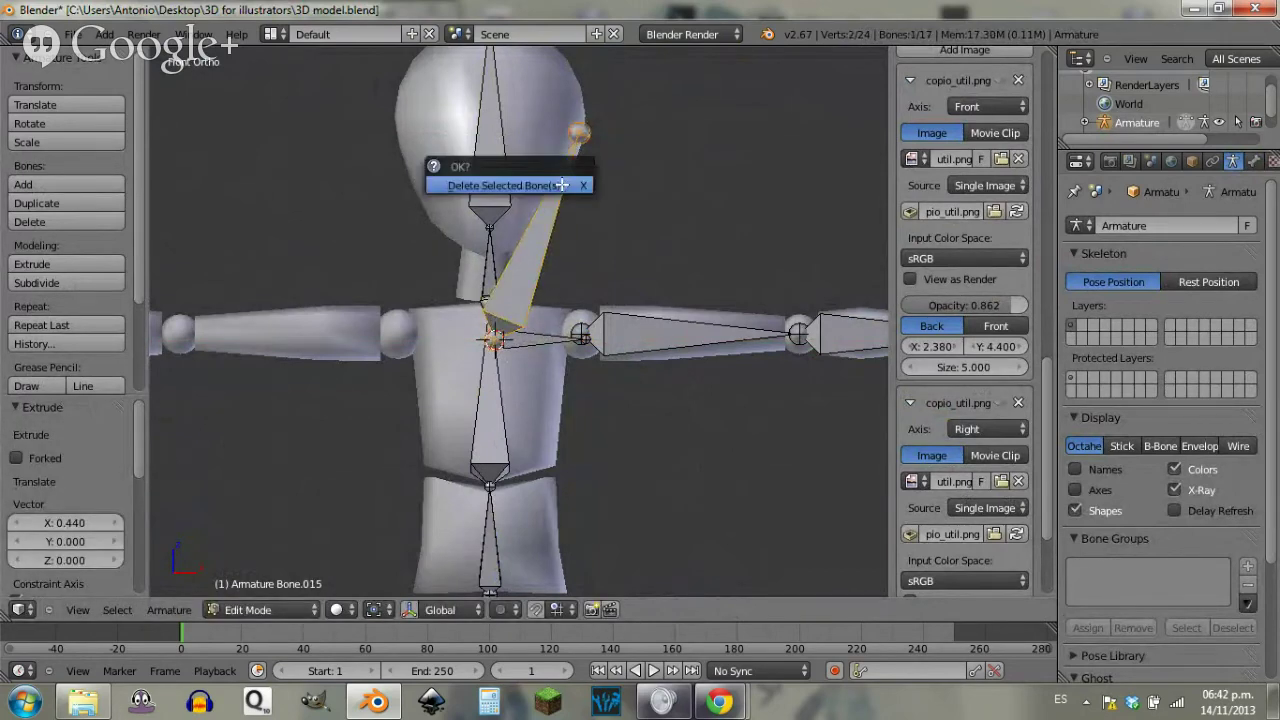
{"action": "left_click", "coordinate": [560, 184]}
Step: Raise the left clavicle bone about 0.082 along Z
{"action": "key", "text": "g"}
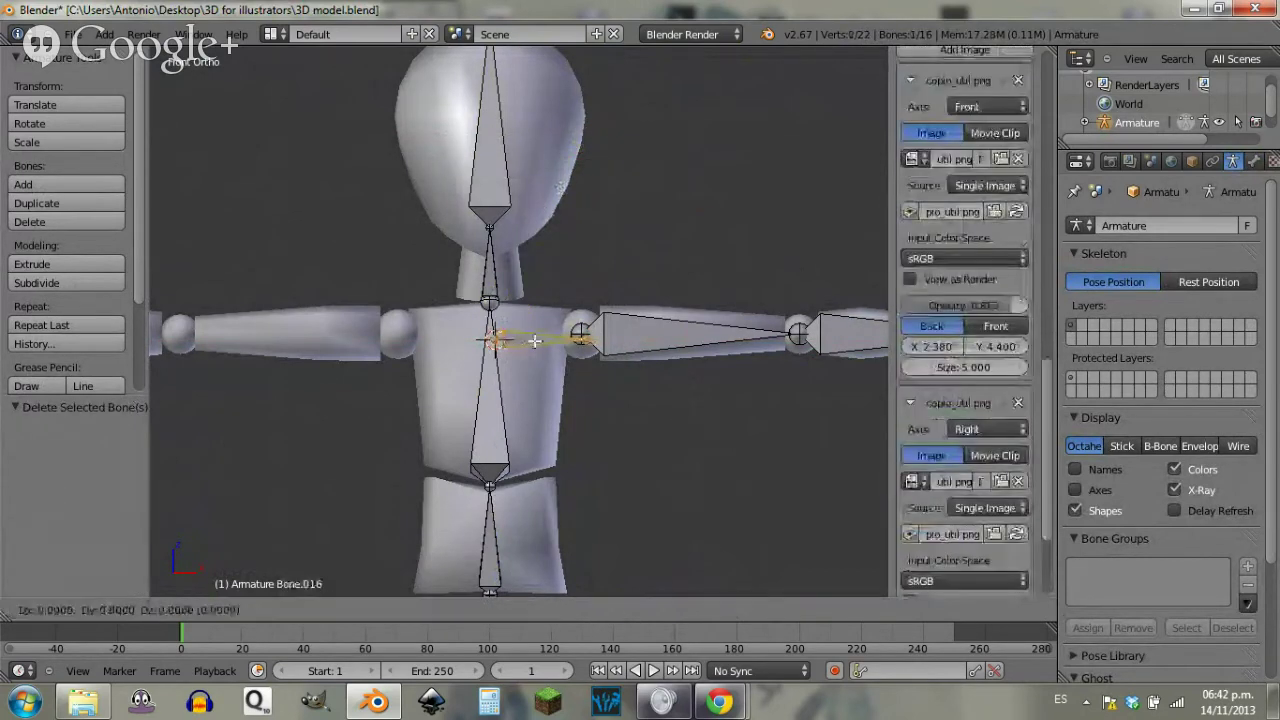
{"action": "key", "text": "z"}
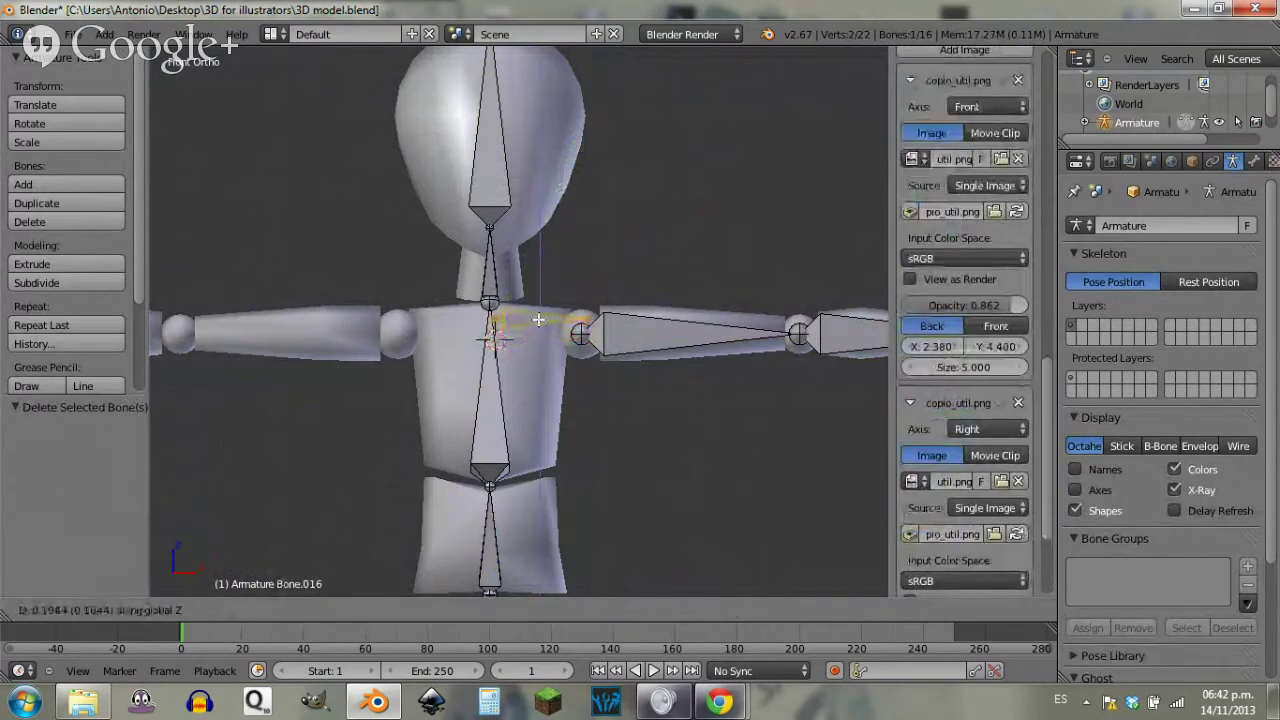
{"action": "left_click", "coordinate": [540, 324]}
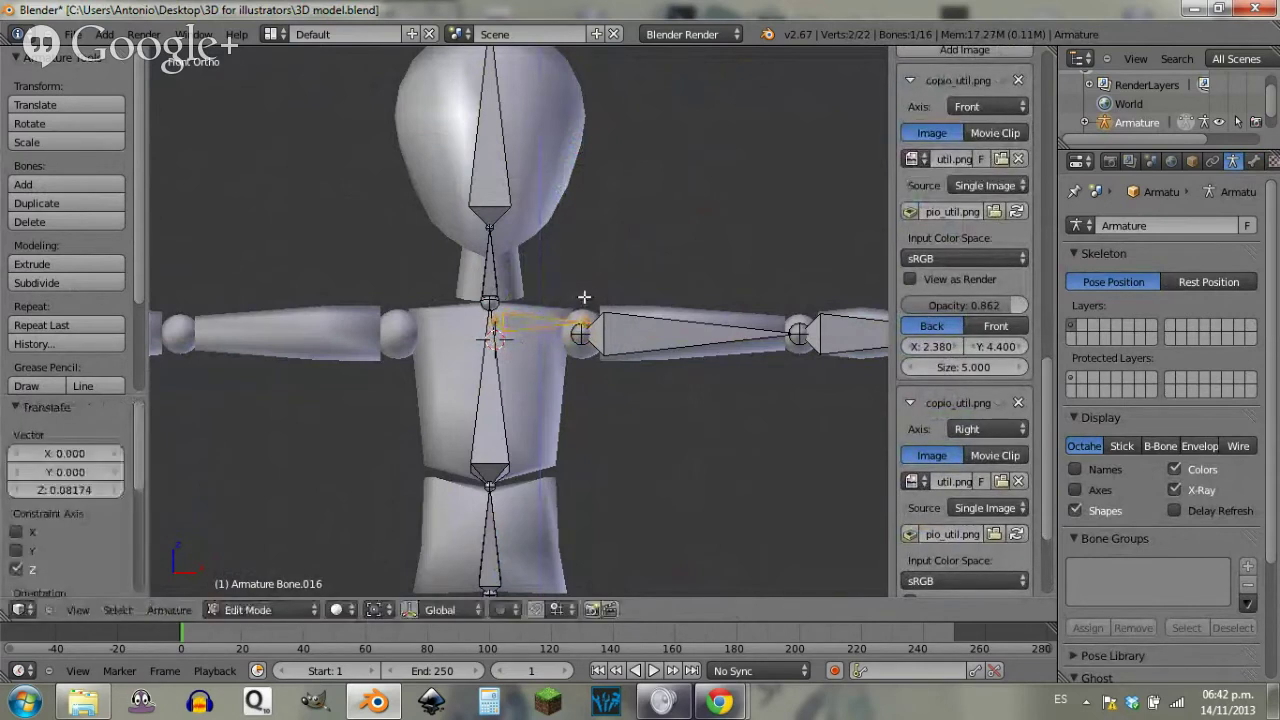
Step: Viewed from the side, move the clavicle bone's base joint about 0.07 along Y
{"action": "middle_click_drag", "start_coordinate": [617, 288], "coordinate": [429, 370]}
{"action": "right_click", "coordinate": [538, 302]}
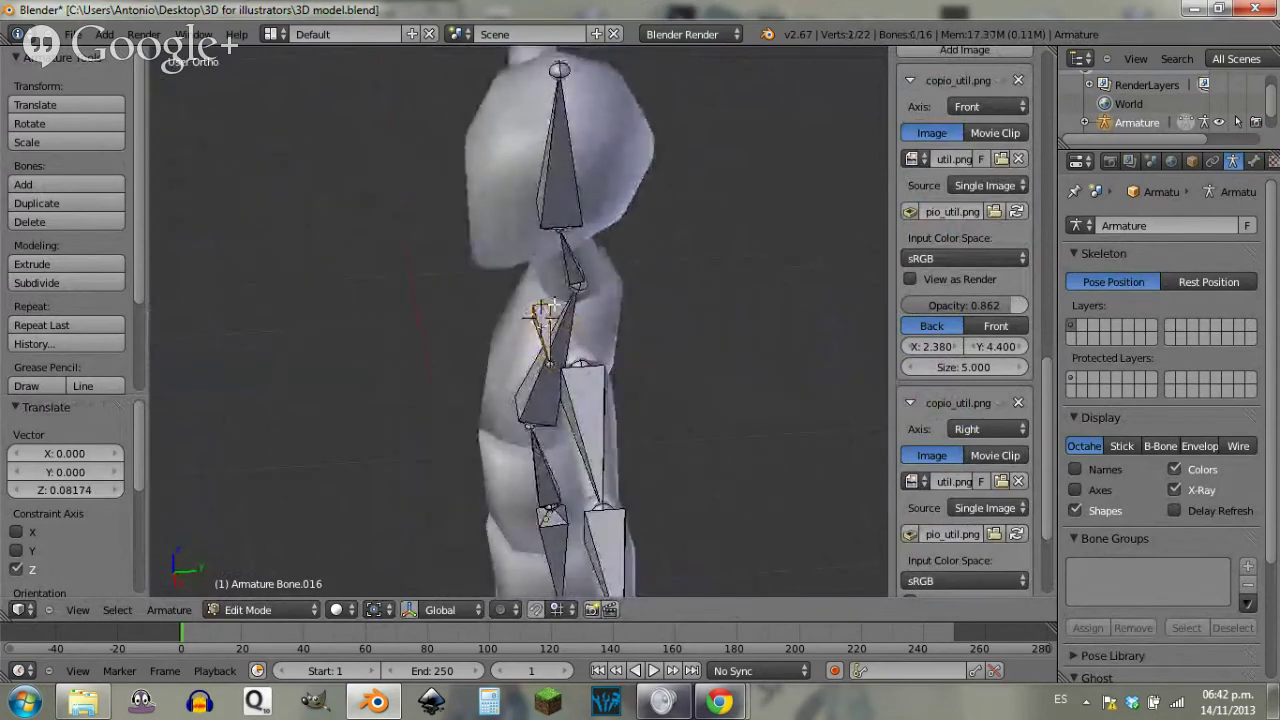
{"action": "key", "text": "g"}
{"action": "key", "text": "y"}
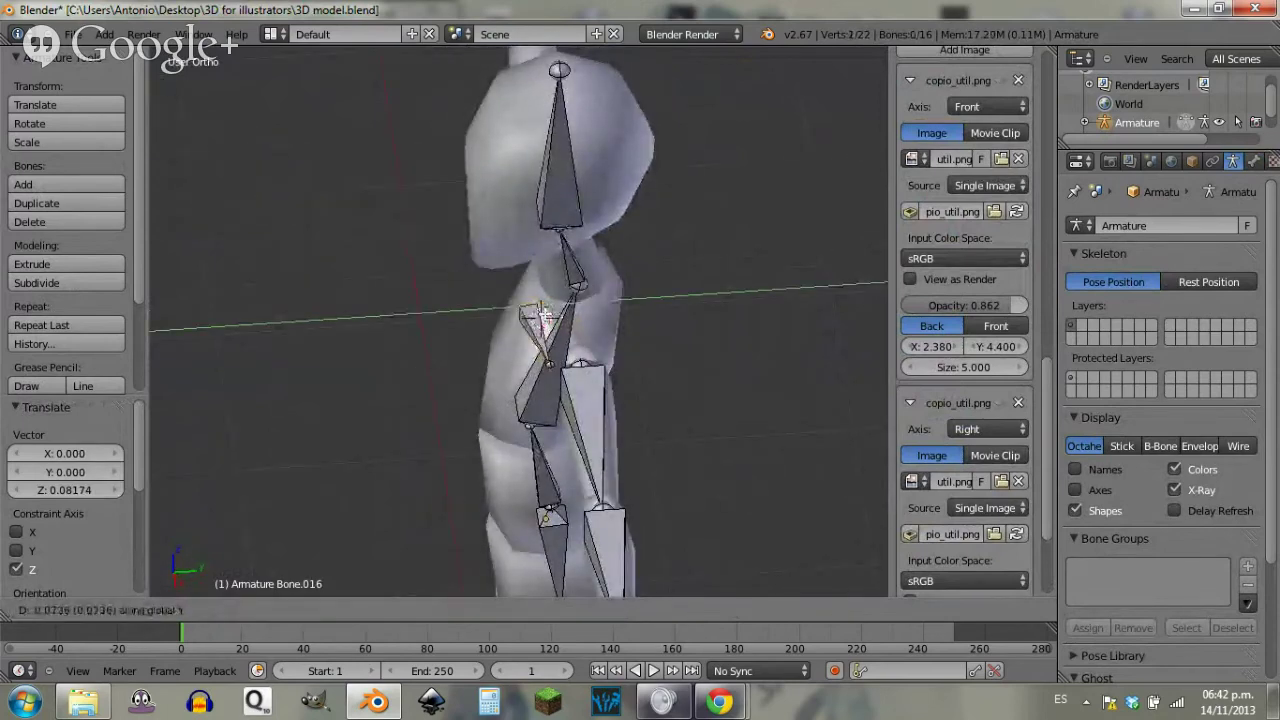
{"action": "left_click", "coordinate": [543, 316]}
Step: Select all the bones and examine the clavicle bone and the whole rig from the front
{"action": "middle_click_drag", "start_coordinate": [513, 350], "coordinate": [634, 366]}
{"action": "key", "text": "a"}
{"action": "scroll", "coordinate": [626, 386], "scroll_direction": "up", "scroll_amount": 4}
{"action": "scroll", "coordinate": [626, 386], "scroll_direction": "down", "scroll_amount": 4}
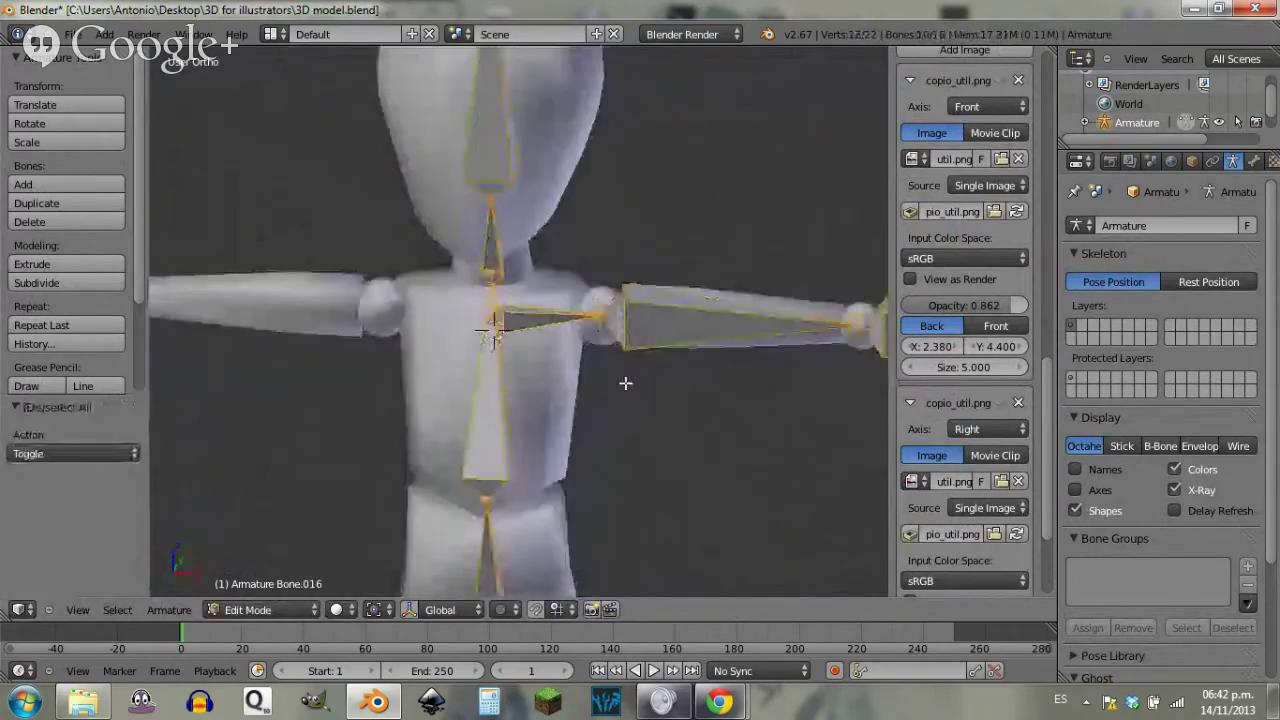
{"action": "key", "text": "KP_1"}
{"action": "scroll", "coordinate": [613, 423], "scroll_direction": "up", "scroll_amount": 4}
{"action": "scroll", "coordinate": [613, 422], "scroll_direction": "down", "scroll_amount": 8}
{"action": "middle_click_drag", "start_coordinate": [605, 444], "coordinate": [600, 297], "text": "shift"}
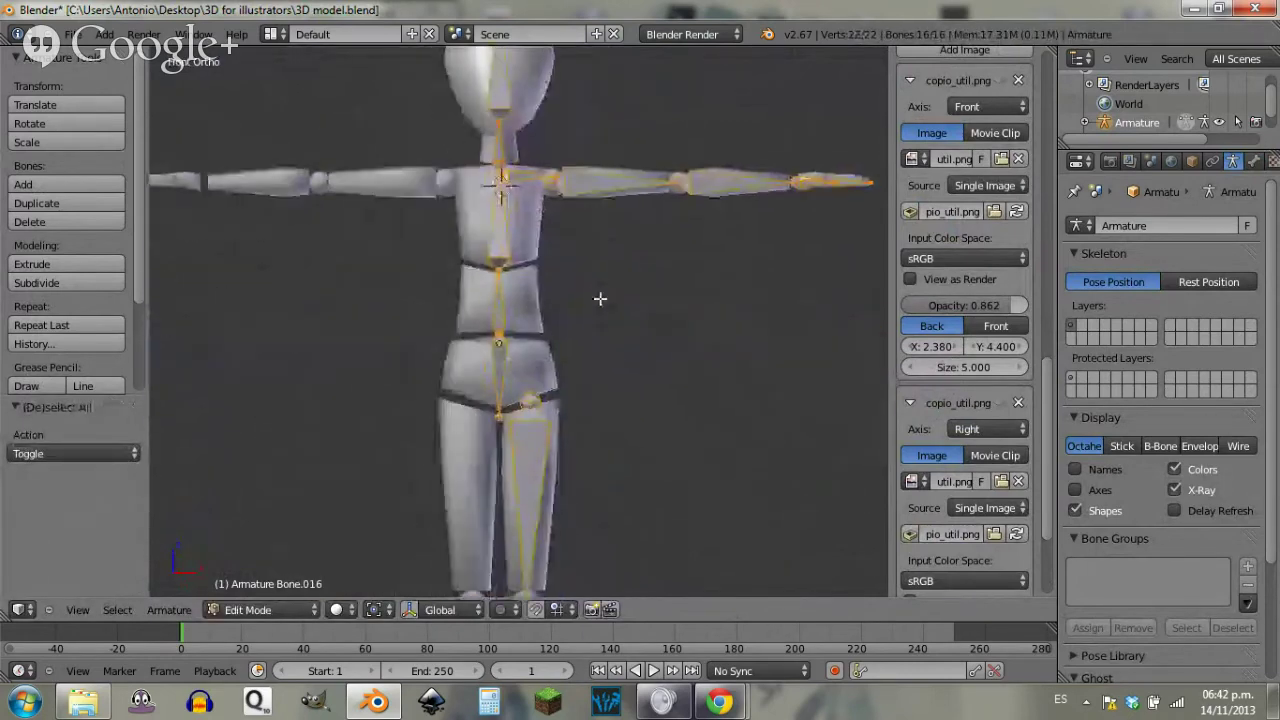
Step: Try rotating the pelvis bone in Pose Mode to test whether the left leg follows it
{"action": "key", "text": "ctrl+Tab"}
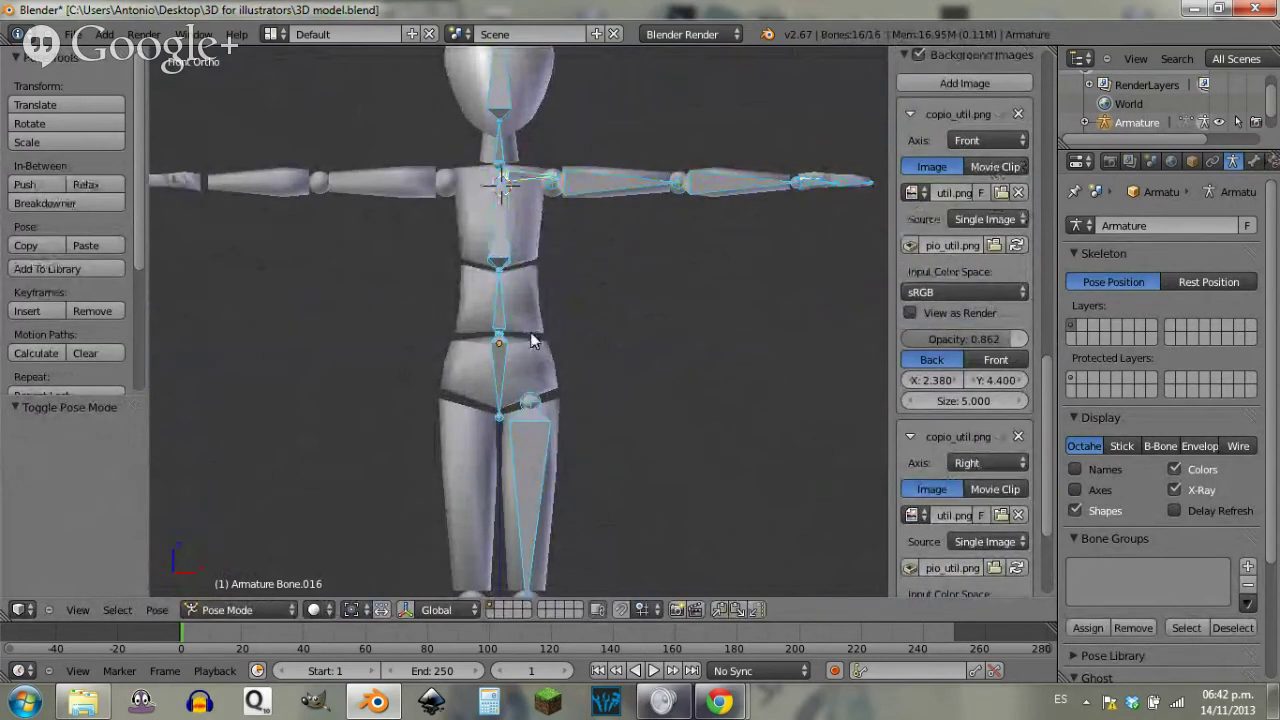
{"action": "right_click", "coordinate": [505, 380]}
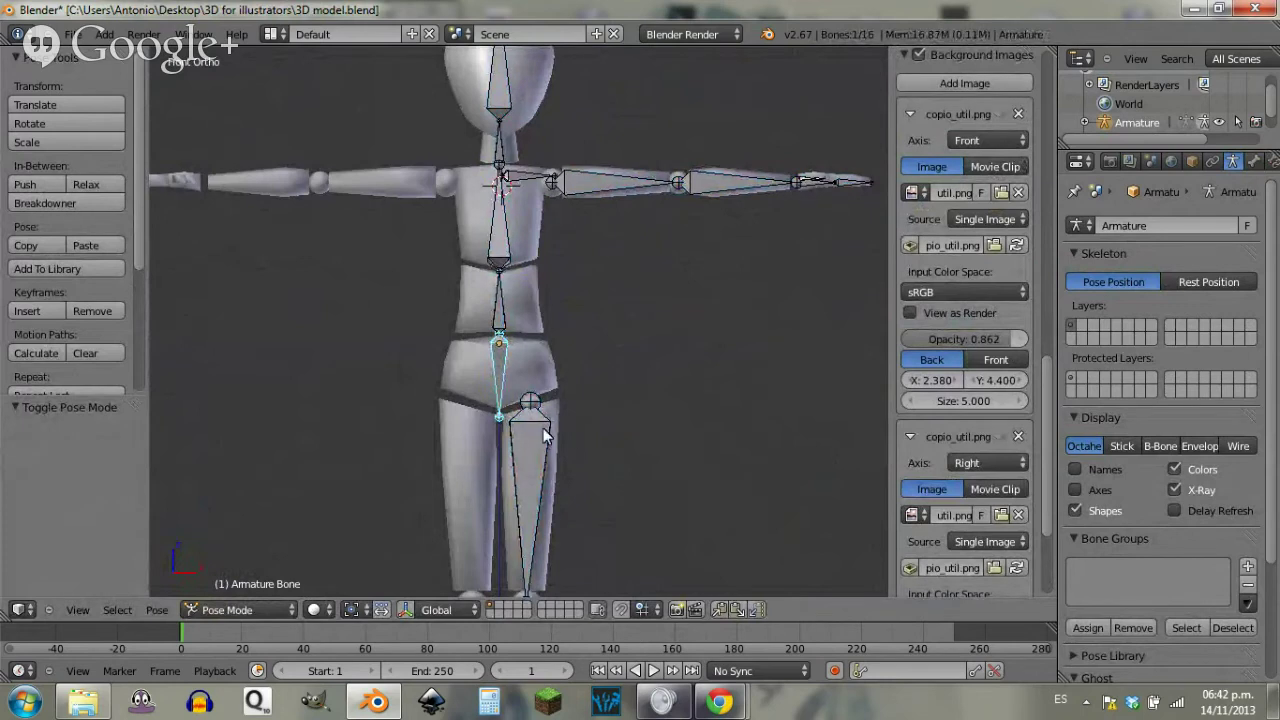
{"action": "key", "text": "r"}
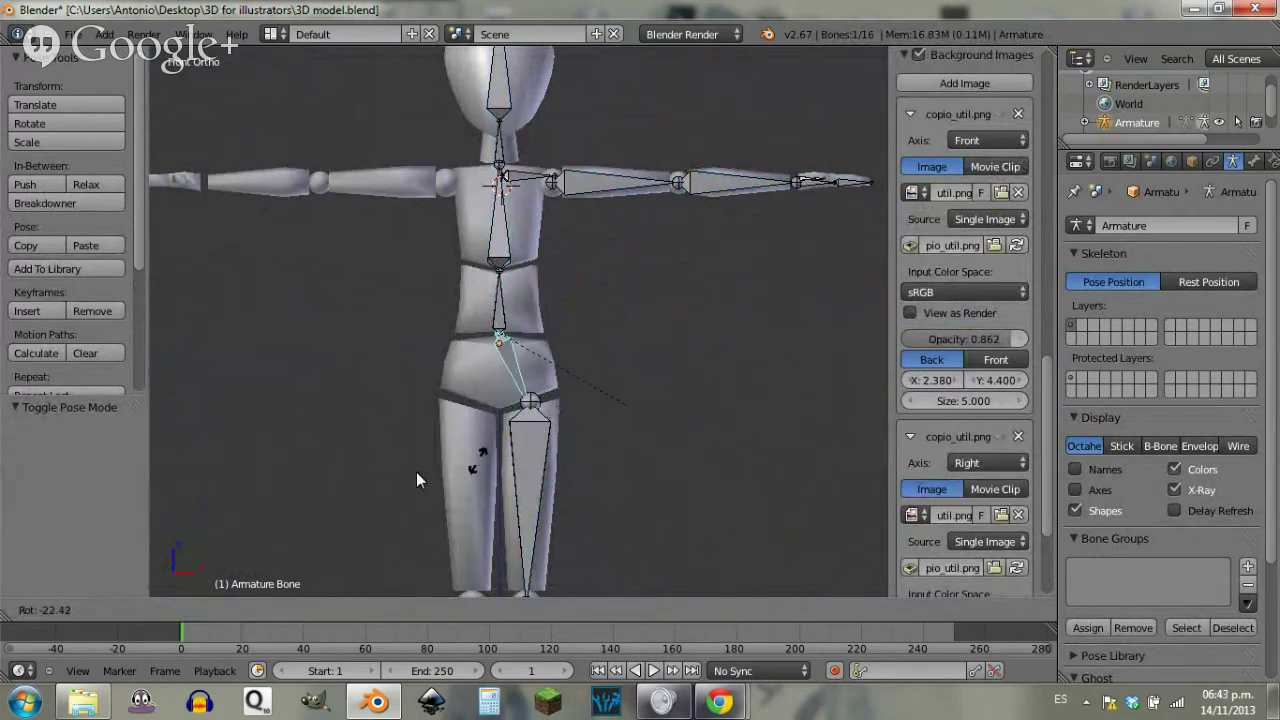
{"action": "key", "text": "Escape"}
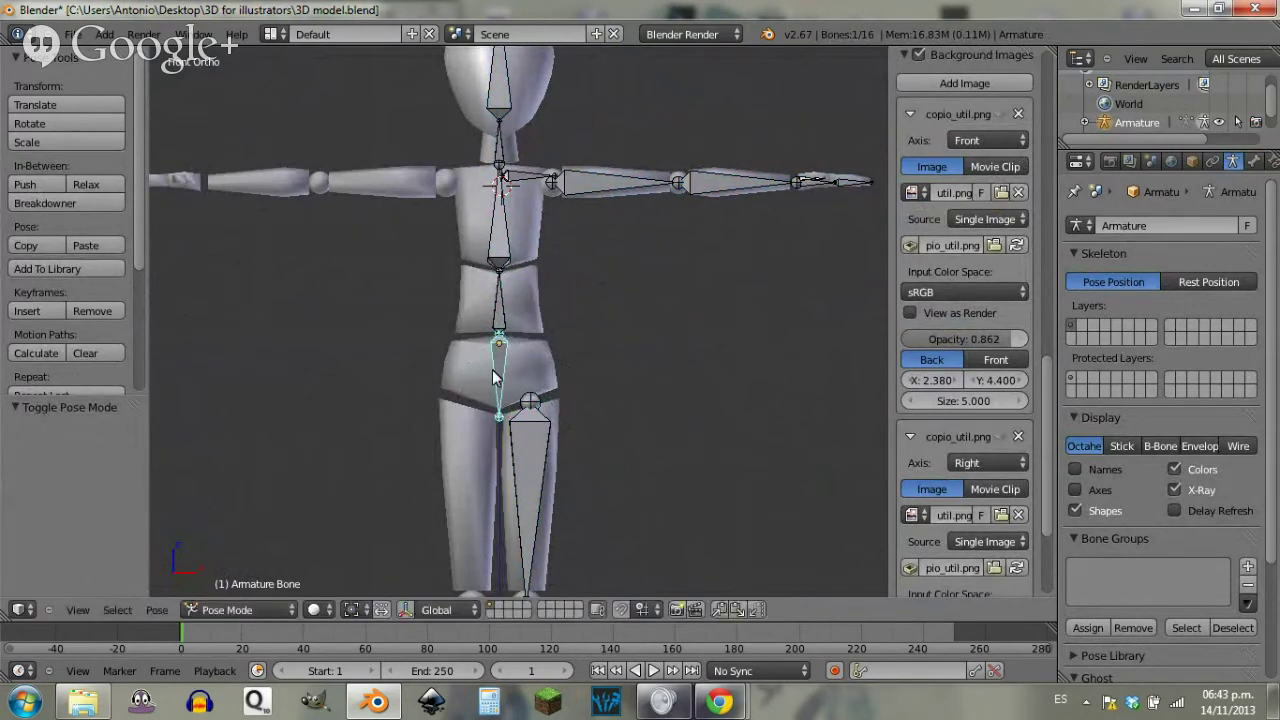
Step: In Edit Mode, parent the left thigh bone to the pelvis bone with the Keep Offset option
{"action": "key", "text": "Tab"}
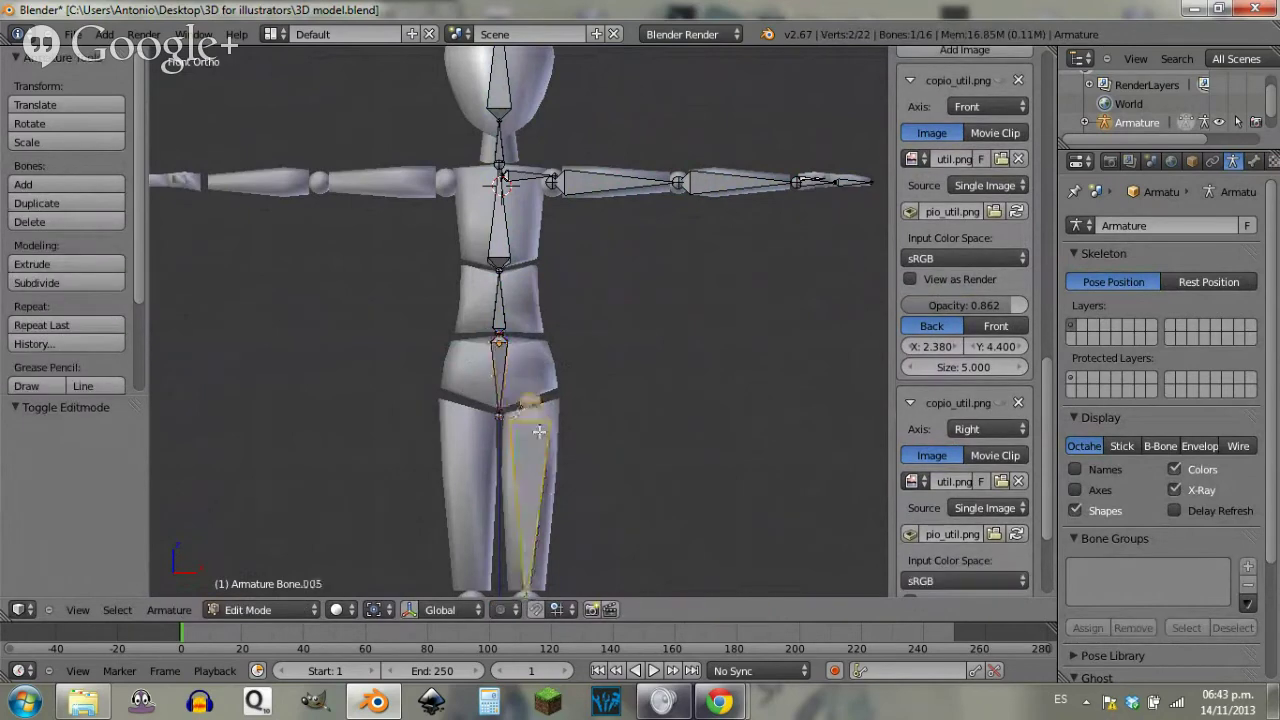
{"action": "scroll", "coordinate": [591, 391], "scroll_direction": "down", "scroll_amount": 3}
{"action": "scroll", "coordinate": [571, 409], "scroll_direction": "up", "scroll_amount": 5}
{"action": "middle_click_drag", "start_coordinate": [600, 339], "coordinate": [610, 331], "text": "shift"}
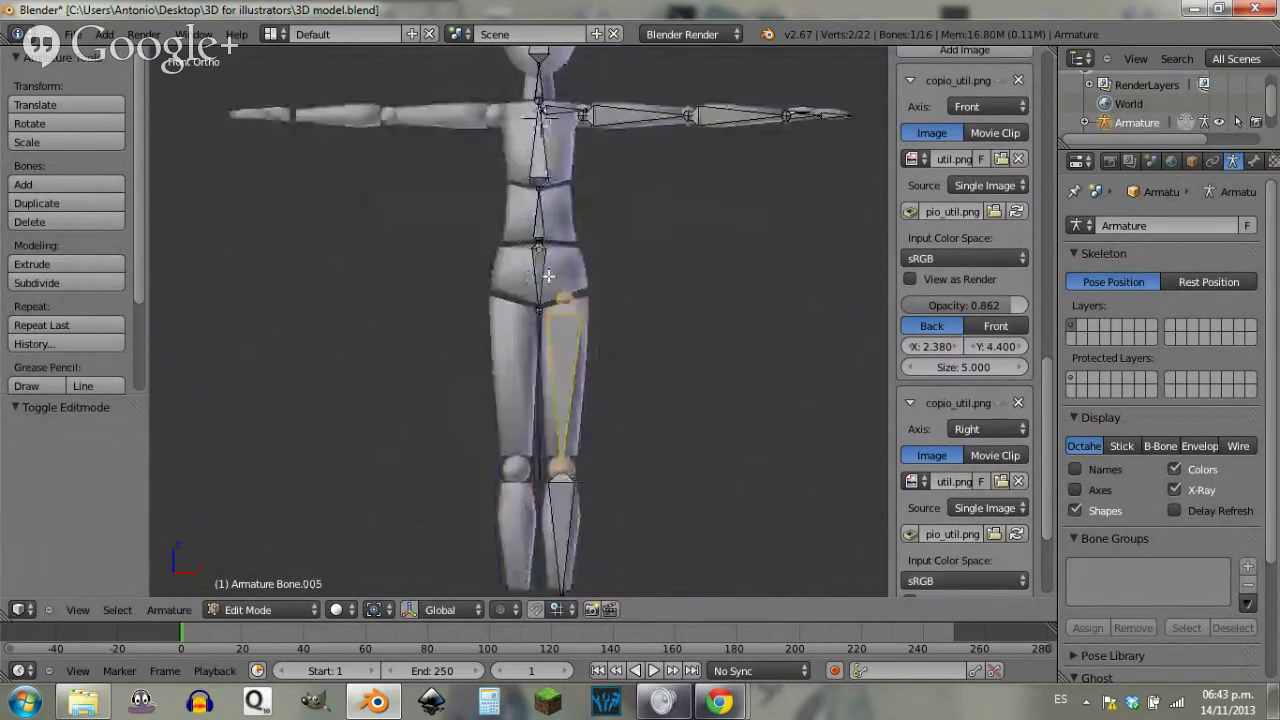
{"action": "right_click", "coordinate": [546, 270], "text": "shift"}
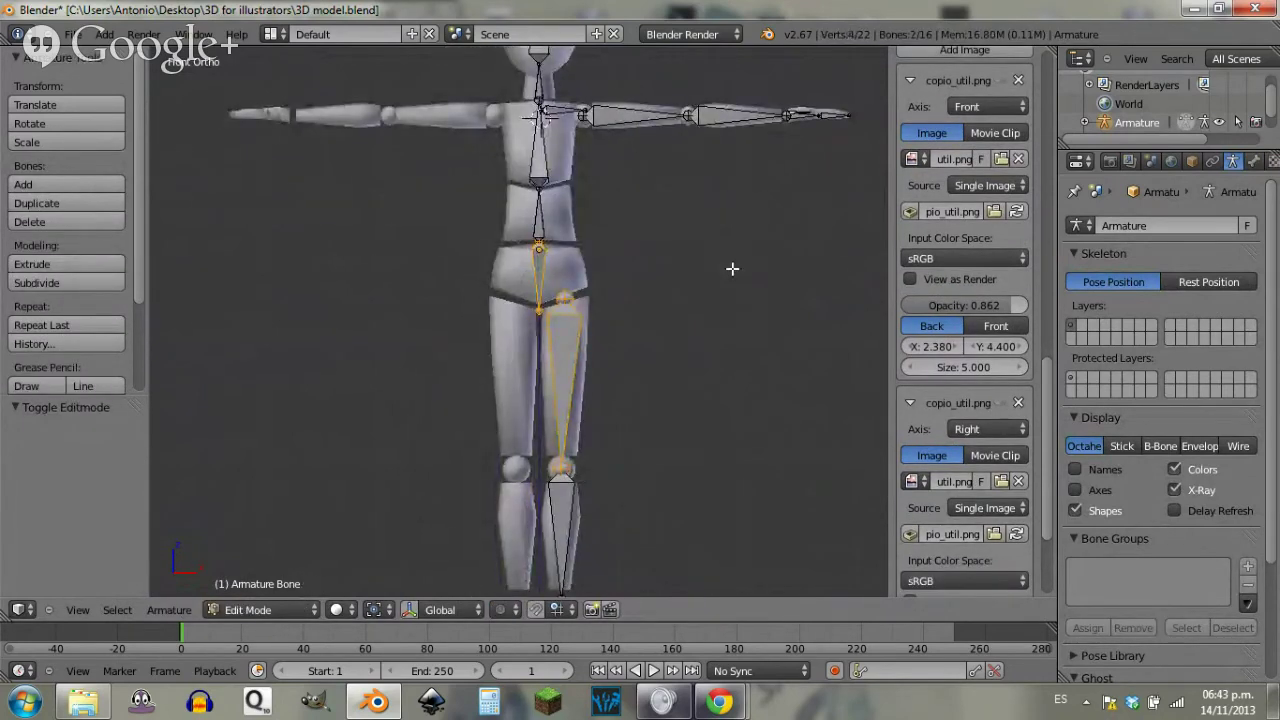
{"action": "key", "text": "ctrl+p"}
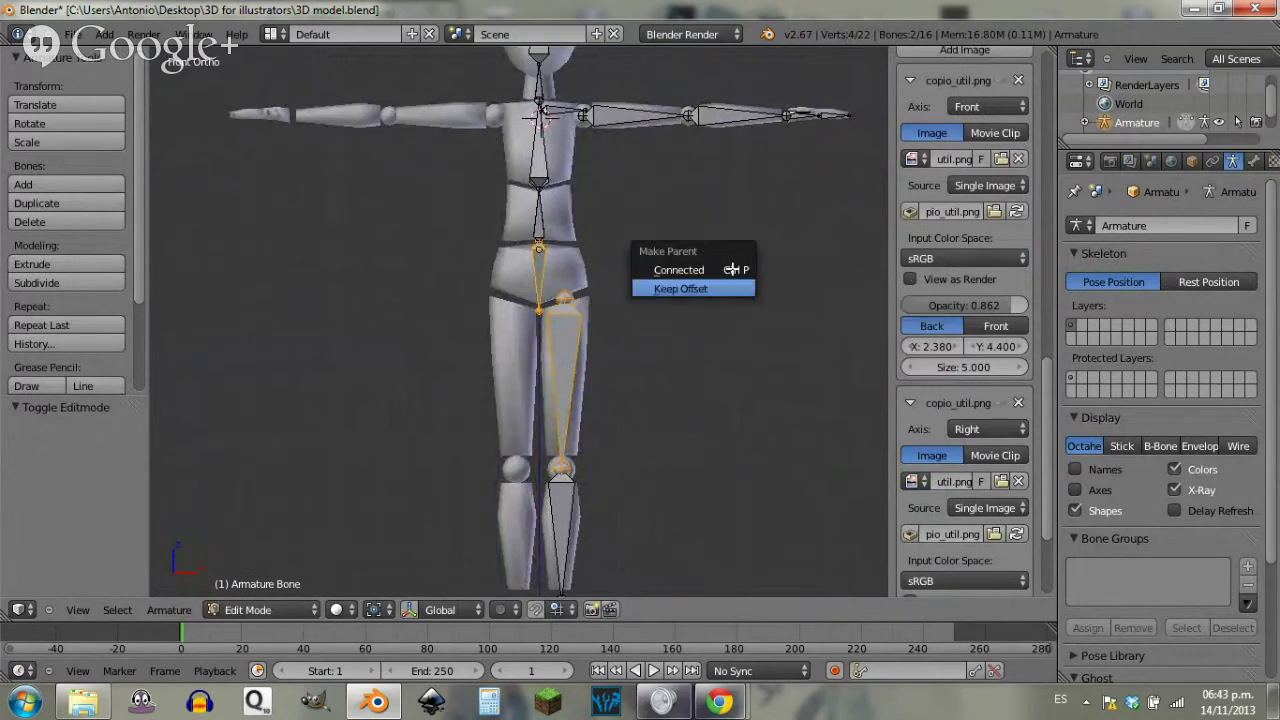
{"action": "left_click", "coordinate": [735, 287]}
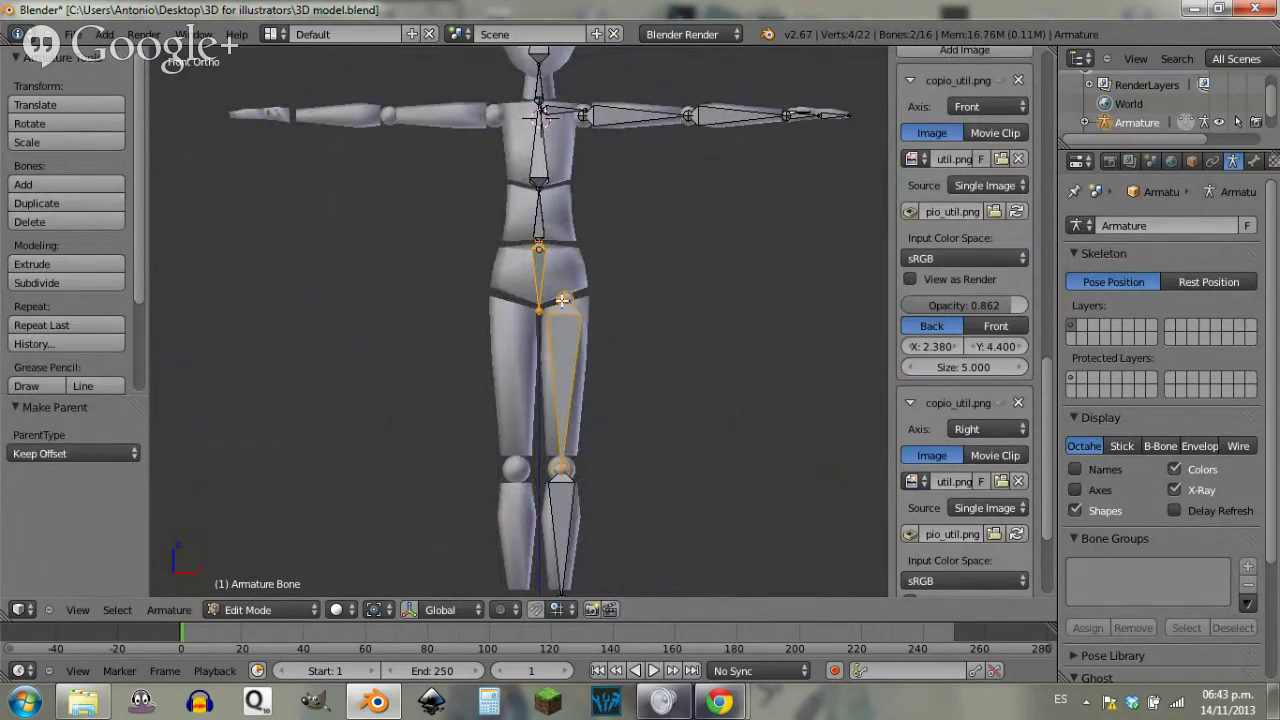
Step: Test the new parenting in Pose Mode by trial-rotating the pelvis bone, then cancel the rotation
{"action": "key", "text": "ctrl+Tab"}
{"action": "key", "text": "r"}
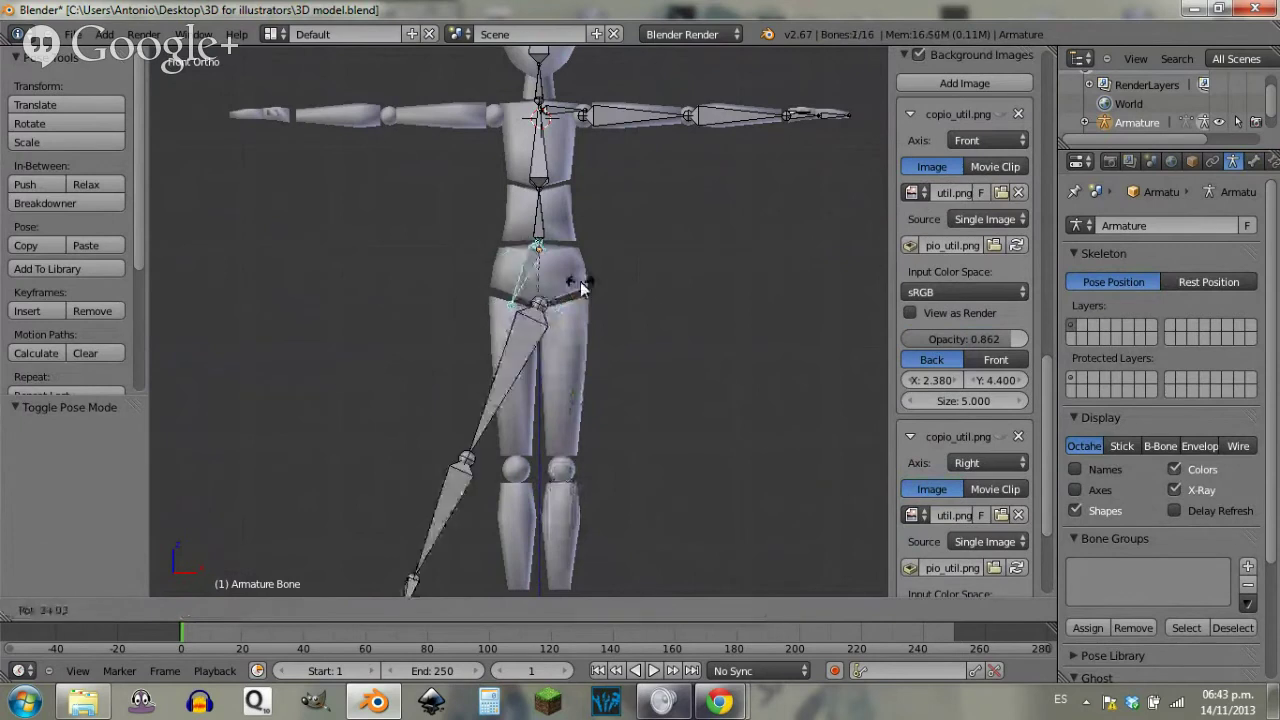
{"action": "right_click", "coordinate": [648, 279]}
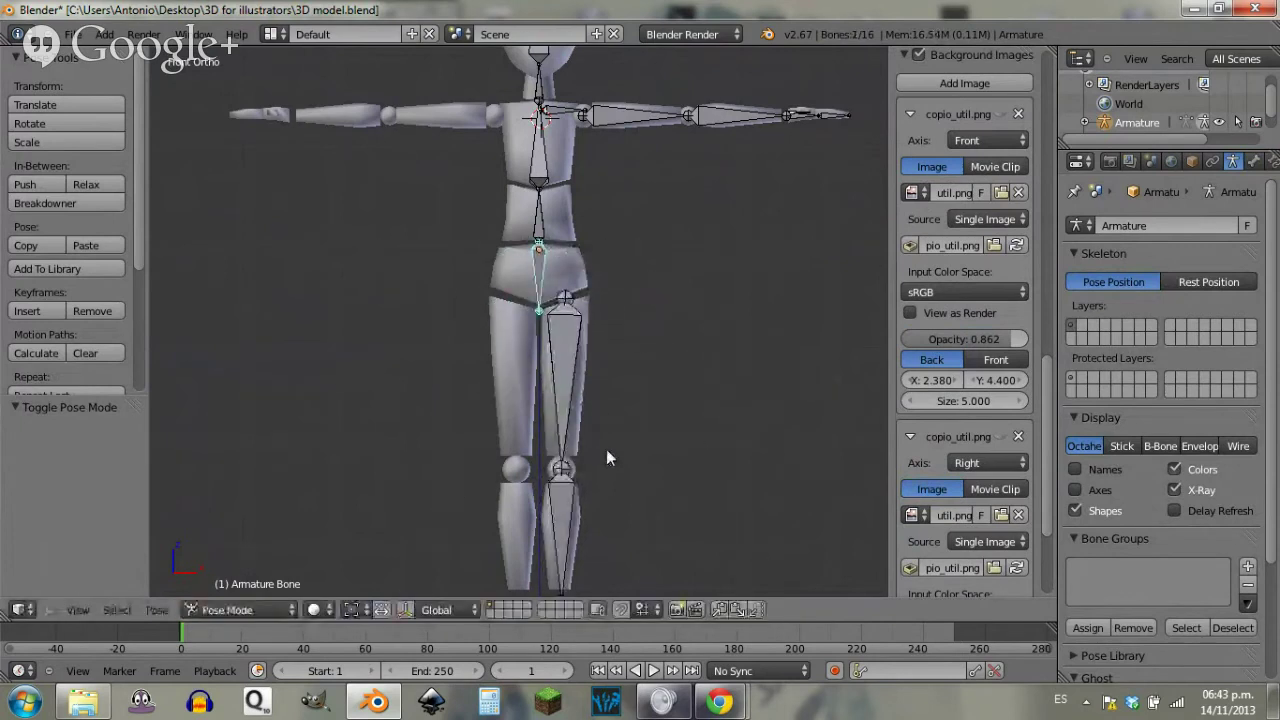
Step: From the side view, trial-rotate the left shin, foot and toe bones one by one, cancelling each rotation
{"action": "middle_click_drag", "start_coordinate": [606, 449], "coordinate": [587, 302], "text": "shift"}
{"action": "right_click", "coordinate": [545, 368]}
{"action": "key", "text": "KP_3"}
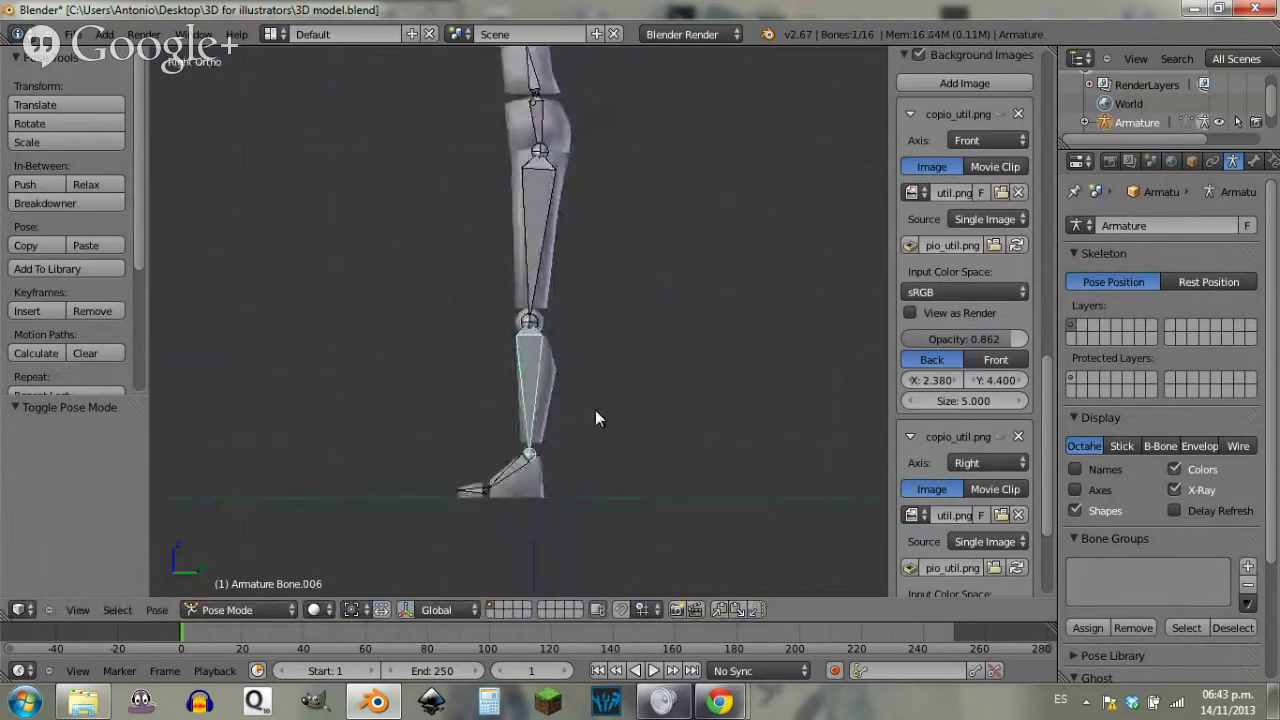
{"action": "key", "text": "r"}
{"action": "right_click", "coordinate": [508, 482]}
{"action": "right_click", "coordinate": [510, 481]}
{"action": "key", "text": "r"}
{"action": "right_click", "coordinate": [473, 490]}
{"action": "right_click", "coordinate": [469, 489]}
{"action": "key", "text": "r"}
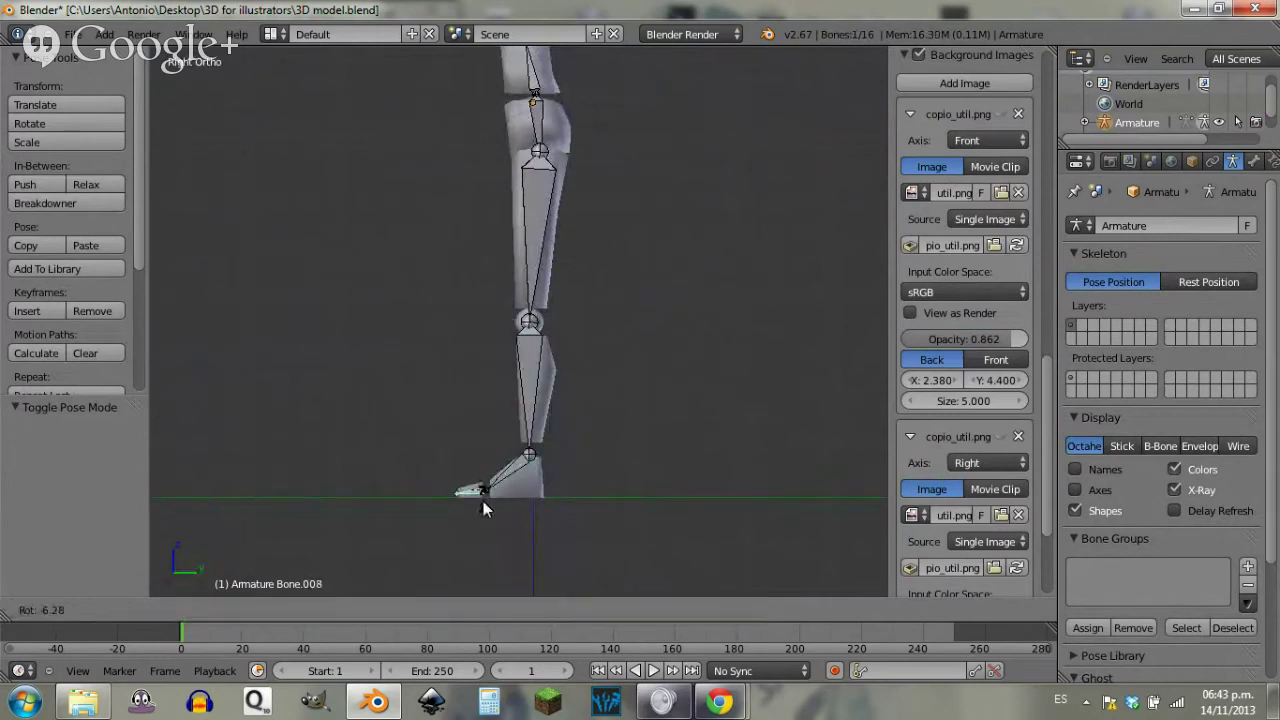
{"action": "right_click", "coordinate": [502, 437]}
Step: From the front view, trial-rotate the lower spine bone to check which bones follow it, then cancel the rotation
{"action": "scroll", "coordinate": [495, 199], "scroll_direction": "down", "scroll_amount": 3}
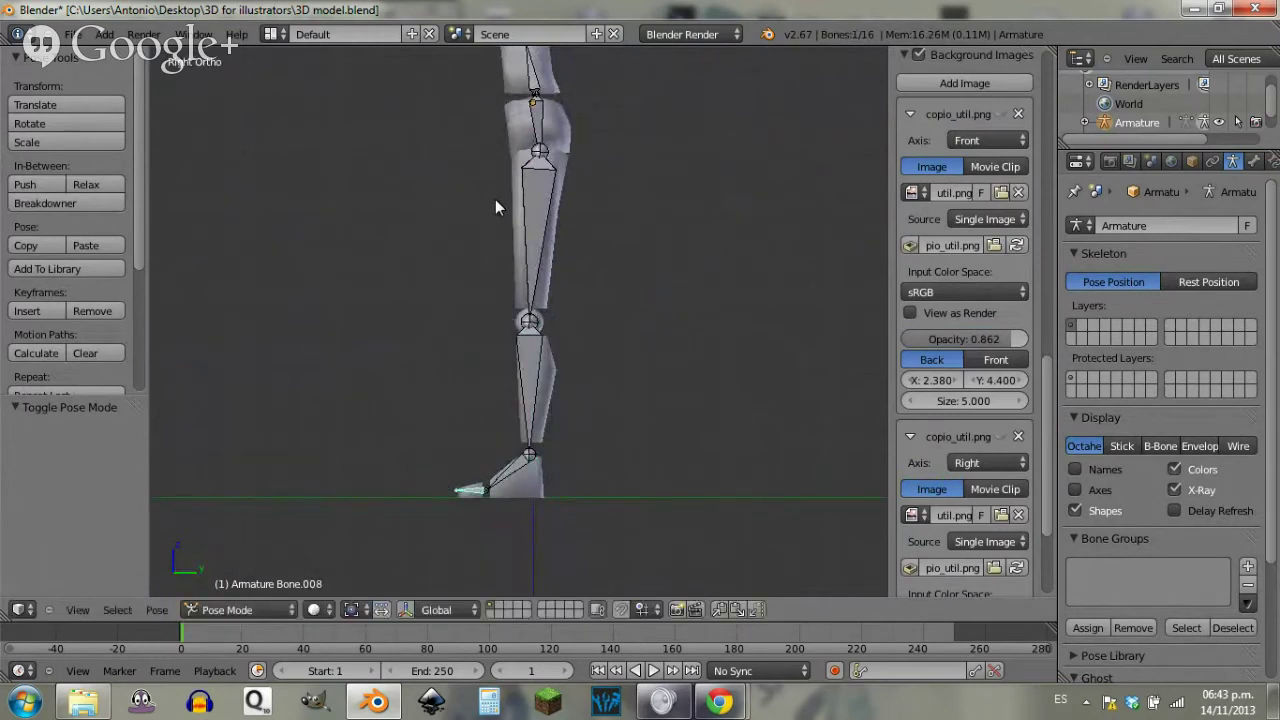
{"action": "key", "text": "KP_1"}
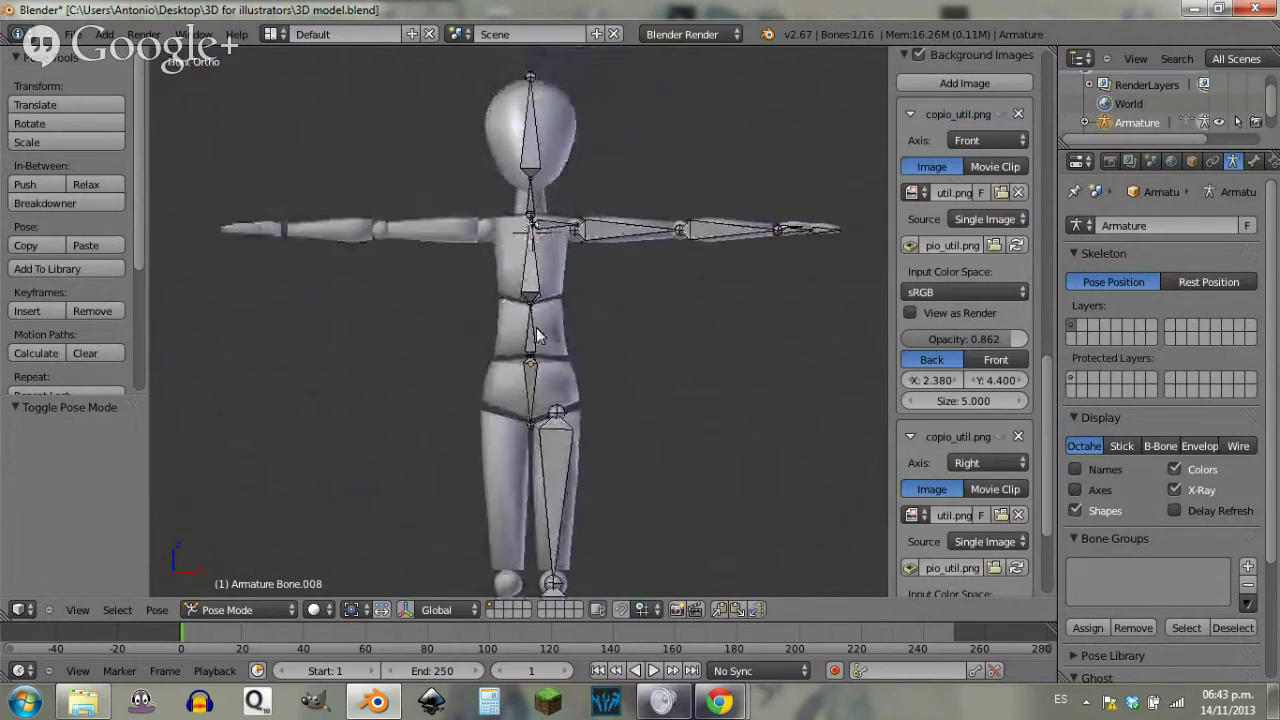
{"action": "key", "text": "r"}
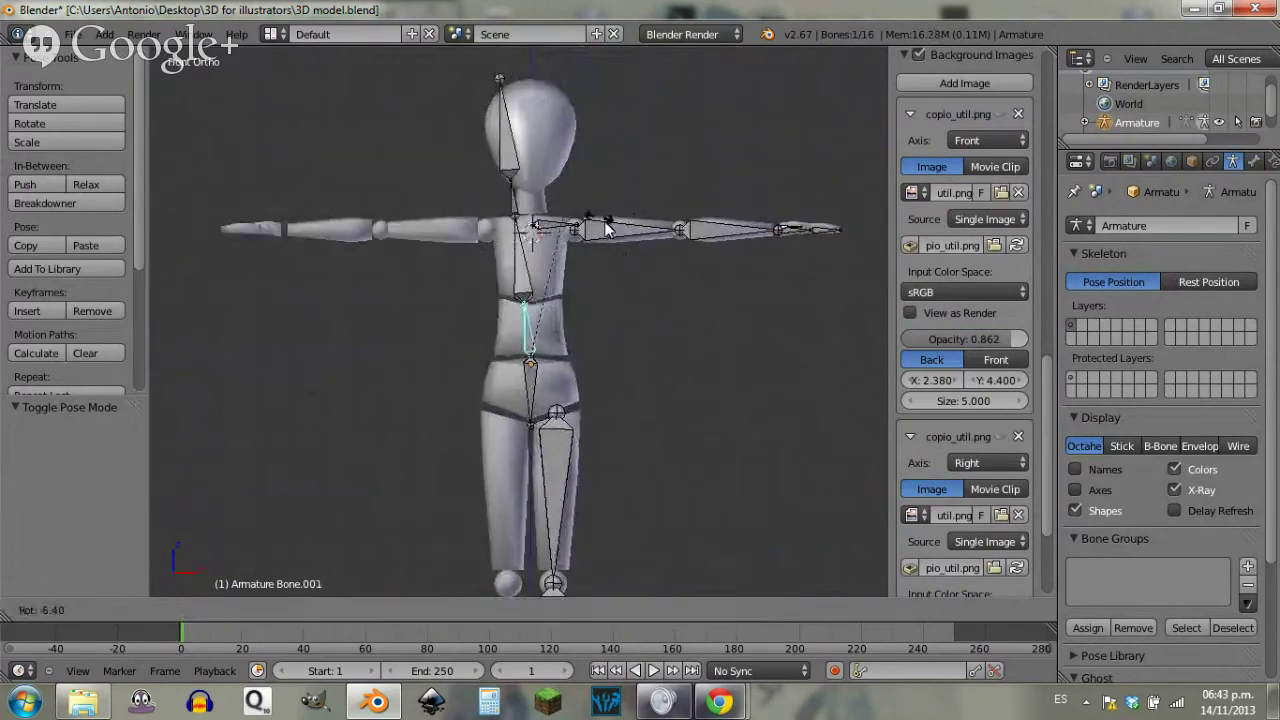
{"action": "key", "text": "Escape"}
Step: Back in Edit Mode, parent the left clavicle bone to the chest bone with the Keep Offset option
{"action": "scroll", "coordinate": [575, 249], "scroll_direction": "up", "scroll_amount": 5}
{"action": "scroll", "coordinate": [569, 463], "scroll_direction": "down", "scroll_amount": 2}
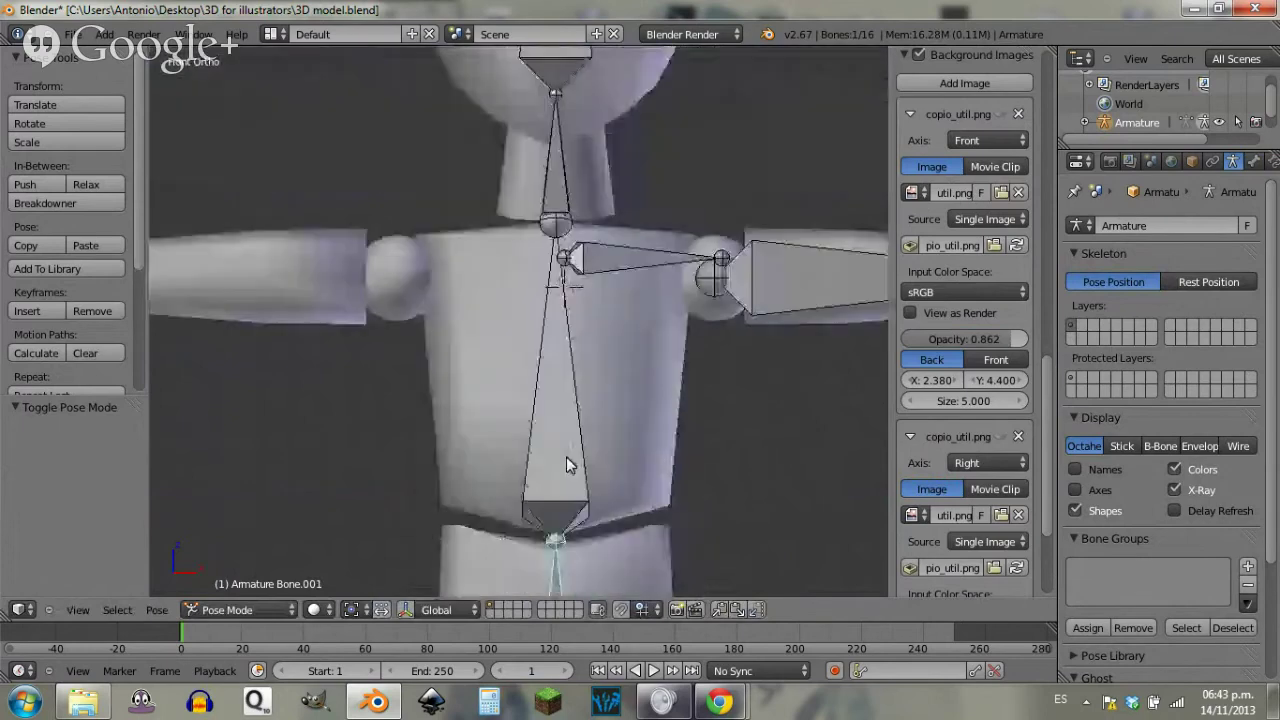
{"action": "right_click", "coordinate": [605, 262]}
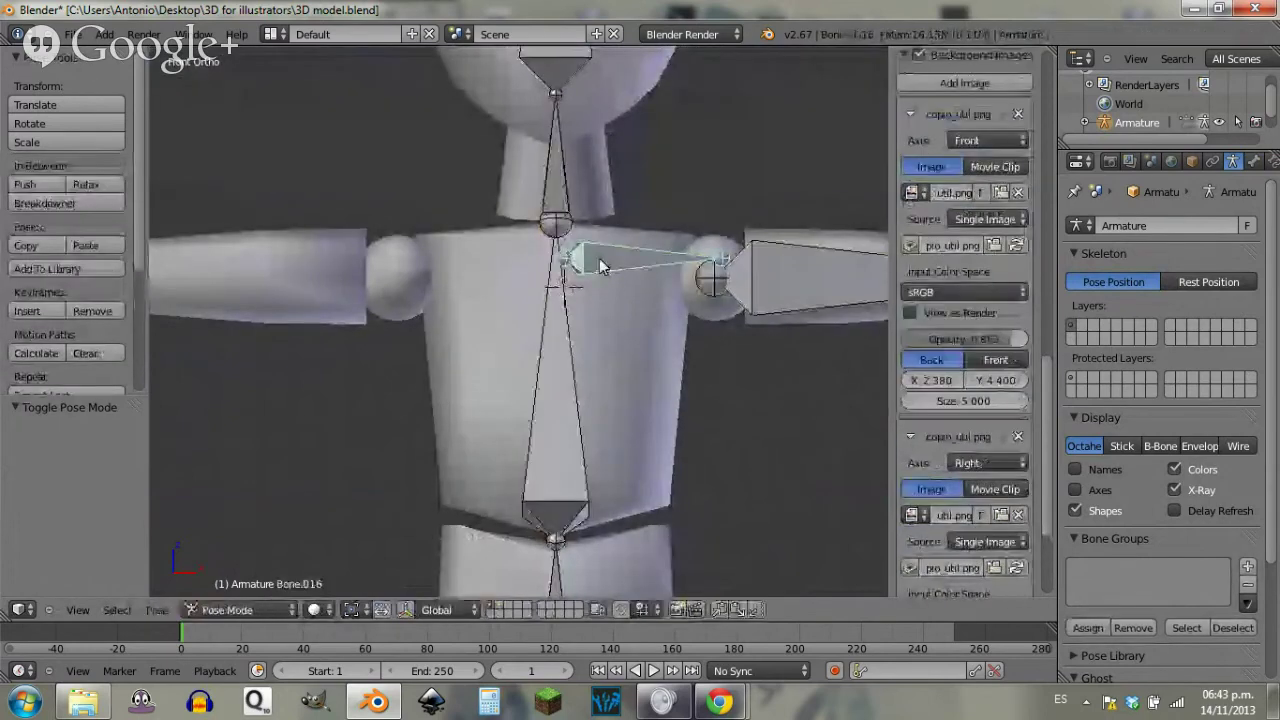
{"action": "key", "text": "Tab"}
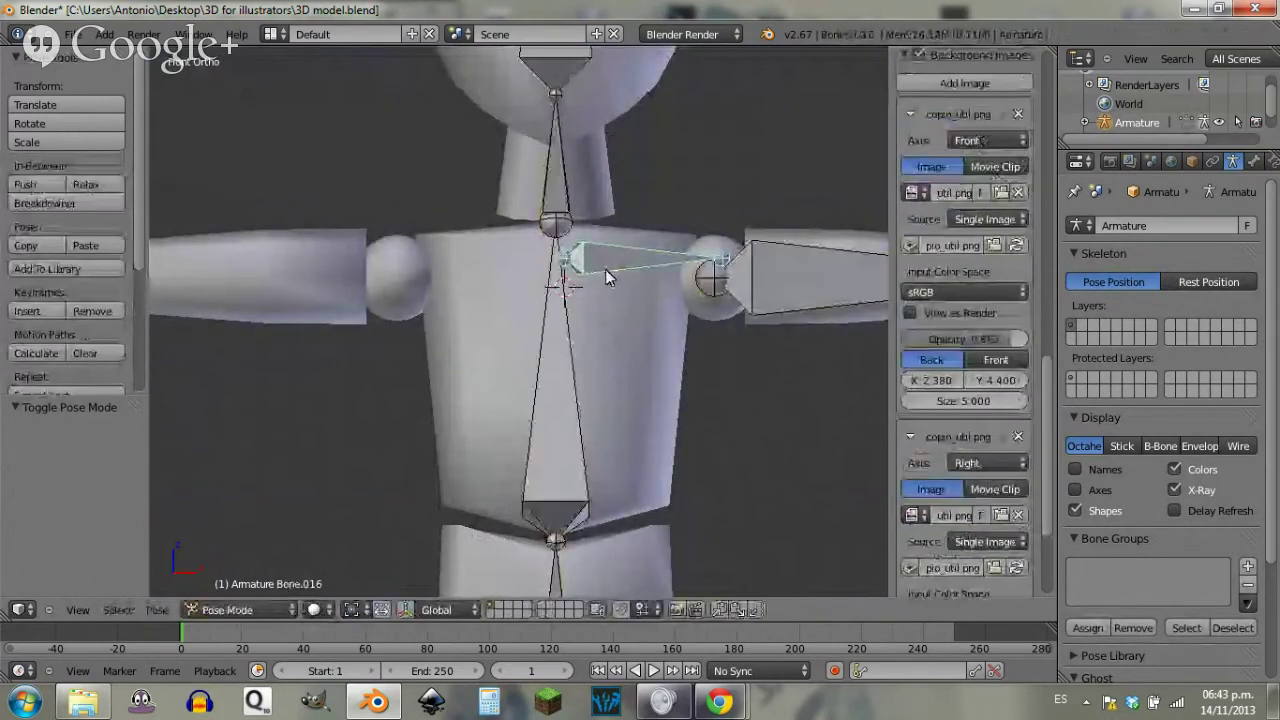
{"action": "right_click", "coordinate": [563, 277]}
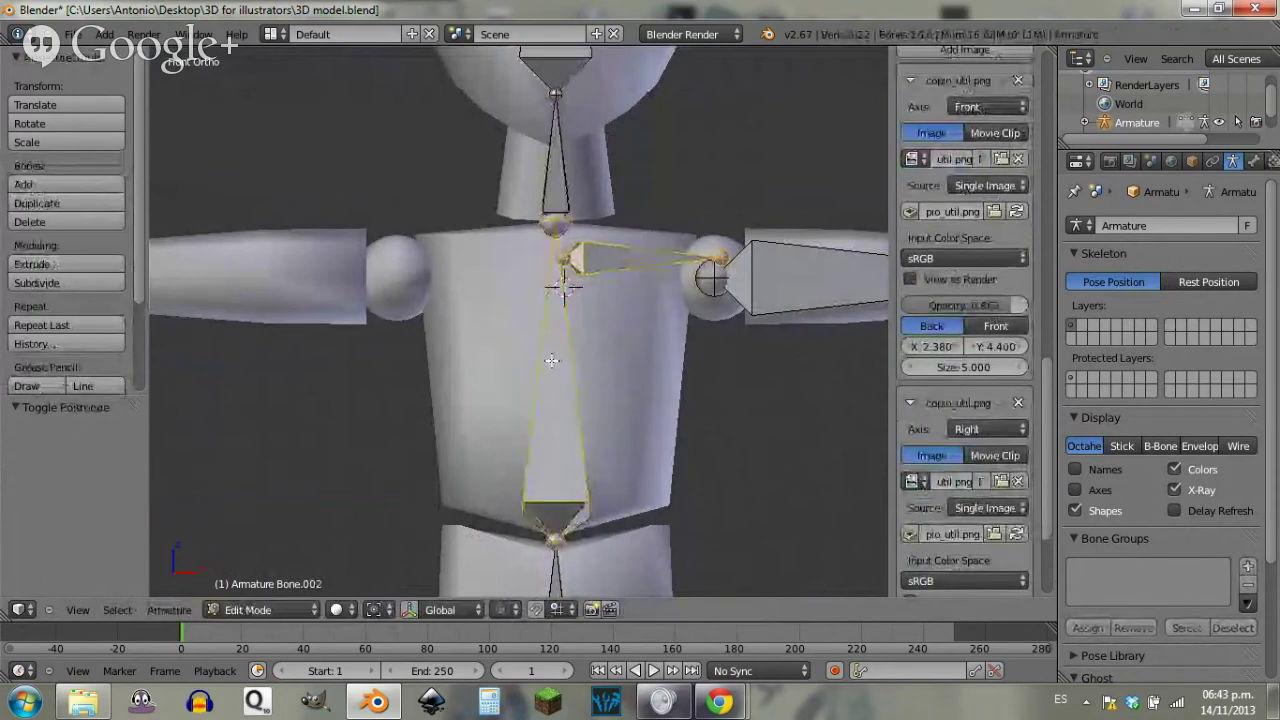
{"action": "key", "text": "ctrl+o"}
{"action": "key", "text": "Escape"}
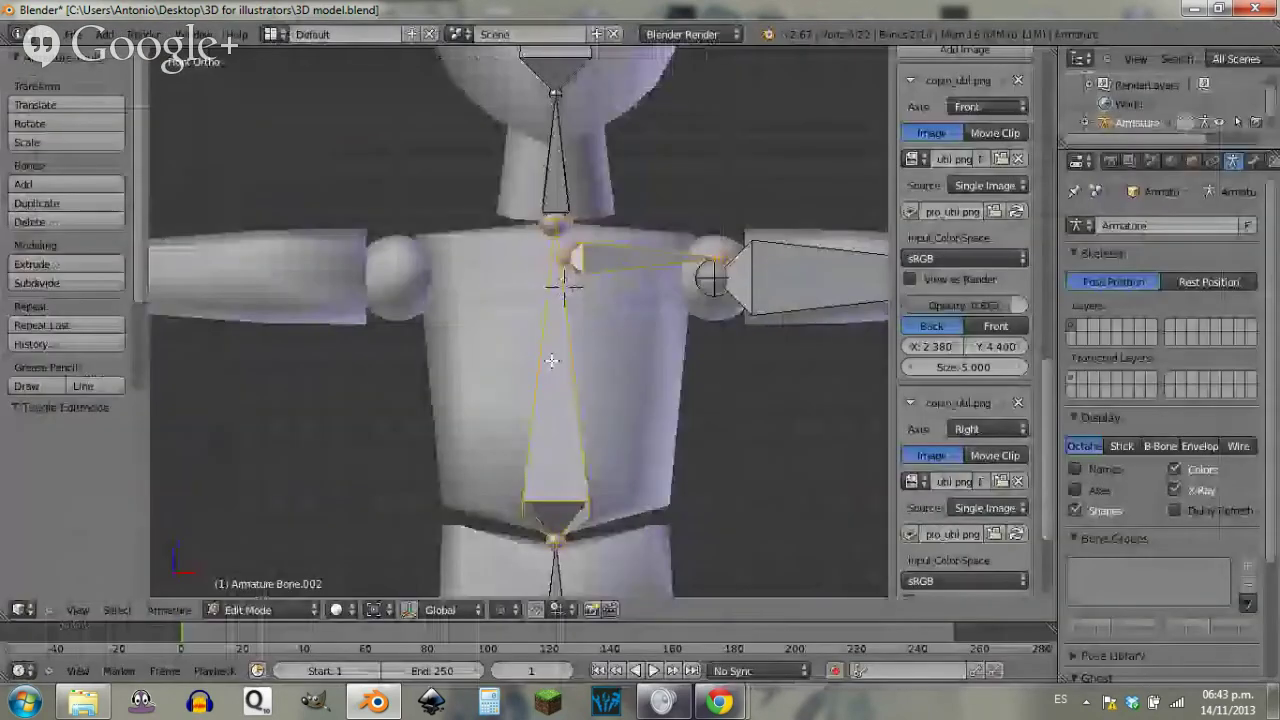
{"action": "key", "text": "ctrl+p"}
{"action": "left_click", "coordinate": [551, 361]}
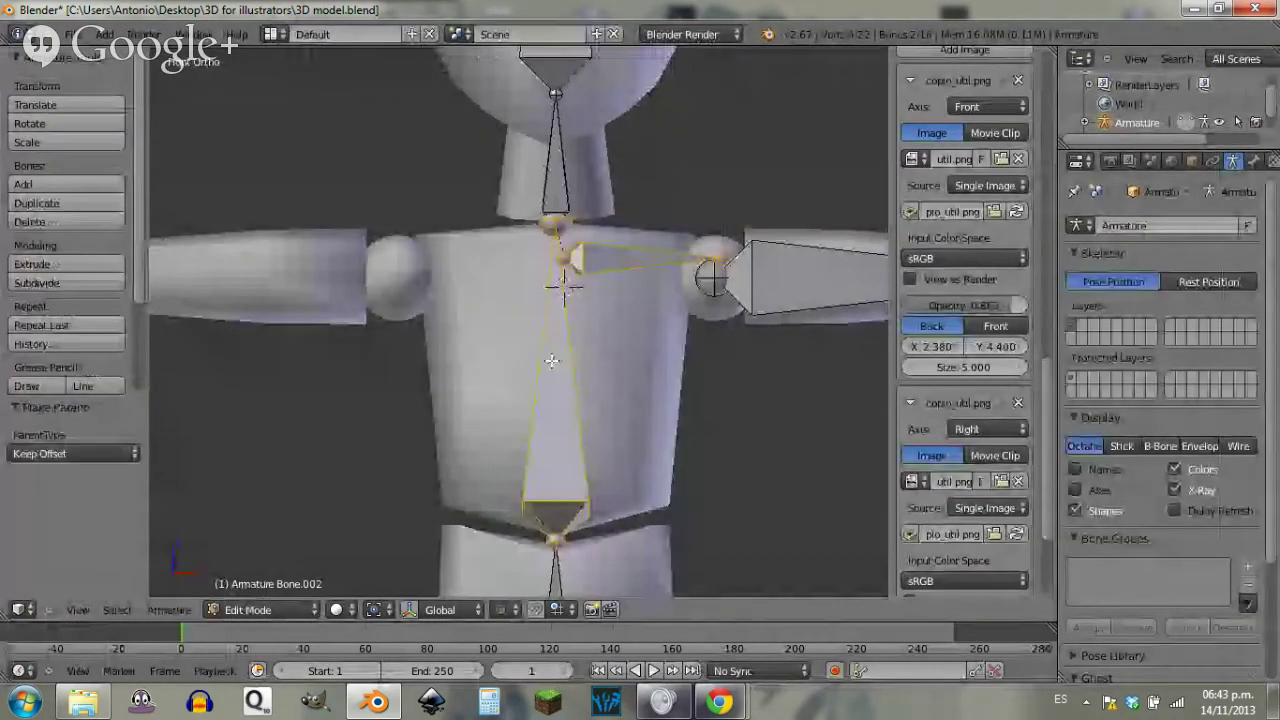
Step: Parent the left upper arm bone to the left clavicle bone with the Keep Offset option
{"action": "middle_click_drag", "start_coordinate": [708, 285], "coordinate": [537, 294], "text": "shift"}
{"action": "right_click", "coordinate": [640, 280]}
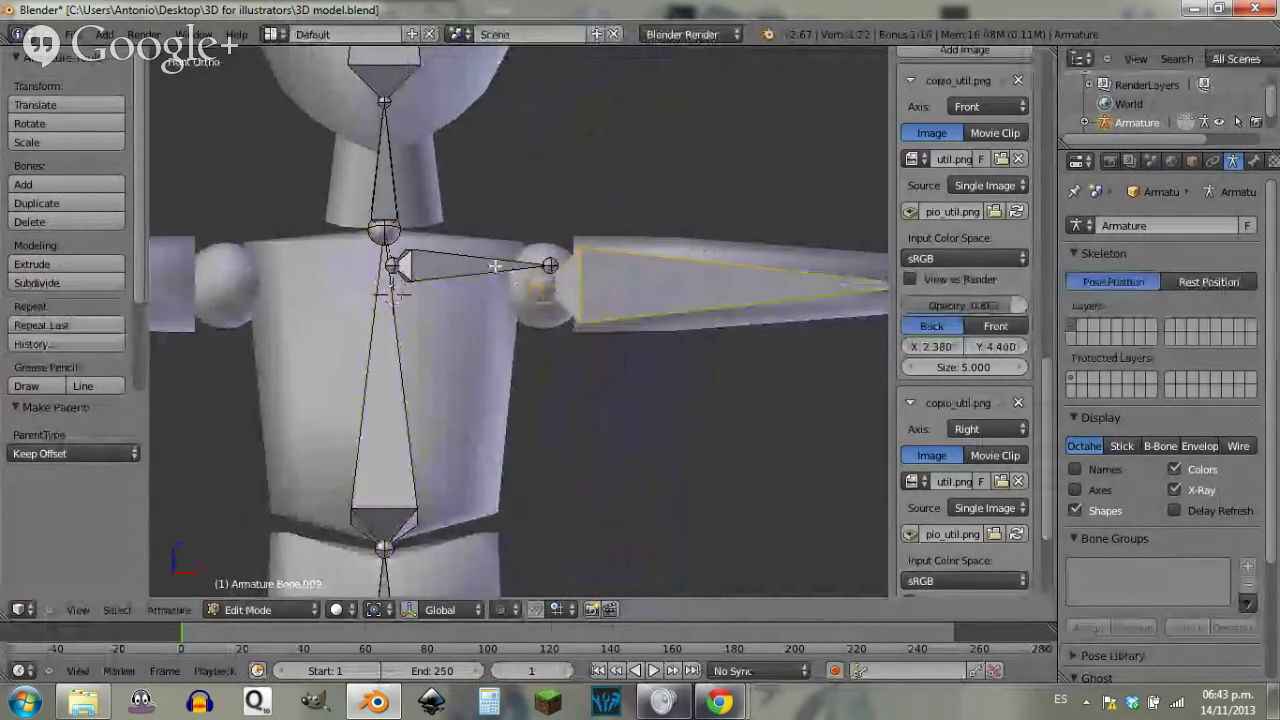
{"action": "right_click", "coordinate": [491, 262], "text": "shift"}
{"action": "key", "text": "ctrl+p"}
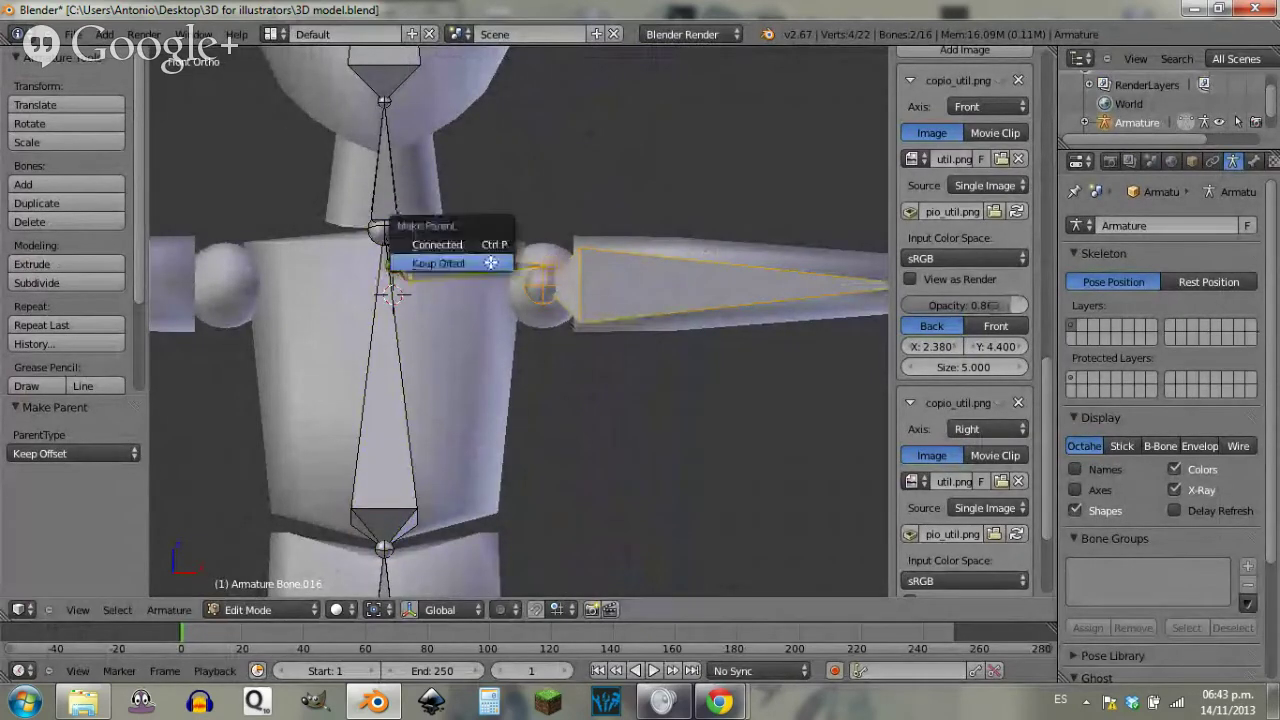
{"action": "left_click", "coordinate": [491, 262]}
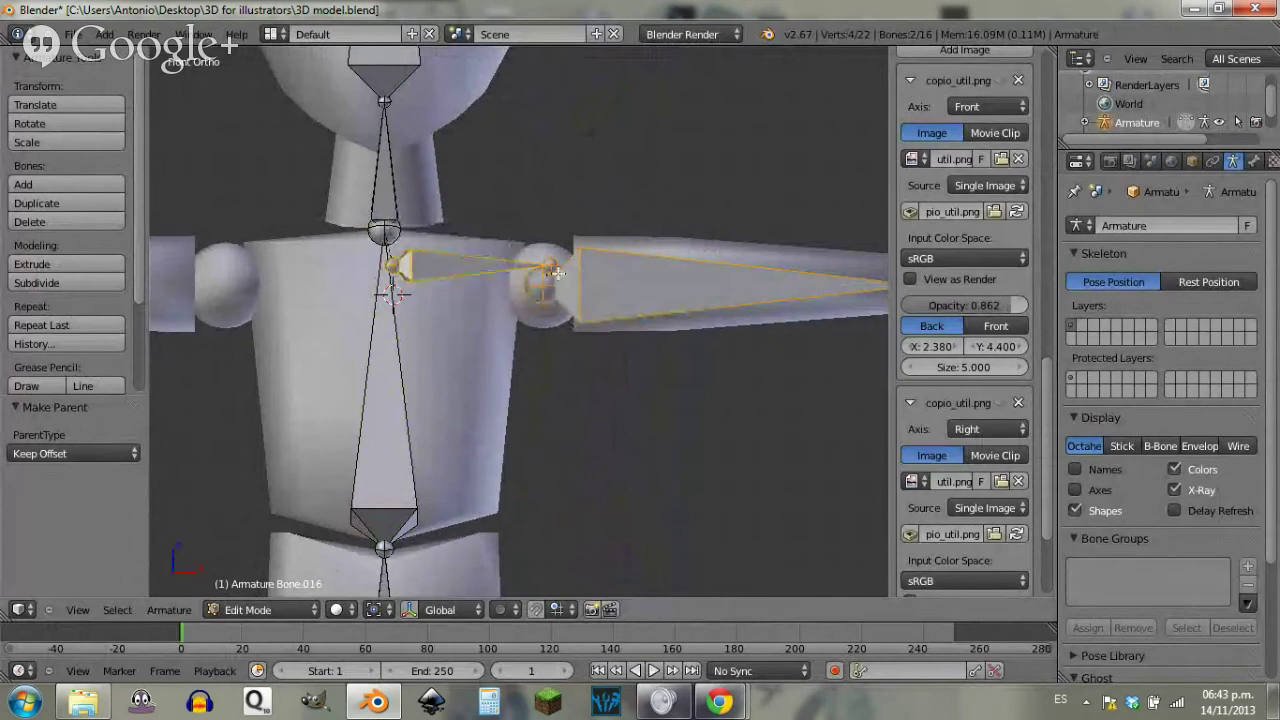
Step: Deselect all the bones and save the file, overwriting the existing version
{"action": "key", "text": "a"}
{"action": "scroll", "coordinate": [580, 300], "scroll_direction": "down", "scroll_amount": 6}
{"action": "middle_click_drag", "start_coordinate": [606, 337], "coordinate": [626, 186], "text": "shift"}
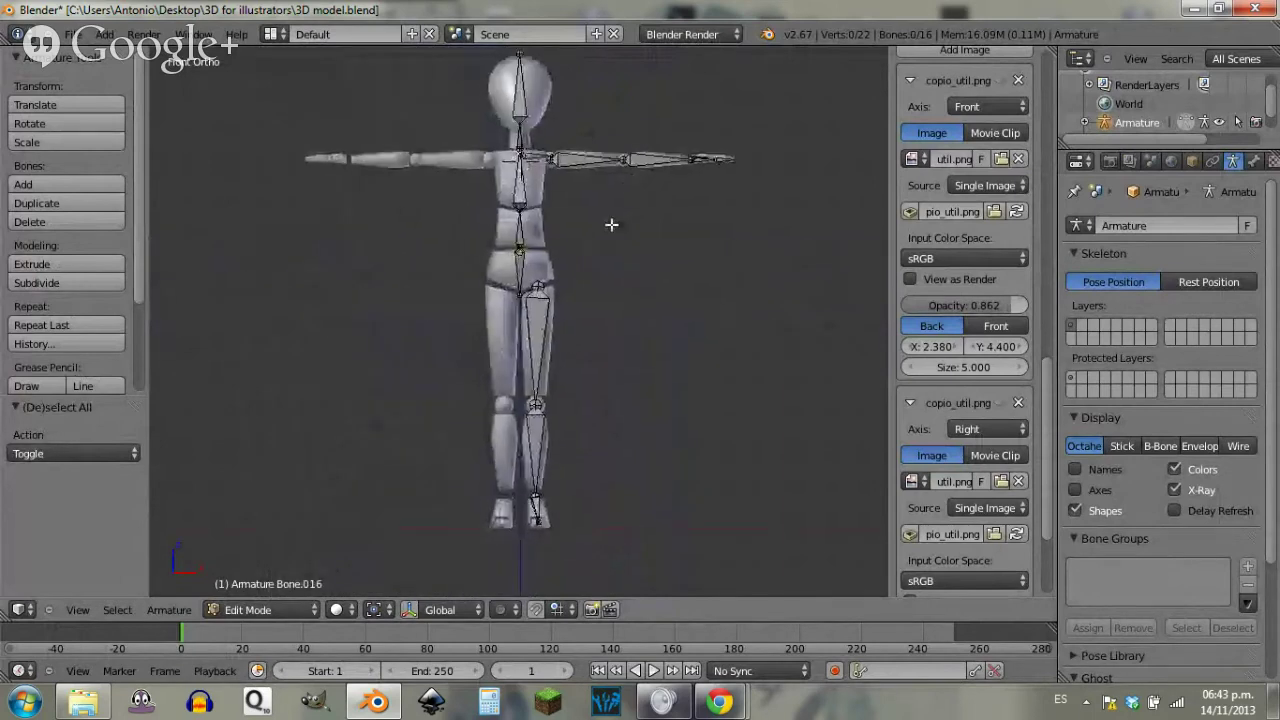
{"action": "key", "text": "ctrl+s"}
{"action": "left_click", "coordinate": [635, 221]}
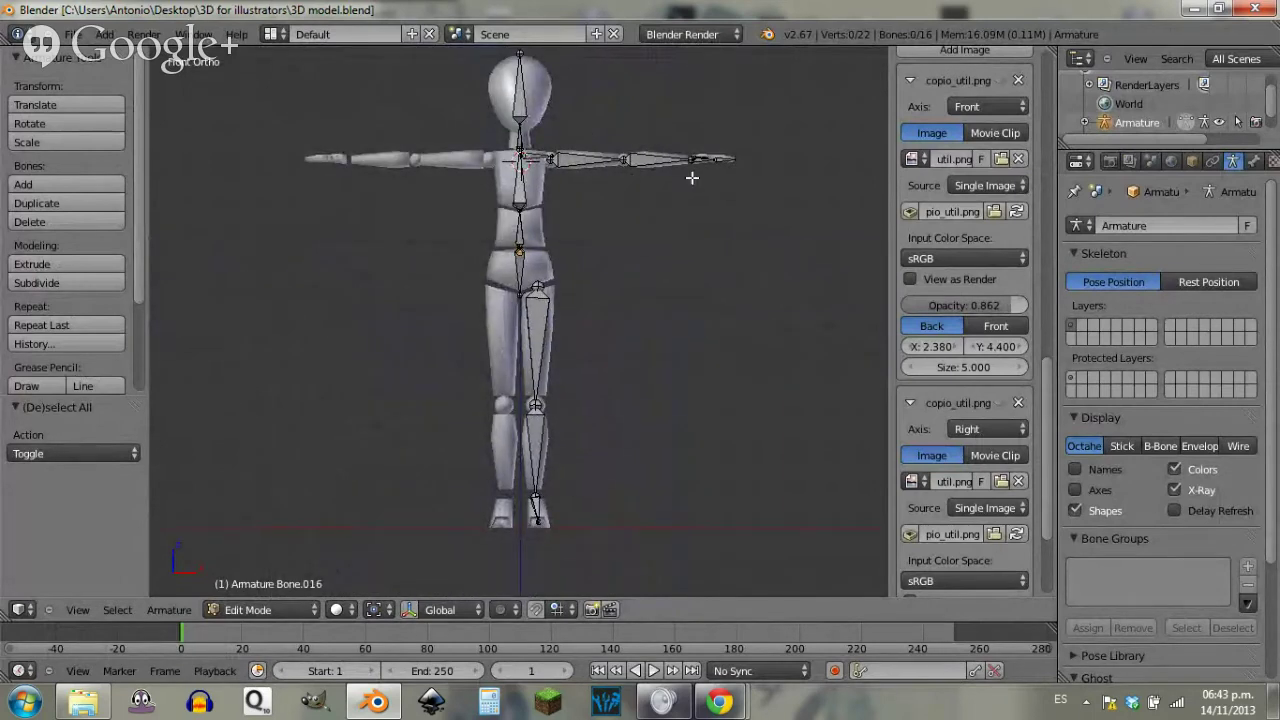
Step: Select the left clavicle, arm and hand bones together and switch the viewport to wireframe display
{"action": "scroll", "coordinate": [690, 198], "scroll_direction": "up", "scroll_amount": 4}
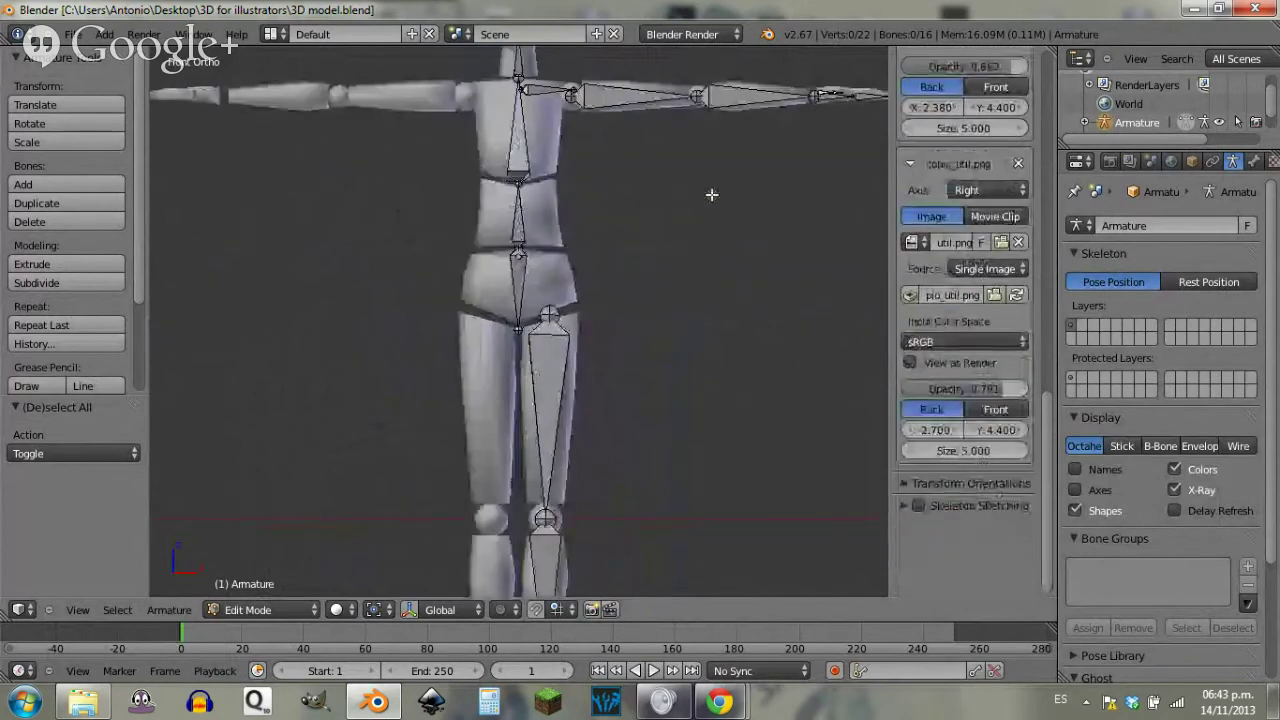
{"action": "scroll", "coordinate": [630, 175], "scroll_direction": "down", "scroll_amount": 2}
{"action": "right_click", "coordinate": [568, 159]}
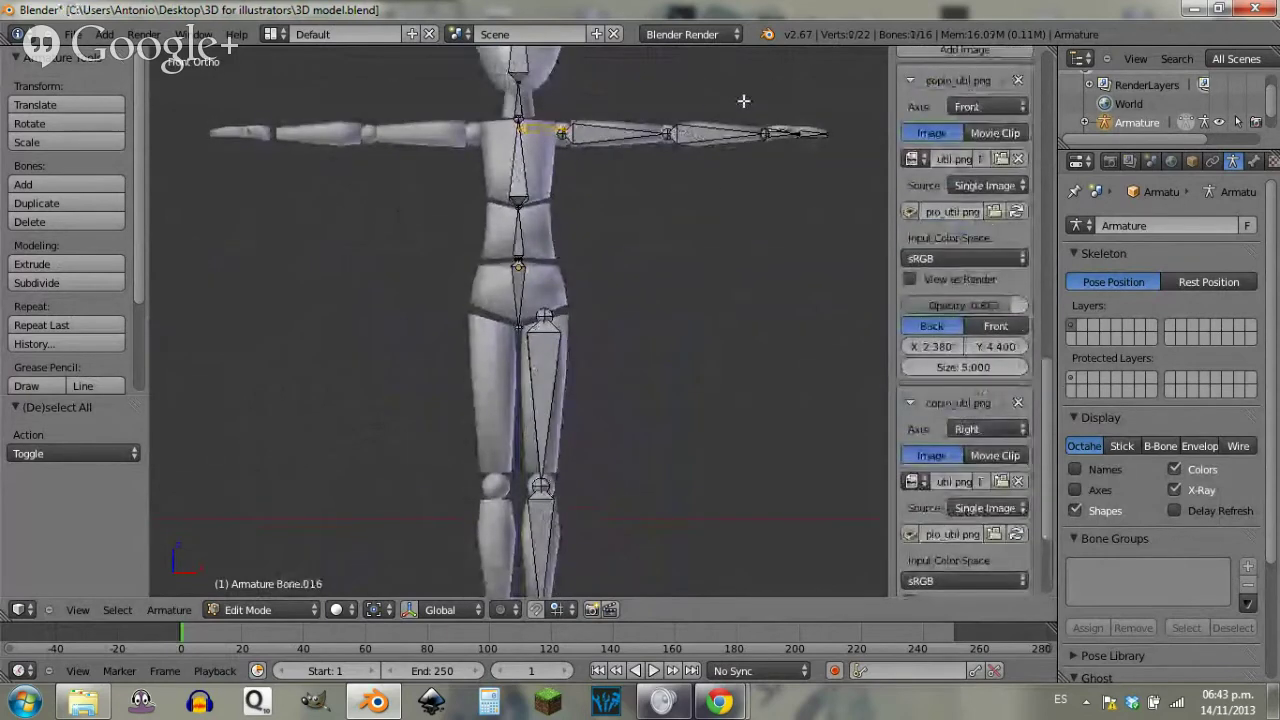
{"action": "key", "text": "b"}
{"action": "left_click_drag", "start_coordinate": [835, 98], "coordinate": [555, 212]}
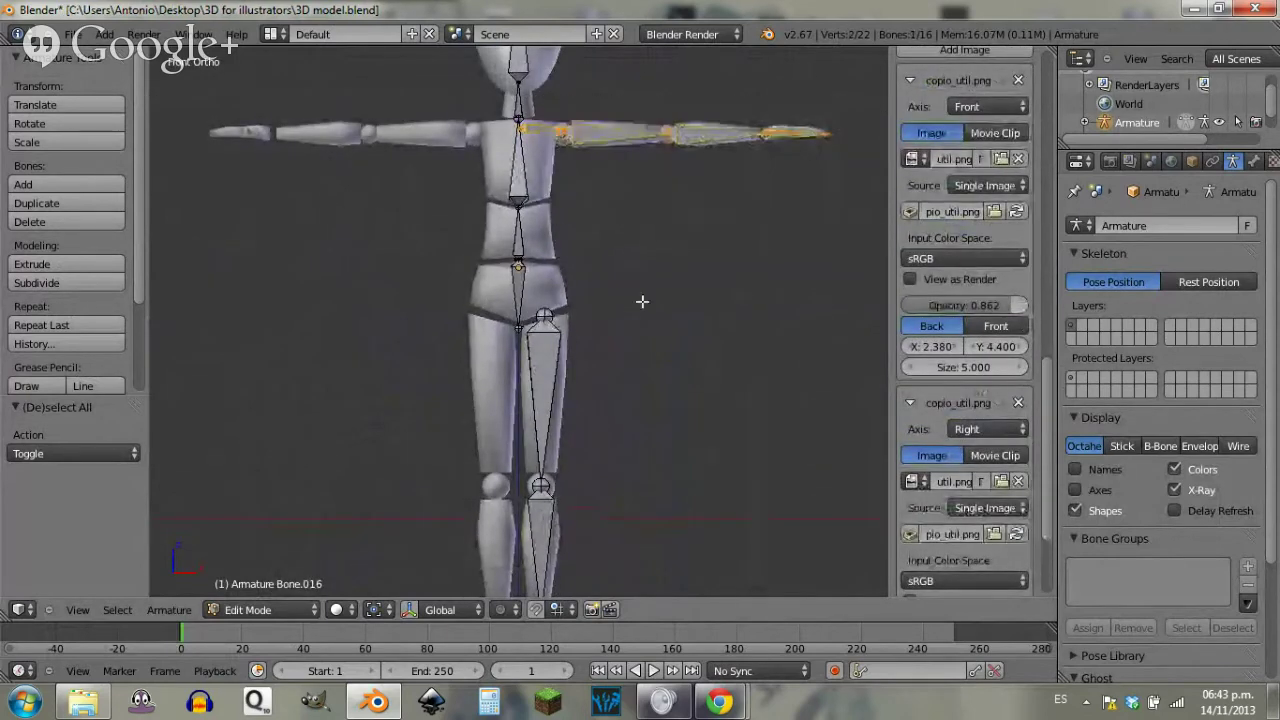
{"action": "key", "text": "z"}
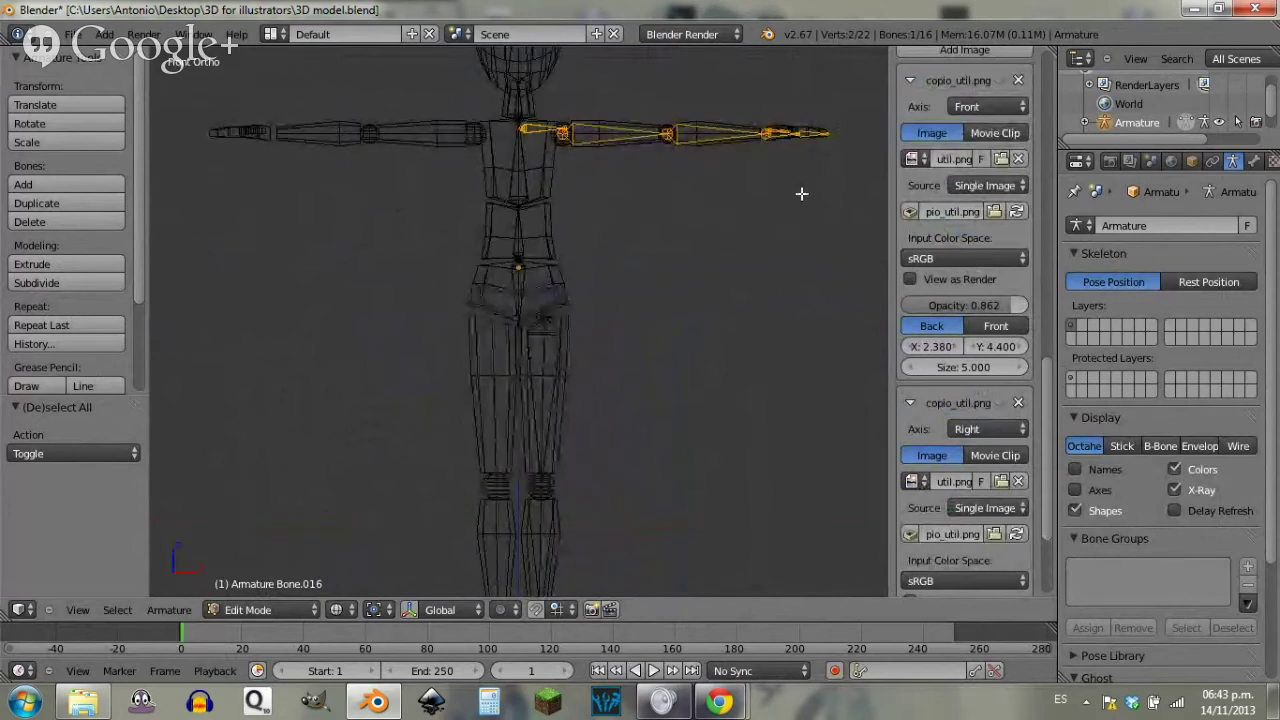
{"action": "scroll", "coordinate": [806, 194], "scroll_direction": "down", "scroll_amount": 1}
{"action": "mouse_move", "coordinate": [806, 194]}
{"action": "middle_mouse_down"}
{"action": "mouse_move", "coordinate": [780, 254]}
{"action": "mouse_move", "coordinate": [771, 237]}
{"action": "middle_mouse_up"}
{"action": "key", "text": "KP_1"}
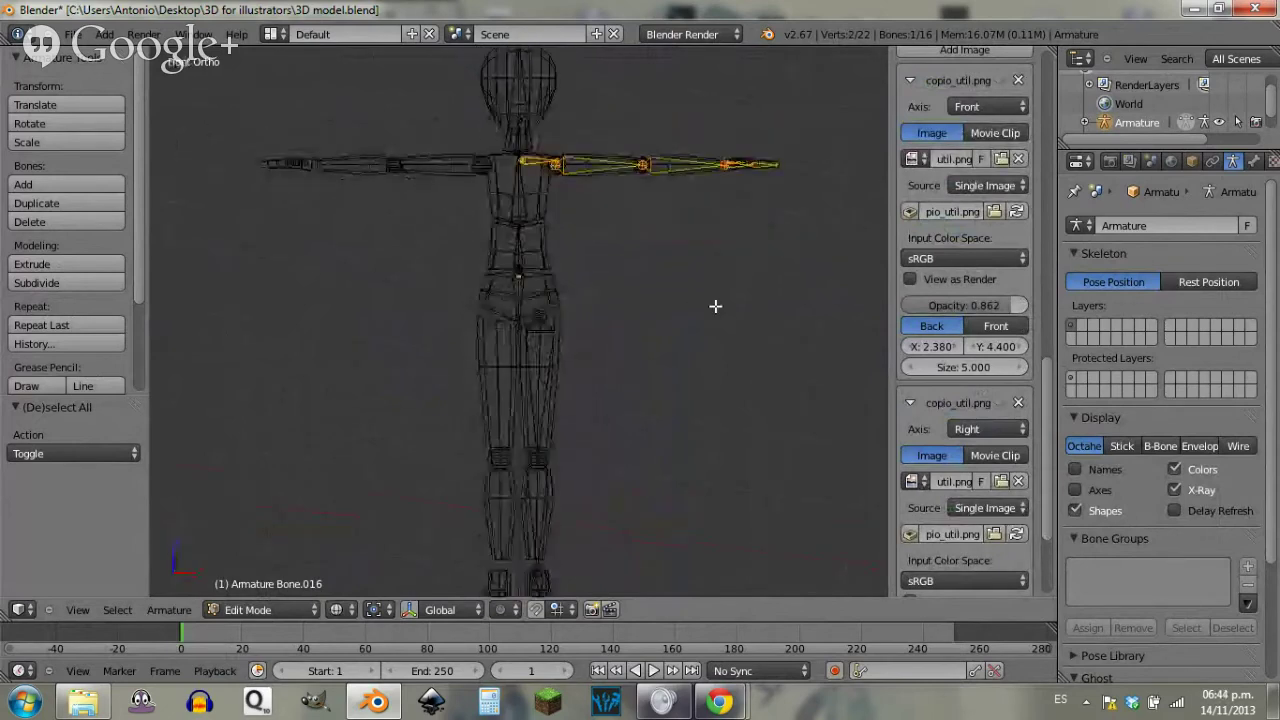
Step: Add all the left leg and foot bones to the selection
{"action": "middle_click_drag", "start_coordinate": [612, 446], "coordinate": [630, 275], "text": "shift"}
{"action": "key", "text": "b"}
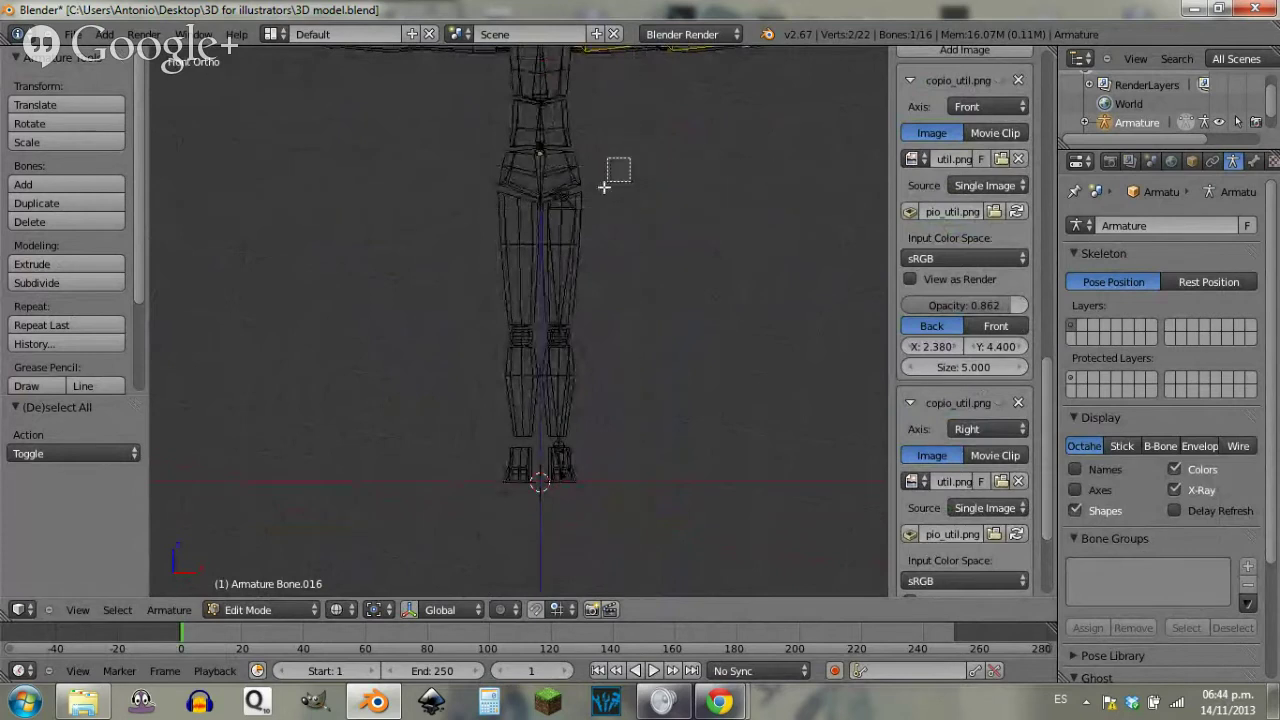
{"action": "left_click_drag", "start_coordinate": [630, 156], "coordinate": [545, 512]}
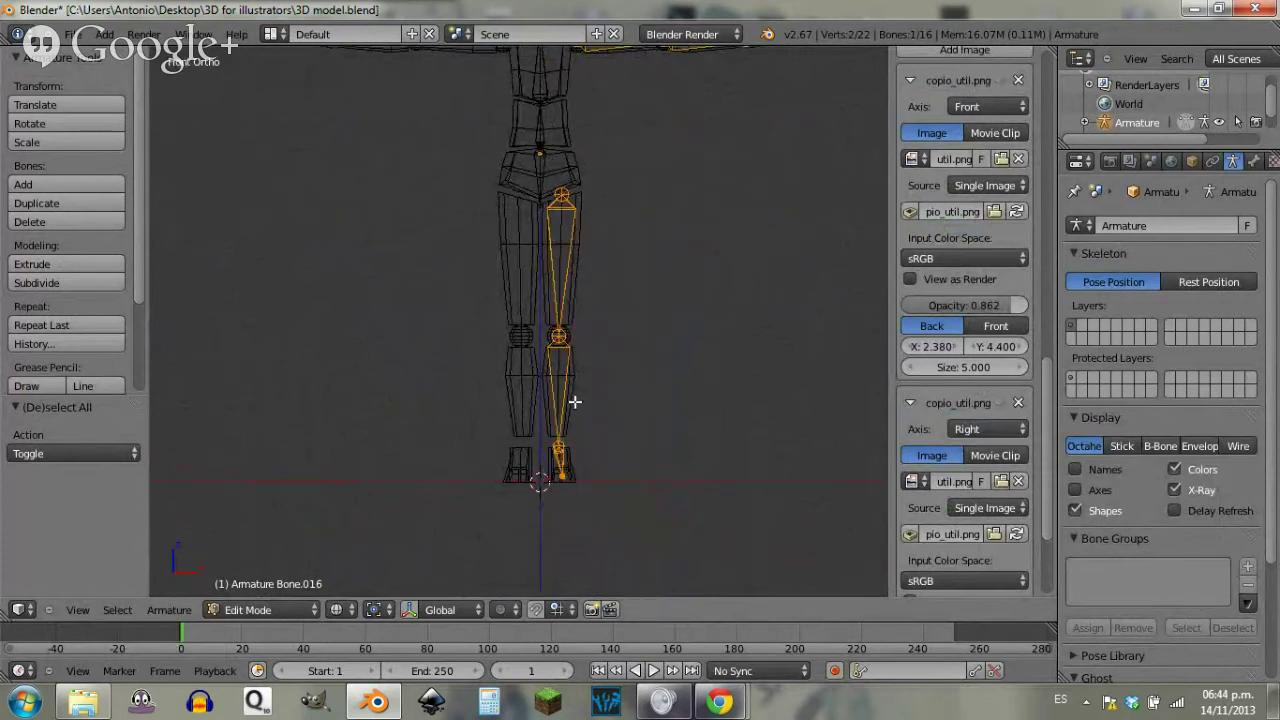
Step: Duplicate the selected arm and leg bones in place and mirror the copies by scaling them -1 along global X
{"action": "middle_click_drag", "start_coordinate": [491, 170], "coordinate": [487, 364], "text": "shift"}
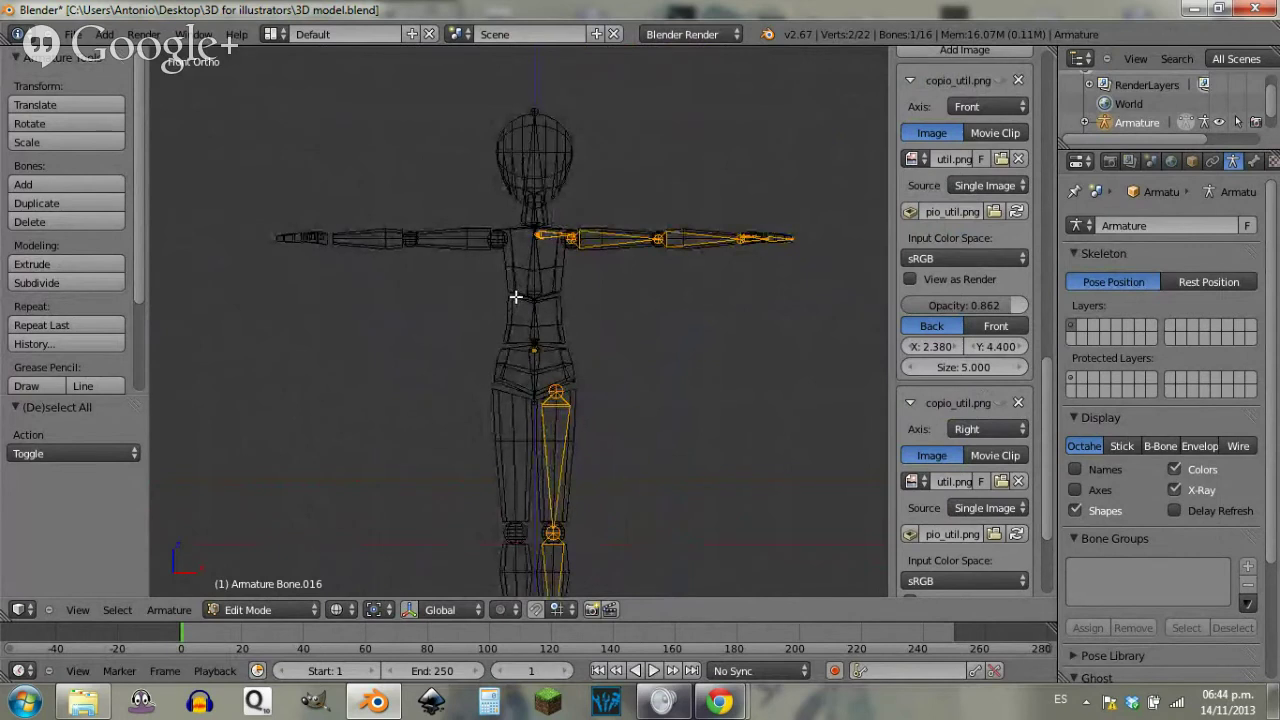
{"action": "key", "text": "shift+d"}
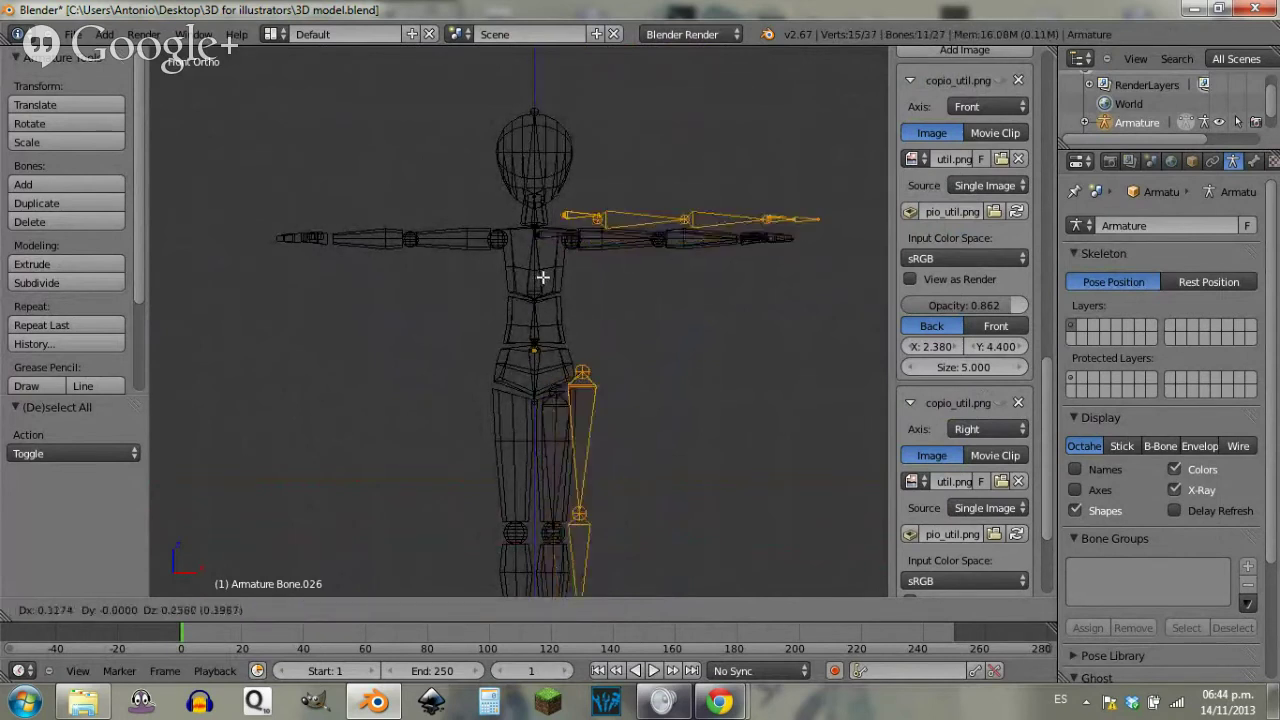
{"action": "right_click", "coordinate": [543, 277]}
{"action": "key", "text": "s"}
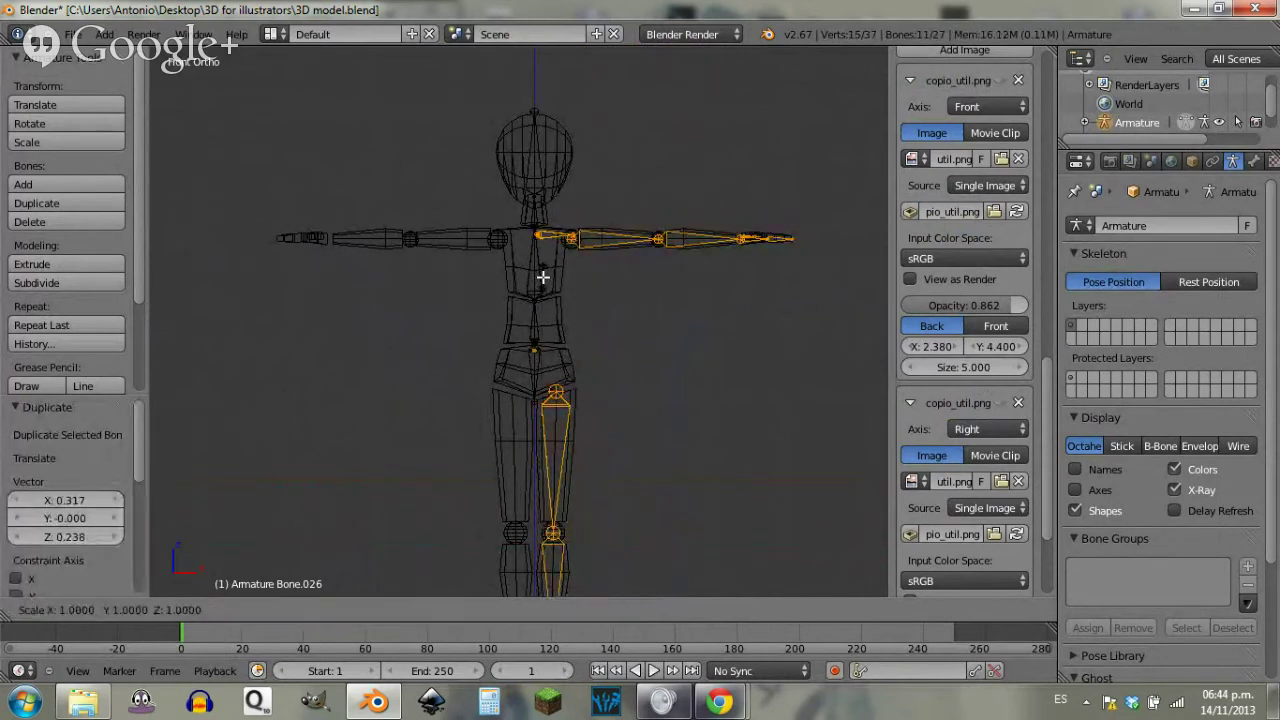
{"action": "type", "text": "x-1"}
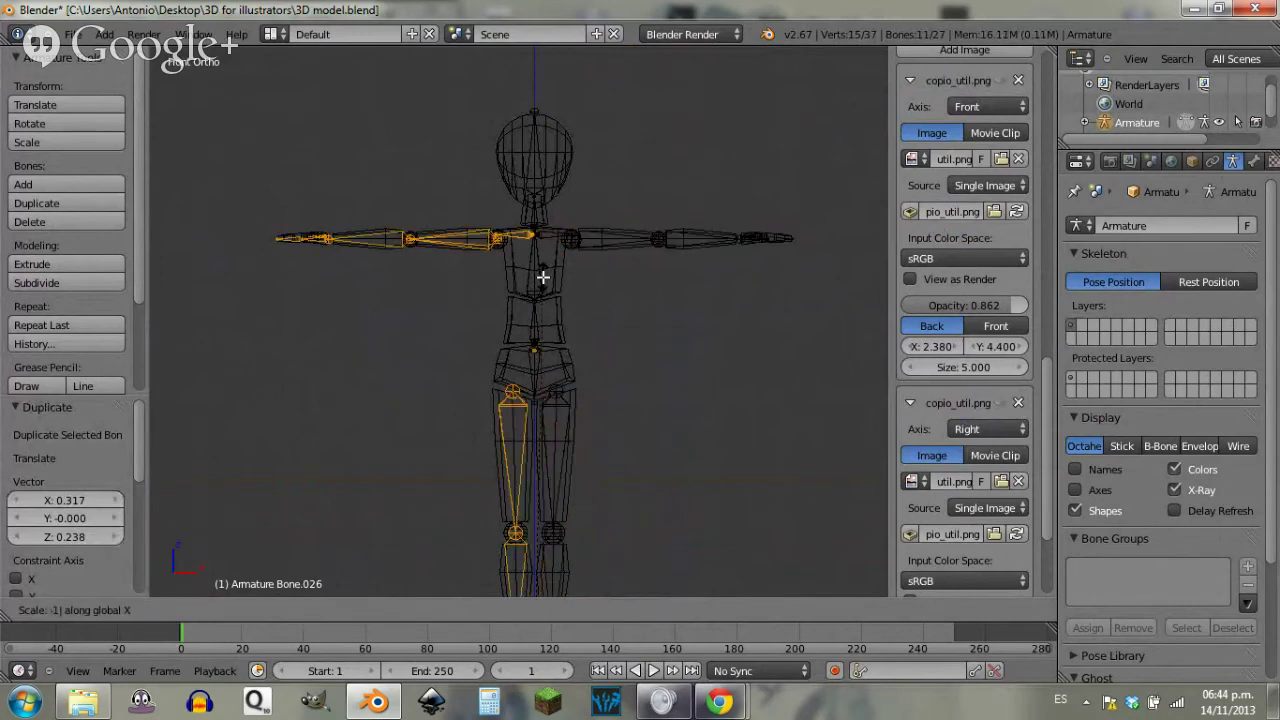
{"action": "key", "text": "Return"}
Step: Deselect all the bones, return to solid shading and examine the mirrored limbs at an angle
{"action": "key", "text": "a"}
{"action": "mouse_move", "coordinate": [545, 238]}
{"action": "middle_mouse_down"}
{"action": "mouse_move", "coordinate": [391, 303]}
{"action": "mouse_move", "coordinate": [491, 349]}
{"action": "middle_mouse_up"}
{"action": "key", "text": "z"}
{"action": "scroll", "coordinate": [491, 326], "scroll_direction": "up", "scroll_amount": 5}
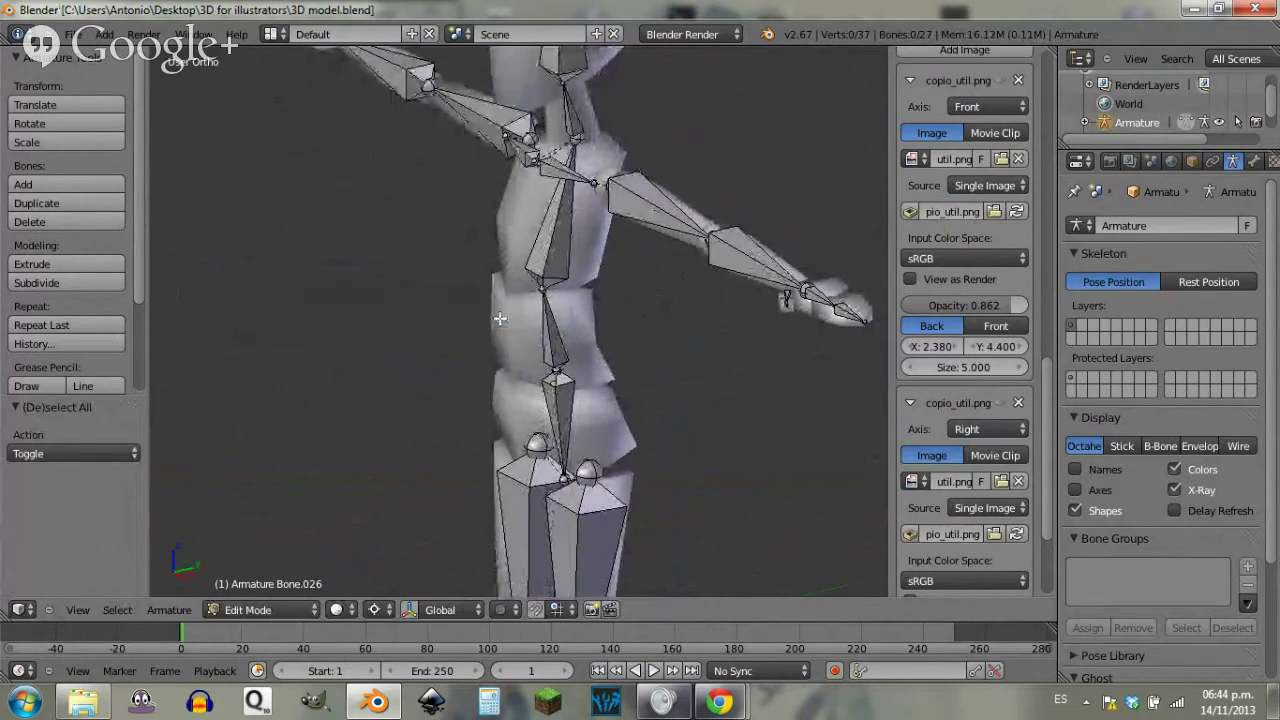
Step: Turn on the axes display for the armature's bones
{"action": "scroll", "coordinate": [965, 266], "scroll_direction": "down", "scroll_amount": 6}
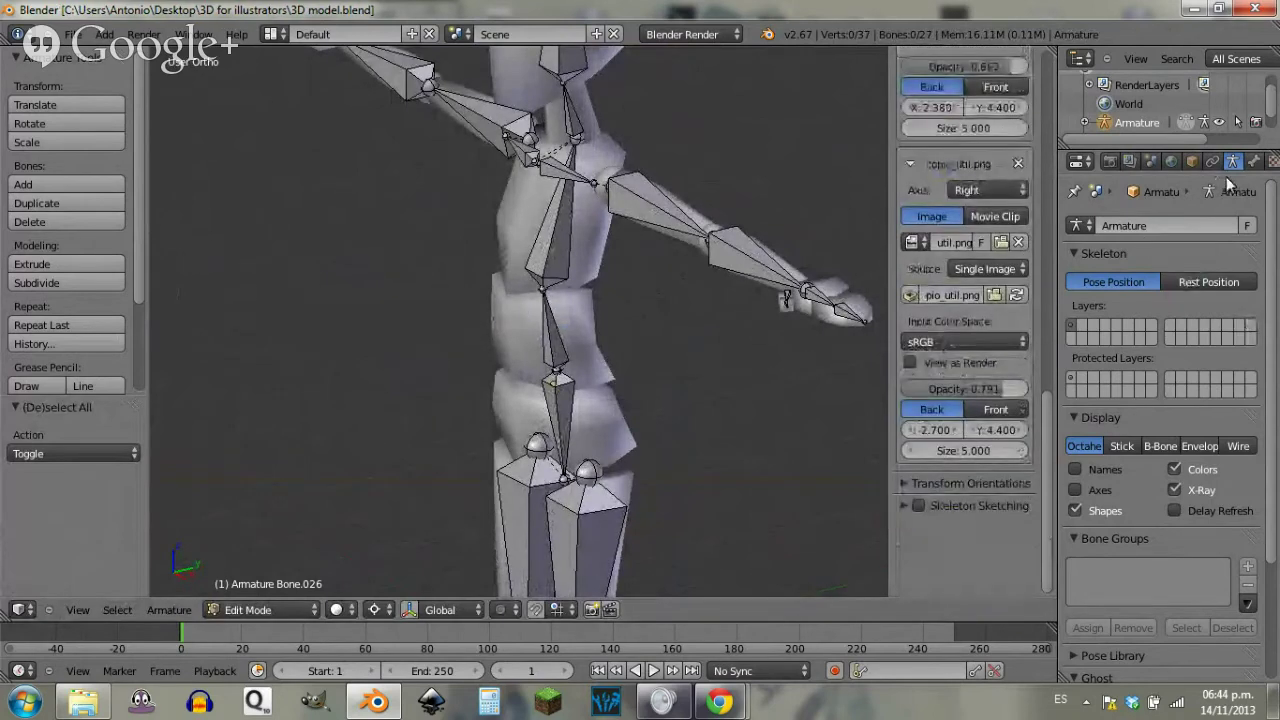
{"action": "left_click", "coordinate": [1075, 489]}
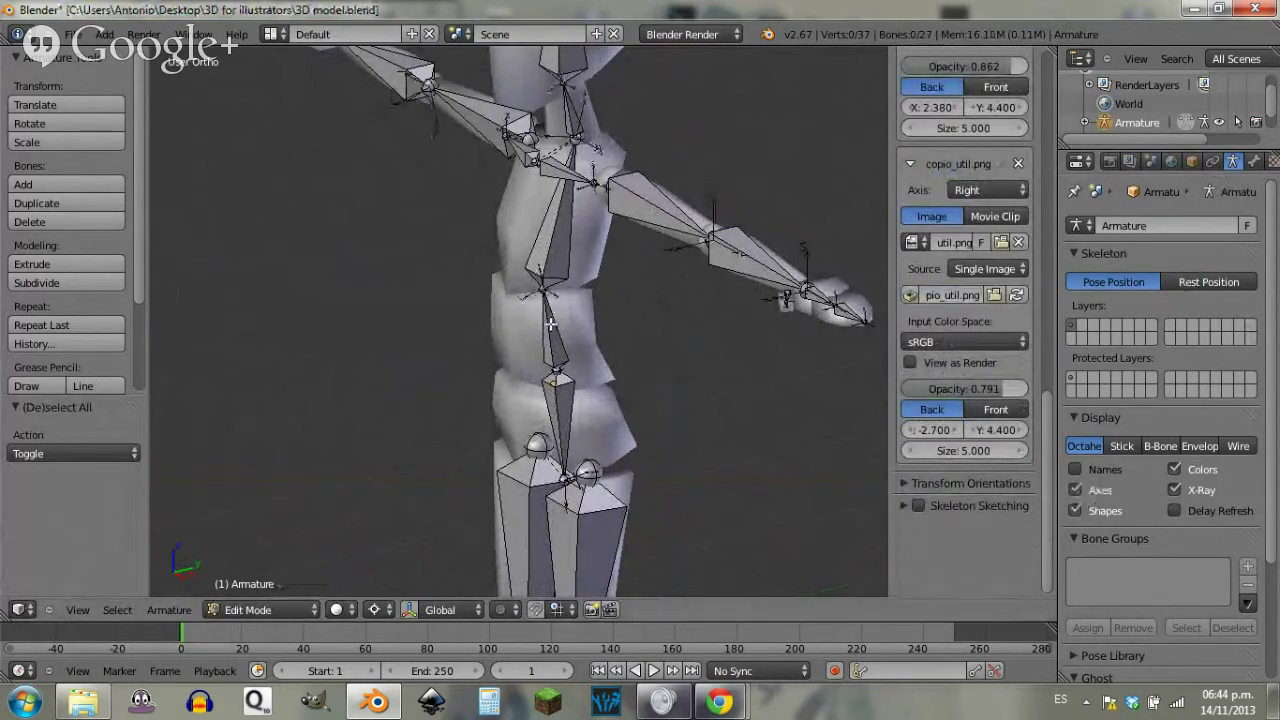
{"action": "middle_click_drag", "start_coordinate": [514, 205], "coordinate": [638, 350], "text": "shift"}
{"action": "right_click", "coordinate": [640, 312]}
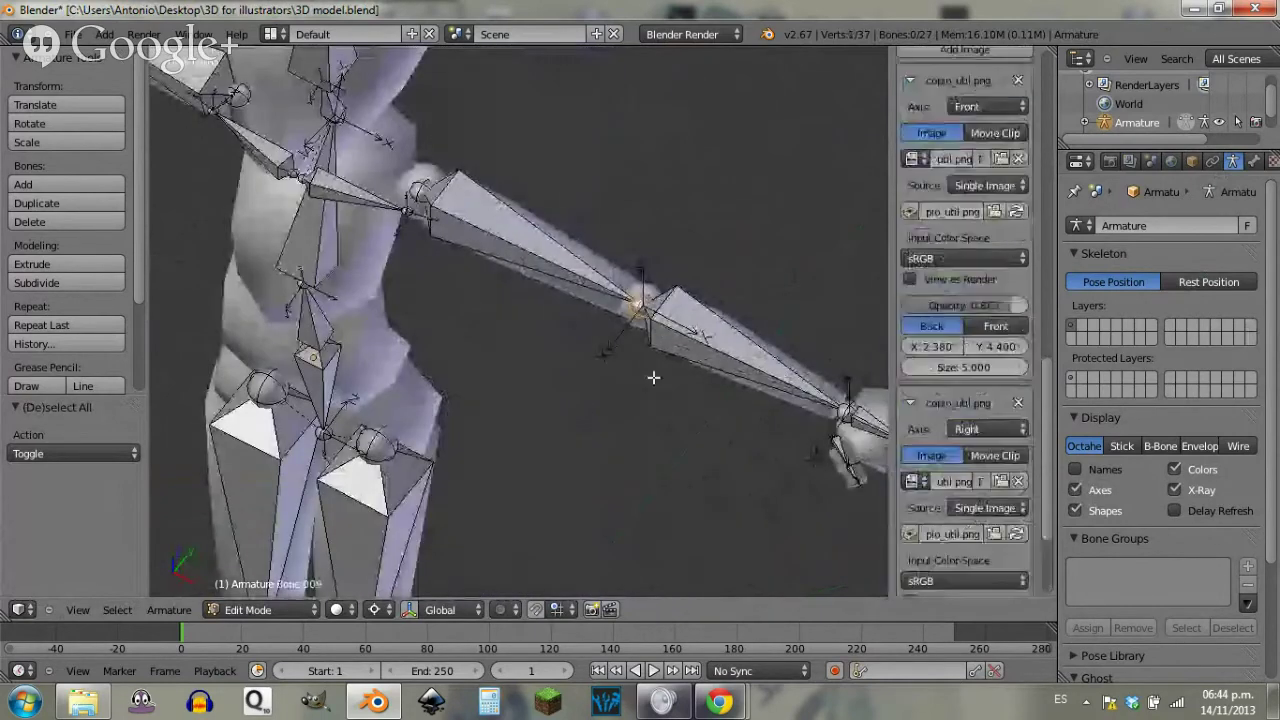
{"action": "right_click", "coordinate": [741, 358]}
{"action": "key", "text": "r"}
{"action": "left_click", "coordinate": [785, 297]}
{"action": "right_click", "coordinate": [616, 288]}
{"action": "key", "text": "r"}
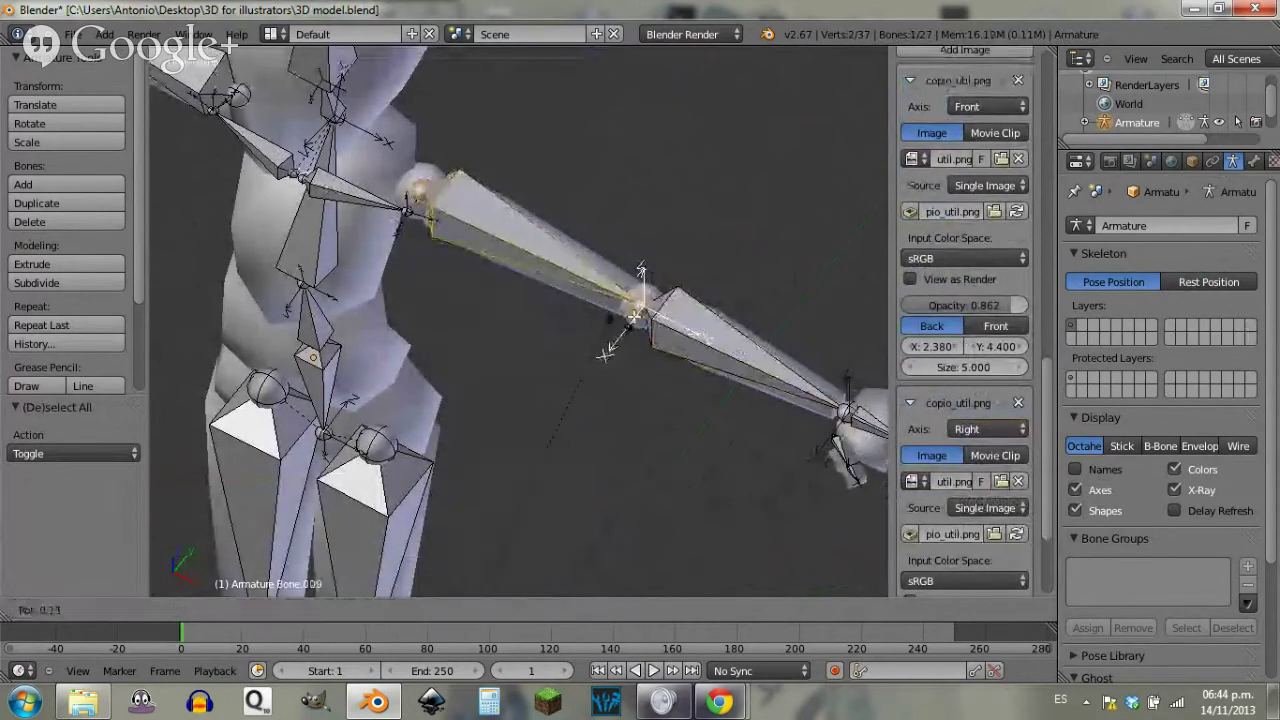
{"action": "left_click", "coordinate": [630, 306]}
{"action": "key", "text": "g"}
{"action": "left_click", "coordinate": [614, 265]}
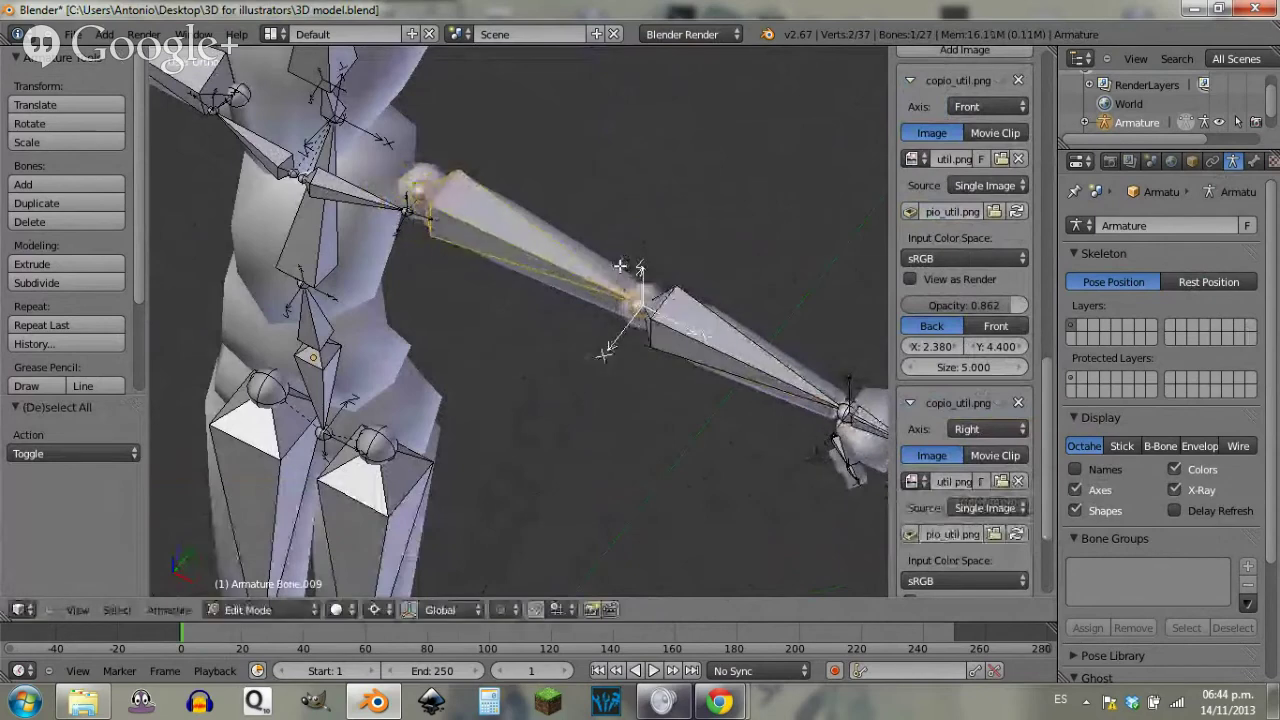
{"action": "key", "text": "m"}
{"action": "key", "text": "Escape"}
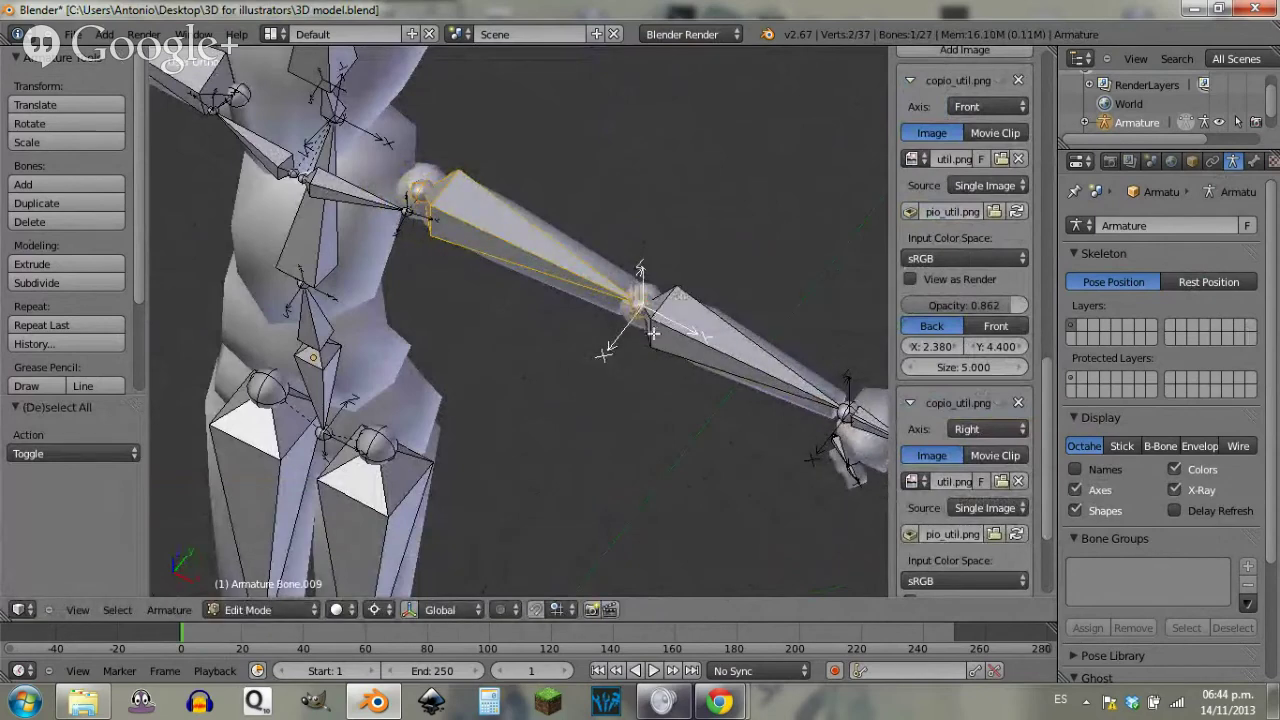
{"action": "key", "text": "r"}
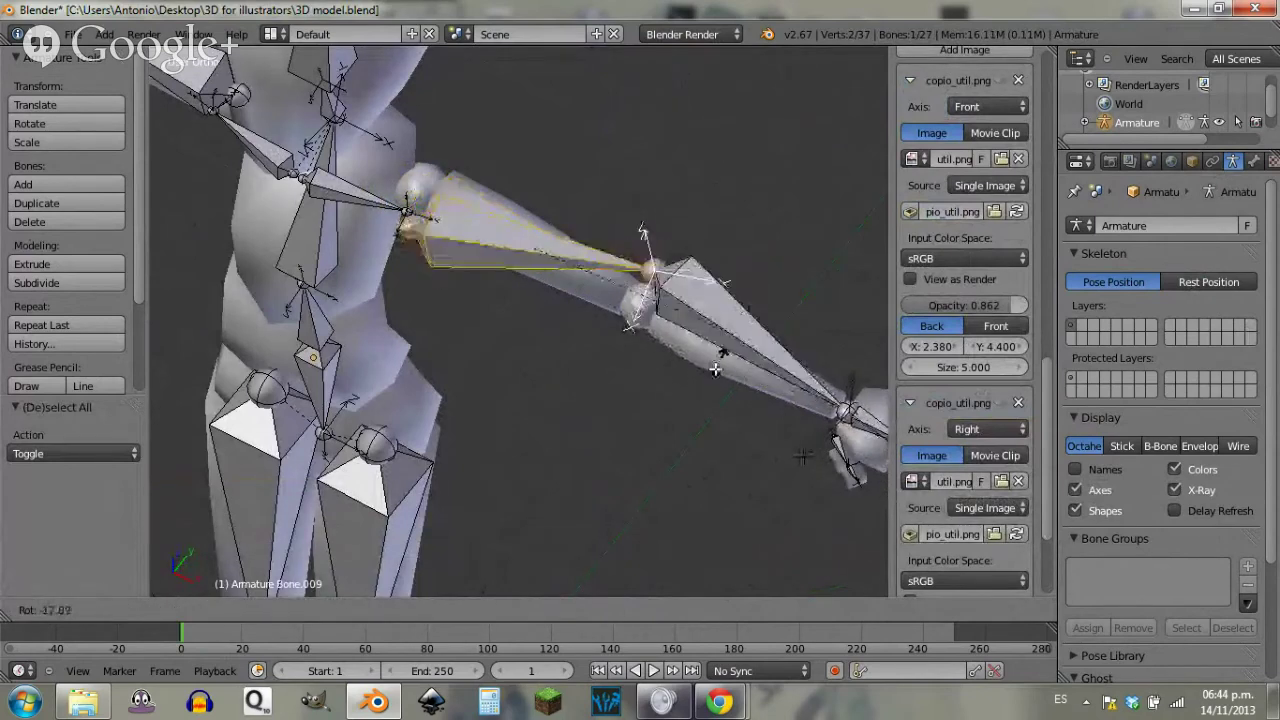
{"action": "right_click", "coordinate": [660, 374]}
Step: Select the mirrored right upper arm and forearm bones and recalculate their roll to the Z Axis
{"action": "middle_click_drag", "start_coordinate": [655, 315], "coordinate": [667, 236]}
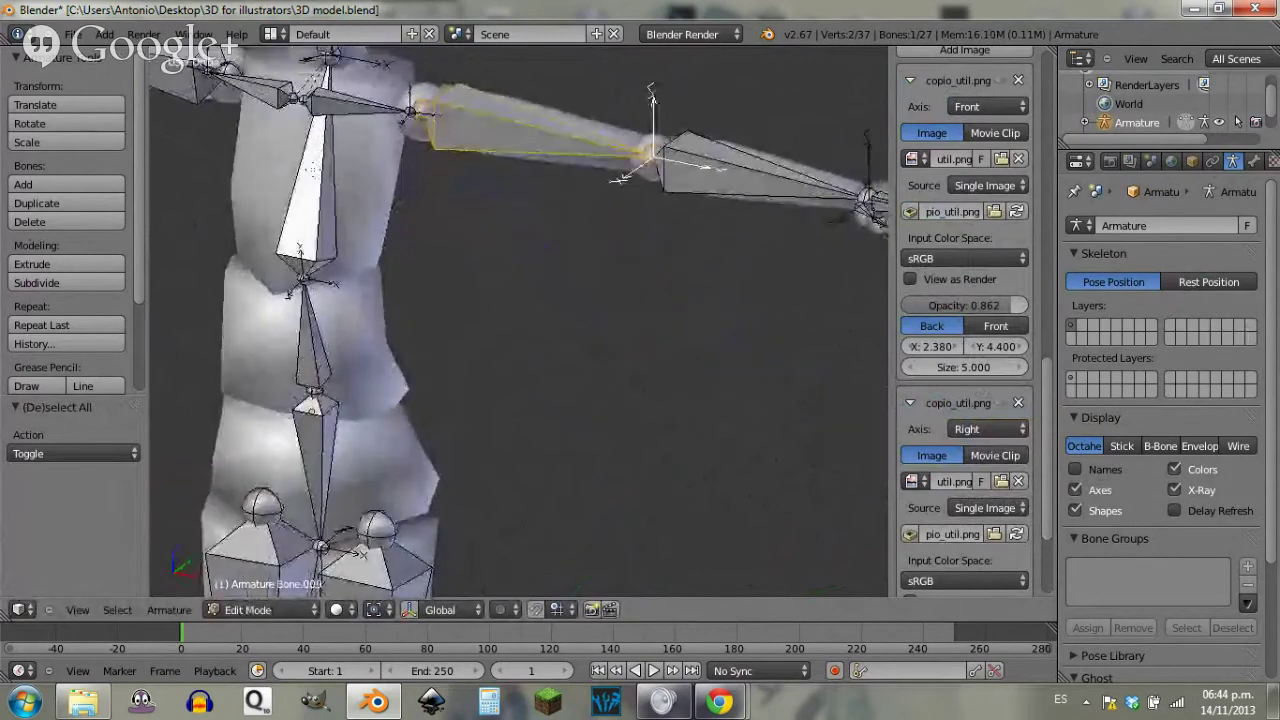
{"action": "middle_click_drag", "start_coordinate": [240, 108], "coordinate": [509, 320], "text": "shift"}
{"action": "middle_click_drag", "start_coordinate": [340, 263], "coordinate": [493, 354], "text": "shift"}
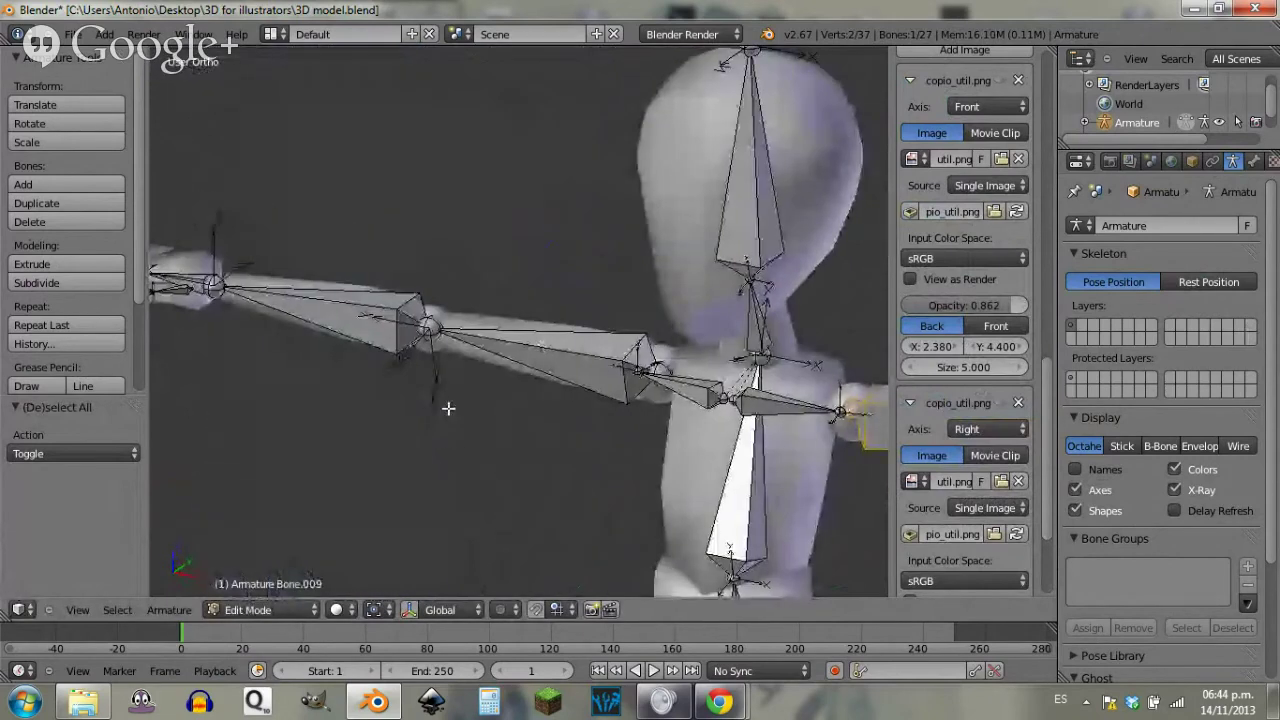
{"action": "middle_click_drag", "start_coordinate": [449, 438], "coordinate": [494, 430]}
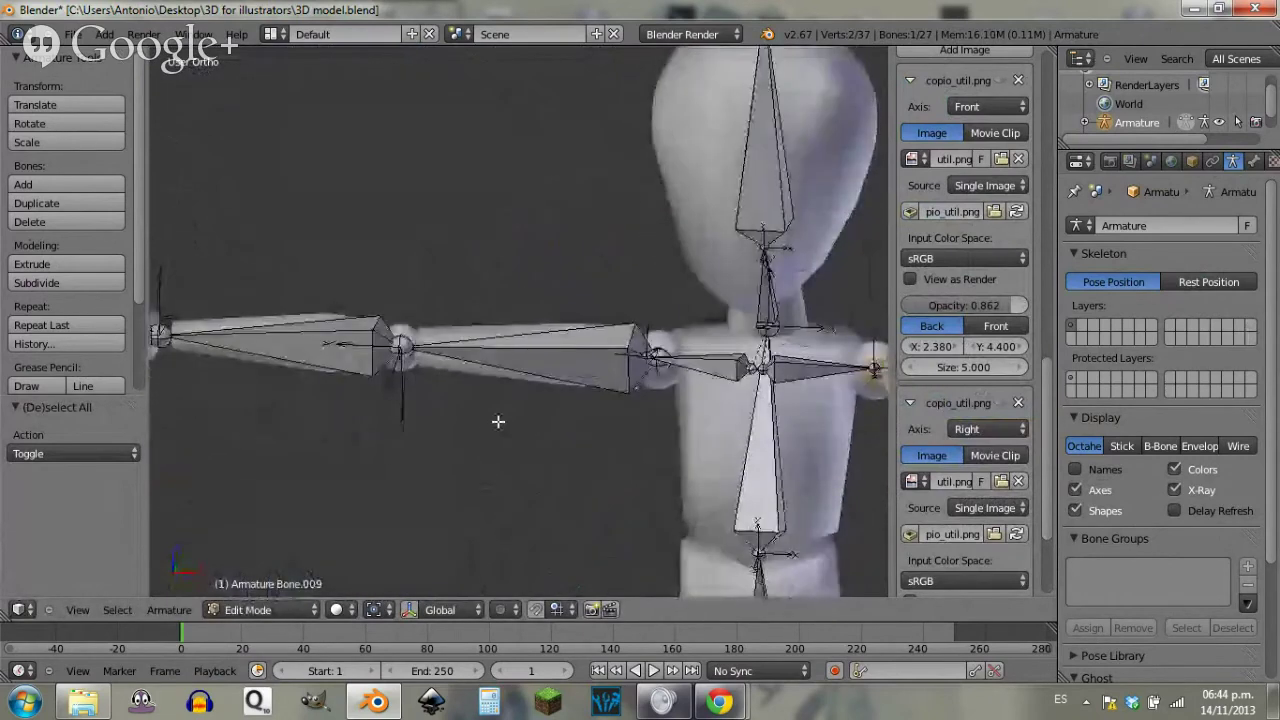
{"action": "key", "text": "KP_1"}
{"action": "right_click", "coordinate": [557, 362]}
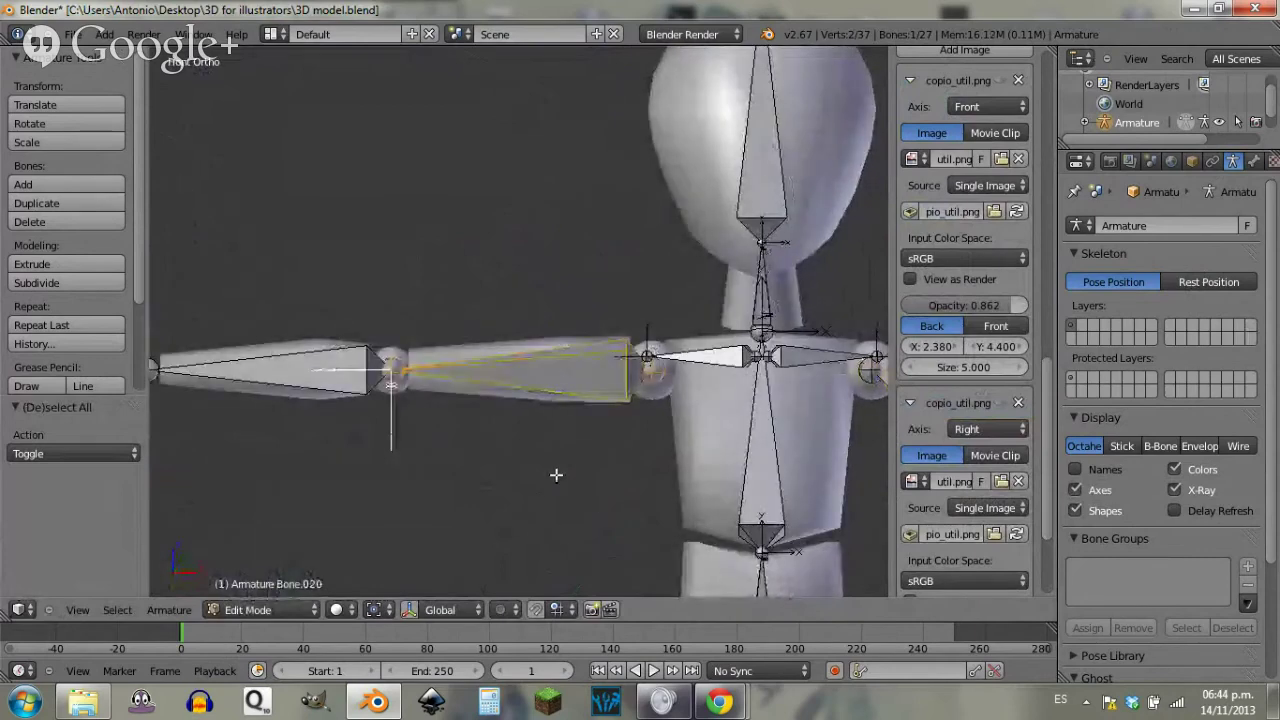
{"action": "scroll", "coordinate": [557, 475], "scroll_direction": "down", "scroll_amount": 5}
{"action": "right_click", "coordinate": [428, 342], "text": "shift"}
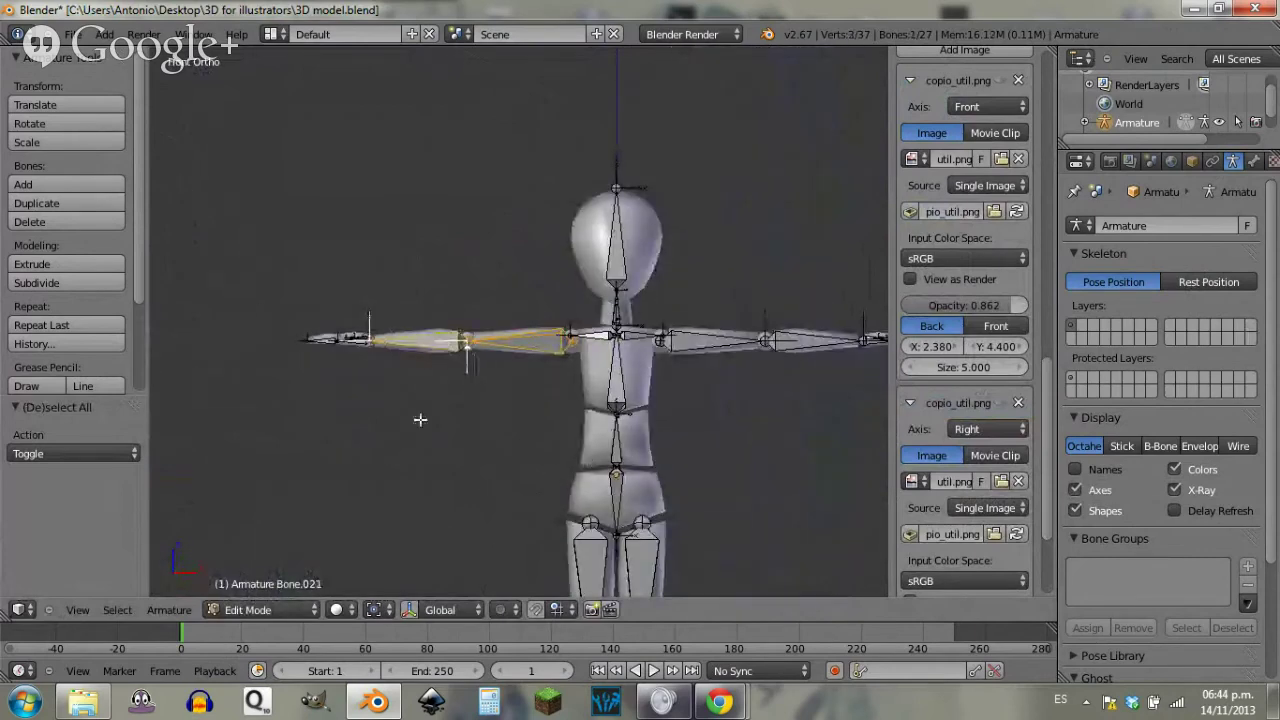
{"action": "key", "text": "ctrl+n"}
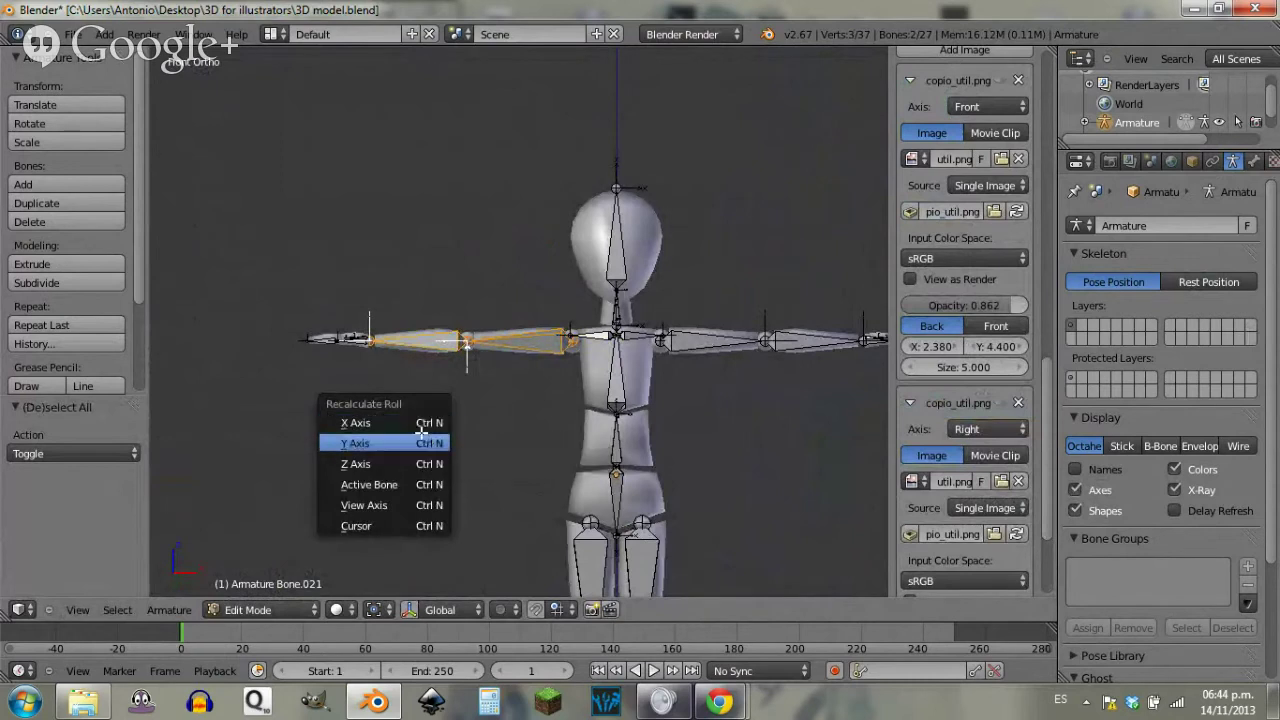
{"action": "left_click", "coordinate": [424, 415]}
{"action": "key", "text": "ctrl+n"}
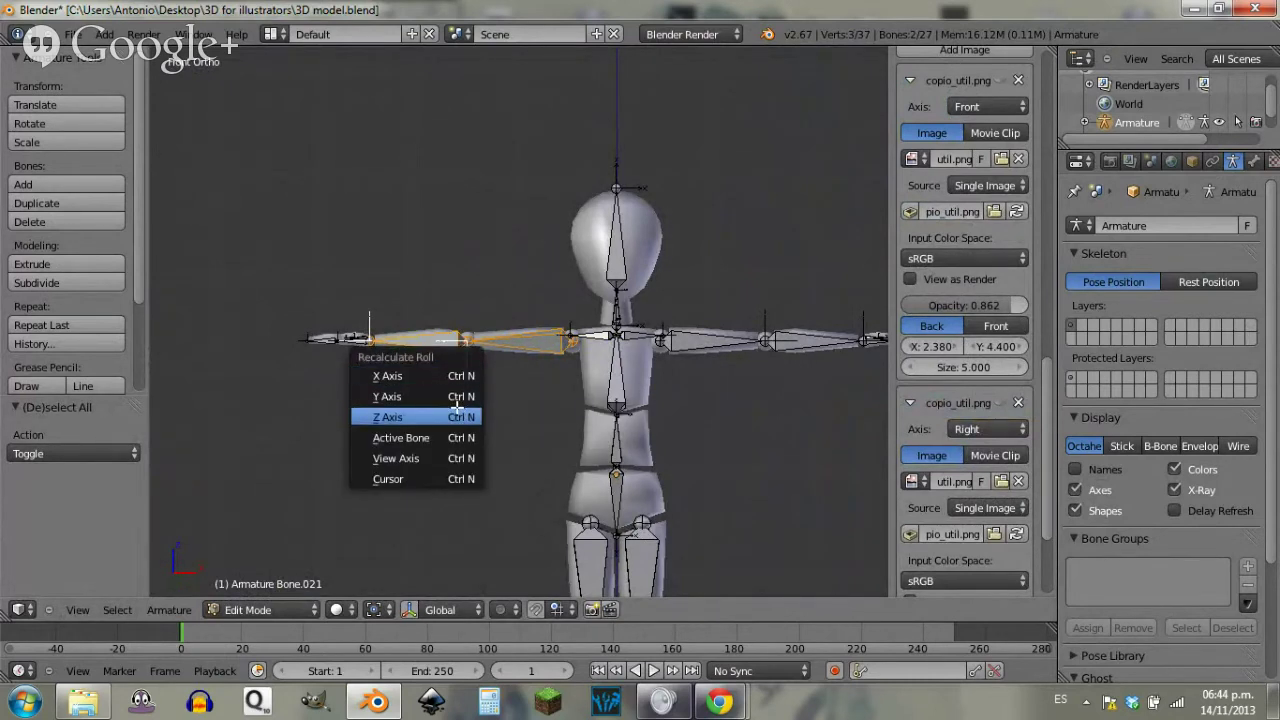
{"action": "left_click", "coordinate": [457, 411]}
Step: Recalculate the right clavicle bone's roll to the Z Axis and compare the arm axes from several angles
{"action": "middle_click_drag", "start_coordinate": [549, 310], "coordinate": [473, 368]}
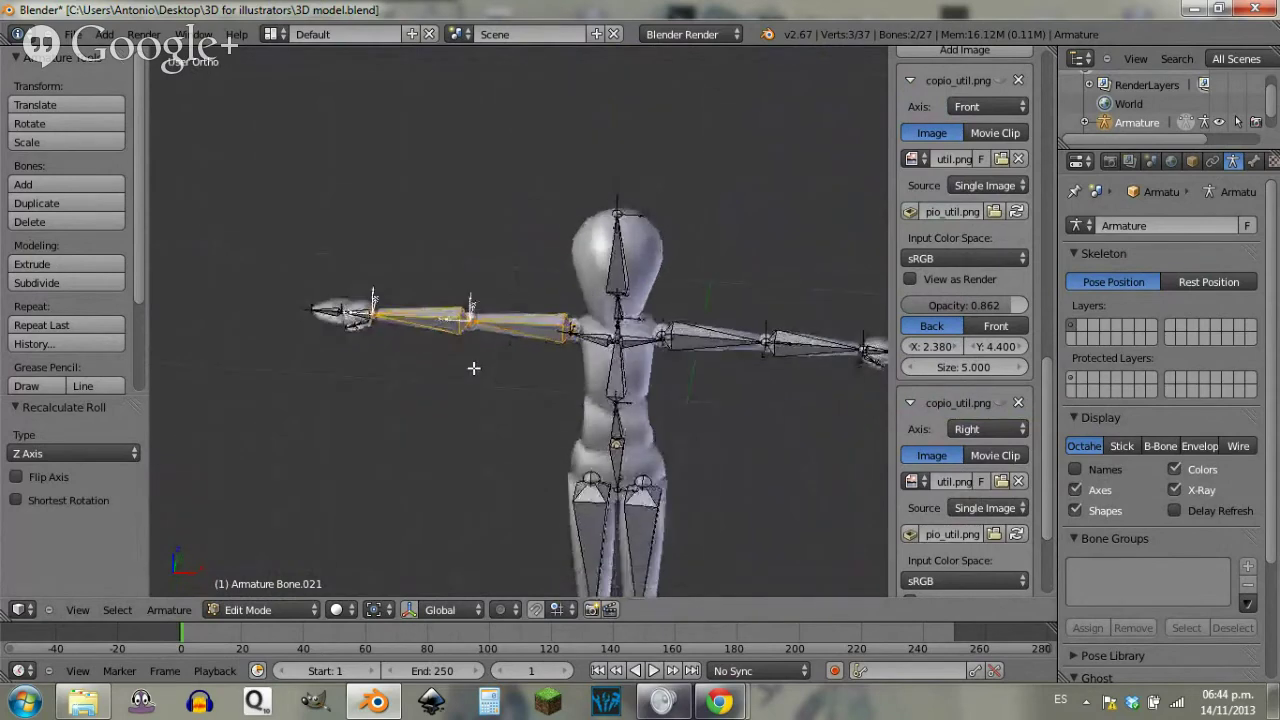
{"action": "scroll", "coordinate": [525, 373], "scroll_direction": "up", "scroll_amount": 3}
{"action": "key", "text": "KP_1"}
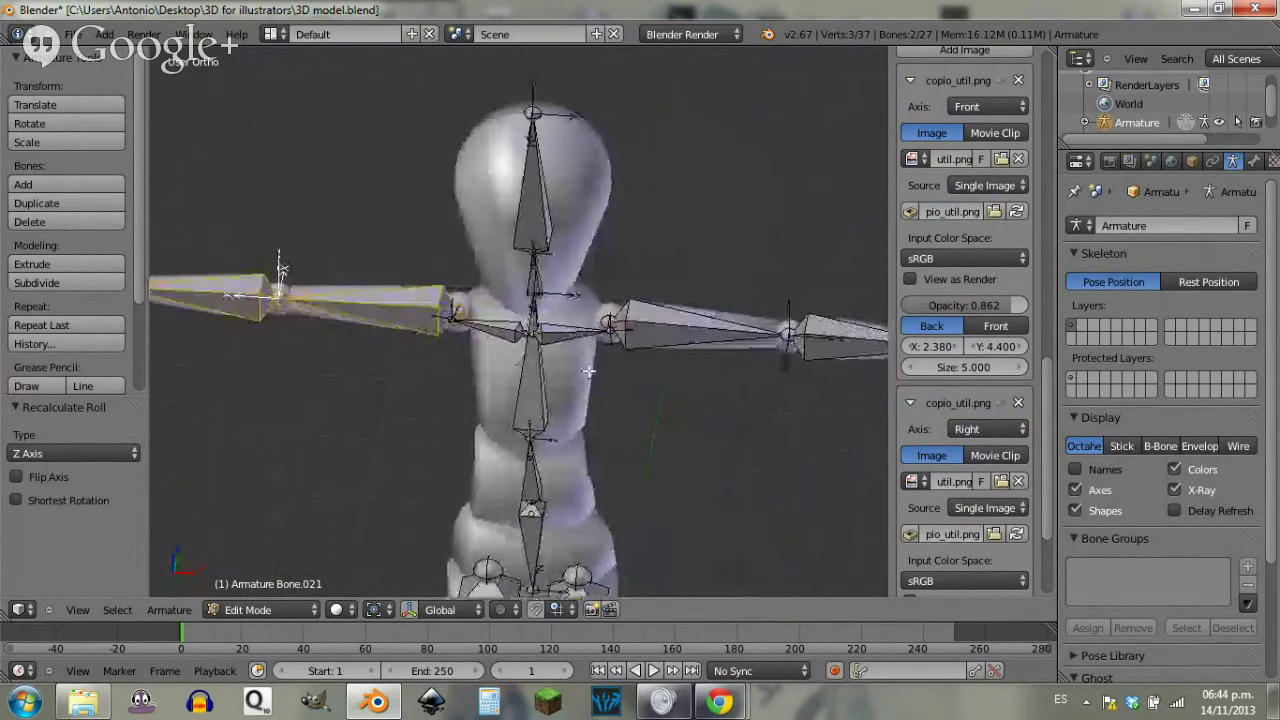
{"action": "scroll", "coordinate": [490, 322], "scroll_direction": "up", "scroll_amount": 5}
{"action": "right_click", "coordinate": [474, 343]}
{"action": "key", "text": "ctrl+n"}
{"action": "left_click", "coordinate": [474, 343]}
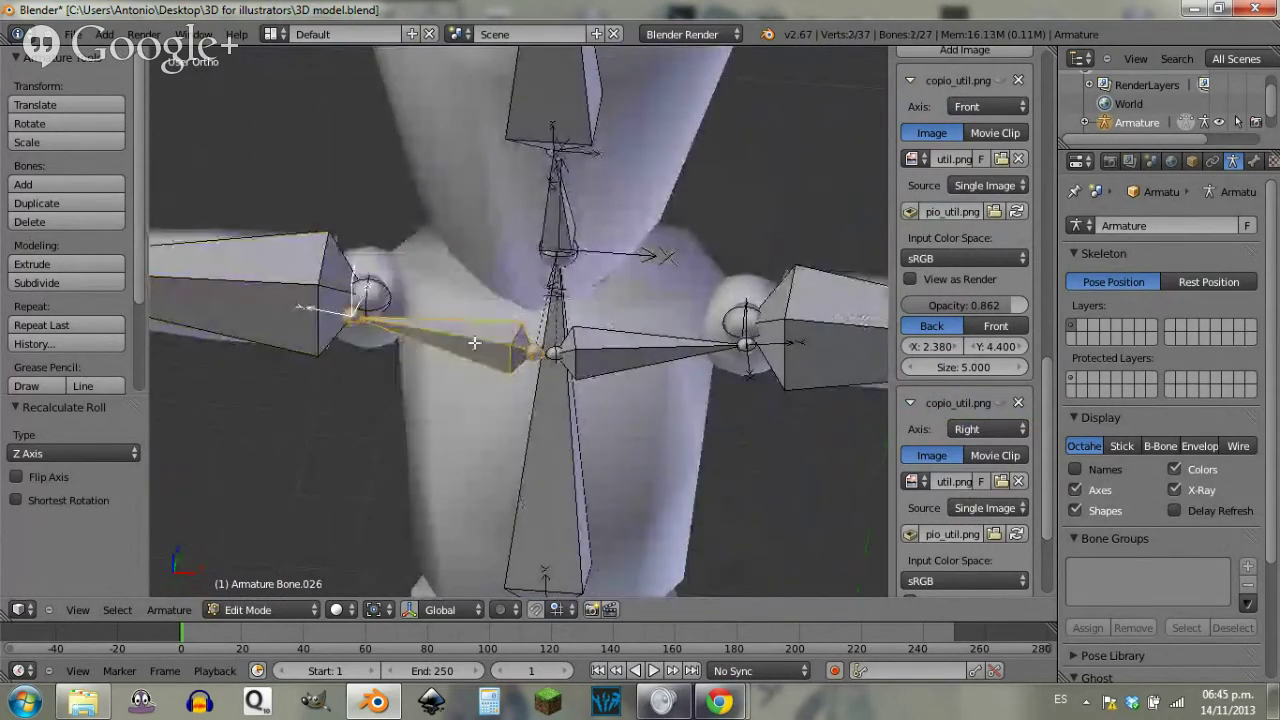
{"action": "middle_click_drag", "start_coordinate": [534, 300], "coordinate": [294, 226]}
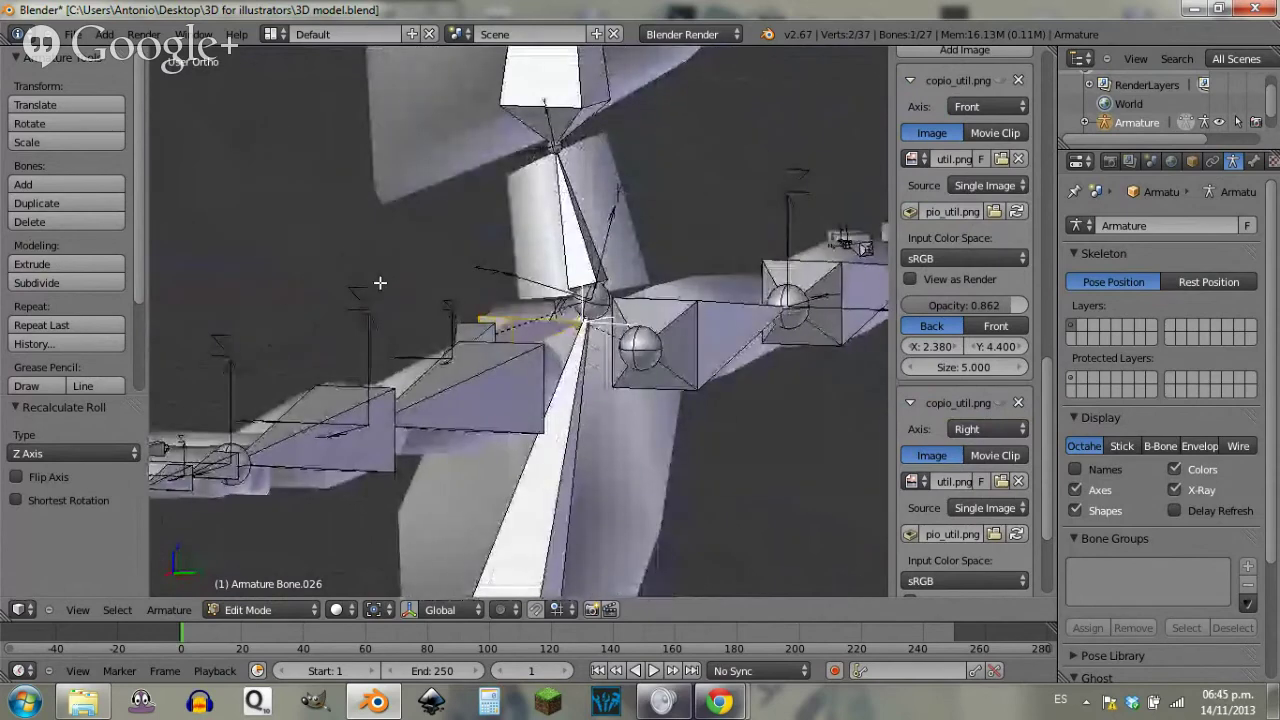
{"action": "middle_click_drag", "start_coordinate": [283, 296], "coordinate": [696, 299]}
Step: Select the right hand and finger bones and recalculate their roll to the Z Axis
{"action": "middle_click_drag", "start_coordinate": [322, 340], "coordinate": [517, 354], "text": "shift"}
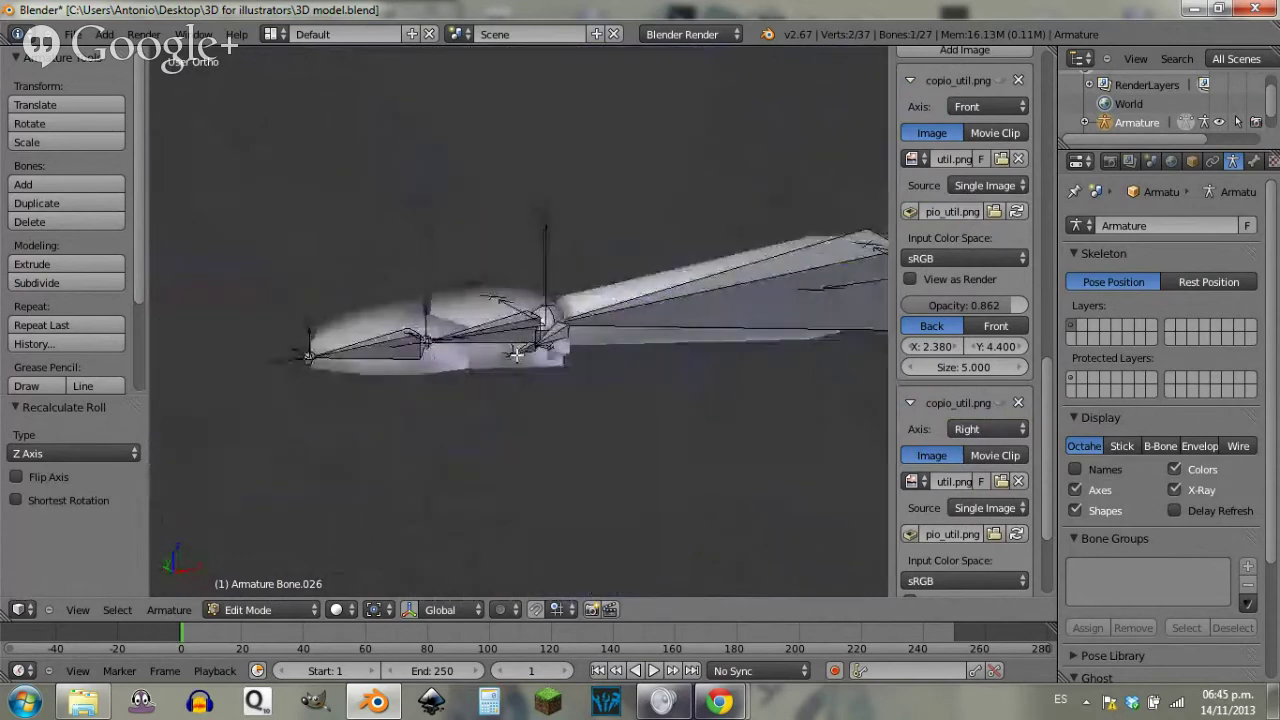
{"action": "right_click", "coordinate": [372, 343]}
{"action": "key", "text": "ctrl+n"}
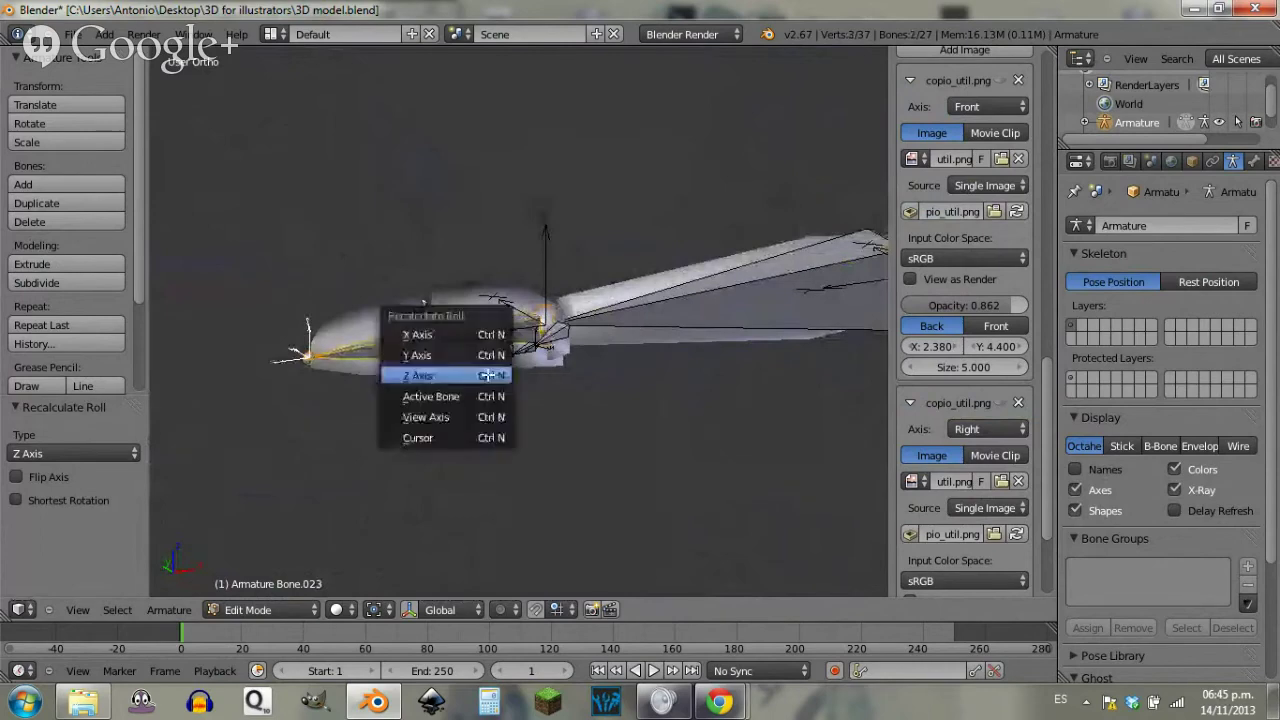
{"action": "left_click", "coordinate": [487, 374]}
Step: Select both right thumb bones and recalculate their roll to the Z Axis
{"action": "middle_click_drag", "start_coordinate": [625, 332], "coordinate": [491, 338]}
{"action": "right_click", "coordinate": [386, 378]}
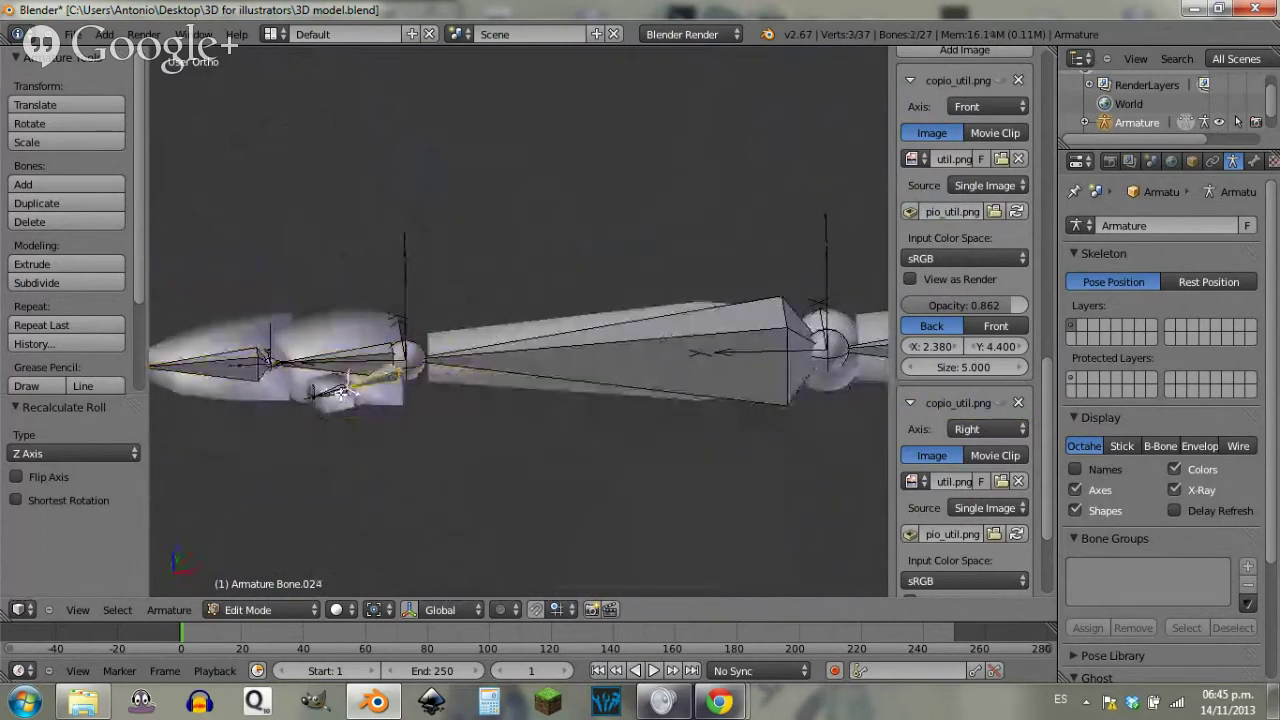
{"action": "right_click", "coordinate": [339, 392], "text": "shift"}
{"action": "key", "text": "ctrl+n"}
{"action": "left_click", "coordinate": [339, 395]}
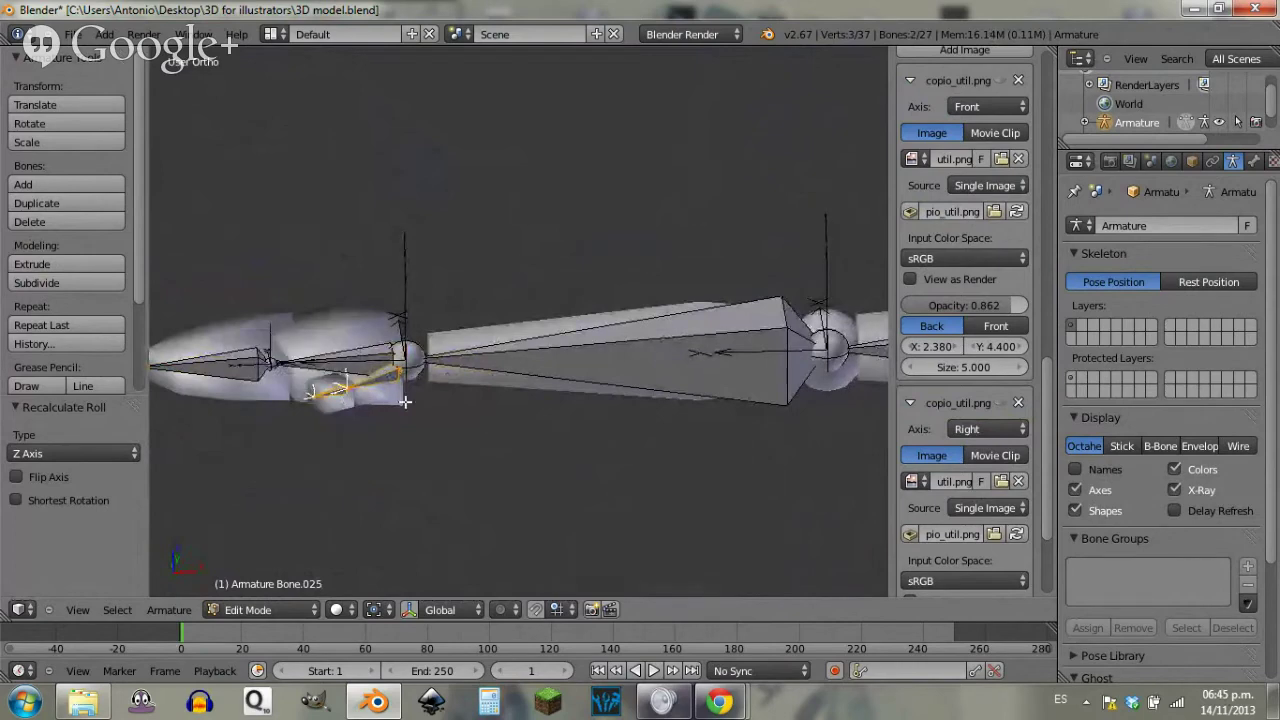
Step: Examine the axis orientation of the leg and foot bones on both sides
{"action": "scroll", "coordinate": [429, 415], "scroll_direction": "up", "scroll_amount": 2}
{"action": "middle_click_drag", "start_coordinate": [376, 436], "coordinate": [509, 388], "text": "shift"}
{"action": "scroll", "coordinate": [560, 397], "scroll_direction": "down", "scroll_amount": 8}
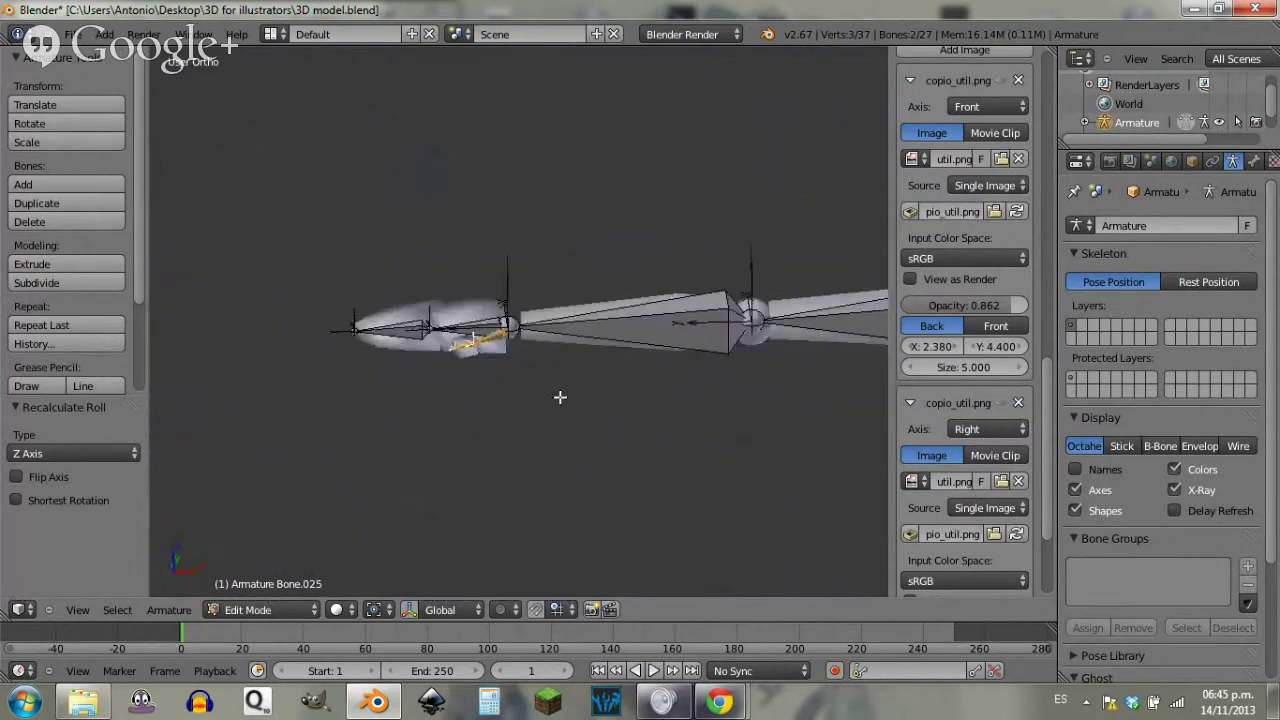
{"action": "middle_click_drag", "start_coordinate": [646, 449], "coordinate": [415, 352], "text": "shift"}
{"action": "middle_click_drag", "start_coordinate": [484, 436], "coordinate": [528, 276]}
{"action": "scroll", "coordinate": [545, 436], "scroll_direction": "up", "scroll_amount": 4}
{"action": "middle_click_drag", "start_coordinate": [571, 467], "coordinate": [548, 318], "text": "shift"}
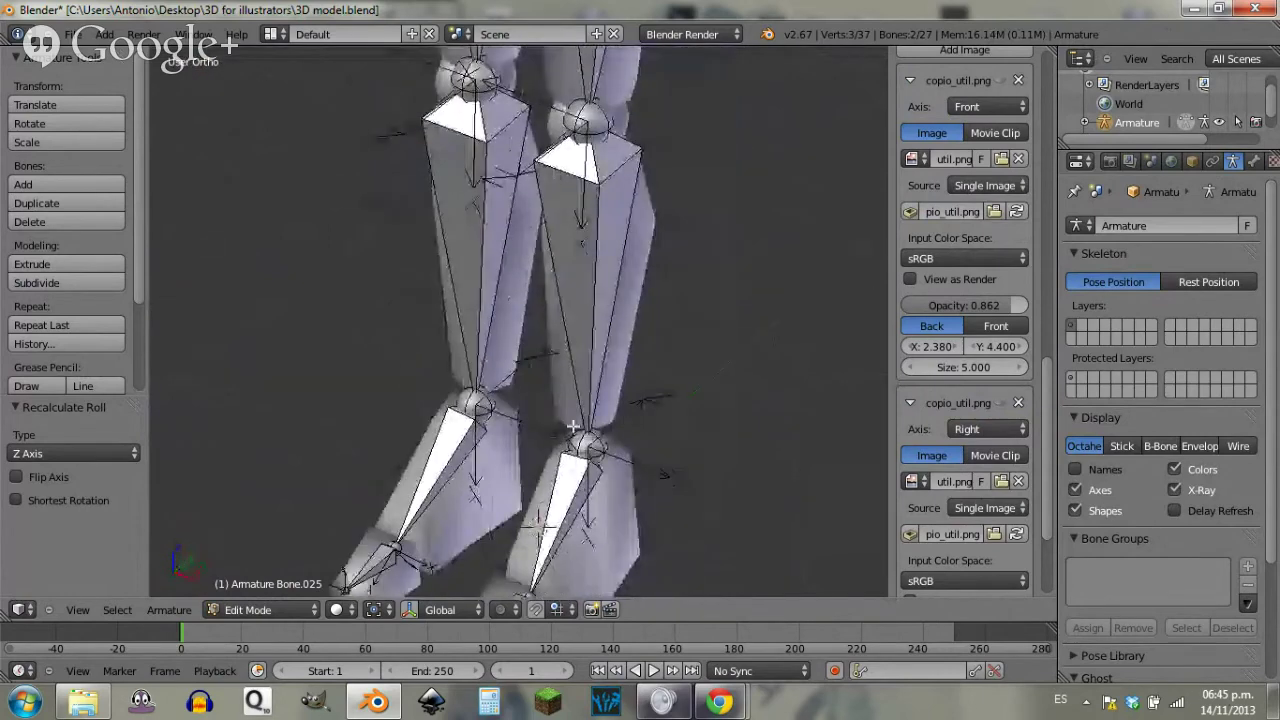
{"action": "middle_click_drag", "start_coordinate": [573, 429], "coordinate": [520, 395]}
{"action": "middle_click_drag", "start_coordinate": [572, 456], "coordinate": [428, 238], "text": "shift"}
{"action": "middle_click_drag", "start_coordinate": [515, 352], "coordinate": [463, 331], "text": "shift"}
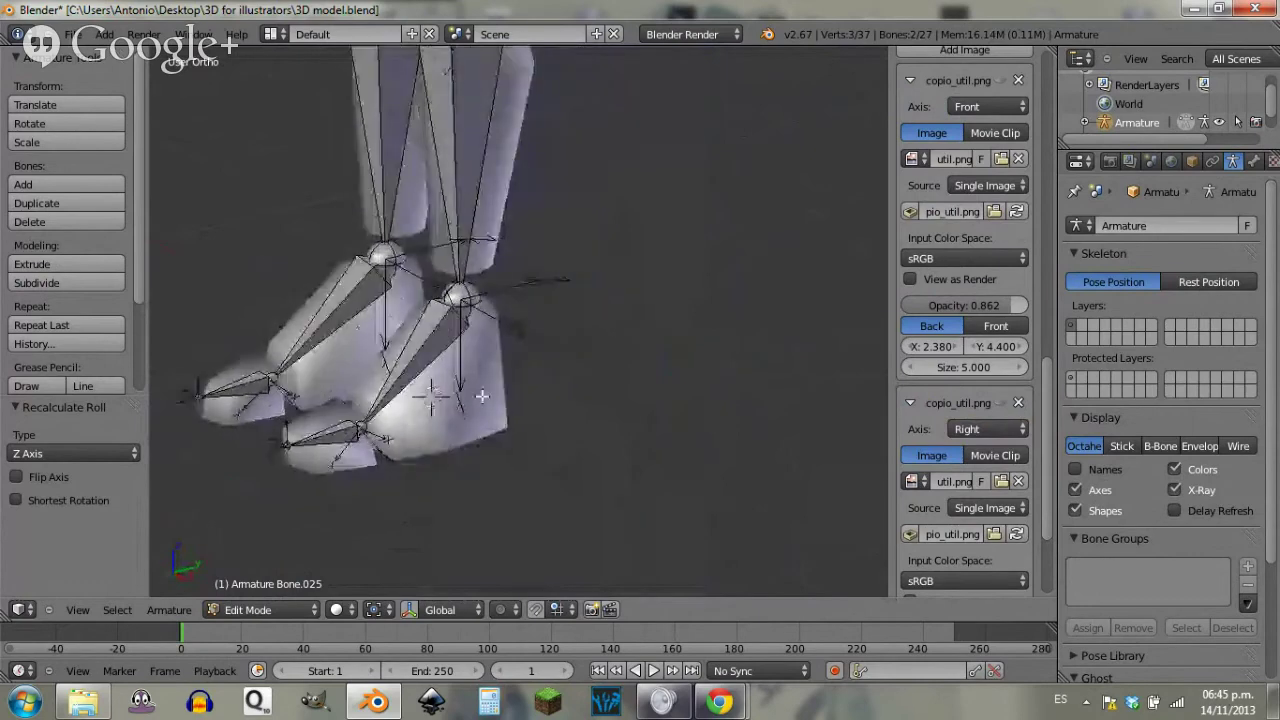
{"action": "key", "text": "KP_3"}
{"action": "middle_click_drag", "start_coordinate": [679, 416], "coordinate": [580, 484]}
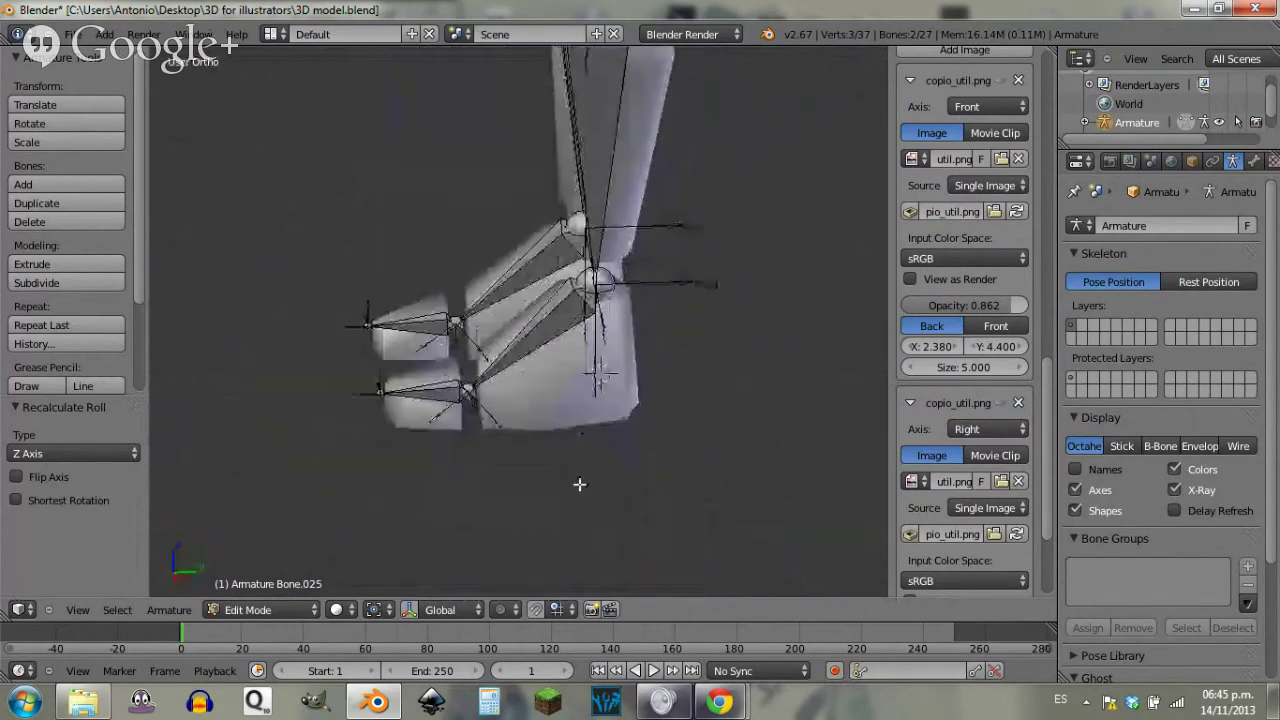
{"action": "scroll", "coordinate": [586, 215], "scroll_direction": "down", "scroll_amount": 5}
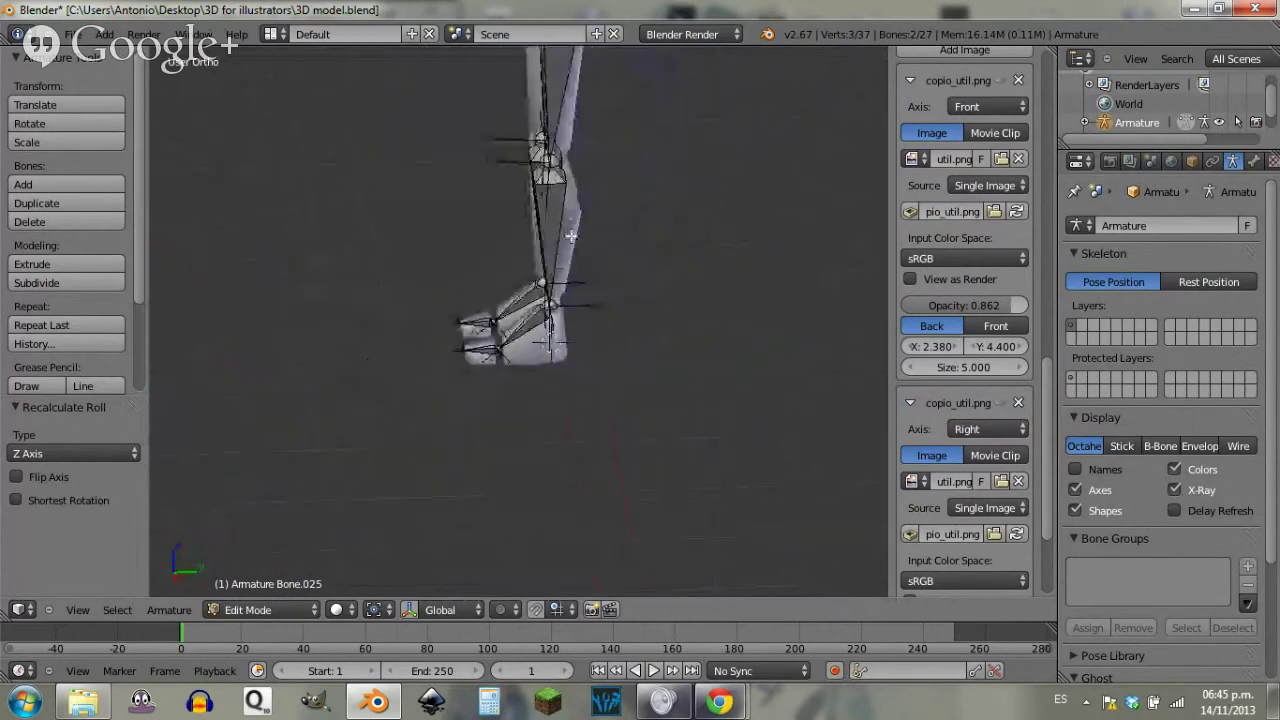
Step: Select the left shin bone and snap the 3D cursor to it
{"action": "scroll", "coordinate": [570, 240], "scroll_direction": "up", "scroll_amount": 2}
{"action": "right_click", "coordinate": [566, 184]}
{"action": "right_click", "coordinate": [528, 283]}
{"action": "mouse_move", "coordinate": [528, 283]}
{"action": "middle_mouse_down"}
{"action": "mouse_move", "coordinate": [583, 271]}
{"action": "mouse_move", "coordinate": [545, 280]}
{"action": "middle_mouse_up"}
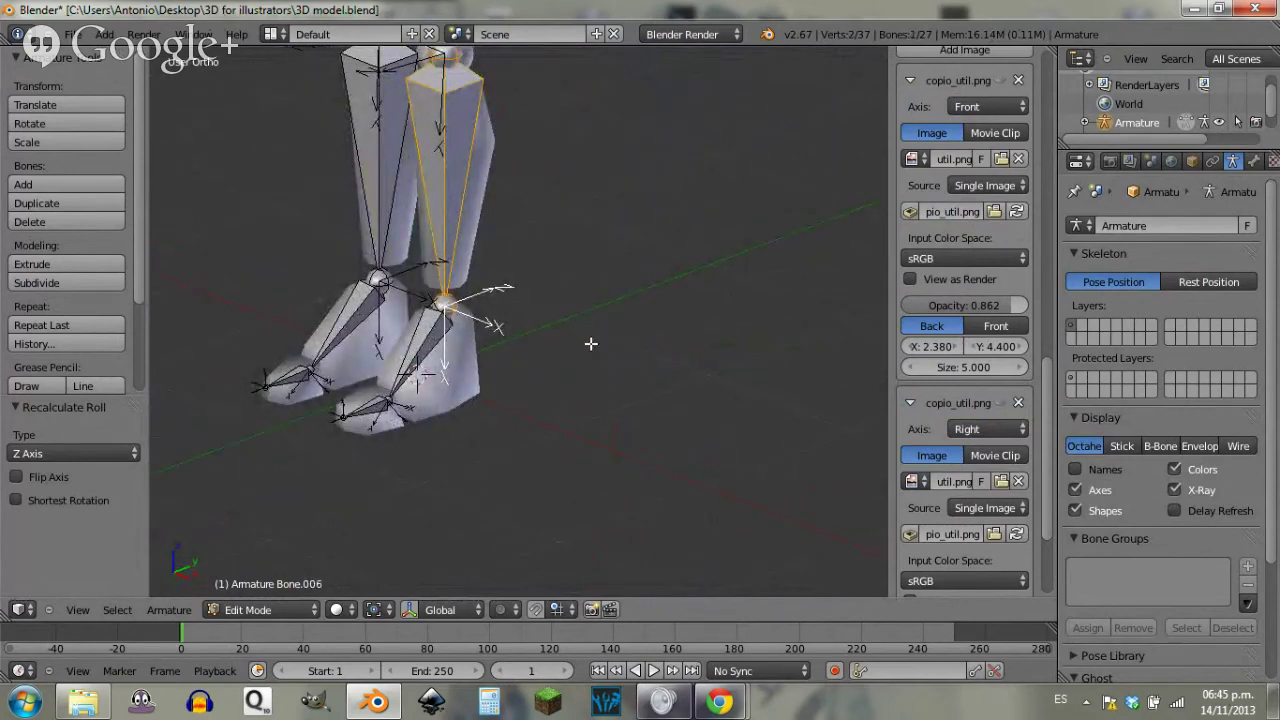
{"action": "key", "text": "ctrl+n"}
{"action": "left_click", "coordinate": [599, 327]}
{"action": "key", "text": "ctrl+n"}
{"action": "key", "text": "shift+s"}
{"action": "left_click", "coordinate": [496, 277]}
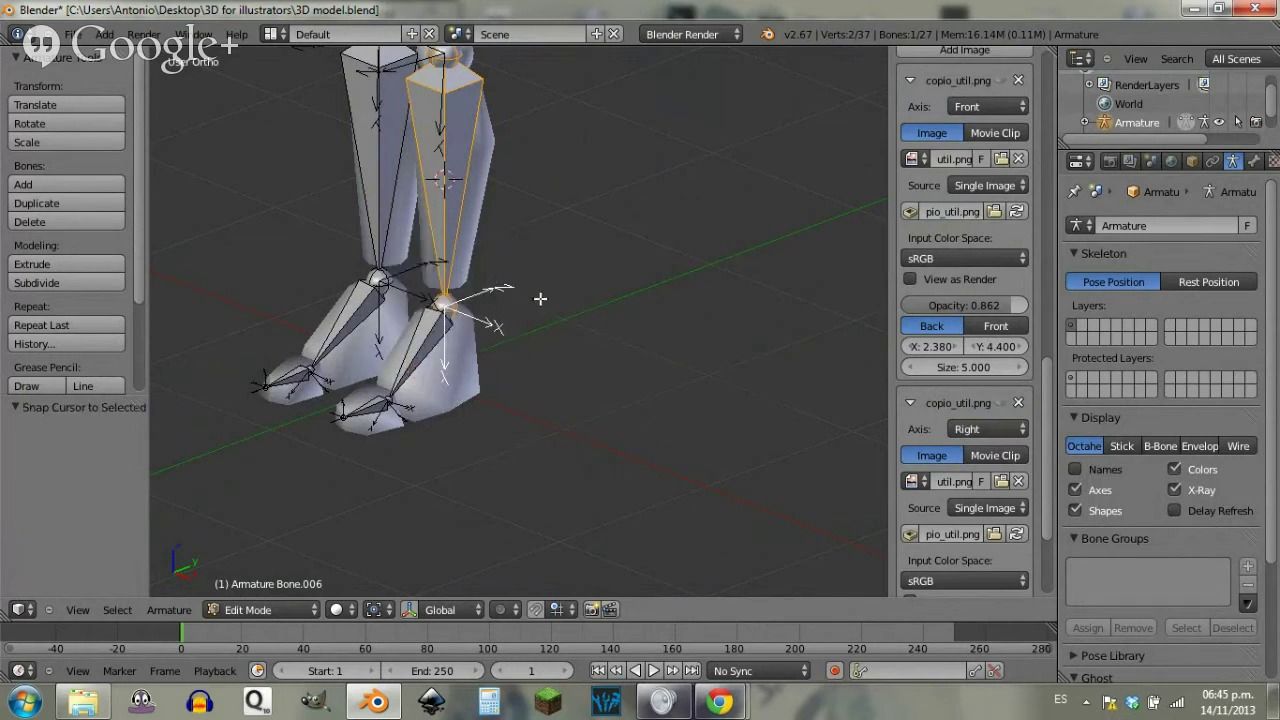
Step: Place the 3D cursor in front of the left shin in side view and recalculate the bone's roll to the Cursor
{"action": "key", "text": "KP_3"}
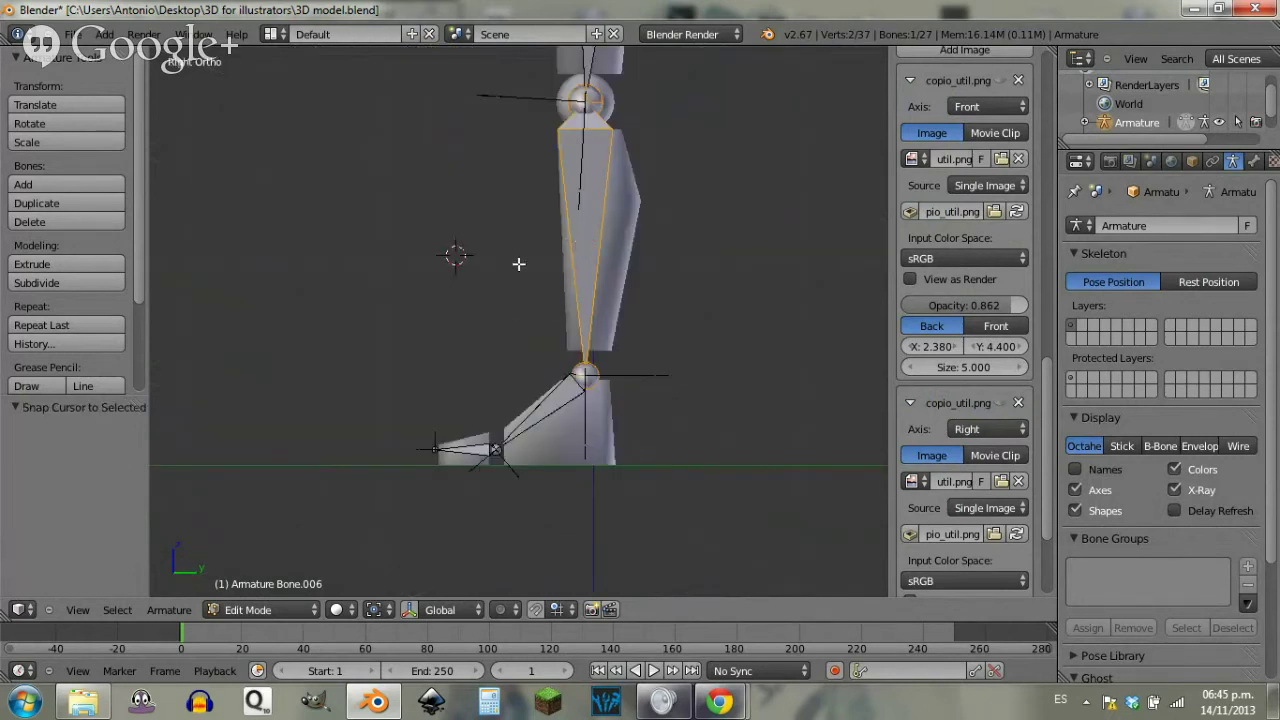
{"action": "key", "text": "ctrl+n"}
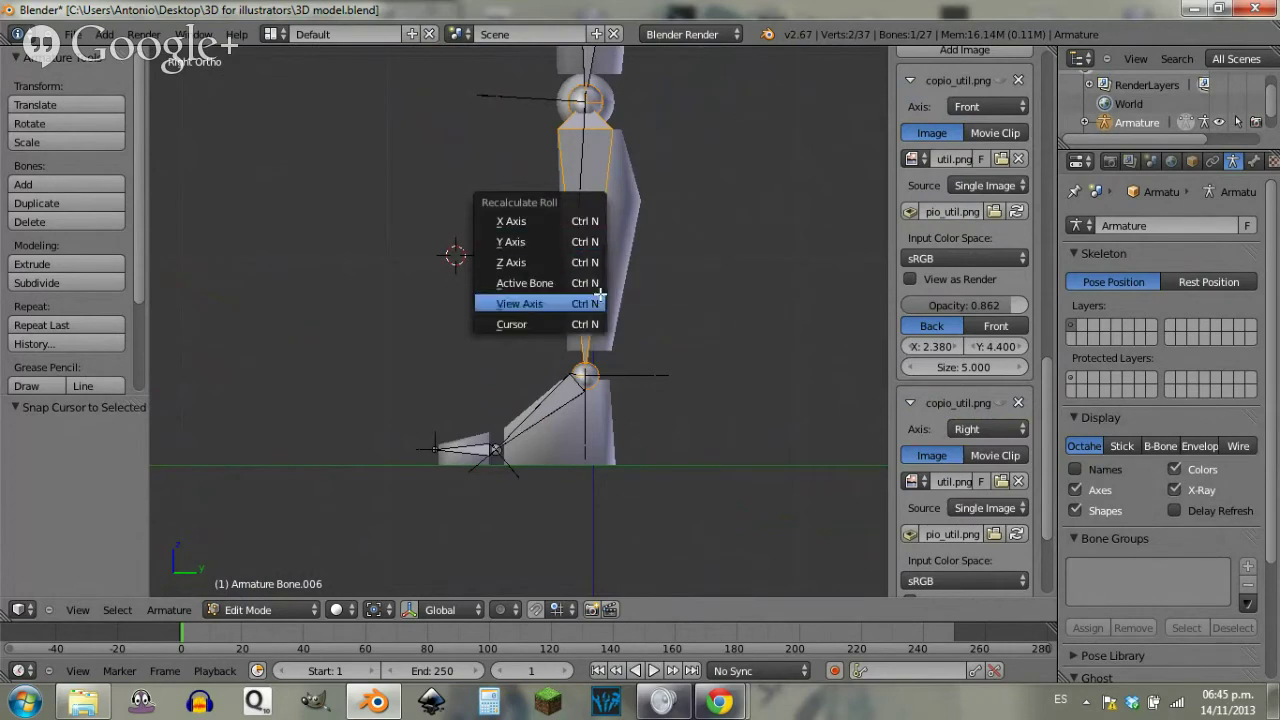
{"action": "left_click", "coordinate": [582, 324]}
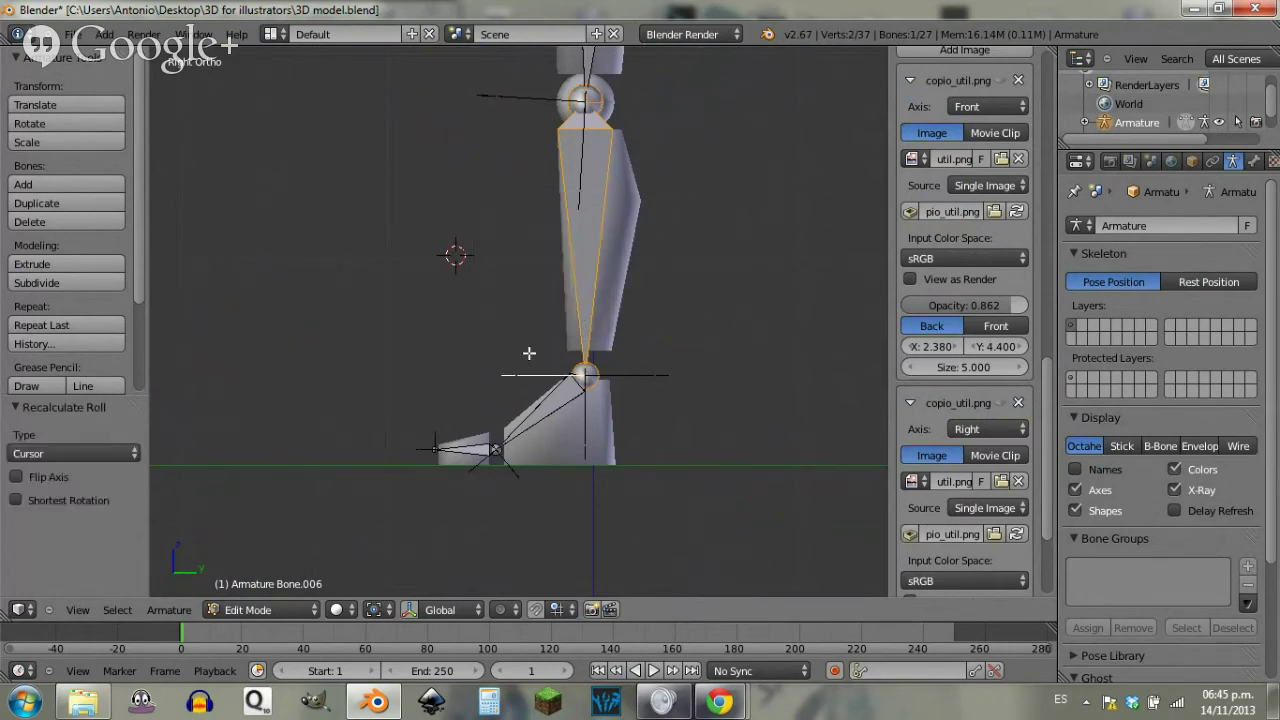
{"action": "middle_click_drag", "start_coordinate": [487, 366], "coordinate": [432, 224]}
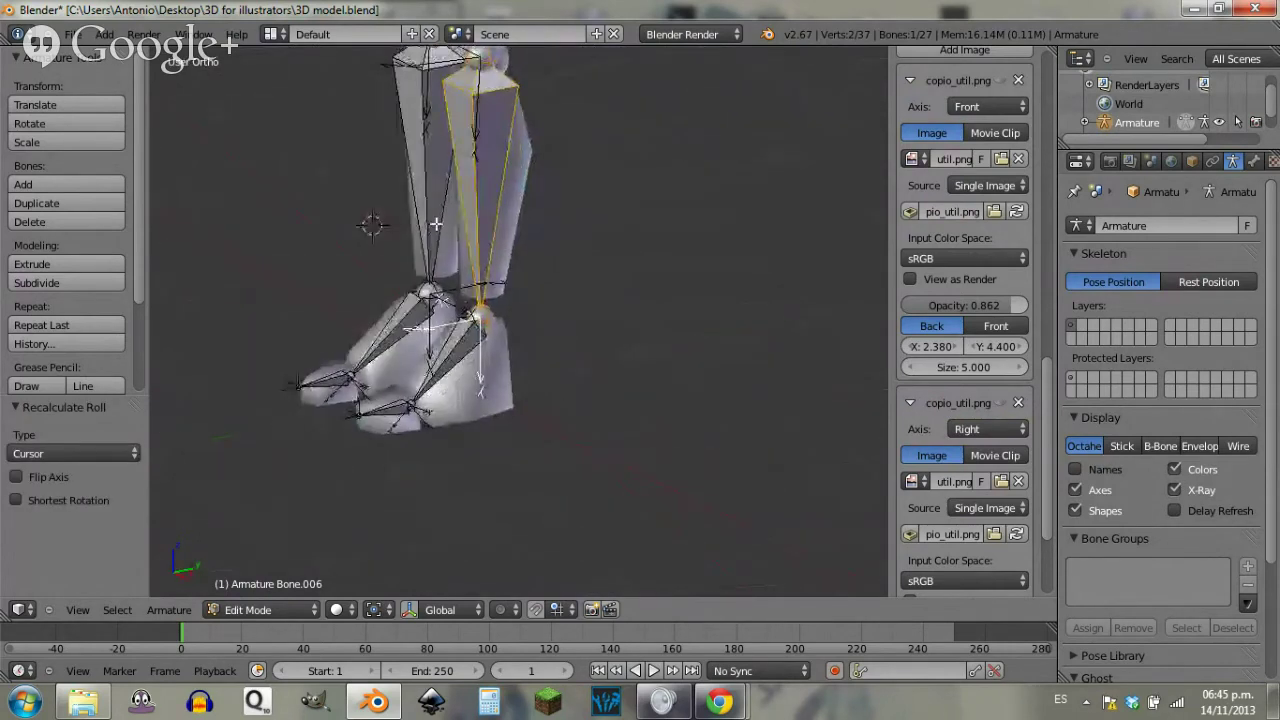
Step: Select the right shin bone, snap the 3D cursor to it and show the leg in side view
{"action": "right_click", "coordinate": [432, 222]}
{"action": "key", "text": "shift+s"}
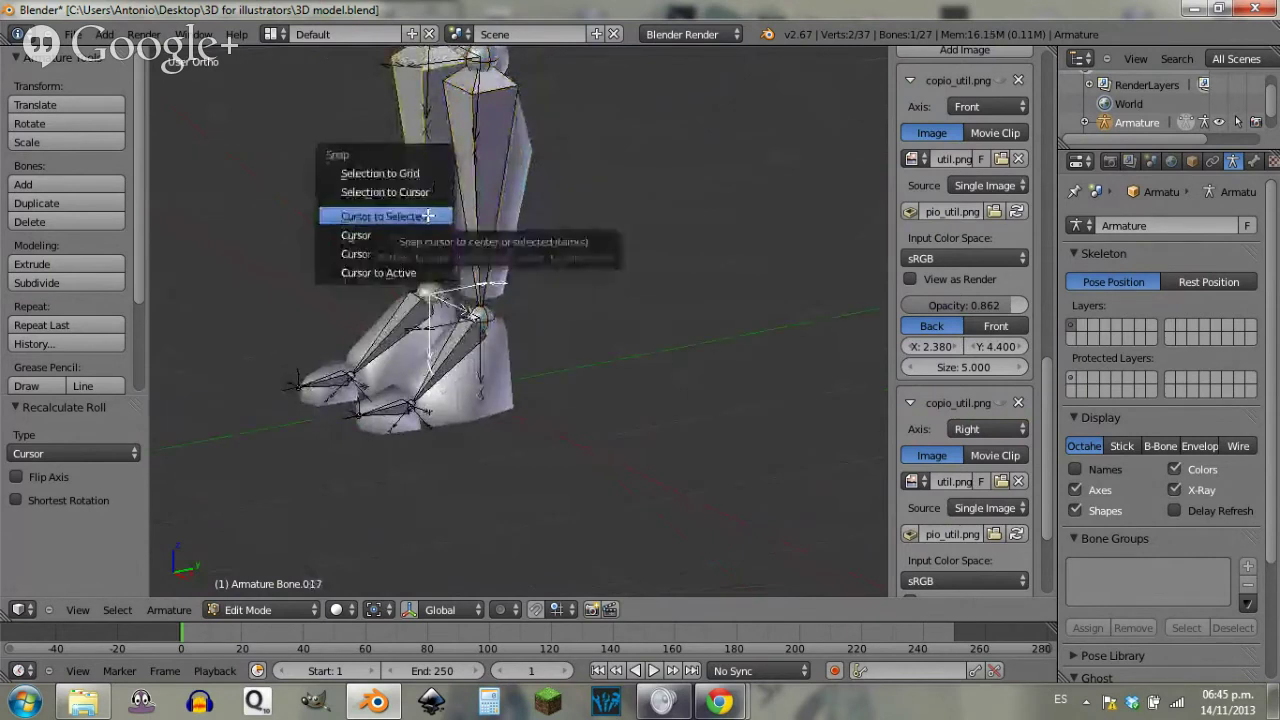
{"action": "left_click", "coordinate": [428, 216]}
{"action": "key", "text": "KP_3"}
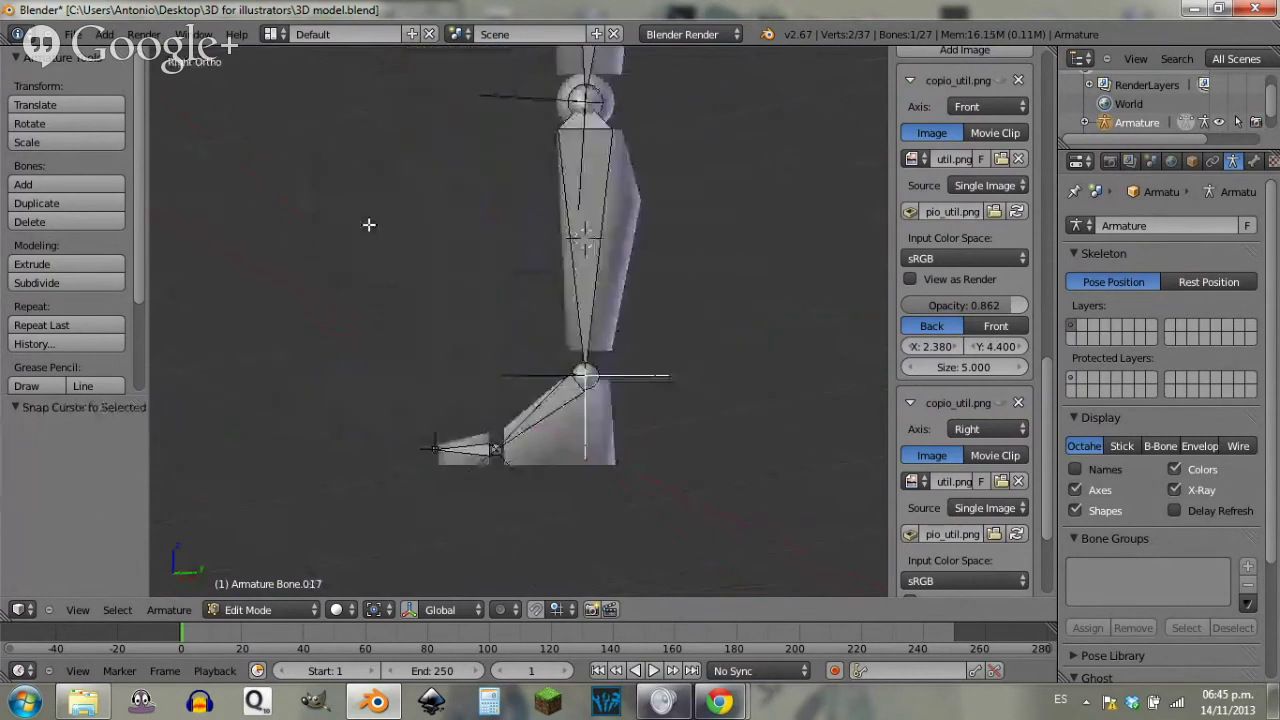
Step: Place the 3D cursor in front of the right shin and recalculate the shin bone's roll to the Cursor
{"action": "key", "text": "ctrl+n"}
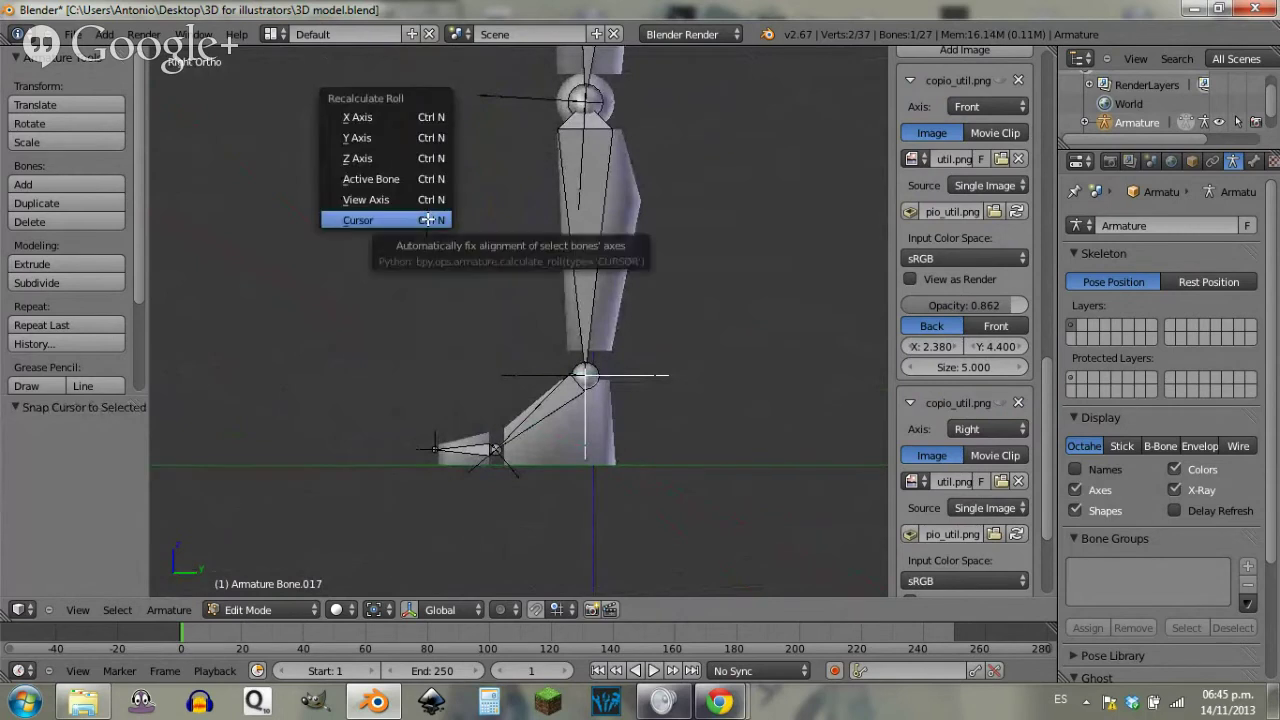
{"action": "left_click", "coordinate": [427, 218]}
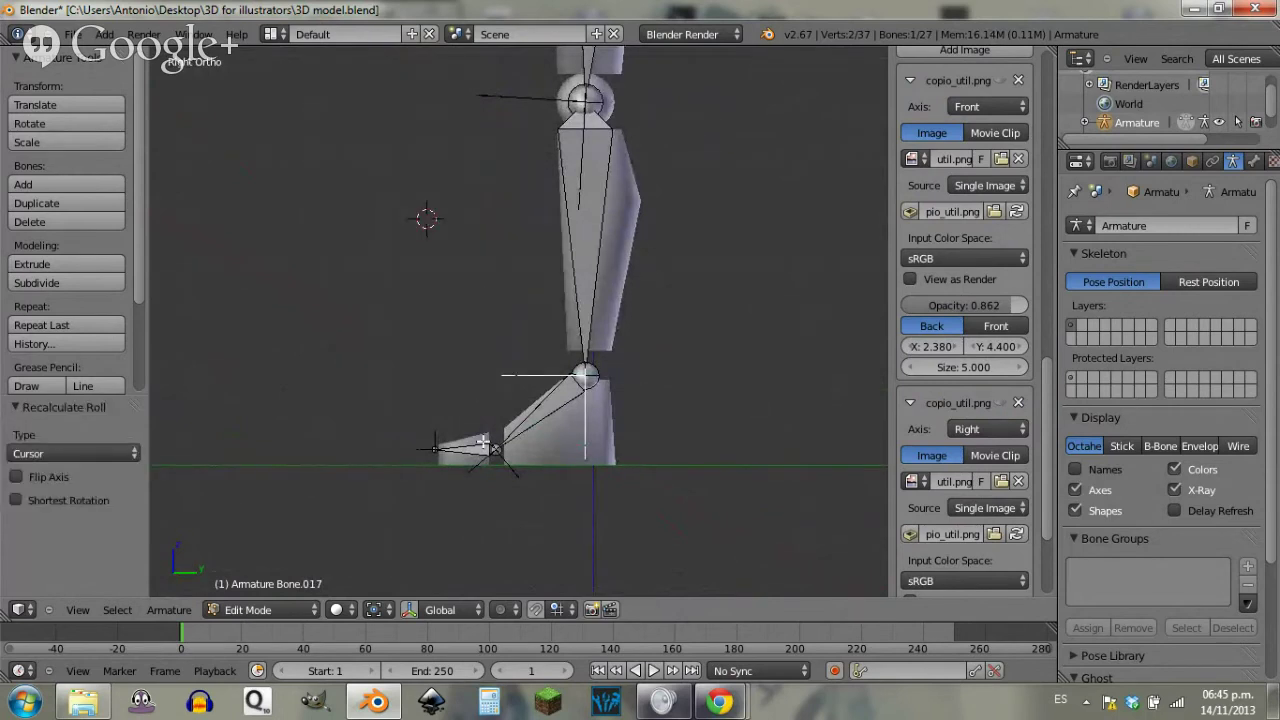
Step: Recalculate the roll of the left and right foot bones to the Z Axis
{"action": "right_click", "coordinate": [483, 441]}
{"action": "right_click", "coordinate": [526, 427]}
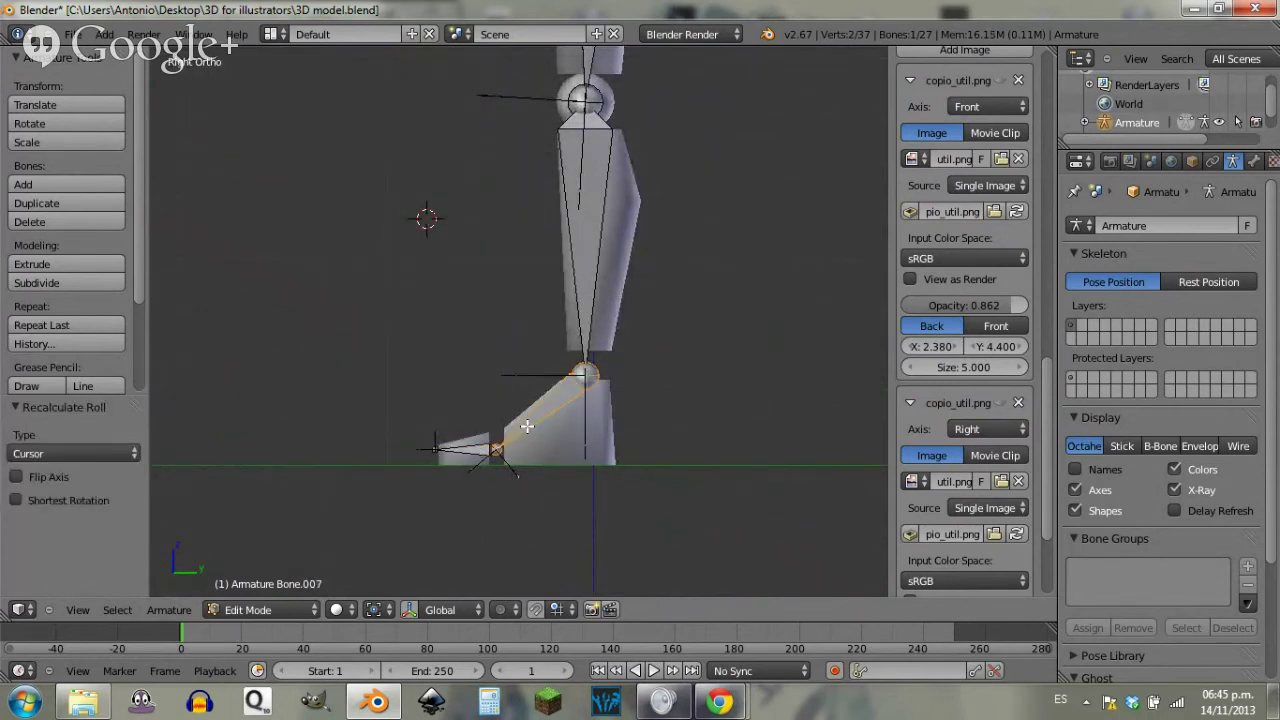
{"action": "key", "text": "ctrl+n"}
{"action": "key", "text": "Up"}
{"action": "key", "text": "Up"}
{"action": "key", "text": "Up"}
{"action": "key", "text": "Return"}
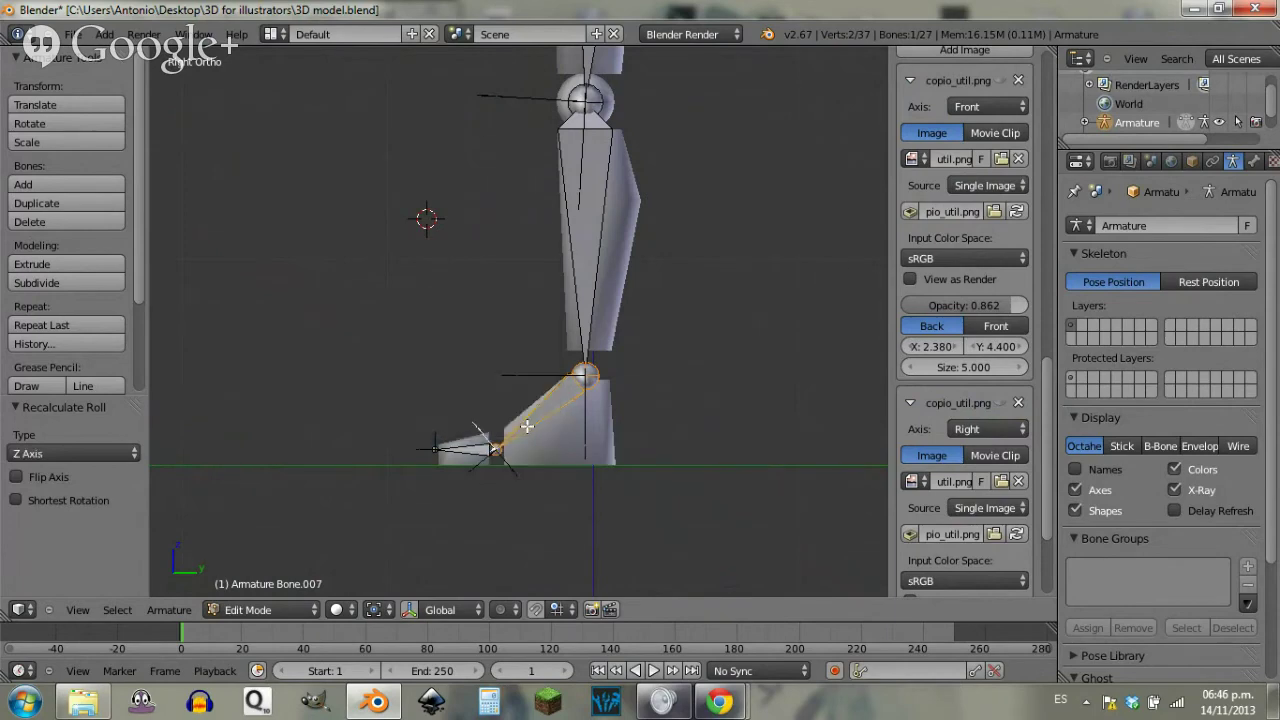
{"action": "middle_click_drag", "start_coordinate": [528, 386], "coordinate": [523, 409]}
{"action": "right_click", "coordinate": [417, 310]}
{"action": "key", "text": "ctrl+n"}
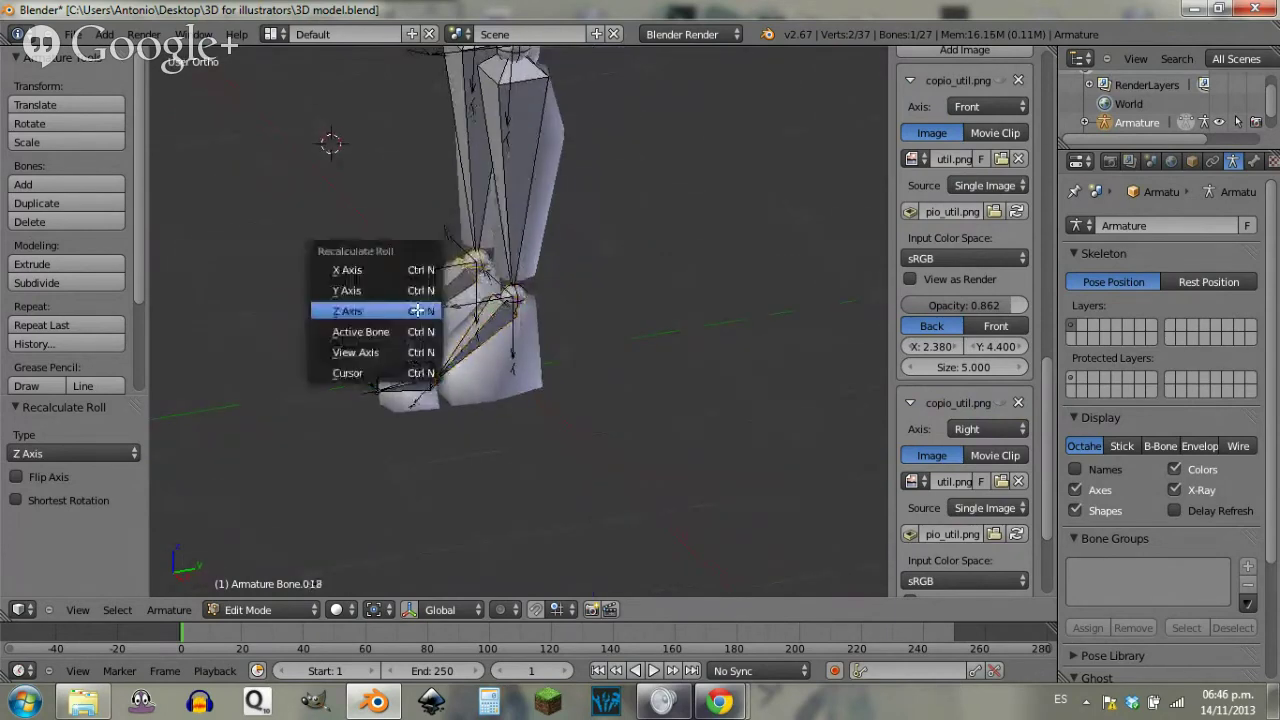
{"action": "left_click", "coordinate": [417, 310]}
Step: Select the lowest spine bone at the pelvis and recalculate its roll to the Cursor in side view
{"action": "middle_click_drag", "start_coordinate": [513, 222], "coordinate": [553, 549], "text": "shift"}
{"action": "middle_click_drag", "start_coordinate": [535, 180], "coordinate": [560, 403], "text": "shift"}
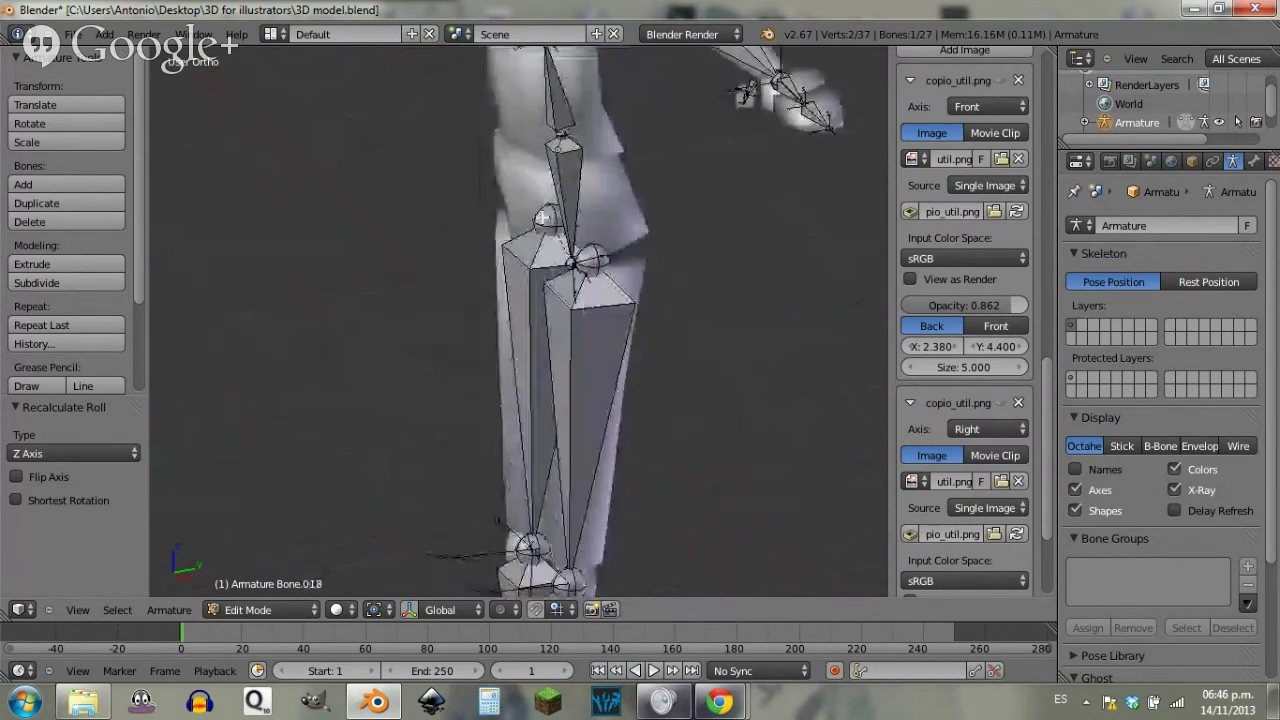
{"action": "middle_click_drag", "start_coordinate": [580, 123], "coordinate": [579, 361], "text": "shift"}
{"action": "scroll", "coordinate": [573, 351], "scroll_direction": "up", "scroll_amount": 2}
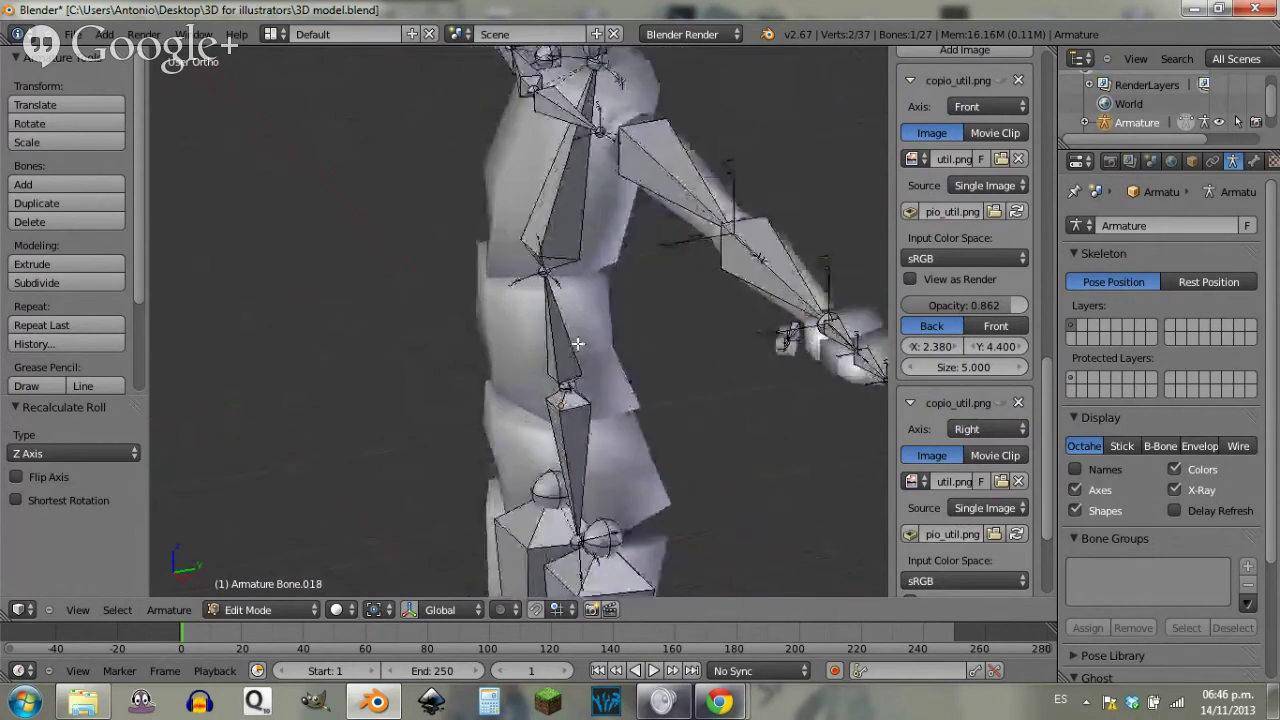
{"action": "middle_click_drag", "start_coordinate": [634, 446], "coordinate": [526, 388]}
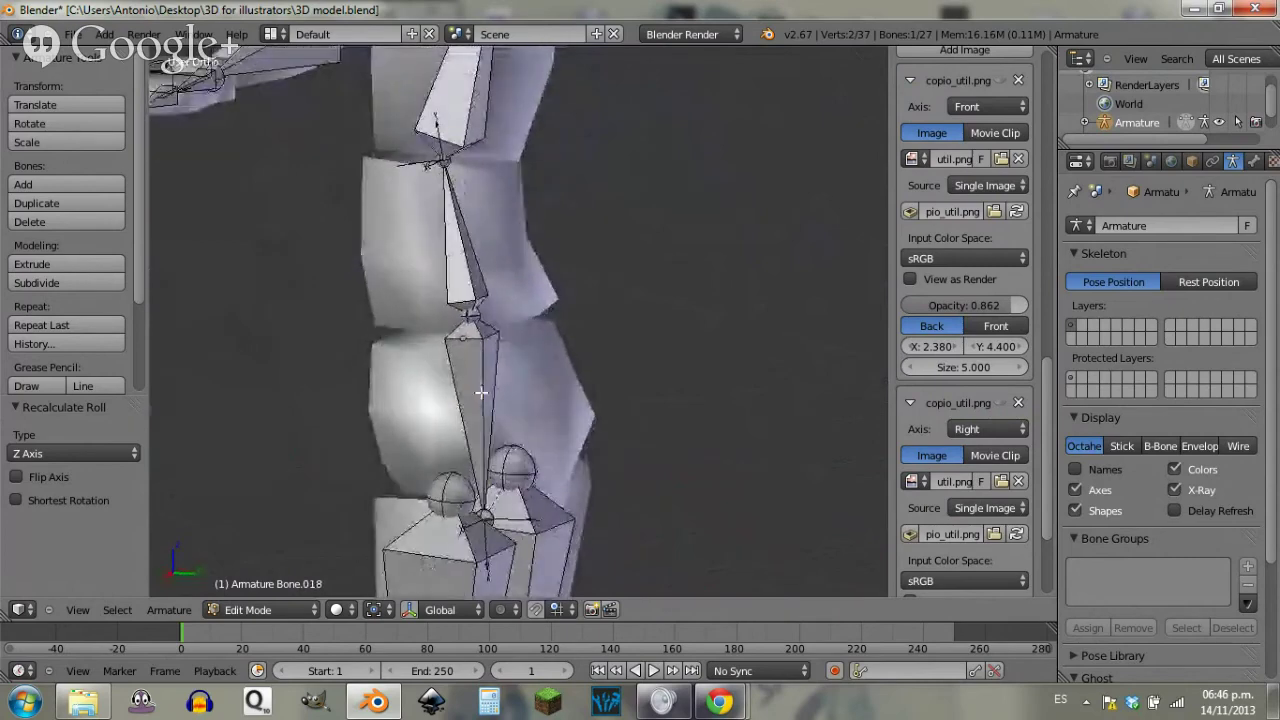
{"action": "right_click", "coordinate": [526, 388]}
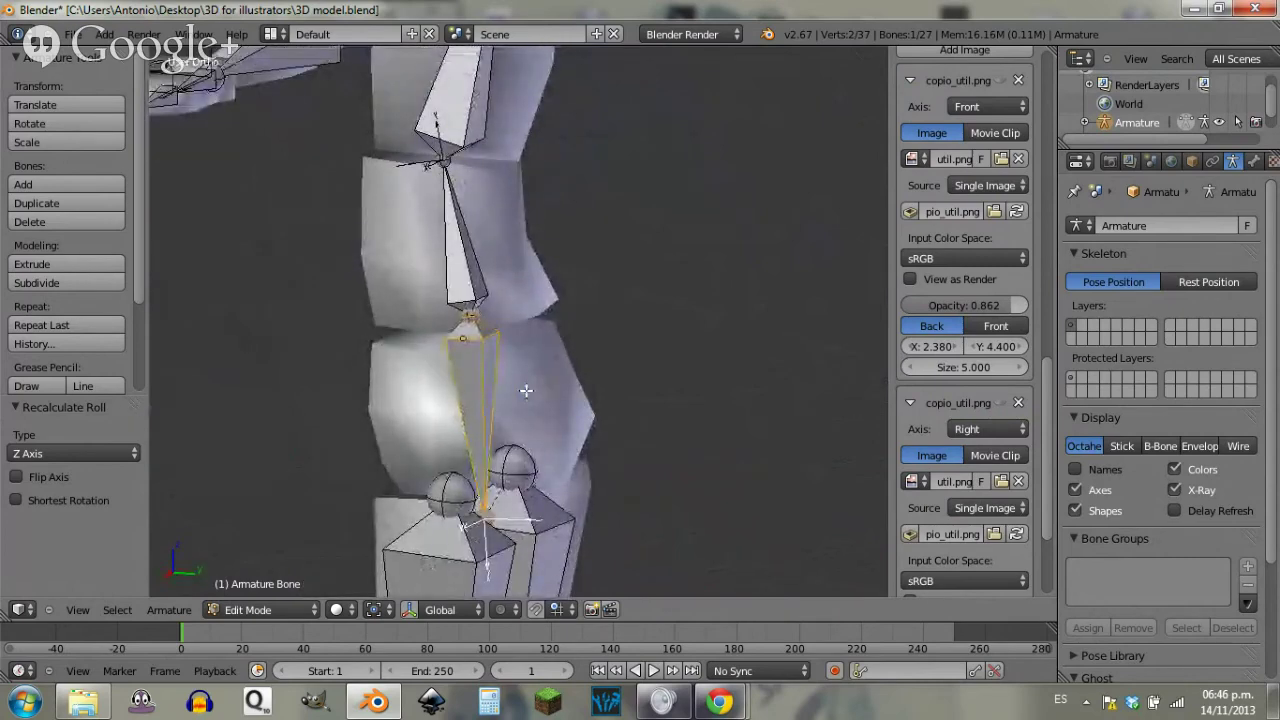
{"action": "scroll", "coordinate": [563, 416], "scroll_direction": "down", "scroll_amount": 6}
{"action": "key", "text": "KP_3"}
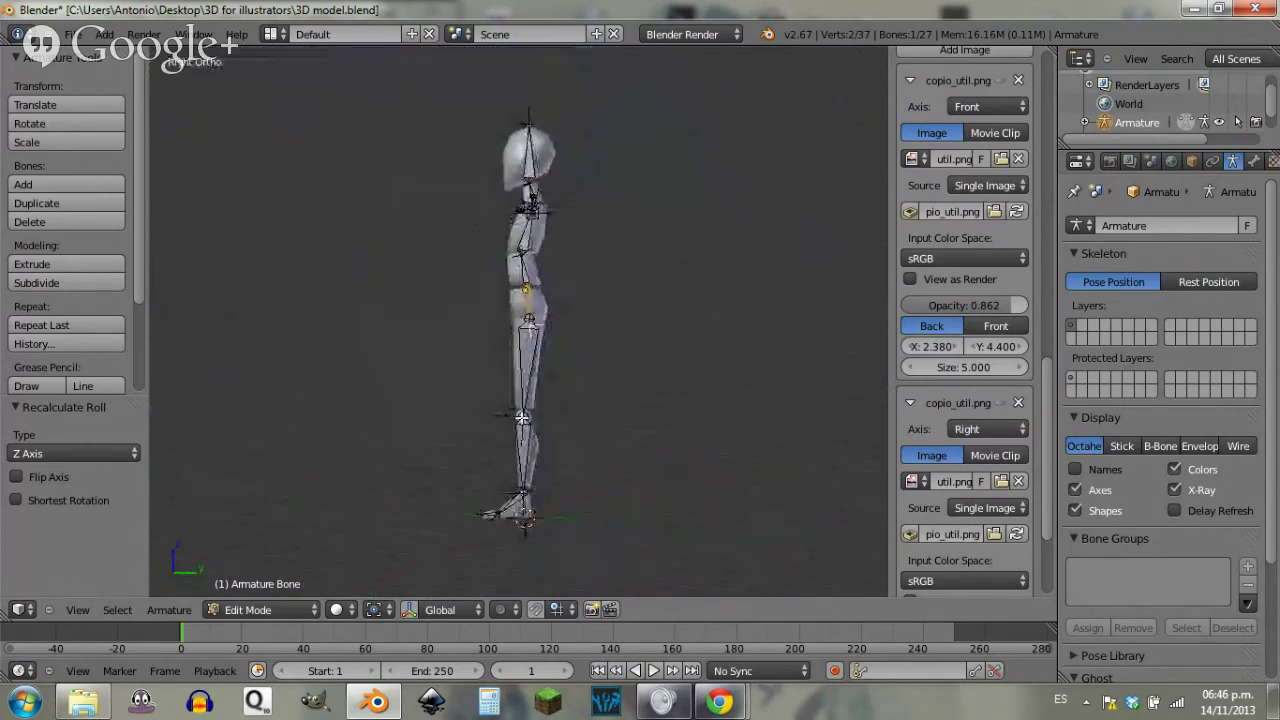
{"action": "key", "text": "ctrl+n"}
{"action": "key", "text": "Down"}
{"action": "key", "text": "Down"}
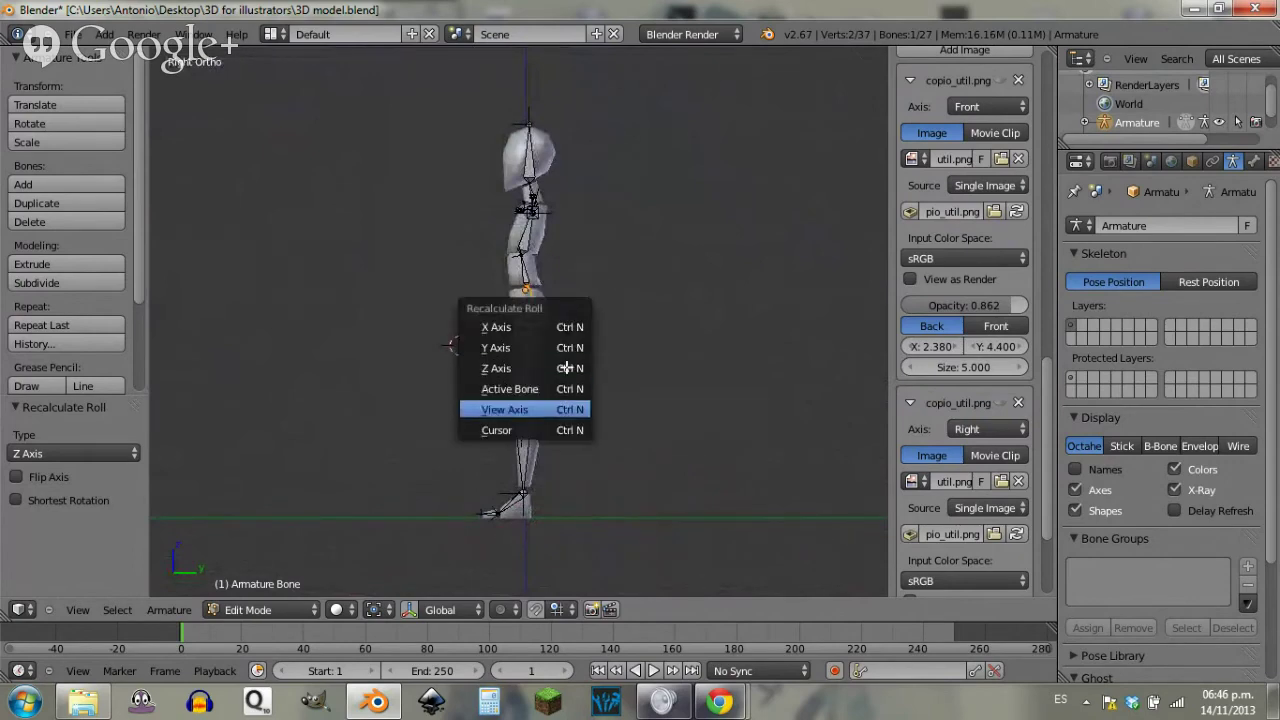
{"action": "key", "text": "Down"}
{"action": "key", "text": "Return"}
Step: Examine the axis orientation of the spine, neck and head bones in side and front views
{"action": "scroll", "coordinate": [582, 352], "scroll_direction": "up", "scroll_amount": 6}
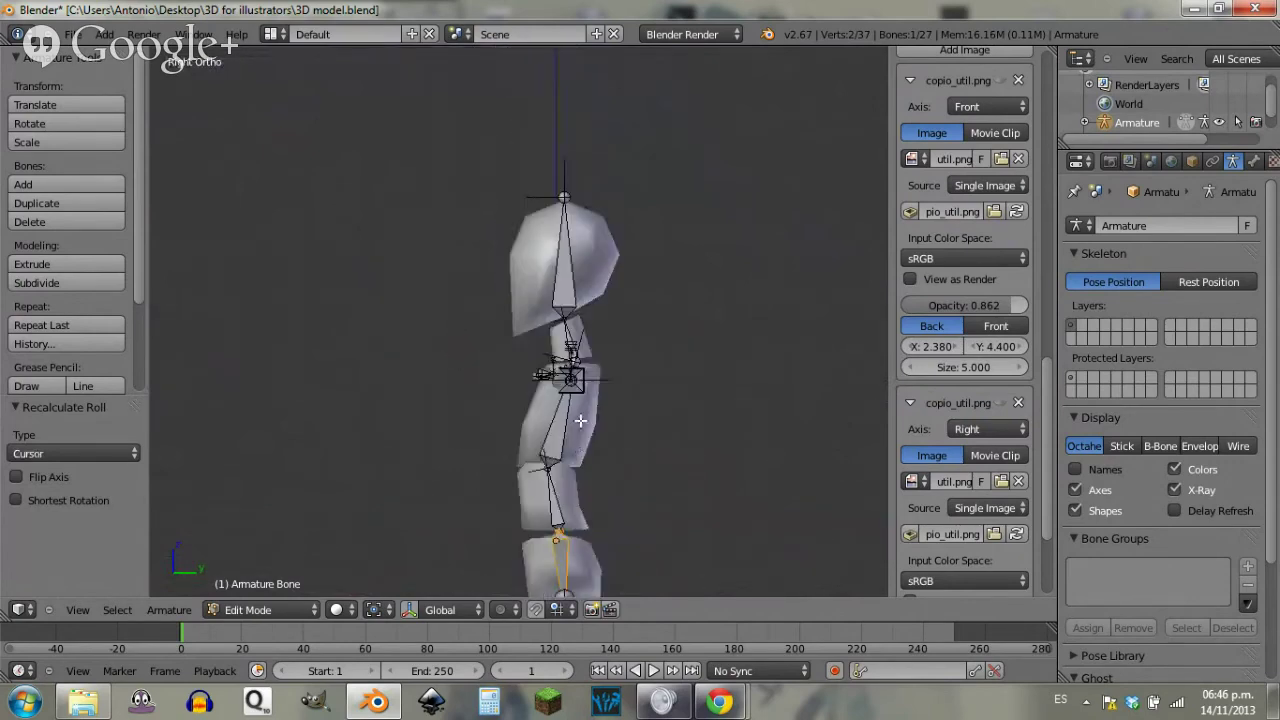
{"action": "middle_click_drag", "start_coordinate": [703, 503], "coordinate": [633, 260], "text": "shift"}
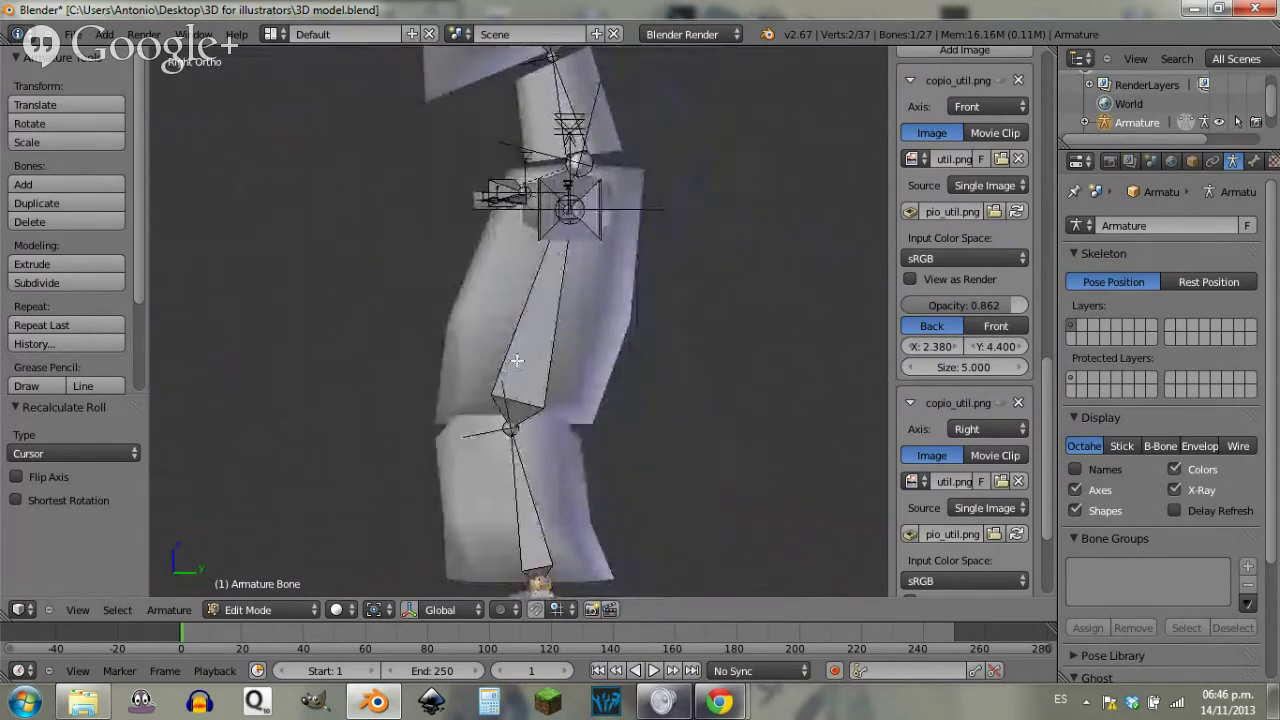
{"action": "scroll", "coordinate": [654, 306], "scroll_direction": "up", "scroll_amount": 7}
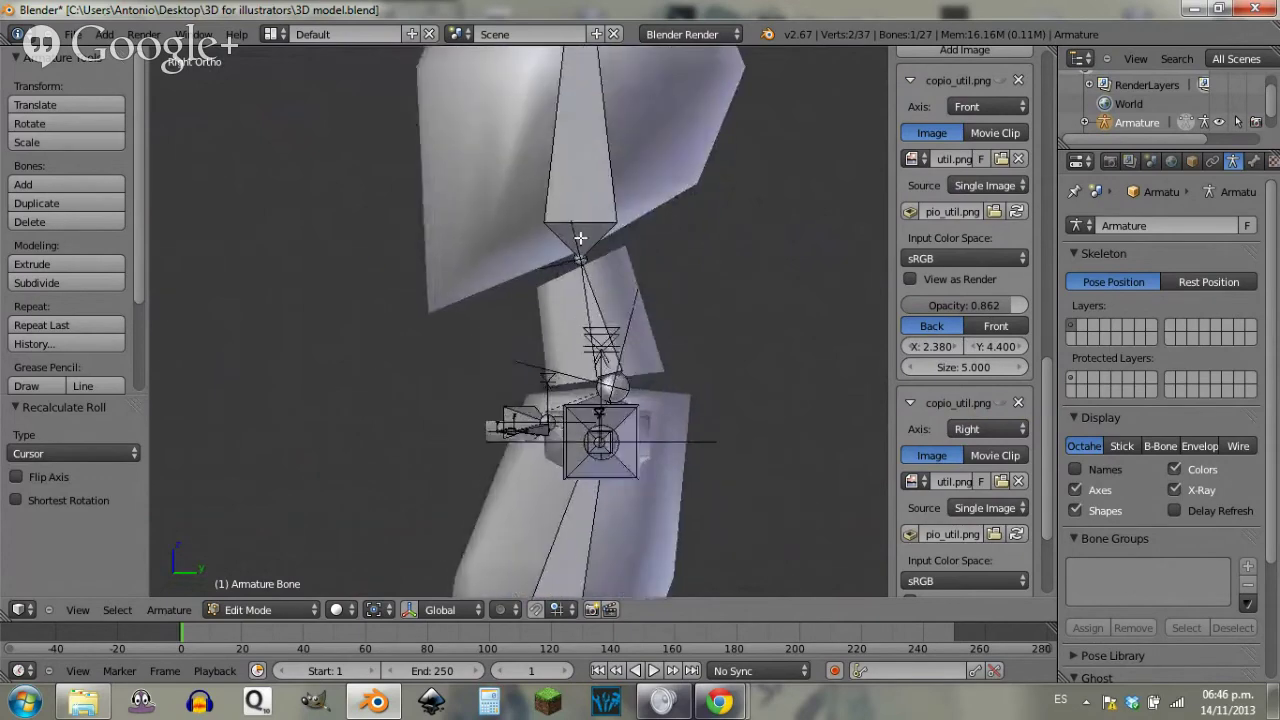
{"action": "scroll", "coordinate": [649, 262], "scroll_direction": "down", "scroll_amount": 3}
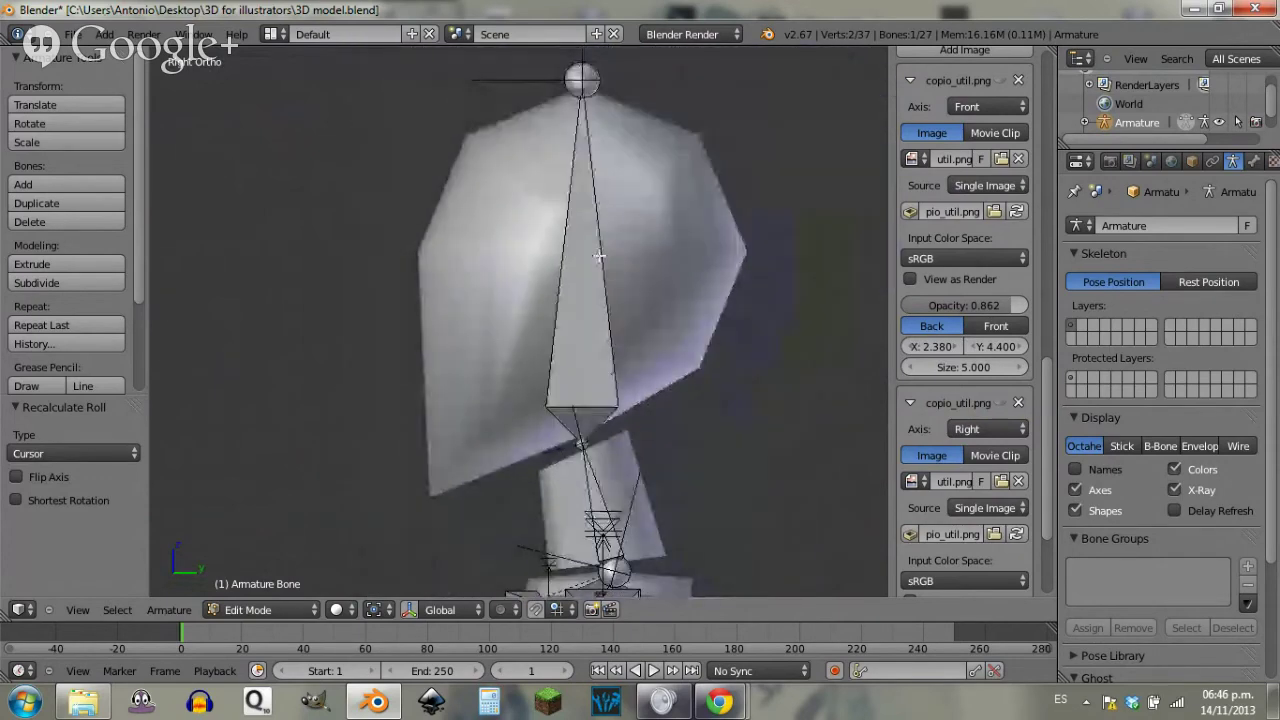
{"action": "scroll", "coordinate": [613, 443], "scroll_direction": "down", "scroll_amount": 2}
{"action": "key", "text": "KP_1"}
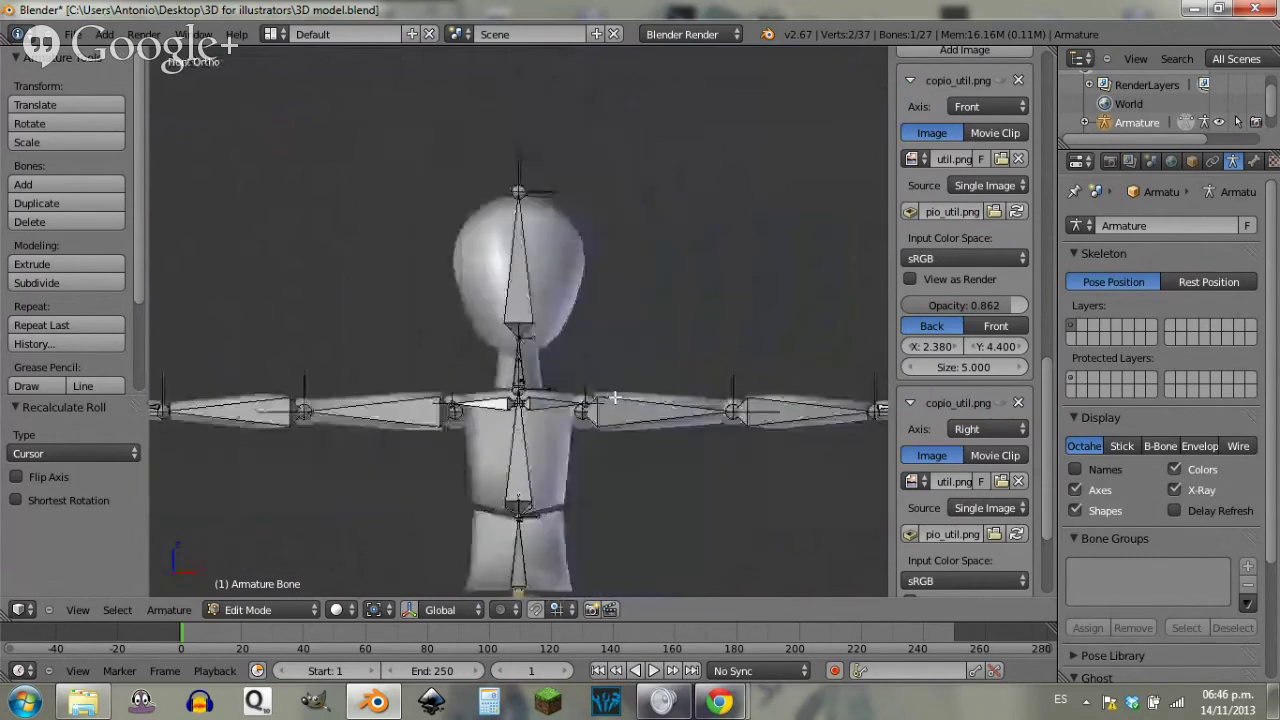
{"action": "scroll", "coordinate": [608, 453], "scroll_direction": "down", "scroll_amount": 2}
{"action": "scroll", "coordinate": [607, 453], "scroll_direction": "down", "scroll_amount": 2}
Step: Save 3D model.blend over the existing file, deselect all bones and save again with the armature in Edit Mode
{"action": "key", "text": "ctrl+Tab"}
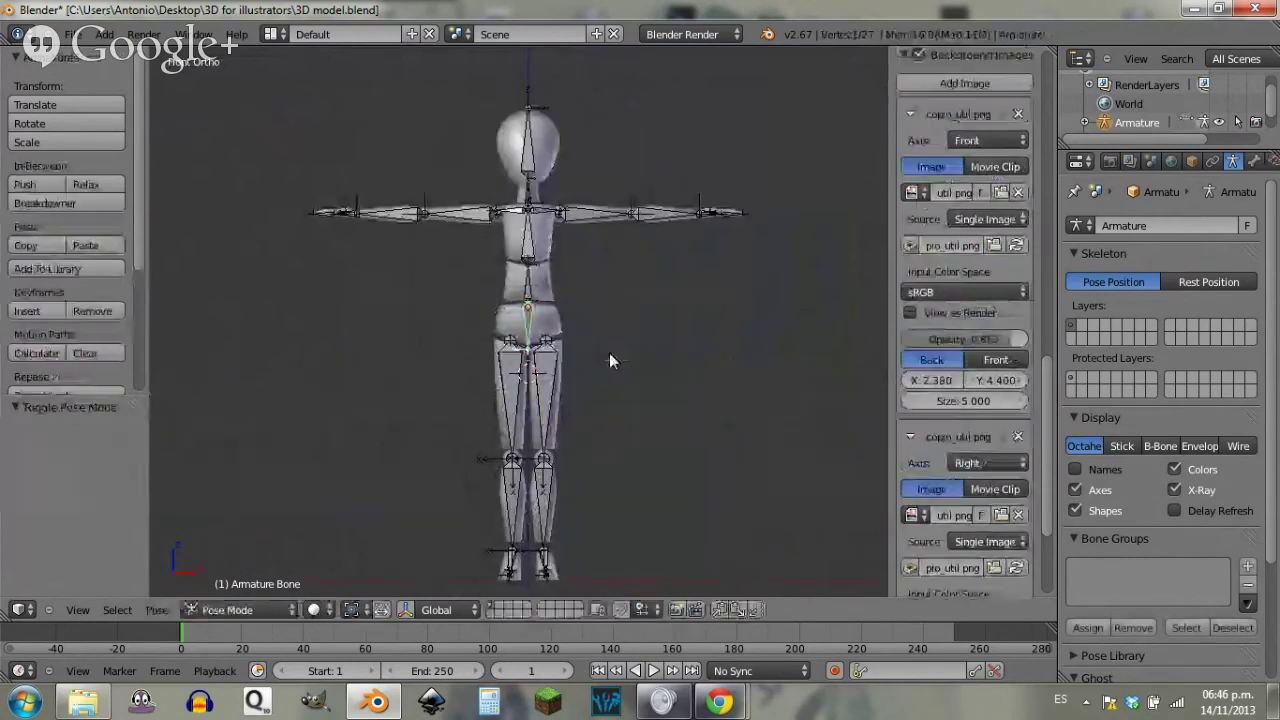
{"action": "key", "text": "ctrl+s"}
{"action": "left_click", "coordinate": [601, 272]}
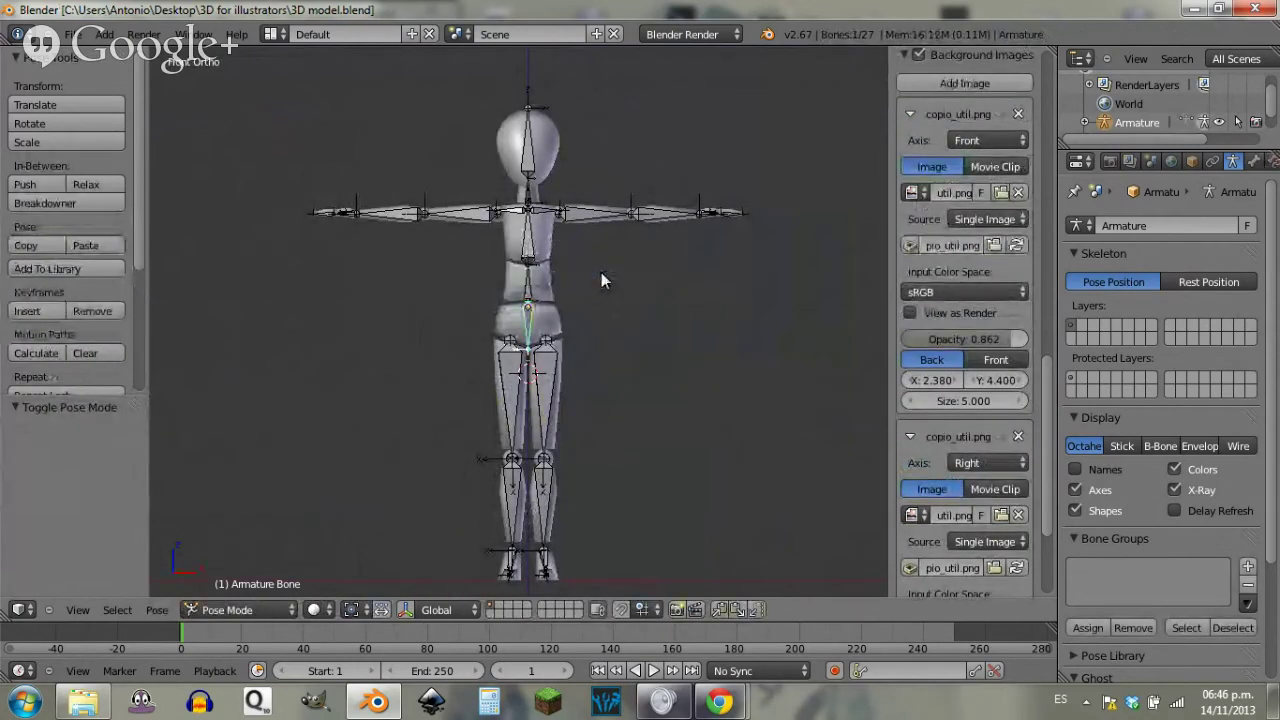
{"action": "key", "text": "a"}
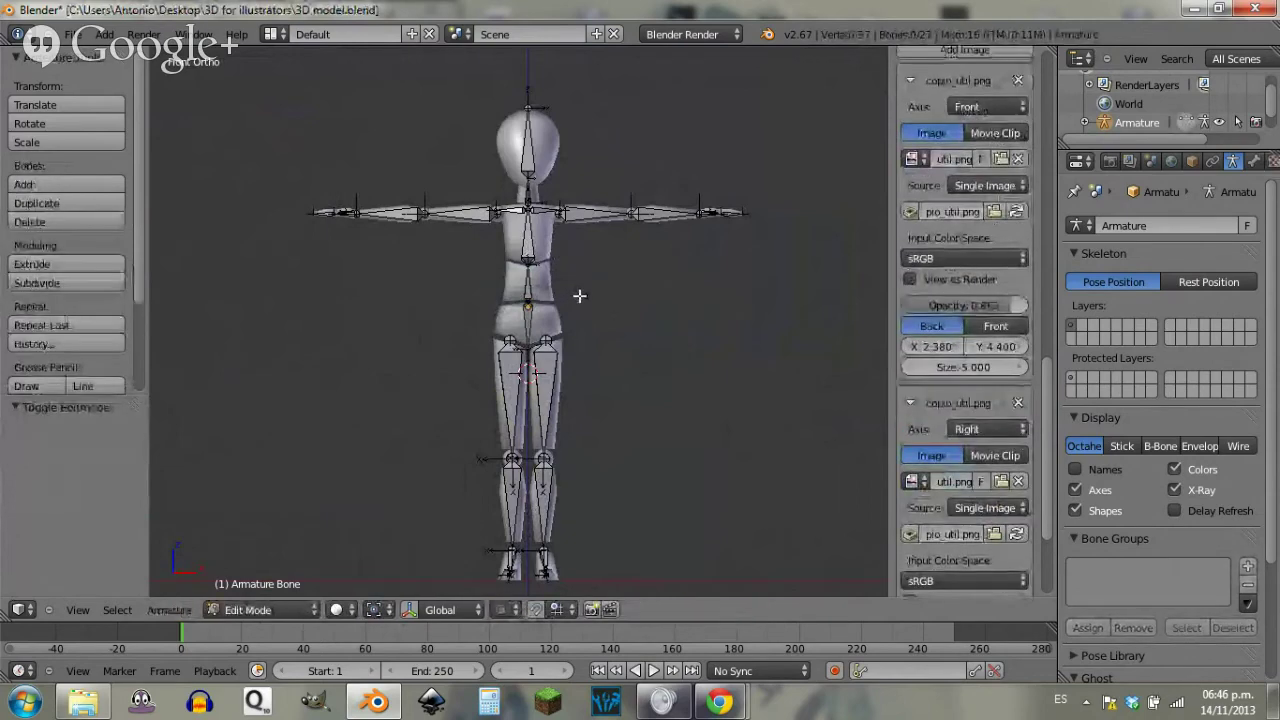
{"action": "key", "text": "Tab"}
{"action": "key", "text": "ctrl+s"}
{"action": "left_click", "coordinate": [589, 297]}
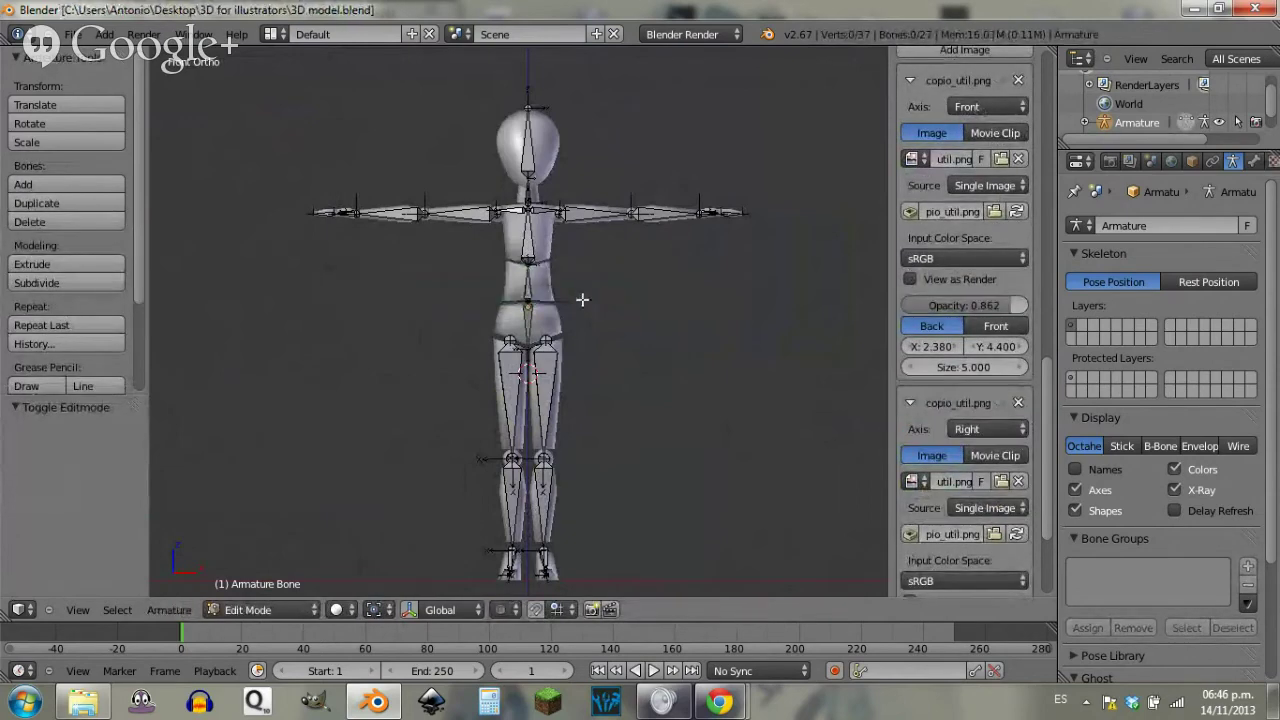
Step: Select the character mesh and the armature in Object Mode and parent the mesh to the armature With Automatic Weights
{"action": "key", "text": "Tab"}
{"action": "right_click", "coordinate": [592, 216]}
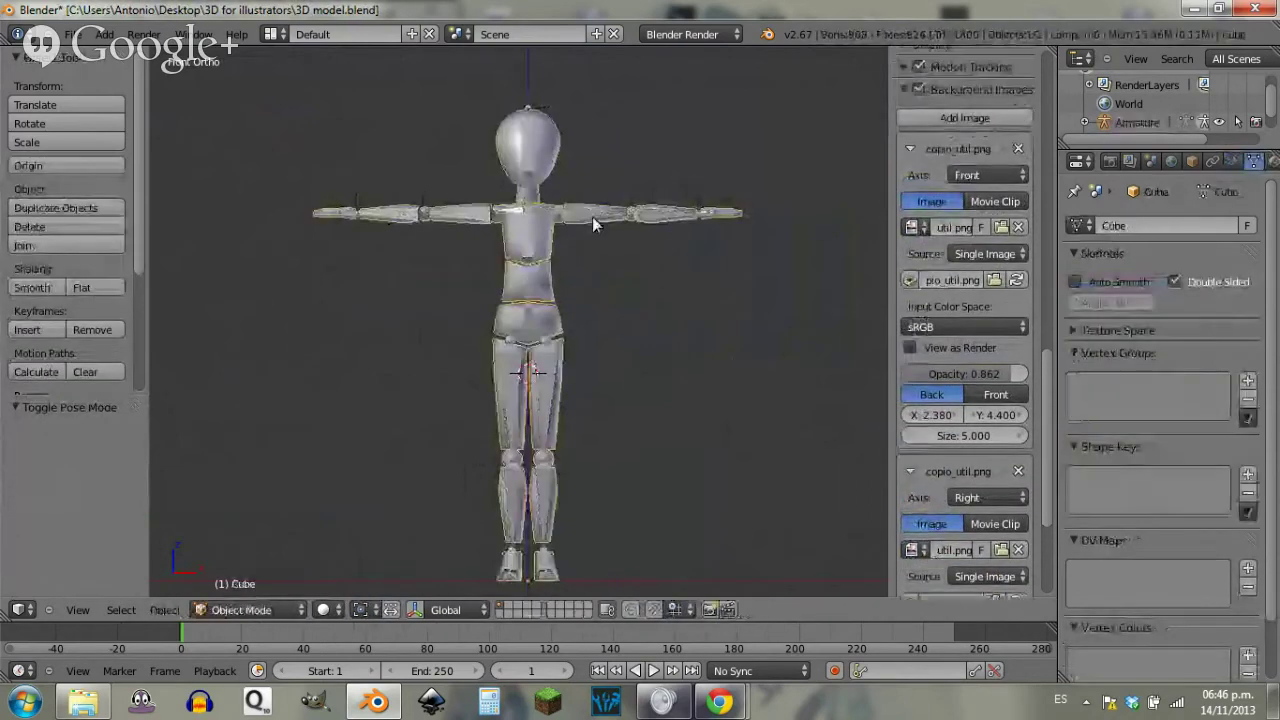
{"action": "scroll", "coordinate": [549, 250], "scroll_direction": "up", "scroll_amount": 2}
{"action": "right_click", "coordinate": [535, 228]}
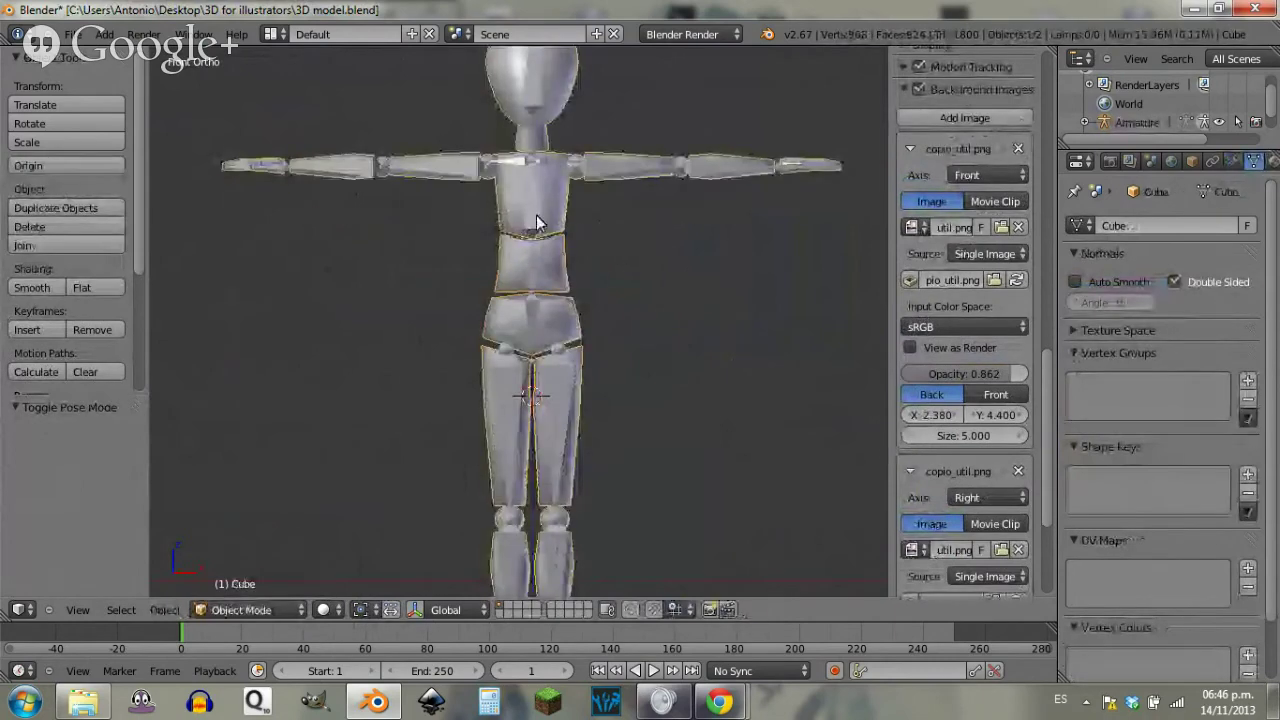
{"action": "key", "text": "ctrl+Tab"}
{"action": "key", "text": "ctrl+Tab"}
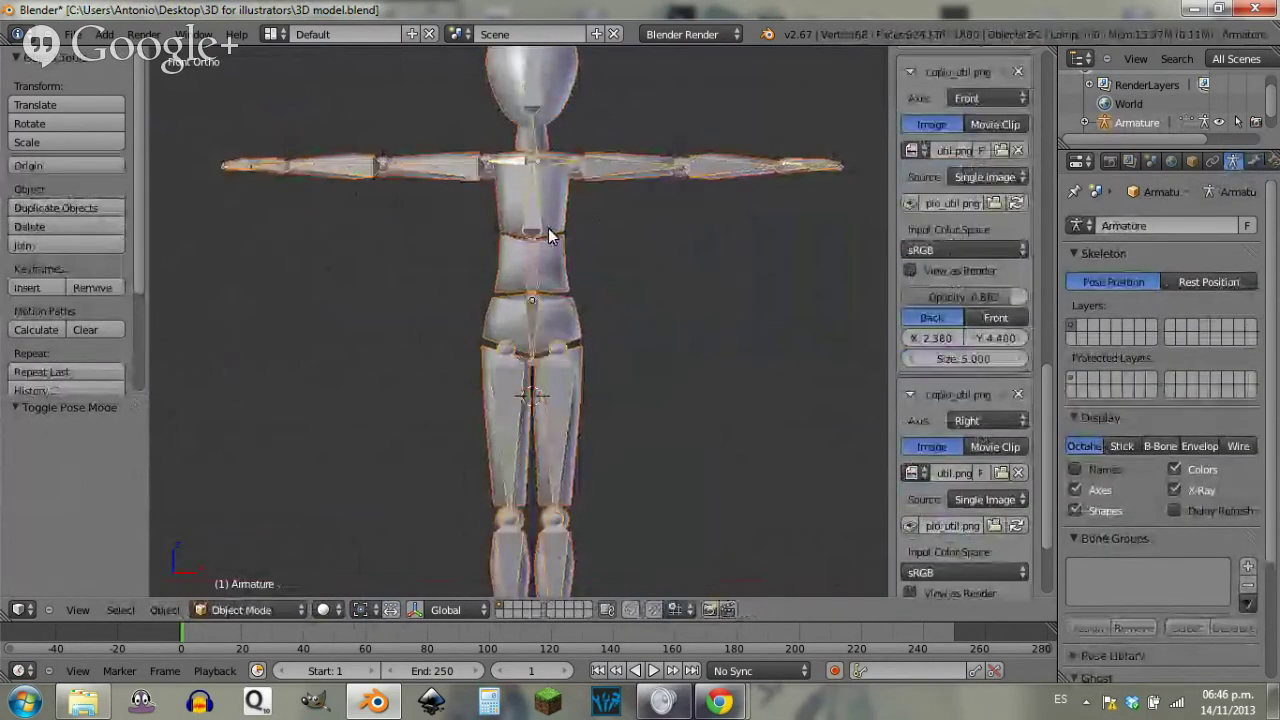
{"action": "key", "text": "ctrl+p"}
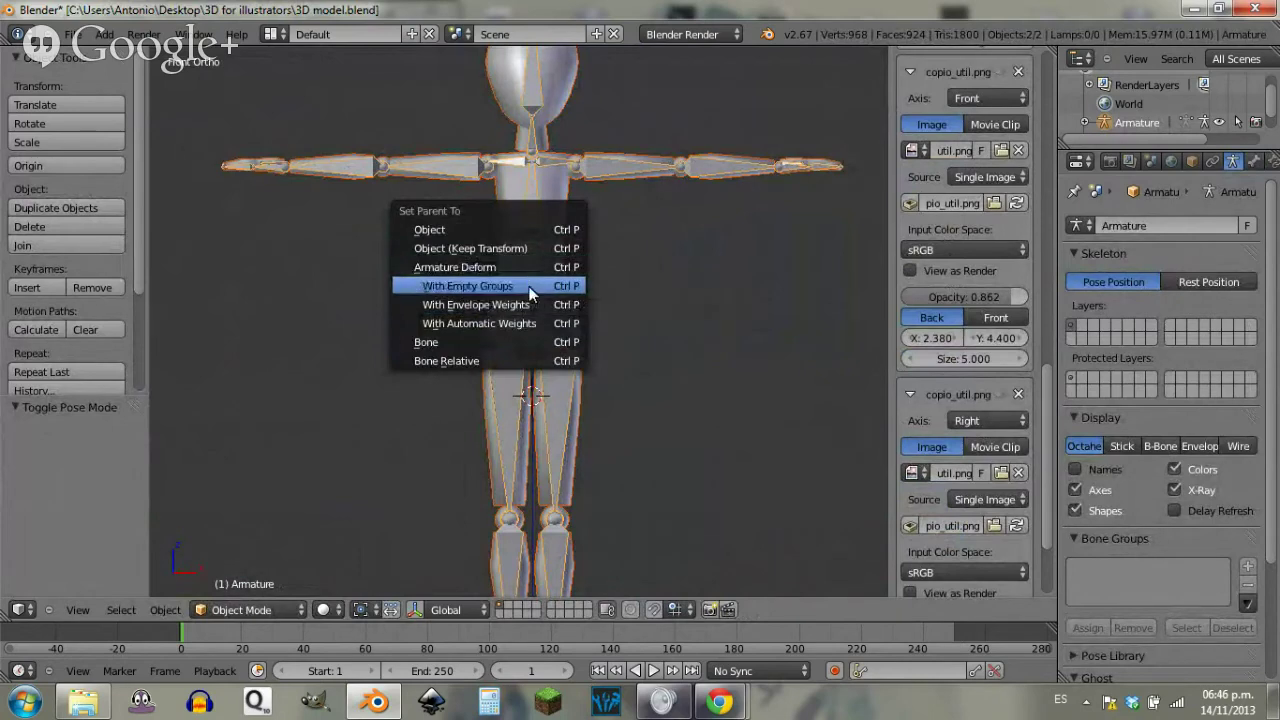
{"action": "left_click", "coordinate": [542, 319]}
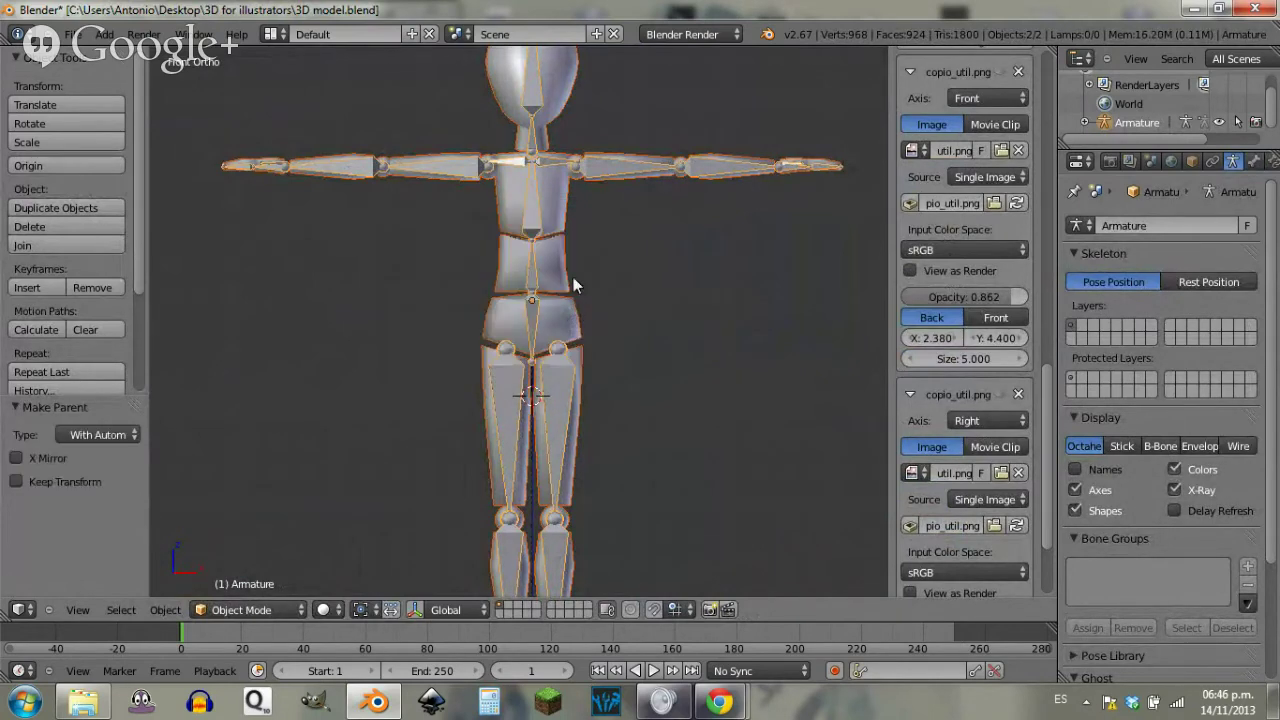
Step: Try rotating the left shoulder bone in Pose Mode to test how the mesh deforms
{"action": "key", "text": "ctrl+Tab"}
{"action": "right_click", "coordinate": [557, 168]}
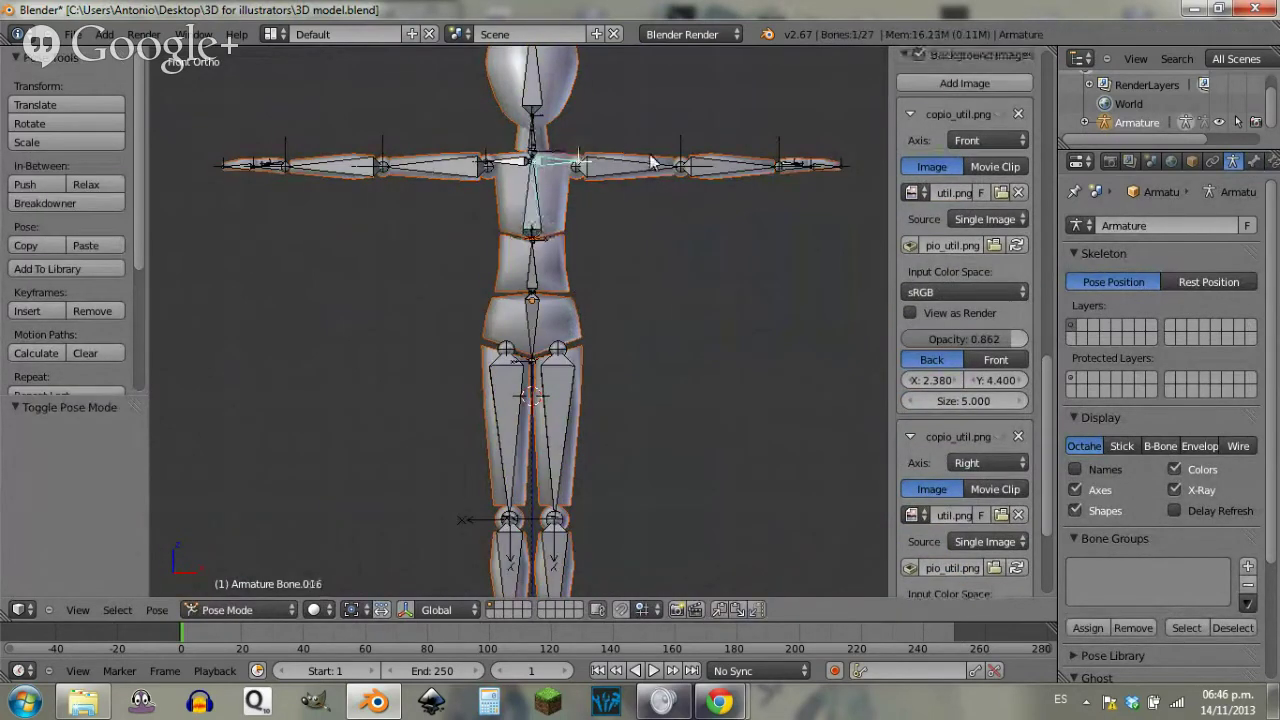
{"action": "key", "text": "r"}
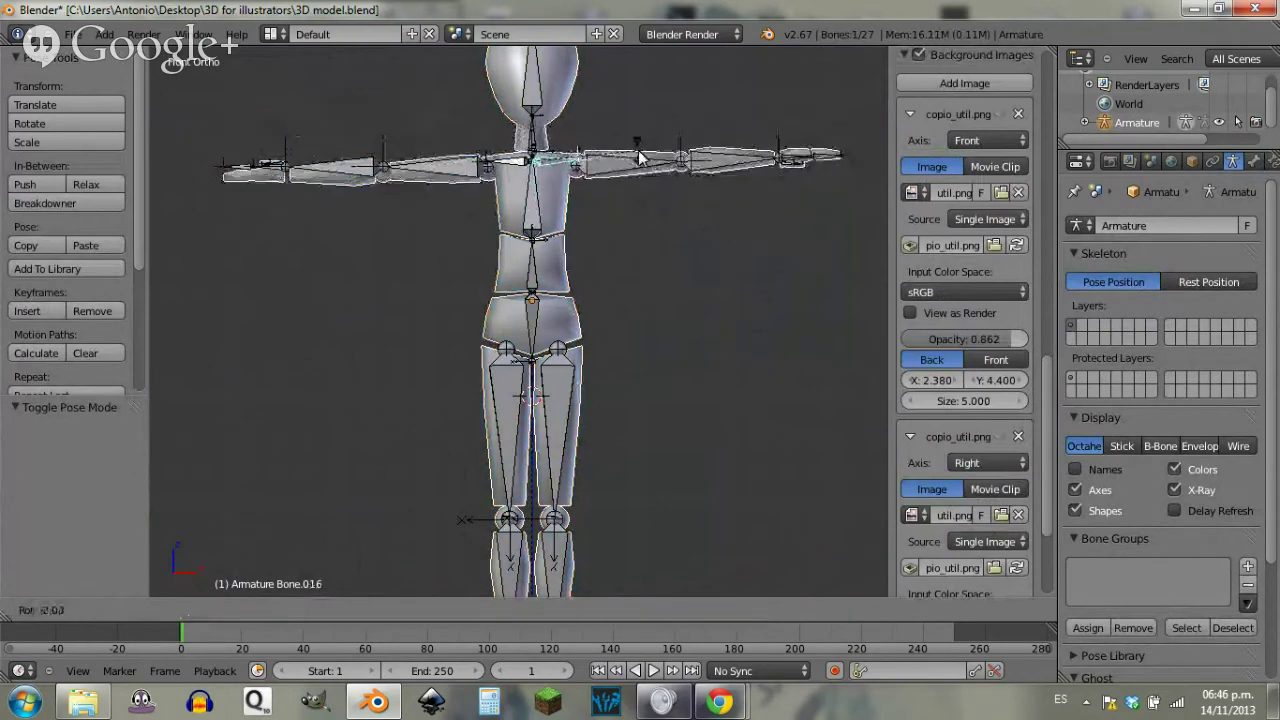
{"action": "left_click", "coordinate": [686, 208]}
{"action": "key", "text": "ctrl+Tab"}
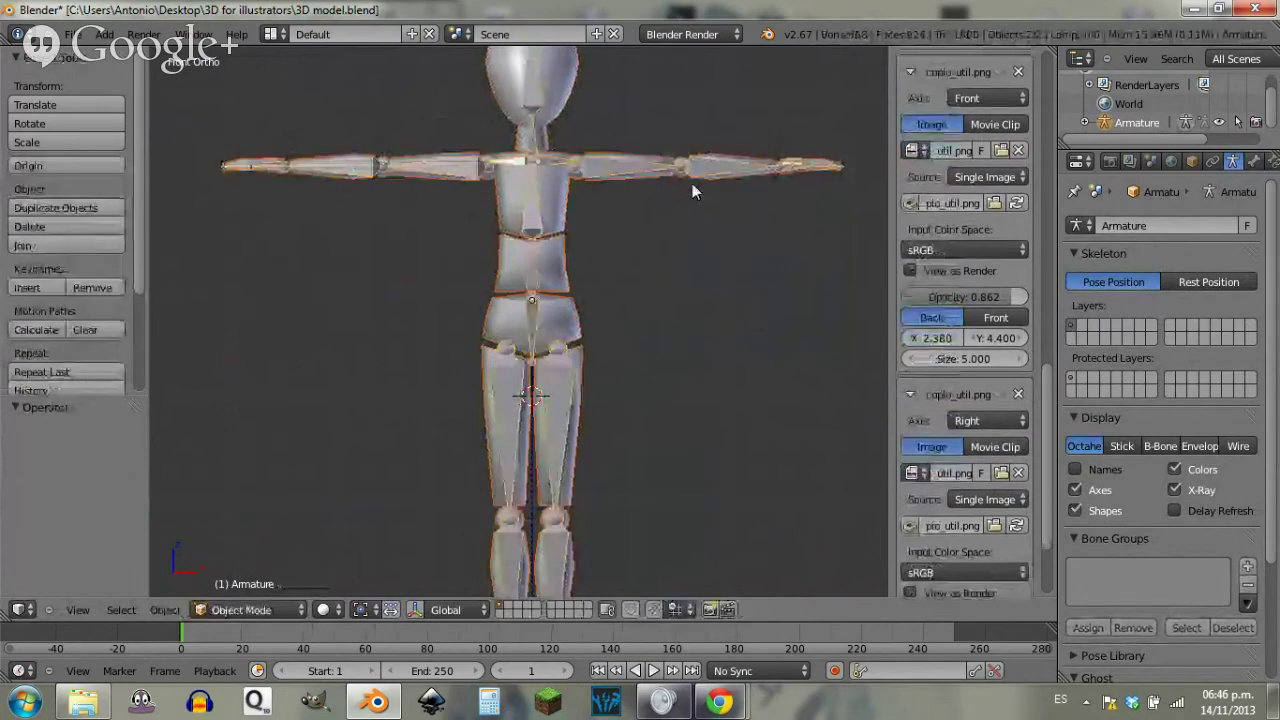
Step: Try rotating the head bone in Pose Mode to test how the mesh follows it
{"action": "middle_click_drag", "start_coordinate": [692, 183], "coordinate": [625, 295]}
{"action": "right_click", "coordinate": [541, 173]}
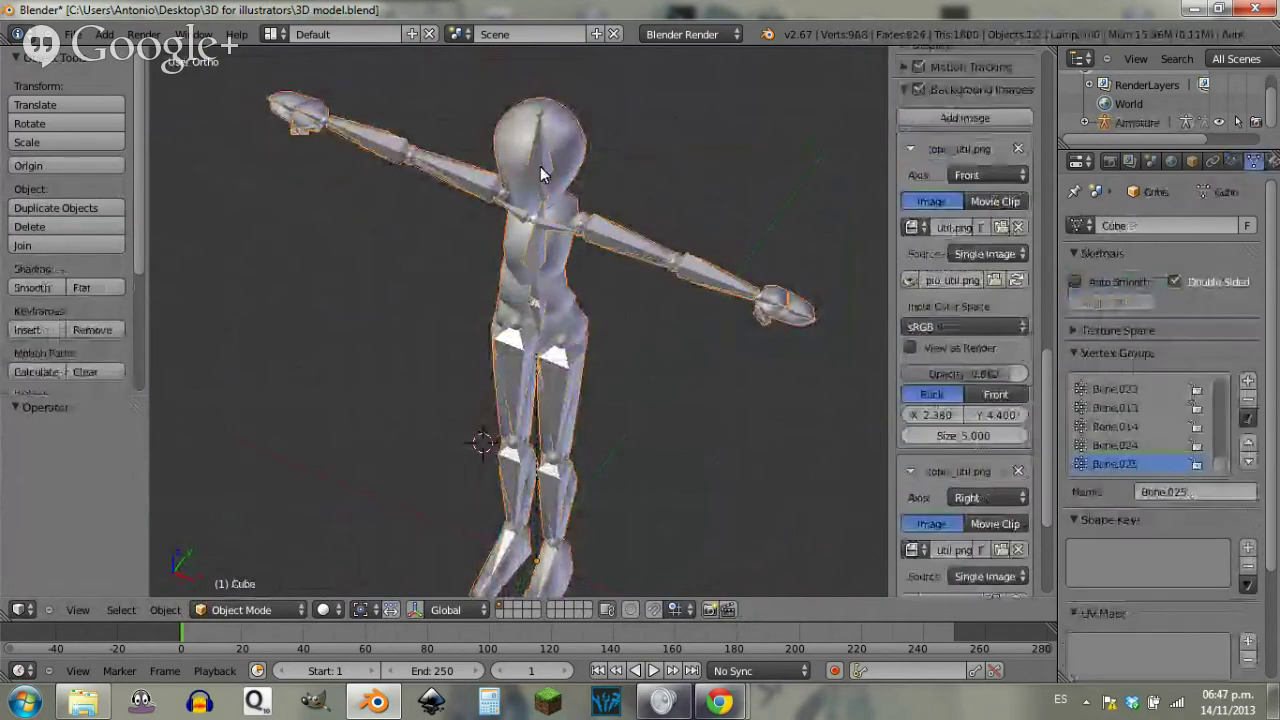
{"action": "right_click", "coordinate": [541, 168]}
{"action": "key", "text": "ctrl+Tab"}
{"action": "right_click", "coordinate": [541, 168]}
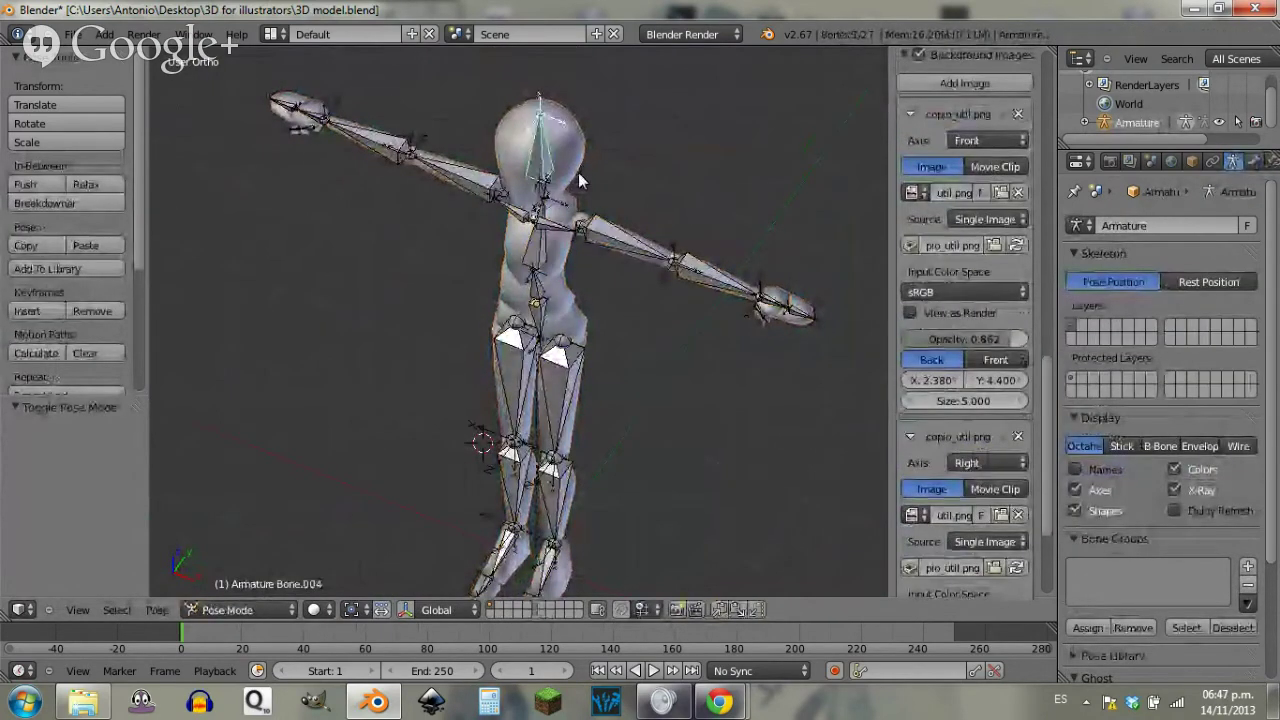
{"action": "key", "text": "r"}
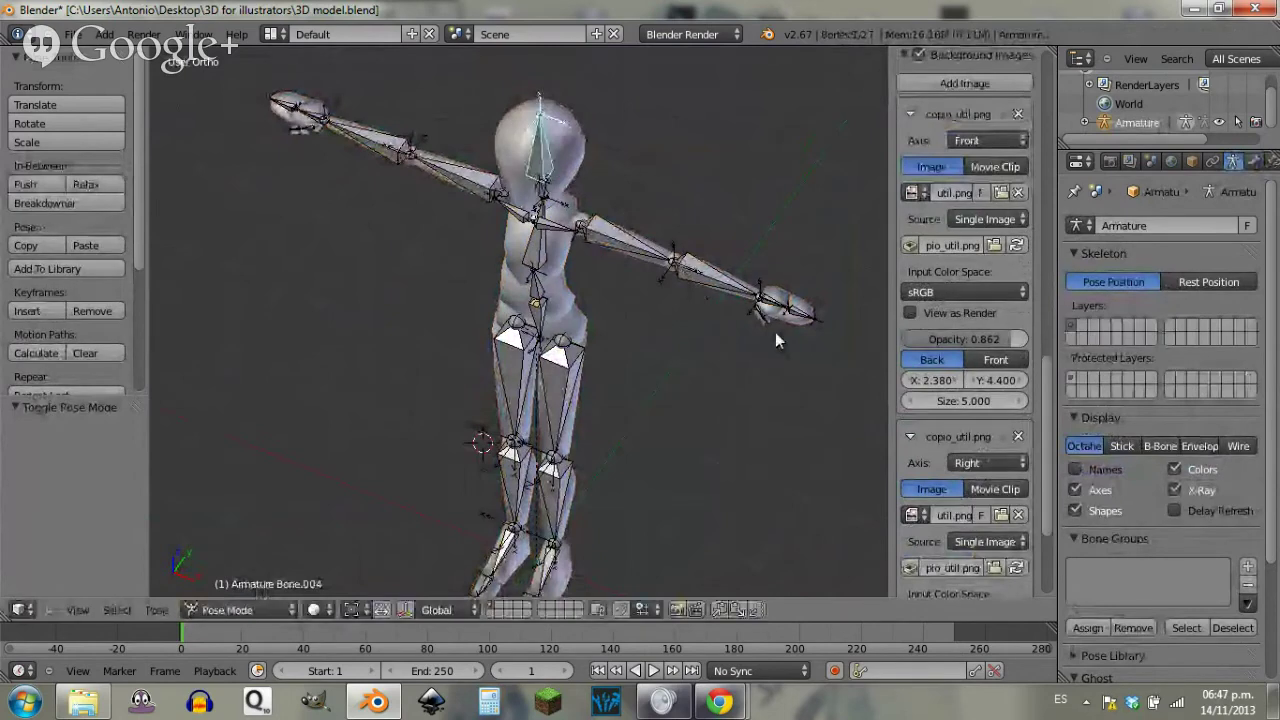
{"action": "scroll", "coordinate": [712, 345], "scroll_direction": "up", "scroll_amount": 4}
{"action": "scroll", "coordinate": [712, 344], "scroll_direction": "up", "scroll_amount": 1}
Step: Parent the left thumb's base bone to the left hand bone with Keep Offset in Edit Mode
{"action": "key", "text": "ctrl+Tab"}
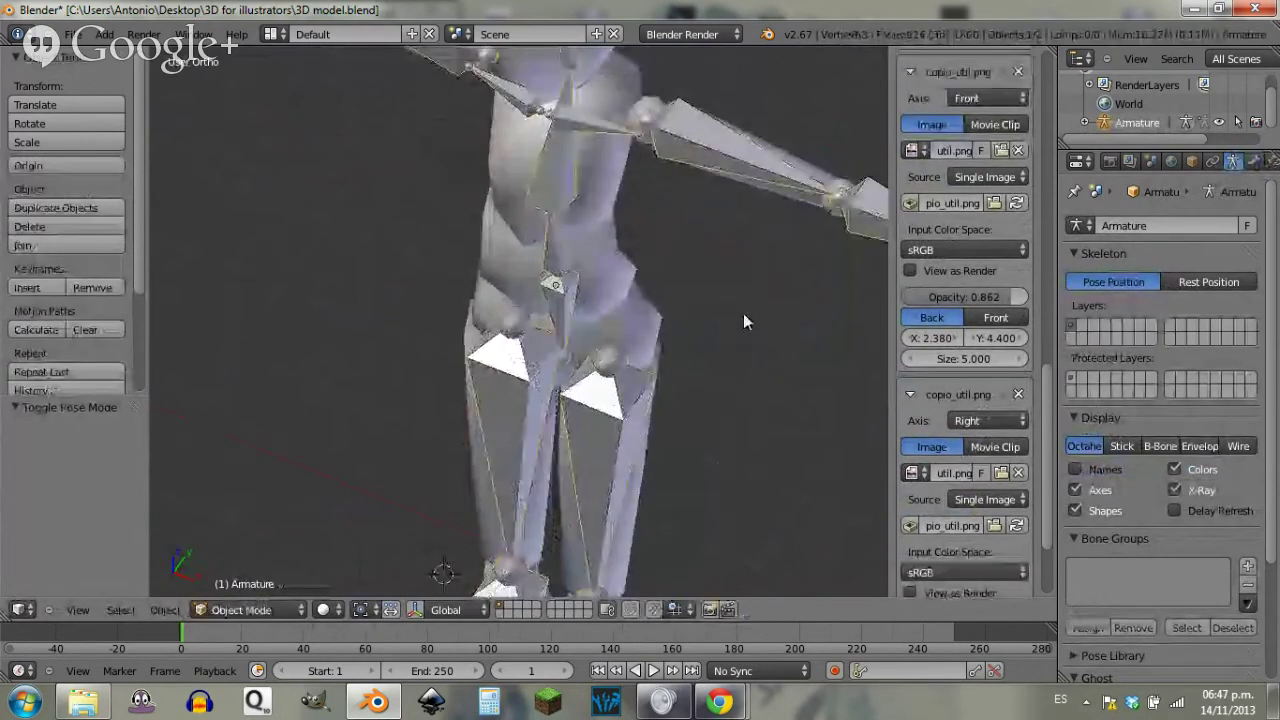
{"action": "key", "text": "Tab"}
{"action": "middle_click_drag", "start_coordinate": [743, 313], "coordinate": [674, 357]}
{"action": "key", "text": "KP_3"}
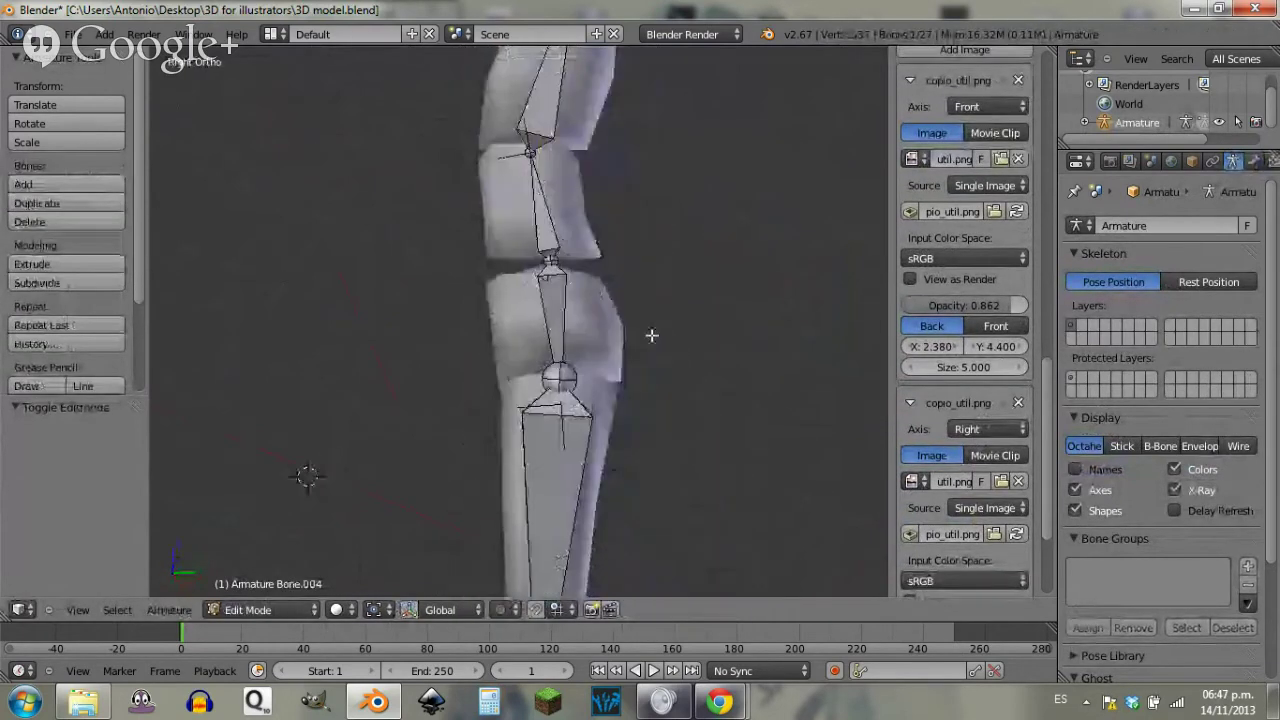
{"action": "key", "text": "KP_1"}
{"action": "key", "text": "KP_7"}
{"action": "middle_click_drag", "start_coordinate": [777, 328], "coordinate": [474, 251], "text": "shift"}
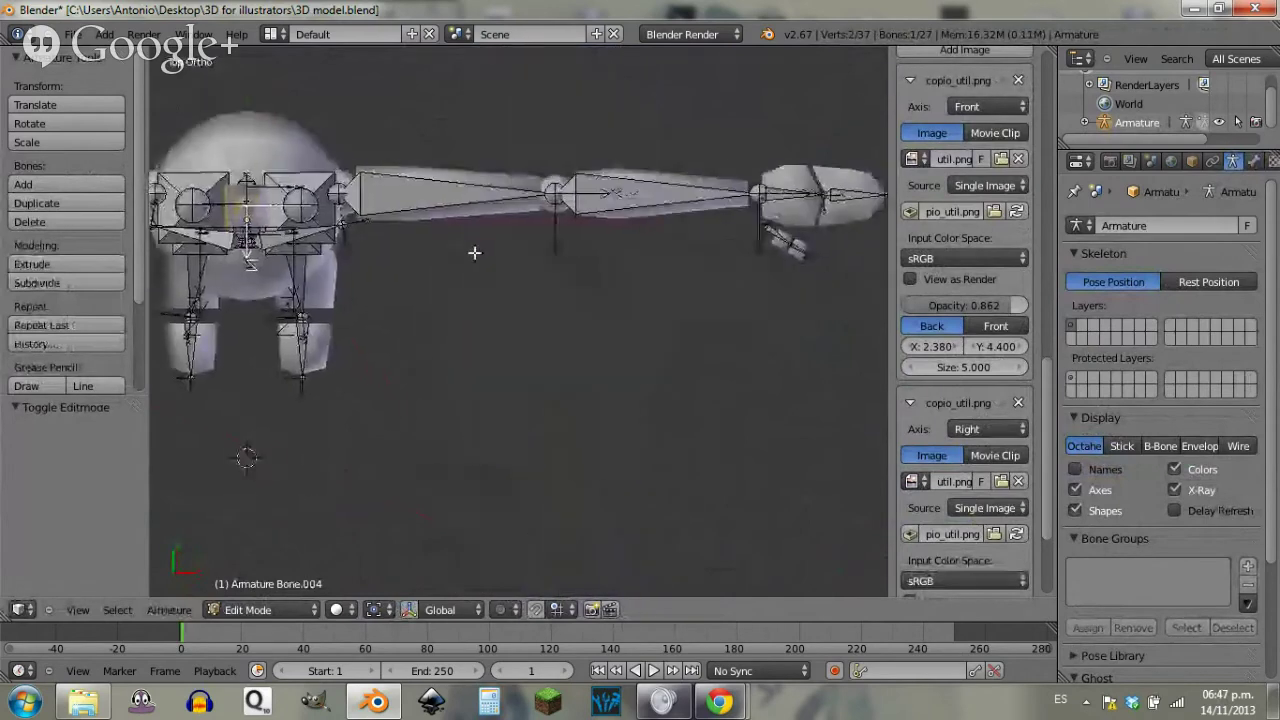
{"action": "scroll", "coordinate": [673, 253], "scroll_direction": "up", "scroll_amount": 4}
{"action": "scroll", "coordinate": [714, 243], "scroll_direction": "down", "scroll_amount": 5}
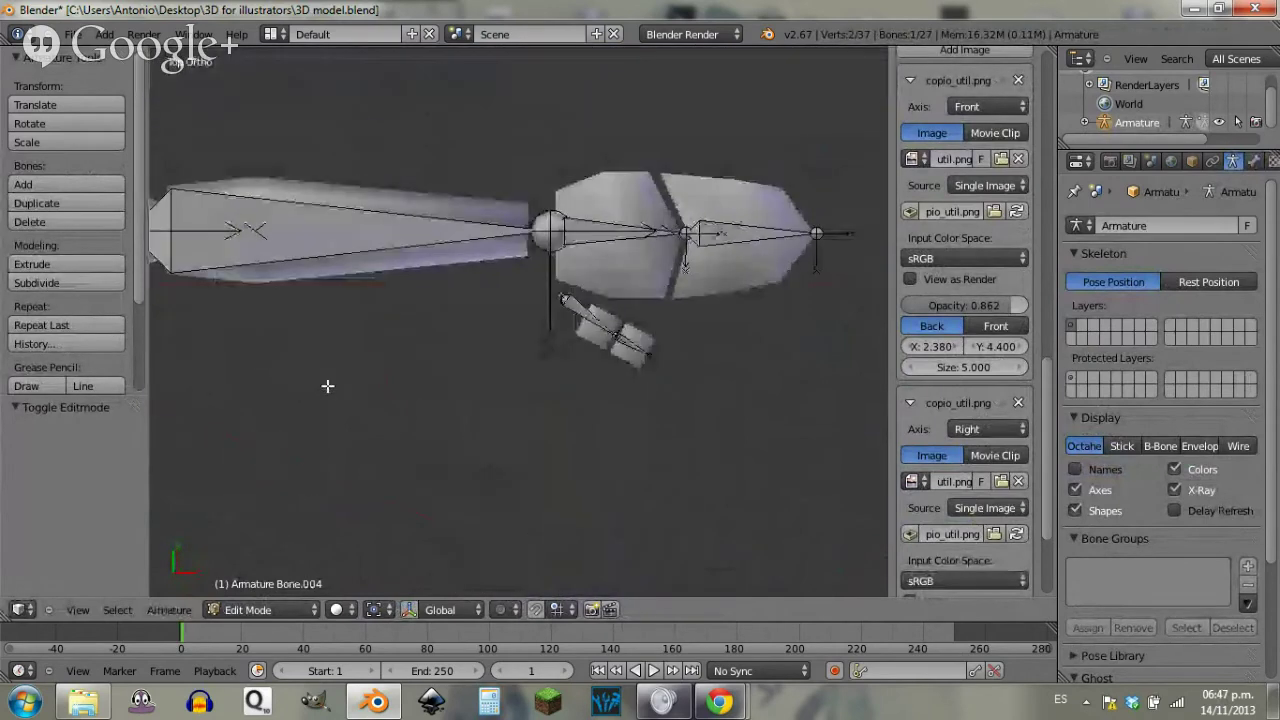
{"action": "right_click", "coordinate": [594, 296]}
{"action": "right_click", "coordinate": [590, 237], "text": "shift"}
{"action": "key", "text": "ctrl+p"}
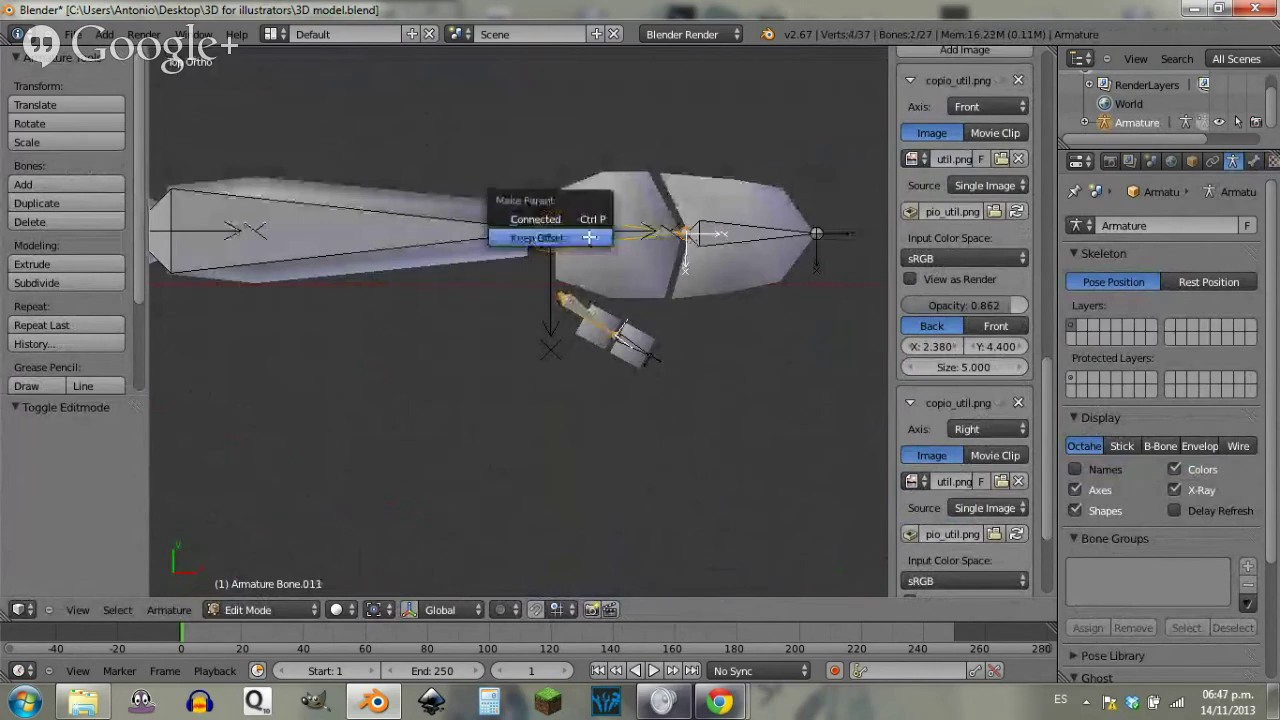
{"action": "left_click", "coordinate": [590, 237]}
Step: Parent the right thumb's base bone to the right hand bone with Keep Offset
{"action": "scroll", "coordinate": [249, 386], "scroll_direction": "down", "scroll_amount": 3}
{"action": "middle_click_drag", "start_coordinate": [237, 371], "coordinate": [757, 361], "text": "shift"}
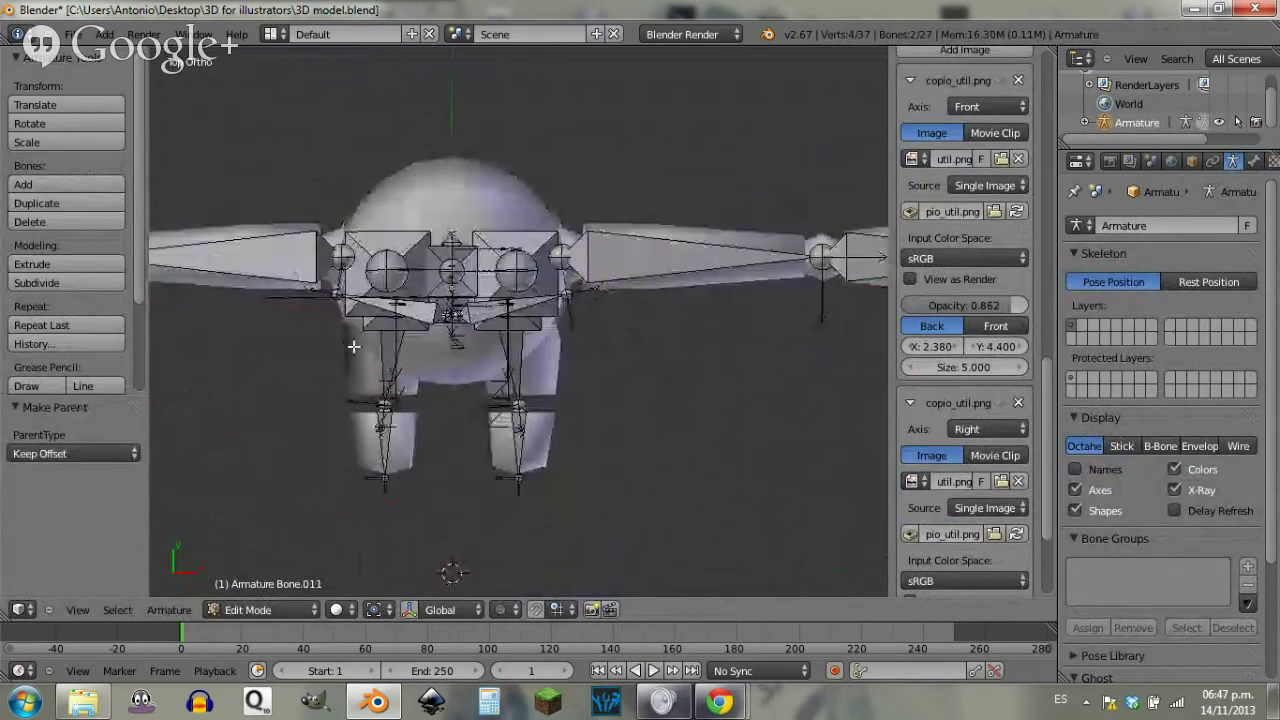
{"action": "middle_click_drag", "start_coordinate": [217, 346], "coordinate": [617, 354], "text": "shift"}
{"action": "scroll", "coordinate": [418, 287], "scroll_direction": "up", "scroll_amount": 3}
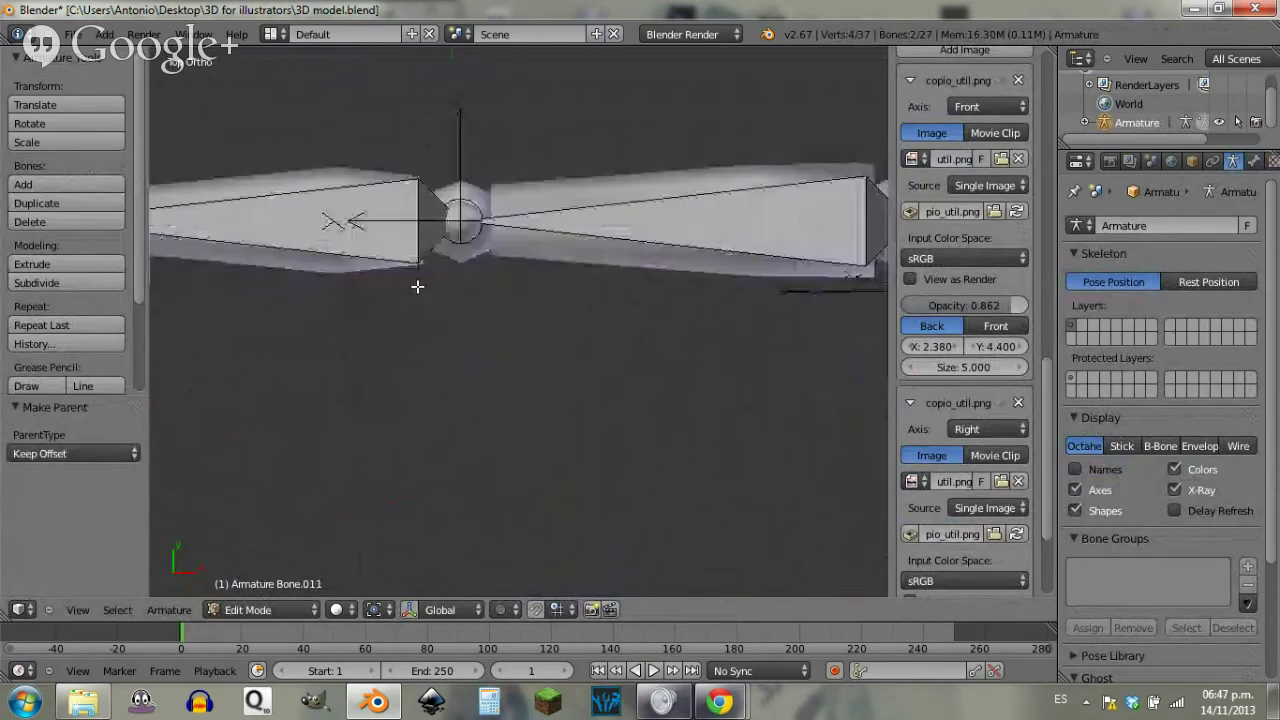
{"action": "middle_click_drag", "start_coordinate": [418, 287], "coordinate": [1018, 365], "text": "shift"}
{"action": "right_click", "coordinate": [621, 371]}
{"action": "right_click", "coordinate": [614, 362]}
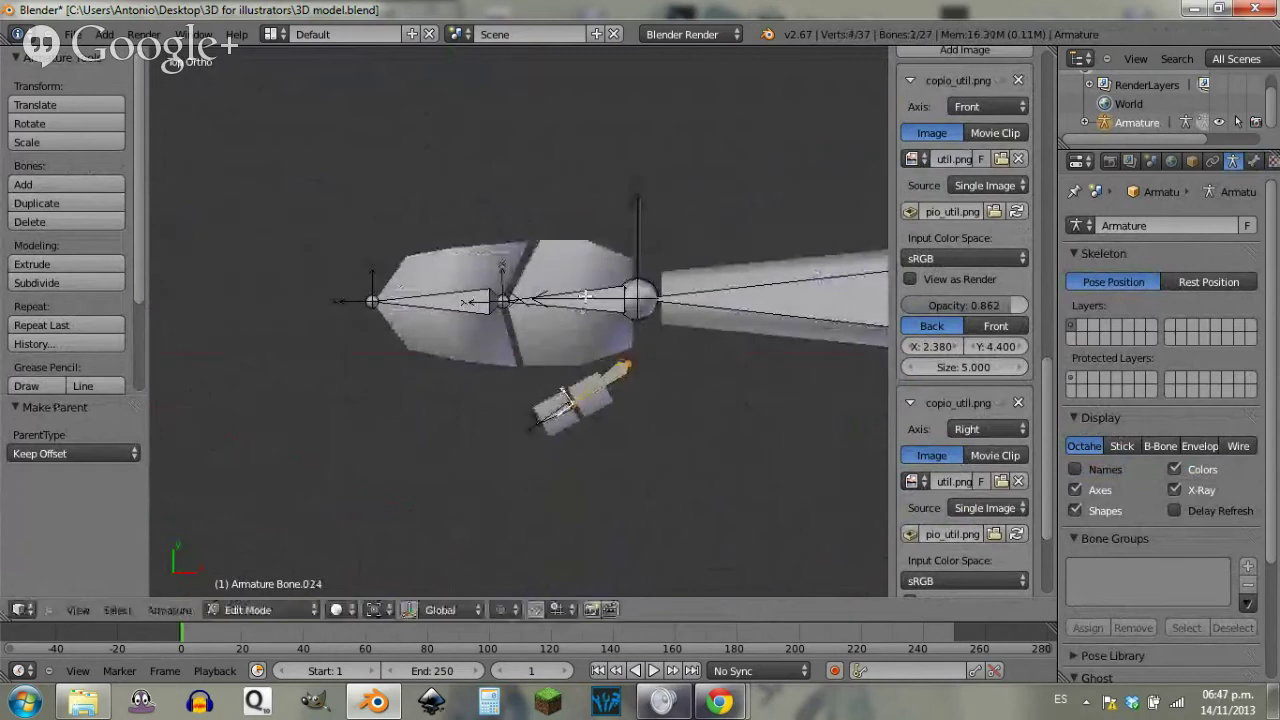
{"action": "right_click", "coordinate": [599, 301], "text": "shift"}
{"action": "key", "text": "ctrl+p"}
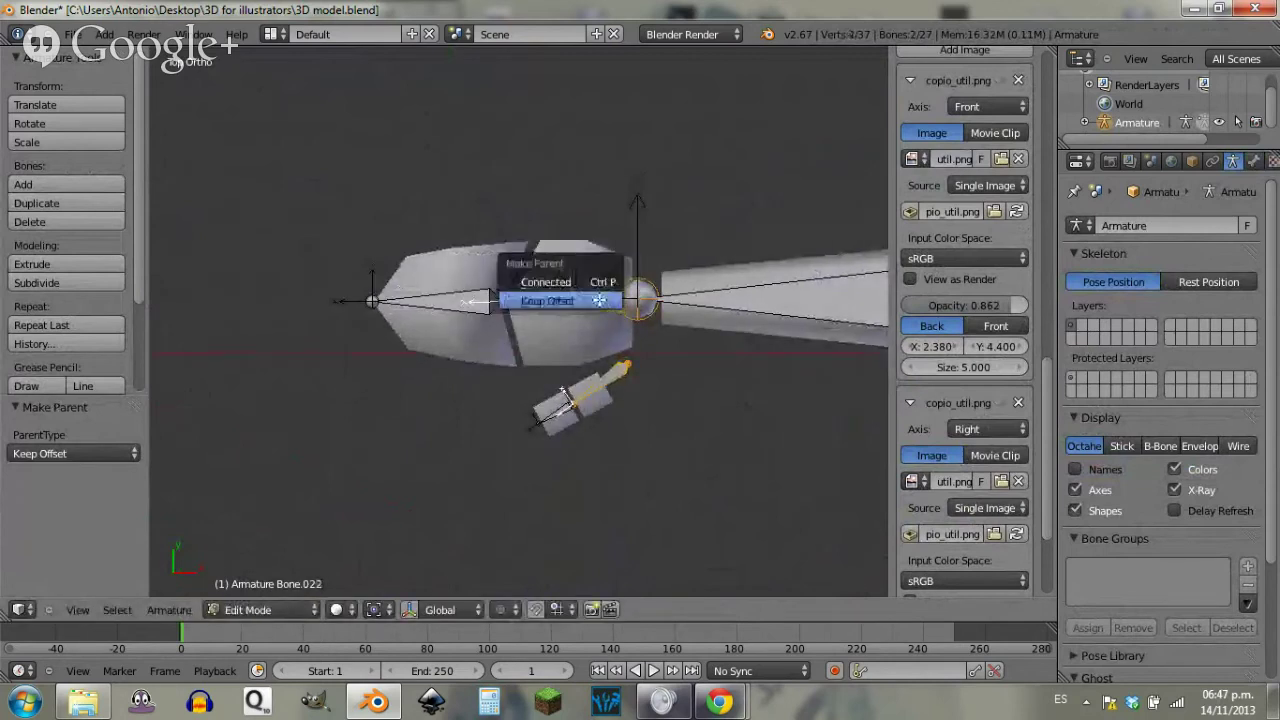
Step: Parent the selected thumb bone to the hand bone with Keep Offset and deselect all bones in a front view
{"action": "left_click", "coordinate": [599, 301]}
{"action": "key", "text": "a"}
{"action": "scroll", "coordinate": [604, 330], "scroll_direction": "down", "scroll_amount": 5}
{"action": "scroll", "coordinate": [604, 329], "scroll_direction": "down", "scroll_amount": 3}
{"action": "key", "text": "KP_1"}
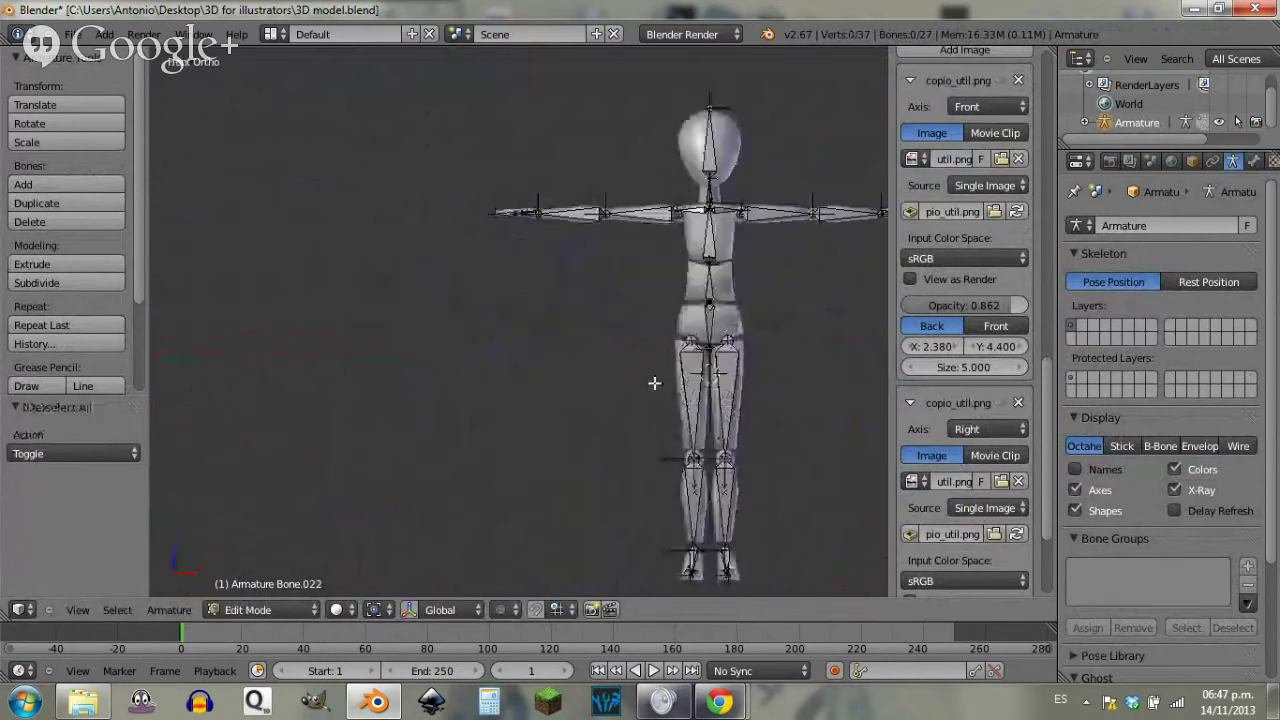
Step: Save the scene, overwriting the existing "3D model.blend" file
{"action": "scroll", "coordinate": [731, 363], "scroll_direction": "up", "scroll_amount": 4}
{"action": "scroll", "coordinate": [637, 350], "scroll_direction": "down", "scroll_amount": 2}
{"action": "middle_click_drag", "start_coordinate": [637, 350], "coordinate": [361, 313], "text": "shift"}
{"action": "key", "text": "ctrl+s"}
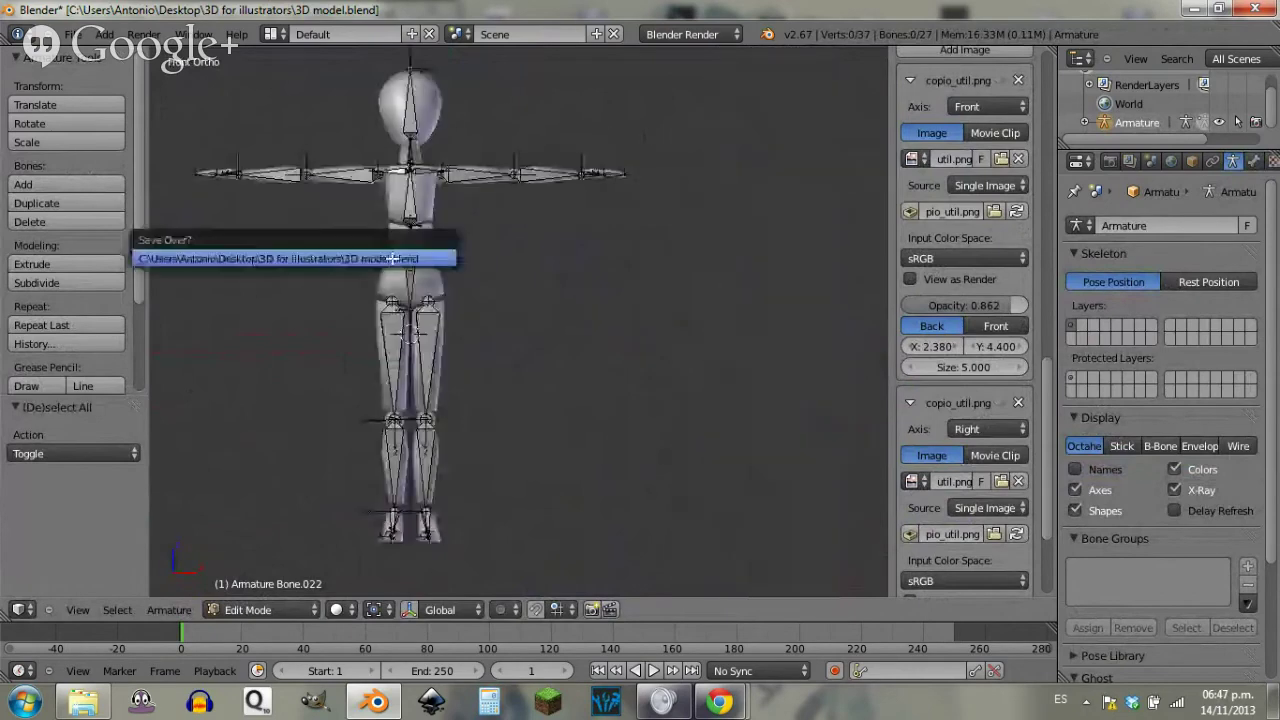
{"action": "left_click", "coordinate": [393, 258]}
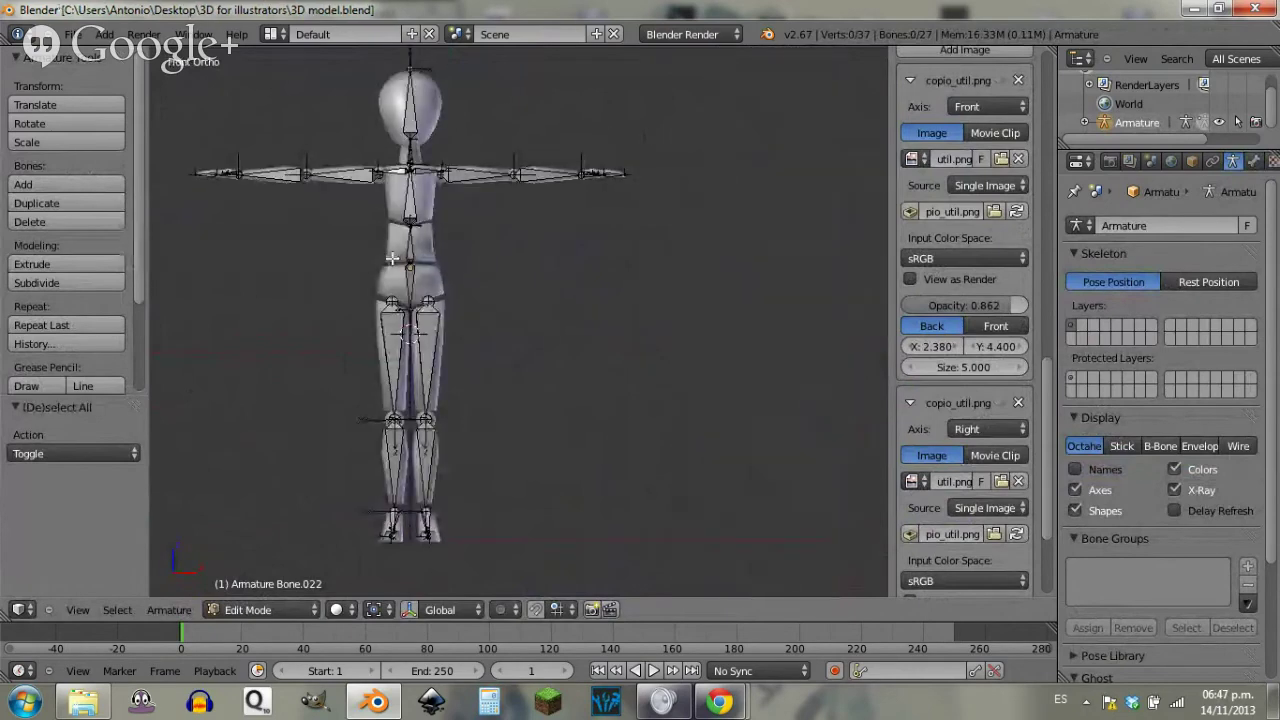
Step: Return to Object Mode and parent the body mesh to the armature using Armature Deform With Empty Groups
{"action": "scroll", "coordinate": [960, 330], "scroll_direction": "down", "scroll_amount": 6}
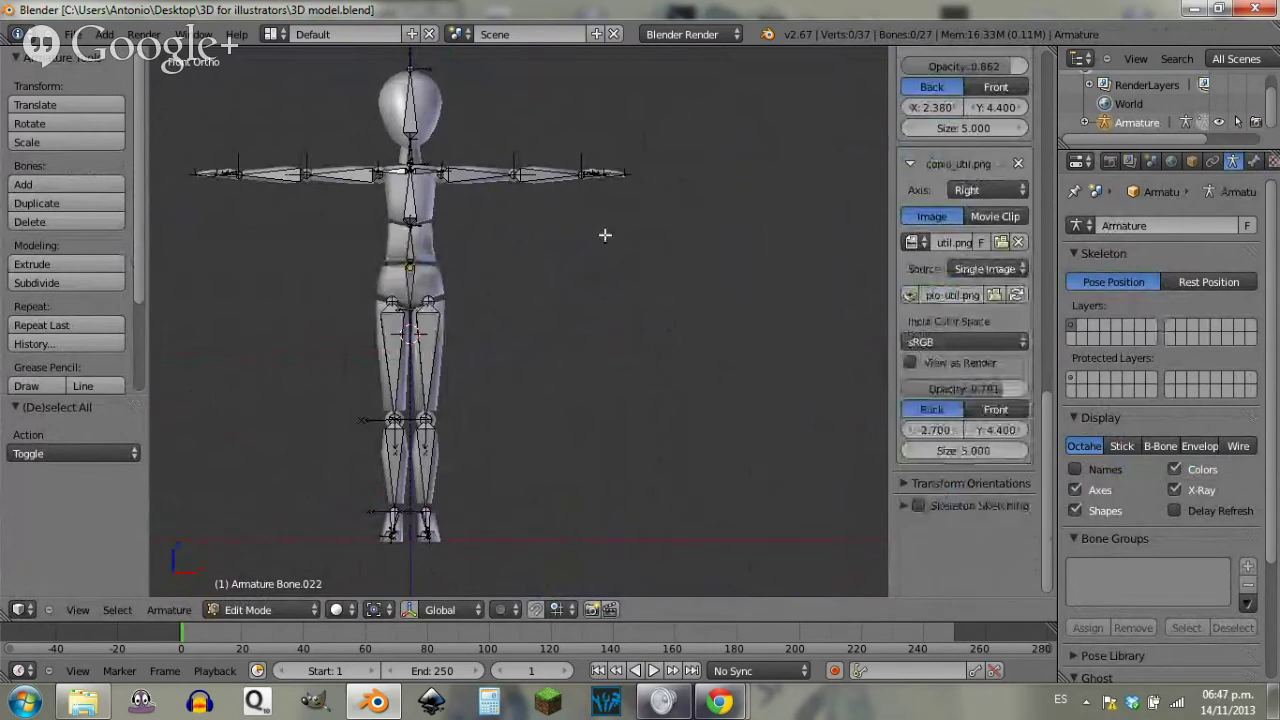
{"action": "scroll", "coordinate": [1273, 377], "scroll_direction": "down", "scroll_amount": 5}
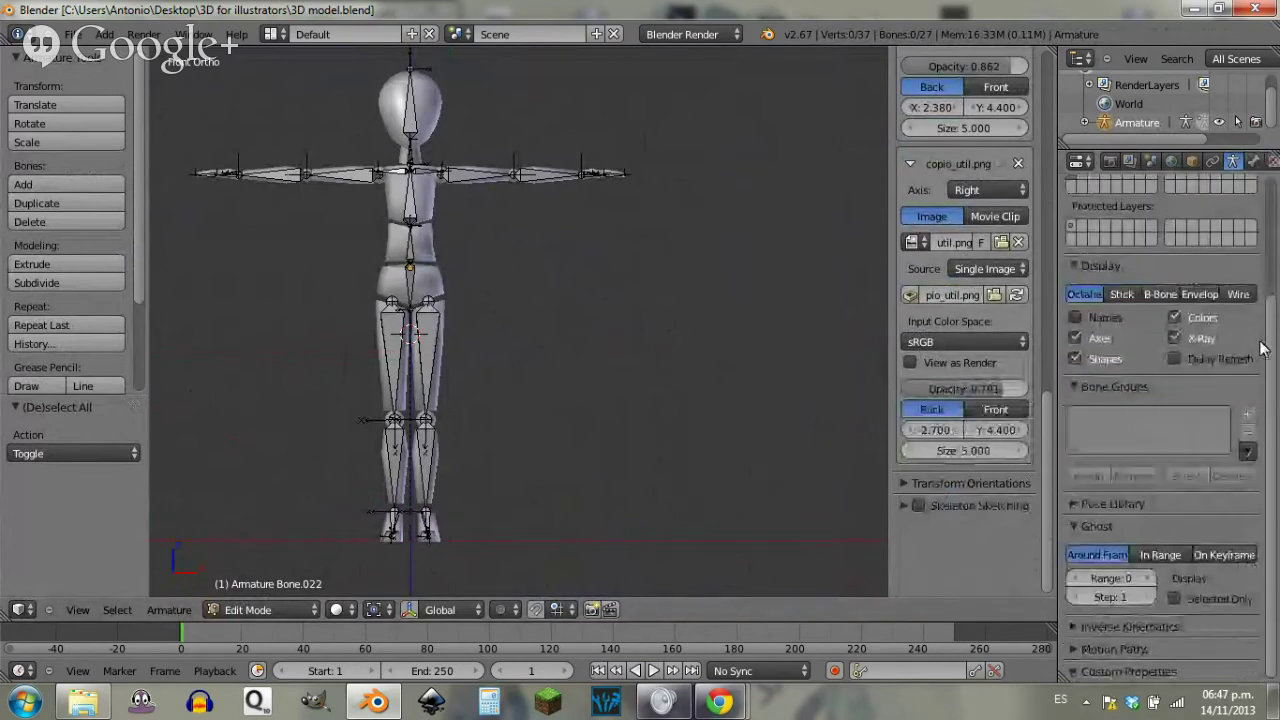
{"action": "key", "text": "Tab"}
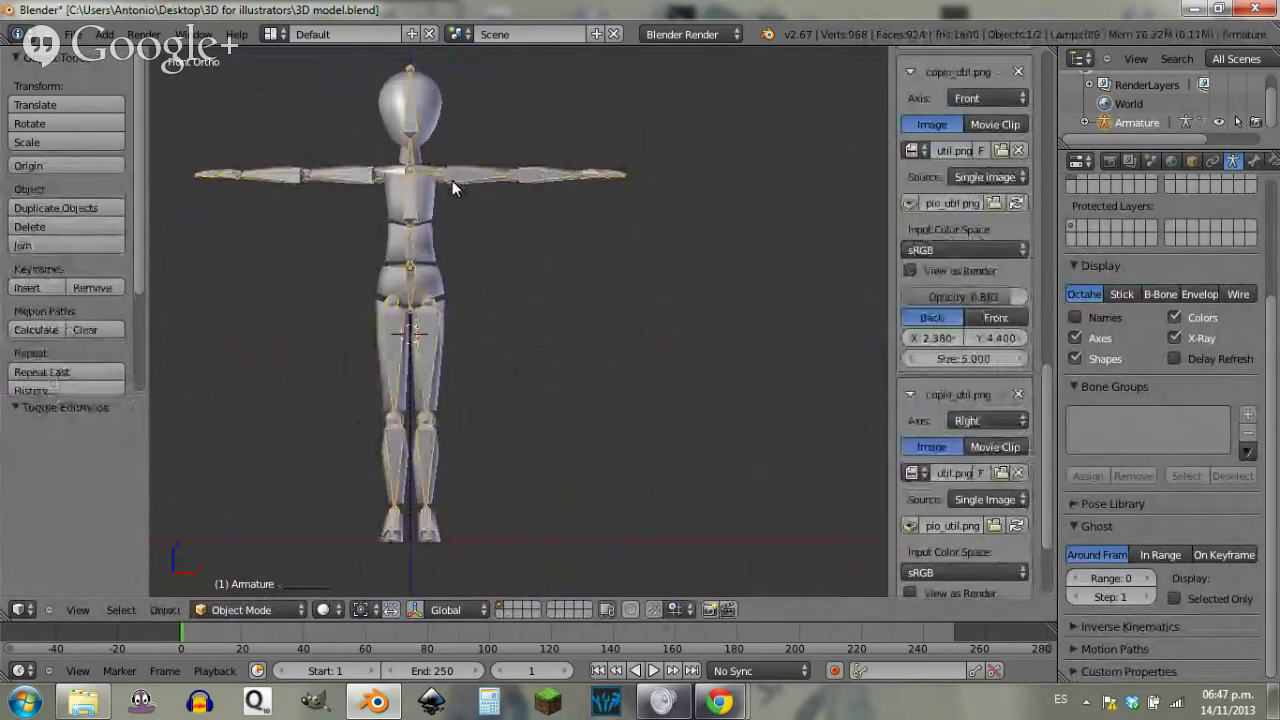
{"action": "right_click", "coordinate": [446, 216]}
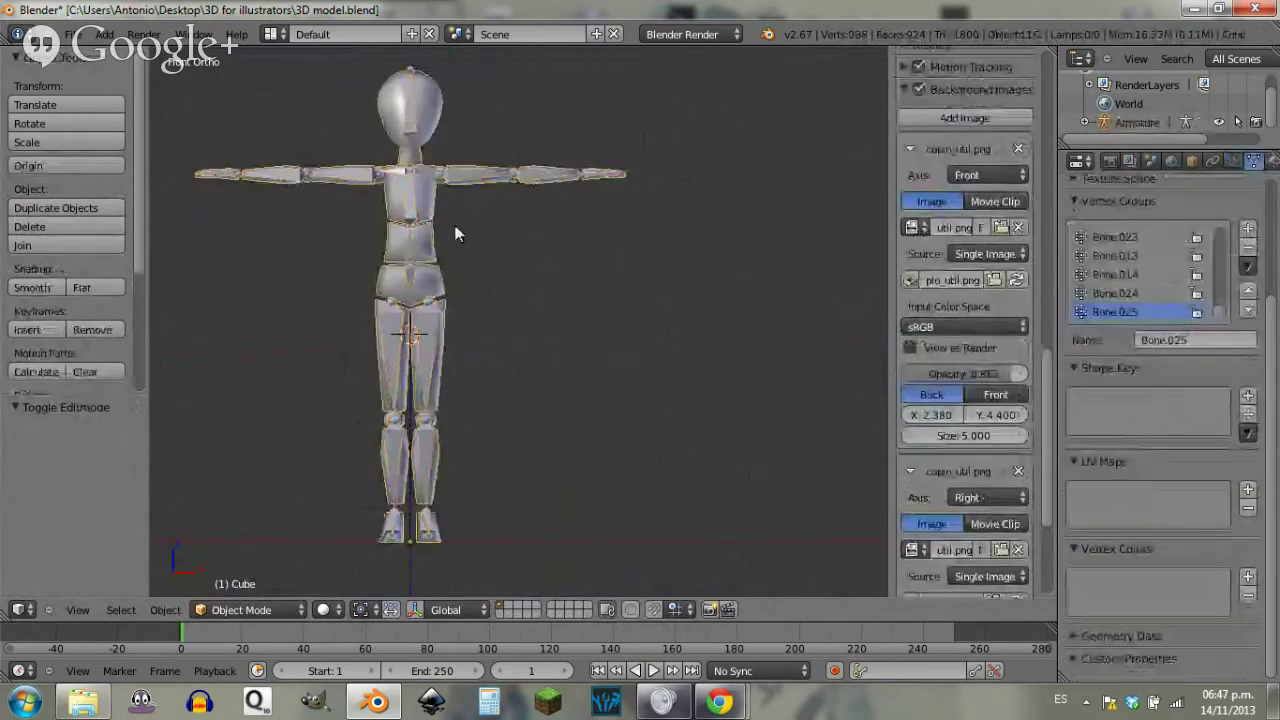
{"action": "scroll", "coordinate": [463, 181], "scroll_direction": "up", "scroll_amount": 1}
{"action": "middle_click_drag", "start_coordinate": [430, 199], "coordinate": [550, 277], "text": "shift"}
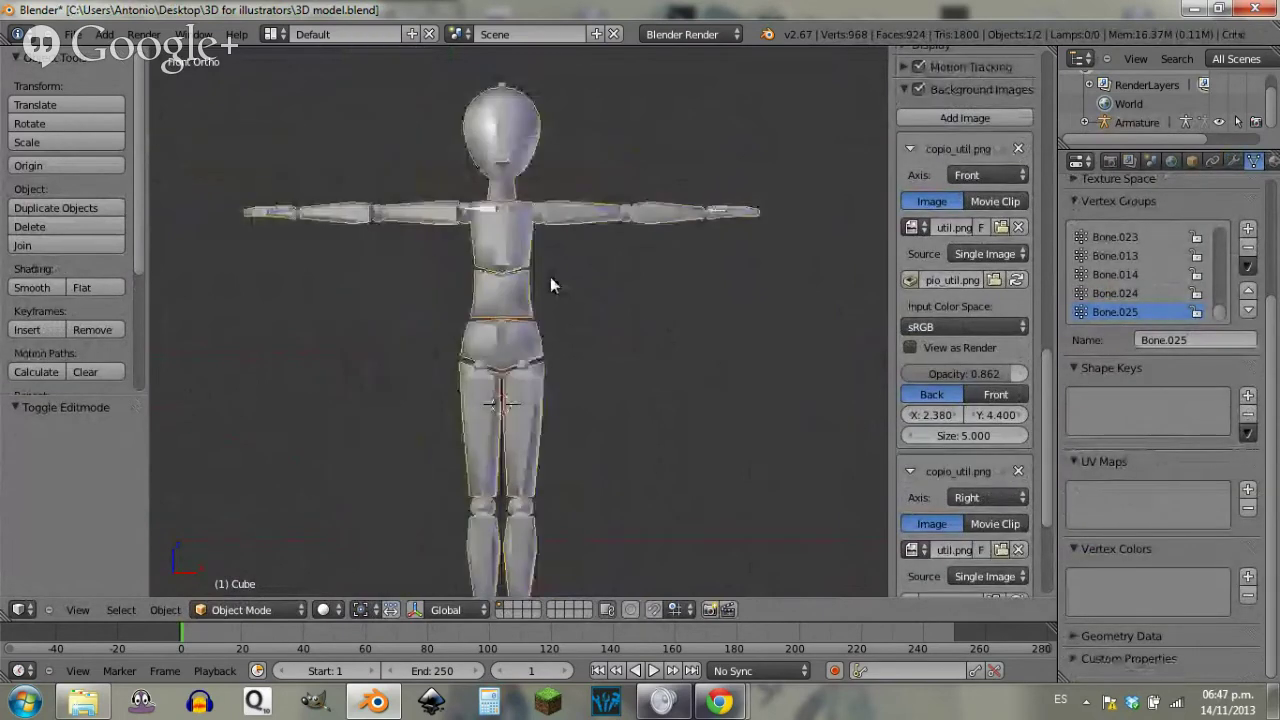
{"action": "right_click", "coordinate": [568, 203]}
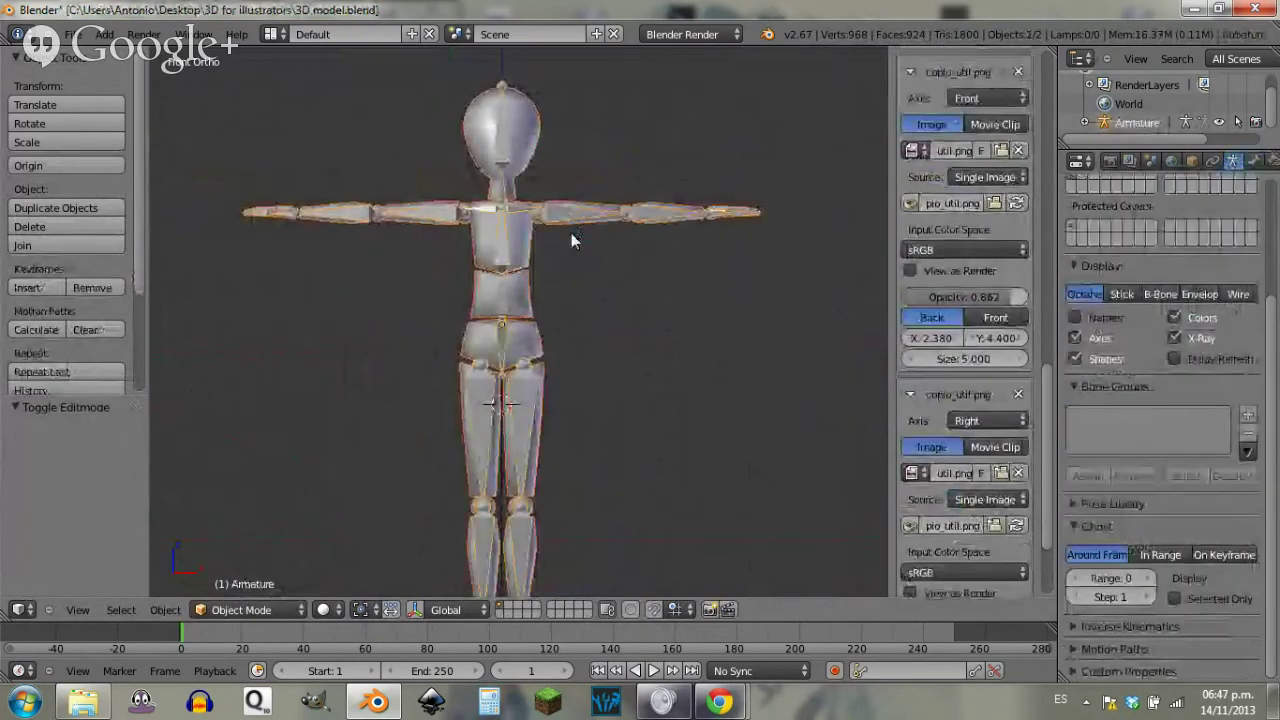
{"action": "key", "text": "ctrl+p"}
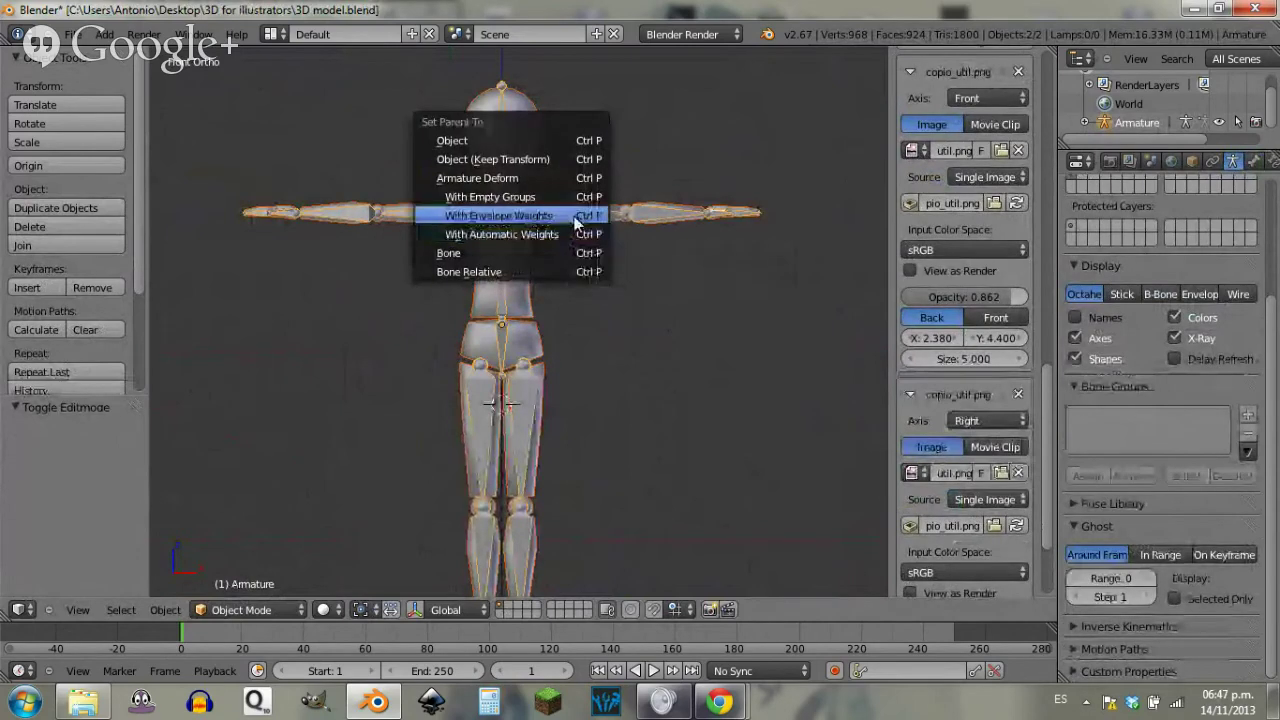
{"action": "left_click", "coordinate": [567, 196]}
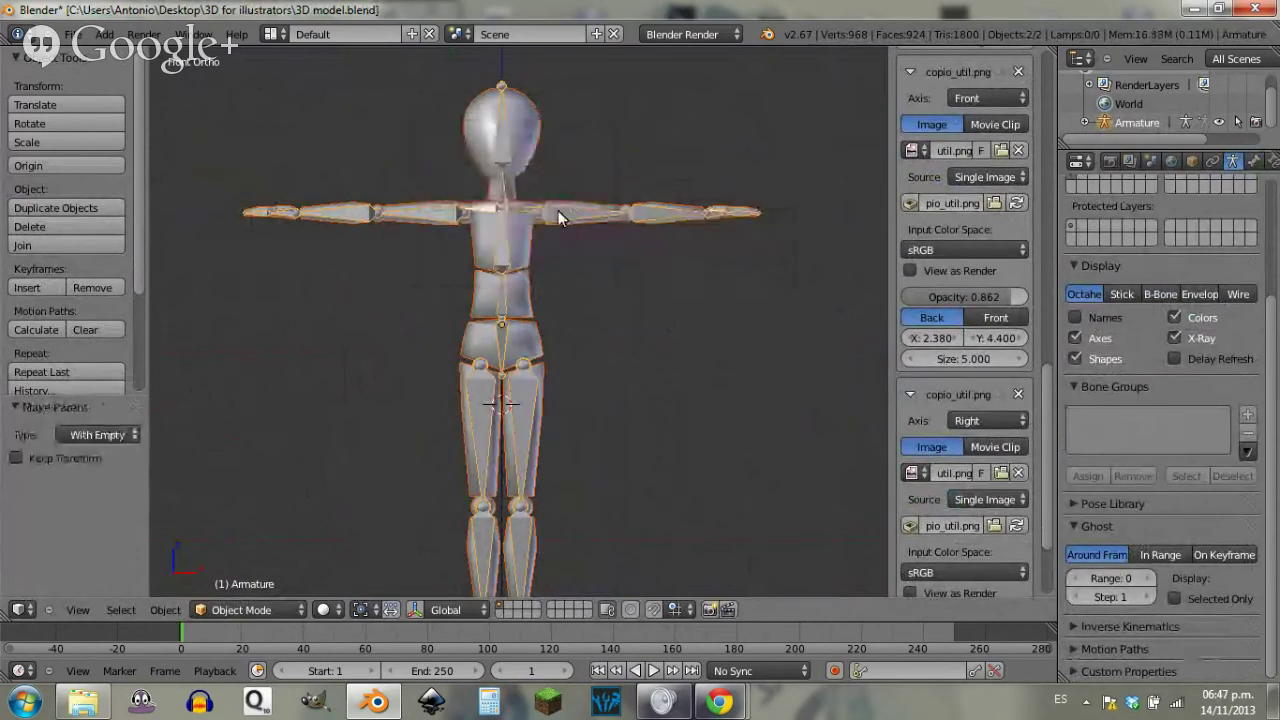
Step: Remove all bone vertex groups from the body mesh, starting with the first group in the list
{"action": "right_click", "coordinate": [545, 140]}
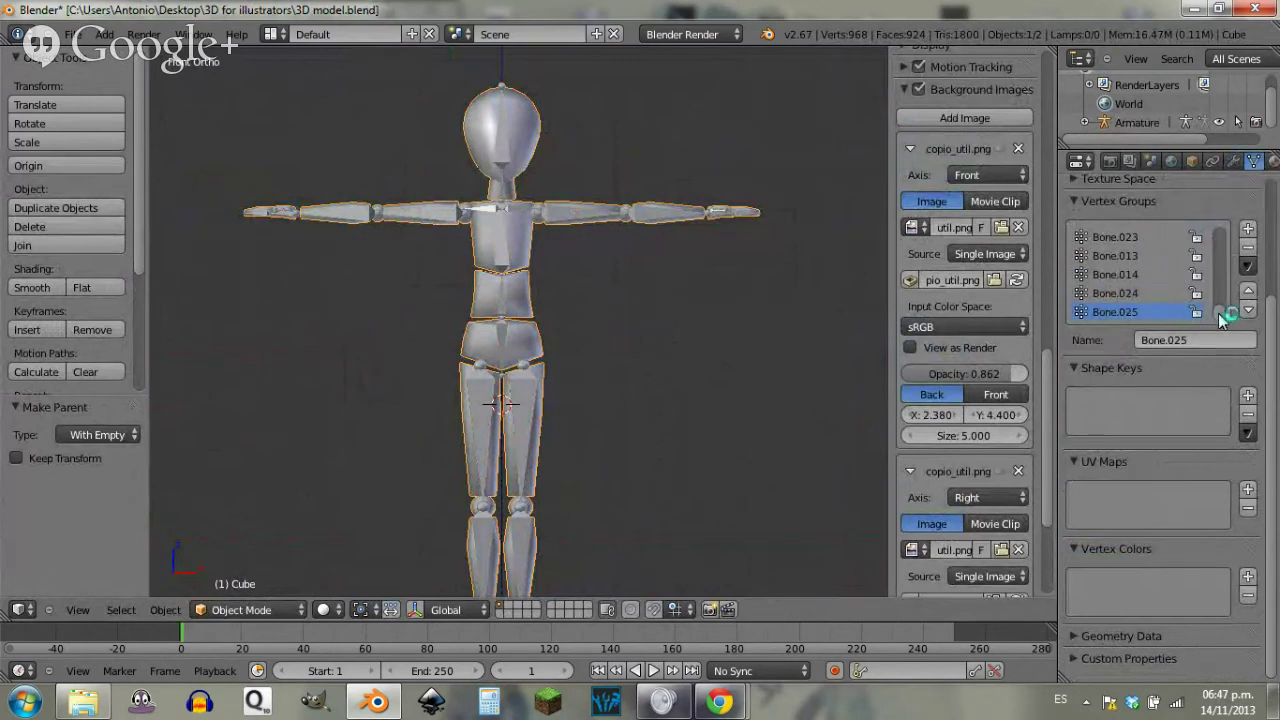
{"action": "left_click_drag", "start_coordinate": [1219, 316], "coordinate": [1222, 236]}
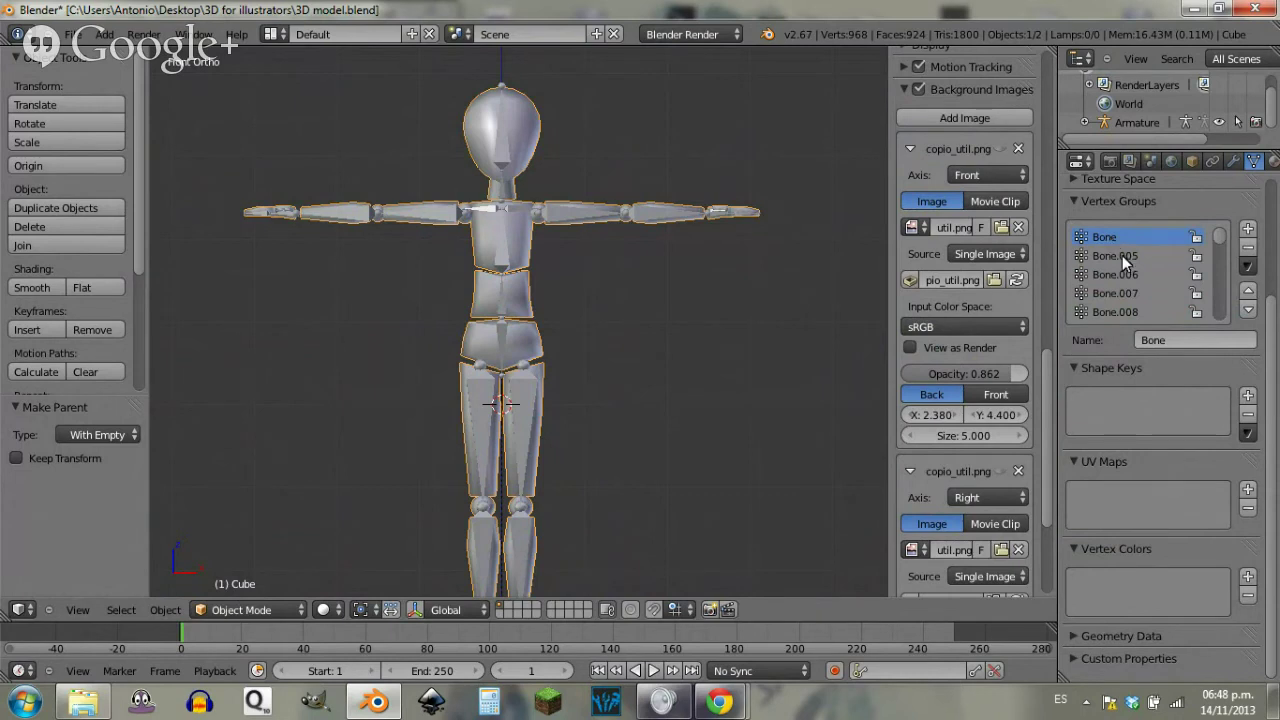
{"action": "left_click", "coordinate": [1252, 252]}
{"action": "left_click", "coordinate": [1252, 252]}
{"action": "left_click", "coordinate": [1252, 252]}
{"action": "left_click", "coordinate": [1252, 252]}
{"action": "left_click", "coordinate": [1252, 252]}
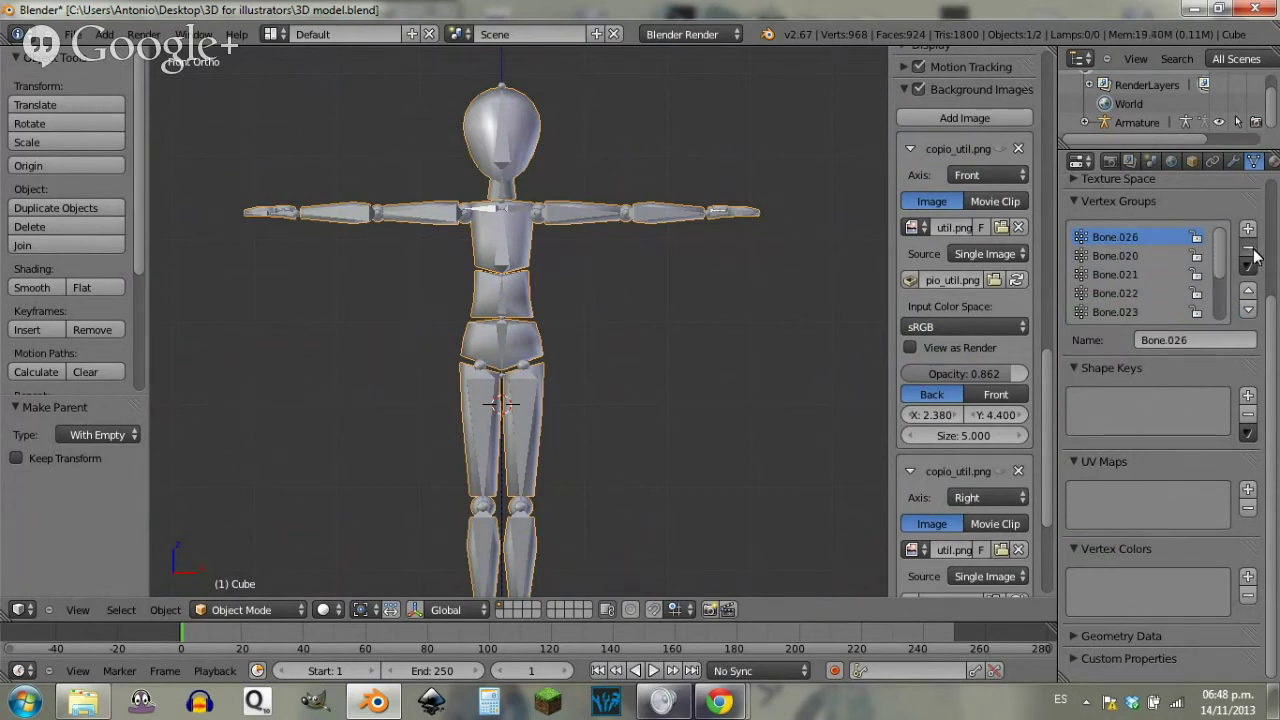
{"action": "left_click", "coordinate": [1250, 250]}
{"action": "left_click", "coordinate": [1250, 250]}
{"action": "left_click", "coordinate": [1250, 250]}
{"action": "left_click", "coordinate": [1250, 250]}
{"action": "left_click", "coordinate": [1250, 250]}
{"action": "left_click", "coordinate": [1250, 250]}
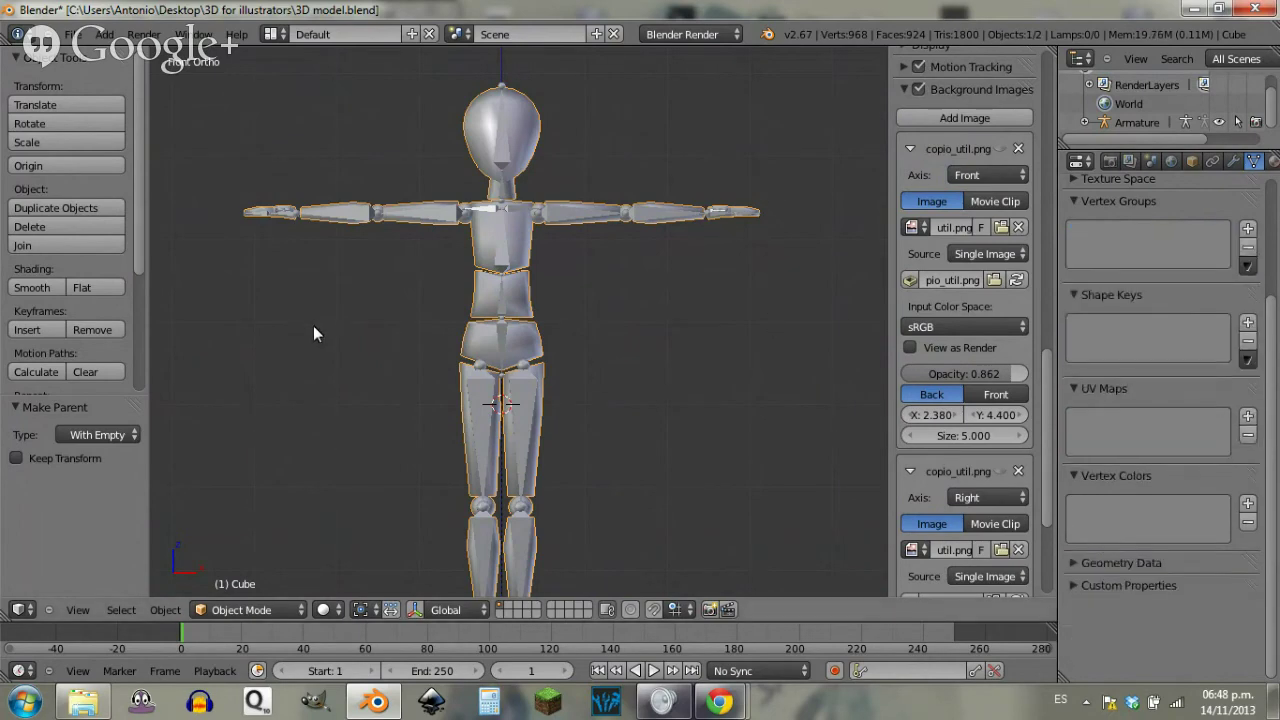
Step: Select the armature and enter Edit Mode on it
{"action": "key", "text": "Tab"}
{"action": "key", "text": "Tab"}
{"action": "right_click", "coordinate": [570, 214]}
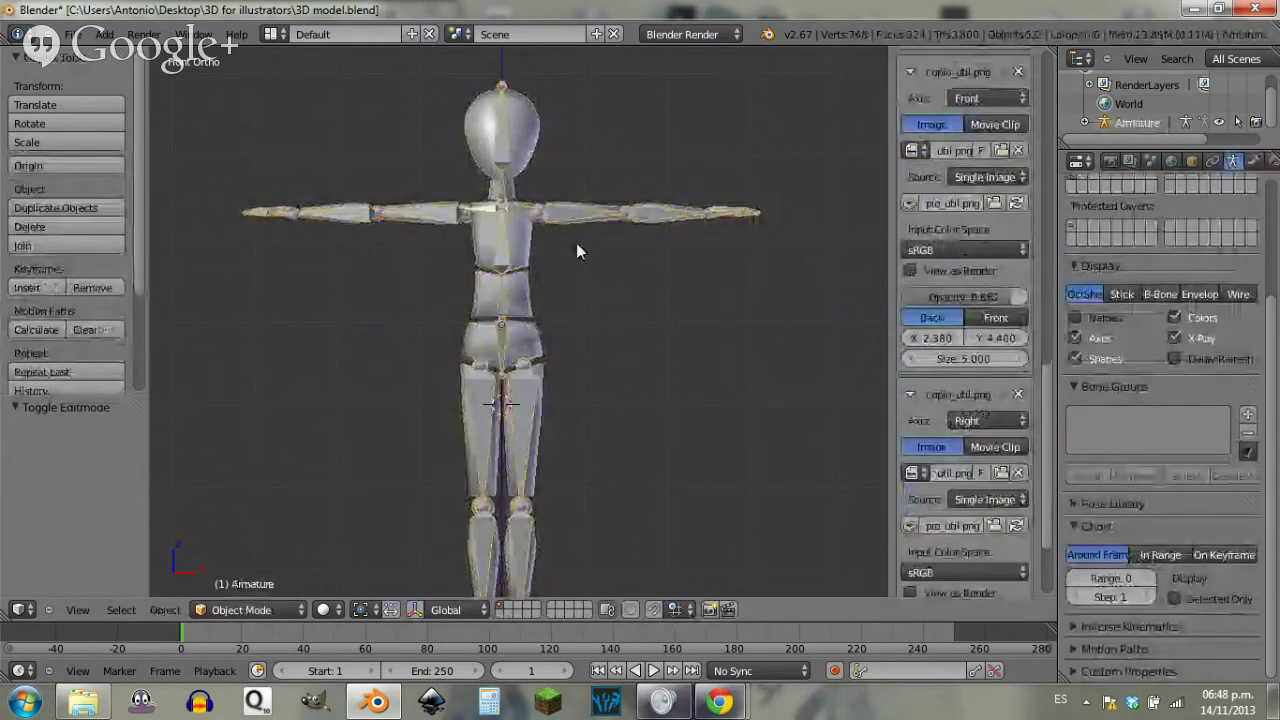
{"action": "key", "text": "Tab"}
Step: Select a thigh bone and display its name in the Item properties
{"action": "middle_click_drag", "start_coordinate": [611, 540], "coordinate": [622, 394], "text": "shift"}
{"action": "scroll", "coordinate": [913, 406], "scroll_direction": "down", "scroll_amount": 3}
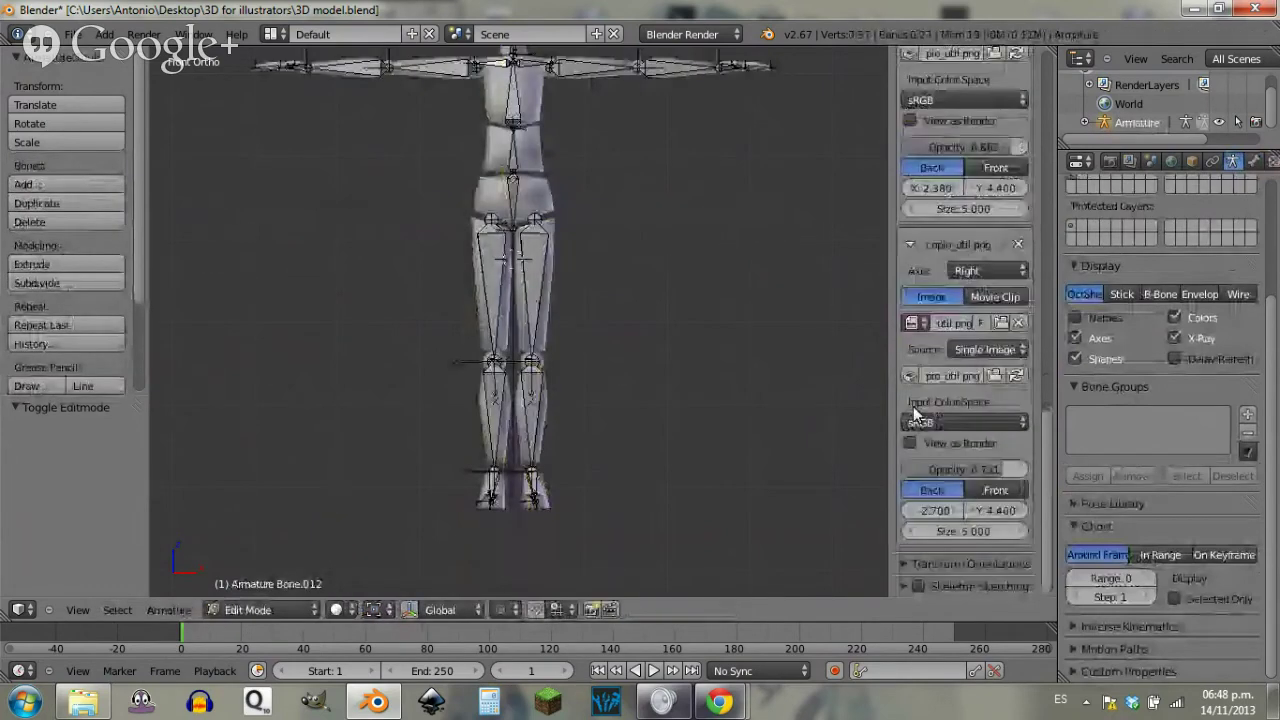
{"action": "key", "text": "n"}
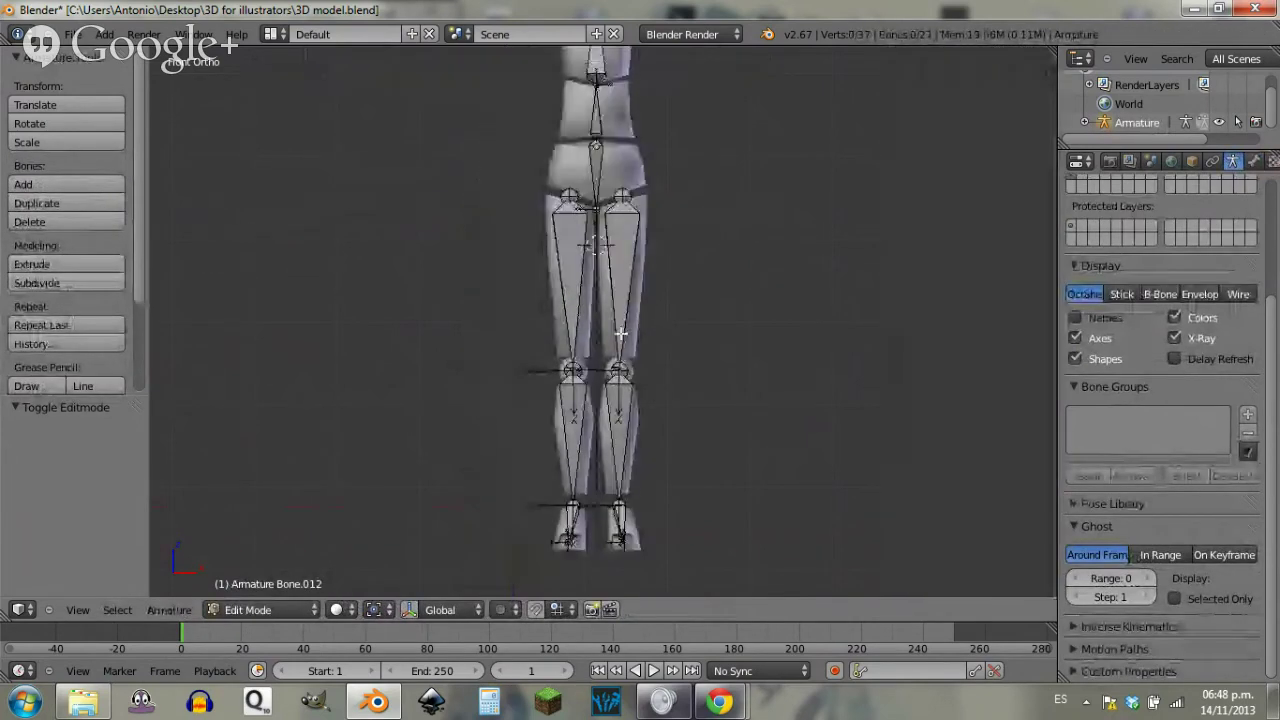
{"action": "right_click", "coordinate": [636, 285]}
{"action": "key", "text": "n"}
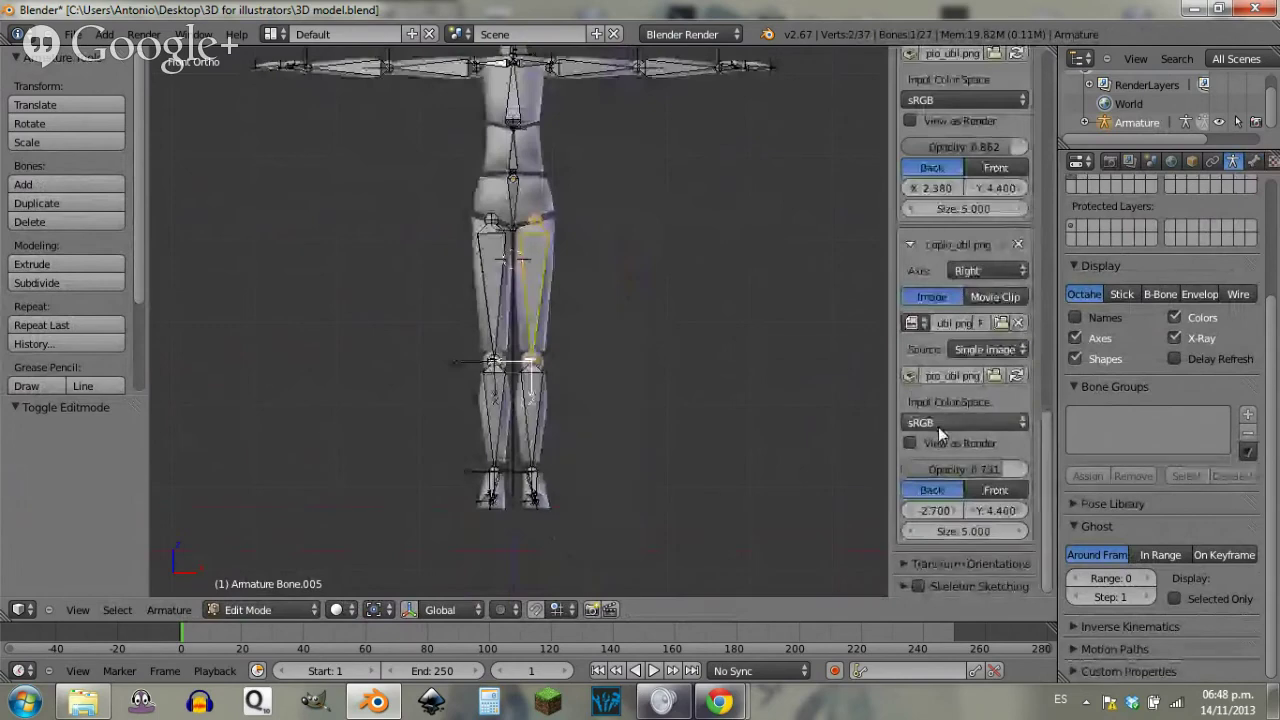
{"action": "scroll", "coordinate": [940, 400], "scroll_direction": "up", "scroll_amount": 10}
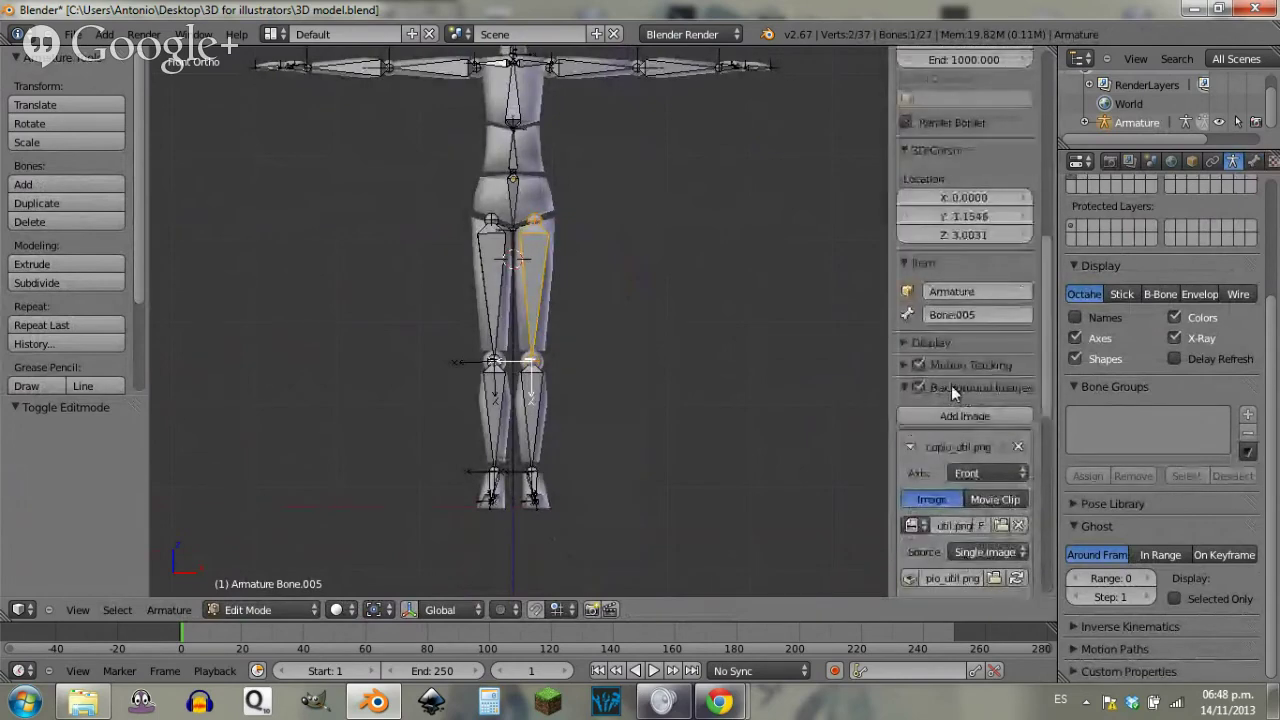
{"action": "scroll", "coordinate": [955, 384], "scroll_direction": "up", "scroll_amount": 3}
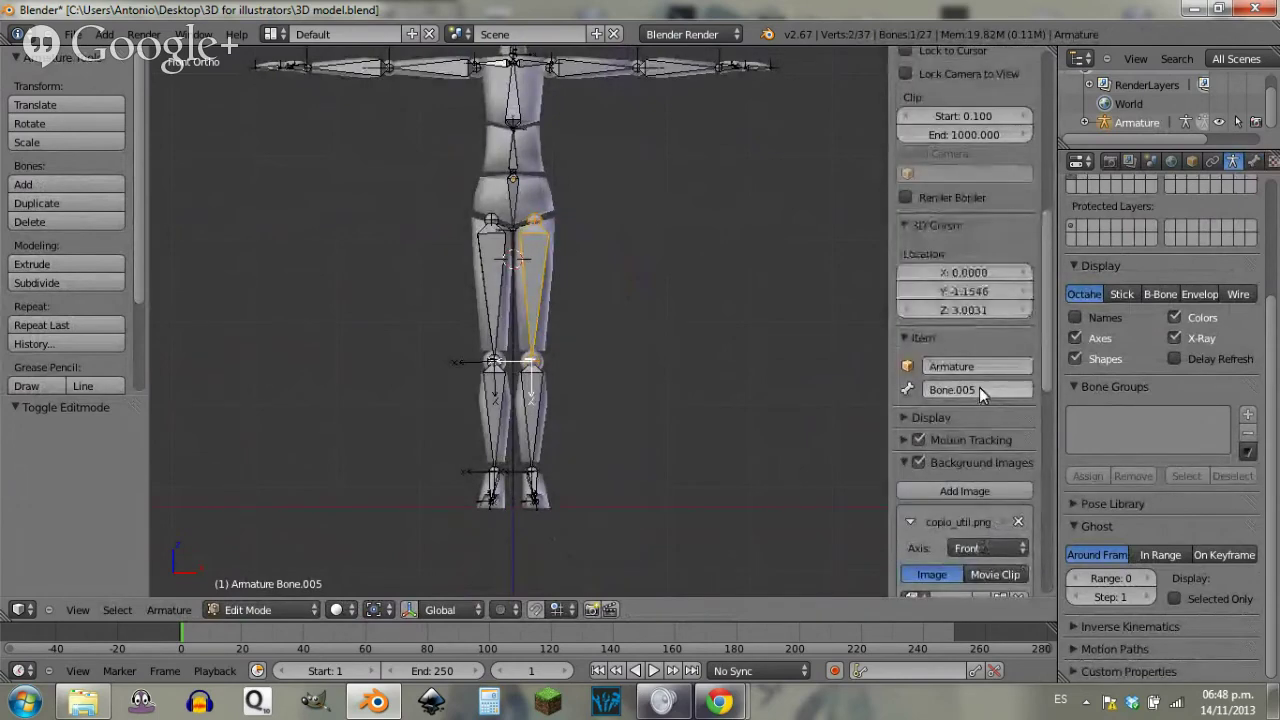
Step: Rename the central pelvis bone as "Hip"
{"action": "right_click", "coordinate": [518, 195]}
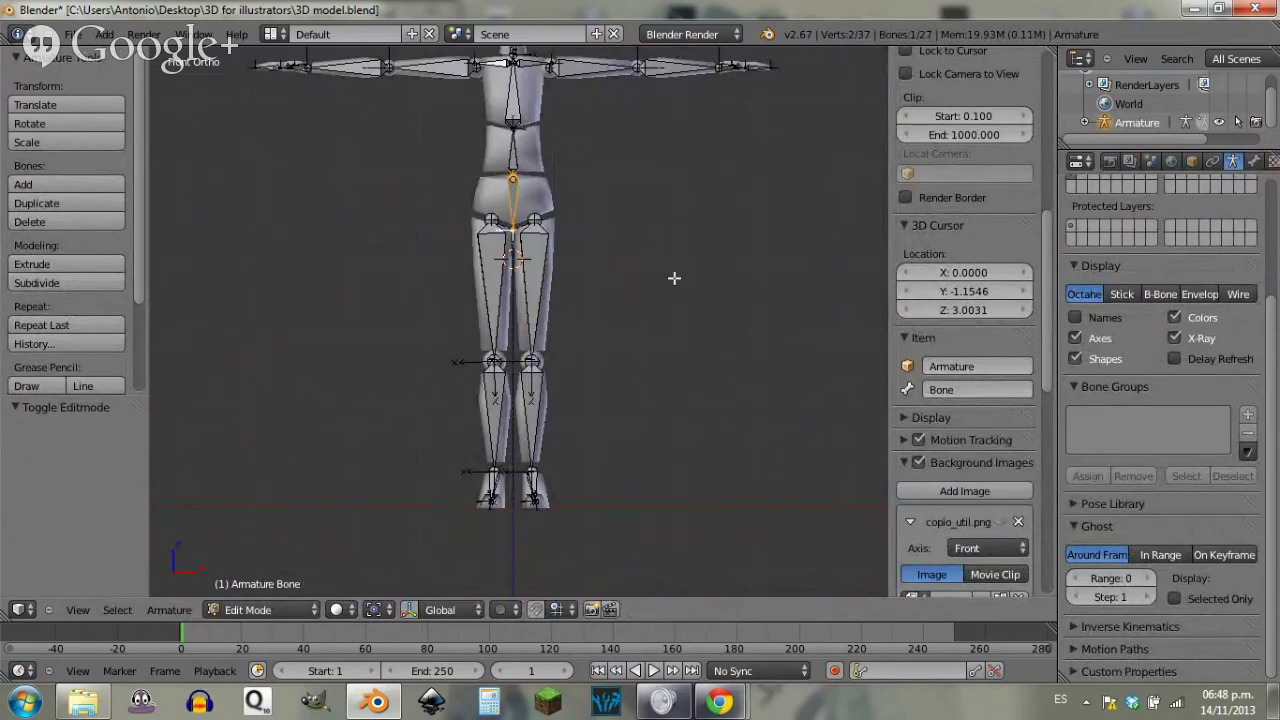
{"action": "scroll", "coordinate": [589, 232], "scroll_direction": "up", "scroll_amount": 5}
{"action": "left_click", "coordinate": [958, 388]}
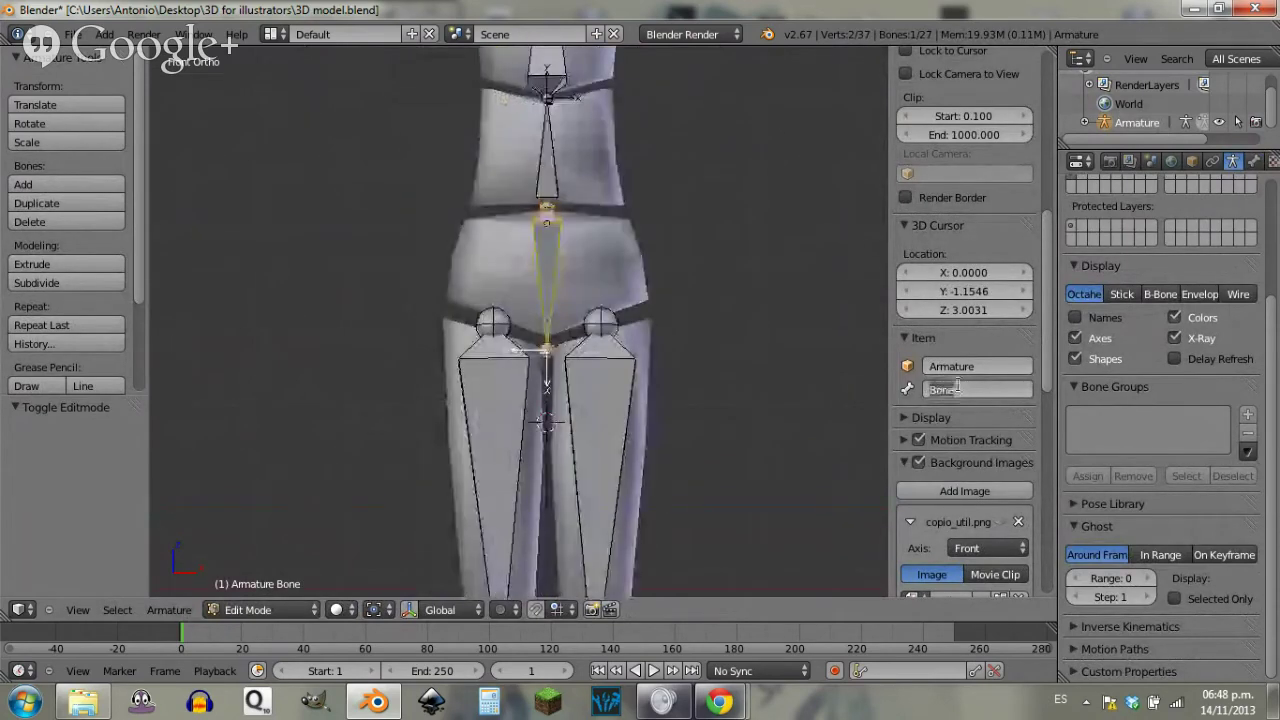
{"action": "type", "text": "h"}
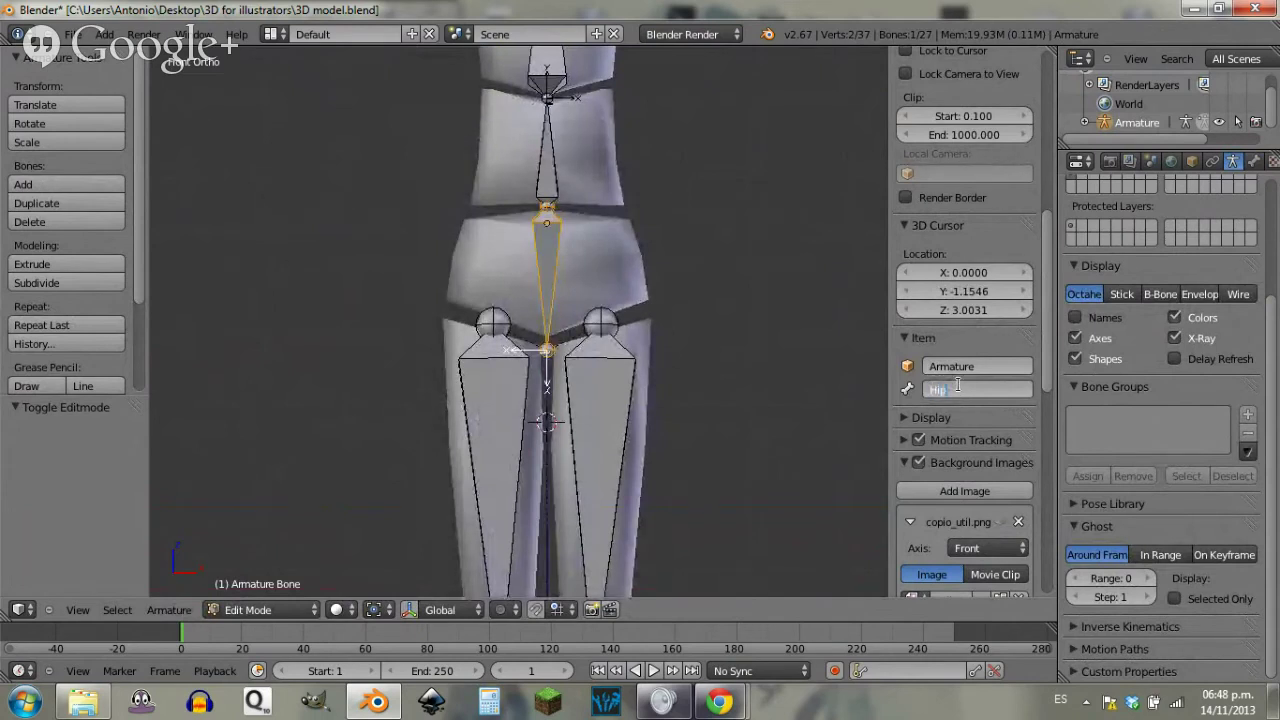
{"action": "key", "text": "Return"}
Step: Select the lower torso bone and rename the armature object as "Back 1"
{"action": "middle_click_drag", "start_coordinate": [552, 243], "coordinate": [557, 444], "text": "shift"}
{"action": "right_click", "coordinate": [555, 360]}
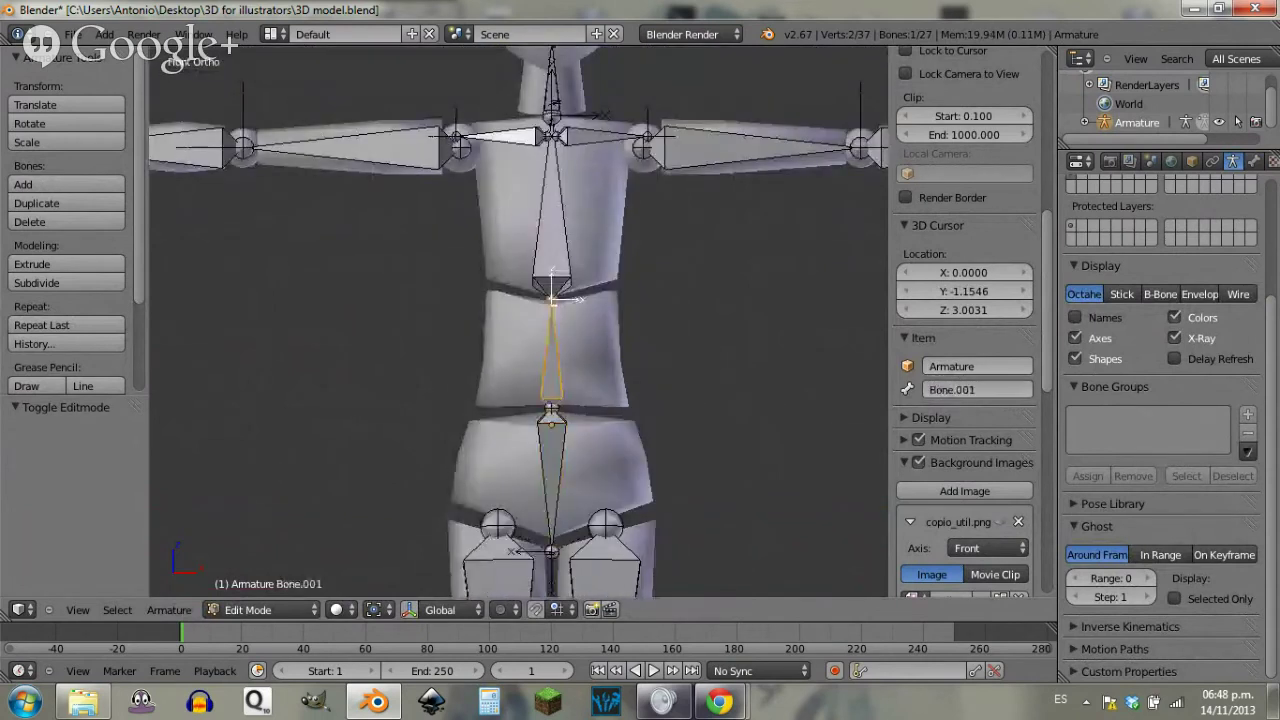
{"action": "left_click", "coordinate": [985, 366]}
{"action": "key", "text": "BackSpace"}
{"action": "type", "text": "Hi"}
{"action": "key", "text": "Return"}
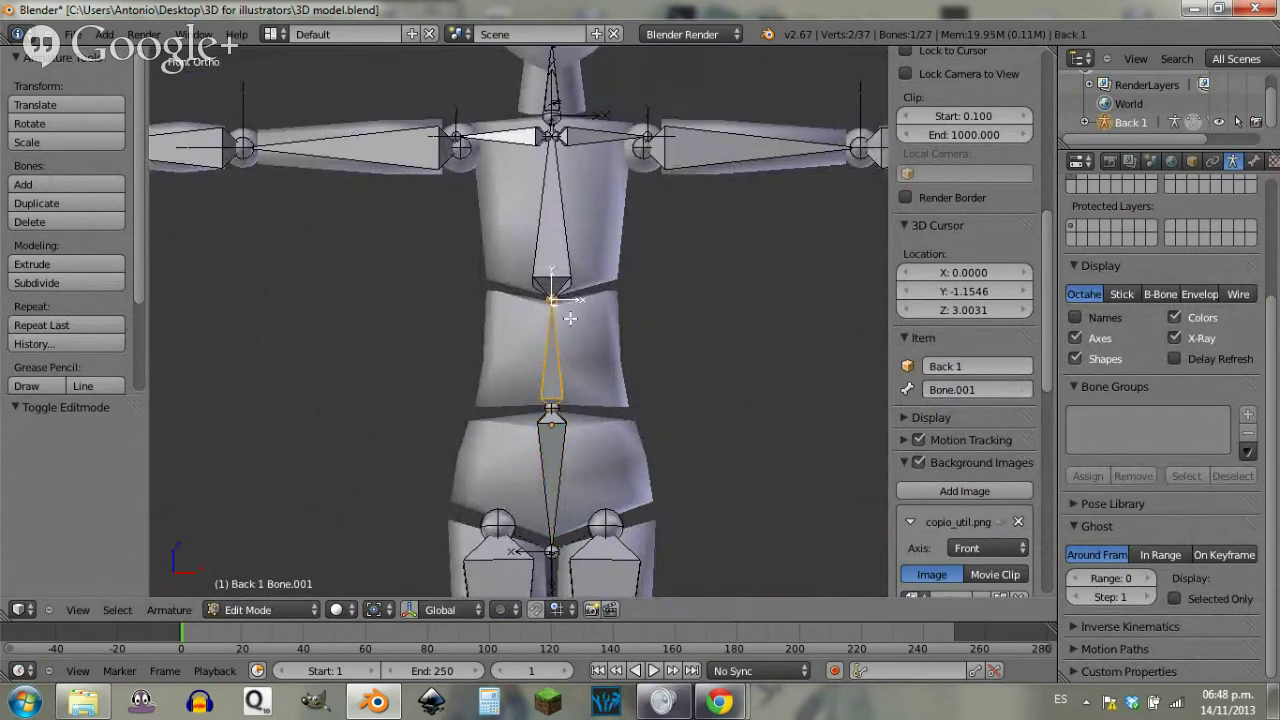
Step: Restore the armature object's name to "Armature"
{"action": "right_click", "coordinate": [555, 236]}
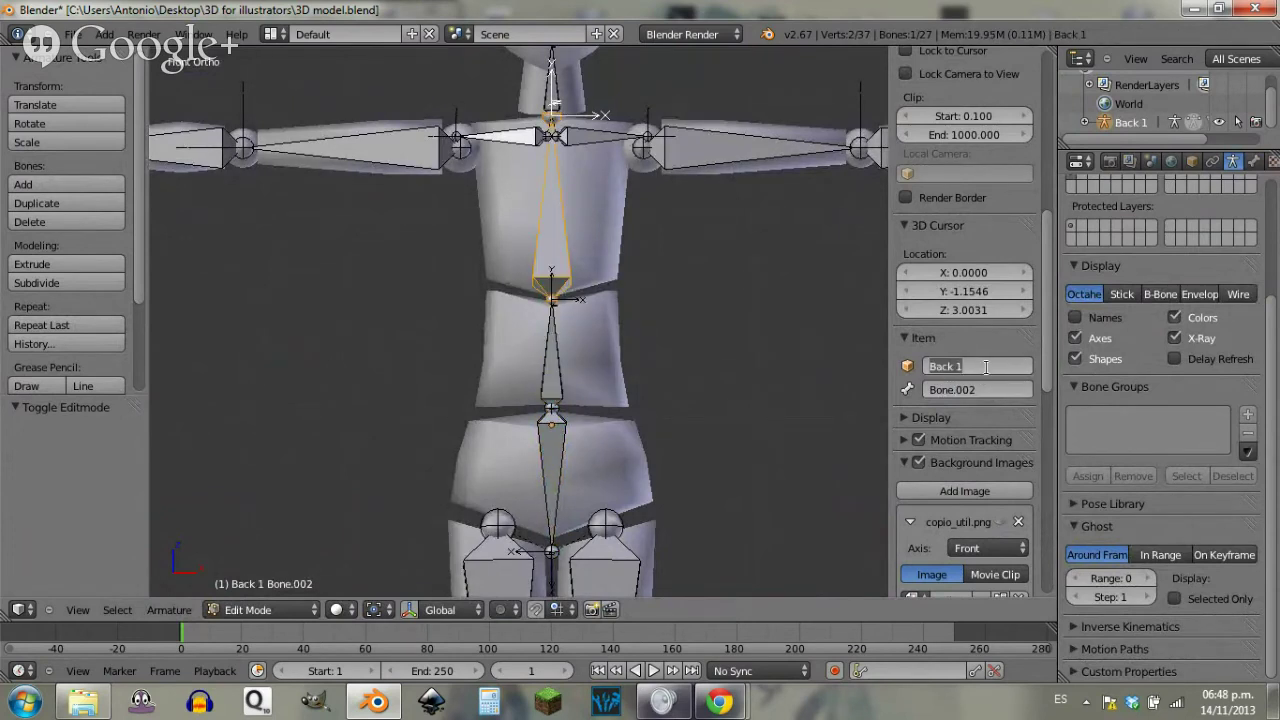
{"action": "type", "text": "Armature"}
{"action": "key", "text": "Return"}
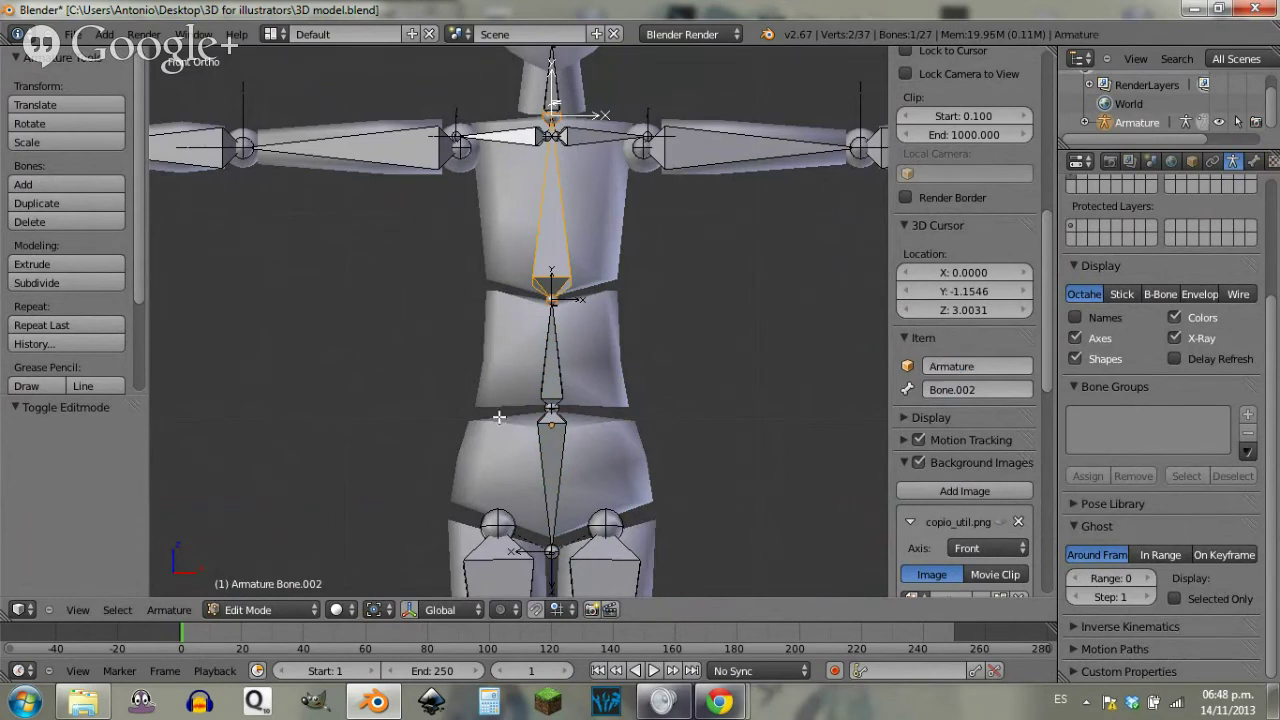
Step: Rename the lower torso bone directly above the hip as "Back 1"
{"action": "right_click", "coordinate": [541, 367]}
{"action": "right_click", "coordinate": [570, 459]}
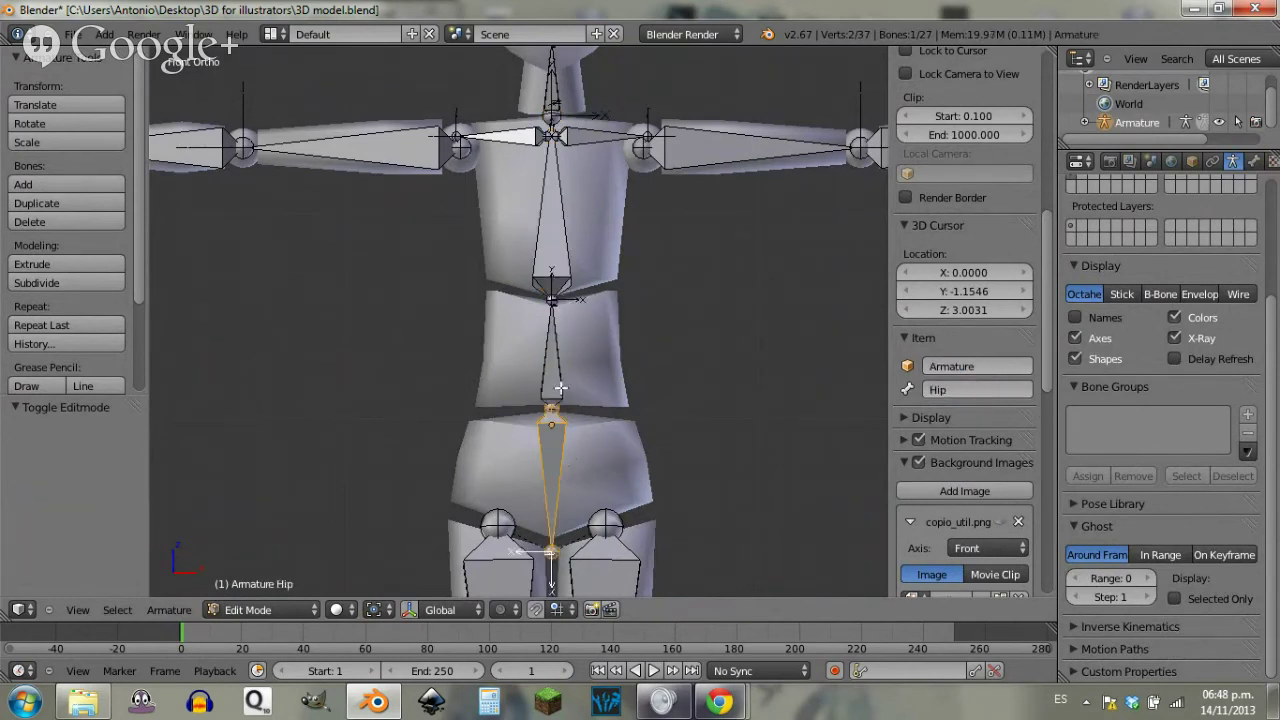
{"action": "right_click", "coordinate": [560, 364]}
{"action": "left_click", "coordinate": [998, 389]}
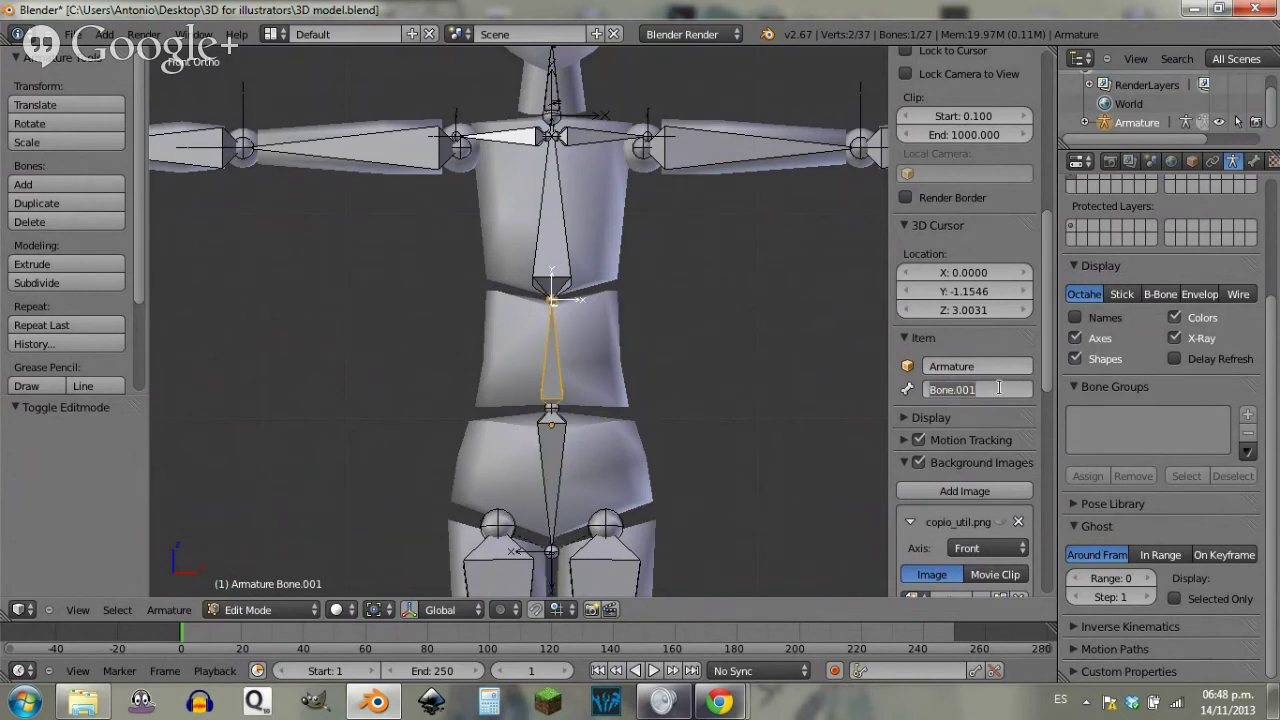
{"action": "type", "text": "Back"}
{"action": "key", "text": "Return"}
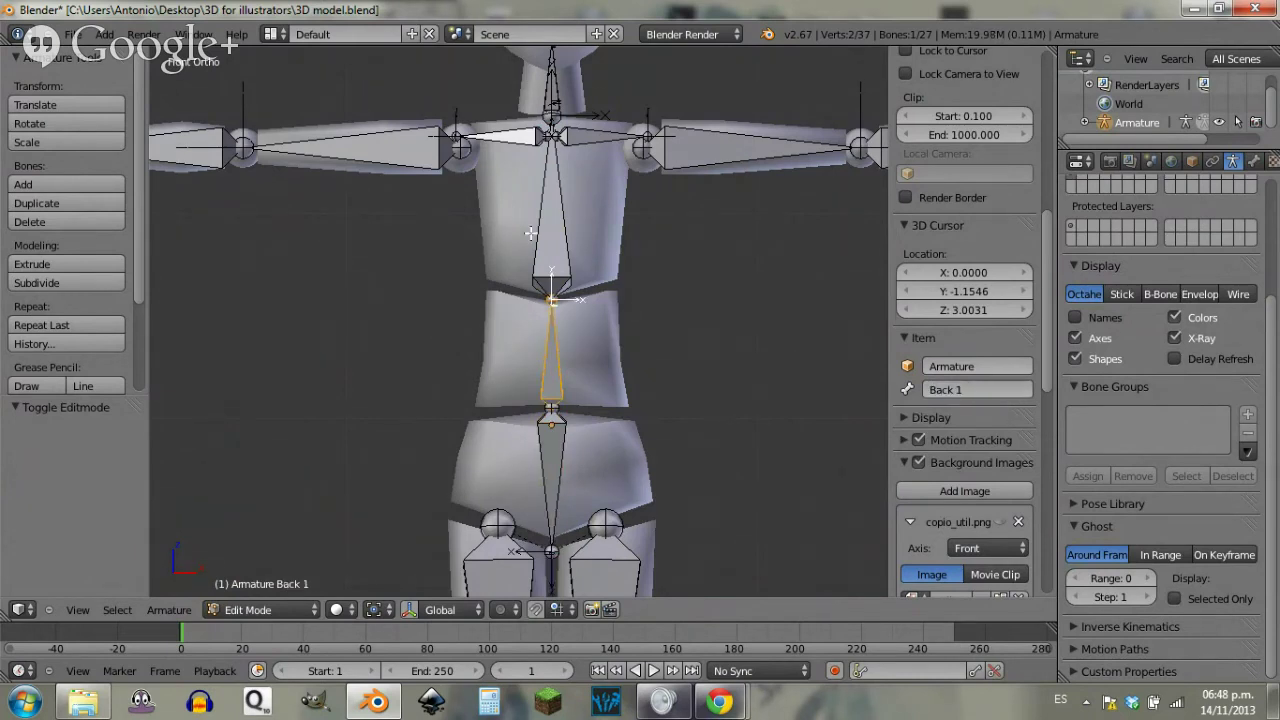
Step: Give the chest bone above "Back 1" a matching "Back" name
{"action": "right_click", "coordinate": [584, 257]}
{"action": "type", "text": "Back"}
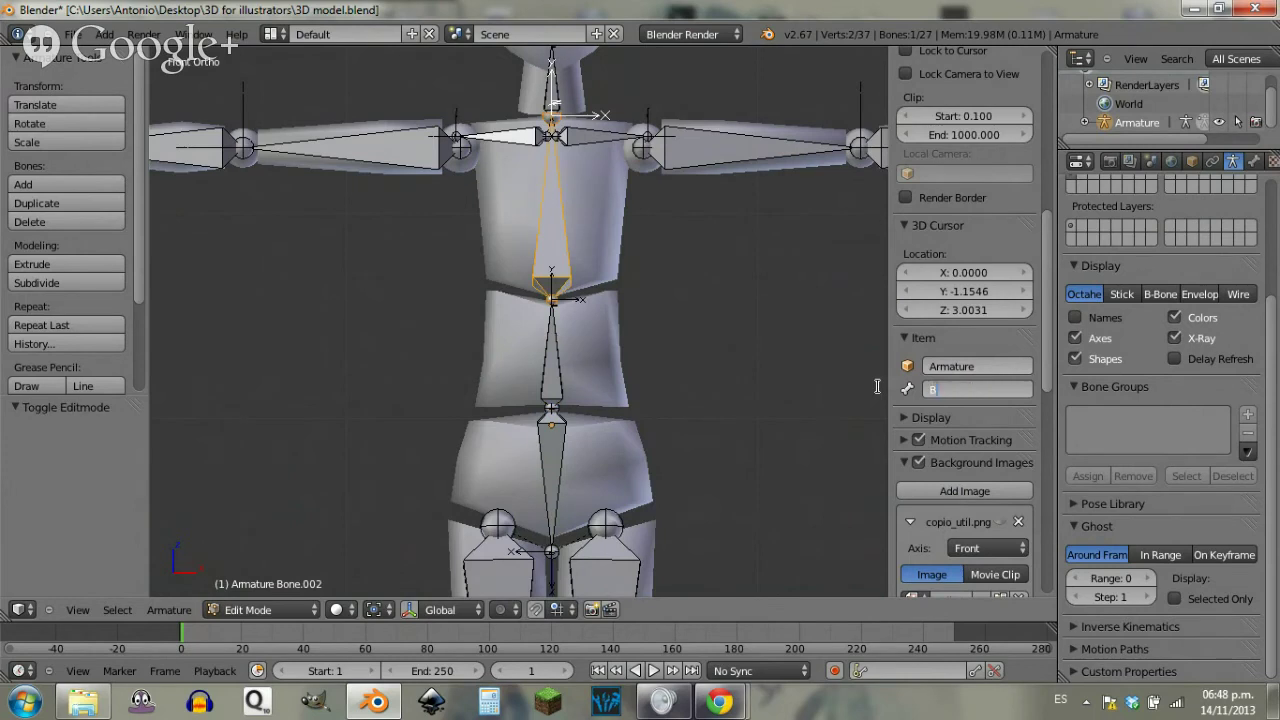
{"action": "key", "text": "Return"}
Step: Rename the neck bone between the chest and the head as "Neck"
{"action": "middle_click_drag", "start_coordinate": [545, 207], "coordinate": [548, 393], "text": "shift"}
{"action": "right_click", "coordinate": [596, 323]}
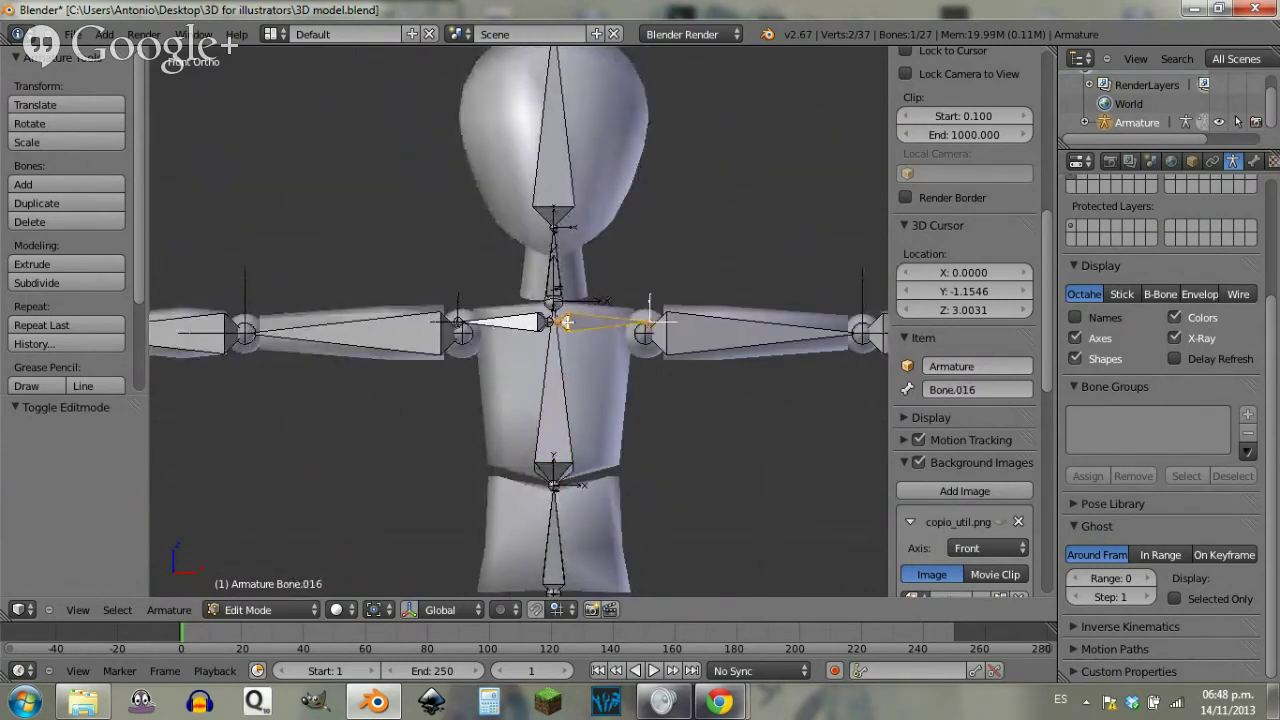
{"action": "middle_click_drag", "start_coordinate": [604, 452], "coordinate": [569, 206], "text": "shift"}
{"action": "scroll", "coordinate": [569, 205], "scroll_direction": "up", "scroll_amount": 7, "text": "ctrl"}
{"action": "right_click", "coordinate": [515, 350]}
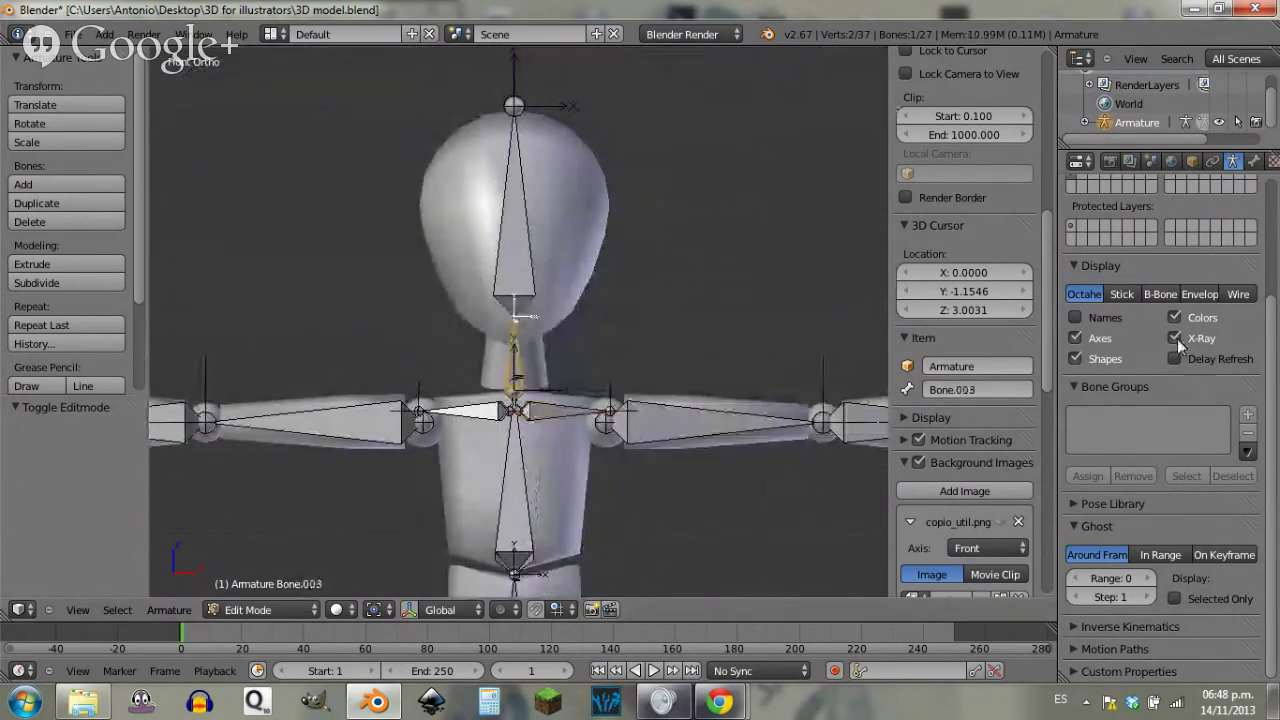
{"action": "left_click", "coordinate": [973, 390]}
{"action": "type", "text": "Neck"}
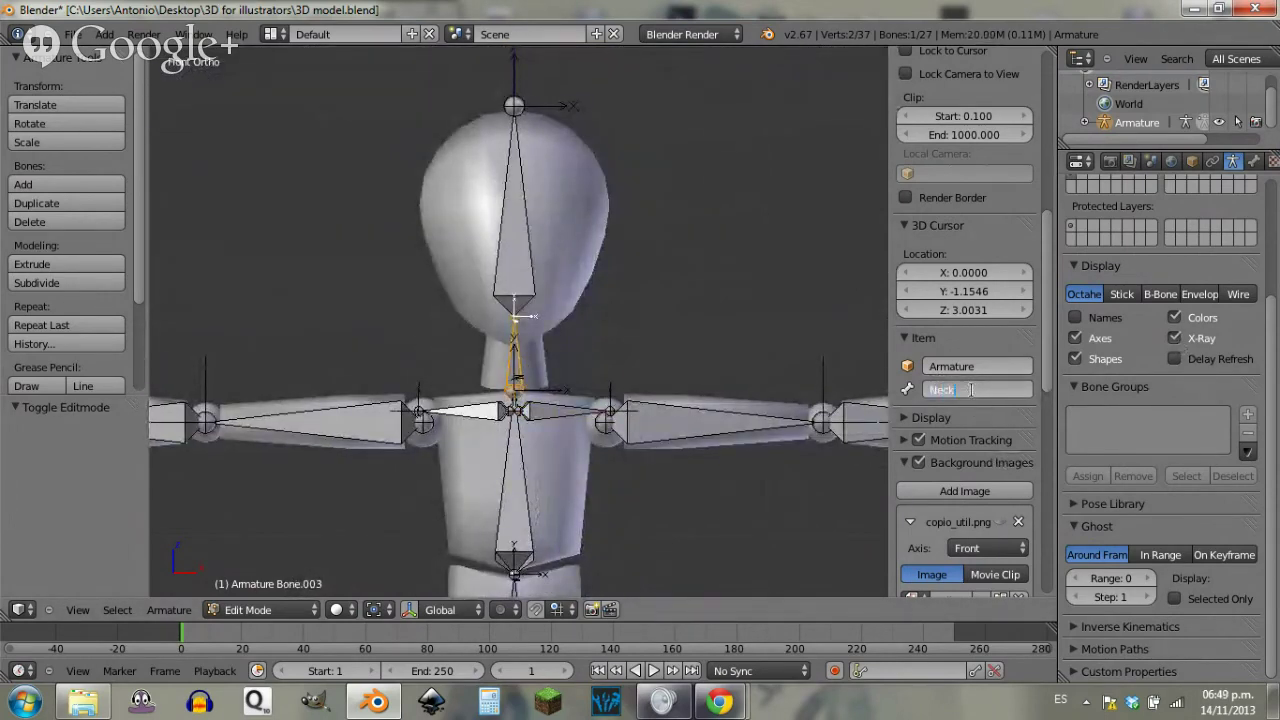
{"action": "key", "text": "Return"}
Step: Rename the bone inside the mannequin's head as "Head"
{"action": "right_click", "coordinate": [540, 261]}
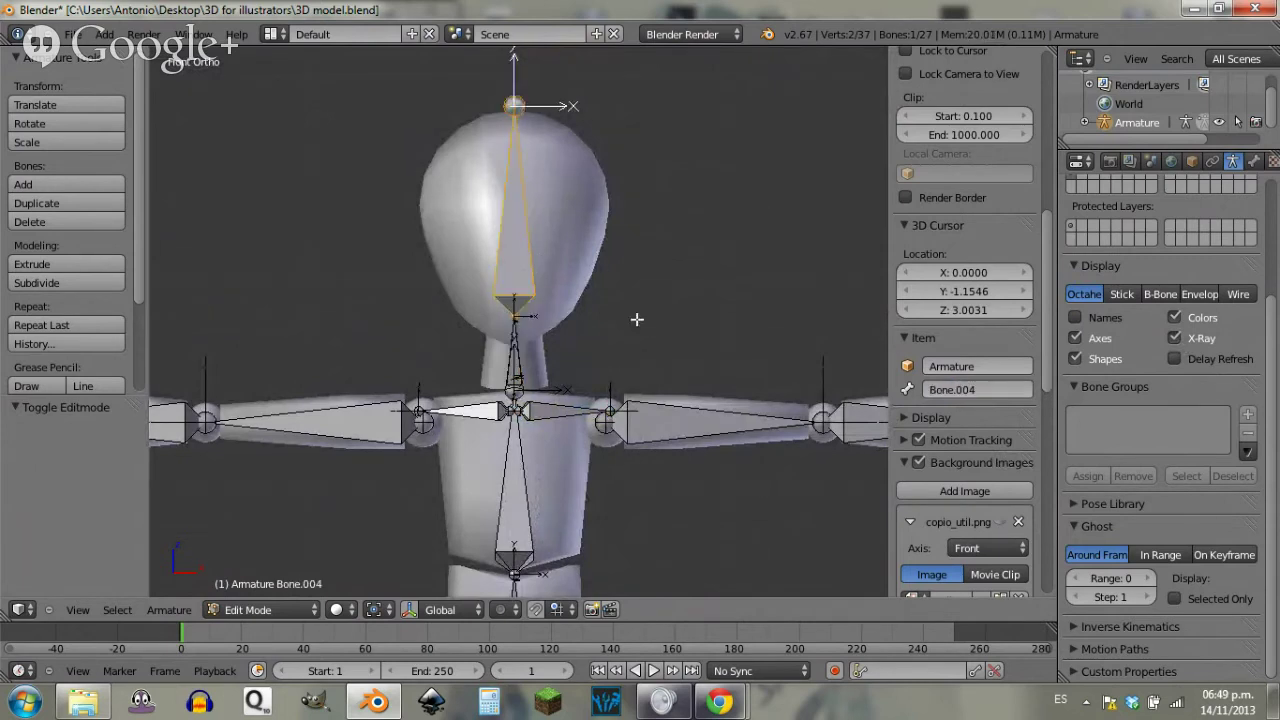
{"action": "left_click", "coordinate": [985, 388]}
{"action": "type", "text": "H"}
{"action": "type", "text": "Hea"}
{"action": "type", "text": "d"}
{"action": "key", "text": "Return"}
Step: Rename the bone running from the chest to the mannequin's left shoulder as "Shoulder"
{"action": "right_click", "coordinate": [556, 413]}
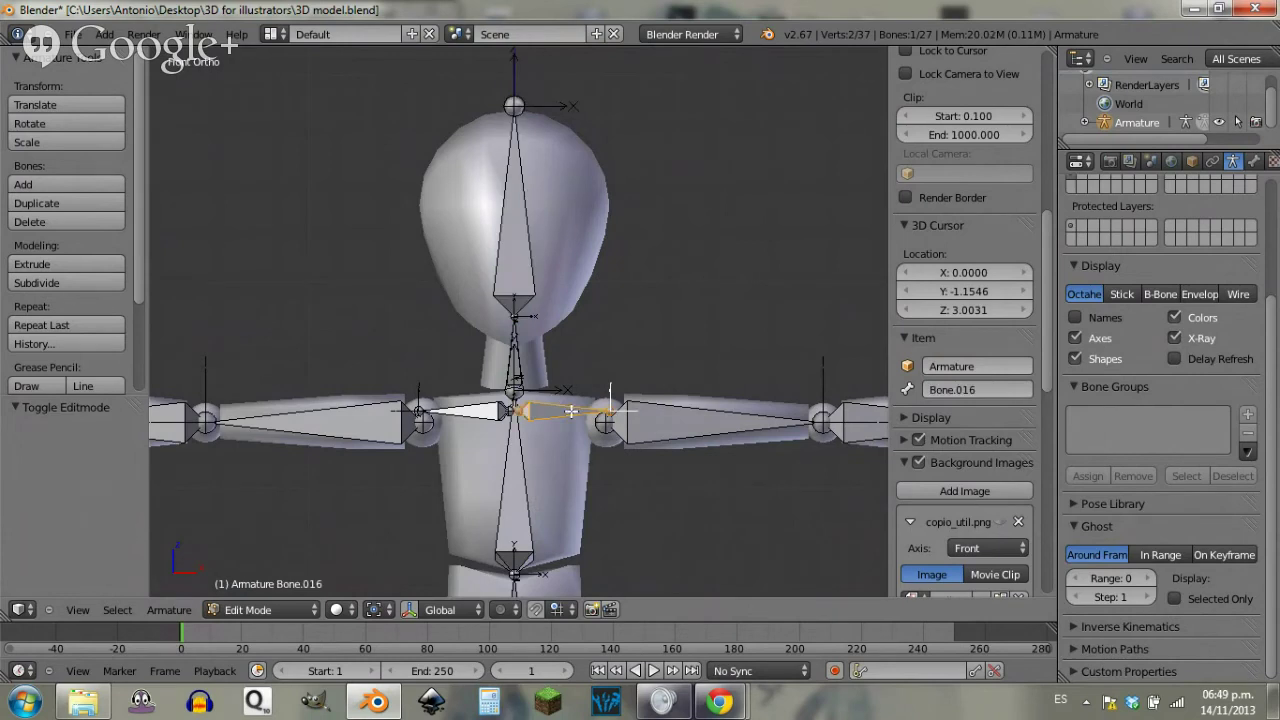
{"action": "left_click", "coordinate": [976, 389]}
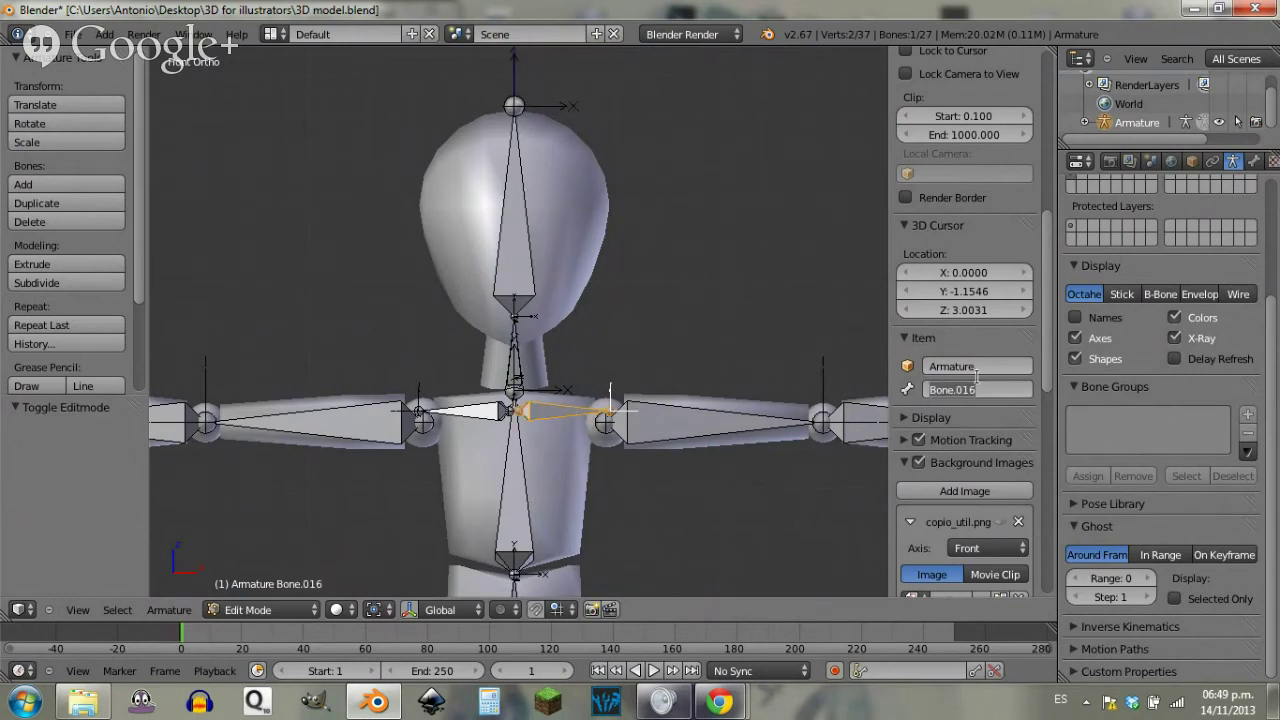
{"action": "type", "text": "Shoulder"}
{"action": "key", "text": "Return"}
Step: Rename the mannequin's left upper arm bone as "Arm"
{"action": "right_click", "coordinate": [662, 428]}
{"action": "left_click", "coordinate": [996, 388]}
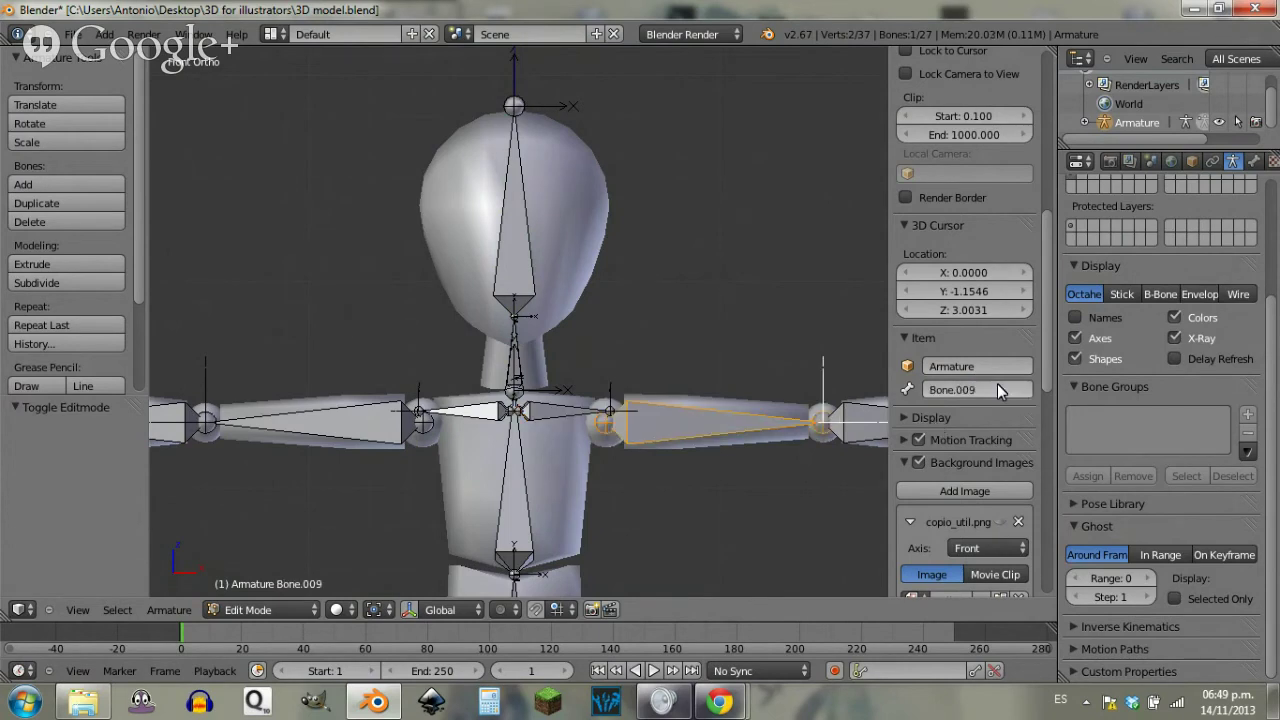
{"action": "type", "text": "Arm"}
{"action": "key", "text": "Return"}
Step: Rename the bone between the mannequin's left elbow and wrist as "Forearm"
{"action": "middle_click_drag", "start_coordinate": [784, 377], "coordinate": [533, 306], "text": "shift"}
{"action": "right_click", "coordinate": [684, 344]}
{"action": "left_click", "coordinate": [990, 389]}
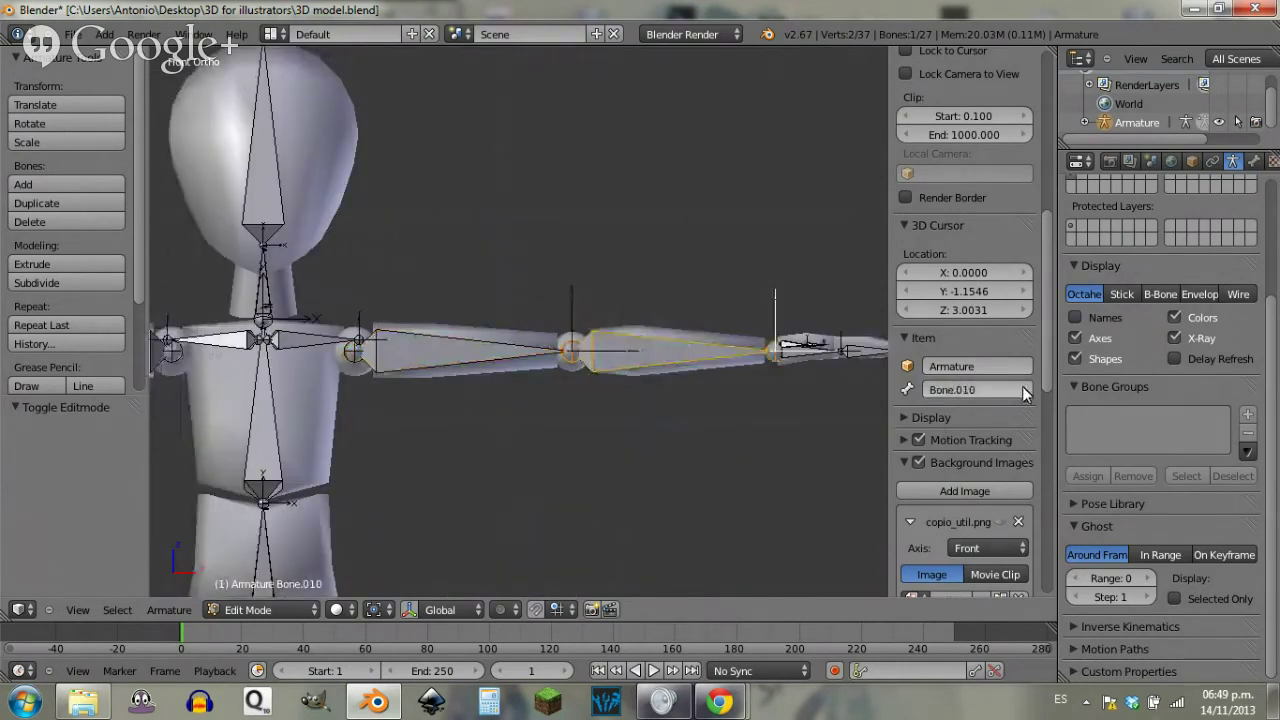
{"action": "type", "text": "Forearm"}
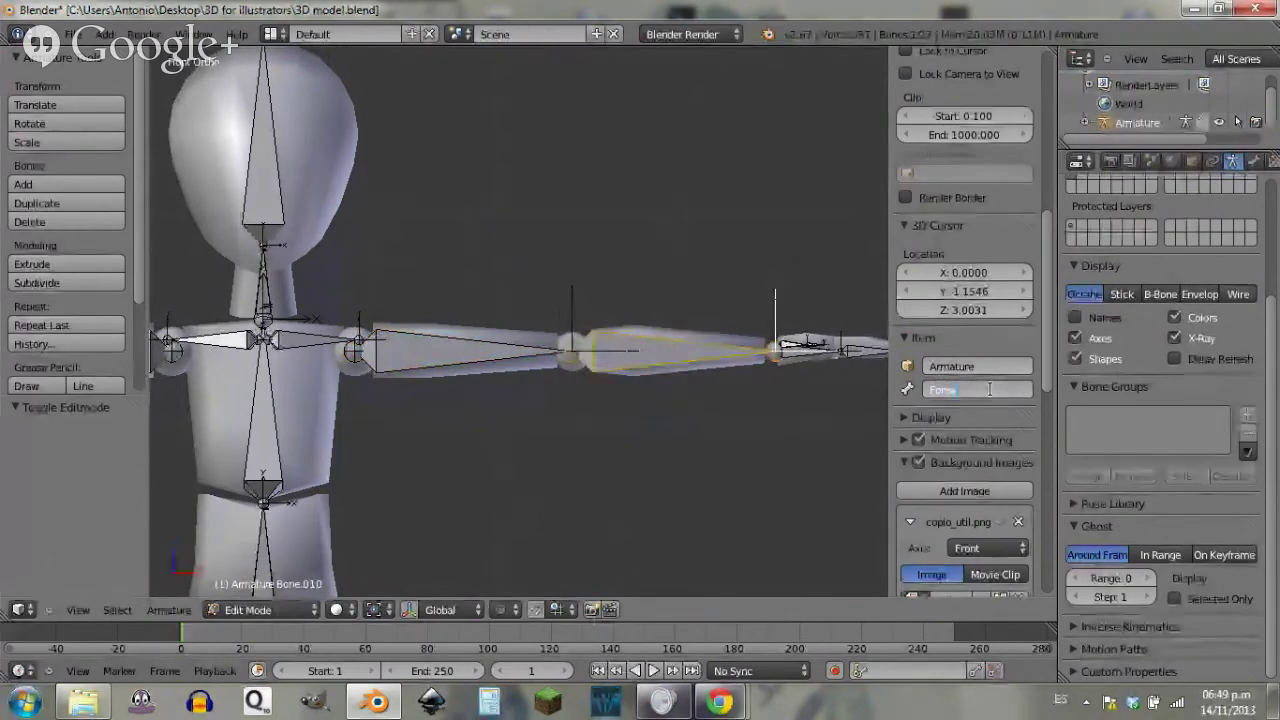
{"action": "key", "text": "Return"}
Step: Rename the palm bone of the mannequin's left hand as "Hand"
{"action": "middle_click_drag", "start_coordinate": [837, 249], "coordinate": [803, 383]}
{"action": "right_click", "coordinate": [803, 383]}
{"action": "left_click", "coordinate": [987, 389]}
{"action": "type", "text": "Hand"}
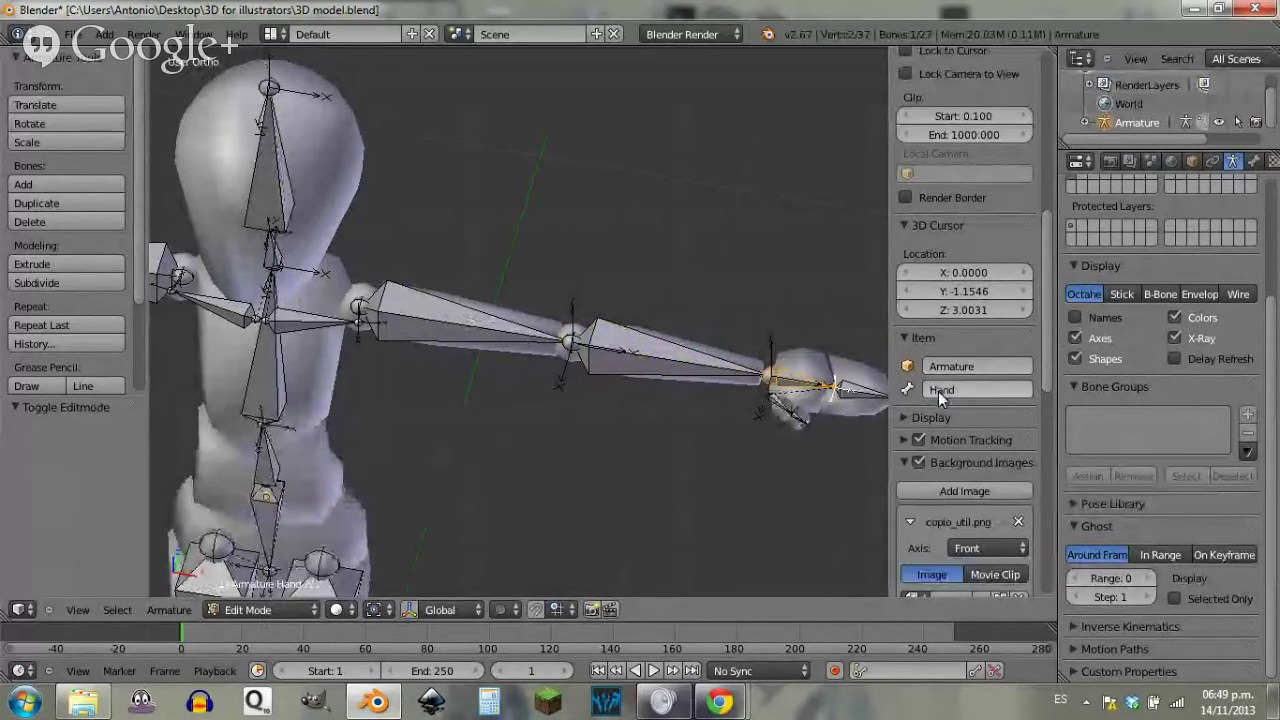
{"action": "key", "text": "Return"}
{"action": "right_click", "coordinate": [848, 392]}
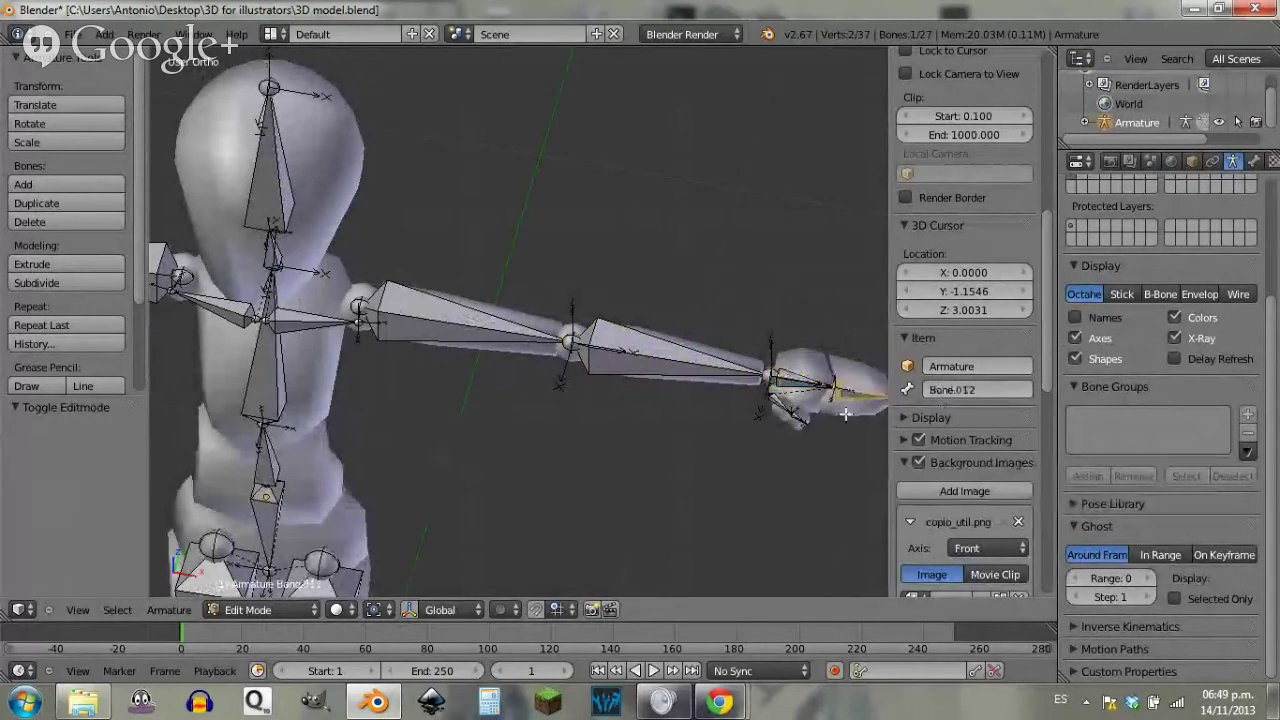
{"action": "middle_click_drag", "start_coordinate": [848, 392], "coordinate": [708, 369], "text": "shift"}
{"action": "left_click", "coordinate": [980, 389]}
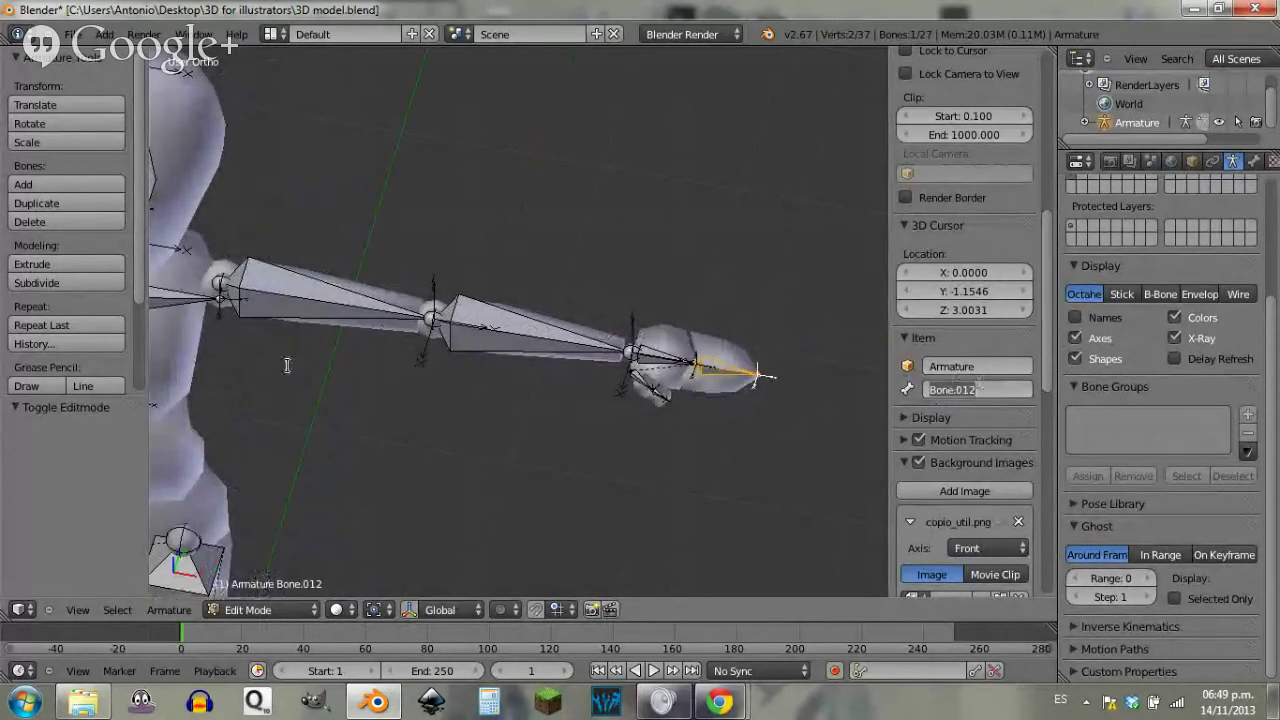
Step: Add the left-side suffix to the left upper arm bone's name, making it "Arm.l"
{"action": "right_click", "coordinate": [325, 272]}
{"action": "right_click", "coordinate": [313, 293]}
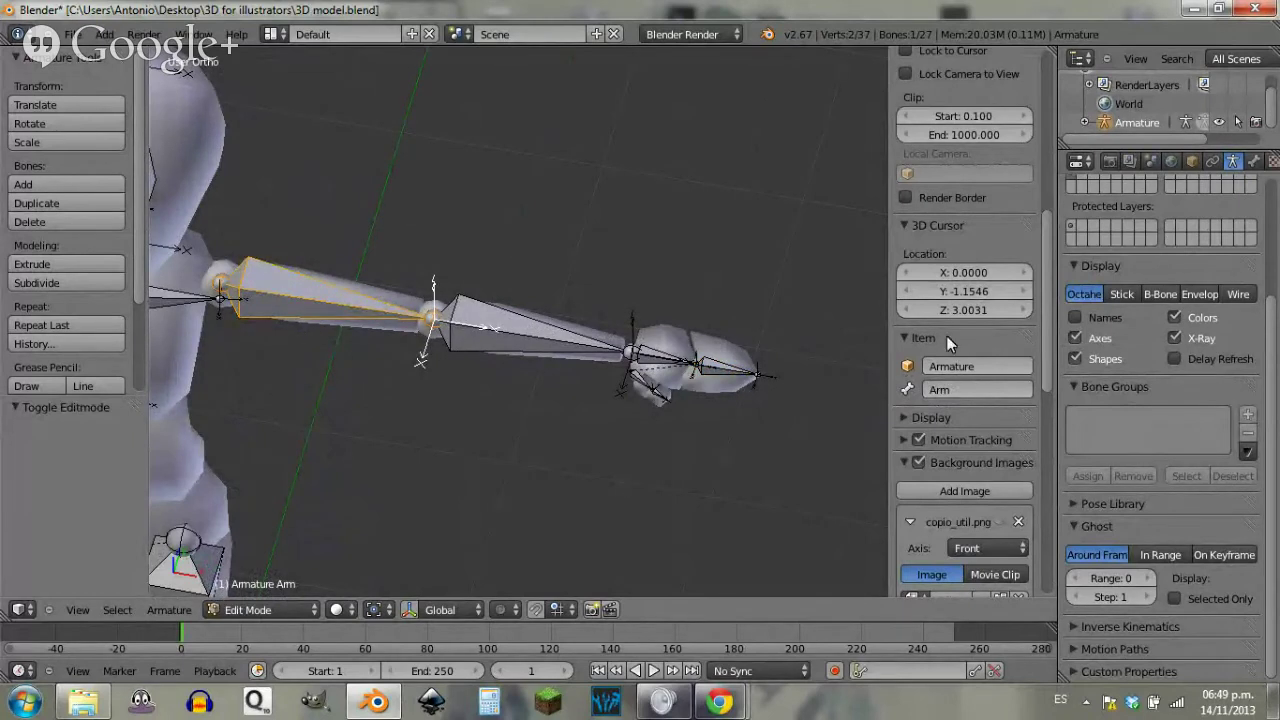
{"action": "left_click", "coordinate": [970, 390]}
{"action": "key", "text": "Escape"}
Step: Rename the mannequin's left forearm bone as "Forearm.l"
{"action": "right_click", "coordinate": [505, 333]}
{"action": "left_click", "coordinate": [985, 390]}
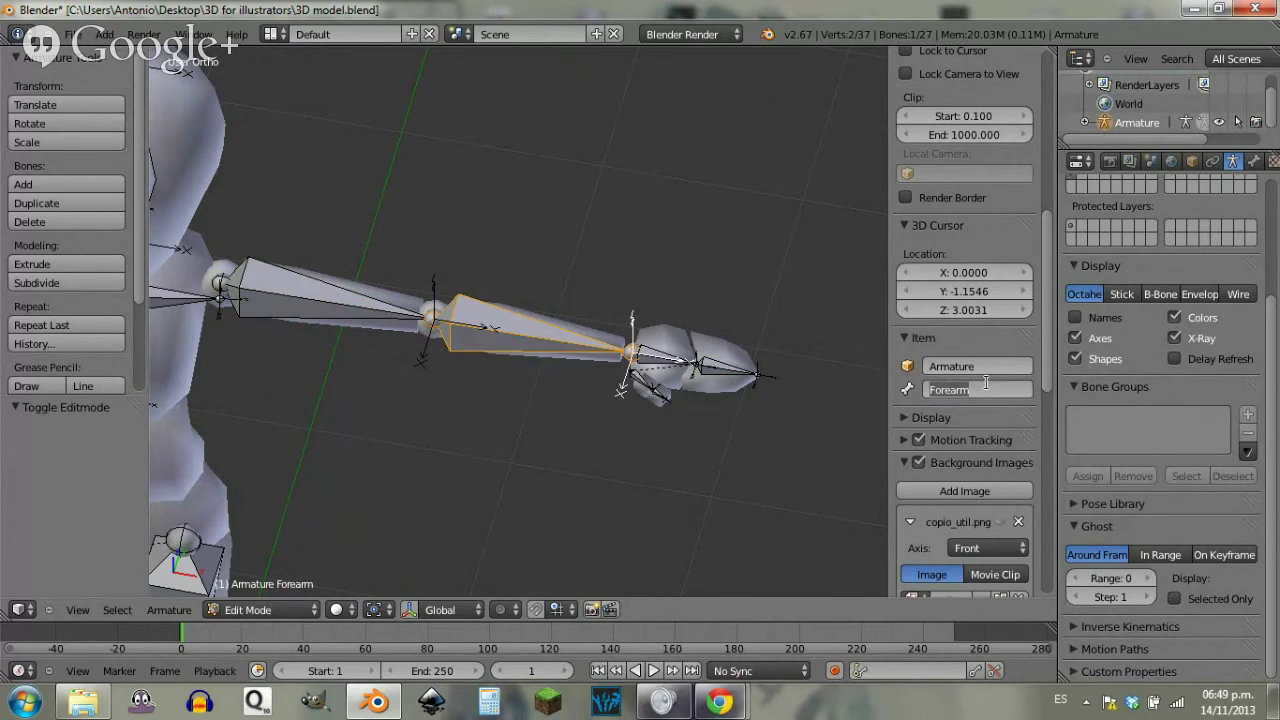
{"action": "type", "text": "Arm"}
{"action": "key", "text": "BackSpace"}
{"action": "type", "text": "Forea"}
{"action": "key", "text": "Return"}
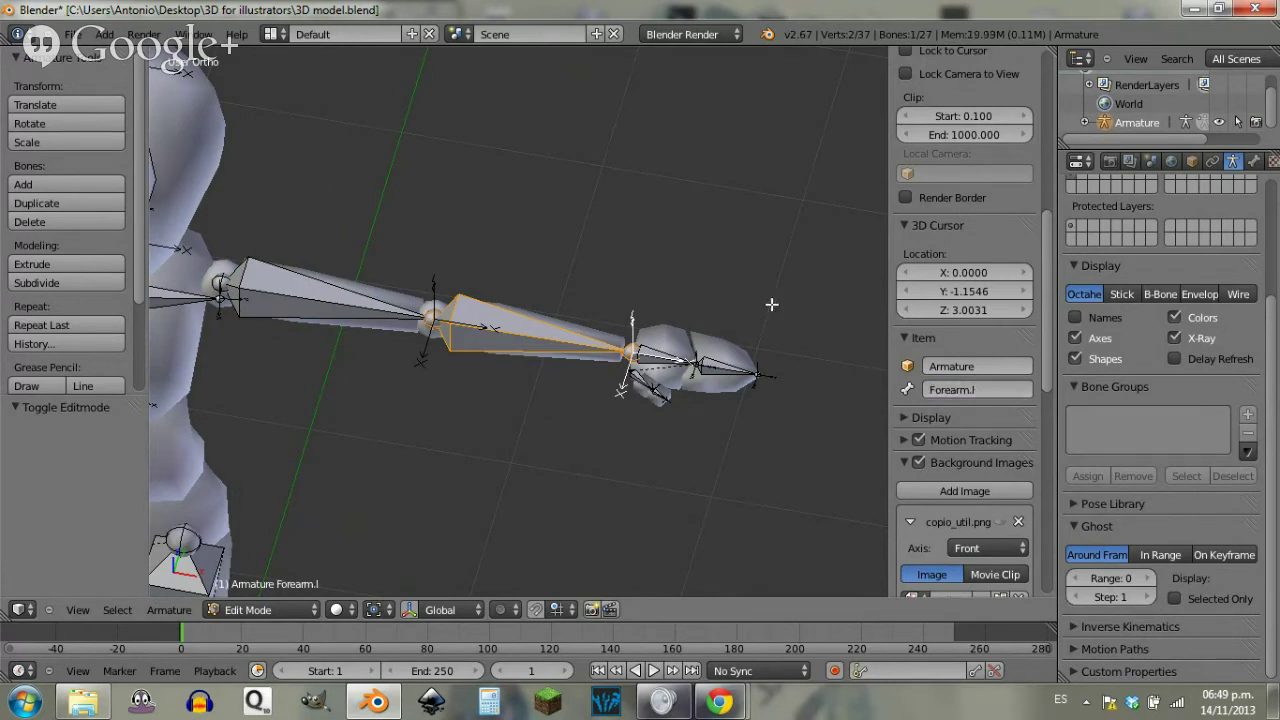
Step: Rename the left palm bone as "Hand.l" and the finger bone beyond it as "Fingers.l"
{"action": "right_click", "coordinate": [662, 354]}
{"action": "left_click", "coordinate": [953, 388]}
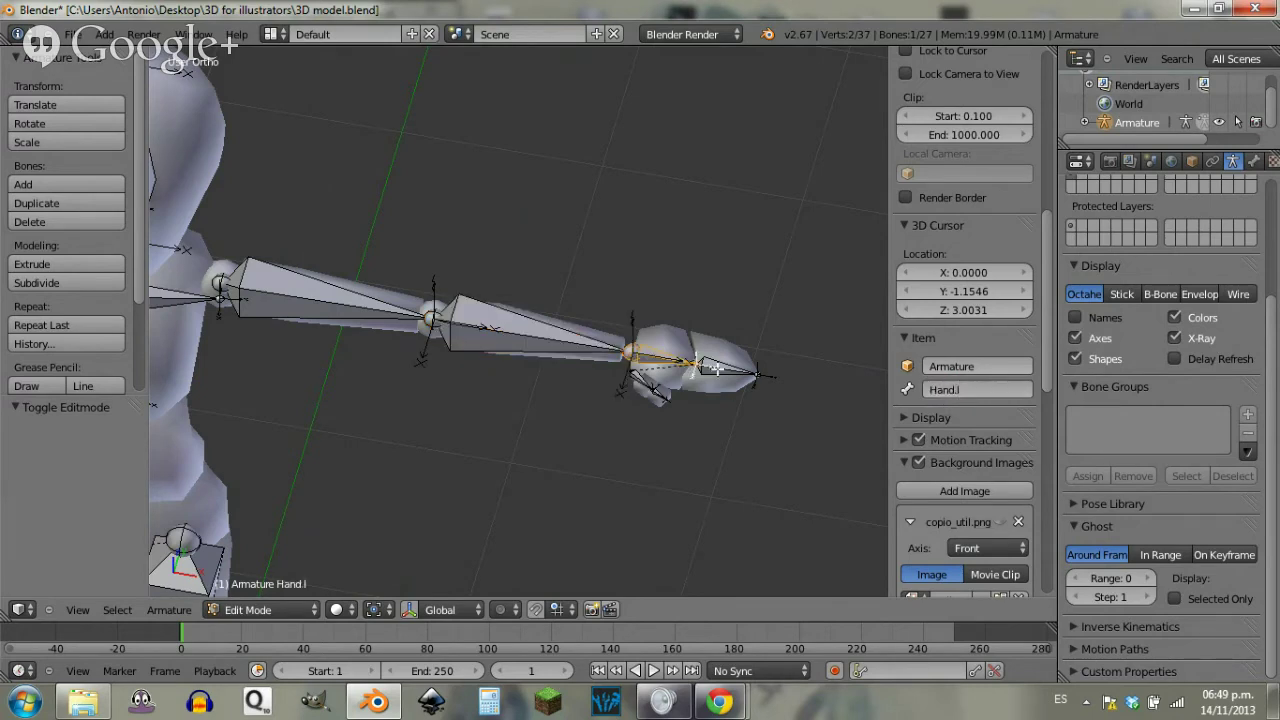
{"action": "right_click", "coordinate": [718, 371]}
{"action": "left_click", "coordinate": [985, 389]}
{"action": "type", "text": "Fingers"}
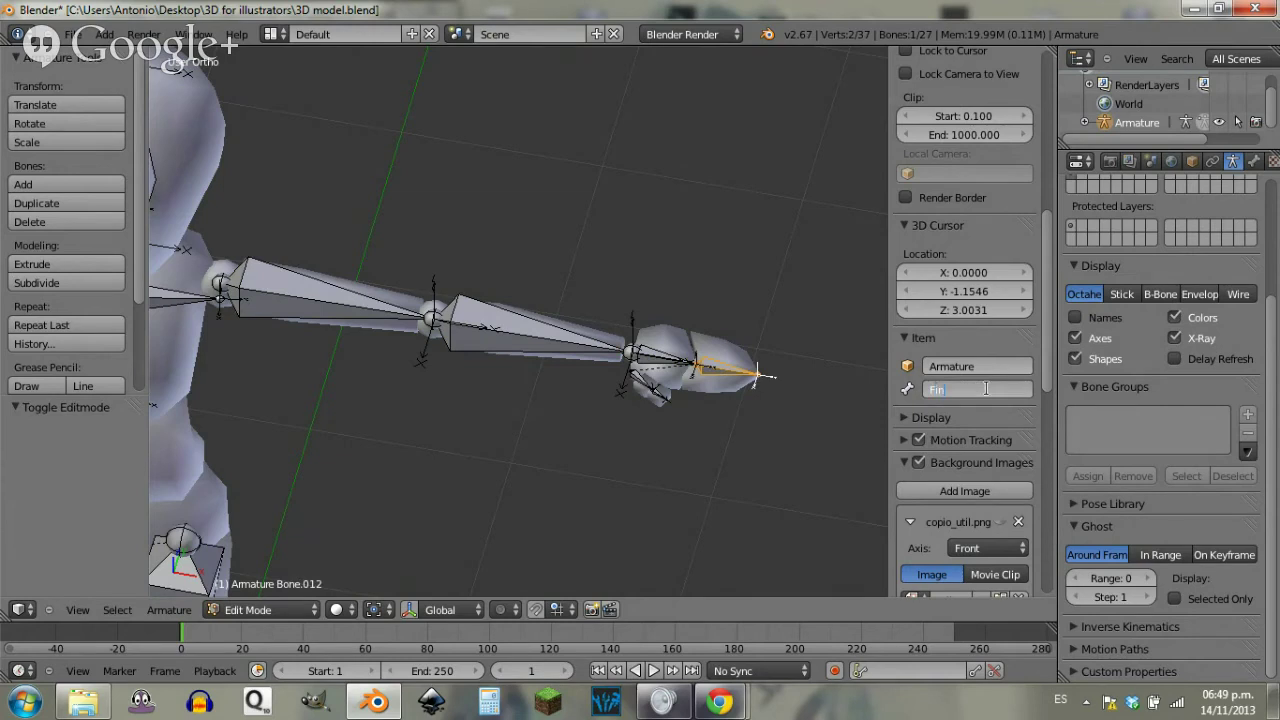
{"action": "key", "text": "Return"}
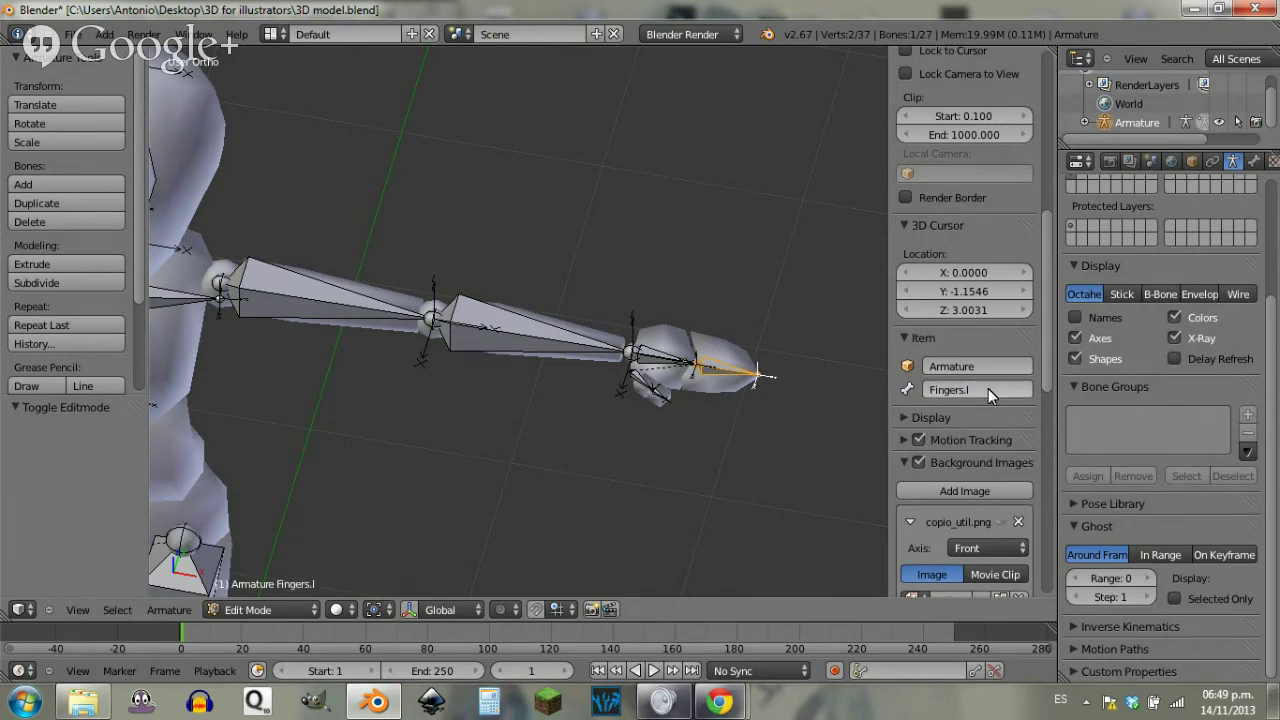
Step: Rename the base bone of the left thumb as "Thumb.l"
{"action": "right_click", "coordinate": [626, 386]}
{"action": "left_click", "coordinate": [993, 386]}
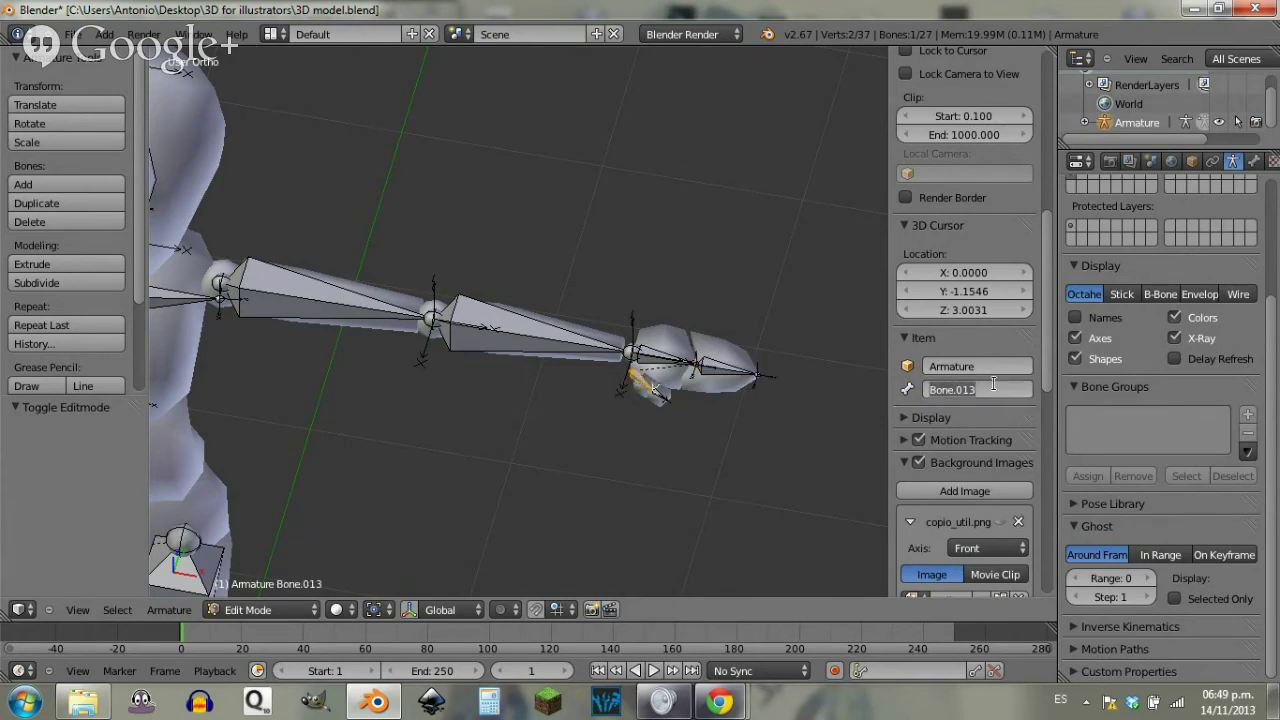
{"action": "type", "text": "Thumb"}
{"action": "key", "text": "Return"}
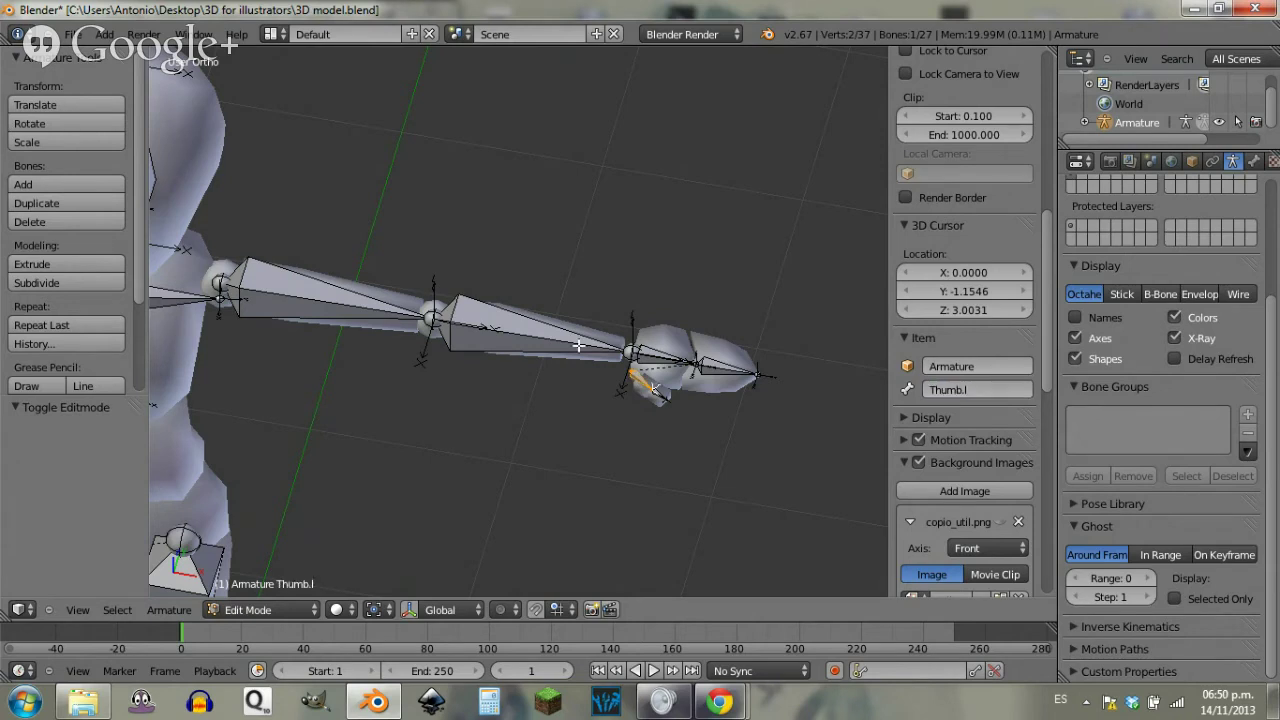
Step: Rename the tip bone of the left thumb as "Thumb 2.l"
{"action": "right_click", "coordinate": [662, 405]}
{"action": "scroll", "coordinate": [680, 403], "scroll_direction": "up", "scroll_amount": 2}
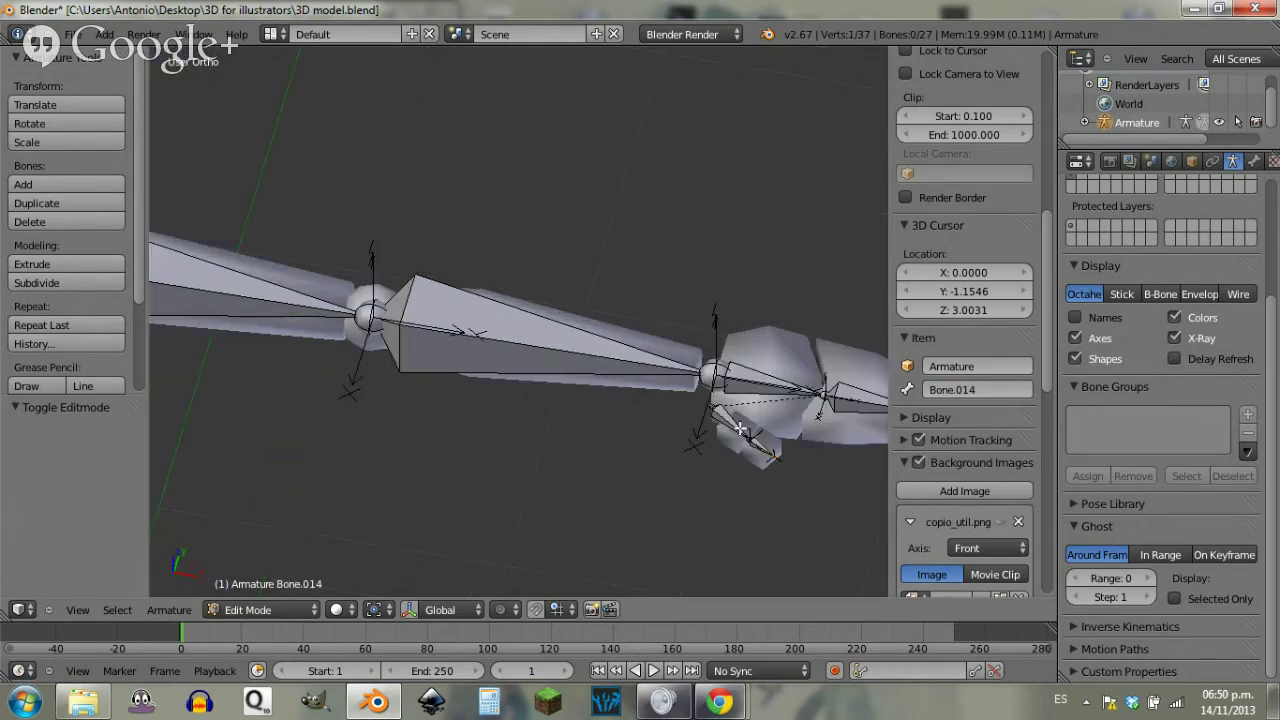
{"action": "right_click", "coordinate": [758, 446]}
{"action": "left_click", "coordinate": [969, 391]}
{"action": "type", "text": "Thumb 2.l"}
{"action": "key", "text": "Return"}
Step: Check the names of the left hand and arm bones, and rename the left shoulder bone as "Shoulder.l"
{"action": "right_click", "coordinate": [716, 421]}
{"action": "right_click", "coordinate": [788, 389]}
{"action": "right_click", "coordinate": [836, 398]}
{"action": "right_click", "coordinate": [591, 344]}
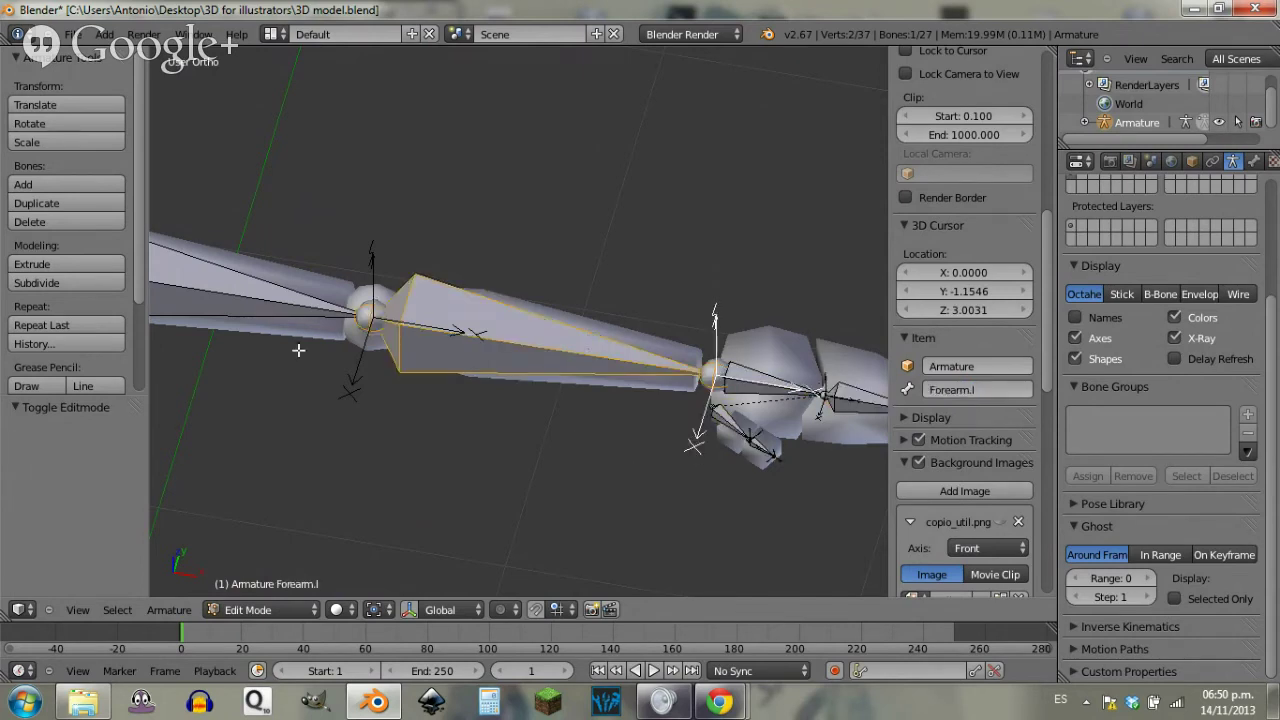
{"action": "right_click", "coordinate": [372, 329]}
{"action": "middle_click_drag", "start_coordinate": [282, 350], "coordinate": [592, 376], "text": "shift"}
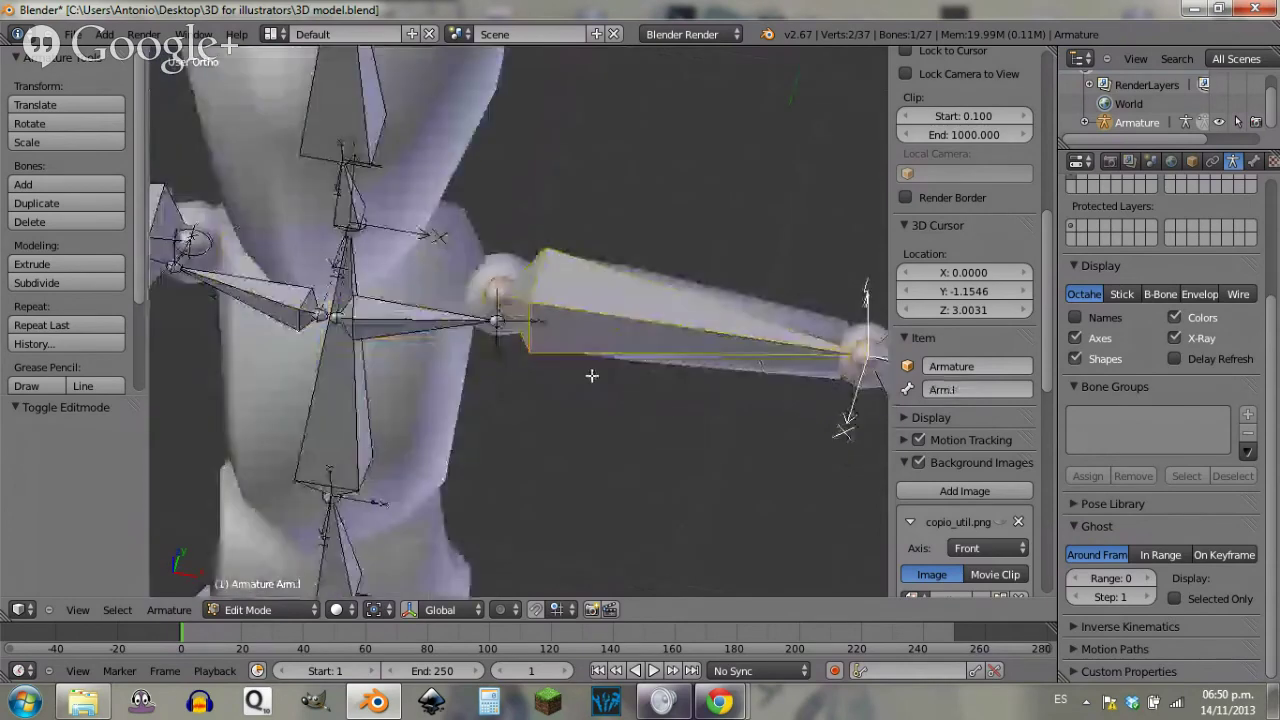
{"action": "right_click", "coordinate": [442, 324]}
{"action": "left_click", "coordinate": [994, 386]}
{"action": "left_click", "coordinate": [994, 384]}
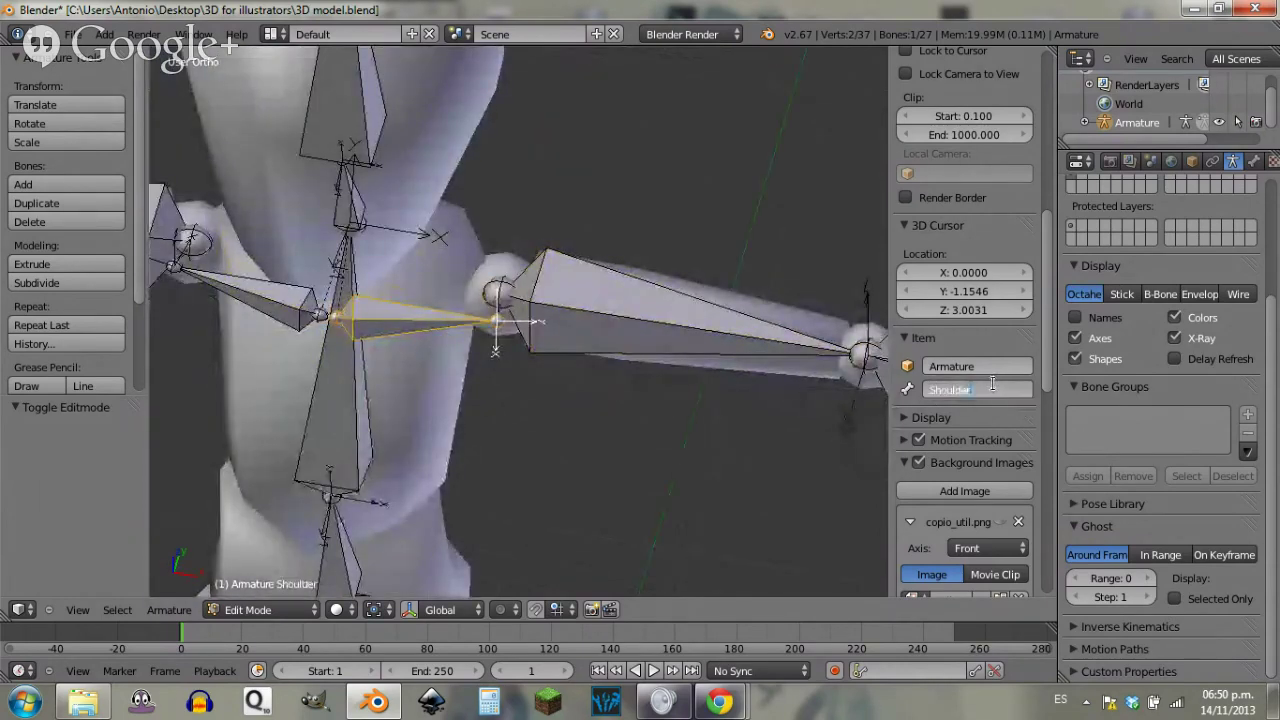
{"action": "key", "text": "End"}
{"action": "type", "text": ".l"}
{"action": "key", "text": "Return"}
Step: Rename the mannequin's left thigh bone as "Leg.l"
{"action": "middle_click_drag", "start_coordinate": [262, 338], "coordinate": [467, 214], "text": "shift"}
{"action": "middle_click_drag", "start_coordinate": [463, 458], "coordinate": [372, 133], "text": "shift"}
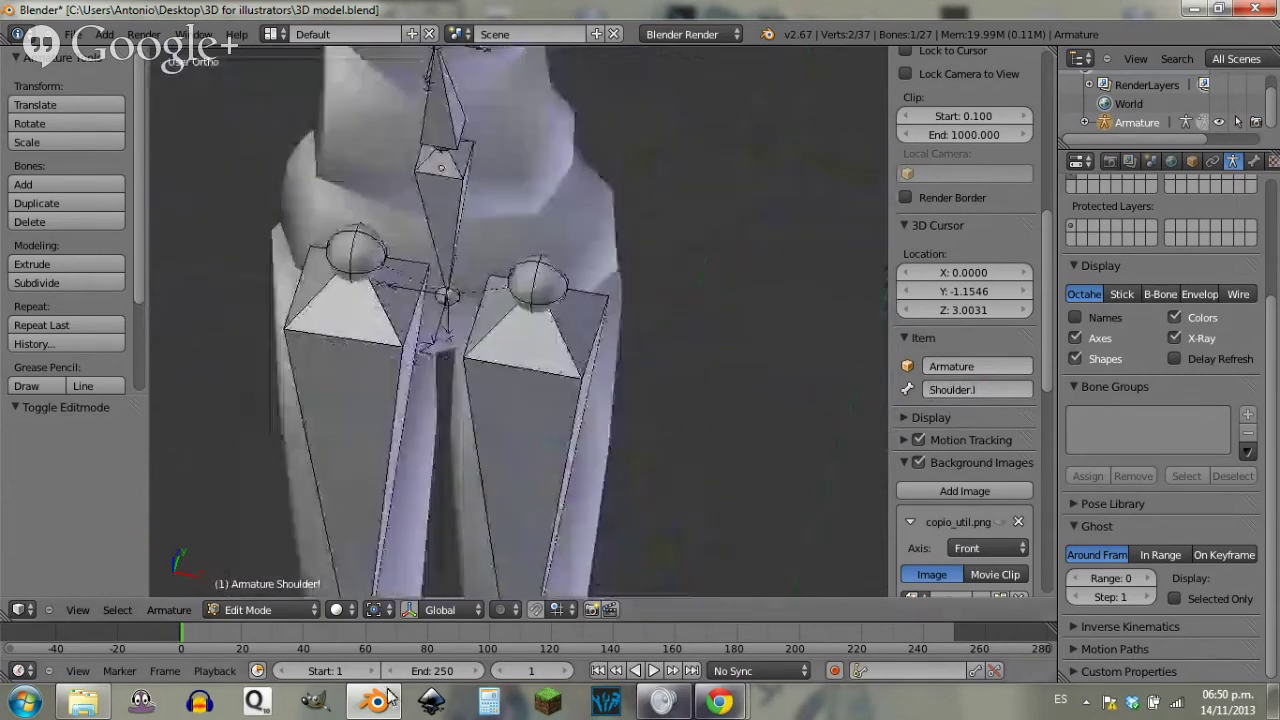
{"action": "middle_click_drag", "start_coordinate": [465, 526], "coordinate": [565, 434]}
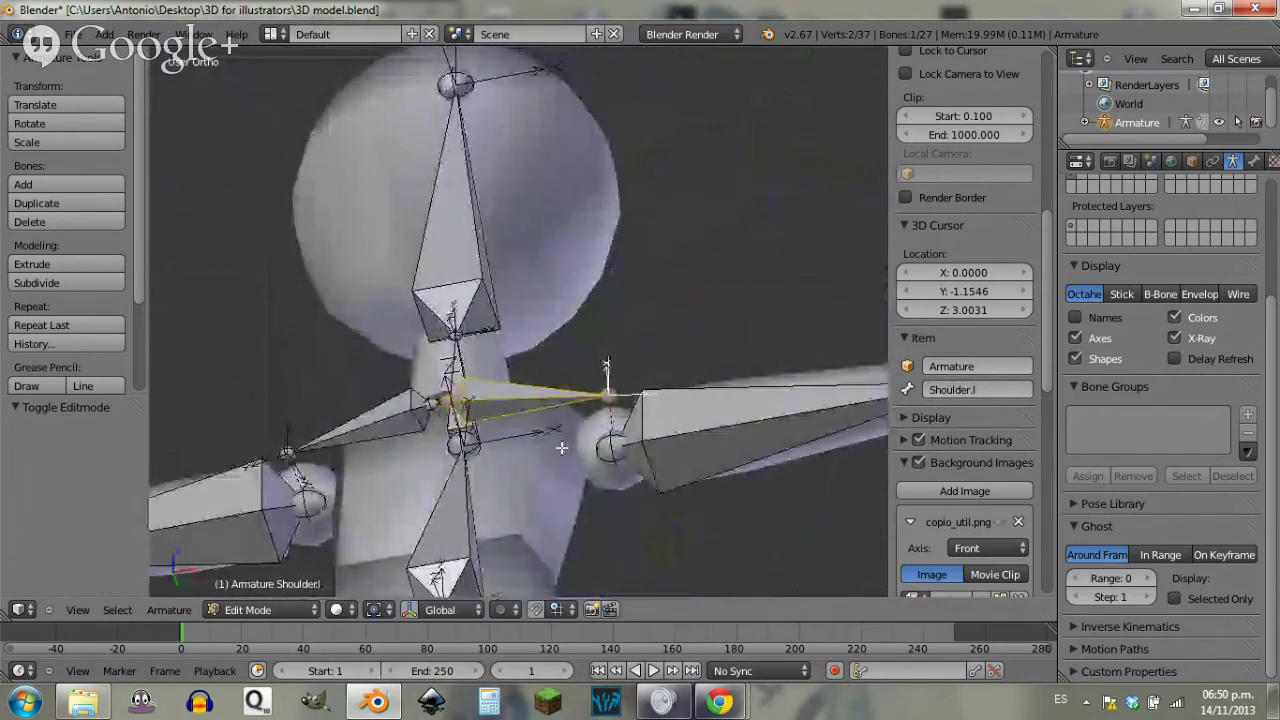
{"action": "key", "text": "KP_1"}
{"action": "middle_click_drag", "start_coordinate": [513, 543], "coordinate": [520, 134], "text": "shift"}
{"action": "middle_click_drag", "start_coordinate": [521, 514], "coordinate": [567, 128], "text": "shift"}
{"action": "right_click", "coordinate": [474, 277]}
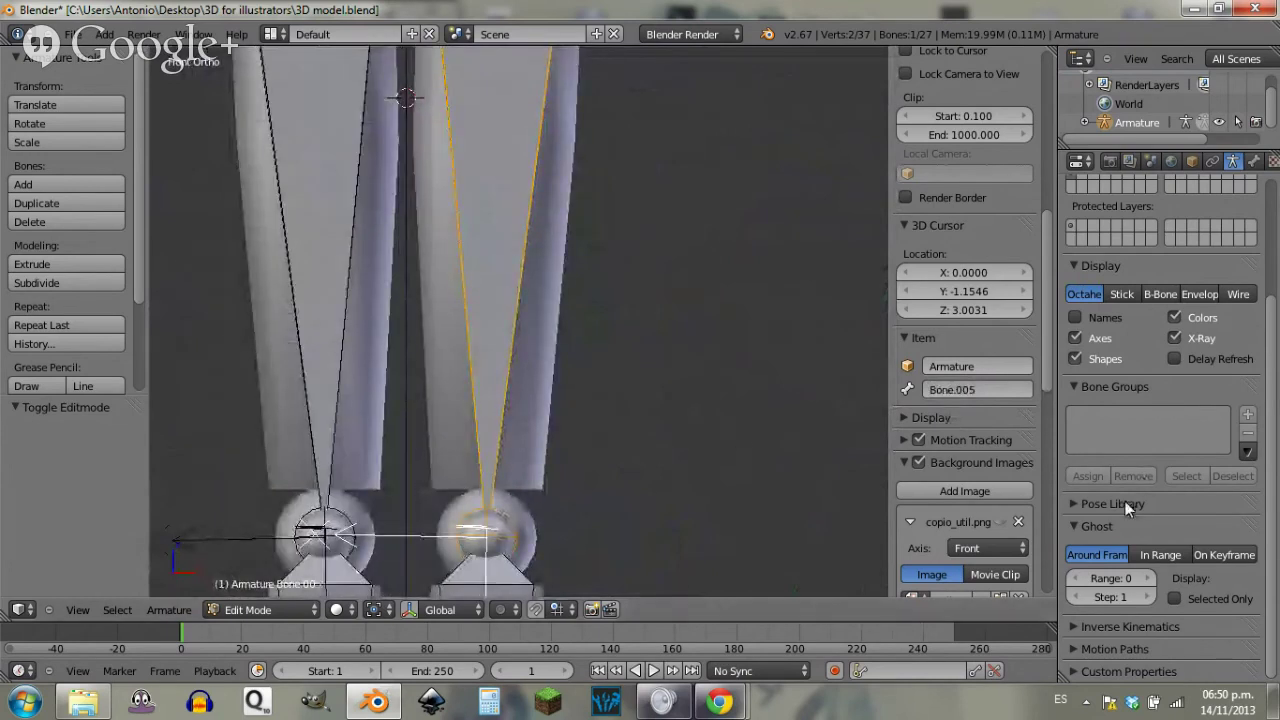
{"action": "left_click", "coordinate": [977, 390]}
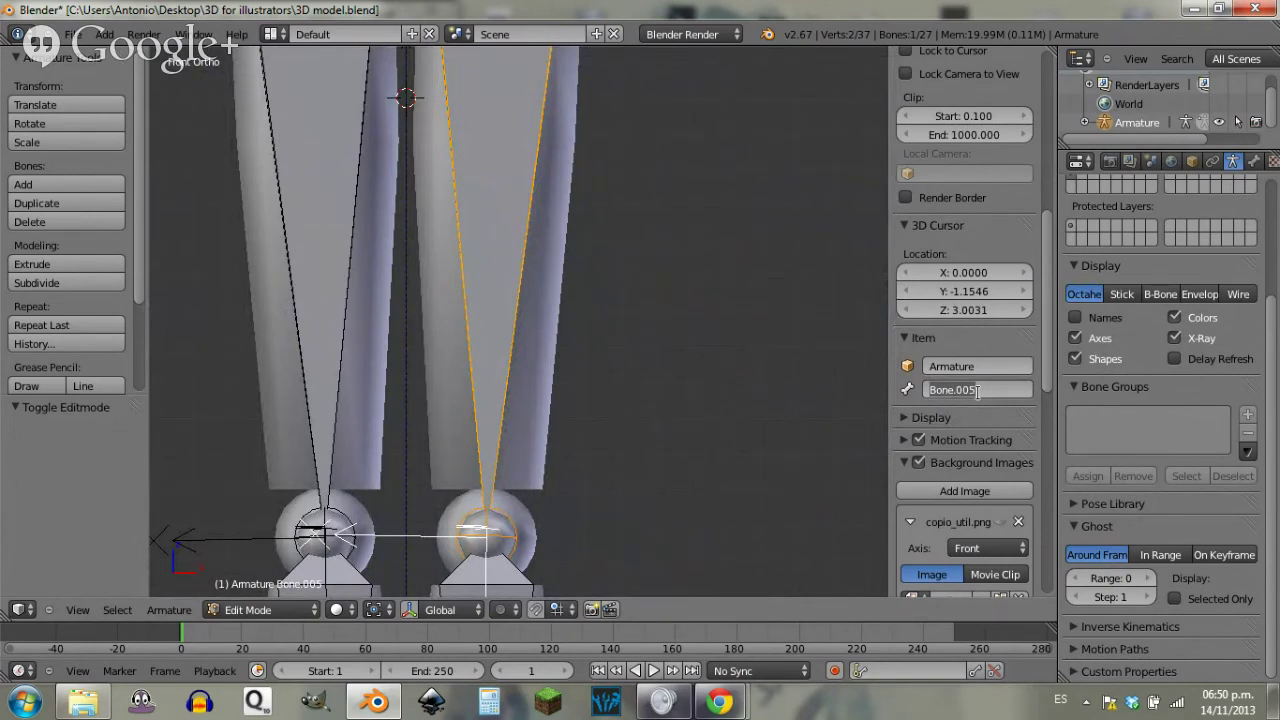
{"action": "type", "text": "Leg.l"}
{"action": "key", "text": "Return"}
Step: Rename the mannequin's left shin bone, between knee and ankle, as "Leg2.l"
{"action": "middle_click_drag", "start_coordinate": [566, 509], "coordinate": [597, 12], "text": "shift"}
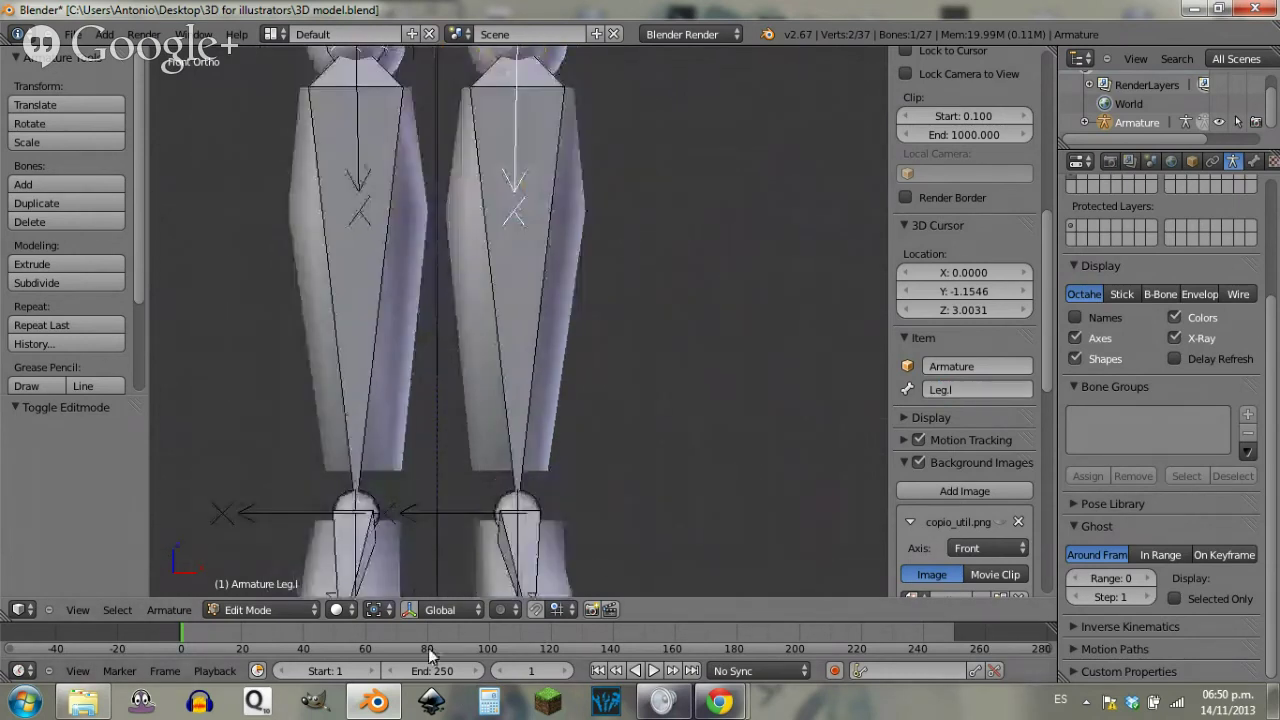
{"action": "right_click", "coordinate": [536, 338]}
{"action": "left_click", "coordinate": [984, 390]}
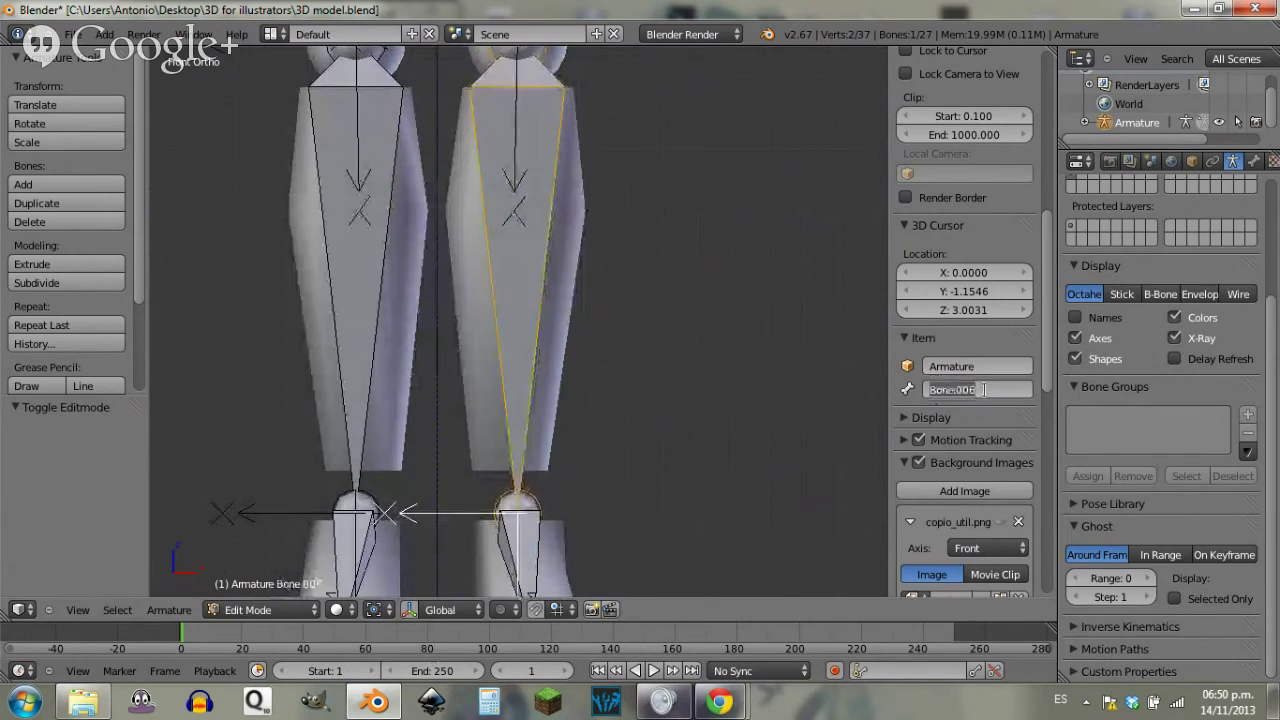
{"action": "type", "text": "Leg2"}
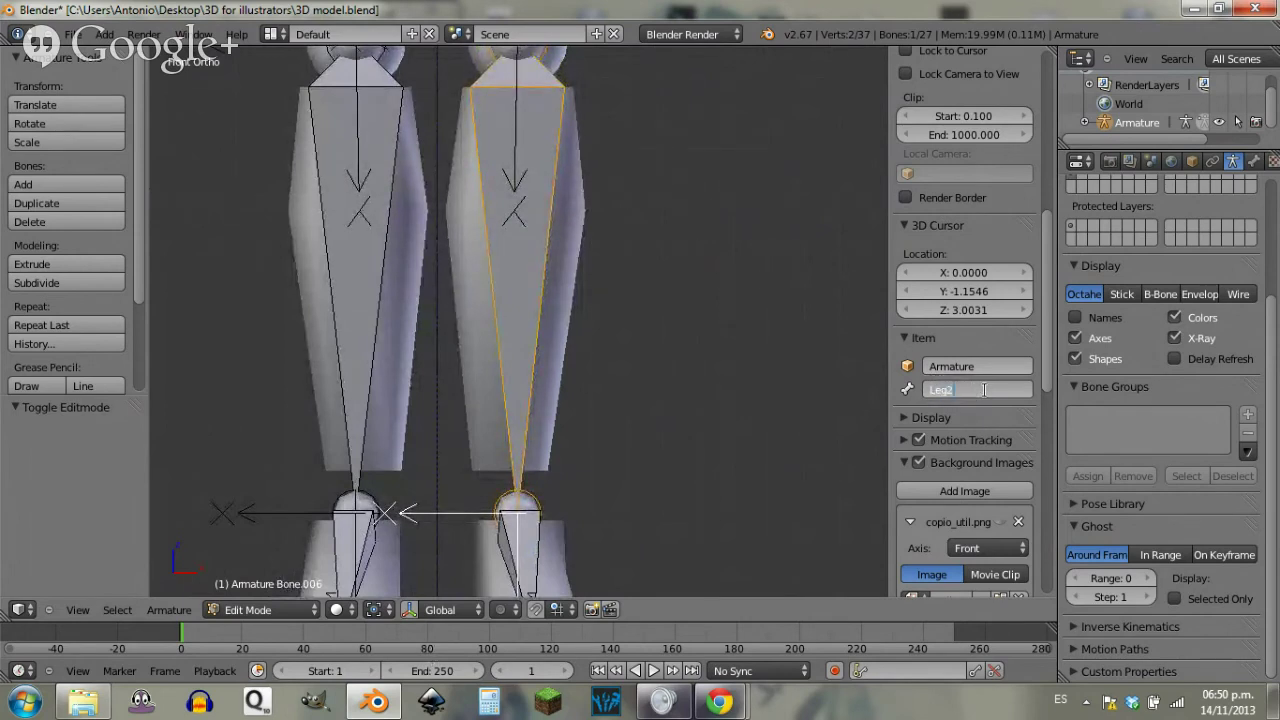
{"action": "type", "text": ".l"}
{"action": "key", "text": "Return"}
Step: Rename the bone running from the left ankle into the foot as "Ankle.l"
{"action": "scroll", "coordinate": [623, 434], "scroll_direction": "down", "scroll_amount": 5, "text": "ctrl"}
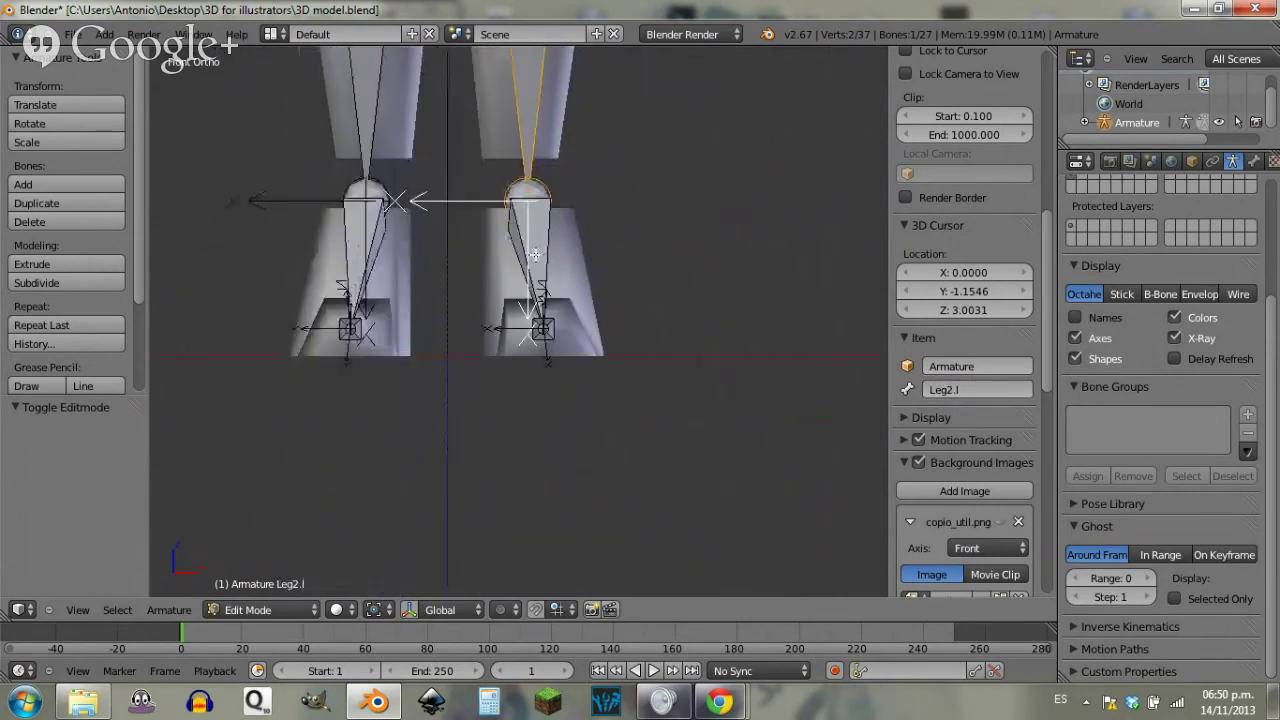
{"action": "right_click", "coordinate": [536, 255]}
{"action": "left_click", "coordinate": [998, 389]}
{"action": "type", "text": "An"}
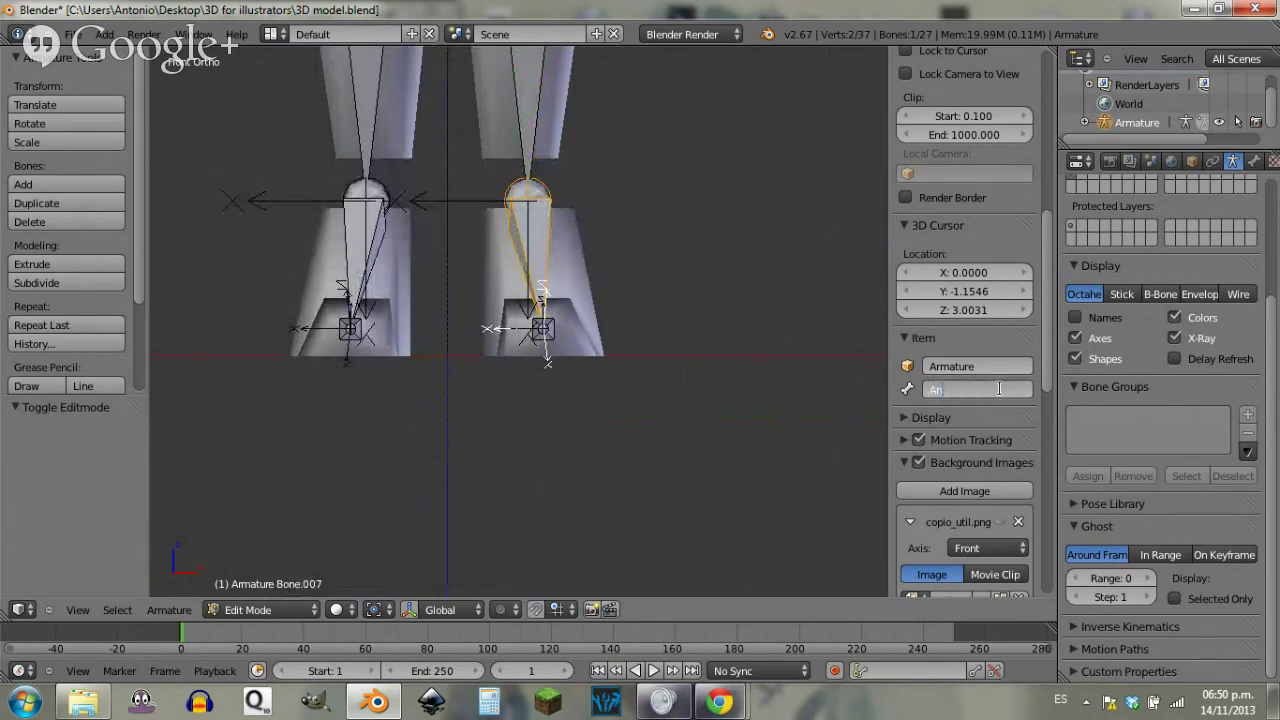
{"action": "type", "text": "kle.l"}
{"action": "key", "text": "Return"}
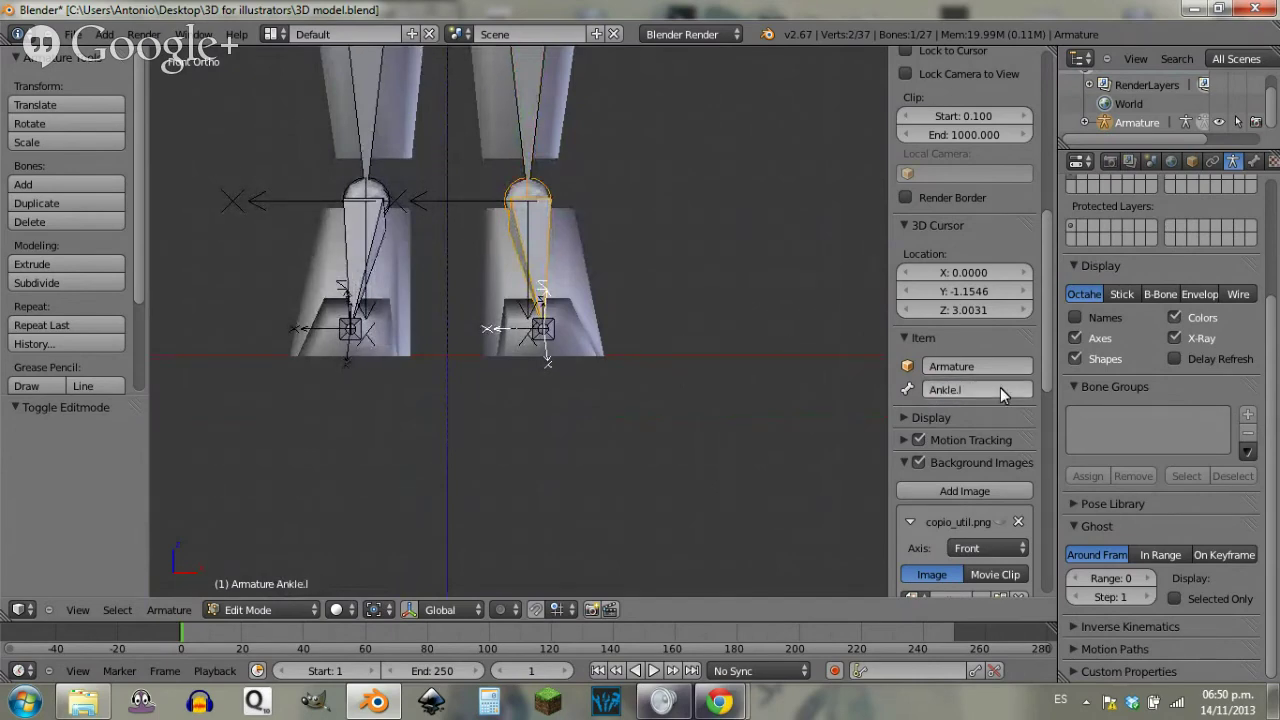
Step: Rename the mannequin's left toe bone, at the tip of the foot, as "Toes.l"
{"action": "middle_click_drag", "start_coordinate": [614, 300], "coordinate": [509, 332]}
{"action": "right_click", "coordinate": [655, 308]}
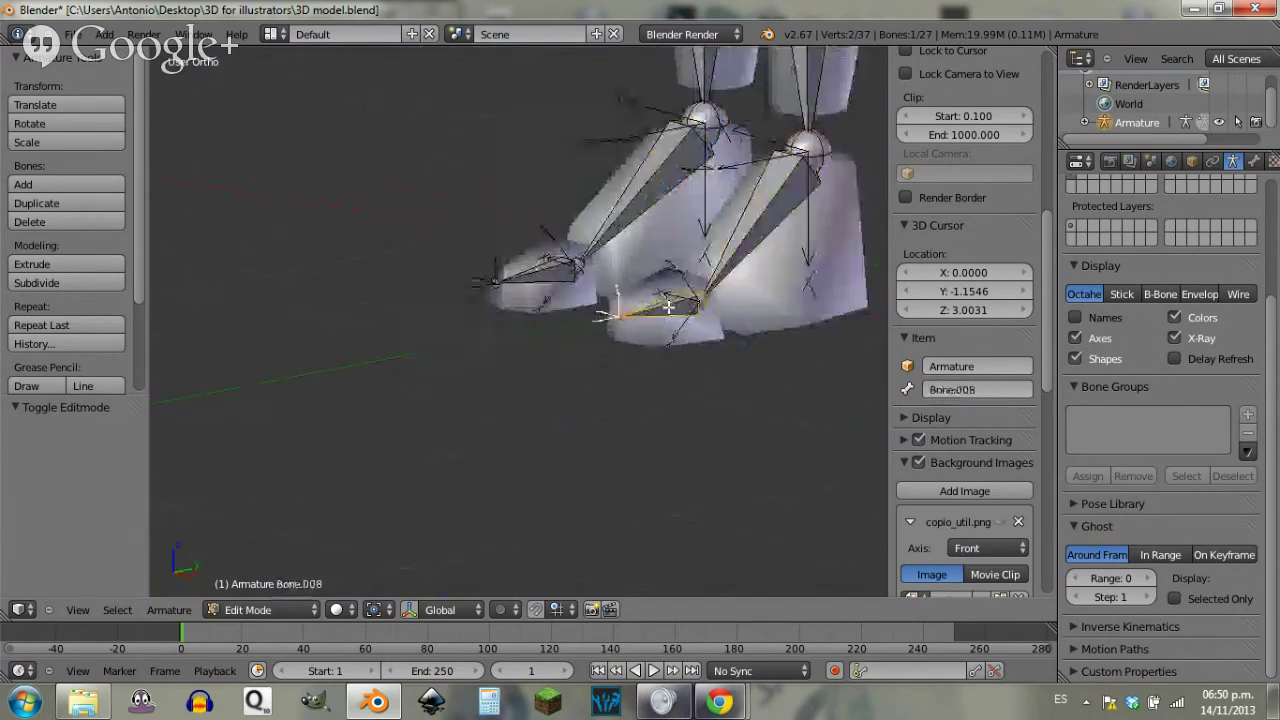
{"action": "left_click", "coordinate": [987, 393]}
{"action": "type", "text": "Toes"}
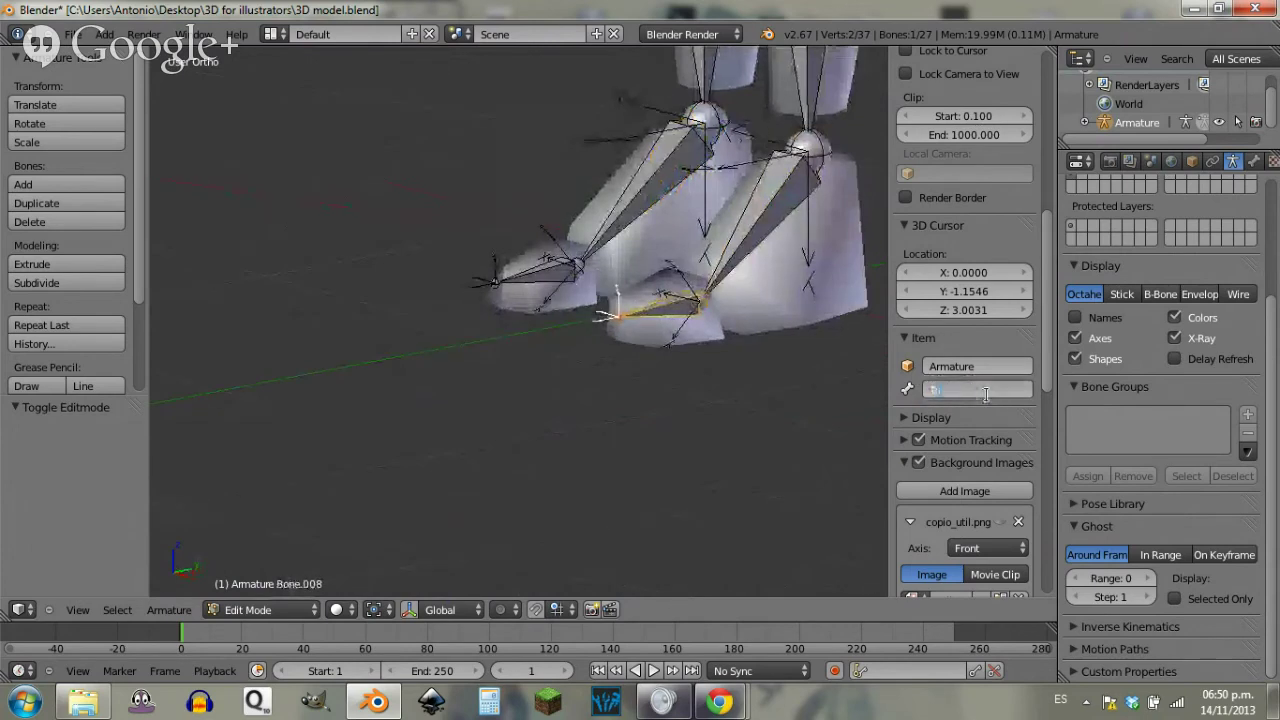
{"action": "type", "text": ".l"}
{"action": "key", "text": "Return"}
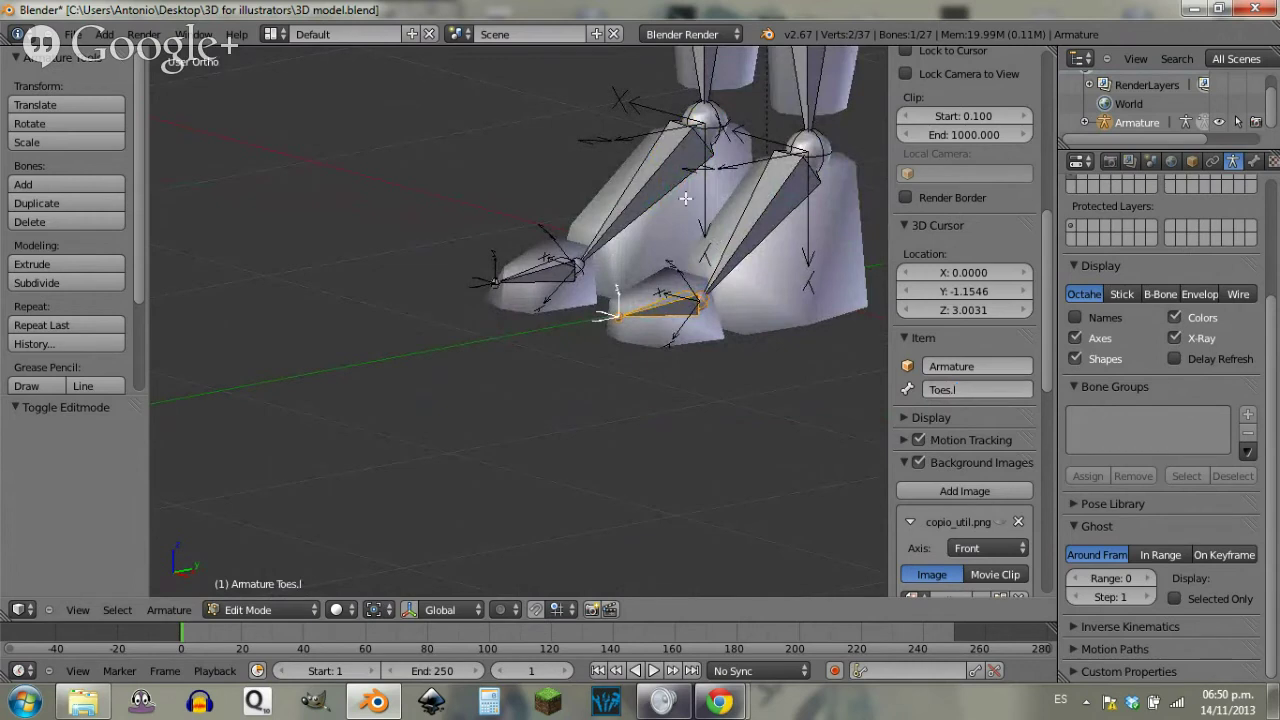
Step: Rename the toe bone of the mannequin's right foot as "Toes.r"
{"action": "middle_click_drag", "start_coordinate": [681, 192], "coordinate": [650, 400], "text": "shift"}
{"action": "right_click", "coordinate": [508, 460]}
{"action": "left_click", "coordinate": [972, 388]}
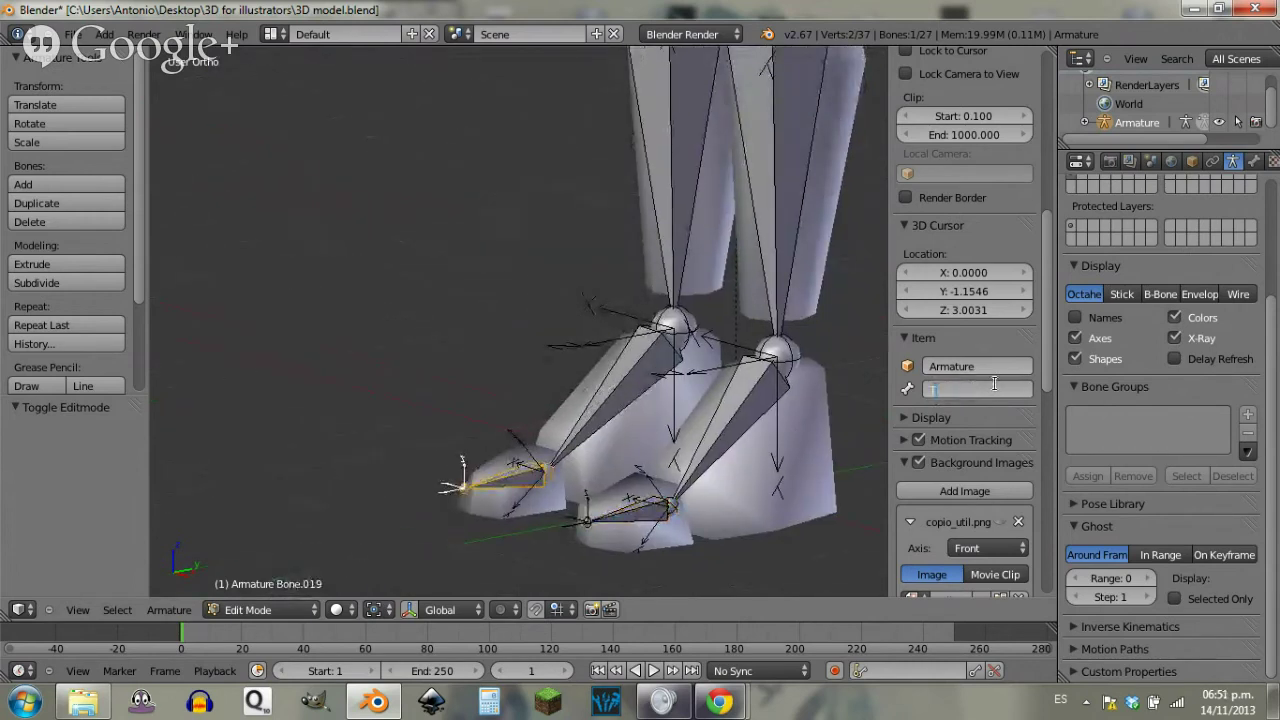
{"action": "type", "text": "Toes.r"}
{"action": "key", "text": "Return"}
Step: Rename the bone running from the right ankle into the foot as "Ankle.r"
{"action": "right_click", "coordinate": [594, 376]}
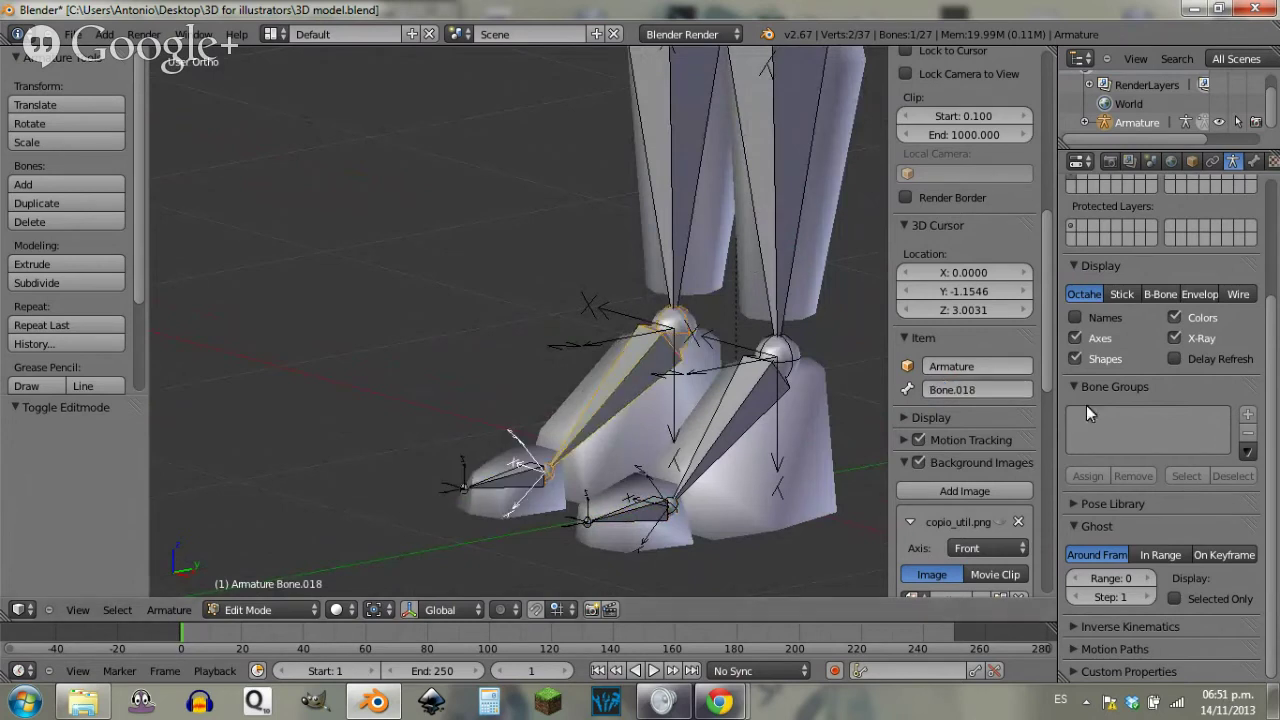
{"action": "left_click", "coordinate": [980, 385]}
{"action": "type", "text": "Ankle.r"}
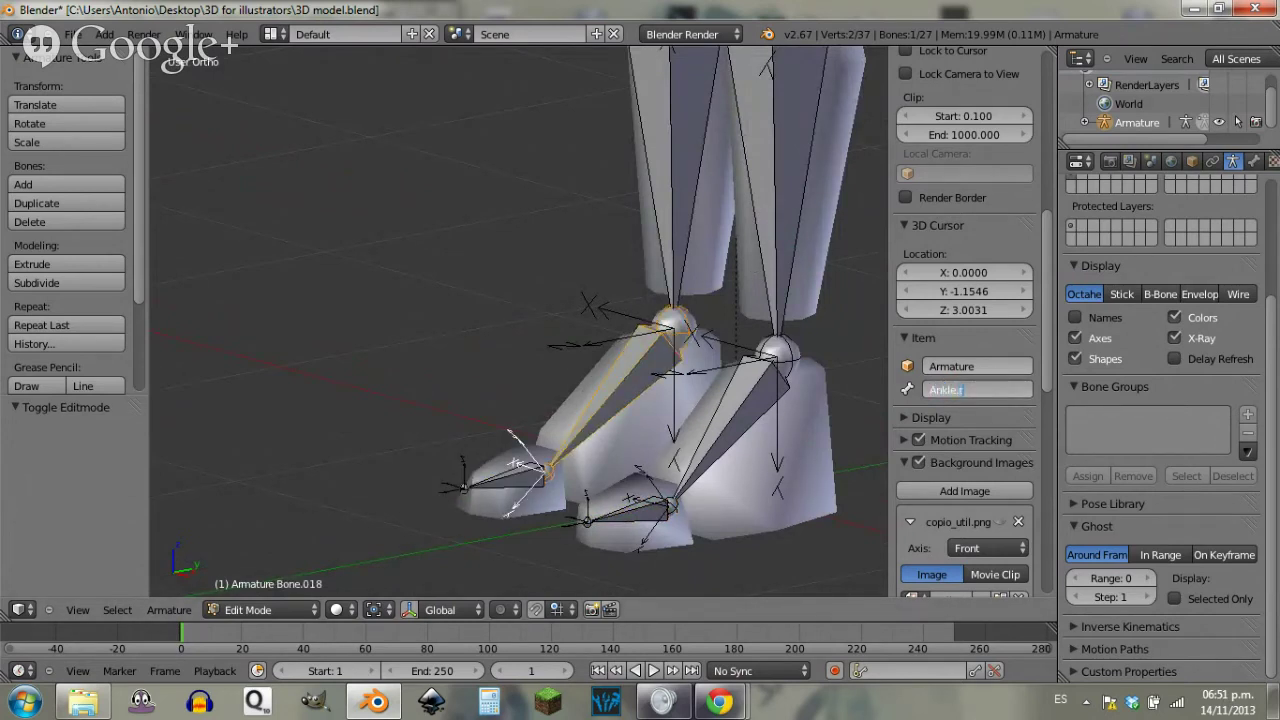
{"action": "key", "text": "Return"}
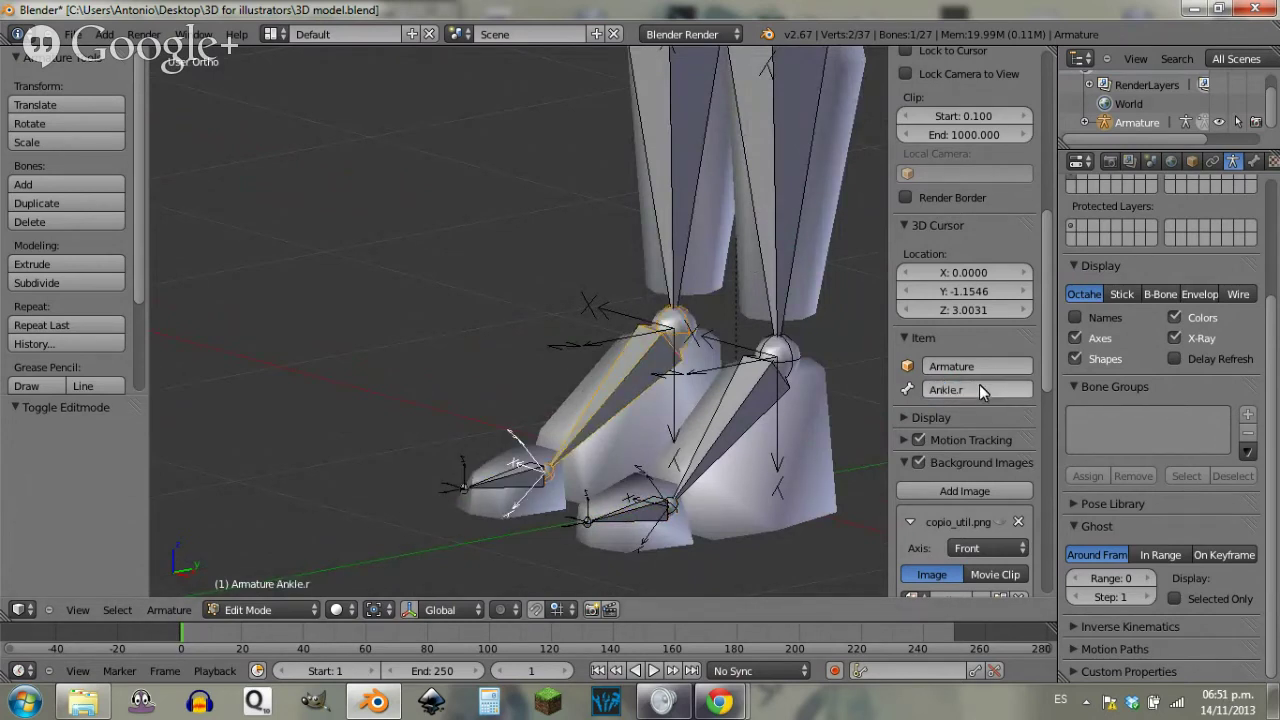
Step: Rename the mannequin's right shin bone, between knee and ankle, as "Leg 2.r"
{"action": "right_click", "coordinate": [658, 165]}
{"action": "left_click", "coordinate": [972, 389]}
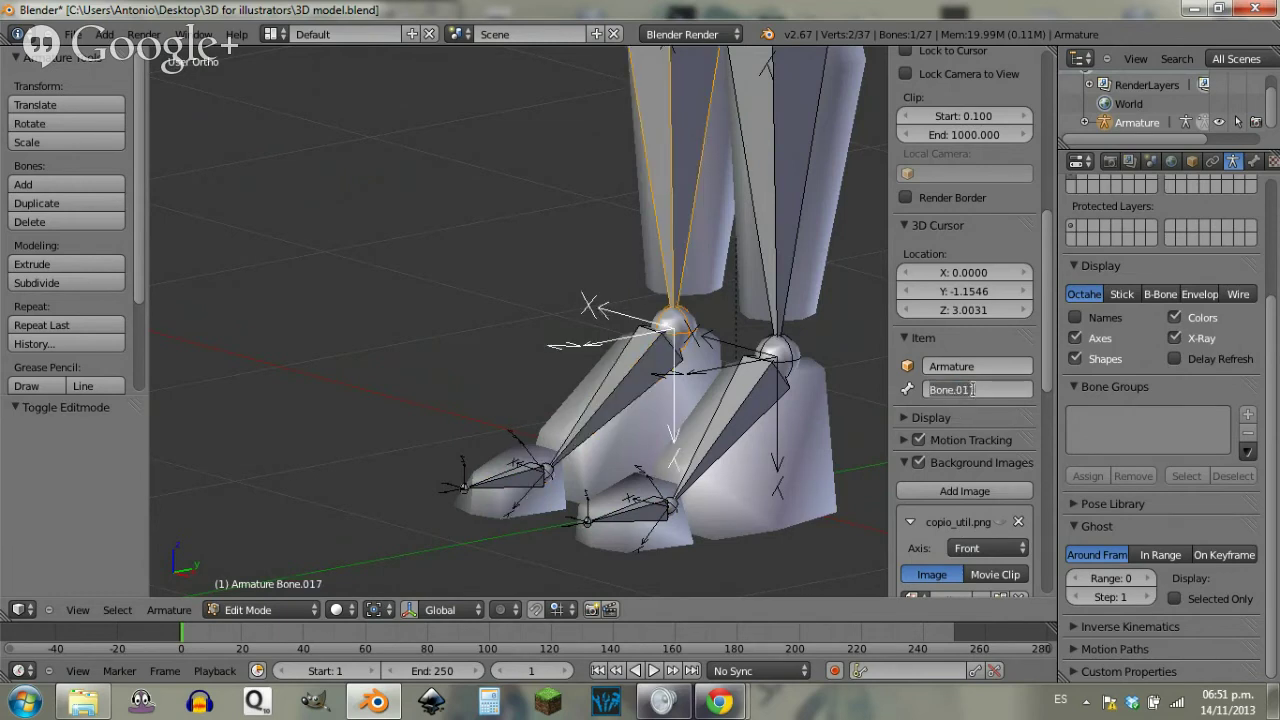
{"action": "type", "text": "Leg 2.r"}
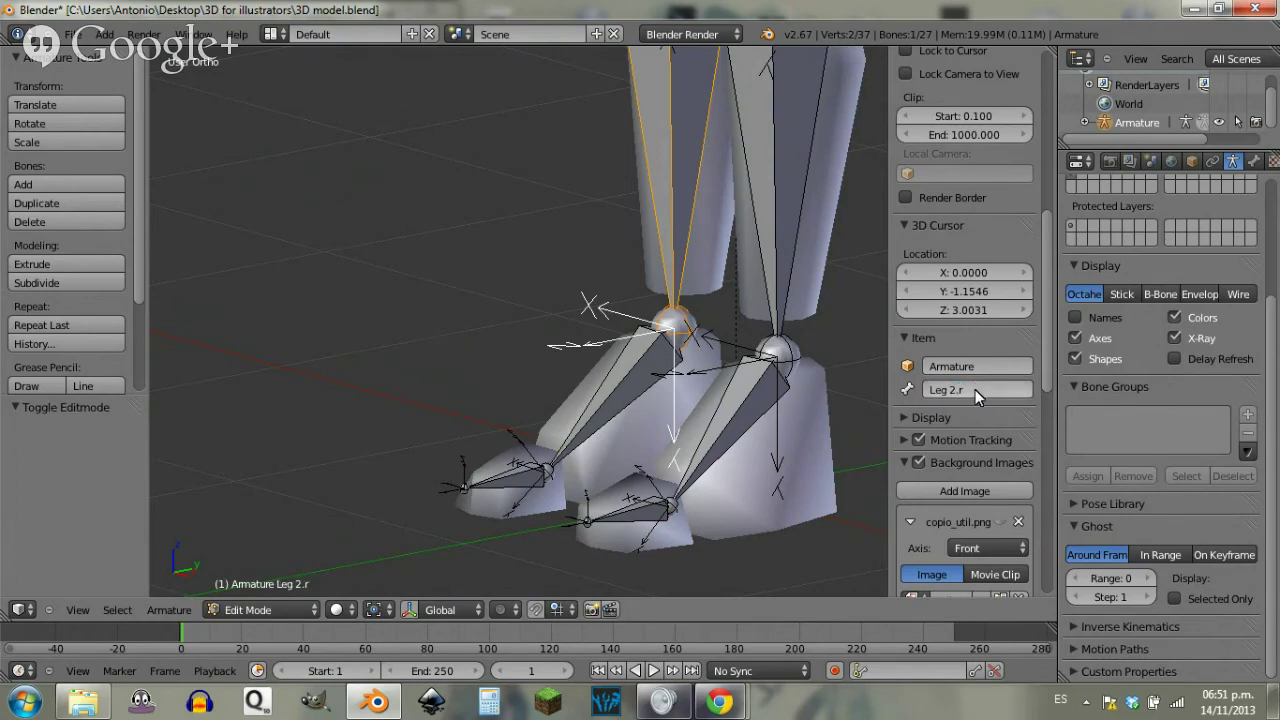
{"action": "key", "text": "Return"}
Step: Rename the mannequin's right thigh bone as "Leg.r"
{"action": "scroll", "coordinate": [543, 357], "scroll_direction": "up", "scroll_amount": 5}
{"action": "right_click", "coordinate": [673, 304]}
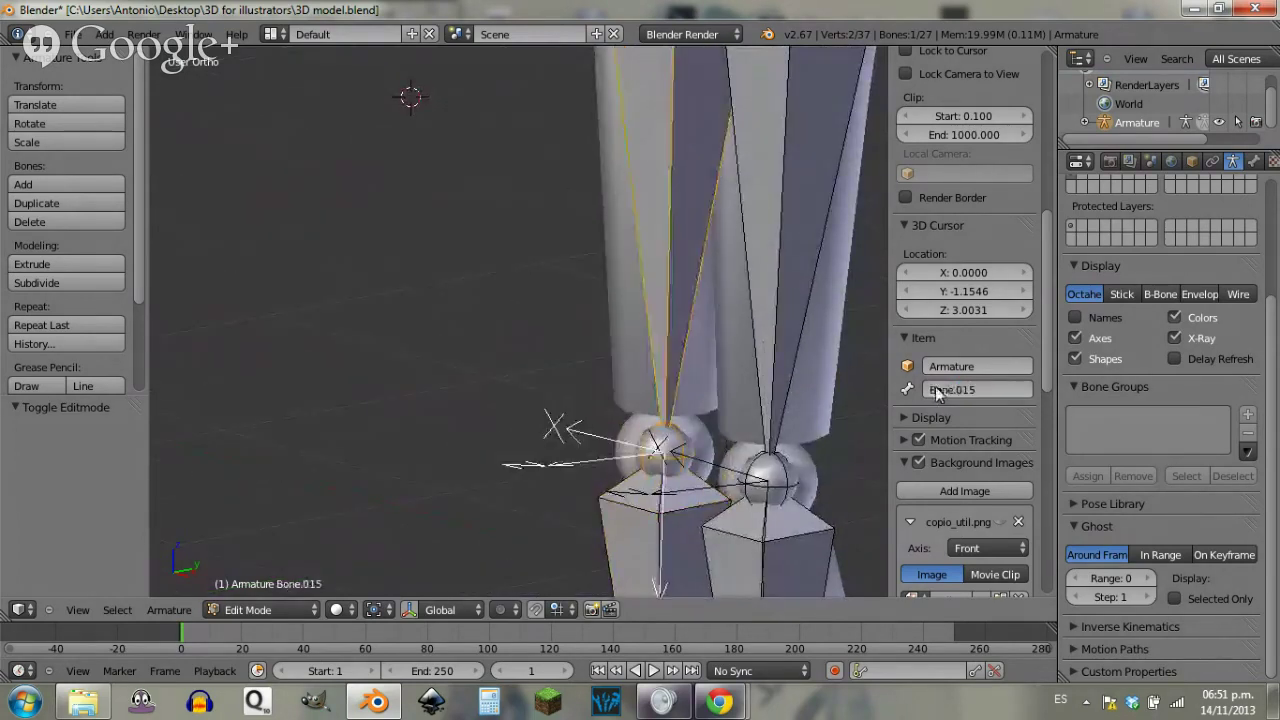
{"action": "left_click", "coordinate": [988, 389]}
{"action": "type", "text": "Leg.r"}
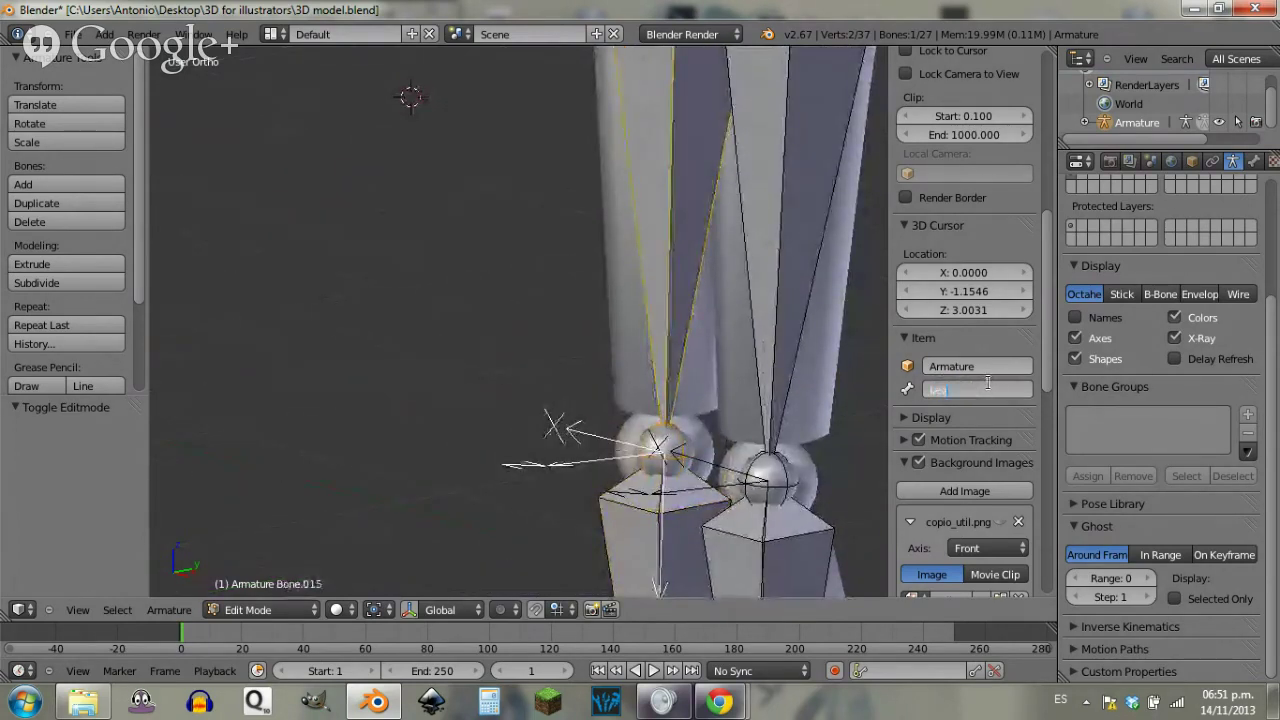
{"action": "key", "text": "Return"}
Step: Rename the mannequin's right upper arm bone as "Arm" with the right-side suffix
{"action": "middle_click_drag", "start_coordinate": [742, 135], "coordinate": [692, 590], "text": "shift"}
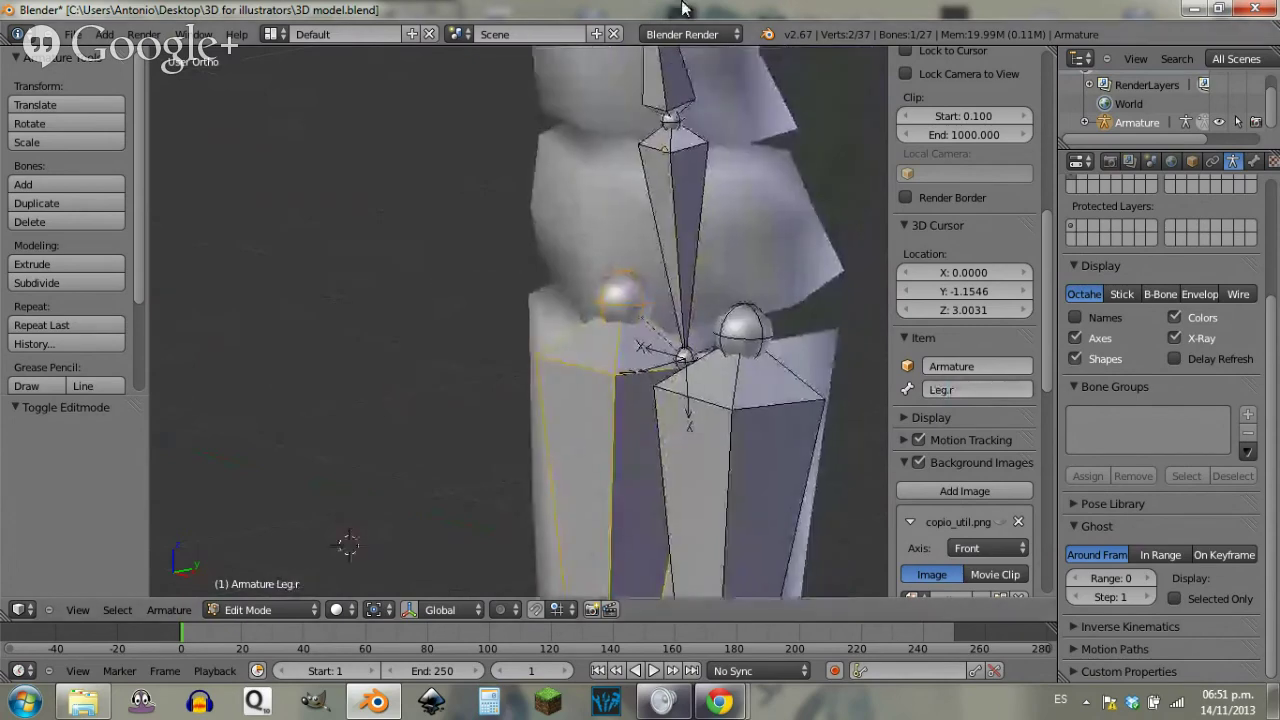
{"action": "middle_click_drag", "start_coordinate": [569, 146], "coordinate": [543, 577], "text": "shift"}
{"action": "middle_click_drag", "start_coordinate": [524, 230], "coordinate": [541, 333], "text": "shift"}
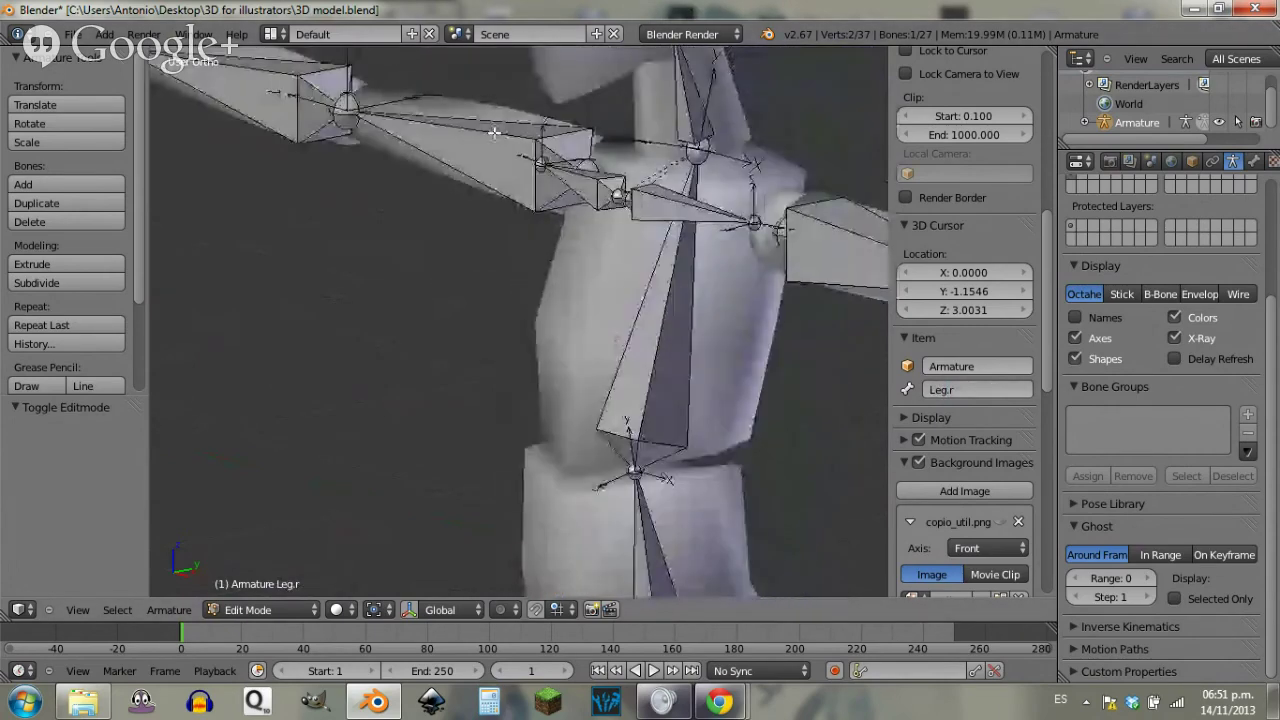
{"action": "right_click", "coordinate": [470, 150]}
{"action": "left_click", "coordinate": [996, 393]}
{"action": "type", "text": "Arm"}
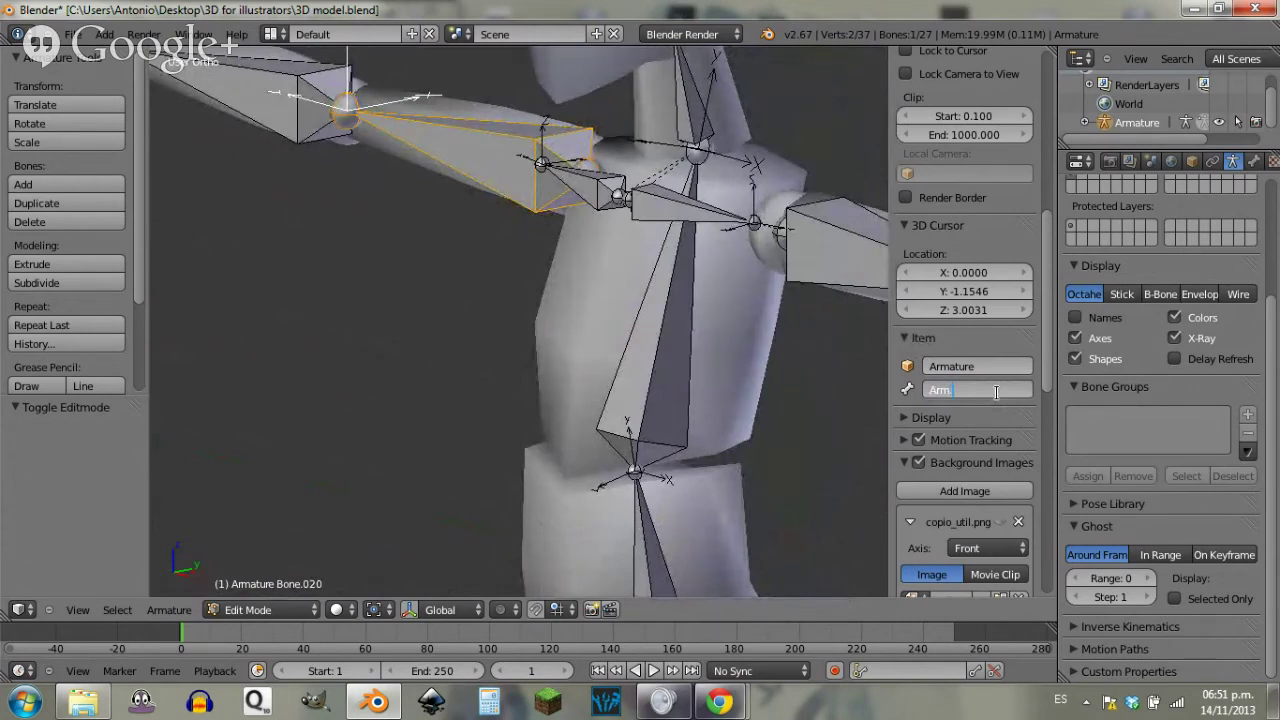
{"action": "key", "text": "Return"}
Step: Rename the bone between the right elbow and wrist as "Forearm.r"
{"action": "right_click", "coordinate": [283, 100]}
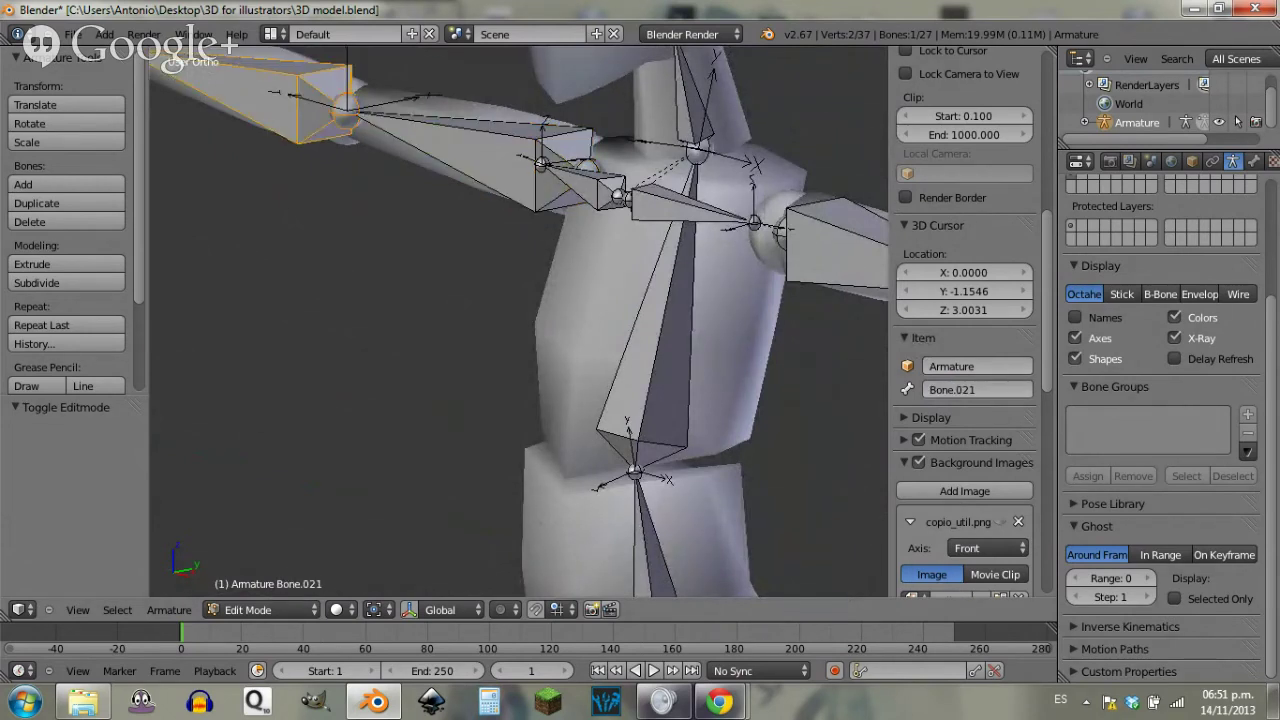
{"action": "left_click", "coordinate": [970, 391]}
{"action": "type", "text": "Forearm.r"}
{"action": "key", "text": "Return"}
Step: Rename the palm bone that starts at the right wrist as "Hand.r"
{"action": "middle_click_drag", "start_coordinate": [352, 184], "coordinate": [610, 434]}
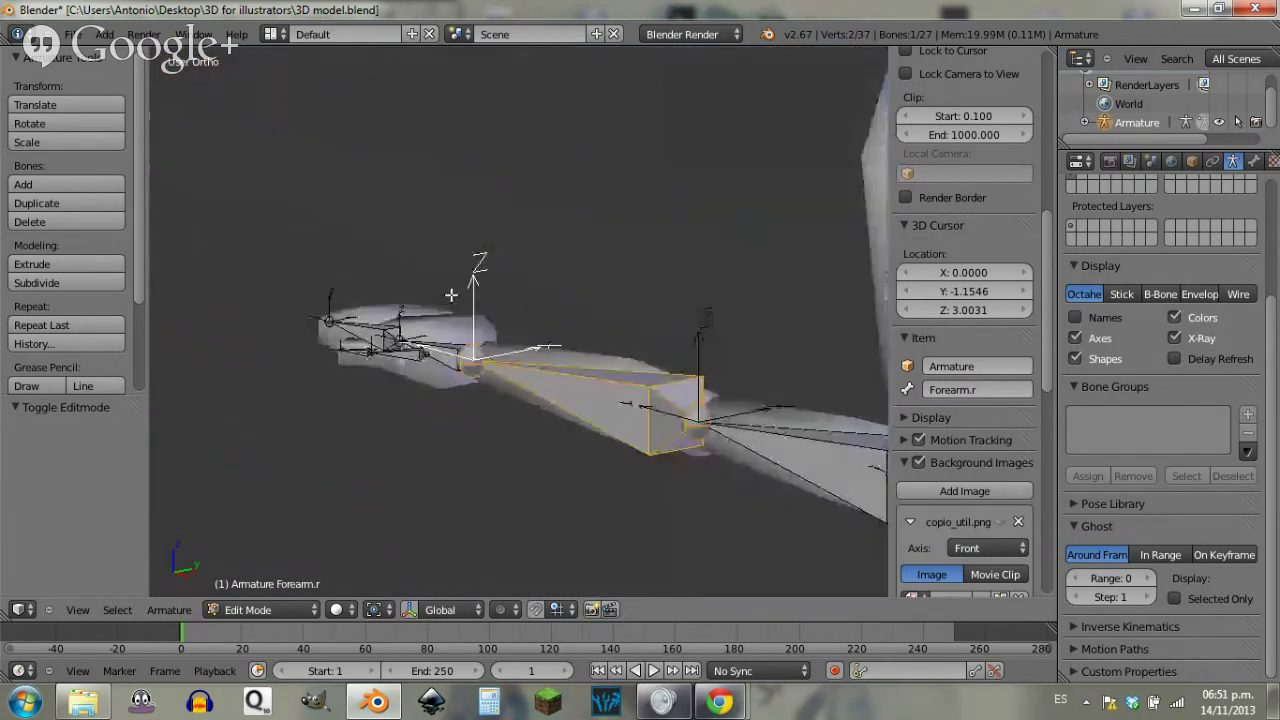
{"action": "middle_click_drag", "start_coordinate": [451, 295], "coordinate": [469, 424]}
{"action": "middle_click_drag", "start_coordinate": [393, 275], "coordinate": [508, 556], "text": "shift"}
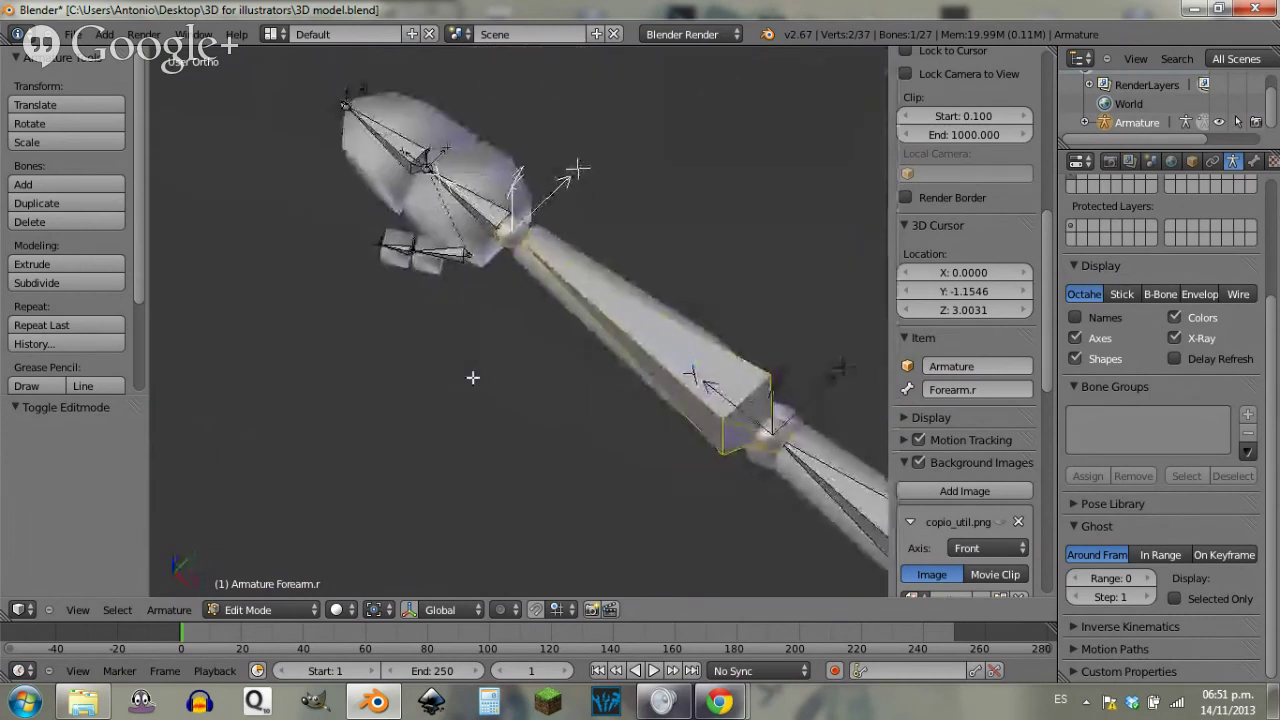
{"action": "right_click", "coordinate": [477, 209]}
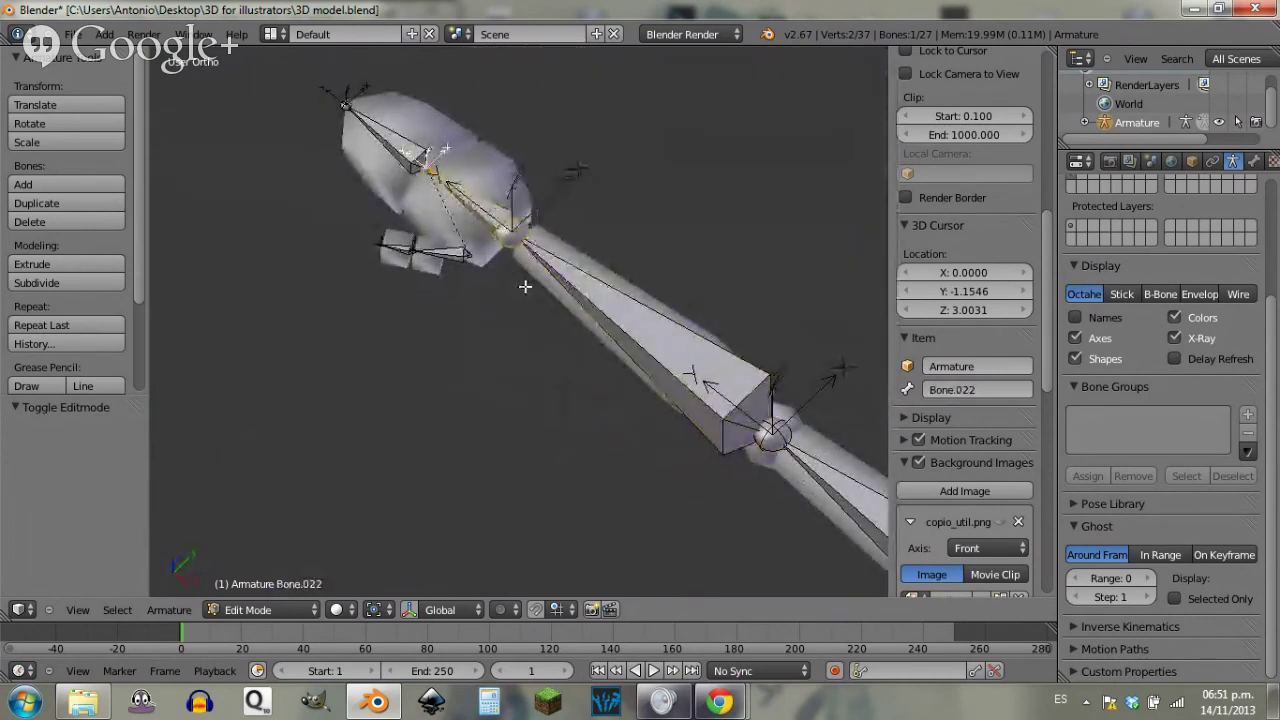
{"action": "left_click", "coordinate": [977, 389]}
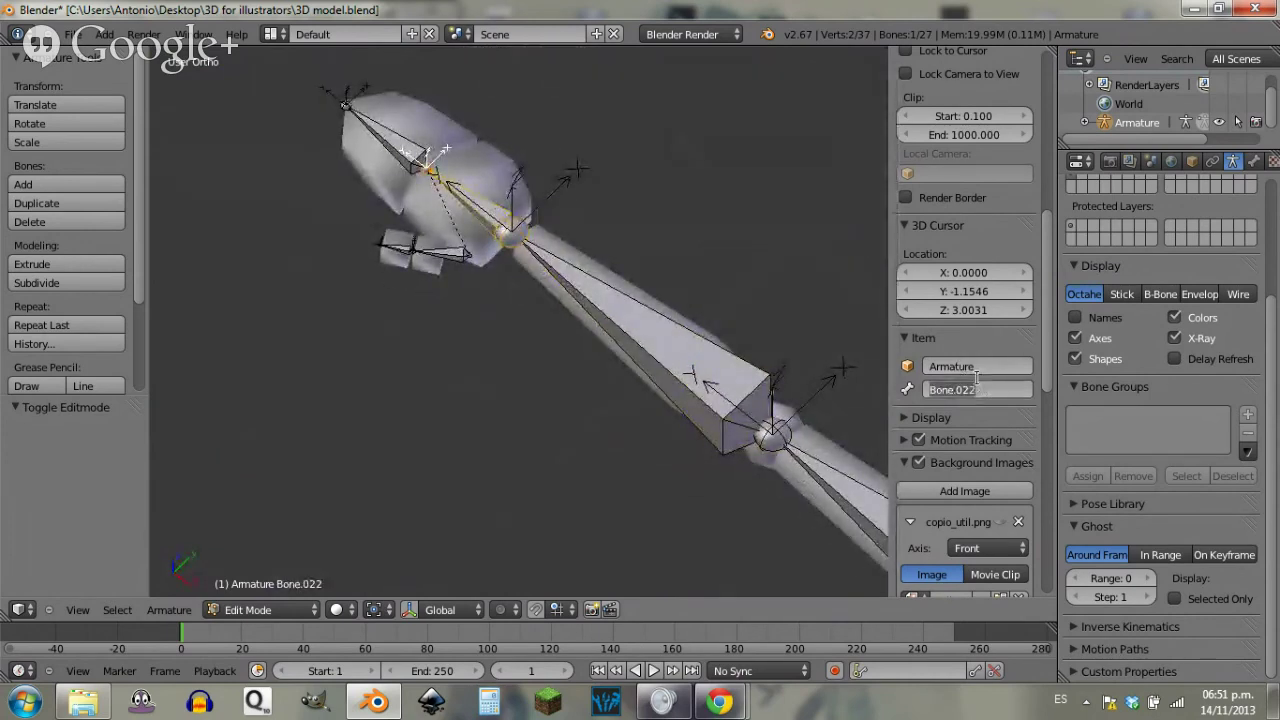
{"action": "type", "text": "Hand.r"}
{"action": "key", "text": "Return"}
Step: Rename the first bone of the right hand's thumb as "Thumb1.r"
{"action": "right_click", "coordinate": [444, 256]}
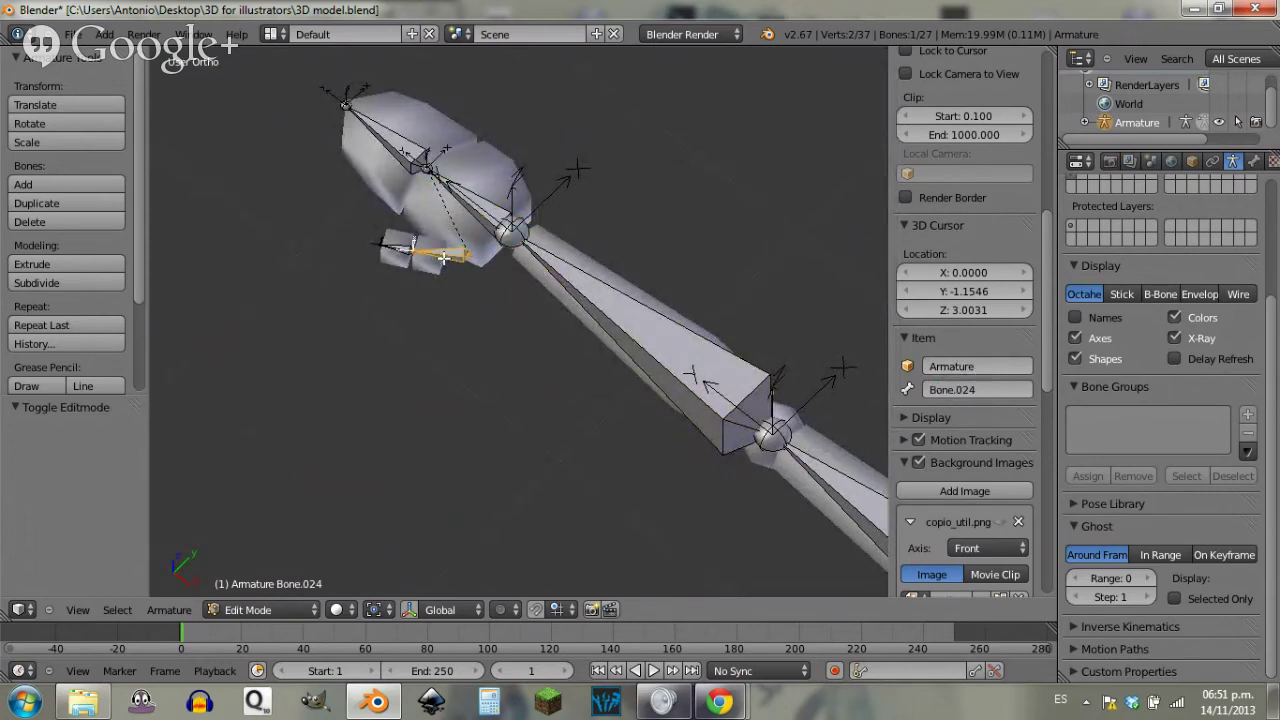
{"action": "left_click", "coordinate": [978, 390]}
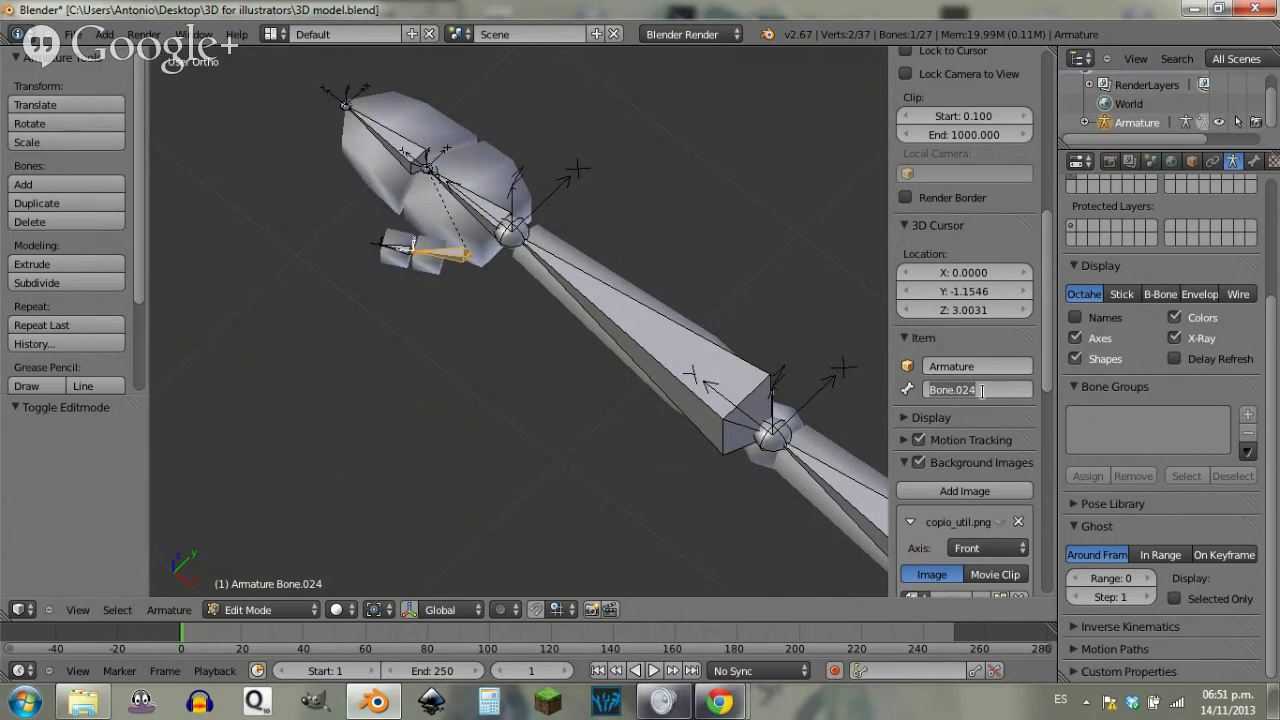
{"action": "type", "text": "Thumb"}
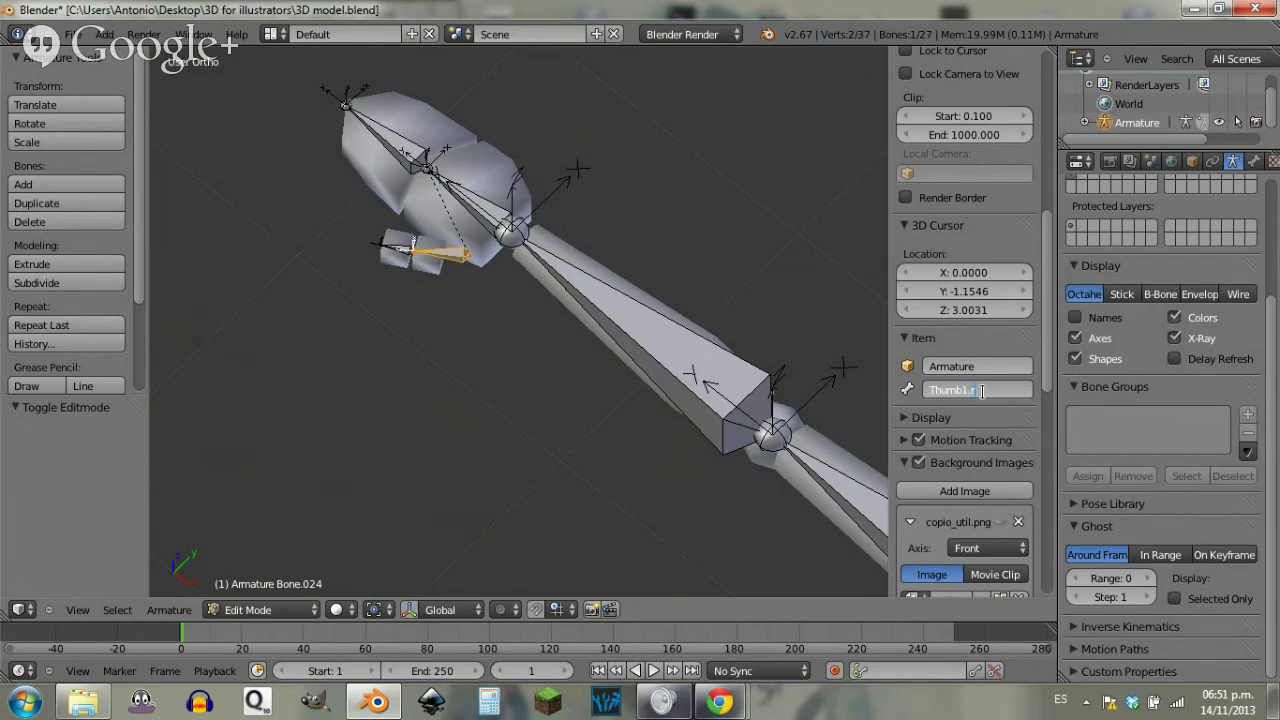
{"action": "type", "text": "1.r"}
{"action": "key", "text": "Return"}
Step: Rename the outer bone at the tip of the right hand's thumb as "Thumb2.l"
{"action": "right_click", "coordinate": [405, 246]}
{"action": "left_click", "coordinate": [990, 390]}
{"action": "type", "text": "T"}
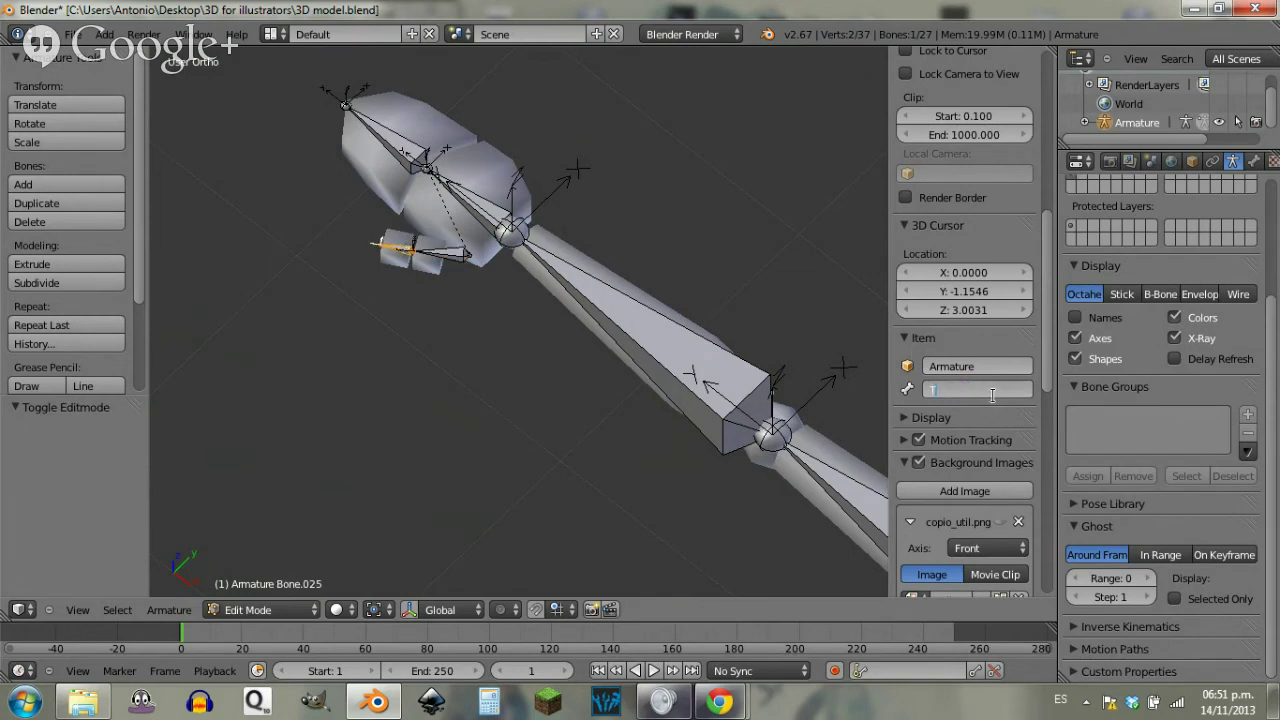
{"action": "type", "text": "humb2.l"}
{"action": "key", "text": "Return"}
Step: Rename the finger bone at the end of the right hand as "Fingers.r"
{"action": "right_click", "coordinate": [416, 155]}
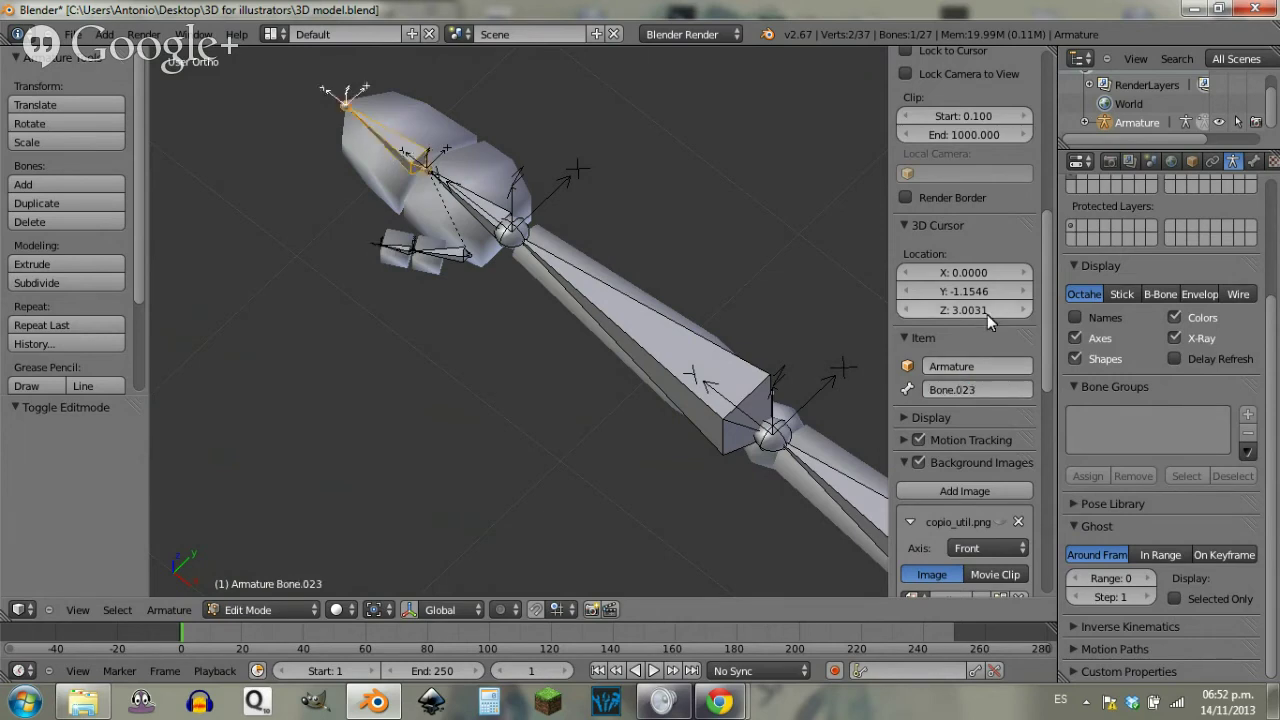
{"action": "left_click", "coordinate": [982, 390]}
{"action": "type", "text": "Fin"}
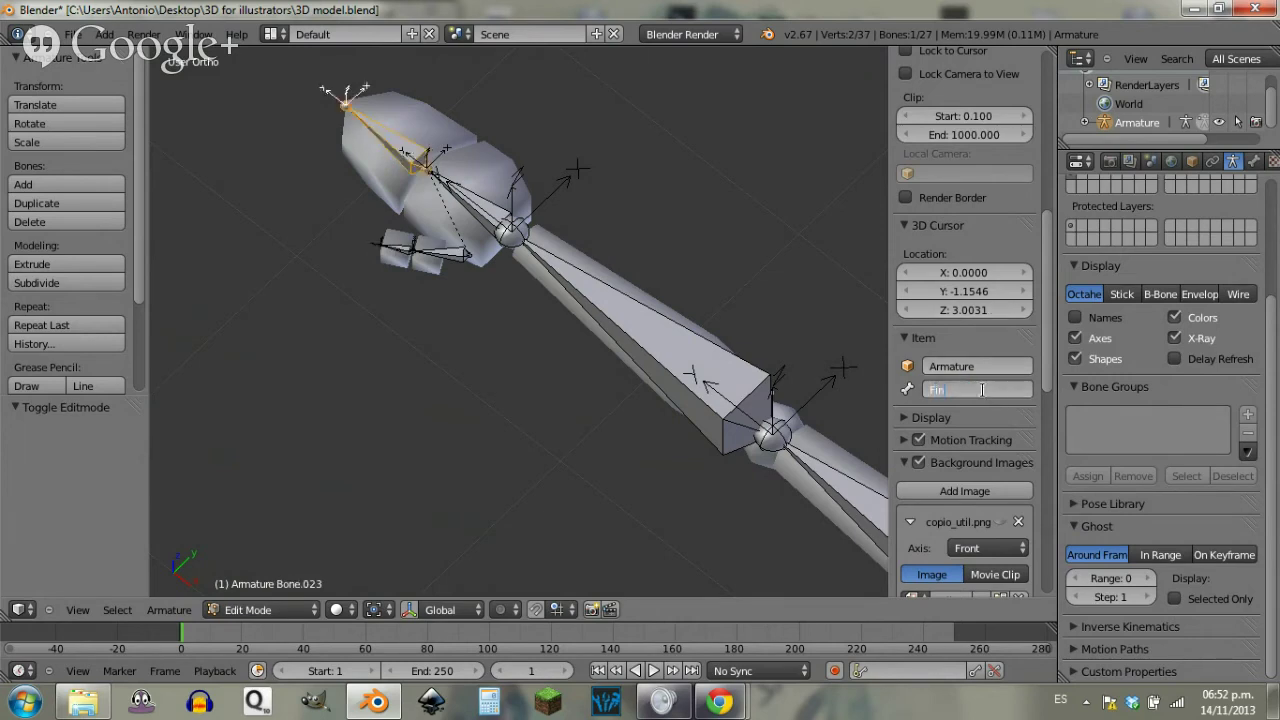
{"action": "type", "text": "gers.r"}
{"action": "key", "text": "Return"}
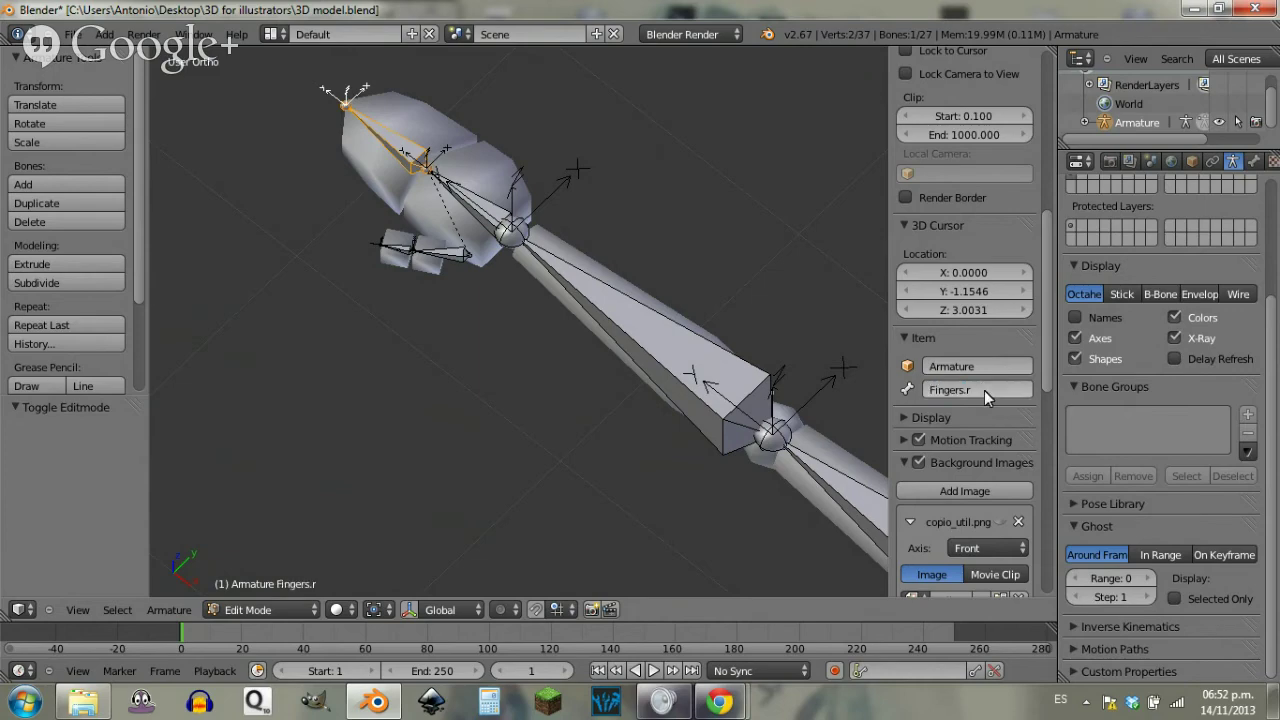
Step: Check the names of the right forearm, head, right shoulder and right thigh bones by selecting them in turn
{"action": "scroll", "coordinate": [622, 352], "scroll_direction": "down", "scroll_amount": 3}
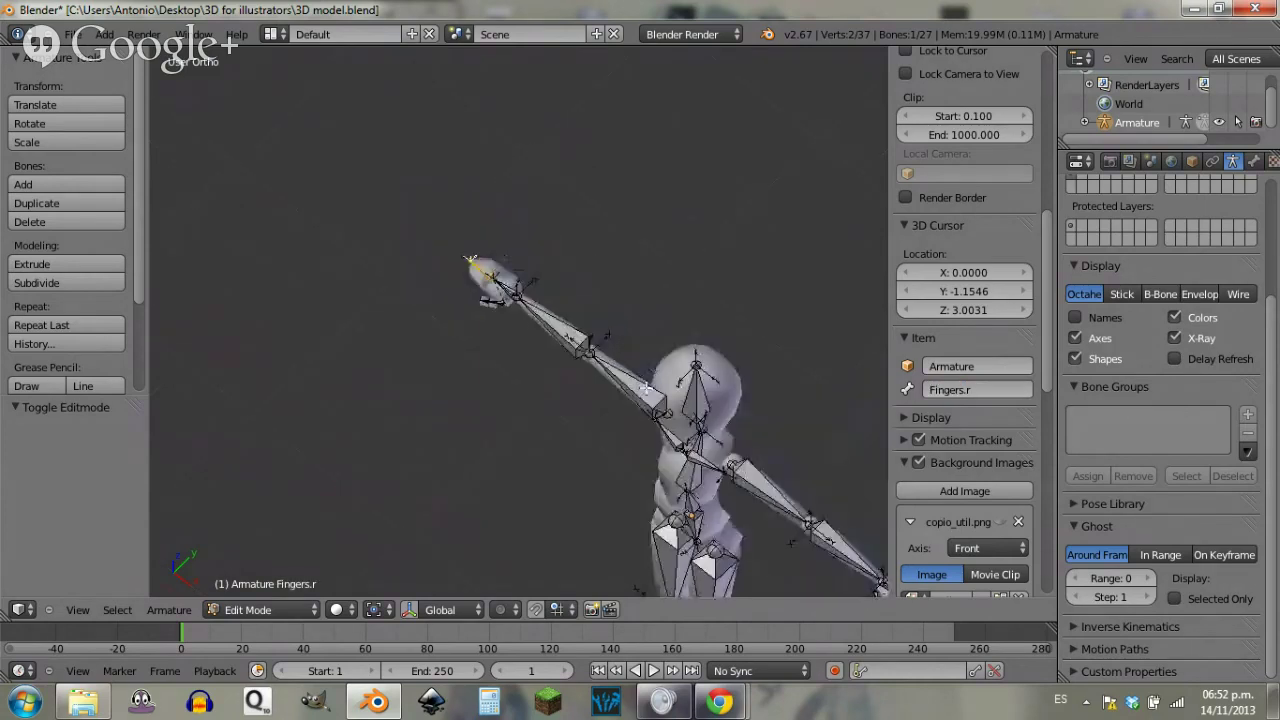
{"action": "middle_click_drag", "start_coordinate": [699, 418], "coordinate": [563, 270], "text": "shift"}
{"action": "right_click", "coordinate": [598, 228]}
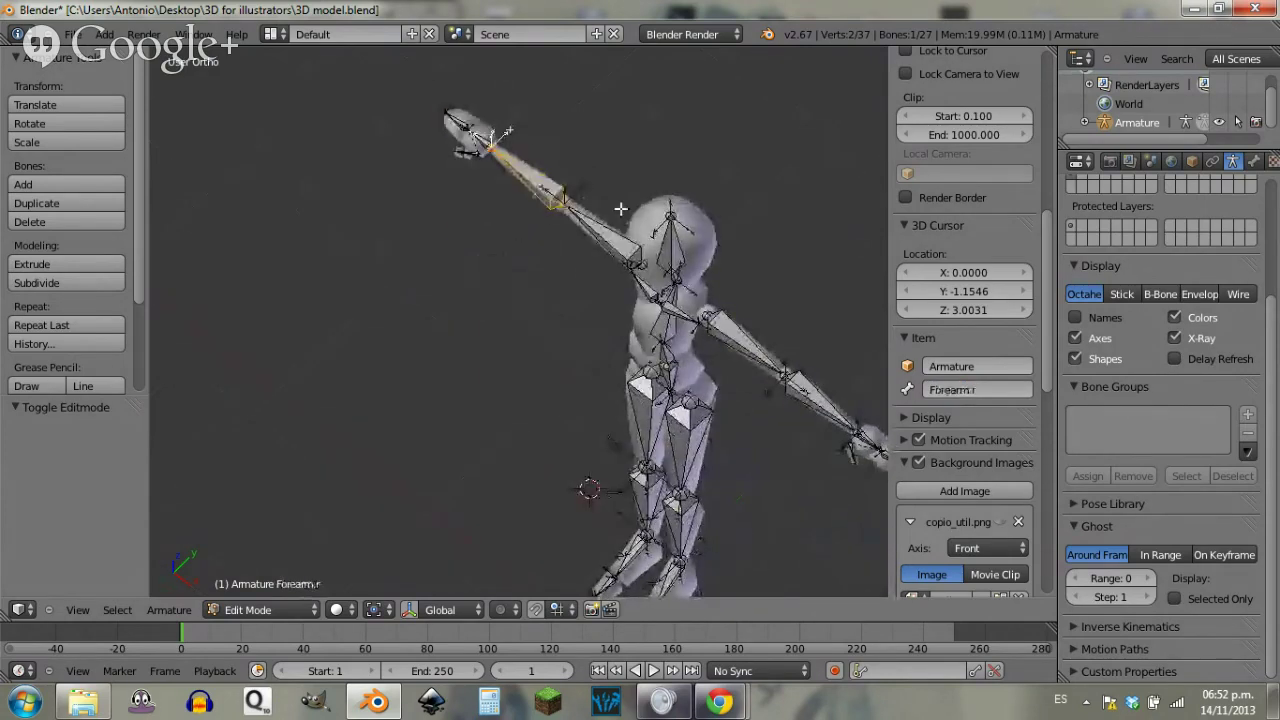
{"action": "right_click", "coordinate": [650, 285]}
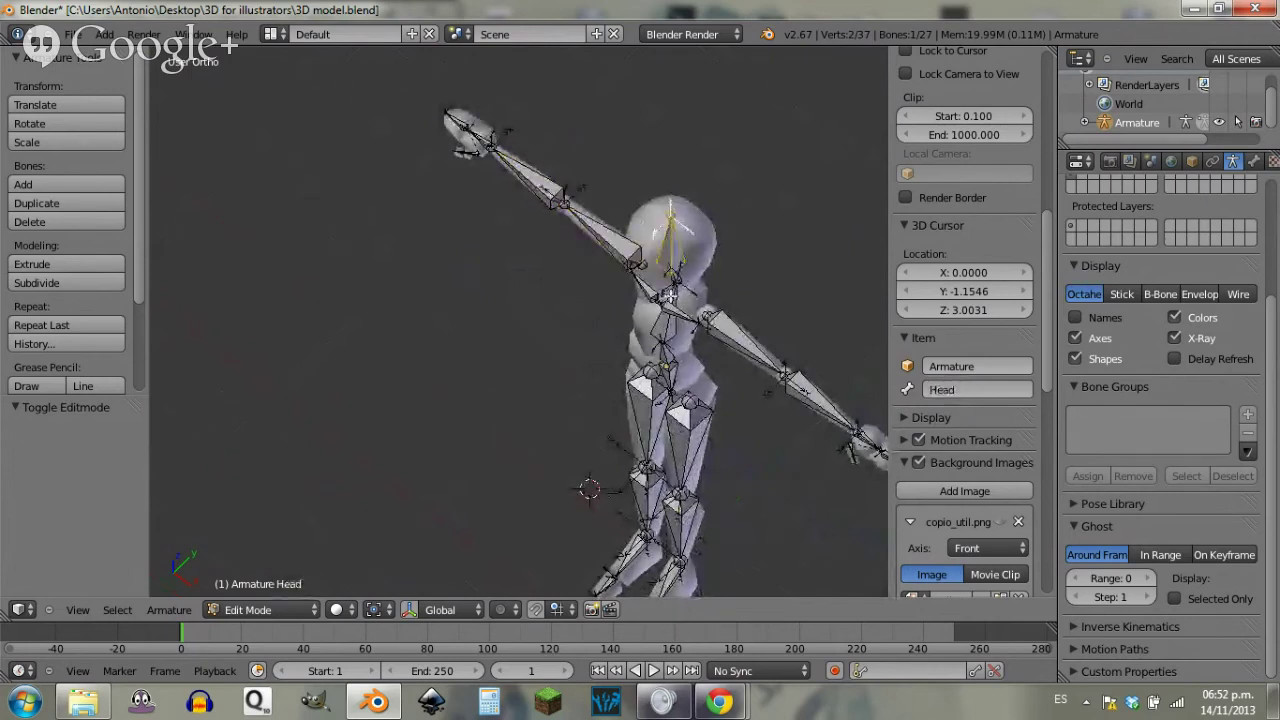
{"action": "right_click", "coordinate": [646, 291]}
{"action": "right_click", "coordinate": [645, 292]}
{"action": "right_click", "coordinate": [645, 292]}
{"action": "right_click", "coordinate": [645, 292]}
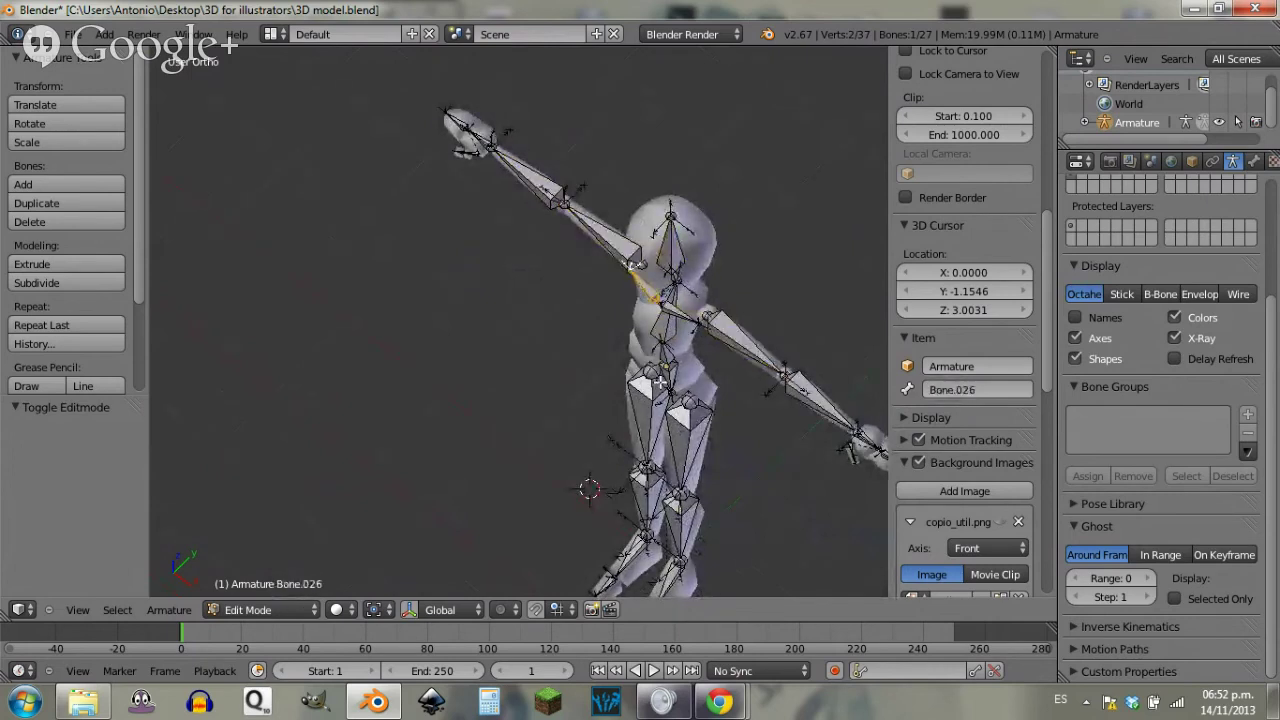
{"action": "right_click", "coordinate": [661, 383]}
{"action": "right_click", "coordinate": [672, 352]}
{"action": "right_click", "coordinate": [676, 383]}
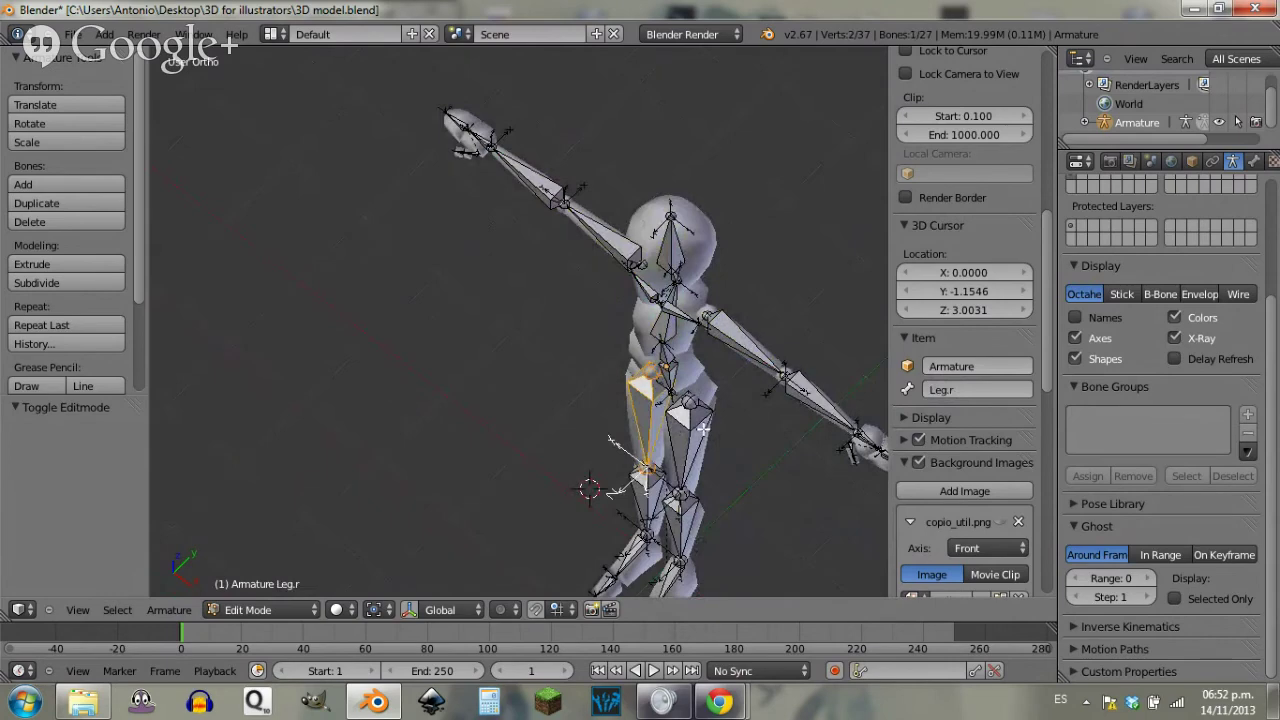
Step: Show the mannequin from the front and save the file, overwriting the existing version
{"action": "key", "text": "KP_1"}
{"action": "middle_click_drag", "start_coordinate": [709, 453], "coordinate": [651, 245], "text": "shift"}
{"action": "key", "text": "ctrl+s"}
{"action": "left_click", "coordinate": [651, 243]}
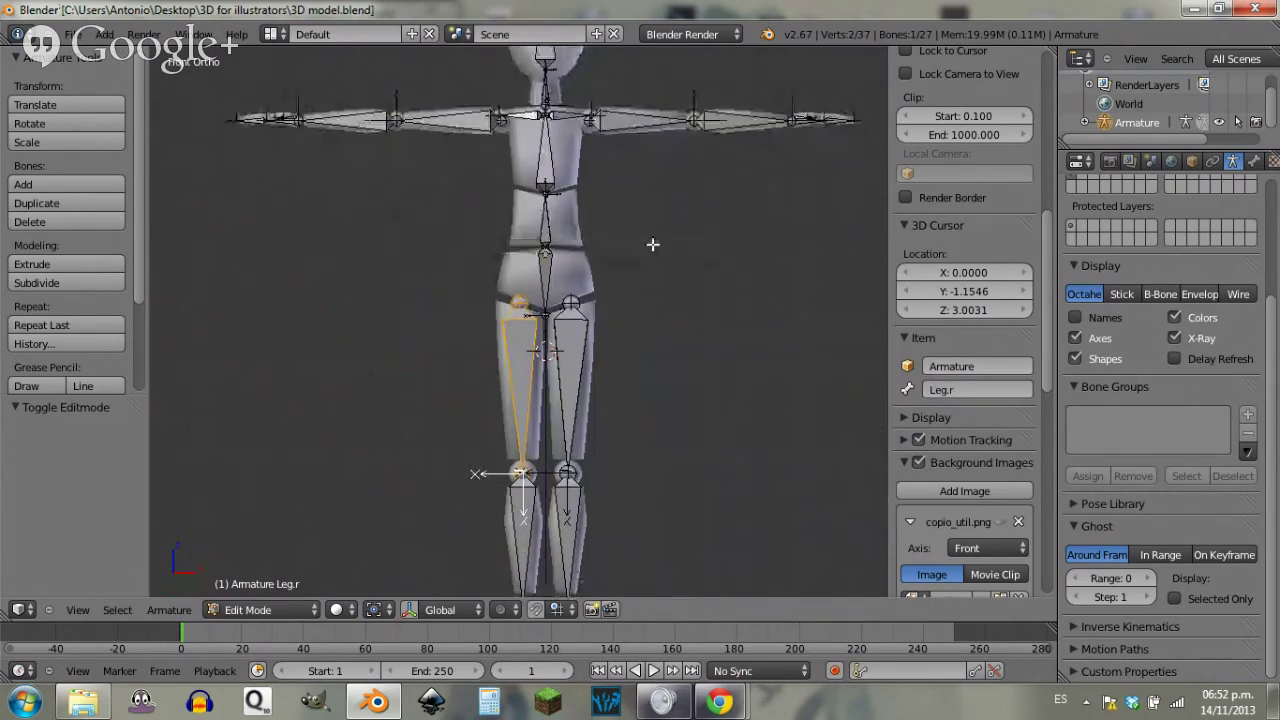
Step: Return to Object Mode, select the mannequin mesh together with the armature, and parent the mesh to the armature with empty groups
{"action": "key", "text": "Tab"}
{"action": "key", "text": "a"}
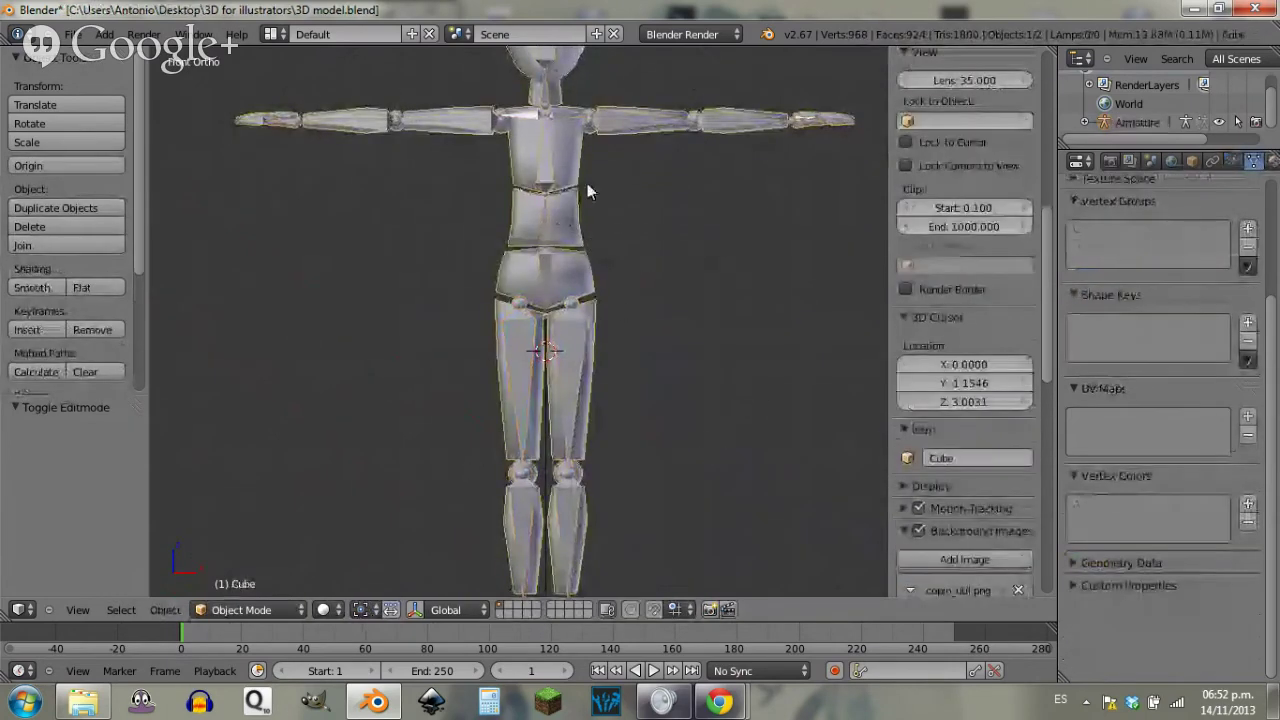
{"action": "key", "text": "a"}
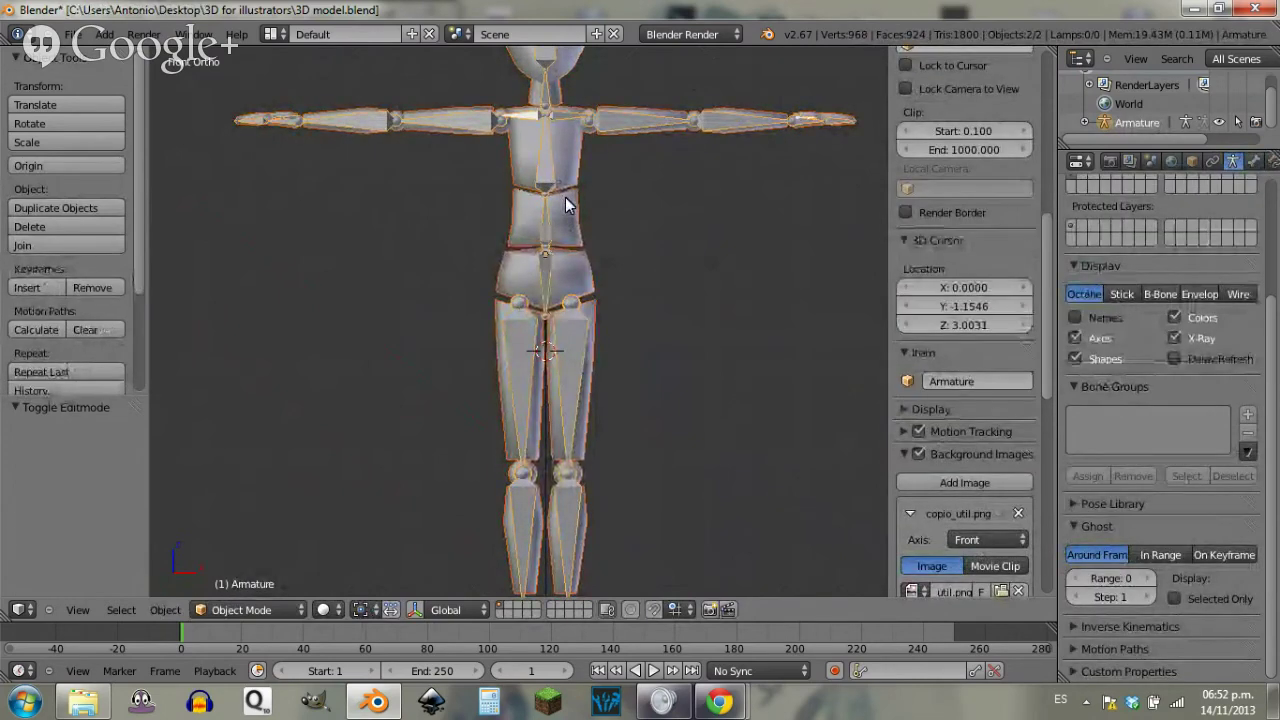
{"action": "key", "text": "ctrl+p"}
{"action": "left_click", "coordinate": [565, 200]}
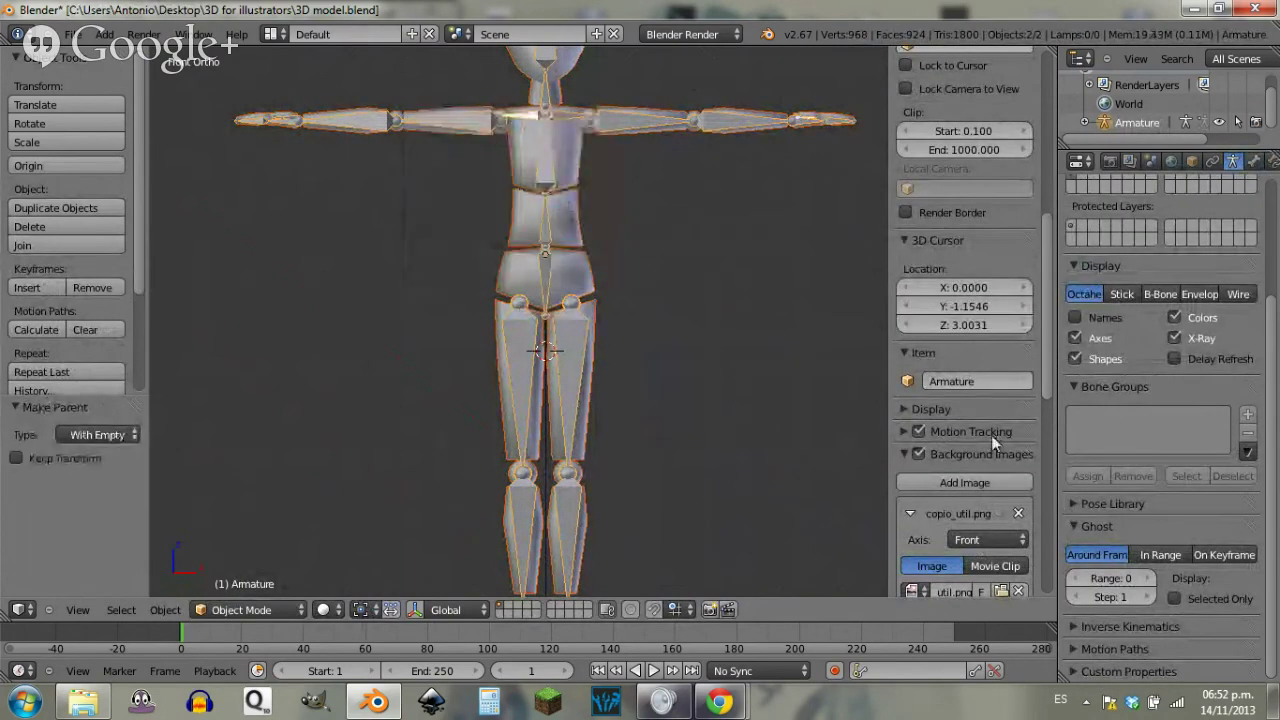
Step: Select the mannequin mesh, look through its vertex groups back to the start of the list, and enter Edit Mode
{"action": "right_click", "coordinate": [603, 236]}
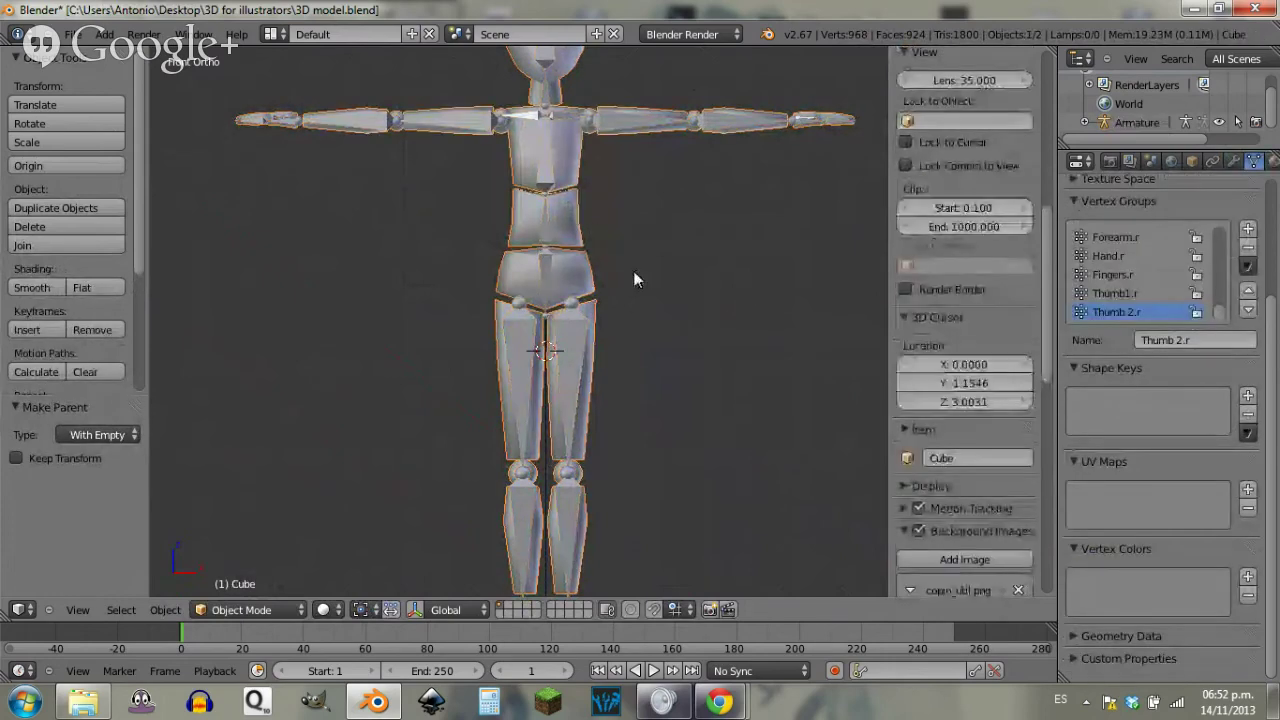
{"action": "scroll", "coordinate": [1140, 268], "scroll_direction": "up", "scroll_amount": 8}
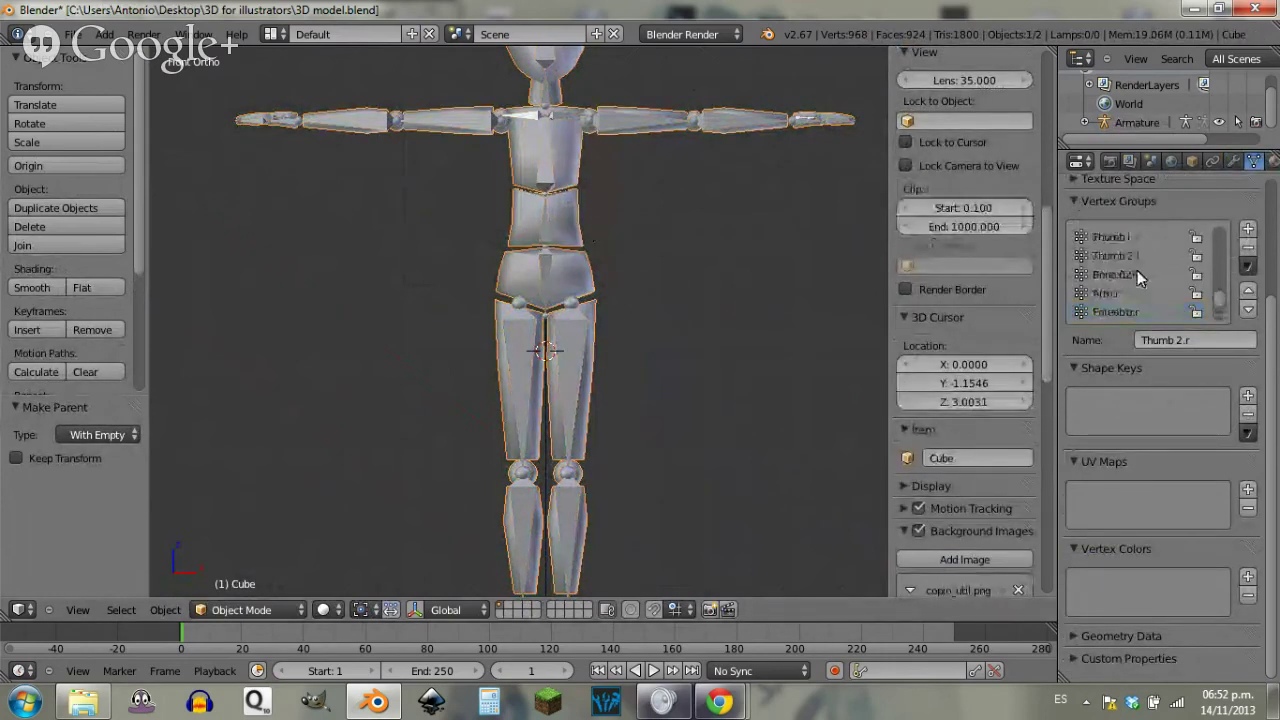
{"action": "scroll", "coordinate": [1144, 262], "scroll_direction": "up", "scroll_amount": 4}
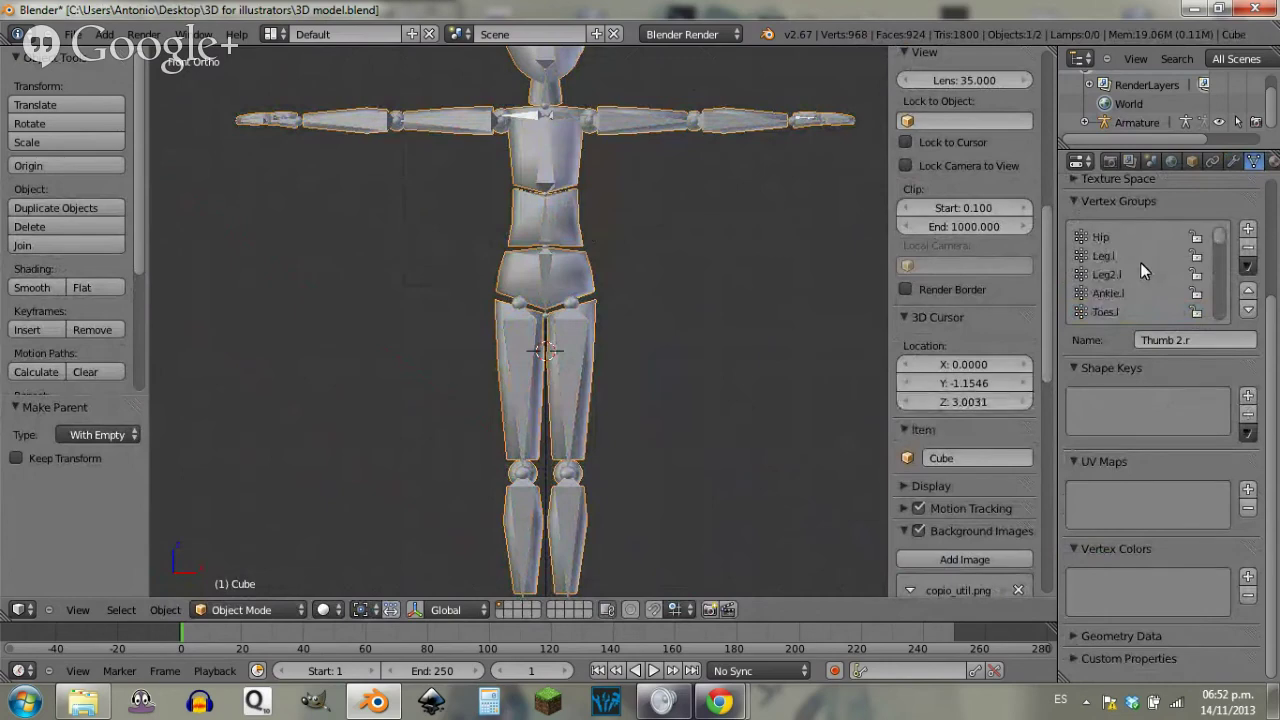
{"action": "key", "text": "Tab"}
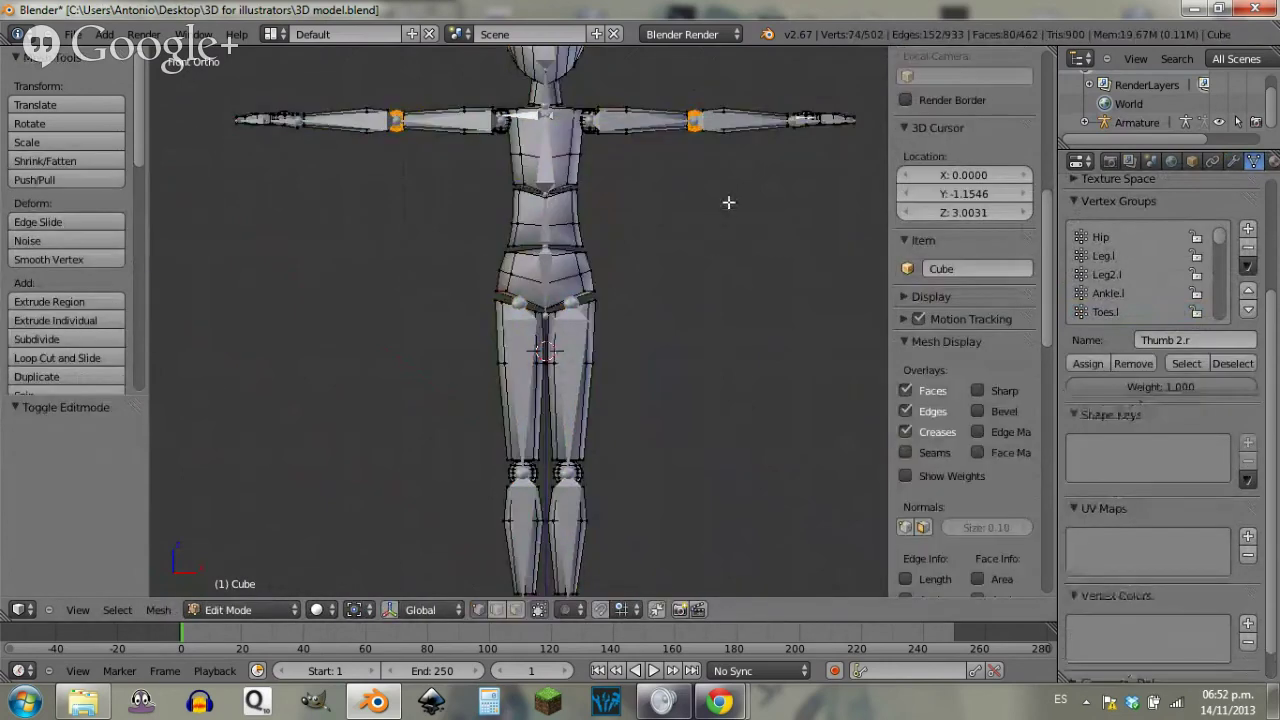
Step: Select all the linked geometry of the hip piece and assign it to the Hip vertex group
{"action": "middle_click_drag", "start_coordinate": [731, 200], "coordinate": [663, 316], "text": "shift"}
{"action": "scroll", "coordinate": [660, 306], "scroll_direction": "up", "scroll_amount": 6}
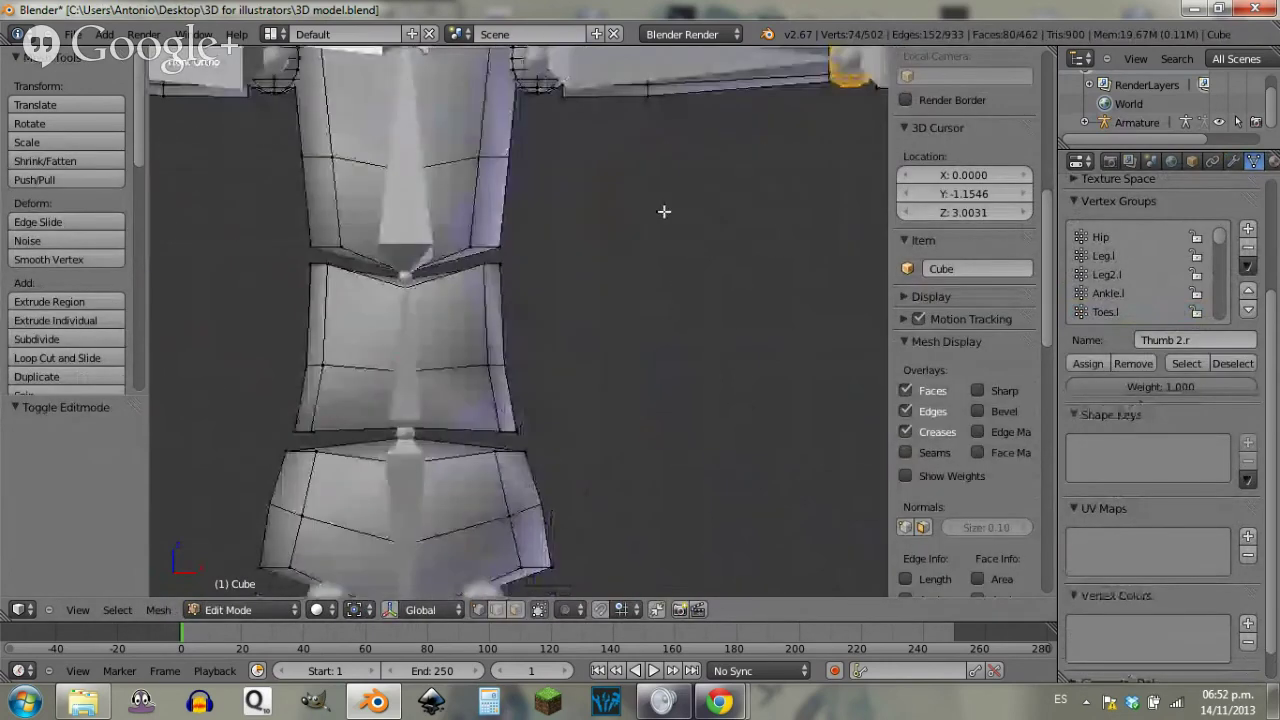
{"action": "middle_click_drag", "start_coordinate": [665, 211], "coordinate": [665, 415], "text": "shift"}
{"action": "middle_click_drag", "start_coordinate": [609, 358], "coordinate": [686, 291], "text": "shift"}
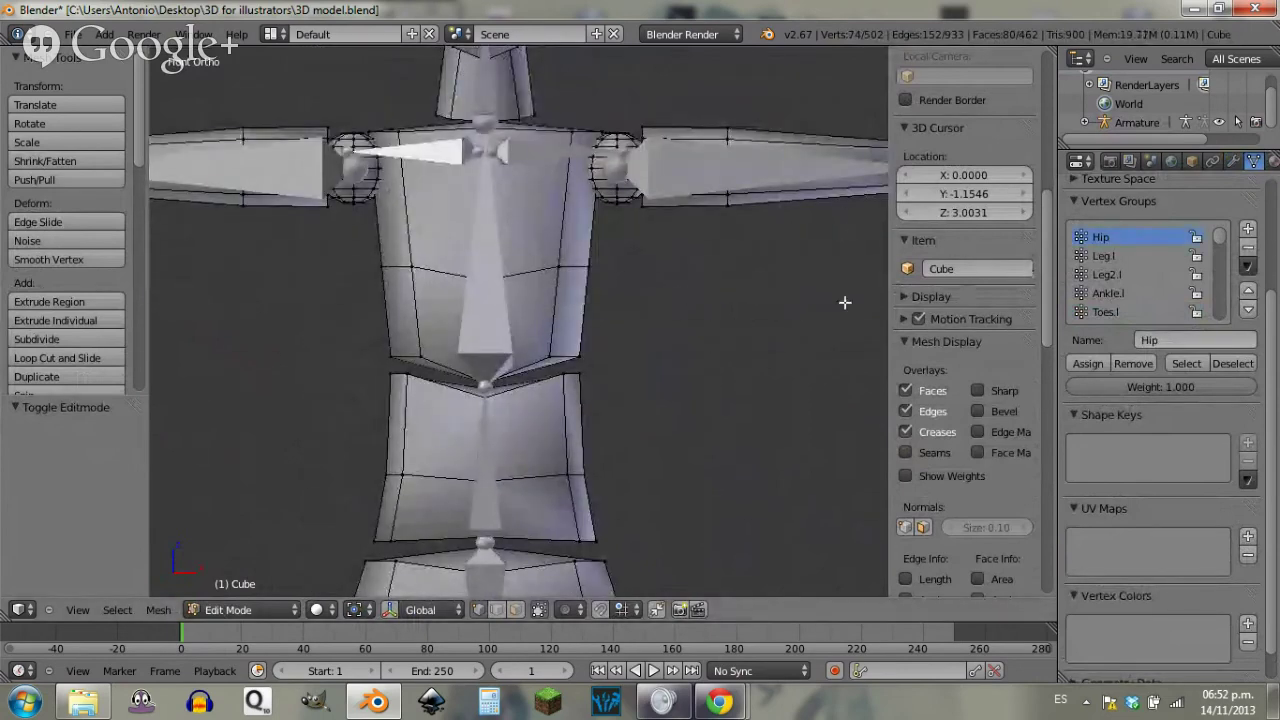
{"action": "middle_click_drag", "start_coordinate": [685, 392], "coordinate": [706, 286], "text": "shift"}
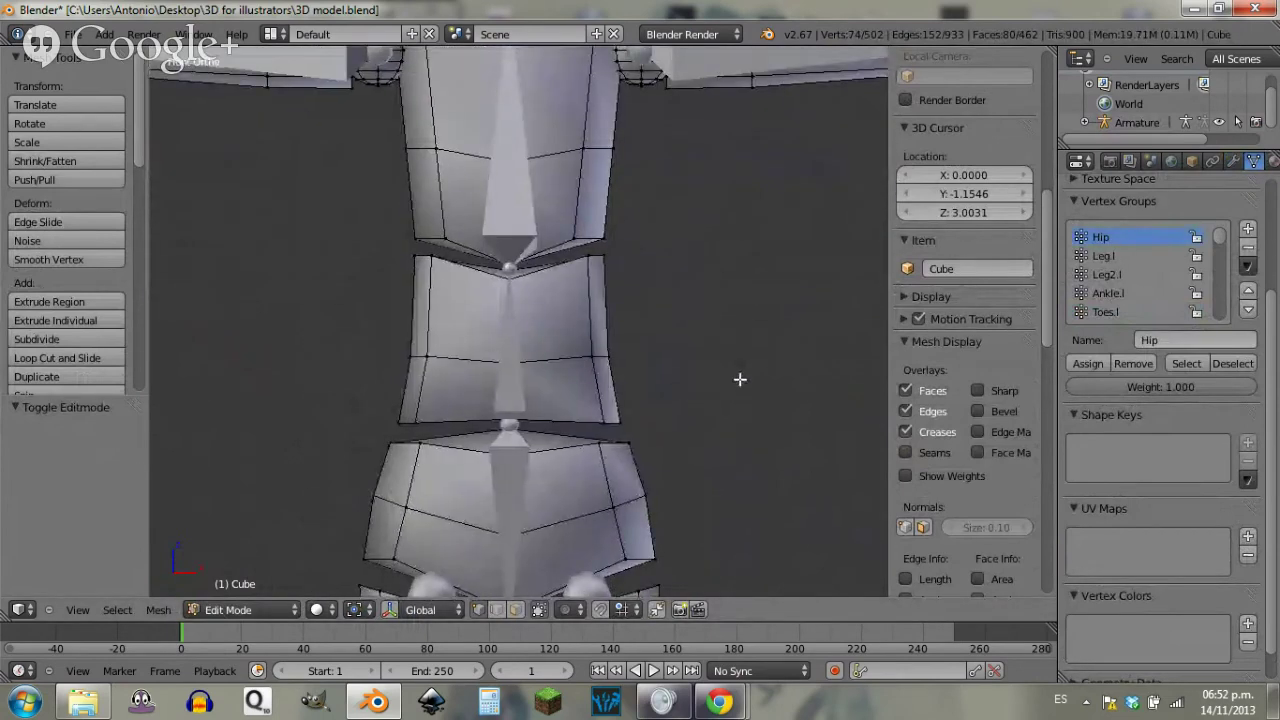
{"action": "middle_click_drag", "start_coordinate": [705, 416], "coordinate": [741, 349], "text": "shift"}
{"action": "right_click", "coordinate": [741, 349]}
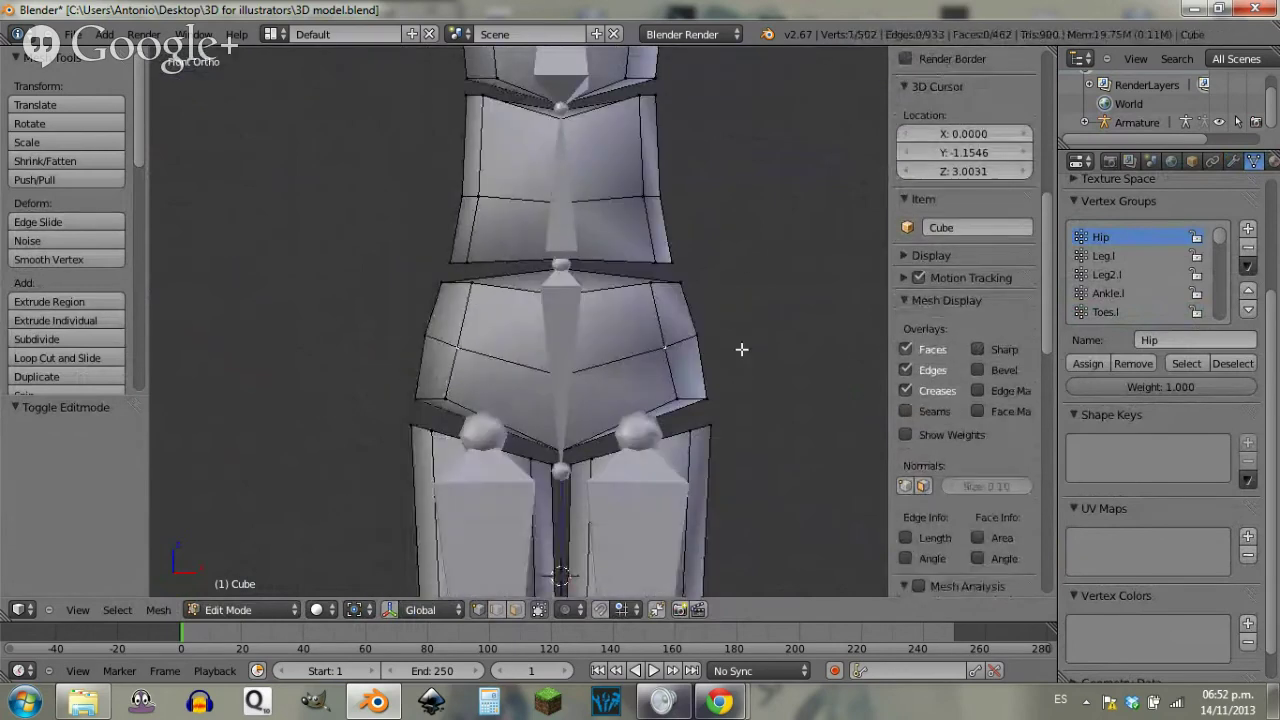
{"action": "key", "text": "ctrl+l"}
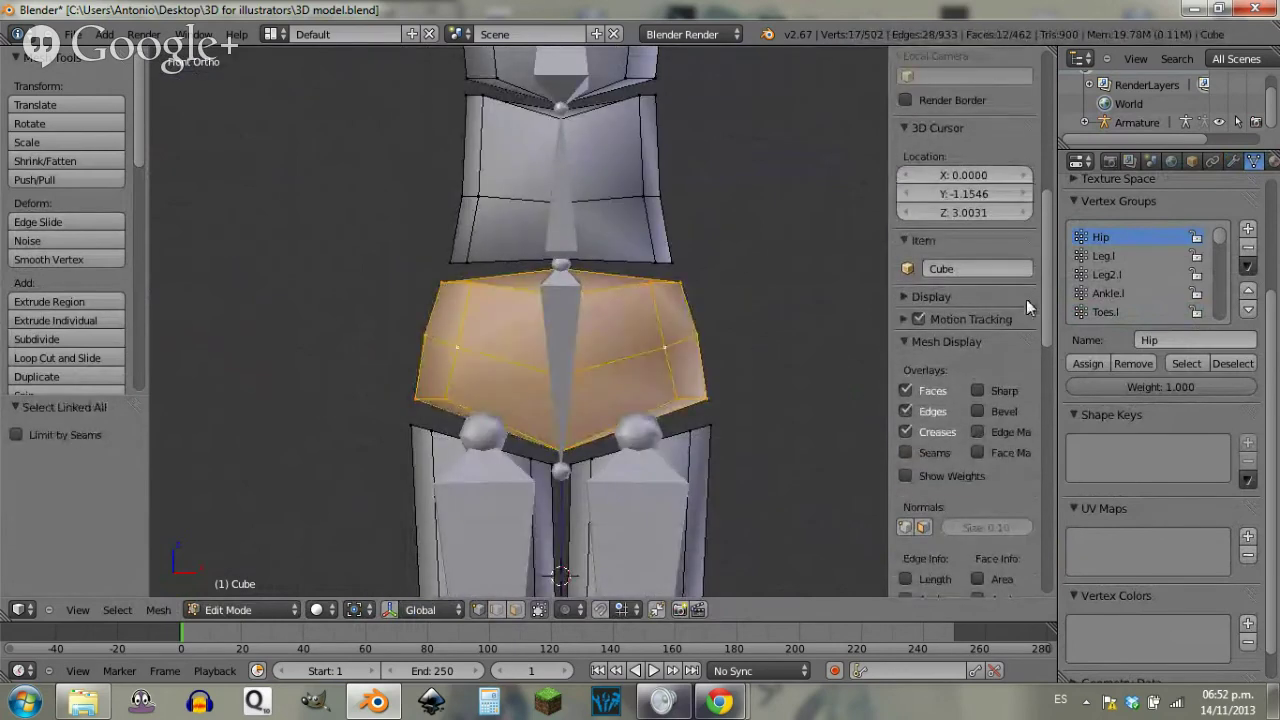
{"action": "left_click", "coordinate": [1086, 363]}
{"action": "left_click", "coordinate": [1089, 362]}
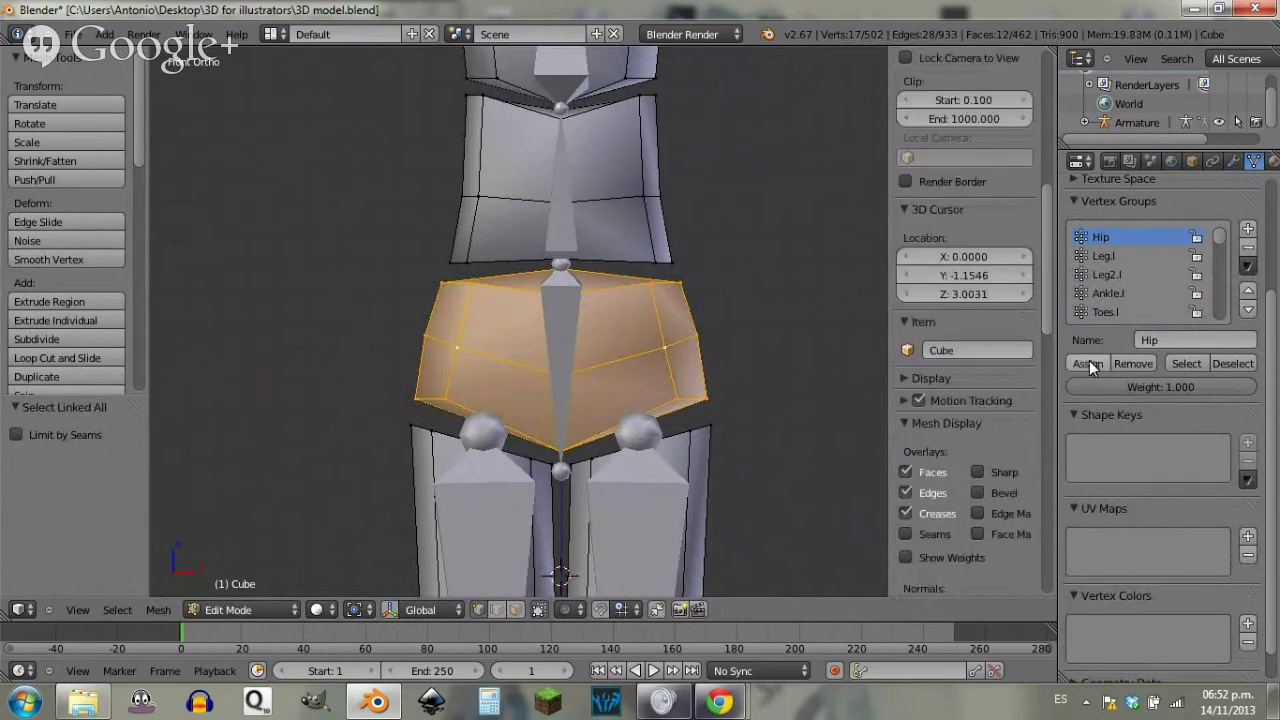
Step: Select all the linked geometry of the thighs and assign it to the Leg.l vertex group
{"action": "right_click", "coordinate": [660, 242]}
{"action": "key", "text": "ctrl+l"}
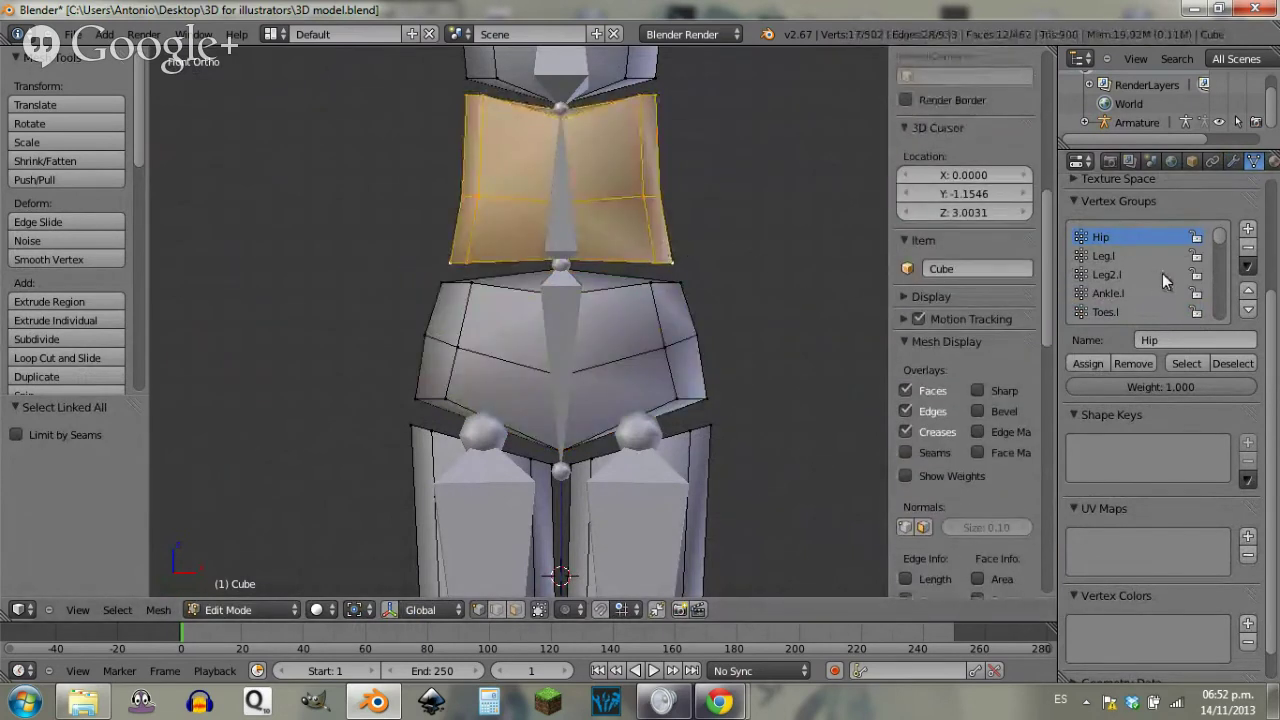
{"action": "left_click", "coordinate": [1108, 255]}
{"action": "middle_click_drag", "start_coordinate": [818, 387], "coordinate": [716, 288], "text": "shift"}
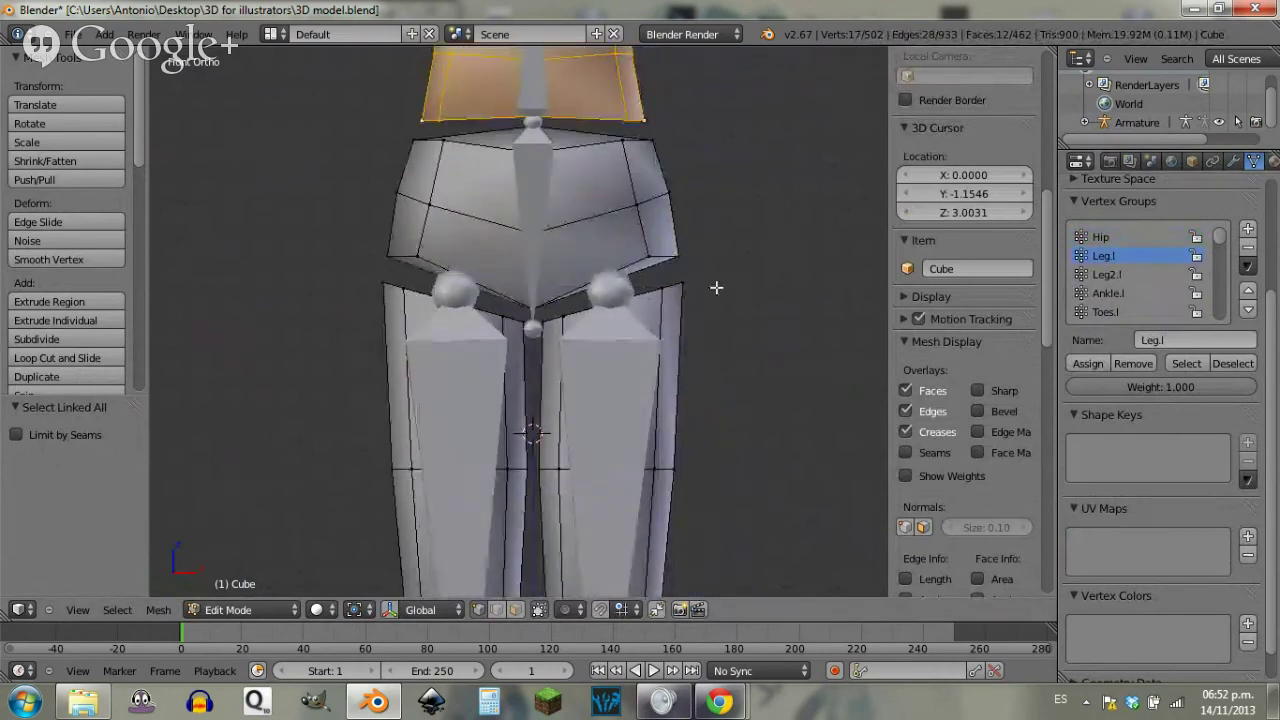
{"action": "right_click", "coordinate": [679, 288]}
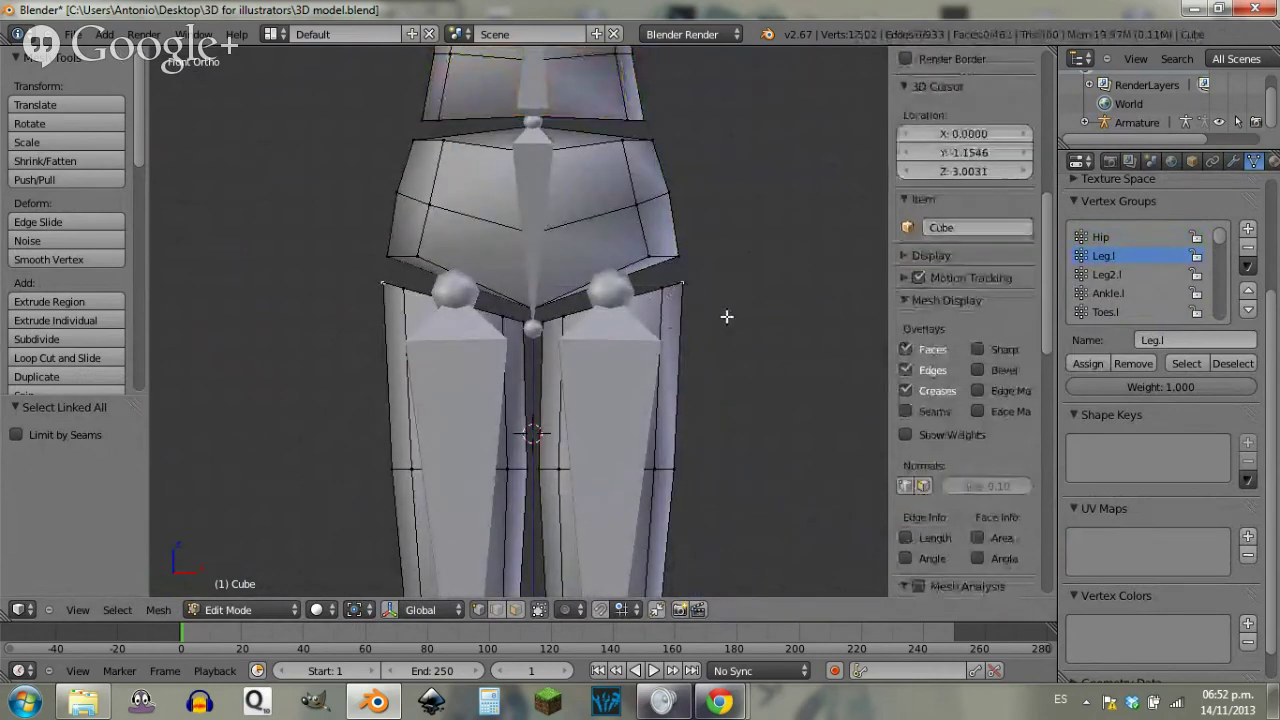
{"action": "middle_click_drag", "start_coordinate": [755, 433], "coordinate": [767, 231], "text": "shift"}
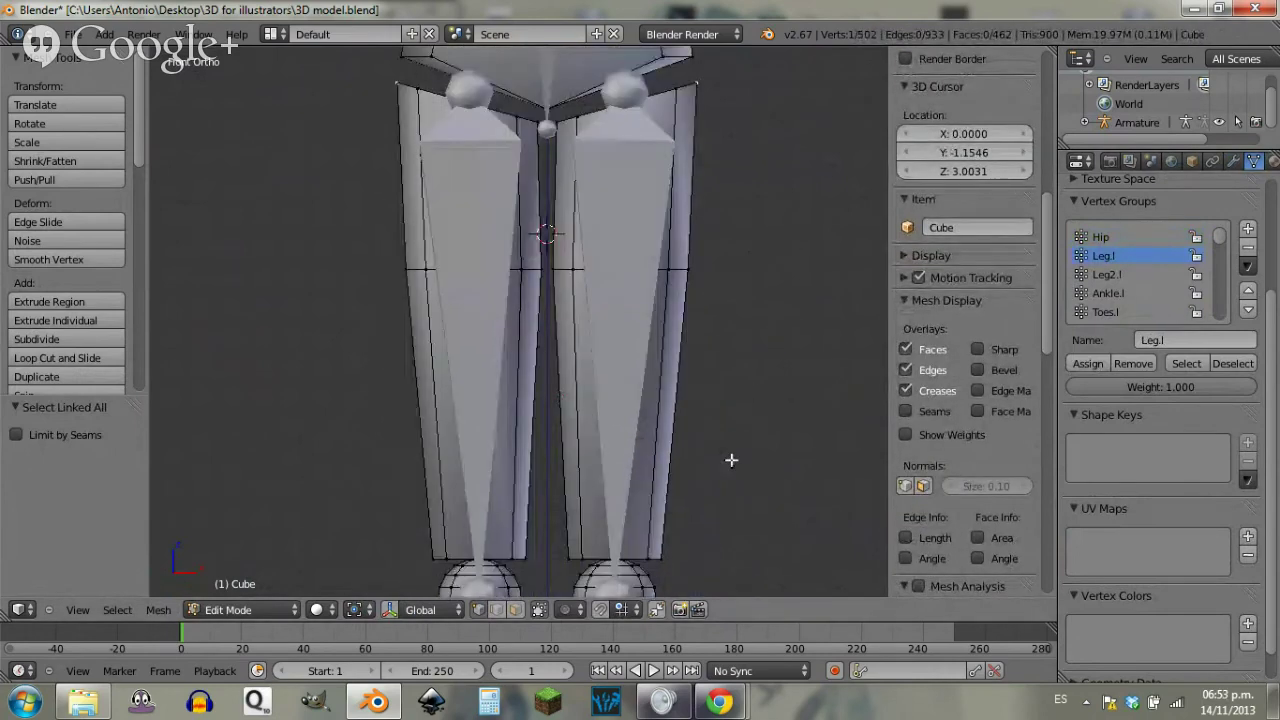
{"action": "mouse_move", "coordinate": [731, 457]}
{"action": "middle_mouse_down", "text": "shift"}
{"action": "mouse_move", "coordinate": [741, 301]}
{"action": "mouse_move", "coordinate": [731, 442]}
{"action": "middle_mouse_up", "text": "shift"}
{"action": "key", "text": "ctrl+l"}
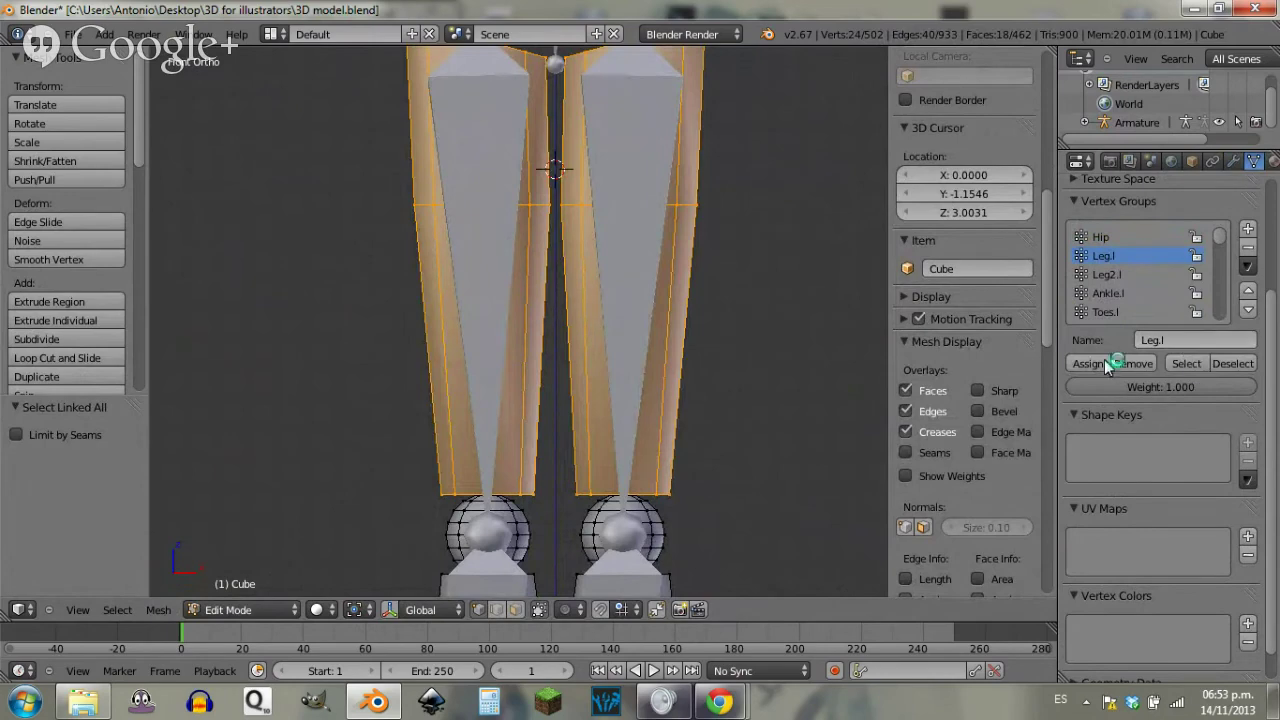
{"action": "left_click", "coordinate": [1100, 364]}
Step: Select the linked geometry of the knee spheres and assign it to the Leg.l vertex group as well
{"action": "scroll", "coordinate": [965, 300], "scroll_direction": "up", "scroll_amount": 2}
{"action": "left_click", "coordinate": [1107, 274]}
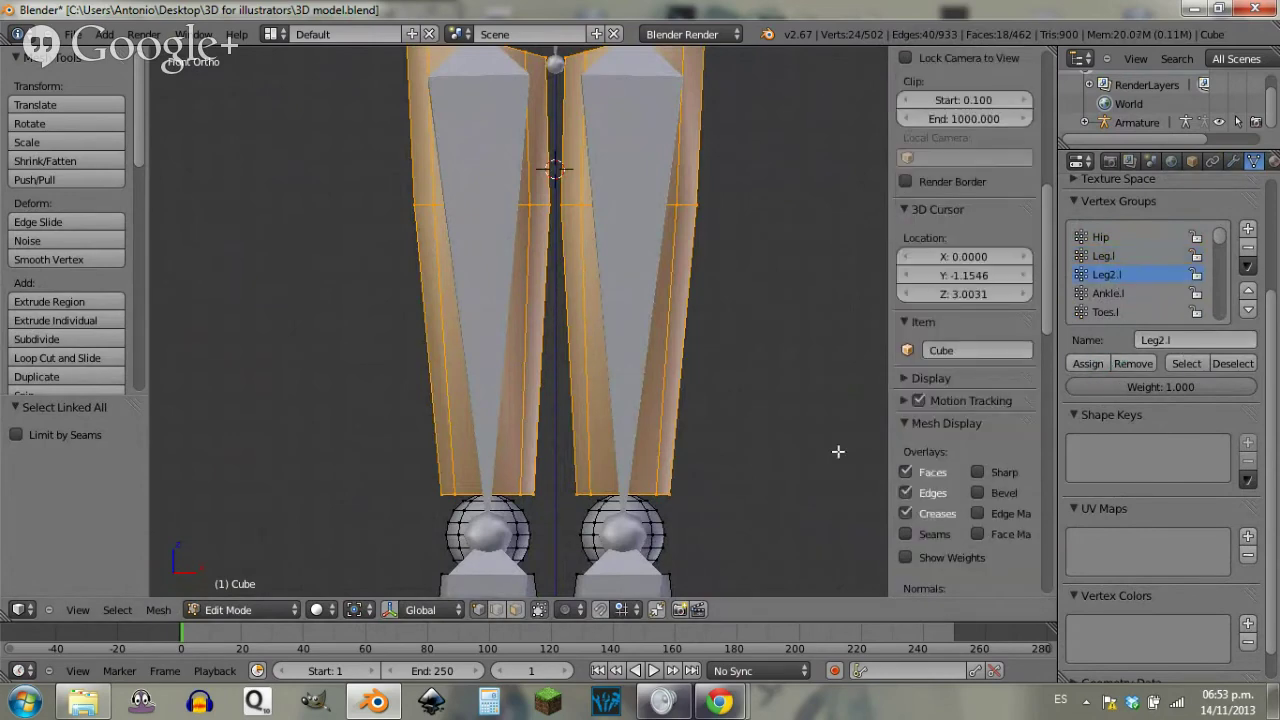
{"action": "right_click", "coordinate": [662, 533]}
{"action": "key", "text": "ctrl+l"}
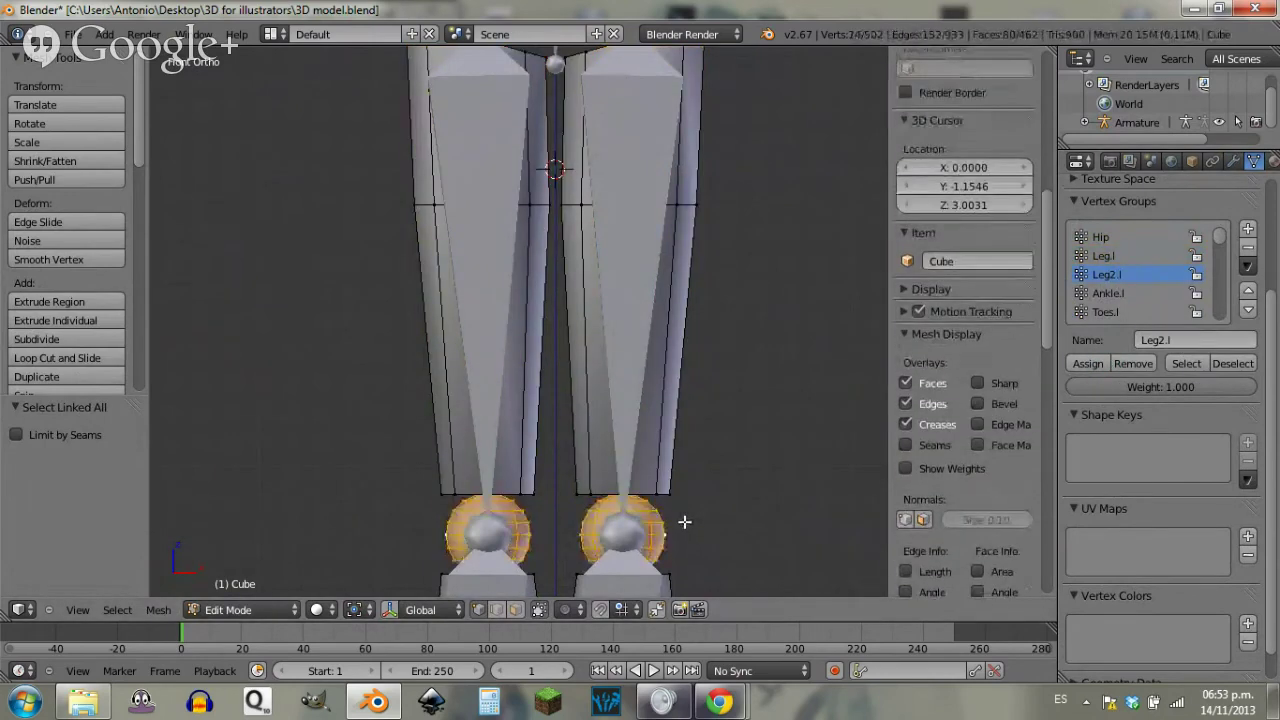
{"action": "left_click", "coordinate": [1106, 259]}
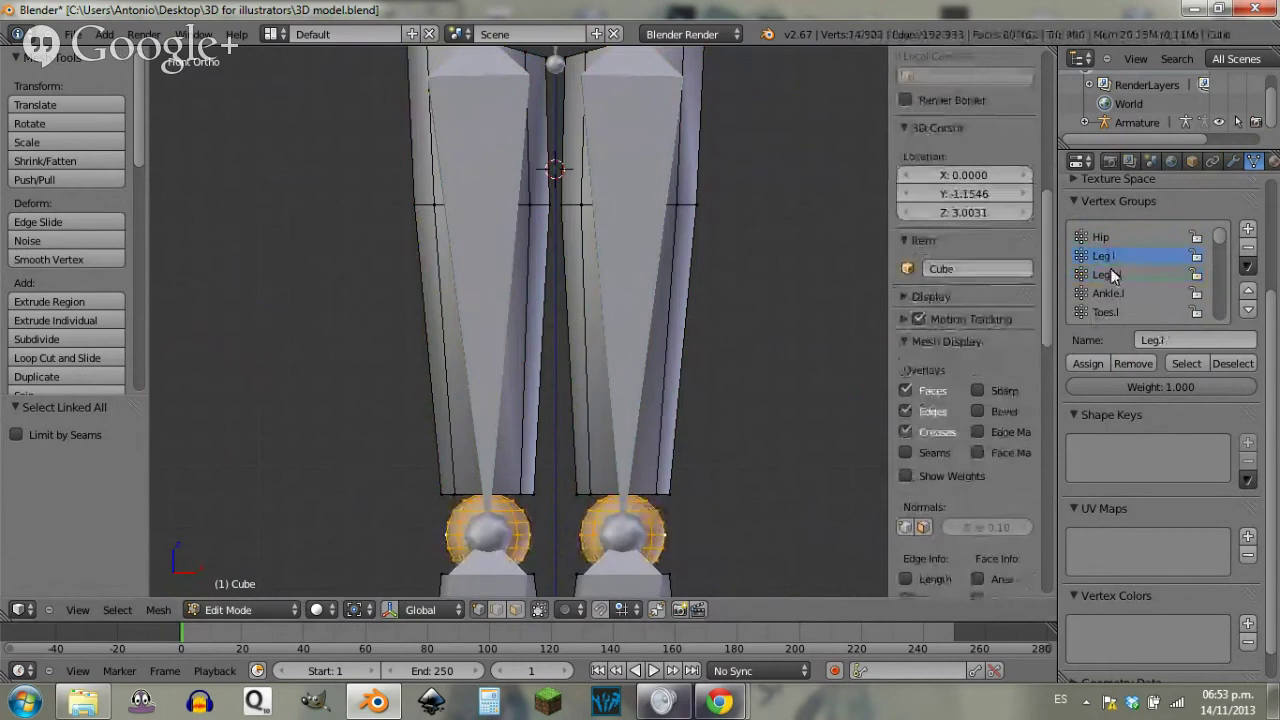
{"action": "left_click", "coordinate": [1088, 364]}
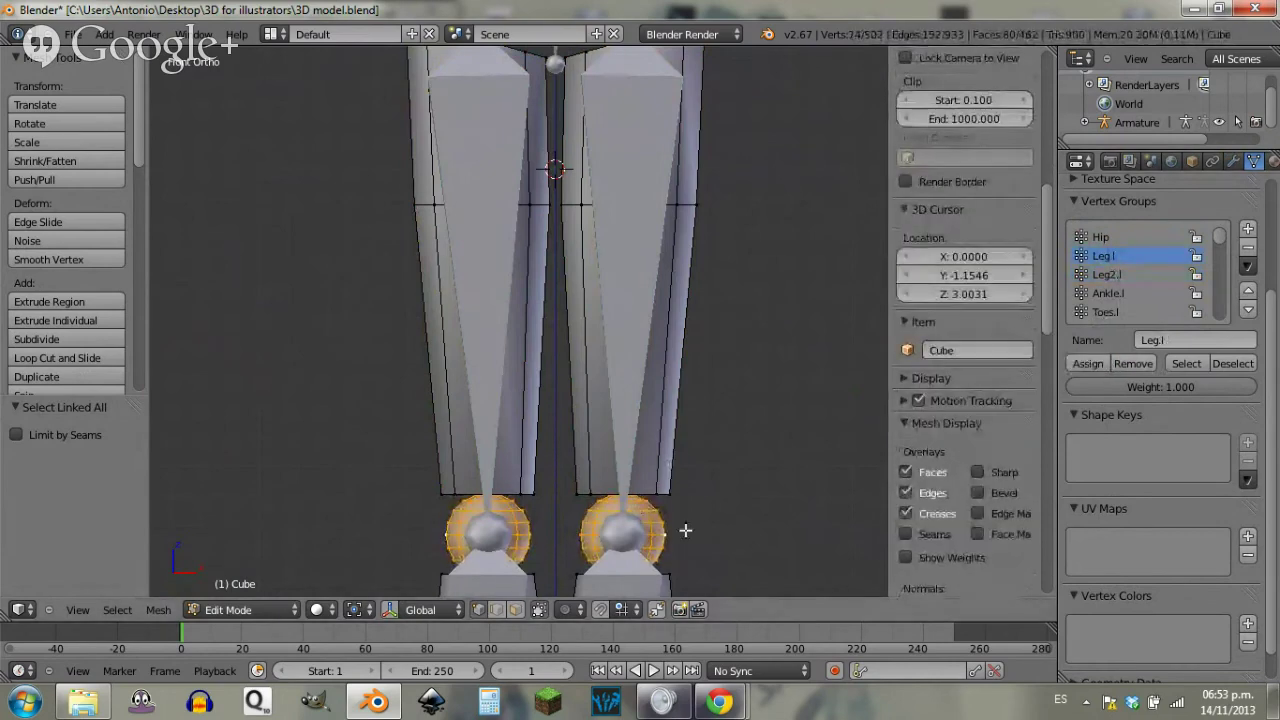
Step: Select all the linked geometry of the shins and assign it to the Leg2.l vertex group
{"action": "middle_click_drag", "start_coordinate": [685, 530], "coordinate": [723, 343], "text": "shift"}
{"action": "right_click", "coordinate": [710, 456]}
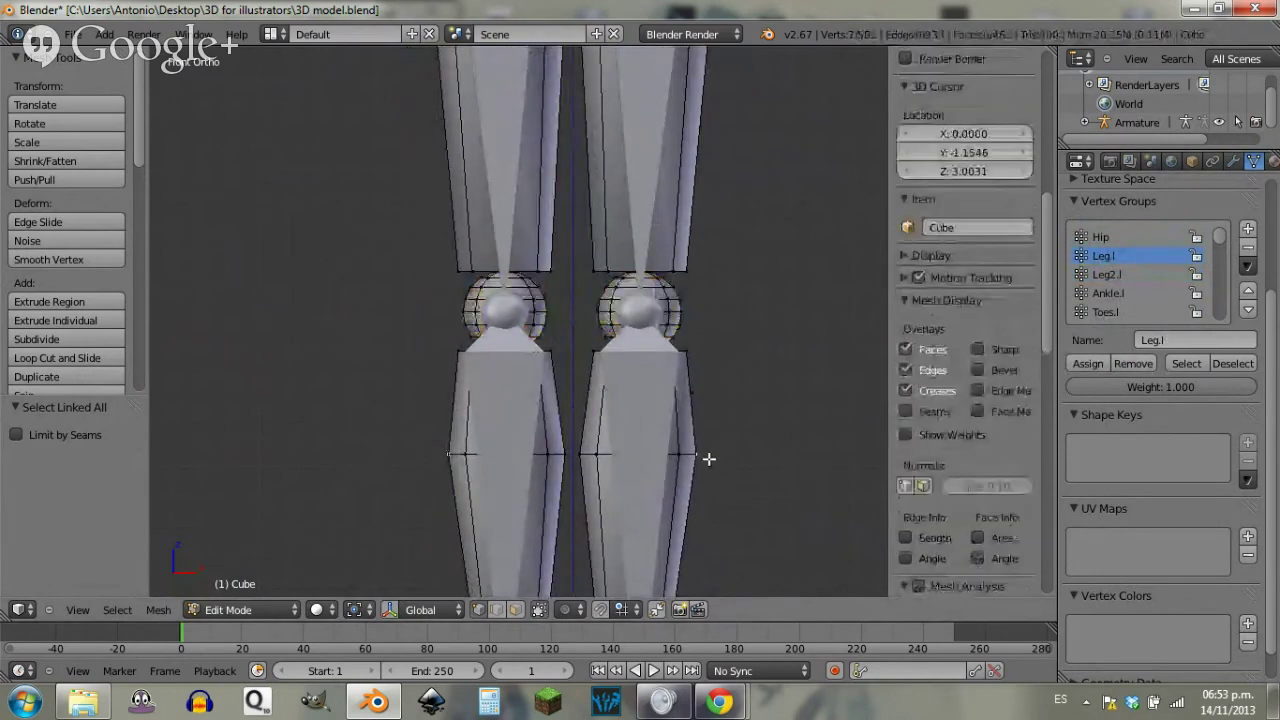
{"action": "key", "text": "ctrl+l"}
{"action": "left_click", "coordinate": [1106, 278]}
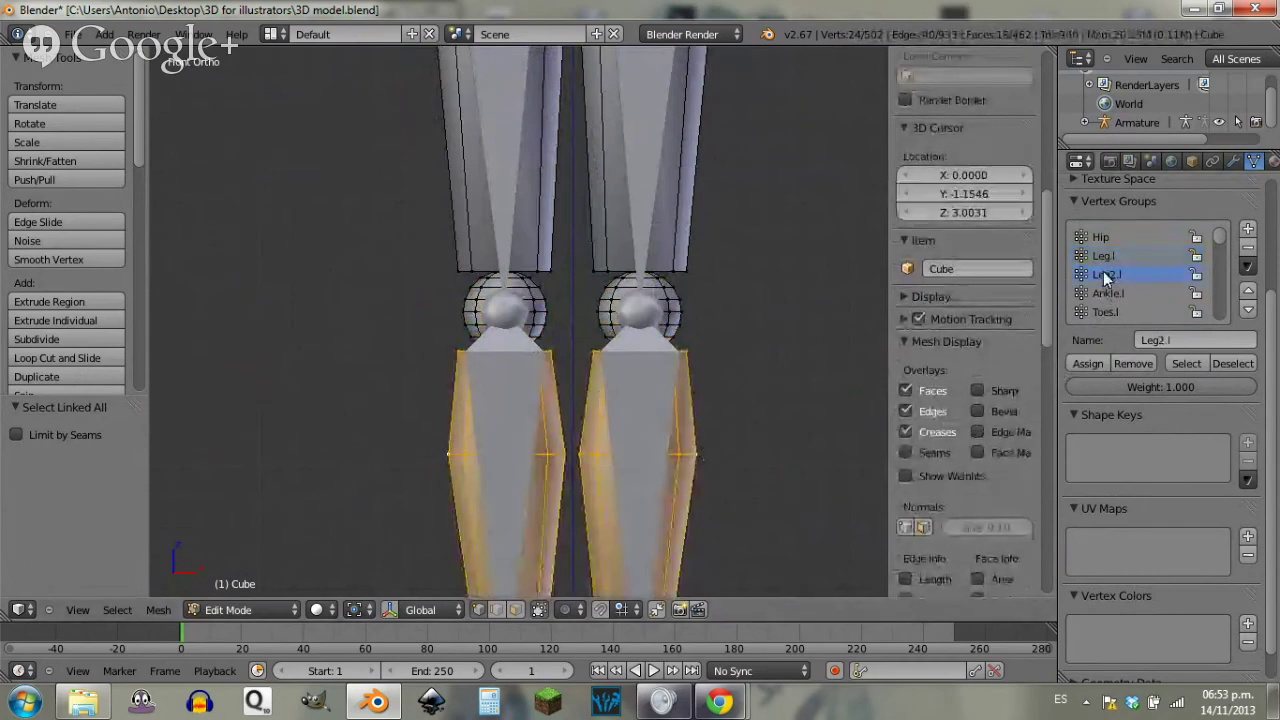
{"action": "left_click", "coordinate": [1092, 363]}
Step: Leave Edit Mode and examine the mesh's Leg2.l weights in Weight Paint mode
{"action": "scroll", "coordinate": [771, 403], "scroll_direction": "down", "scroll_amount": 5}
{"action": "key", "text": "Tab"}
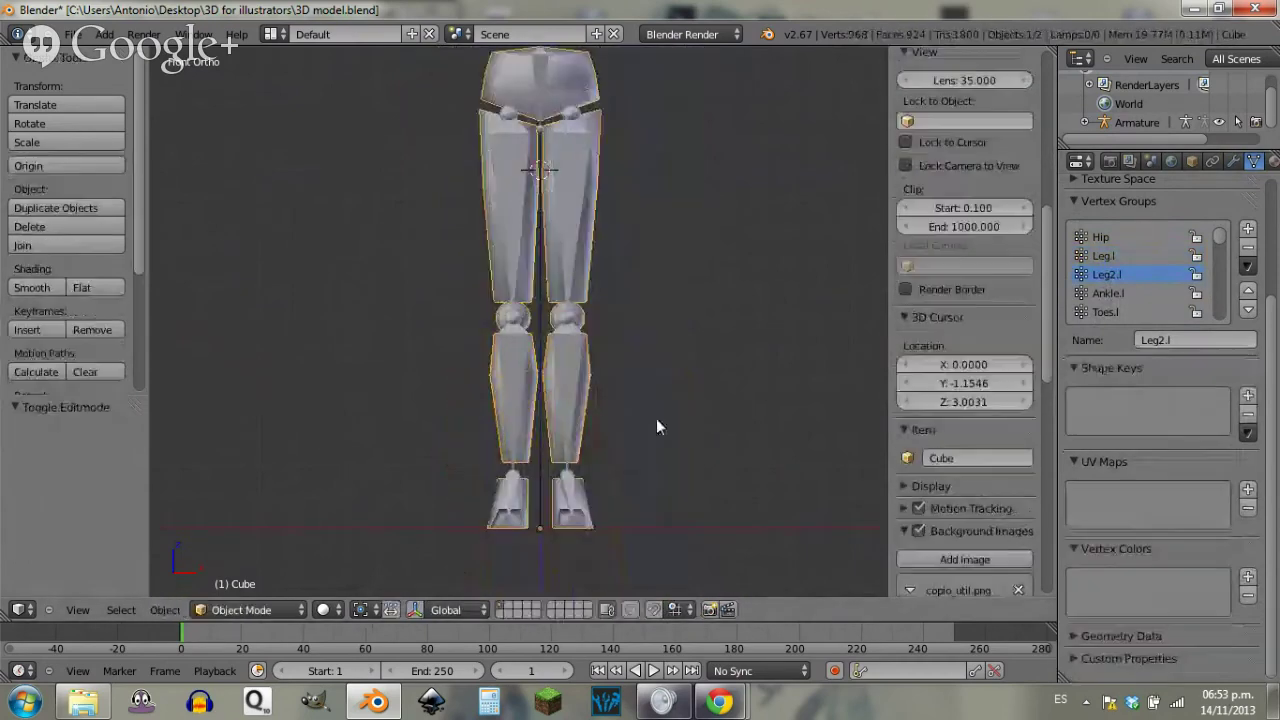
{"action": "key", "text": "ctrl+Tab"}
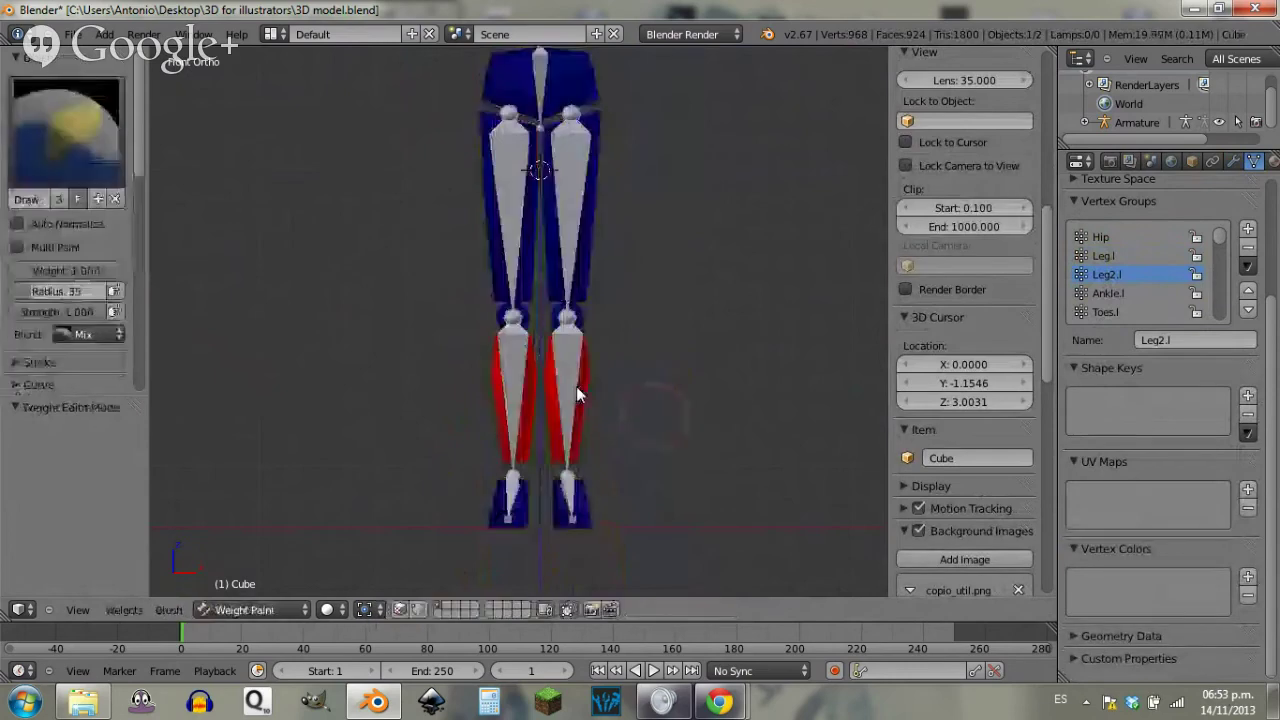
{"action": "key", "text": "ctrl+Tab"}
{"action": "right_click", "coordinate": [576, 388]}
{"action": "key", "text": "ctrl+Tab"}
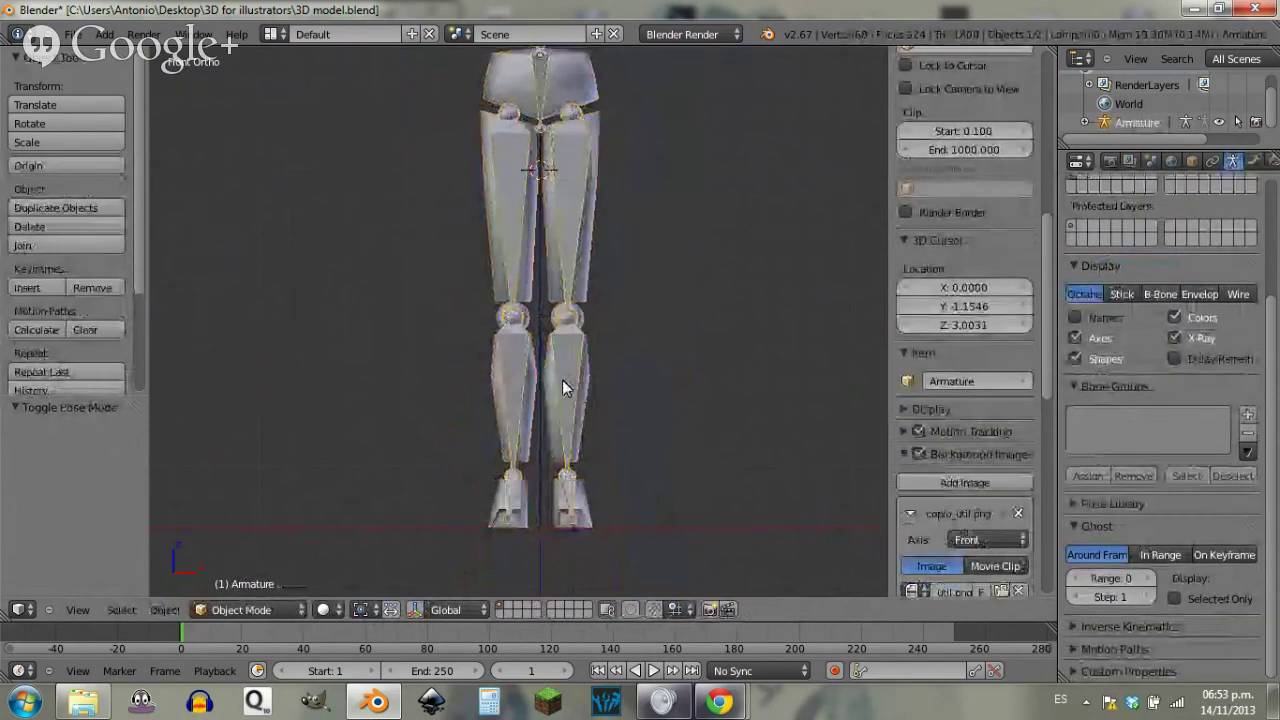
{"action": "right_click", "coordinate": [563, 381]}
{"action": "key", "text": "ctrl+Tab"}
{"action": "key", "text": "ctrl+Tab"}
Step: Put the armature in Pose Mode and try rotating the Leg2.l bone to test the shin, cancelling the rotation
{"action": "right_click", "coordinate": [565, 381]}
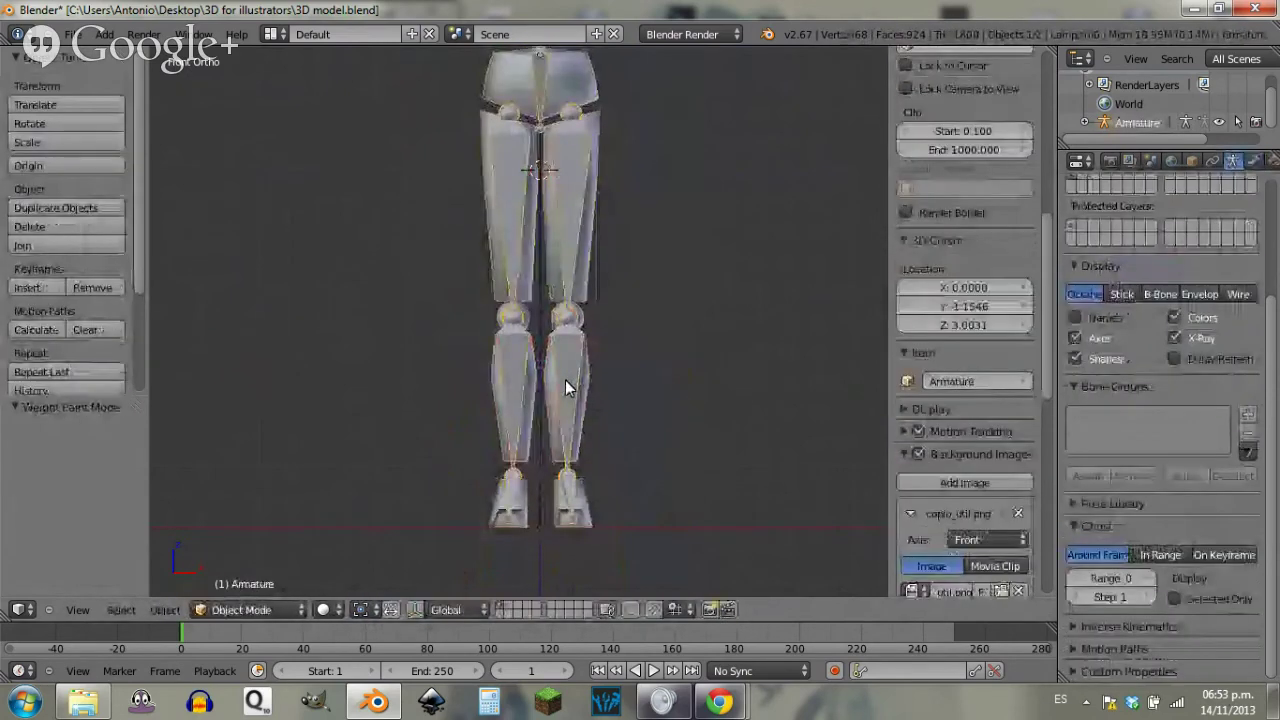
{"action": "key", "text": "ctrl+Tab"}
{"action": "middle_click_drag", "start_coordinate": [718, 402], "coordinate": [620, 443]}
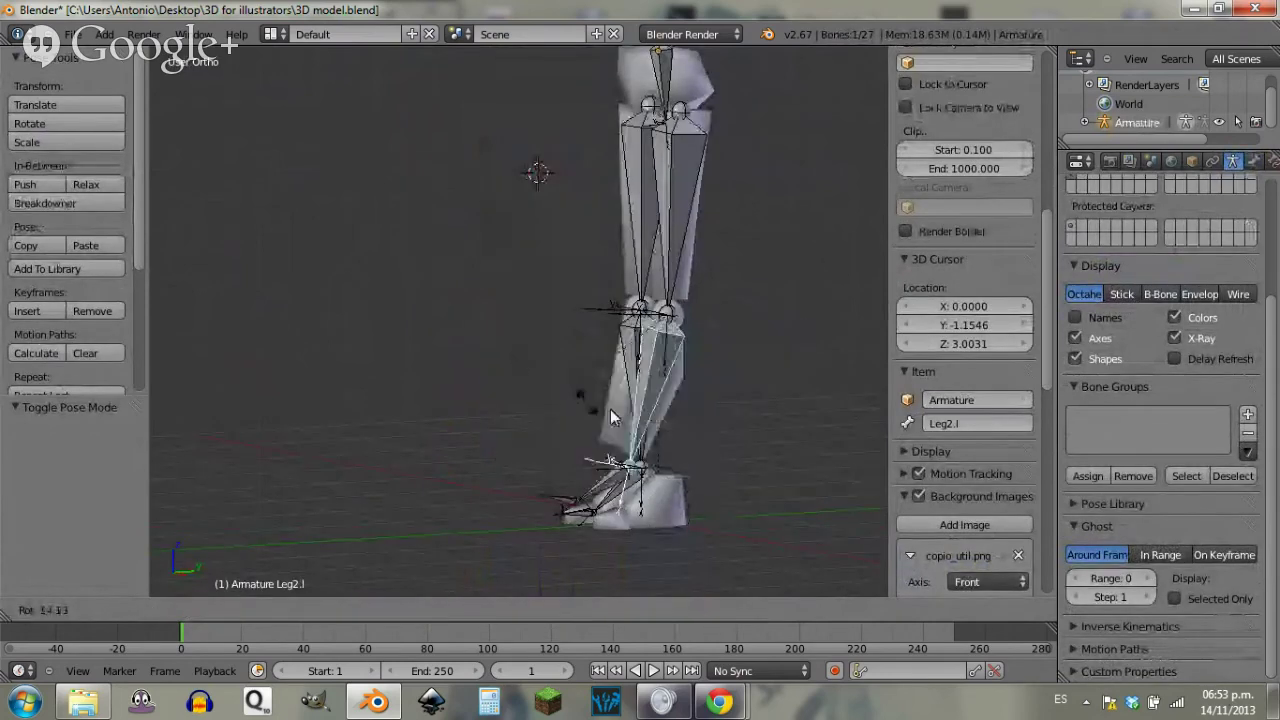
{"action": "key", "text": "Escape"}
{"action": "middle_click_drag", "start_coordinate": [645, 415], "coordinate": [740, 415]}
{"action": "key", "text": "r"}
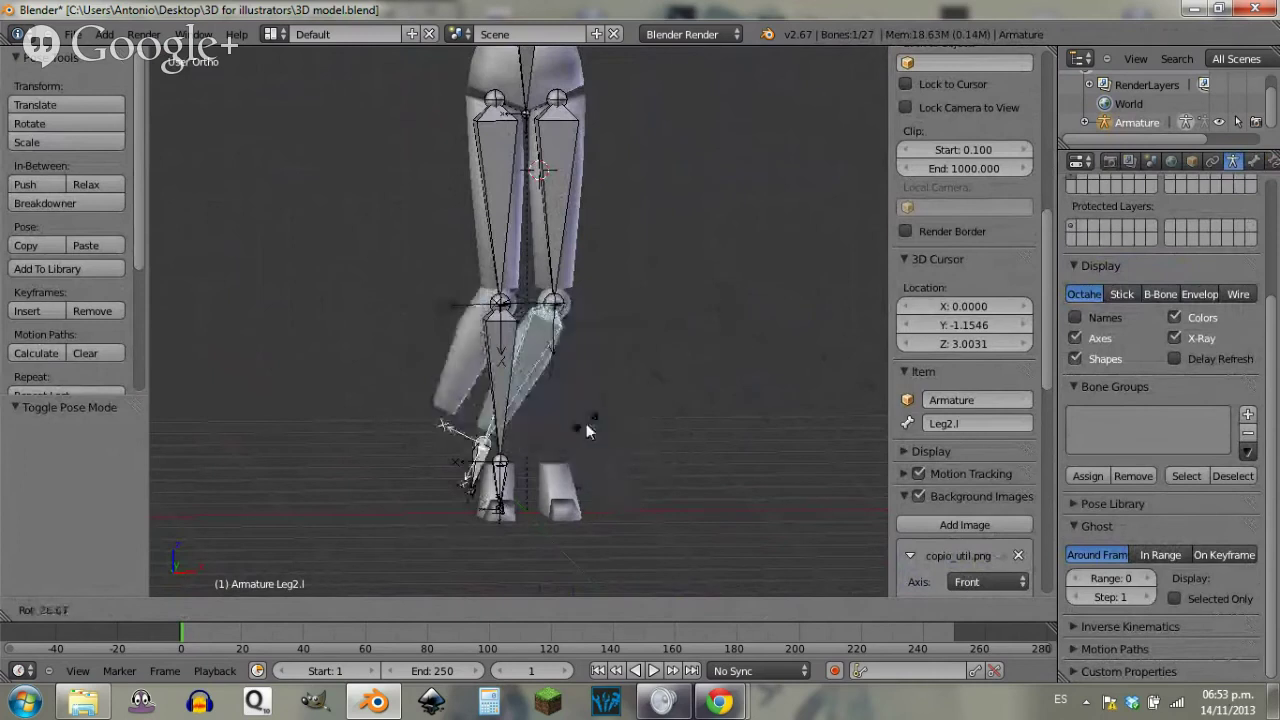
{"action": "right_click", "coordinate": [643, 418]}
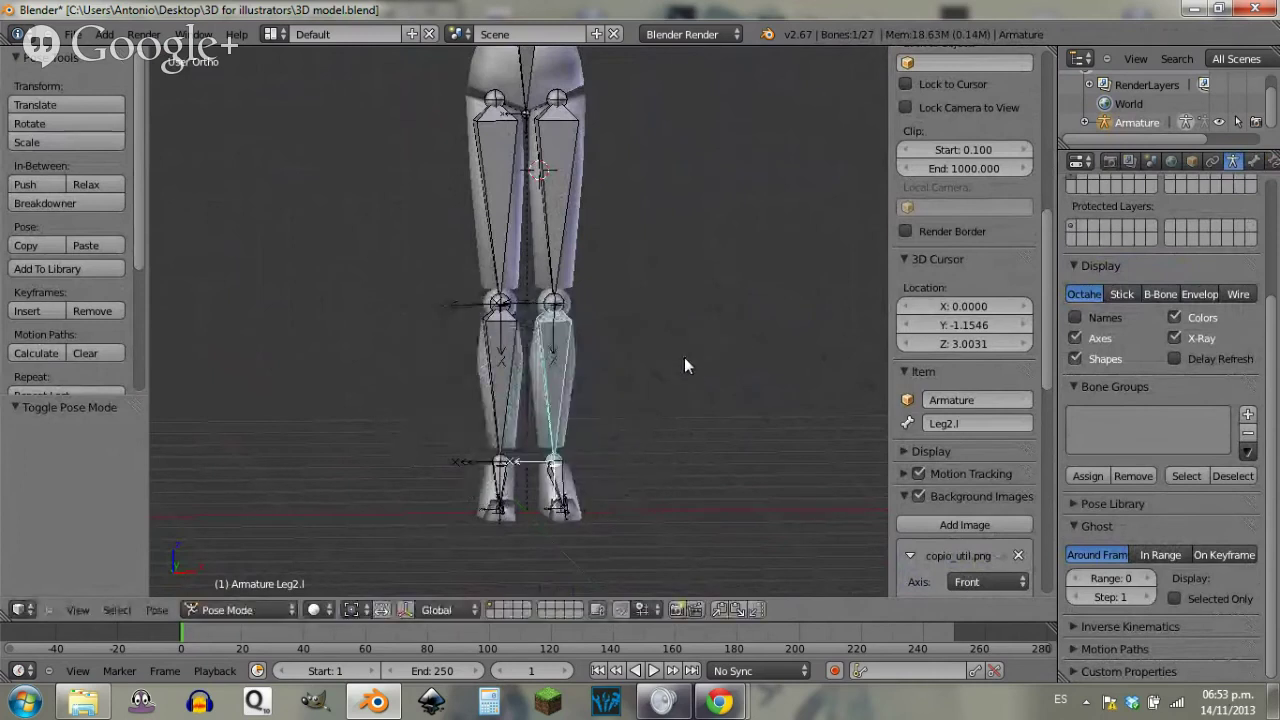
Step: Save the file, overwriting the existing version
{"action": "key", "text": "ctrl+s"}
{"action": "left_click", "coordinate": [692, 382]}
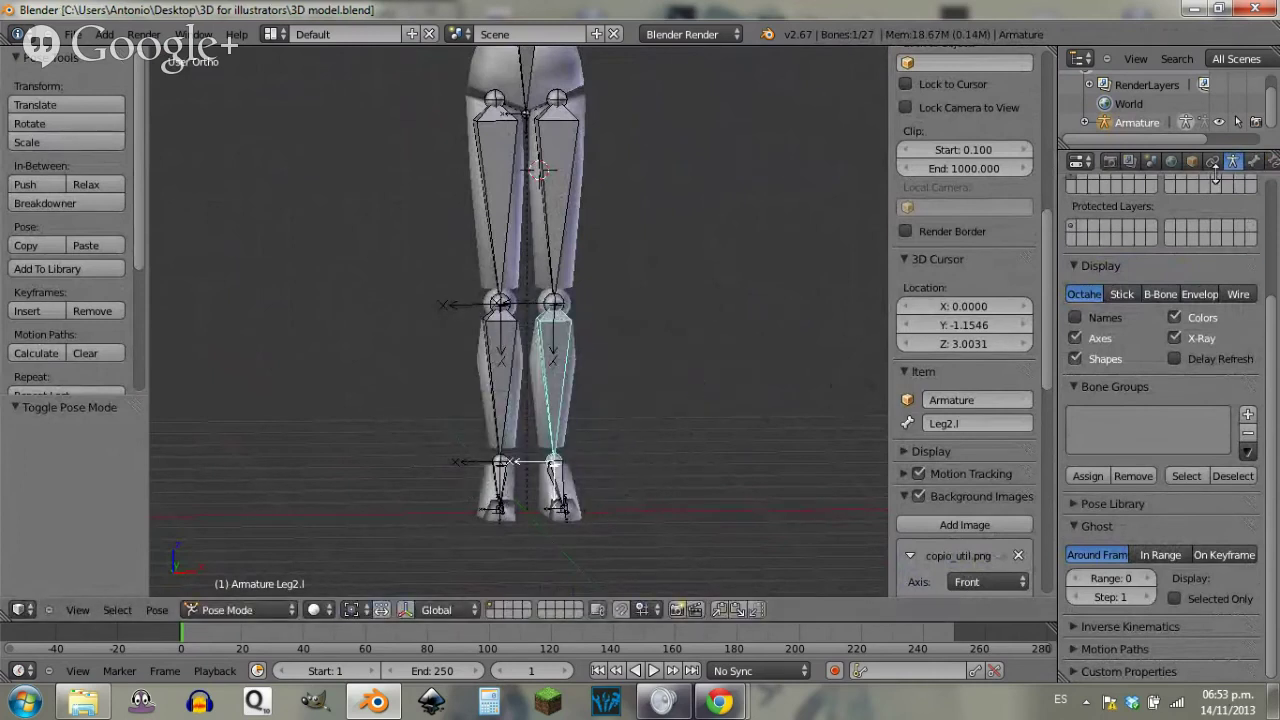
Step: Leave Pose Mode, select the mannequin mesh and apply its Mirror modifier
{"action": "middle_click_drag", "start_coordinate": [1250, 162], "coordinate": [1175, 161]}
{"action": "right_click", "coordinate": [577, 190]}
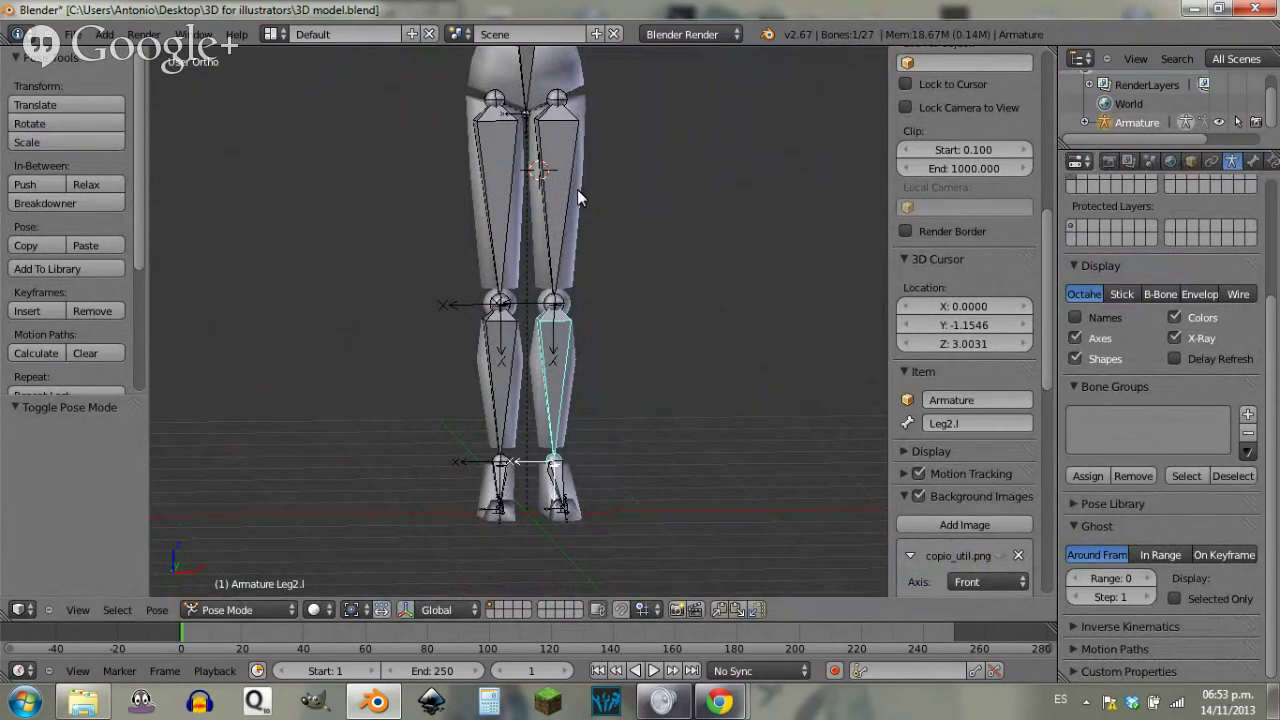
{"action": "key", "text": "Tab"}
{"action": "key", "text": "Tab"}
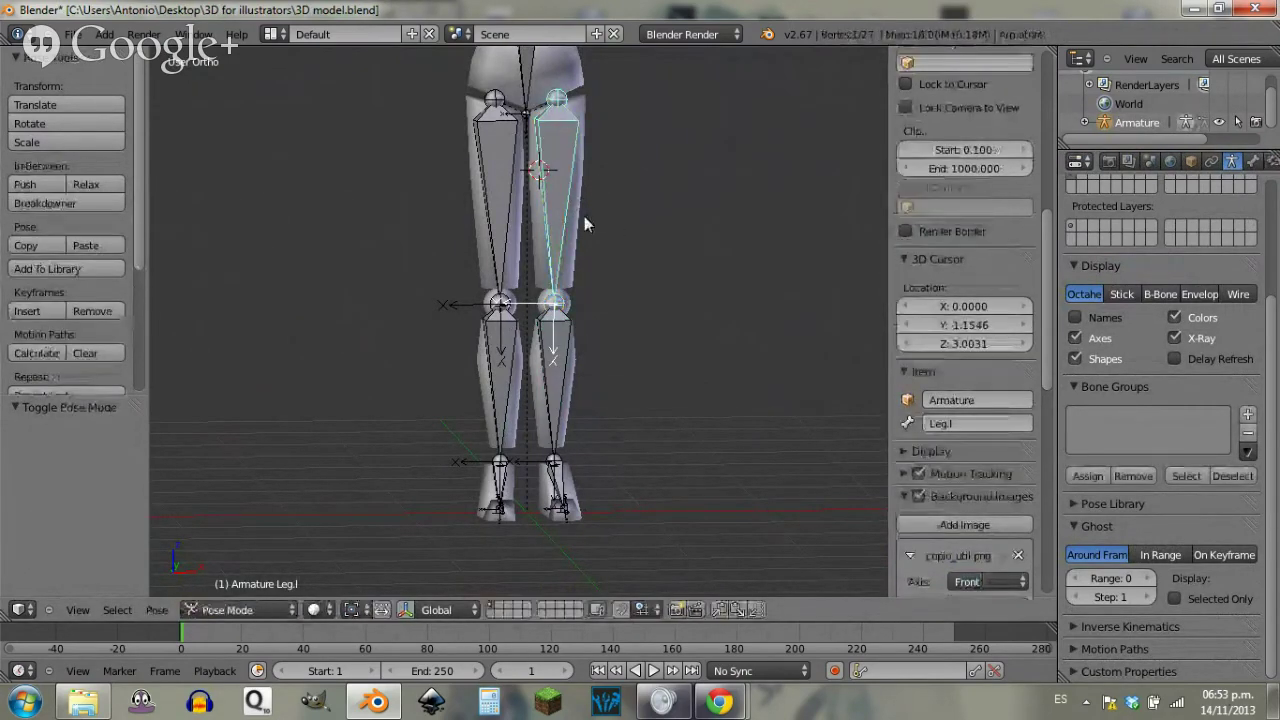
{"action": "key", "text": "ctrl+Tab"}
{"action": "right_click", "coordinate": [581, 222]}
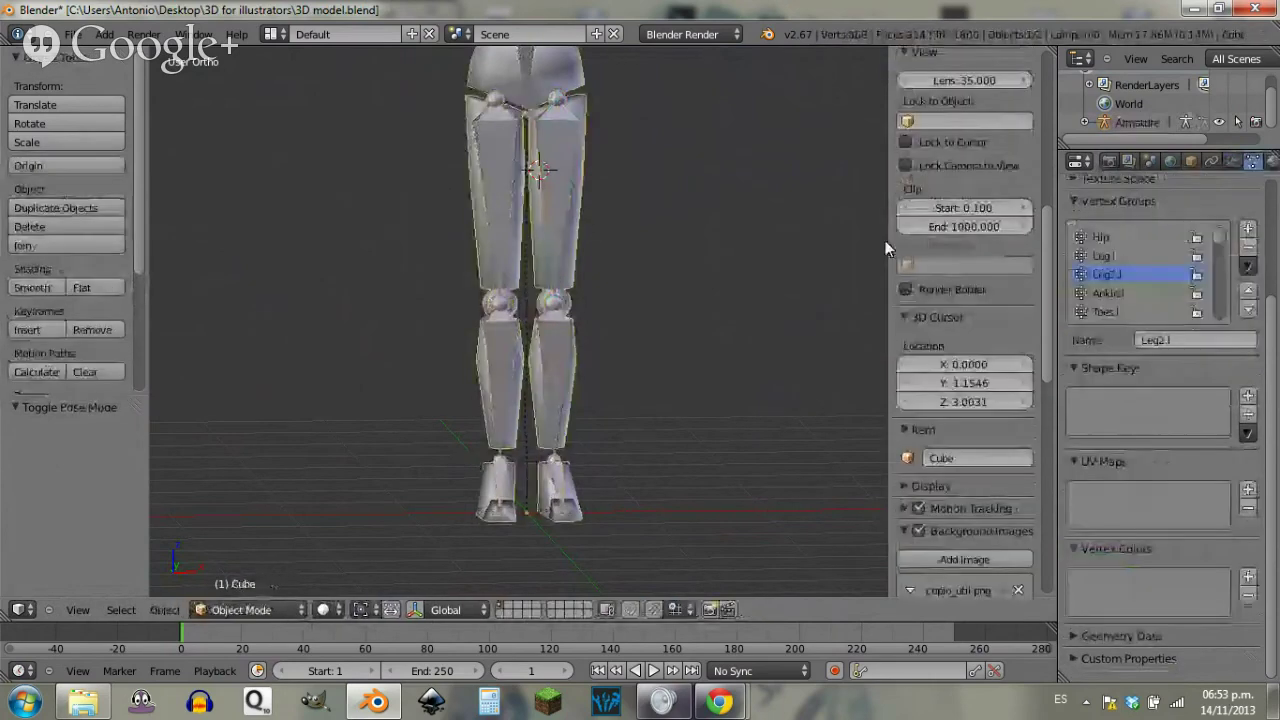
{"action": "left_click", "coordinate": [1231, 162]}
{"action": "left_click", "coordinate": [1116, 289]}
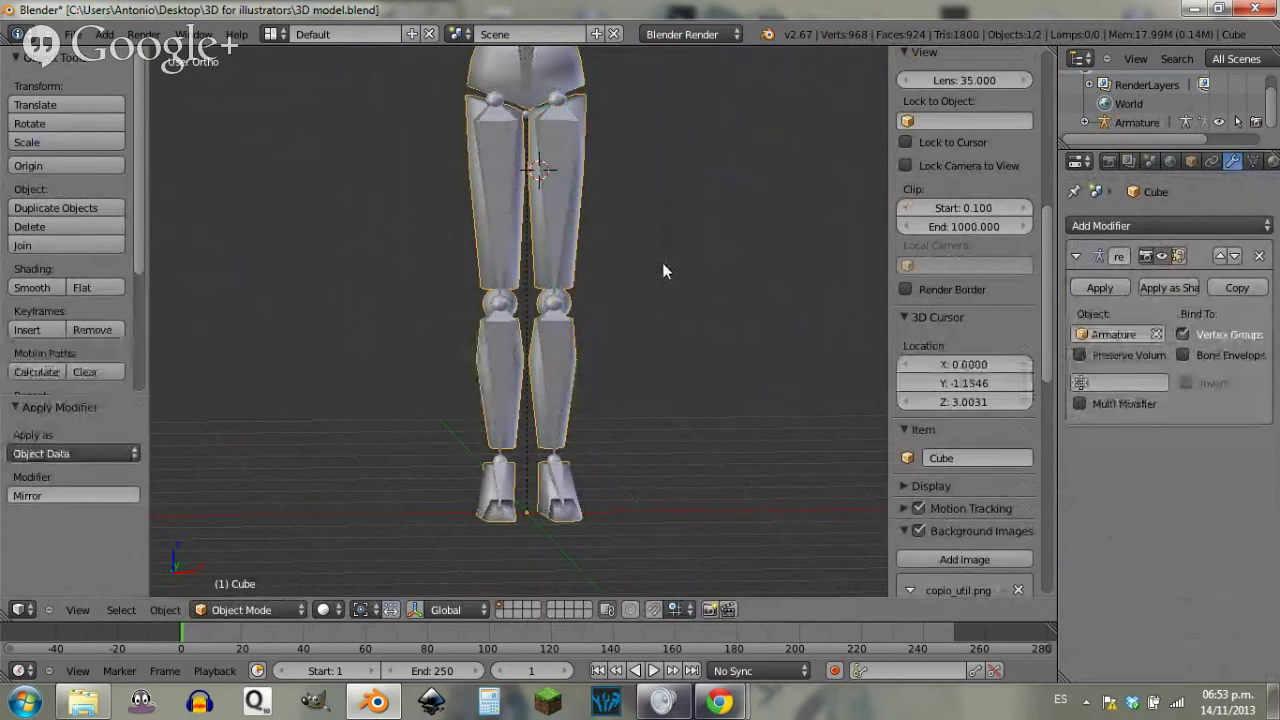
Step: In Edit Mode, remove the mannequin's right shin from the Leg2.l vertex group and select the whole right thigh piece
{"action": "key", "text": "KP_1"}
{"action": "key", "text": "Tab"}
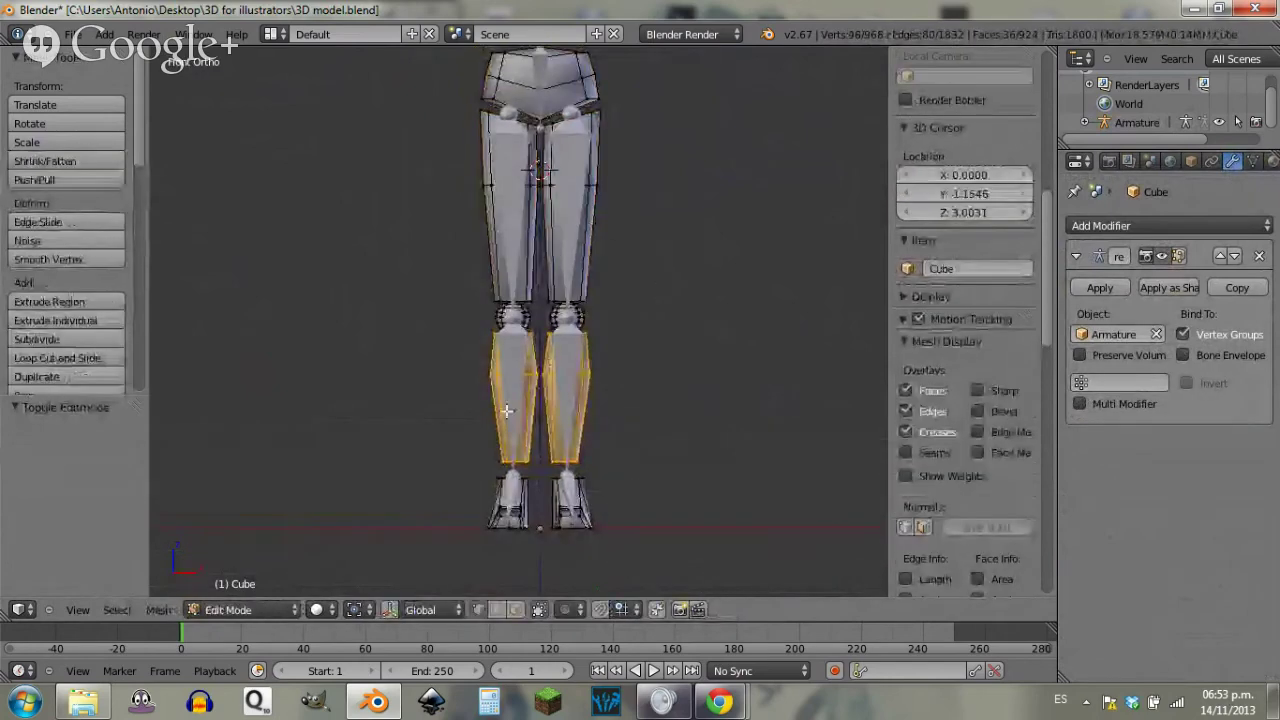
{"action": "right_click", "coordinate": [536, 377]}
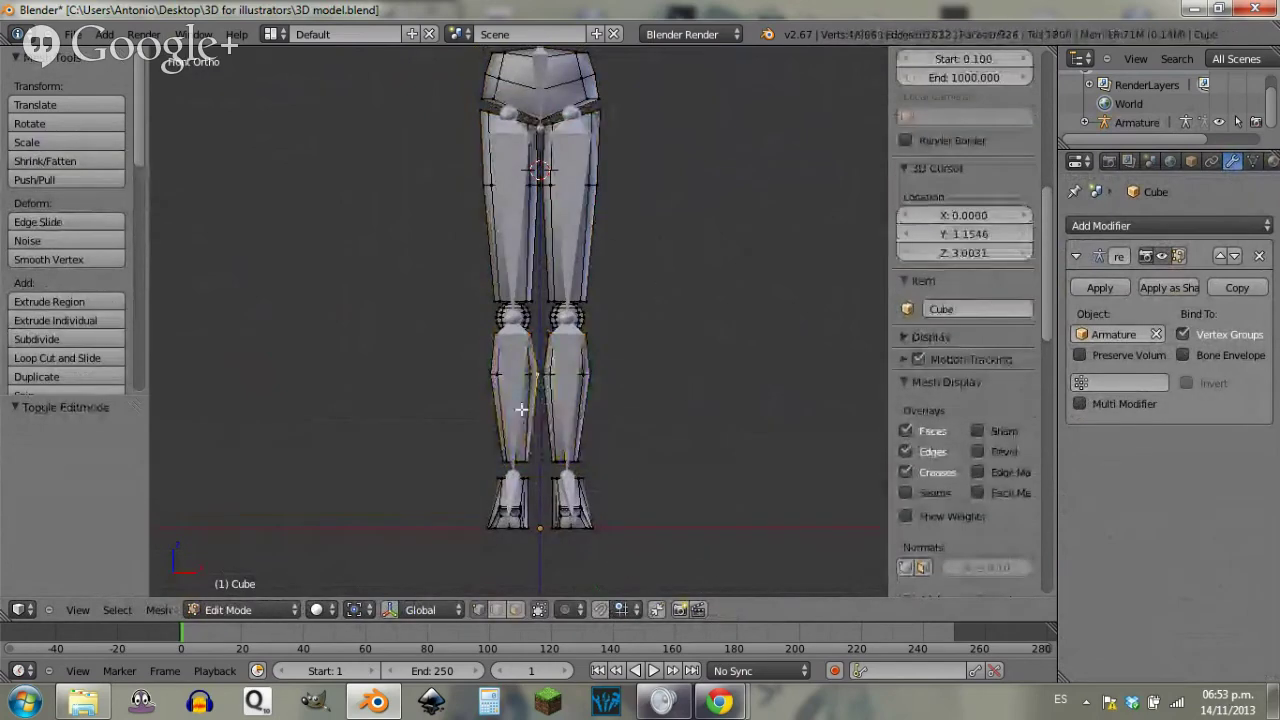
{"action": "key", "text": "ctrl+l"}
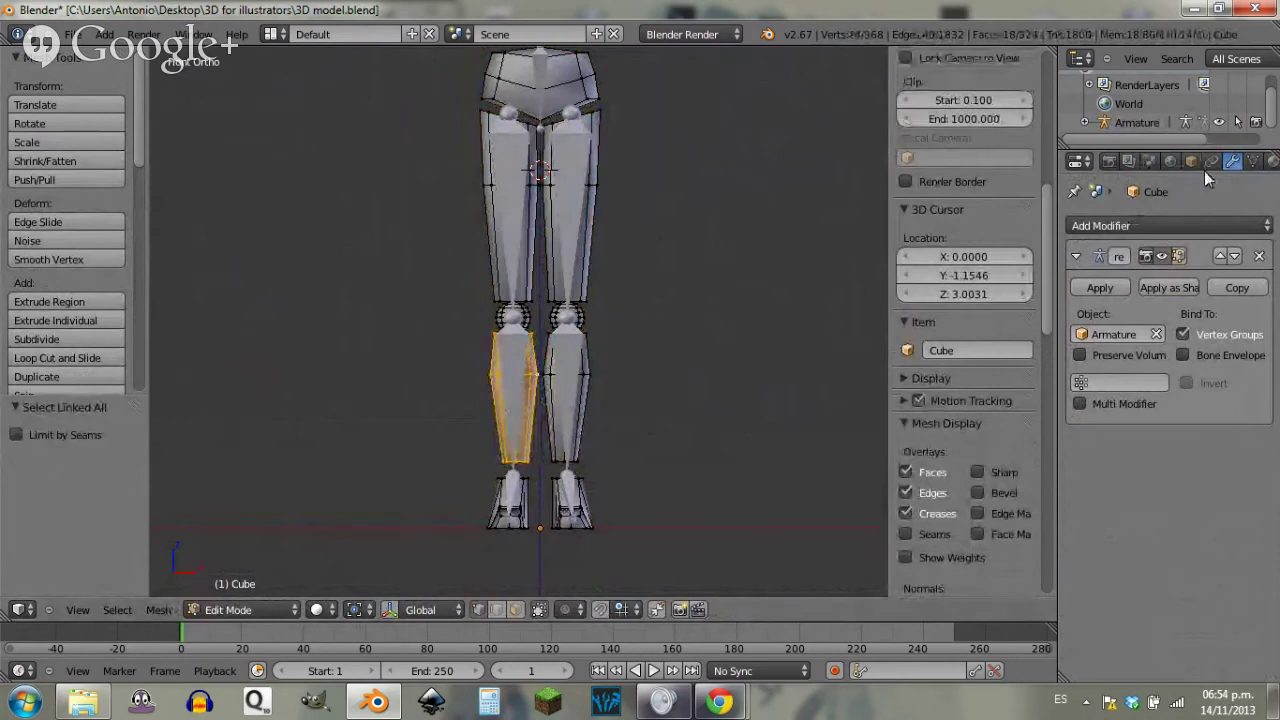
{"action": "left_click", "coordinate": [1252, 163]}
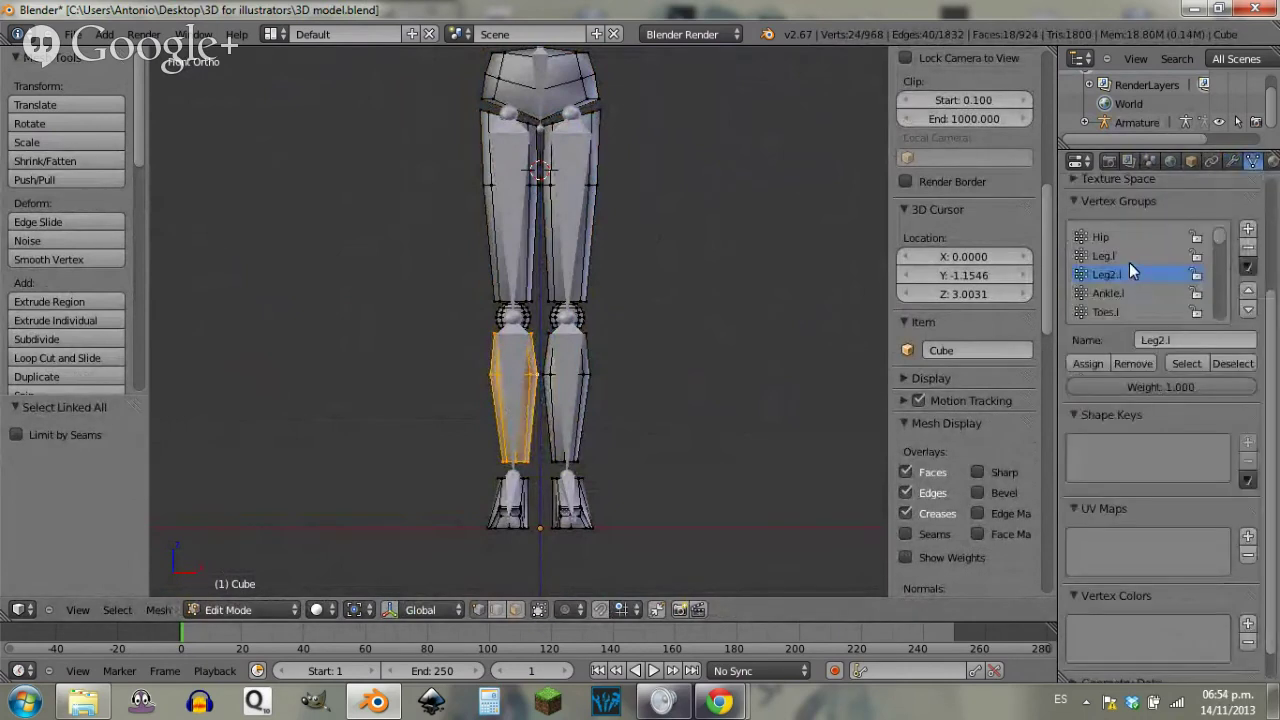
{"action": "left_click", "coordinate": [1137, 366]}
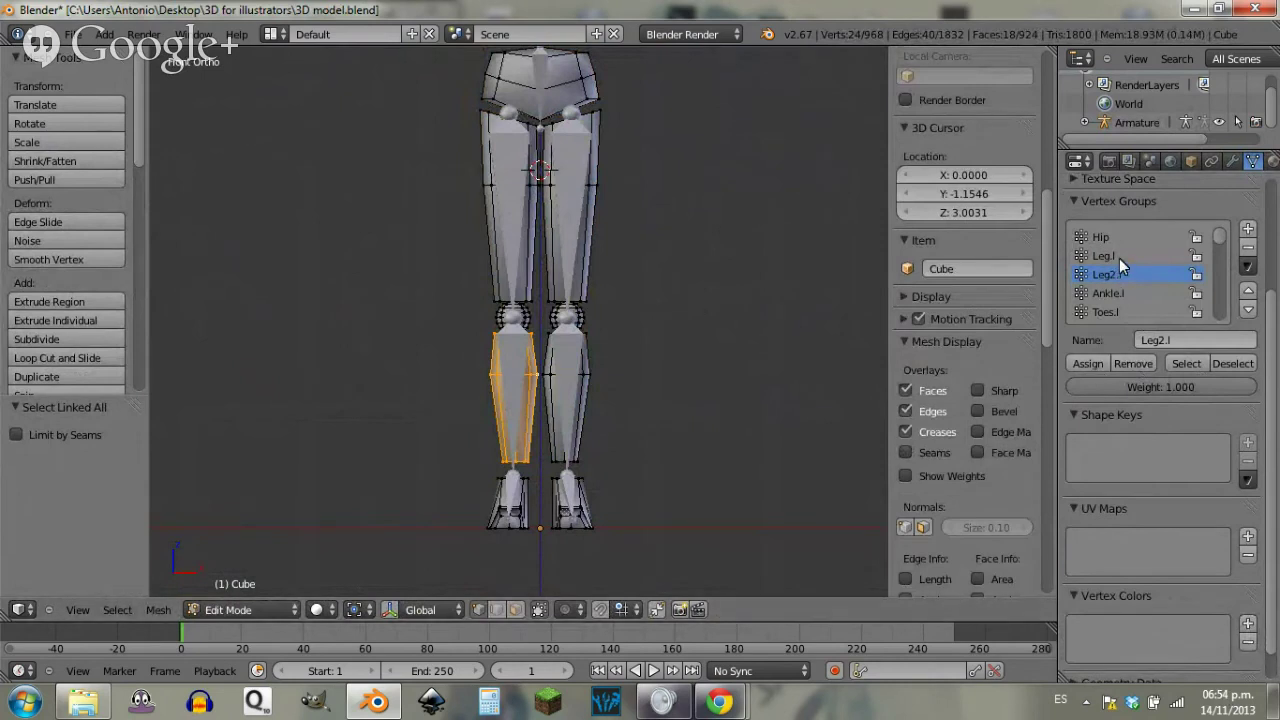
{"action": "right_click", "coordinate": [484, 291]}
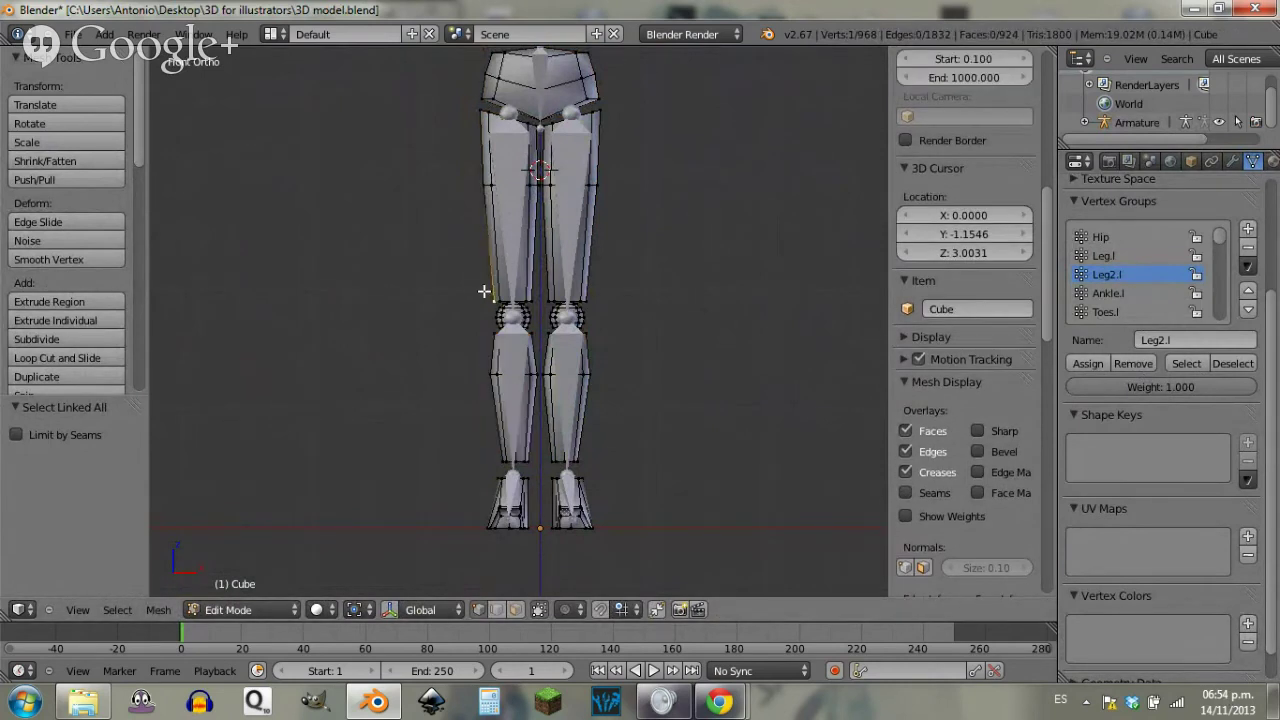
{"action": "key", "text": "ctrl+l"}
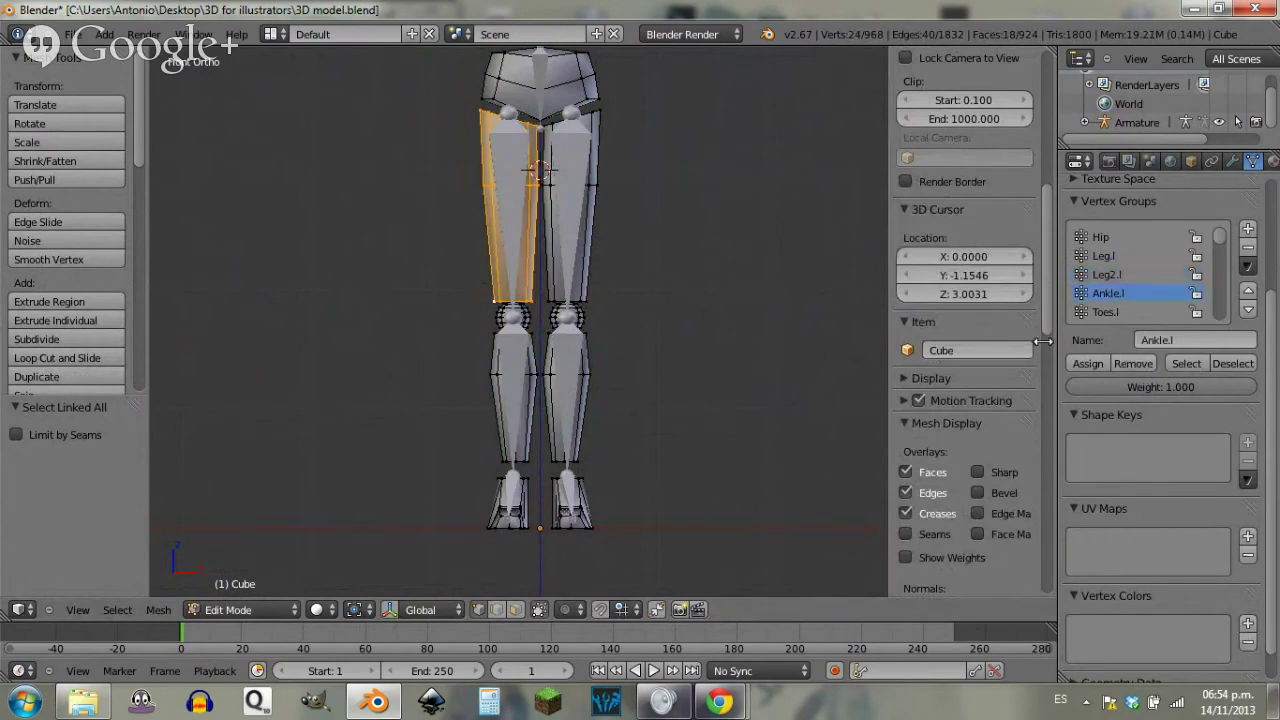
Step: Select the mannequin's whole left foot piece, without the toes, and assign it to the Ankle.l vertex group
{"action": "scroll", "coordinate": [720, 400], "scroll_direction": "up", "scroll_amount": 3}
{"action": "middle_click_drag", "start_coordinate": [637, 486], "coordinate": [674, 314], "text": "shift"}
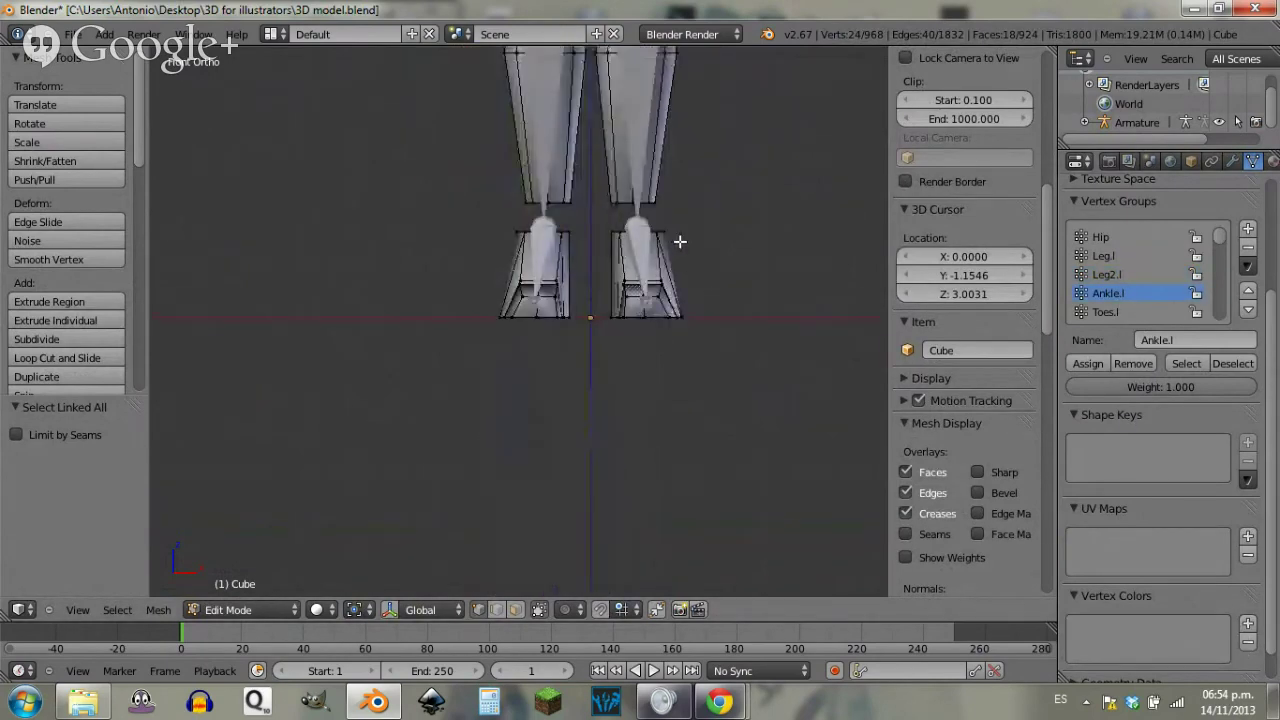
{"action": "key", "text": "l"}
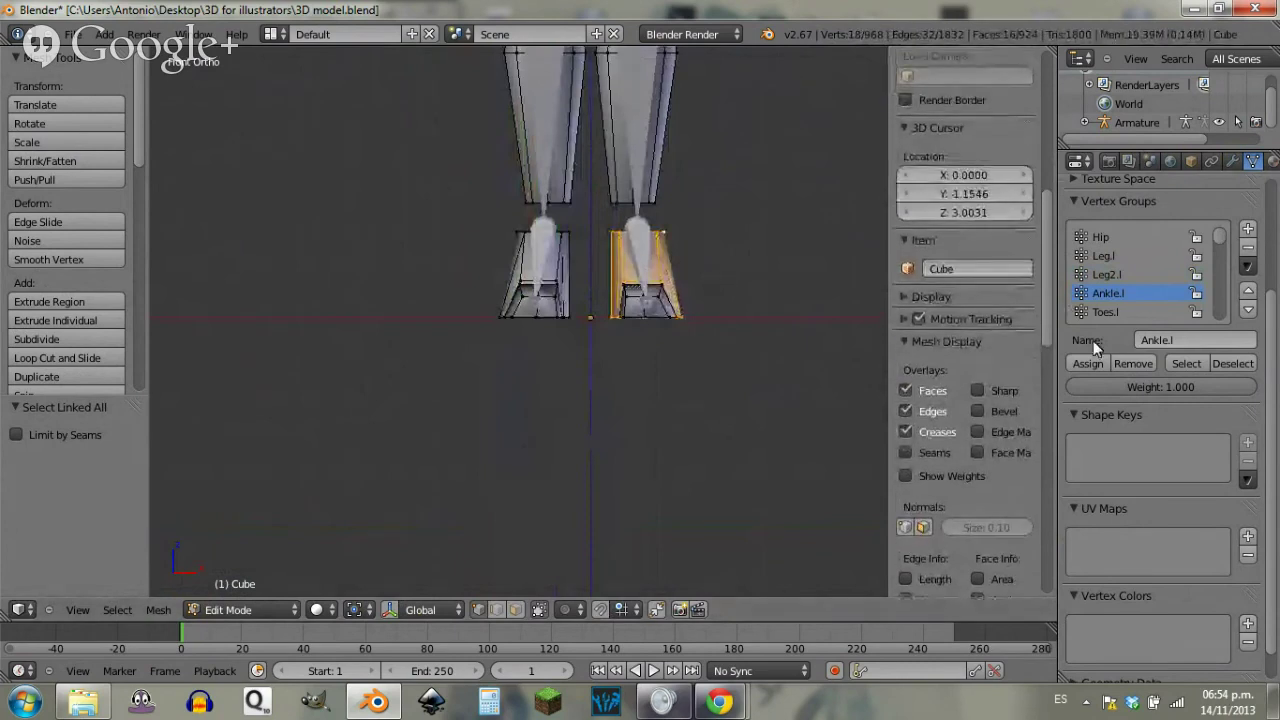
{"action": "left_click", "coordinate": [1093, 364]}
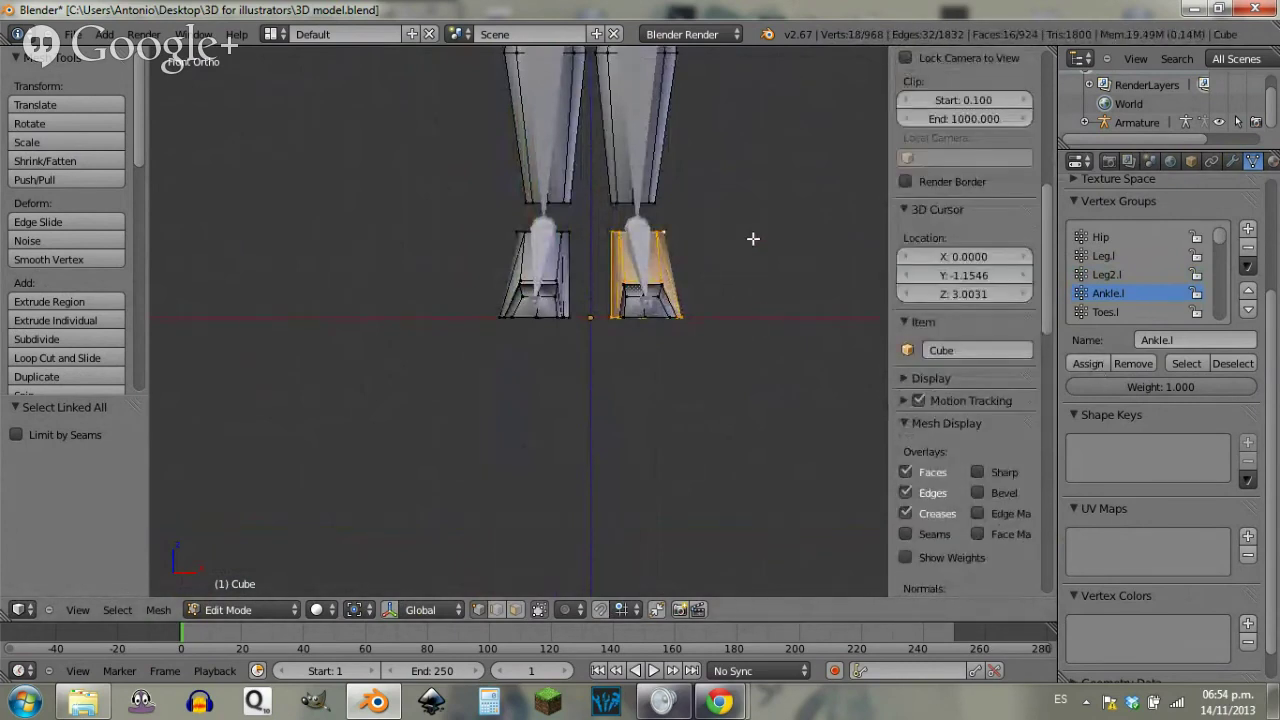
Step: Select the mannequin's whole left toe piece and assign it to the Toes.l vertex group
{"action": "scroll", "coordinate": [753, 238], "scroll_direction": "down", "scroll_amount": 5}
{"action": "scroll", "coordinate": [683, 280], "scroll_direction": "up", "scroll_amount": 5}
{"action": "middle_click_drag", "start_coordinate": [740, 311], "coordinate": [658, 330]}
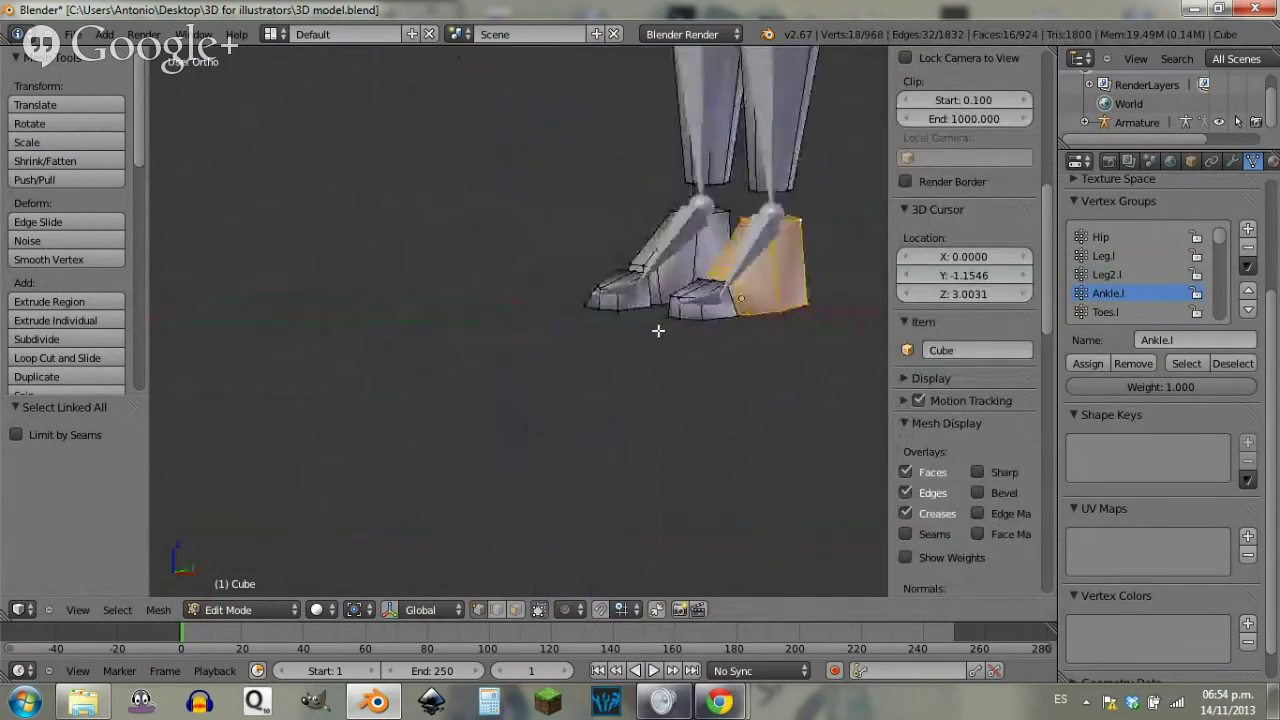
{"action": "scroll", "coordinate": [1110, 305], "scroll_direction": "down", "scroll_amount": 2}
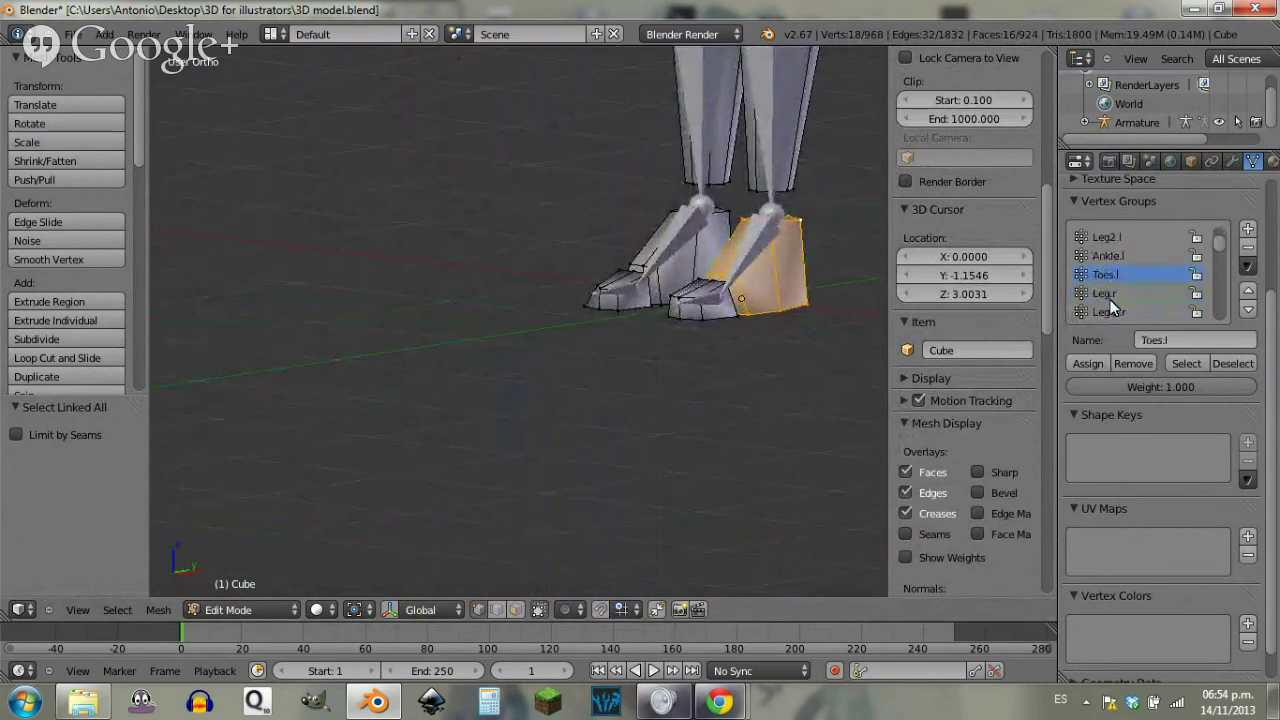
{"action": "right_click", "coordinate": [713, 322]}
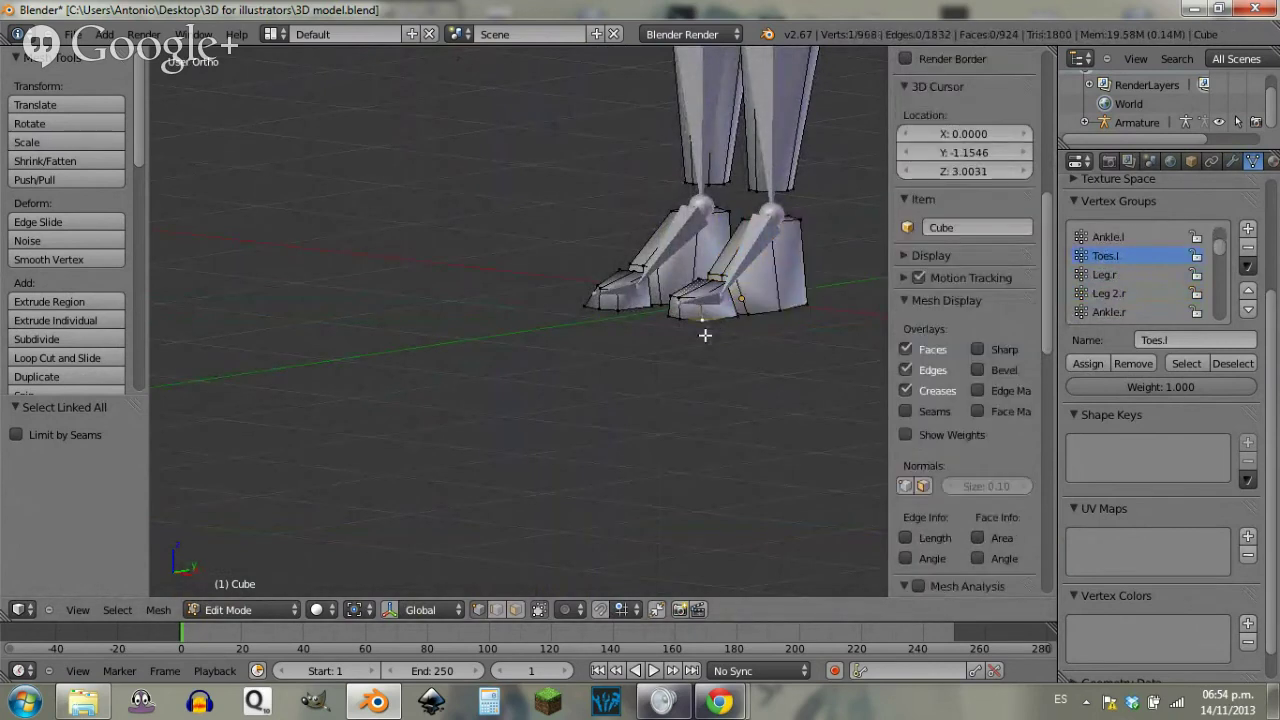
{"action": "key", "text": "ctrl+l"}
{"action": "left_click", "coordinate": [1086, 363]}
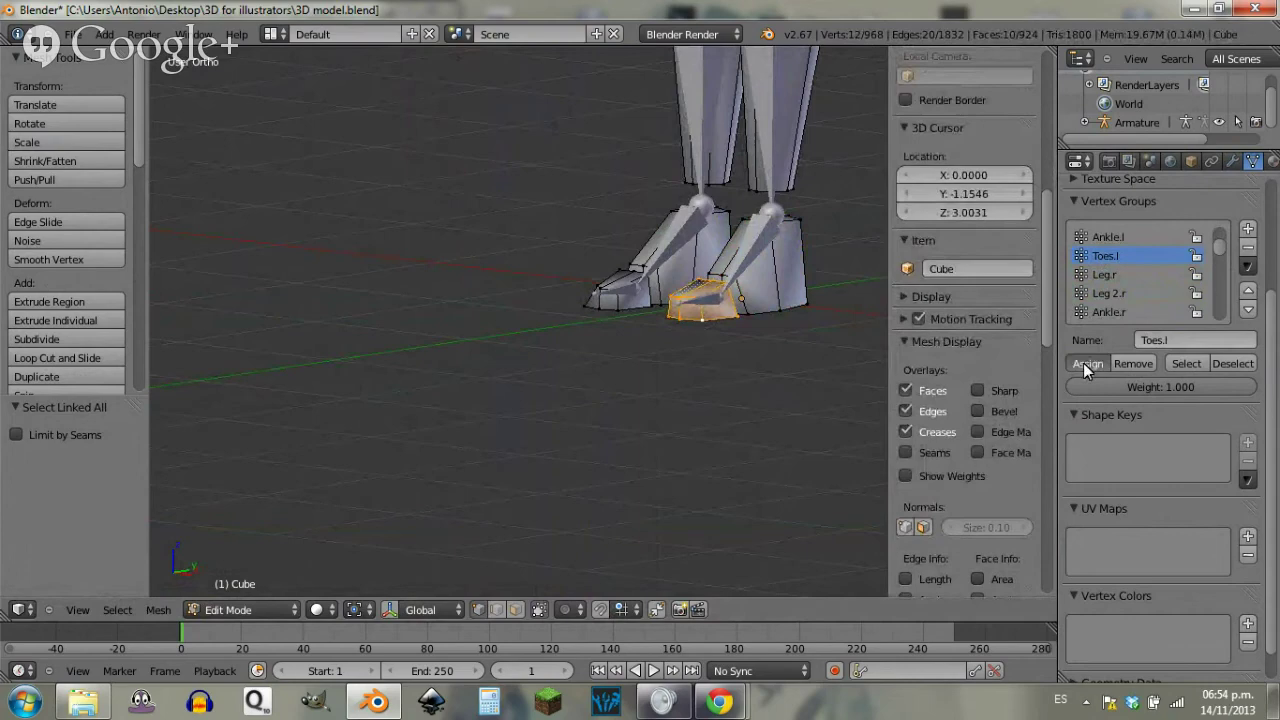
Step: Assign the mannequin's right thigh and right knee sphere to the Leg.r vertex group, one piece after the other
{"action": "left_click", "coordinate": [1103, 273]}
{"action": "scroll", "coordinate": [771, 149], "scroll_direction": "up", "scroll_amount": 4}
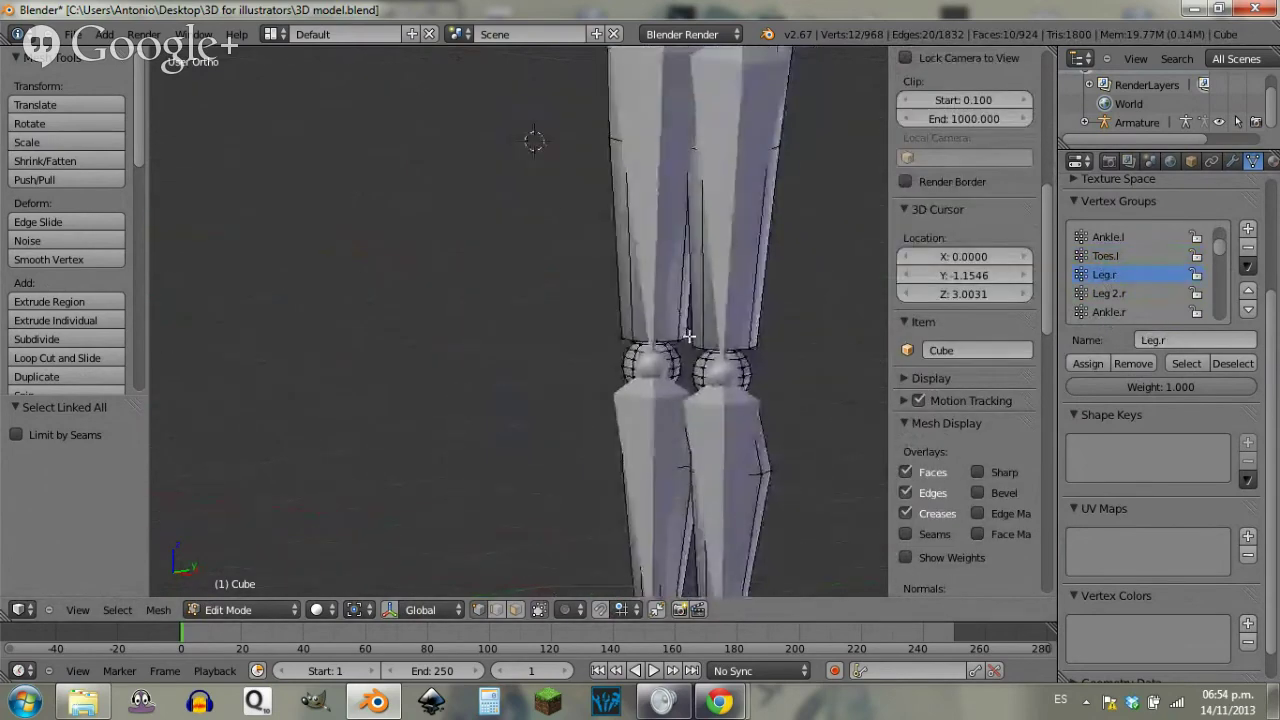
{"action": "key", "text": "l"}
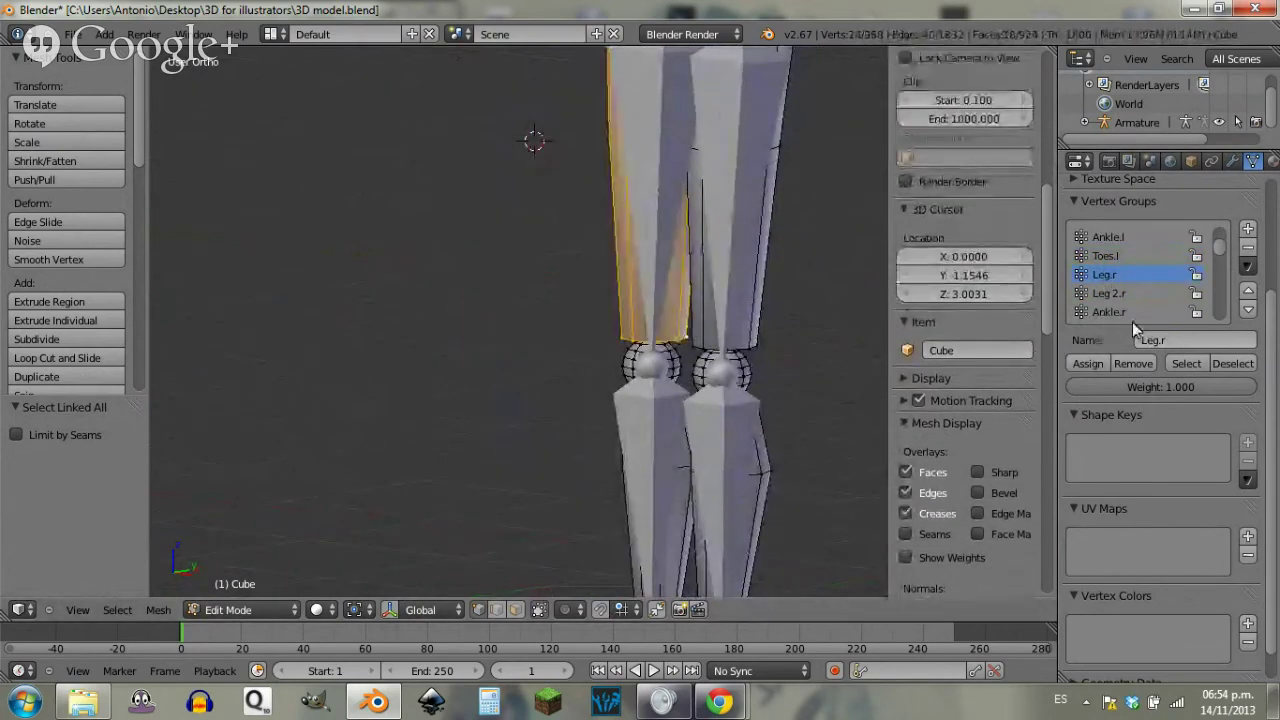
{"action": "left_click", "coordinate": [1090, 365]}
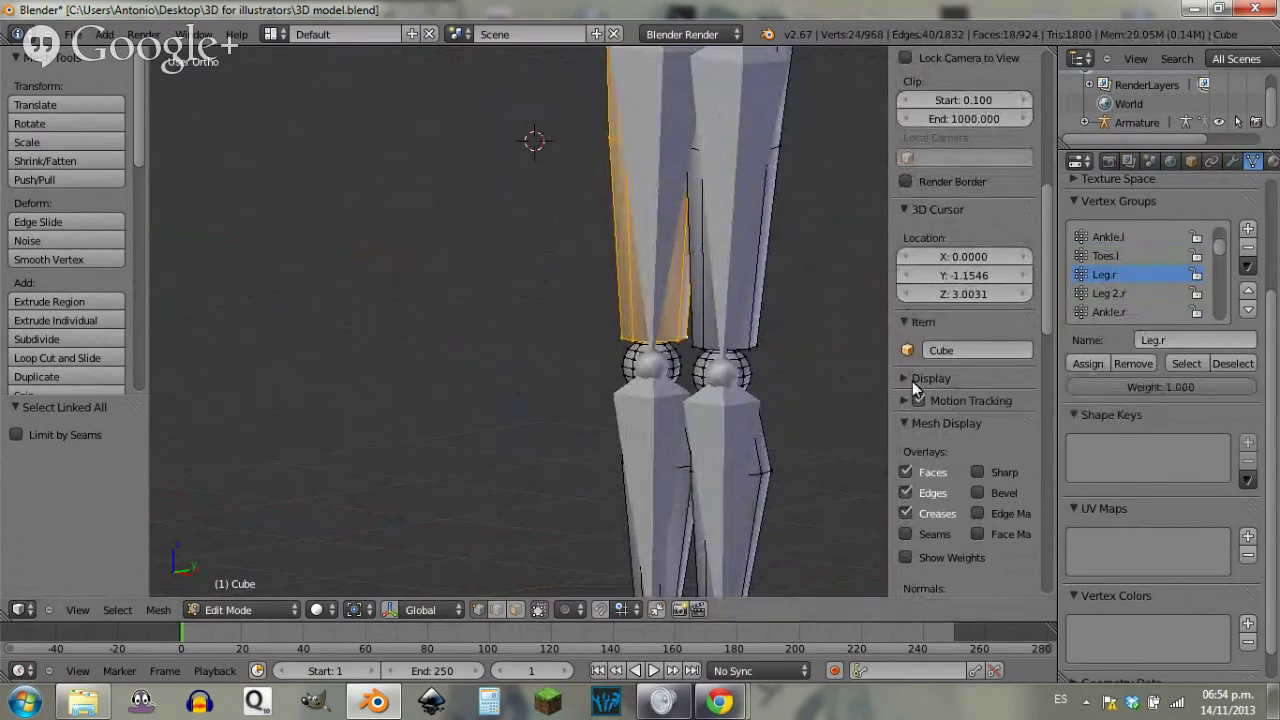
{"action": "middle_click_drag", "start_coordinate": [517, 465], "coordinate": [523, 423]}
{"action": "key", "text": "a"}
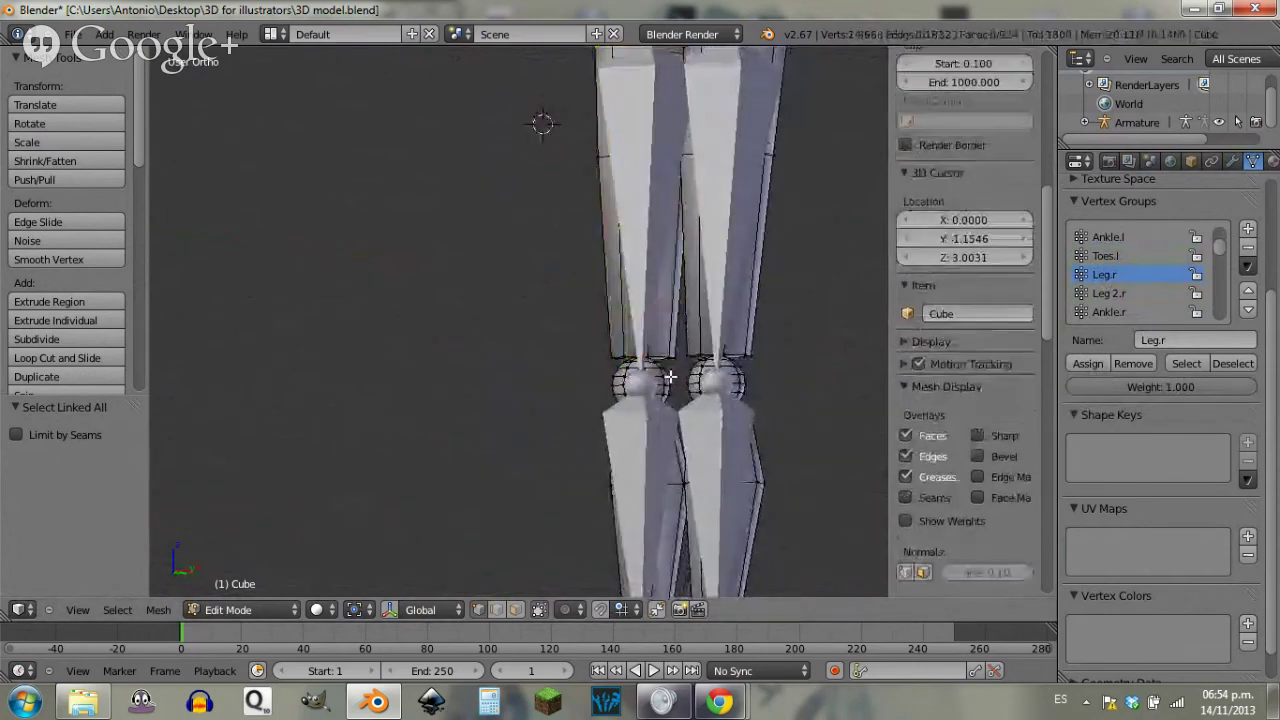
{"action": "key", "text": "l"}
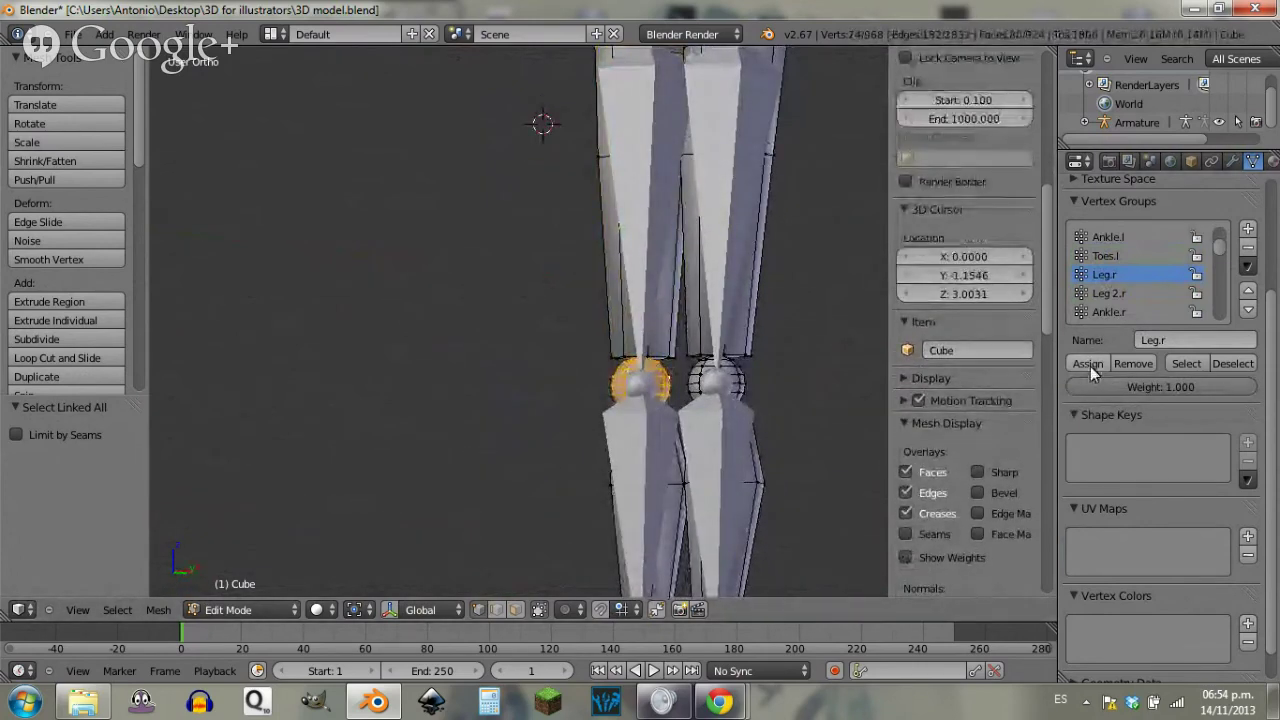
Step: Select the mannequin's whole right shin piece and assign it to the Leg 2.r vertex group
{"action": "middle_click_drag", "start_coordinate": [622, 390], "coordinate": [654, 155], "text": "shift"}
{"action": "right_click", "coordinate": [699, 397]}
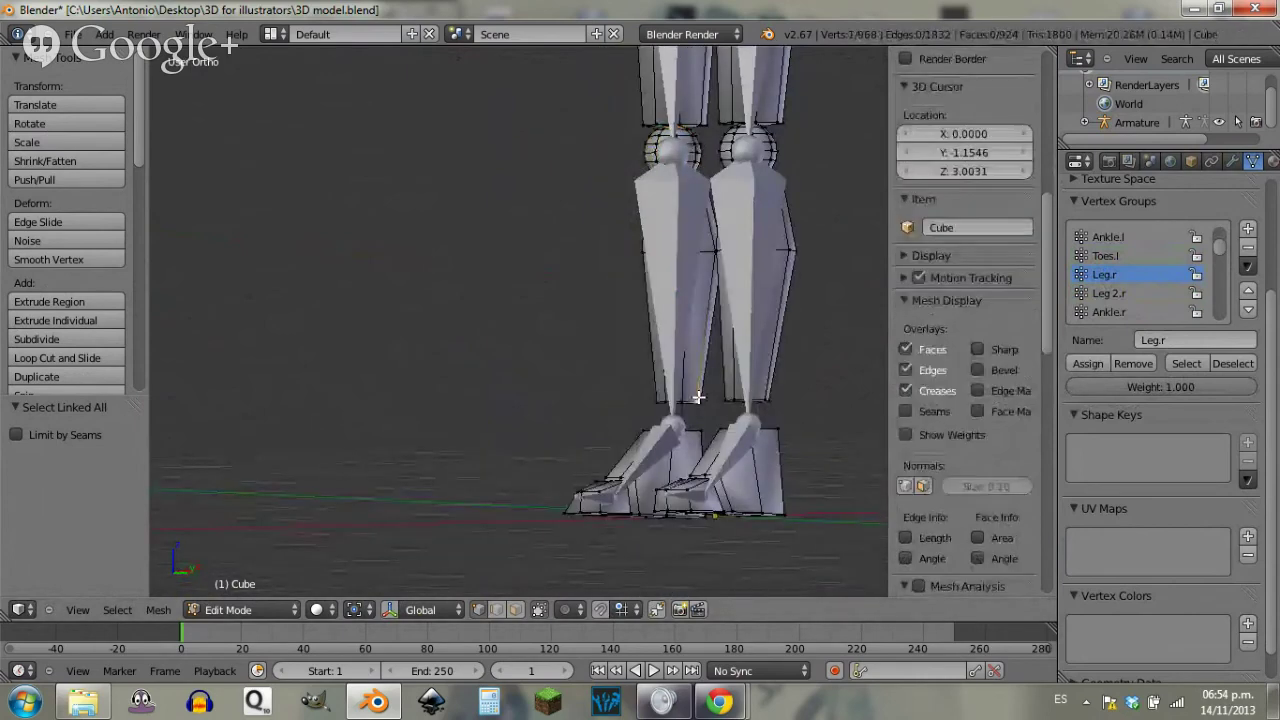
{"action": "key", "text": "l"}
{"action": "left_click", "coordinate": [1111, 294]}
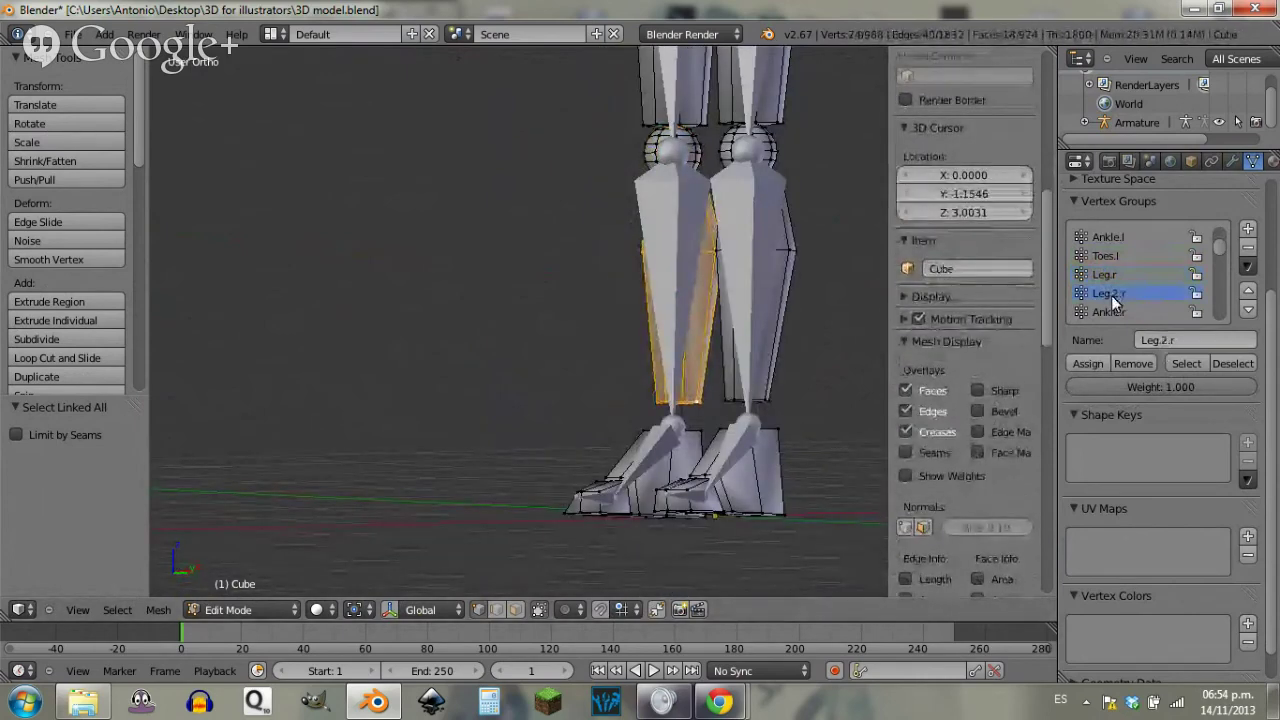
{"action": "left_click", "coordinate": [1093, 368]}
Step: Select the mannequin's whole right foot piece, without the toes, and assign it to the Ankle.r vertex group
{"action": "right_click", "coordinate": [694, 430]}
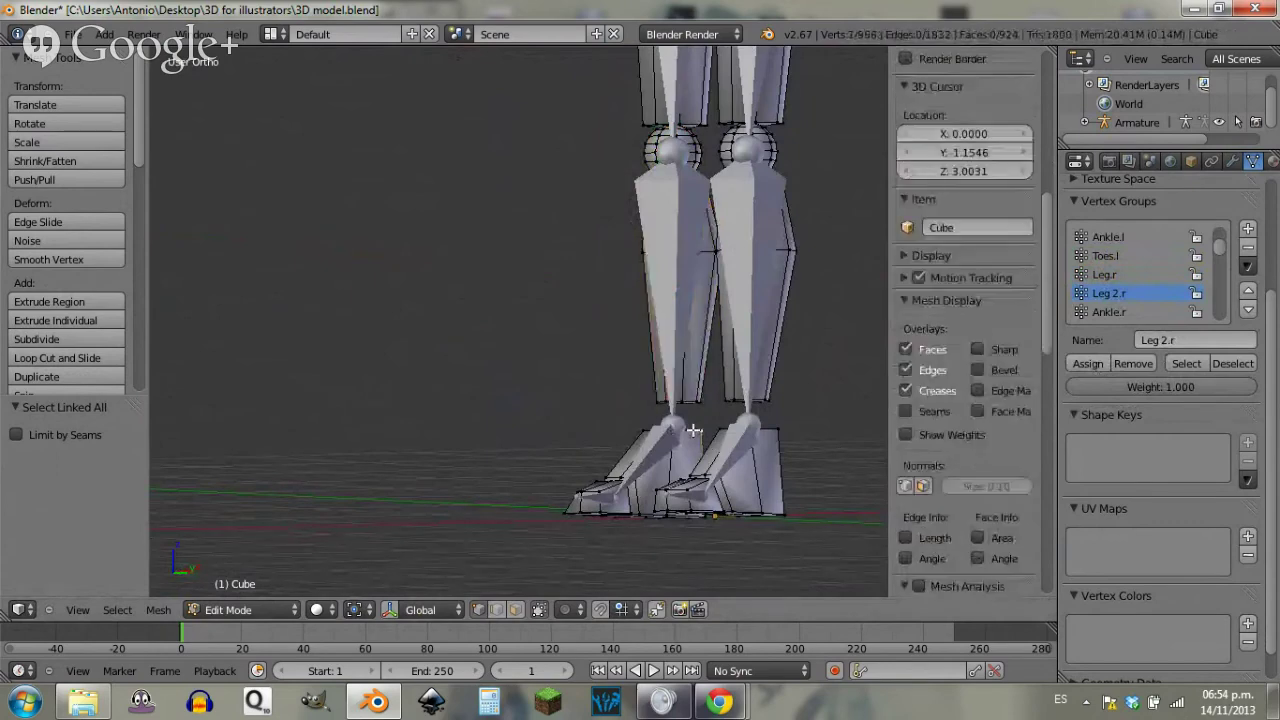
{"action": "key", "text": "ctrl+l"}
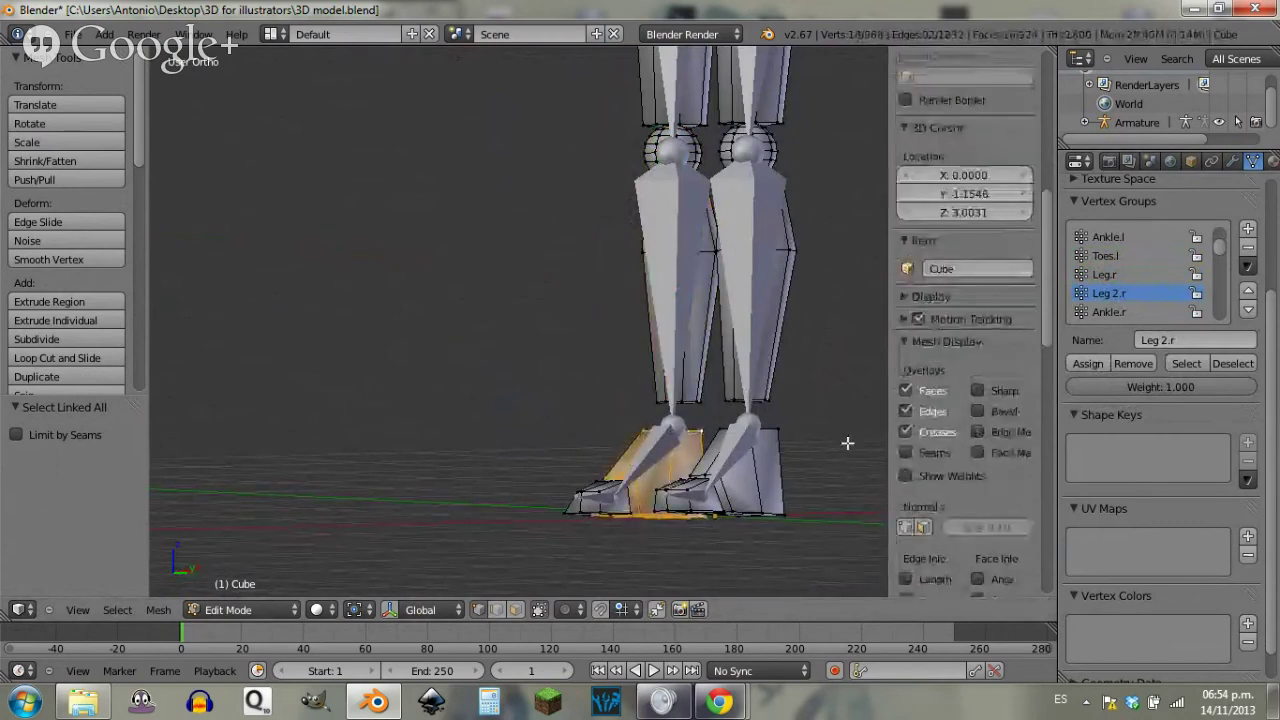
{"action": "left_click", "coordinate": [1108, 312]}
{"action": "left_click", "coordinate": [1088, 366]}
Step: Select the mannequin's whole right toe piece and assign it to the Toes.r vertex group
{"action": "middle_click_drag", "start_coordinate": [620, 478], "coordinate": [715, 360], "text": "shift"}
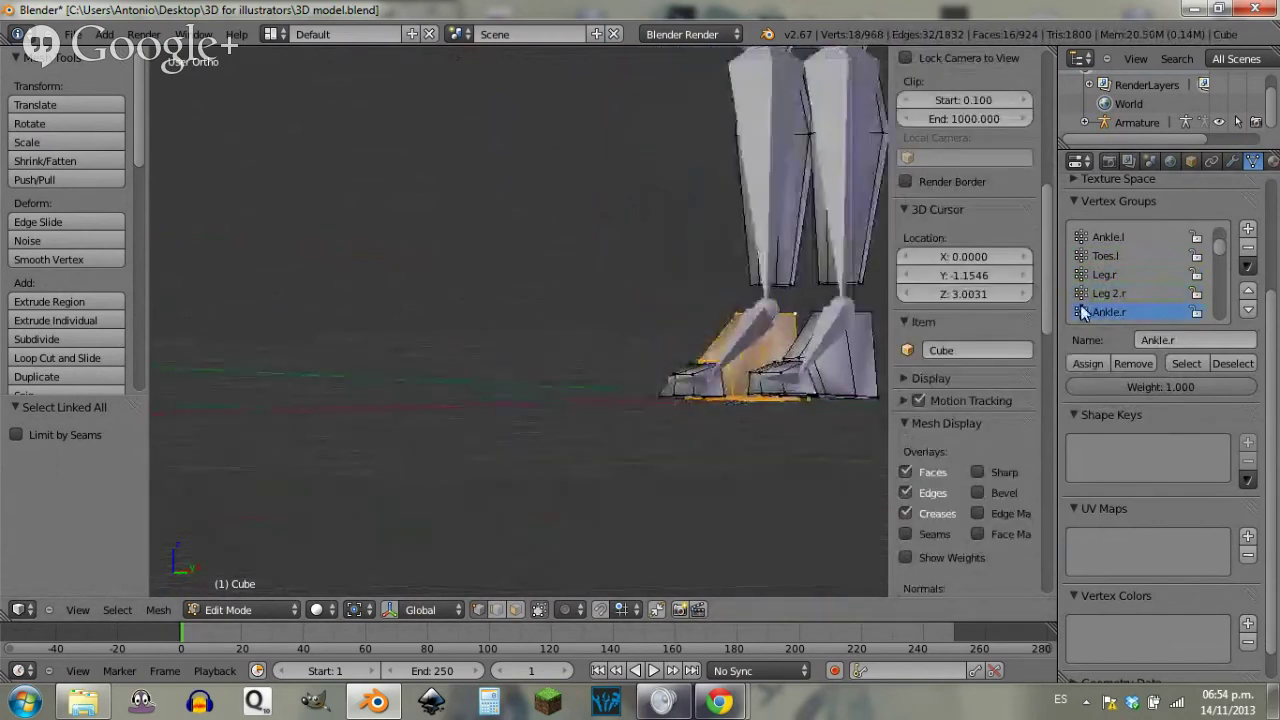
{"action": "scroll", "coordinate": [1115, 280], "scroll_direction": "down", "scroll_amount": 2}
{"action": "left_click", "coordinate": [1117, 273]}
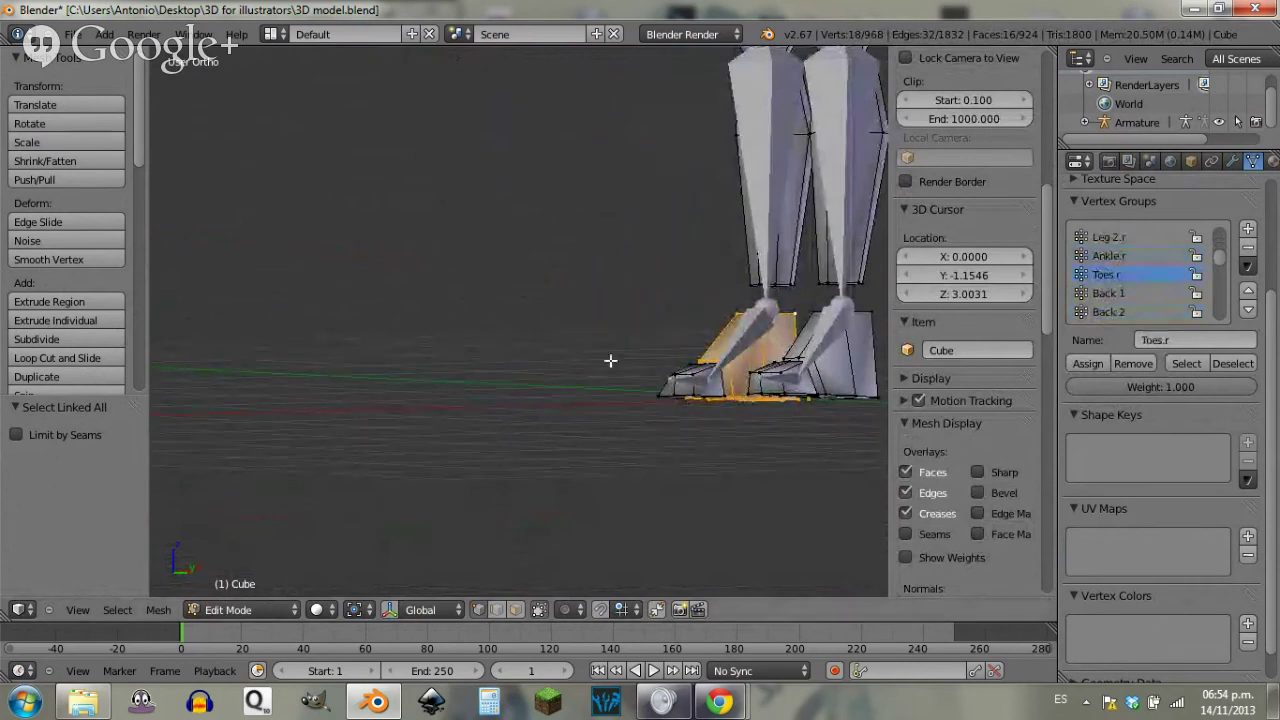
{"action": "right_click", "coordinate": [670, 397]}
{"action": "key", "text": "ctrl+l"}
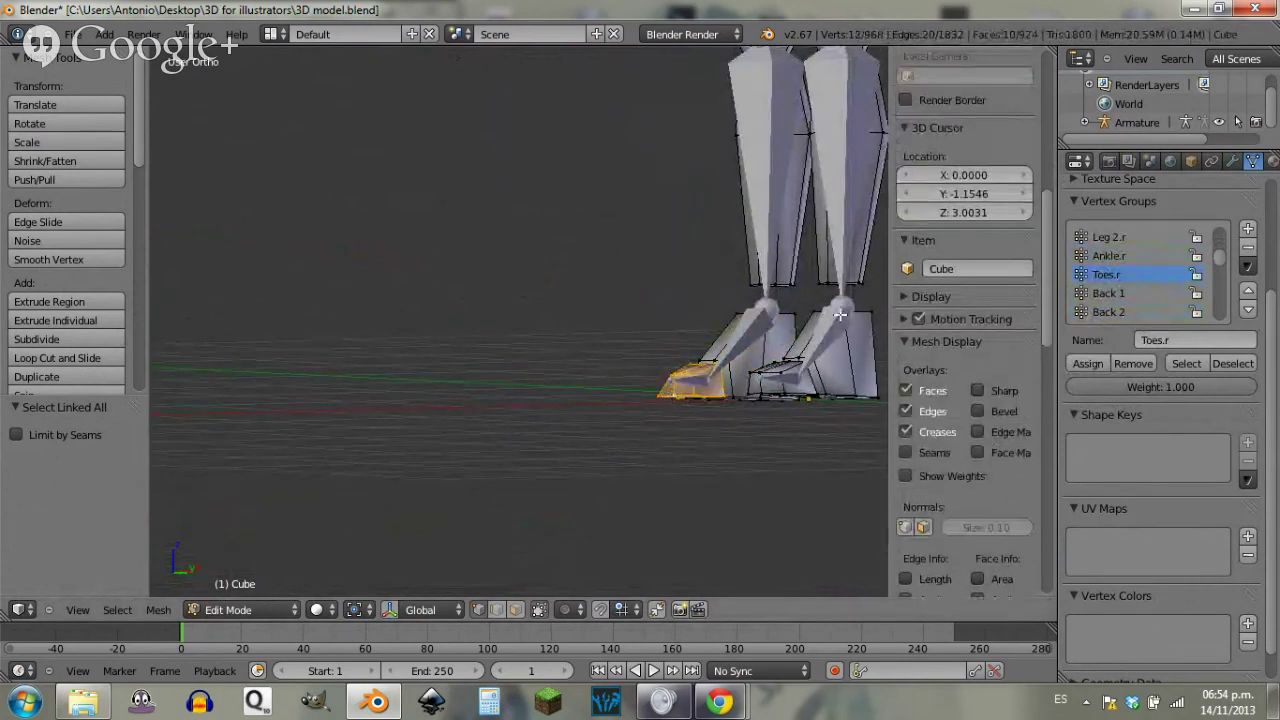
{"action": "left_click", "coordinate": [1090, 364]}
Step: Select the whole abdomen piece between hip and chest and assign it to the Back 1 vertex group
{"action": "left_click", "coordinate": [1110, 293]}
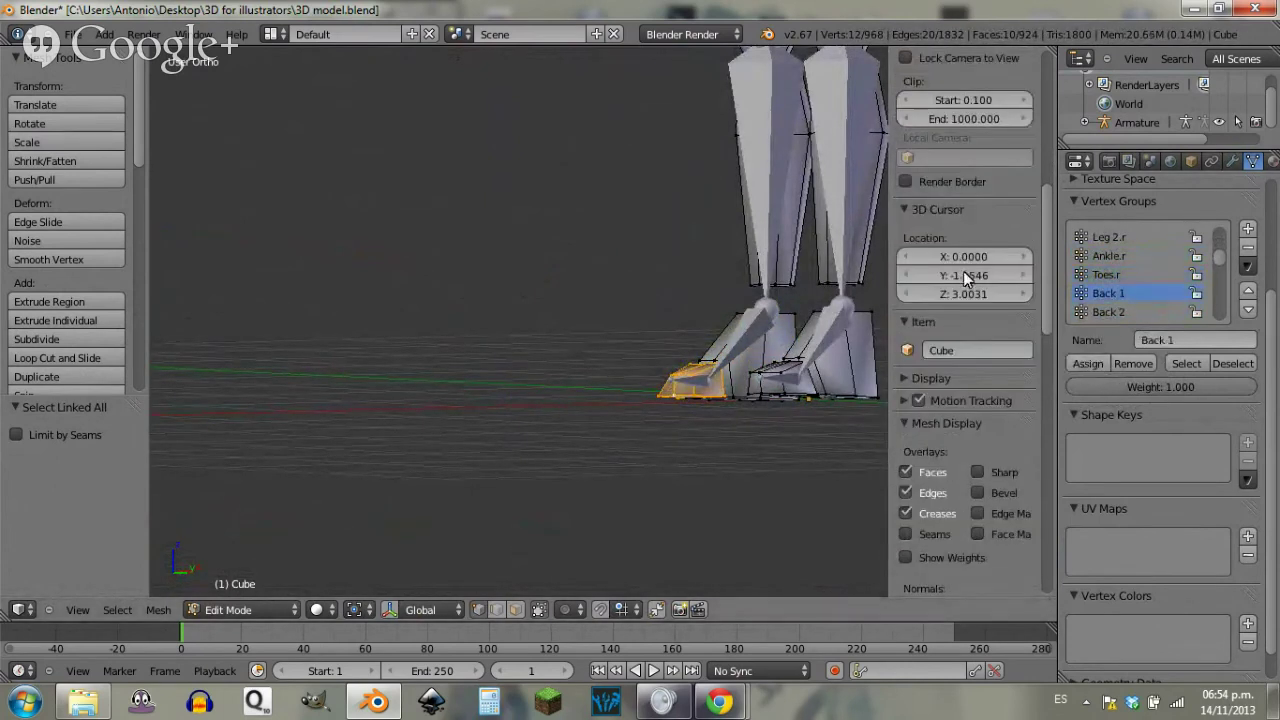
{"action": "scroll", "coordinate": [843, 255], "scroll_direction": "up", "scroll_amount": 7}
{"action": "scroll", "coordinate": [843, 255], "scroll_direction": "down", "scroll_amount": 5}
{"action": "middle_click_drag", "start_coordinate": [797, 203], "coordinate": [481, 539], "text": "shift"}
{"action": "middle_click_drag", "start_coordinate": [661, 246], "coordinate": [619, 565], "text": "shift"}
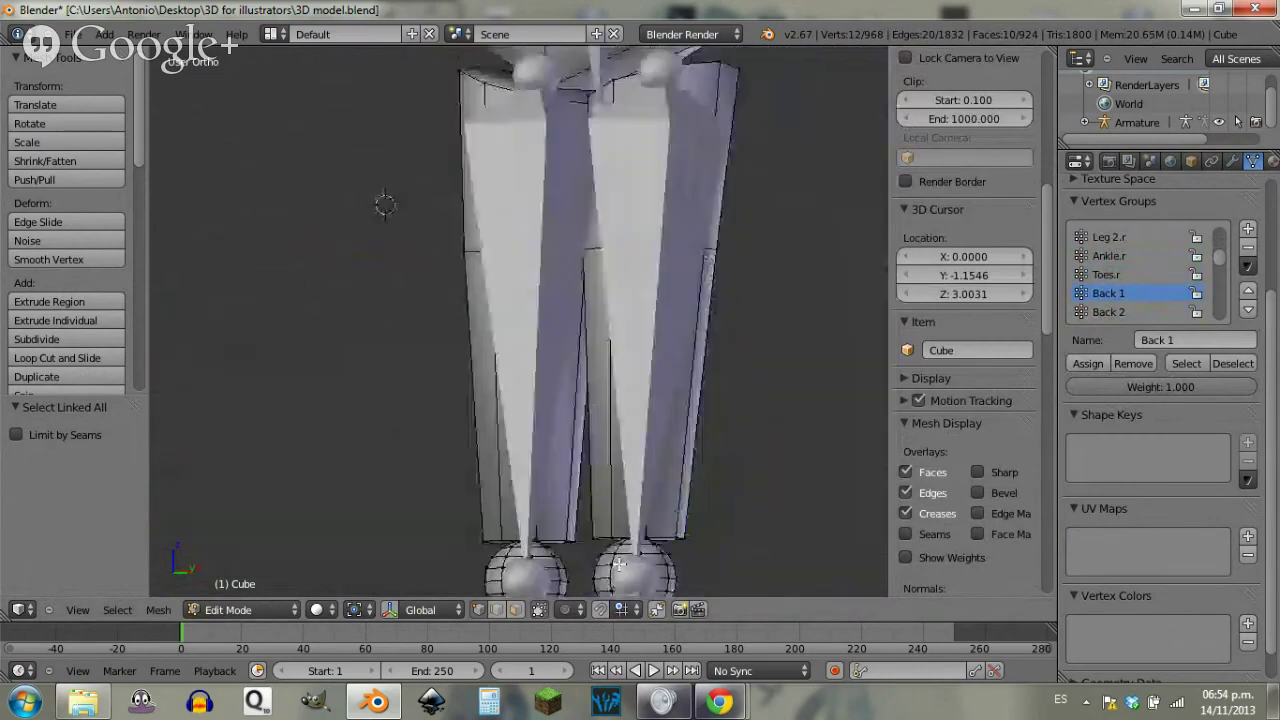
{"action": "middle_click_drag", "start_coordinate": [601, 153], "coordinate": [617, 366], "text": "shift"}
{"action": "right_click", "coordinate": [652, 372]}
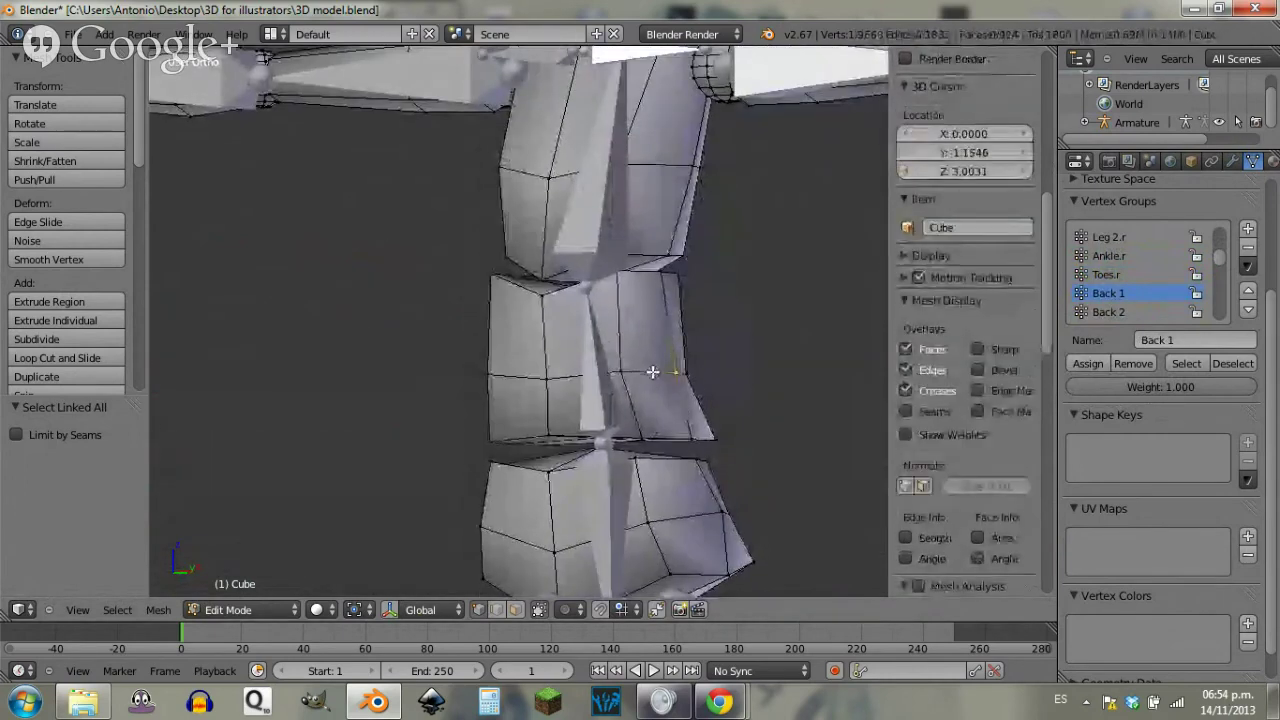
{"action": "key", "text": "ctrl+l"}
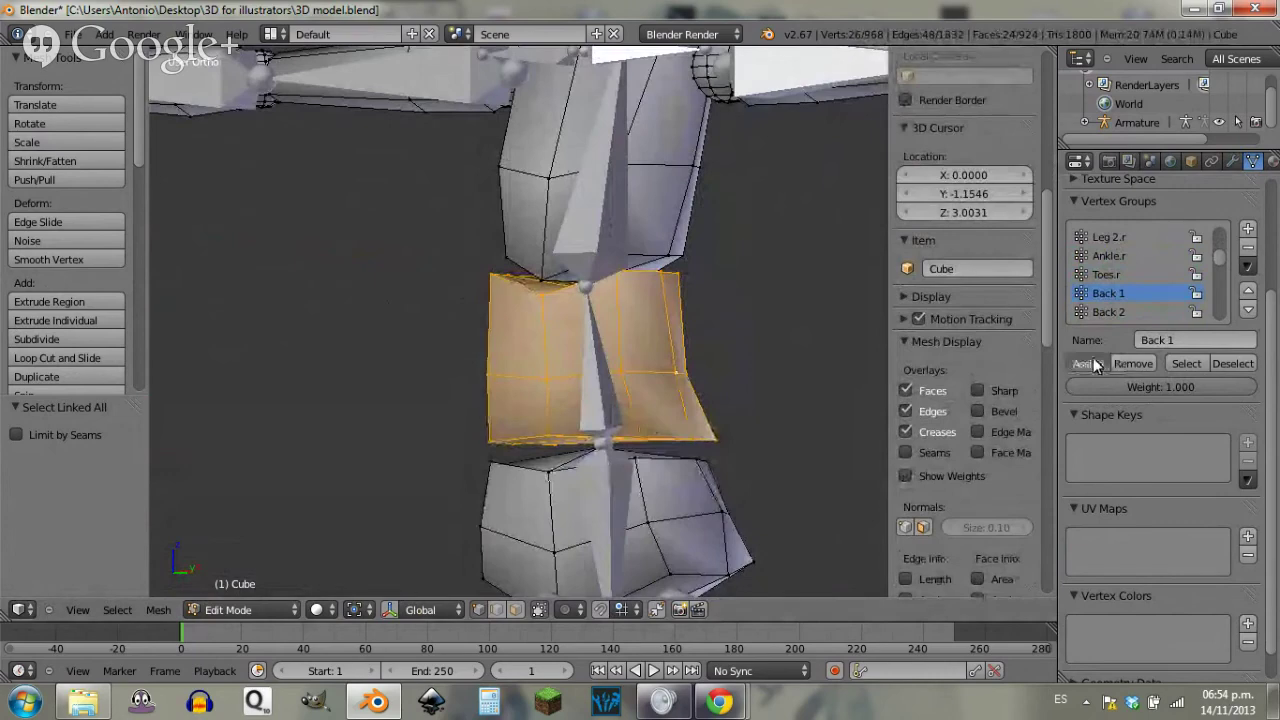
Step: Select the whole chest piece and assign it to the Back 2 vertex group
{"action": "left_click", "coordinate": [1098, 313]}
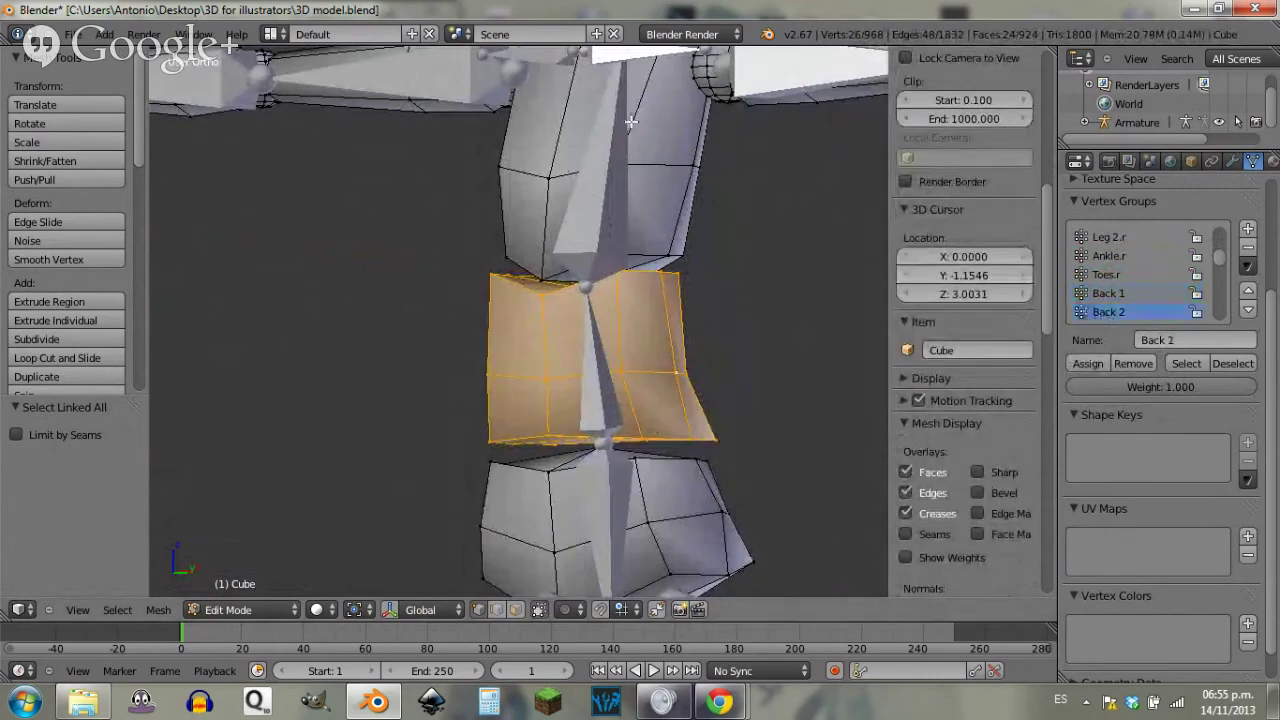
{"action": "right_click", "coordinate": [697, 158]}
{"action": "key", "text": "ctrl+l"}
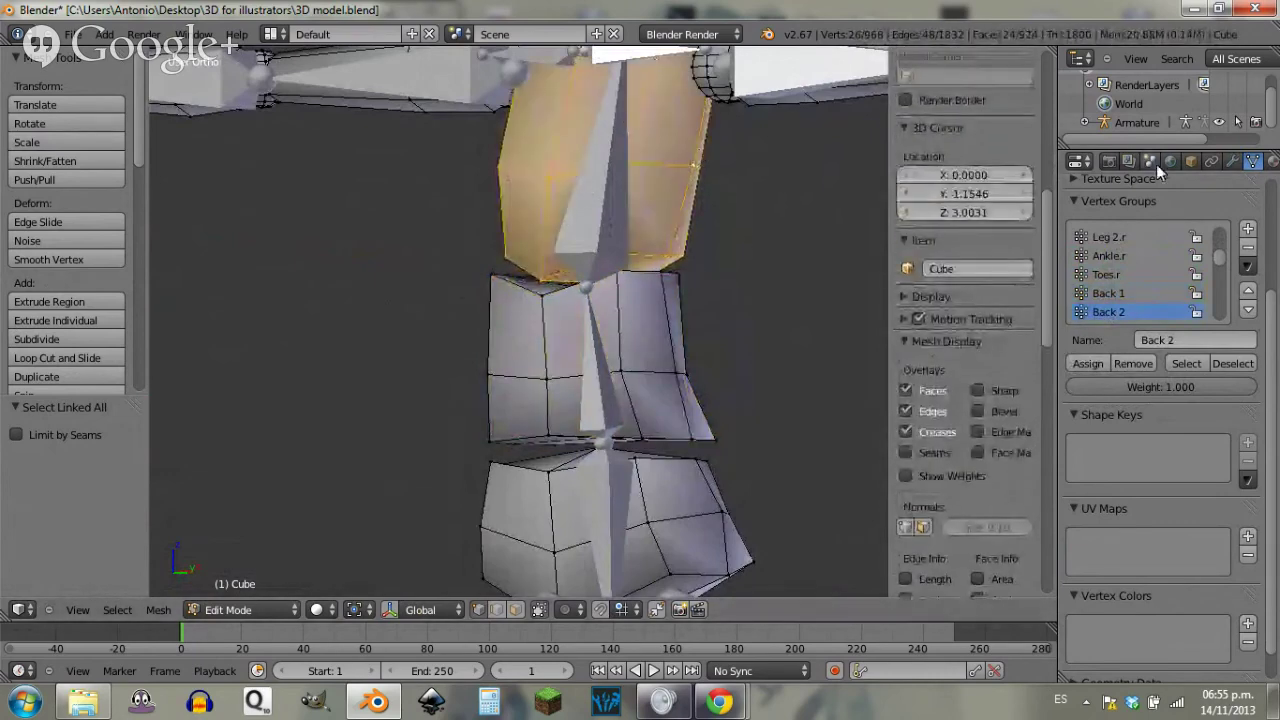
Step: Select the whole neck piece and assign it to the Neck vertex group
{"action": "scroll", "coordinate": [1129, 288], "scroll_direction": "down", "scroll_amount": 3}
{"action": "scroll", "coordinate": [1130, 277], "scroll_direction": "down", "scroll_amount": 1}
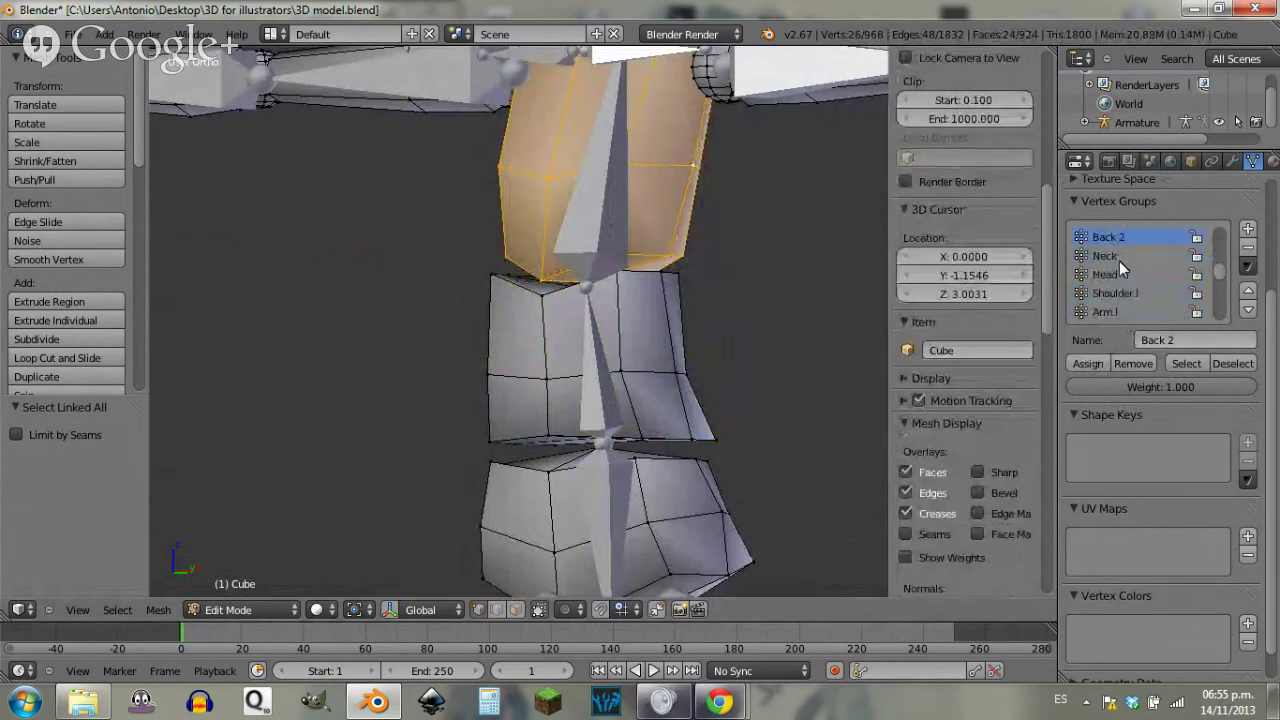
{"action": "left_click", "coordinate": [1119, 260]}
{"action": "middle_click_drag", "start_coordinate": [656, 174], "coordinate": [658, 382], "text": "shift"}
{"action": "scroll", "coordinate": [658, 382], "scroll_direction": "up", "scroll_amount": 4, "text": "shift"}
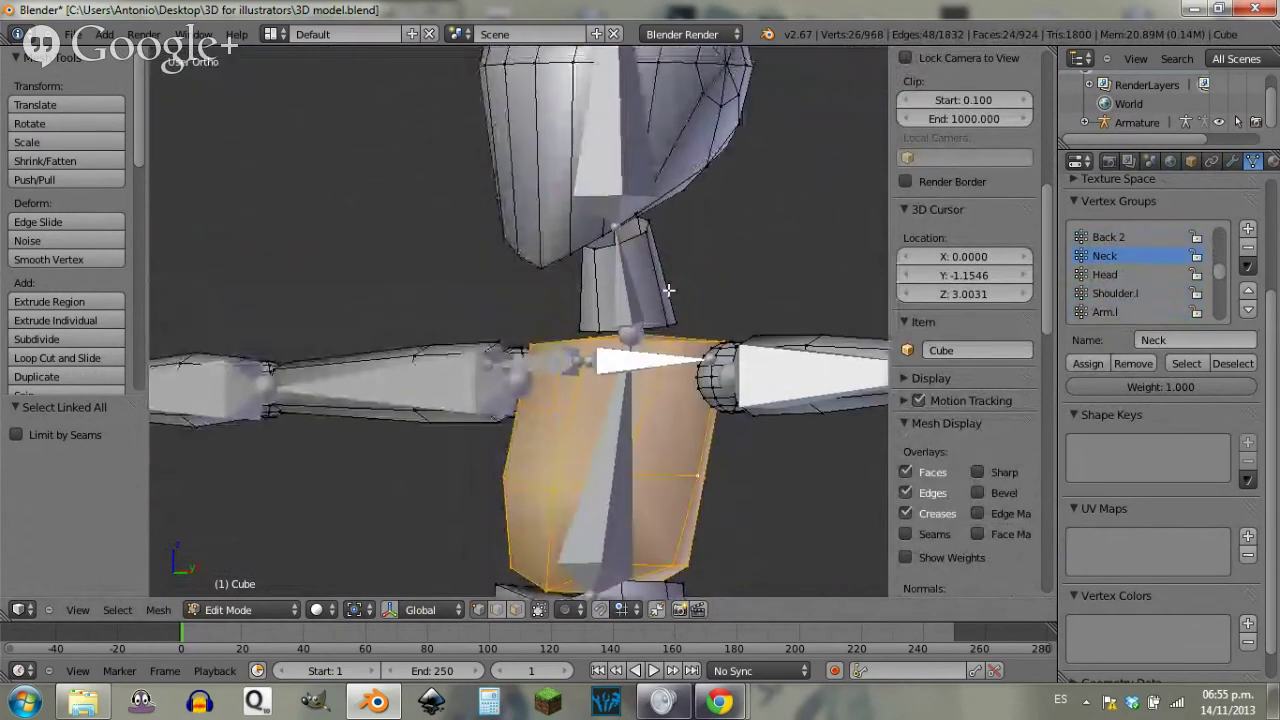
{"action": "right_click", "coordinate": [665, 317]}
{"action": "key", "text": "ctrl+l"}
{"action": "scroll", "coordinate": [965, 300], "scroll_direction": "down", "scroll_amount": 2}
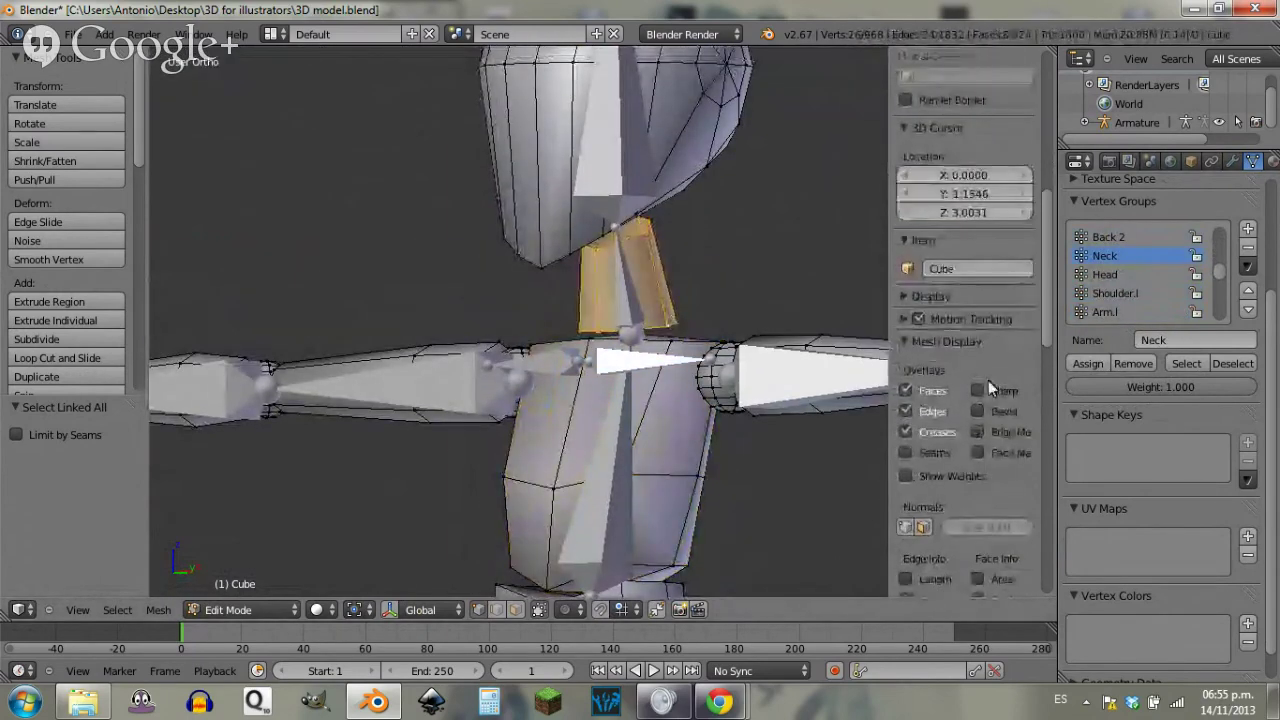
{"action": "scroll", "coordinate": [965, 300], "scroll_direction": "up", "scroll_amount": 3}
Step: Select the whole head piece and assign it to the Head vertex group
{"action": "left_click", "coordinate": [1110, 273]}
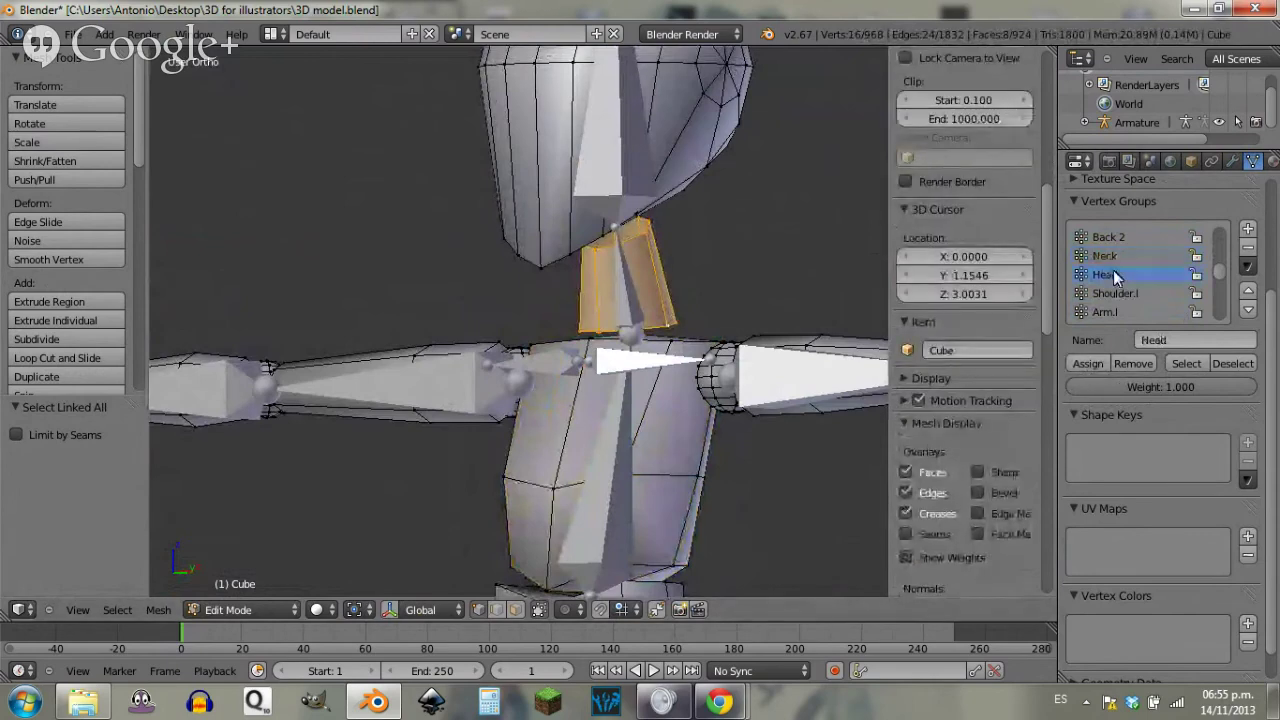
{"action": "right_click", "coordinate": [720, 146]}
{"action": "key", "text": "ctrl+l"}
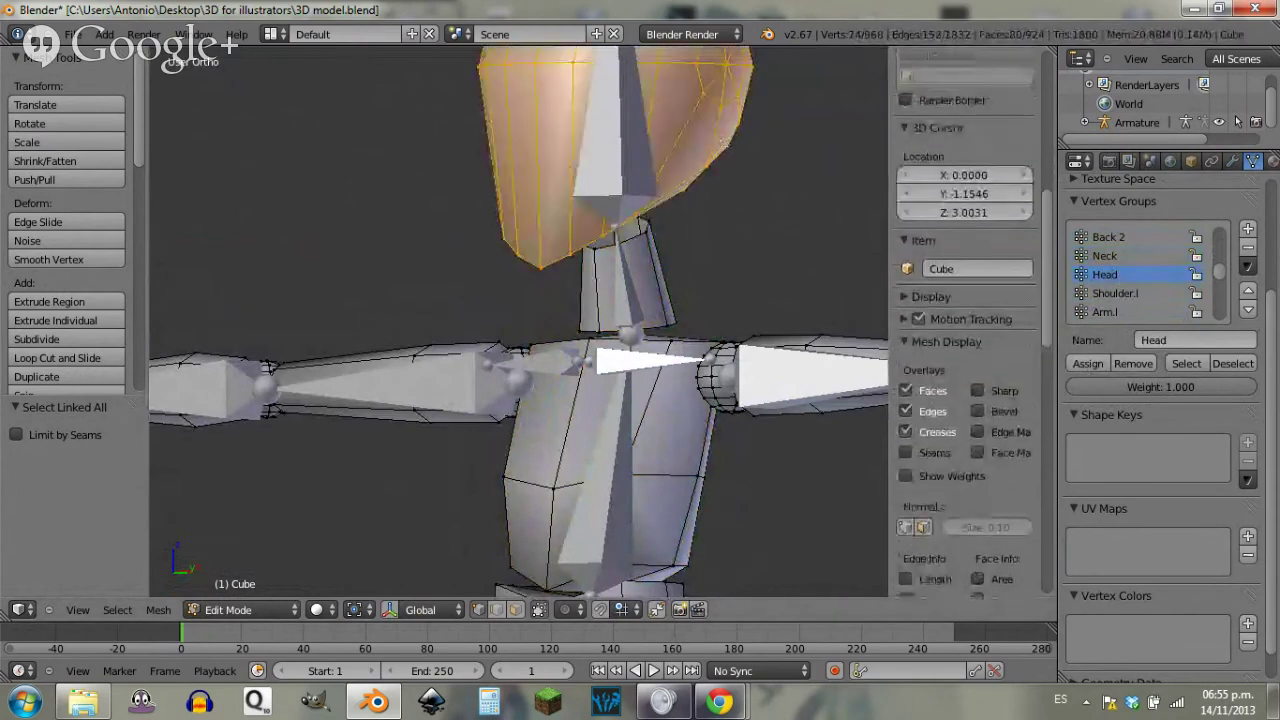
{"action": "left_click", "coordinate": [1088, 363]}
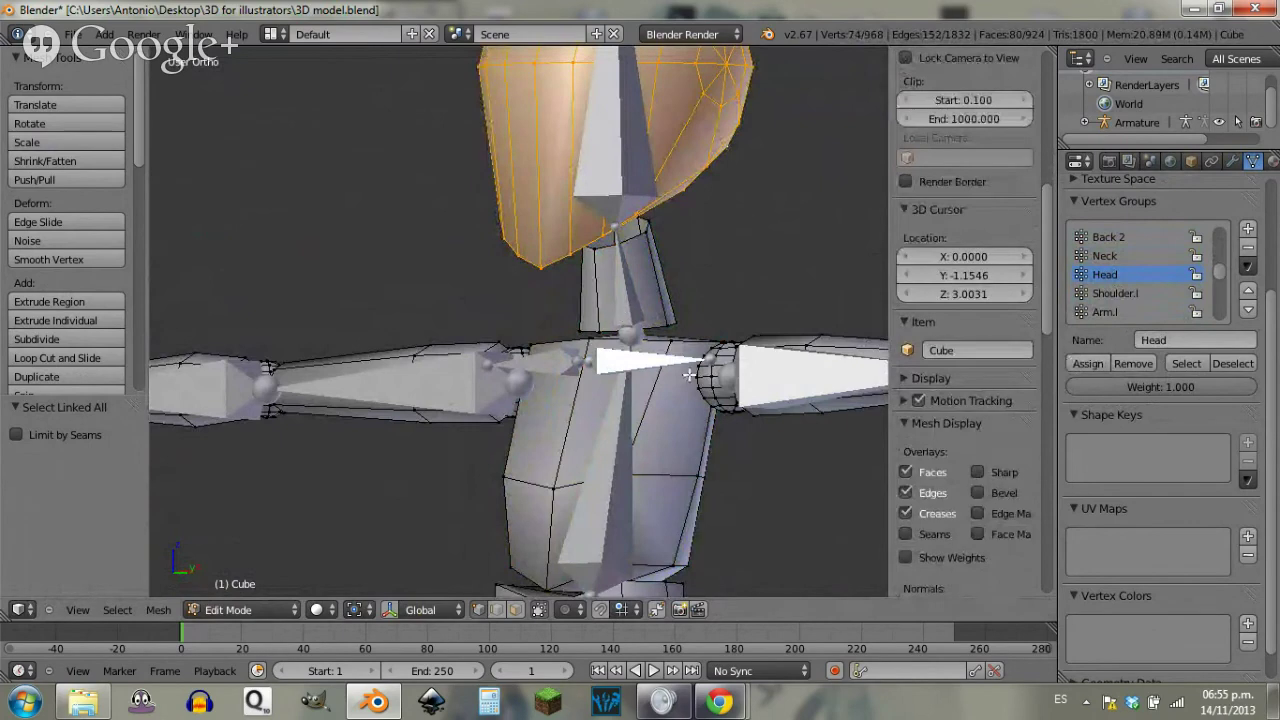
Step: Select the left and the right shoulder ball in turn and assign each to the Back 2 vertex group
{"action": "key", "text": "KP_1"}
{"action": "key", "text": "a"}
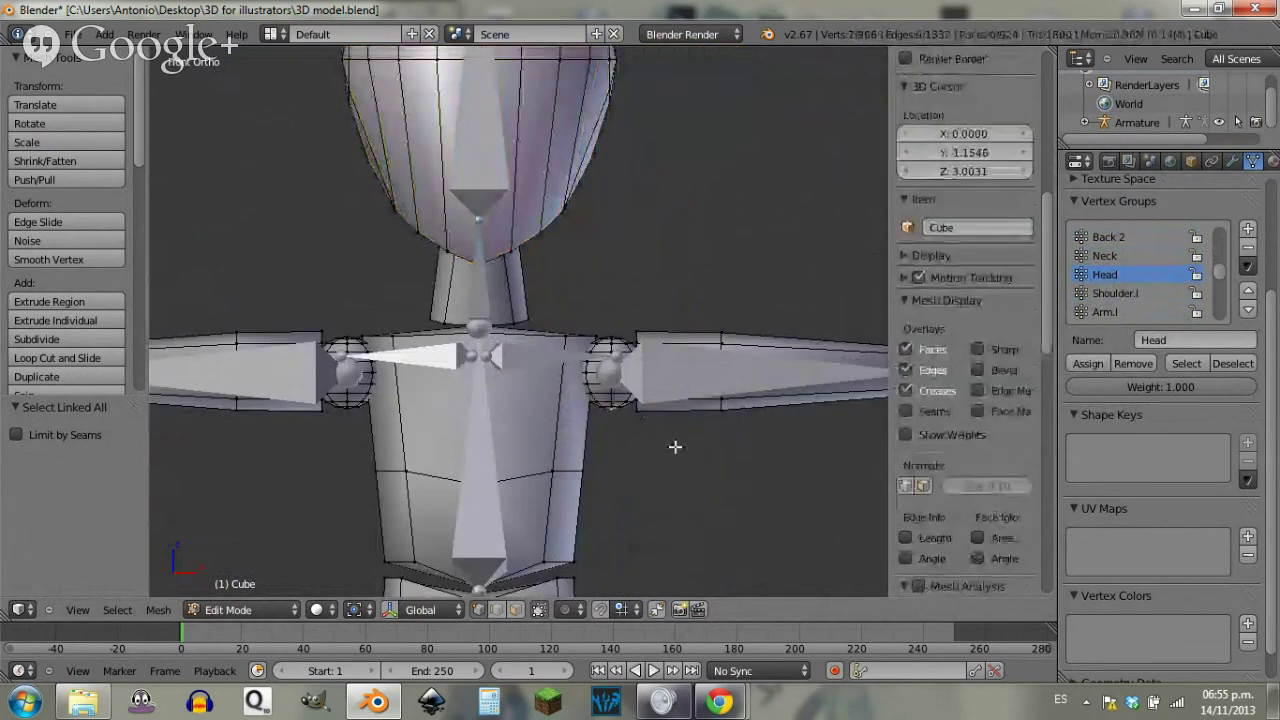
{"action": "middle_click_drag", "start_coordinate": [674, 446], "coordinate": [614, 414], "text": "shift"}
{"action": "key", "text": "l"}
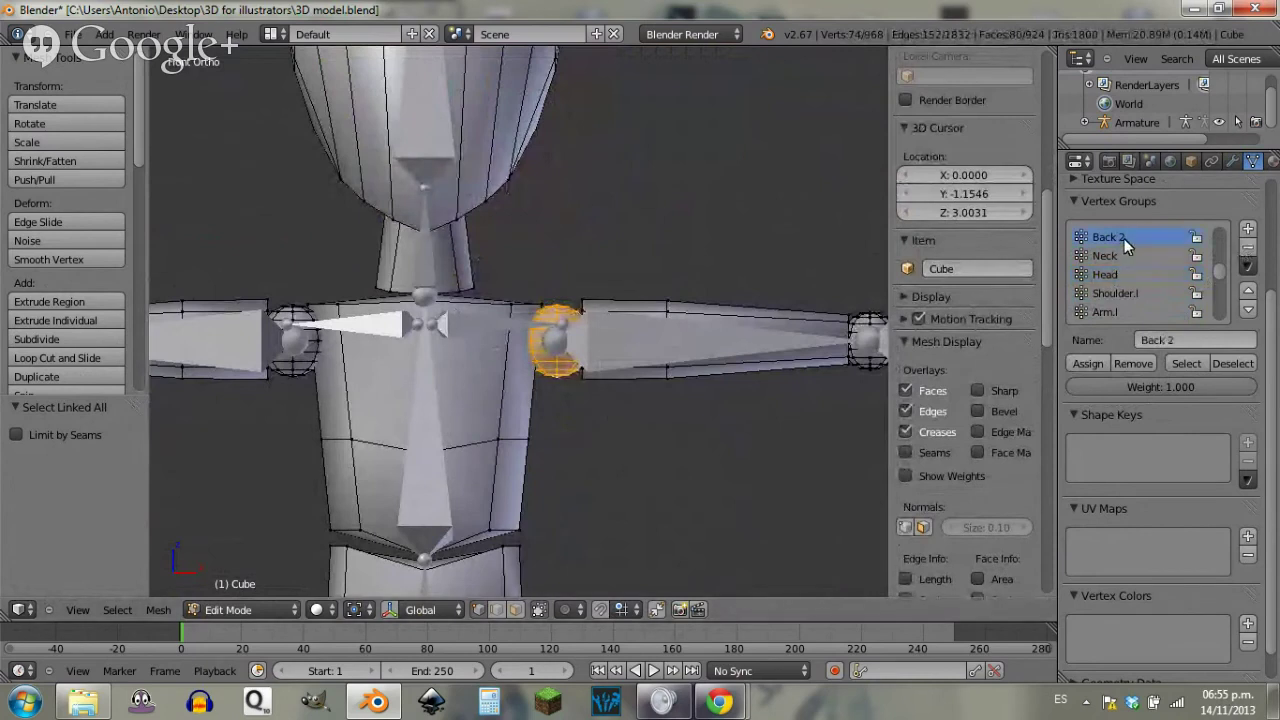
{"action": "left_click", "coordinate": [1085, 364]}
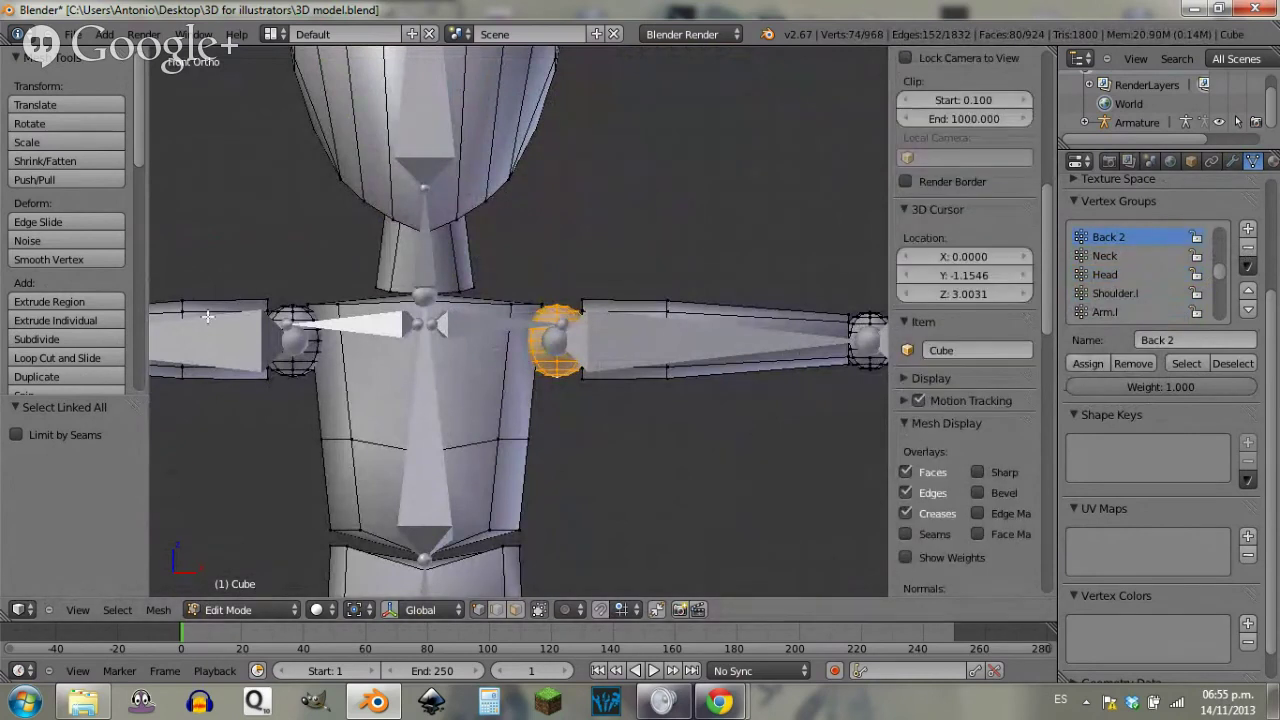
{"action": "key", "text": "a"}
{"action": "key", "text": "l"}
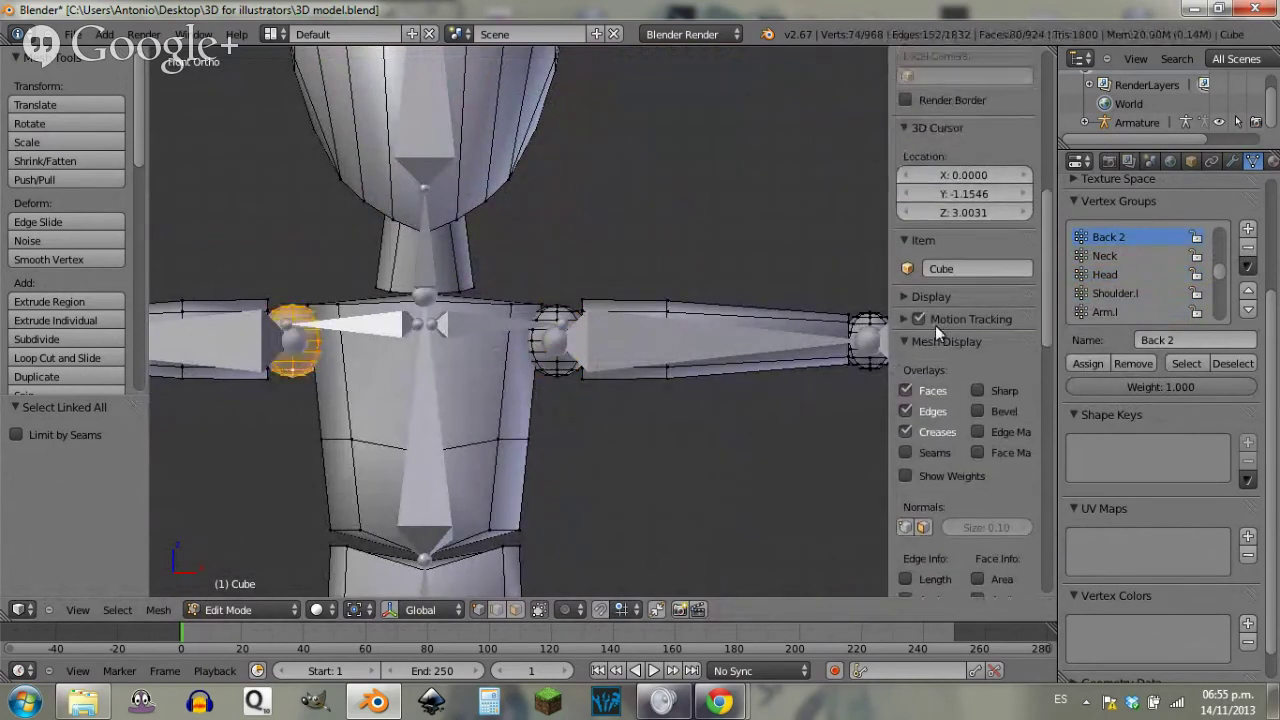
{"action": "left_click", "coordinate": [1087, 366]}
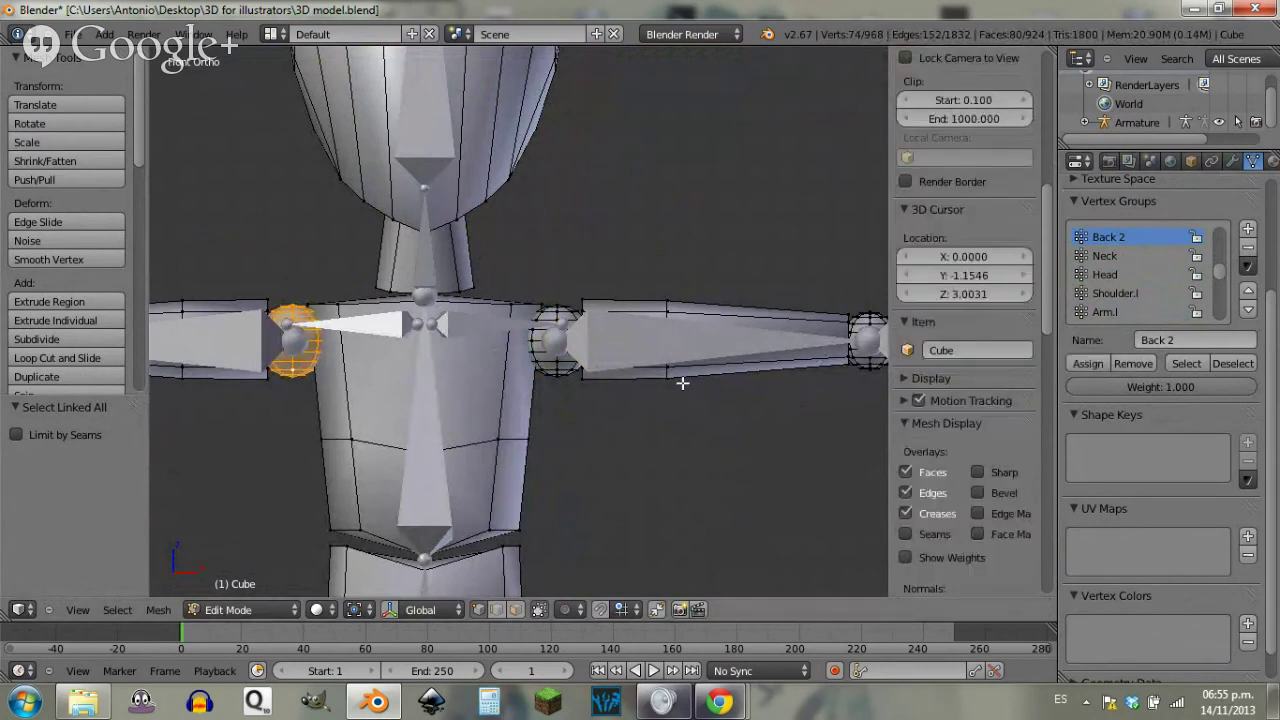
Step: Test-rotate the armature's Shoulder.l bone in Pose Mode and cancel the rotation
{"action": "left_click", "coordinate": [1130, 254]}
{"action": "left_click", "coordinate": [1125, 272]}
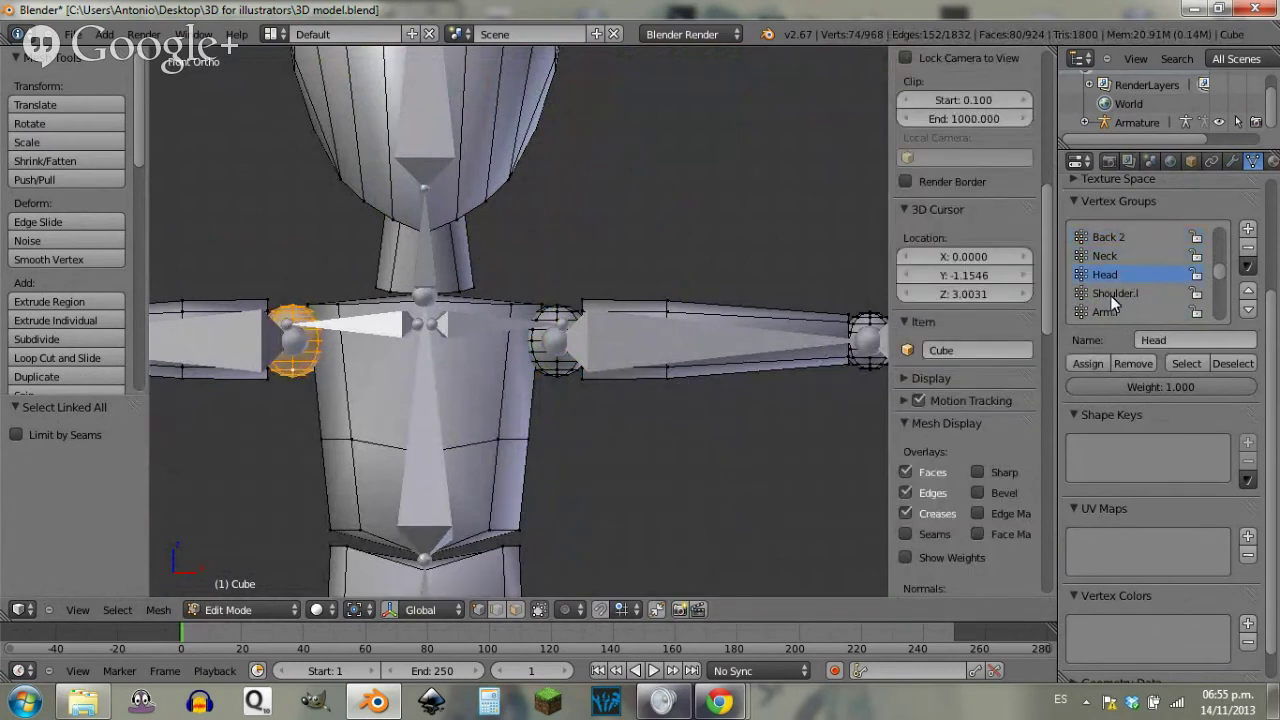
{"action": "left_click", "coordinate": [1117, 294]}
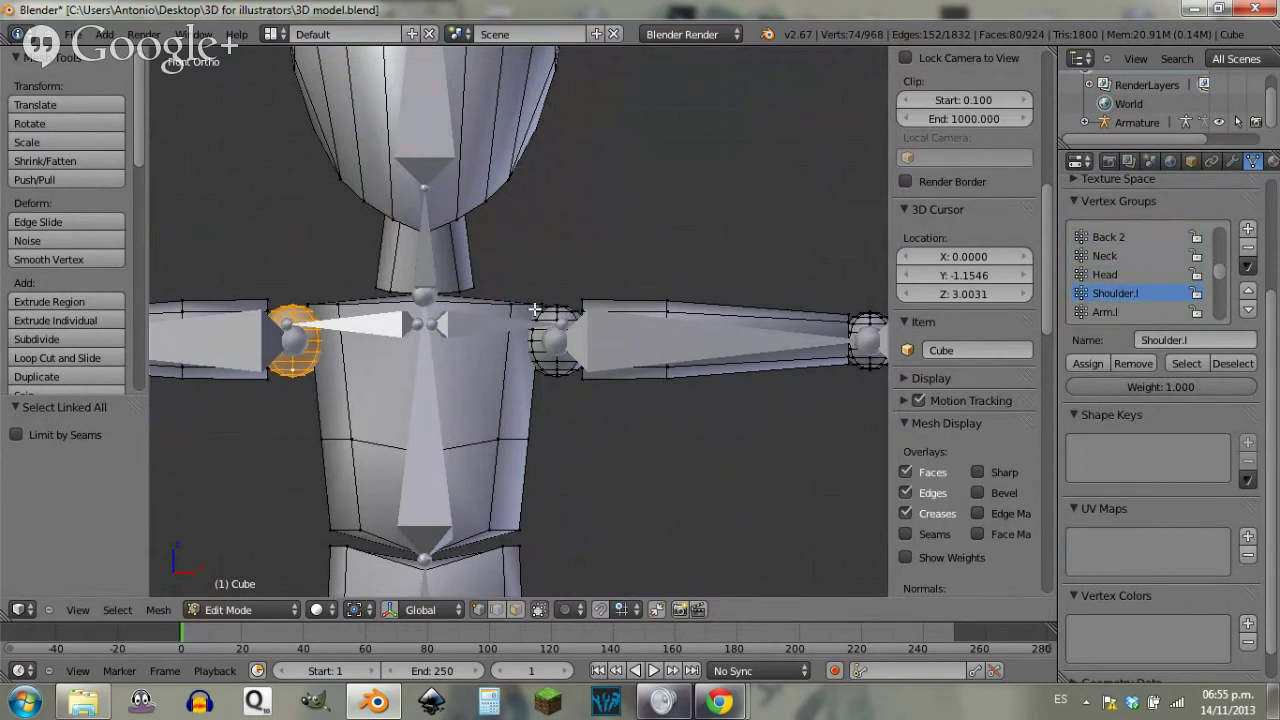
{"action": "key", "text": "a"}
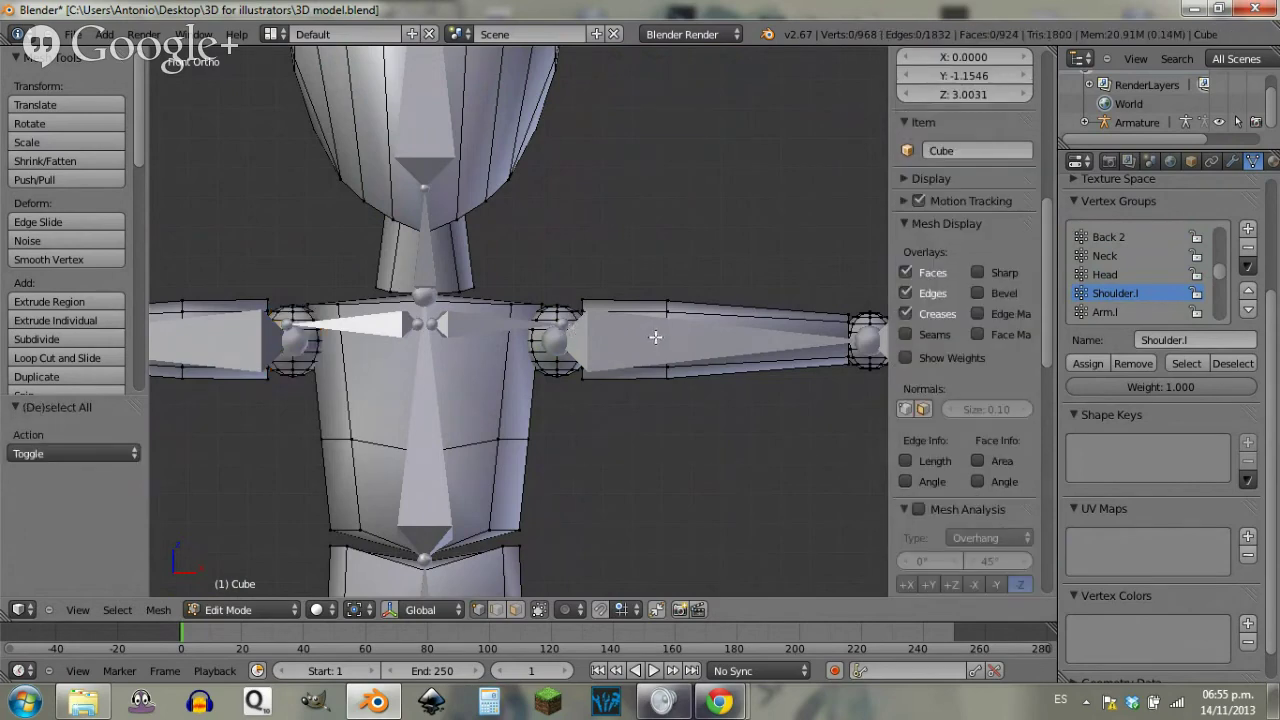
{"action": "key", "text": "ctrl+Tab"}
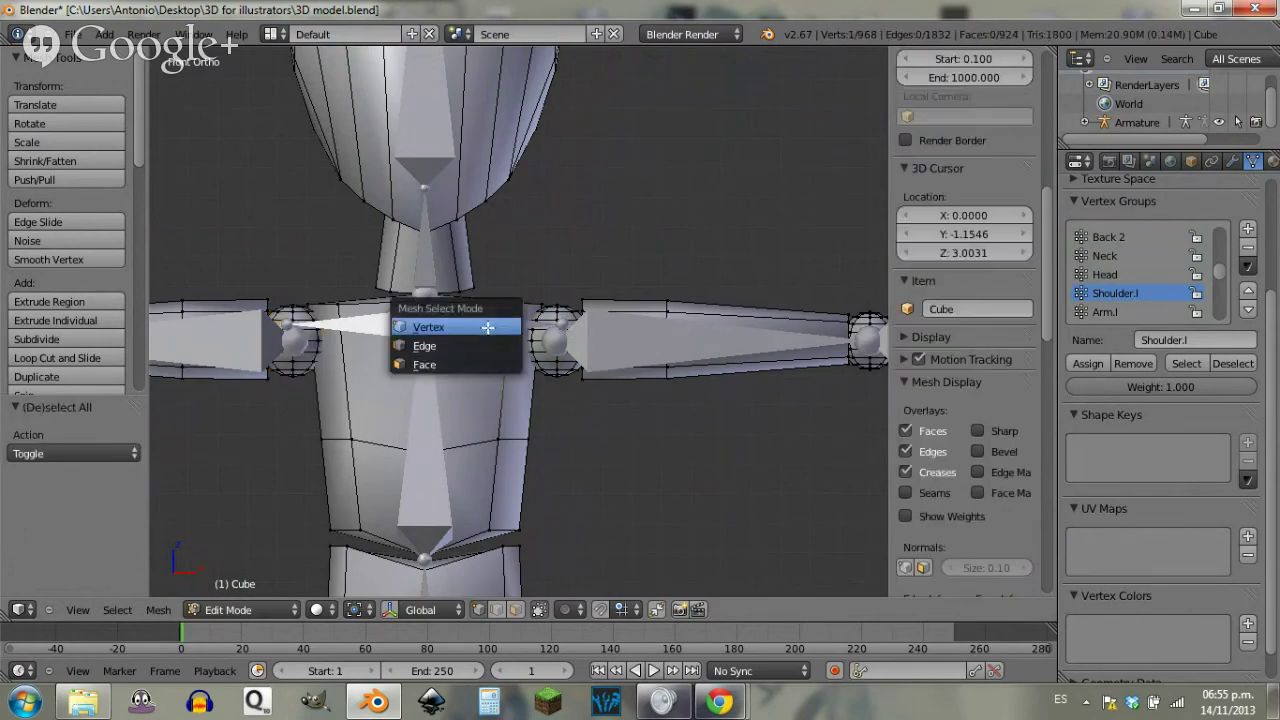
{"action": "left_click", "coordinate": [487, 327]}
{"action": "key", "text": "Tab"}
{"action": "right_click", "coordinate": [535, 324]}
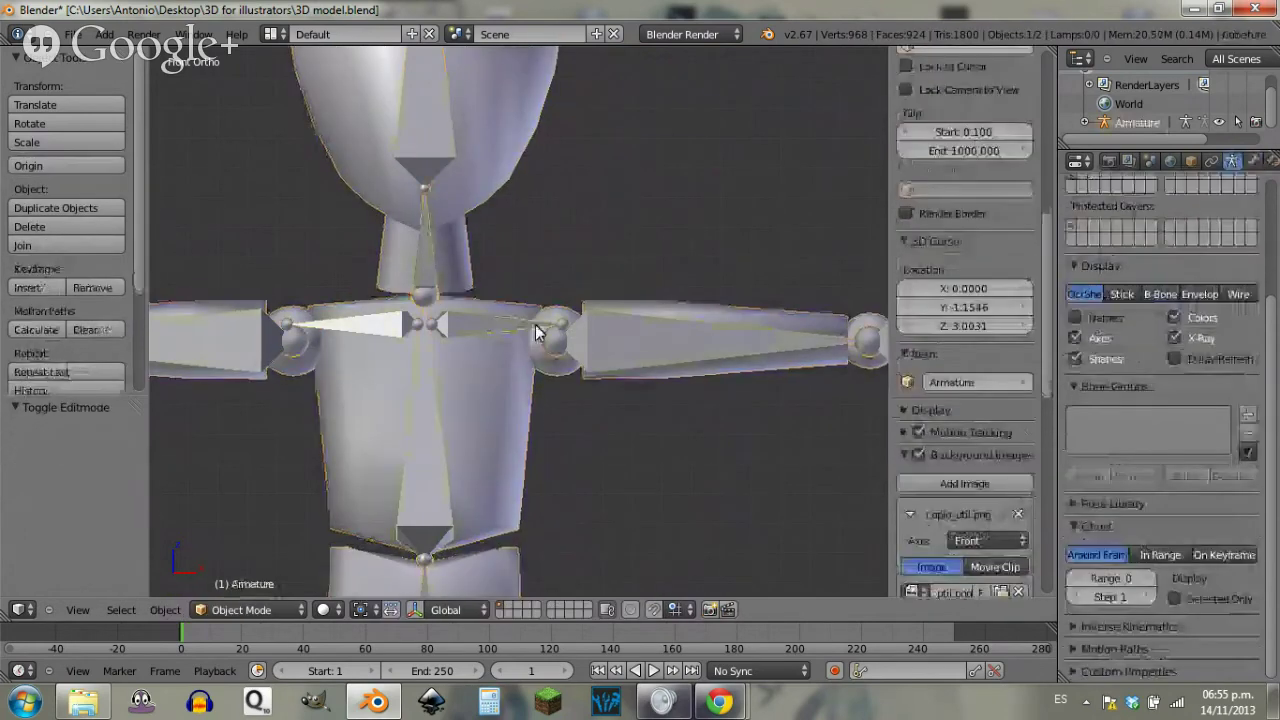
{"action": "key", "text": "ctrl+Tab"}
{"action": "right_click", "coordinate": [499, 325]}
{"action": "key", "text": "r"}
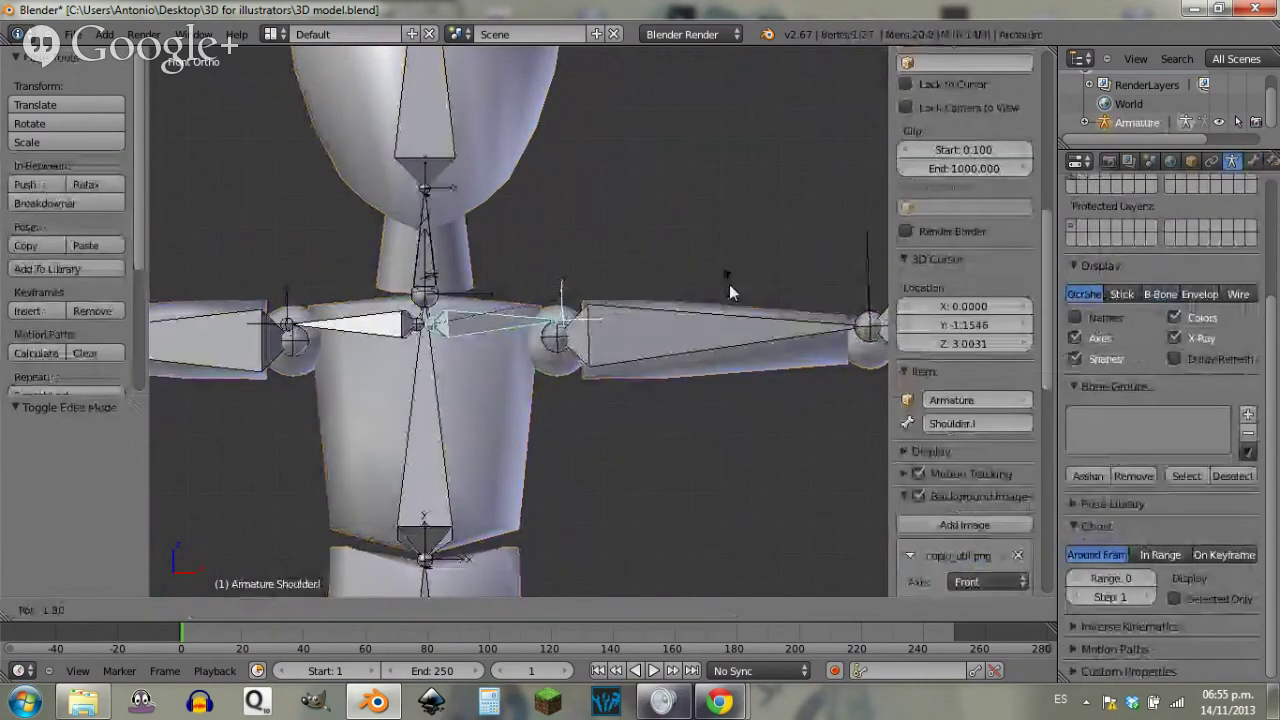
{"action": "right_click", "coordinate": [701, 258]}
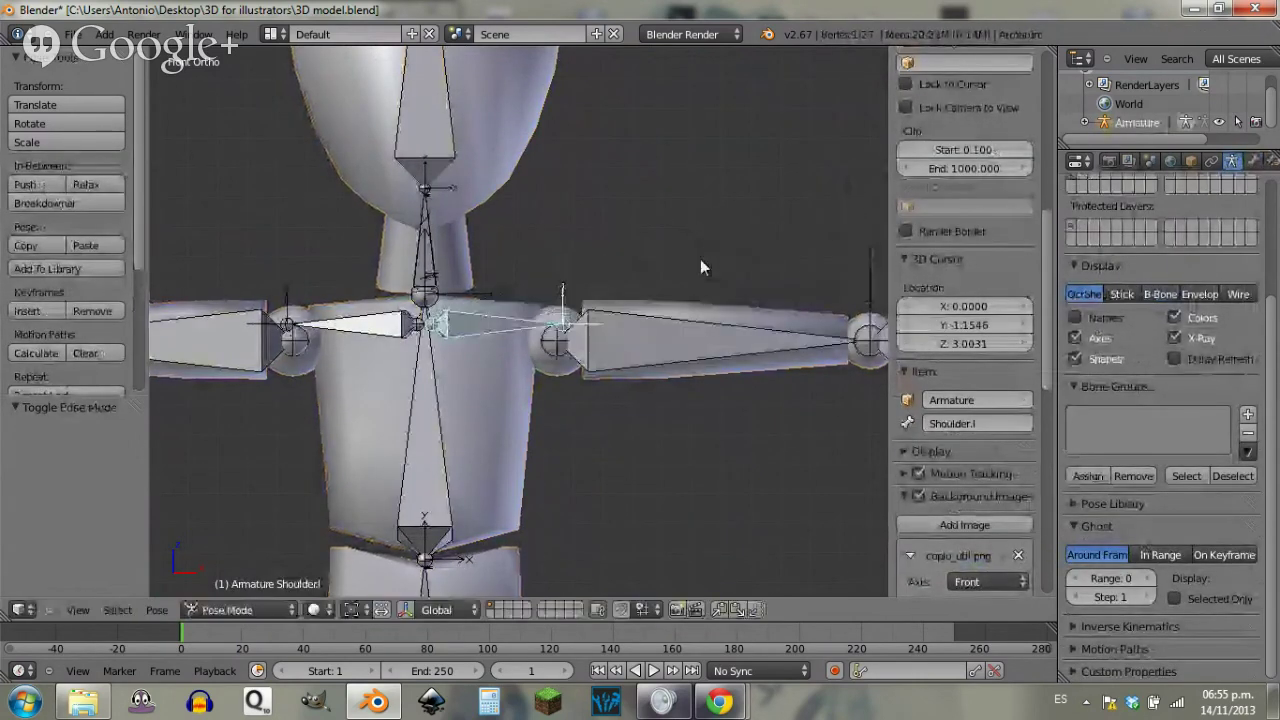
{"action": "key", "text": "Tab"}
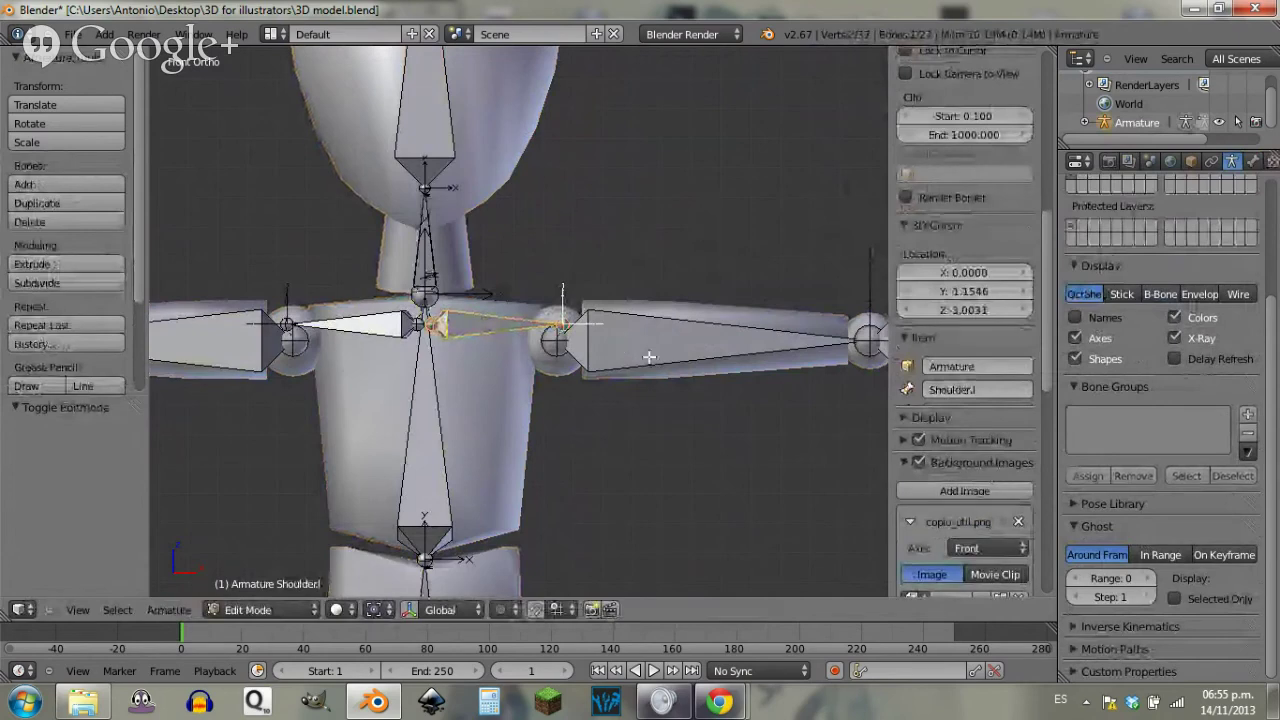
{"action": "key", "text": "Tab"}
{"action": "key", "text": "ctrl+Tab"}
Step: Select the mannequin's whole left upper arm piece in the mesh and assign it to the Arm.l vertex group
{"action": "right_click", "coordinate": [705, 380]}
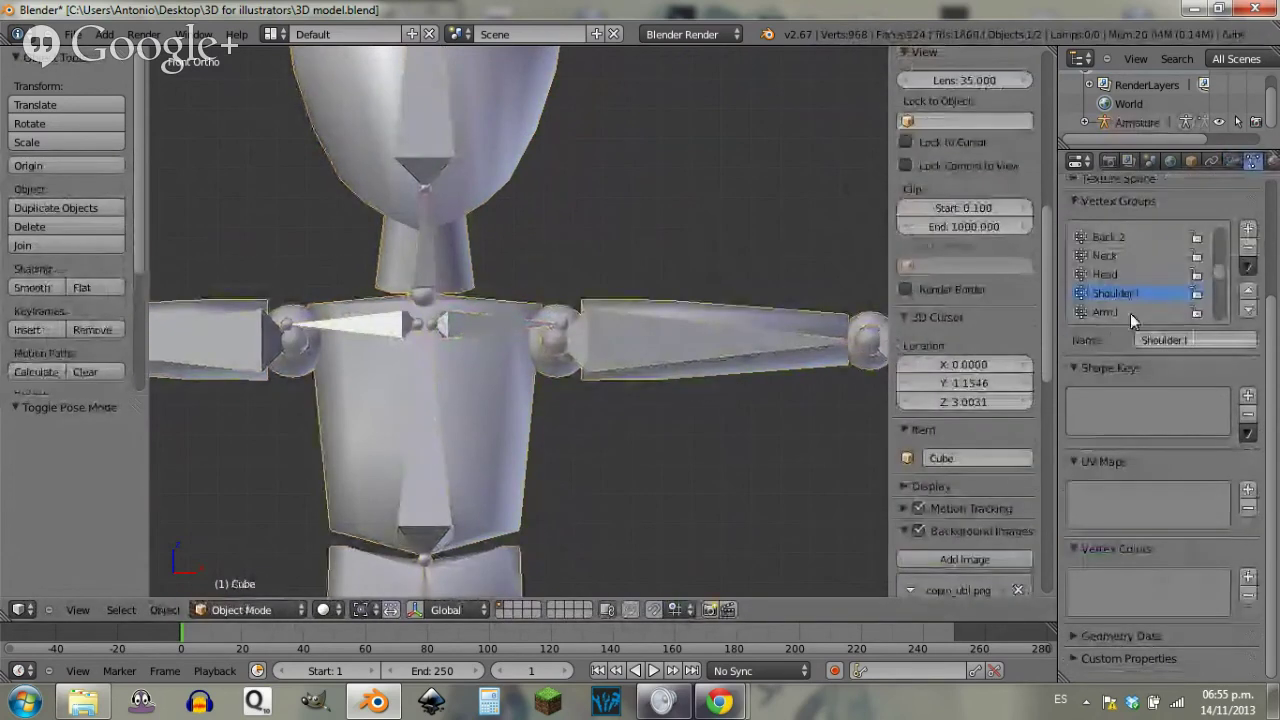
{"action": "scroll", "coordinate": [1129, 300], "scroll_direction": "down", "scroll_amount": 1}
{"action": "scroll", "coordinate": [1123, 292], "scroll_direction": "down", "scroll_amount": 1}
{"action": "left_click", "coordinate": [1110, 274]}
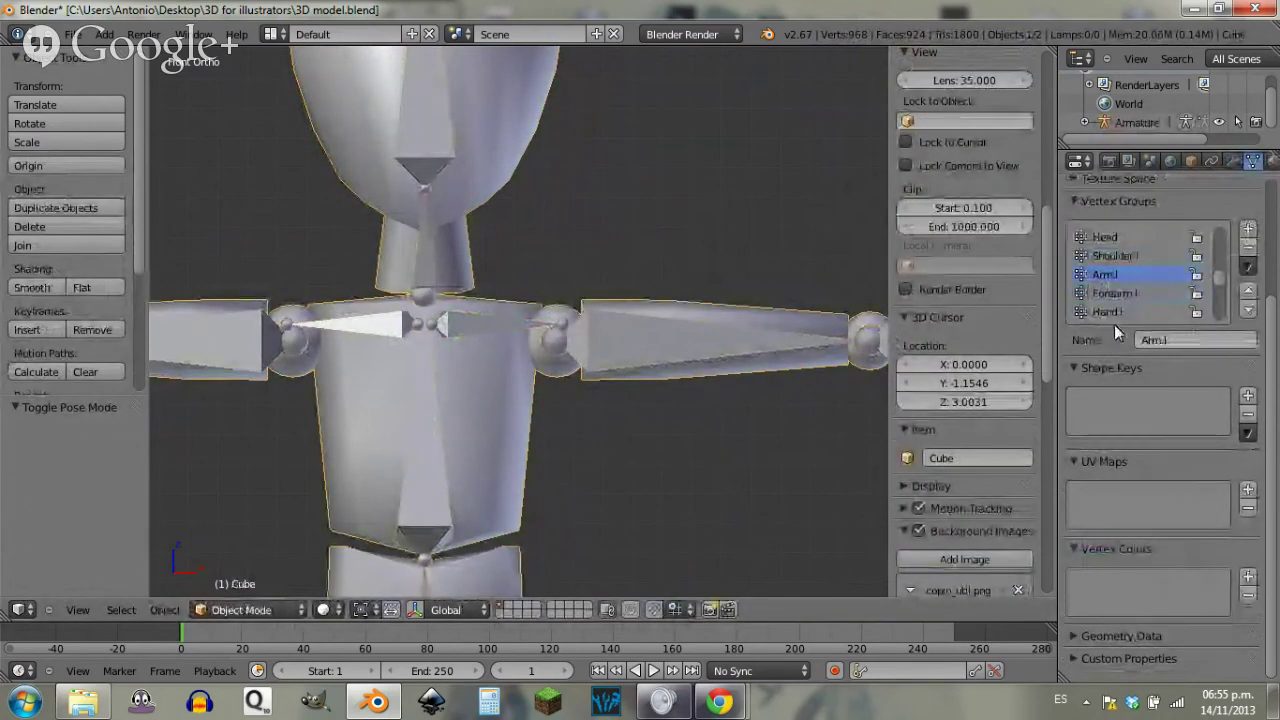
{"action": "key", "text": "Tab"}
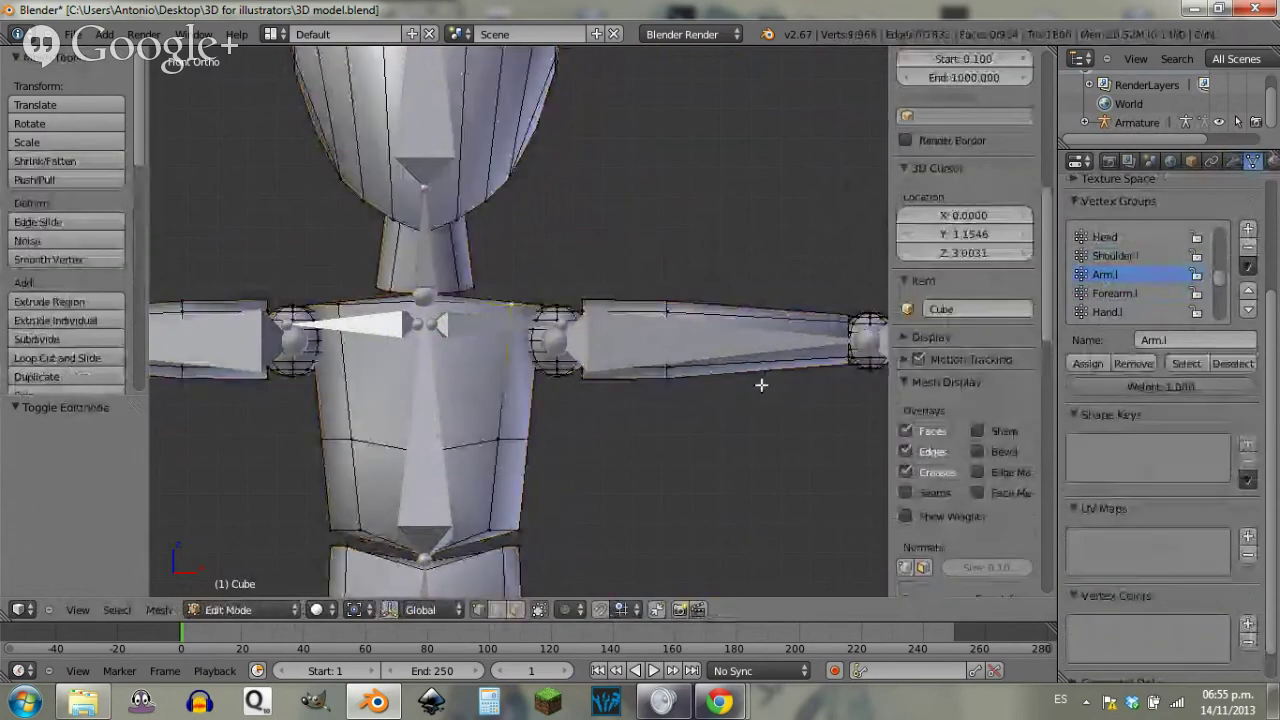
{"action": "key", "text": "ctrl+l"}
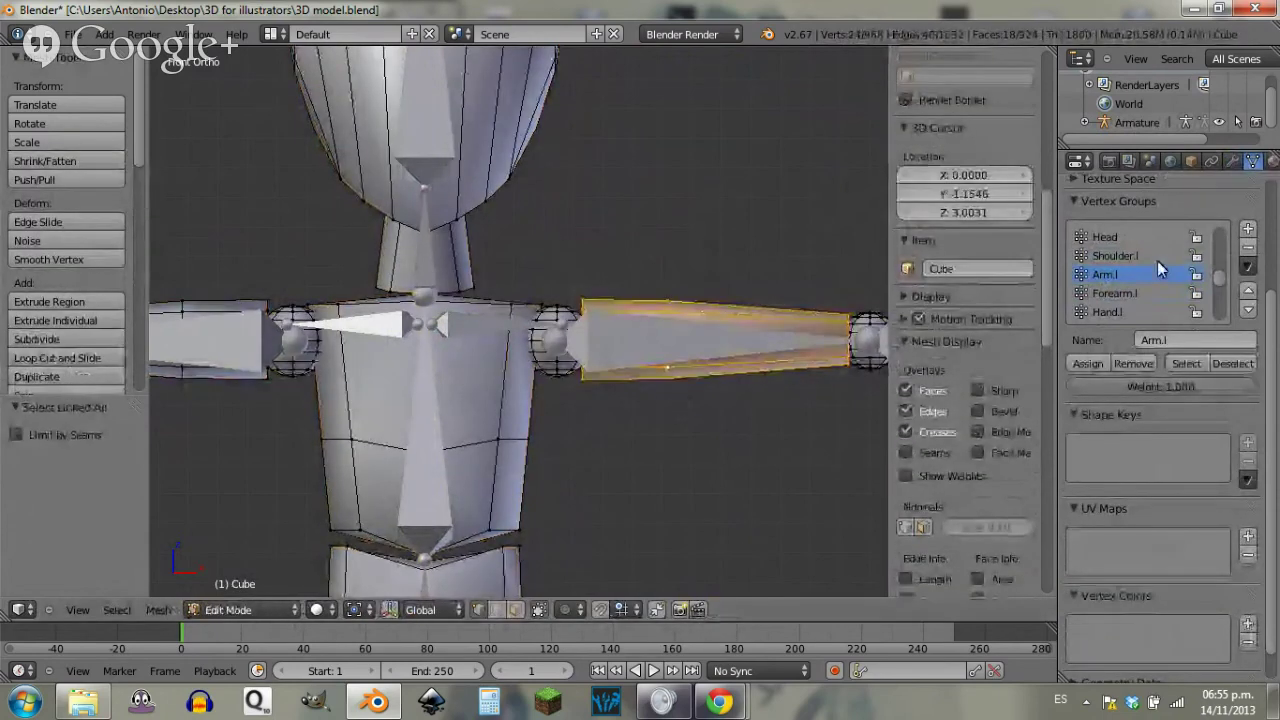
{"action": "left_click", "coordinate": [1090, 363]}
Step: Select the whole left elbow ball and assign it to the Arm.l vertex group
{"action": "scroll", "coordinate": [1001, 367], "scroll_direction": "up", "scroll_amount": 2}
{"action": "middle_click_drag", "start_coordinate": [827, 405], "coordinate": [487, 391], "text": "shift"}
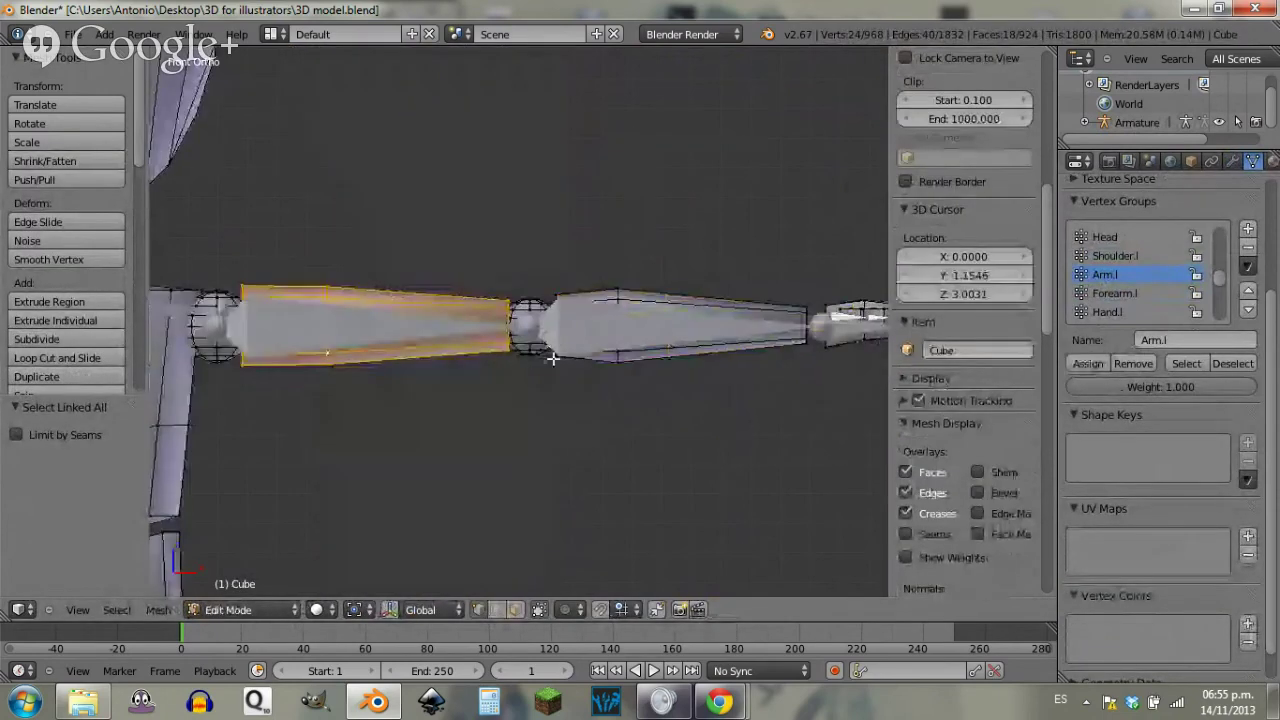
{"action": "right_click", "coordinate": [529, 357]}
{"action": "key", "text": "ctrl+l"}
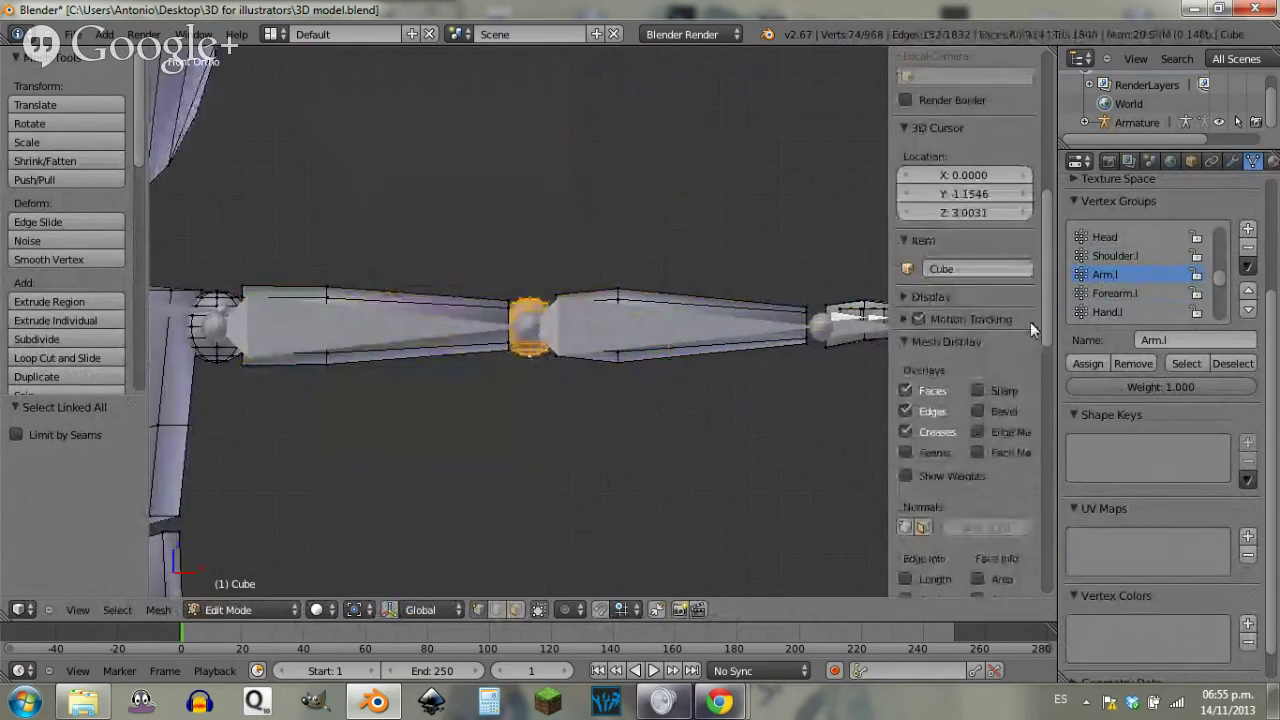
{"action": "left_click", "coordinate": [1079, 367]}
Step: Select the whole left forearm piece and assign it to the Forearm.l vertex group
{"action": "right_click", "coordinate": [618, 363]}
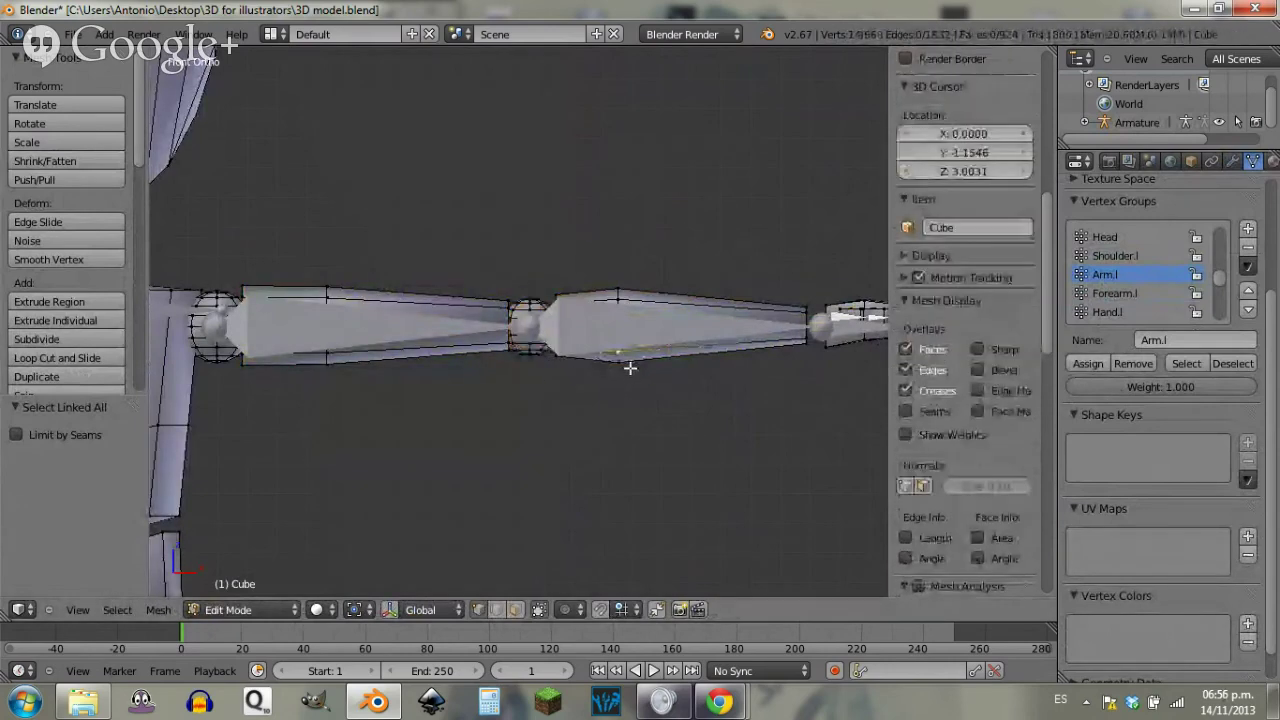
{"action": "key", "text": "l"}
{"action": "left_click", "coordinate": [1086, 364]}
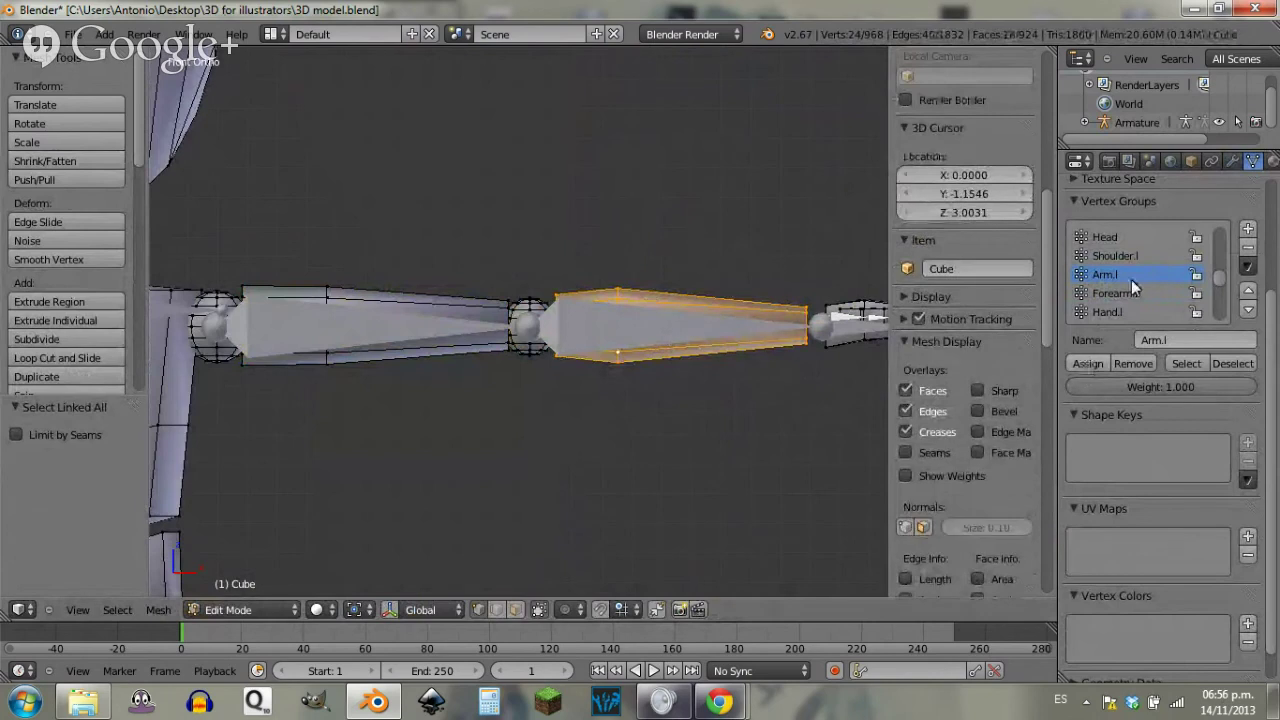
{"action": "left_click", "coordinate": [1115, 293]}
{"action": "scroll", "coordinate": [965, 400], "scroll_direction": "up", "scroll_amount": 2}
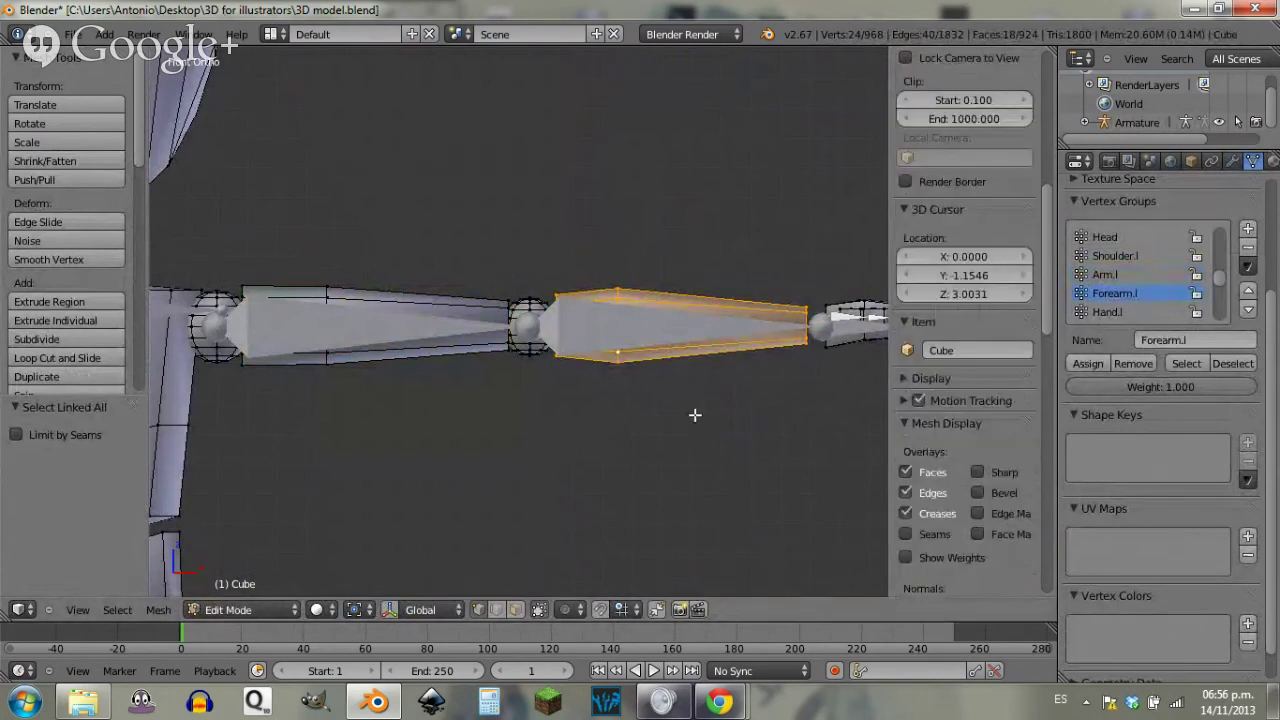
Step: Select the whole left palm piece, without fingers and thumb, and assign it to the Hand.l vertex group
{"action": "middle_click_drag", "start_coordinate": [695, 415], "coordinate": [324, 364], "text": "shift"}
{"action": "right_click", "coordinate": [452, 300]}
{"action": "key", "text": "ctrl+l"}
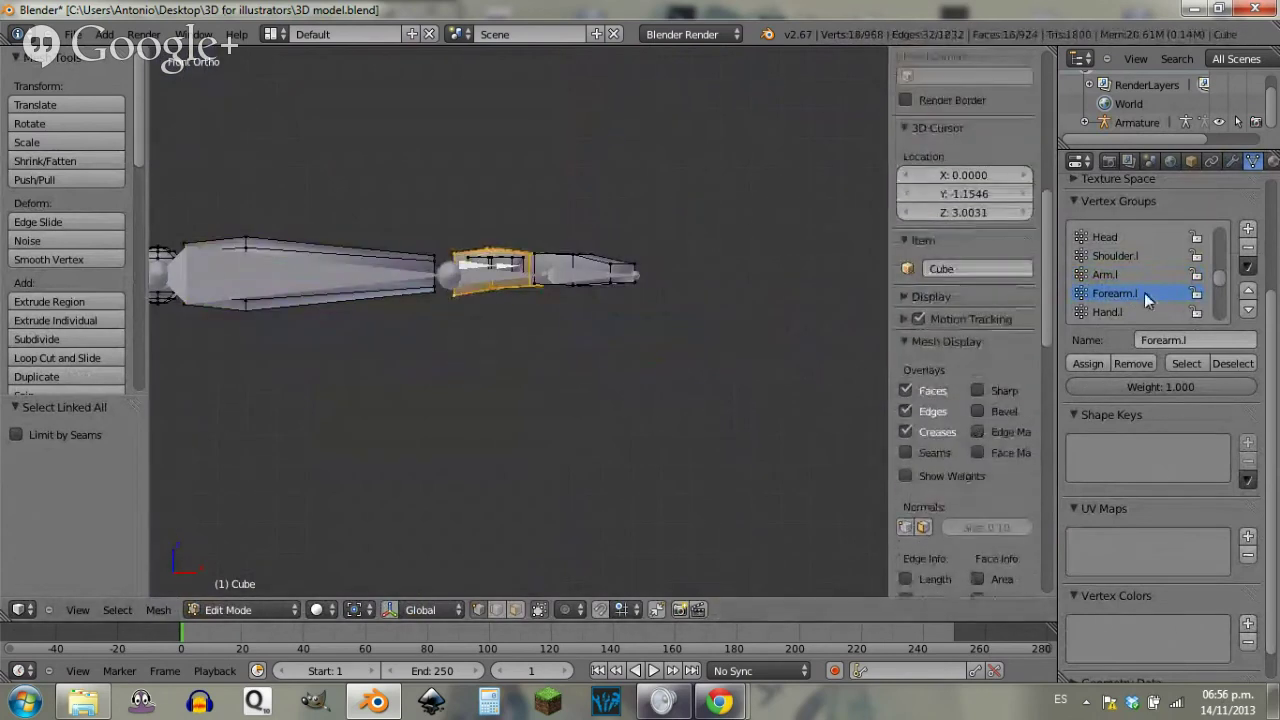
{"action": "left_click", "coordinate": [1110, 312]}
{"action": "left_click", "coordinate": [1095, 364]}
{"action": "scroll", "coordinate": [965, 300], "scroll_direction": "up", "scroll_amount": 2}
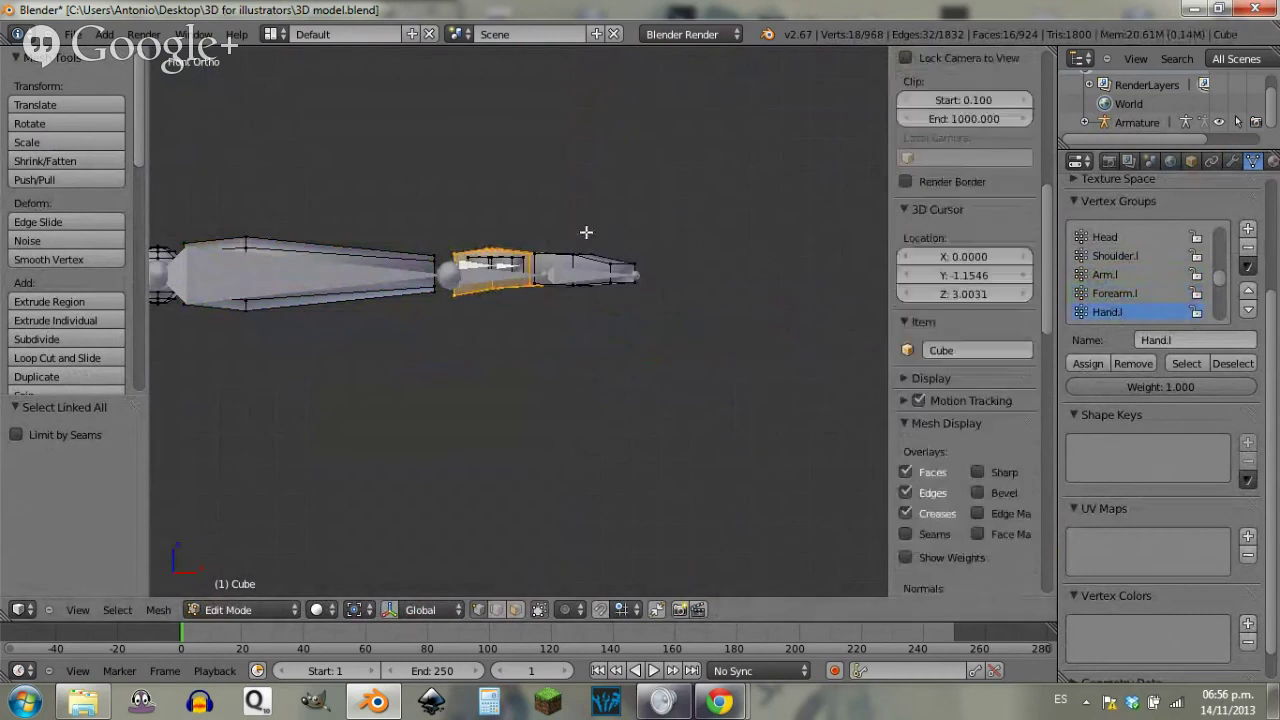
Step: Select the whole left fingers piece and assign it to the Fingers.l vertex group
{"action": "mouse_move", "coordinate": [586, 232]}
{"action": "middle_mouse_down"}
{"action": "mouse_move", "coordinate": [589, 366]}
{"action": "mouse_move", "coordinate": [597, 240]}
{"action": "middle_mouse_up"}
{"action": "scroll", "coordinate": [1154, 278], "scroll_direction": "down", "scroll_amount": 2}
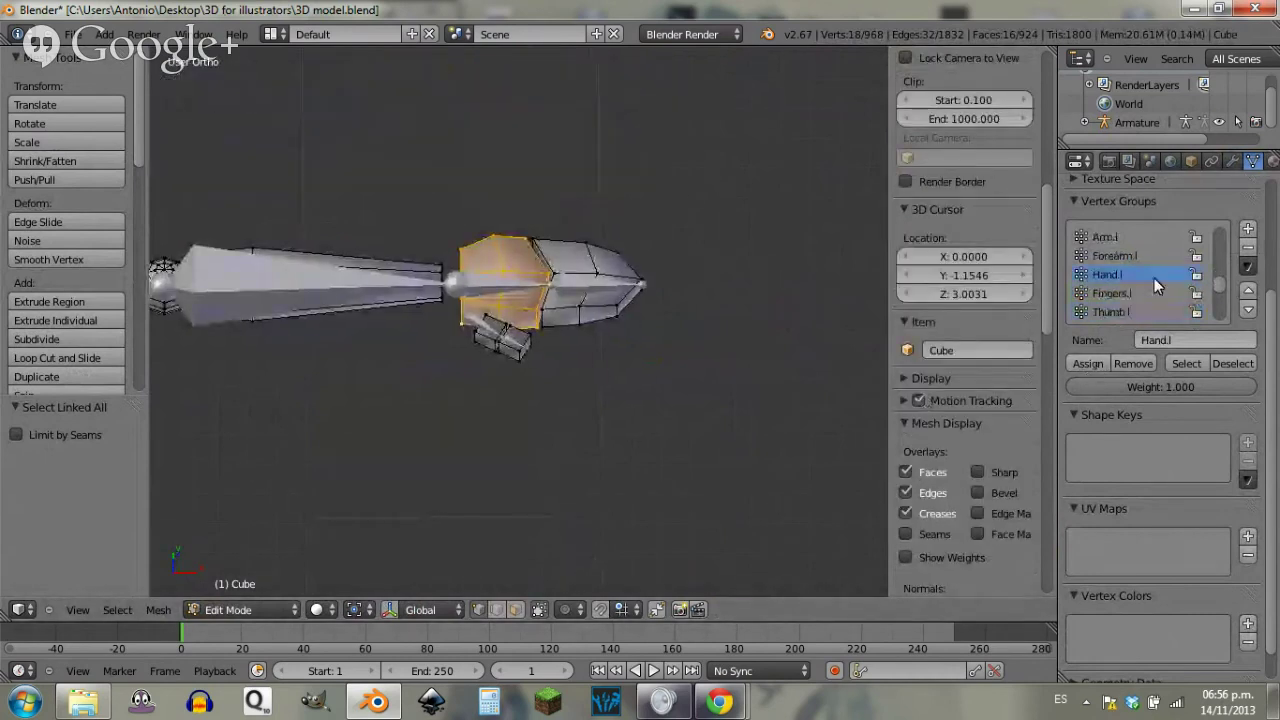
{"action": "scroll", "coordinate": [1152, 277], "scroll_direction": "down", "scroll_amount": 2}
{"action": "left_click", "coordinate": [1130, 257]}
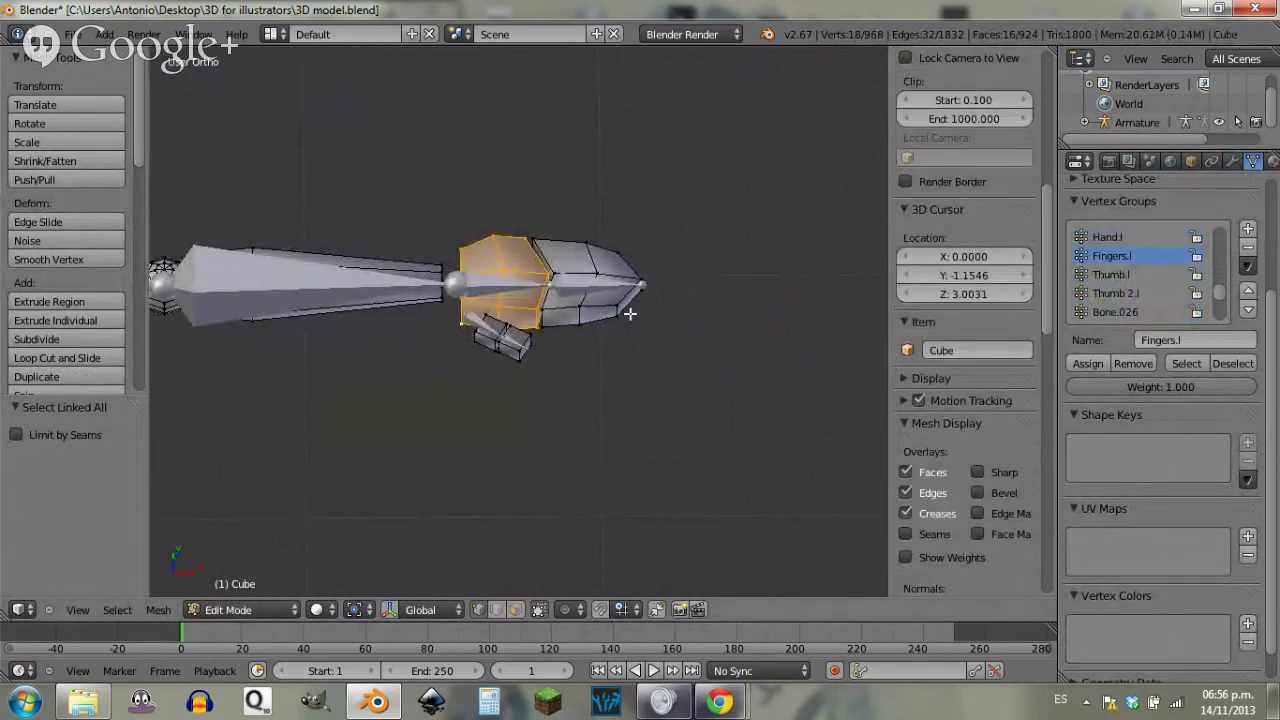
{"action": "key", "text": "a"}
{"action": "key", "text": "l"}
{"action": "left_click", "coordinate": [1089, 369]}
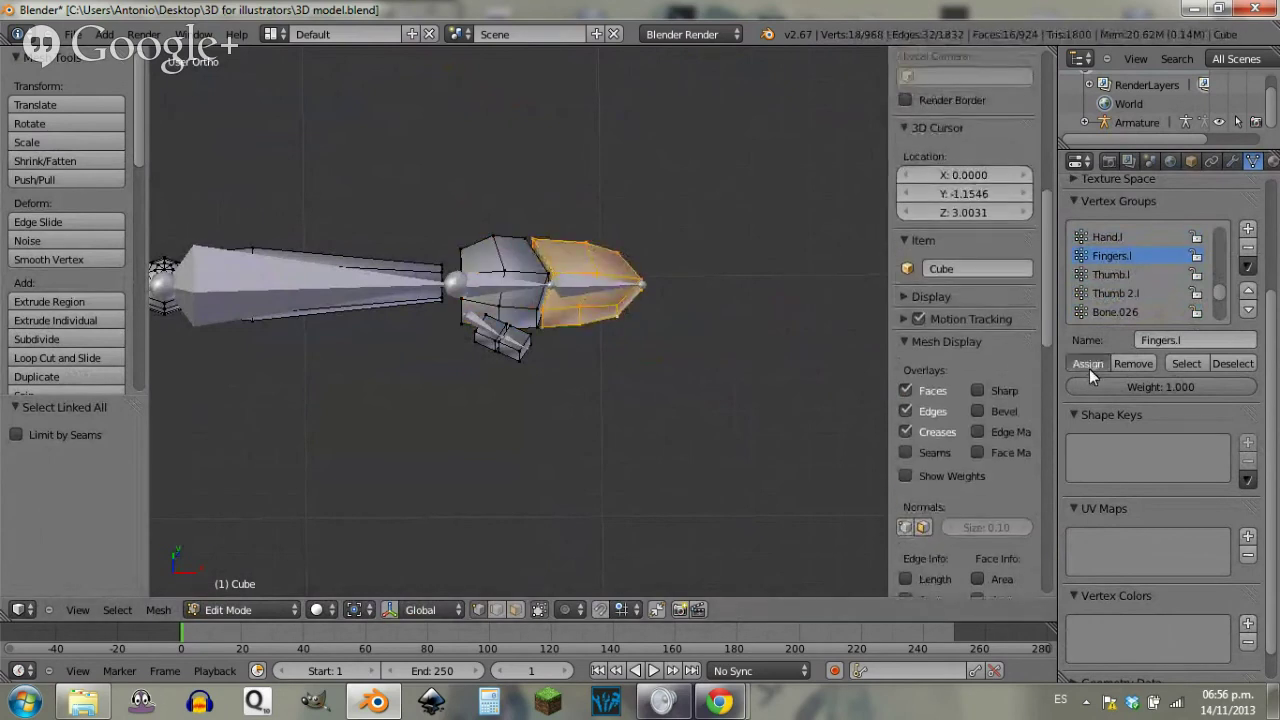
{"action": "left_click", "coordinate": [1089, 364]}
Step: Select the whole base piece of the left thumb and assign it to the Thumb.l vertex group
{"action": "left_click", "coordinate": [1111, 274]}
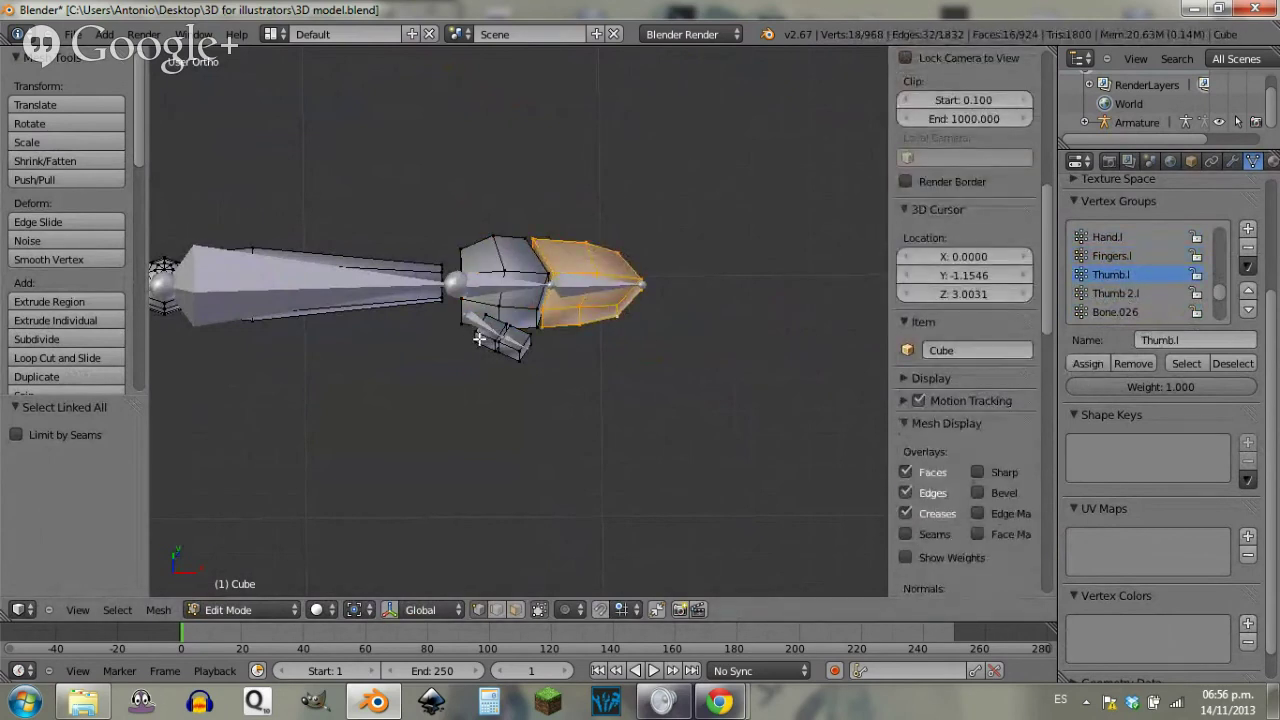
{"action": "right_click", "coordinate": [503, 358]}
{"action": "key", "text": "ctrl+l"}
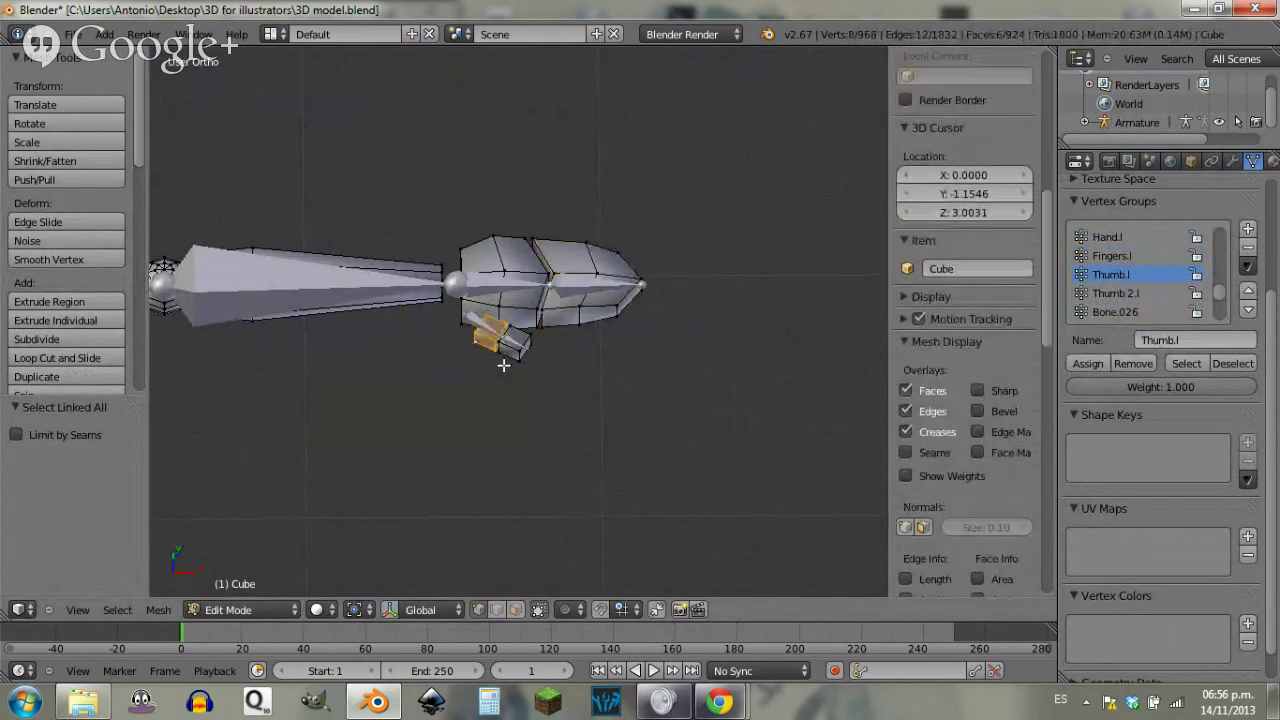
{"action": "left_click", "coordinate": [1095, 364]}
Step: Select the whole tip piece of the left thumb and assign it to the Thumb 2.l vertex group
{"action": "left_click", "coordinate": [1115, 294]}
{"action": "right_click", "coordinate": [515, 362]}
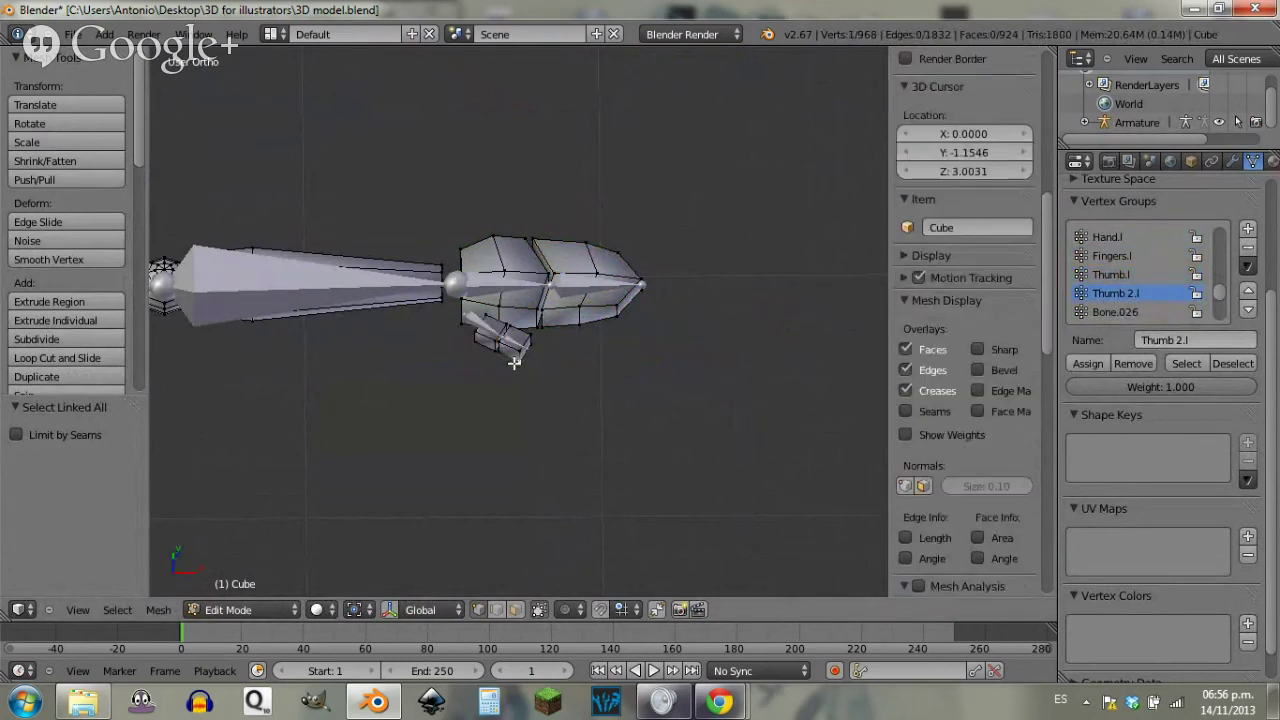
{"action": "key", "text": "ctrl+l"}
{"action": "left_click", "coordinate": [1089, 369]}
Step: Make Bone.026 the active vertex group and return the mannequin mesh to Object Mode
{"action": "left_click", "coordinate": [1111, 313]}
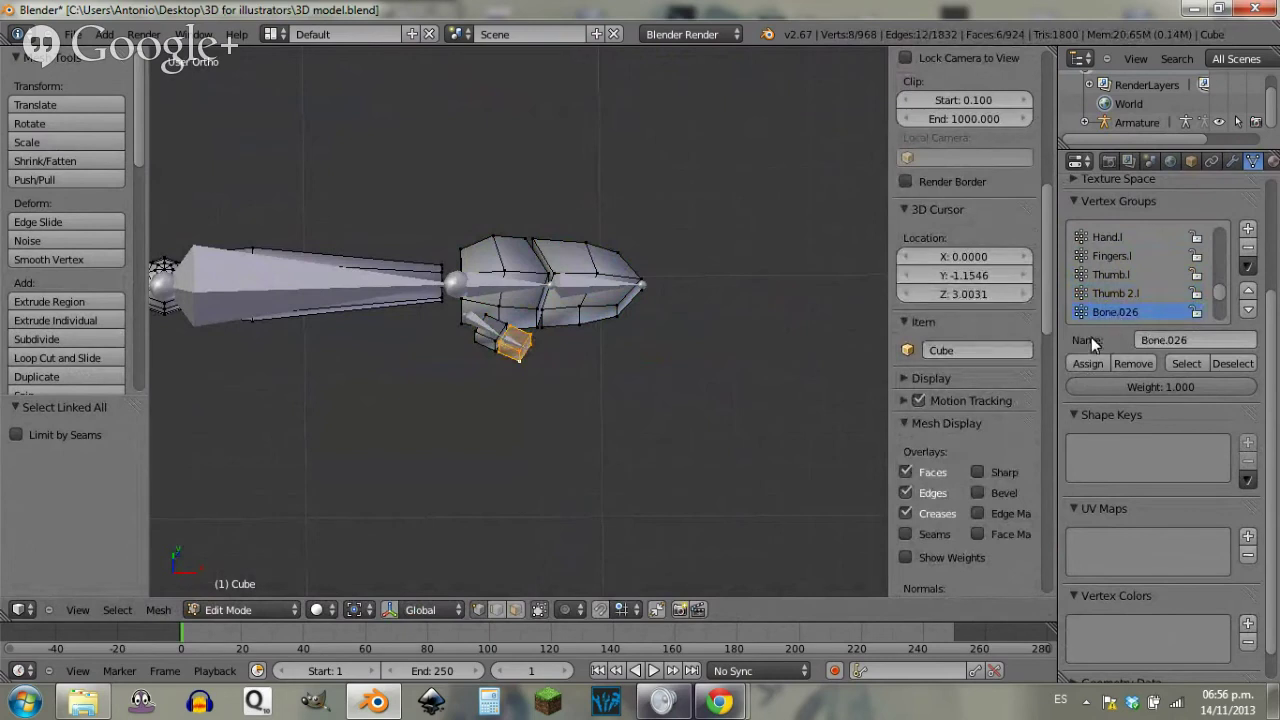
{"action": "scroll", "coordinate": [1091, 337], "scroll_direction": "down", "scroll_amount": 2}
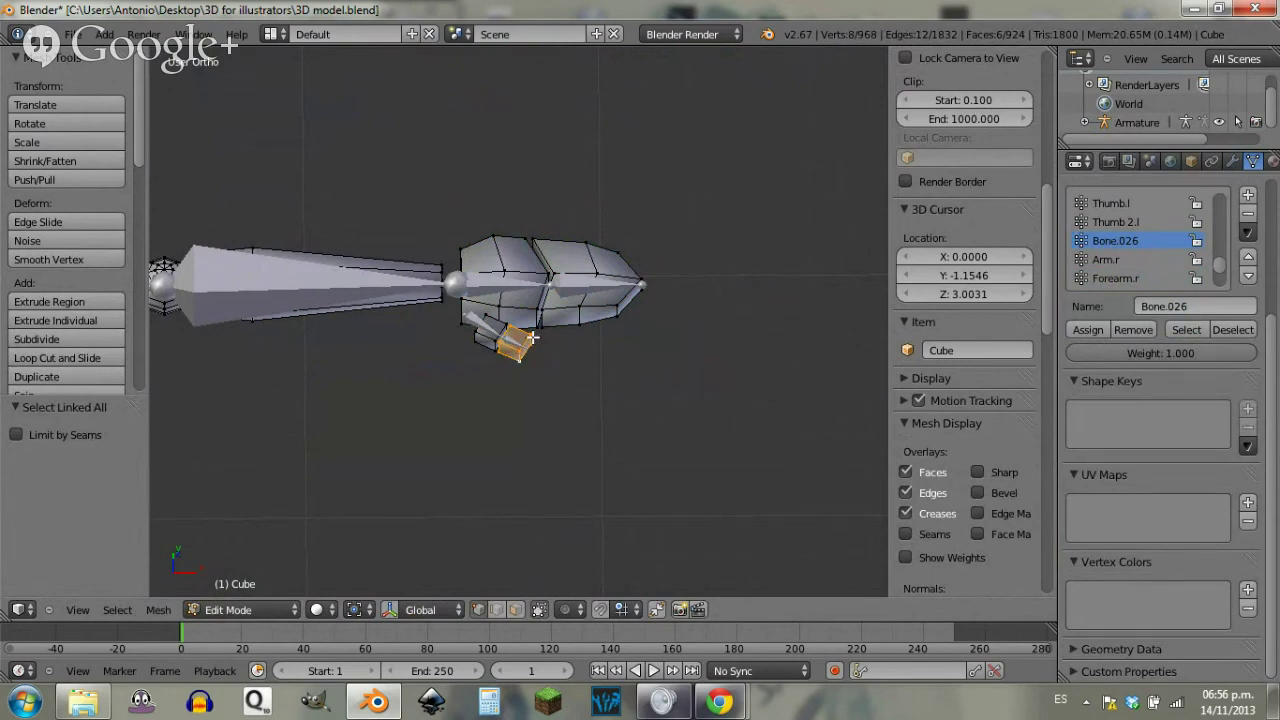
{"action": "scroll", "coordinate": [530, 338], "scroll_direction": "down", "scroll_amount": 3}
{"action": "key", "text": "KP_1"}
{"action": "scroll", "coordinate": [394, 354], "scroll_direction": "up", "scroll_amount": 3}
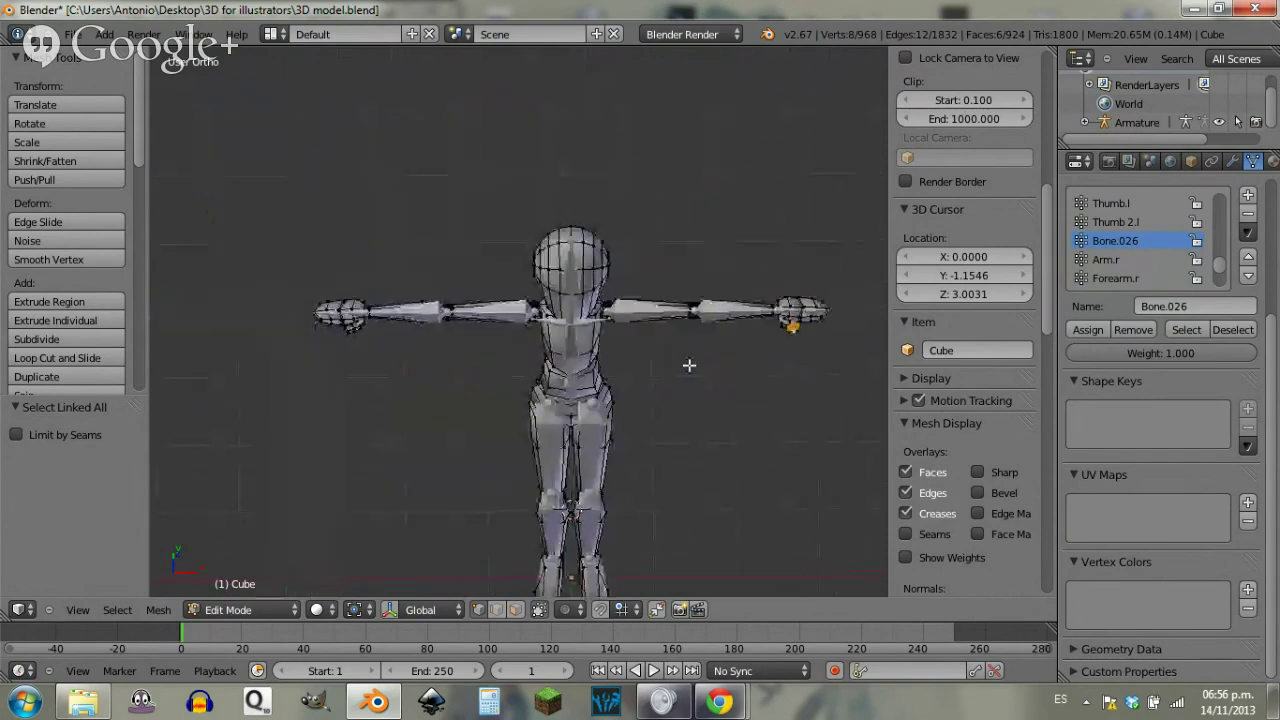
{"action": "key", "text": "Tab"}
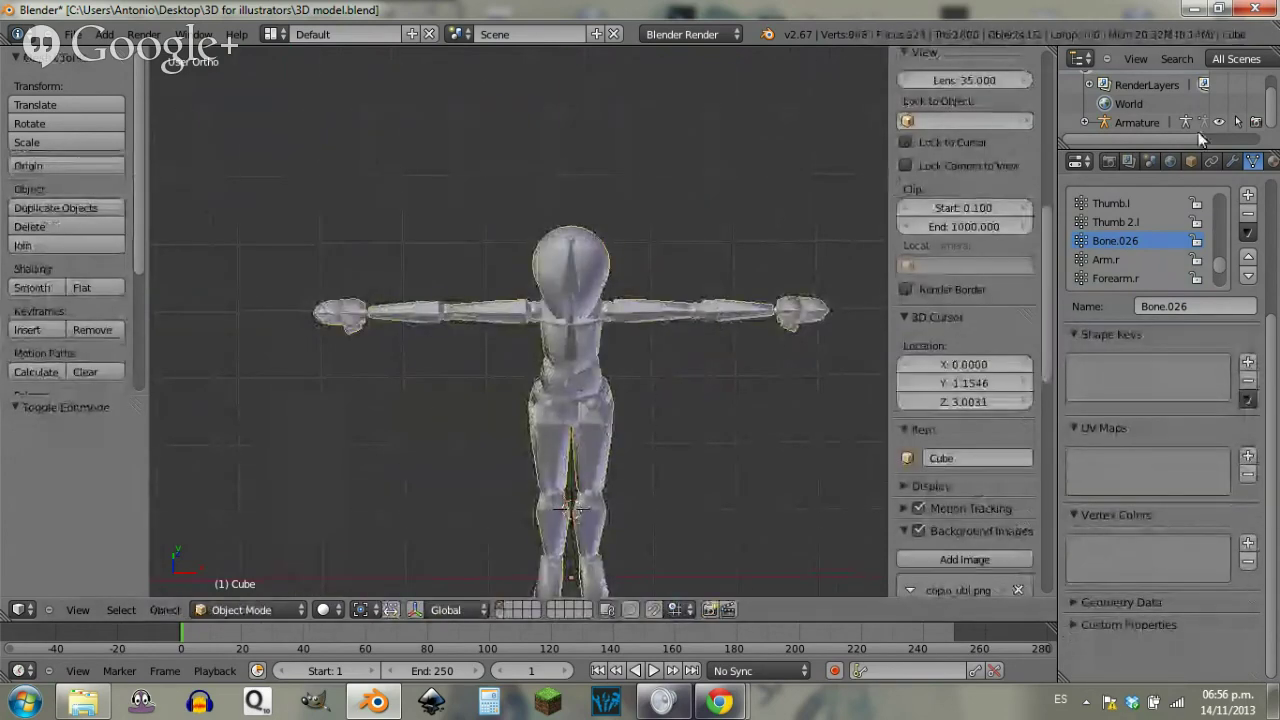
Step: Enlarge the Outliner, expand the armature's bone hierarchy through Back 1 and Back 2, and select Bone.026
{"action": "left_click_drag", "start_coordinate": [1182, 152], "coordinate": [1176, 350]}
{"action": "left_click", "coordinate": [1085, 137]}
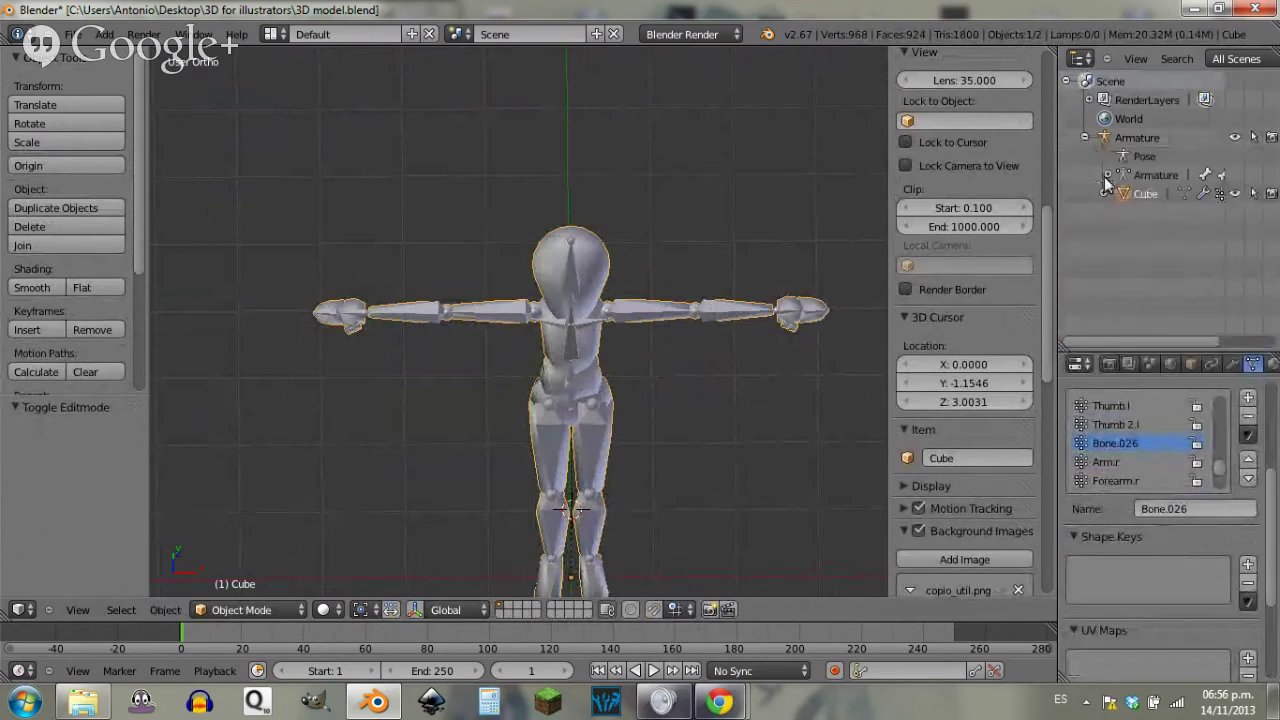
{"action": "left_click", "coordinate": [1106, 175]}
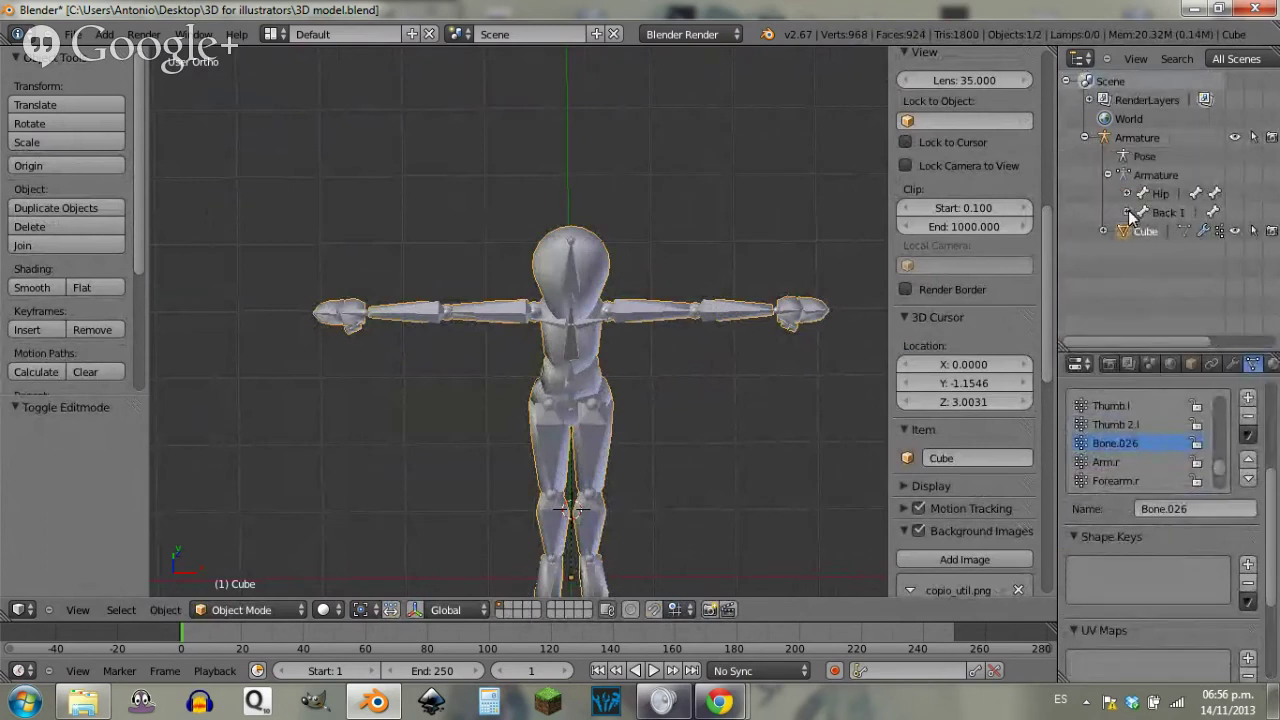
{"action": "left_click", "coordinate": [1127, 212]}
{"action": "left_click", "coordinate": [1146, 231]}
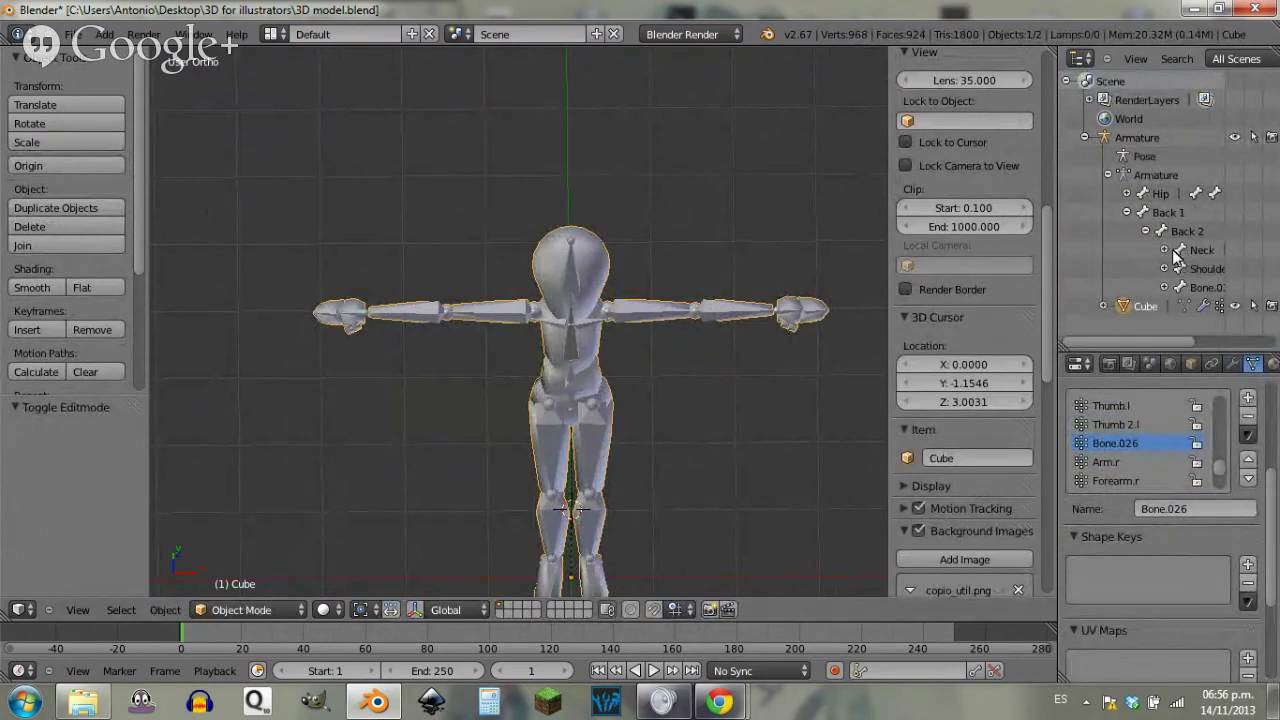
{"action": "left_click_drag", "start_coordinate": [1113, 343], "coordinate": [1143, 342]}
{"action": "left_click", "coordinate": [1152, 287]}
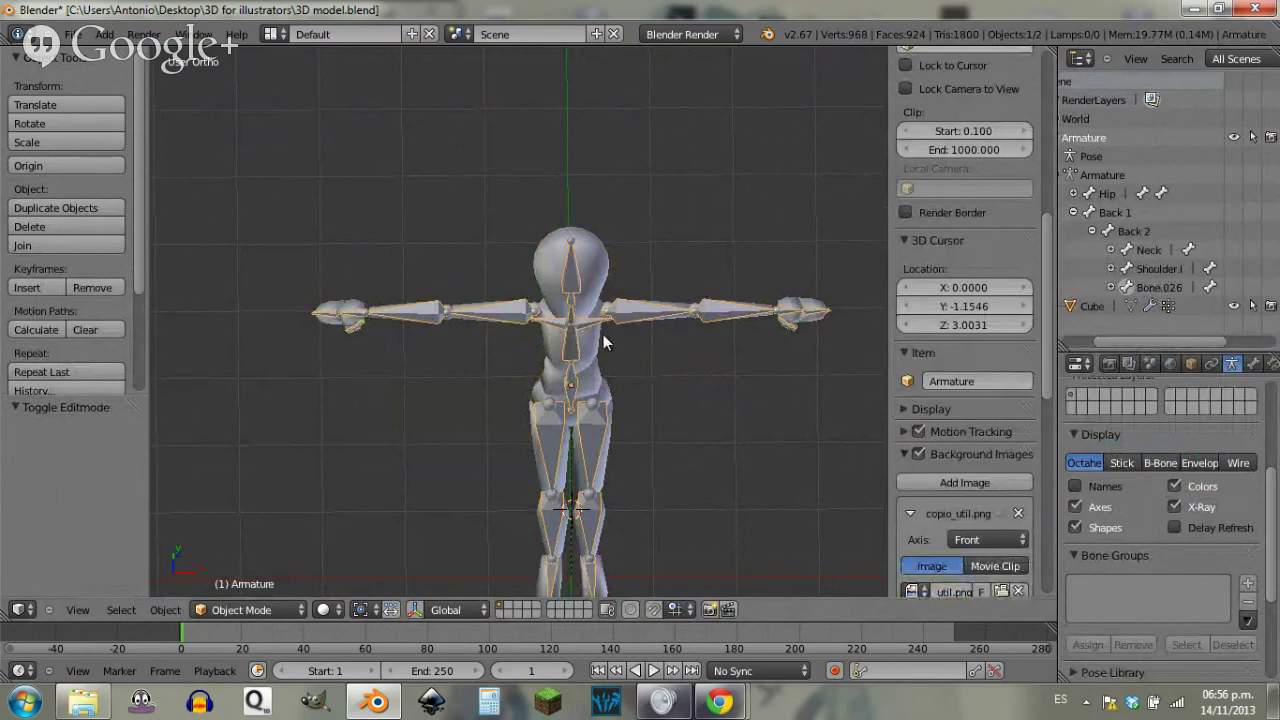
Step: Switch the armature to Pose Mode, try rotating Bone.026, and compare it with the left shoulder bone in front view
{"action": "key", "text": "ctrl+Tab"}
{"action": "middle_click_drag", "start_coordinate": [617, 388], "coordinate": [649, 369]}
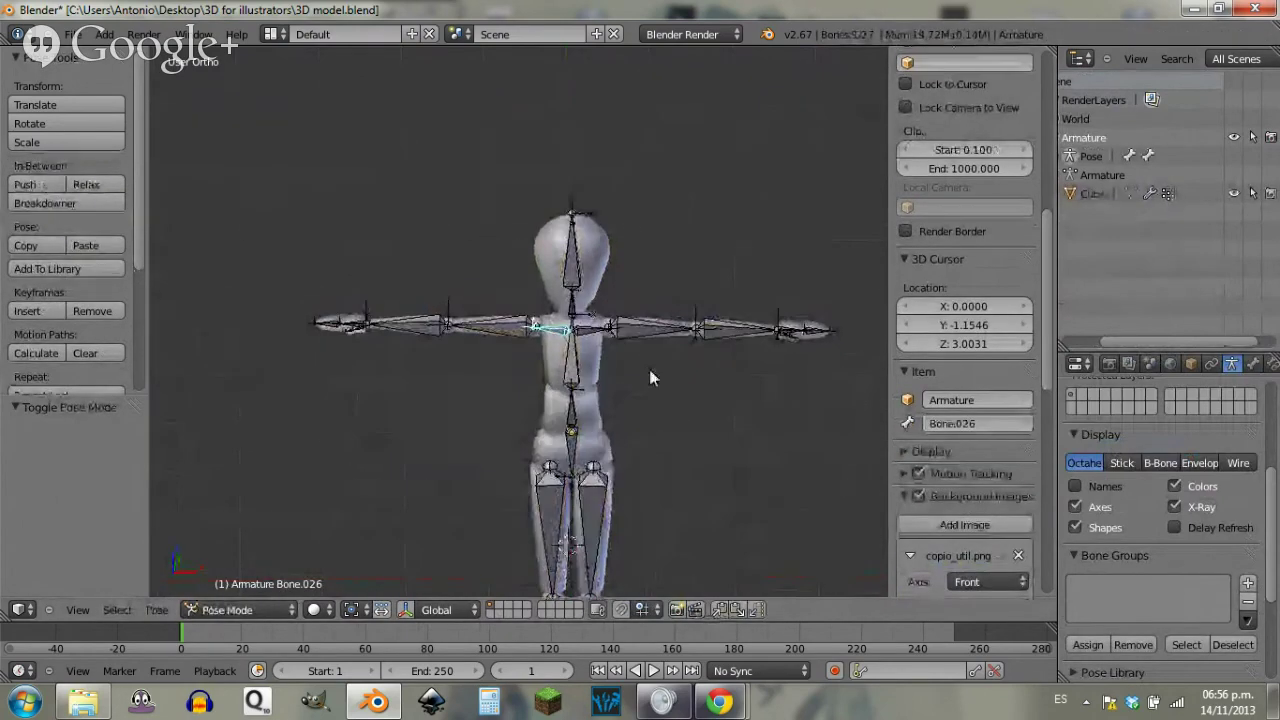
{"action": "key", "text": "r"}
{"action": "right_click", "coordinate": [658, 363]}
{"action": "key", "text": "KP_1"}
{"action": "scroll", "coordinate": [658, 362], "scroll_direction": "up", "scroll_amount": 6}
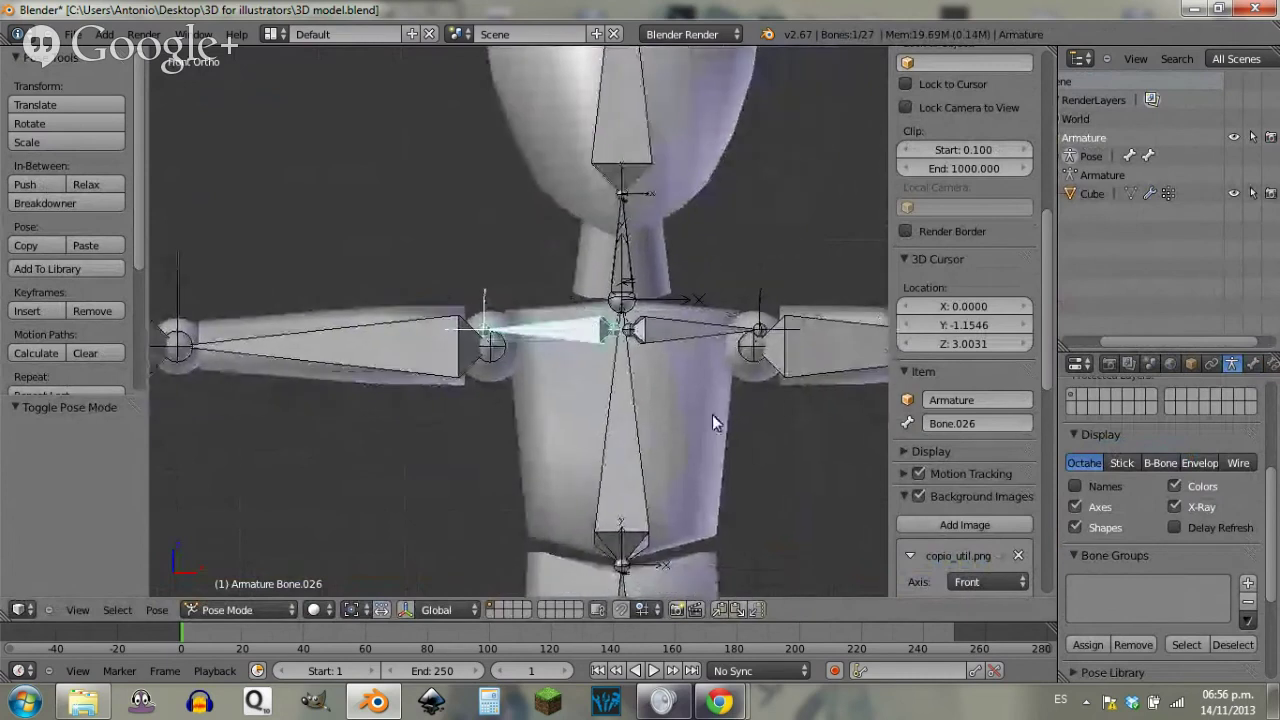
{"action": "right_click", "coordinate": [685, 328]}
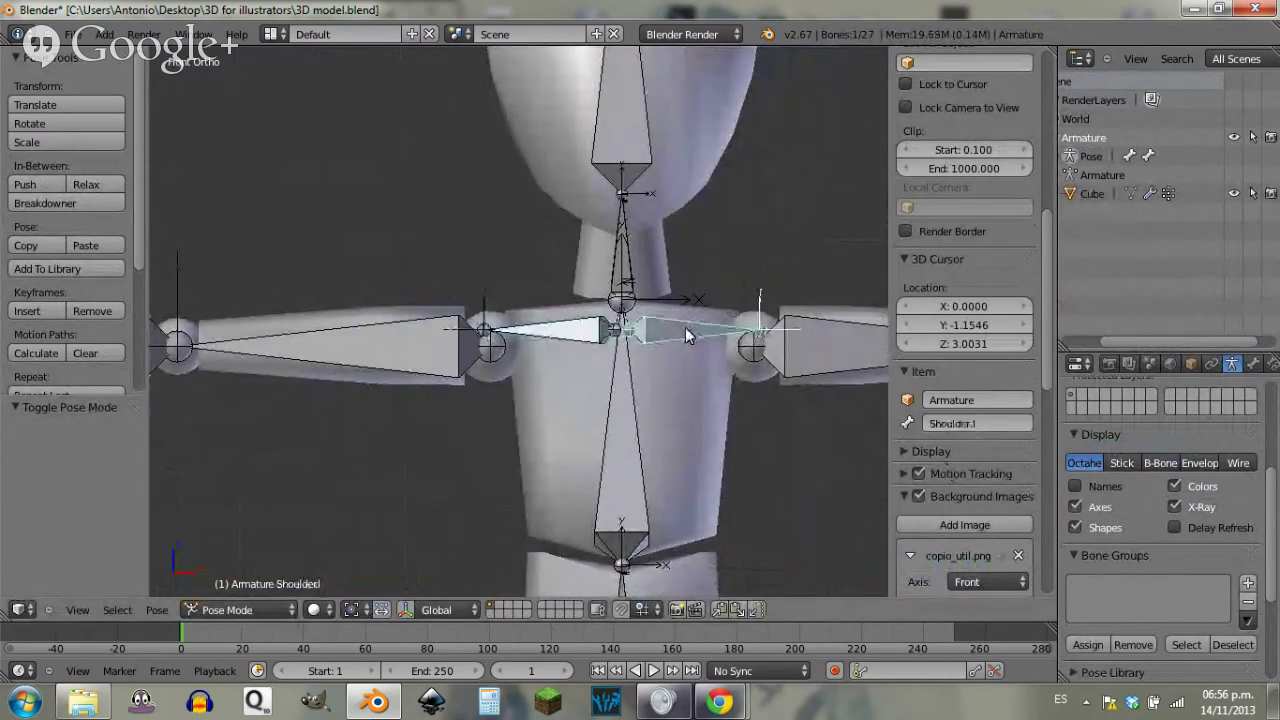
{"action": "right_click", "coordinate": [591, 337]}
Step: Rename the right shoulder bone from its generic name to Shoulder.r
{"action": "left_click", "coordinate": [978, 420]}
{"action": "type", "text": "S"}
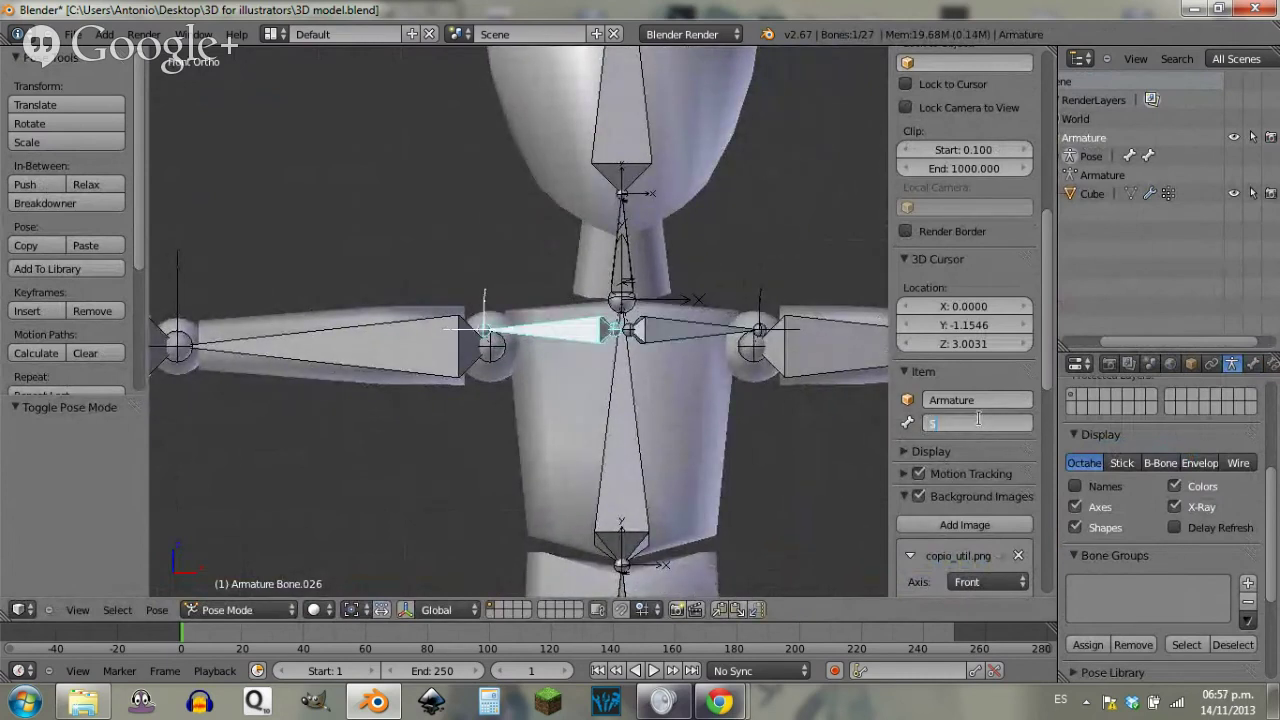
{"action": "type", "text": "houlder.r"}
{"action": "key", "text": "Return"}
{"action": "left_click", "coordinate": [980, 419]}
{"action": "key", "text": "Return"}
Step: Leave the armature's editing modes, select the mannequin mesh, and put it in Edit Mode
{"action": "key", "text": "Tab"}
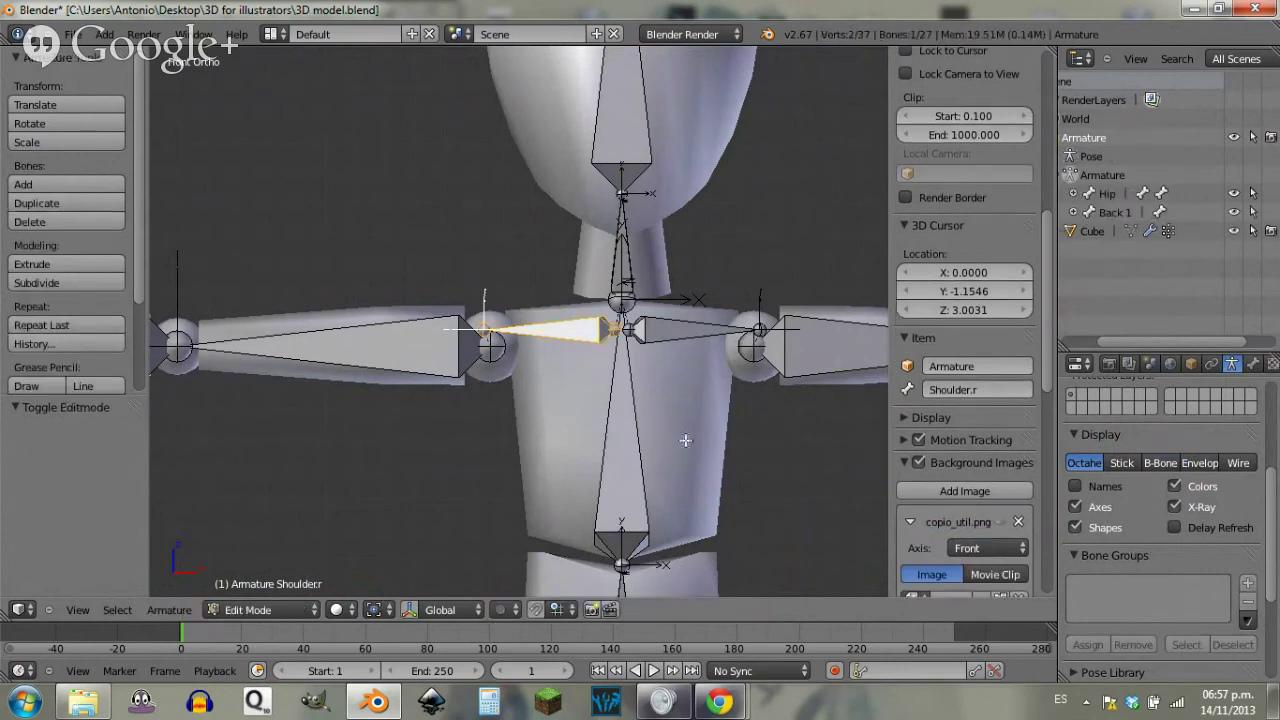
{"action": "key", "text": "ctrl+Tab"}
{"action": "key", "text": "ctrl+Tab"}
{"action": "right_click", "coordinate": [691, 435]}
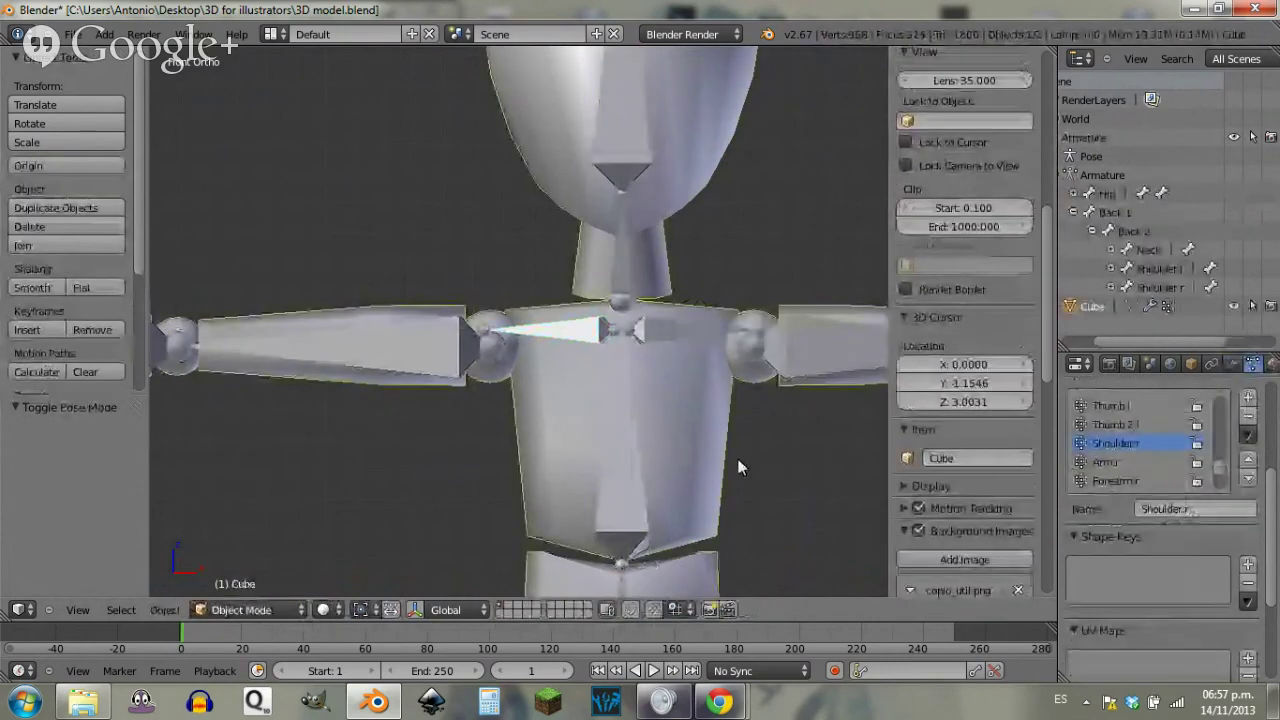
{"action": "key", "text": "Tab"}
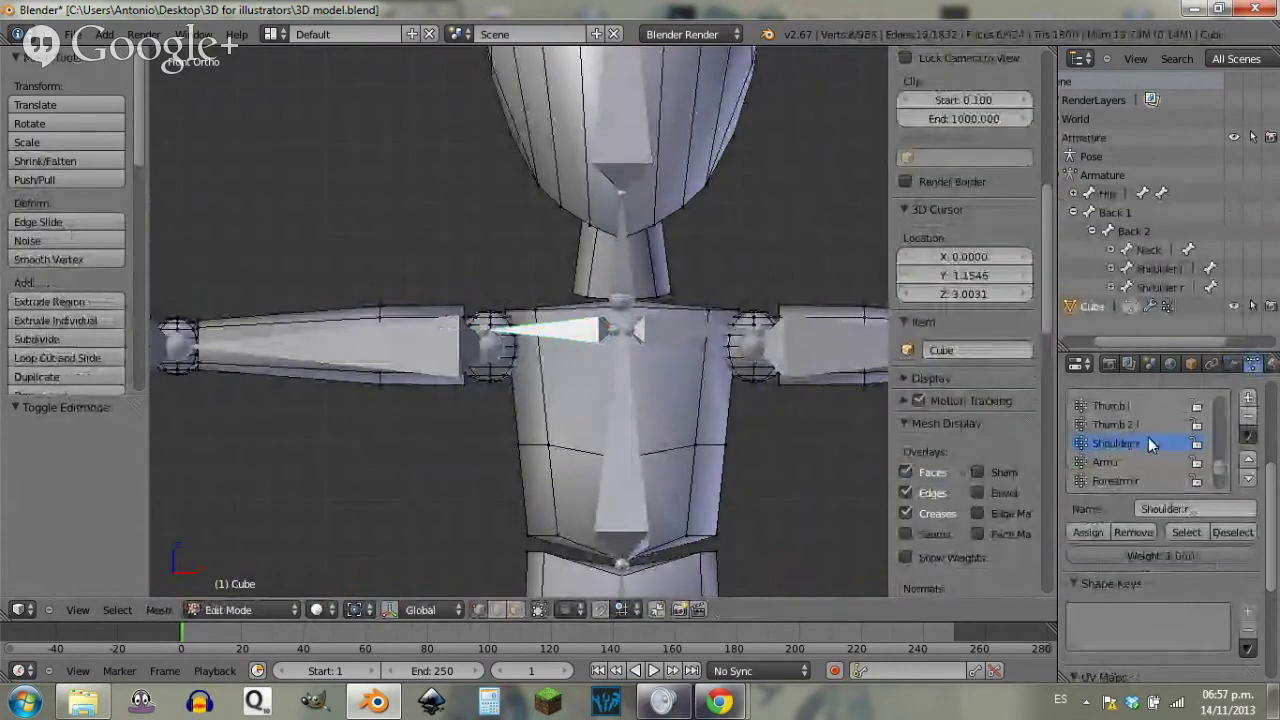
{"action": "scroll", "coordinate": [1131, 450], "scroll_direction": "down", "scroll_amount": 1}
{"action": "scroll", "coordinate": [1137, 450], "scroll_direction": "up", "scroll_amount": 1}
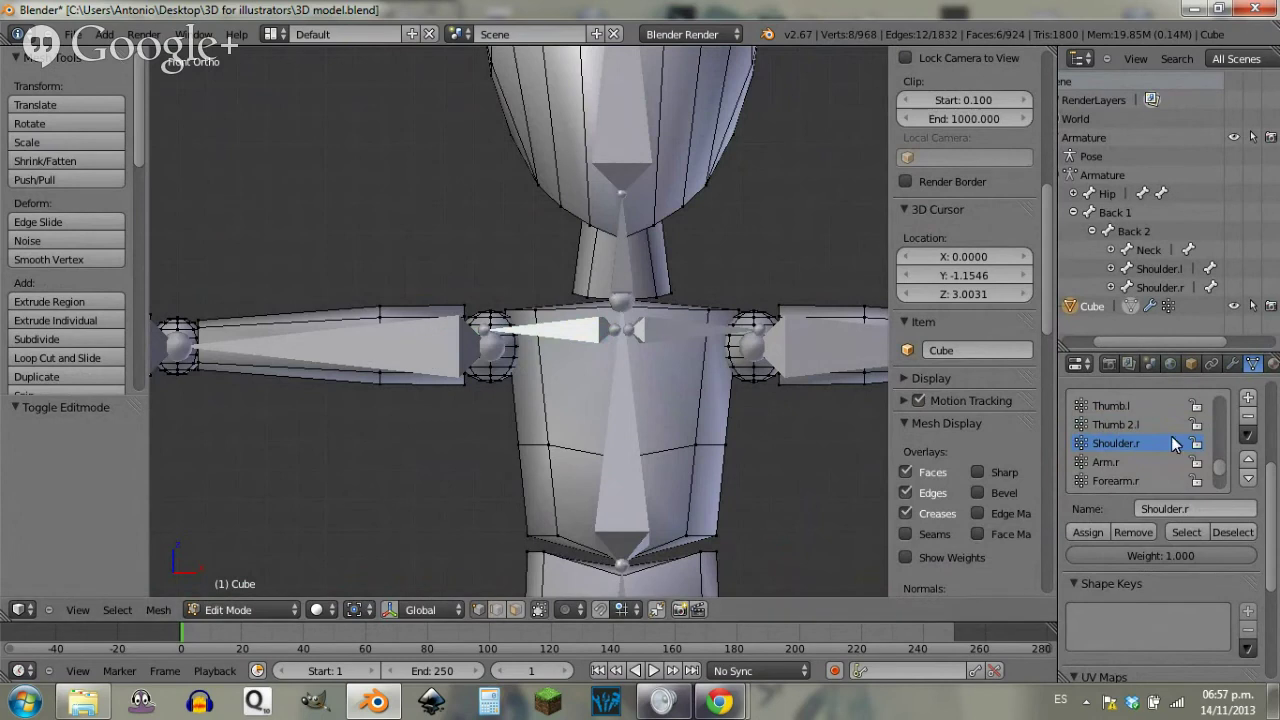
Step: Select the whole right upper arm piece and assign it to the Arm.r vertex group
{"action": "left_click", "coordinate": [1150, 462]}
{"action": "right_click", "coordinate": [460, 301]}
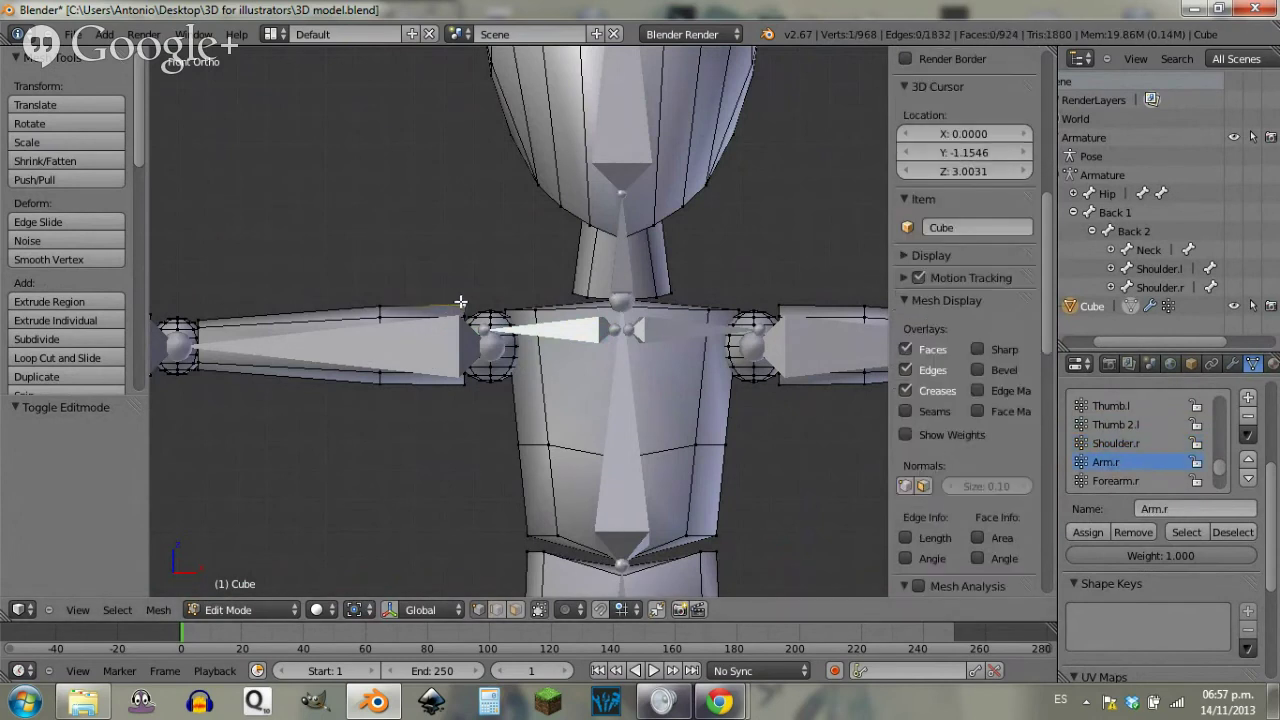
{"action": "key", "text": "ctrl+l"}
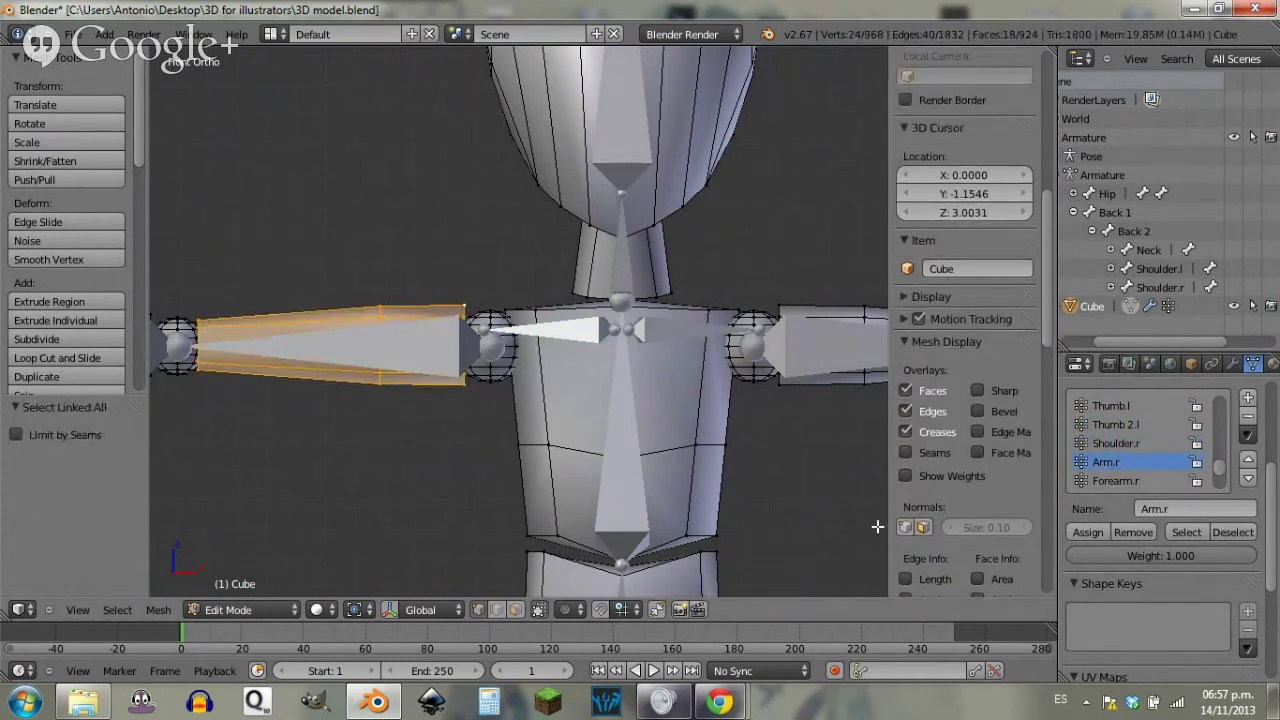
{"action": "left_click", "coordinate": [1081, 533]}
Step: Select the whole right elbow ball and assign it to the Arm.r vertex group
{"action": "middle_click_drag", "start_coordinate": [206, 386], "coordinate": [386, 347], "text": "shift"}
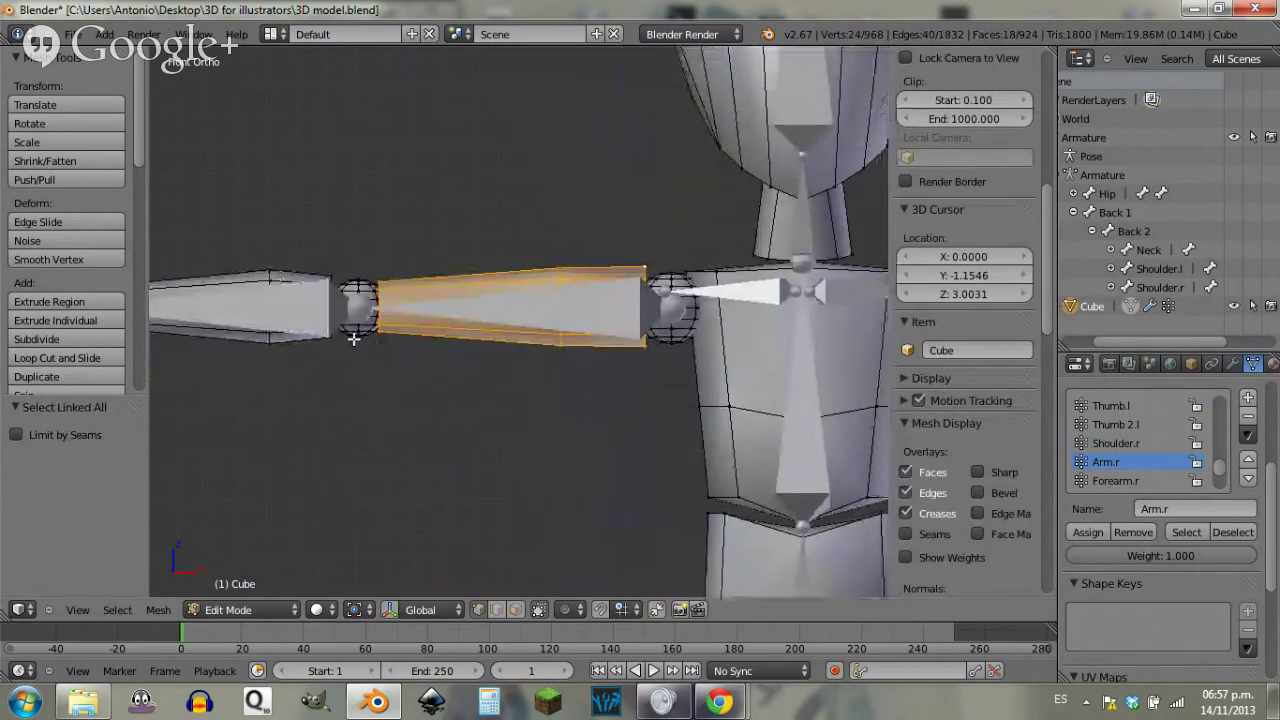
{"action": "right_click", "coordinate": [353, 336]}
{"action": "key", "text": "ctrl+l"}
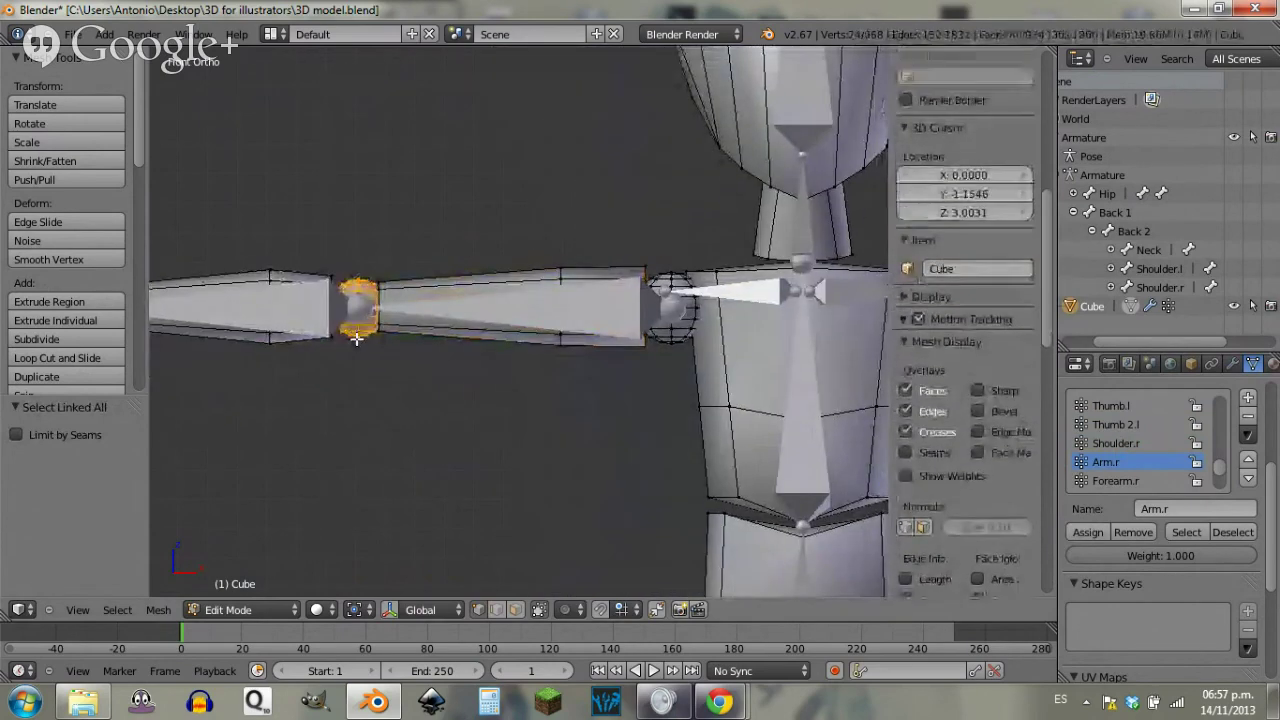
{"action": "left_click", "coordinate": [1096, 535]}
Step: Select the whole right forearm piece and assign it to the Forearm.r vertex group
{"action": "middle_click_drag", "start_coordinate": [370, 396], "coordinate": [680, 371], "text": "shift"}
{"action": "right_click", "coordinate": [600, 333]}
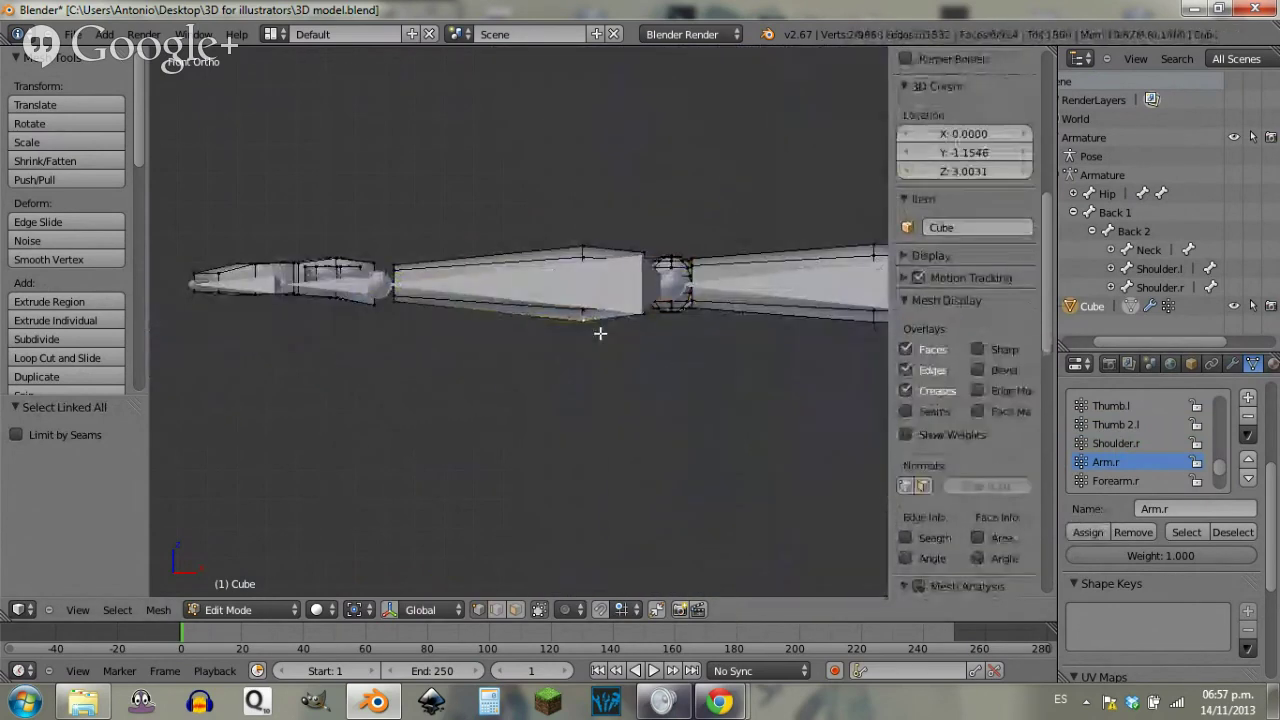
{"action": "right_click", "coordinate": [600, 333]}
{"action": "key", "text": "ctrl+l"}
{"action": "left_click", "coordinate": [1119, 481]}
{"action": "scroll", "coordinate": [1130, 465], "scroll_direction": "down", "scroll_amount": 3}
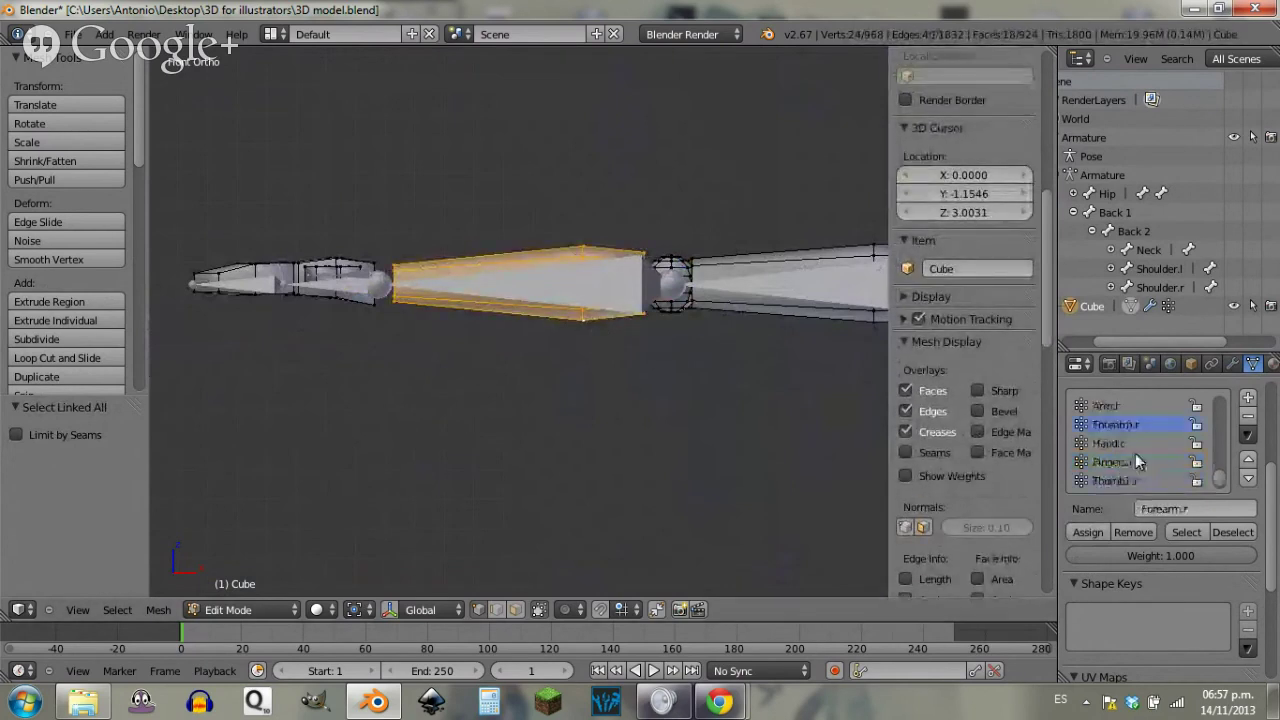
{"action": "left_click", "coordinate": [1098, 530]}
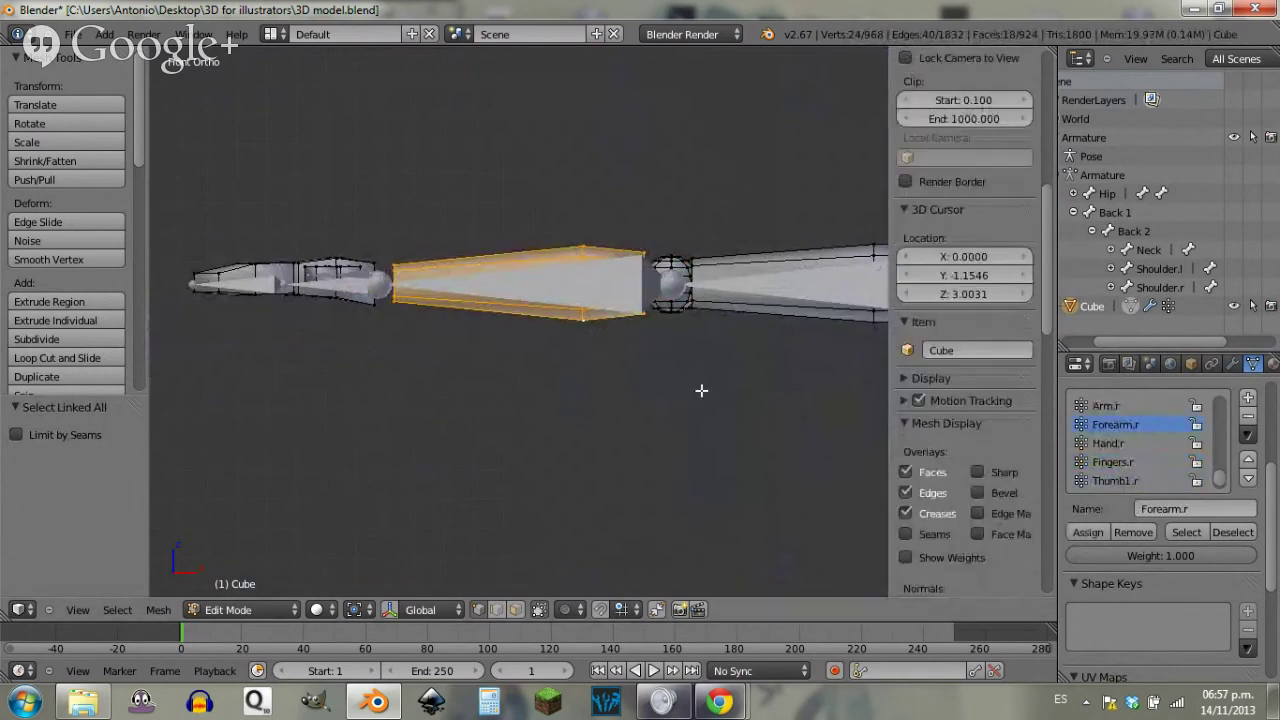
Step: Select the whole right palm piece, without fingers and thumb, and assign it to the Hand.r vertex group
{"action": "key", "text": "a"}
{"action": "right_click", "coordinate": [373, 262]}
{"action": "key", "text": "ctrl+l"}
{"action": "left_click", "coordinate": [1104, 444]}
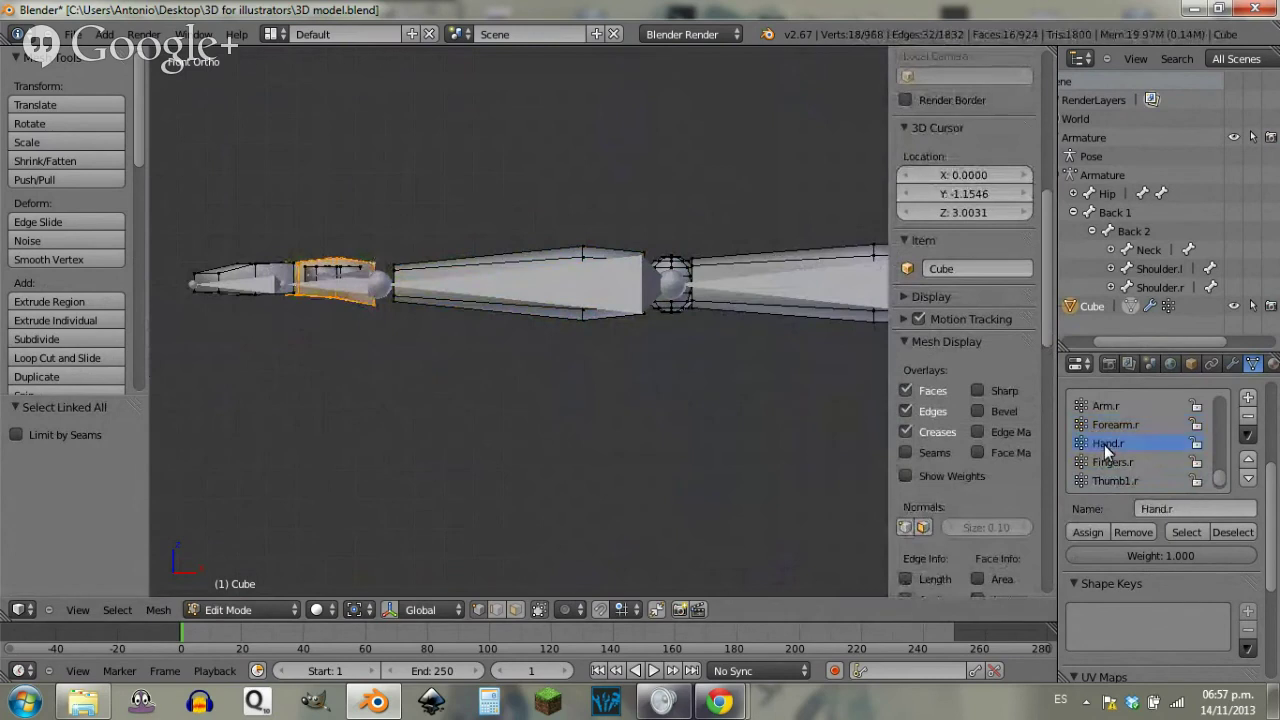
{"action": "left_click", "coordinate": [1087, 528]}
Step: Select the whole right fingers piece and assign it to the Fingers.r vertex group
{"action": "key", "text": "KP_8"}
{"action": "key", "text": "KP_8"}
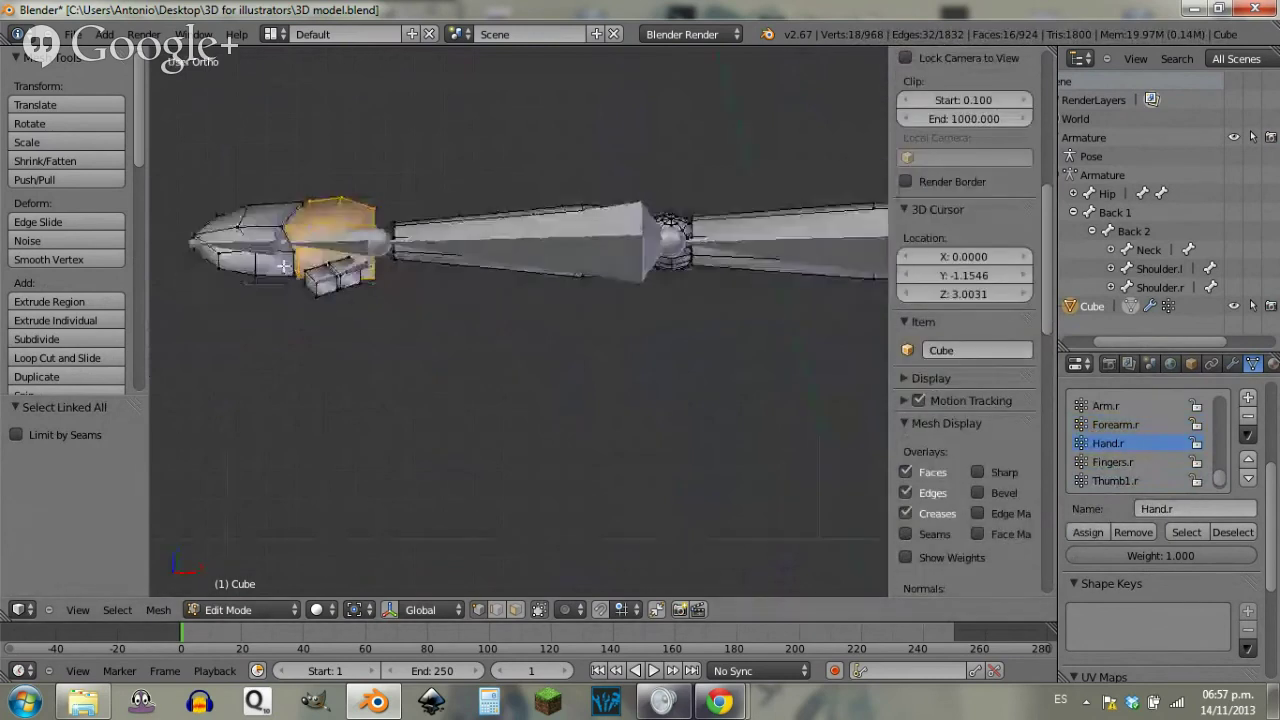
{"action": "right_click", "coordinate": [226, 211]}
{"action": "right_click", "coordinate": [229, 208]}
{"action": "key", "text": "ctrl+l"}
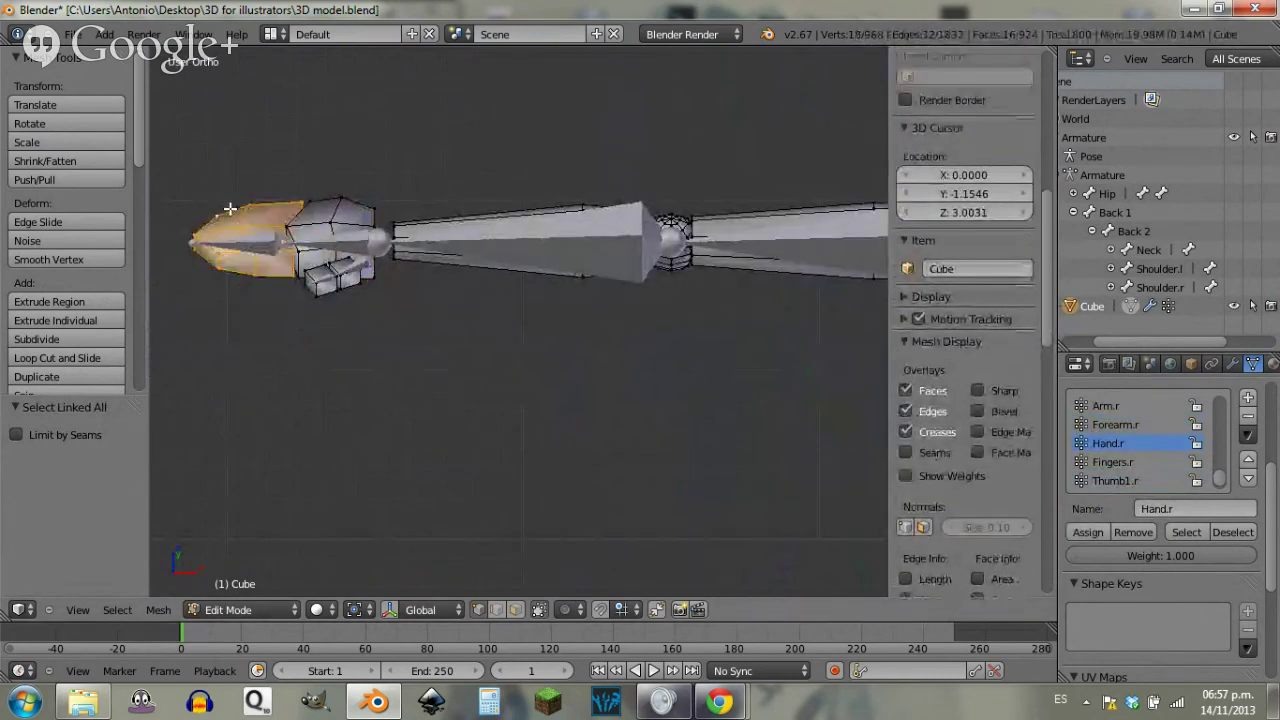
{"action": "left_click", "coordinate": [1102, 463]}
{"action": "left_click", "coordinate": [1089, 530]}
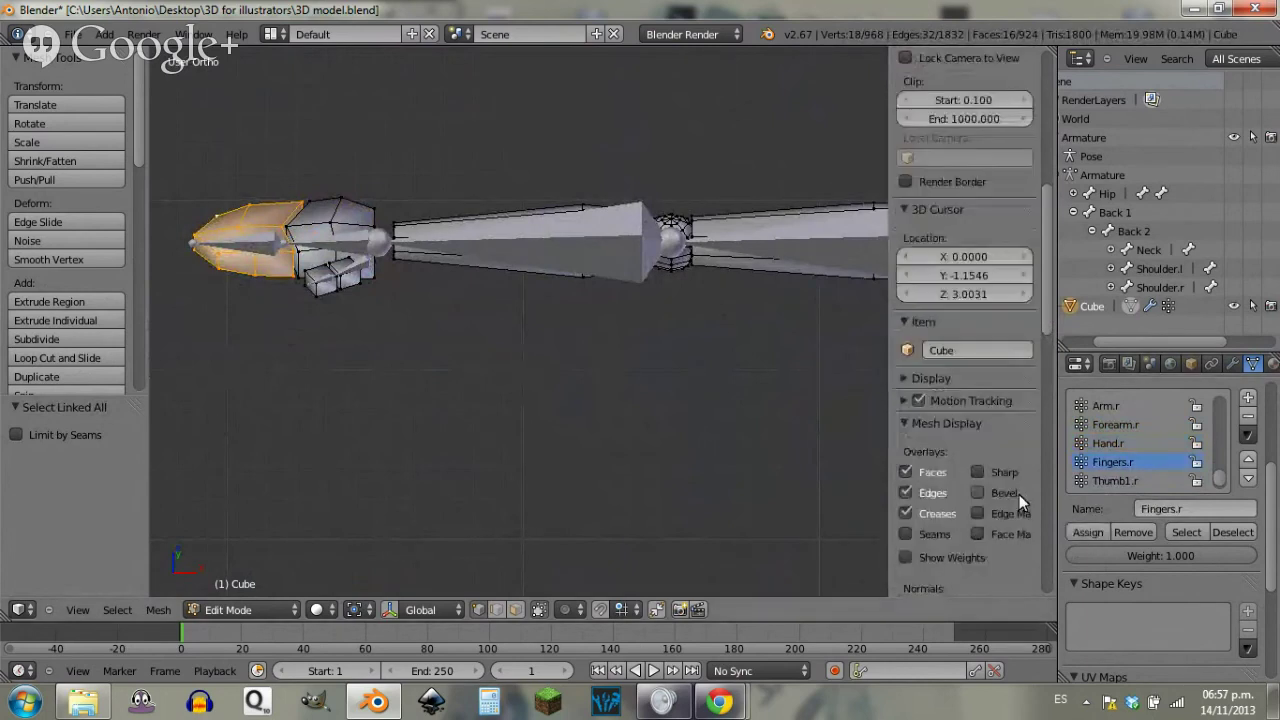
Step: Select the whole base piece of the right thumb and assign it to the Thumb1.r vertex group
{"action": "scroll", "coordinate": [1093, 446], "scroll_direction": "down", "scroll_amount": 1}
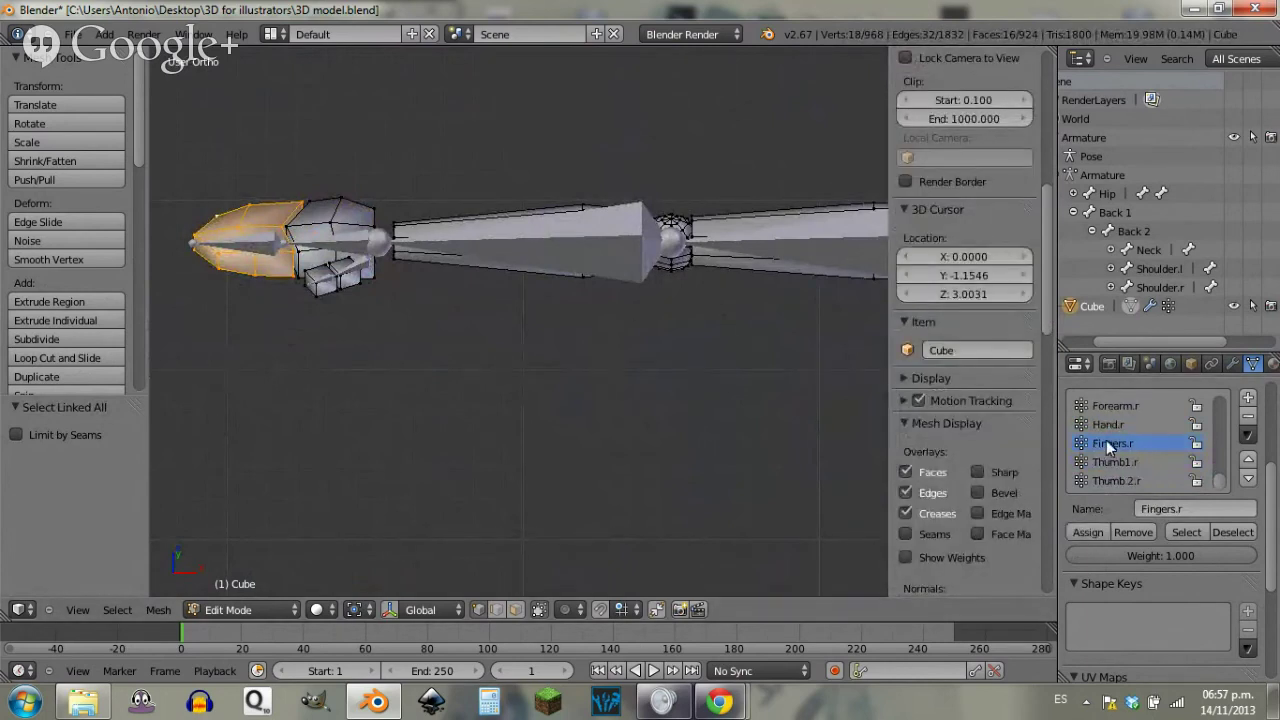
{"action": "left_click", "coordinate": [1128, 461]}
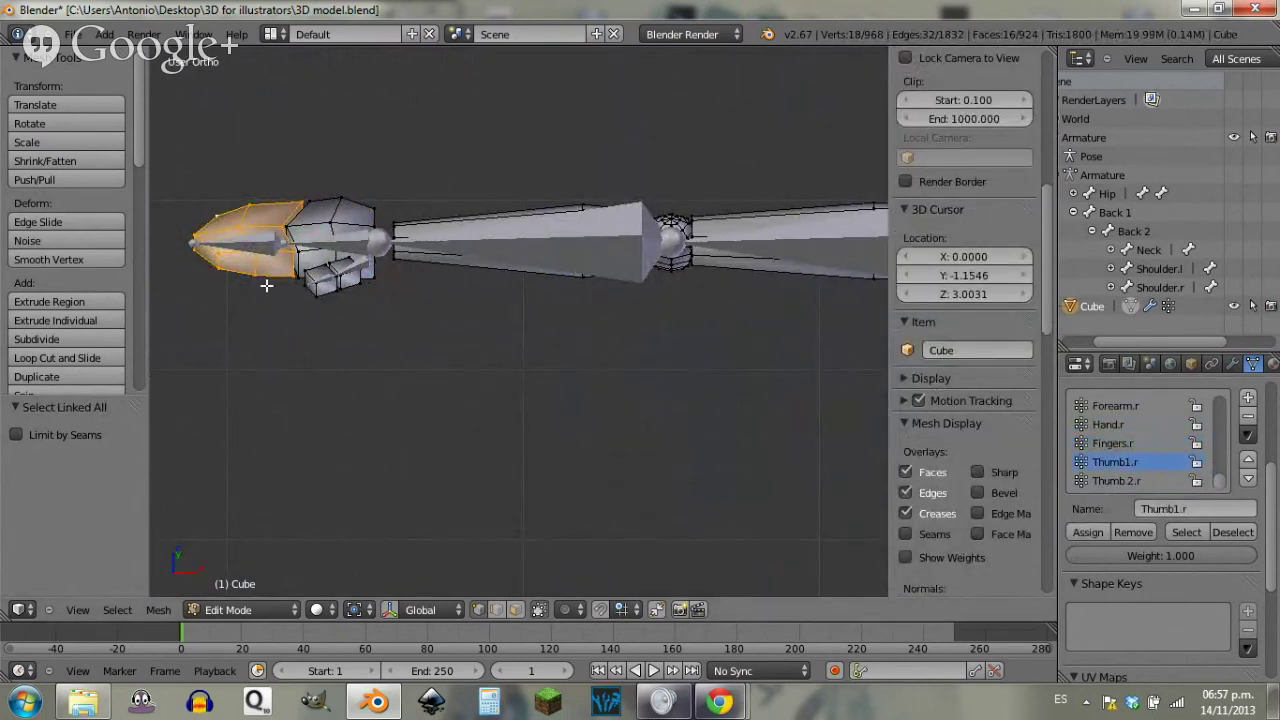
{"action": "right_click", "coordinate": [368, 288]}
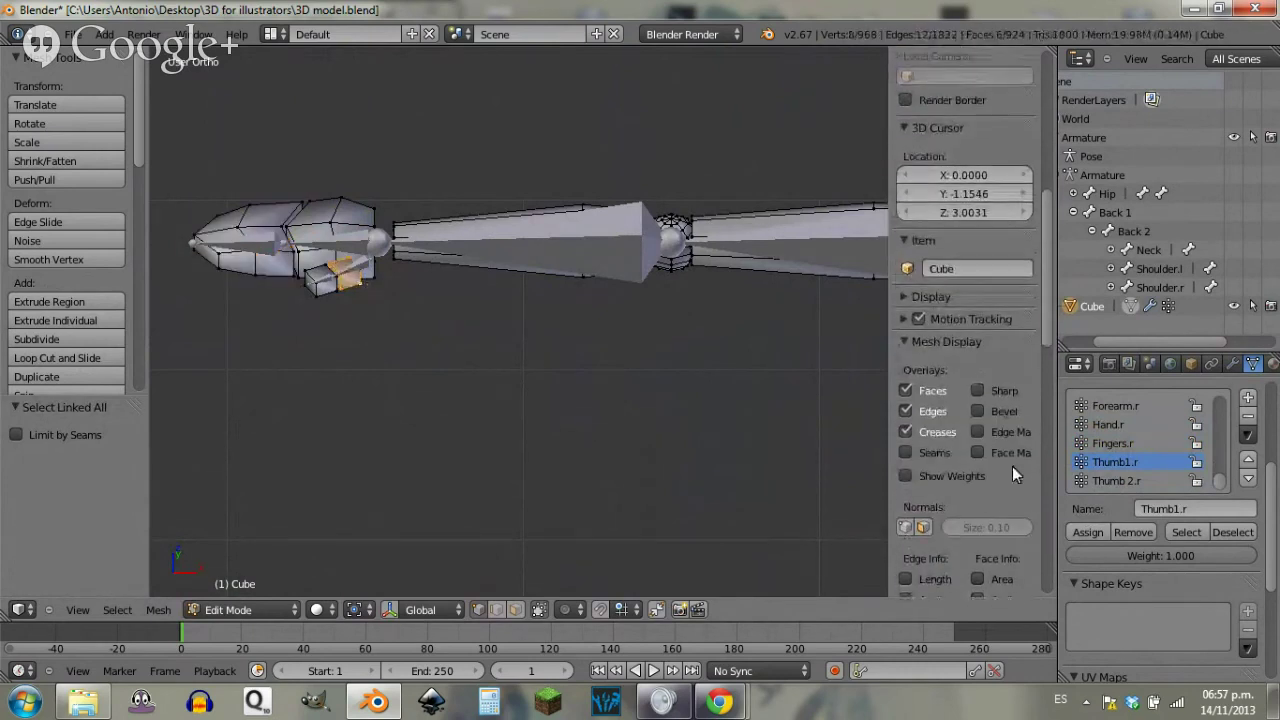
{"action": "left_click", "coordinate": [1088, 535]}
Step: Select the whole tip piece of the right thumb, assign it to the Thumb 2.r vertex group, and clear the selection
{"action": "right_click", "coordinate": [318, 301]}
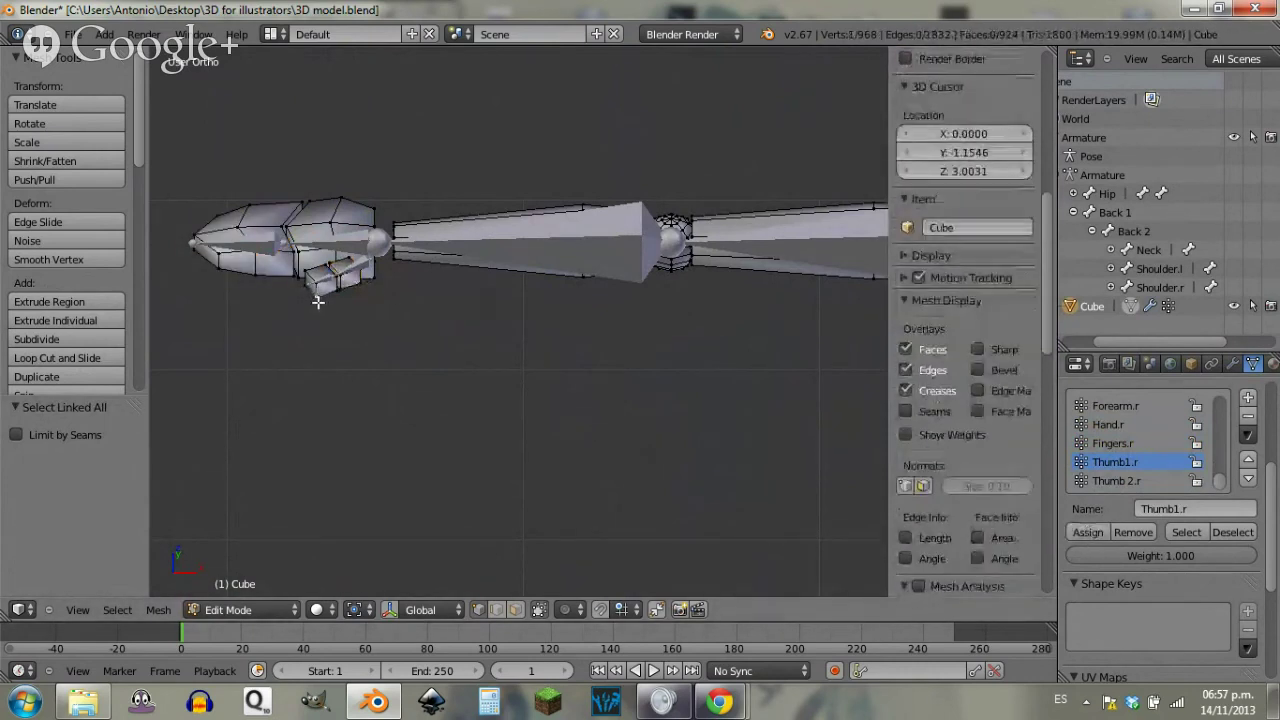
{"action": "key", "text": "ctrl+l"}
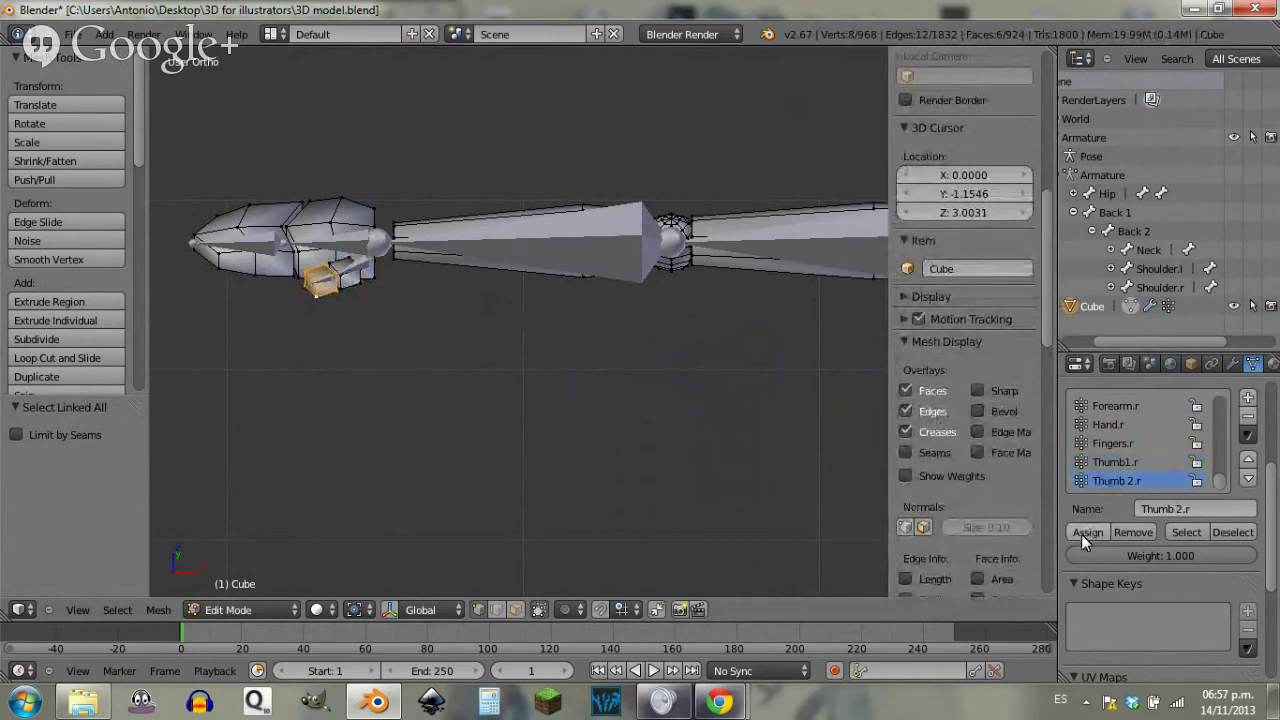
{"action": "key", "text": "a"}
{"action": "key", "text": "KP_1"}
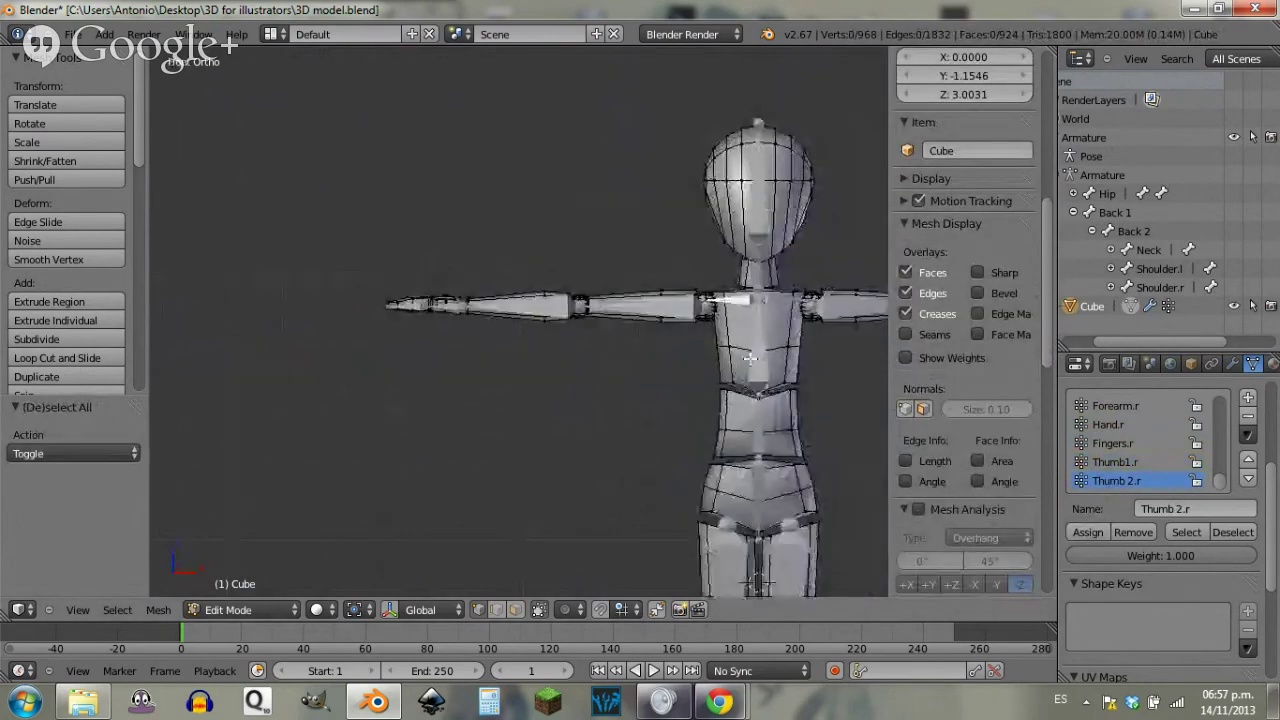
{"action": "scroll", "coordinate": [750, 358], "scroll_direction": "down", "scroll_amount": 5}
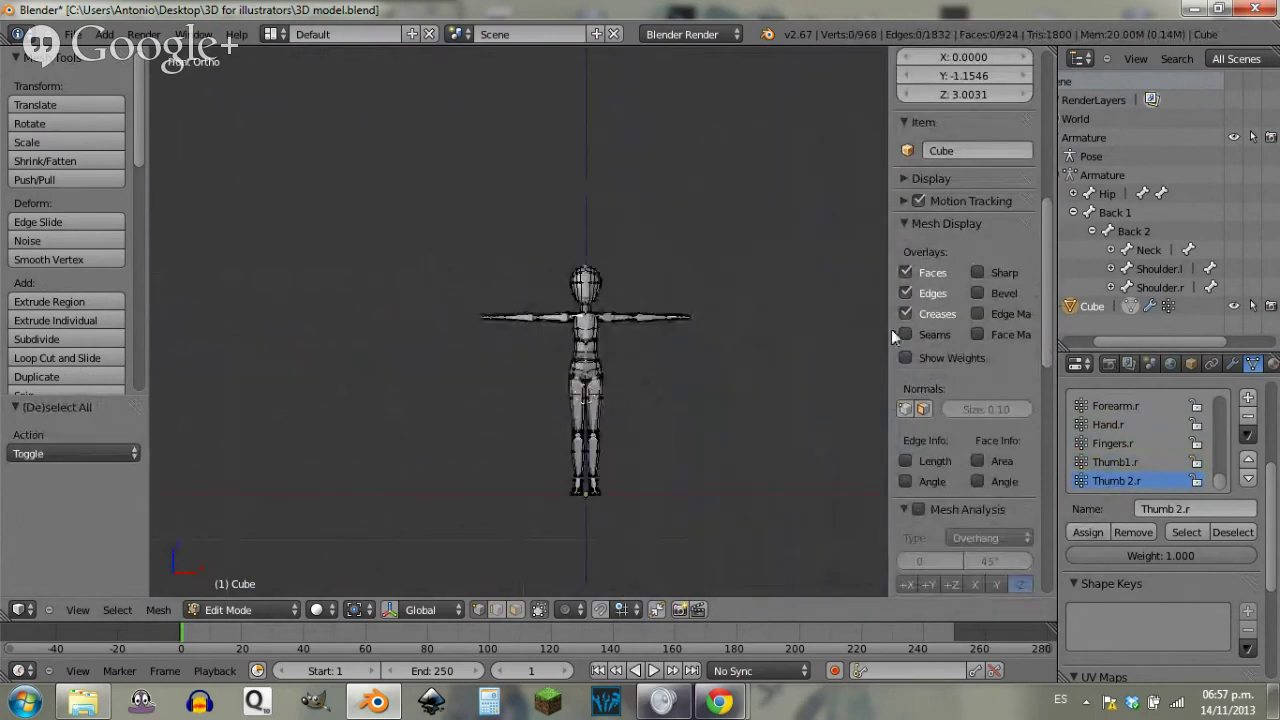
Step: Leave mesh editing, put the armature in Pose Mode, and display its bones as Stick
{"action": "key", "text": "Tab"}
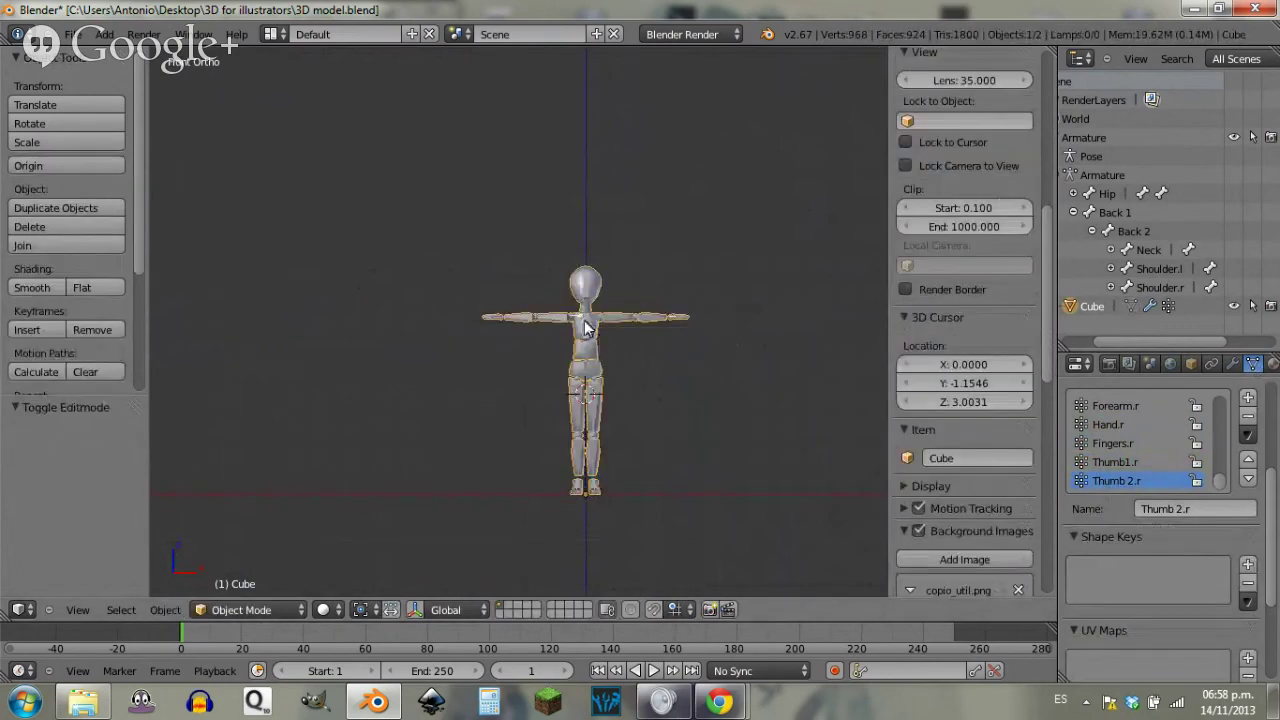
{"action": "right_click", "coordinate": [588, 328]}
{"action": "key", "text": "ctrl+Tab"}
{"action": "right_click", "coordinate": [592, 330]}
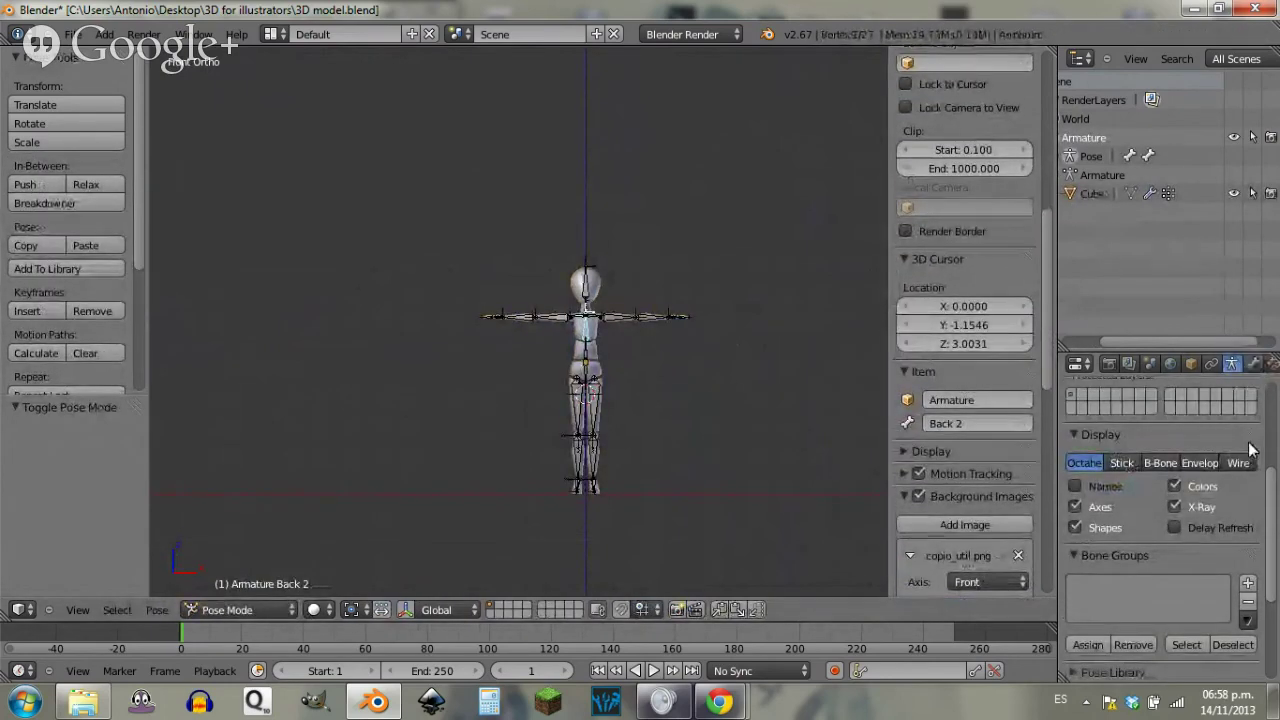
{"action": "scroll", "coordinate": [1249, 445], "scroll_direction": "up", "scroll_amount": 3}
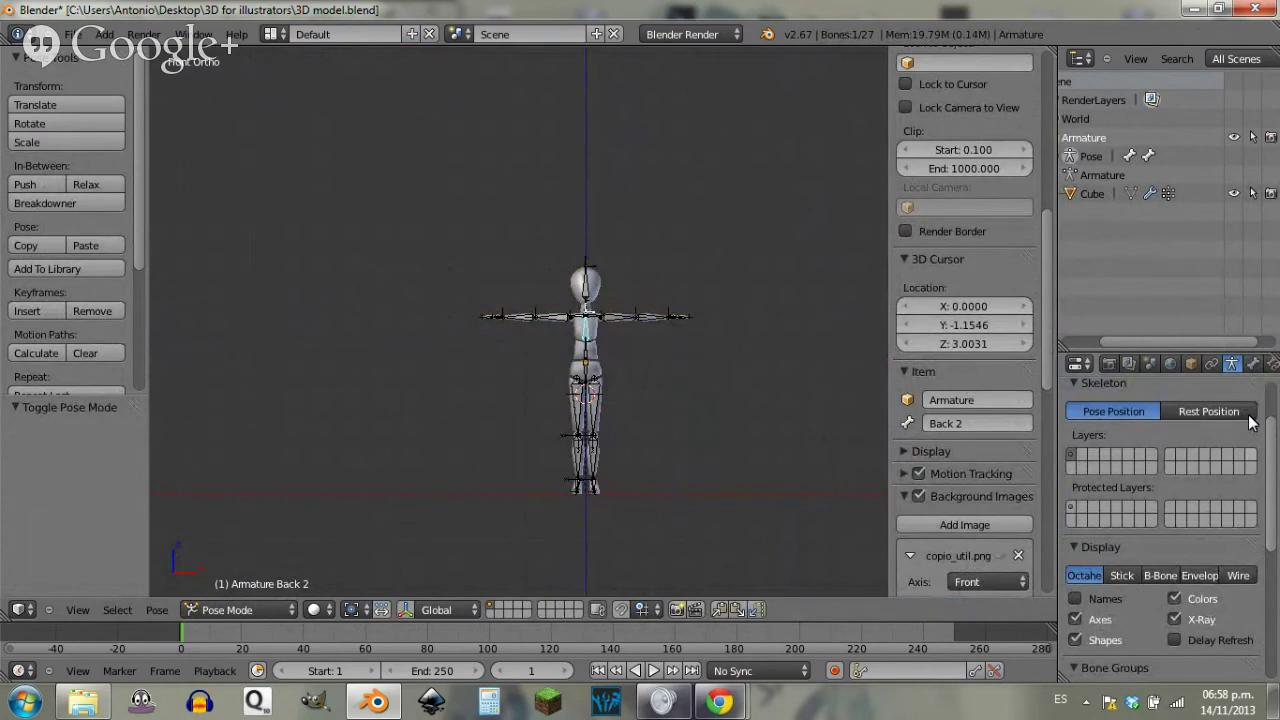
{"action": "scroll", "coordinate": [1236, 440], "scroll_direction": "down", "scroll_amount": 3}
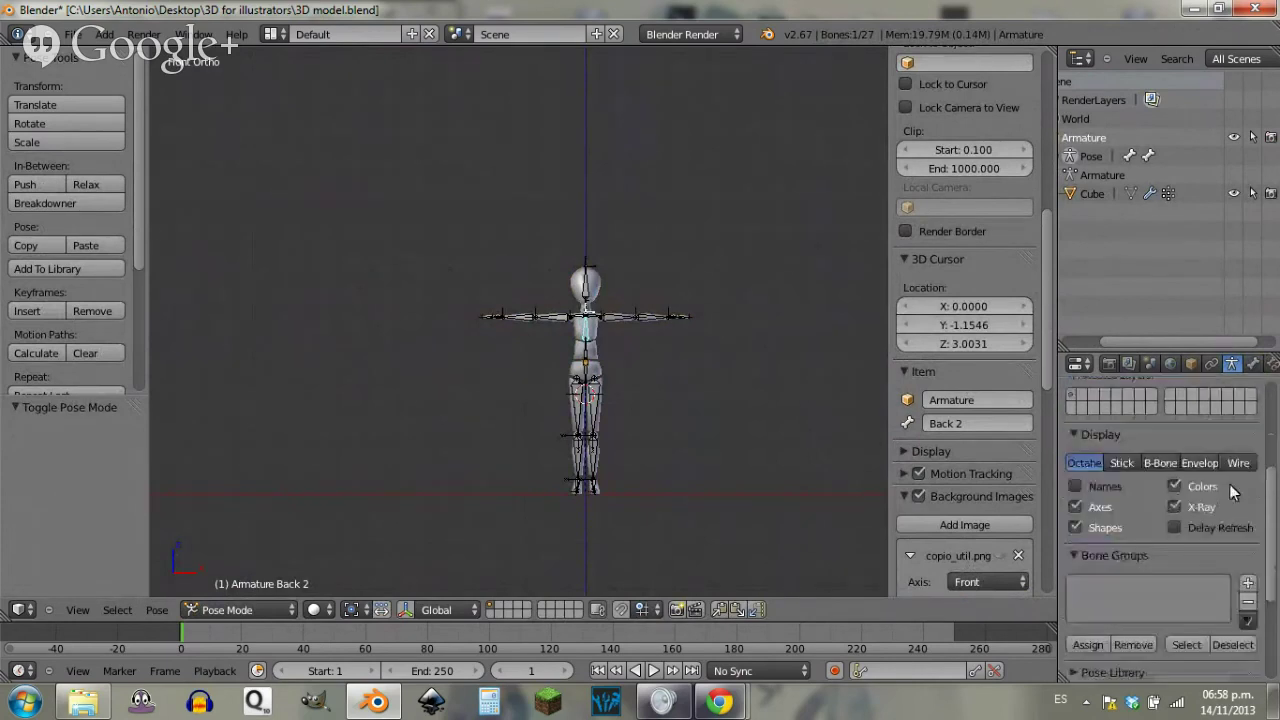
{"action": "left_click", "coordinate": [1118, 463]}
{"action": "scroll", "coordinate": [663, 398], "scroll_direction": "up", "scroll_amount": 3}
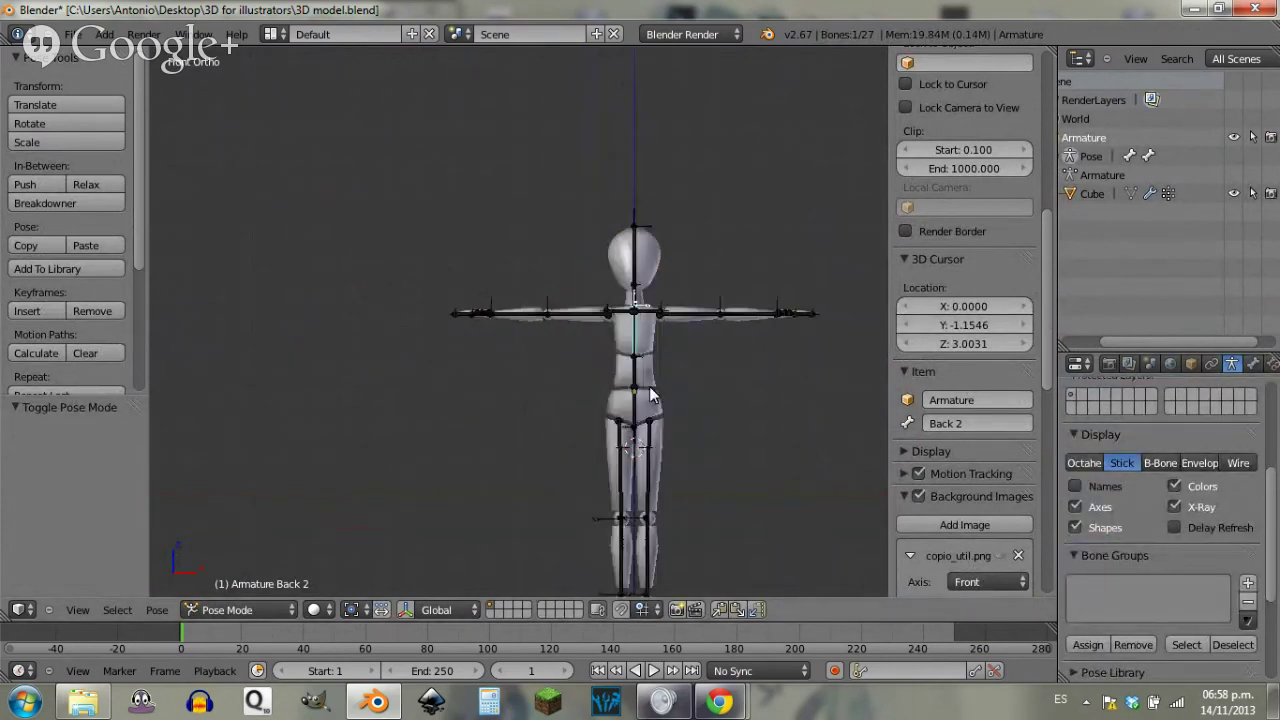
Step: Test how the left arm follows the rig by rotating the Arm.l bone in front view, and cancel the rotation
{"action": "middle_click_drag", "start_coordinate": [655, 396], "coordinate": [519, 344], "text": "shift"}
{"action": "key", "text": "a"}
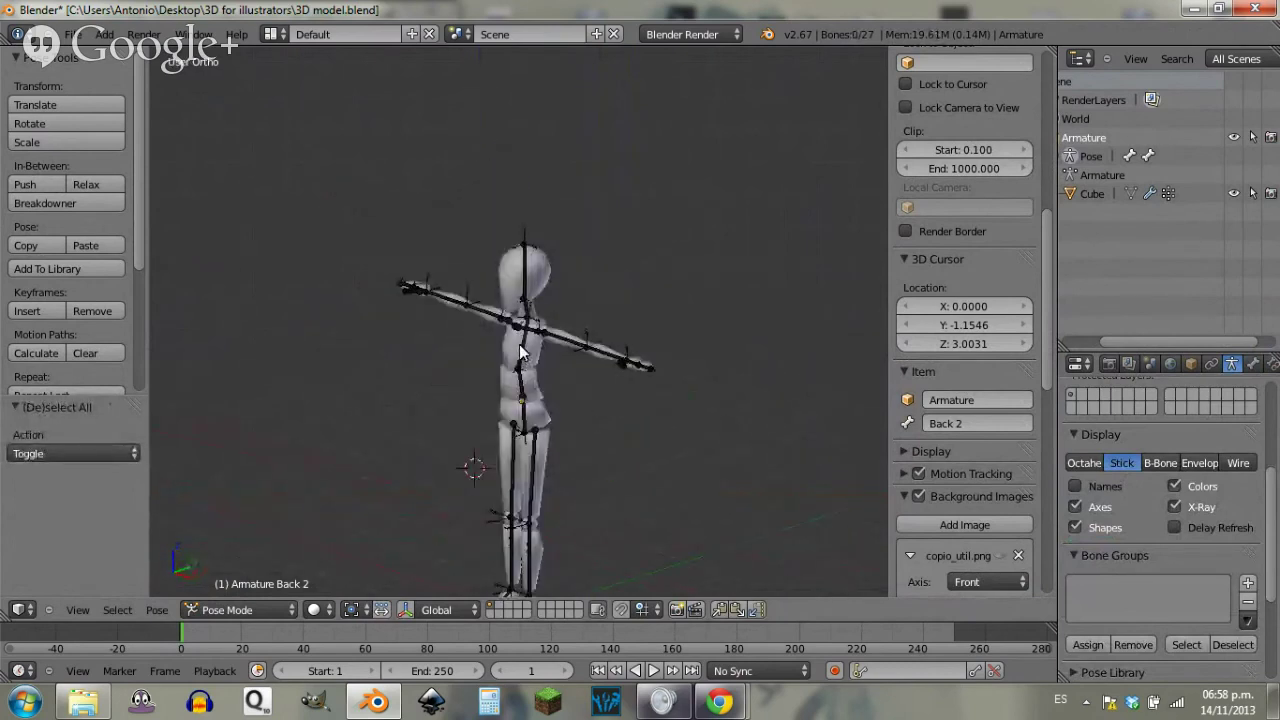
{"action": "right_click", "coordinate": [519, 344]}
{"action": "key", "text": "KP_1"}
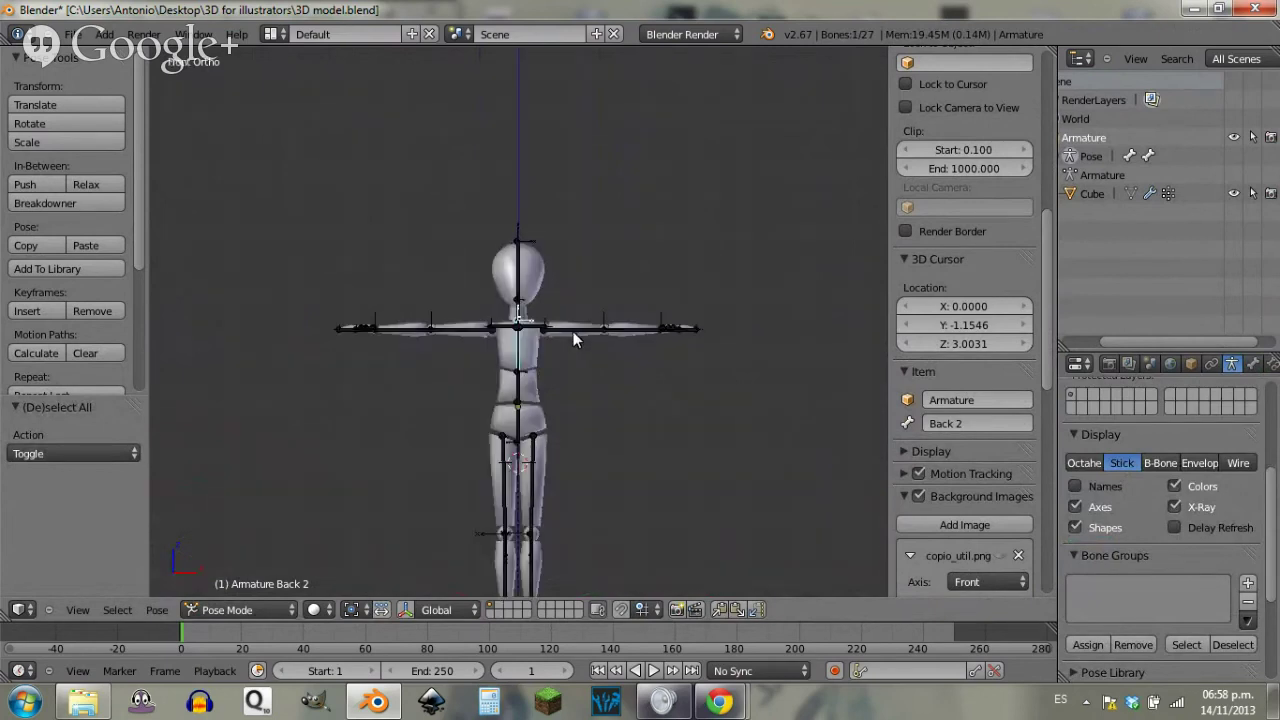
{"action": "right_click", "coordinate": [578, 330]}
{"action": "key", "text": "r"}
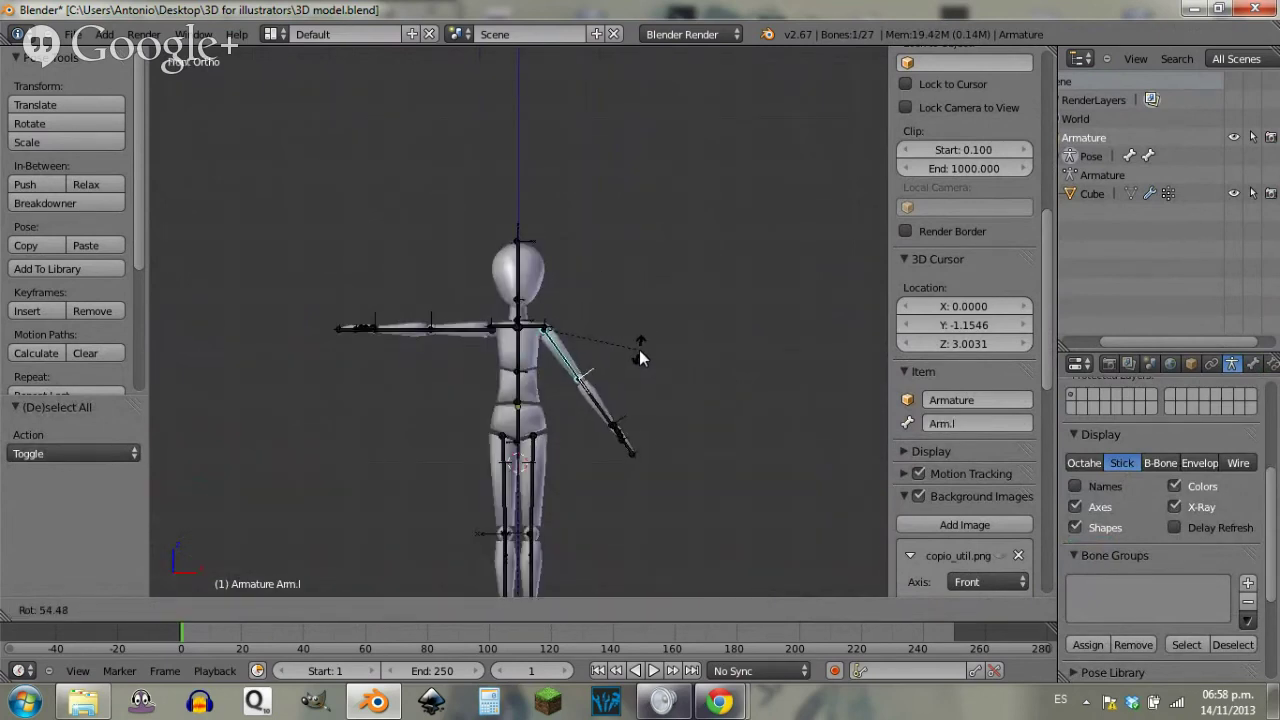
{"action": "right_click", "coordinate": [661, 310]}
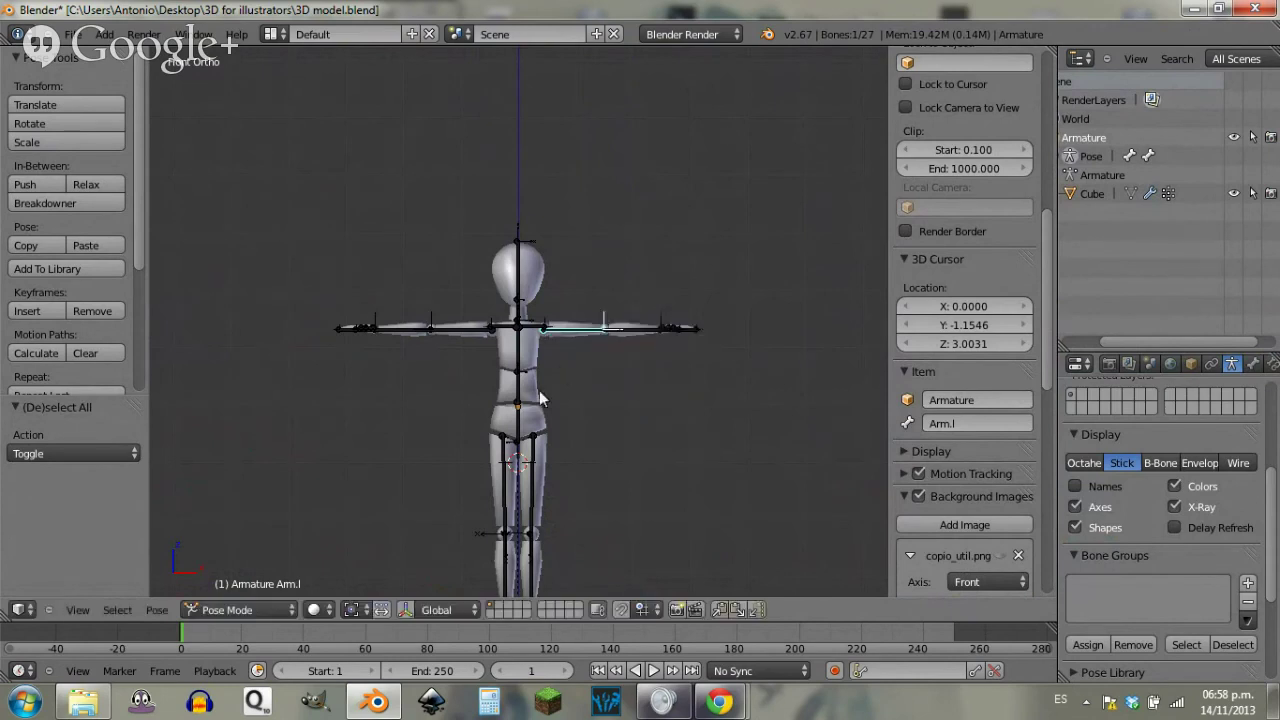
Step: Test how the pelvis and legs follow the rig by rotating the Hip bone, and cancel the rotation
{"action": "middle_click_drag", "start_coordinate": [505, 483], "coordinate": [612, 490]}
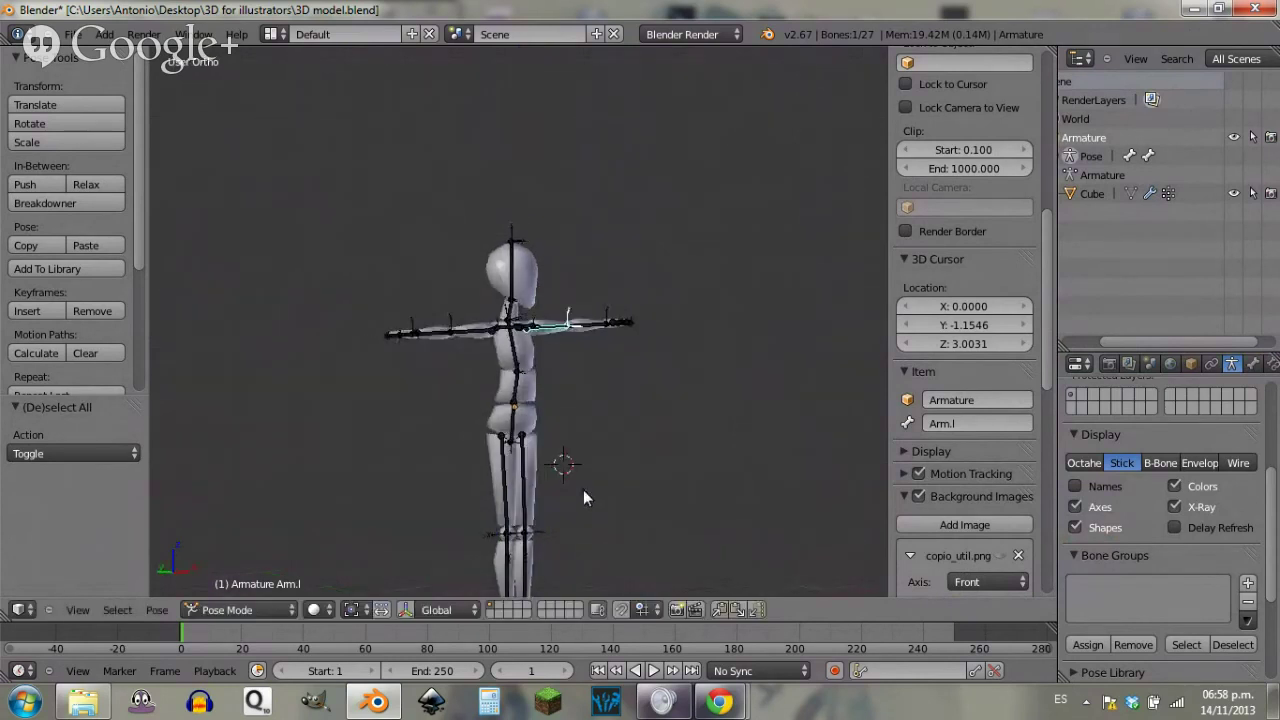
{"action": "scroll", "coordinate": [564, 420], "scroll_direction": "up", "scroll_amount": 5}
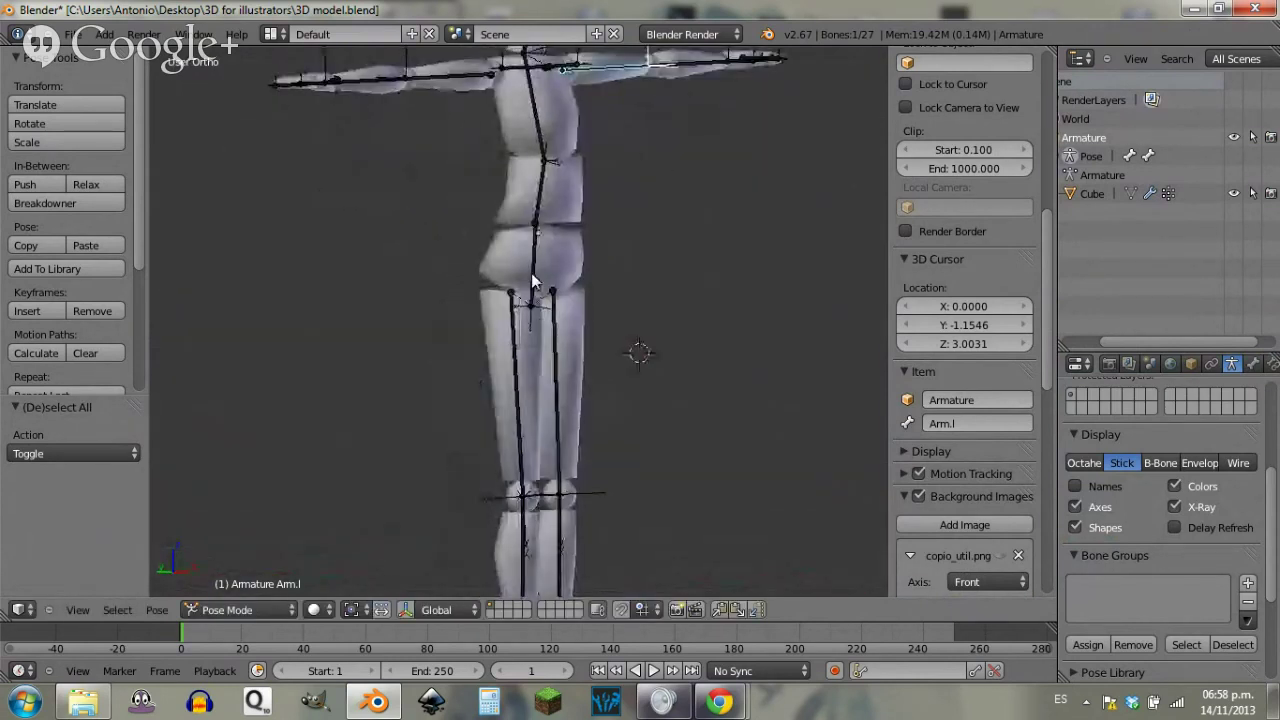
{"action": "right_click", "coordinate": [532, 272]}
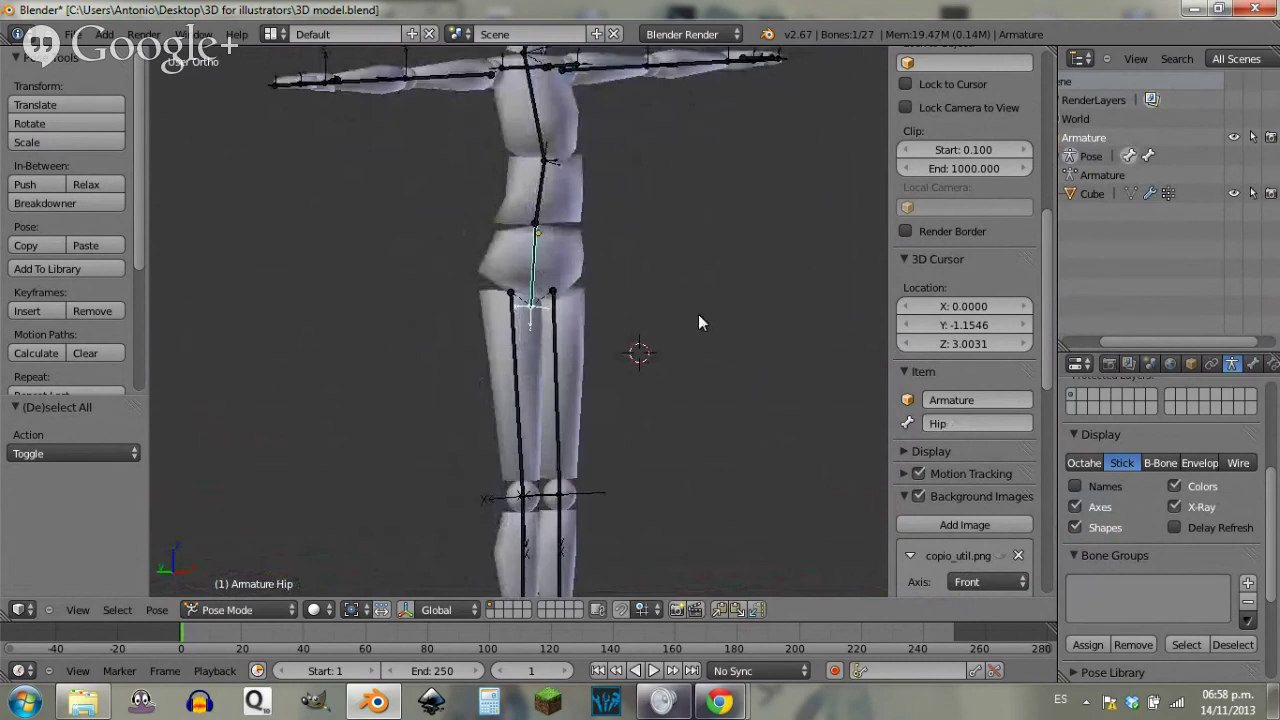
{"action": "key", "text": "r"}
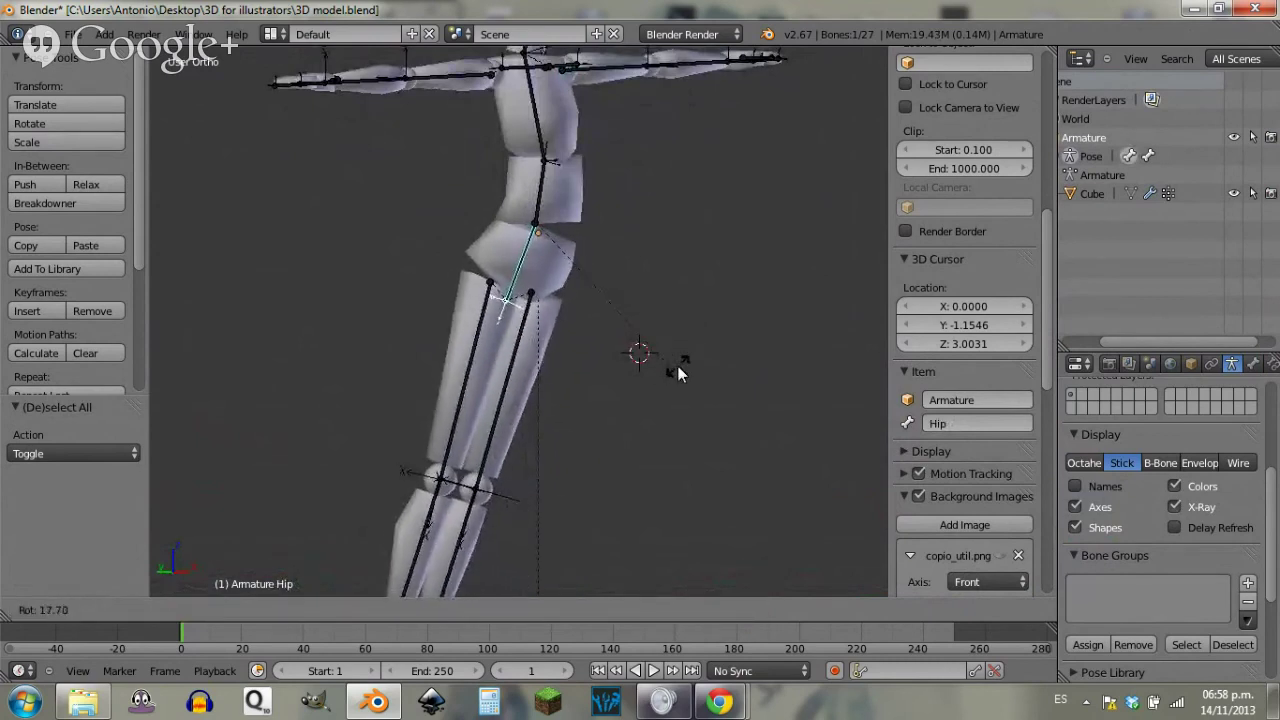
{"action": "key", "text": "Escape"}
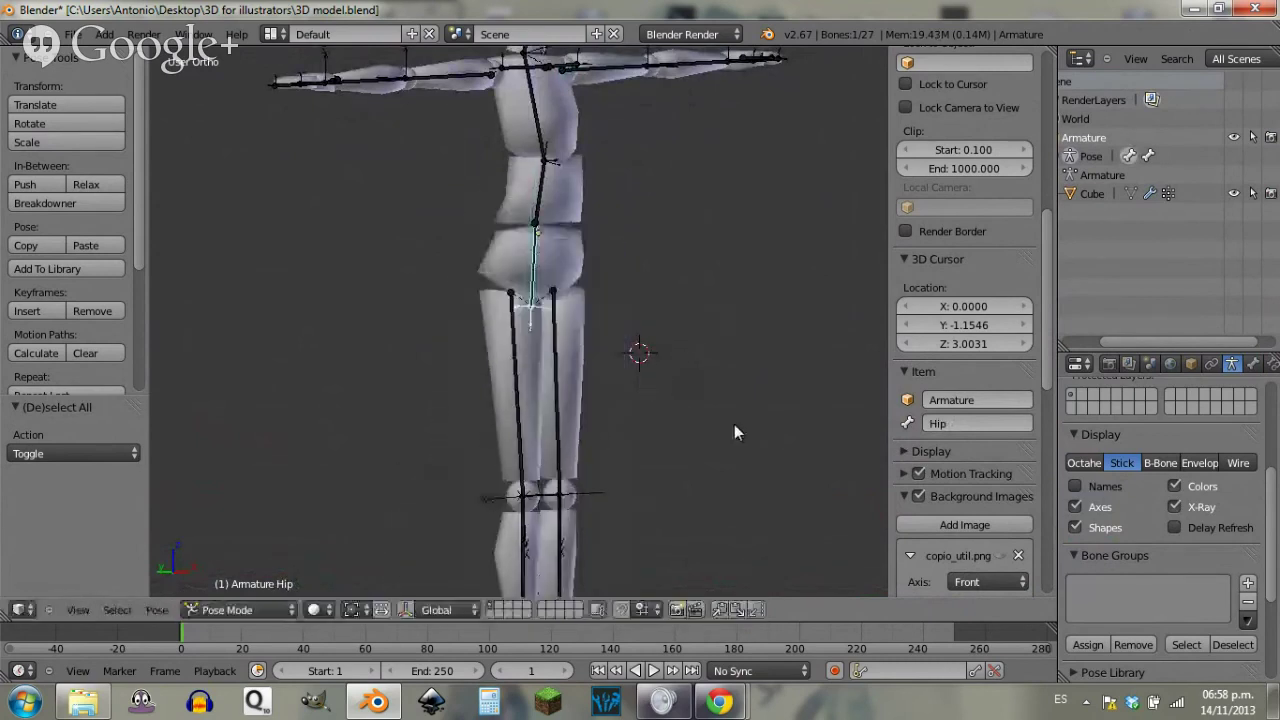
{"action": "key", "text": "r"}
{"action": "key", "text": "Escape"}
Step: Duplicate the Hip bone in the armature's Edit Mode
{"action": "key", "text": "KP_1"}
{"action": "key", "text": "Tab"}
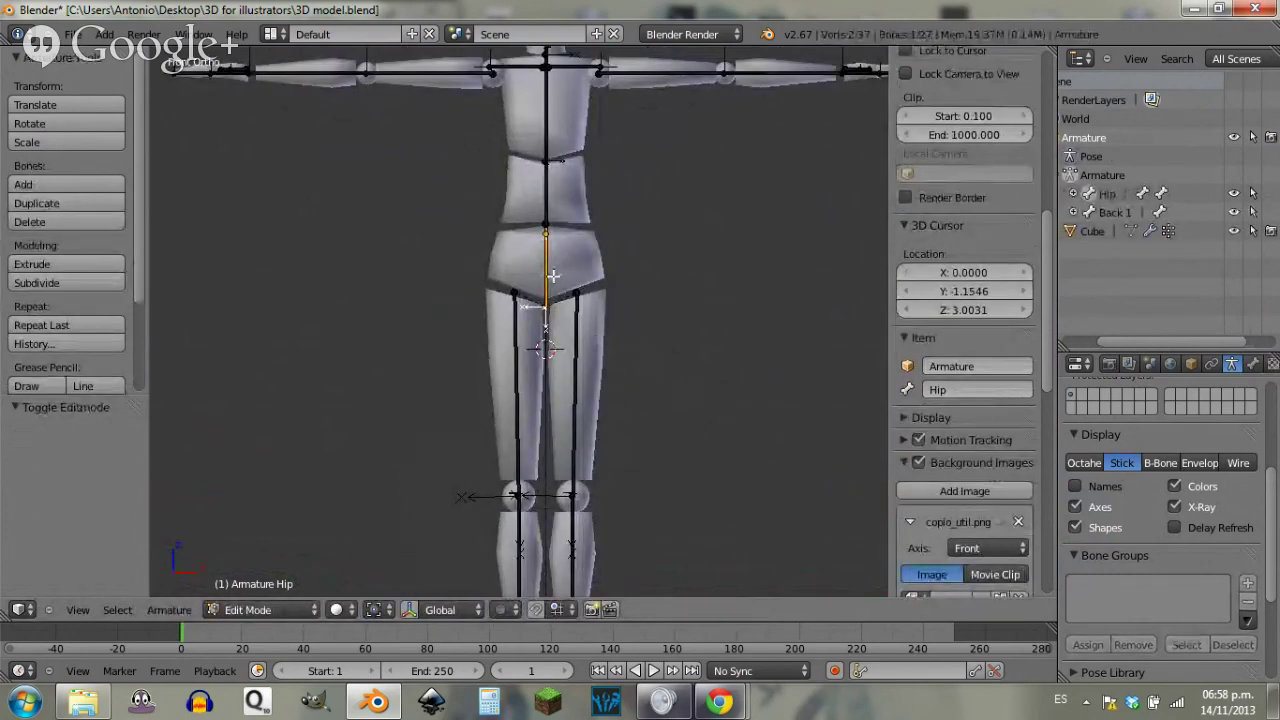
{"action": "key", "text": "shift+d"}
{"action": "left_click", "coordinate": [558, 274]}
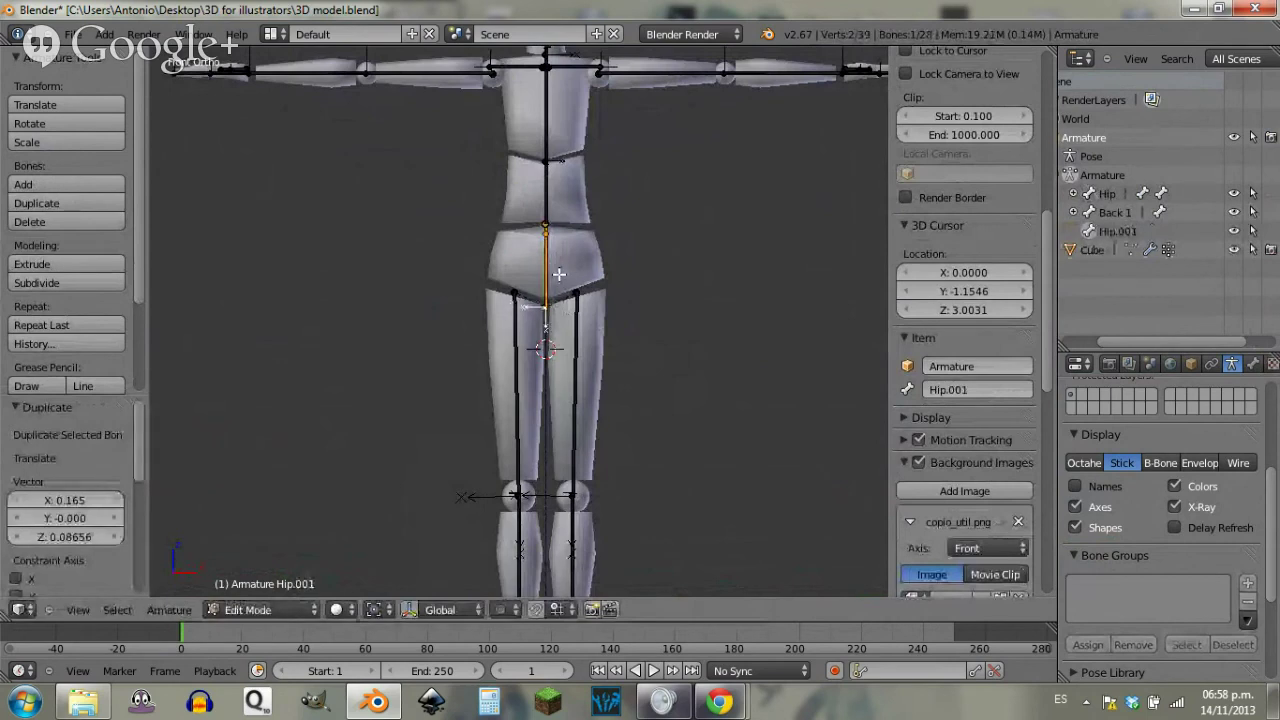
Step: Move the original Hip bone's tip up about 0.95 units along Z in side view so it points upward from the waist
{"action": "key", "text": "KP_3"}
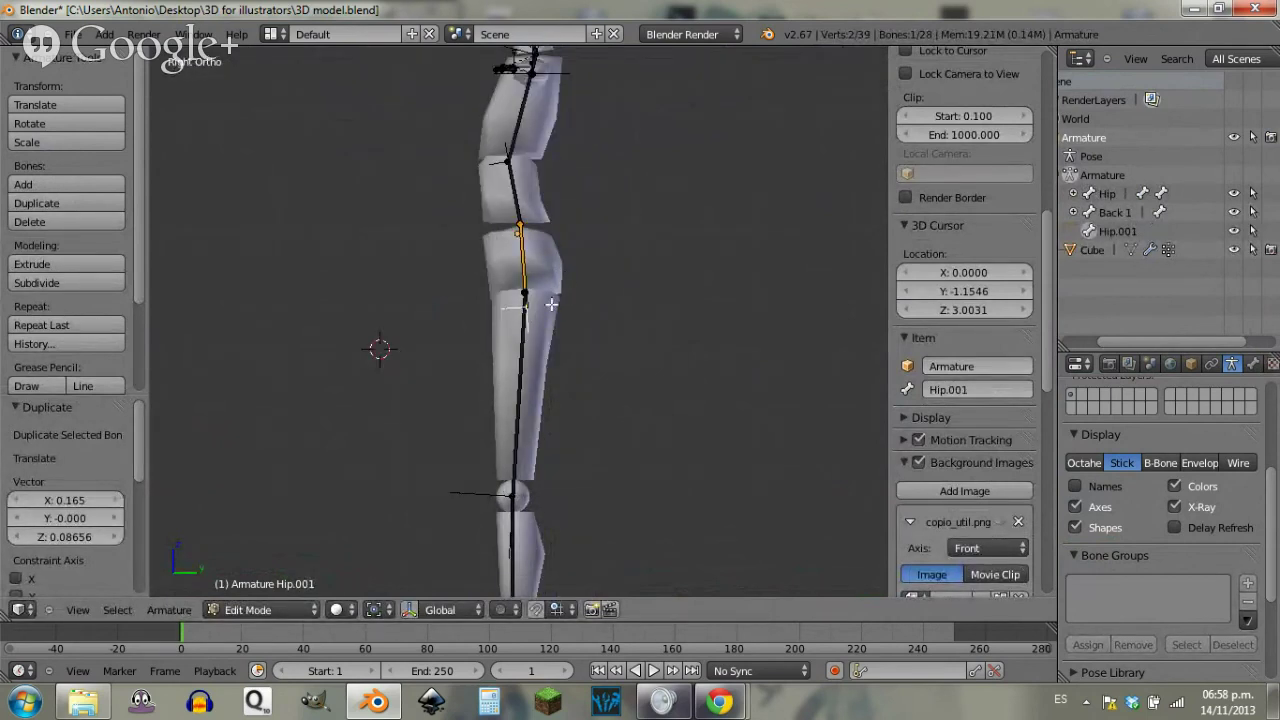
{"action": "right_click", "coordinate": [525, 296]}
{"action": "scroll", "coordinate": [558, 318], "scroll_direction": "up", "scroll_amount": 4}
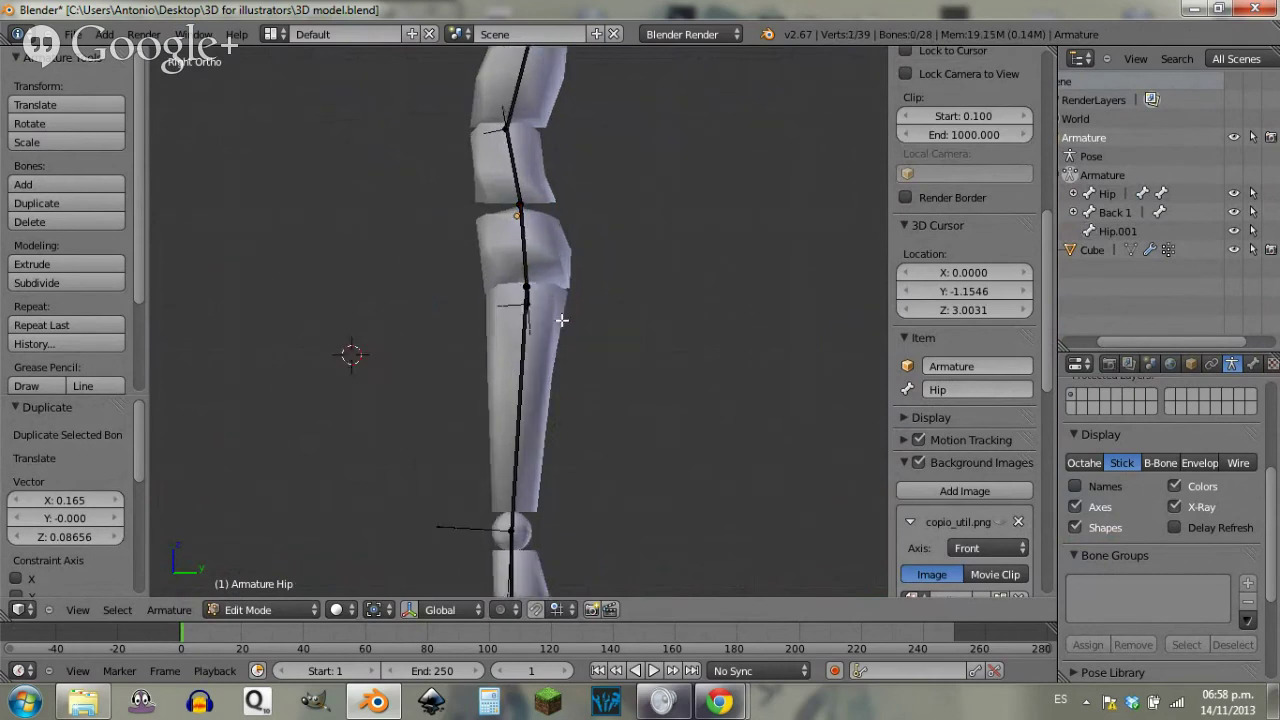
{"action": "key", "text": "g"}
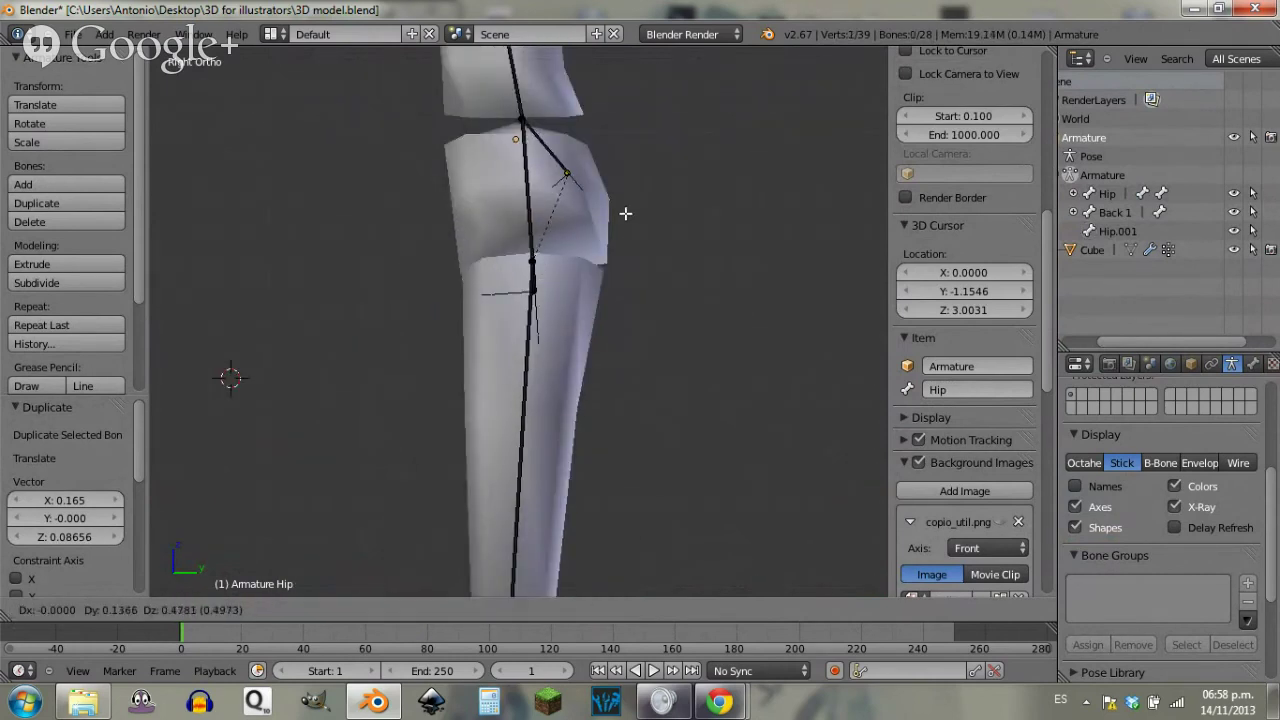
{"action": "key", "text": "z"}
{"action": "left_click", "coordinate": [603, 100]}
{"action": "middle_click_drag", "start_coordinate": [590, 155], "coordinate": [636, 362], "text": "shift"}
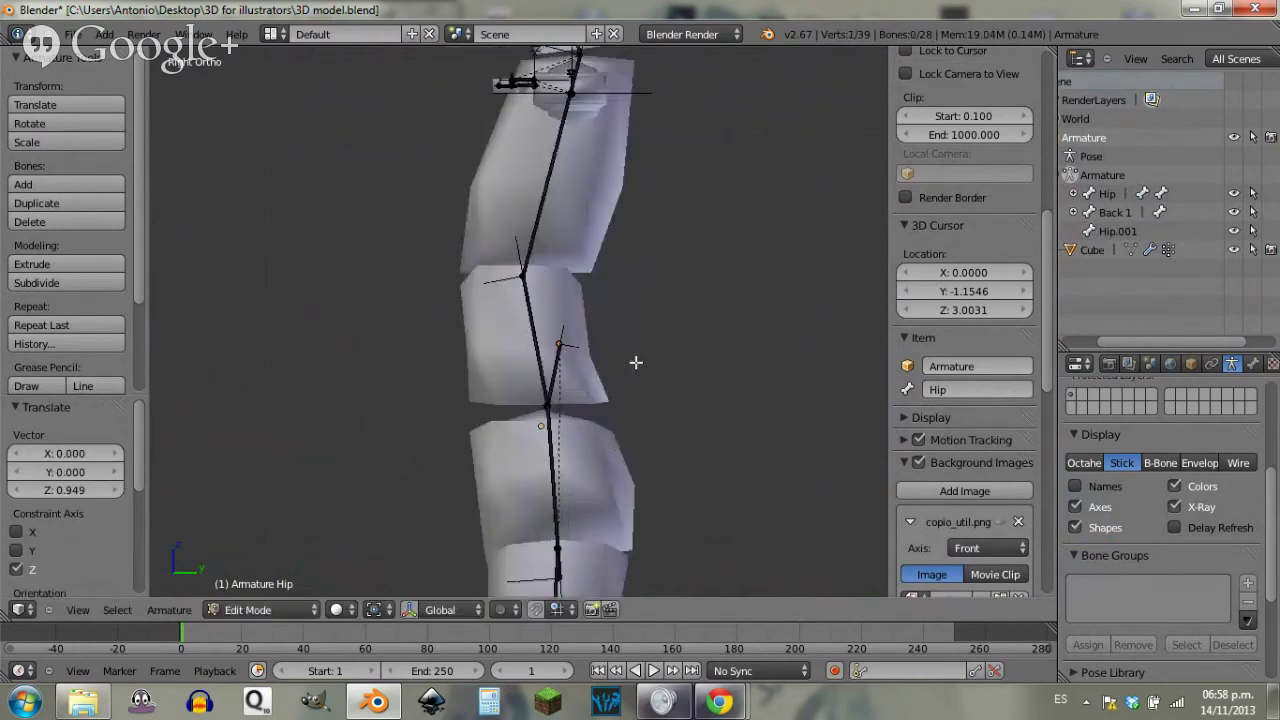
Step: Snap the 3D cursor to the waist joint where the Hip and Back 1 bones start
{"action": "key", "text": "r"}
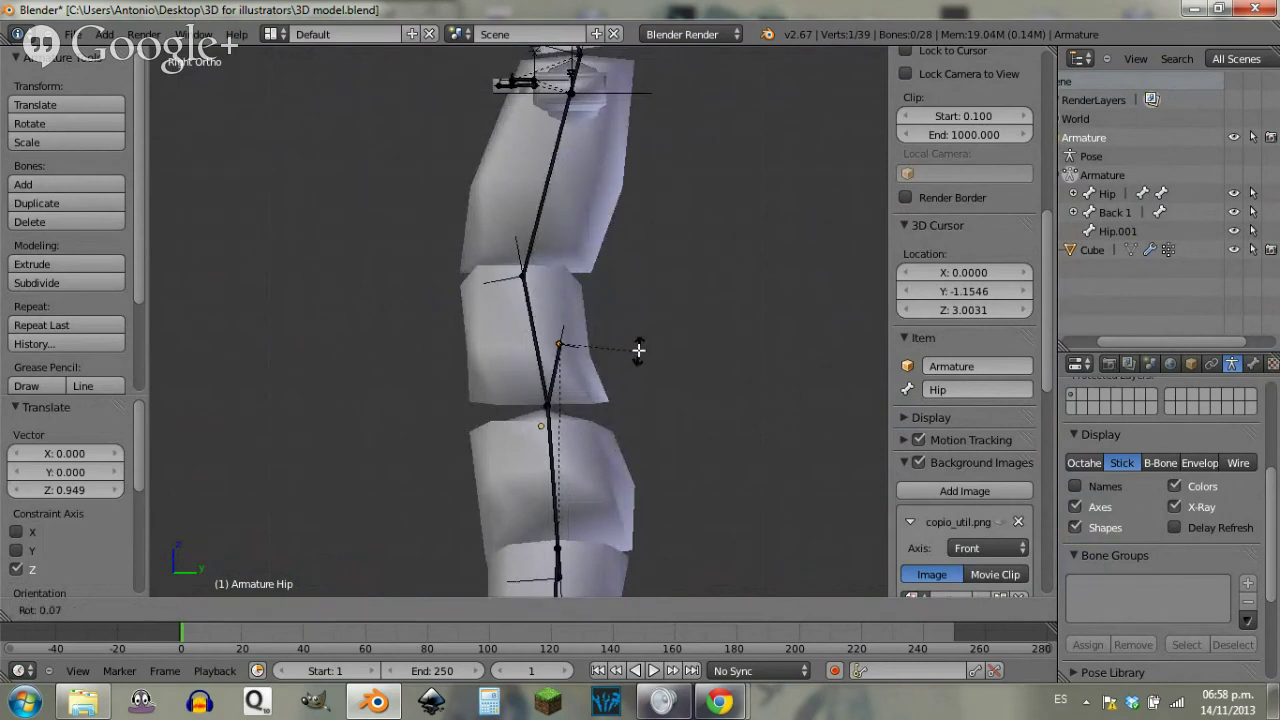
{"action": "right_click", "coordinate": [640, 350]}
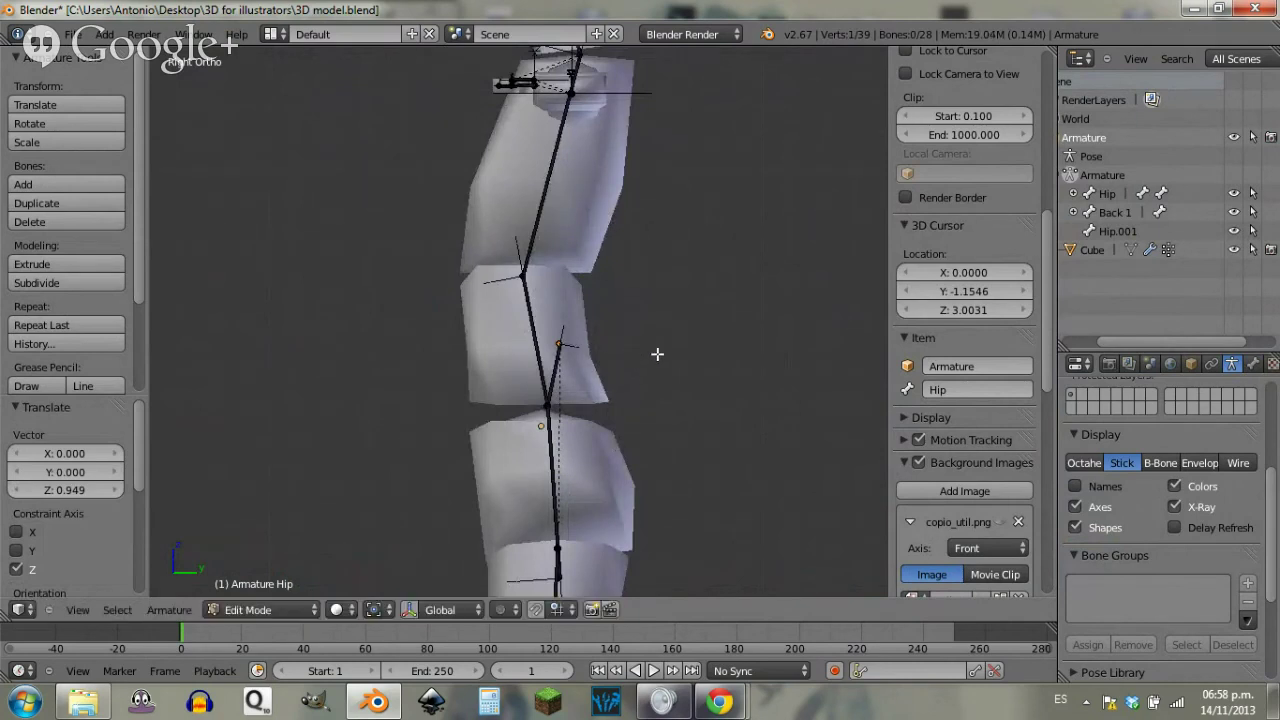
{"action": "right_click", "coordinate": [551, 413]}
{"action": "right_click", "coordinate": [552, 401]}
{"action": "right_click", "coordinate": [549, 410]}
{"action": "right_click", "coordinate": [546, 406]}
{"action": "key", "text": "shift+s"}
{"action": "left_click", "coordinate": [530, 431]}
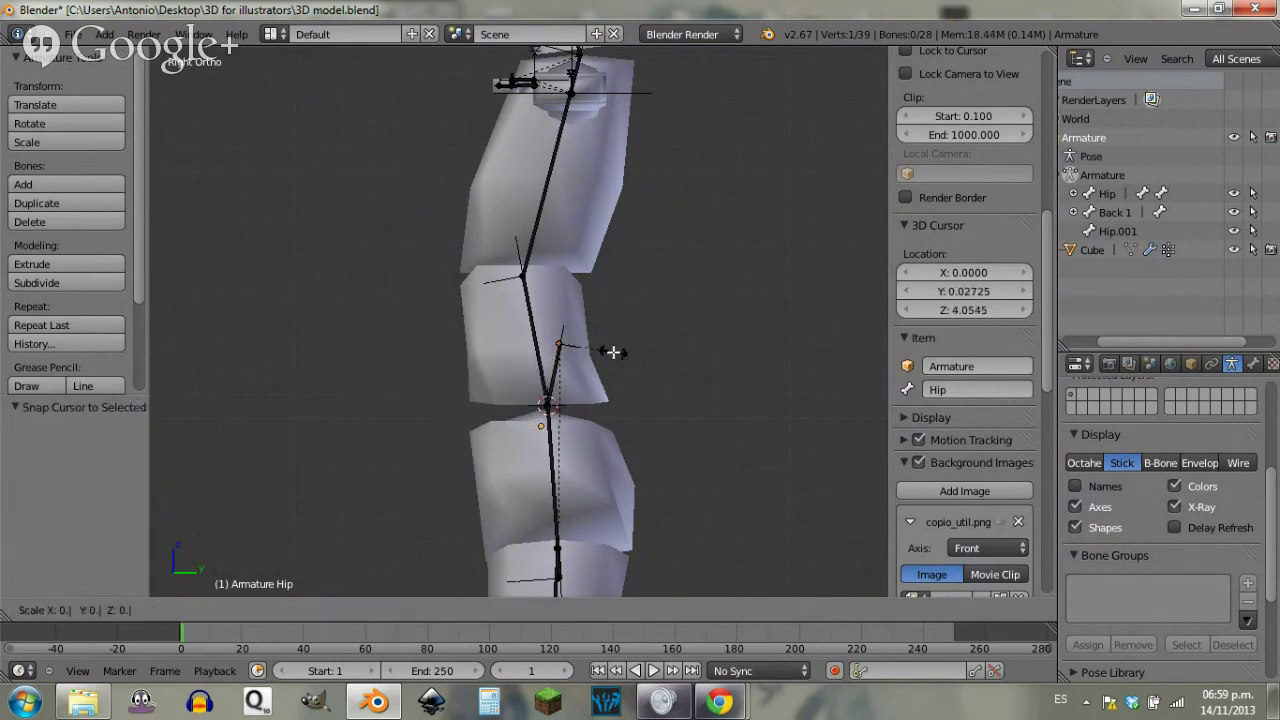
Step: Scale the Hip bone's tip to 0 along Y about the 3D cursor, and raise it about 0.34 units along Z
{"action": "key", "text": "s"}
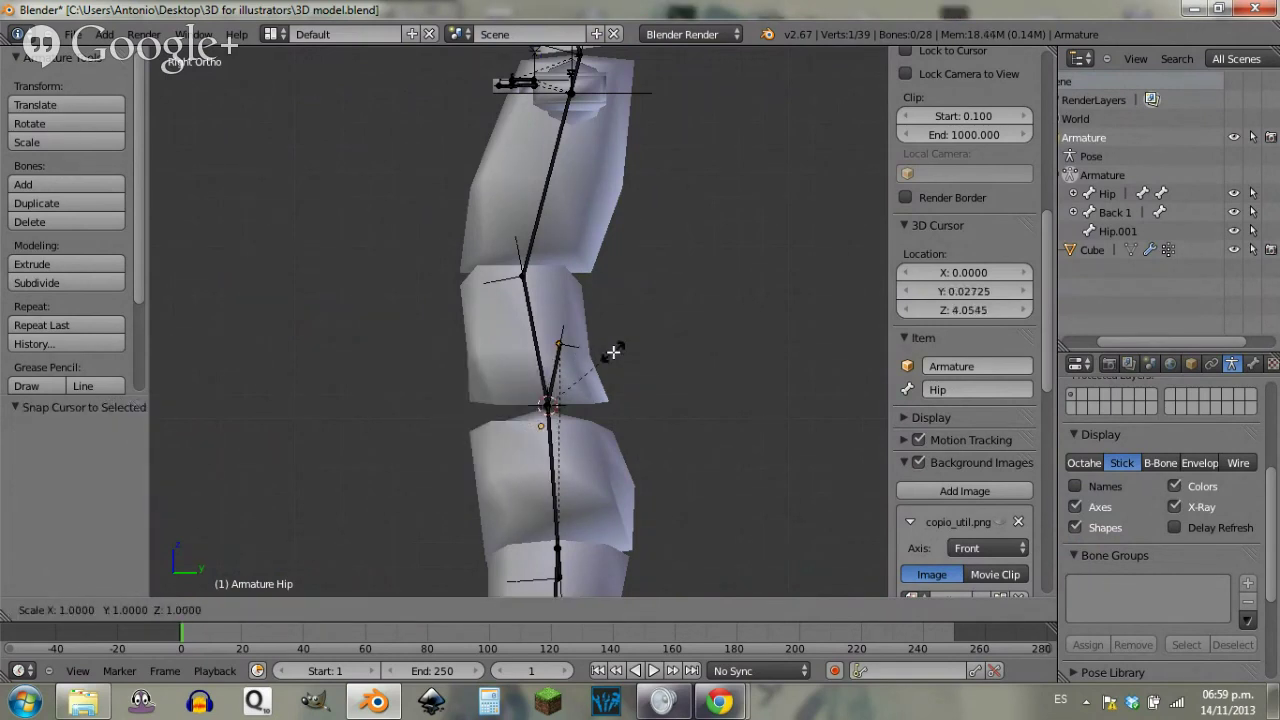
{"action": "key", "text": "z"}
{"action": "key", "text": "y"}
{"action": "key", "text": "0"}
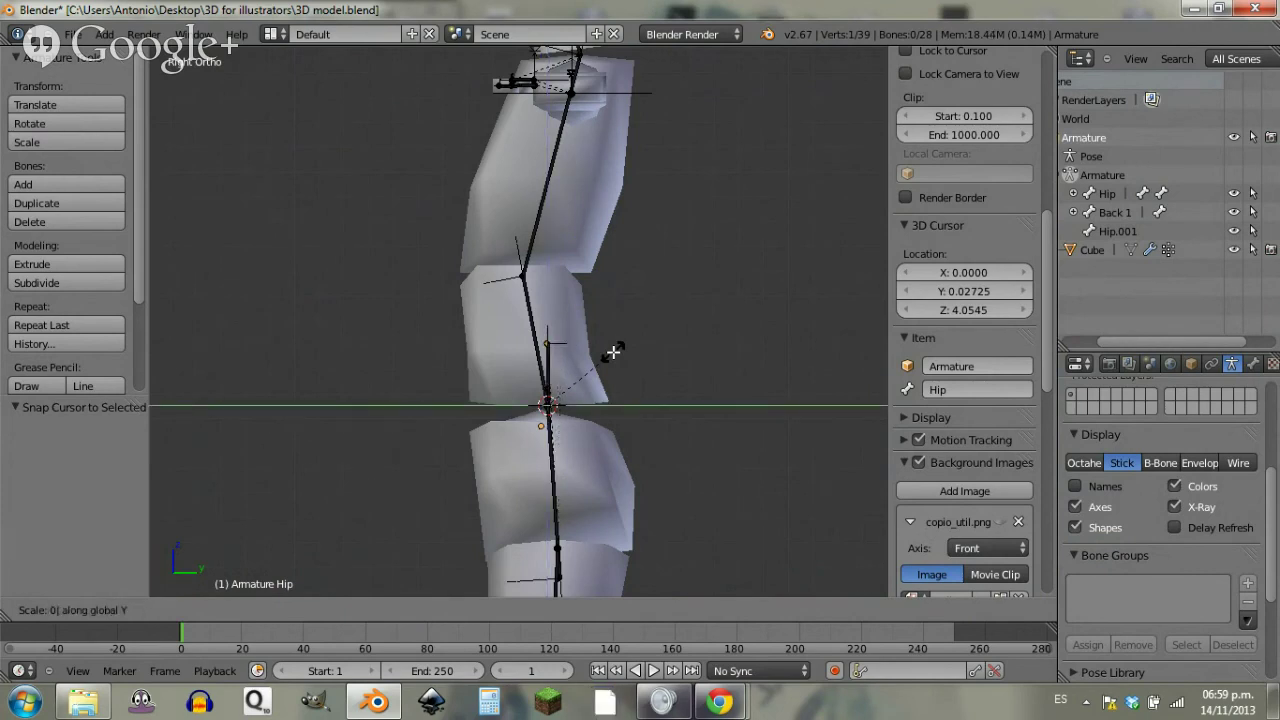
{"action": "key", "text": "Return"}
{"action": "key", "text": "g"}
{"action": "key", "text": "z"}
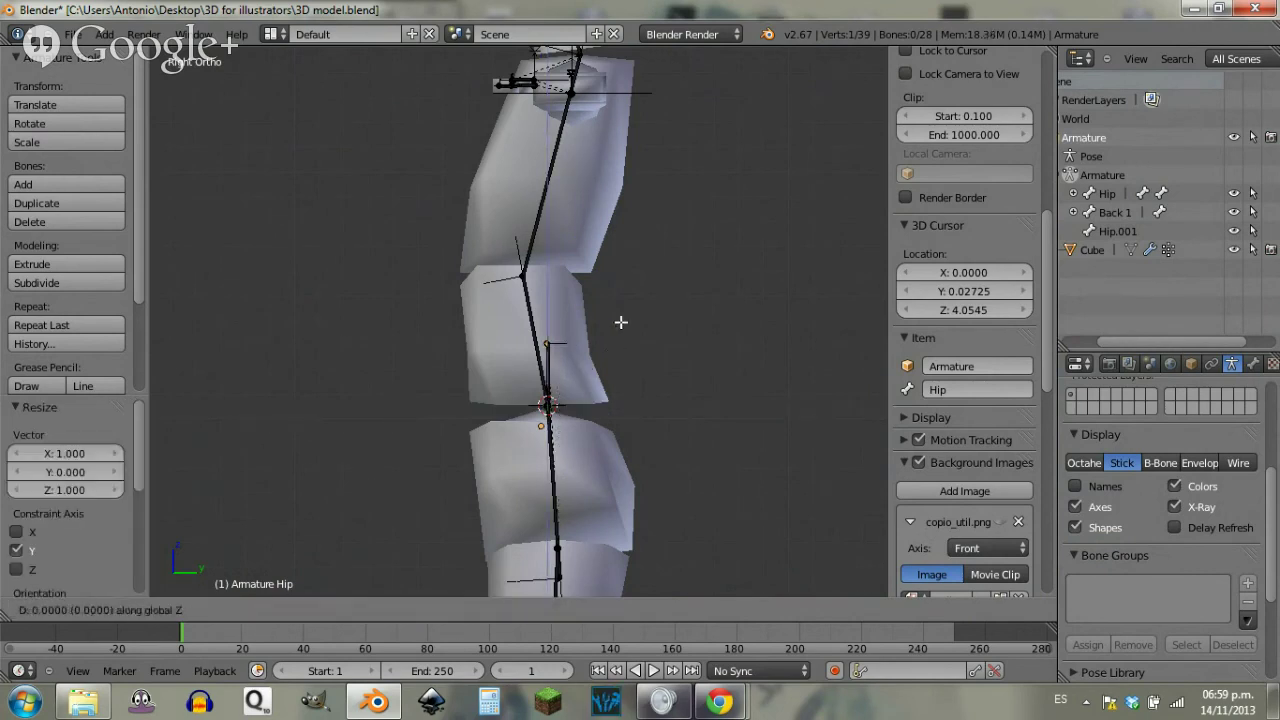
{"action": "left_click", "coordinate": [649, 274]}
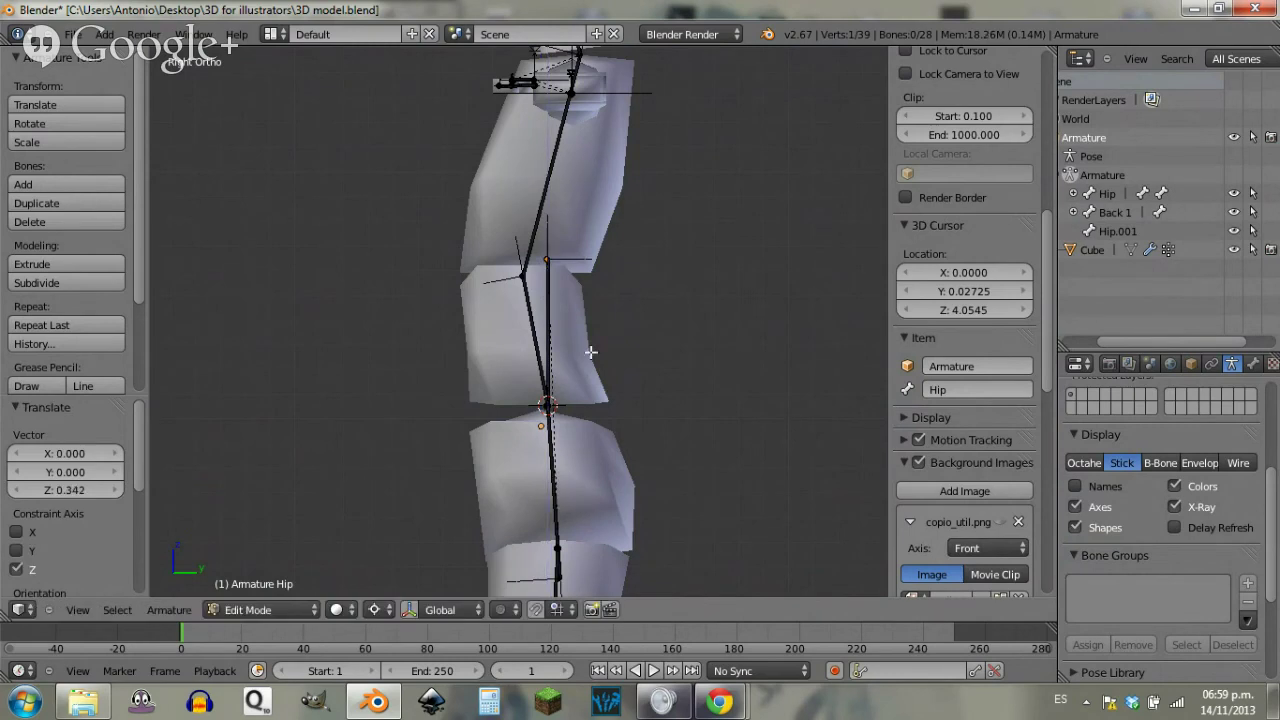
Step: Parent the Back 1 and Hip.001 bones to the upright Hip bone with Keep Offset, and clear the selection
{"action": "key", "text": "ctrl+Tab"}
{"action": "right_click", "coordinate": [535, 340]}
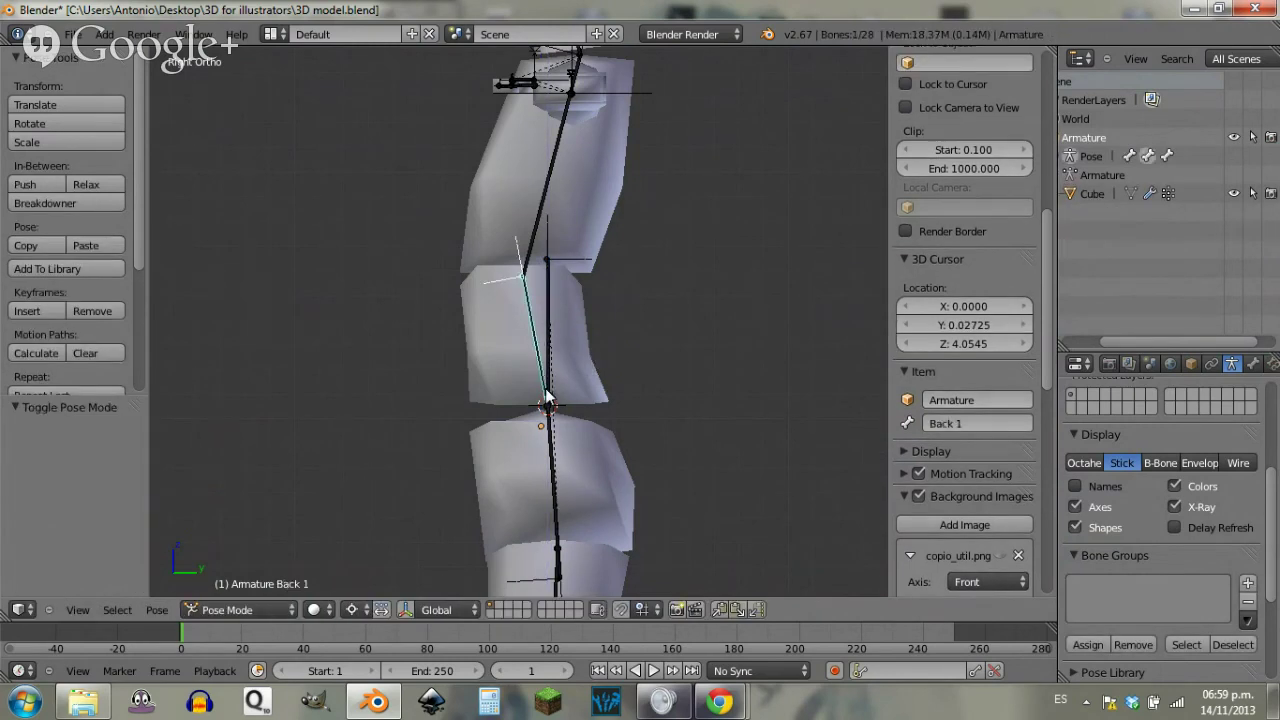
{"action": "key", "text": "Tab"}
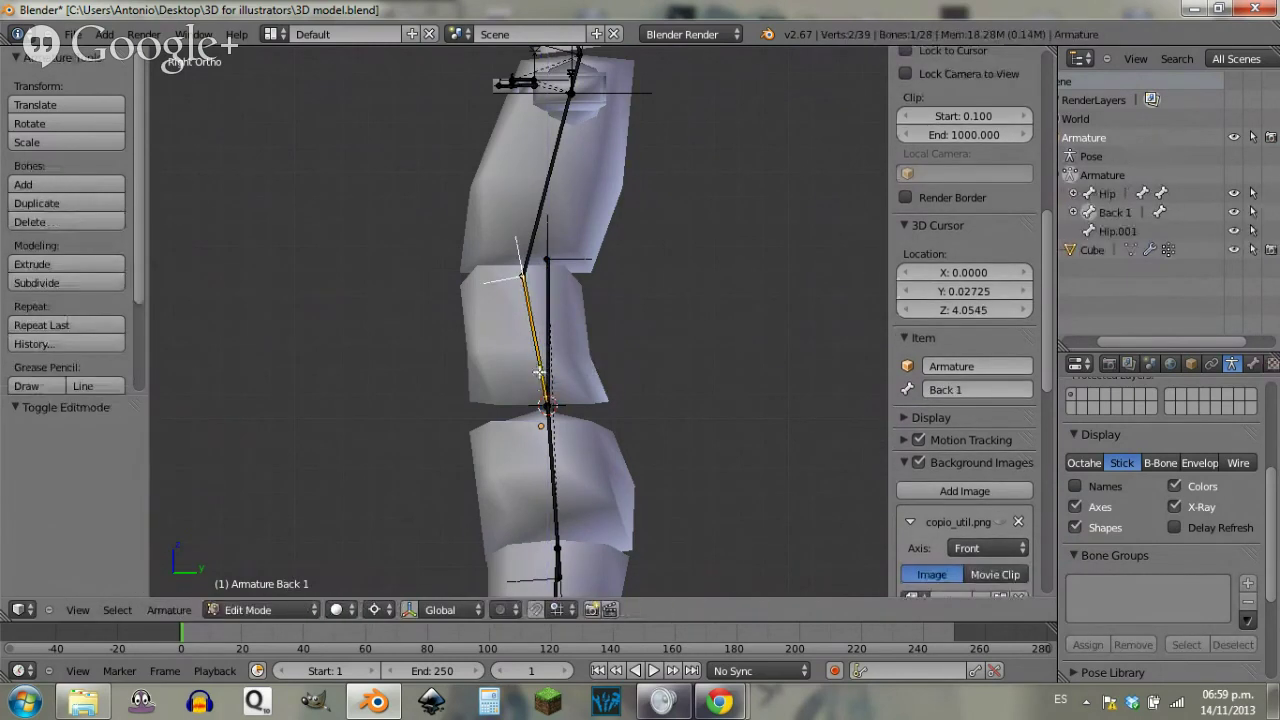
{"action": "right_click", "coordinate": [552, 453], "text": "shift"}
{"action": "right_click", "coordinate": [552, 332], "text": "shift"}
{"action": "key", "text": "ctrl+p"}
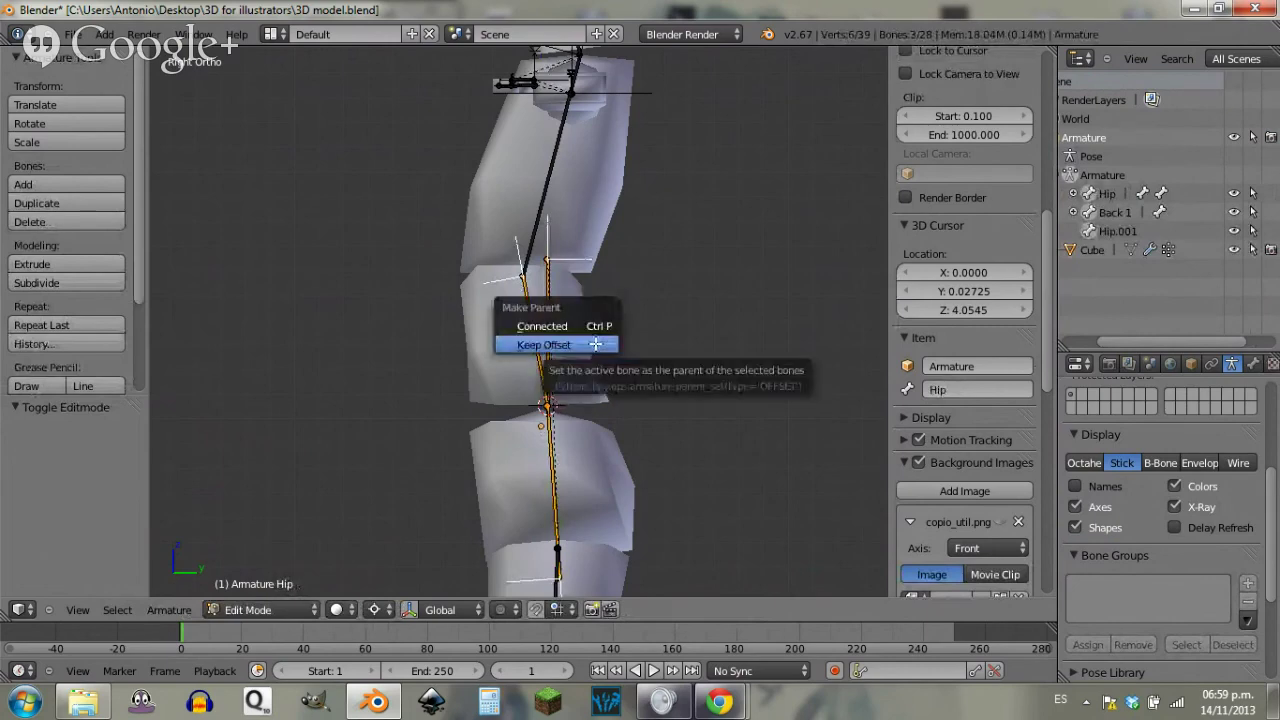
{"action": "left_click", "coordinate": [598, 343]}
{"action": "key", "text": "a"}
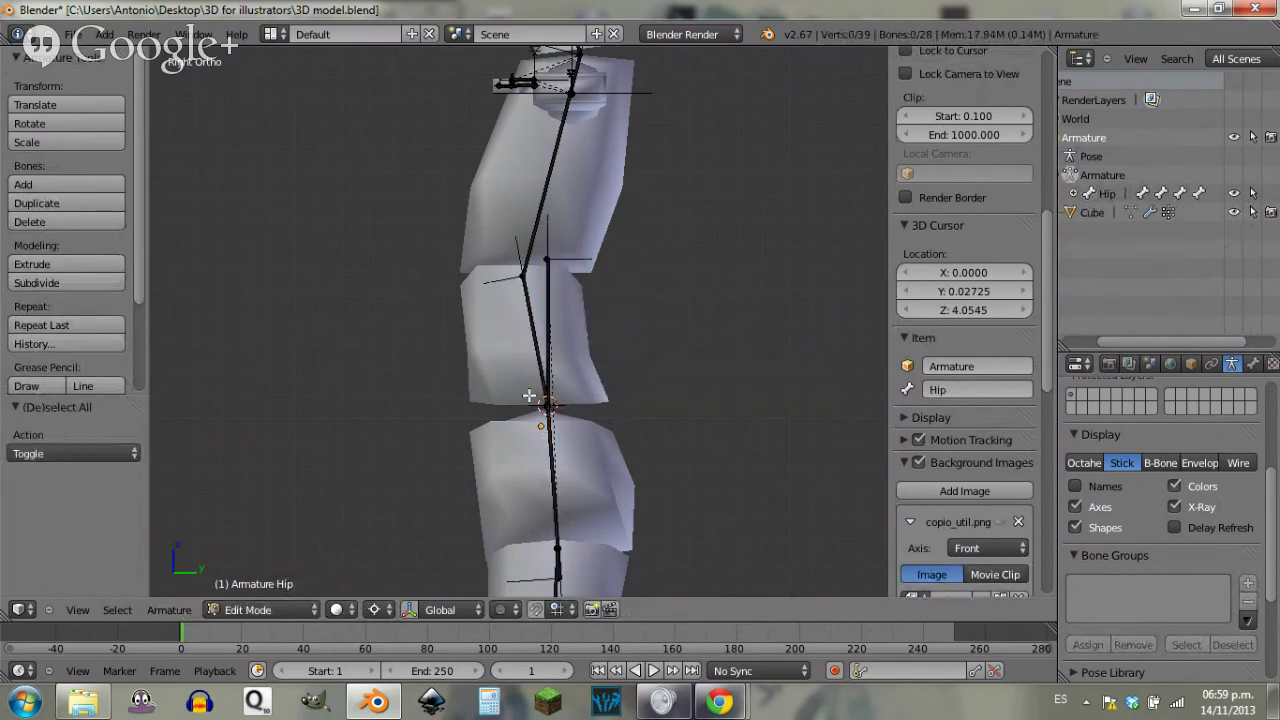
Step: Set the pivot point to Individual Origins and try rotating the Back 1 and Back 2 bones in side view
{"action": "middle_click_drag", "start_coordinate": [543, 400], "coordinate": [648, 378]}
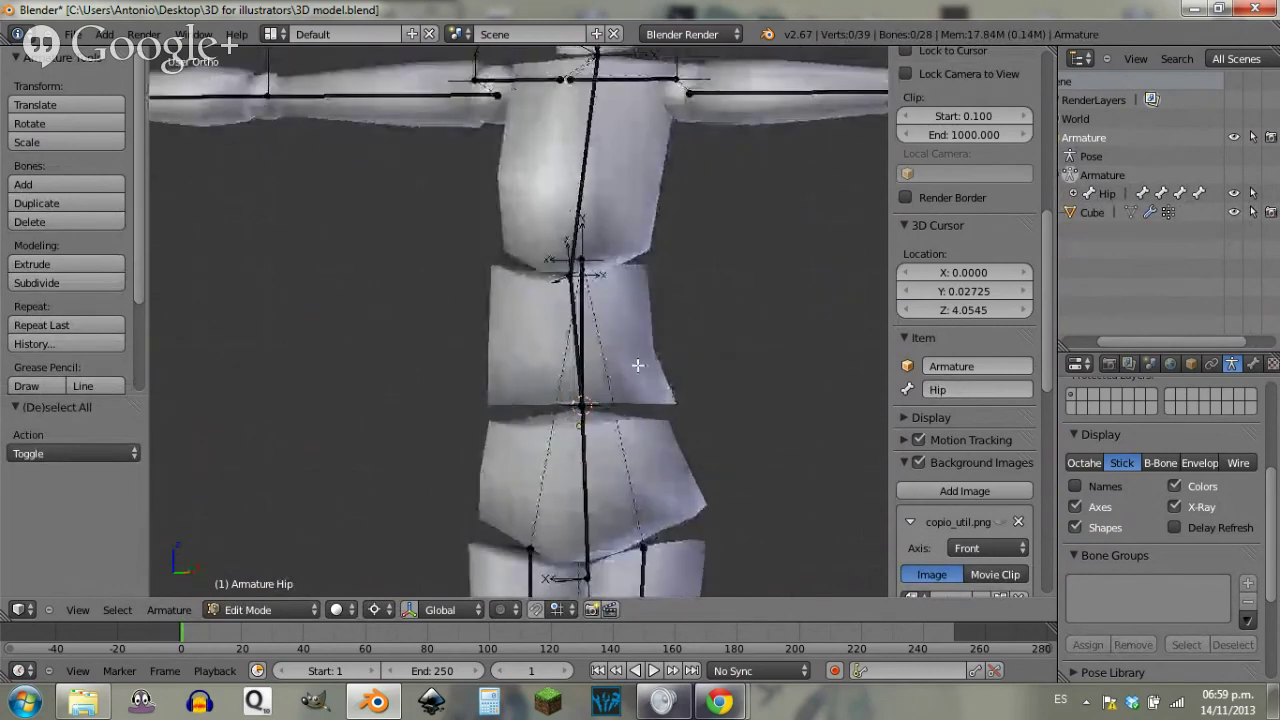
{"action": "scroll", "coordinate": [628, 378], "scroll_direction": "down", "scroll_amount": 5}
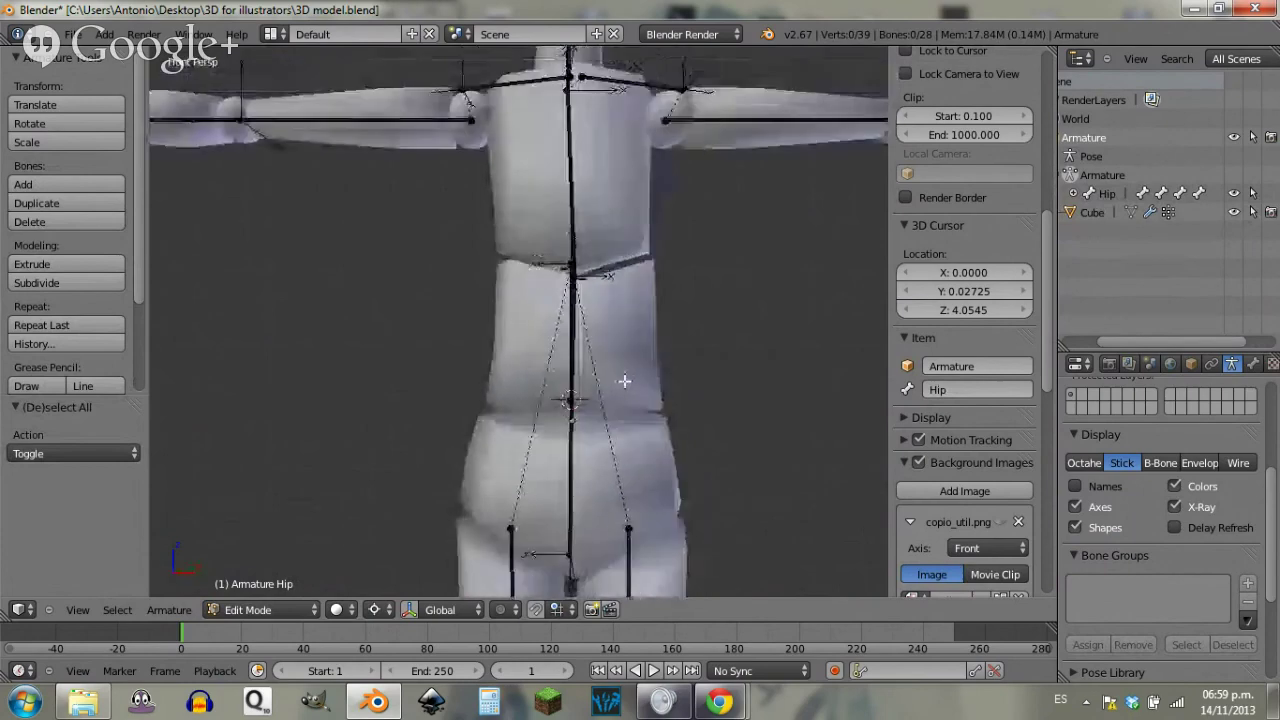
{"action": "middle_click_drag", "start_coordinate": [637, 391], "coordinate": [519, 412]}
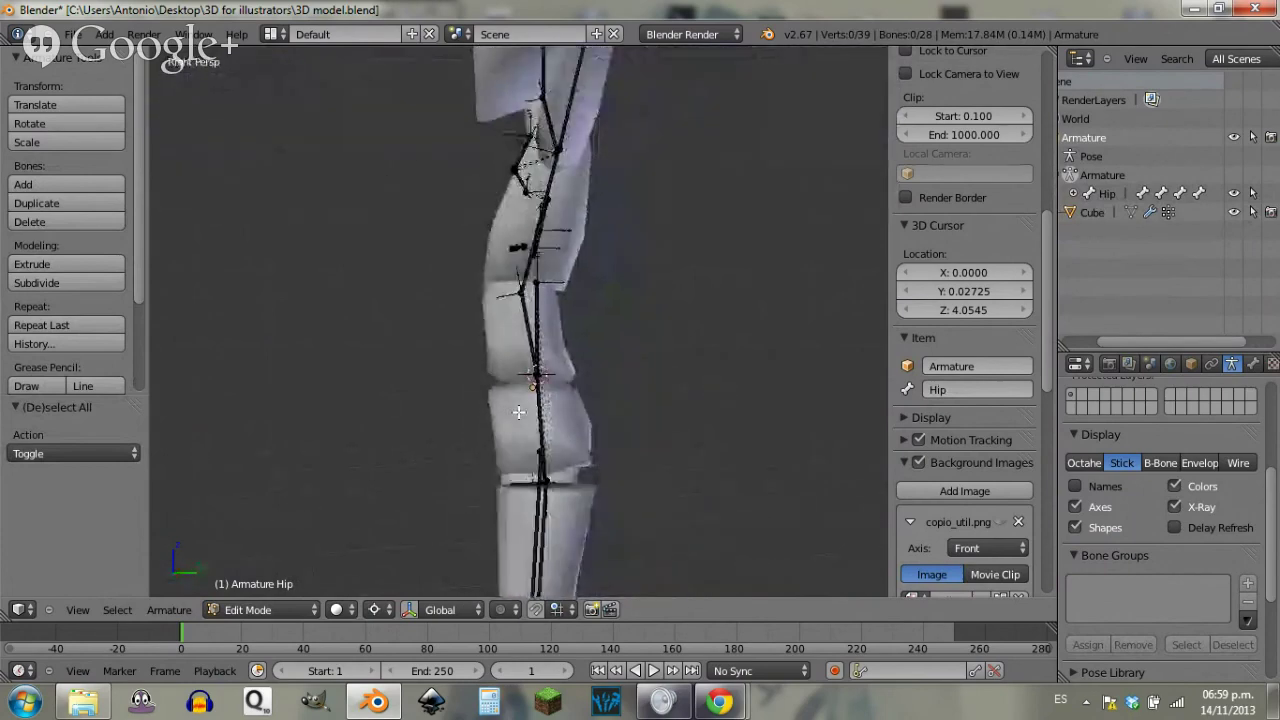
{"action": "key", "text": "KP_3"}
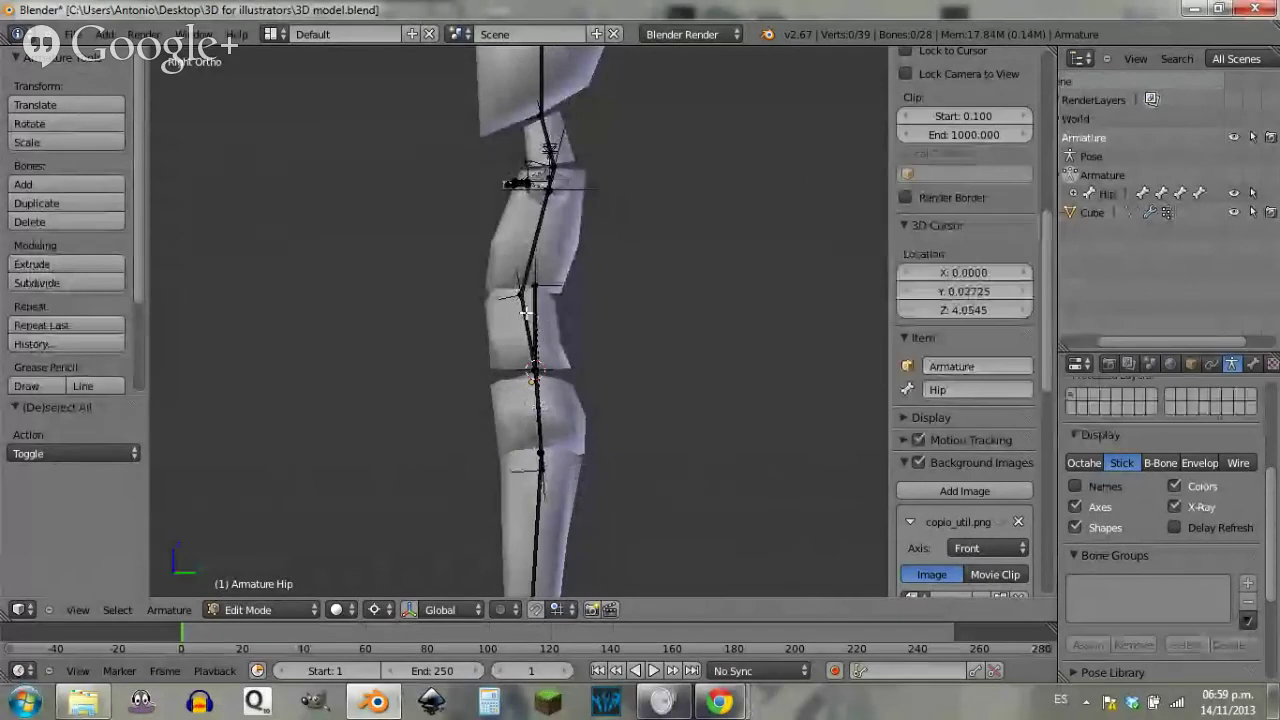
{"action": "right_click", "coordinate": [527, 322]}
{"action": "right_click", "coordinate": [533, 250], "text": "shift"}
{"action": "left_click", "coordinate": [389, 611]}
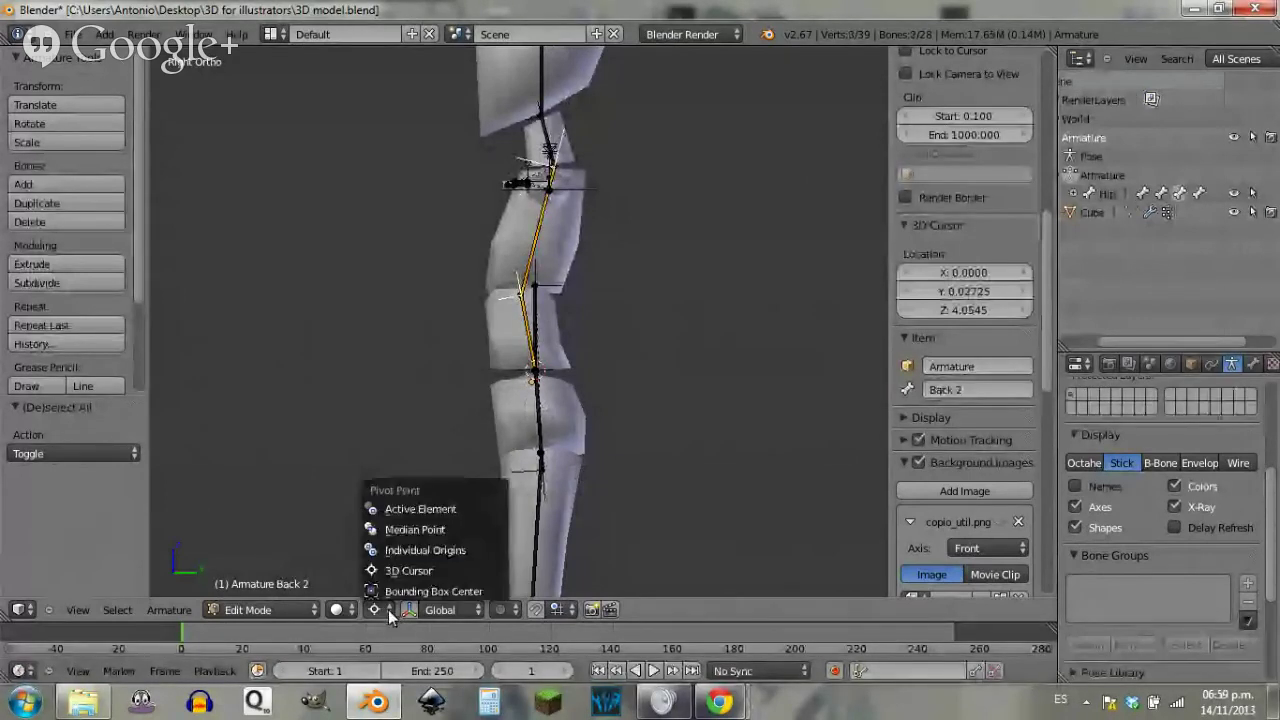
{"action": "left_click", "coordinate": [421, 546]}
{"action": "key", "text": "r"}
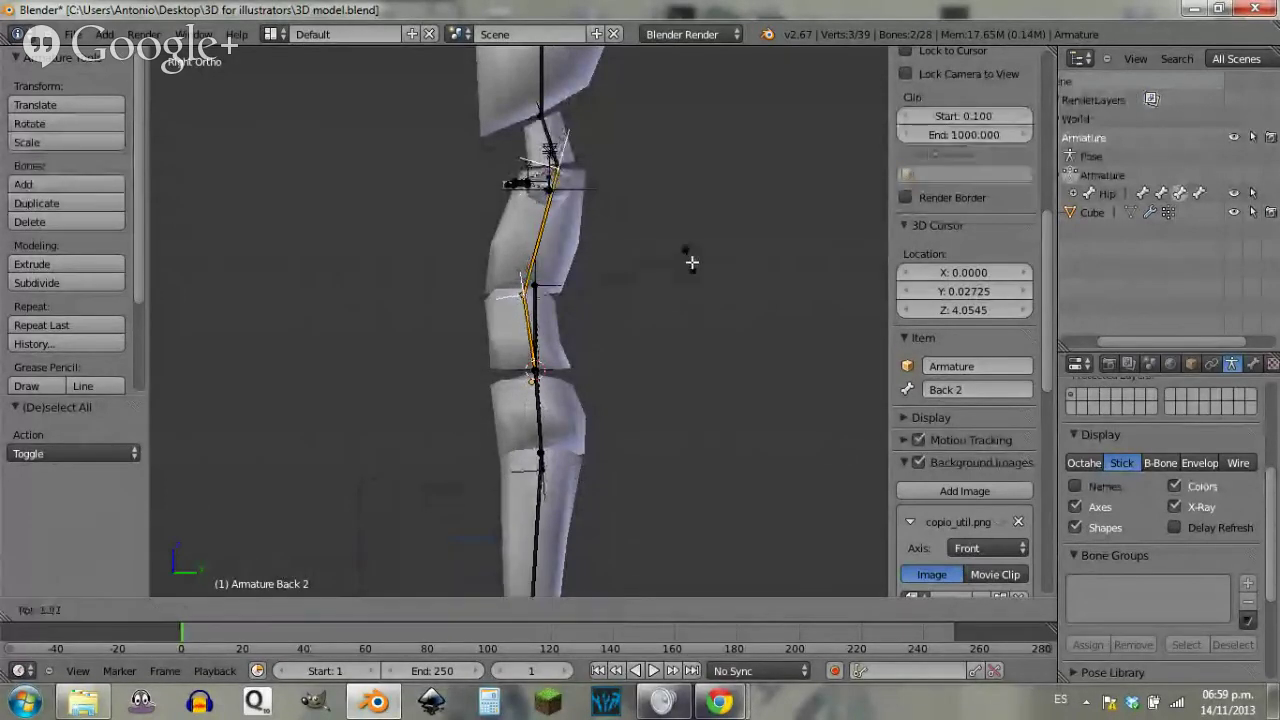
{"action": "left_click", "coordinate": [713, 343]}
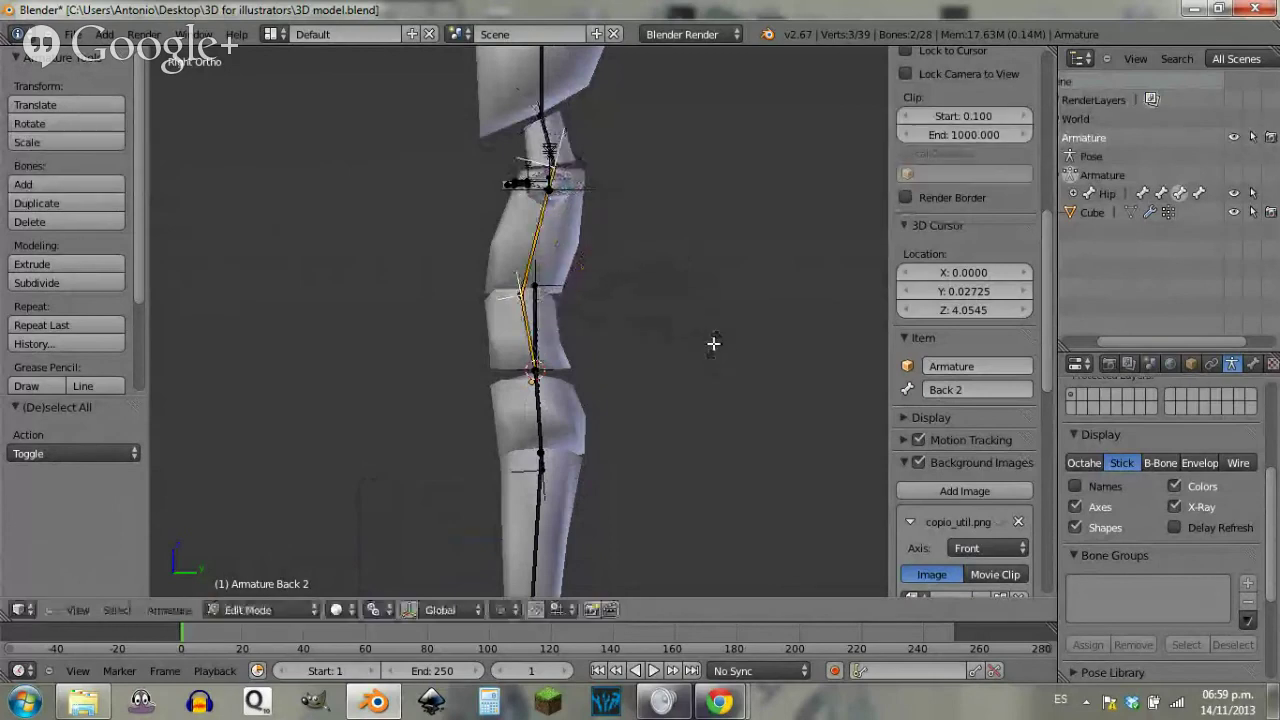
Step: Rotate the Back 1 and Back 2 bones about 6.4° in Pose Mode
{"action": "key", "text": "ctrl+Tab"}
{"action": "key", "text": "r"}
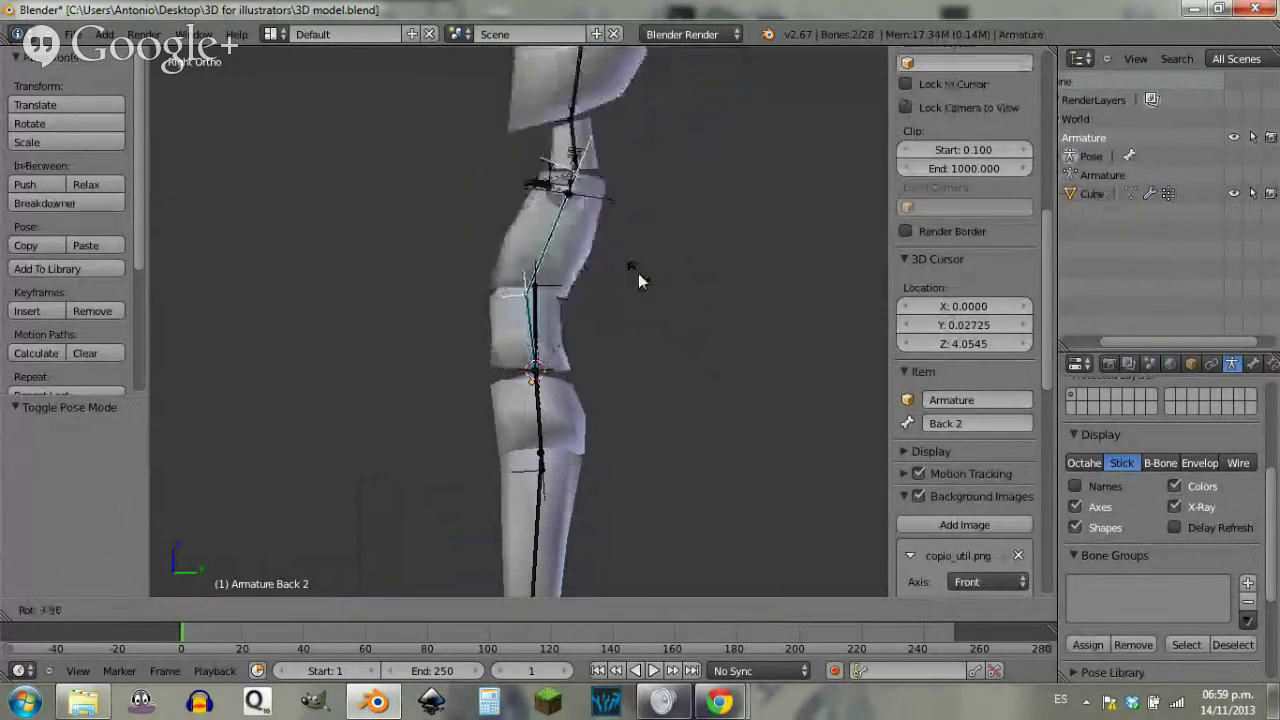
{"action": "right_click", "coordinate": [628, 293]}
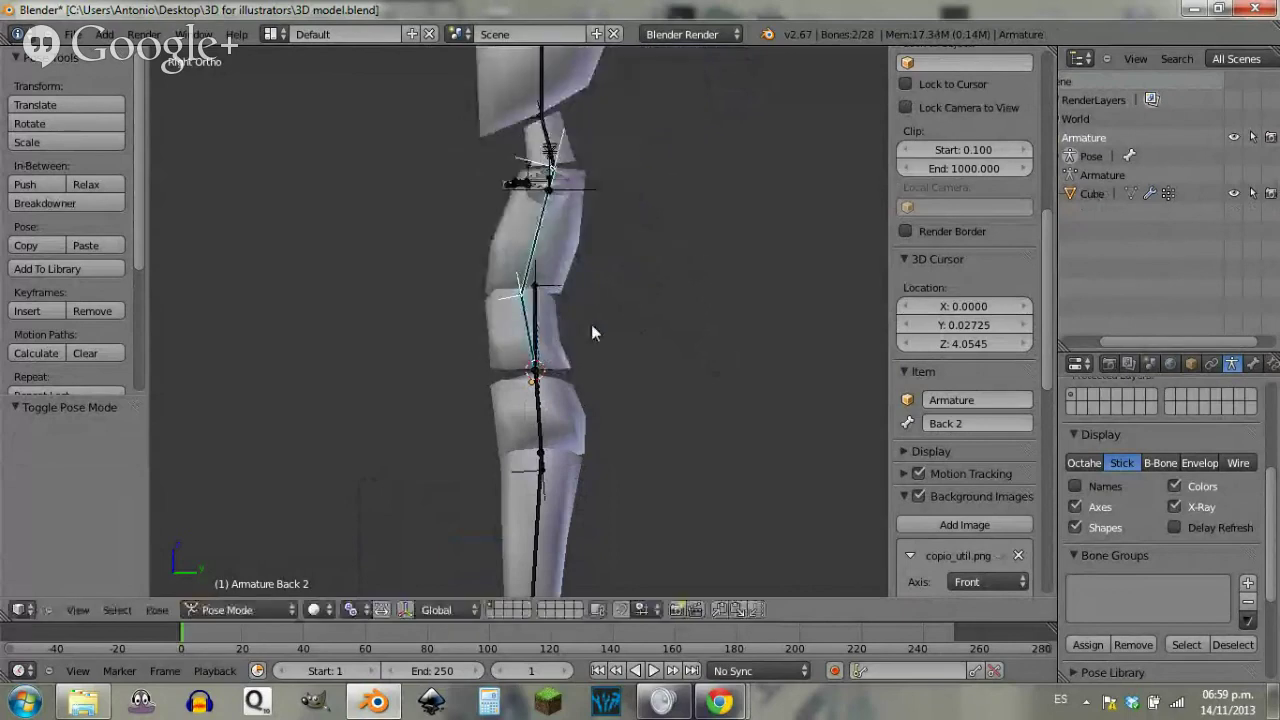
{"action": "key", "text": "r"}
{"action": "left_click", "coordinate": [637, 303]}
Step: Test-rotate the upright Hip bone and the Hip.001 pelvis bone separately in side view without keeping either rotation
{"action": "right_click", "coordinate": [575, 310]}
{"action": "key", "text": "r"}
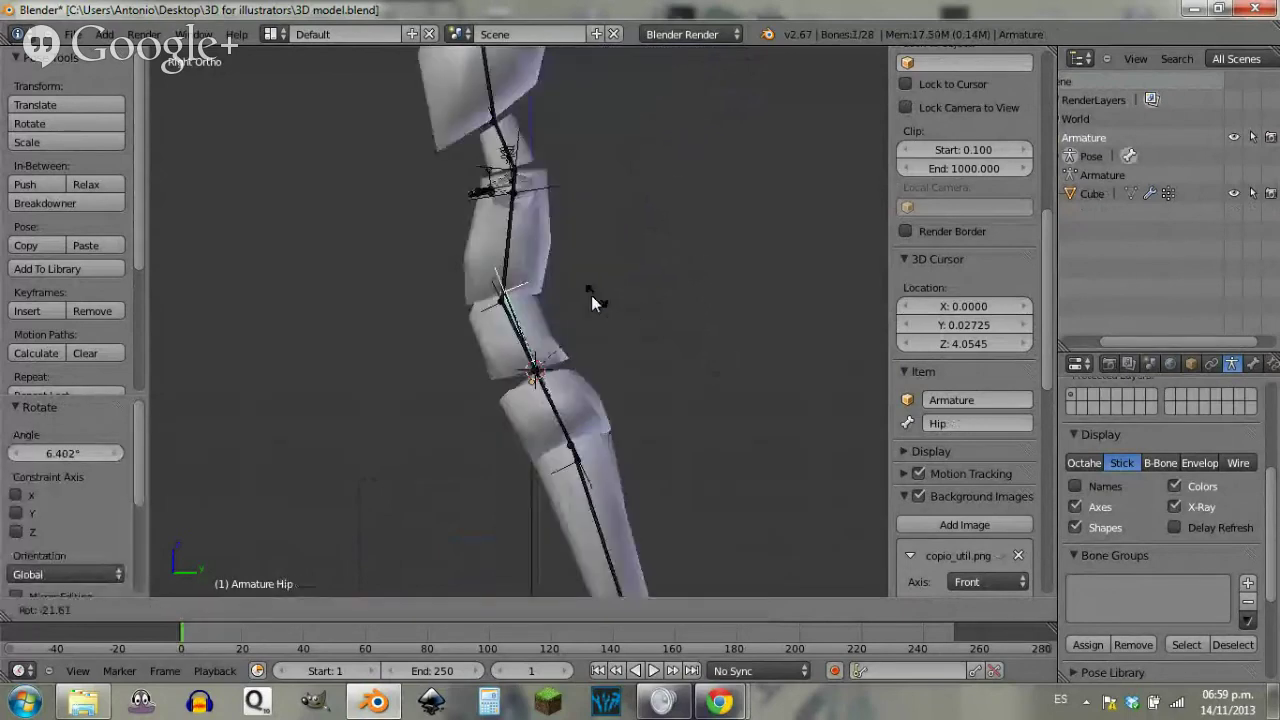
{"action": "right_click", "coordinate": [560, 345]}
{"action": "right_click", "coordinate": [572, 421]}
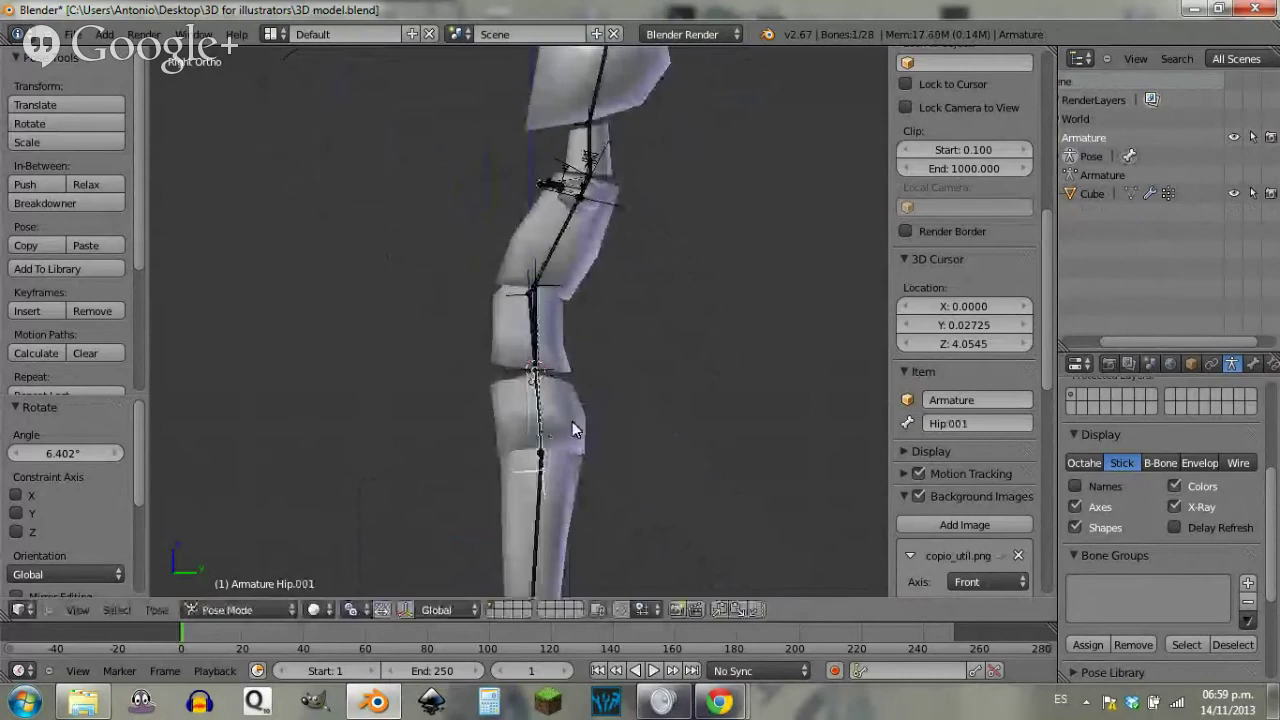
{"action": "key", "text": "r"}
{"action": "right_click", "coordinate": [586, 424]}
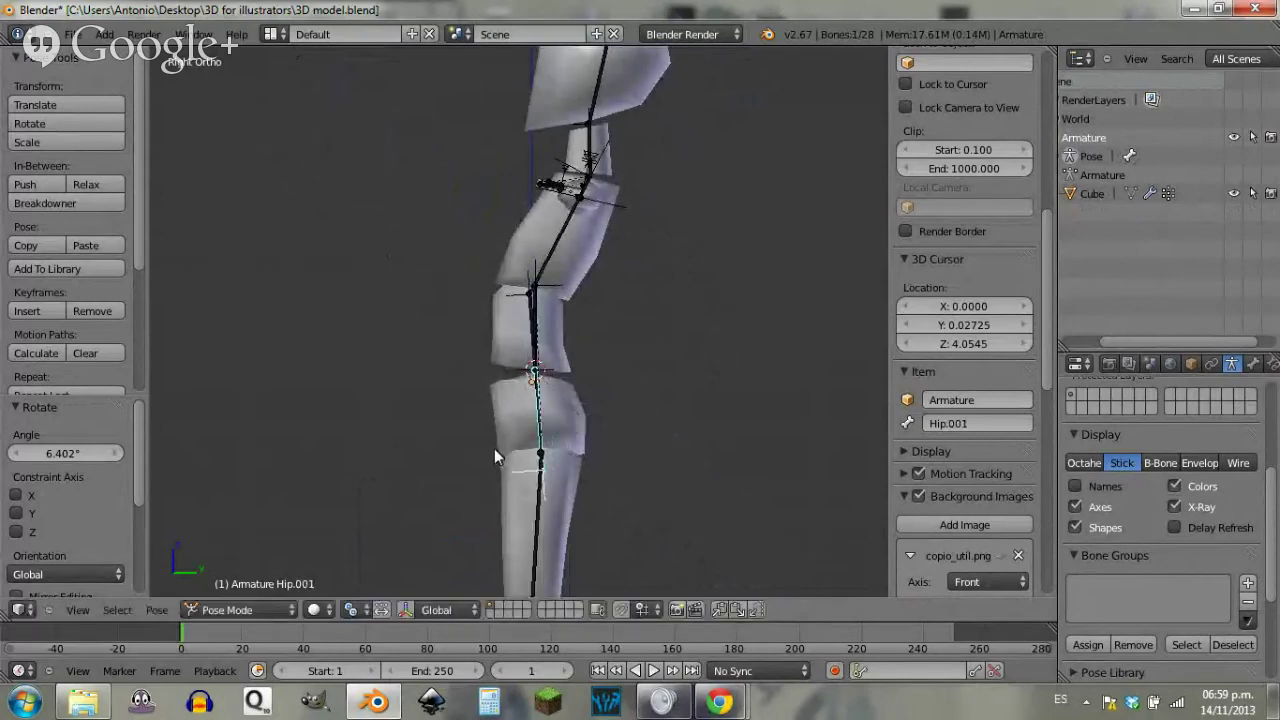
Step: Select the linked pelvis part of the mannequin mesh in Edit Mode and assign it to the Hip vertex group
{"action": "key", "text": "KP_1"}
{"action": "right_click", "coordinate": [621, 428]}
{"action": "key", "text": "Tab"}
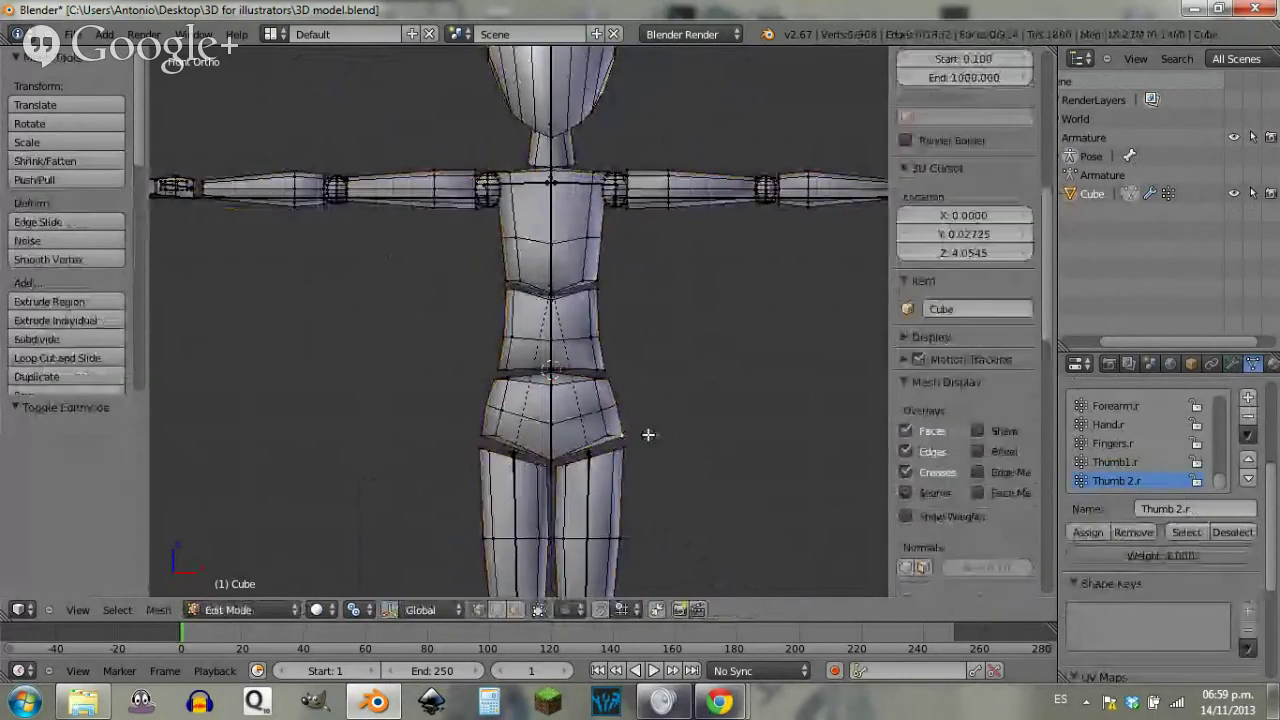
{"action": "key", "text": "ctrl+l"}
{"action": "scroll", "coordinate": [1111, 450], "scroll_direction": "up", "scroll_amount": 4}
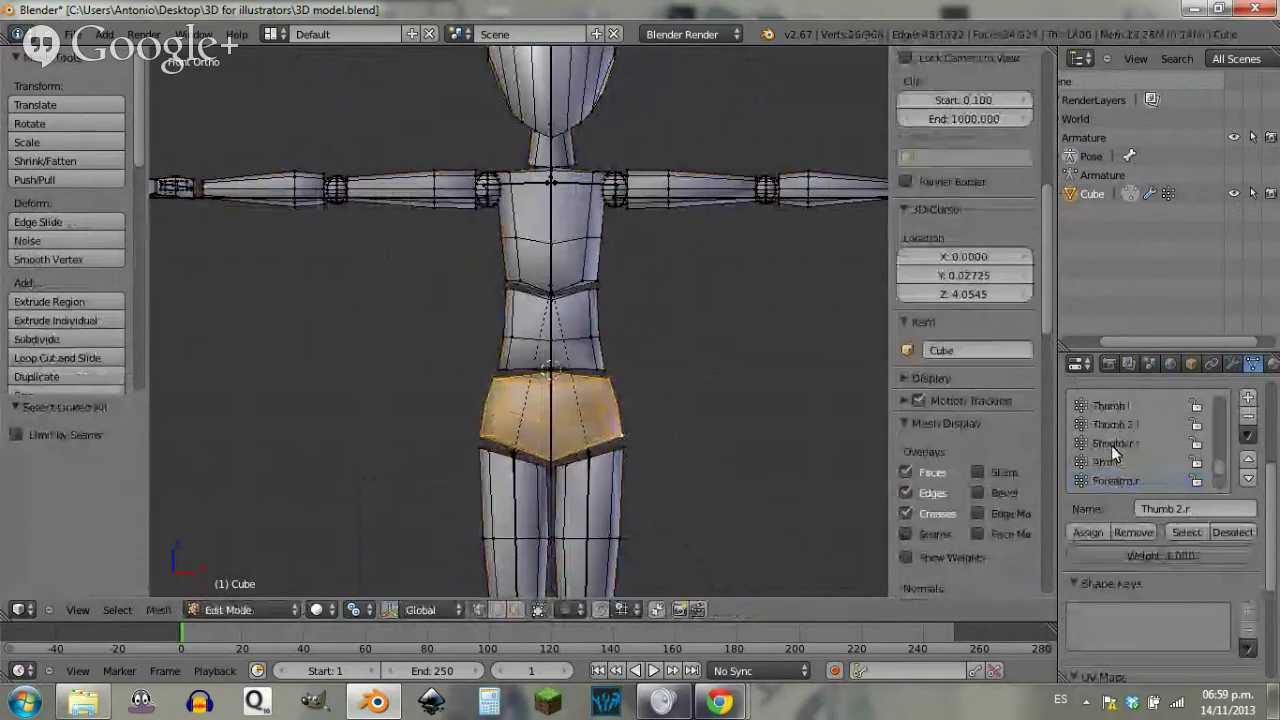
{"action": "scroll", "coordinate": [1111, 445], "scroll_direction": "up", "scroll_amount": 3}
{"action": "left_click", "coordinate": [1100, 405]}
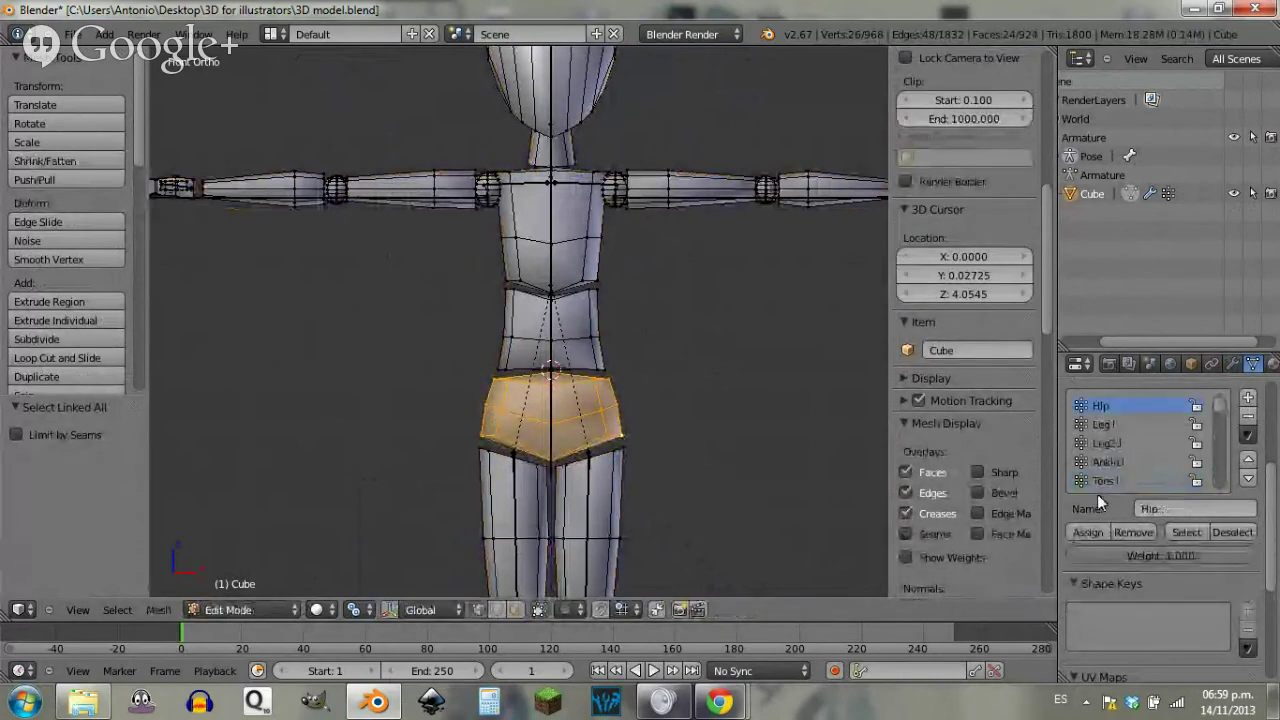
{"action": "left_click", "coordinate": [1088, 532]}
Step: Test-rotate the Hip.001 bone in front view without keeping the rotation, and check the mesh's vertex groups
{"action": "key", "text": "Tab"}
{"action": "right_click", "coordinate": [571, 443]}
{"action": "key", "text": "ctrl+Tab"}
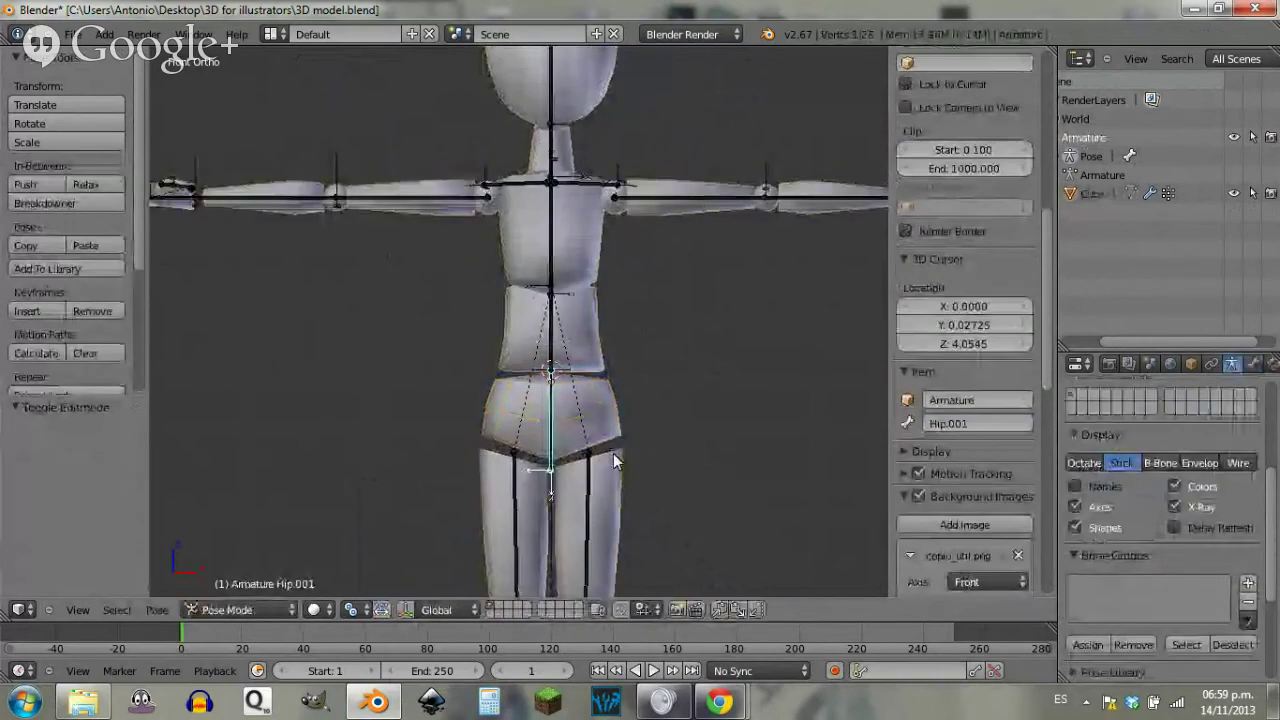
{"action": "key", "text": "r"}
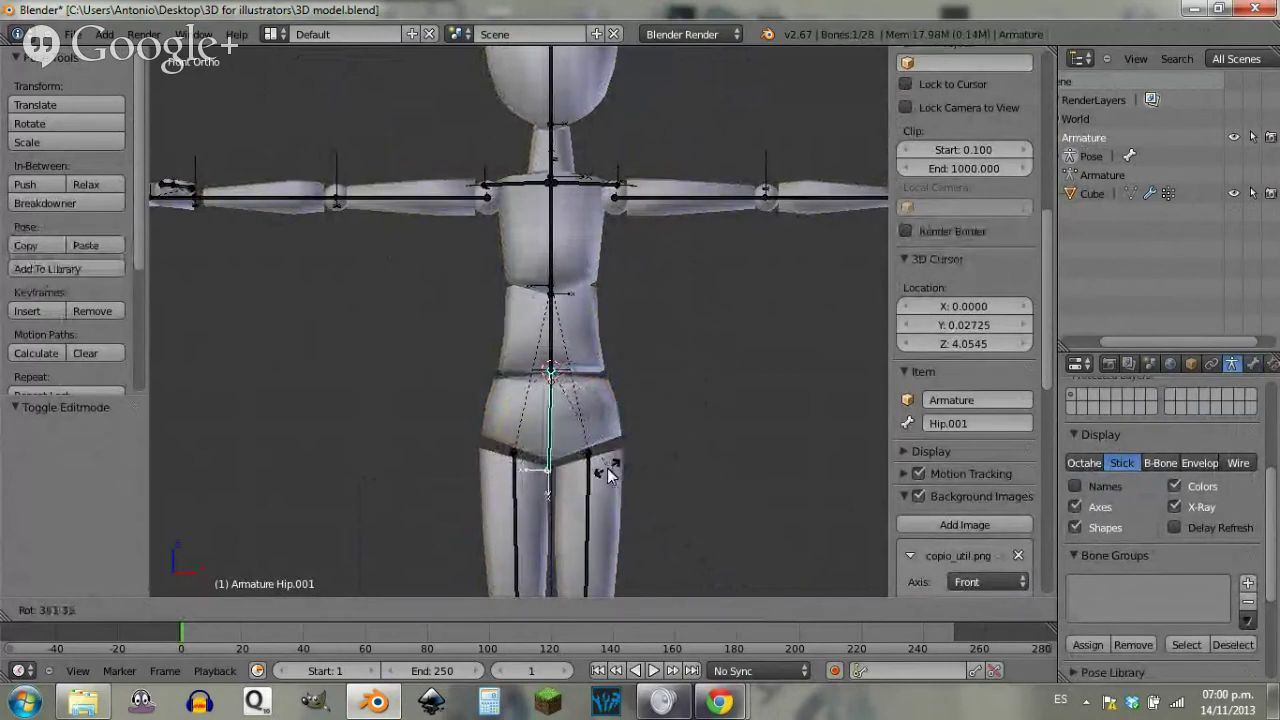
{"action": "right_click", "coordinate": [607, 468]}
{"action": "key", "text": "ctrl+Tab"}
{"action": "right_click", "coordinate": [613, 418]}
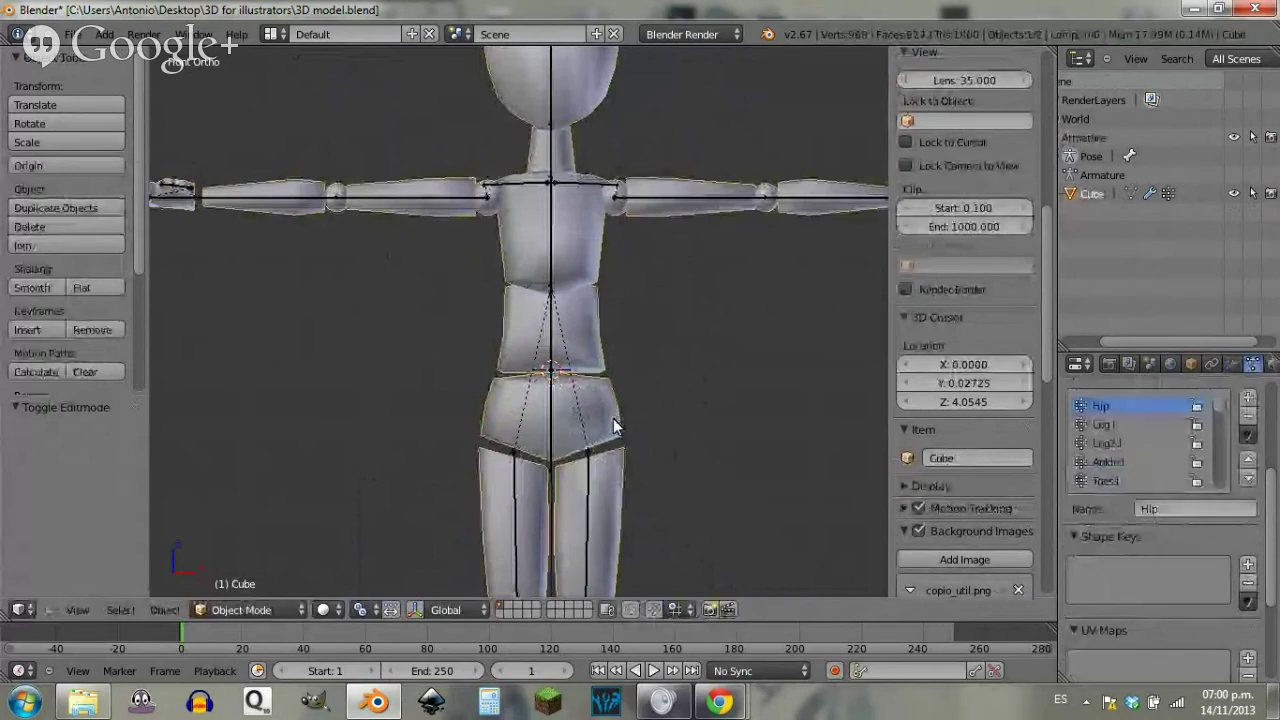
{"action": "right_click", "coordinate": [556, 445]}
{"action": "key", "text": "ctrl+Tab"}
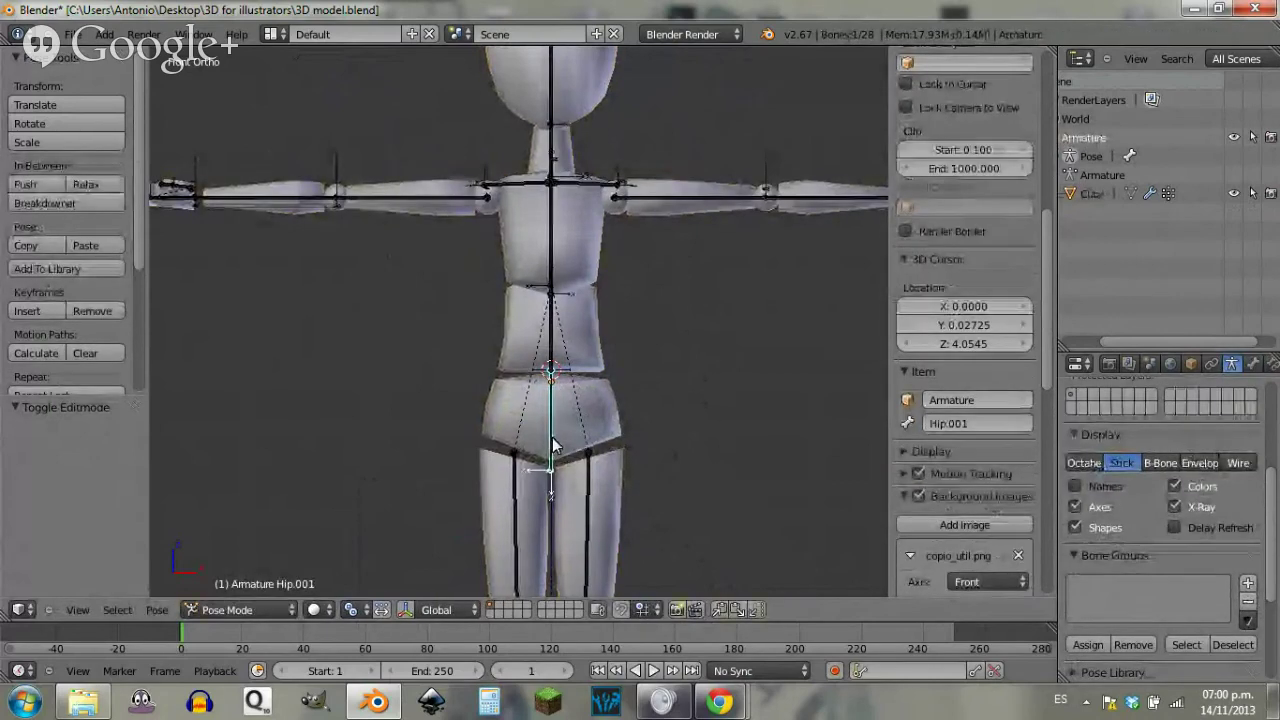
Step: Rename the upright Hip bone at the waist to Control
{"action": "middle_click_drag", "start_coordinate": [617, 366], "coordinate": [531, 329]}
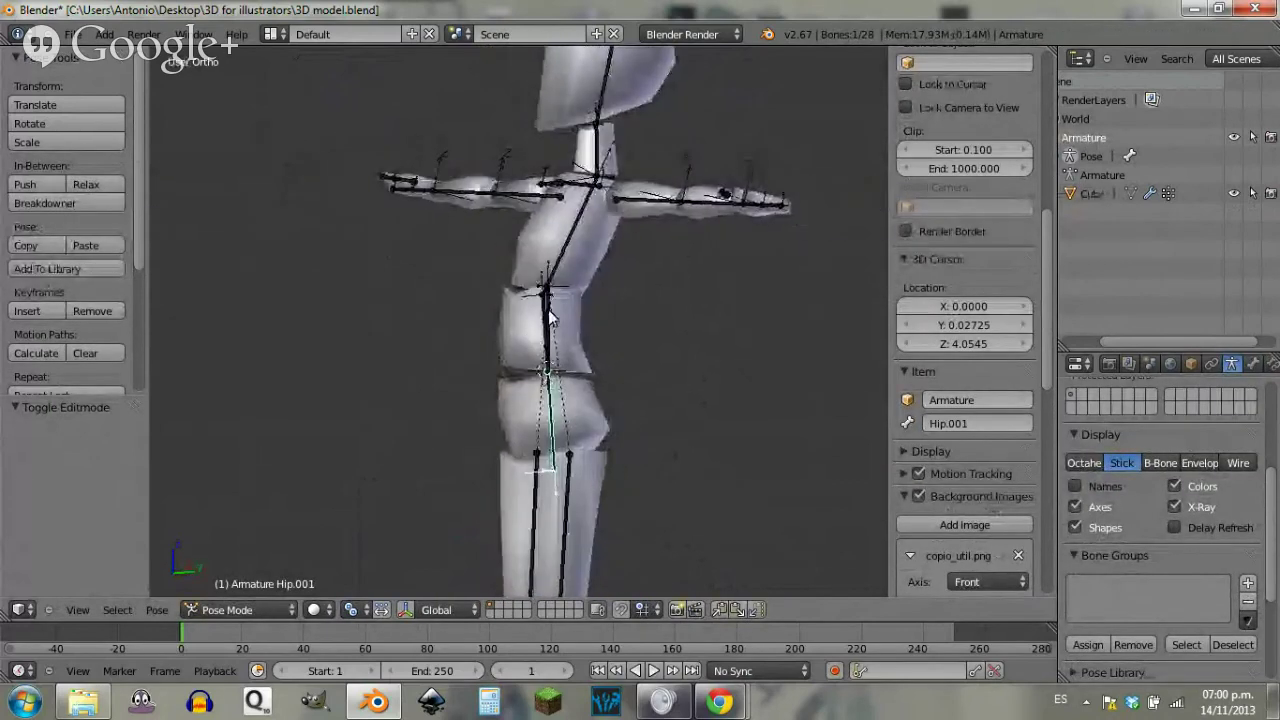
{"action": "right_click", "coordinate": [549, 316]}
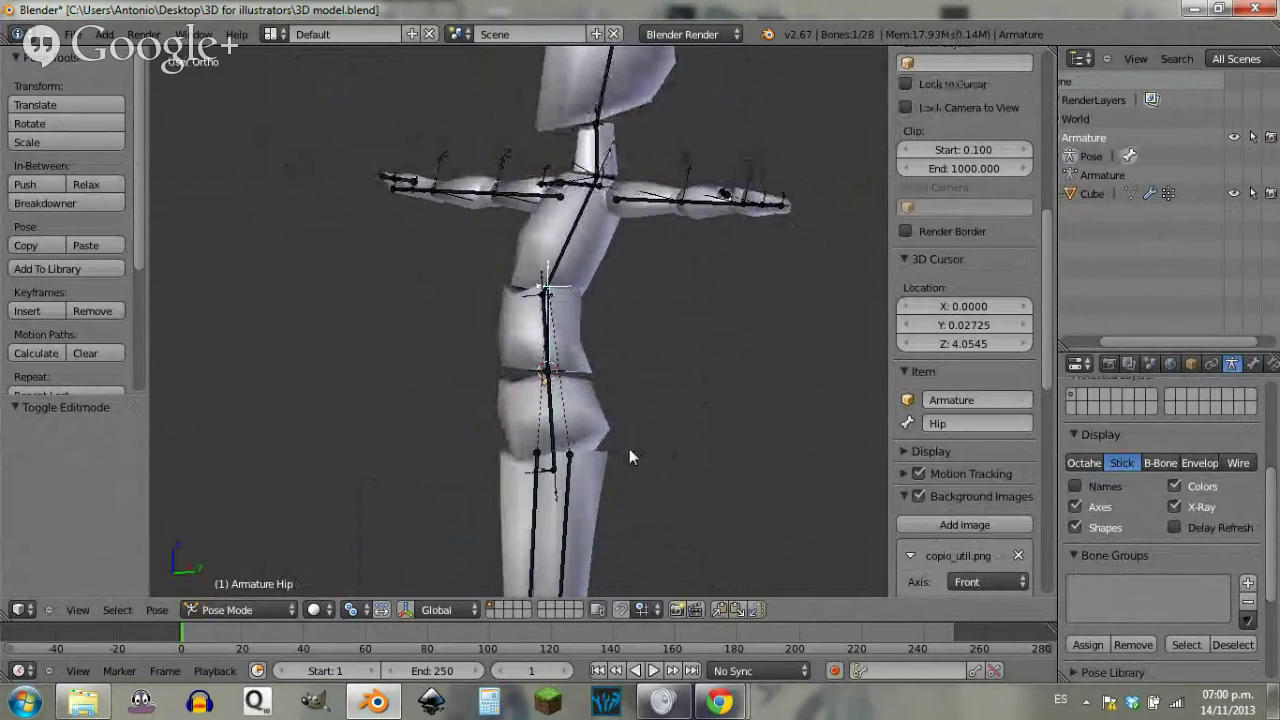
{"action": "right_click", "coordinate": [552, 432]}
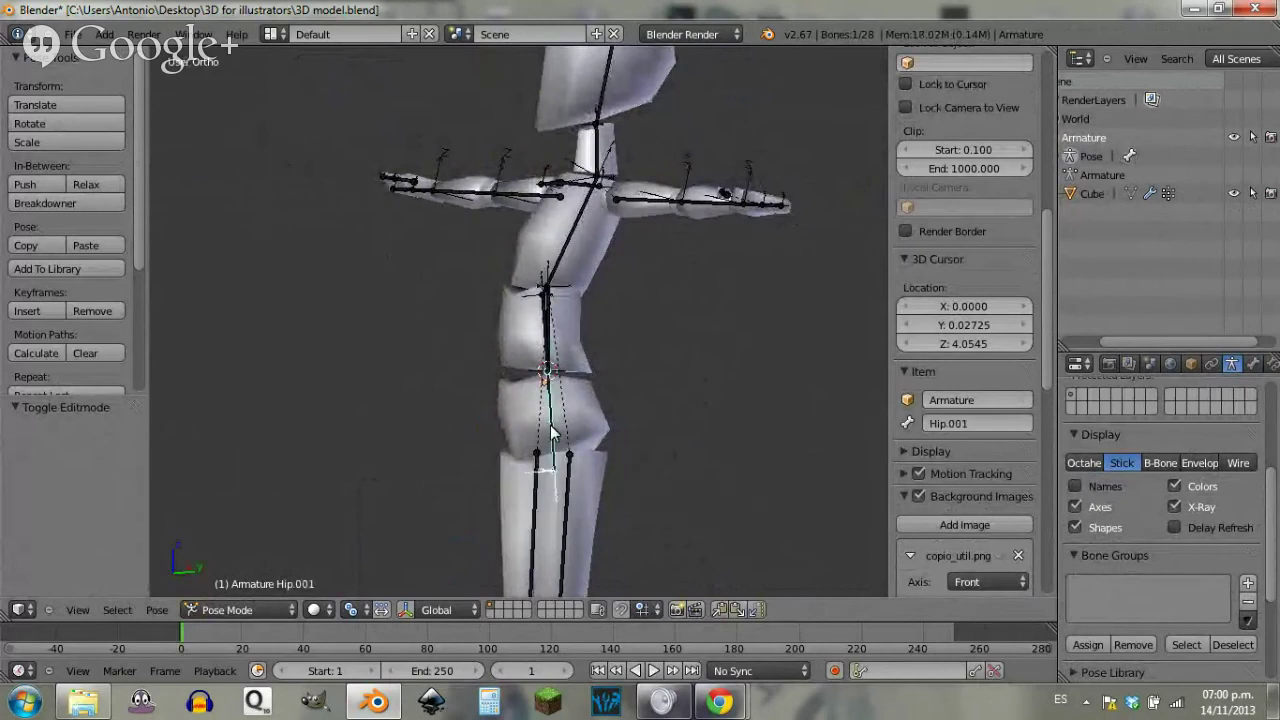
{"action": "right_click", "coordinate": [557, 318]}
{"action": "left_click", "coordinate": [977, 419]}
{"action": "type", "text": "Con"}
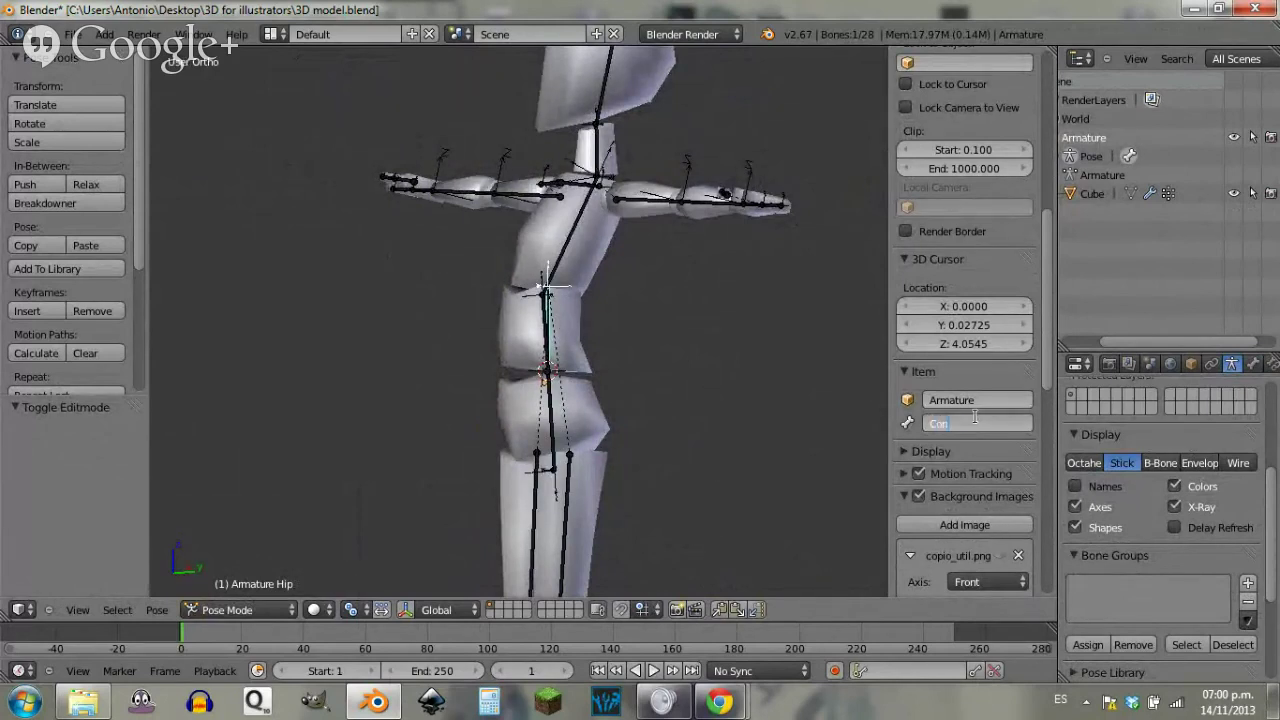
{"action": "type", "text": "trol"}
{"action": "key", "text": "Return"}
Step: Rename the pelvis bone Hip.001 to Hip and test-rotate it in front view without keeping the rotation
{"action": "right_click", "coordinate": [558, 428]}
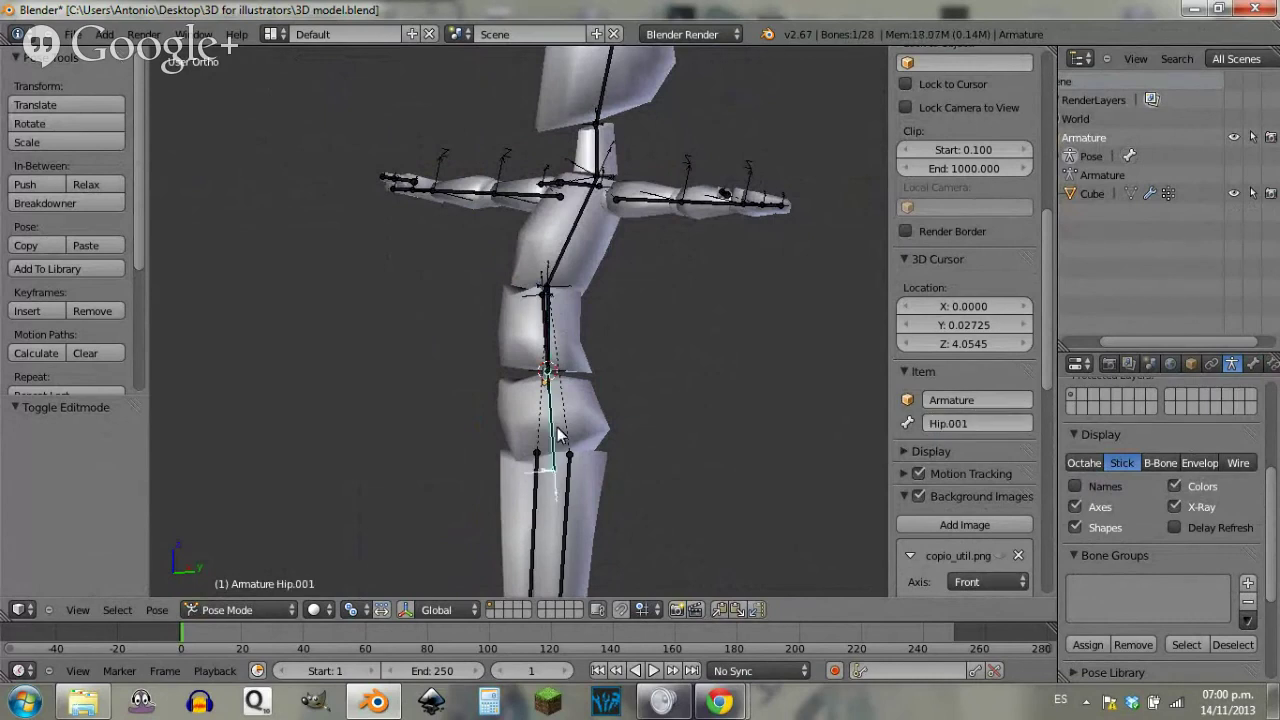
{"action": "left_click", "coordinate": [996, 424]}
{"action": "key", "text": "Return"}
{"action": "key", "text": "KP_1"}
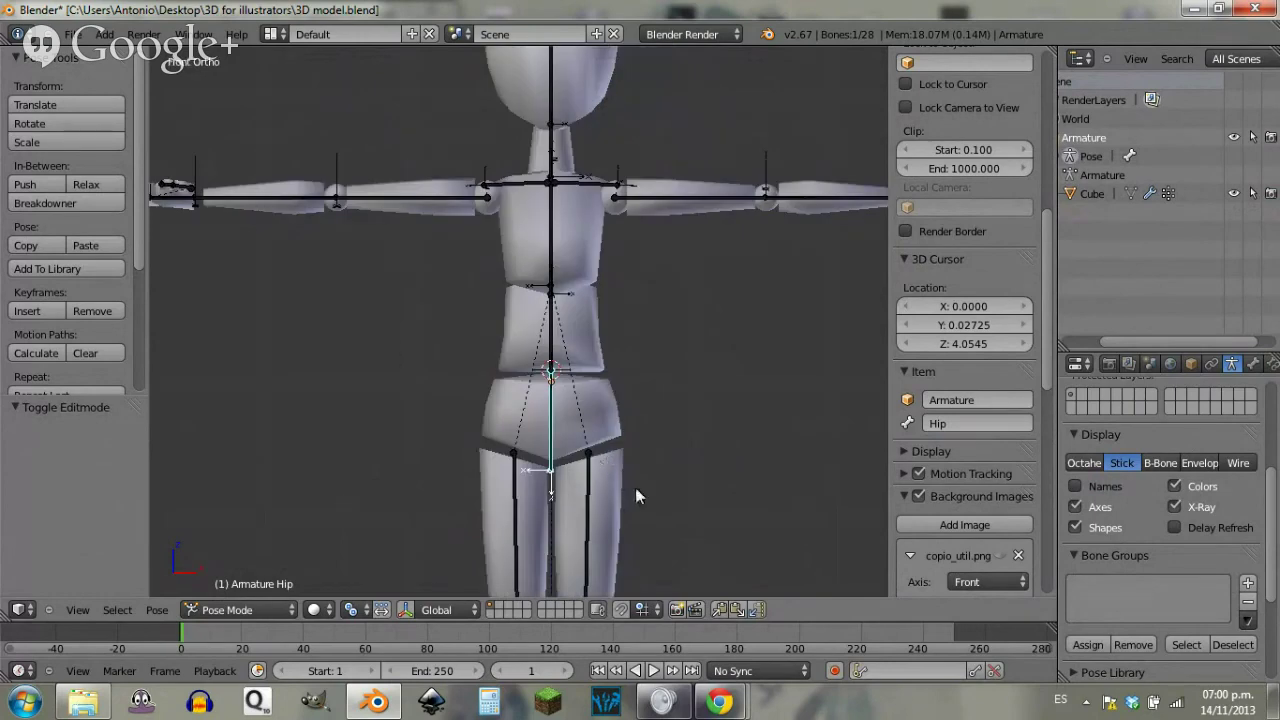
{"action": "key", "text": "r"}
{"action": "right_click", "coordinate": [605, 482]}
Step: Rename the mesh's Control vertex group to Hip
{"action": "right_click", "coordinate": [614, 416]}
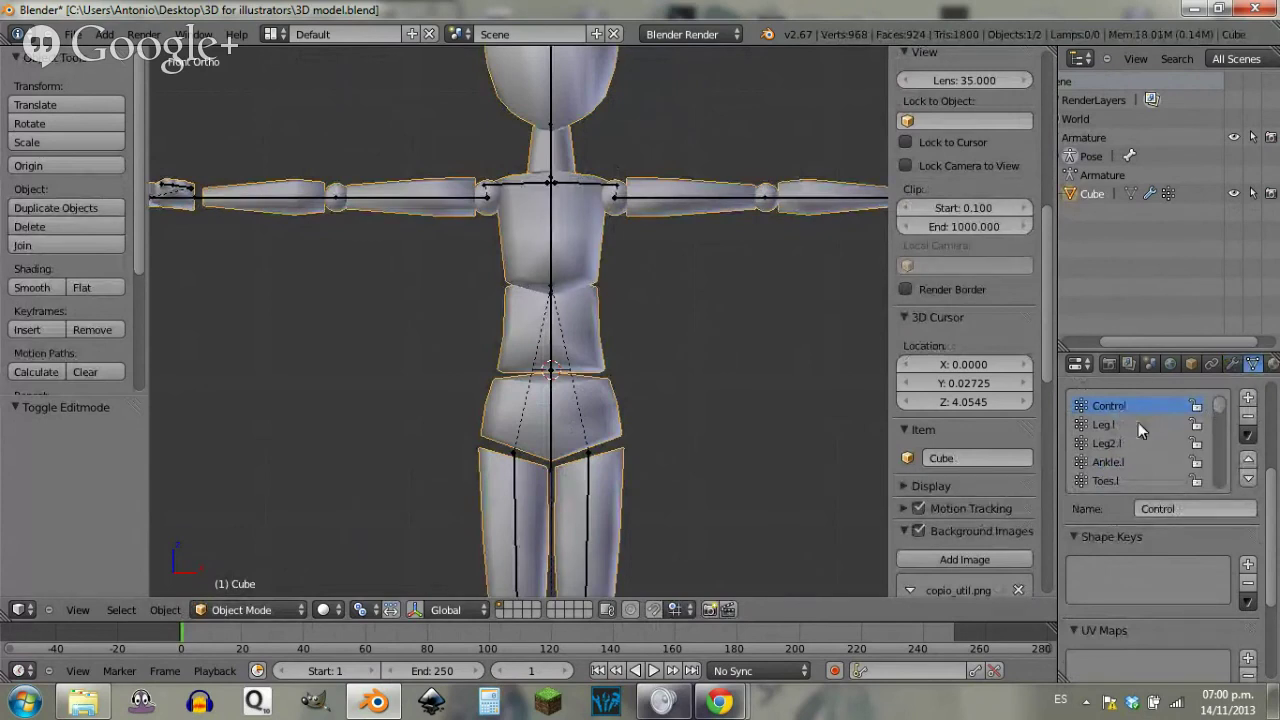
{"action": "left_click", "coordinate": [1192, 507]}
{"action": "type", "text": "Hip"}
{"action": "key", "text": "Return"}
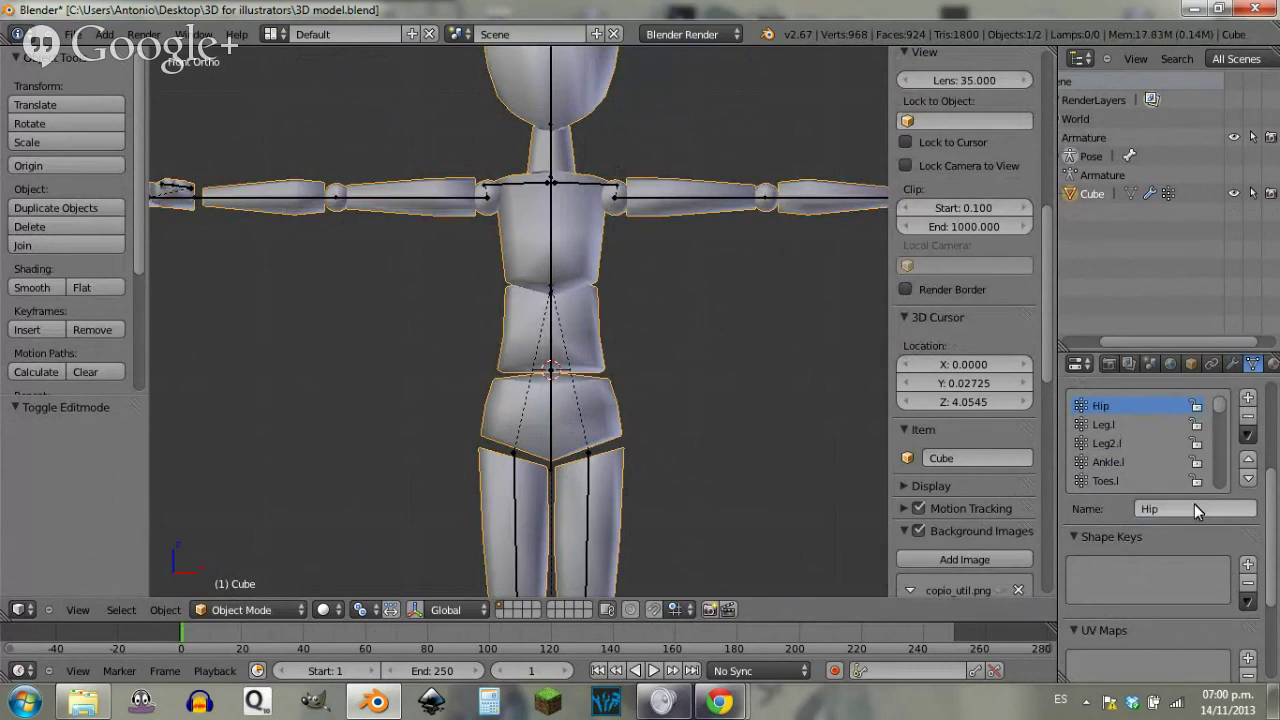
Step: Test-rotate the Hip bone in Pose Mode to check how the pelvis mesh follows, and cancel the rotation
{"action": "right_click", "coordinate": [548, 433]}
{"action": "key", "text": "ctrl+Tab"}
{"action": "key", "text": "r"}
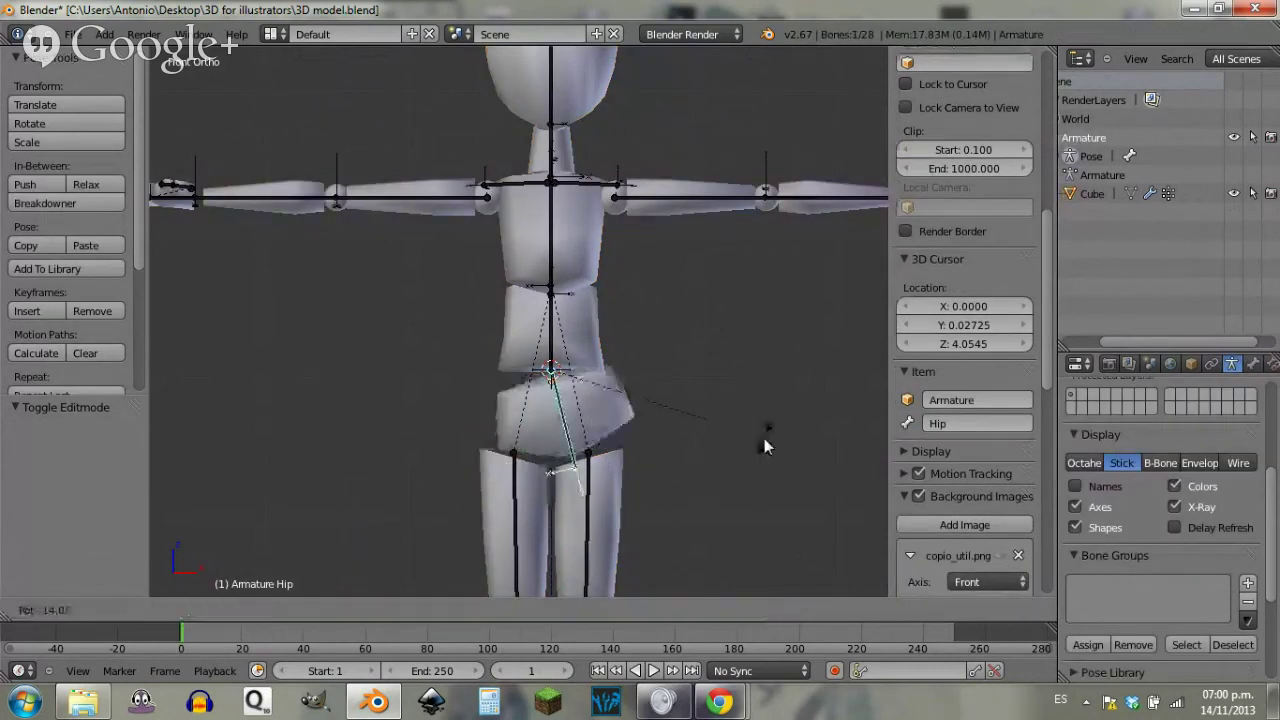
{"action": "key", "text": "Escape"}
Step: Parent both upper leg bones to the Hip bone with Keep Offset in Edit Mode
{"action": "key", "text": "ctrl+Tab"}
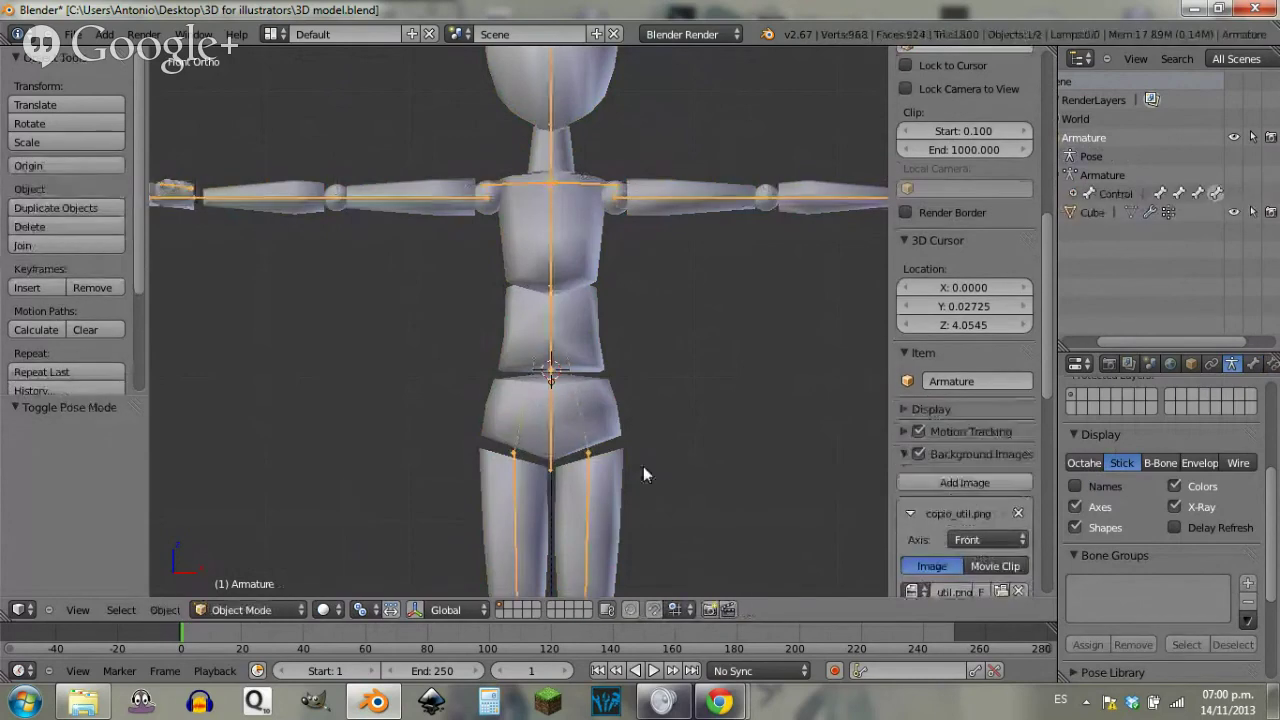
{"action": "key", "text": "ctrl+Tab"}
{"action": "key", "text": "Tab"}
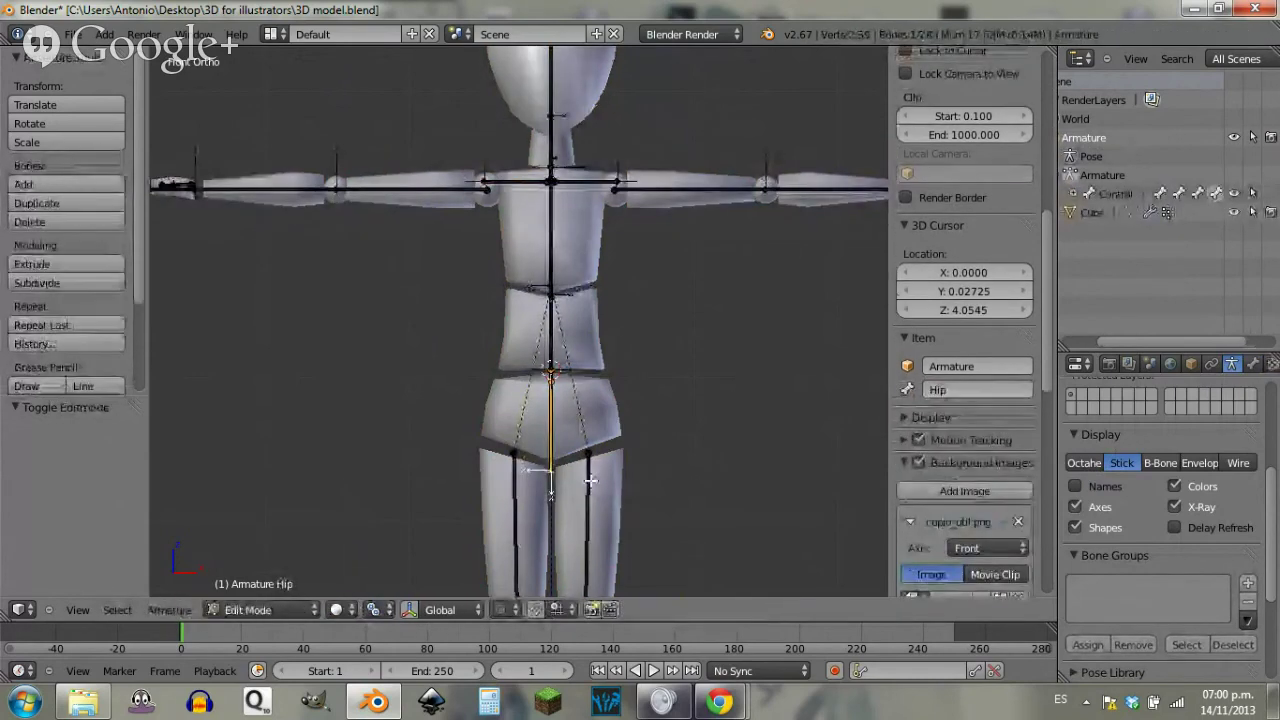
{"action": "right_click", "coordinate": [588, 480]}
{"action": "right_click", "coordinate": [553, 428], "text": "shift"}
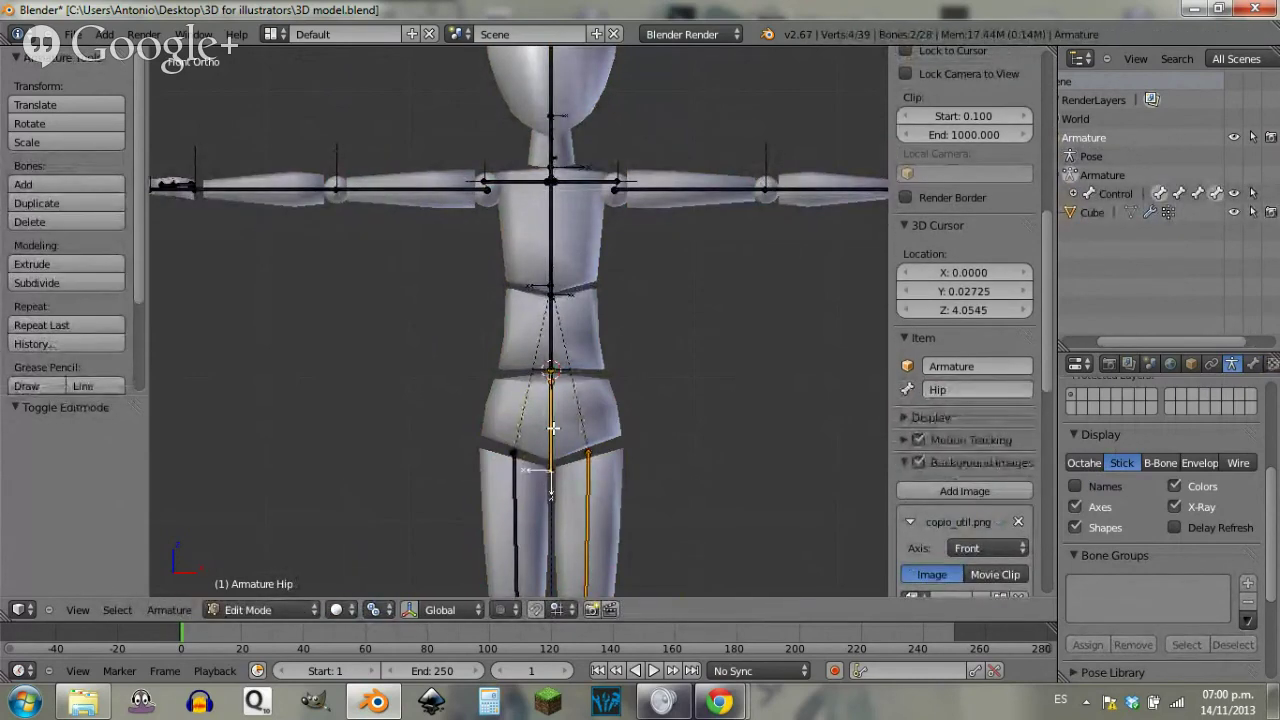
{"action": "key", "text": "ctrl+p"}
{"action": "left_click", "coordinate": [553, 428]}
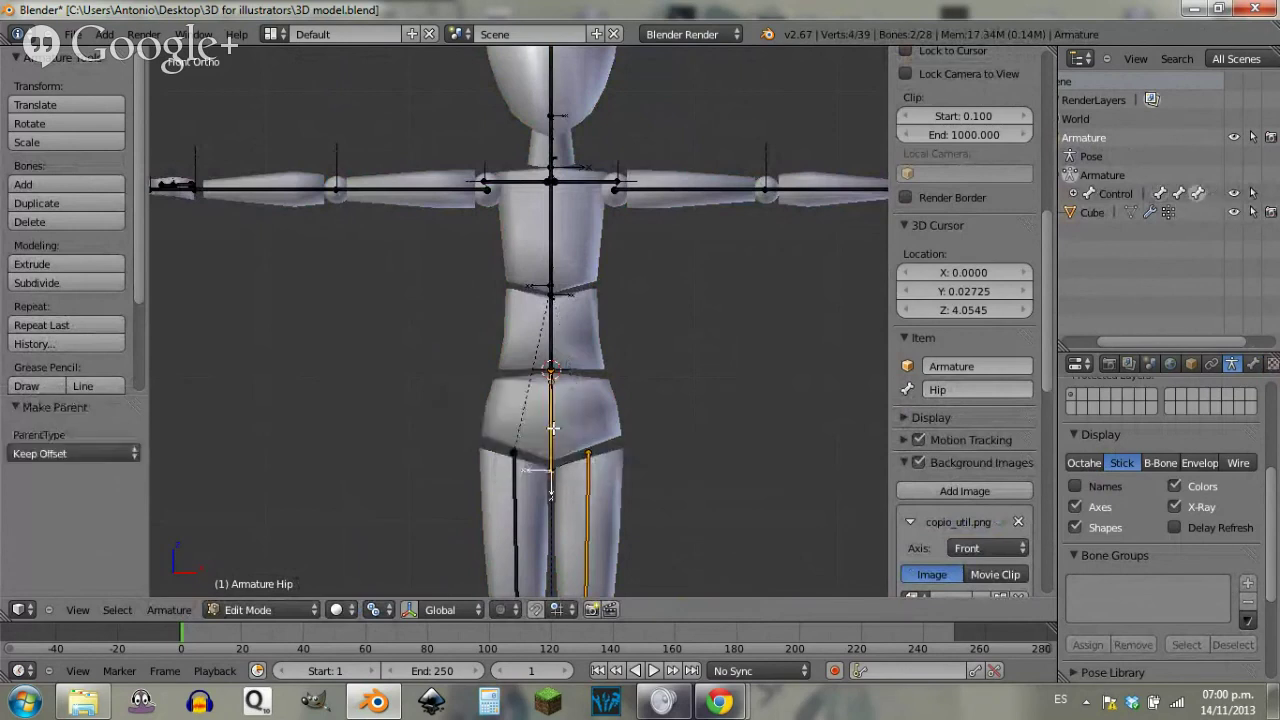
{"action": "right_click", "coordinate": [520, 513]}
{"action": "right_click", "coordinate": [556, 433], "text": "shift"}
{"action": "key", "text": "ctrl+p"}
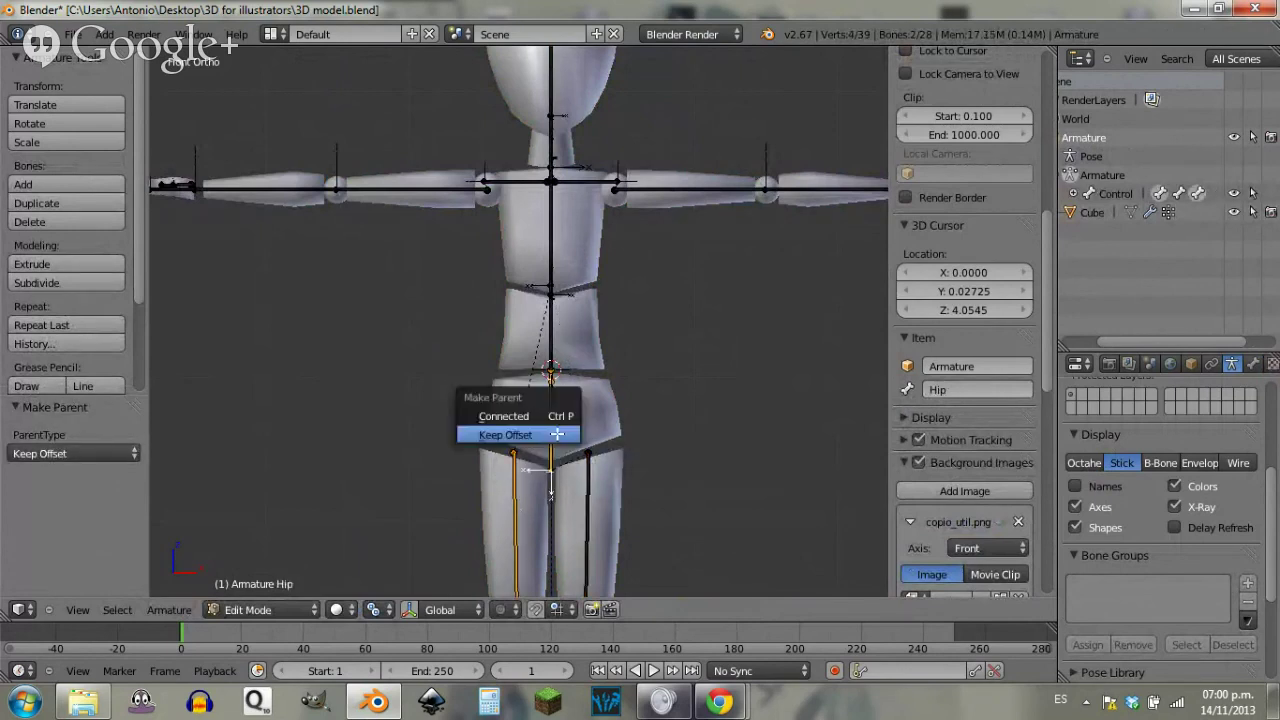
{"action": "left_click", "coordinate": [557, 434]}
Step: Rotate the Control bone about -22° in Pose Mode from the right side view
{"action": "key", "text": "KP_3"}
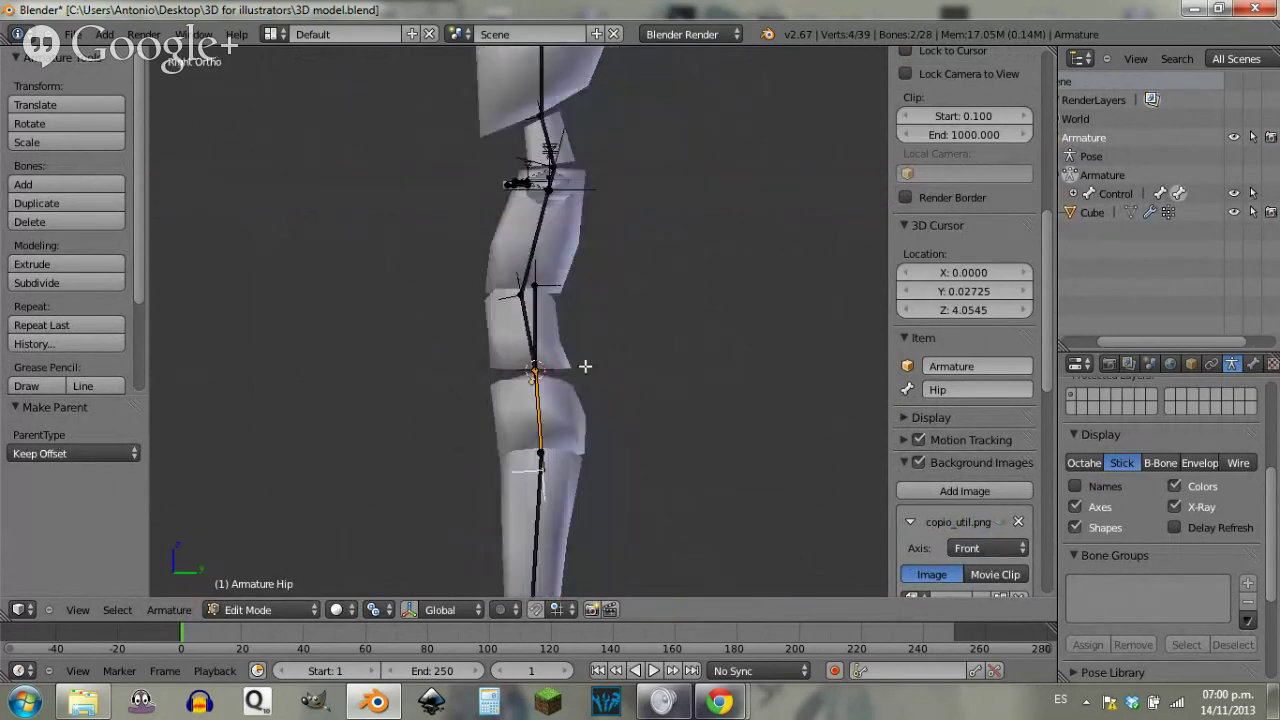
{"action": "right_click", "coordinate": [548, 340]}
{"action": "key", "text": "ctrl+Tab"}
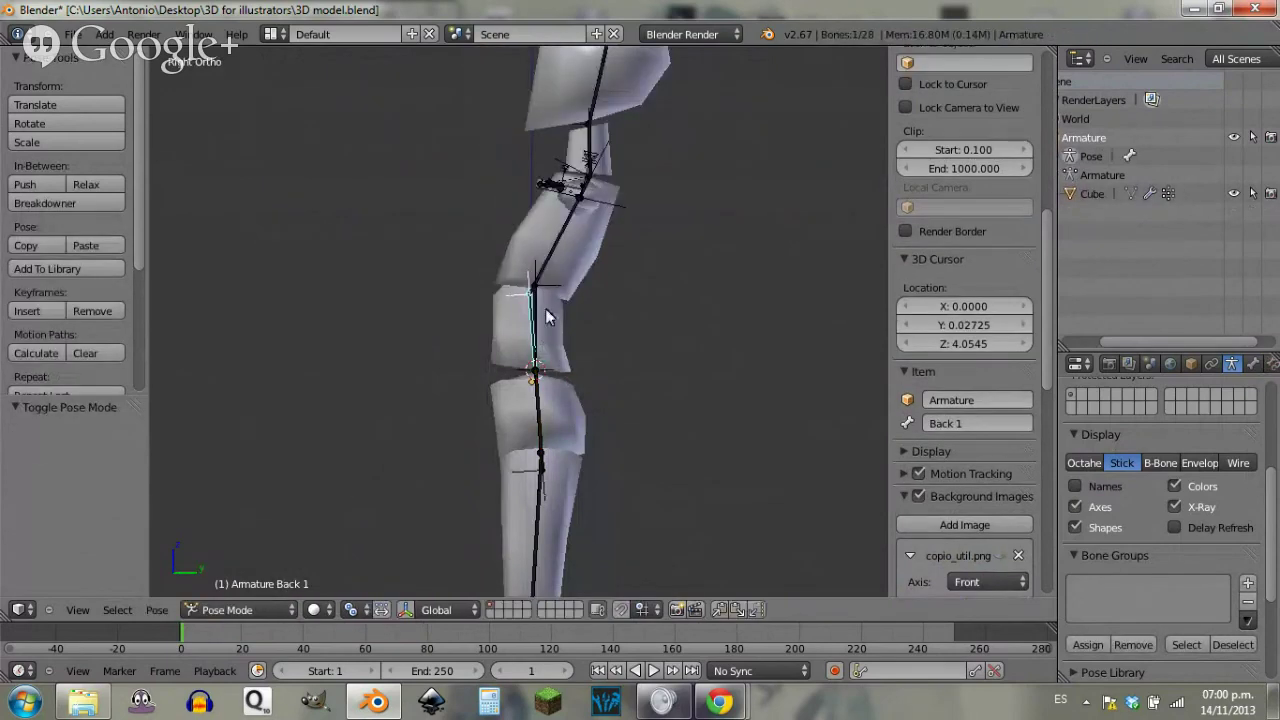
{"action": "right_click", "coordinate": [548, 316]}
{"action": "key", "text": "r"}
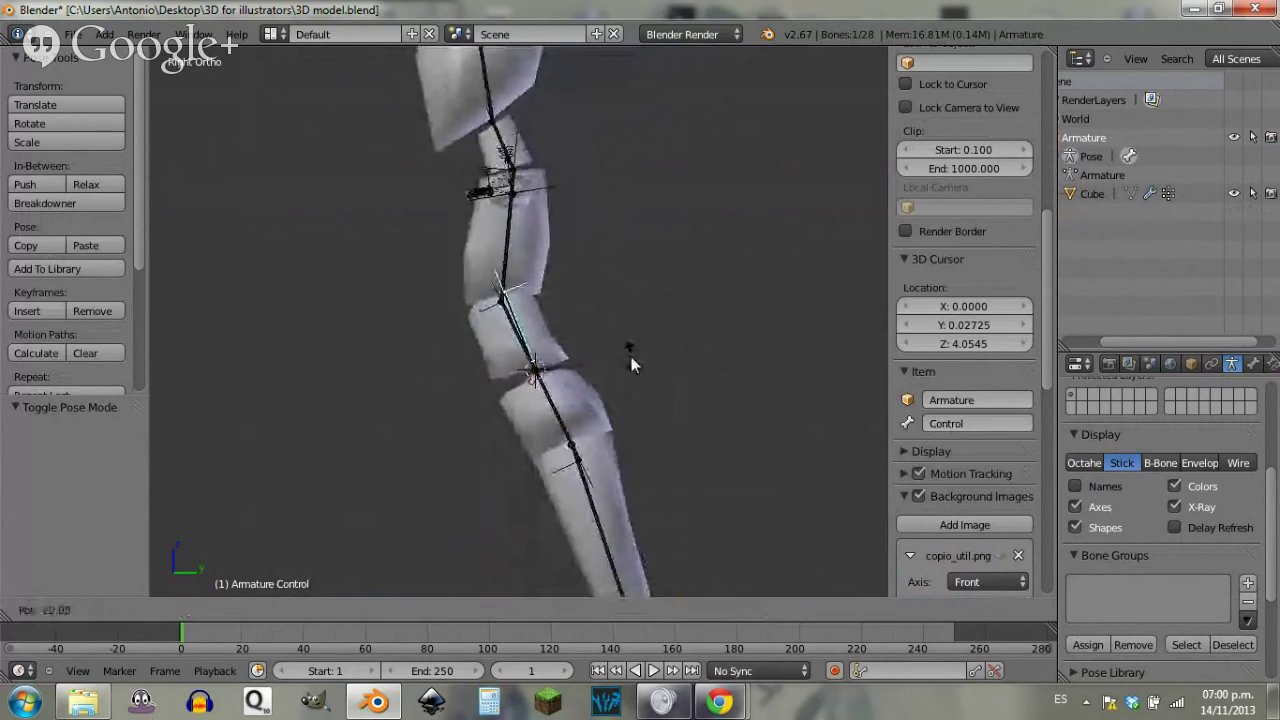
{"action": "left_click", "coordinate": [631, 365]}
Step: Rotate the left upper leg bone (Leg.l) about 35° and the lower leg bone (Leg2.l) about -15° in side view
{"action": "middle_click_drag", "start_coordinate": [597, 506], "coordinate": [644, 262], "text": "shift"}
{"action": "right_click", "coordinate": [652, 308]}
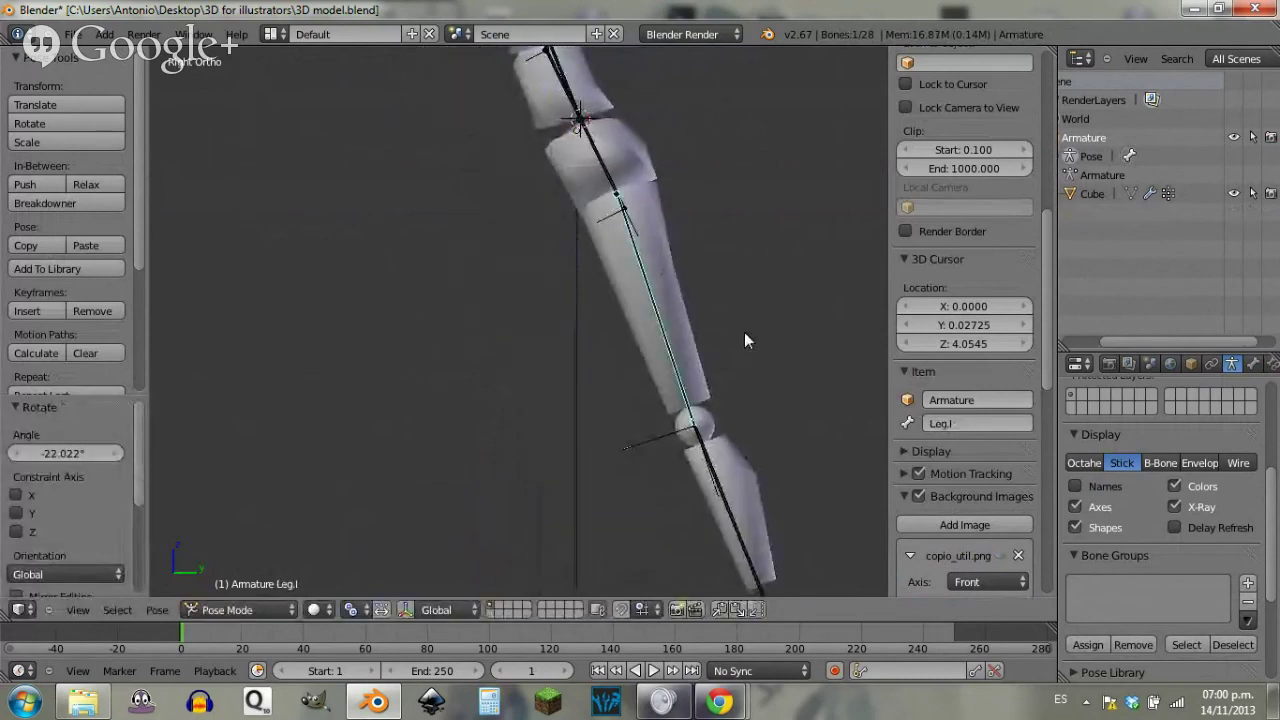
{"action": "key", "text": "r"}
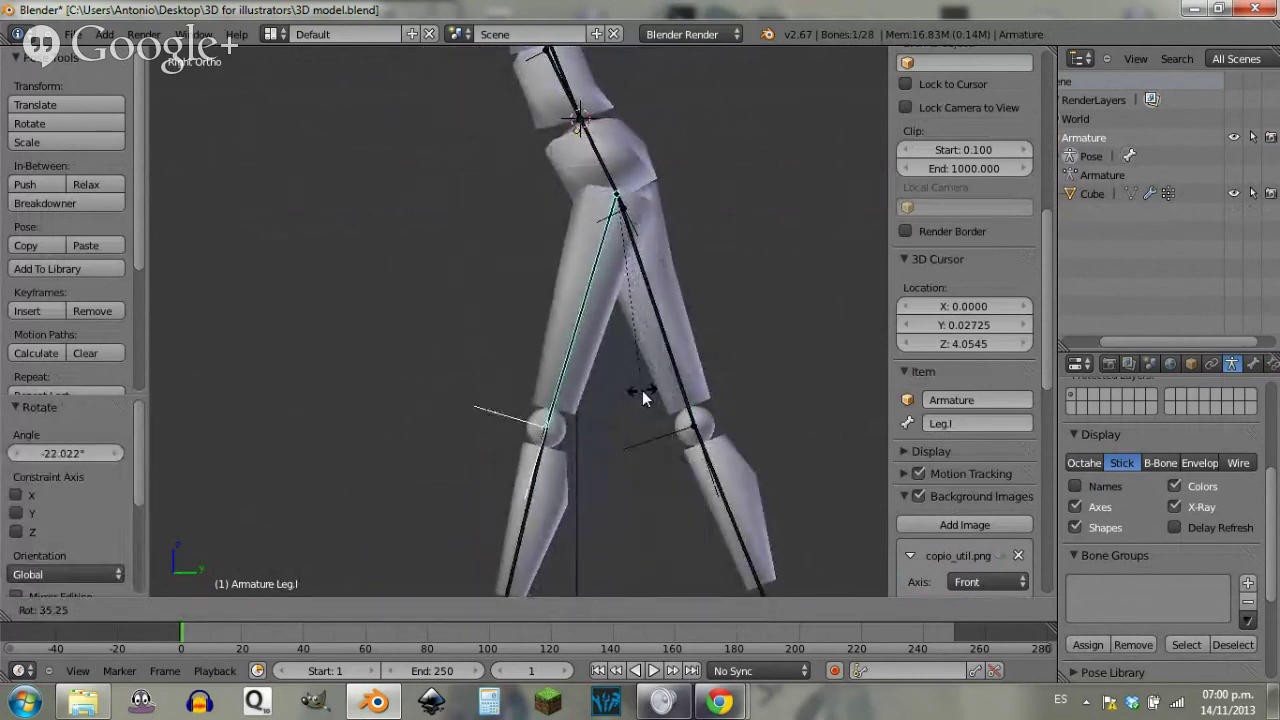
{"action": "left_click", "coordinate": [642, 390]}
{"action": "scroll", "coordinate": [643, 426], "scroll_direction": "down", "scroll_amount": 5, "text": "ctrl"}
{"action": "right_click", "coordinate": [513, 310]}
{"action": "key", "text": "r"}
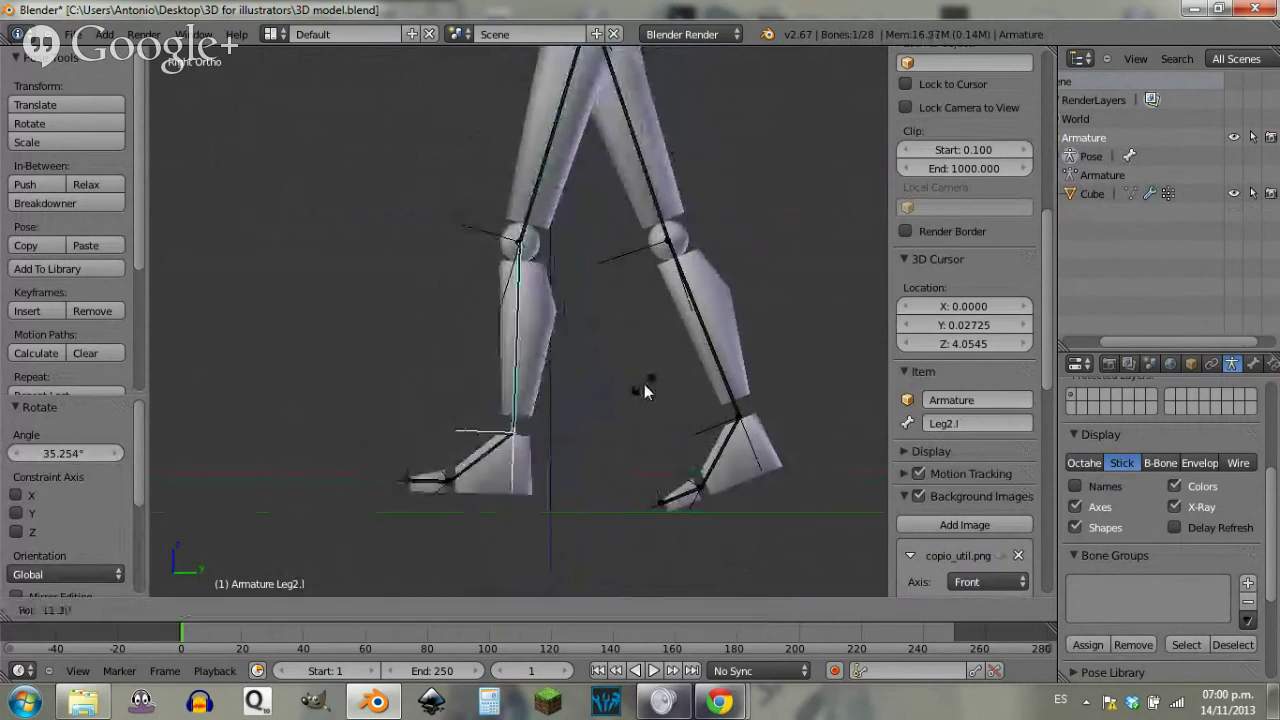
{"action": "left_click", "coordinate": [656, 381]}
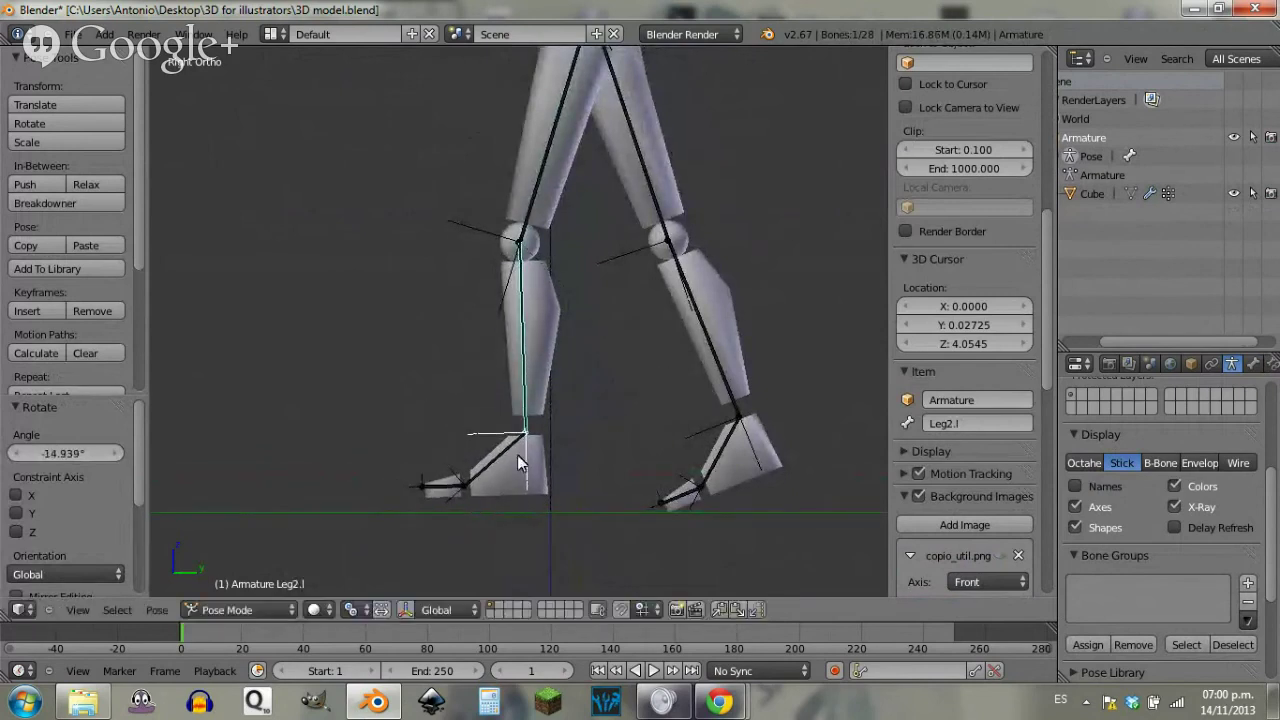
Step: Rotate the left ankle bone about -28° and the left toes bone about 31° so the toes lie flat on the ground
{"action": "right_click", "coordinate": [517, 454]}
{"action": "key", "text": "r"}
{"action": "left_click", "coordinate": [610, 459]}
{"action": "right_click", "coordinate": [480, 525]}
{"action": "key", "text": "r"}
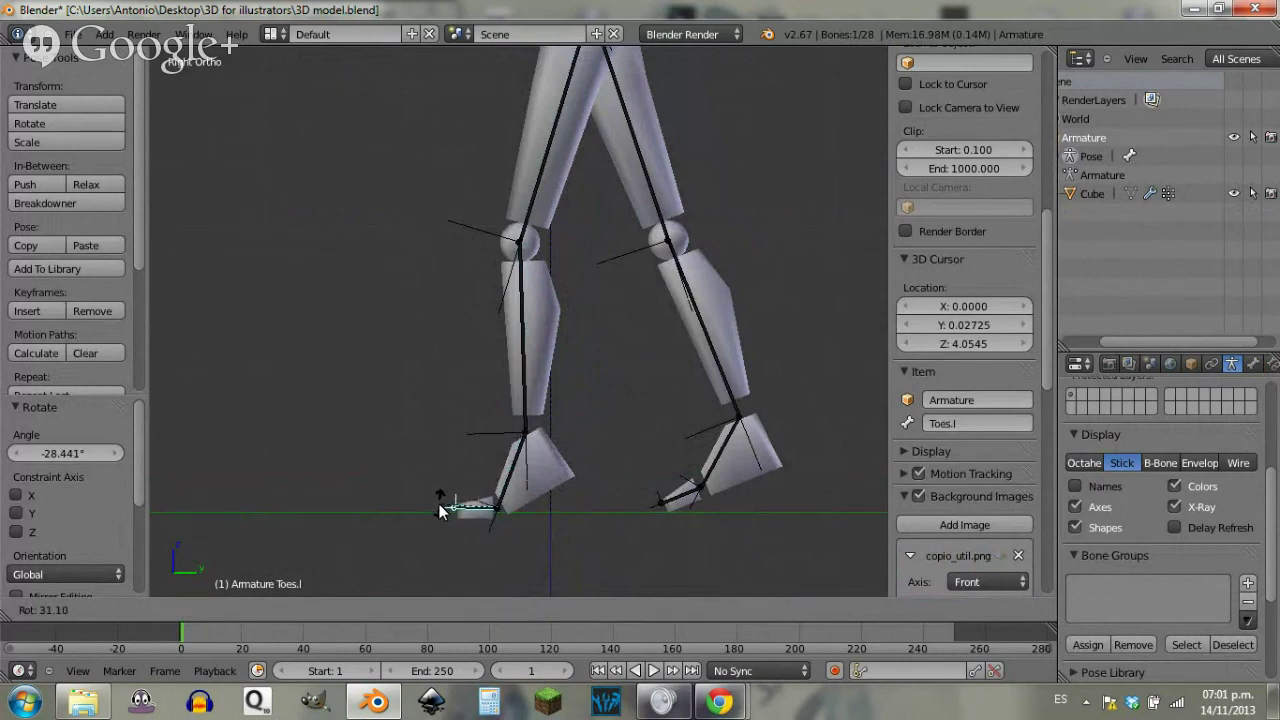
{"action": "left_click", "coordinate": [438, 503]}
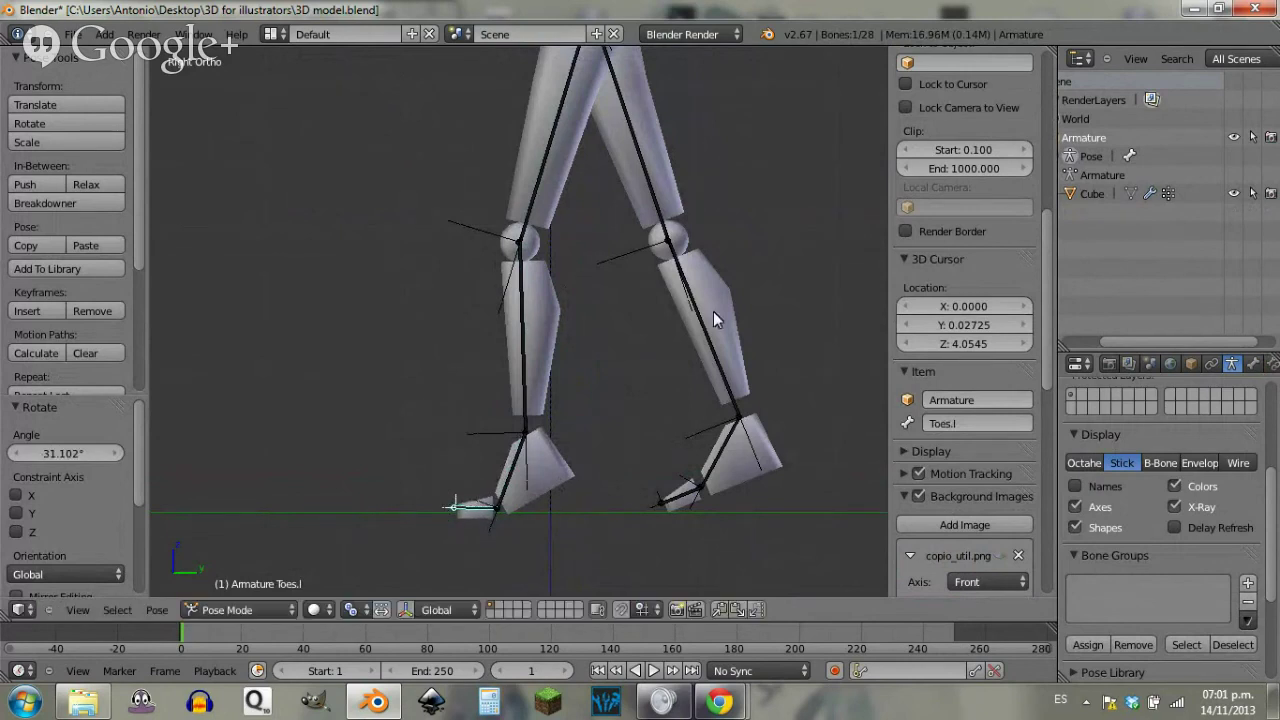
Step: In front view, twist the left upper leg bone about -16° around its local Y axis
{"action": "right_click", "coordinate": [639, 177]}
{"action": "key", "text": "KP_1"}
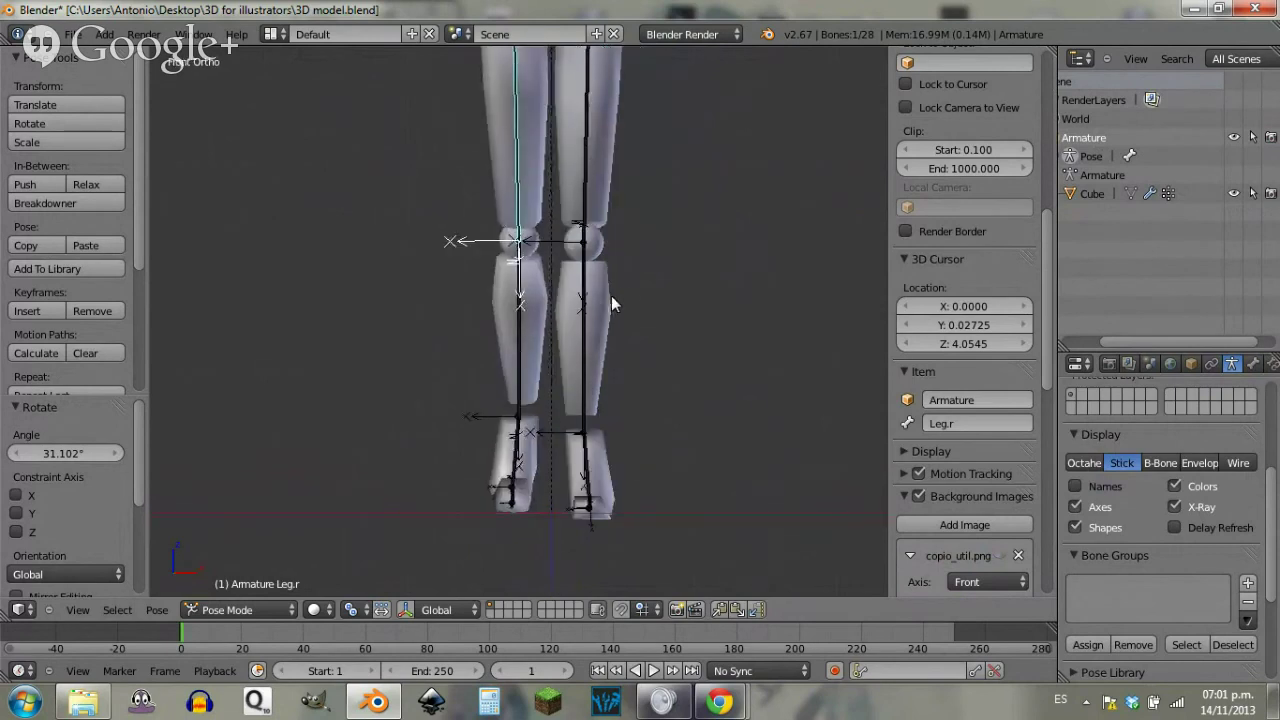
{"action": "right_click", "coordinate": [559, 172]}
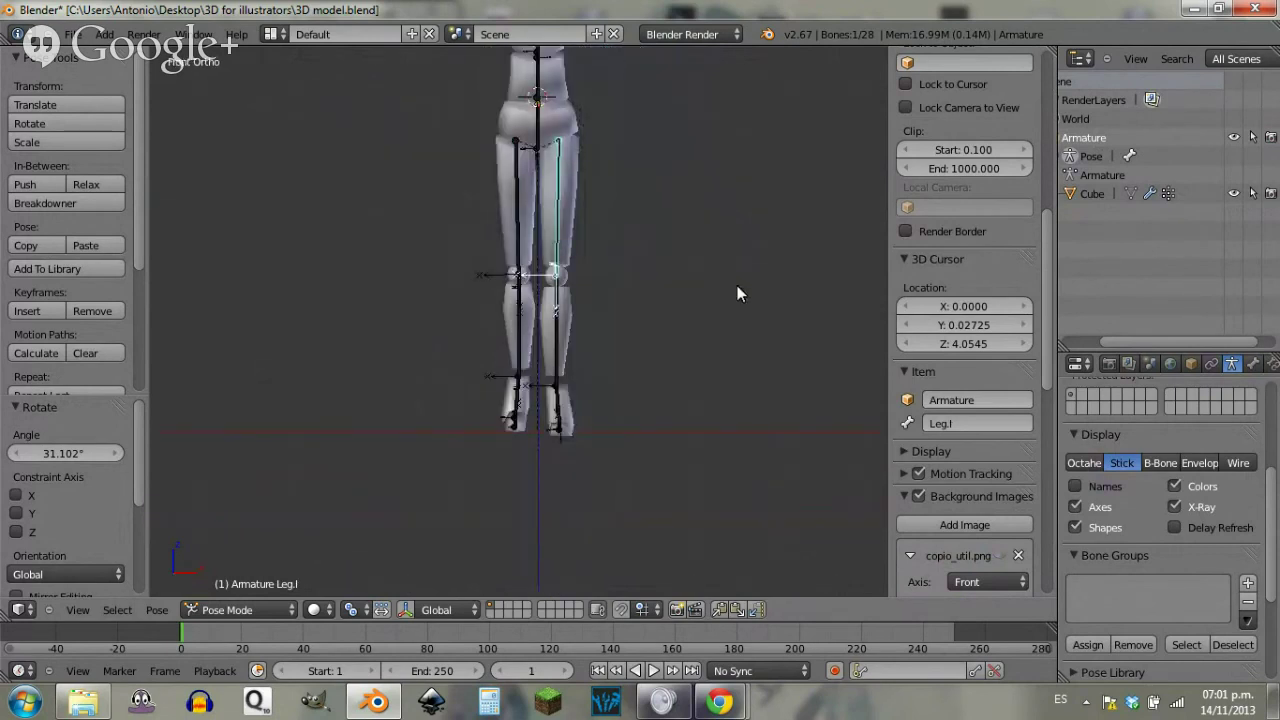
{"action": "key", "text": "r"}
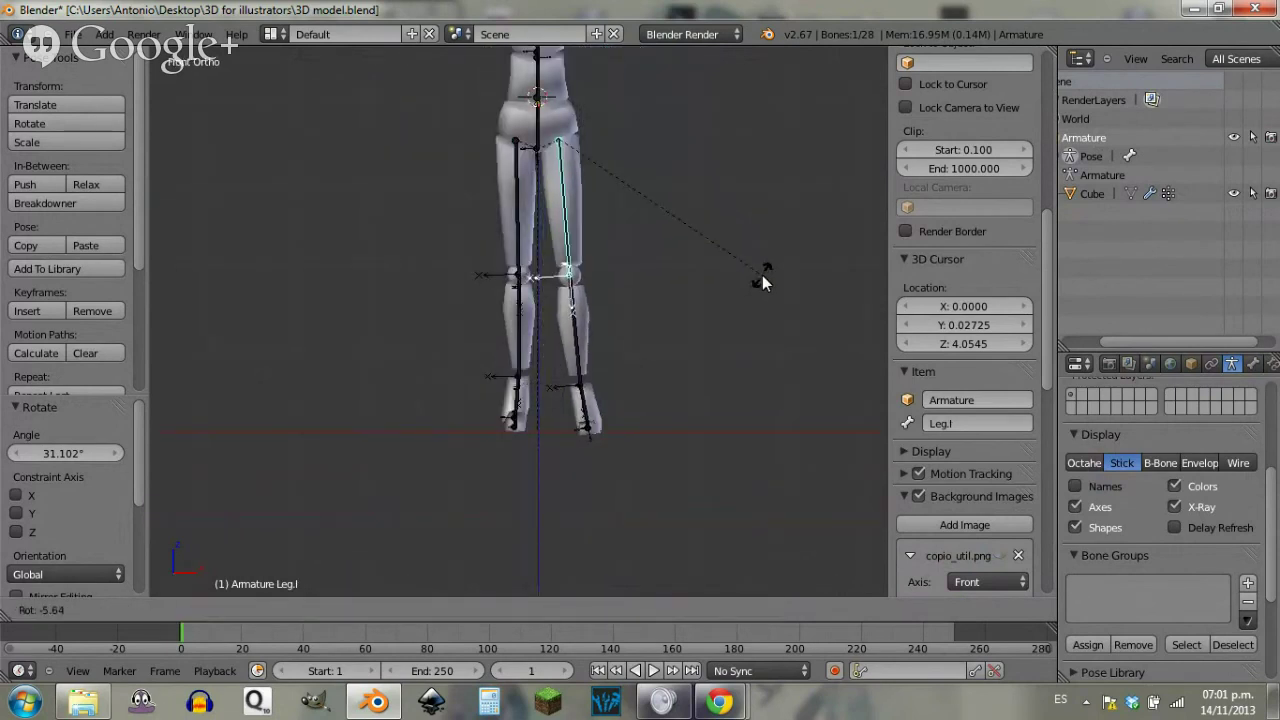
{"action": "key", "text": "y"}
{"action": "key", "text": "y"}
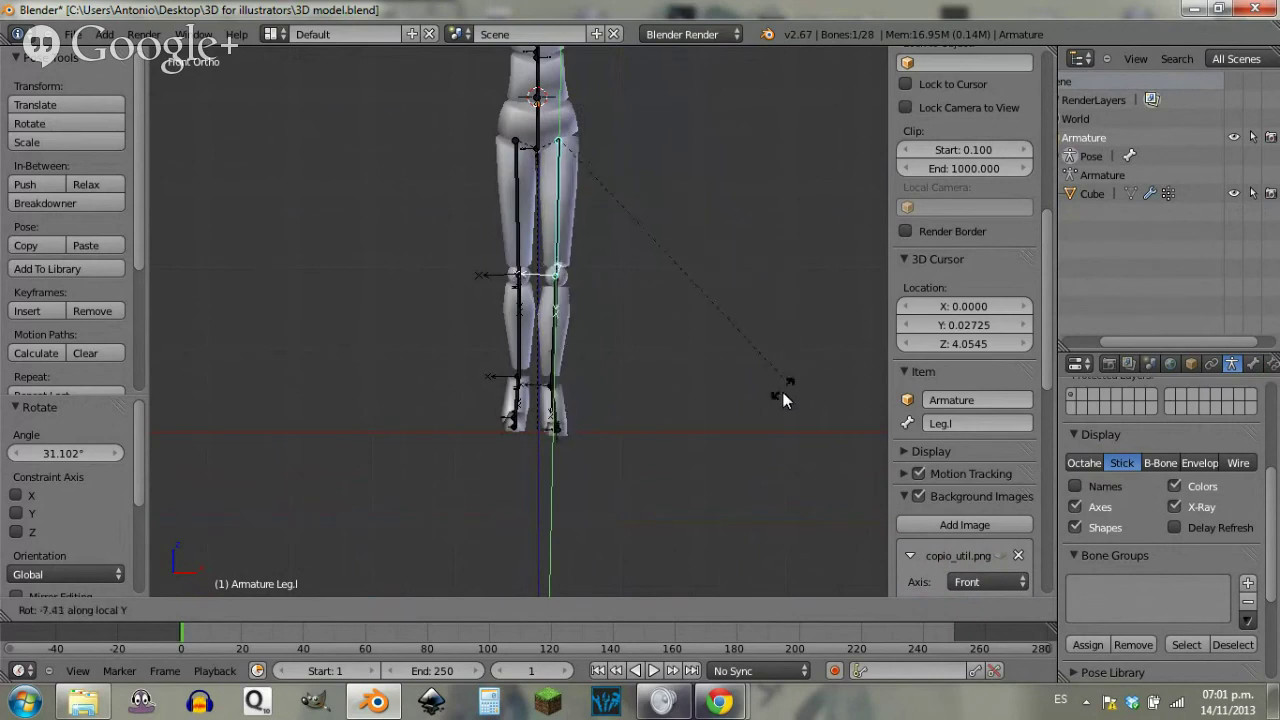
{"action": "left_click", "coordinate": [766, 444]}
{"action": "key", "text": "g"}
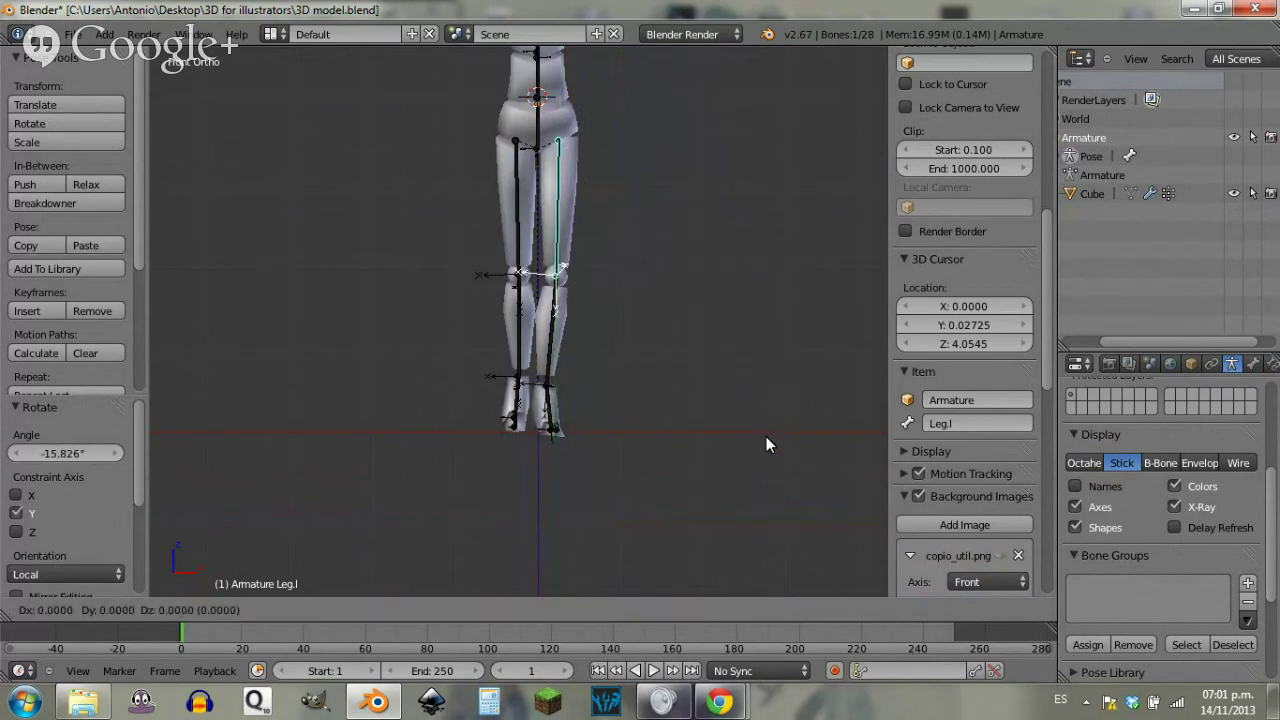
{"action": "key", "text": "Escape"}
Step: Spread the legs in front view by rotating Leg.l about -7° and Leg.r about 11°
{"action": "key", "text": "r"}
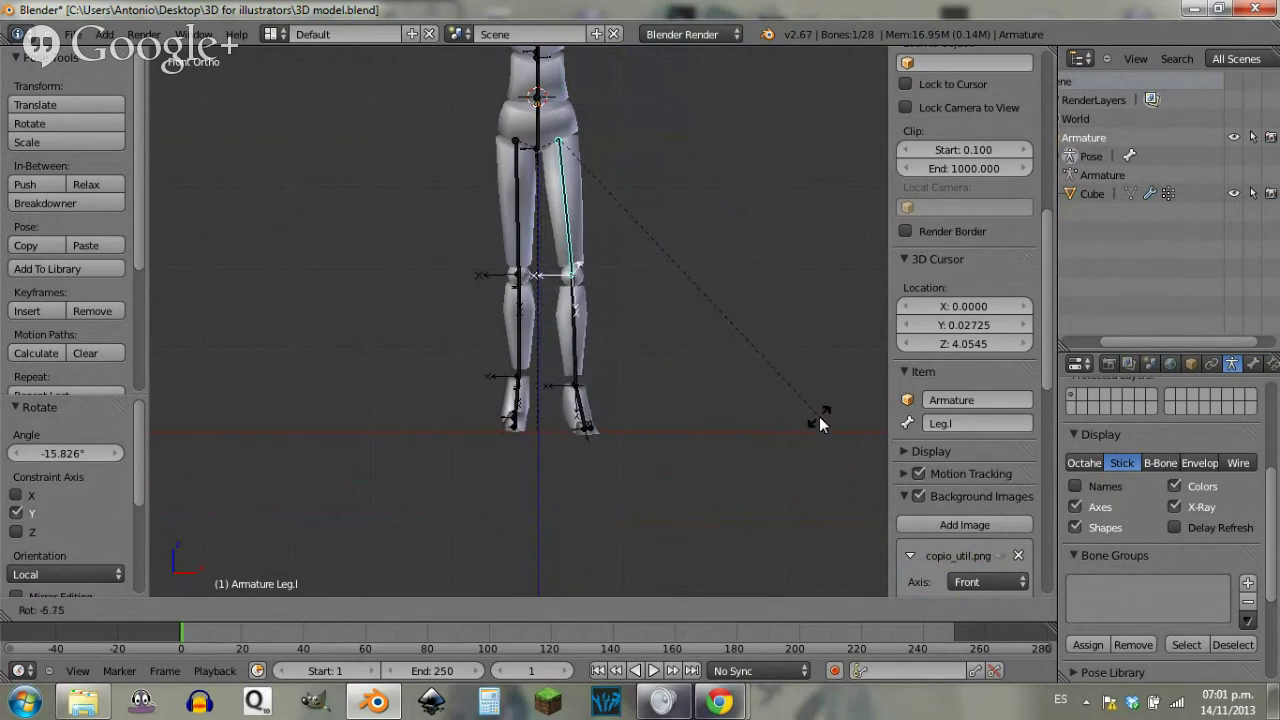
{"action": "left_click", "coordinate": [818, 425]}
{"action": "right_click", "coordinate": [530, 232]}
{"action": "key", "text": "r"}
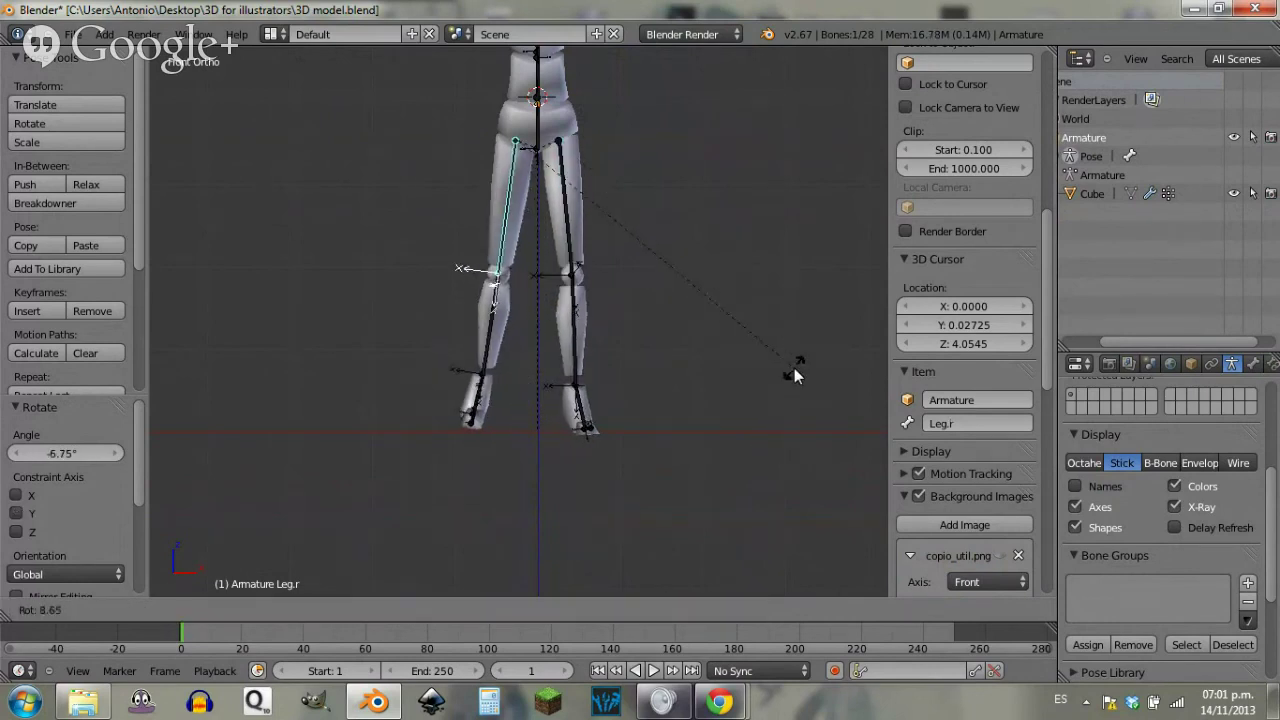
{"action": "key", "text": "Escape"}
{"action": "key", "text": "r"}
{"action": "left_click", "coordinate": [682, 400]}
Step: Bend the right lower leg bone (Leg 2.r) about -12° around its local X axis in side view
{"action": "right_click", "coordinate": [490, 328]}
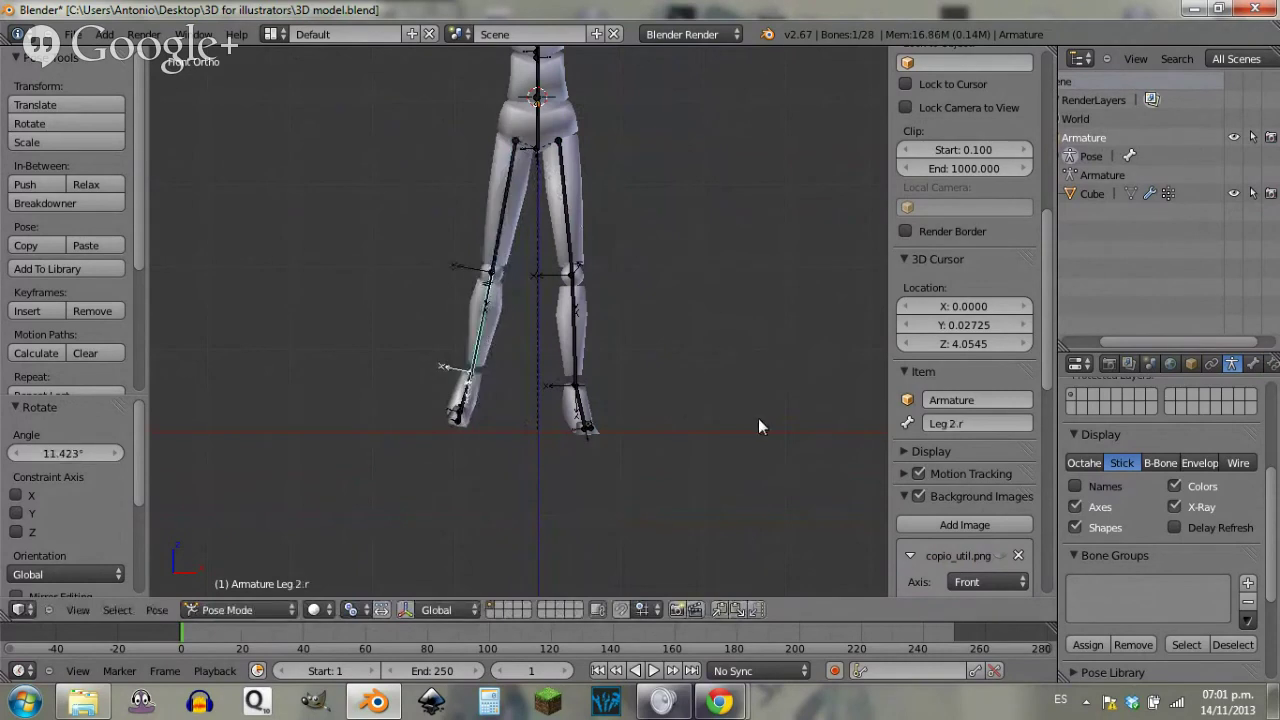
{"action": "key", "text": "KP_3"}
{"action": "key", "text": "r"}
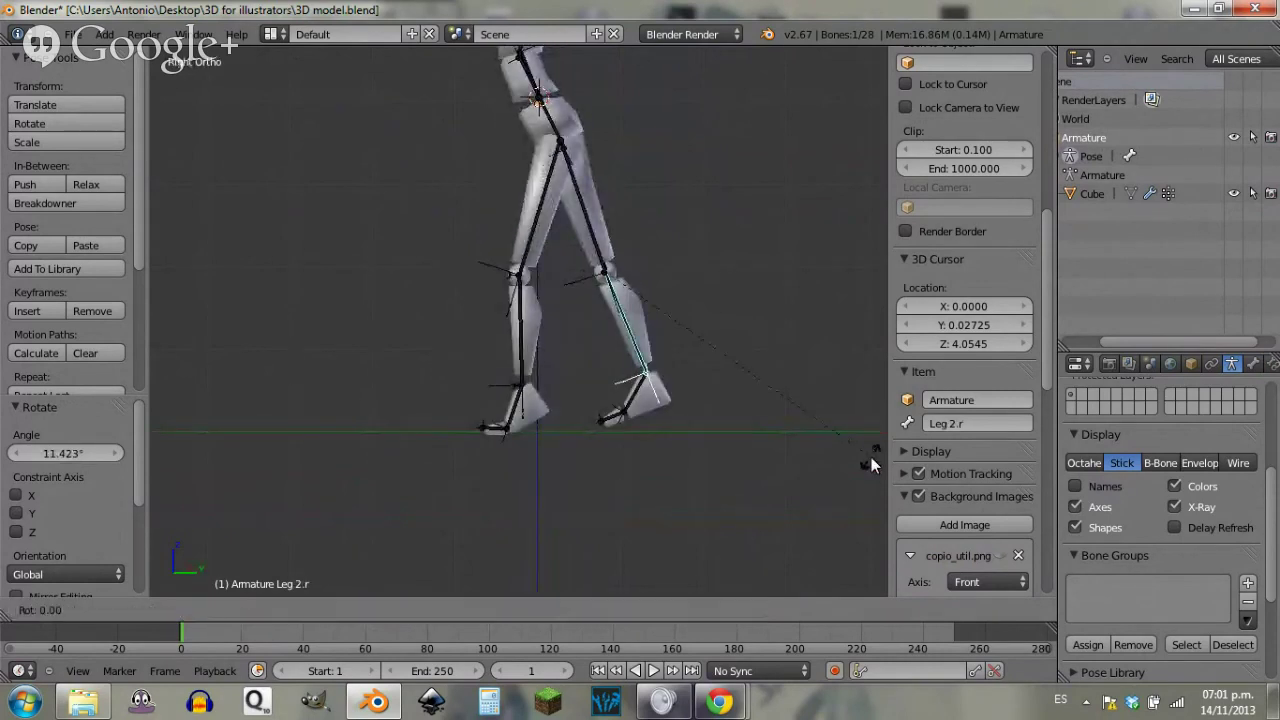
{"action": "key", "text": "x"}
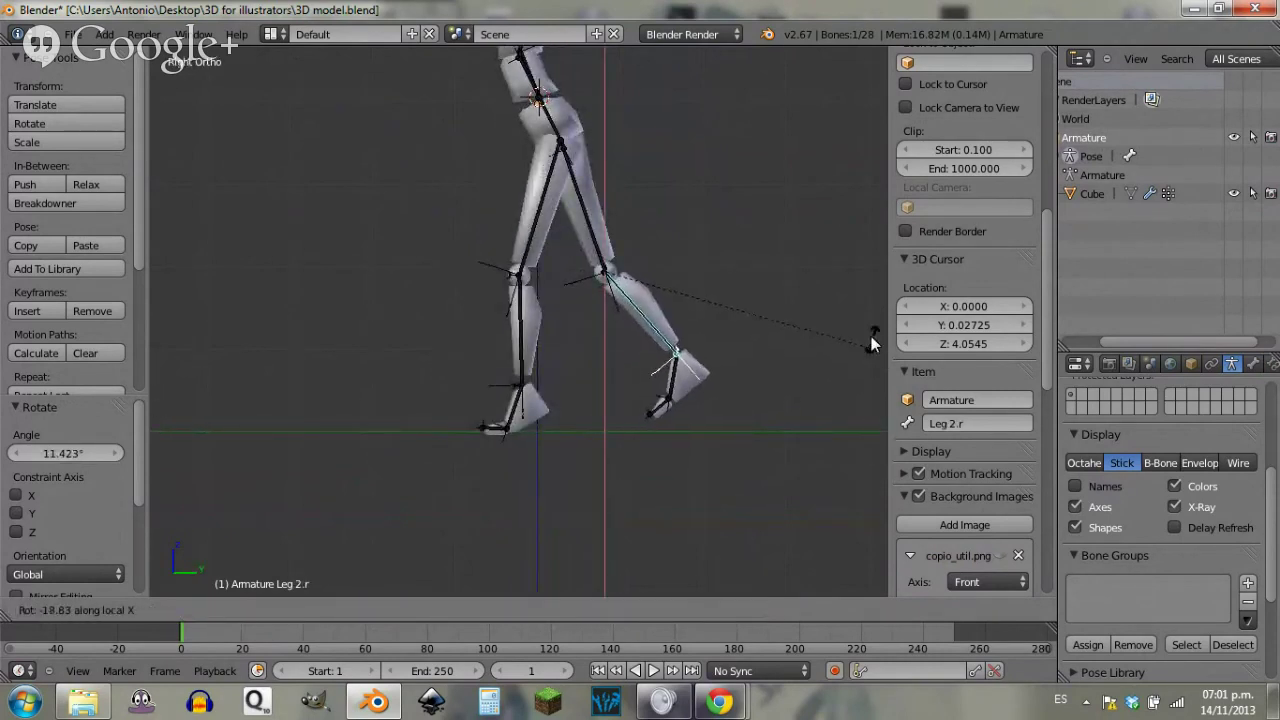
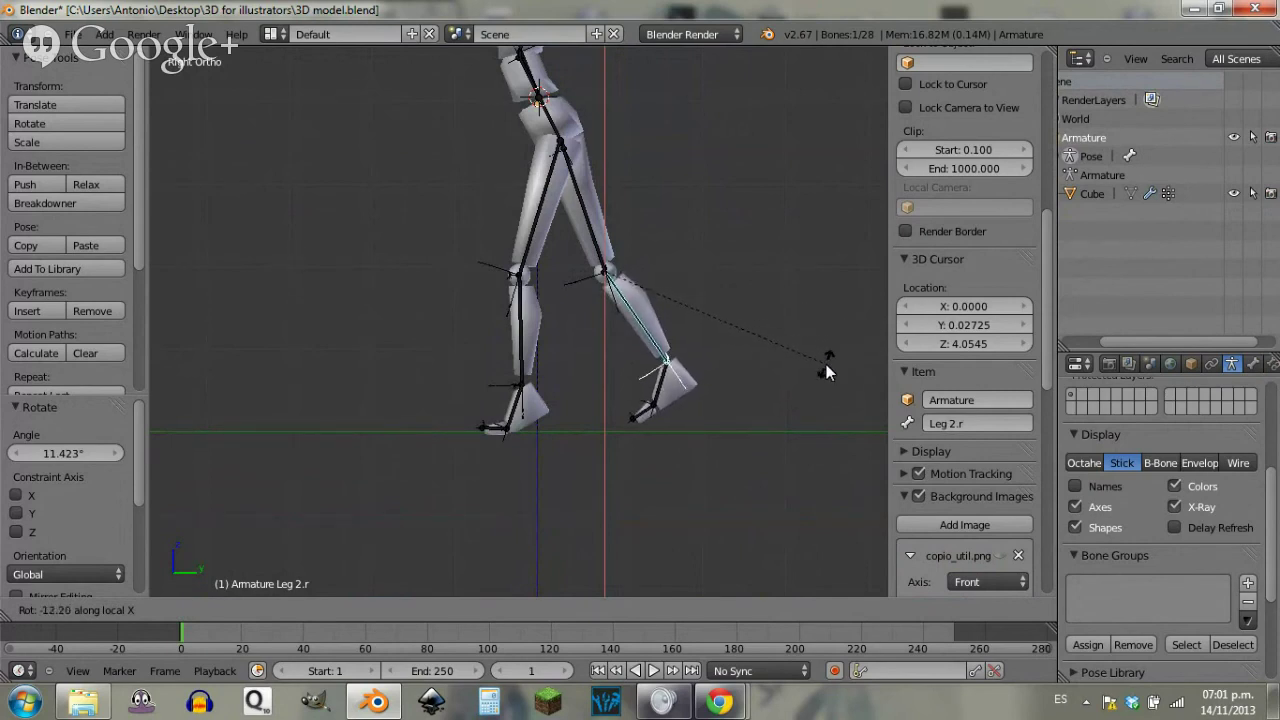
{"action": "left_click", "coordinate": [826, 364]}
Step: Swing the right upper leg bone forward about 46° and clear the rotation of the right lower leg bone
{"action": "right_click", "coordinate": [585, 243]}
{"action": "key", "text": "r"}
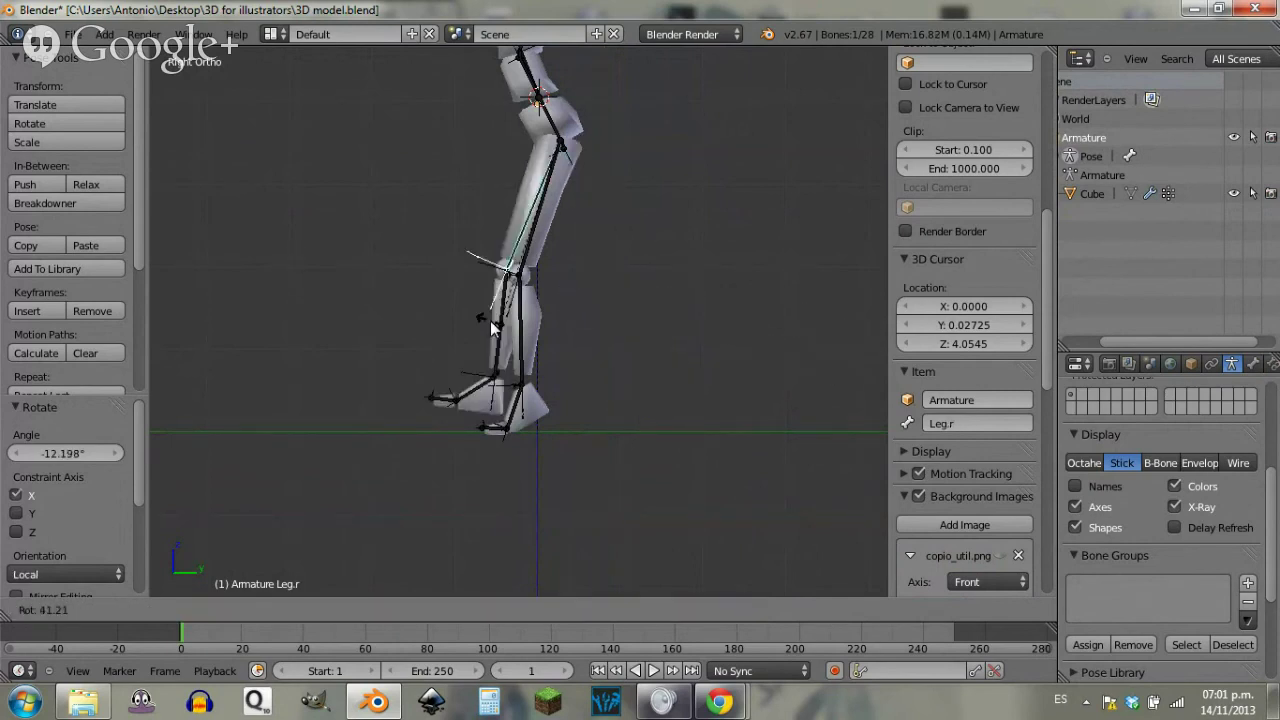
{"action": "left_click", "coordinate": [485, 325]}
{"action": "right_click", "coordinate": [484, 325]}
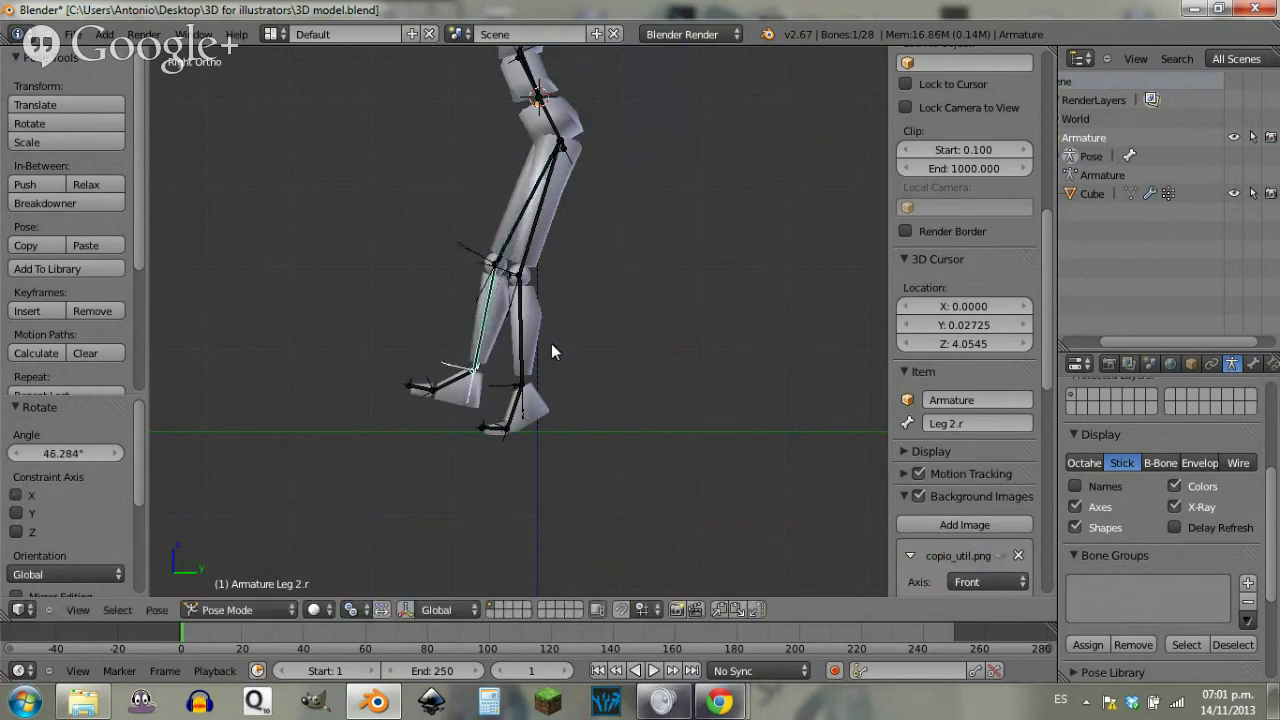
{"action": "key", "text": "alt+r"}
Step: Swing the left upper leg bone backward about -41° and rotate its lower leg bone about -4.5°
{"action": "right_click", "coordinate": [544, 232]}
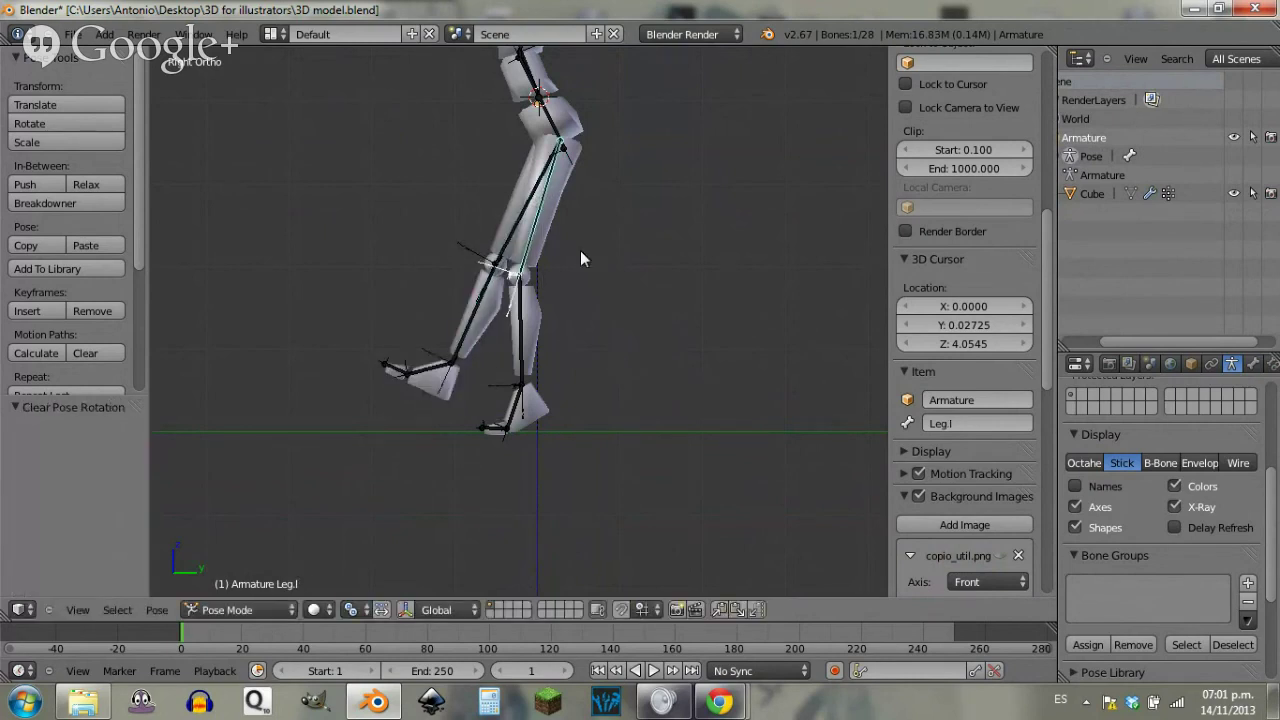
{"action": "key", "text": "r"}
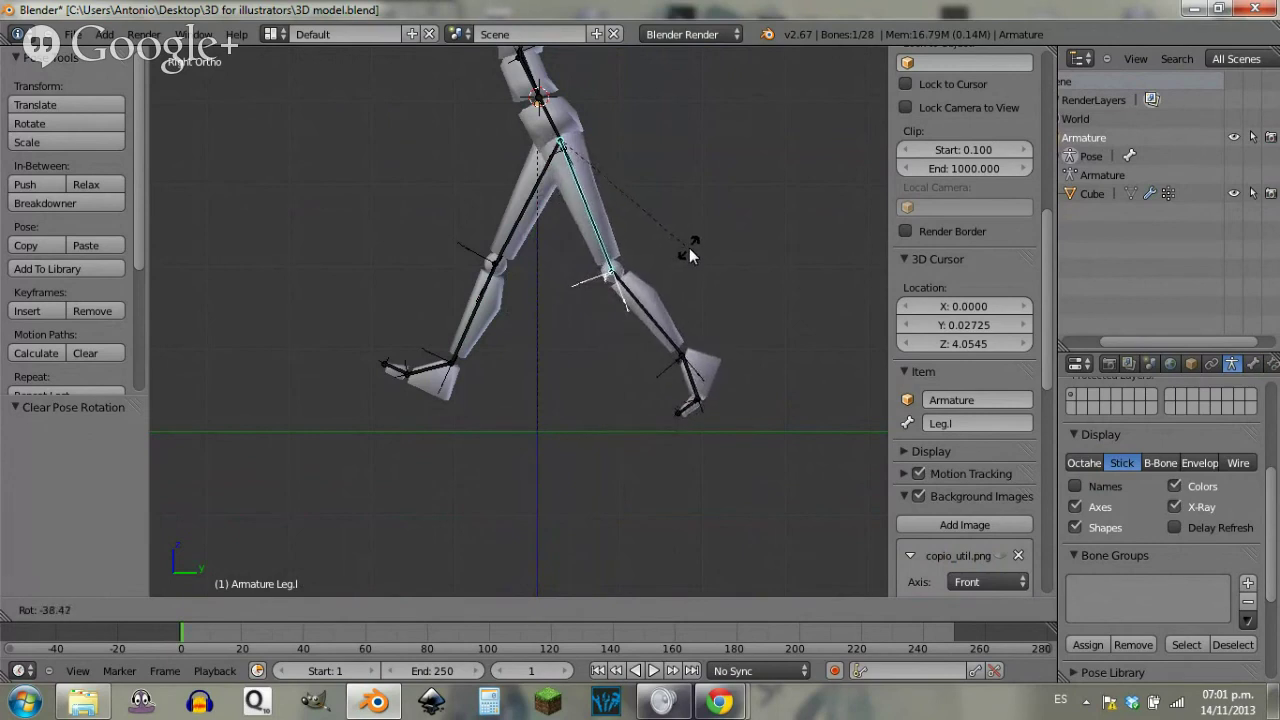
{"action": "left_click", "coordinate": [694, 330]}
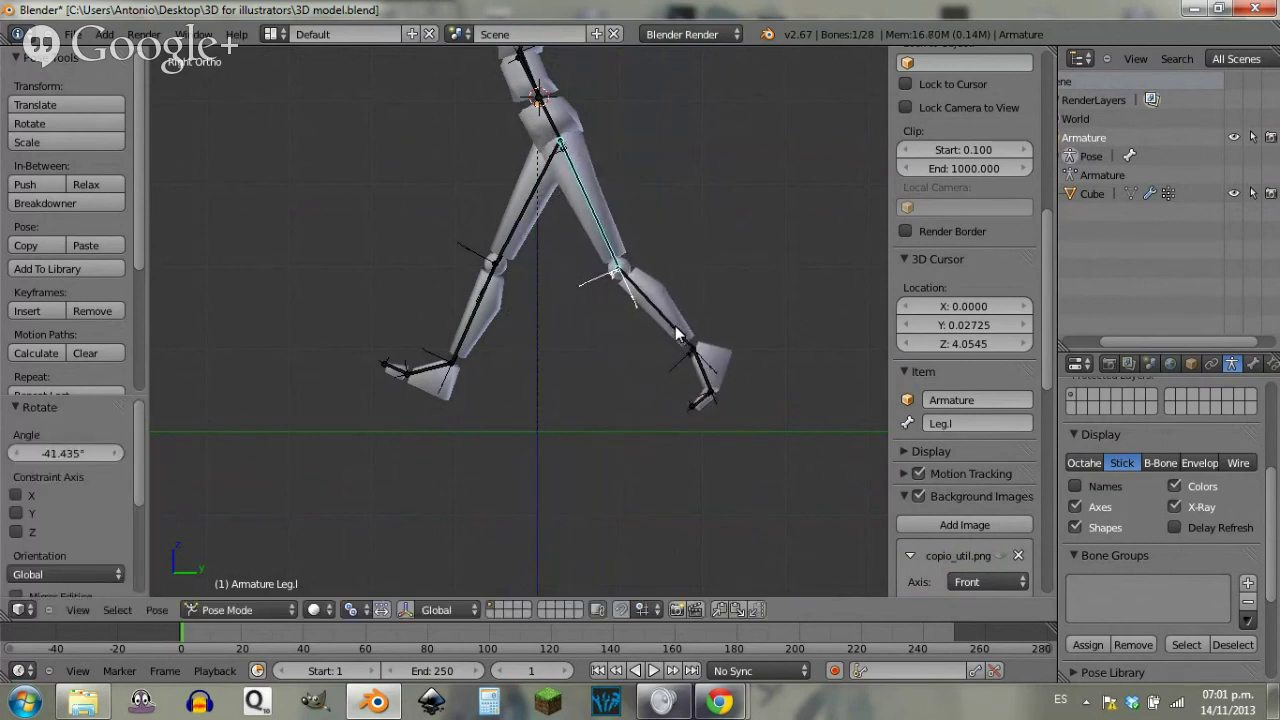
{"action": "right_click", "coordinate": [676, 334]}
{"action": "key", "text": "r"}
{"action": "left_click", "coordinate": [688, 334]}
Step: Rotate the left ankle bone about 45° to bring the toes level with the ground
{"action": "right_click", "coordinate": [714, 370]}
{"action": "key", "text": "r"}
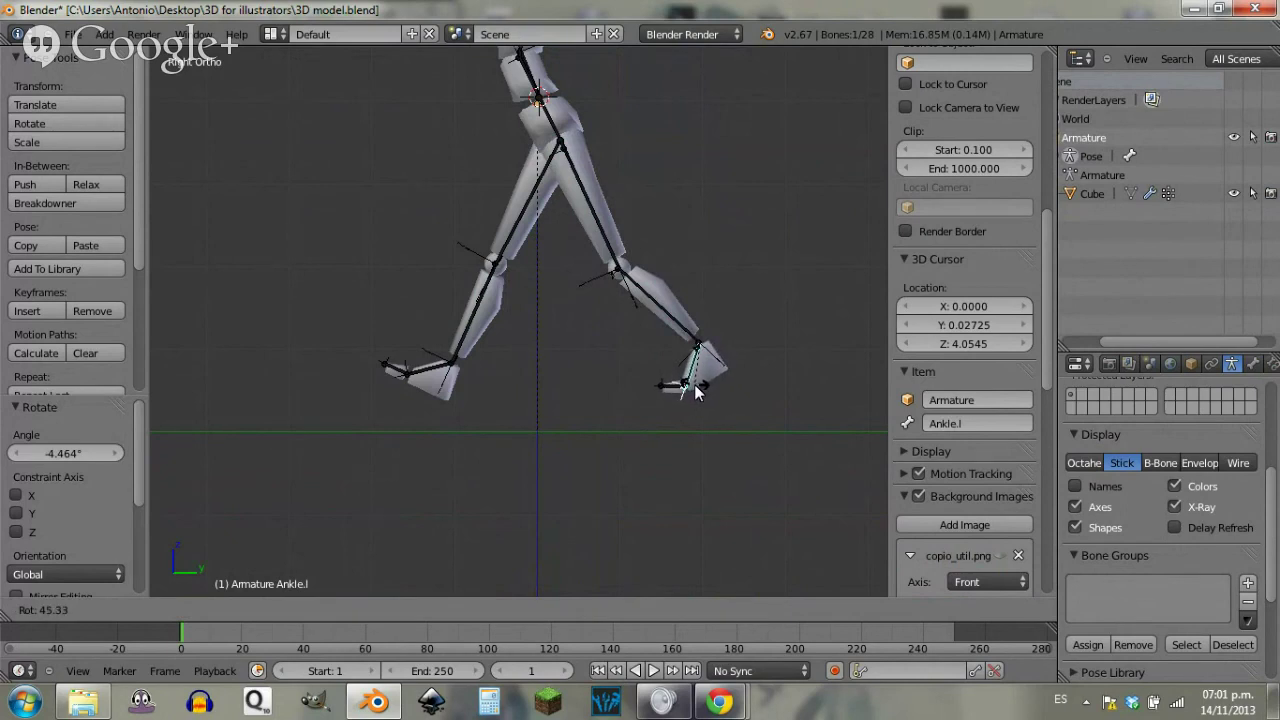
{"action": "left_click", "coordinate": [697, 392]}
Step: Rotate the right upper leg bone about 10° further forward and level the right foot by rotating its ankle about -37°
{"action": "right_click", "coordinate": [516, 236]}
{"action": "key", "text": "r"}
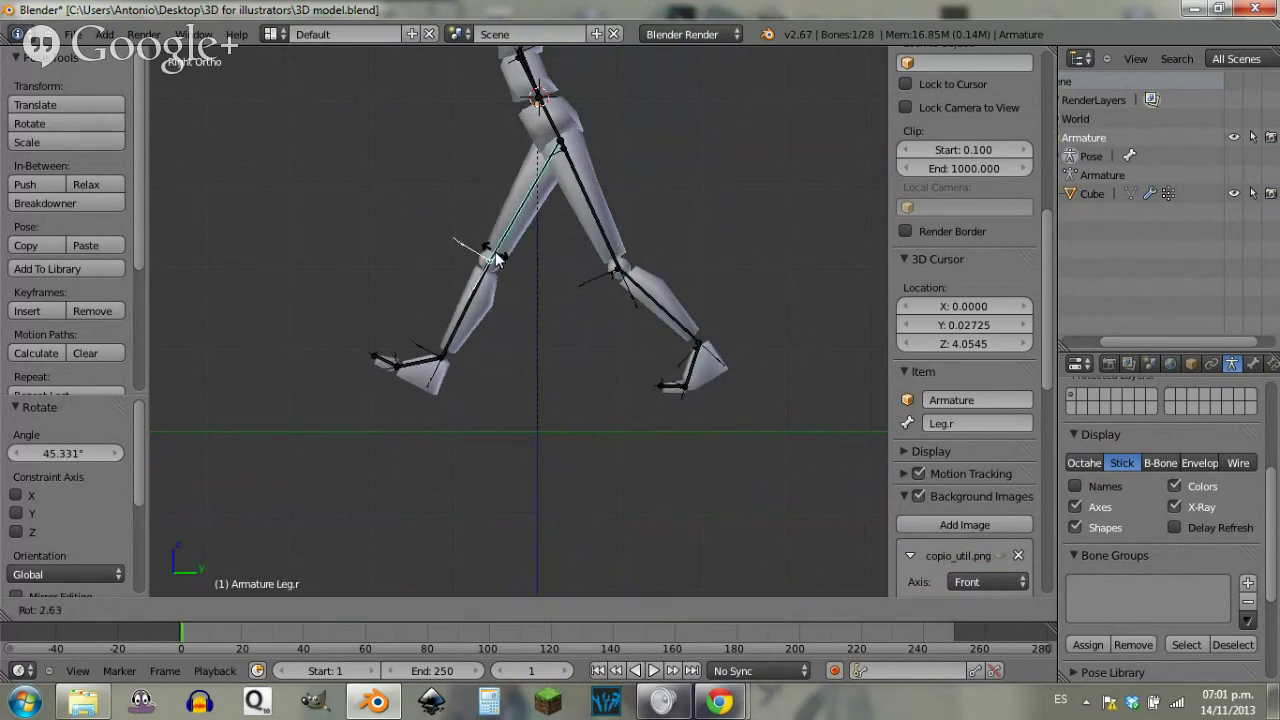
{"action": "left_click", "coordinate": [474, 258]}
{"action": "right_click", "coordinate": [396, 356]}
{"action": "key", "text": "r"}
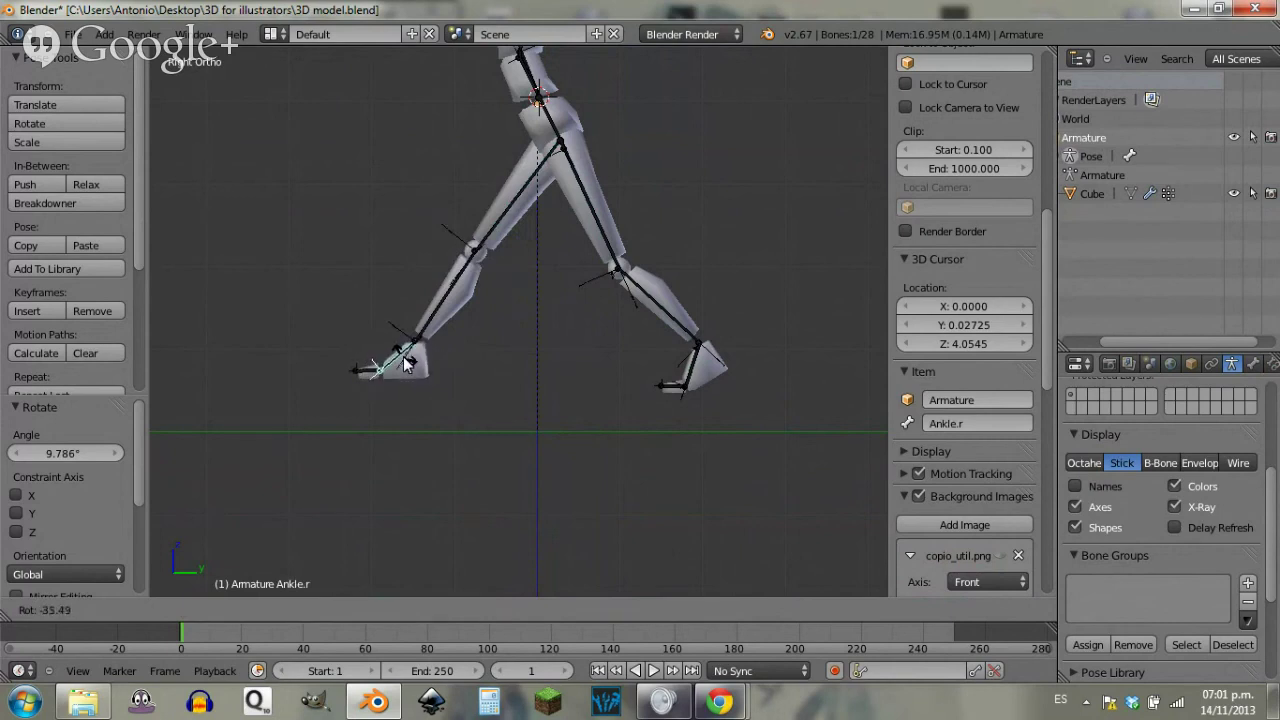
{"action": "left_click", "coordinate": [404, 364]}
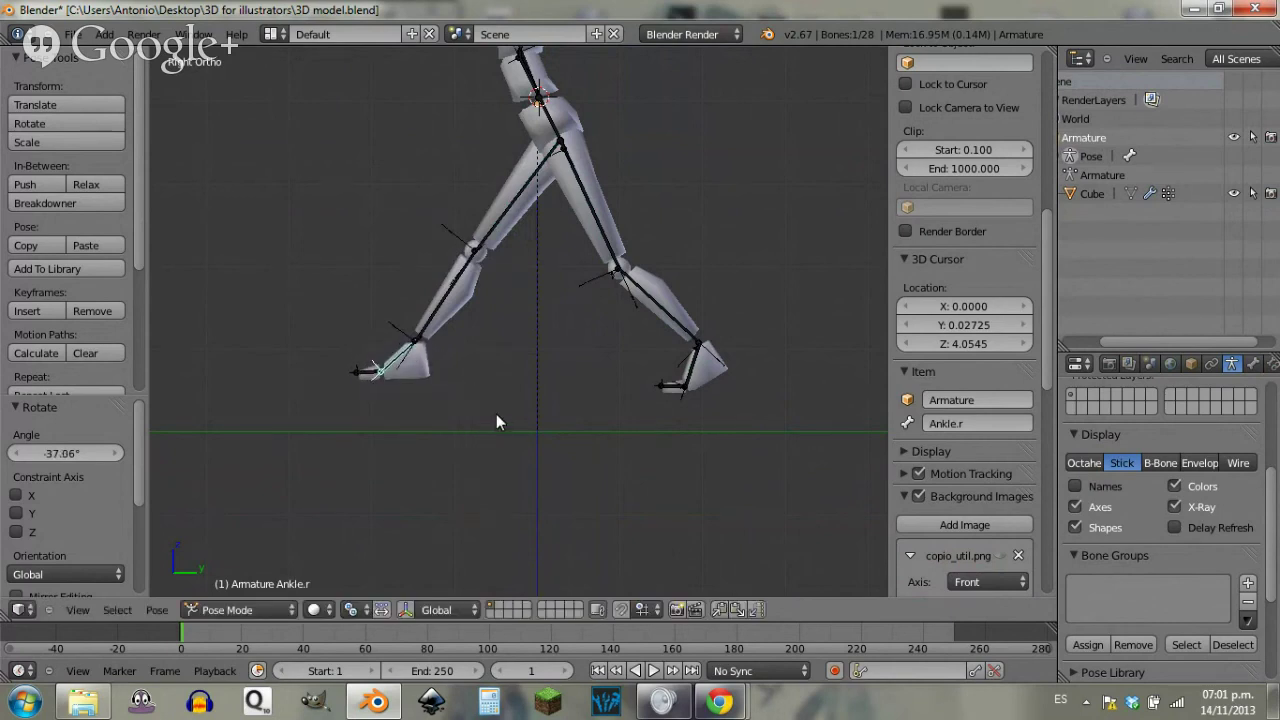
Step: In front view, rotate the left upper leg bone about -7° outward and the left ankle bone about 10°
{"action": "key", "text": "KP_1"}
{"action": "right_click", "coordinate": [592, 235]}
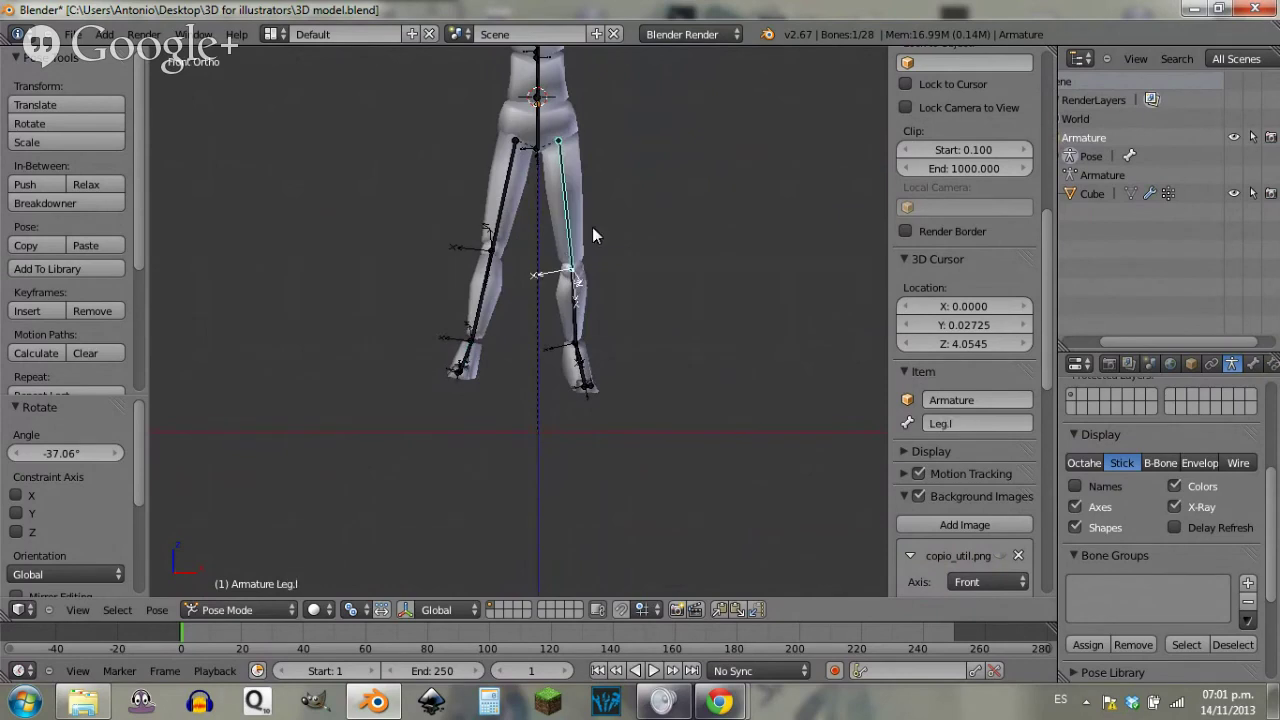
{"action": "key", "text": "r"}
{"action": "left_click", "coordinate": [612, 355]}
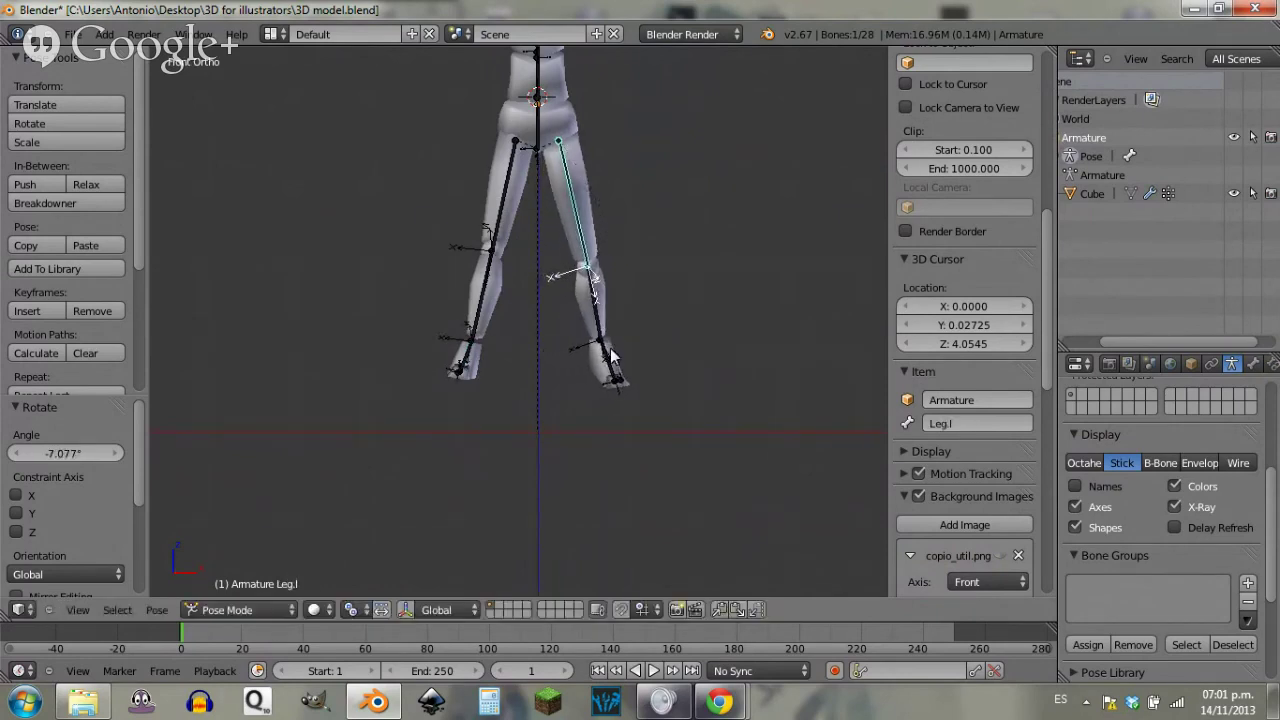
{"action": "right_click", "coordinate": [612, 362]}
{"action": "key", "text": "r"}
{"action": "left_click", "coordinate": [613, 367]}
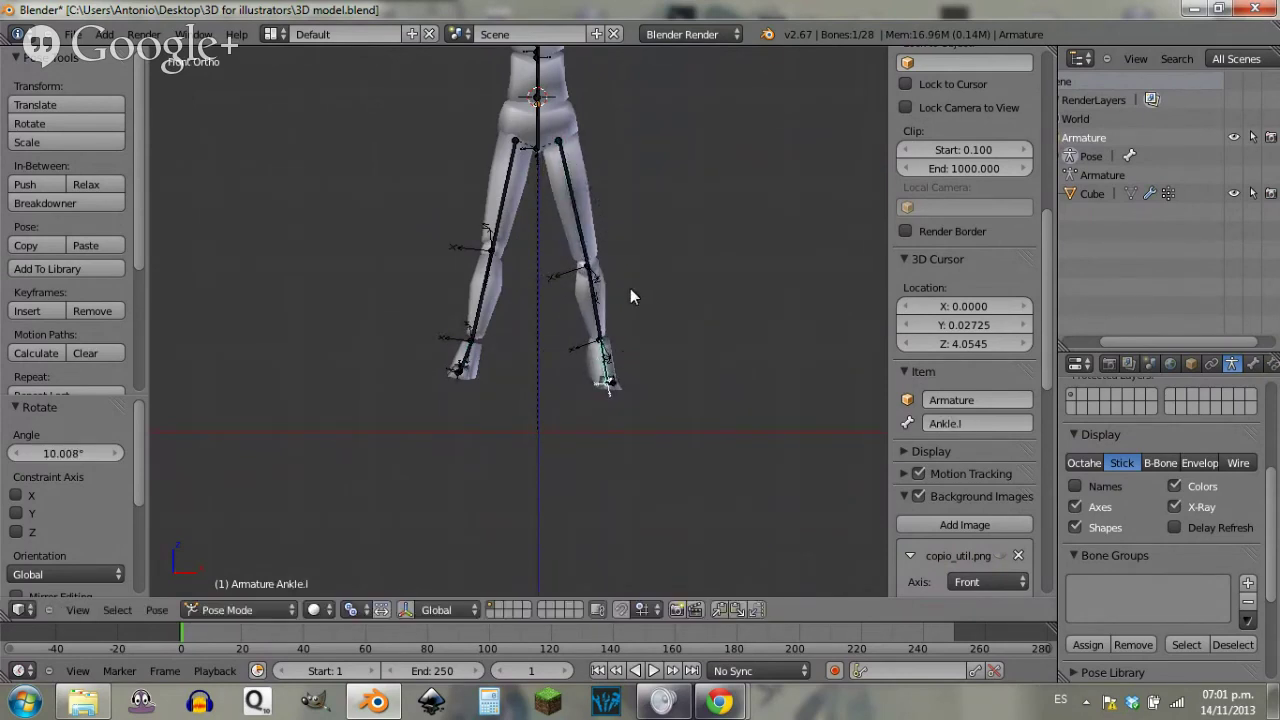
Step: Fine-tune the left leg in front view by rotating Leg.l about -3° and Ankle.l about 0.3°
{"action": "right_click", "coordinate": [577, 228]}
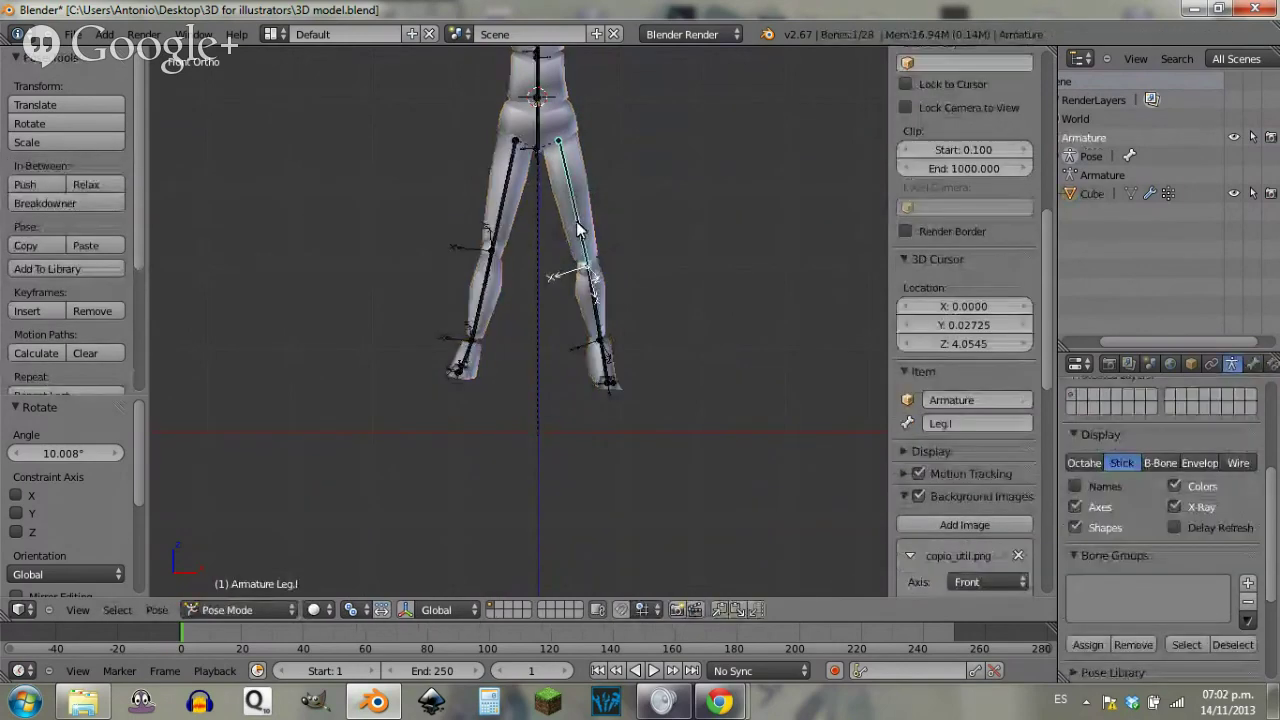
{"action": "key", "text": "r"}
{"action": "left_click", "coordinate": [667, 252]}
{"action": "right_click", "coordinate": [617, 351]}
{"action": "key", "text": "r"}
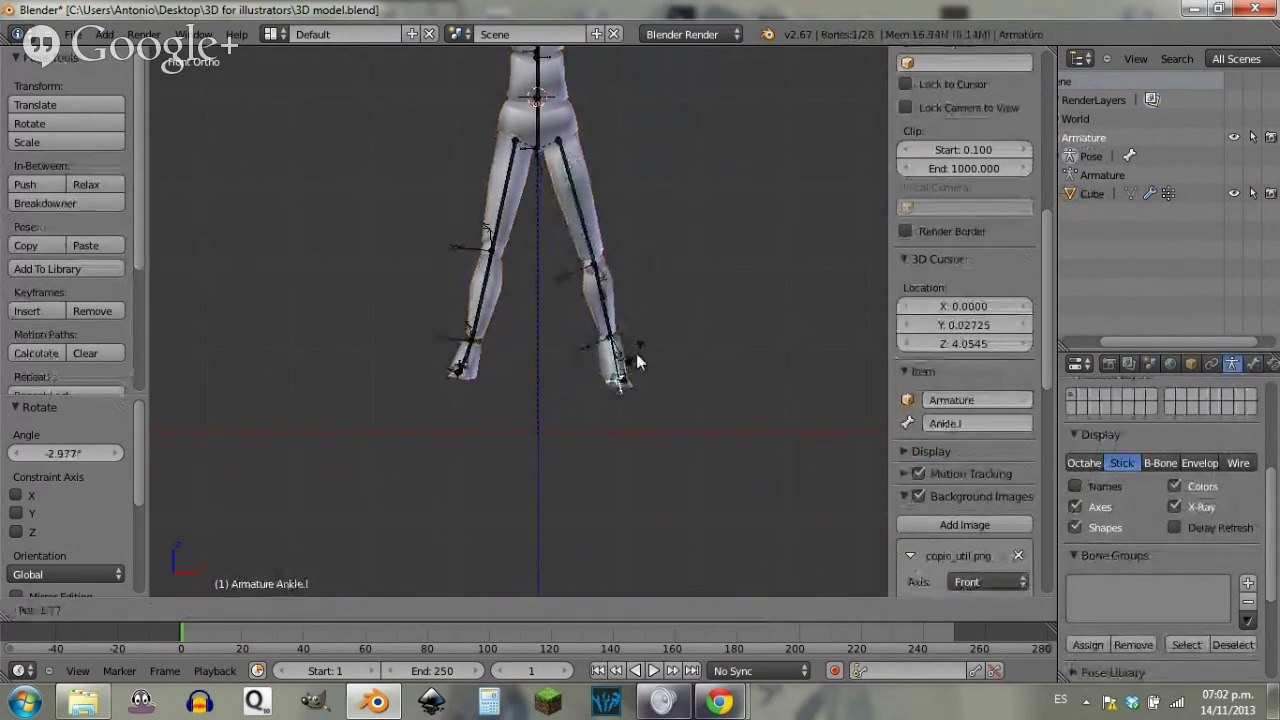
{"action": "left_click", "coordinate": [640, 354]}
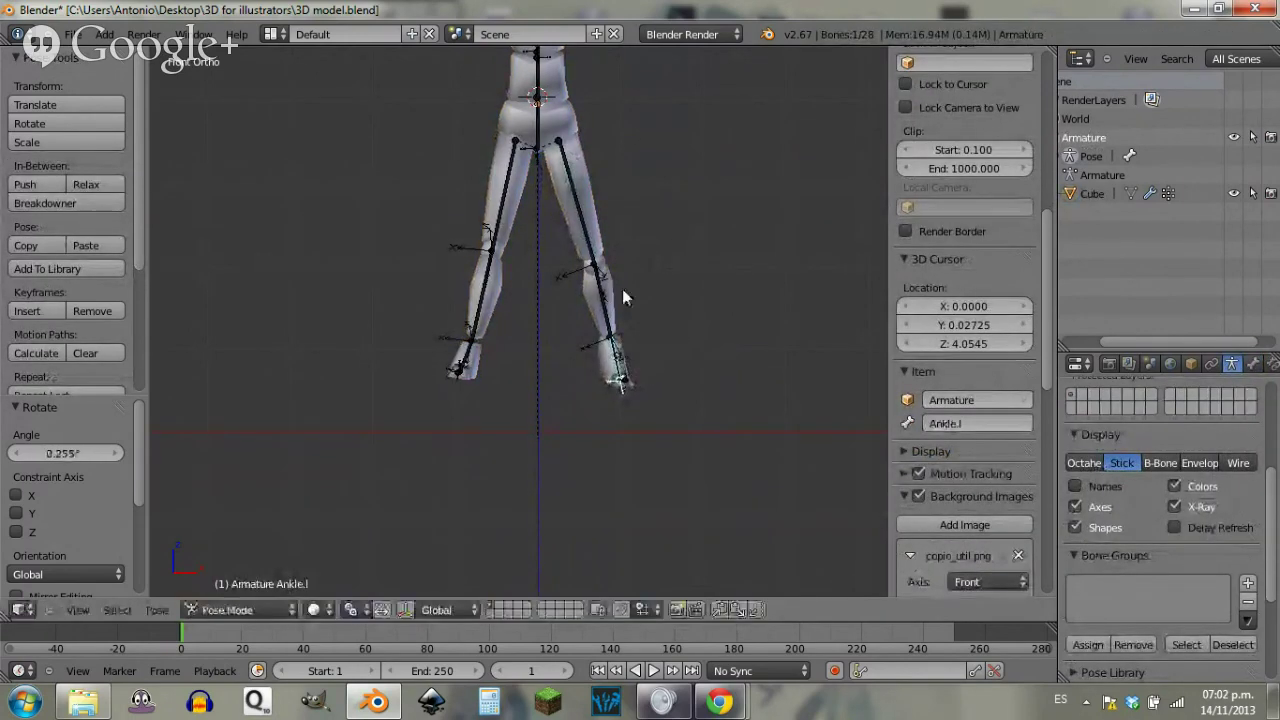
Step: Move the Control bone about -0.58 along global Z to lower the whole figure until its feet reach the ground
{"action": "middle_click_drag", "start_coordinate": [622, 289], "coordinate": [636, 351], "text": "shift"}
{"action": "right_click", "coordinate": [552, 150]}
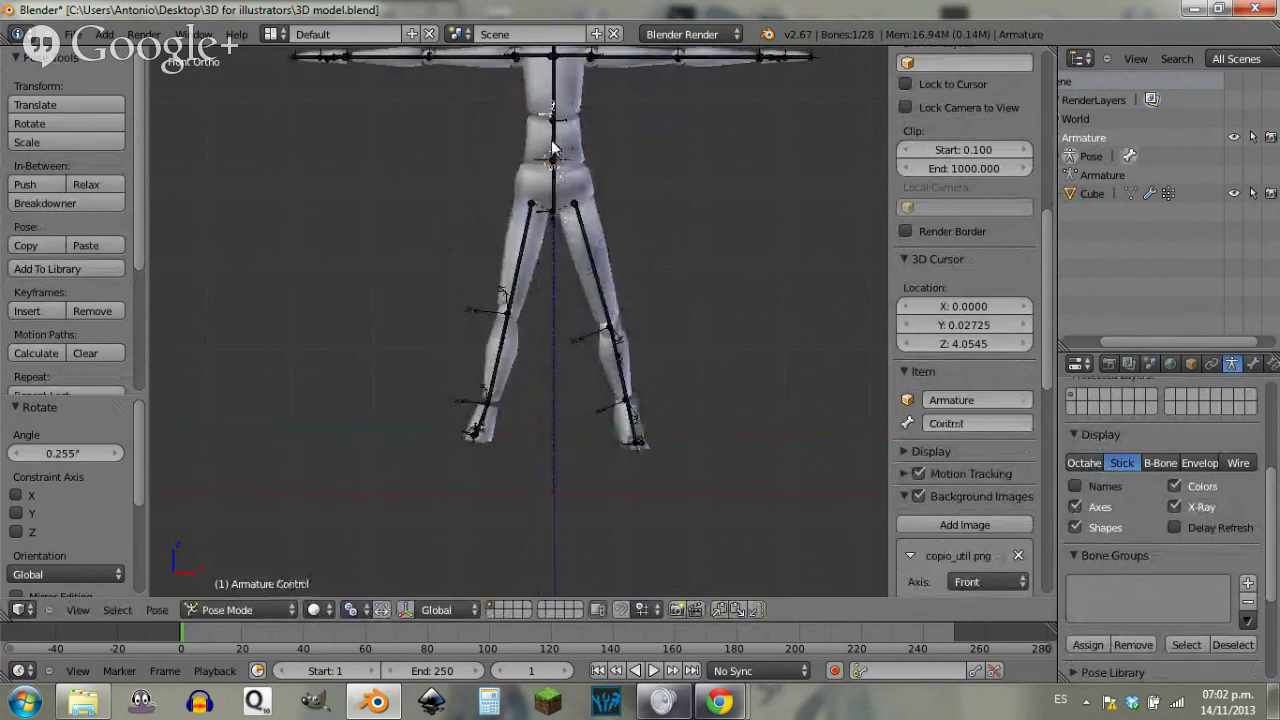
{"action": "right_click", "coordinate": [549, 148]}
{"action": "right_click", "coordinate": [558, 148]}
{"action": "key", "text": "g"}
{"action": "key", "text": "z"}
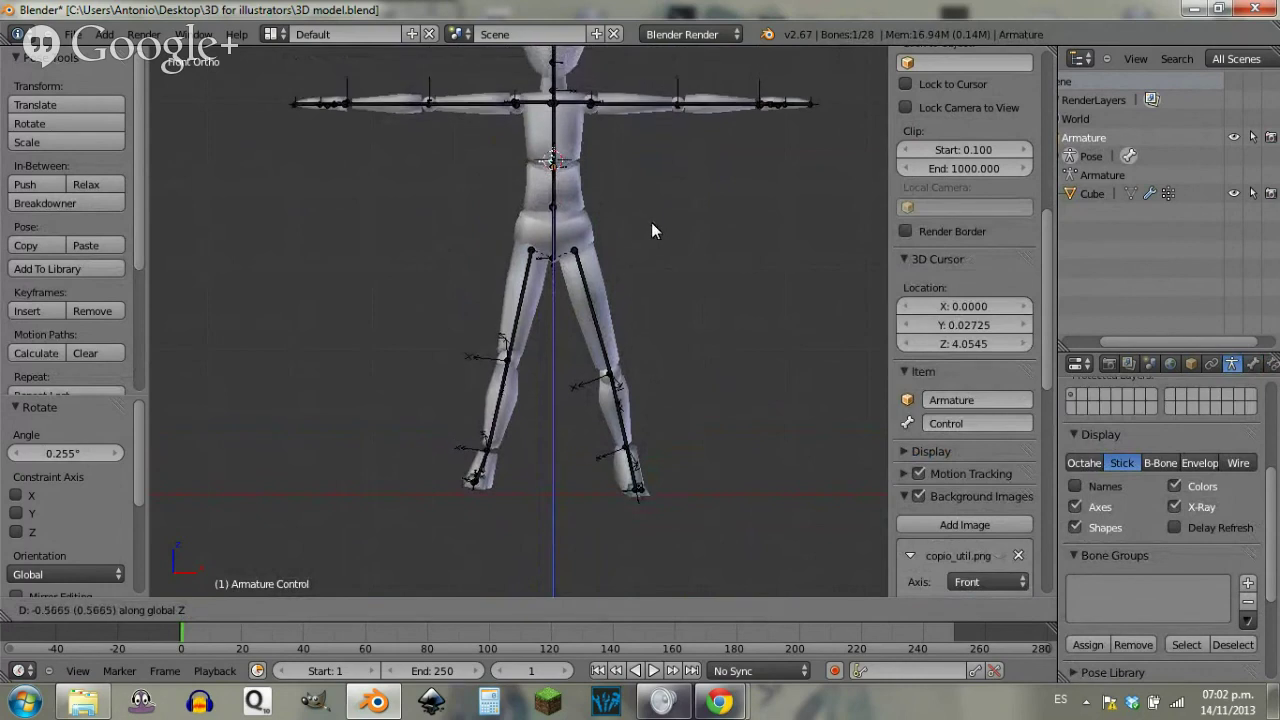
{"action": "left_click", "coordinate": [651, 222]}
Step: In front view, rotate the right ankle bone -10.5° and tilt the whole figure by rotating the Control bone about -1.5°
{"action": "right_click", "coordinate": [487, 477]}
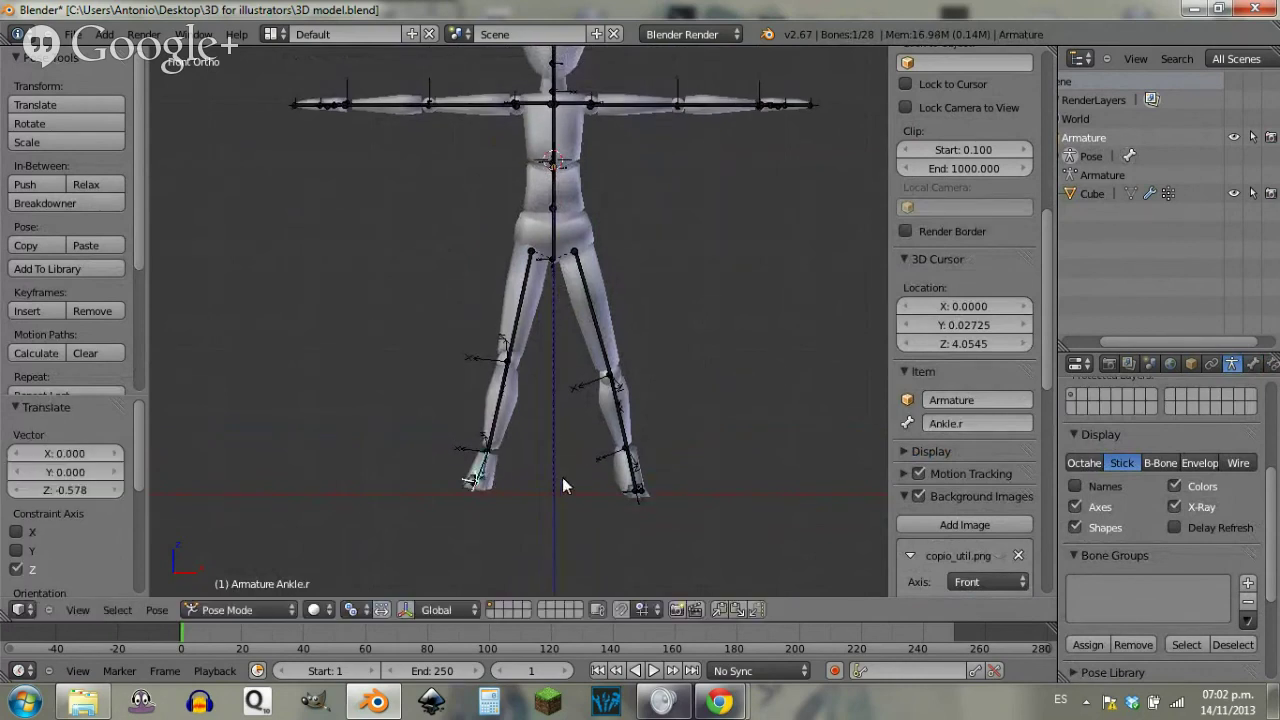
{"action": "key", "text": "r"}
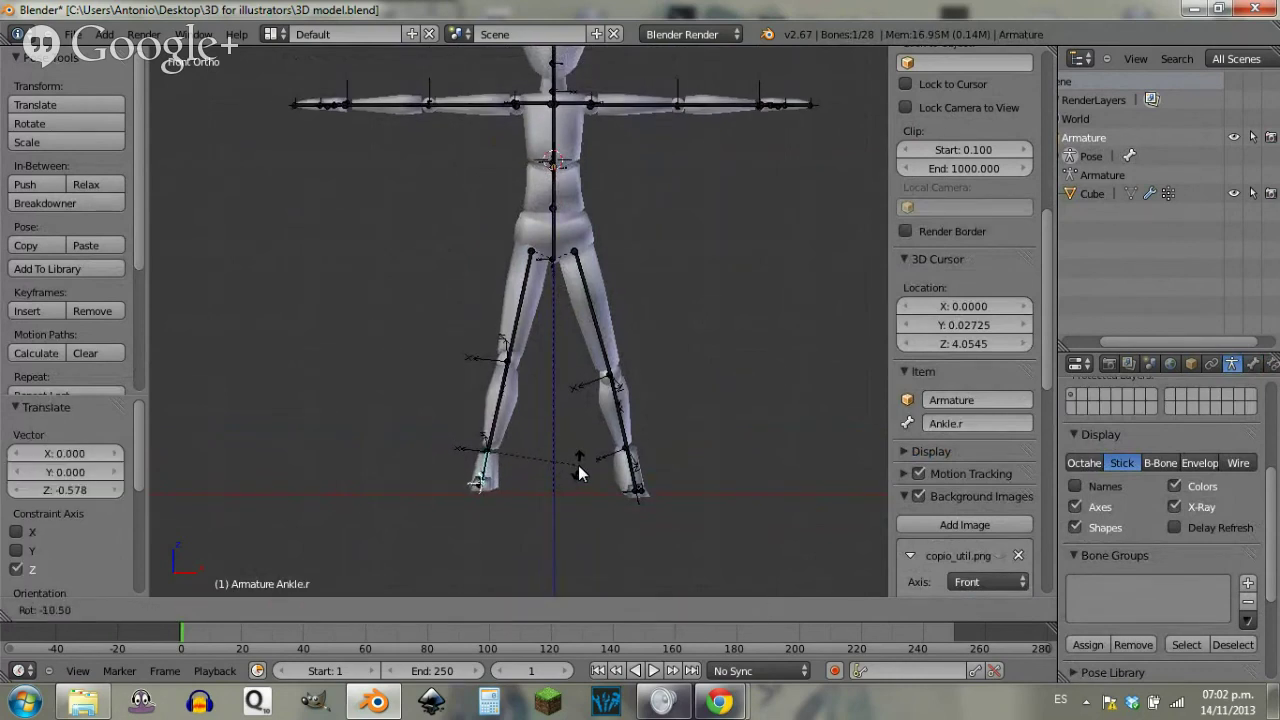
{"action": "left_click", "coordinate": [584, 468]}
{"action": "right_click", "coordinate": [565, 195]}
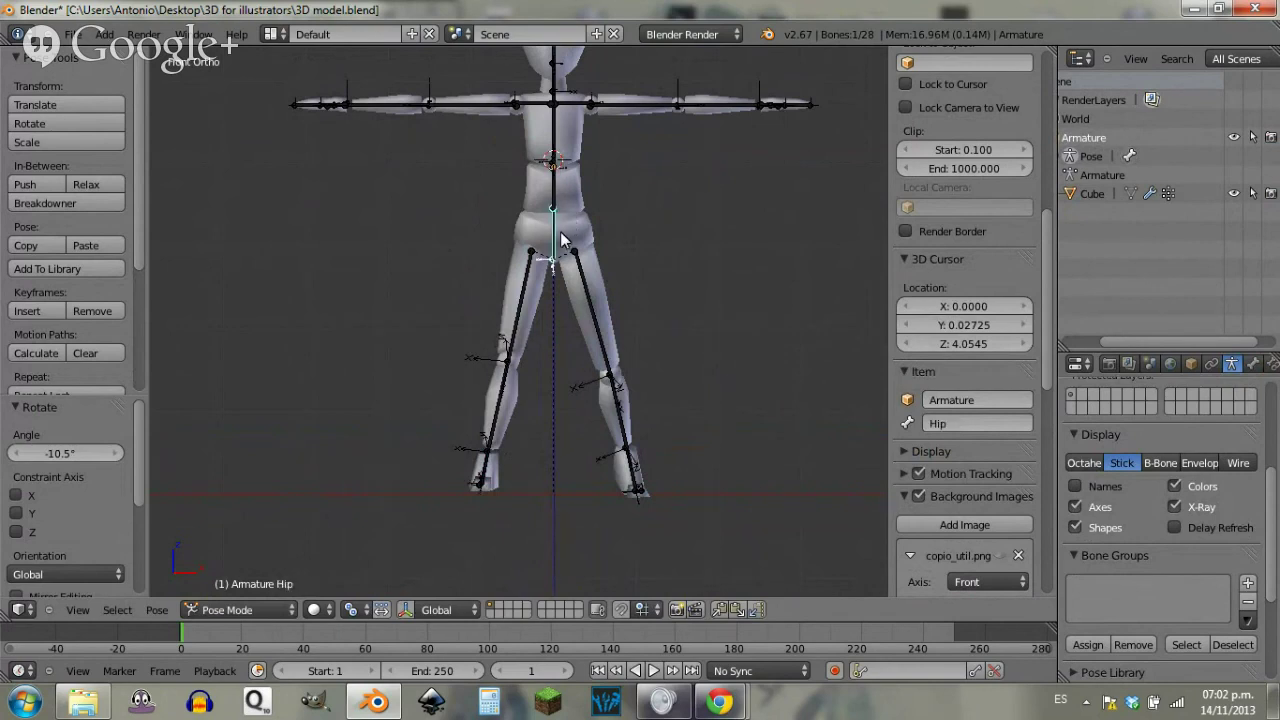
{"action": "right_click", "coordinate": [557, 199]}
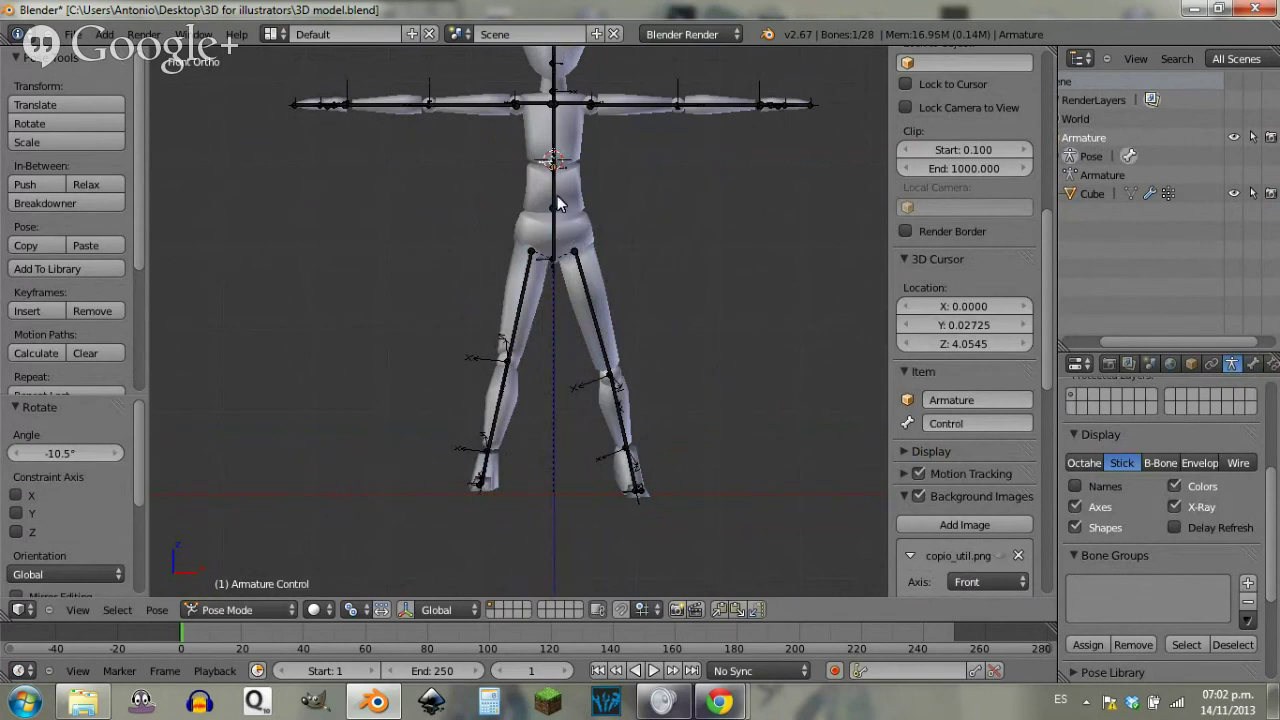
{"action": "key", "text": "r"}
{"action": "left_click", "coordinate": [695, 228]}
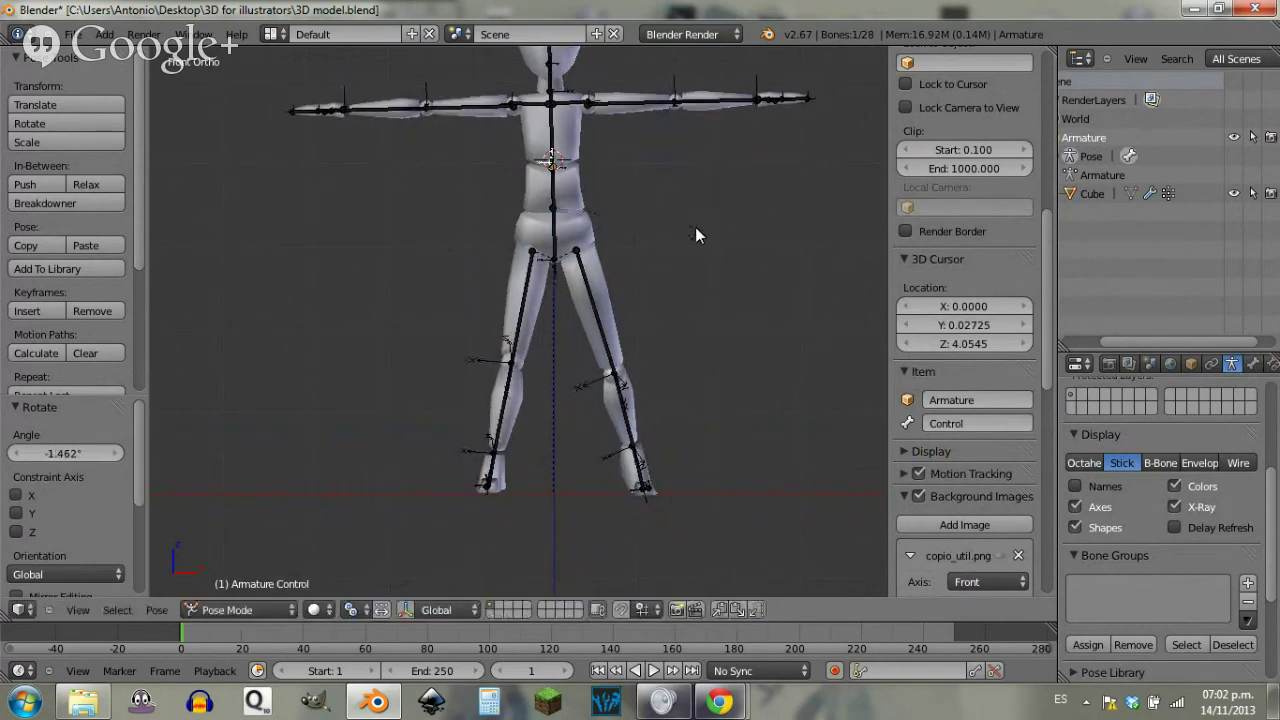
{"action": "key", "text": "a"}
Step: In front view, lower the left arm beside the torso by rotating Arm.l about 70°
{"action": "middle_click_drag", "start_coordinate": [656, 186], "coordinate": [666, 327], "text": "shift"}
{"action": "key", "text": "KP_3"}
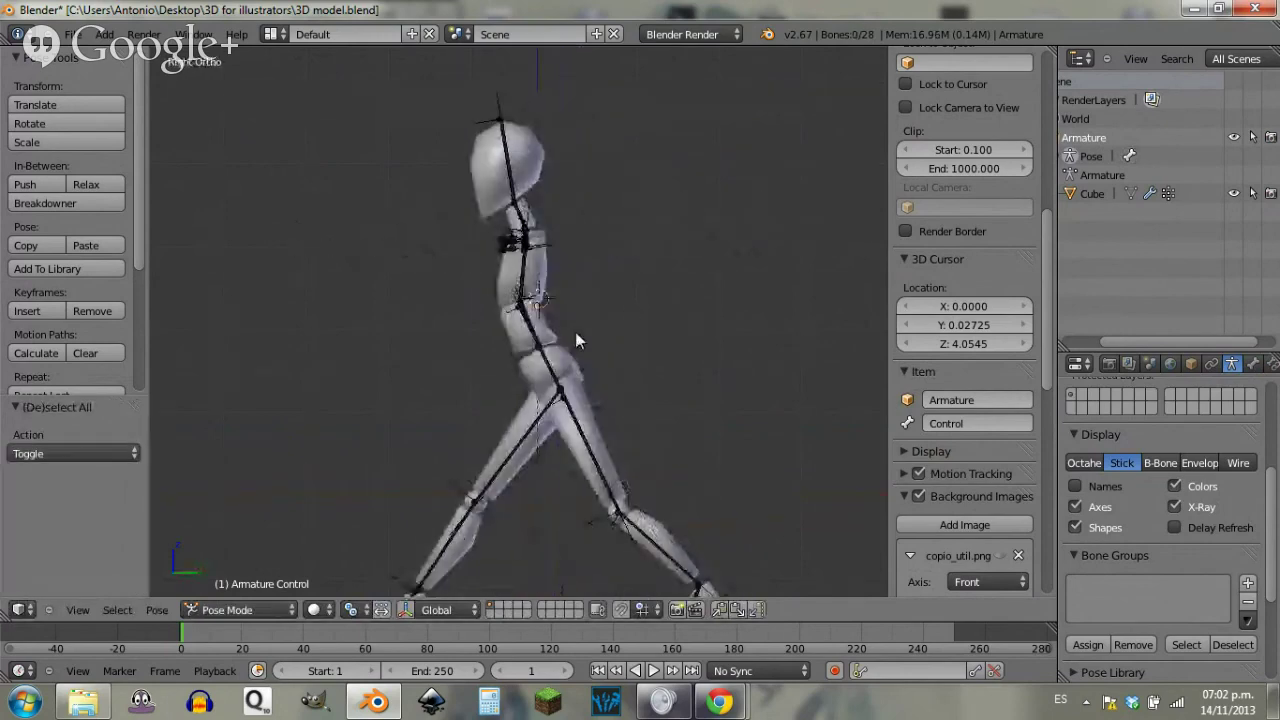
{"action": "middle_click_drag", "start_coordinate": [625, 401], "coordinate": [590, 230], "text": "shift"}
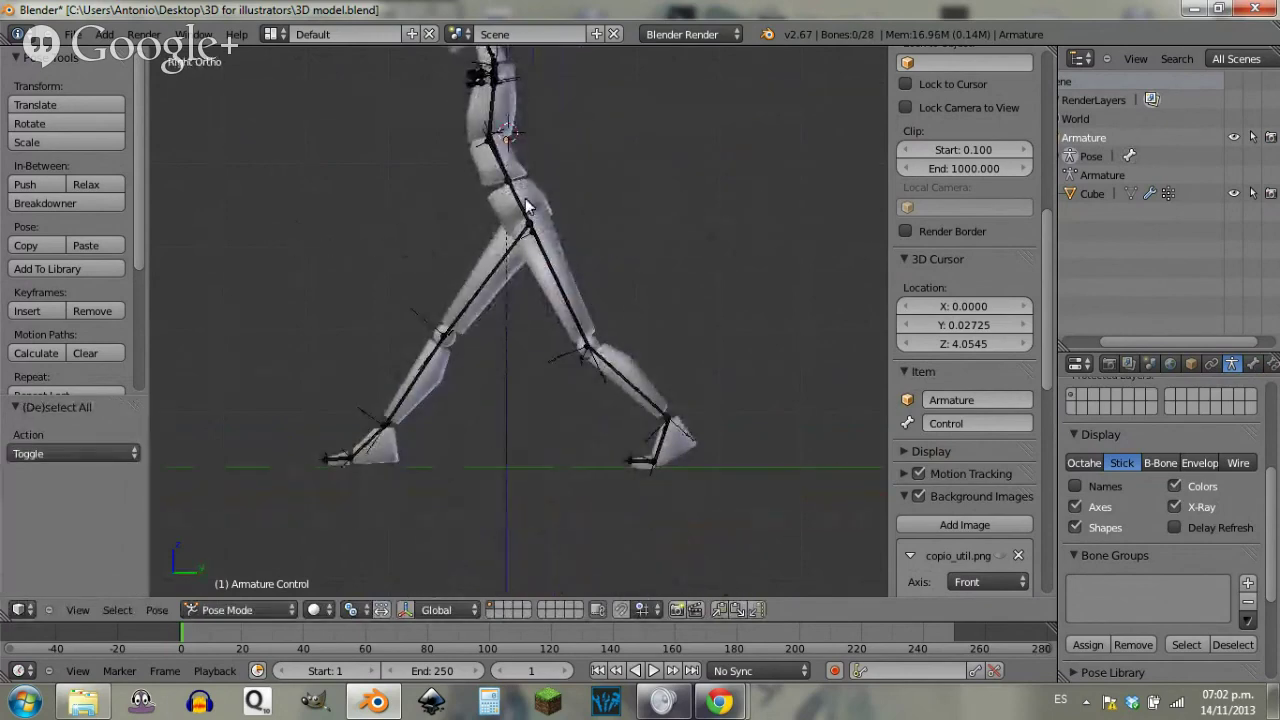
{"action": "scroll", "coordinate": [500, 260], "scroll_direction": "up", "scroll_amount": 5, "text": "shift"}
{"action": "middle_click_drag", "start_coordinate": [460, 296], "coordinate": [571, 288]}
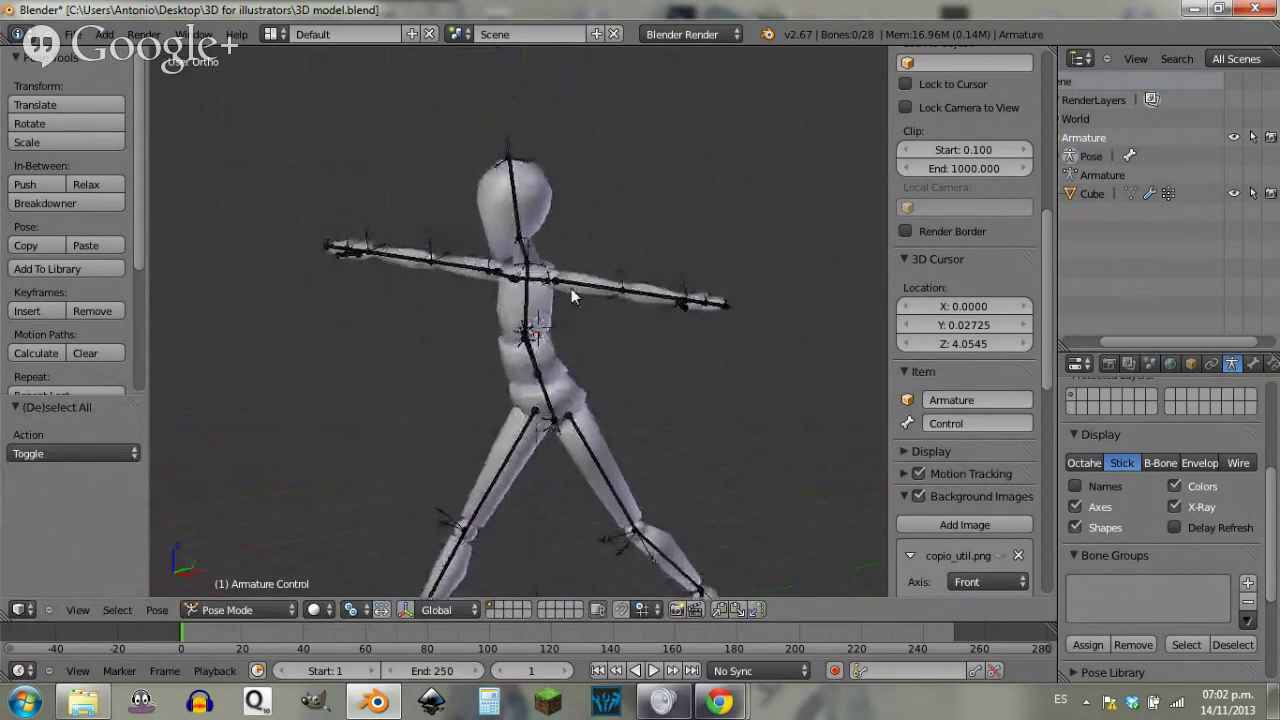
{"action": "right_click", "coordinate": [571, 288]}
{"action": "key", "text": "KP_1"}
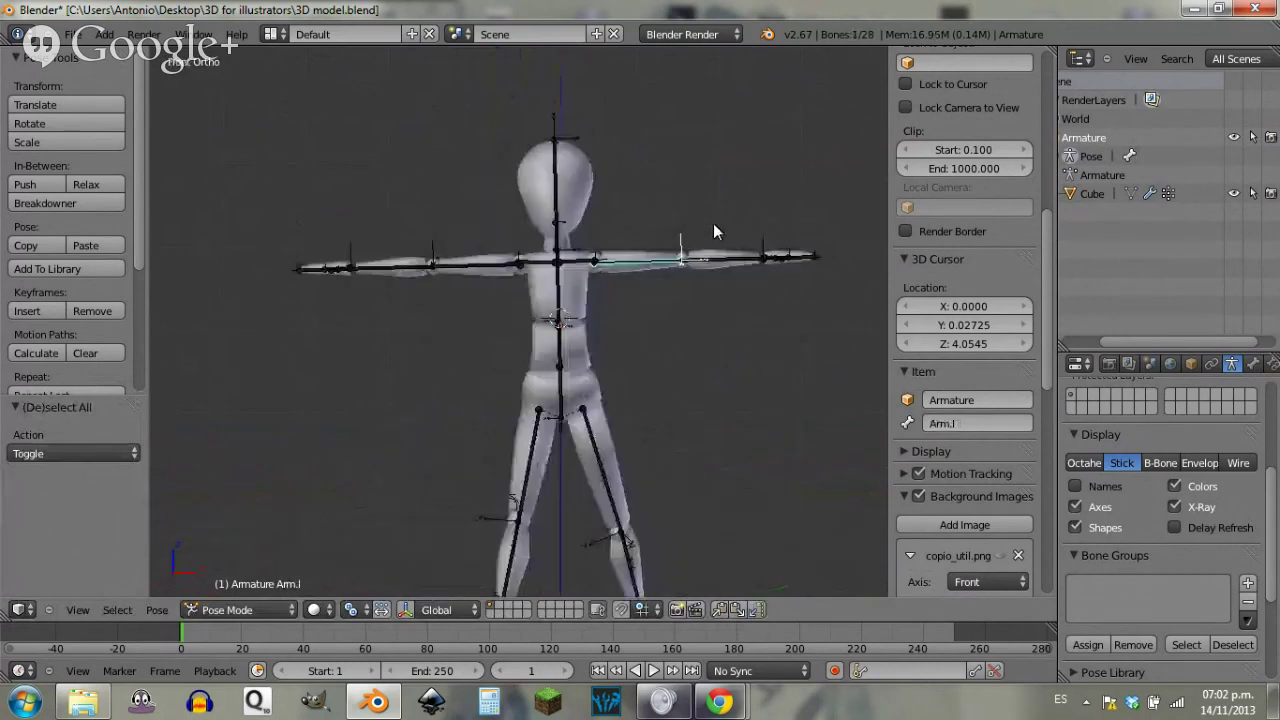
{"action": "key", "text": "r"}
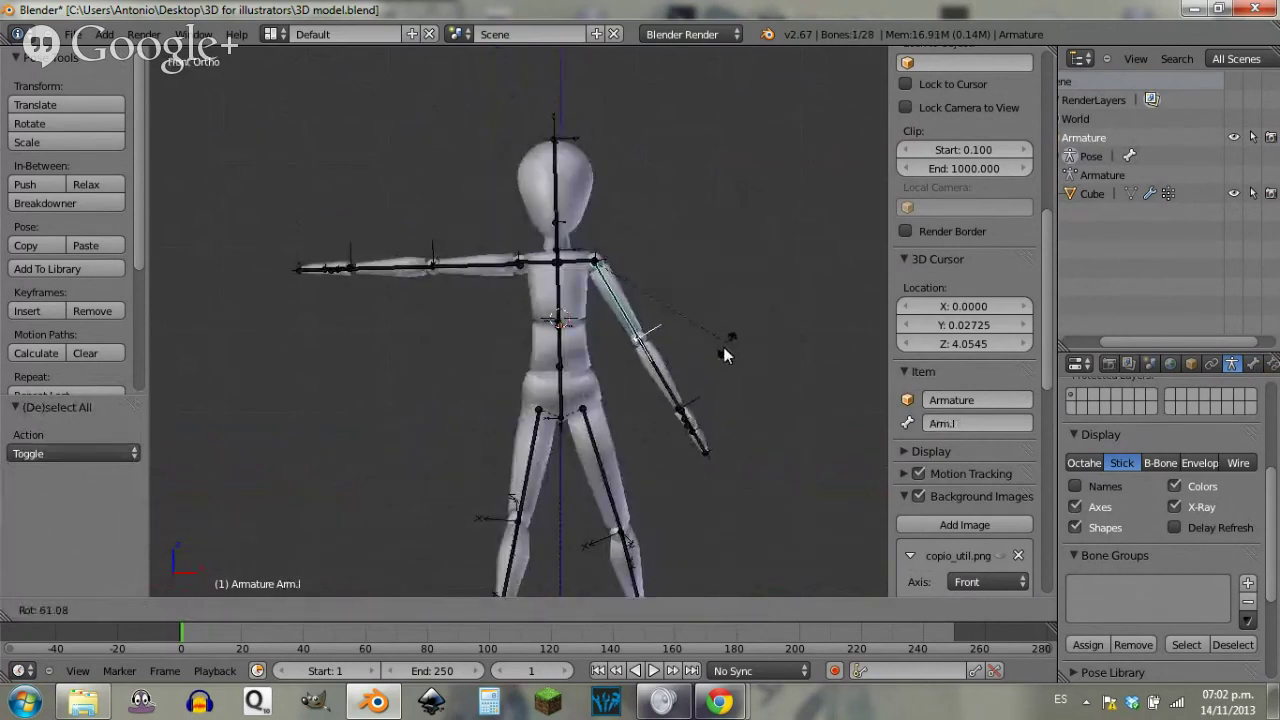
{"action": "left_click", "coordinate": [708, 366]}
Step: Bend the left elbow forward by rotating Forearm.l about -78° around its local Z axis
{"action": "right_click", "coordinate": [650, 400]}
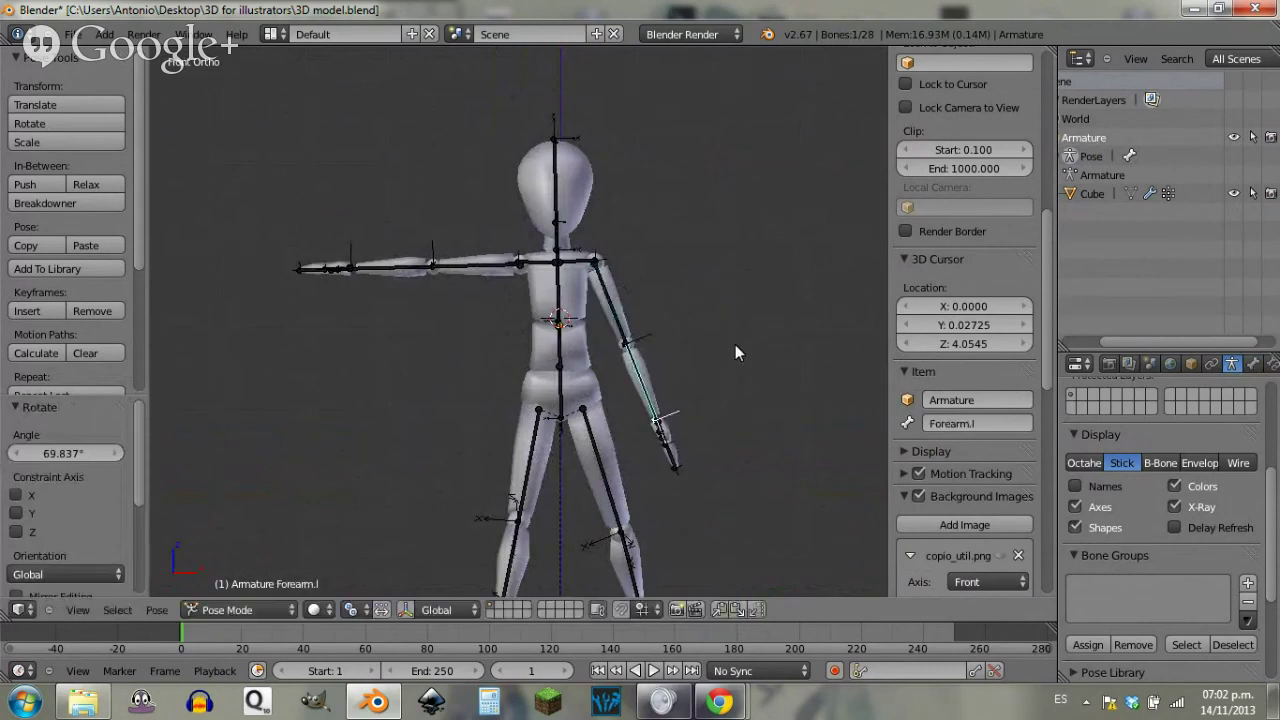
{"action": "middle_click_drag", "start_coordinate": [736, 350], "coordinate": [607, 373]}
{"action": "key", "text": "r"}
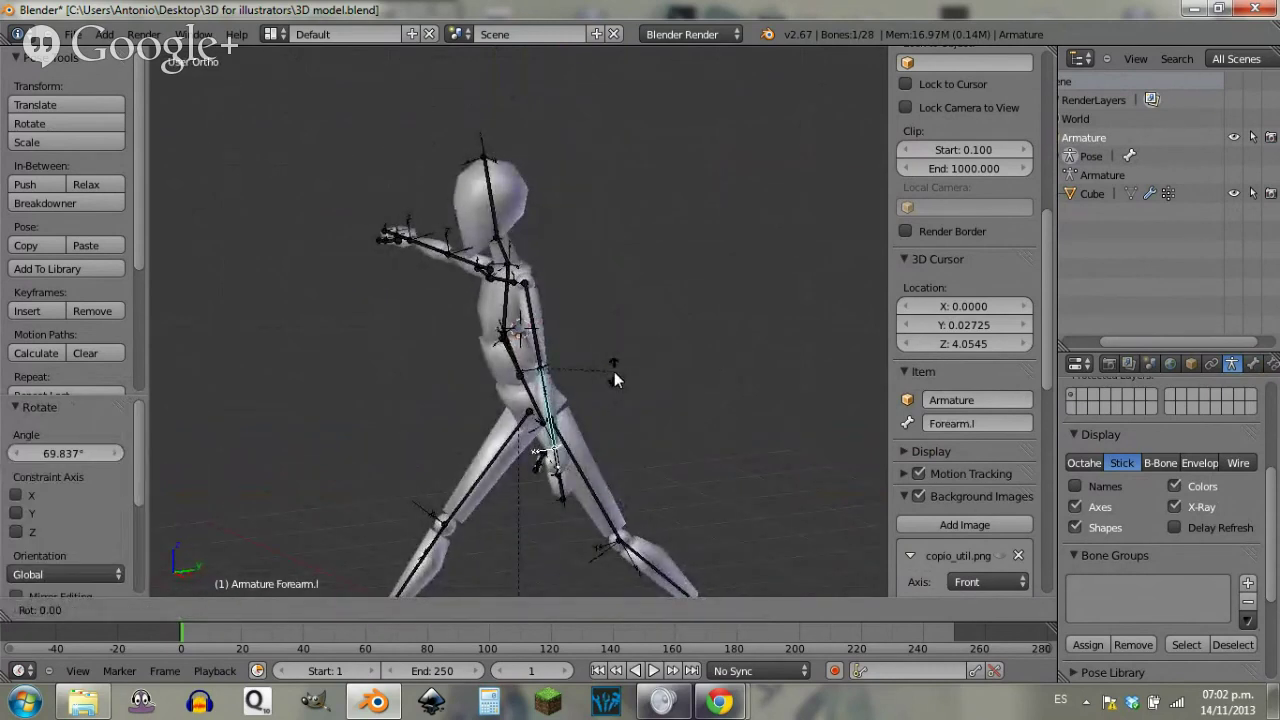
{"action": "key", "text": "z"}
{"action": "key", "text": "z"}
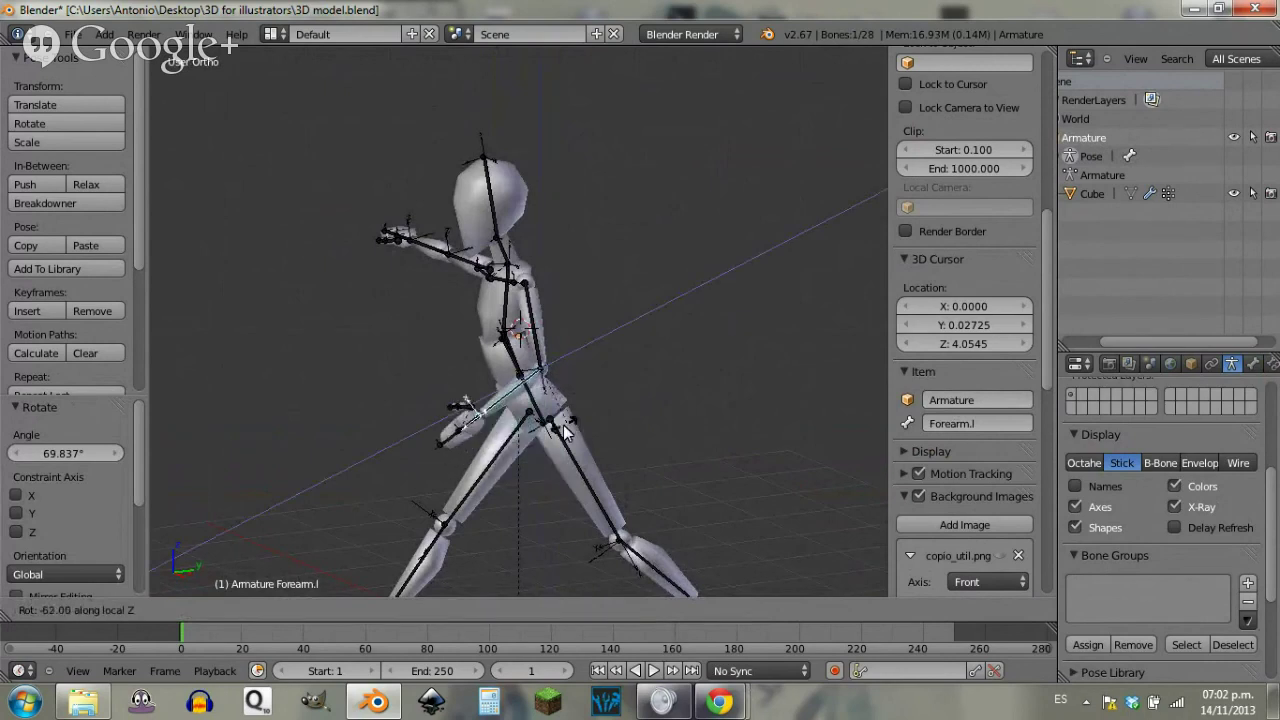
{"action": "left_click", "coordinate": [485, 413]}
Step: Twist Arm.l about 28° around its local Y axis to swing the bent forearm in front of the body
{"action": "middle_click_drag", "start_coordinate": [332, 397], "coordinate": [600, 372]}
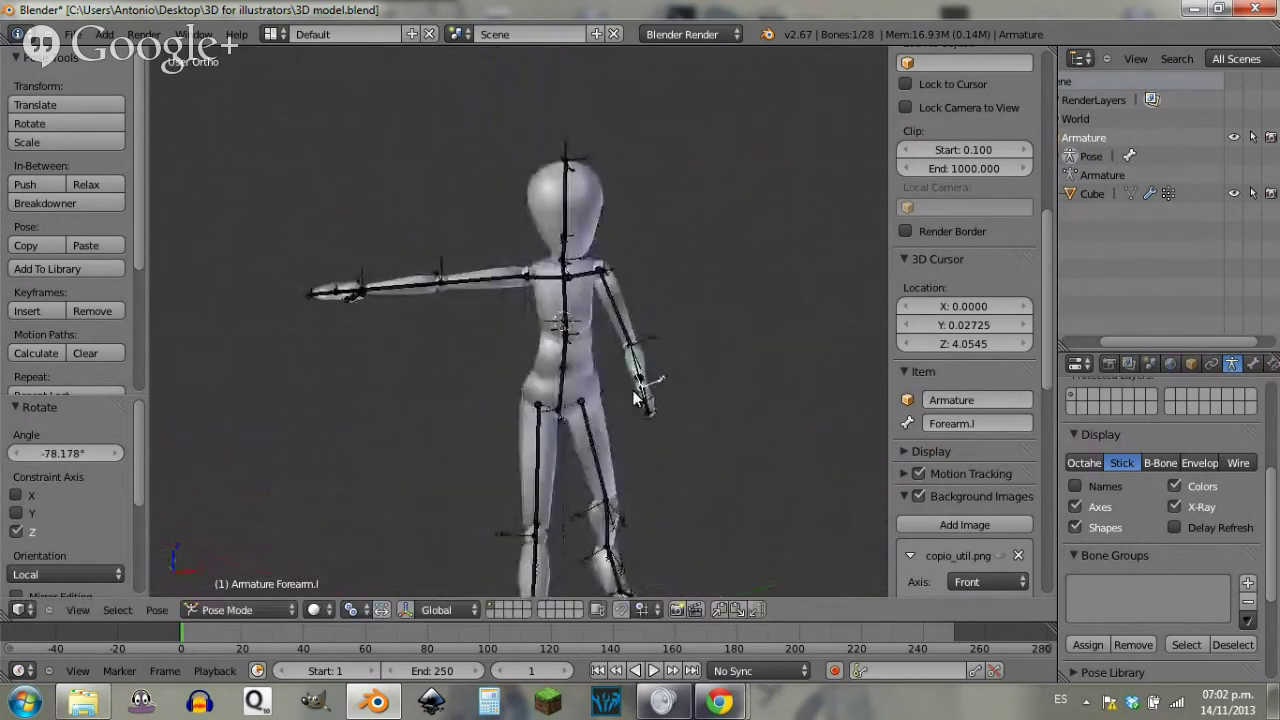
{"action": "right_click", "coordinate": [626, 330]}
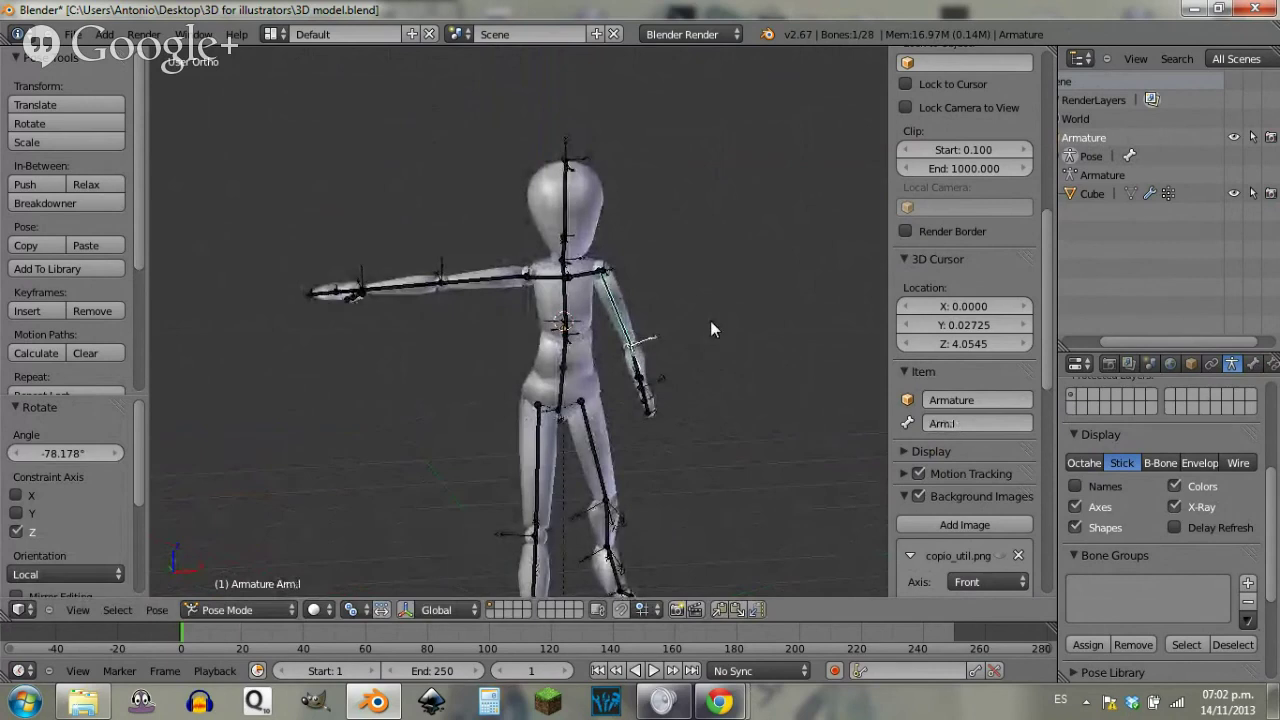
{"action": "key", "text": "r"}
{"action": "key", "text": "y"}
{"action": "key", "text": "y"}
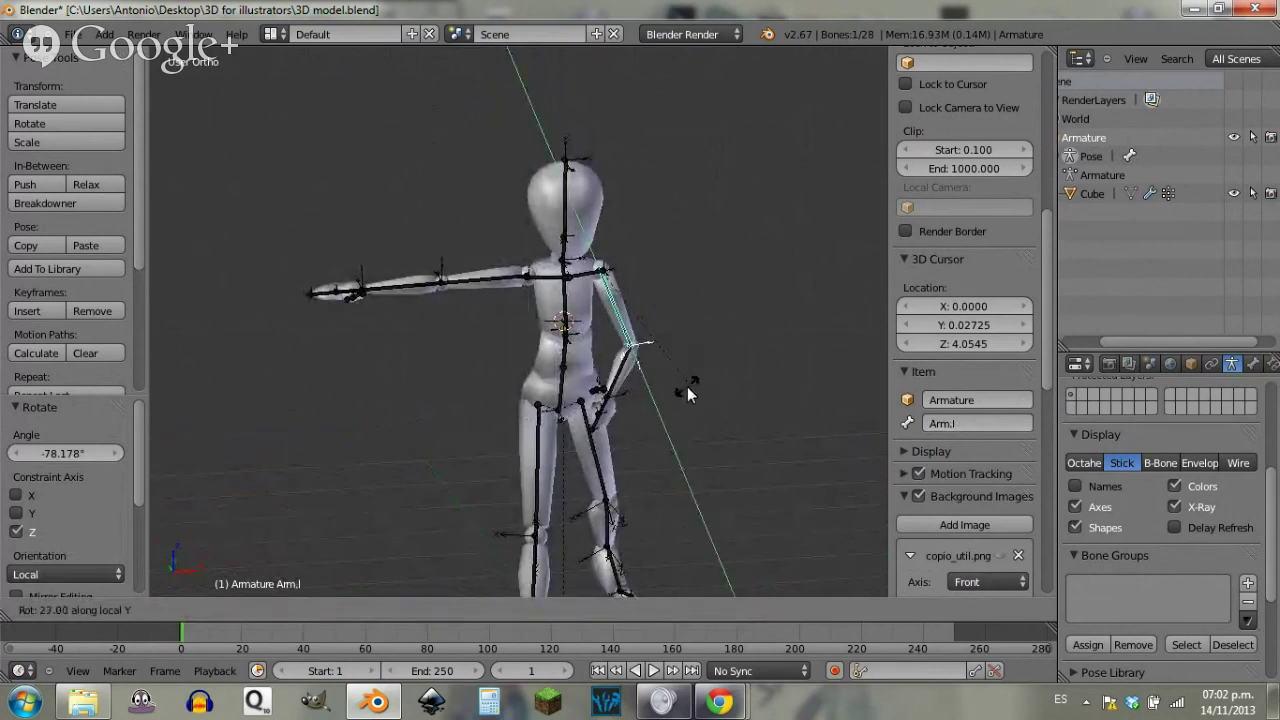
{"action": "left_click", "coordinate": [687, 386]}
Step: In front view, lower the right arm beside the torso by rotating Arm.r about -62.5°
{"action": "right_click", "coordinate": [478, 280]}
{"action": "key", "text": "KP_1"}
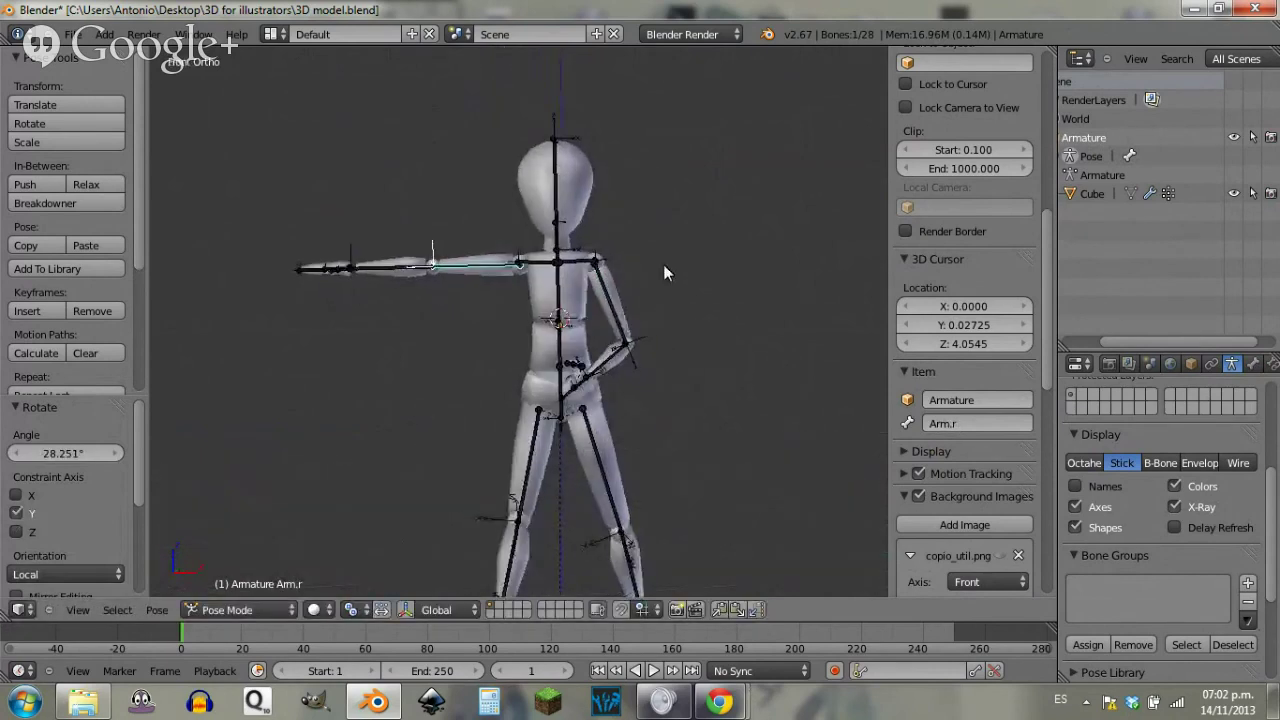
{"action": "key", "text": "r"}
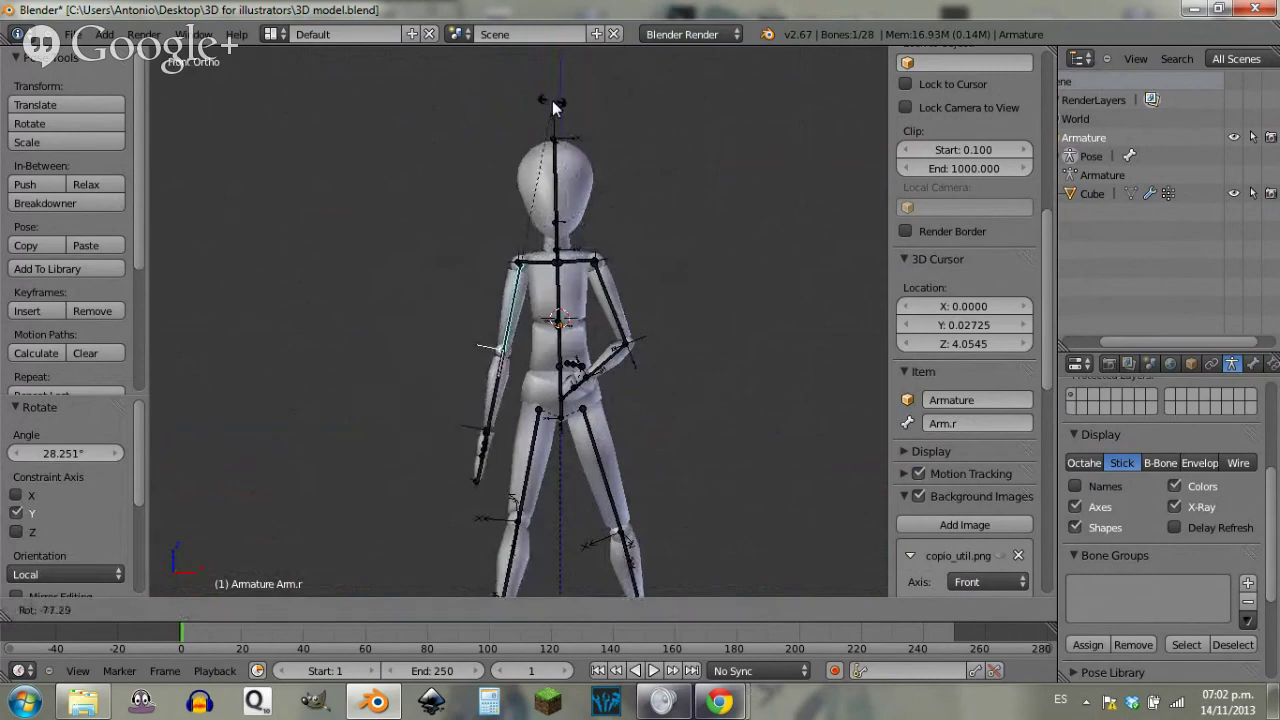
{"action": "left_click", "coordinate": [592, 132]}
Step: Bend the right elbow by rotating Forearm.r about 66° around its local Z axis
{"action": "middle_click_drag", "start_coordinate": [616, 355], "coordinate": [440, 374]}
{"action": "middle_click_drag", "start_coordinate": [582, 457], "coordinate": [419, 262], "text": "shift"}
{"action": "scroll", "coordinate": [419, 260], "scroll_direction": "down", "scroll_amount": 5}
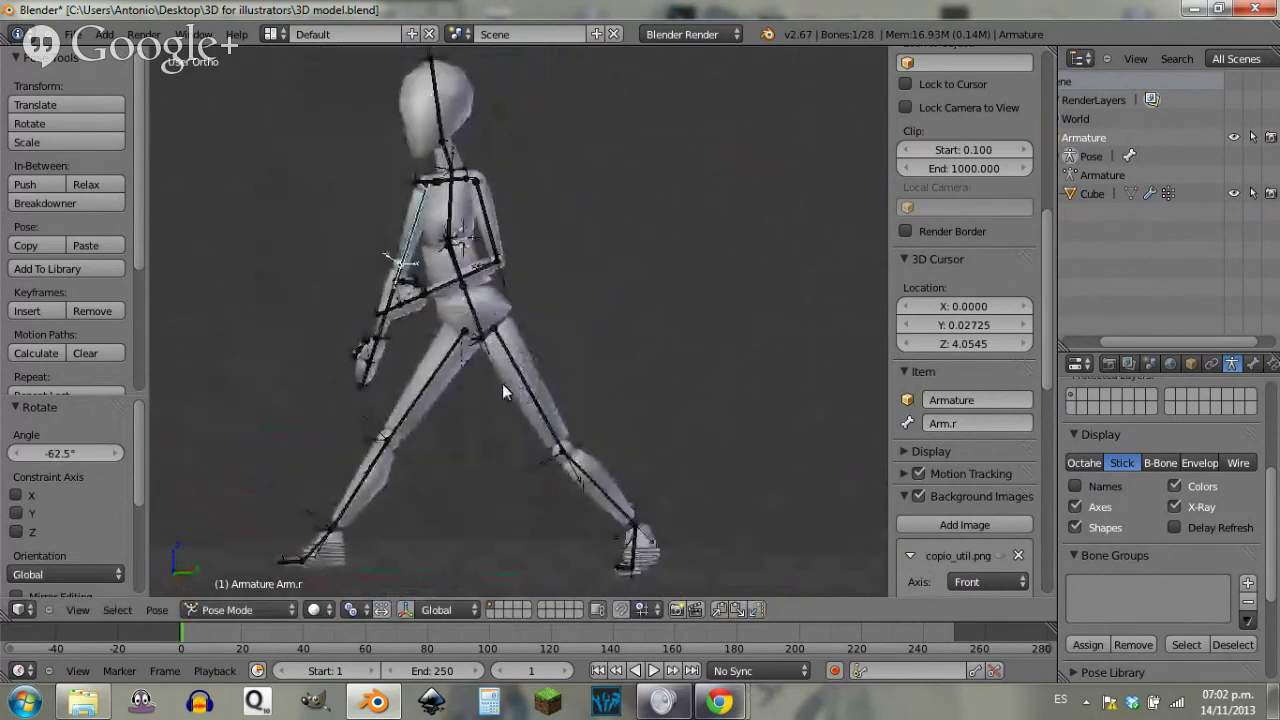
{"action": "right_click", "coordinate": [351, 301]}
{"action": "middle_click_drag", "start_coordinate": [351, 301], "coordinate": [412, 331]}
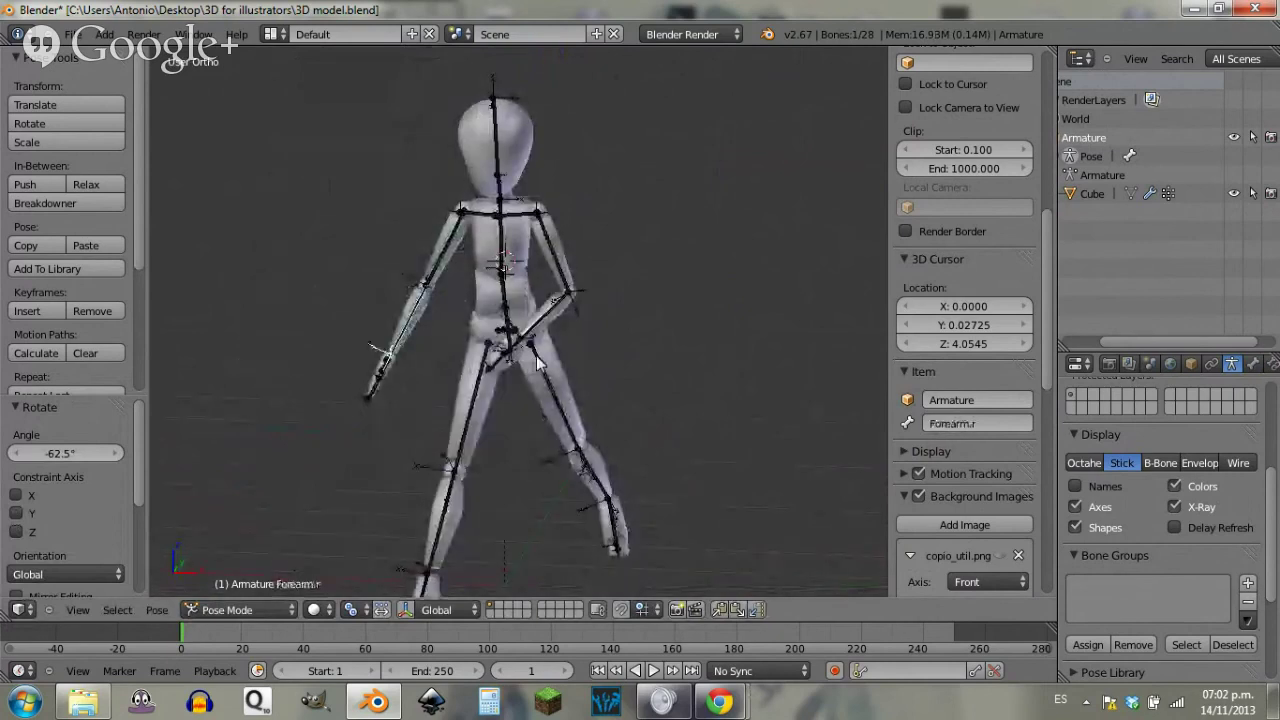
{"action": "key", "text": "KP_3"}
{"action": "key", "text": "r"}
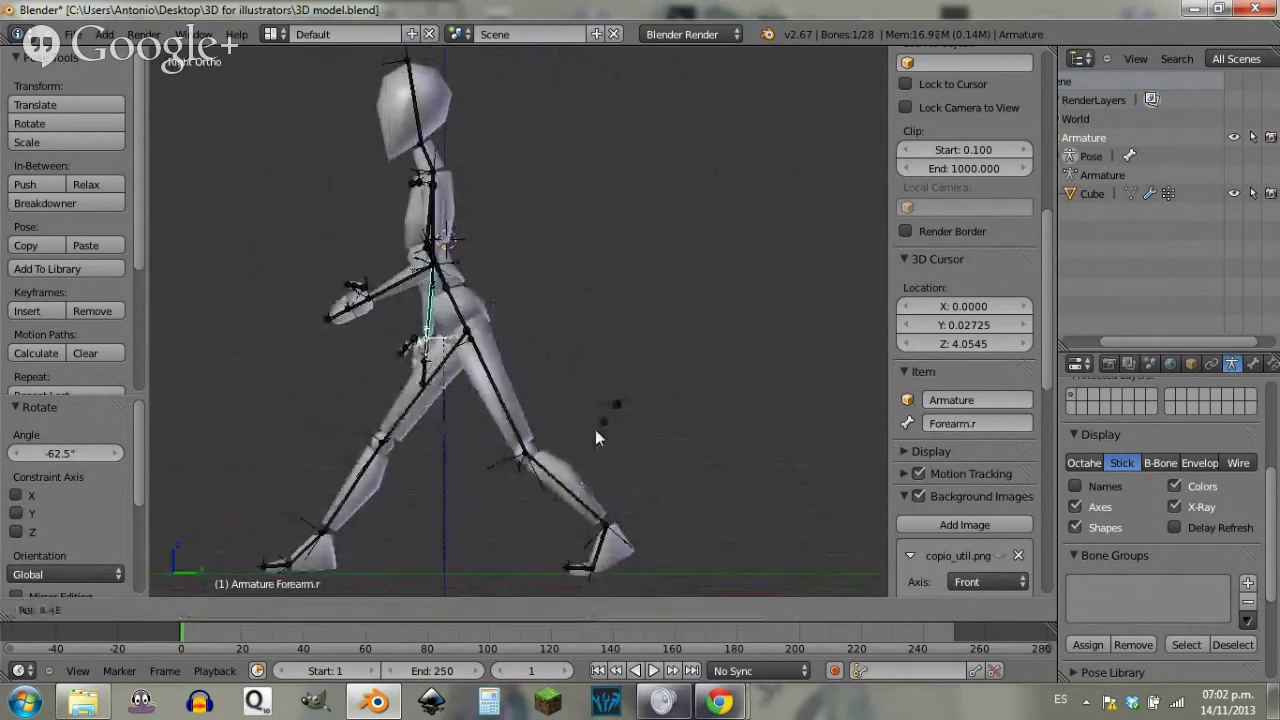
{"action": "key", "text": "z"}
{"action": "key", "text": "z"}
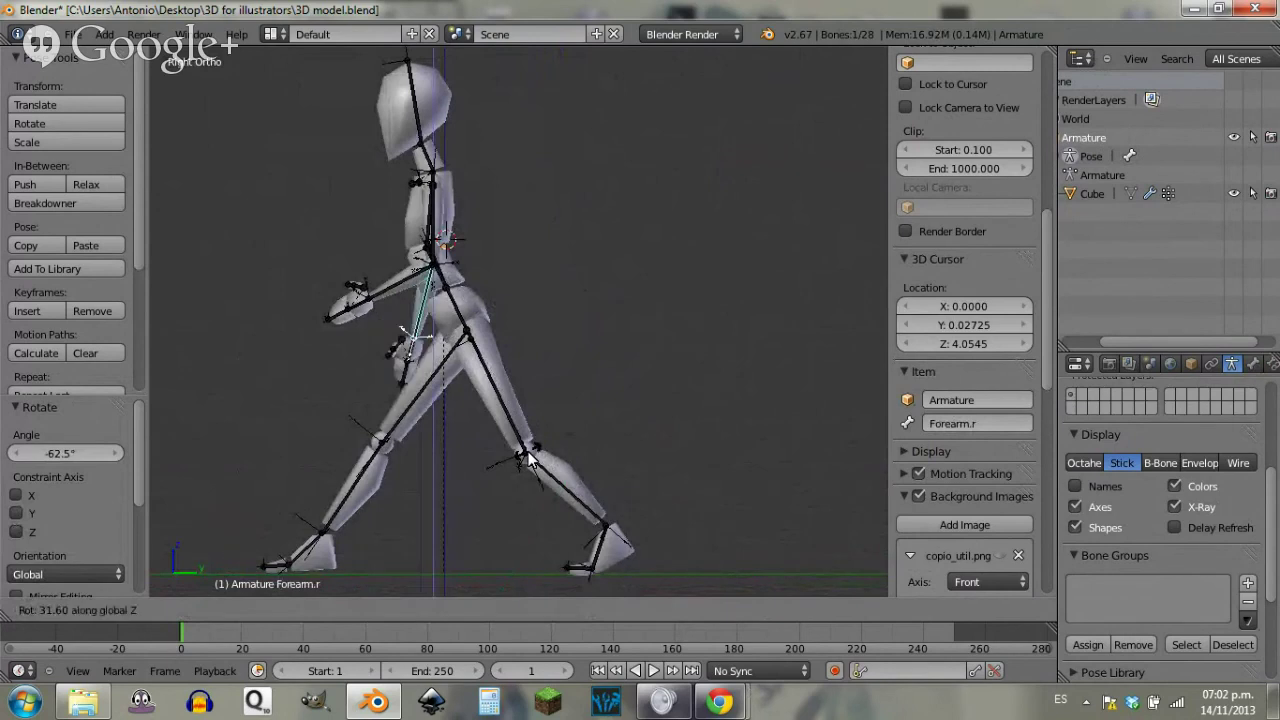
{"action": "left_click", "coordinate": [407, 457]}
Step: In side view, swing the right upper arm backward by rotating Arm.r about -53°
{"action": "middle_click_drag", "start_coordinate": [412, 252], "coordinate": [413, 235]}
{"action": "right_click", "coordinate": [412, 234]}
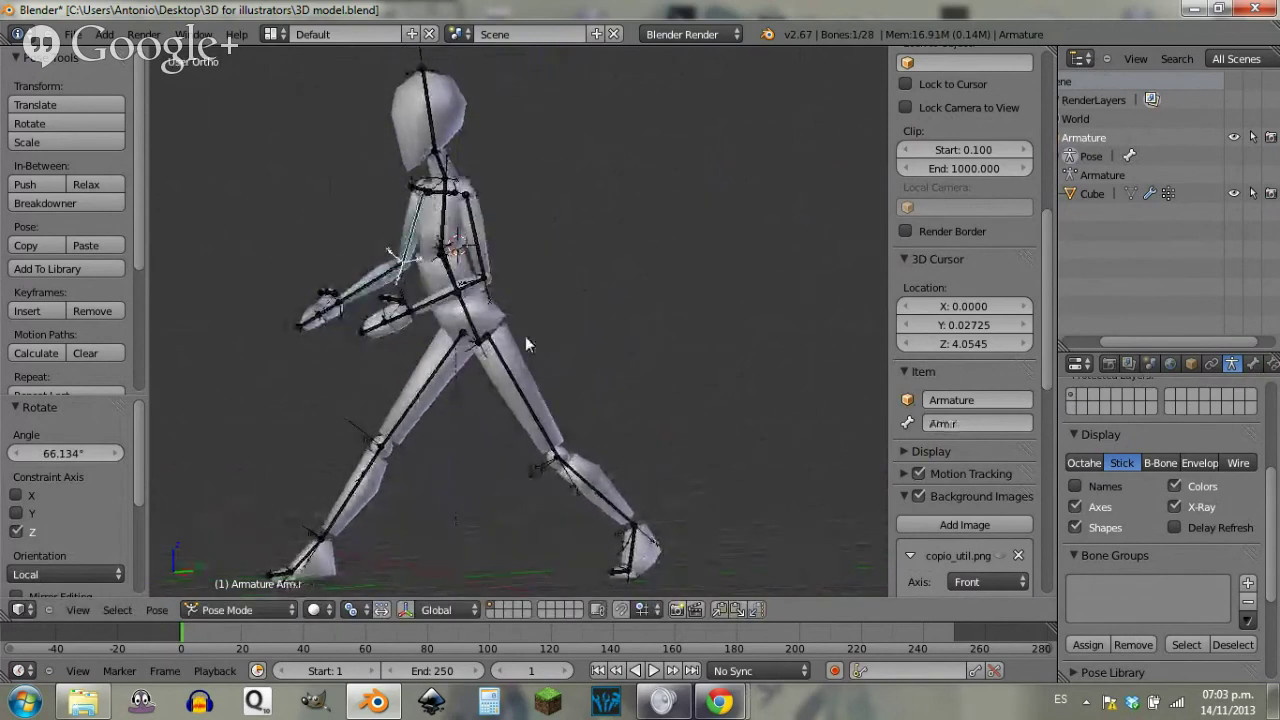
{"action": "key", "text": "KP_1"}
{"action": "key", "text": "r"}
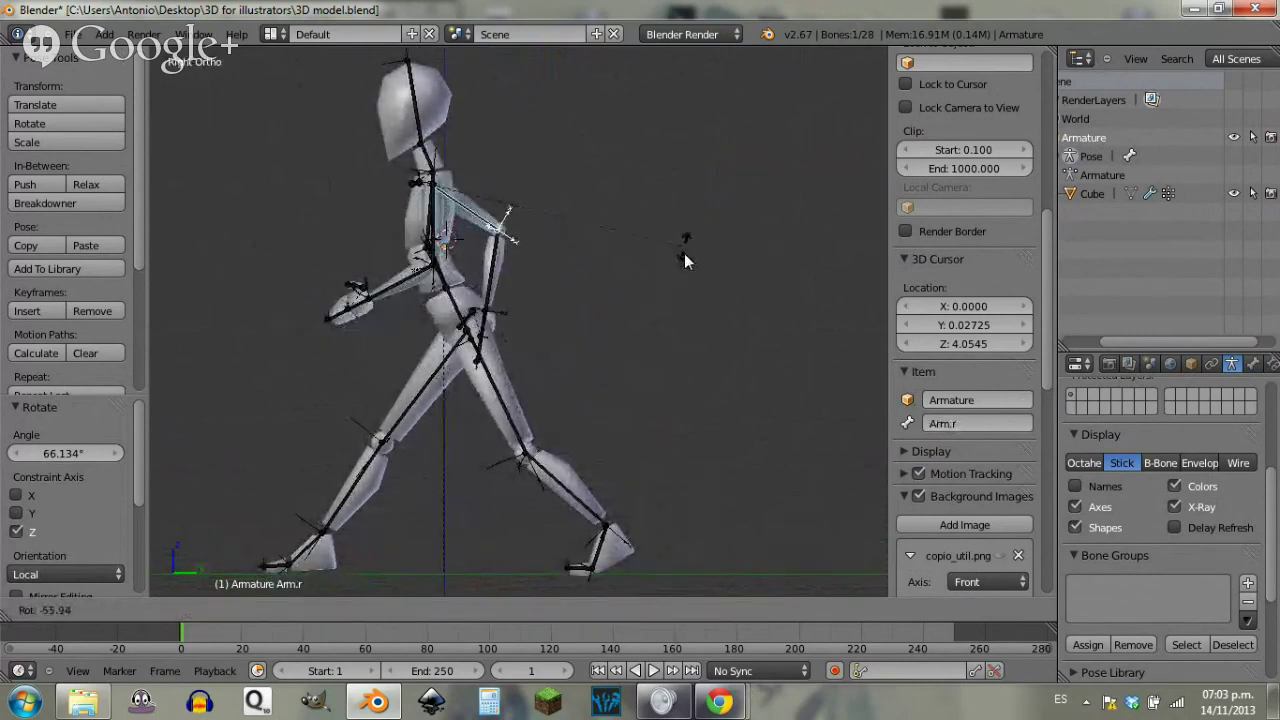
{"action": "left_click", "coordinate": [683, 262]}
Step: In side view, straighten the torso by rotating the Back 1 bone about 9.5°
{"action": "right_click", "coordinate": [497, 283]}
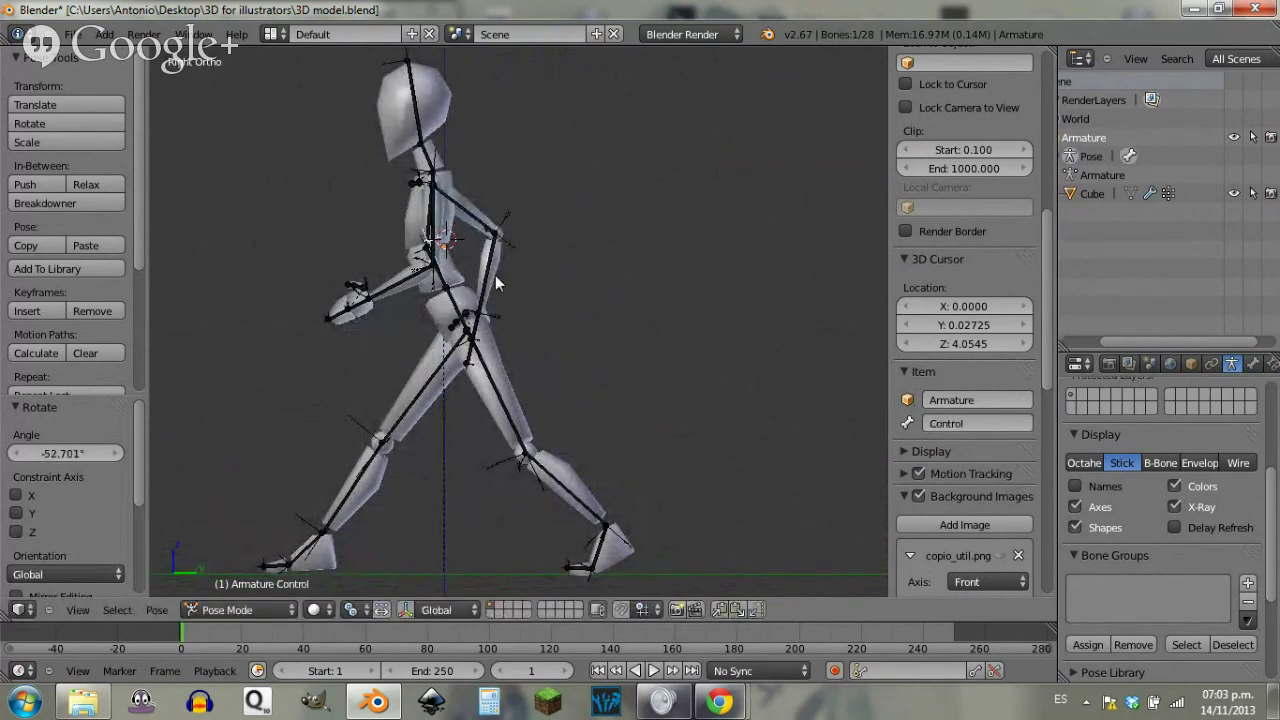
{"action": "right_click", "coordinate": [444, 278]}
{"action": "key", "text": "r"}
{"action": "left_click", "coordinate": [557, 266]}
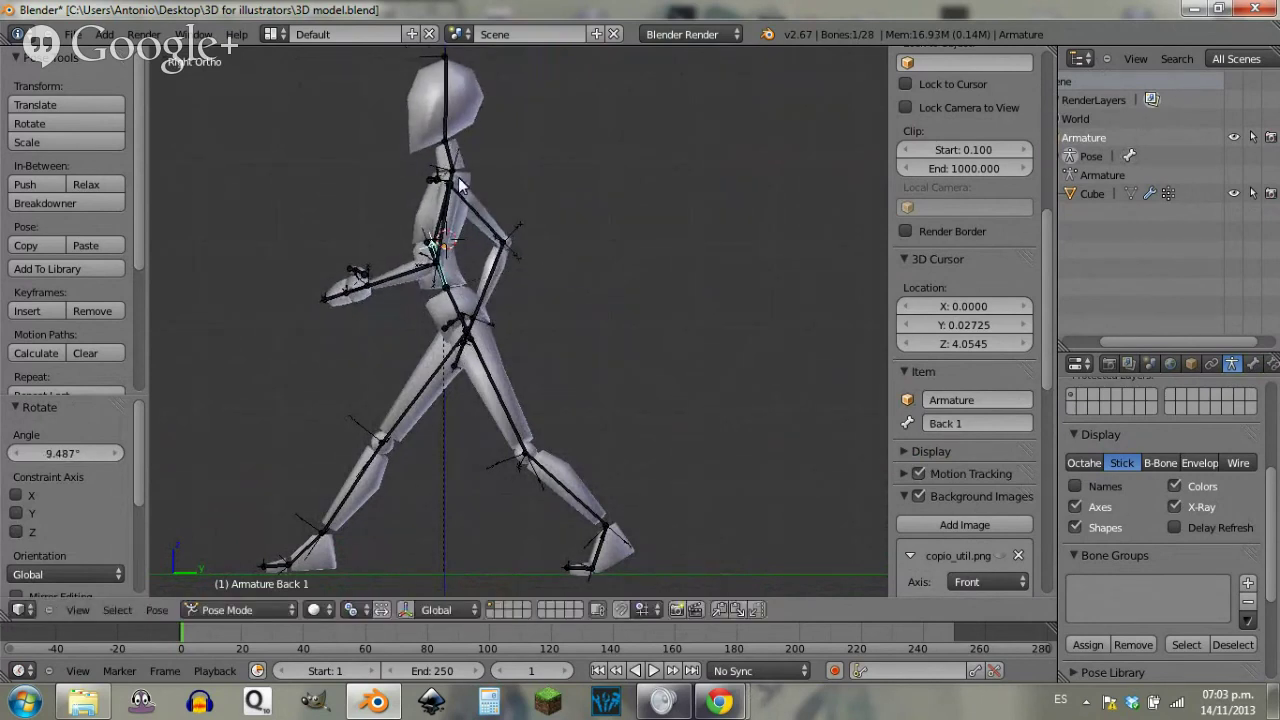
Step: In front view, rotate the neck bone about -9° and tilt the Head bone further in the same direction
{"action": "key", "text": "KP_1"}
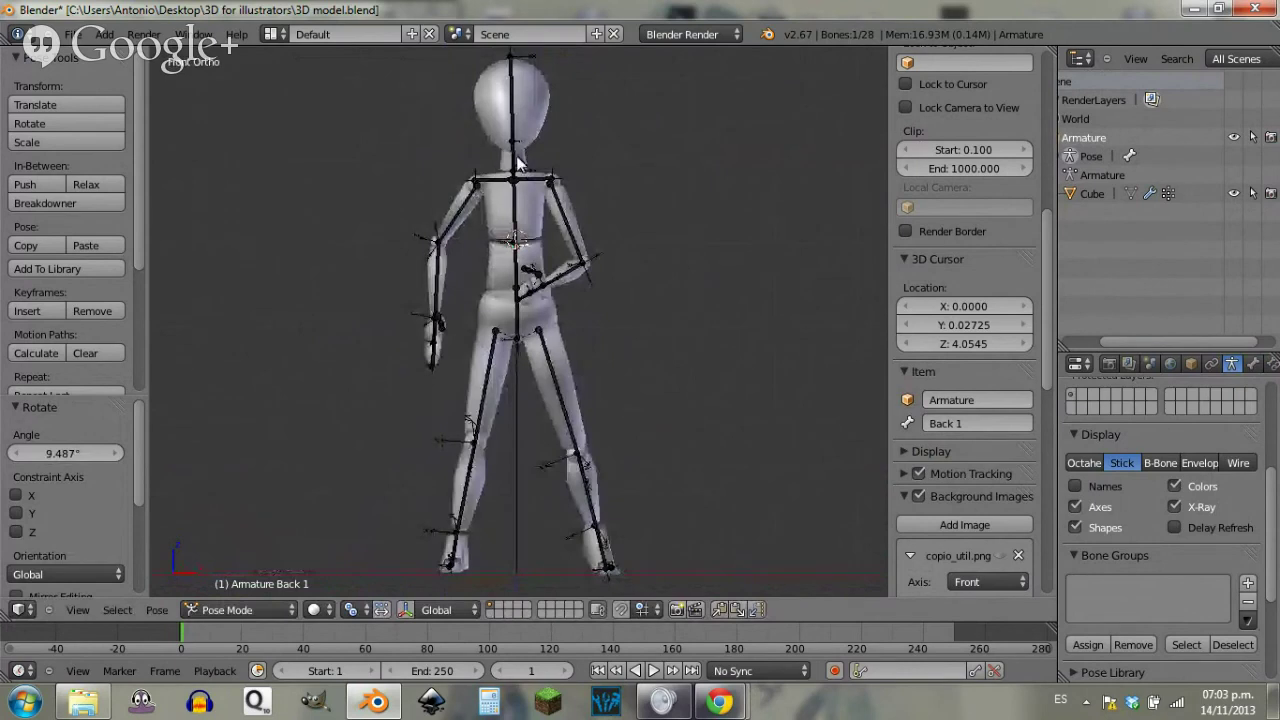
{"action": "right_click", "coordinate": [515, 155]}
{"action": "key", "text": "r"}
{"action": "left_click", "coordinate": [518, 107]}
{"action": "right_click", "coordinate": [503, 100]}
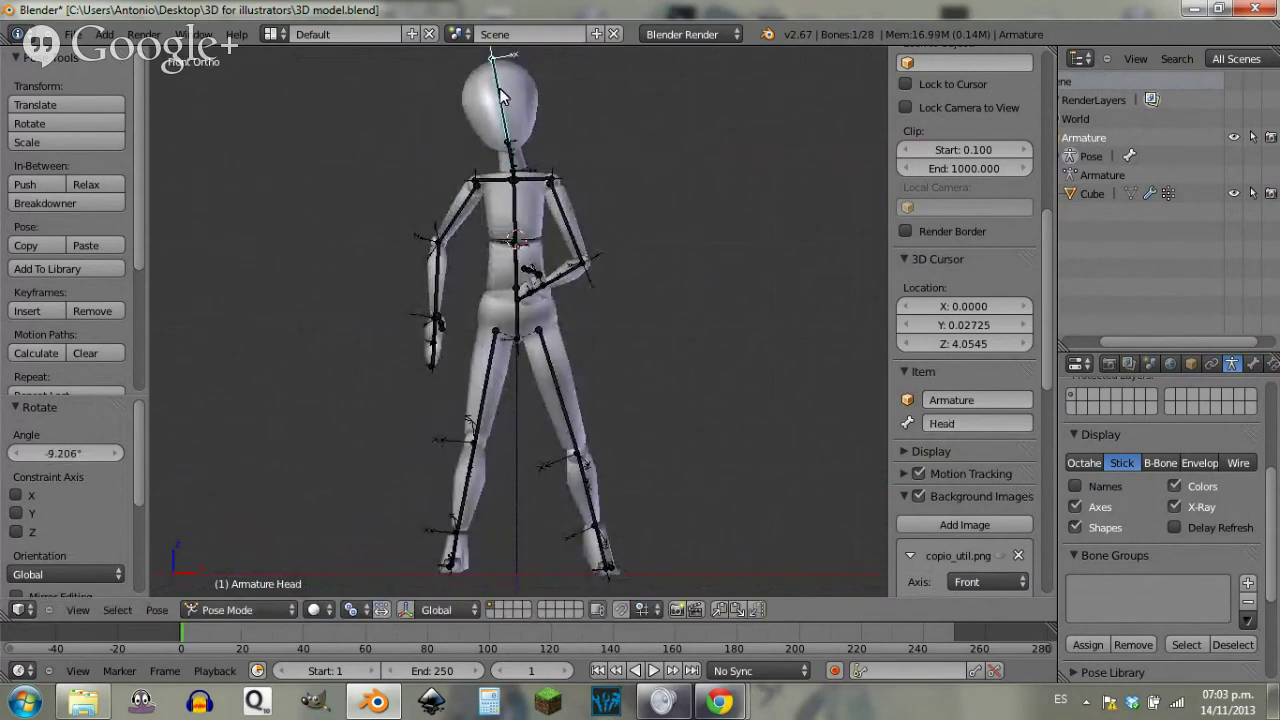
{"action": "key", "text": "r"}
{"action": "left_click", "coordinate": [560, 150]}
{"action": "key", "text": "a"}
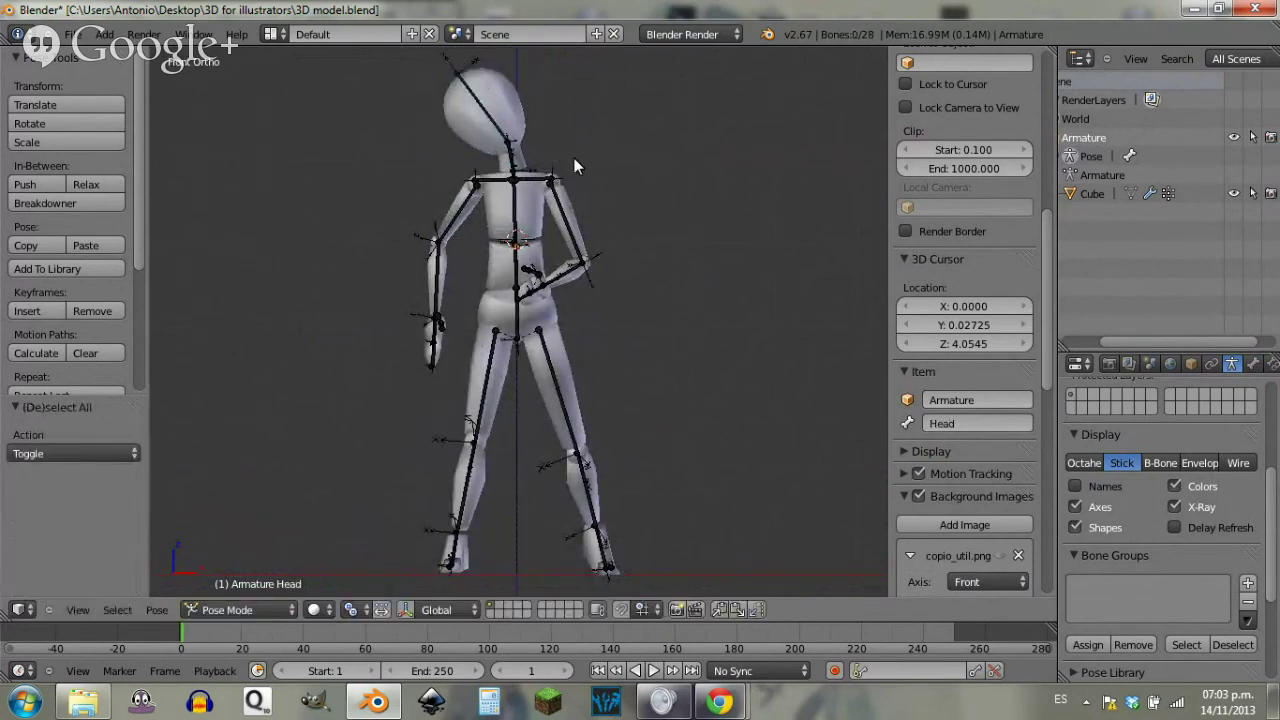
Step: Save the posed model over the existing file and show it shaded in perspective view
{"action": "key", "text": "ctrl+s"}
{"action": "left_click", "coordinate": [605, 254]}
{"action": "key", "text": "z"}
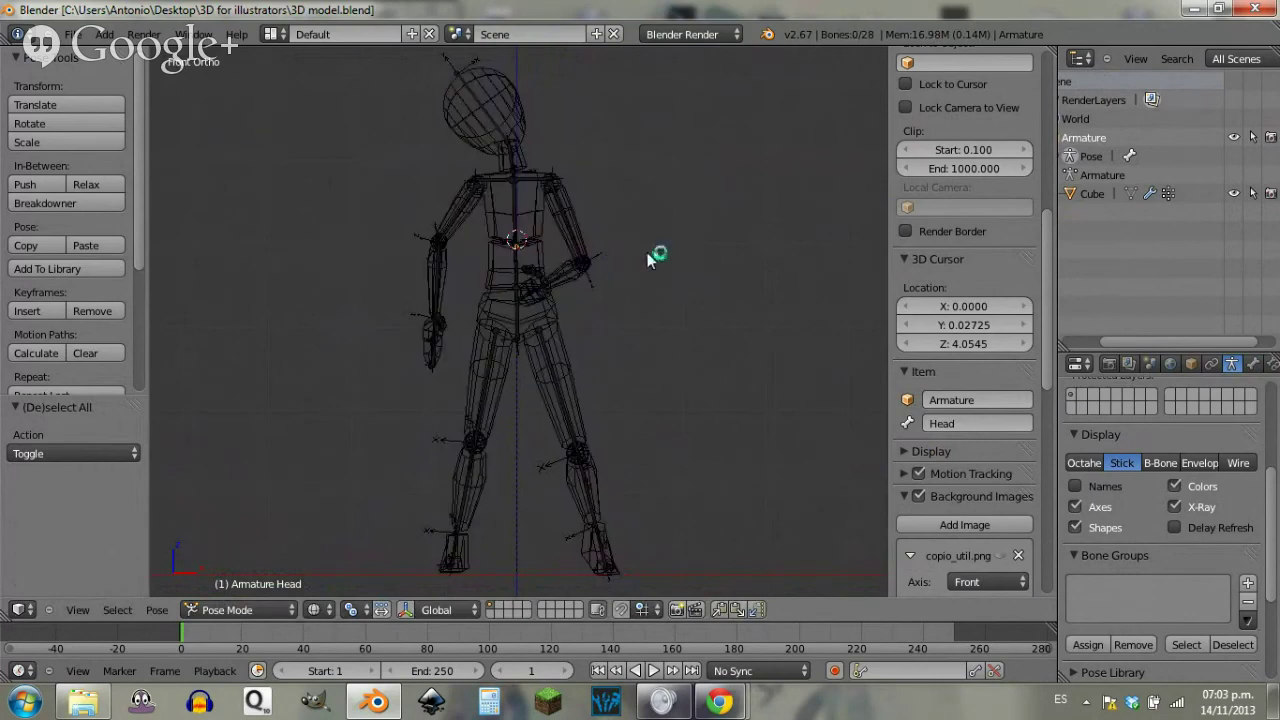
{"action": "key", "text": "z"}
{"action": "key", "text": "KP_5"}
{"action": "scroll", "coordinate": [667, 240], "scroll_direction": "down", "scroll_amount": 3}
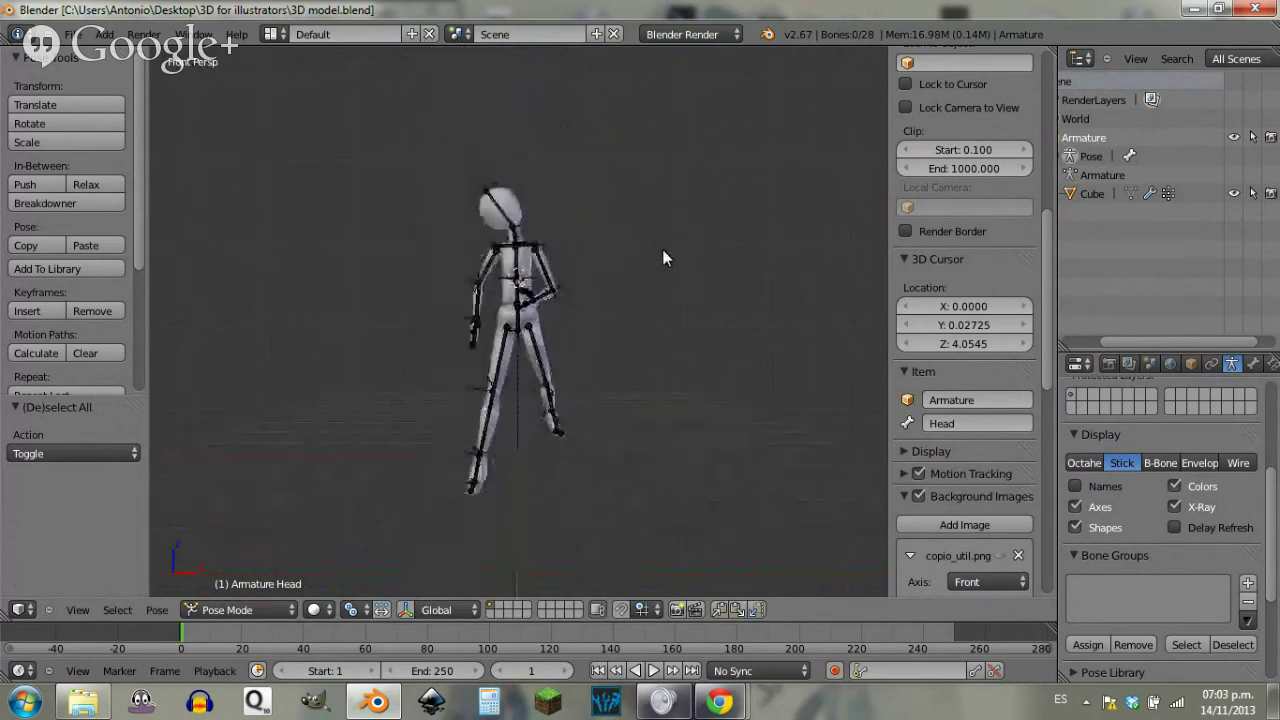
Step: Select all the armature's bones and check the walking pose from the front and from an angle
{"action": "key", "text": "a"}
{"action": "middle_click_drag", "start_coordinate": [681, 250], "coordinate": [618, 312]}
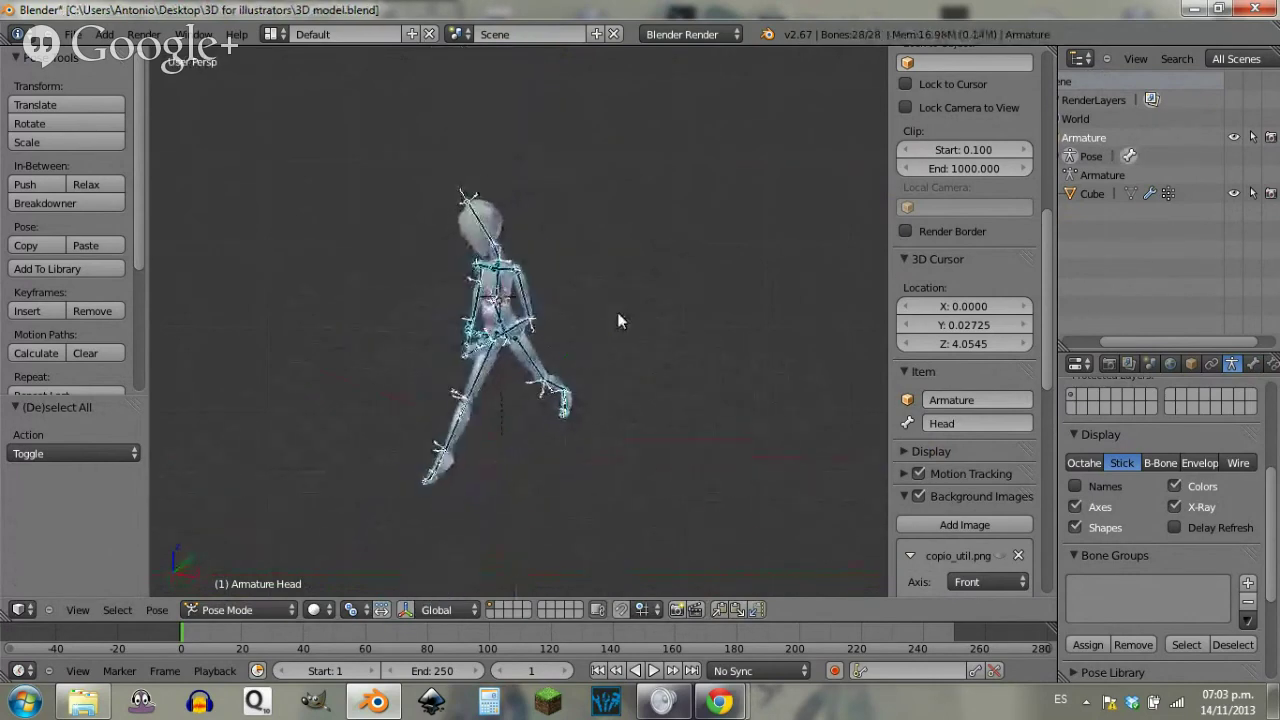
{"action": "key", "text": "KP_1"}
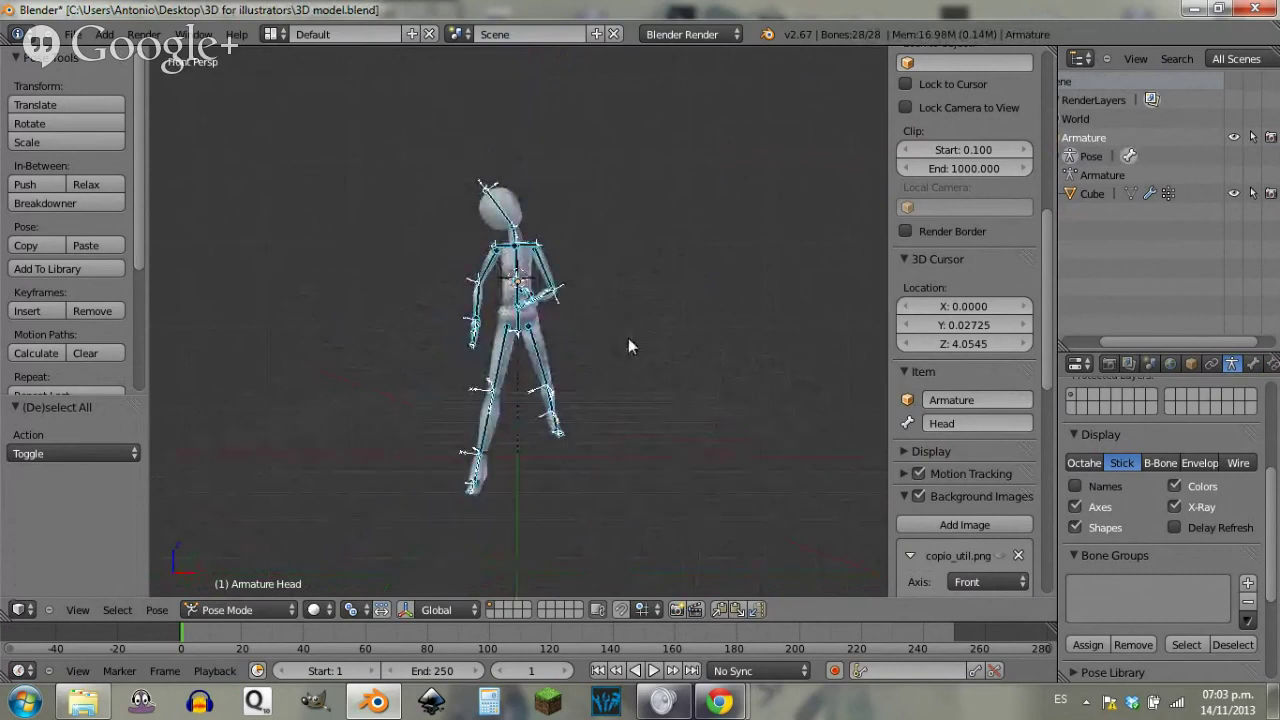
{"action": "scroll", "coordinate": [566, 329], "scroll_direction": "up", "scroll_amount": 3}
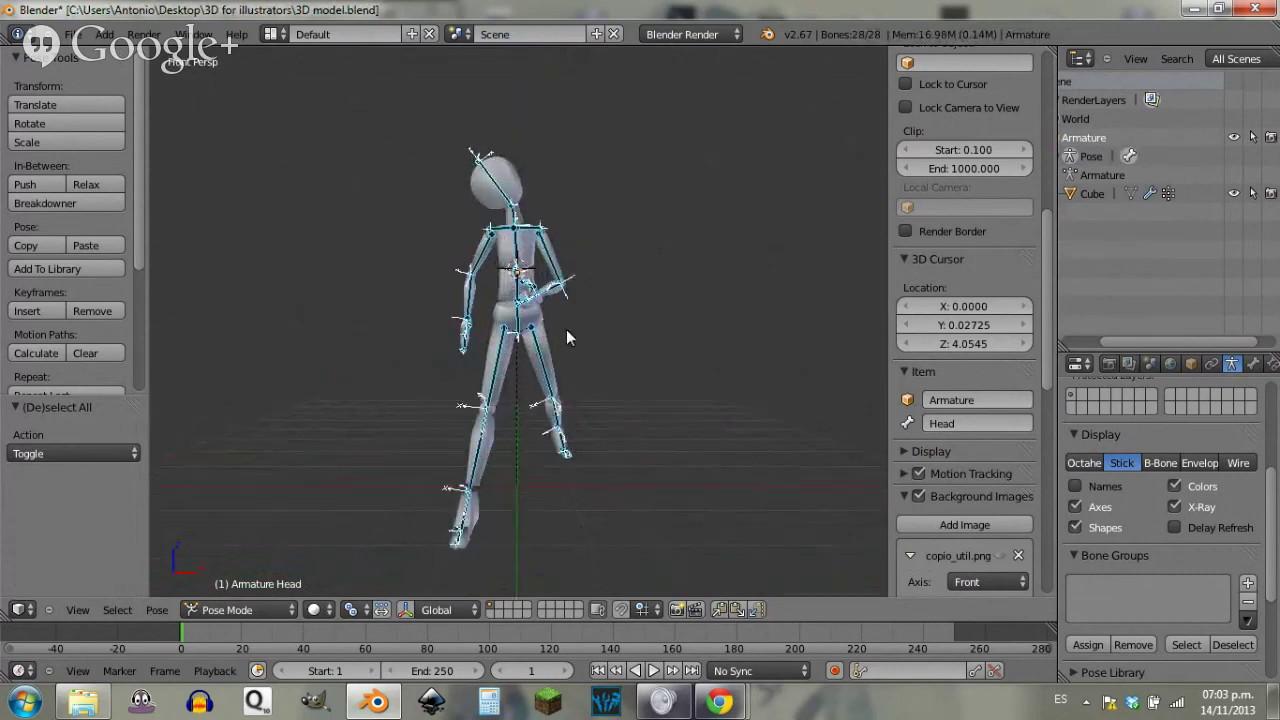
{"action": "scroll", "coordinate": [582, 332], "scroll_direction": "down", "scroll_amount": 3}
{"action": "middle_click_drag", "start_coordinate": [585, 332], "coordinate": [618, 318]}
Step: Turn off the armature's X-Ray display so the mesh hides the inner bones, and deselect all bones
{"action": "scroll", "coordinate": [1160, 456], "scroll_direction": "up", "scroll_amount": 5}
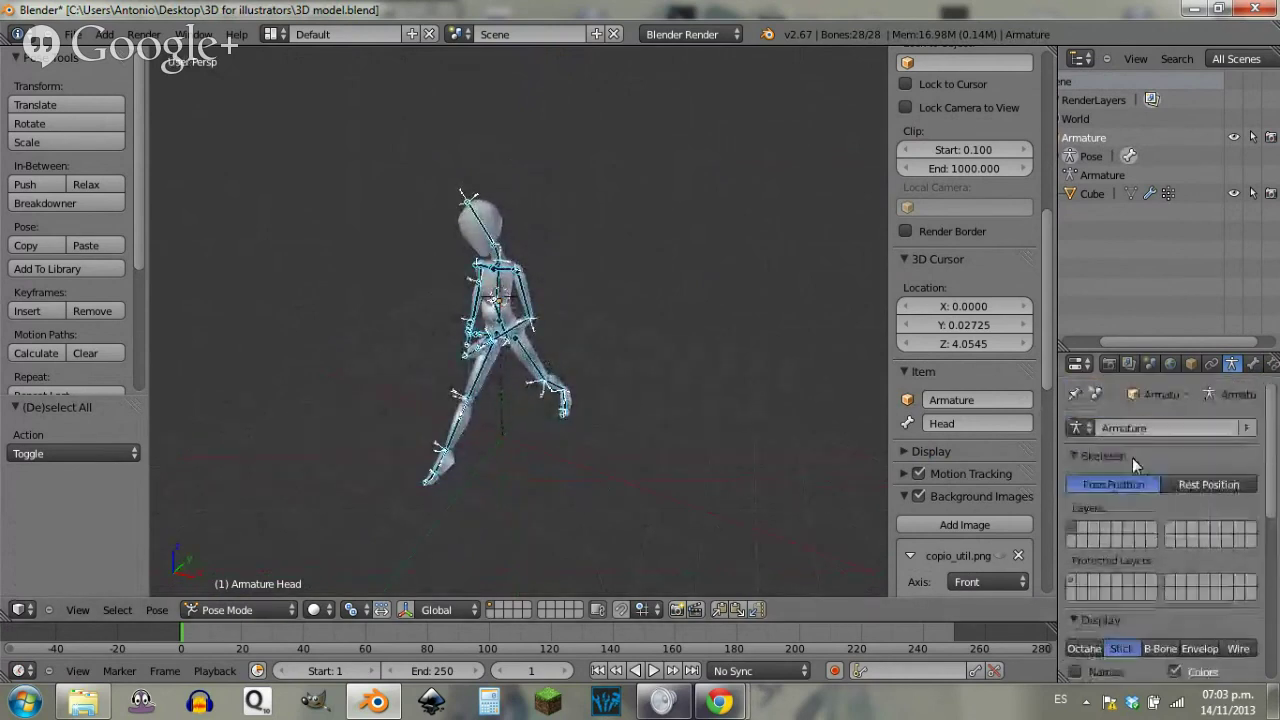
{"action": "scroll", "coordinate": [1155, 473], "scroll_direction": "down", "scroll_amount": 4}
{"action": "left_click", "coordinate": [1174, 505]}
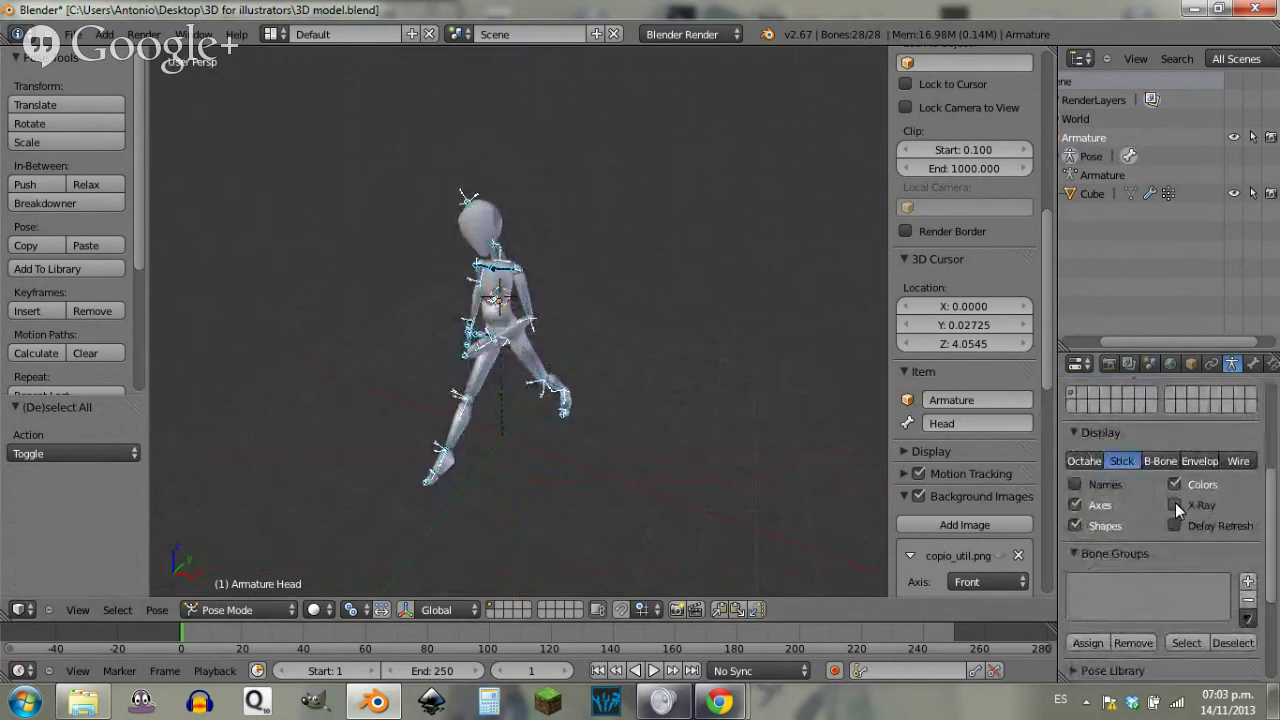
{"action": "key", "text": "a"}
{"action": "scroll", "coordinate": [593, 342], "scroll_direction": "up", "scroll_amount": 2}
{"action": "scroll", "coordinate": [593, 342], "scroll_direction": "down", "scroll_amount": 2}
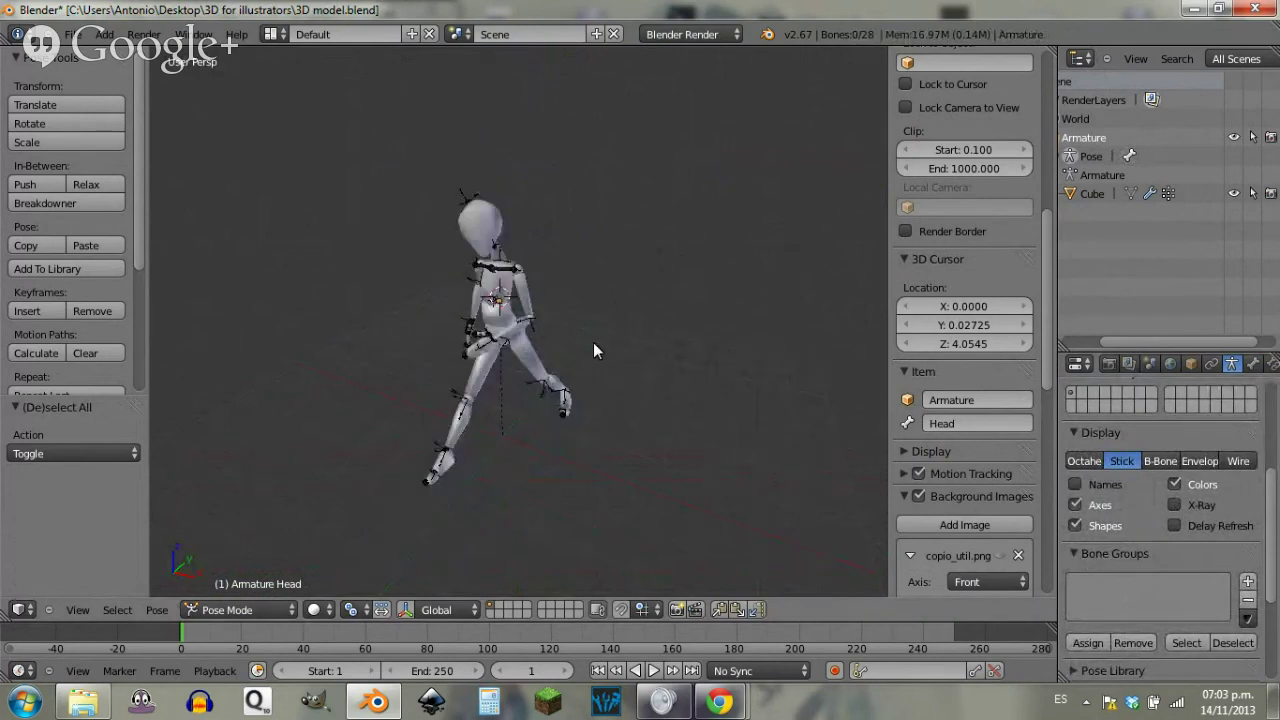
Step: Check the posed mannequin from the side and save it over the existing 3D model.blend file
{"action": "middle_click_drag", "start_coordinate": [593, 342], "coordinate": [513, 355]}
{"action": "scroll", "coordinate": [513, 340], "scroll_direction": "up", "scroll_amount": 4}
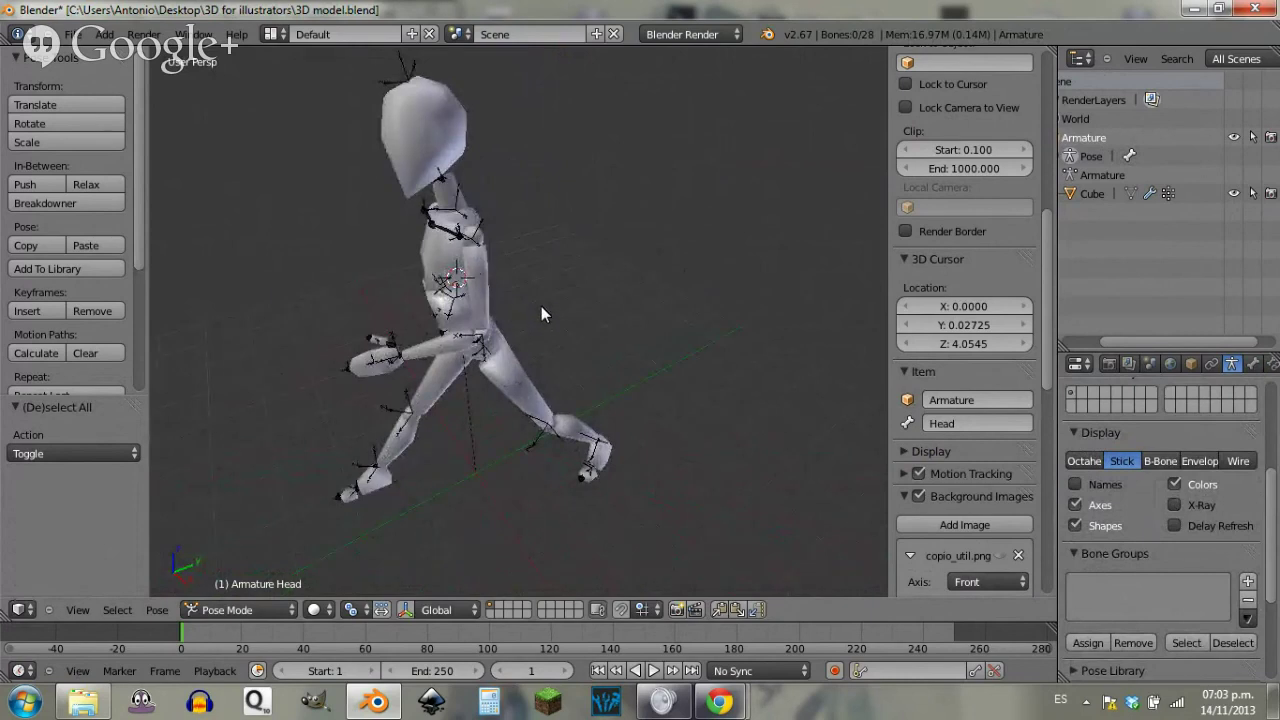
{"action": "key", "text": "ctrl+s"}
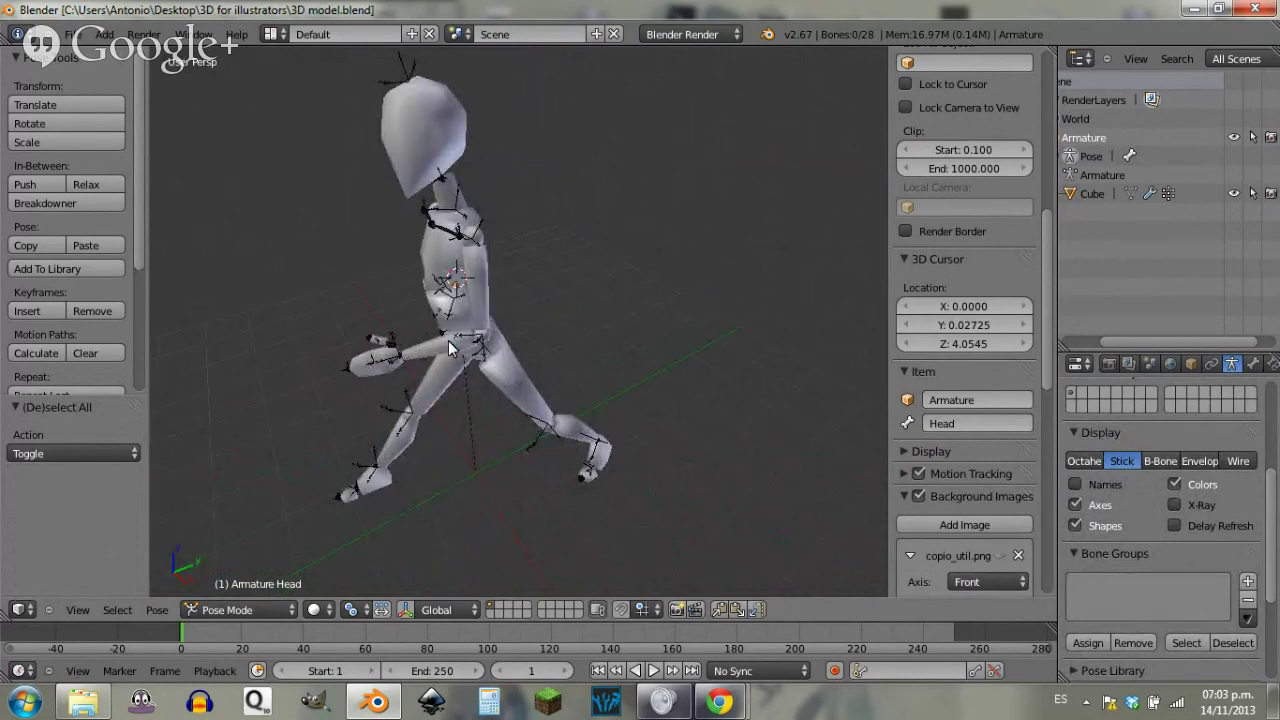
{"action": "key", "text": "KP_1"}
{"action": "middle_click_drag", "start_coordinate": [571, 342], "coordinate": [500, 357], "text": "shift"}
{"action": "scroll", "coordinate": [585, 285], "scroll_direction": "down", "scroll_amount": 3}
{"action": "key", "text": "ctrl+s"}
{"action": "left_click", "coordinate": [500, 360]}
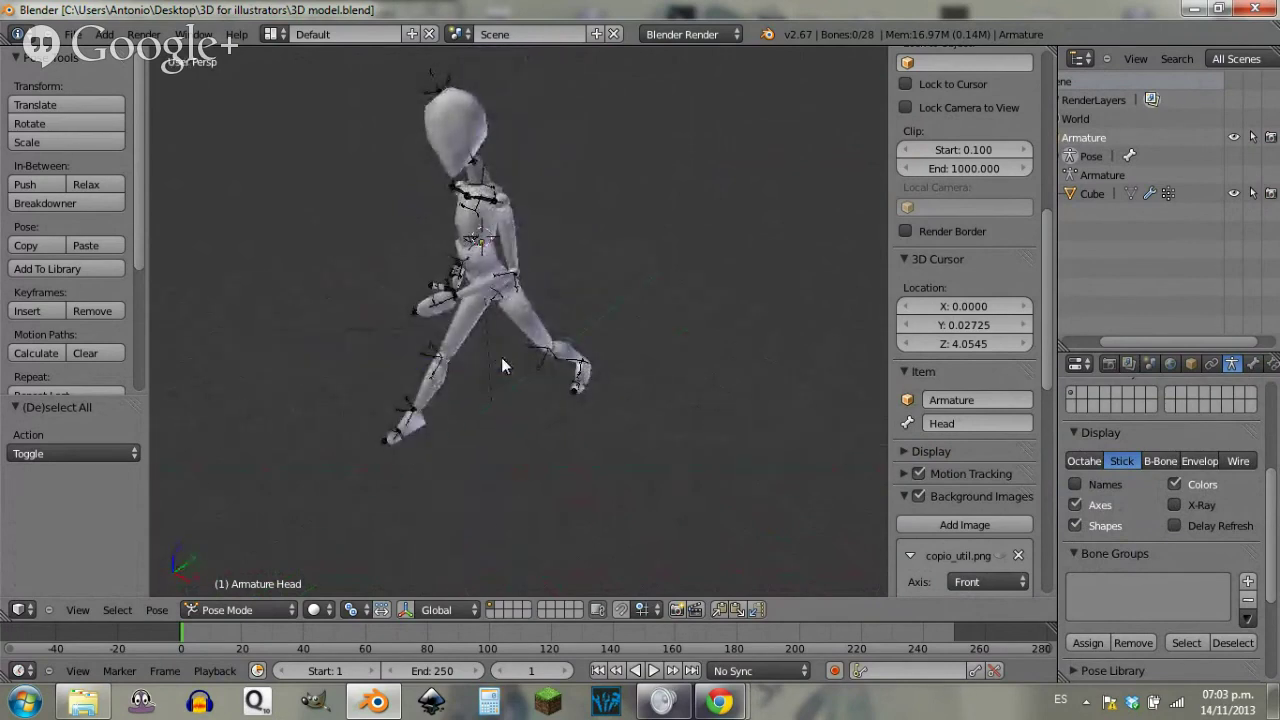